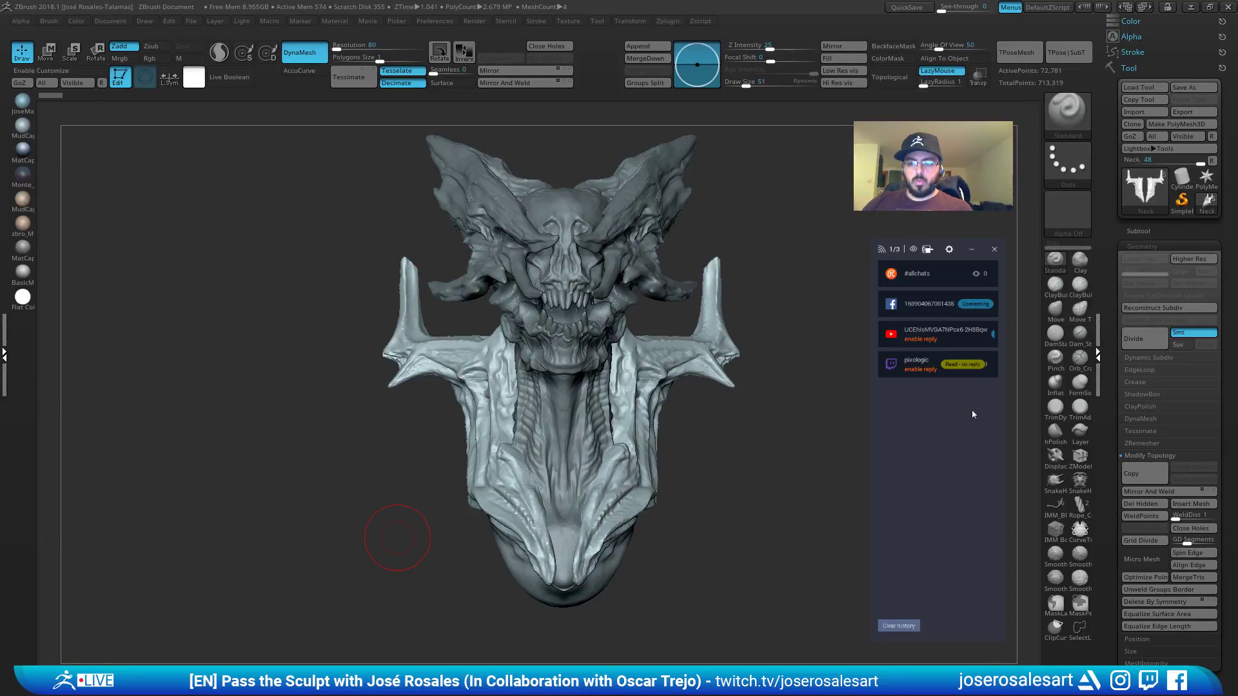
Widen the chat window, check the status of the connected channels, and restore its narrow width.
mouse_move(1006, 392)
mouse_down()
mouse_move(1104, 392)
mouse_move(997, 387)
mouse_move(1022, 387)
mouse_move(1007, 385)
mouse_up()
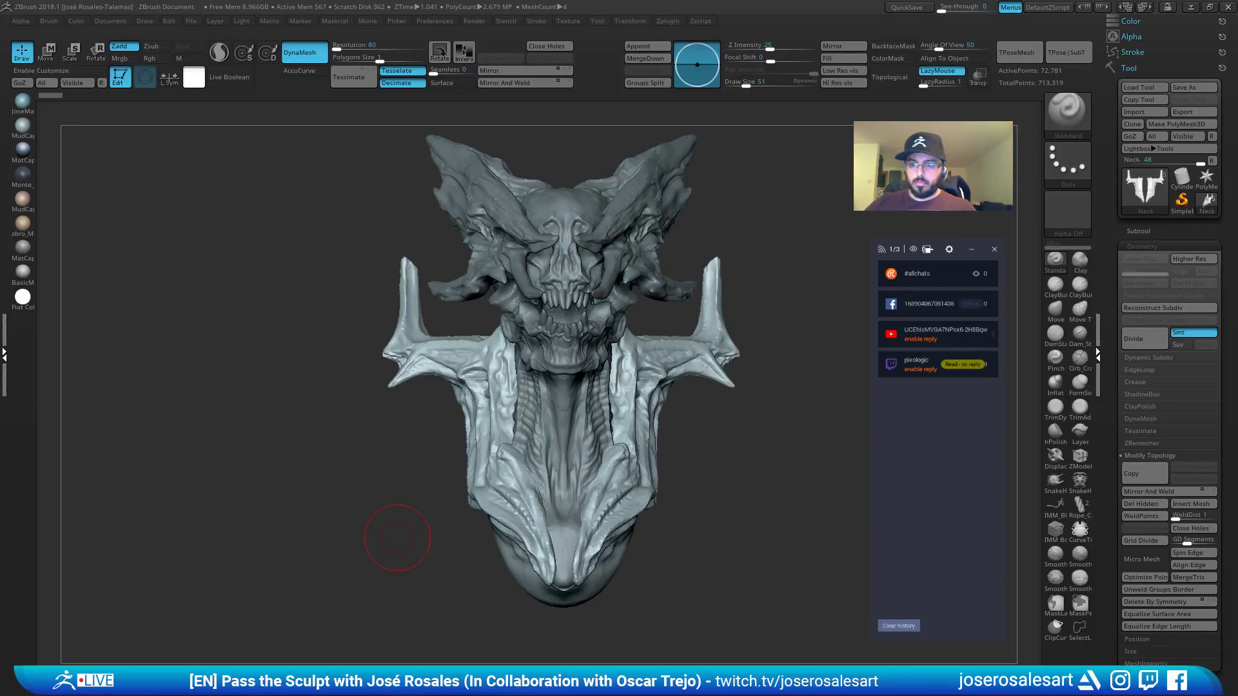
drag(1005, 372, 1075, 372)
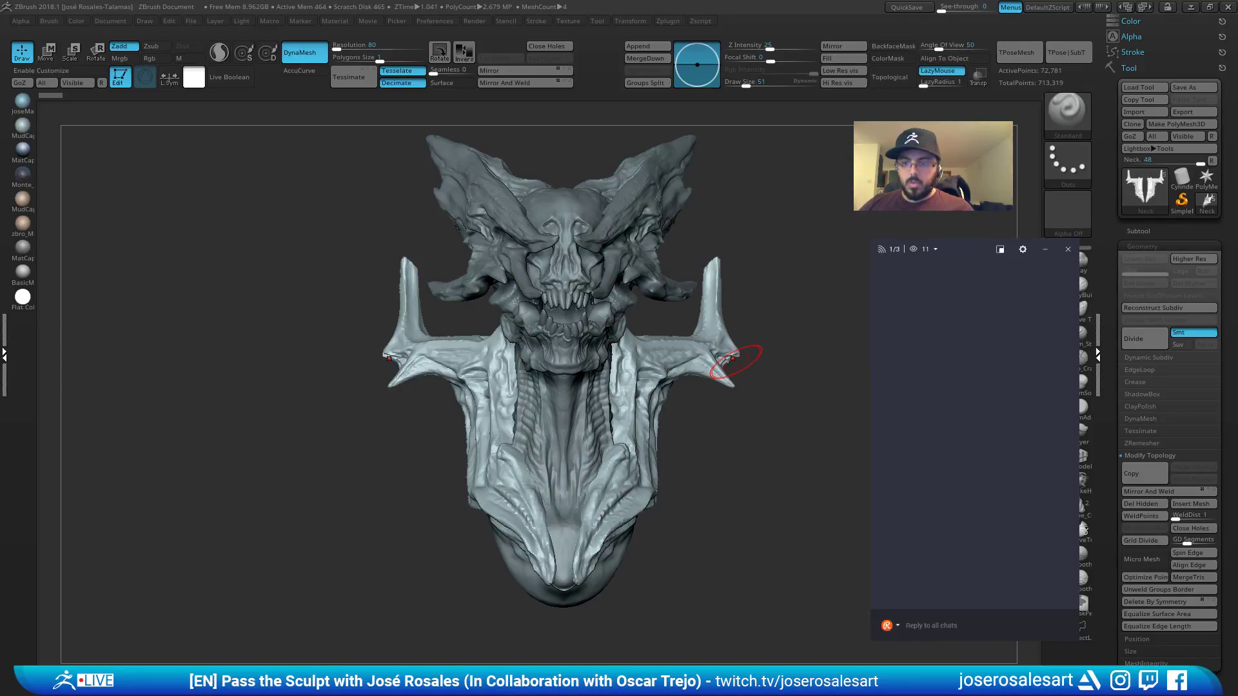
click(896, 252)
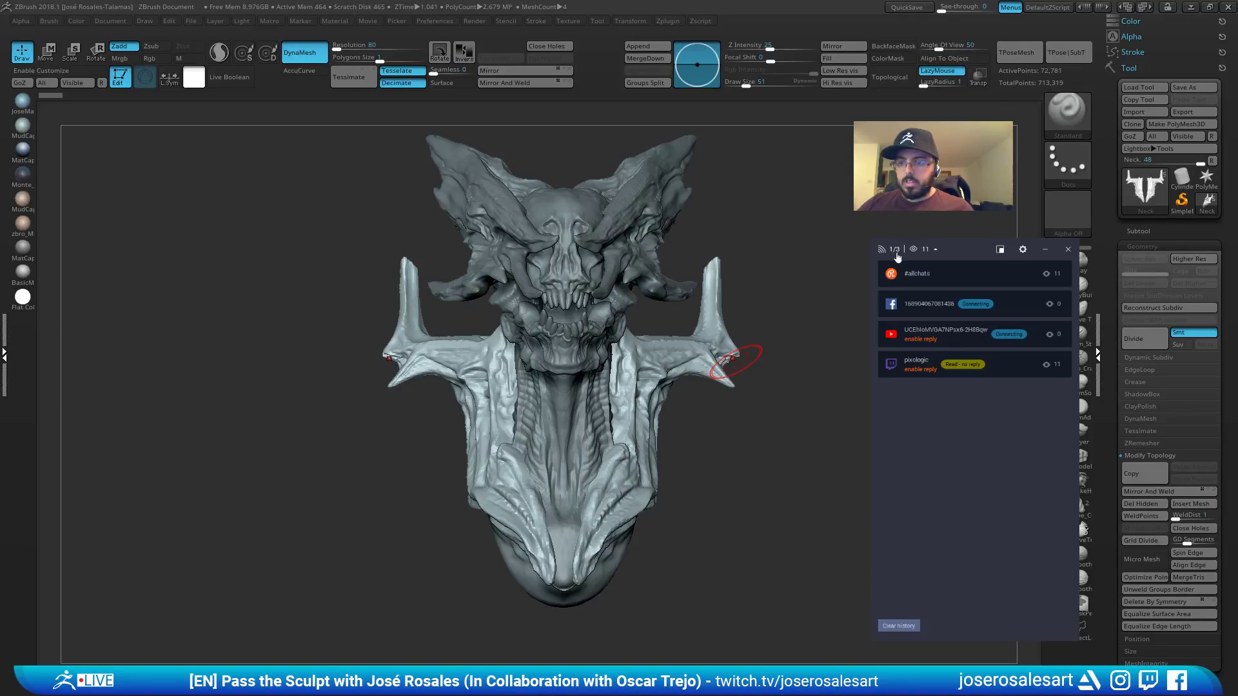
click(898, 252)
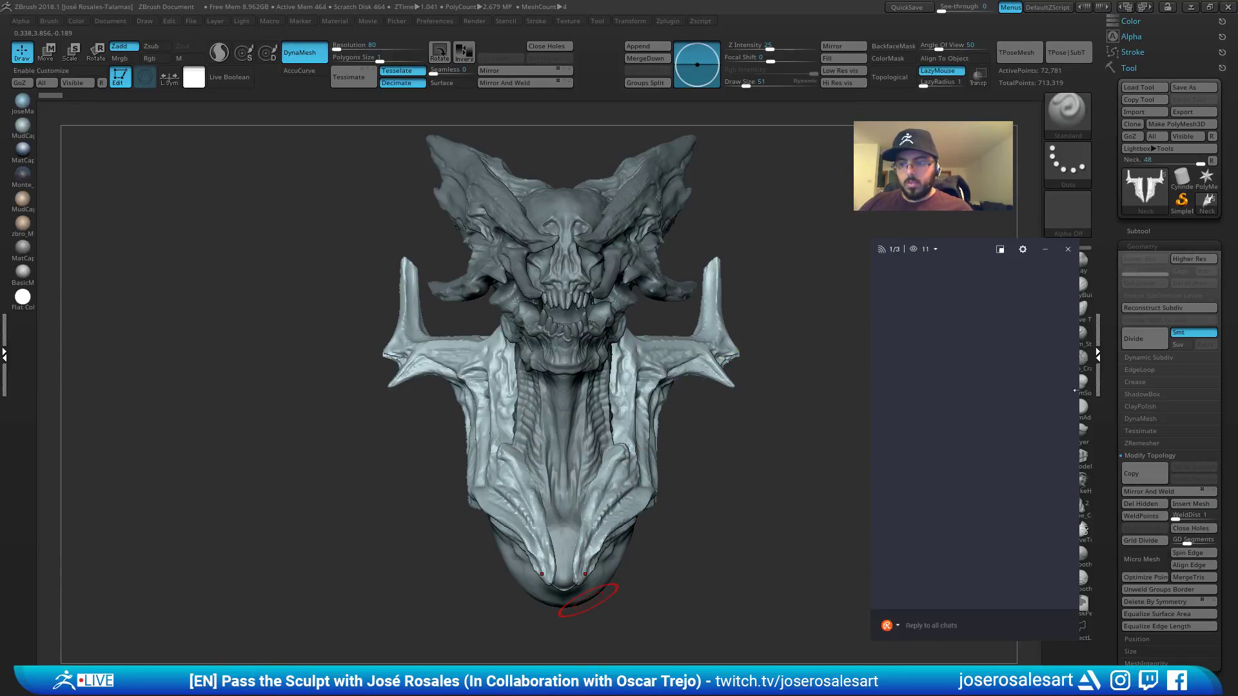
drag(1075, 390, 1006, 390)
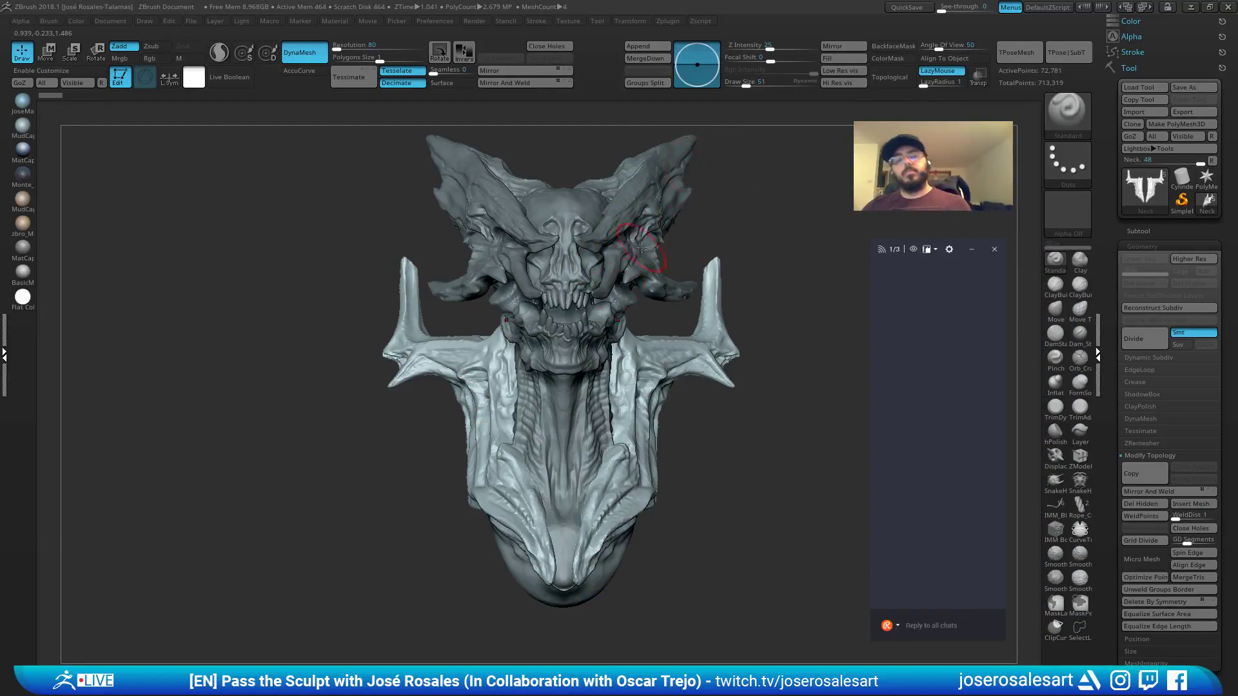
Select the collab_2b head subtool and set the draw size to 30, close to where the side horn touches the skull.
alt+drag(641, 323, 708, 214)
mouse_move(627, 312)
alt+right_down()
mouse_move(600, 337)
mouse_move(570, 300)
alt+right_up()
alt+click(608, 261)
mouse_move(608, 261)
right_down()
mouse_move(594, 279)
mouse_move(588, 258)
mouse_move(603, 256)
mouse_move(587, 233)
mouse_move(600, 210)
mouse_move(516, 202)
mouse_move(535, 223)
right_up()
mouse_move(670, 348)
right_down()
mouse_move(645, 356)
mouse_move(579, 312)
mouse_move(566, 338)
mouse_move(645, 342)
mouse_move(506, 318)
mouse_move(526, 375)
mouse_move(542, 335)
mouse_move(561, 328)
mouse_move(574, 359)
mouse_move(518, 374)
mouse_move(653, 336)
mouse_move(589, 325)
mouse_move(599, 191)
mouse_move(578, 282)
mouse_move(567, 257)
mouse_move(564, 269)
right_up()
key(s)
drag(565, 269, 559, 270)
mouse_move(559, 270)
ctrl+right_down()
mouse_move(567, 230)
mouse_move(605, 243)
ctrl+right_up()
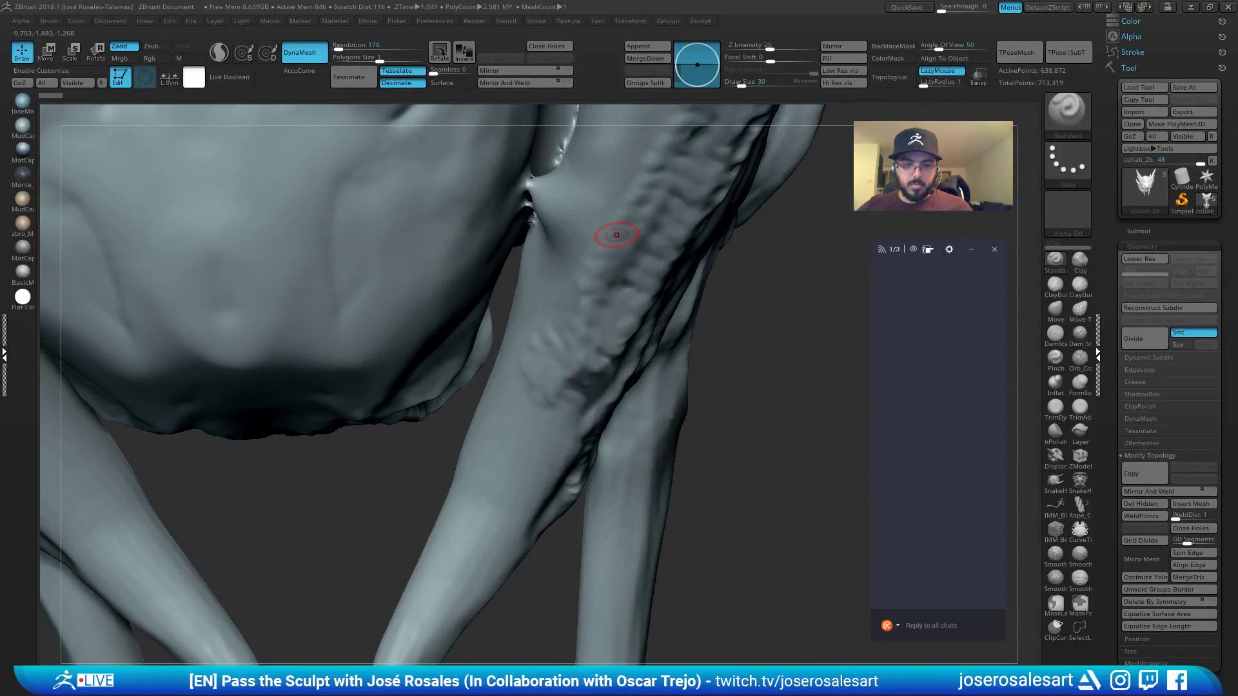
Check the connected channels' viewer counts in the chat window and return to the message view.
click(893, 254)
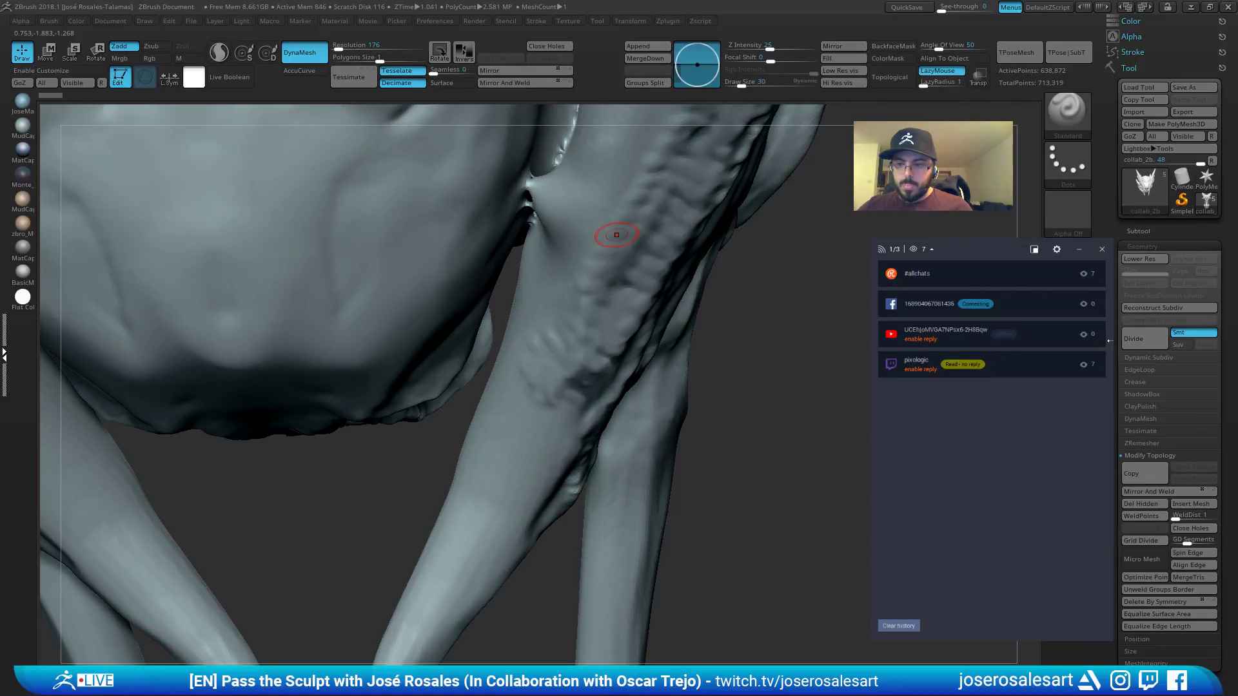
click(897, 252)
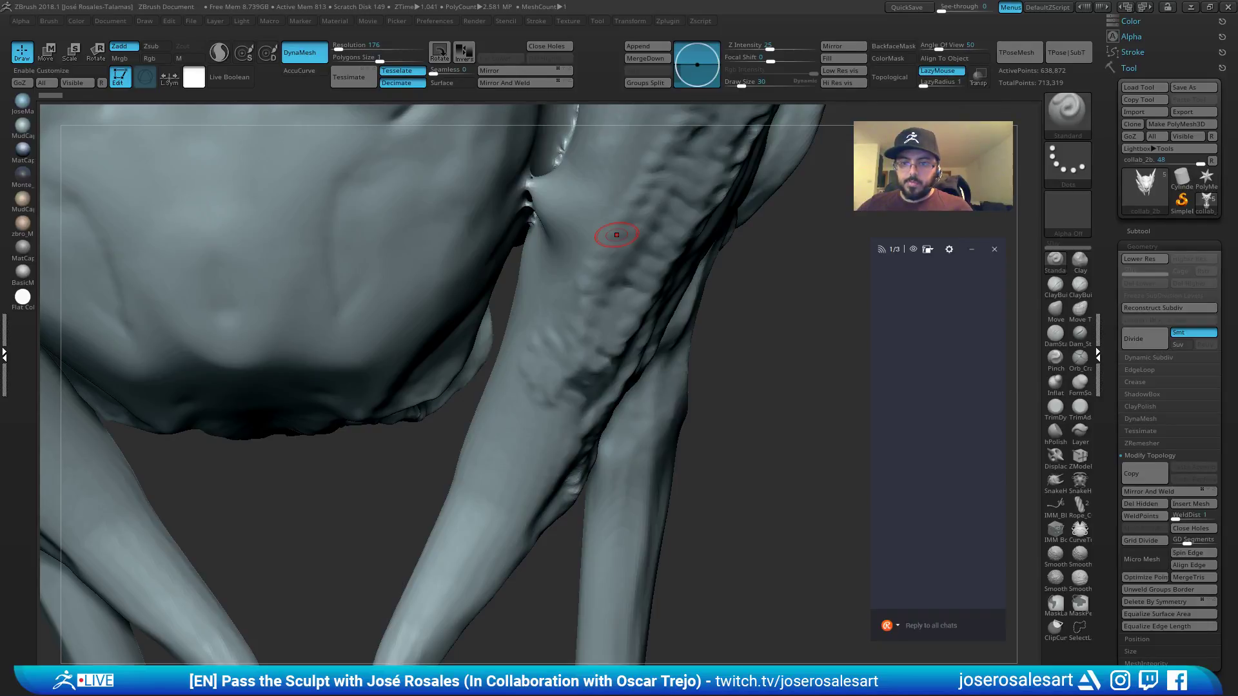
Set the draw size to 21 and check the head's wireframe around the gap between skull and side horn.
mouse_move(646, 327)
ctrl+right_down()
mouse_move(572, 202)
mouse_move(578, 224)
mouse_move(553, 232)
mouse_move(548, 170)
mouse_move(580, 235)
ctrl+right_up()
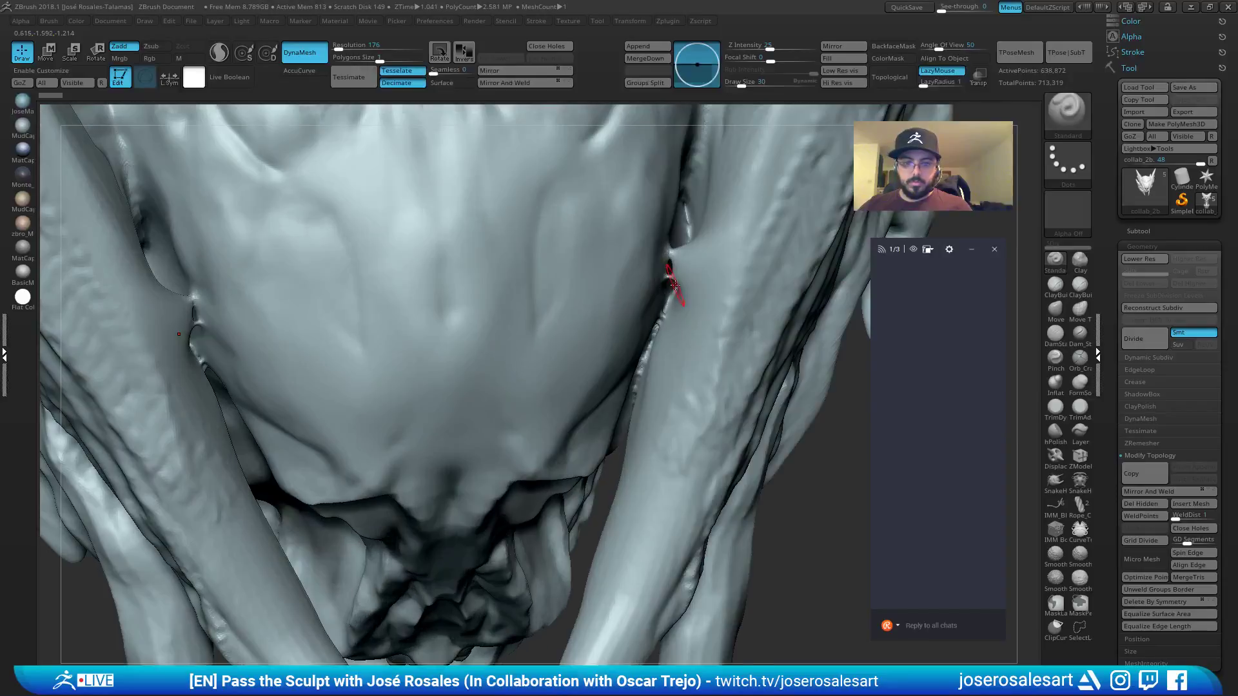
key(s)
drag(677, 268, 673, 268)
key(shift+f)
key(shift+f)
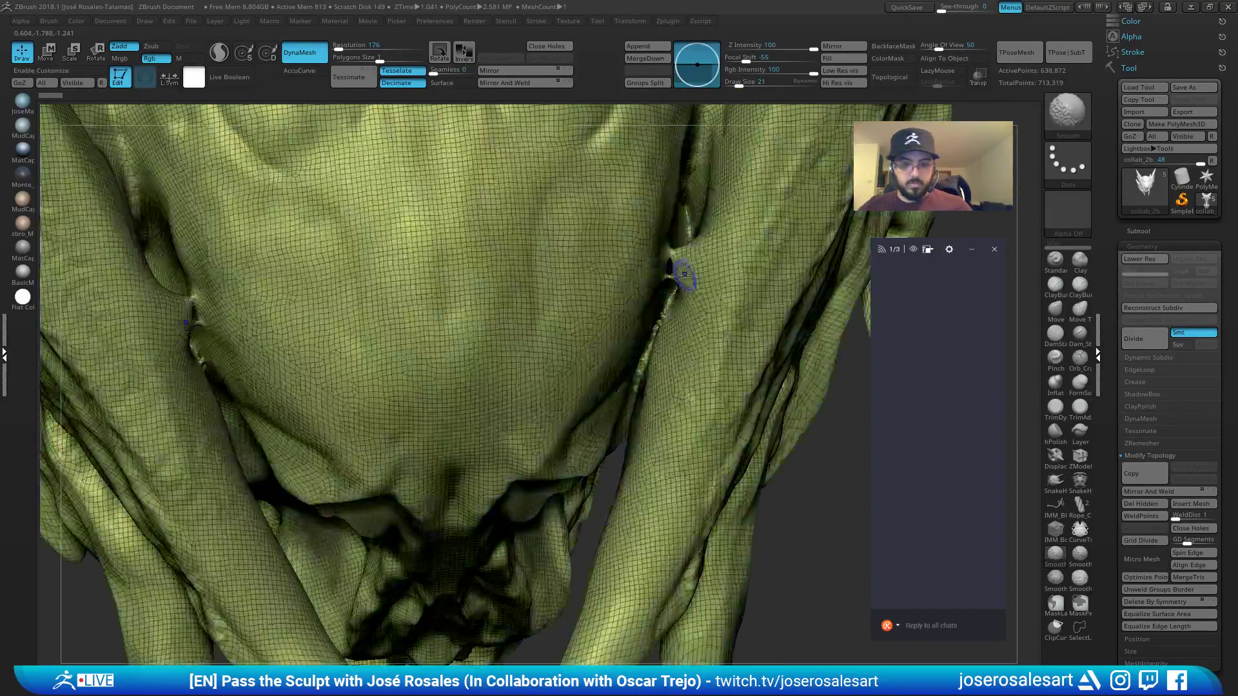
key(ctrl+d)
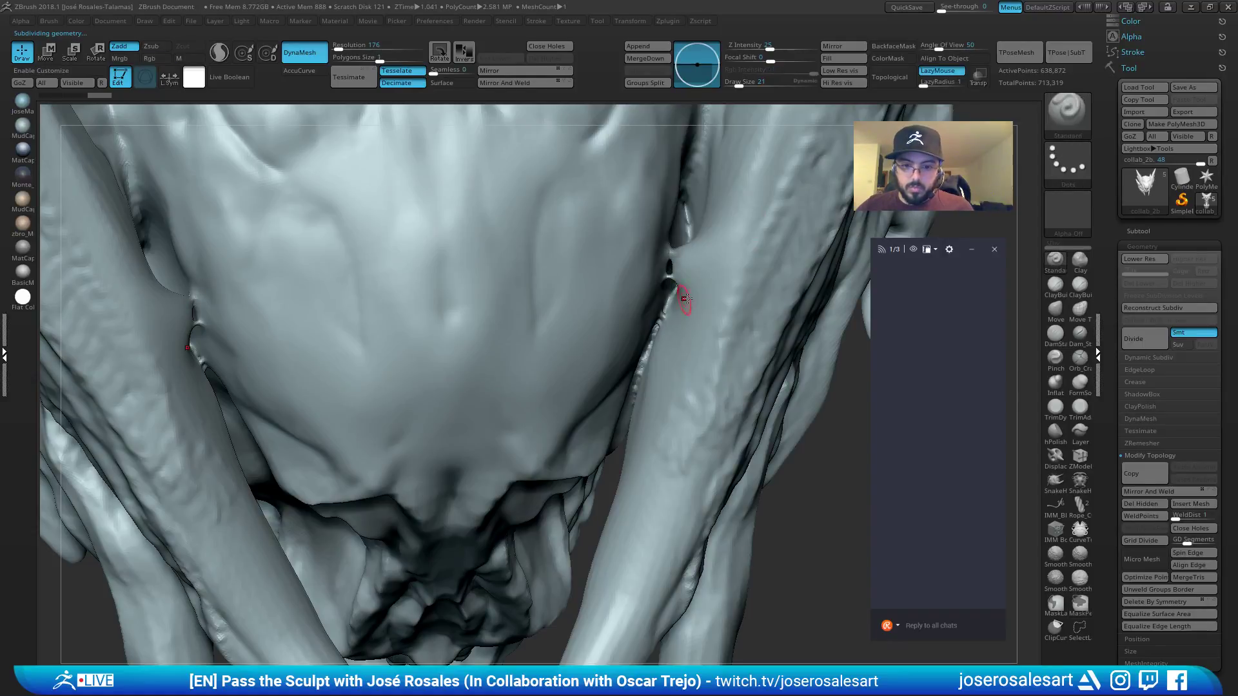
Raise the draw size to 51 and mask a small spot on the side horn next to the skull.
mouse_move(699, 257)
ctrl+right_down()
mouse_move(715, 293)
mouse_move(759, 238)
mouse_move(726, 265)
ctrl+right_up()
key(ctrl)
key(bracketright)
key(bracketright)
key(bracketright)
key(ctrl)
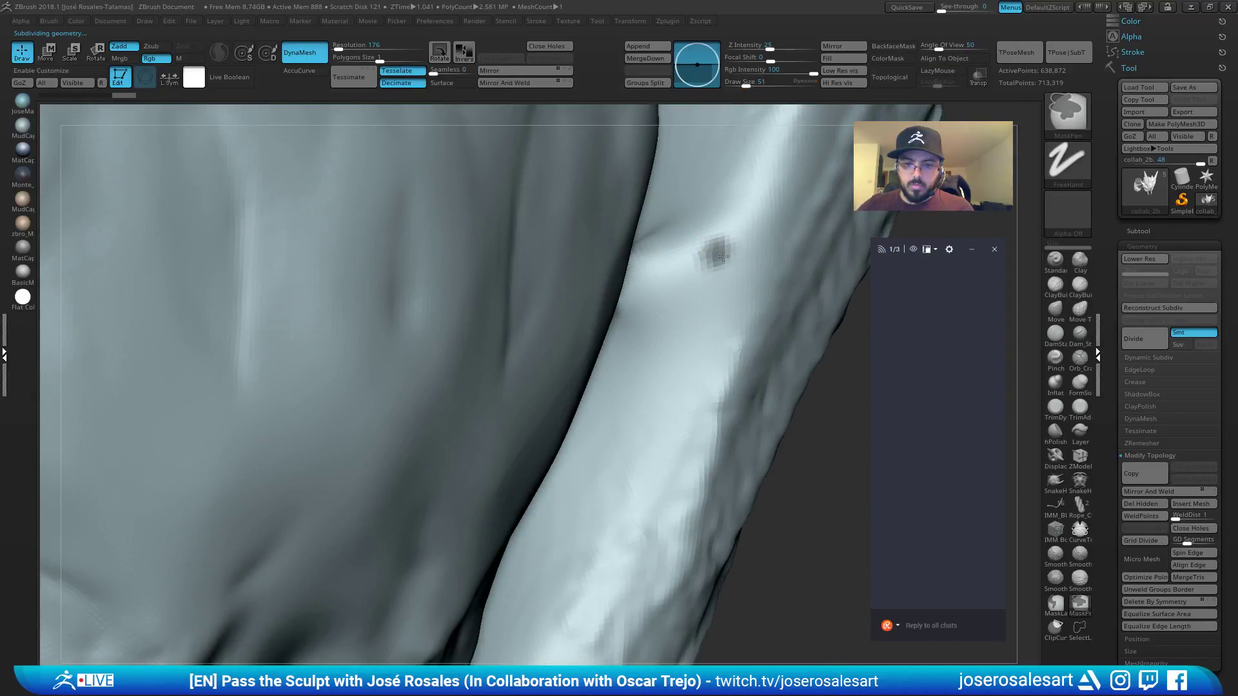
ctrl+drag(723, 256, 713, 276)
Isolate the Neck subtool to examine it, show all subtools again, and reselect the collab_2b head.
ctrl+right_drag(776, 257, 454, 421)
alt+click(386, 343)
key(alt+s)
ctrl+right_drag(409, 353, 380, 253)
mouse_move(379, 254)
ctrl+mouse_down()
mouse_move(413, 258)
mouse_move(415, 306)
ctrl+mouse_up()
ctrl+right_drag(478, 258, 490, 323)
right_drag(490, 323, 645, 322)
ctrl+drag(645, 316, 666, 328)
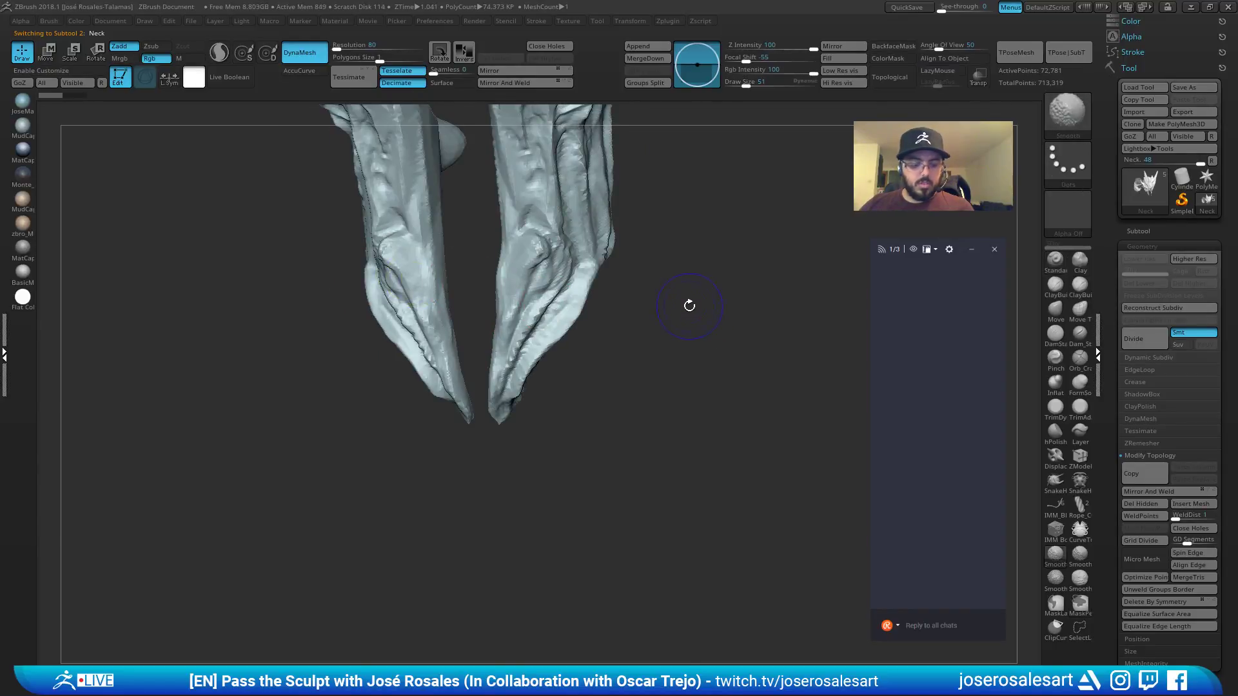
key(alt+s)
alt+right_drag(629, 345, 616, 442)
alt+click(427, 273)
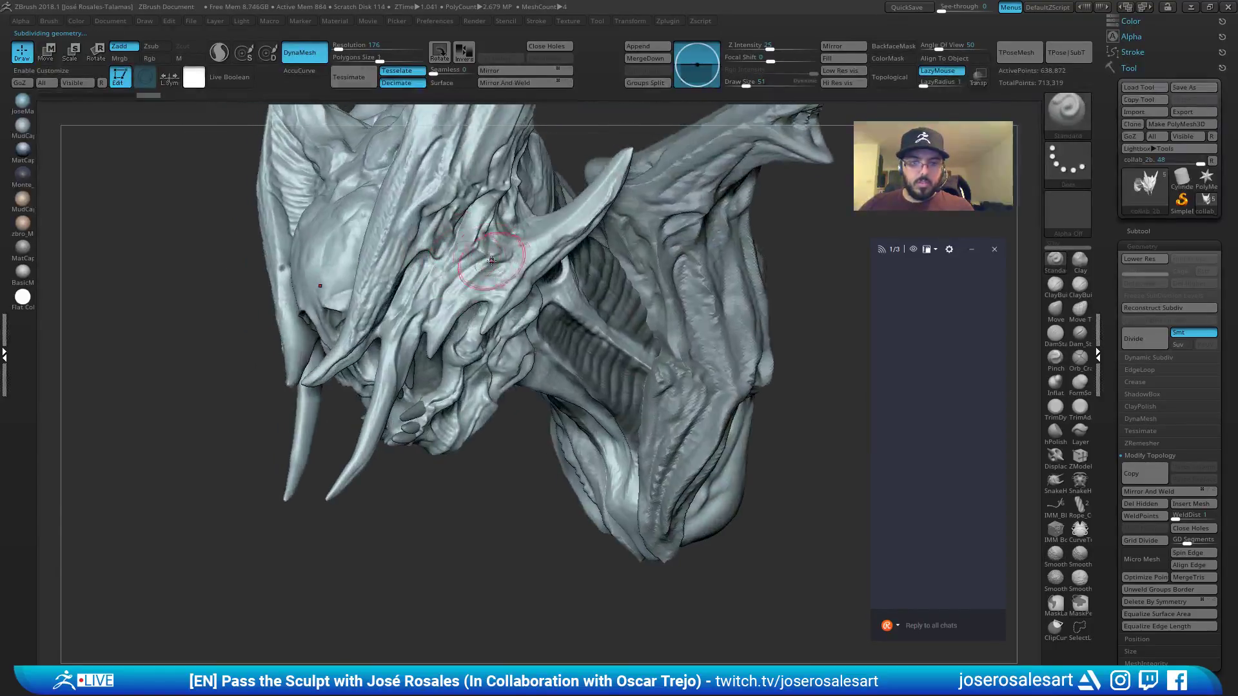
Turn off the head's dynamic subdivision and set the draw size to 45 beside the torn gap at the horn.
alt+right_drag(586, 278, 472, 290)
key(shift+d)
key(d)
key(shift+d)
mouse_move(348, 448)
right_down()
mouse_move(374, 318)
mouse_move(331, 246)
mouse_move(387, 277)
mouse_move(446, 210)
mouse_move(492, 249)
mouse_move(413, 333)
mouse_move(658, 324)
mouse_move(581, 361)
mouse_move(530, 319)
mouse_move(451, 378)
mouse_move(520, 340)
right_up()
key(bracketleft)
key(ctrl)
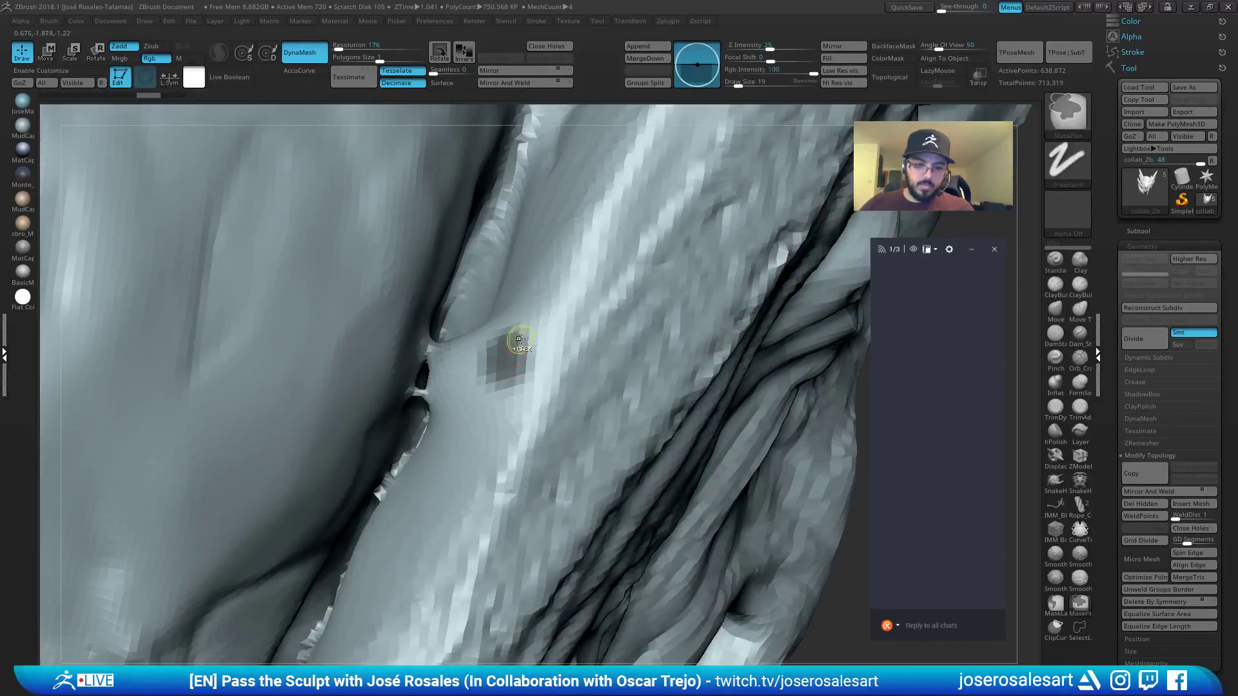
key(s)
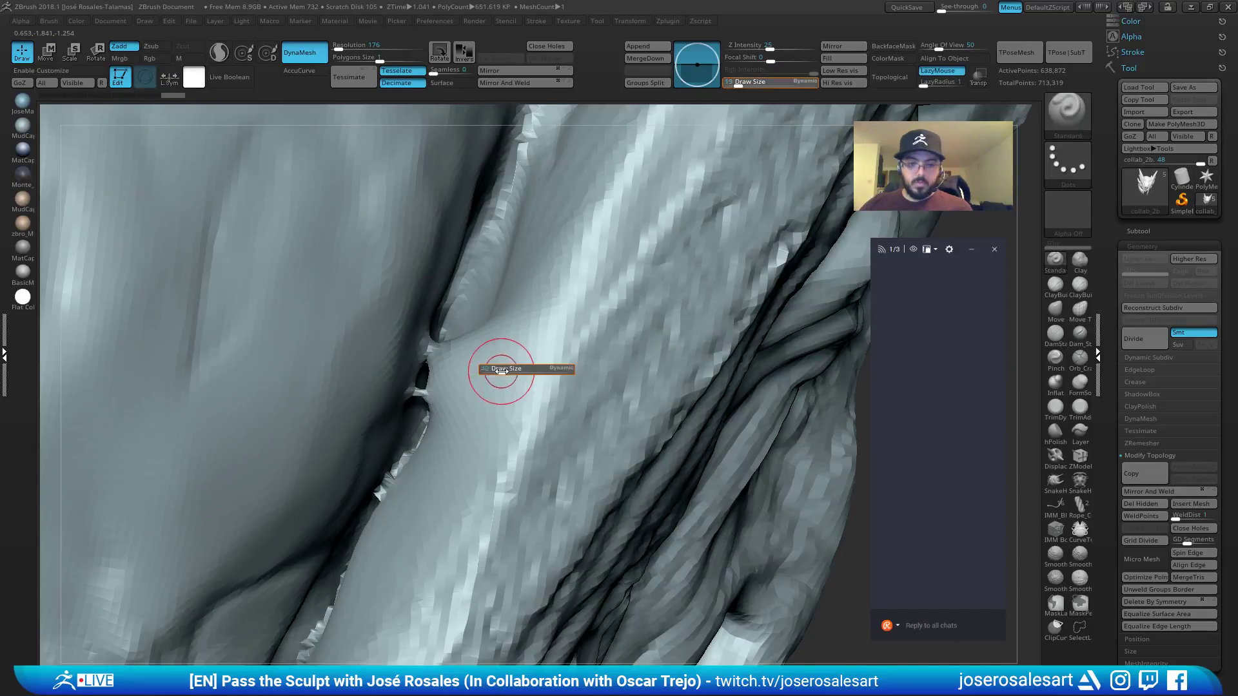
alt+right_drag(565, 261, 581, 198)
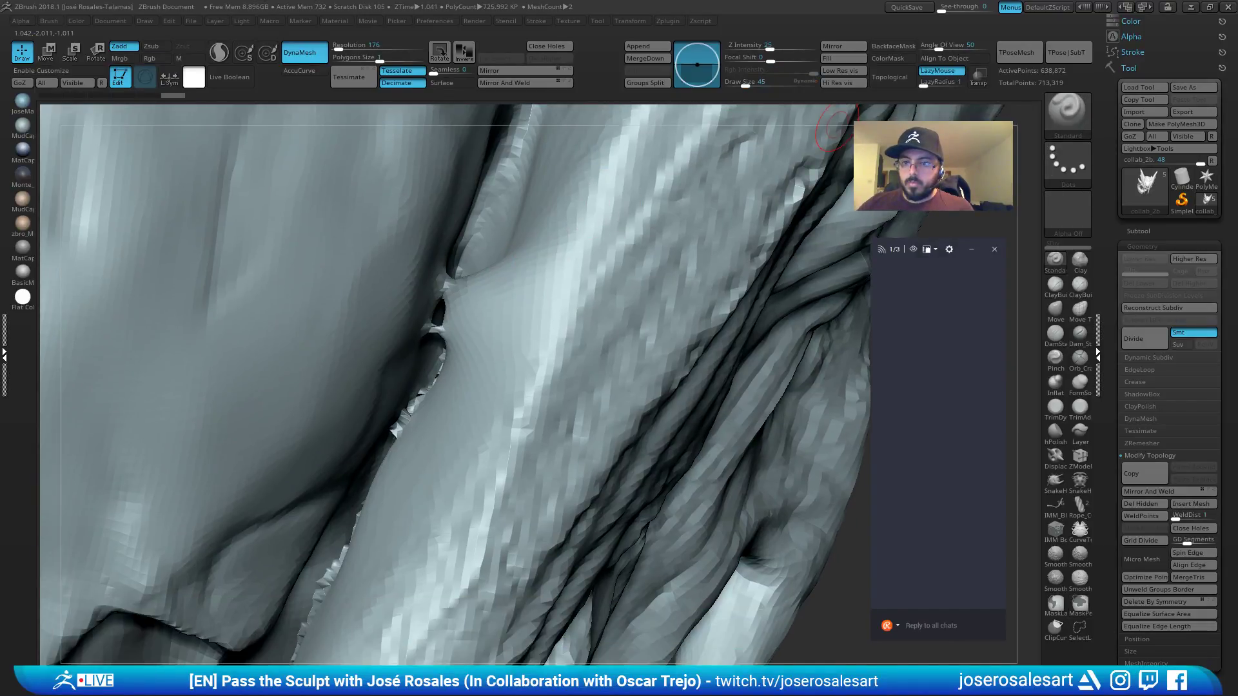
Look at the connected channels in the chat window once more and return to the messages.
click(902, 257)
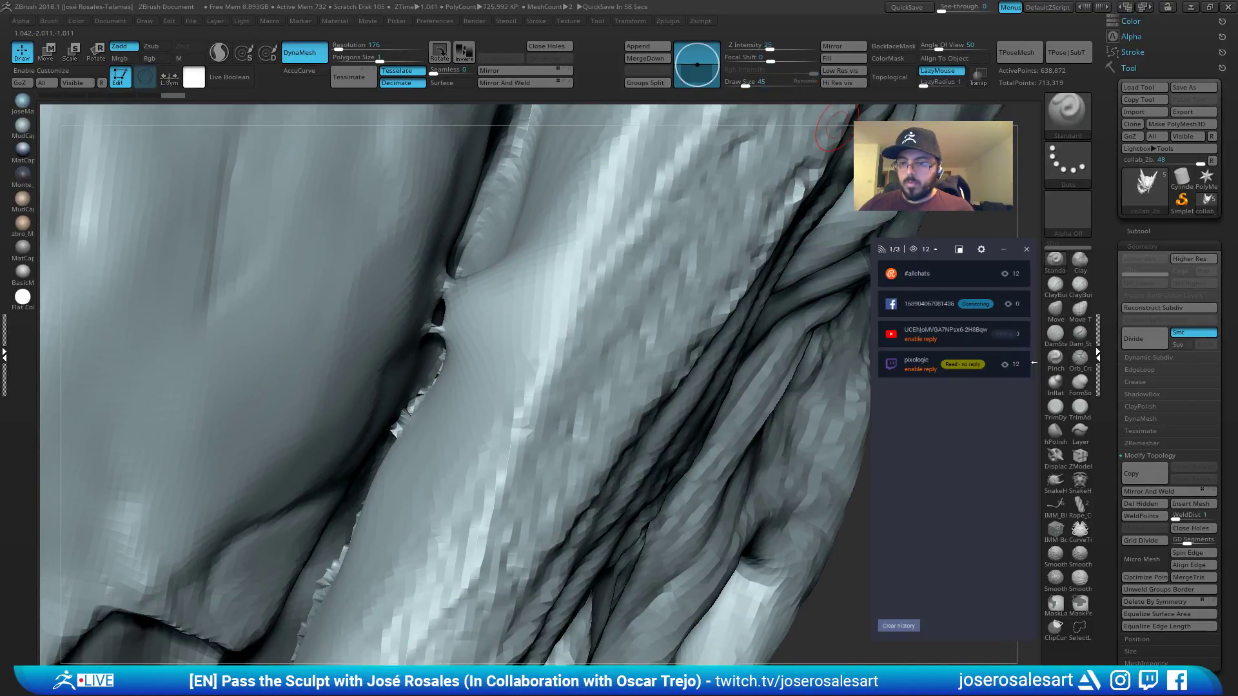
click(901, 251)
Try masking the torn edge between skull and side horn with a draw size of 36, and undo it.
right_drag(528, 278, 474, 307)
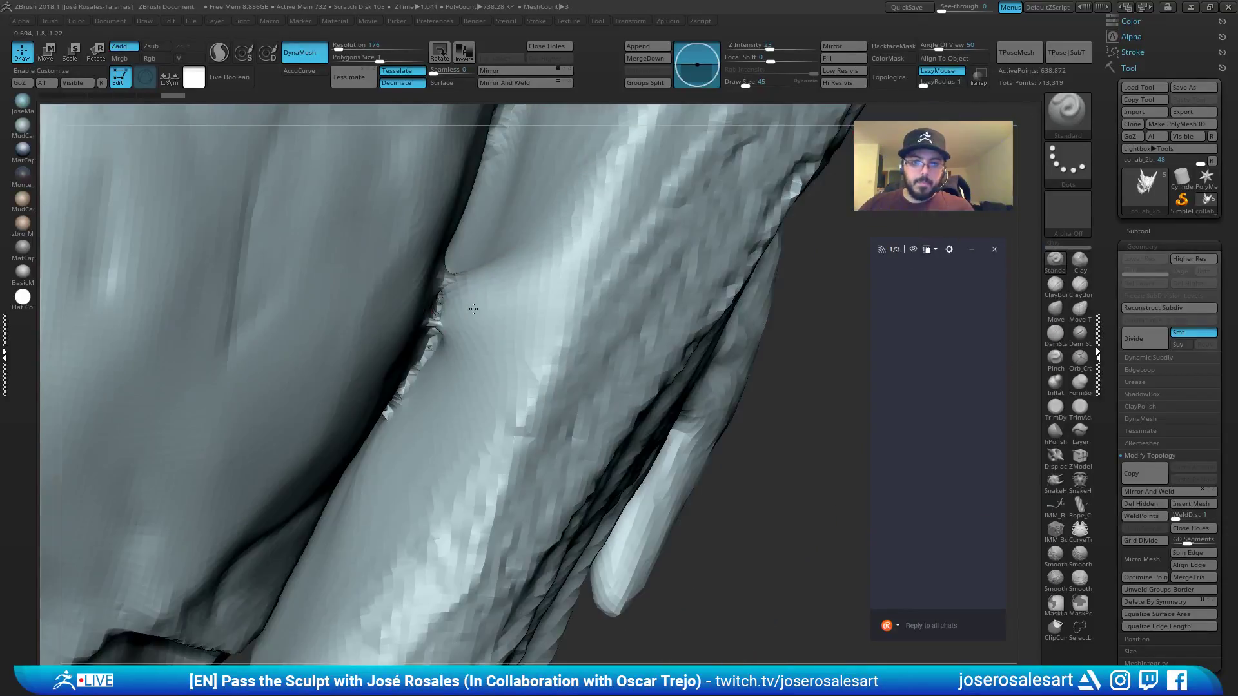
key(s)
drag(477, 298, 475, 298)
mouse_move(475, 299)
right_down()
mouse_move(445, 316)
mouse_move(455, 275)
right_up()
key(ctrl)
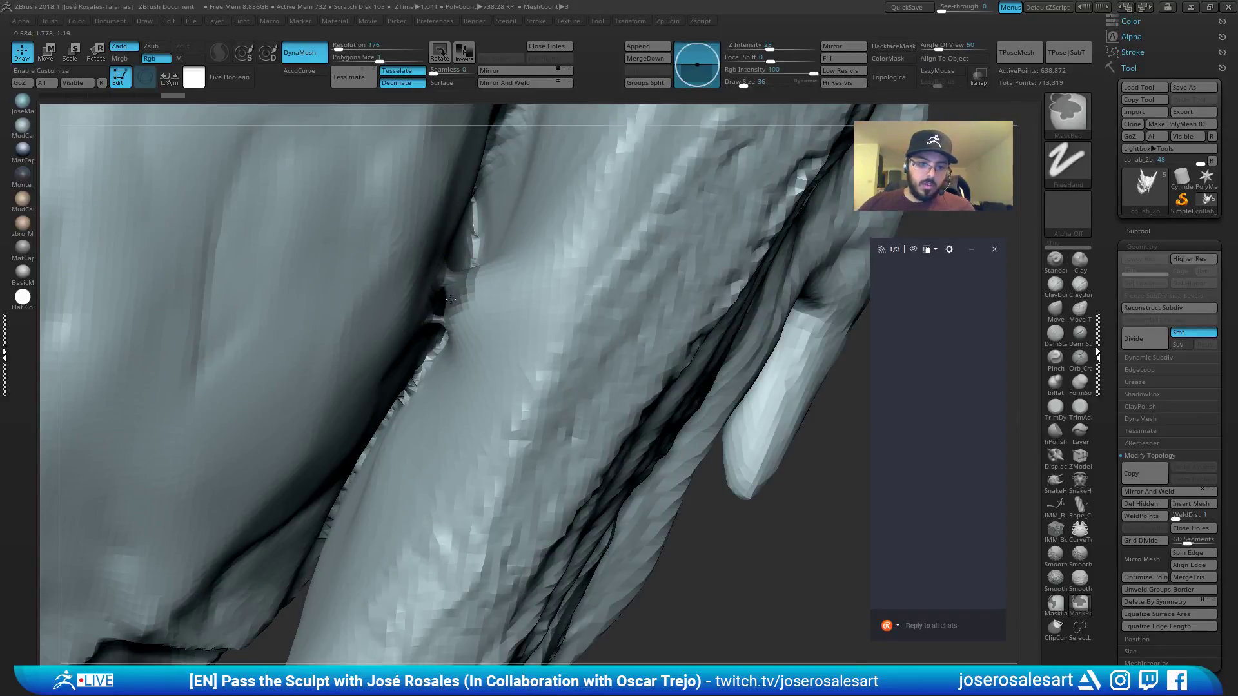
ctrl+drag(451, 299, 435, 345)
mouse_move(435, 345)
right_down()
mouse_move(464, 187)
mouse_move(466, 321)
mouse_move(409, 319)
mouse_move(455, 277)
mouse_move(460, 235)
mouse_move(475, 304)
mouse_move(344, 280)
mouse_move(485, 362)
mouse_move(670, 365)
mouse_move(479, 341)
right_up()
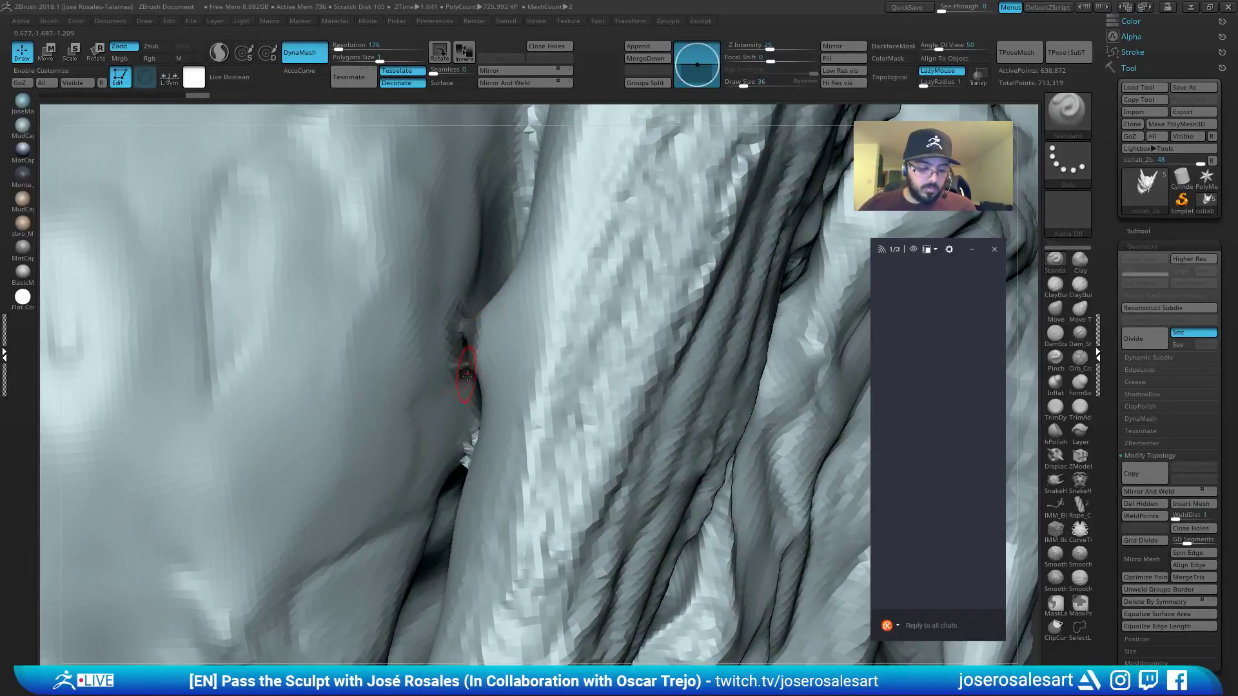
key(shift+f)
key(shift+f)
key(ctrl+z)
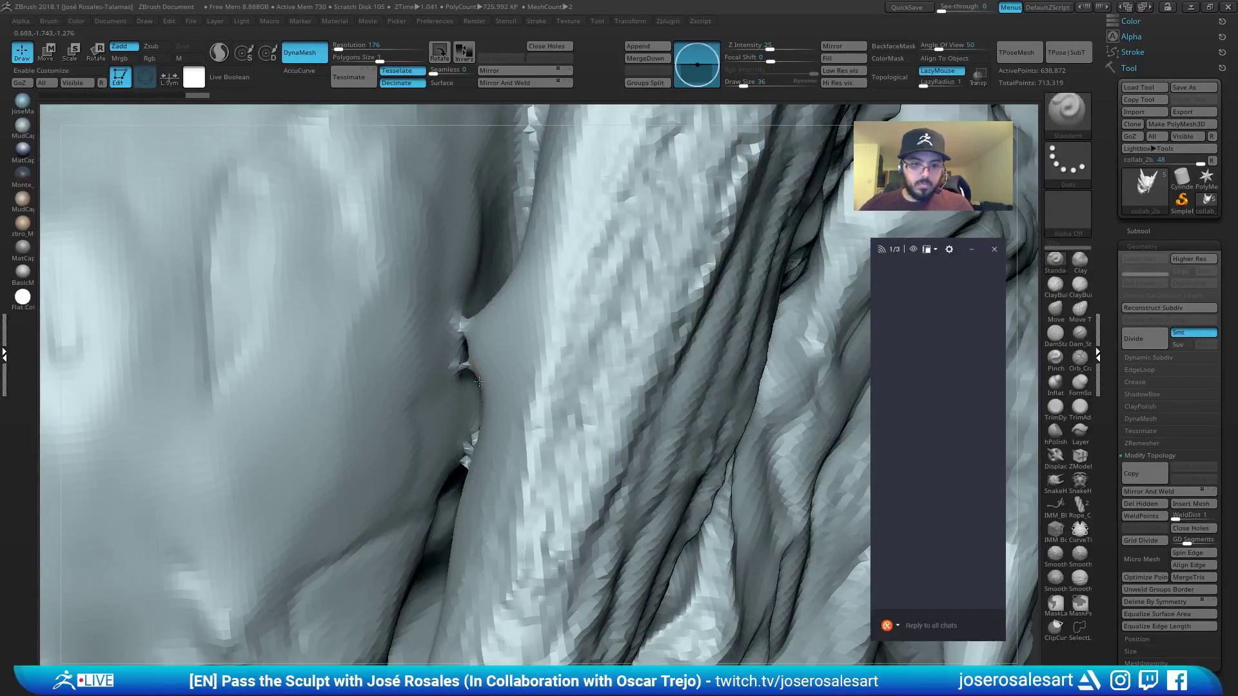
Set the draw size to 28 and mask along the torn edge between the skull and the side horn.
drag(483, 382, 480, 381)
mouse_move(479, 381)
right_down()
mouse_move(475, 355)
mouse_move(451, 336)
mouse_move(462, 326)
right_up()
key(s)
drag(463, 329, 467, 329)
right_drag(467, 329, 447, 325)
mouse_move(452, 310)
ctrl+mouse_down()
mouse_move(434, 350)
mouse_move(442, 340)
ctrl+mouse_up()
mouse_move(442, 340)
right_down()
mouse_move(387, 400)
mouse_move(428, 374)
right_up()
ctrl+right_drag(489, 321, 415, 331)
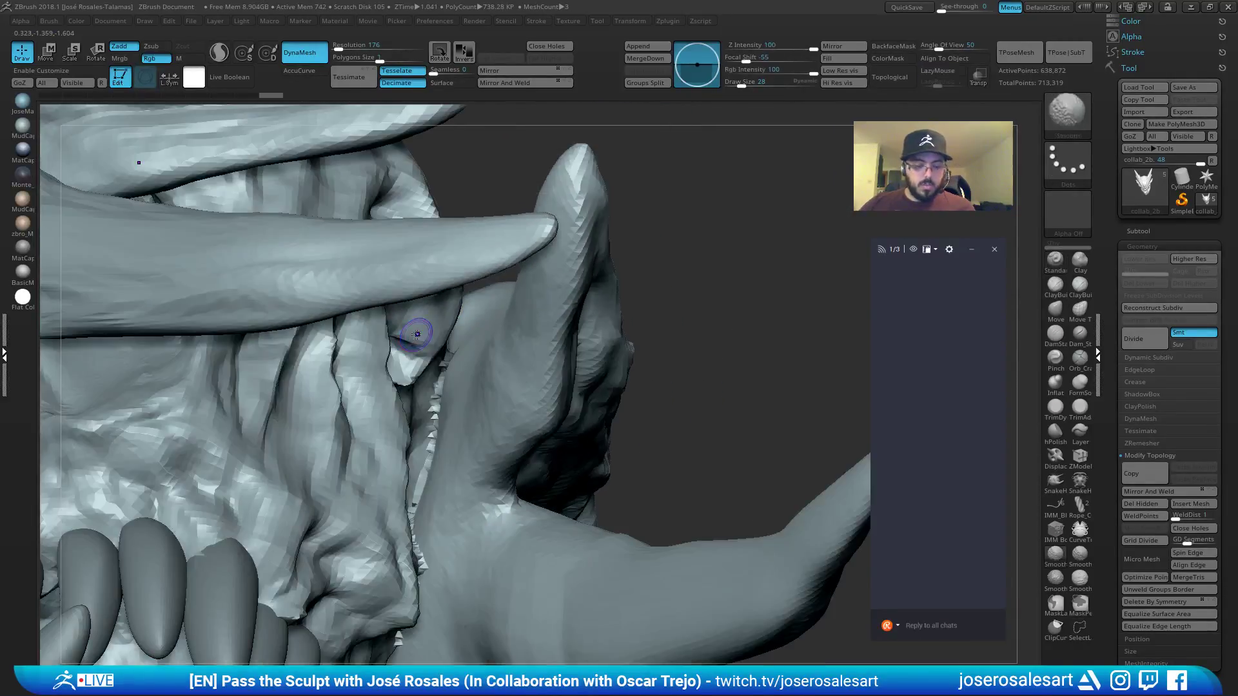
Create a PolyMesh3D copy of the head and examine its polygroups in wireframe around the horn gap.
key(shift+m)
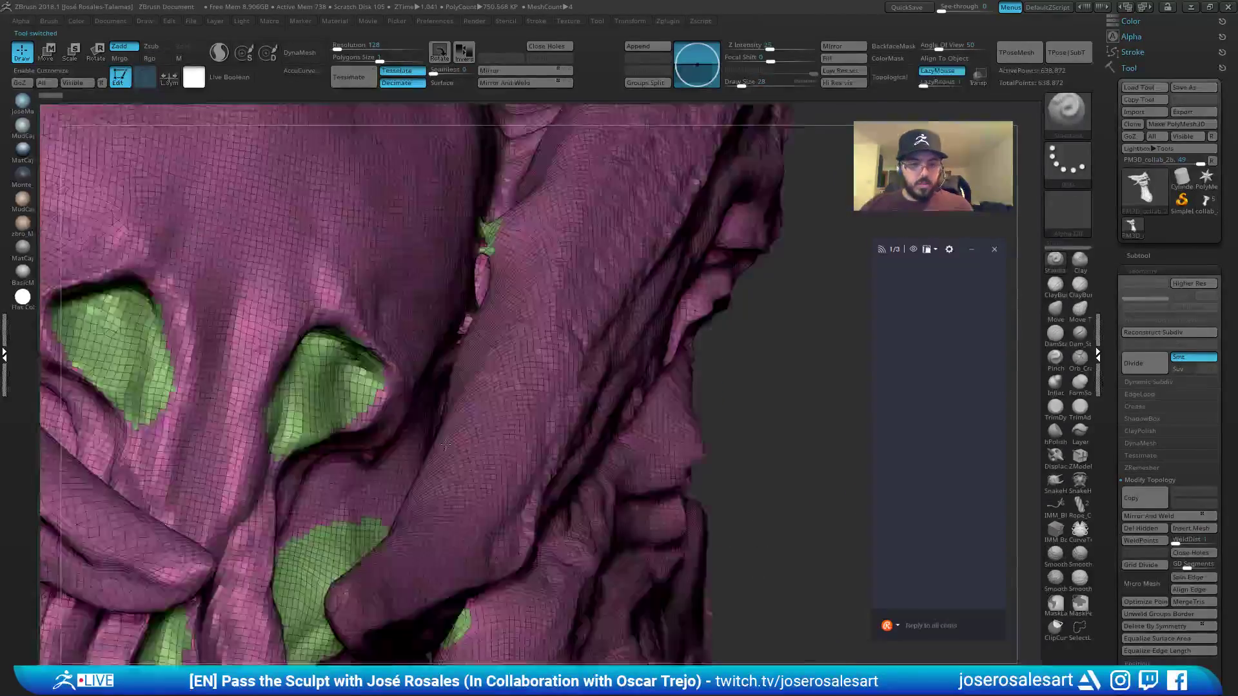
mouse_move(445, 336)
right_down()
mouse_move(525, 332)
mouse_move(503, 323)
mouse_move(454, 345)
mouse_move(440, 316)
mouse_move(464, 329)
mouse_move(501, 310)
mouse_move(540, 235)
right_up()
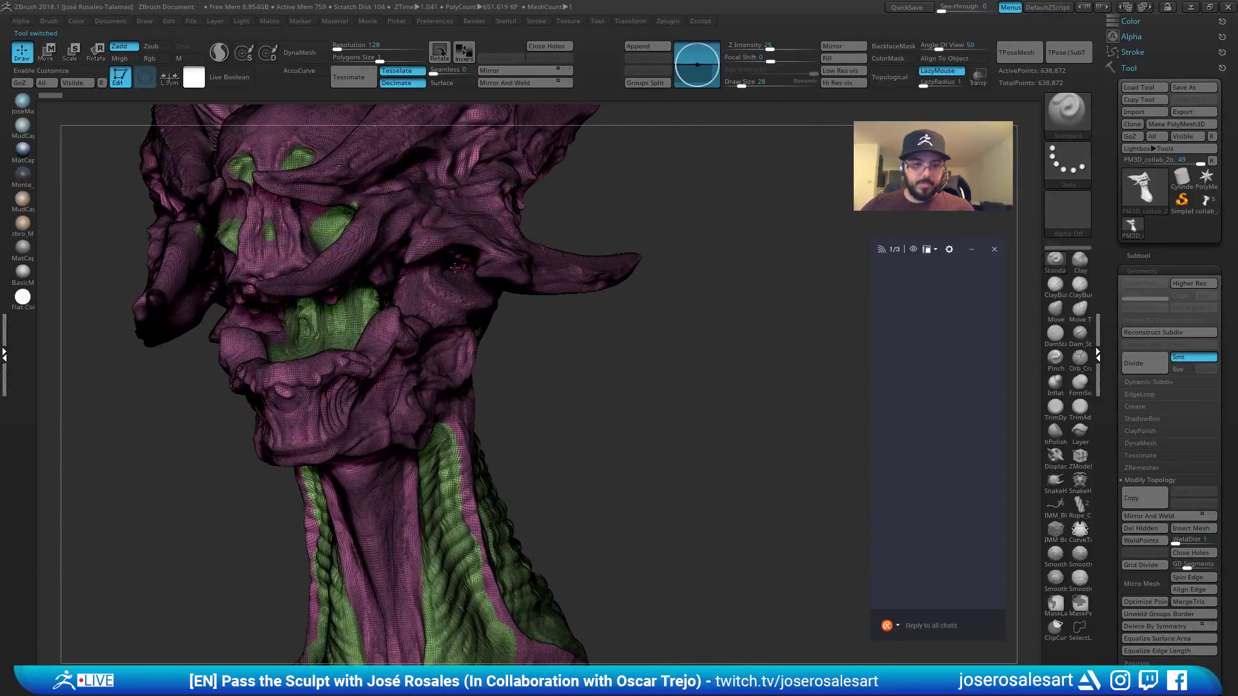
mouse_move(454, 267)
alt+right_down()
mouse_move(470, 412)
mouse_move(501, 296)
mouse_move(378, 277)
mouse_move(542, 298)
alt+right_up()
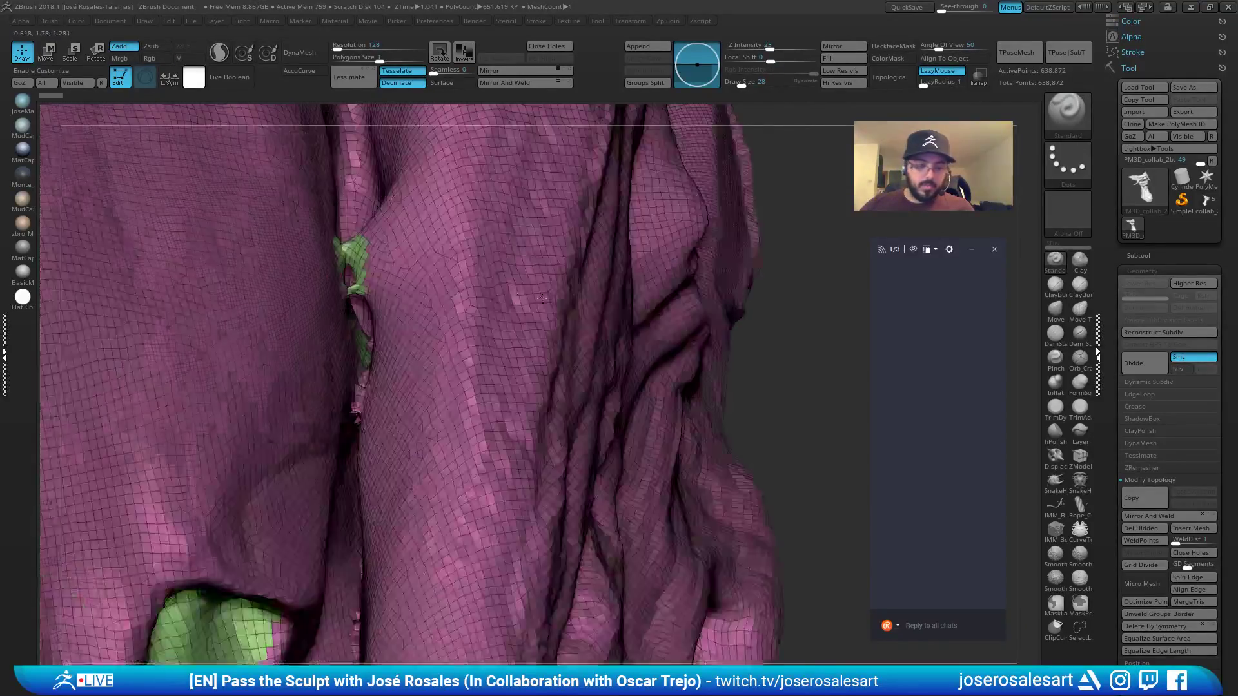
Isolate the green polygroup, mask the small fragments at the horn gap into their own polygroup, and show the whole mesh.
ctrl+shift+click(353, 261)
mouse_move(395, 248)
right_down()
mouse_move(354, 296)
mouse_move(359, 271)
mouse_move(327, 299)
mouse_move(537, 266)
mouse_move(490, 279)
mouse_move(492, 249)
right_up()
key(ctrl)
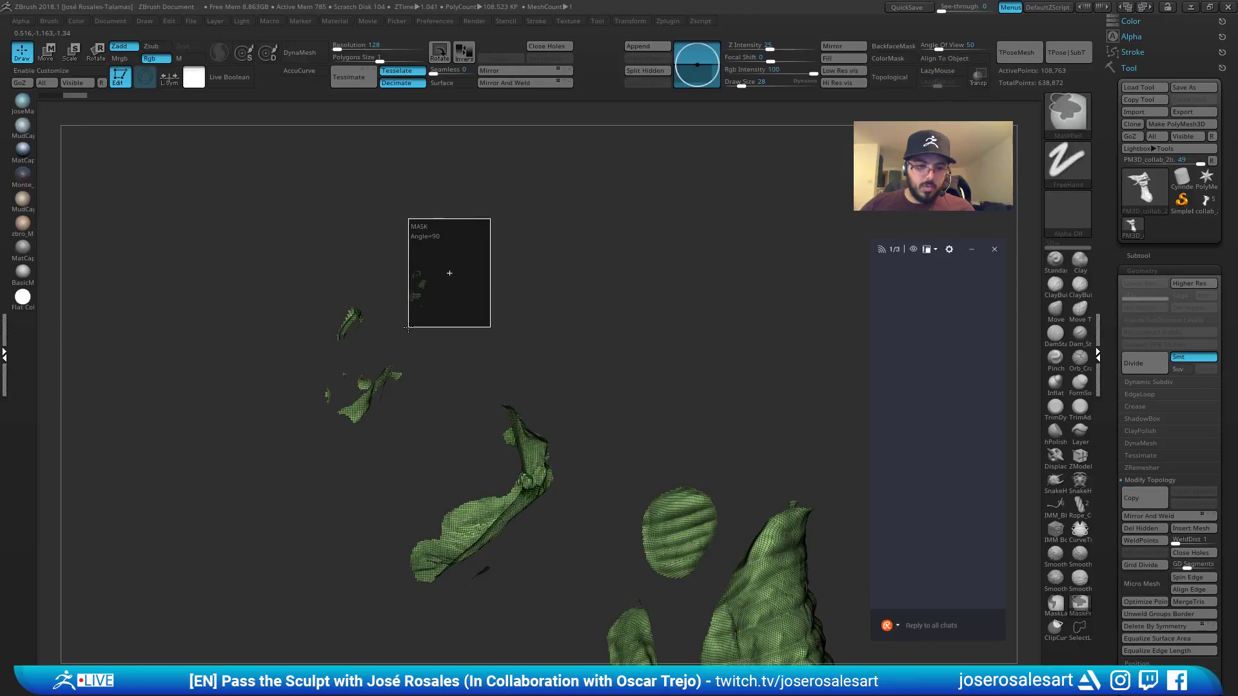
ctrl+shift+click(539, 291)
mouse_move(284, 413)
right_down()
mouse_move(380, 450)
mouse_move(413, 445)
mouse_move(337, 280)
mouse_move(335, 194)
right_up()
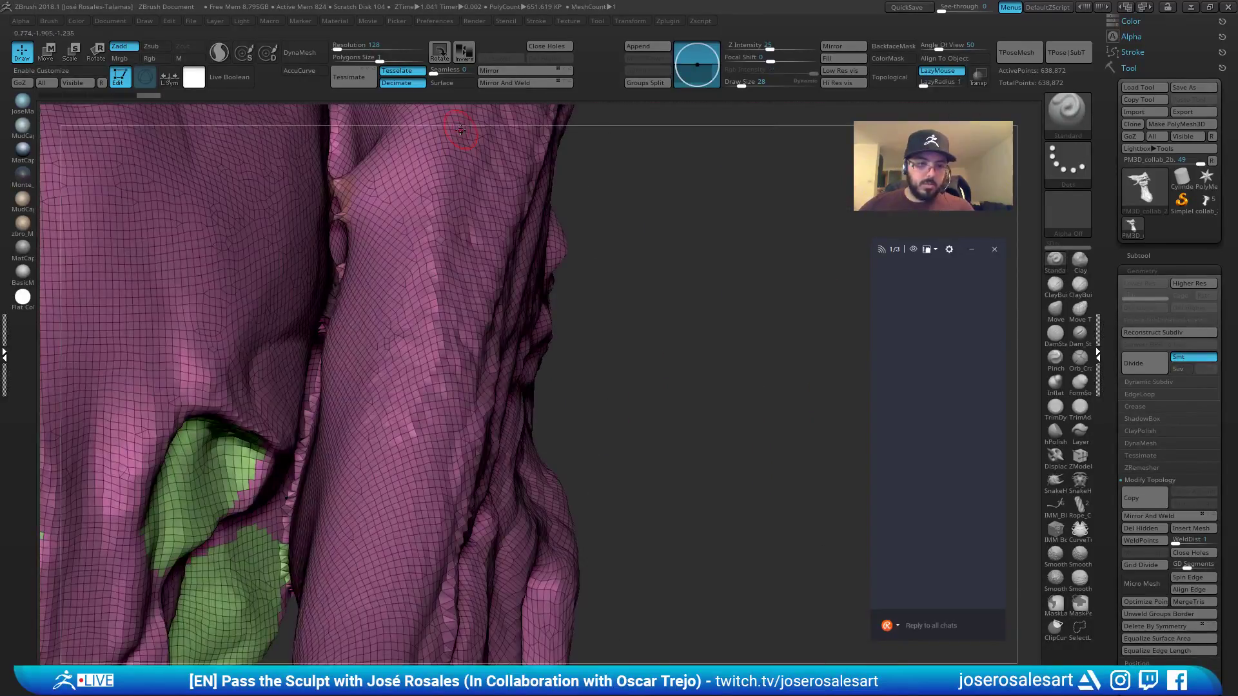
Hide the fragments' polygroup at the horn gap and delete the hidden geometry.
ctrl+shift+click(338, 190)
ctrl+shift+drag(527, 212, 547, 195)
alt+right_drag(465, 226, 373, 345)
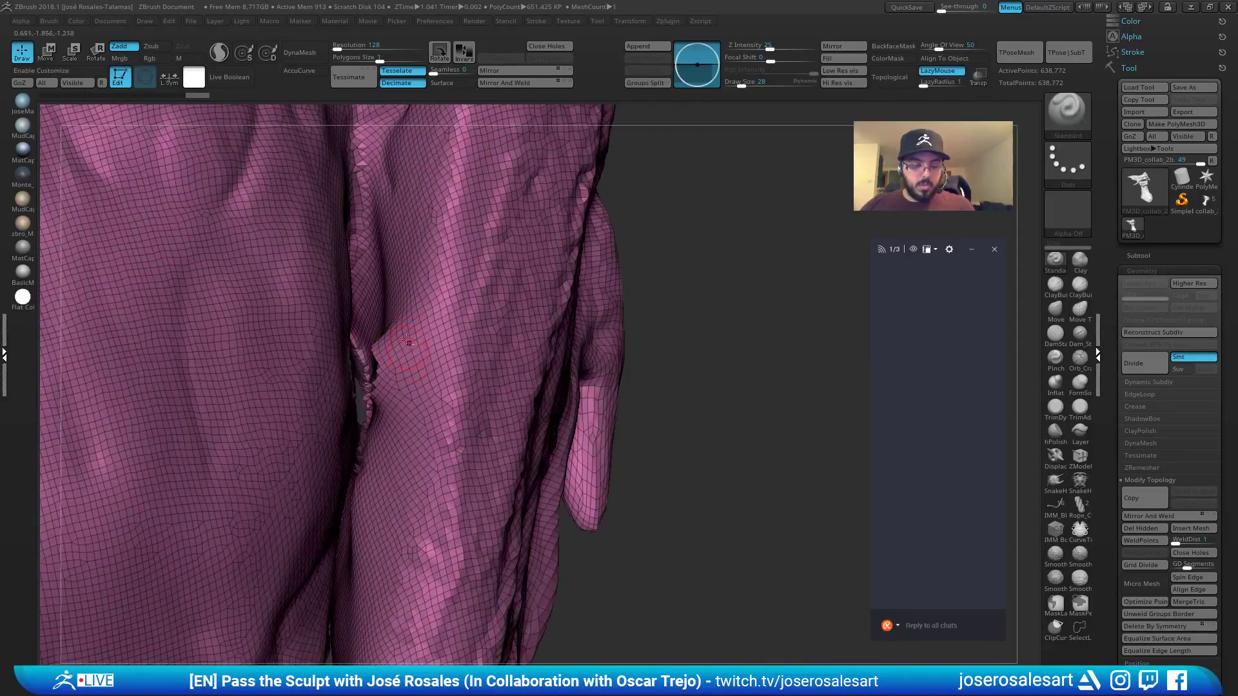
Try closing the mesh's holes at the horn gap, and undo it.
mouse_move(406, 340)
alt+right_down()
mouse_move(433, 258)
mouse_move(550, 303)
mouse_move(387, 224)
mouse_move(671, 147)
mouse_move(653, 120)
alt+right_up()
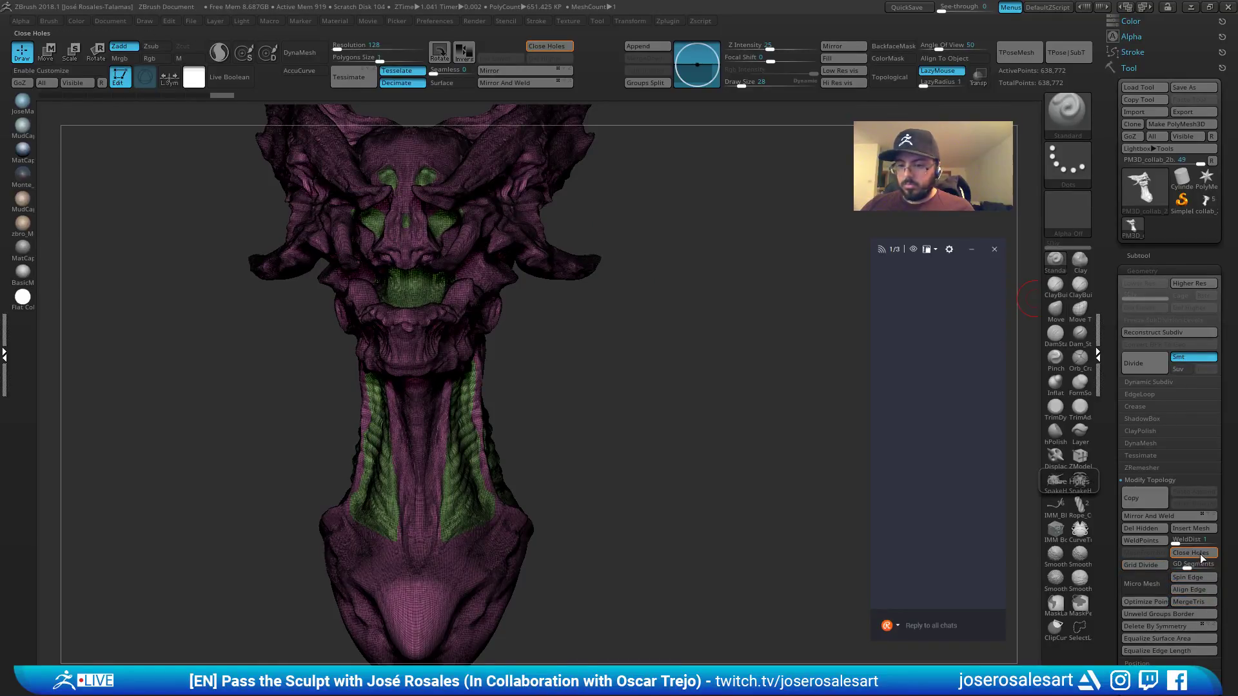
mouse_move(410, 270)
alt+right_down()
mouse_move(383, 426)
mouse_move(397, 433)
alt+right_up()
mouse_move(469, 240)
ctrl+right_down()
mouse_move(470, 290)
mouse_move(521, 359)
mouse_move(419, 210)
mouse_move(392, 371)
mouse_move(412, 439)
ctrl+right_up()
key(shift)
key(ctrl+z)
key(ctrl+z)
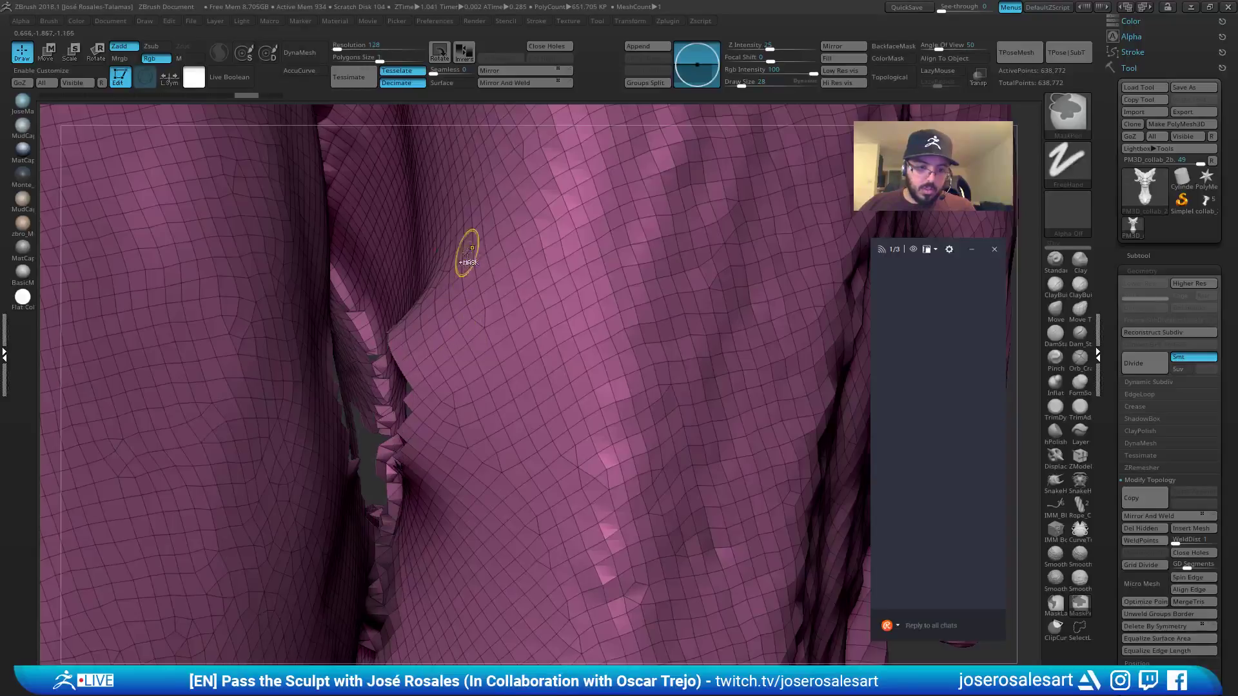
Smooth the torn edge at the horn gap and reshape it with the Move brush at draw size 73.
right_drag(467, 253, 396, 332)
shift+drag(395, 331, 409, 342)
mouse_move(408, 342)
right_down()
mouse_move(396, 358)
mouse_move(402, 329)
mouse_move(370, 307)
mouse_move(418, 362)
mouse_move(405, 340)
right_up()
key(s)
key(ctrl)
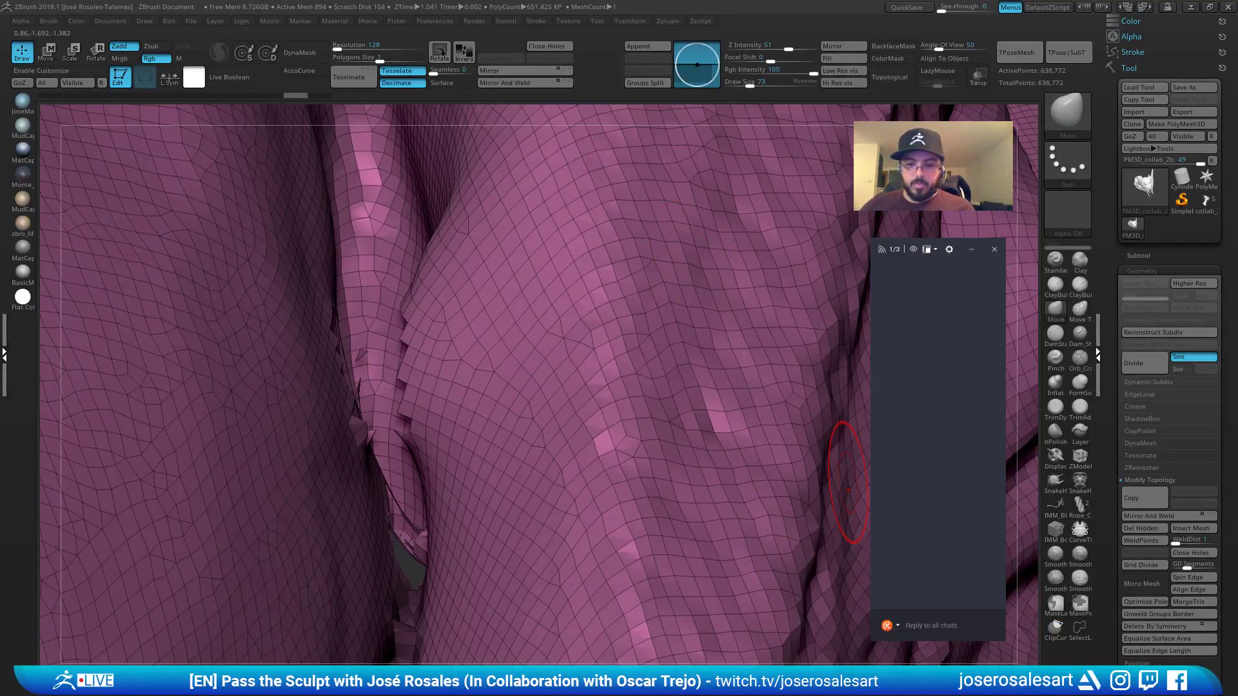
right_drag(718, 311, 698, 274)
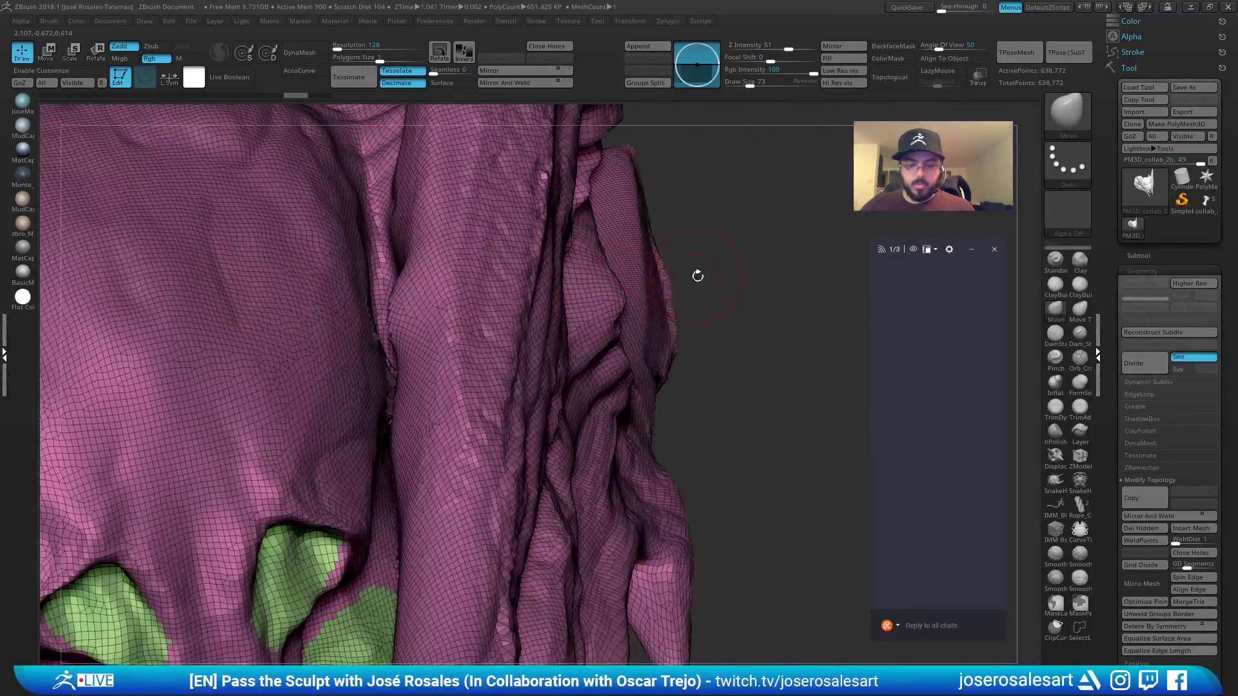
Undo the edits back to the isolated view before the gap fragments were deleted.
key(ctrl)
key(ctrl+z)
key(ctrl+z)
key(ctrl+z)
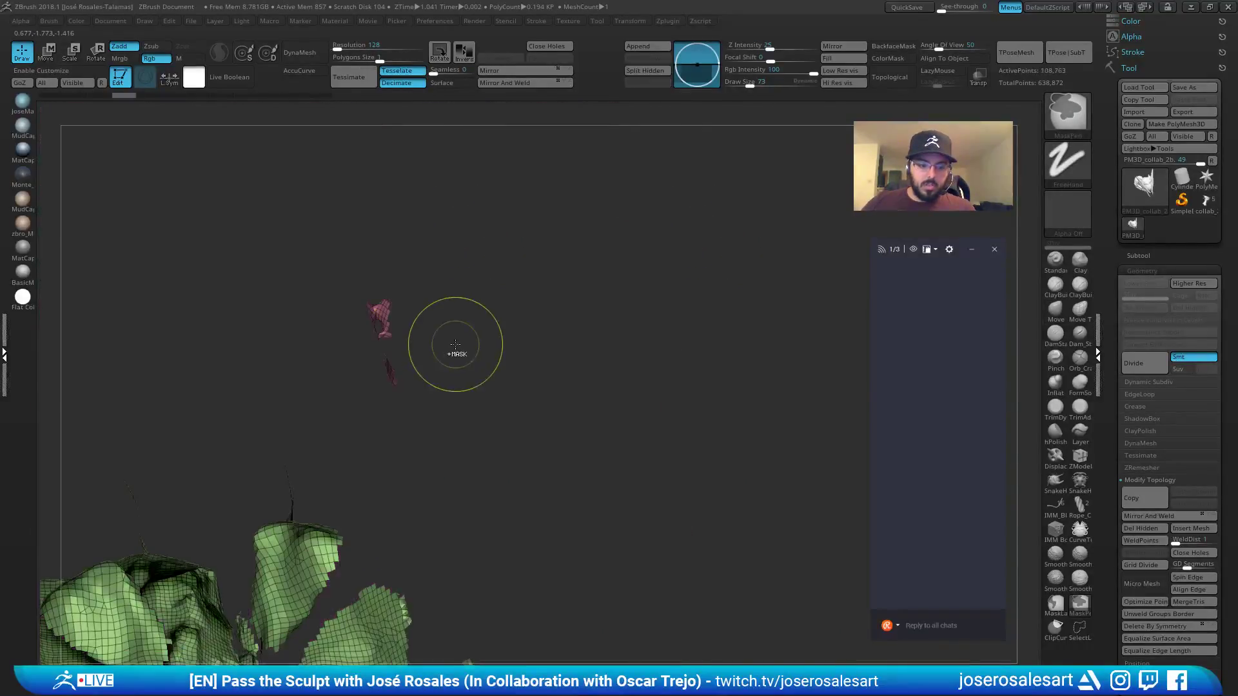
Set the draw size to 26 and enable double-sided display for the isolated fragments.
key(s)
drag(452, 352, 443, 352)
mouse_move(413, 340)
ctrl+right_down()
mouse_move(484, 334)
mouse_move(316, 202)
ctrl+right_up()
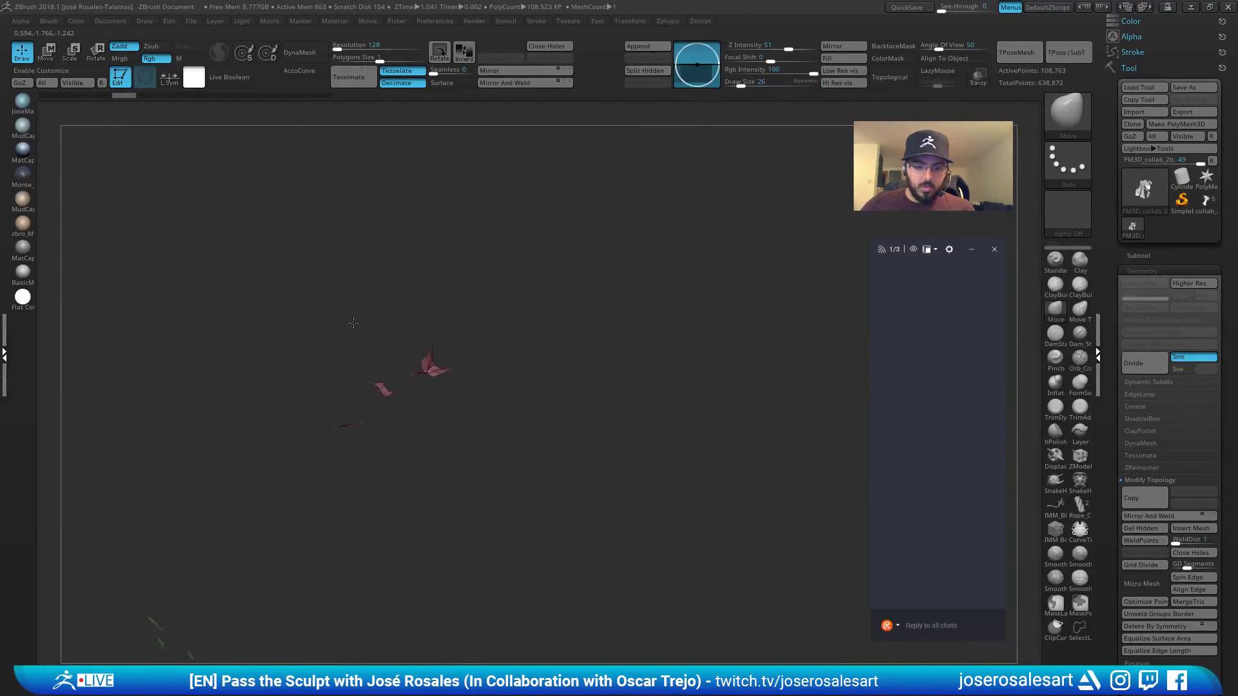
scroll(1136, 597, down, 8)
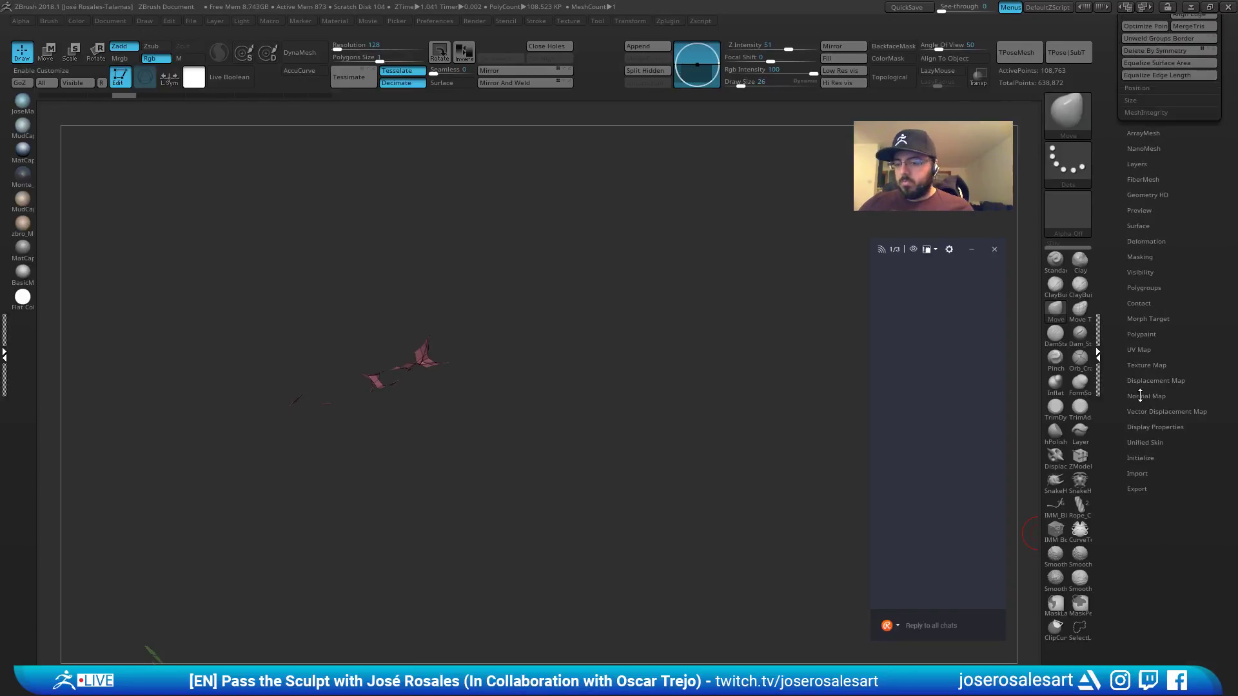
click(1154, 427)
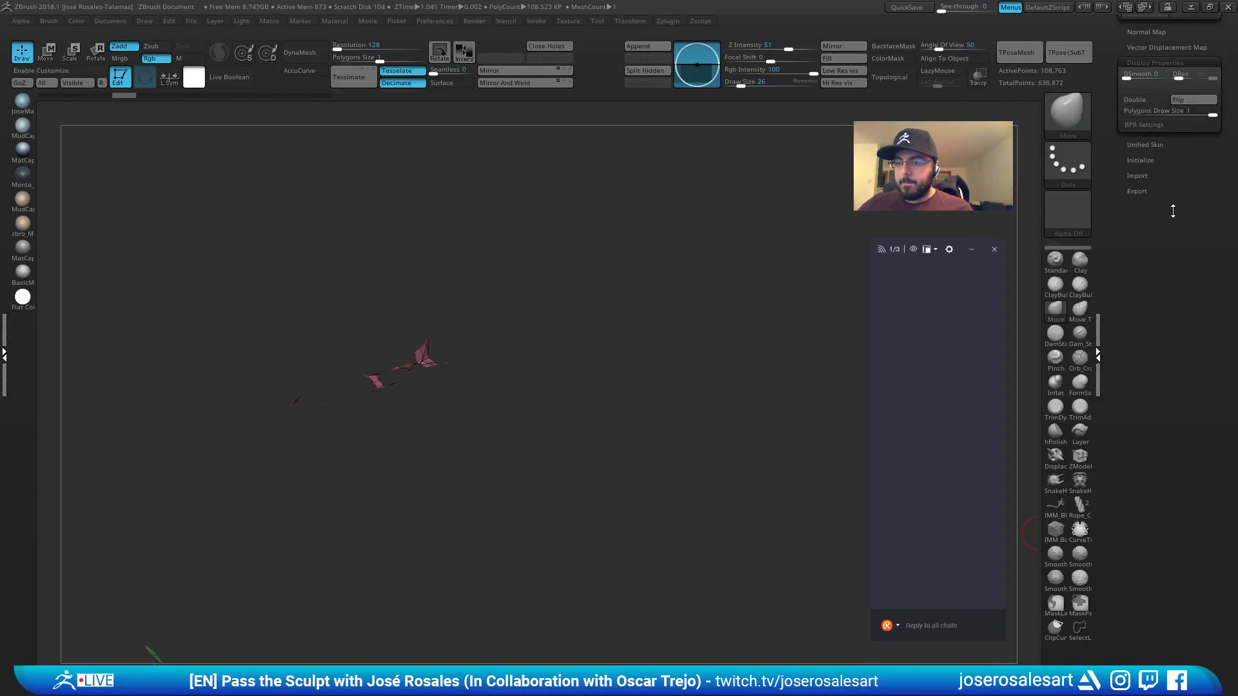
drag(1173, 211, 1173, 241)
click(1144, 129)
right_drag(454, 271, 580, 366)
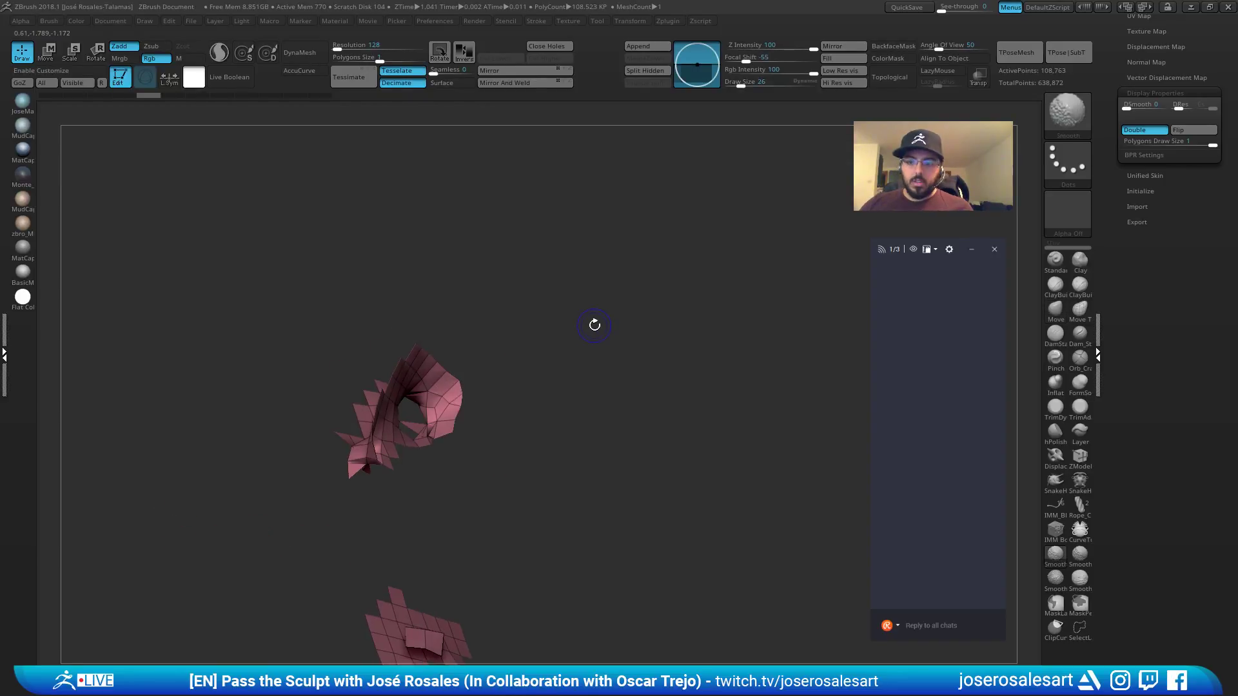
Show the full mesh, try hiding a small polygroup at the horn gap, and bring the whole mesh back.
right_drag(484, 272, 472, 309)
ctrl+shift+click(534, 339)
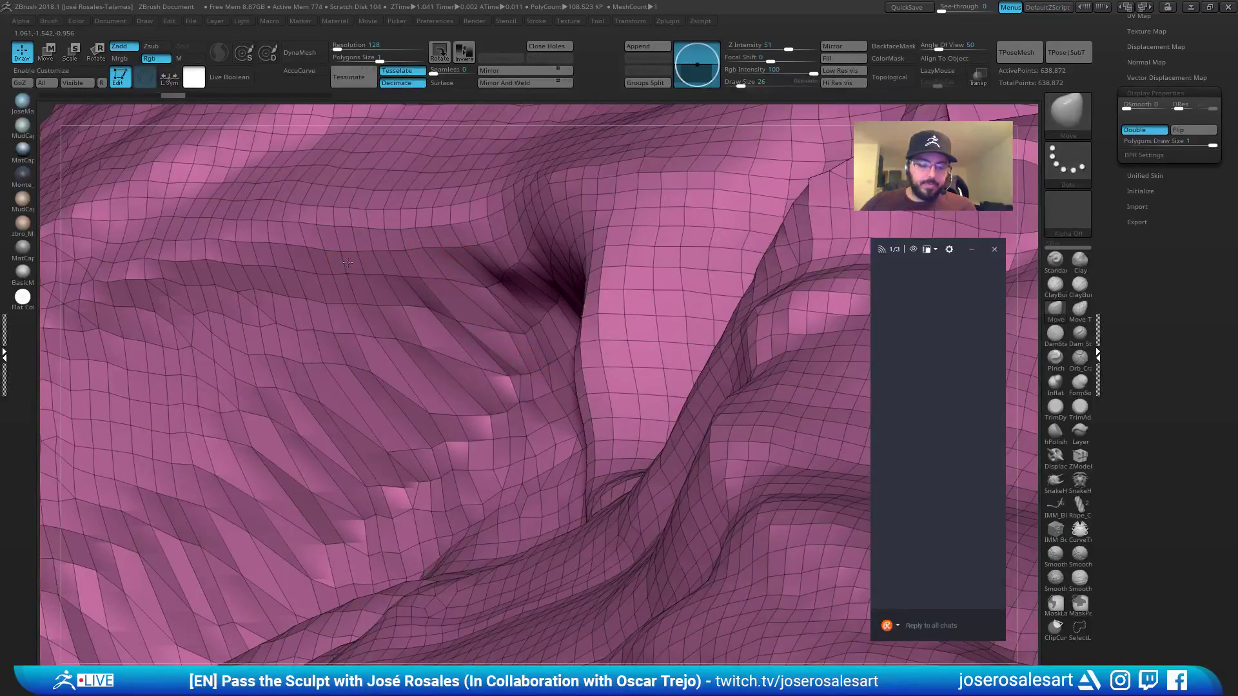
mouse_move(348, 263)
ctrl+right_down()
mouse_move(403, 232)
mouse_move(402, 279)
mouse_move(436, 338)
mouse_move(466, 355)
mouse_move(368, 323)
ctrl+right_up()
ctrl+shift+click(465, 360)
ctrl+shift+click(354, 333)
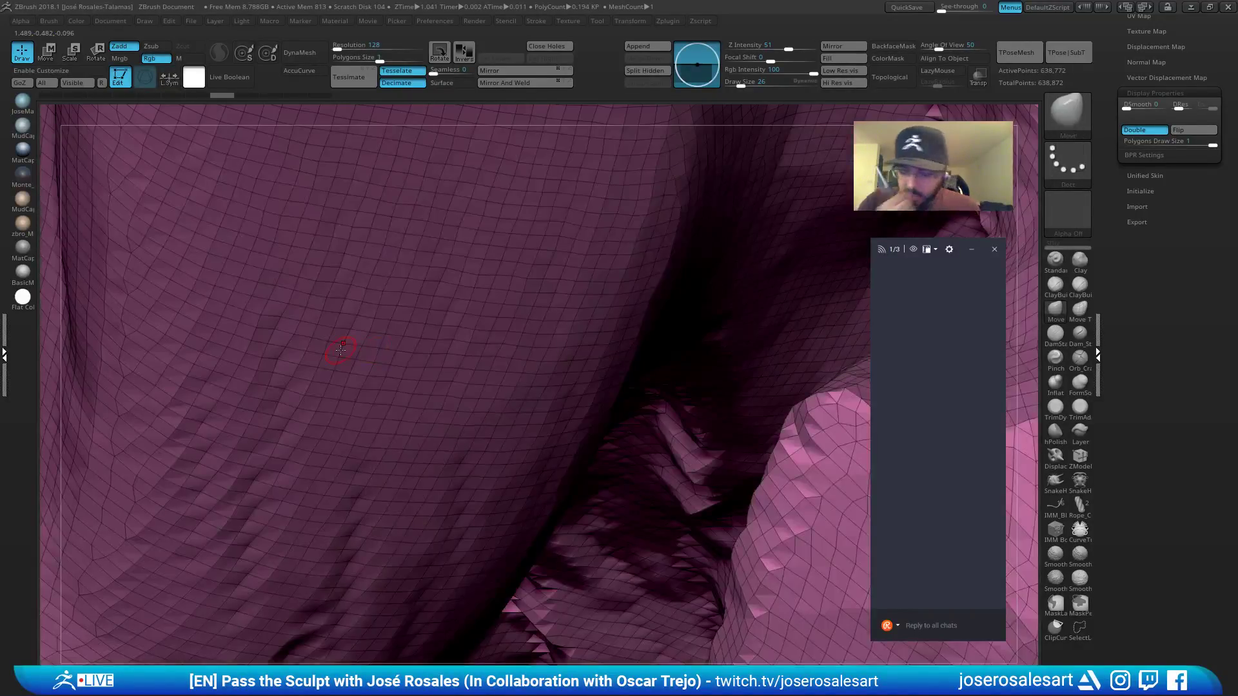
key(ctrl+z)
mouse_move(312, 345)
right_down()
mouse_move(553, 315)
mouse_move(561, 361)
mouse_move(528, 380)
mouse_move(497, 440)
mouse_move(530, 296)
mouse_move(526, 232)
mouse_move(541, 325)
right_up()
ctrl+shift+click(568, 296)
ctrl+shift+click(542, 326)
ctrl+shift+drag(652, 312, 681, 335)
Mask the stray polygons at the horn gap, turn them into their own polygroup and hide it.
mouse_move(531, 340)
right_down()
mouse_move(509, 328)
mouse_move(534, 354)
mouse_move(513, 308)
right_up()
key(ctrl)
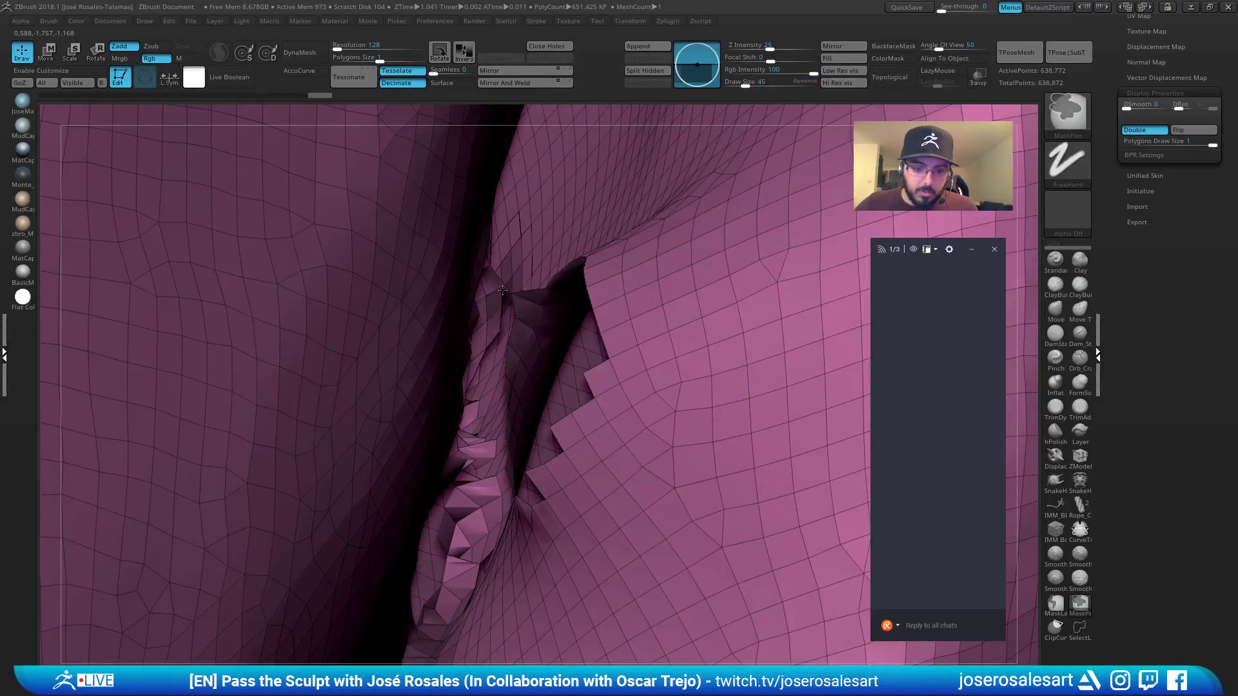
mouse_move(546, 270)
right_down()
mouse_move(514, 290)
mouse_move(551, 281)
mouse_move(553, 293)
mouse_move(568, 275)
right_up()
key(ctrl+w)
mouse_move(608, 313)
right_down()
mouse_move(606, 275)
mouse_move(616, 277)
mouse_move(506, 376)
right_up()
key(s)
click(612, 279)
Delete the hidden stray polygons of the horn gap from the mesh.
mouse_move(770, 312)
ctrl+right_down()
mouse_move(772, 264)
mouse_move(677, 328)
mouse_move(584, 302)
mouse_move(555, 262)
ctrl+right_up()
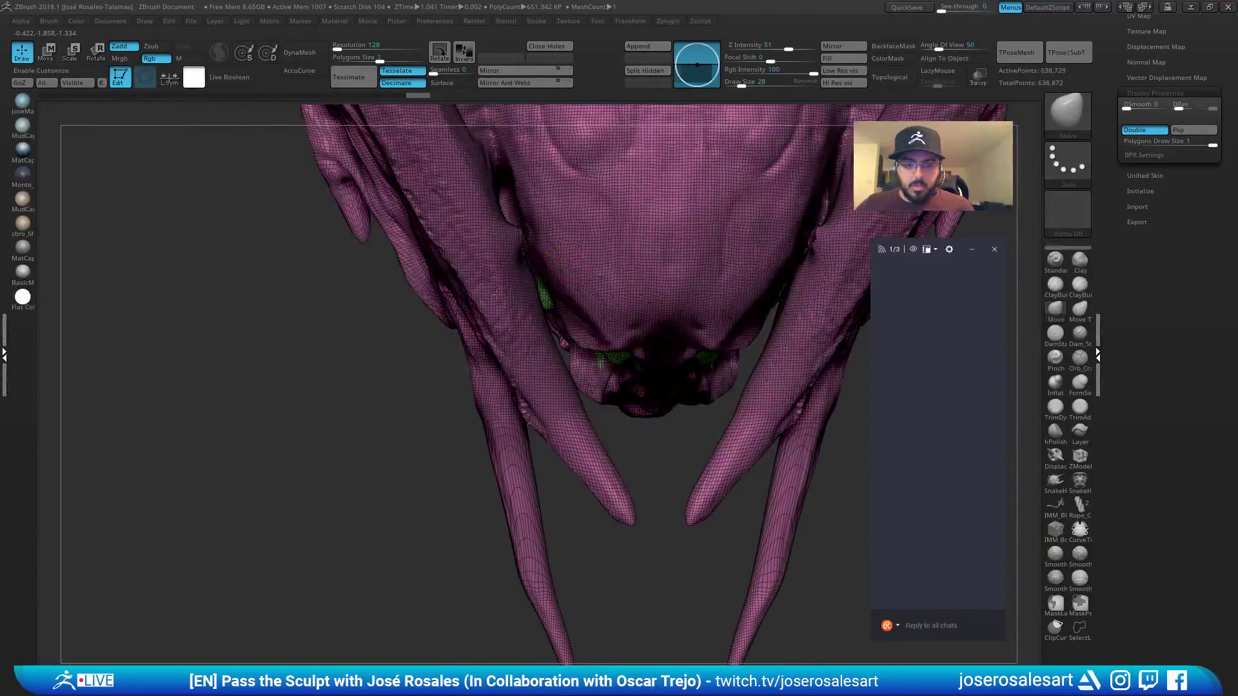
alt+right_drag(497, 294, 406, 334)
right_drag(149, 445, 125, 395)
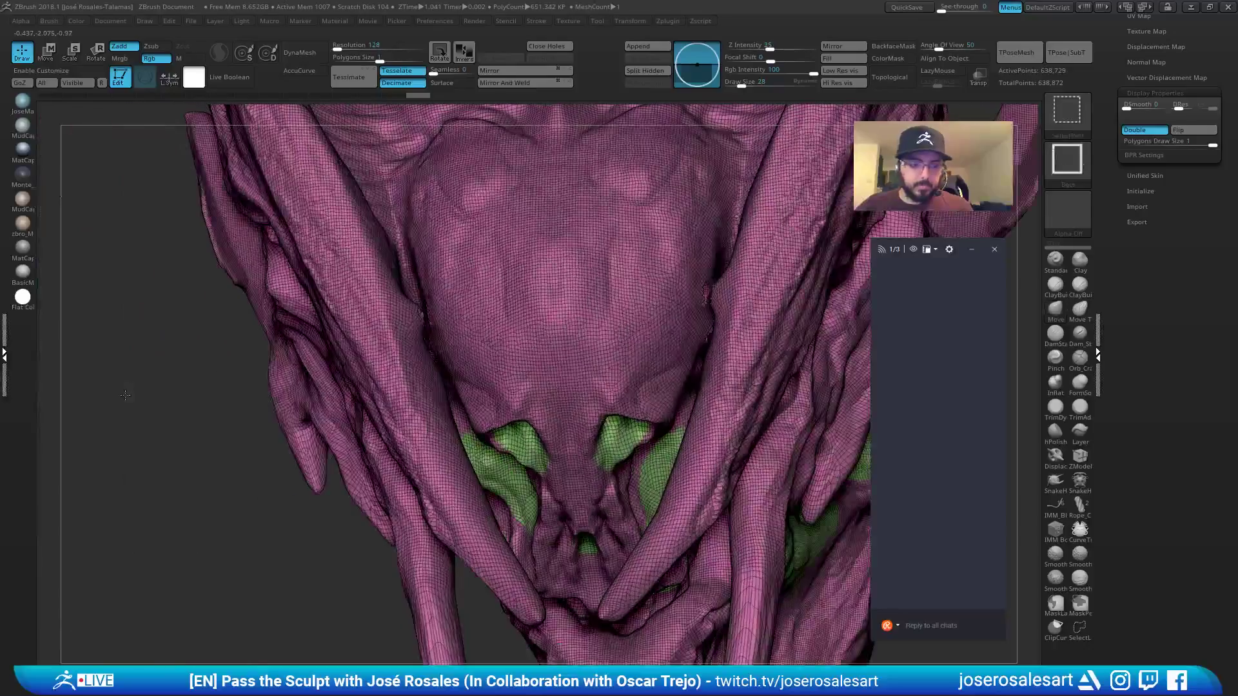
ctrl+shift+drag(126, 395, 385, 353)
mouse_move(507, 336)
right_down()
mouse_move(550, 254)
mouse_move(644, 265)
mouse_move(660, 239)
mouse_move(589, 323)
mouse_move(568, 284)
mouse_move(535, 361)
mouse_move(557, 333)
mouse_move(489, 318)
mouse_move(519, 287)
mouse_move(439, 362)
mouse_move(459, 412)
mouse_move(509, 348)
right_up()
key(ctrl+shift+i)
key(ctrl+shift+i)
key(ctrl+shift+i)
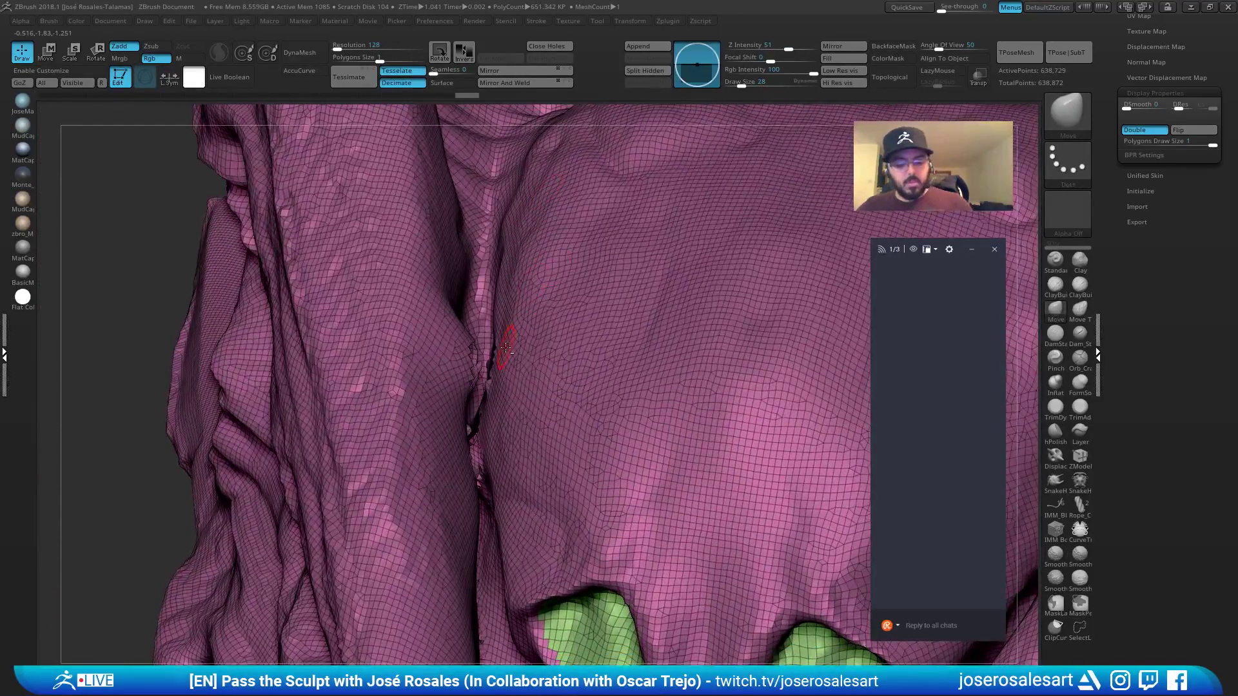
key(ctrl+shift+i)
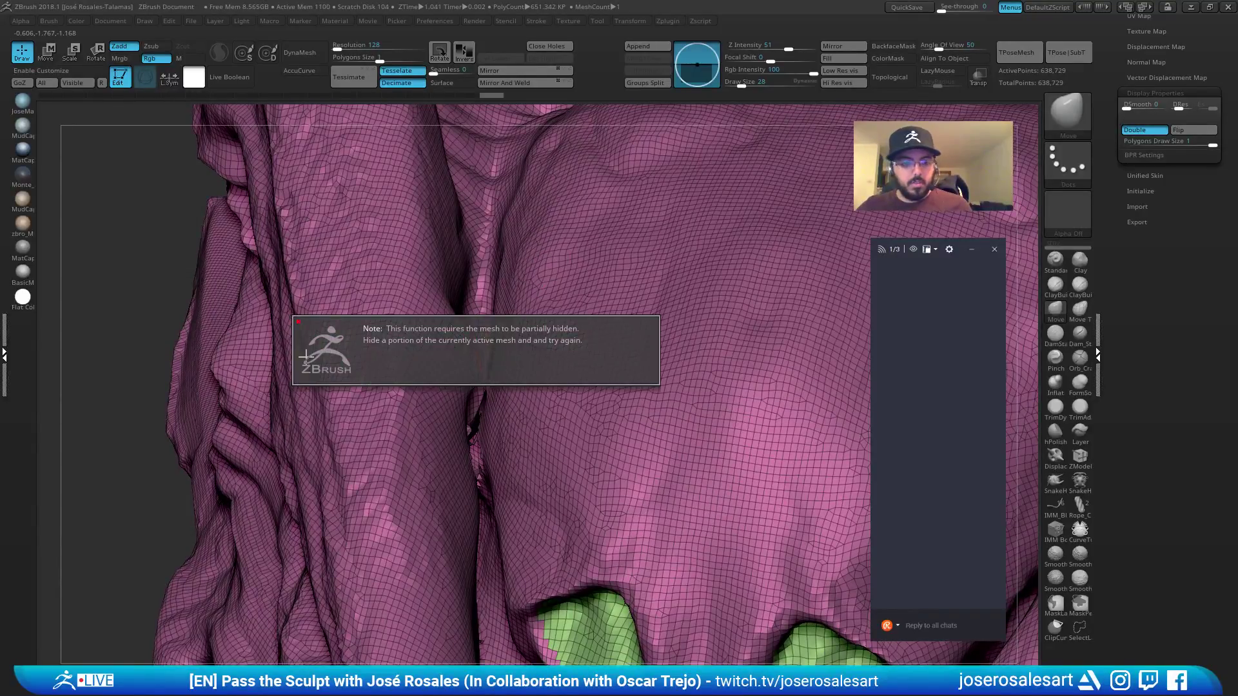
Examine the remaining opening and torn edges between the skull and side horn.
ctrl+right_drag(491, 376, 538, 371)
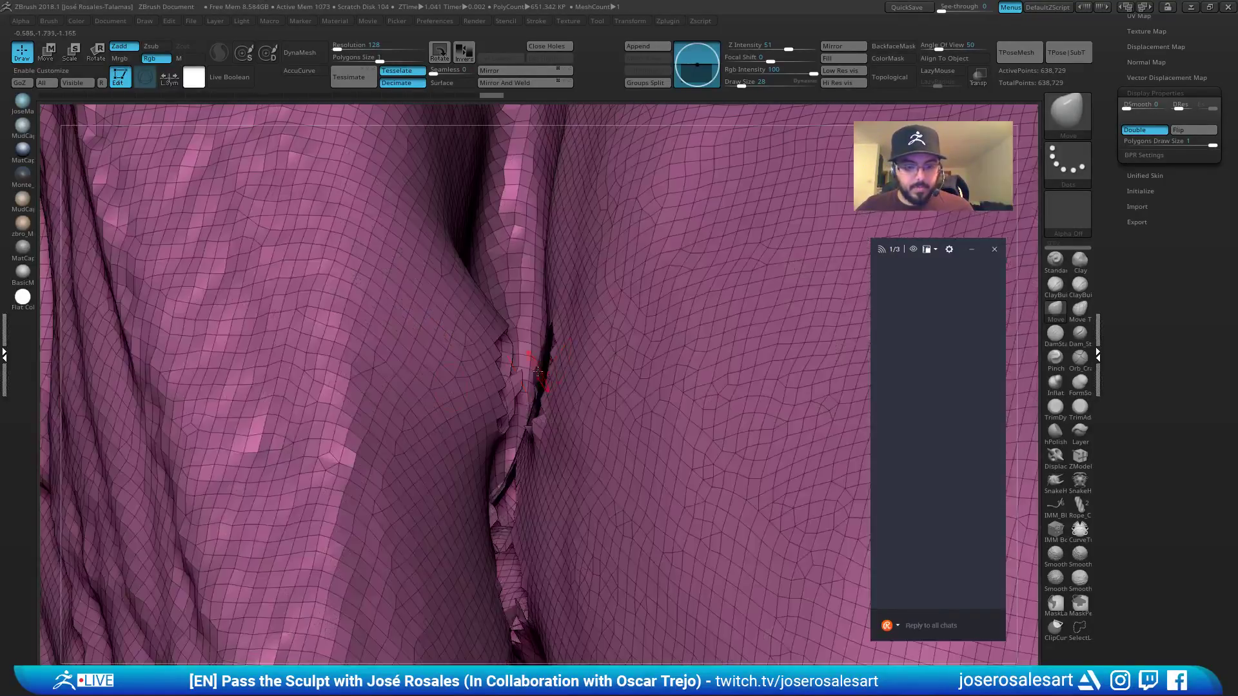
mouse_move(83, 424)
ctrl+right_down()
mouse_move(65, 415)
mouse_move(108, 411)
ctrl+right_up()
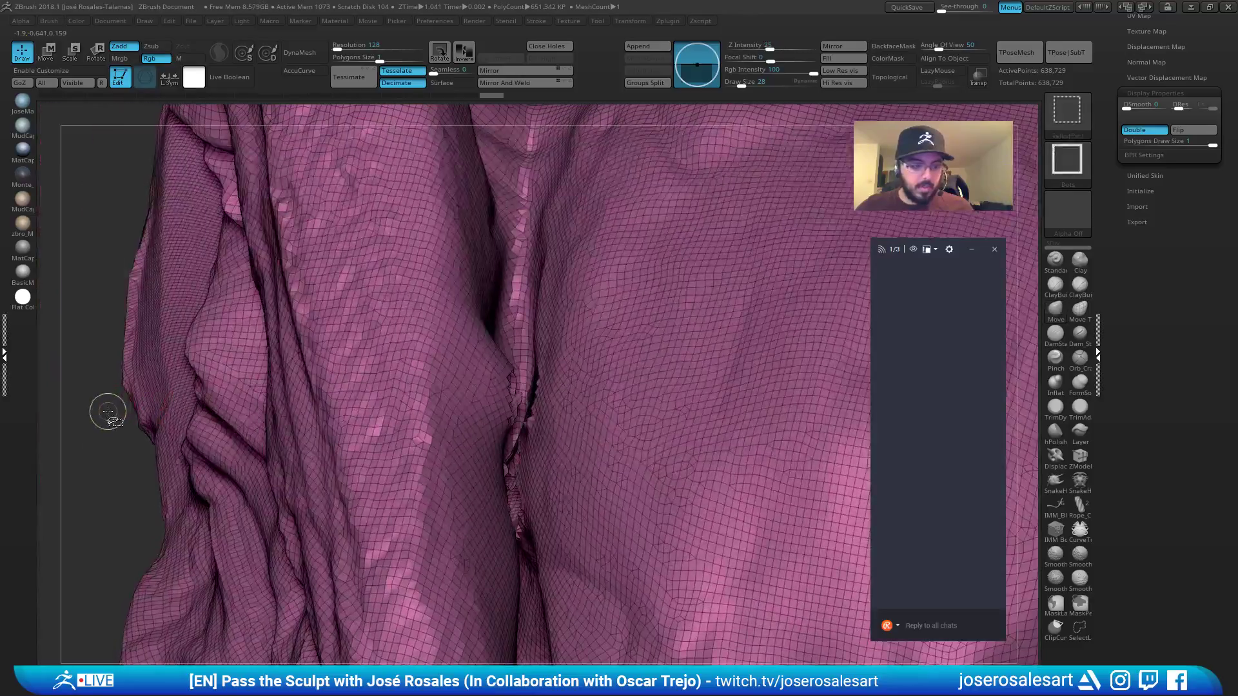
right_drag(475, 363, 485, 369)
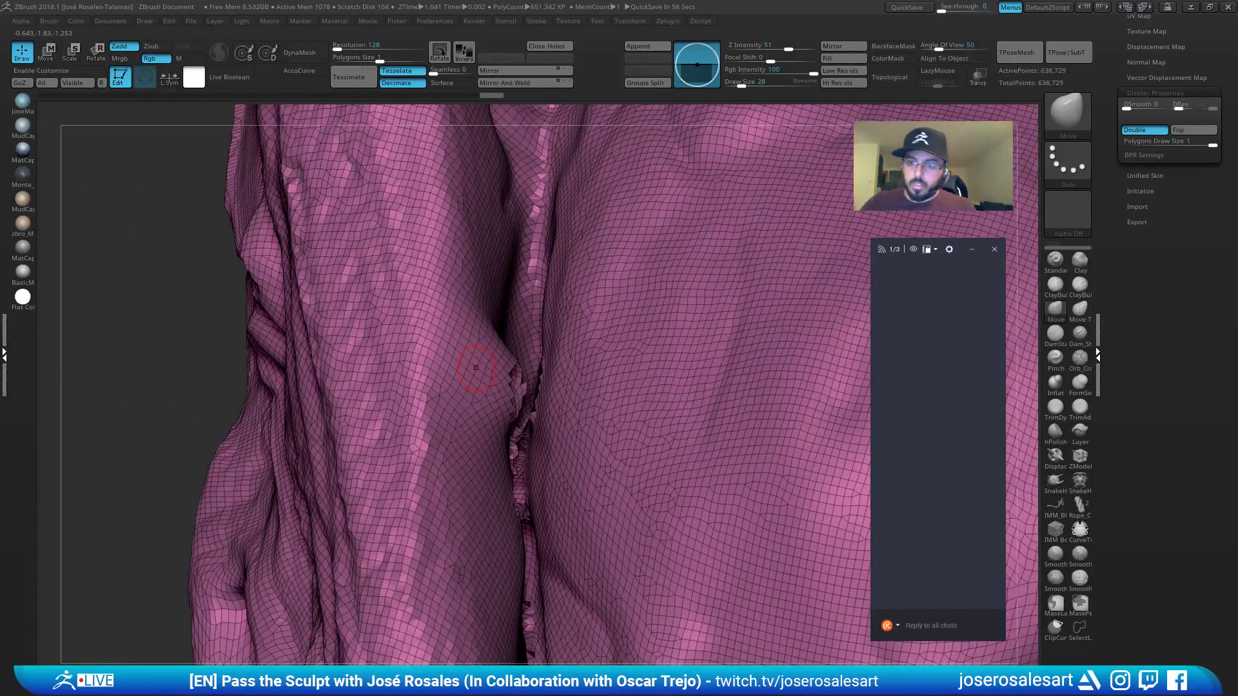
ctrl+right_drag(548, 317, 553, 434)
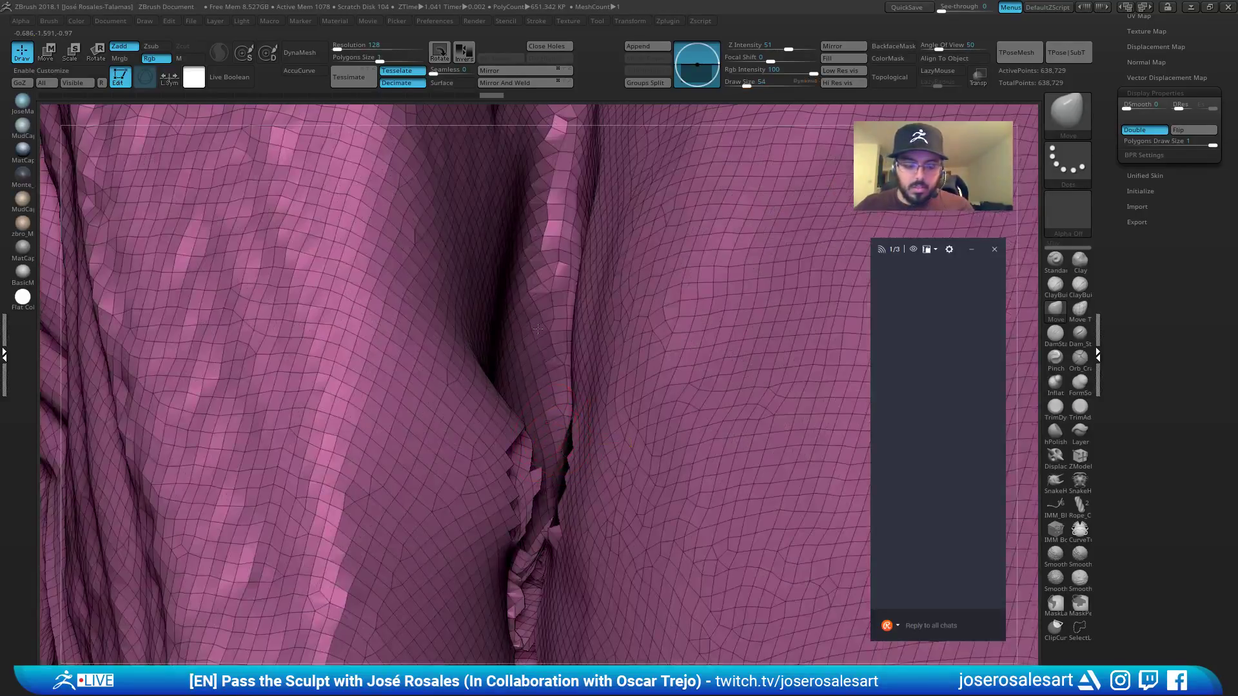
alt+right_drag(538, 328, 533, 309)
key(s)
drag(532, 386, 534, 386)
mouse_move(535, 386)
right_down()
mouse_move(517, 328)
mouse_move(584, 270)
mouse_move(567, 167)
mouse_move(597, 351)
mouse_move(692, 289)
right_up()
mouse_move(400, 327)
ctrl+right_down()
mouse_move(622, 362)
mouse_move(453, 304)
mouse_move(428, 281)
ctrl+right_up()
mouse_move(527, 334)
ctrl+right_down()
mouse_move(631, 406)
mouse_move(676, 381)
ctrl+right_up()
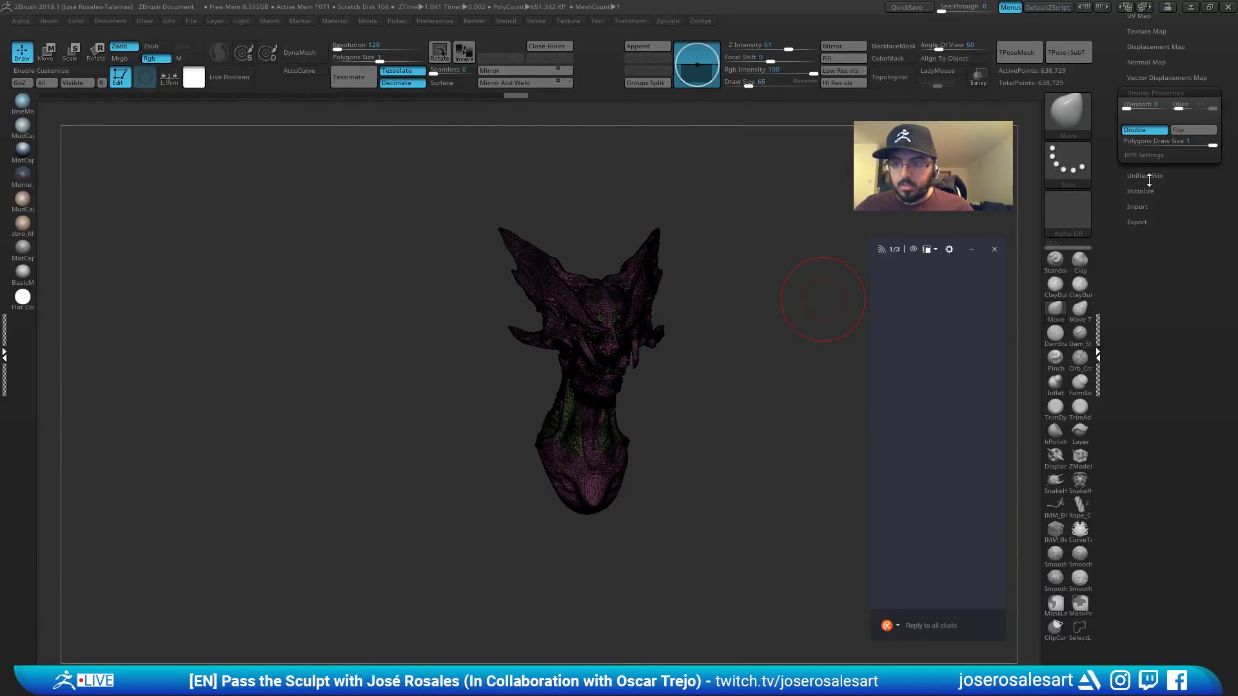
Open the subtool list and switch back to the original collab_2b tool.
drag(1124, 180, 1100, 344)
click(1139, 98)
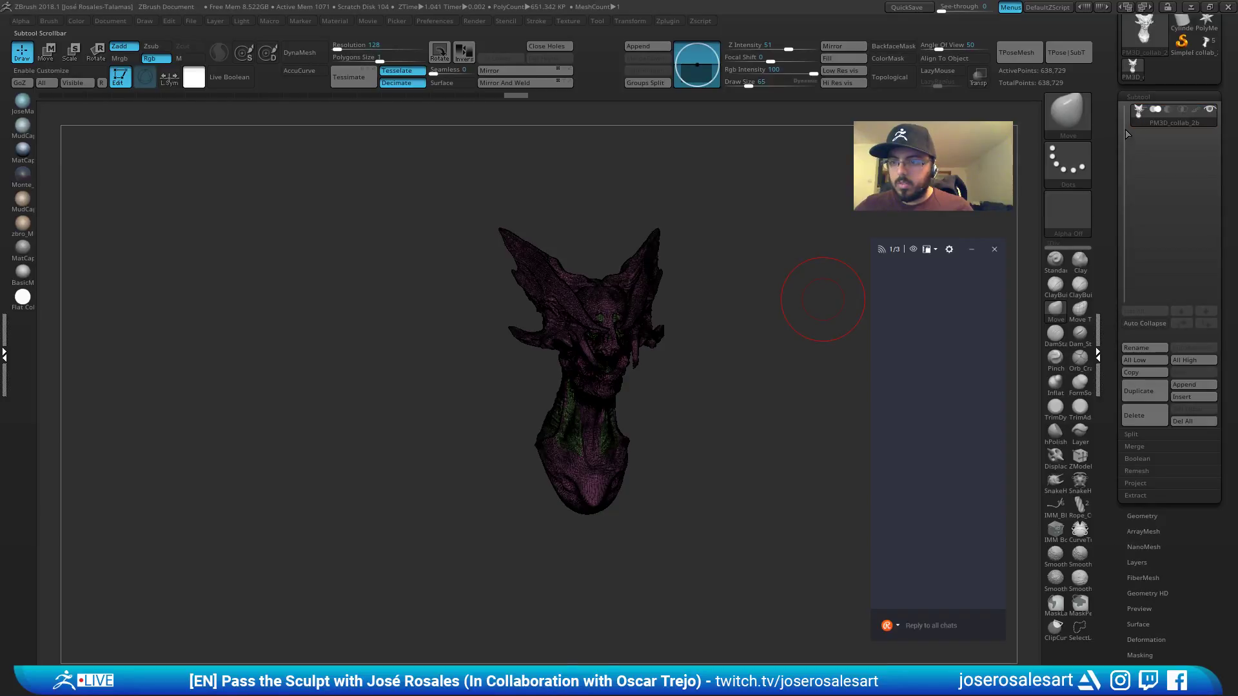
drag(1127, 134, 1111, 160)
click(1206, 104)
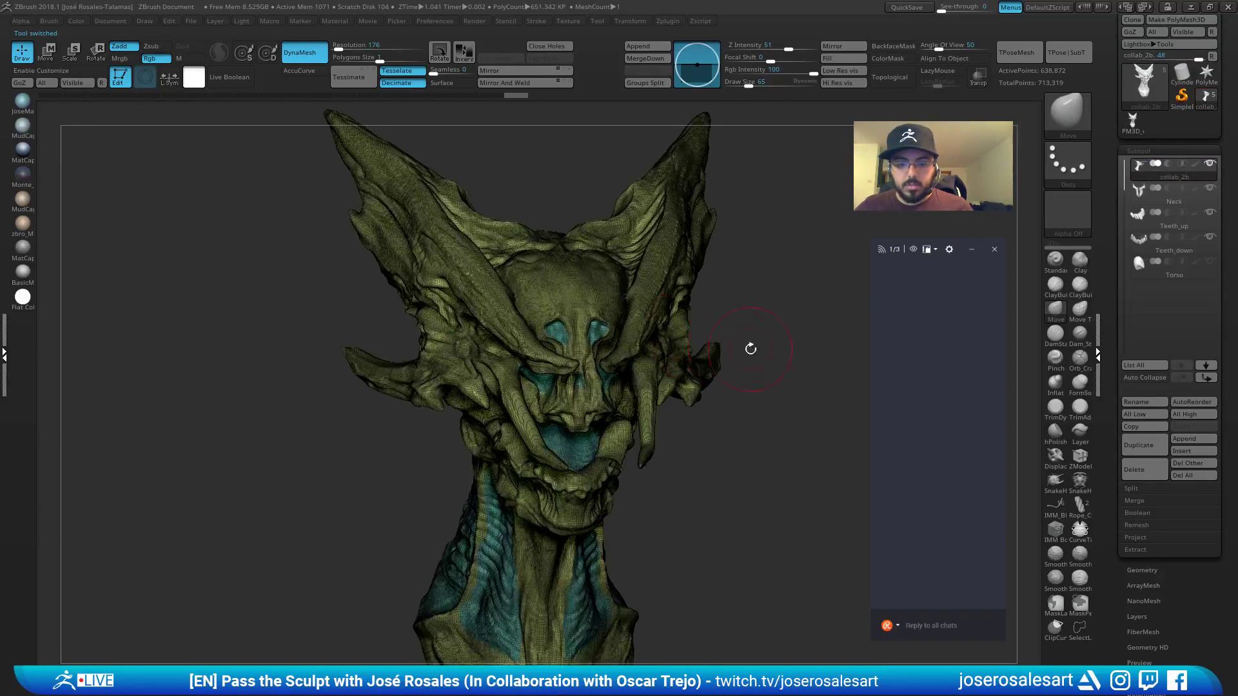
Examine the fused horn gap, then the head, neck and shoulders with the polyframe display off.
mouse_move(662, 319)
right_down()
mouse_move(670, 349)
mouse_move(685, 319)
mouse_move(675, 333)
right_up()
ctrl+right_drag(544, 215, 598, 213)
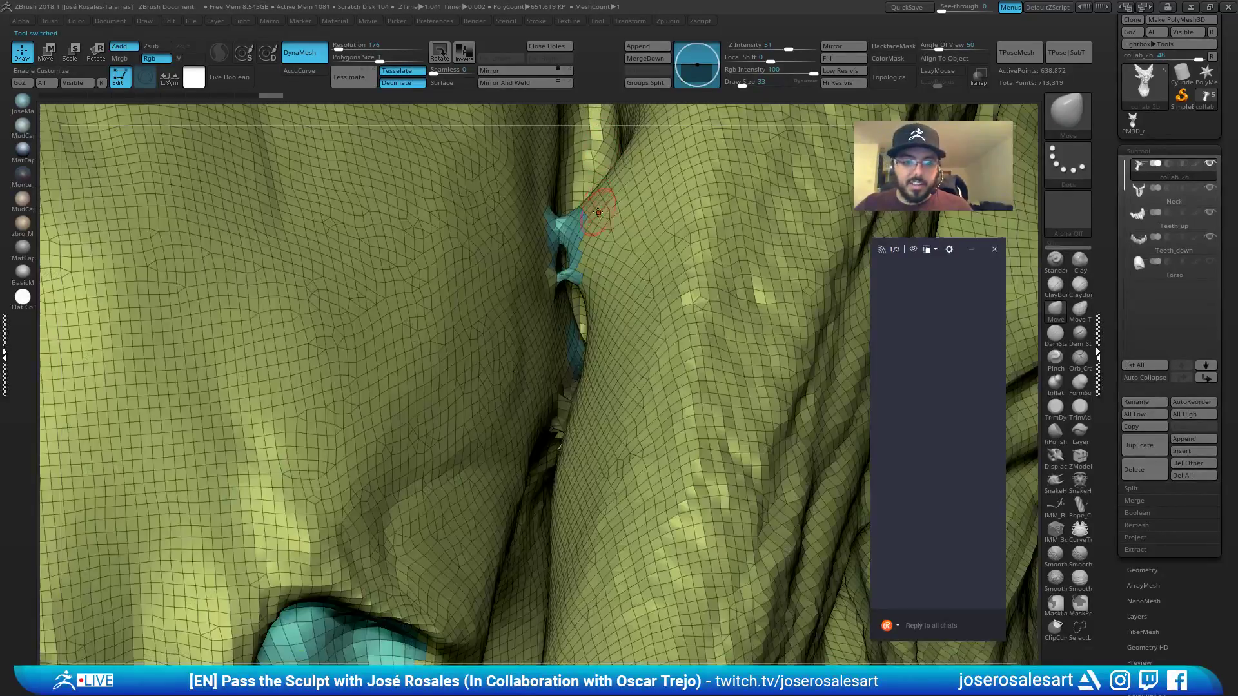
ctrl+right_drag(197, 247, 192, 155)
shift+right_drag(509, 277, 548, 280)
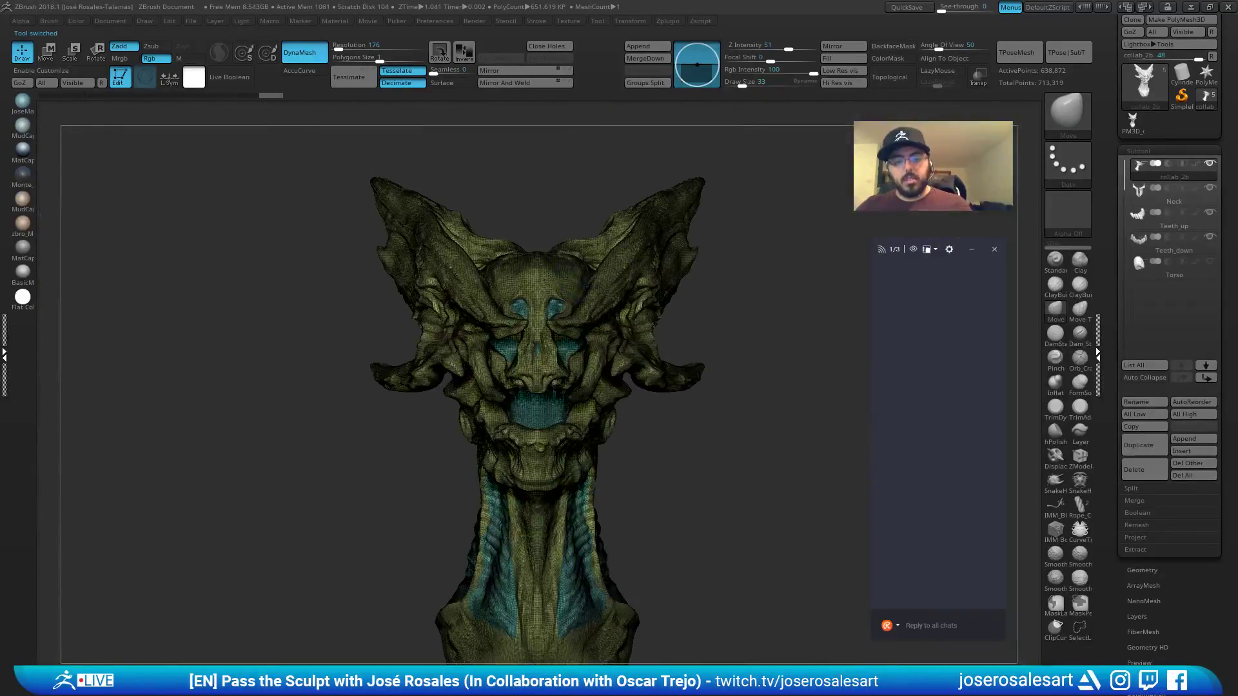
right_drag(635, 287, 559, 326)
key(shift+f)
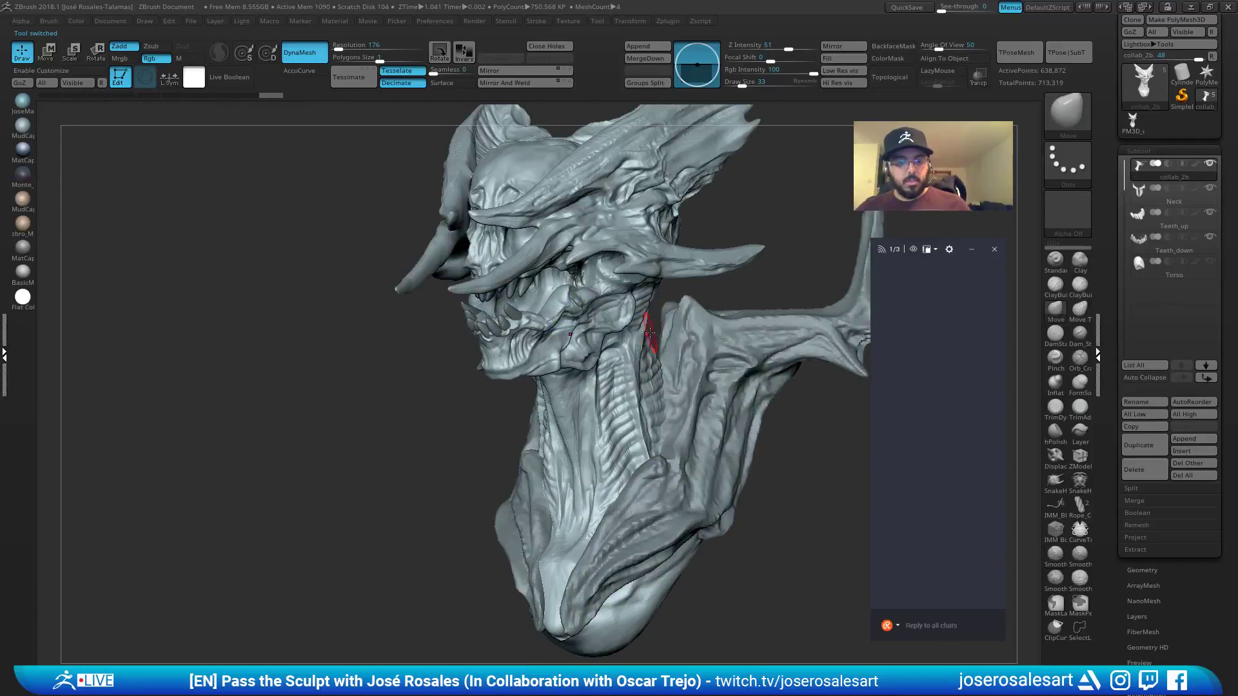
ctrl+right_drag(652, 332, 567, 303)
ctrl+right_drag(550, 257, 655, 235)
right_drag(516, 342, 350, 336)
key(space)
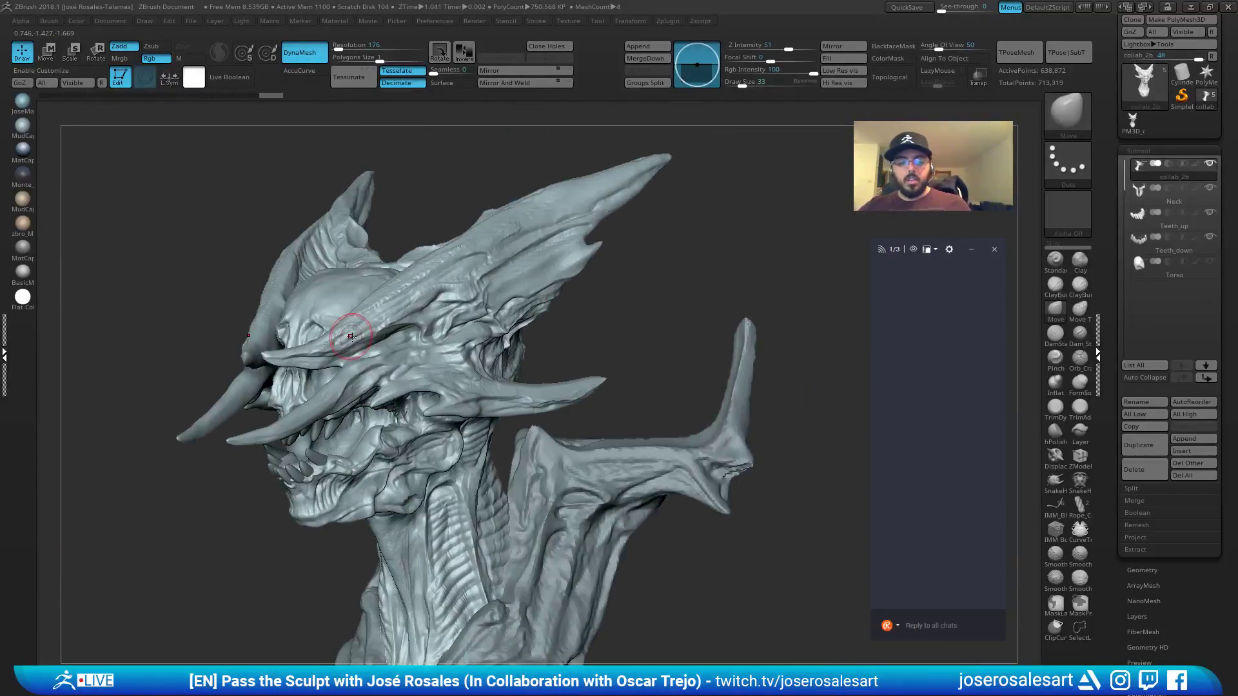
ctrl+right_drag(523, 342, 521, 381)
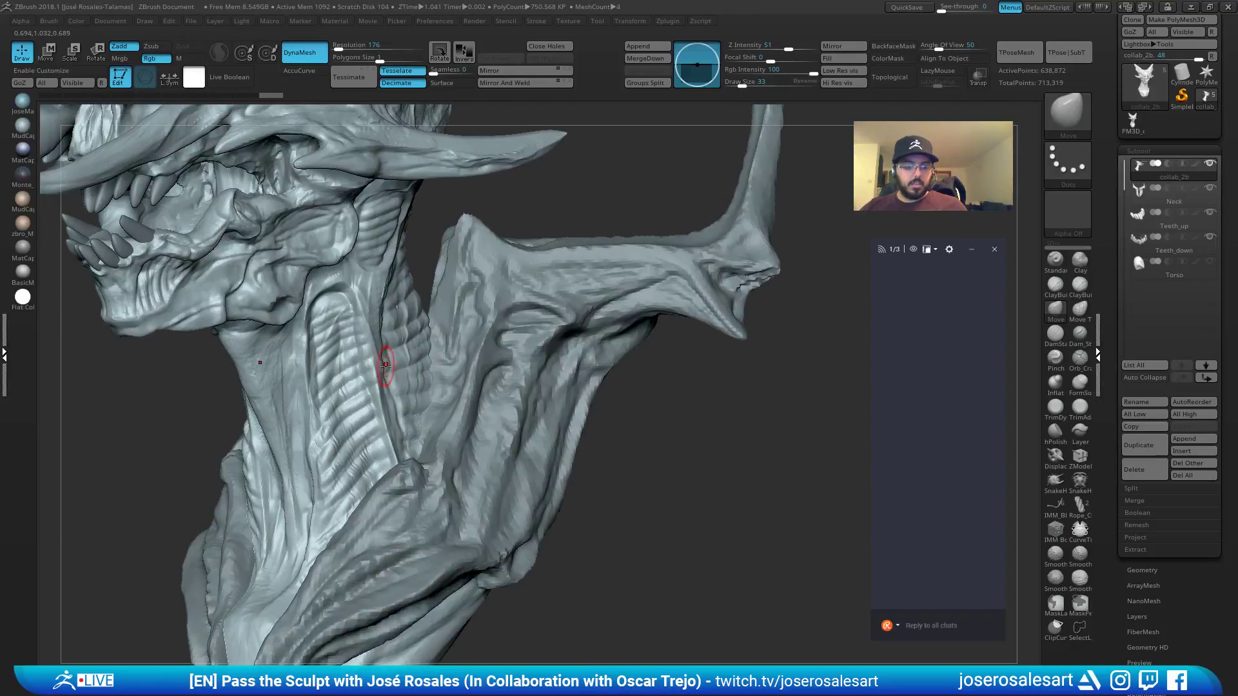
Turn the polyframe on, isolate the polygroup containing the horn-gap fragments, and invert the visibility to hide it.
key(shift+f)
key(shift+f)
right_drag(475, 331, 493, 273)
key(shift+f)
right_drag(474, 232, 477, 277)
ctrl+shift+click(474, 213)
alt+right_drag(476, 214, 507, 247)
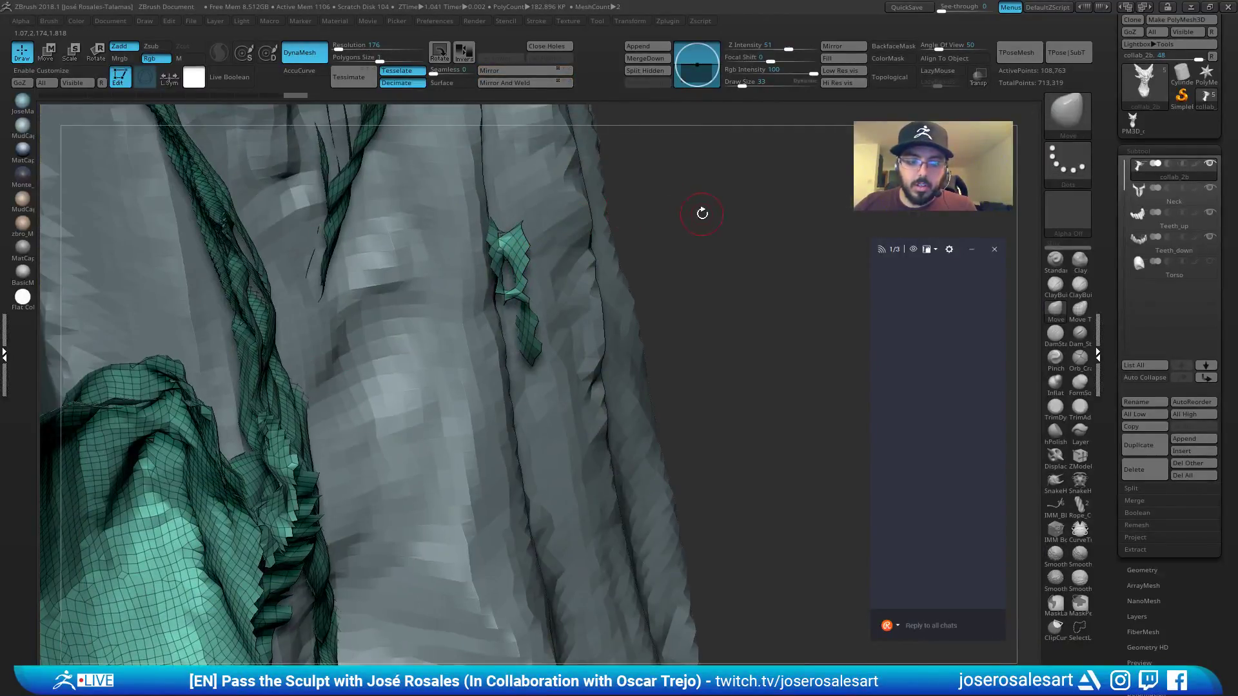
ctrl+shift+drag(718, 193, 721, 203)
mouse_move(469, 262)
ctrl+right_down()
mouse_move(557, 261)
mouse_move(544, 213)
mouse_move(586, 196)
mouse_move(597, 232)
ctrl+right_up()
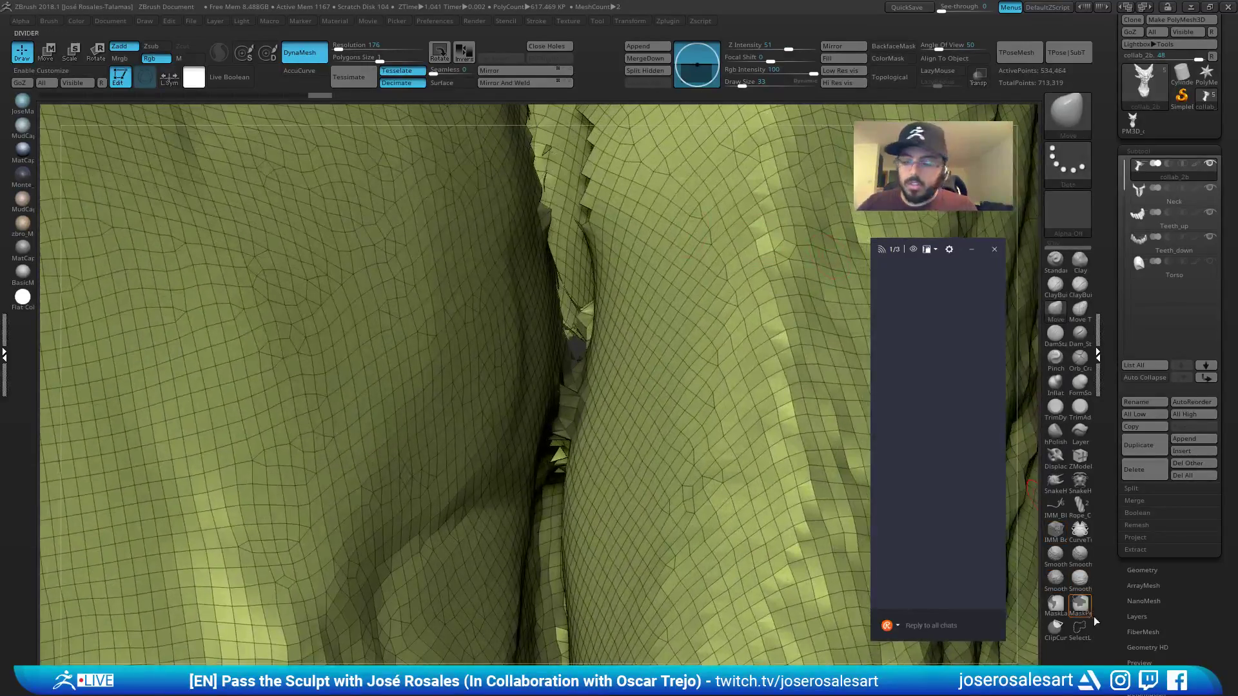
Enable double-sided display for the collab_2b subtool.
drag(1116, 618, 1109, 516)
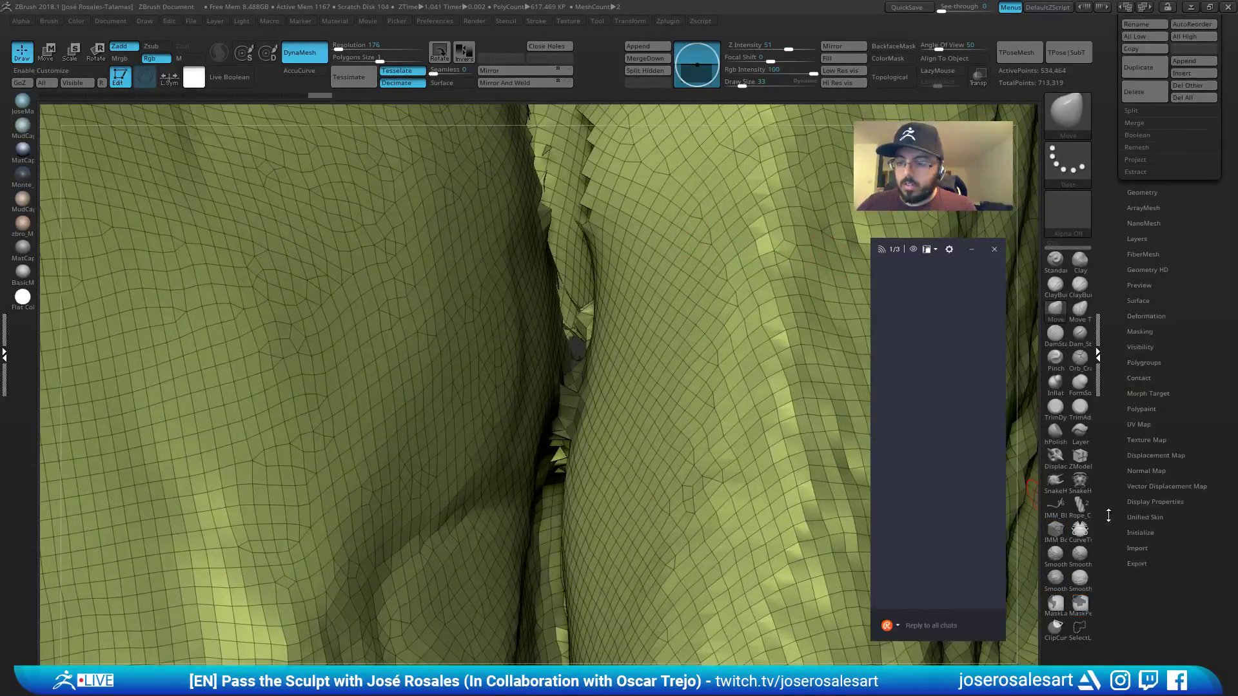
click(1156, 502)
click(1143, 138)
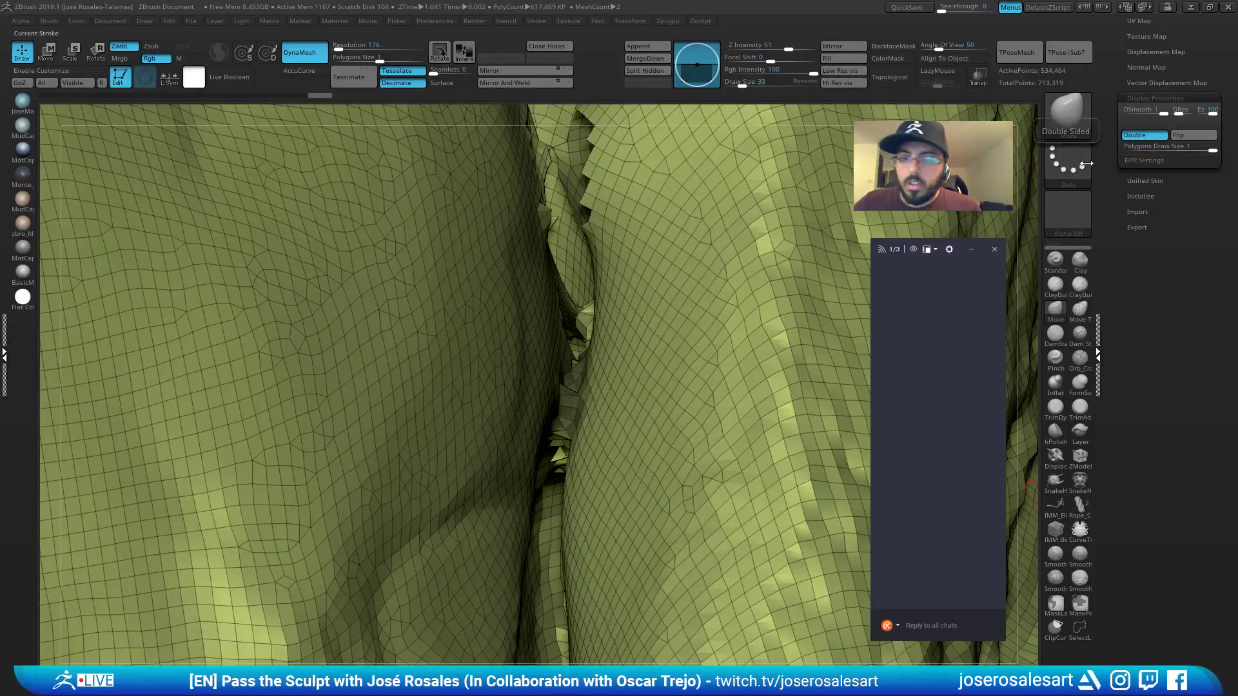
Mask the polygons bridging the skull and horn at the gap with draw size 62, and trim the mask.
right_drag(674, 171, 582, 350)
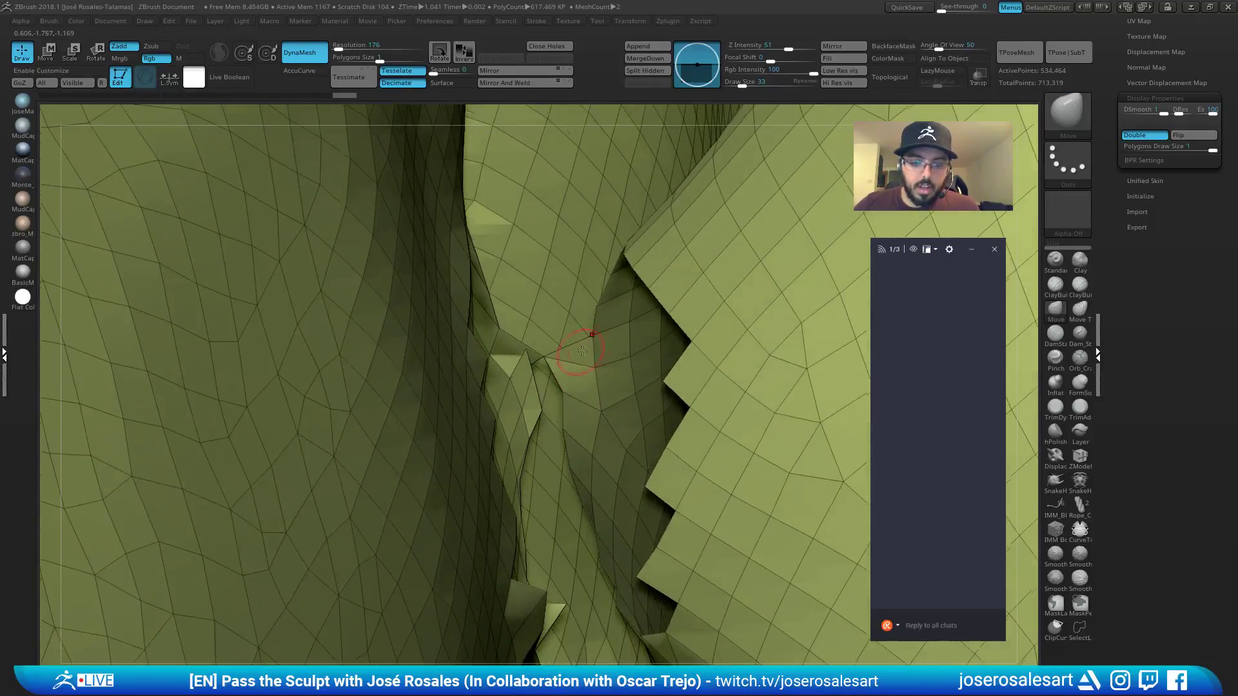
mouse_move(570, 367)
ctrl+mouse_down()
mouse_move(559, 357)
mouse_move(529, 392)
mouse_move(553, 363)
mouse_move(579, 369)
ctrl+mouse_up()
key(s)
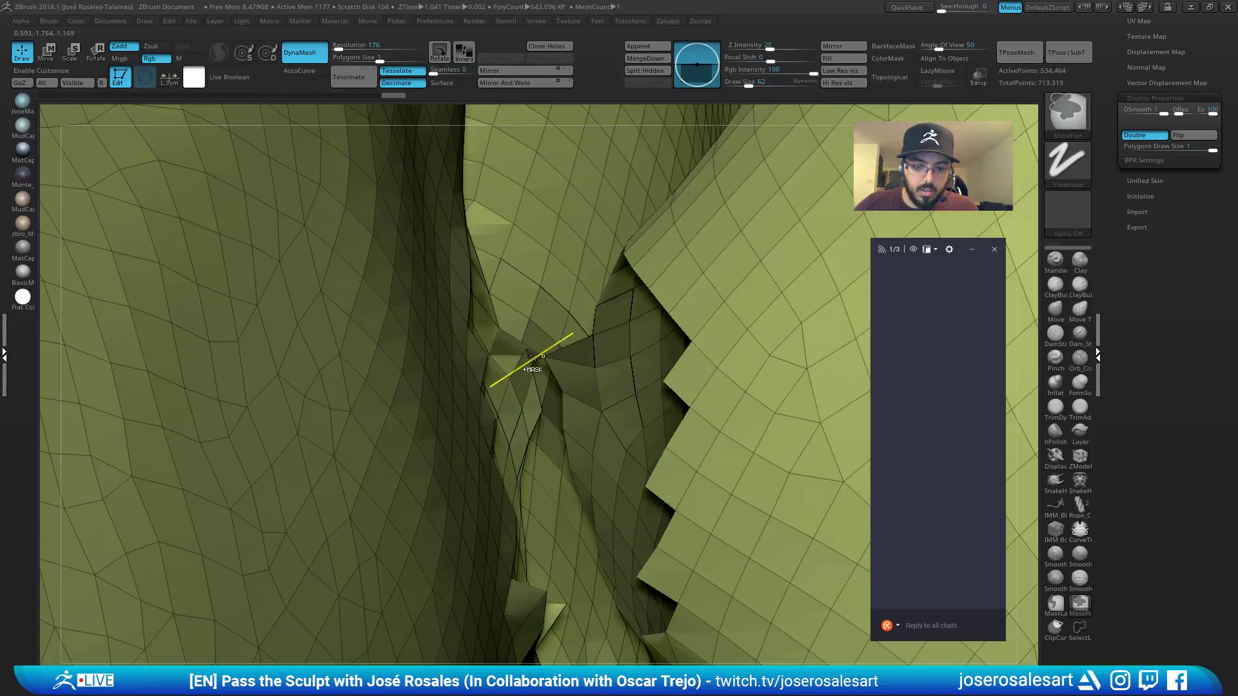
right_drag(531, 360, 534, 373)
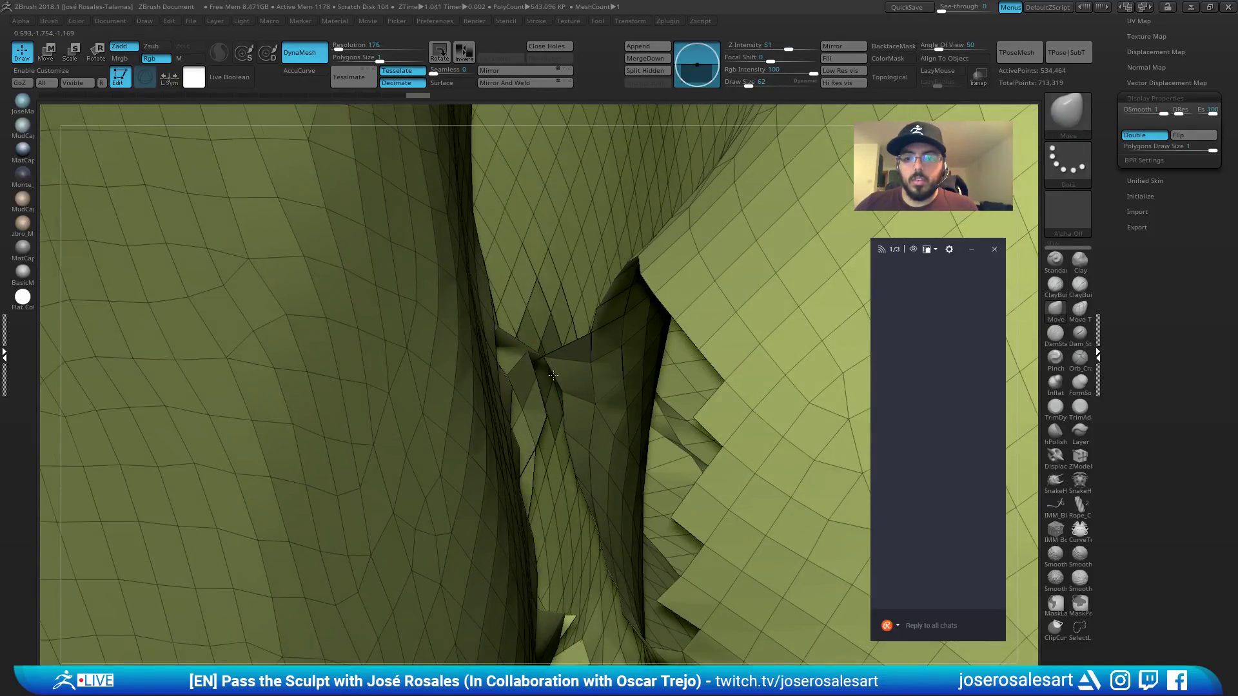
mouse_move(536, 361)
right_down()
mouse_move(547, 374)
mouse_move(535, 359)
right_up()
ctrl+alt+drag(576, 216, 533, 158)
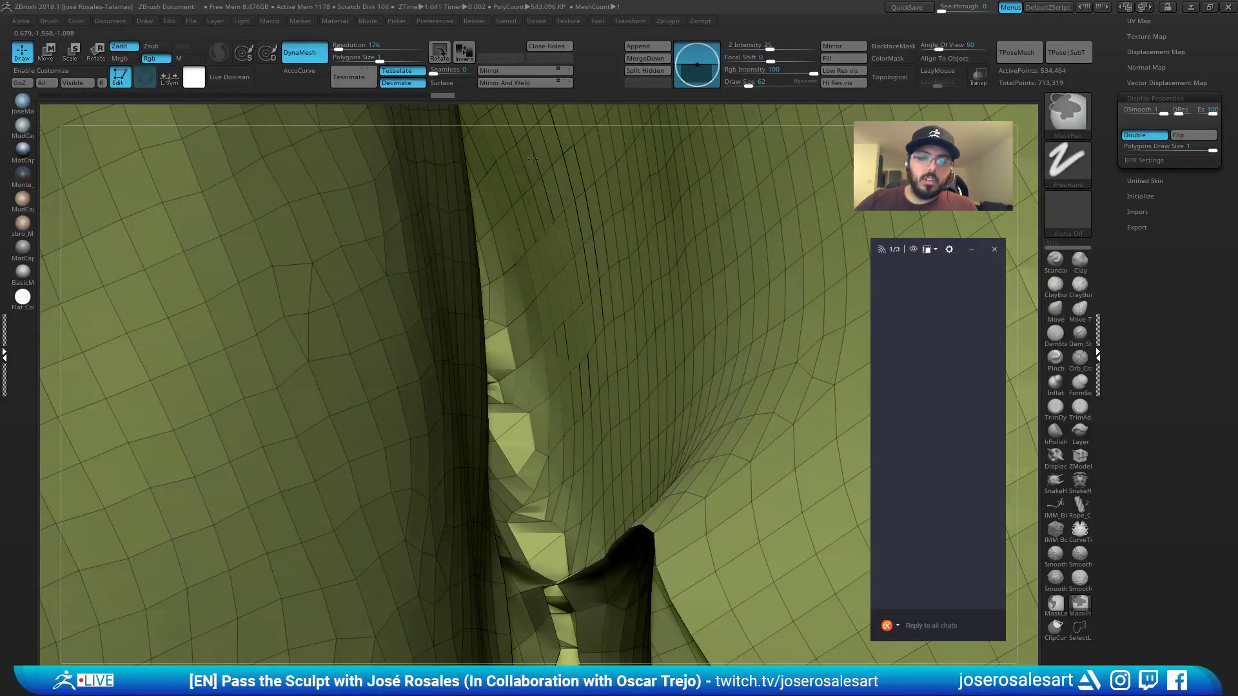
Mask the remaining polygons bridging the skull and horn at the gap with draw size 42.
mouse_move(570, 292)
ctrl+right_down()
mouse_move(616, 433)
mouse_move(643, 406)
mouse_move(634, 401)
ctrl+right_up()
key(s)
key(ctrl+w)
ctrl+drag(591, 316, 628, 414)
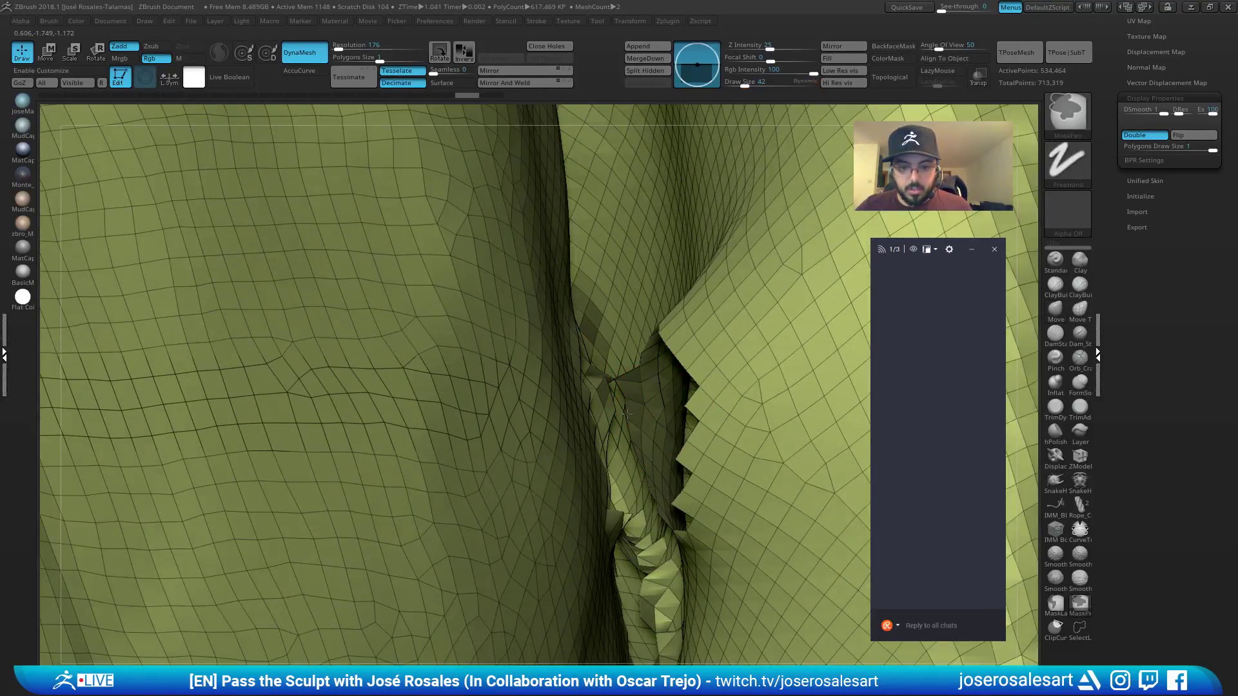
mouse_move(614, 348)
right_down()
mouse_move(596, 380)
mouse_move(606, 394)
right_up()
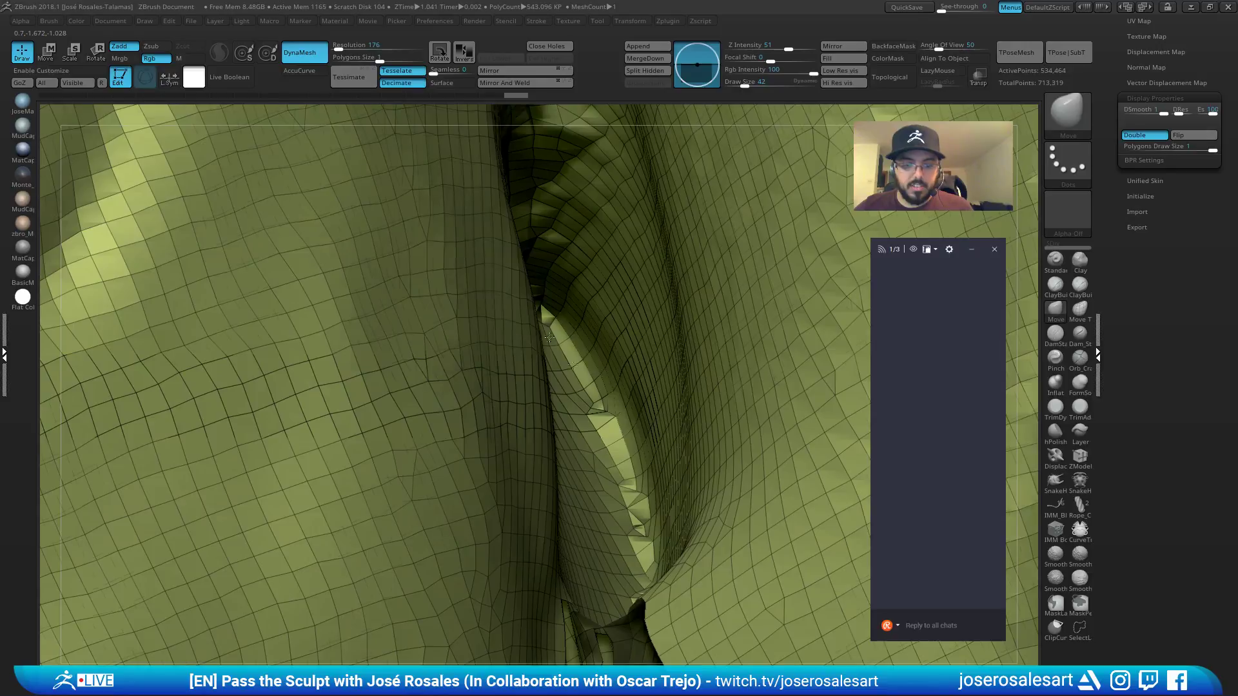
Group the masked bridging polygons in the horn gap into a polygroup of their own.
mouse_move(637, 383)
ctrl+right_down()
mouse_move(619, 356)
mouse_move(749, 356)
mouse_move(665, 284)
ctrl+right_up()
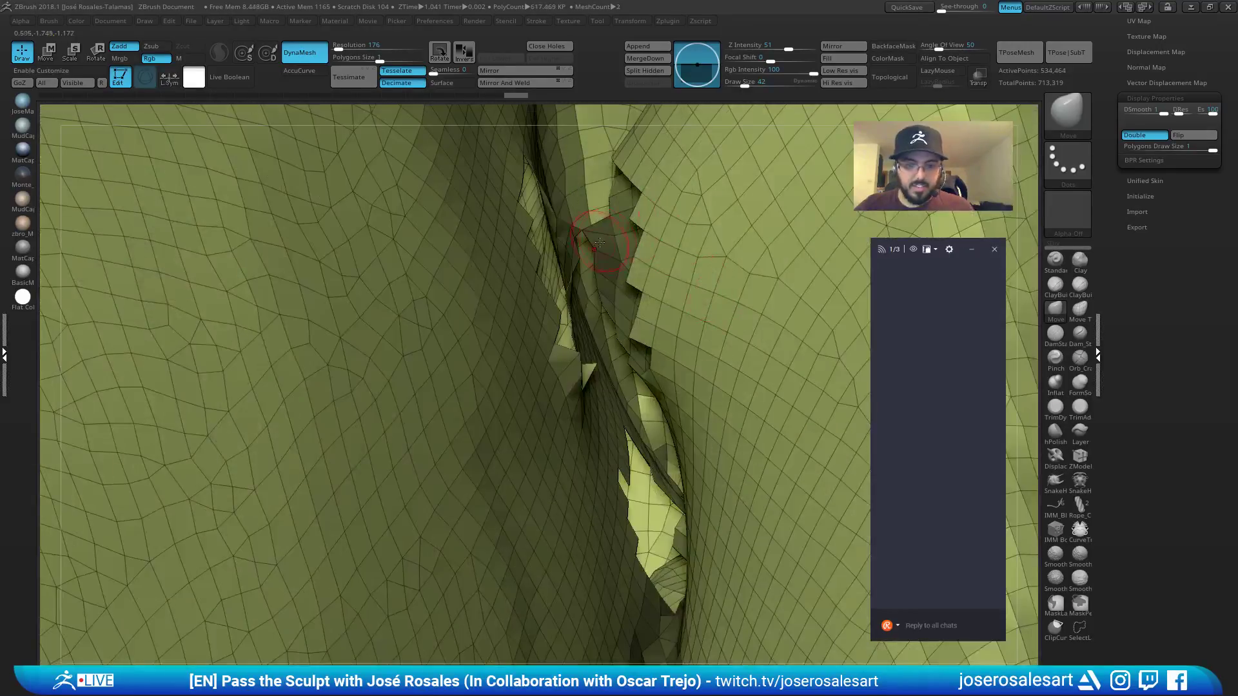
key(shift+f)
key(shift+f)
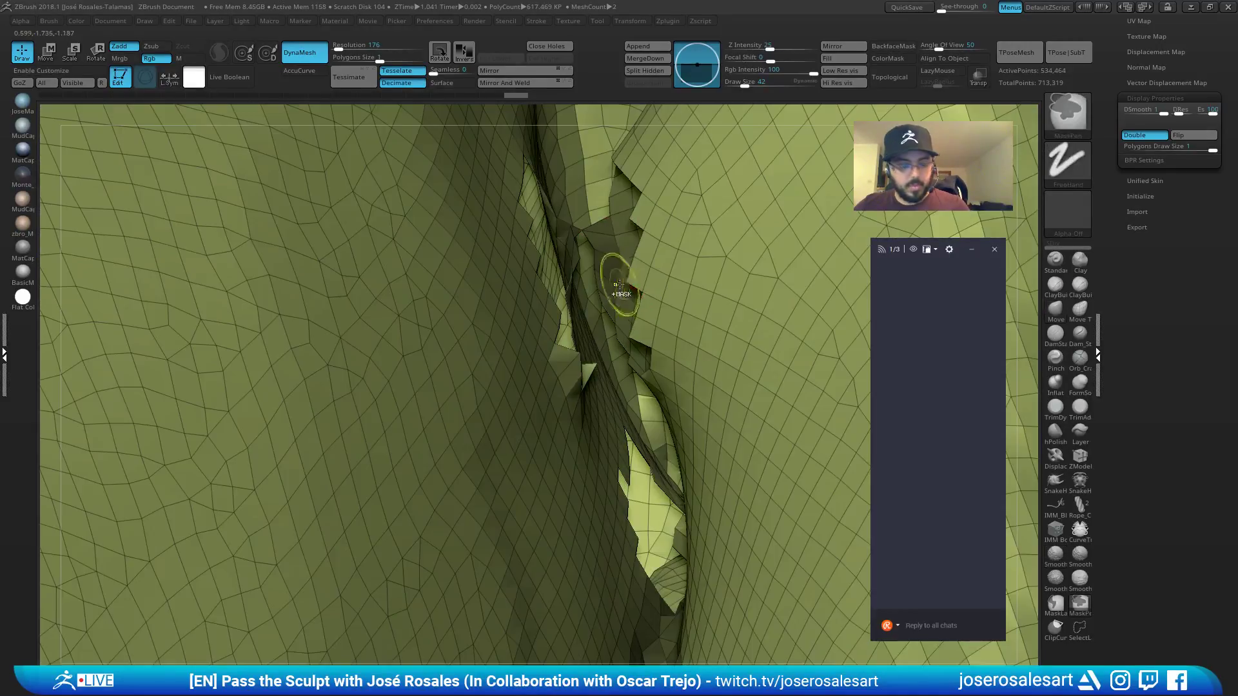
key(ctrl+w)
ctrl+right_drag(621, 277, 547, 315)
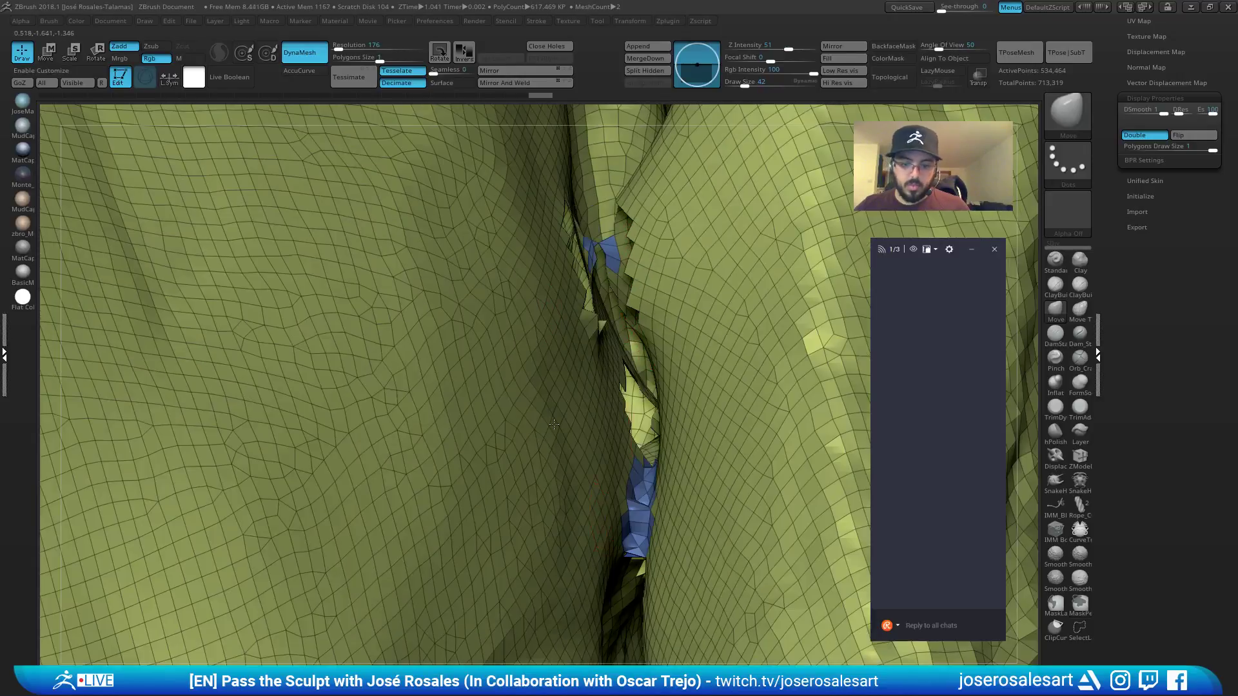
Isolate the gap polygroups to check them, and hide the teal and blue polygroups between the skull and horn.
alt+right_drag(626, 487, 561, 354)
alt+right_drag(522, 126, 540, 277)
ctrl+shift+click(554, 279)
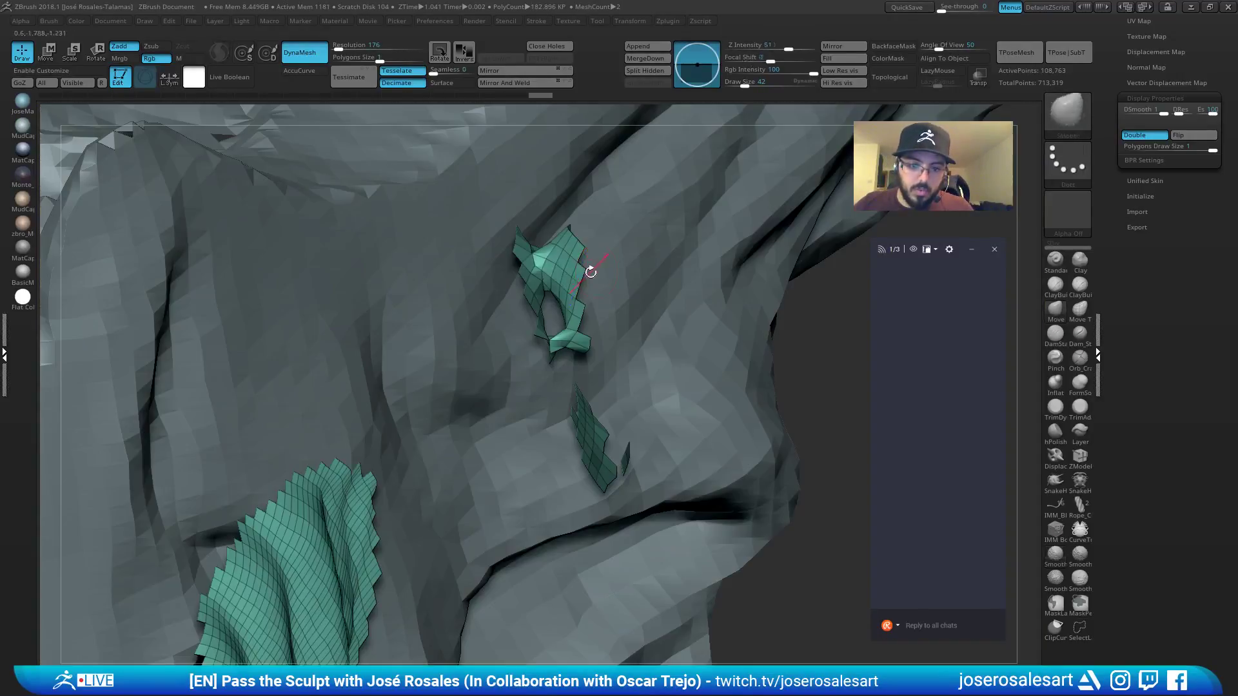
ctrl+shift+click(814, 324)
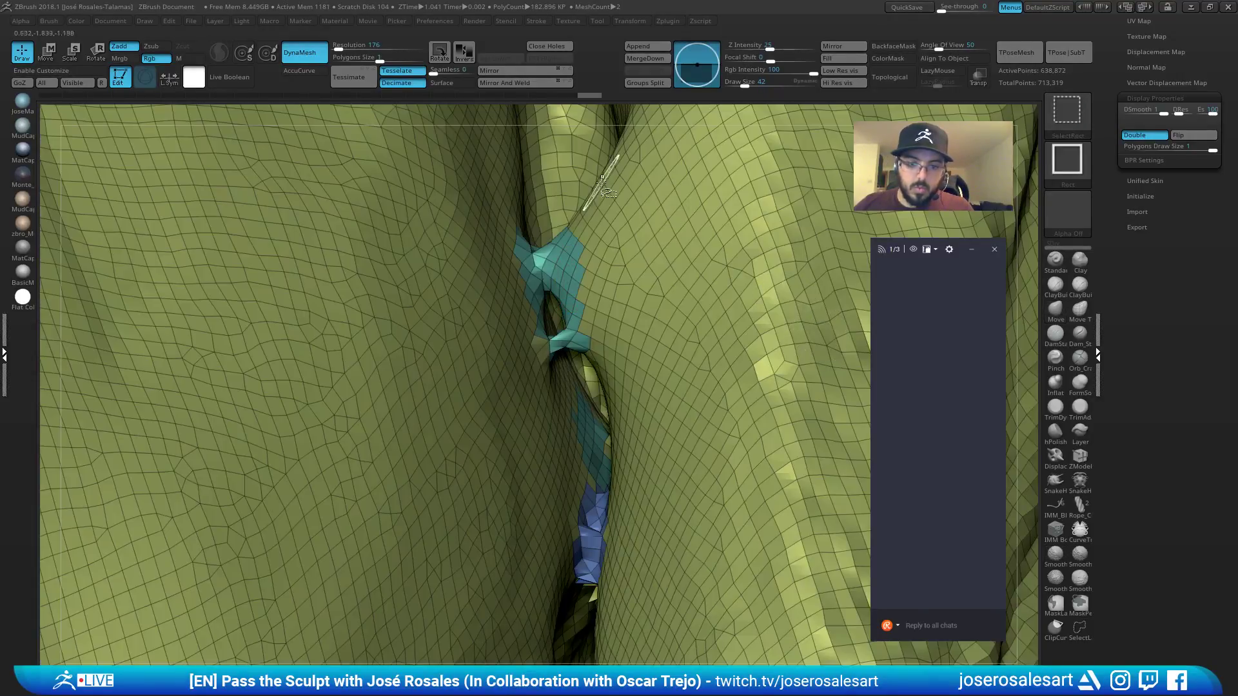
alt+click(564, 271)
alt+click(815, 313)
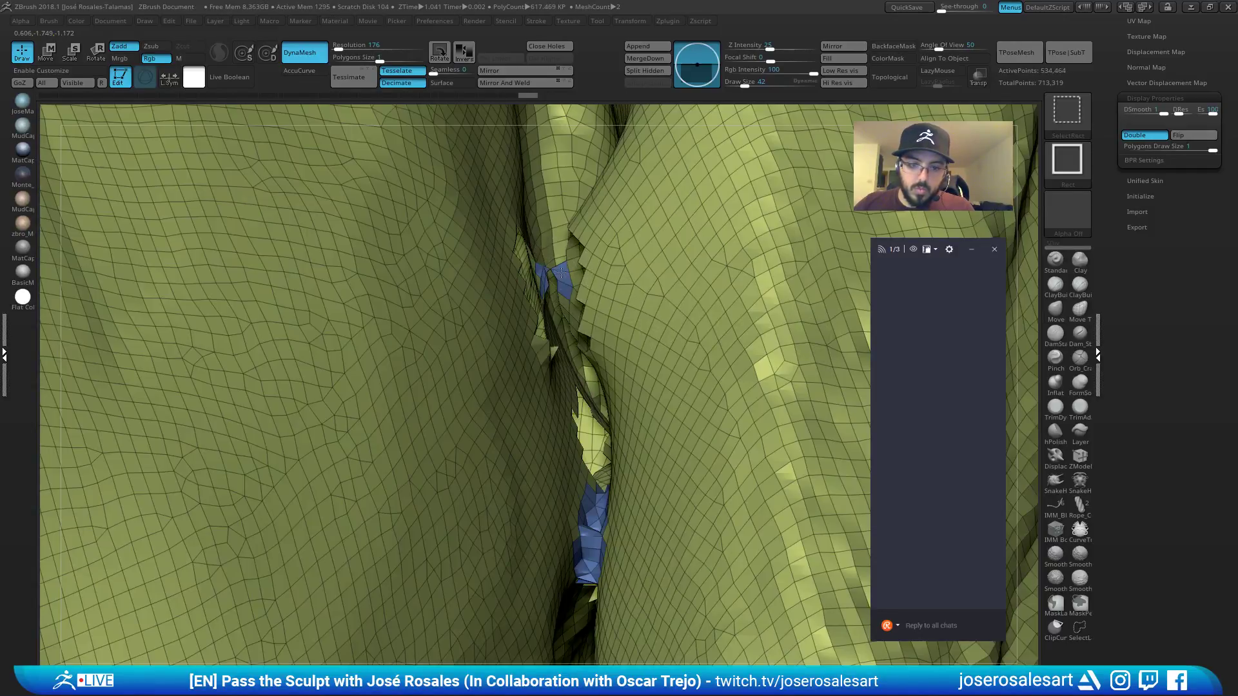
ctrl+shift+click(562, 273)
key(ctrl+z)
ctrl+shift+click(559, 273)
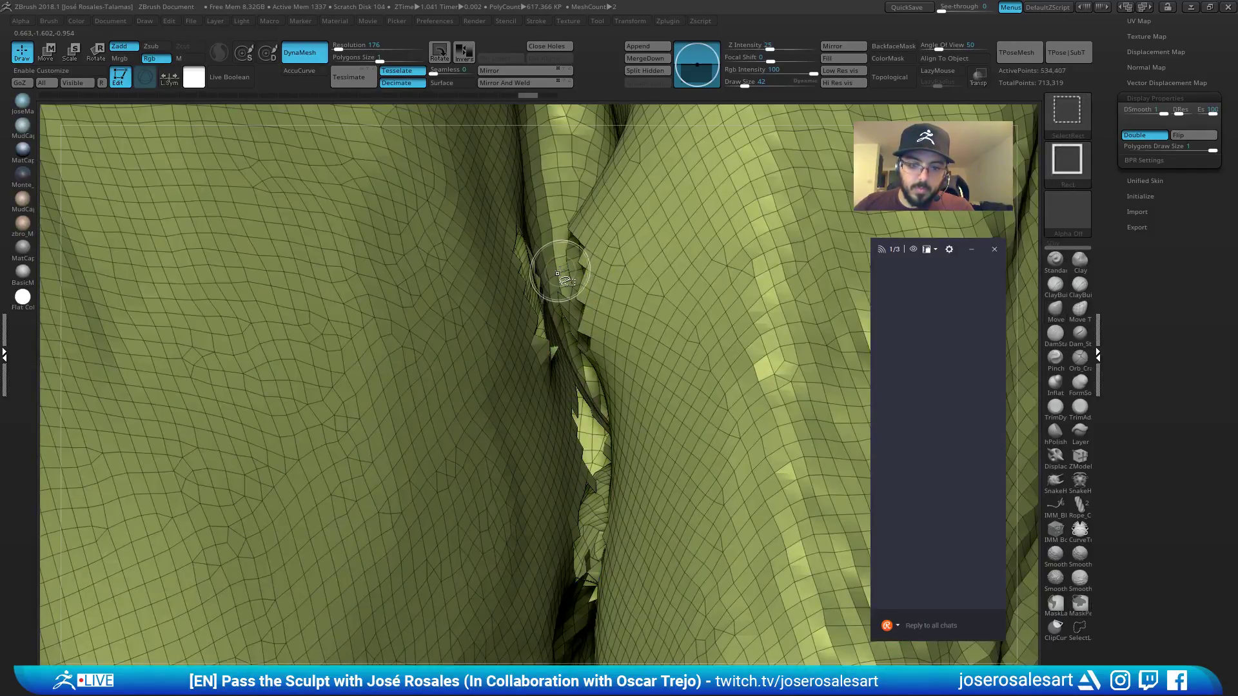
Frame the whole head and invert the visibility to show only the hidden polygroups.
right_drag(686, 287, 619, 213)
mouse_move(521, 301)
right_down()
mouse_move(539, 252)
mouse_move(511, 282)
mouse_move(281, 68)
right_up()
key(f)
ctrl+shift+drag(304, 466, 316, 477)
right_drag(316, 451, 393, 367)
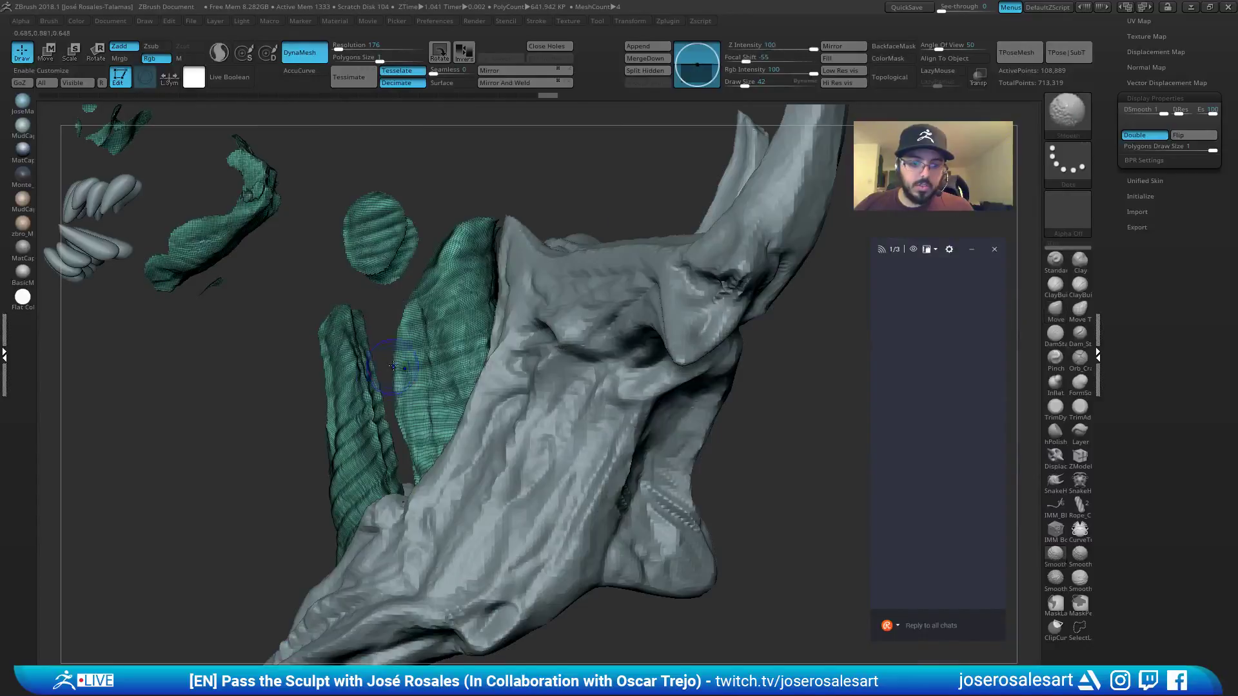
Mask the small horn-gap fragments with a rectangle and group them into a separate polygroup.
mouse_move(508, 309)
alt+right_down()
mouse_move(458, 351)
mouse_move(581, 323)
mouse_move(532, 208)
mouse_move(561, 103)
alt+right_up()
click(445, 216)
ctrl+right_drag(442, 213, 413, 284)
mouse_move(361, 149)
alt+right_down()
mouse_move(425, 267)
mouse_move(451, 148)
mouse_move(587, 210)
alt+right_up()
ctrl+drag(608, 169, 465, 312)
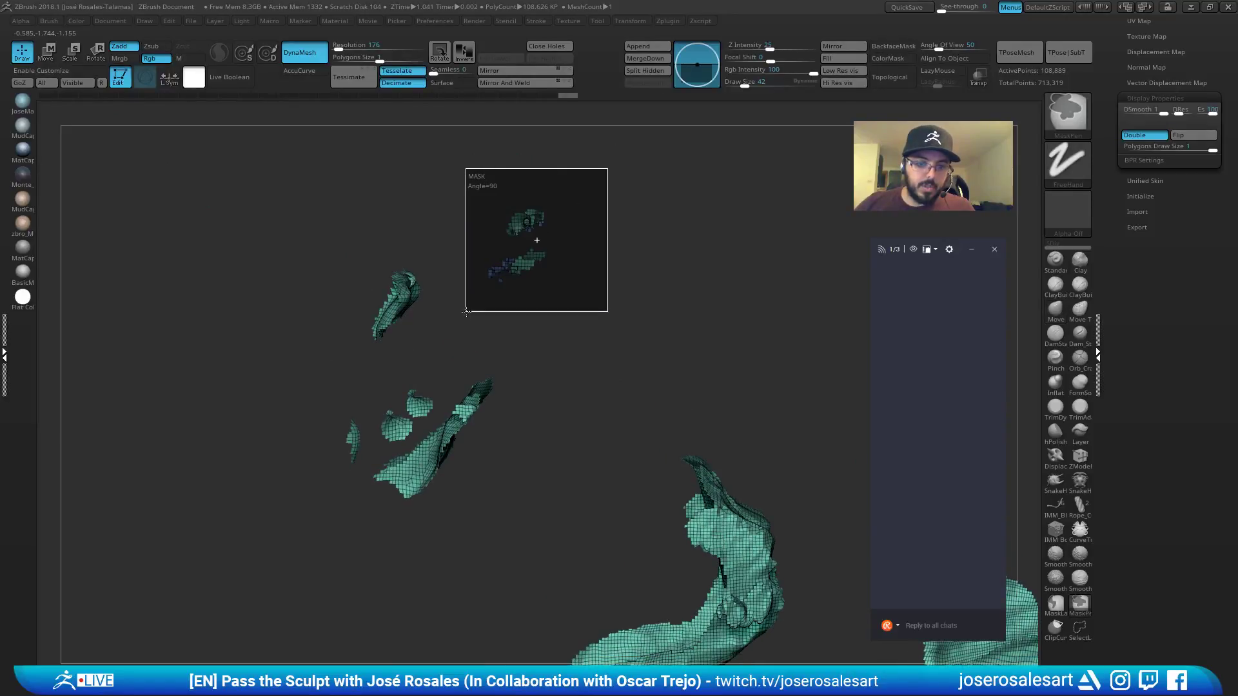
mouse_move(630, 274)
right_down()
mouse_move(509, 268)
mouse_move(640, 233)
mouse_move(698, 260)
mouse_move(506, 233)
mouse_move(645, 269)
right_up()
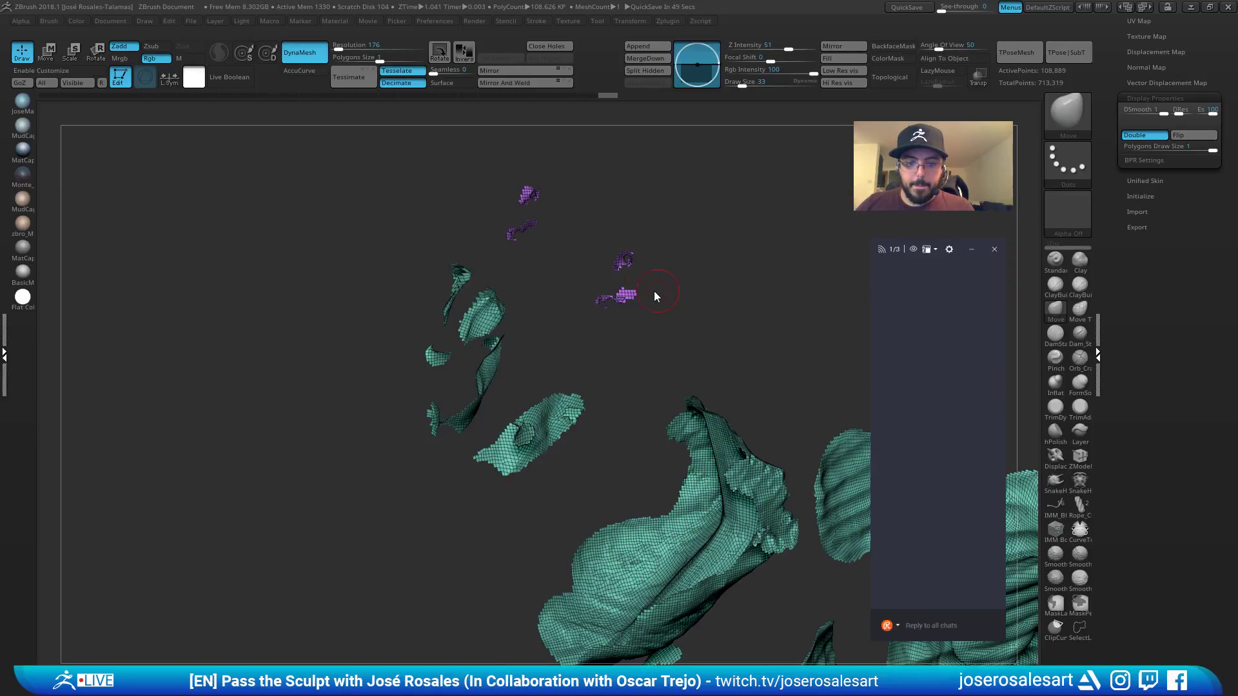
Delete the polygroup holding the horn-gap fragments and show the rest of the mesh.
mouse_move(655, 292)
right_down()
mouse_move(584, 283)
mouse_move(688, 260)
mouse_move(605, 273)
right_up()
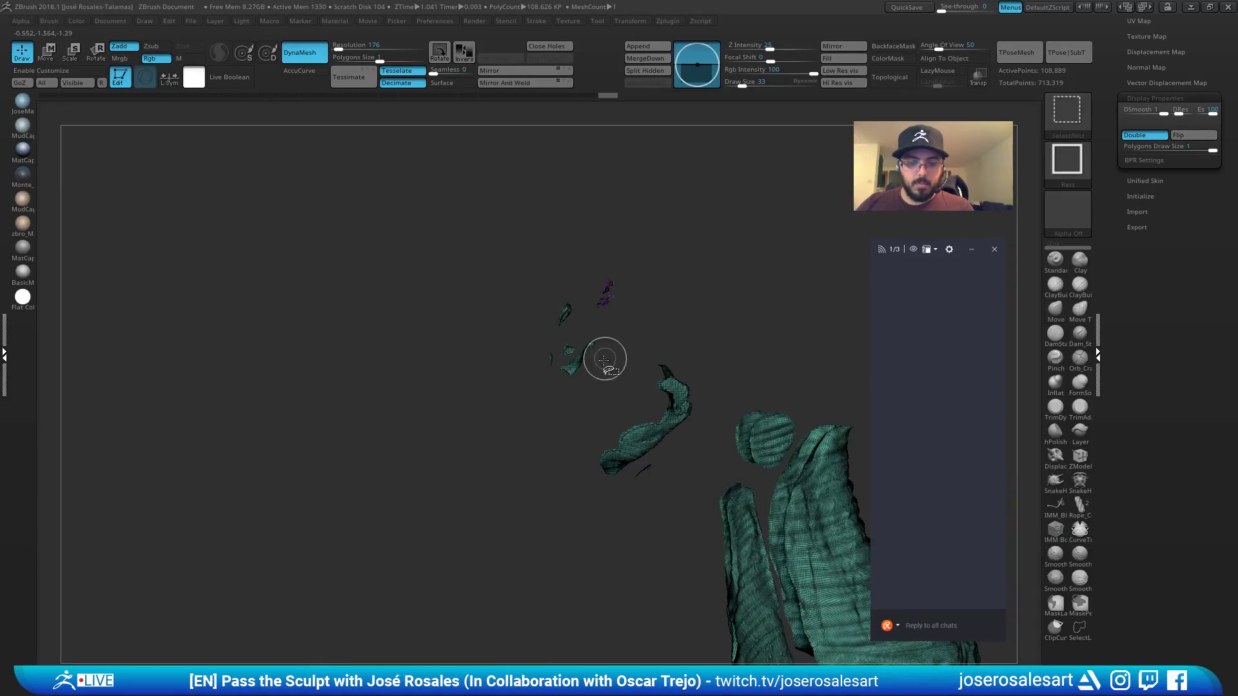
ctrl+shift+click(668, 383)
mouse_move(708, 264)
alt+right_down()
mouse_move(577, 233)
mouse_move(599, 276)
mouse_move(525, 303)
alt+right_up()
ctrl+shift+click(608, 266)
key(Delete)
mouse_move(444, 260)
right_down()
mouse_move(573, 256)
mouse_move(619, 284)
mouse_move(536, 337)
mouse_move(655, 296)
mouse_move(613, 387)
right_up()
mouse_move(509, 314)
alt+right_down()
mouse_move(503, 267)
mouse_move(535, 258)
alt+right_up()
Close the open holes in the mesh with the Modify Topology geometry options.
drag(1131, 167, 1139, 383)
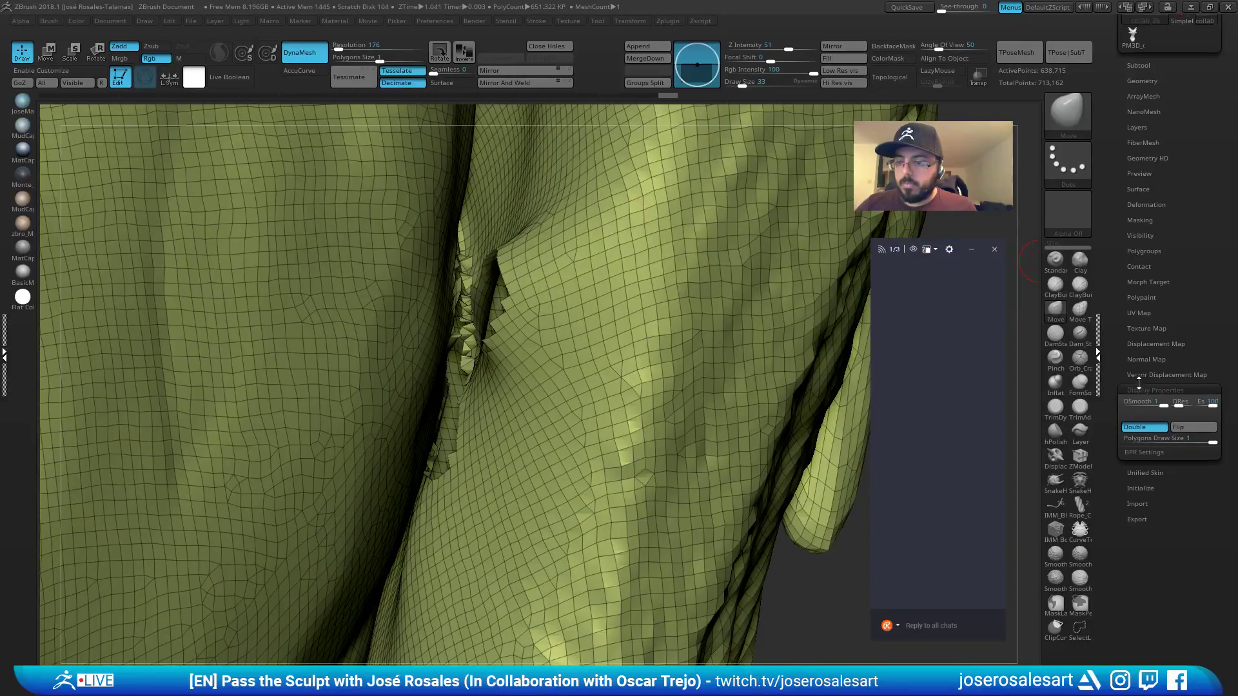
click(1146, 389)
click(1148, 79)
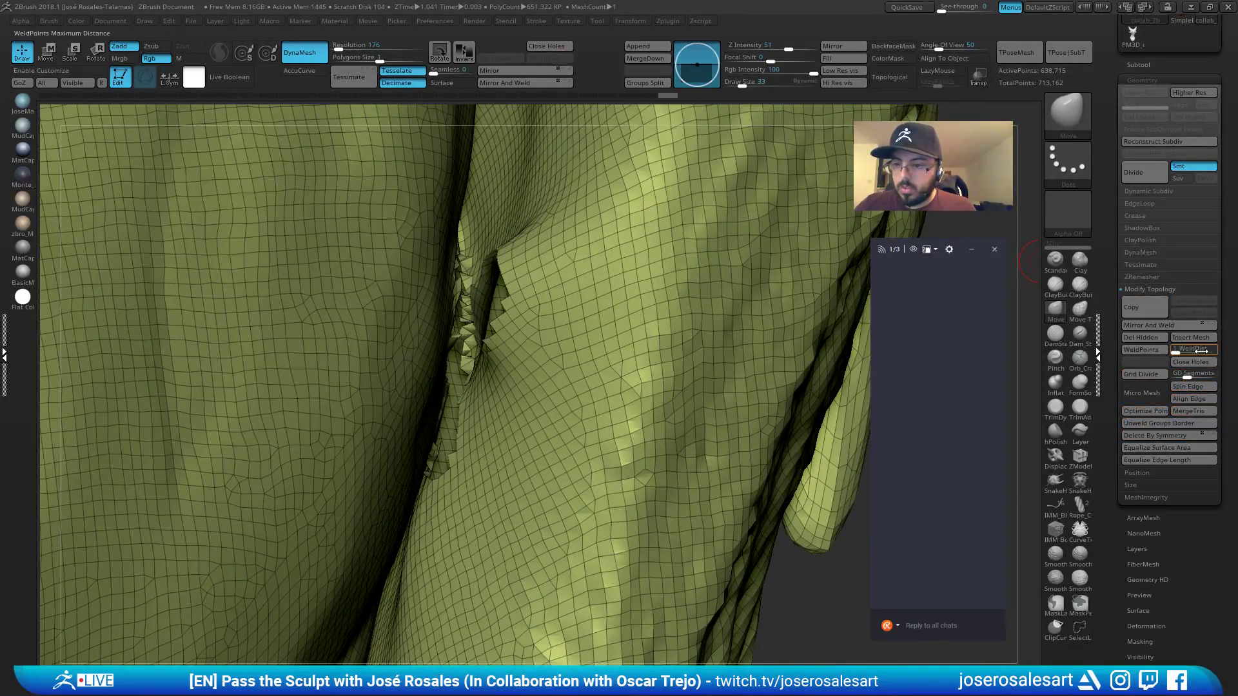
click(1189, 366)
Smooth the new patches and torn edges along the skull-horn gap with draw size 51.
mouse_move(692, 332)
right_down()
mouse_move(581, 341)
mouse_move(490, 323)
mouse_move(465, 342)
mouse_move(450, 303)
right_up()
key(bracketright)
key(bracketright)
shift+drag(451, 304, 457, 345)
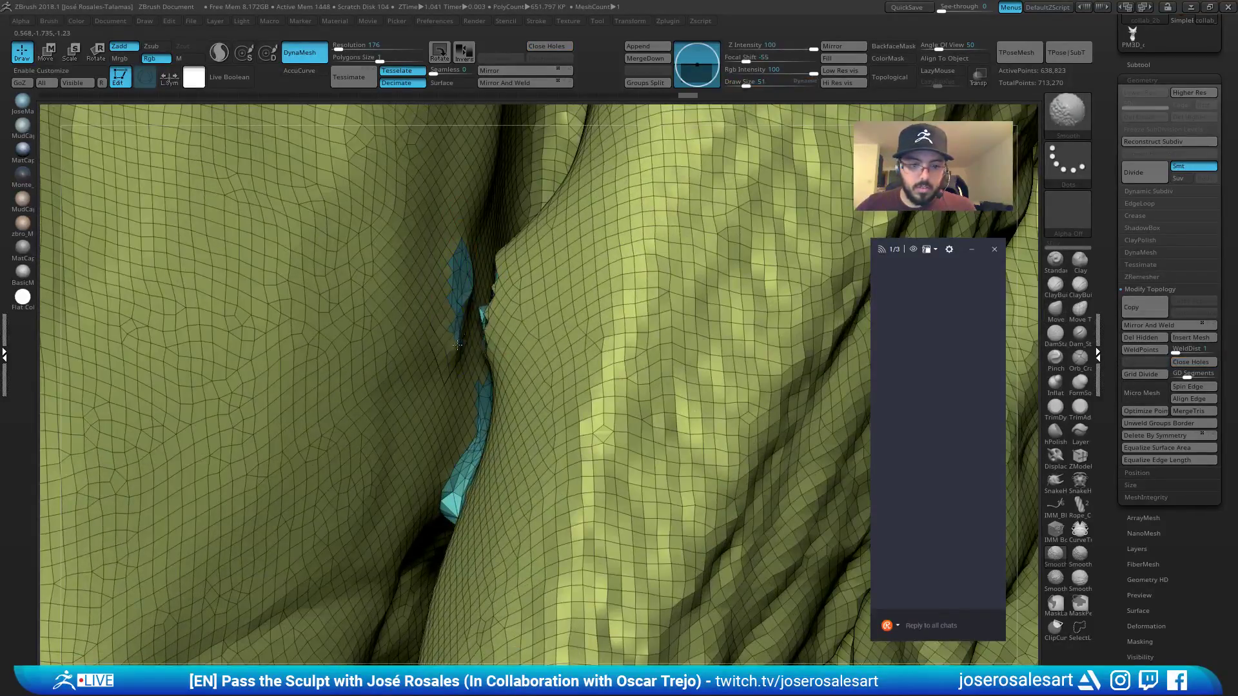
shift+drag(462, 245, 464, 302)
right_drag(464, 303, 525, 323)
shift+drag(525, 323, 507, 295)
mouse_move(504, 320)
right_down()
mouse_move(518, 289)
mouse_move(528, 311)
mouse_move(534, 291)
mouse_move(498, 351)
mouse_move(477, 317)
mouse_move(476, 329)
mouse_move(478, 282)
mouse_move(454, 320)
mouse_move(506, 257)
mouse_move(432, 265)
mouse_move(565, 275)
mouse_move(572, 243)
mouse_move(503, 256)
mouse_move(586, 262)
mouse_move(547, 343)
right_up()
key(f)
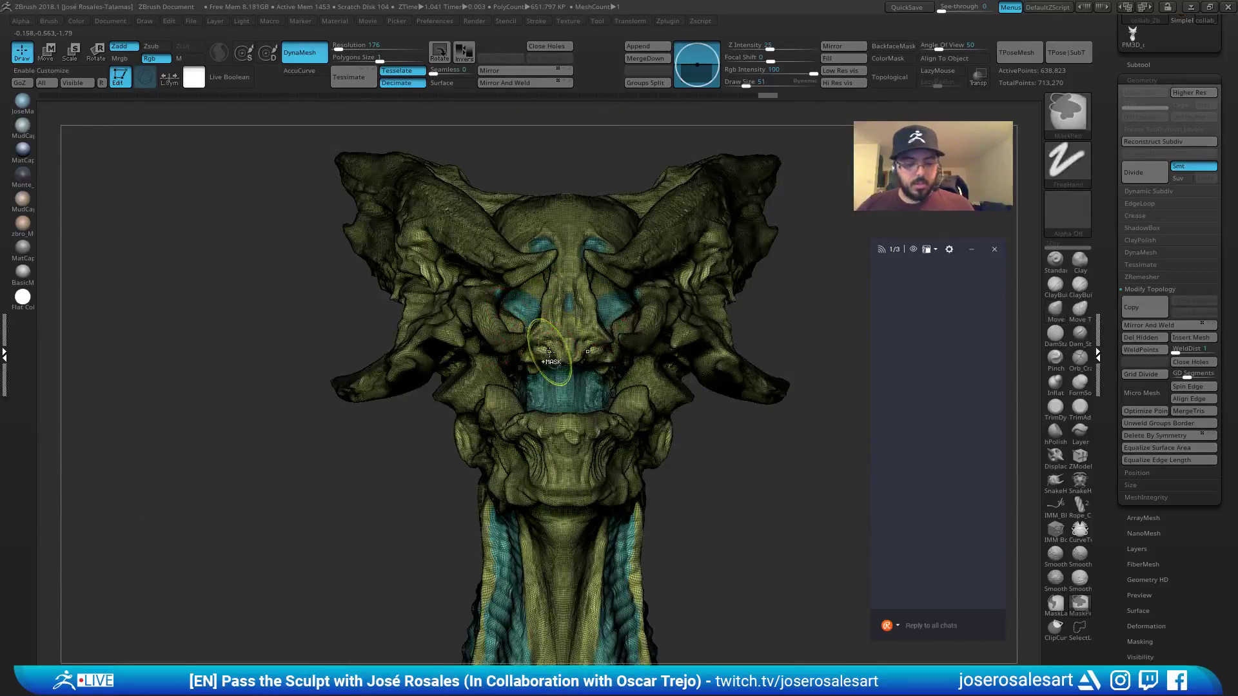
Assign the entire mesh to a single polygroup and turn the polyframe display off.
key(ctrl+w)
key(f)
right_drag(774, 277, 606, 318)
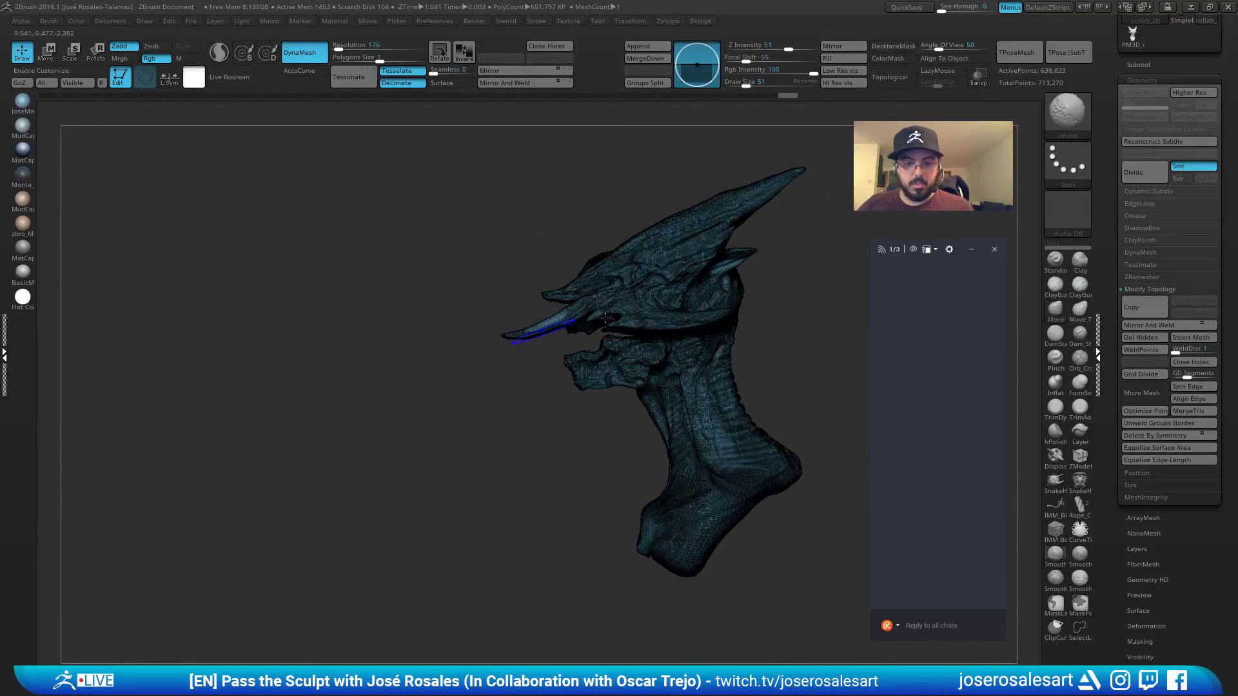
alt+right_drag(713, 274, 553, 306)
key(shift+f)
mouse_move(451, 336)
right_down()
mouse_move(585, 348)
mouse_move(616, 312)
right_up()
Duplicate the cleaned collab_2b subtool and choose another Smooth brush as the sculpting smoothing brush.
key(ctrl+shift+d)
click(1139, 65)
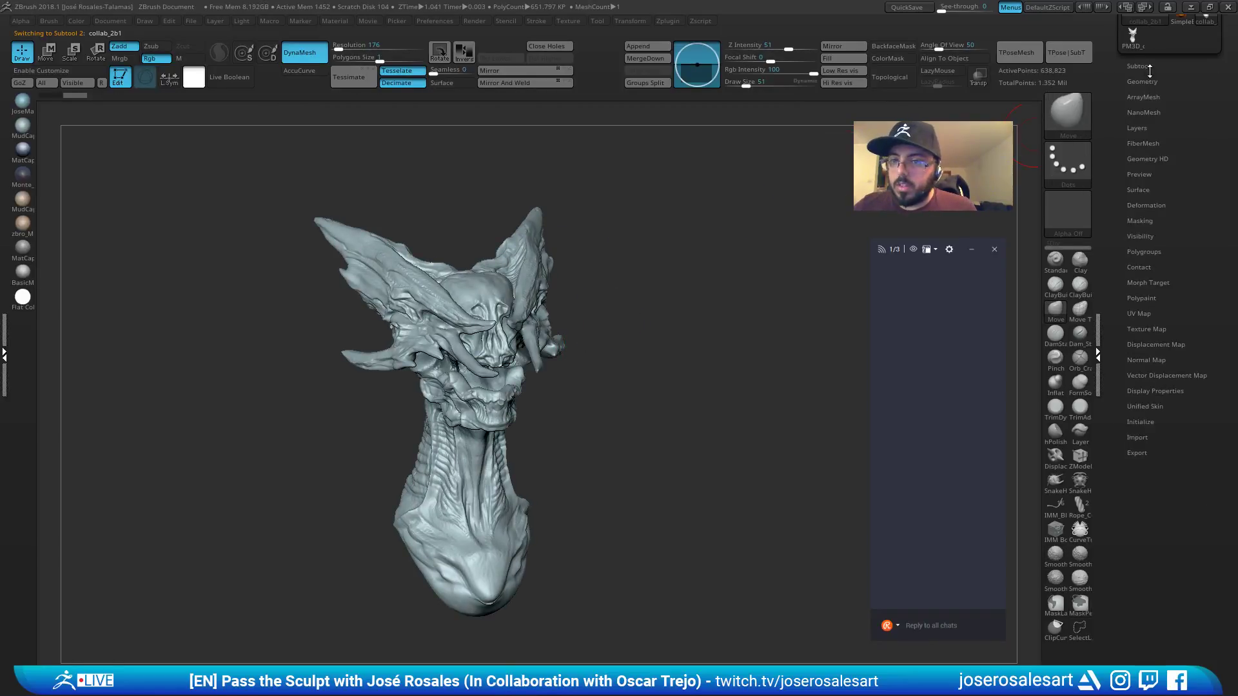
mouse_move(645, 284)
ctrl+right_down()
mouse_move(644, 345)
mouse_move(686, 218)
mouse_move(715, 241)
ctrl+right_up()
click(1075, 590)
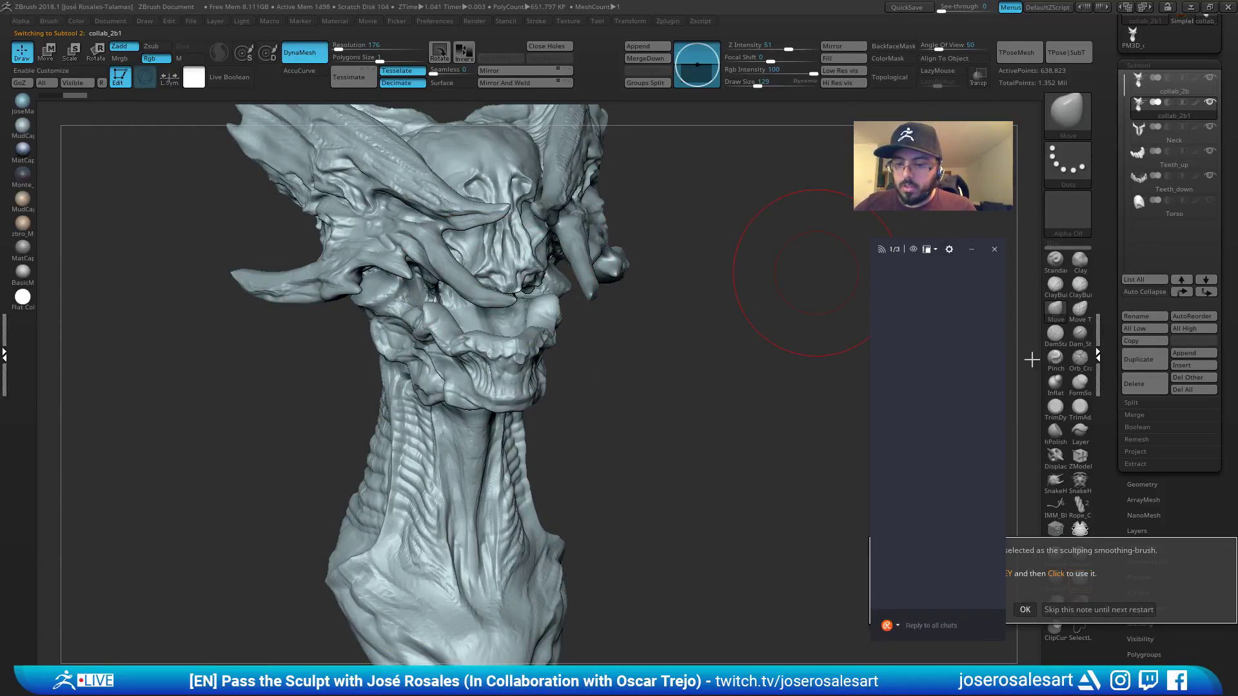
click(1025, 609)
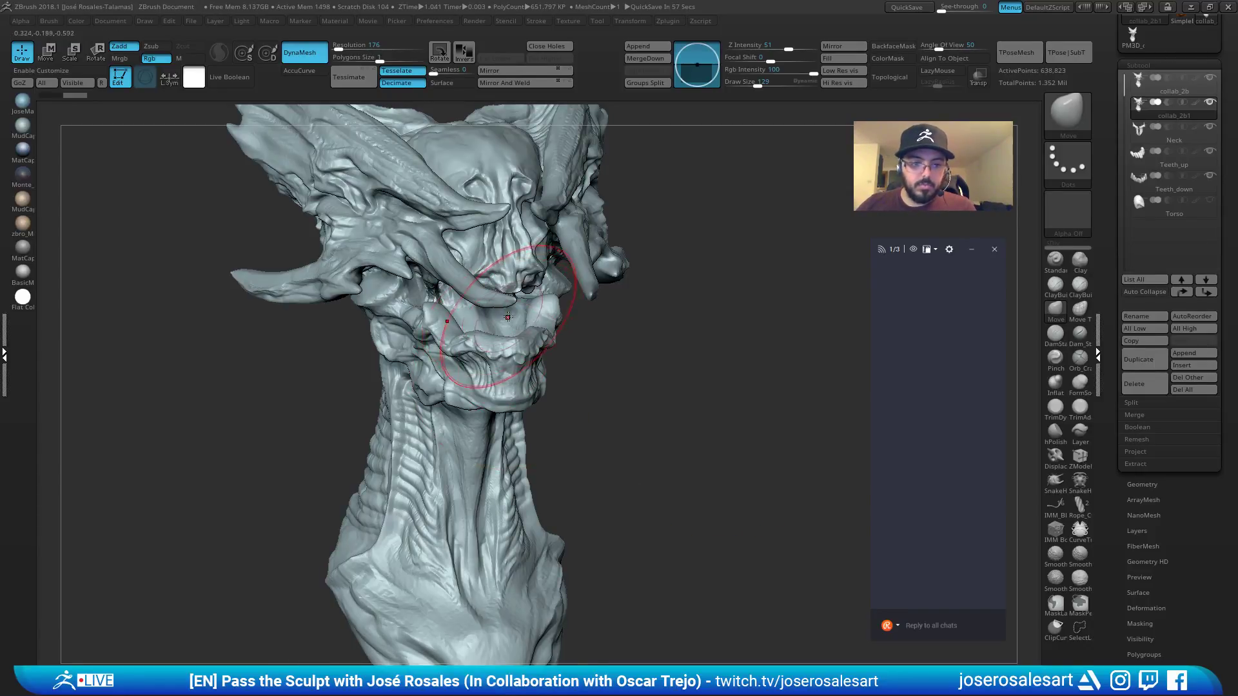
Smooth the neck and shoulder surface of the duplicate with draw size 129, checking the mesh with the polyframe.
right_drag(500, 312, 702, 170)
mouse_move(354, 403)
shift+mouse_down()
mouse_move(329, 419)
mouse_move(392, 494)
shift+mouse_up()
mouse_move(393, 494)
alt+right_down()
mouse_move(422, 425)
mouse_move(406, 429)
mouse_move(438, 406)
mouse_move(460, 419)
mouse_move(675, 344)
mouse_move(512, 409)
alt+right_up()
key(shift+f)
key(shift+f)
key(shift+f)
key(shift+f)
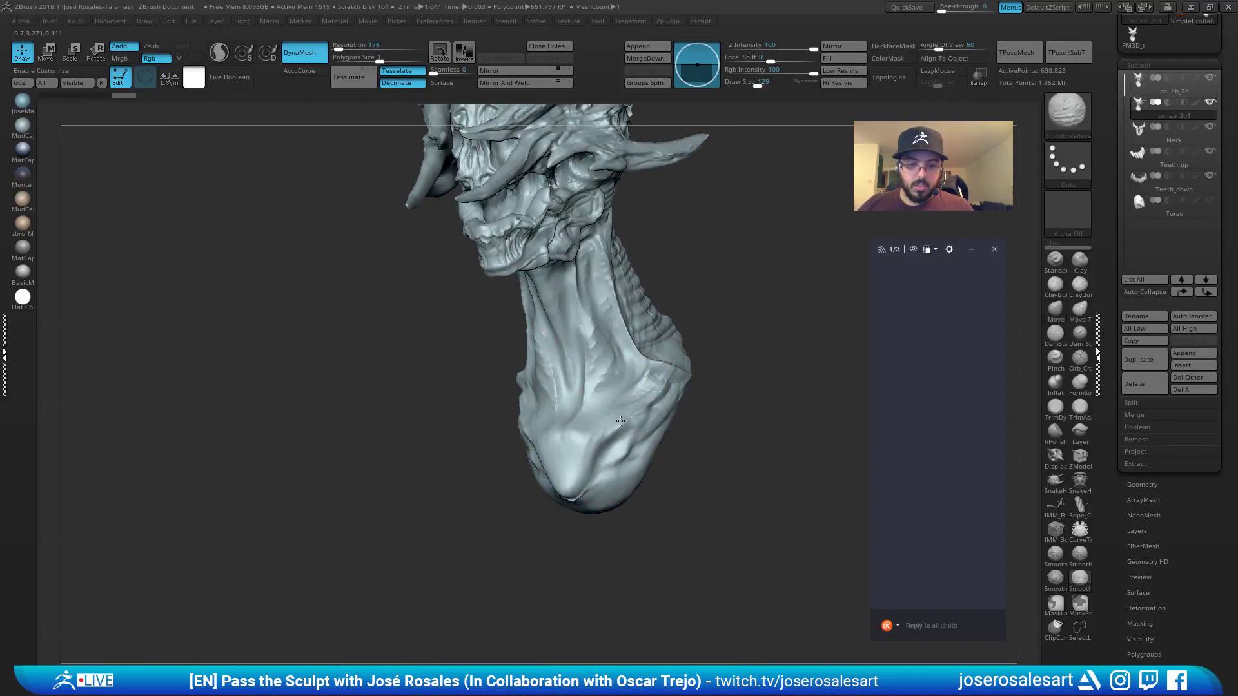
right_drag(605, 470, 700, 325)
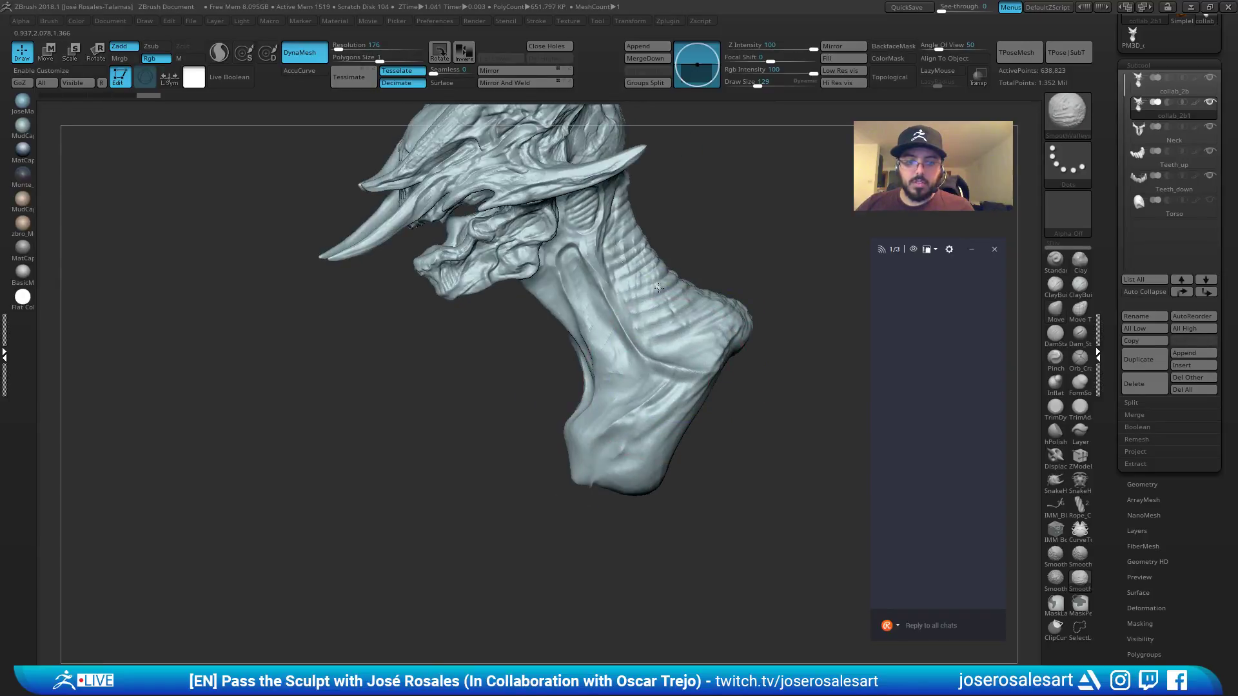
mouse_move(658, 288)
right_down()
mouse_move(588, 293)
mouse_move(568, 342)
mouse_move(562, 292)
right_up()
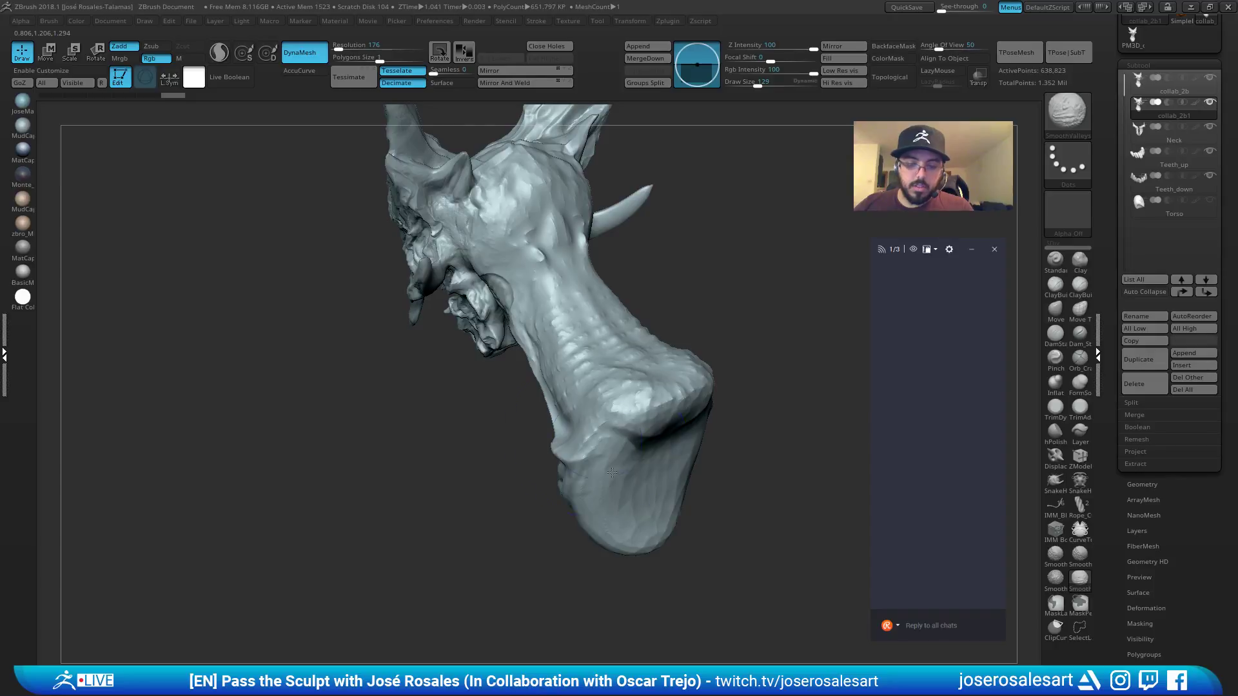
Smooth the lower jaw and the underside of the head with draw size 69.
mouse_move(611, 473)
right_down()
mouse_move(539, 243)
mouse_move(599, 271)
mouse_move(417, 206)
mouse_move(361, 238)
right_up()
alt+right_drag(309, 322, 387, 290)
key(bracketleft)
key(bracketleft)
key(bracketleft)
key(bracketleft)
key(bracketleft)
key(bracketleft)
mouse_move(394, 356)
right_down()
mouse_move(369, 351)
mouse_move(464, 342)
right_up()
mouse_move(493, 345)
shift+mouse_down()
mouse_move(504, 328)
mouse_move(465, 326)
shift+mouse_up()
mouse_move(580, 323)
right_down()
mouse_move(481, 340)
mouse_move(567, 342)
right_up()
shift+drag(445, 374, 464, 377)
right_drag(475, 377, 463, 336)
right_drag(487, 395, 478, 368)
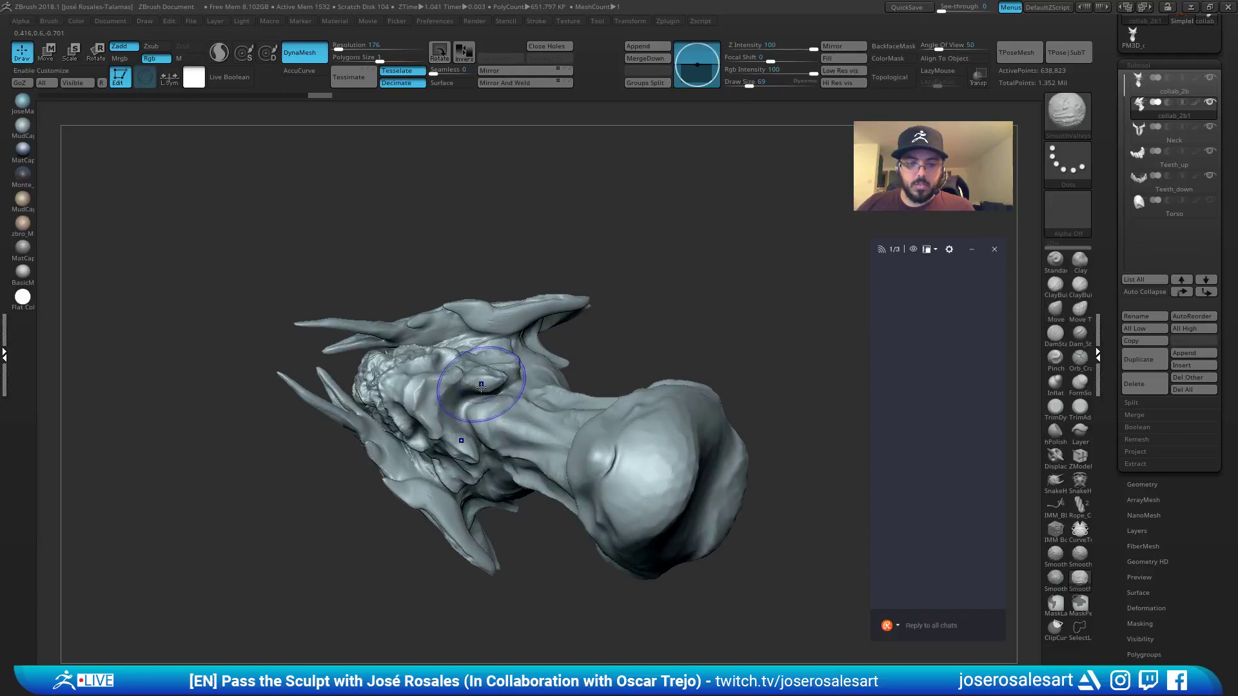
shift+drag(478, 387, 482, 385)
mouse_move(482, 385)
right_down()
mouse_move(461, 419)
mouse_move(452, 406)
right_up()
shift+drag(451, 406, 424, 418)
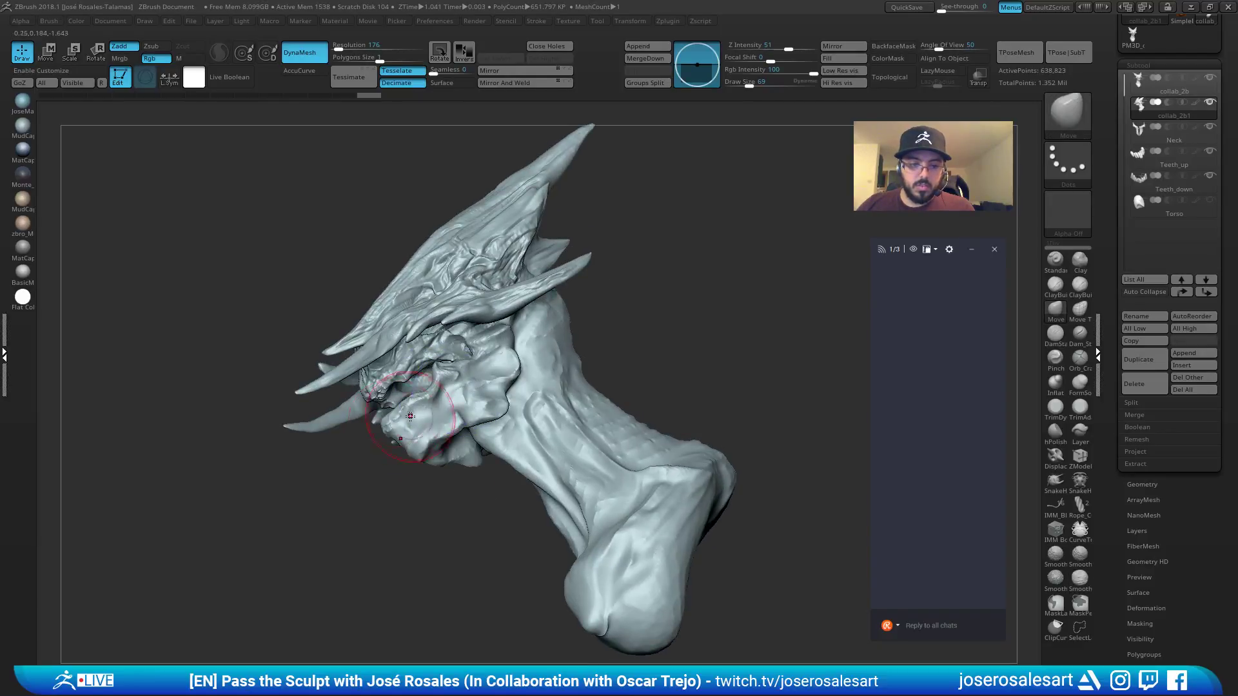
right_drag(426, 413, 464, 387)
Smooth the rear of the lower jaw with the polyframe displayed, and hide the polyframe again.
click(897, 250)
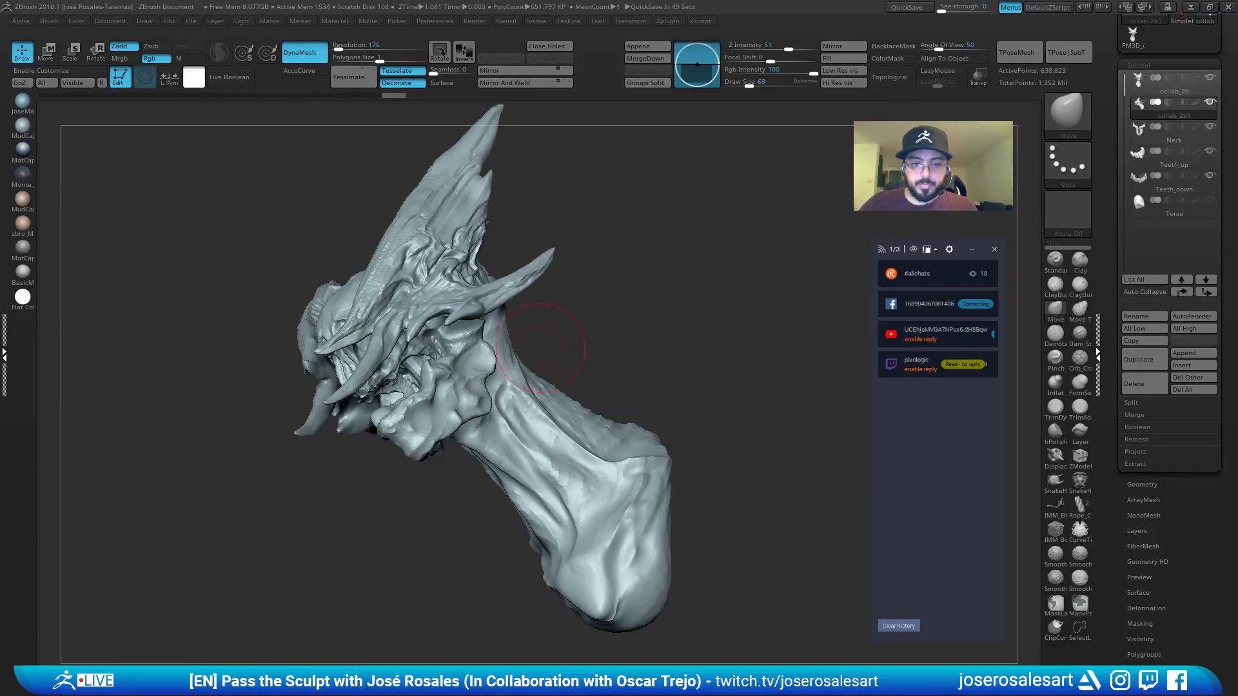
mouse_move(512, 347)
mouse_down()
mouse_move(406, 429)
mouse_move(414, 419)
mouse_up()
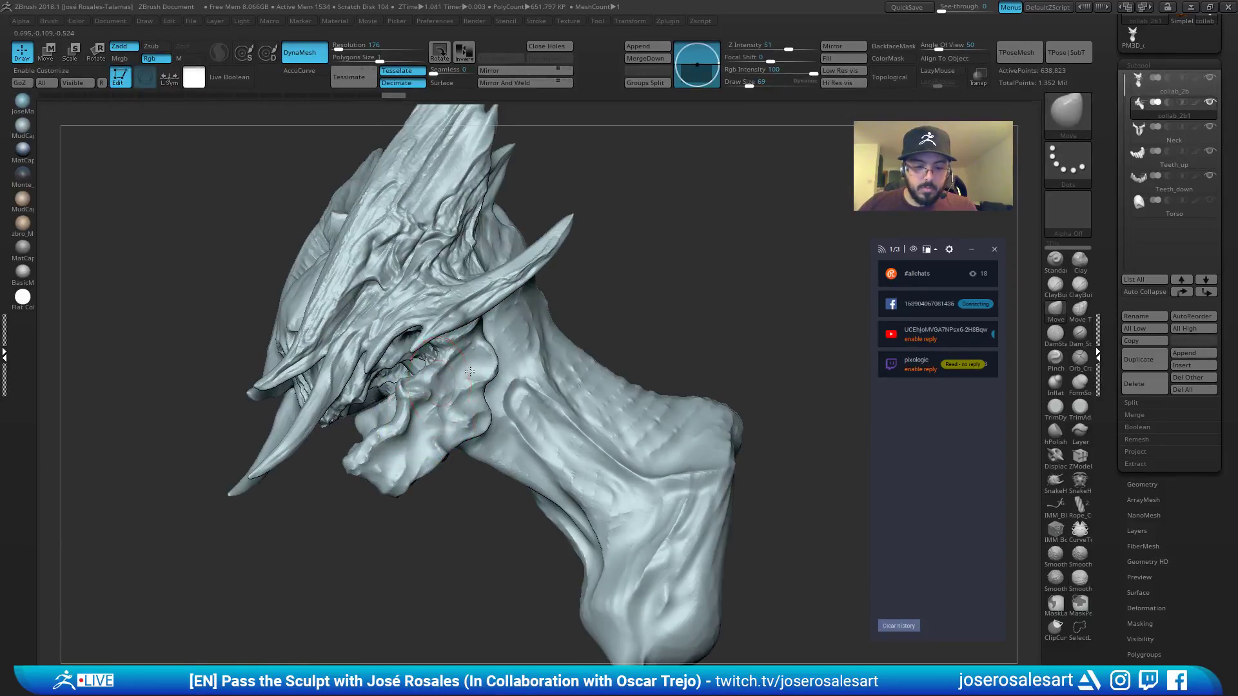
drag(742, 387, 481, 381)
mouse_move(481, 381)
right_down()
mouse_move(413, 387)
mouse_move(452, 452)
mouse_move(581, 361)
mouse_move(486, 323)
mouse_move(496, 316)
right_up()
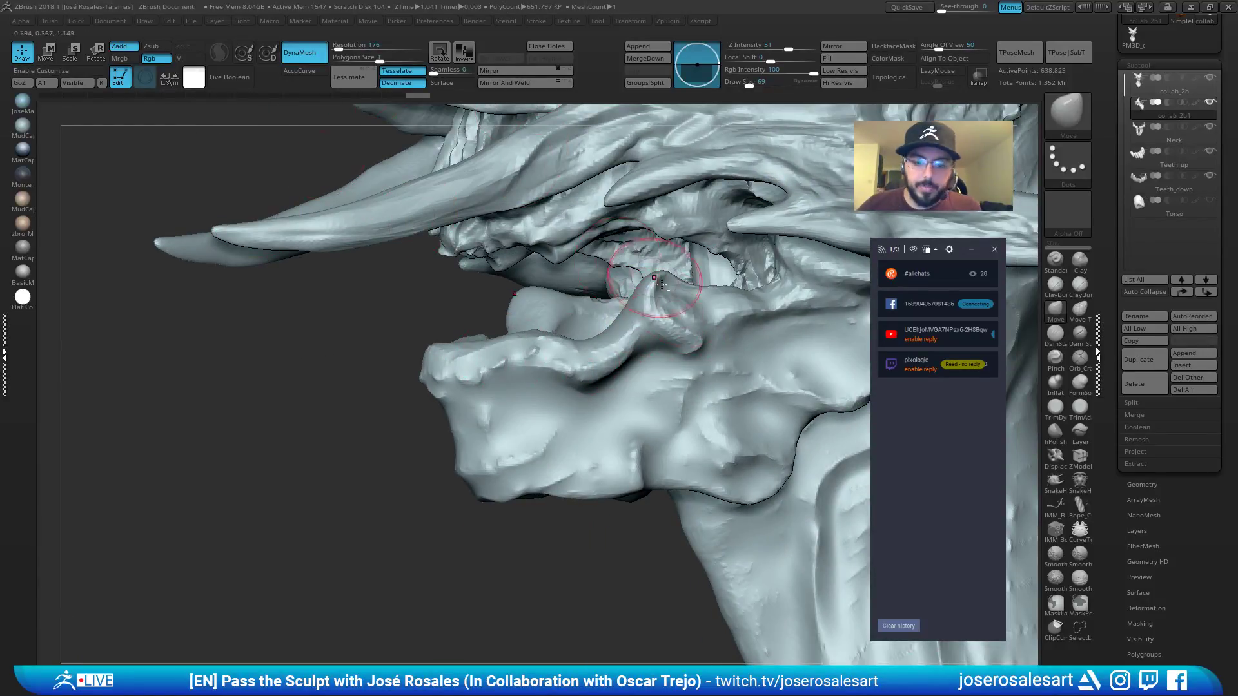
mouse_move(741, 381)
alt+right_down()
mouse_move(505, 307)
mouse_move(651, 255)
mouse_move(648, 235)
mouse_move(621, 221)
alt+right_up()
key(shift+f)
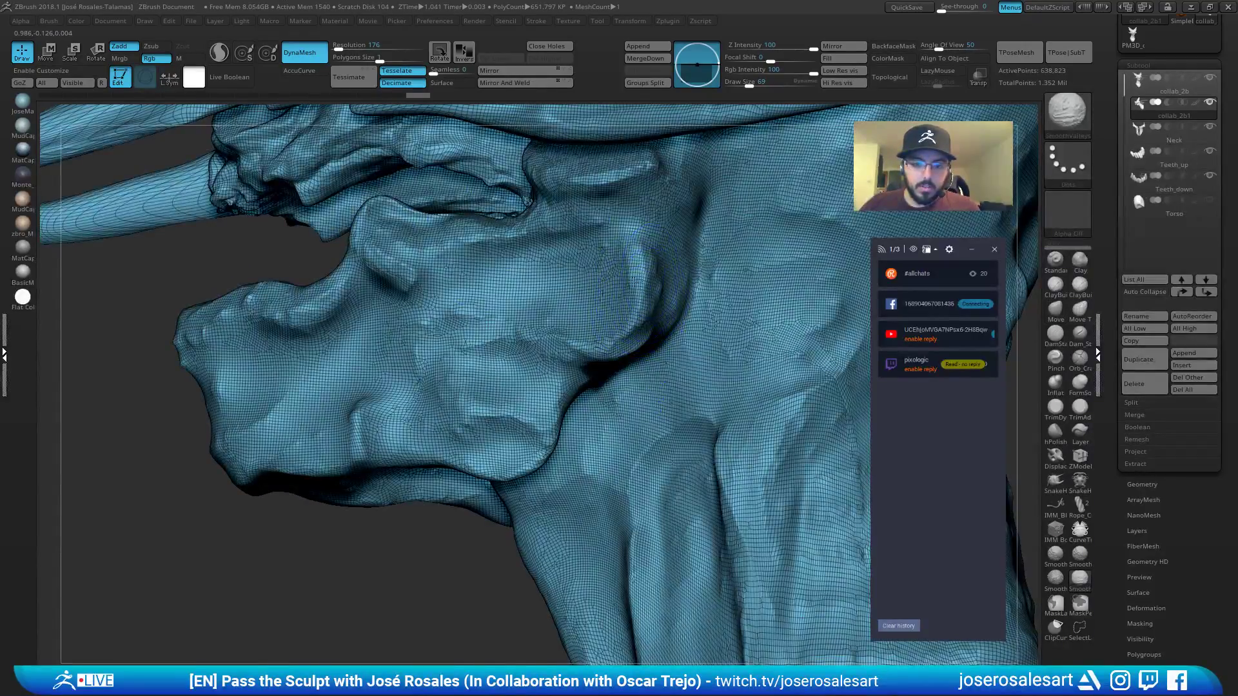
shift+drag(633, 282, 616, 394)
mouse_move(670, 233)
ctrl+right_down()
mouse_move(711, 204)
mouse_move(700, 145)
ctrl+right_up()
key(shift+f)
click(340, 44)
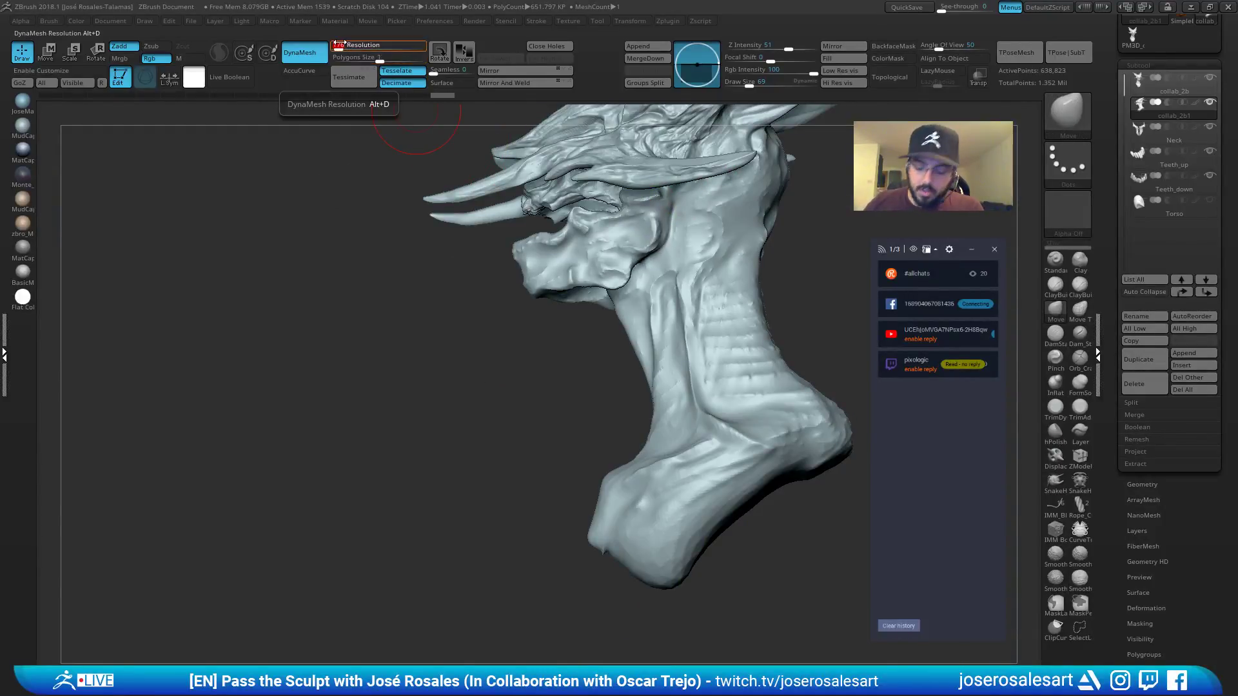
key(Down)
key(Up)
alt+right_drag(450, 236, 409, 319)
click(350, 44)
text(3)
key(Return)
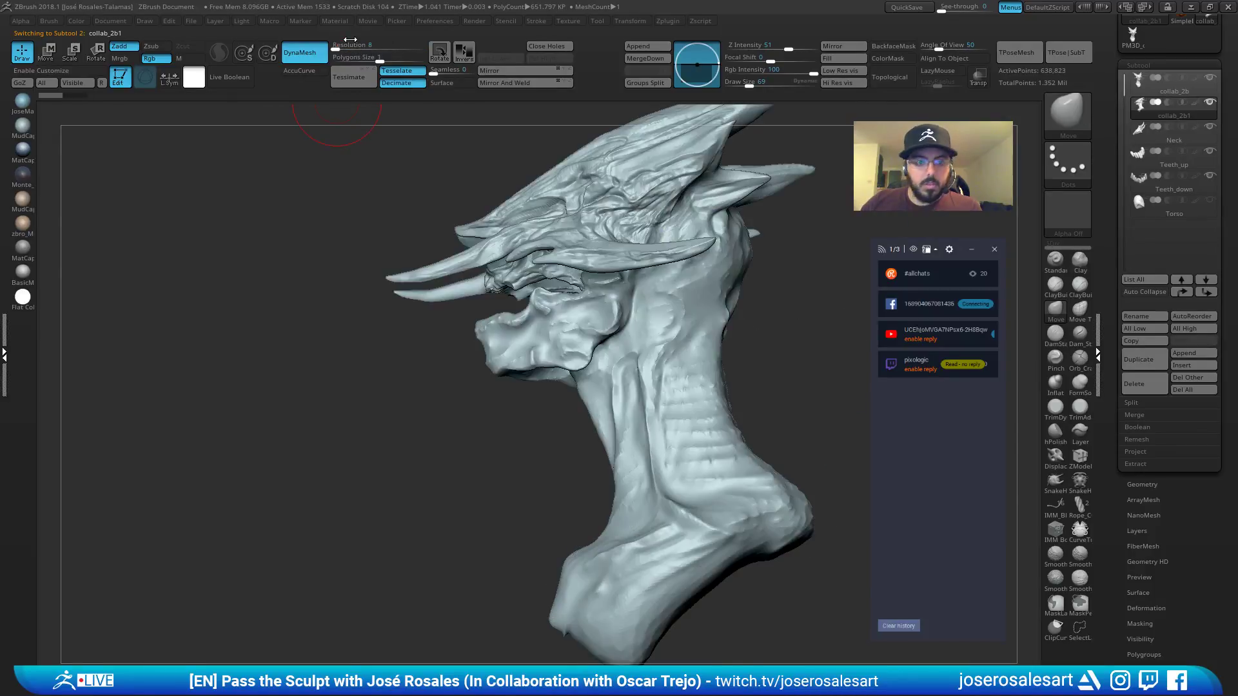
click(347, 47)
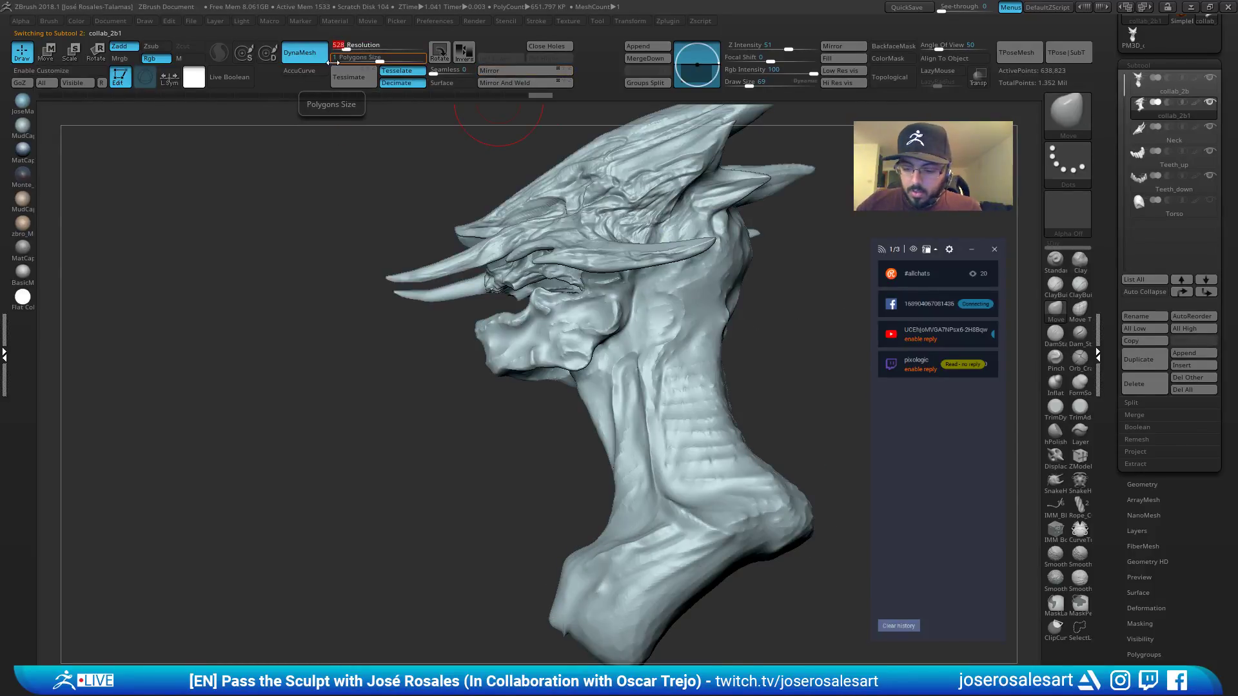
key(4)
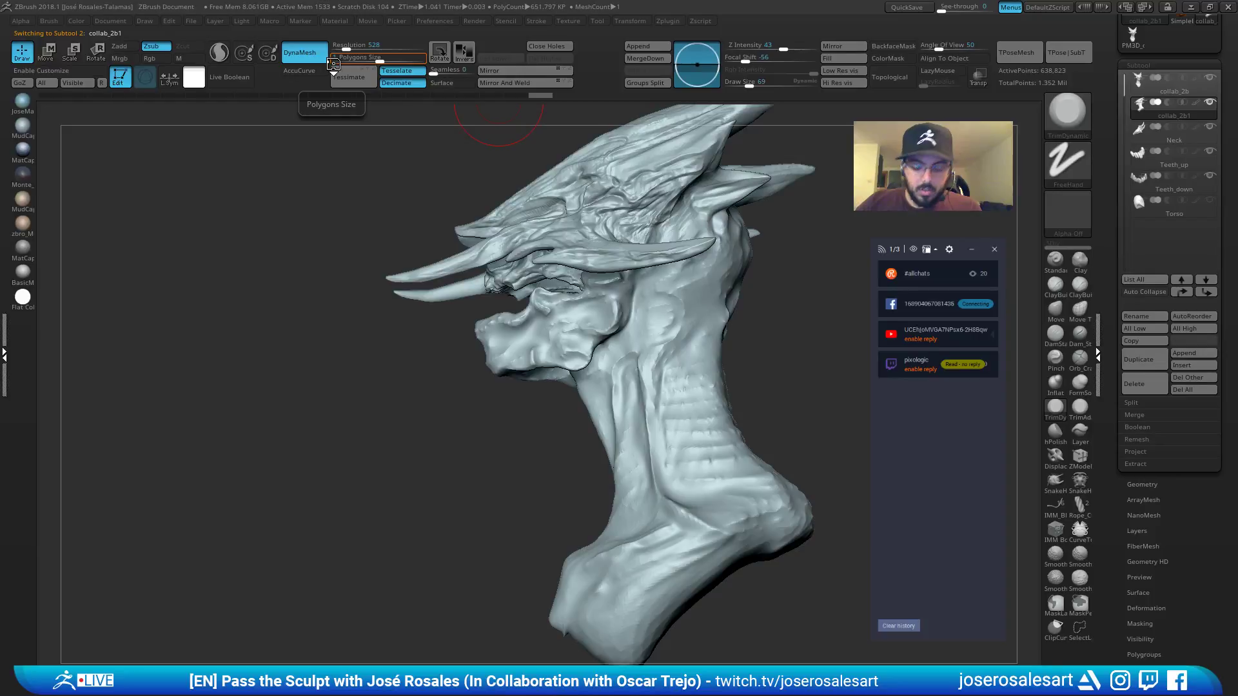
Remesh the duplicate with DynaMesh at a resolution of 128 and display the polyframe to check the mesh density.
click(348, 46)
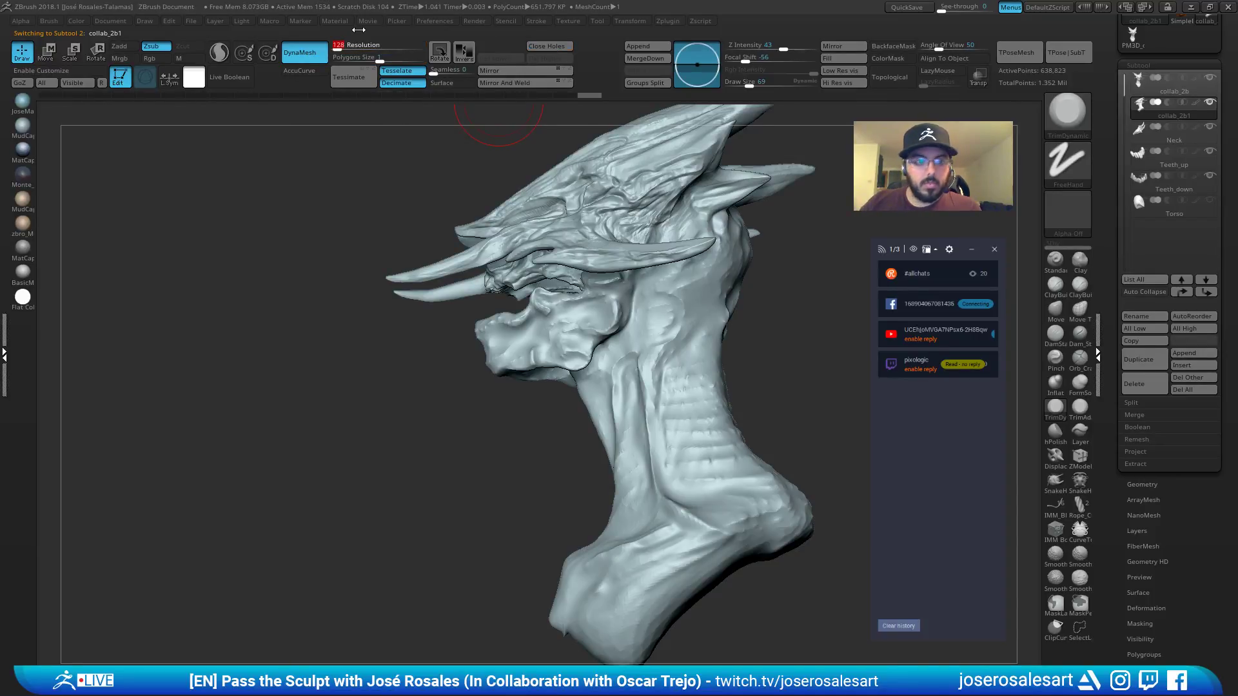
right_drag(579, 190, 626, 258)
mouse_move(626, 258)
ctrl+right_down()
mouse_move(527, 237)
mouse_move(406, 354)
mouse_move(531, 327)
ctrl+right_up()
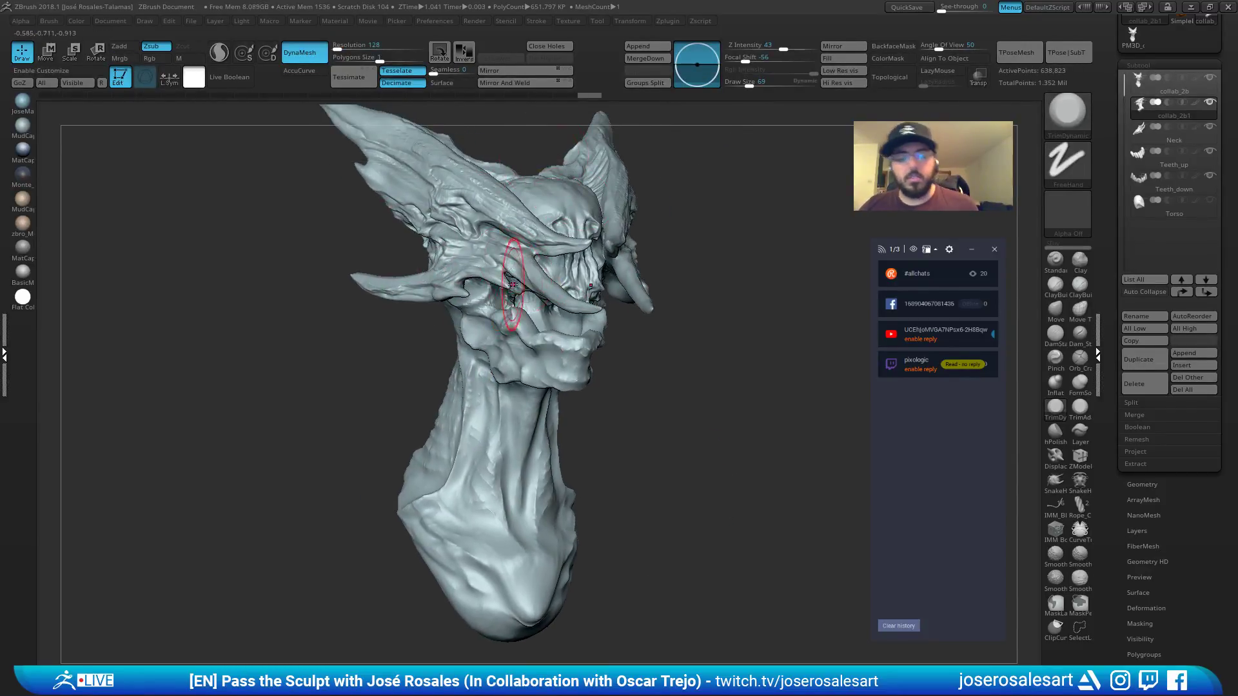
right_drag(553, 221, 557, 252)
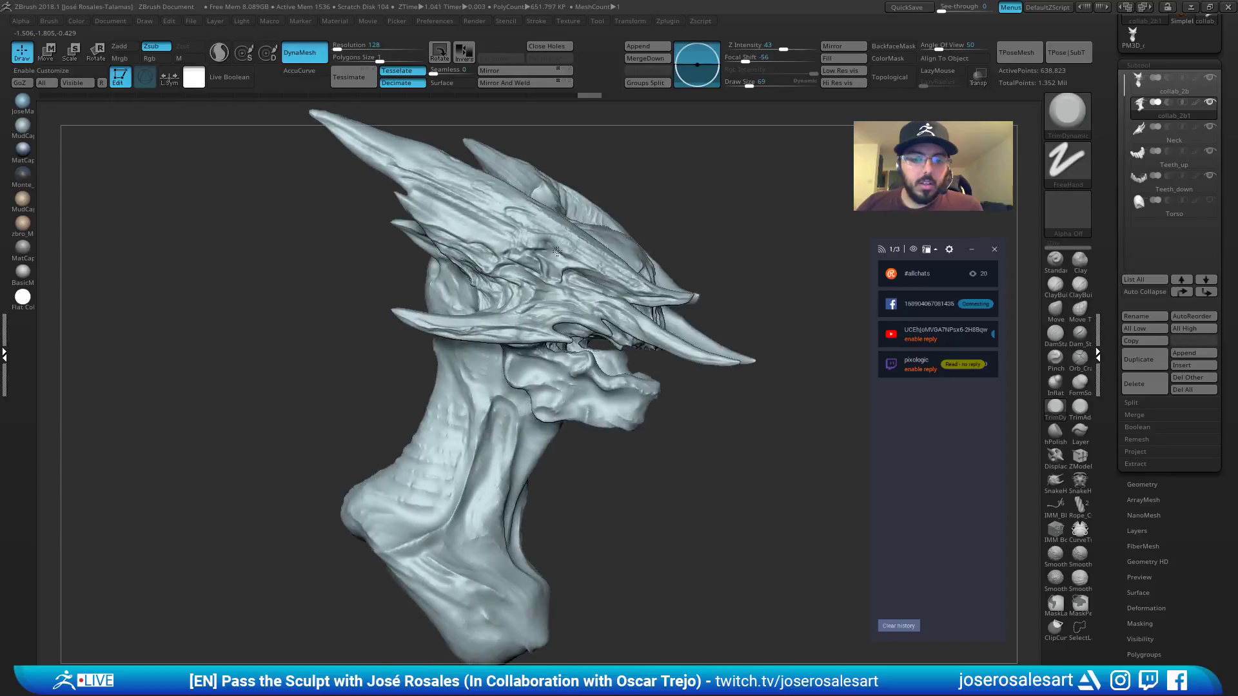
mouse_move(830, 199)
right_down()
mouse_move(695, 202)
mouse_move(539, 276)
right_up()
ctrl+drag(296, 208, 324, 281)
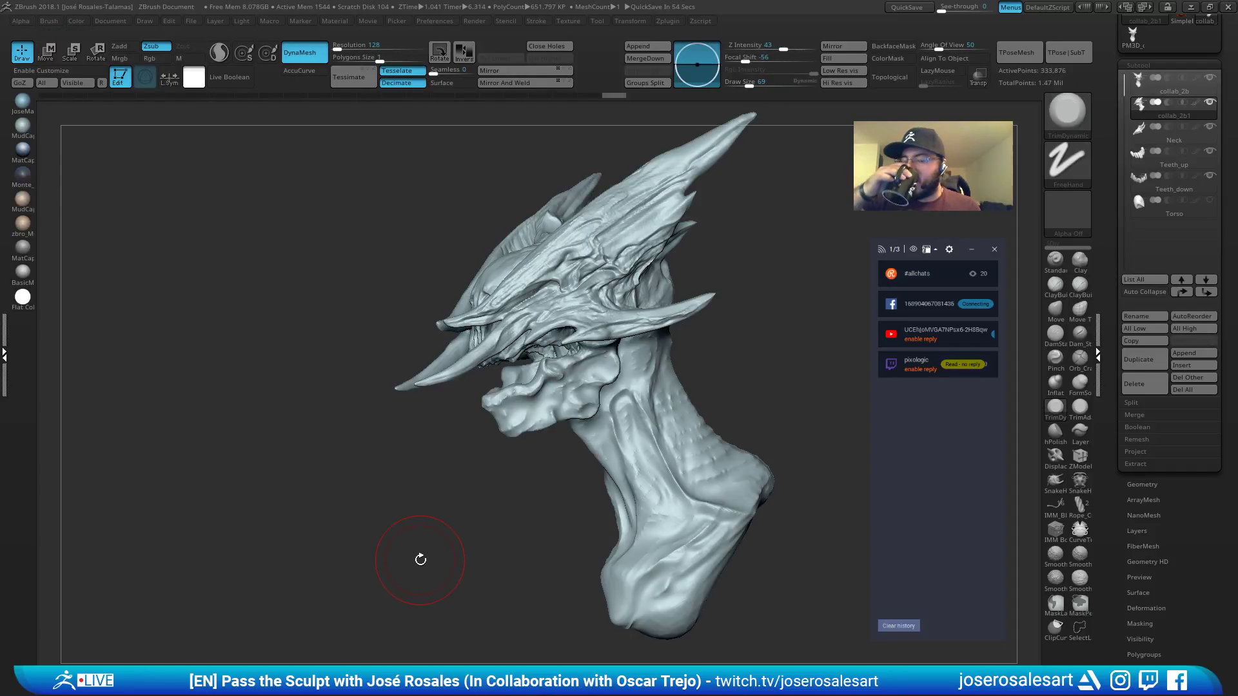
key(shift+f)
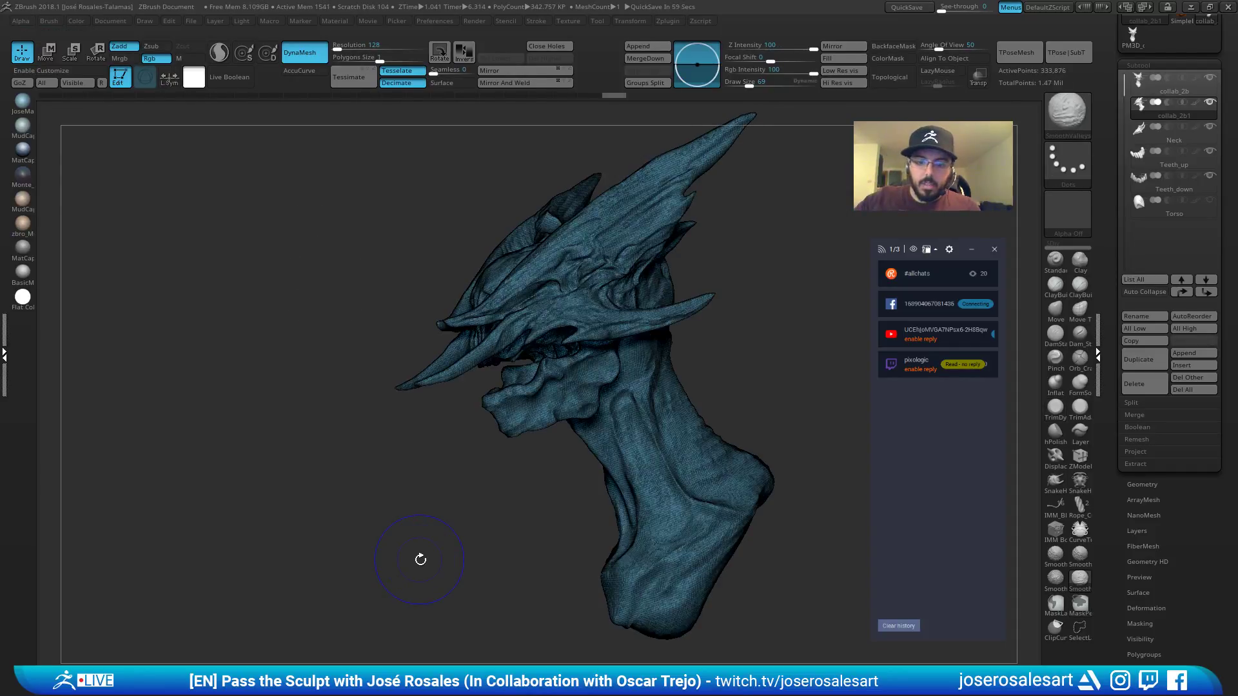
key(alt)
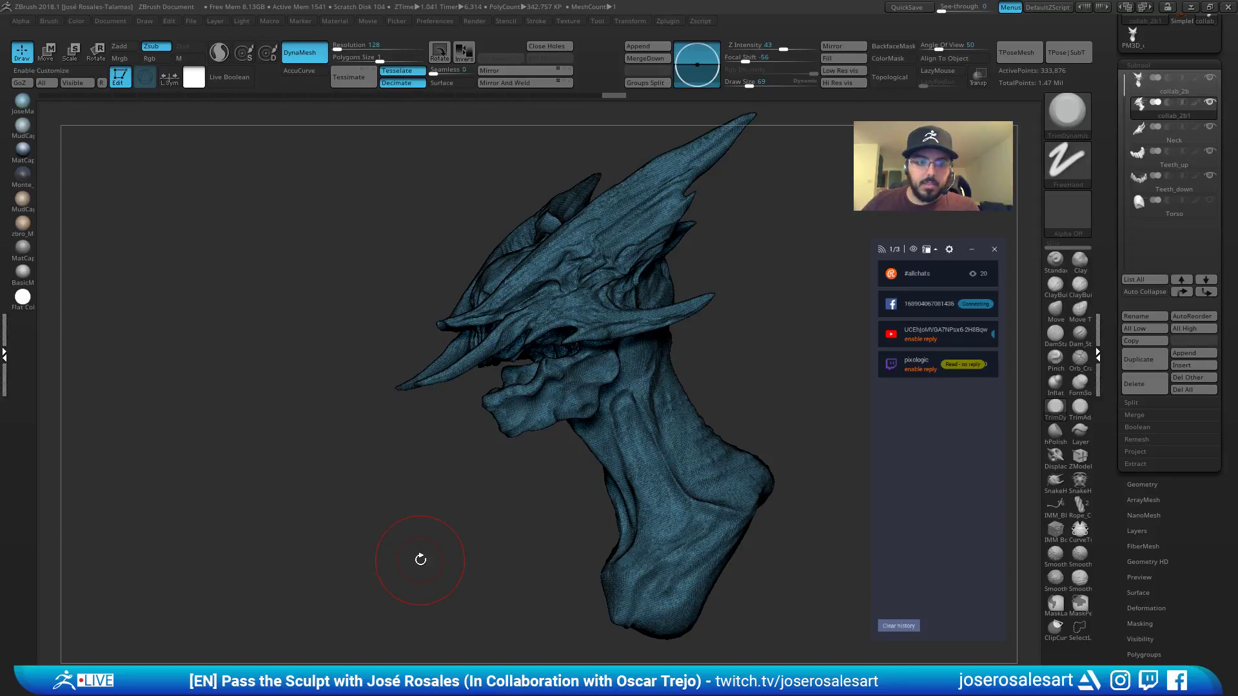
alt+drag(420, 560, 461, 619)
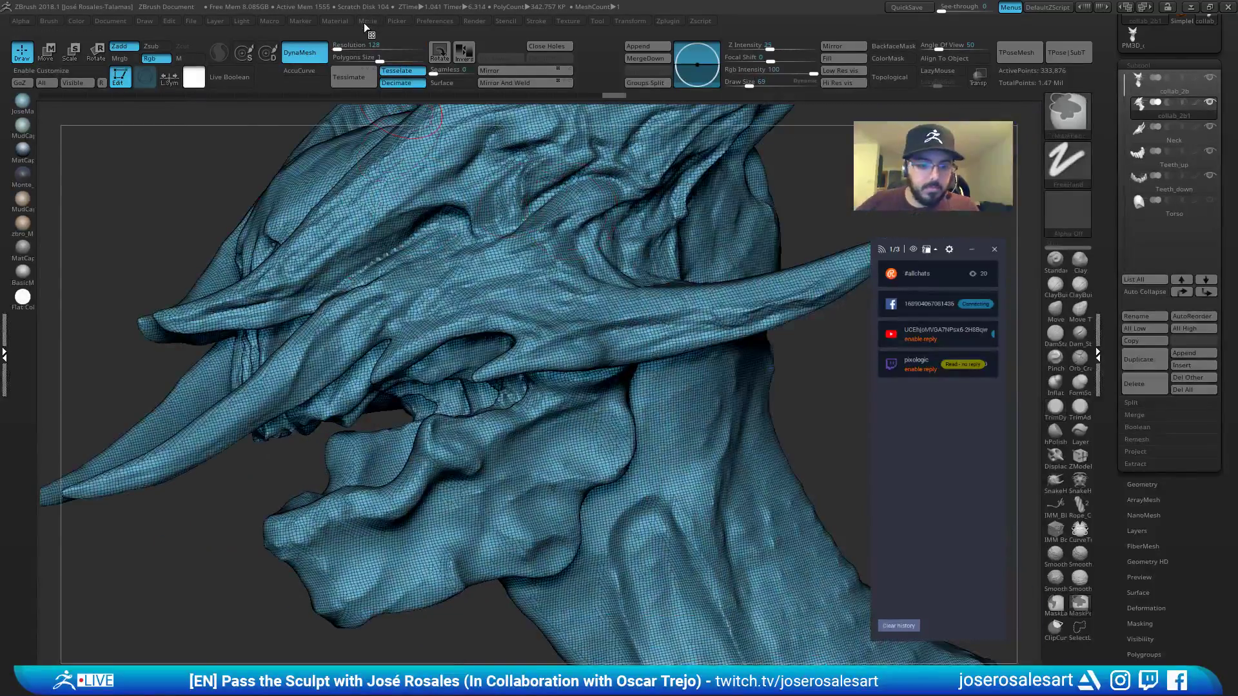
Undo the remesh, DynaMesh the duplicate at a resolution of 64 instead, and hide the polyframe.
click(367, 71)
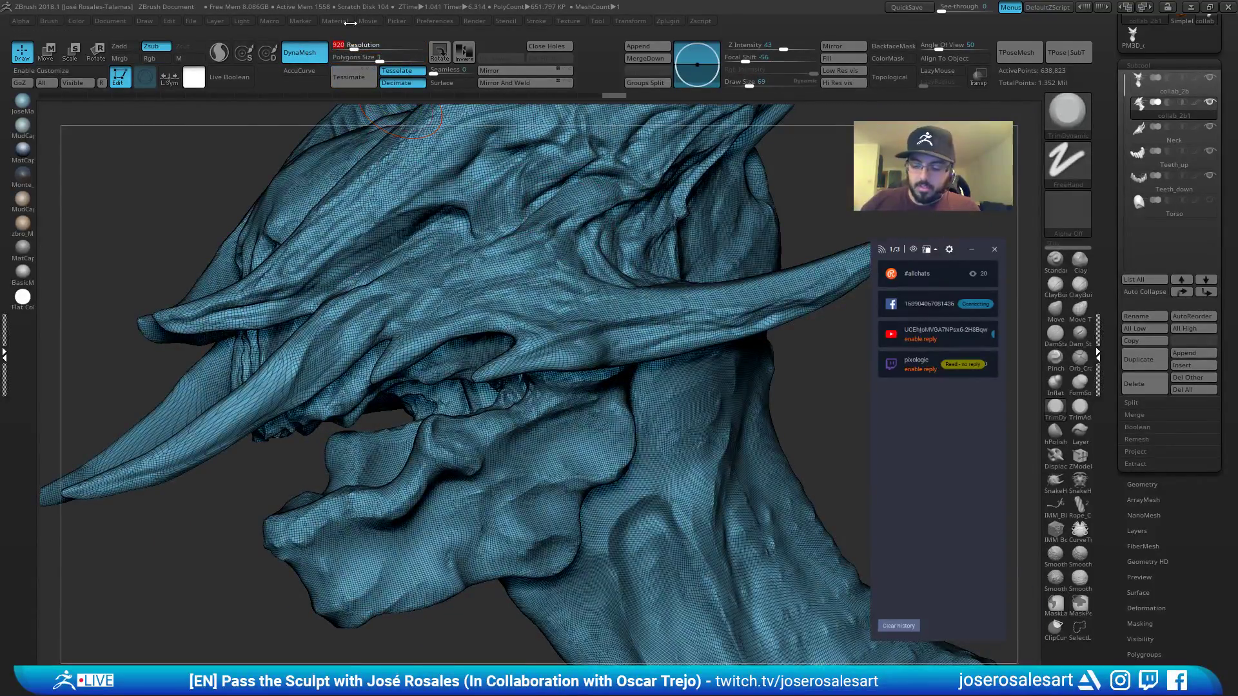
ctrl+right_drag(379, 297, 221, 206)
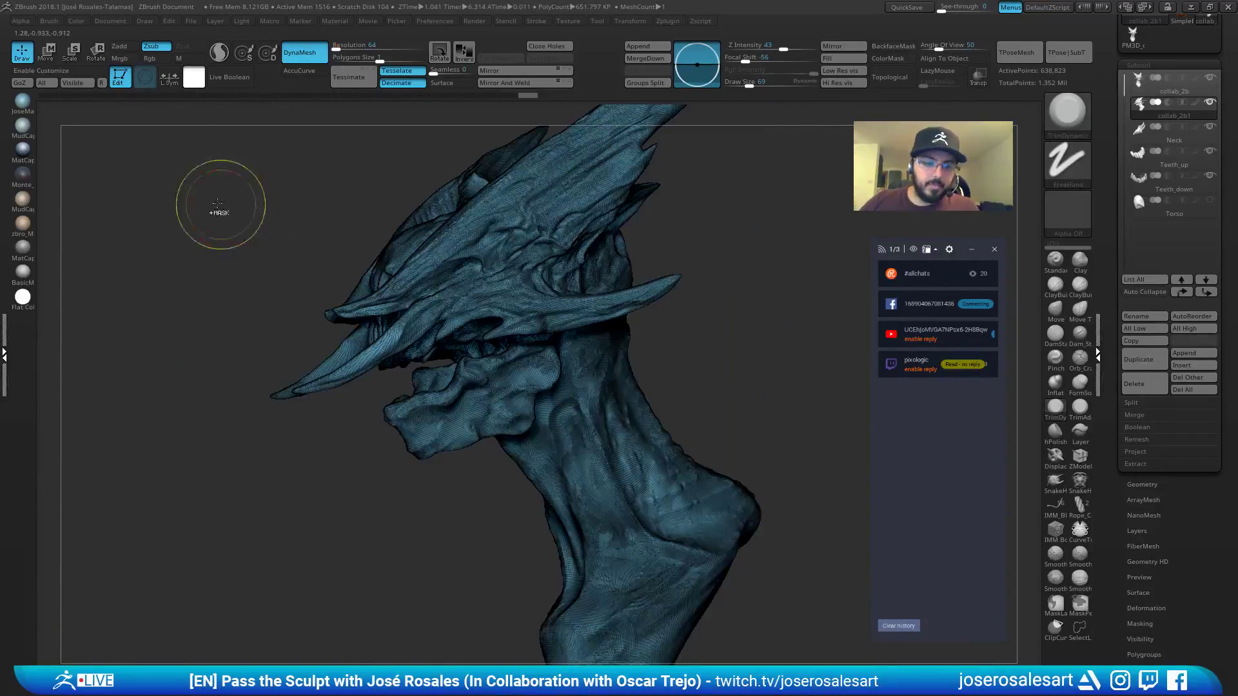
ctrl+drag(227, 206, 307, 223)
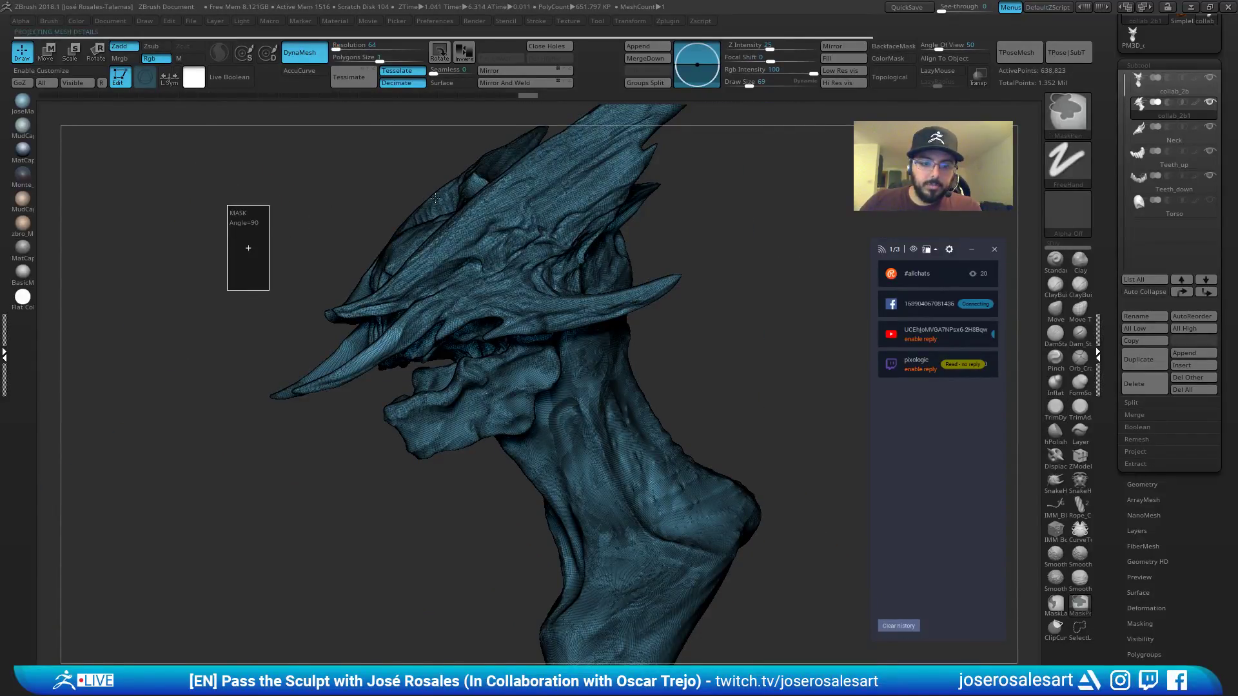
mouse_move(469, 167)
right_down()
mouse_move(635, 216)
mouse_move(545, 265)
mouse_move(519, 340)
right_up()
shift+drag(538, 318, 594, 396)
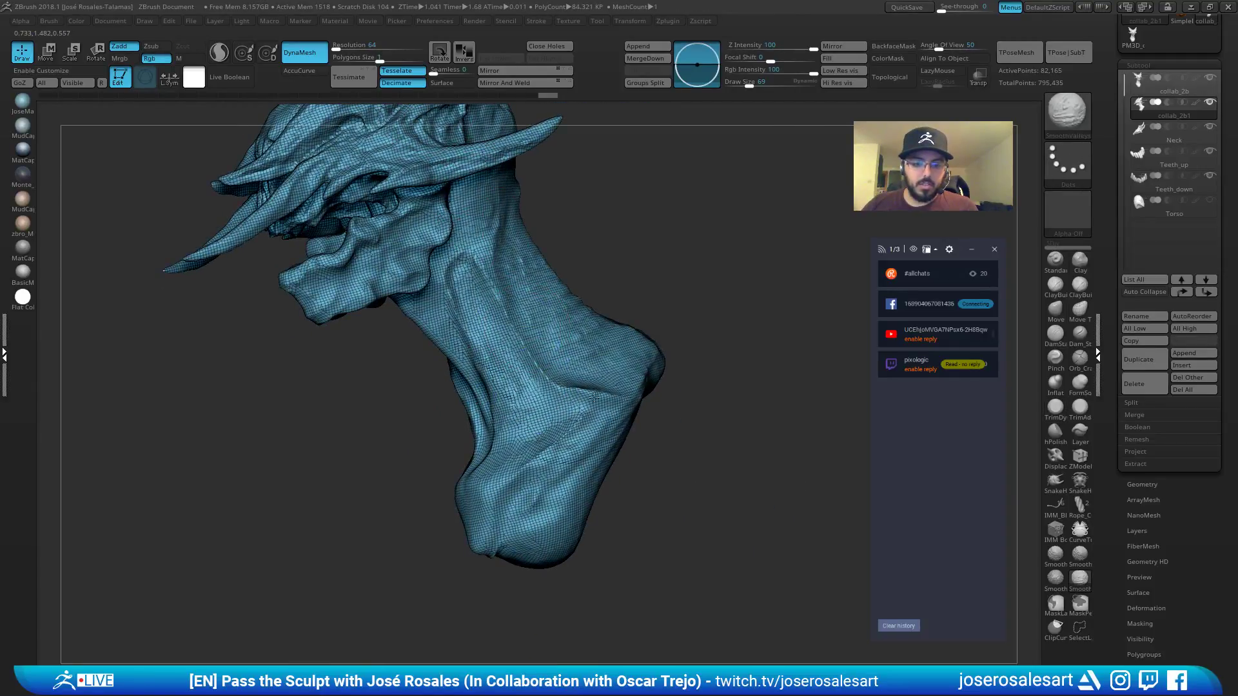
key(shift+f)
right_drag(619, 251, 526, 316)
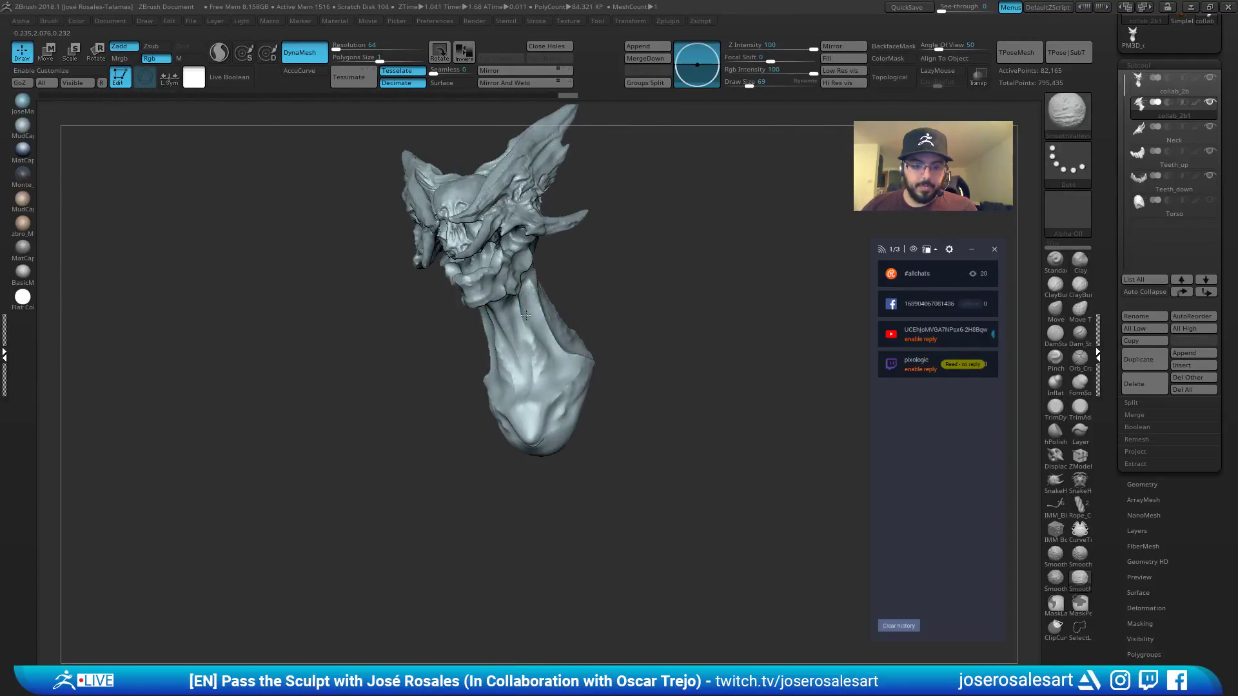
Turn off Project in the duplicate's DynaMesh settings.
key(ctrl+z)
click(1161, 65)
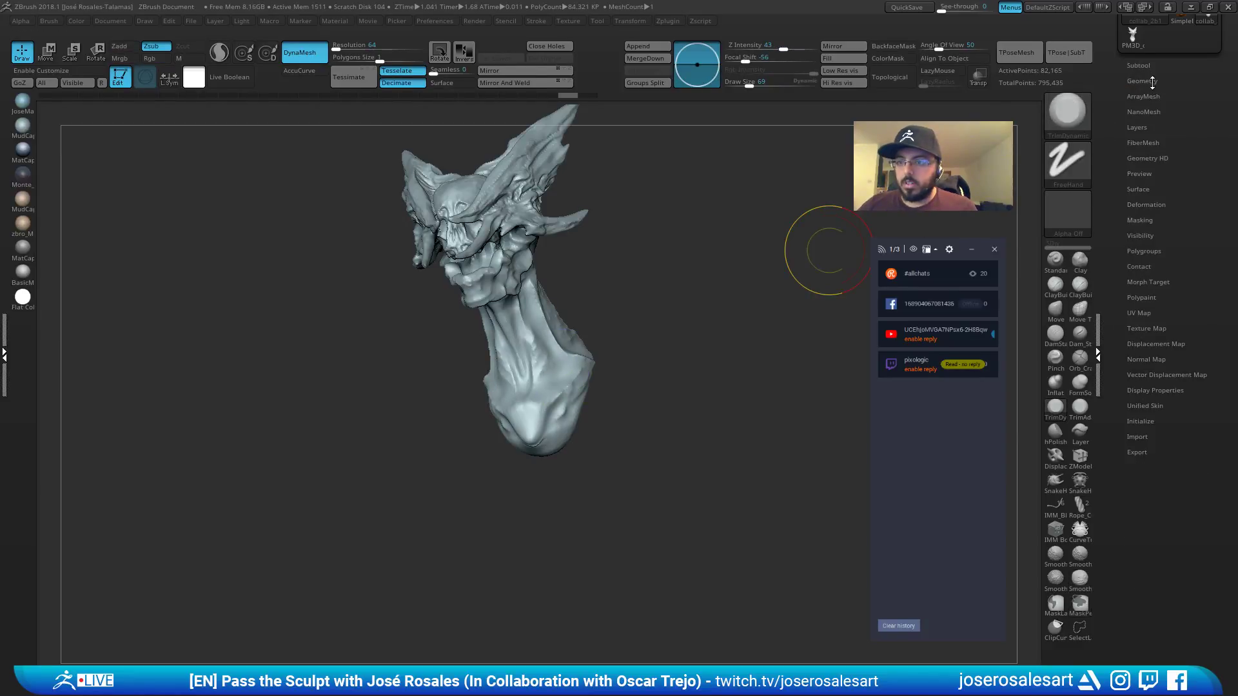
click(1151, 80)
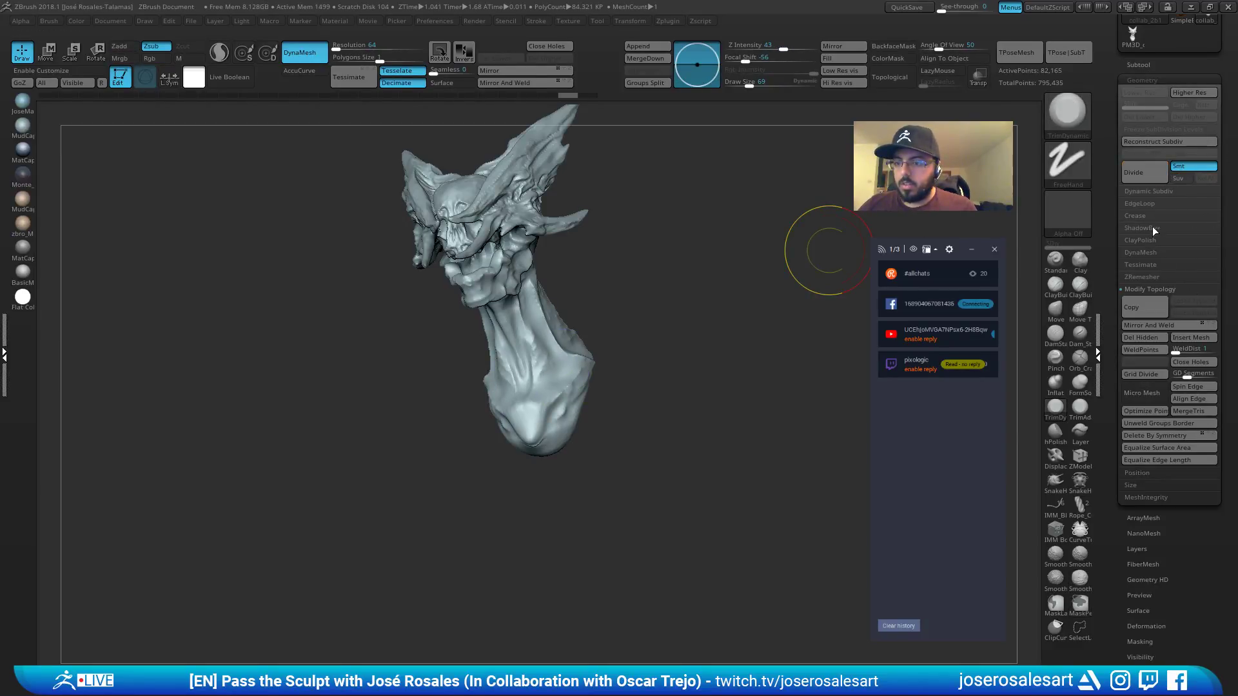
click(1141, 252)
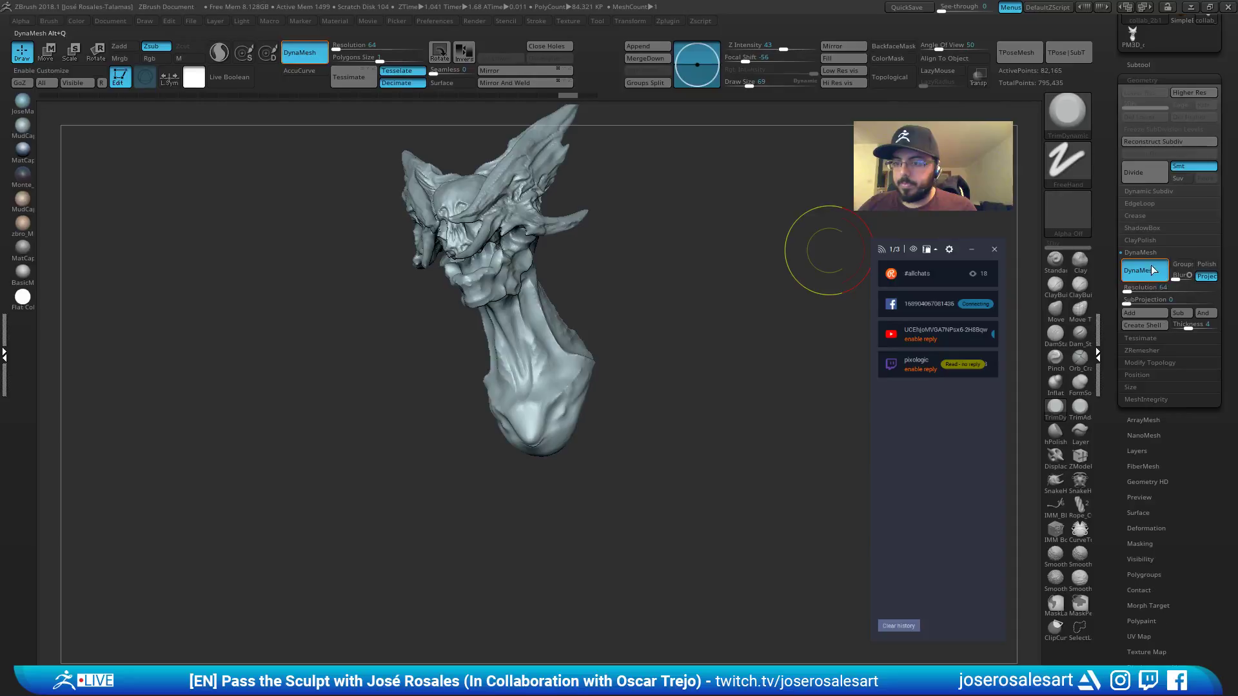
click(1207, 277)
Remesh the duplicate again at resolution 64 without projection and inspect where the horns meet the skull.
alt+right_drag(579, 276, 590, 334)
ctrl+drag(656, 190, 716, 327)
mouse_move(640, 319)
right_down()
mouse_move(545, 318)
mouse_move(547, 347)
mouse_move(588, 331)
mouse_move(584, 387)
right_up()
mouse_move(526, 236)
right_down()
mouse_move(524, 280)
mouse_move(548, 264)
right_up()
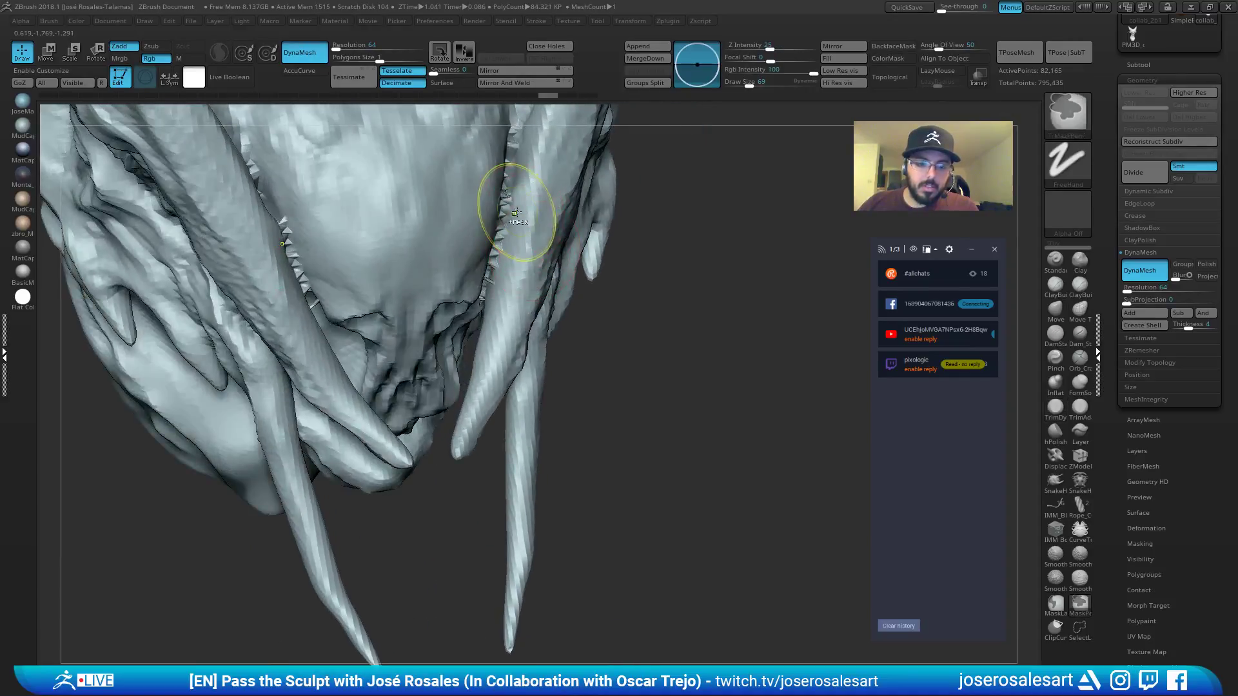
Undo the DynaMesh passes on the duplicate and display the polyframe around the gap between the skull and horn.
key(ctrl+z)
mouse_move(515, 210)
right_down()
mouse_move(476, 173)
mouse_move(518, 172)
mouse_move(510, 155)
mouse_move(502, 276)
mouse_move(522, 291)
mouse_move(556, 265)
mouse_move(539, 288)
mouse_move(555, 312)
right_up()
key(ctrl+z)
key(ctrl+z)
key(shift+f)
key(ctrl+z)
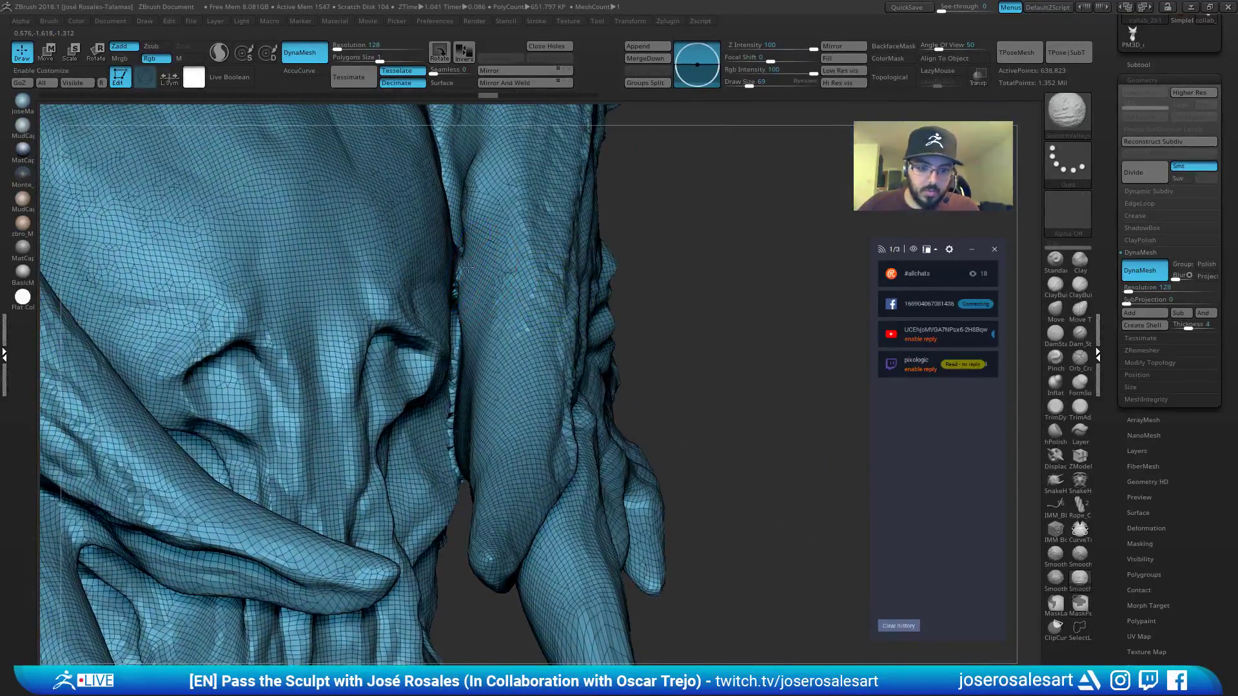
ctrl+right_drag(460, 298, 464, 335)
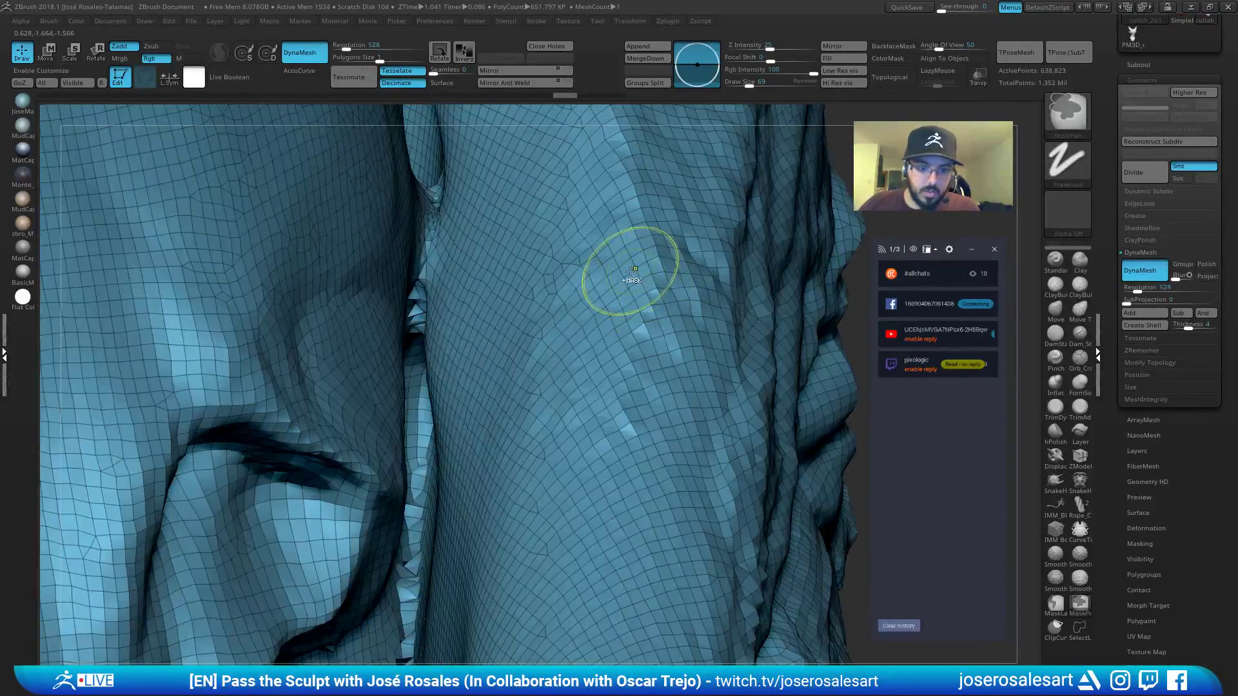
key(ctrl+z)
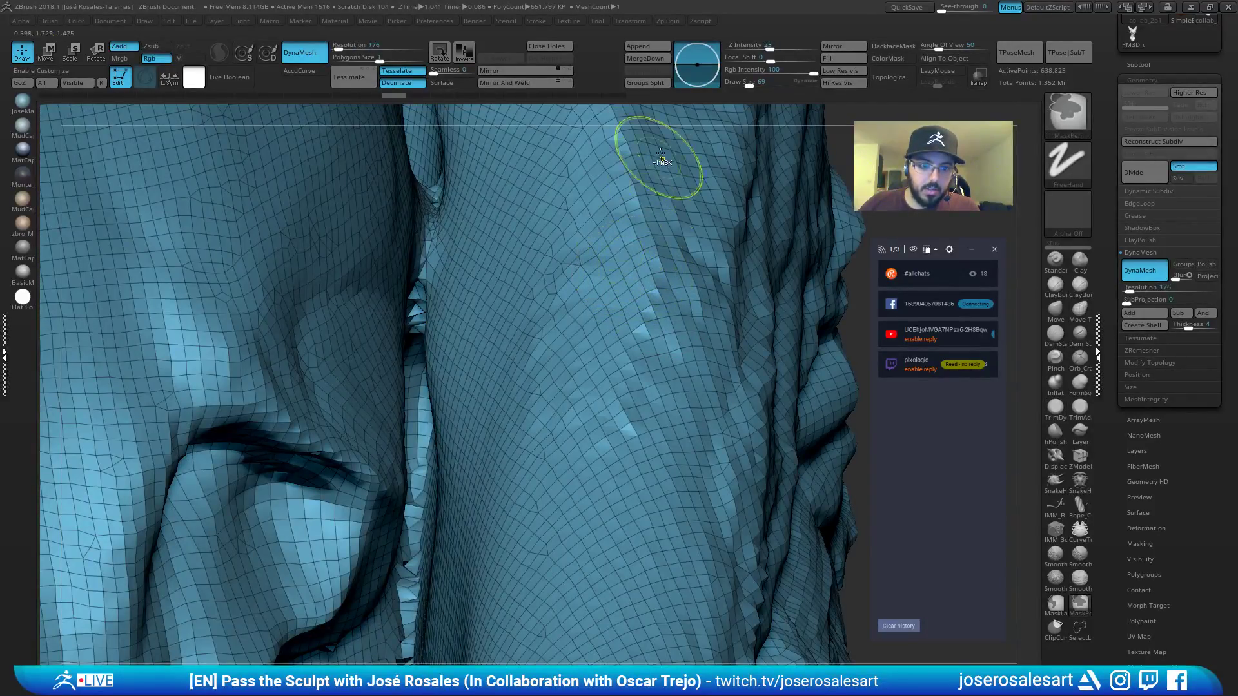
Step back through the collab_2b subtool's undo history to examine the geometry between skull and horn, and return to the collab_2b1 duplicate.
click(340, 95)
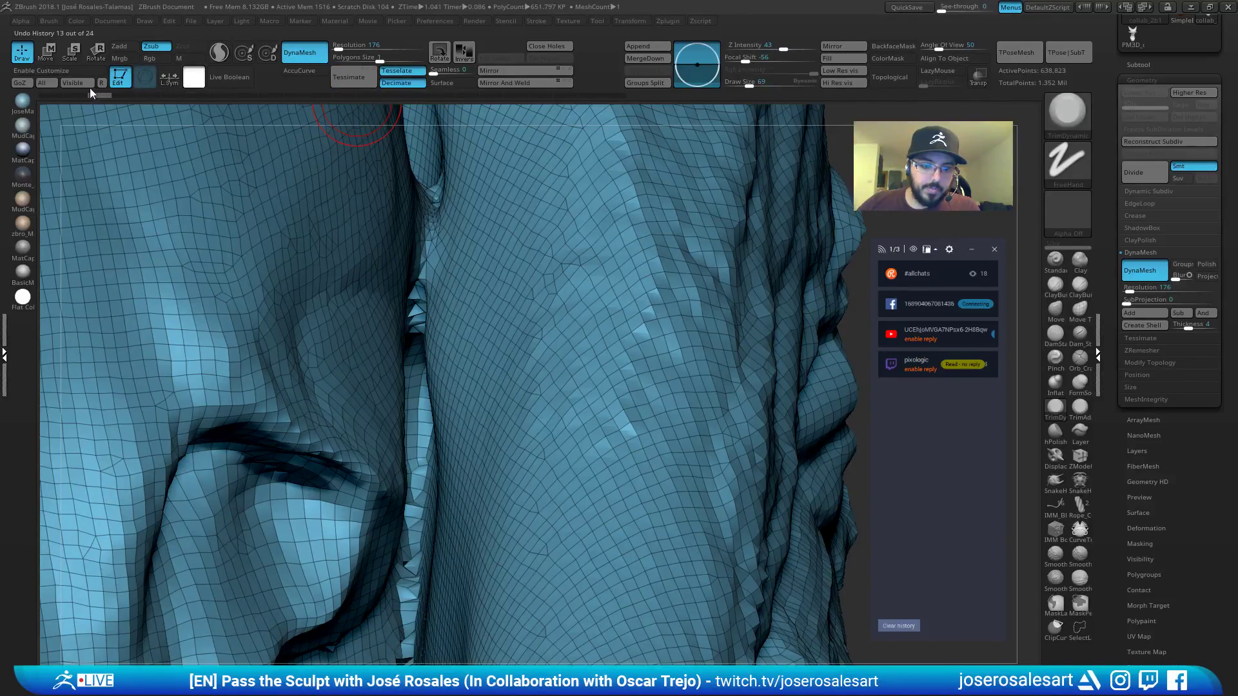
drag(58, 96, 173, 95)
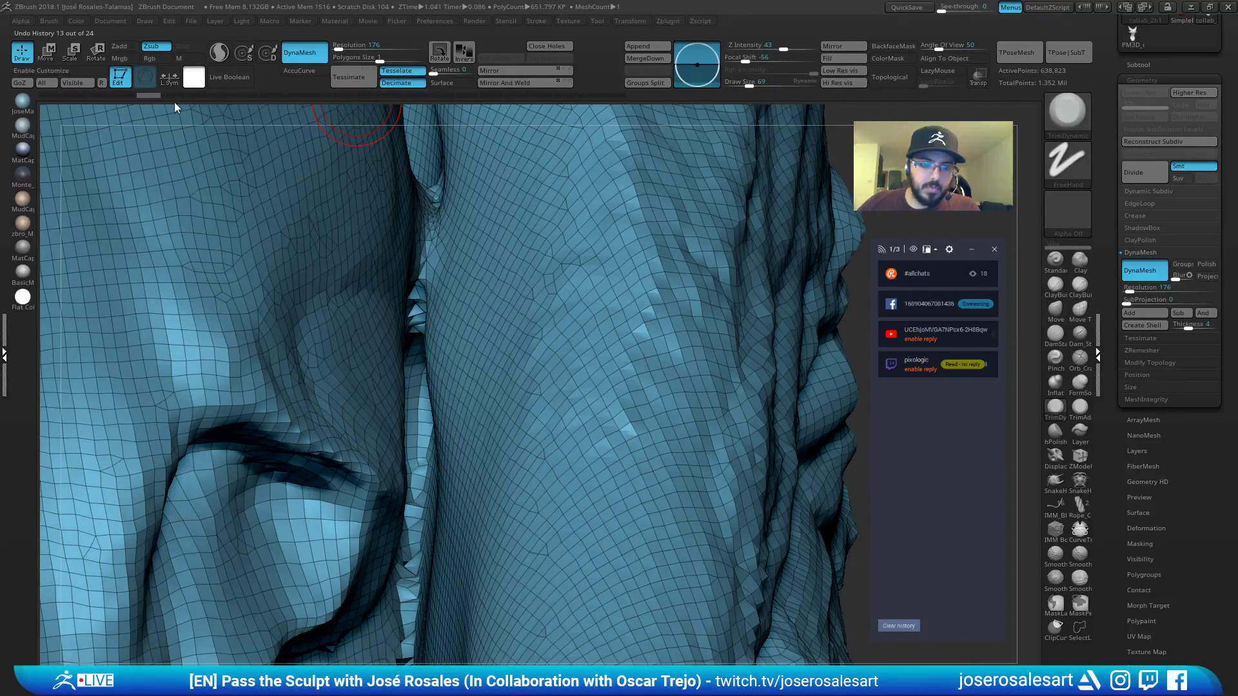
click(1141, 64)
click(1194, 93)
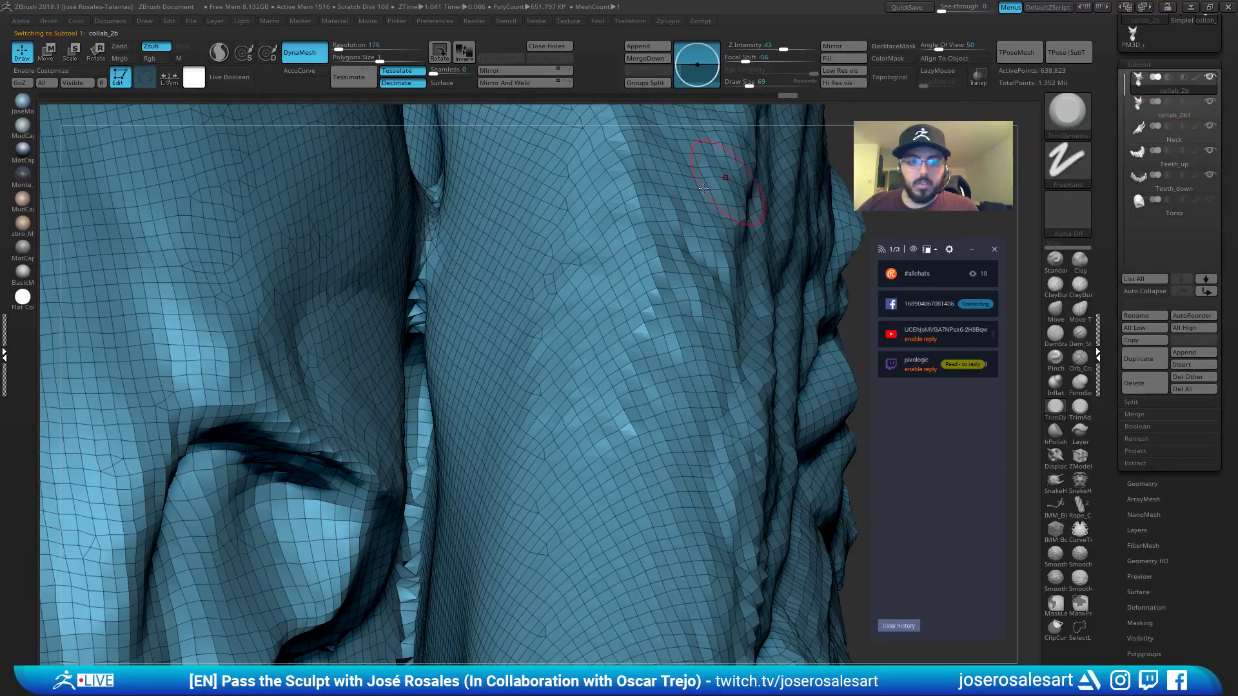
key(ctrl+z)
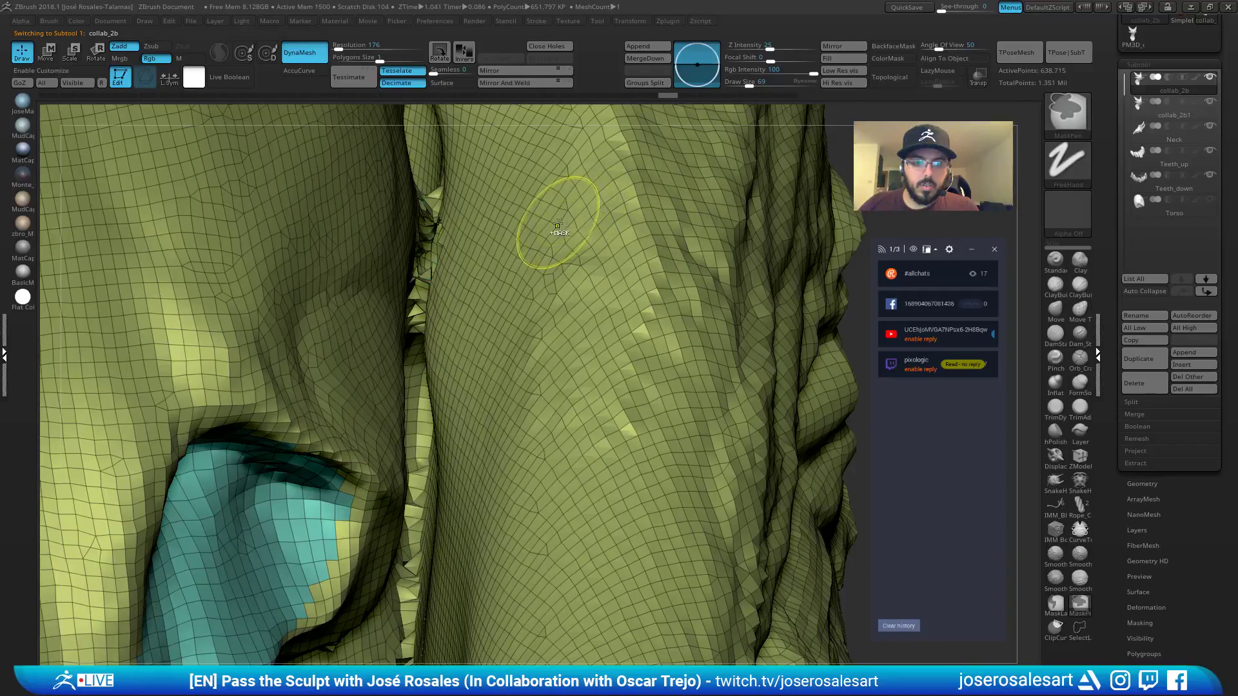
key(ctrl+z)
key(ctrl+z)
right_drag(454, 292, 453, 320)
key(ctrl+z)
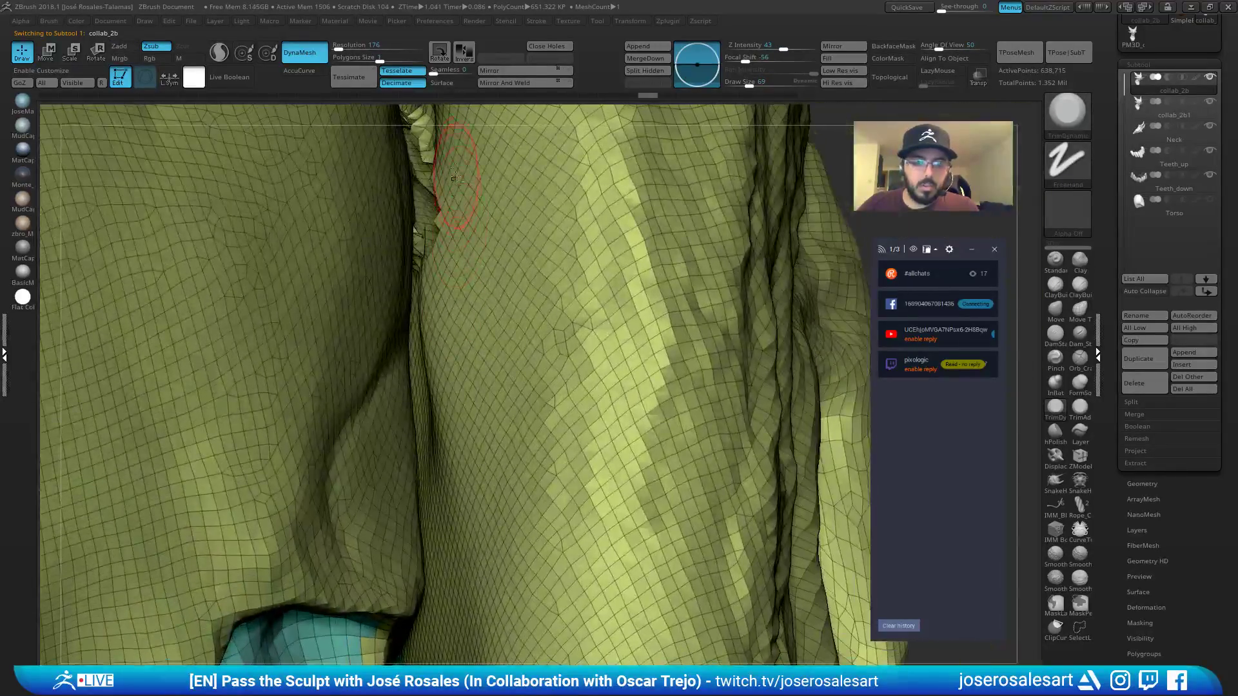
right_drag(451, 177, 451, 555)
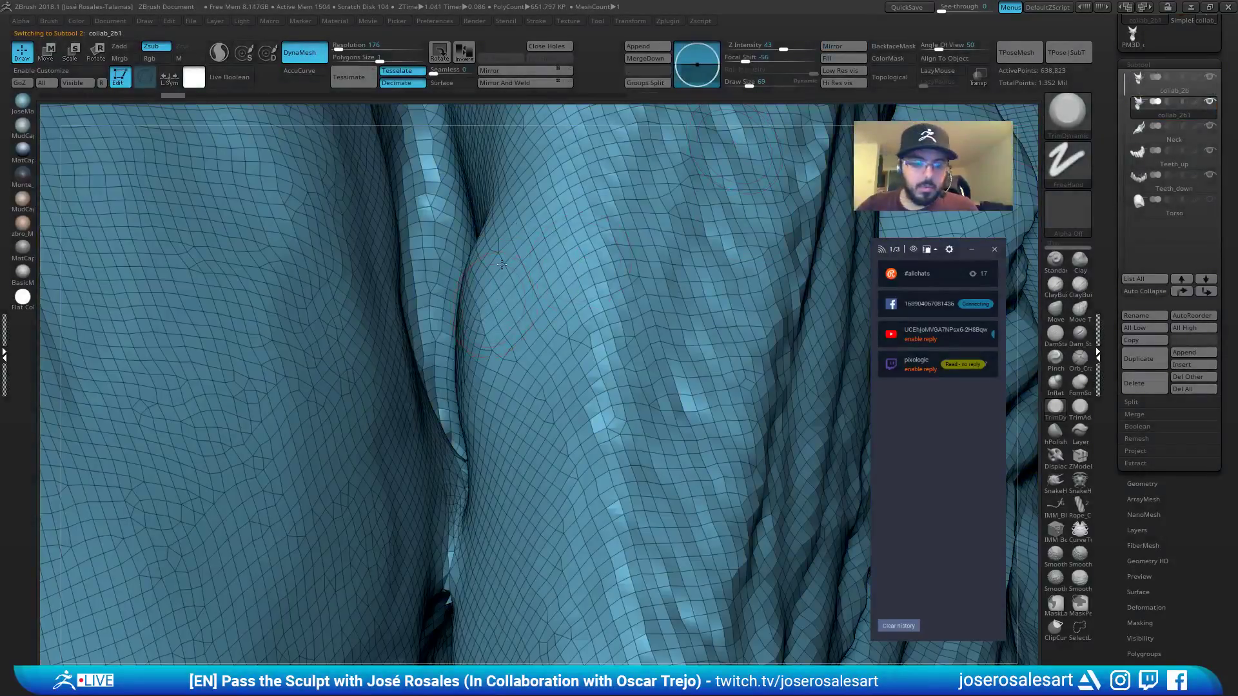
Choose the Move Topological brush and open the gap between the horn's inner side and the skull on the duplicate.
mouse_move(516, 278)
right_down()
mouse_move(555, 282)
mouse_move(476, 269)
mouse_move(507, 342)
mouse_move(508, 399)
mouse_move(542, 348)
mouse_move(516, 347)
mouse_move(530, 316)
mouse_move(568, 322)
mouse_move(543, 269)
mouse_move(535, 303)
mouse_move(553, 294)
mouse_move(537, 264)
right_up()
key(b)
key(m)
key(v)
key(b)
key(m)
key(t)
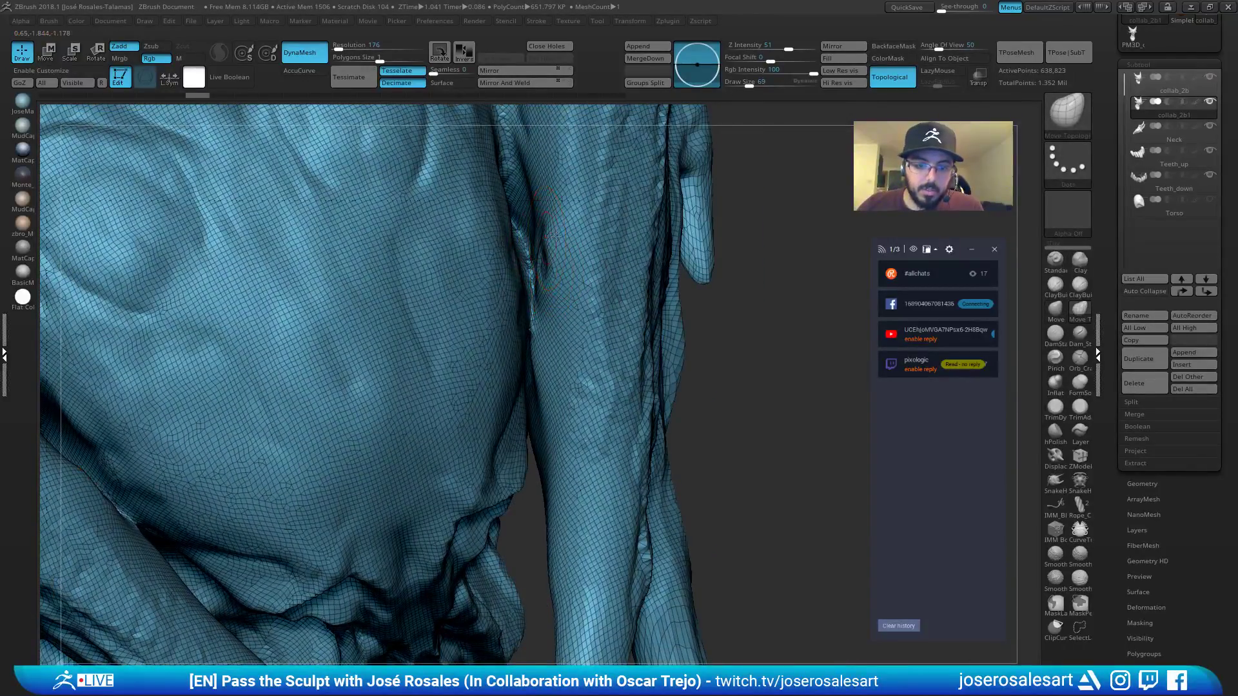
mouse_move(547, 289)
right_down()
mouse_move(521, 274)
mouse_move(553, 247)
right_up()
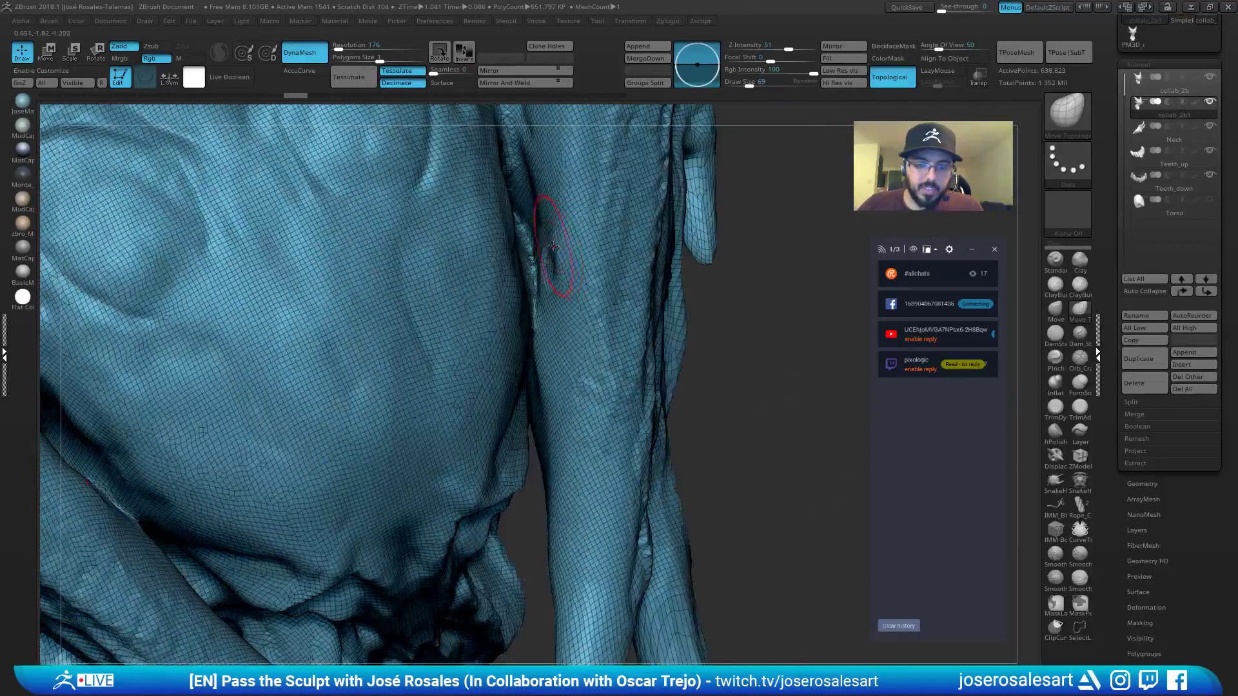
key(shift)
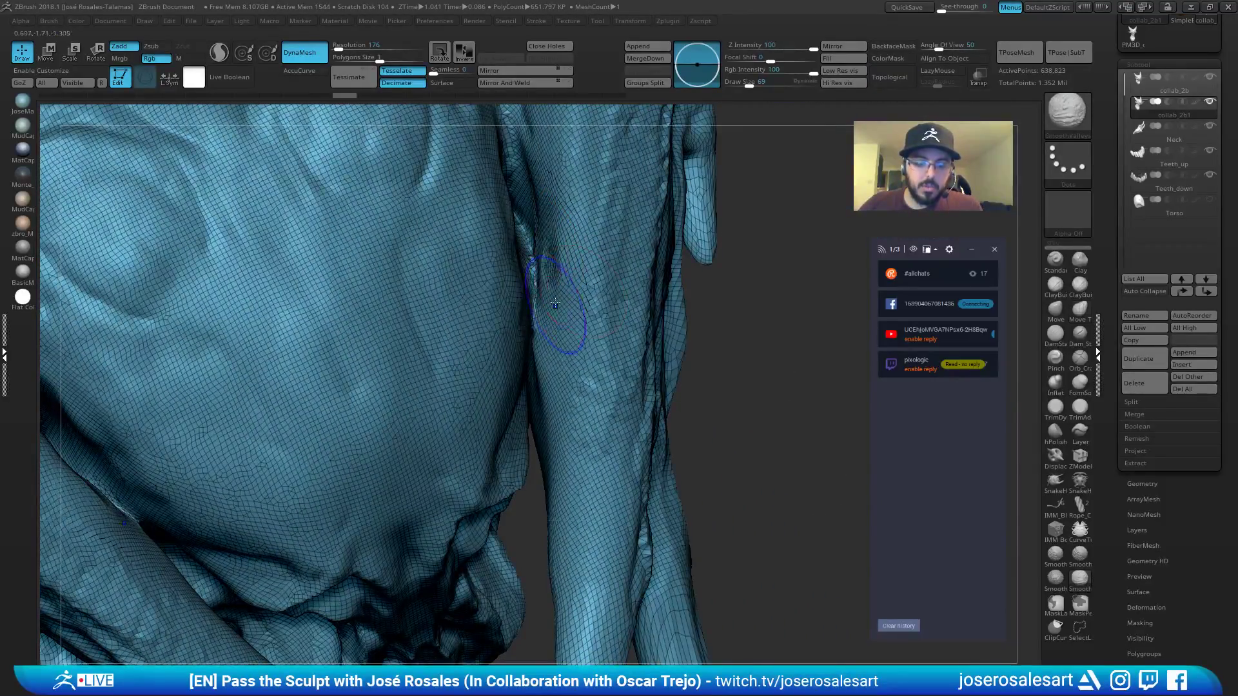
mouse_move(555, 305)
ctrl+right_down()
mouse_move(532, 141)
mouse_move(569, 266)
mouse_move(544, 138)
mouse_move(613, 209)
mouse_move(553, 273)
mouse_move(548, 187)
mouse_move(651, 148)
mouse_move(452, 142)
ctrl+right_up()
DynaMesh the duplicate again at resolution 128 and turn off the polyframe display.
click(358, 46)
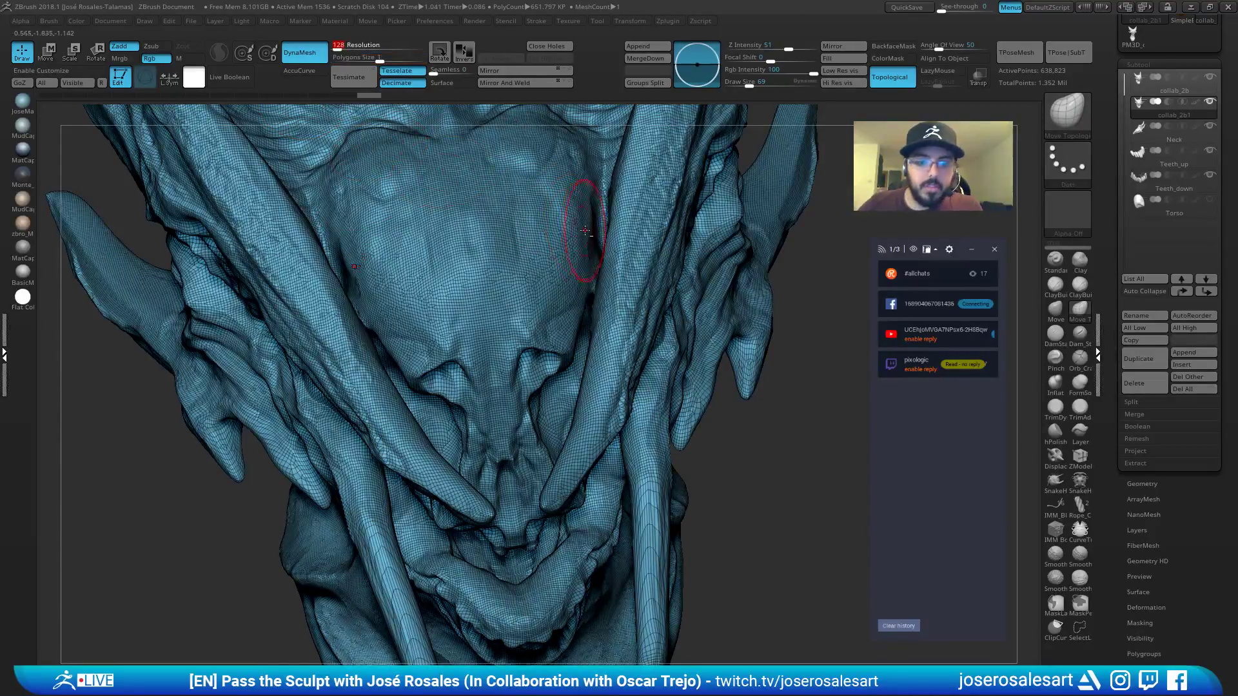
ctrl+right_drag(585, 230, 536, 305)
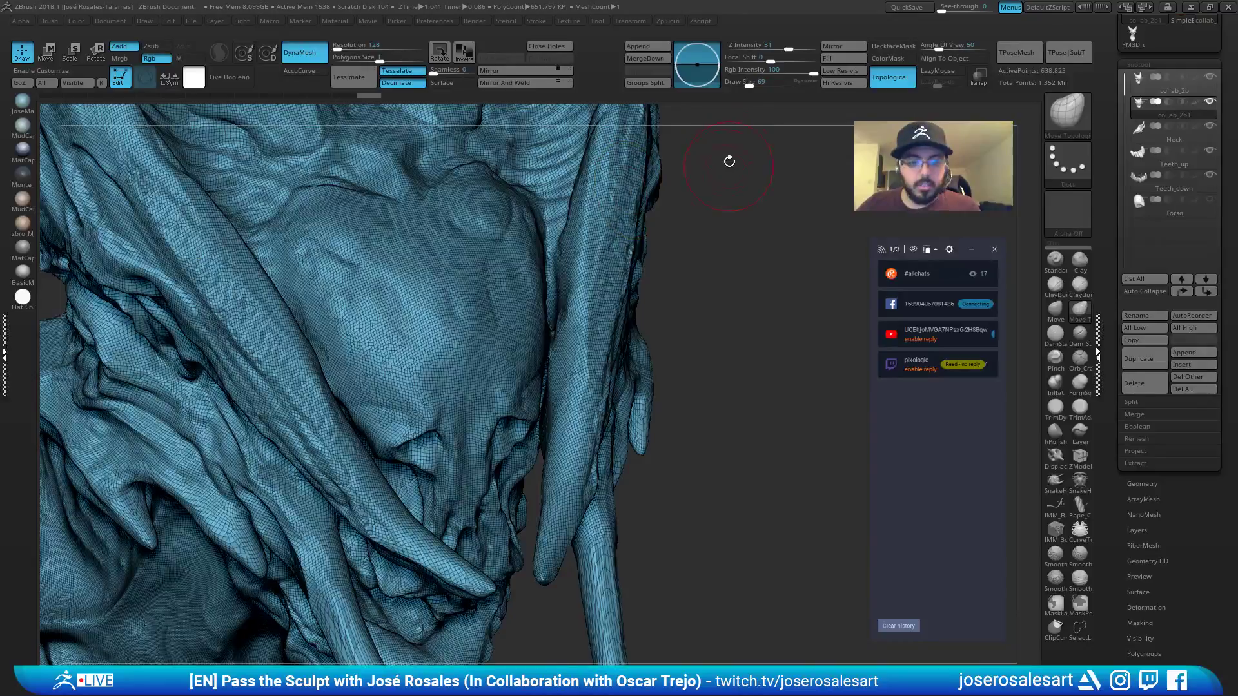
key(ctrl)
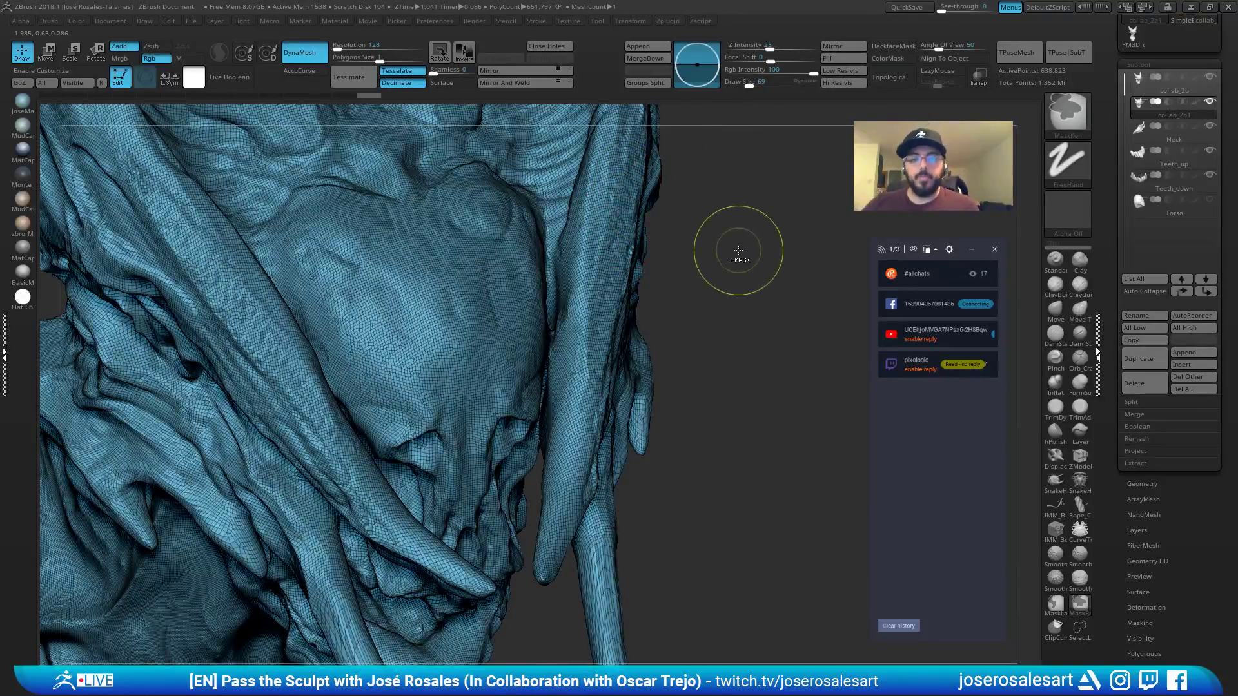
ctrl+drag(729, 221, 759, 280)
mouse_move(544, 358)
right_down()
mouse_move(489, 222)
mouse_move(457, 230)
mouse_move(601, 320)
mouse_move(561, 303)
mouse_move(574, 373)
mouse_move(526, 354)
mouse_move(464, 362)
right_up()
key(shift+f)
Expand the duplicate's Geometry settings and set the brush draw size to 124 over the neck base.
key(shift)
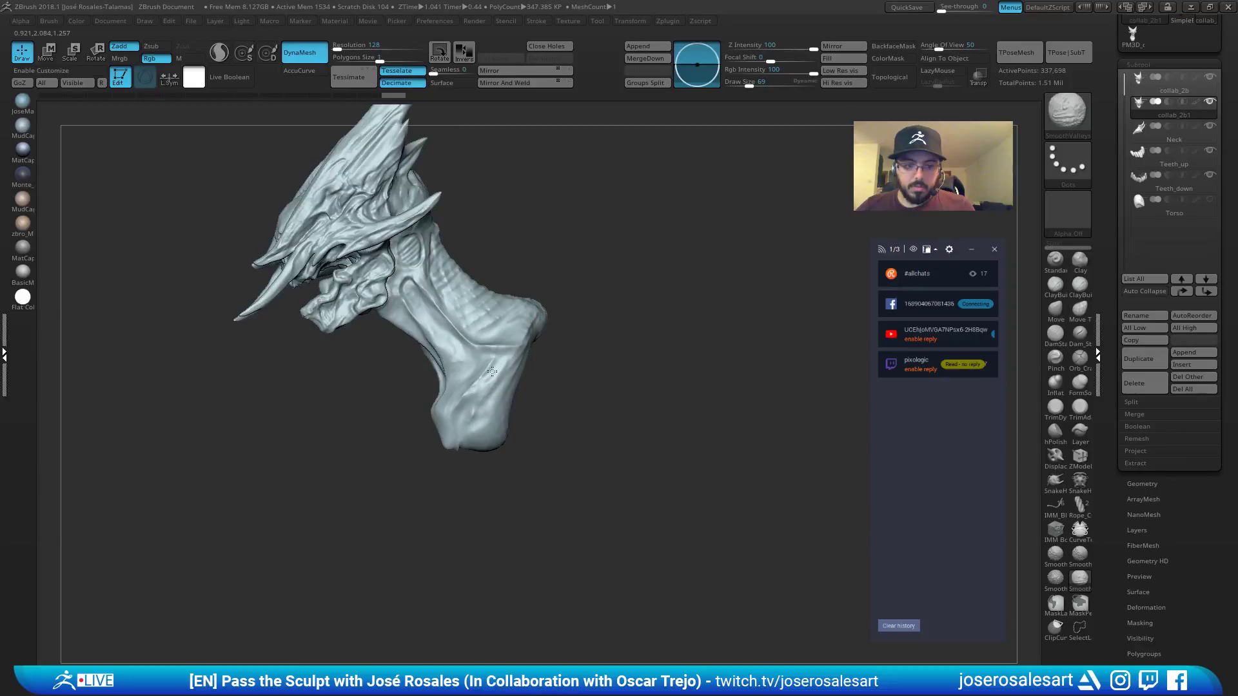
ctrl+click(572, 278)
ctrl+click(697, 138)
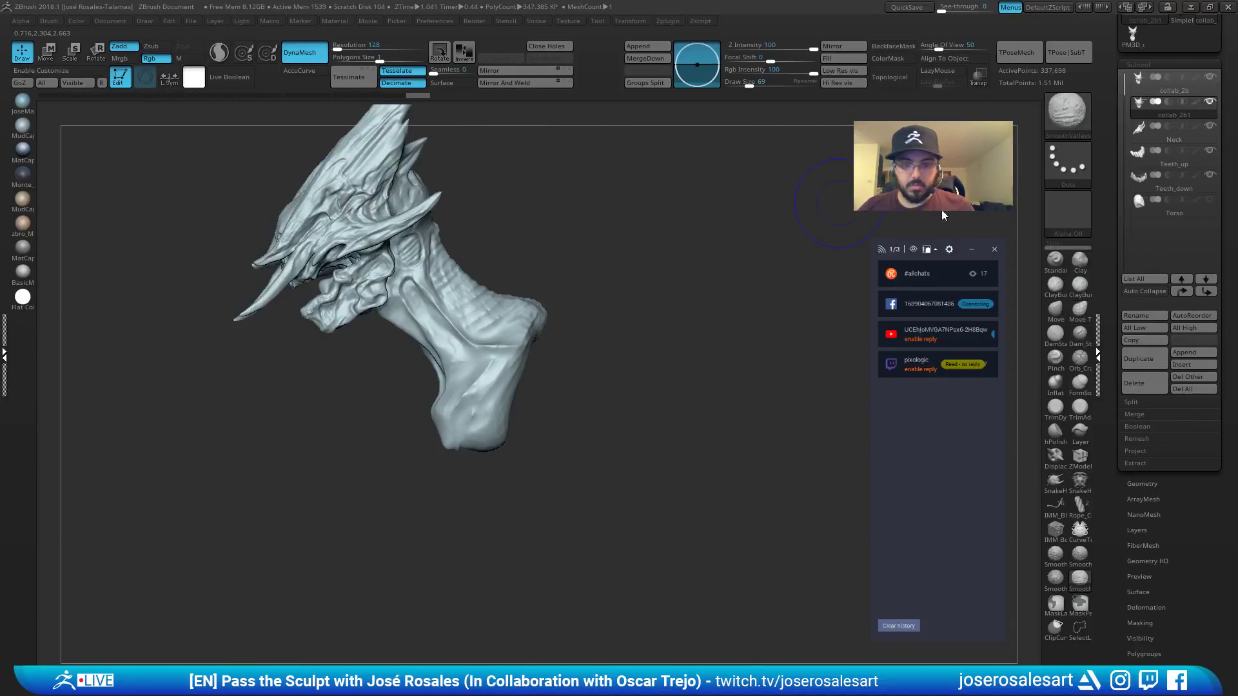
click(1155, 65)
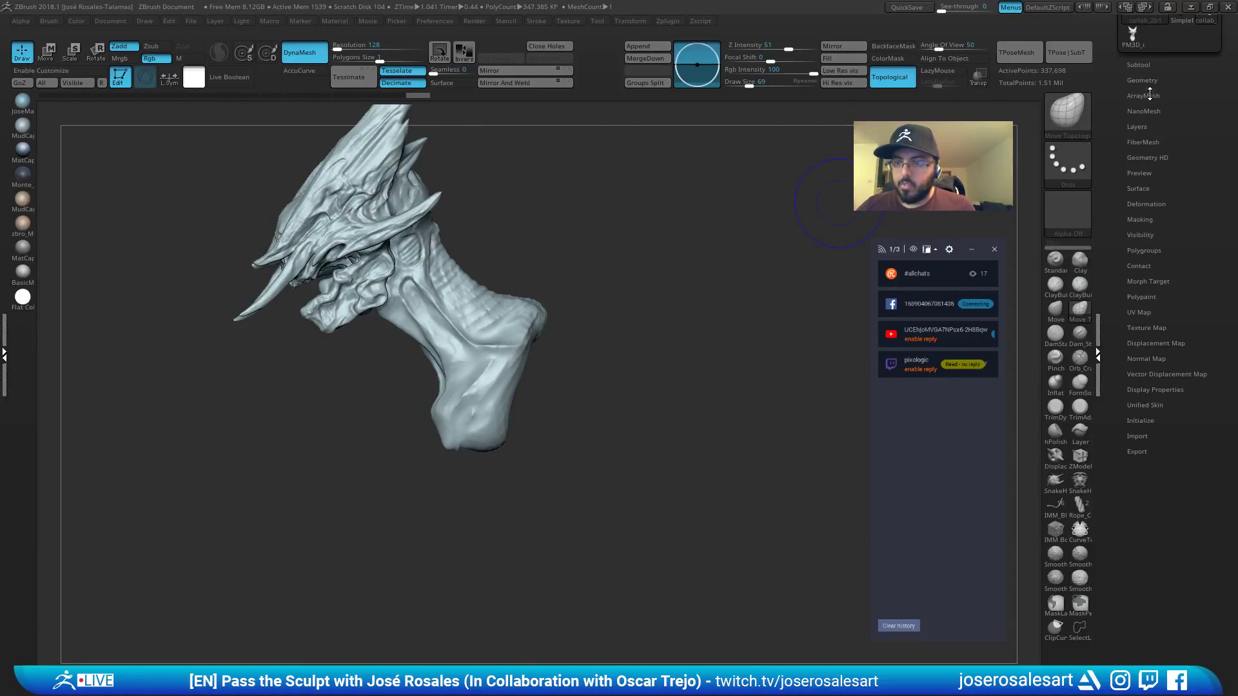
click(1146, 81)
ctrl+right_drag(636, 290, 597, 374)
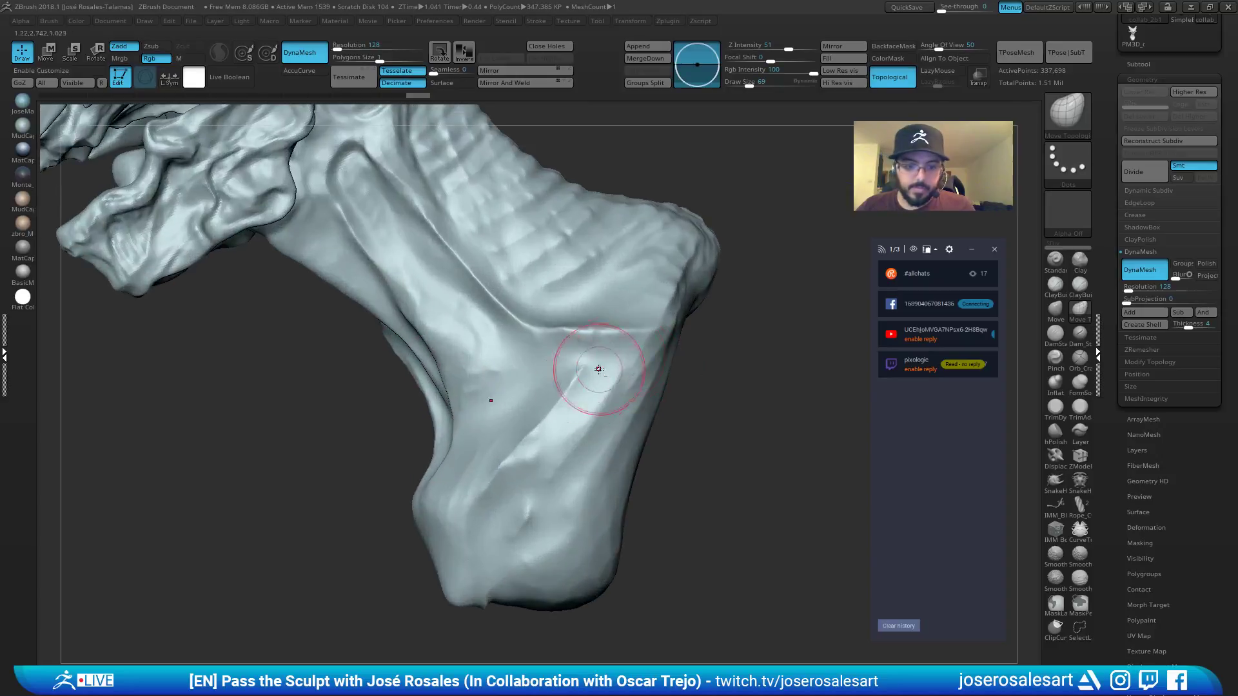
key(s)
click(593, 364)
Choose SmoothValleys as the smoothing brush and try it on the side of the jaw.
click(1071, 585)
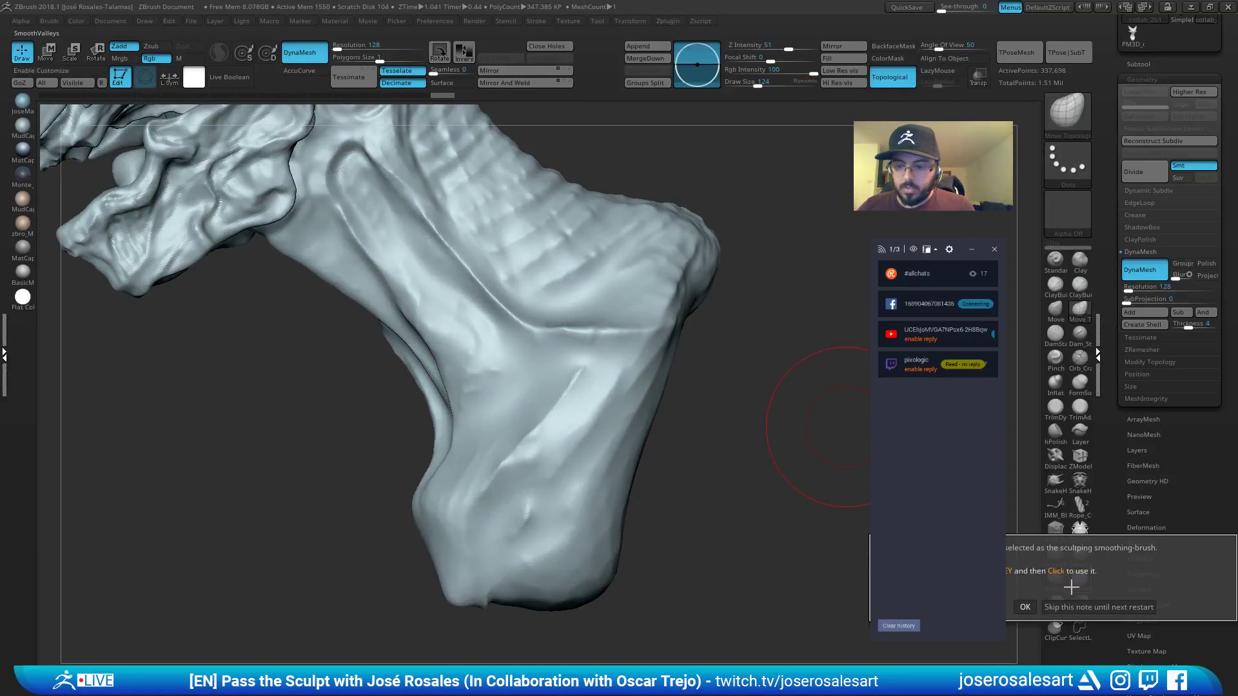
click(1026, 607)
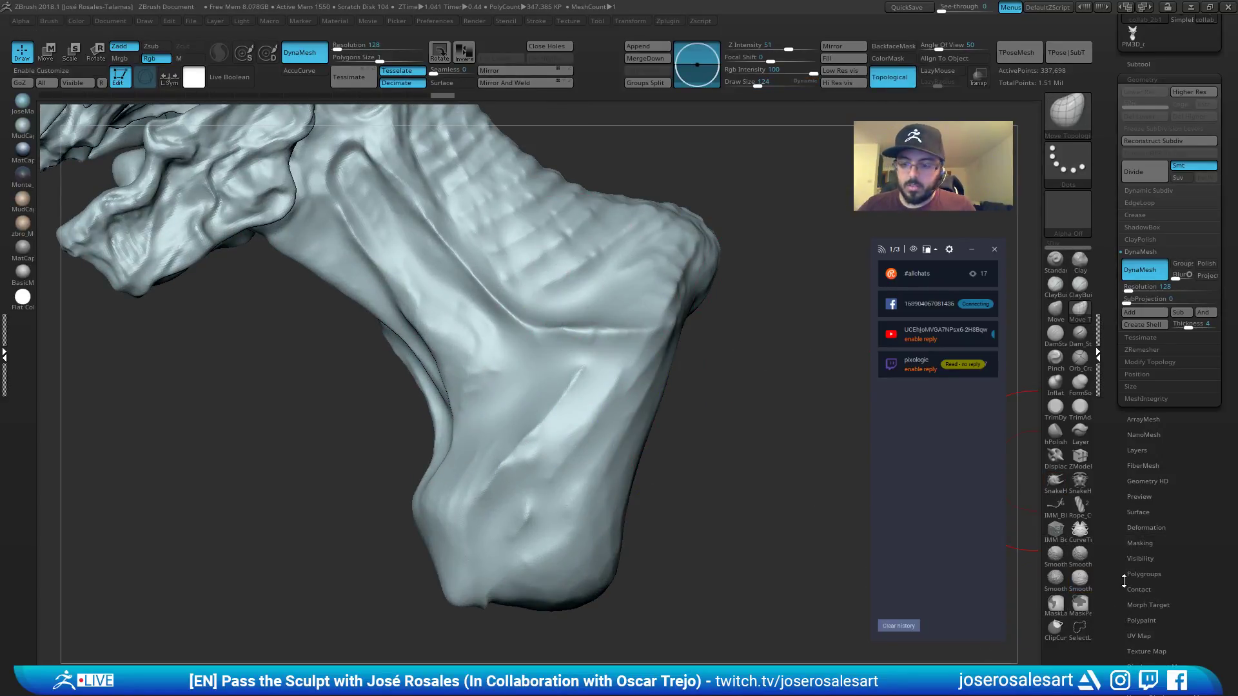
right_drag(484, 318, 437, 244)
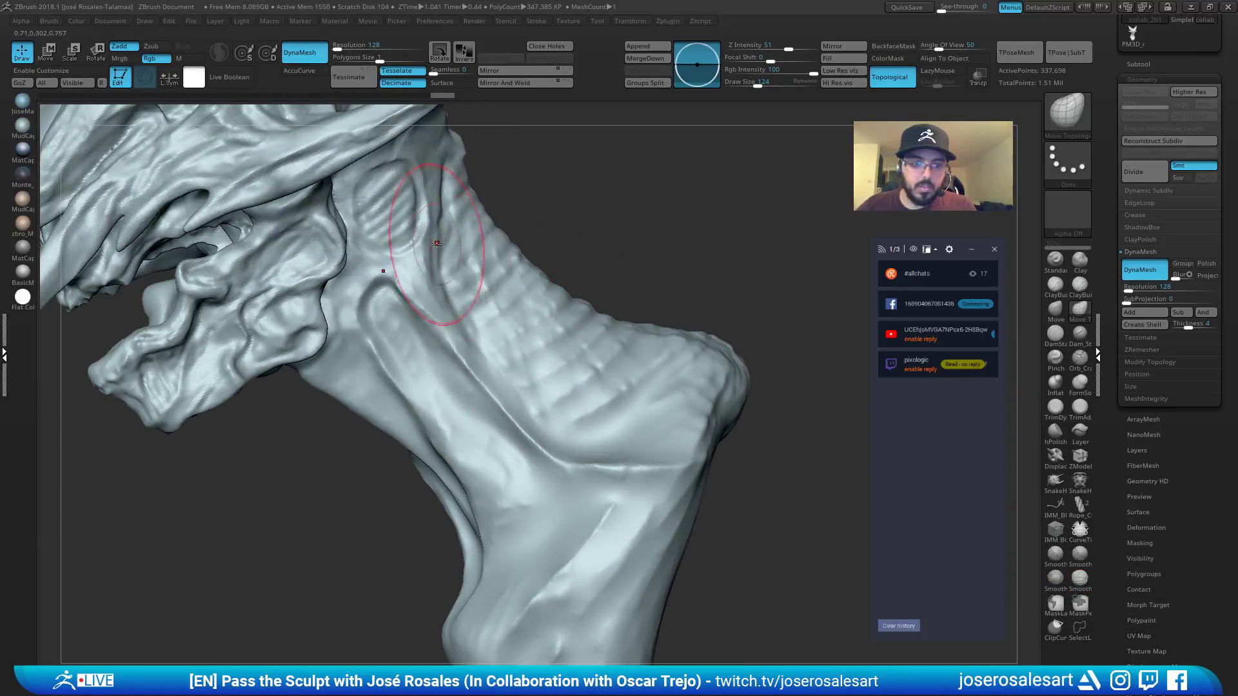
shift+drag(322, 248, 225, 308)
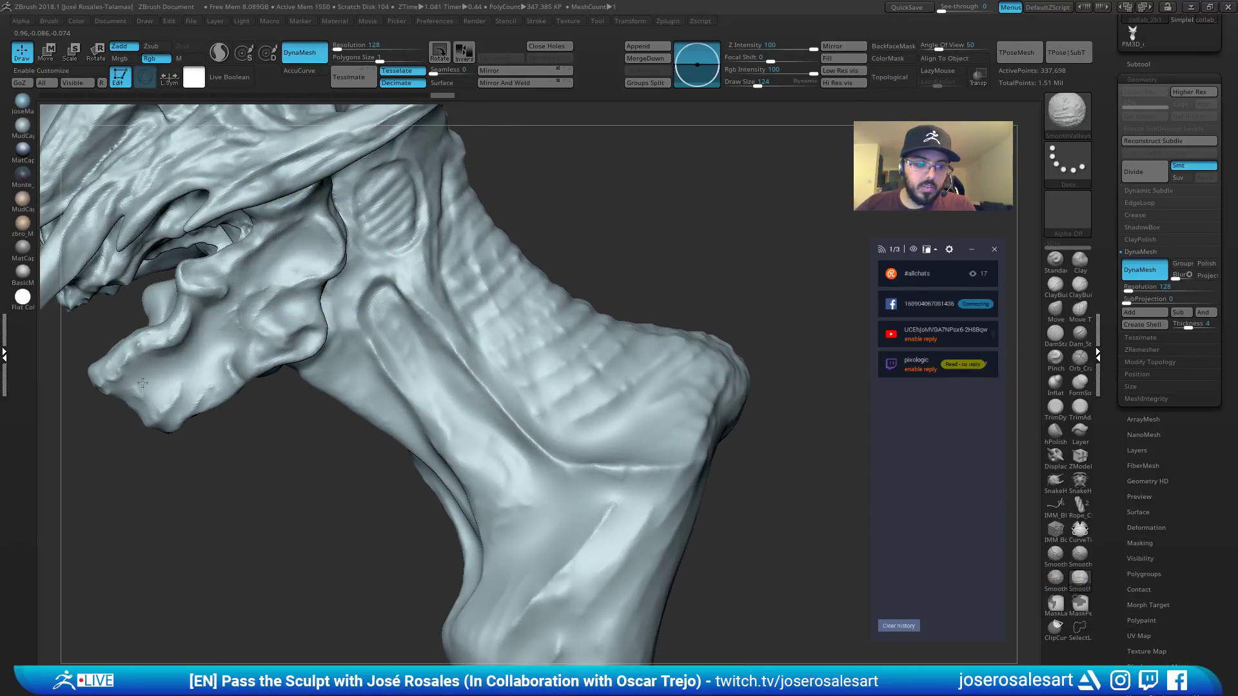
mouse_move(143, 383)
right_down()
mouse_move(194, 335)
mouse_move(237, 354)
right_up()
Check the jaw's polyframe, re-DynaMesh the duplicate at resolution 128, and try smoothing the jaw again.
key(shift+f)
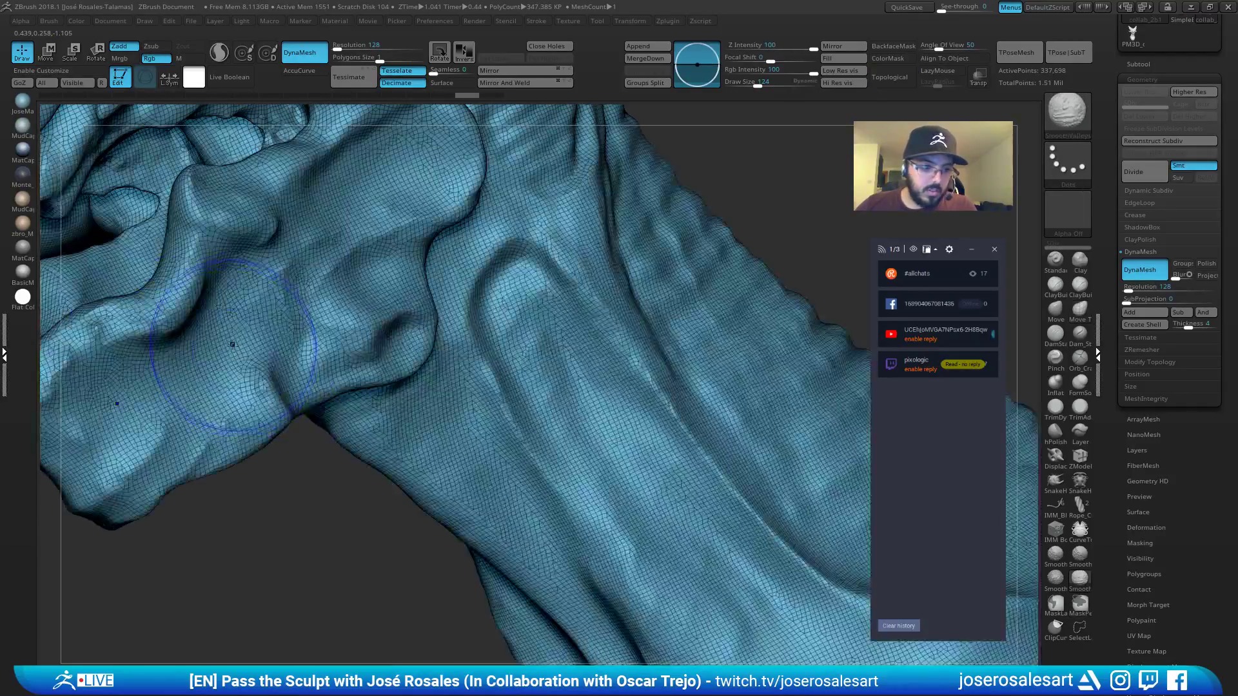
key(shift+f)
ctrl+drag(293, 528, 342, 588)
shift+drag(169, 348, 202, 303)
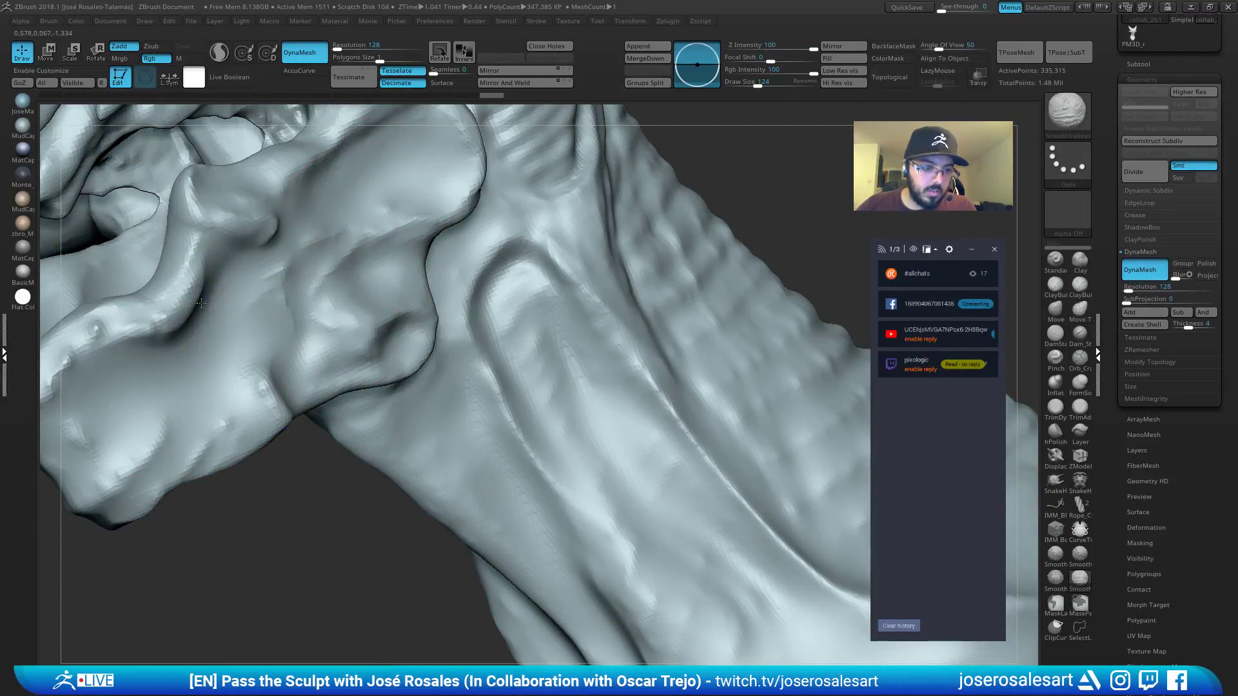
Undo the last DynaMesh pass and the smoothing strokes on the jaw.
key(ctrl+z)
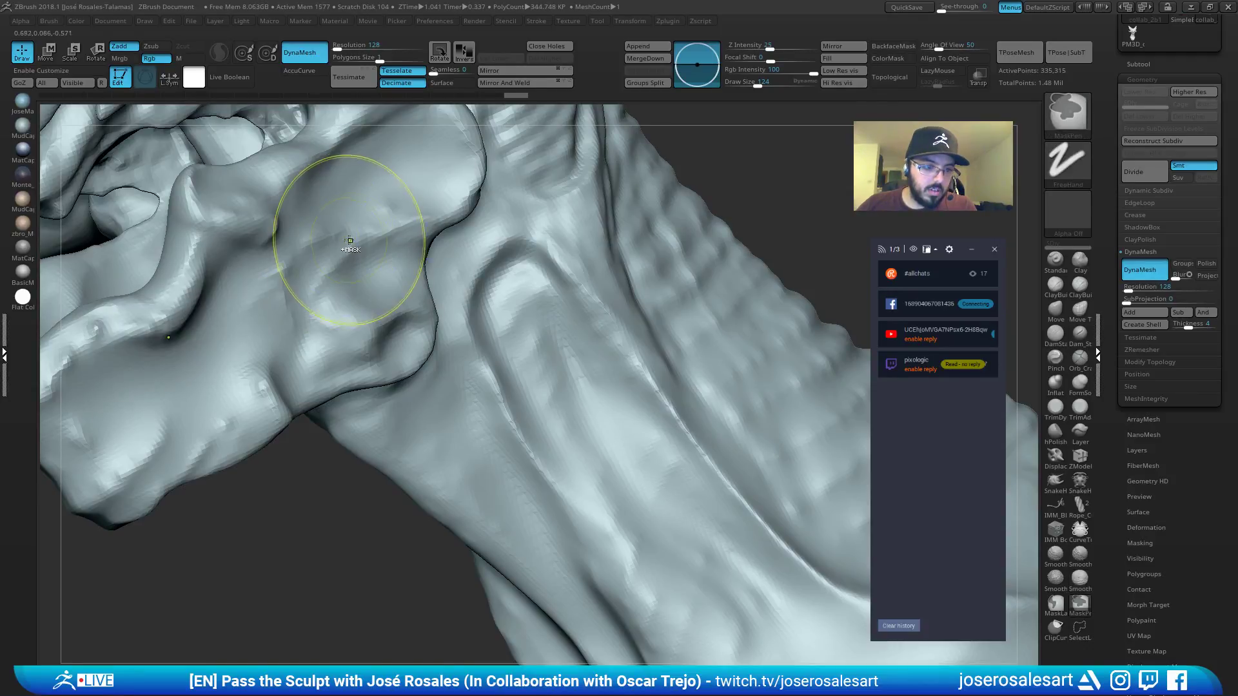
key(ctrl+z)
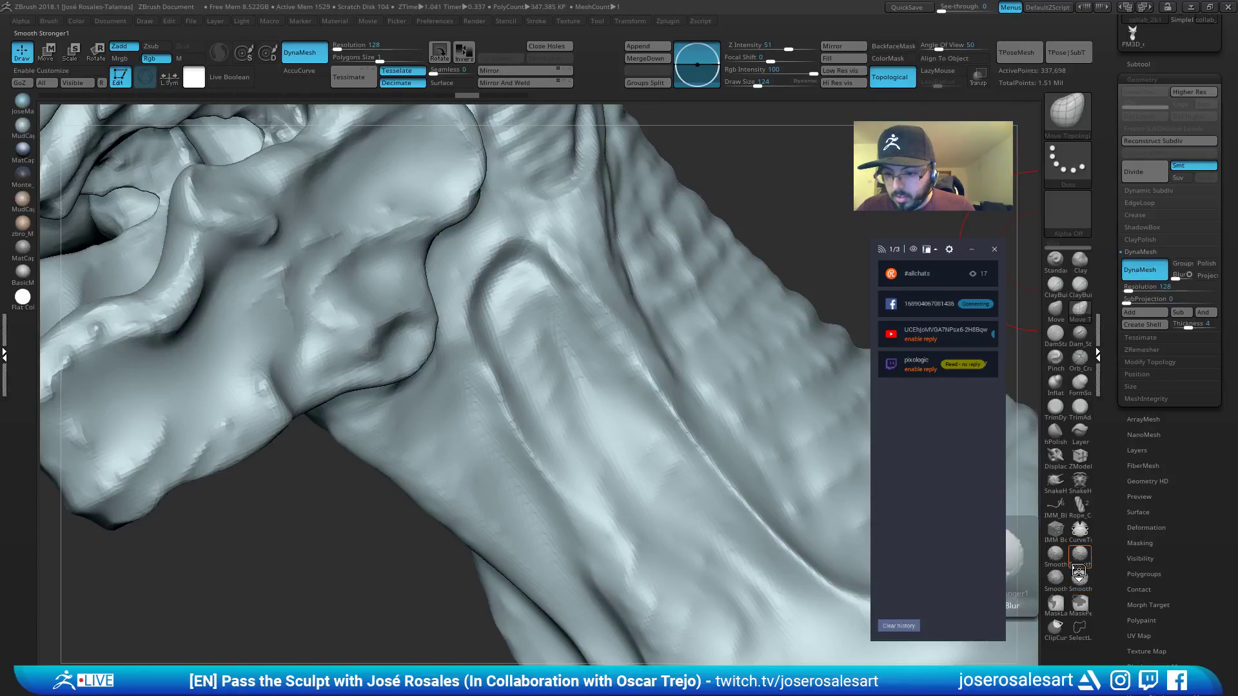
key(ctrl+z)
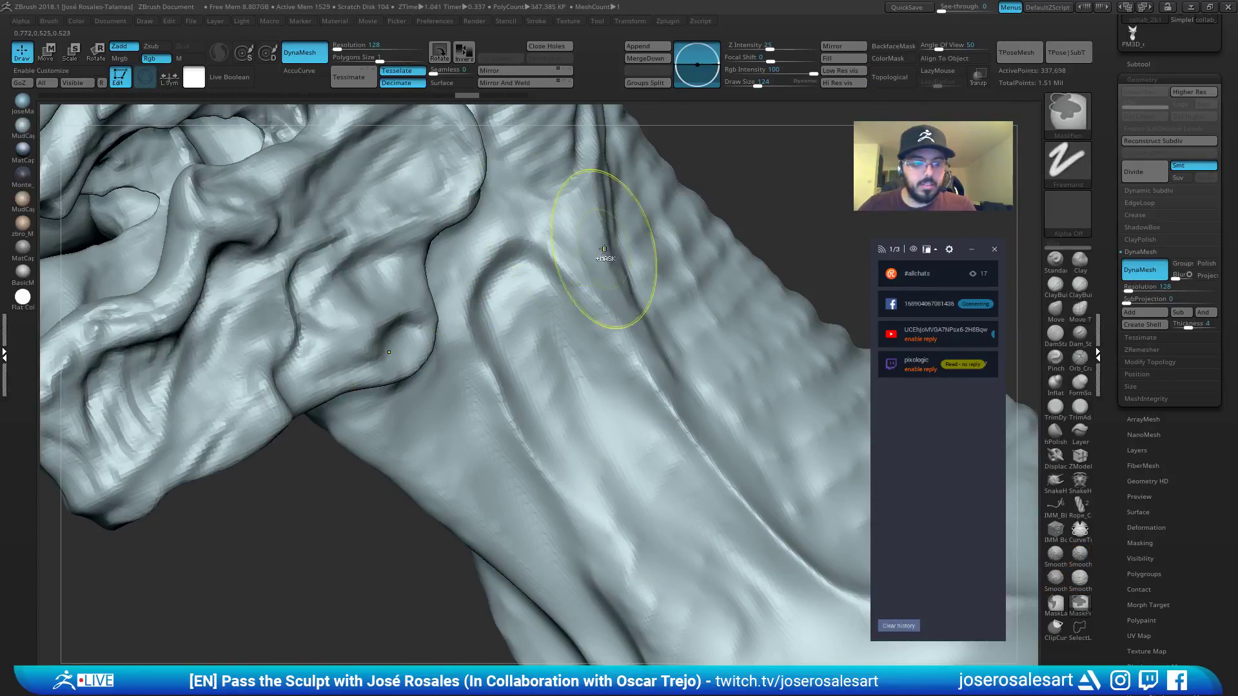
Smooth the wrinkled detail on the jaw and cheek with the Smooth Stronger brush.
key(f)
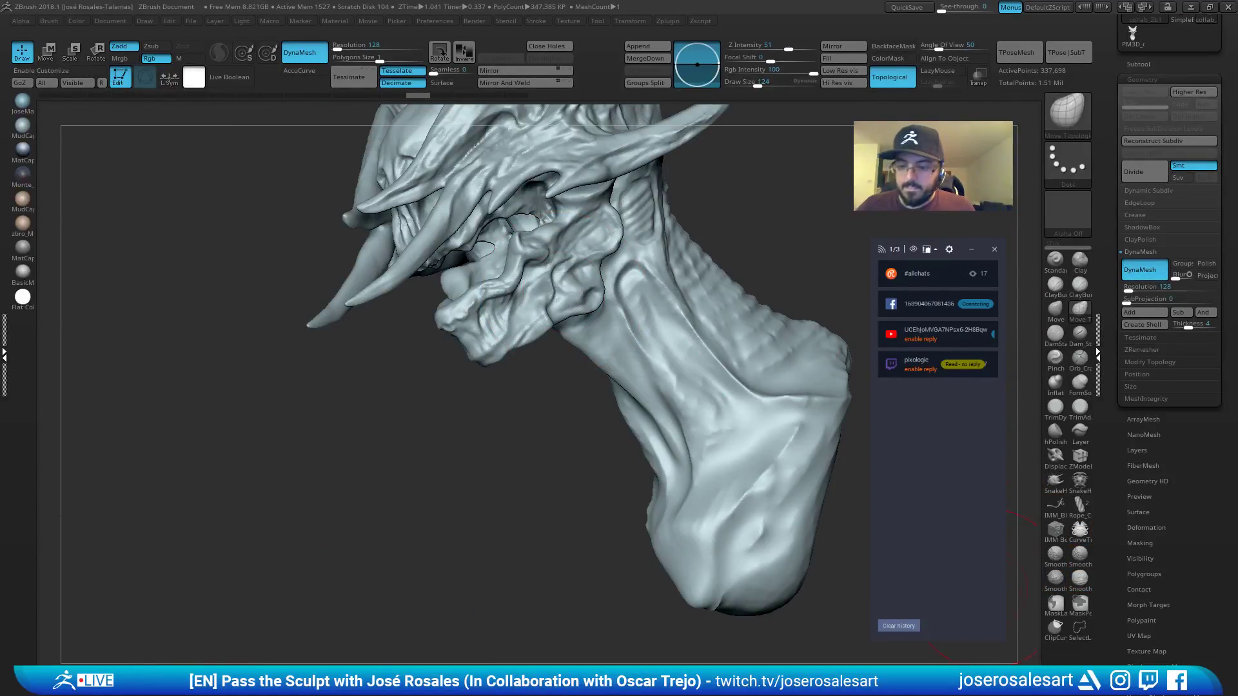
mouse_move(547, 356)
mouse_down()
mouse_move(380, 346)
mouse_move(444, 274)
mouse_up()
alt+right_drag(359, 428, 423, 305)
shift+drag(399, 306, 457, 218)
alt+right_drag(535, 497, 535, 372)
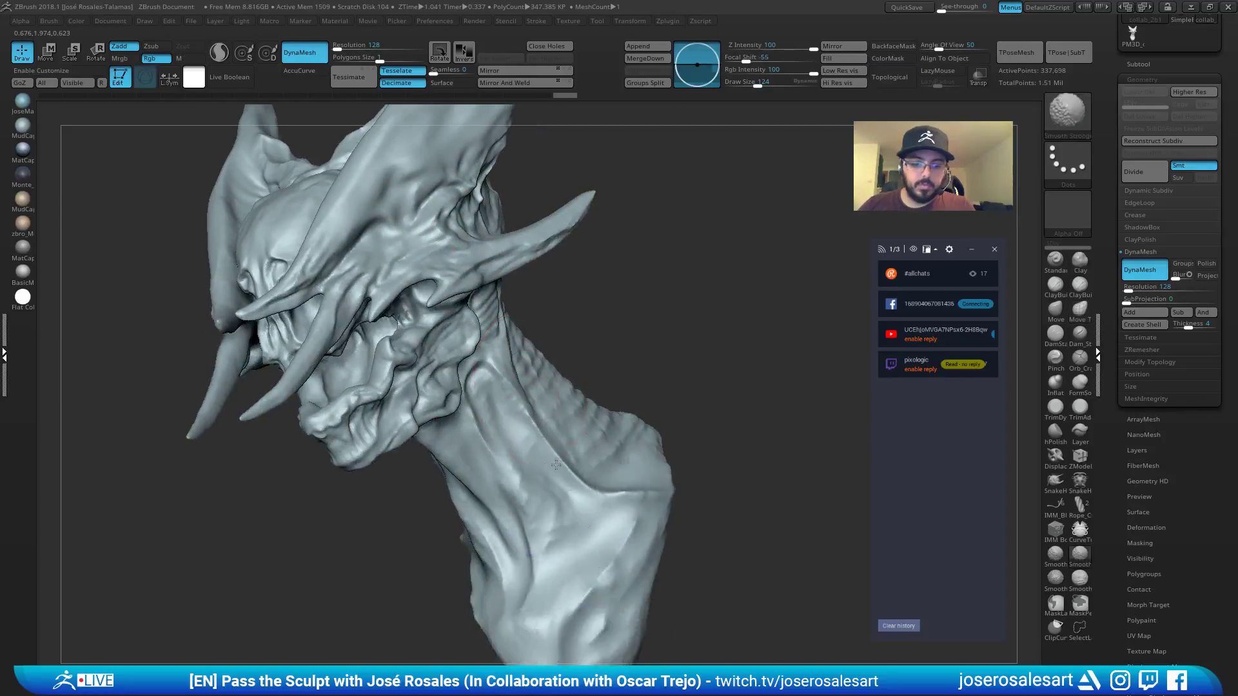
right_drag(620, 471, 685, 483)
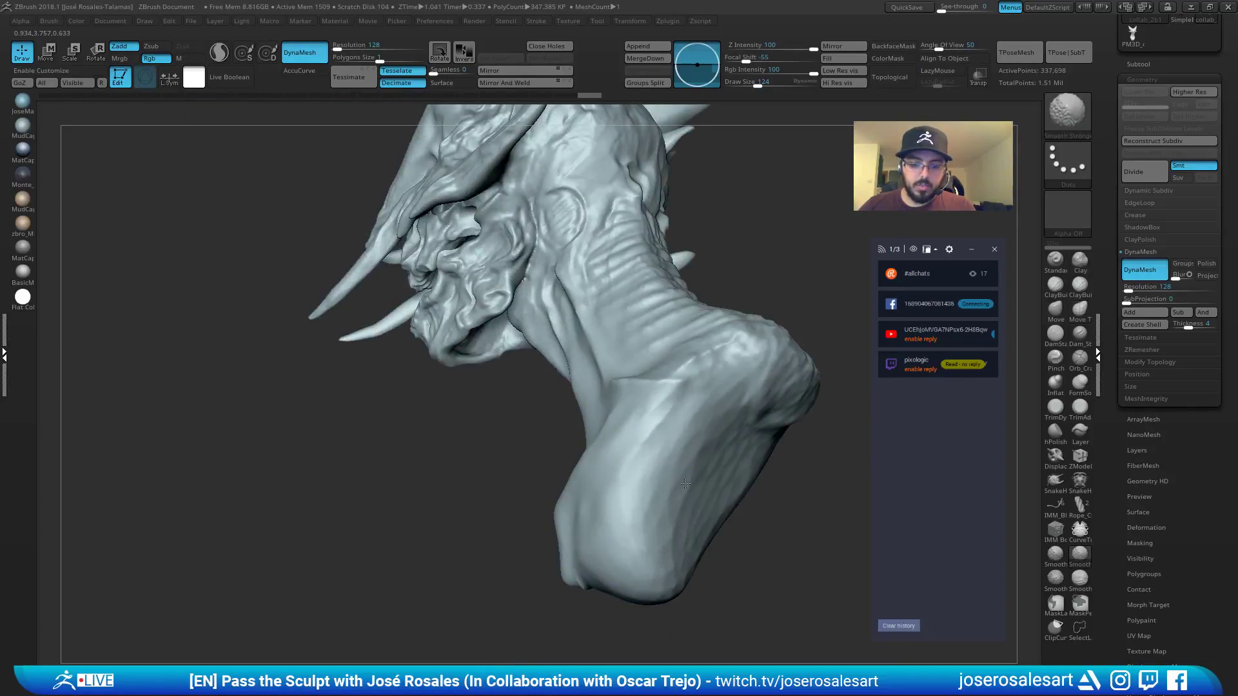
Smooth the ridges along the back of the neck and around its base.
shift+drag(803, 351, 717, 338)
right_drag(802, 352, 722, 341)
shift+drag(722, 342, 728, 142)
alt+right_drag(712, 320, 631, 478)
shift+drag(639, 242, 689, 258)
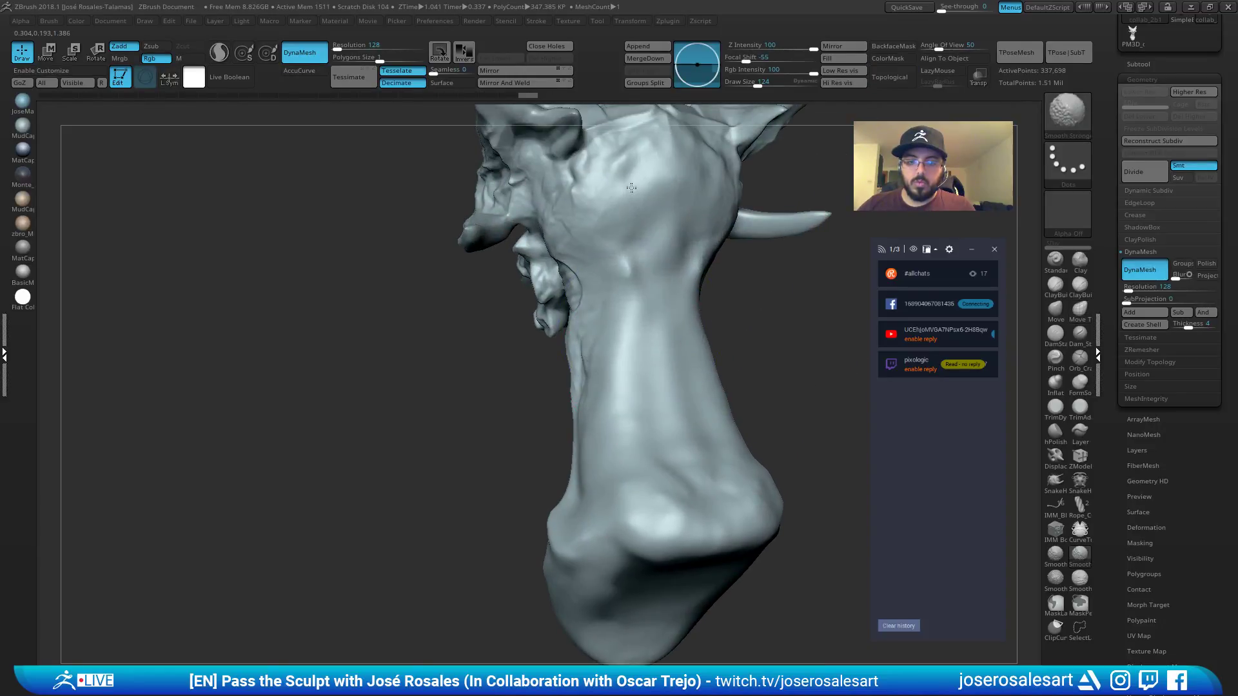
Smooth the side of the neck and the surface detail beneath the back horns.
right_drag(515, 290, 638, 330)
shift+drag(523, 290, 525, 399)
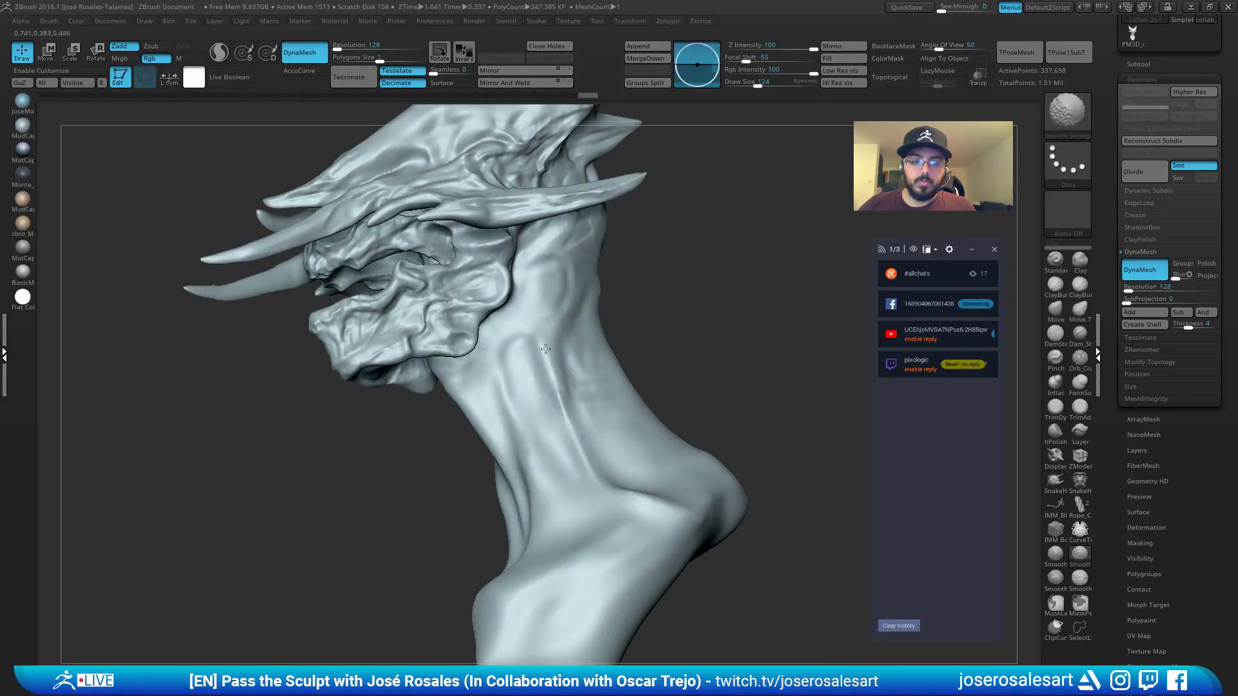
right_drag(524, 456, 585, 267)
shift+drag(626, 190, 664, 261)
Smooth the fine detail across the skull, brow and main horns of the duplicate.
mouse_move(535, 277)
right_down()
mouse_move(645, 322)
mouse_move(490, 329)
right_up()
mouse_move(464, 129)
right_down()
mouse_move(528, 142)
mouse_move(511, 243)
right_up()
shift+drag(511, 243, 515, 258)
right_drag(516, 258, 580, 297)
mouse_move(325, 301)
right_down()
mouse_move(321, 389)
mouse_move(332, 412)
right_up()
shift+drag(335, 367, 362, 303)
right_drag(342, 383, 250, 318)
shift+drag(250, 318, 326, 212)
right_drag(326, 193, 323, 236)
mouse_move(169, 400)
right_down()
mouse_move(276, 387)
mouse_move(328, 422)
mouse_move(318, 303)
right_up()
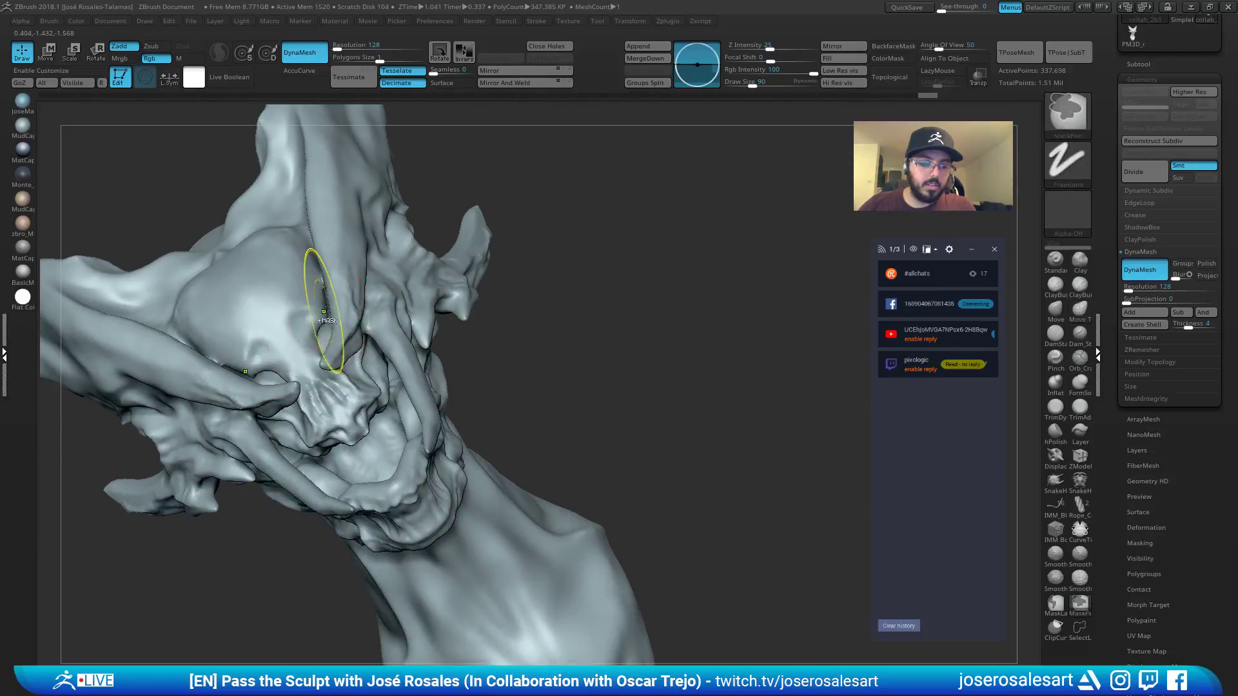
Smooth the remaining detail on the face, lower jaw, side horns and underside of the head.
mouse_move(332, 512)
right_down()
mouse_move(362, 362)
mouse_move(322, 359)
right_up()
key(shift)
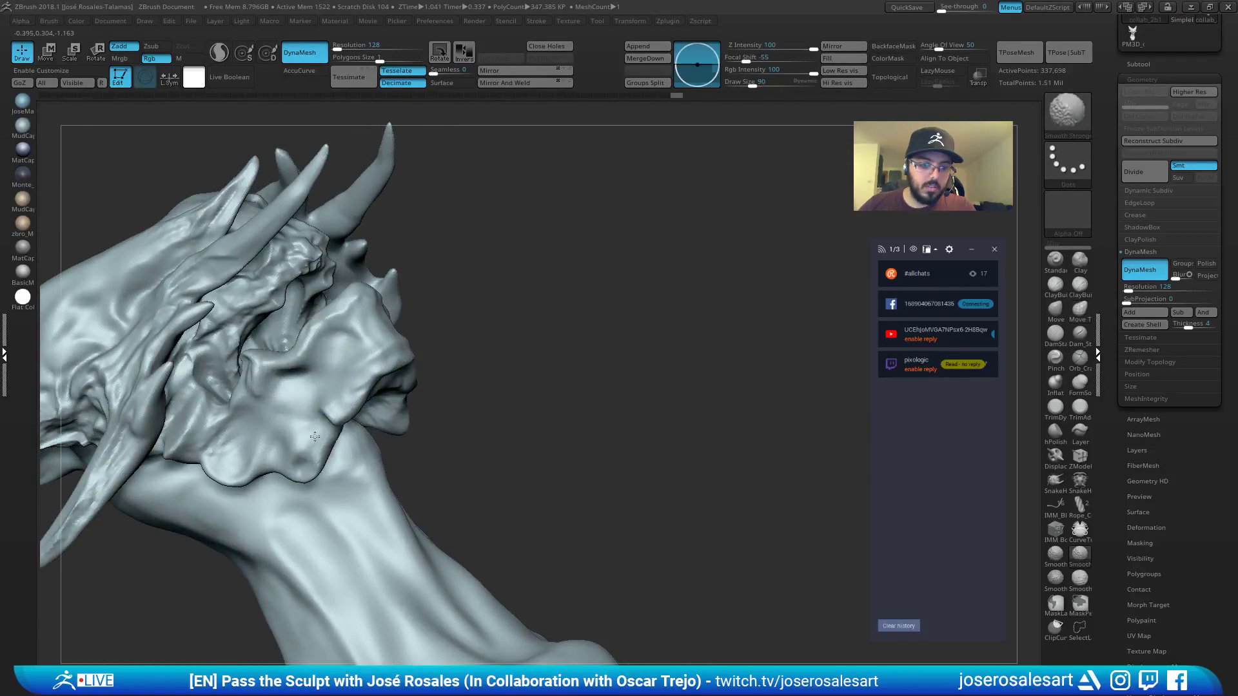
right_drag(229, 510, 290, 382)
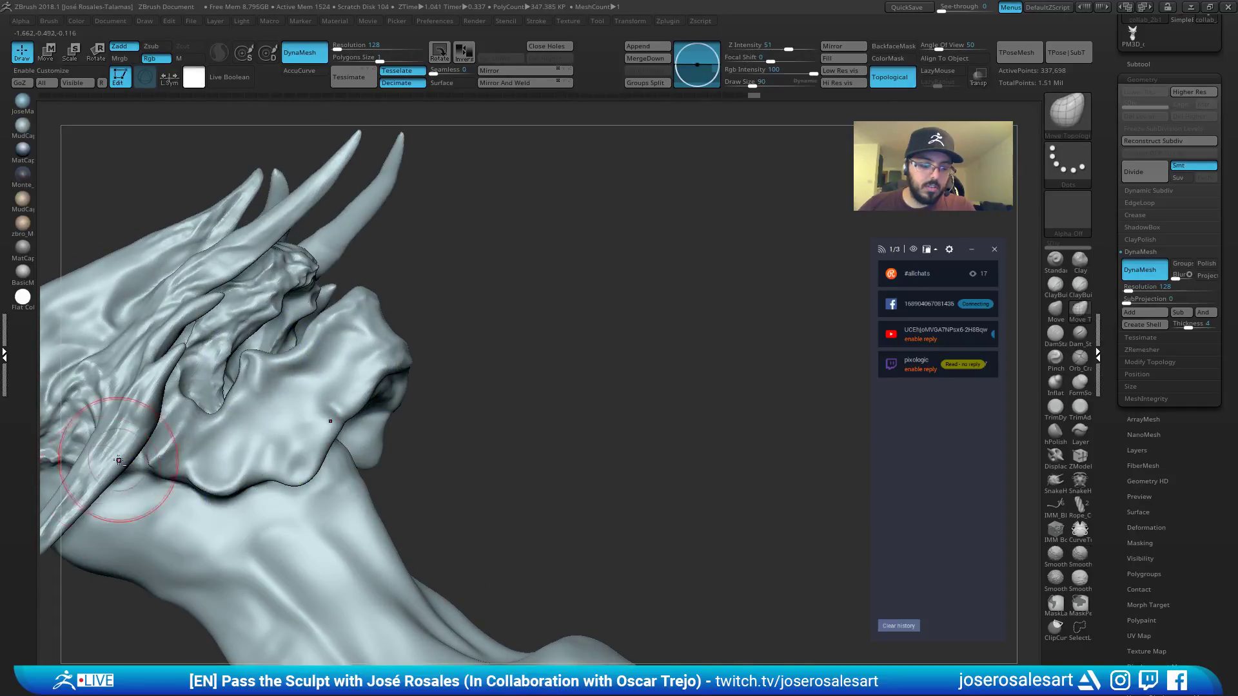
right_drag(130, 442, 230, 503)
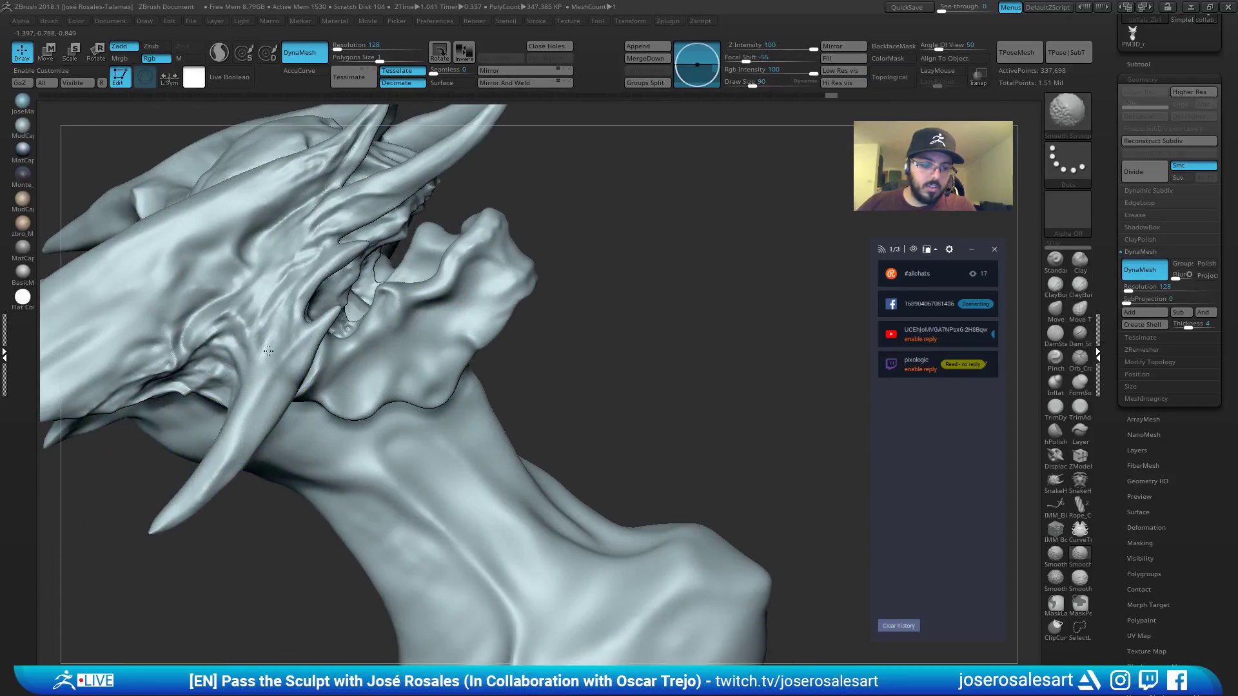
mouse_move(268, 351)
right_down()
mouse_move(169, 379)
mouse_move(318, 347)
right_up()
mouse_move(221, 391)
right_down()
mouse_move(437, 388)
mouse_move(420, 386)
mouse_move(416, 474)
mouse_move(454, 411)
mouse_move(506, 232)
mouse_move(492, 258)
mouse_move(491, 410)
mouse_move(338, 268)
mouse_move(319, 207)
mouse_move(606, 190)
mouse_move(542, 186)
right_up()
shift+drag(541, 186, 549, 163)
right_drag(581, 213, 552, 309)
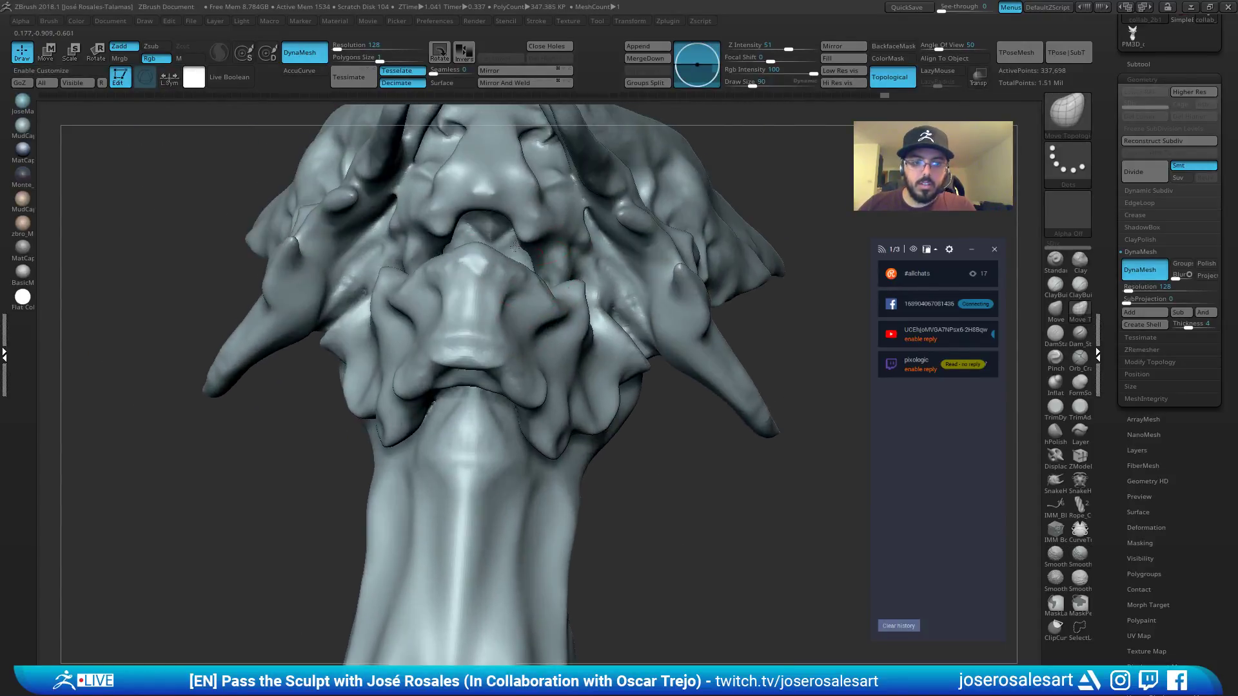
mouse_move(503, 248)
ctrl+right_down()
mouse_move(465, 200)
mouse_move(461, 155)
mouse_move(542, 362)
mouse_move(573, 342)
mouse_move(583, 291)
mouse_move(555, 320)
mouse_move(581, 361)
ctrl+right_up()
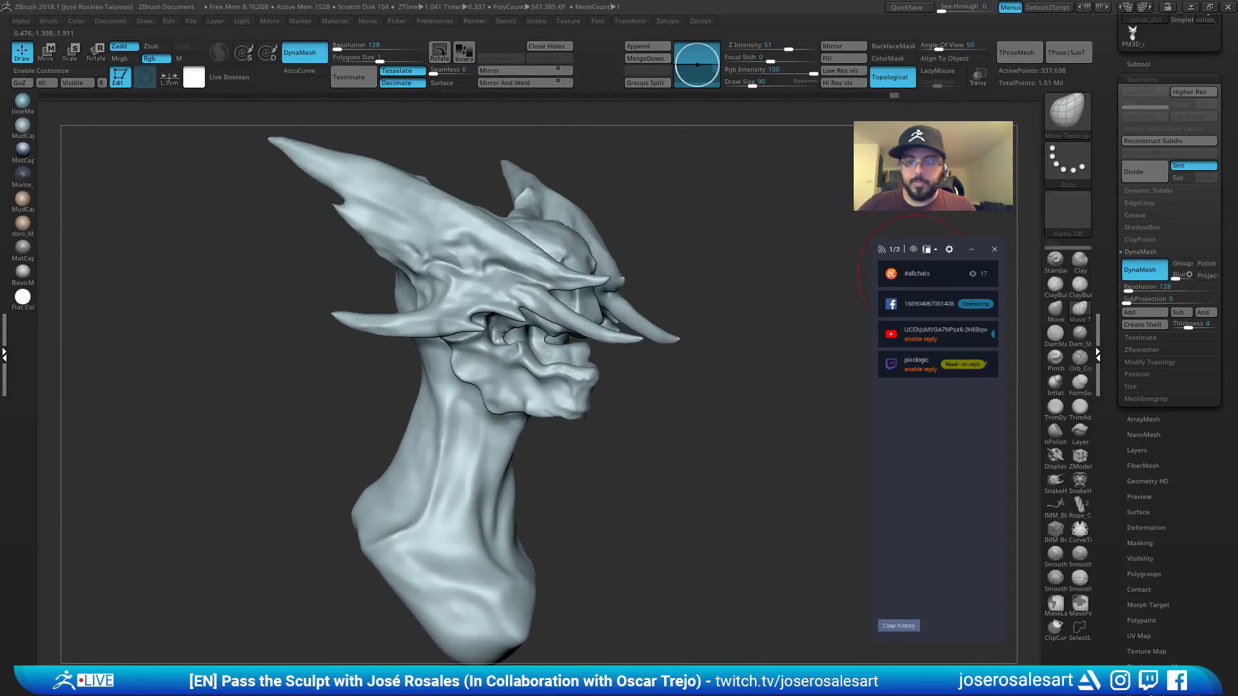
Set the draw size to 33 and compare the isolated duplicate with all visible subtools from the front.
drag(751, 85, 741, 86)
key(shift+s)
right_drag(726, 284, 696, 239)
right_drag(697, 238, 677, 320)
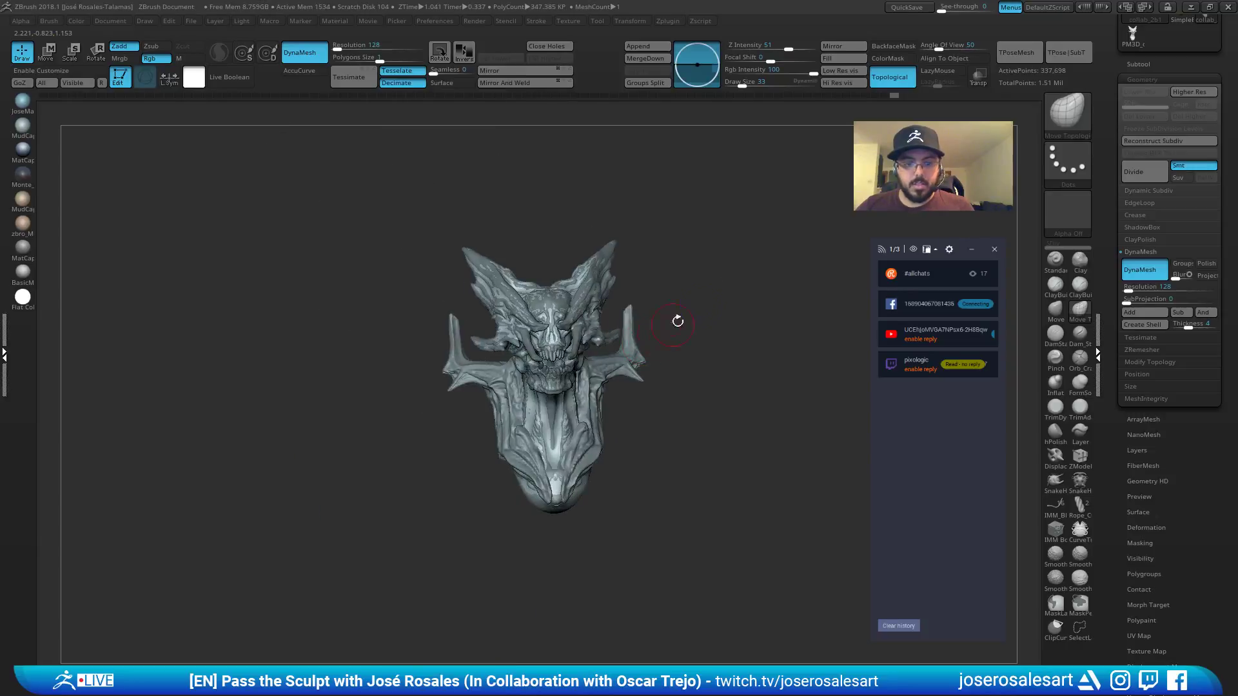
key(shift+s)
click(1133, 66)
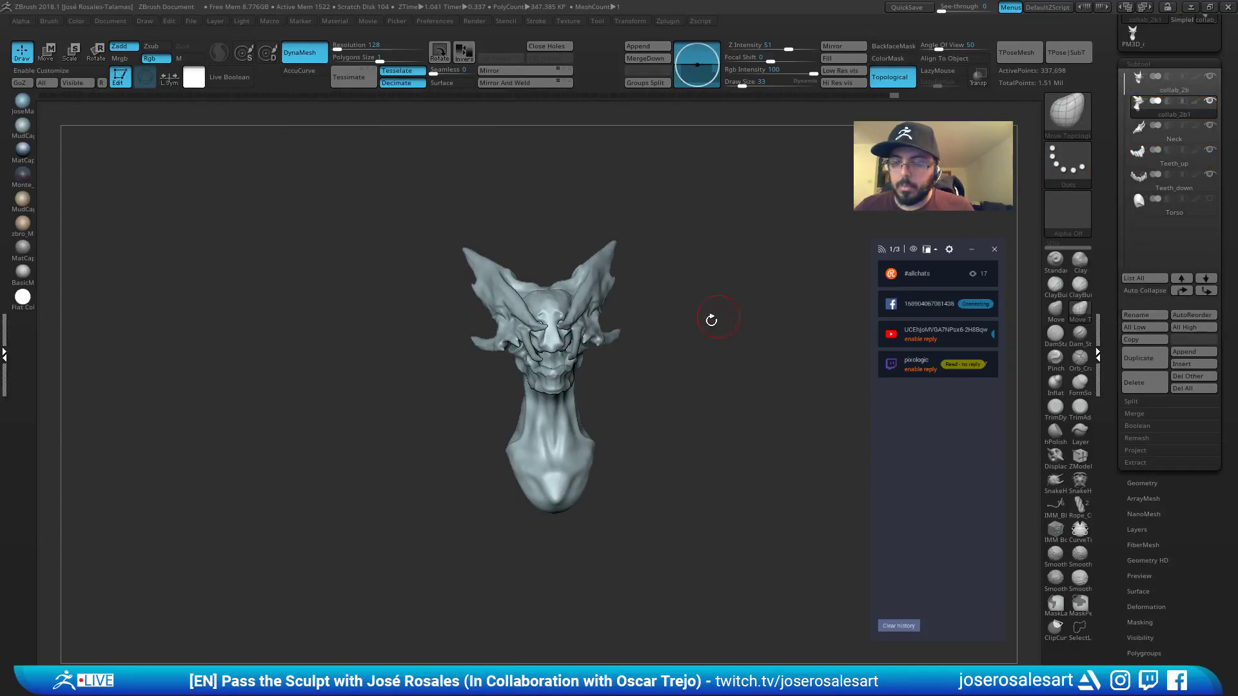
ctrl+right_drag(802, 304, 960, 217)
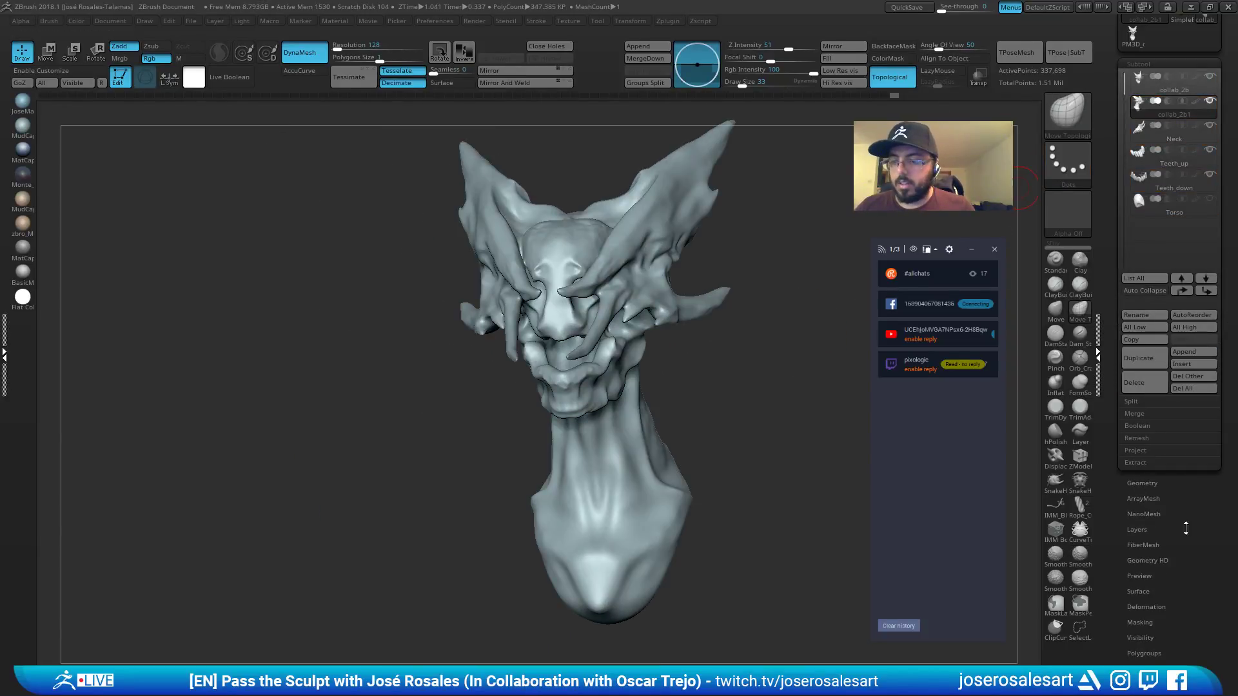
alt+right_drag(826, 501, 760, 443)
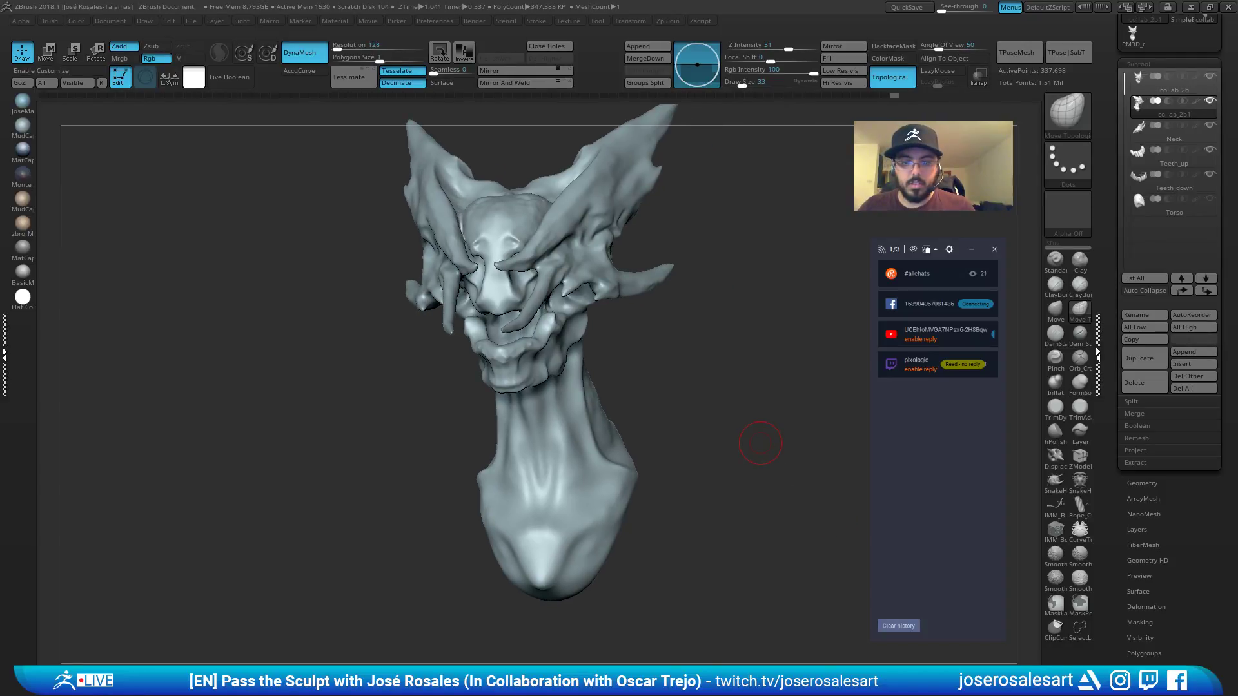
click(896, 256)
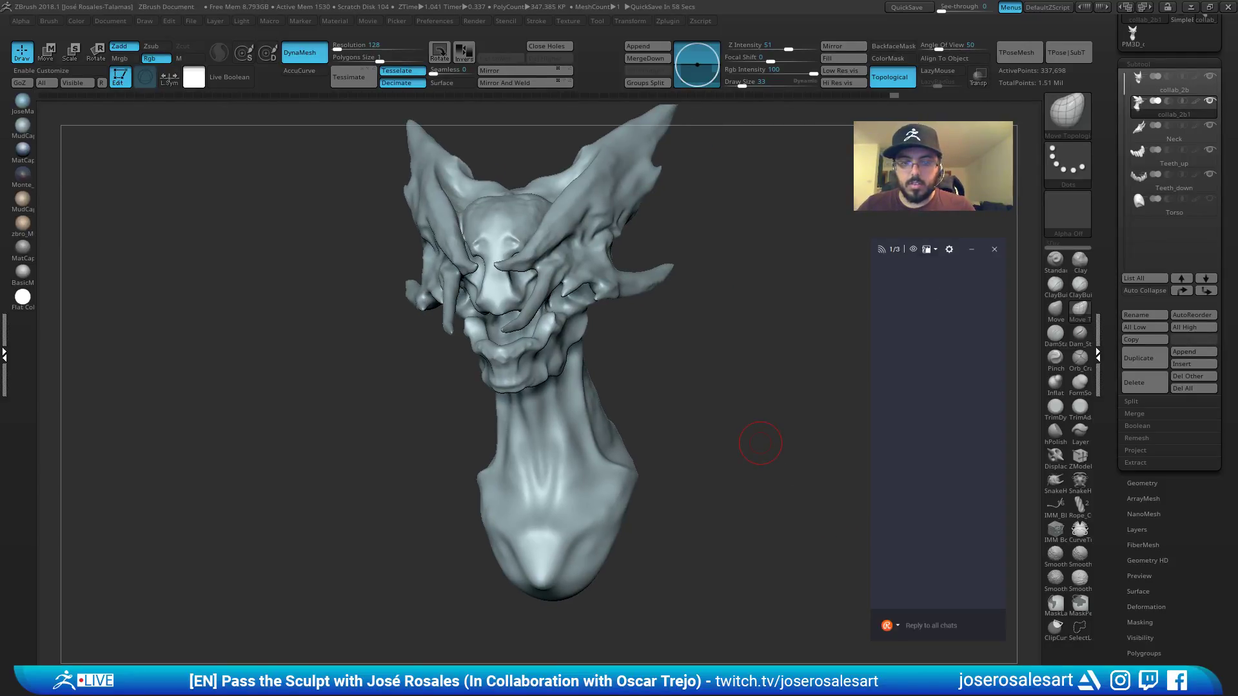
mouse_move(766, 326)
mouse_down()
mouse_move(599, 331)
mouse_move(1029, 123)
mouse_up()
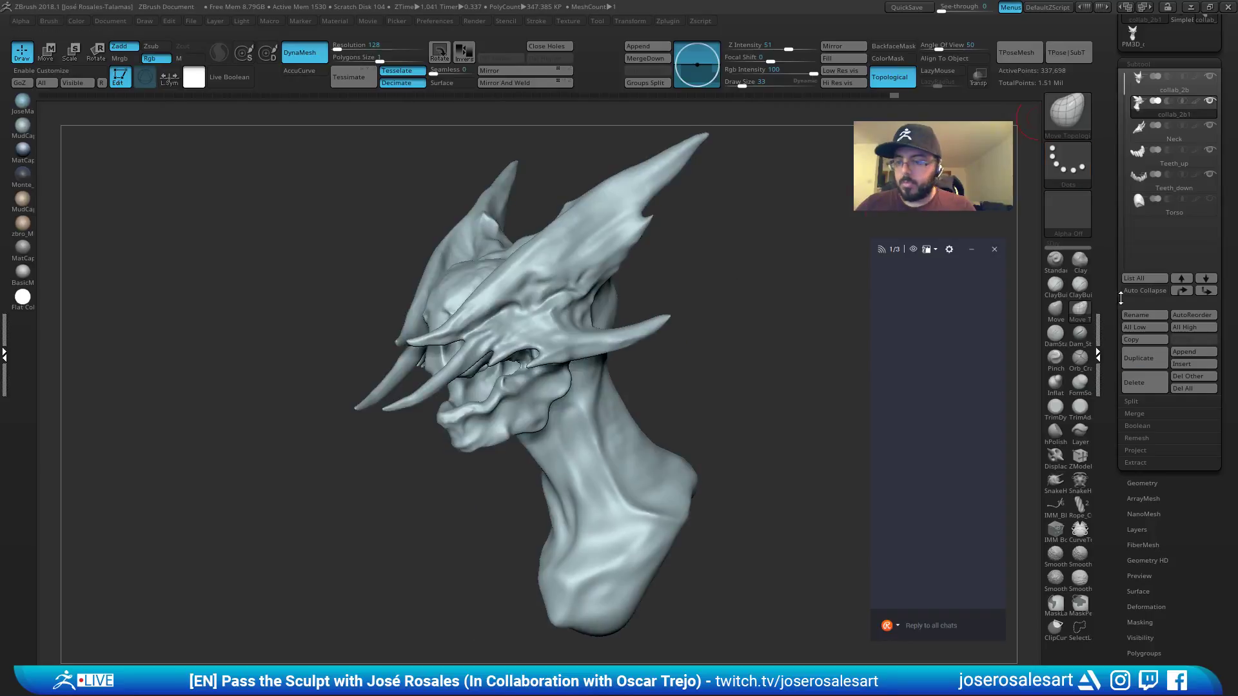
Set the ZRemesher target polygons count to 1 for the duplicate.
click(1144, 483)
click(1143, 351)
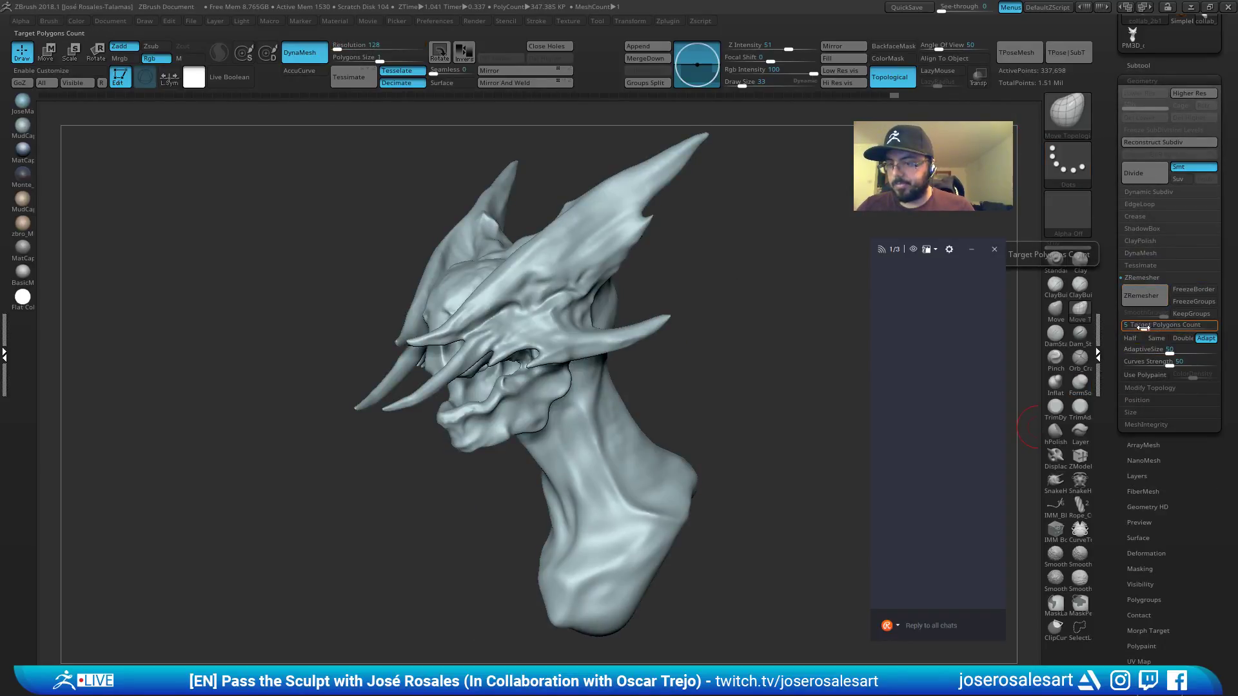
key(Return)
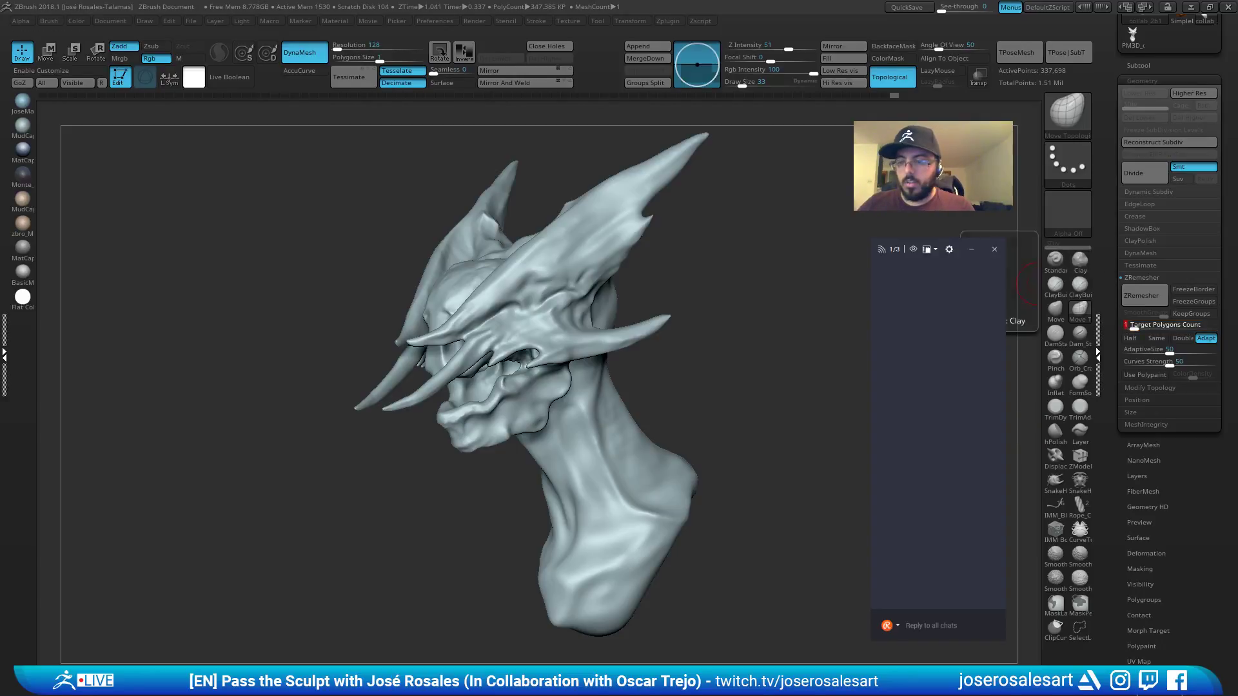
Run ZRemesher on the duplicate and check its wireframe and silhouette from several angles.
right_drag(529, 309, 596, 310)
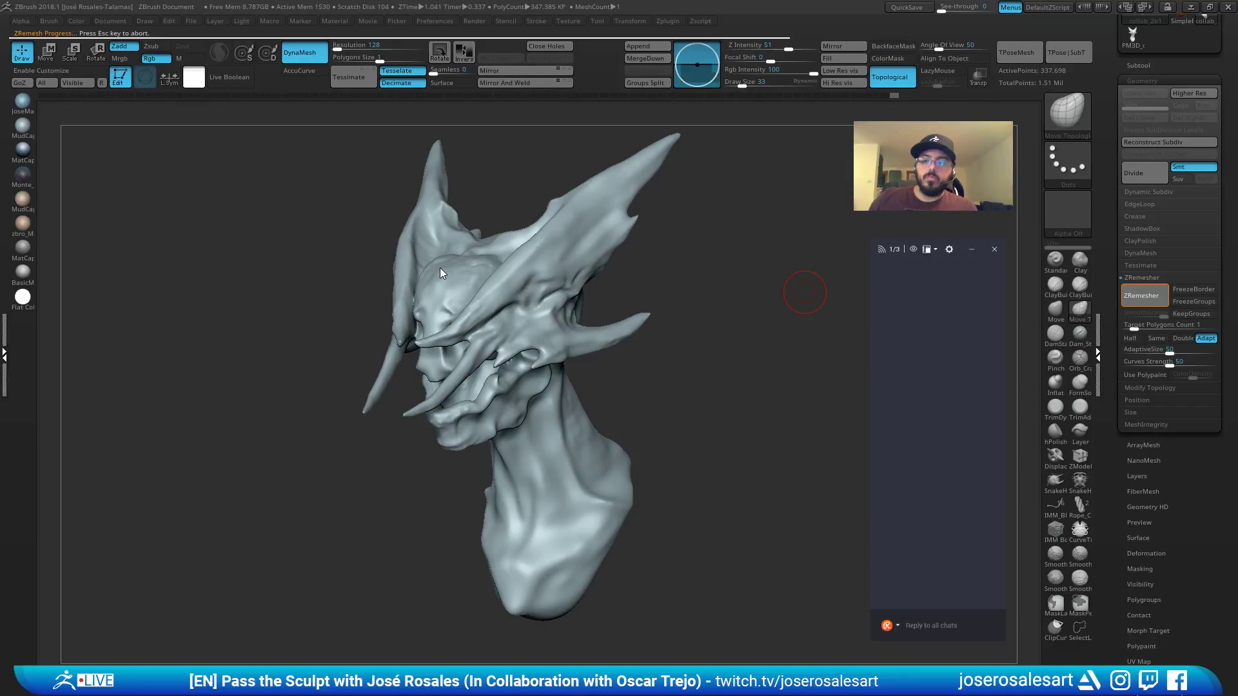
mouse_move(643, 250)
right_down()
mouse_move(538, 329)
mouse_move(477, 321)
mouse_move(600, 308)
mouse_move(555, 310)
mouse_move(531, 388)
mouse_move(508, 369)
mouse_move(569, 241)
mouse_move(608, 281)
mouse_move(619, 277)
mouse_move(561, 318)
mouse_move(585, 336)
mouse_move(599, 322)
right_up()
key(shift+f)
mouse_move(644, 263)
right_down()
mouse_move(632, 328)
mouse_move(648, 316)
right_up()
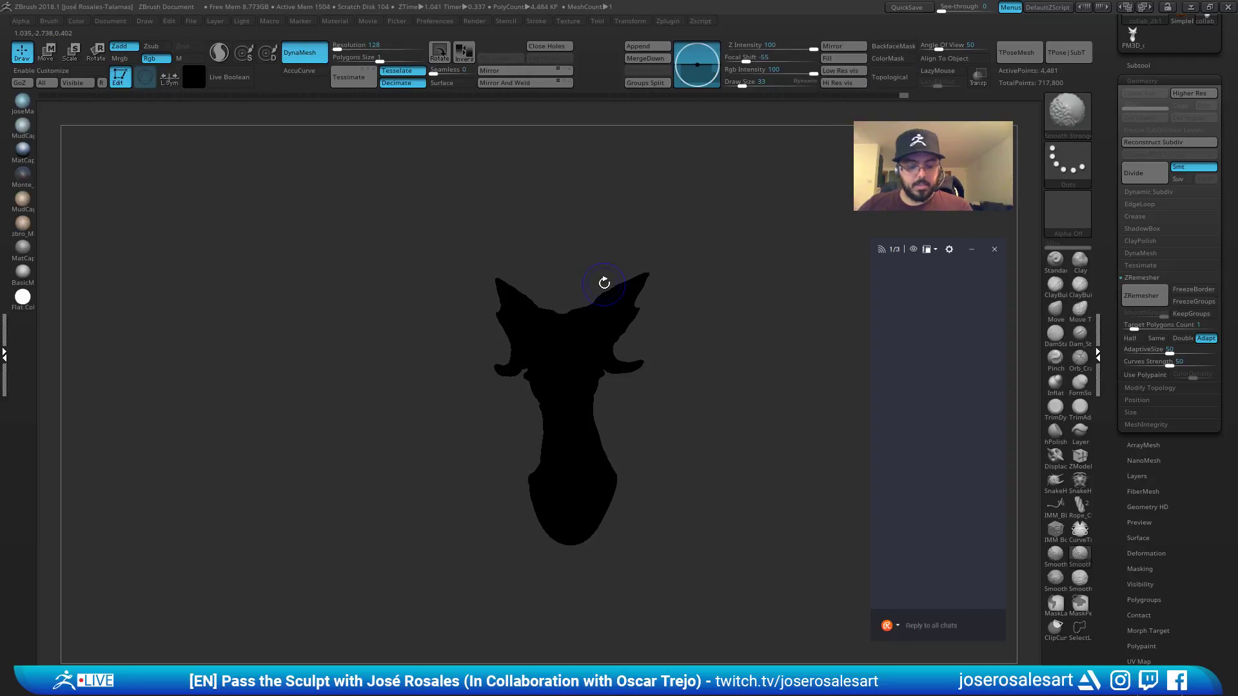
right_drag(630, 368, 663, 345)
key(shift+f)
alt+right_drag(633, 296, 564, 350)
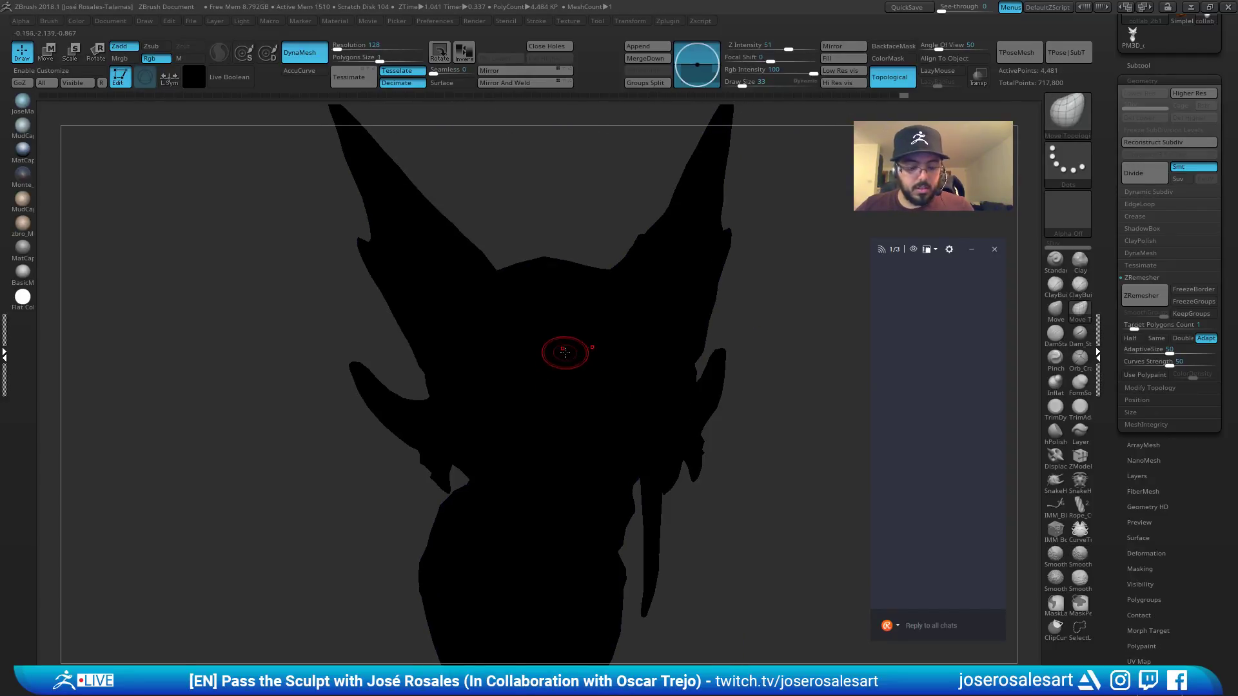
key(shift+f)
Switch the model colour back to white and run ZRemesher on the duplicate again.
key(v)
mouse_move(450, 262)
right_down()
mouse_move(429, 243)
mouse_move(505, 339)
mouse_move(516, 309)
mouse_move(787, 234)
right_up()
key(ctrl+shift+z)
key(ctrl+shift+z)
key(ctrl+shift+z)
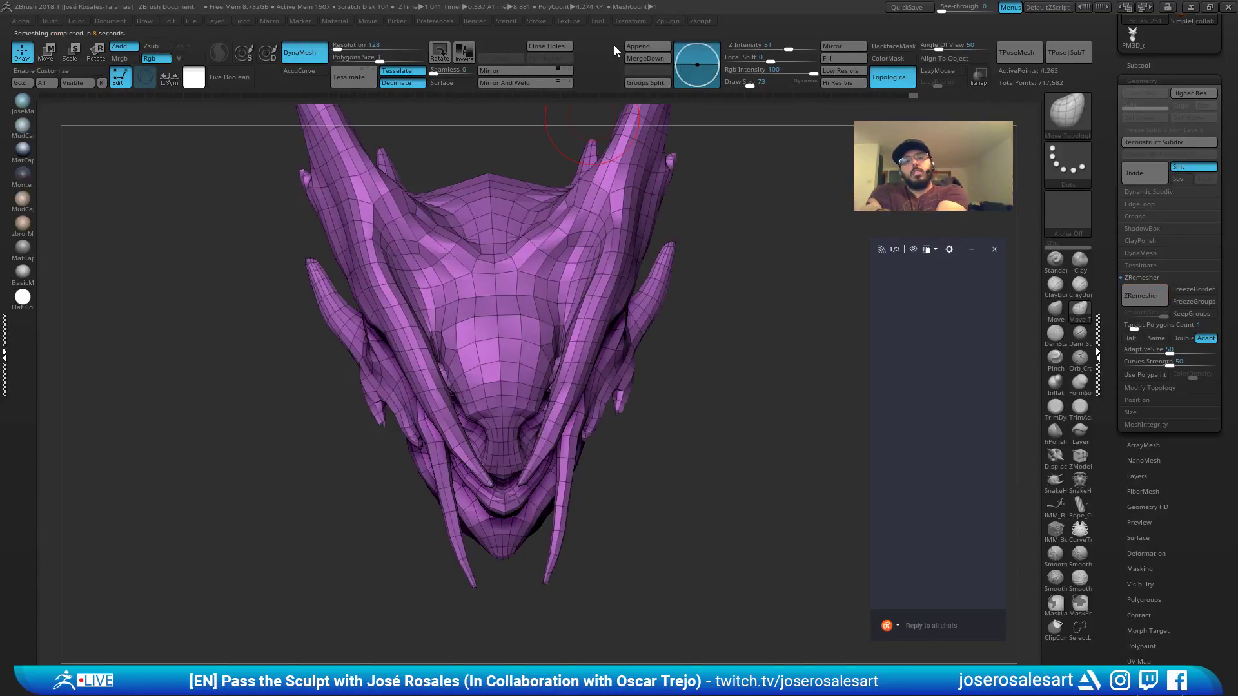
Open the subtool list and hide the Neck, Teeth_up and Teeth_down subtools, keeping collab_2b and its duplicate visible.
right_drag(599, 257, 708, 174)
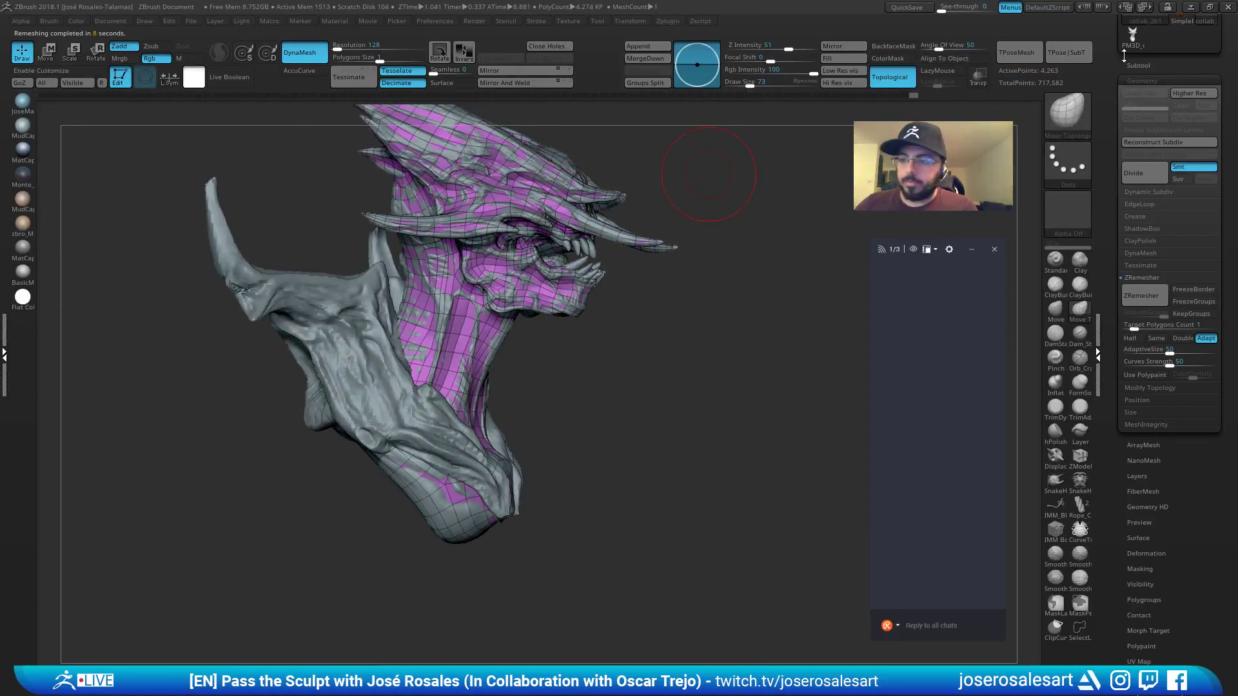
click(1140, 66)
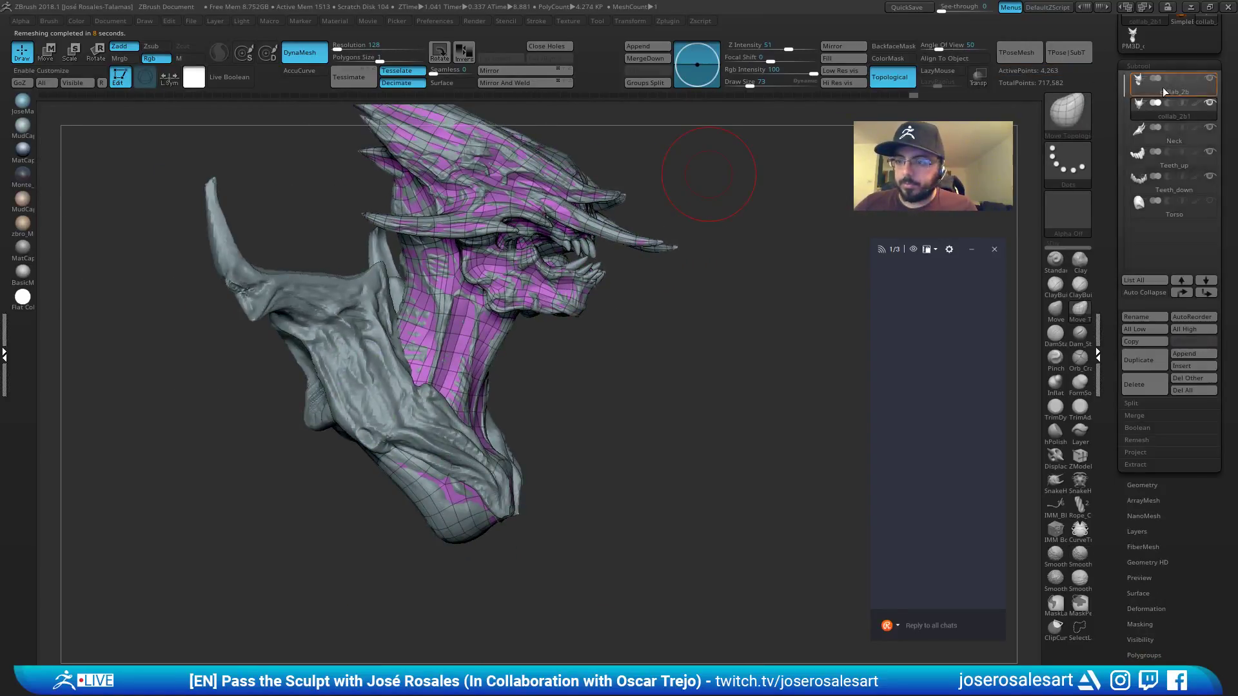
click(1213, 129)
right_drag(720, 319, 671, 329)
ctrl+right_drag(671, 329, 799, 262)
click(1211, 153)
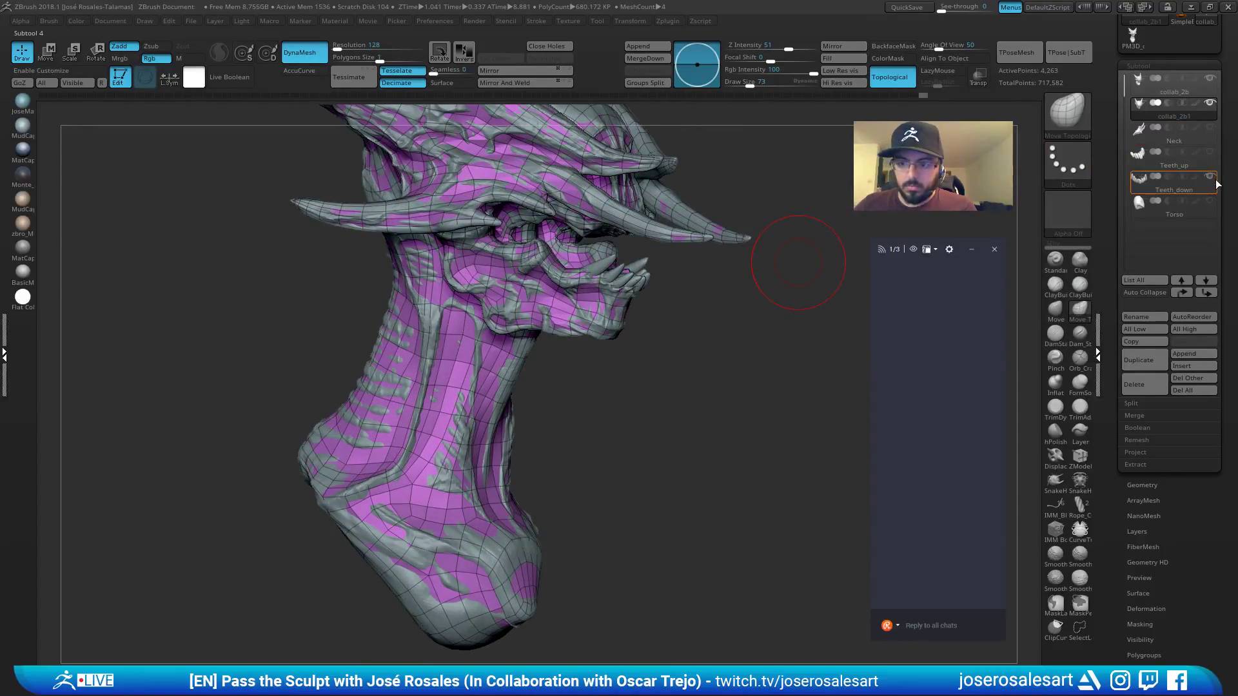
click(1213, 178)
right_drag(635, 386, 590, 318)
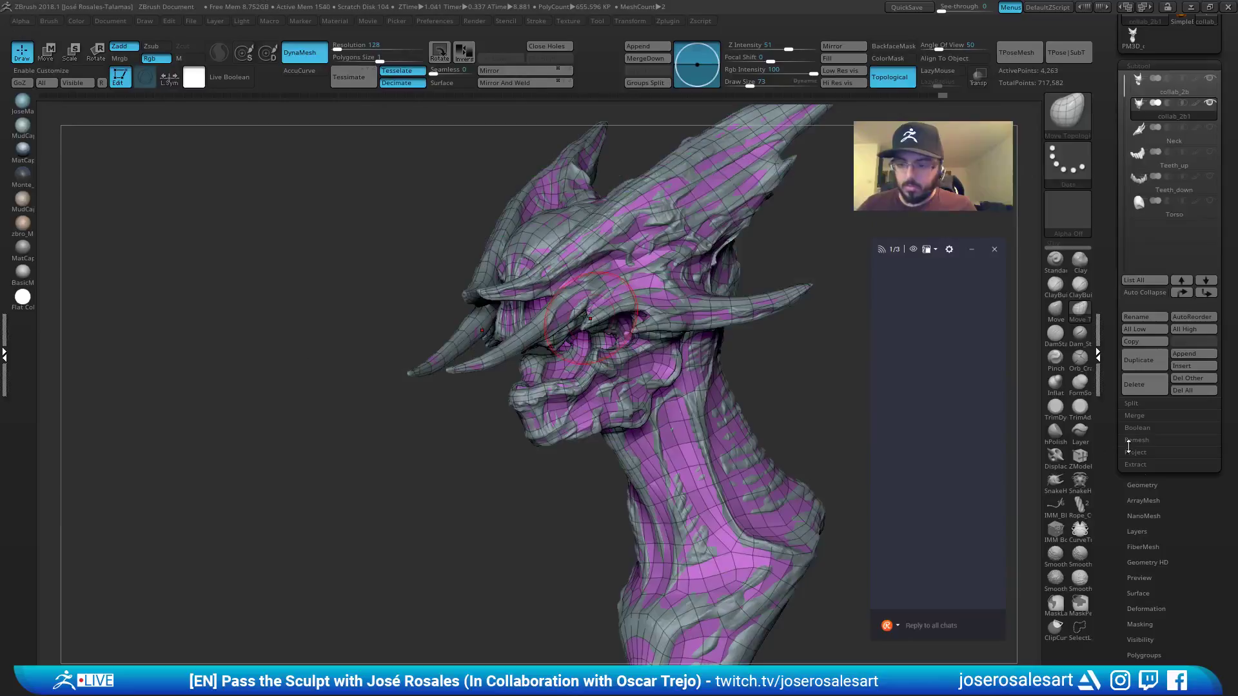
Subdivide the remeshed duplicate once and project the collab_2b detail onto it with ProjectAll.
click(1136, 452)
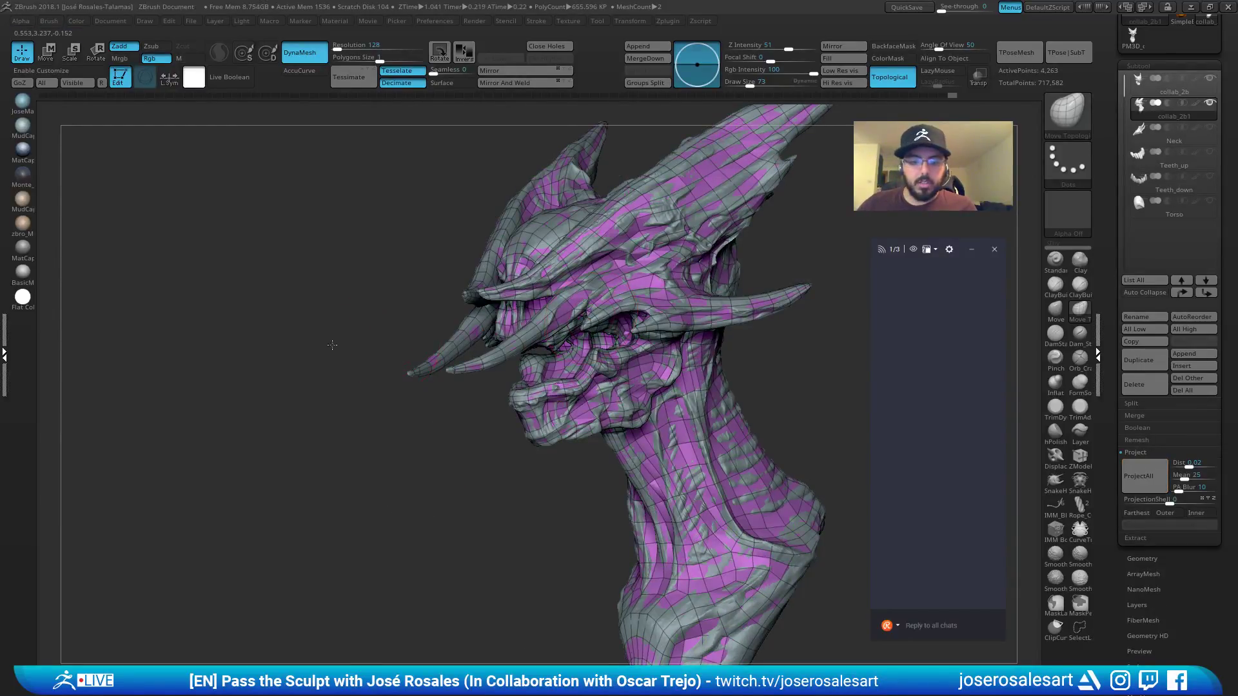
alt+right_drag(403, 312, 275, 331)
key(ctrl+d)
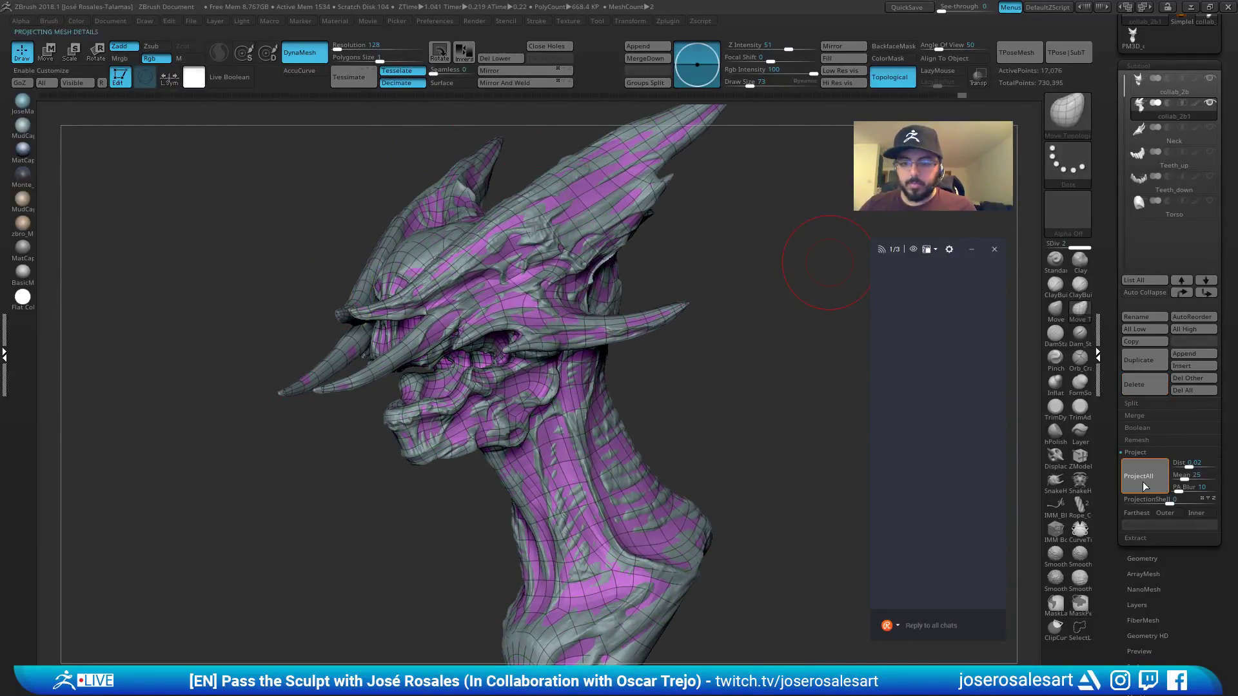
click(1146, 91)
click(1140, 117)
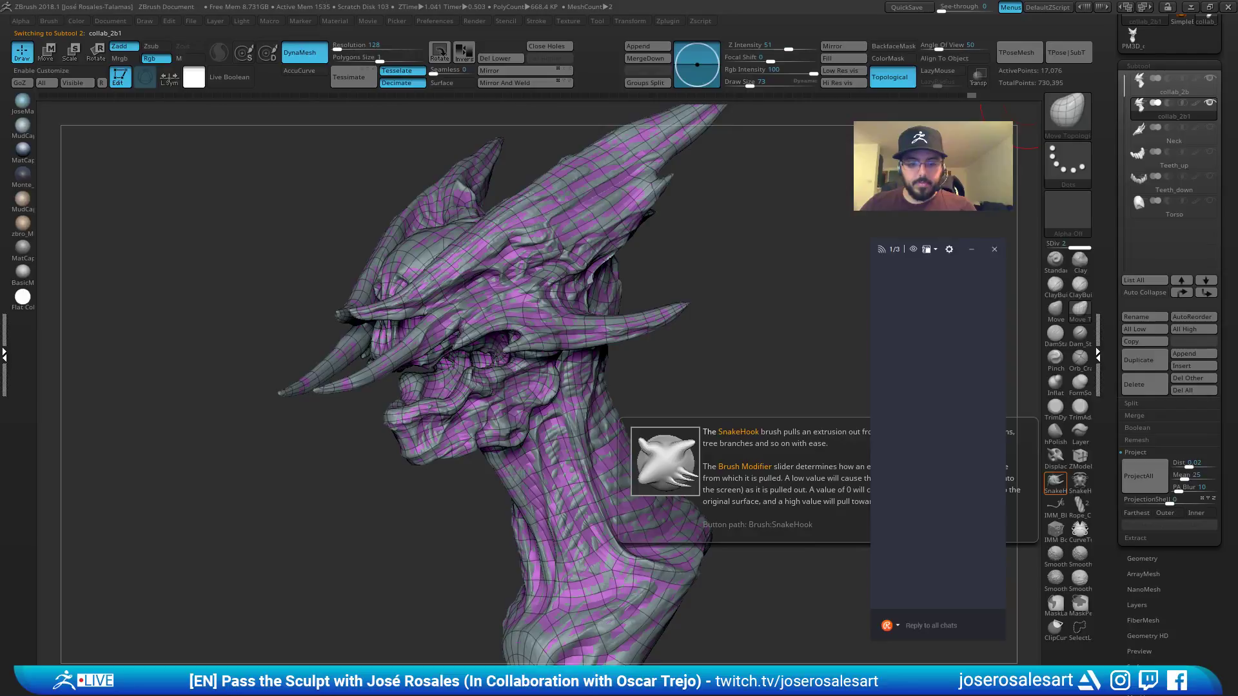
Subdivide the duplicate to level 3, project the detail again and inspect the crease between forehead and horn without polyframe.
key(ctrl+d)
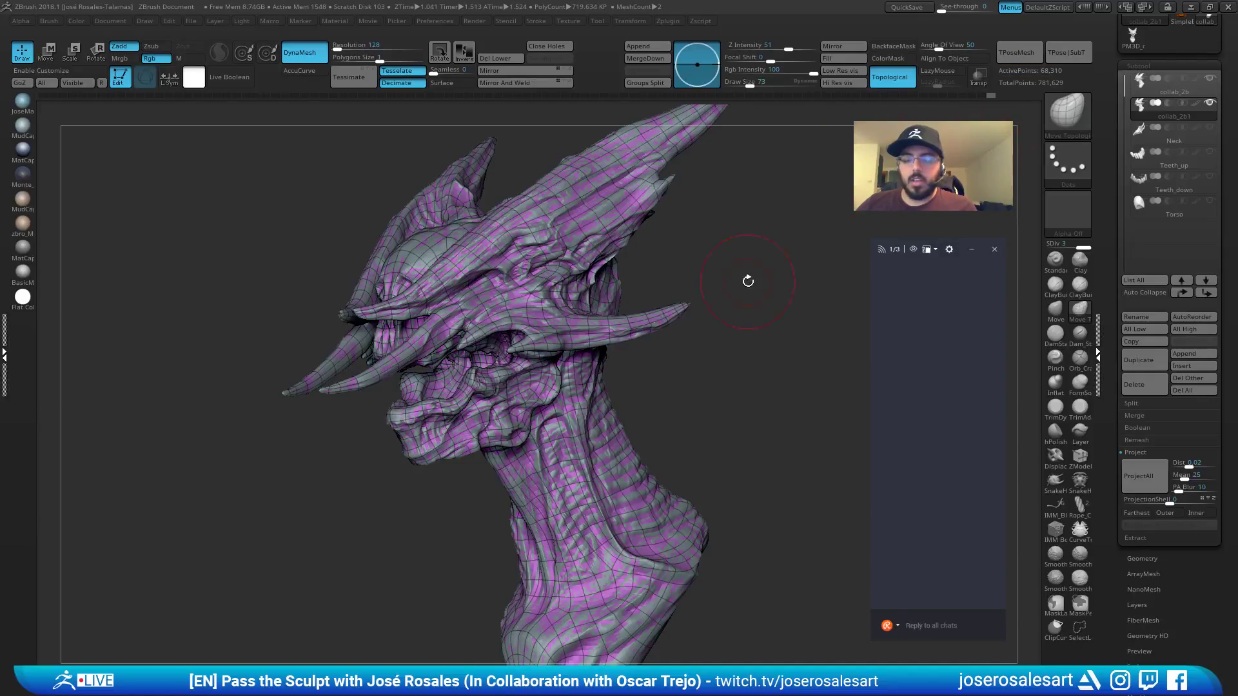
drag(748, 281, 799, 281)
drag(722, 238, 626, 301)
key(shift+f)
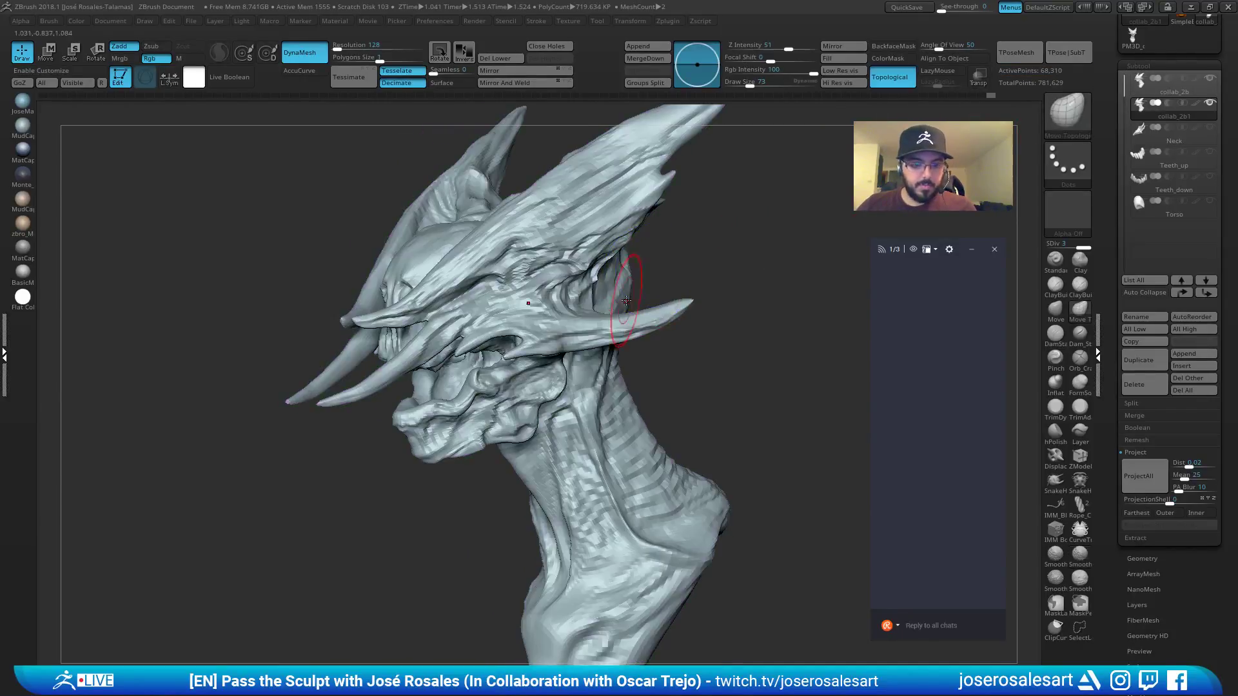
mouse_move(626, 301)
shift+right_down()
mouse_move(641, 285)
mouse_move(626, 213)
mouse_move(632, 286)
mouse_move(598, 182)
mouse_move(577, 361)
mouse_move(572, 338)
shift+right_up()
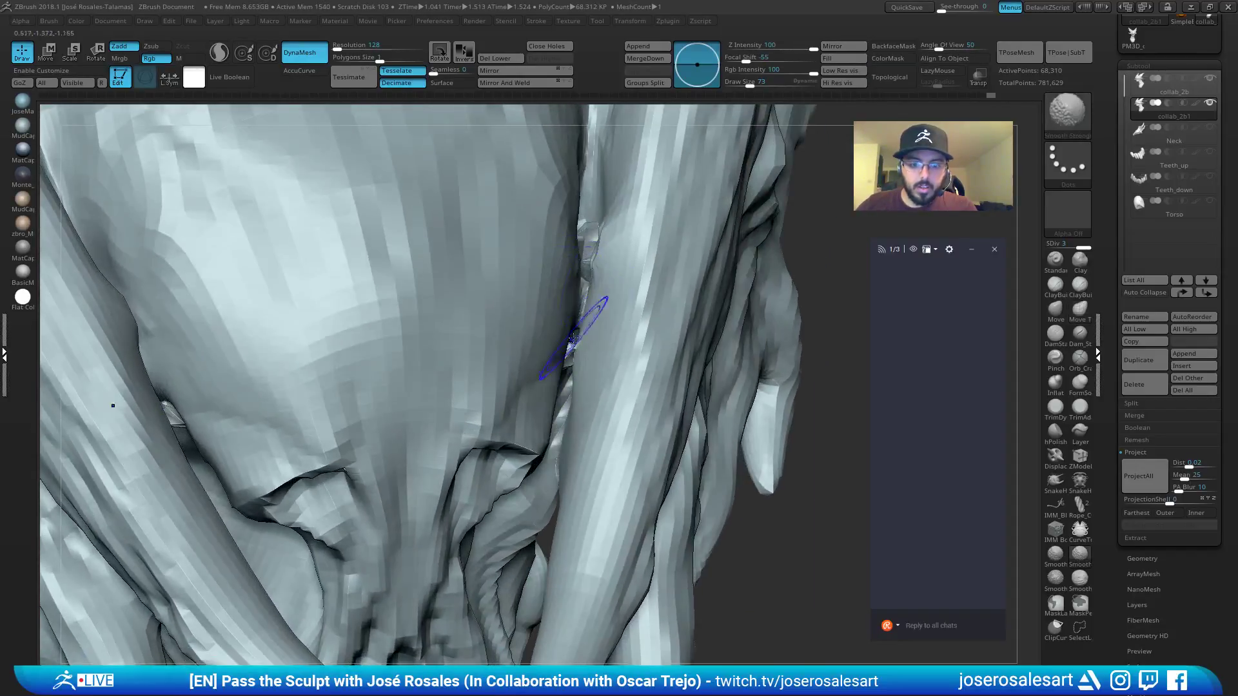
Undo the subdivisions and projections on the duplicate back to the unsubdivided ZRemeshed mesh, with polyframe shown.
key(shift+d)
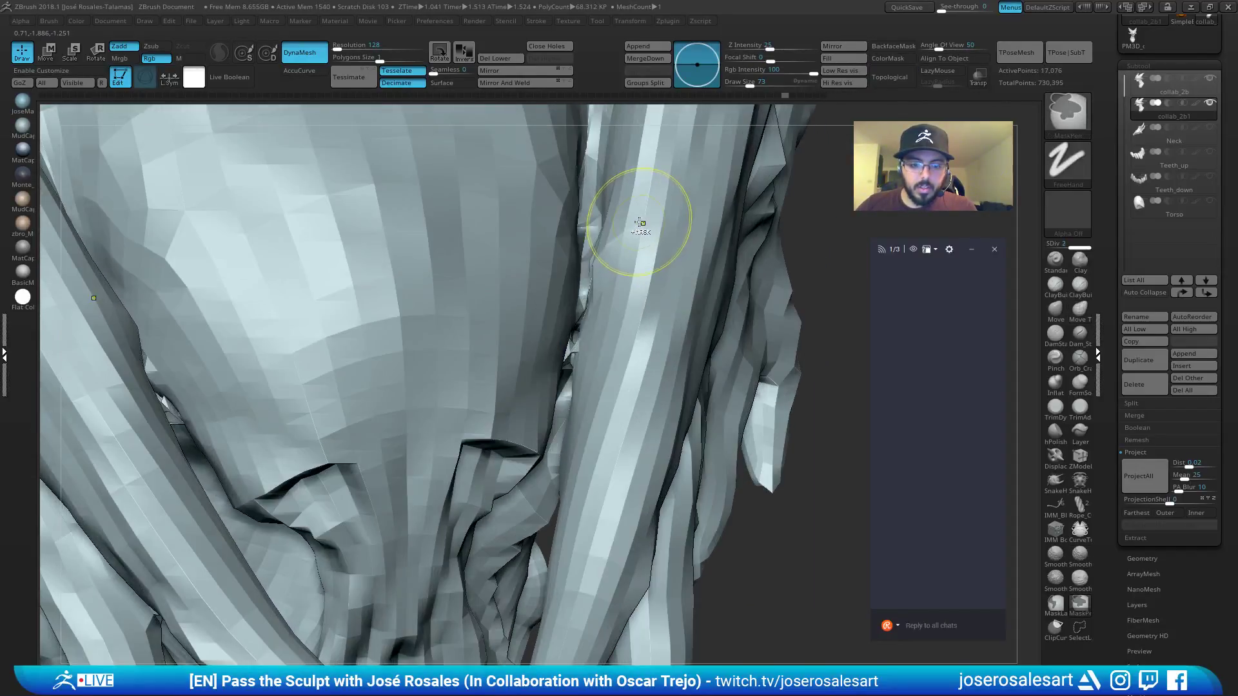
key(ctrl+z)
key(shift+f)
right_drag(643, 223, 655, 176)
key(shift+d)
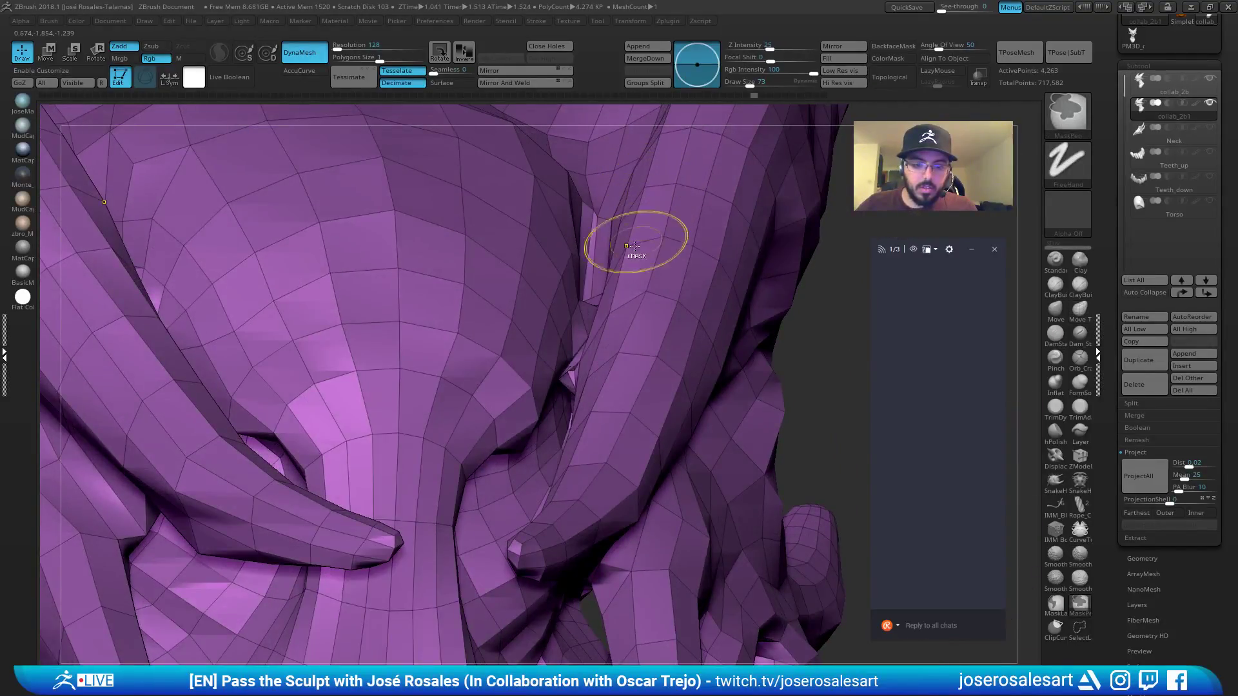
drag(744, 96, 737, 93)
Smooth the tangled polygons in the crease between the forehead and the horn on the low-poly duplicate.
mouse_move(709, 161)
right_down()
mouse_move(658, 258)
mouse_move(606, 274)
right_up()
shift+drag(579, 250, 582, 323)
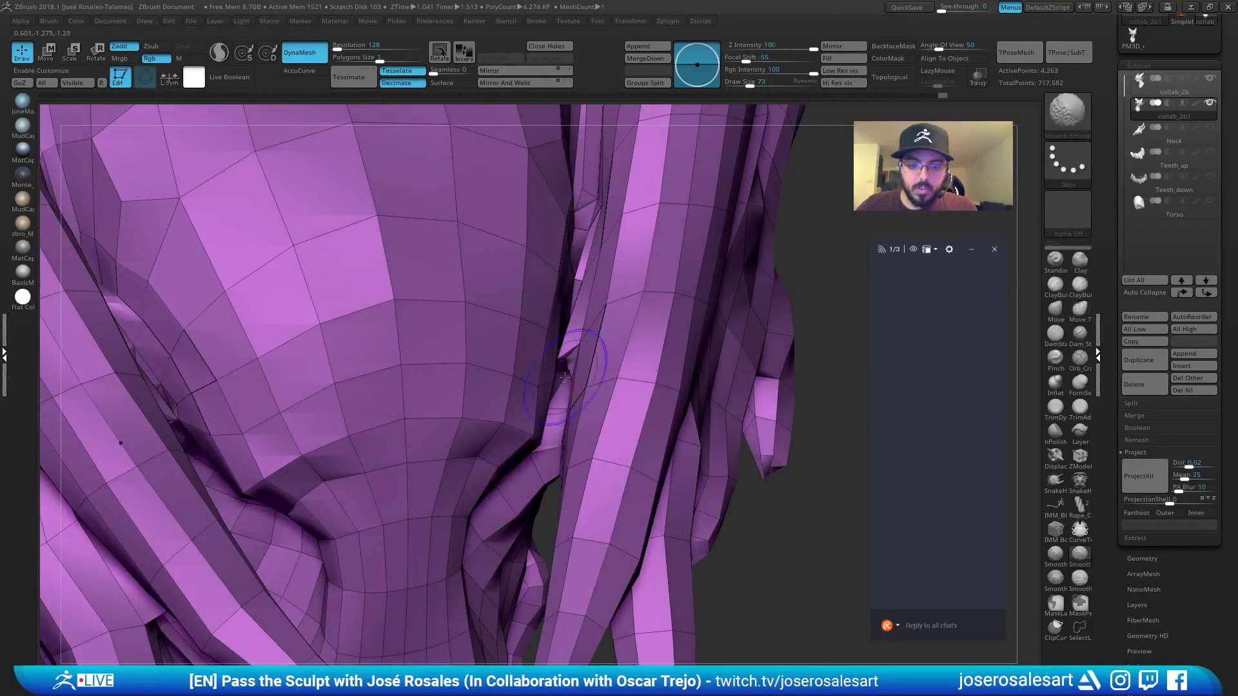
shift+drag(565, 378, 567, 368)
mouse_move(567, 368)
right_down()
mouse_move(529, 348)
mouse_move(573, 365)
right_up()
key(ctrl)
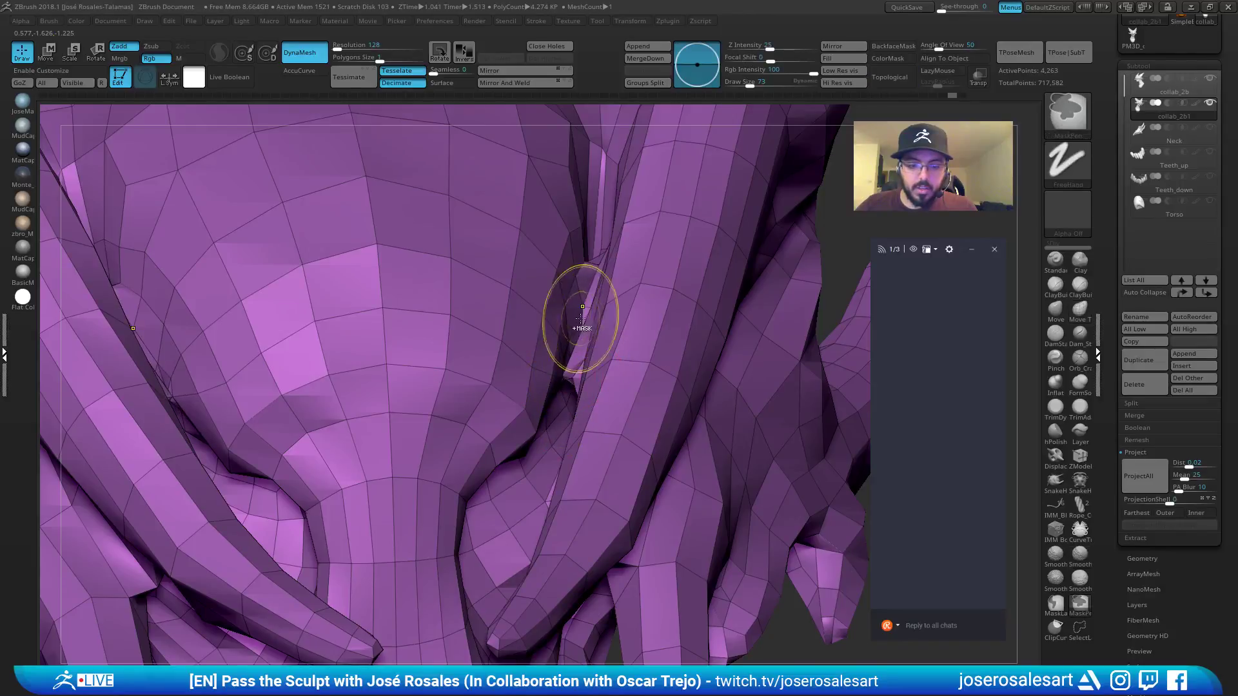
Undo the crease smoothing and the ZRemesh on the duplicate, and choose the ClayBuildup brush.
key(ctrl+z)
key(ctrl+z)
key(ctrl+z)
mouse_move(572, 316)
right_down()
mouse_move(580, 329)
mouse_move(599, 278)
mouse_move(561, 322)
mouse_move(602, 284)
mouse_move(602, 384)
mouse_move(567, 258)
mouse_move(578, 235)
mouse_move(580, 257)
mouse_move(591, 245)
mouse_move(574, 261)
mouse_move(576, 248)
right_up()
key(ctrl+z)
key(b)
key(c)
key(b)
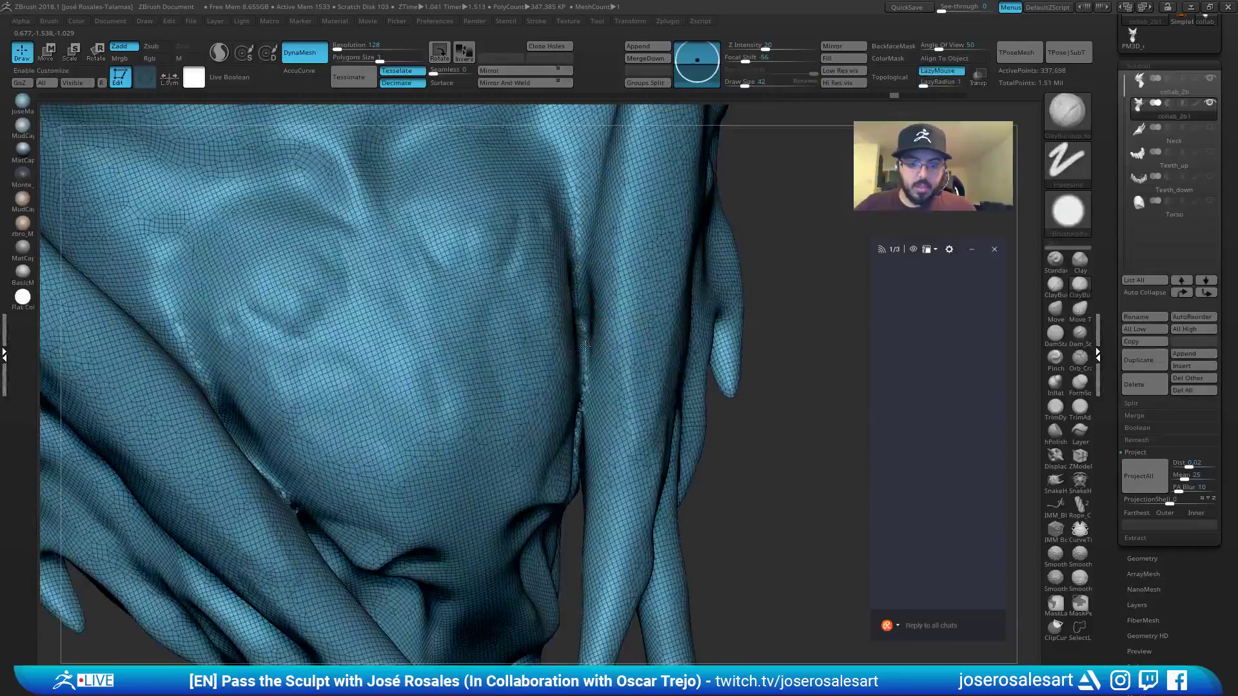
Select collab_2b and move through its undo history to the version with a single polygroup.
mouse_move(586, 345)
right_down()
mouse_move(580, 318)
mouse_move(732, 126)
right_up()
alt+click(732, 126)
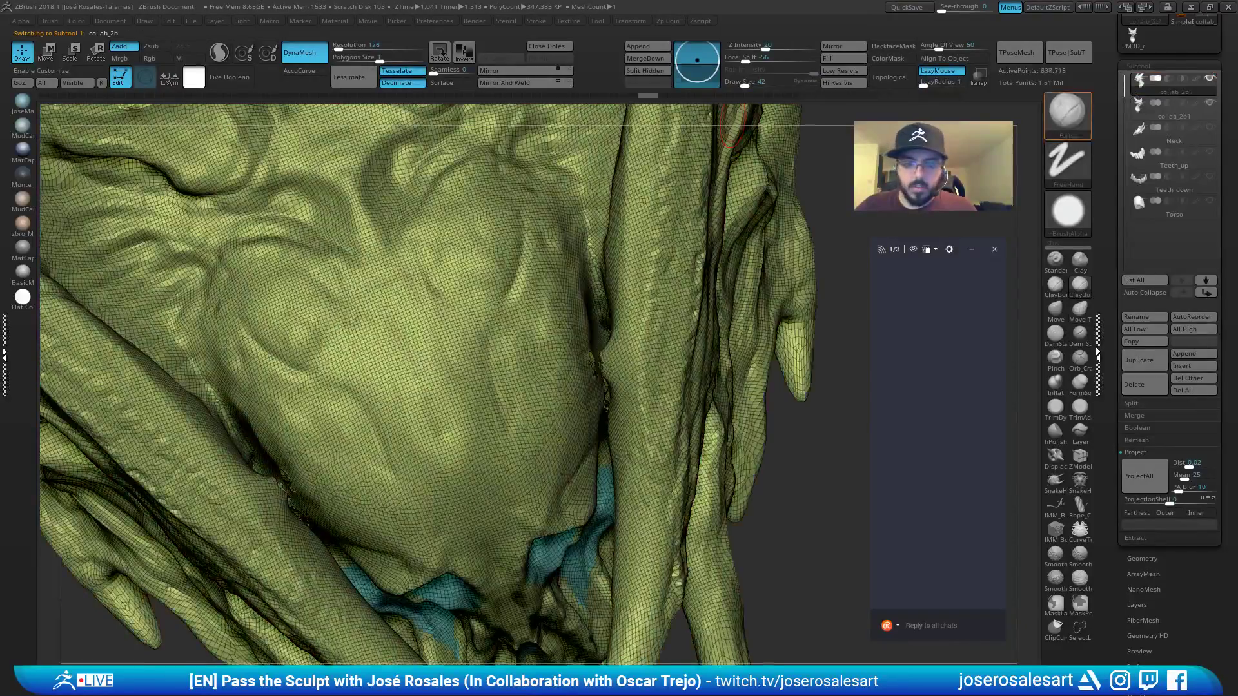
mouse_move(640, 409)
right_down()
mouse_move(606, 393)
mouse_move(609, 361)
mouse_move(678, 284)
mouse_move(718, 191)
mouse_move(642, 103)
right_up()
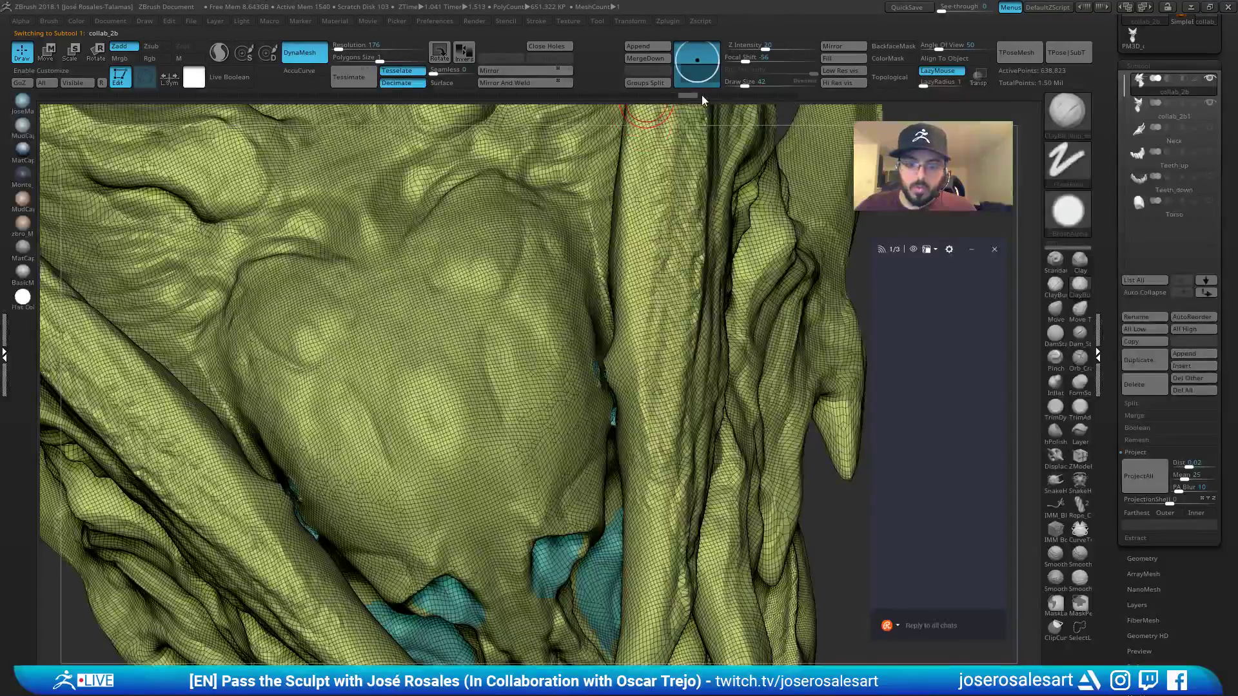
drag(771, 85, 780, 85)
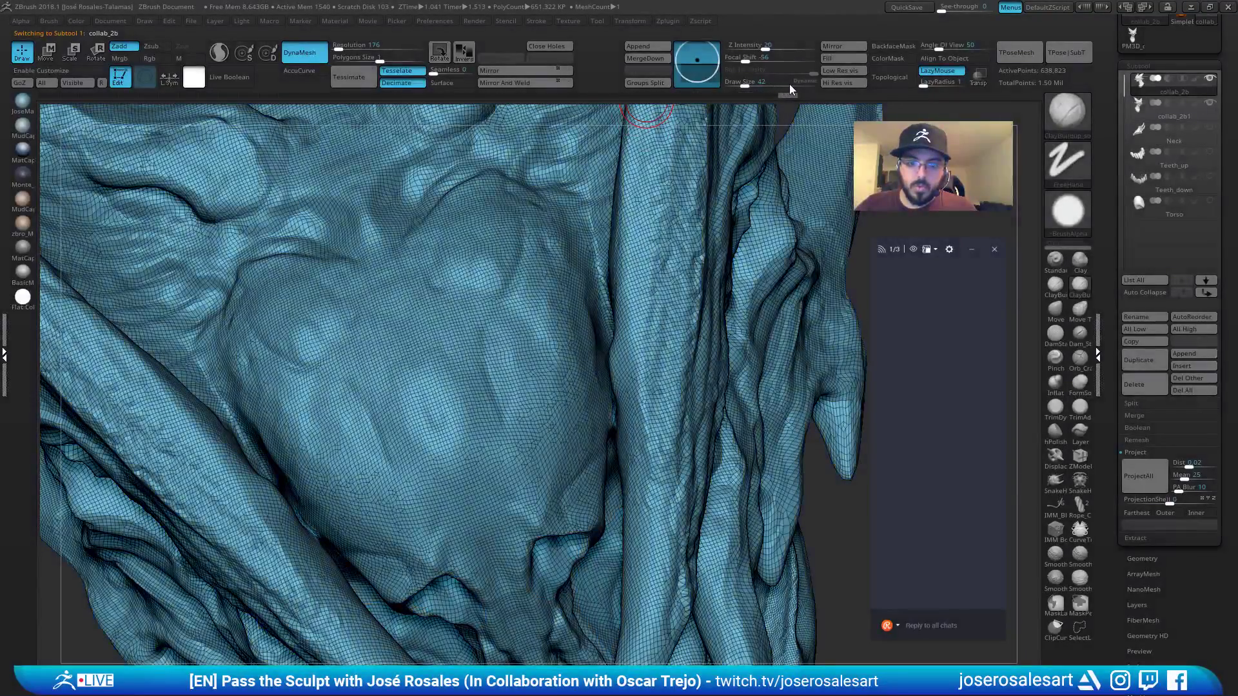
Smooth the fused geometry in the crease between the forehead and the horn on collab_2b.
mouse_move(657, 298)
right_down()
mouse_move(722, 336)
mouse_move(713, 330)
right_up()
shift+drag(599, 358, 596, 380)
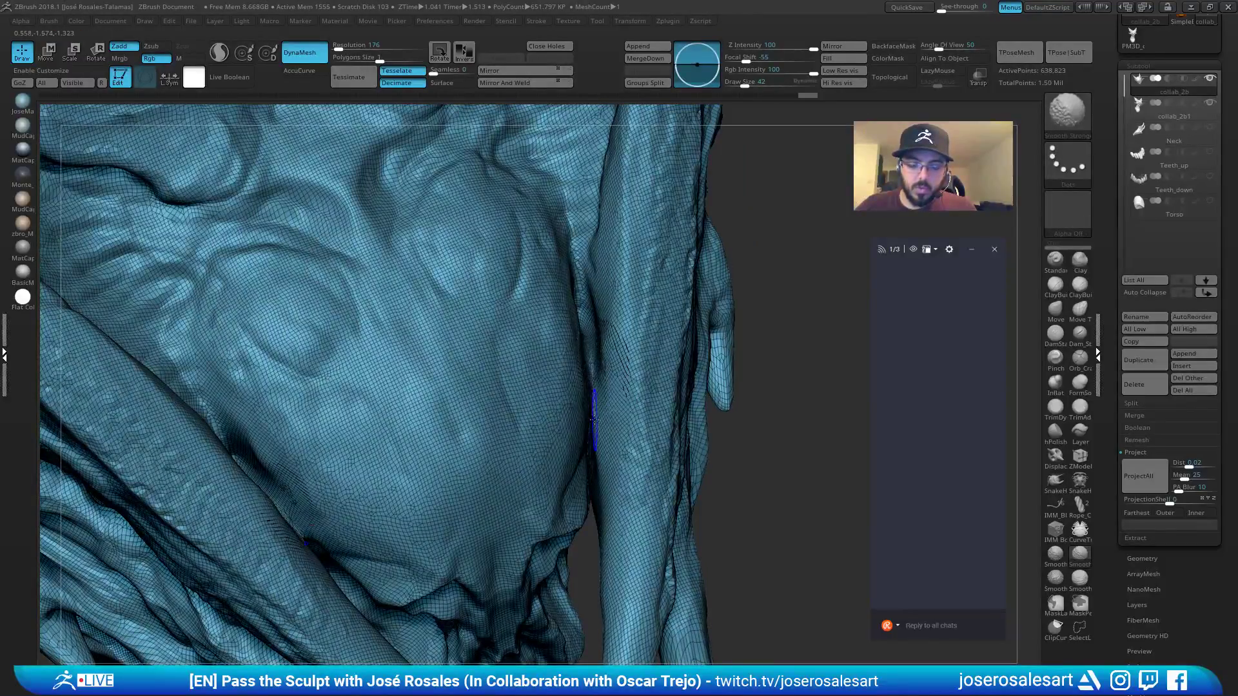
right_drag(593, 419, 577, 292)
mouse_move(593, 424)
right_down()
mouse_move(628, 477)
mouse_move(606, 445)
right_up()
shift+drag(602, 379, 606, 432)
Compare collab_2b with its duplicate around the horn crease and smooth the remaining fused spots on collab_2b.
click(1134, 119)
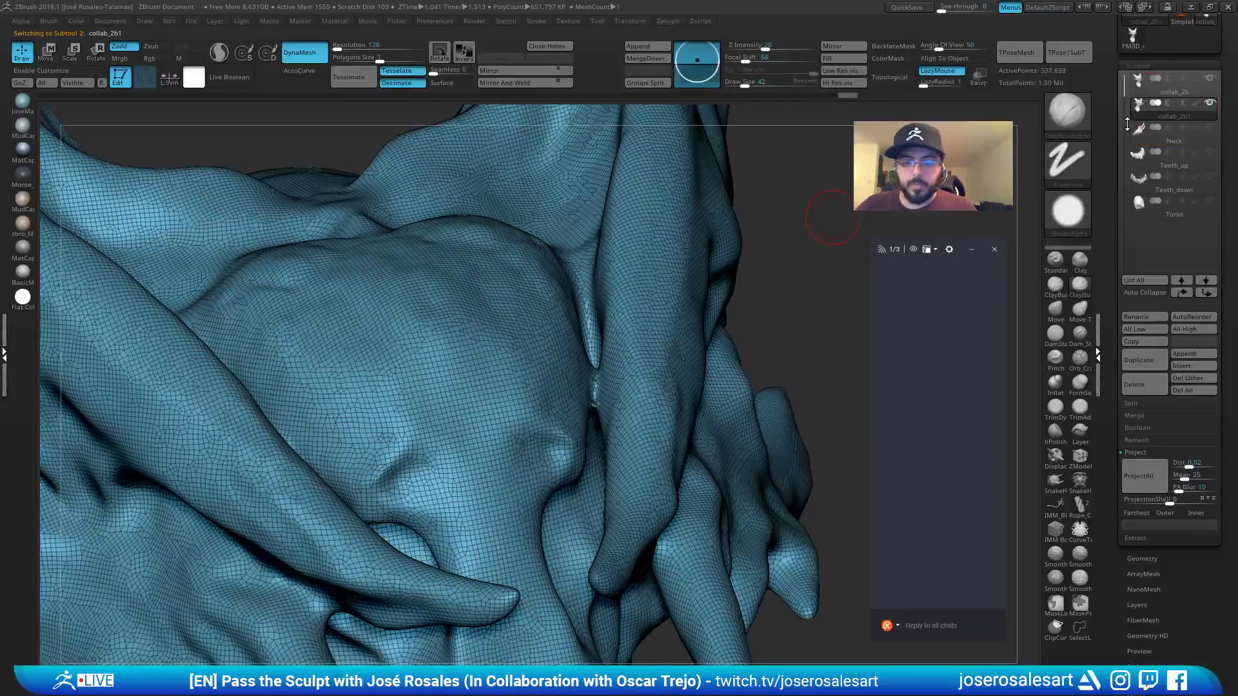
click(1141, 94)
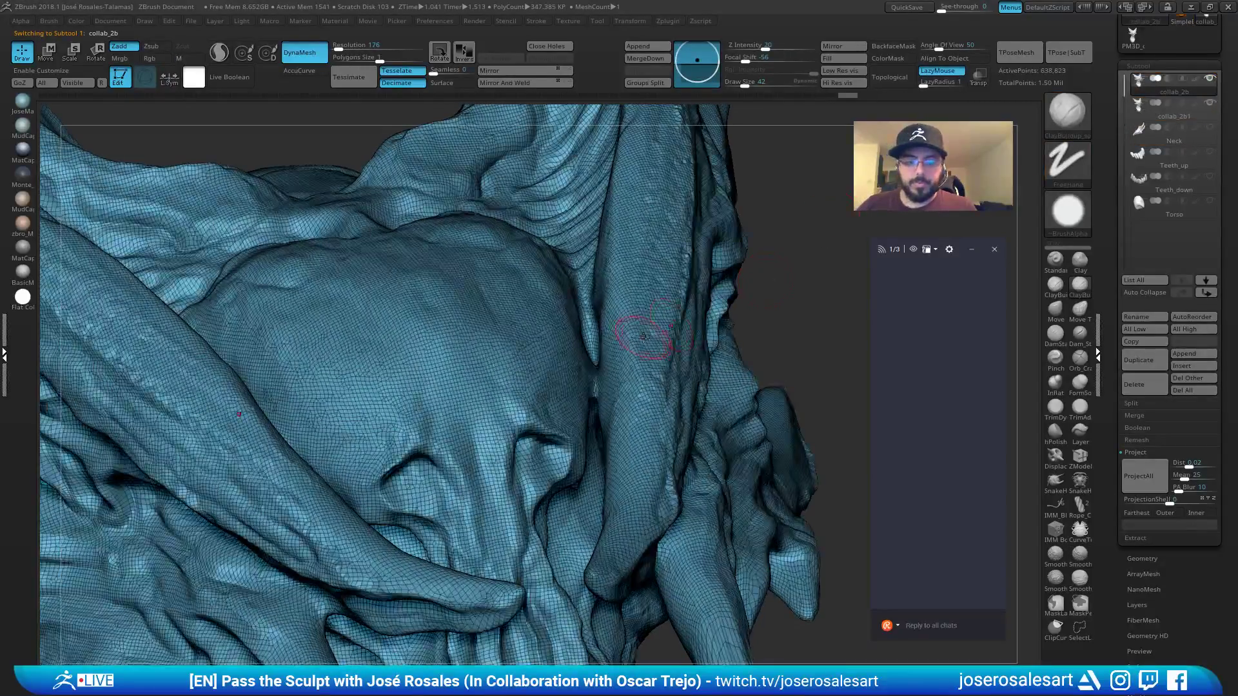
click(1136, 115)
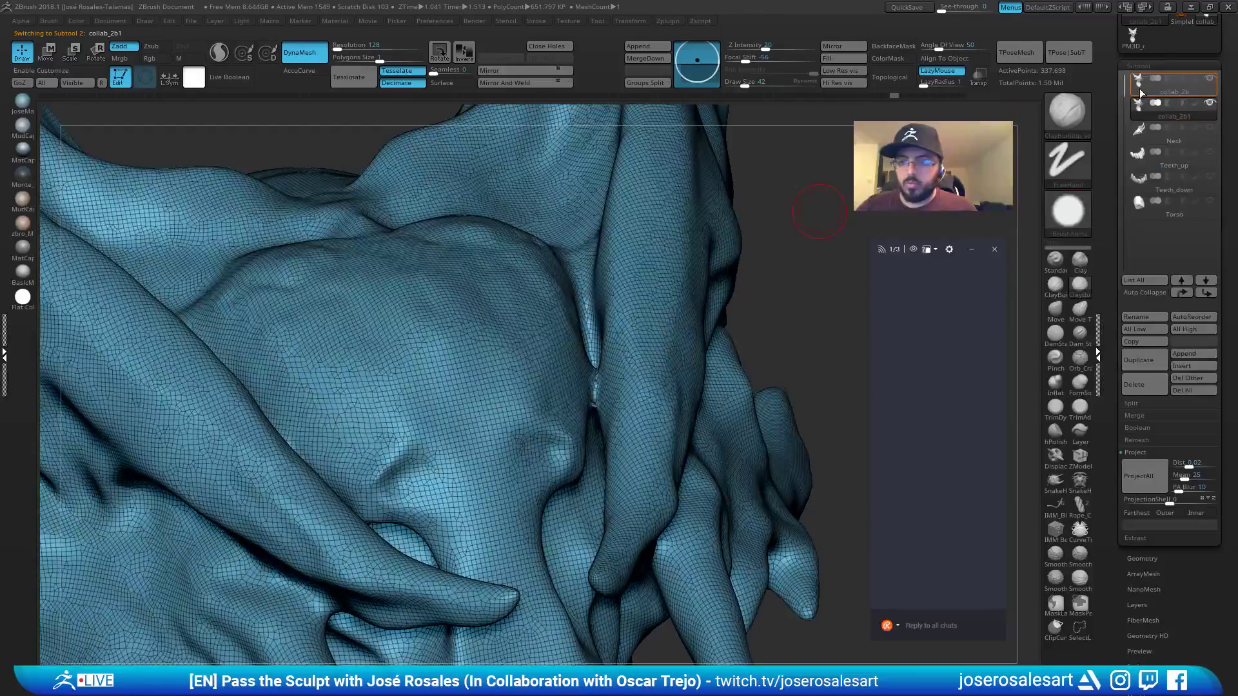
click(1141, 94)
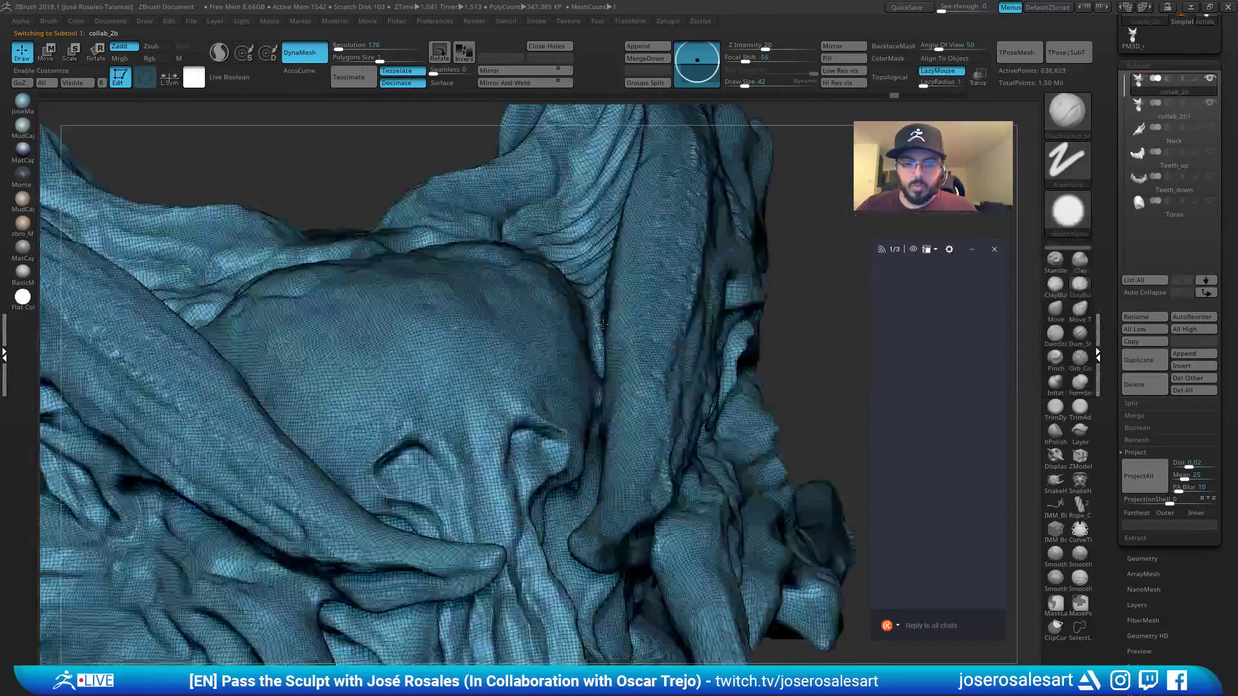
mouse_move(603, 324)
right_down()
mouse_move(613, 287)
mouse_move(622, 368)
mouse_move(578, 330)
right_up()
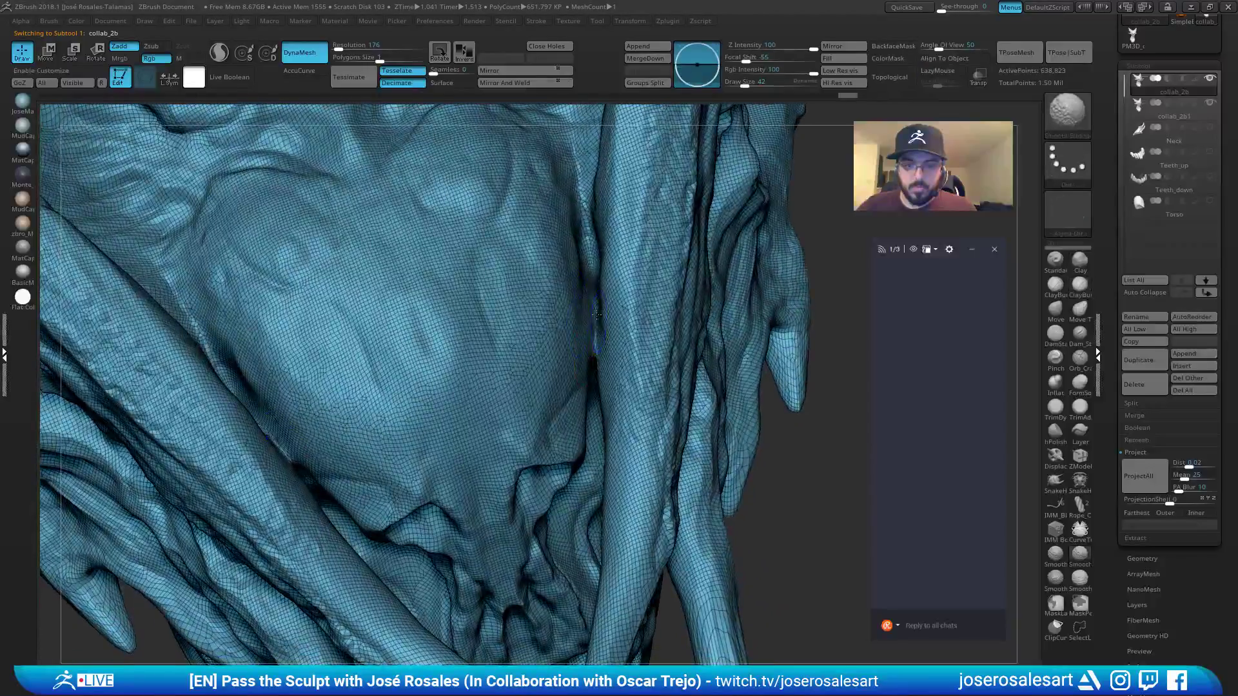
right_drag(602, 280, 591, 287)
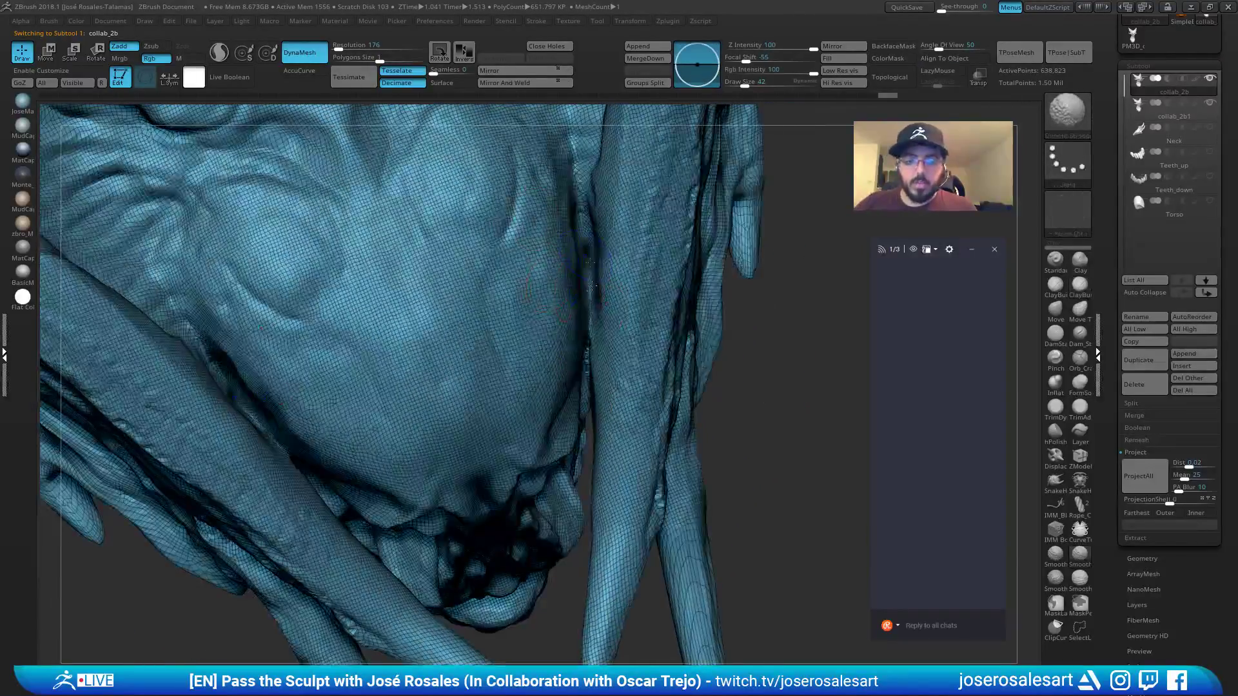
shift+drag(584, 223, 585, 264)
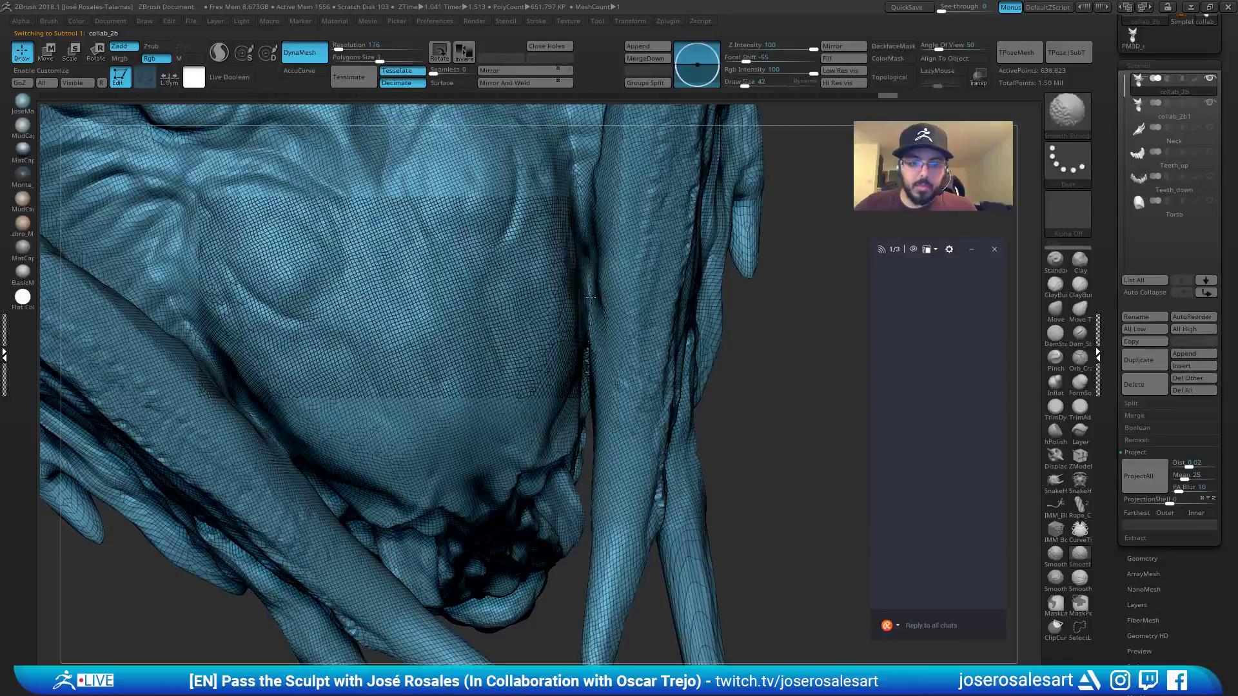
right_drag(591, 297, 594, 240)
mouse_move(576, 406)
right_down()
mouse_move(585, 435)
mouse_move(591, 387)
mouse_move(642, 334)
mouse_move(625, 361)
mouse_move(630, 117)
right_up()
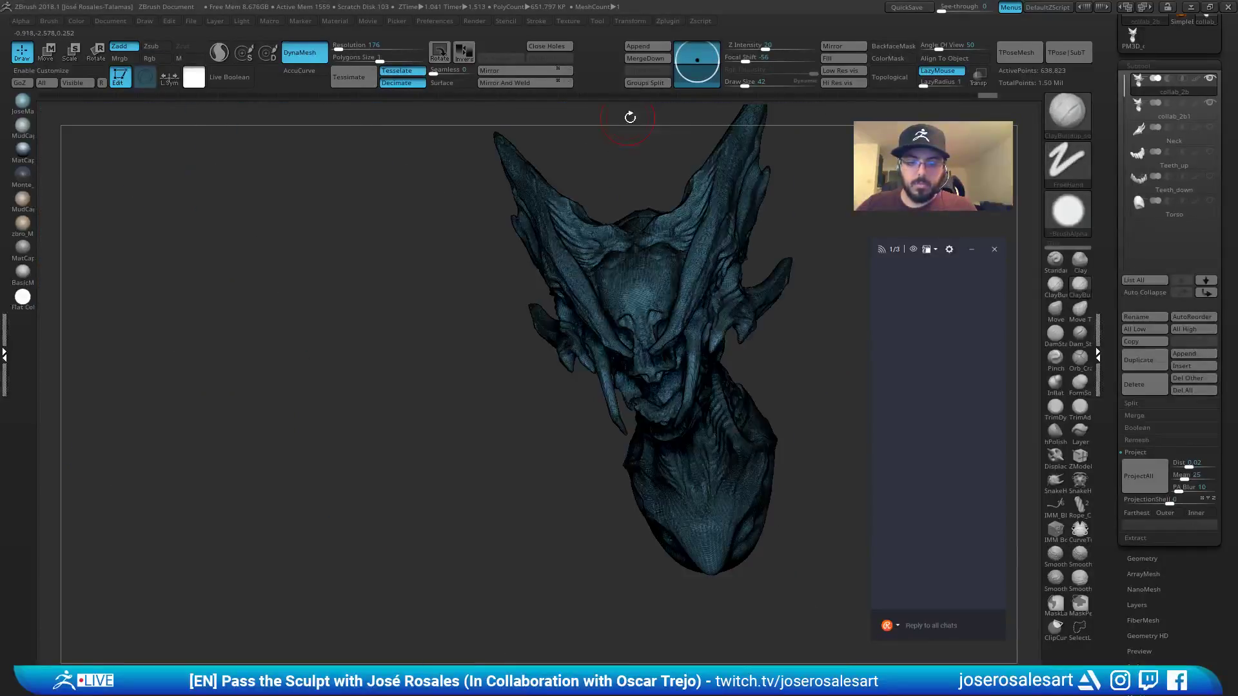
Delete the old collab_2b1 duplicate and make a fresh duplicate of the cleaned collab_2b, with polyframe turned off.
click(1137, 111)
click(1143, 388)
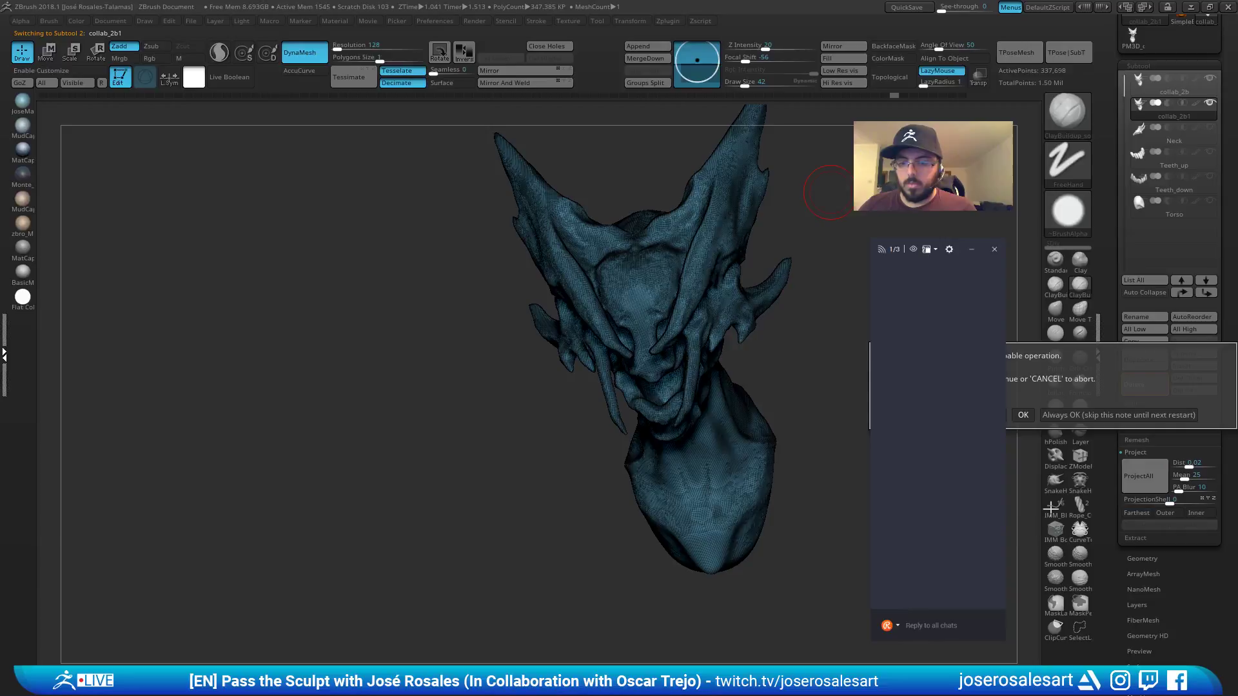
click(1043, 418)
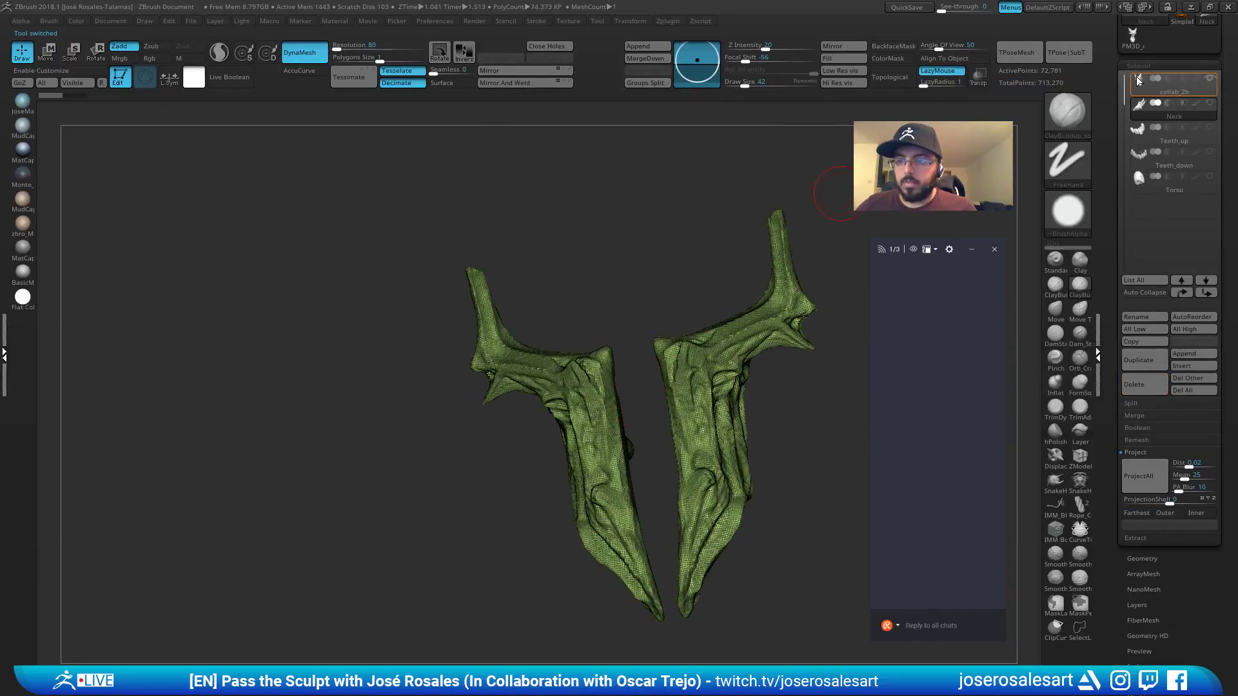
key(ctrl+z)
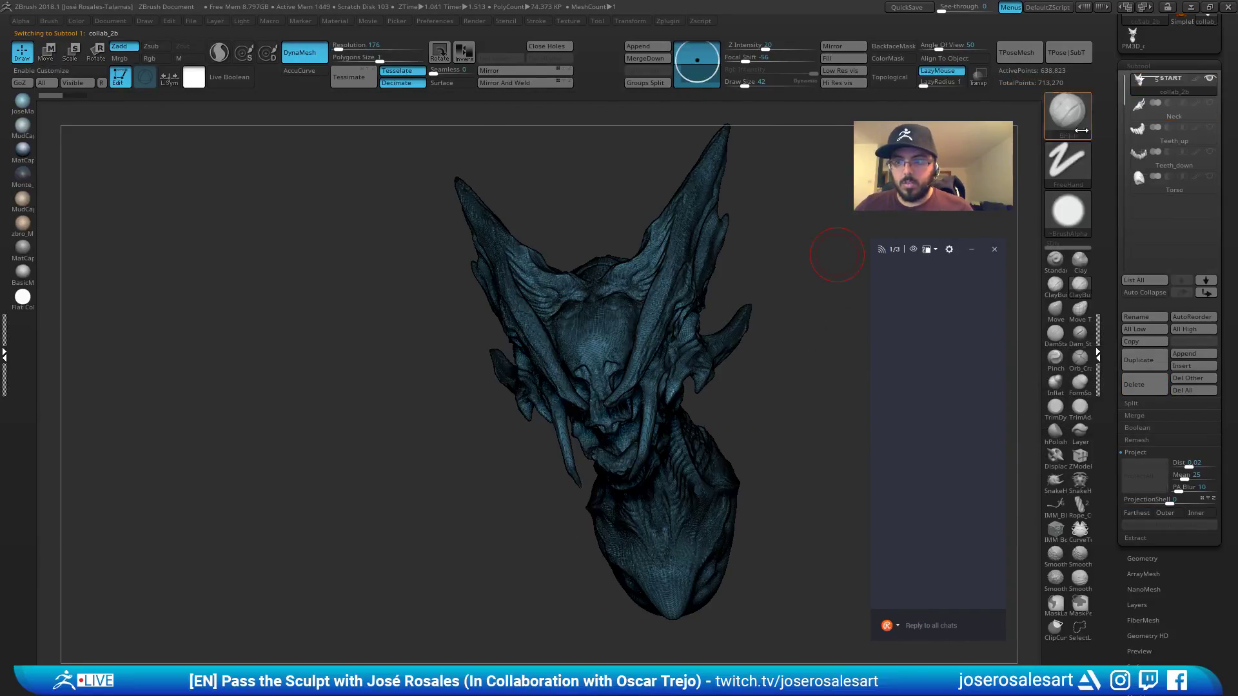
drag(718, 284, 821, 305)
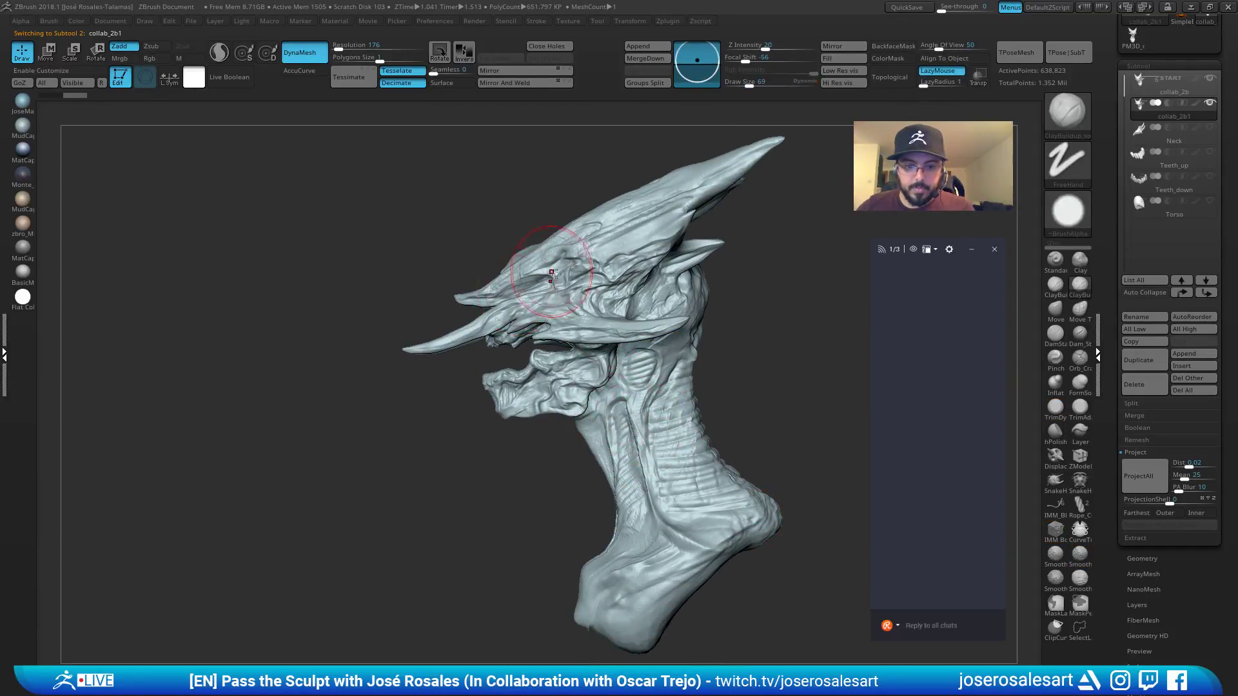
Smooth away the fine sculpted detail on the large side horn and the neck base of collab_2b1.
right_drag(516, 292, 597, 248)
shift+drag(620, 240, 669, 200)
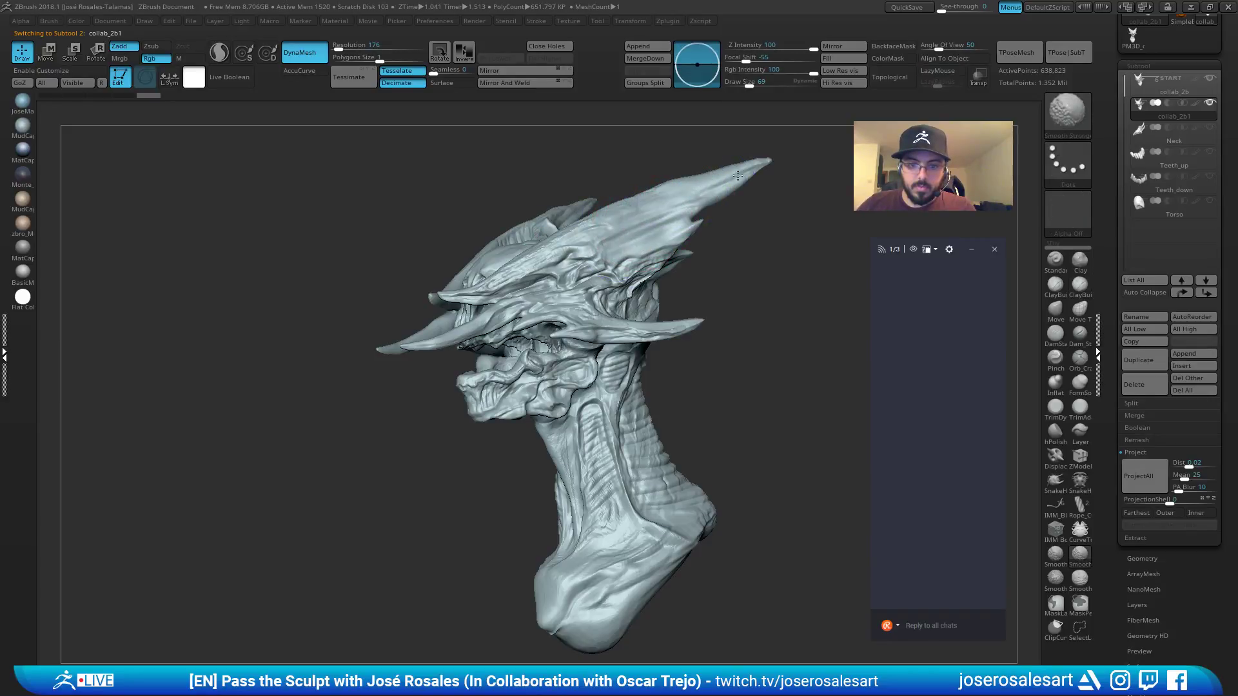
shift+drag(581, 323, 628, 483)
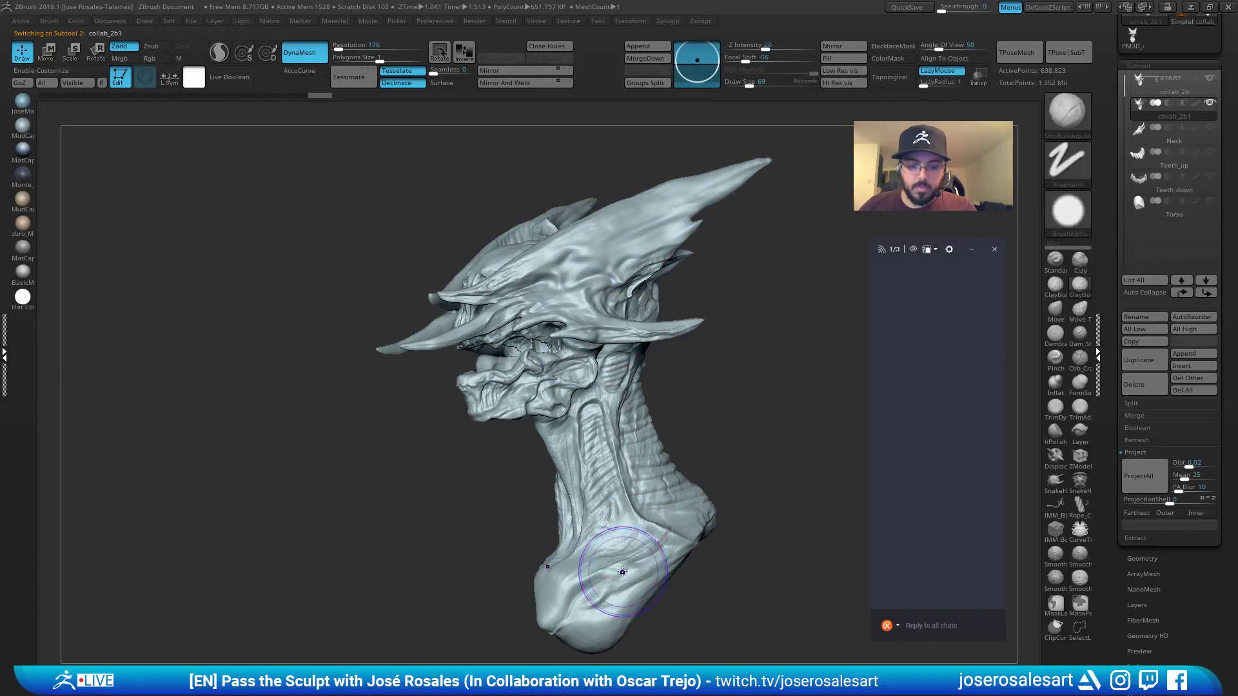
shift+drag(622, 572, 559, 638)
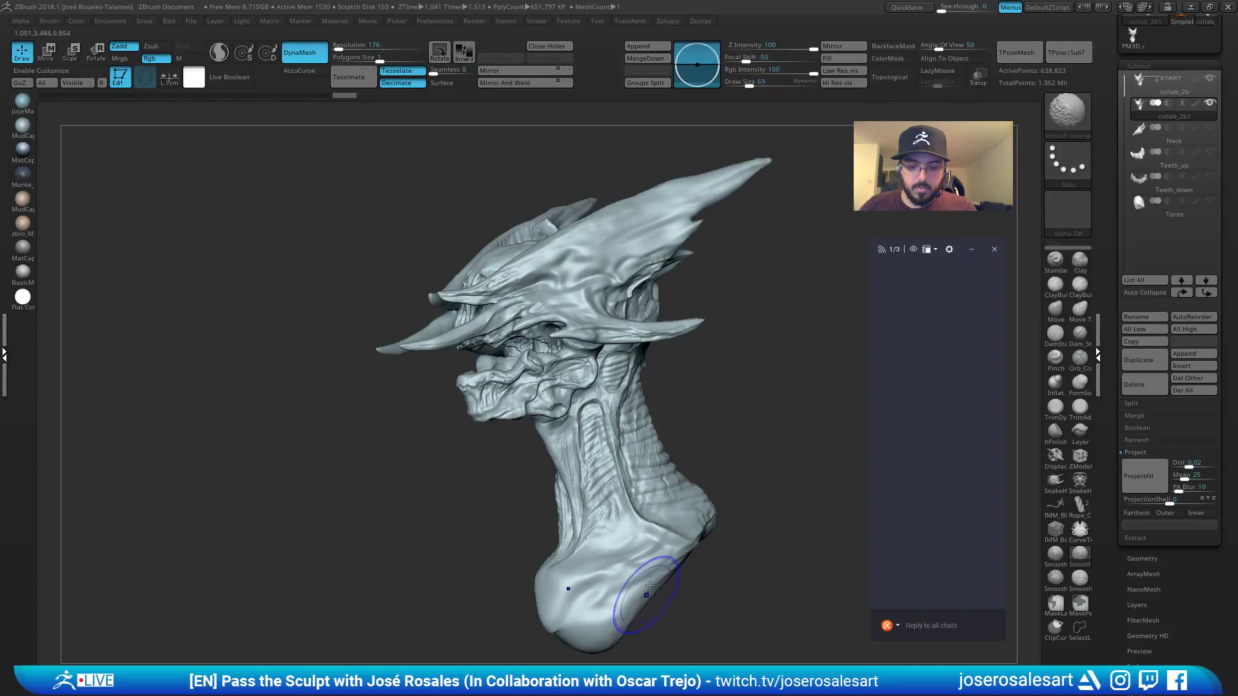
right_drag(649, 585, 749, 537)
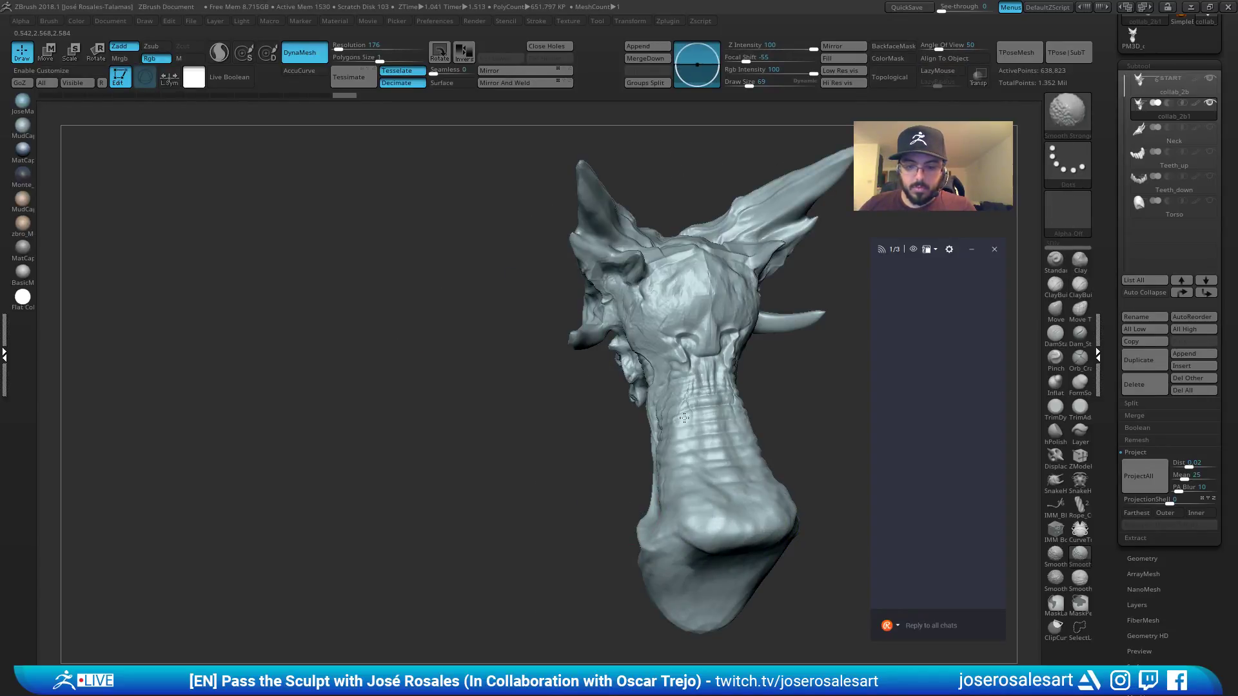
Smooth out the back of the skull, the ribbed neck and the side of the jaw on collab_2b1.
mouse_move(684, 418)
right_down()
mouse_move(630, 425)
mouse_move(716, 425)
right_up()
mouse_move(657, 299)
shift+mouse_down()
mouse_move(635, 278)
mouse_move(629, 318)
shift+mouse_up()
right_drag(630, 318, 567, 304)
shift+drag(571, 299, 544, 291)
mouse_move(537, 302)
right_down()
mouse_move(619, 303)
mouse_move(609, 214)
mouse_move(630, 254)
mouse_move(553, 380)
mouse_move(611, 323)
right_up()
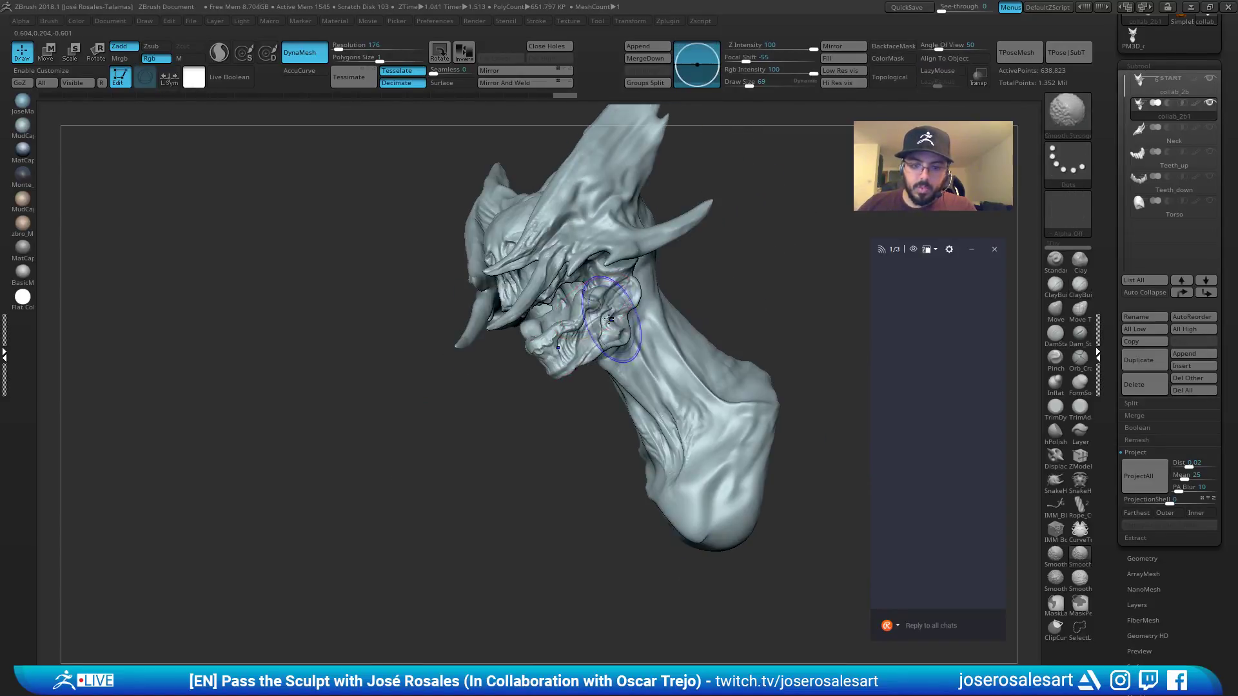
mouse_move(586, 389)
right_down()
mouse_move(652, 361)
mouse_move(748, 390)
mouse_move(551, 250)
right_up()
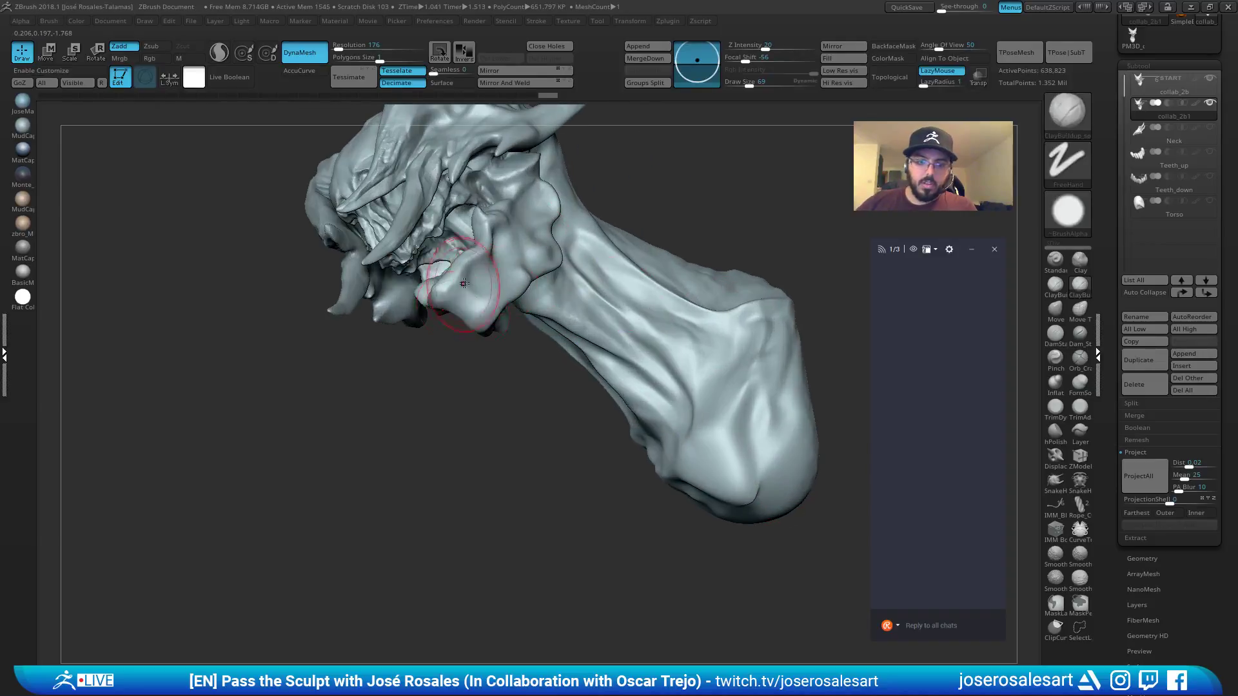
Smooth the remaining detail on the forehead, horn tops, underside of the head and face of collab_2b1.
mouse_move(463, 277)
right_down()
mouse_move(490, 274)
mouse_move(416, 284)
right_up()
shift+drag(331, 199, 342, 204)
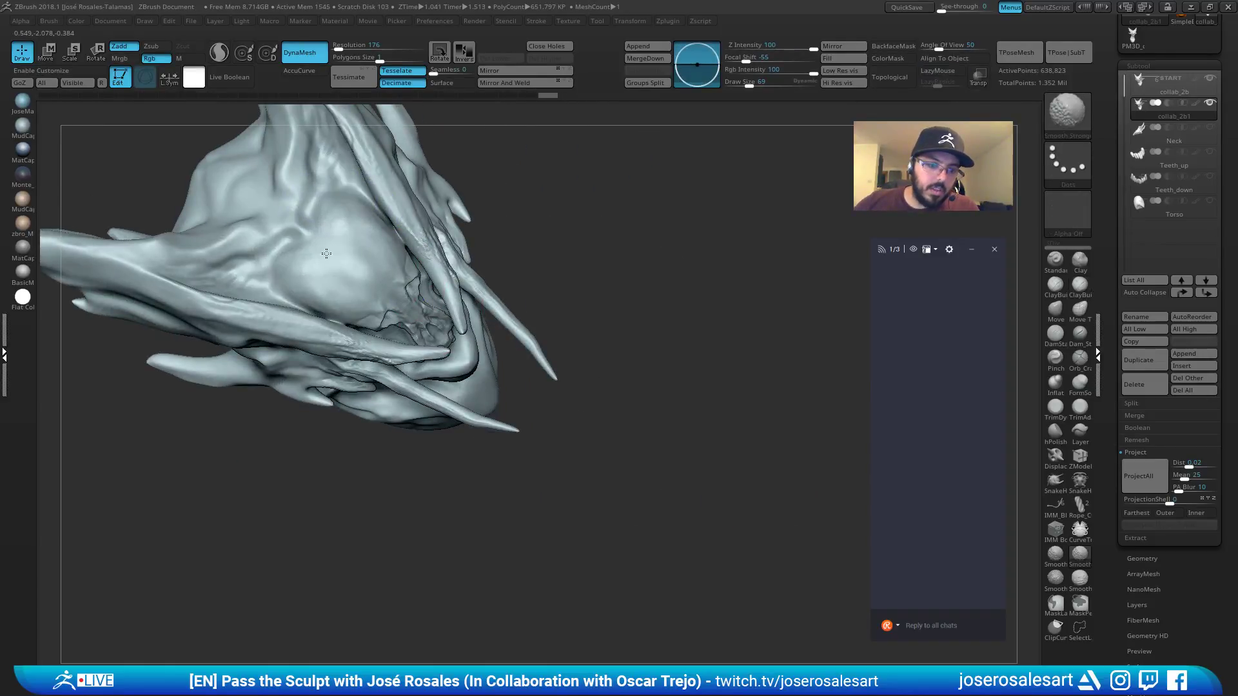
shift+drag(349, 153, 361, 169)
right_drag(380, 245, 389, 172)
mouse_move(395, 184)
shift+mouse_down()
mouse_move(448, 248)
mouse_move(430, 312)
shift+mouse_up()
right_drag(431, 313, 425, 380)
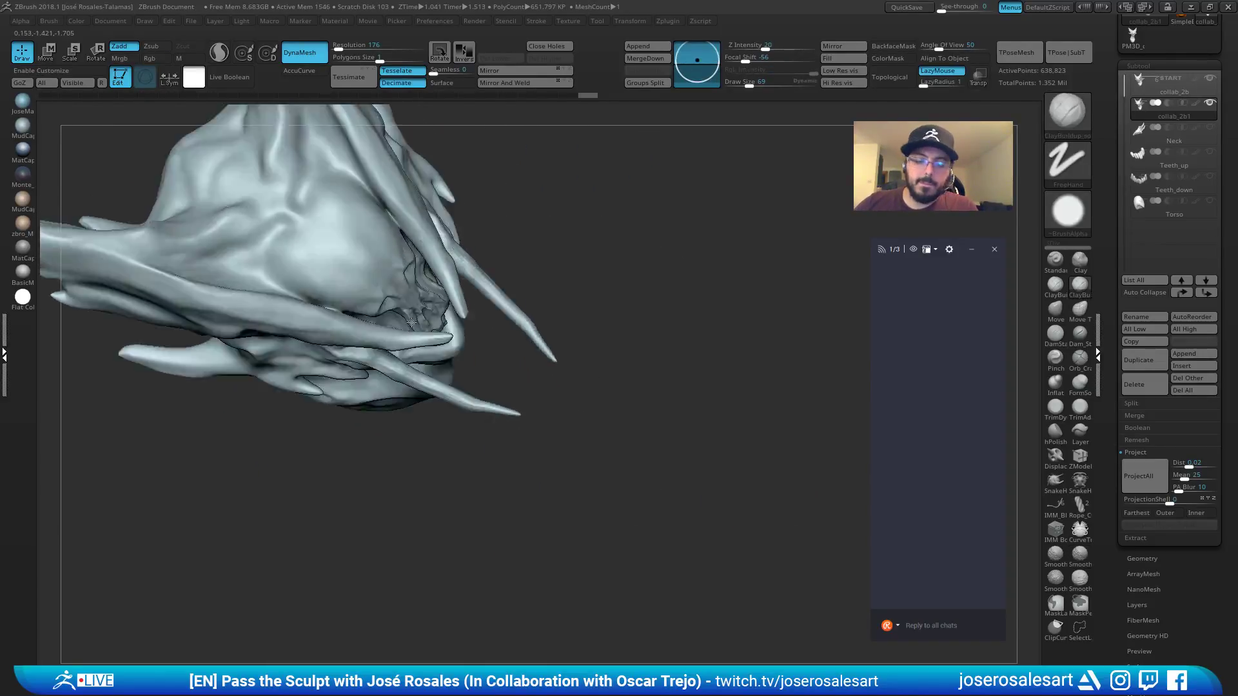
shift+drag(412, 213, 434, 307)
right_drag(434, 307, 489, 321)
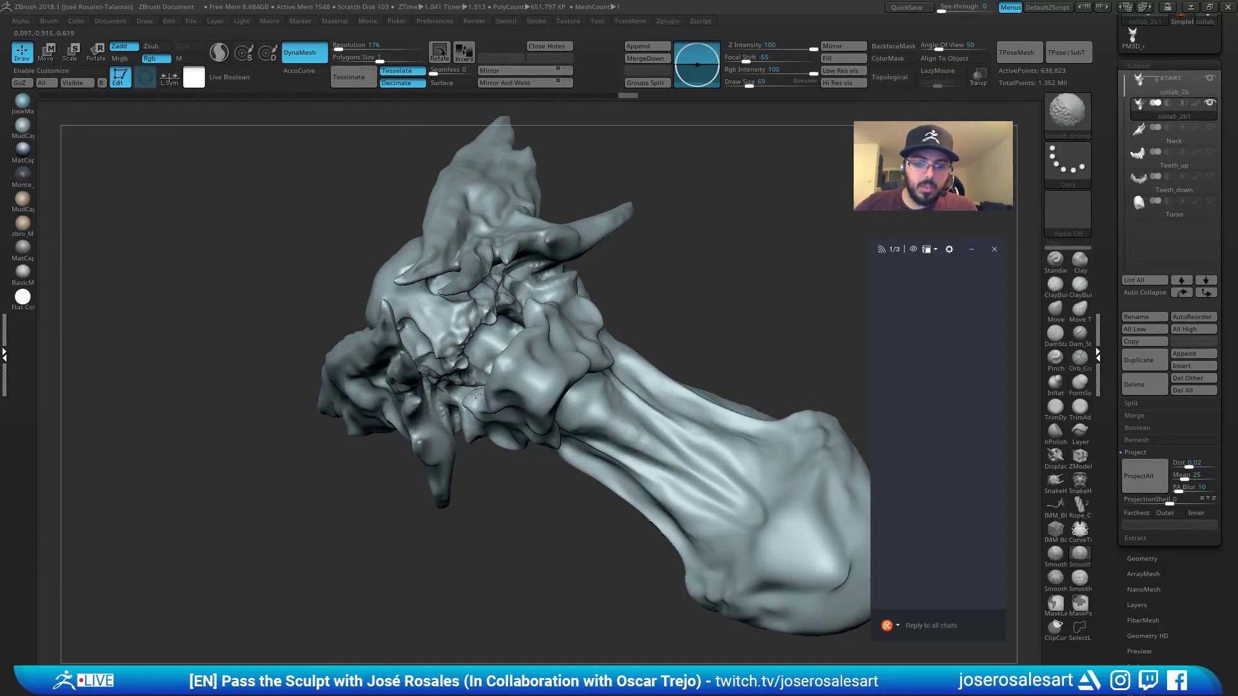
mouse_move(476, 394)
right_down()
mouse_move(429, 321)
mouse_move(524, 292)
right_up()
mouse_move(583, 341)
mouse_down()
mouse_move(548, 371)
mouse_move(497, 511)
mouse_up()
mouse_move(742, 387)
mouse_down()
mouse_move(703, 336)
mouse_move(647, 101)
mouse_up()
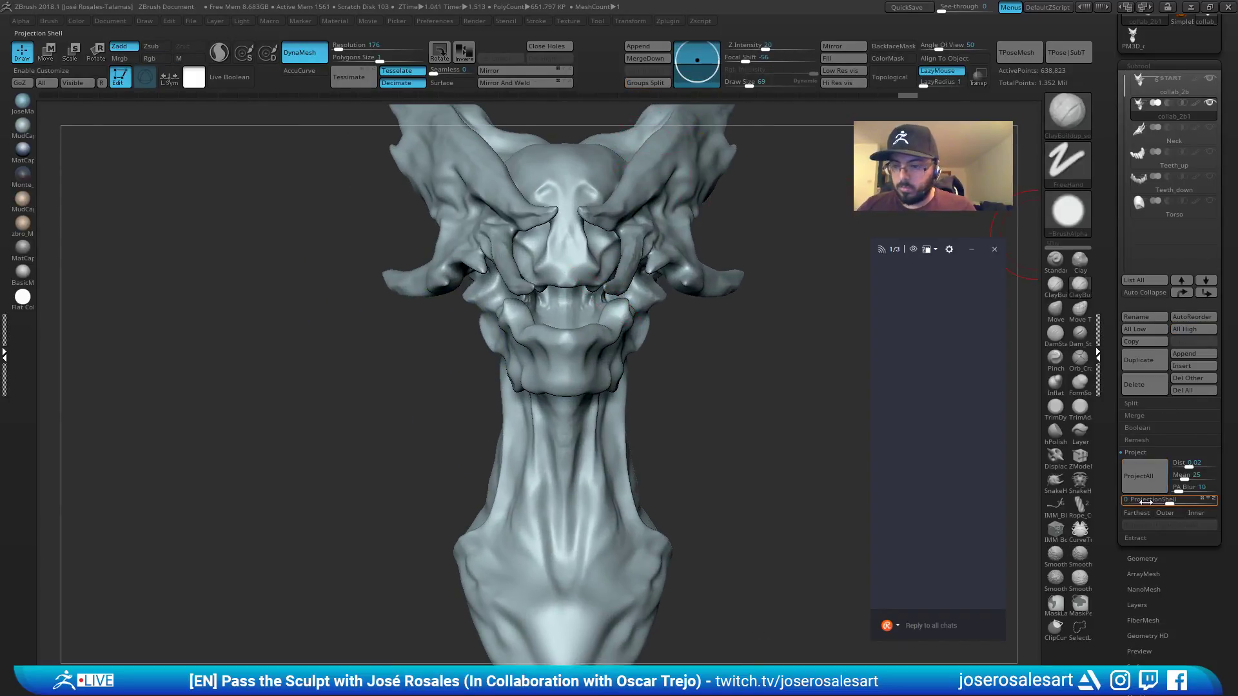
ZRemesh collab_2b1 with a target polygons count of 1.5.
click(1153, 559)
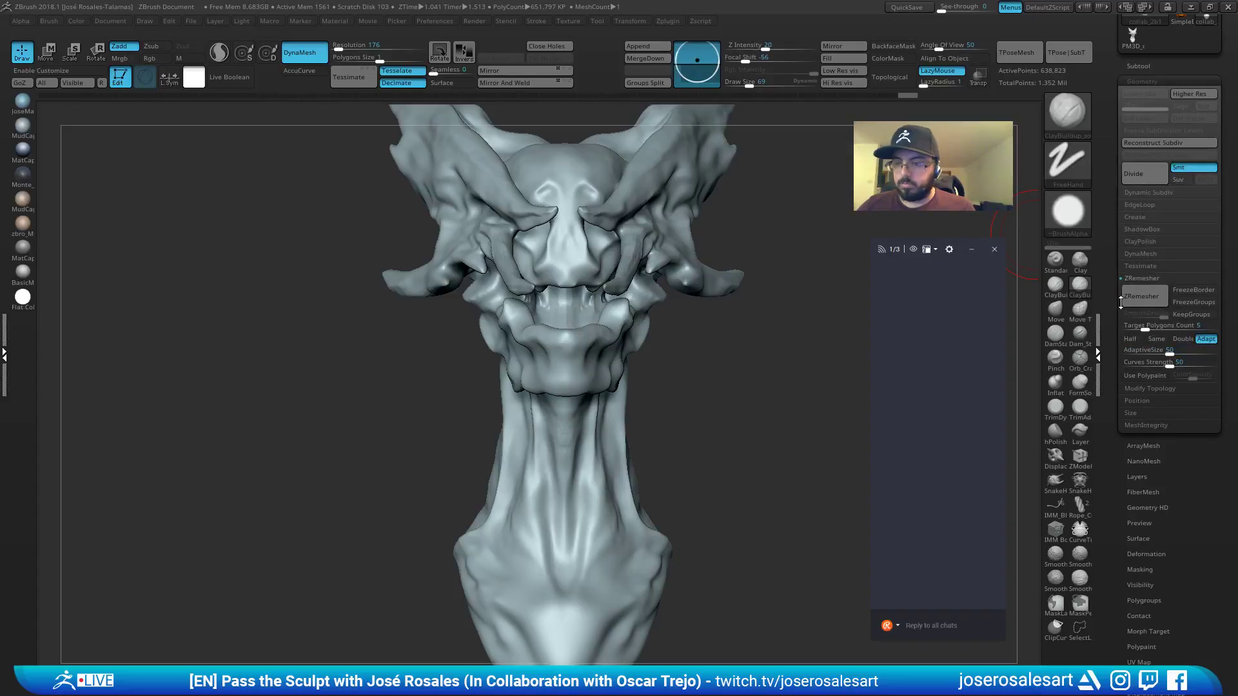
click(1129, 340)
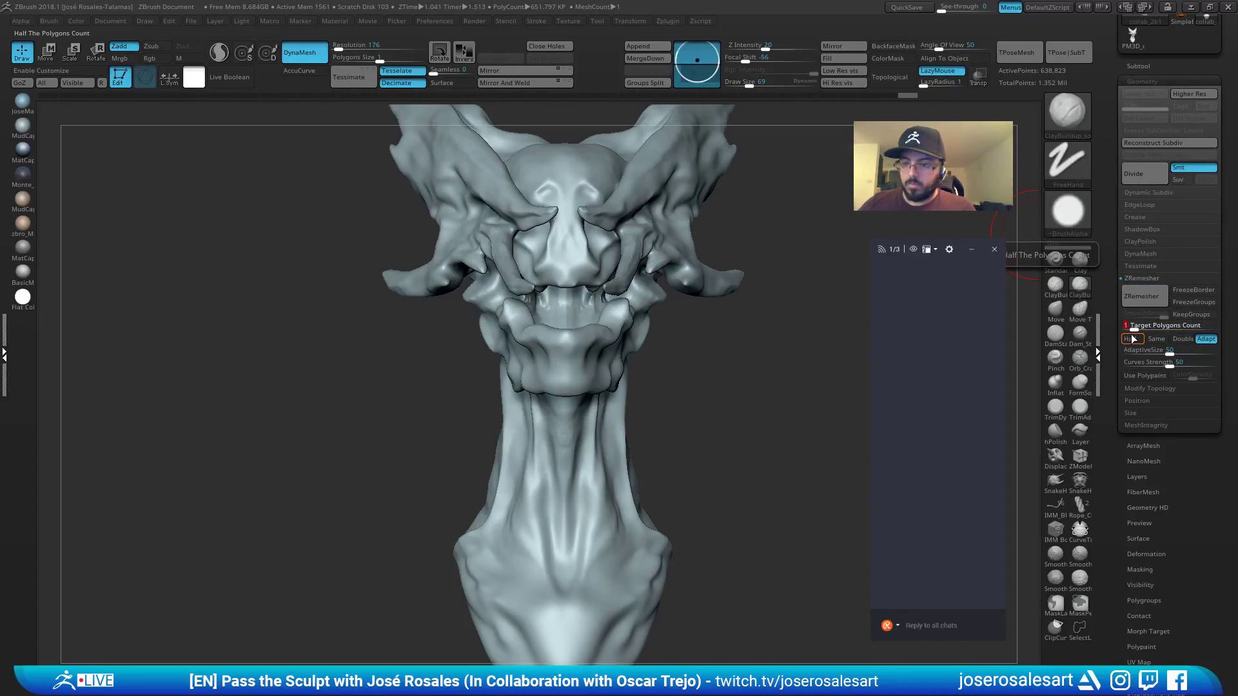
text(.5)
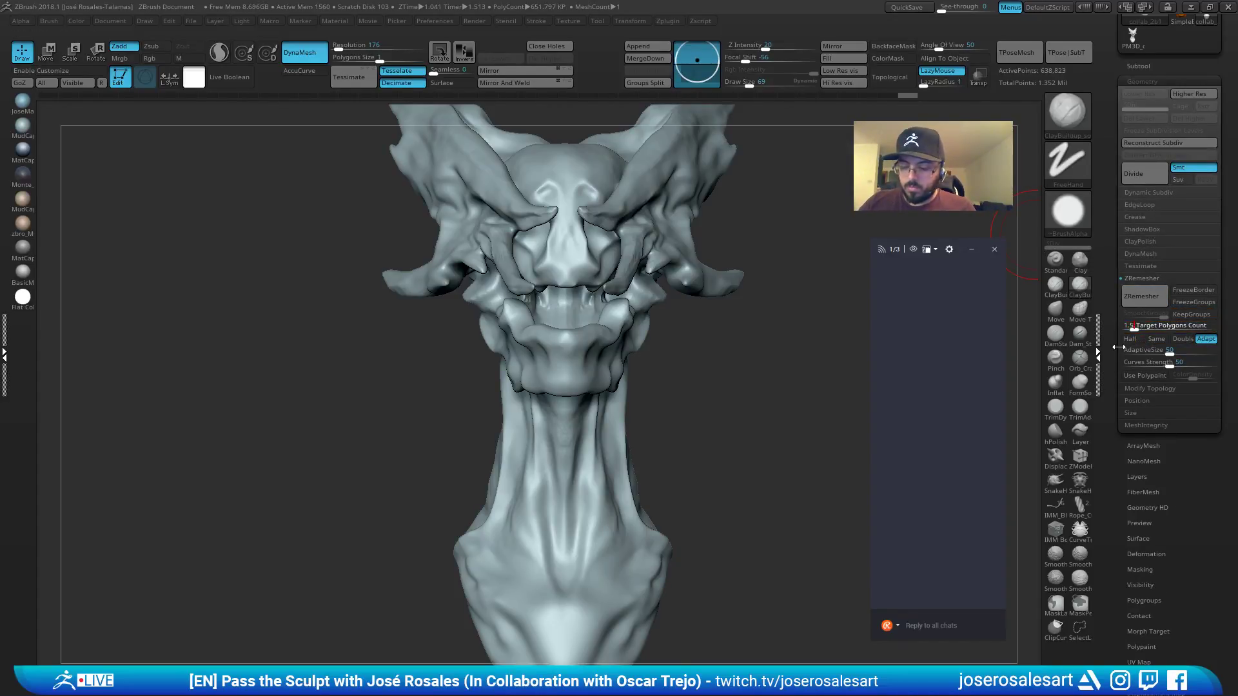
click(1149, 296)
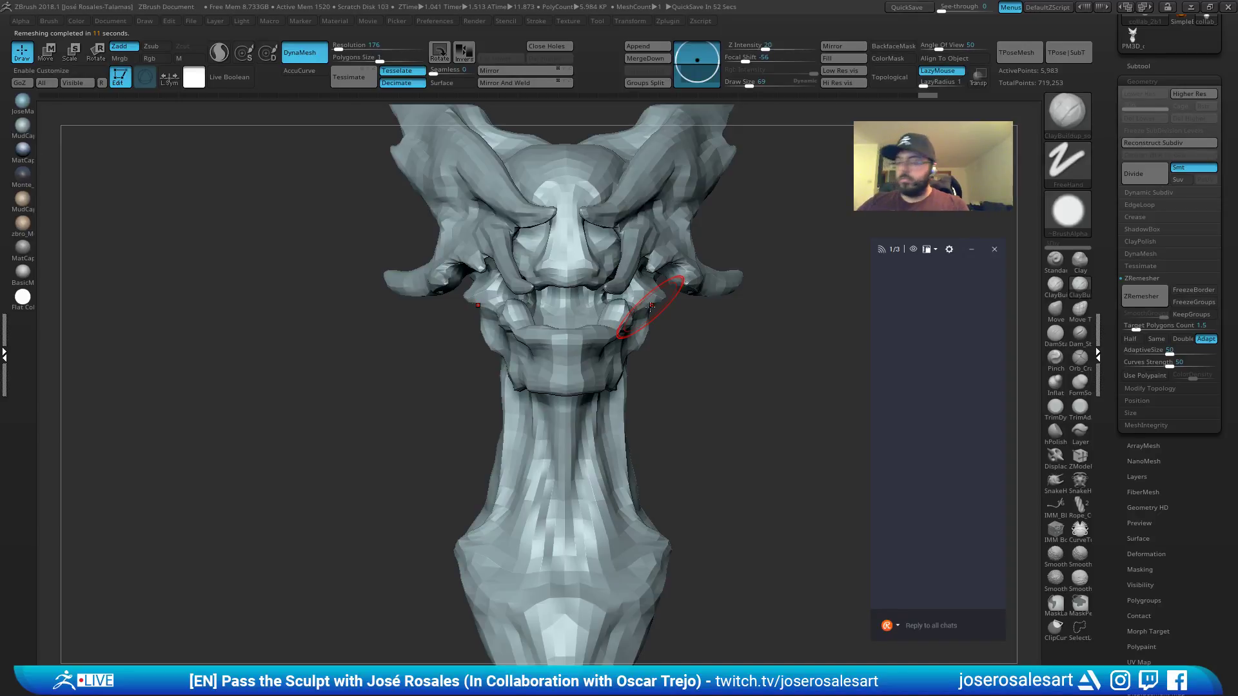
Undo the remesh, smooth the top of the skull with polyframe on, and ZRemesh collab_2b1 again.
key(shift+f)
mouse_move(651, 307)
right_down()
mouse_move(601, 334)
mouse_move(599, 445)
mouse_move(563, 295)
mouse_move(635, 356)
mouse_move(698, 371)
right_up()
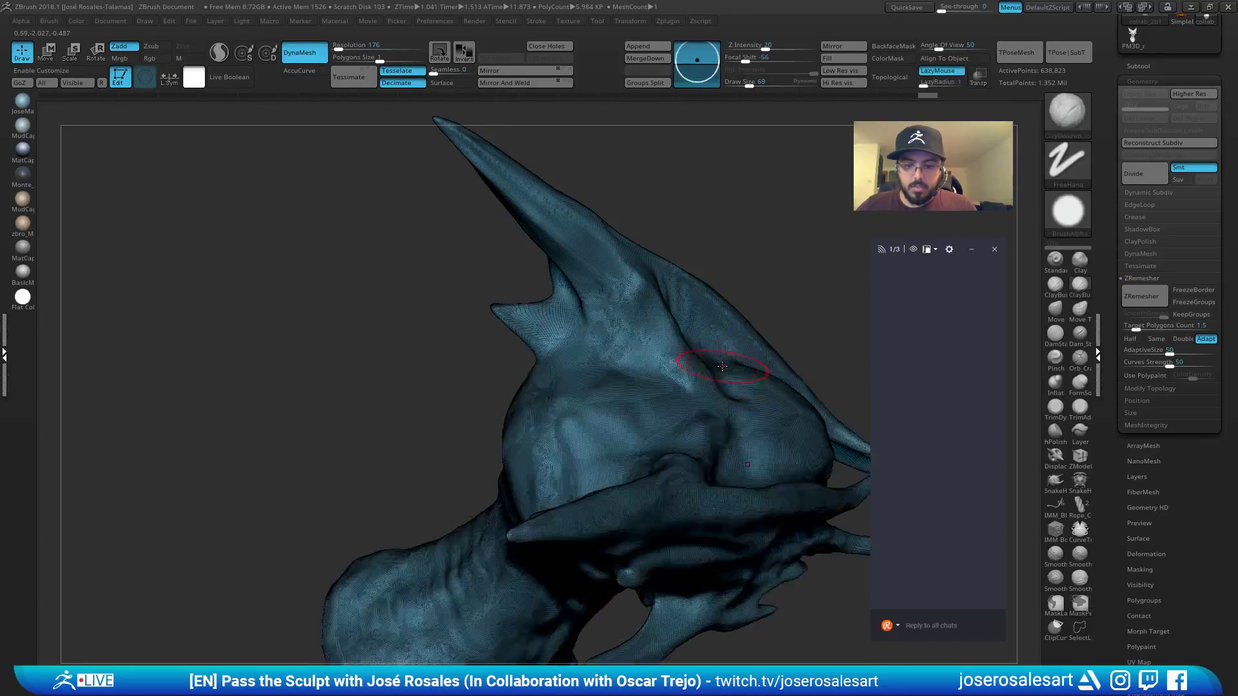
right_drag(703, 387, 718, 412)
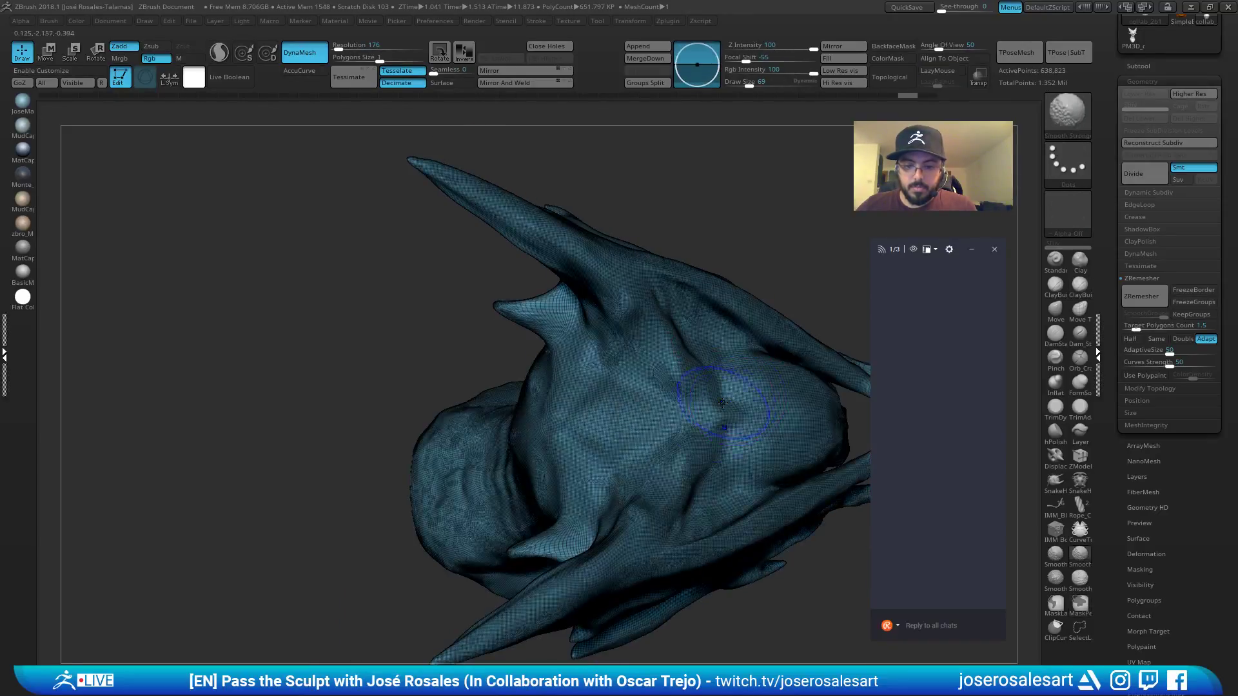
shift+drag(718, 413, 685, 413)
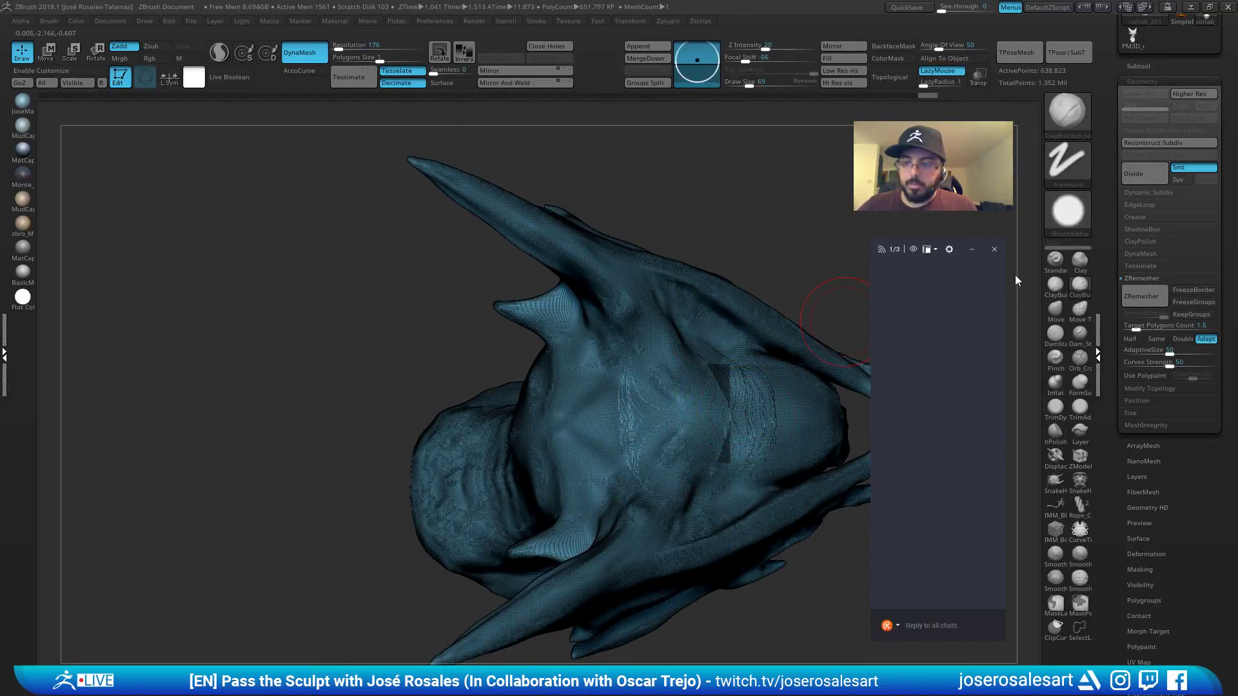
click(1141, 297)
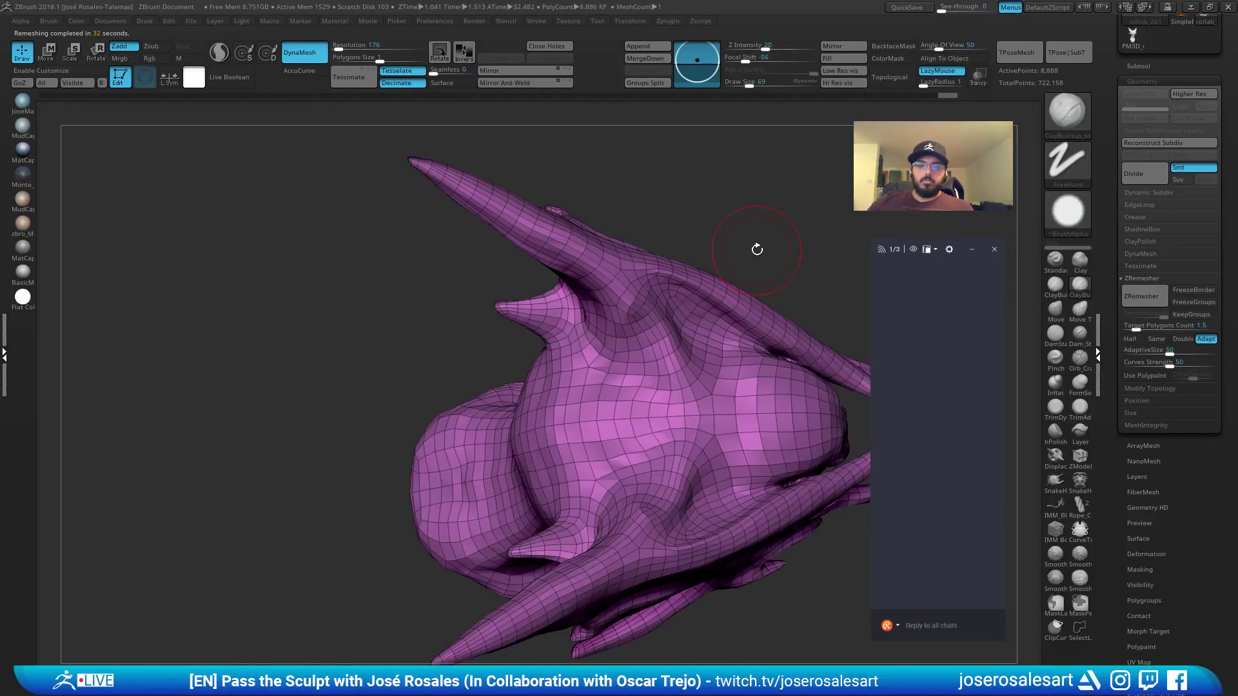
Show collab_2b with the remeshed duplicate, subdivide collab_2b1 to level 3 and project all detail onto it.
mouse_move(699, 331)
right_down()
mouse_move(636, 302)
mouse_move(629, 348)
mouse_move(560, 371)
mouse_move(560, 448)
mouse_move(548, 407)
mouse_move(491, 328)
mouse_move(445, 322)
mouse_move(417, 389)
mouse_move(548, 319)
mouse_move(606, 335)
mouse_move(627, 308)
mouse_move(567, 271)
mouse_move(612, 310)
mouse_move(629, 278)
mouse_move(648, 350)
mouse_move(646, 261)
right_up()
key(shift+s)
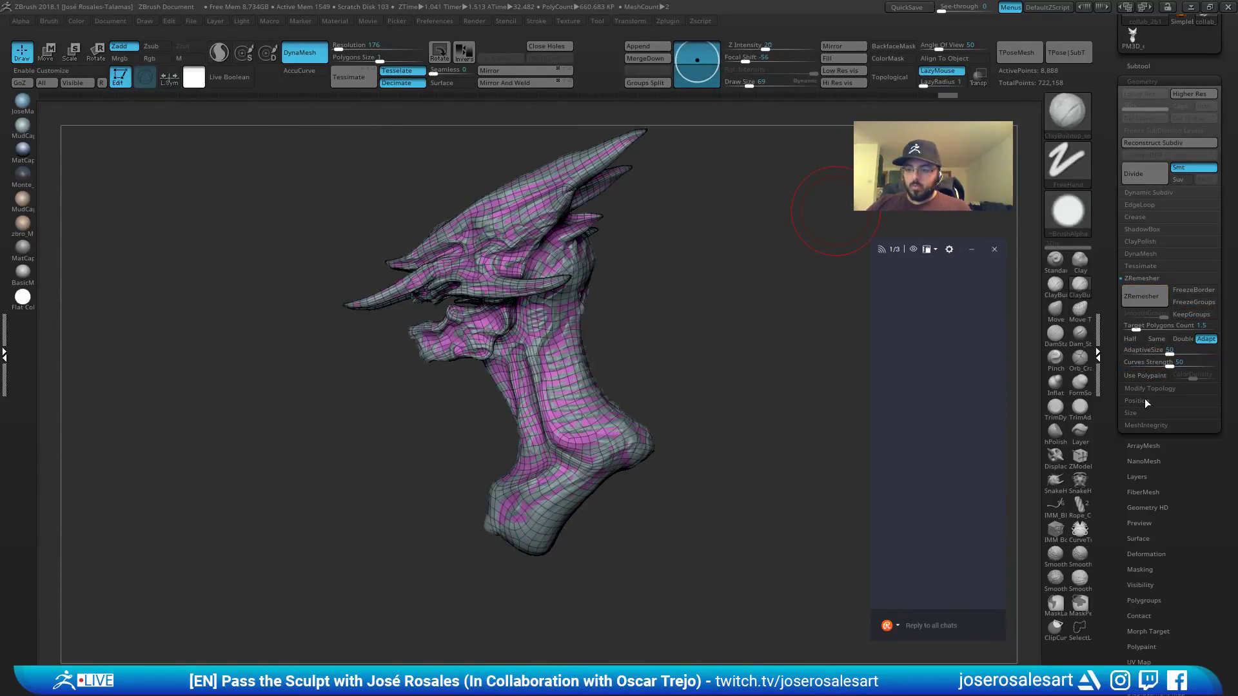
click(1138, 66)
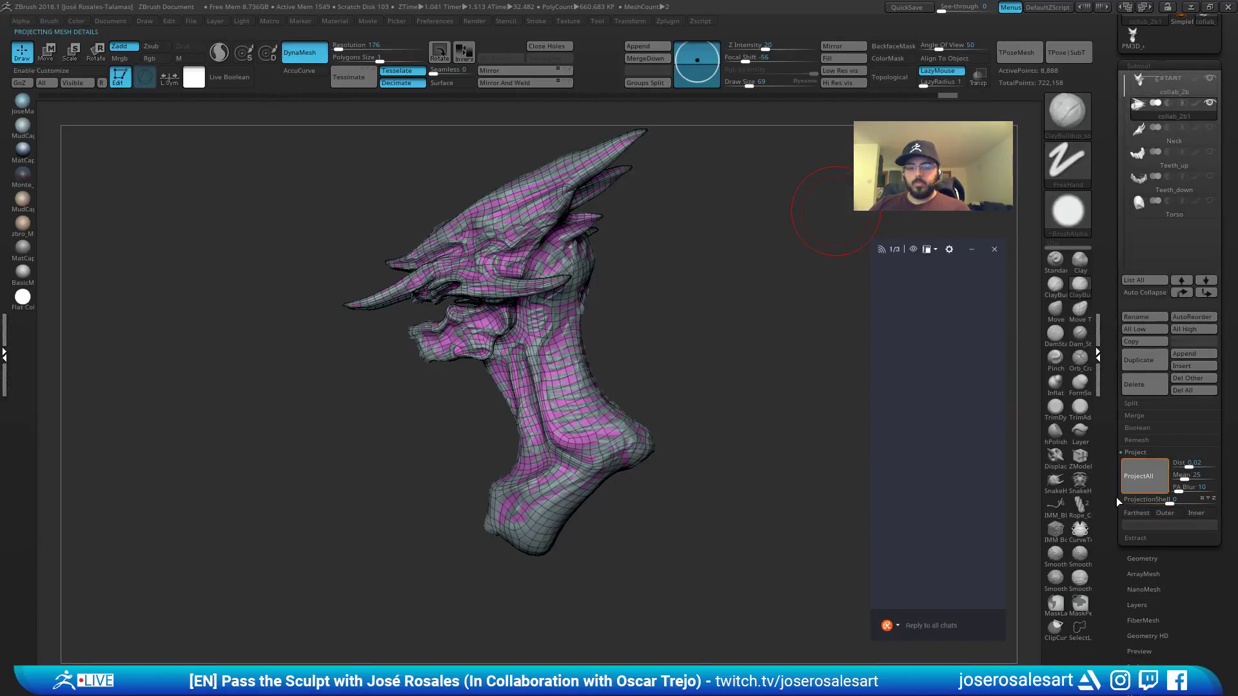
key(ctrl+d)
key(ctrl+d)
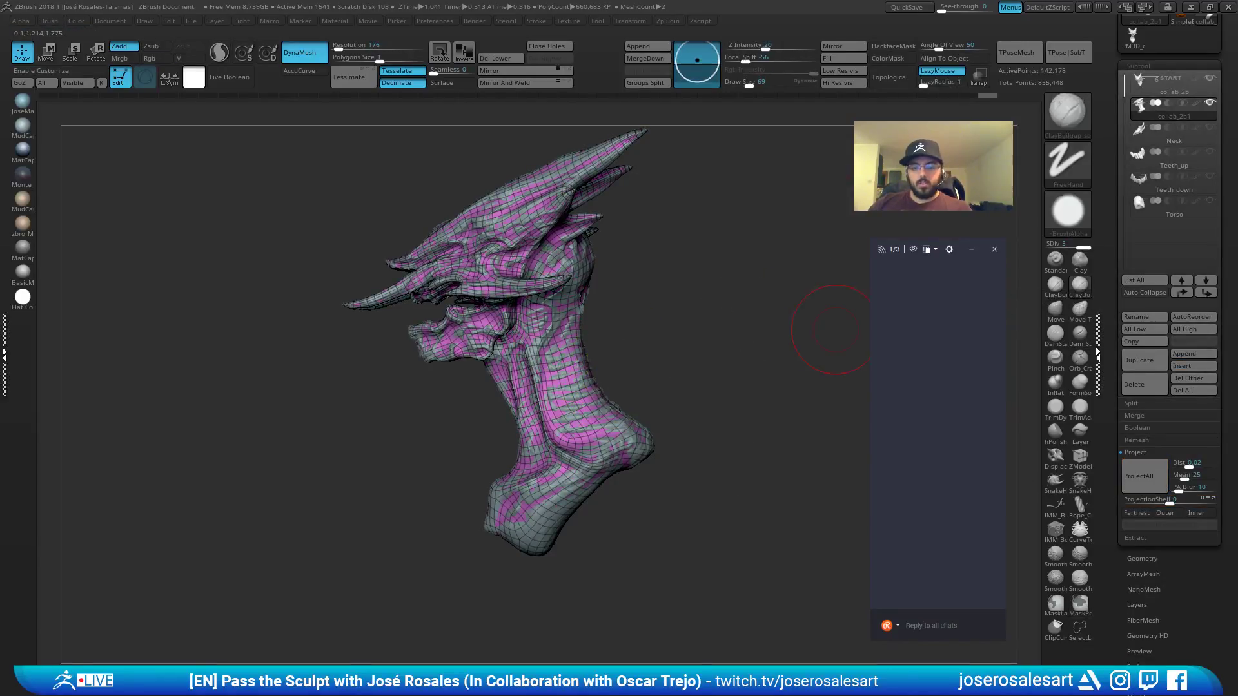
click(1140, 470)
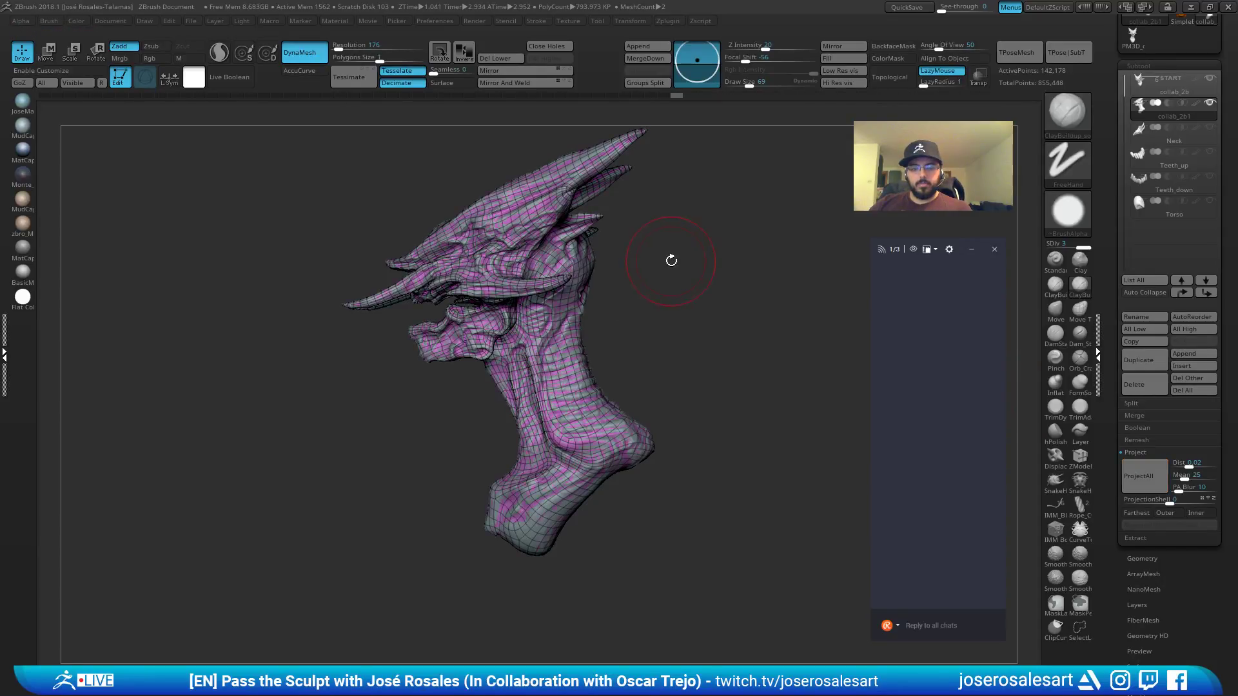
Turn off polyframe, subdivide collab_2b1 to level 4 and project all the sculpted detail again.
mouse_move(607, 275)
mouse_down()
mouse_move(705, 273)
mouse_move(565, 284)
mouse_move(597, 366)
mouse_move(742, 332)
mouse_move(545, 273)
mouse_move(512, 276)
mouse_move(593, 293)
mouse_move(626, 342)
mouse_move(628, 284)
mouse_move(602, 265)
mouse_move(666, 507)
mouse_up()
key(shift+f)
mouse_move(667, 506)
right_down()
mouse_move(619, 461)
mouse_move(655, 470)
mouse_move(638, 413)
mouse_move(581, 477)
mouse_move(571, 604)
right_up()
mouse_move(571, 604)
mouse_down()
mouse_move(574, 518)
mouse_move(525, 387)
mouse_move(514, 461)
mouse_move(542, 368)
mouse_move(478, 389)
mouse_move(511, 326)
mouse_up()
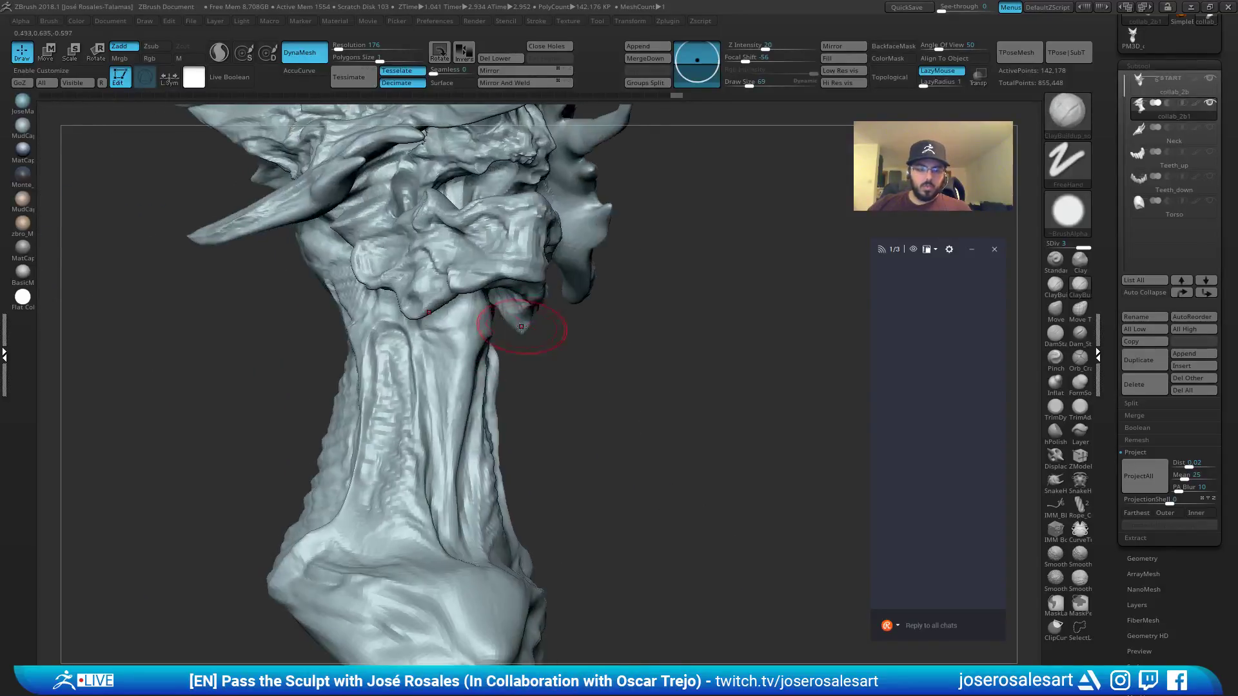
key(d)
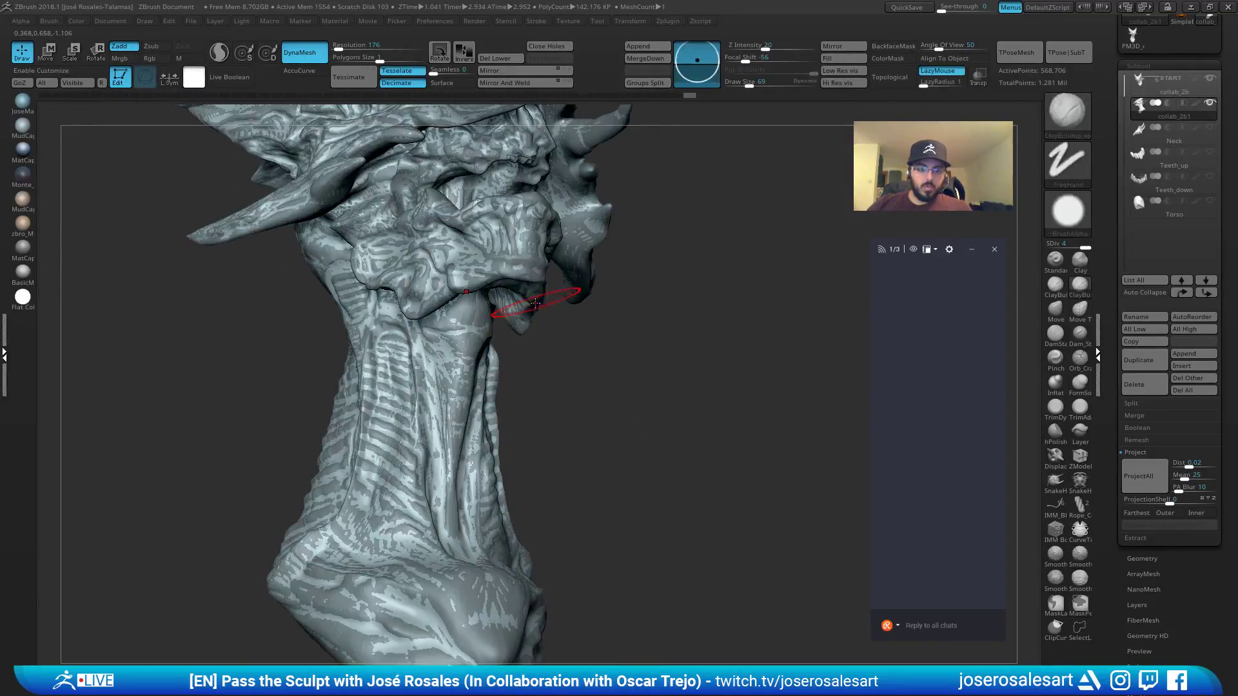
click(1145, 476)
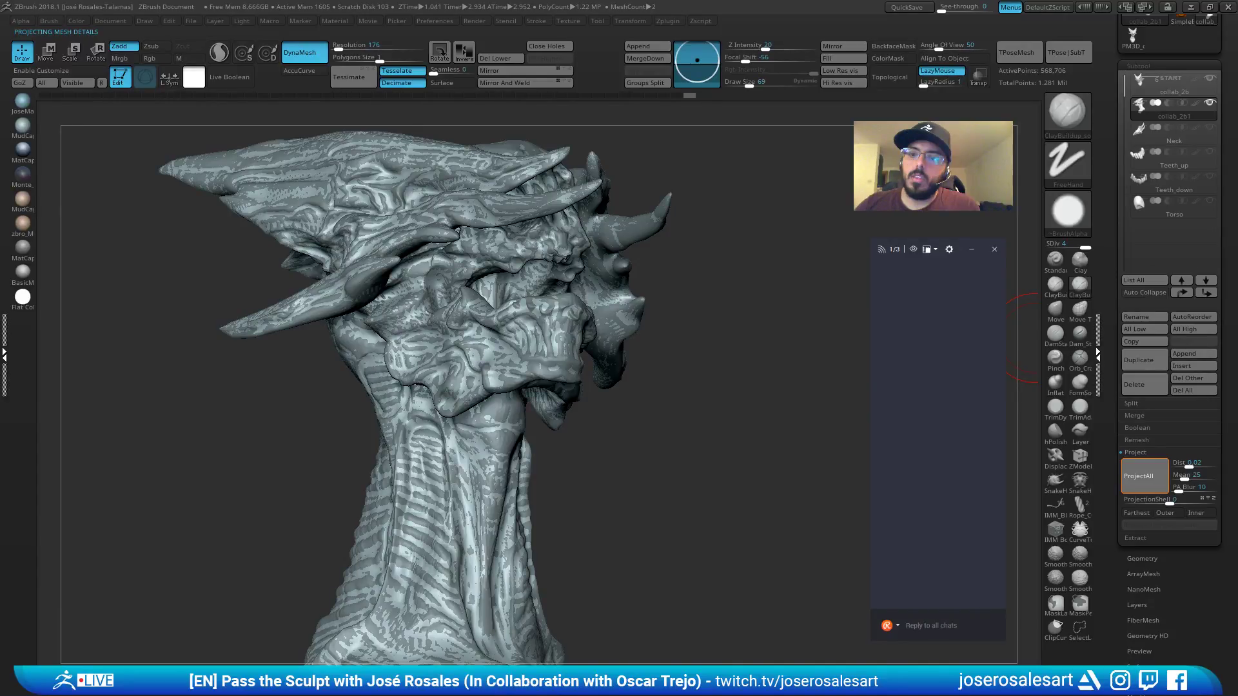
Try to smooth the jagged crease beneath the horn tips on collab_2b1.
mouse_move(539, 304)
alt+right_down()
mouse_move(545, 213)
mouse_move(516, 258)
mouse_move(479, 159)
mouse_move(481, 245)
mouse_move(535, 219)
alt+right_up()
shift+drag(488, 234, 500, 209)
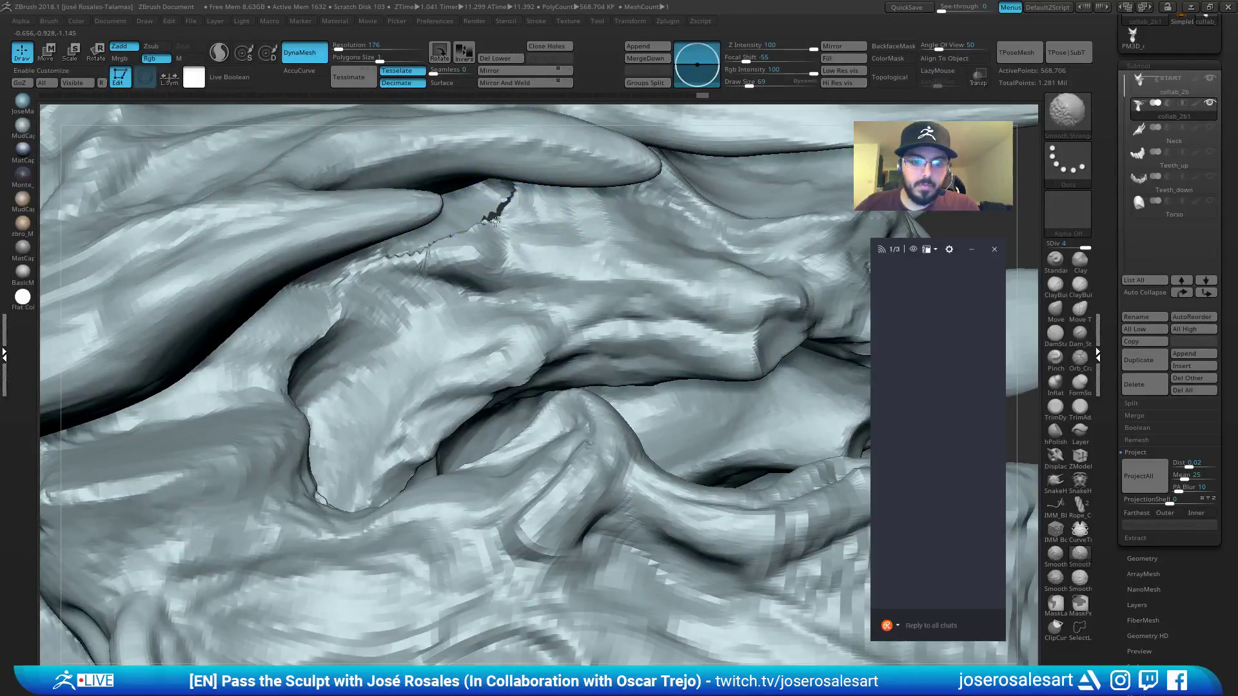
key(ctrl+z)
Compare collab_2b with the projected collab_2b1 at the horn crease and across the whole head.
click(1142, 88)
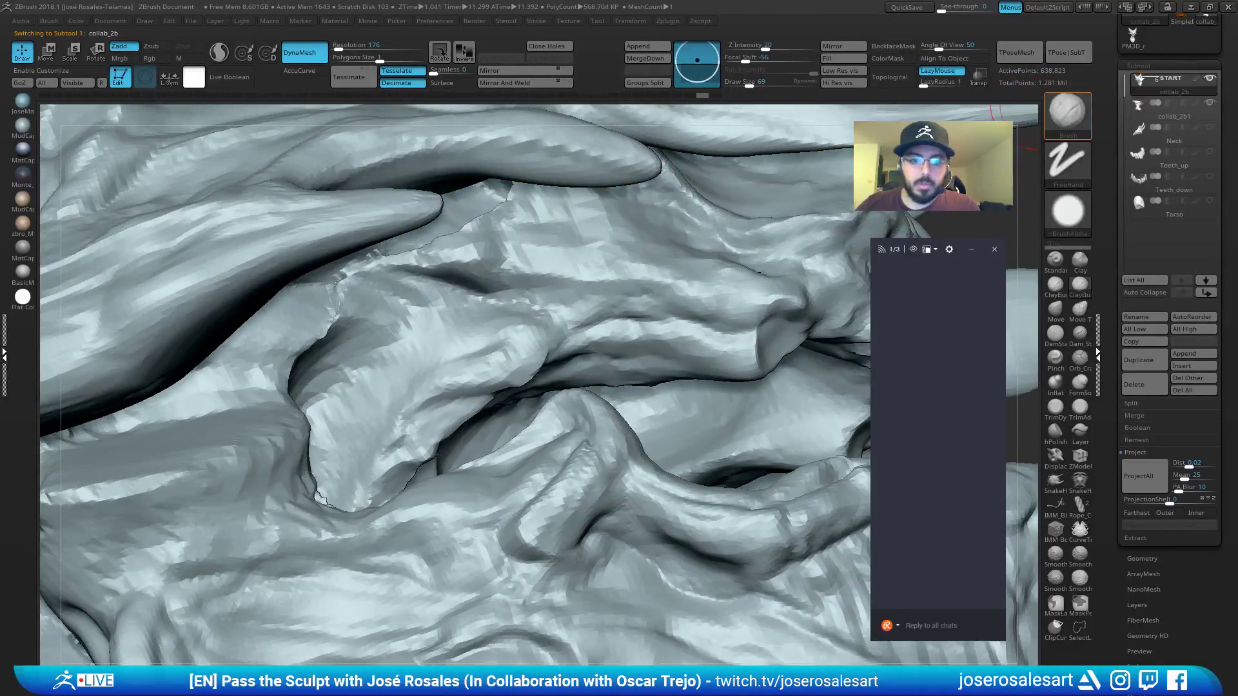
key(shift+f)
key(shift+f)
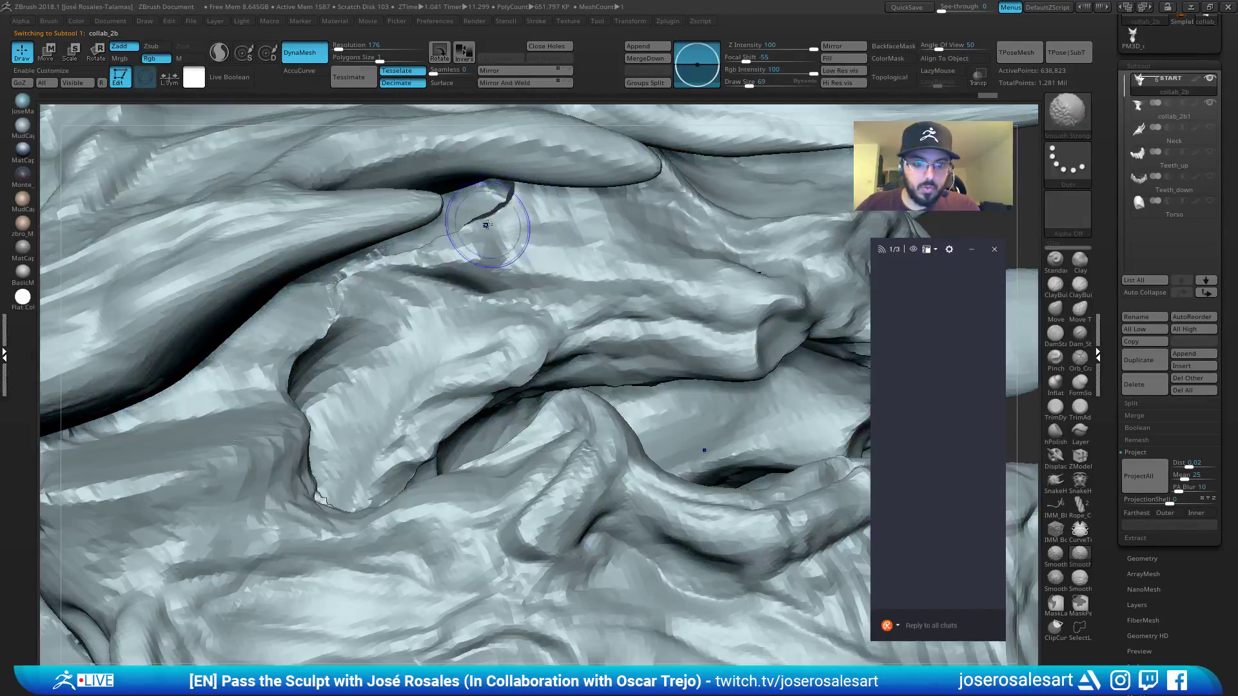
key(ctrl)
mouse_move(562, 201)
ctrl+right_down()
mouse_move(617, 251)
mouse_move(473, 293)
ctrl+right_up()
key(f)
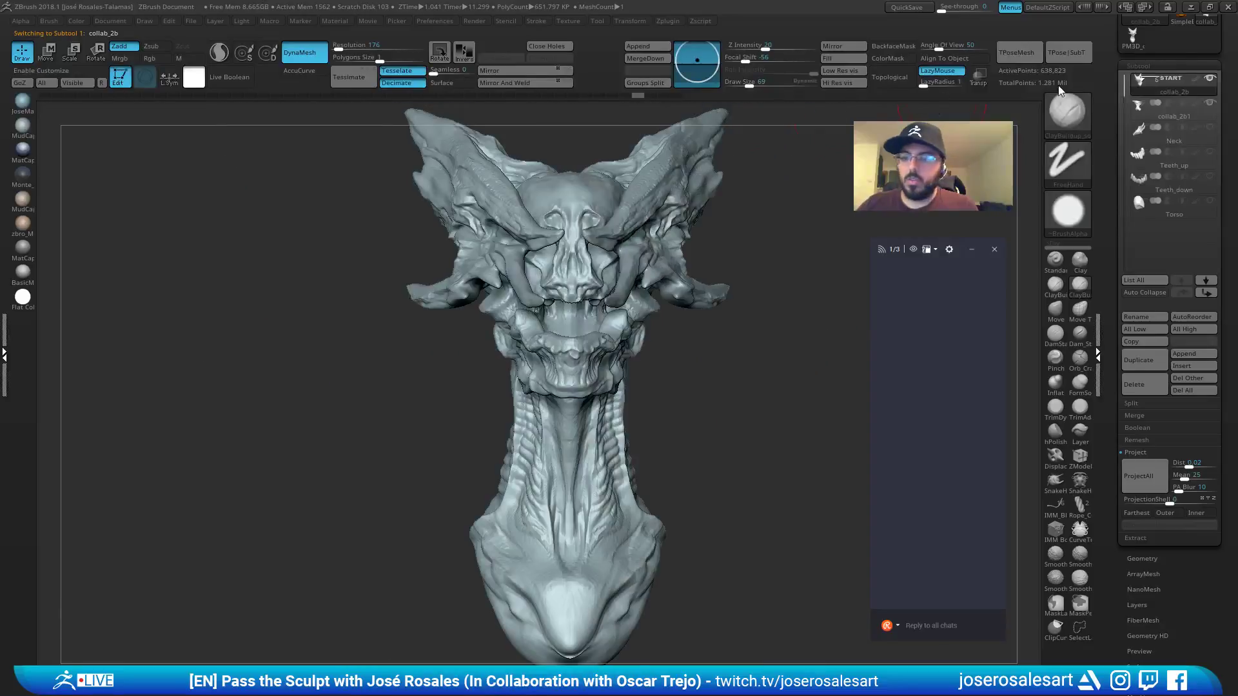
click(1160, 111)
mouse_move(732, 262)
right_down()
mouse_move(701, 257)
mouse_move(665, 353)
right_up()
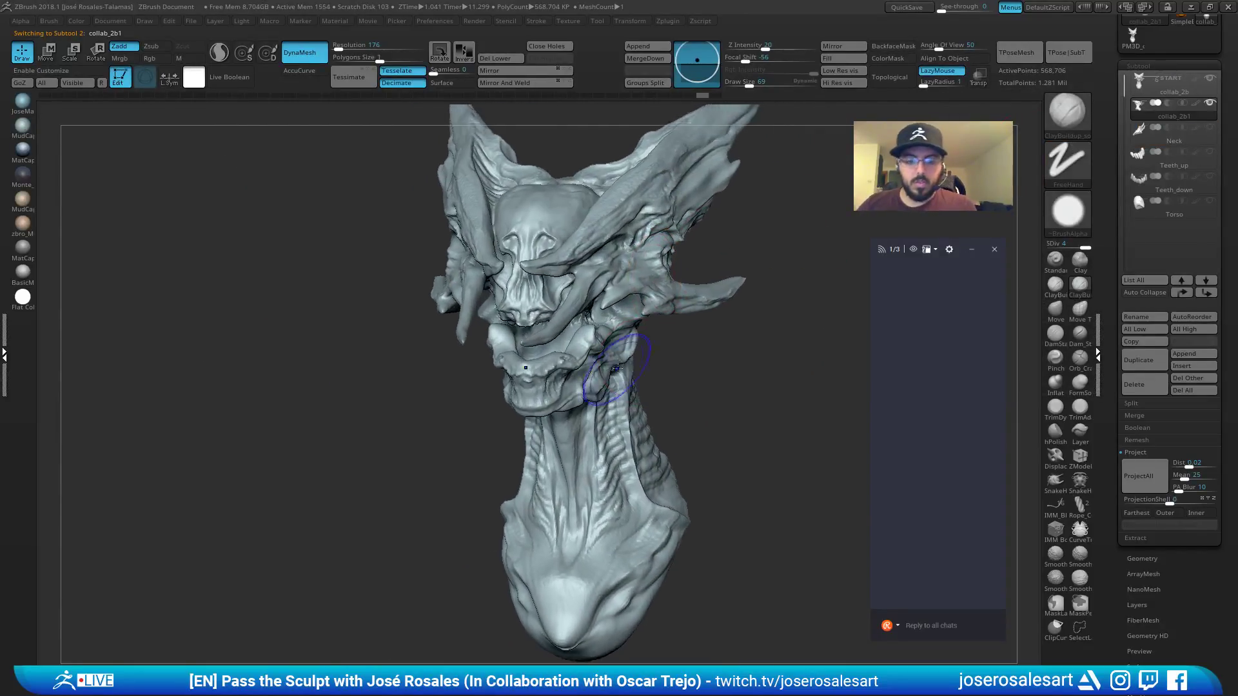
mouse_move(864, 155)
right_down()
mouse_move(829, 141)
mouse_move(765, 225)
right_up()
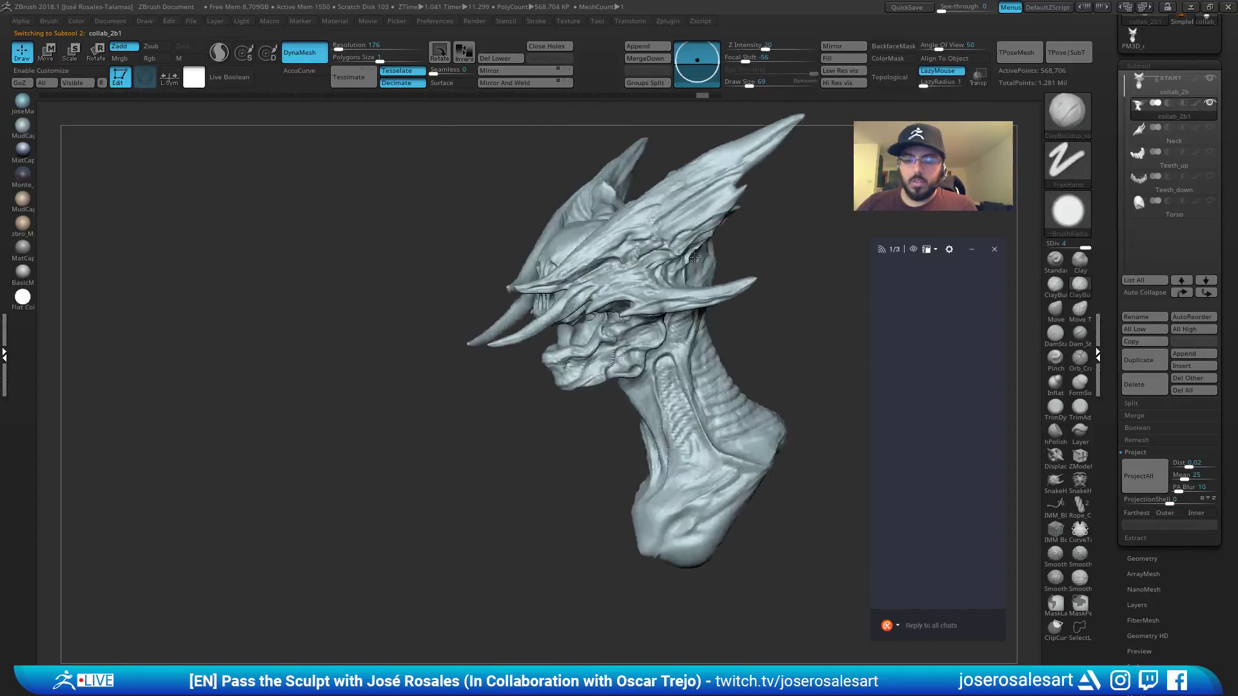
Hide collab_2b to check the jaw of the projected duplicate, and delete the original collab_2b subtool.
click(1213, 77)
mouse_move(645, 271)
alt+right_down()
mouse_move(558, 275)
mouse_move(608, 290)
mouse_move(665, 271)
alt+right_up()
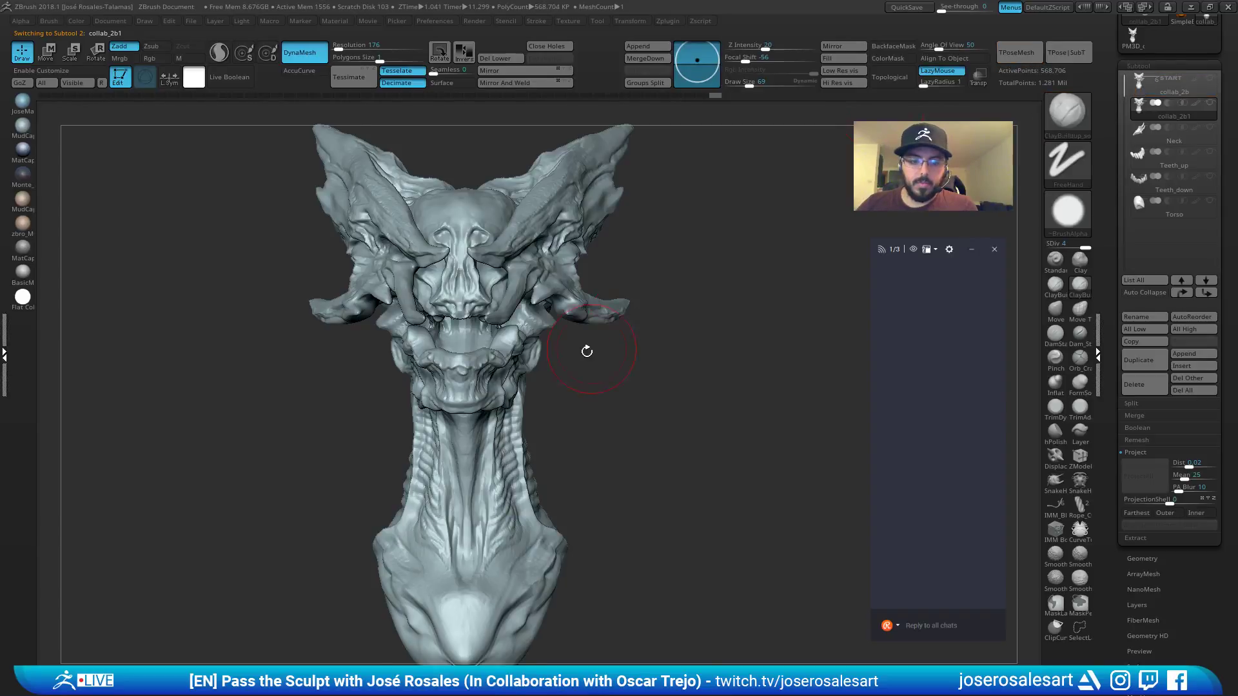
mouse_move(585, 350)
right_down()
mouse_move(625, 364)
mouse_move(600, 285)
mouse_move(555, 289)
mouse_move(541, 337)
right_up()
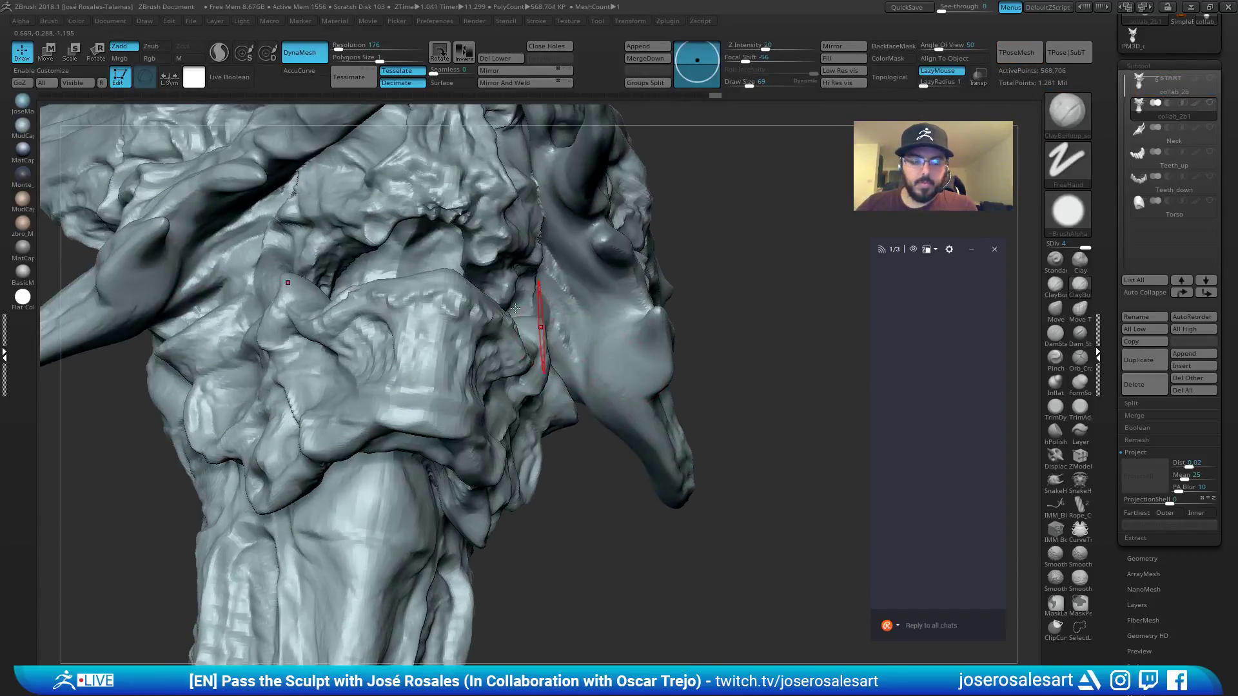
click(1155, 85)
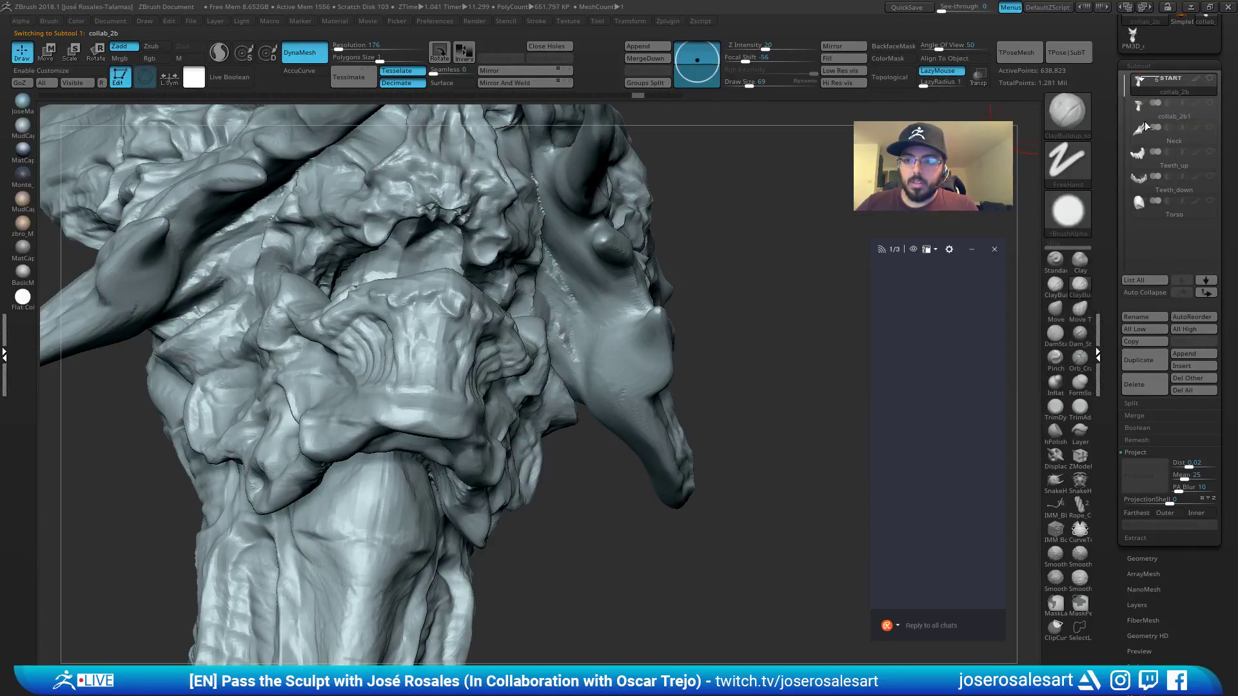
click(1145, 385)
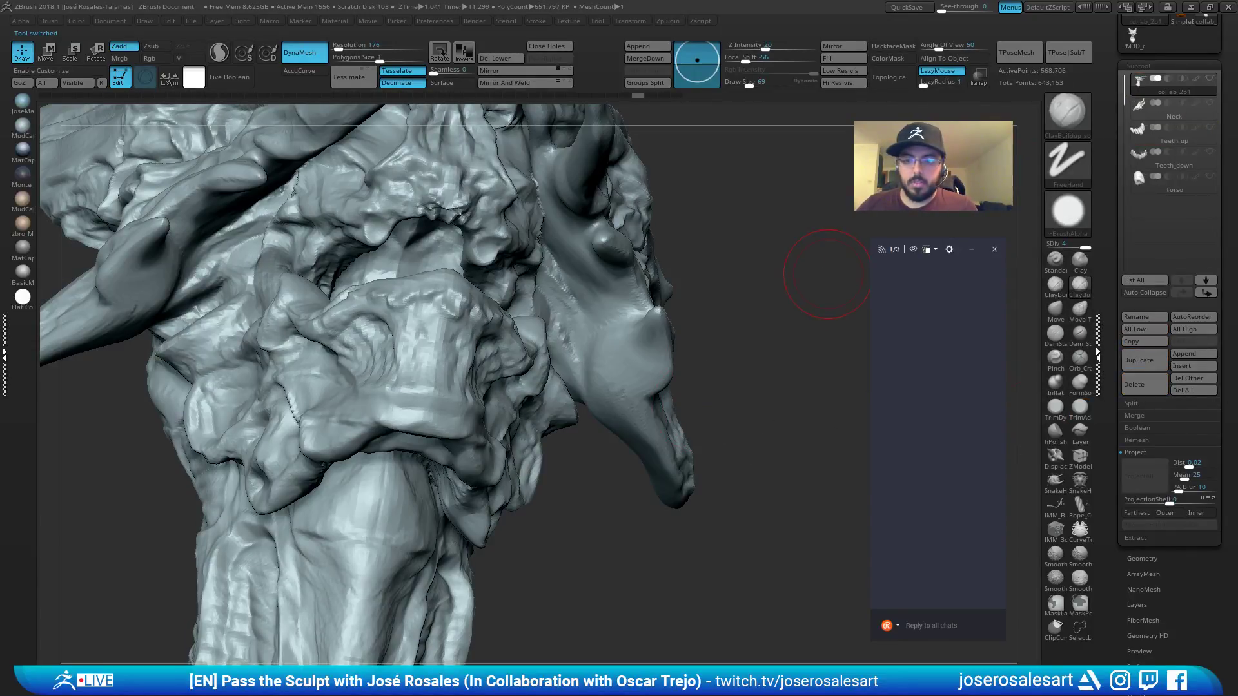
Check the wireframe and overall shape of collab_2b1, and delete the Torso subtool.
drag(757, 208, 656, 312)
key(shift+f)
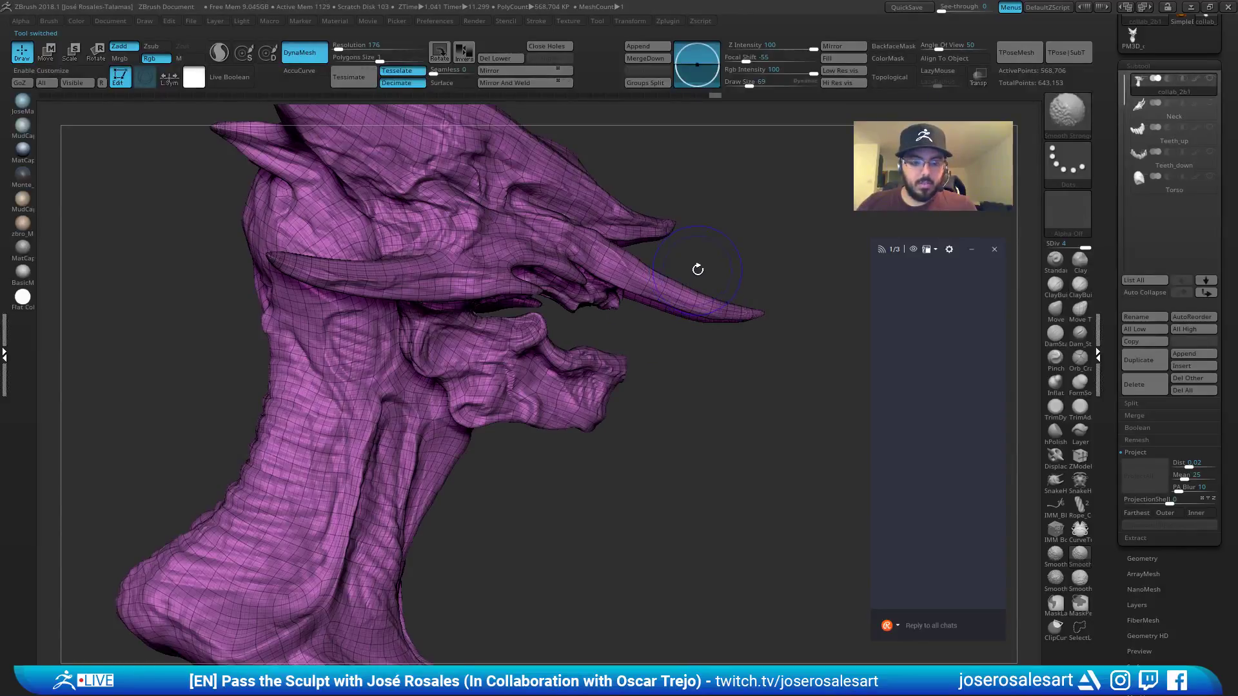
key(shift+f)
mouse_move(715, 265)
ctrl+right_down()
mouse_move(561, 326)
mouse_move(529, 295)
ctrl+right_up()
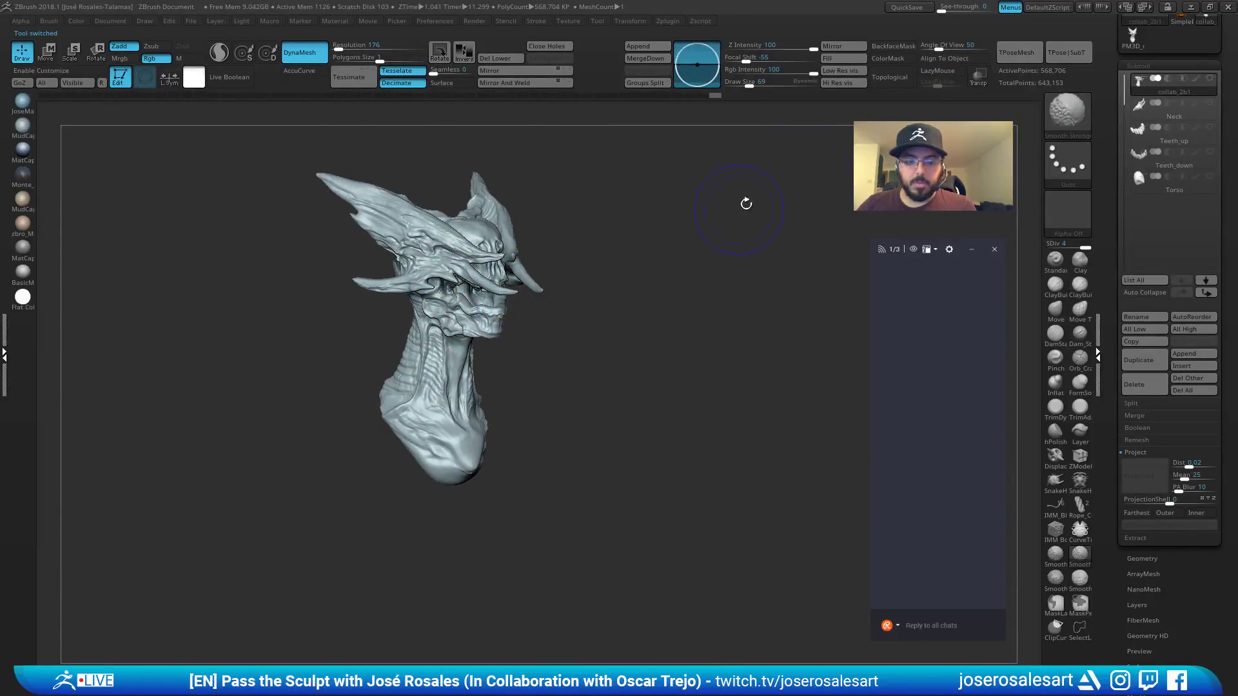
mouse_move(525, 348)
ctrl+right_down()
mouse_move(829, 221)
mouse_move(885, 226)
ctrl+right_up()
alt+click(382, 568)
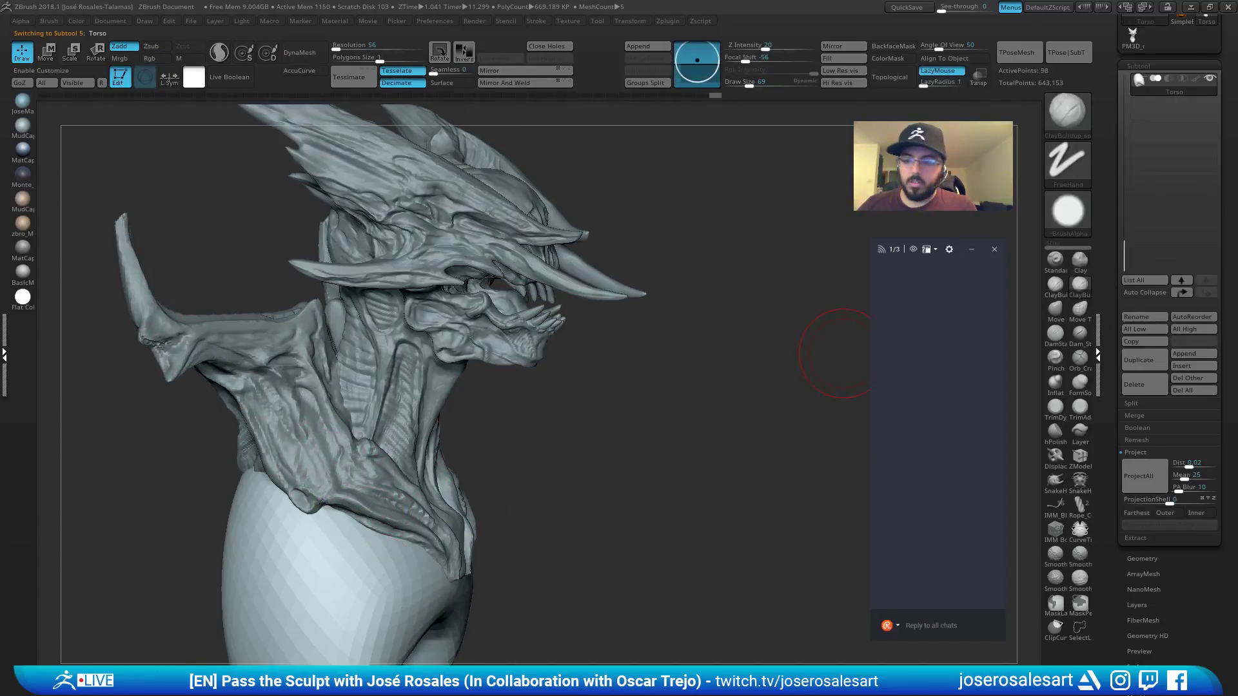
mouse_move(838, 354)
right_down()
mouse_move(451, 439)
mouse_move(505, 414)
right_up()
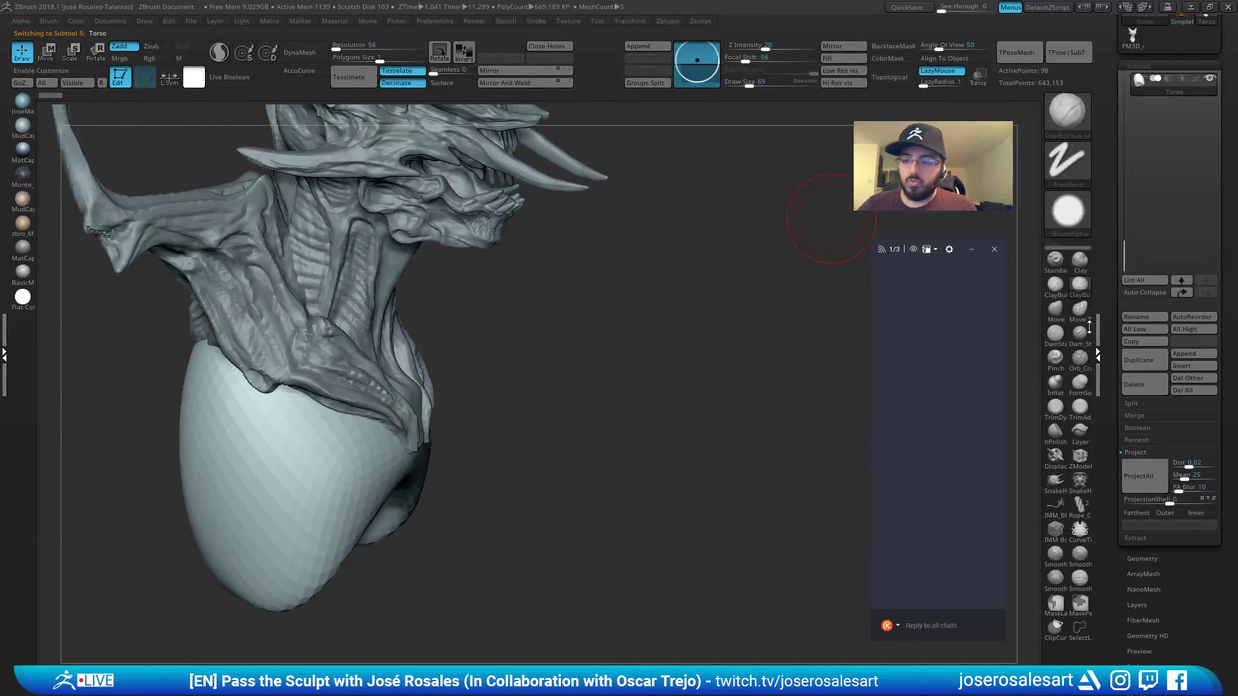
click(1142, 385)
Duplicate the Neck subtool with the shoulder plates.
right_drag(345, 408, 290, 387)
ctrl+right_drag(399, 271, 412, 336)
right_drag(413, 336, 498, 229)
alt+right_drag(515, 288, 459, 314)
key(ctrl+shift+d)
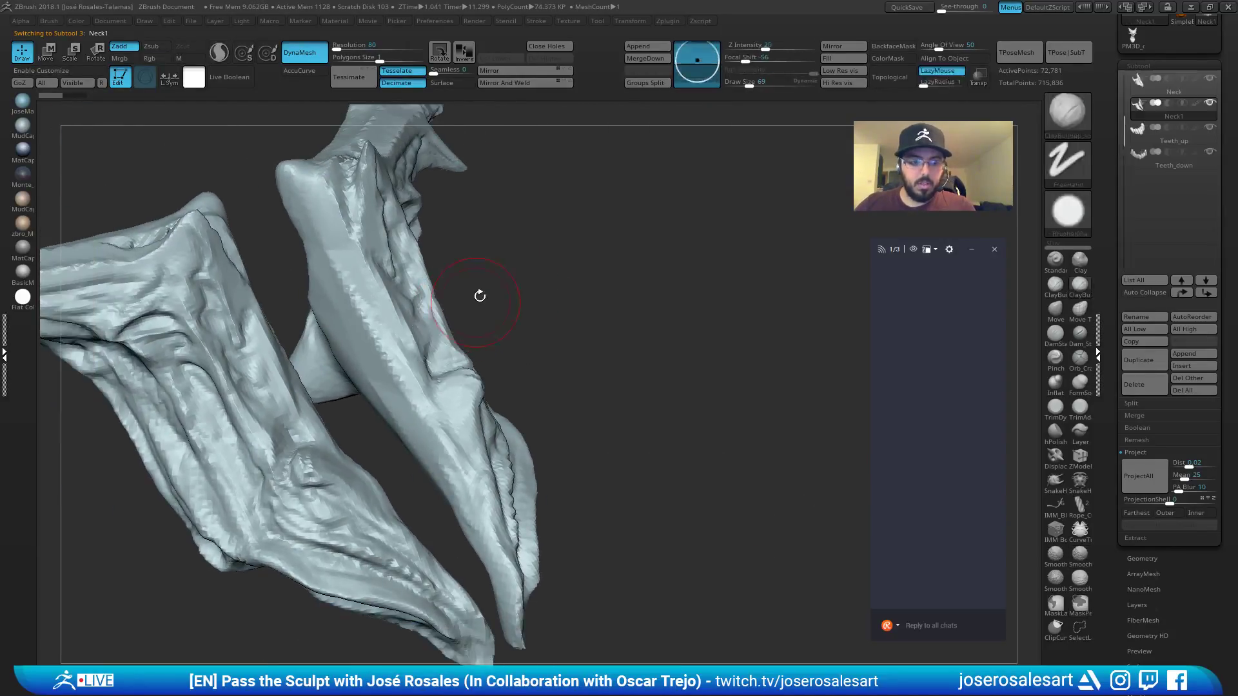
Isolate the duplicate Neck1 and smooth away the sculpted detail across both shoulder plates.
right_drag(633, 129, 579, 331)
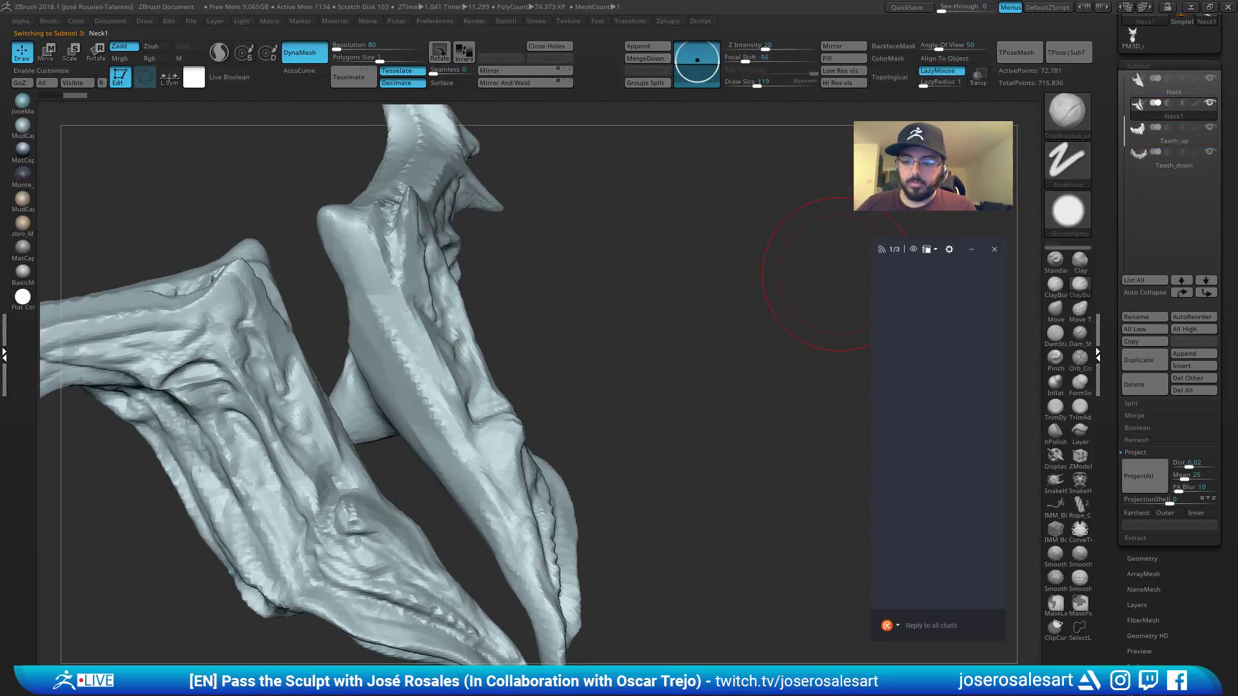
mouse_move(576, 418)
right_down()
mouse_move(470, 233)
mouse_move(504, 339)
right_up()
mouse_move(506, 378)
shift+mouse_down()
mouse_move(480, 439)
mouse_move(559, 552)
shift+mouse_up()
mouse_move(559, 553)
ctrl+right_down()
mouse_move(525, 498)
mouse_move(548, 439)
mouse_move(527, 251)
mouse_move(525, 360)
ctrl+right_up()
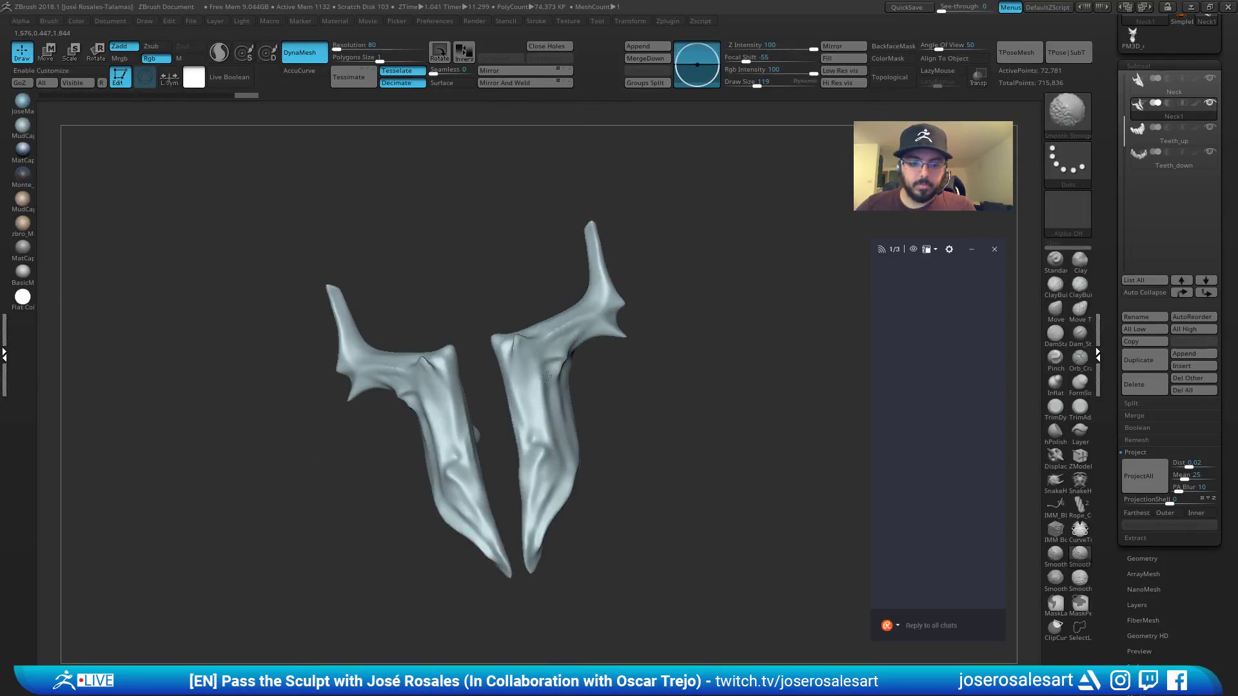
mouse_move(526, 474)
right_down()
mouse_move(592, 508)
mouse_move(555, 419)
right_up()
mouse_move(530, 362)
shift+mouse_down()
mouse_move(545, 393)
mouse_move(529, 367)
shift+mouse_up()
key(s)
right_drag(532, 364, 542, 326)
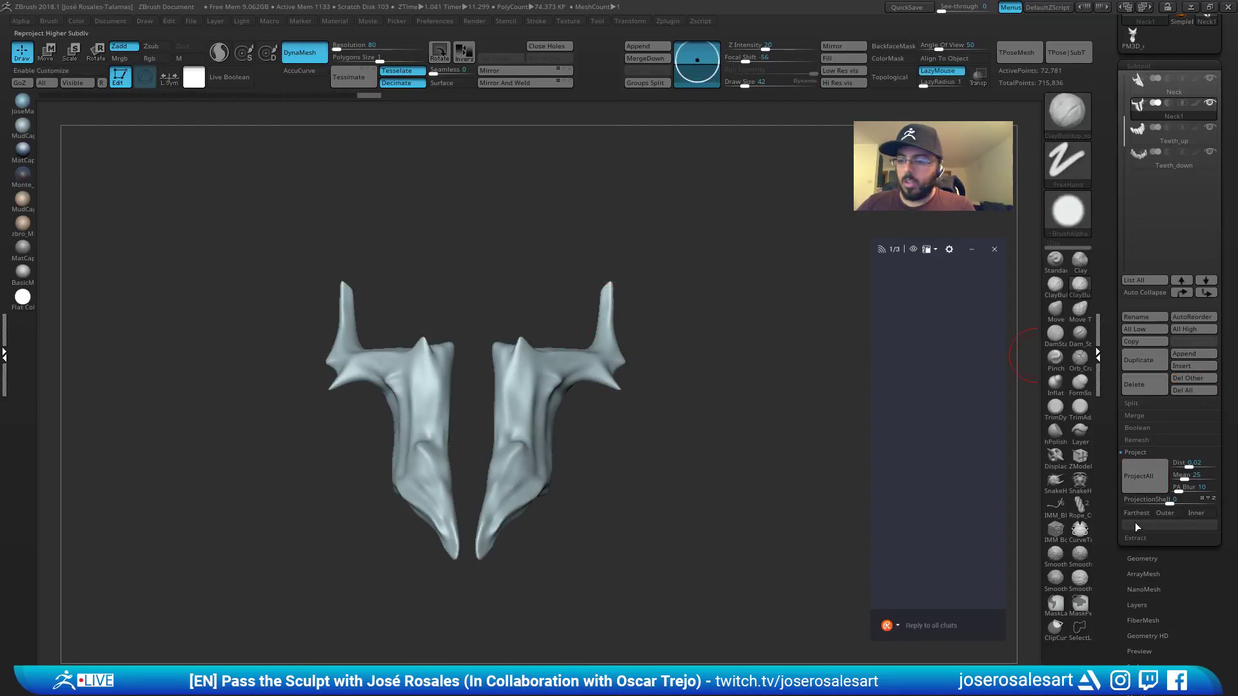
ZRemesh Neck1 with a Target Polygons Count of 1 and display its wireframe.
click(1142, 559)
drag(1144, 330, 1127, 328)
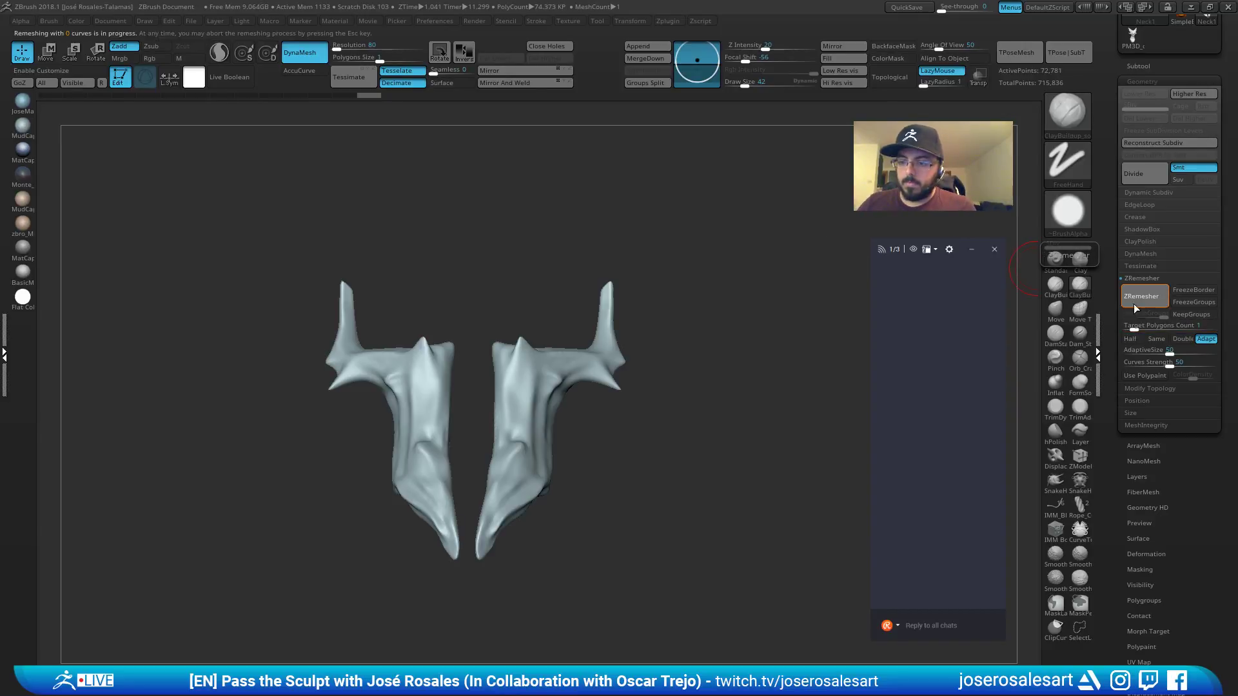
click(1133, 302)
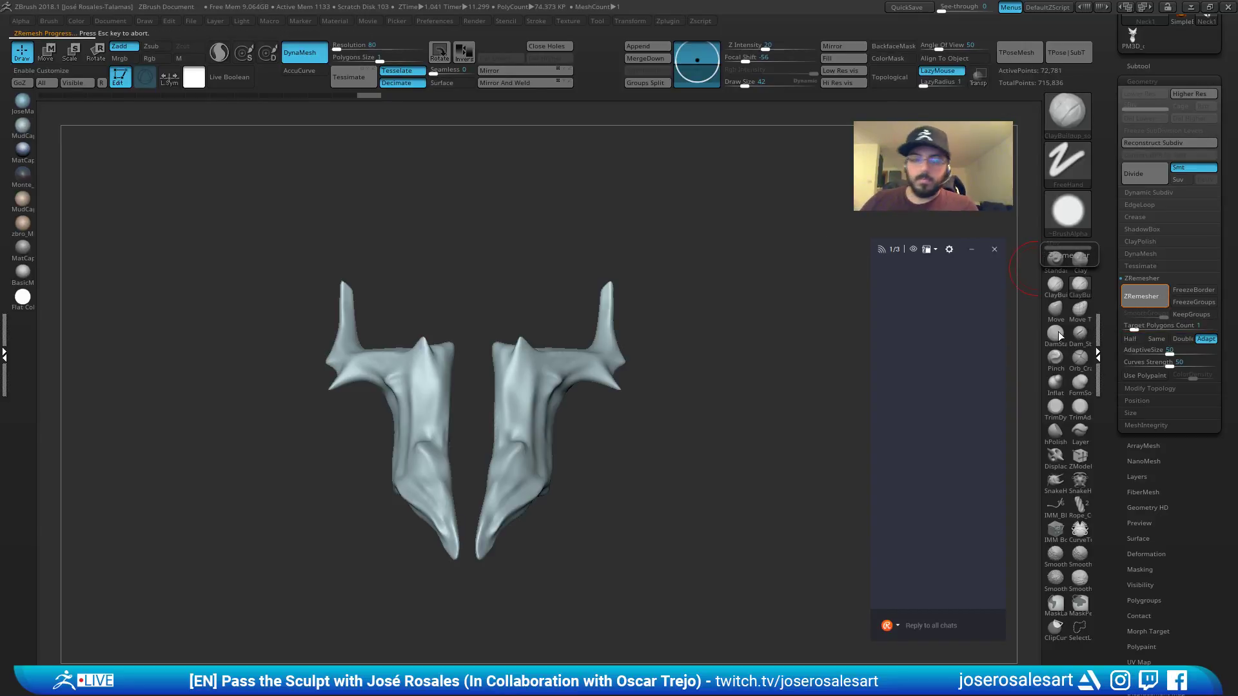
click(661, 309)
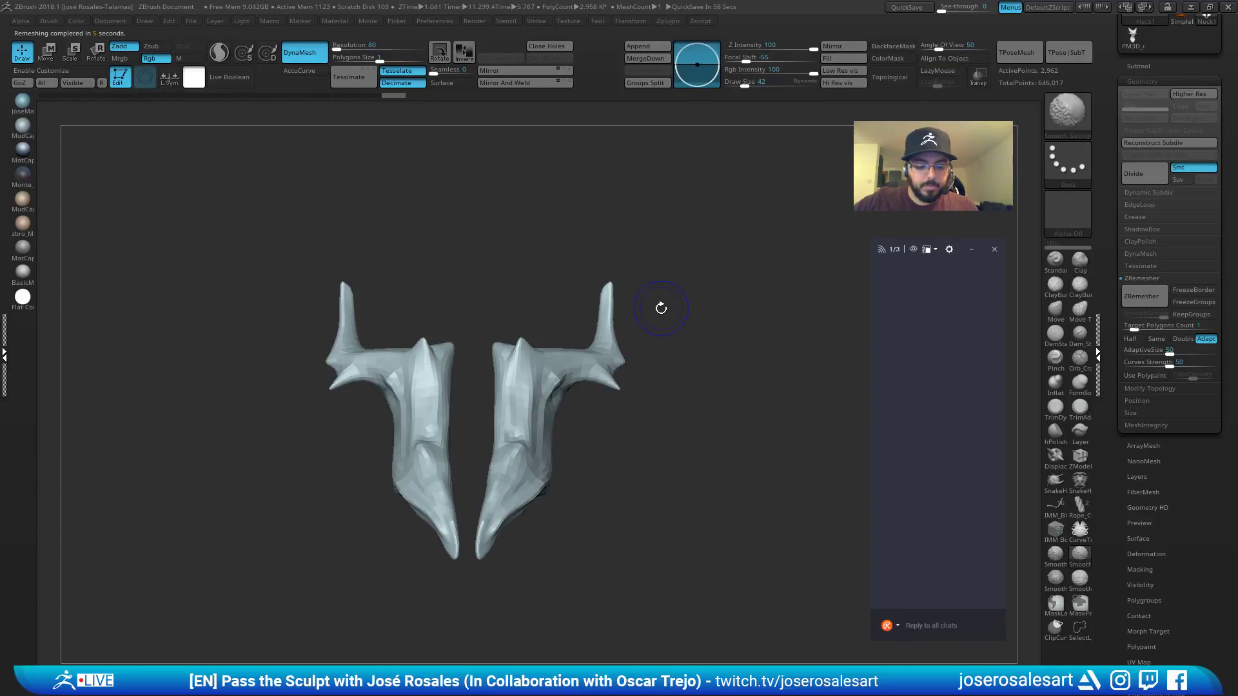
key(shift+f)
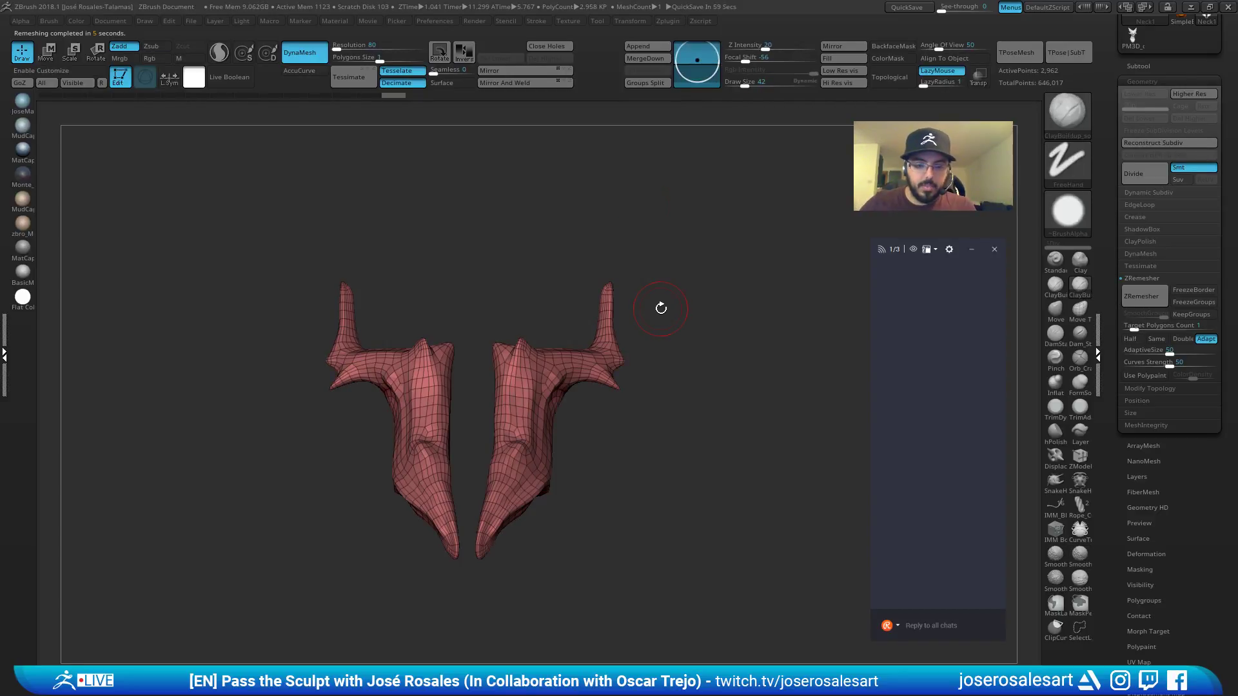
drag(631, 277, 600, 365)
key(f)
key(shift+s)
key(f)
key(f)
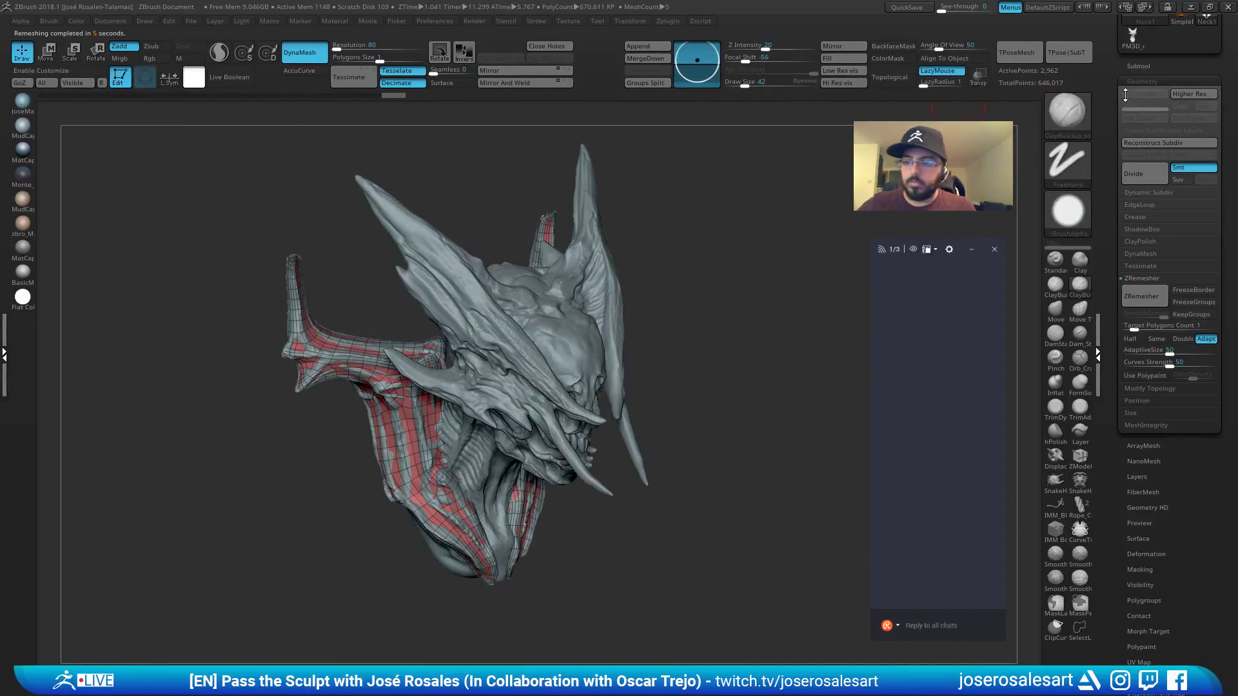
Leave only Neck and Neck1 visible, and project the original neck detail onto the remeshed Neck1.
click(1137, 67)
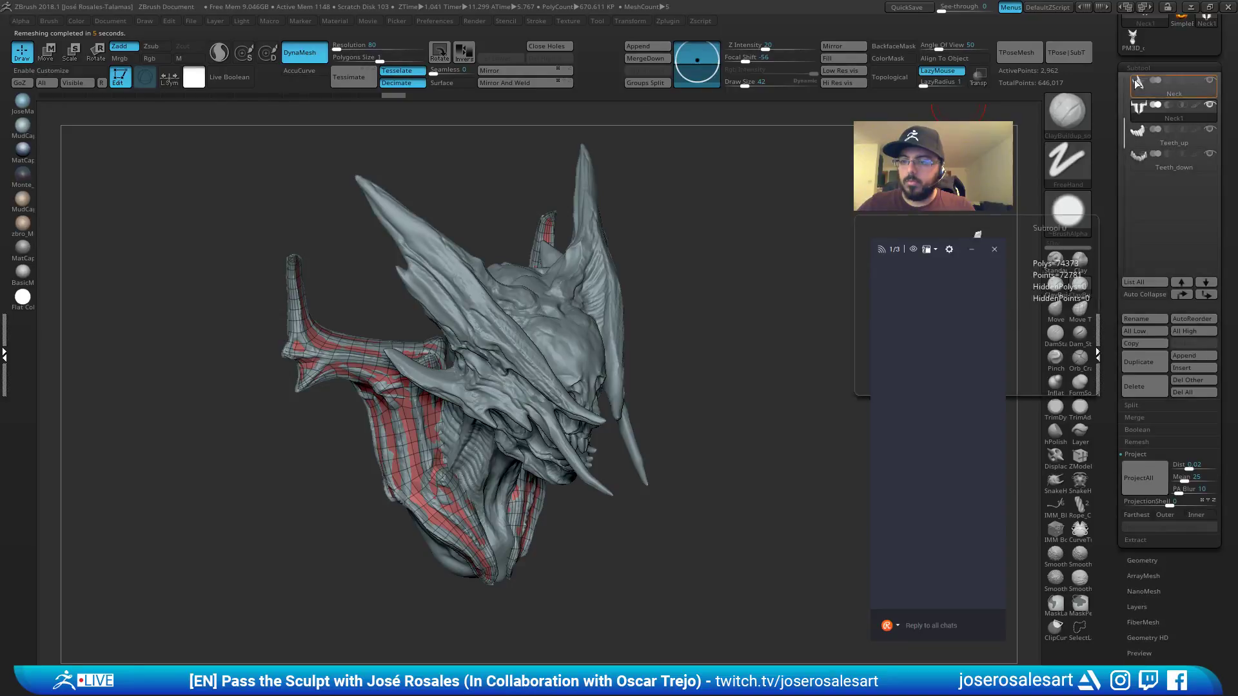
click(1209, 106)
click(1210, 80)
drag(600, 361, 611, 371)
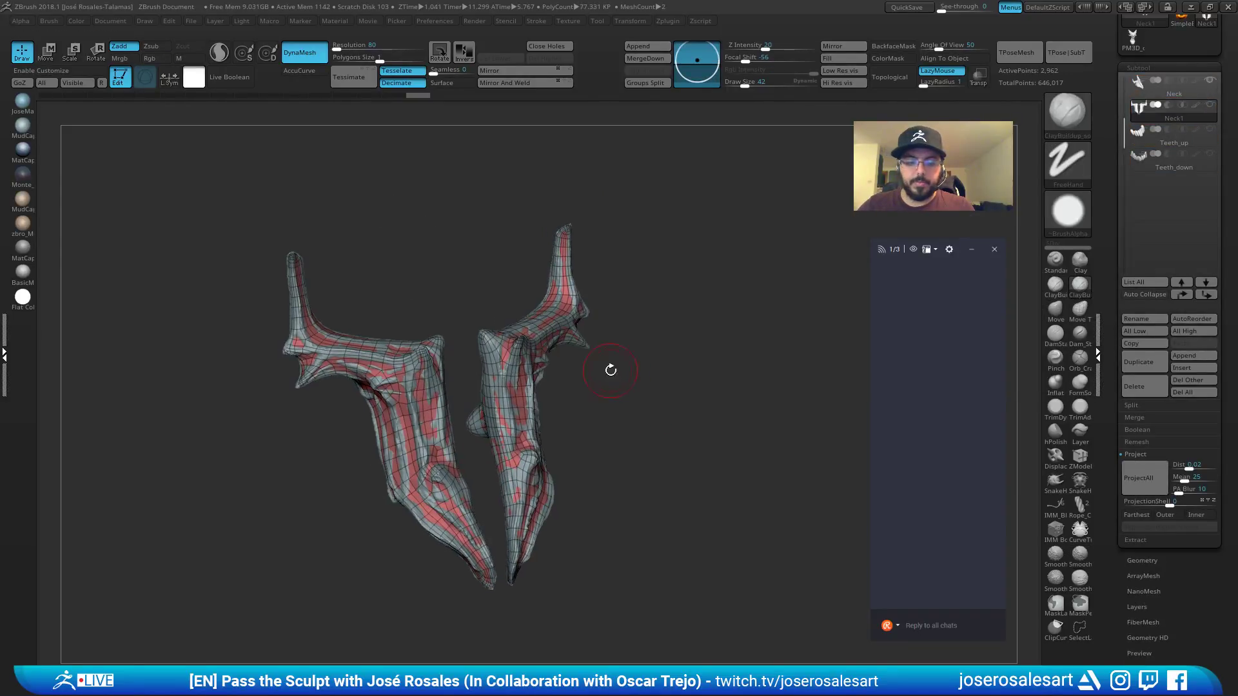
click(1142, 485)
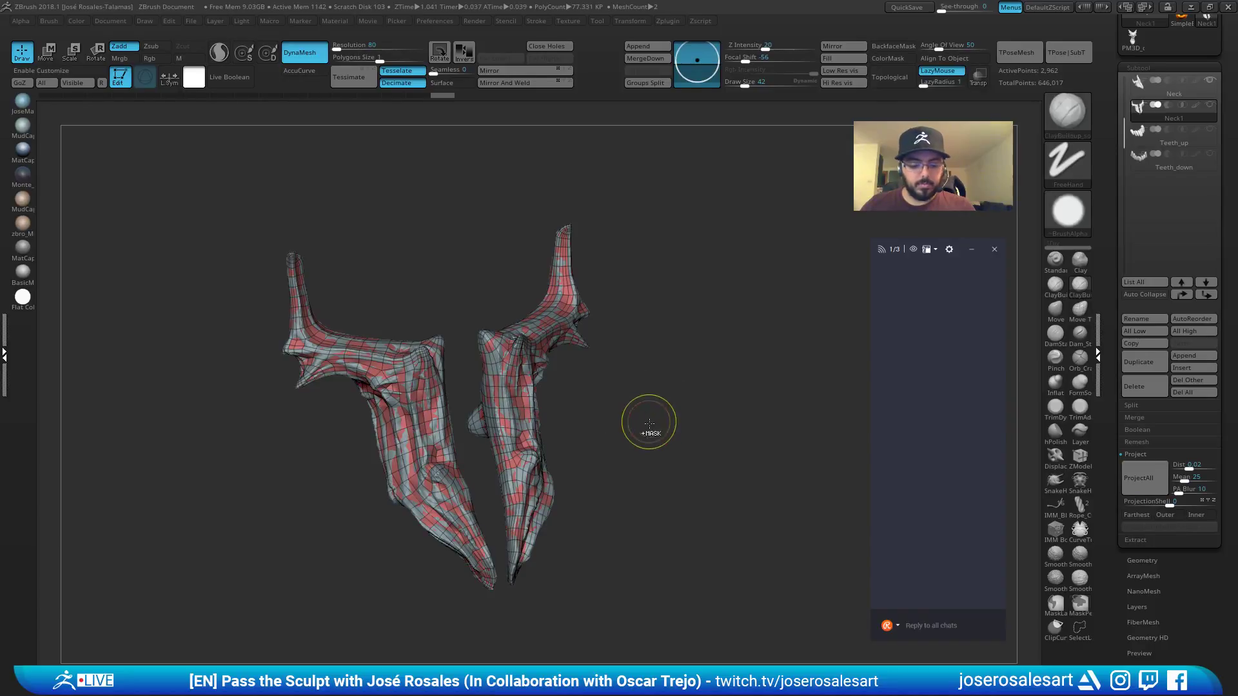
Compare Neck with Neck1, subdivide Neck1 to level 3 and project the detail again, with the wireframe off.
click(1144, 89)
click(1147, 106)
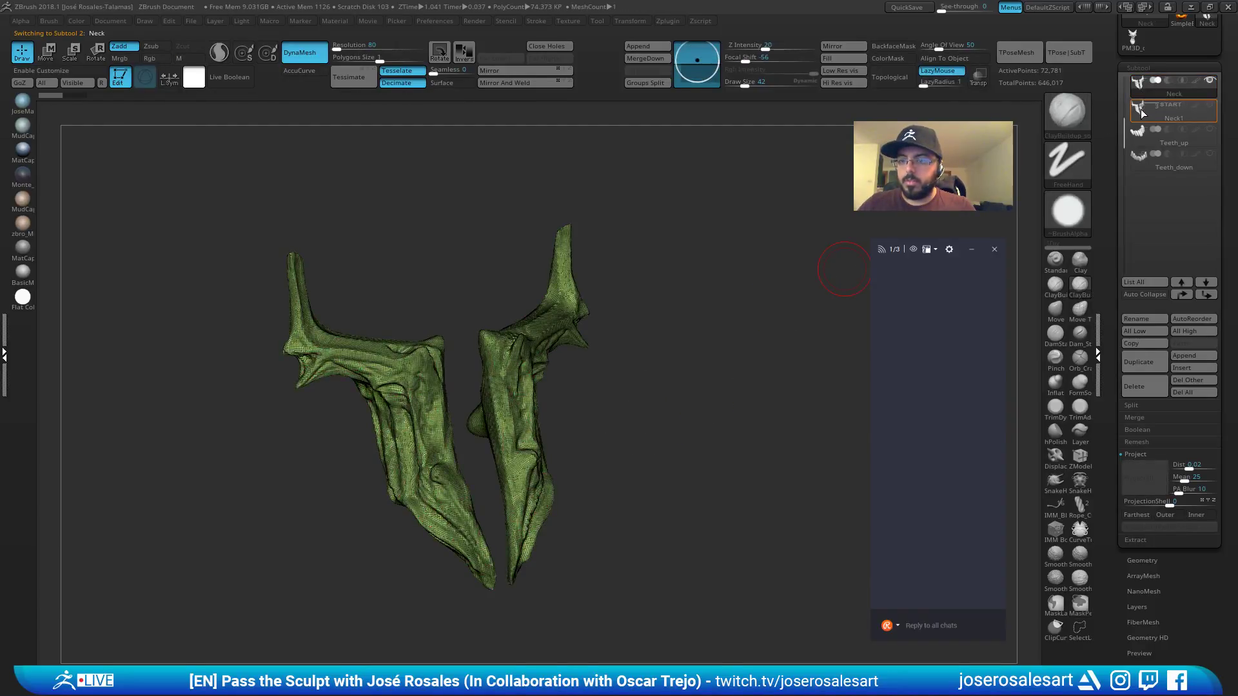
click(1143, 118)
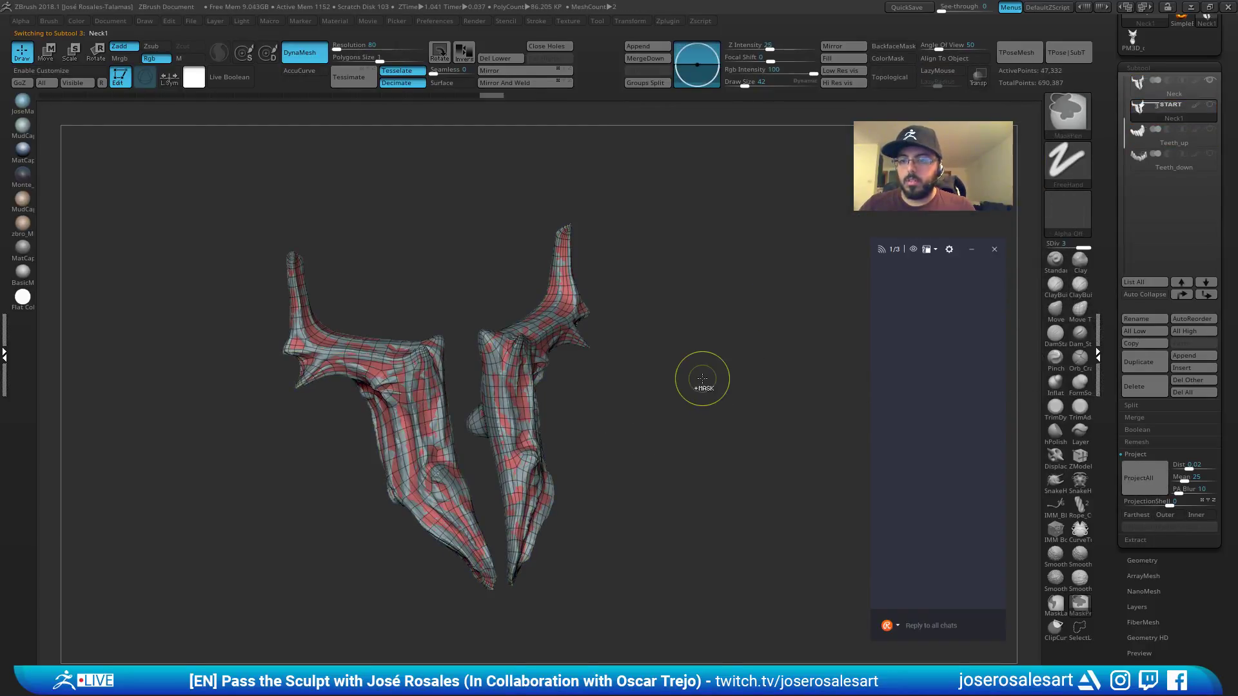
key(shift)
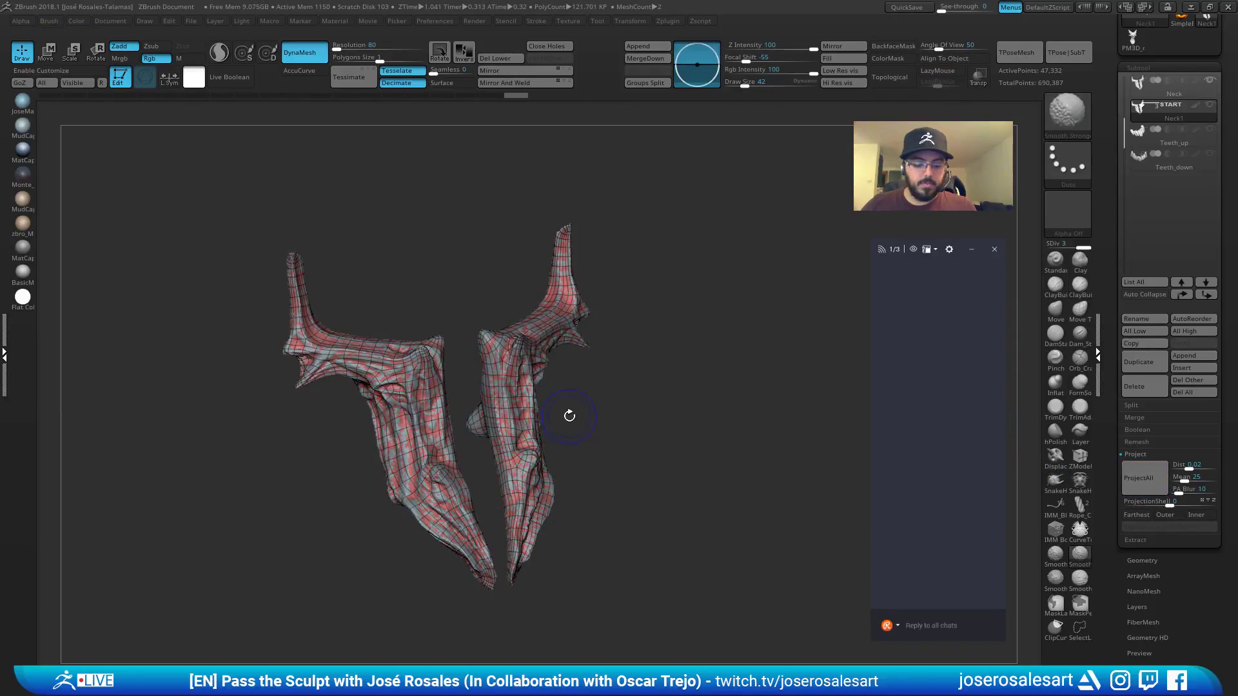
key(shift+s)
mouse_move(768, 251)
ctrl+right_down()
mouse_move(619, 381)
mouse_move(596, 377)
mouse_move(687, 284)
ctrl+right_up()
key(shift+f)
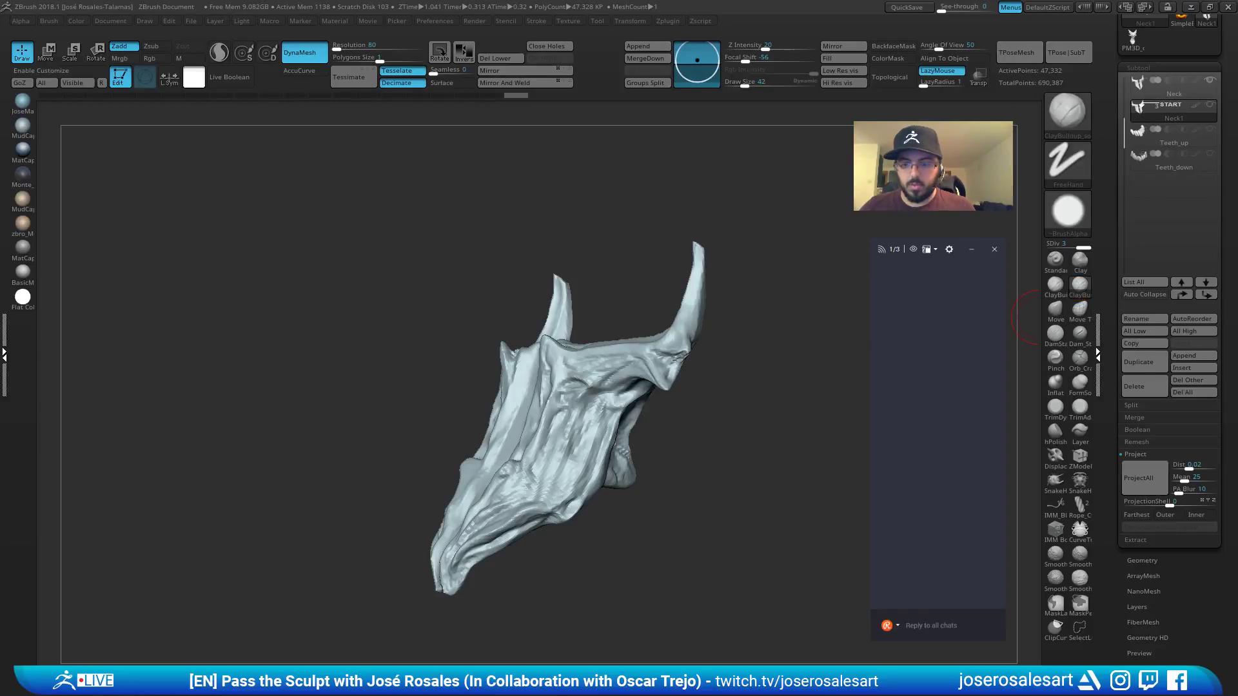
Subdivide Neck1 to level 4 and project the detail of the original neck onto it once more.
key(ctrl)
key(ctrl+d)
right_drag(724, 418, 841, 386)
key(shift+s)
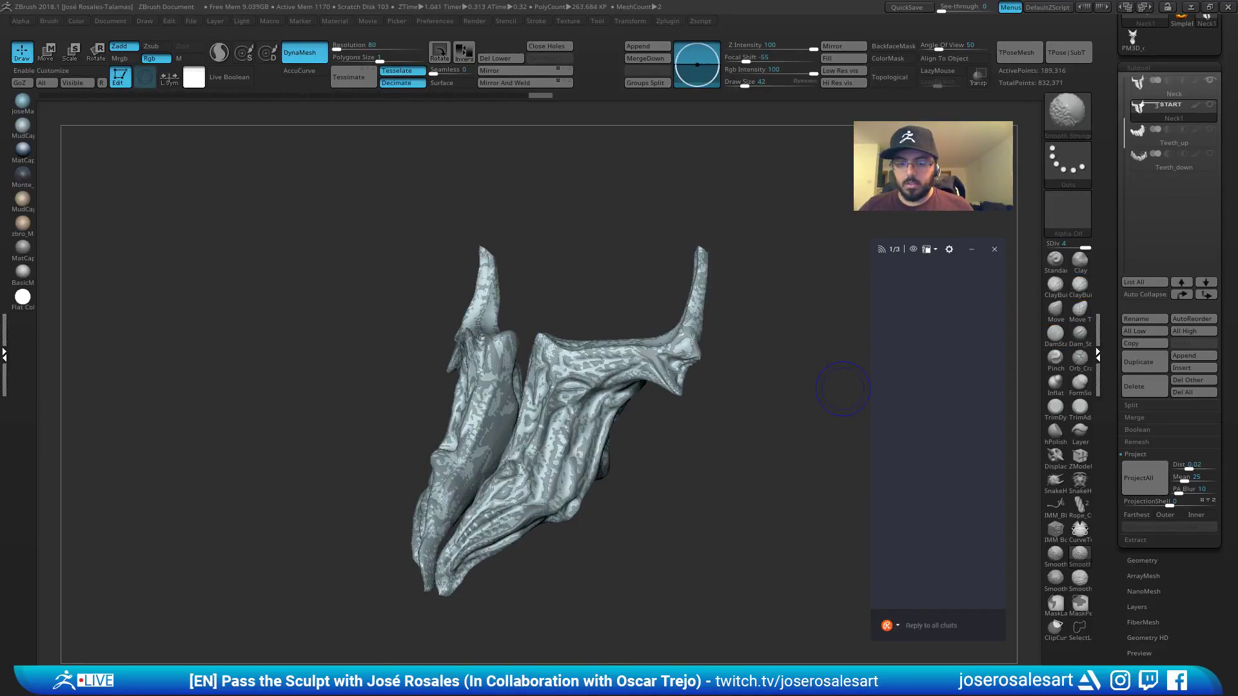
click(1148, 473)
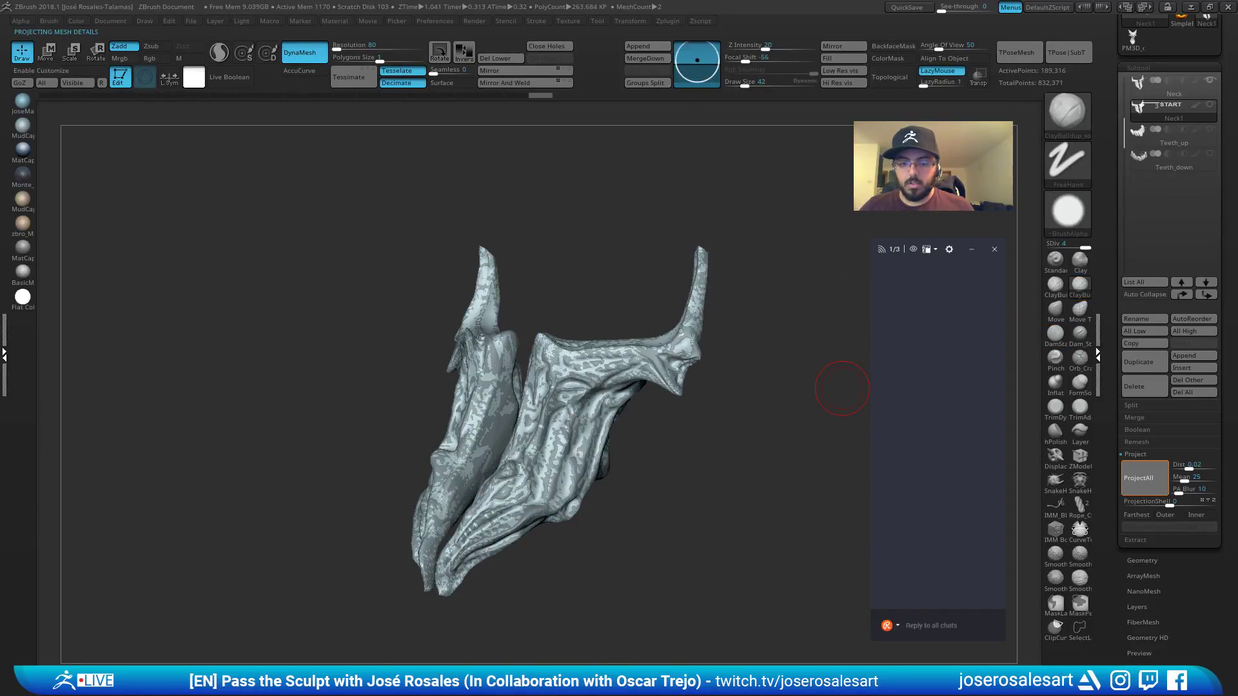
Delete the original Neck subtool and show the whole bust together with Neck1.
click(1138, 87)
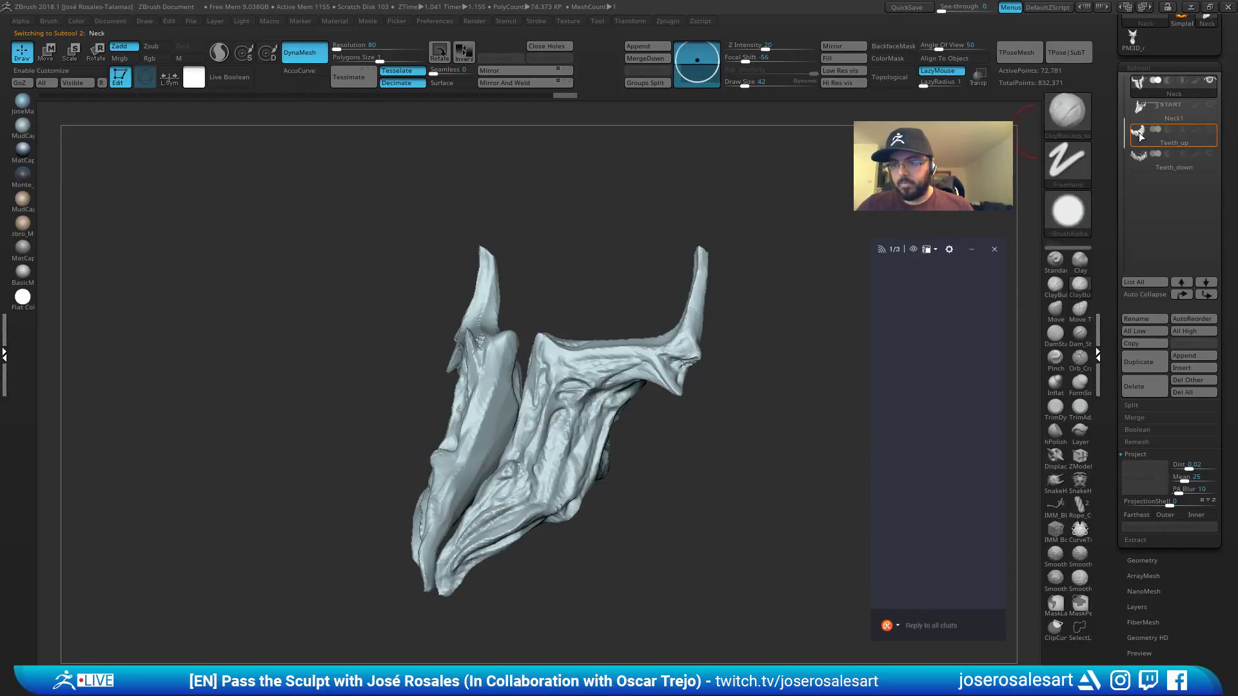
click(1132, 385)
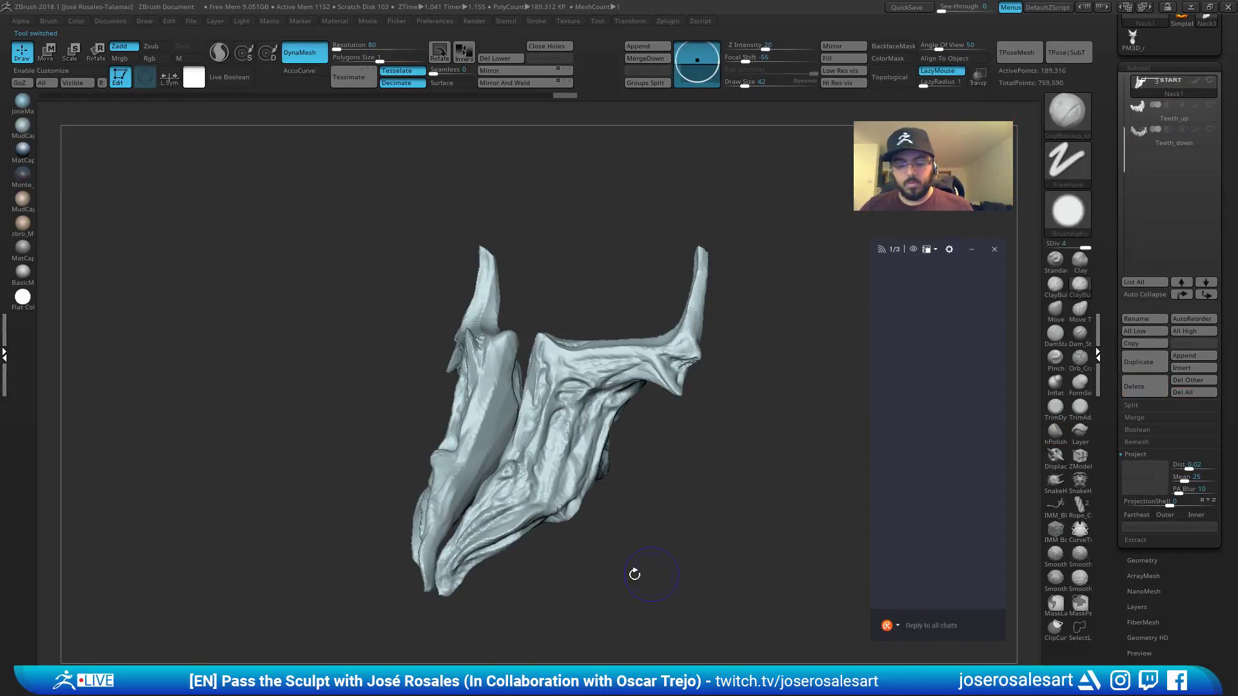
key(shift+s)
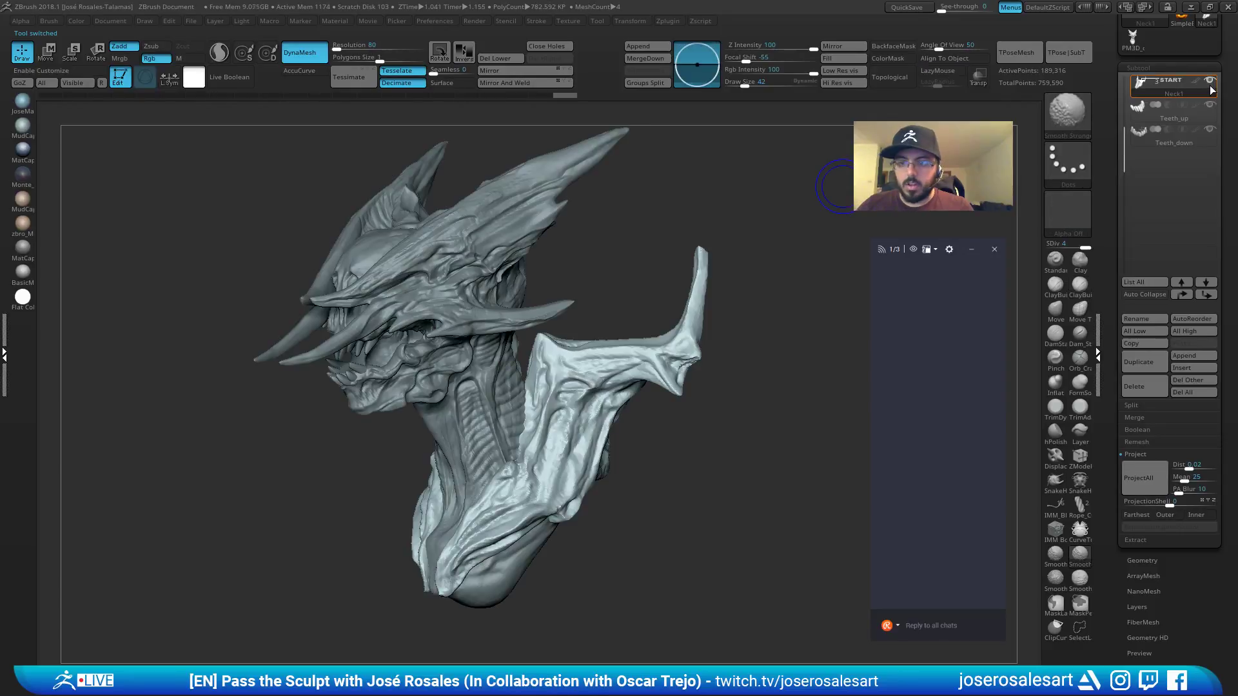
drag(693, 428, 511, 344)
Append a Sphere3D as a new subtool and make it the active one.
key(a)
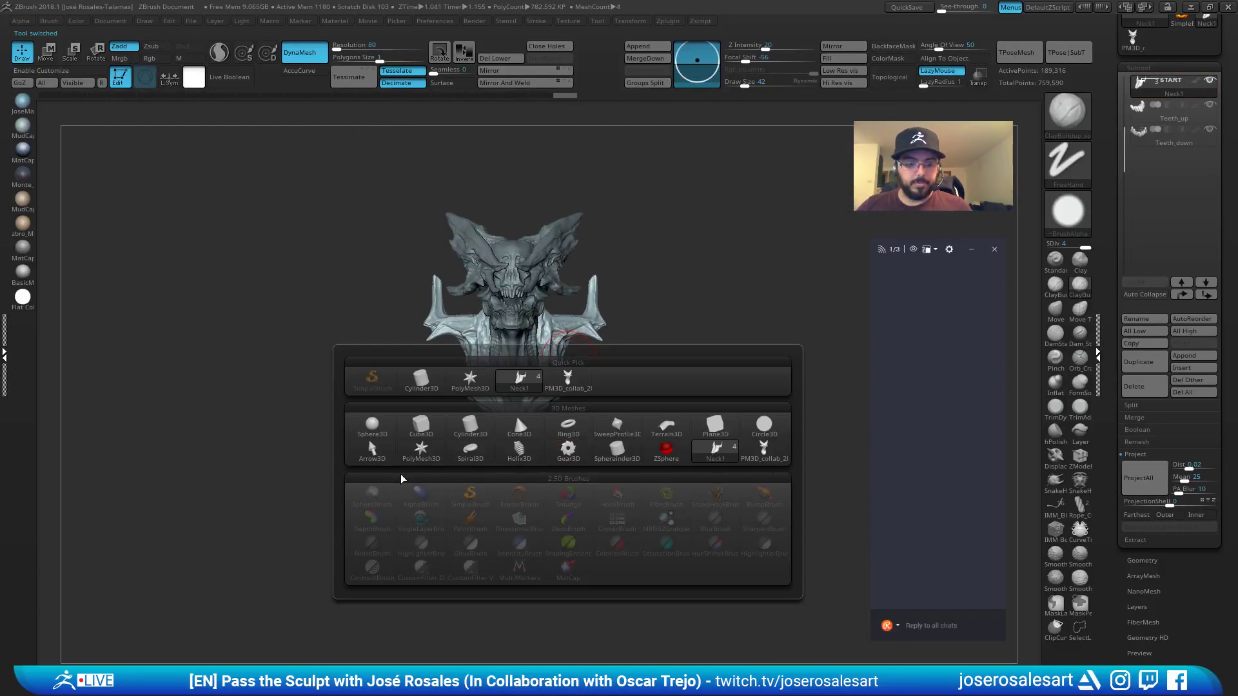
click(379, 431)
alt+click(538, 320)
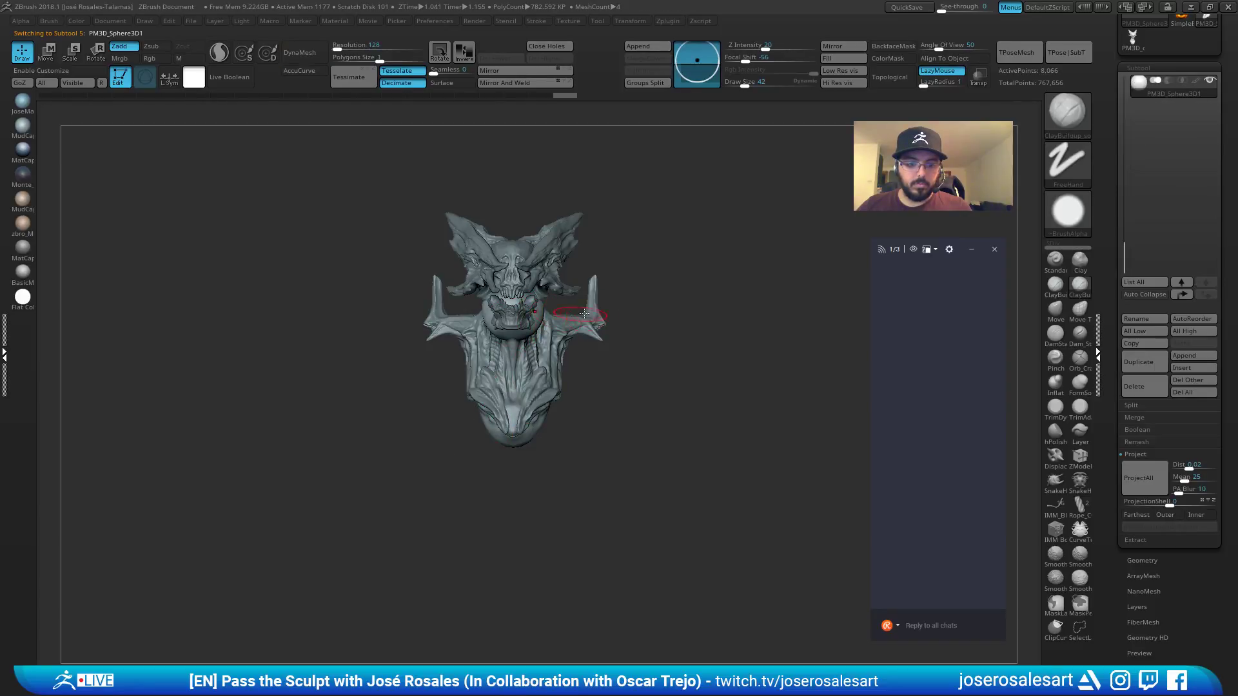
Move and scale the sphere so it sits directly beneath the neck as the torso's starting mass.
key(w)
drag(514, 237, 514, 407)
drag(553, 320, 490, 323)
alt+drag(567, 412, 564, 353)
drag(511, 399, 533, 391)
drag(583, 377, 647, 378)
key(q)
alt+drag(570, 334, 571, 371)
drag(570, 345, 588, 340)
alt+drag(369, 216, 395, 279)
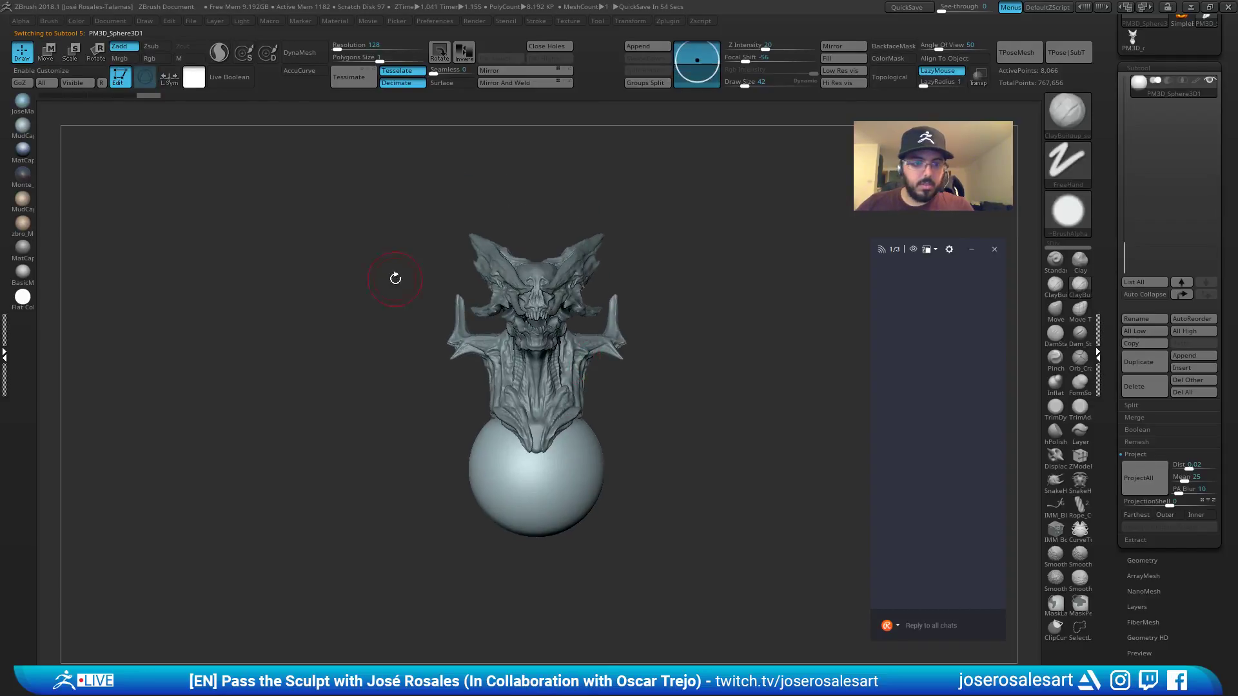
Convert the sphere to DynaMesh at resolution 32 and check its wireframe.
click(358, 46)
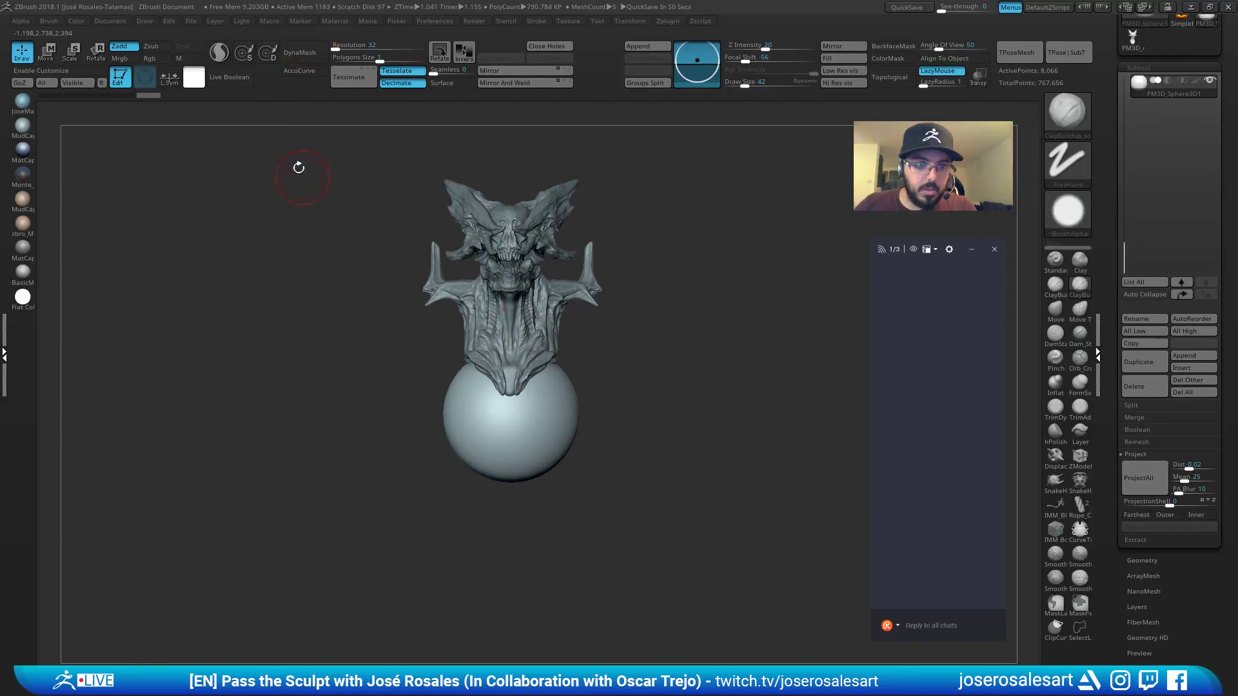
click(298, 57)
alt+drag(575, 439, 546, 381)
key(shift+f)
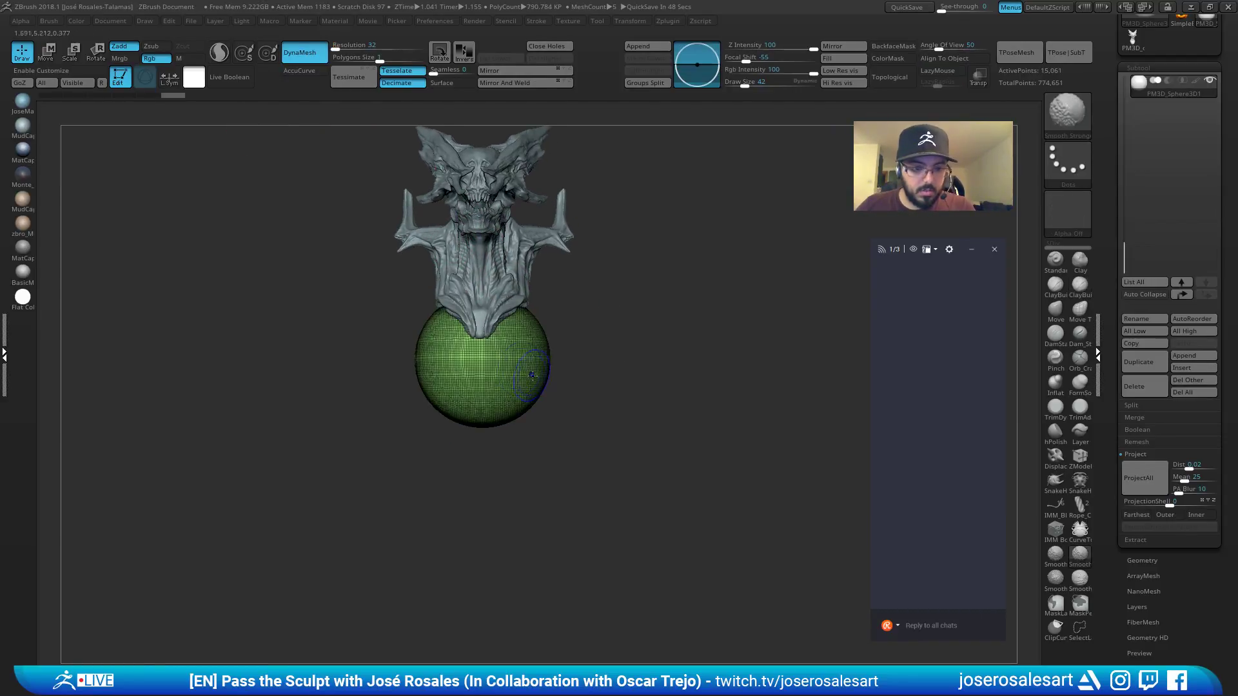
alt+drag(586, 313, 506, 285)
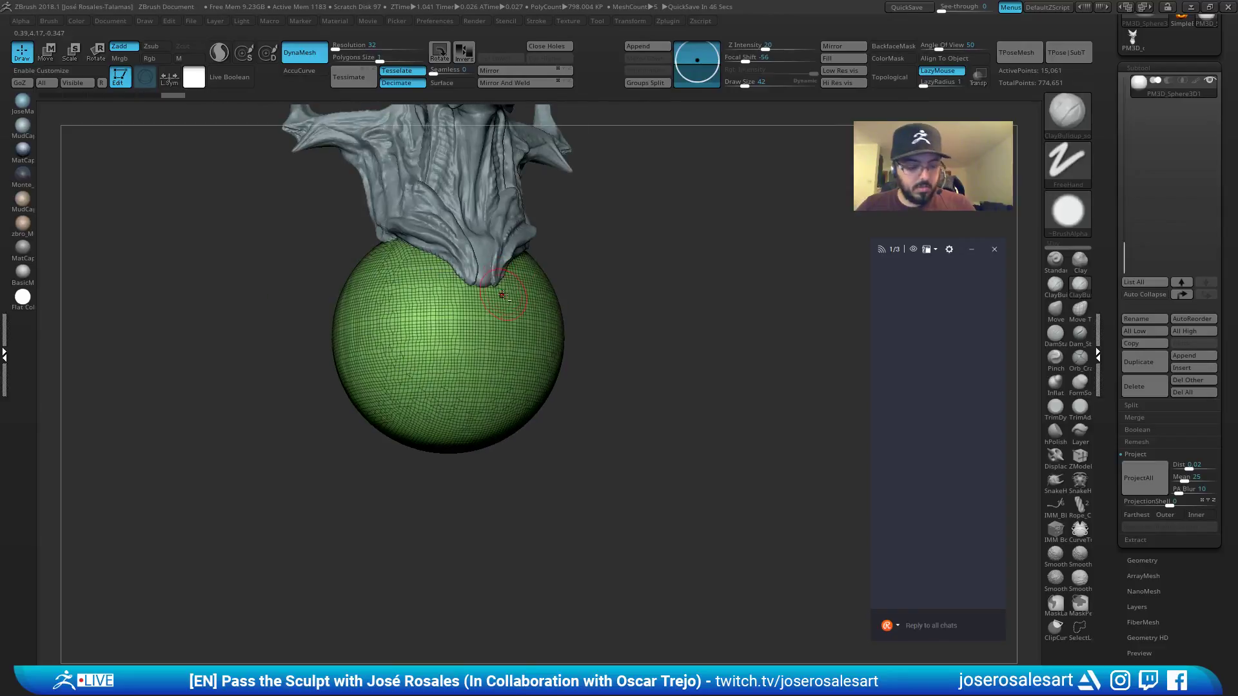
key(shift+f)
Pull the lower part of the sphere downward into a torso with the SnakeHook brush.
ctrl+right_drag(491, 357, 453, 348)
key(s)
drag(453, 348, 449, 348)
right_drag(453, 340, 479, 321)
key(s)
drag(480, 321, 473, 321)
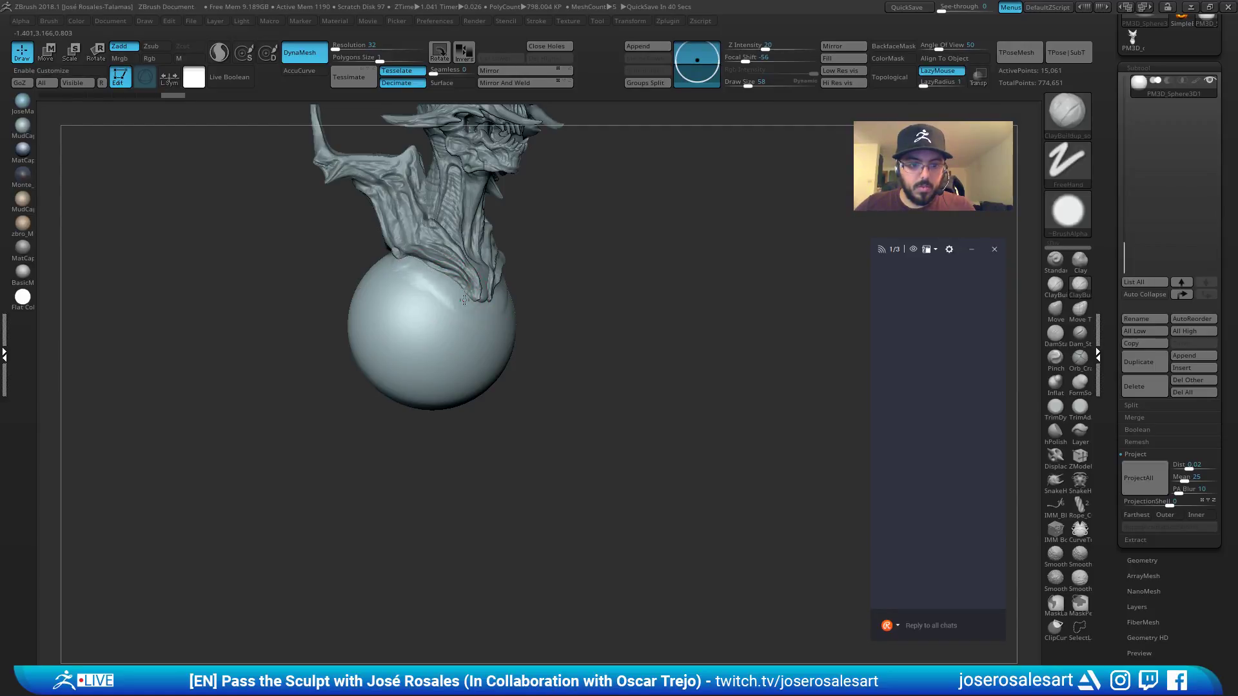
mouse_move(482, 349)
right_down()
mouse_move(457, 378)
mouse_move(497, 373)
mouse_move(464, 351)
mouse_move(488, 346)
right_up()
key(b)
key(s)
key(h)
mouse_move(459, 364)
mouse_down()
mouse_move(453, 422)
mouse_move(438, 418)
mouse_up()
Smooth the pulled torso form and refresh its DynaMesh.
right_drag(490, 394, 474, 392)
mouse_move(446, 413)
shift+mouse_down()
mouse_move(437, 377)
mouse_move(431, 396)
shift+mouse_up()
ctrl+drag(519, 374, 549, 455)
mouse_move(463, 348)
ctrl+right_down()
mouse_move(465, 377)
mouse_move(461, 358)
ctrl+right_up()
Refine and smooth the torso's silhouette into a broad chest tapering toward a narrow waist.
right_drag(529, 330, 452, 321)
drag(596, 285, 561, 292)
right_drag(636, 287, 594, 284)
shift+drag(593, 284, 580, 274)
mouse_move(538, 258)
right_down()
mouse_move(572, 255)
mouse_move(602, 186)
right_up()
right_drag(616, 265, 628, 301)
key(bracketleft)
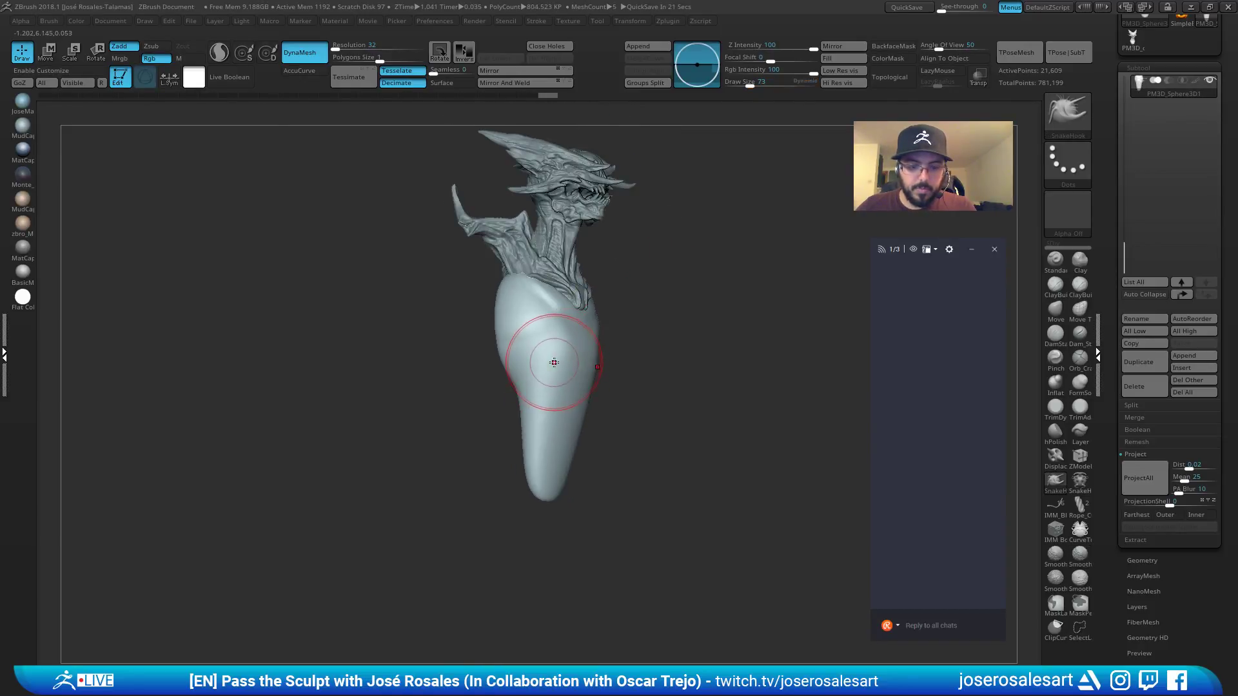
Build up the pectoral and upper chest forms on the torso with the ClayBuildup brush.
key(b)
key(c)
key(b)
right_drag(552, 361, 522, 352)
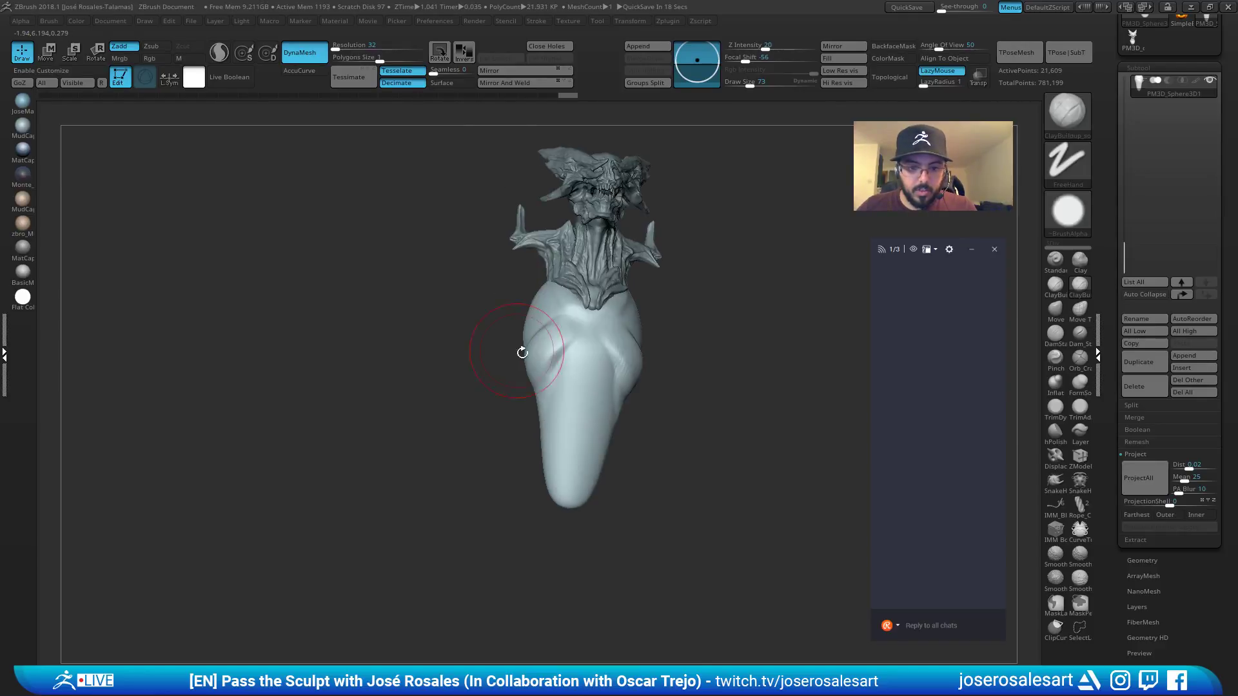
drag(540, 339, 555, 369)
right_drag(509, 381, 536, 377)
mouse_move(555, 364)
mouse_down()
mouse_move(544, 335)
mouse_move(530, 352)
mouse_up()
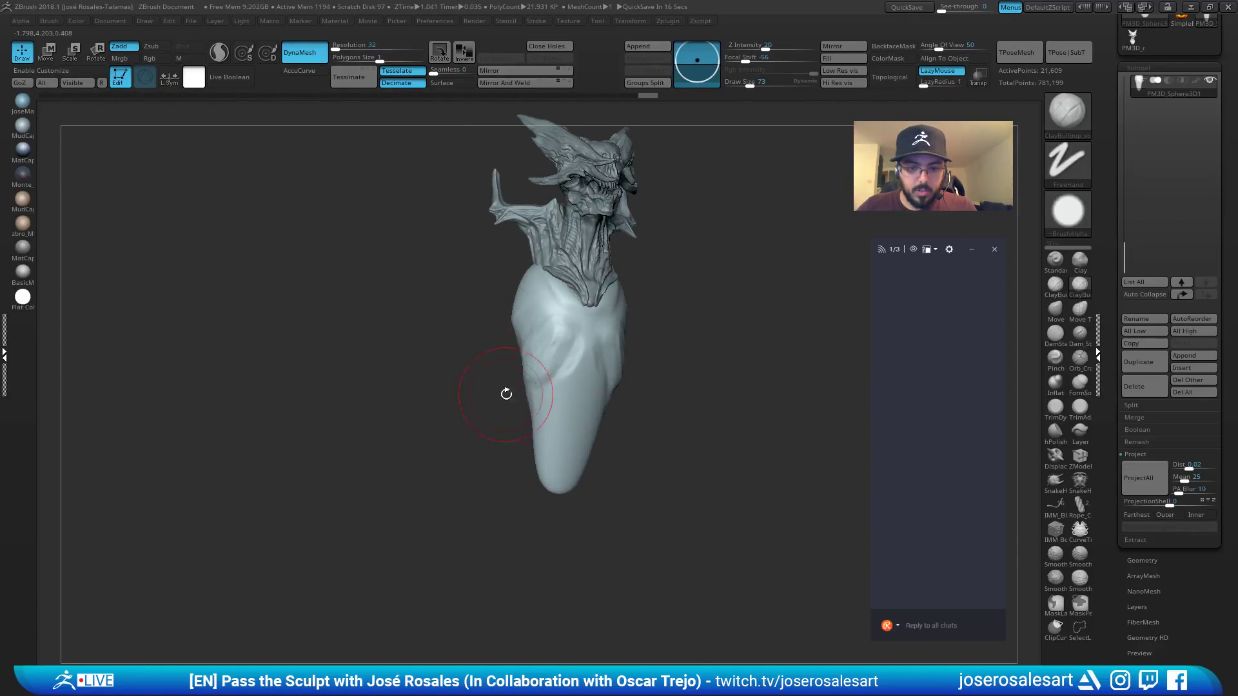
Add ClayBuildup strokes along the torso's flanks to define the sides of the ribcage.
right_drag(506, 393, 526, 387)
drag(532, 335, 505, 313)
mouse_move(559, 350)
right_down()
mouse_move(544, 276)
mouse_move(562, 314)
right_up()
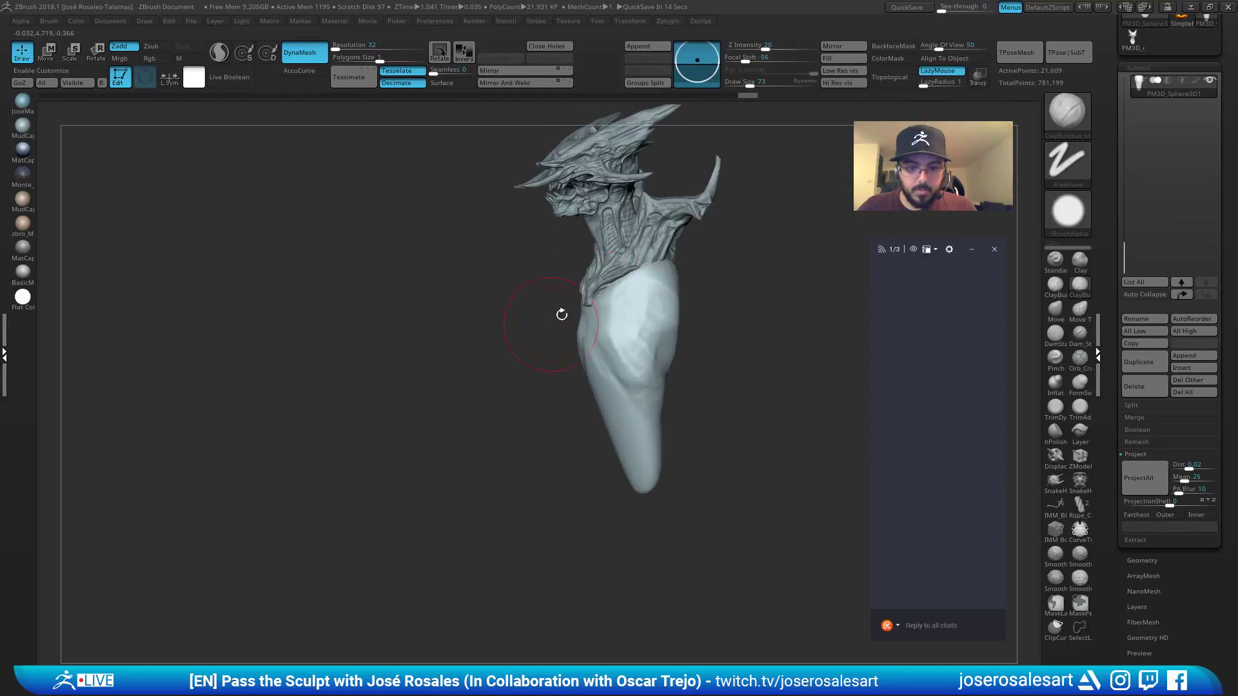
drag(668, 265, 643, 312)
right_drag(690, 366, 657, 360)
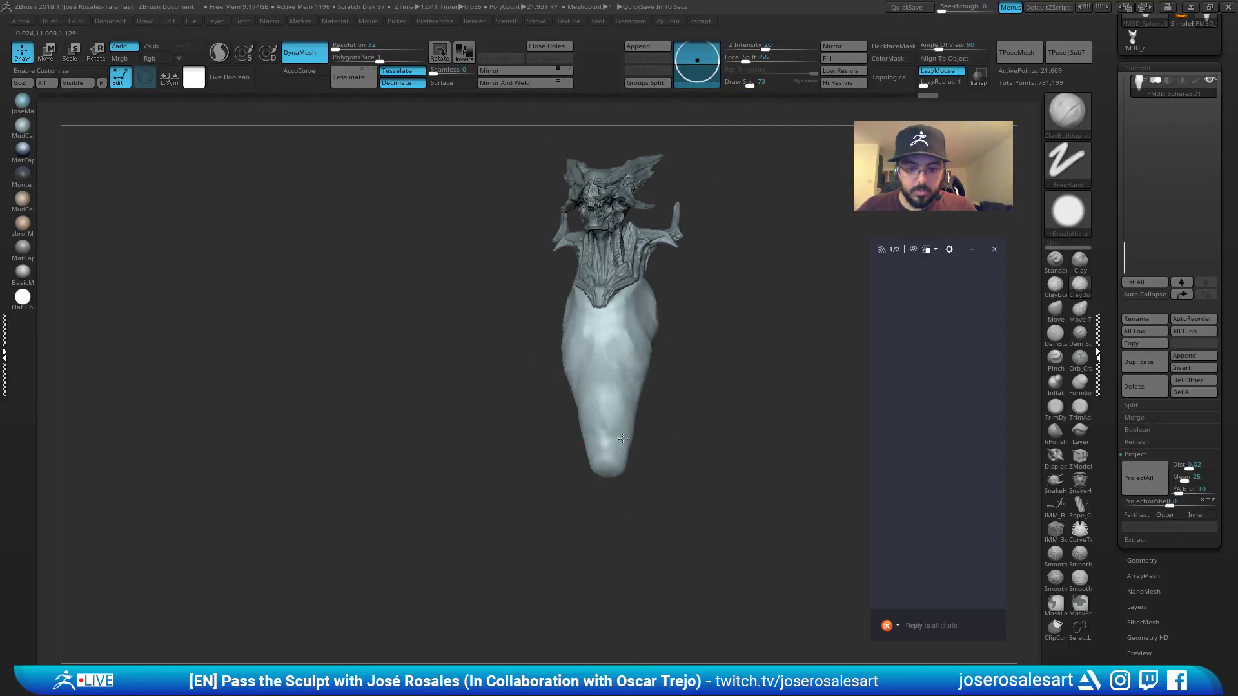
Turn on BackfaceMask, then shape and smooth the torso's waist and lower end.
right_drag(595, 446, 708, 260)
click(899, 47)
mouse_move(836, 116)
right_down()
mouse_move(580, 400)
mouse_move(590, 309)
right_up()
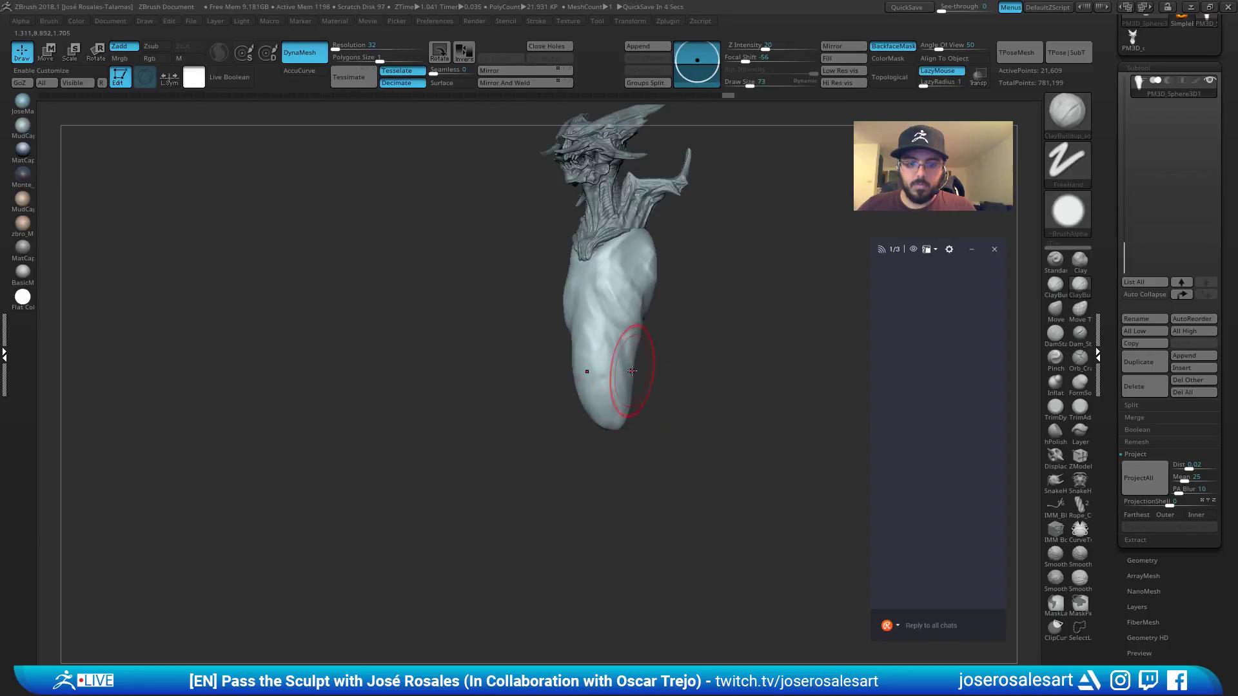
mouse_move(632, 370)
right_down()
mouse_move(572, 394)
mouse_move(616, 413)
right_up()
mouse_move(615, 426)
shift+mouse_down()
mouse_move(619, 448)
mouse_move(612, 439)
shift+mouse_up()
mouse_move(595, 404)
shift+right_down()
mouse_move(699, 381)
mouse_move(621, 390)
shift+right_up()
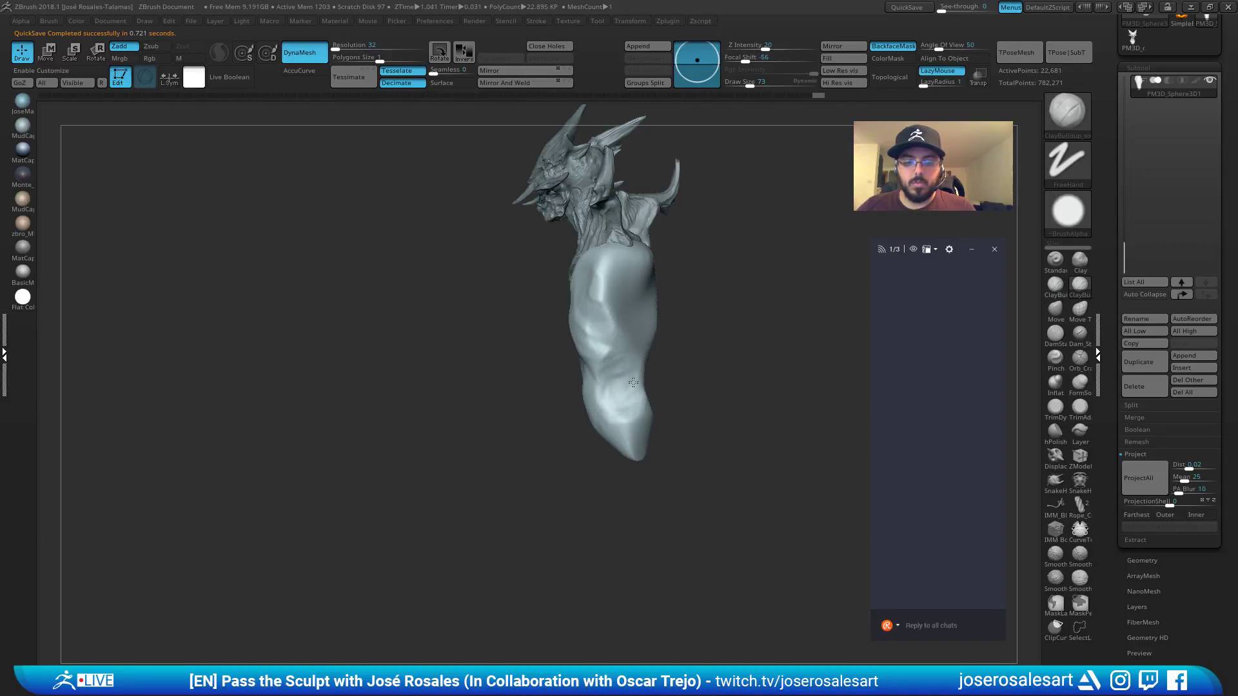
right_drag(615, 381, 612, 373)
mouse_move(619, 328)
right_down()
mouse_move(618, 249)
mouse_move(602, 277)
mouse_move(637, 288)
mouse_move(609, 290)
right_up()
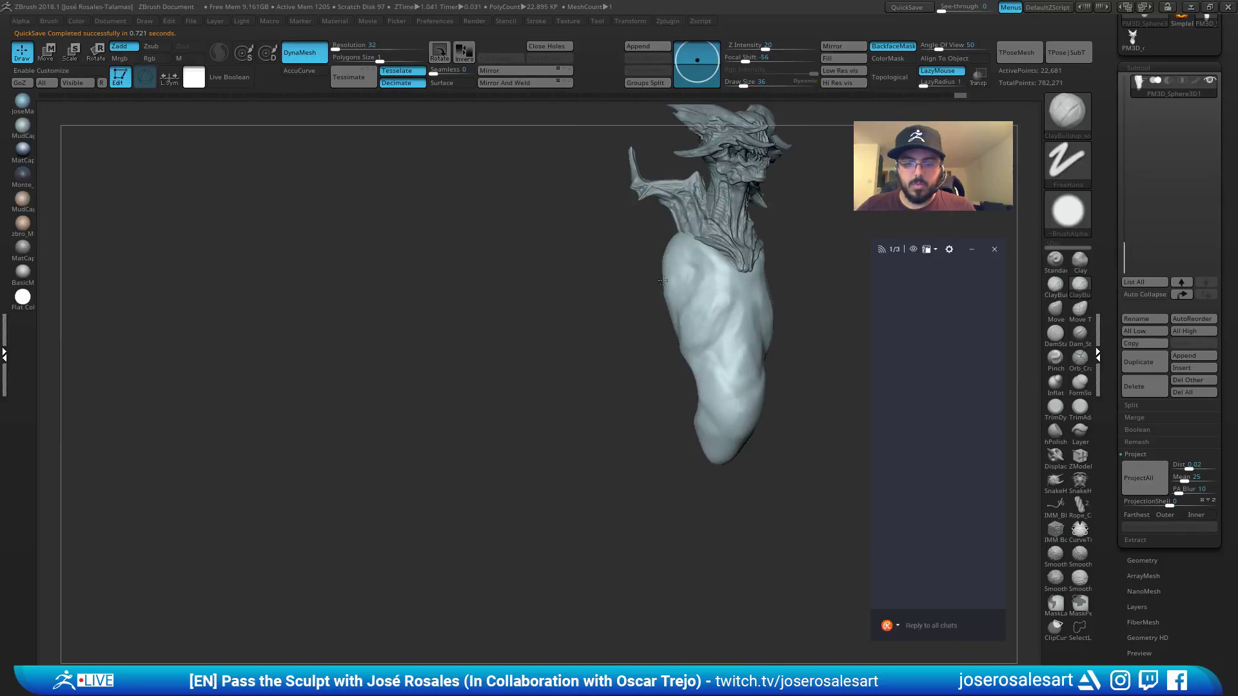
Carve a round shoulder socket into the upper side of the torso, adjusting the brush size.
alt+right_drag(712, 290, 619, 305)
key(s)
drag(630, 304, 627, 305)
alt+right_drag(627, 304, 620, 349)
right_drag(620, 349, 503, 368)
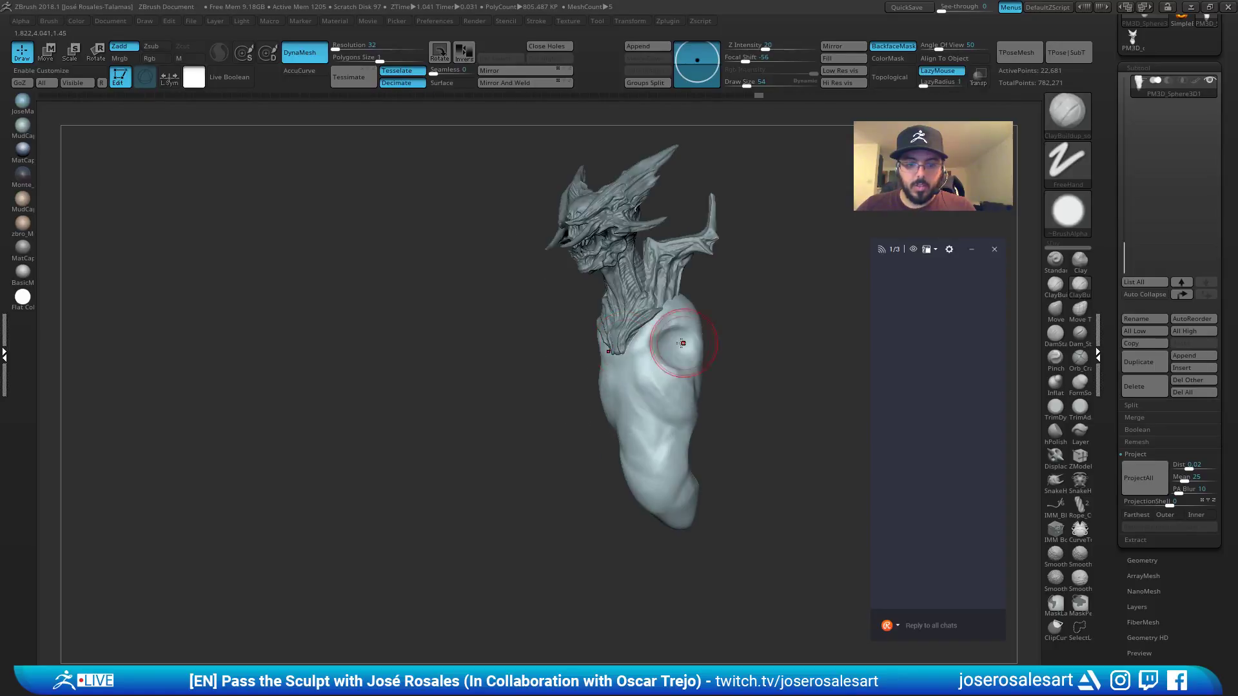
key(bracketleft)
key(bracketleft)
mouse_move(678, 333)
alt+right_down()
mouse_move(692, 343)
mouse_move(684, 369)
alt+right_up()
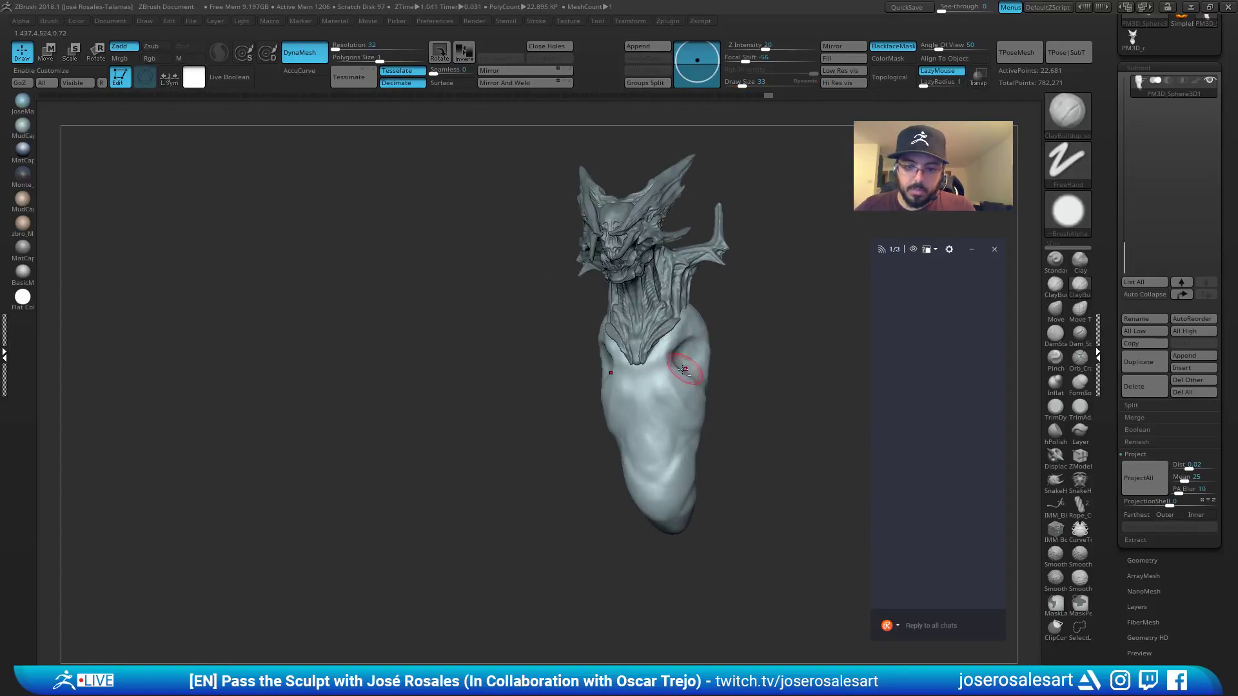
Sculpt the pectoral and rib forms below the shoulder socket.
right_click(692, 402)
right_drag(609, 381, 670, 374)
drag(635, 386, 603, 430)
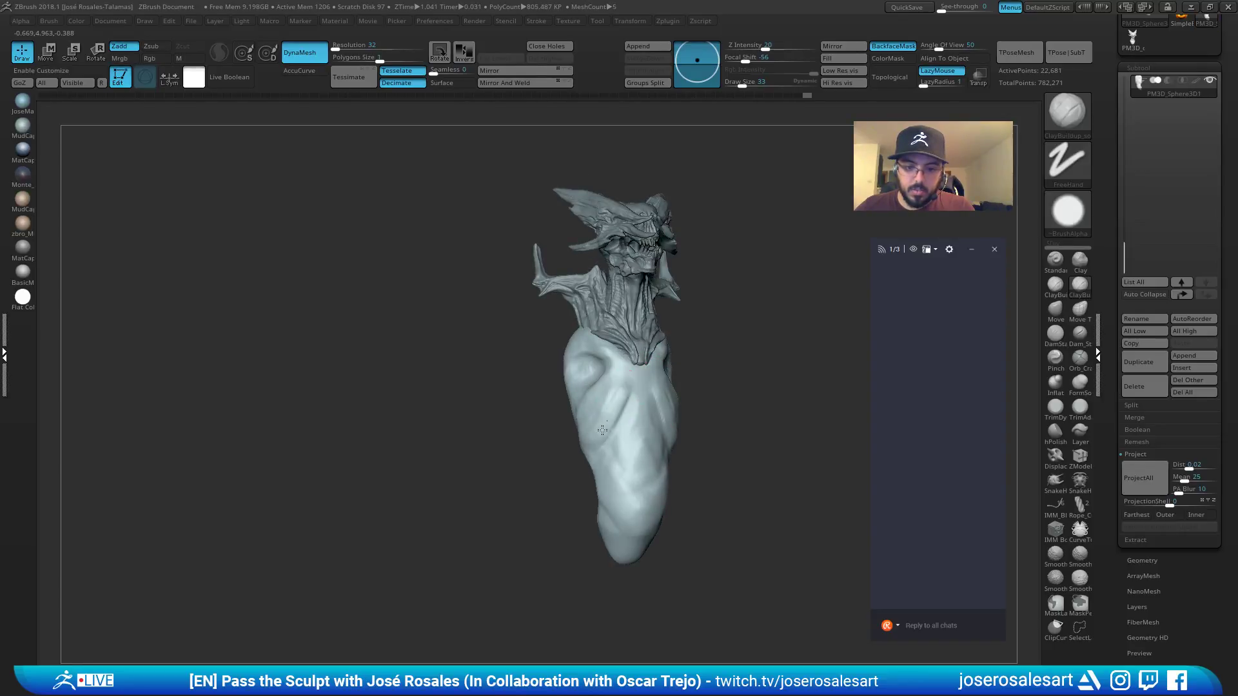
mouse_move(625, 395)
right_down()
mouse_move(607, 422)
mouse_move(615, 433)
mouse_move(628, 399)
mouse_move(629, 412)
mouse_move(645, 406)
mouse_move(646, 357)
mouse_move(638, 413)
mouse_move(648, 381)
mouse_move(531, 423)
mouse_move(637, 443)
mouse_move(623, 459)
mouse_move(620, 430)
right_up()
mouse_move(604, 478)
right_down()
mouse_move(622, 464)
mouse_move(567, 442)
mouse_move(489, 382)
right_up()
mouse_move(527, 396)
mouse_down()
mouse_move(551, 450)
mouse_move(574, 448)
mouse_up()
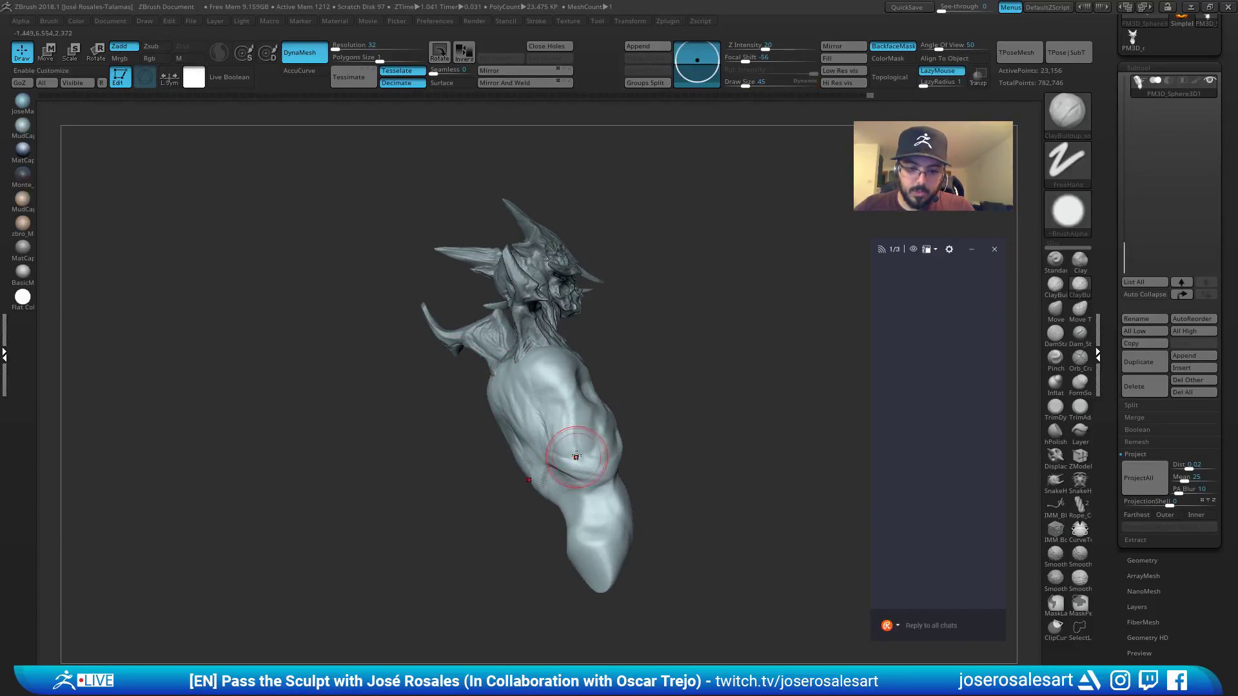
Build up the back muscles and the lower ribcage edge above the narrowed waist.
mouse_move(575, 448)
right_down()
mouse_move(539, 475)
mouse_move(616, 451)
mouse_move(516, 443)
right_up()
drag(516, 443, 516, 458)
right_drag(517, 458, 492, 469)
drag(491, 469, 500, 485)
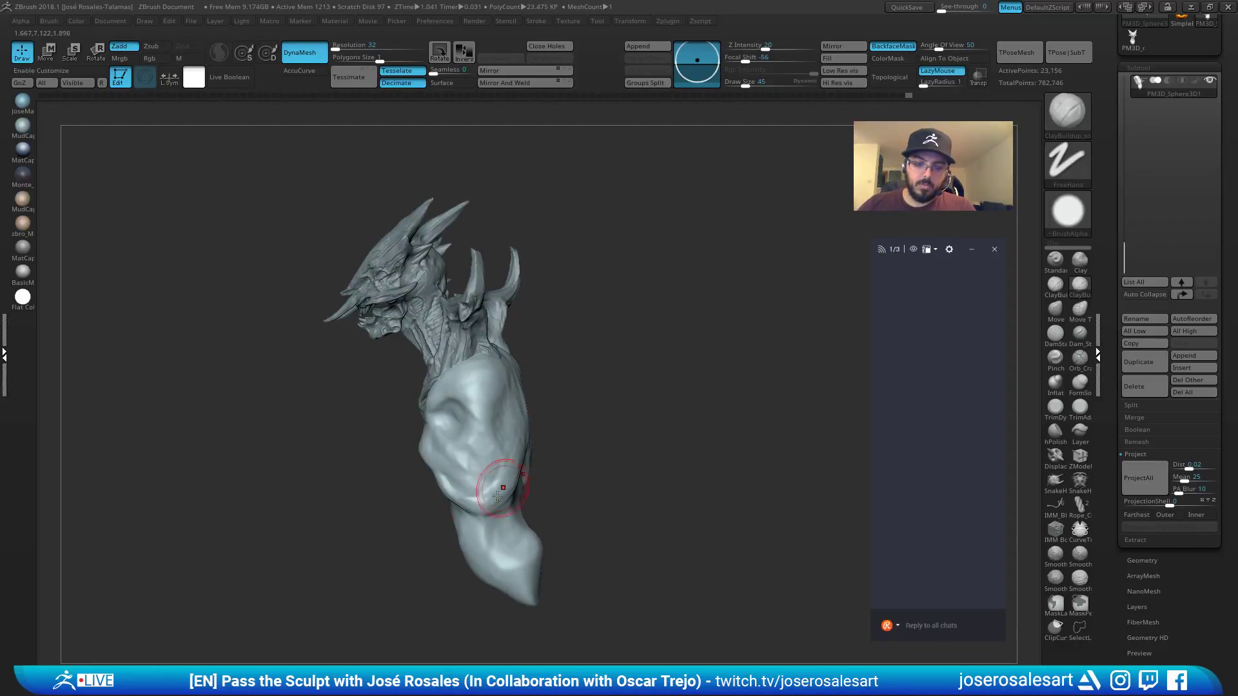
mouse_move(500, 485)
right_down()
mouse_move(544, 403)
mouse_move(566, 418)
mouse_move(516, 410)
right_up()
mouse_move(516, 410)
alt+right_down()
mouse_move(514, 337)
mouse_move(590, 432)
alt+right_up()
right_drag(590, 432, 500, 487)
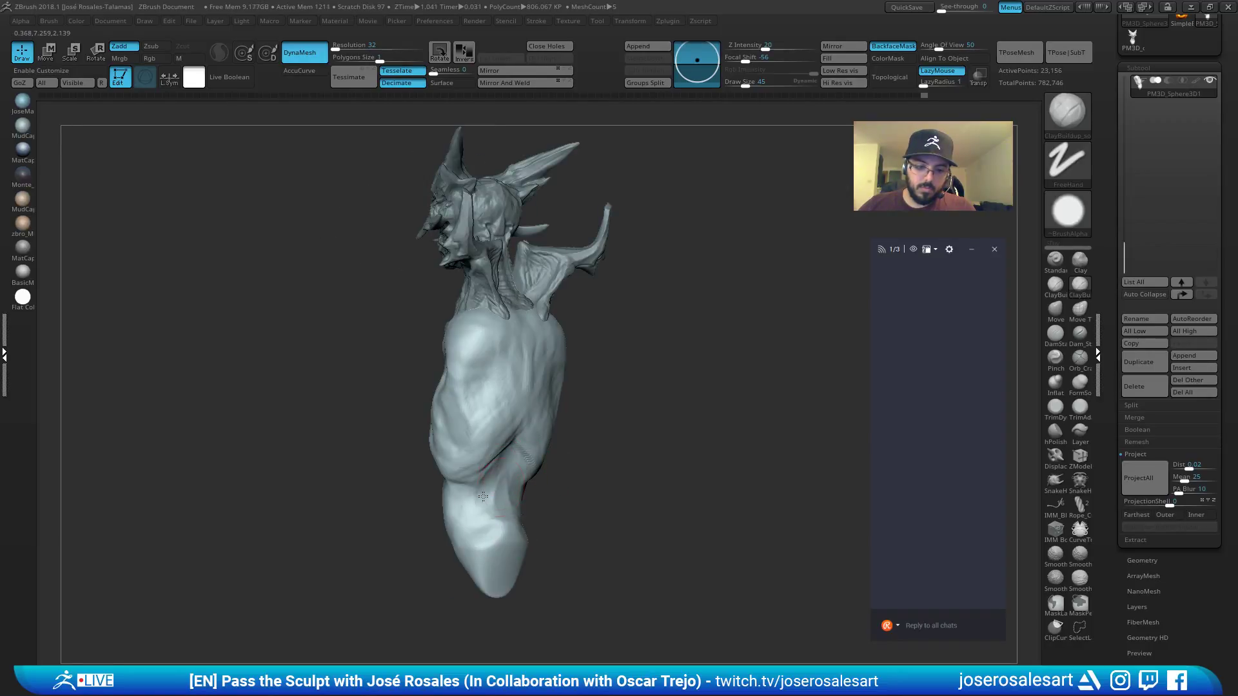
right_drag(504, 444, 477, 462)
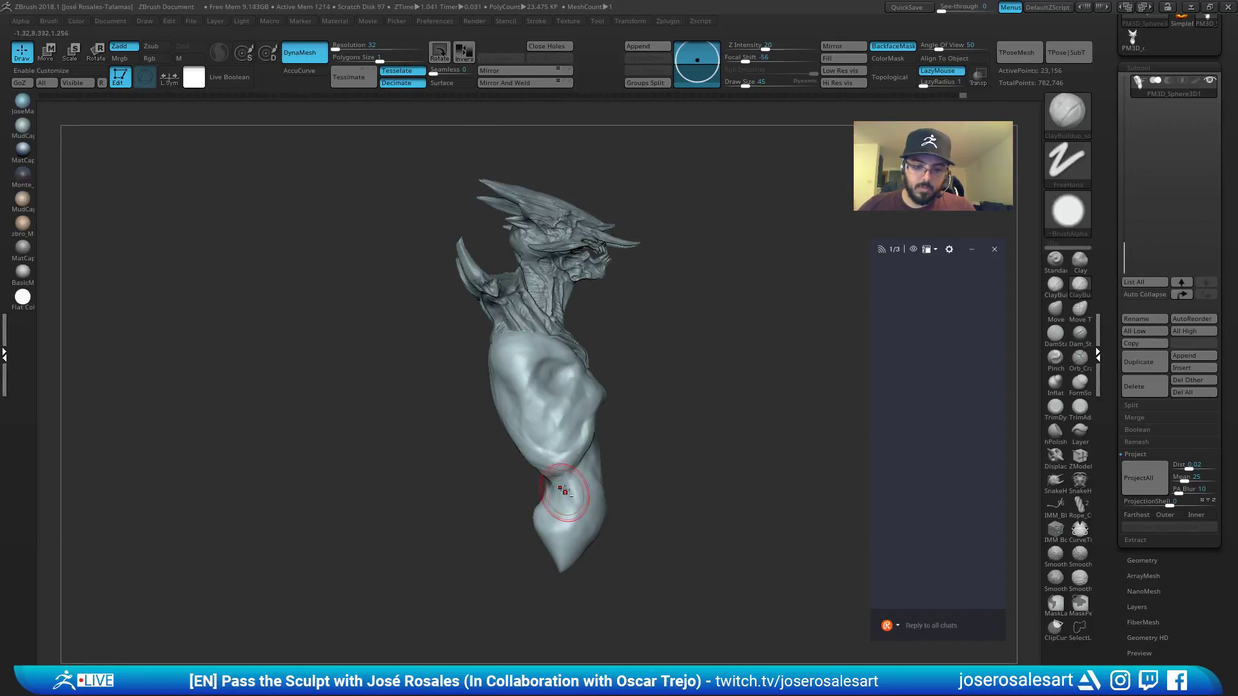
mouse_move(565, 490)
right_down()
mouse_move(559, 516)
mouse_move(604, 487)
mouse_move(568, 416)
right_up()
Reshape the waist and lower torso silhouette with an enlarged Move brush.
key(b)
key(m)
key(v)
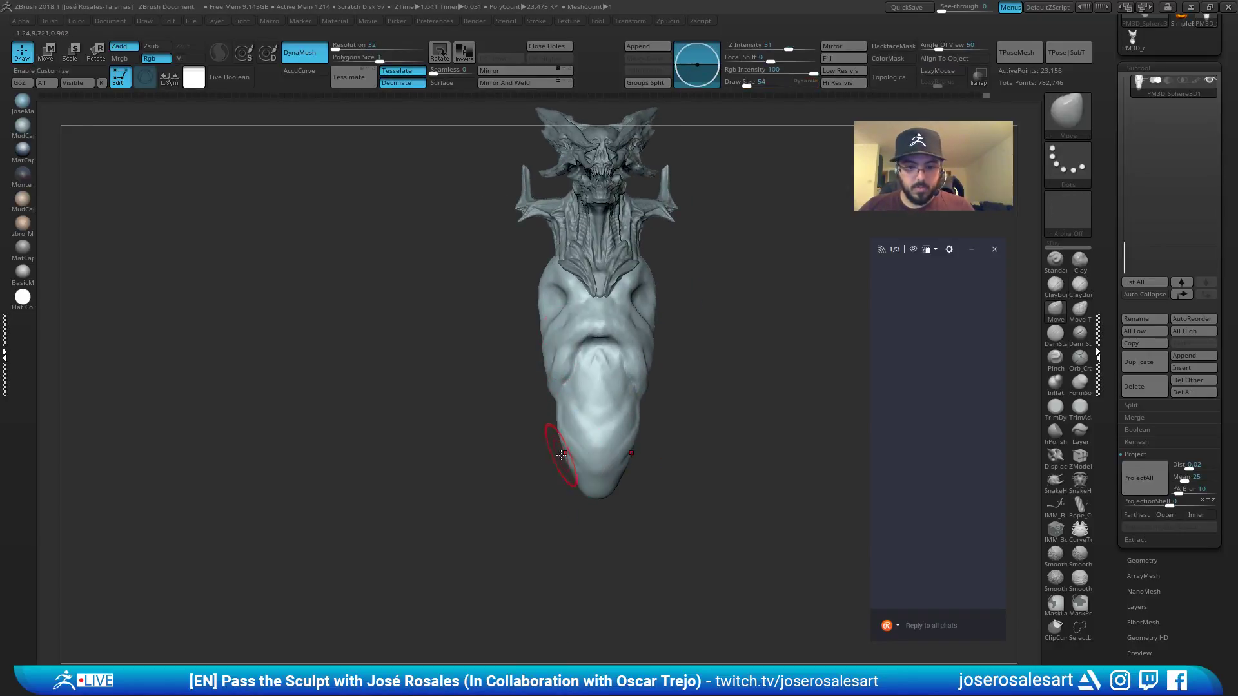
key(s)
drag(561, 454, 568, 455)
alt+right_drag(567, 442, 553, 468)
drag(552, 469, 532, 472)
right_drag(535, 471, 593, 470)
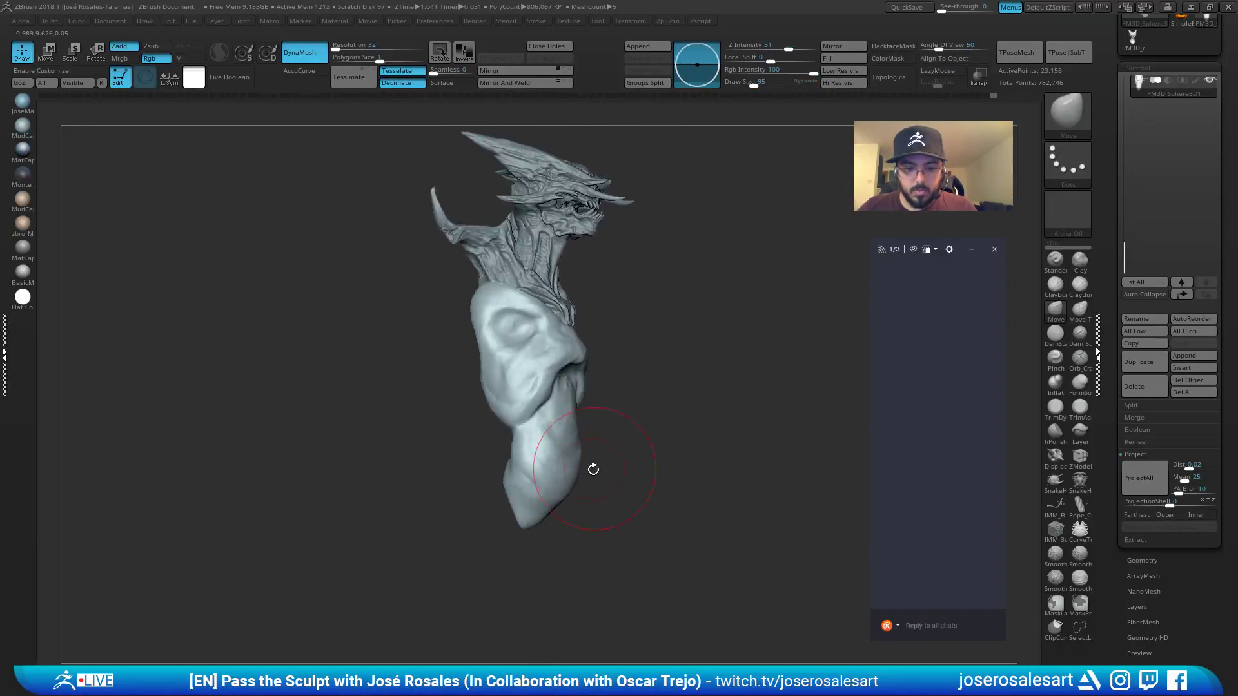
drag(562, 498, 570, 505)
mouse_move(569, 503)
ctrl+right_down()
mouse_move(565, 455)
mouse_move(589, 473)
mouse_move(534, 483)
mouse_move(548, 487)
mouse_move(579, 453)
mouse_move(539, 429)
mouse_move(646, 385)
mouse_move(584, 393)
ctrl+right_up()
Refine the shoulder socket and surrounding chest with the ClayBuildup brush.
key(b)
key(c)
key(b)
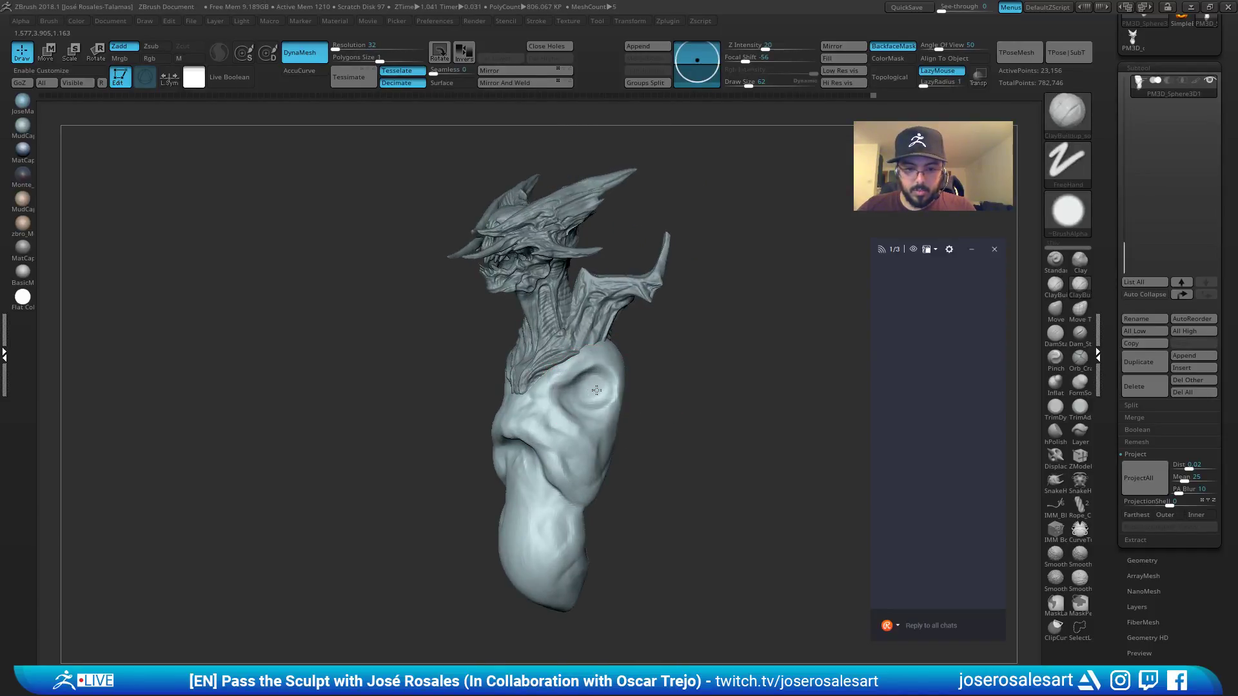
key([)
mouse_move(582, 394)
right_down()
mouse_move(561, 403)
mouse_move(605, 388)
mouse_move(545, 393)
mouse_move(574, 403)
right_up()
key(bracketright)
mouse_move(574, 403)
ctrl+right_down()
mouse_move(517, 418)
mouse_move(517, 342)
mouse_move(479, 364)
ctrl+right_up()
Carve creases into the upper chest beside the base of the neck with the DamStandard brush.
key(b)
key(d)
key(s)
ctrl+right_drag(479, 364, 476, 382)
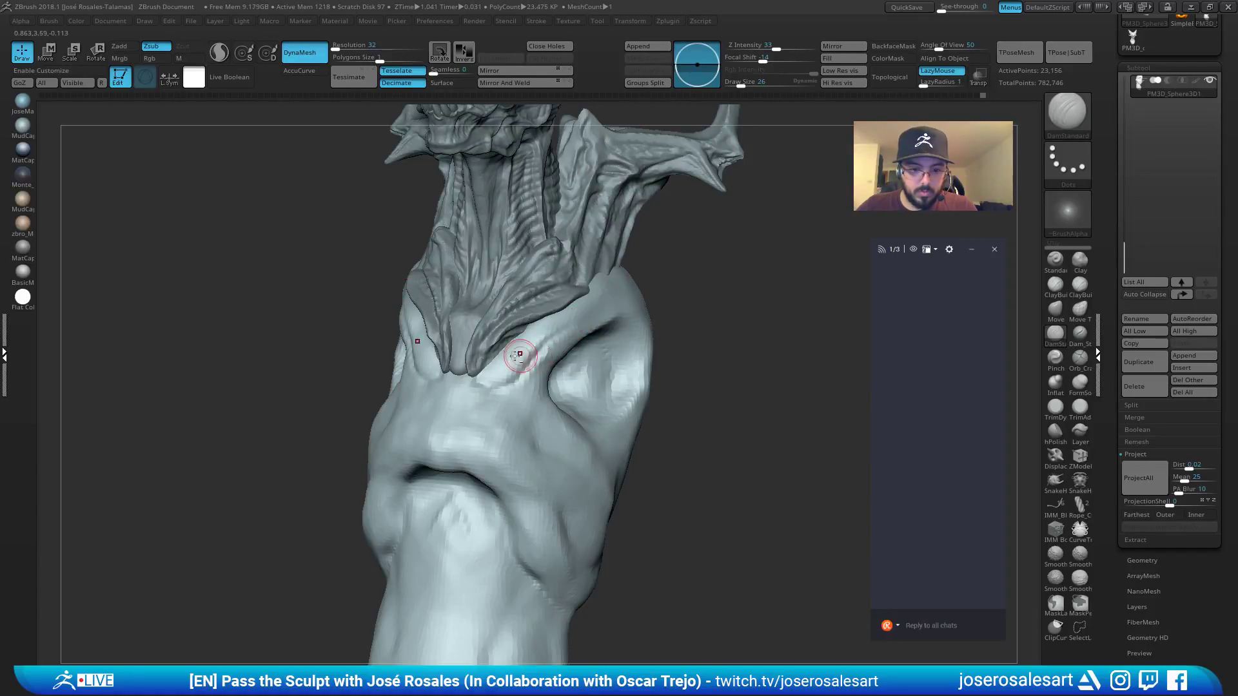
Build up the collarbone area beneath the neck with a small ClayBuildup brush.
mouse_move(519, 354)
right_down()
mouse_move(481, 372)
mouse_move(494, 332)
mouse_move(510, 372)
right_up()
key(b)
key(c)
key(b)
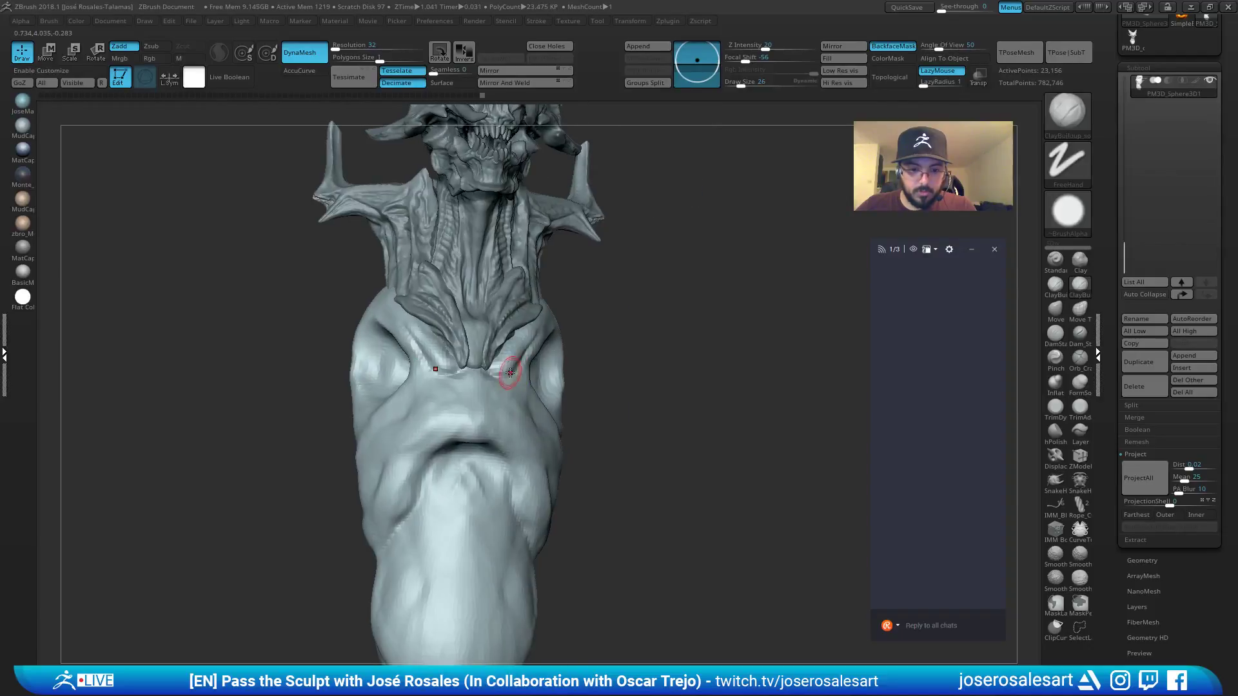
mouse_move(557, 308)
right_down()
mouse_move(555, 363)
mouse_move(511, 346)
mouse_move(536, 336)
mouse_move(572, 277)
mouse_move(533, 273)
right_up()
Combine all subtools into a posing mesh with TPoseMesh and choose the Move brush.
click(1016, 52)
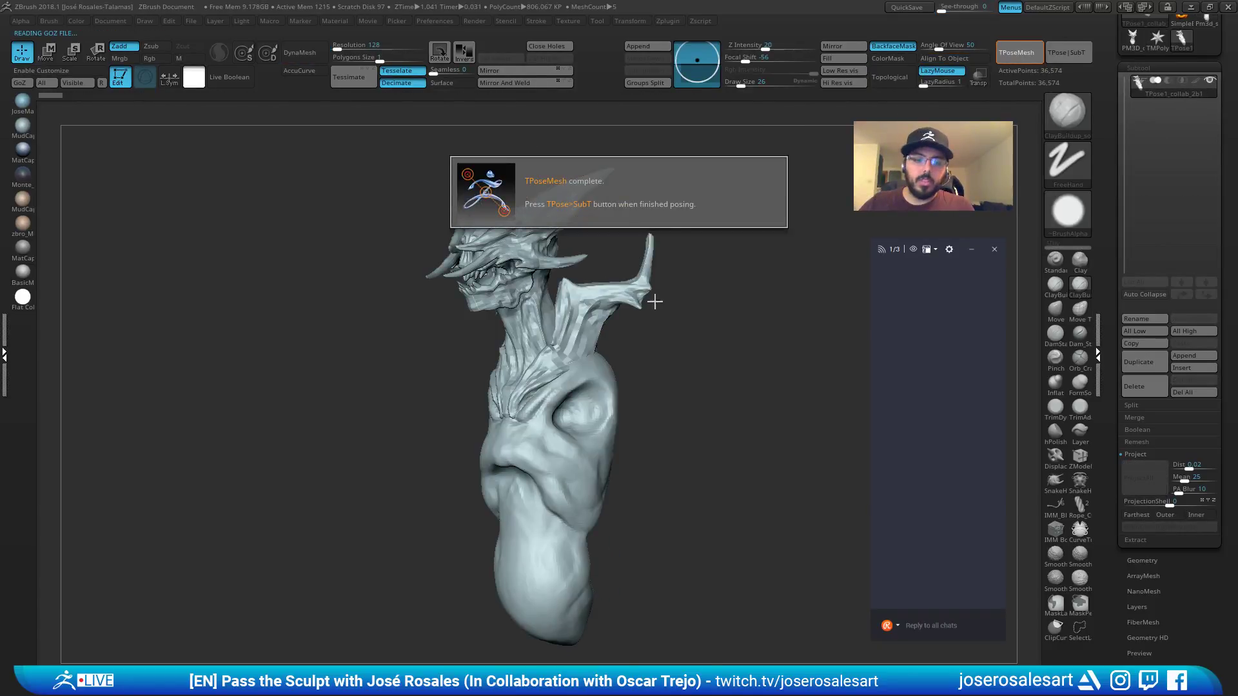
mouse_move(654, 302)
right_down()
mouse_move(600, 221)
mouse_move(661, 295)
right_up()
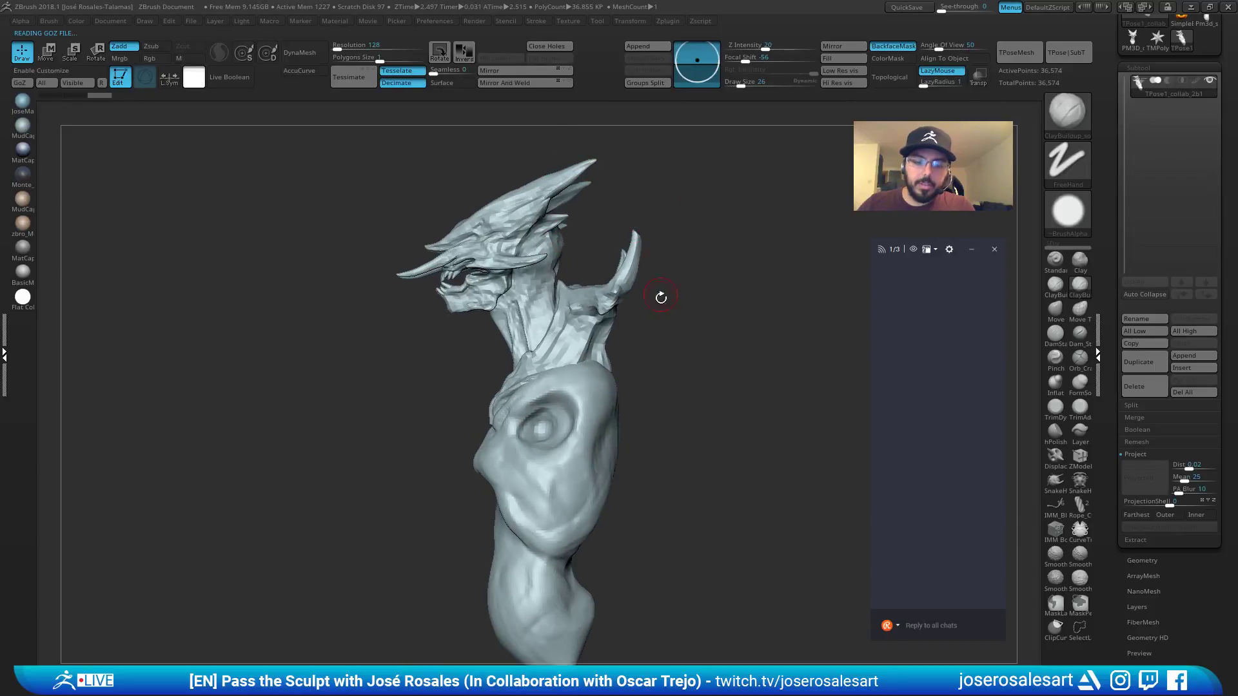
key(b)
key(m)
key(v)
alt+right_drag(483, 279, 502, 358)
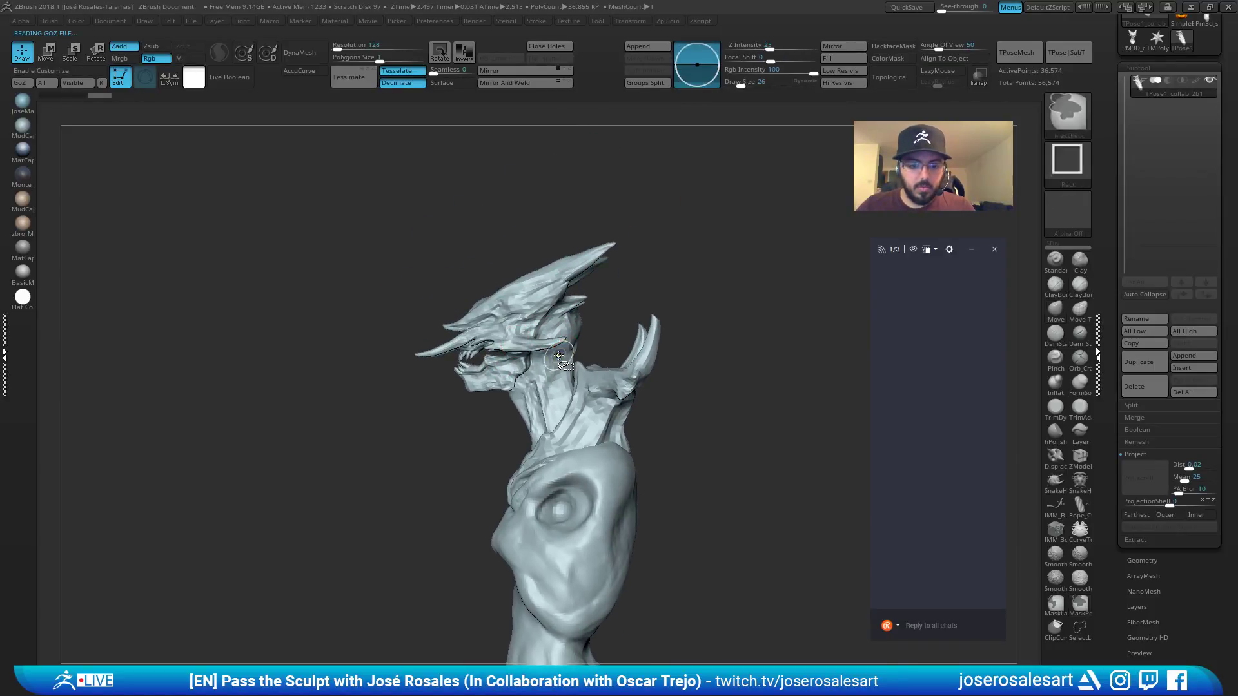
Isolate the head and neck piece and set SelectLasso as the selection brush.
ctrl+shift+click(516, 335)
mouse_move(573, 239)
right_down()
mouse_move(624, 221)
mouse_move(579, 228)
right_up()
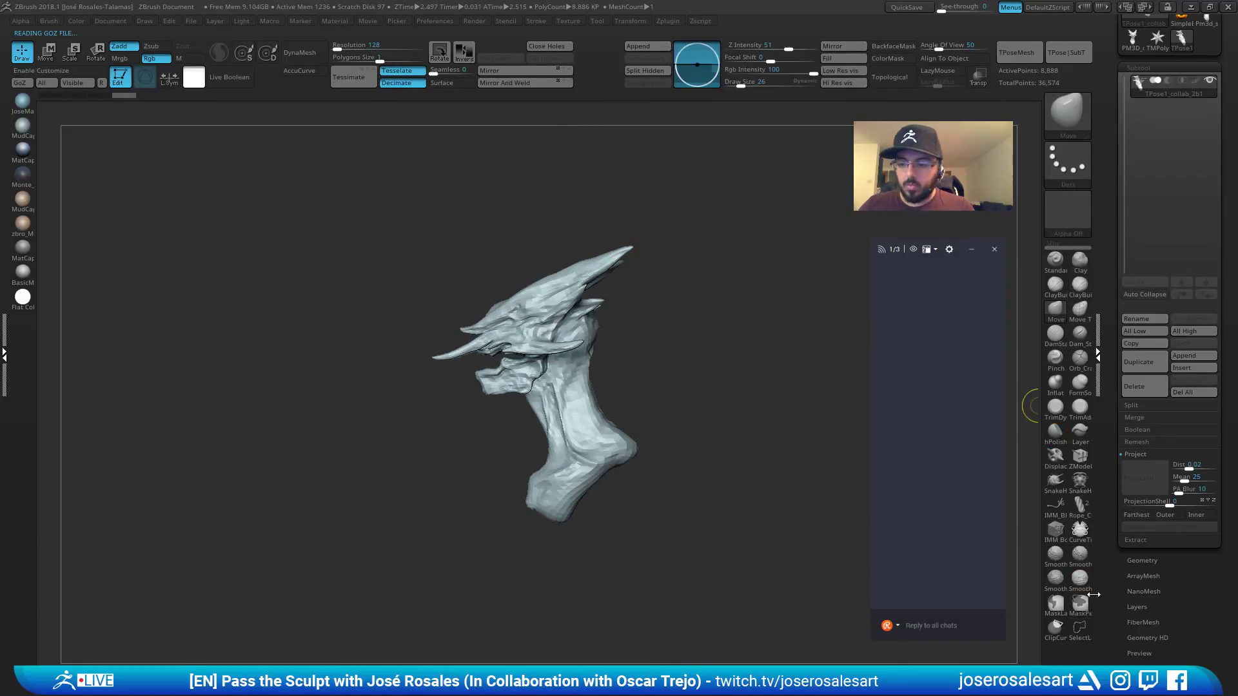
click(1075, 637)
click(1053, 653)
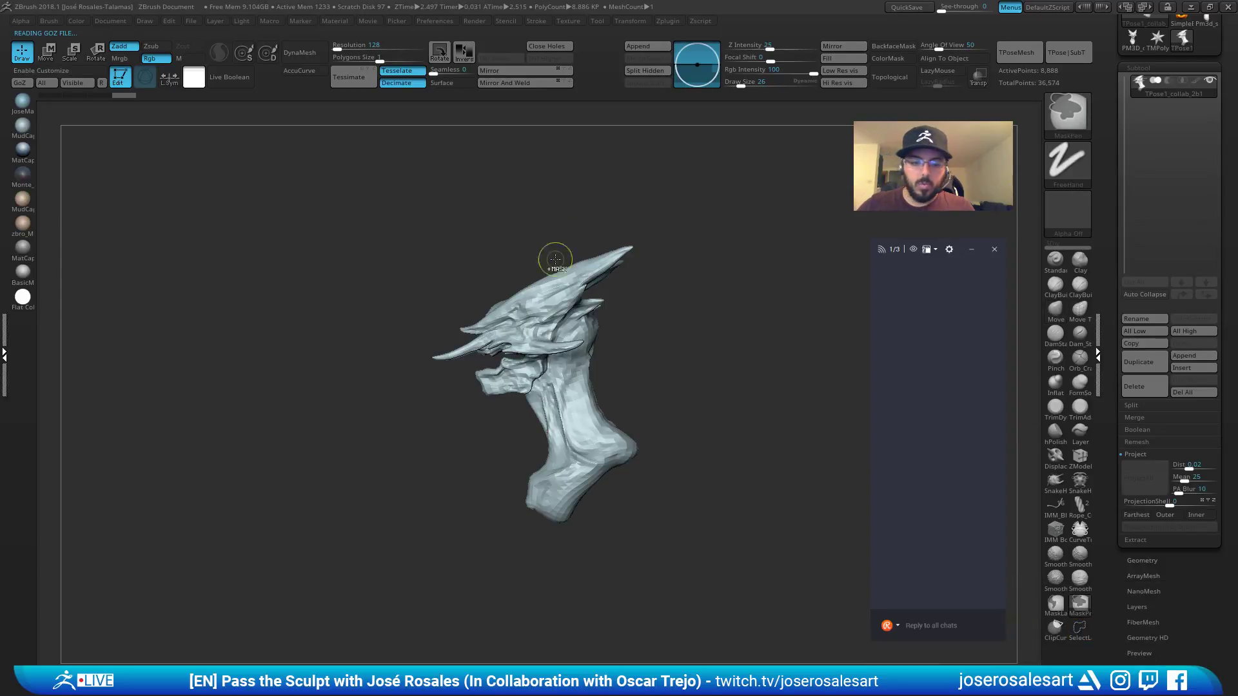
Set MaskLasso as the masking brush and mask the head down to the top of the neck.
ctrl+drag(601, 169, 386, 407)
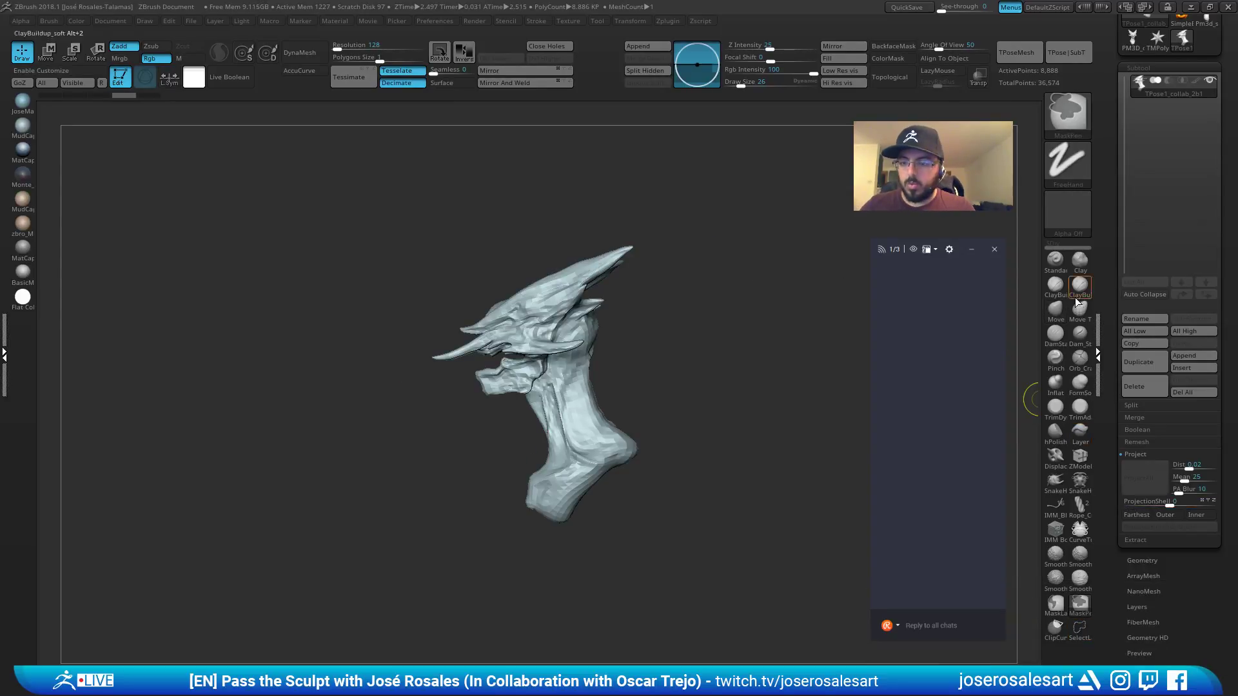
ctrl+click(1057, 117)
ctrl+click(1072, 108)
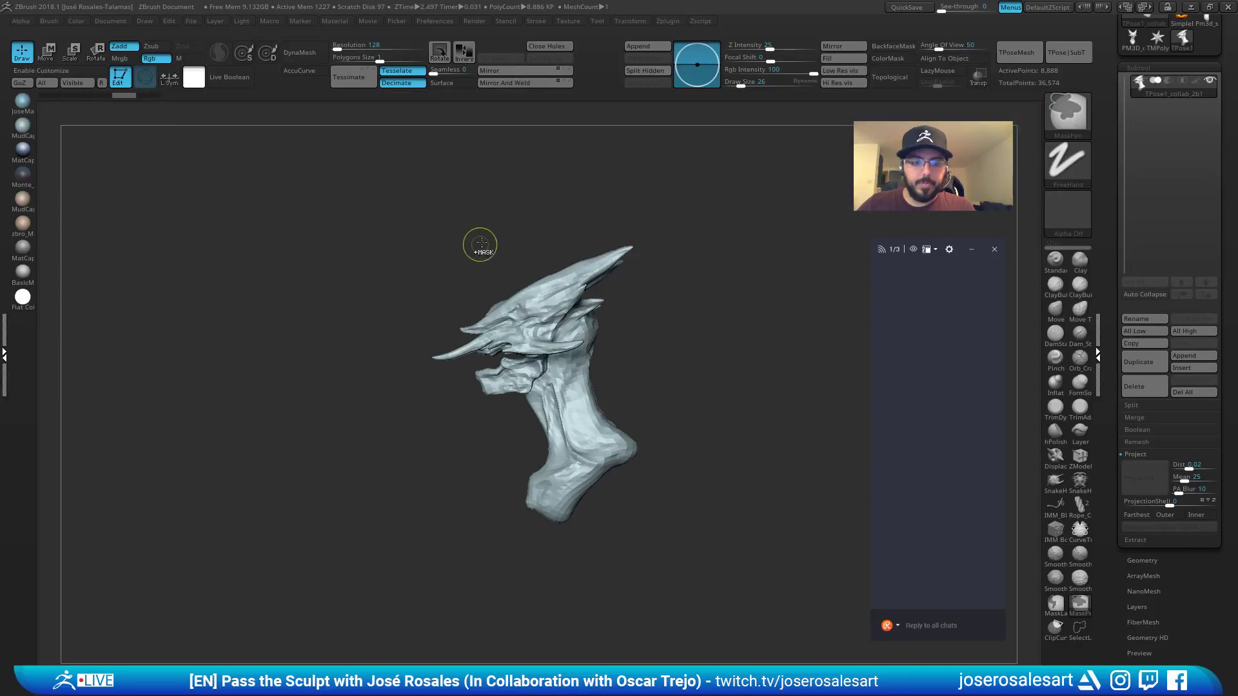
ctrl+click(1051, 117)
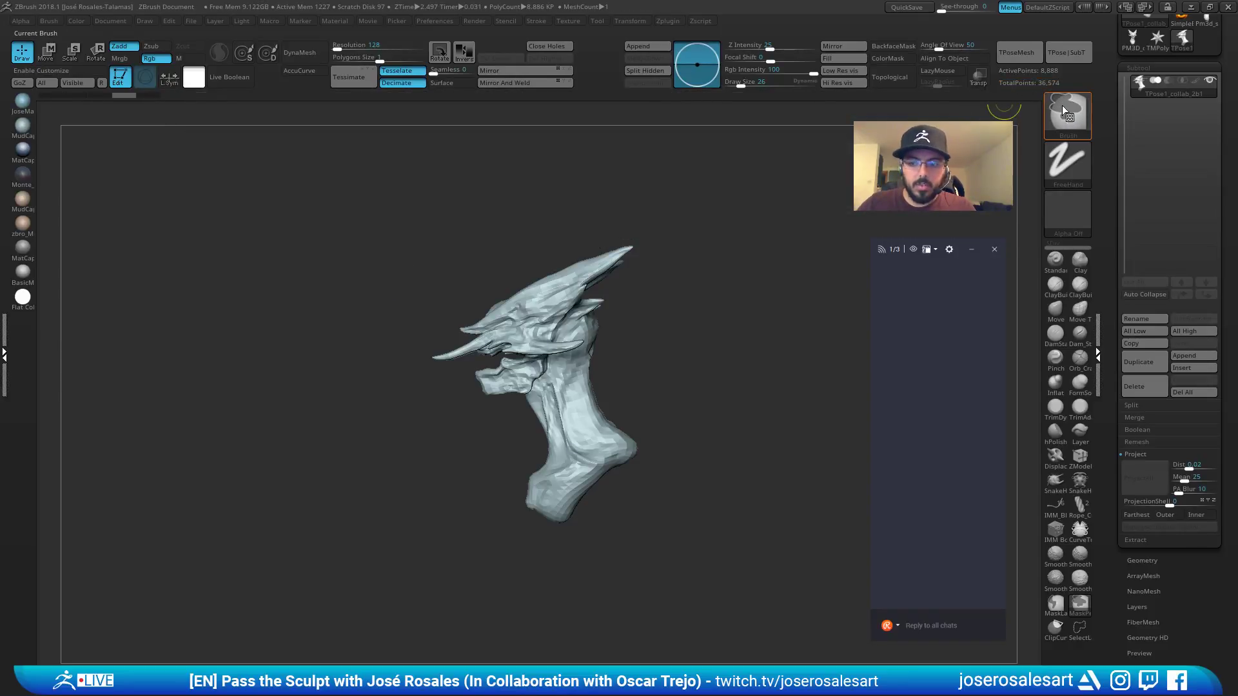
ctrl+click(1064, 113)
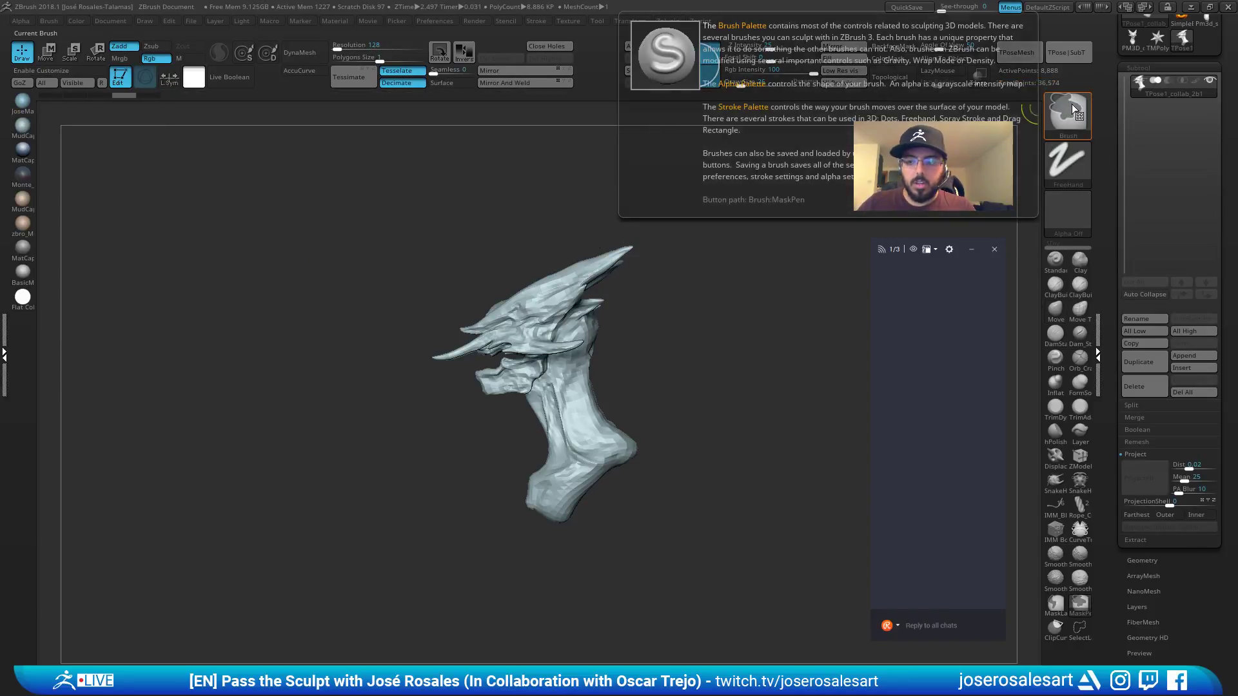
ctrl+click(1070, 109)
ctrl+click(359, 192)
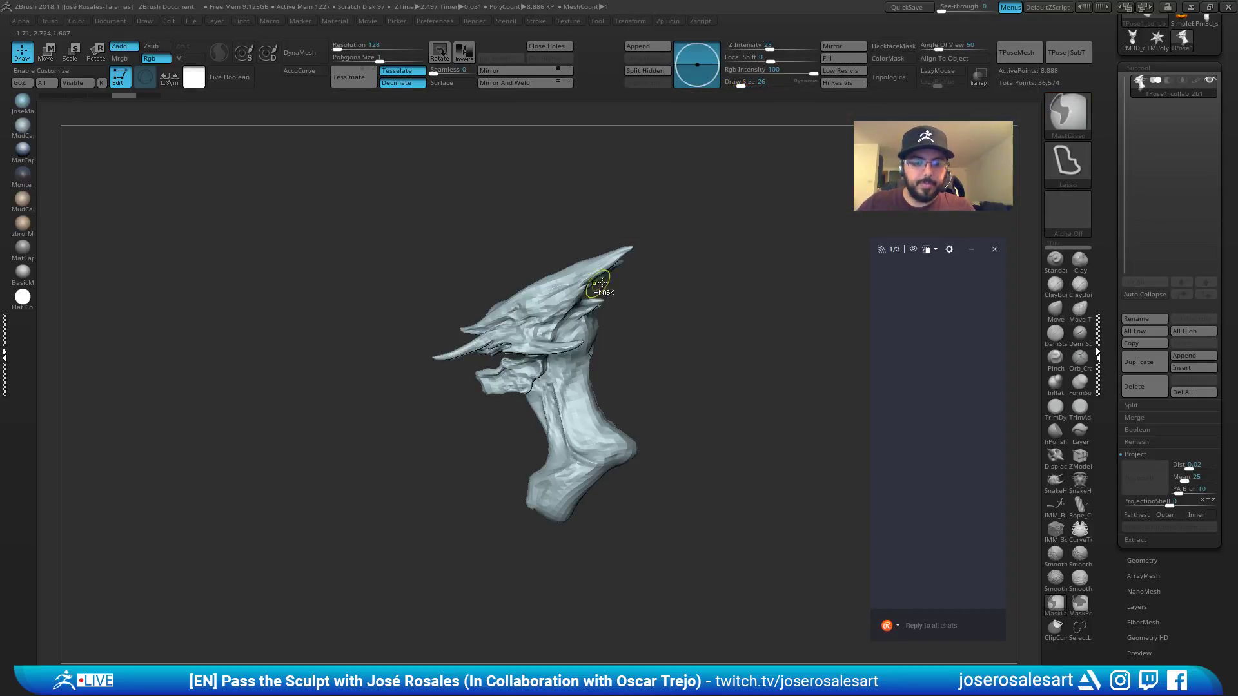
mouse_move(446, 305)
ctrl+mouse_down()
mouse_move(535, 395)
mouse_move(627, 322)
mouse_move(662, 163)
ctrl+mouse_up()
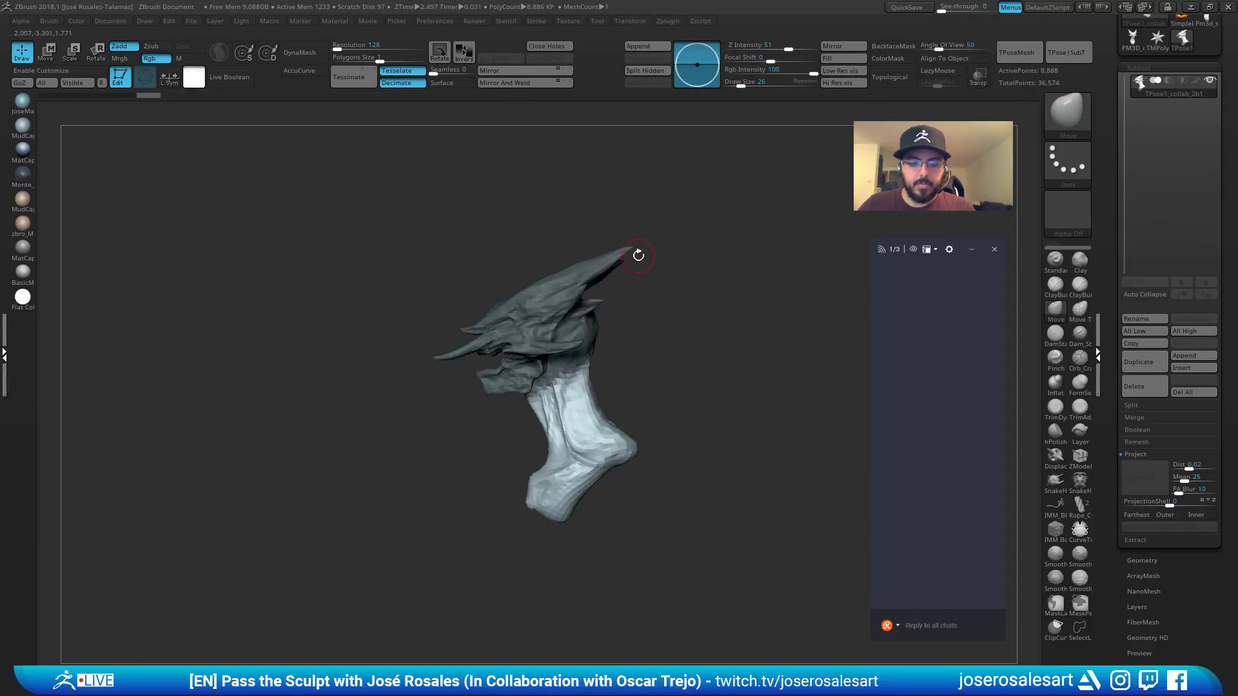
Add the remaining teeth to the head mask, show every piece, and invert the mask to free the head.
mouse_move(638, 255)
mouse_down()
mouse_move(662, 244)
mouse_move(595, 323)
mouse_move(589, 409)
mouse_up()
ctrl+shift+click(589, 351)
ctrl+shift+click(490, 351)
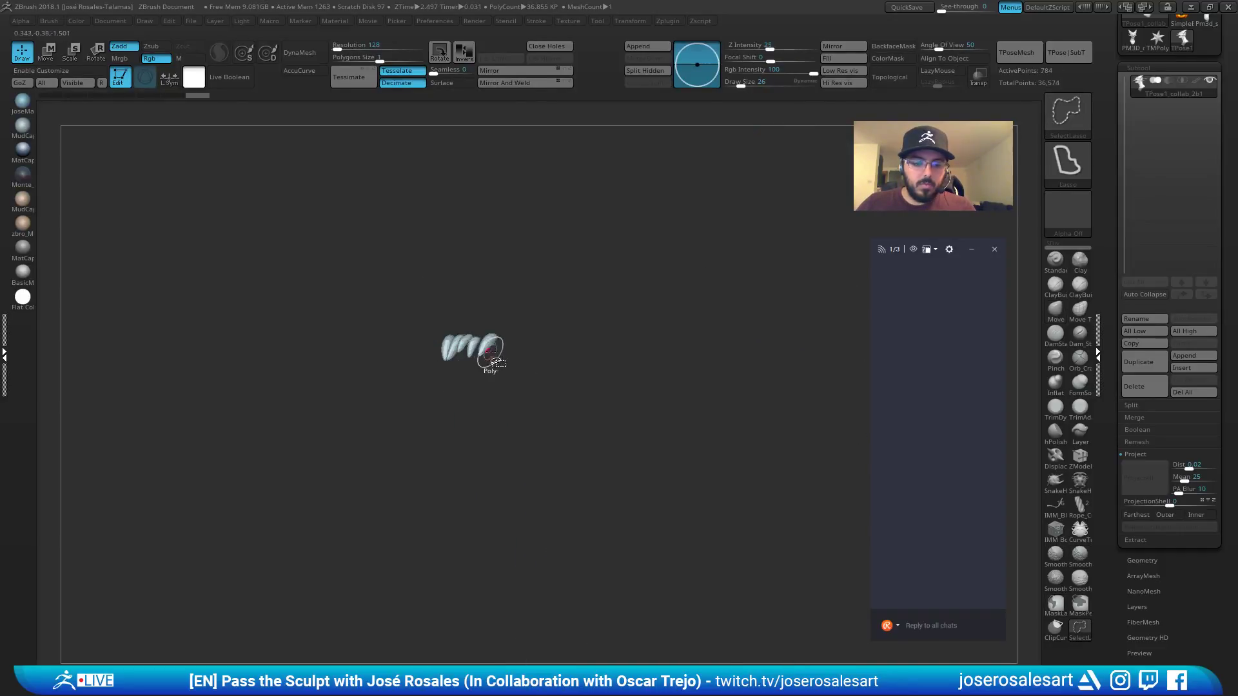
ctrl+shift+click(517, 362)
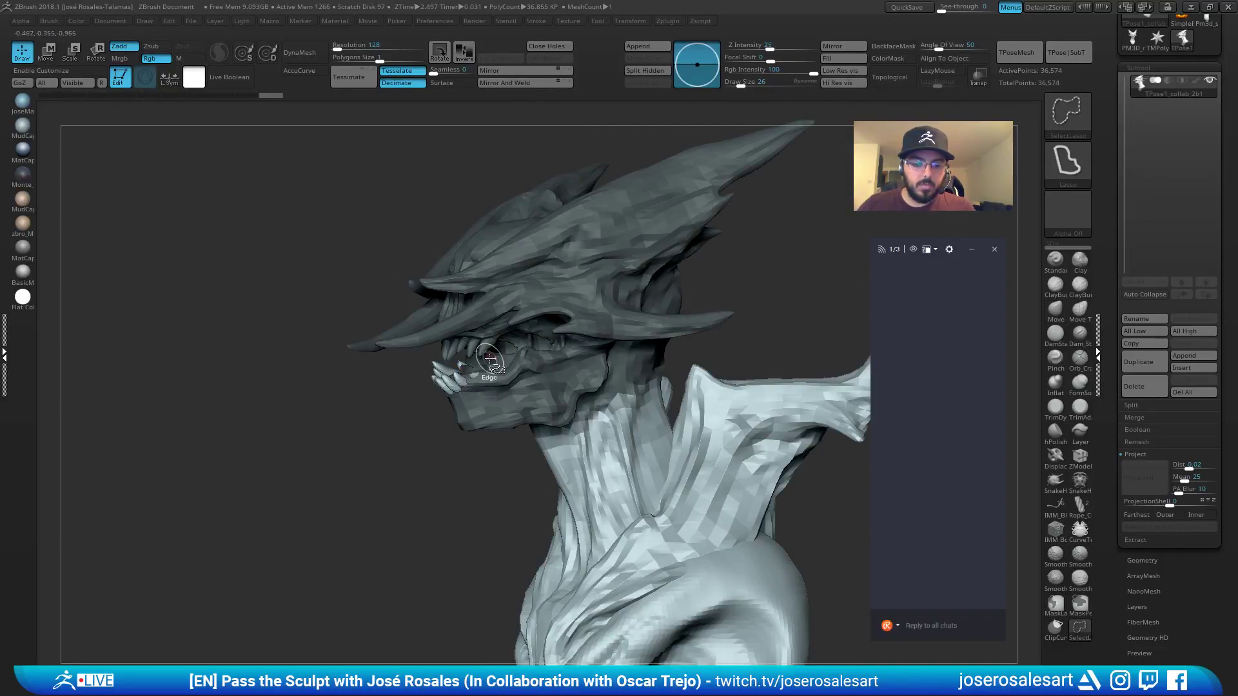
ctrl+shift+click(485, 358)
ctrl+drag(497, 310, 459, 278)
ctrl+shift+click(544, 352)
mouse_move(545, 351)
right_down()
mouse_move(651, 351)
mouse_move(465, 370)
mouse_move(561, 348)
right_up()
ctrl+click(679, 256)
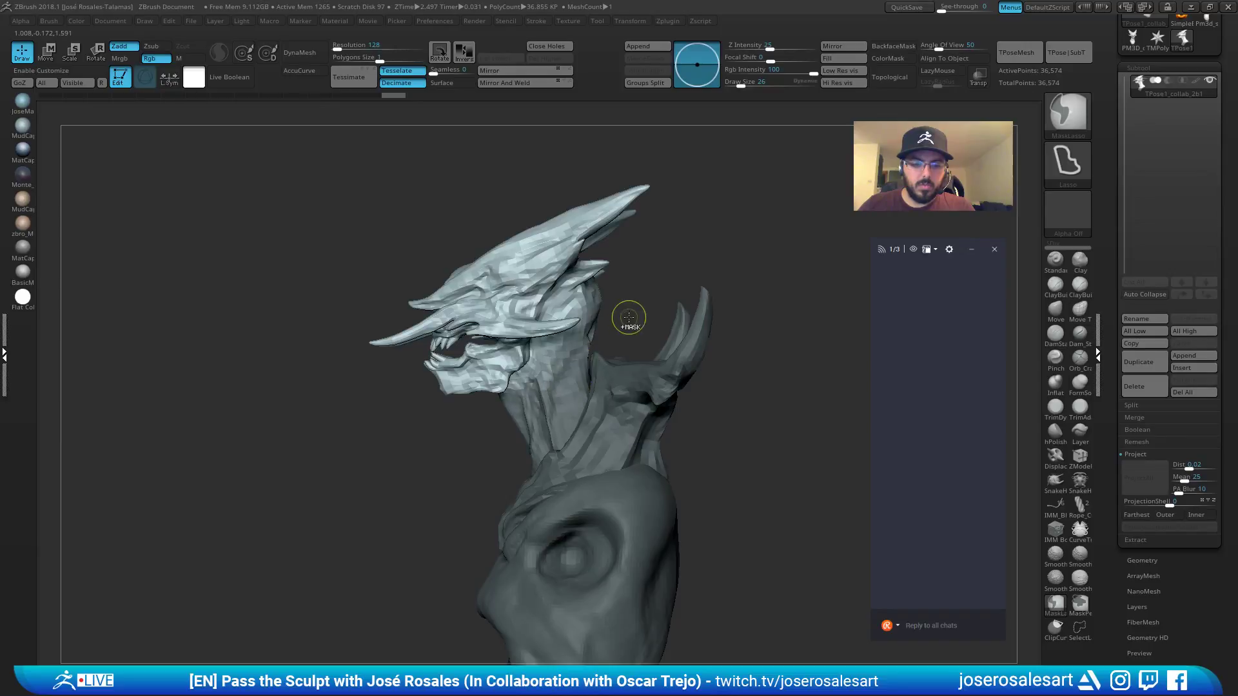
Rotate the unmasked head slightly with the transform gizmo and return to sculpting mode.
key(e)
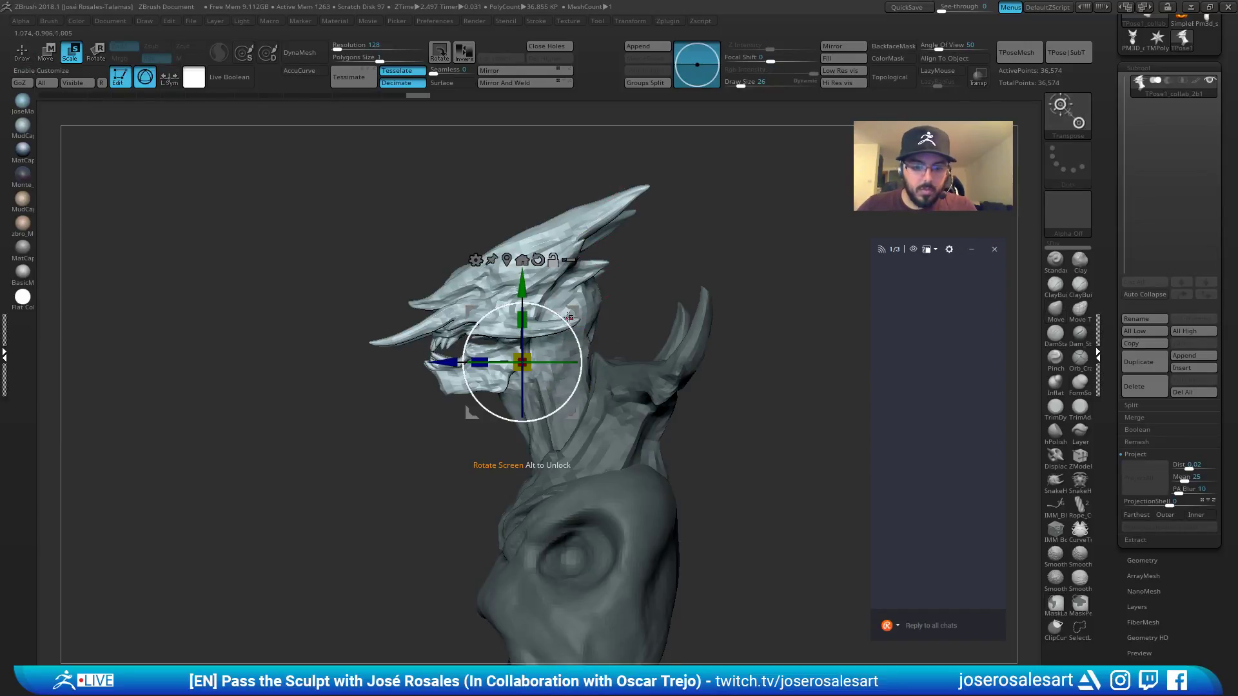
drag(577, 307, 603, 298)
key(q)
mouse_move(692, 248)
ctrl+right_down()
mouse_move(594, 284)
mouse_move(631, 289)
ctrl+right_up()
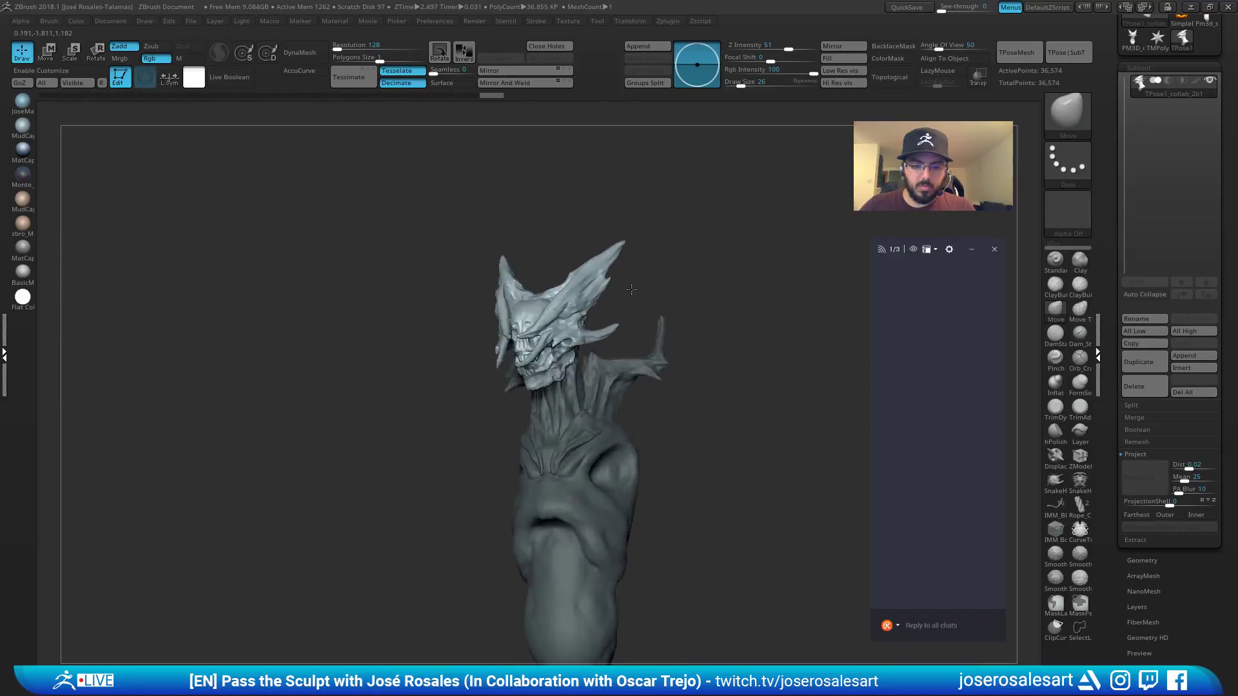
Transfer the reposed TPoseMesh back to the original subtools.
mouse_move(632, 289)
mouse_down()
mouse_move(699, 293)
mouse_move(567, 289)
mouse_up()
key(w)
key(q)
mouse_move(658, 268)
mouse_down()
mouse_move(559, 281)
mouse_move(631, 245)
mouse_up()
drag(721, 232, 617, 321)
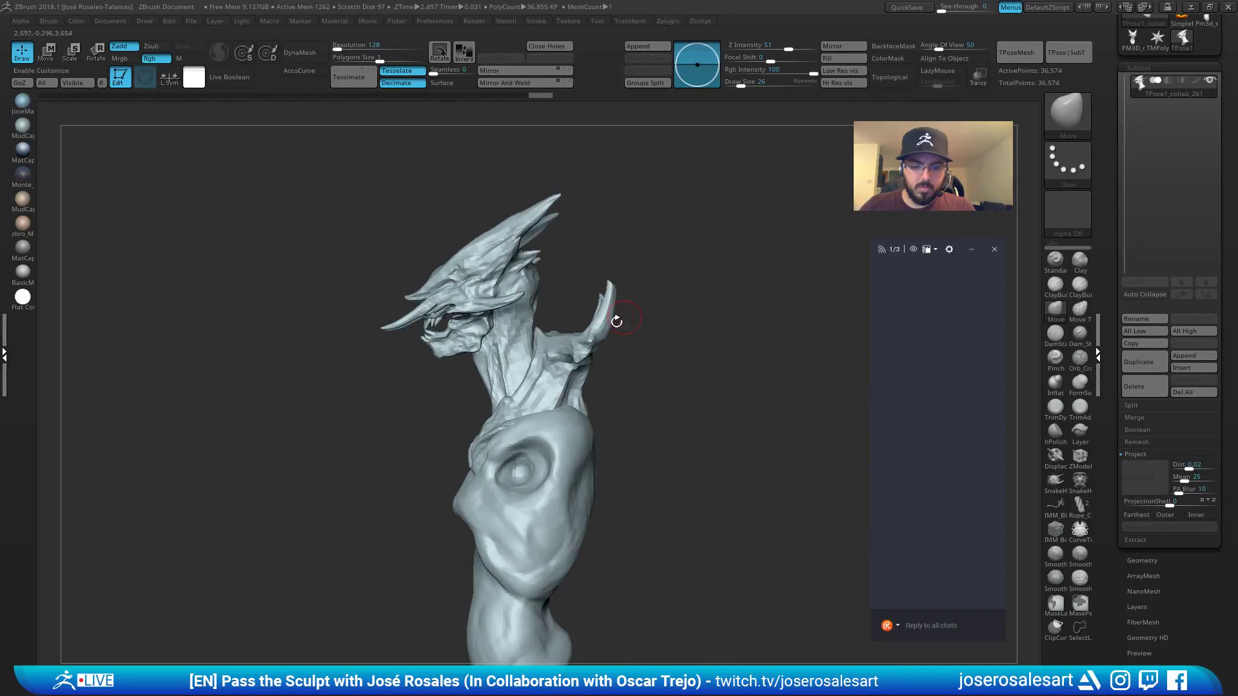
click(1068, 52)
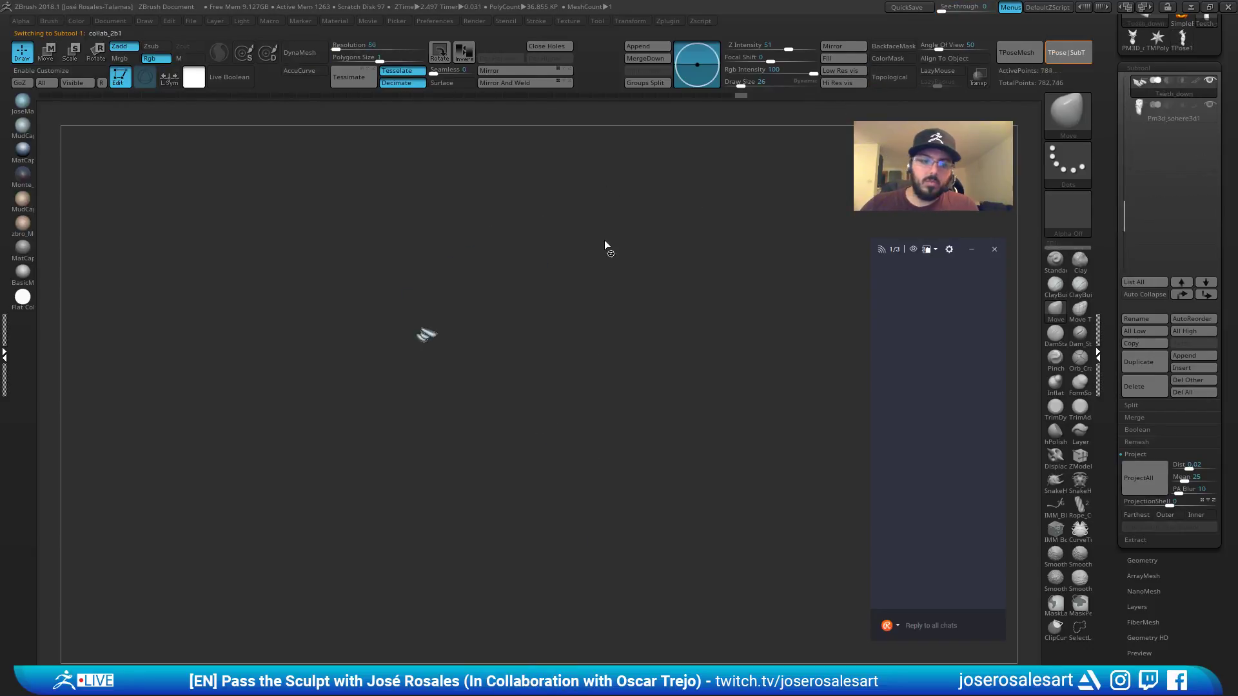
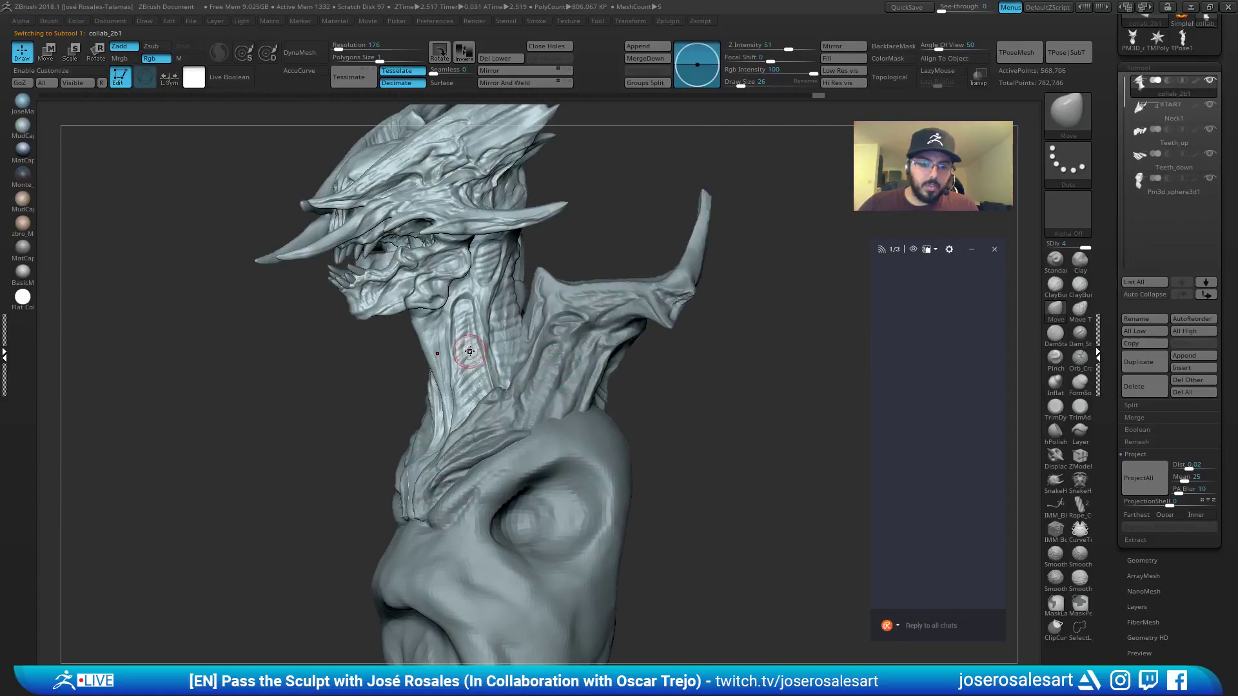
Lower the head and neck piece to its lowest subdivision level and select the Move brush.
key(shift+d)
key(shift+d)
key(b)
key(m)
key(v)
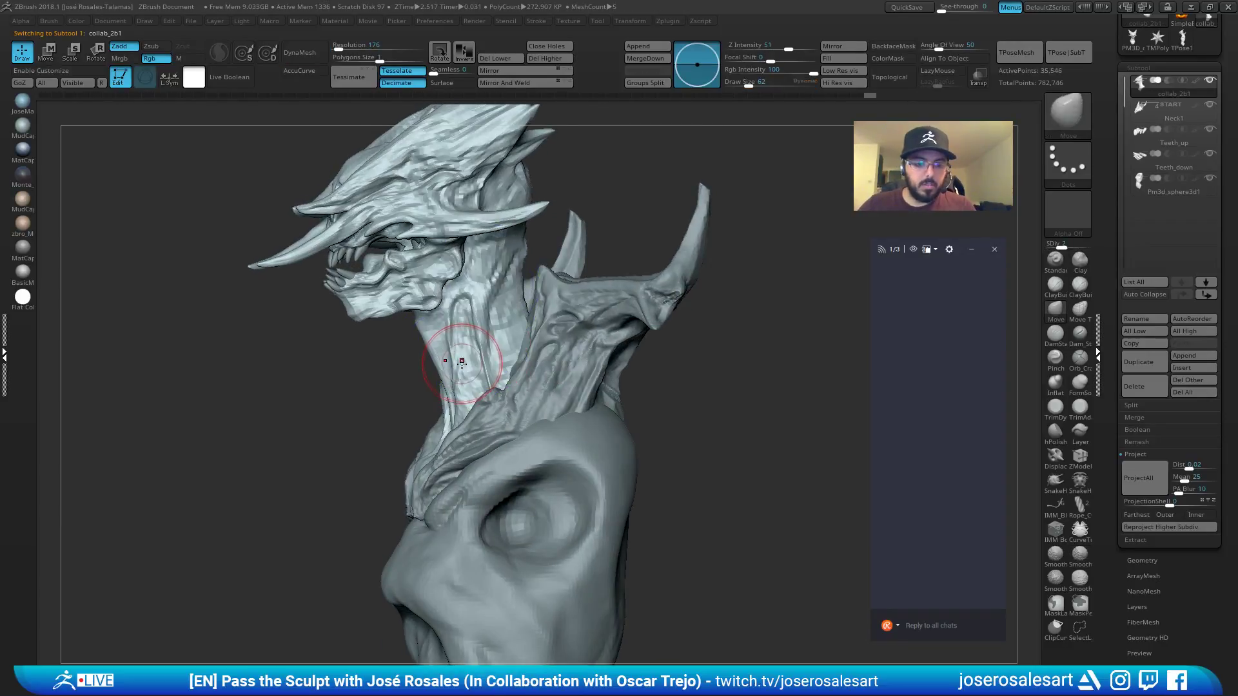
key(shift+d)
key(bracketright)
mouse_move(469, 365)
right_down()
mouse_move(459, 352)
mouse_move(428, 355)
mouse_move(463, 312)
right_up()
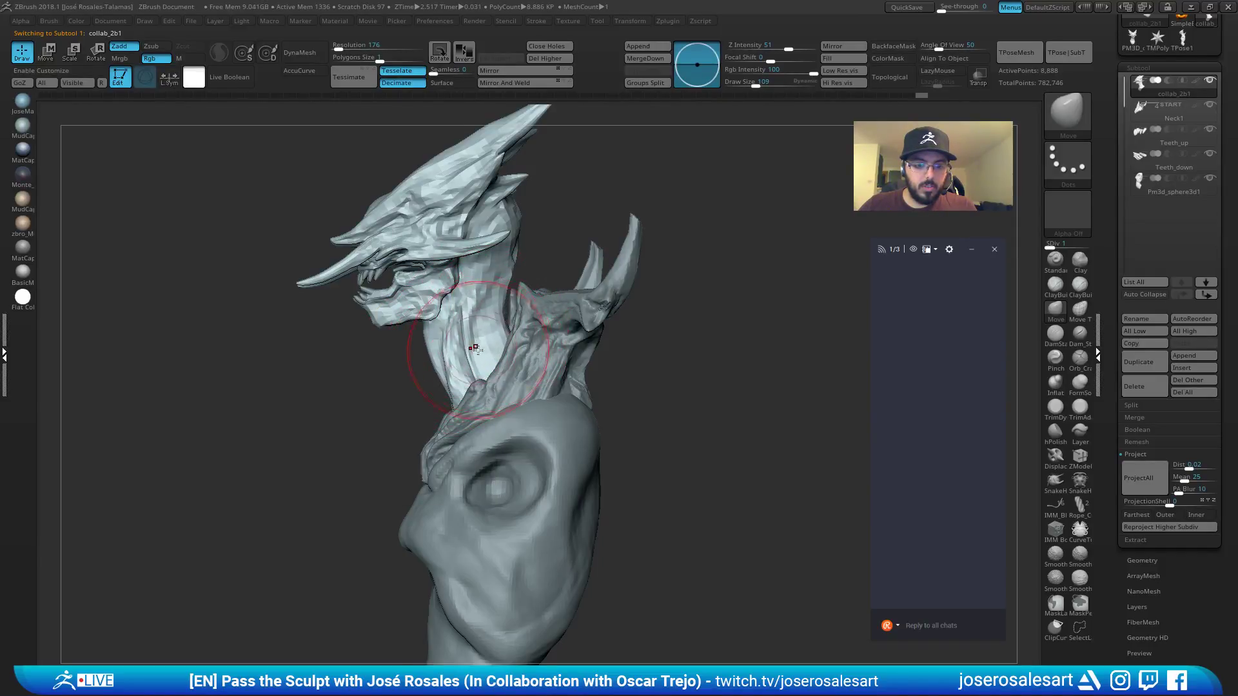
Adjust the neck's shape from several angles with the Move brush at draw size 90.
mouse_move(475, 349)
right_down()
mouse_move(520, 342)
mouse_move(558, 361)
mouse_move(490, 414)
mouse_move(495, 447)
mouse_move(468, 427)
mouse_move(451, 434)
mouse_move(474, 382)
mouse_move(508, 385)
mouse_move(475, 367)
mouse_move(373, 381)
right_up()
key(bracketleft)
key(bracketleft)
key(s)
drag(505, 376, 517, 376)
mouse_move(507, 424)
alt+right_down()
mouse_move(481, 379)
mouse_move(492, 358)
mouse_move(503, 370)
mouse_move(564, 354)
mouse_move(522, 330)
mouse_move(514, 283)
mouse_move(549, 314)
mouse_move(538, 303)
mouse_move(565, 264)
mouse_move(518, 257)
alt+right_up()
Make the torso the active subtool and leave only the head and neck piece showing with it.
alt+click(503, 370)
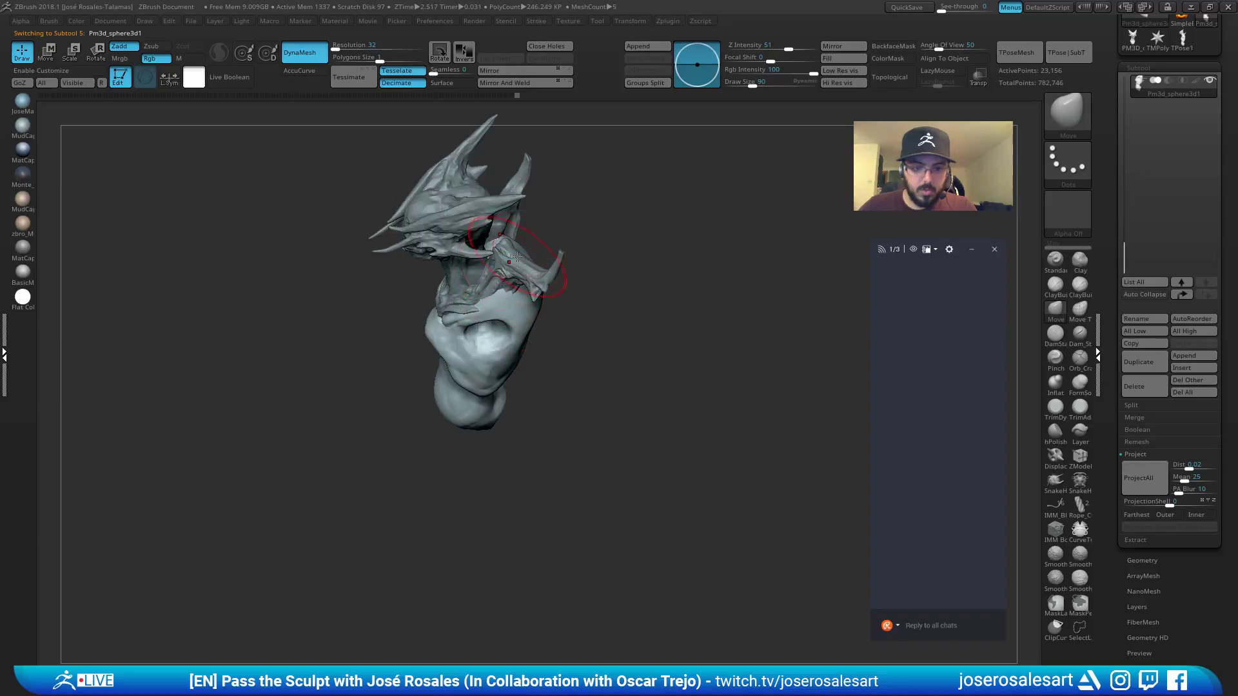
click(1118, 75)
click(1207, 109)
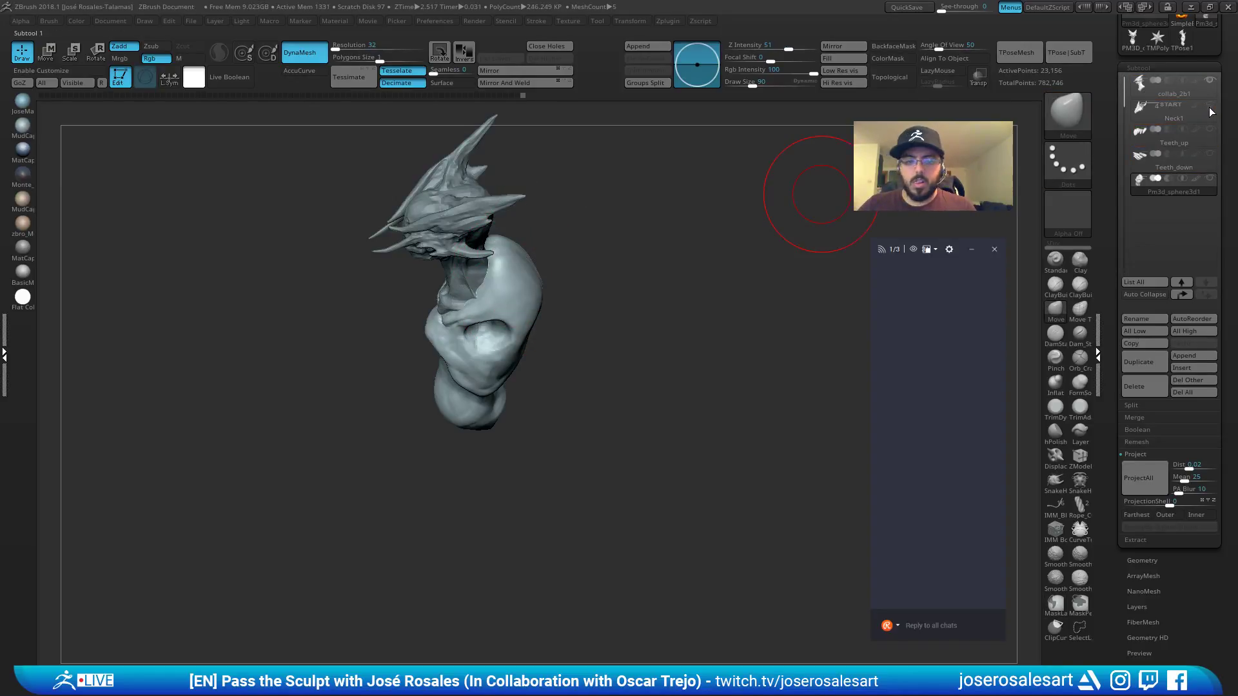
Smooth the torso's upper back and build up the shoulder and collarbone area with the ClayBuildup brush.
mouse_move(561, 303)
right_down()
mouse_move(504, 248)
mouse_move(512, 284)
right_up()
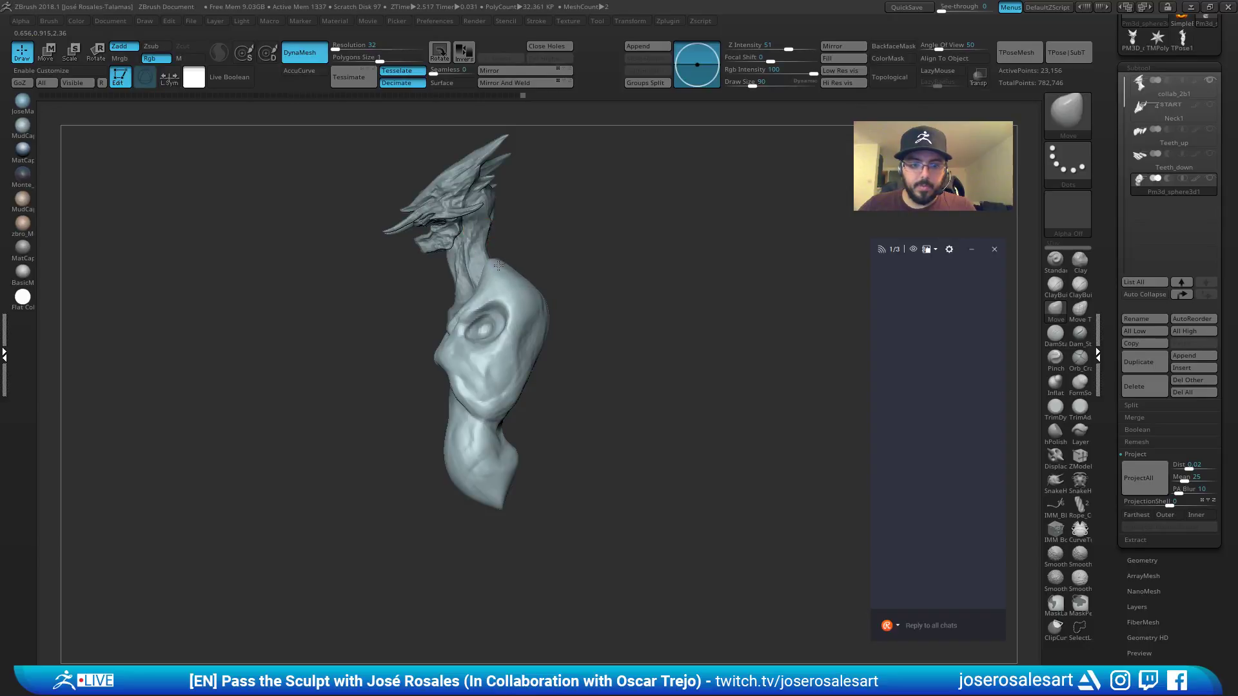
shift+right_drag(555, 316, 530, 271)
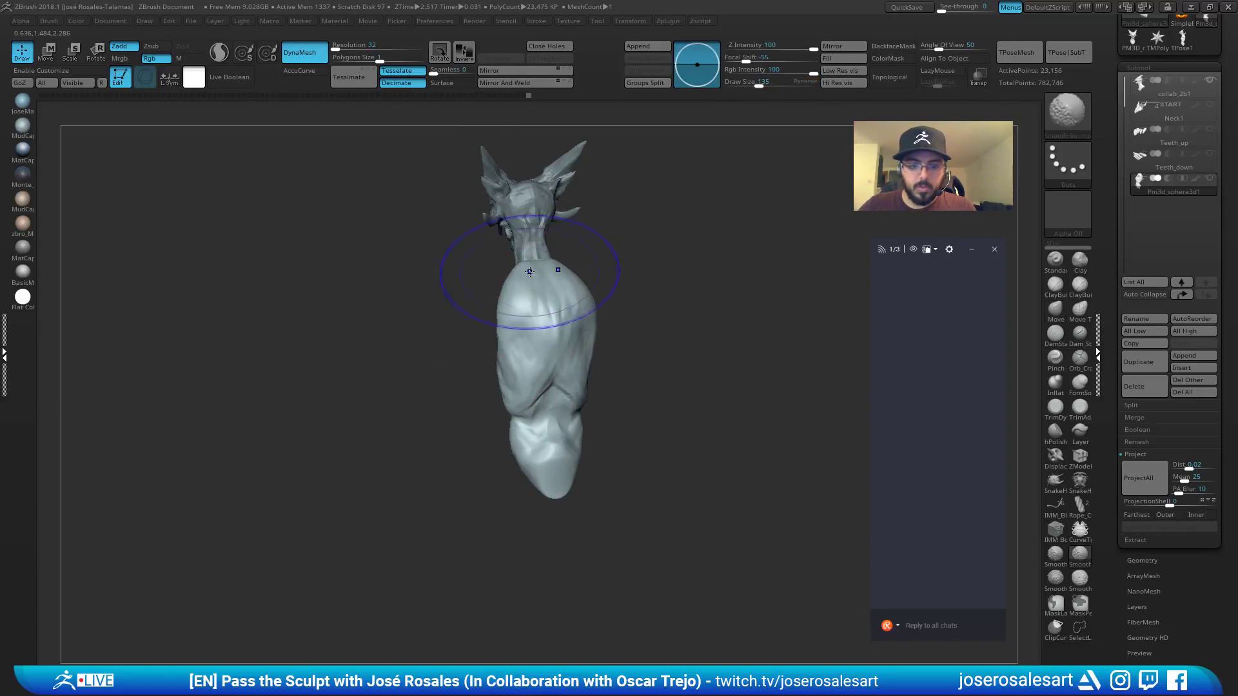
right_drag(528, 320, 594, 347)
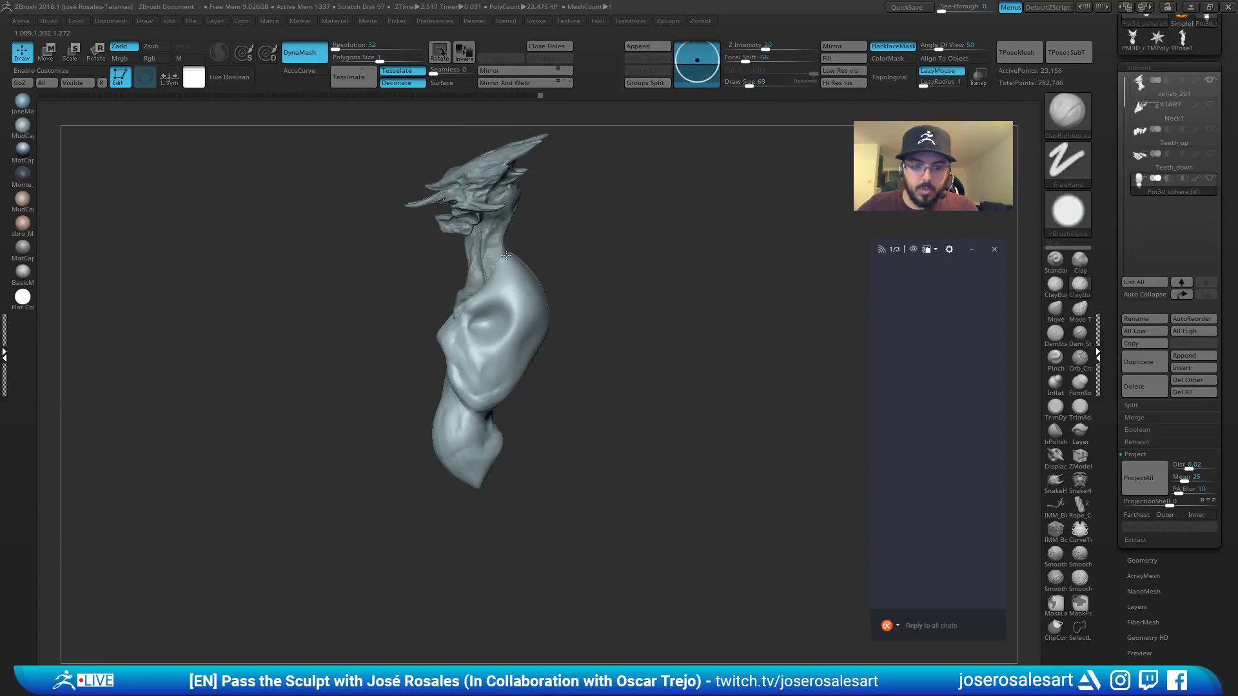
mouse_move(540, 286)
right_down()
mouse_move(539, 268)
mouse_move(525, 335)
mouse_move(531, 276)
mouse_move(530, 311)
right_up()
mouse_move(506, 249)
right_down()
mouse_move(569, 275)
mouse_move(553, 264)
right_up()
ctrl+right_drag(553, 265, 612, 281)
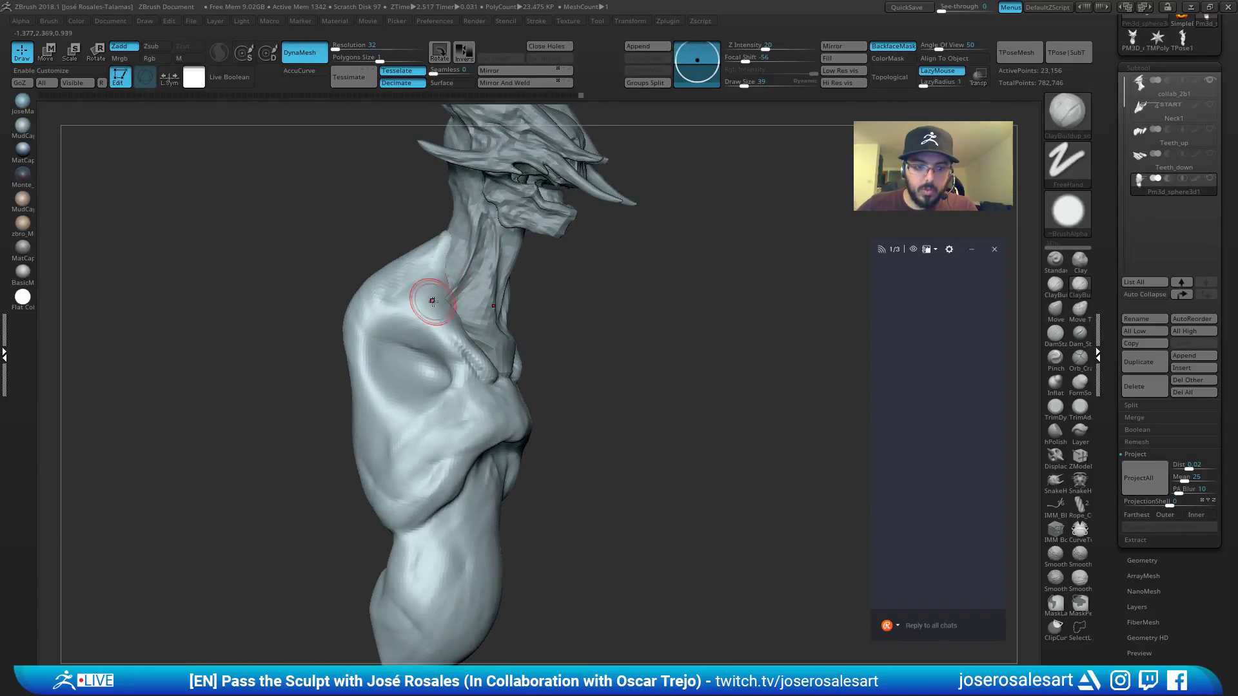
right_drag(443, 233, 431, 243)
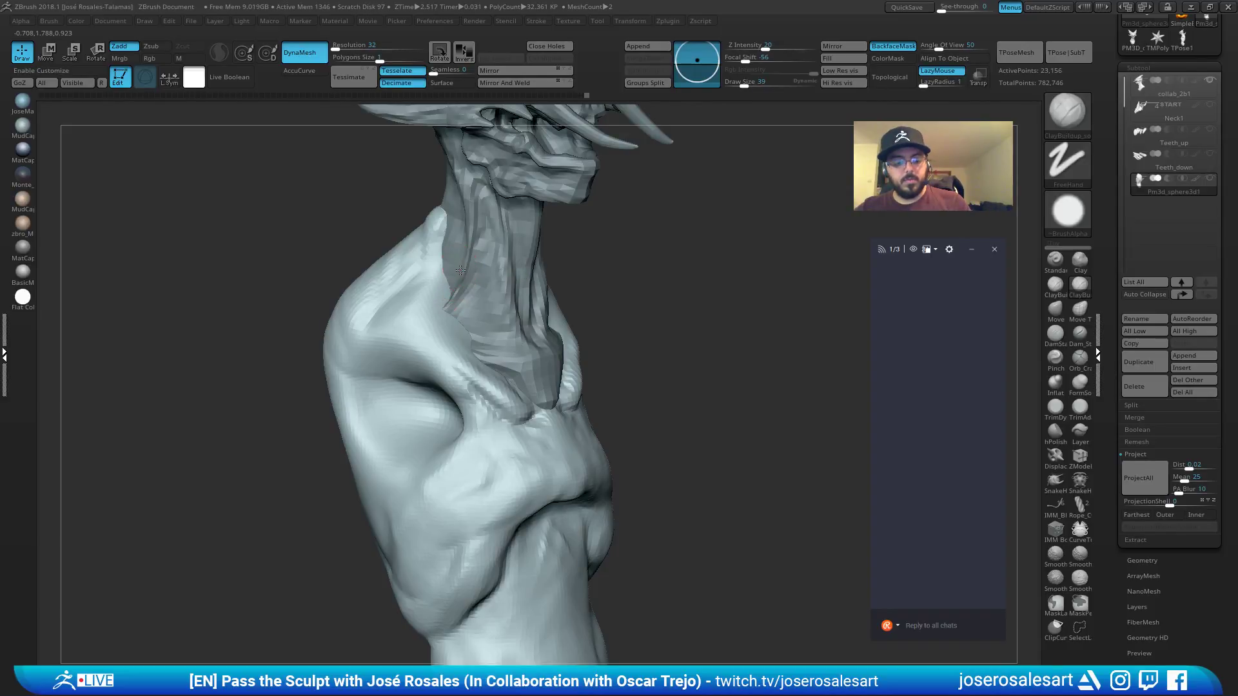
Select the SnakeHook brush for sculpting and set MaskPen as the masking brush.
key(b)
key(s)
key(h)
right_drag(456, 252, 443, 262)
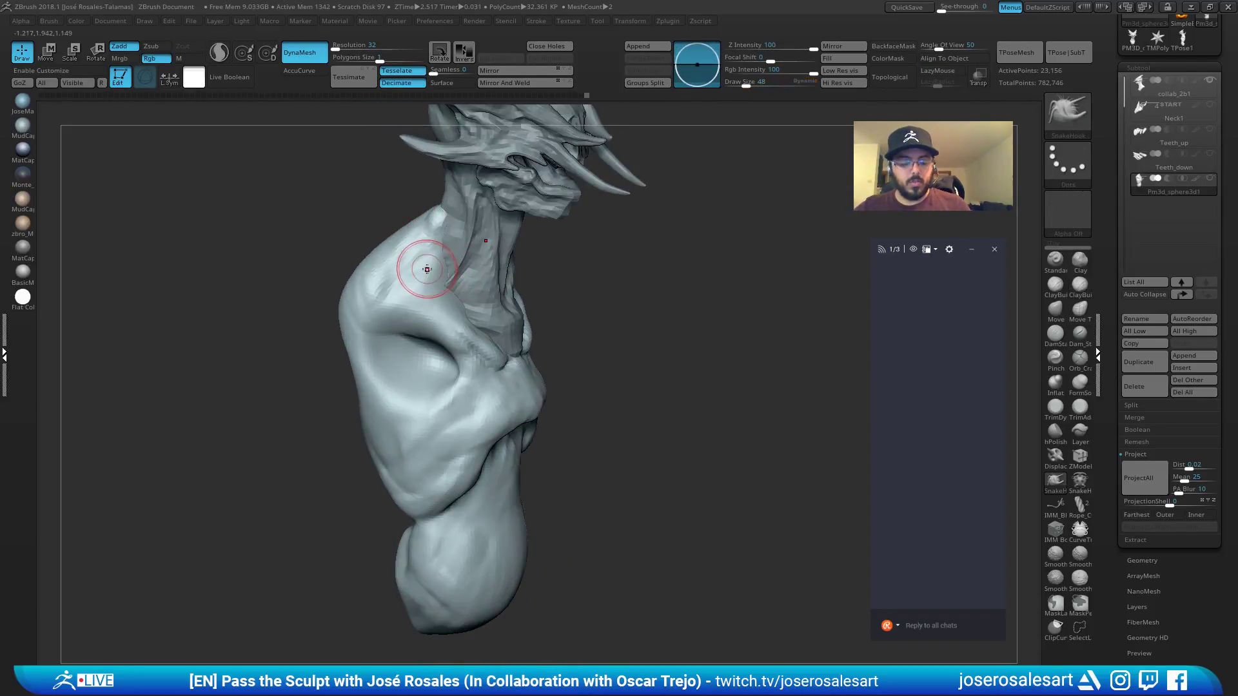
key(ctrl)
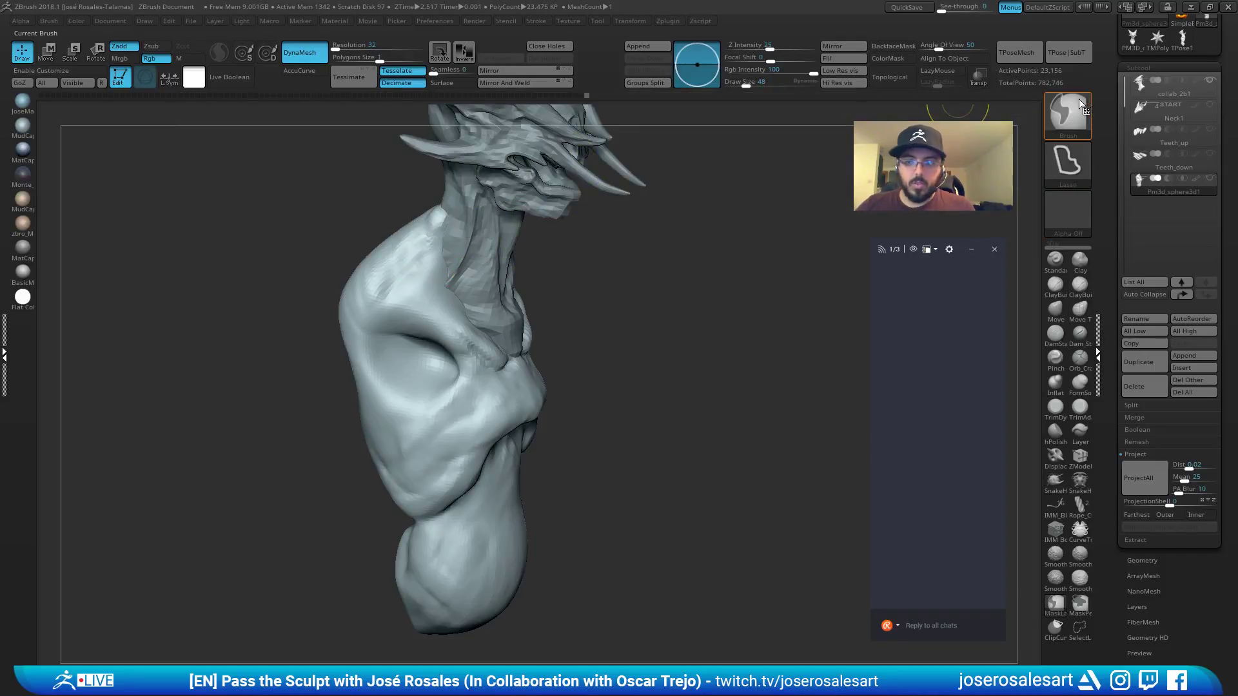
click(1066, 122)
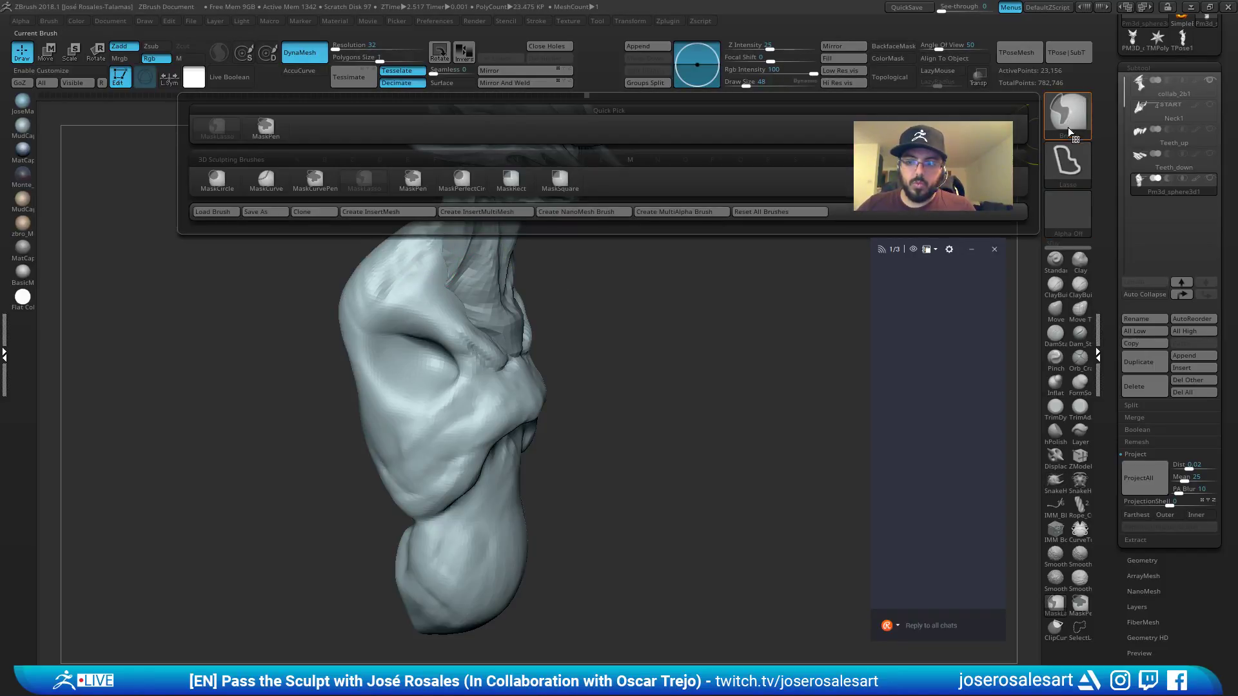
click(1068, 128)
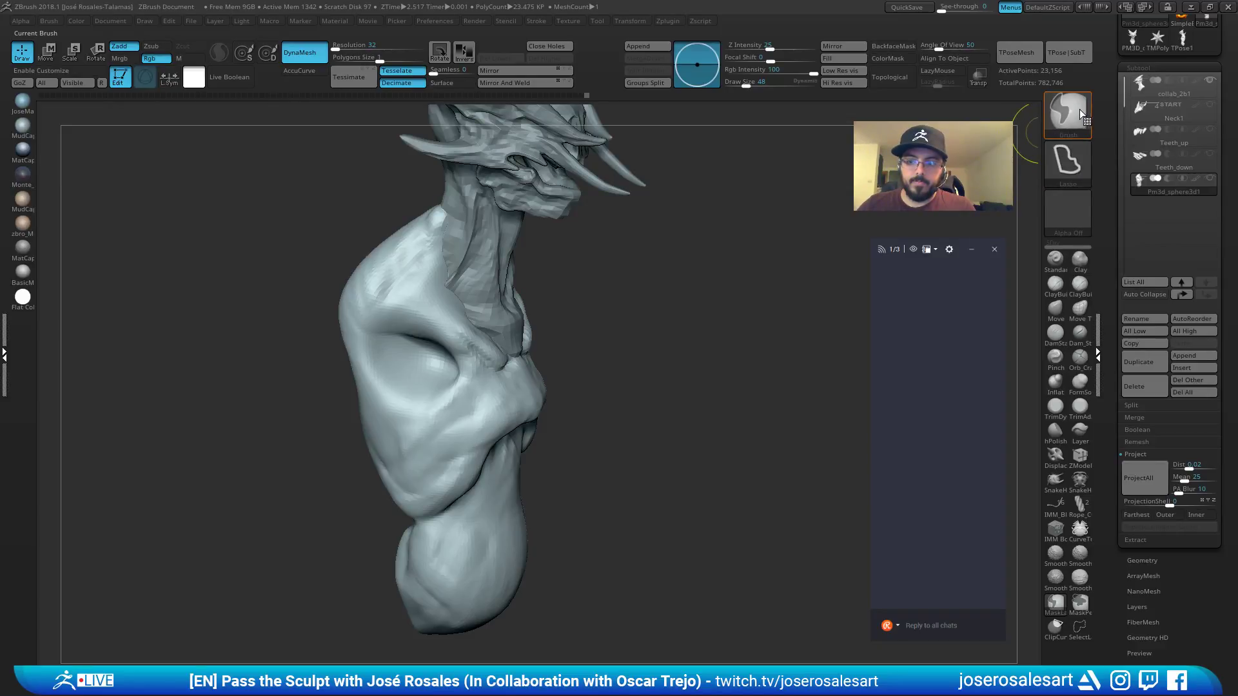
click(1064, 128)
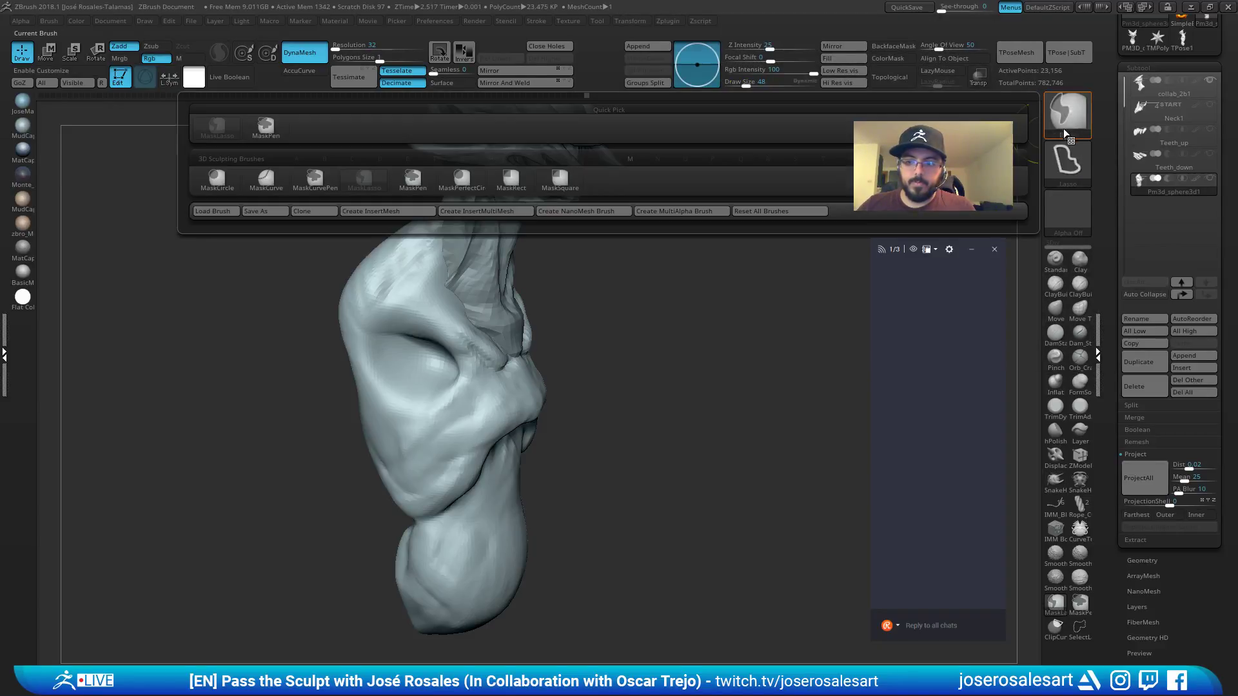
ctrl+click(418, 178)
Mask the torso so that only the upper shoulders beside the neck stay editable.
mouse_move(428, 194)
mouse_down()
mouse_move(467, 278)
mouse_move(419, 240)
mouse_up()
key(s)
mouse_move(374, 184)
mouse_down()
mouse_move(440, 216)
mouse_move(408, 254)
mouse_move(416, 296)
mouse_up()
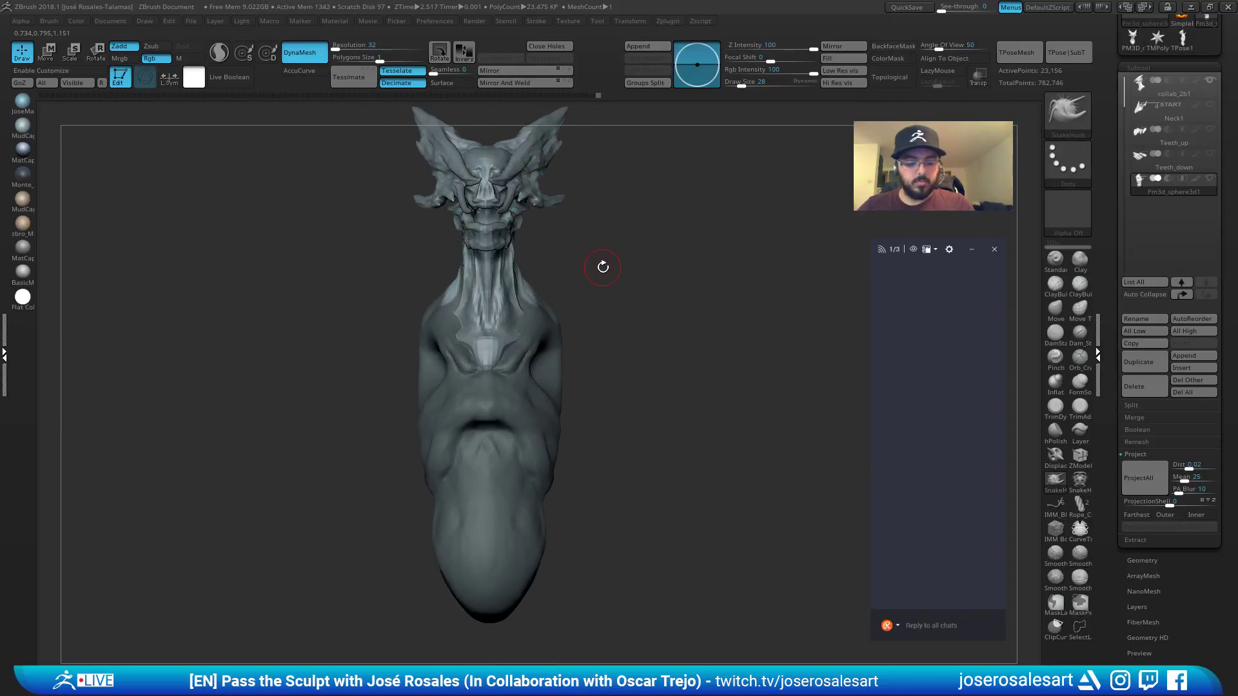
Pull the unmasked upper shoulders upward behind the neck with the SnakeHook brush and smooth them.
key(s)
drag(584, 268, 594, 268)
mouse_move(533, 264)
right_down()
mouse_move(537, 279)
mouse_move(537, 253)
right_up()
mouse_move(585, 235)
mouse_down()
mouse_move(581, 249)
mouse_move(593, 225)
mouse_move(657, 234)
mouse_up()
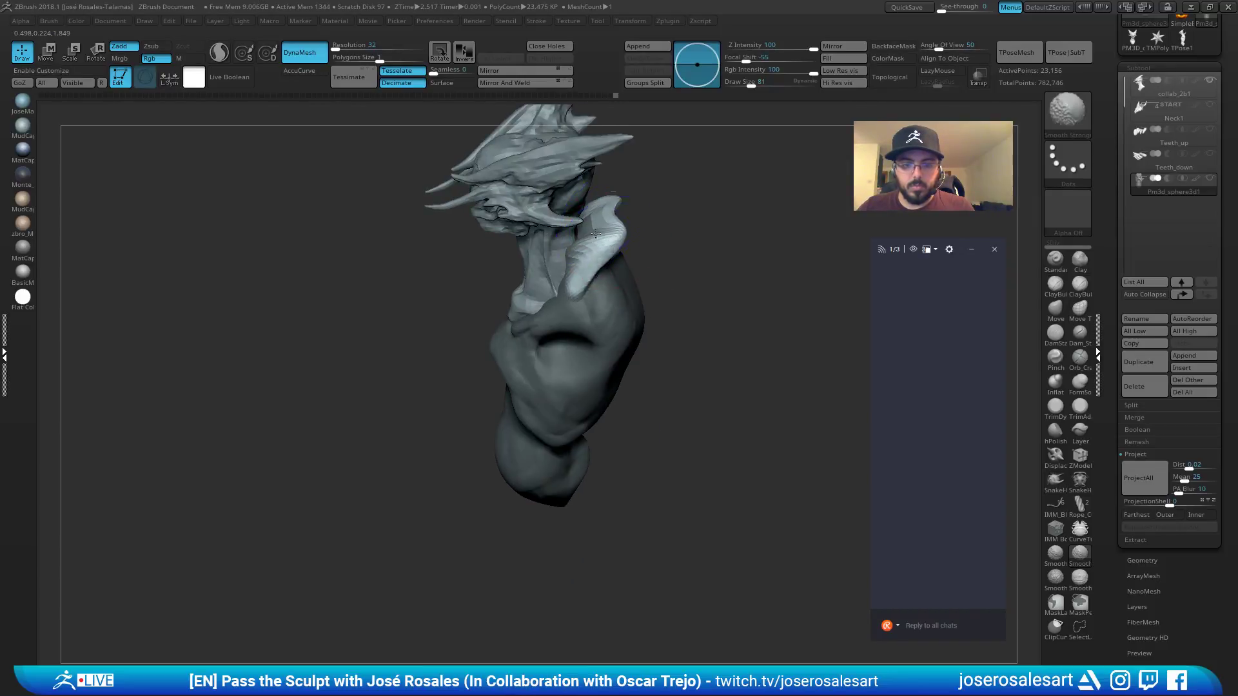
right_drag(628, 215, 627, 225)
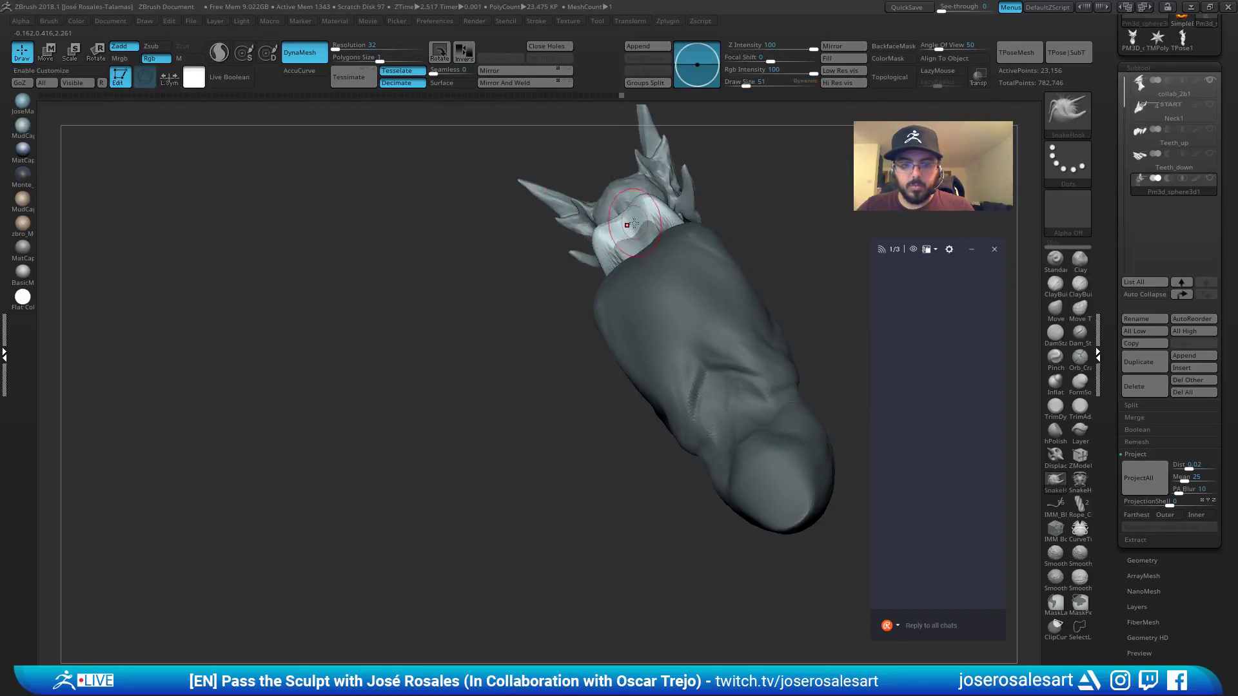
Clear the torso mask and refine the raised shoulder humps with the SnakeHook brush and smoothing.
key(2)
right_drag(603, 288, 641, 220)
ctrl+click(706, 196)
drag(706, 196, 716, 205)
mouse_move(656, 251)
mouse_down()
mouse_move(630, 277)
mouse_move(634, 222)
mouse_move(655, 236)
mouse_move(630, 253)
mouse_move(692, 211)
mouse_move(665, 230)
mouse_up()
key(b)
key(s)
key(h)
key(s)
drag(594, 274, 600, 258)
shift+drag(730, 228, 796, 205)
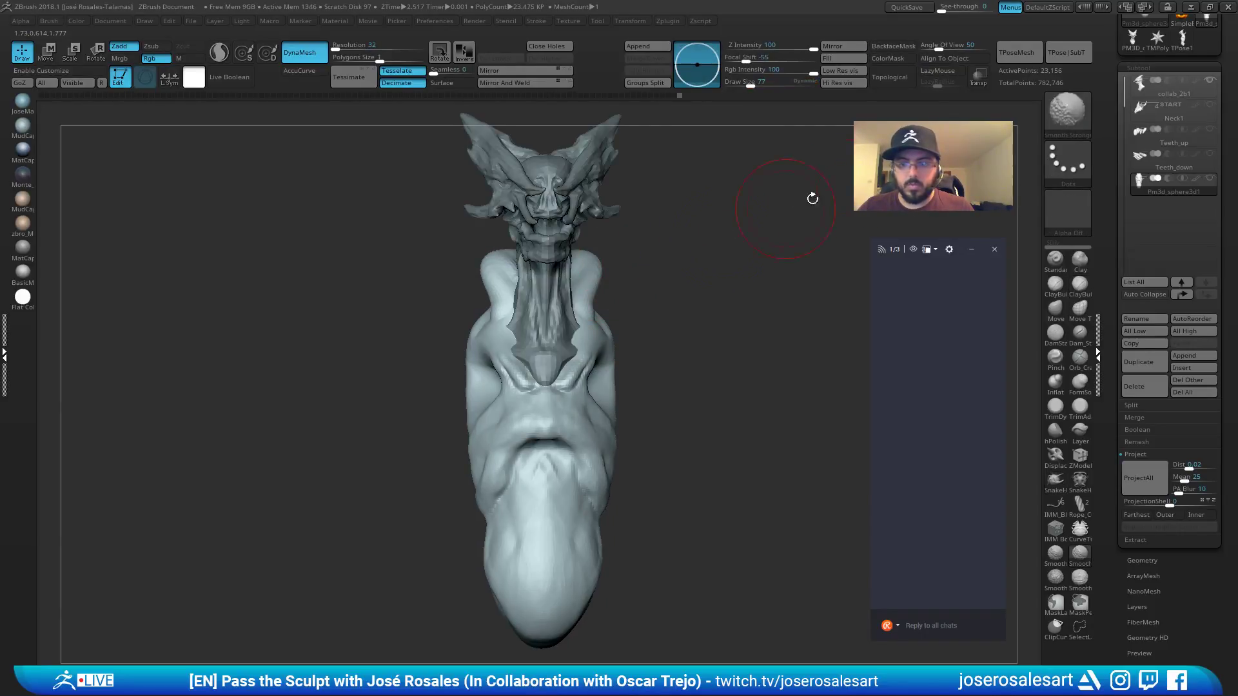
Show every piece again and select the Neck1 collar piece with the shoulder horns.
shift+click(1210, 81)
shift+click(1210, 81)
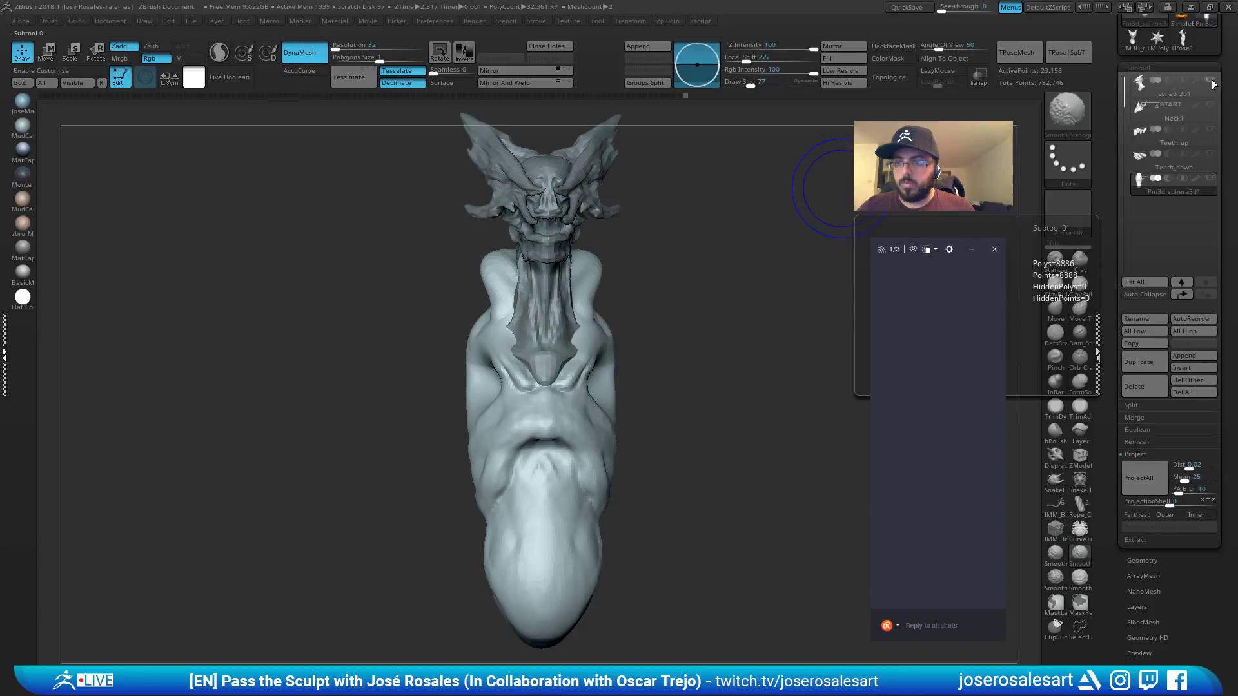
click(1171, 87)
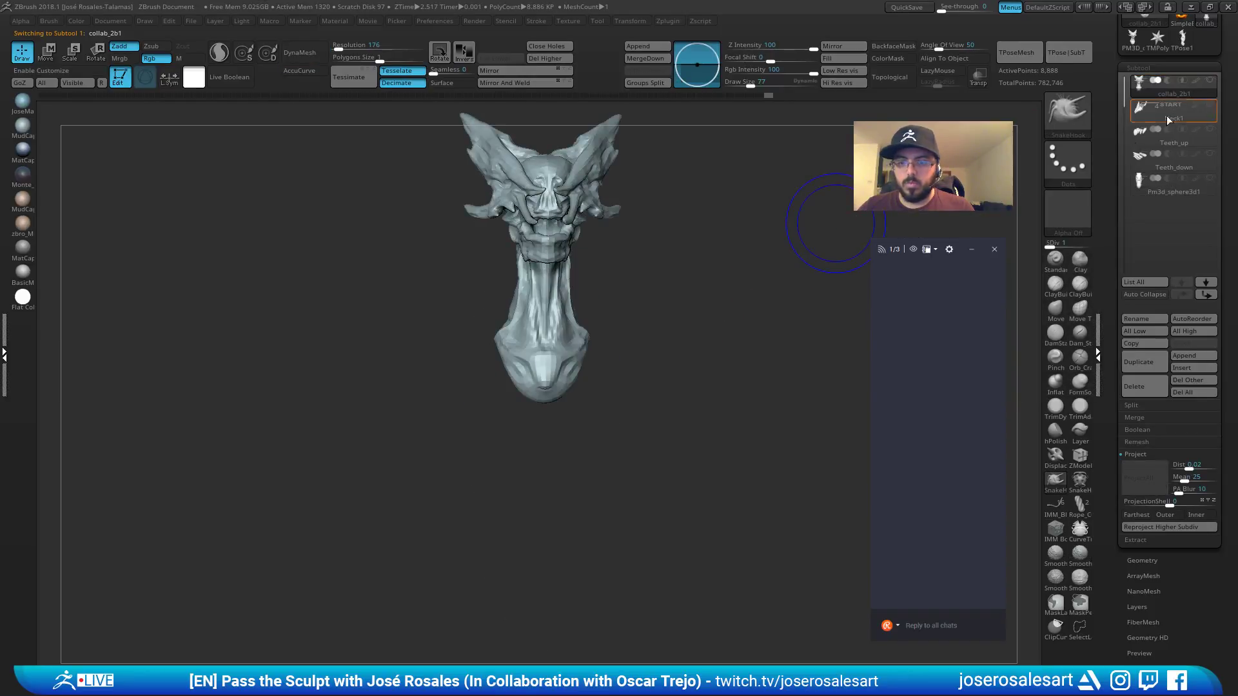
right_drag(683, 316, 525, 302)
alt+click(584, 293)
ctrl+right_drag(525, 302, 580, 316)
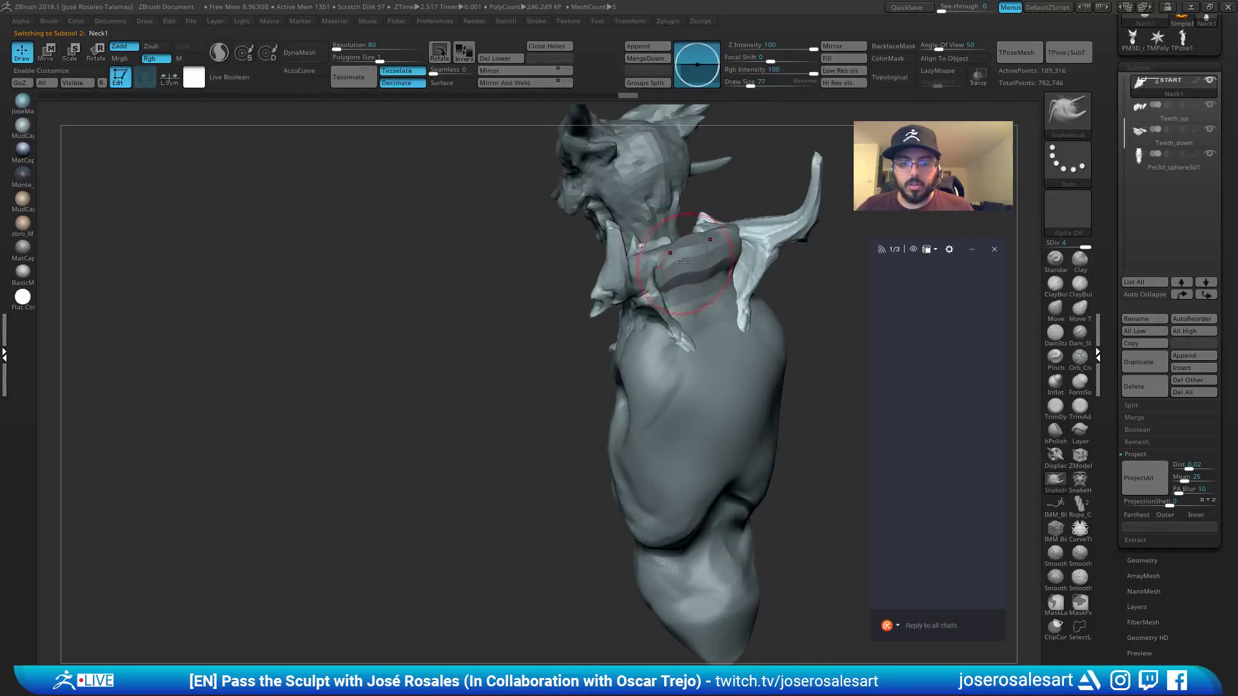
Reselect the torso and smooth down its shoulder humps so they fit beneath the horned collar.
alt+click(687, 256)
shift+drag(688, 256, 708, 276)
mouse_move(708, 276)
right_down()
mouse_move(667, 263)
mouse_move(686, 258)
right_up()
shift+drag(686, 258, 685, 328)
mouse_move(684, 327)
right_down()
mouse_move(704, 300)
mouse_move(663, 282)
right_up()
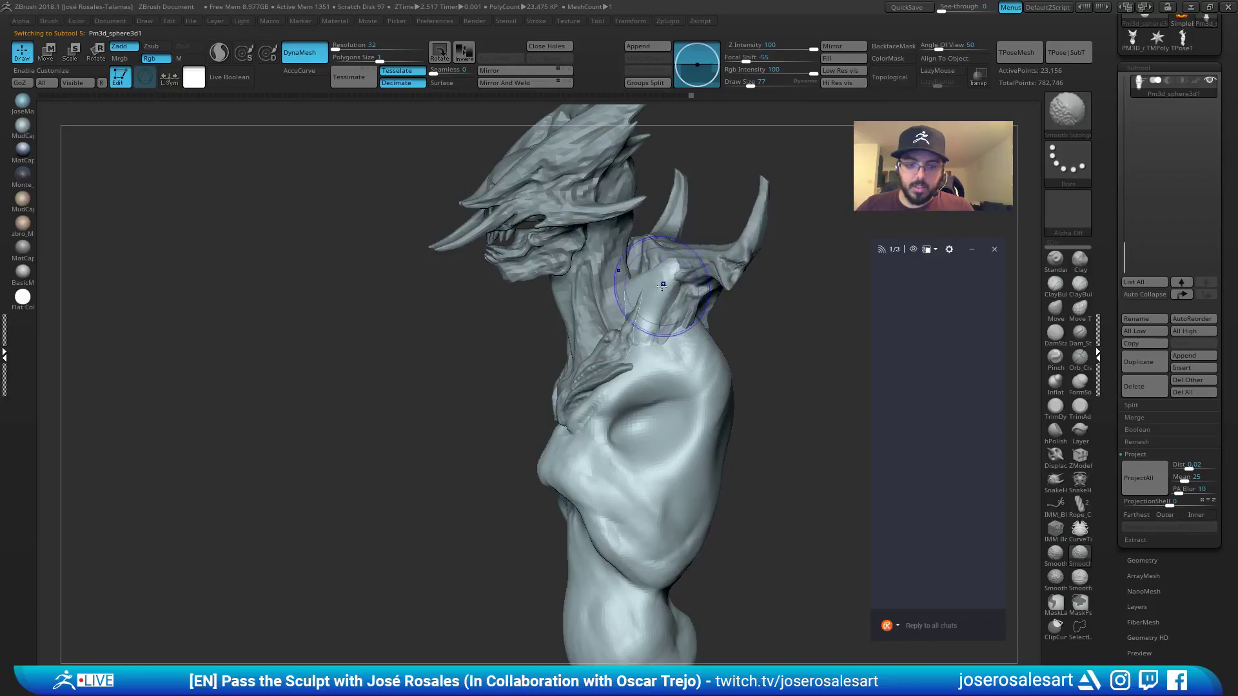
shift+drag(662, 282, 644, 349)
mouse_move(644, 348)
right_down()
mouse_move(659, 303)
mouse_move(632, 272)
right_up()
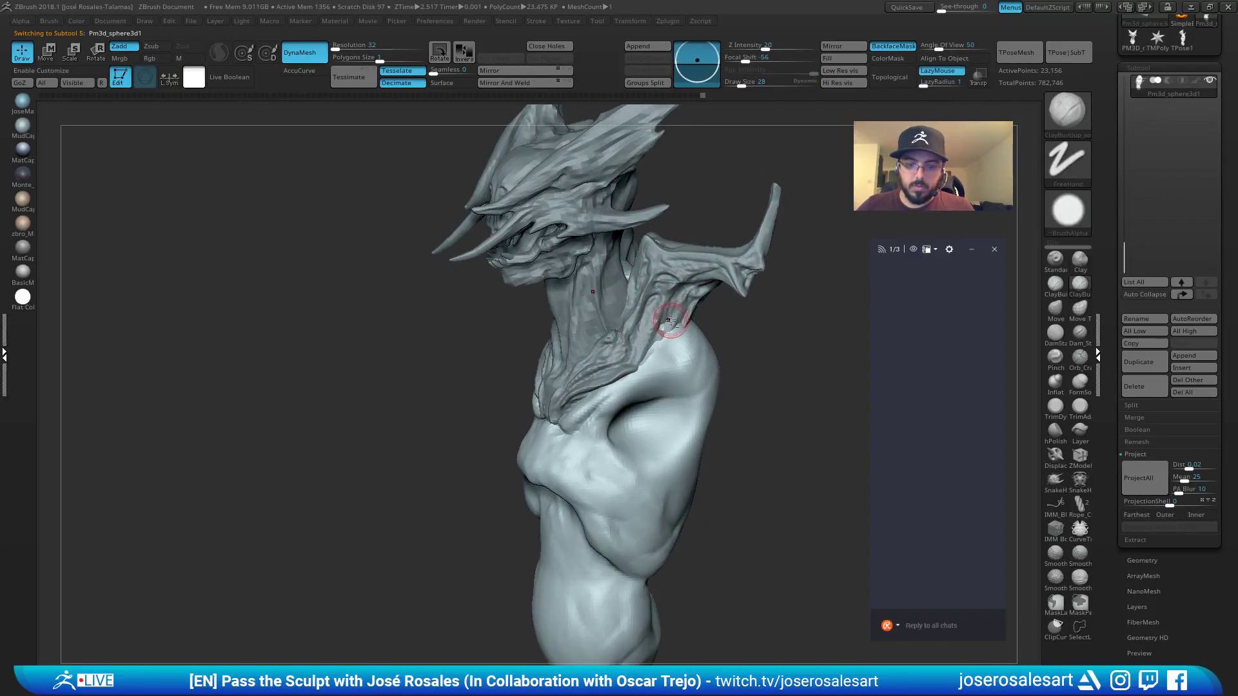
Build up ridges on the torso's upper back around the horn bases with the ClayBuildup brush.
right_drag(664, 340, 686, 330)
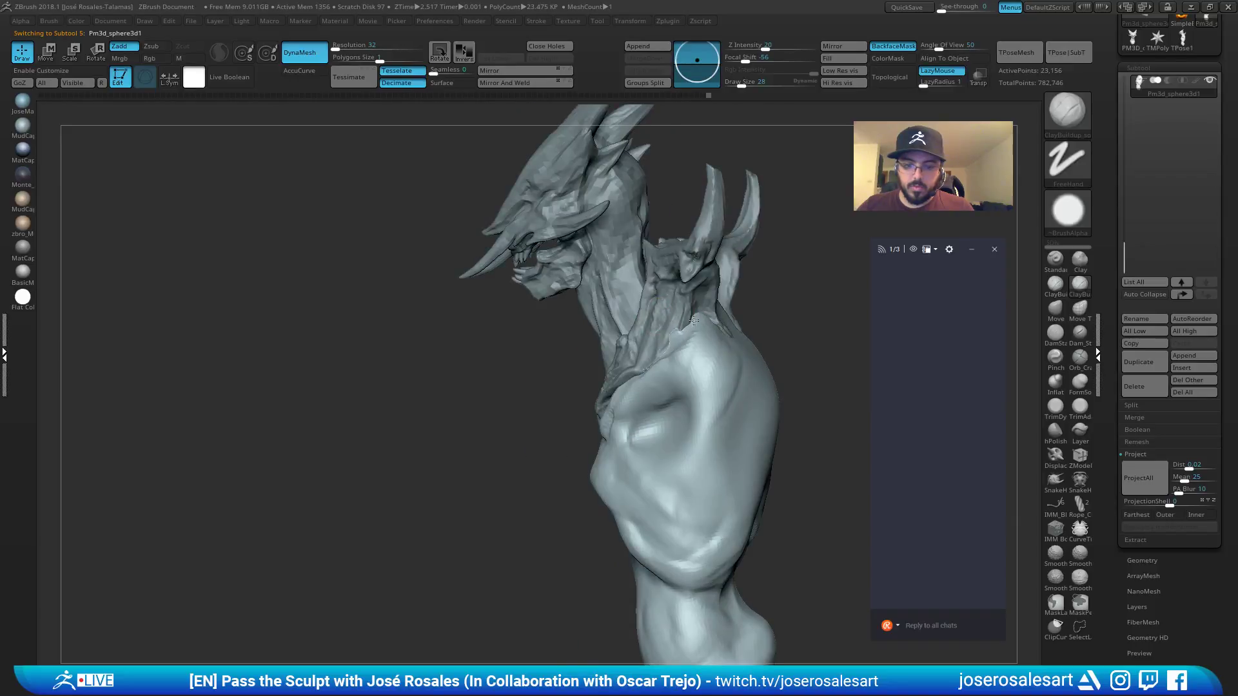
right_drag(645, 369, 692, 322)
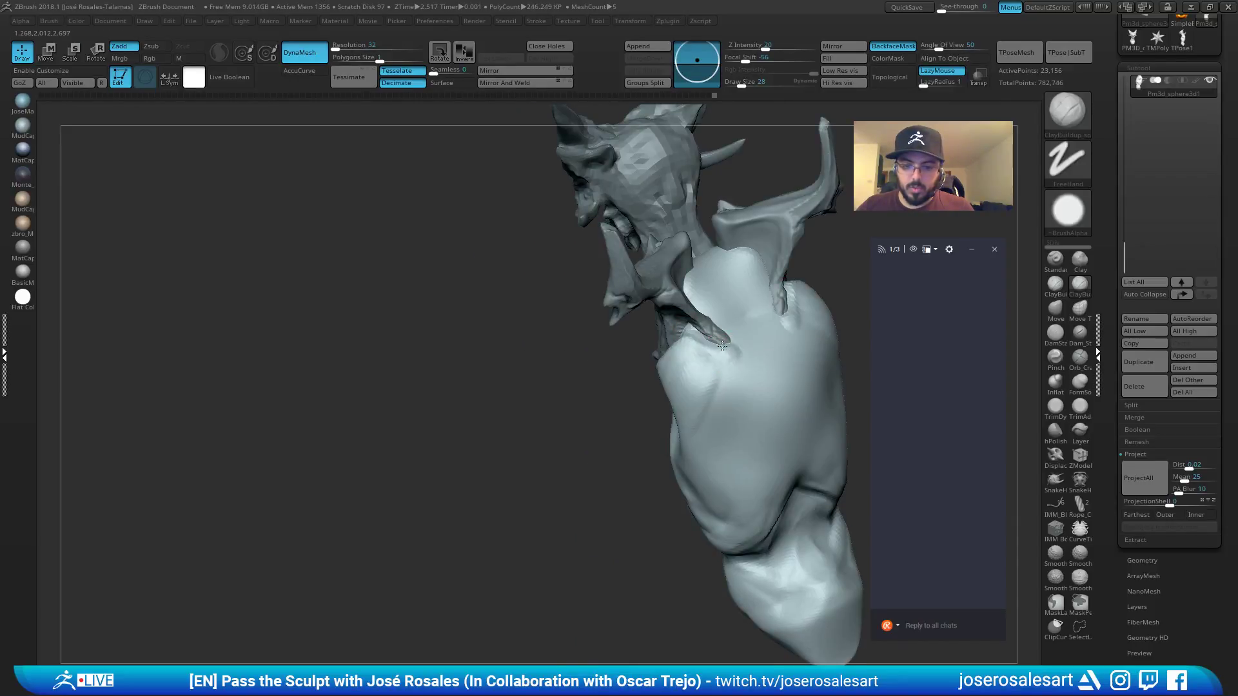
drag(744, 333, 734, 335)
right_drag(699, 307, 714, 315)
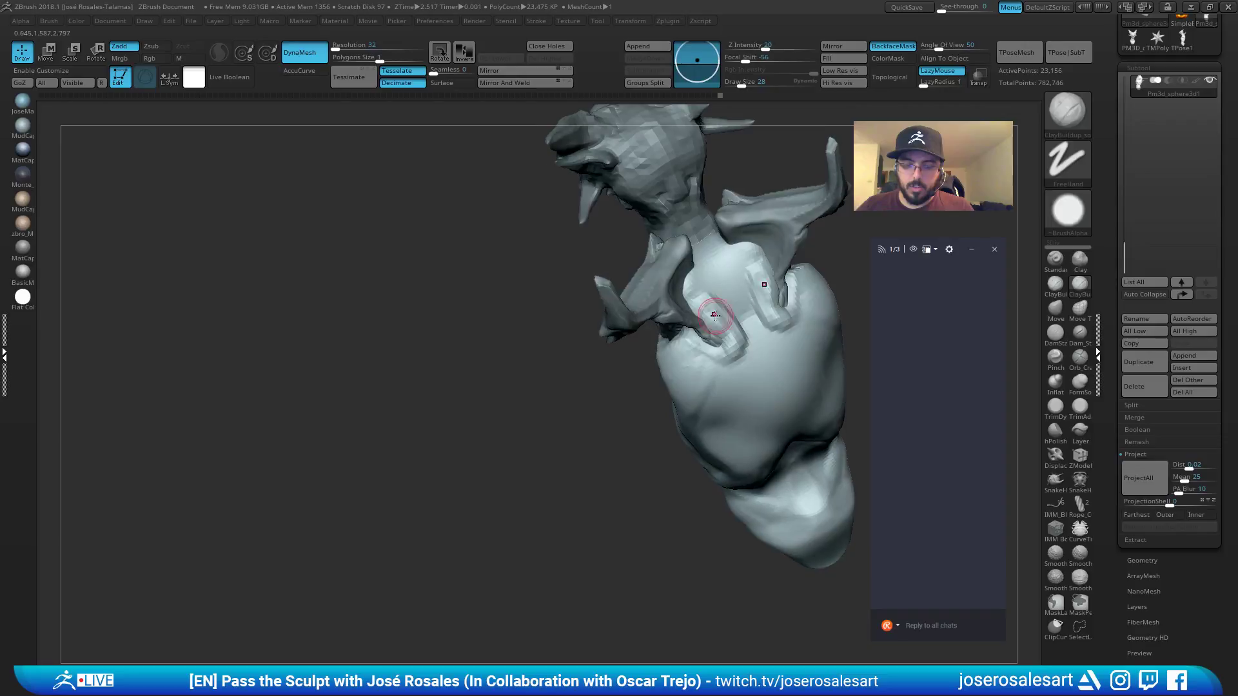
right_drag(703, 270, 677, 335)
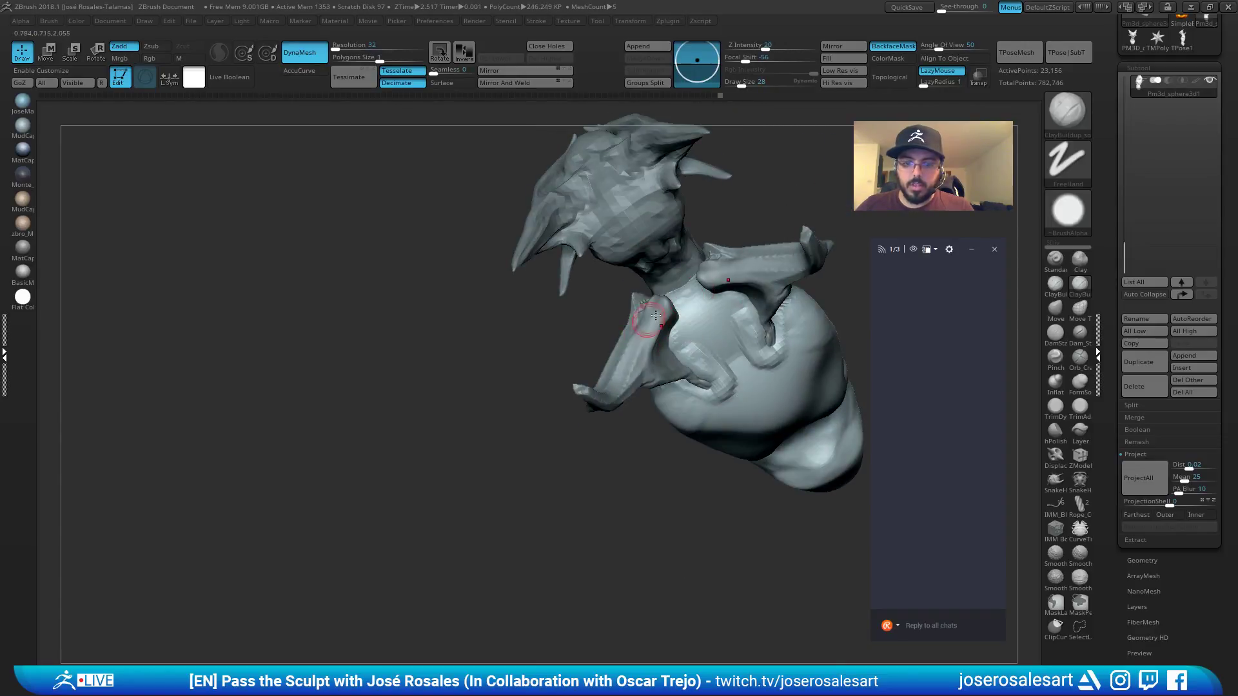
mouse_move(678, 287)
right_down()
mouse_move(779, 269)
mouse_move(594, 271)
right_up()
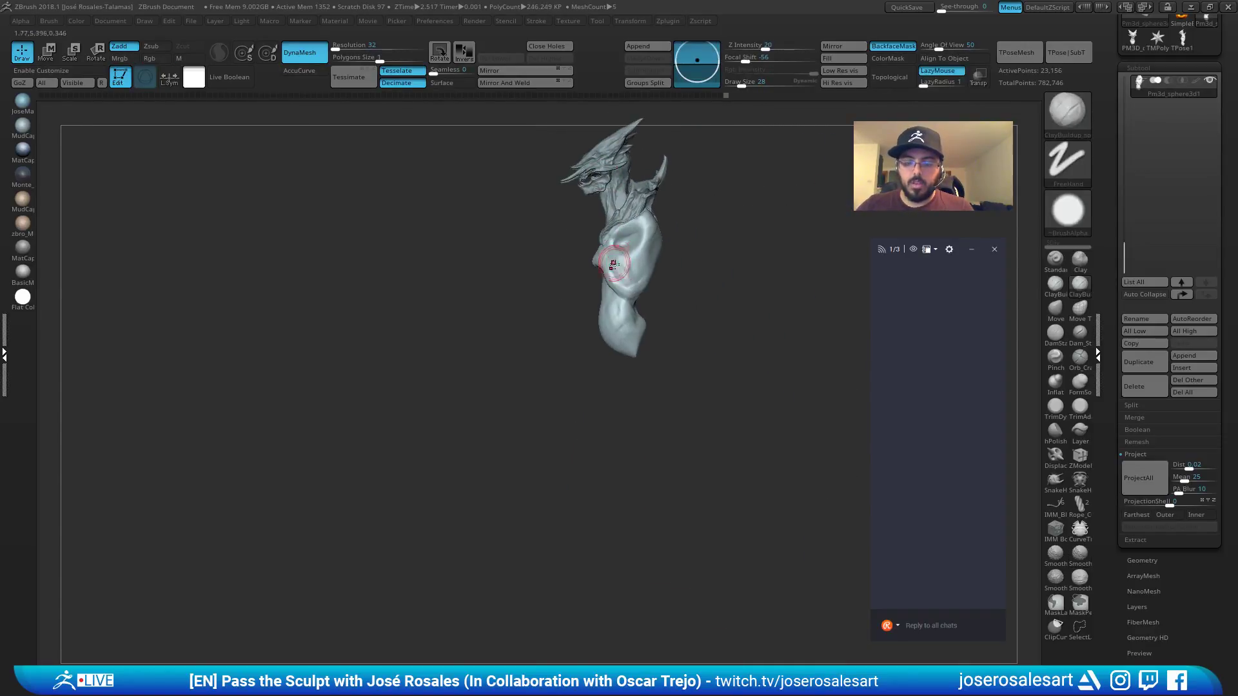
Select the Neck1 horned collar and switch to the Move brush with a much larger draw size.
alt+click(658, 186)
alt+right_drag(664, 205, 624, 318)
key(b)
key(m)
key(v)
key(s)
drag(626, 316, 643, 315)
ctrl+right_drag(643, 314, 641, 279)
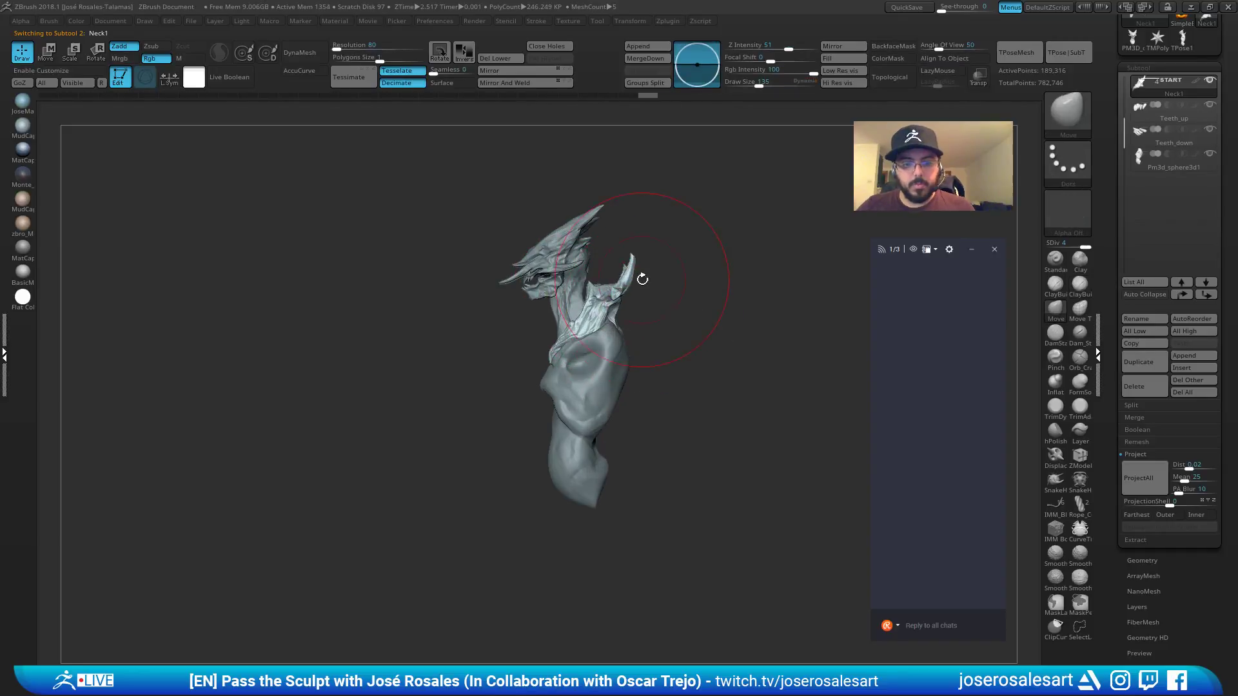
Reshape the collar's shoulder horns from the side and front with the Move brush, adjusting its draw size.
drag(639, 278, 647, 273)
mouse_move(646, 274)
right_down()
mouse_move(688, 276)
mouse_move(644, 255)
right_up()
key(s)
drag(666, 267, 655, 267)
ctrl+right_drag(655, 267, 663, 274)
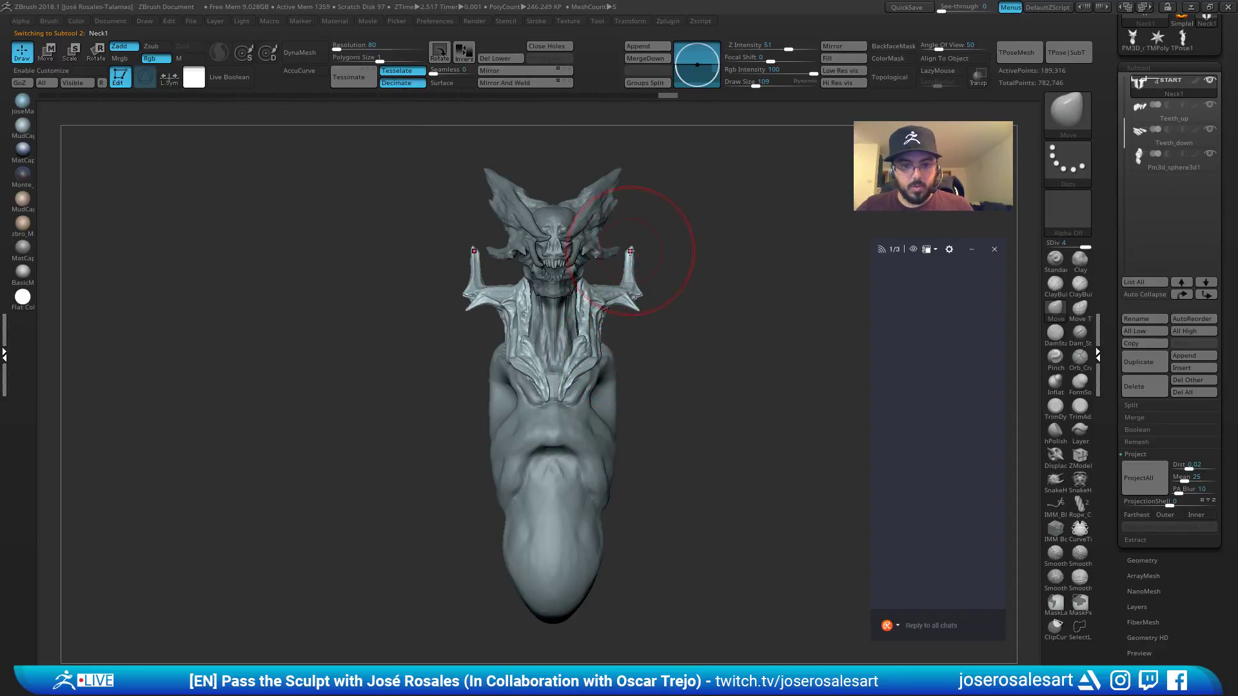
right_drag(673, 240, 678, 271)
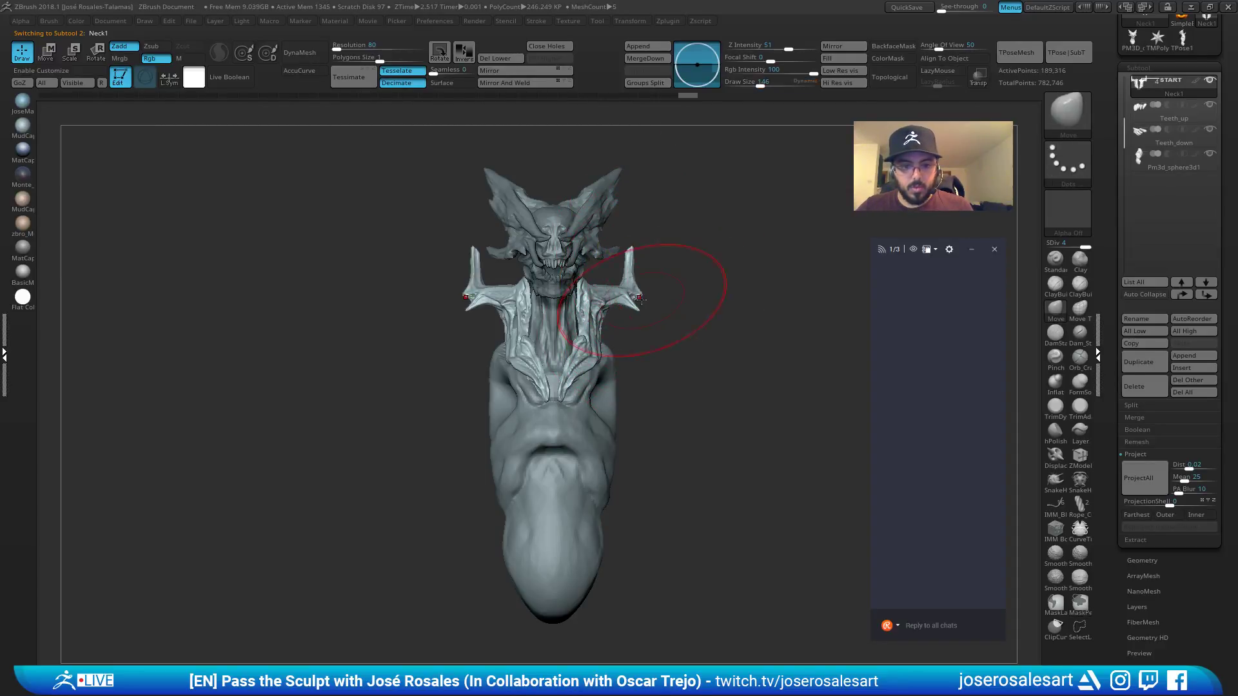
drag(631, 287, 592, 288)
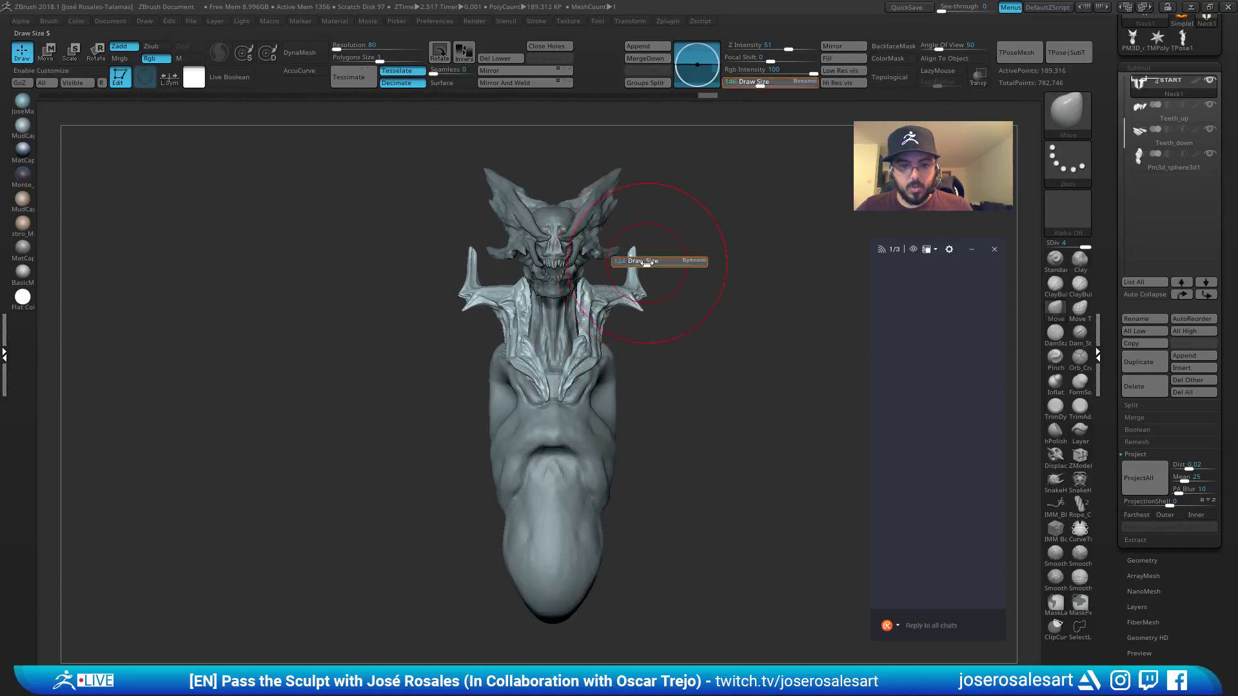
mouse_move(636, 261)
right_down()
mouse_move(647, 280)
mouse_move(648, 270)
right_up()
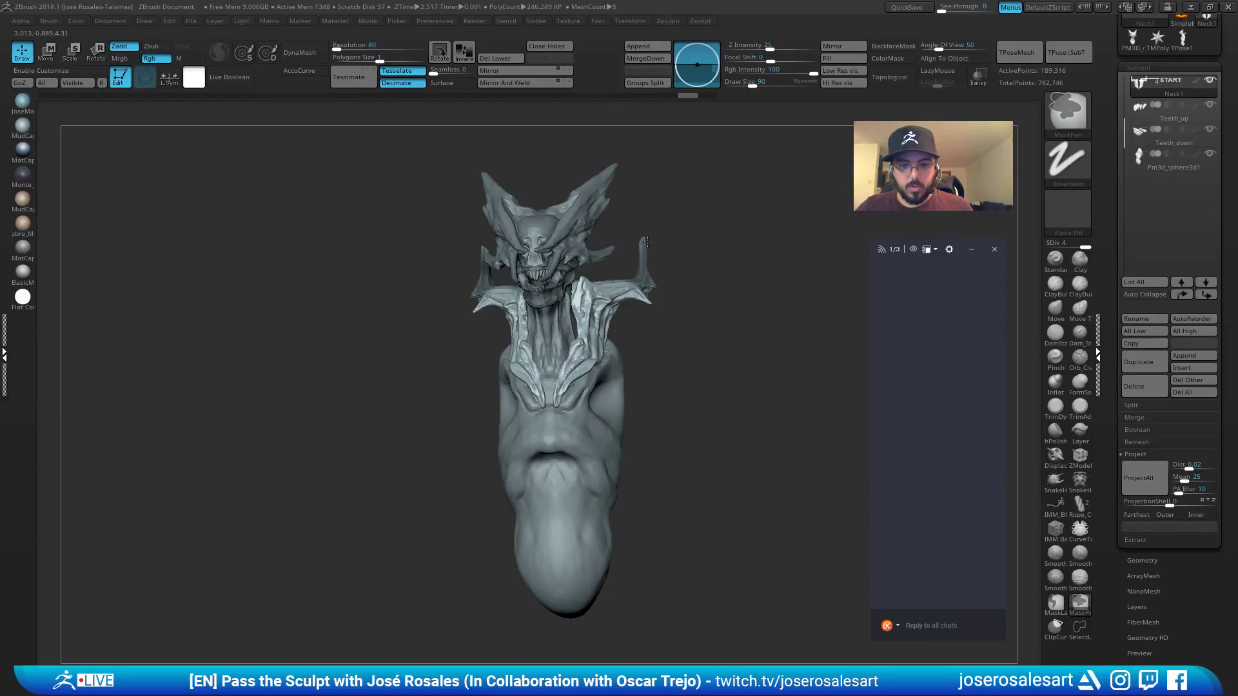
Mask the collar except its shoulder horns, reposition the horns at the lowest subdivision level, and clear the mask.
ctrl+click(667, 290)
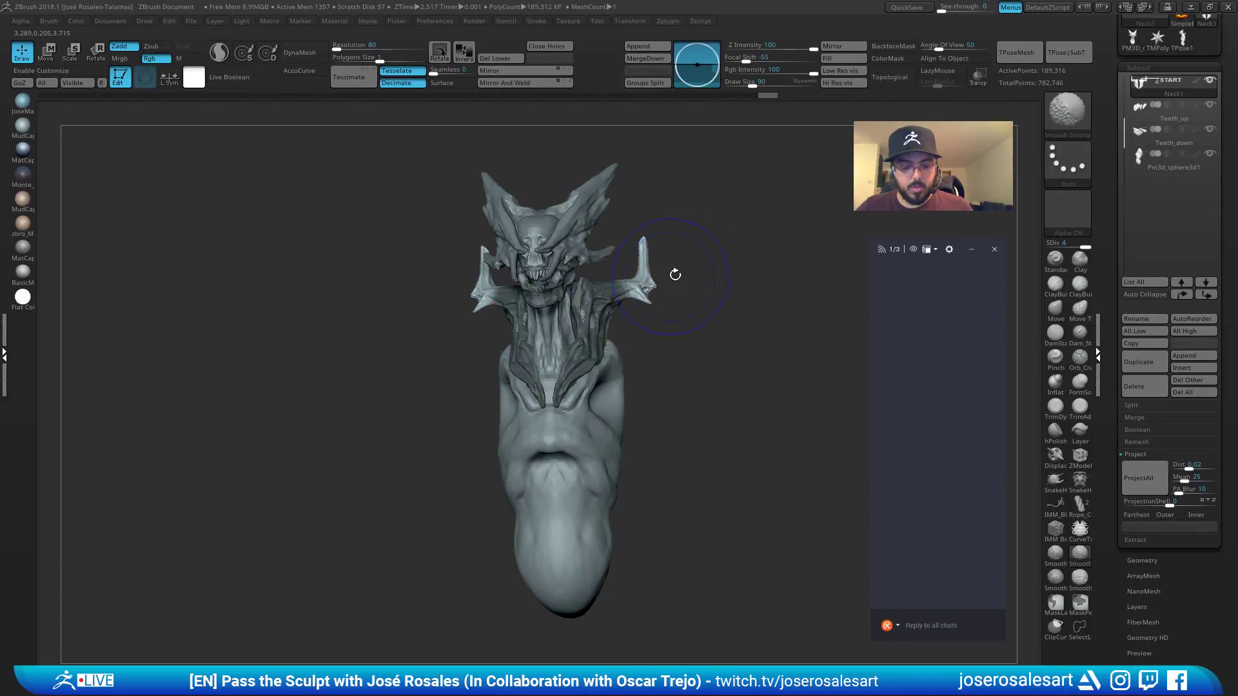
key(shift+d)
key(shift+d)
key(shift+d)
right_drag(674, 257, 686, 280)
key(ctrl)
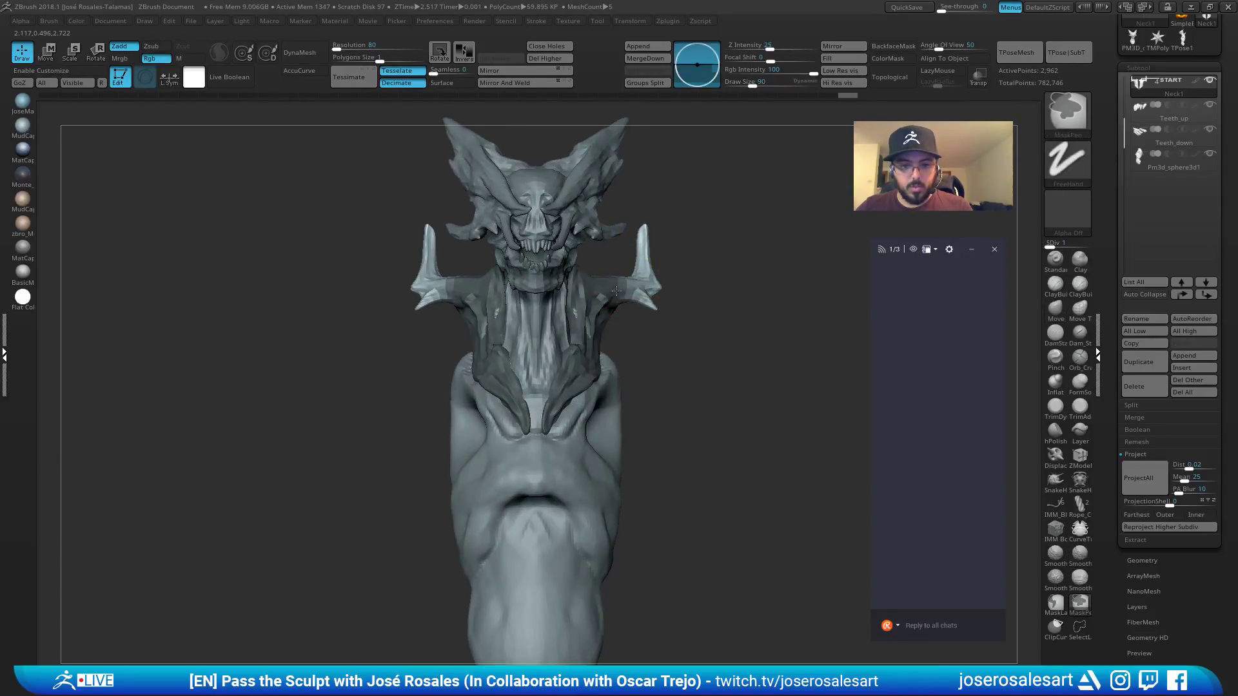
key(e)
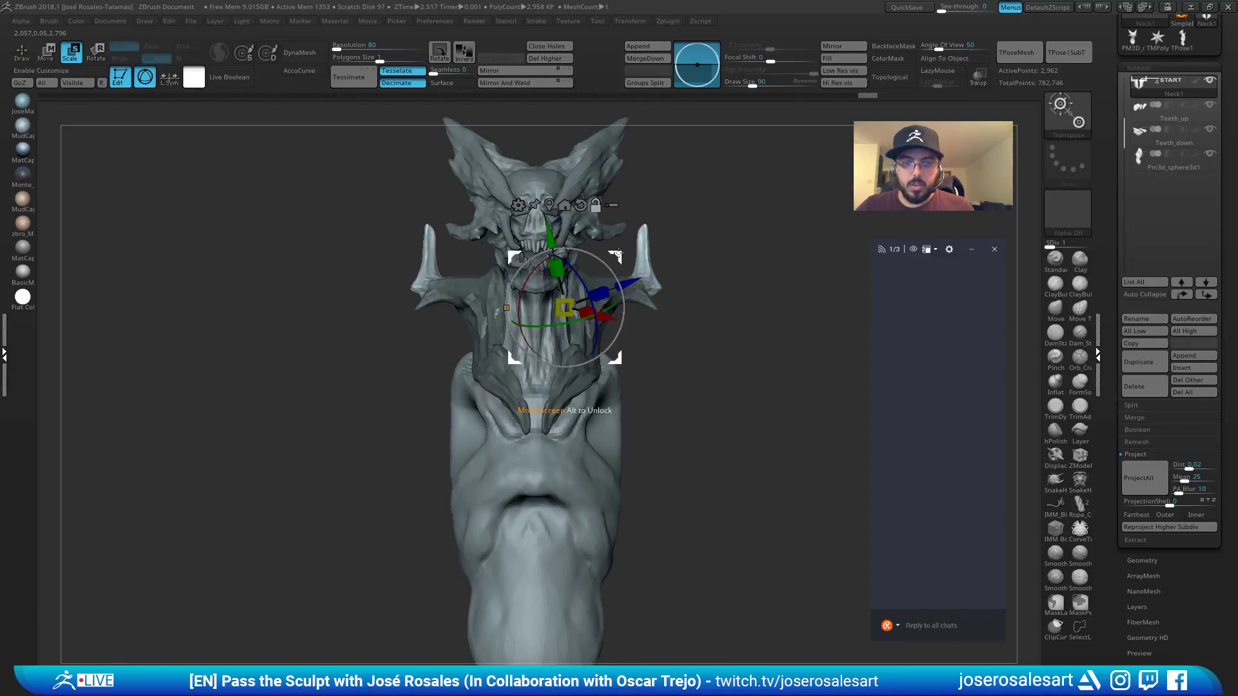
mouse_move(681, 244)
mouse_down()
mouse_move(691, 255)
mouse_move(705, 226)
mouse_move(651, 223)
mouse_up()
key(q)
mouse_move(766, 214)
ctrl+mouse_down()
mouse_move(793, 229)
mouse_move(720, 199)
mouse_move(713, 246)
mouse_move(735, 277)
mouse_move(589, 304)
mouse_move(664, 292)
mouse_move(590, 284)
mouse_move(674, 267)
ctrl+mouse_up()
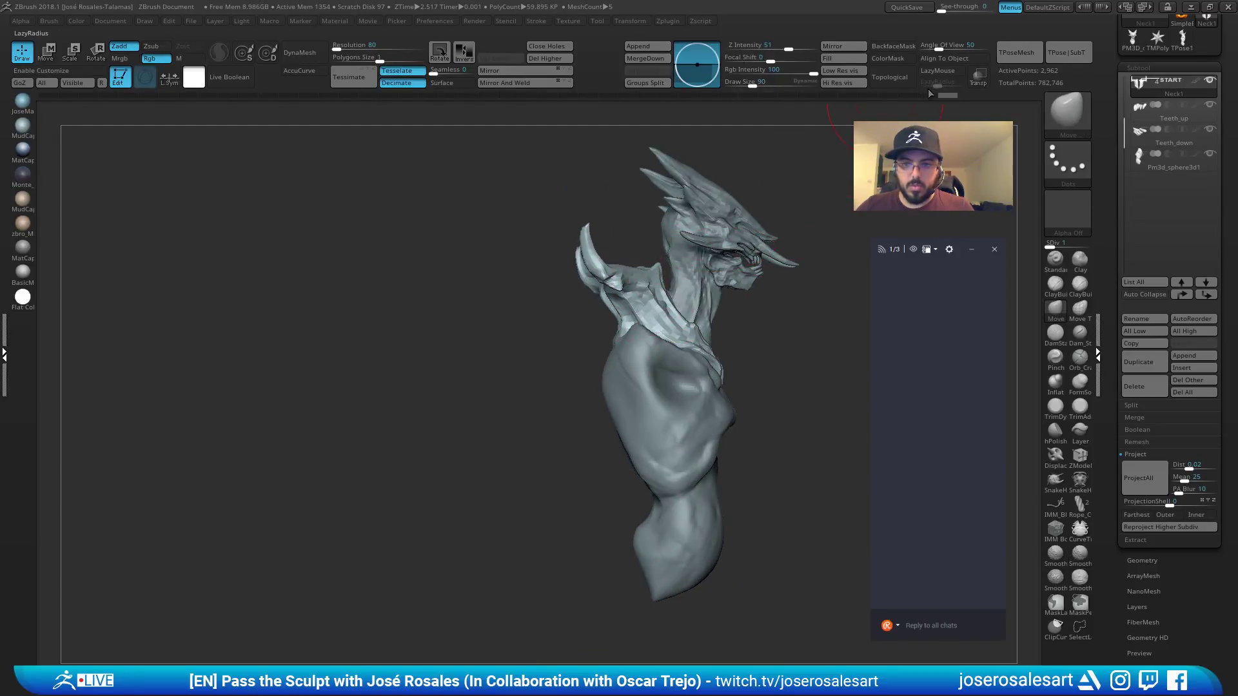
Bend the shoulder horns outward with the Move brush and return the collar to its highest subdivision level.
key(d)
key(d)
key(d)
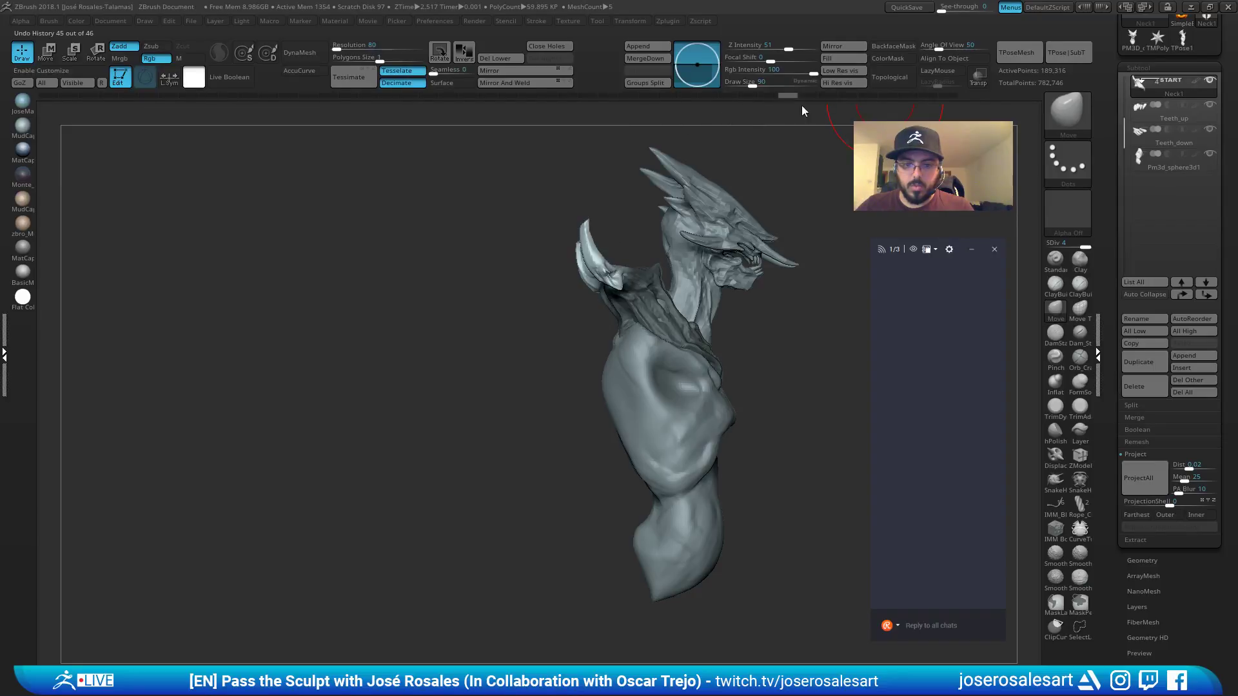
click(947, 96)
mouse_move(645, 274)
mouse_down()
mouse_move(555, 276)
mouse_move(567, 169)
mouse_move(560, 272)
mouse_move(503, 265)
mouse_move(562, 257)
mouse_up()
drag(559, 255, 562, 255)
ctrl+right_drag(561, 256, 729, 280)
key(d)
key(d)
key(d)
Select the torso and switch to the SnakeHook brush with a draw size of 42.
mouse_move(636, 374)
alt+right_down()
mouse_move(601, 337)
mouse_move(635, 358)
mouse_move(608, 360)
mouse_move(638, 343)
mouse_move(578, 380)
alt+right_up()
alt+click(574, 362)
key(s)
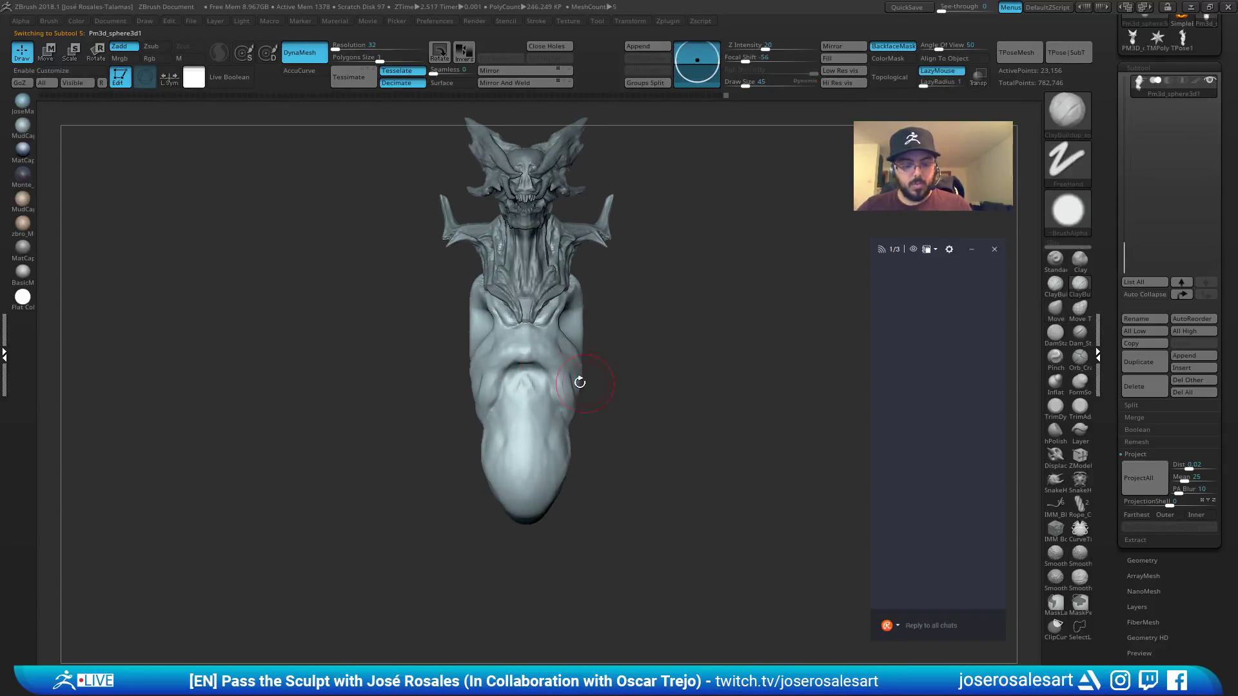
key(s)
drag(542, 394, 539, 394)
key(b)
key(s)
key(h)
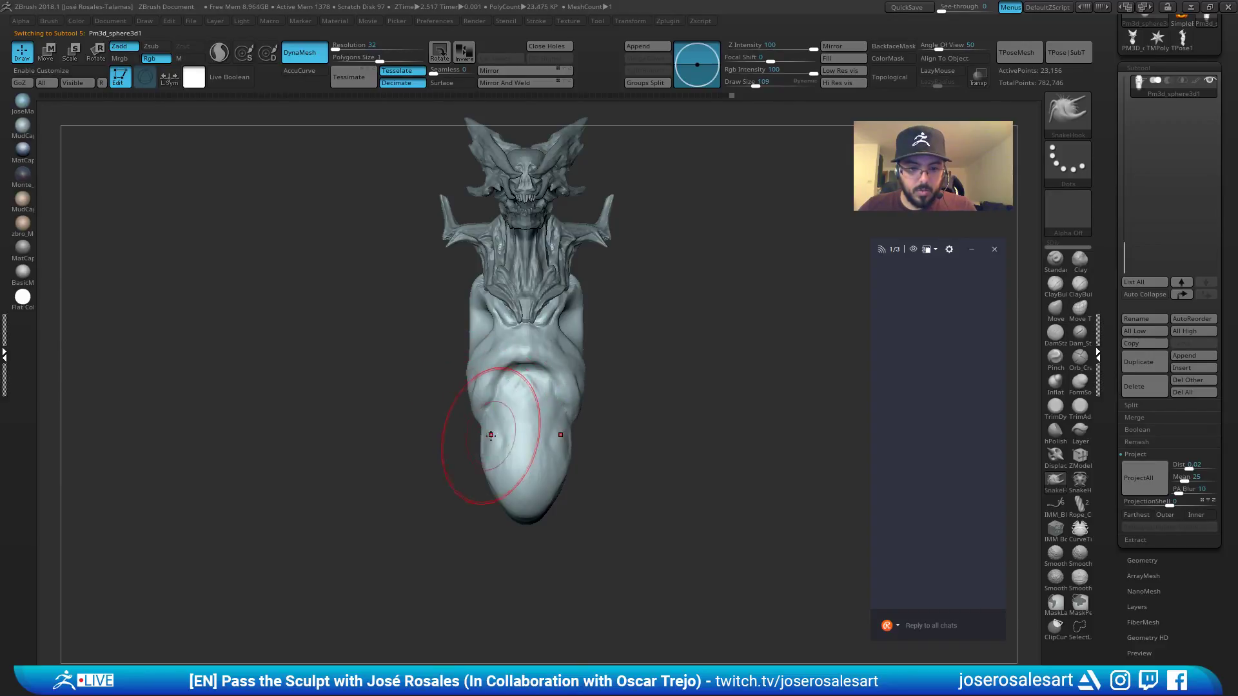
right_drag(475, 395, 518, 413)
key(s)
drag(518, 413, 511, 412)
mouse_move(511, 412)
right_down()
mouse_move(536, 404)
mouse_move(485, 407)
right_up()
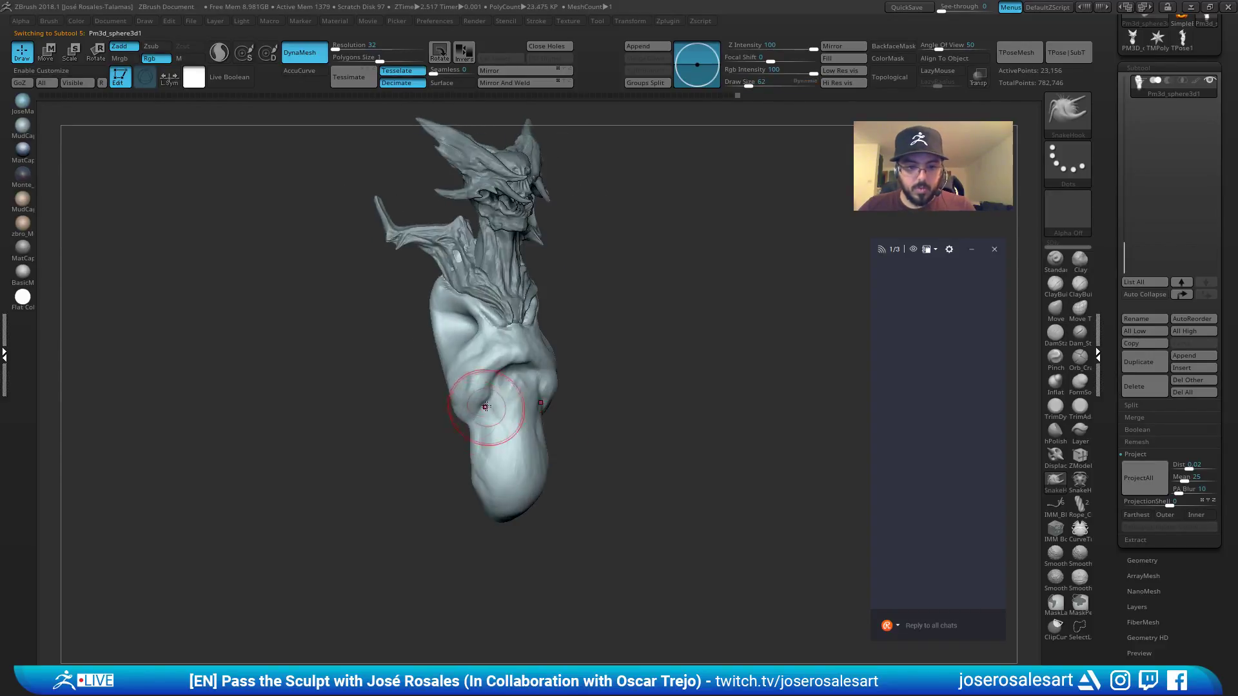
mouse_move(438, 344)
right_down()
mouse_move(475, 304)
mouse_move(567, 326)
mouse_move(594, 299)
mouse_move(566, 357)
mouse_move(552, 349)
mouse_move(514, 395)
right_up()
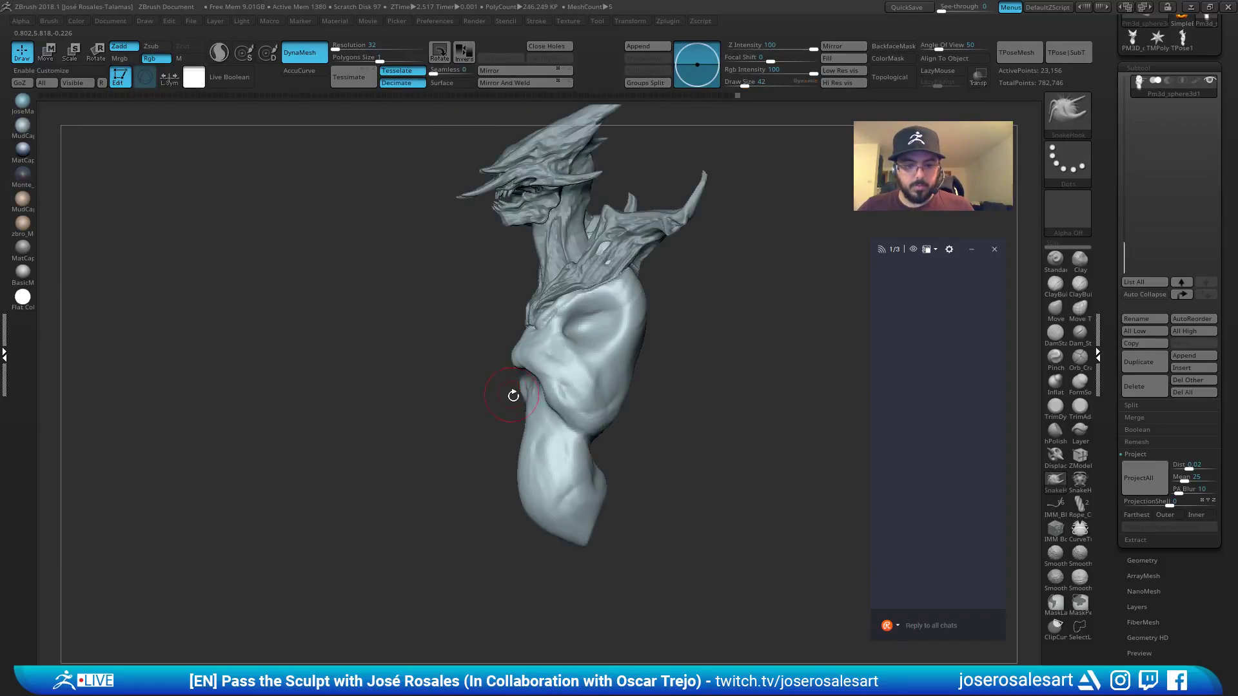
Append a new sphere, select it, and move it out of the head onto the torso's shoulder.
key(2)
key(alt+a)
click(342, 473)
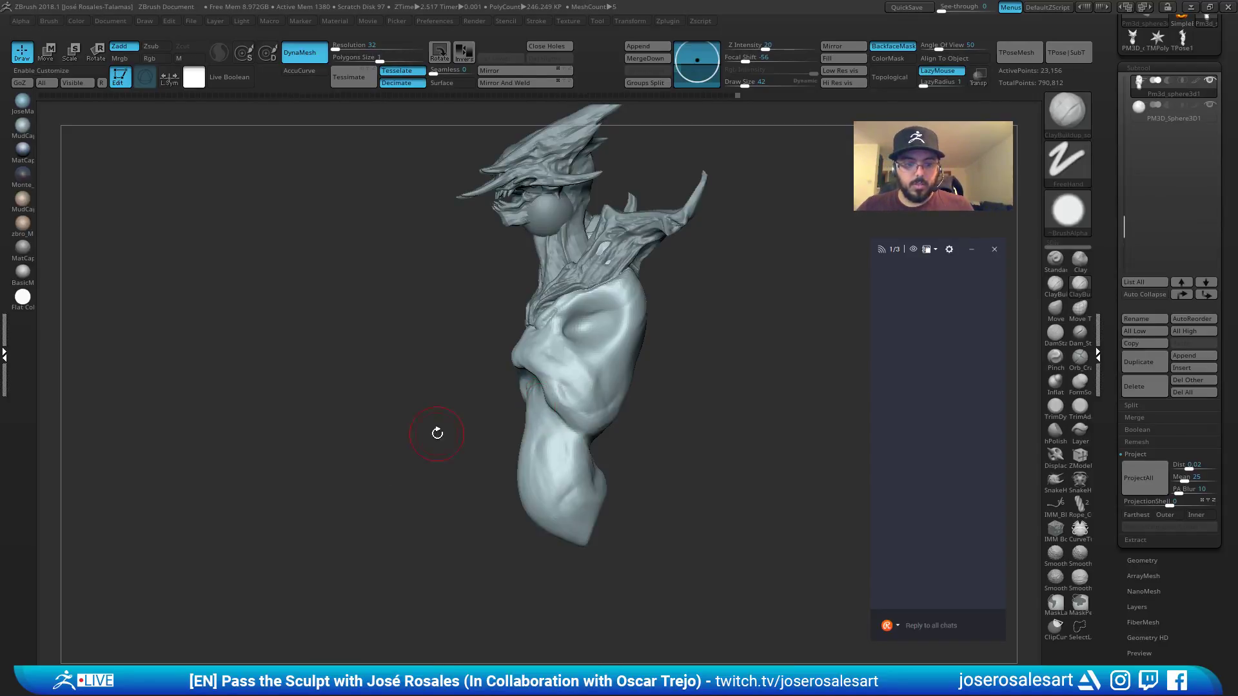
alt+click(540, 220)
right_drag(540, 220, 612, 245)
key(w)
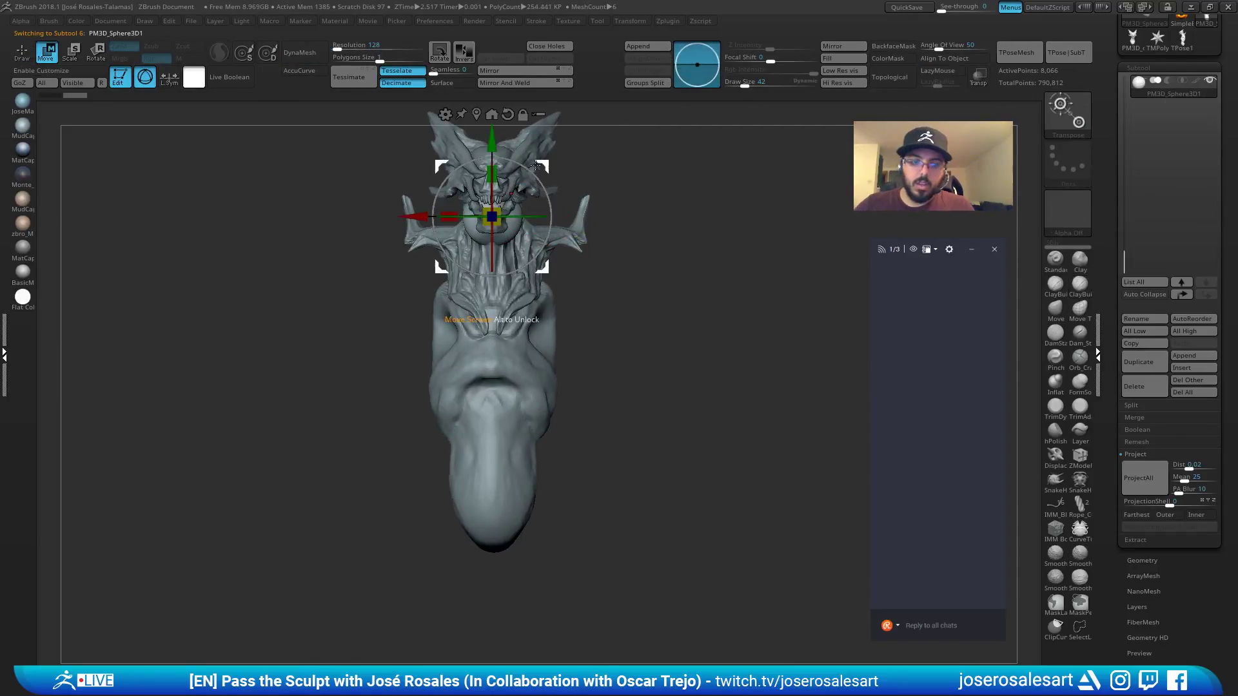
drag(543, 165, 688, 285)
alt+right_drag(688, 284, 686, 332)
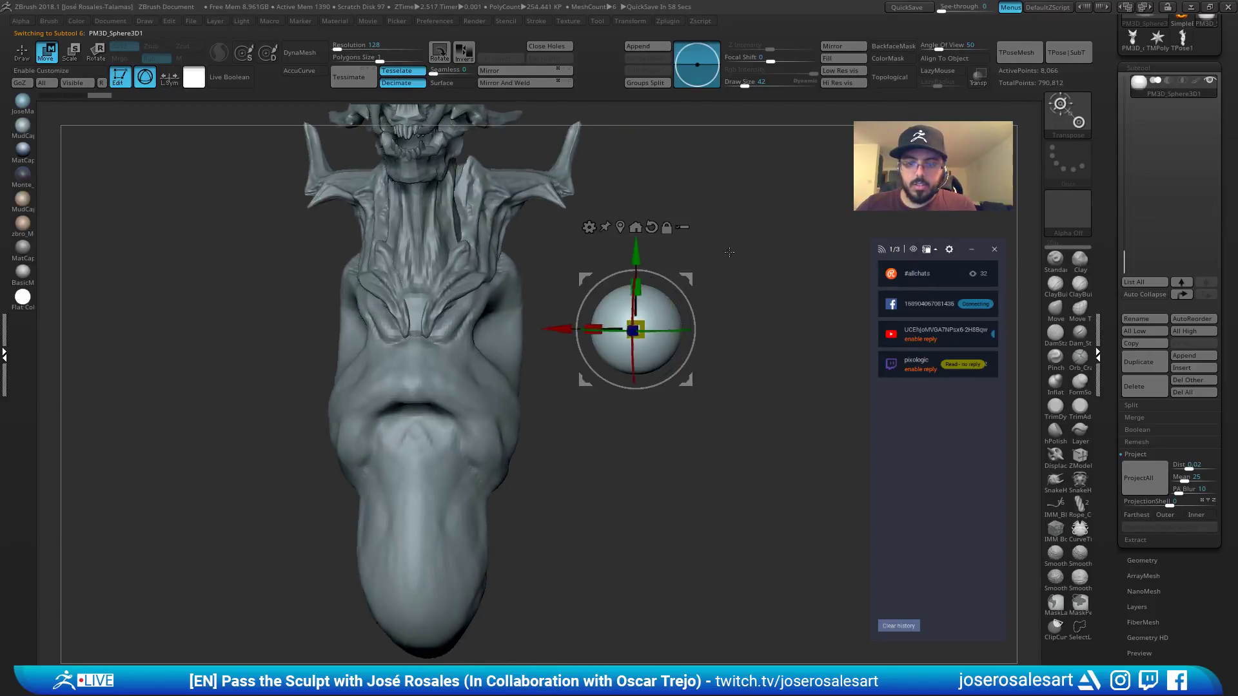
drag(698, 274, 561, 276)
shift+right_drag(561, 275, 451, 284)
drag(423, 331, 534, 341)
Convert the shoulder sphere to a DynaMesh with resolution 32.
key(q)
key(q)
shift+right_drag(658, 254, 641, 287)
drag(641, 286, 570, 234)
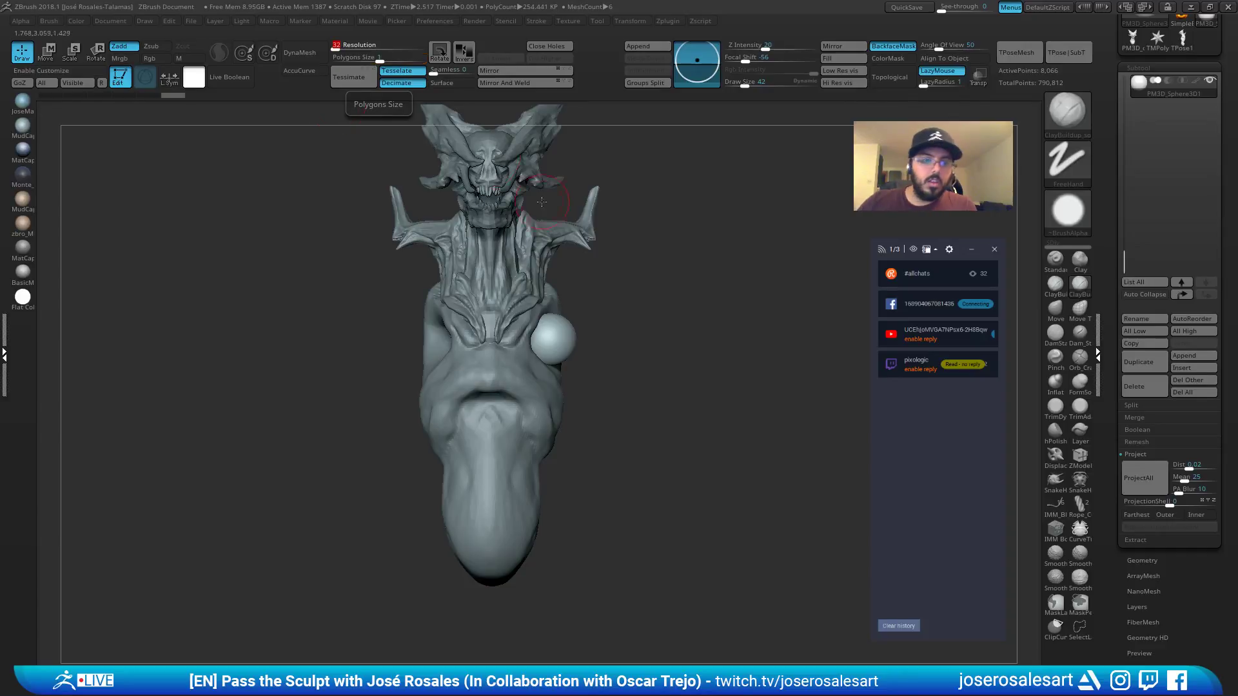
alt+drag(614, 256, 582, 246)
Stretch the sphere into a shoulder mass that rises toward the collar with the SnakeHook brush.
key(b)
key(m)
key(v)
key(s)
drag(607, 288, 611, 287)
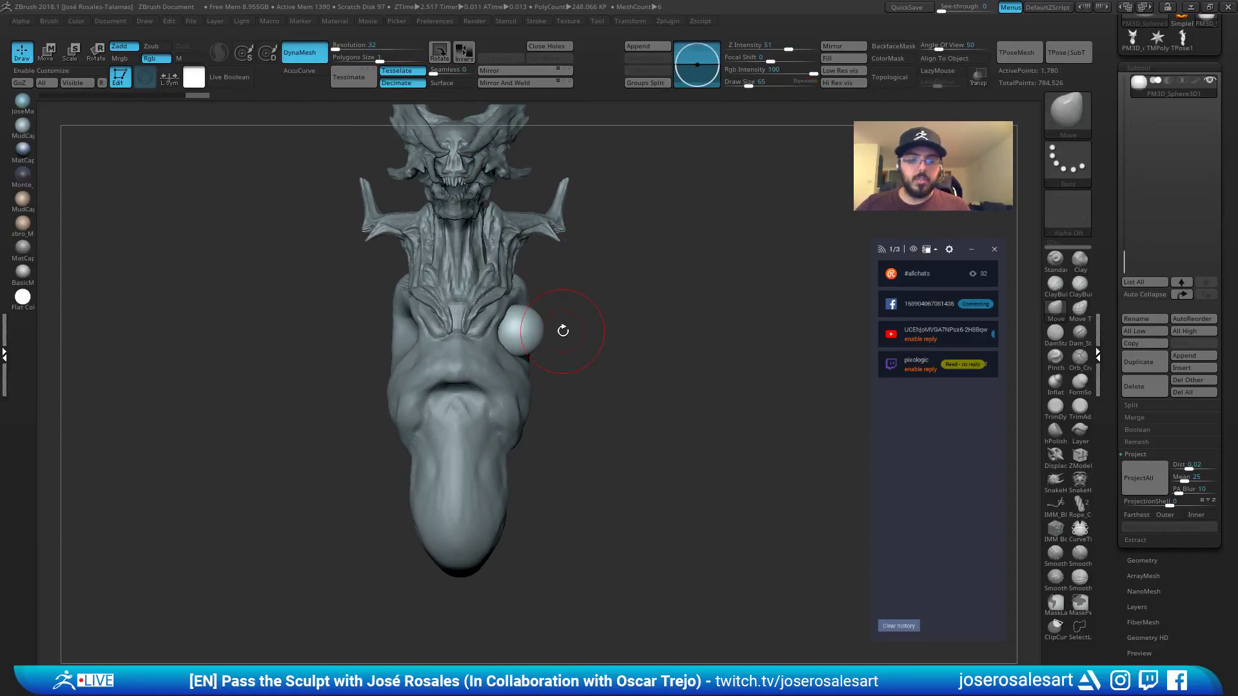
key(b)
key(s)
key(h)
drag(547, 313, 513, 349)
right_drag(491, 339, 579, 288)
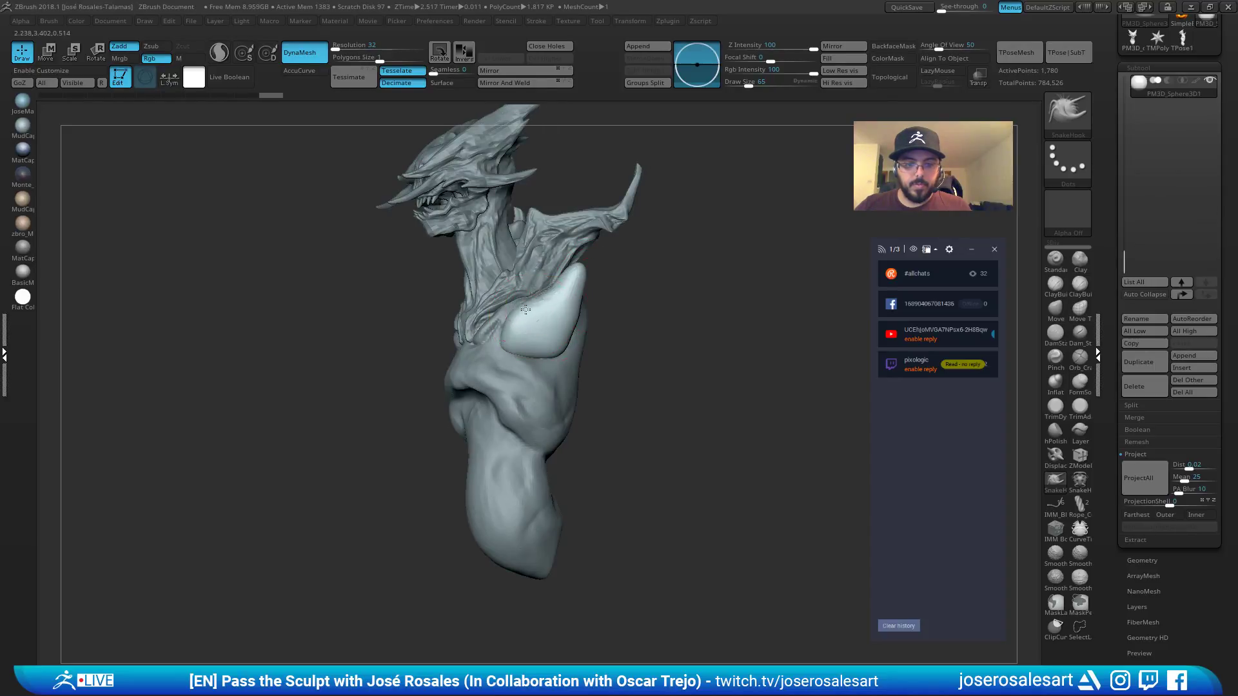
Switch to the ClayBuildup brush for the shoulder piece and remesh it with DynaMesh.
key(b)
key(c)
key(b)
ctrl+drag(605, 322, 619, 310)
mouse_move(619, 310)
right_down()
mouse_move(636, 268)
mouse_move(512, 282)
mouse_move(576, 297)
mouse_move(585, 266)
right_up()
Pull the upper end of the shoulder piece up and back beneath the collar horn with the SnakeHook brush.
key(b)
key(s)
key(h)
mouse_move(590, 274)
mouse_down()
mouse_move(617, 230)
mouse_move(666, 212)
mouse_up()
key(ctrl+z)
mouse_move(741, 232)
right_down()
mouse_move(661, 253)
mouse_move(703, 268)
right_up()
mouse_move(625, 282)
mouse_down()
mouse_move(696, 239)
mouse_move(708, 209)
mouse_up()
mouse_move(708, 232)
right_down()
mouse_move(732, 256)
mouse_move(755, 252)
mouse_move(615, 264)
mouse_move(695, 273)
mouse_move(678, 258)
mouse_move(612, 309)
mouse_move(575, 362)
mouse_move(741, 302)
mouse_move(712, 220)
right_up()
key(b)
key(s)
key(h)
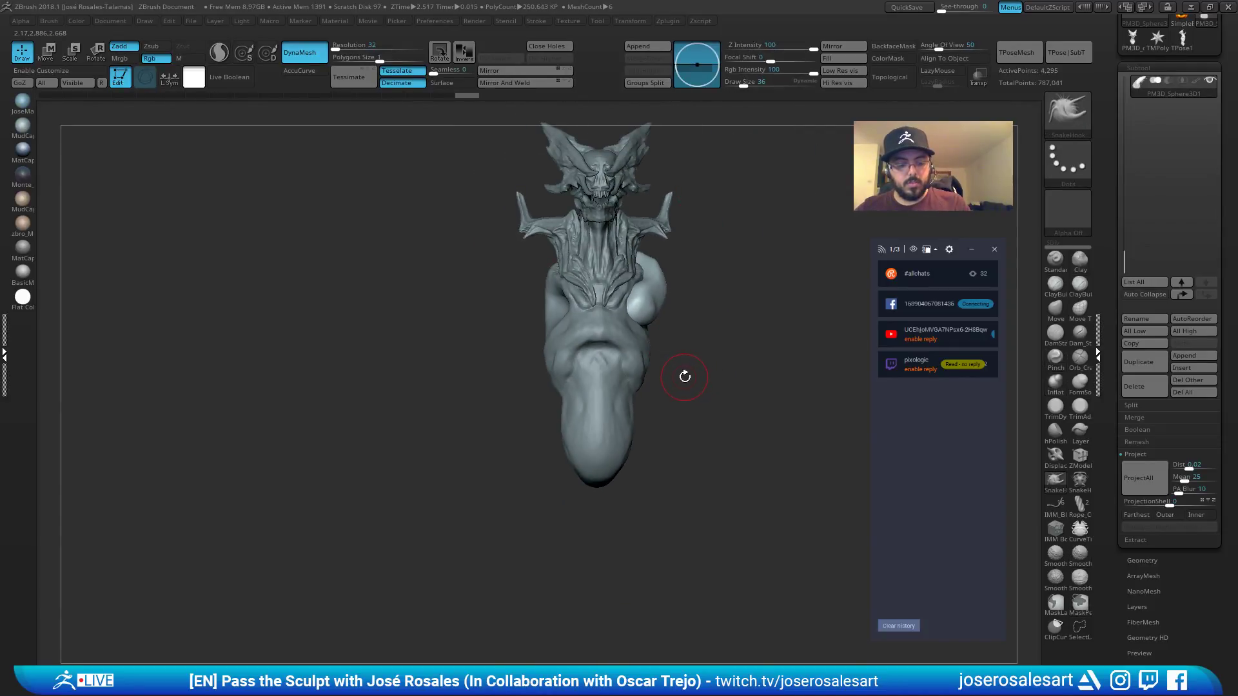
Draw the shoulder piece down into a long tapering arm with the SnakeHook brush.
mouse_move(685, 376)
right_down()
mouse_move(650, 354)
mouse_move(667, 354)
mouse_move(661, 334)
mouse_move(639, 365)
mouse_move(696, 370)
right_up()
key(bracketright)
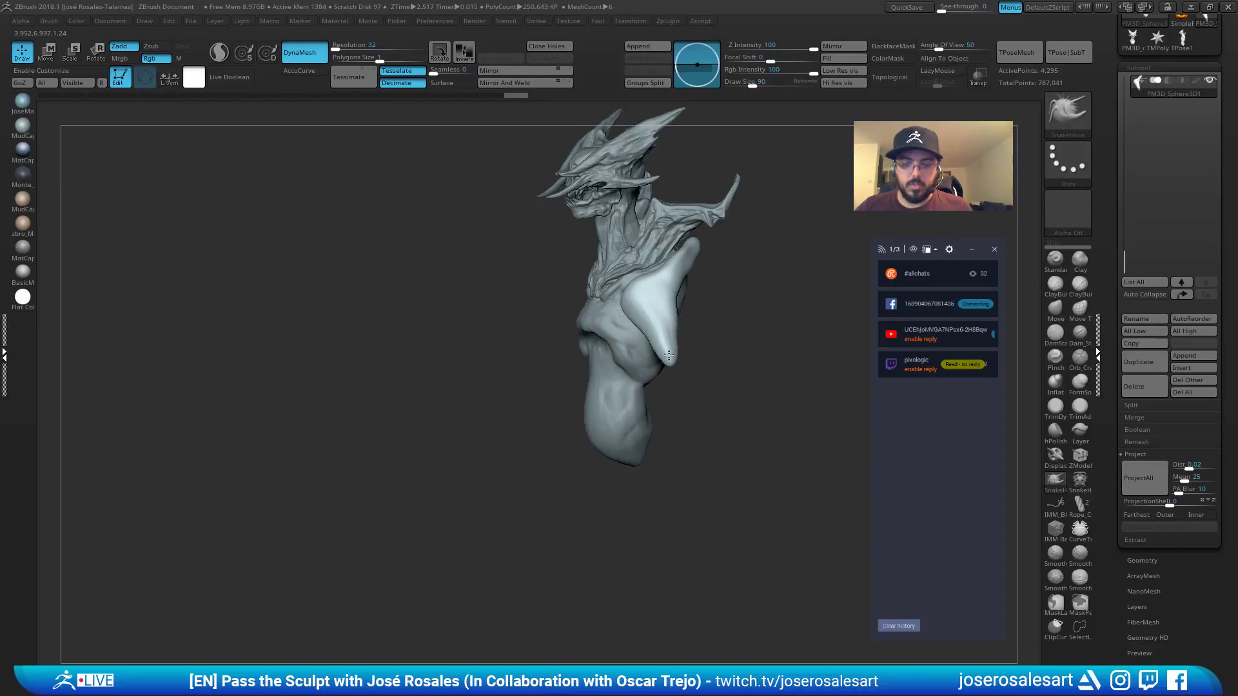
right_drag(653, 313, 656, 321)
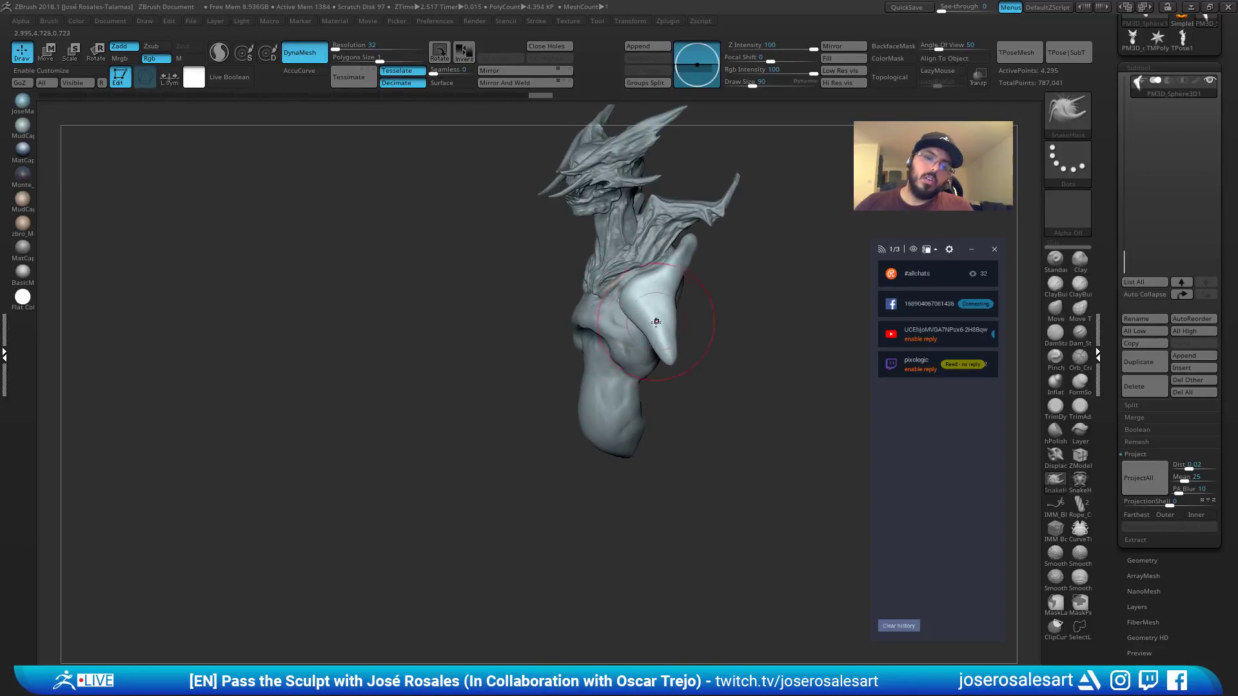
key(bracketleft)
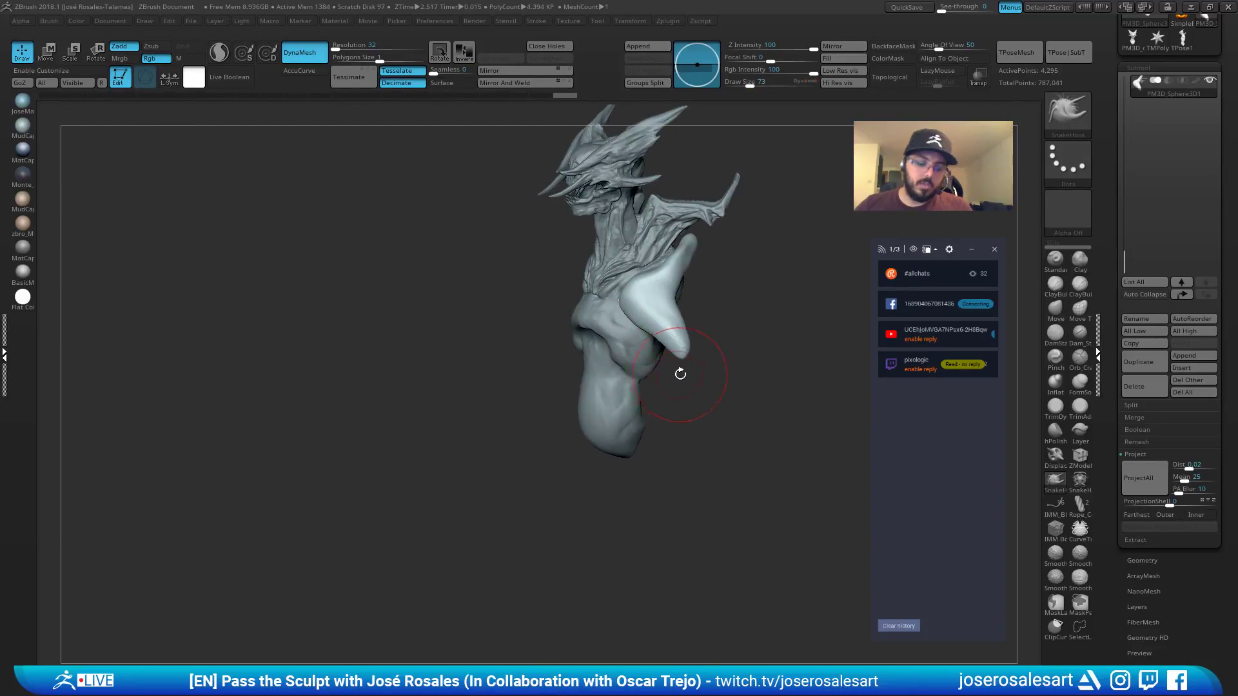
mouse_move(678, 367)
right_down()
mouse_move(682, 355)
mouse_move(693, 374)
mouse_move(705, 369)
right_up()
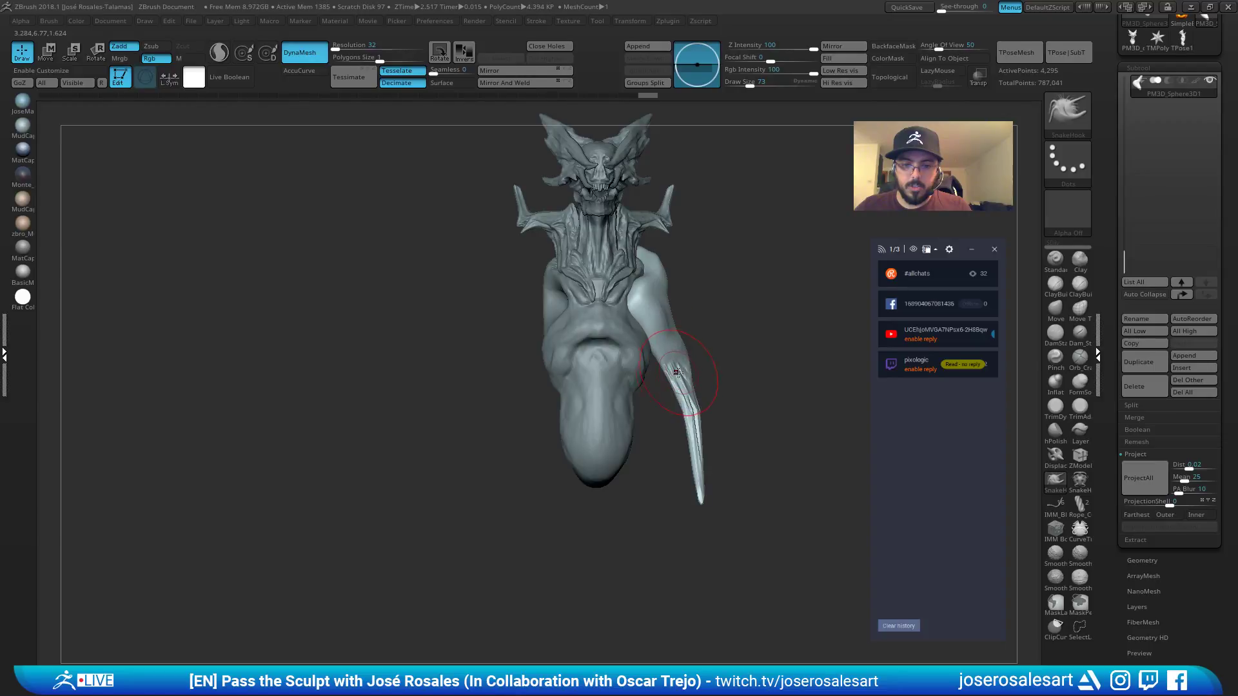
Remesh the lengthened arm with DynaMesh and smooth the stretched forearm.
ctrl+drag(733, 316, 779, 390)
right_drag(779, 391, 716, 400)
shift+drag(676, 407, 685, 443)
right_drag(693, 442, 560, 438)
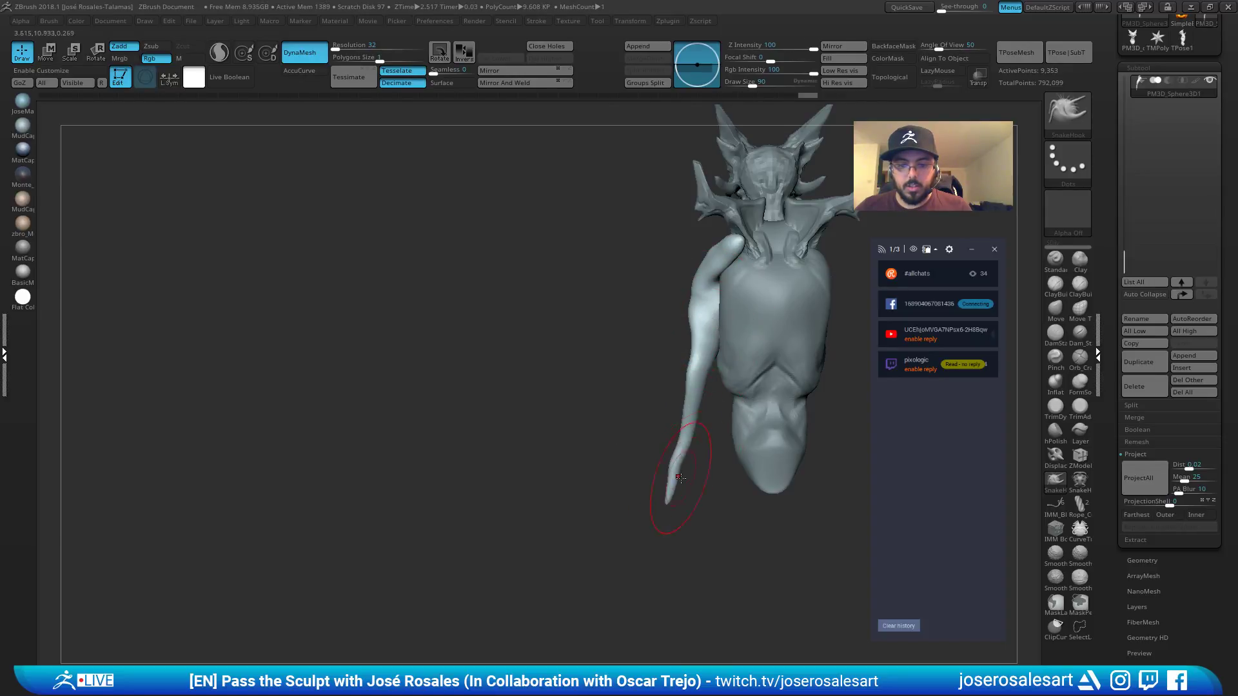
Switch to the Inflate brush and thicken the thin forearm.
key(b)
key(i)
key(n)
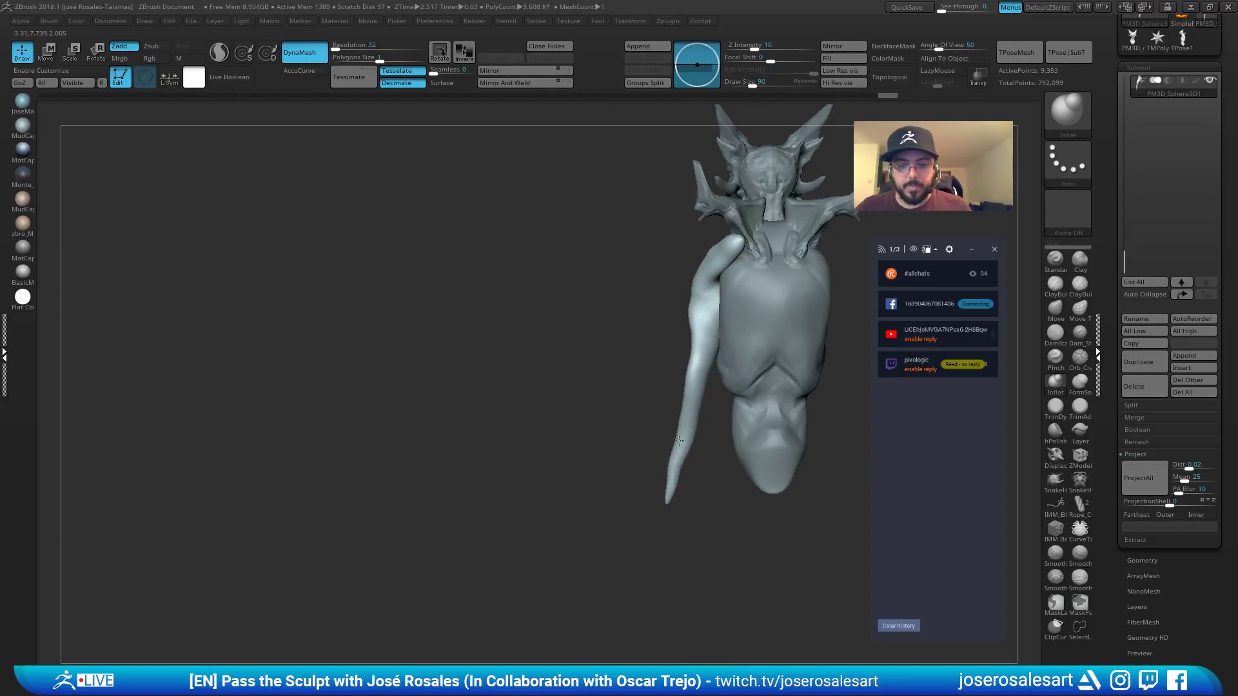
right_drag(672, 490, 697, 404)
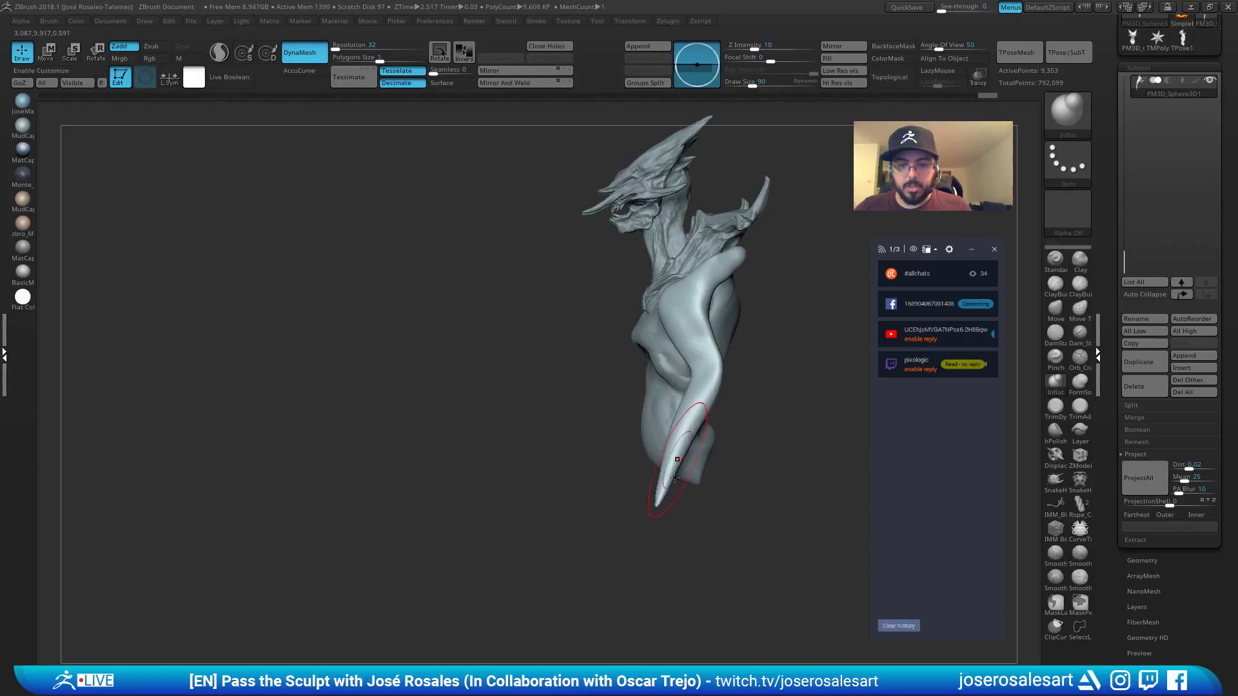
mouse_move(674, 477)
right_down()
mouse_move(762, 389)
mouse_move(722, 325)
right_up()
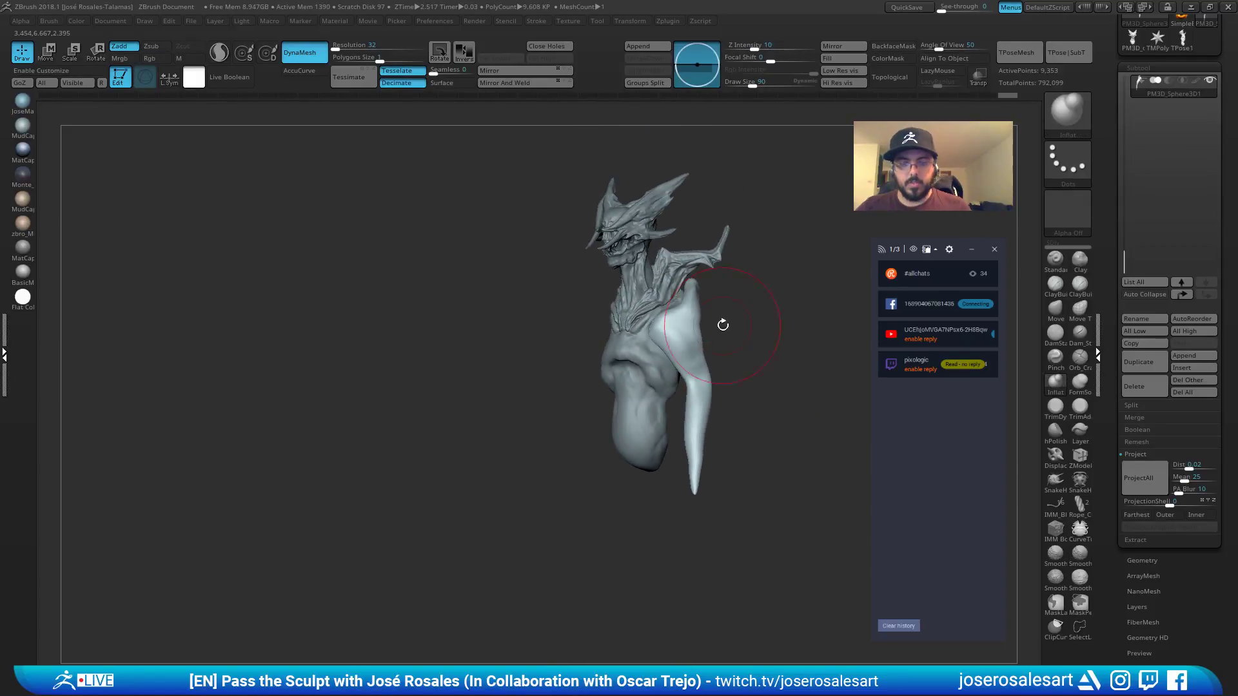
Decline Dynamic Subdiv for the arm and set the Inflate brush's draw size to 51.
key(d)
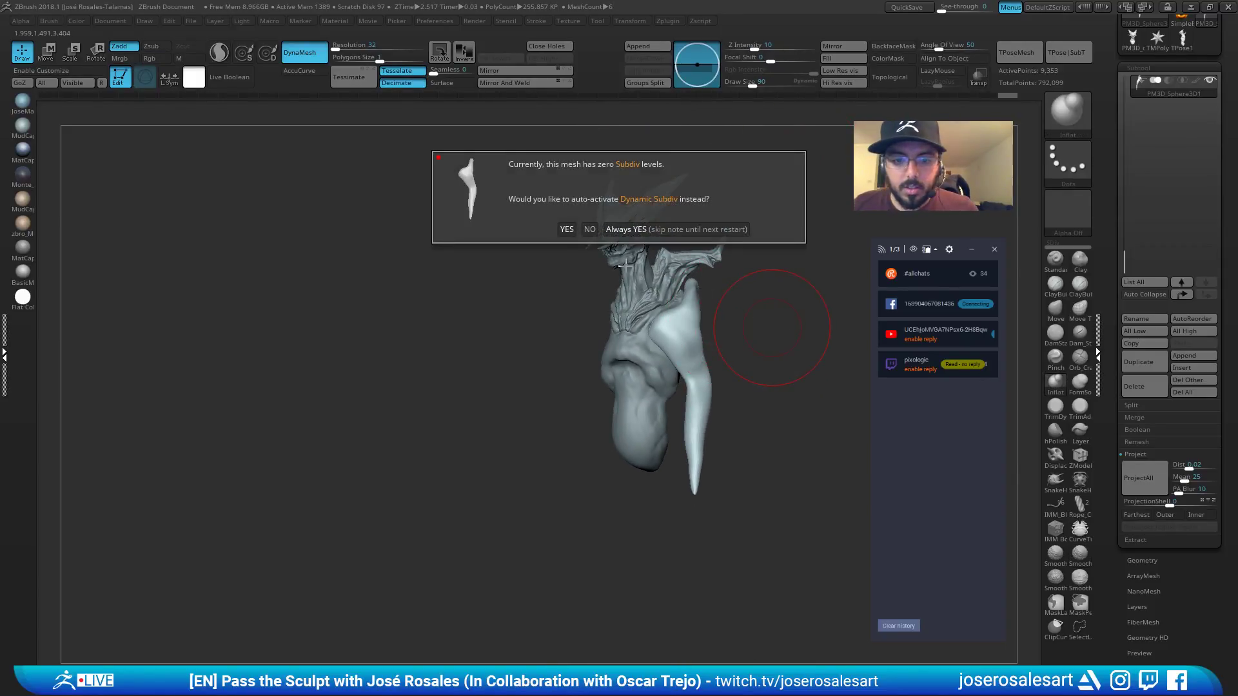
click(590, 230)
key(s)
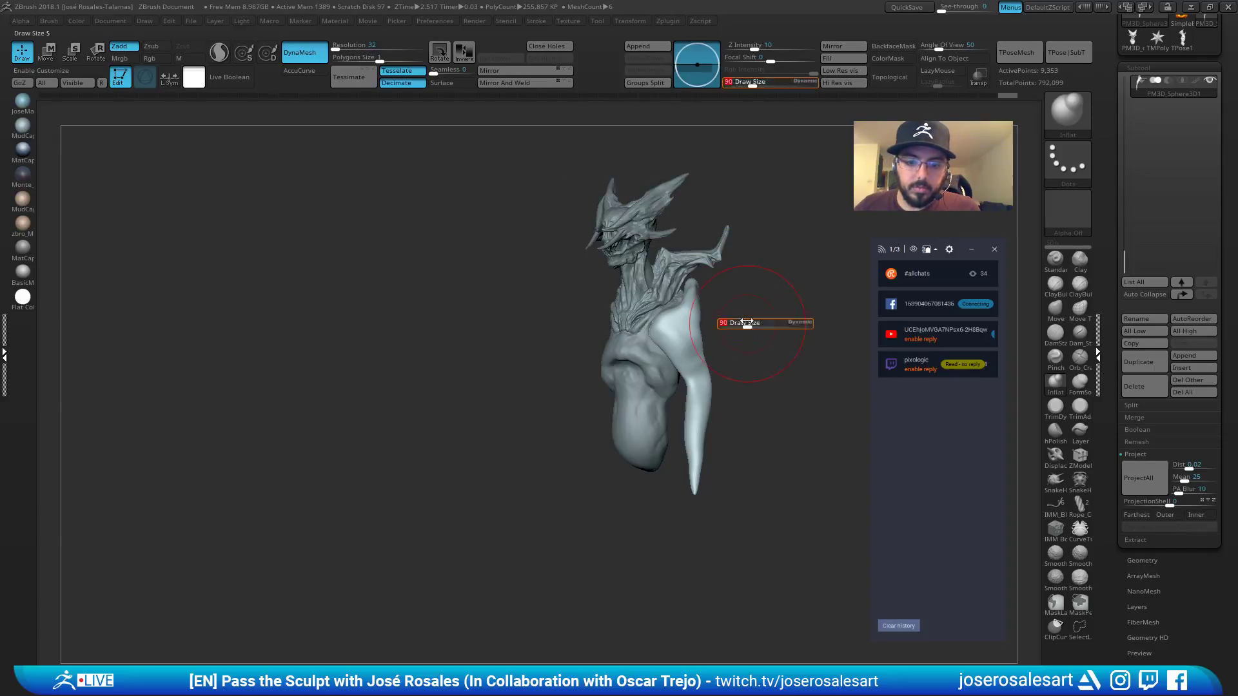
click(741, 327)
mouse_move(742, 328)
ctrl+right_down()
mouse_move(750, 362)
mouse_move(734, 386)
mouse_move(626, 373)
ctrl+right_up()
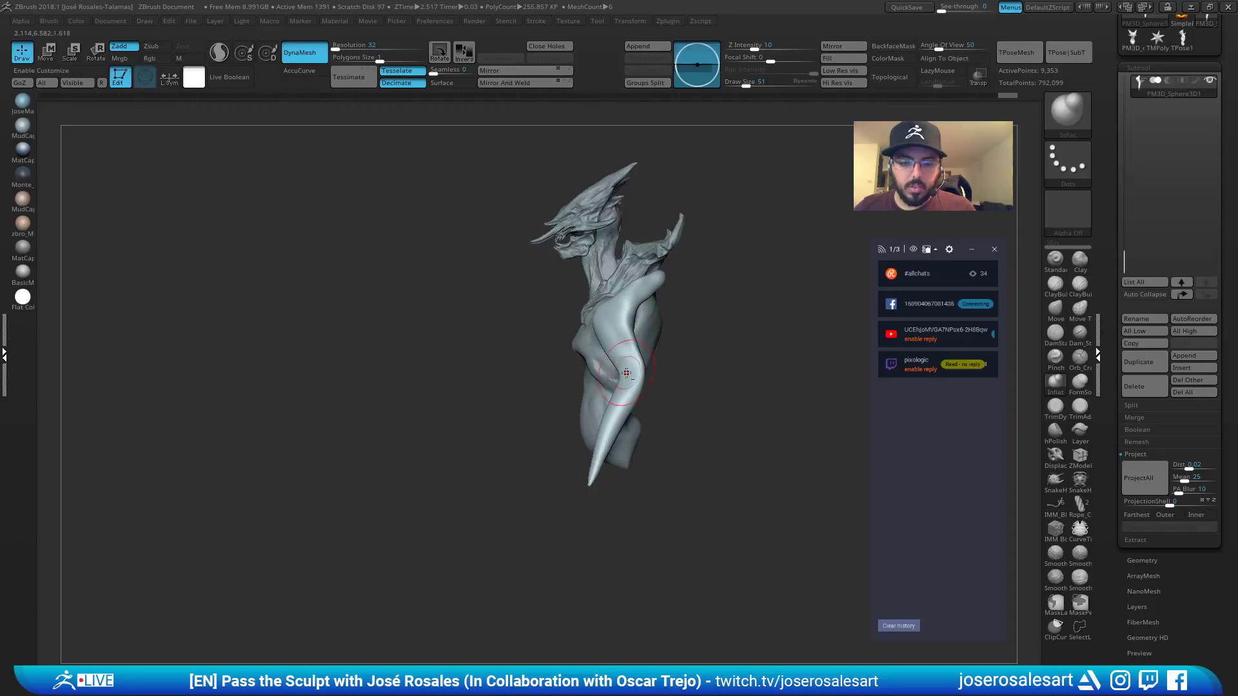
Select the torso and isolate it from the other pieces.
alt+click(576, 256)
right_drag(576, 256, 647, 201)
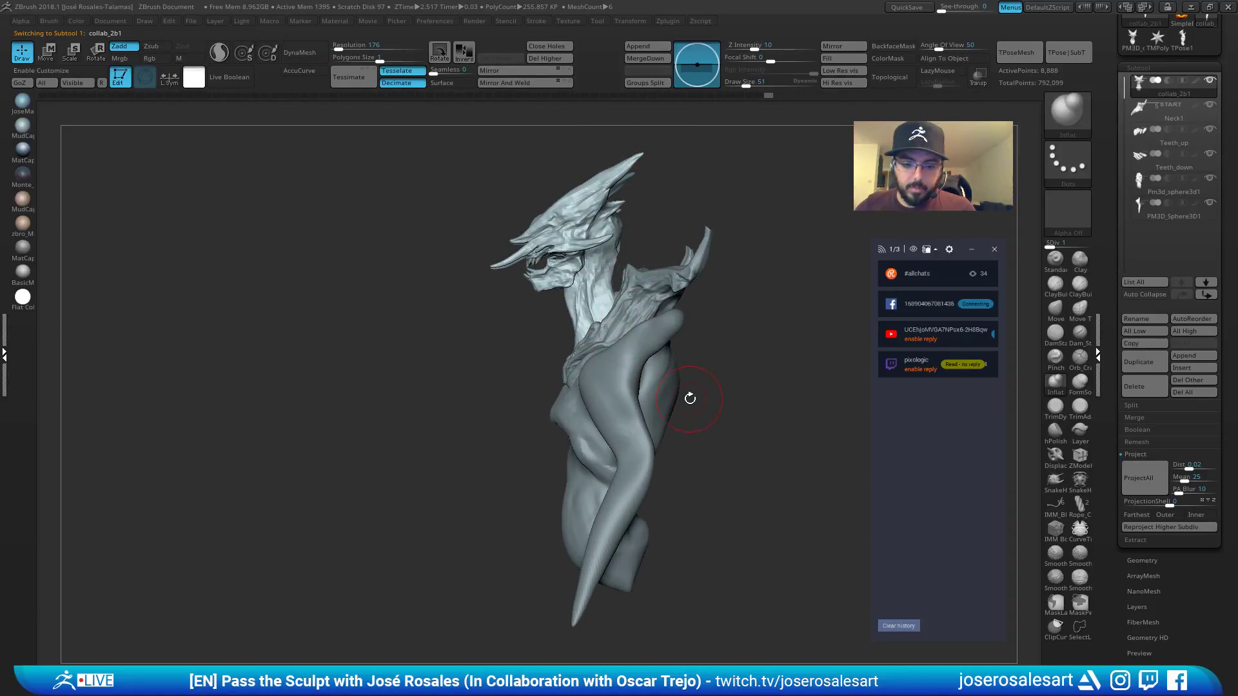
alt+click(665, 404)
mouse_move(665, 403)
right_down()
mouse_move(674, 332)
mouse_move(640, 313)
right_up()
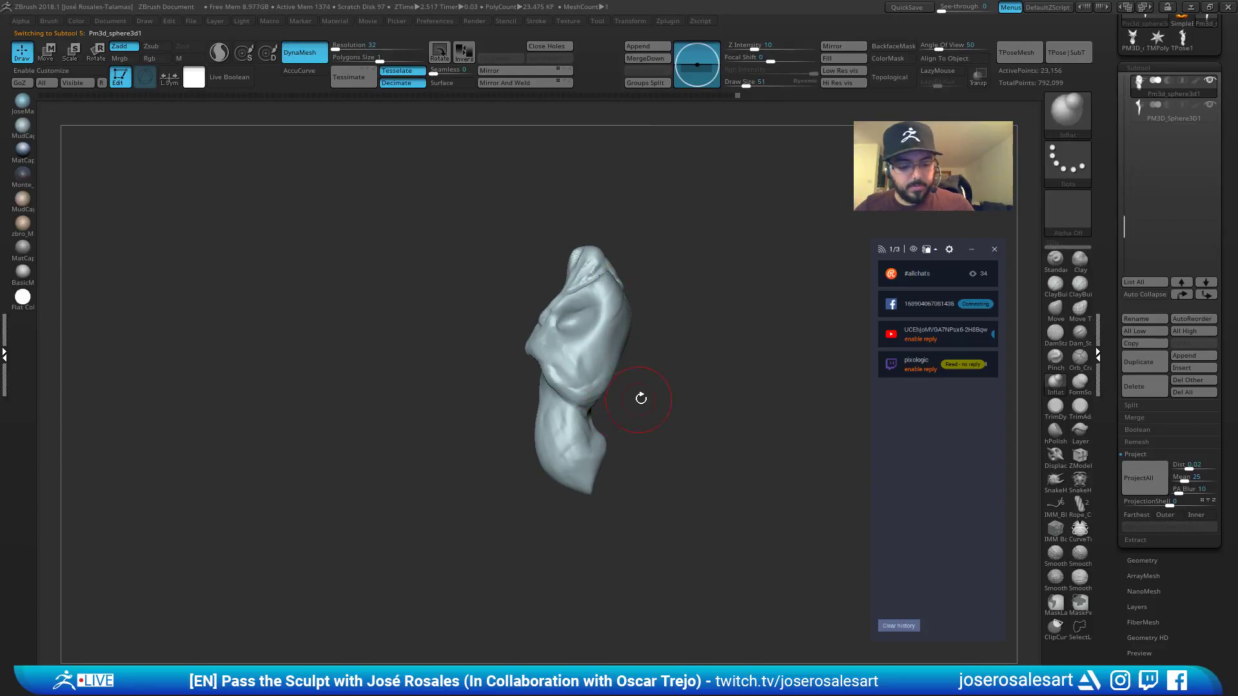
Switch to the SnakeHook brush and pull the torso's ribcage and abdomen backward with a large draw size.
key(b)
key(m)
key(v)
key(e)
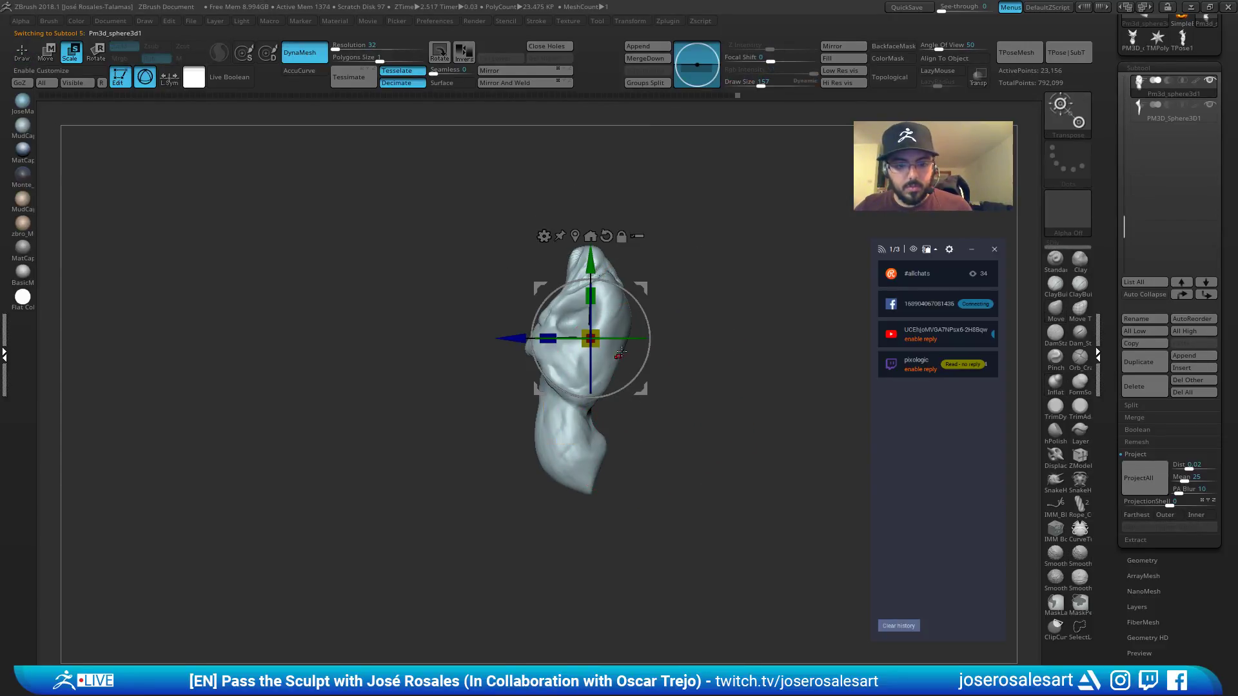
drag(643, 320, 634, 296)
key(q)
key(s)
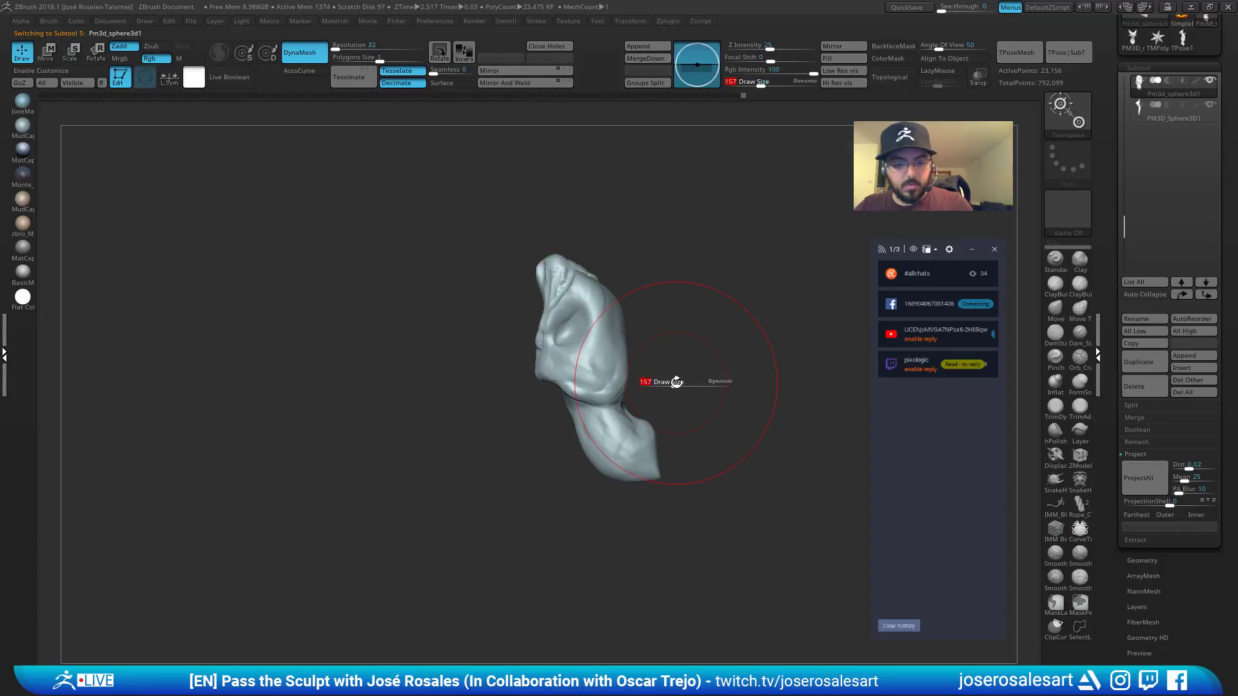
key(1)
key(s)
mouse_move(663, 403)
mouse_down()
mouse_move(610, 423)
mouse_move(636, 374)
mouse_up()
key(s)
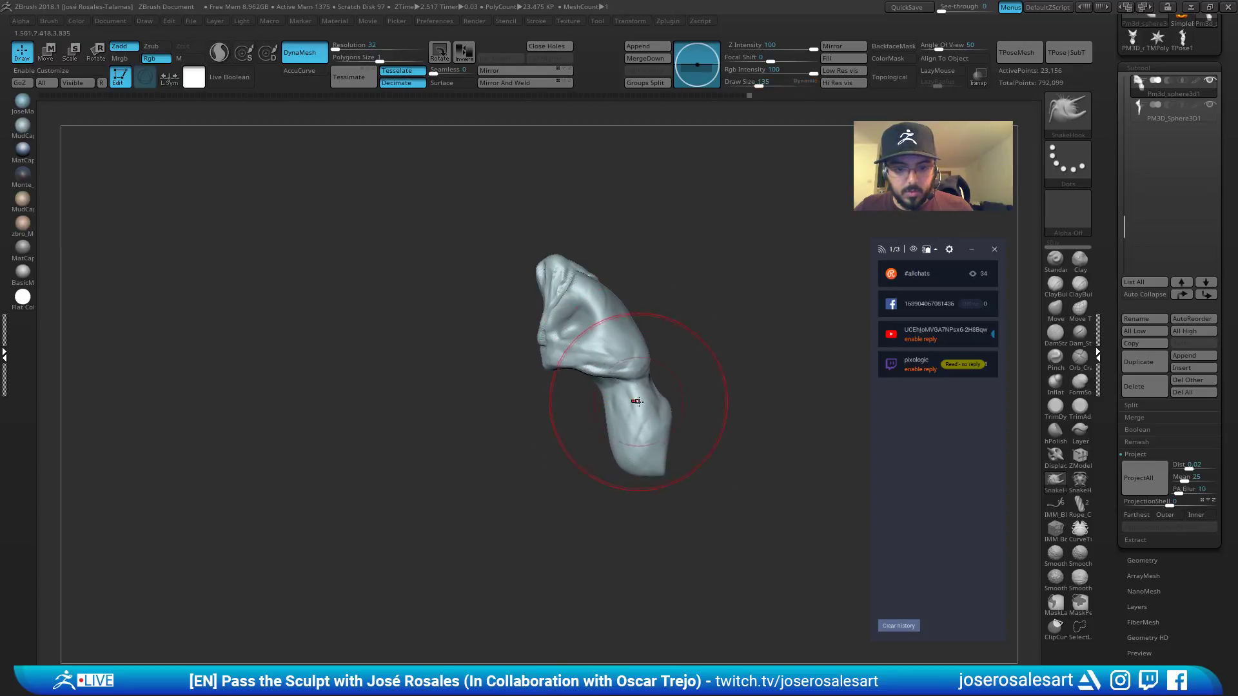
Switch to the ClayBuildup brush and set its draw size to 36.
key(2)
right_drag(623, 398, 630, 405)
key(s)
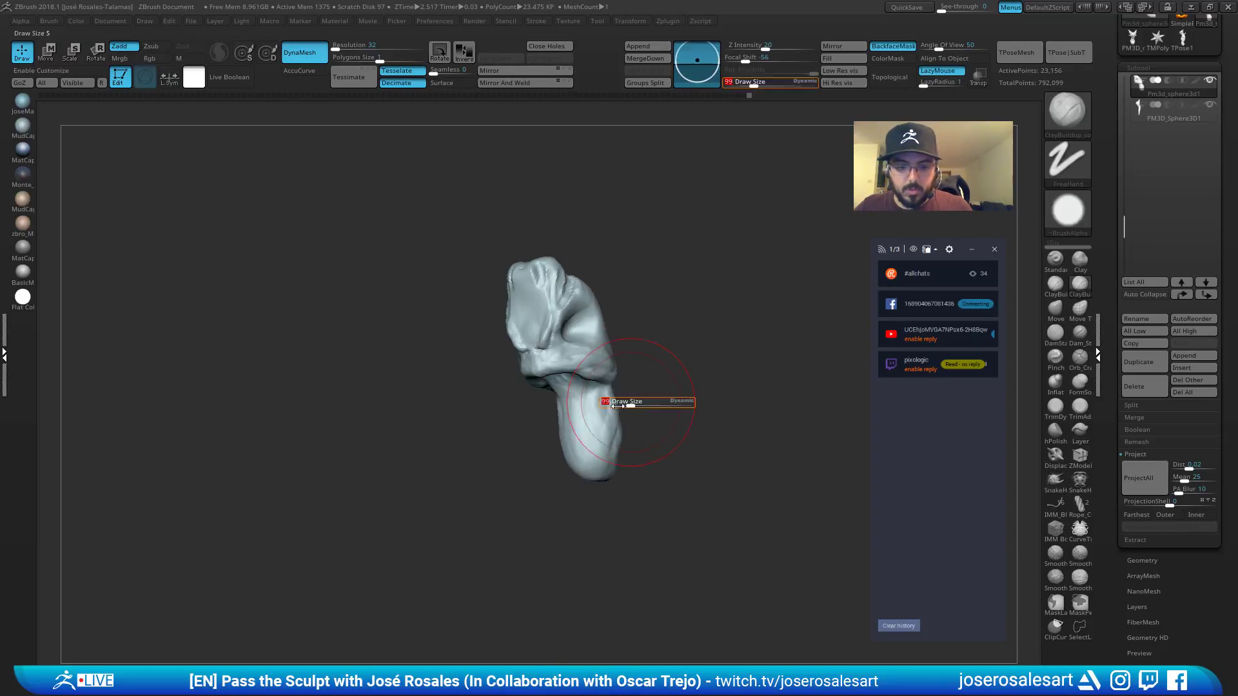
drag(630, 405, 612, 405)
ctrl+right_drag(613, 405, 606, 381)
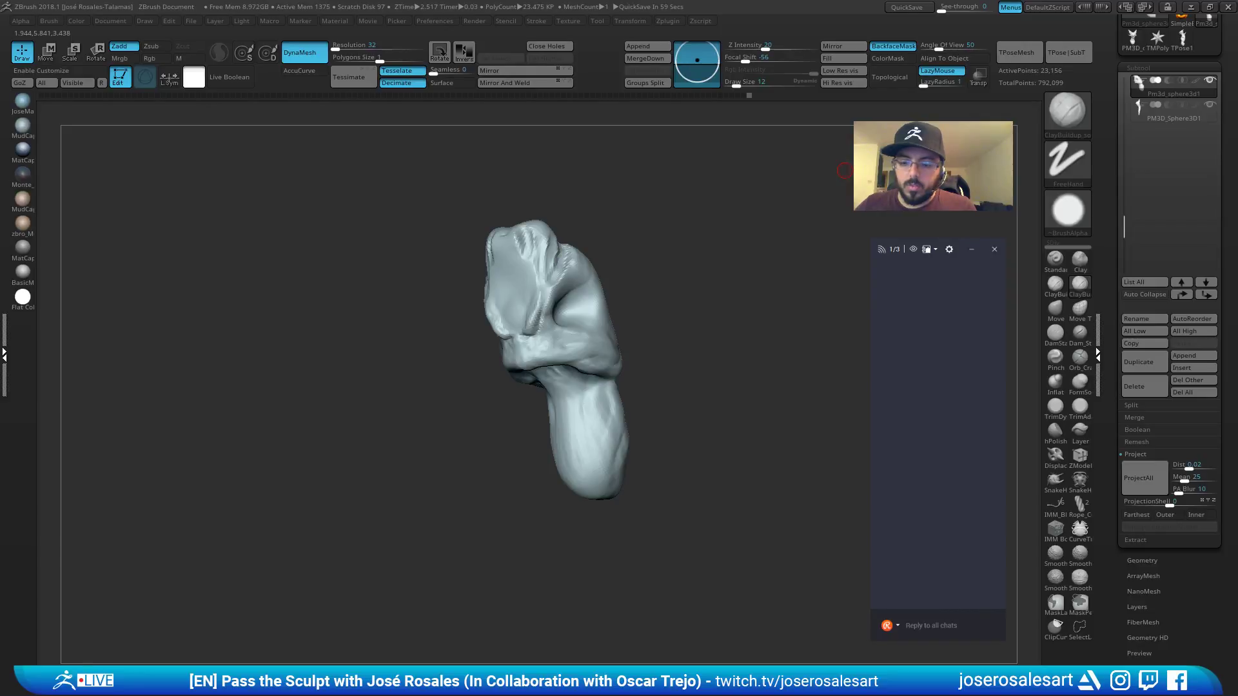
right_drag(528, 395, 559, 389)
key(s)
key(s)
drag(558, 390, 566, 391)
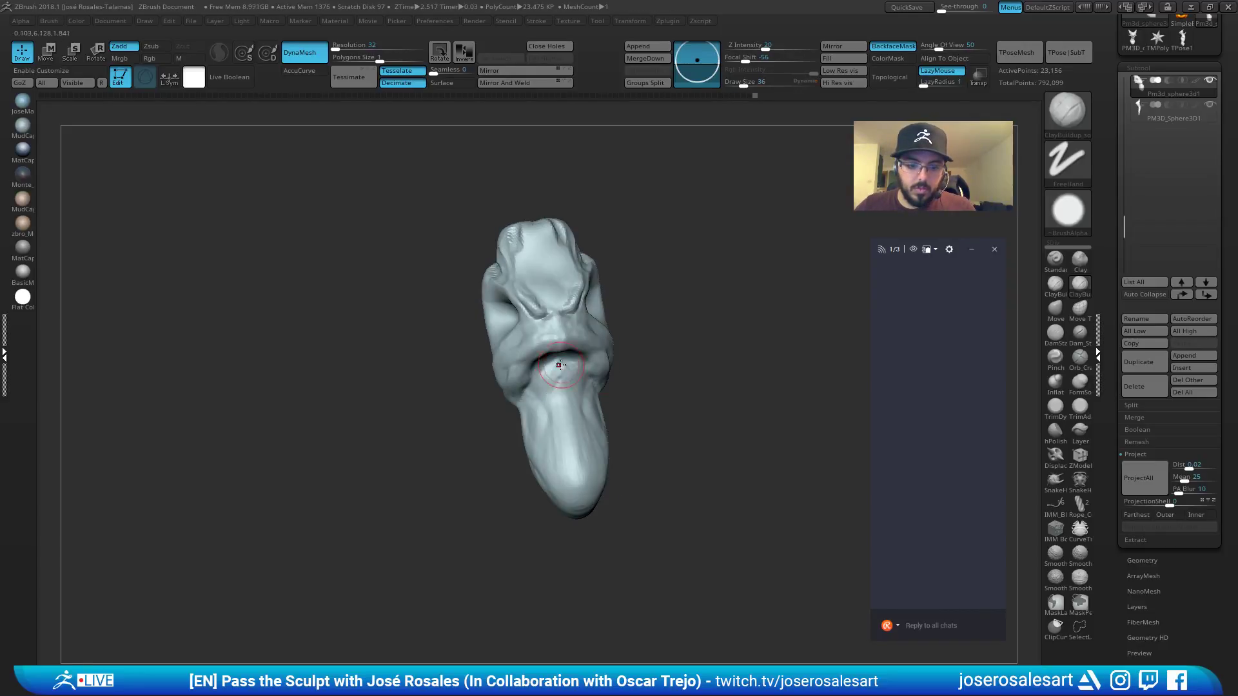
Show all the creature's pieces, select the head and combine everything into a Transpose Master TPoseMesh.
right_drag(567, 396, 552, 363)
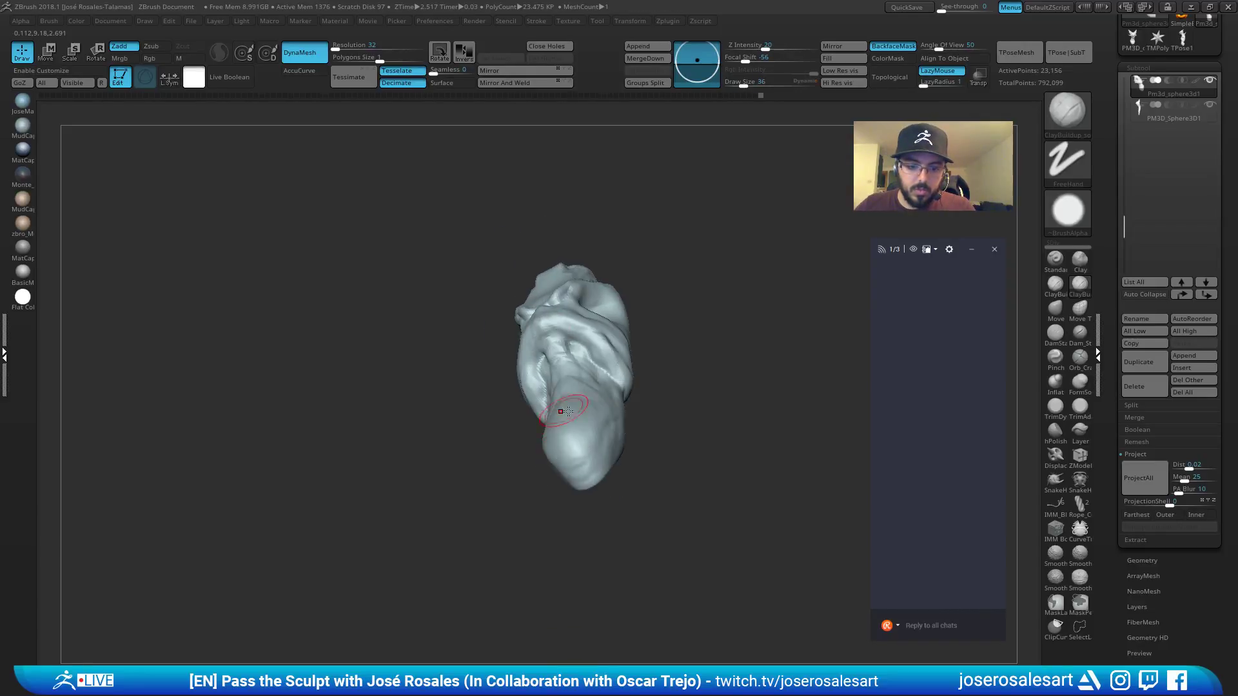
right_drag(568, 410, 509, 359)
mouse_move(508, 409)
right_down()
mouse_move(526, 361)
mouse_move(548, 365)
mouse_move(535, 358)
mouse_move(569, 406)
right_up()
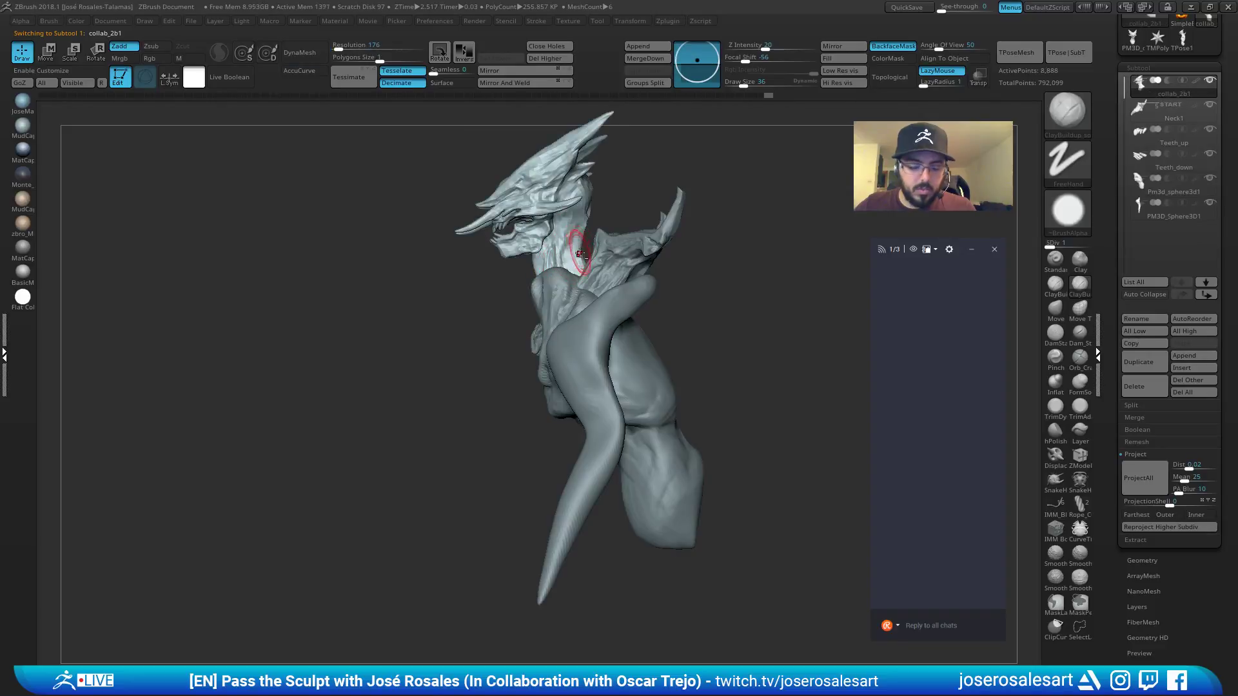
key(w)
click(1019, 52)
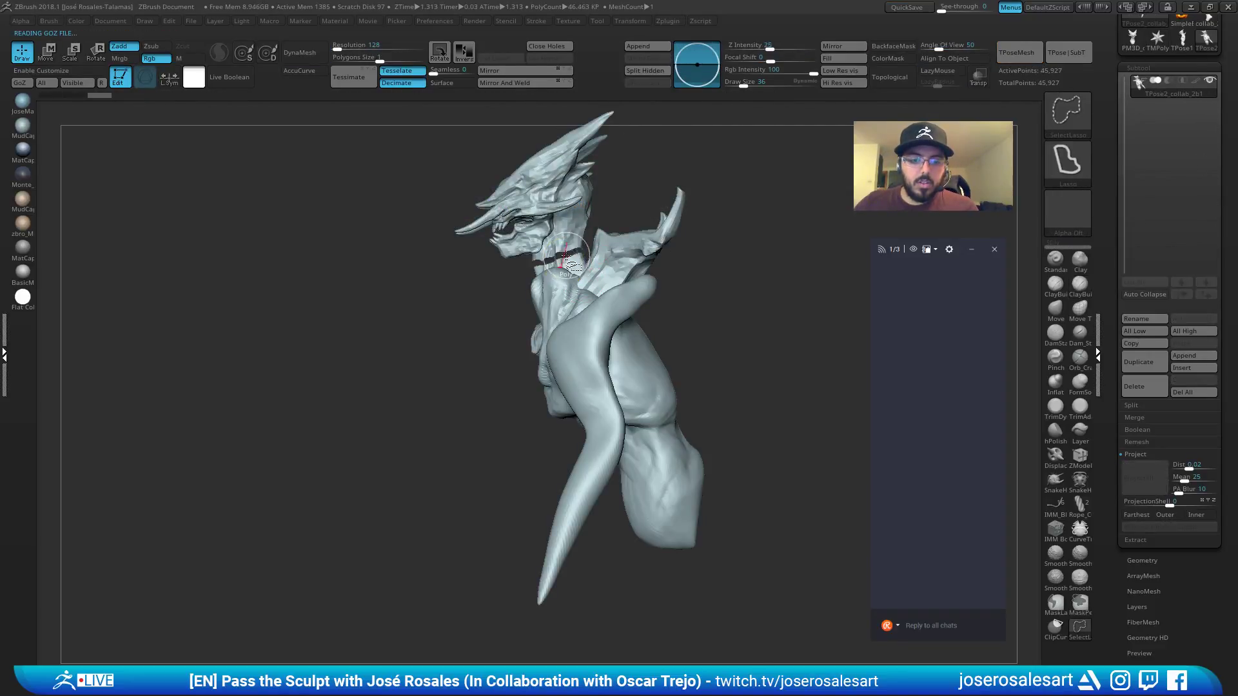
Isolate the head and neck on the posing mesh, mask them and show the full mesh again.
alt+drag(605, 227, 635, 248)
key(ctrl+shift)
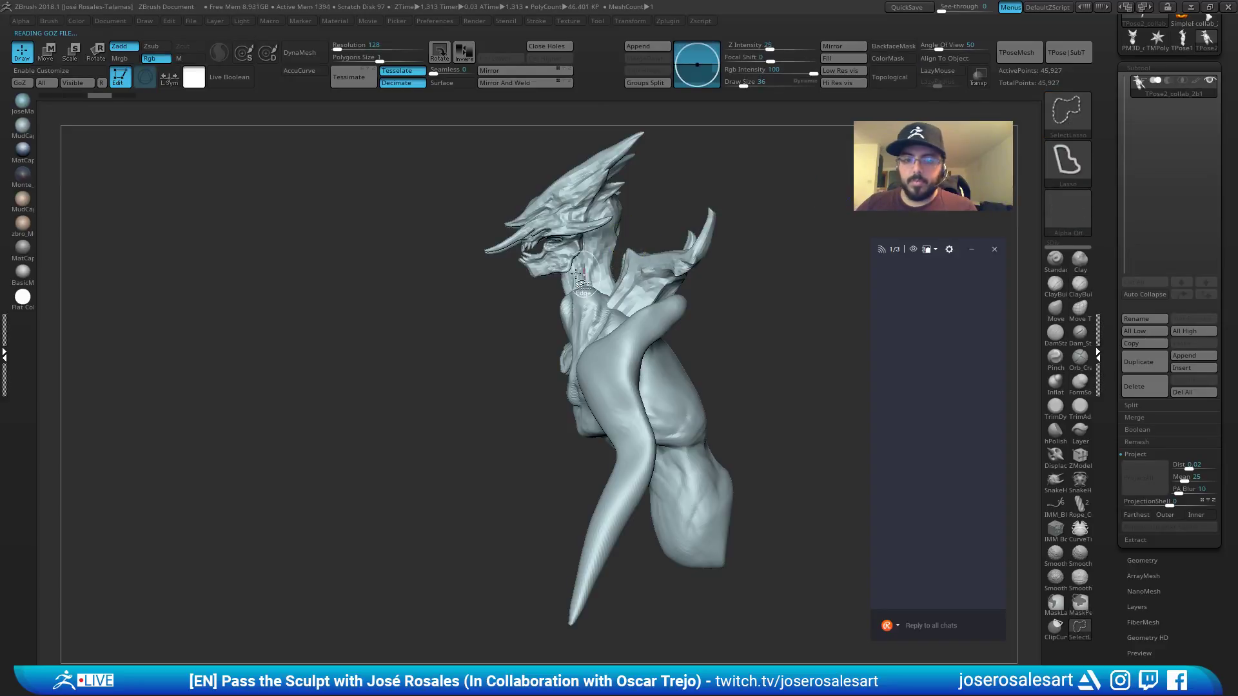
alt+right_drag(576, 274, 754, 246)
ctrl+shift+click(614, 244)
alt+right_drag(622, 243, 625, 346)
ctrl+drag(758, 151, 454, 652)
ctrl+right_drag(636, 490, 632, 444)
ctrl+shift+click(667, 359)
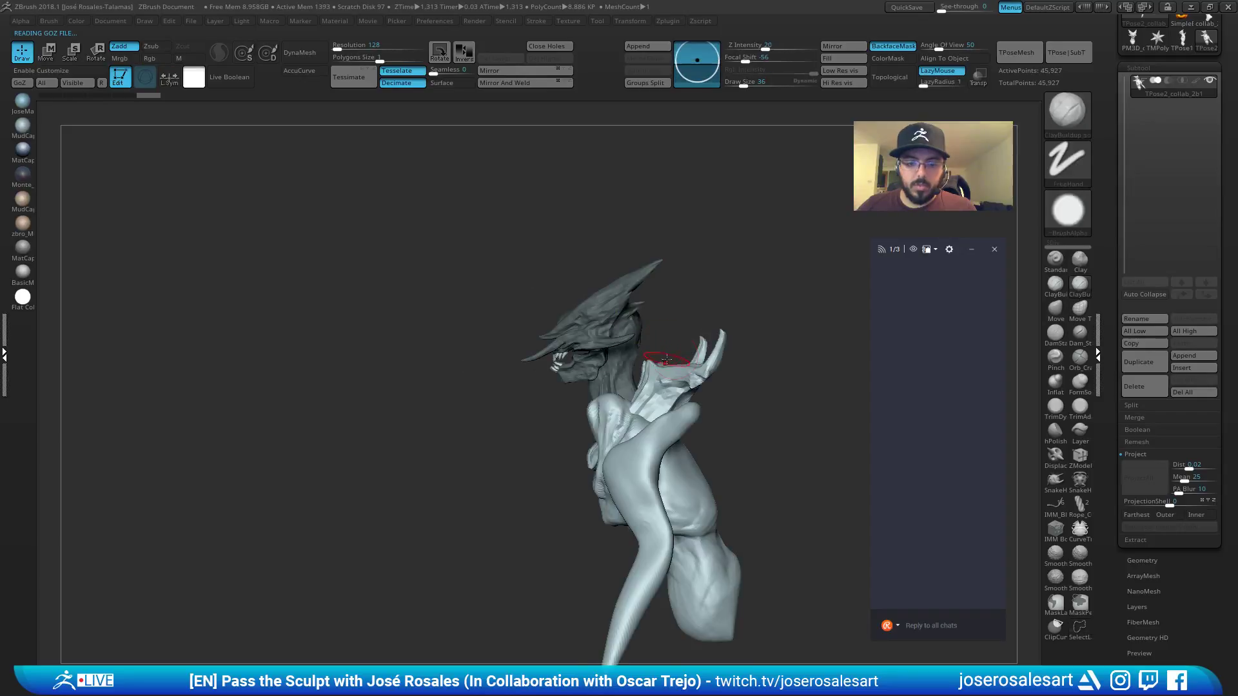
Invert the mask so that it covers the body and leaves the head and neck free.
mouse_move(677, 271)
alt+right_down()
mouse_move(680, 224)
mouse_move(677, 282)
alt+right_up()
ctrl+shift+drag(394, 226, 519, 332)
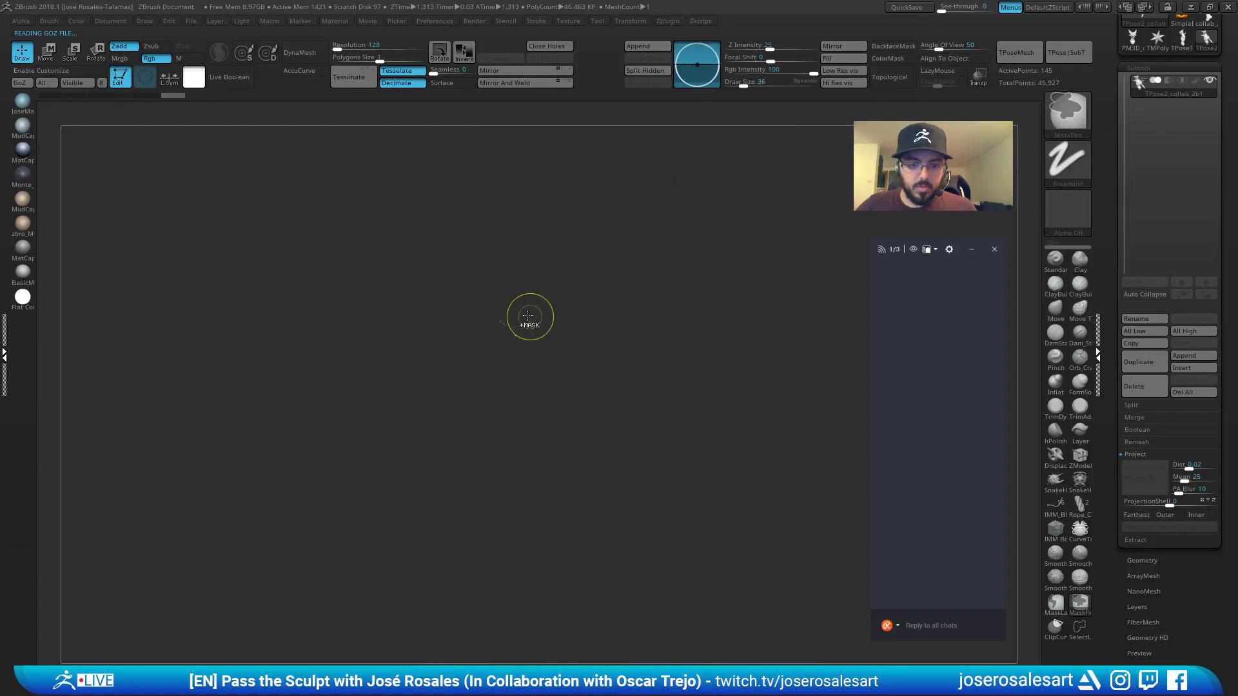
ctrl+shift+click(528, 316)
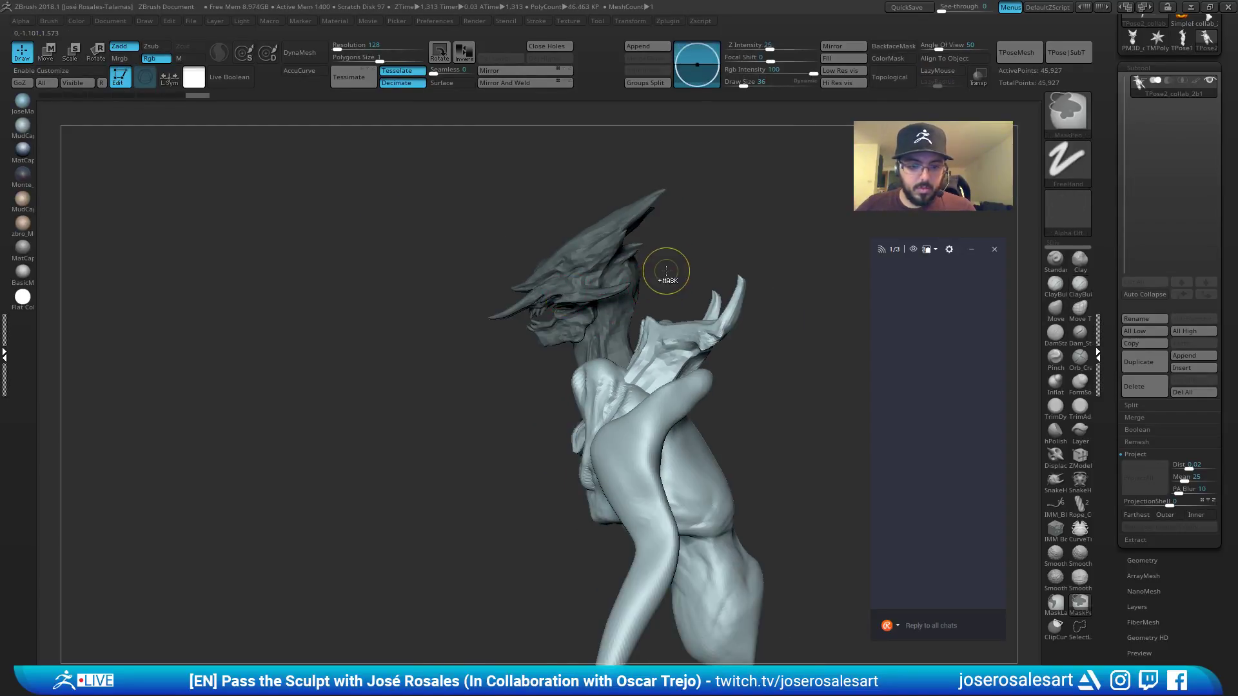
ctrl+click(666, 270)
Try to move the unmasked head and neck forward from the torso, and undo the transforms.
key(w)
alt+drag(667, 265, 602, 245)
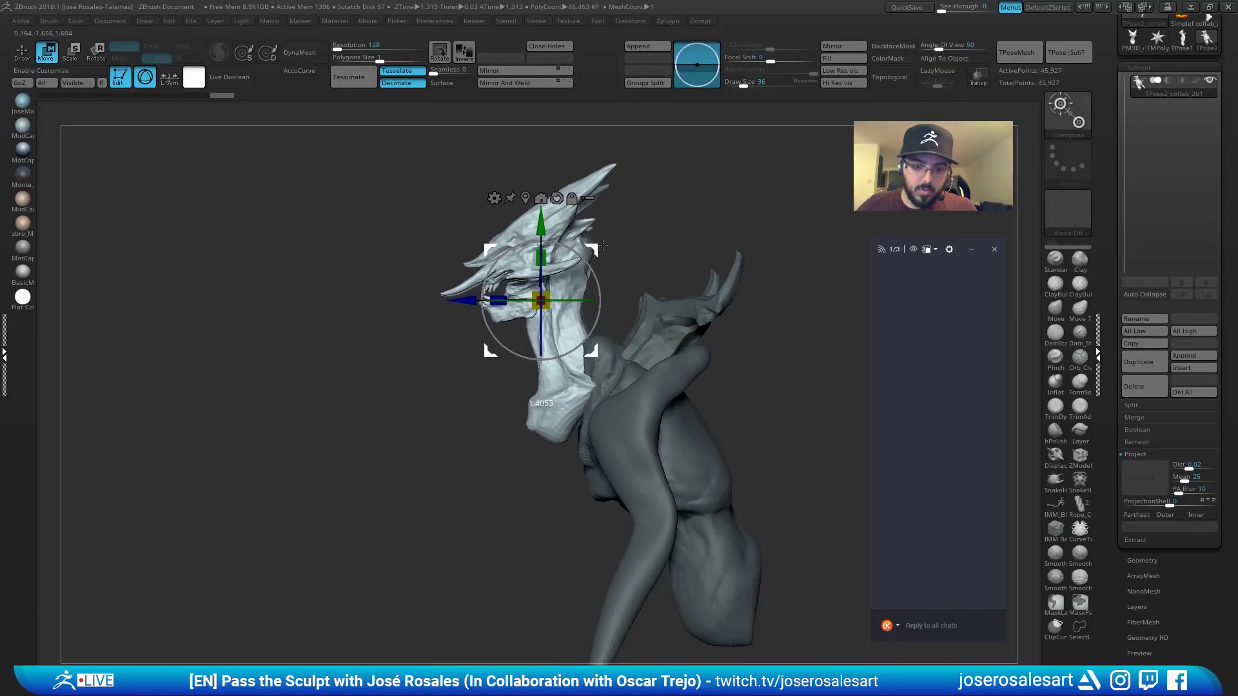
mouse_move(625, 310)
mouse_down()
mouse_move(621, 258)
mouse_move(642, 271)
mouse_up()
key(ctrl+z)
key(ctrl+z)
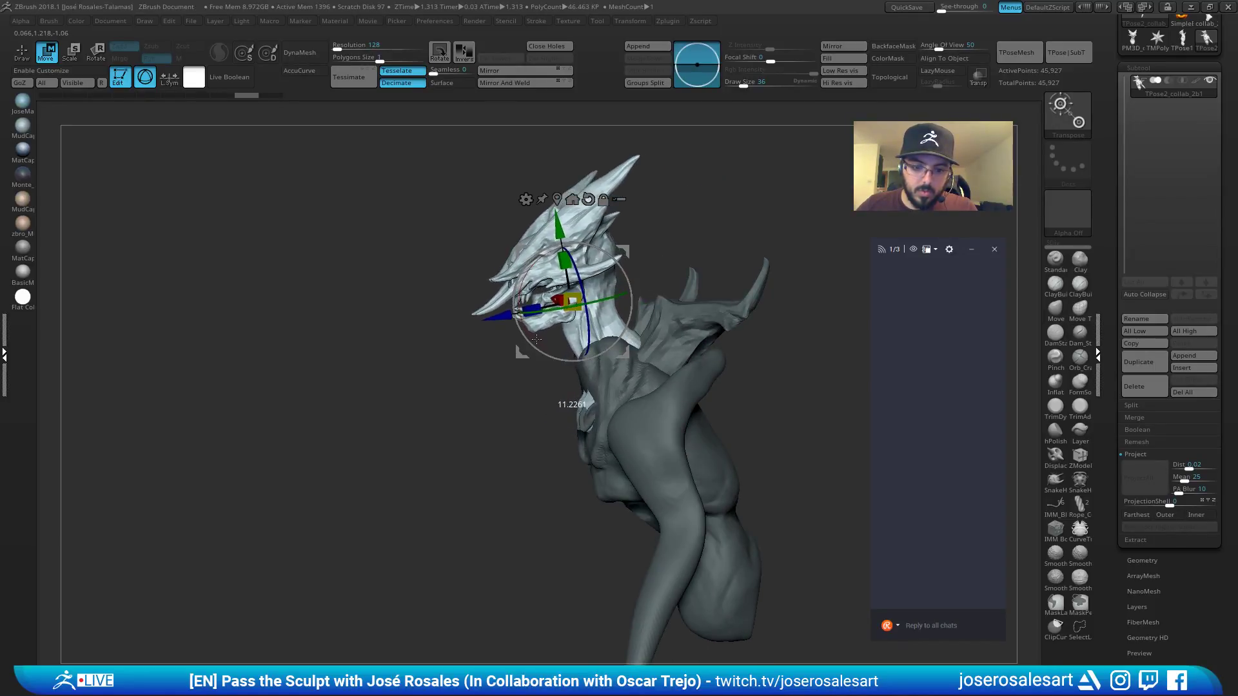
Rotate the unmasked head with the transform gizmo to adjust its tilt on the neck.
mouse_move(538, 341)
mouse_down()
mouse_move(651, 342)
mouse_move(522, 336)
mouse_up()
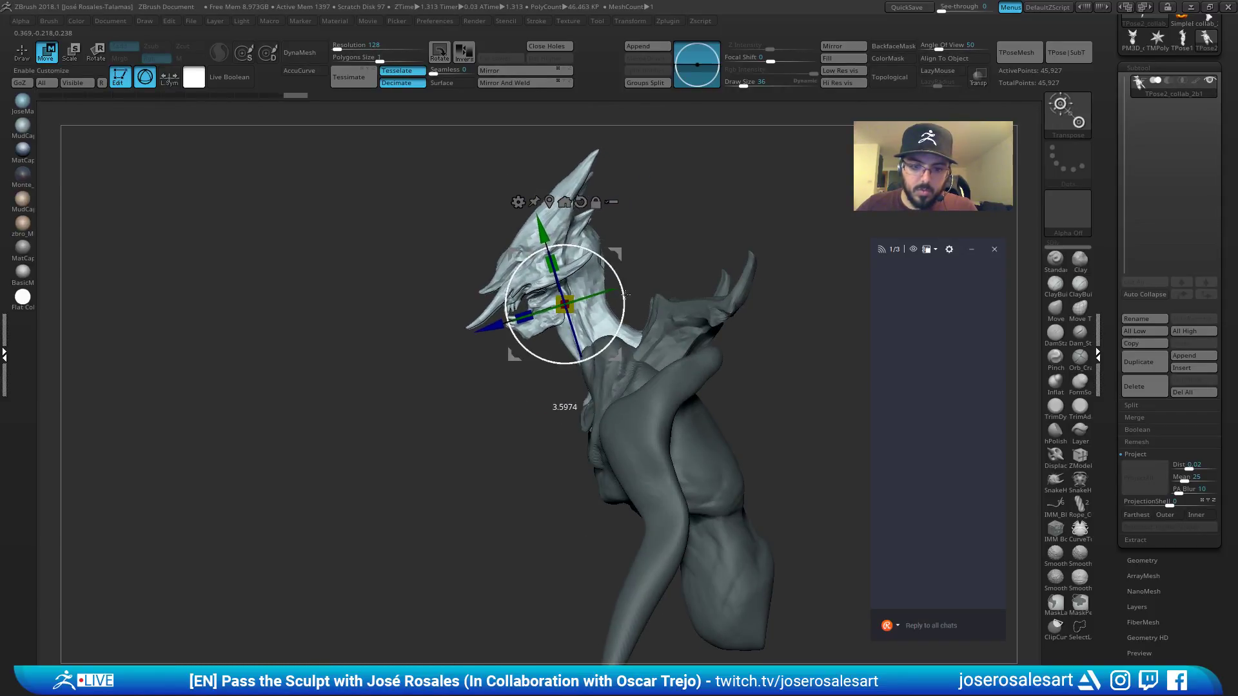
right_drag(552, 315, 619, 308)
drag(611, 299, 613, 307)
right_drag(583, 298, 636, 296)
mouse_move(571, 343)
mouse_down()
mouse_move(643, 336)
mouse_move(714, 352)
mouse_move(782, 187)
mouse_move(742, 134)
mouse_up()
Refine the mask over the body and lower neck with draw size 99 and soften its edge along the neck.
key(q)
ctrl+drag(222, 269, 532, 590)
key(s)
drag(530, 473, 540, 472)
mouse_move(540, 473)
right_down()
mouse_move(514, 440)
mouse_move(572, 460)
right_up()
key(ctrl)
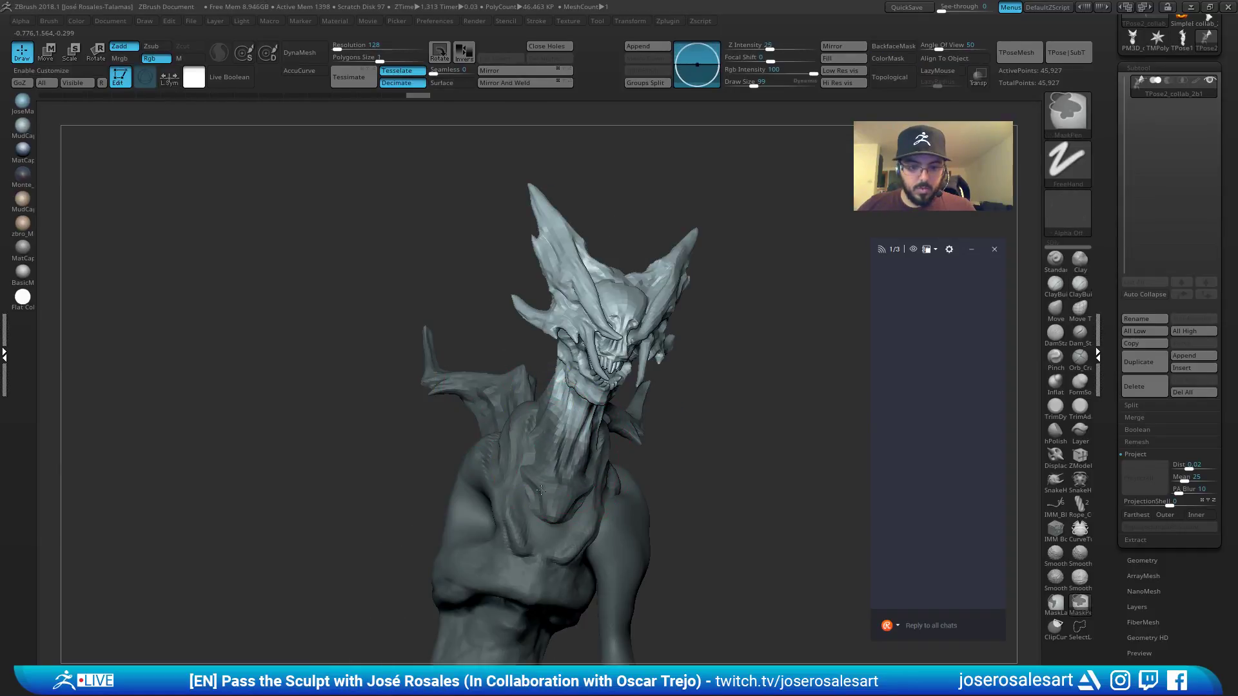
right_drag(532, 498, 527, 392)
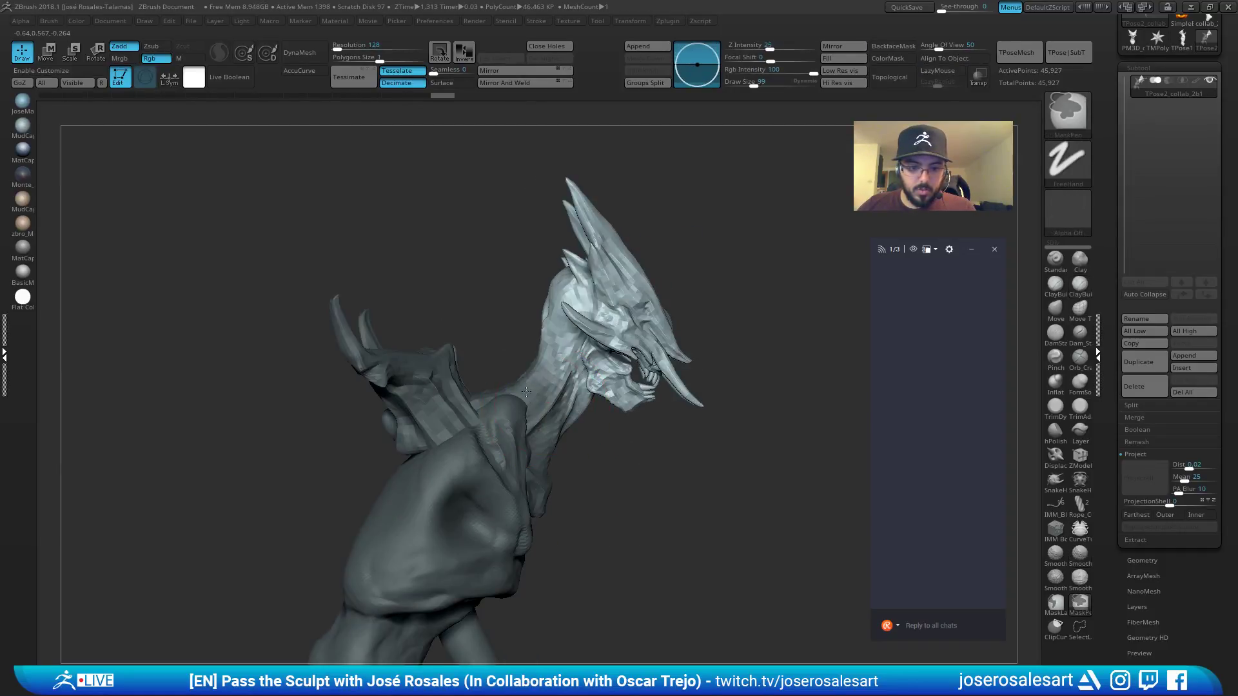
ctrl+click(611, 478)
ctrl+click(612, 483)
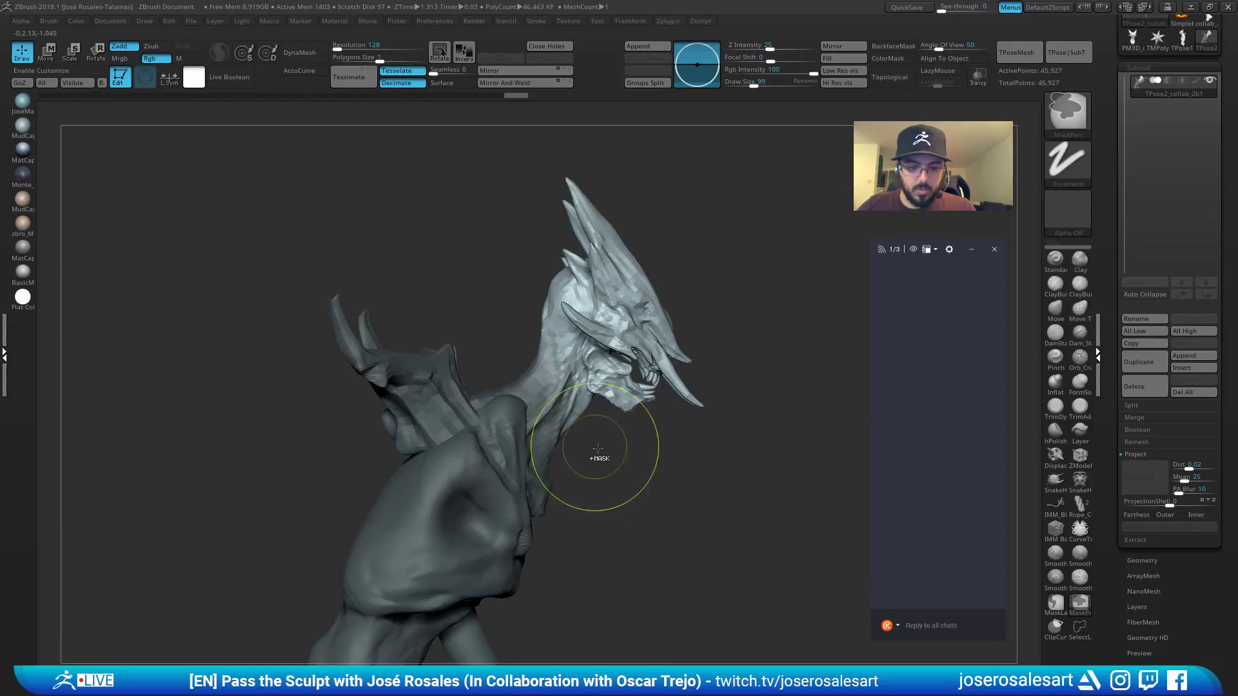
ctrl+click(616, 473)
ctrl+click(730, 335)
Rotate the head upward around the neck so the face points more forward.
key(e)
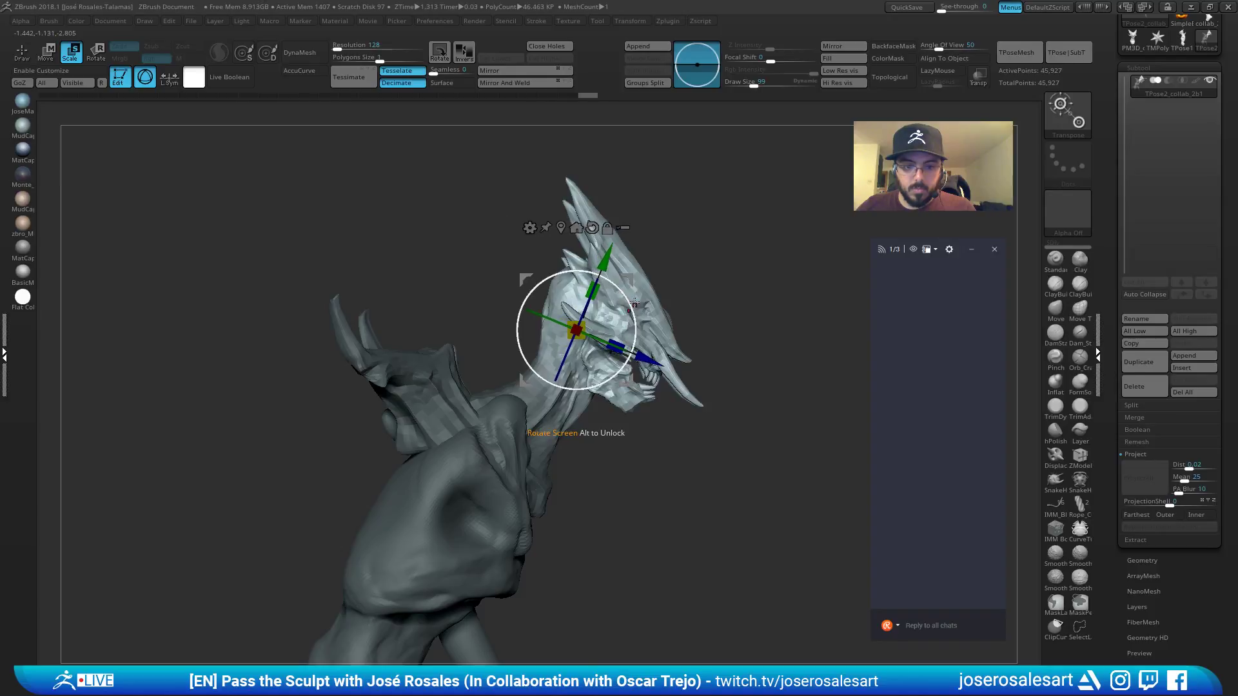
drag(635, 303, 621, 282)
key(q)
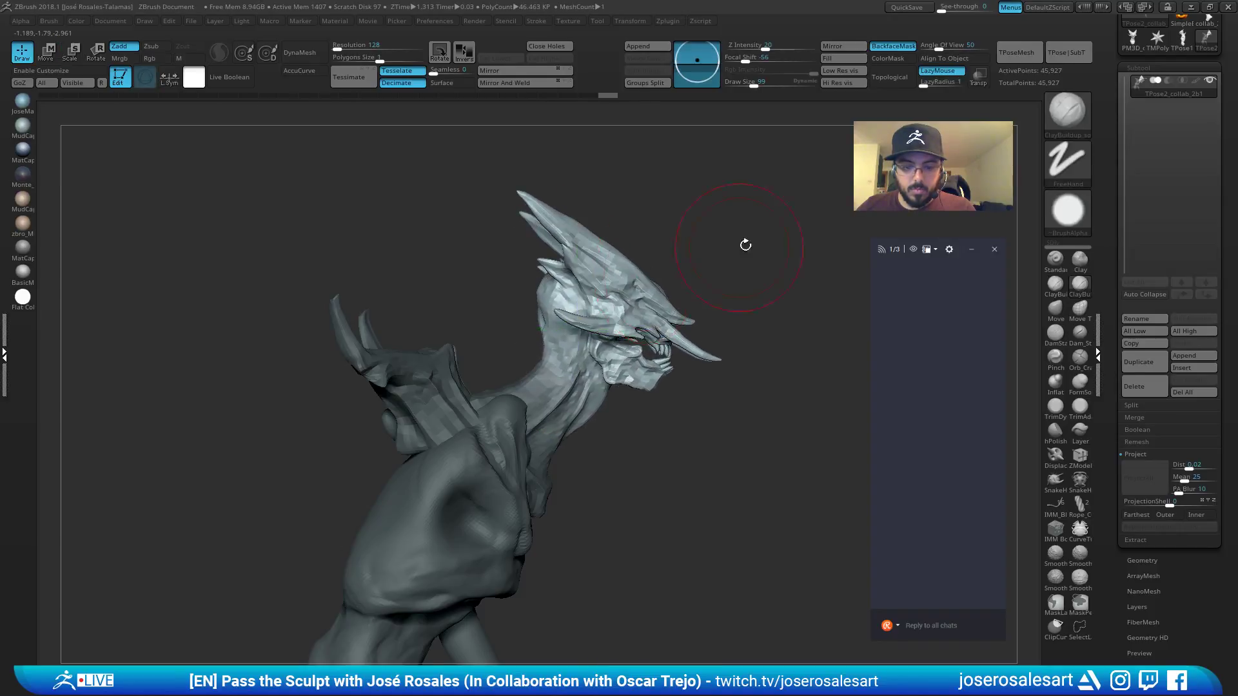
Move the head and upper neck slightly forward along the Z axis.
mouse_move(746, 245)
mouse_down()
mouse_move(652, 257)
mouse_move(612, 195)
mouse_up()
key(s)
drag(666, 243, 660, 243)
mouse_move(683, 239)
alt+mouse_down()
mouse_move(699, 271)
mouse_move(731, 265)
mouse_move(701, 273)
mouse_move(705, 311)
alt+mouse_up()
key(w)
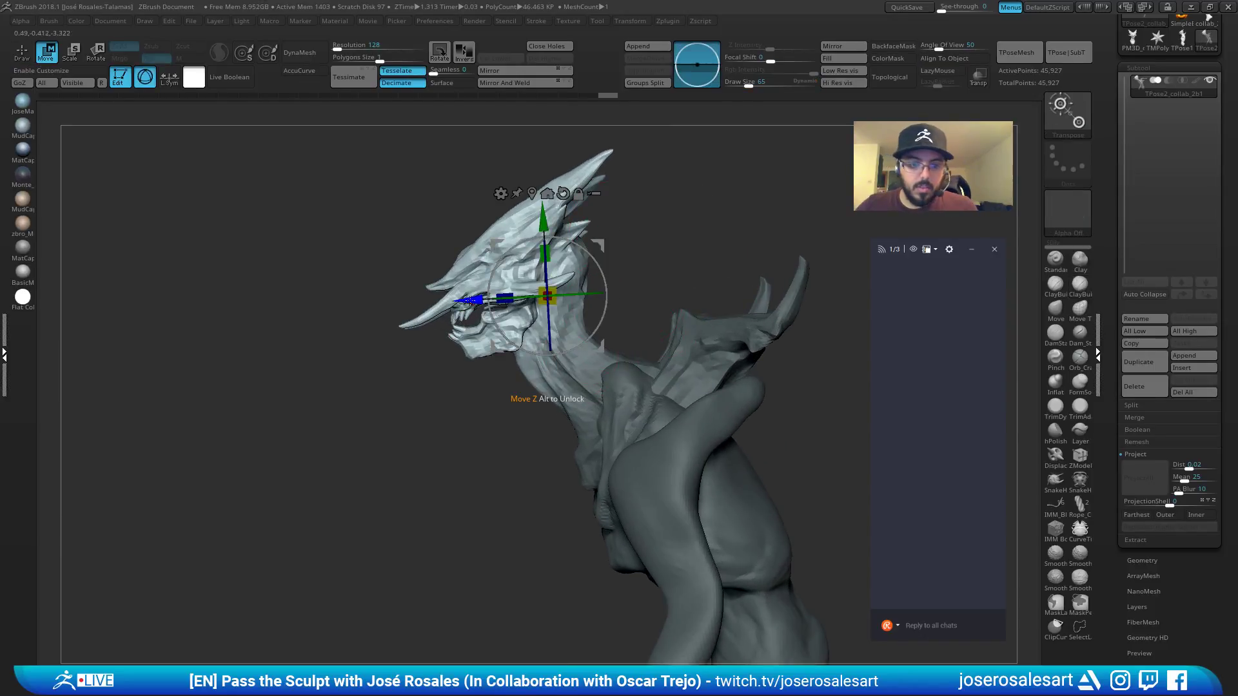
drag(470, 300, 445, 301)
key(q)
mouse_move(571, 271)
mouse_down()
mouse_move(661, 264)
mouse_move(624, 279)
mouse_move(652, 232)
mouse_move(621, 257)
mouse_move(580, 258)
mouse_move(590, 294)
mouse_move(450, 310)
mouse_move(509, 361)
mouse_up()
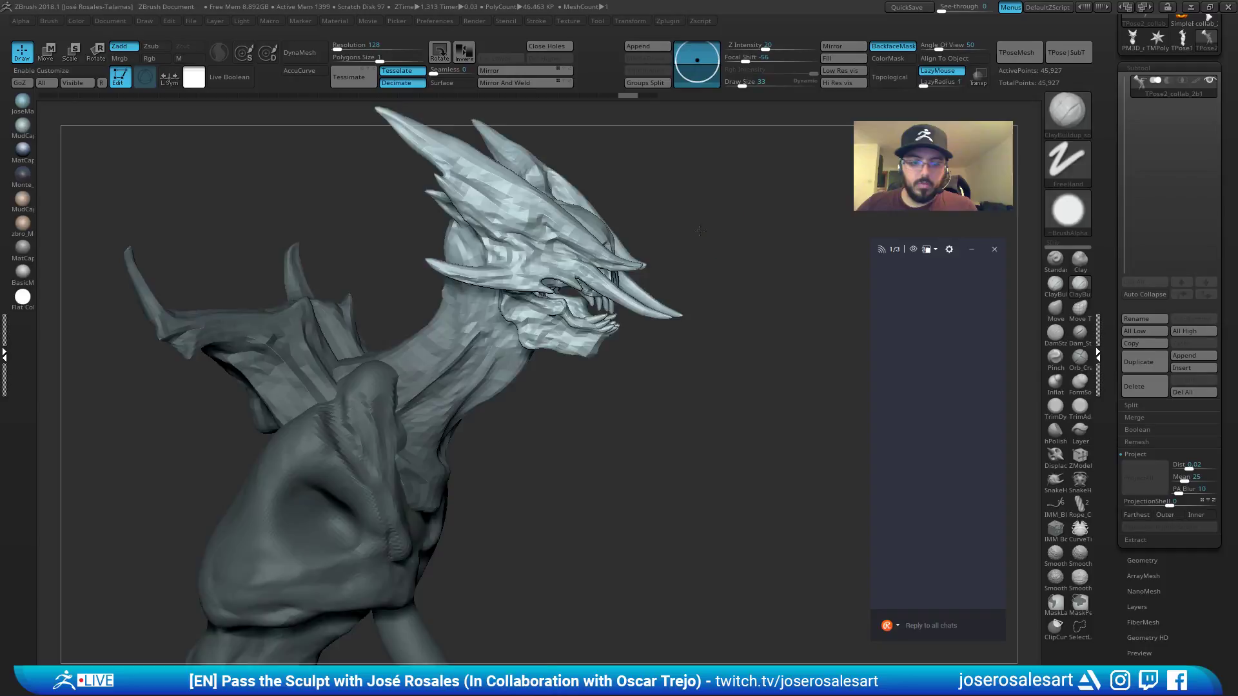
Isolate and mask the winged collar, restore the full model and invert the mask so only the collar is editable.
mouse_move(700, 231)
alt+mouse_down()
mouse_move(713, 281)
mouse_move(558, 312)
mouse_move(593, 306)
mouse_move(615, 319)
mouse_move(597, 308)
mouse_move(610, 303)
alt+mouse_up()
ctrl+shift+click(639, 314)
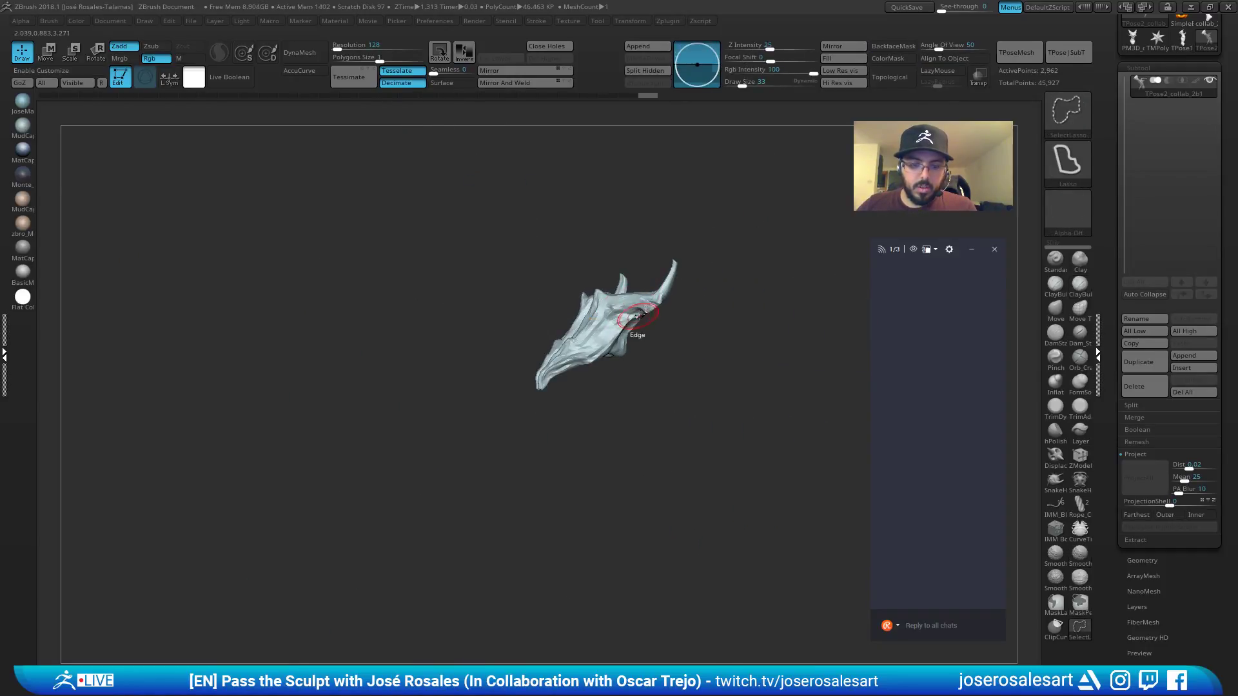
ctrl+drag(741, 169, 492, 477)
ctrl+shift+click(734, 321)
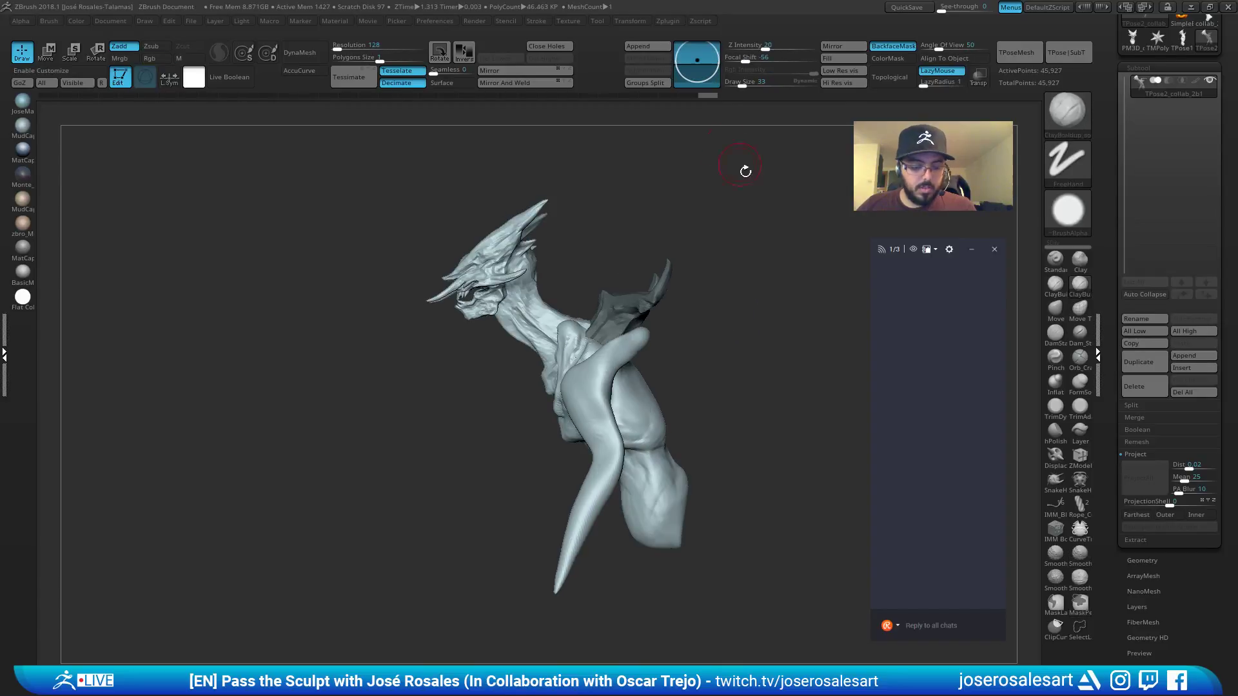
key(w)
ctrl+click(697, 288)
Shift the winged collar forward toward the neck and adjust its height over the shoulders.
drag(436, 293, 411, 297)
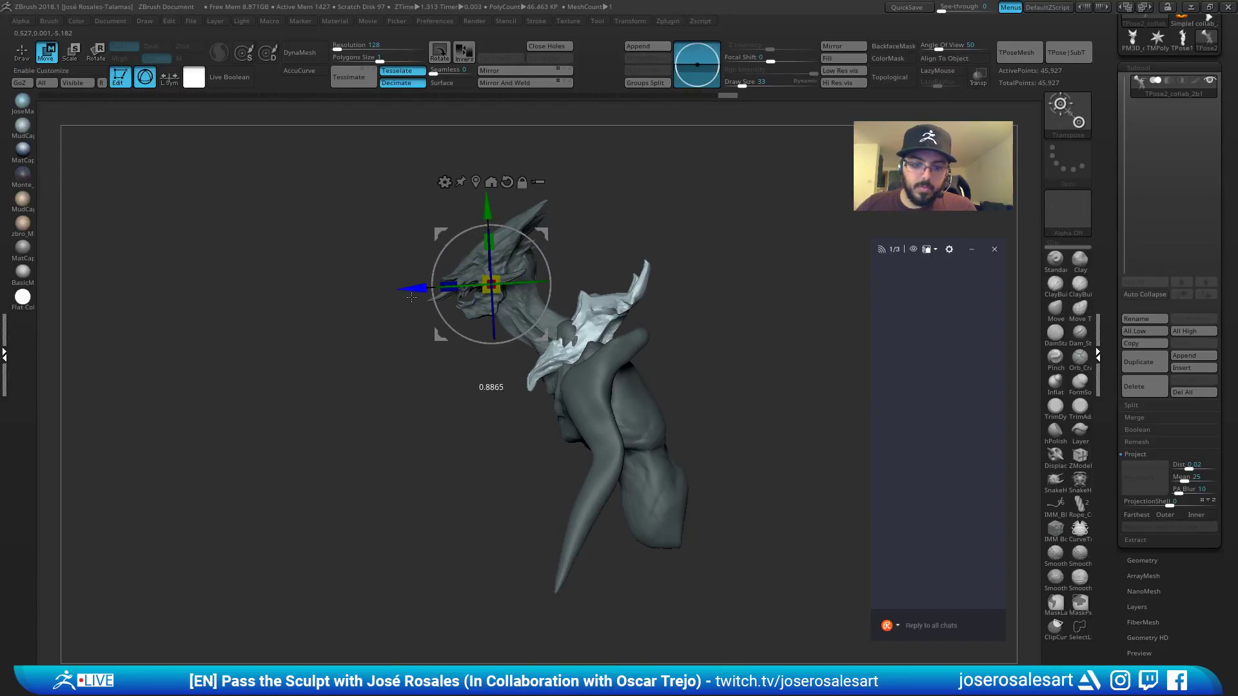
drag(466, 267, 430, 263)
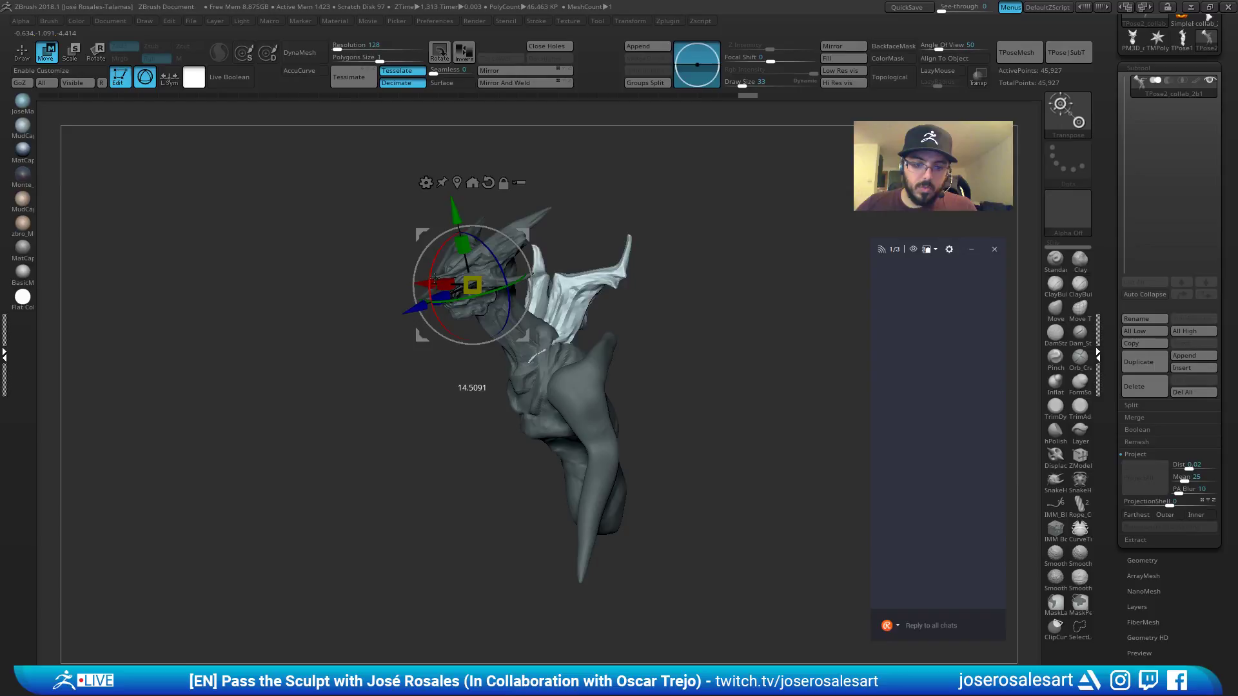
drag(425, 321, 411, 332)
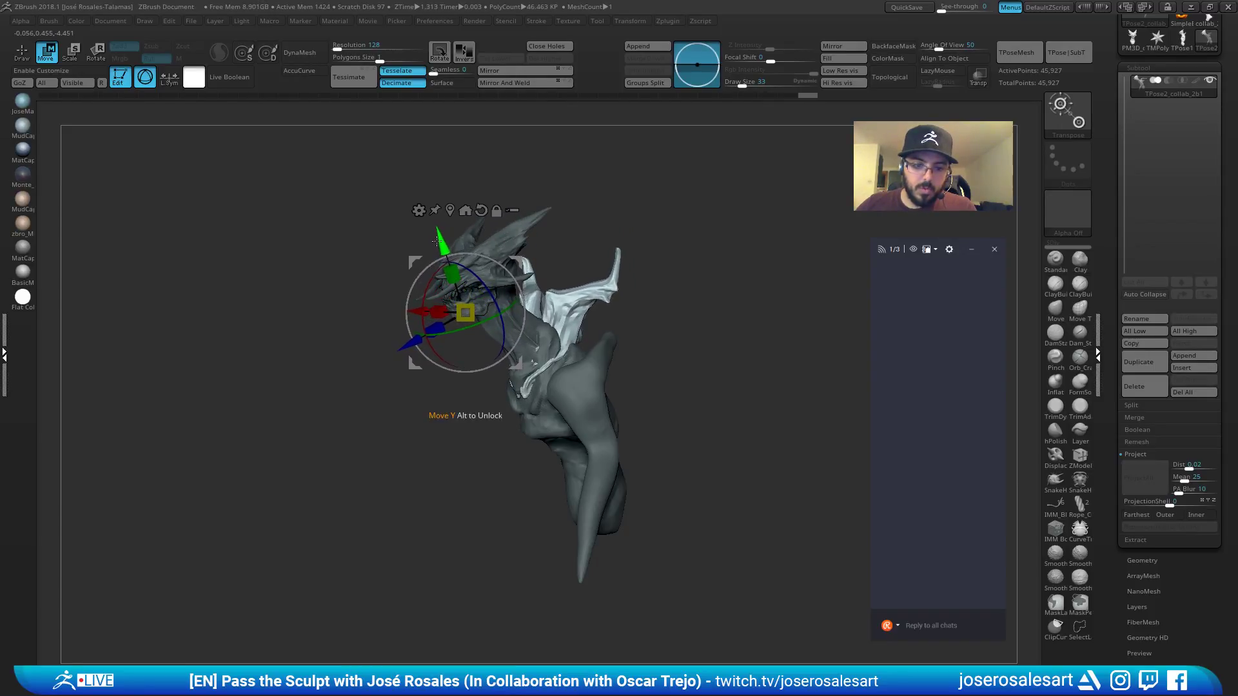
drag(410, 387, 503, 387)
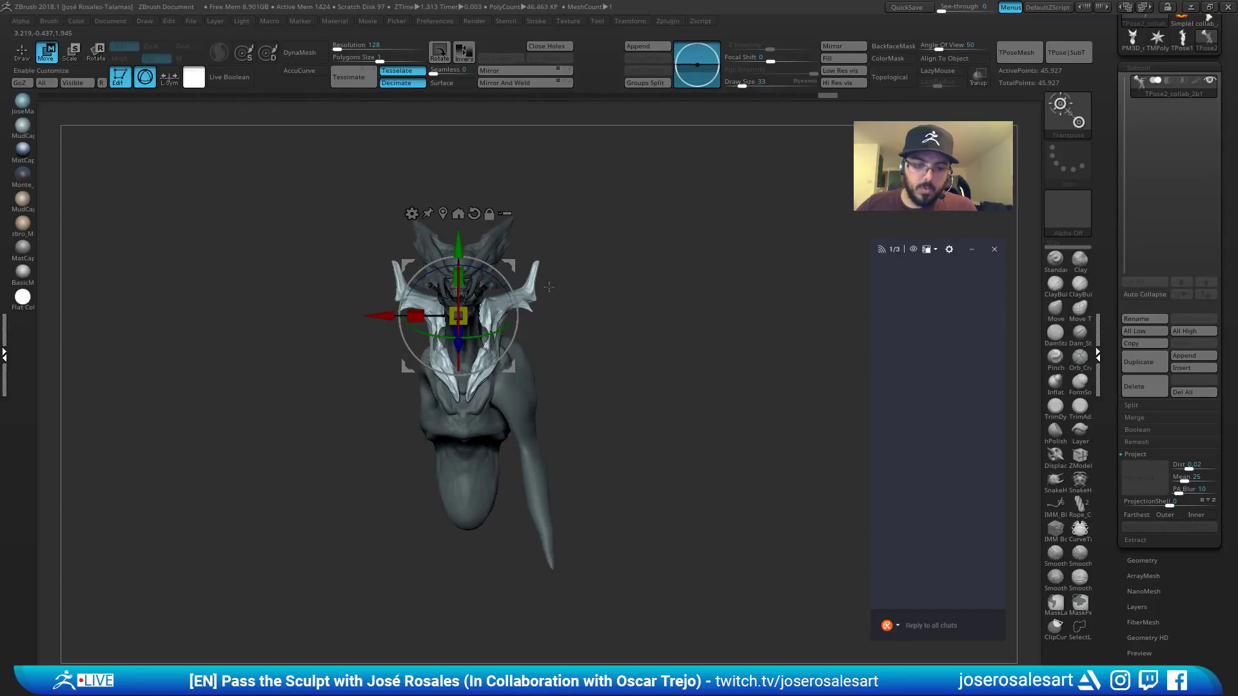
alt+drag(598, 239, 664, 276)
drag(523, 344, 527, 345)
Nudge and rotate the winged collar to fit around the base of the neck.
mouse_move(587, 312)
mouse_down()
mouse_move(526, 317)
mouse_move(537, 323)
mouse_move(585, 261)
mouse_move(636, 243)
mouse_move(647, 167)
mouse_move(640, 222)
mouse_move(561, 225)
mouse_up()
drag(416, 328, 416, 325)
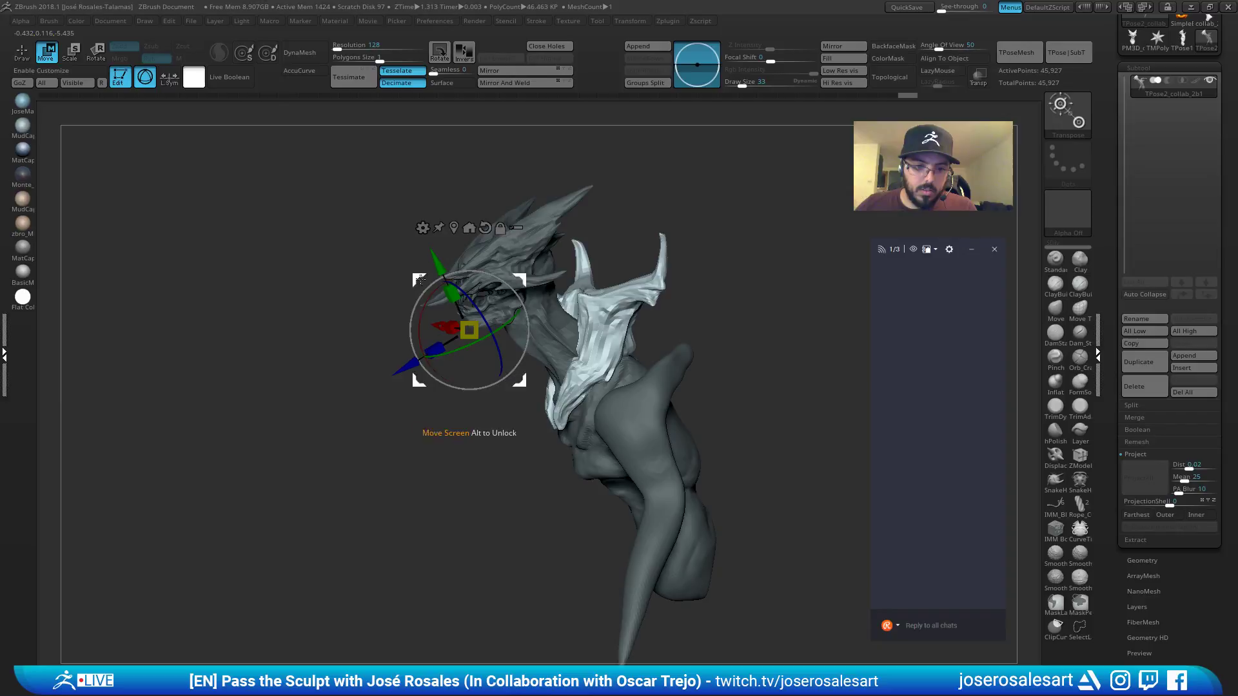
drag(421, 280, 425, 291)
drag(412, 377, 416, 374)
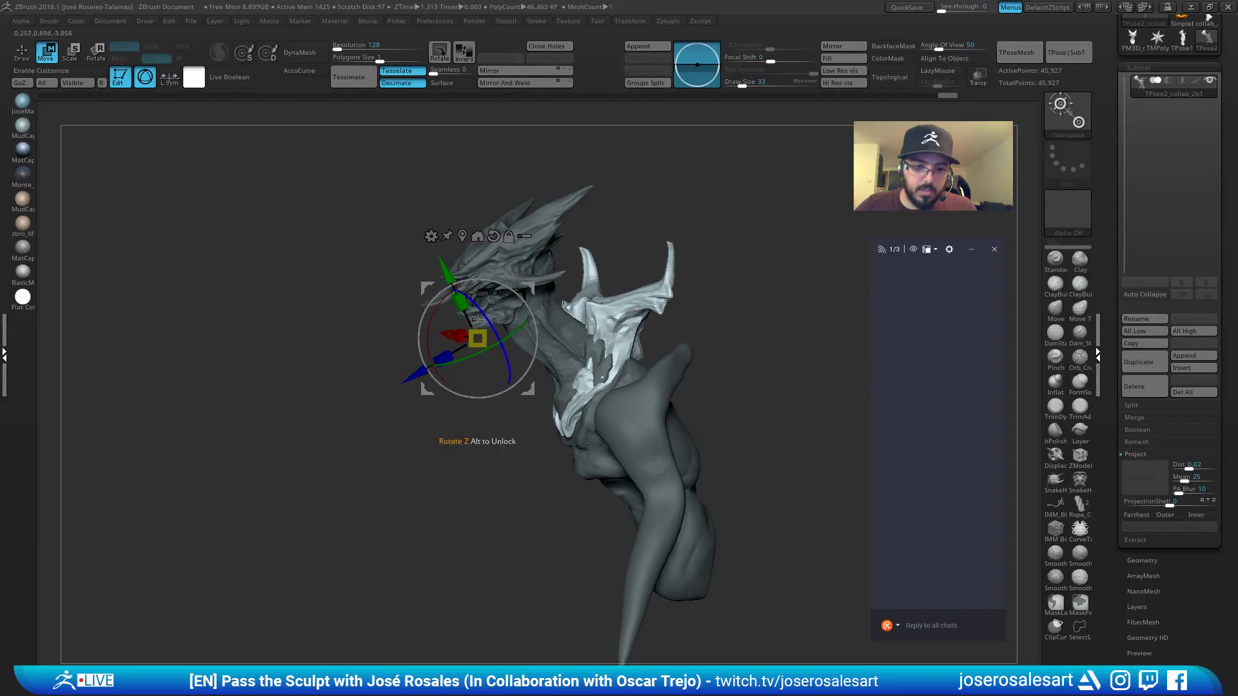
drag(434, 327, 431, 332)
mouse_move(422, 389)
mouse_down()
mouse_move(413, 396)
mouse_move(516, 380)
mouse_move(548, 361)
mouse_move(595, 250)
mouse_move(642, 269)
mouse_move(683, 376)
mouse_move(702, 285)
mouse_move(613, 276)
mouse_move(525, 199)
mouse_up()
key(q)
key(w)
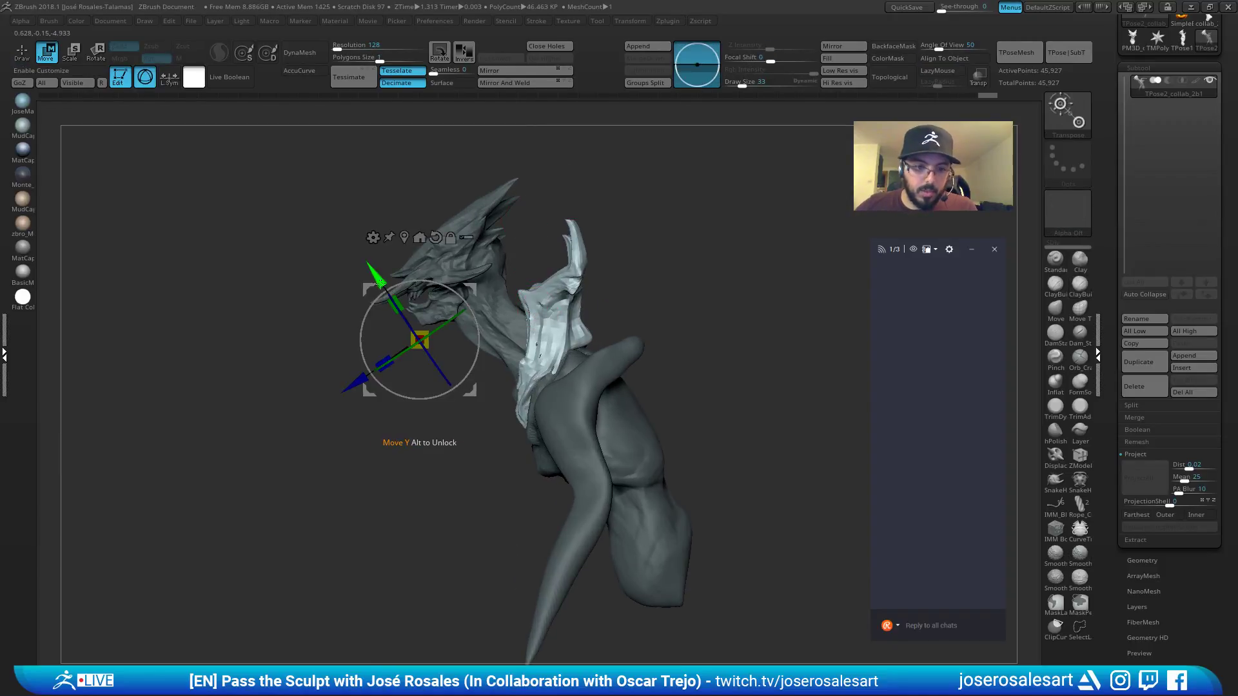
key(q)
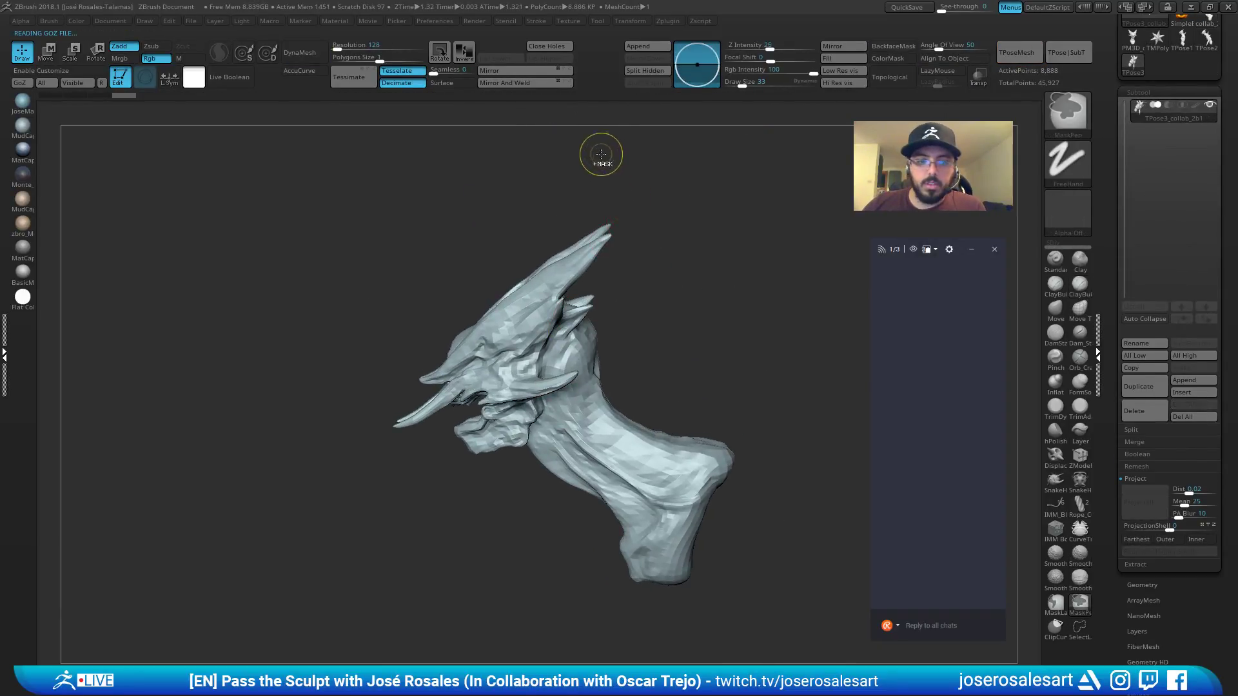
Mask the head on the isolated head and neck mesh, blur the mask along the neck and invert it.
ctrl+drag(644, 147, 318, 492)
mouse_move(419, 487)
mouse_down()
mouse_move(602, 486)
mouse_move(641, 442)
mouse_up()
key(bracketright)
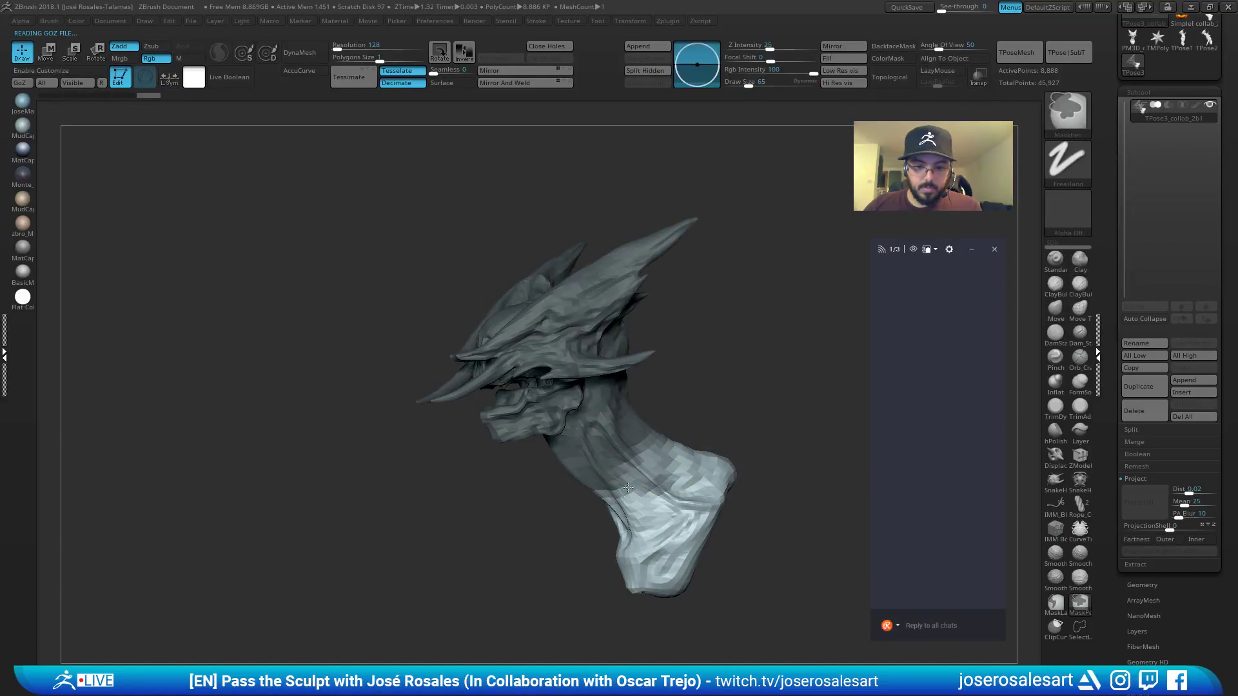
ctrl+click(623, 440)
right_drag(624, 440, 644, 447)
ctrl+click(644, 448)
ctrl+click(712, 375)
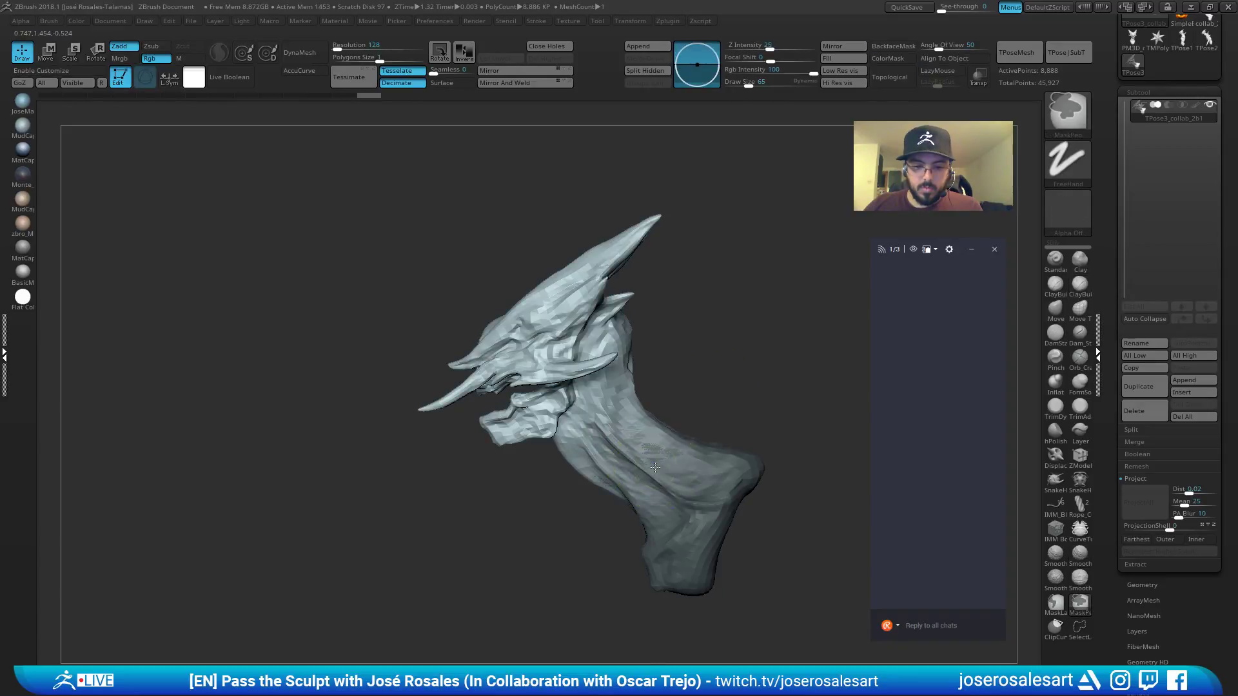
Isolate and mask the torso, winged collar and arm one after another, leaving the head editable in the full model.
ctrl+shift+click(714, 354)
ctrl+shift+click(603, 303)
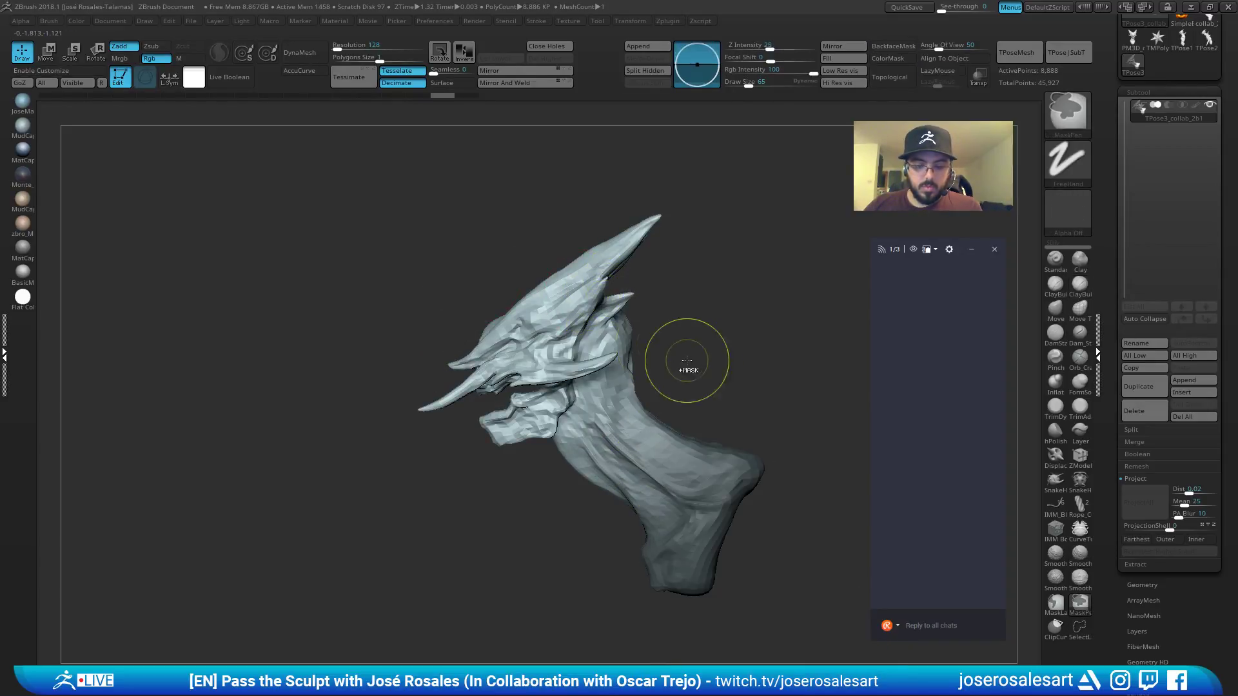
ctrl+shift+click(712, 350)
ctrl+right_drag(712, 349, 488, 300)
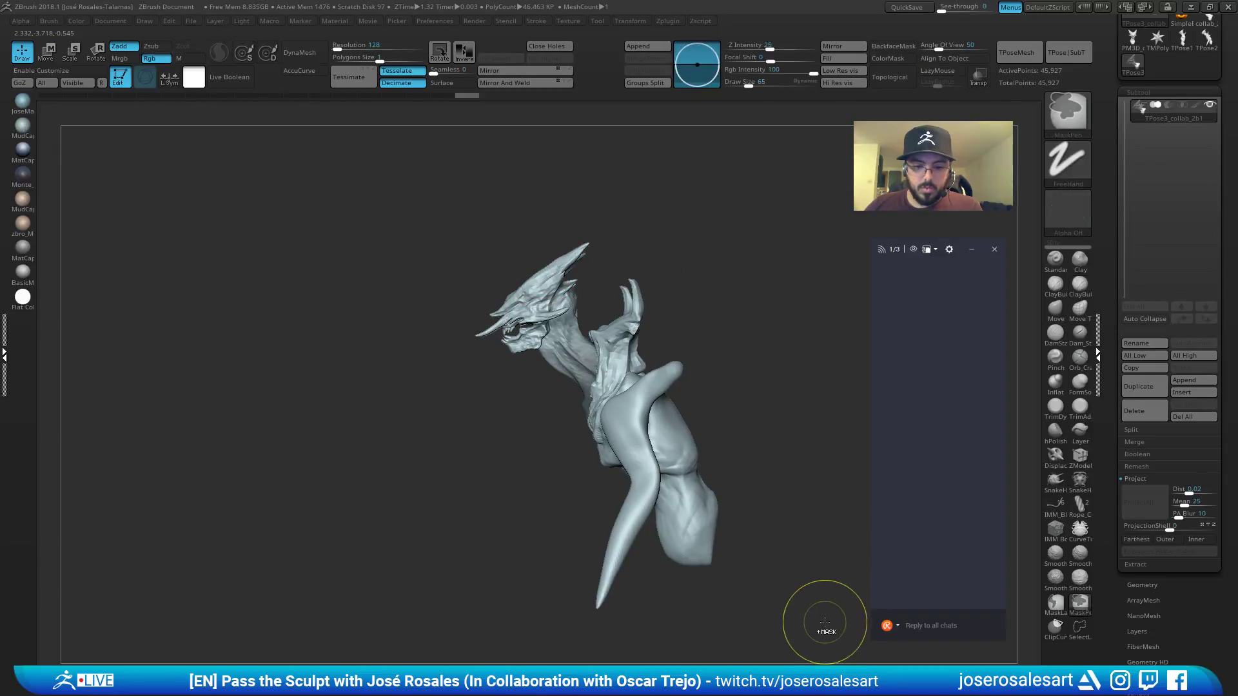
ctrl+shift+click(605, 380)
ctrl+drag(758, 293, 523, 606)
ctrl+shift+click(757, 369)
ctrl+shift+click(637, 335)
ctrl+drag(694, 214, 505, 529)
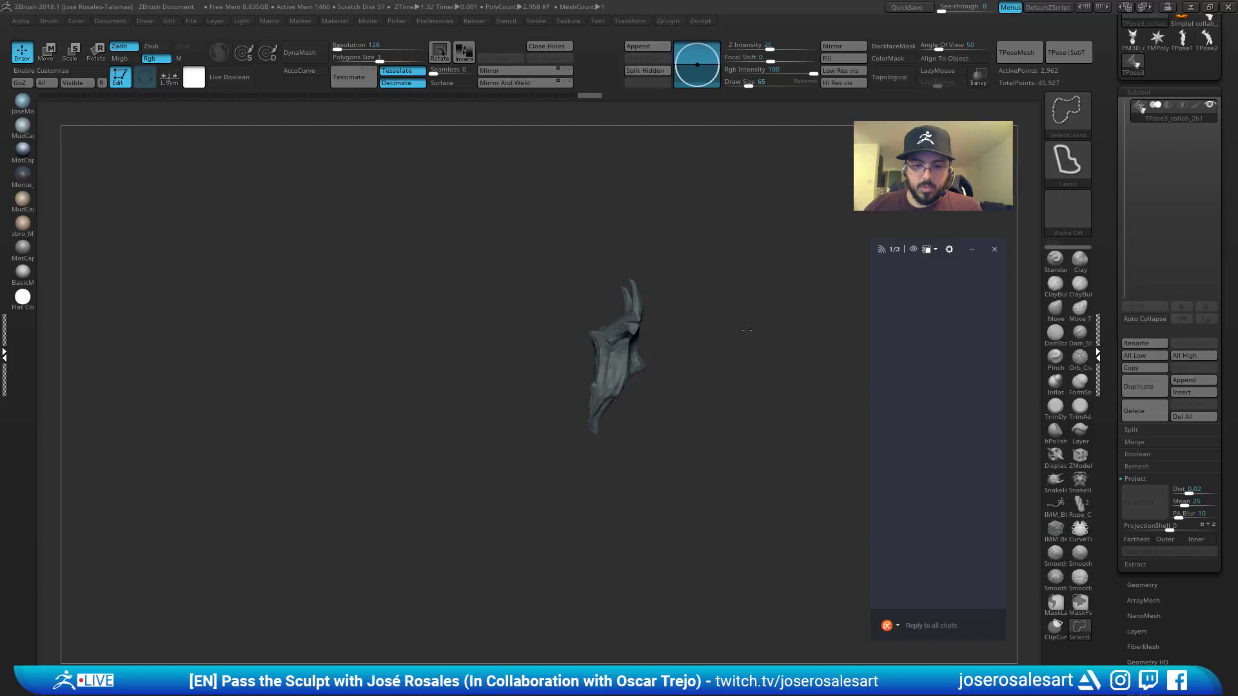
ctrl+shift+click(746, 329)
ctrl+shift+click(647, 398)
ctrl+drag(755, 288, 493, 679)
ctrl+shift+click(742, 374)
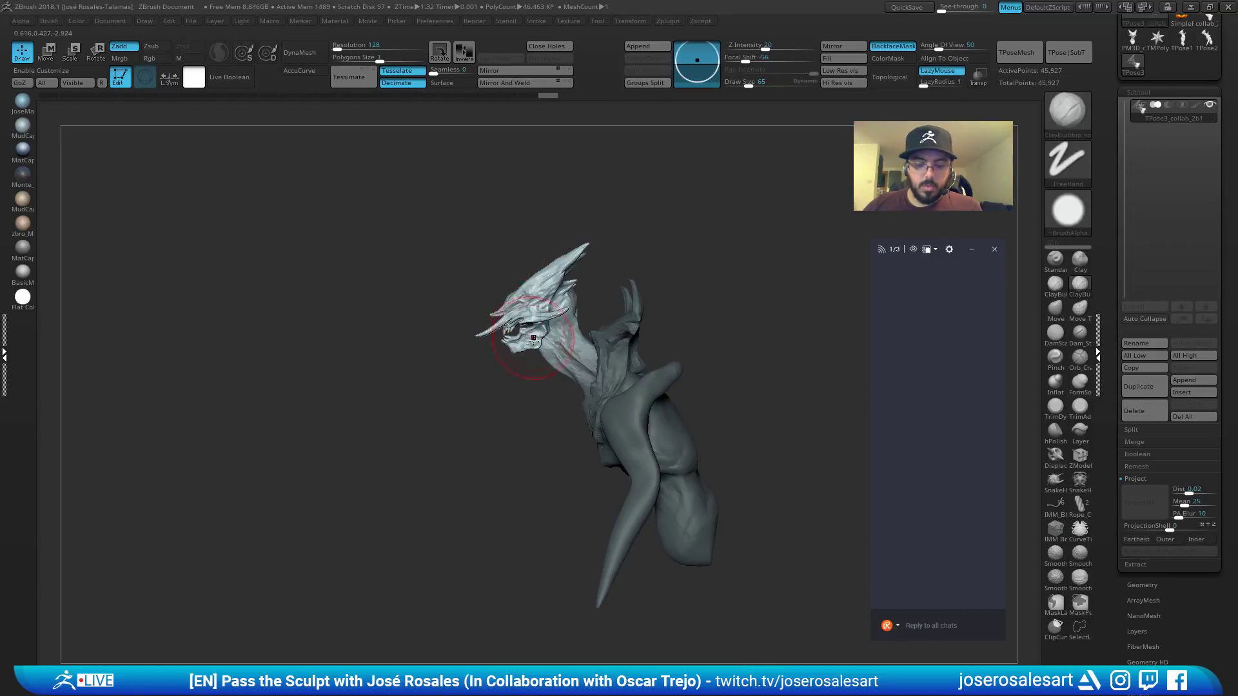
Rotate the head and push it forward with the gizmo to lean the neck further ahead of the shoulders.
shift+right_drag(517, 351, 500, 417)
key(w)
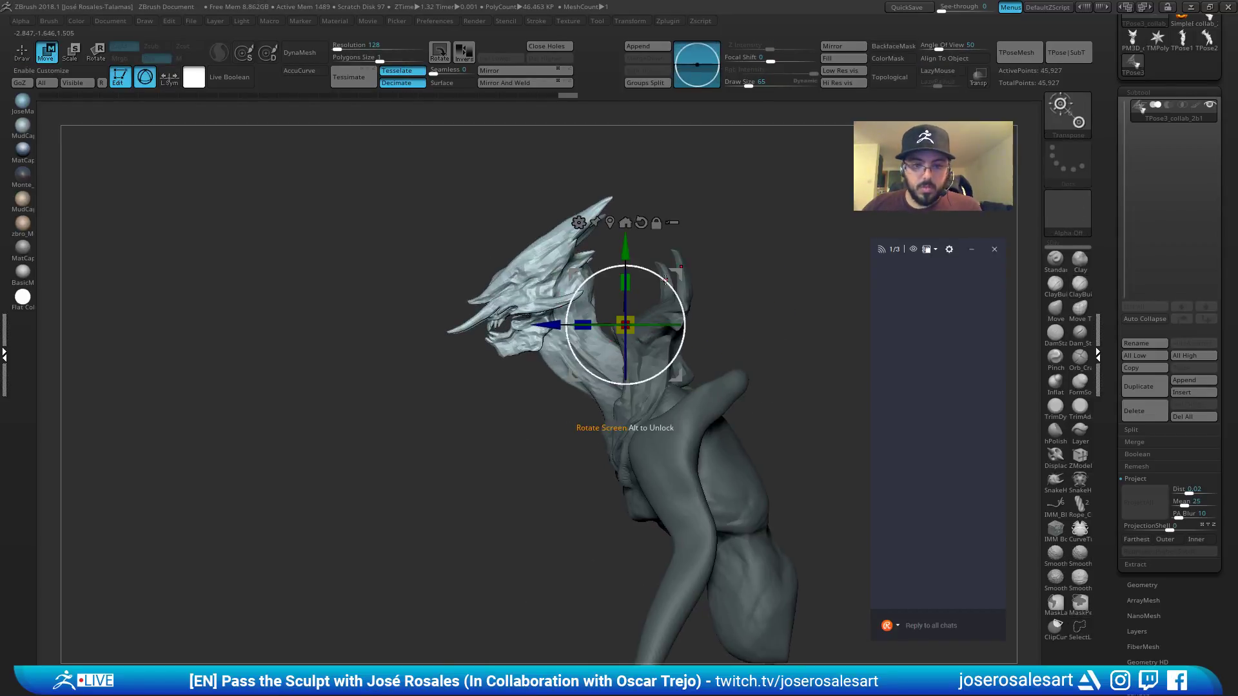
drag(665, 279, 600, 280)
drag(514, 333, 500, 333)
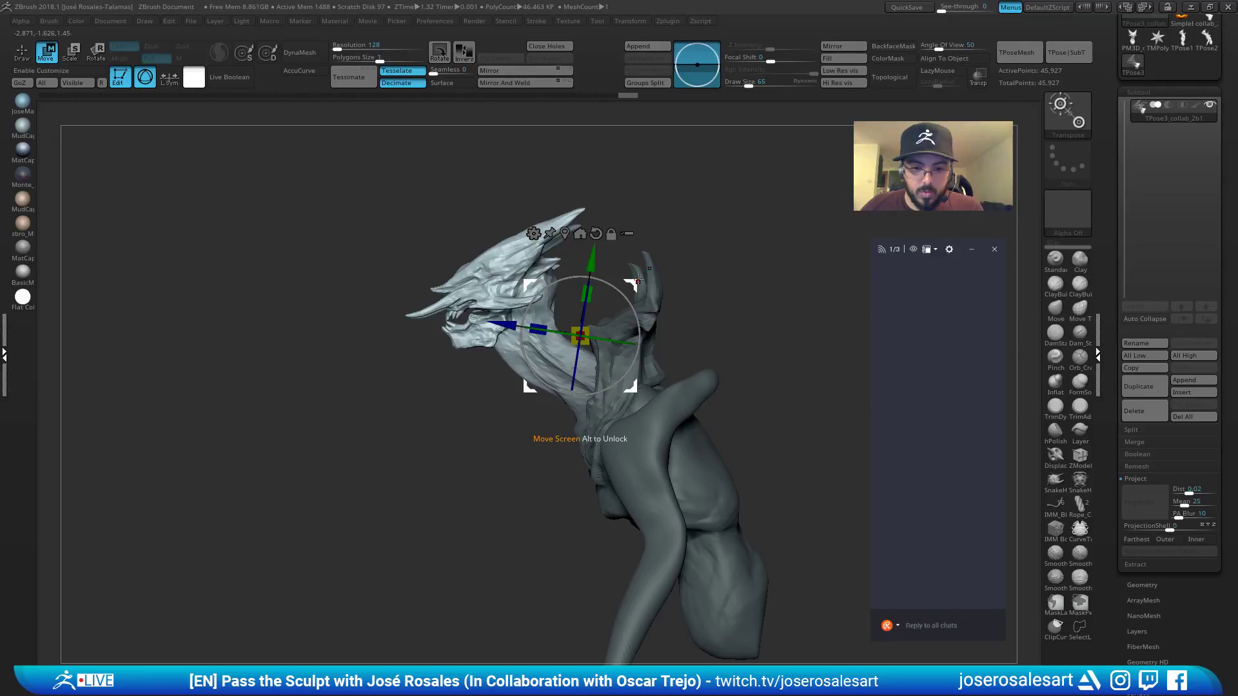
drag(638, 280, 638, 282)
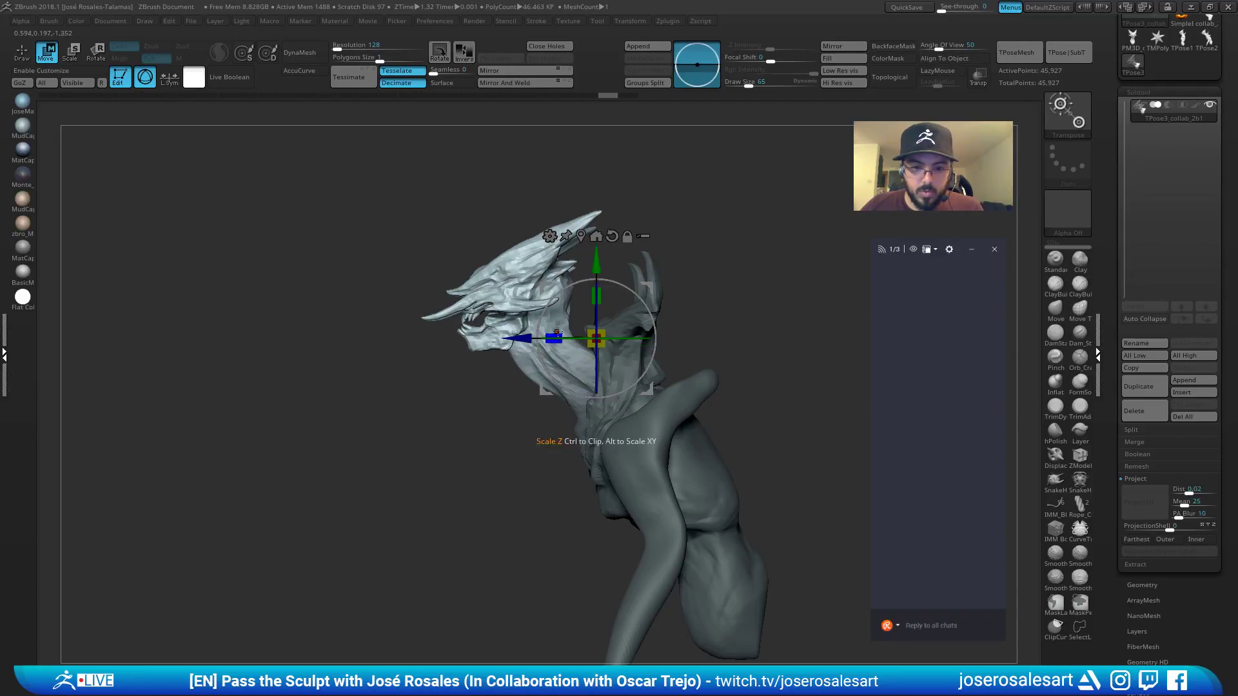
drag(557, 332, 507, 342)
mouse_move(579, 272)
mouse_down()
mouse_move(579, 284)
mouse_move(621, 258)
mouse_move(697, 286)
mouse_move(645, 285)
mouse_move(671, 323)
mouse_move(681, 298)
mouse_up()
key(q)
key(w)
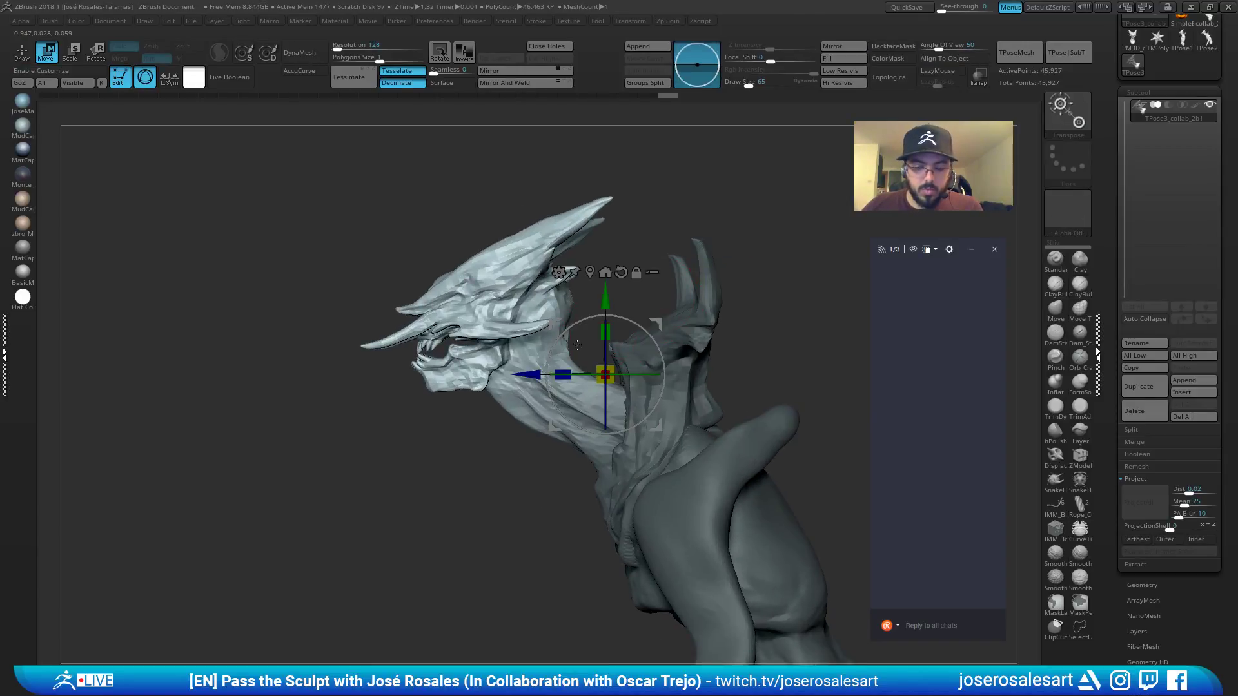
drag(542, 374, 547, 374)
Transfer the finished pose from the combined TPose mesh back to the original subtools.
key(q)
drag(658, 287, 506, 279)
click(1068, 52)
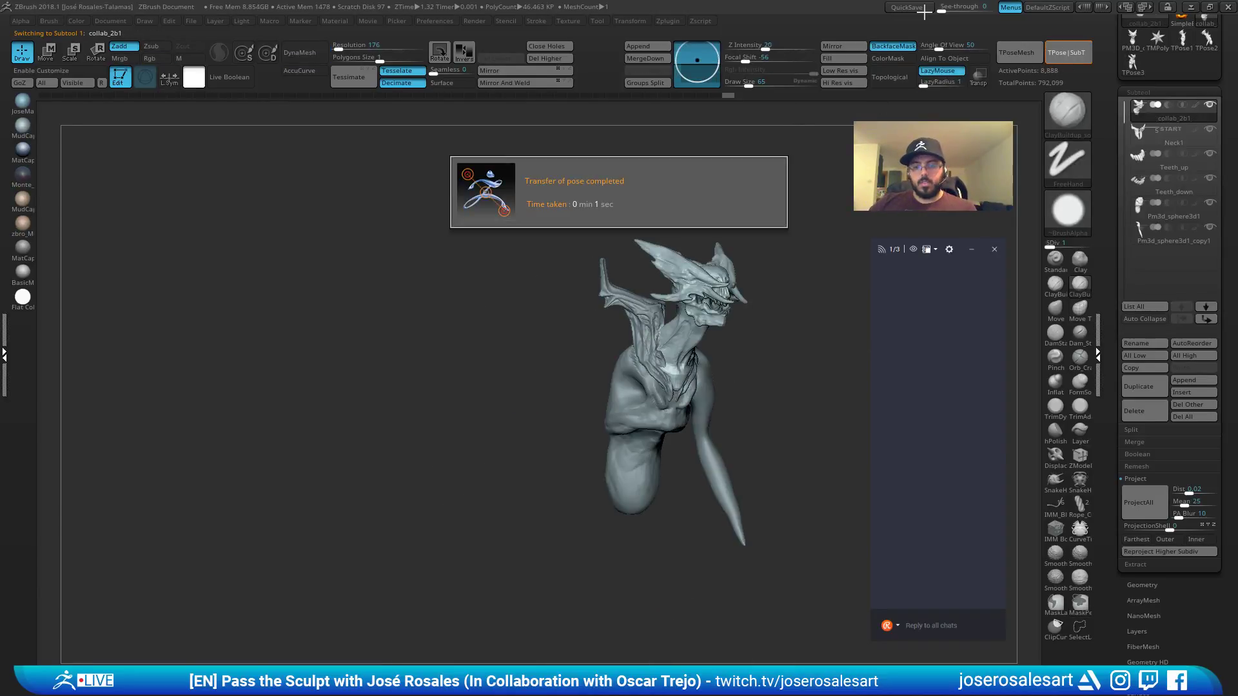
Select the arm subtool and mirror it to the opposite side of the body.
drag(813, 361, 712, 366)
key(s)
alt+drag(713, 365, 714, 419)
alt+click(713, 418)
alt+drag(806, 406, 534, 251)
click(843, 47)
click(560, 334)
Select the winged collar subtool at subdivision level 4 and display its polyframe.
alt+click(574, 261)
ctrl+right_drag(580, 262, 579, 206)
key(shift+f)
alt+click(518, 248)
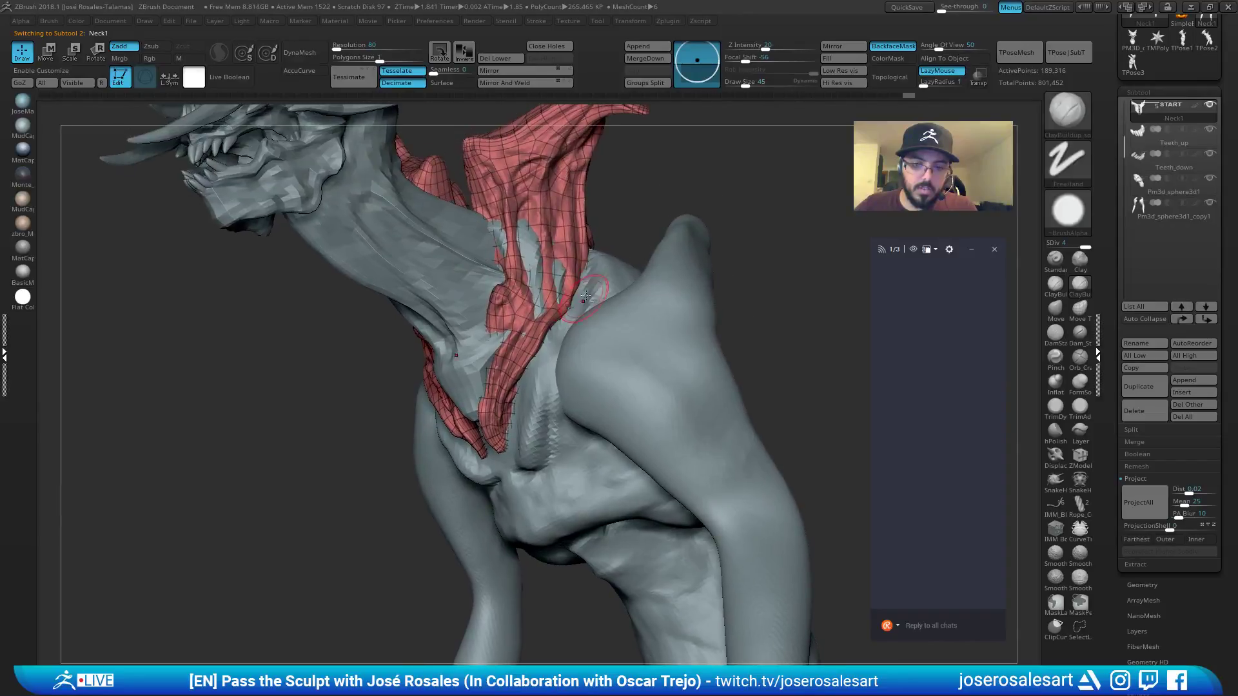
alt+click(578, 206)
Raise the head and neck subtool to subdivision level 4 and turn off the polyframe display.
right_drag(543, 264, 500, 216)
alt+click(500, 278)
key(d)
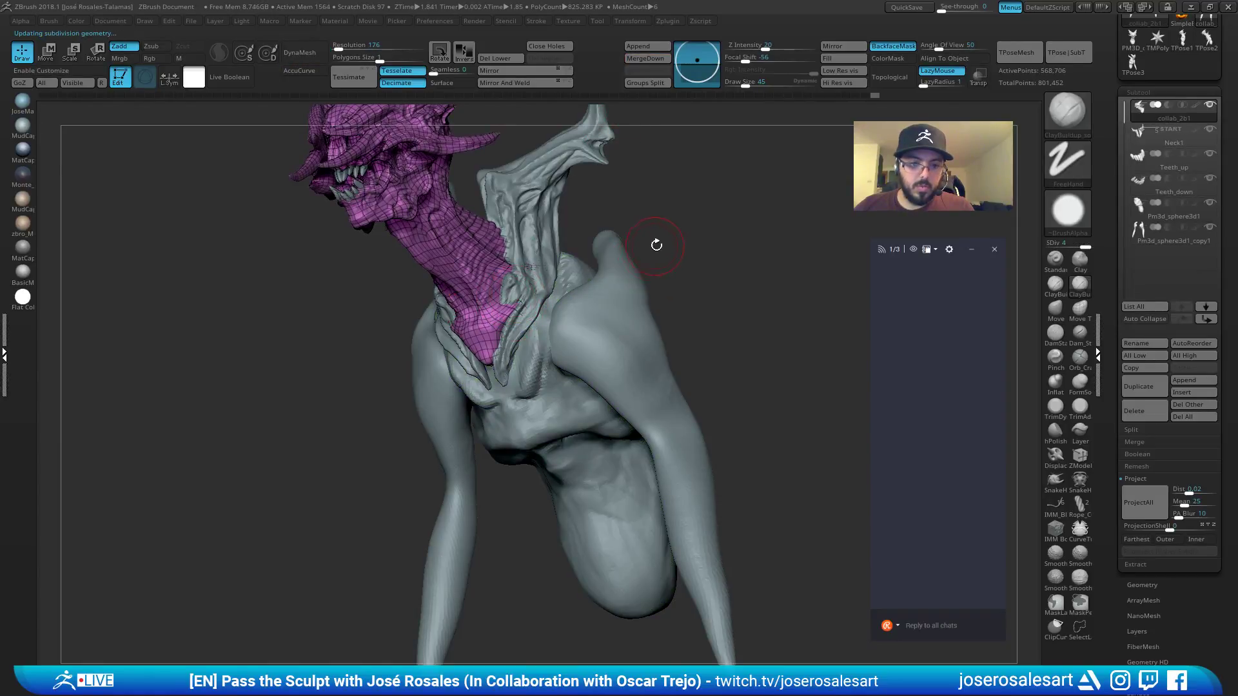
mouse_move(619, 240)
right_down()
mouse_move(652, 210)
mouse_move(590, 248)
mouse_move(618, 241)
mouse_move(595, 320)
mouse_move(581, 301)
right_up()
key(shift+f)
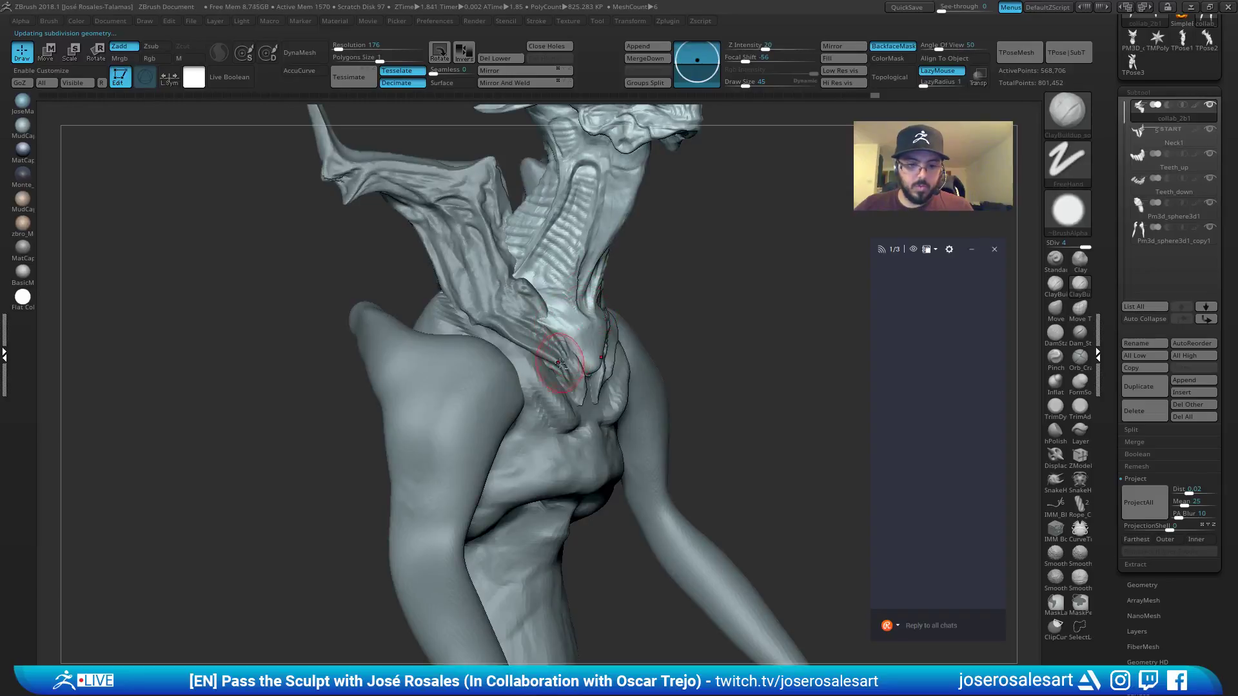
Reshape the winged collar beside the neck with the Move brush at draw size 77.
alt+click(562, 357)
key(b)
key(m)
key(v)
mouse_move(594, 378)
ctrl+right_down()
mouse_move(560, 351)
mouse_move(612, 354)
mouse_move(578, 371)
mouse_move(585, 251)
ctrl+right_up()
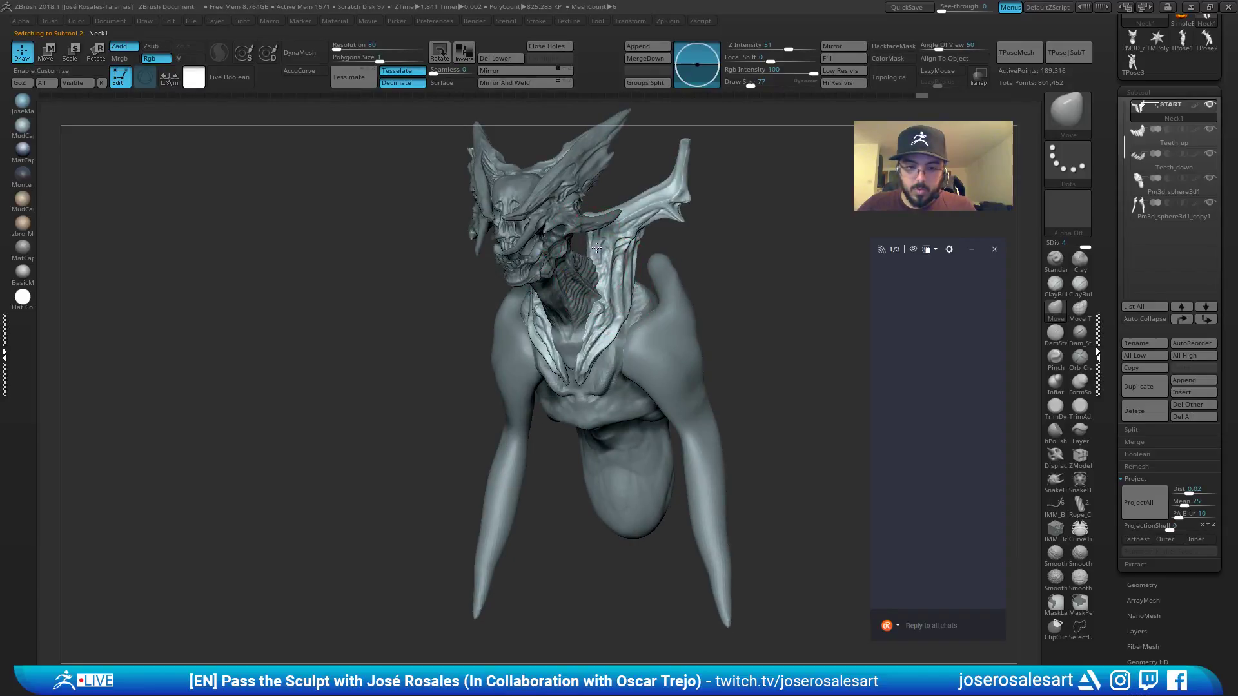
drag(597, 248, 589, 250)
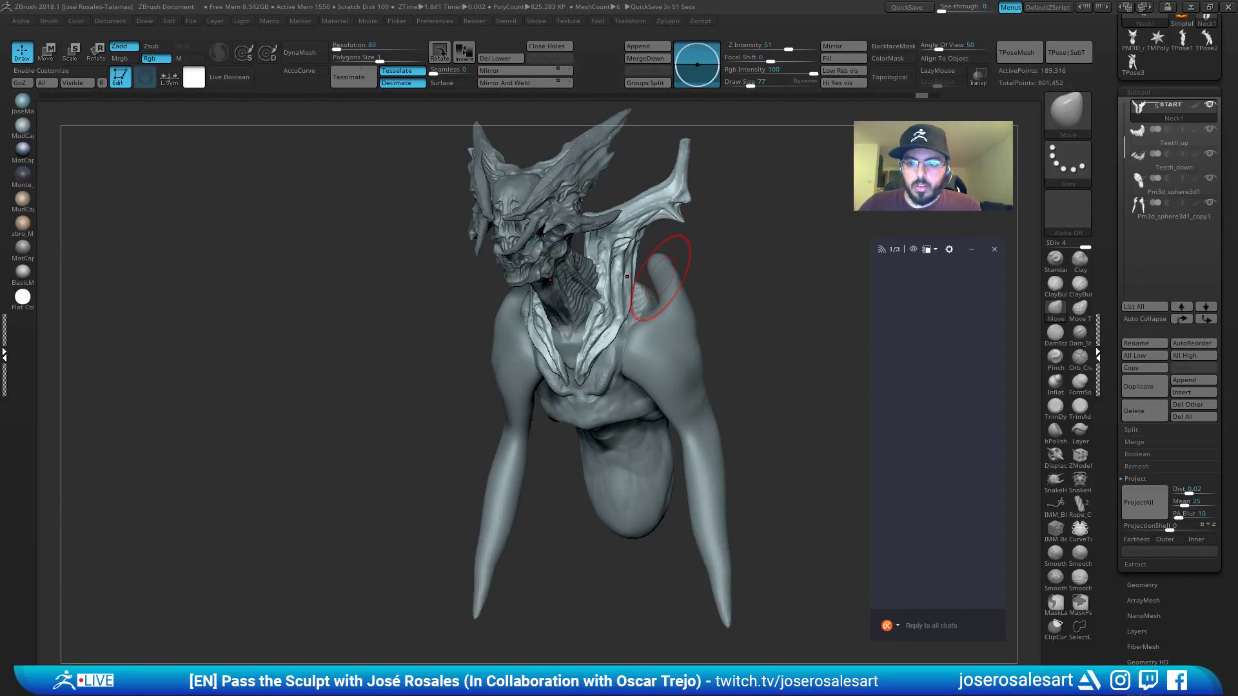
click(905, 256)
click(895, 252)
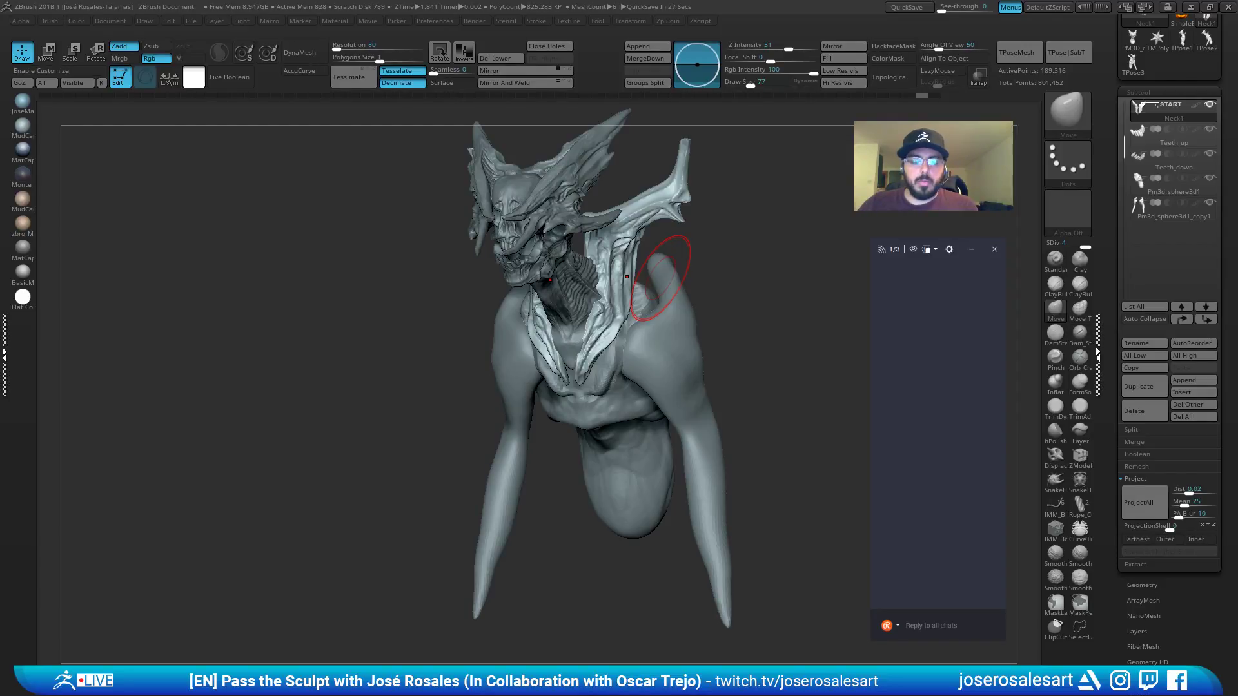
Reselect the winged collar subtool and step back through its undo history to its low-poly shape at subdivision level 1.
mouse_move(593, 278)
right_down()
mouse_move(652, 271)
mouse_move(664, 303)
mouse_move(588, 276)
right_up()
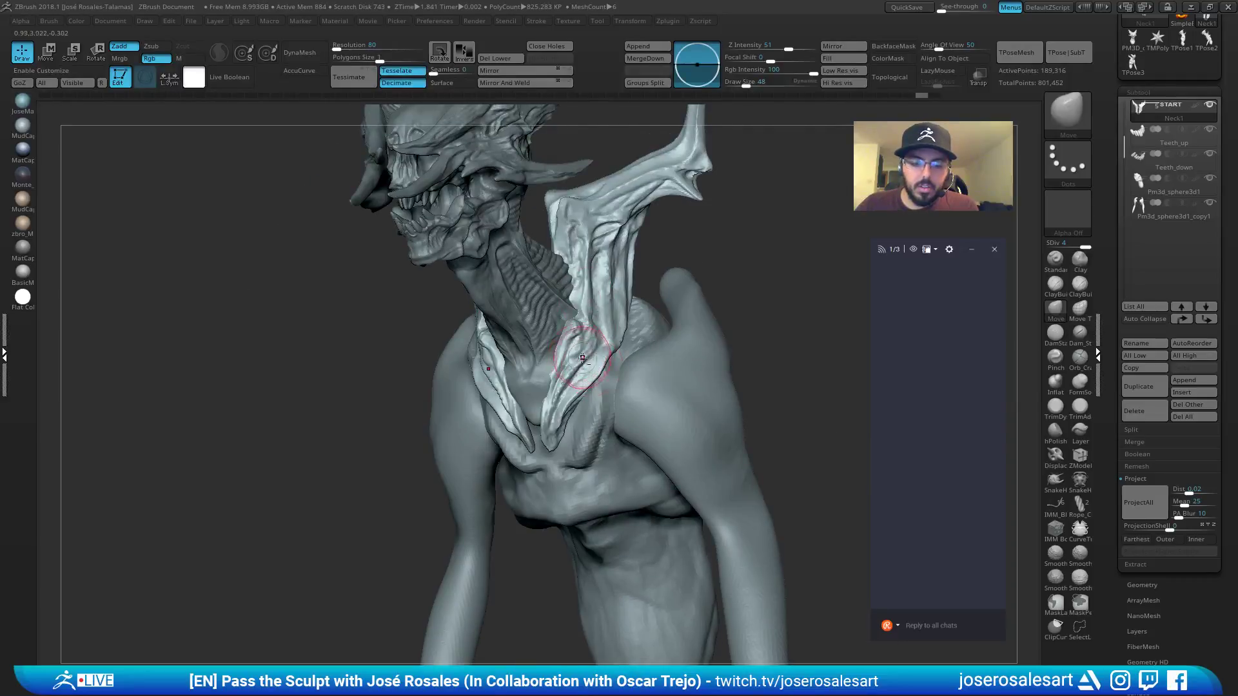
right_drag(582, 360, 544, 361)
alt+click(534, 395)
right_drag(545, 361, 575, 313)
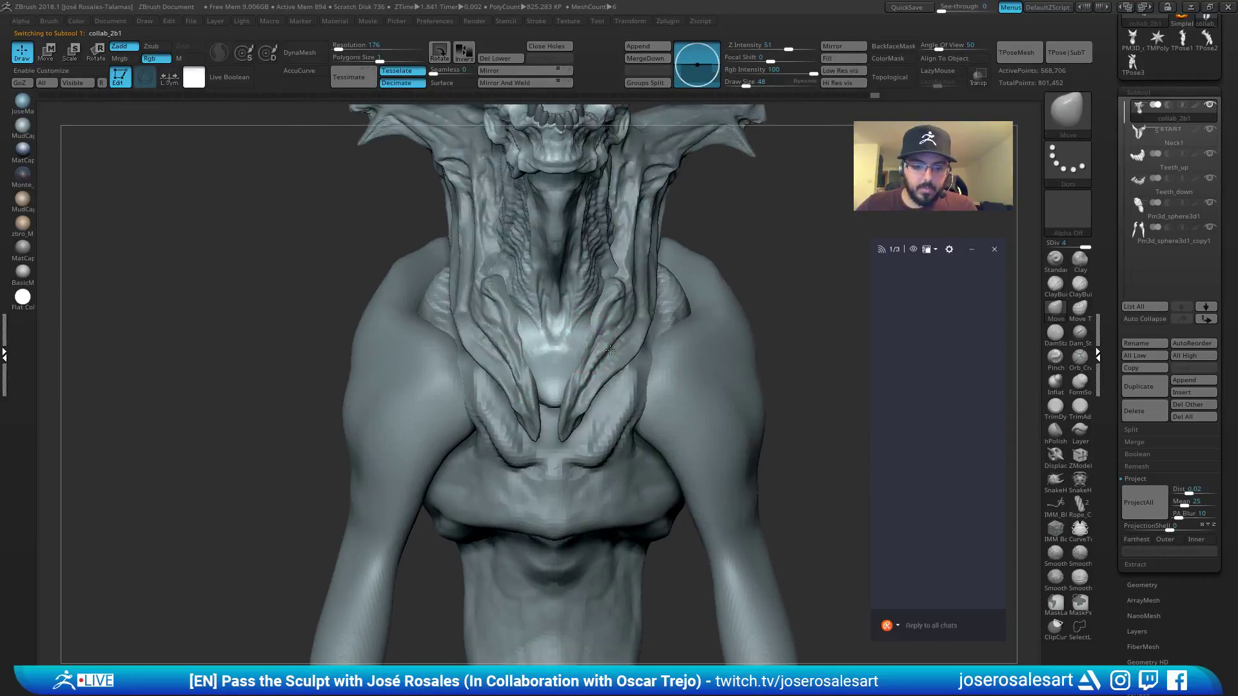
alt+click(641, 331)
mouse_move(641, 331)
ctrl+right_down()
mouse_move(635, 287)
mouse_move(636, 316)
ctrl+right_up()
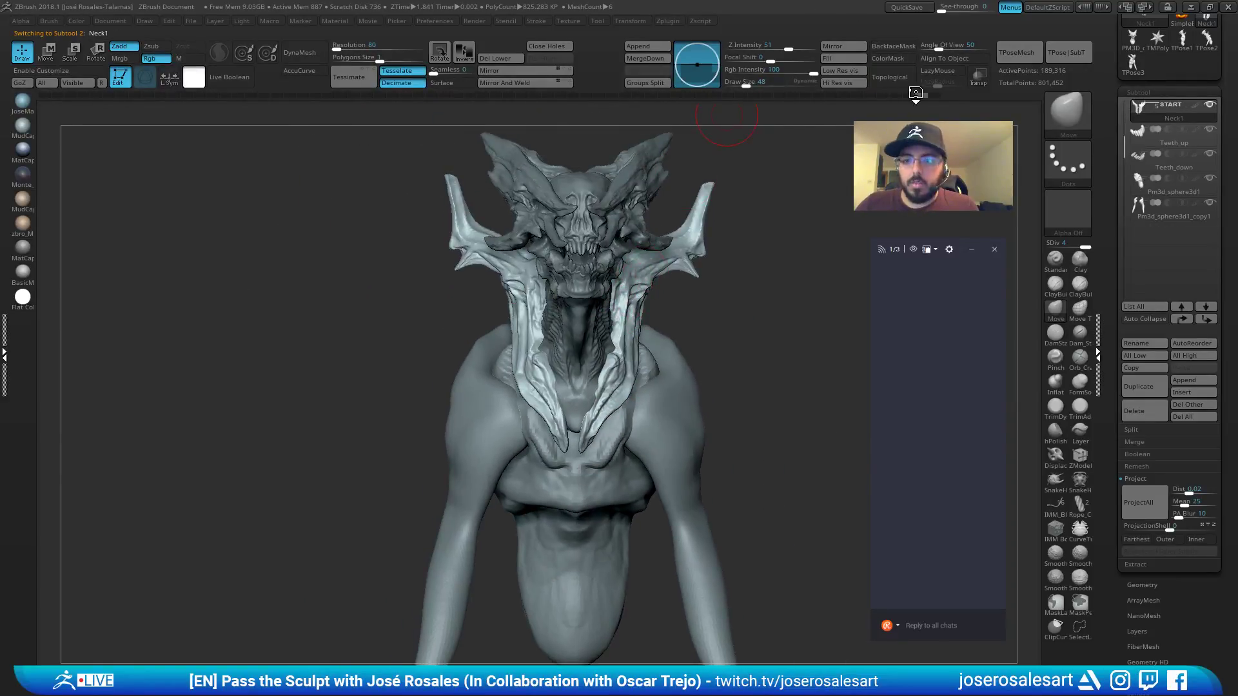
drag(922, 96, 756, 121)
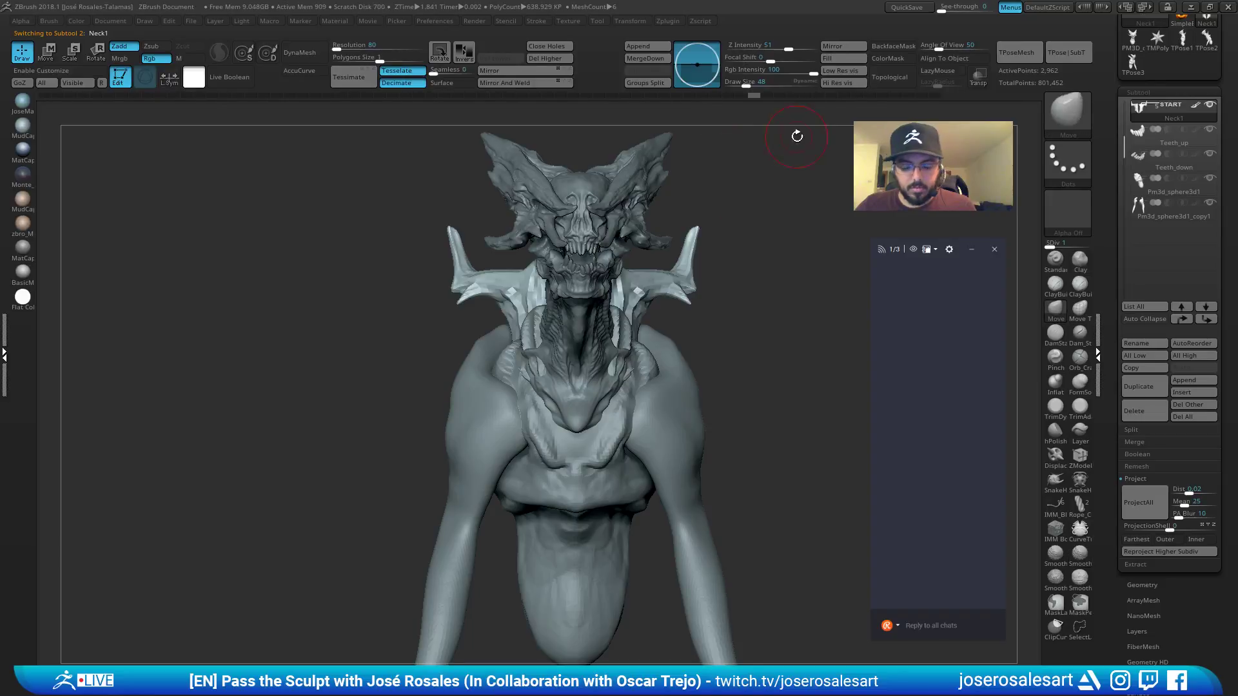
drag(795, 136, 757, 189)
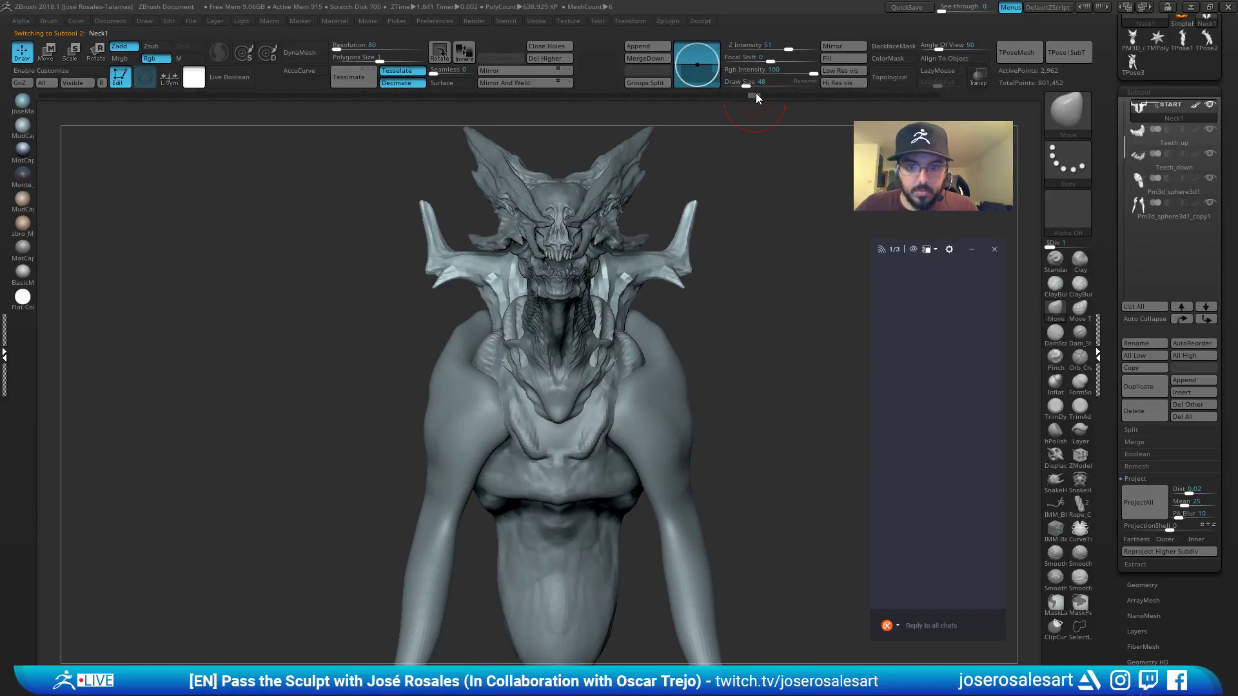
mouse_move(756, 94)
mouse_down()
mouse_move(612, 112)
mouse_move(788, 95)
mouse_move(762, 95)
mouse_up()
Centre the transform gizmo on the winged collar, then rotate and move the collar closer to the neck.
alt+drag(719, 219, 645, 248)
mouse_move(741, 255)
mouse_down()
mouse_move(561, 265)
mouse_move(555, 335)
mouse_up()
key(w)
alt+drag(528, 258, 581, 309)
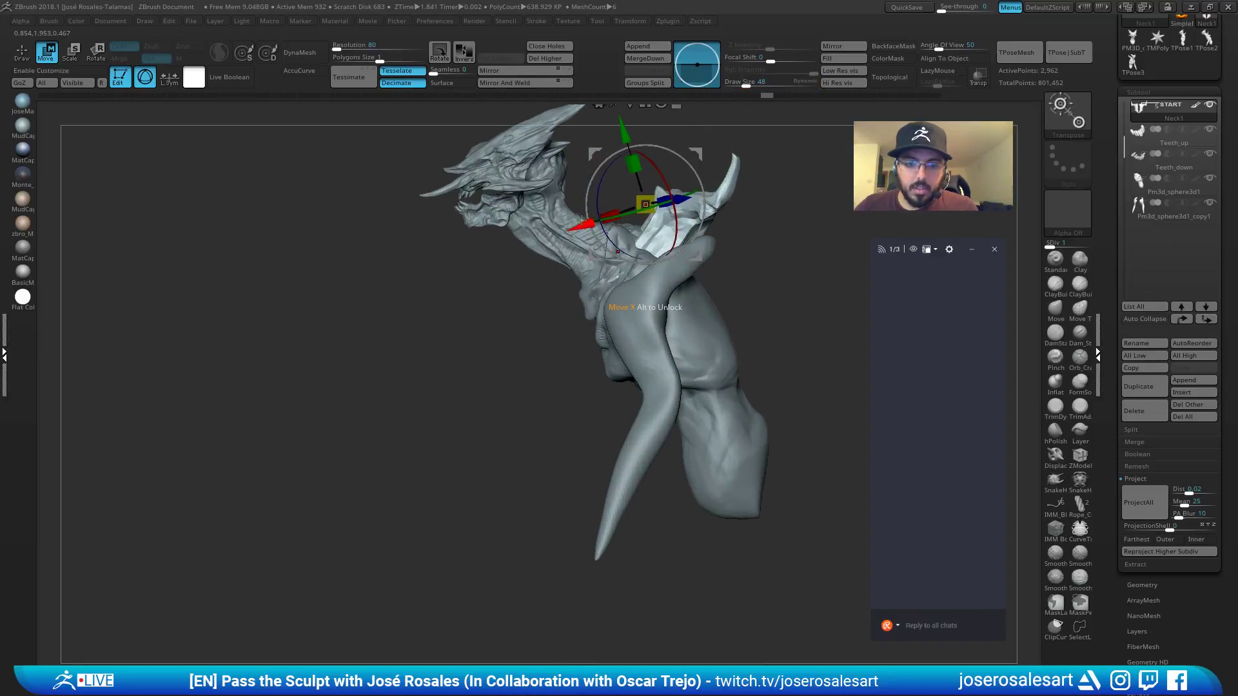
alt+drag(688, 112, 652, 171)
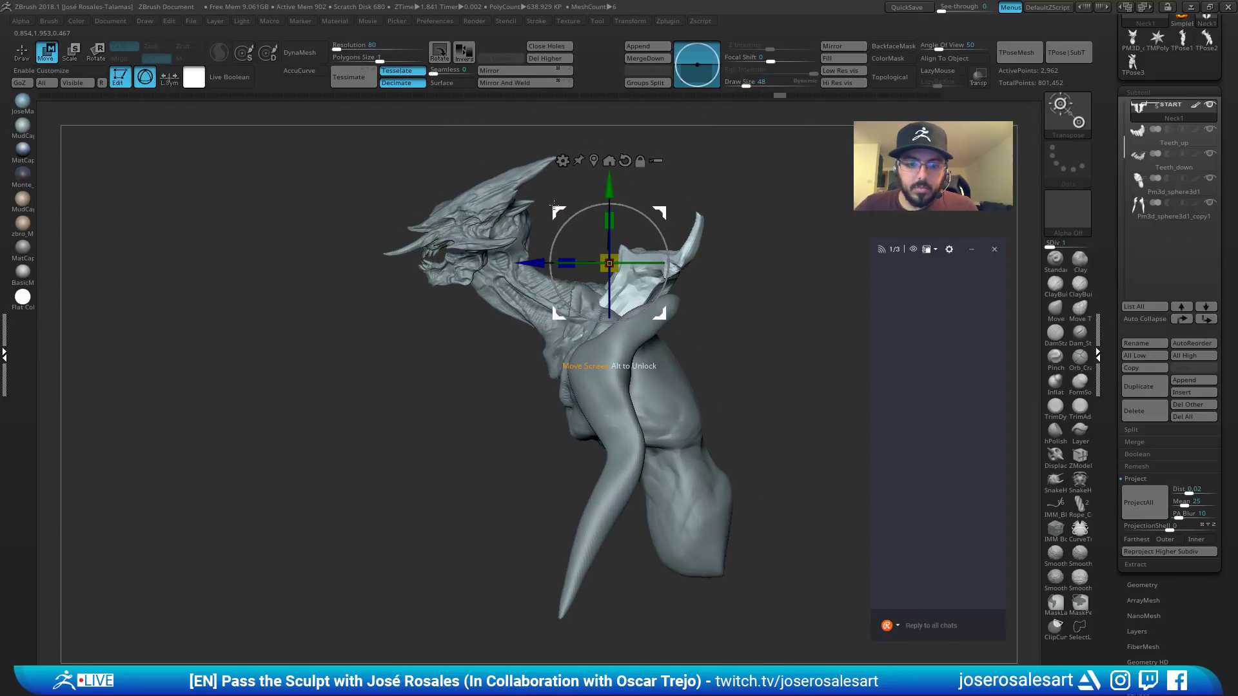
drag(554, 205, 529, 239)
drag(643, 233, 620, 227)
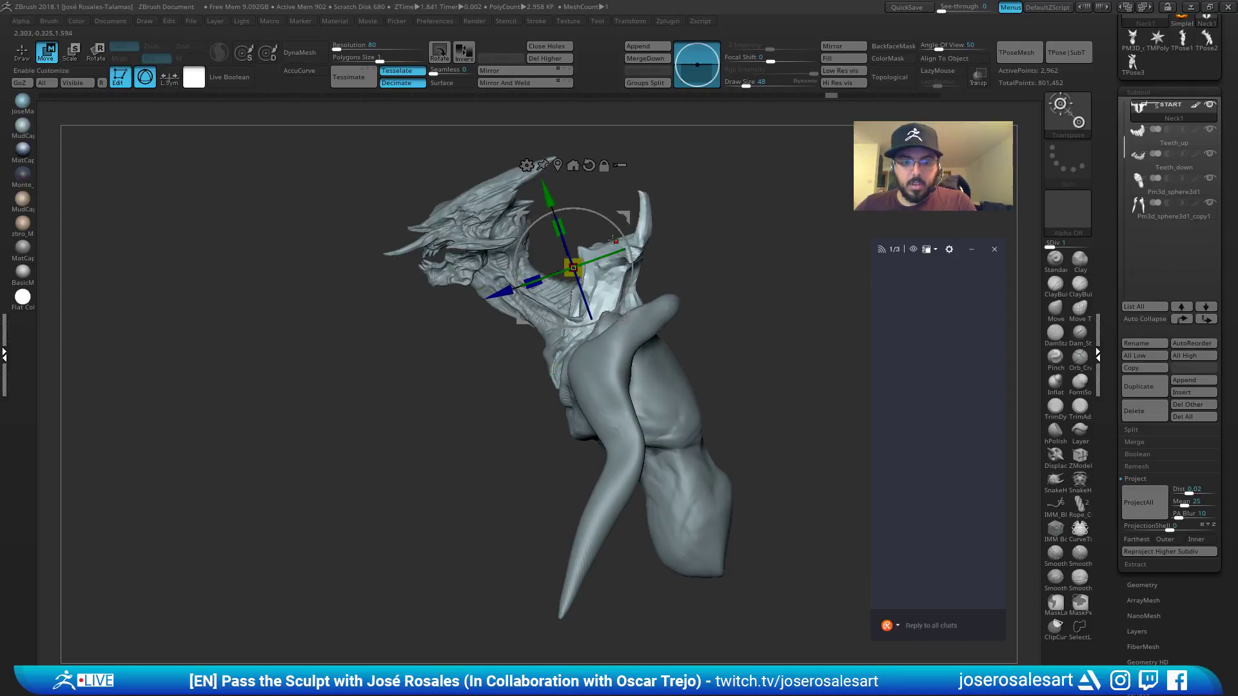
Shift the winged collar slightly forward along the gizmo's Z axis and return to Draw mode.
right_drag(651, 212, 761, 205)
ctrl+right_drag(645, 258, 619, 309)
right_drag(545, 313, 692, 282)
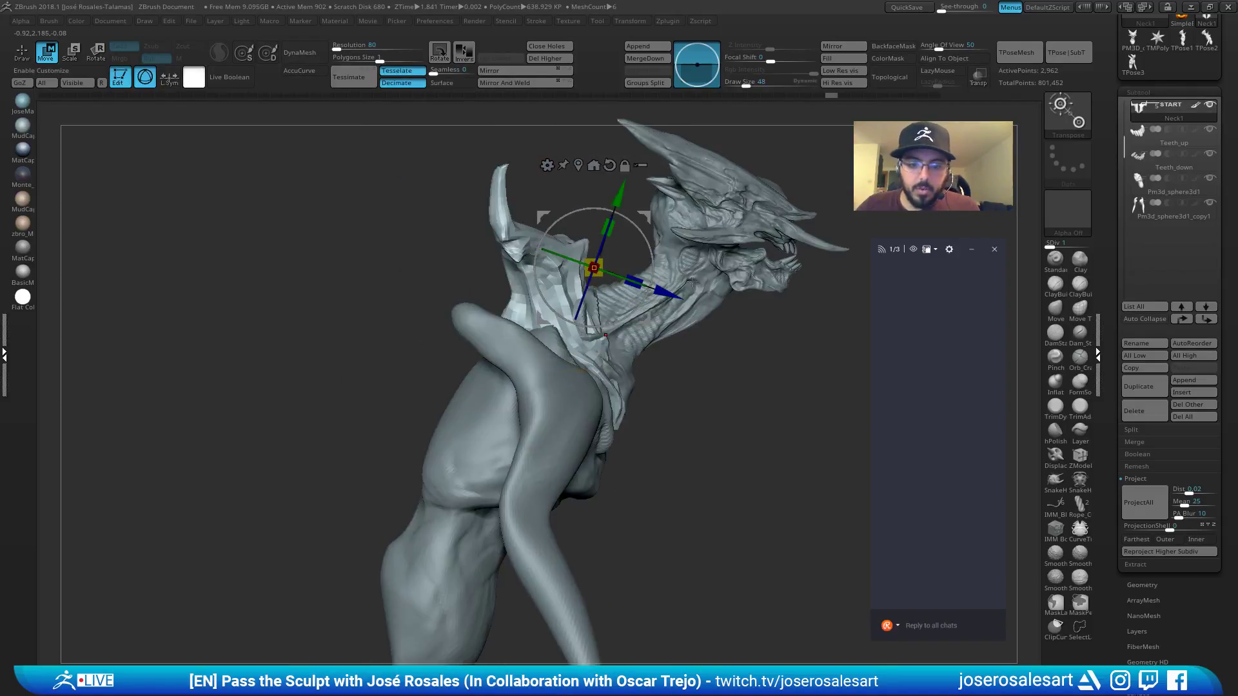
drag(669, 296, 682, 299)
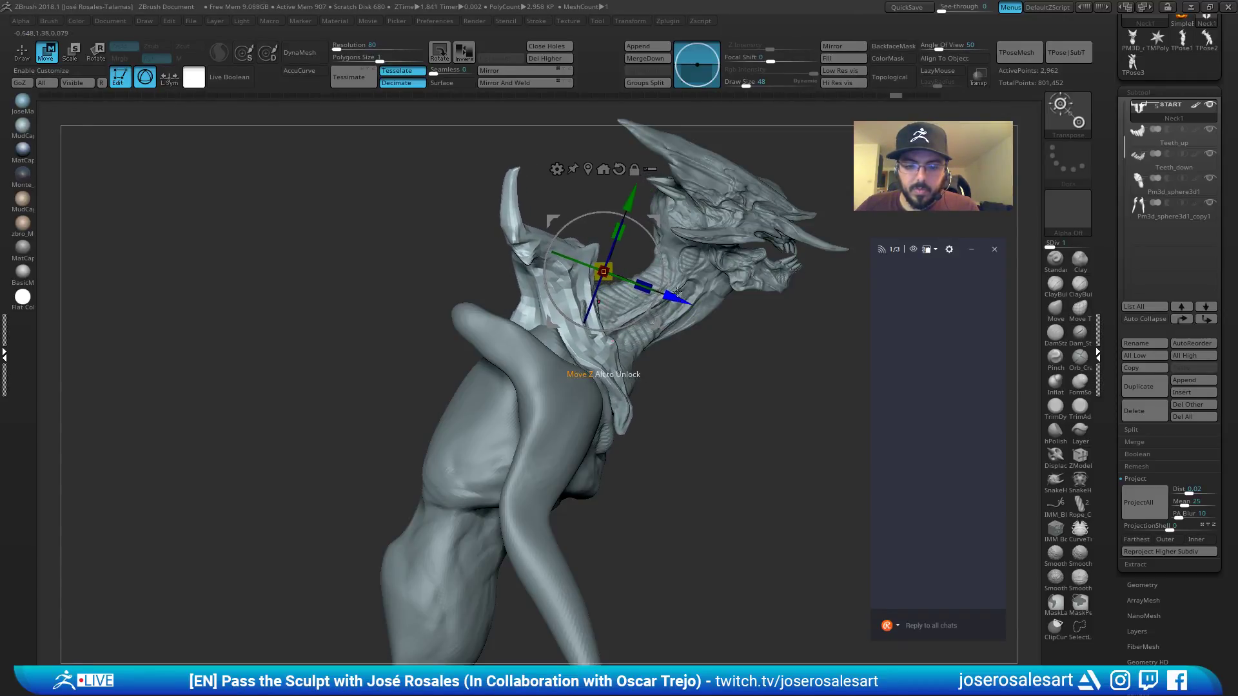
key(q)
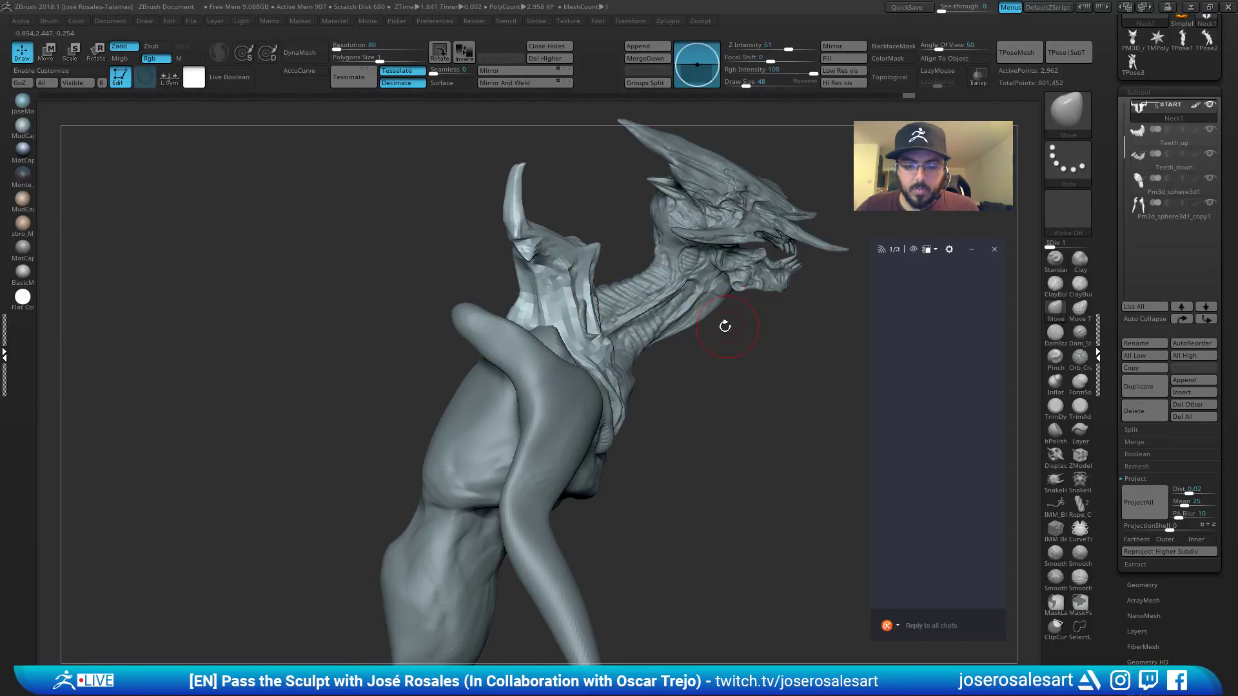
Enlarge the Move brush and adjust the sides of the winged collar around the neck.
mouse_move(724, 327)
right_down()
mouse_move(538, 424)
mouse_move(561, 387)
mouse_move(519, 429)
mouse_move(478, 393)
right_up()
key(s)
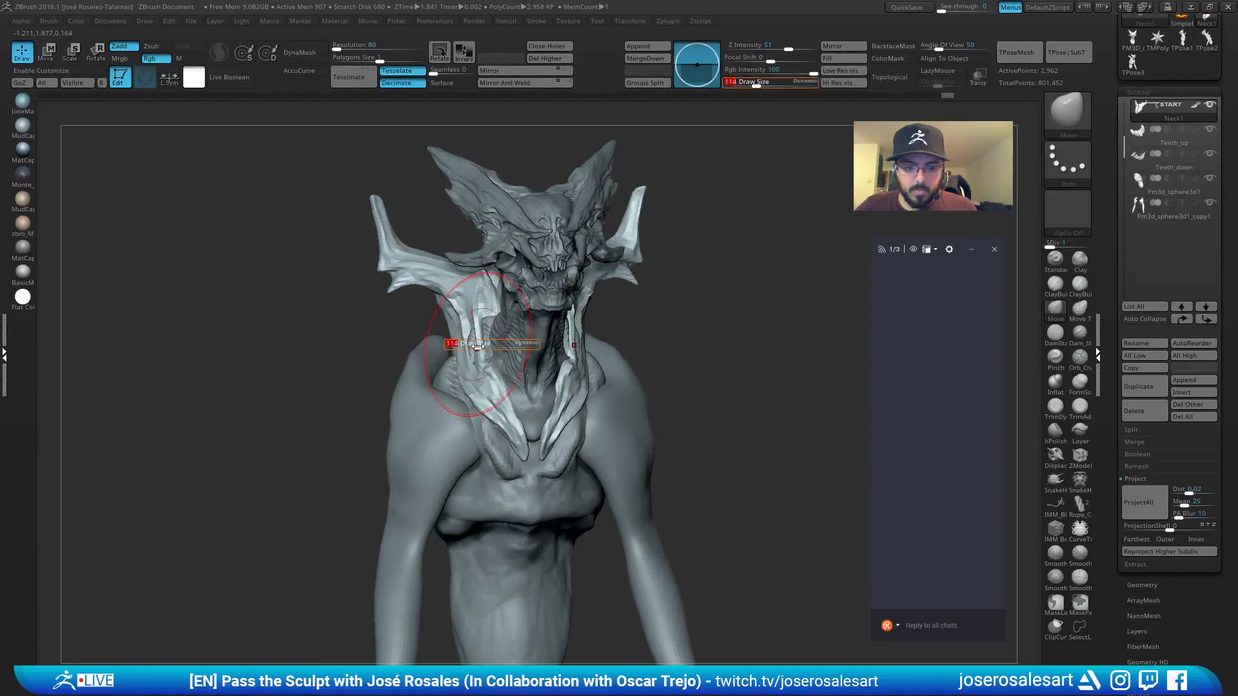
drag(471, 347, 476, 347)
right_drag(529, 325, 487, 317)
ctrl+right_drag(549, 367, 549, 335)
mouse_move(548, 335)
right_down()
mouse_move(474, 345)
mouse_move(497, 347)
right_up()
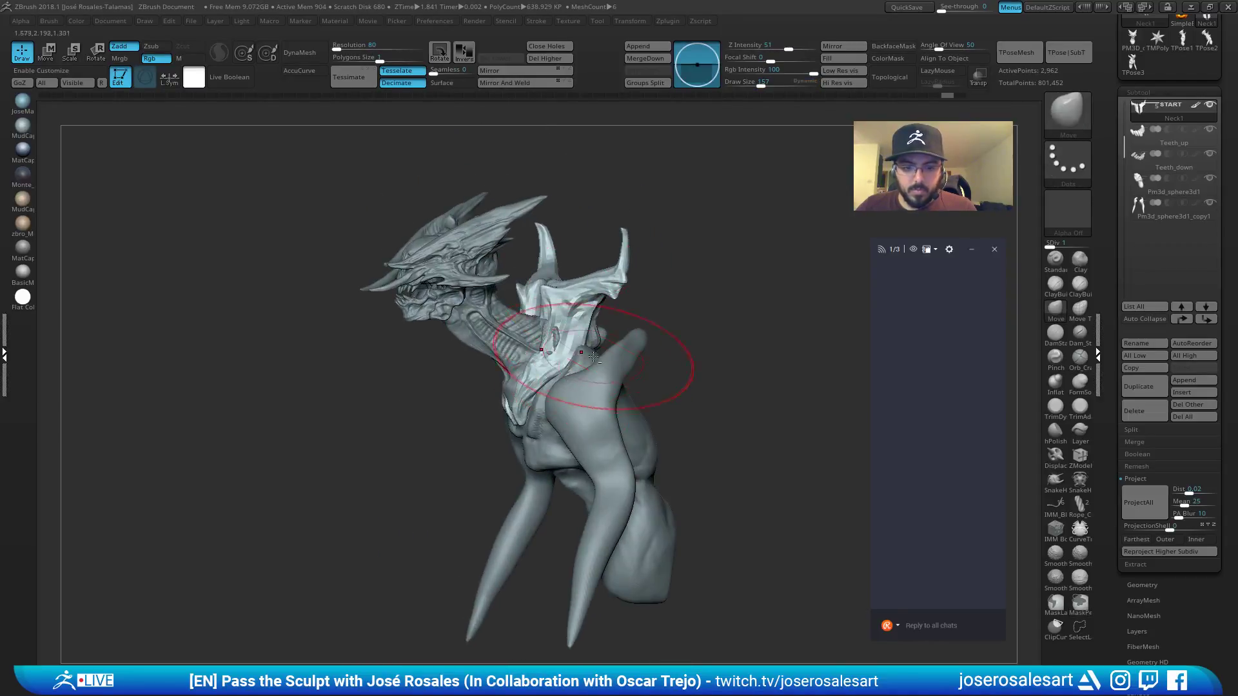
Select the torso subtool and choose the ClayBuildup brush with draw size 39.
alt+click(588, 361)
mouse_move(588, 361)
alt+right_down()
mouse_move(601, 361)
mouse_move(568, 380)
alt+right_up()
right_drag(548, 381, 587, 382)
key(2)
key(s)
drag(577, 359, 557, 359)
ctrl+right_drag(542, 354, 504, 360)
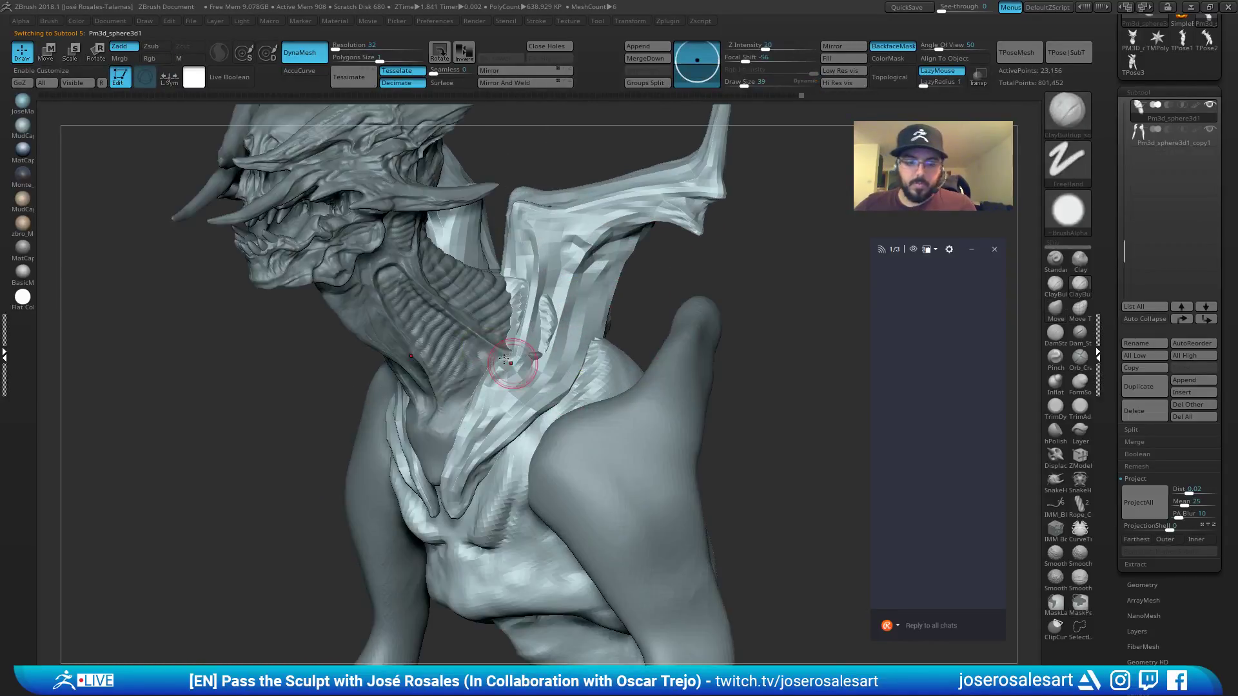
Reselect the winged collar and rotate it slightly about the gizmo's Y axis, then return to Draw mode.
alt+click(479, 317)
right_drag(479, 317, 576, 335)
alt+click(544, 334)
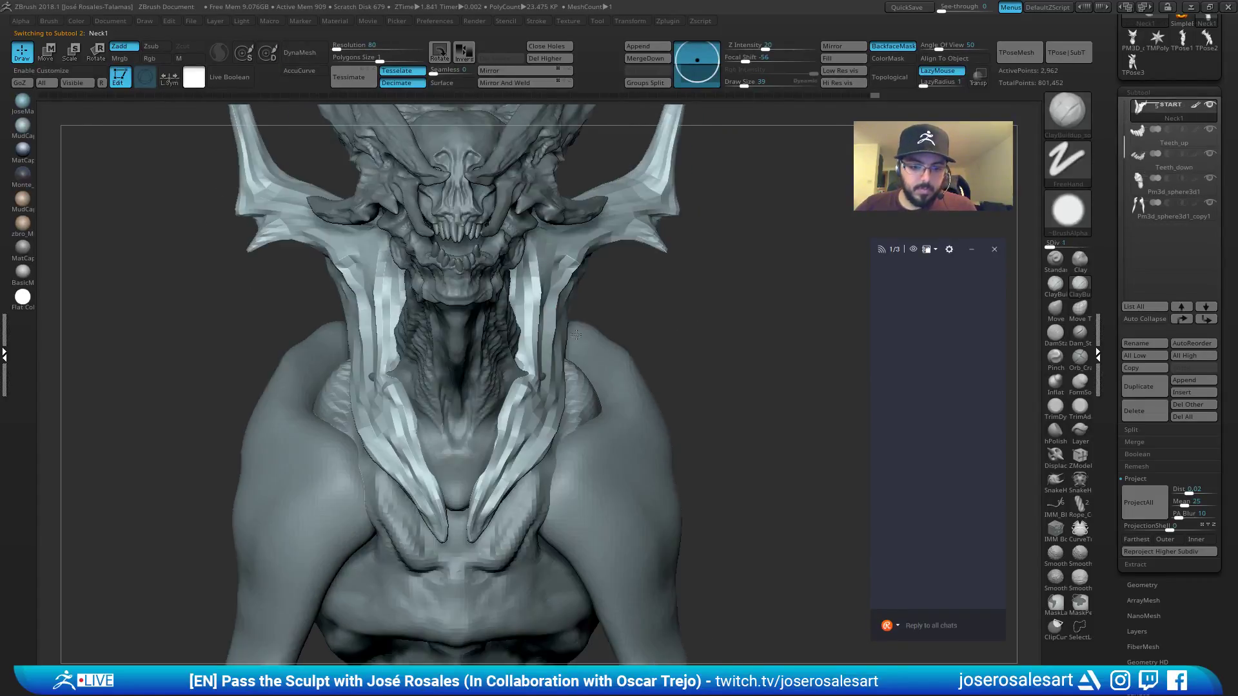
key(w)
drag(538, 280, 544, 282)
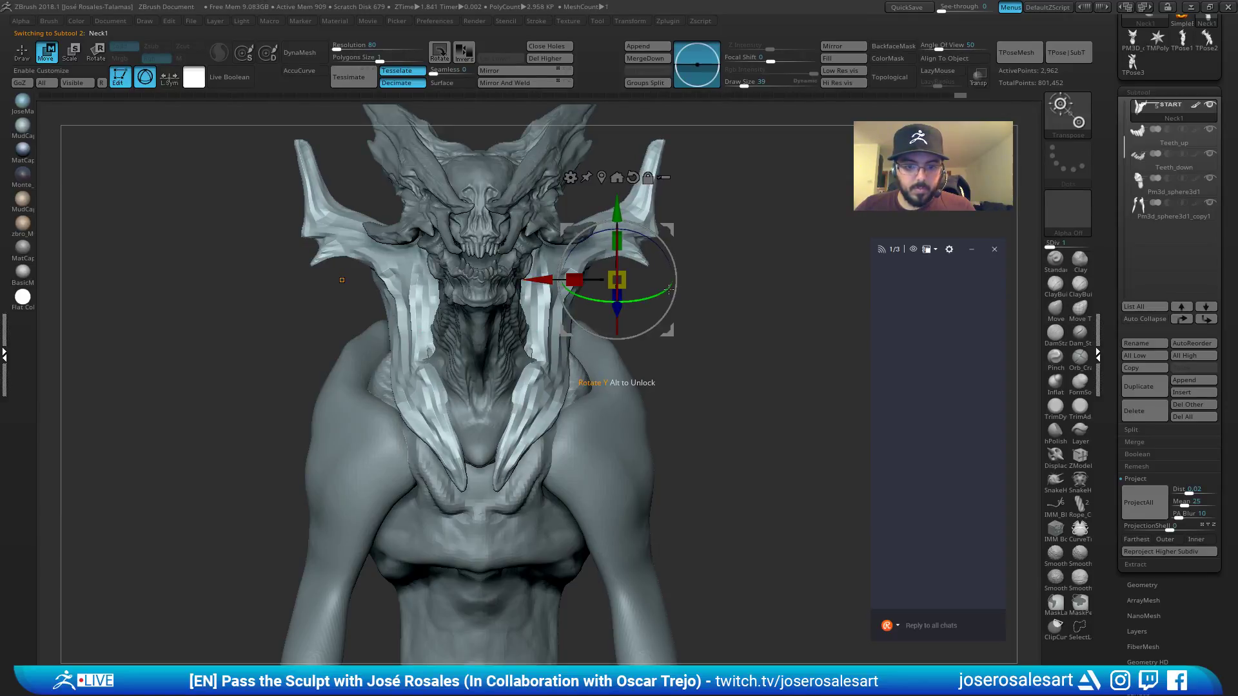
drag(668, 289, 659, 293)
key(q)
Select the arms subtool and reduce the ClayBuildup brush's draw size to 30.
mouse_move(746, 218)
right_down()
mouse_move(627, 207)
mouse_move(542, 271)
mouse_move(711, 345)
right_up()
alt+click(635, 381)
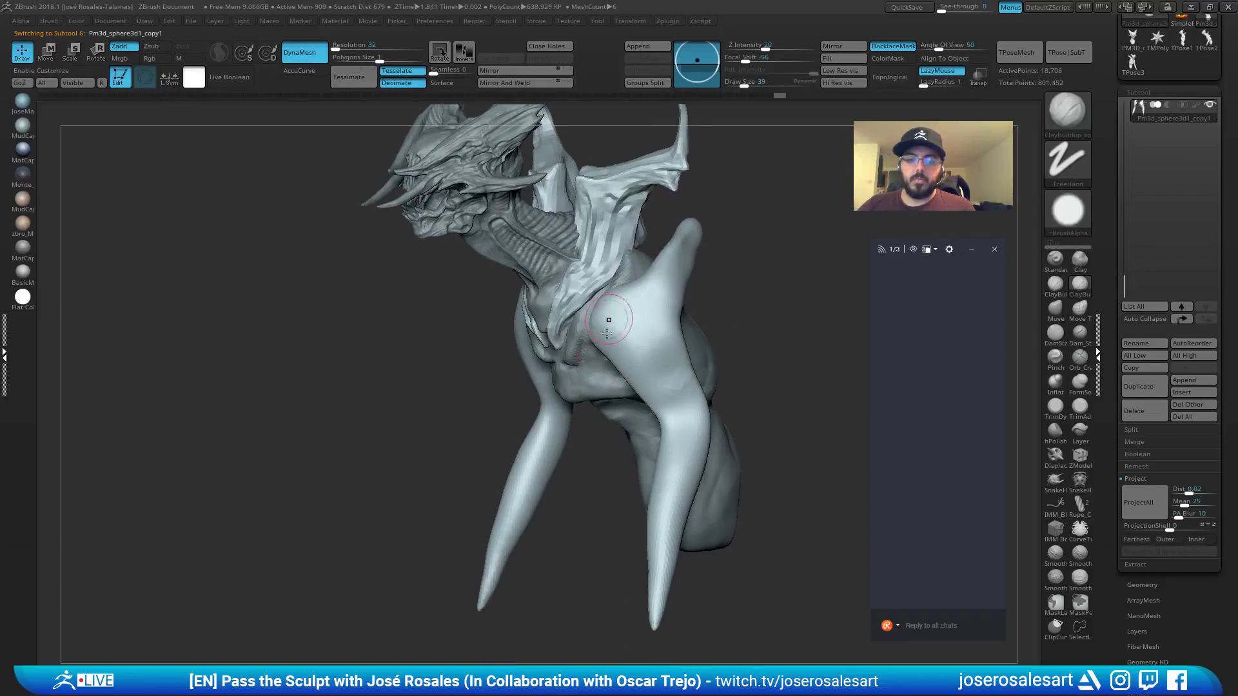
alt+click(588, 385)
right_drag(451, 290, 419, 380)
right_drag(584, 376, 645, 382)
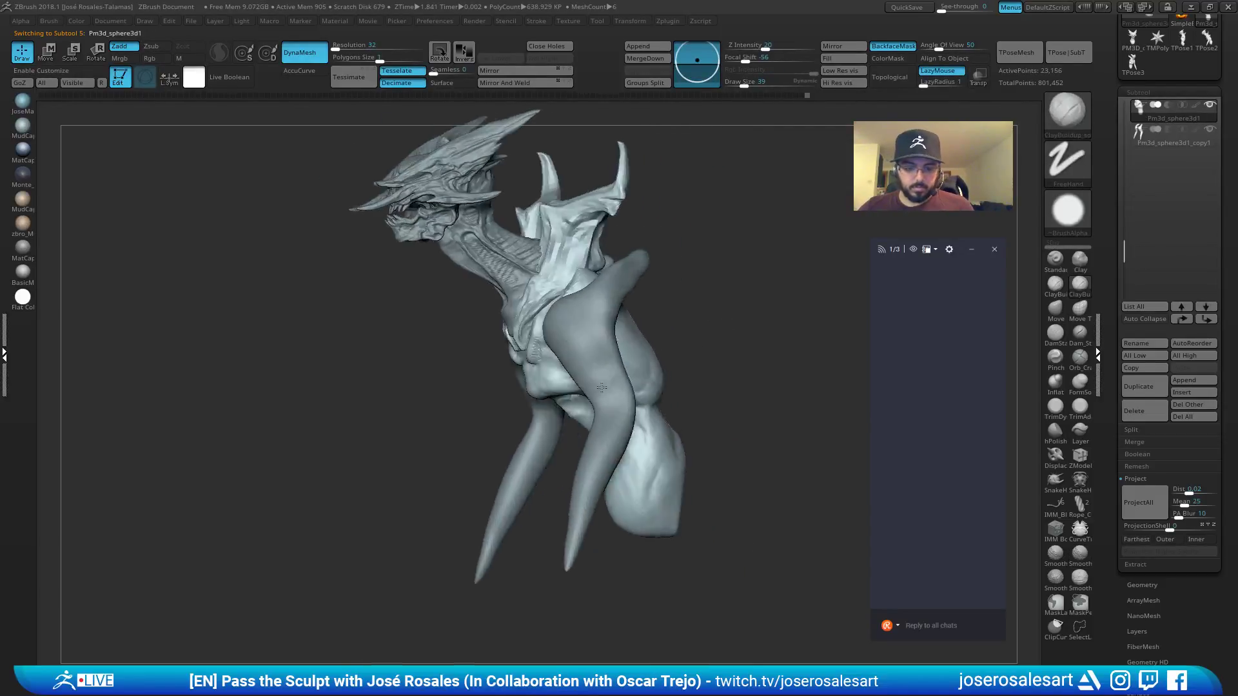
alt+click(595, 380)
drag(594, 380, 558, 262)
ctrl+right_drag(565, 354, 558, 343)
key(s)
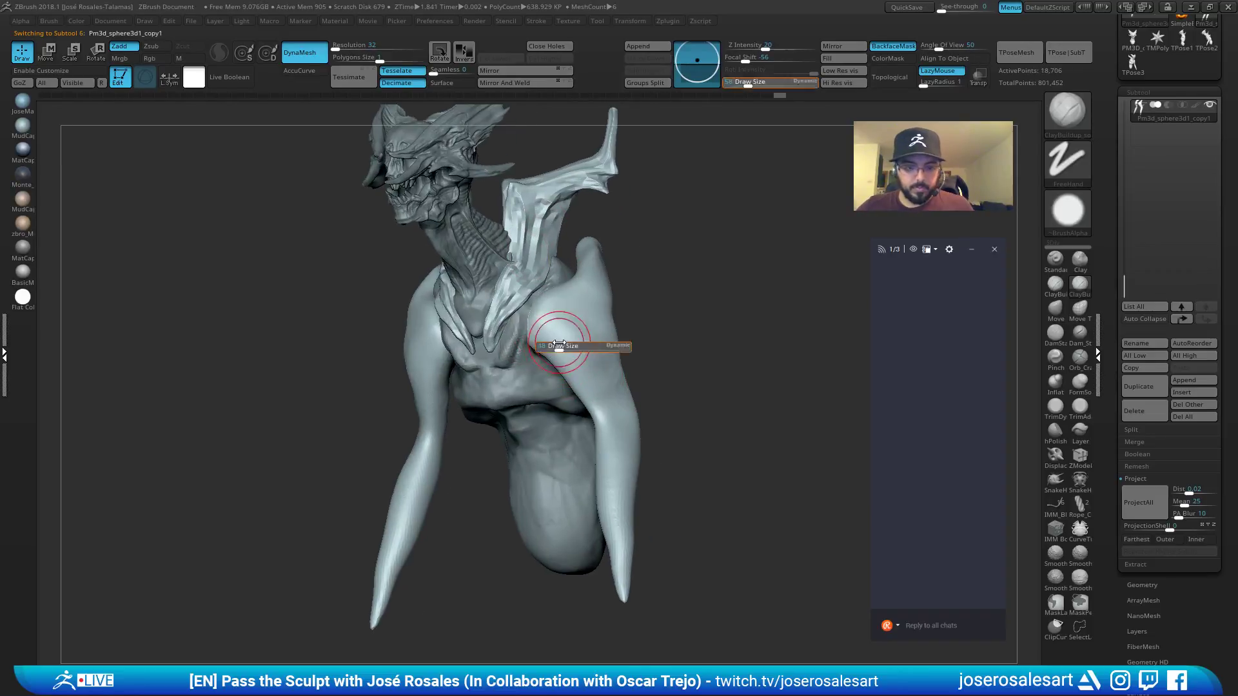
drag(559, 342, 554, 343)
mouse_move(553, 343)
right_down()
mouse_move(505, 380)
mouse_move(530, 353)
right_up()
Build up muscle volume across the front of the shoulders with the ClayBuildup brush.
key(b)
key(s)
key(h)
key(b)
key(c)
key(b)
mouse_move(538, 354)
mouse_down()
mouse_move(553, 332)
mouse_move(552, 346)
mouse_move(591, 350)
mouse_up()
right_drag(582, 287, 620, 307)
Smooth the new shoulder muscle and add more clay toward the shoulder tip and chest side.
shift+drag(567, 307, 567, 349)
mouse_move(603, 316)
right_down()
mouse_move(549, 313)
mouse_move(592, 305)
right_up()
mouse_move(593, 304)
mouse_down()
mouse_move(608, 320)
mouse_move(589, 332)
mouse_move(596, 302)
mouse_up()
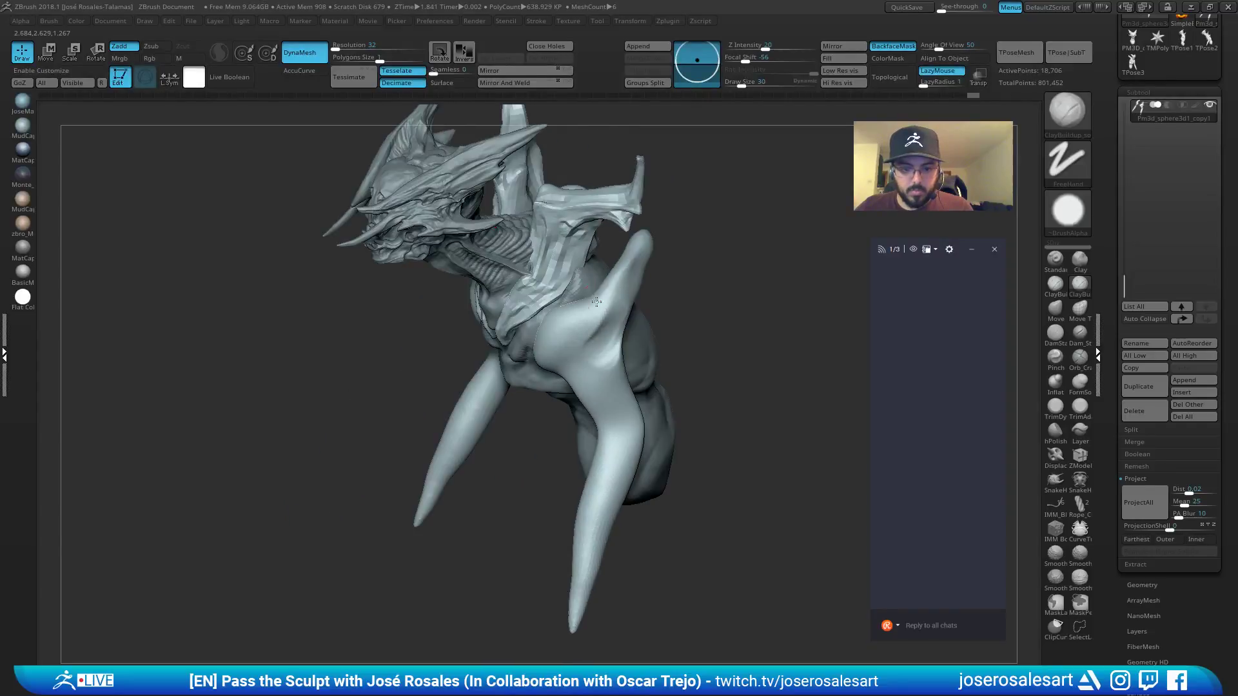
mouse_move(602, 312)
right_down()
mouse_move(670, 314)
mouse_move(655, 313)
right_up()
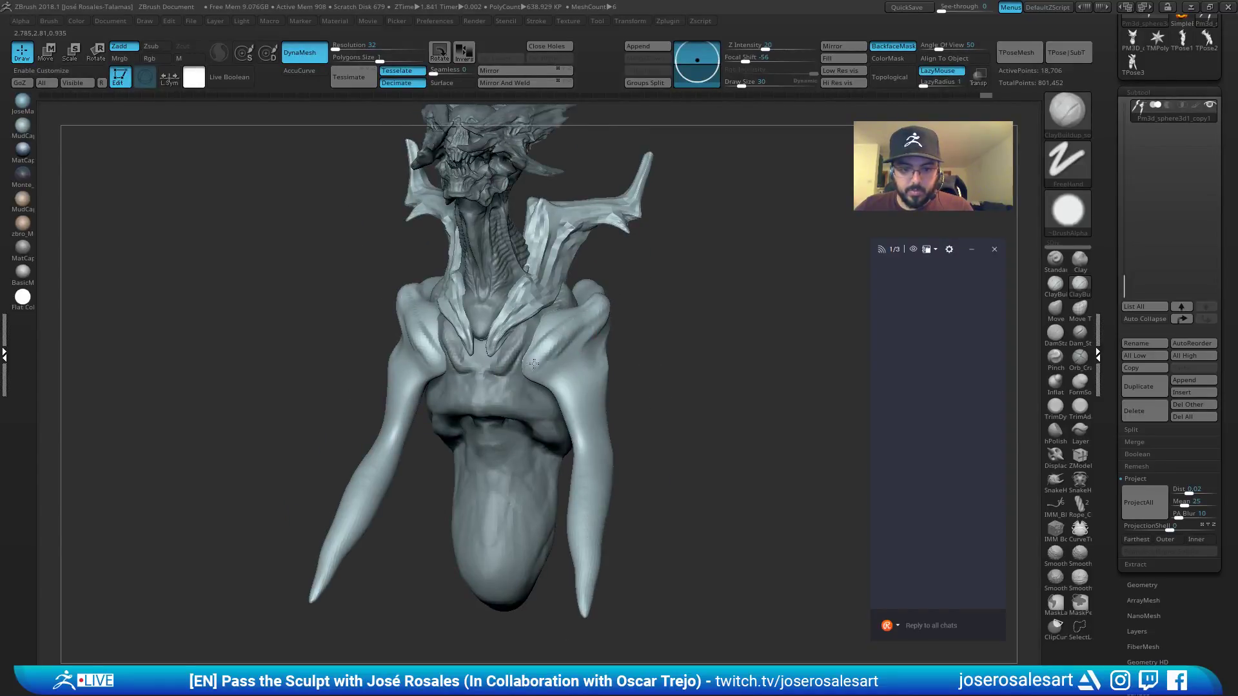
drag(565, 343, 542, 352)
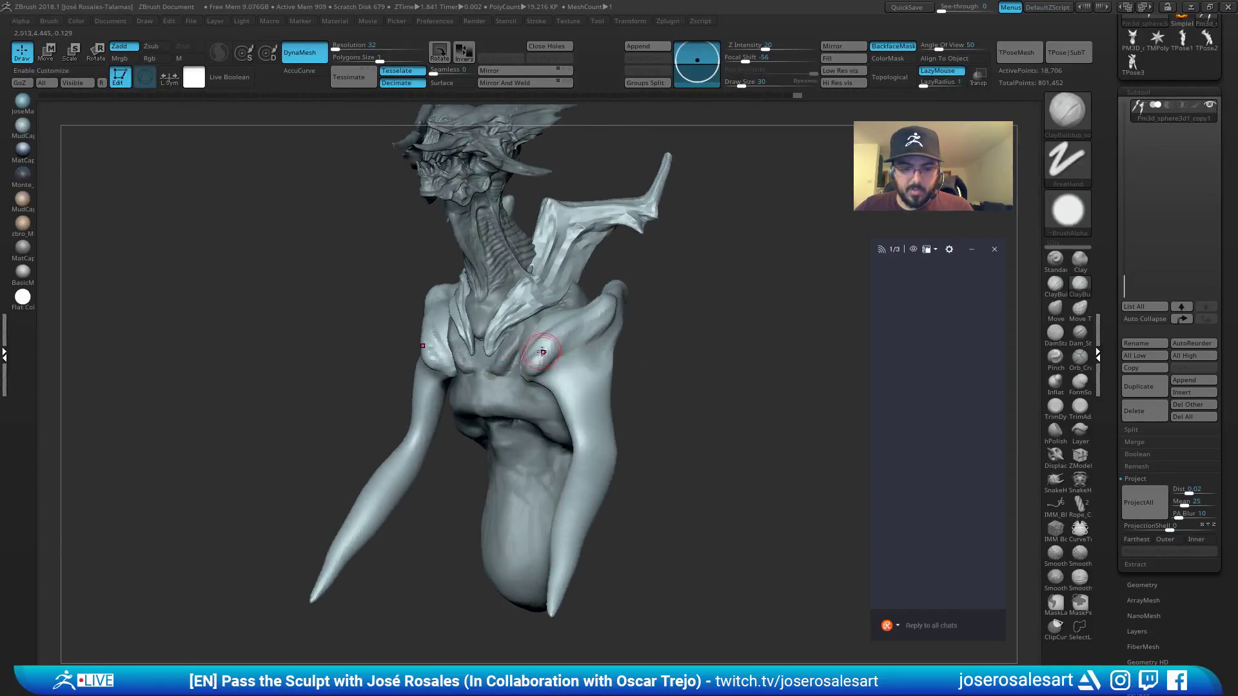
Pull the inner end of the shoulder muscle onto the chest with the Move brush at draw size 77.
key(b)
key(s)
key(h)
mouse_move(527, 365)
right_down()
mouse_move(510, 378)
mouse_move(546, 370)
mouse_move(528, 403)
mouse_move(518, 276)
mouse_move(532, 422)
mouse_move(518, 368)
right_up()
key(b)
key(m)
key(v)
key(b)
key(c)
key(b)
key(b)
key(m)
key(v)
drag(518, 368, 525, 403)
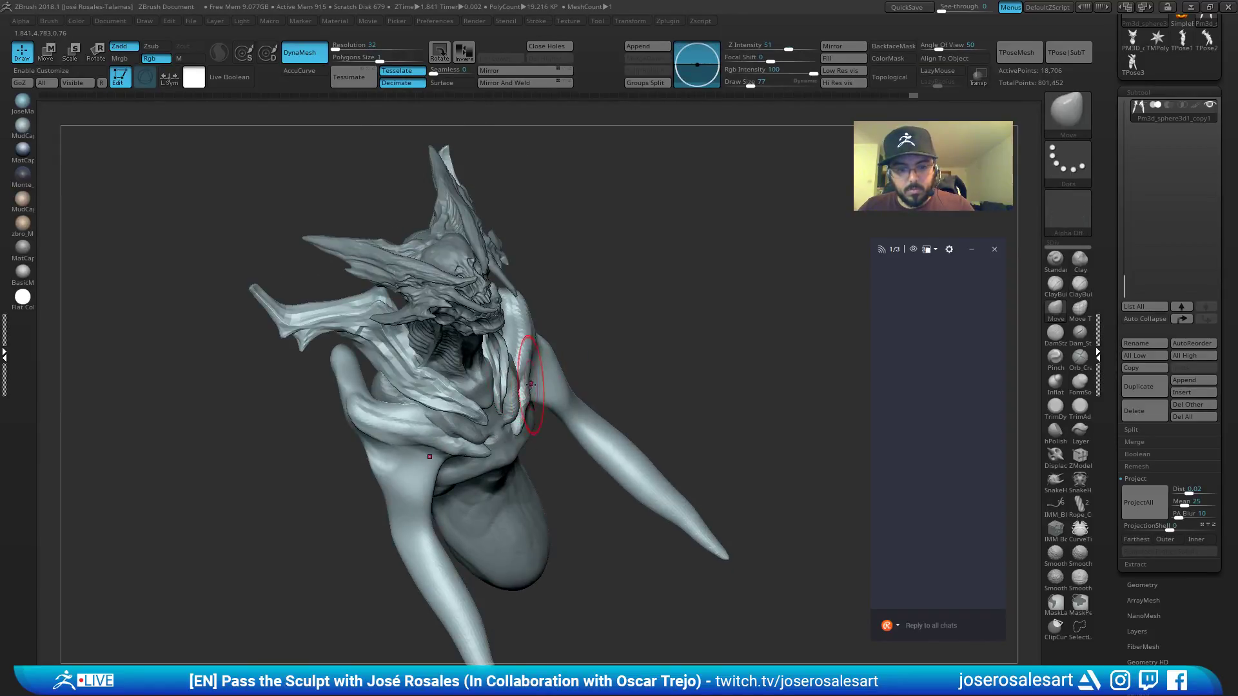
right_drag(525, 403, 542, 422)
Extend the shoulder muscle toward the chest with ClayBuildup at draw size 33 and smooth the transition.
key(b)
key(c)
key(b)
key(s)
drag(542, 422, 532, 420)
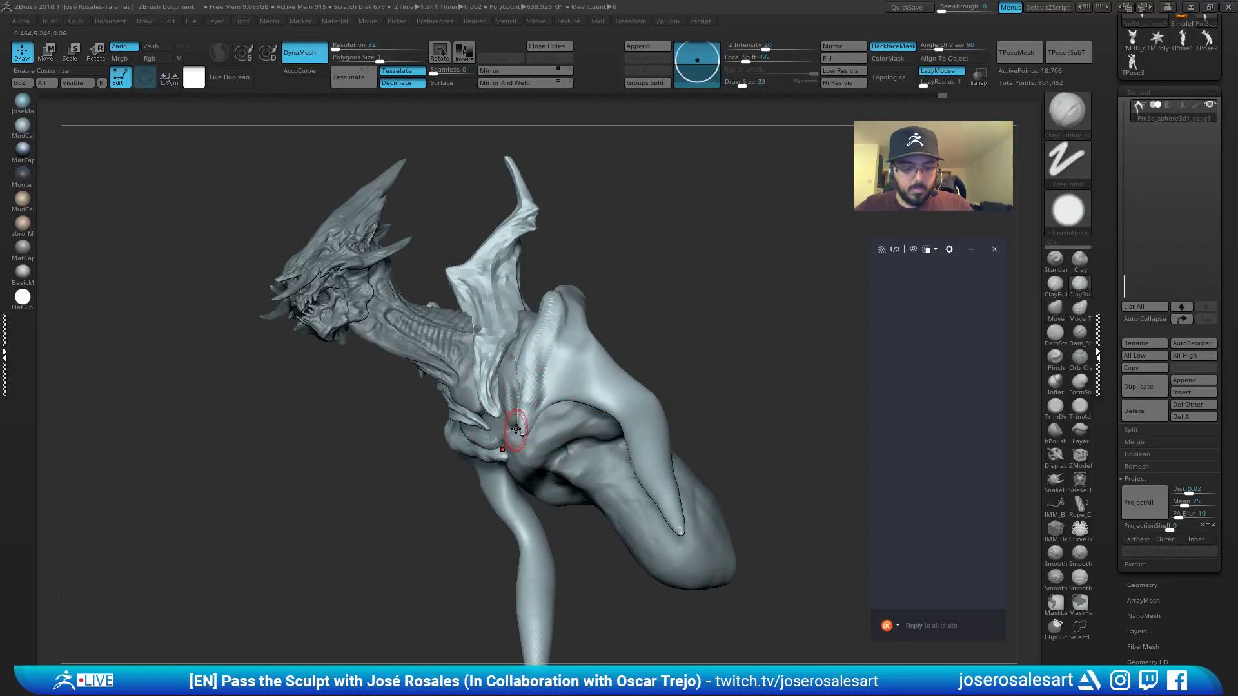
right_drag(531, 421, 520, 377)
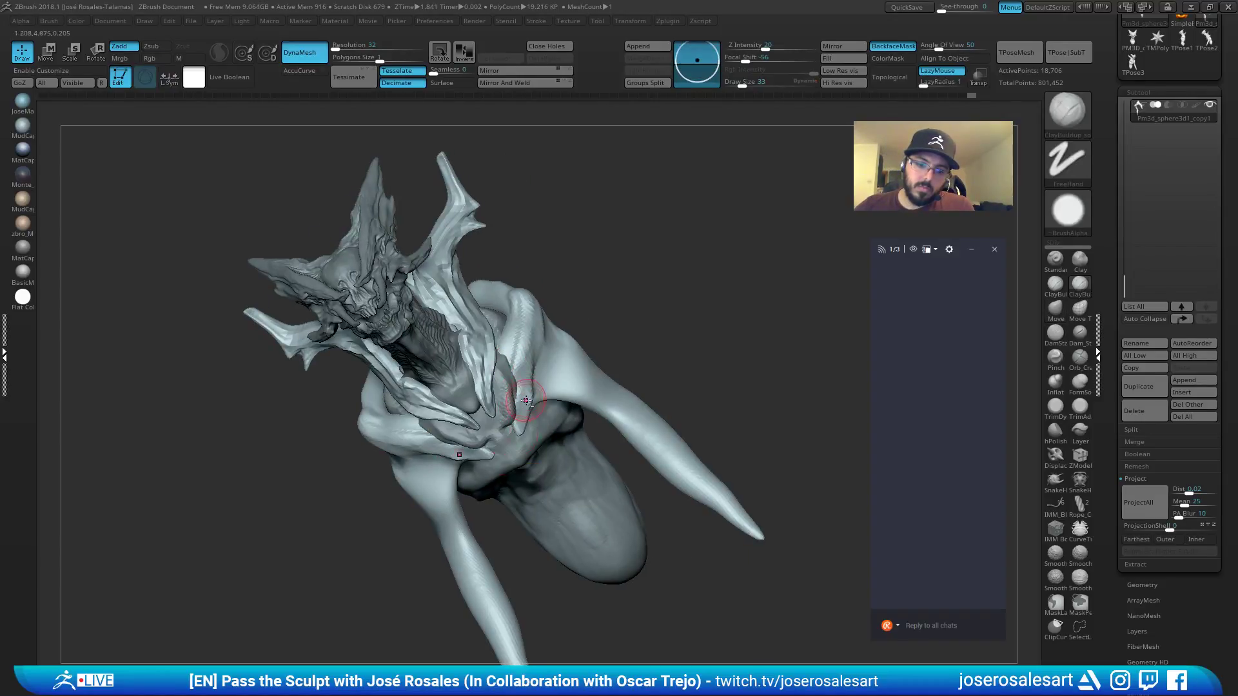
shift+drag(525, 401, 540, 387)
mouse_move(539, 387)
shift+right_down()
mouse_move(594, 340)
mouse_move(544, 392)
mouse_move(509, 332)
shift+right_up()
Carve creases between the shoulder muscle strands with the DamStandard brush.
key(b)
key(d)
key(s)
key(s)
drag(531, 370, 522, 395)
Build up the tapered muscle strands running from the shoulder to the chest with ClayBuildup at draw size 26.
key(b)
key(c)
key(b)
key(s)
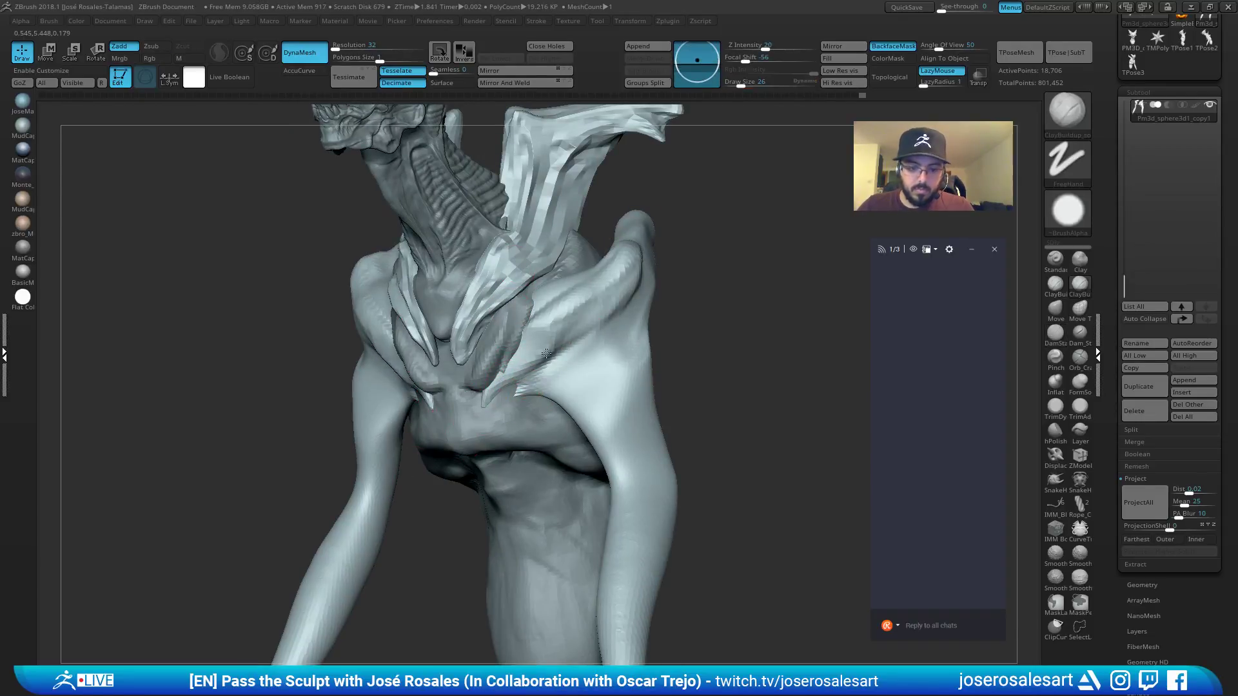
shift+right_drag(469, 419, 532, 387)
drag(511, 398, 485, 410)
right_drag(562, 400, 510, 403)
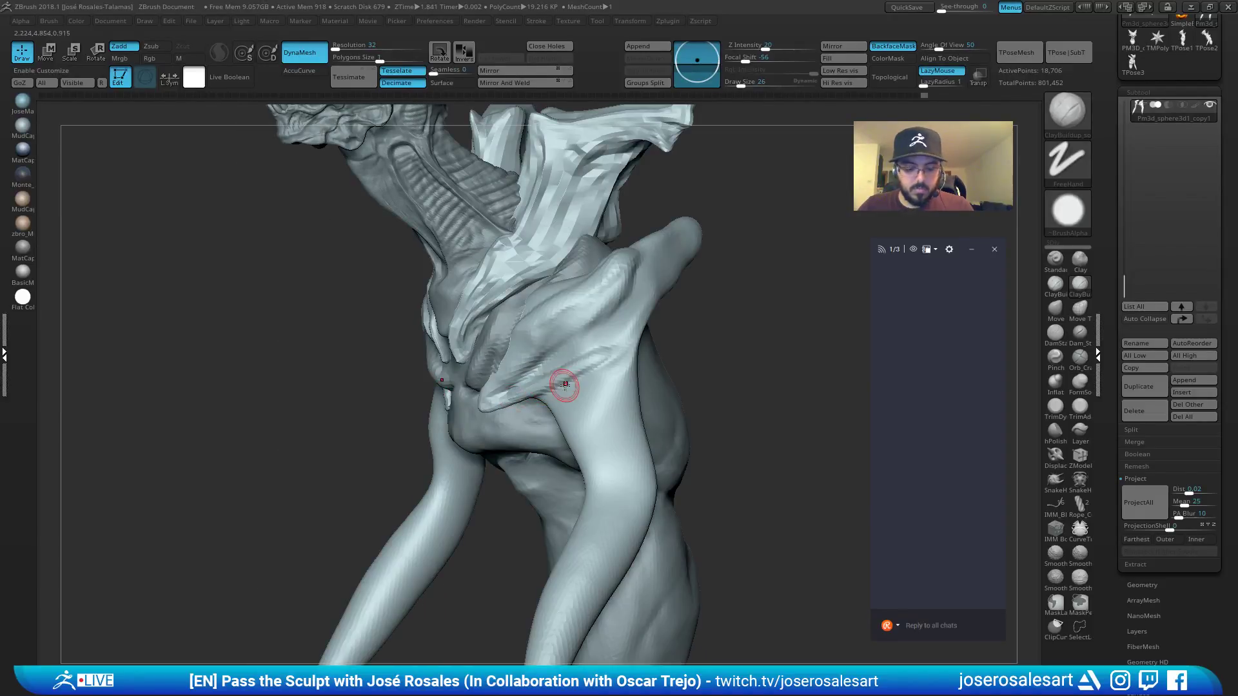
Deepen the crease beneath the lower chest strand with the DamStandard brush.
key(b)
key(d)
key(s)
mouse_move(561, 388)
shift+right_down()
mouse_move(571, 387)
mouse_move(563, 407)
mouse_move(519, 451)
mouse_move(451, 432)
shift+right_up()
Add muscle volume to the inner upper arms with ClayBuildup at draw size 39 and smooth it.
key(b)
key(c)
key(b)
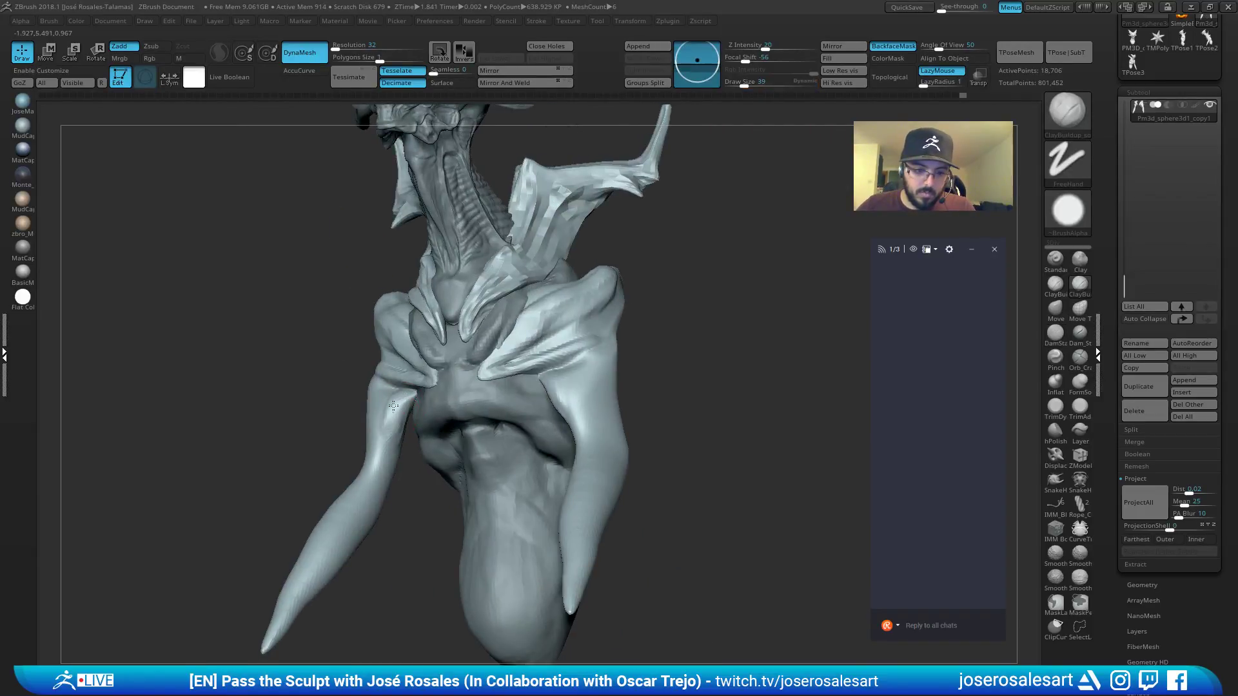
right_drag(396, 390, 414, 390)
drag(406, 404, 383, 454)
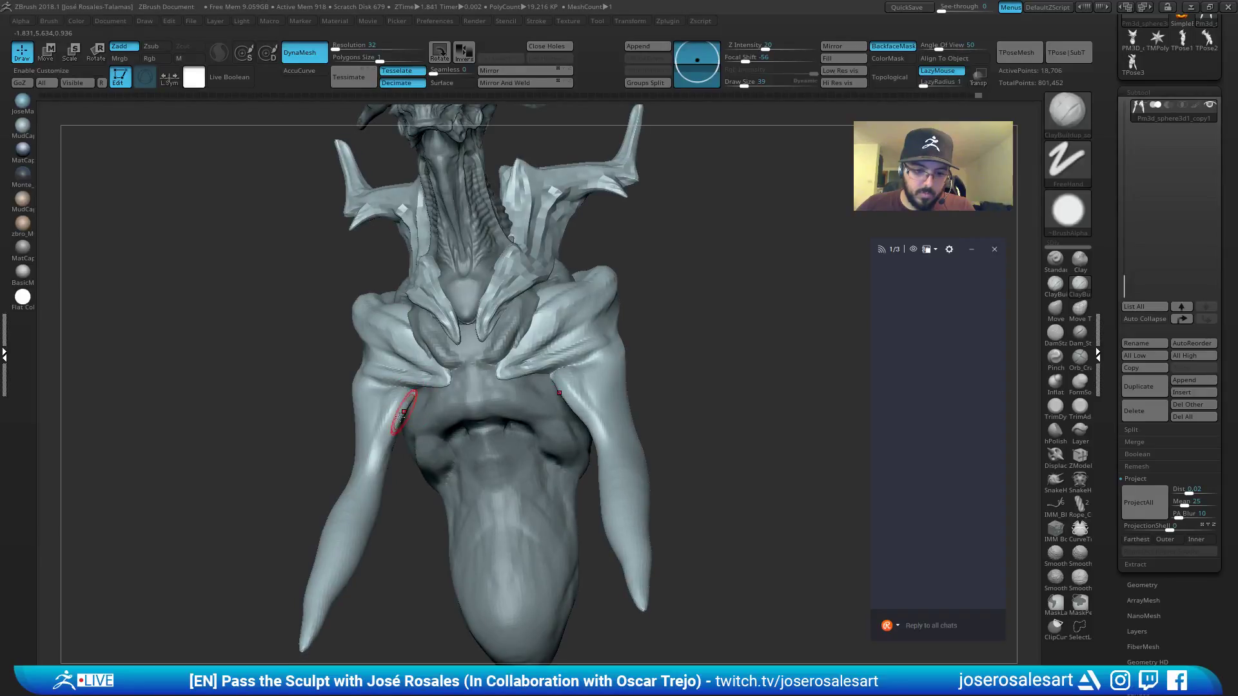
right_drag(609, 461, 583, 438)
shift+drag(587, 425, 572, 365)
right_drag(555, 365, 571, 368)
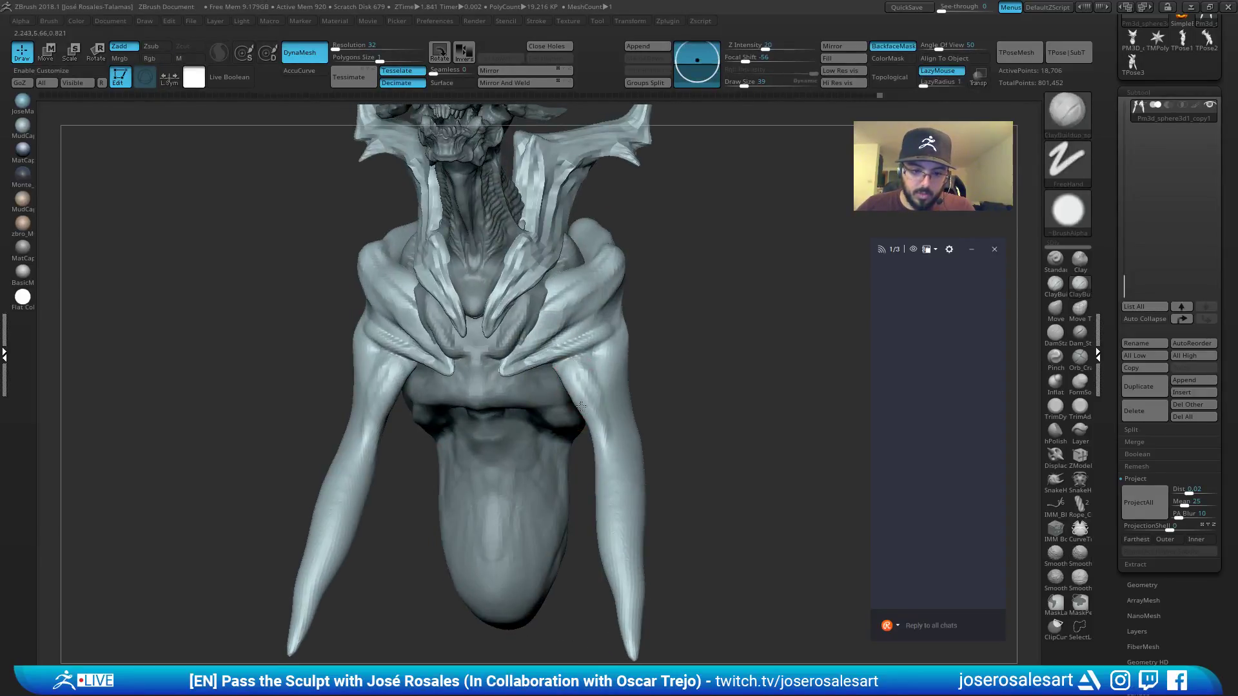
Carve the elbow creases on the inside of both arms with the DamStandard brush at draw size 30.
right_drag(573, 417, 612, 434)
key(3)
key(s)
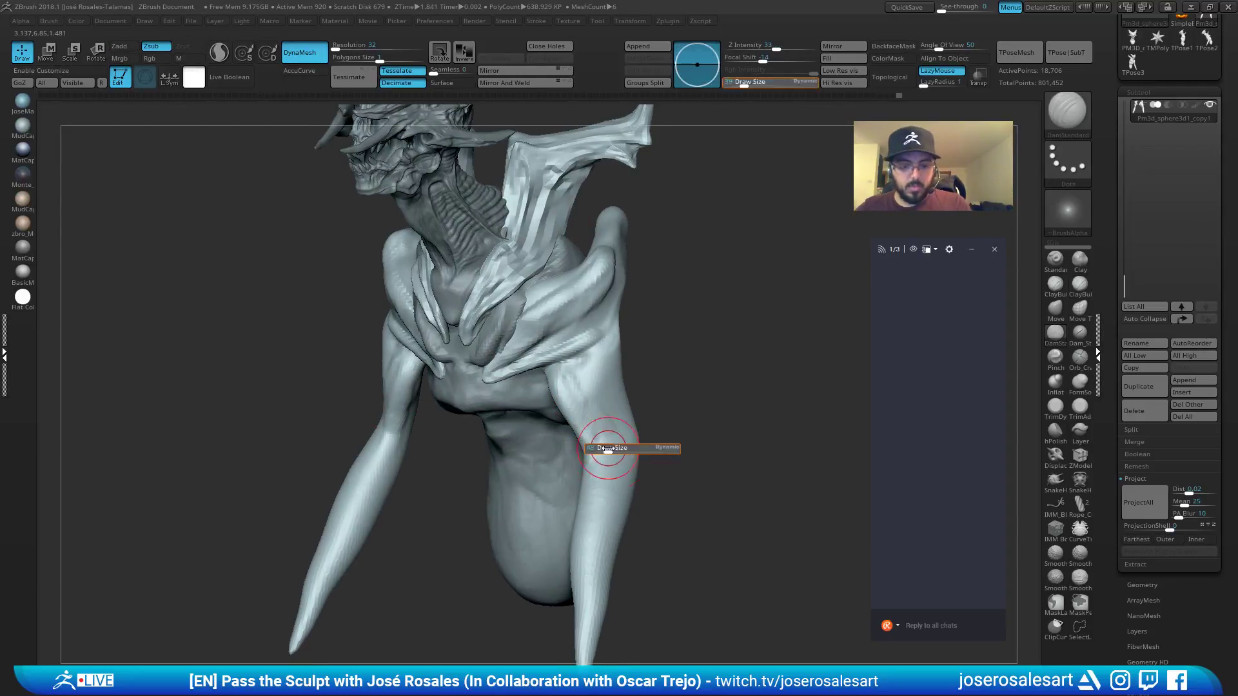
drag(606, 448, 603, 447)
shift+right_drag(538, 483, 464, 465)
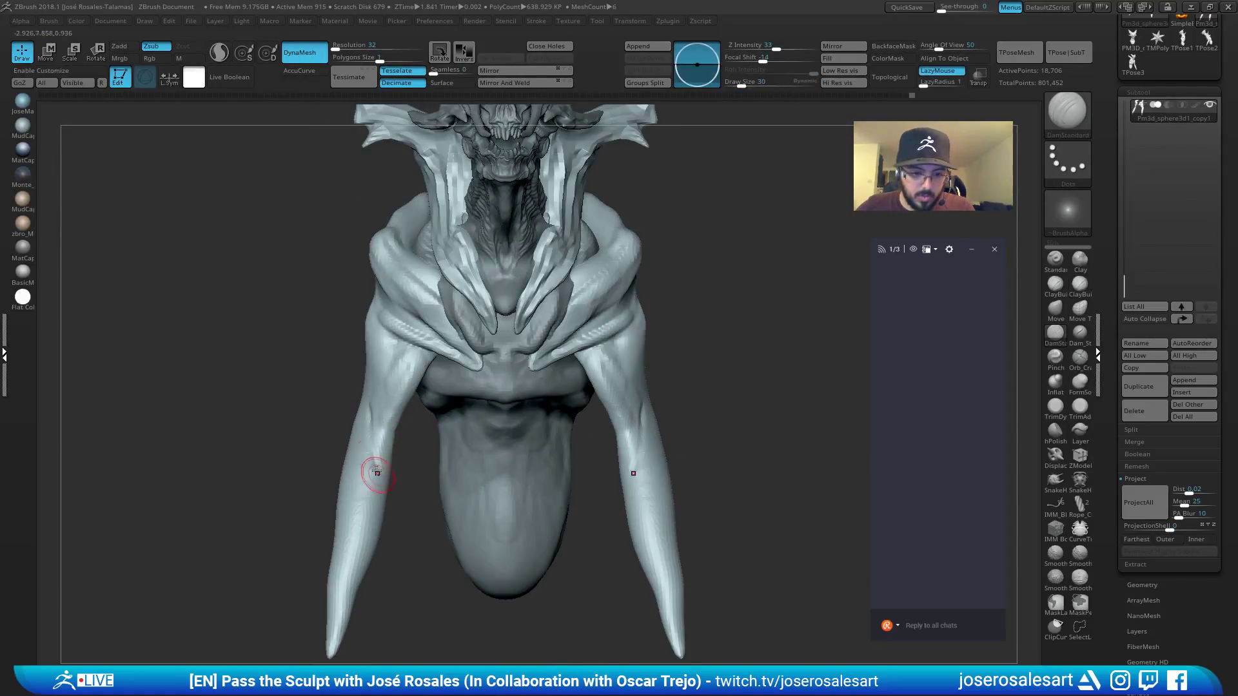
drag(372, 429, 381, 461)
mouse_move(380, 464)
right_down()
mouse_move(361, 409)
mouse_move(360, 438)
right_up()
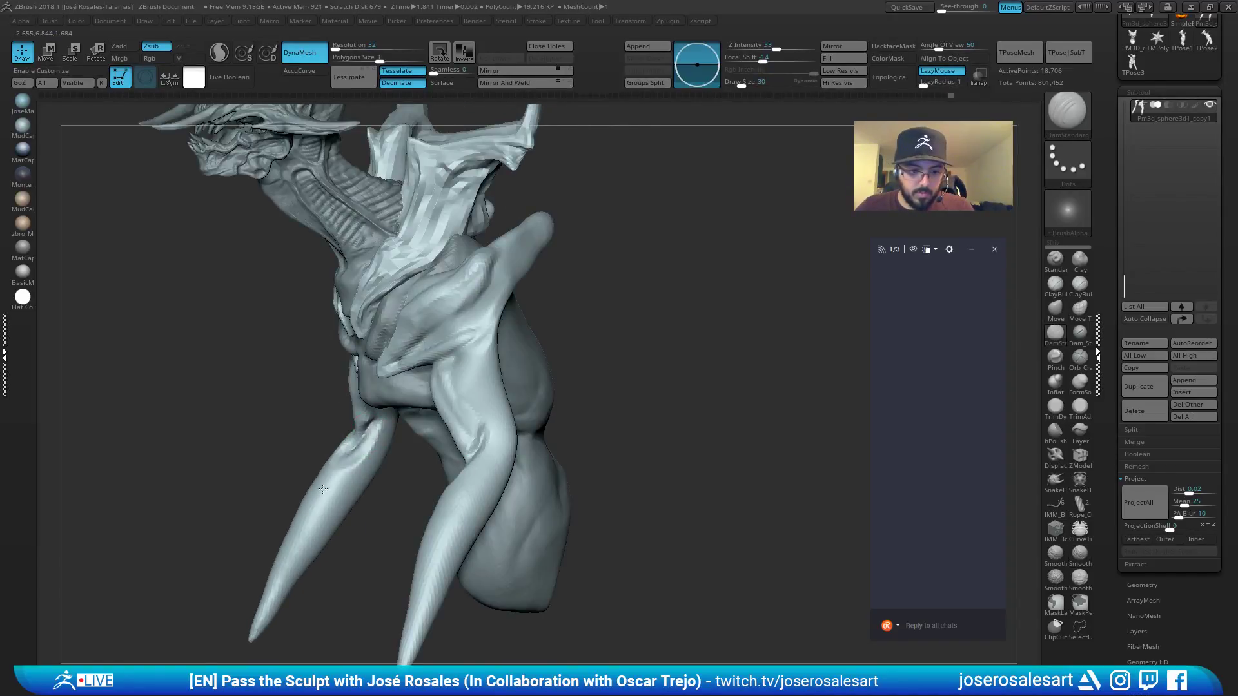
mouse_move(323, 490)
right_down()
mouse_move(370, 428)
mouse_move(347, 429)
right_up()
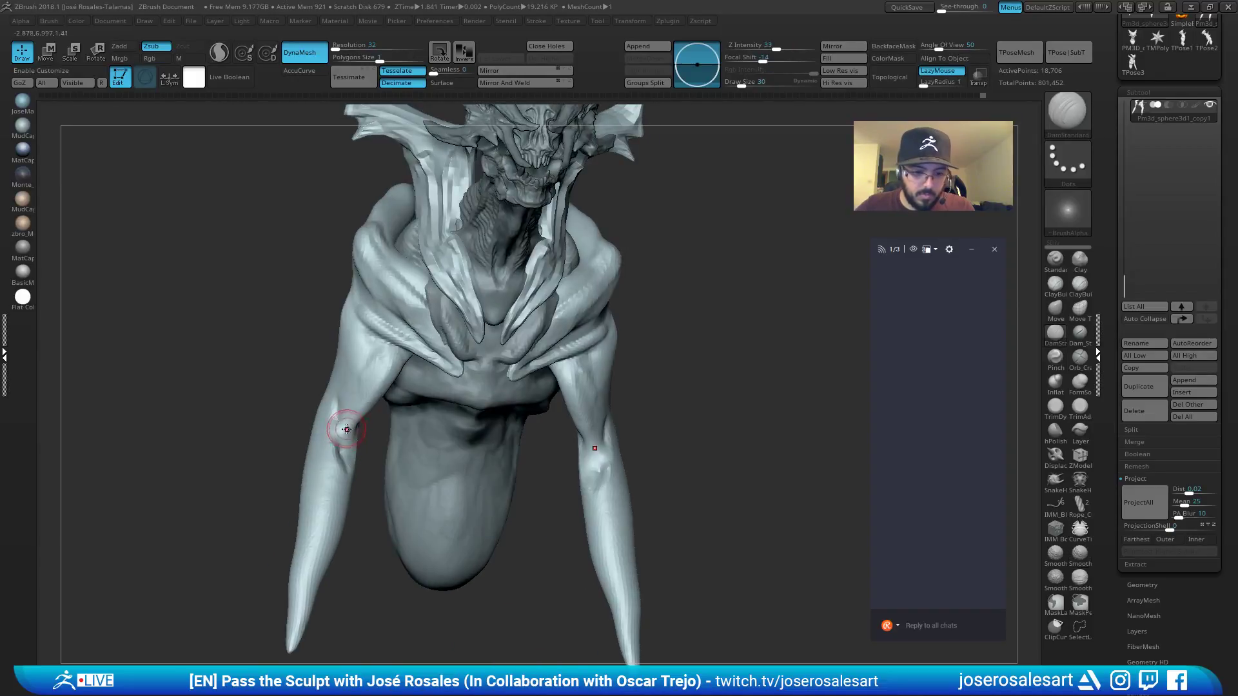
Swell the muscle above the inner elbows with the Inflat brush at draw size 58 and smooth the transition.
mouse_move(350, 479)
right_down()
mouse_move(339, 411)
mouse_move(326, 425)
right_up()
key(b)
key(i)
key(n)
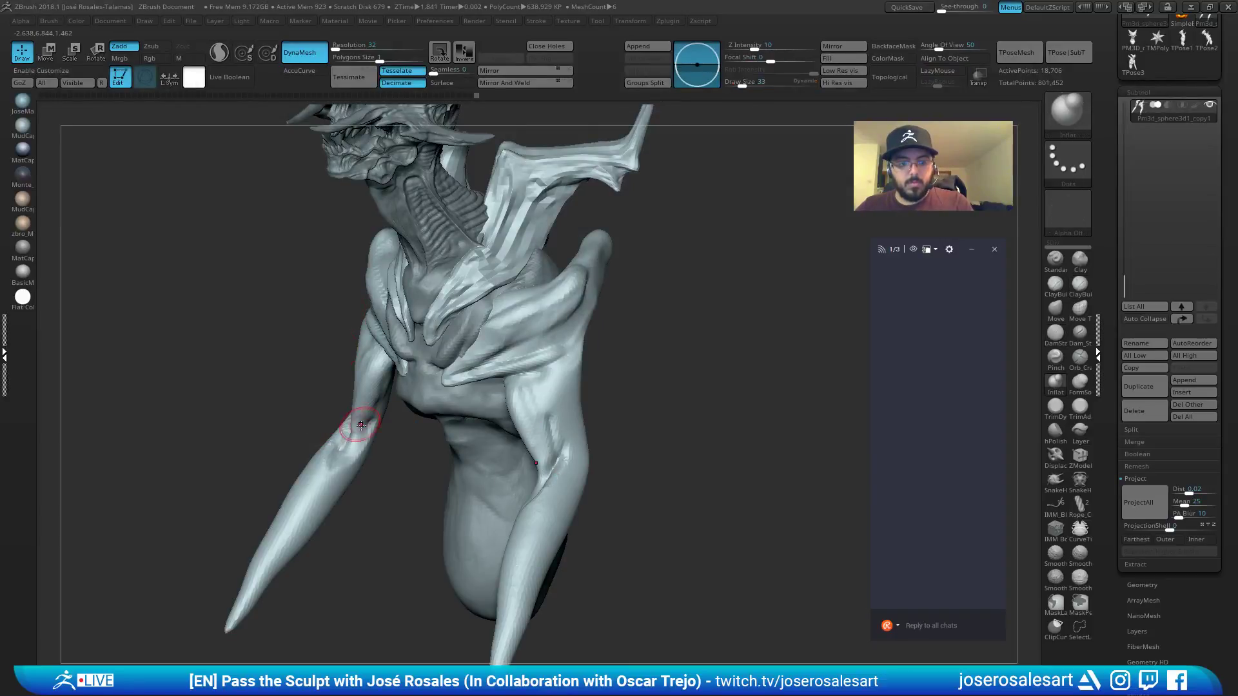
key(s)
drag(365, 423, 371, 417)
right_drag(370, 418, 359, 413)
drag(363, 425, 374, 385)
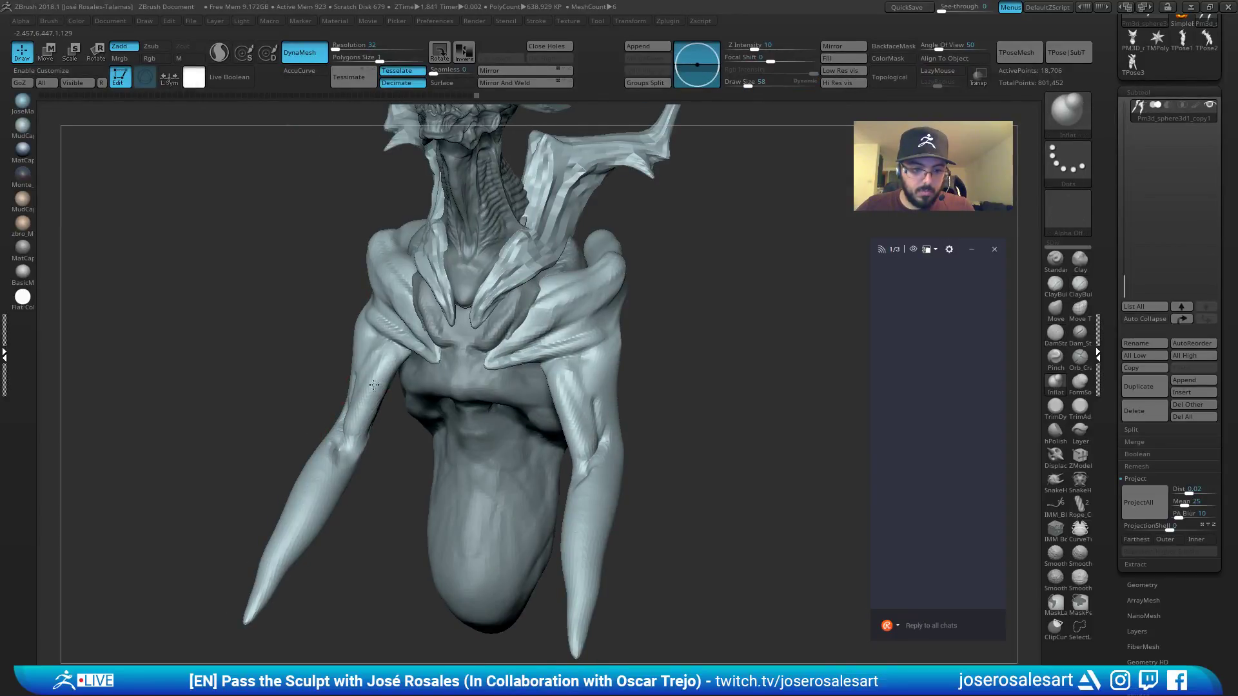
right_drag(359, 427, 403, 392)
shift+drag(403, 392, 387, 421)
right_drag(387, 421, 367, 416)
drag(369, 425, 371, 407)
Reshape the front contour of the upper arms below the chest strands with the Move brush.
mouse_move(358, 420)
right_down()
mouse_move(374, 355)
mouse_move(416, 348)
mouse_move(477, 371)
mouse_move(425, 378)
right_up()
key(b)
key(m)
key(v)
key(s)
drag(449, 379, 456, 379)
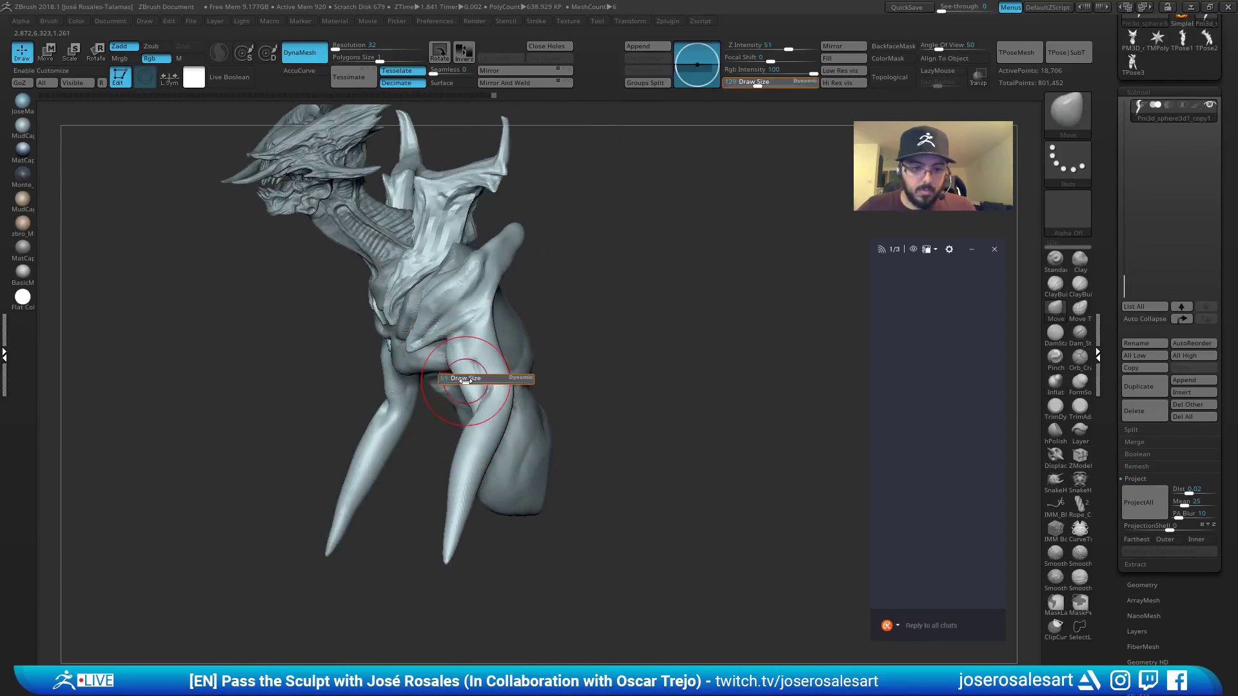
mouse_move(459, 380)
right_down()
mouse_move(454, 371)
mouse_move(464, 403)
right_up()
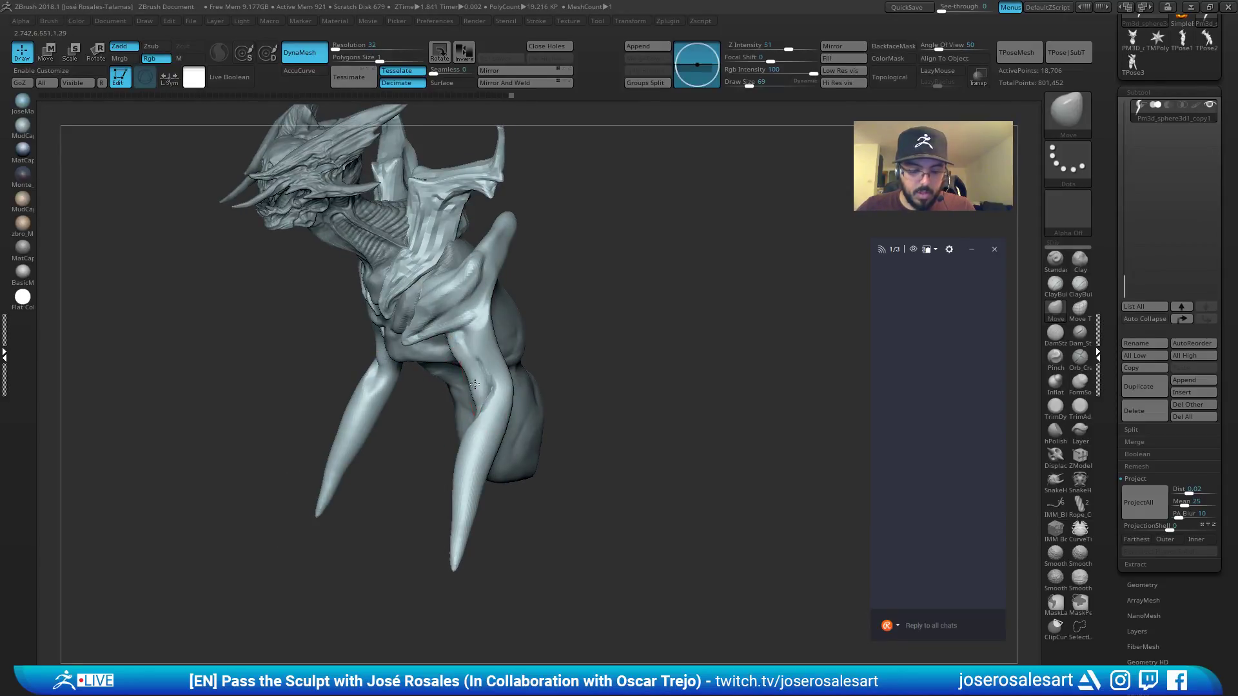
key(s)
drag(477, 352, 470, 352)
mouse_move(470, 352)
right_down()
mouse_move(501, 348)
mouse_move(478, 346)
right_up()
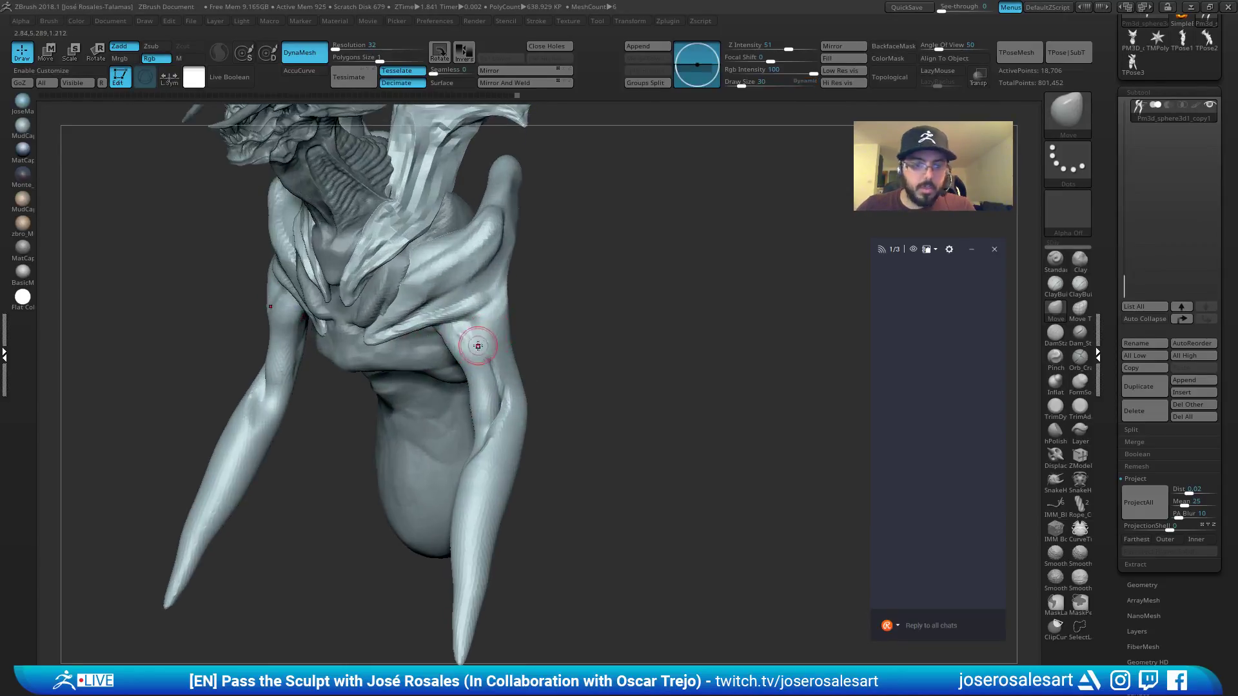
drag(455, 357, 462, 357)
drag(463, 359, 465, 365)
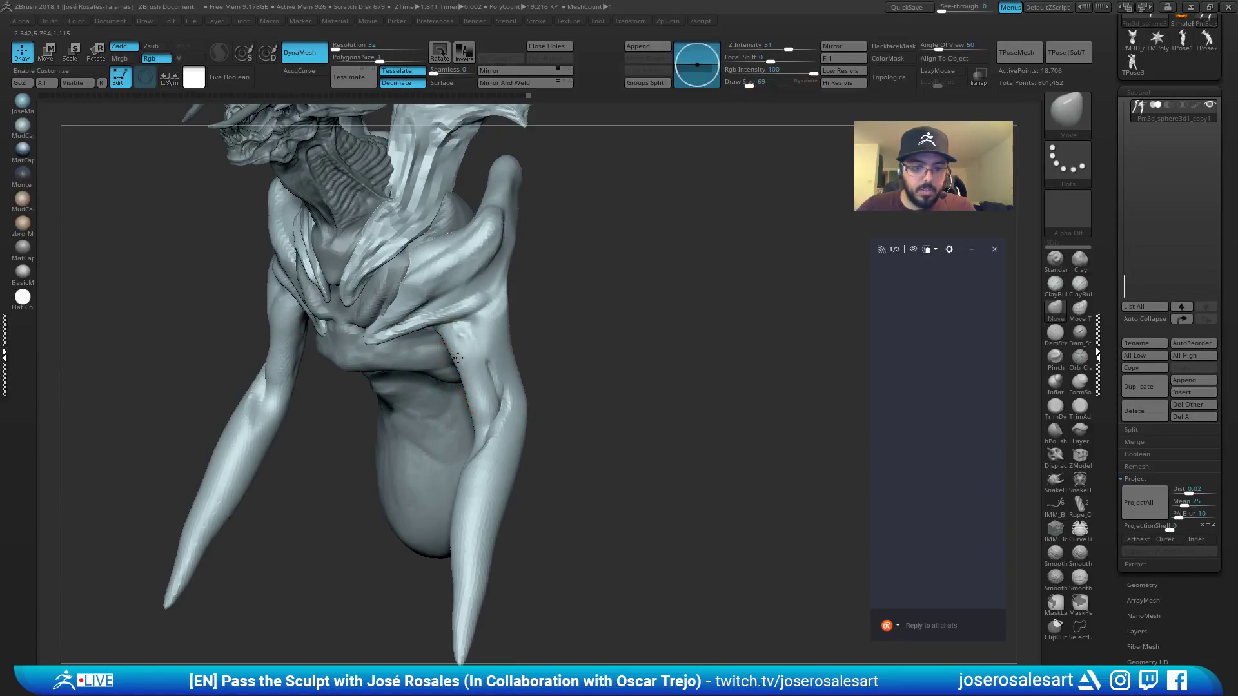
Adjust the inner silhouette of the upper arms from the front with the Move brush at draw size 81.
mouse_move(457, 357)
right_down()
mouse_move(482, 356)
mouse_move(465, 367)
right_up()
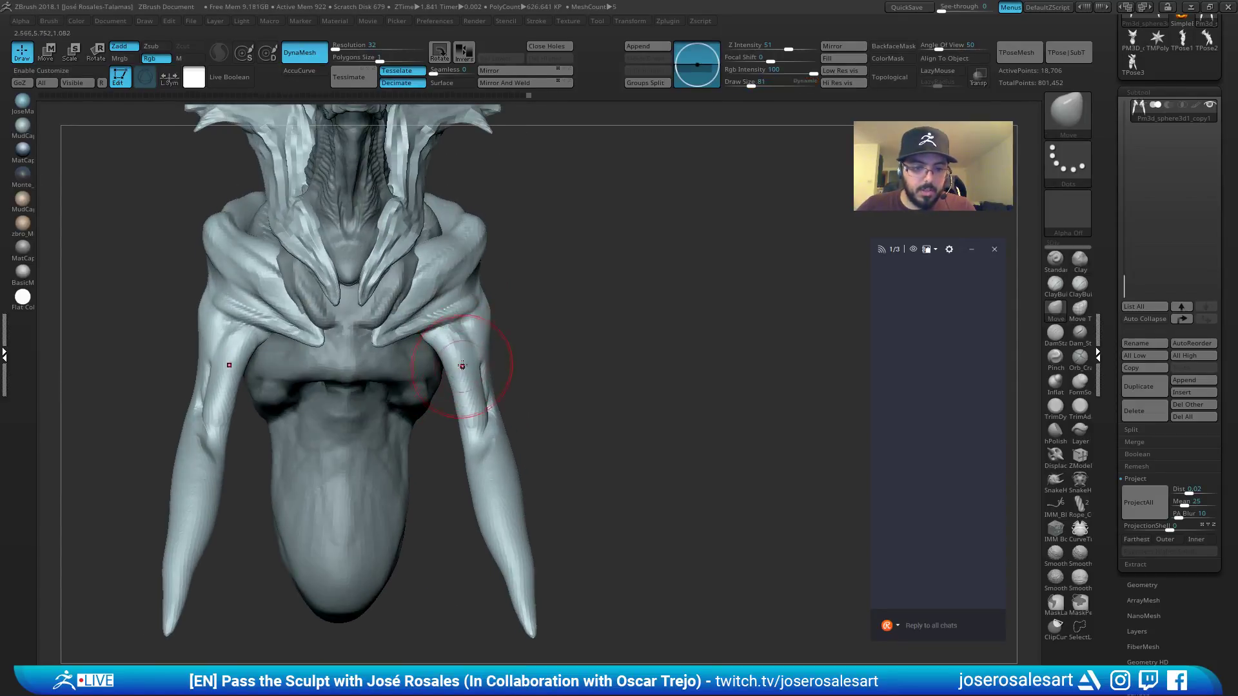
drag(464, 366, 452, 369)
mouse_move(452, 377)
right_down()
mouse_move(472, 391)
mouse_move(453, 355)
right_up()
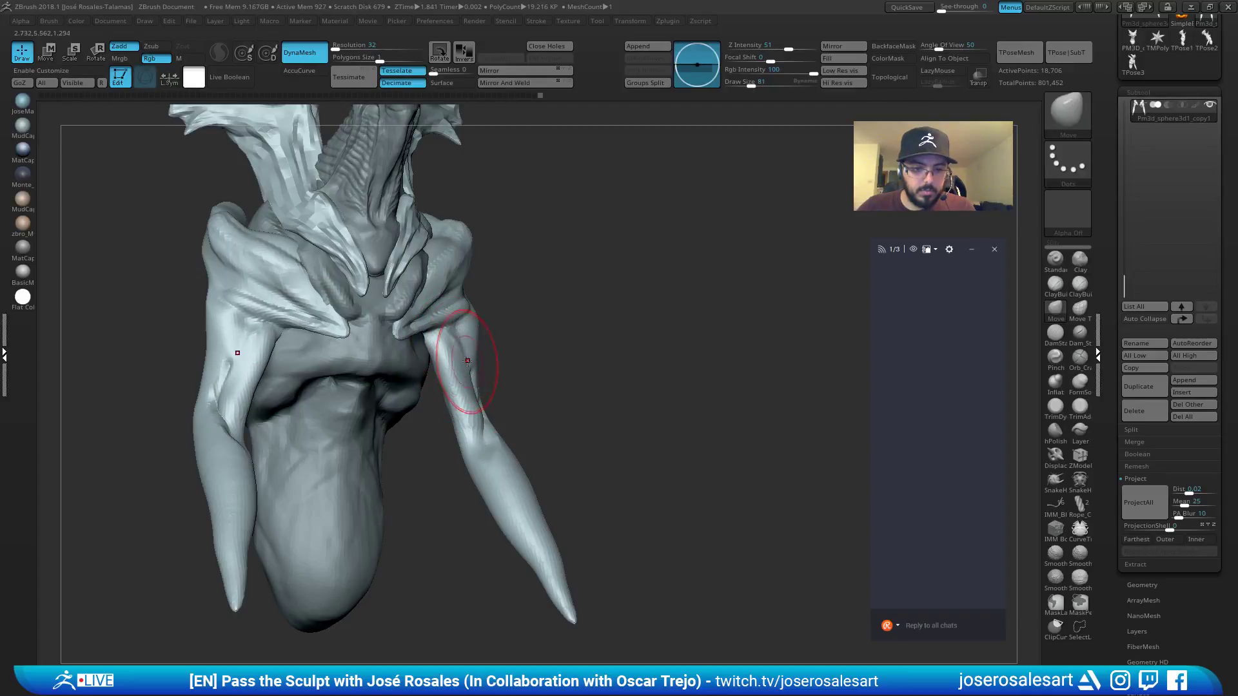
Build up the area where the upper arms meet the chest with ClayBuildup at draw size 42 and smooth it.
mouse_move(468, 411)
right_down()
mouse_move(493, 394)
mouse_move(510, 361)
mouse_move(497, 359)
right_up()
key(b)
key(c)
key(b)
key(s)
drag(498, 359, 489, 359)
mouse_move(489, 359)
ctrl+right_down()
mouse_move(456, 387)
mouse_move(503, 361)
ctrl+right_up()
mouse_move(387, 354)
right_down()
mouse_move(442, 359)
mouse_move(426, 359)
right_up()
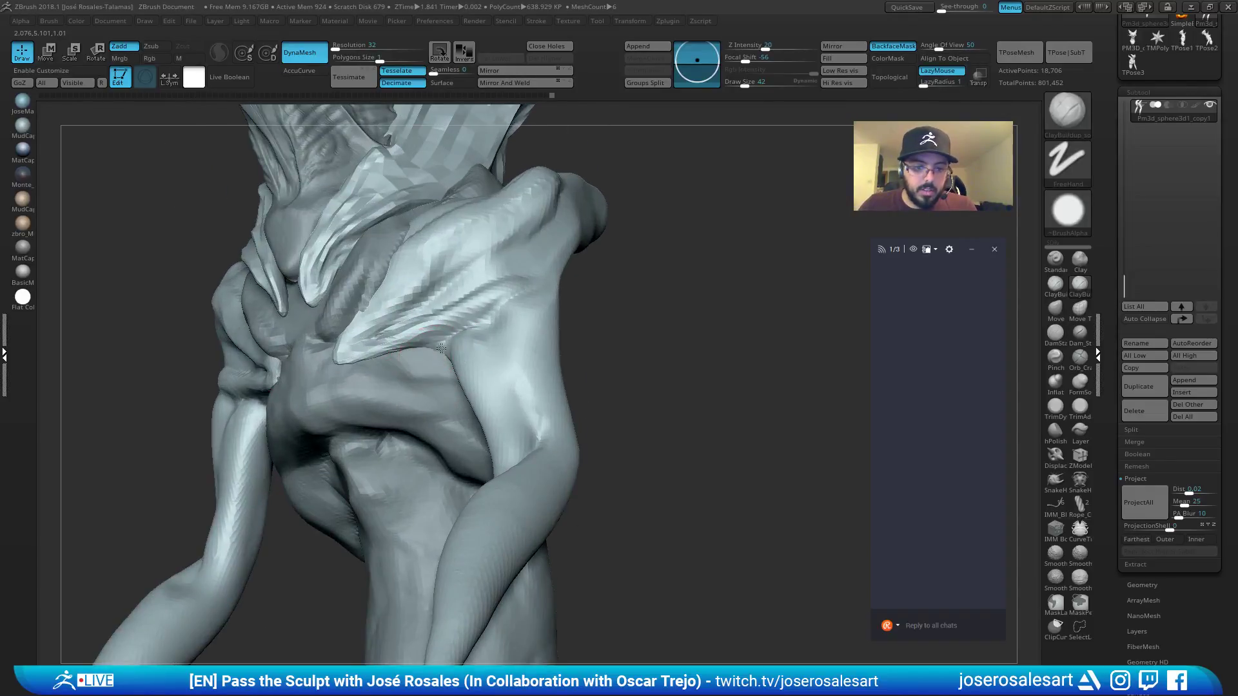
drag(429, 349, 446, 356)
mouse_move(446, 356)
ctrl+right_down()
mouse_move(445, 338)
mouse_move(455, 361)
ctrl+right_up()
shift+drag(445, 364, 491, 386)
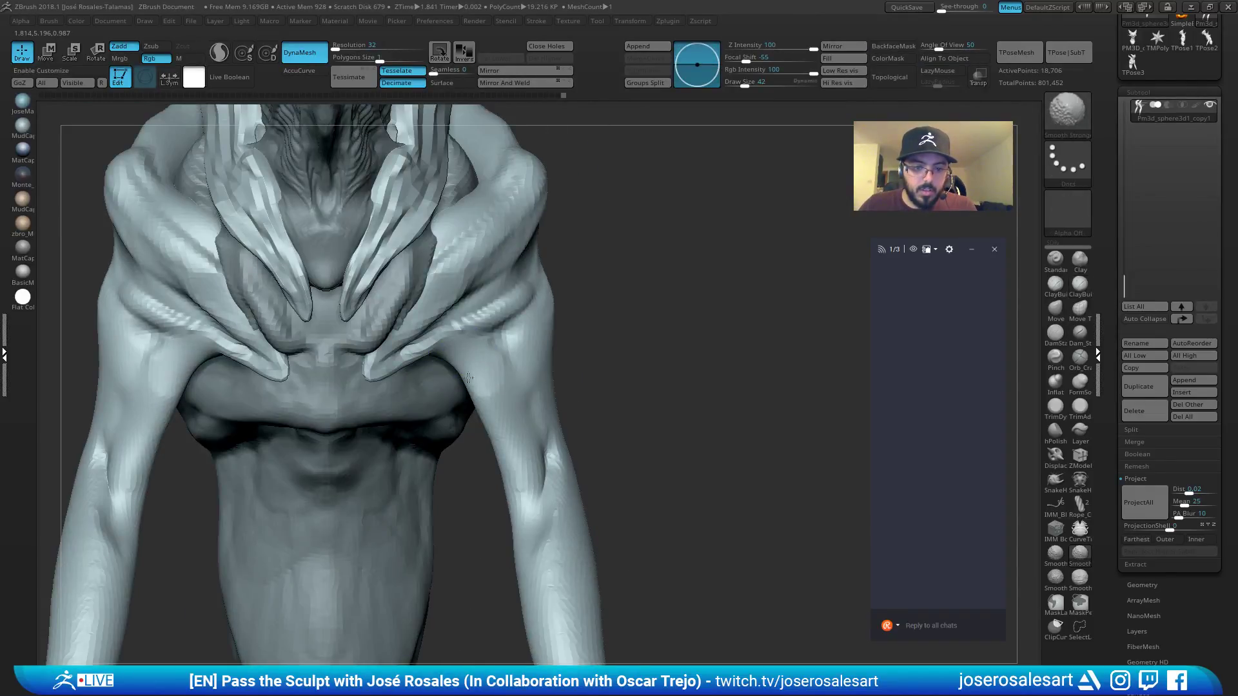
ctrl+right_drag(494, 390, 501, 377)
shift+drag(501, 377, 521, 406)
ctrl+right_drag(521, 406, 500, 378)
Add clay along the upper shoulder strands beside the collar with ClayBuildup at draw size 42.
mouse_move(499, 377)
right_down()
mouse_move(422, 375)
mouse_move(470, 373)
mouse_move(456, 294)
mouse_move(445, 348)
mouse_move(490, 335)
right_up()
mouse_move(406, 249)
mouse_down()
mouse_move(390, 222)
mouse_move(399, 233)
mouse_up()
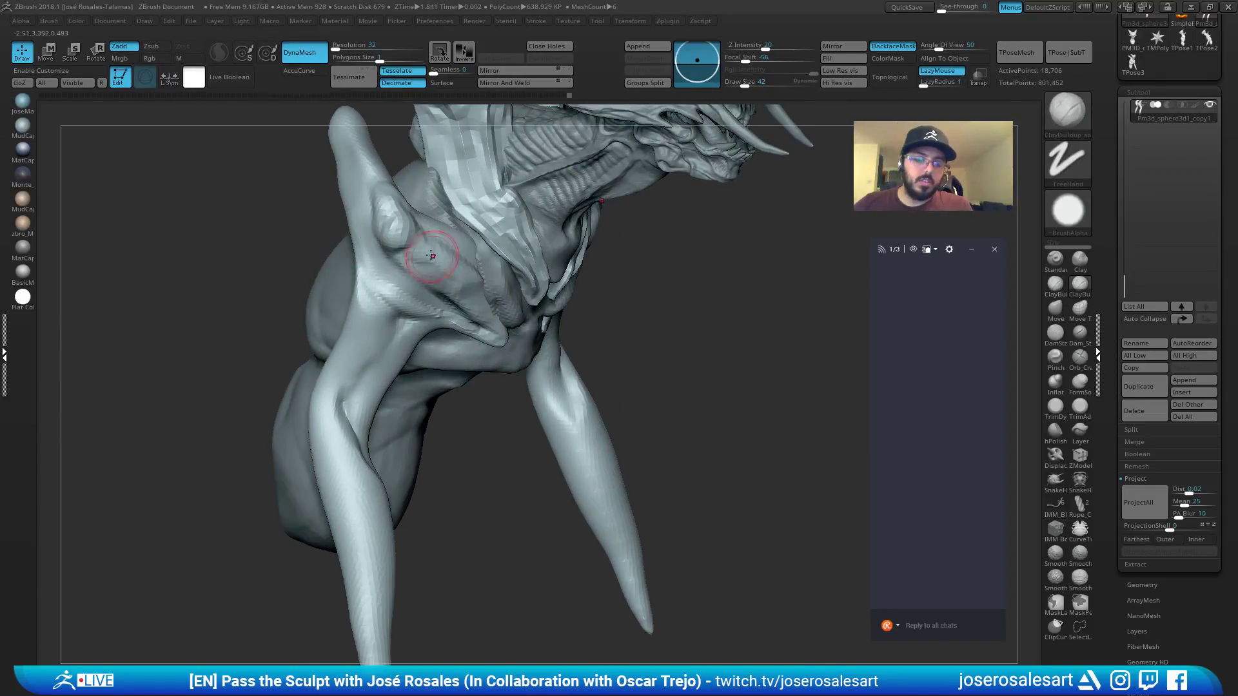
right_drag(455, 256, 404, 241)
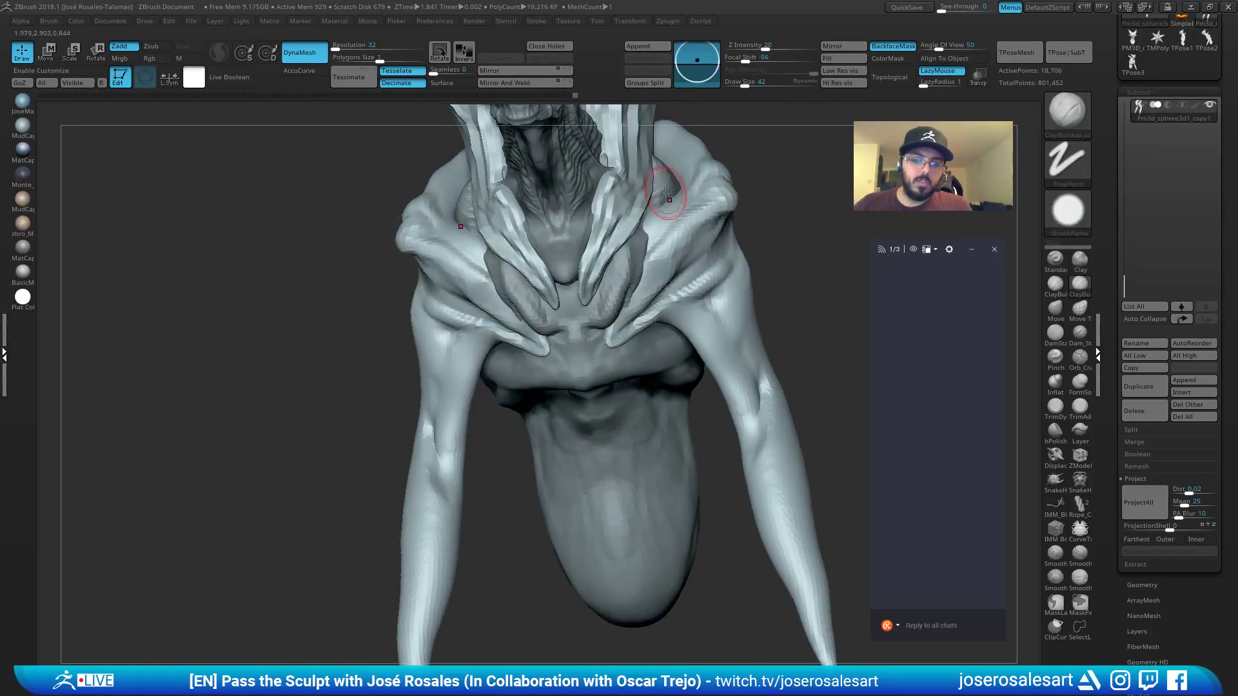
alt+right_drag(626, 205, 499, 249)
Carve the crease between the upper shoulder strands down to the chest with the DamStandard brush at draw size 33.
right_drag(600, 261, 570, 253)
key(b)
key(d)
key(s)
mouse_move(652, 319)
mouse_down()
mouse_move(583, 287)
mouse_move(644, 297)
mouse_up()
right_drag(643, 278, 607, 254)
mouse_move(607, 254)
mouse_down()
mouse_move(574, 260)
mouse_move(534, 315)
mouse_up()
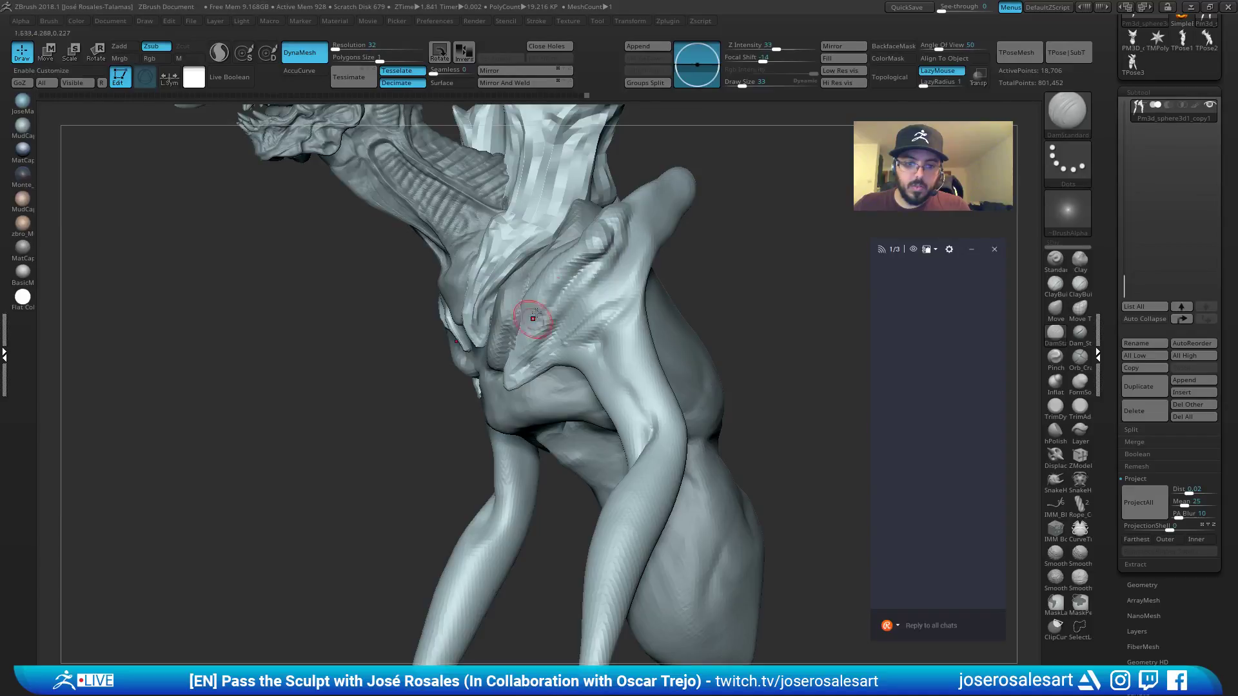
right_drag(544, 314, 534, 329)
Switch to the torso subtool and shift the upper chest surface under the collar tips with the Move brush at draw size 86.
alt+click(493, 365)
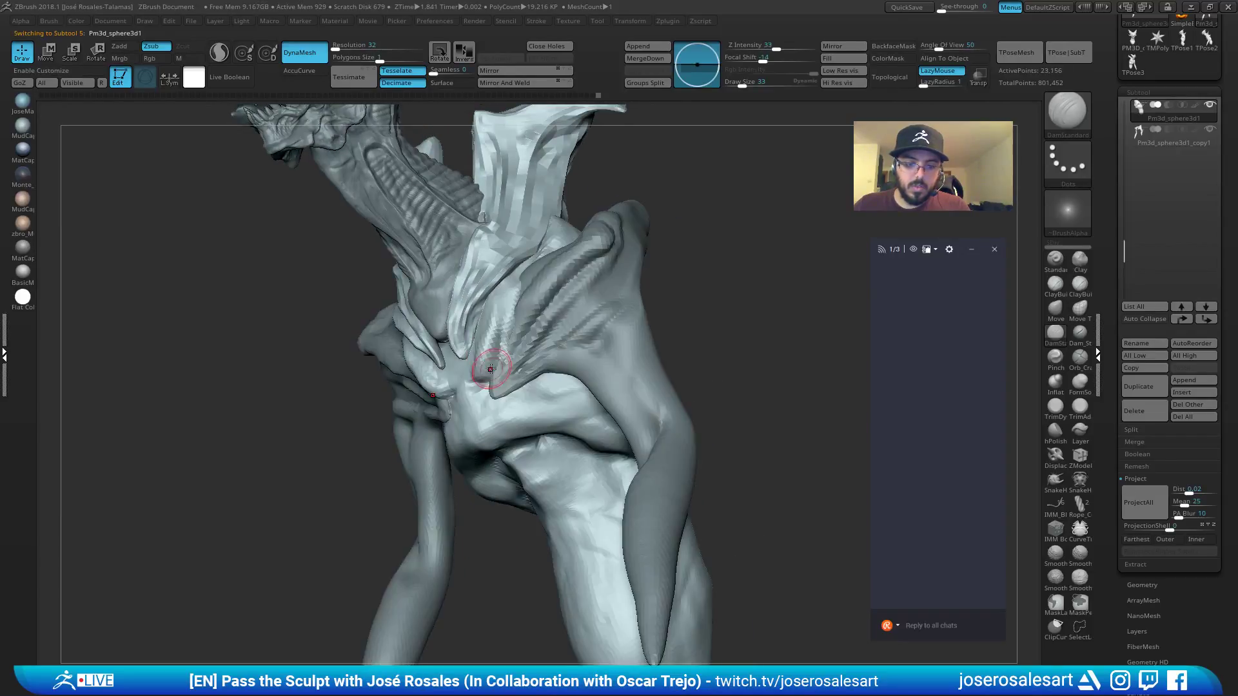
right_drag(496, 366, 492, 386)
key(b)
key(m)
key(v)
key(s)
drag(475, 366, 481, 366)
shift+right_drag(485, 366, 509, 354)
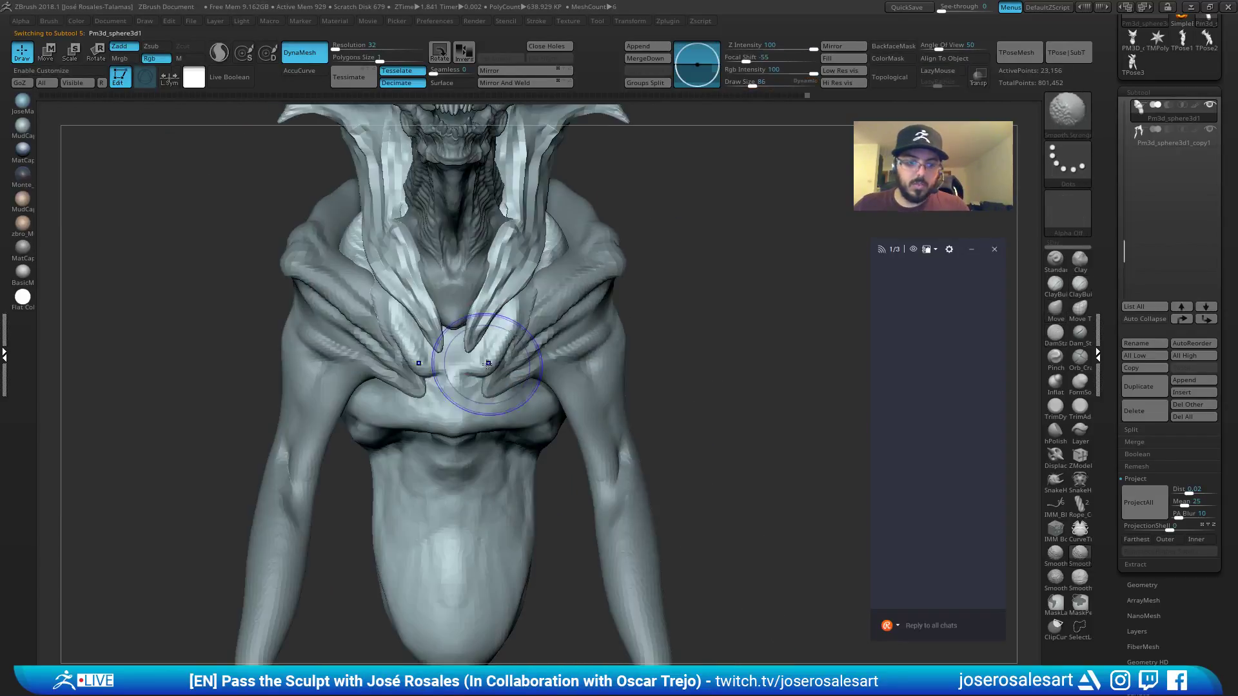
drag(501, 348, 514, 323)
Build up muscle strands and a central ridge on the upper chest with ClayBuildup at draw size 48.
mouse_move(514, 323)
right_down()
mouse_move(480, 318)
mouse_move(481, 371)
right_up()
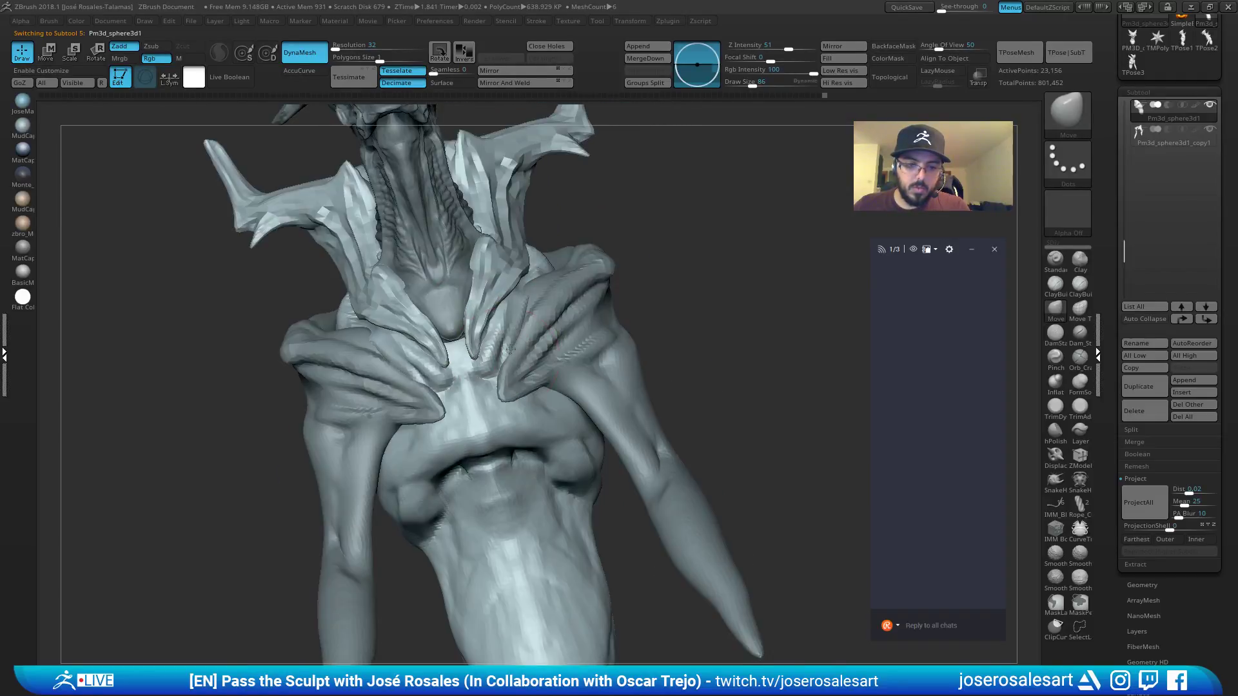
key(b)
key(c)
key(b)
key(s)
drag(479, 370, 471, 370)
right_drag(471, 370, 464, 340)
drag(451, 350, 424, 312)
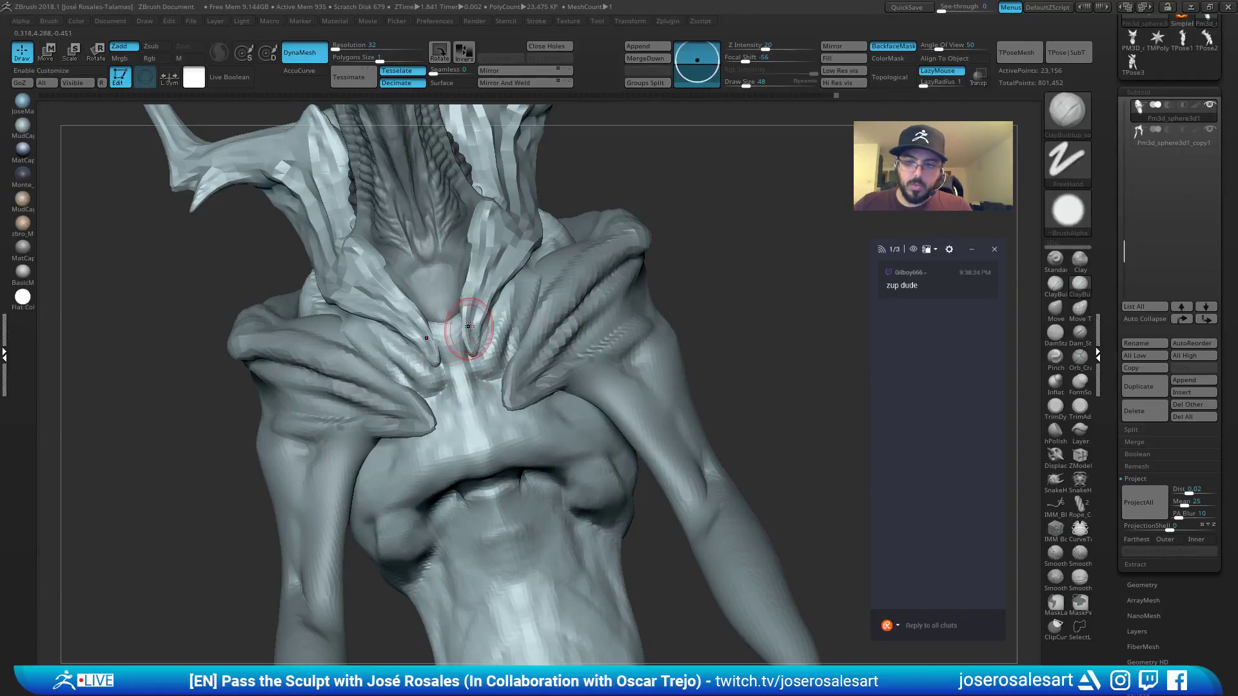
Carve creases around the sternum ridge below the collar tips with the DamStandard brush at draw size 28.
mouse_move(455, 318)
right_down()
mouse_move(430, 229)
mouse_move(474, 310)
right_up()
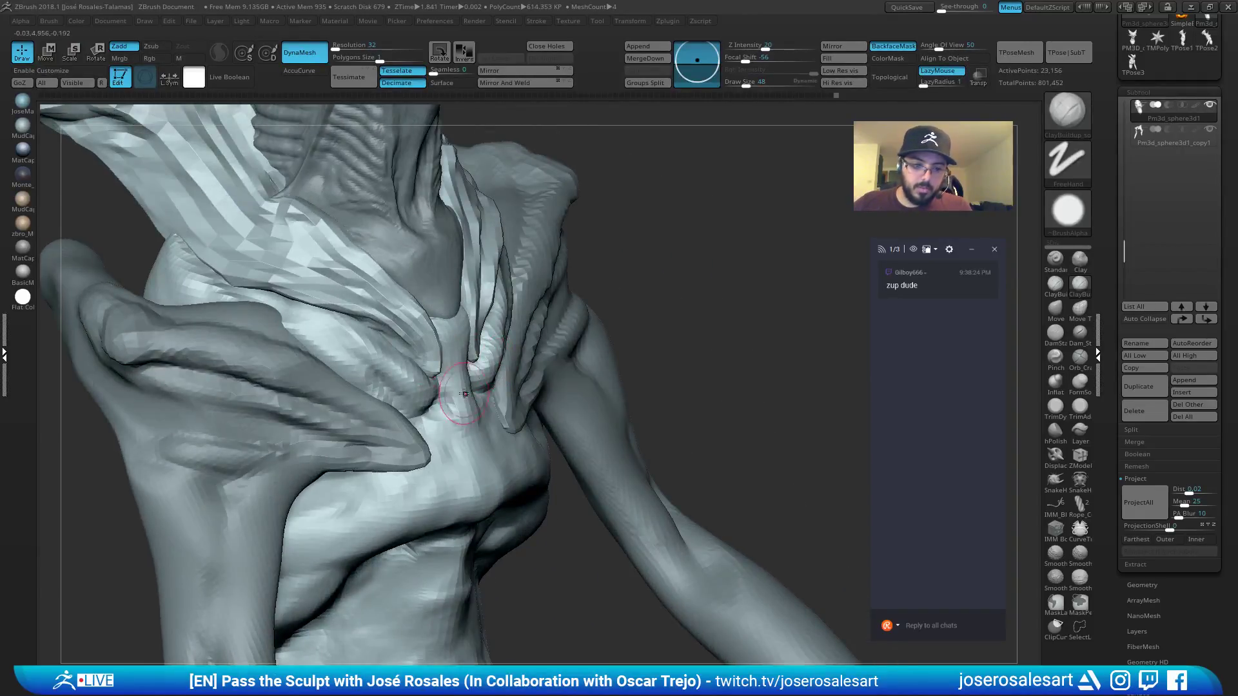
key(b)
key(d)
key(s)
key(s)
drag(490, 385, 483, 385)
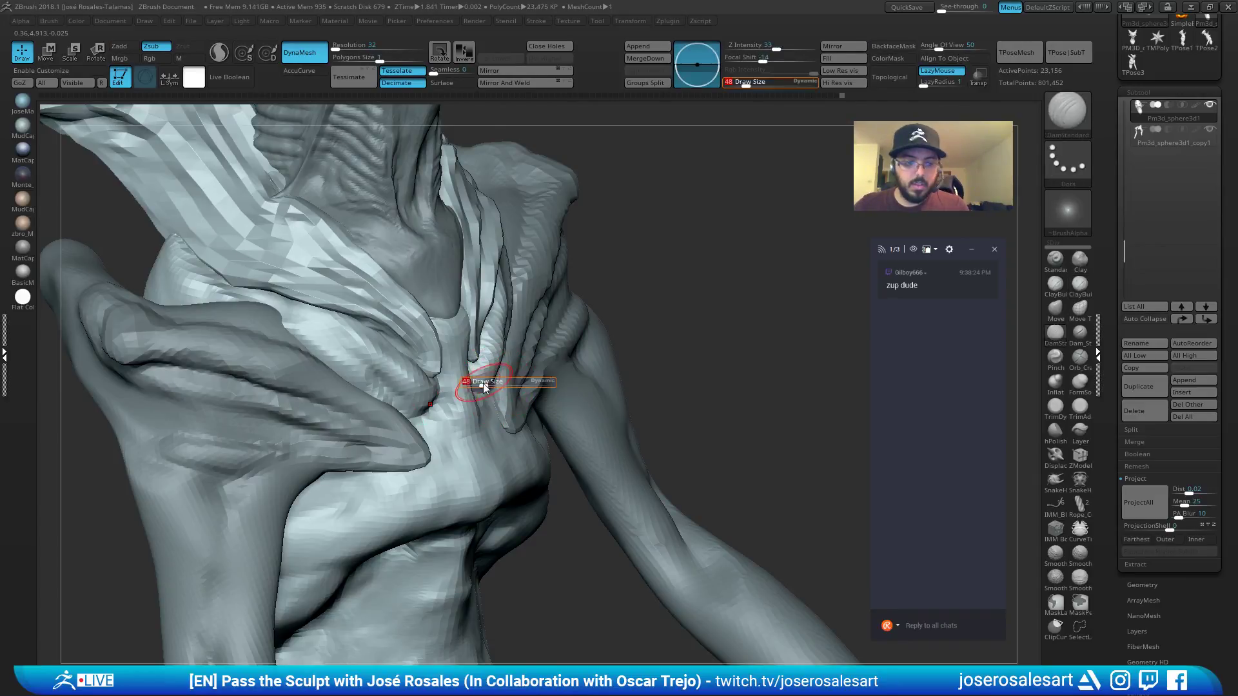
right_drag(484, 385, 472, 367)
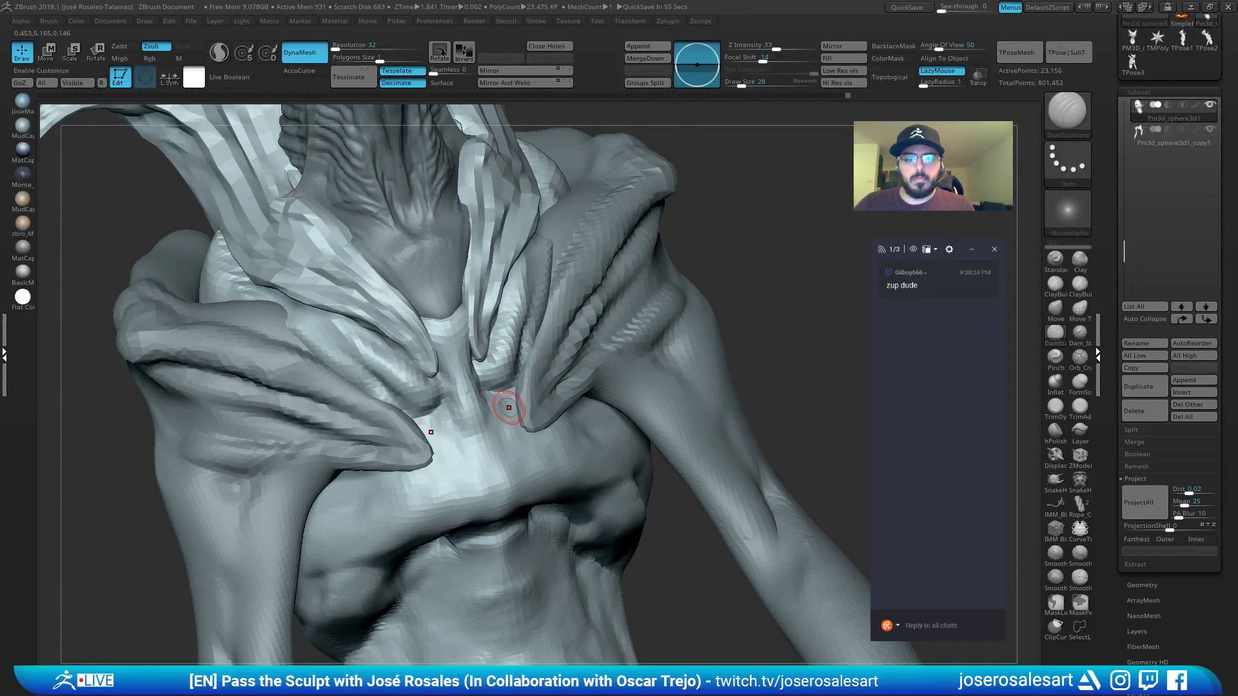
right_drag(516, 362, 478, 412)
drag(478, 412, 488, 429)
Add finer clay detail to the sternum area with ClayBuildup at draw size 23.
key(b)
key(c)
key(b)
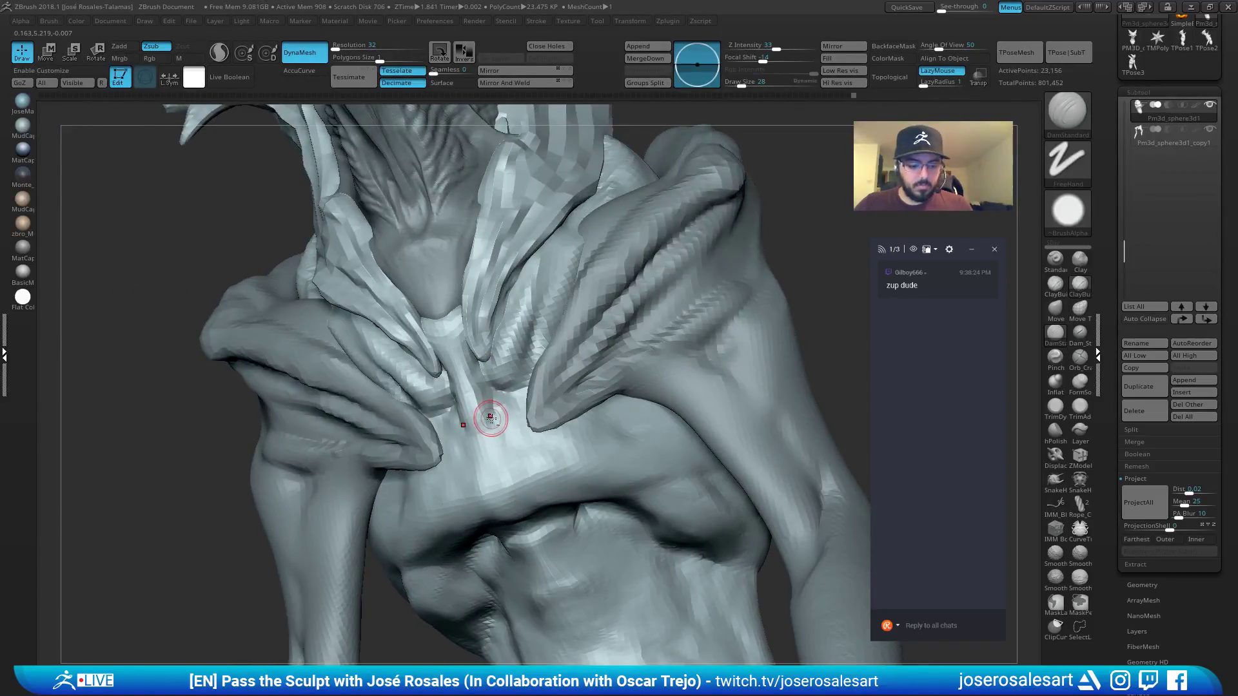
mouse_move(490, 417)
right_down()
mouse_move(512, 391)
mouse_move(484, 415)
right_up()
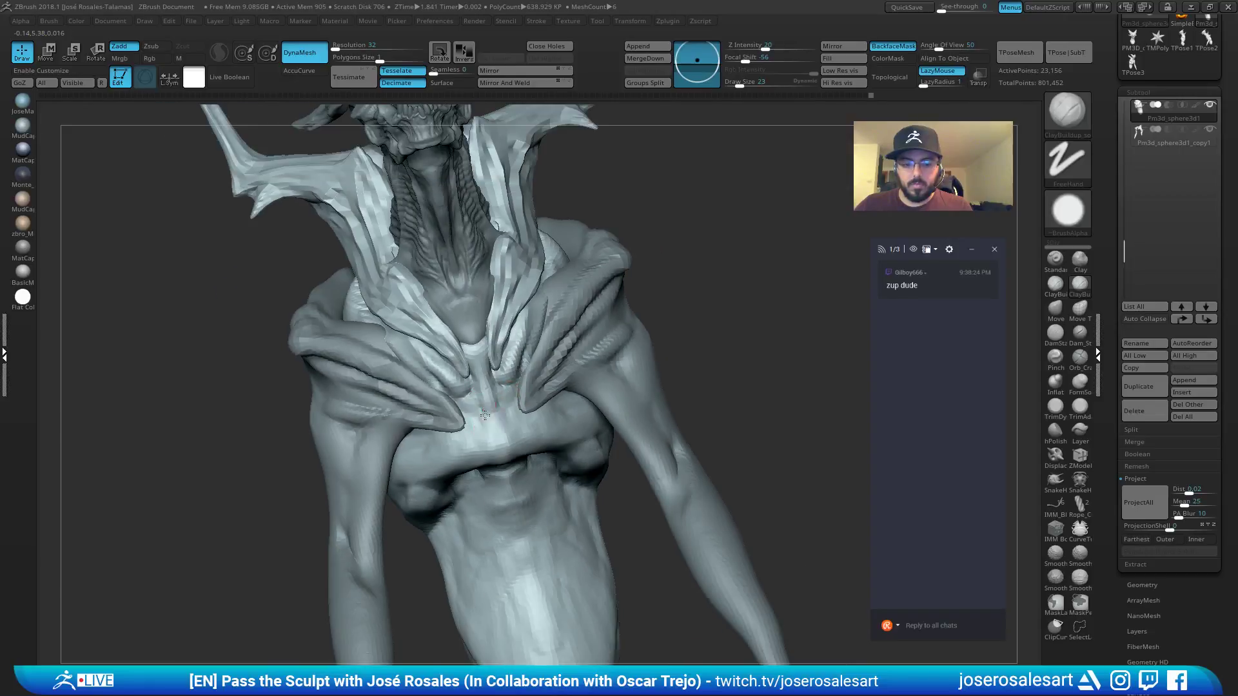
Switch to the arms subtool, pull out the rear shoulder tips with the SnakeHook brush at draw size 36 and smooth them.
key(f)
mouse_move(501, 456)
right_down()
mouse_move(491, 396)
mouse_move(475, 415)
mouse_move(565, 313)
mouse_move(543, 341)
right_up()
alt+click(495, 425)
key(b)
key(s)
key(h)
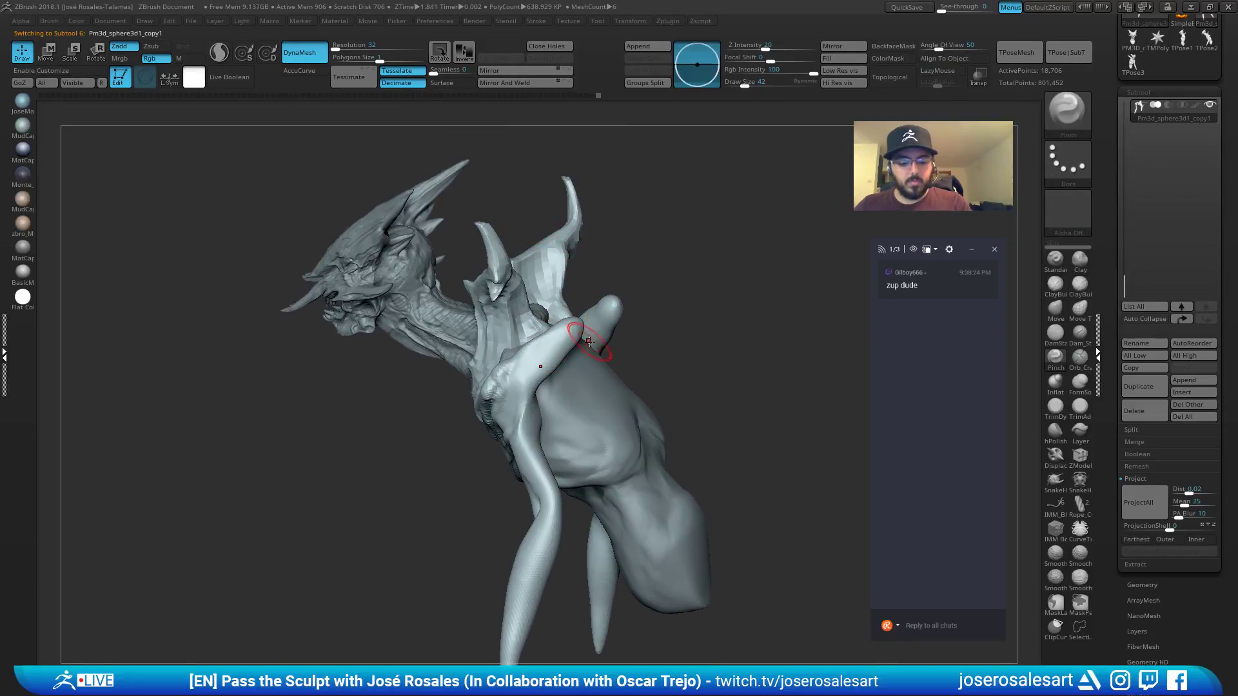
key(s)
drag(593, 331, 594, 331)
mouse_move(582, 324)
right_down()
mouse_move(594, 339)
mouse_move(626, 328)
right_up()
key(s)
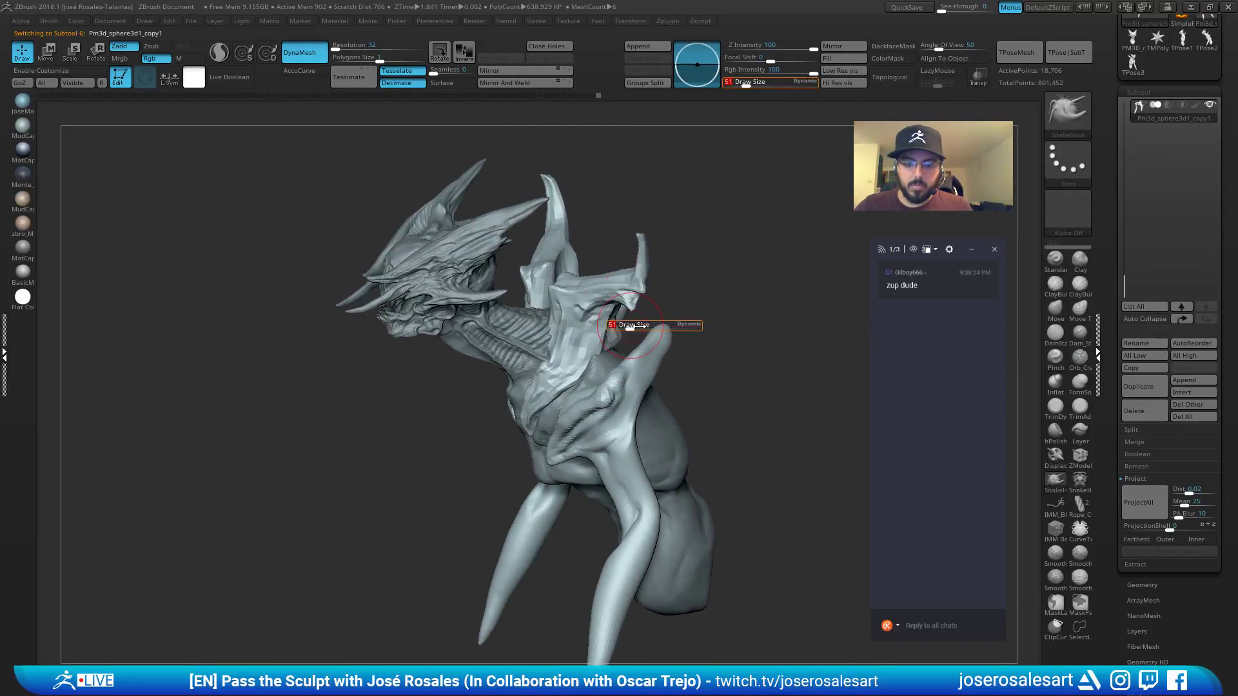
drag(629, 329, 623, 327)
mouse_move(623, 327)
right_down()
mouse_move(594, 276)
mouse_move(465, 360)
right_up()
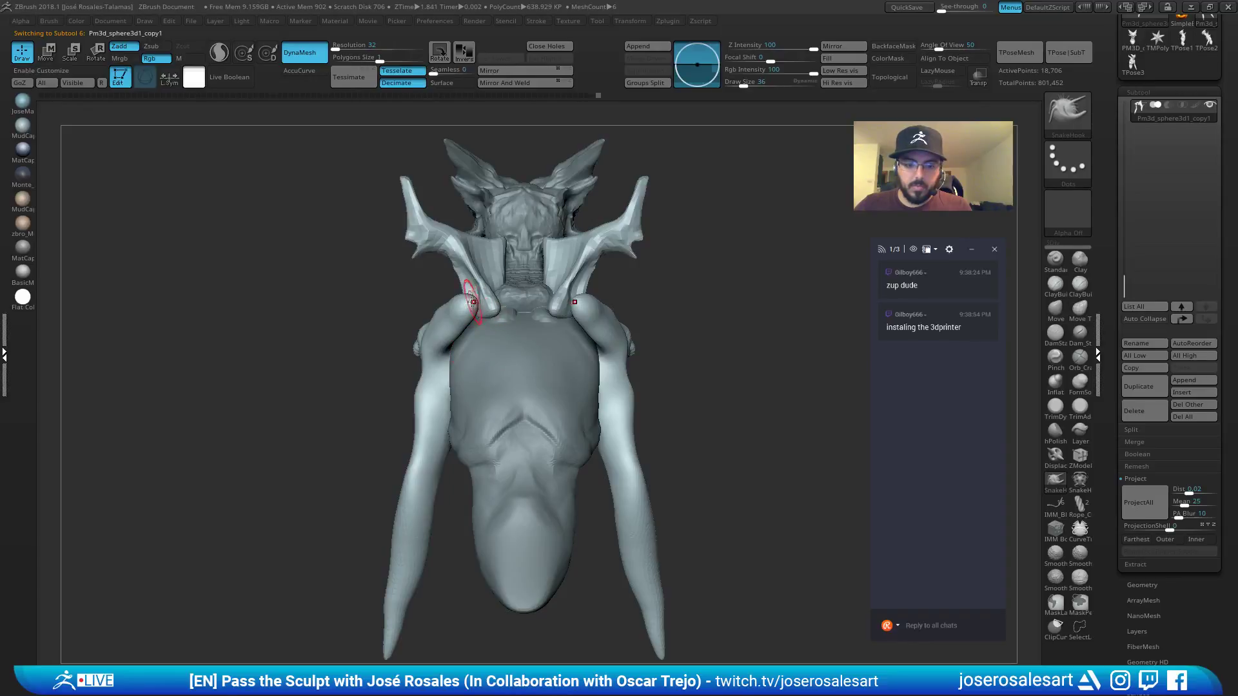
drag(473, 301, 487, 261)
mouse_move(487, 251)
right_down()
mouse_move(591, 301)
mouse_move(566, 345)
mouse_move(664, 341)
right_up()
shift+drag(320, 354, 322, 360)
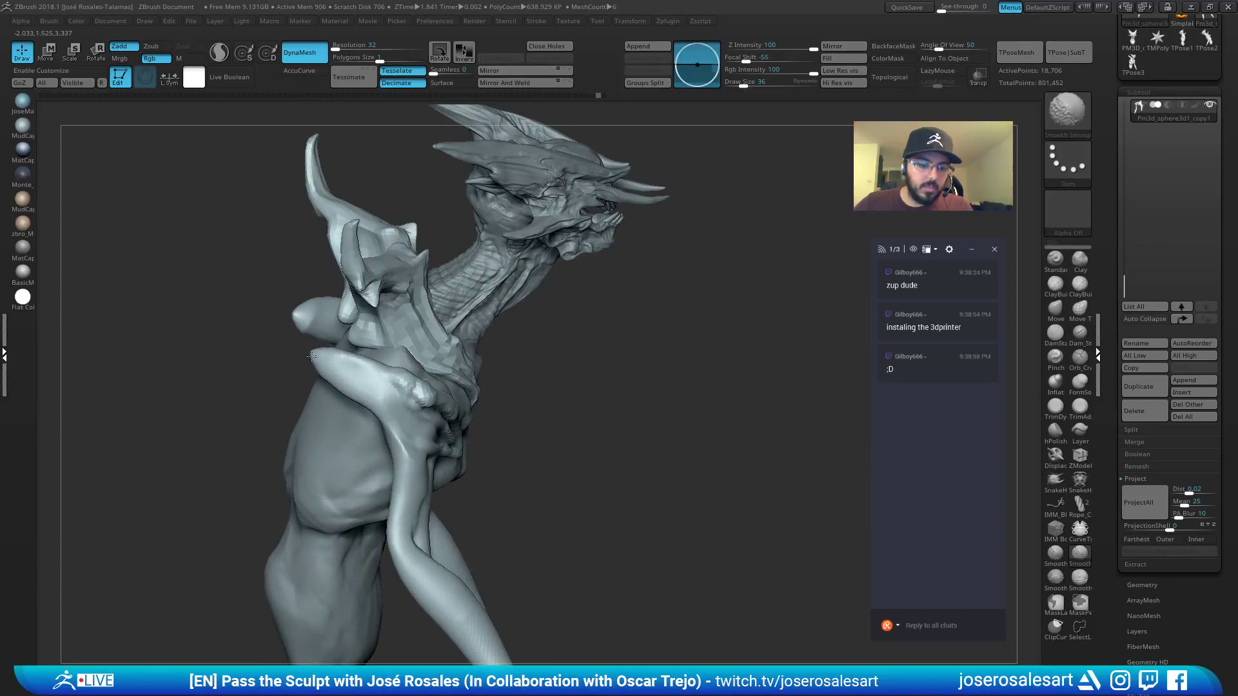
Extend the shoulder tips into long backward-curving spikes with SnakeHook at draw size 62, smooth them and update the DynaMesh.
mouse_move(323, 360)
right_down()
mouse_move(344, 358)
mouse_move(322, 365)
mouse_move(355, 377)
mouse_move(344, 379)
mouse_move(338, 345)
mouse_move(368, 400)
mouse_move(334, 393)
right_up()
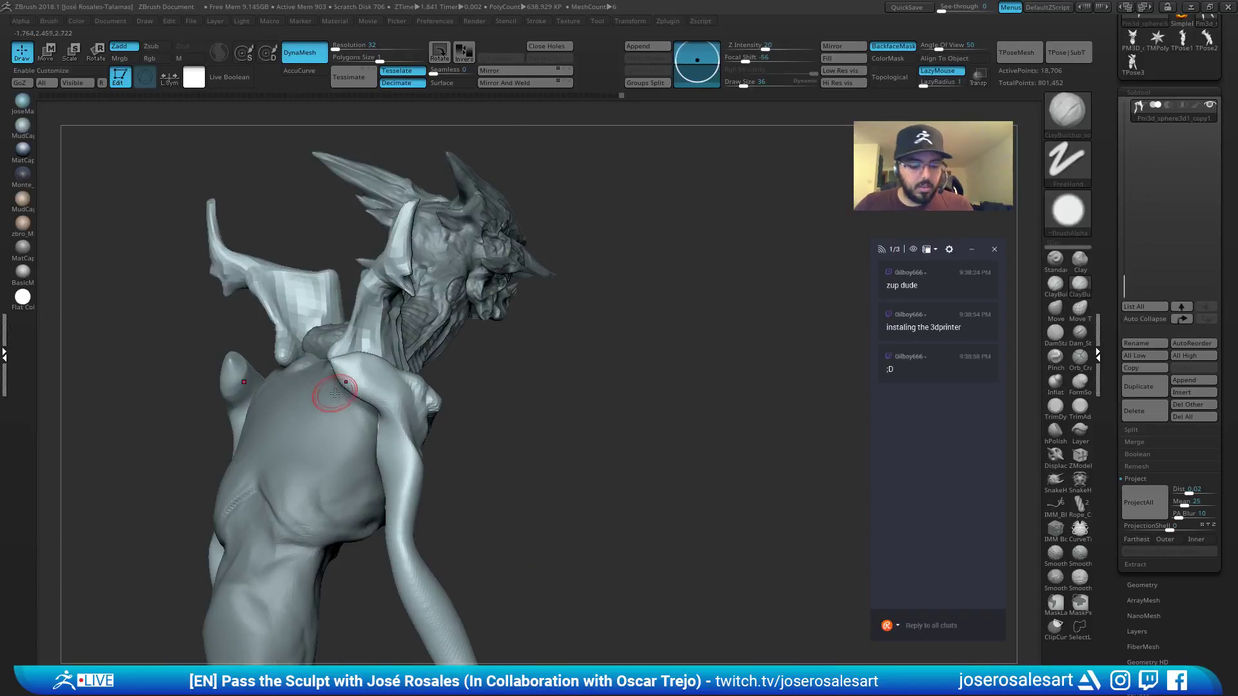
key(b)
key(s)
key(h)
key(s)
drag(335, 392, 339, 391)
right_drag(338, 392, 329, 389)
drag(338, 382, 263, 452)
mouse_move(263, 453)
ctrl+right_down()
mouse_move(290, 385)
mouse_move(222, 420)
ctrl+right_up()
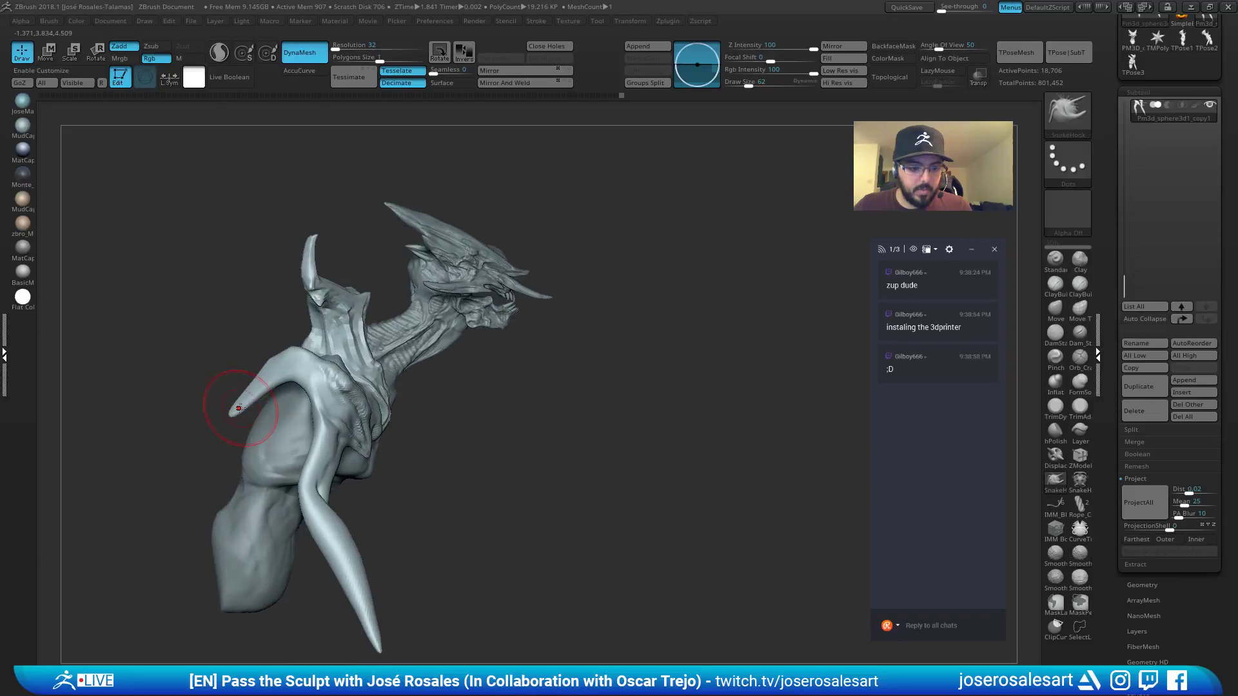
drag(243, 394, 239, 377)
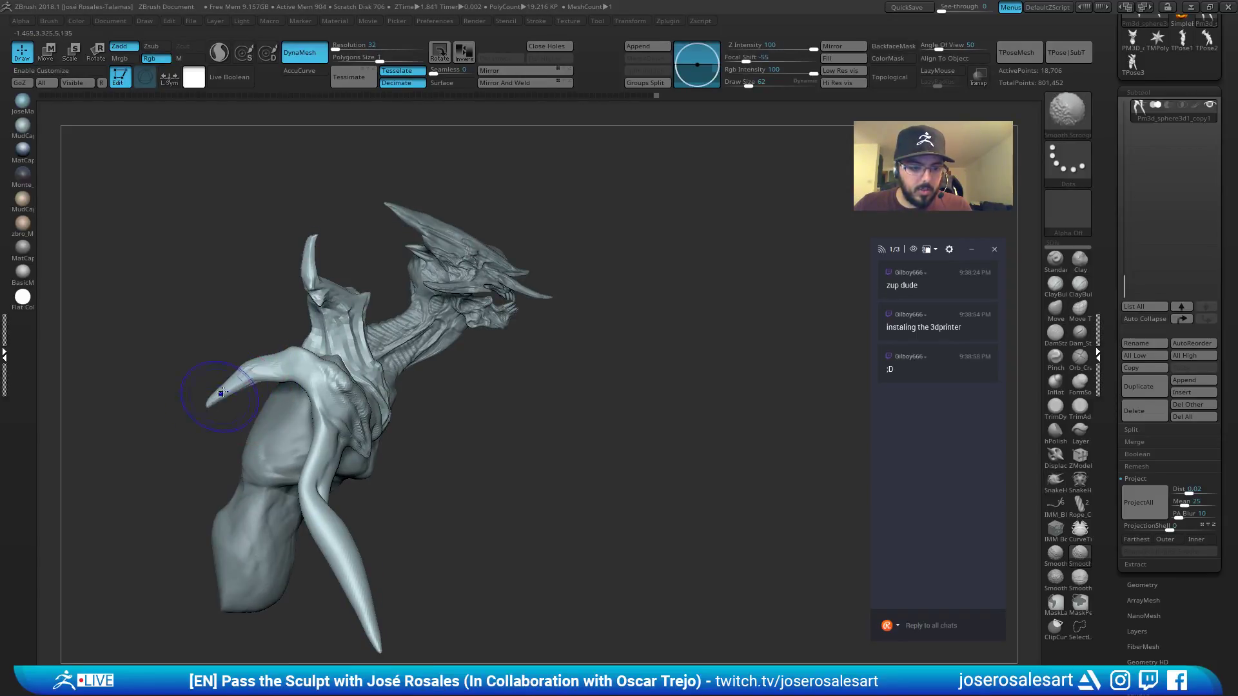
mouse_move(400, 428)
mouse_down()
mouse_move(458, 420)
mouse_move(499, 370)
mouse_move(499, 322)
mouse_move(536, 329)
mouse_move(471, 385)
mouse_up()
Carve the muscle separation along the upper arms down to the elbows with the DamStandard brush at draw size 45.
mouse_move(470, 384)
alt+right_down()
mouse_move(423, 274)
mouse_move(481, 426)
mouse_move(470, 371)
alt+right_up()
key(b)
key(d)
key(s)
drag(526, 379, 454, 361)
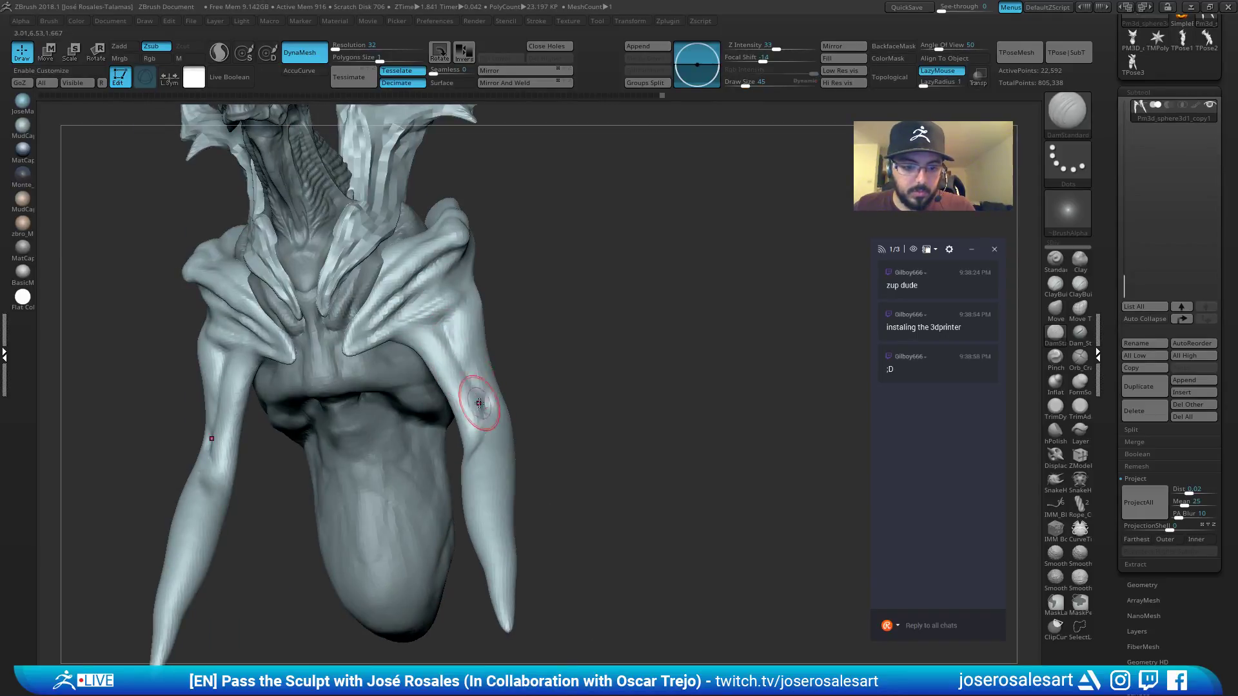
mouse_move(488, 428)
mouse_down()
mouse_move(248, 419)
mouse_move(213, 394)
mouse_move(207, 451)
mouse_up()
Build up the outer shoulder and upper arm muscles with ClayBuildup at draw size 51.
right_drag(208, 452, 303, 438)
key(b)
key(c)
key(b)
right_drag(471, 301, 466, 298)
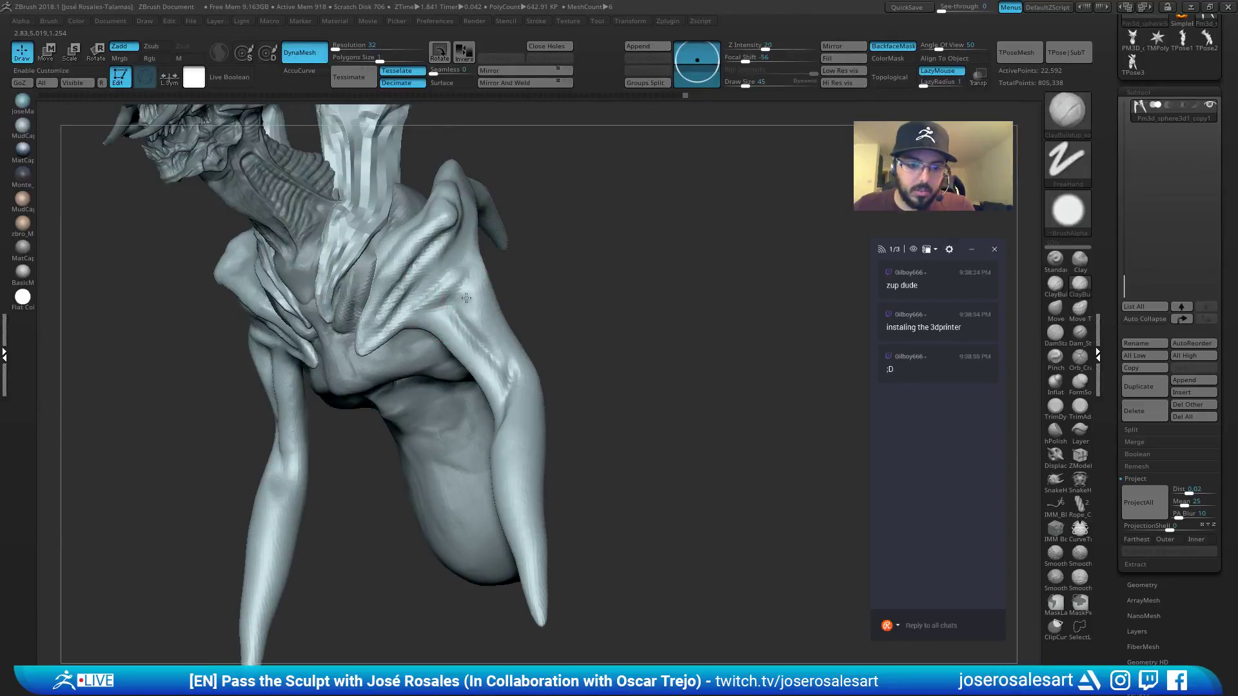
drag(470, 318, 476, 292)
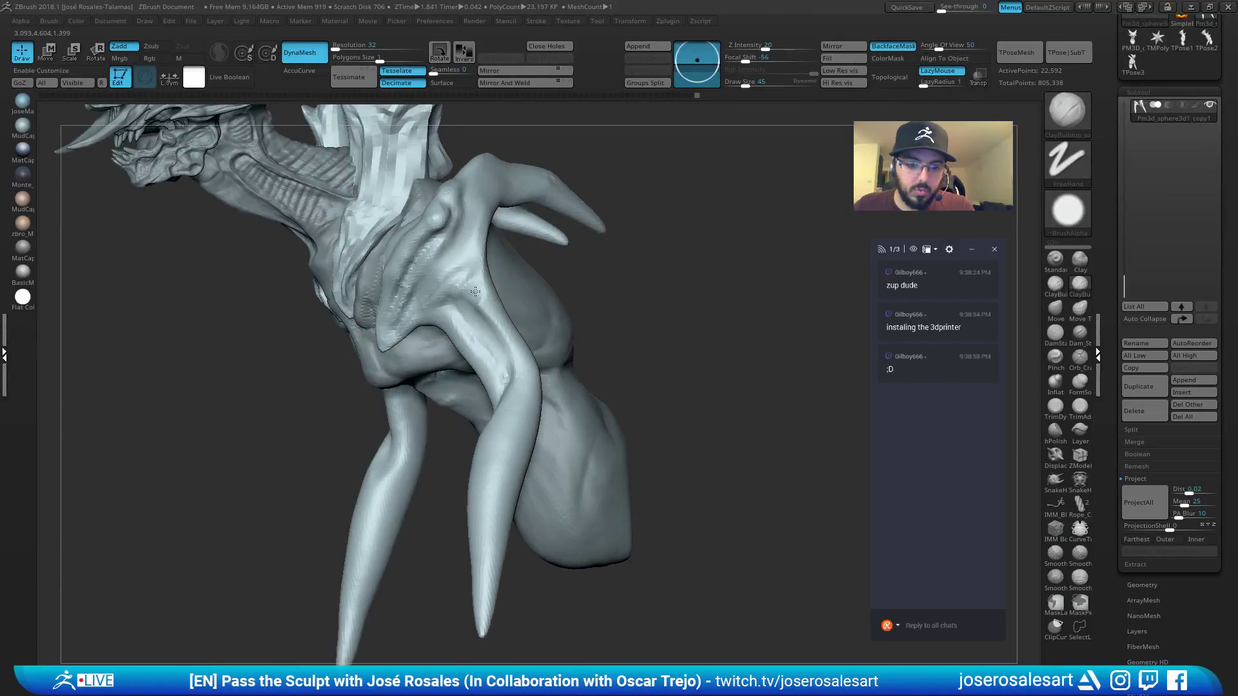
right_drag(484, 293, 476, 298)
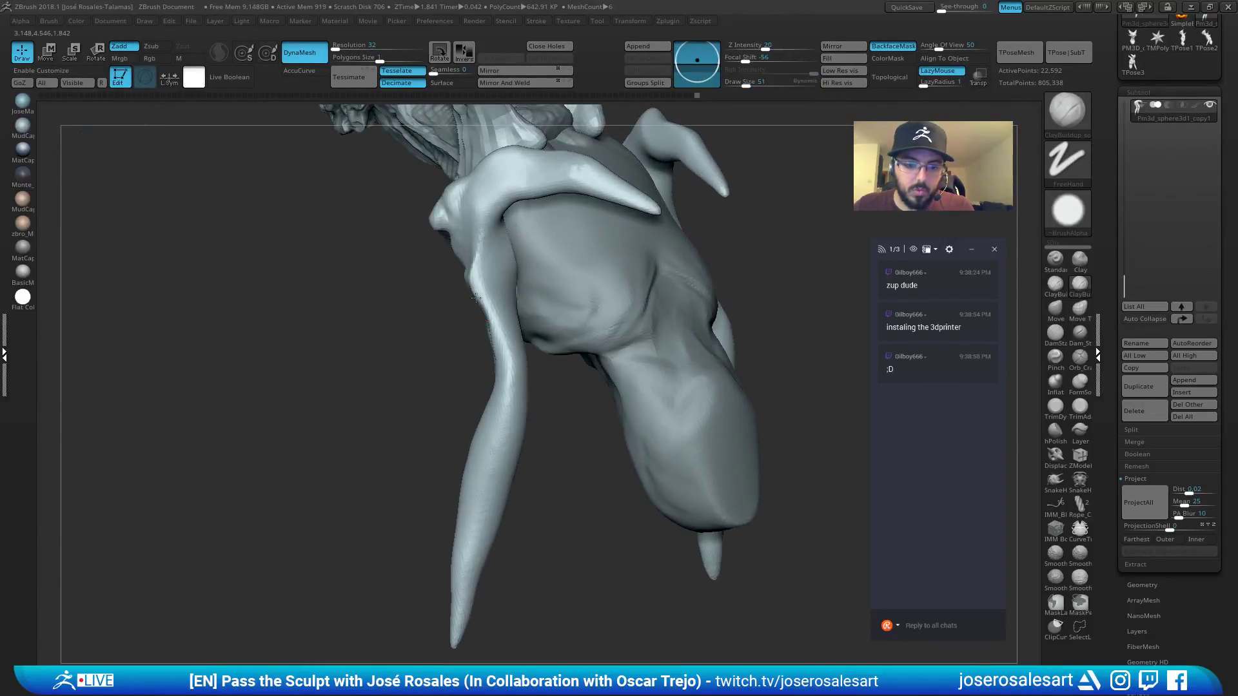
mouse_move(498, 330)
mouse_down()
mouse_move(436, 296)
mouse_move(423, 323)
mouse_up()
Carve the muscle separations along the front of the shoulders and upper arms with the DamStandard brush at draw size 30.
key(b)
key(d)
key(s)
key(s)
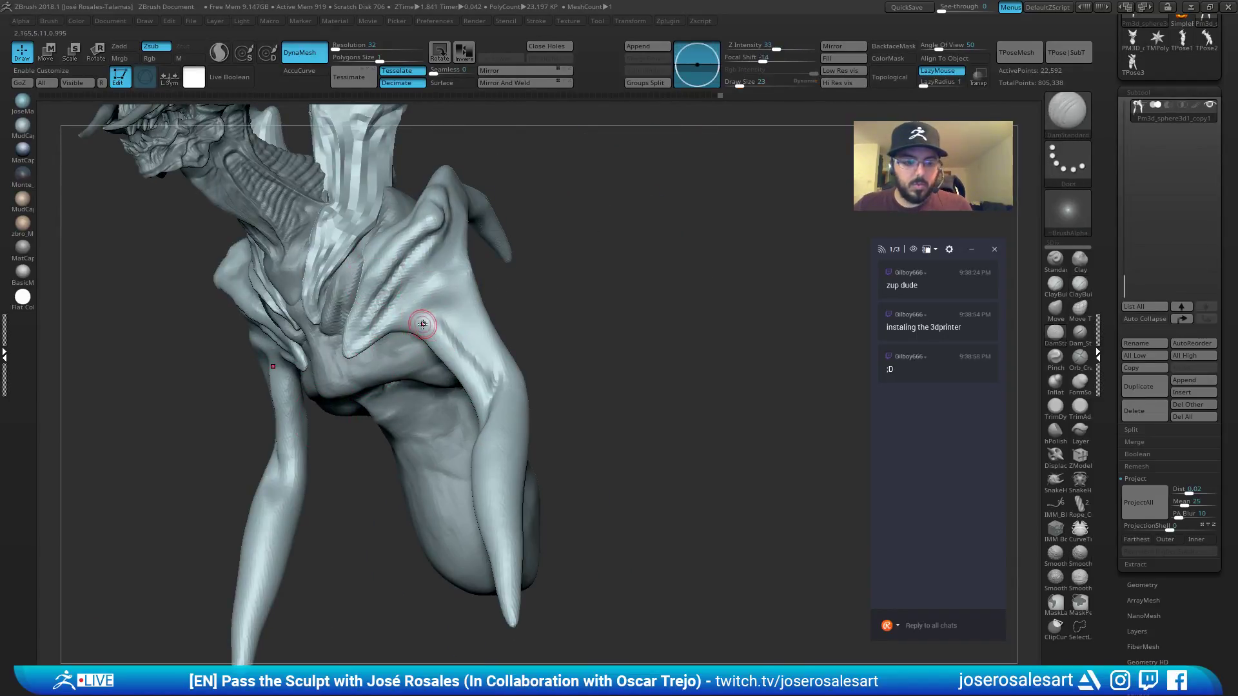
right_drag(423, 323, 384, 343)
key(s)
drag(385, 342, 389, 335)
right_drag(390, 335, 396, 324)
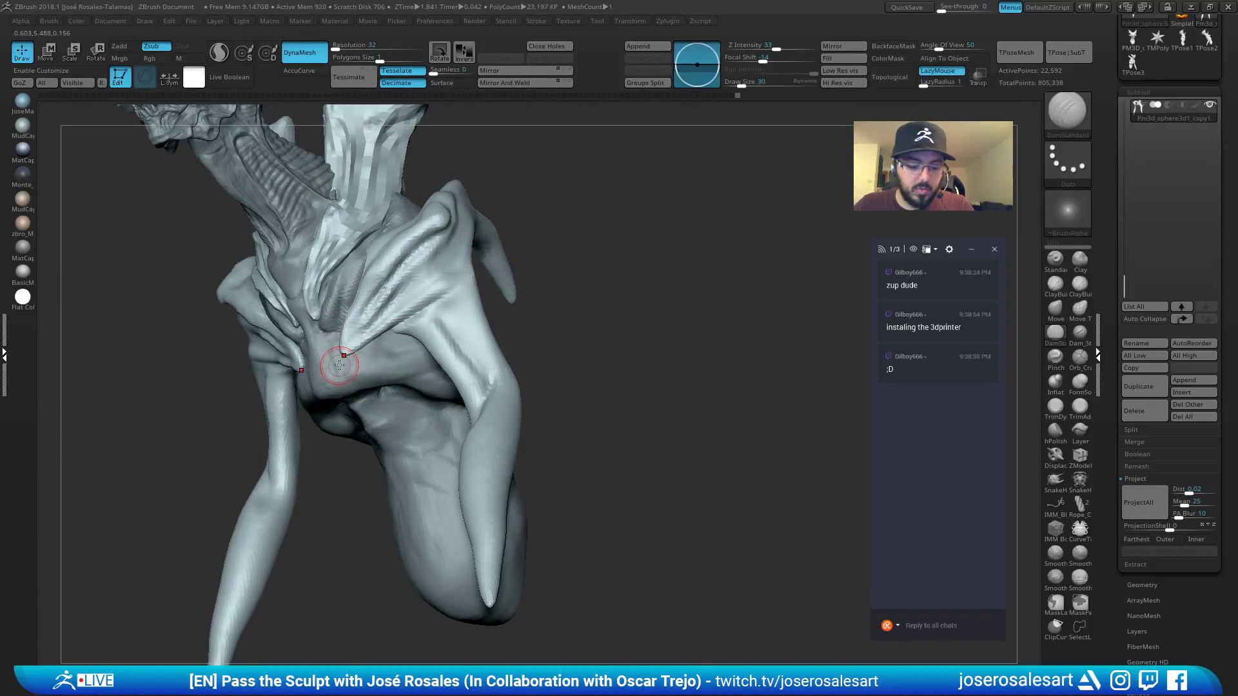
Adjust the upper arms with the Move brush and build up their muscles toward the elbows with ClayBuildup at draw size 23.
key(b)
key(m)
key(v)
mouse_move(339, 365)
right_down()
mouse_move(347, 350)
mouse_move(334, 342)
mouse_move(364, 348)
mouse_move(308, 335)
mouse_move(326, 360)
mouse_move(291, 353)
mouse_move(411, 315)
mouse_move(387, 252)
mouse_move(322, 342)
right_up()
key(2)
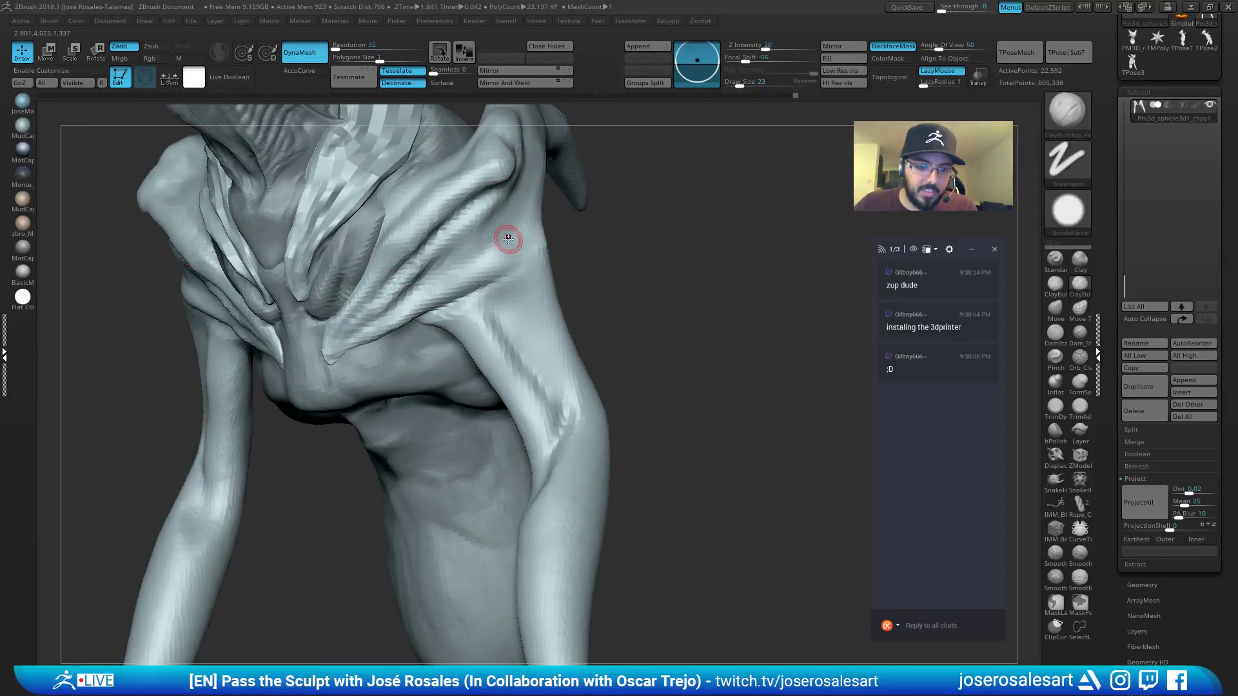
mouse_move(486, 230)
ctrl+right_down()
mouse_move(503, 244)
mouse_move(494, 283)
mouse_move(523, 301)
mouse_move(506, 271)
mouse_move(511, 240)
mouse_move(504, 261)
mouse_move(565, 237)
ctrl+right_up()
Deepen the creases between the shoulder and chest muscles with the DamStandard brush at draw size 33.
key(b)
key(d)
key(s)
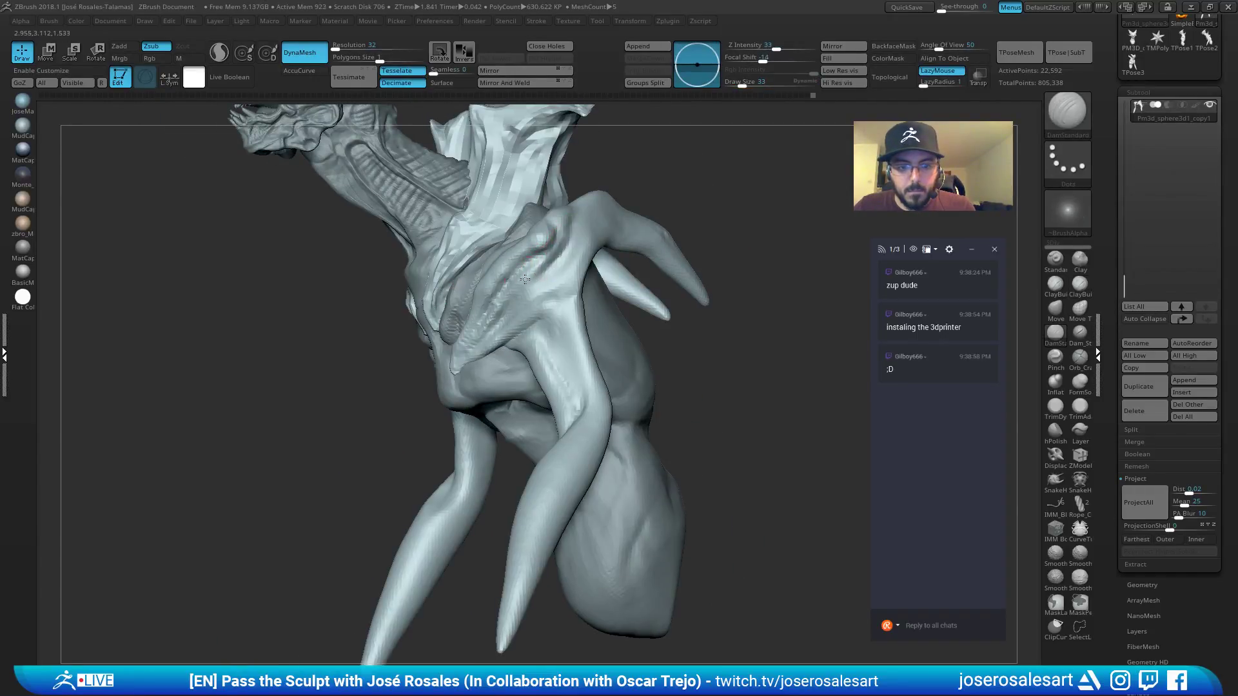
Build up the shoulder and arm volumes with ClayBuildup, enlarging the draw size to 65.
key(b)
key(c)
key(b)
key(s)
drag(561, 260, 548, 262)
mouse_move(547, 264)
right_down()
mouse_move(530, 280)
mouse_move(535, 298)
right_up()
ctrl+right_drag(535, 298, 548, 303)
mouse_move(497, 345)
alt+right_down()
mouse_move(505, 375)
mouse_move(544, 311)
alt+right_up()
key(bracketright)
key(bracketright)
key(bracketright)
key(bracketright)
key(bracketright)
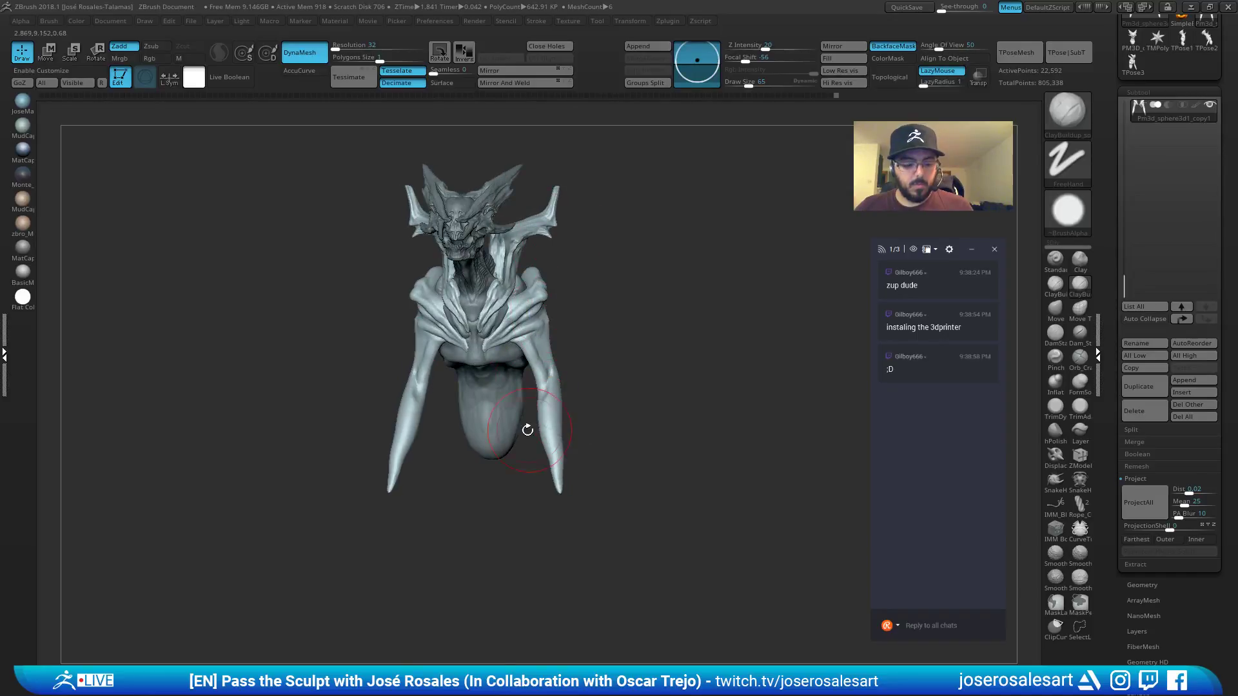
Switch to the torso subtool and reshape the back and lower body with the Move brush at draw size 215.
key(s)
drag(526, 417, 519, 417)
mouse_move(325, 407)
right_down()
mouse_move(415, 376)
mouse_move(490, 413)
mouse_move(567, 391)
mouse_move(602, 348)
mouse_move(556, 363)
mouse_move(582, 367)
right_up()
key(b)
key(m)
key(v)
alt+click(500, 278)
alt+right_drag(499, 278, 480, 329)
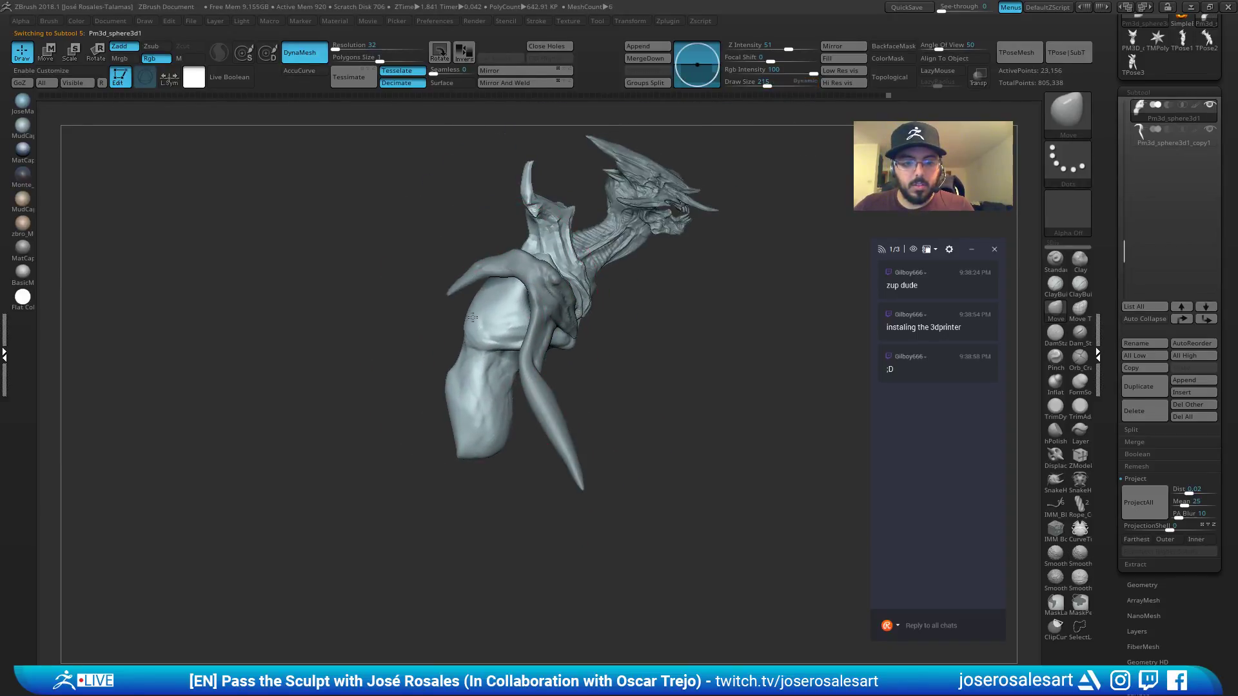
mouse_move(597, 329)
right_down()
mouse_move(567, 352)
mouse_move(534, 320)
mouse_move(569, 332)
mouse_move(541, 330)
mouse_move(553, 342)
mouse_move(566, 337)
right_up()
key(ctrl)
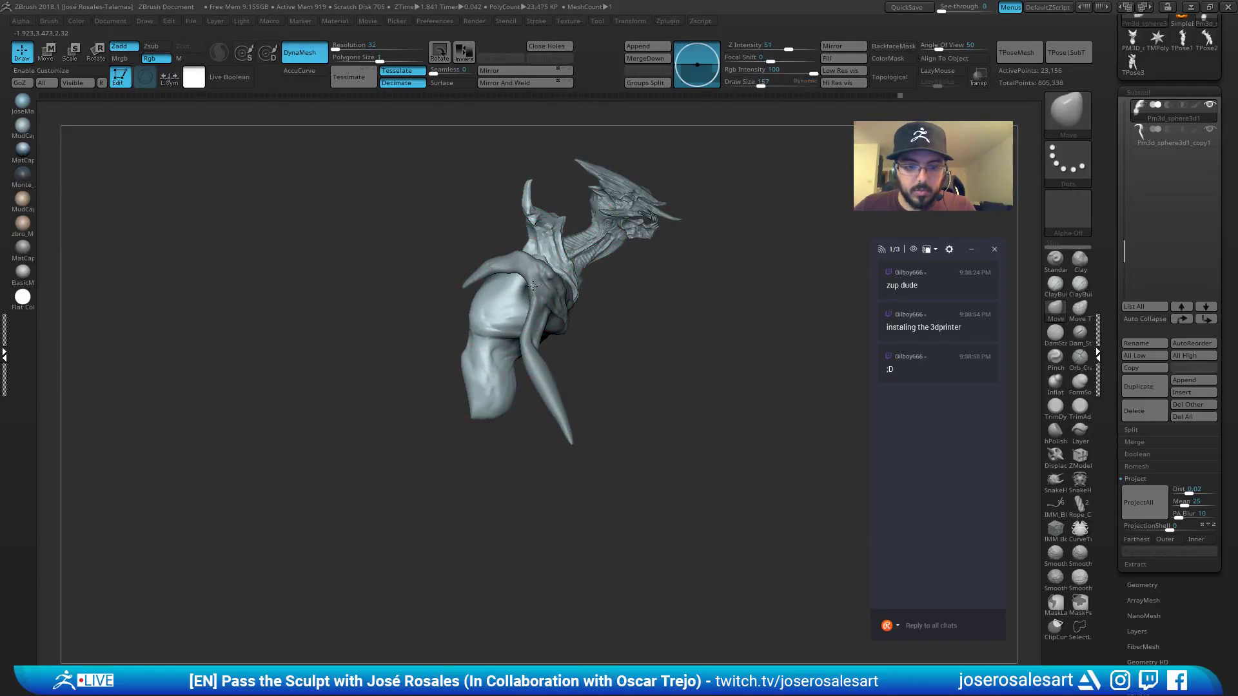
Curve and round the lower end of the torso with the Move brush at draw size 89.
key(bracketleft)
mouse_move(534, 289)
right_down()
mouse_move(490, 296)
mouse_move(535, 330)
right_up()
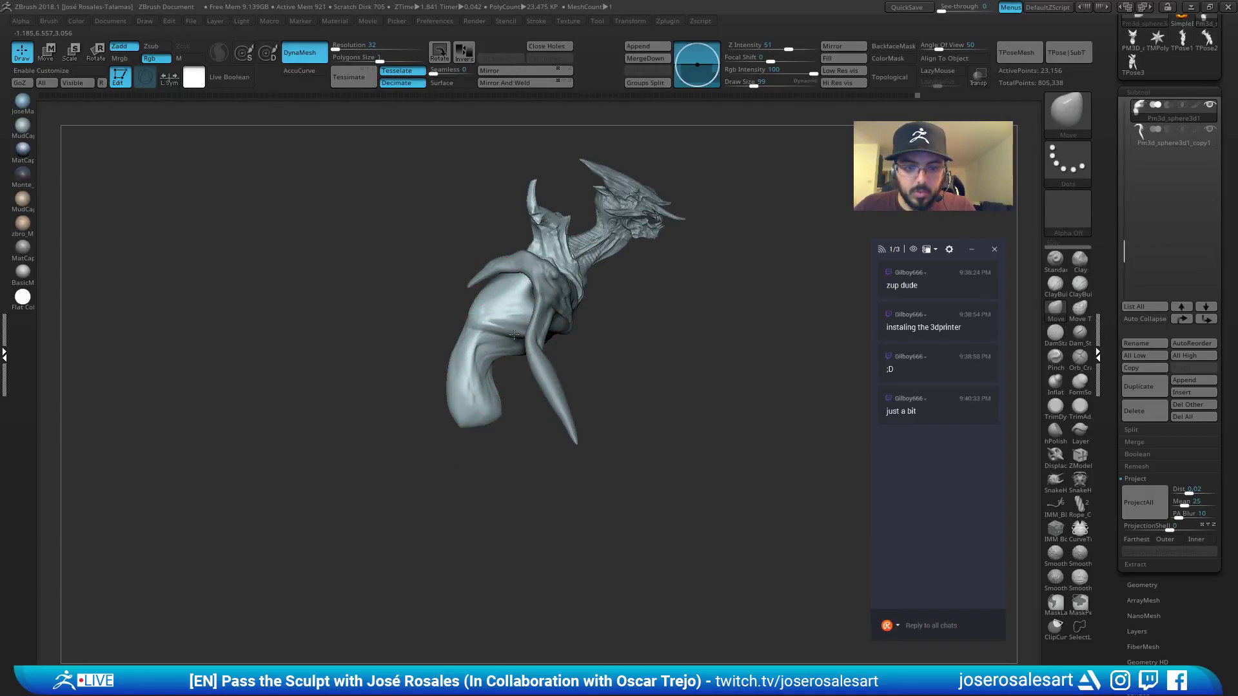
mouse_move(458, 346)
right_down()
mouse_move(479, 384)
mouse_move(418, 405)
right_up()
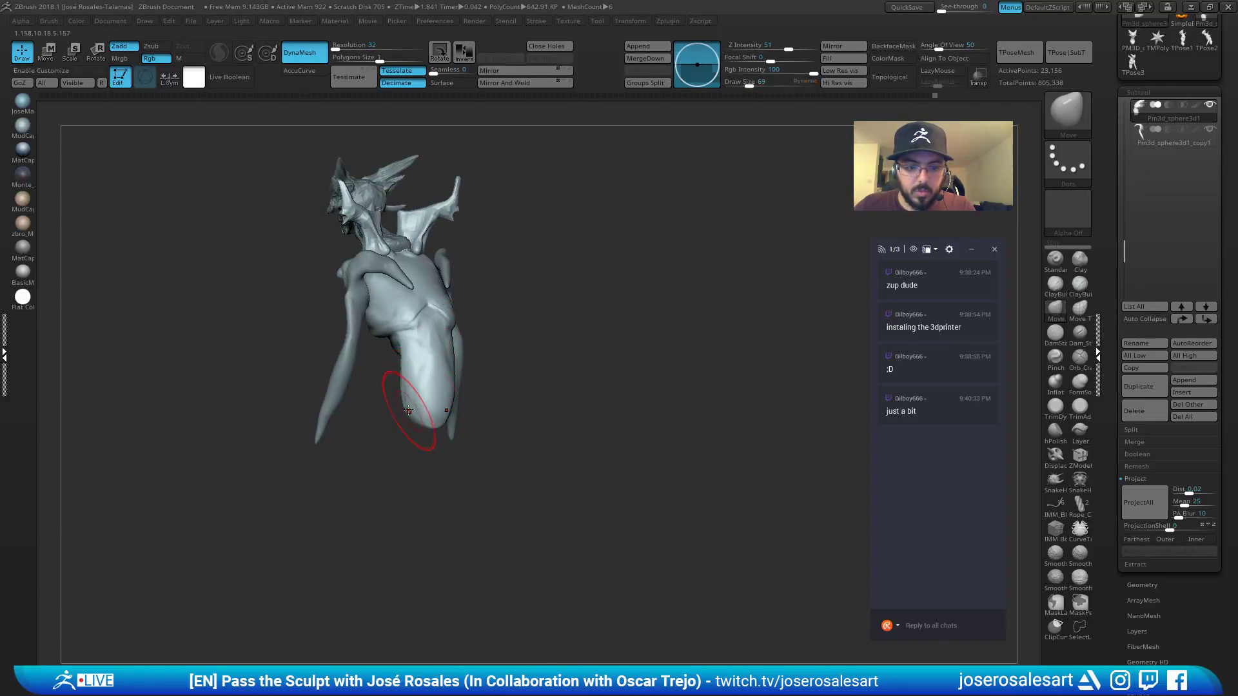
Flare the lower end of the torso sideways with the SnakeHook brush at draw size 69.
key(b)
key(c)
key(b)
key(b)
key(s)
key(h)
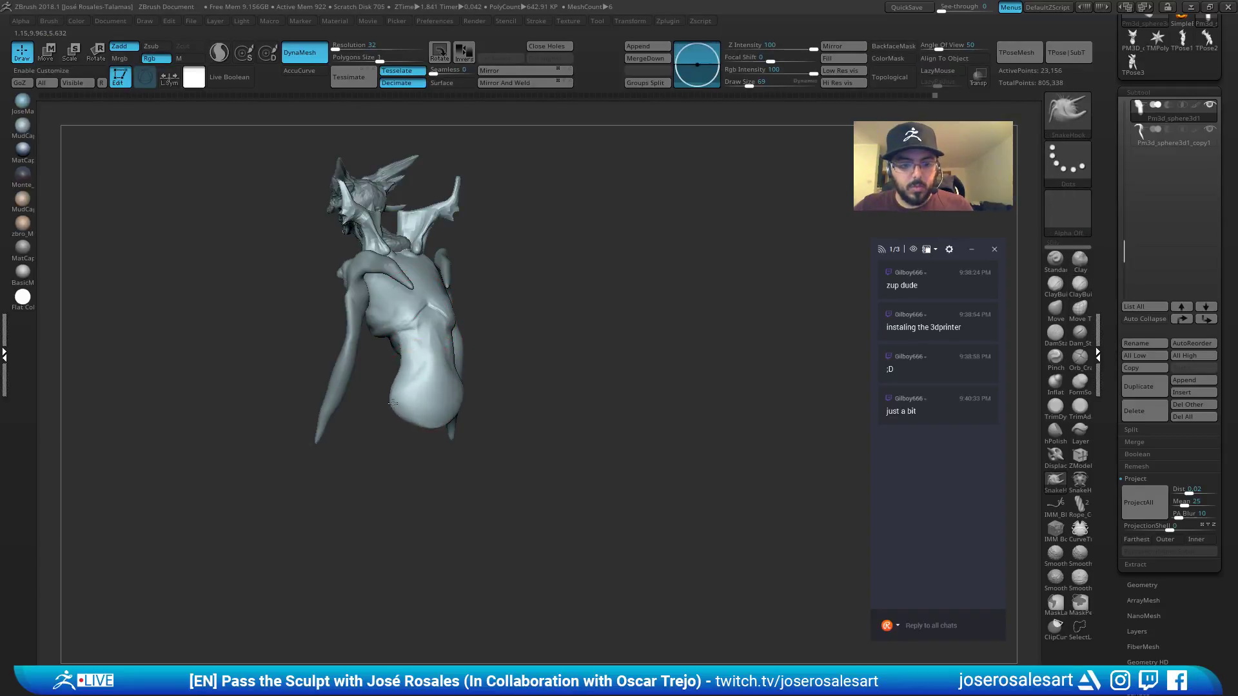
mouse_move(393, 404)
right_down()
mouse_move(425, 424)
mouse_move(438, 416)
mouse_move(445, 445)
mouse_move(472, 400)
mouse_move(496, 404)
mouse_move(451, 411)
mouse_move(451, 393)
mouse_move(476, 399)
mouse_move(467, 350)
mouse_move(419, 367)
mouse_move(446, 339)
right_up()
Build up the muscle forms on the sides of the lower torso with ClayBuildup at draw size 73.
key(b)
key(c)
key(b)
key(])
Switch to the arms subtool, mask the forearms and invert the mask to protect the shoulders.
alt+click(429, 361)
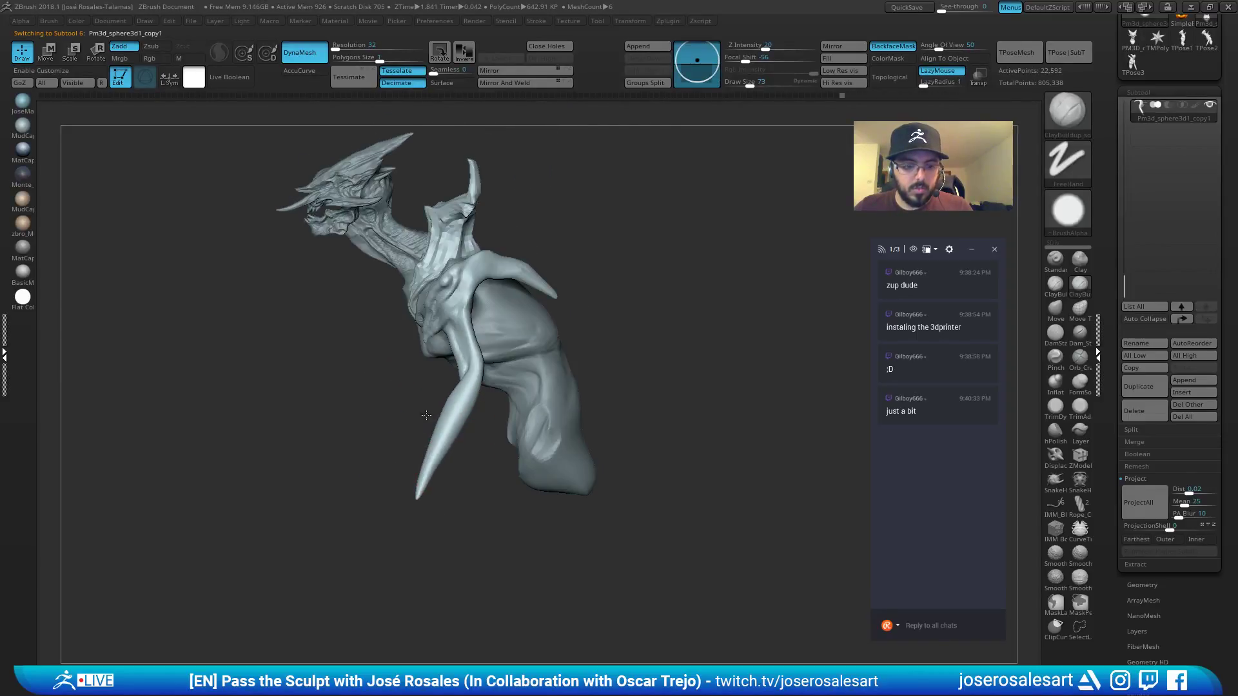
mouse_move(498, 541)
ctrl+mouse_down()
mouse_move(335, 401)
mouse_move(334, 355)
ctrl+mouse_up()
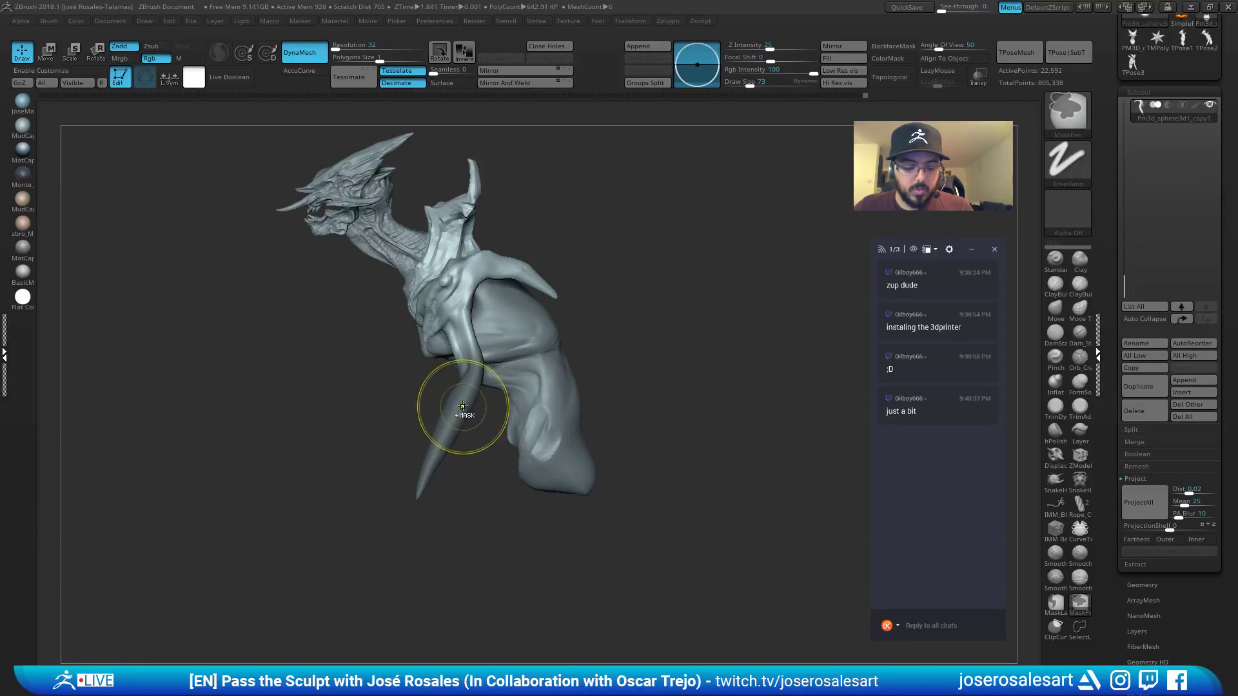
ctrl+click(667, 311)
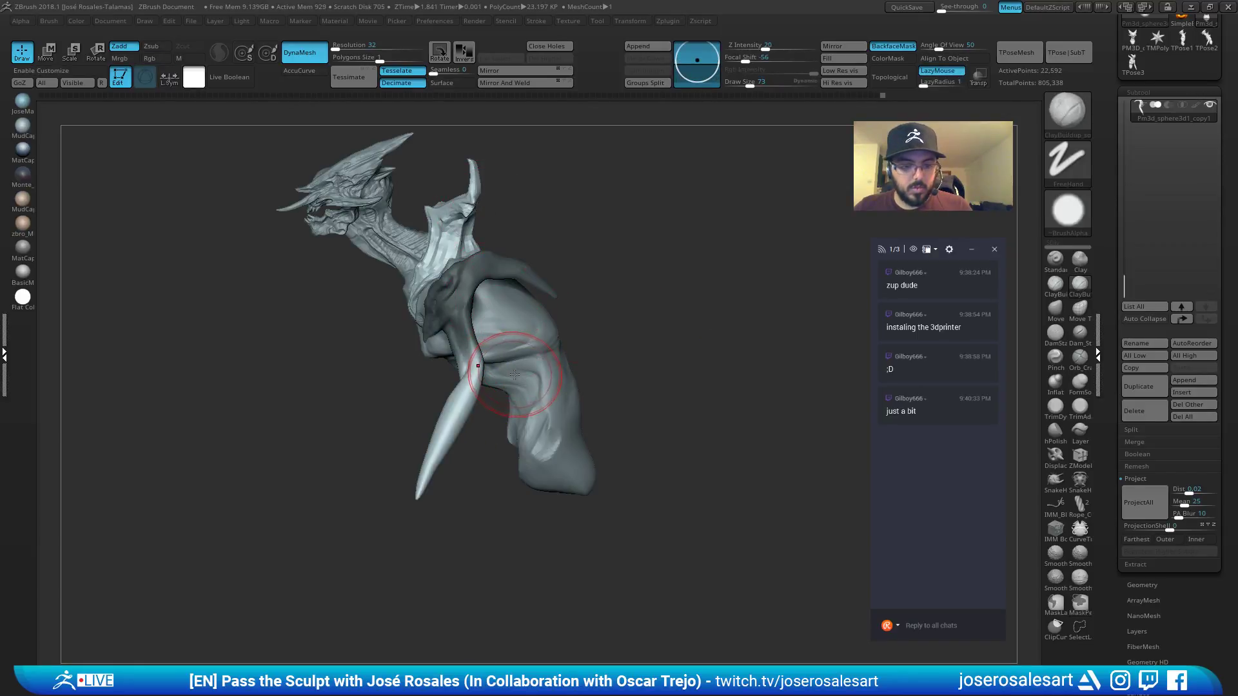
mouse_move(476, 360)
right_down()
mouse_move(528, 359)
mouse_move(479, 362)
right_up()
ctrl+click(477, 361)
Place the transform gizmo at the upper arm, undo a trial rotation, shift the unmasked arms along their length and clear the mask.
key(w)
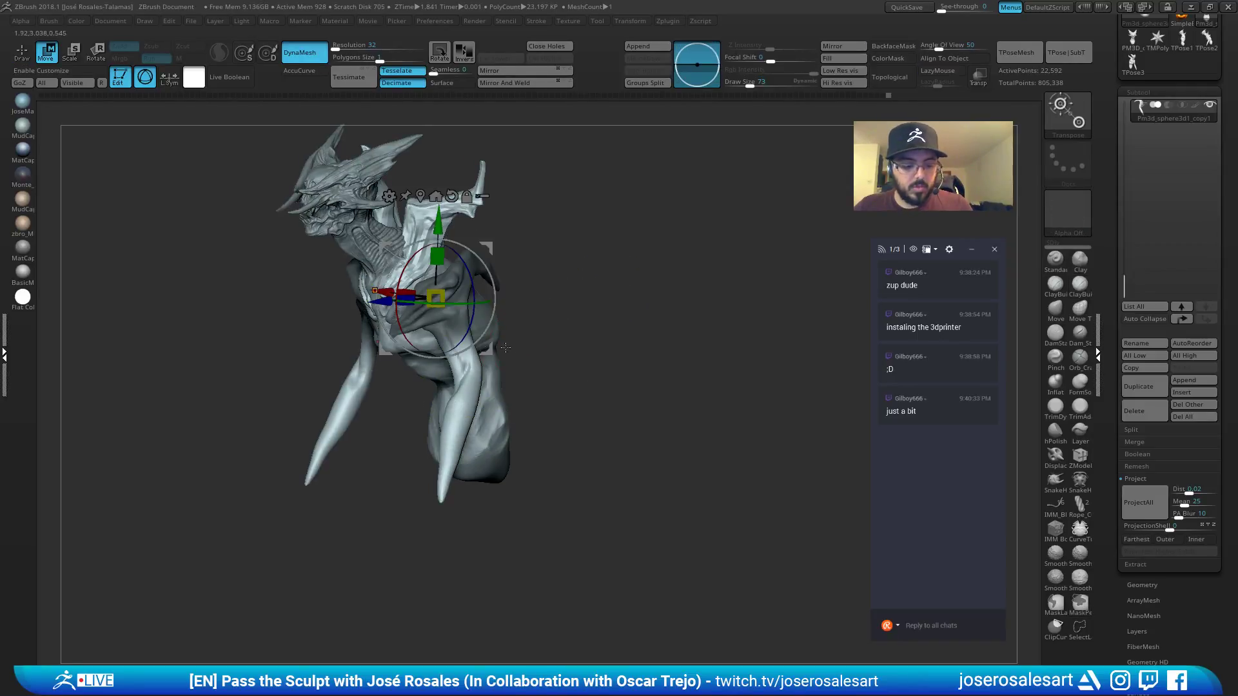
alt+drag(463, 253, 484, 312)
ctrl+right_drag(484, 312, 516, 264)
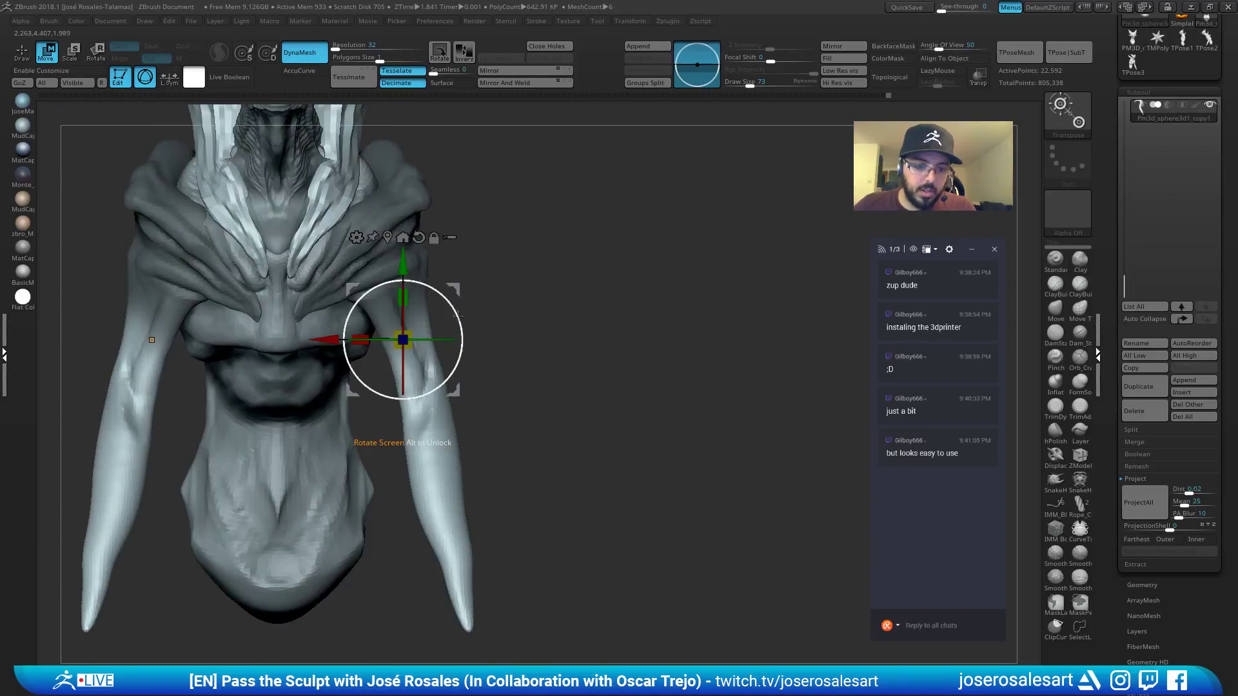
drag(460, 315, 452, 298)
key(ctrl+z)
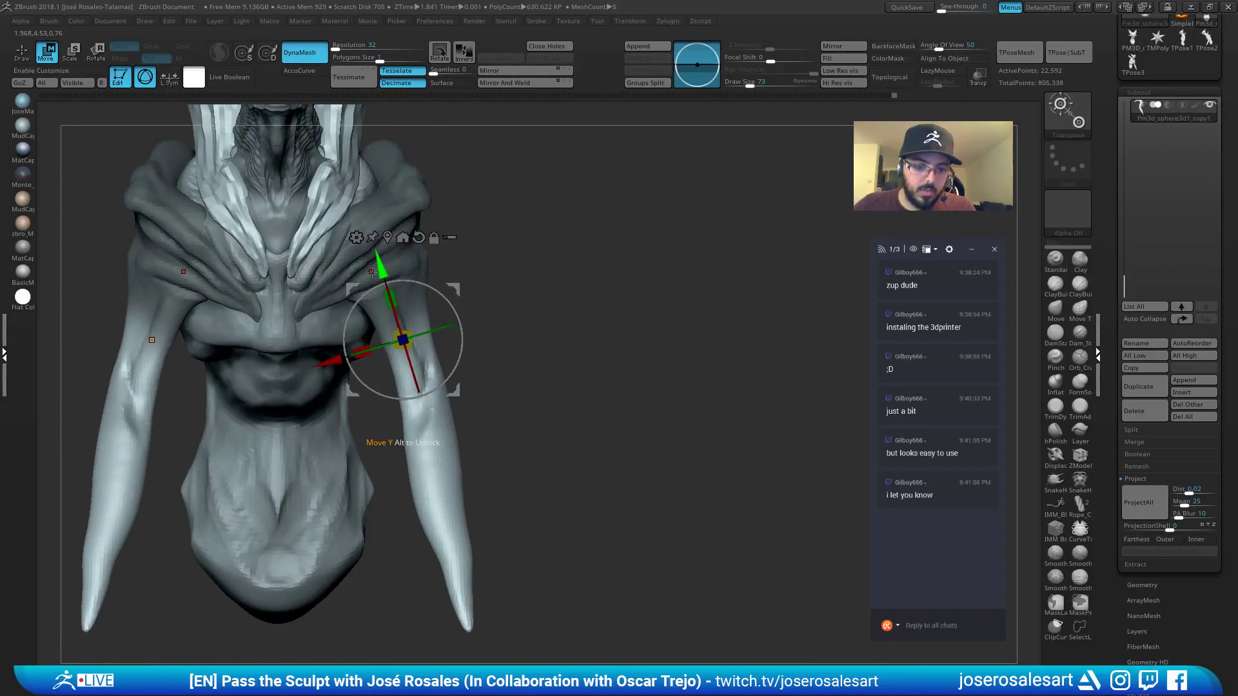
drag(381, 269, 375, 248)
mouse_move(583, 278)
right_down()
mouse_move(499, 288)
mouse_move(530, 325)
mouse_move(419, 317)
right_up()
key(q)
key(bracketleft)
ctrl+drag(361, 316, 381, 332)
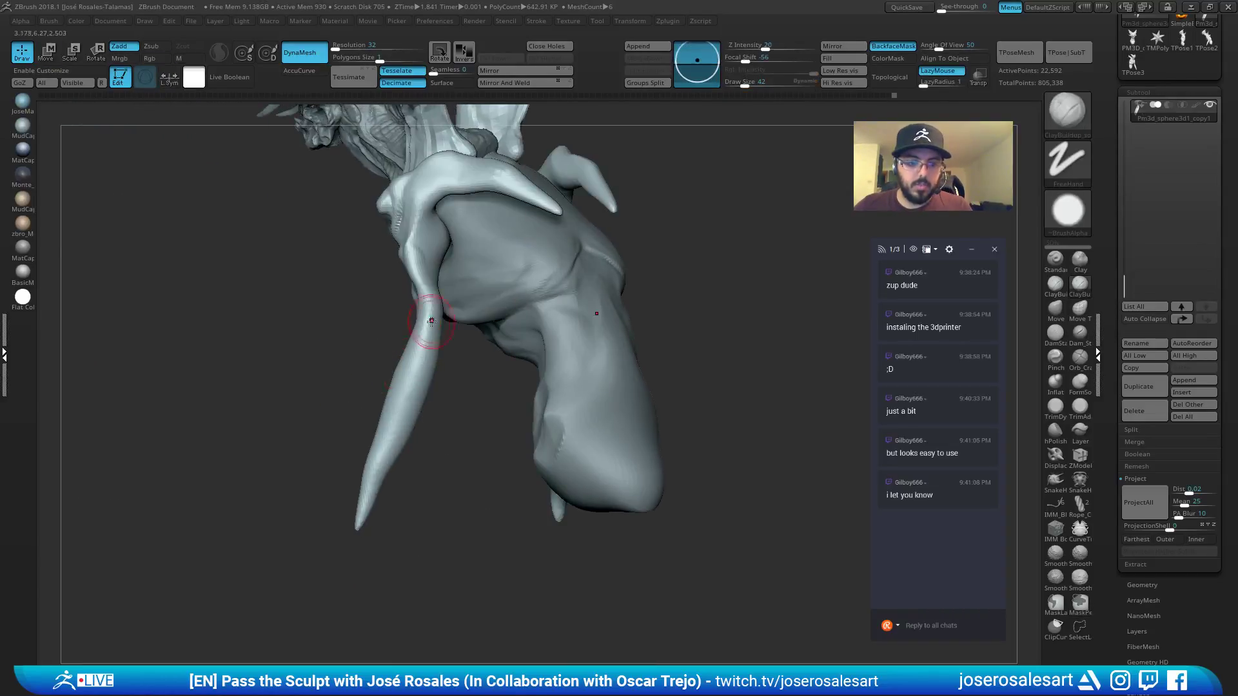
Build up the upper arms and elbows with ClayBuildup at draw size 77 and smaller, and update the DynaMesh.
mouse_move(420, 318)
right_down()
mouse_move(443, 354)
mouse_move(486, 287)
mouse_move(428, 359)
mouse_move(420, 335)
right_up()
key(bracketright)
key(bracketright)
key(bracketright)
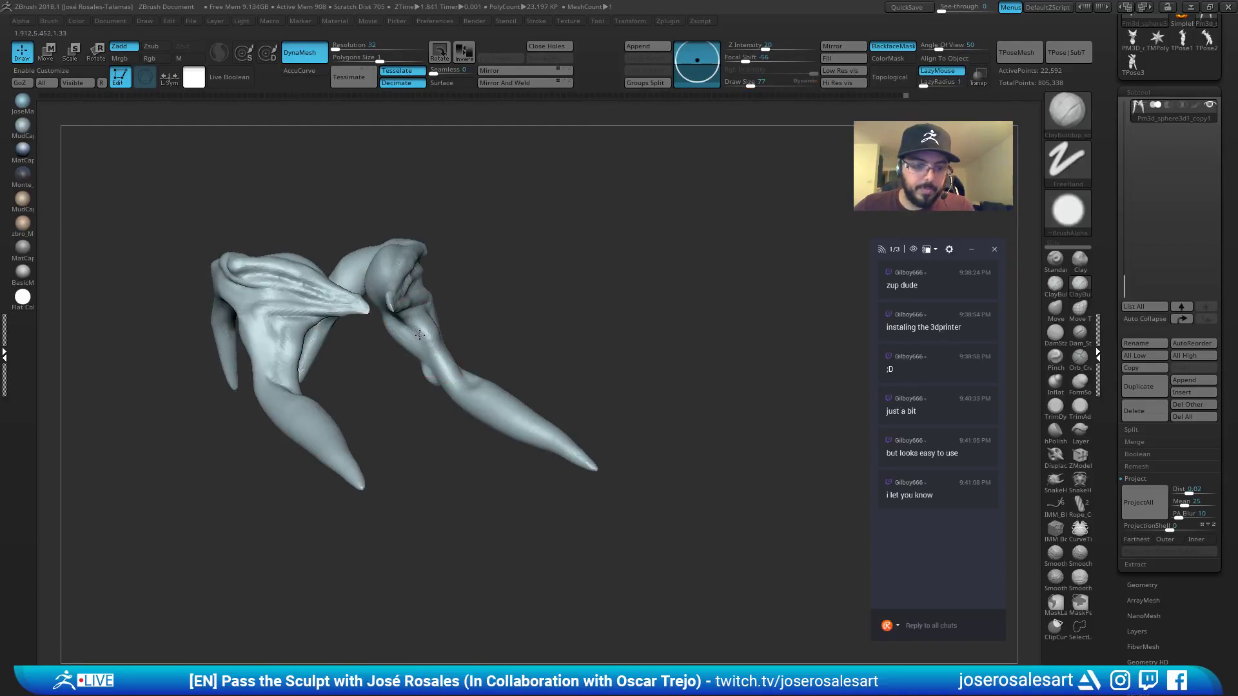
key(bracketleft)
key(bracketleft)
key(bracketleft)
right_drag(507, 352, 459, 342)
drag(431, 334, 445, 369)
ctrl+drag(516, 303, 539, 323)
Pull the elbows out backward and refine the bend of the arms with the SnakeHook brush at draw size 96.
mouse_move(539, 323)
right_down()
mouse_move(451, 326)
mouse_move(459, 371)
mouse_move(478, 193)
right_up()
ctrl+shift+click(486, 144)
mouse_move(467, 317)
right_down()
mouse_move(396, 350)
mouse_move(304, 353)
mouse_move(442, 356)
mouse_move(468, 390)
mouse_move(431, 391)
right_up()
key(b)
key(s)
key(h)
mouse_move(427, 378)
mouse_down()
mouse_move(406, 375)
mouse_move(430, 382)
mouse_up()
drag(461, 423, 439, 434)
shift+right_drag(483, 446, 402, 459)
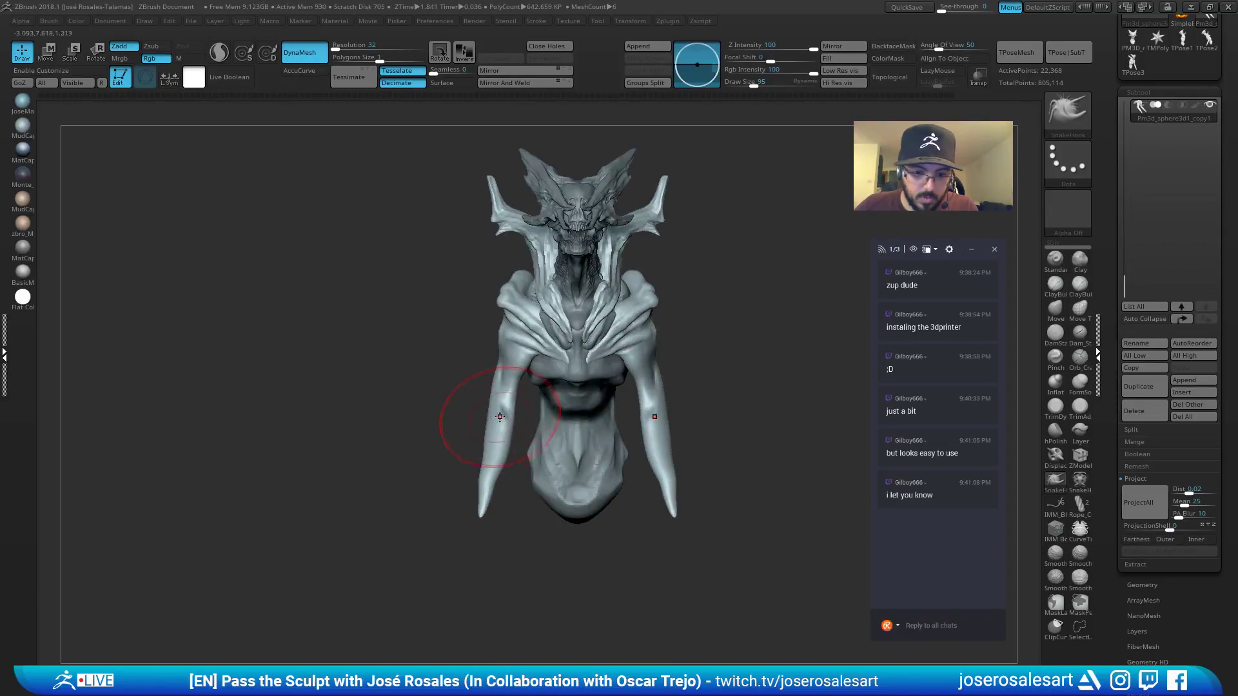
Adjust the overall arm silhouette with the SnakeHook brush at a larger draw size.
key(s)
drag(500, 416, 506, 416)
mouse_move(524, 399)
alt+right_down()
mouse_move(470, 407)
mouse_move(427, 319)
alt+right_up()
right_drag(451, 386, 500, 356)
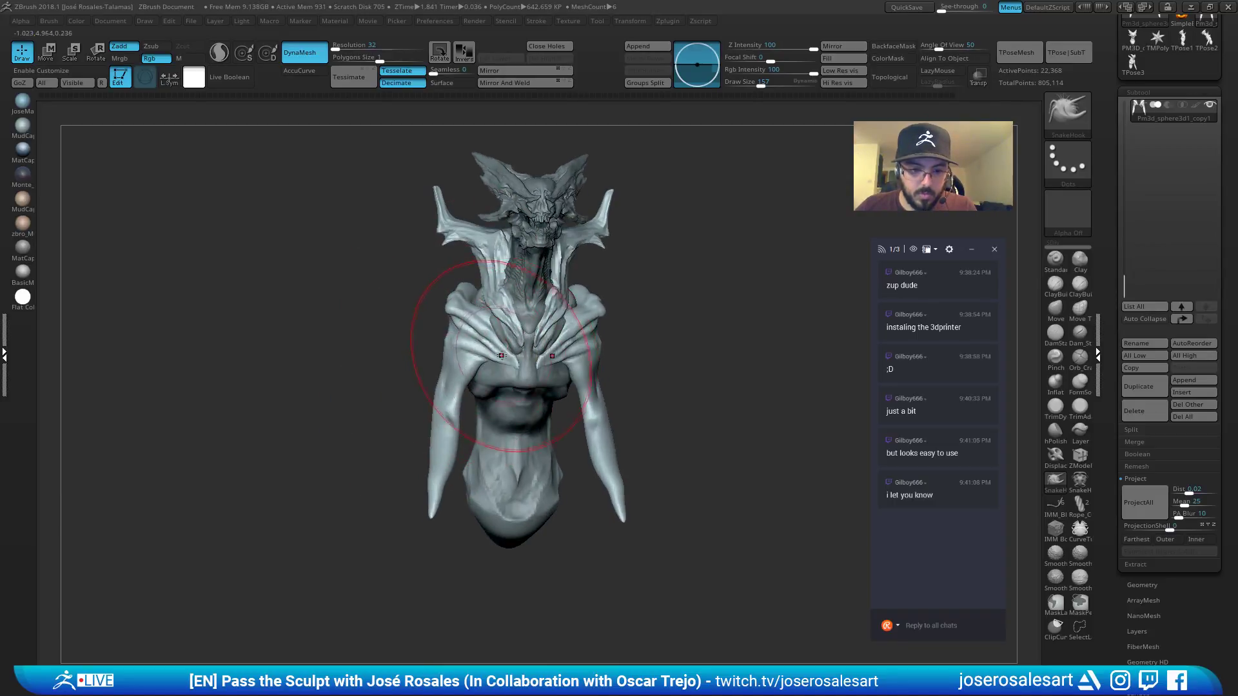
Mask the shoulder muscles and backward-curving spikes at draw size 69, leaving the arms unmasked.
key(s)
drag(501, 356, 493, 356)
ctrl+right_drag(562, 329, 531, 365)
mouse_move(531, 365)
ctrl+mouse_down()
mouse_move(574, 335)
mouse_move(594, 290)
mouse_move(542, 309)
ctrl+mouse_up()
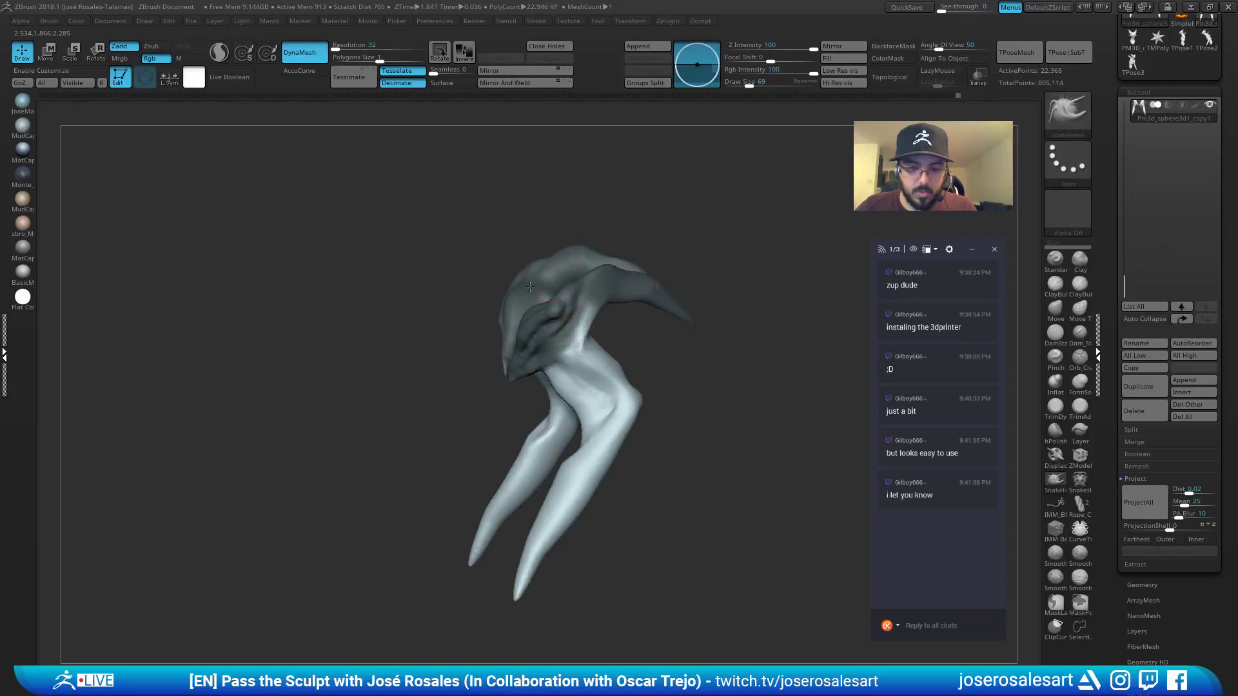
mouse_move(567, 309)
ctrl+mouse_down()
mouse_move(574, 351)
mouse_move(552, 378)
ctrl+mouse_up()
mouse_move(580, 335)
right_down()
mouse_move(539, 312)
mouse_move(502, 315)
right_up()
ctrl+drag(632, 298, 628, 321)
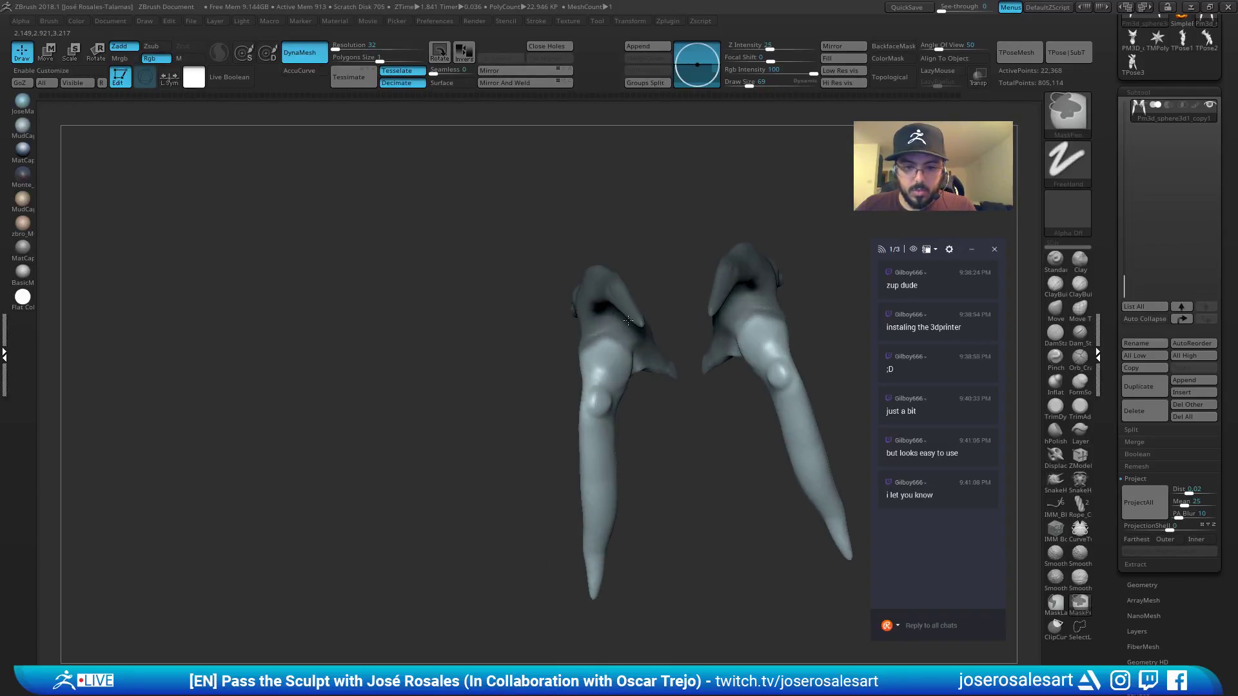
mouse_move(653, 357)
right_down()
mouse_move(691, 323)
mouse_move(635, 342)
right_up()
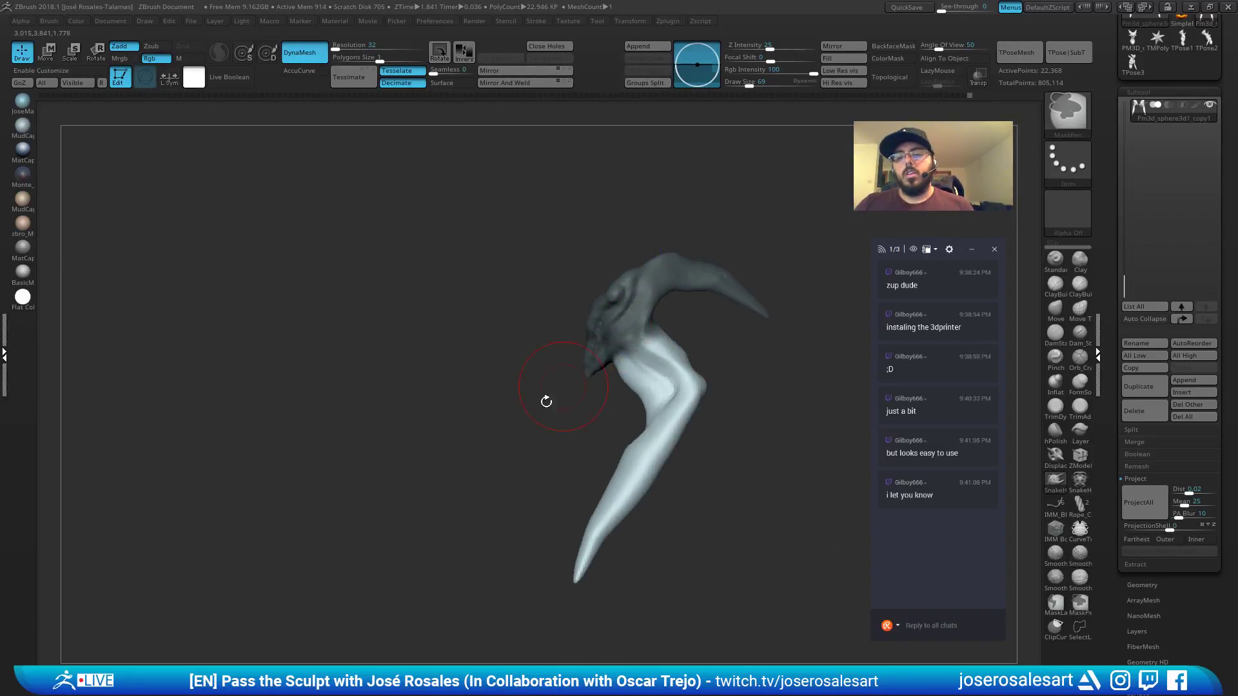
Bow the unmasked upper arms outward from the torso, enlarging the SnakeHook draw size to 140.
mouse_move(544, 400)
right_down()
mouse_move(625, 310)
mouse_move(648, 257)
right_up()
key(ctrl+shift+s)
shift+right_drag(648, 257, 654, 356)
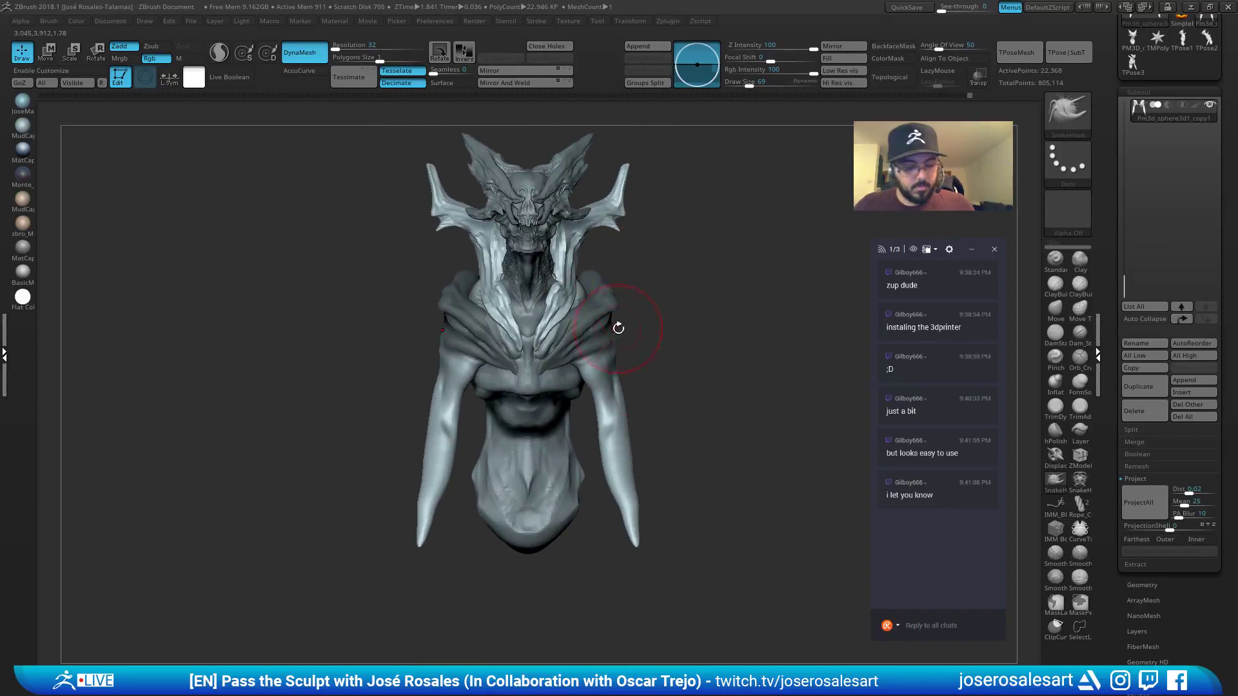
key(e)
drag(629, 365, 623, 368)
mouse_move(682, 367)
right_down()
mouse_move(618, 397)
mouse_move(626, 374)
mouse_move(605, 376)
right_up()
key(q)
key(s)
key(d)
click(592, 231)
key(e)
key(q)
key(s)
drag(606, 376, 615, 377)
Undo the last elbow pull, spread the elbows and forearms outward with the SnakeHook brush and smooth the forearms.
drag(533, 404, 507, 400)
key(ctrl+z)
key(b)
key(s)
key(h)
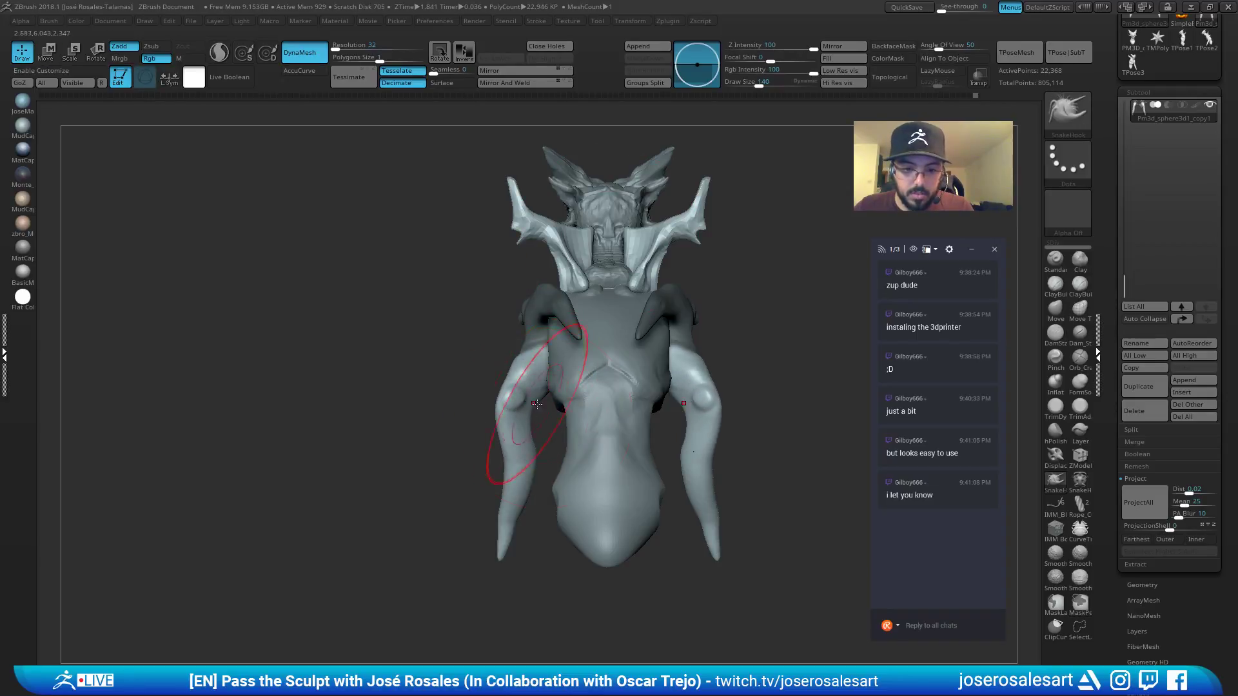
drag(532, 484, 519, 485)
shift+right_drag(515, 546, 520, 543)
drag(504, 541, 470, 539)
drag(509, 479, 486, 476)
shift+drag(492, 476, 470, 546)
Change the draw size and refine the outward sweep of the forearms and elbows with SnakeHook.
key(s)
mouse_move(468, 546)
mouse_down()
mouse_move(461, 516)
mouse_move(477, 480)
mouse_move(474, 516)
mouse_move(481, 477)
mouse_move(461, 538)
mouse_move(487, 509)
mouse_up()
key(b)
key(s)
key(h)
drag(487, 509, 590, 412)
mouse_move(590, 413)
mouse_down()
mouse_move(583, 400)
mouse_move(513, 393)
mouse_move(567, 407)
mouse_up()
Build up the upper arms below the masked shoulders with ClayBuildup at draw size 30.
key(b)
key(c)
key(b)
key(s)
drag(439, 427, 428, 427)
alt+drag(452, 434, 350, 443)
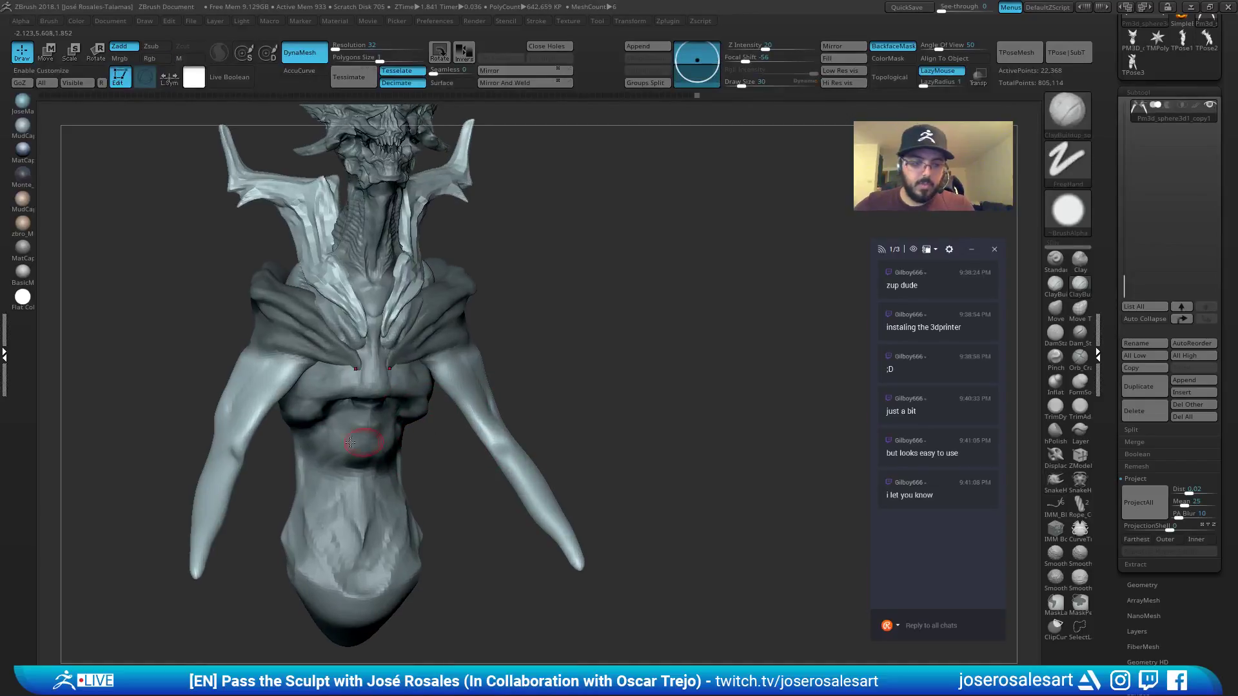
drag(279, 419, 282, 419)
mouse_move(284, 422)
alt+mouse_down()
mouse_move(359, 359)
mouse_move(304, 379)
alt+mouse_up()
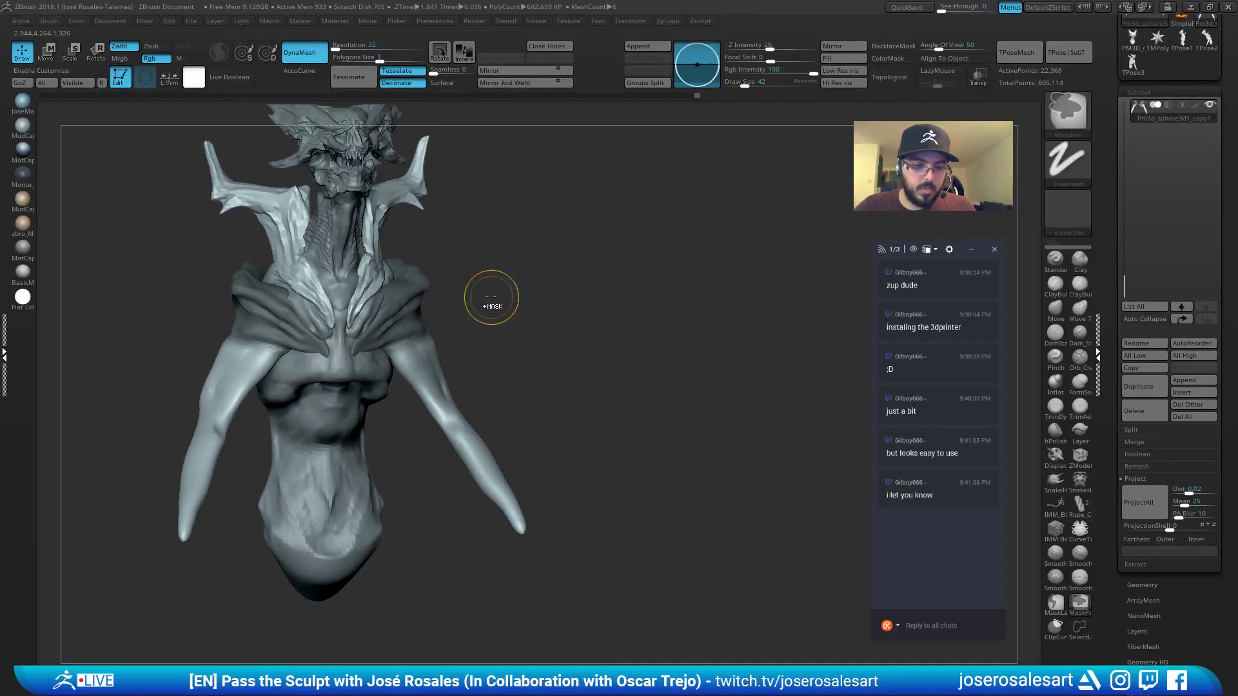
Clear the mask and carve the creases where the arms meet the chest muscles with DamStandard at draw size 28.
ctrl+drag(492, 299, 506, 316)
mouse_move(445, 352)
alt+mouse_down()
mouse_move(596, 348)
mouse_move(590, 387)
mouse_move(453, 351)
alt+mouse_up()
key(b)
key(d)
key(s)
key(s)
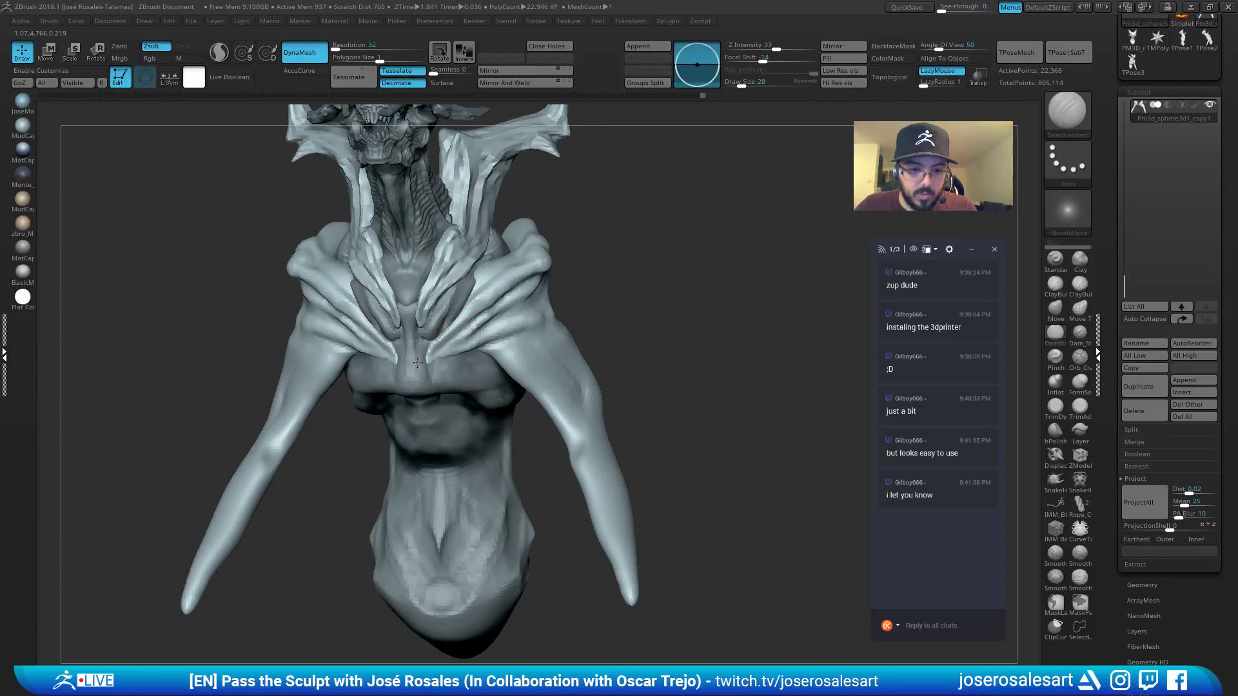
Build up the muscle strands where the shoulders join the upper arms with ClayBuildup at draw size 15.
key(b)
key(c)
key(b)
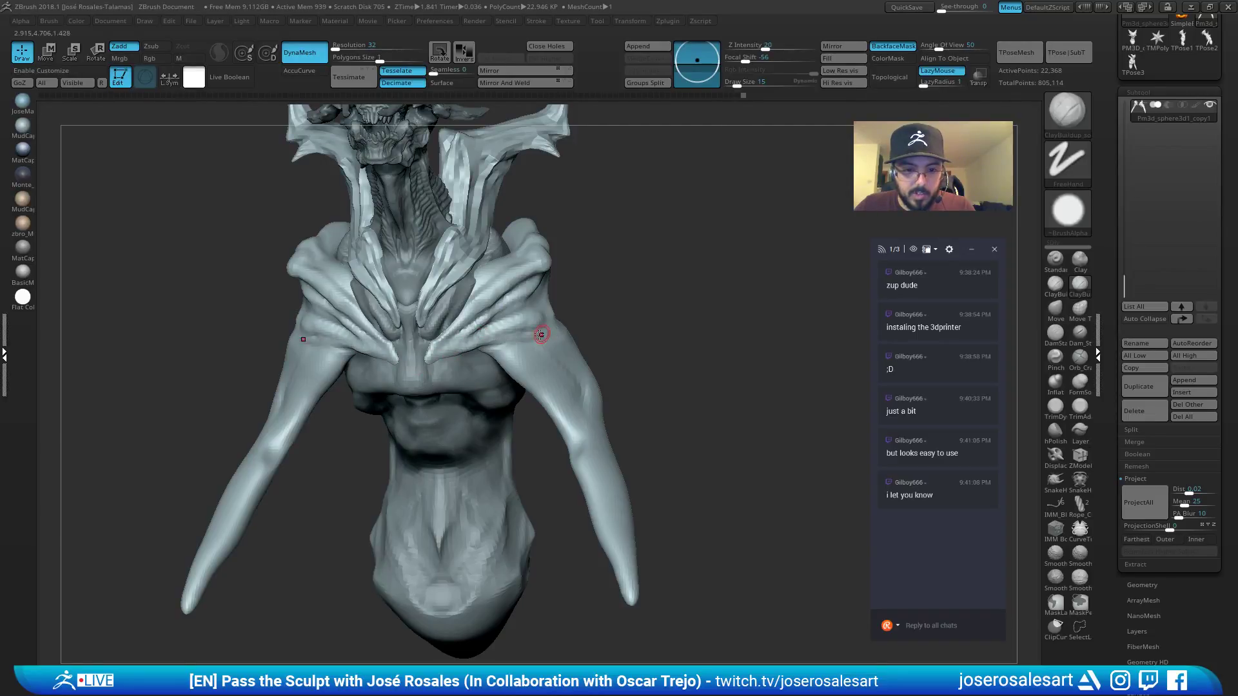
drag(258, 359, 343, 360)
right_drag(253, 349, 545, 336)
Fill out the front of the shoulders and upper arms with ClayBuildup at draw size 36 and smooth the strokes.
key(s)
drag(482, 366, 489, 366)
mouse_move(488, 365)
right_down()
mouse_move(278, 392)
mouse_move(228, 413)
right_up()
shift+drag(317, 361, 284, 403)
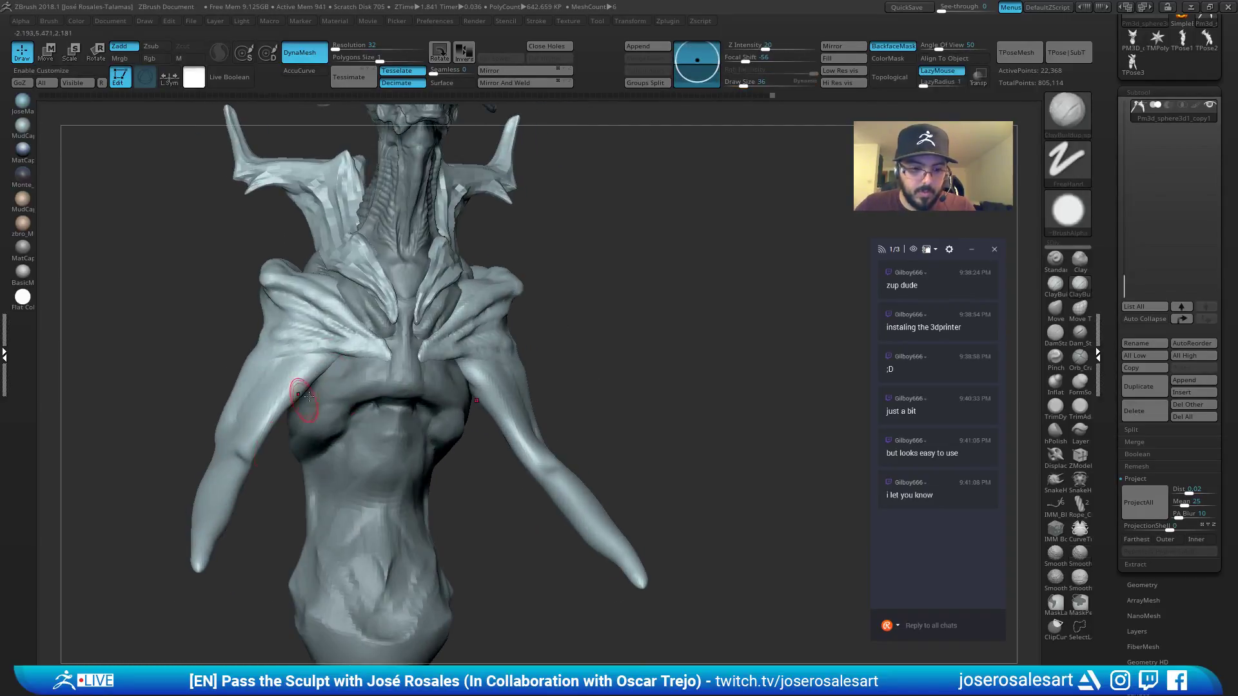
Build up and smooth the inner sides of the upper arms at draw size 69.
key(shift+s)
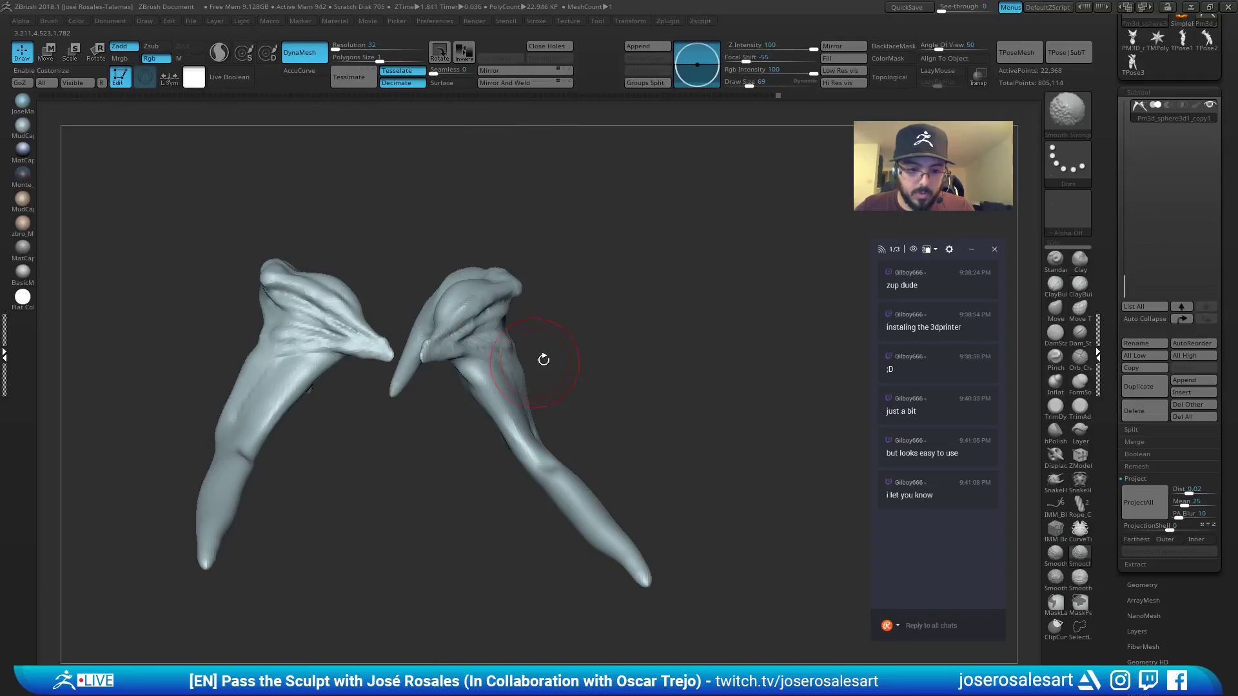
right_drag(545, 359, 493, 385)
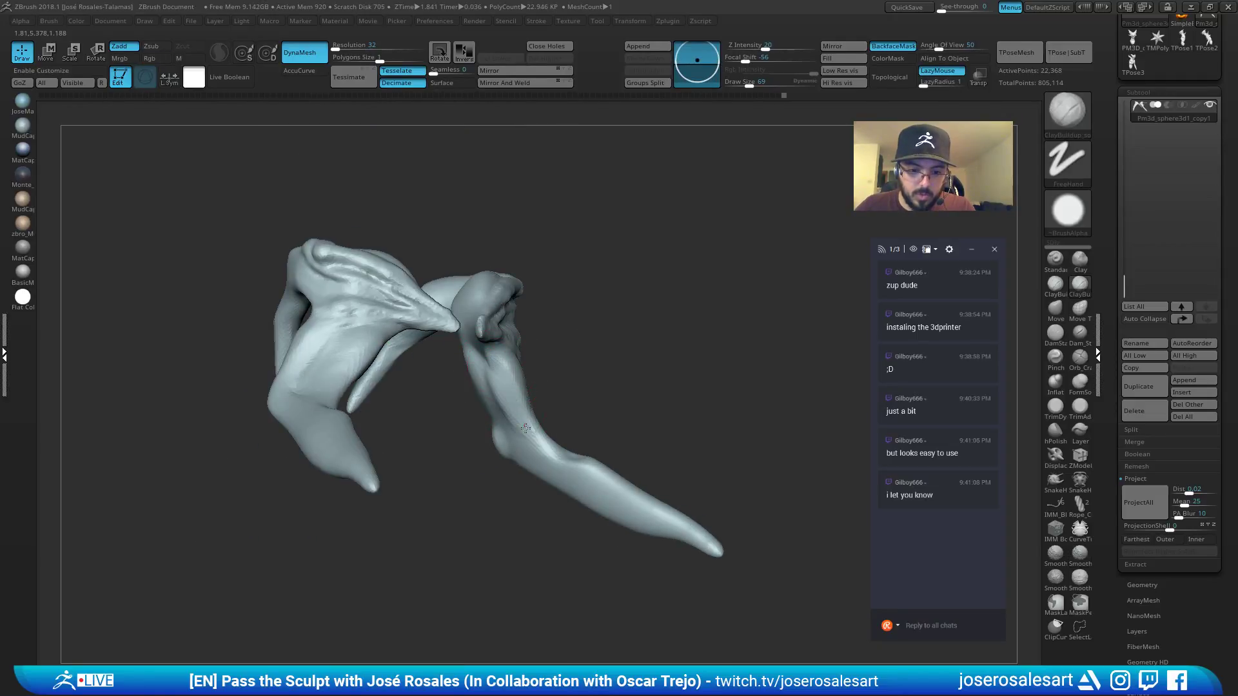
right_drag(526, 428, 488, 411)
right_drag(519, 369, 509, 395)
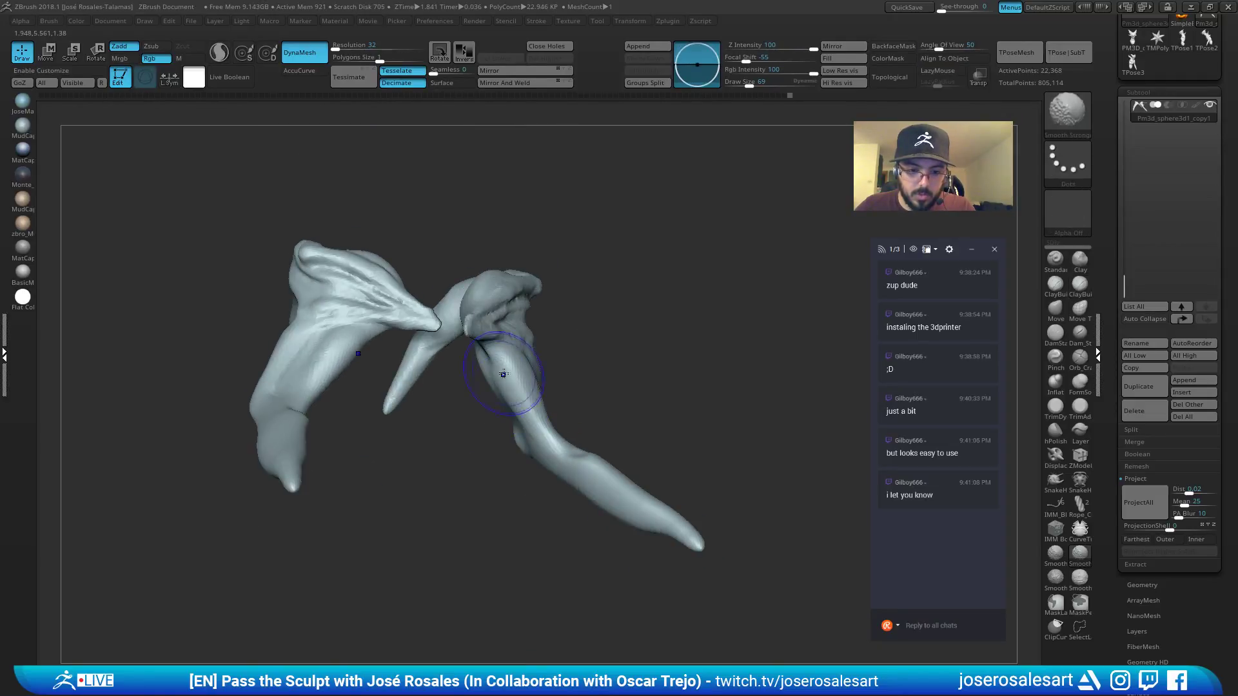
Carve the creases at the inner elbows of both arms with DamStandard at draw size 36.
key(3)
key(s)
drag(546, 414, 539, 414)
right_drag(539, 416, 535, 450)
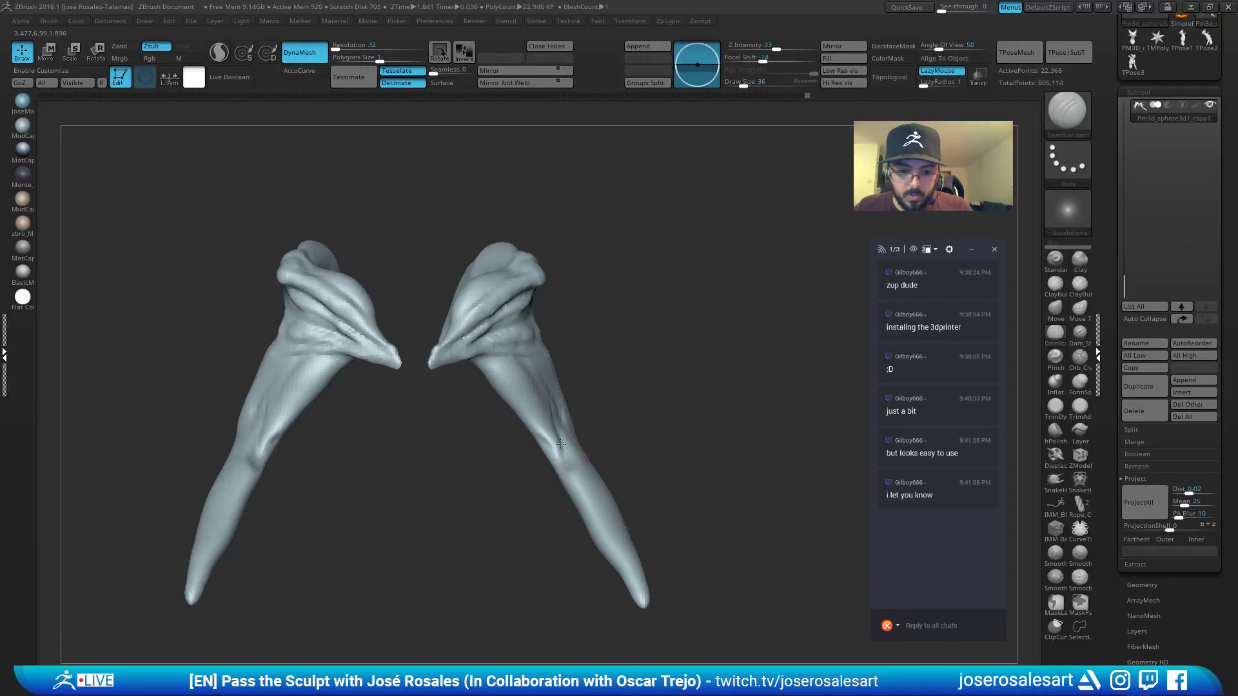
mouse_move(544, 443)
right_down()
mouse_move(555, 455)
mouse_move(546, 436)
right_up()
Build up the muscle around the inner elbows with ClayBuildup at draw size 28 and smooth the strokes.
key(1)
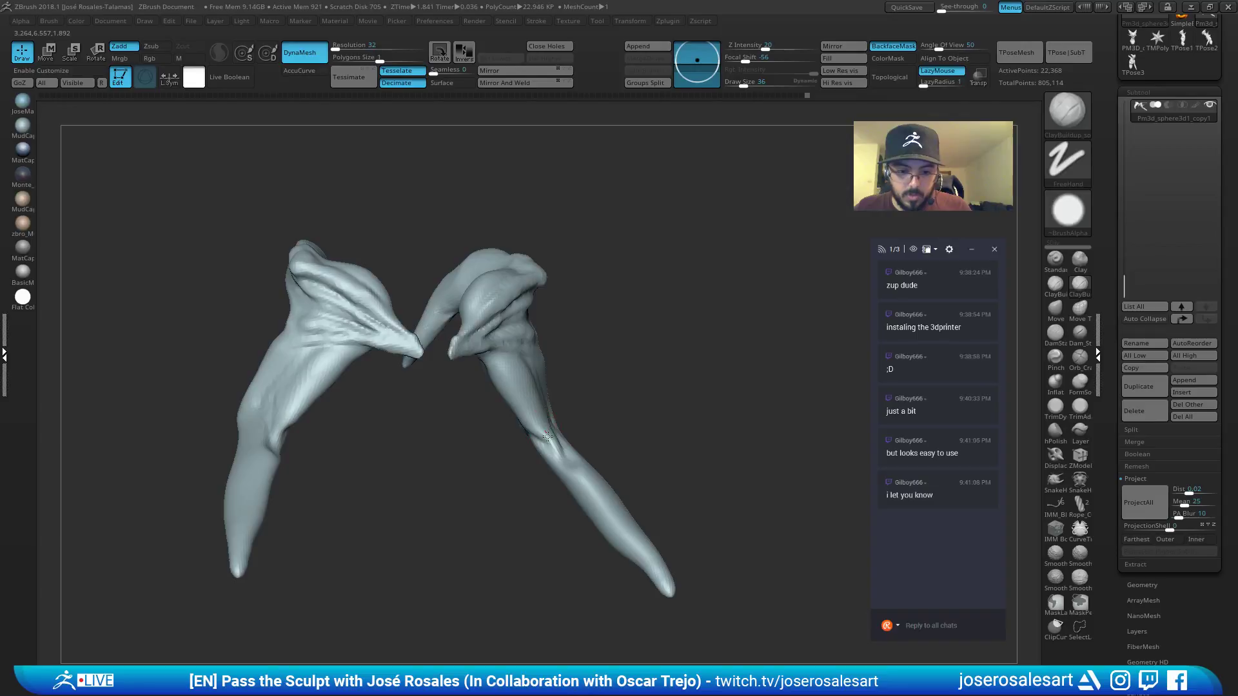
drag(547, 435, 544, 437)
key(alt+s)
mouse_move(544, 437)
right_down()
mouse_move(561, 429)
mouse_move(538, 435)
right_up()
shift+drag(539, 435, 518, 411)
right_drag(505, 398, 544, 436)
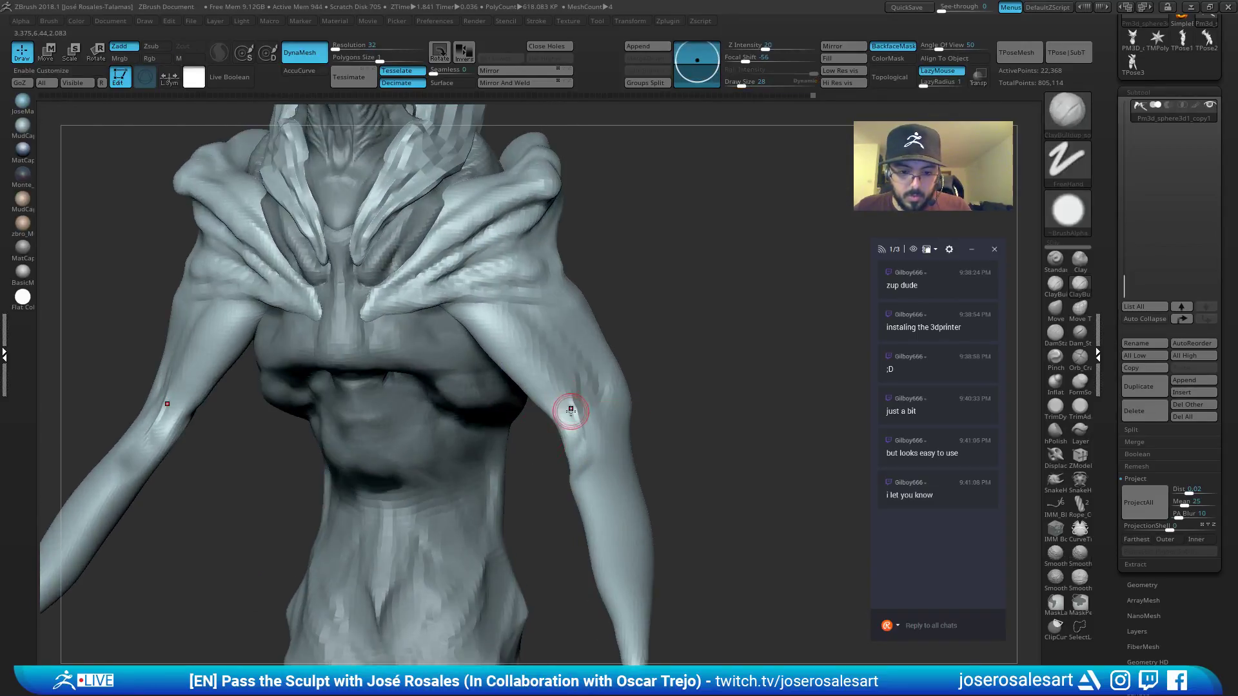
ctrl+shift+click(553, 442)
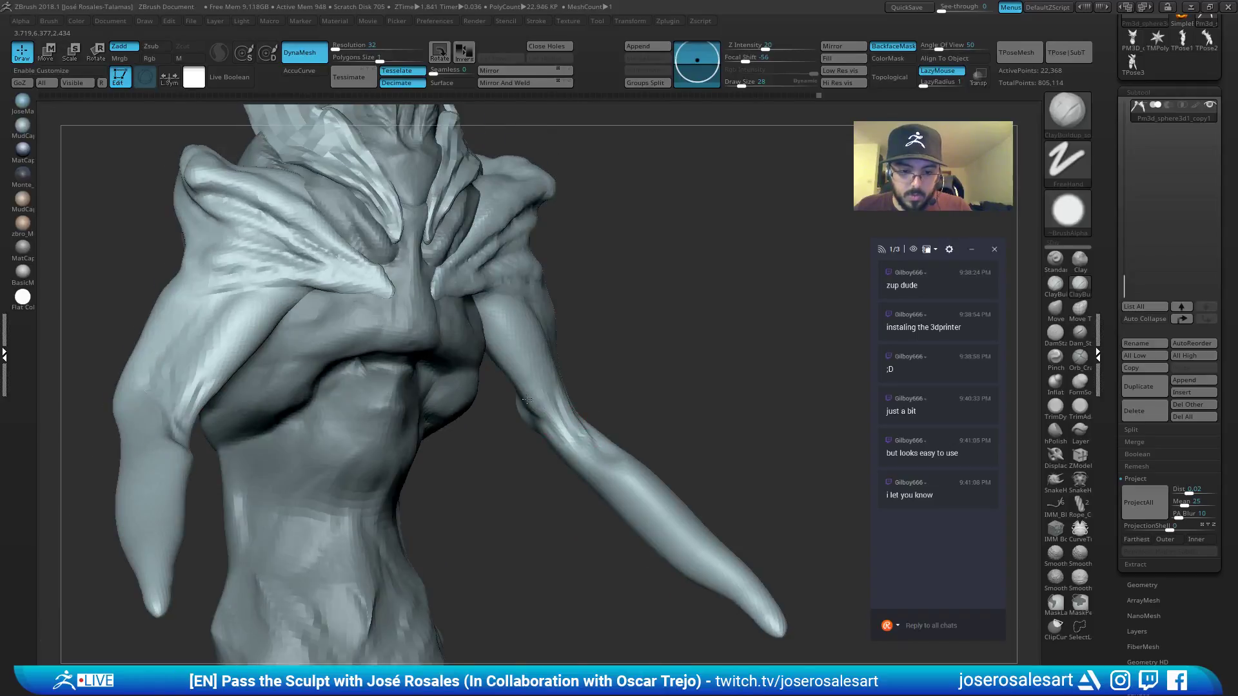
Fill out the outer and back sides of the upper arms with ClayBuildup at draw size 54.
right_drag(553, 442, 516, 351)
key(])
right_drag(623, 345, 555, 313)
drag(559, 308, 556, 315)
right_drag(556, 315, 549, 316)
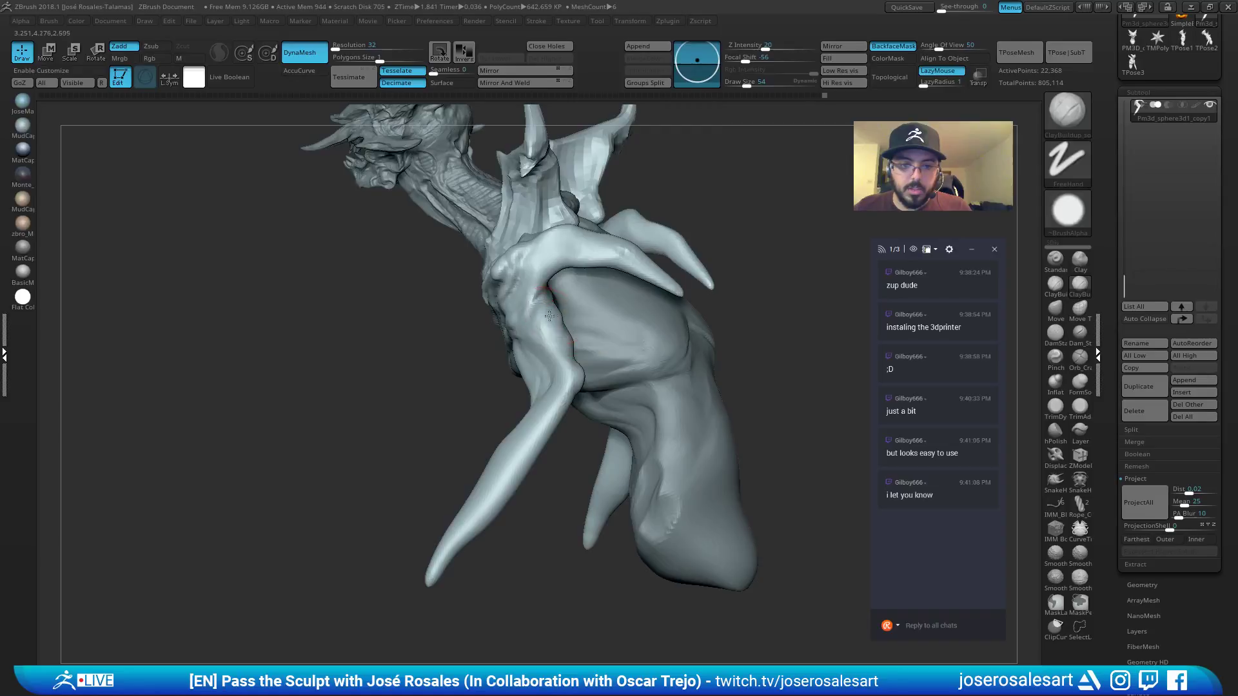
right_drag(545, 362, 557, 304)
mouse_move(568, 381)
right_down()
mouse_move(506, 409)
mouse_move(582, 377)
right_up()
Pull a pointed spike out of the back of each elbow with SnakeHook at draw size 42.
key(b)
key(s)
key(h)
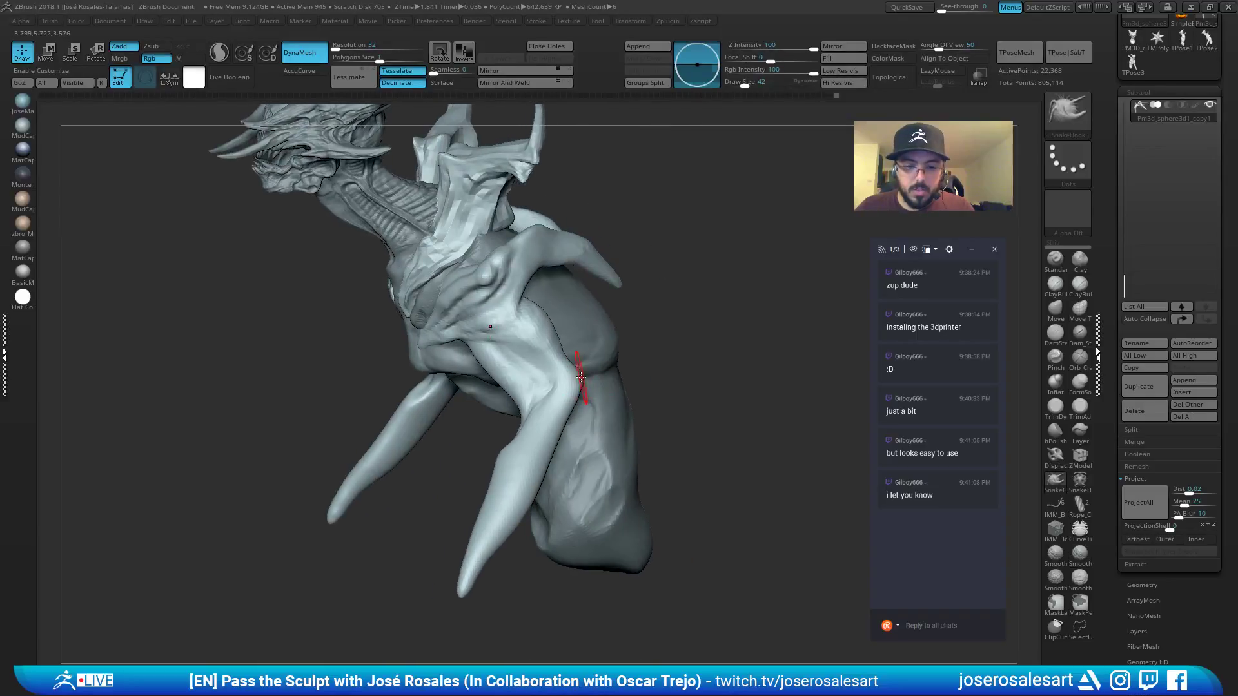
mouse_move(593, 359)
mouse_down()
mouse_move(608, 340)
mouse_move(595, 365)
mouse_up()
right_drag(536, 445, 562, 433)
mouse_move(563, 433)
ctrl+right_down()
mouse_move(566, 347)
mouse_move(703, 399)
mouse_move(697, 359)
mouse_move(524, 399)
ctrl+right_up()
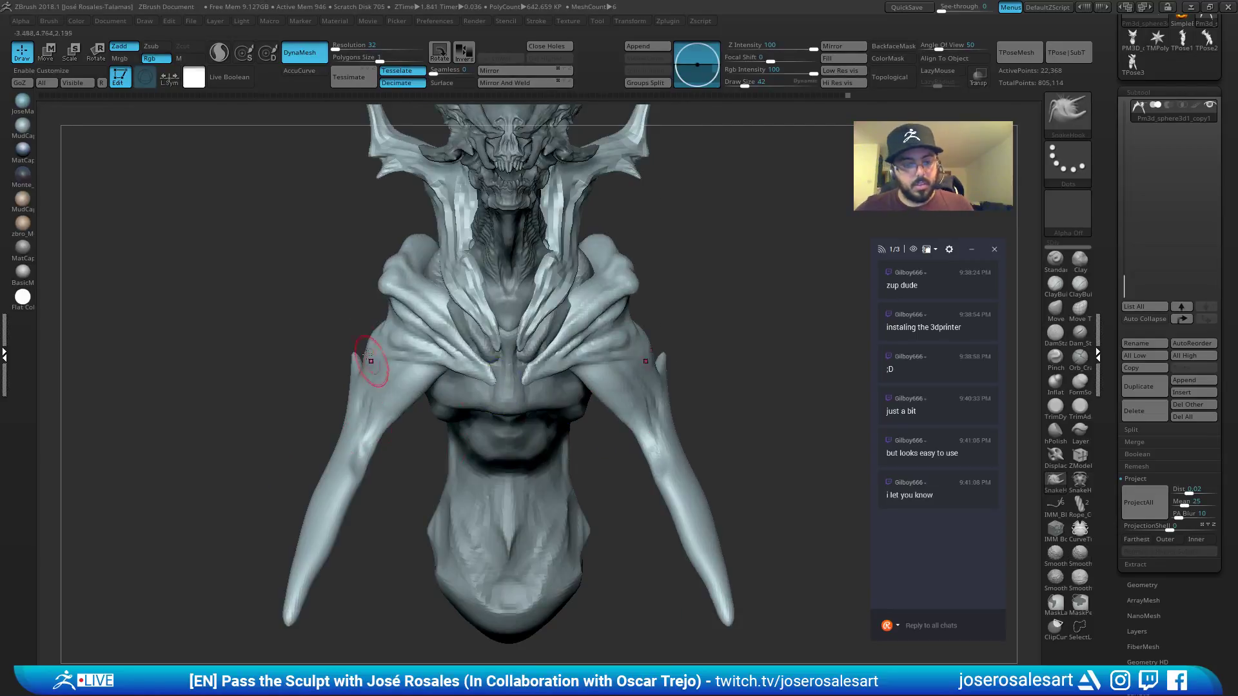
Refine the elbow spikes and smooth the forearms below them.
right_drag(384, 468, 337, 456)
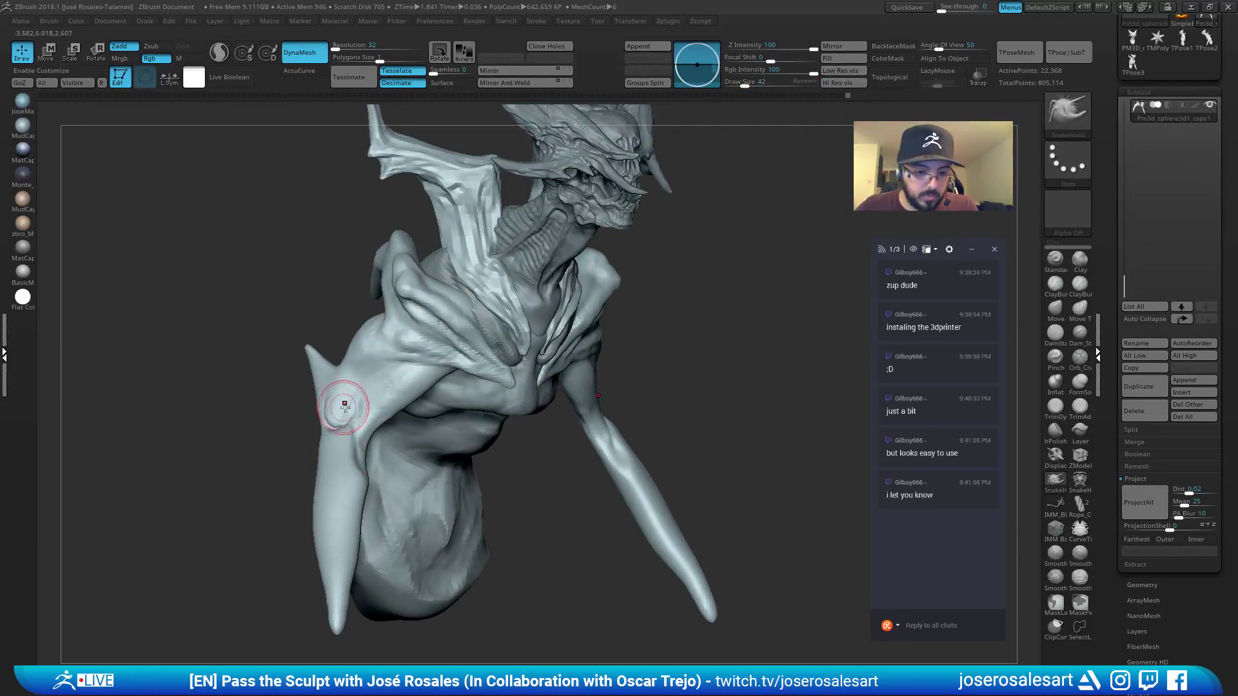
key(ctrl)
mouse_move(373, 392)
right_down()
mouse_move(290, 393)
mouse_move(392, 412)
mouse_move(350, 340)
mouse_move(365, 428)
right_up()
shift+drag(365, 428, 359, 492)
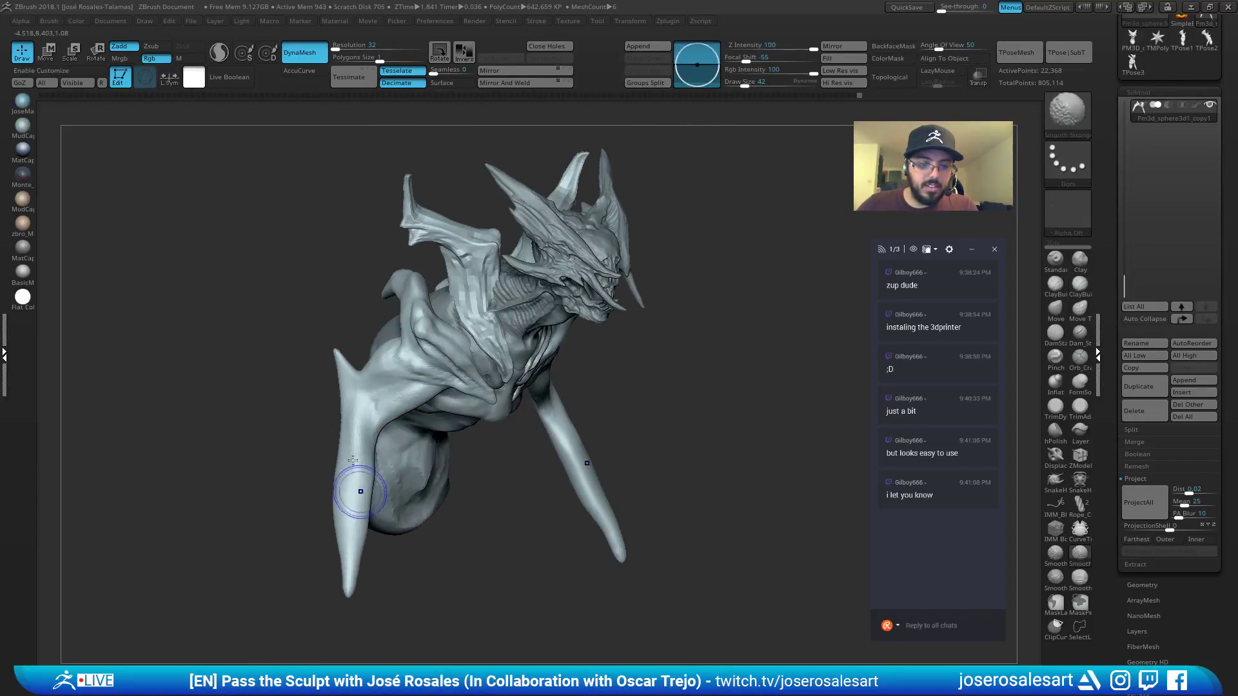
mouse_move(359, 492)
right_down()
mouse_move(355, 383)
mouse_move(337, 437)
right_up()
Carve creases around the base of the elbow spikes with DamStandard at draw size 36.
key(b)
key(d)
key(s)
key(s)
click(375, 399)
Build up the transitions from the elbow spikes into the upper arms and forearms with ClayBuildup.
key(b)
key(c)
key(b)
mouse_move(353, 479)
right_down()
mouse_move(333, 482)
mouse_move(380, 418)
right_up()
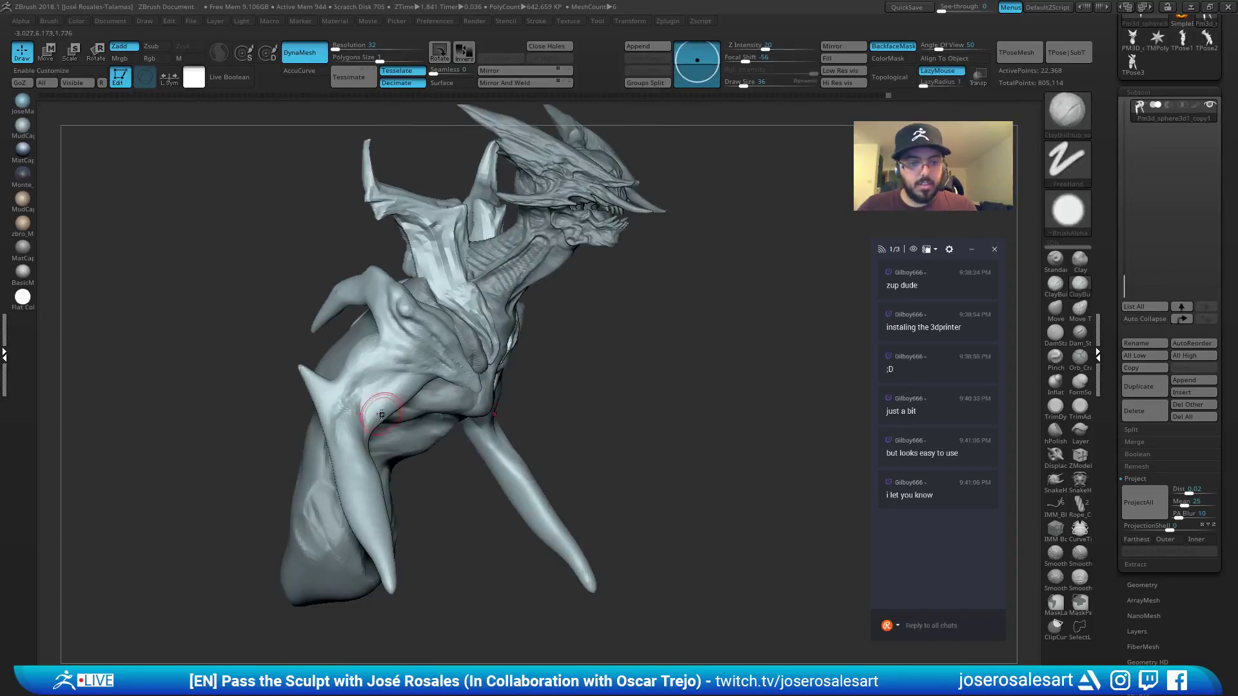
key(s)
drag(364, 446, 366, 446)
right_drag(366, 447, 355, 477)
key(s)
drag(349, 442, 354, 442)
mouse_move(354, 442)
right_down()
mouse_move(353, 462)
mouse_move(315, 465)
mouse_move(459, 464)
mouse_move(429, 500)
mouse_move(443, 470)
mouse_move(401, 328)
right_up()
Bend the forearms into outward-bowed curves with the Move brush at draw size 119.
key(b)
key(m)
key(v)
key(s)
mouse_move(410, 472)
mouse_down()
mouse_move(421, 472)
mouse_move(391, 504)
mouse_up()
drag(399, 473, 383, 475)
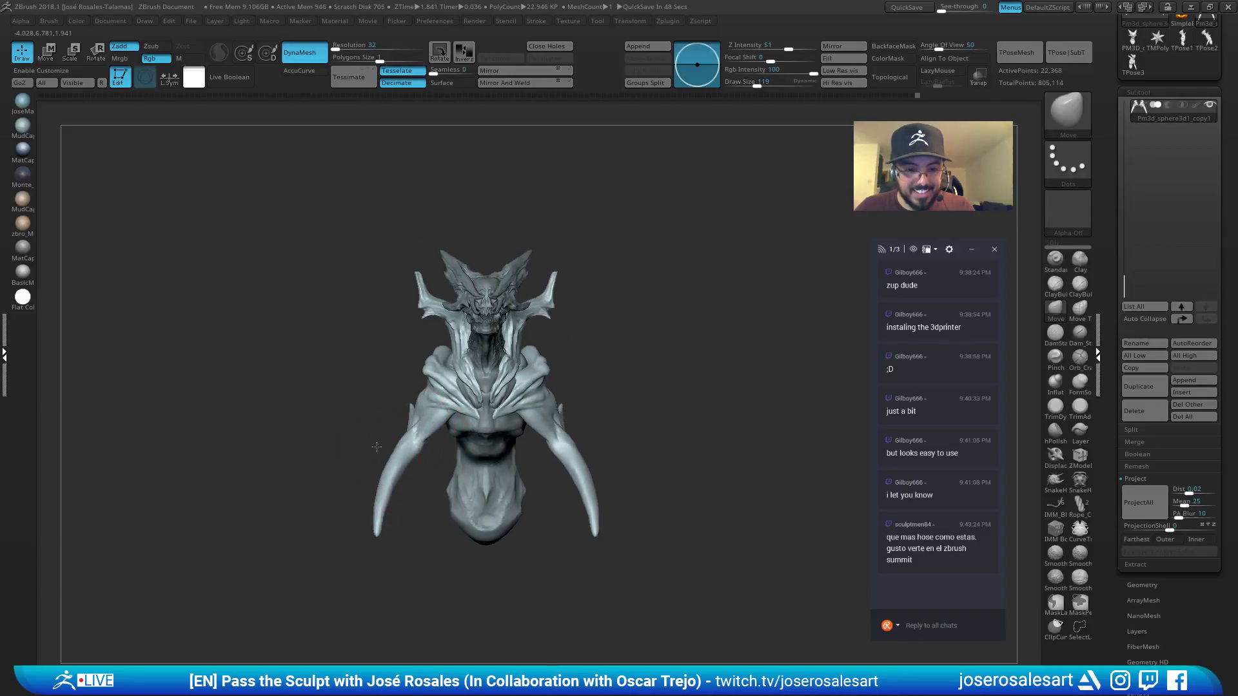
mouse_move(376, 447)
right_down()
mouse_move(439, 472)
mouse_move(429, 520)
right_up()
key(s)
click(423, 521)
Make the torso the active subtool and add volume to its lower front with ClayBuildup at draw size 33.
mouse_move(428, 568)
alt+right_down()
mouse_move(376, 478)
mouse_move(578, 478)
mouse_move(512, 433)
mouse_move(545, 405)
mouse_move(568, 484)
mouse_move(529, 500)
mouse_move(493, 463)
alt+right_up()
alt+click(529, 499)
key(b)
key(c)
key(b)
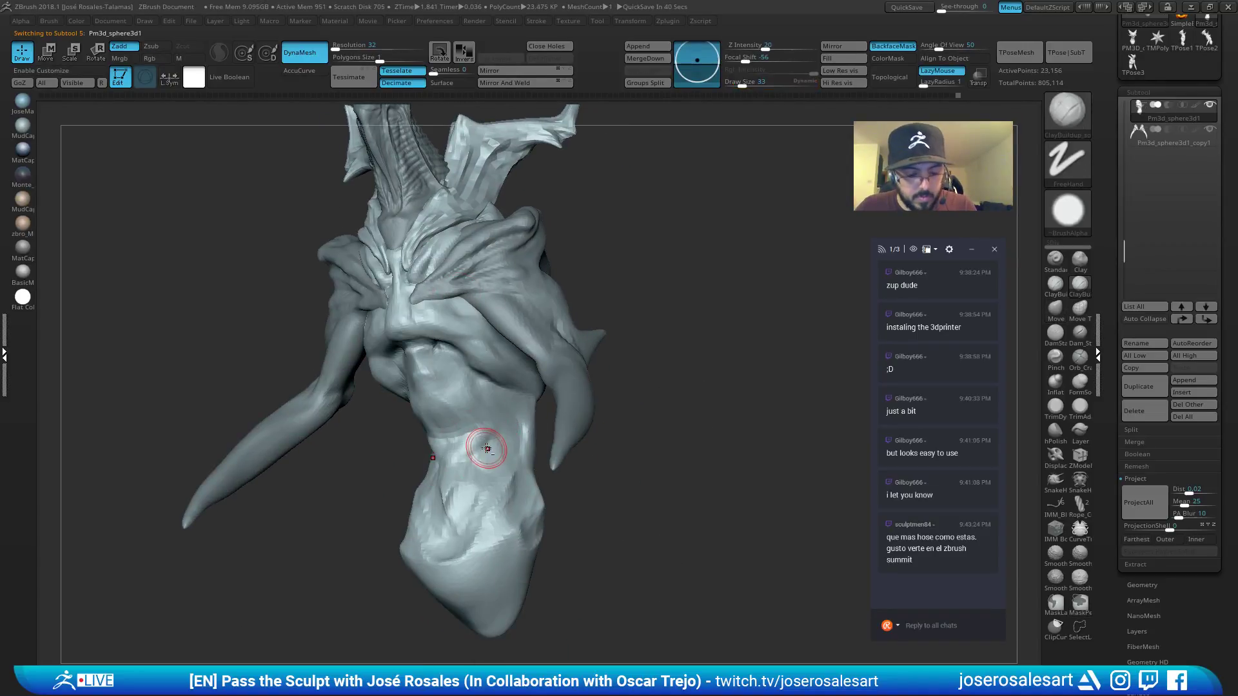
mouse_move(484, 458)
right_down()
mouse_move(468, 461)
mouse_move(464, 502)
mouse_move(525, 534)
mouse_move(442, 503)
right_up()
Carve a vertical groove down the middle of the lower torso with DamStandard and build up its sides with ClayBuildup at draw size 45.
key(b)
key(d)
key(s)
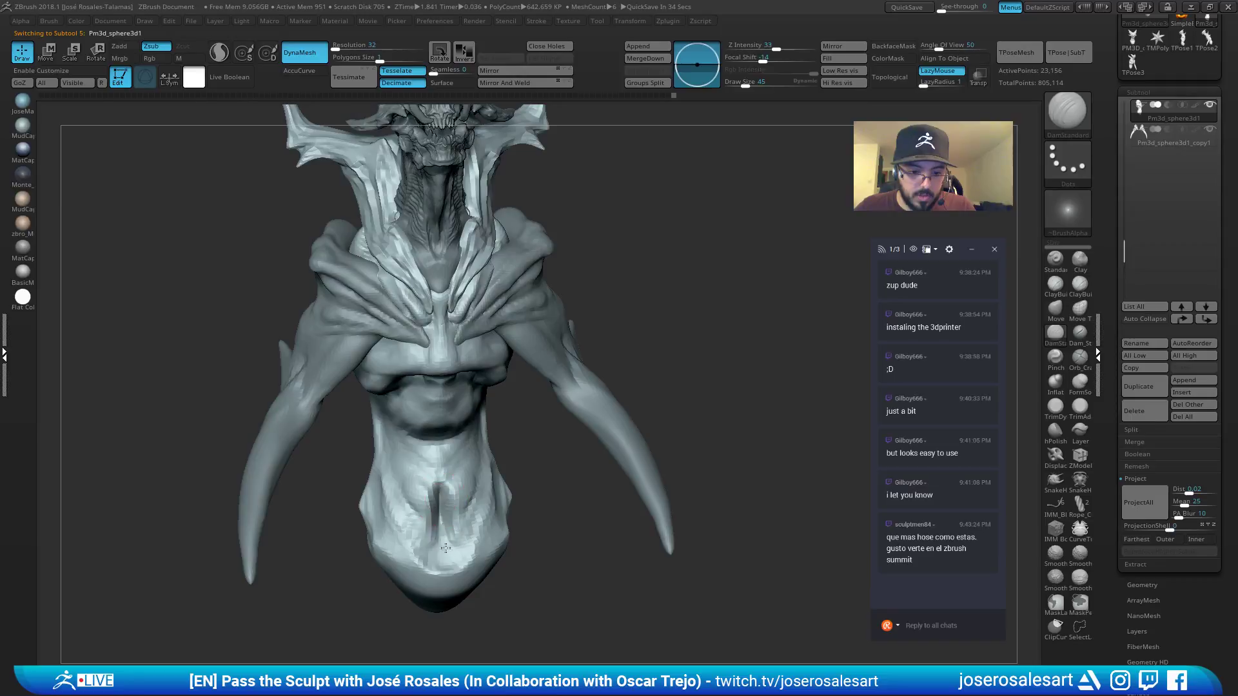
key(b)
key(c)
key(b)
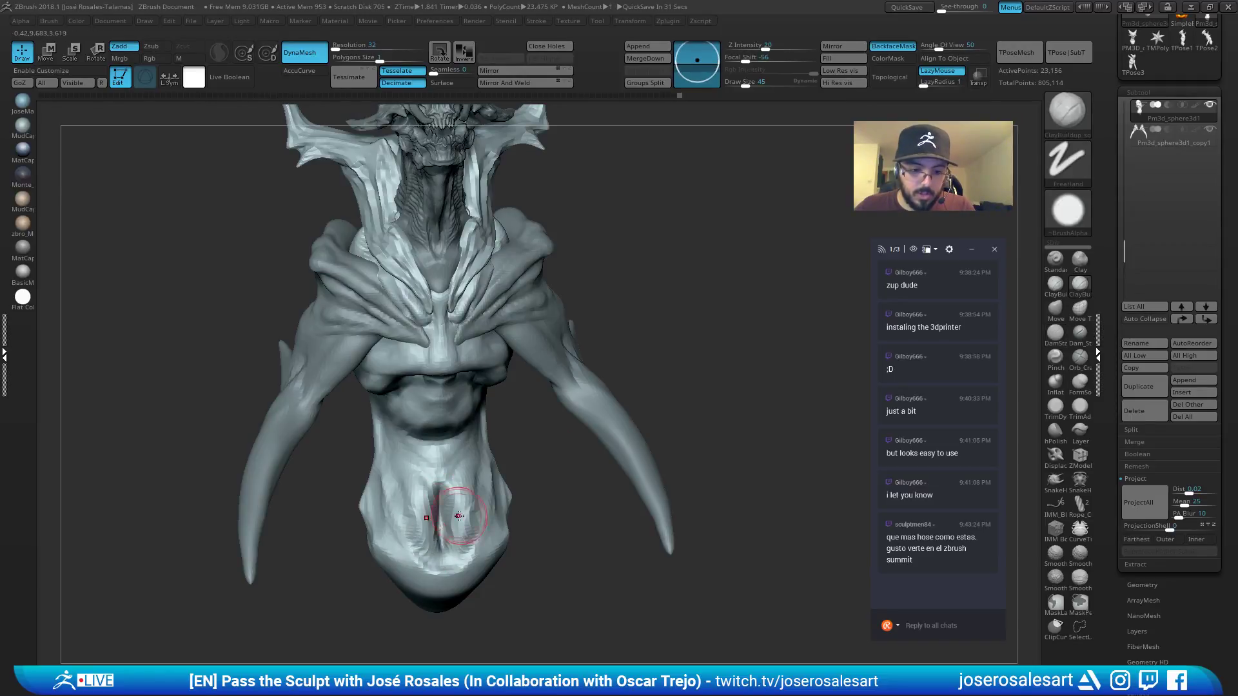
mouse_move(594, 520)
right_down()
mouse_move(454, 552)
mouse_move(448, 540)
mouse_move(477, 523)
mouse_move(427, 516)
right_up()
Inflate the forms beside the lower torso's central groove and refine them with ClayBuildup at draw size 45.
key(b)
key(i)
key(n)
key(b)
key(c)
key(b)
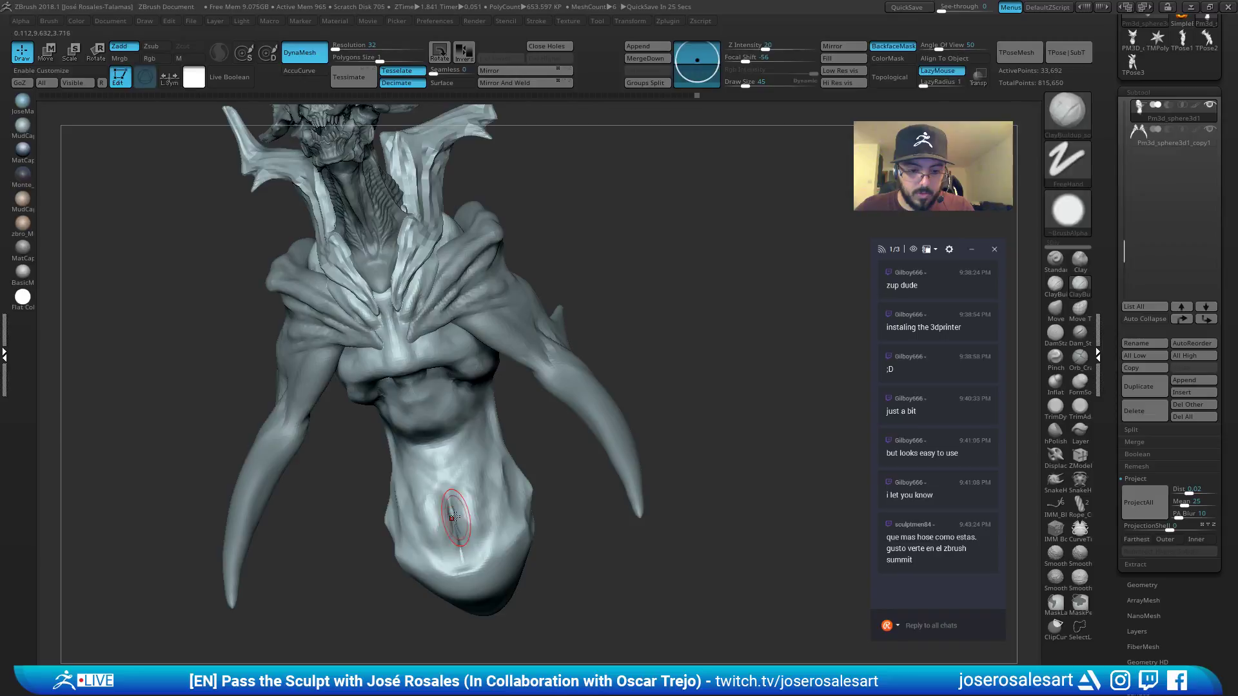
right_drag(476, 521, 488, 522)
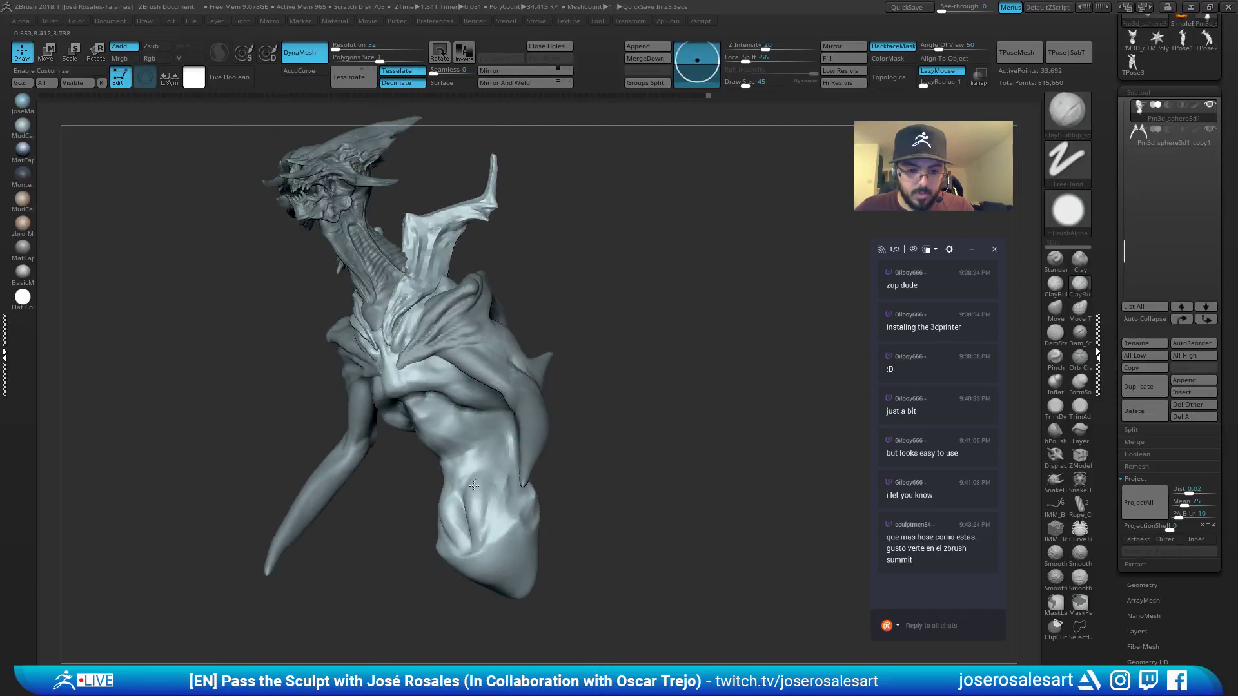
Isolate the torso and reshape the front contour of its waist with the Move brush.
mouse_move(459, 473)
right_down()
mouse_move(483, 470)
mouse_move(434, 484)
mouse_move(508, 435)
mouse_move(460, 456)
mouse_move(492, 448)
right_up()
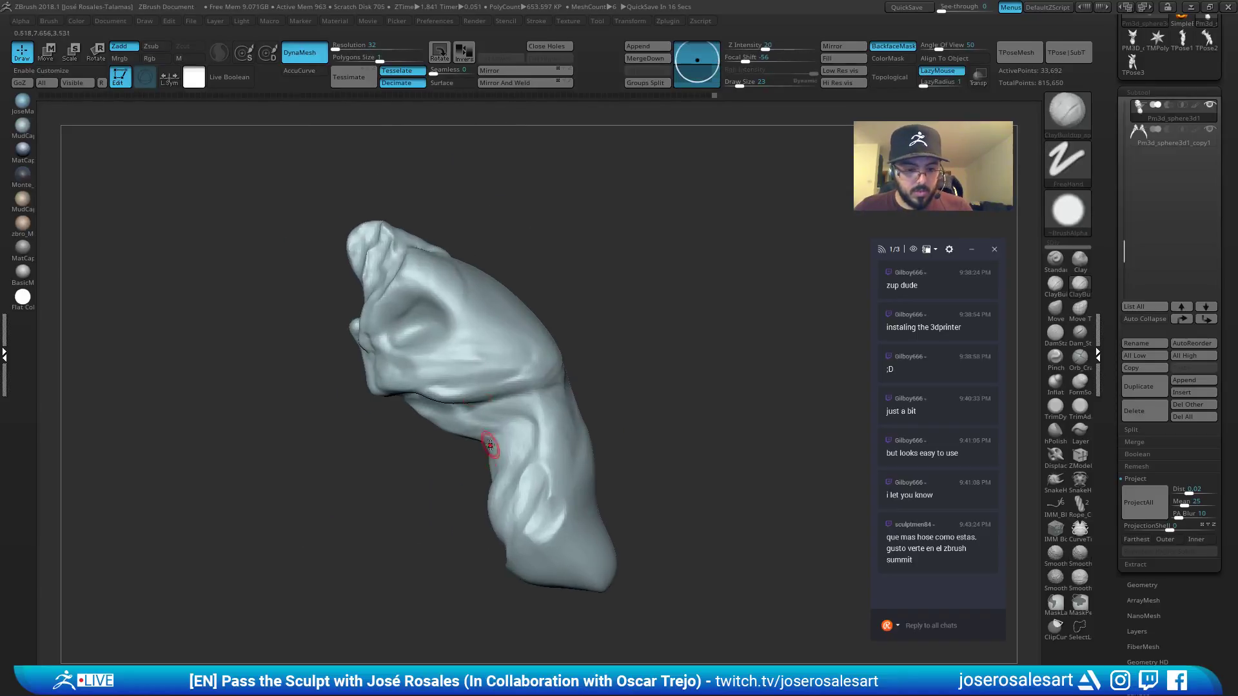
key(b)
key(m)
key(v)
key(s)
key(s)
mouse_move(449, 431)
mouse_down()
mouse_move(454, 407)
mouse_move(421, 399)
mouse_move(480, 414)
mouse_move(495, 445)
mouse_up()
mouse_move(493, 445)
right_down()
mouse_move(464, 442)
mouse_move(501, 421)
right_up()
Build up the side of the waist below the rib cage with ClayBuildup at draw size 28.
key(b)
key(c)
key(b)
key(bracketleft)
key(bracketleft)
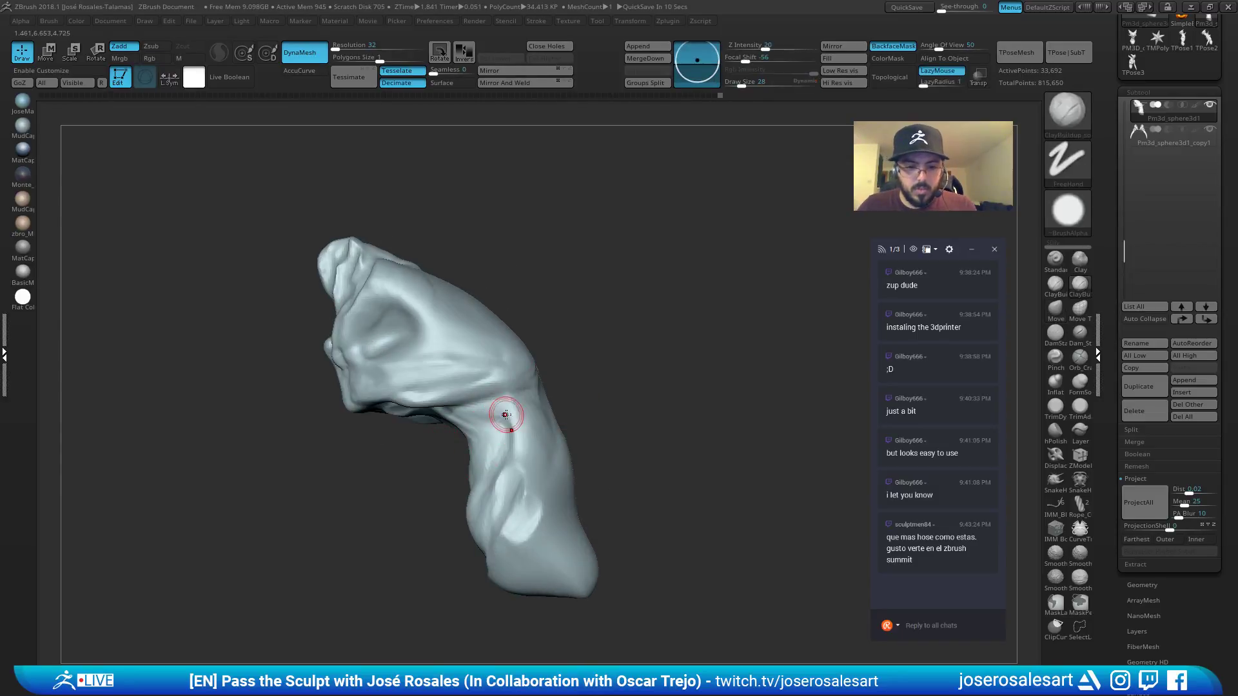
drag(496, 399, 461, 405)
mouse_move(472, 422)
right_down()
mouse_move(505, 398)
mouse_move(506, 359)
mouse_move(536, 328)
right_up()
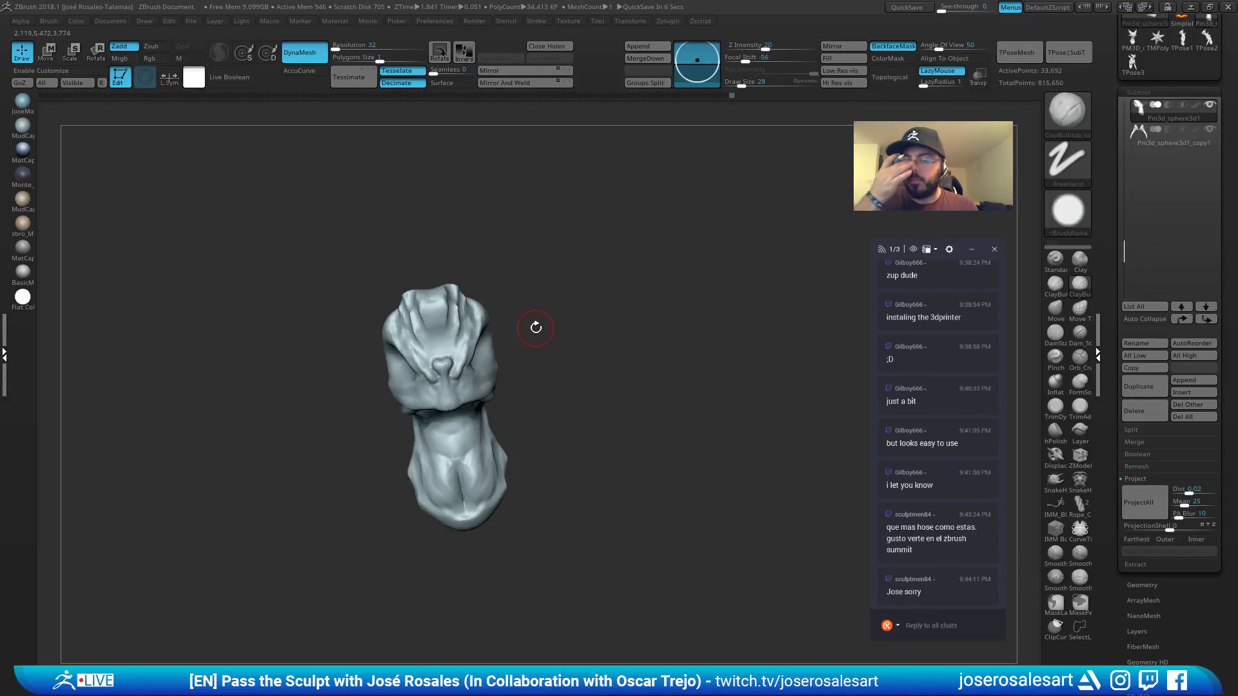
alt+drag(321, 221, 410, 255)
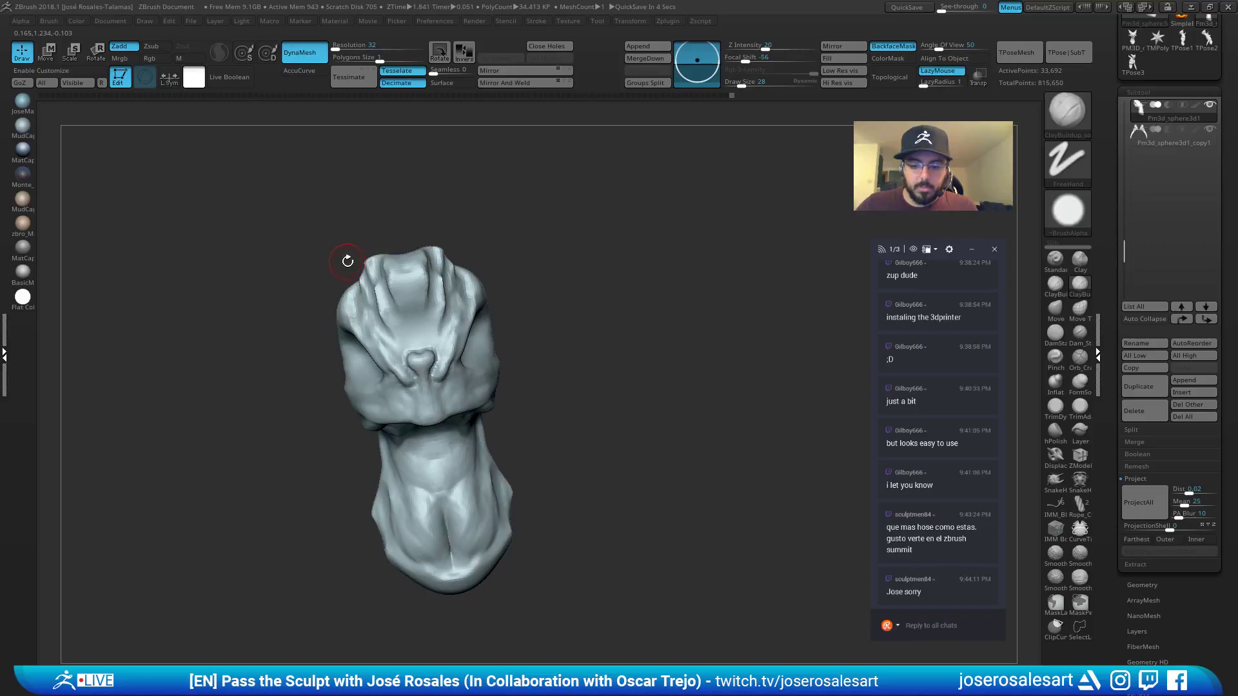
right_drag(408, 271, 408, 283)
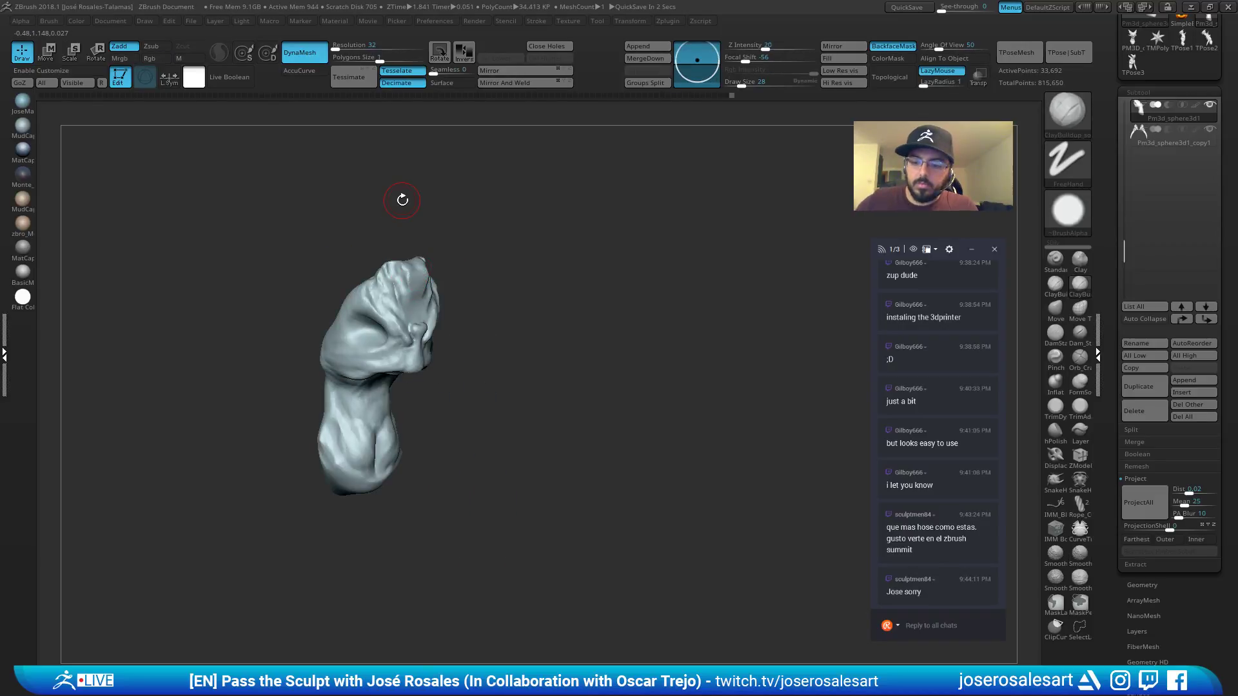
mouse_move(431, 139)
alt+mouse_down()
mouse_move(446, 141)
mouse_move(444, 320)
mouse_move(486, 221)
mouse_move(433, 244)
mouse_move(481, 245)
alt+mouse_up()
ctrl+right_drag(482, 247, 423, 248)
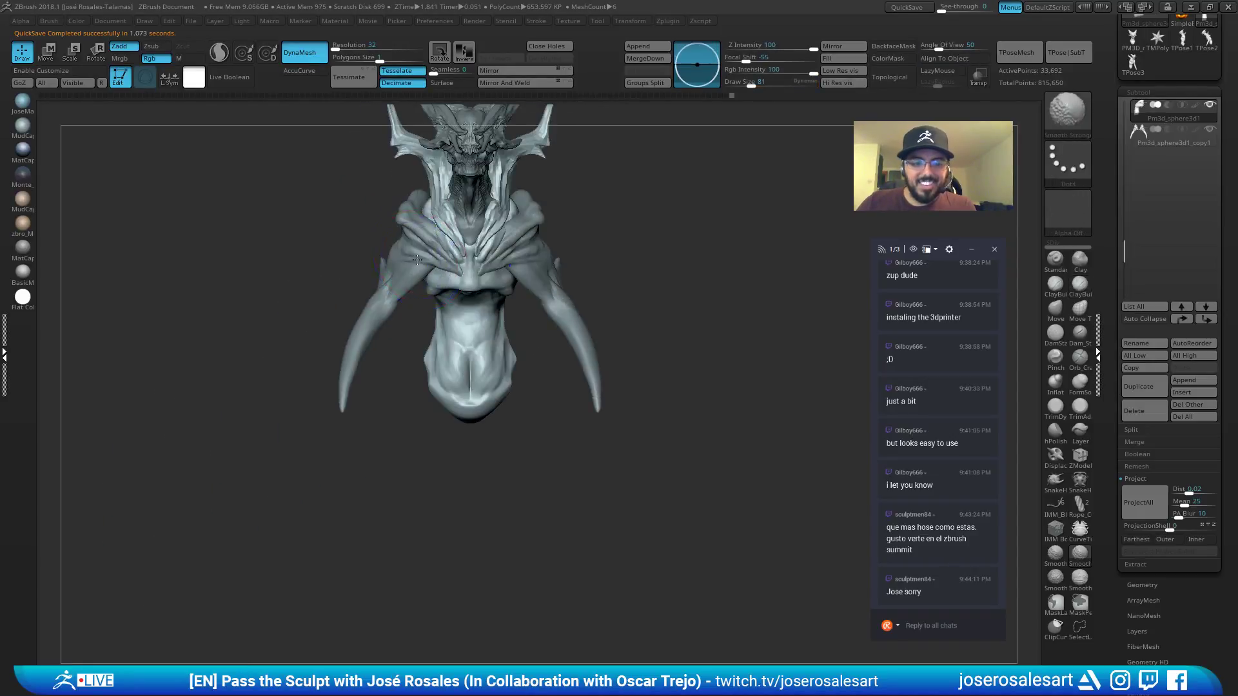
alt+click(429, 244)
alt+drag(565, 221, 503, 330)
Make the arms the active subtool and adjust the muscle strands over the chest with the Move brush at draw size 73.
alt+click(474, 263)
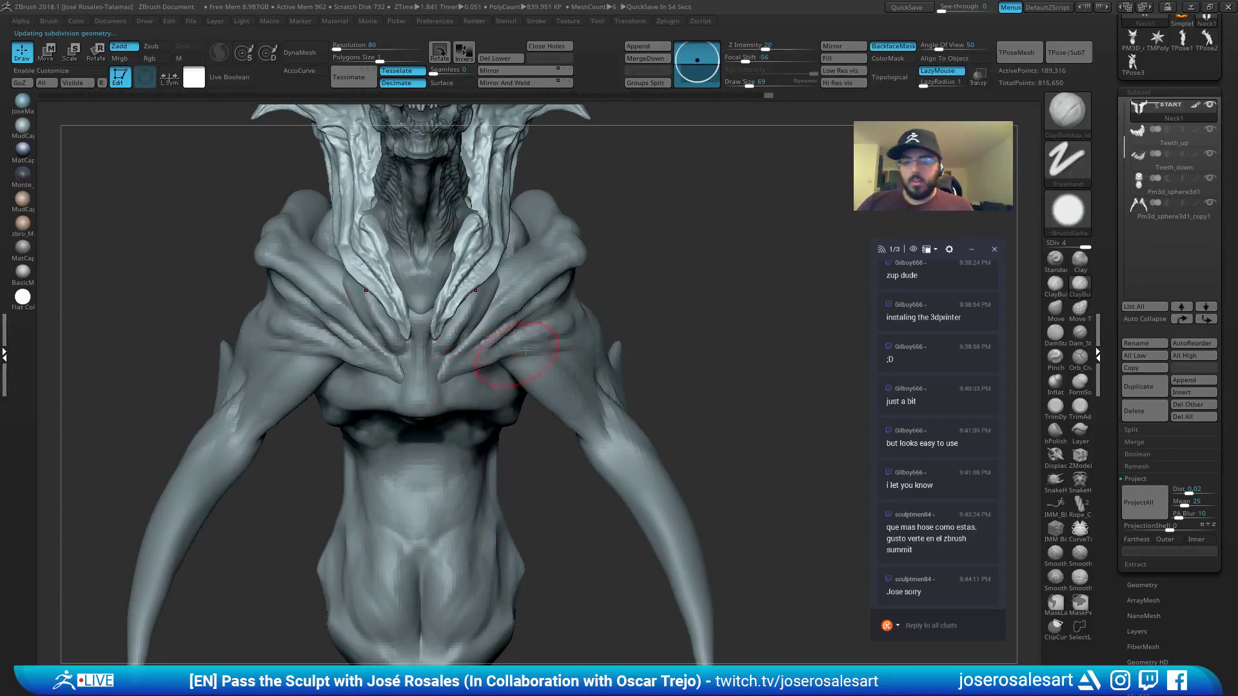
key(bracketleft)
key(b)
key(m)
key(v)
key(s)
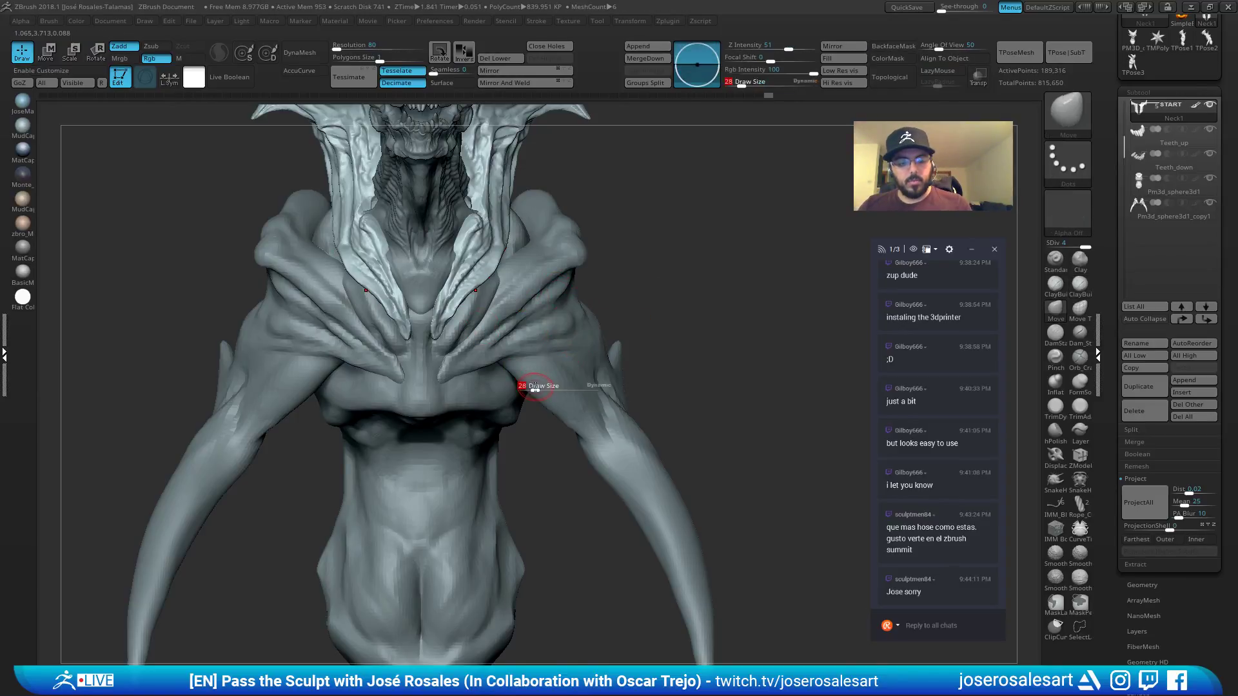
drag(532, 386, 539, 387)
mouse_move(539, 387)
right_down()
mouse_move(456, 358)
mouse_move(539, 315)
right_up()
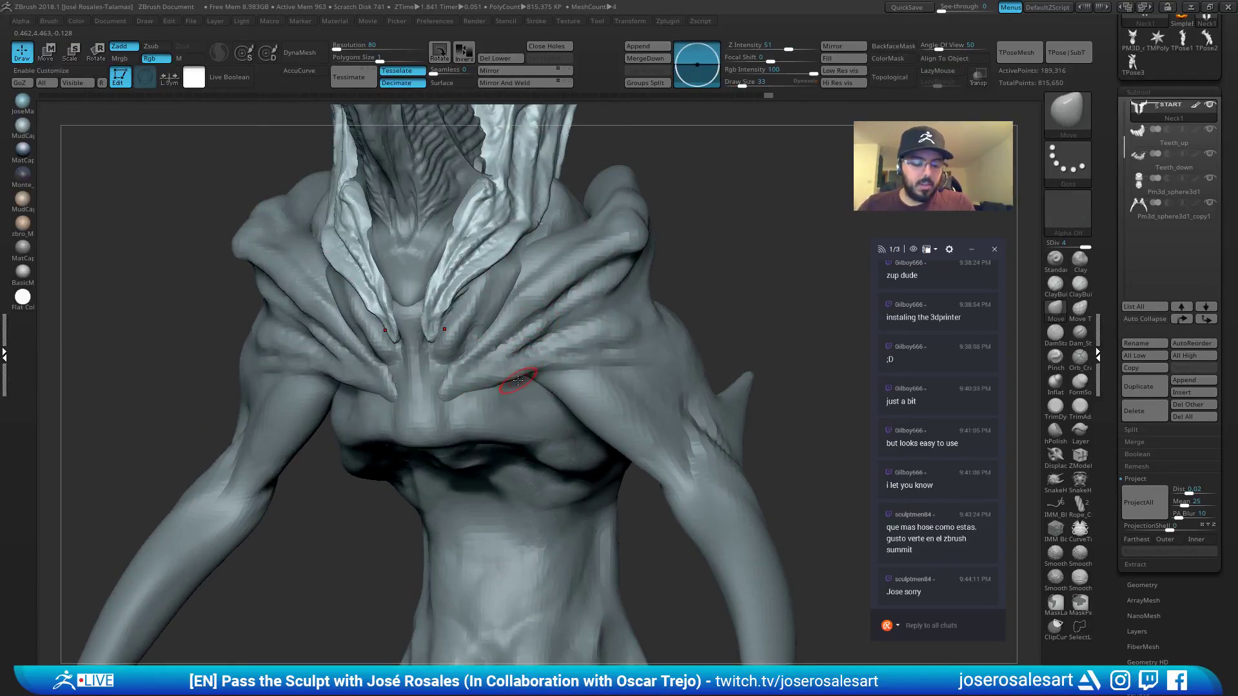
alt+click(496, 365)
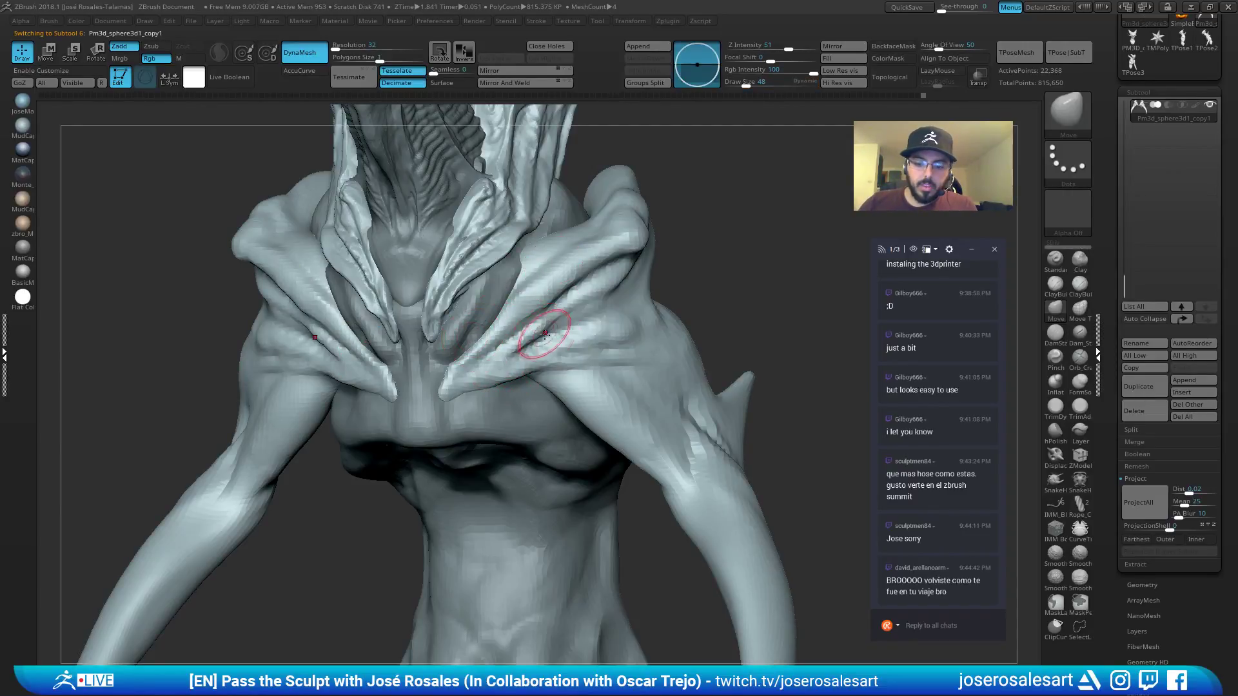
drag(516, 377, 497, 368)
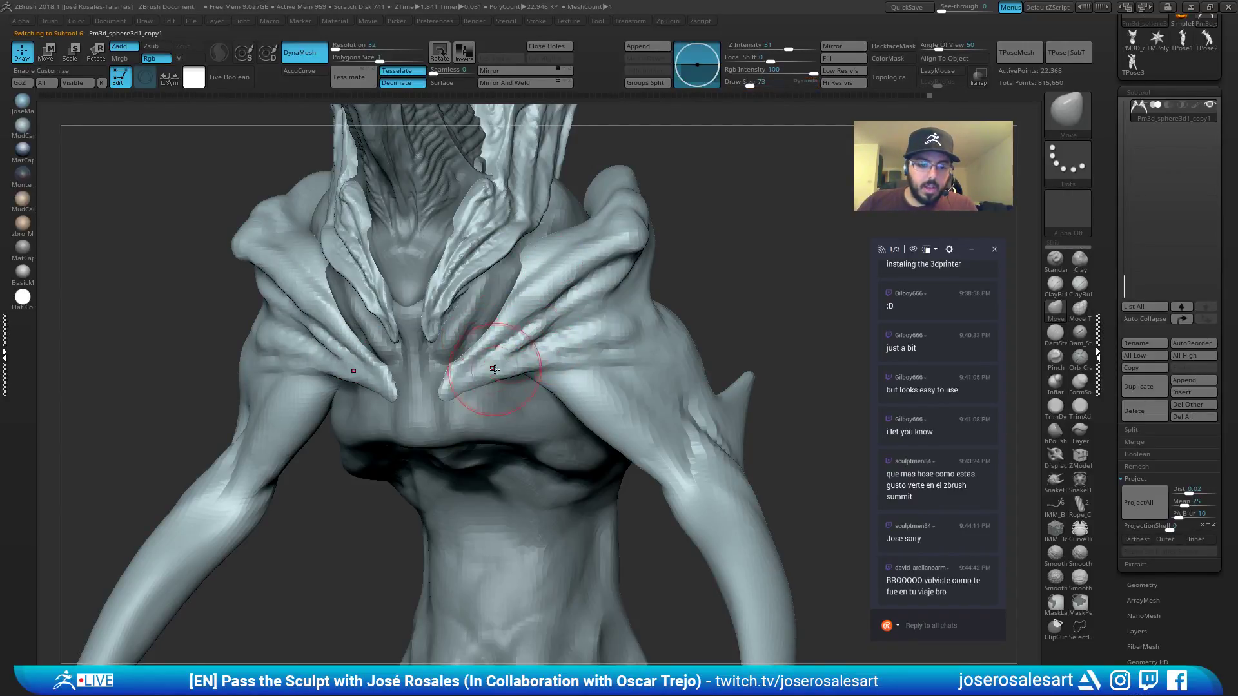
mouse_move(497, 367)
ctrl+right_down()
mouse_move(478, 279)
mouse_move(614, 362)
ctrl+right_up()
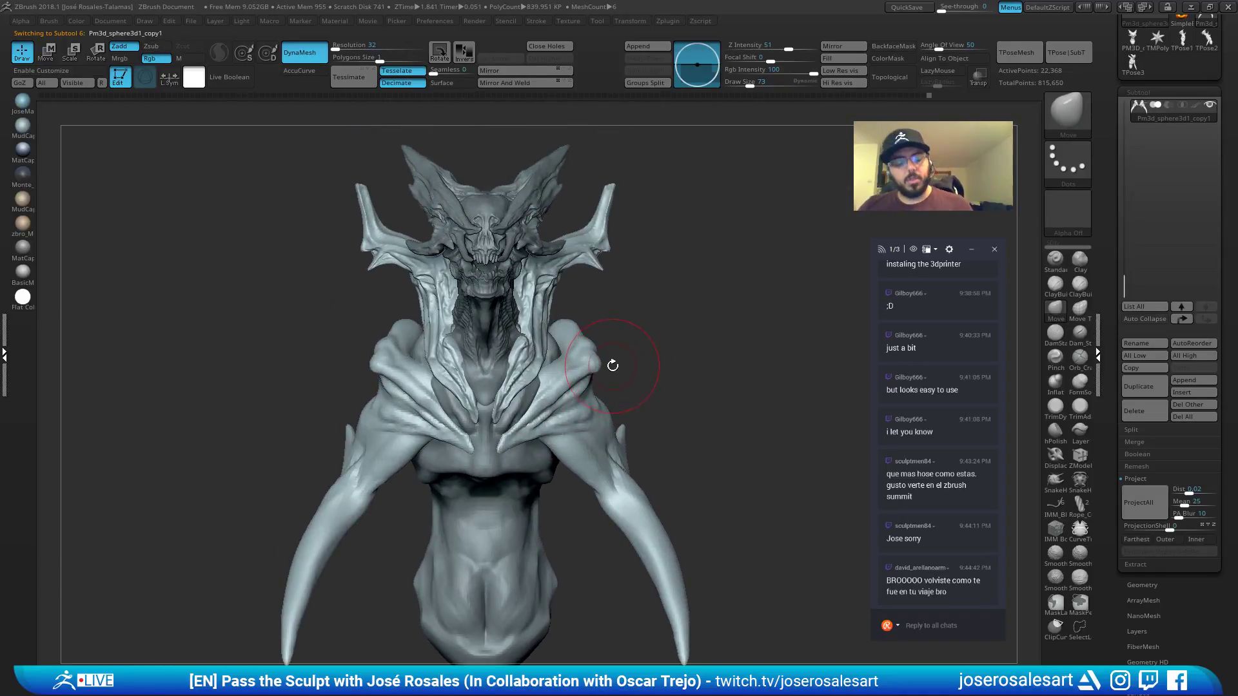
Build up the shoulder muscle strands that run onto the chest with ClayBuildup at draw size 33.
key(2)
key(s)
drag(628, 367, 616, 367)
alt+right_drag(579, 356, 567, 320)
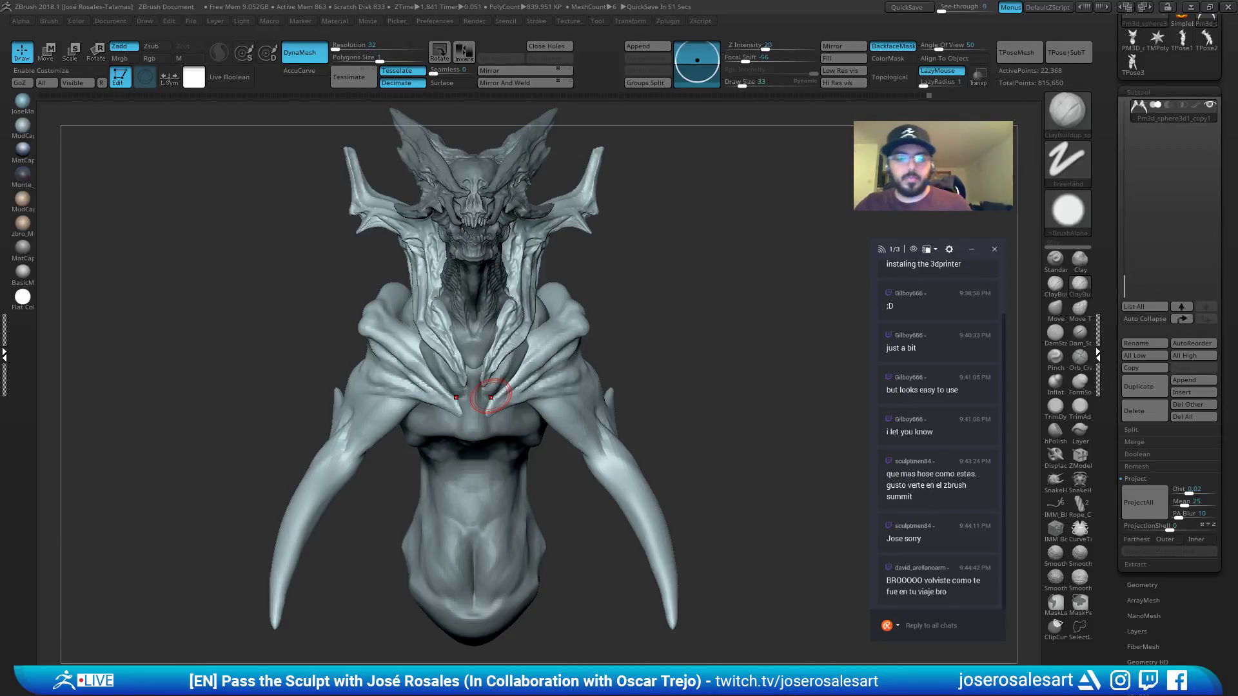
right_drag(547, 348, 532, 438)
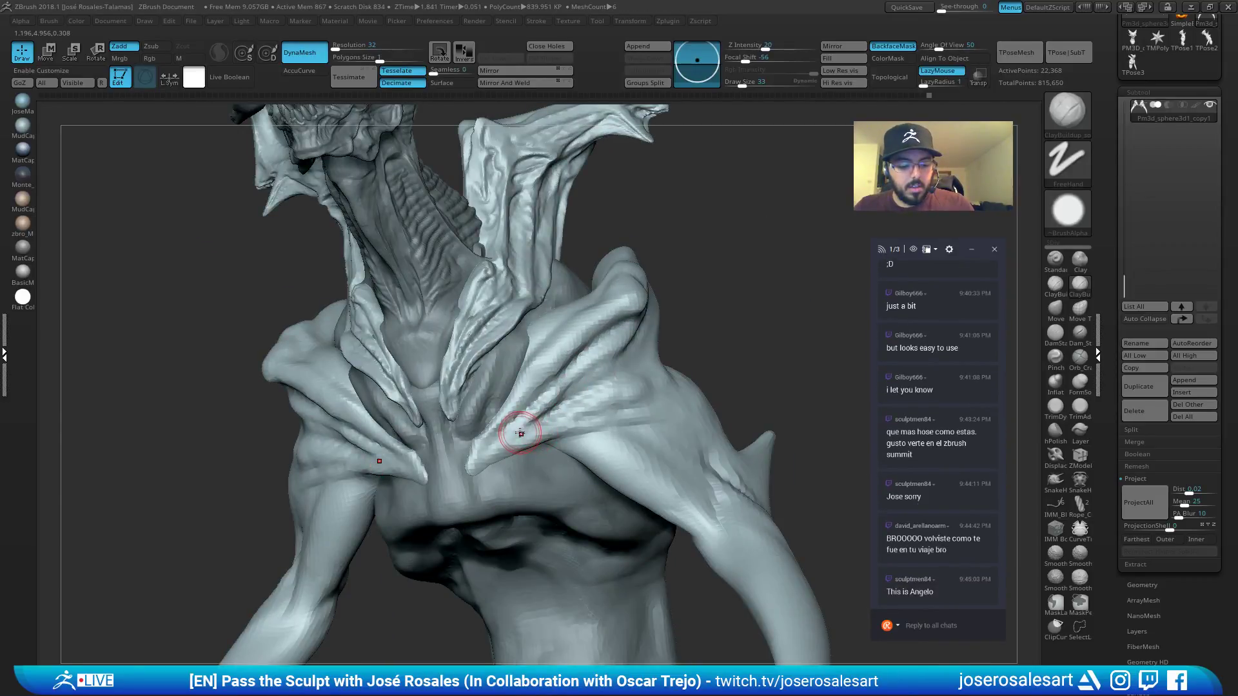
Sharpen the creases between the chest muscle strands with DamStandard at draw size 33.
key(b)
key(m)
key(v)
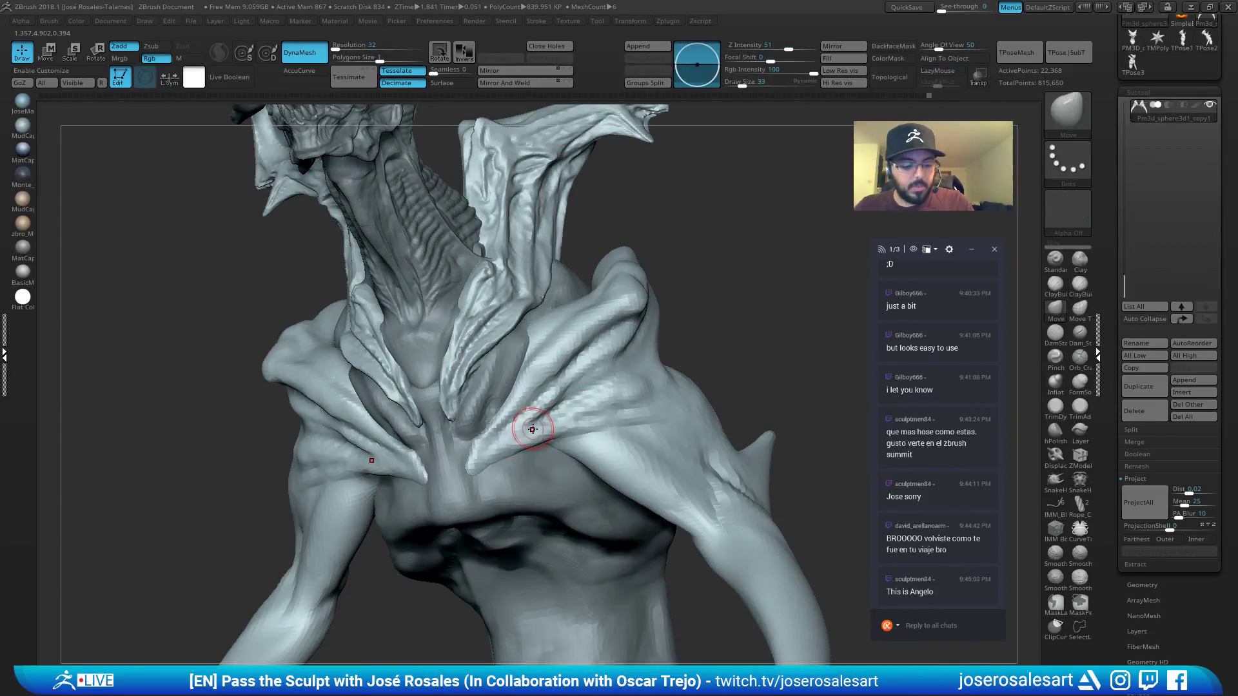
key(b)
key(d)
key(s)
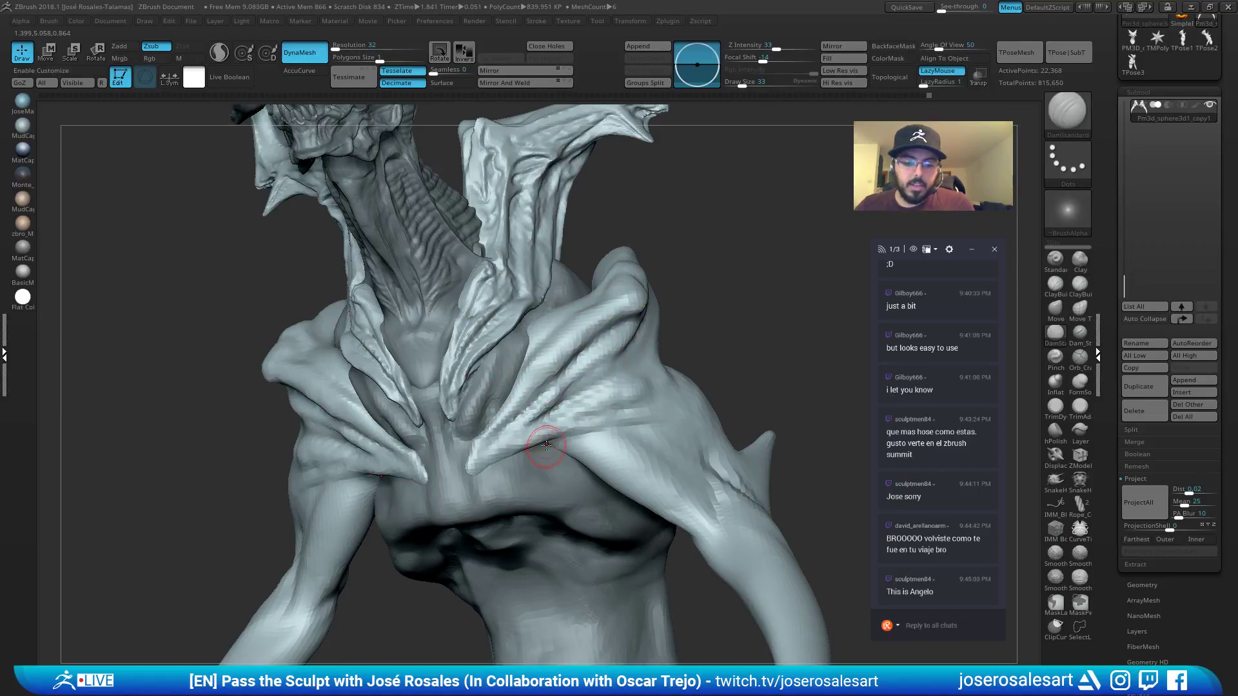
mouse_move(544, 434)
right_down()
mouse_move(488, 466)
mouse_move(476, 525)
mouse_move(485, 466)
right_up()
Refine the tips of the chest muscle strands with ClayBuildup at draw size 17 and smooth them.
key(b)
key(m)
key(v)
key(b)
key(c)
key(b)
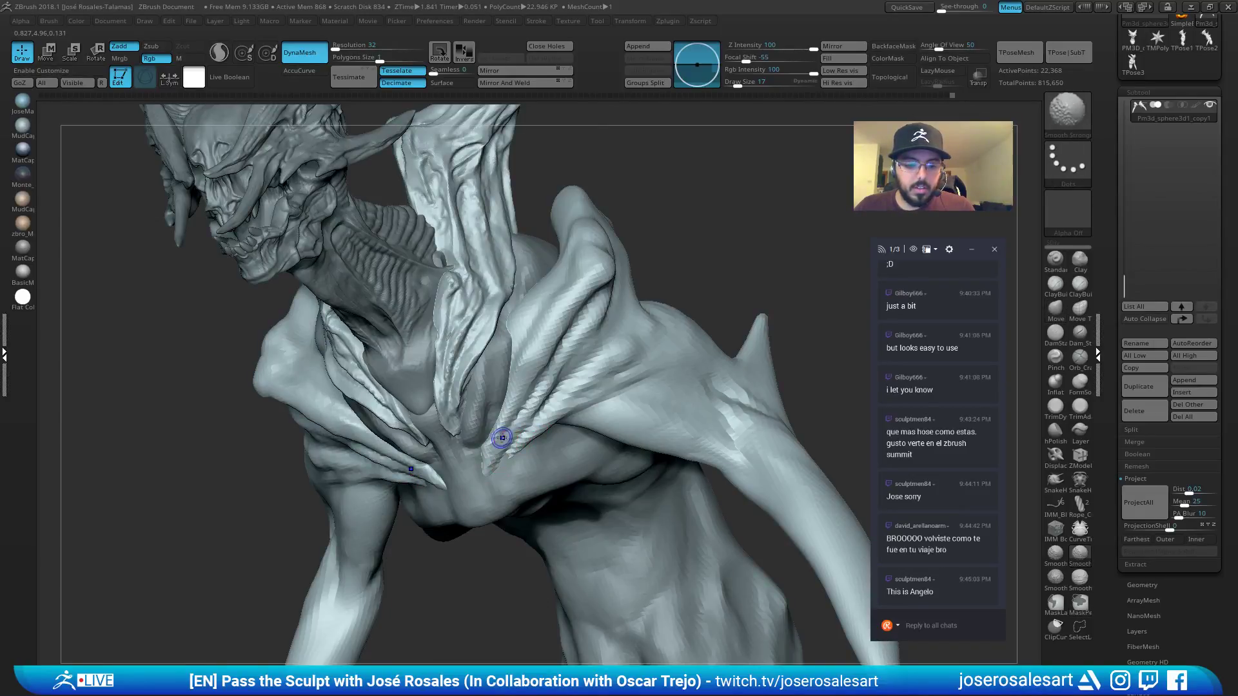
Make the head and neck the active subtool at draw size 45 and lower it to subdivision level 1.
mouse_move(485, 490)
right_down()
mouse_move(412, 474)
mouse_move(544, 395)
mouse_move(495, 365)
right_up()
key(bracketright)
key(bracketright)
key(bracketright)
mouse_move(576, 337)
alt+right_down()
mouse_move(537, 407)
mouse_move(624, 401)
mouse_move(482, 385)
alt+right_up()
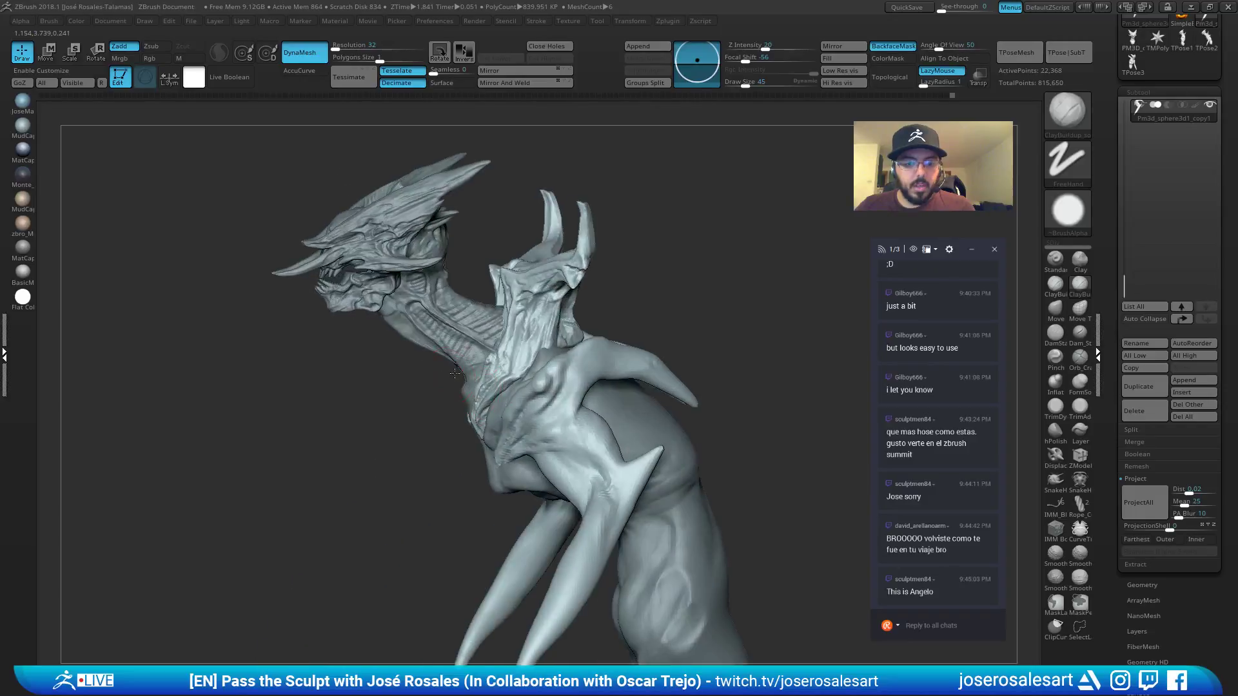
alt+click(456, 348)
ctrl+right_drag(455, 343, 465, 273)
key(shift+d)
key(shift+d)
key(shift+d)
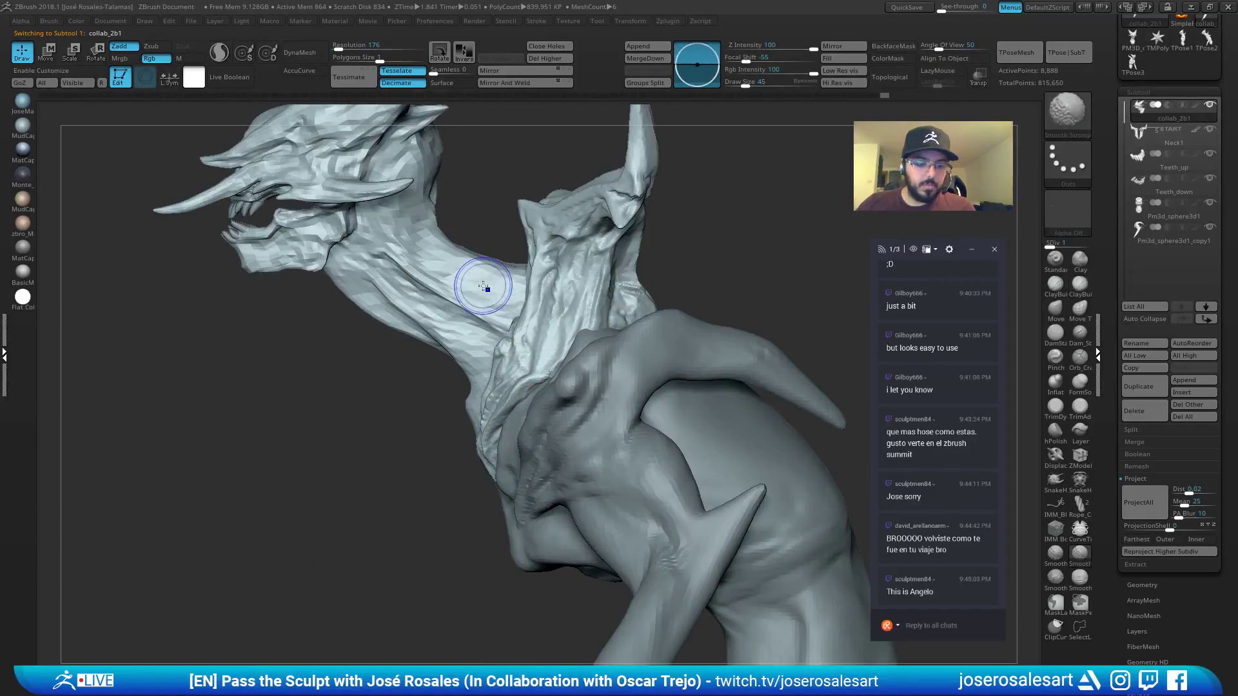
Reshape the underside of the long neck with the Move brush at draw size 90.
key(b)
key(m)
key(v)
key(s)
drag(480, 322, 487, 323)
drag(420, 350, 401, 335)
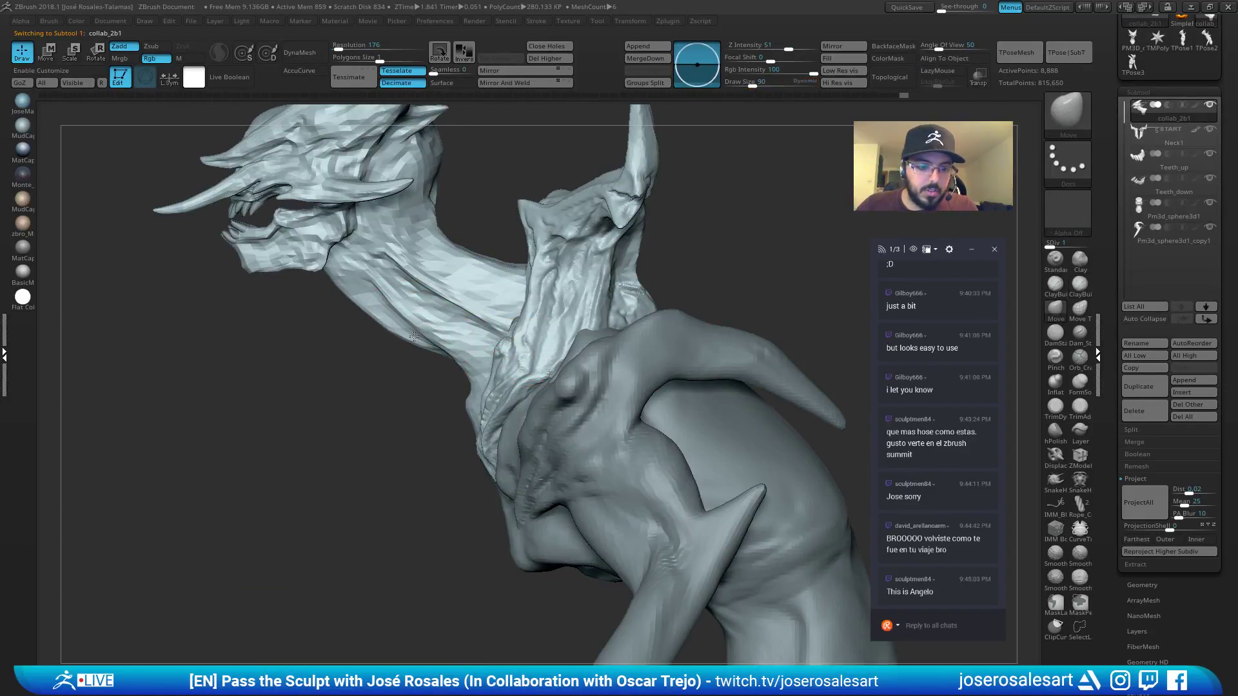
mouse_move(332, 290)
right_down()
mouse_move(438, 255)
mouse_move(445, 300)
right_up()
mouse_move(445, 300)
right_down()
mouse_move(515, 307)
mouse_move(480, 291)
right_up()
Build up the front of the throat with ClayBuildup at draw size 30 and return the head to subdivision level 4.
key(b)
key(c)
key(b)
key(s)
drag(481, 295, 472, 295)
mouse_move(490, 322)
ctrl+right_down()
mouse_move(554, 281)
mouse_move(497, 245)
ctrl+right_up()
key(s)
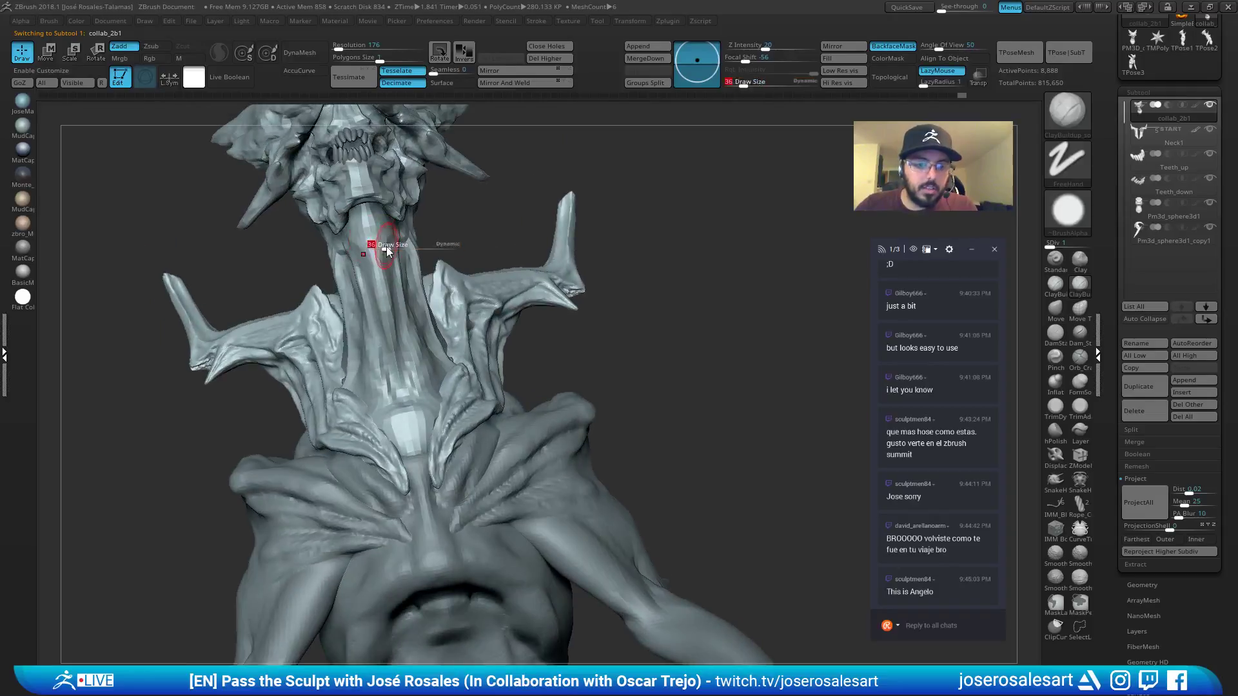
drag(387, 245, 380, 244)
mouse_move(452, 248)
right_down()
mouse_move(382, 243)
mouse_move(359, 273)
mouse_move(155, 271)
mouse_move(145, 248)
right_up()
key(d)
key(d)
key(d)
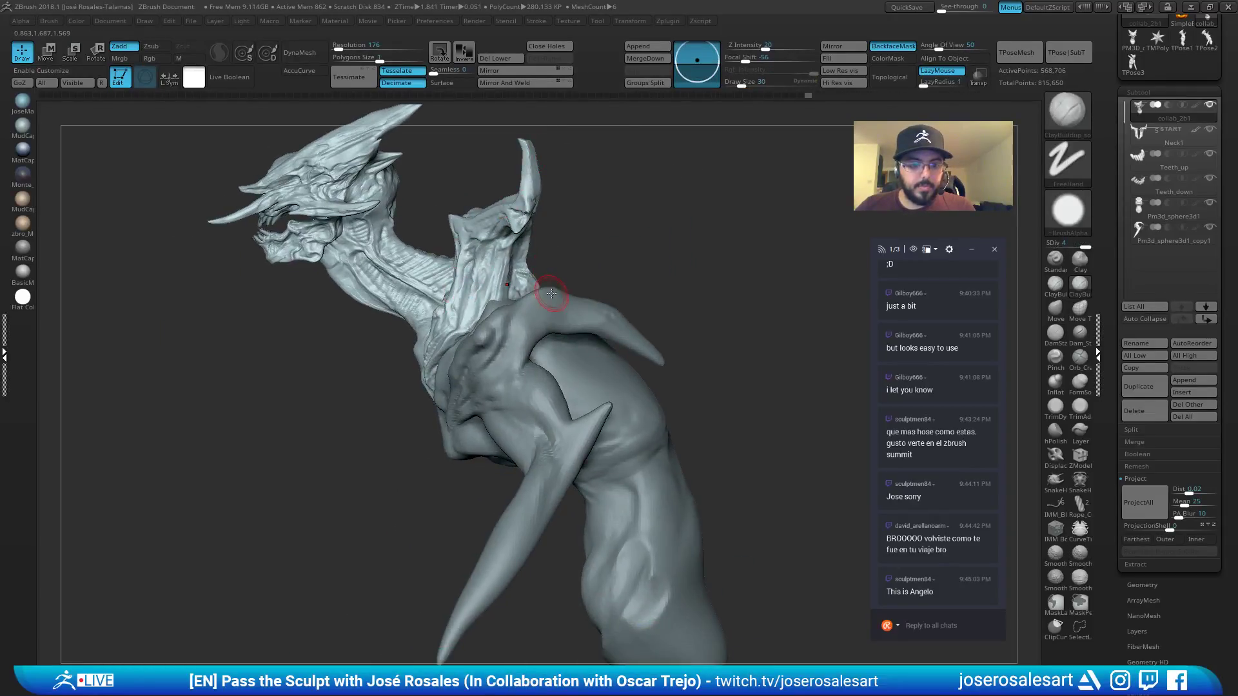
Make the torso the active subtool and touch up where it meets the neck base with ClayBuildup at draw size 30.
alt+click(483, 278)
mouse_move(483, 277)
right_down()
mouse_move(510, 261)
mouse_move(492, 249)
right_up()
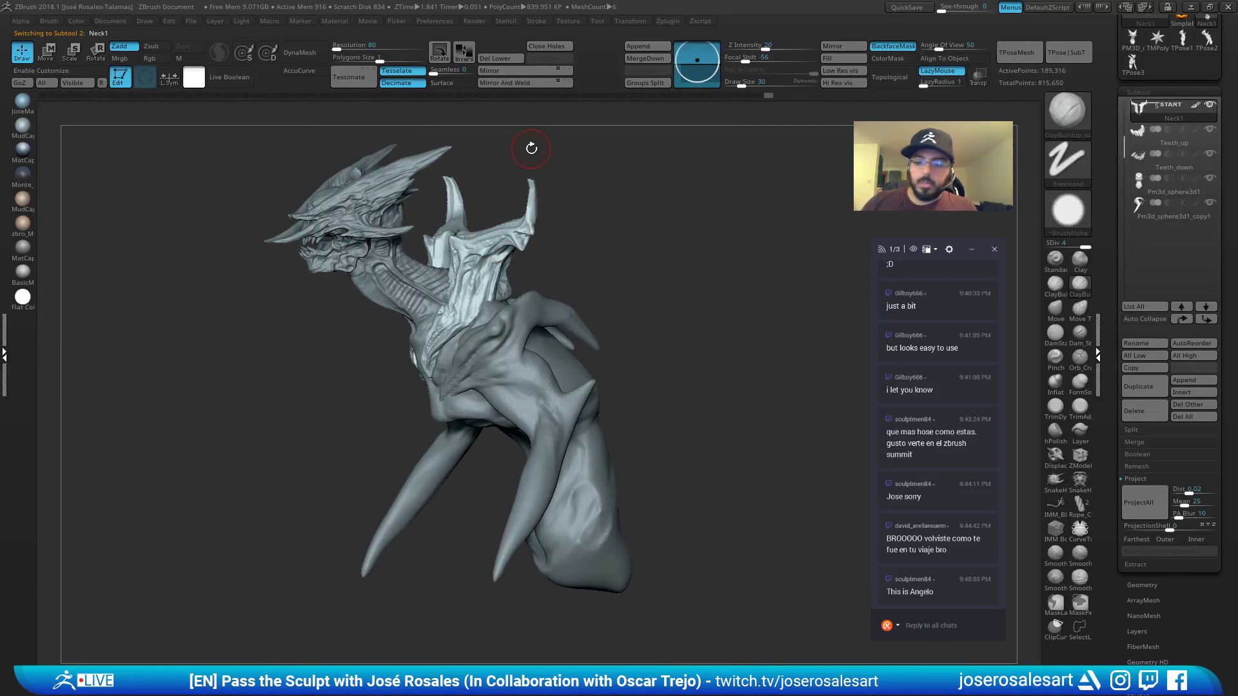
right_drag(663, 254, 565, 302)
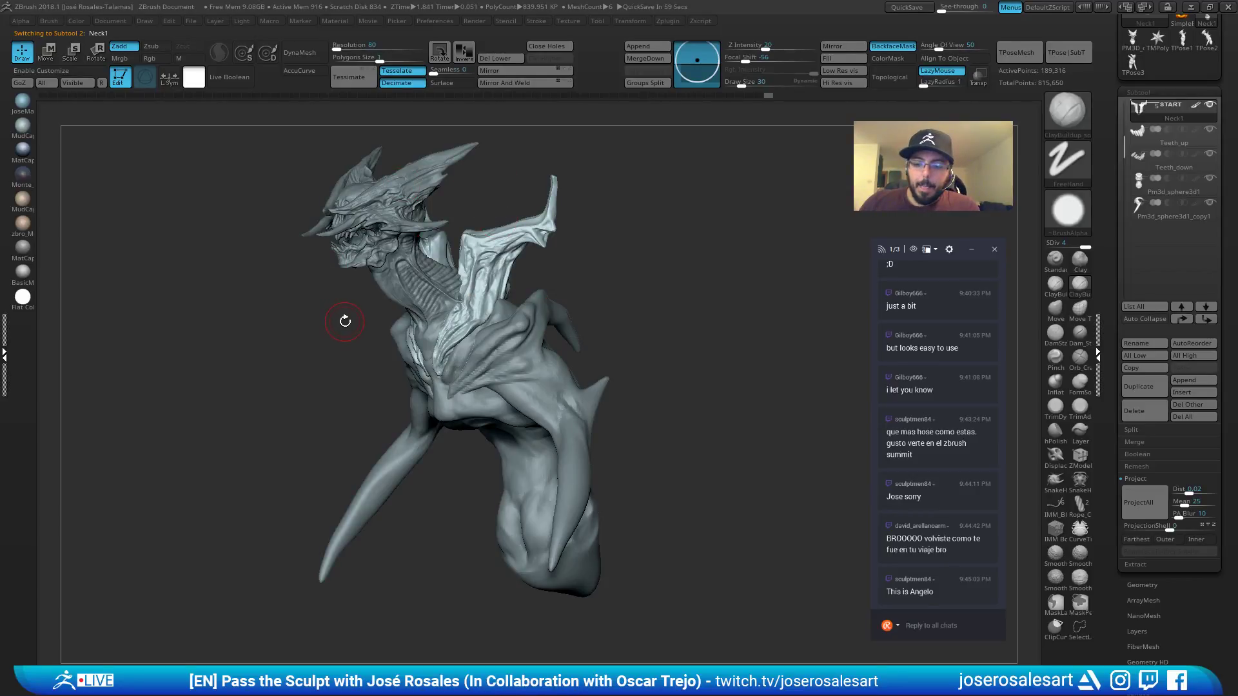
mouse_move(457, 273)
alt+right_down()
mouse_move(472, 227)
mouse_move(527, 237)
mouse_move(541, 216)
alt+right_up()
right_drag(551, 169, 493, 203)
mouse_move(493, 203)
alt+right_down()
mouse_move(463, 296)
mouse_move(426, 304)
alt+right_up()
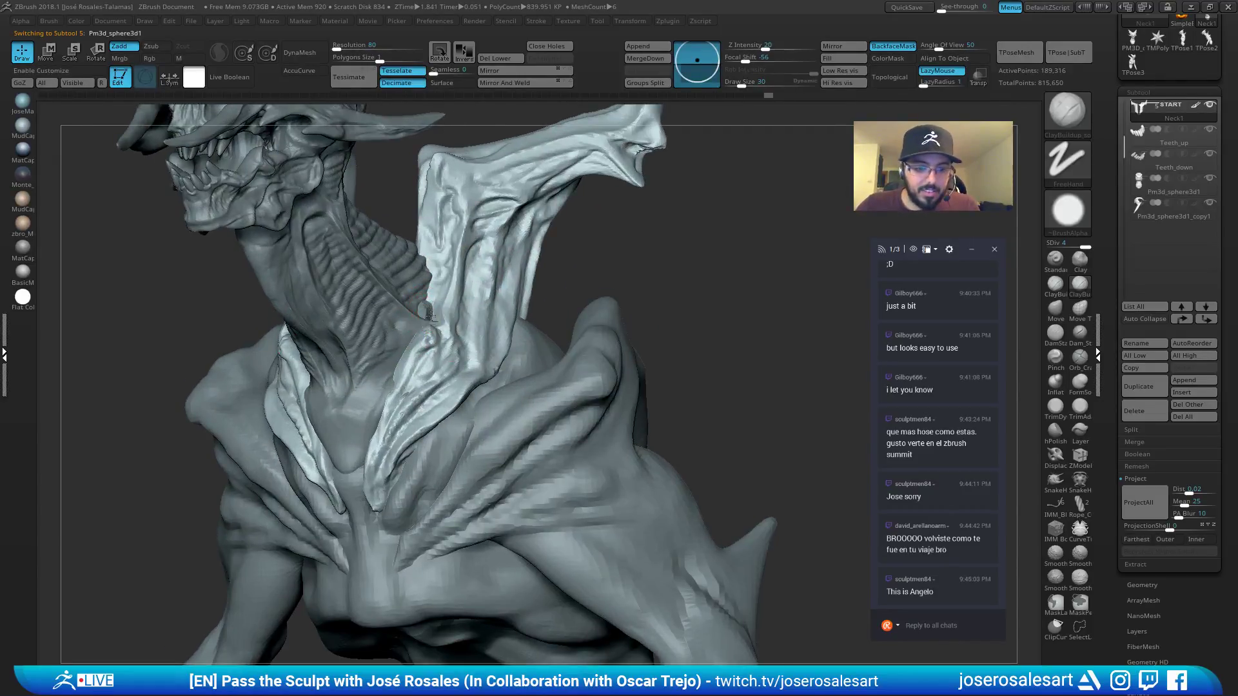
alt+click(435, 321)
mouse_move(512, 360)
right_down()
mouse_move(404, 340)
mouse_move(436, 285)
mouse_move(487, 288)
mouse_move(433, 311)
mouse_move(456, 311)
right_up()
drag(497, 288, 501, 298)
Make the head and neck active again and smooth the base of the throat at draw size 21.
alt+click(457, 301)
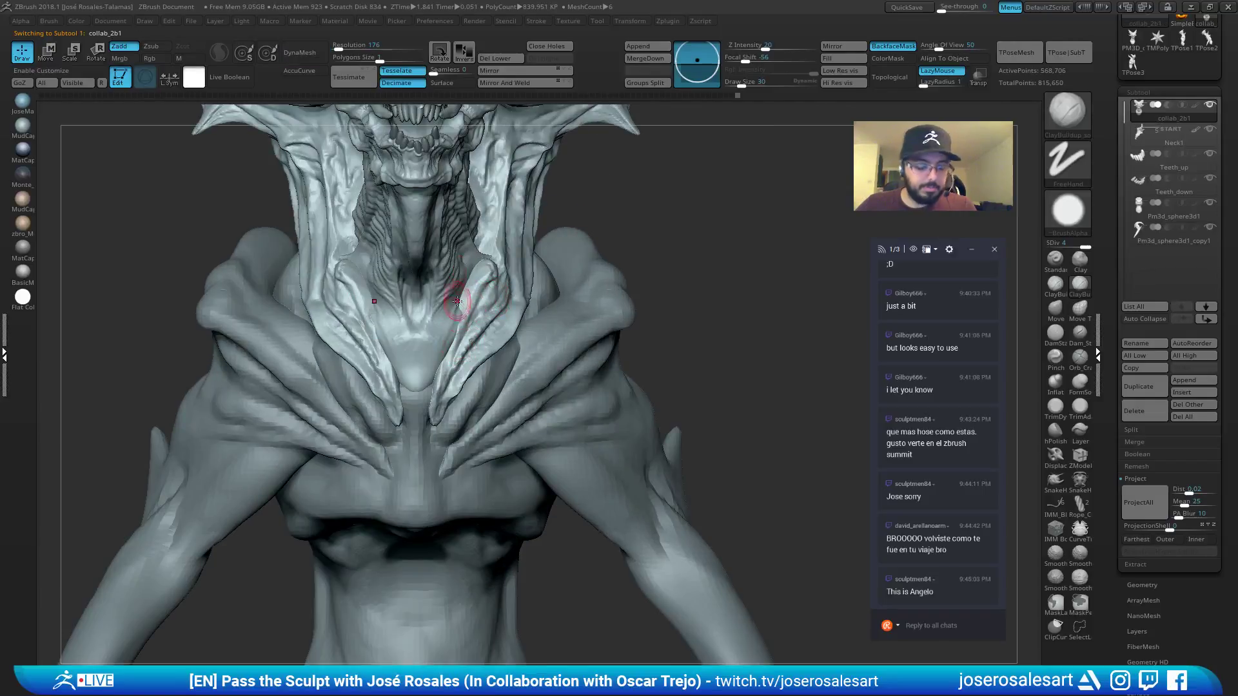
mouse_move(455, 371)
right_down()
mouse_move(342, 348)
mouse_move(458, 345)
mouse_move(373, 353)
right_up()
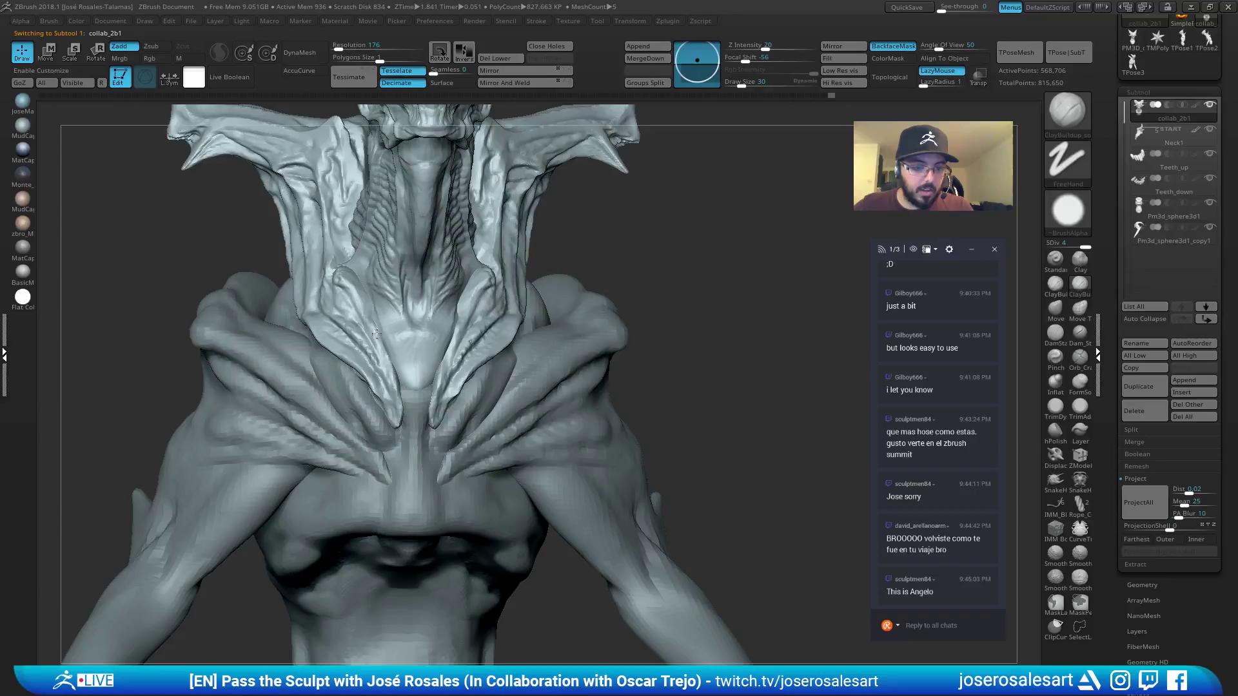
right_drag(379, 321, 401, 345)
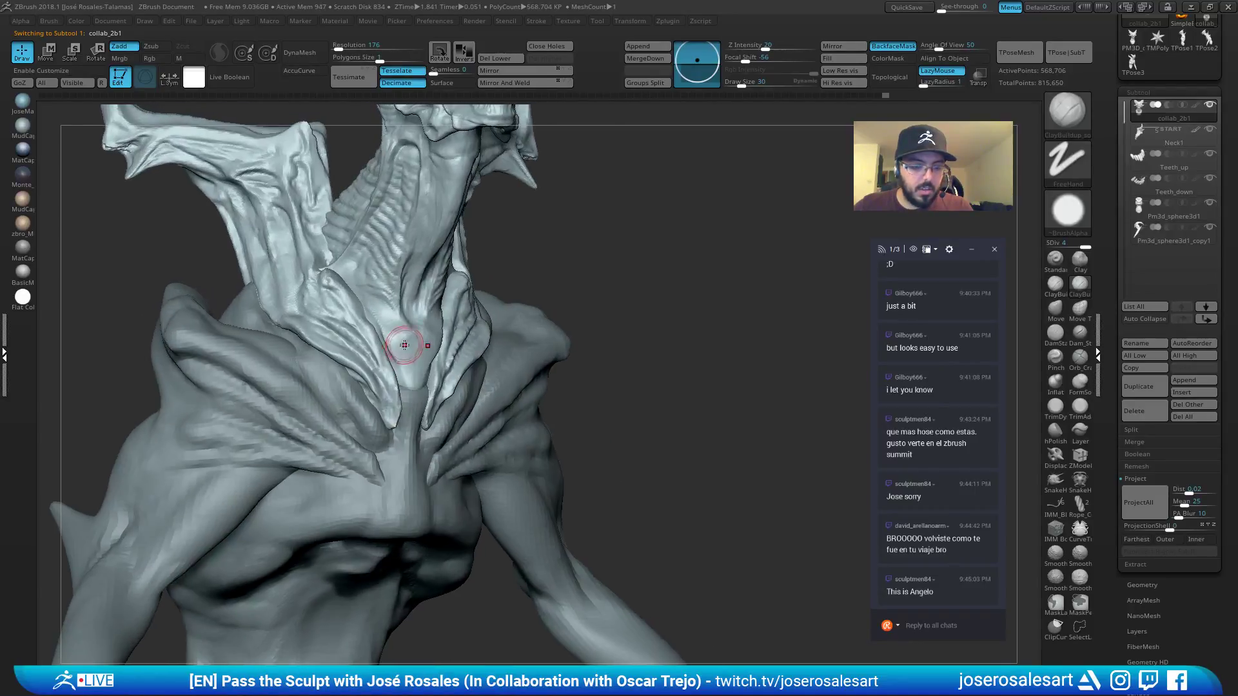
key(shift)
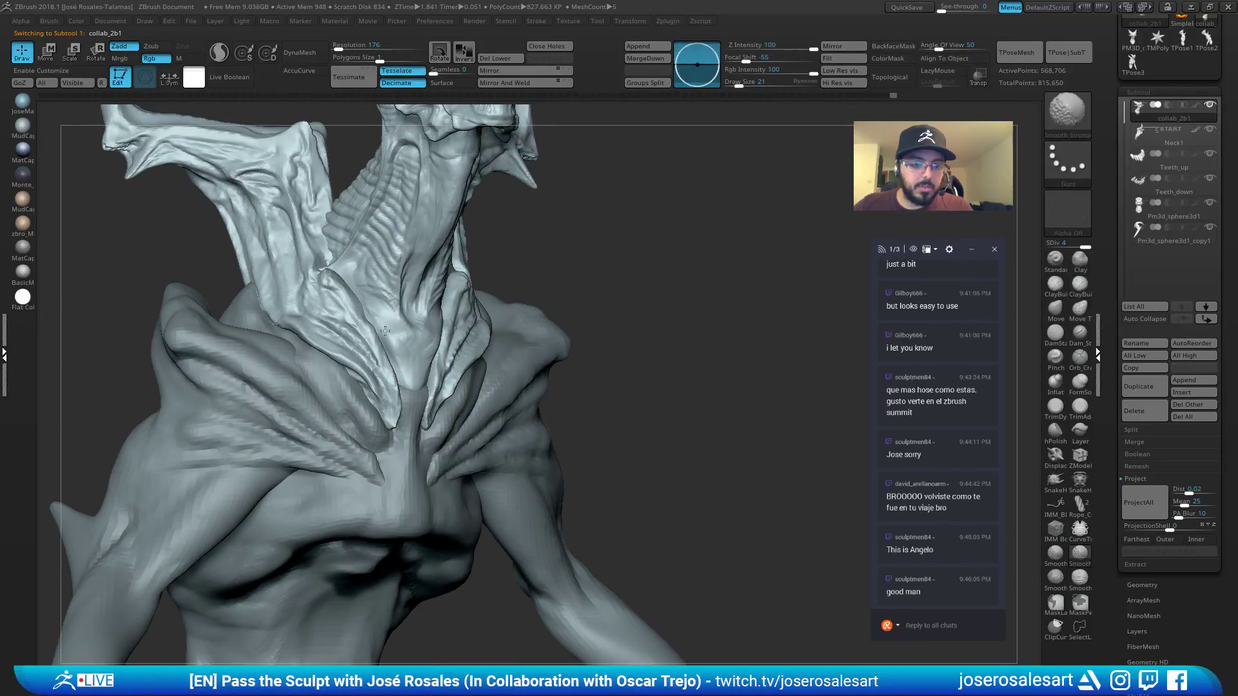
shift+drag(385, 331, 389, 334)
mouse_move(374, 326)
right_down()
mouse_move(406, 339)
mouse_move(406, 356)
right_up()
Make the torso the active subtool and adjust the upper sternum between the collar tips with Move at draw size 21.
alt+click(402, 358)
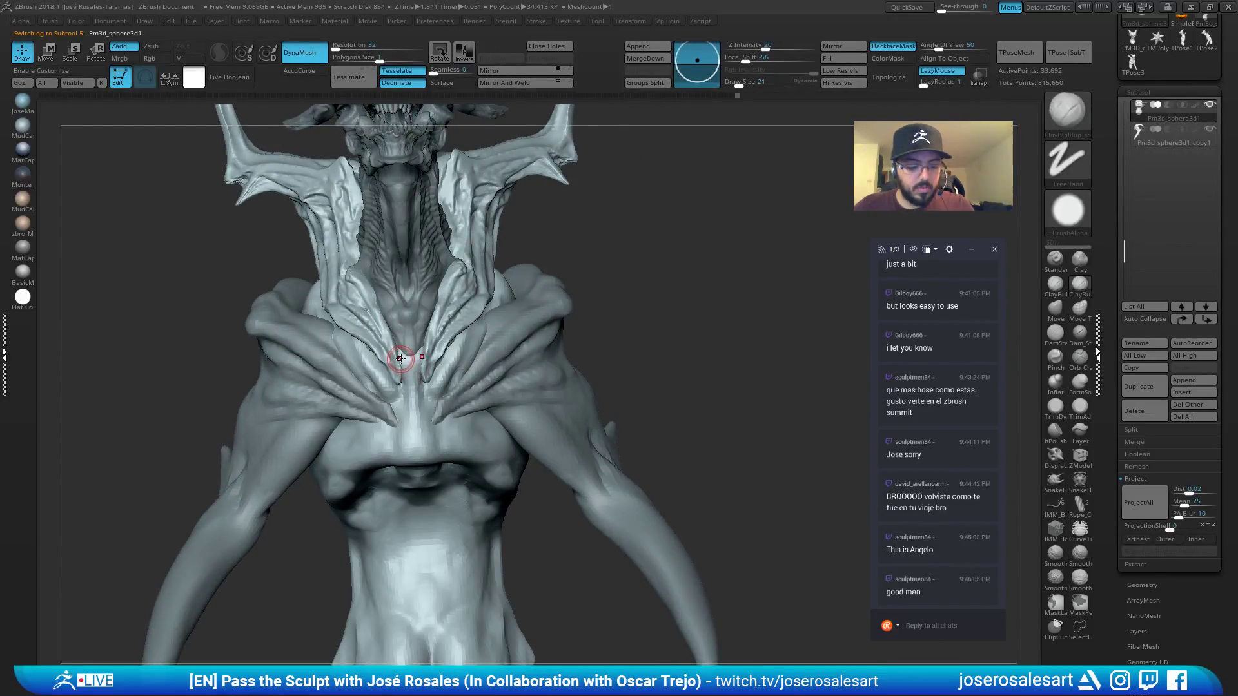
key(b)
key(m)
key(v)
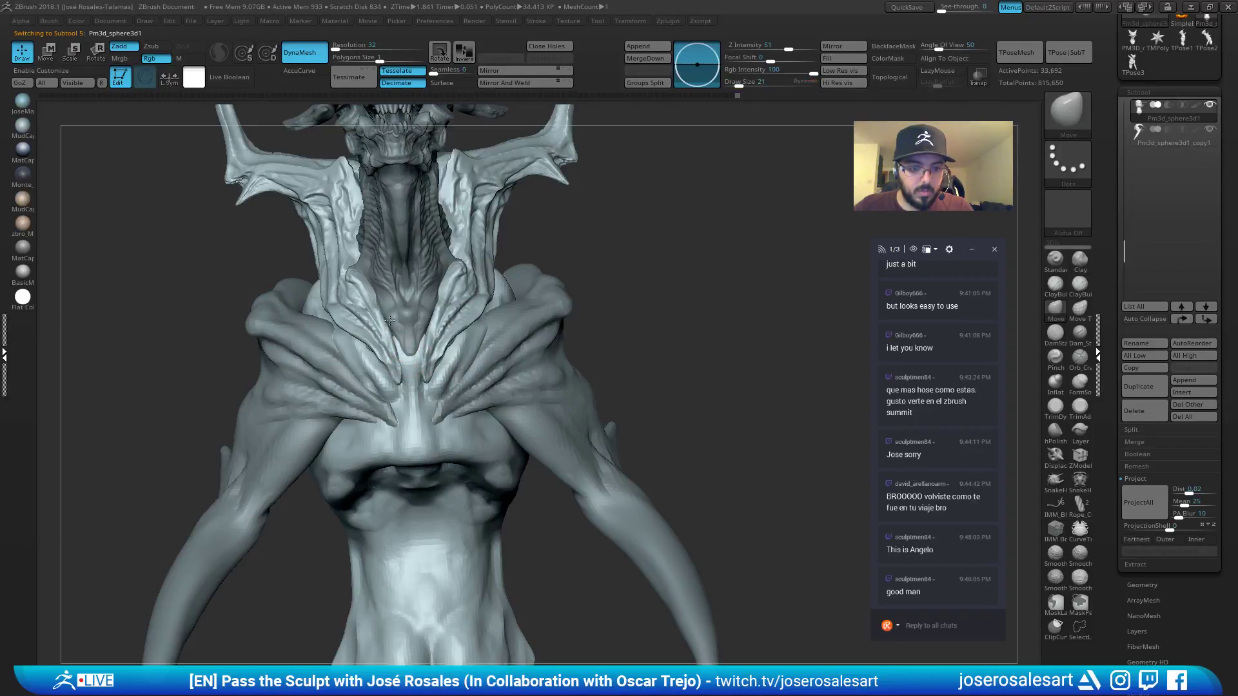
mouse_move(383, 305)
right_down()
mouse_move(386, 322)
mouse_move(338, 367)
mouse_move(396, 404)
mouse_move(427, 368)
right_up()
Build up the lower sternum and chest edge with ClayBuildup at draw size 42 and smooth the area below.
key(b)
key(c)
key(b)
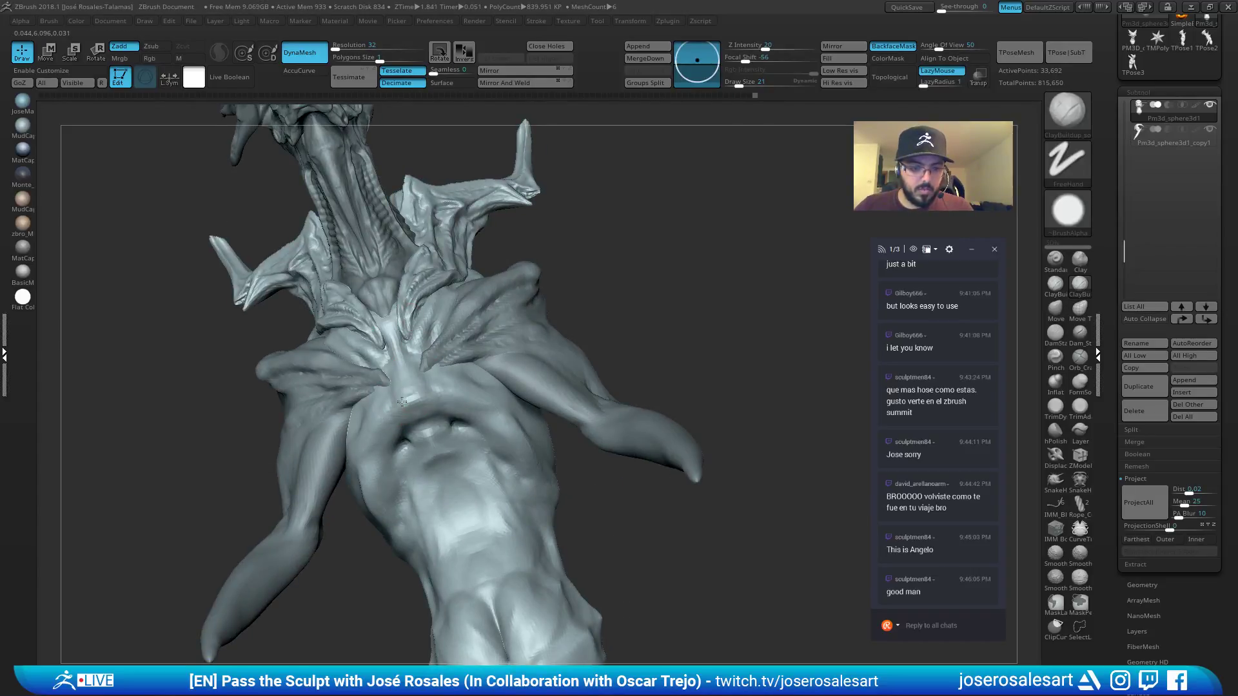
right_drag(370, 447, 441, 378)
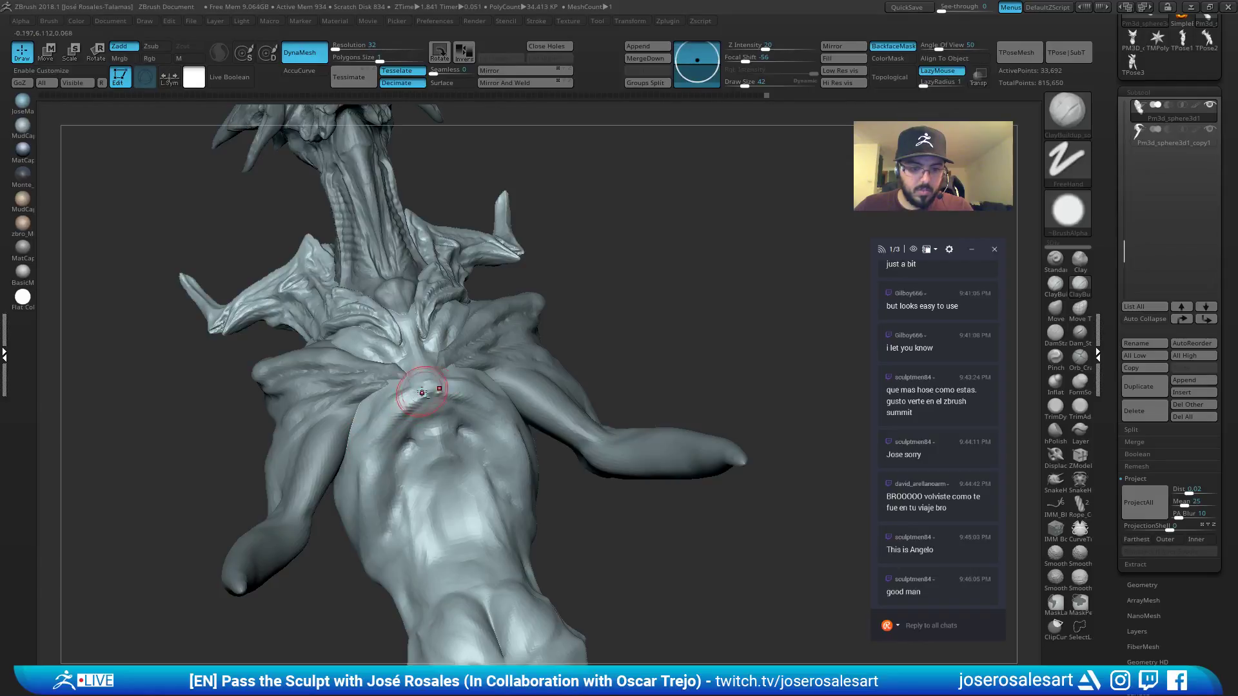
right_drag(409, 419, 447, 396)
shift+drag(439, 395, 403, 474)
Build up the upper abdomen under the chest with ClayBuildup at draw sizes 62 and 39.
mouse_move(403, 474)
right_down()
mouse_move(433, 406)
mouse_move(460, 455)
right_up()
drag(447, 420, 471, 444)
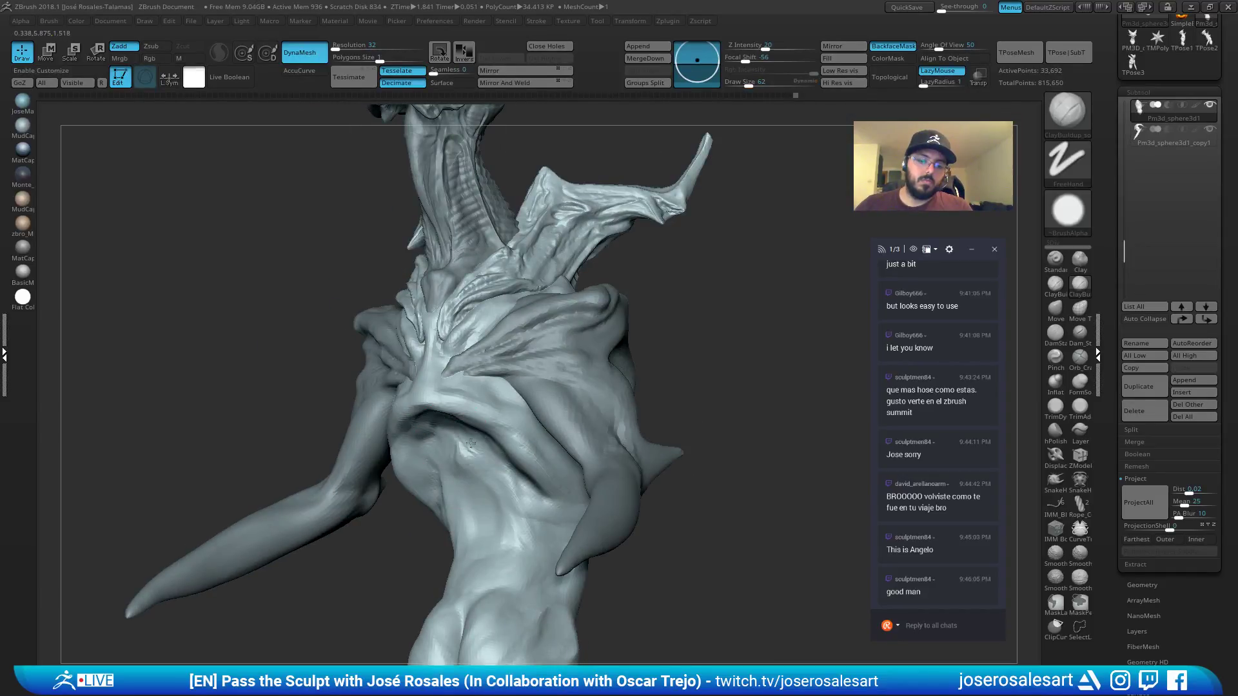
right_drag(493, 476, 468, 470)
drag(468, 470, 457, 476)
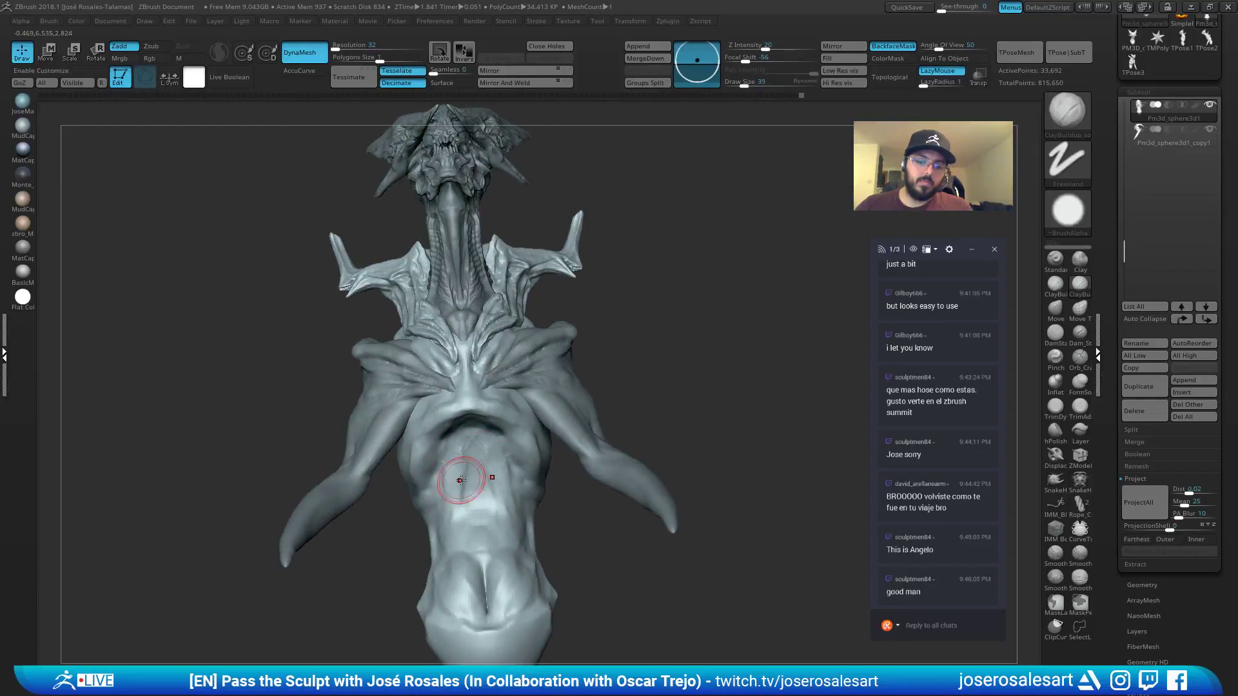
Carve muscle creases into the abdomen with DamStandard at draw size 28.
mouse_move(457, 476)
ctrl+right_down()
mouse_move(467, 465)
mouse_move(466, 487)
mouse_move(475, 478)
mouse_move(436, 533)
mouse_move(466, 335)
ctrl+right_up()
key(b)
key(d)
key(s)
mouse_move(484, 434)
right_down()
mouse_move(461, 424)
mouse_move(521, 368)
right_up()
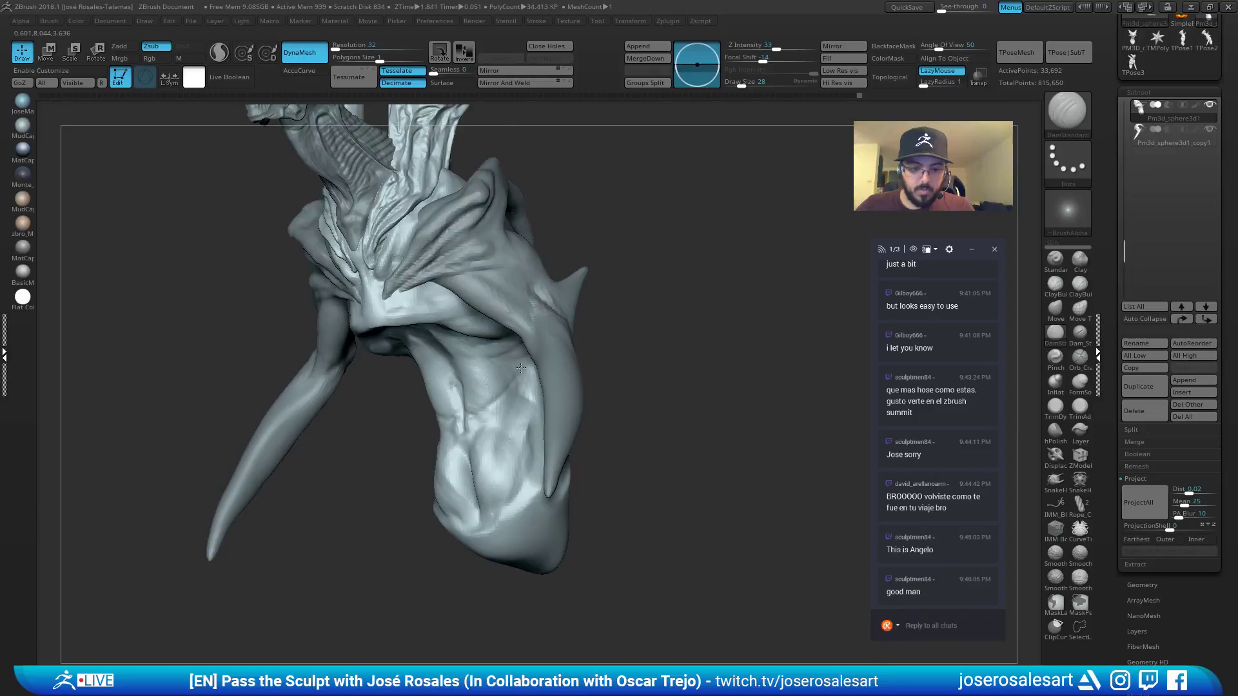
right_drag(485, 427, 541, 404)
Isolate the torso and pull its lower end wider with the Move brush at draw size 119.
key(b)
key(m)
key(v)
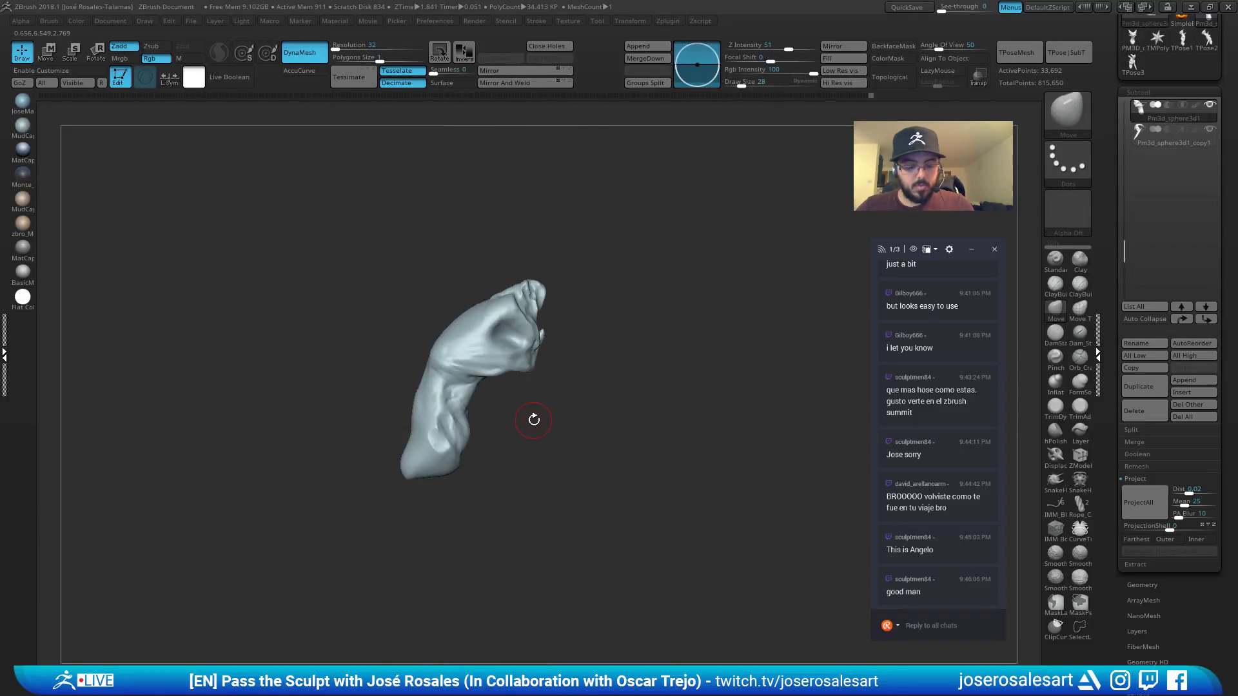
drag(458, 472, 475, 481)
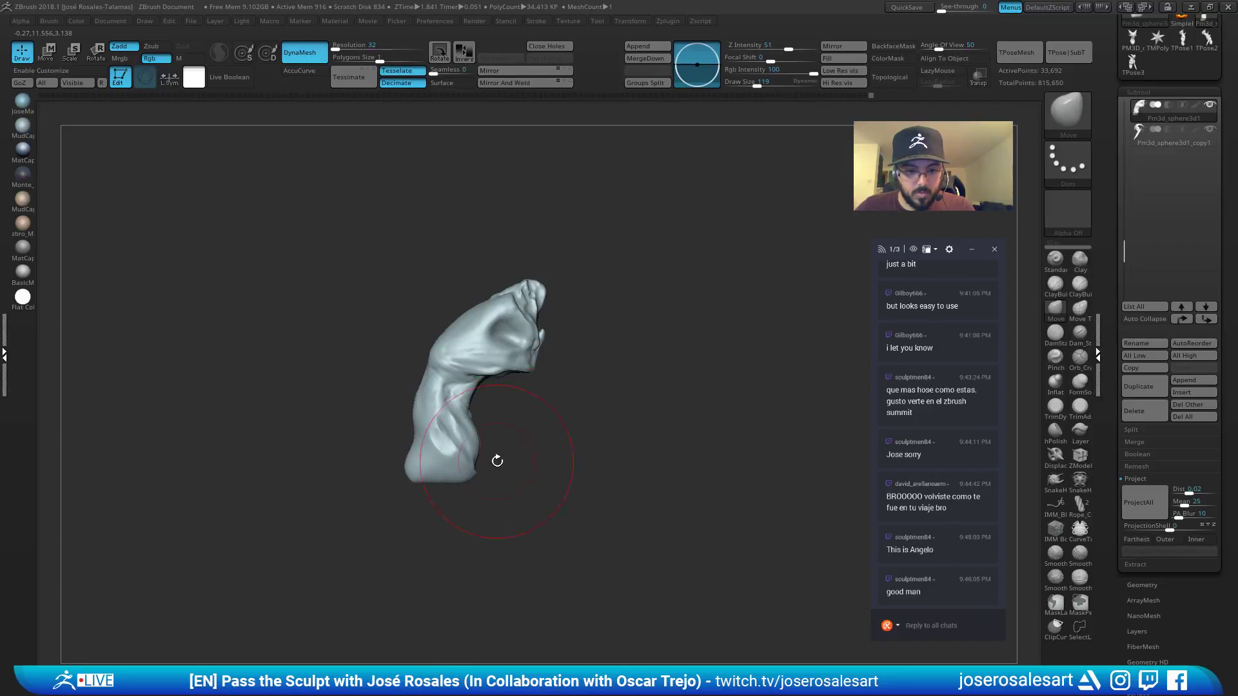
key(shift+s)
mouse_move(567, 359)
right_down()
mouse_move(490, 371)
mouse_move(612, 352)
mouse_move(560, 335)
right_up()
Make the arms the active subtool and adjust the shoulder with Move Topological at draw size 86.
key(bracketleft)
alt+click(543, 362)
key(b)
key(m)
key(t)
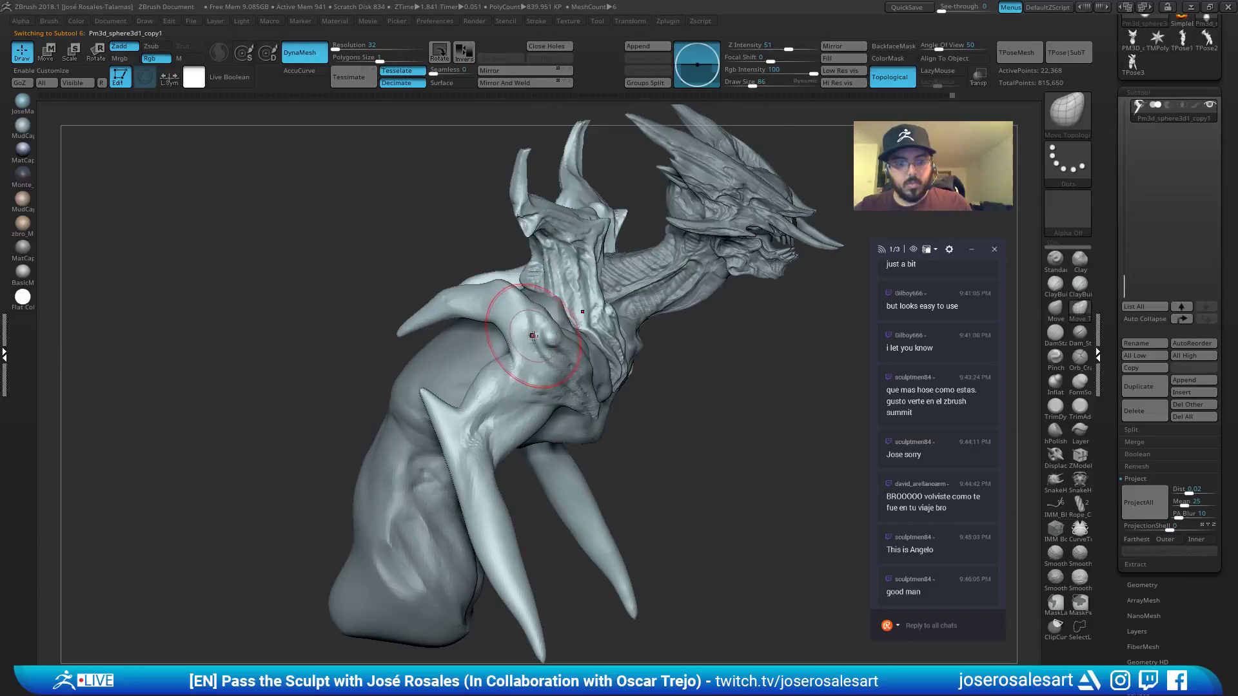
Build up the side of the shoulder and upper arm with ClayBuildup at draw size 30.
key(b)
key(c)
key(b)
key(s)
drag(551, 335, 535, 334)
mouse_move(535, 334)
right_down()
mouse_move(517, 354)
mouse_move(452, 212)
mouse_move(483, 195)
right_up()
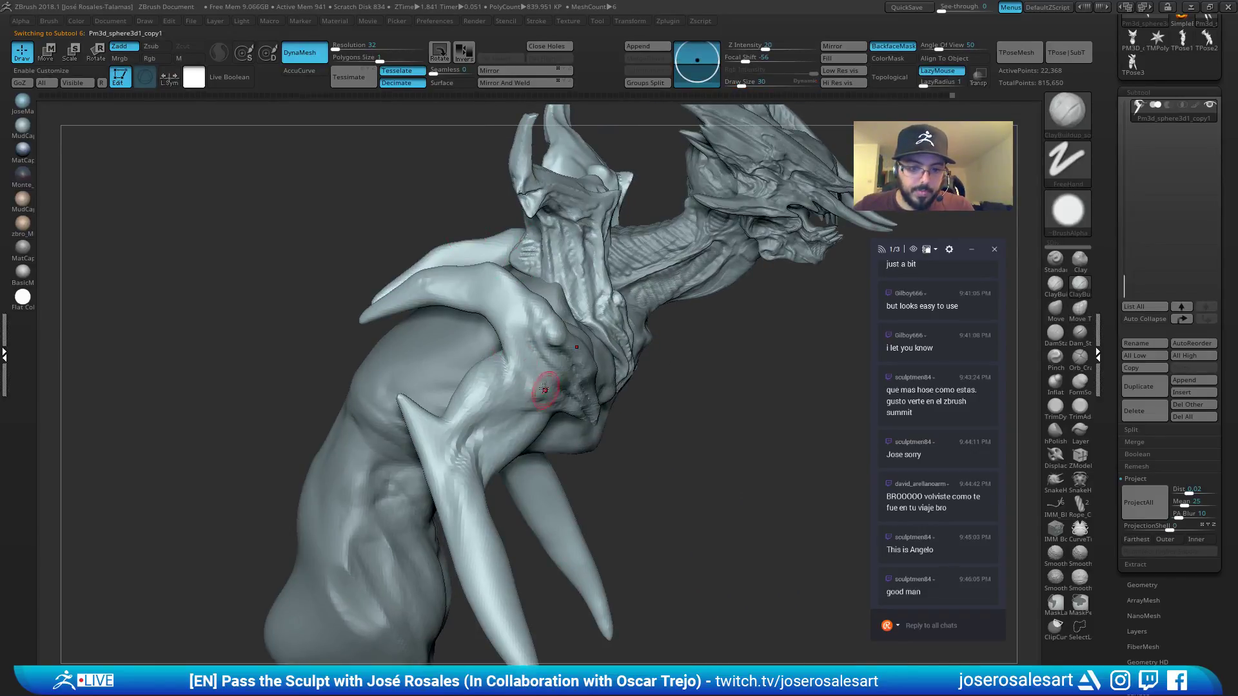
mouse_move(526, 383)
right_down()
mouse_move(519, 359)
mouse_move(572, 288)
mouse_move(420, 351)
mouse_move(454, 353)
mouse_move(438, 357)
mouse_move(469, 334)
right_up()
Make the torso active and fill in the area along the collar edge with ClayBuildup at draw size 19.
alt+click(461, 320)
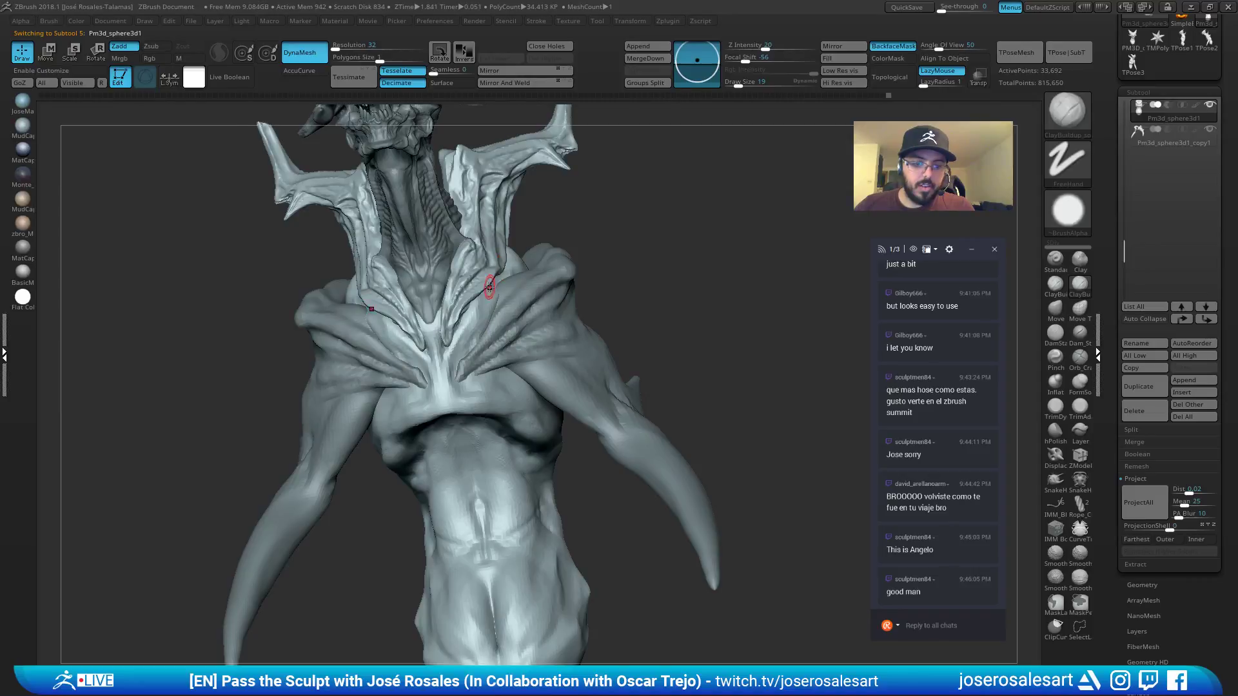
right_drag(490, 287, 503, 279)
mouse_move(476, 320)
right_down()
mouse_move(509, 278)
mouse_move(494, 406)
right_up()
mouse_move(499, 357)
ctrl+right_down()
mouse_move(500, 310)
mouse_move(568, 316)
mouse_move(568, 290)
mouse_move(537, 350)
ctrl+right_up()
Make the arms active, refine the upper shoulder strands with ClayBuildup at draw size 26 and adjust their shape with Move.
alt+click(538, 350)
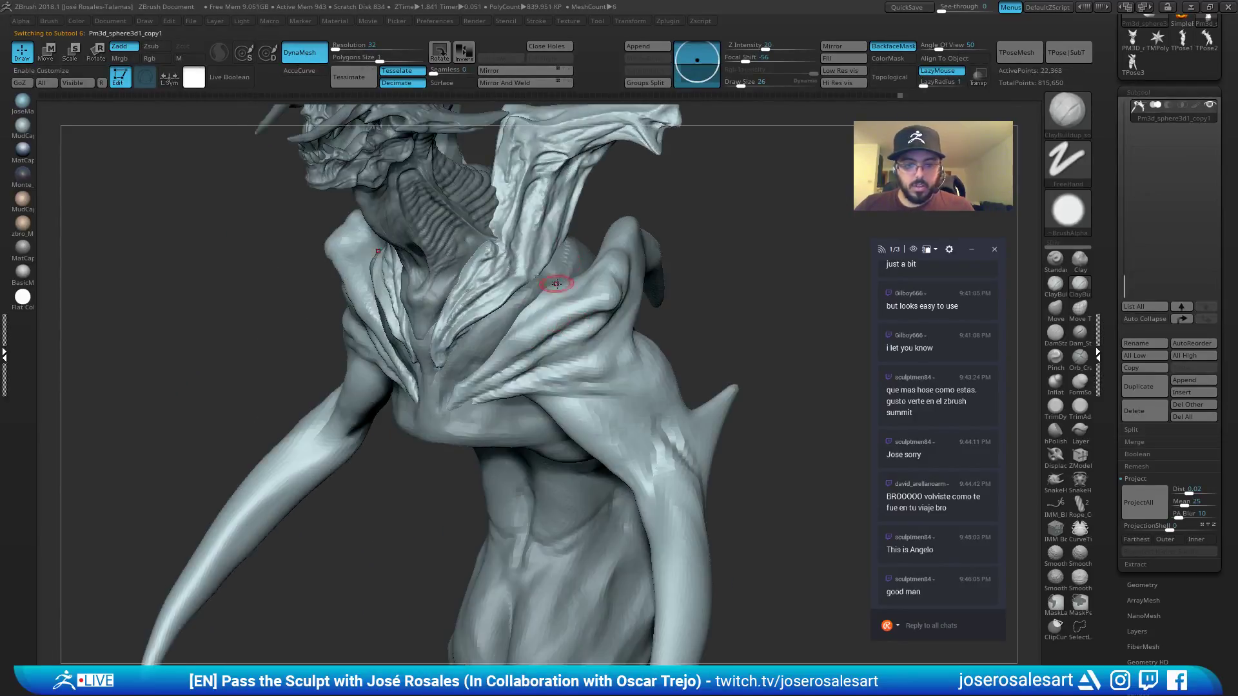
mouse_move(553, 305)
right_down()
mouse_move(580, 319)
mouse_move(554, 300)
mouse_move(530, 355)
mouse_move(575, 288)
mouse_move(580, 251)
mouse_move(691, 279)
mouse_move(571, 316)
mouse_move(632, 312)
mouse_move(606, 290)
mouse_move(628, 265)
right_up()
key(b)
key(m)
key(v)
key(s)
Build up the base of the curved shoulder horn with ClayBuildup at draw size 54.
key(b)
key(c)
key(b)
key(s)
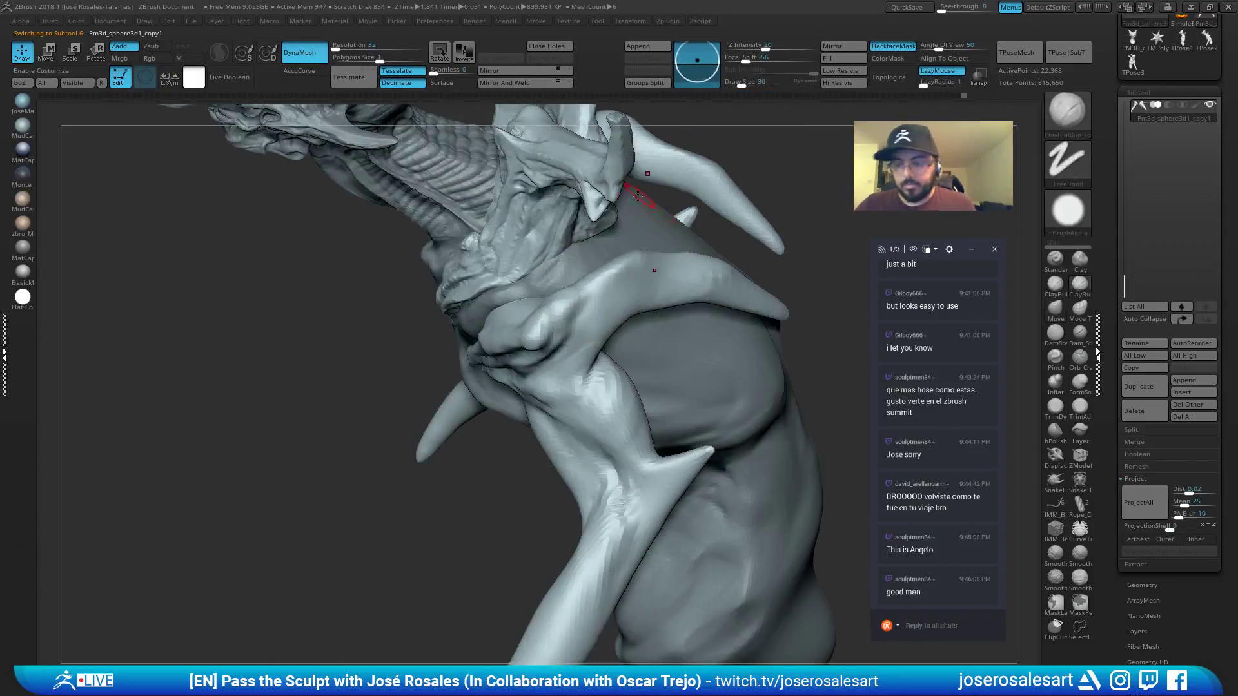
key(s)
drag(599, 294, 614, 271)
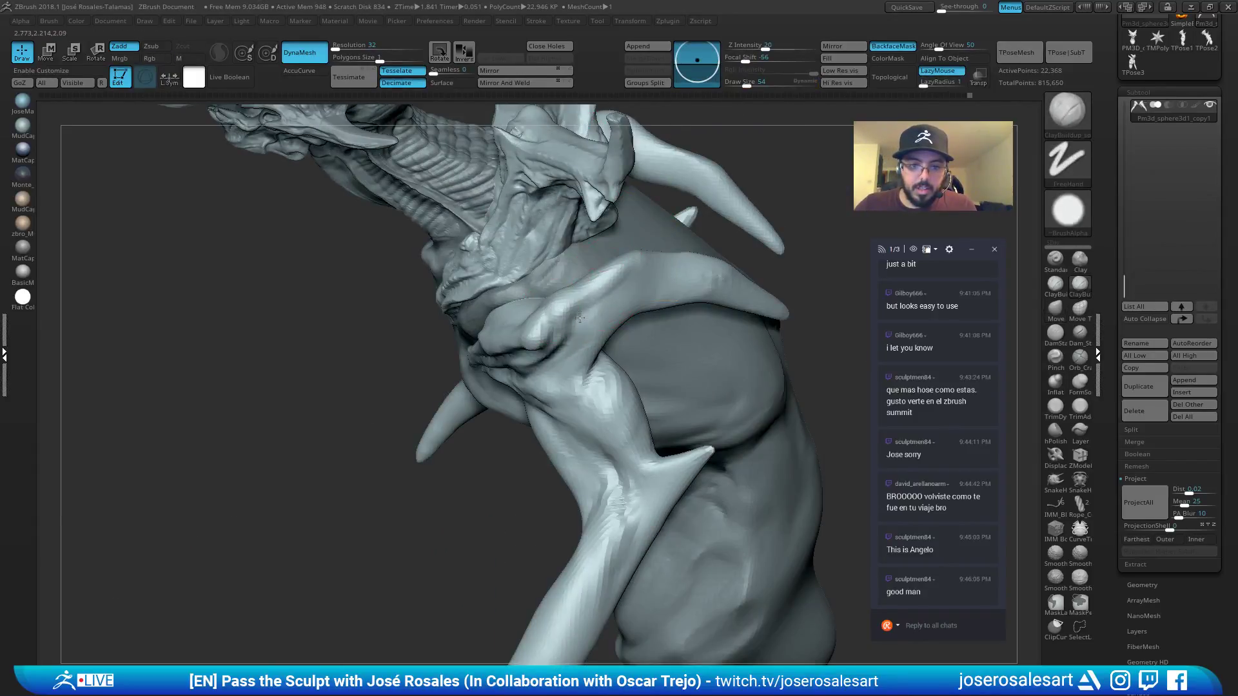
mouse_move(580, 318)
right_down()
mouse_move(521, 388)
mouse_move(559, 367)
mouse_move(587, 291)
mouse_move(581, 361)
right_up()
key(alt+s)
mouse_move(472, 270)
right_down()
mouse_move(528, 321)
mouse_move(513, 294)
mouse_move(528, 325)
mouse_move(461, 318)
mouse_move(522, 334)
mouse_move(520, 215)
right_up()
Reshape the outer contour of the isolated shoulders with the Move brush at draw size 77.
key(b)
key(m)
key(v)
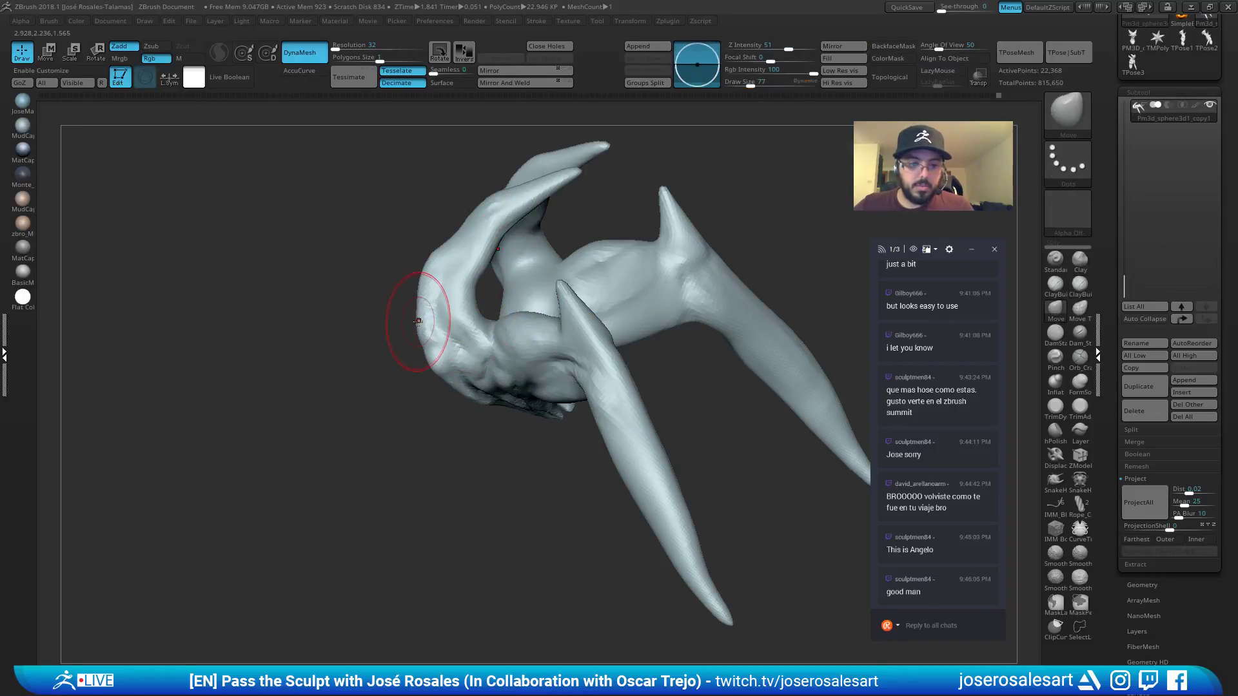
mouse_move(431, 316)
ctrl+right_down()
mouse_move(412, 254)
mouse_move(487, 279)
ctrl+right_up()
key(s)
drag(488, 278, 478, 279)
mouse_move(478, 278)
ctrl+right_down()
mouse_move(478, 323)
mouse_move(445, 269)
mouse_move(420, 316)
mouse_move(455, 291)
mouse_move(516, 313)
mouse_move(603, 372)
ctrl+right_up()
Sharpen the creases around the shoulder muscles with DamStandard.
key(shift+s)
key(b)
key(d)
key(s)
mouse_move(283, 426)
right_down()
mouse_move(332, 428)
mouse_move(406, 387)
mouse_move(413, 432)
right_up()
drag(507, 334, 485, 349)
mouse_move(456, 419)
right_down()
mouse_move(483, 353)
mouse_move(448, 361)
mouse_move(495, 370)
right_up()
Build up the shoulder and horn base with ClayBuildup at draw size 51 and smooth the transitions.
key(b)
key(c)
key(b)
mouse_move(484, 317)
right_down()
mouse_move(495, 296)
mouse_move(475, 289)
right_up()
key(bracketright)
mouse_move(456, 257)
mouse_down()
mouse_move(444, 265)
mouse_move(459, 264)
mouse_up()
mouse_move(459, 265)
right_down()
mouse_move(490, 274)
mouse_move(479, 290)
mouse_move(566, 268)
right_up()
key(shift+s)
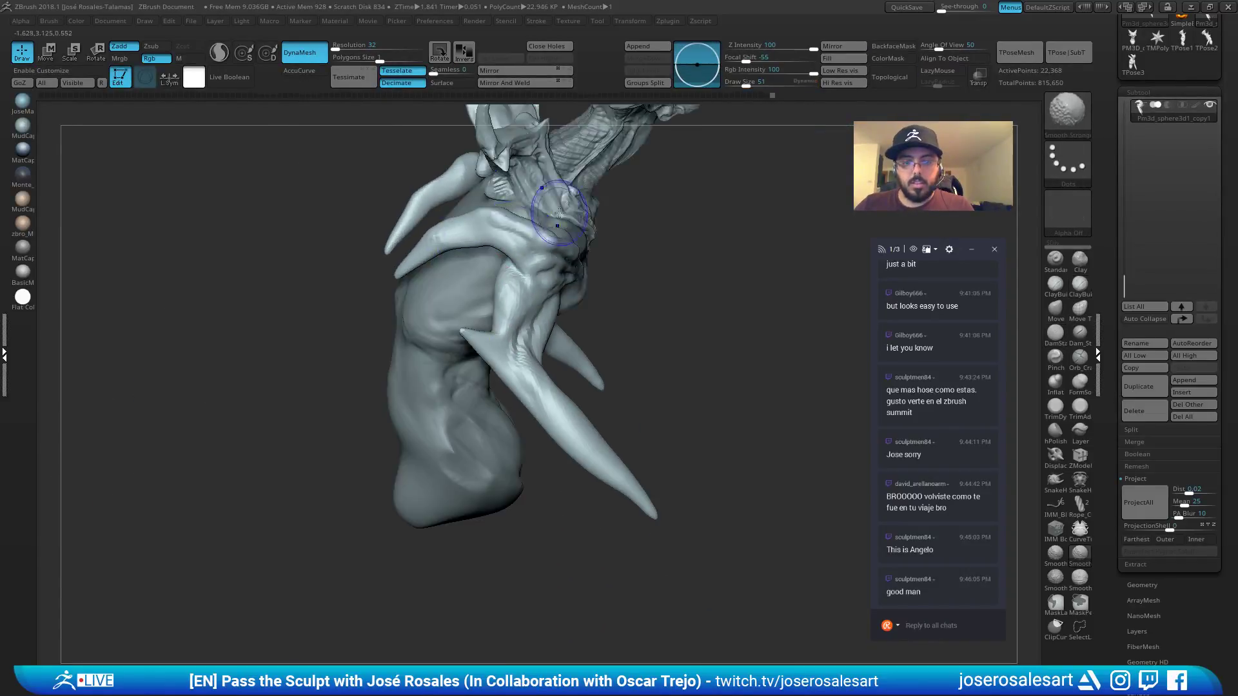
ctrl+right_drag(564, 210, 501, 222)
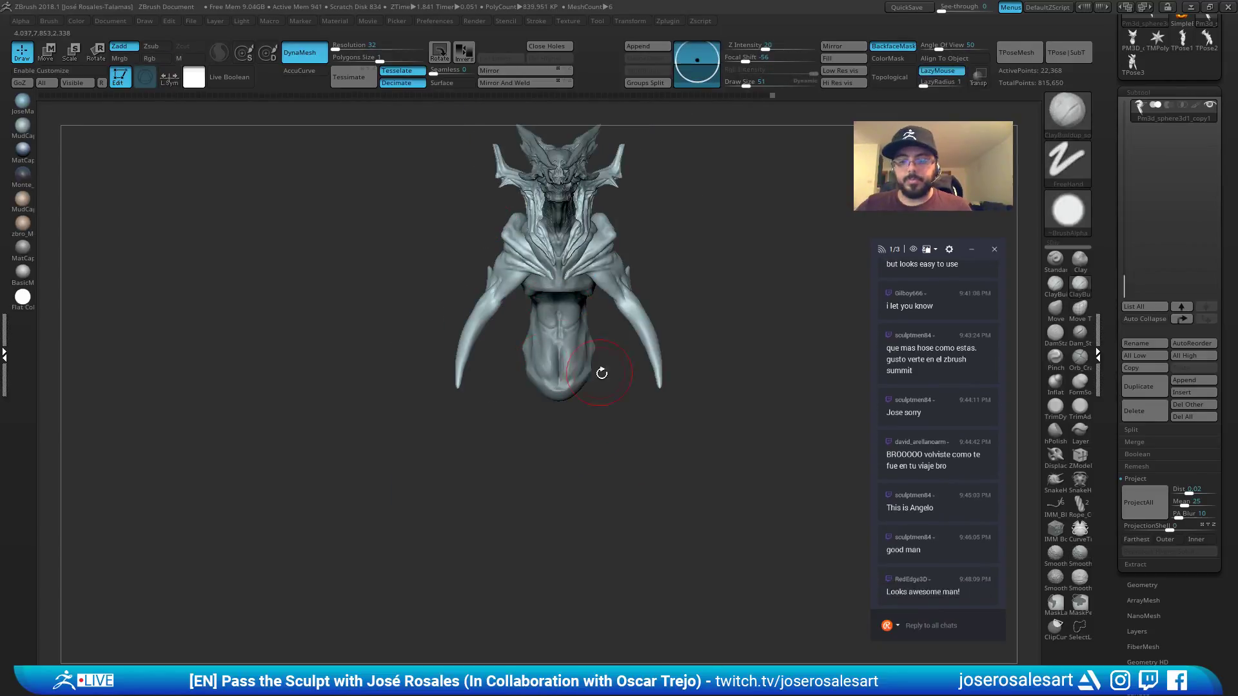
Build up the forearm muscles below the elbow with ClayBuildup at draw size 48.
ctrl+right_drag(505, 349, 464, 342)
key(s)
drag(436, 299, 450, 299)
right_drag(450, 298, 492, 299)
key(s)
drag(492, 298, 476, 300)
mouse_move(476, 303)
ctrl+right_down()
mouse_move(455, 319)
mouse_move(457, 272)
mouse_move(466, 301)
ctrl+right_up()
mouse_move(488, 345)
right_down()
mouse_move(481, 290)
mouse_move(492, 308)
right_up()
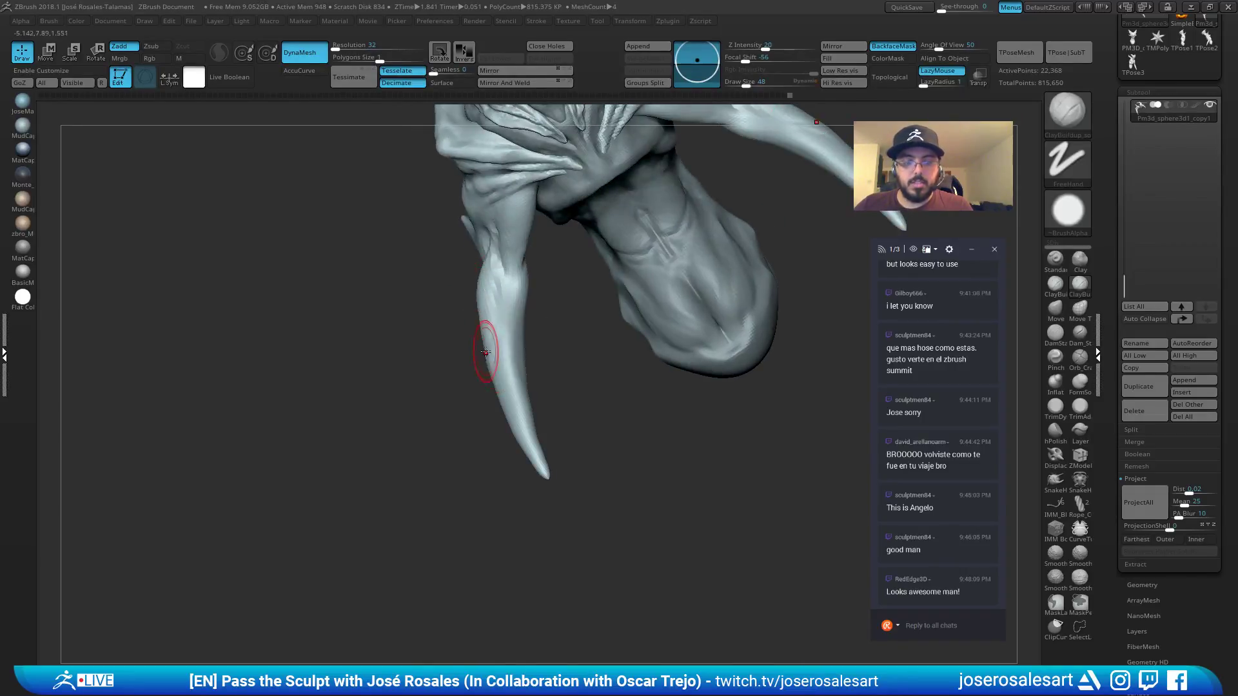
Build up the muscles around the elbow spike and along the outer arm with ClayBuildup.
right_drag(485, 352, 503, 271)
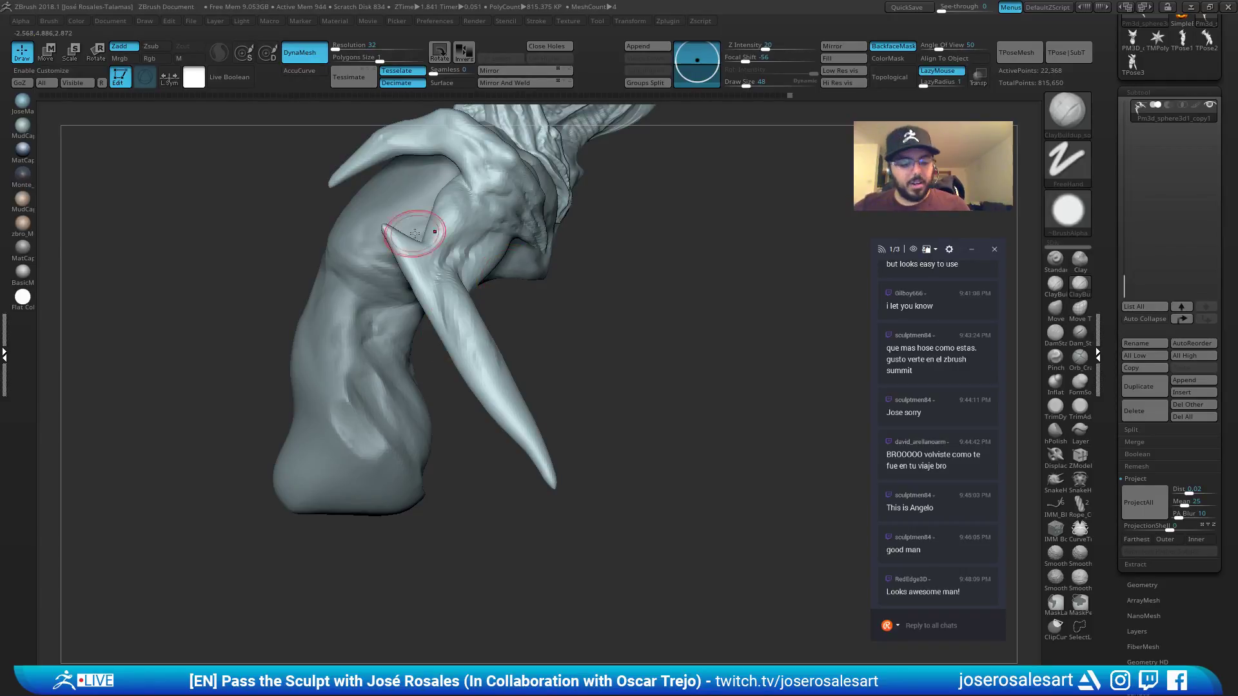
right_drag(415, 234, 448, 301)
key(s)
drag(451, 303, 448, 303)
right_drag(448, 303, 406, 244)
Adjust the arm's shape around the elbow with the Move brush at draw size 86.
key(b)
key(m)
key(v)
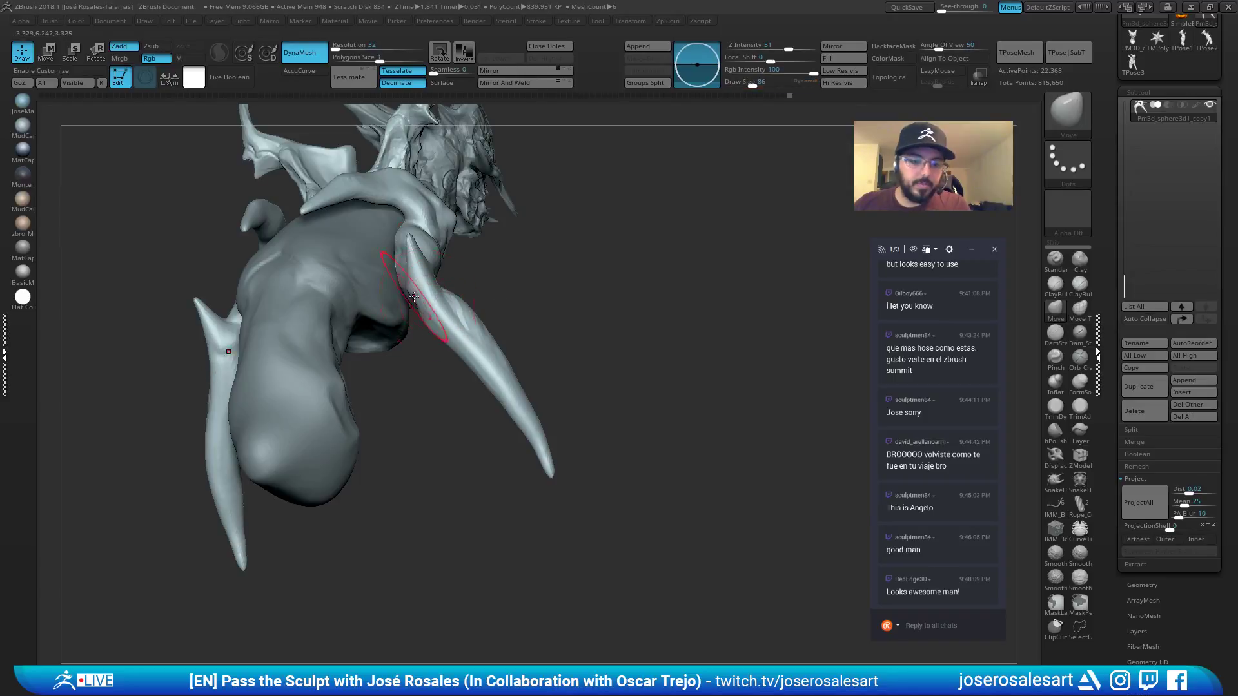
mouse_move(416, 302)
right_down()
mouse_move(471, 245)
mouse_move(417, 257)
right_up()
Mask everything on the arms except the elbow spikes and rotate the spikes inward with the gizmo.
ctrl+drag(416, 256, 422, 270)
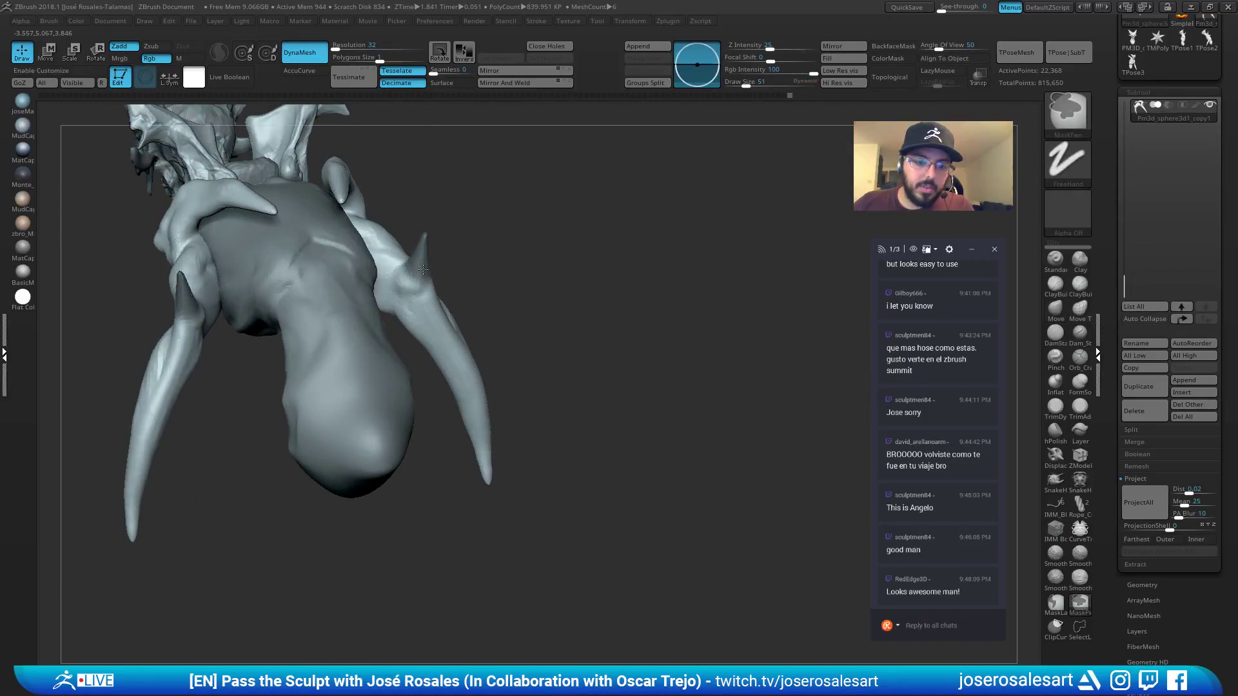
right_drag(489, 236, 446, 278)
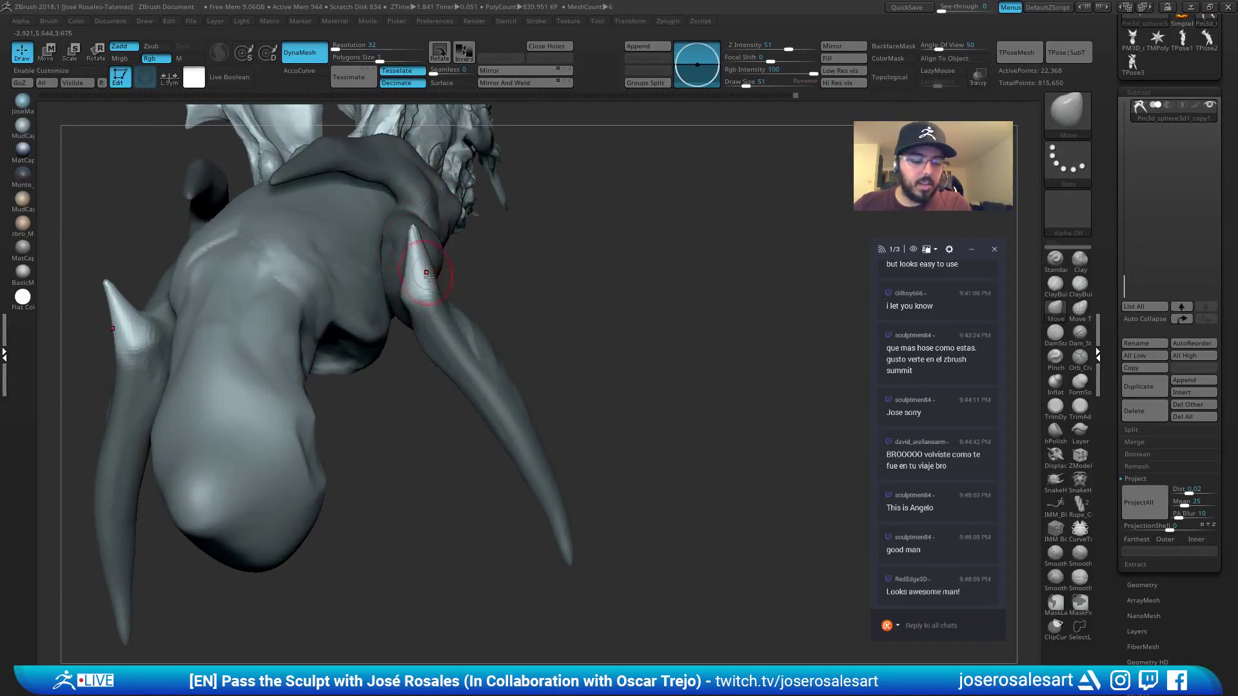
key(e)
alt+click(418, 290)
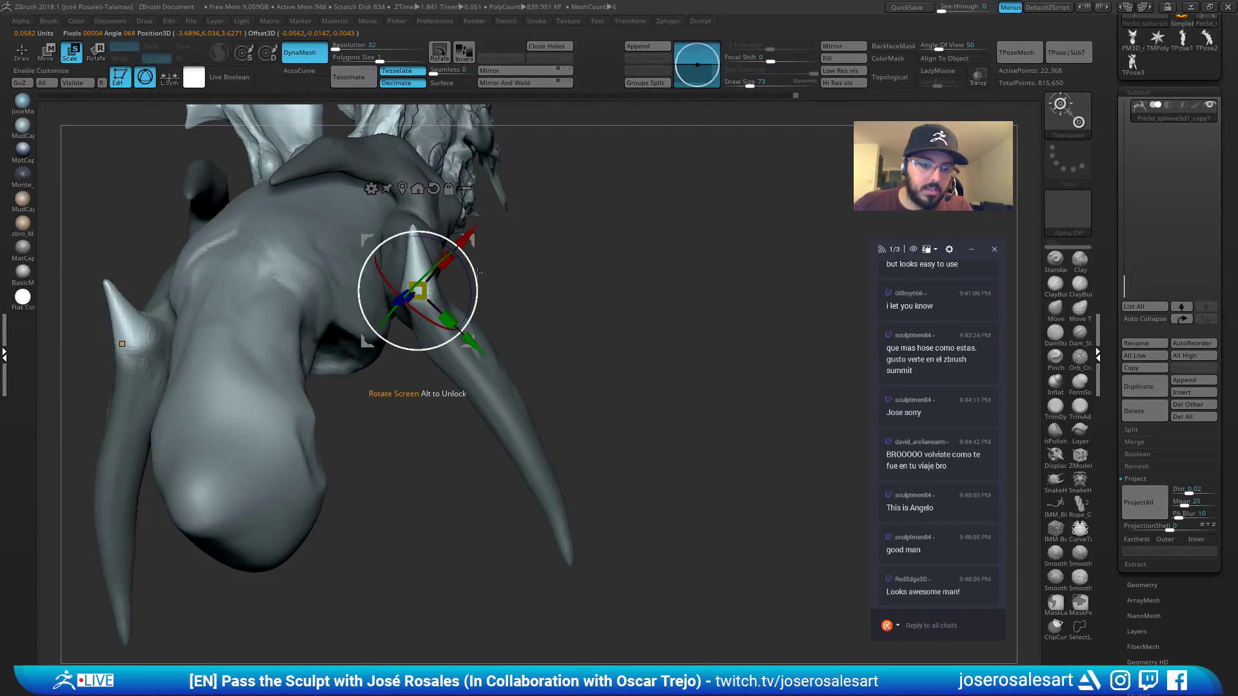
drag(477, 273, 457, 252)
key(q)
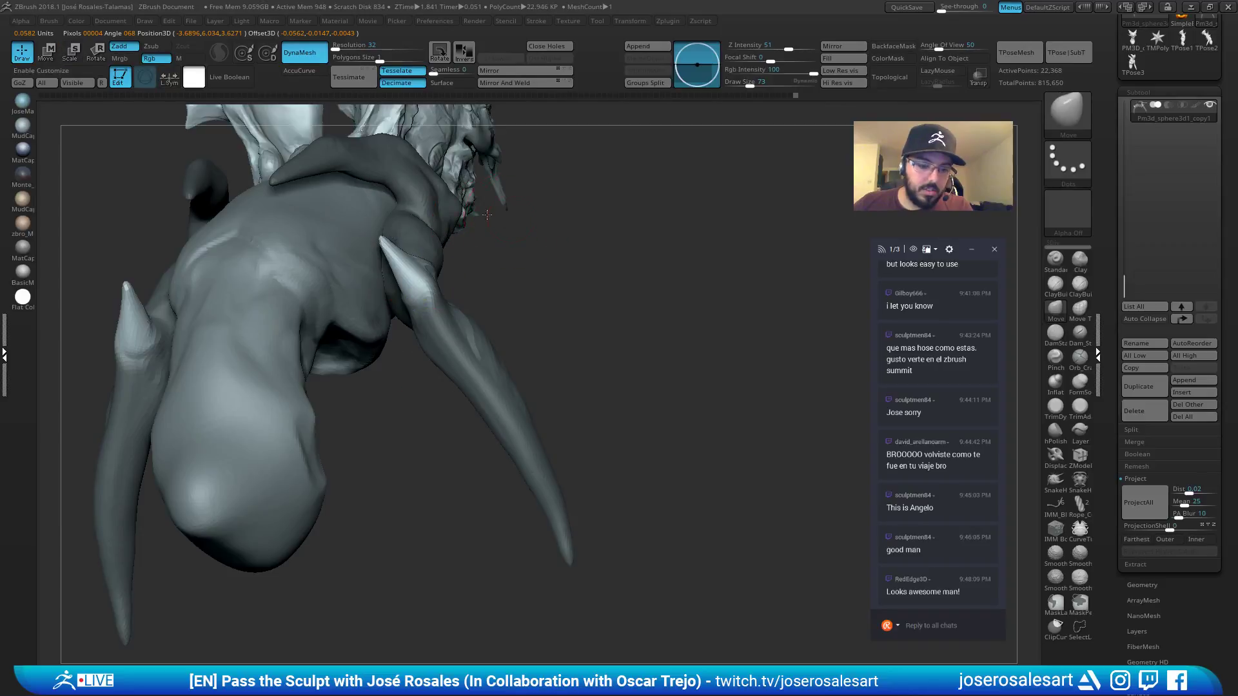
Clear the mask from the arms and re-DynaMesh them at resolution 32.
mouse_move(452, 252)
right_down()
mouse_move(258, 290)
mouse_move(334, 310)
right_up()
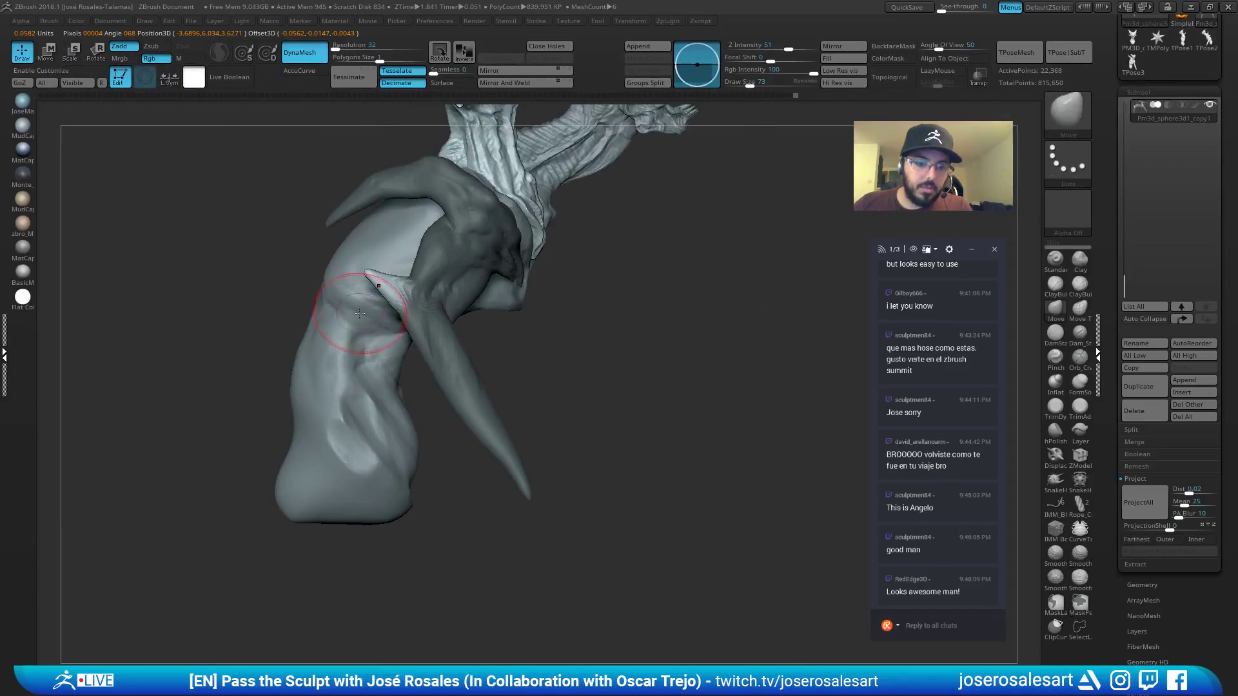
ctrl+drag(410, 370, 419, 359)
key(b)
key(c)
key(b)
ctrl+right_drag(423, 336, 490, 303)
ctrl+drag(649, 281, 690, 374)
Refine the forms around the elbow spike and upper forearm with the Move and DamStandard brushes.
mouse_move(412, 413)
right_down()
mouse_move(436, 409)
mouse_move(506, 332)
mouse_move(491, 323)
mouse_move(497, 311)
mouse_move(485, 316)
mouse_move(475, 262)
mouse_move(490, 313)
mouse_move(525, 262)
mouse_move(591, 290)
right_up()
key(shift)
mouse_move(453, 369)
right_down()
mouse_move(489, 323)
mouse_move(470, 308)
mouse_move(484, 271)
mouse_move(429, 313)
mouse_move(452, 351)
mouse_move(413, 348)
mouse_move(414, 374)
mouse_move(461, 372)
mouse_move(387, 355)
mouse_move(394, 380)
mouse_move(434, 368)
mouse_move(401, 422)
right_up()
key(2)
key(b)
key(m)
key(v)
key(b)
key(d)
key(s)
drag(422, 407, 442, 399)
Build up the forearm surface down toward its tip with ClayBuildup at draw size 39.
mouse_move(348, 380)
right_down()
mouse_move(378, 370)
mouse_move(413, 464)
right_up()
ctrl+right_drag(412, 464, 406, 368)
key(s)
drag(384, 430, 391, 430)
mouse_move(373, 431)
alt+right_down()
mouse_move(432, 440)
mouse_move(445, 478)
mouse_move(422, 472)
mouse_move(464, 484)
alt+right_up()
key(2)
right_drag(405, 525, 388, 486)
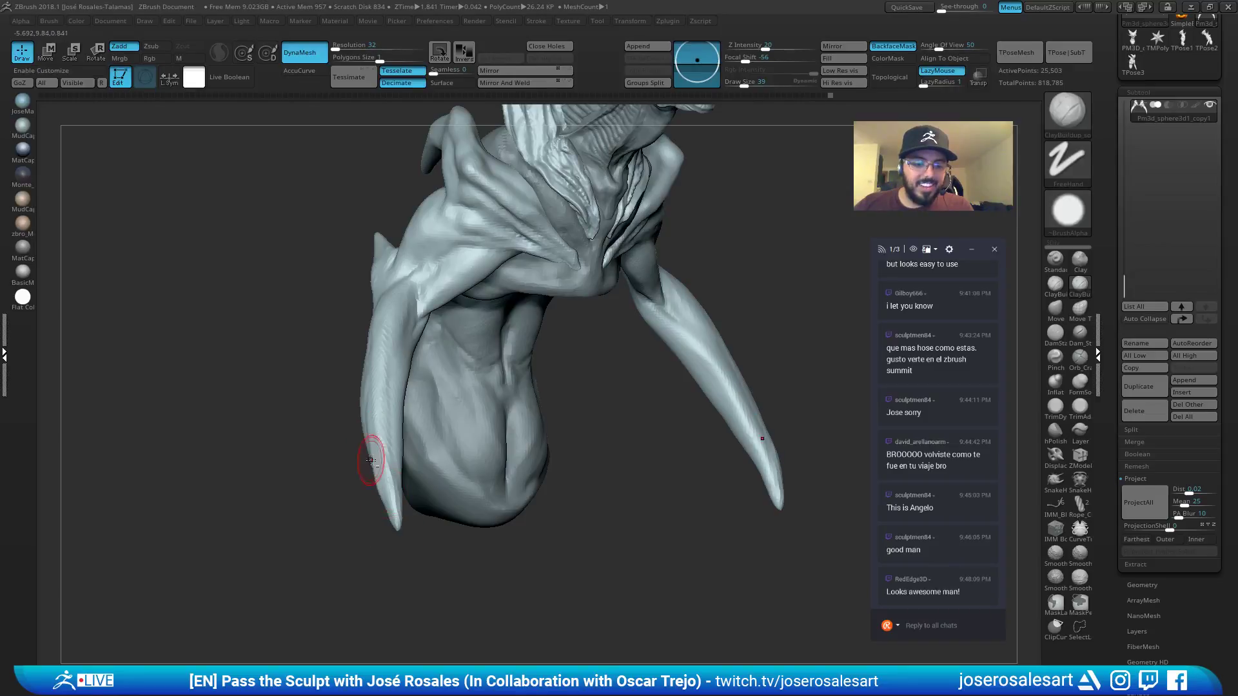
Smooth the lower forearms toward their pointed tips and check the whole figure from the front.
shift+right_drag(371, 460, 384, 498)
shift+drag(377, 465, 386, 486)
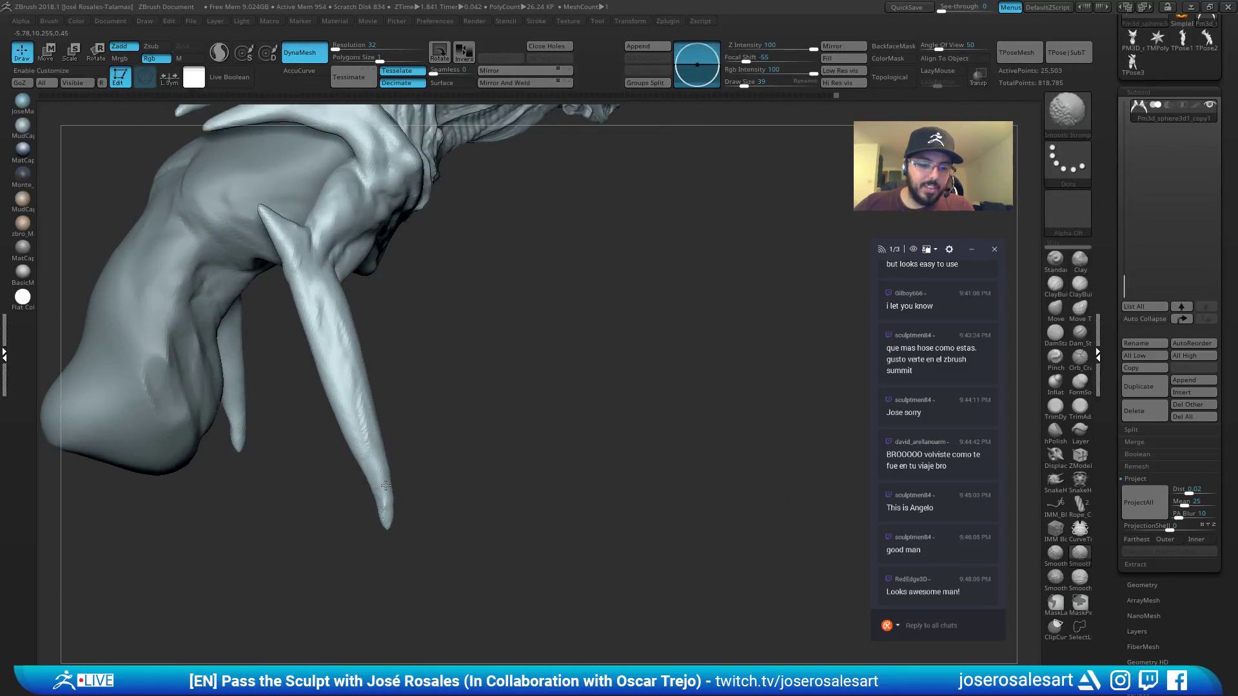
right_drag(382, 539, 354, 344)
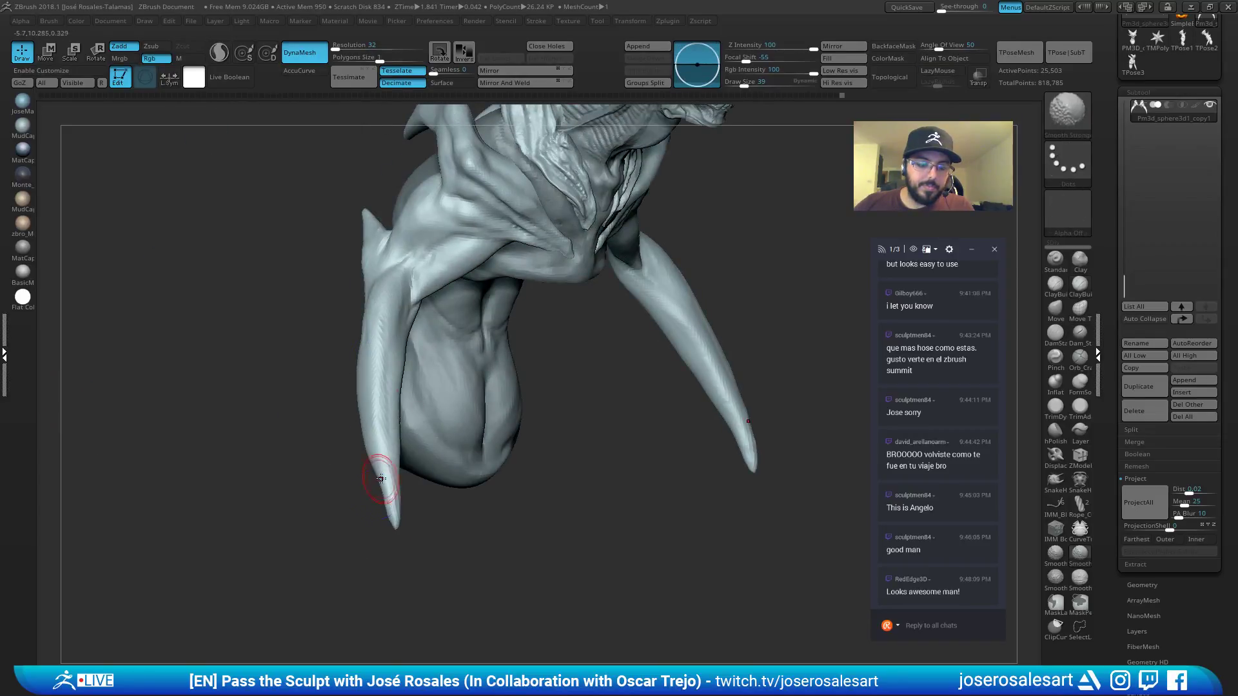
shift+right_drag(380, 478, 485, 368)
ctrl+right_drag(544, 380, 415, 320)
alt+right_drag(415, 321, 496, 367)
alt+right_drag(496, 367, 456, 465)
Load the sculpted hand tool, inspect its wireframe, and append it to the creature as a subtool.
drag(1119, 84, 1130, 126)
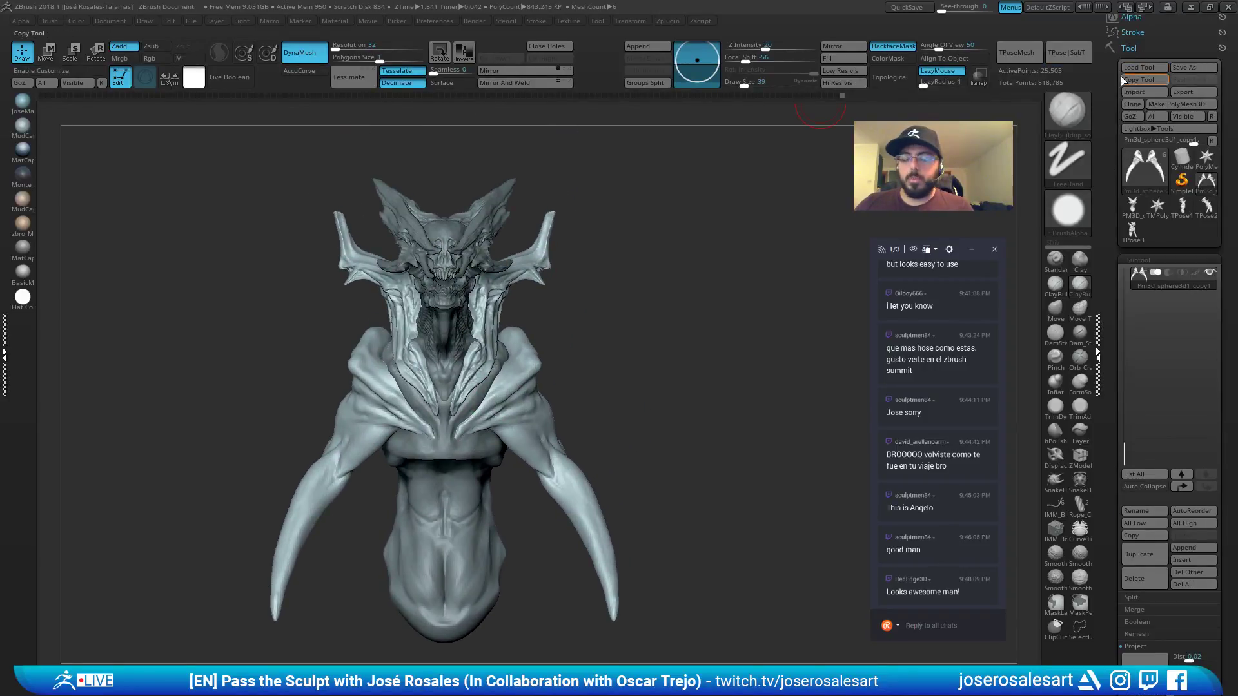
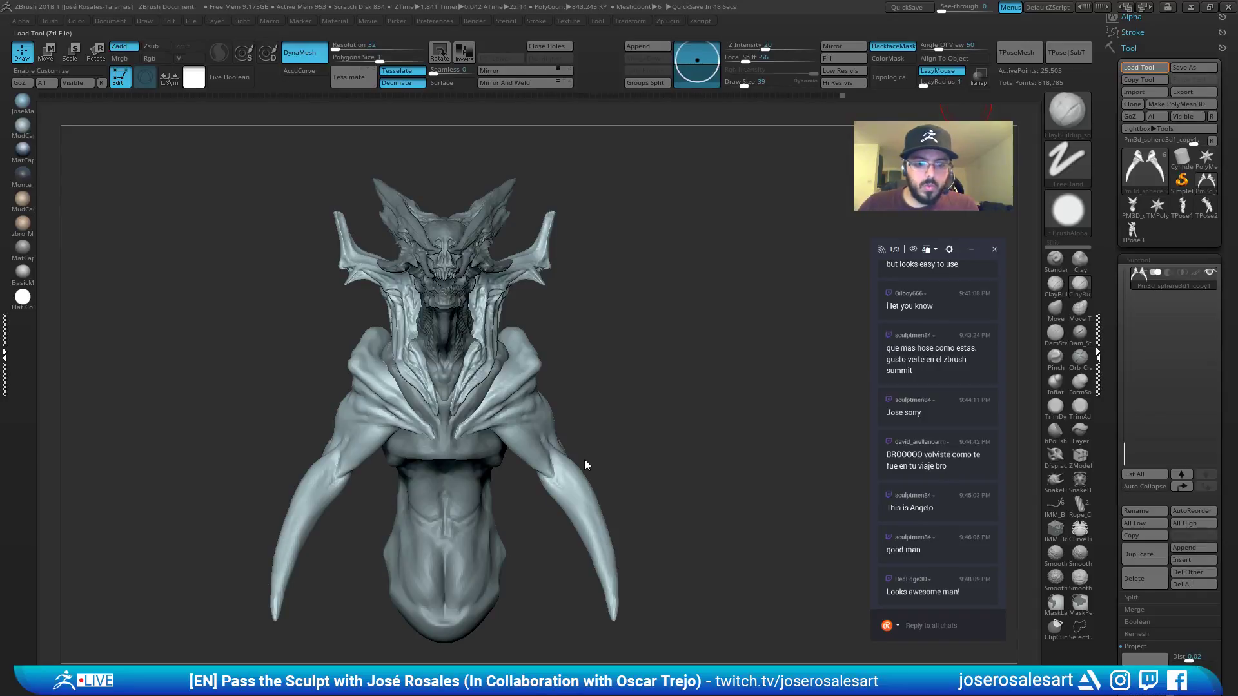
alt+drag(591, 359, 639, 361)
drag(645, 323, 566, 290)
key(shift+f)
drag(607, 213, 639, 295)
key(shift+f)
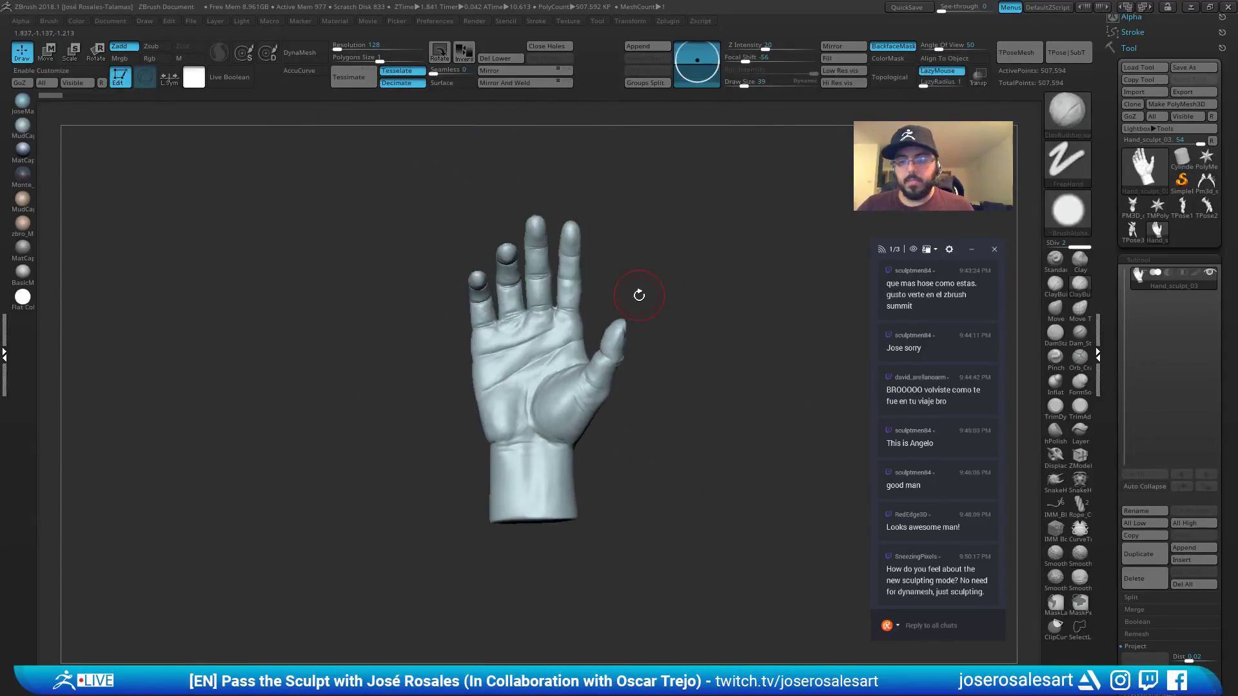
click(1204, 186)
key(f)
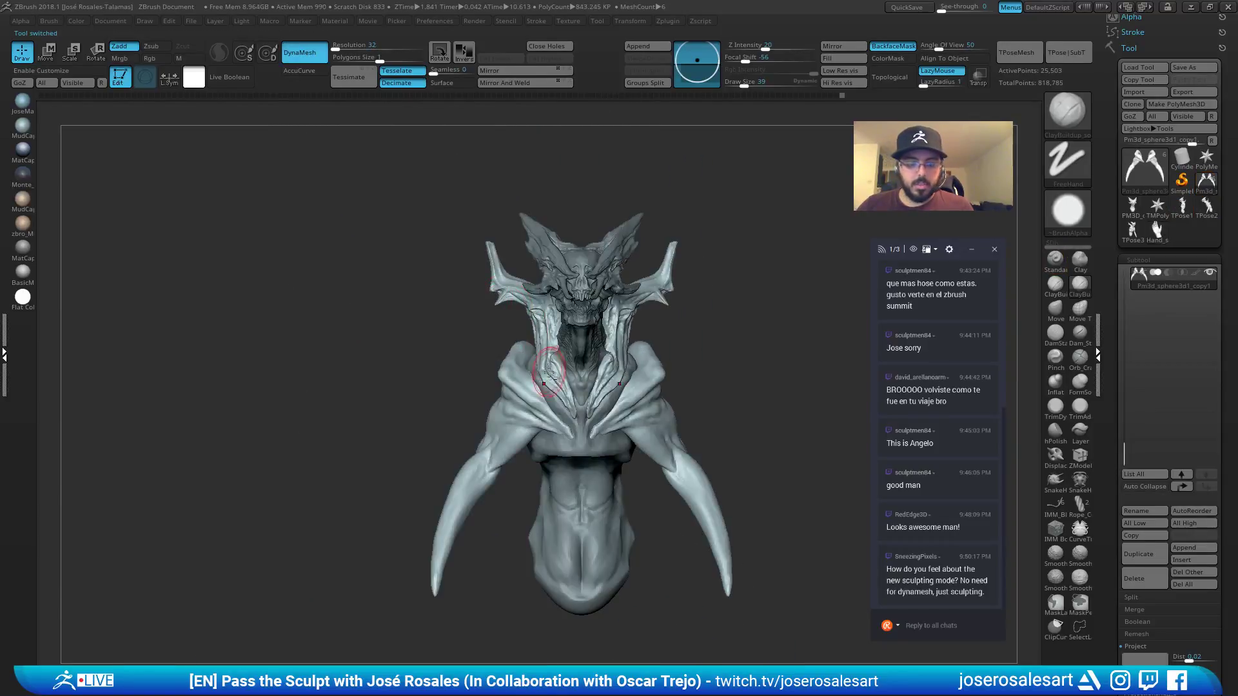
key(F1)
click(696, 367)
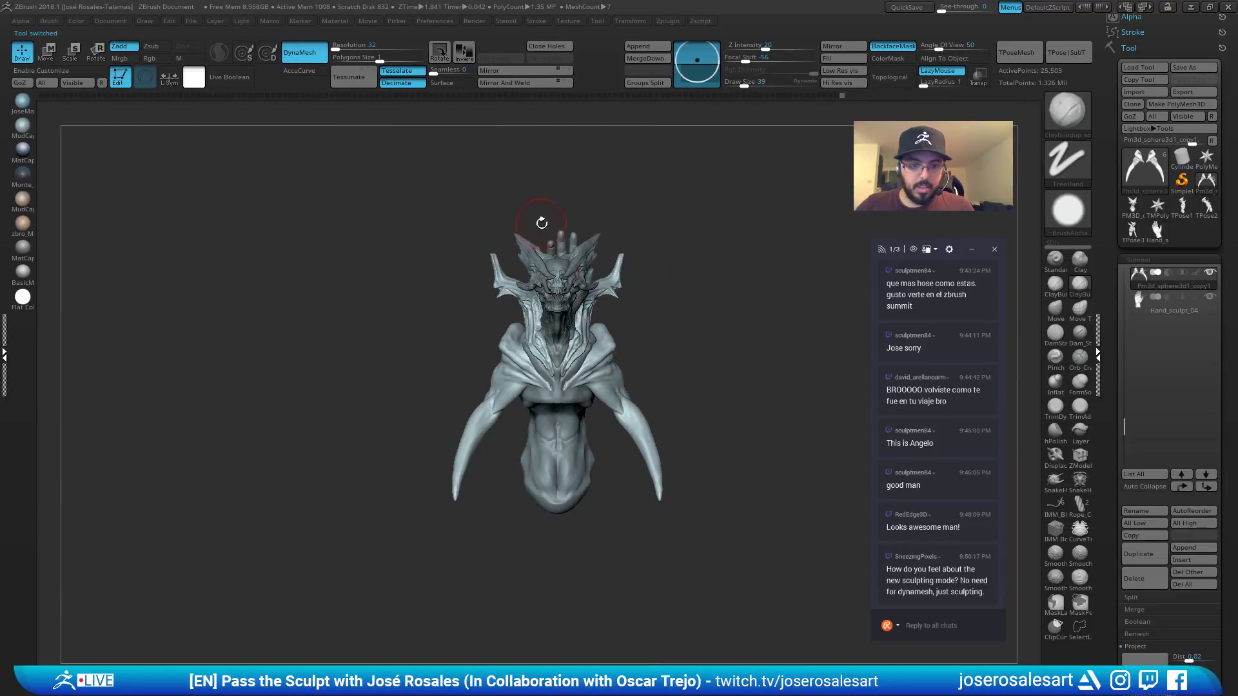
Select the hand subtool and move it down in front of the creature's abdomen with the gizmo.
alt+click(572, 242)
drag(683, 252, 574, 261)
key(w)
alt+click(639, 309)
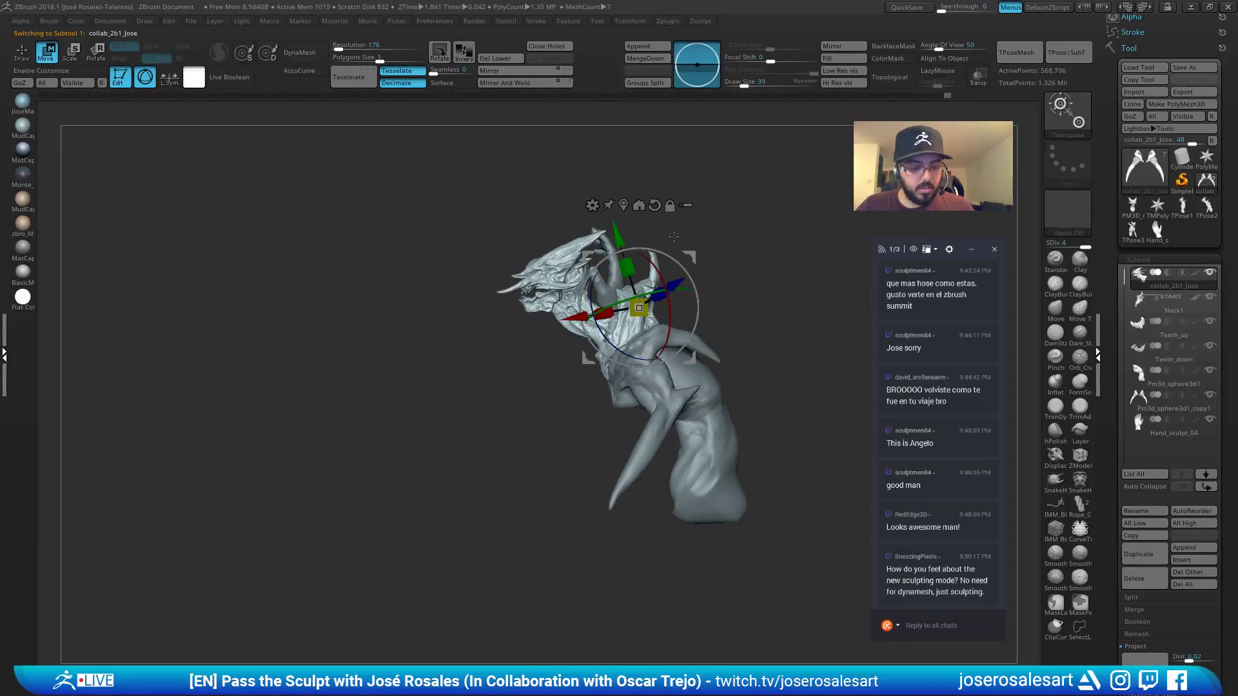
click(654, 206)
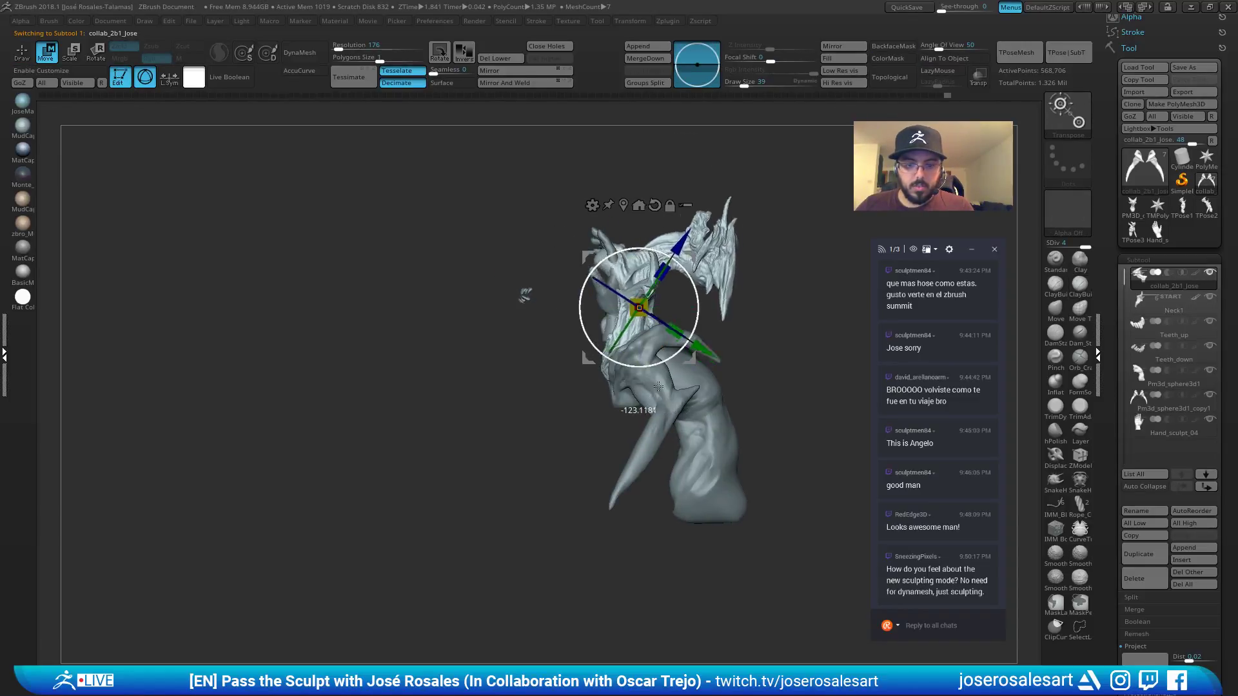
alt+click(609, 243)
drag(664, 207, 623, 404)
ctrl+right_drag(626, 361, 635, 380)
right_drag(635, 380, 710, 371)
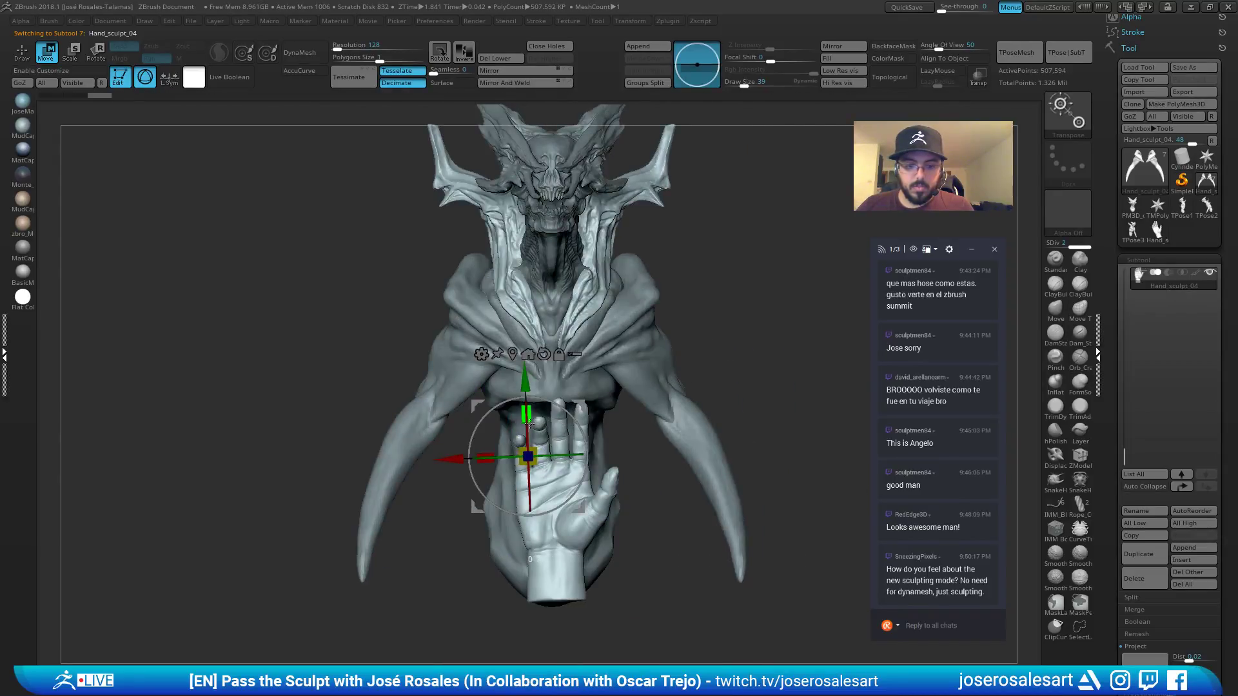
Rotate the hand so its fingers point down, place it at the end of the arm and scale it down.
drag(530, 423, 530, 548)
key(ctrl+z)
drag(541, 443, 484, 466)
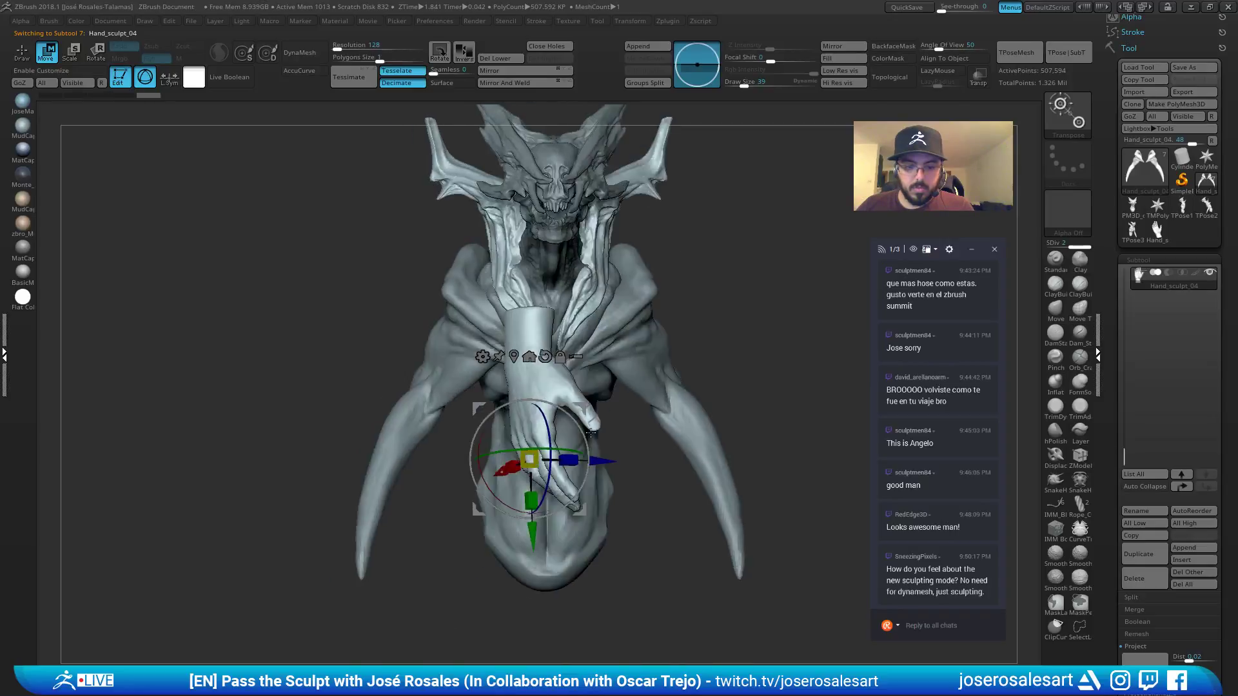
drag(574, 403, 410, 600)
alt+right_drag(455, 524, 548, 419)
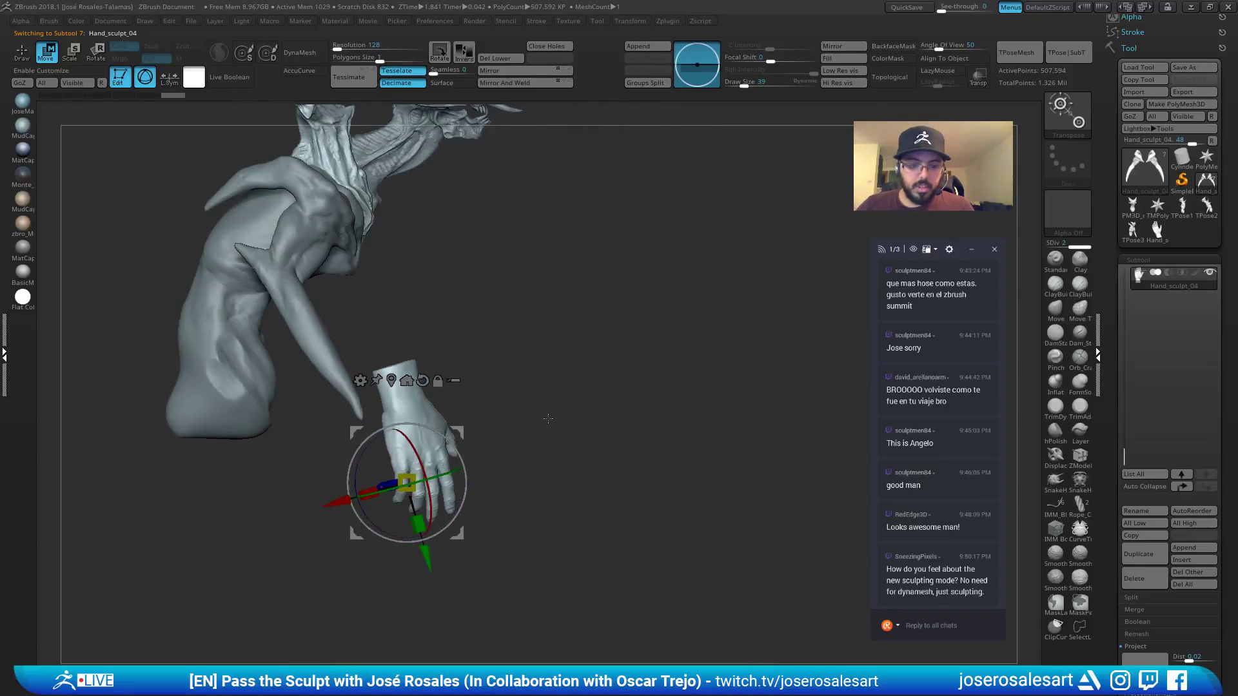
drag(339, 501, 293, 514)
ctrl+right_drag(322, 419, 366, 474)
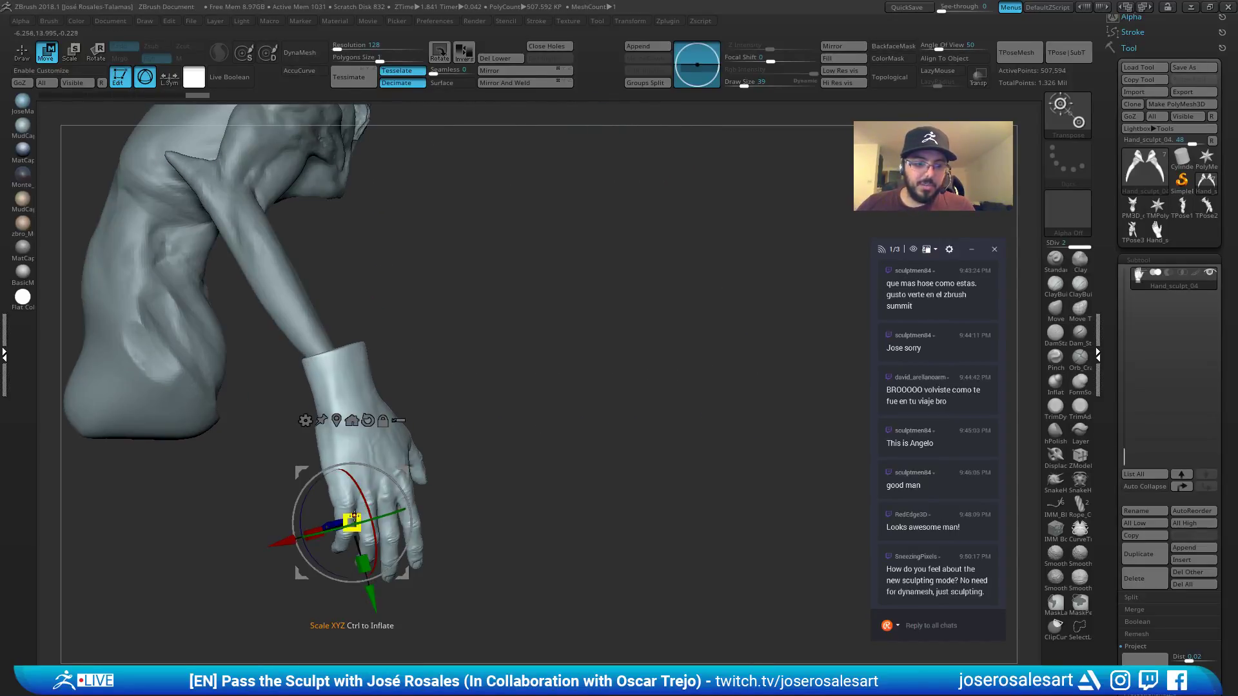
drag(351, 523, 328, 527)
Thicken the wrist ends of the arms with the Inflat brush at draw size 73 and re-DynaMesh the arms.
alt+click(315, 348)
right_drag(451, 374, 367, 362)
key(q)
key(s)
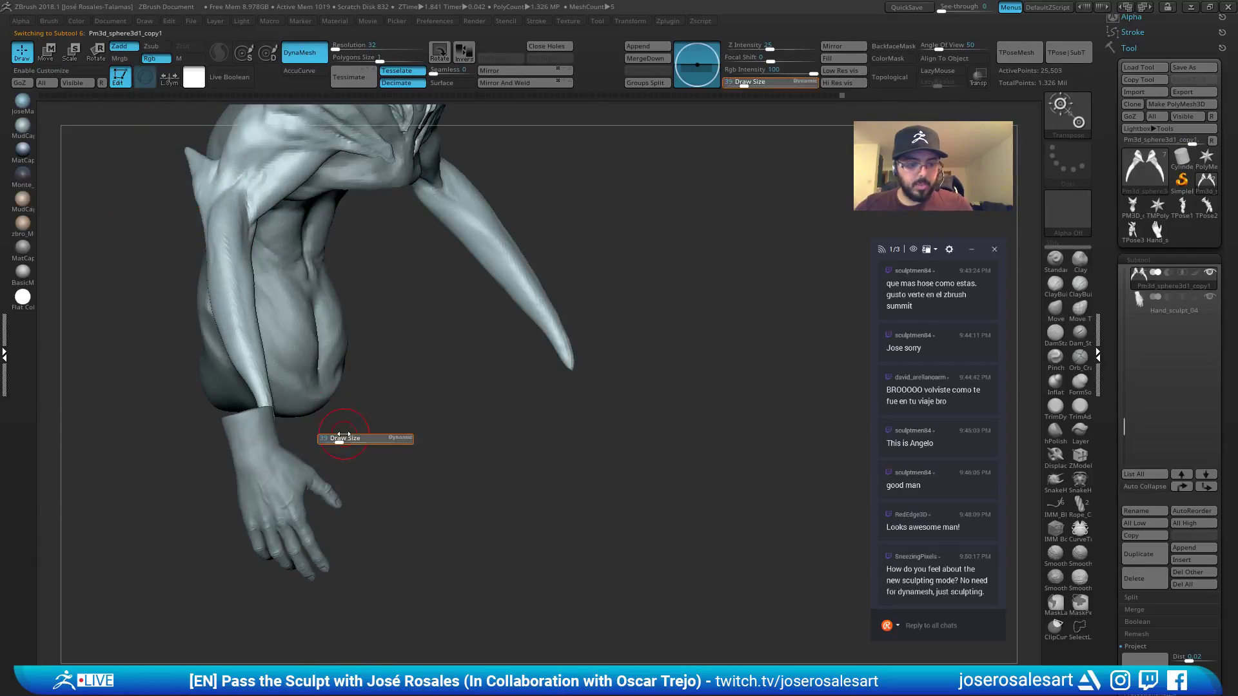
drag(337, 437, 343, 433)
mouse_move(263, 407)
mouse_down()
mouse_move(245, 384)
mouse_move(263, 419)
mouse_up()
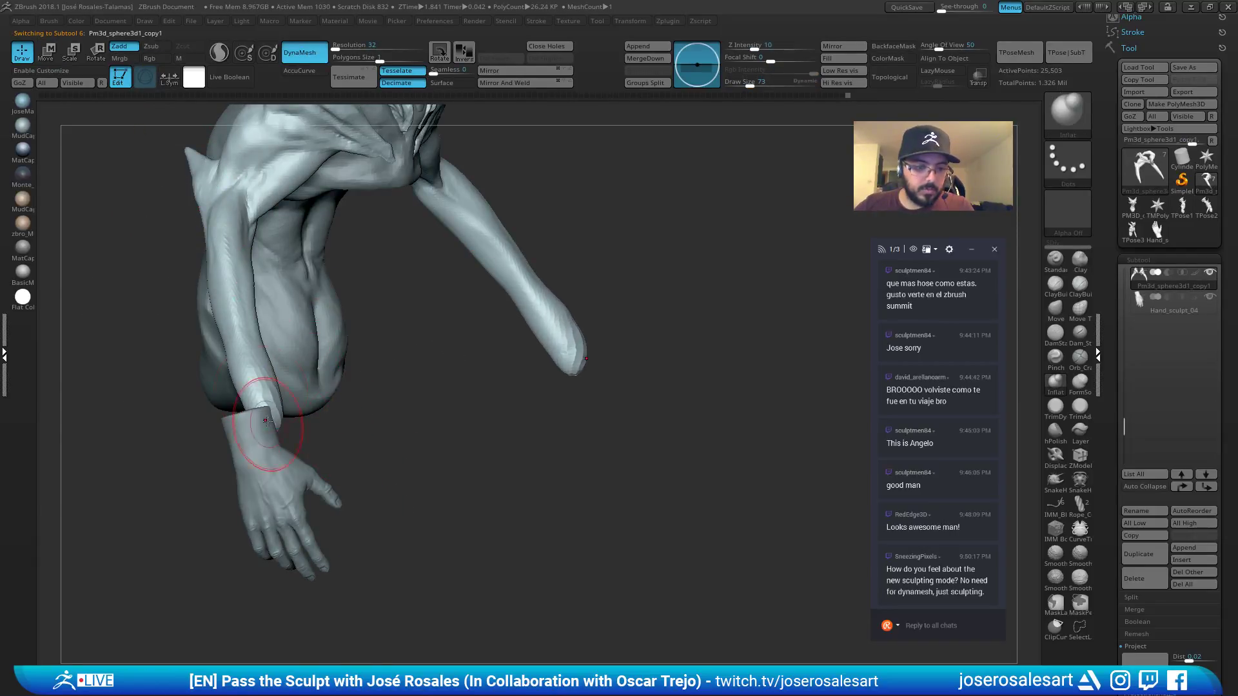
mouse_move(257, 377)
shift+mouse_down()
mouse_move(258, 420)
mouse_move(265, 398)
shift+mouse_up()
right_drag(497, 461, 455, 494)
ctrl+drag(448, 497, 428, 459)
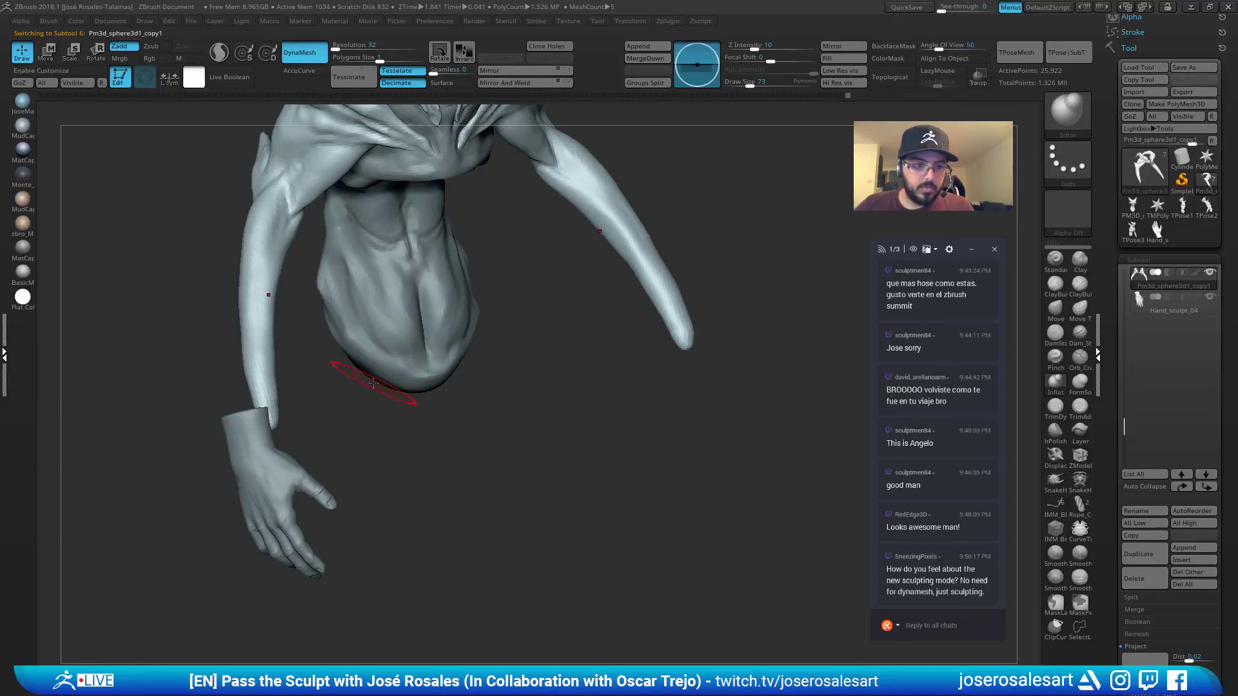
Move and rotate the hand with the gizmo to align its wrist with the end of the arm.
mouse_move(321, 359)
shift+right_down()
mouse_move(315, 420)
mouse_move(310, 374)
shift+right_up()
alt+click(252, 461)
key(w)
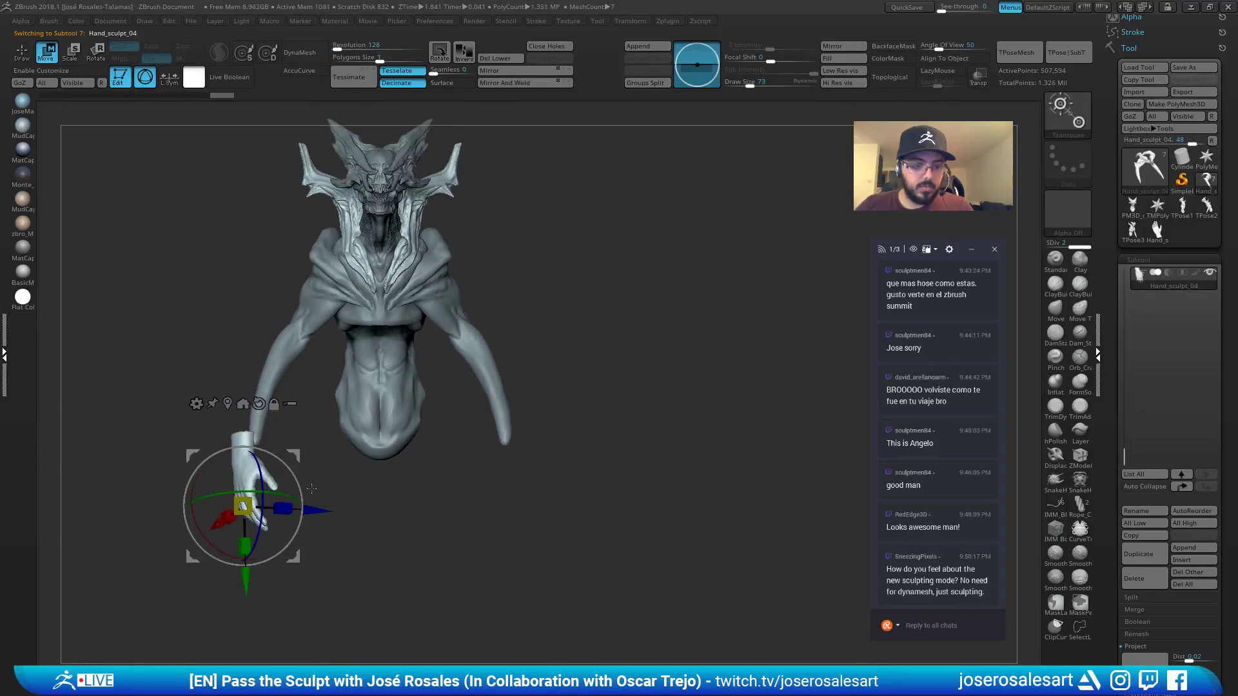
drag(319, 513, 335, 526)
right_drag(342, 486, 387, 484)
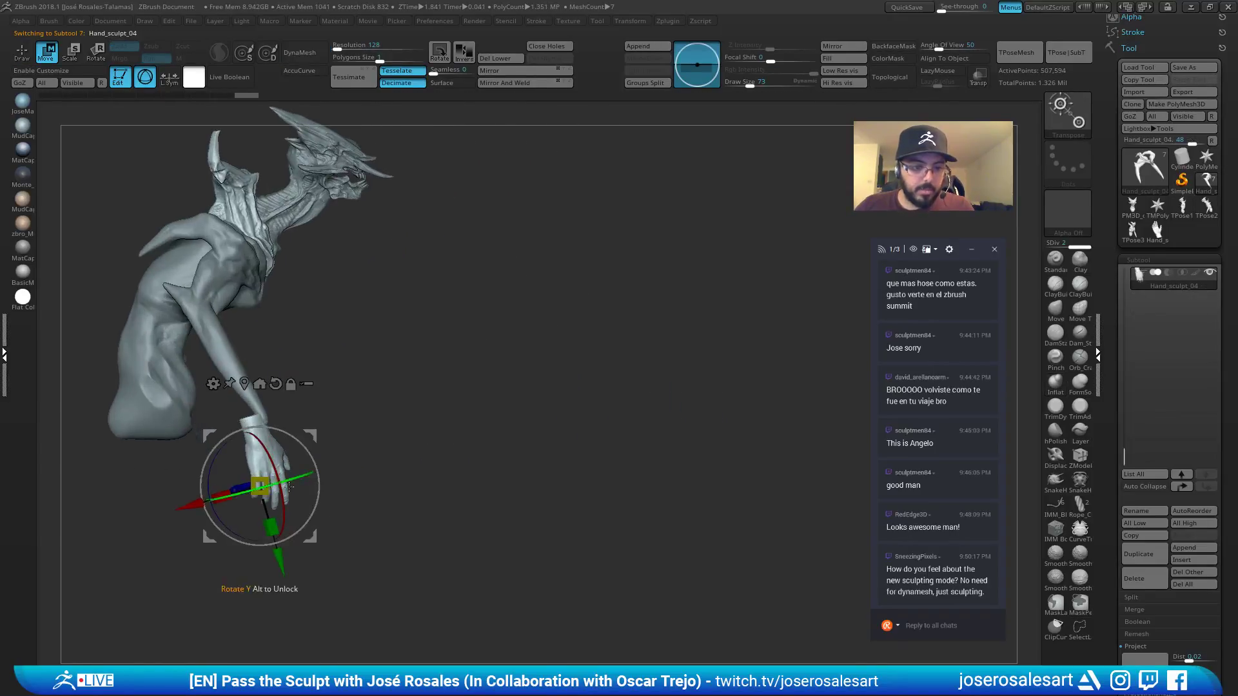
drag(188, 511, 197, 509)
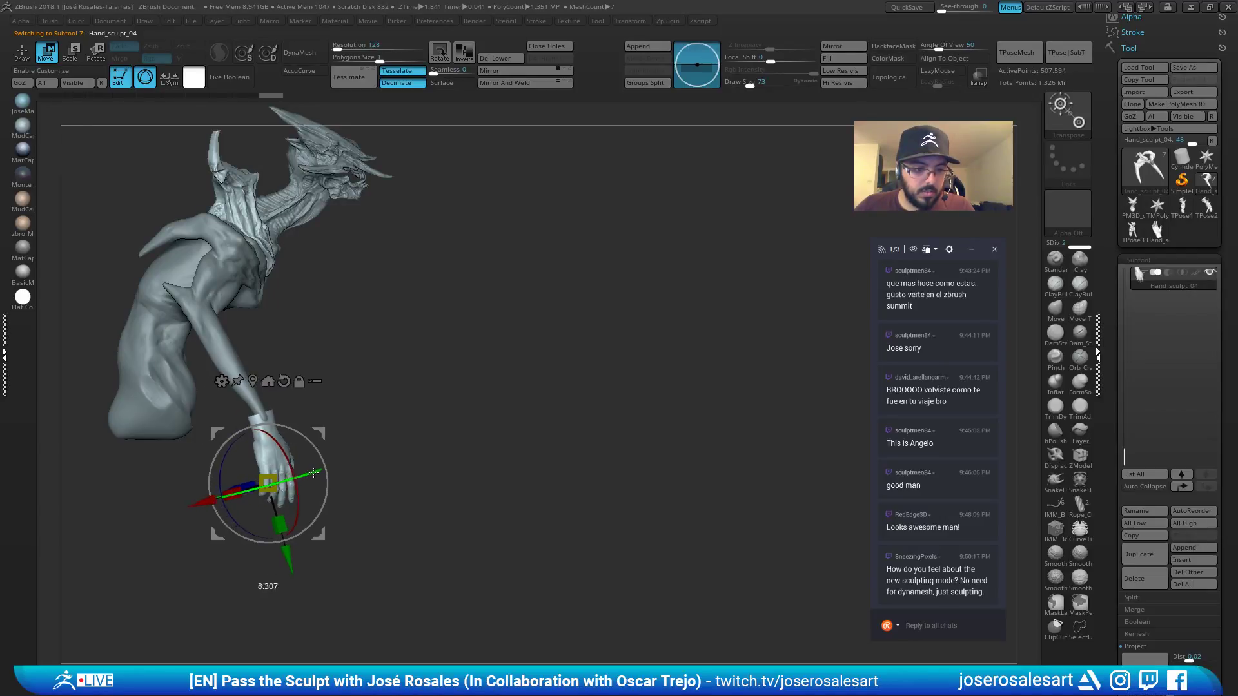
drag(313, 472, 316, 472)
shift+right_drag(379, 406, 299, 474)
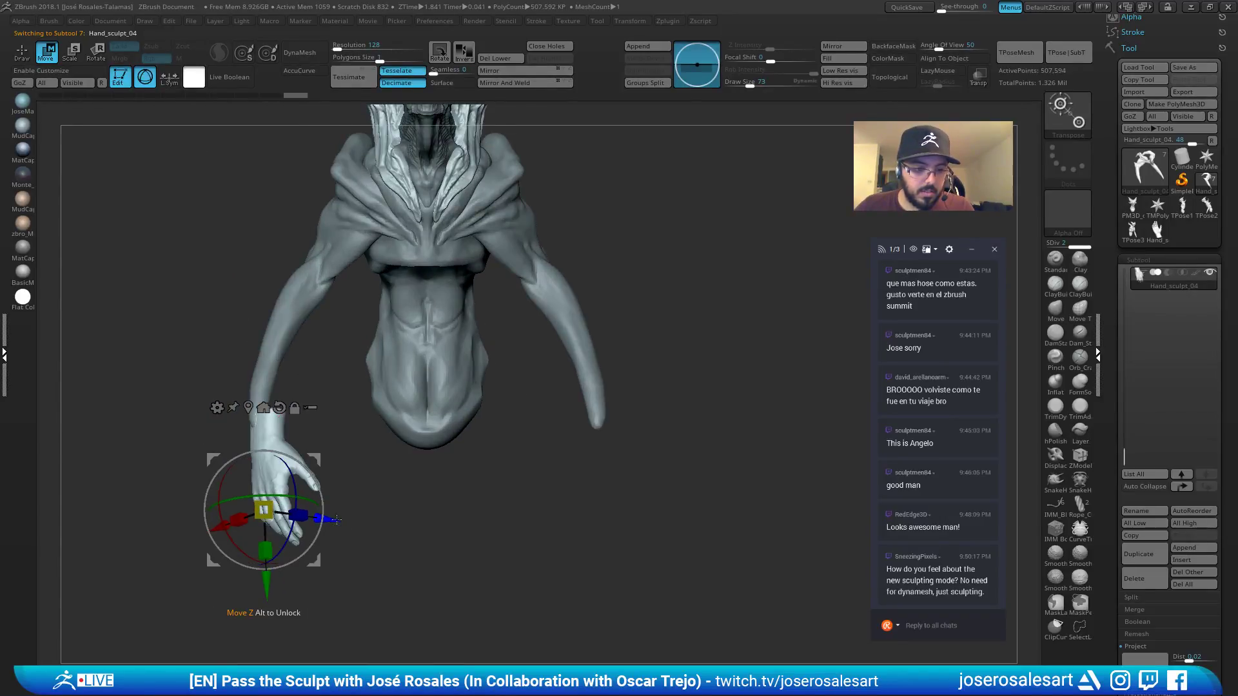
drag(337, 520, 329, 515)
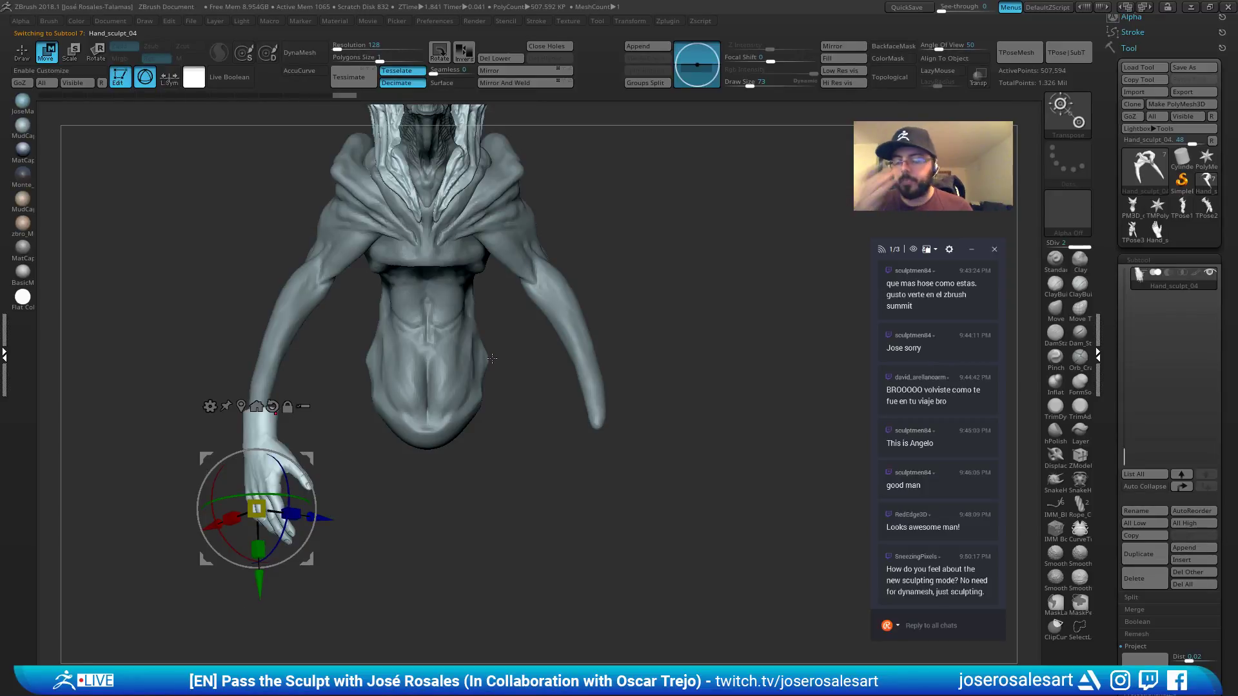
Convert the hand to DynaMesh at resolution 128 without freezing its subdivision levels and inspect its wireframe.
mouse_move(410, 503)
ctrl+right_down()
mouse_move(392, 437)
mouse_move(433, 456)
mouse_move(404, 471)
ctrl+right_up()
key(q)
key(shift+f)
right_drag(460, 331, 314, 456)
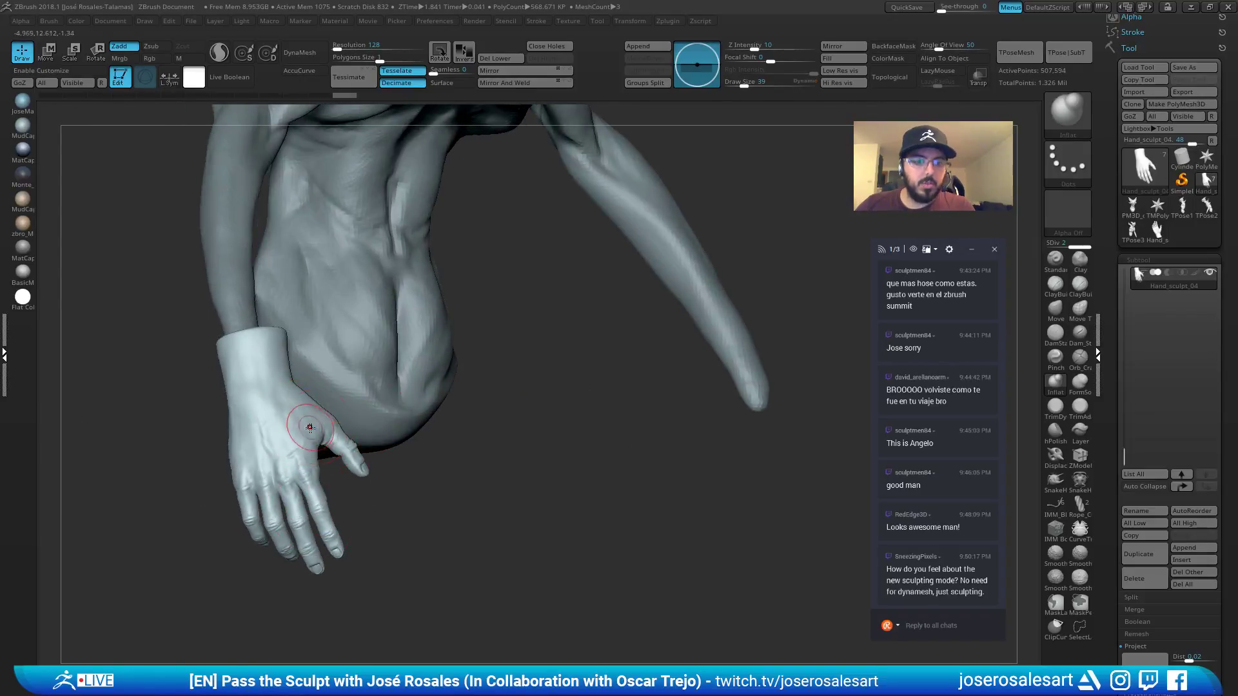
mouse_move(235, 426)
right_down()
mouse_move(278, 451)
mouse_move(327, 541)
mouse_move(304, 426)
right_up()
right_drag(303, 426, 324, 370)
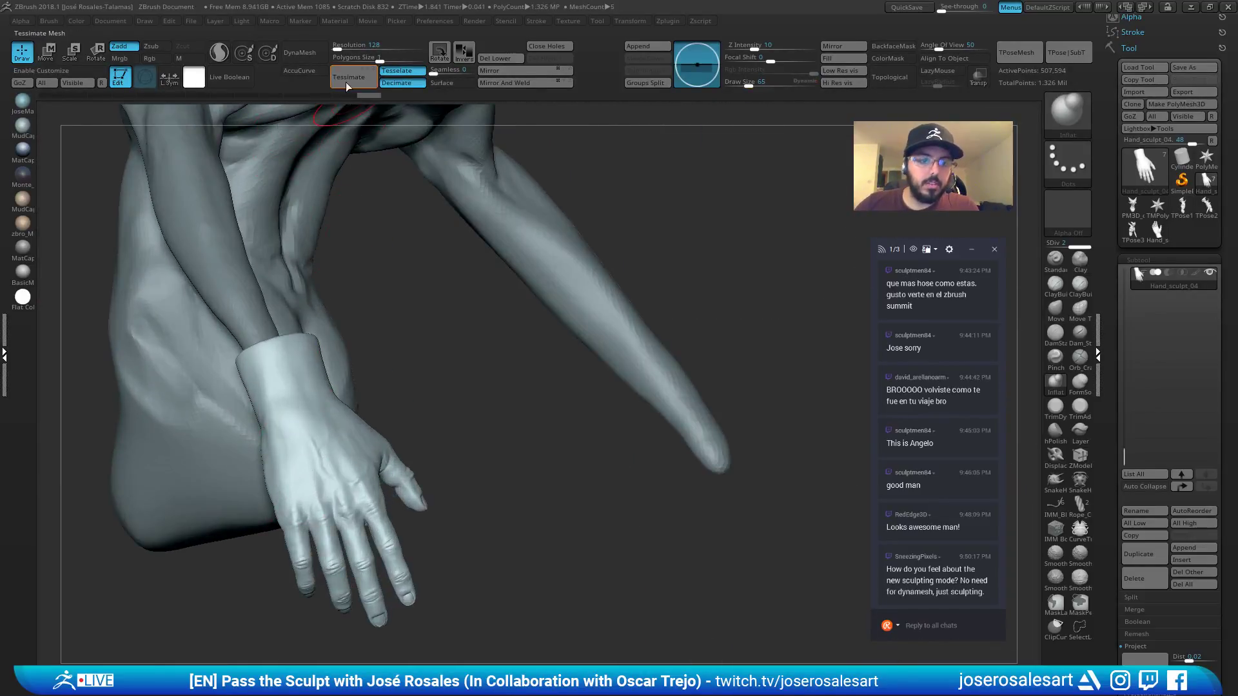
click(300, 53)
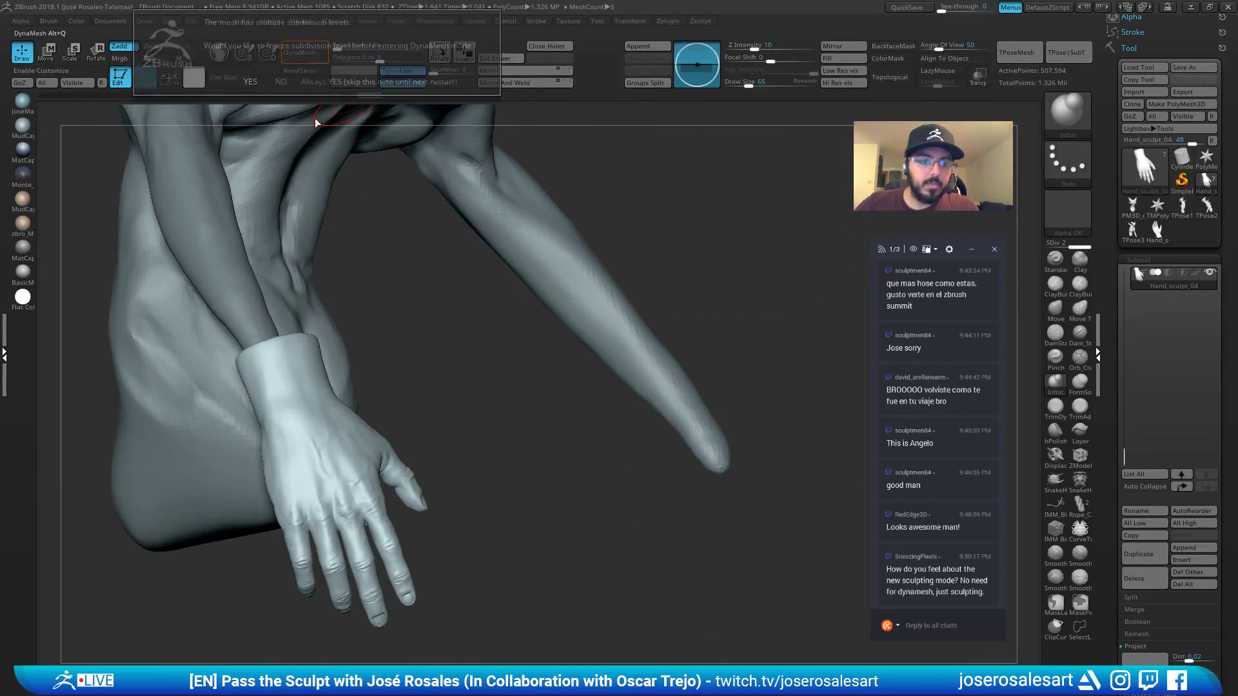
click(280, 81)
right_drag(333, 300, 520, 422)
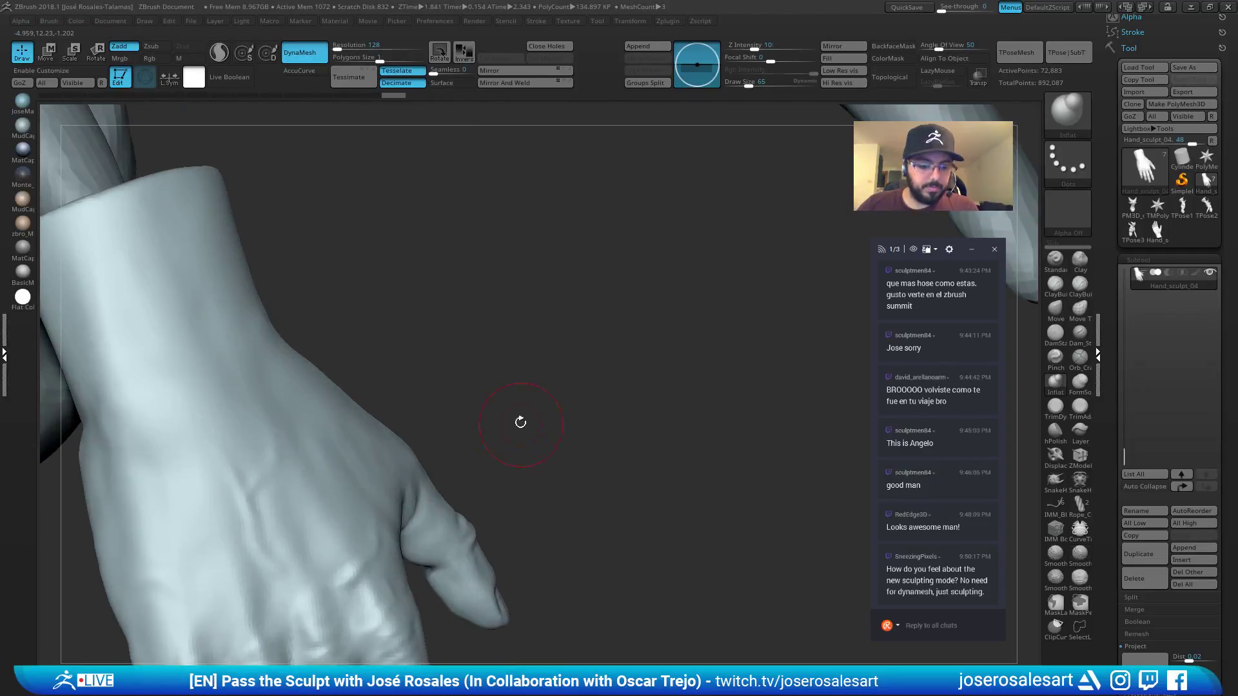
key(shift+f)
alt+right_drag(450, 456, 352, 258)
key(shift+f)
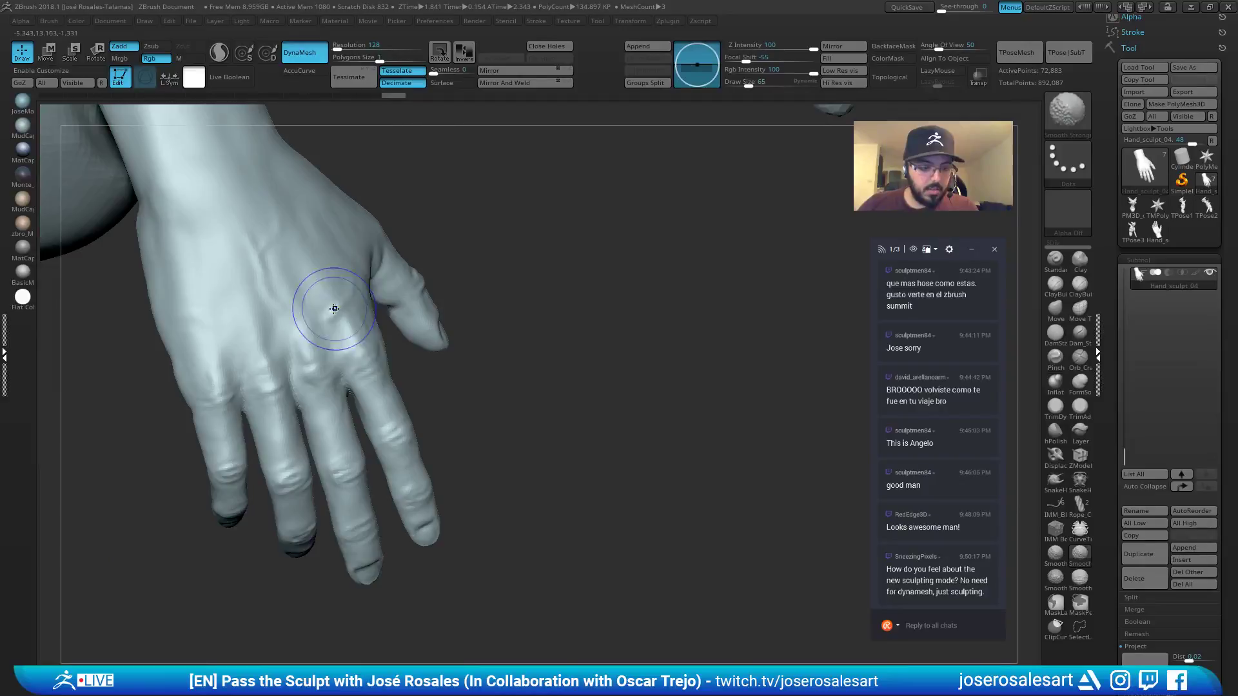
Set the hand's DynaMesh resolution to 64 and try to re-DynaMesh it, undoing the last change.
alt+right_drag(334, 309, 359, 449)
alt+click(223, 242)
alt+right_drag(222, 242, 299, 354)
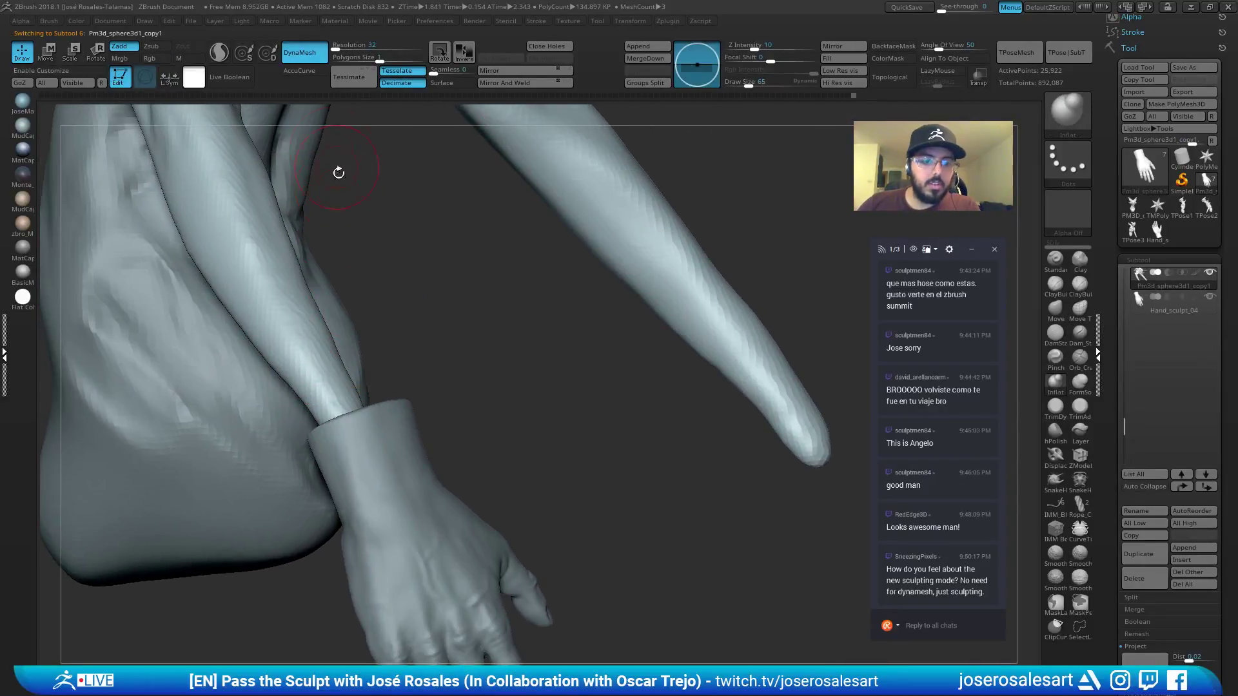
alt+click(412, 509)
alt+right_drag(447, 467, 423, 288)
text(64)
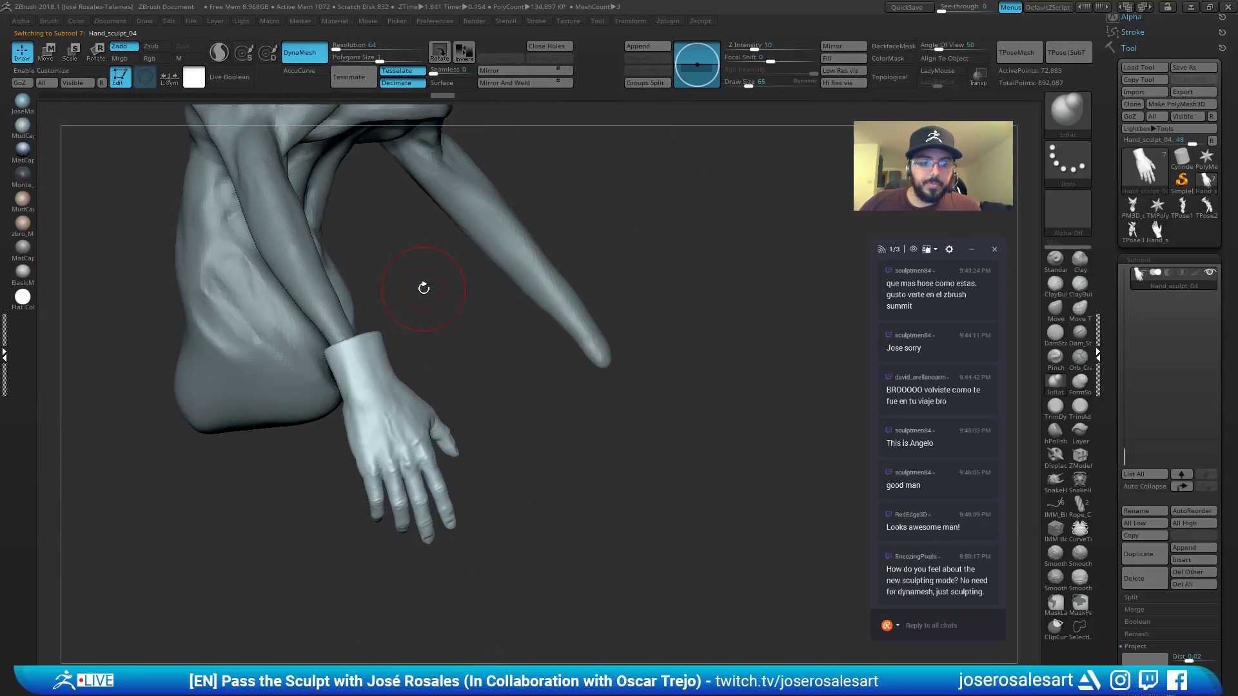
ctrl+drag(453, 301, 481, 374)
alt+right_drag(424, 380, 487, 421)
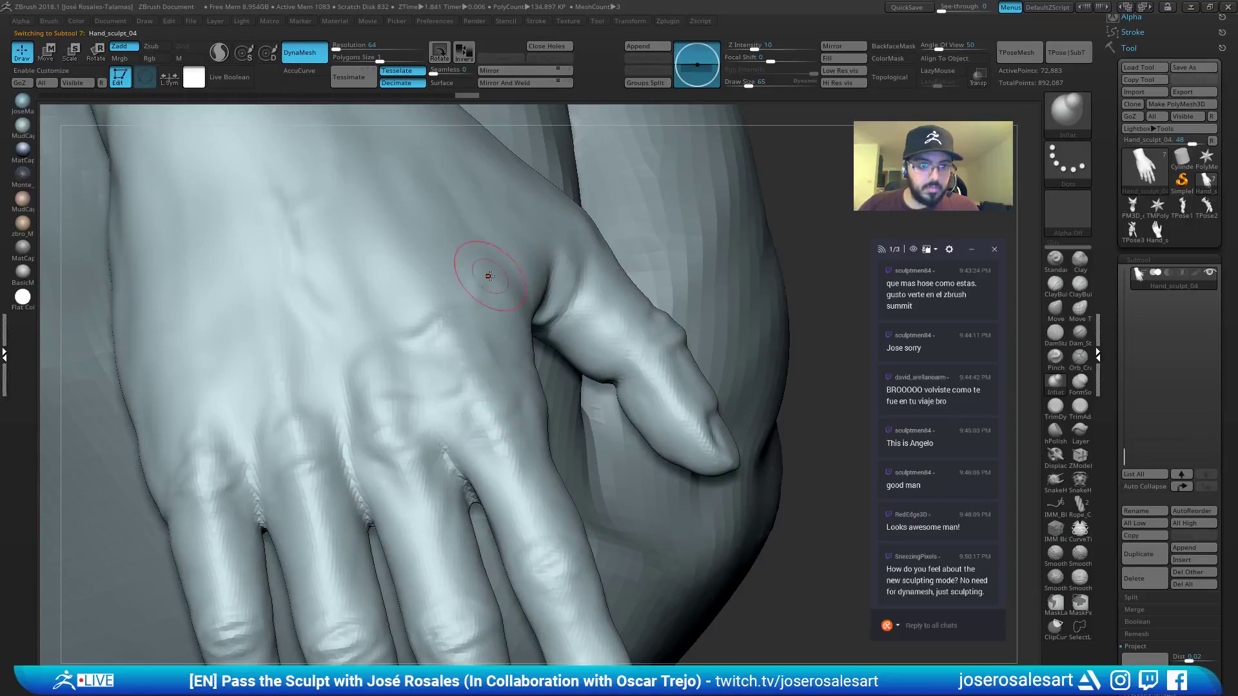
ctrl+drag(808, 183, 819, 253)
ctrl+right_drag(706, 244, 670, 187)
key(ctrl+z)
Choose SelectRect as the selection brush and isolate the little finger of the hand.
mouse_move(476, 365)
right_down()
mouse_move(318, 354)
mouse_move(340, 342)
right_up()
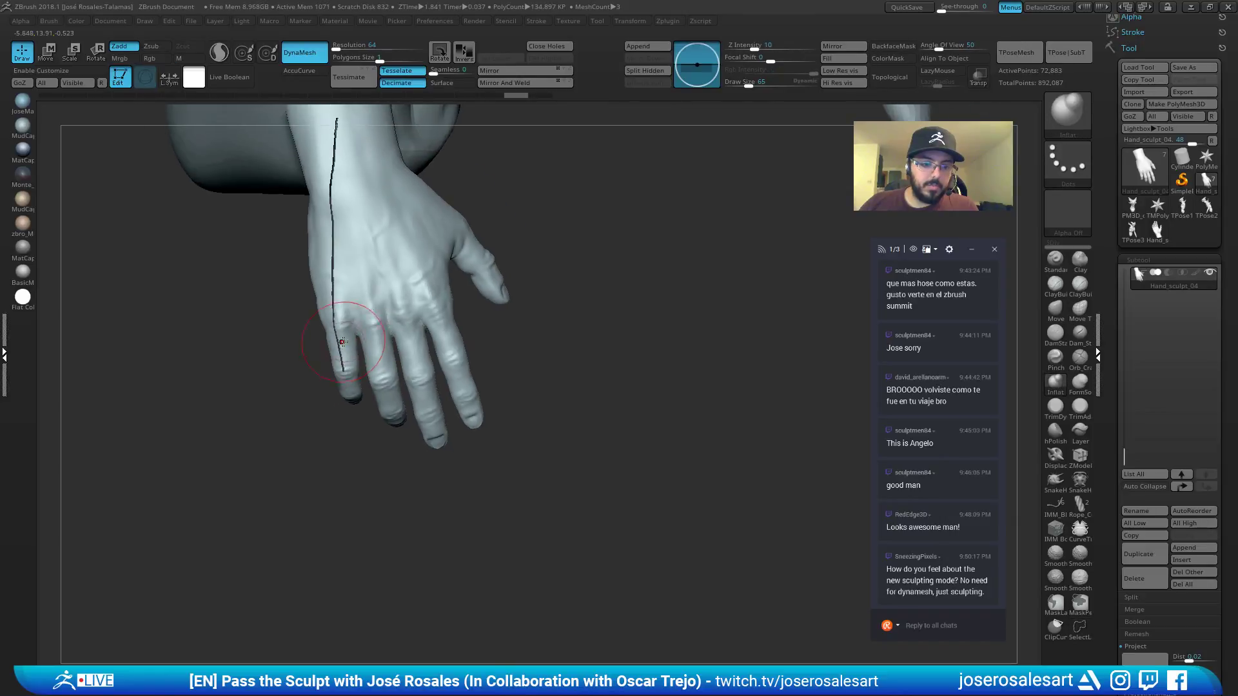
click(1080, 625)
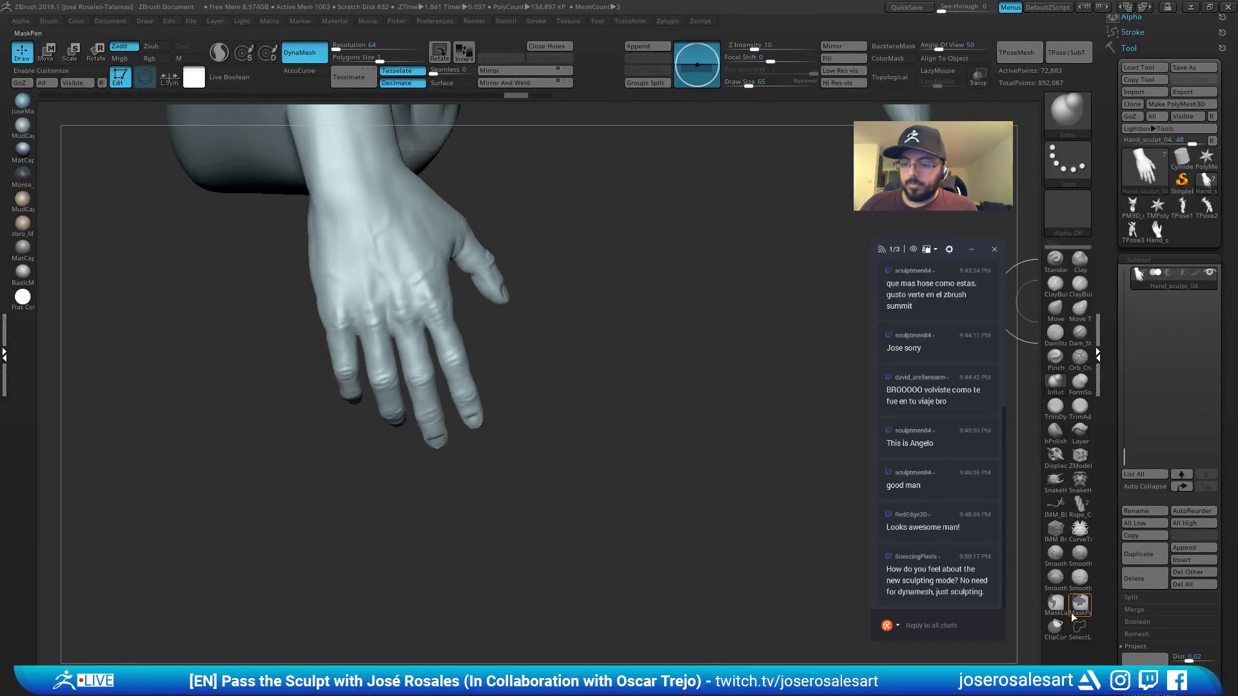
click(1058, 113)
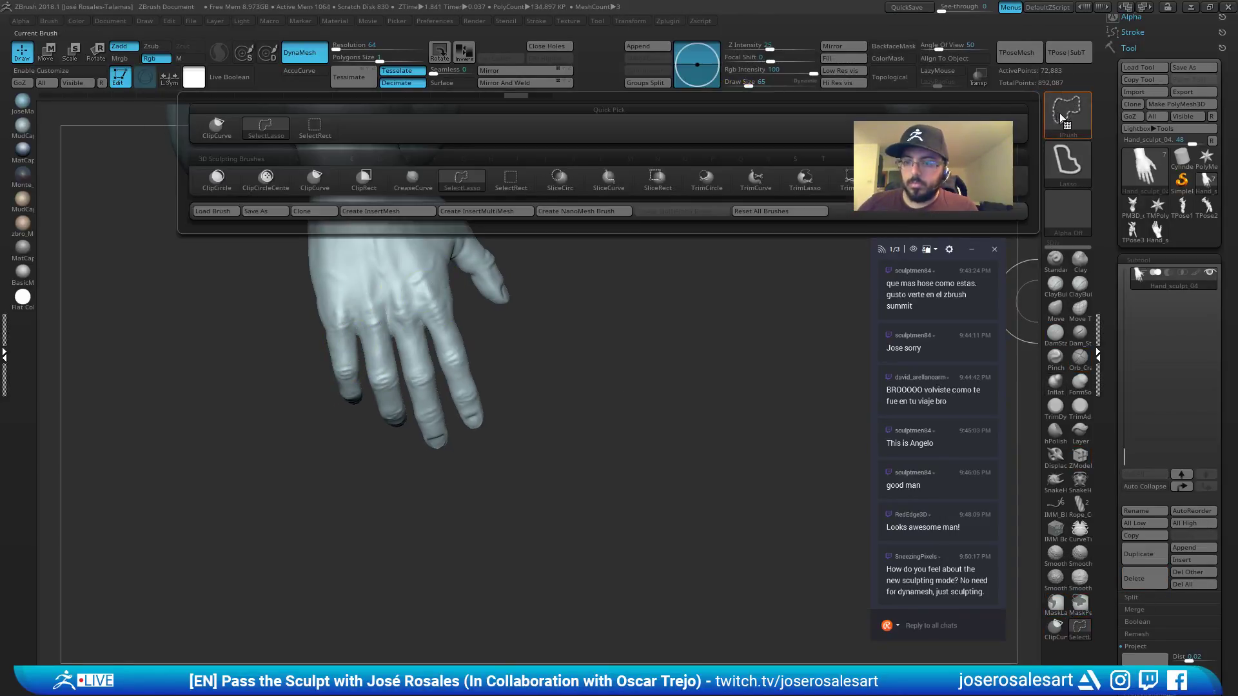
click(1072, 113)
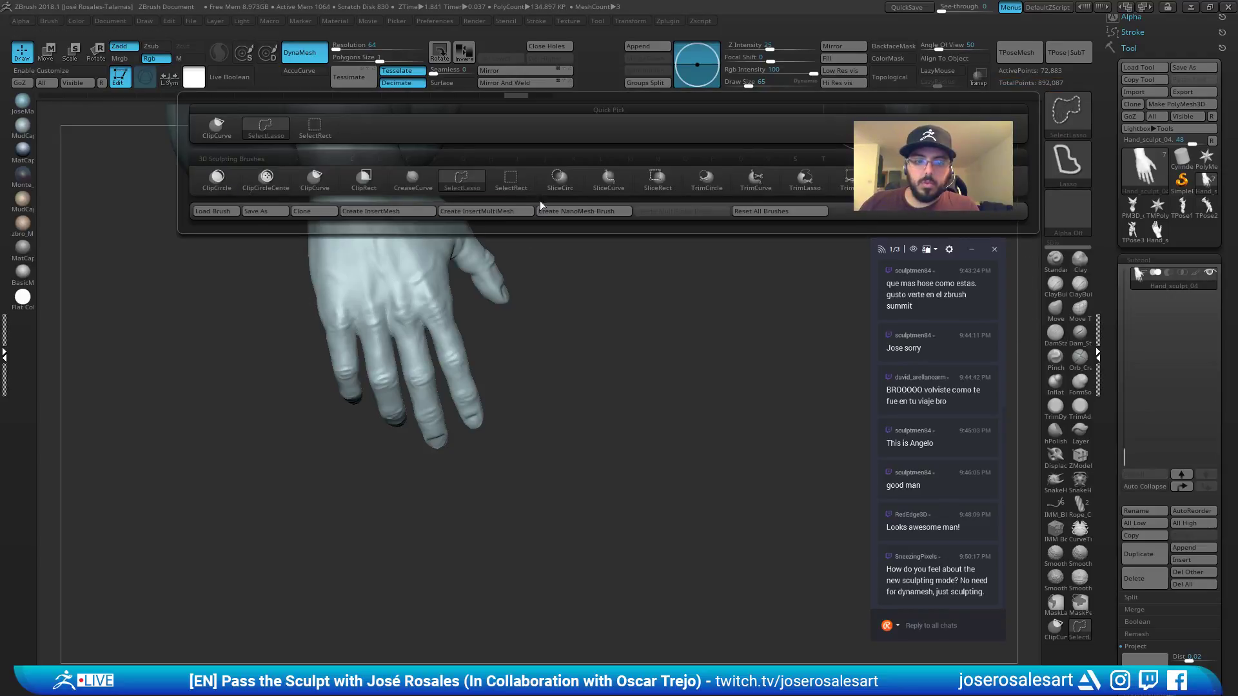
ctrl+shift+click(513, 181)
ctrl+shift+click(343, 350)
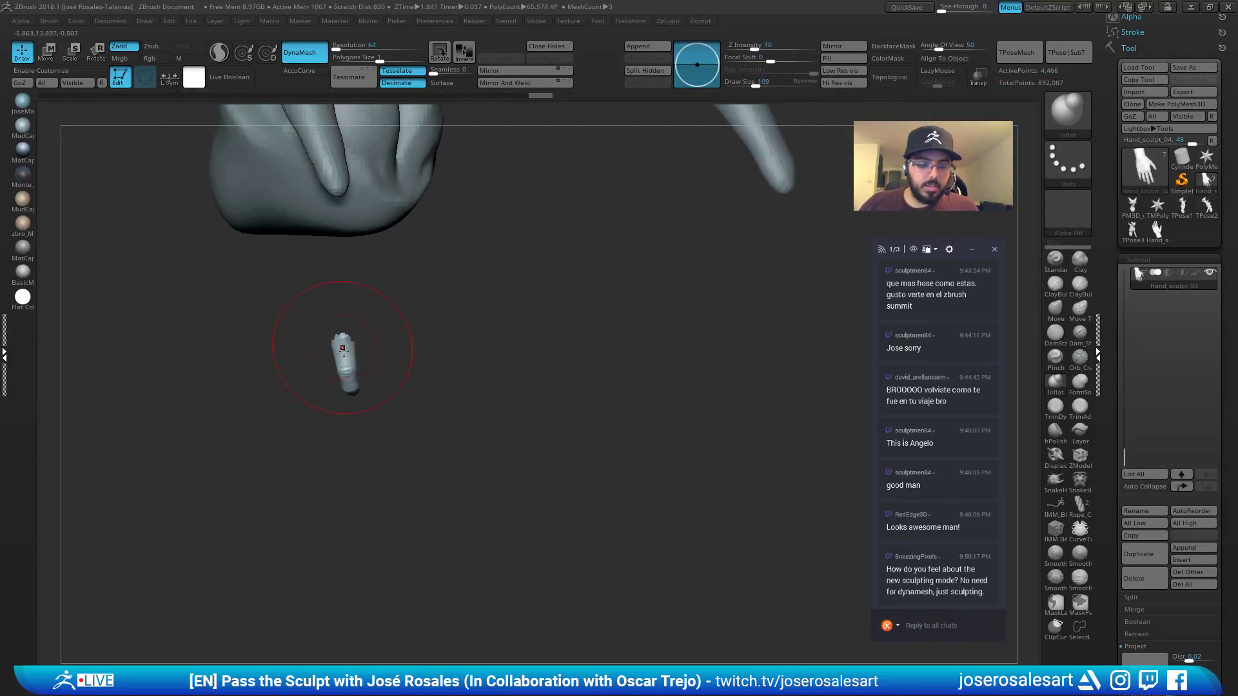
Move the isolated little finger outward with the gizmo and show the whole hand again.
right_drag(343, 351, 387, 386)
key(w)
drag(282, 380, 273, 384)
ctrl+shift+click(443, 420)
key(q)
right_drag(443, 396, 436, 423)
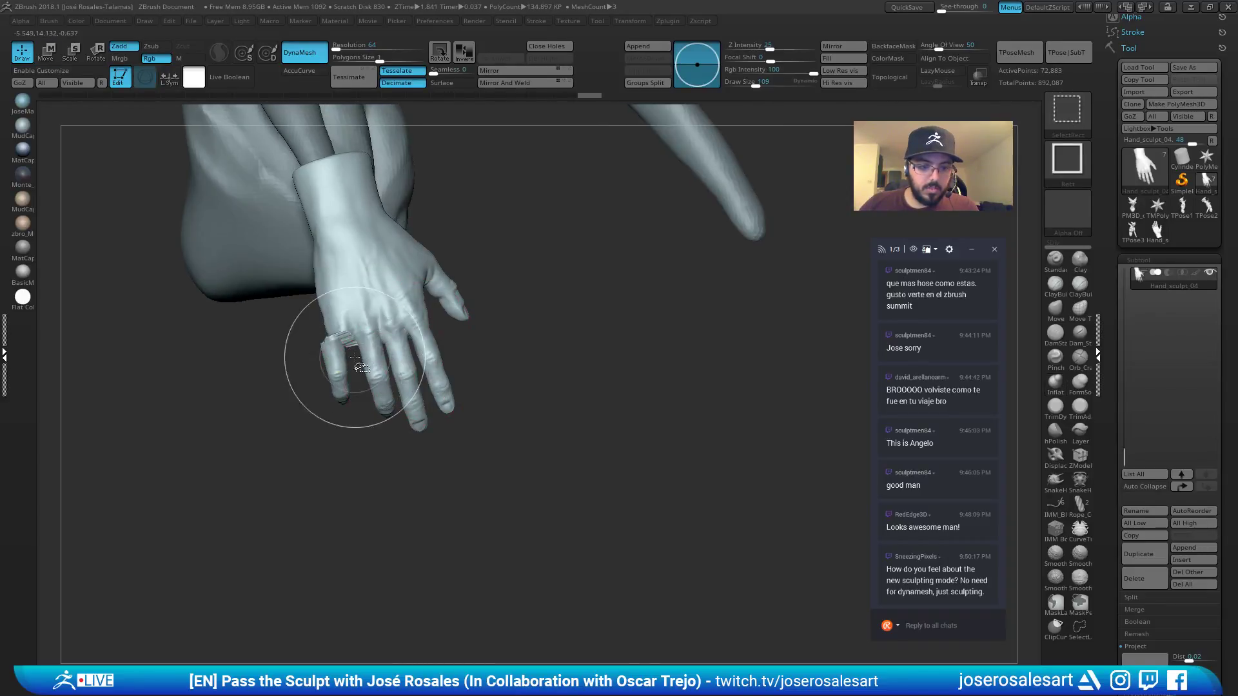
Isolate the palm and try to reshape the stretched base of the little finger, undoing the strokes.
ctrl+right_drag(325, 332, 327, 308)
ctrl+shift+click(329, 308)
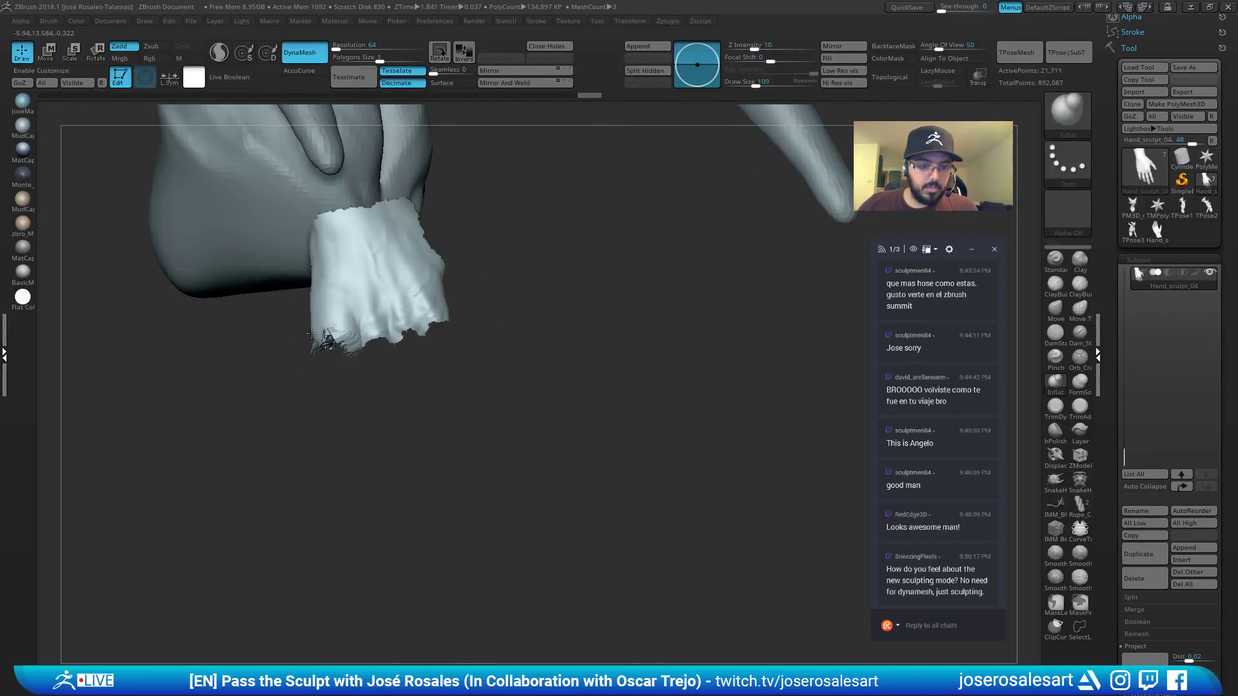
key(ctrl+z)
mouse_move(311, 334)
mouse_down()
mouse_move(351, 337)
mouse_move(321, 341)
mouse_up()
key(b)
key(m)
key(v)
key(ctrl+z)
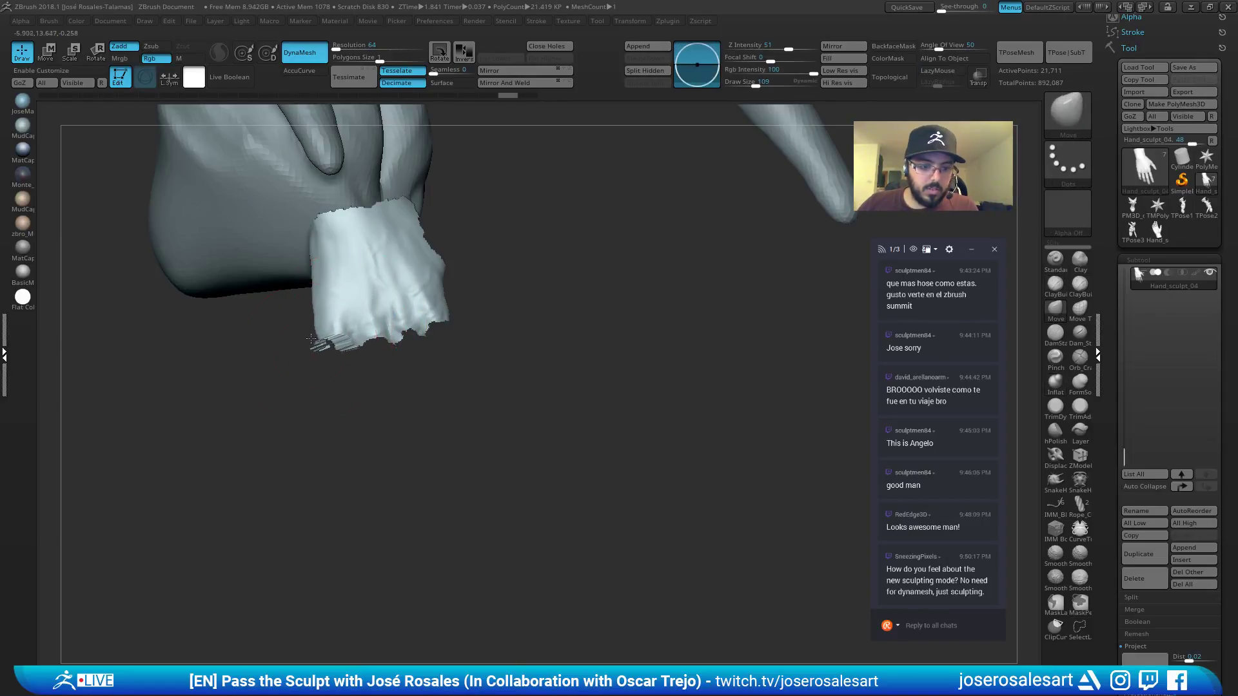
Show the whole hand again and smooth the stretched base of the little finger.
ctrl+shift+click(316, 379)
ctrl+right_drag(317, 378, 318, 340)
shift+drag(317, 340, 323, 371)
Isolate the ring finger, move it outward with the gizmo, and show the whole hand again.
right_drag(303, 380, 359, 321)
ctrl+shift+click(400, 400)
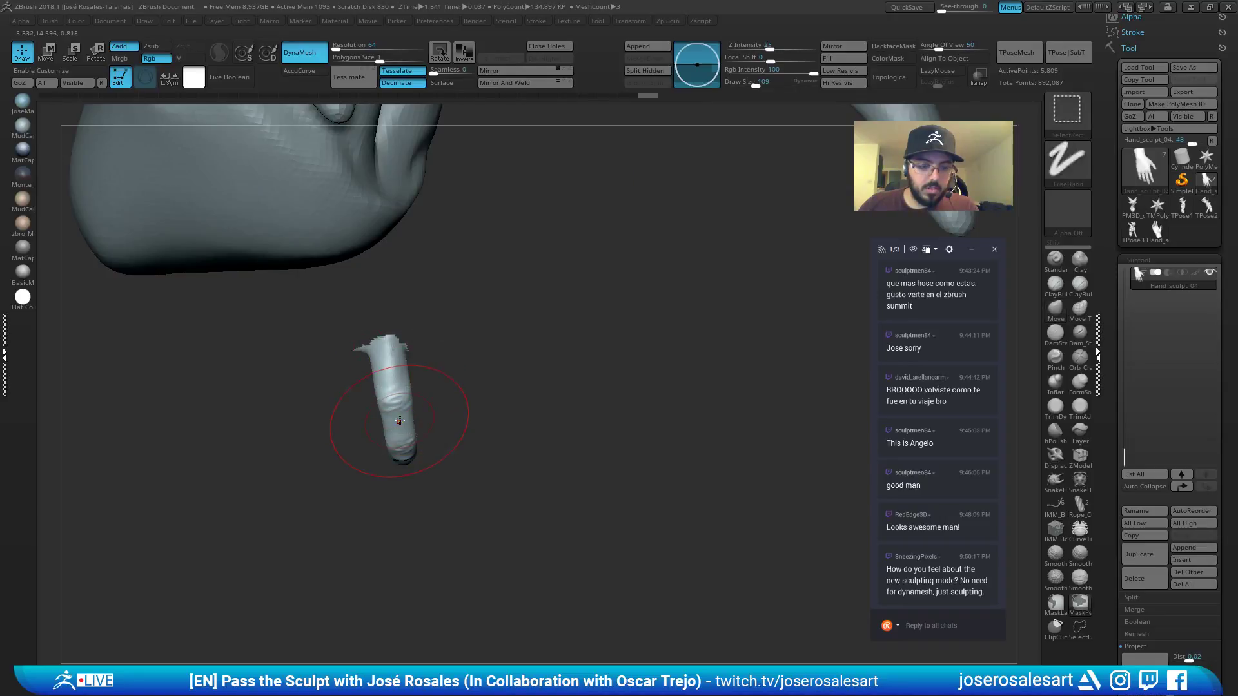
key(w)
drag(277, 390, 262, 393)
key(q)
ctrl+shift+click(316, 483)
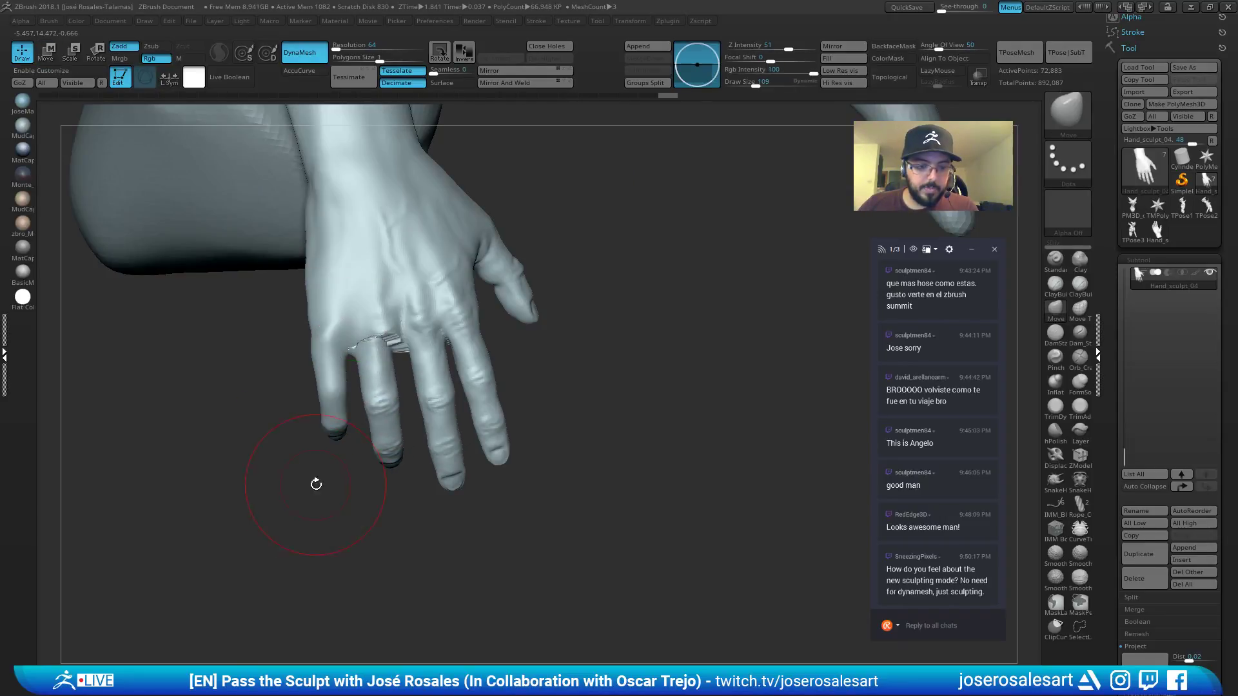
Smooth the base of the ring finger and the surrounding surface of the hand.
right_drag(315, 484, 348, 415)
shift+drag(375, 340, 387, 349)
ctrl+right_drag(349, 342, 387, 371)
right_drag(415, 422, 451, 459)
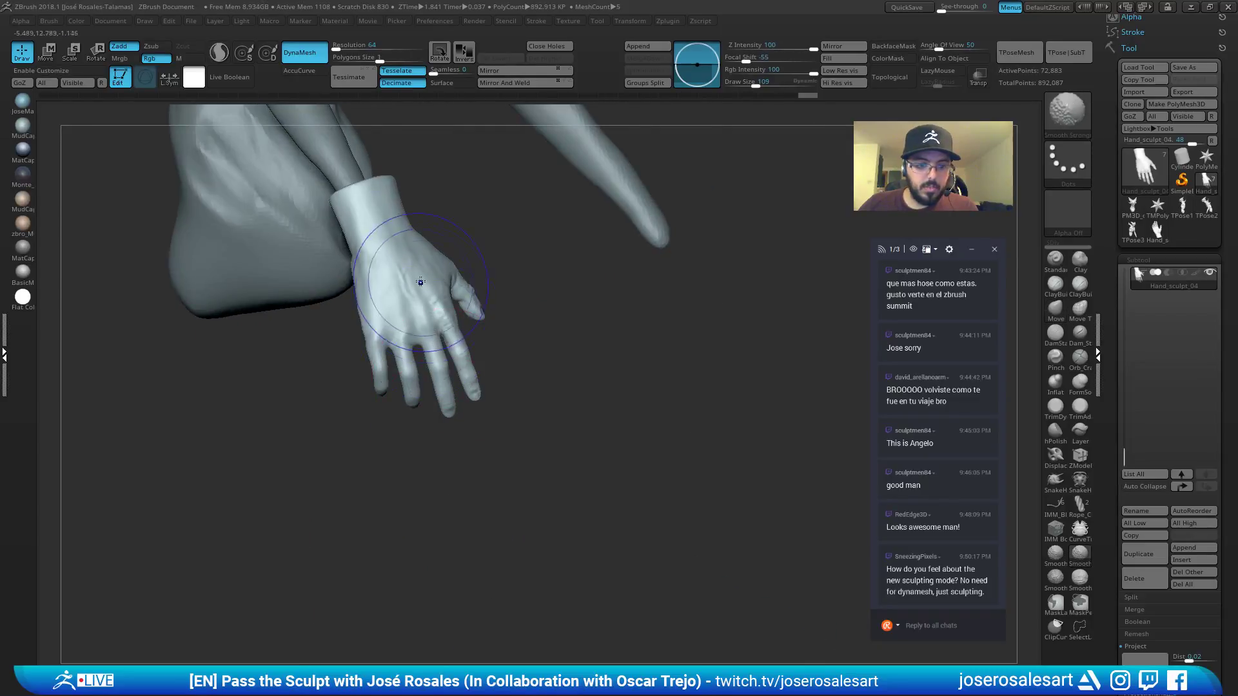
Isolate the middle finger, move it slightly outward with the gizmo, and show the whole hand again.
right_drag(450, 307, 464, 412)
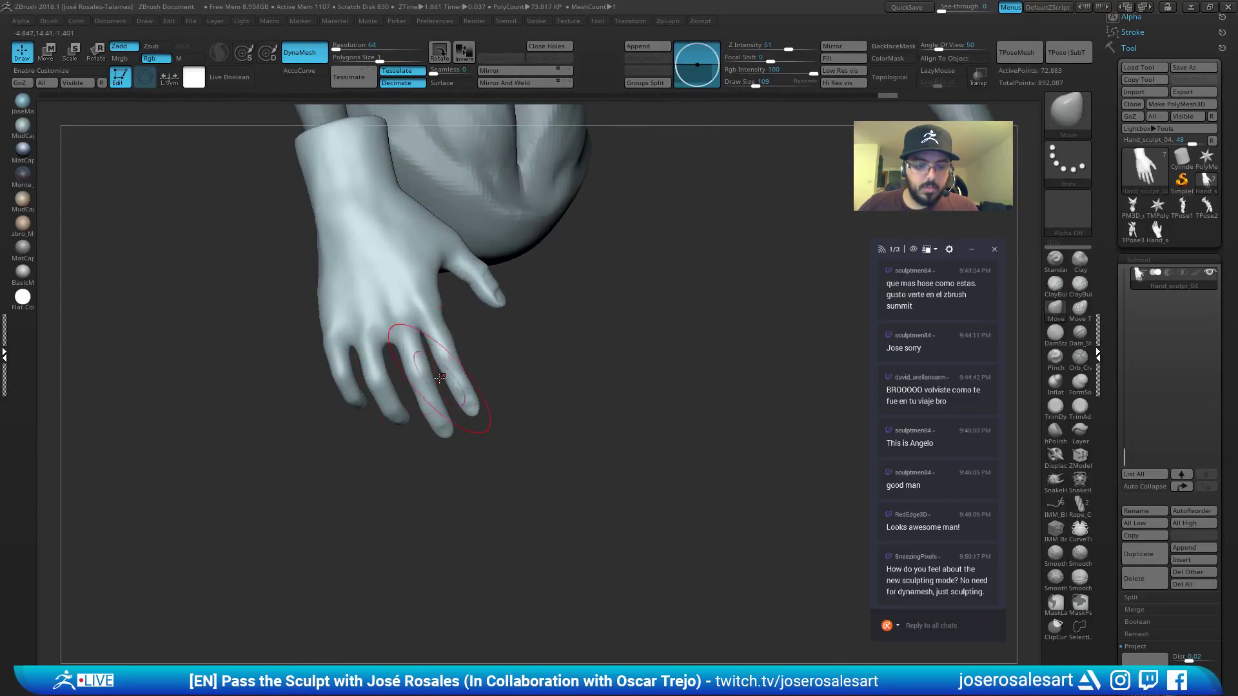
ctrl+shift+click(411, 379)
right_drag(411, 379, 429, 359)
key(w)
drag(262, 388, 257, 390)
key(q)
ctrl+shift+click(484, 376)
right_drag(483, 375, 415, 338)
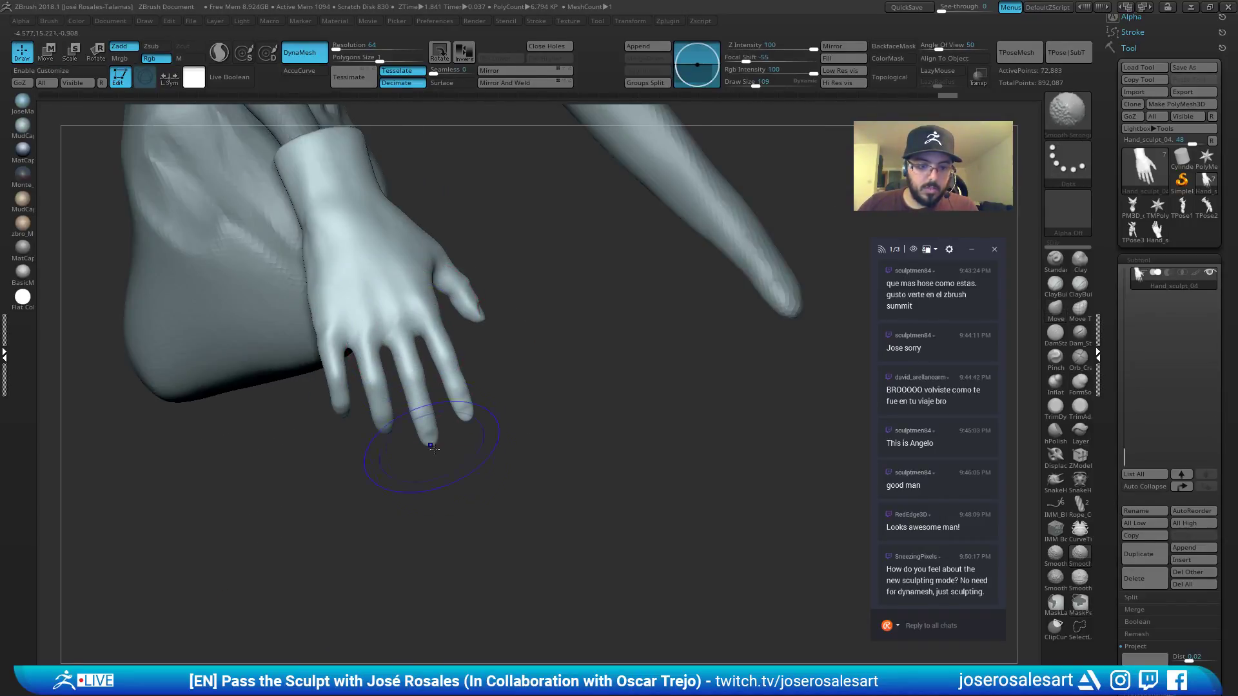
Set the hand's DynaMesh resolution to 32 and re-DynaMesh it.
mouse_move(548, 393)
right_down()
mouse_move(420, 329)
mouse_move(392, 337)
mouse_move(525, 298)
mouse_move(497, 300)
right_up()
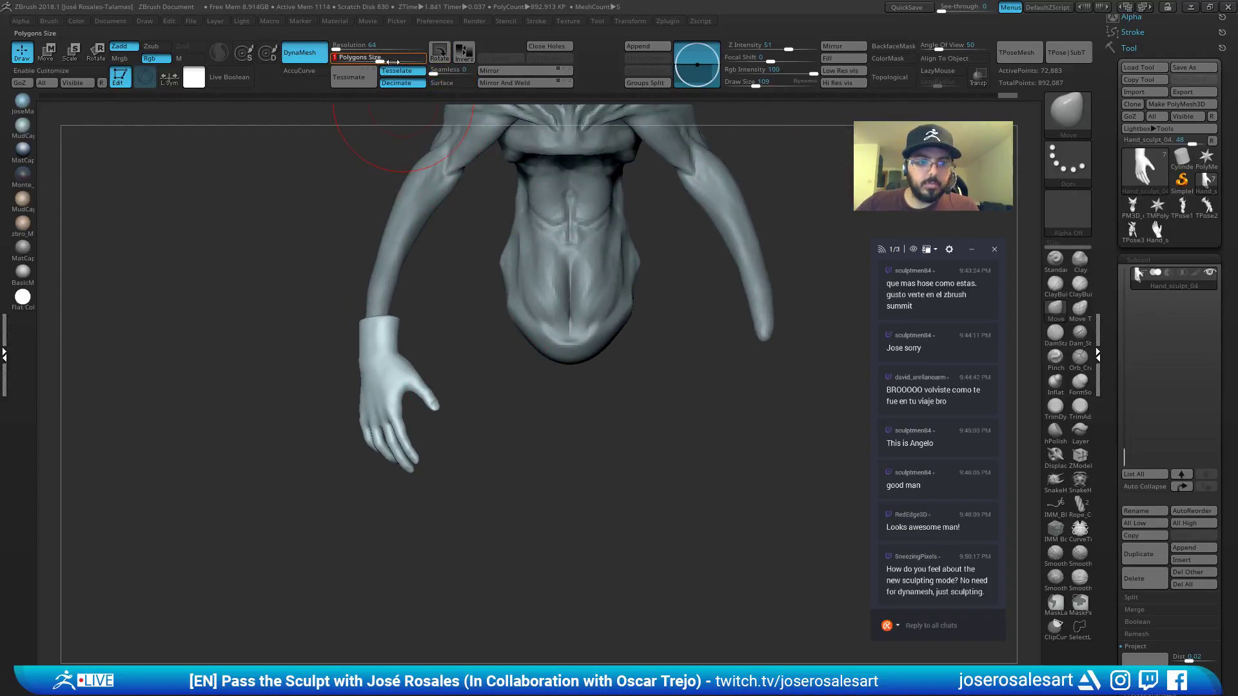
text(32)
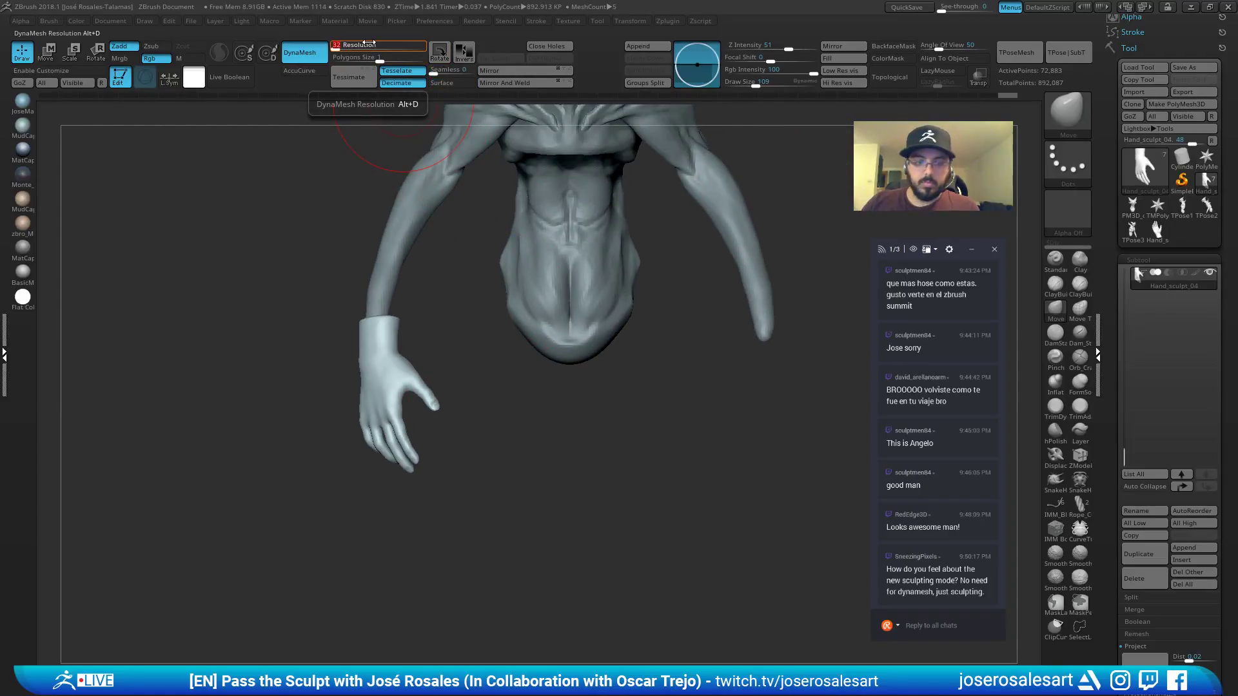
key(Return)
right_drag(265, 440, 315, 420)
ctrl+drag(316, 420, 288, 489)
mouse_move(302, 422)
ctrl+right_down()
mouse_move(413, 433)
mouse_move(394, 445)
mouse_move(408, 443)
mouse_move(377, 406)
ctrl+right_up()
Stretch the hand lengthwise and scale it down slightly overall with the gizmo.
key(e)
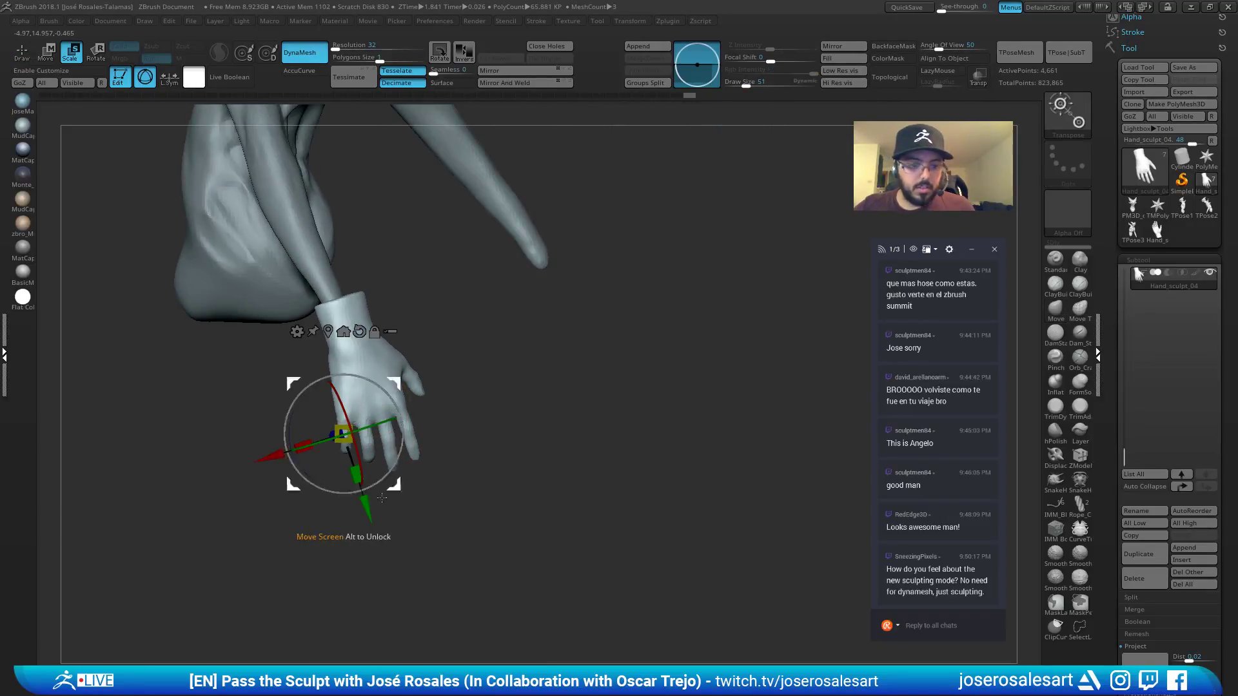
drag(353, 473, 358, 486)
mouse_move(361, 480)
right_down()
mouse_move(413, 425)
mouse_move(395, 335)
mouse_move(456, 340)
mouse_move(443, 354)
right_up()
key(q)
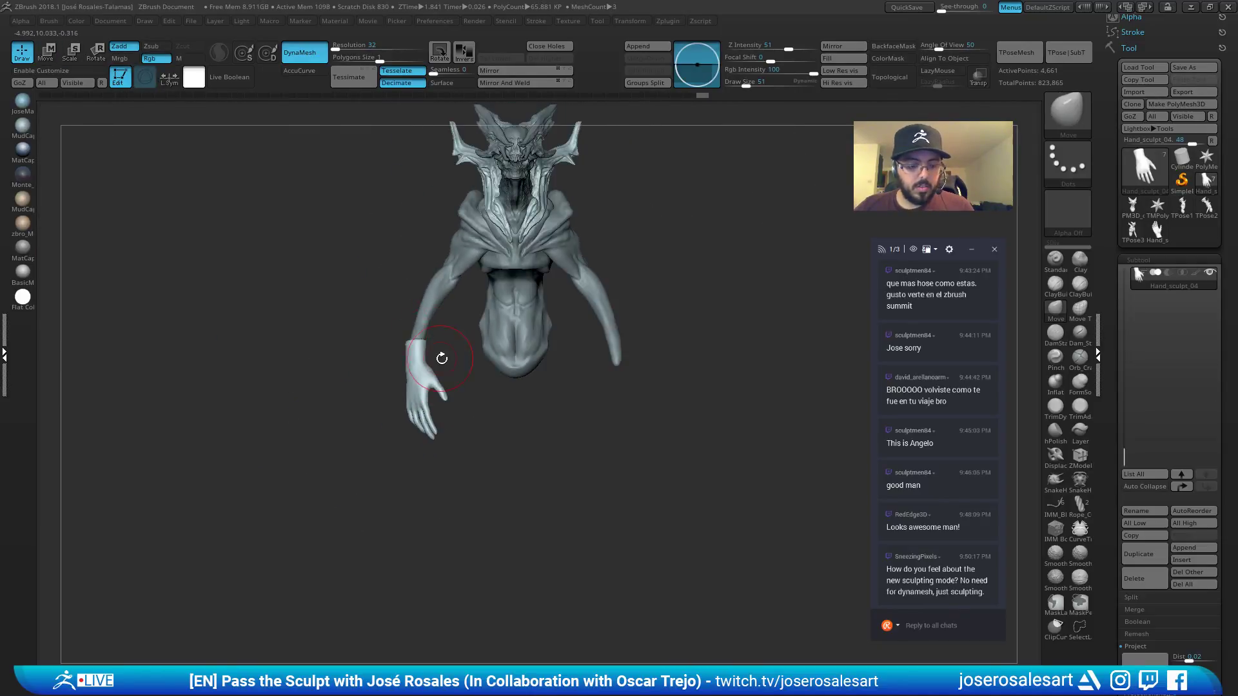
key(e)
drag(411, 416, 408, 414)
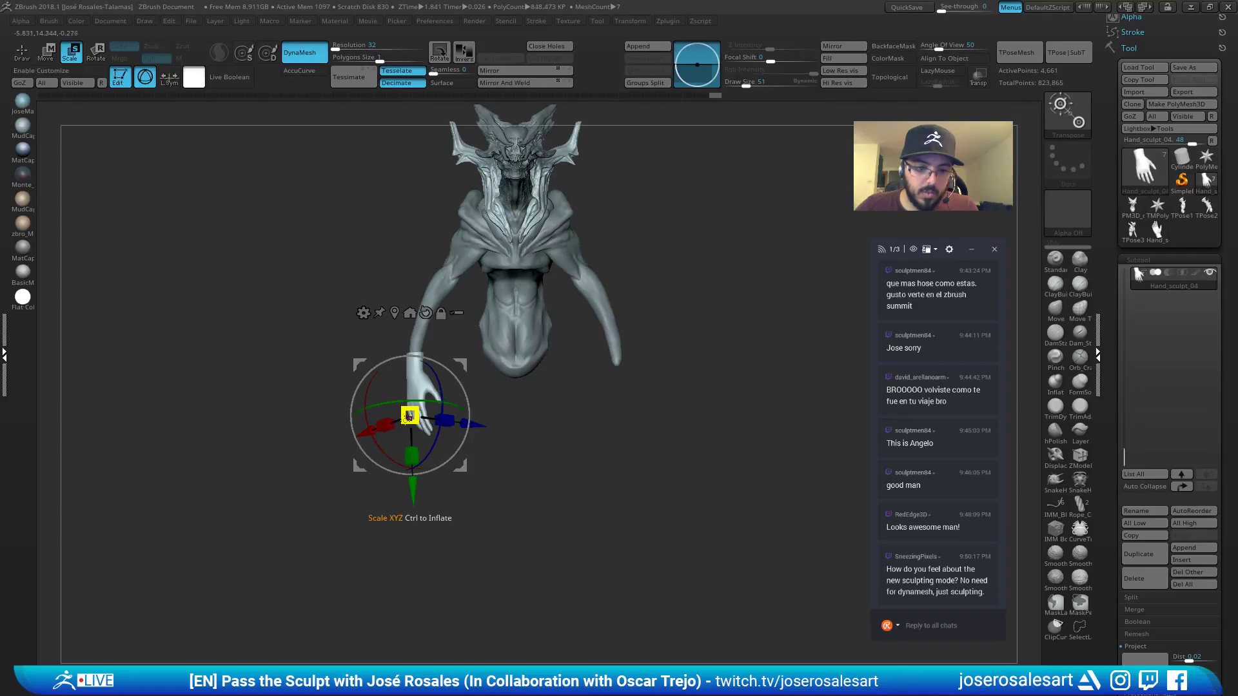
key(q)
Move and rotate the hand with the gizmo so its wrist follows the direction of the forearm.
mouse_move(410, 413)
ctrl+right_down()
mouse_move(425, 369)
mouse_move(497, 360)
mouse_move(494, 379)
ctrl+right_up()
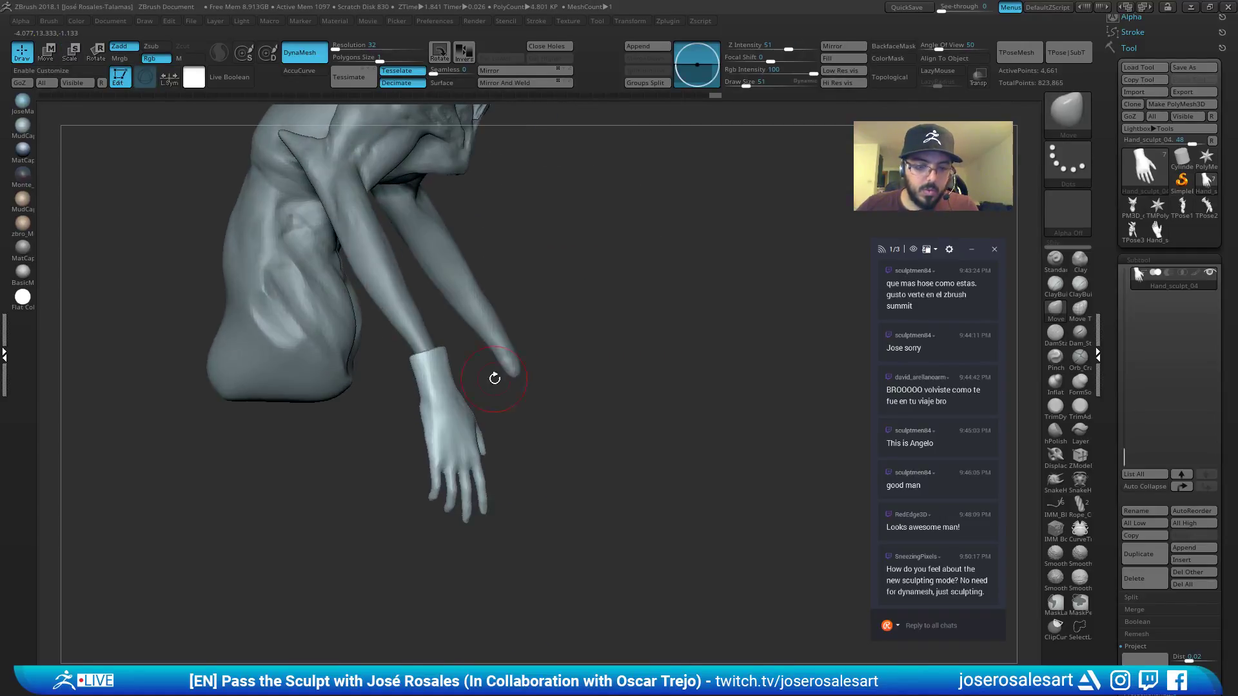
key(b)
key(c)
key(b)
right_drag(372, 353, 448, 371)
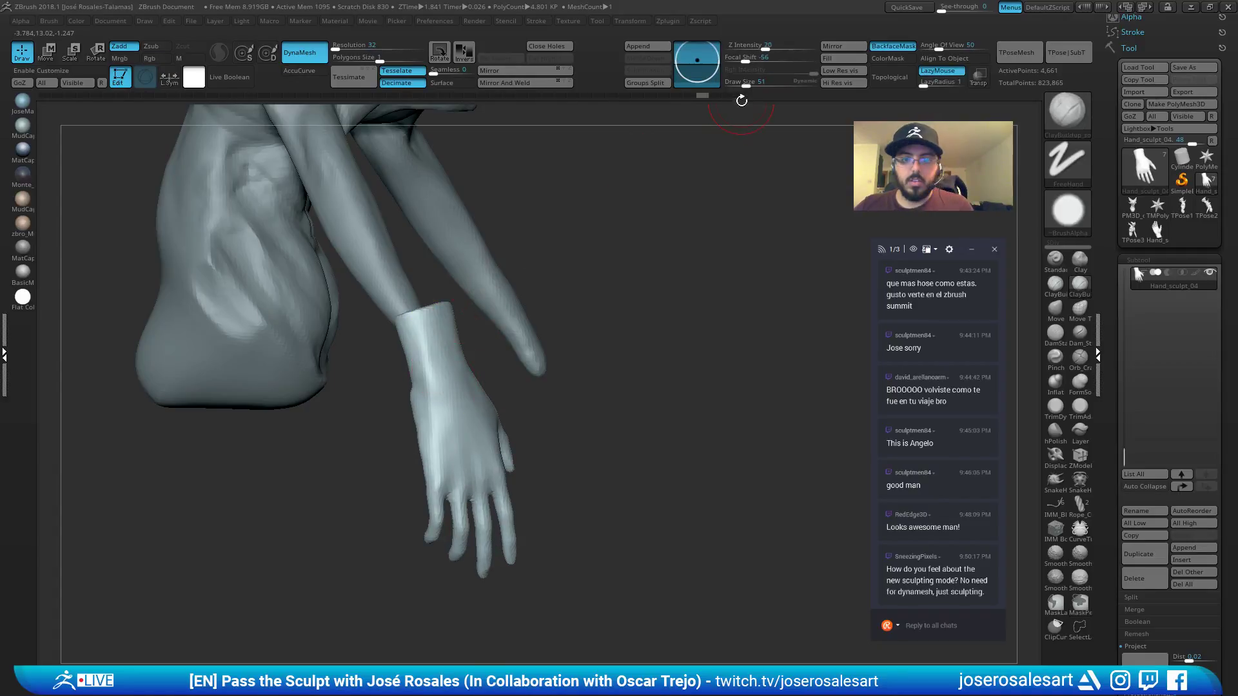
key(w)
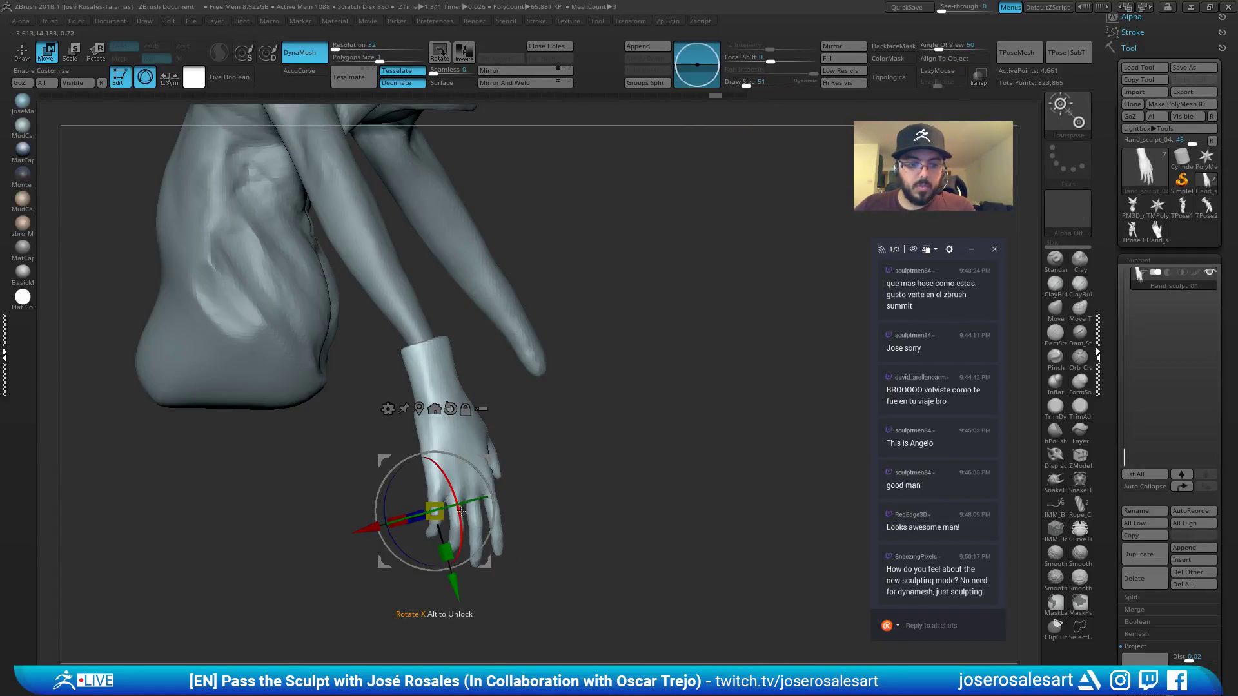
drag(460, 510, 459, 499)
right_drag(461, 498, 517, 472)
drag(410, 514, 413, 513)
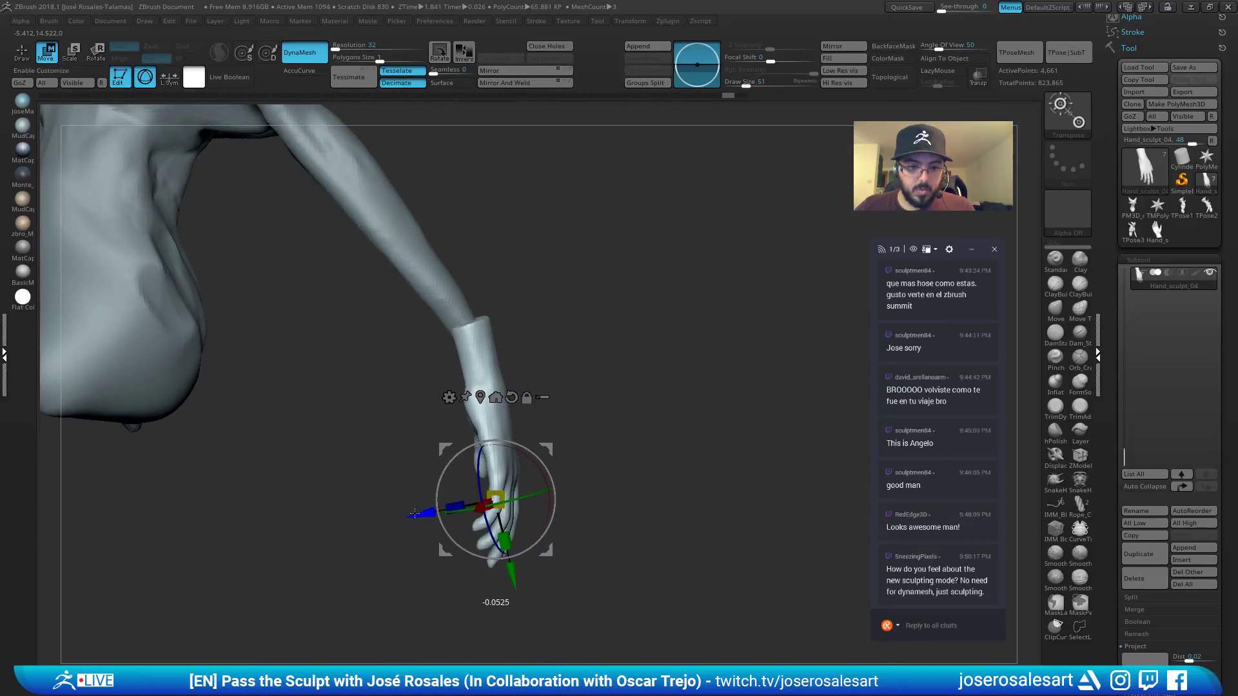
drag(530, 466, 526, 461)
alt+drag(580, 393, 568, 317)
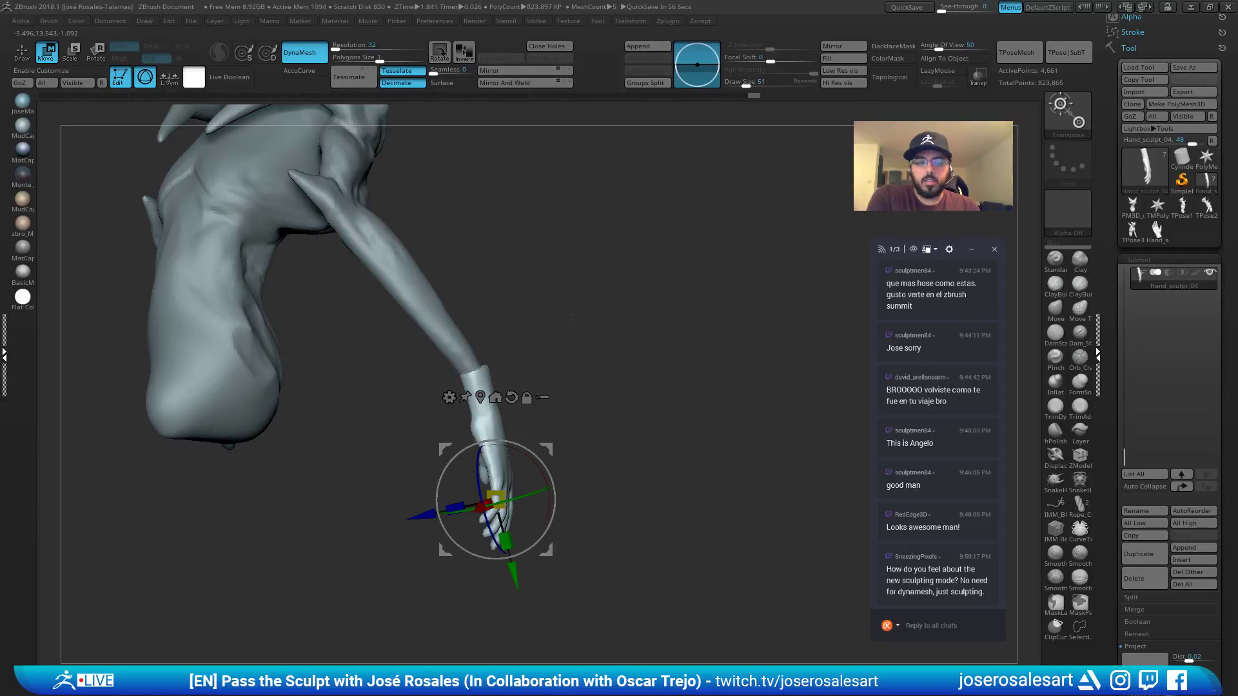
mouse_move(562, 332)
mouse_down()
mouse_move(616, 384)
mouse_move(552, 291)
mouse_up()
Build up the wrist edge of the hand with the ClayBuildup brush and smooth it around the forearm.
key(q)
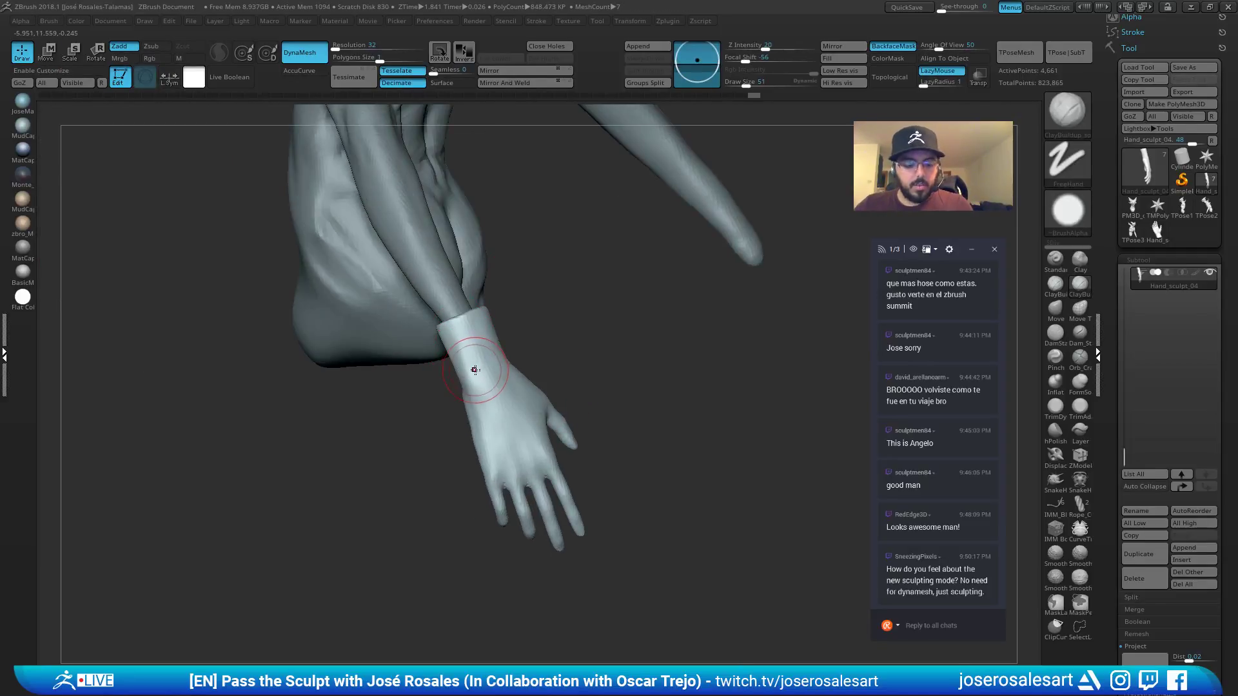
mouse_move(474, 371)
ctrl+right_down()
mouse_move(447, 315)
mouse_move(434, 322)
mouse_move(463, 328)
ctrl+right_up()
drag(431, 335, 436, 325)
mouse_move(430, 328)
right_down()
mouse_move(416, 309)
mouse_move(439, 347)
mouse_move(450, 328)
mouse_move(514, 329)
mouse_move(459, 304)
right_up()
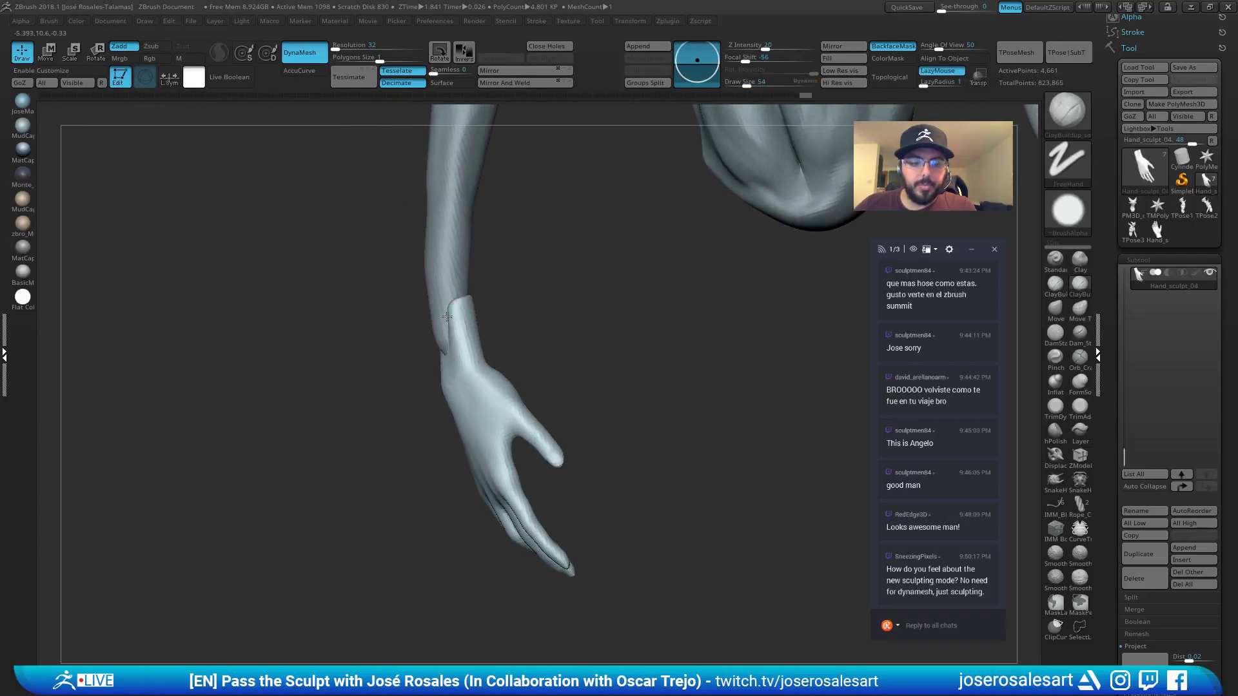
drag(460, 308, 455, 354)
right_drag(457, 354, 442, 352)
drag(455, 351, 431, 315)
shift+drag(450, 373, 430, 335)
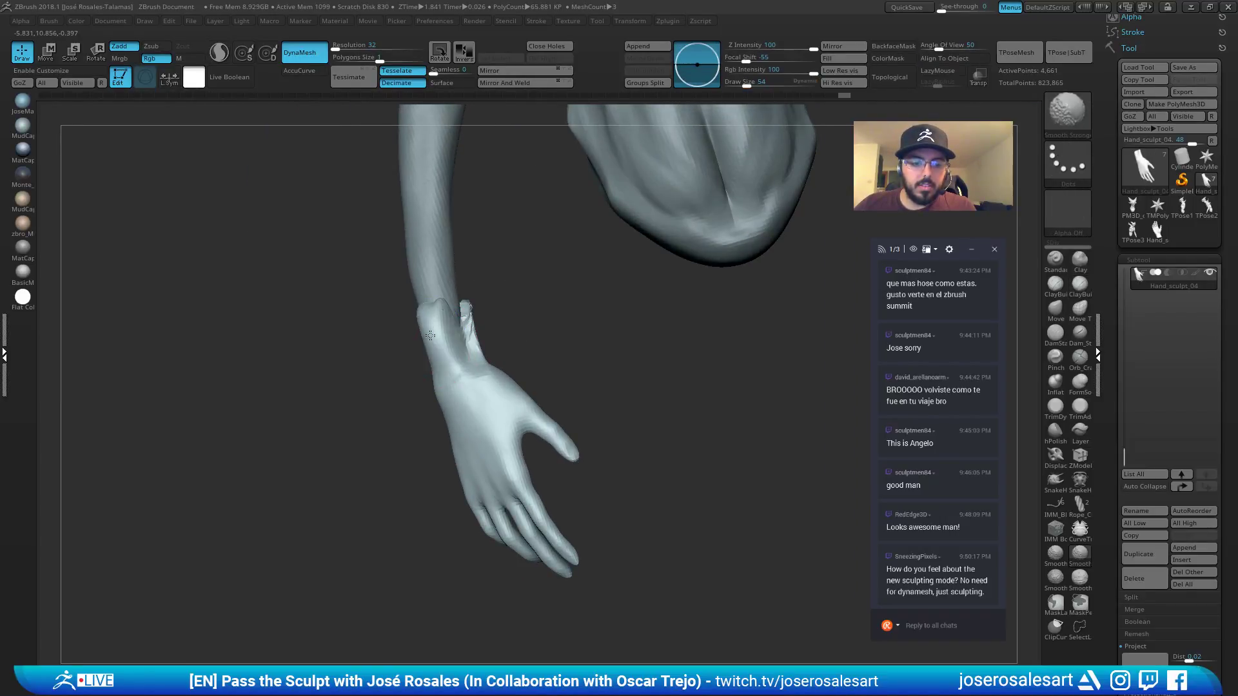
Choose a Smooth brush and the Move brush for working on the wrist, and save the tool.
mouse_move(445, 338)
right_down()
mouse_move(475, 352)
mouse_move(511, 336)
mouse_move(541, 283)
mouse_move(691, 235)
right_up()
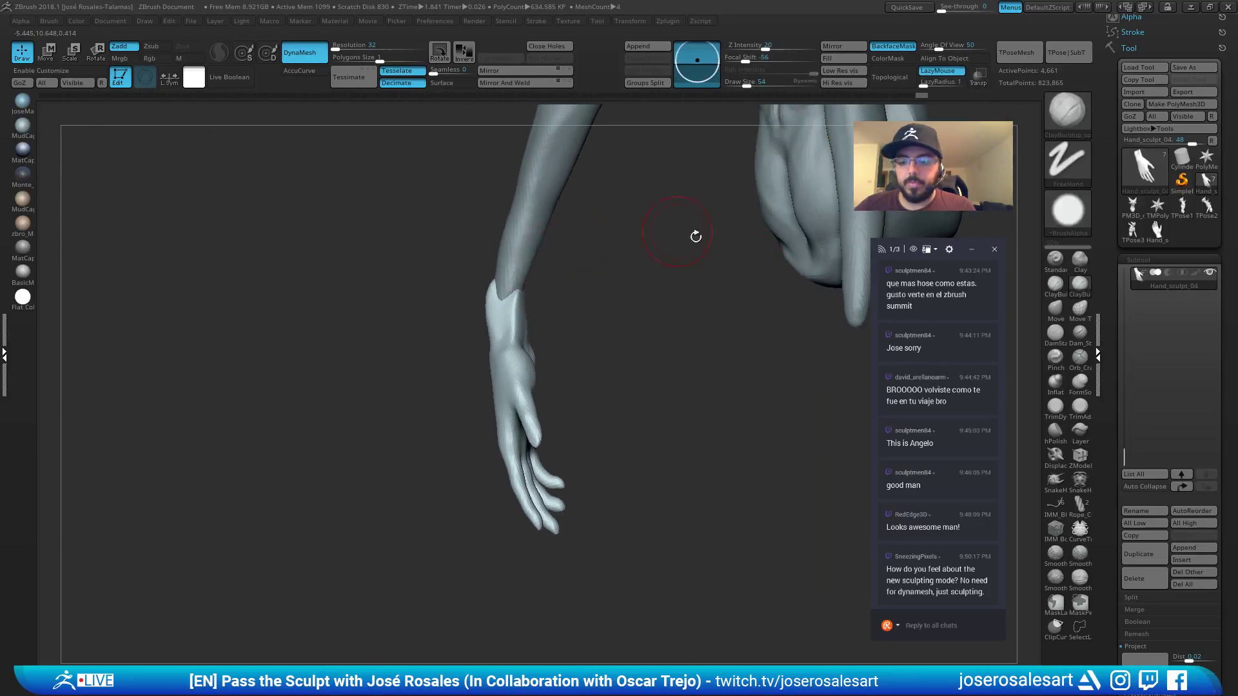
click(1058, 558)
mouse_move(610, 422)
right_down()
mouse_move(567, 394)
mouse_move(503, 304)
mouse_move(456, 276)
right_up()
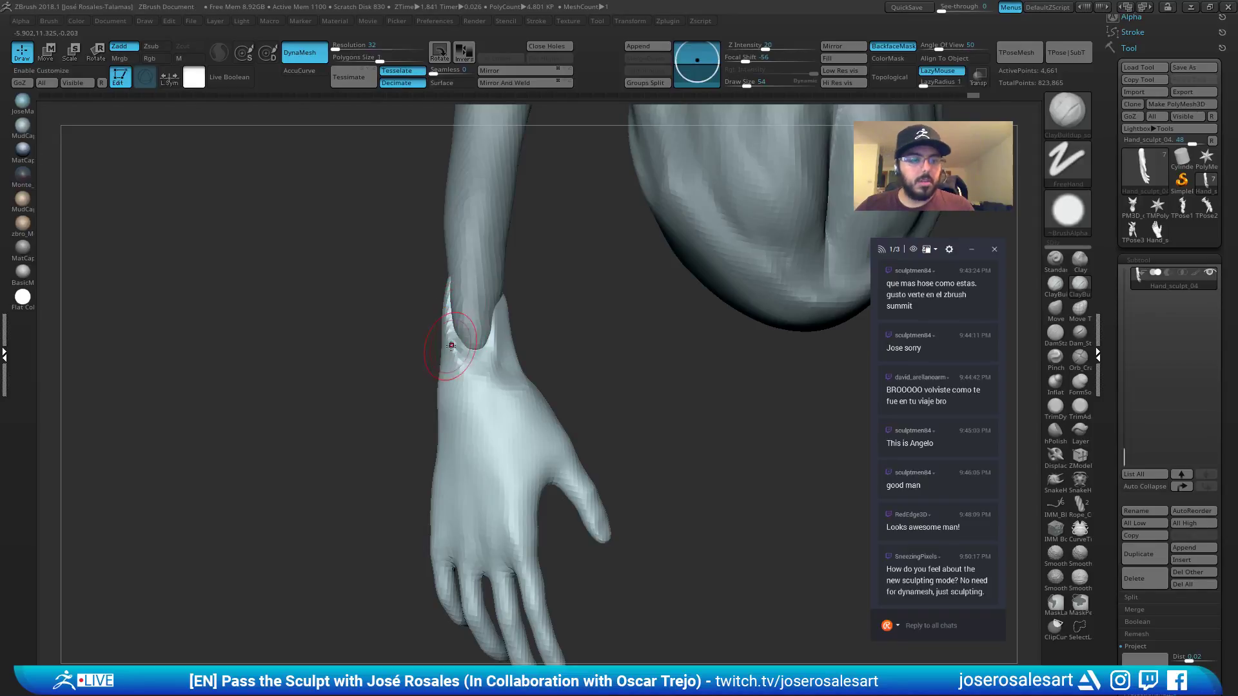
key(b)
key(m)
key(v)
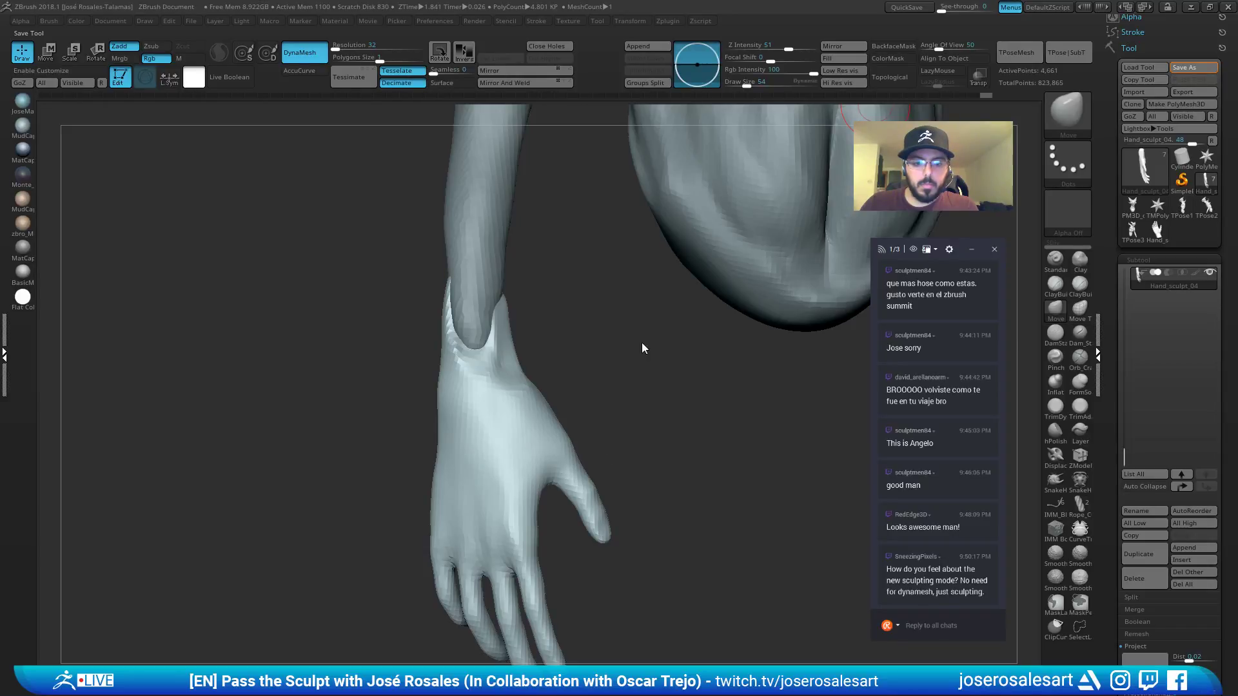
Add clay over the joint between forearm and hand with the ClayBuildup brush and smooth it.
key(b)
key(c)
key(b)
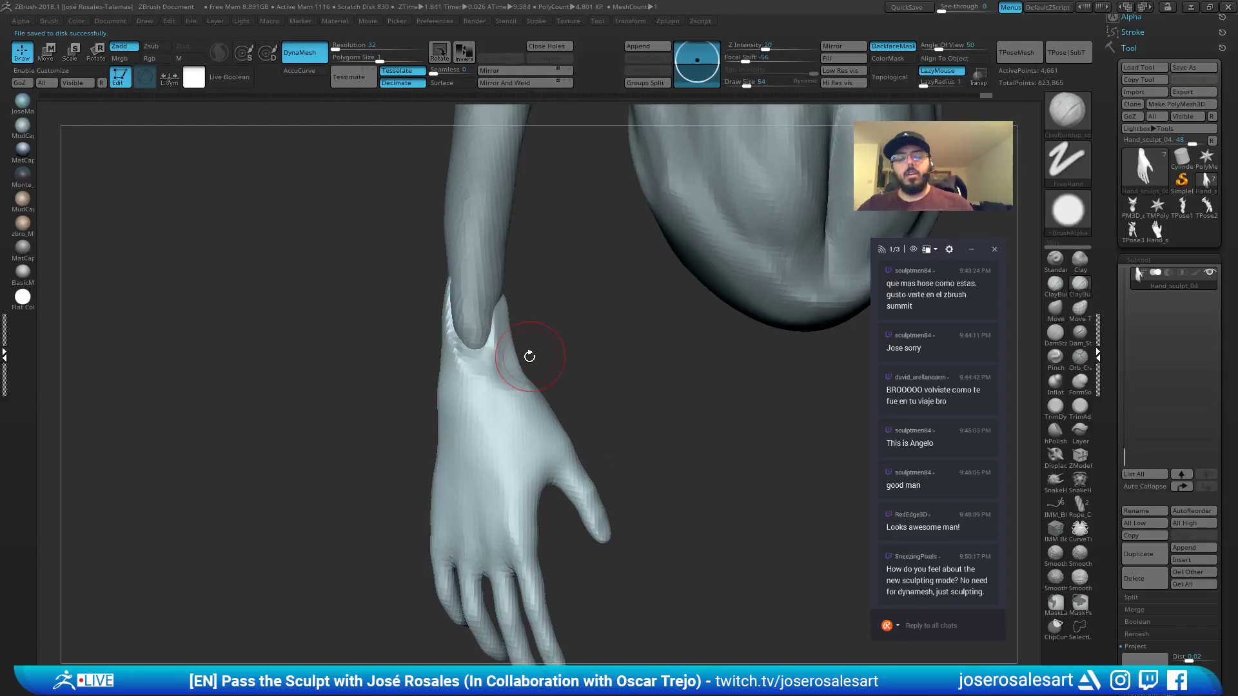
mouse_move(463, 340)
mouse_down()
mouse_move(473, 336)
mouse_move(500, 394)
mouse_up()
drag(557, 400, 612, 381)
mouse_move(474, 316)
shift+mouse_down()
mouse_move(486, 365)
mouse_move(466, 361)
mouse_move(535, 258)
mouse_move(561, 185)
mouse_move(594, 348)
shift+mouse_up()
Select the body subtool, display it alone, and examine its wireframe density.
alt+click(646, 288)
ctrl+right_drag(707, 273, 644, 315)
key(ctrl+shift+s)
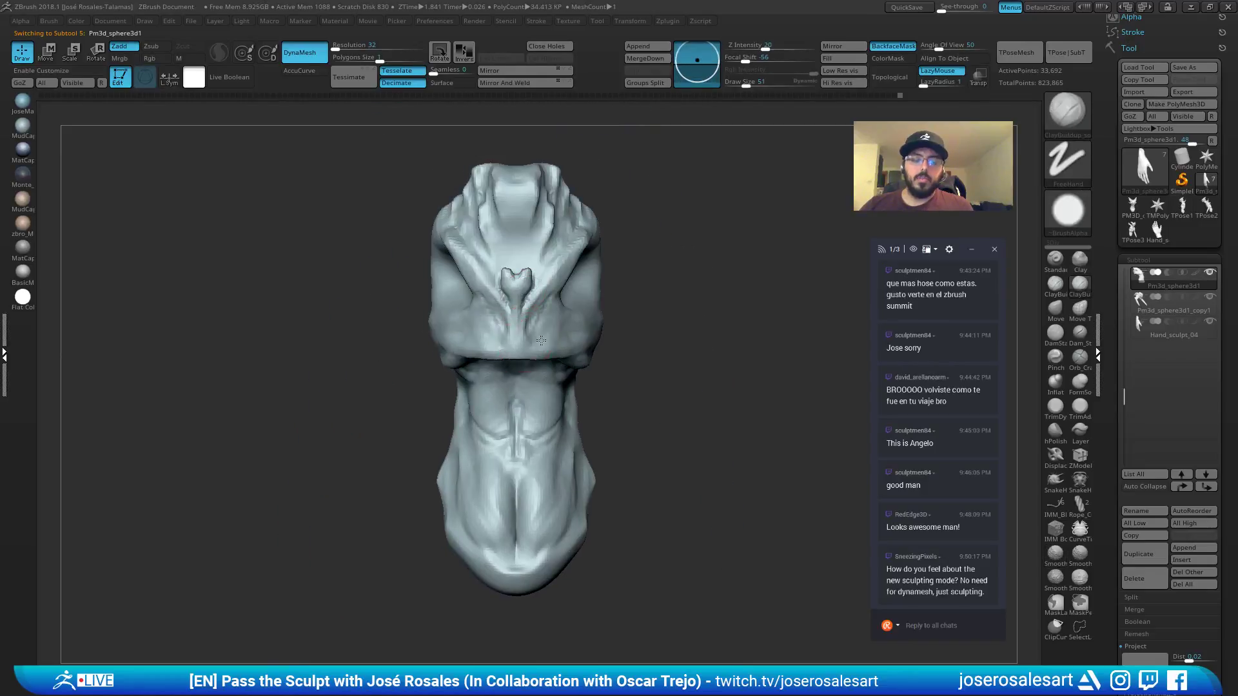
ctrl+right_drag(464, 290, 496, 303)
mouse_move(496, 303)
right_down()
mouse_move(544, 323)
mouse_move(526, 221)
right_up()
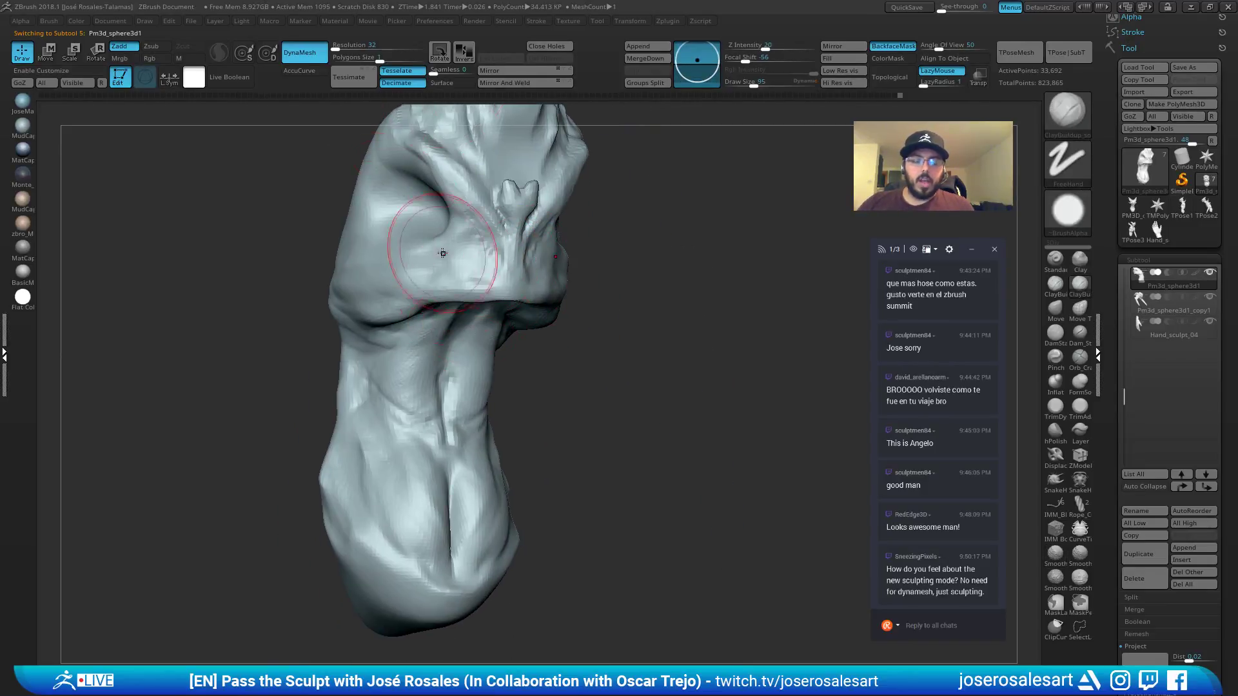
right_drag(442, 253, 406, 351)
key(shift+f)
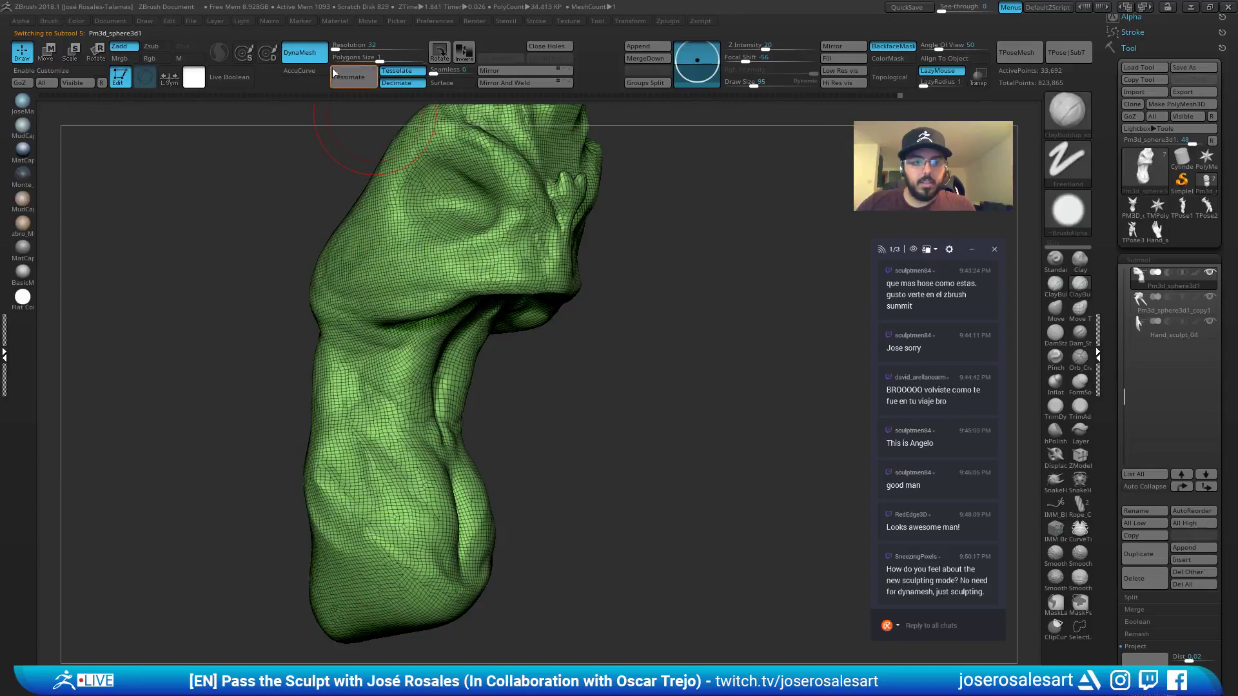
mouse_move(445, 256)
right_down()
mouse_move(470, 265)
mouse_move(459, 275)
mouse_move(484, 301)
mouse_move(578, 312)
mouse_move(525, 257)
mouse_move(555, 377)
right_up()
key(shift+f)
Frame the body subtool, choose the Move brush and reduce its draw size.
key(f)
key(bracketleft)
key(bracketleft)
key(bracketleft)
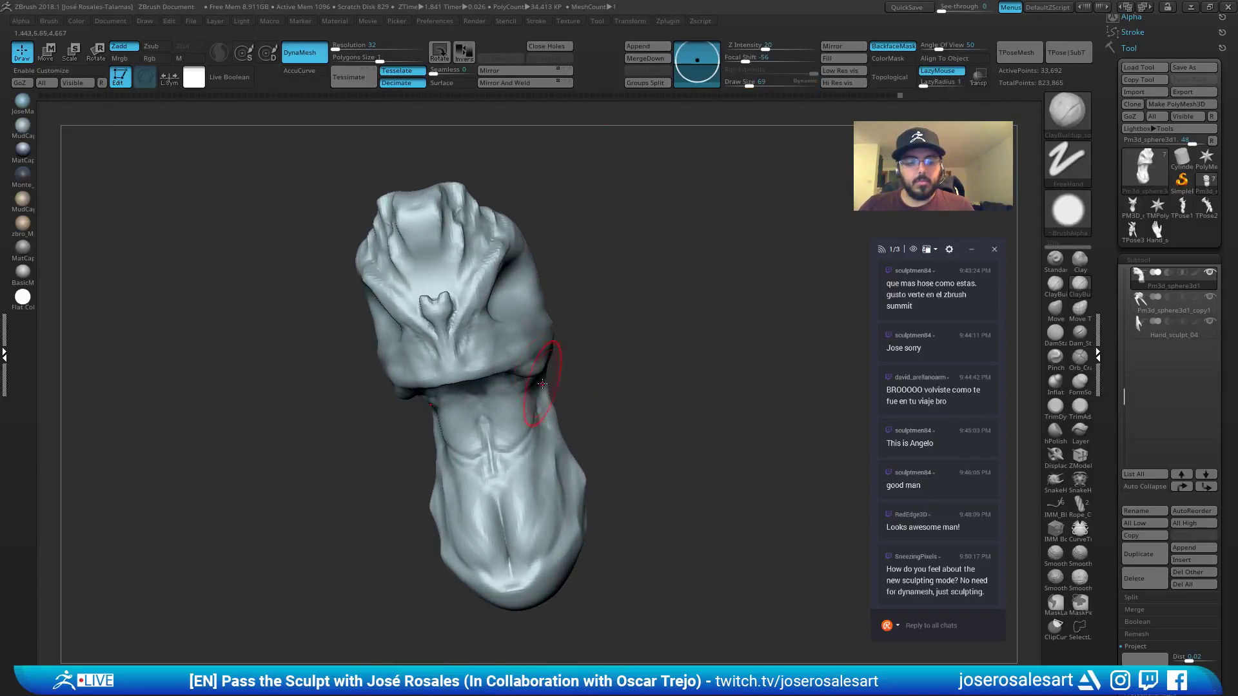
key(b)
key(m)
key(v)
right_drag(408, 443, 423, 426)
key(bracketleft)
key(bracketleft)
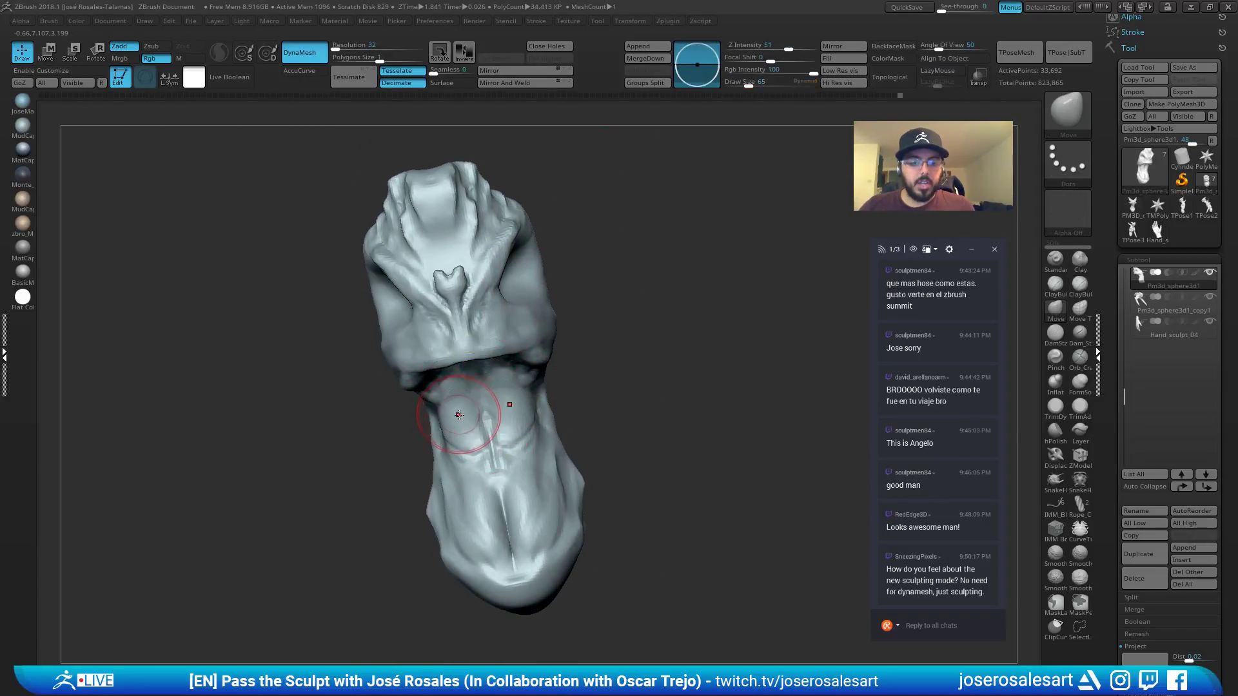
Set the Move brush's draw size to 86 while checking the body's silhouette from the front and side.
mouse_move(527, 384)
right_down()
mouse_move(475, 372)
mouse_move(478, 216)
mouse_move(542, 339)
right_up()
key(s)
drag(541, 340, 552, 340)
alt+right_drag(546, 329, 459, 413)
key(s)
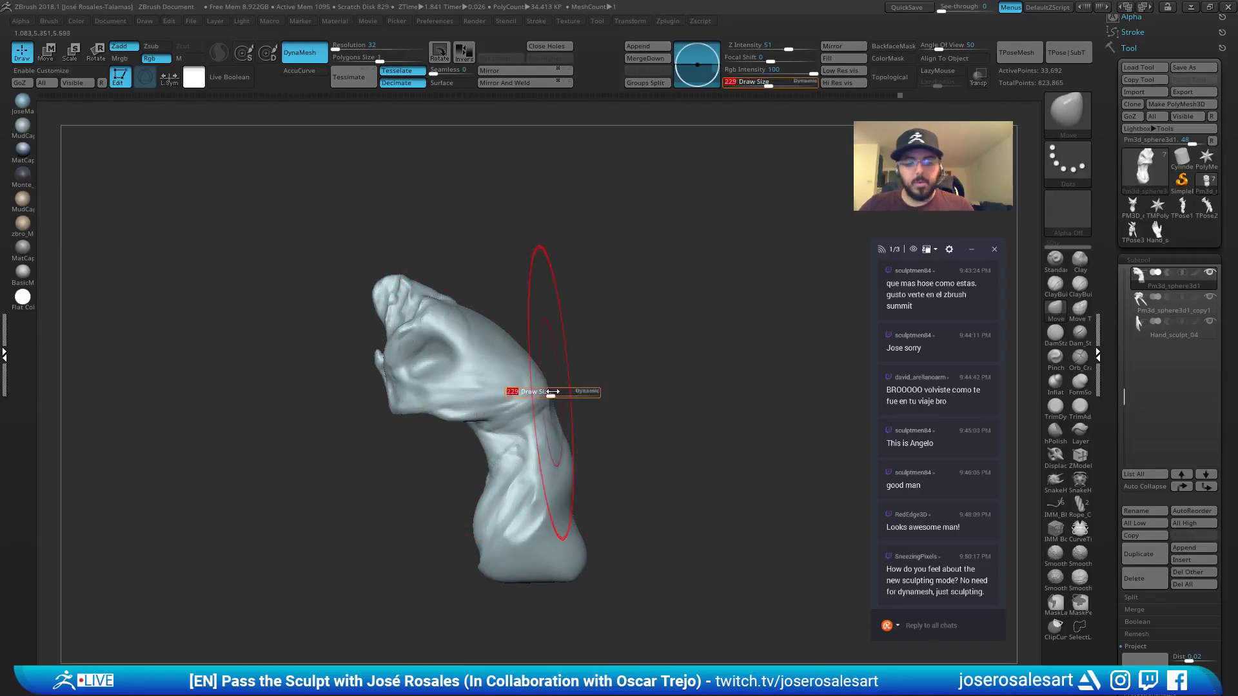
key(s)
mouse_move(577, 390)
mouse_down()
mouse_move(560, 391)
mouse_move(590, 395)
mouse_up()
key(s)
key(s)
mouse_move(598, 368)
ctrl+right_down()
mouse_move(577, 370)
mouse_move(636, 374)
mouse_move(512, 340)
mouse_move(639, 384)
mouse_move(586, 440)
ctrl+right_up()
key(s)
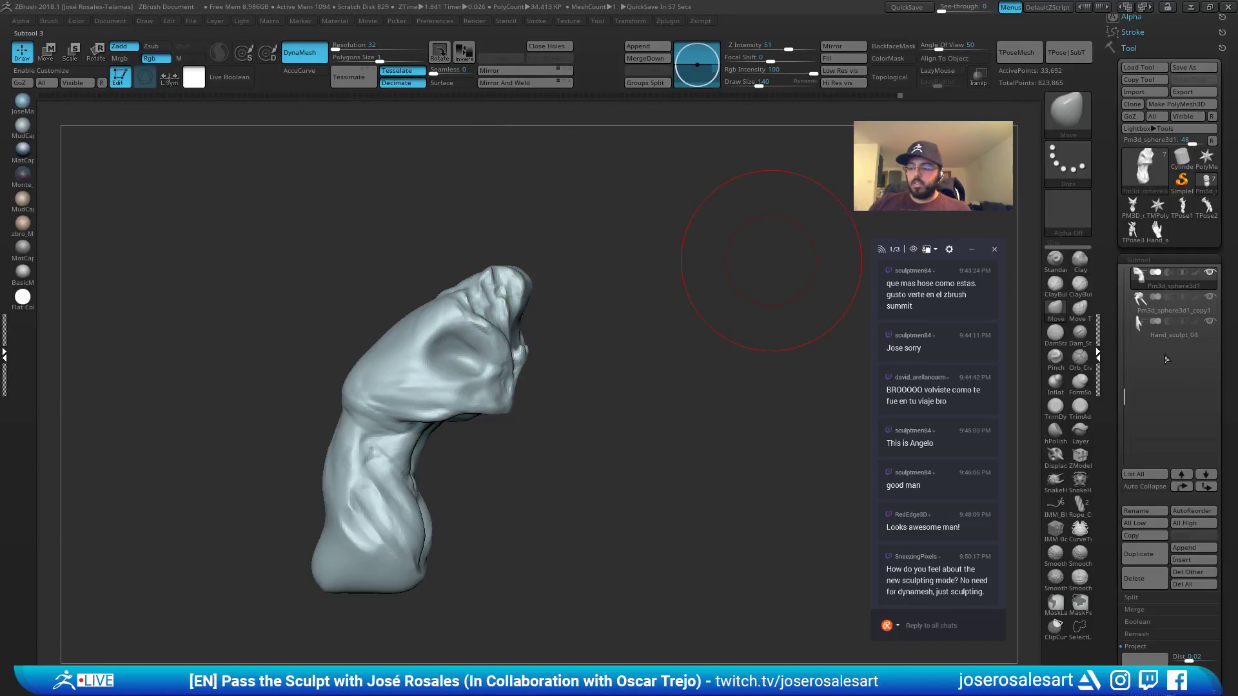
key(s)
drag(547, 296, 540, 296)
mouse_move(604, 277)
ctrl+right_down()
mouse_move(613, 312)
mouse_move(548, 317)
ctrl+right_up()
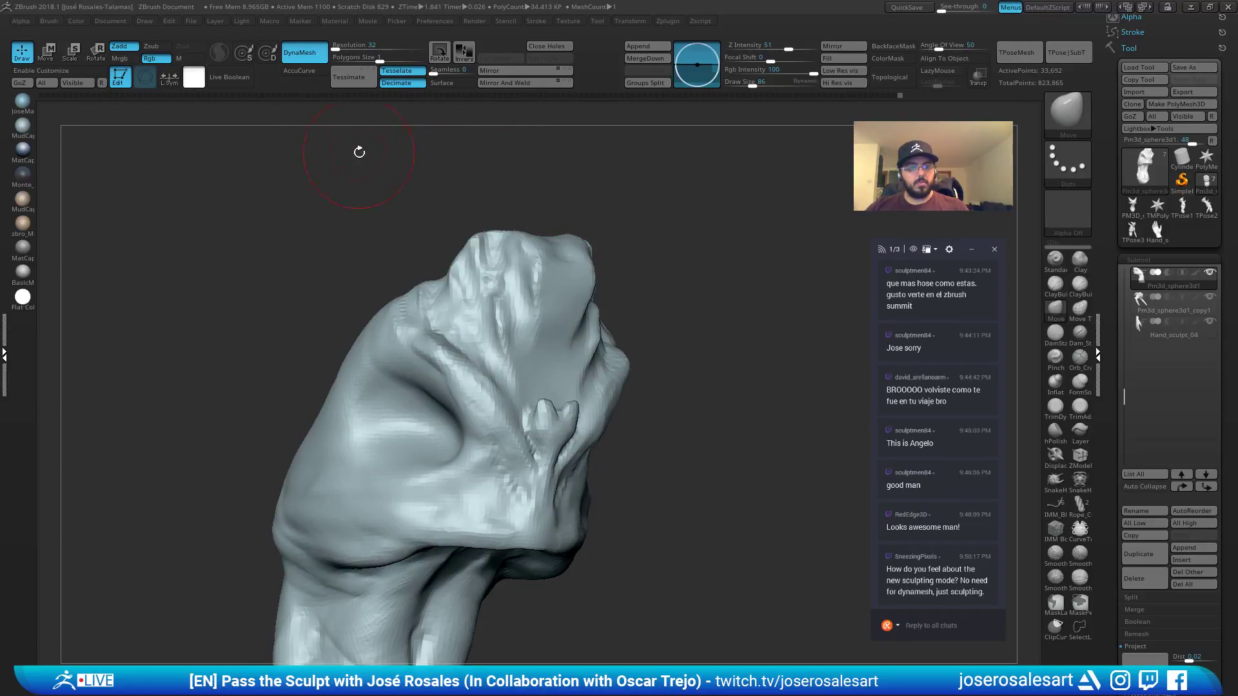
Choose the ClayBuildup brush and bring the whole body back into view.
key(b)
key(c)
key(b)
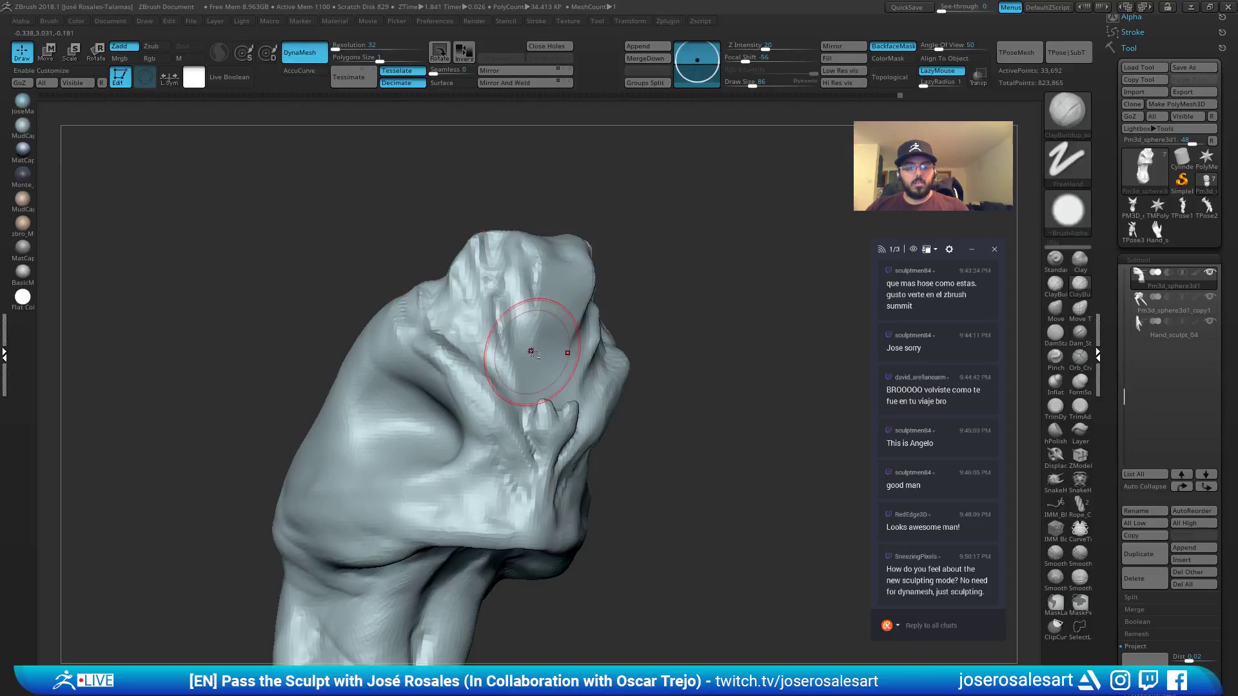
ctrl+right_drag(530, 351, 506, 219)
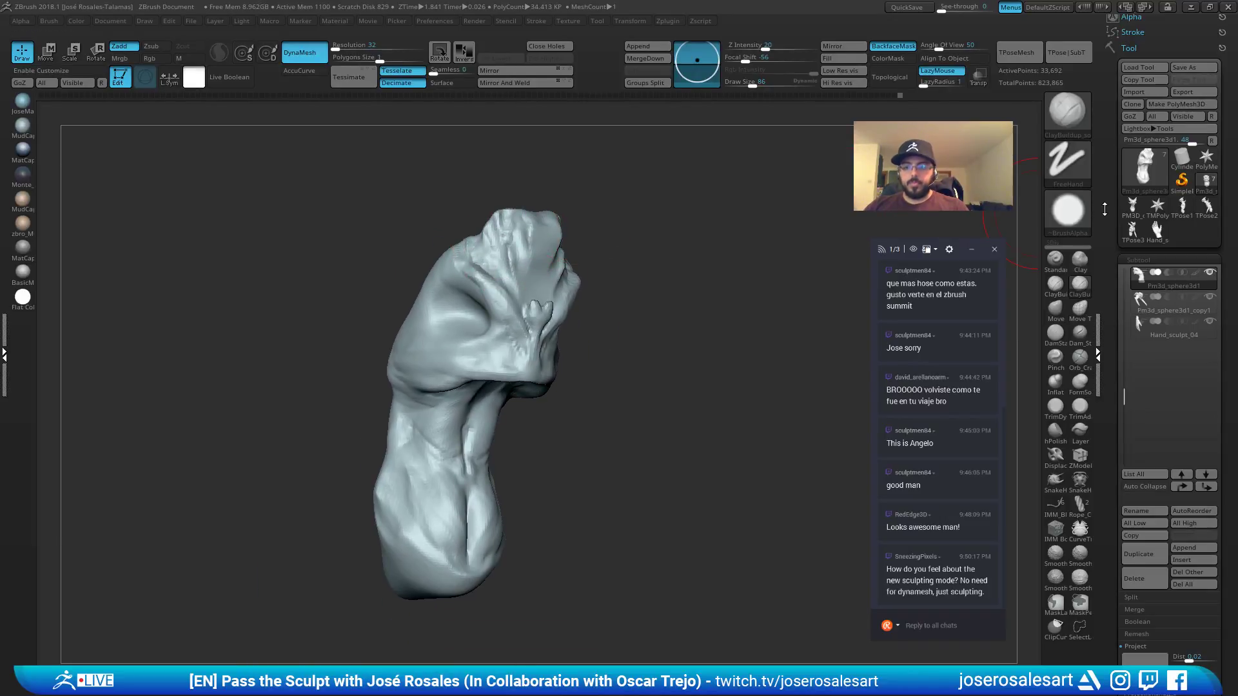
drag(1105, 209, 1105, 229)
ctrl+drag(677, 313, 704, 340)
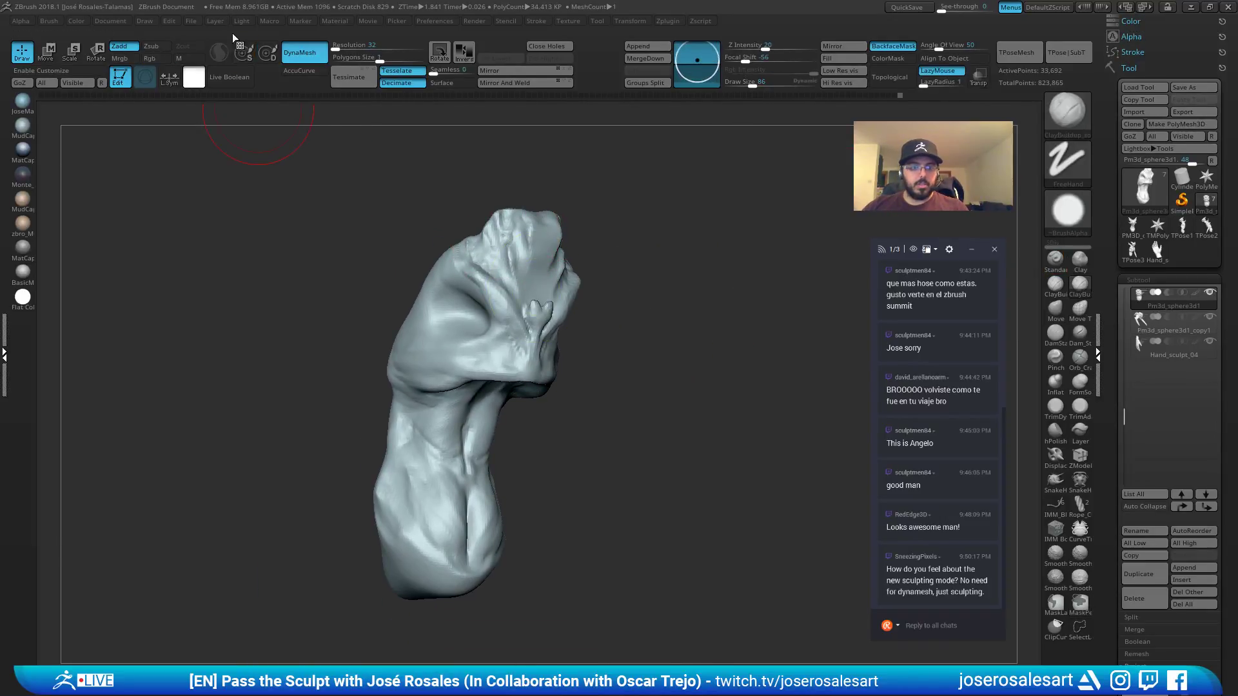
Show all subtools, select the arms subtool and display it alone.
alt+click(401, 322)
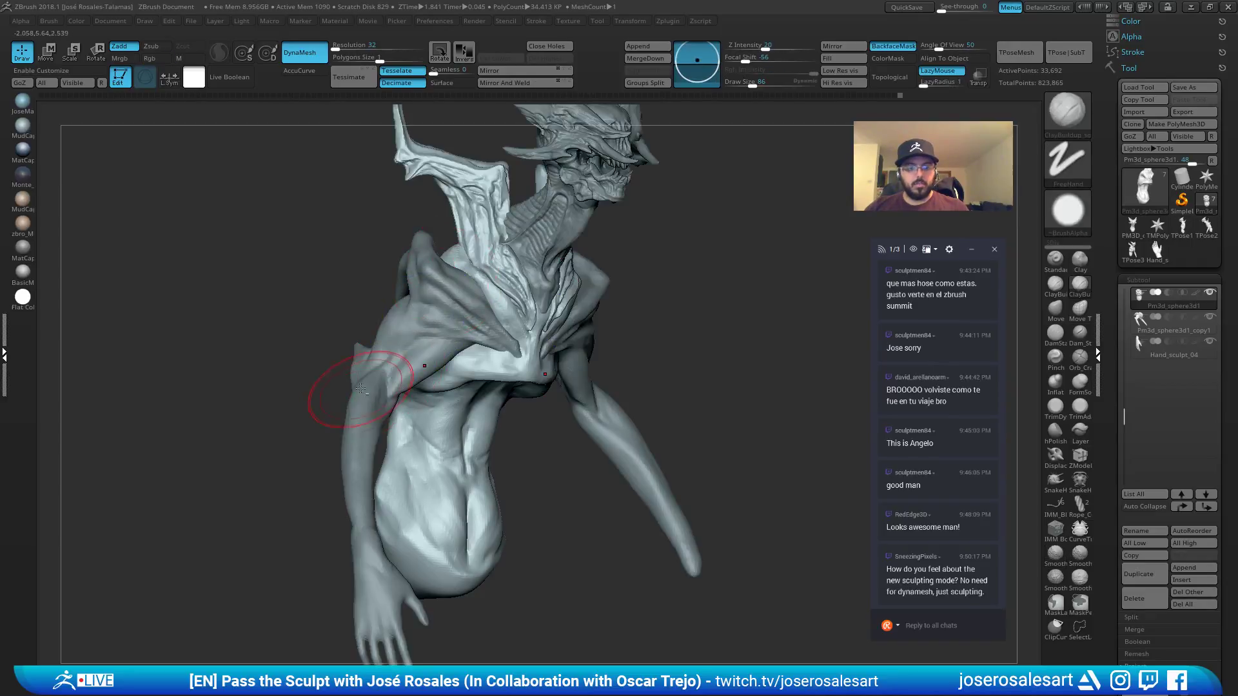
key(shift+s)
key(shift+s)
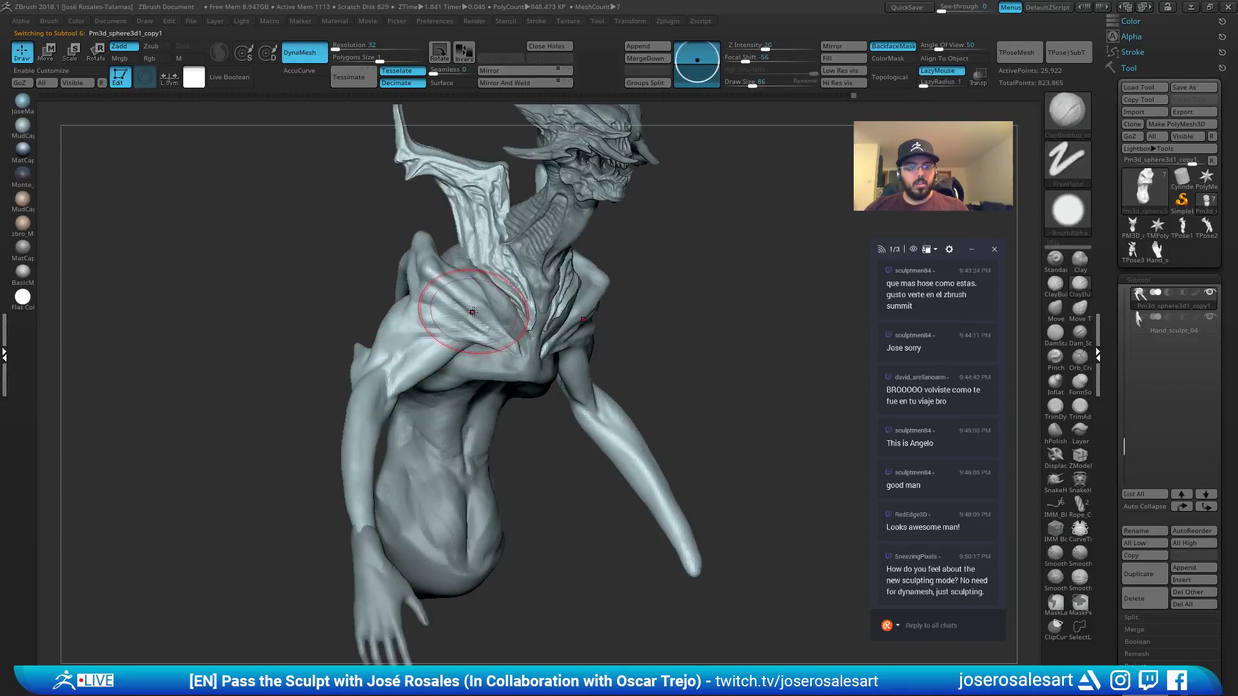
key(shift+s)
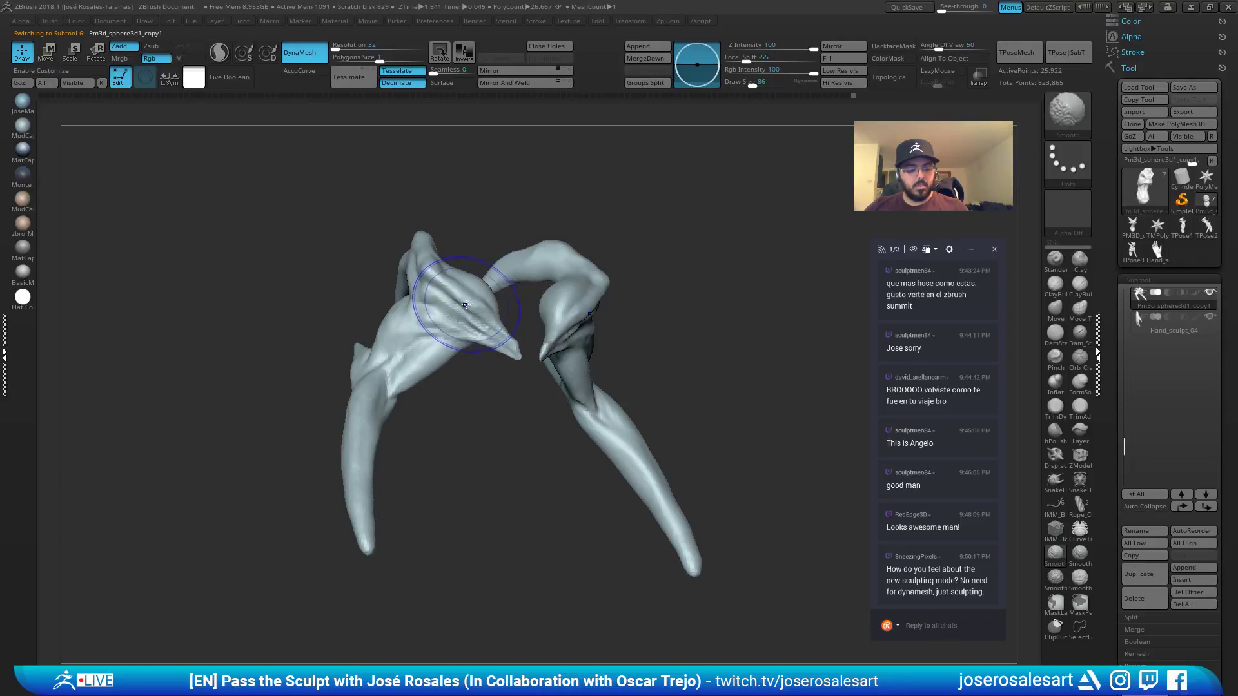
Turn off BackfaceMask for the ClayBuildup brush, enable Sculptris Pro and display the arms' wireframe.
click(220, 52)
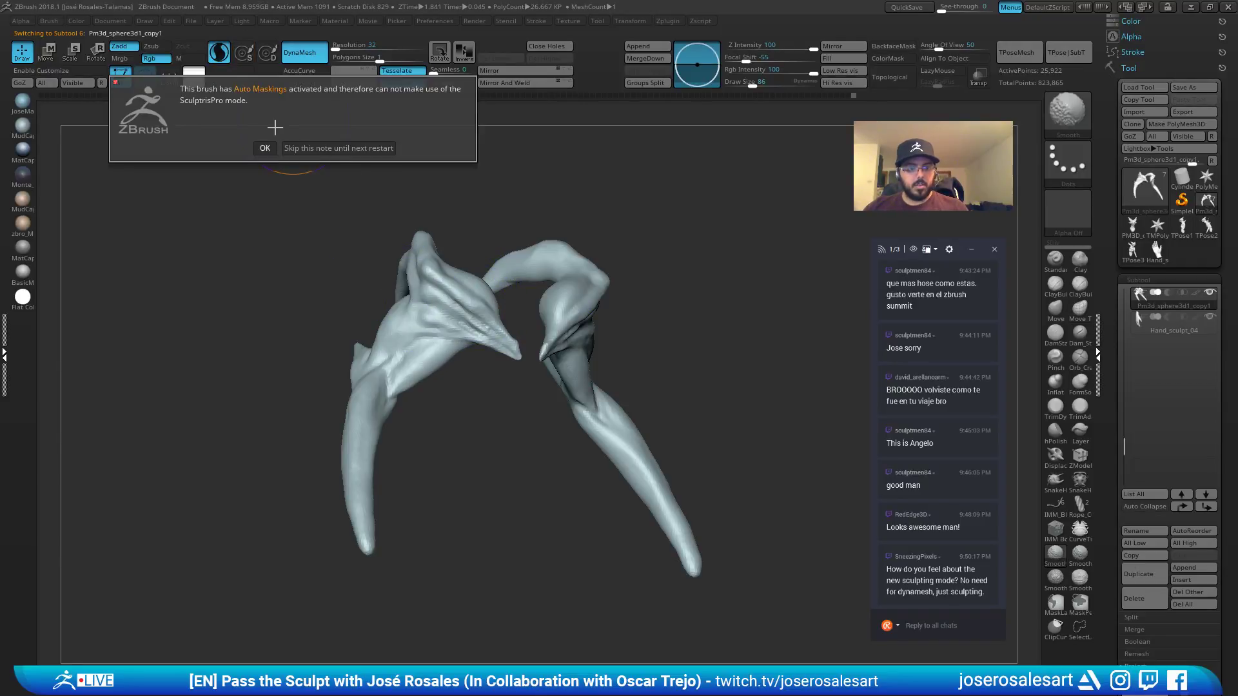
click(264, 148)
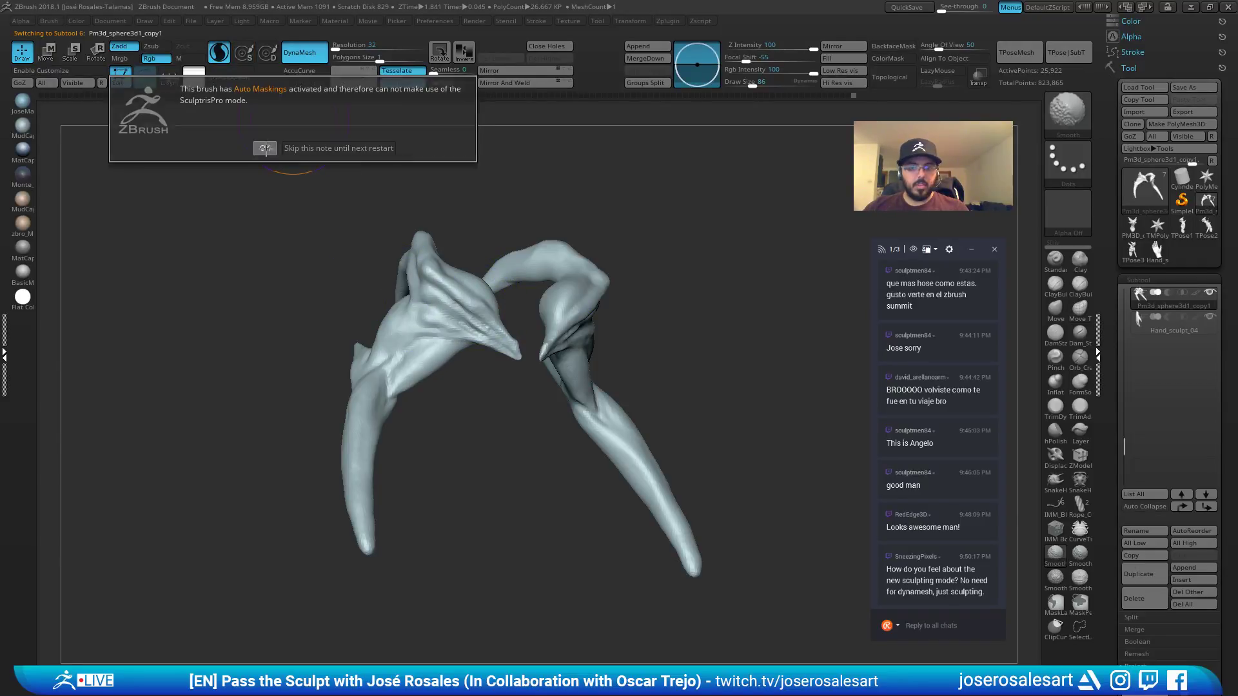
key(s)
click(557, 230)
alt+drag(574, 225, 685, 276)
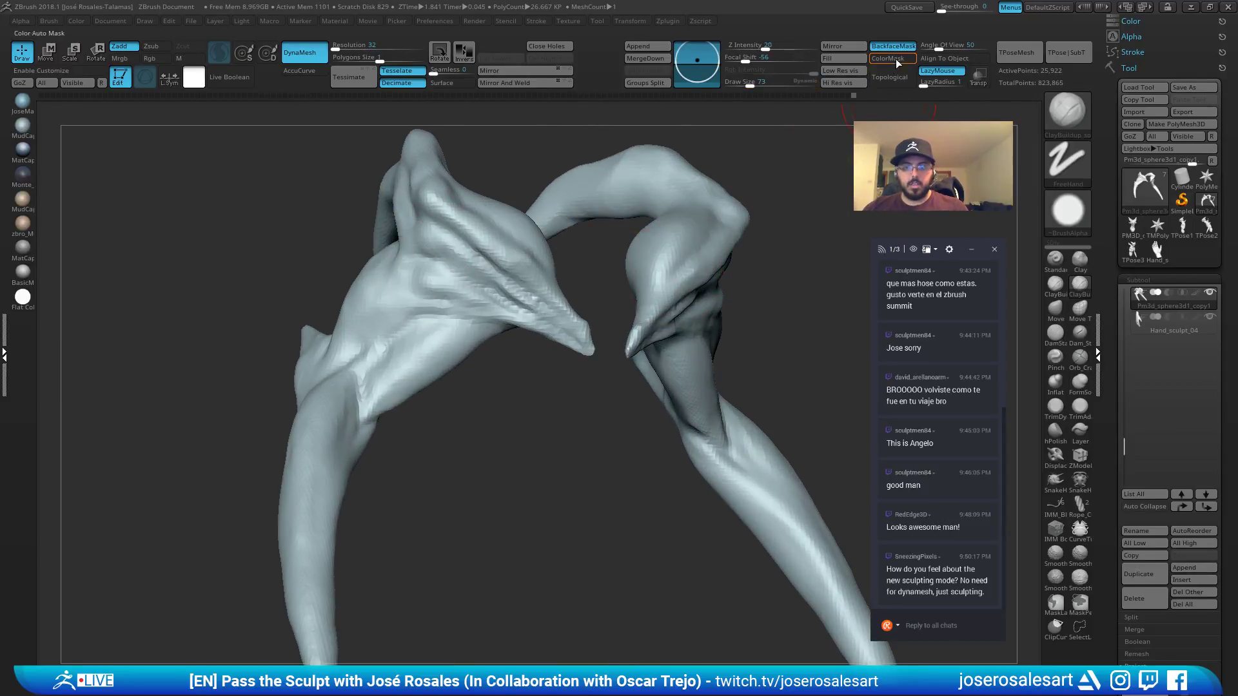
alt+right_drag(474, 266, 447, 279)
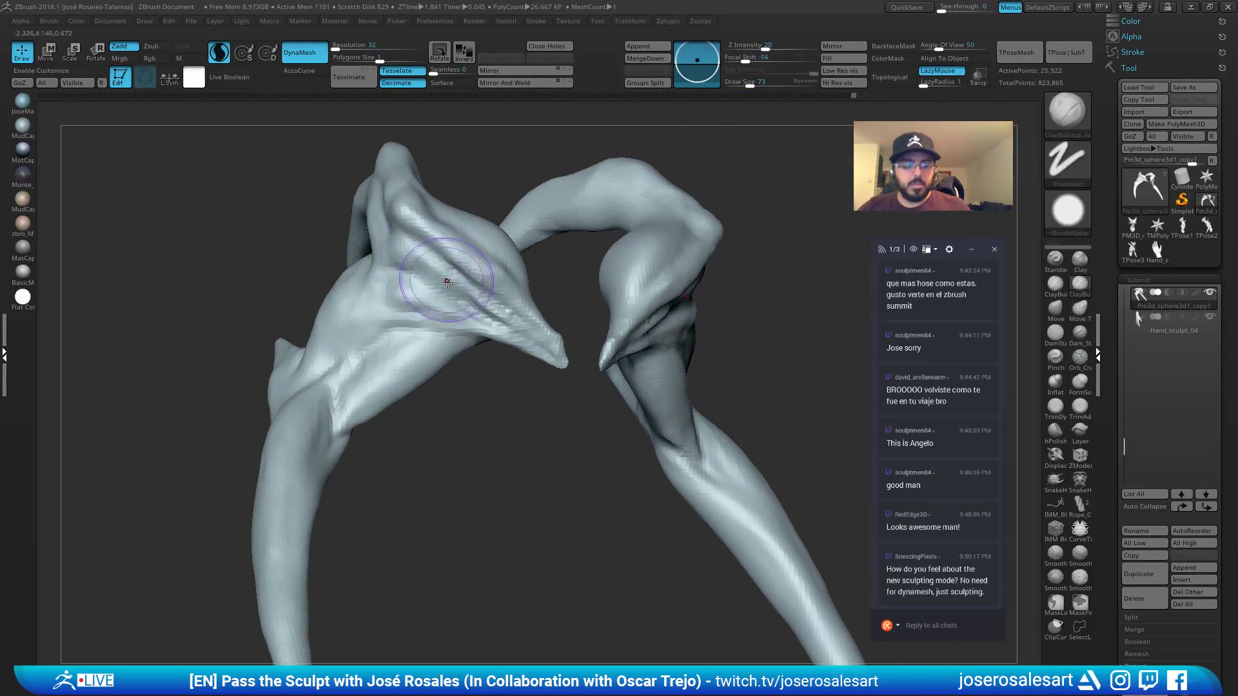
key(s)
click(433, 323)
key(shift+f)
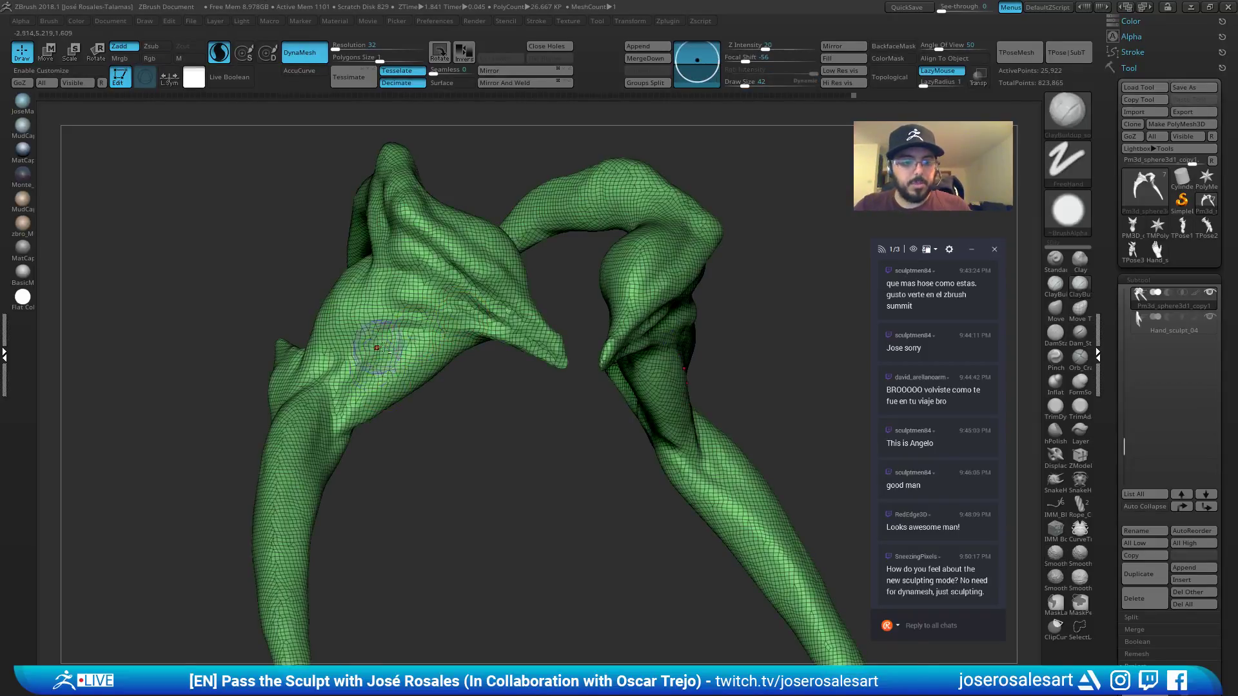
Build up the upper arm muscle with the ClayBuildup brush at draw size 69 and smooth it.
key(s)
click(423, 338)
mouse_move(378, 349)
ctrl+right_down()
mouse_move(424, 338)
mouse_move(431, 310)
ctrl+right_up()
key(s)
click(440, 334)
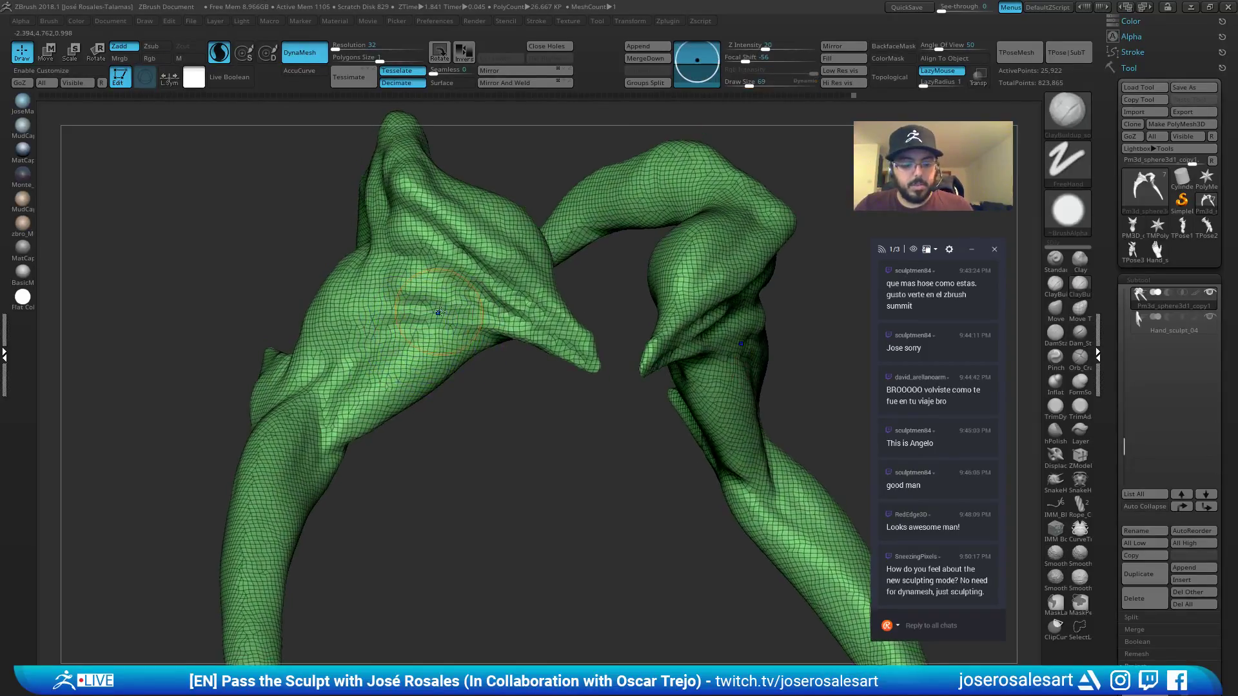
key(shift+f)
mouse_move(379, 349)
mouse_down()
mouse_move(371, 393)
mouse_move(401, 393)
mouse_up()
right_drag(400, 393, 386, 367)
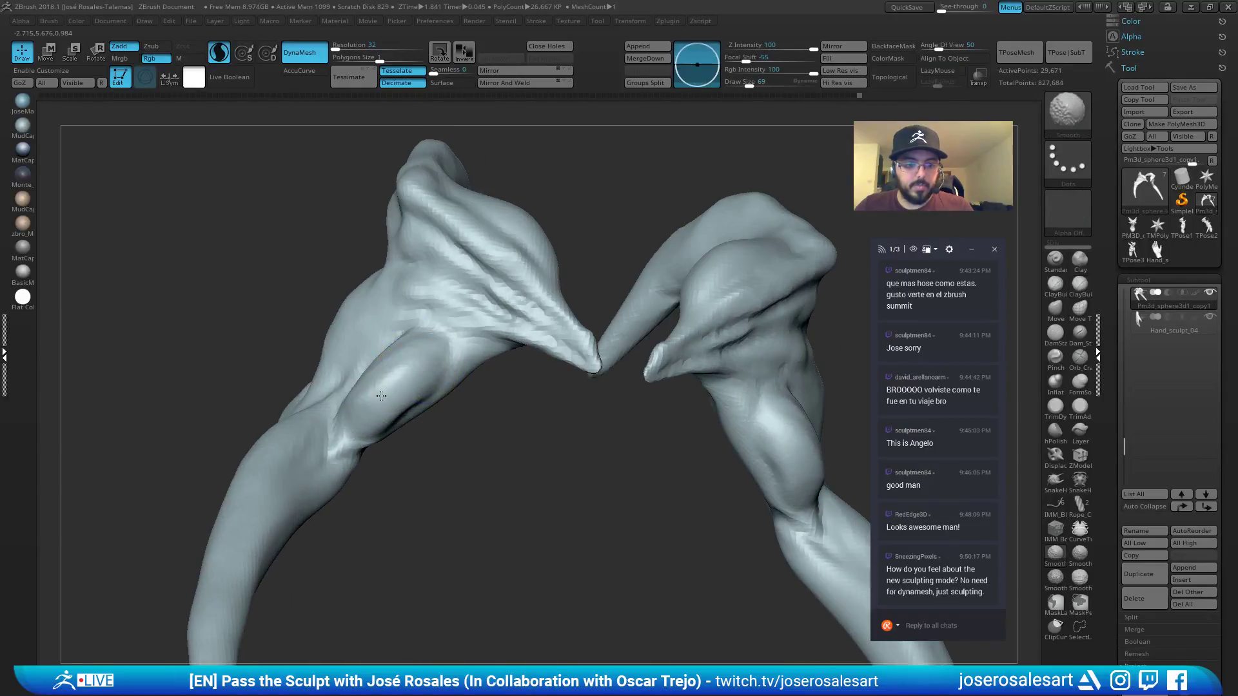
shift+drag(401, 381, 416, 377)
ctrl+right_drag(449, 374, 417, 376)
drag(408, 342, 405, 324)
Carve creases around the upper arm muscle with the DamStandard brush at draw size 21.
key(b)
key(d)
key(s)
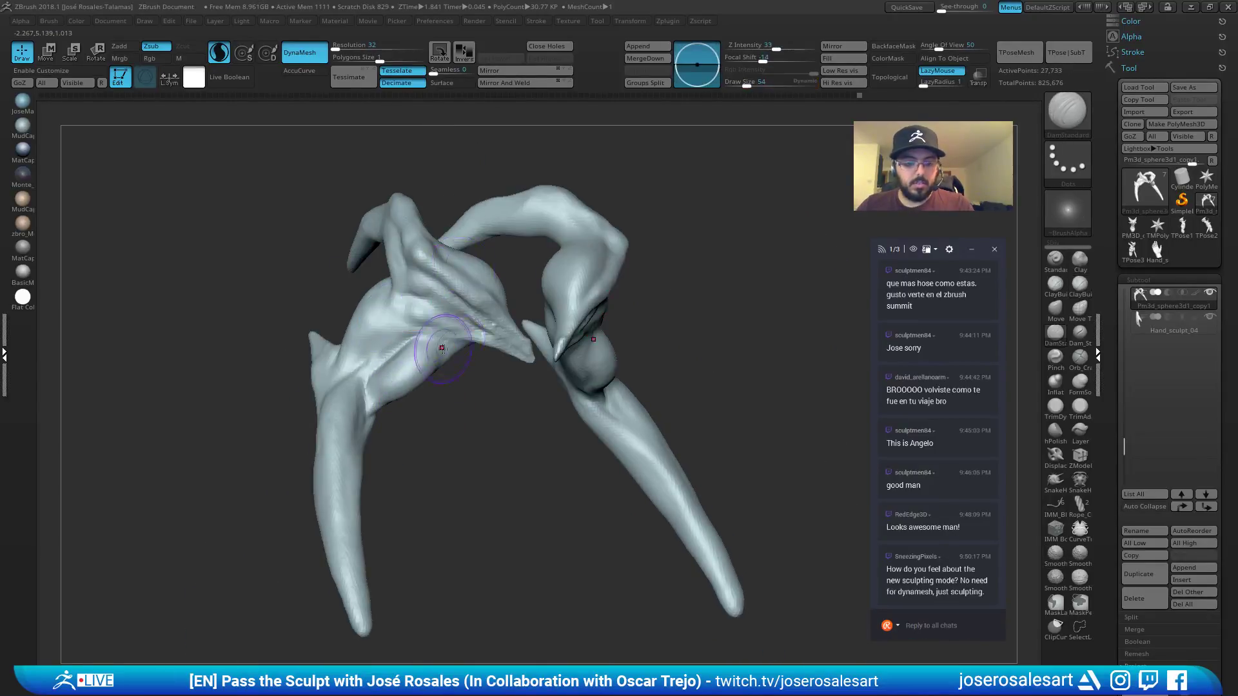
mouse_move(437, 349)
right_down()
mouse_move(458, 332)
mouse_move(415, 315)
right_up()
key(s)
click(404, 315)
drag(391, 321, 428, 310)
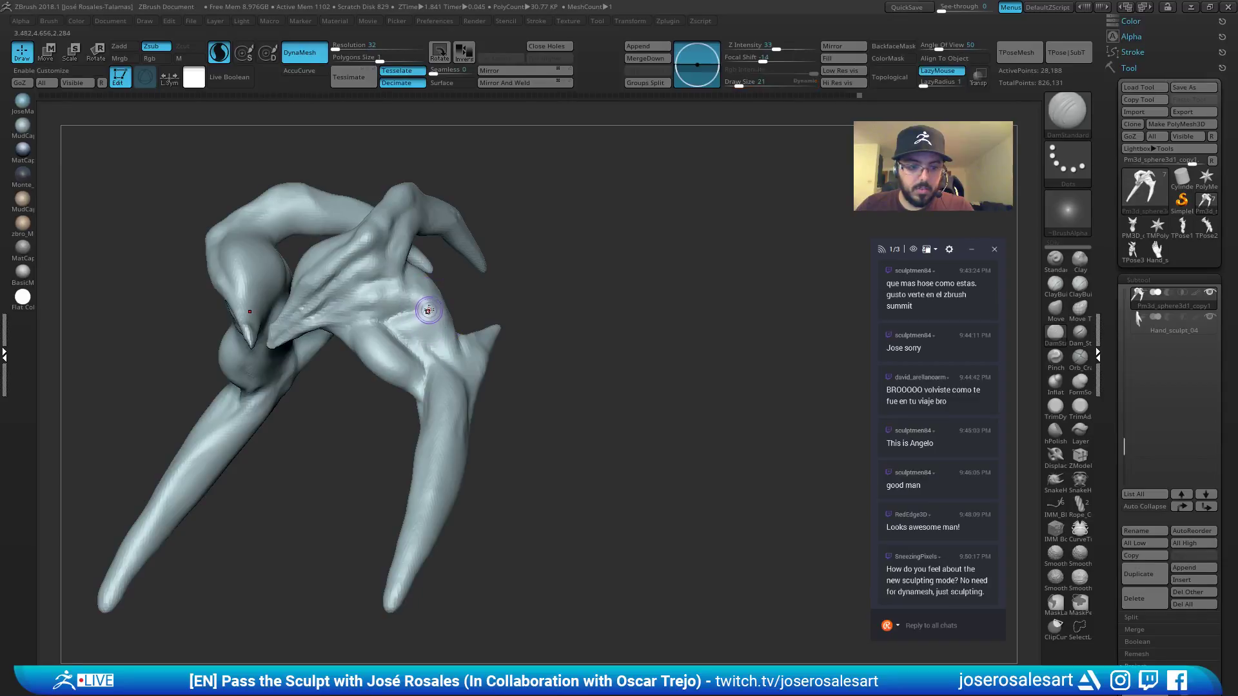
Carve fiber lines across the shoulder with DamStandard at draw size 54 and check the mesh density in wireframe.
ctrl+right_drag(425, 323, 446, 323)
drag(446, 323, 412, 307)
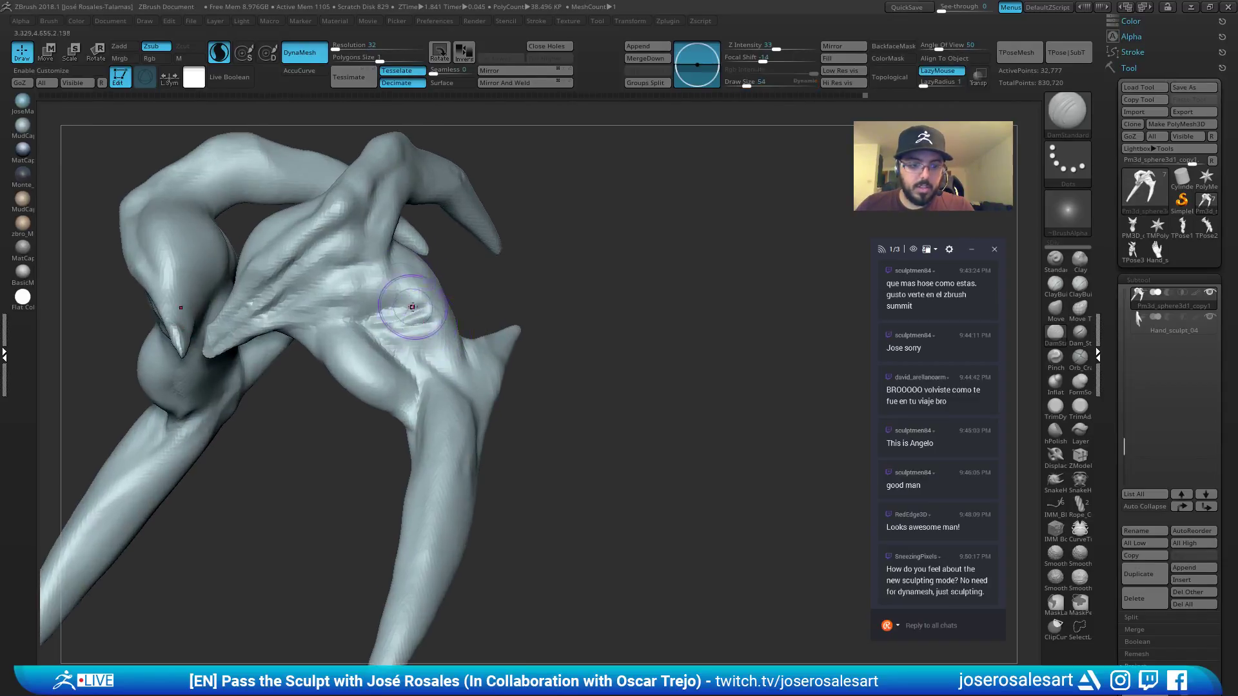
drag(334, 268, 272, 310)
key(shift+f)
ctrl+right_drag(312, 296, 361, 303)
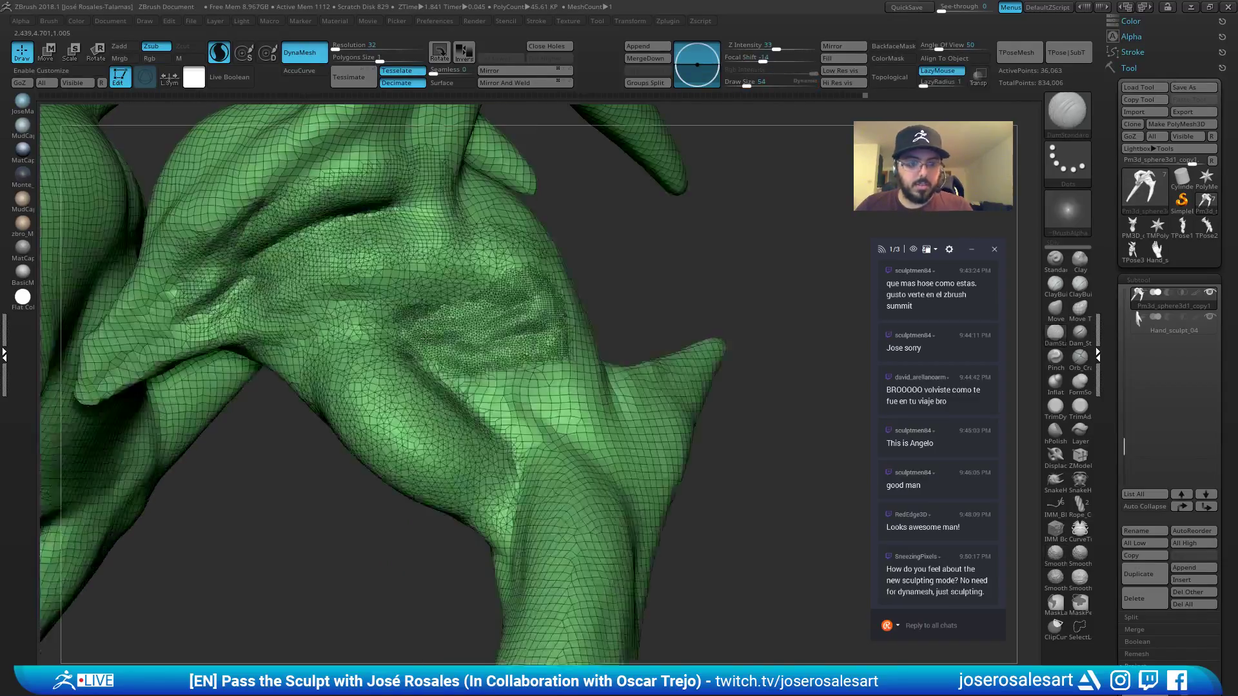
ctrl+right_drag(484, 364, 525, 235)
Undo the clay and crease strokes made on the arms with Sculptris Pro.
key(ctrl+z)
key(ctrl+z)
key(ctrl+z)
key(ctrl+z)
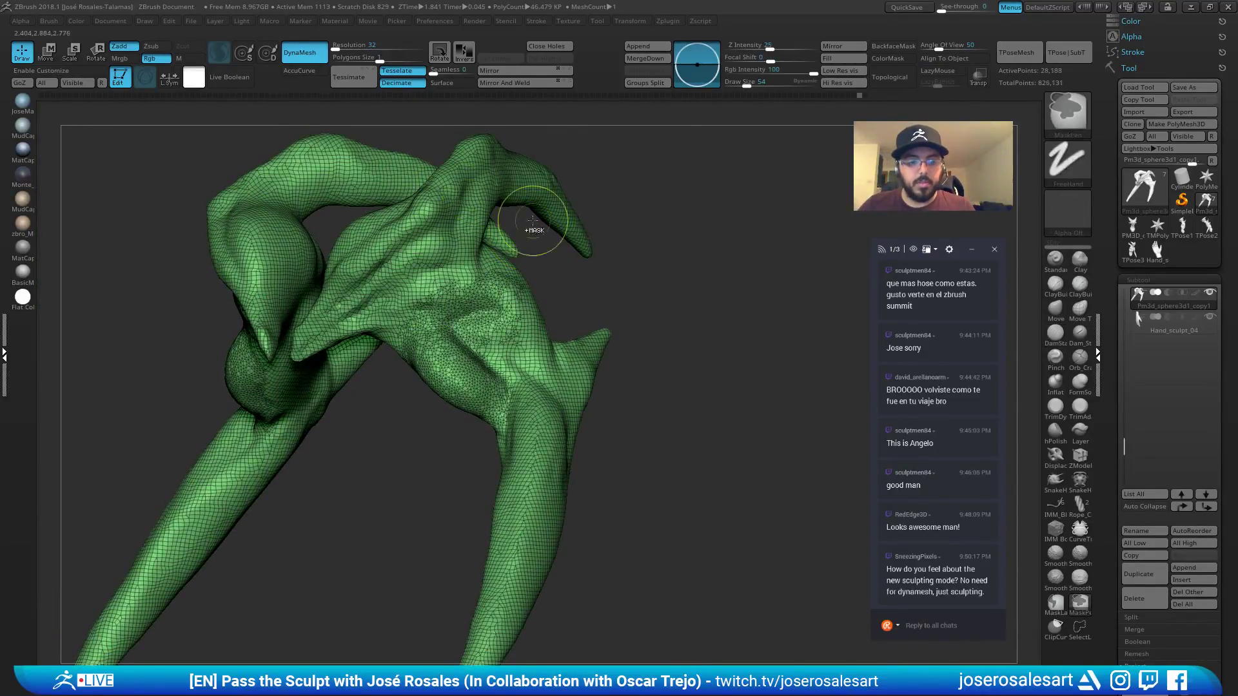
key(ctrl+z)
key(ctrl+z)
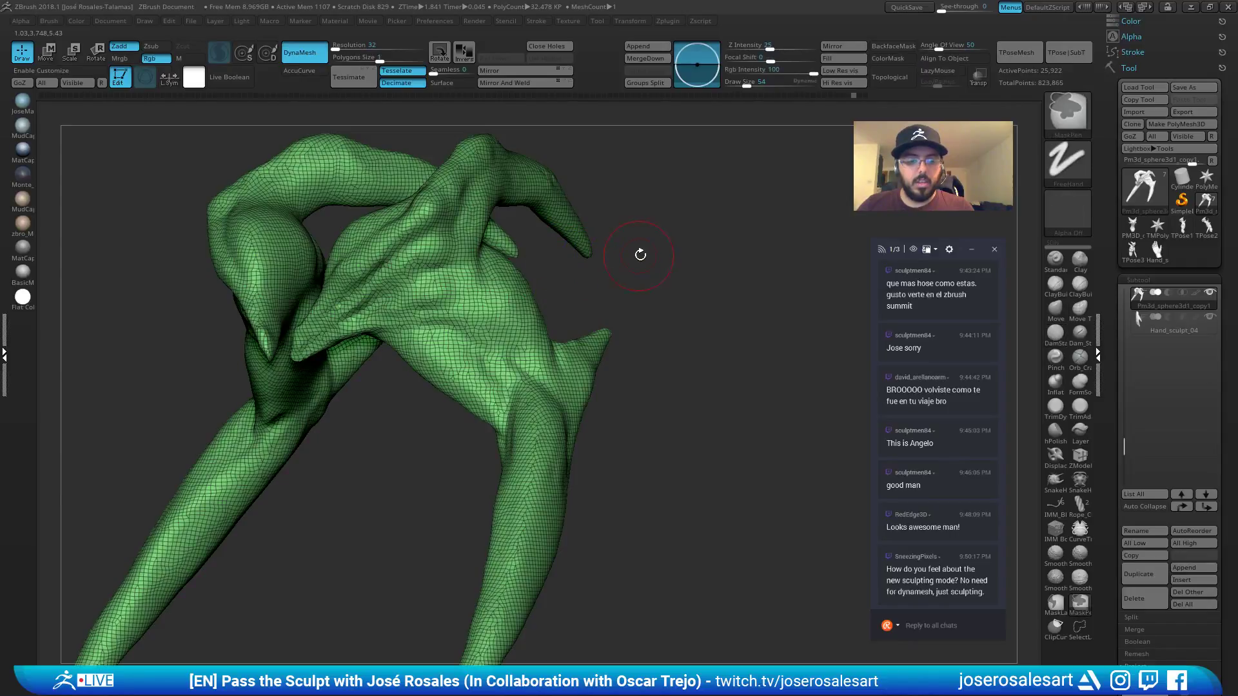
Show all subtools again, frame the forearm and hand, and choose the ClayBuildup brush.
mouse_move(641, 254)
ctrl+right_down()
mouse_move(492, 282)
mouse_move(548, 303)
ctrl+right_up()
drag(548, 303, 527, 313)
key(shift)
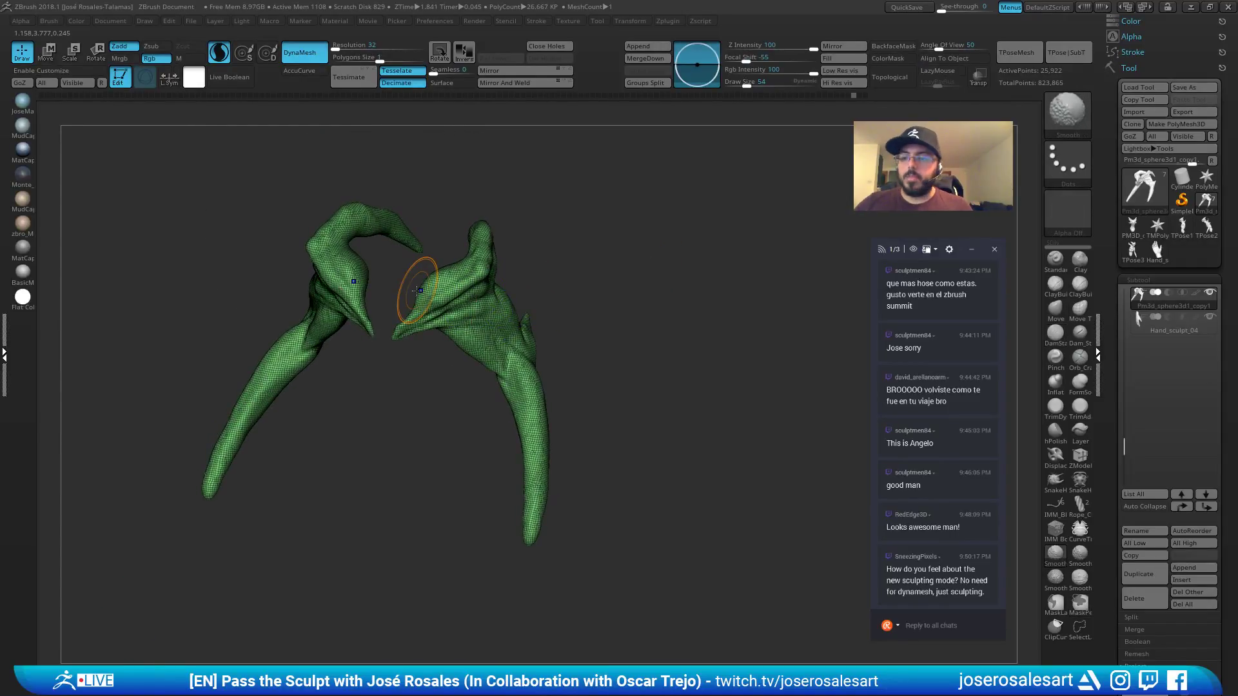
key(shift+s)
mouse_move(625, 316)
alt+mouse_down()
mouse_move(463, 282)
mouse_move(366, 445)
alt+mouse_up()
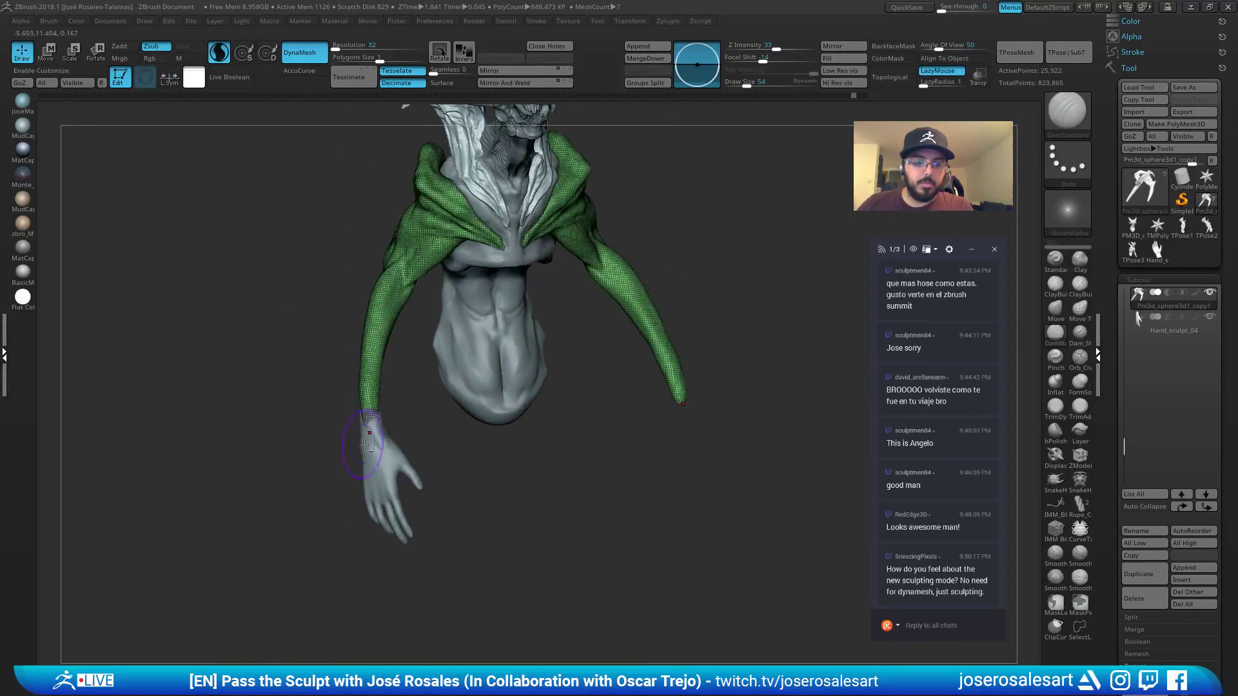
alt+drag(424, 373, 433, 362)
key(b)
key(c)
key(b)
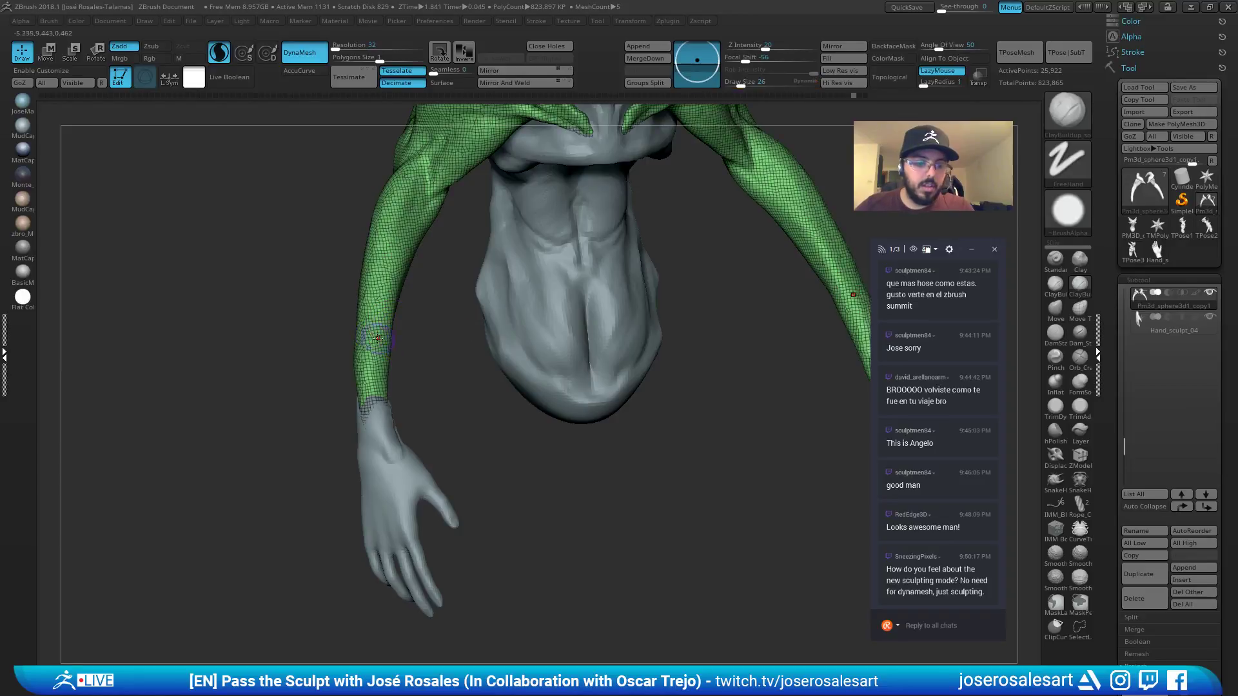
Try building up clay on the forearm with the ClayBuildup brush at draw size 33, and undo it.
right_drag(378, 338, 367, 374)
key(s)
click(368, 375)
mouse_move(333, 259)
mouse_down()
mouse_move(337, 188)
mouse_move(359, 195)
mouse_move(353, 277)
mouse_up()
key(ctrl+z)
key(ctrl+z)
Turn off Sculptris Pro and test ClayBuildup strokes with backface masking along the forearm, undoing each test.
mouse_move(387, 252)
right_down()
mouse_move(403, 238)
mouse_move(303, 213)
right_up()
click(220, 54)
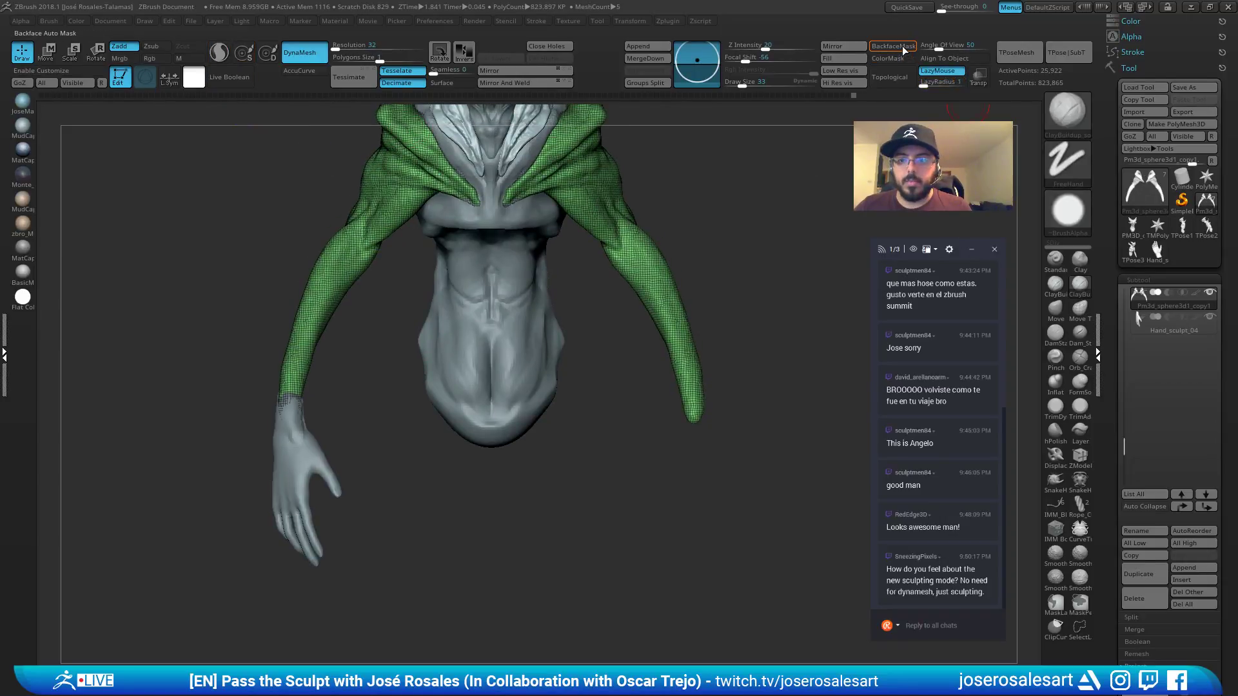
drag(288, 363, 287, 409)
key(ctrl+z)
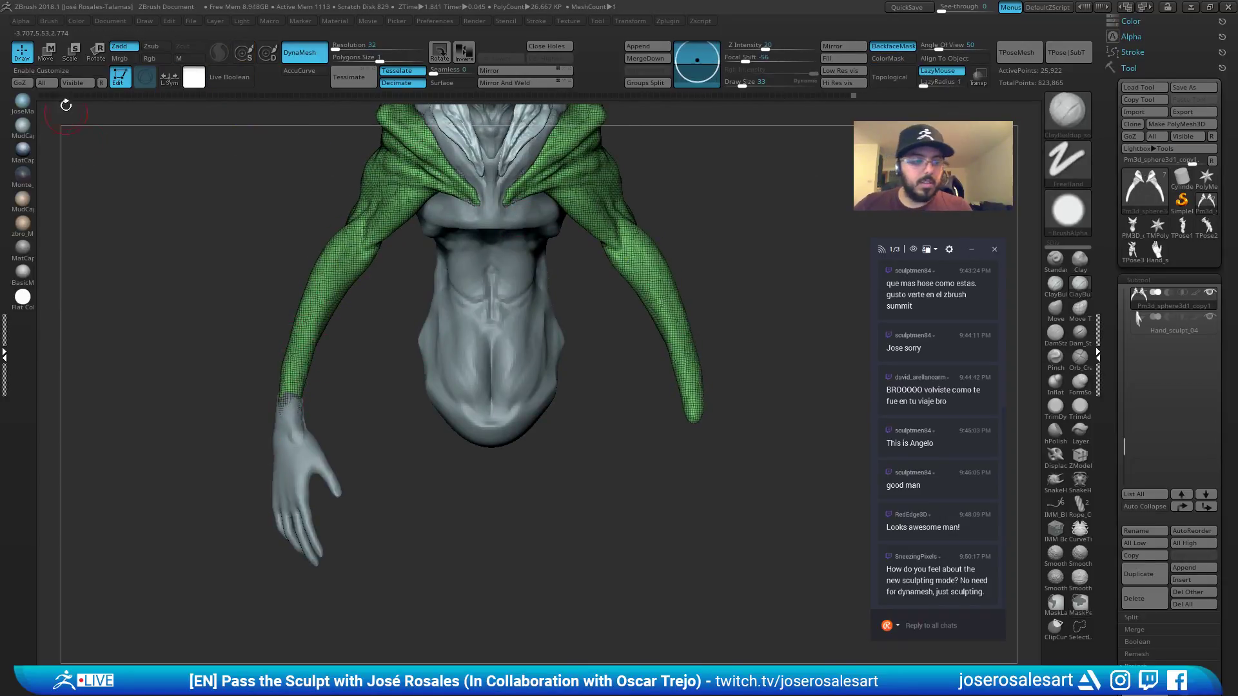
mouse_move(51, 25)
click(94, 610)
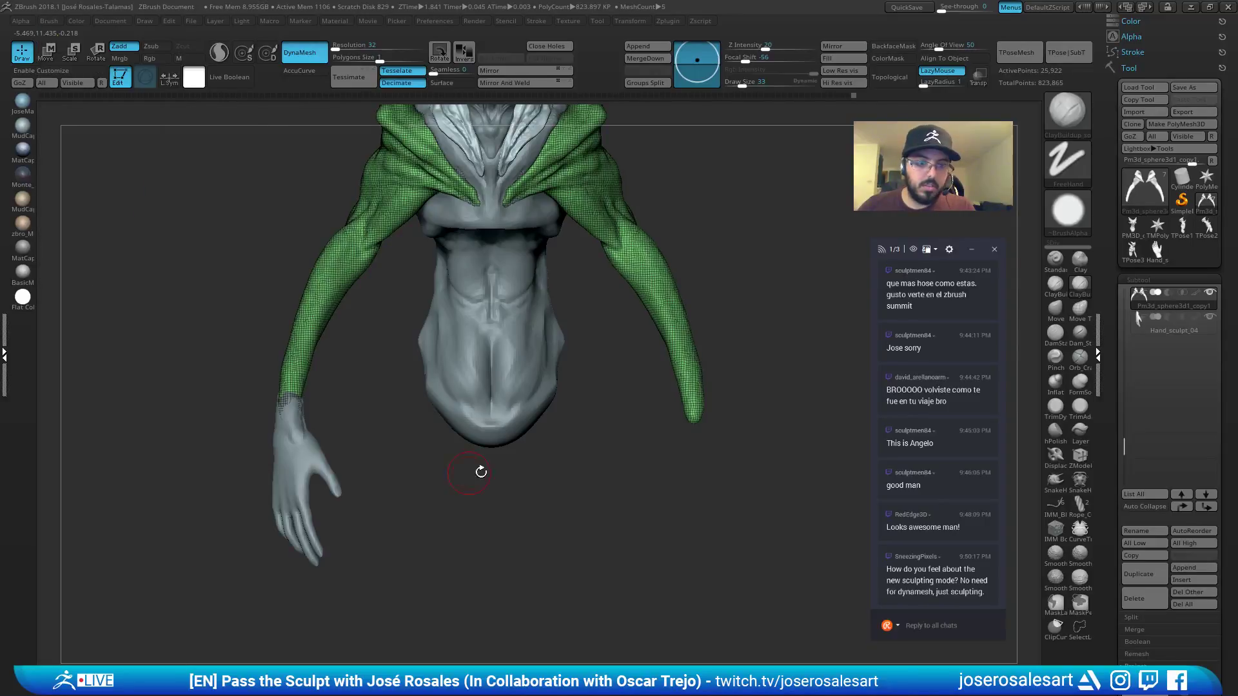
drag(324, 276, 290, 400)
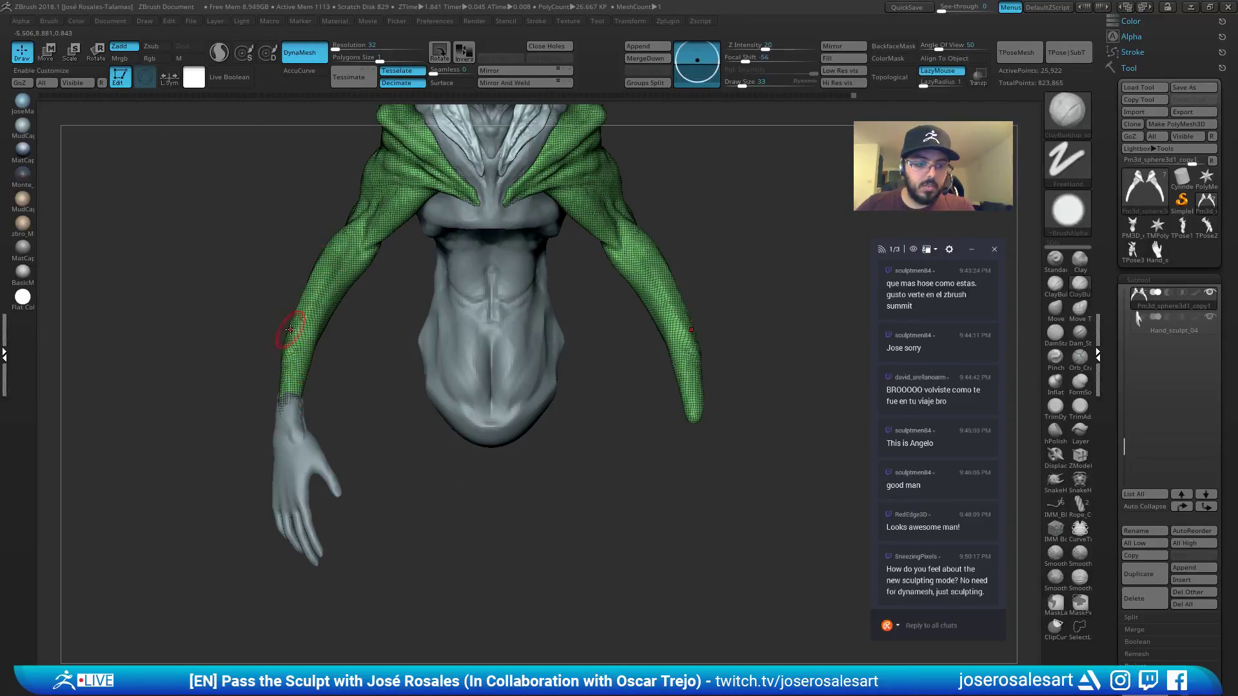
key(ctrl+z)
Work over the forearm with the ClayBuildup brush at draw size 48 and hide the wireframe.
ctrl+right_drag(305, 331, 394, 334)
key(s)
drag(320, 347, 326, 347)
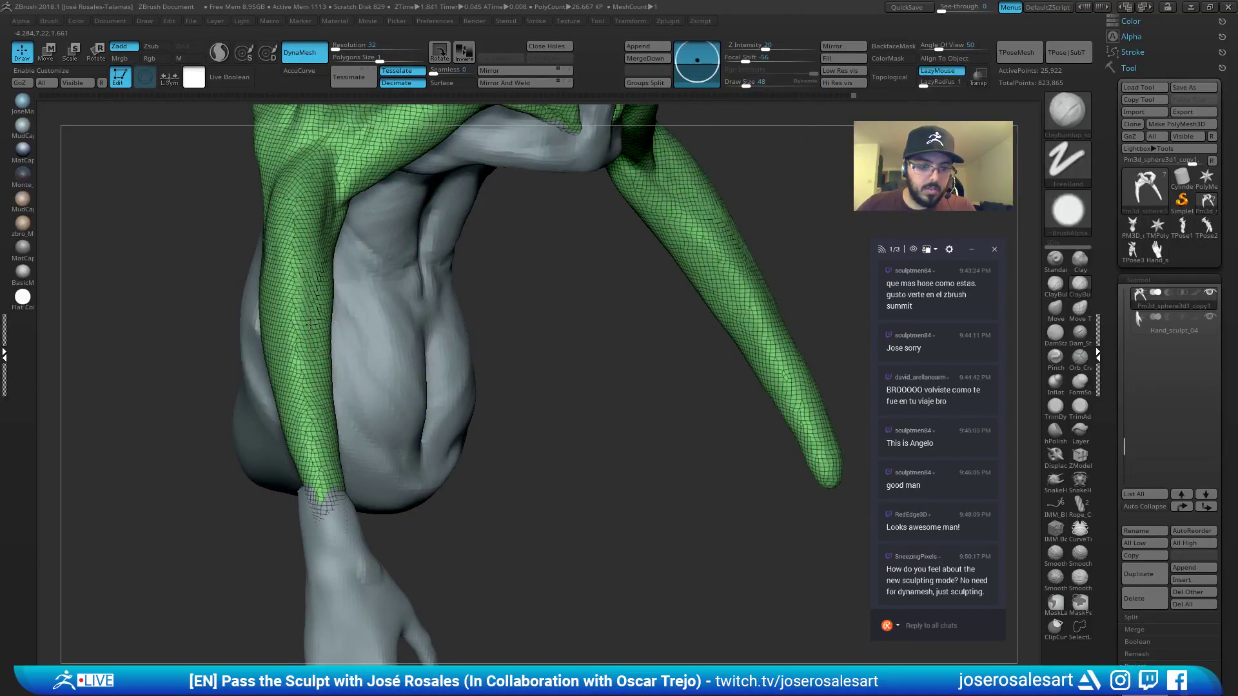
right_drag(316, 323, 307, 391)
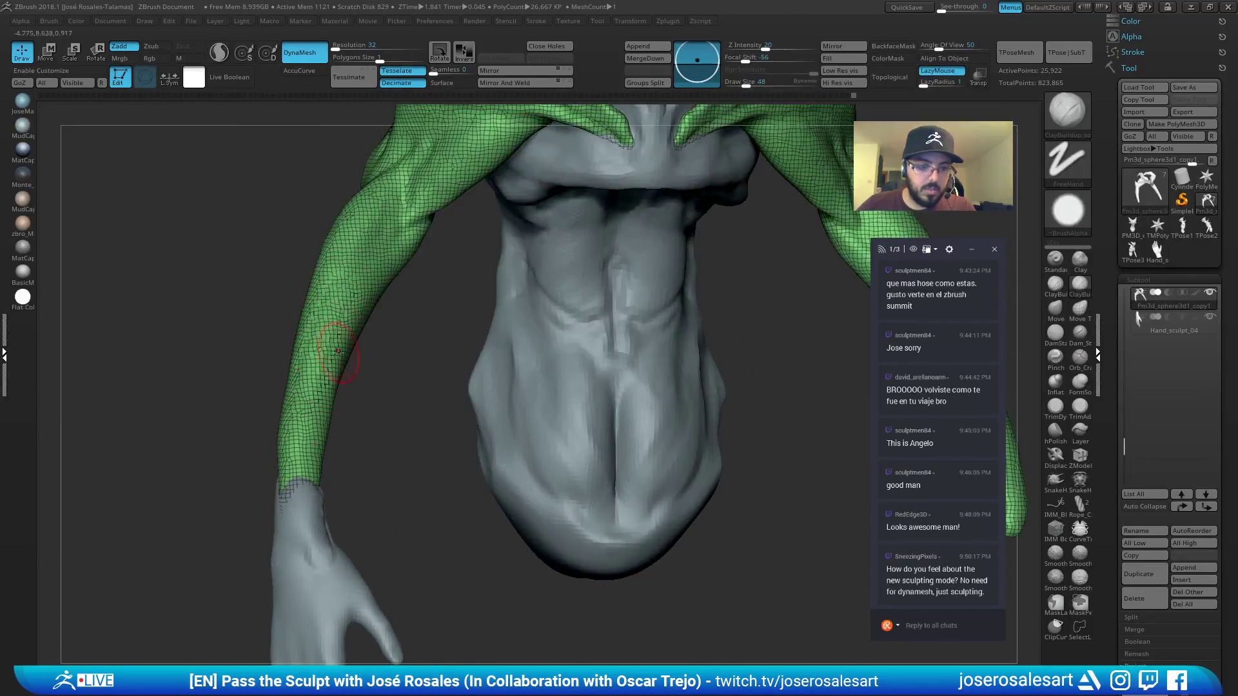
ctrl+right_drag(371, 318, 359, 312)
key(shift+f)
ctrl+right_drag(434, 326, 381, 380)
ctrl+right_drag(380, 380, 355, 316)
Return to the arms subtool and carve along the forearm above the wrist with the DamStandard brush at draw size 42.
alt+click(392, 457)
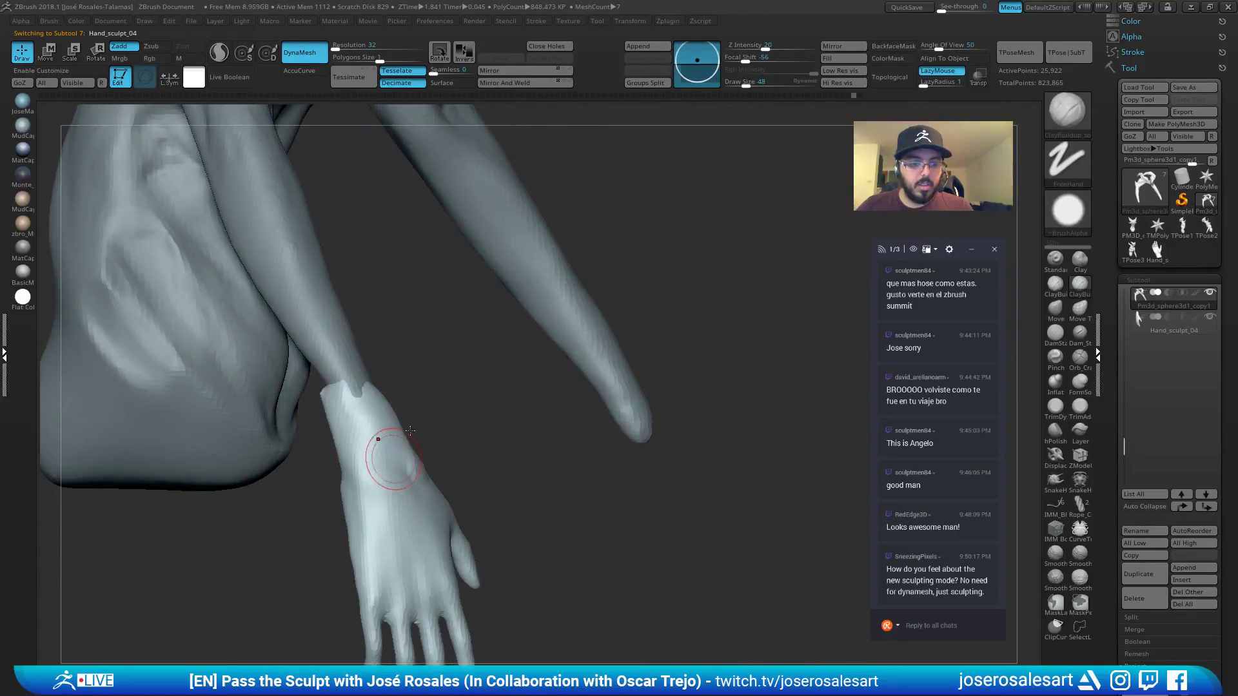
right_drag(410, 430, 400, 179)
alt+click(356, 336)
key(b)
key(d)
key(s)
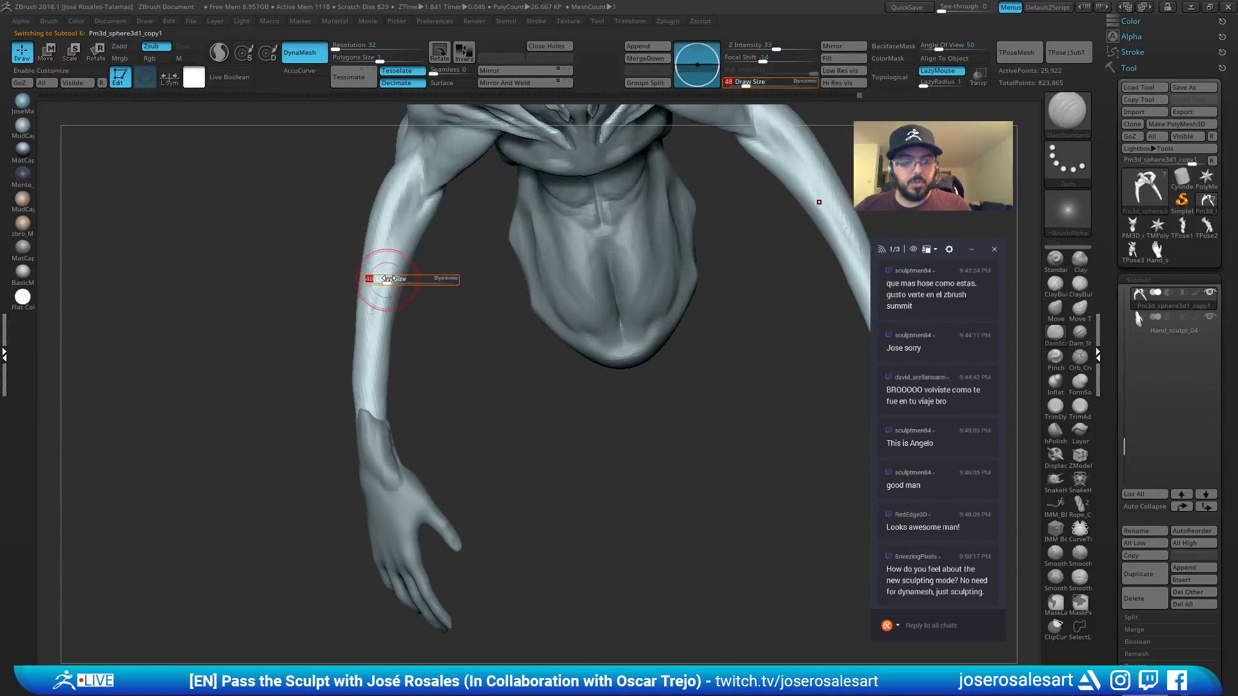
mouse_move(368, 346)
right_down()
mouse_move(415, 192)
mouse_move(378, 268)
mouse_move(337, 196)
mouse_move(389, 262)
mouse_move(386, 315)
right_up()
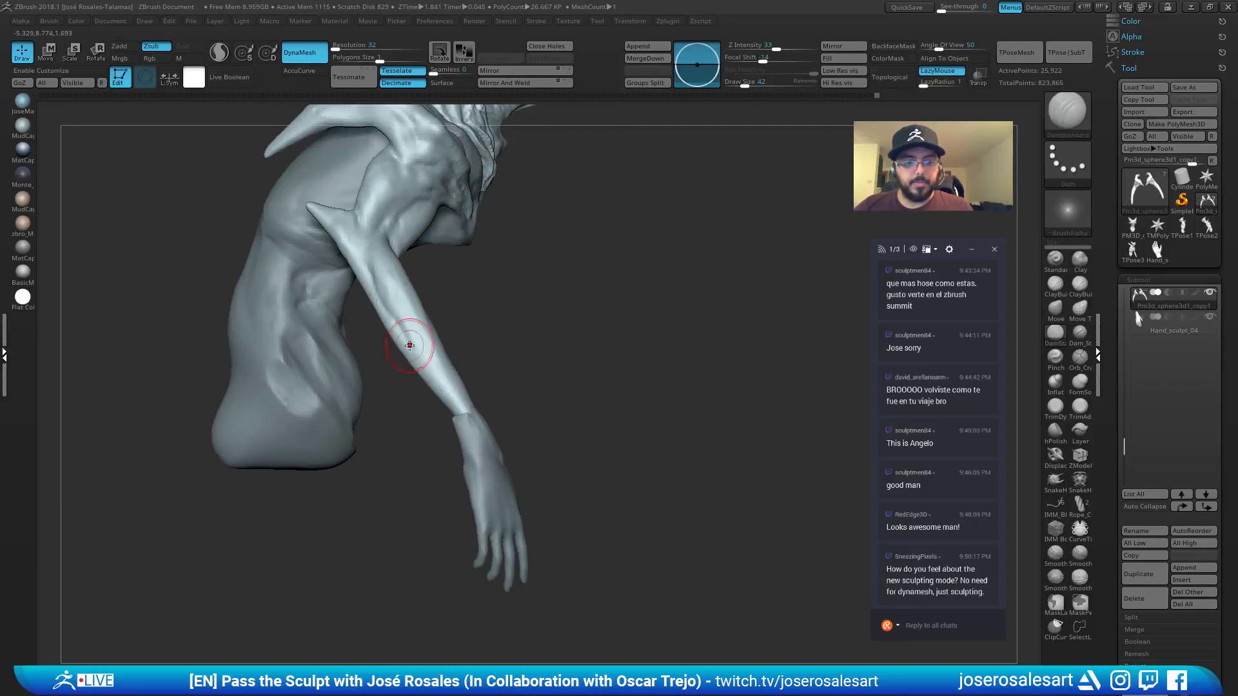
Reshape the lower forearm's silhouette toward the wrist with the Move brush.
key(b)
key(m)
key(v)
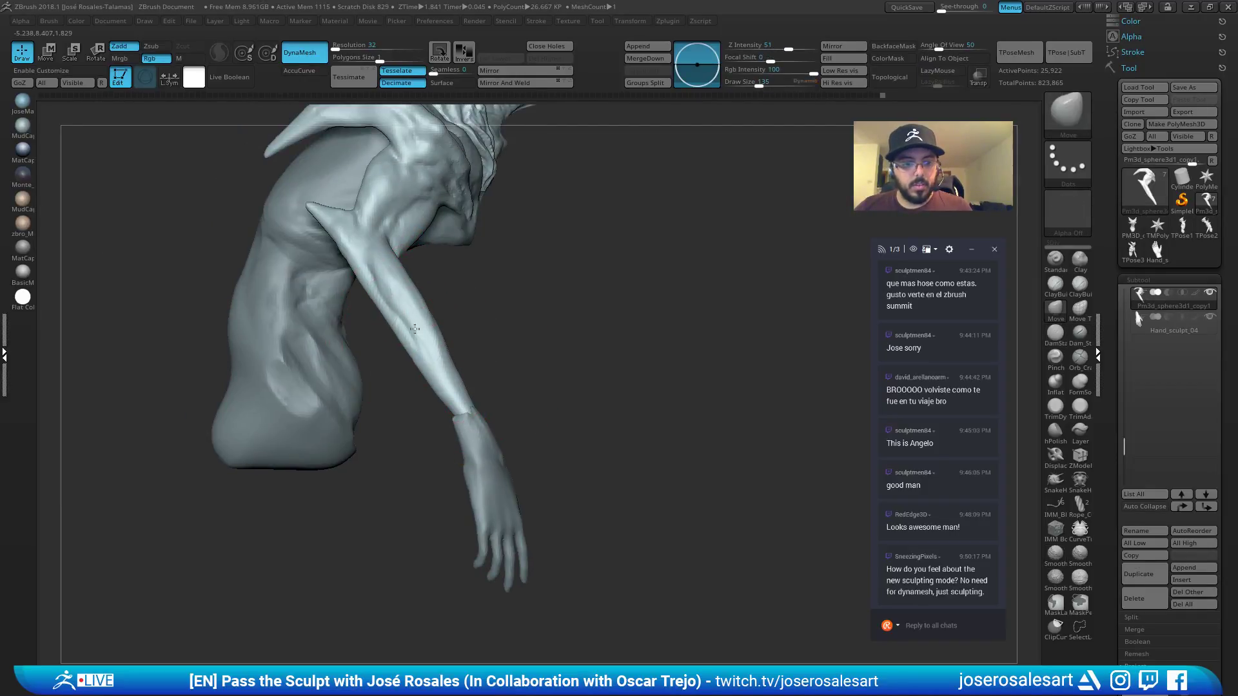
drag(435, 383, 449, 369)
mouse_move(495, 363)
ctrl+right_down()
mouse_move(362, 356)
mouse_move(409, 301)
mouse_move(471, 372)
mouse_move(443, 370)
ctrl+right_up()
Work over the arm with the ClayBuildup brush at draw size 45.
key(b)
key(c)
key(b)
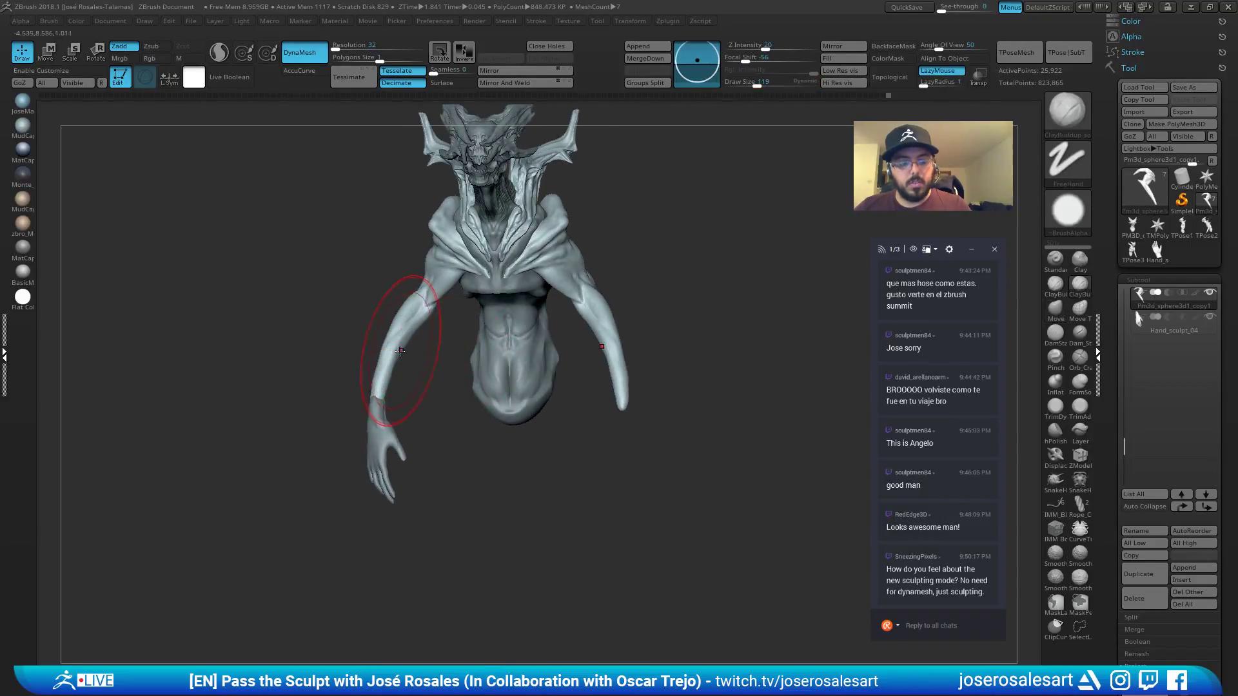
key(s)
drag(416, 363, 406, 371)
key(s)
ctrl+right_drag(406, 371, 419, 400)
right_drag(419, 400, 303, 401)
right_drag(387, 417, 490, 276)
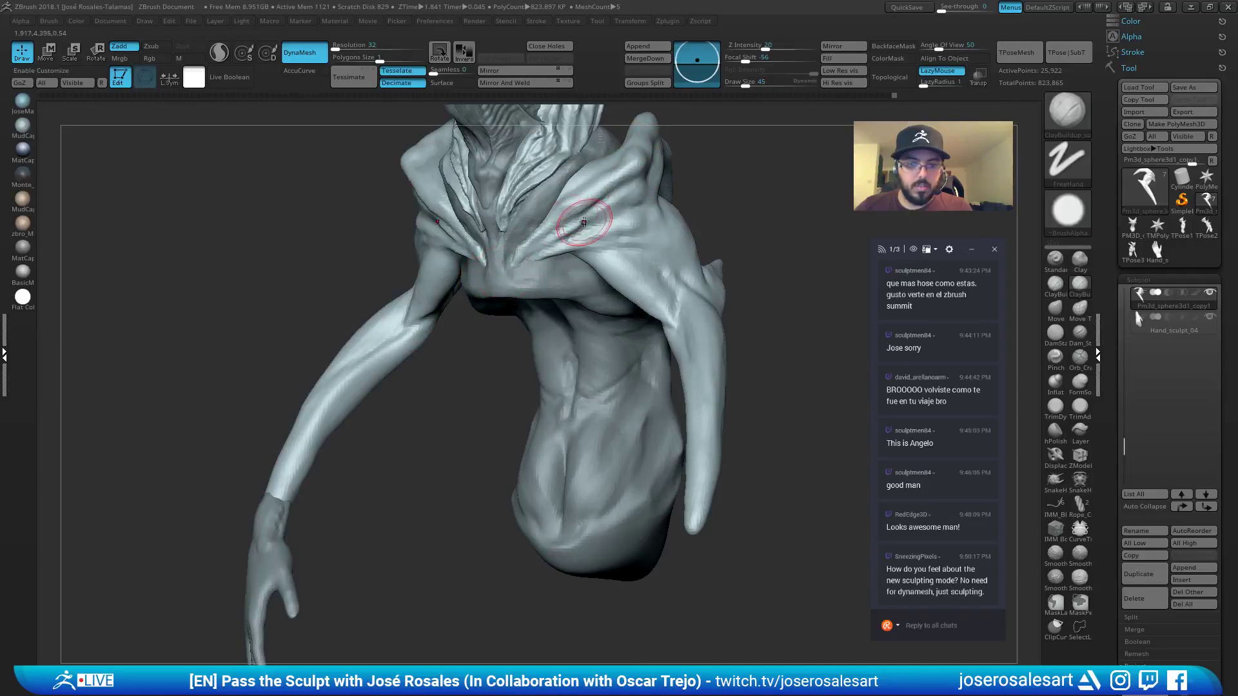
Build up the shoulder and upper chest muscles with the ClayBuildup brush at draw size 65.
right_drag(584, 223, 610, 226)
key(s)
drag(609, 226, 612, 226)
mouse_move(290, 206)
right_down()
mouse_move(338, 215)
mouse_move(379, 193)
mouse_move(401, 202)
right_up()
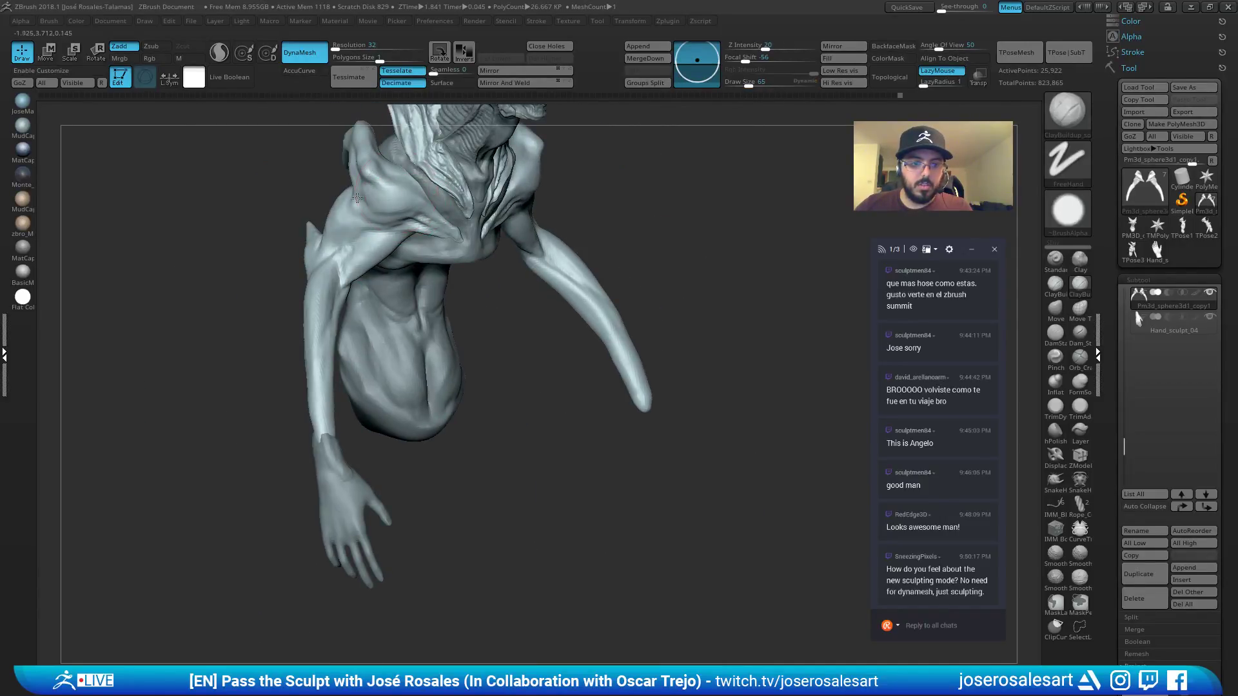
right_drag(494, 190, 552, 186)
drag(553, 185, 530, 183)
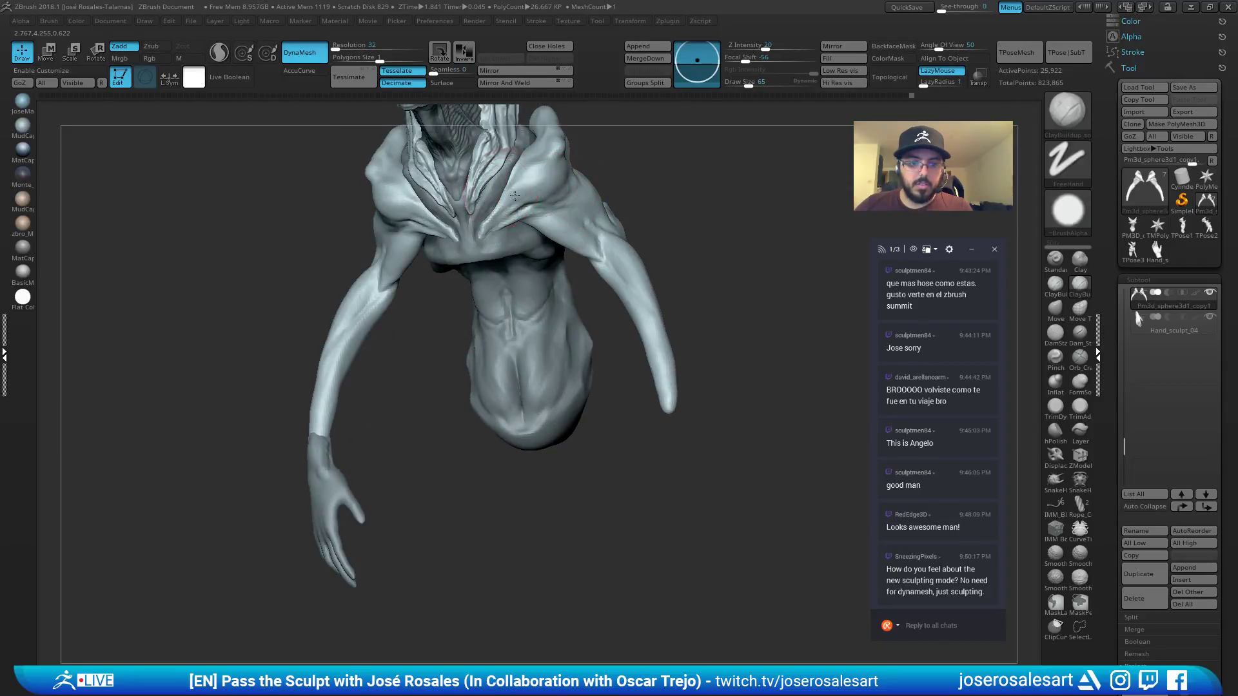
mouse_move(554, 185)
right_down()
mouse_move(516, 186)
mouse_move(534, 218)
right_up()
Carve the creases of the shoulder with the DamStandard brush at draw size 65.
key(b)
key(d)
key(s)
drag(265, 209, 336, 205)
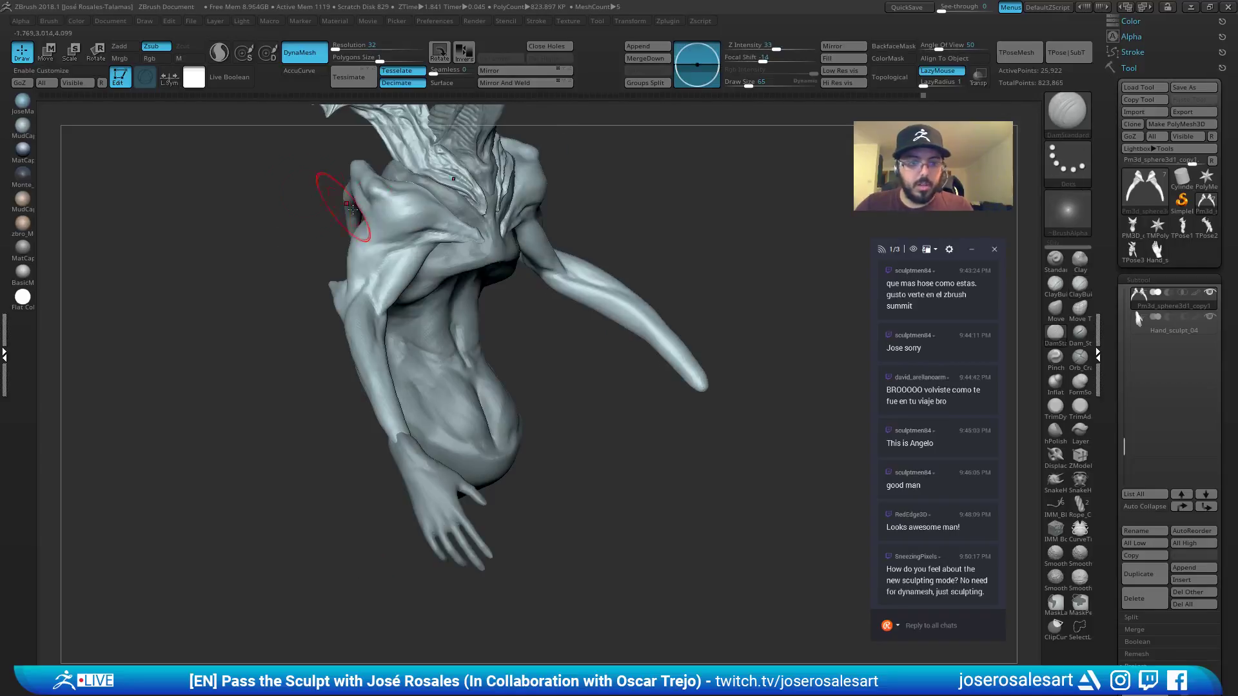
Switch to the torso subtool and refine the centre of the chest with the ClayBuildup brush at draw size 21.
alt+click(475, 252)
right_drag(535, 250, 485, 247)
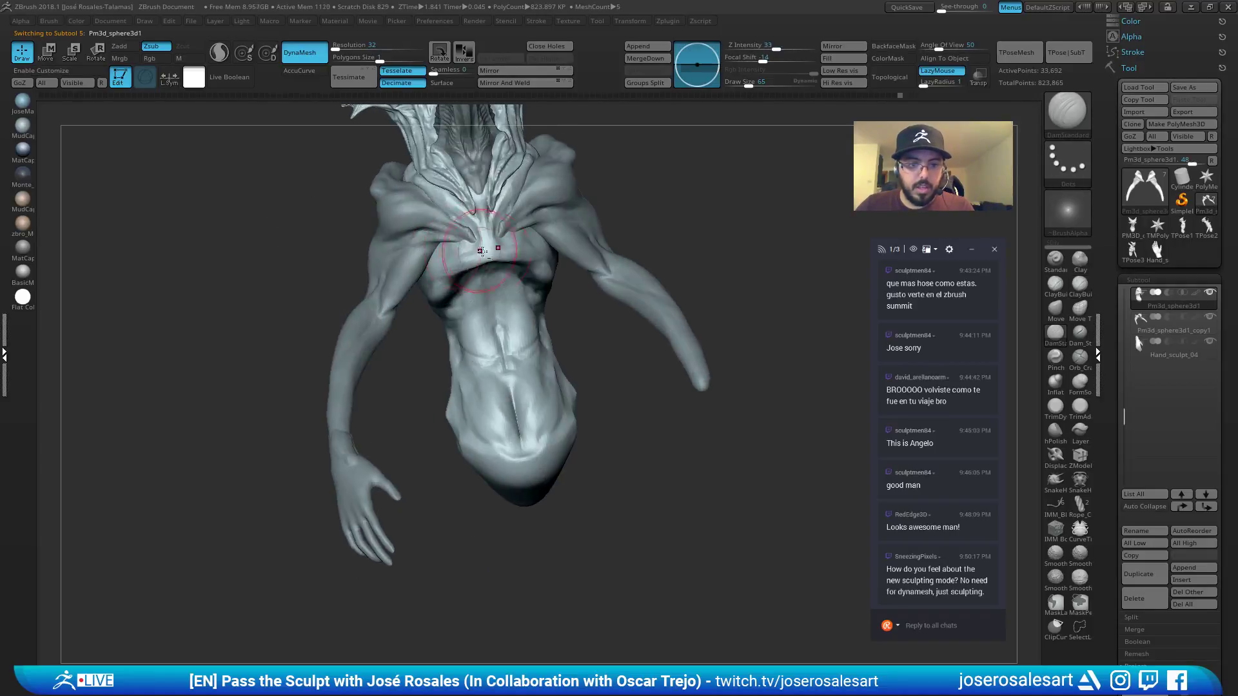
key(b)
key(c)
key(b)
right_drag(609, 240, 549, 238)
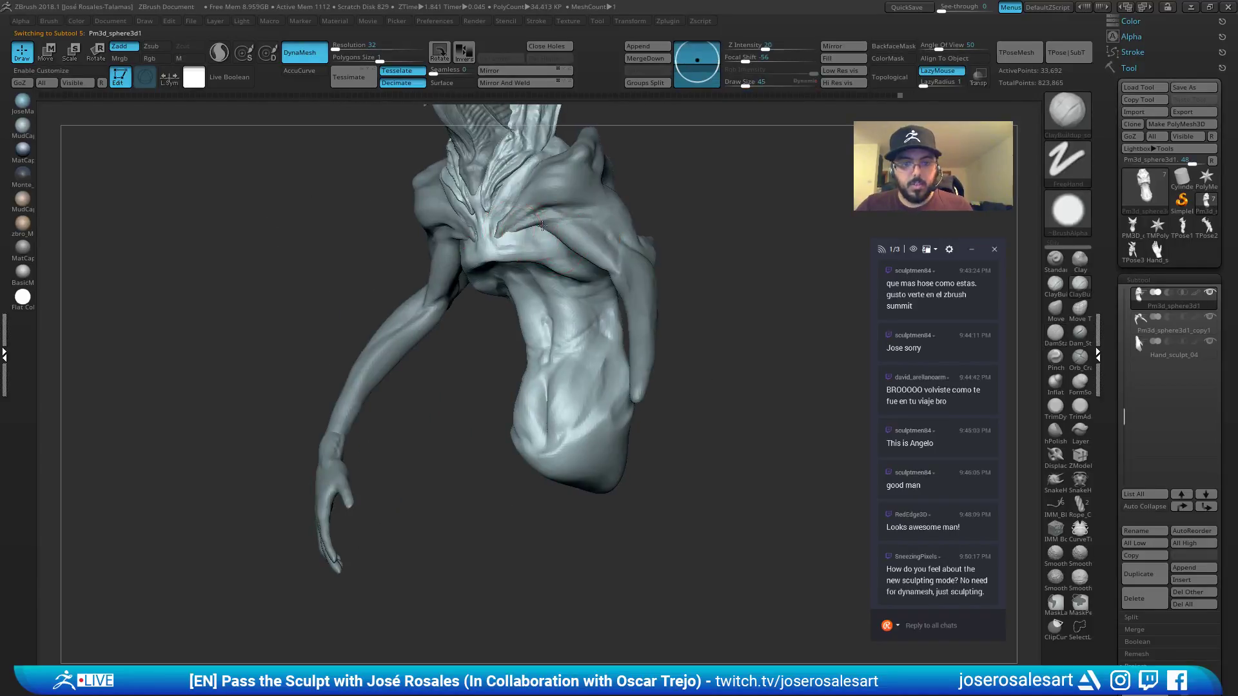
key(bracketleft)
key(bracketleft)
key(bracketleft)
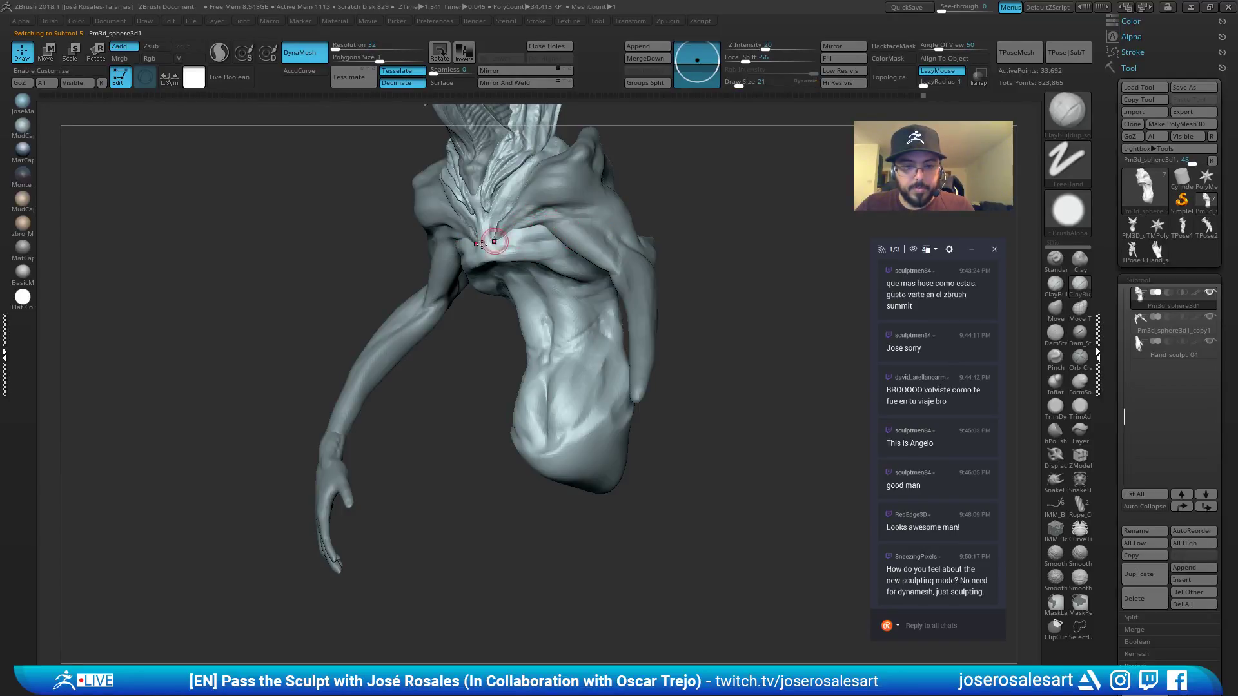
mouse_move(494, 241)
right_down()
mouse_move(585, 217)
mouse_move(507, 196)
mouse_move(657, 212)
mouse_move(630, 249)
mouse_move(694, 241)
mouse_move(548, 196)
mouse_move(610, 271)
mouse_move(662, 251)
right_up()
key(b)
key(s)
key(h)
key(shift)
Switch back to the arms subtool and work the chest muscle strands with the ClayBuildup brush at draw size 28.
alt+click(463, 221)
key(b)
key(c)
key(b)
key(s)
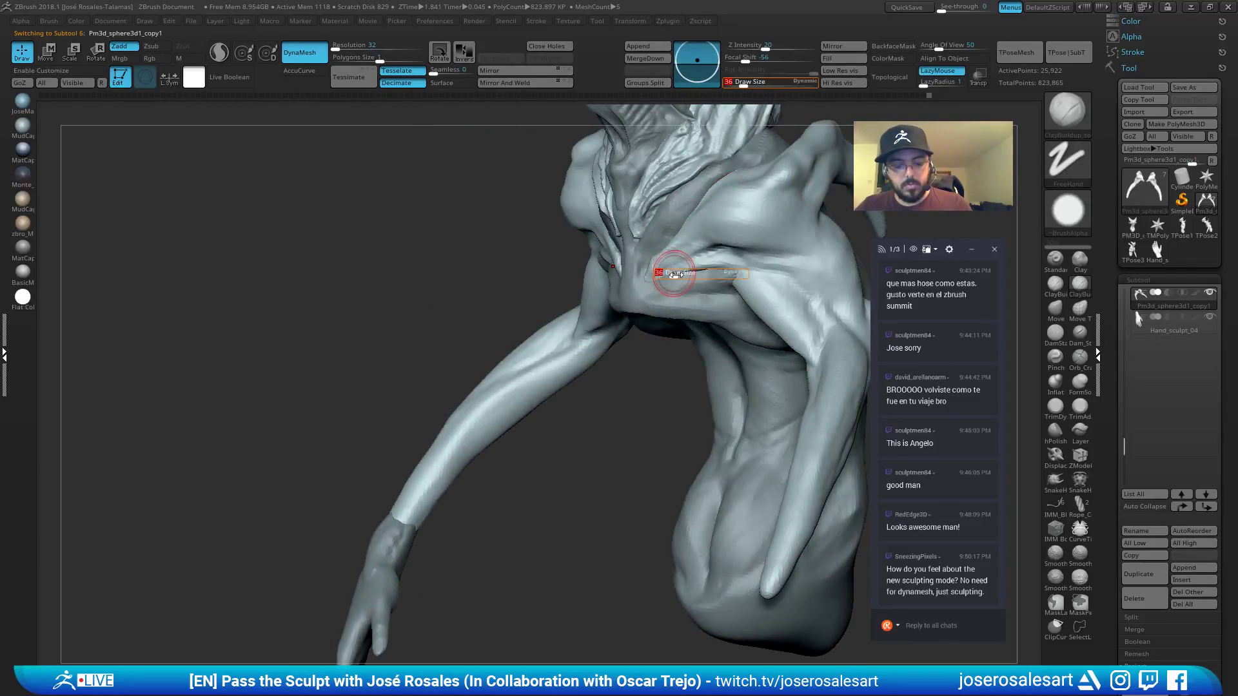
drag(673, 273, 668, 273)
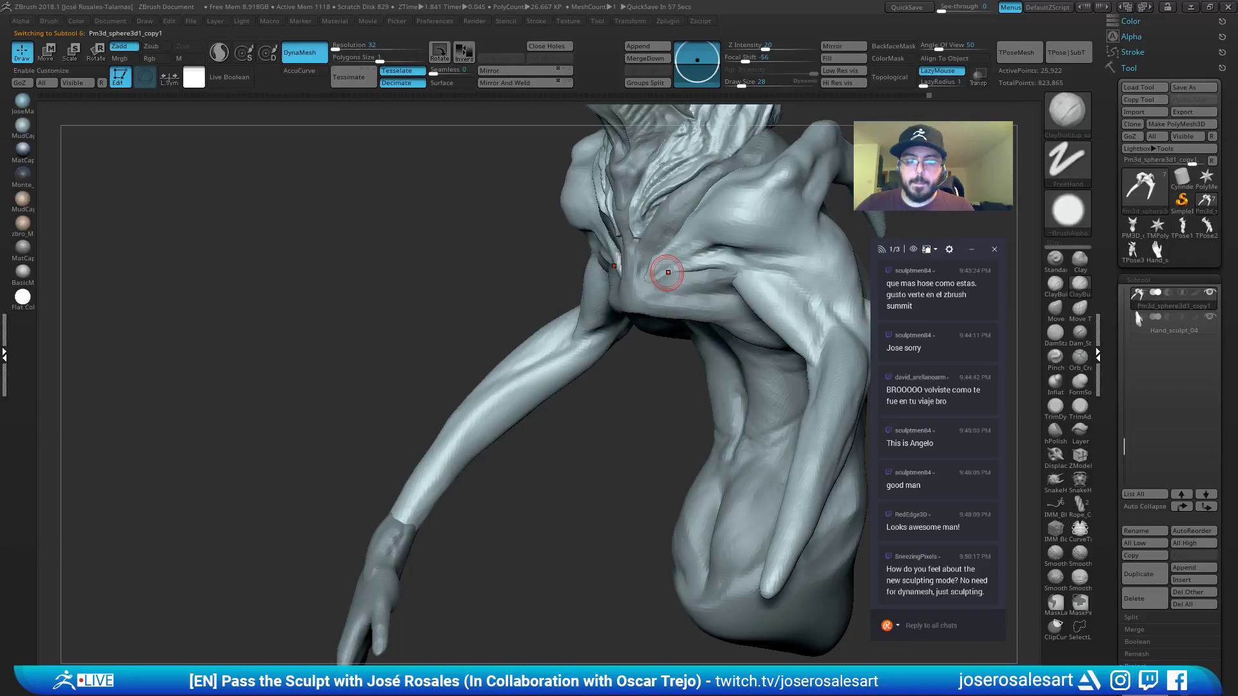
Select the torso subtool and push its chest edge beside the armpit with the Move brush at draw size 58.
mouse_move(664, 271)
right_down()
mouse_move(553, 252)
mouse_move(567, 254)
mouse_move(591, 194)
mouse_move(580, 226)
mouse_move(567, 194)
mouse_move(548, 219)
right_up()
alt+click(537, 251)
key(space)
ctrl+right_drag(571, 260, 582, 271)
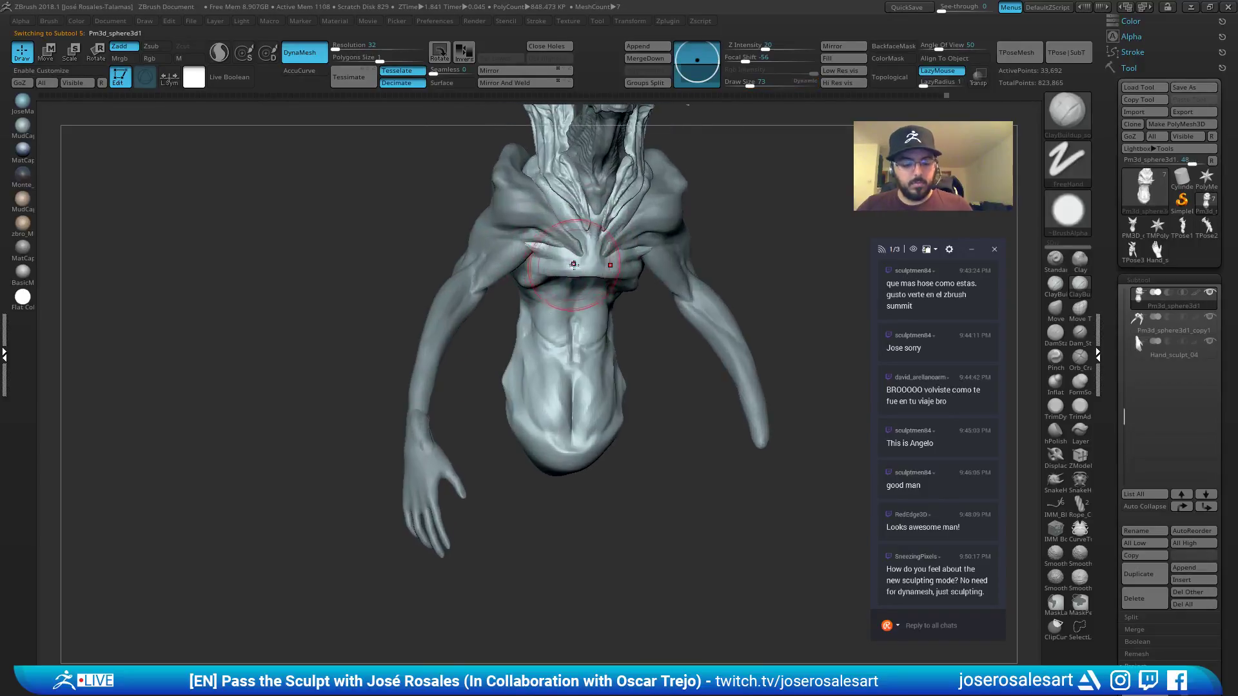
key(b)
key(m)
key(v)
key(s)
drag(578, 266, 585, 266)
ctrl+right_drag(585, 266, 589, 187)
right_drag(590, 187, 592, 123)
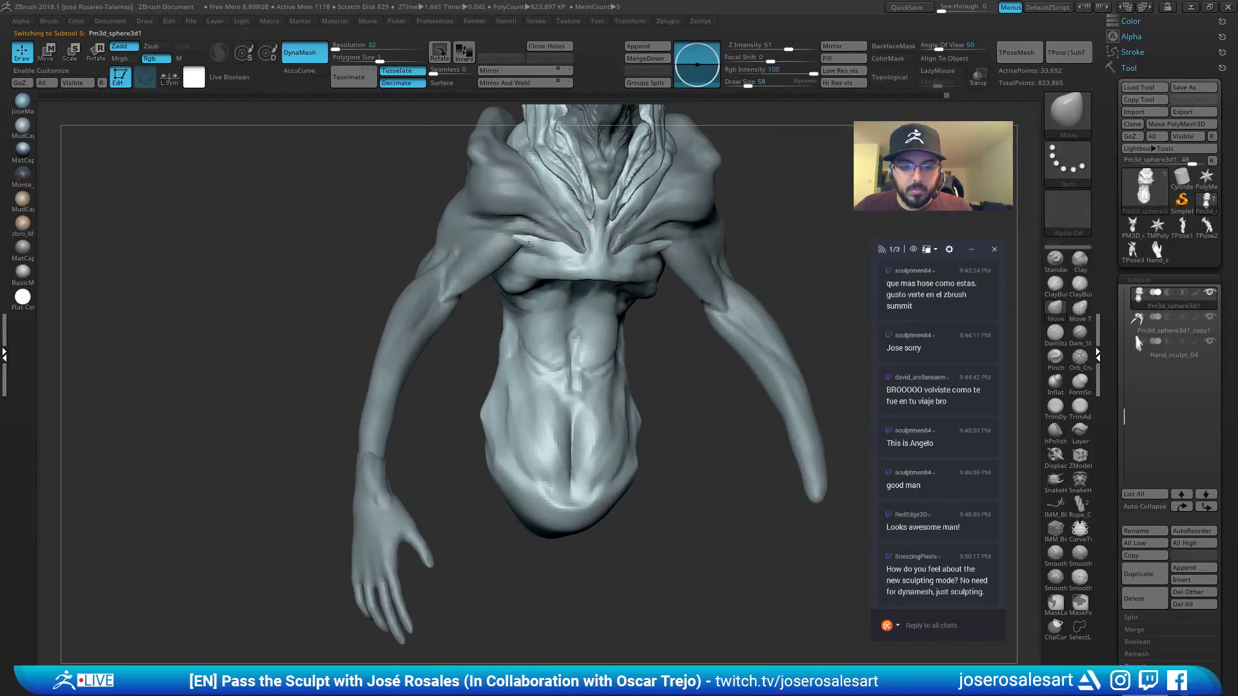
drag(524, 237, 537, 244)
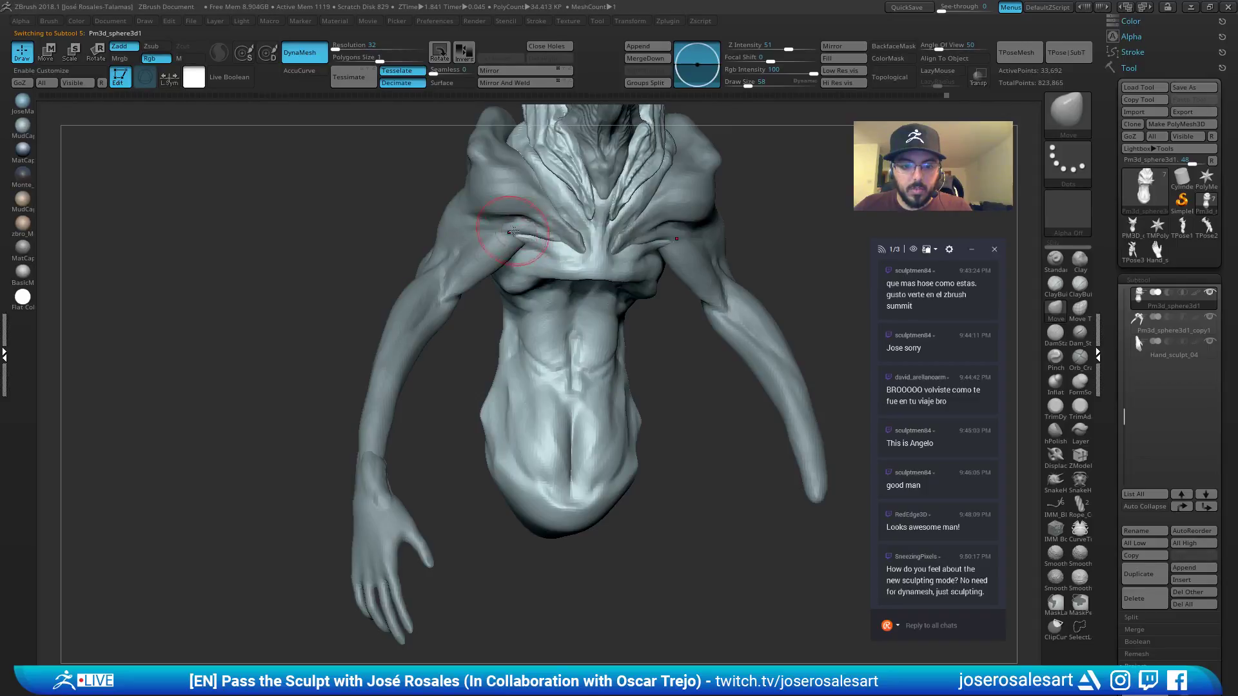
Select the arms subtool and carve the upper arm creases with the DamStandard brush at draw size 26.
mouse_move(583, 230)
ctrl+right_down()
mouse_move(500, 316)
mouse_move(561, 319)
mouse_move(548, 316)
ctrl+right_up()
alt+click(479, 314)
mouse_move(548, 316)
ctrl+right_down()
mouse_move(483, 347)
mouse_move(452, 310)
ctrl+right_up()
ctrl+right_drag(451, 309, 505, 326)
key(b)
key(d)
key(s)
key(s)
drag(481, 332, 479, 333)
mouse_move(480, 332)
right_down()
mouse_move(527, 316)
mouse_move(516, 320)
mouse_move(476, 255)
mouse_move(428, 257)
mouse_move(470, 148)
right_up()
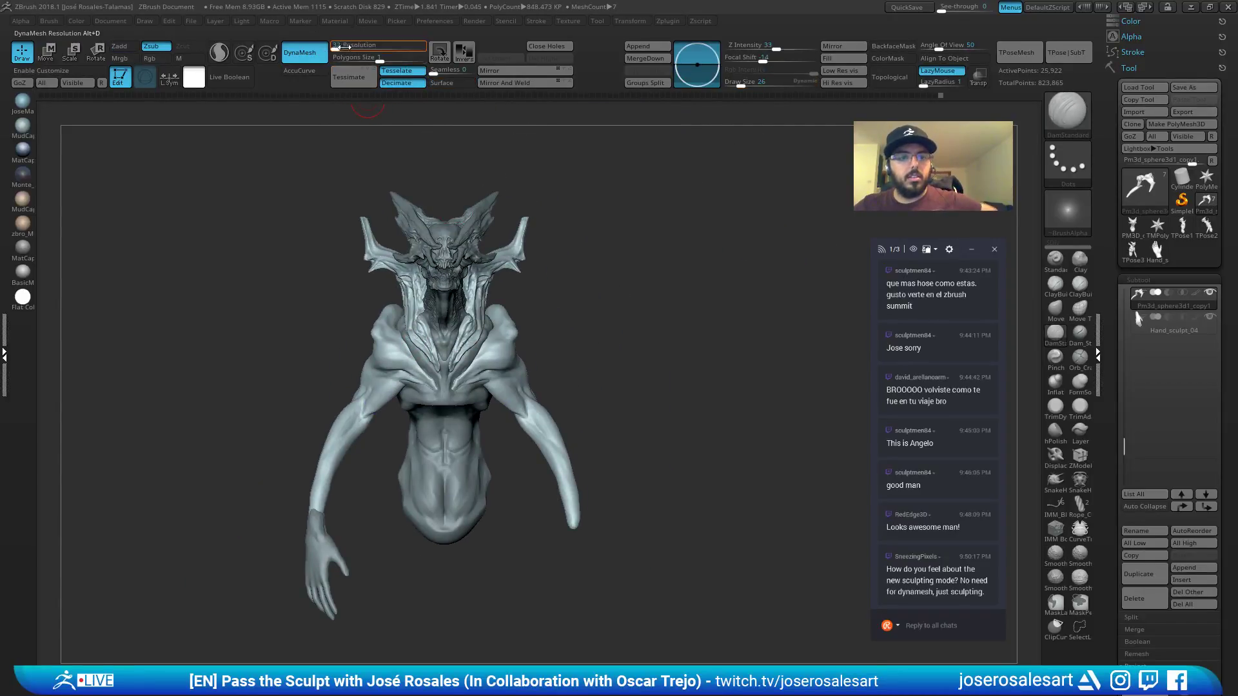
Build up and smooth the shoulder and upper arm forms with the ClayBuildup brush at draw size 36.
right_drag(332, 337, 365, 320)
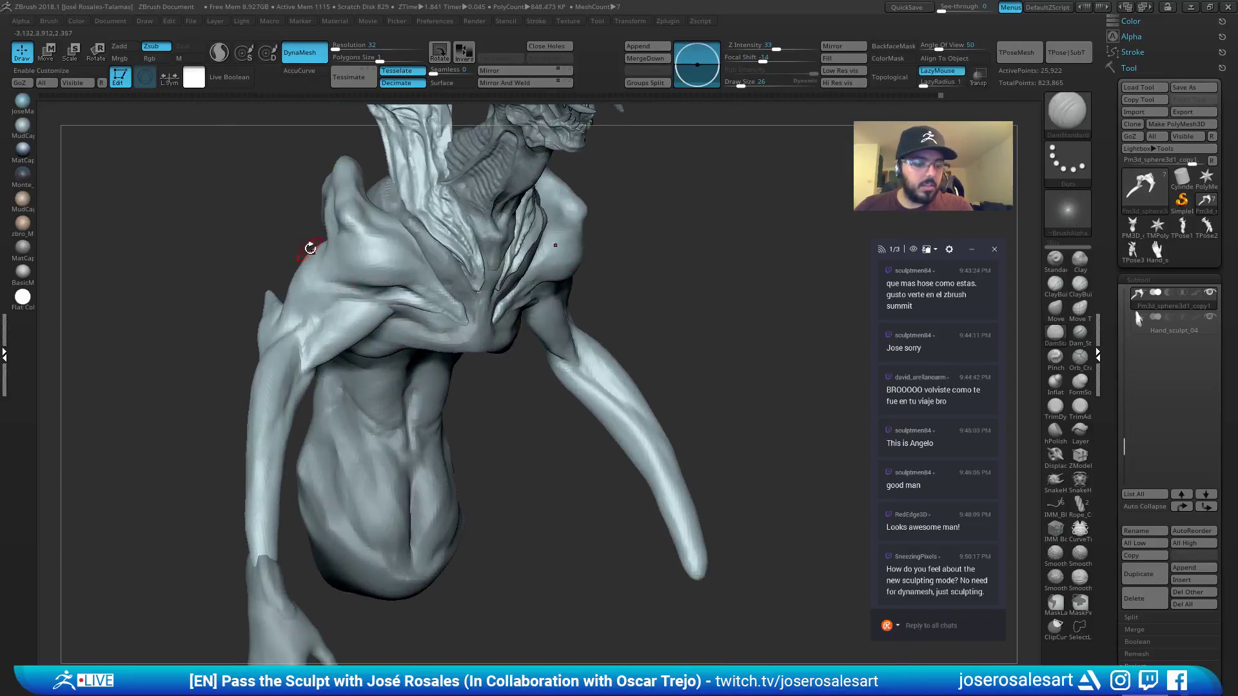
shift+right_drag(309, 246, 484, 224)
right_drag(404, 289, 441, 278)
key(b)
key(c)
key(b)
drag(441, 277, 374, 289)
mouse_move(374, 289)
ctrl+right_down()
mouse_move(343, 249)
mouse_move(417, 285)
ctrl+right_up()
mouse_move(344, 303)
right_down()
mouse_move(581, 290)
mouse_move(611, 260)
mouse_move(599, 336)
mouse_move(570, 244)
right_up()
key(shift)
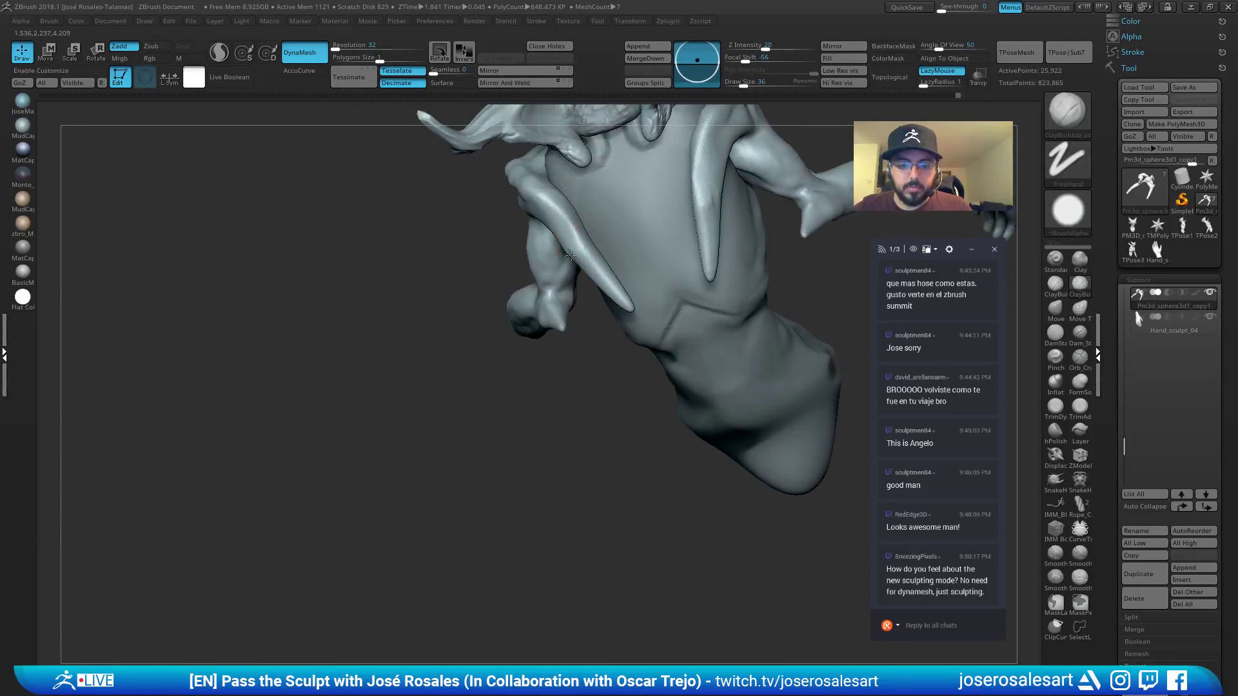
Undo the last stroke on the back spikes and rework their tips with the Inflate and ClayBuildup brushes.
right_drag(592, 291, 583, 275)
drag(625, 299, 622, 277)
key(ctrl+z)
key(b)
key(i)
key(n)
key(b)
key(c)
key(b)
right_drag(621, 278, 632, 314)
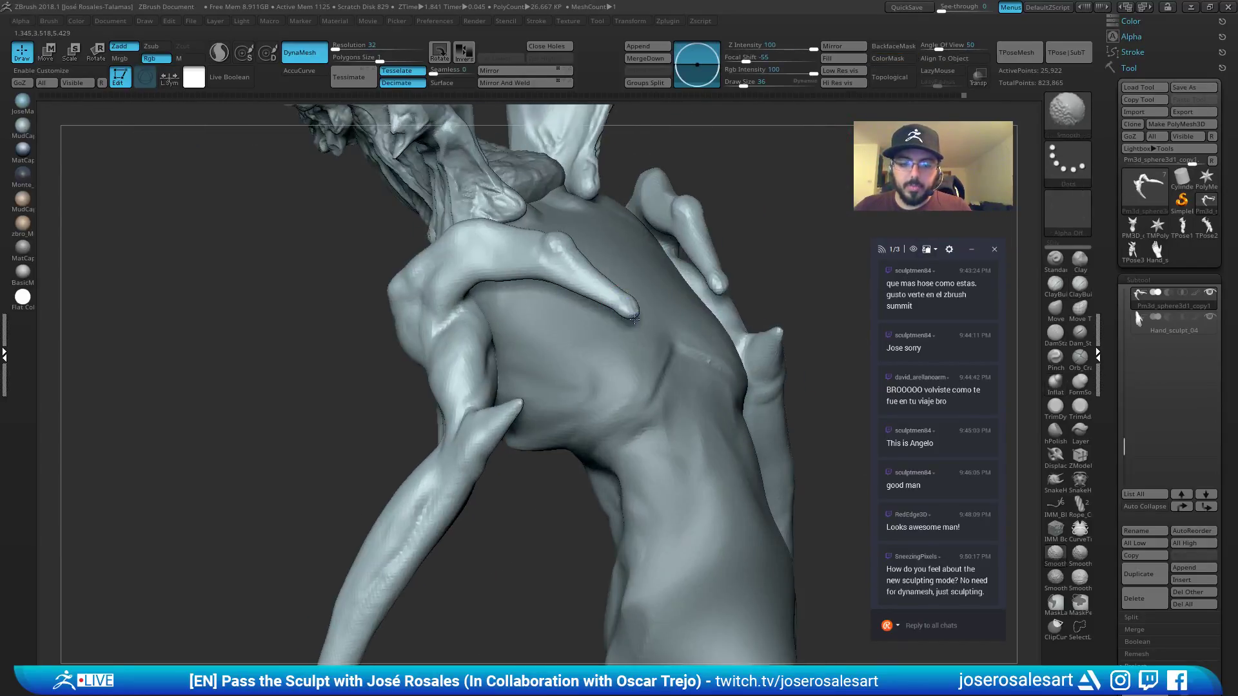
mouse_move(535, 249)
right_down()
mouse_move(589, 259)
mouse_move(575, 207)
right_up()
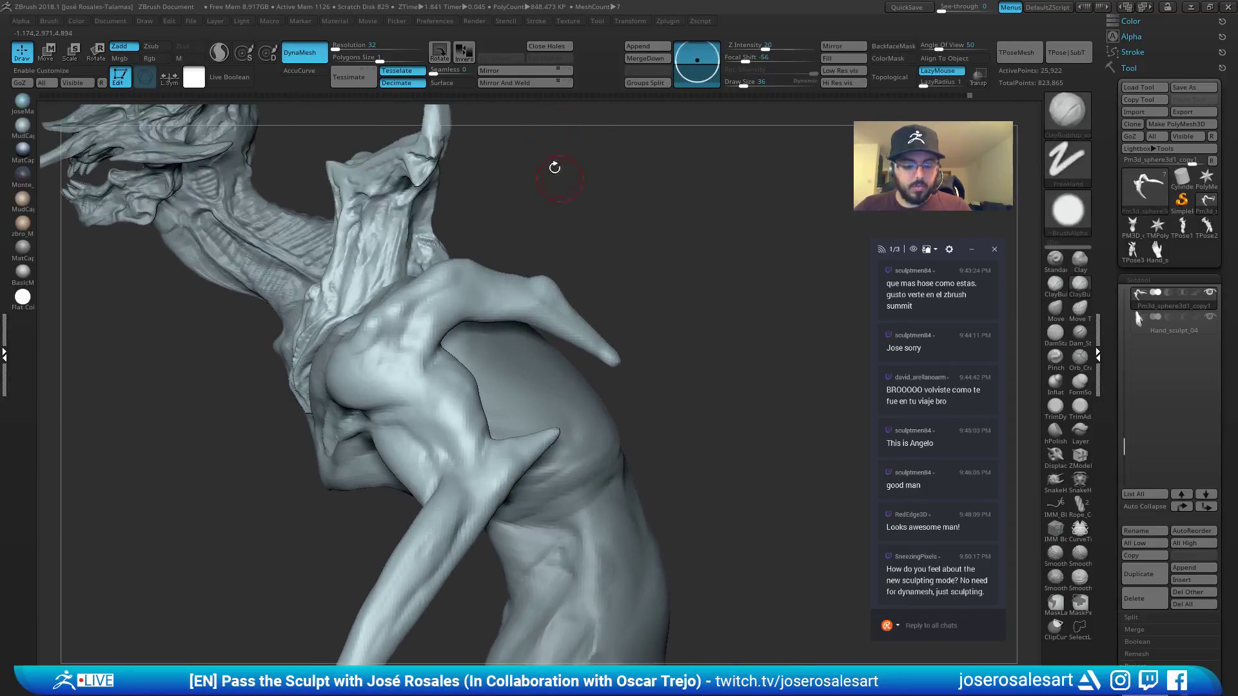
Smooth the back spikes, pull their tips into points with the SnakeHook brush at draw size 36, and remesh with DynaMesh.
key(b)
key(s)
key(h)
right_drag(577, 276, 452, 381)
mouse_move(677, 270)
right_down()
mouse_move(594, 251)
mouse_move(548, 268)
right_up()
shift+drag(537, 278, 520, 297)
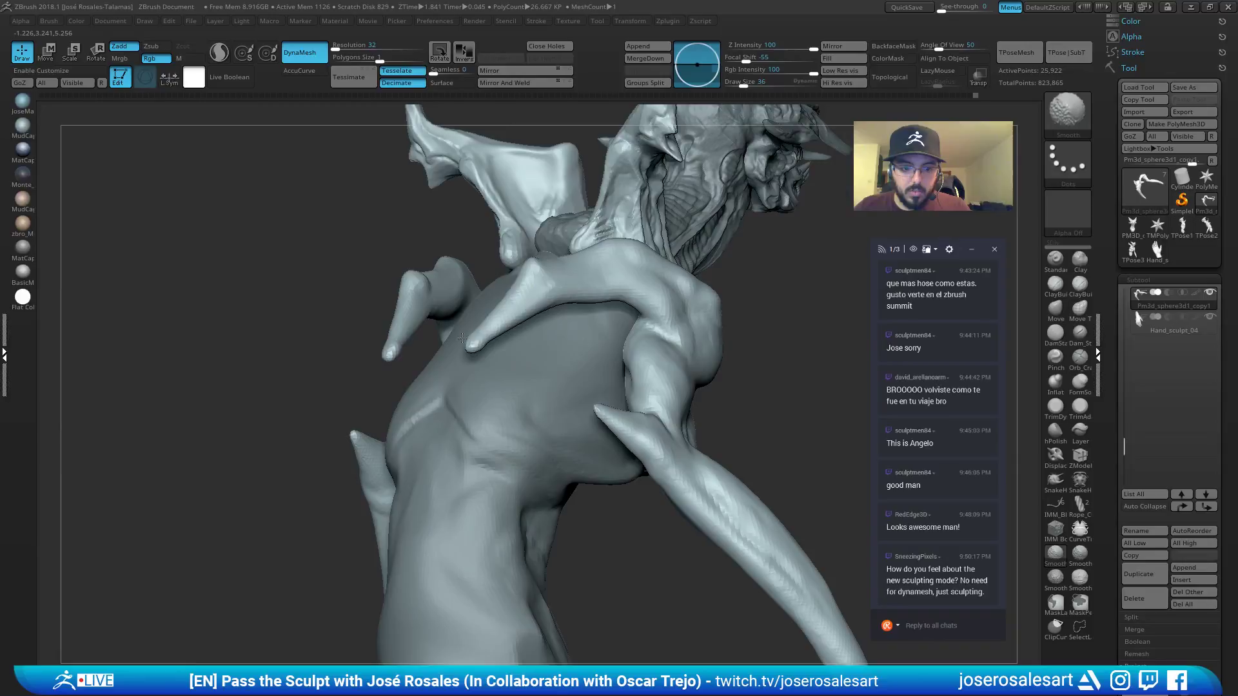
right_drag(468, 348, 465, 347)
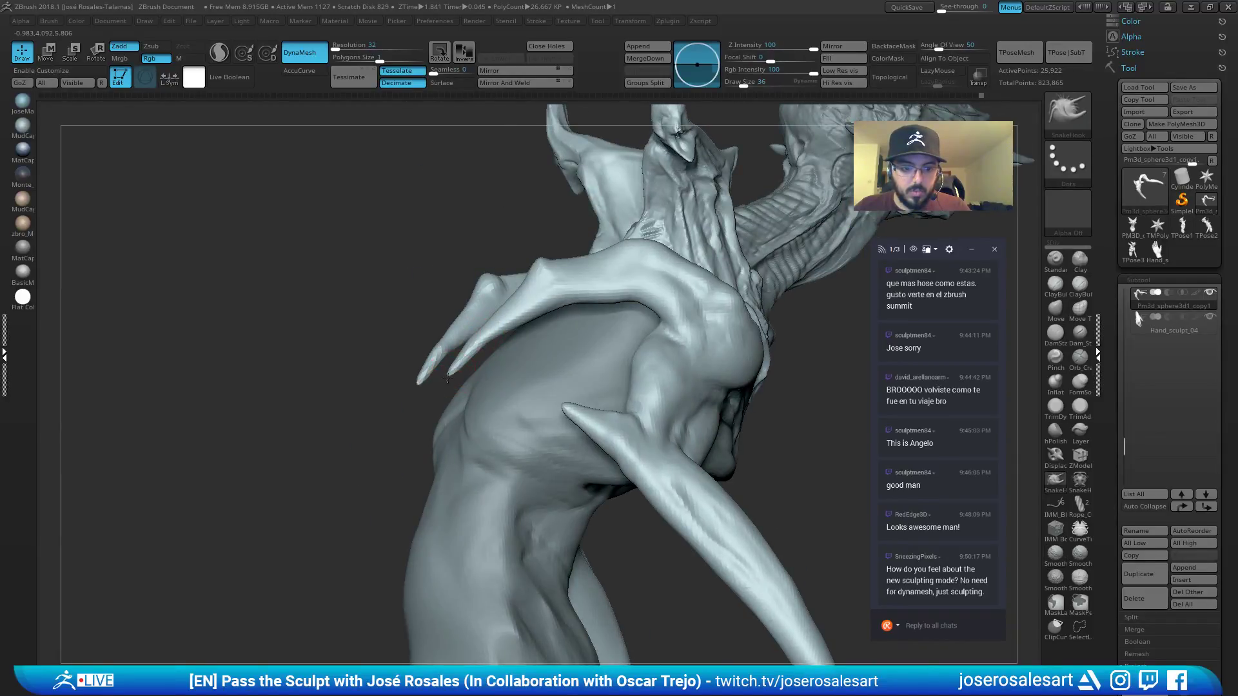
drag(448, 377, 440, 388)
ctrl+drag(341, 296, 365, 376)
ctrl+right_drag(558, 276, 472, 315)
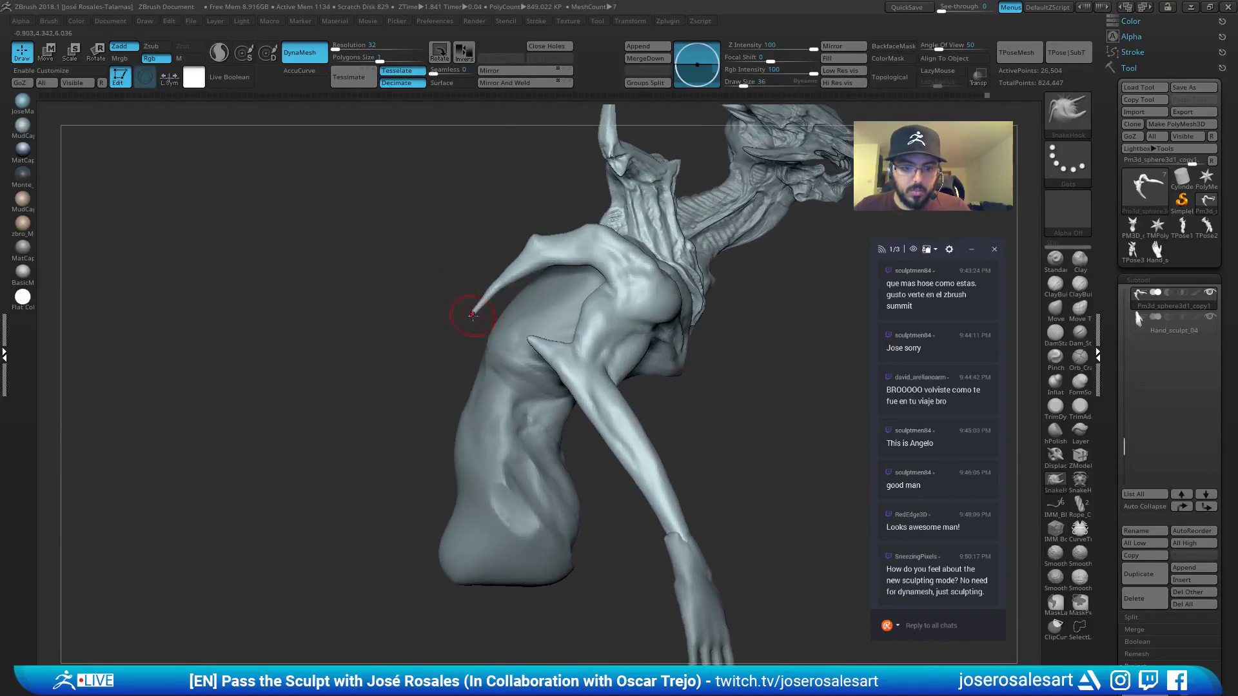
Refine the curve of the back spikes with the SnakeHook brush at draw size 77.
mouse_move(534, 273)
ctrl+right_down()
mouse_move(461, 332)
mouse_move(481, 346)
mouse_move(439, 285)
mouse_move(436, 344)
mouse_move(423, 268)
mouse_move(476, 298)
ctrl+right_up()
key(ctrl+z)
key(ctrl+z)
key(ctrl+shift+z)
key(ctrl+shift+z)
key(s)
drag(452, 301, 459, 301)
ctrl+right_drag(459, 301, 401, 310)
drag(401, 310, 382, 279)
mouse_move(382, 279)
right_down()
mouse_move(397, 318)
mouse_move(390, 277)
mouse_move(371, 282)
mouse_move(327, 260)
right_up()
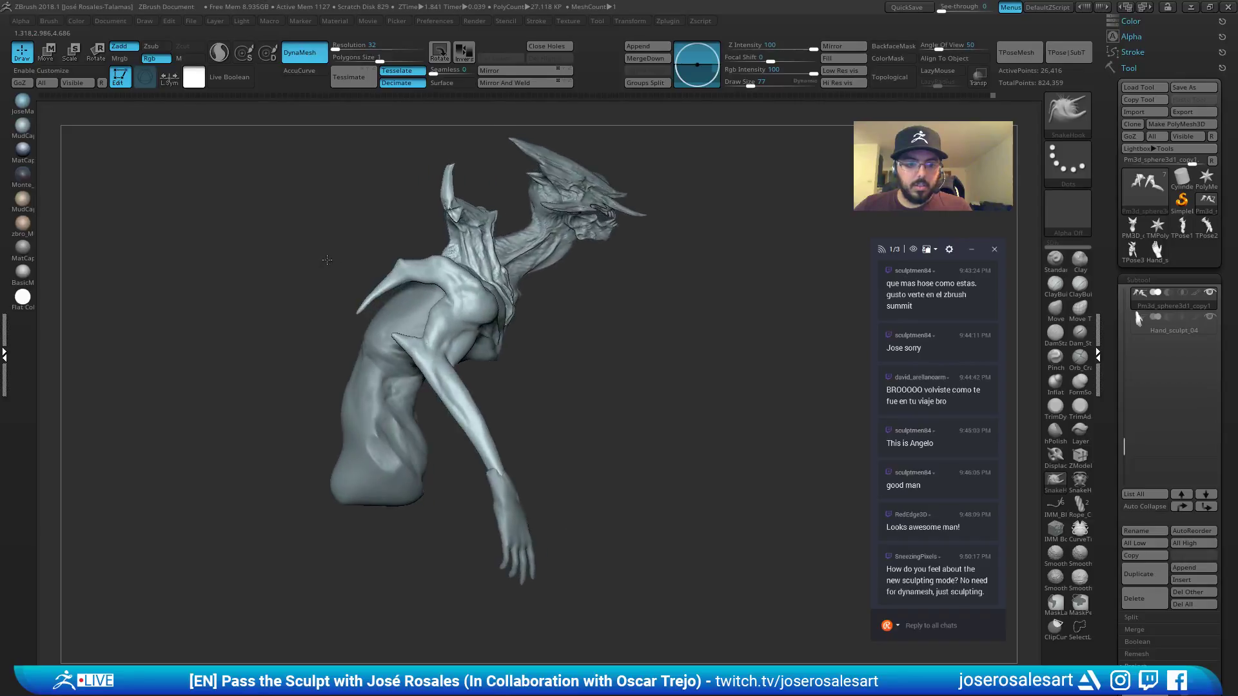
Build up the shoulder muscles between the back spikes and chest with the ClayBuildup brush at draw sizes 62 and 33.
mouse_move(396, 287)
right_down()
mouse_move(336, 293)
mouse_move(412, 290)
right_up()
key(b)
key(c)
key(b)
key(bracketleft)
mouse_move(511, 299)
right_down()
mouse_move(490, 279)
mouse_move(492, 290)
mouse_move(495, 275)
right_up()
key(bracketright)
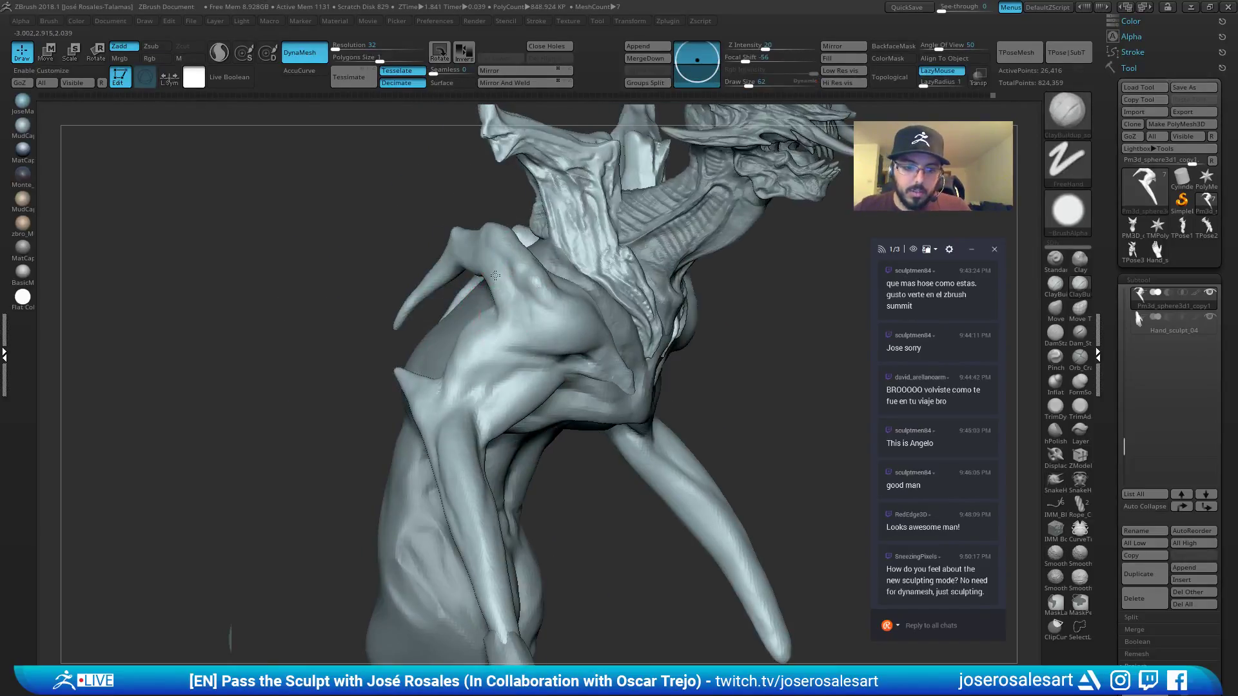
right_drag(518, 319, 511, 298)
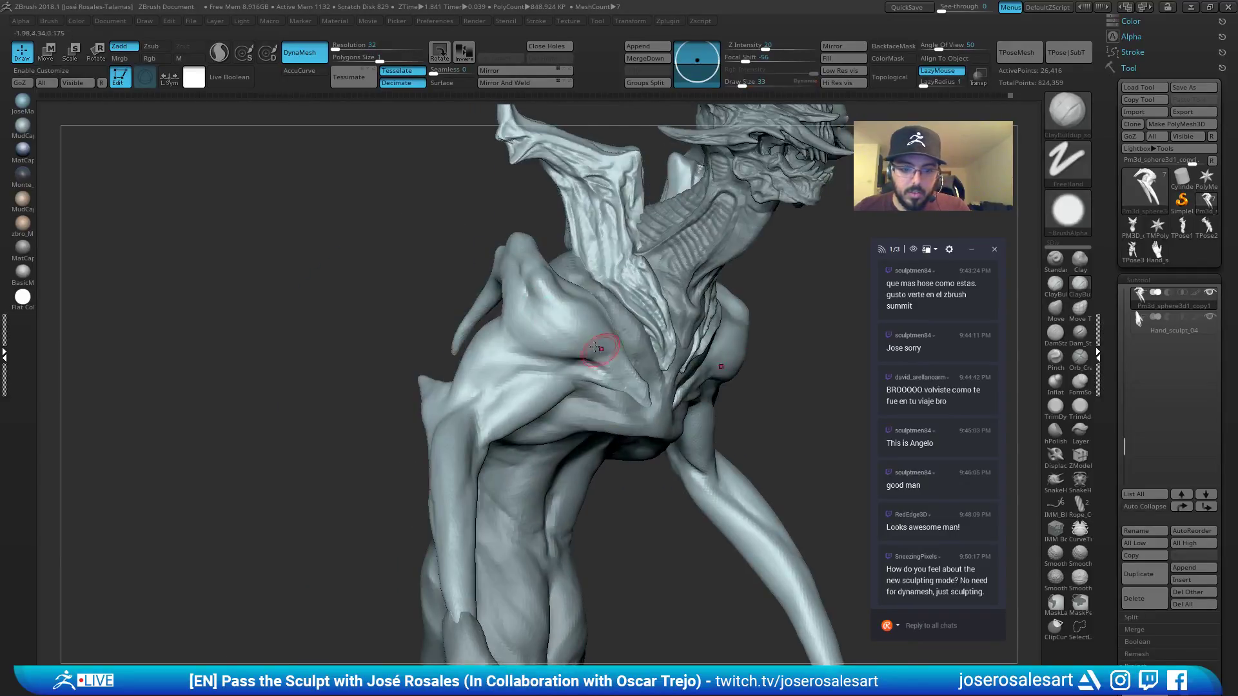
Carve grooves between the shoulder and chest muscles with the DamStandard brush at draw size 81.
mouse_move(613, 361)
right_down()
mouse_move(568, 336)
mouse_move(606, 310)
mouse_move(668, 323)
mouse_move(691, 343)
right_up()
key(b)
key(d)
key(s)
key(bracketright)
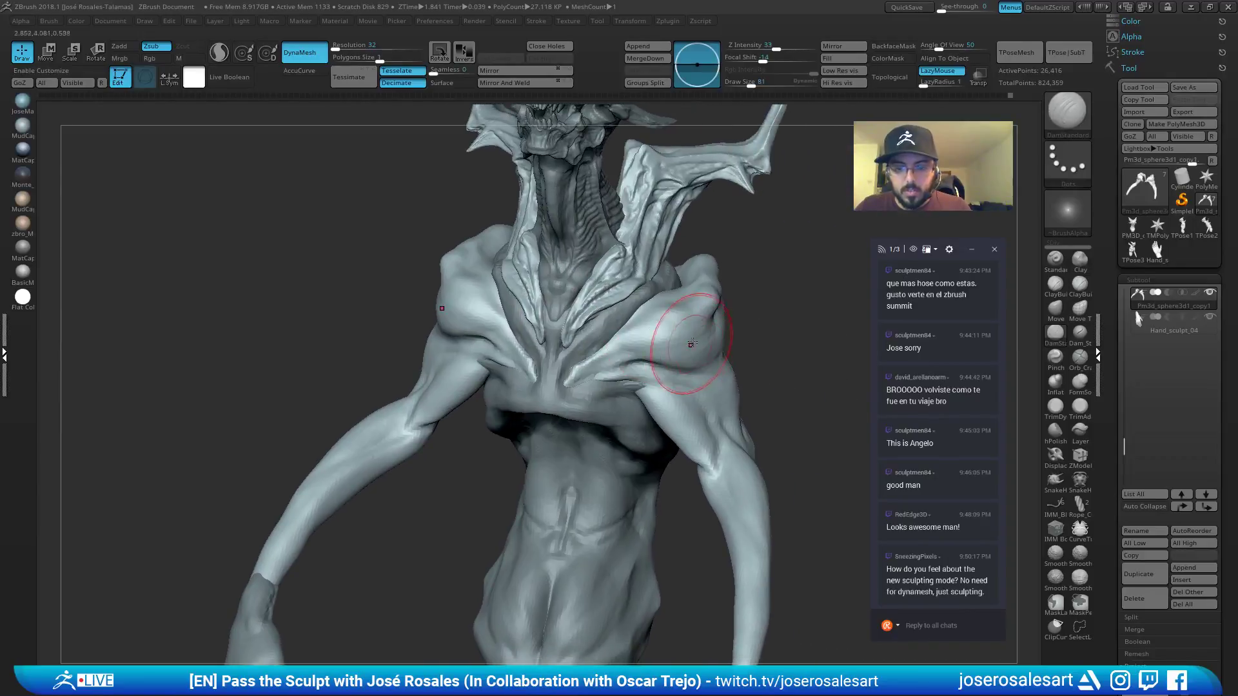
drag(616, 346, 725, 327)
drag(616, 351, 713, 334)
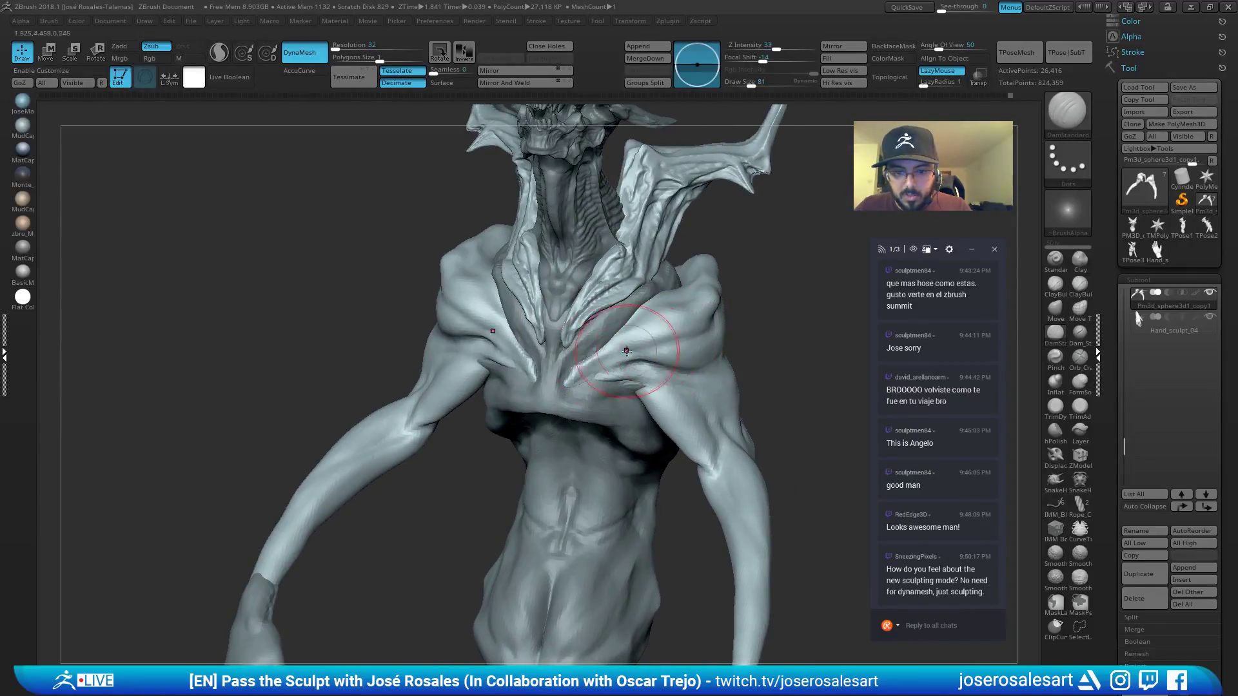
key(bracketleft)
Build up and smooth the muscle strands running from chest to shoulder with the ClayBuildup brush at draw size 39.
mouse_move(698, 344)
right_down()
mouse_move(657, 346)
mouse_move(675, 332)
mouse_move(647, 329)
right_up()
key(b)
key(c)
key(b)
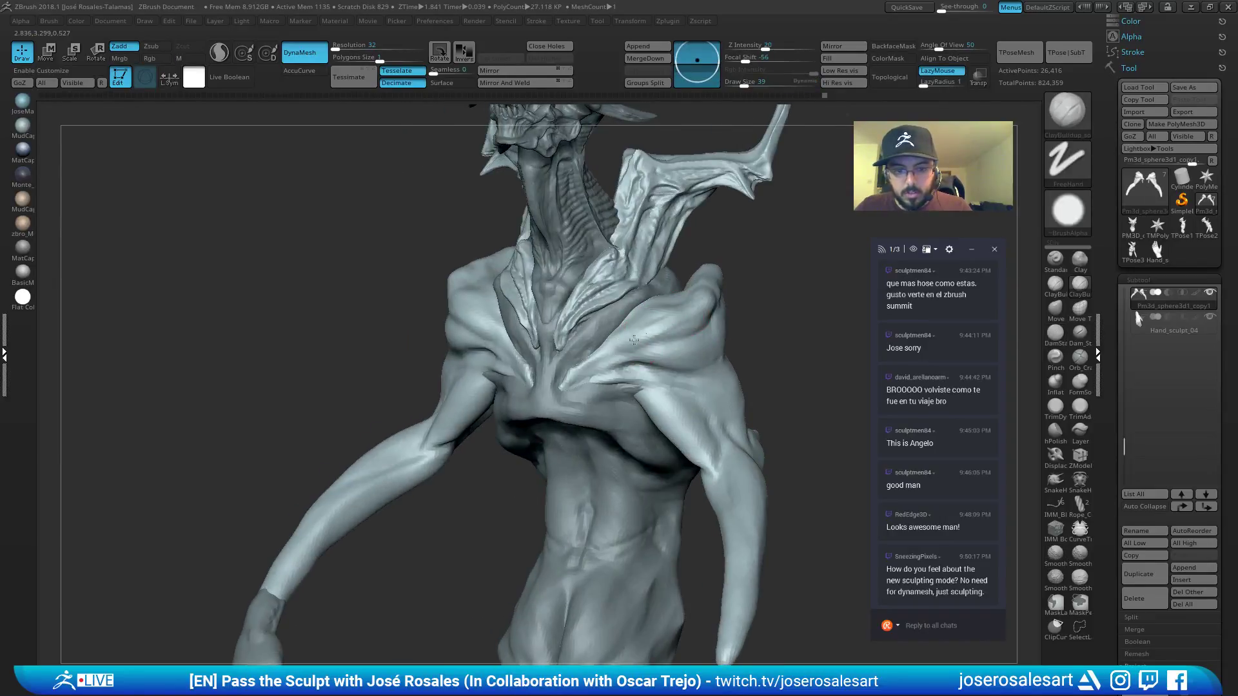
drag(601, 355, 709, 334)
mouse_move(664, 327)
right_down()
mouse_move(700, 336)
mouse_move(596, 313)
mouse_move(567, 368)
mouse_move(554, 347)
mouse_move(569, 386)
right_up()
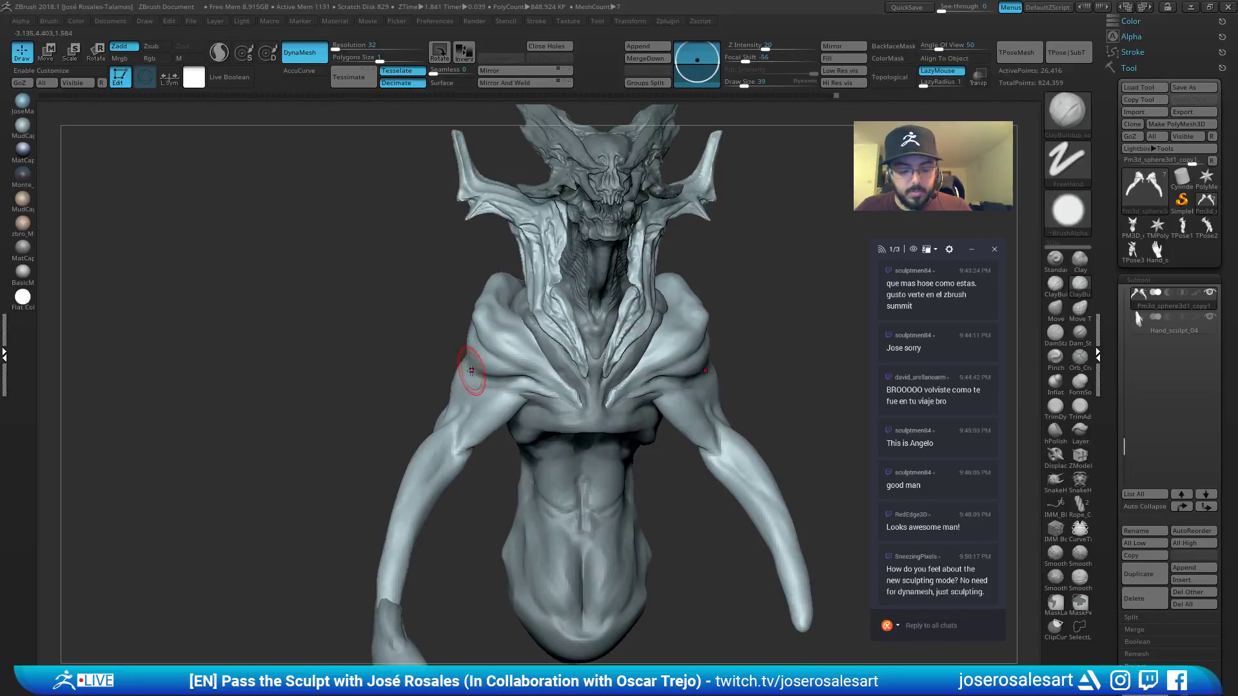
right_drag(667, 368, 733, 358)
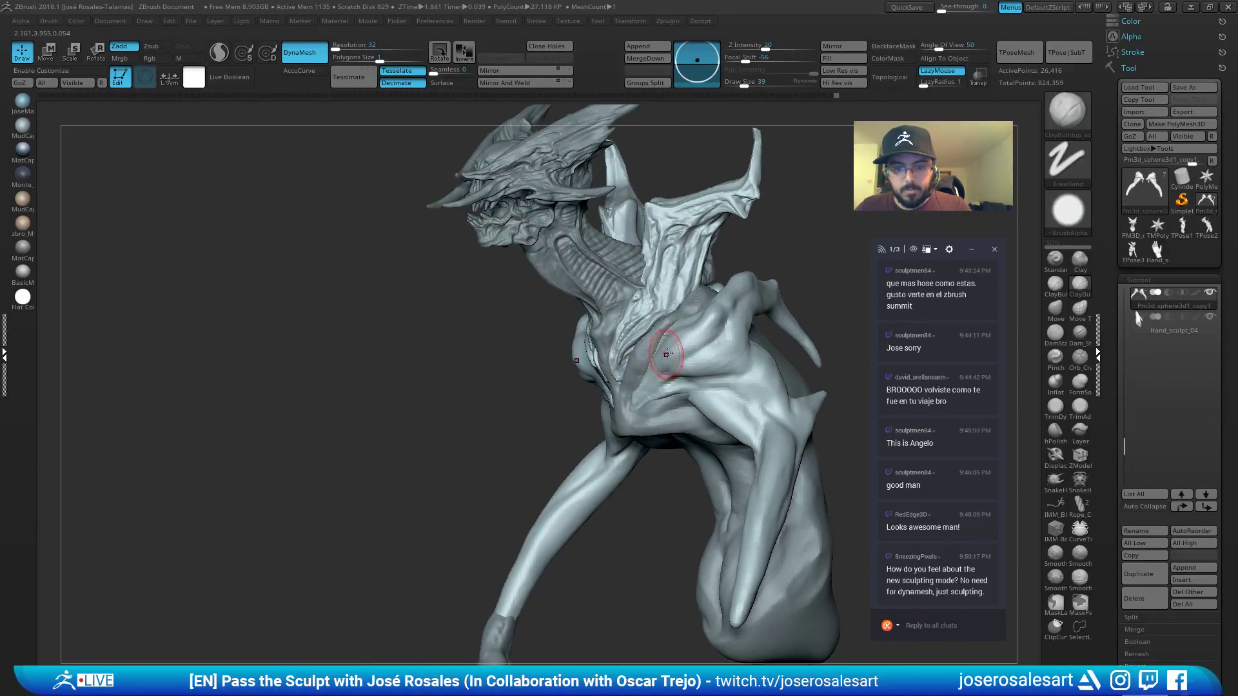
key(shift)
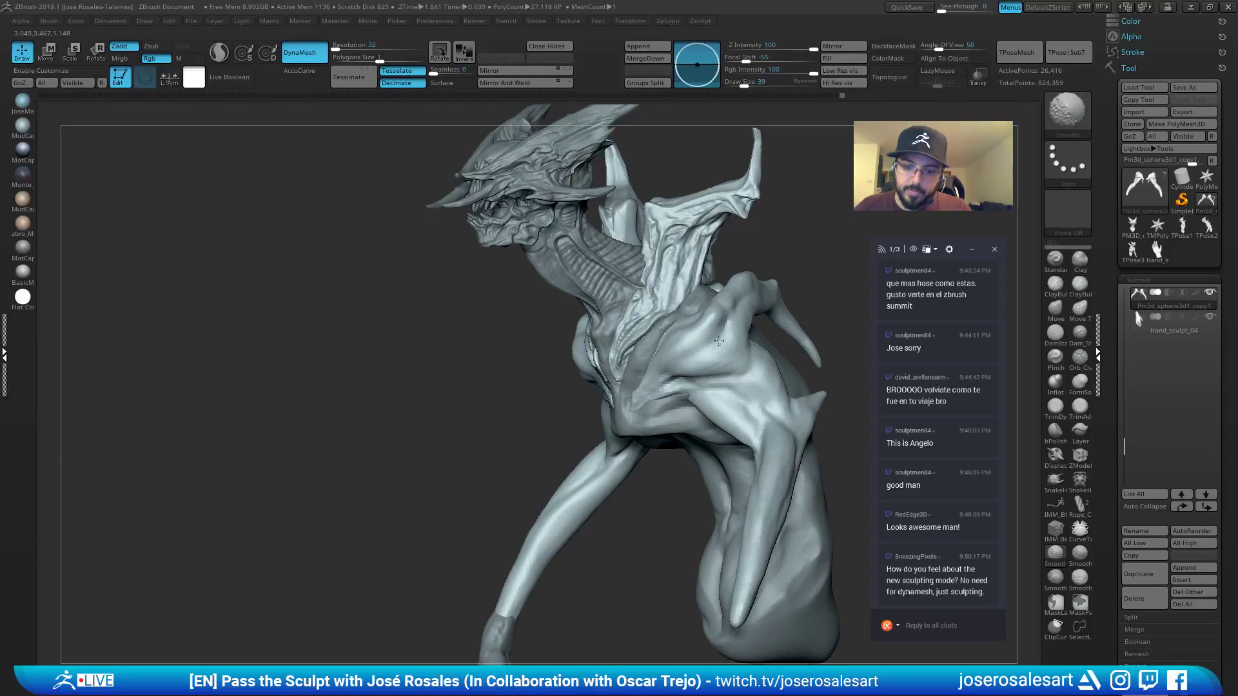
right_drag(690, 384, 728, 351)
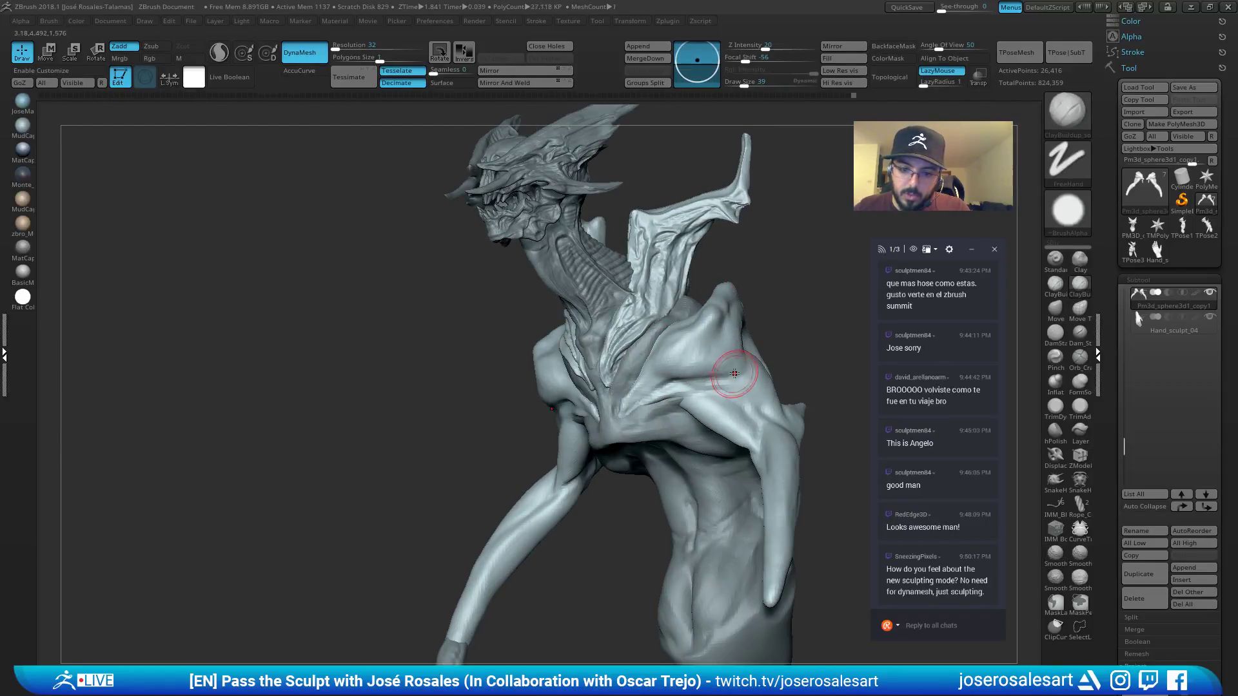
Carve muscle grooves along the shoulder and the base of its spike with the DamStandard brush at draw size 39.
mouse_move(728, 357)
right_down()
mouse_move(748, 364)
mouse_move(723, 371)
mouse_move(831, 367)
right_up()
right_drag(536, 356, 574, 354)
key(b)
key(d)
key(s)
mouse_move(503, 371)
right_down()
mouse_move(552, 354)
mouse_move(529, 363)
right_up()
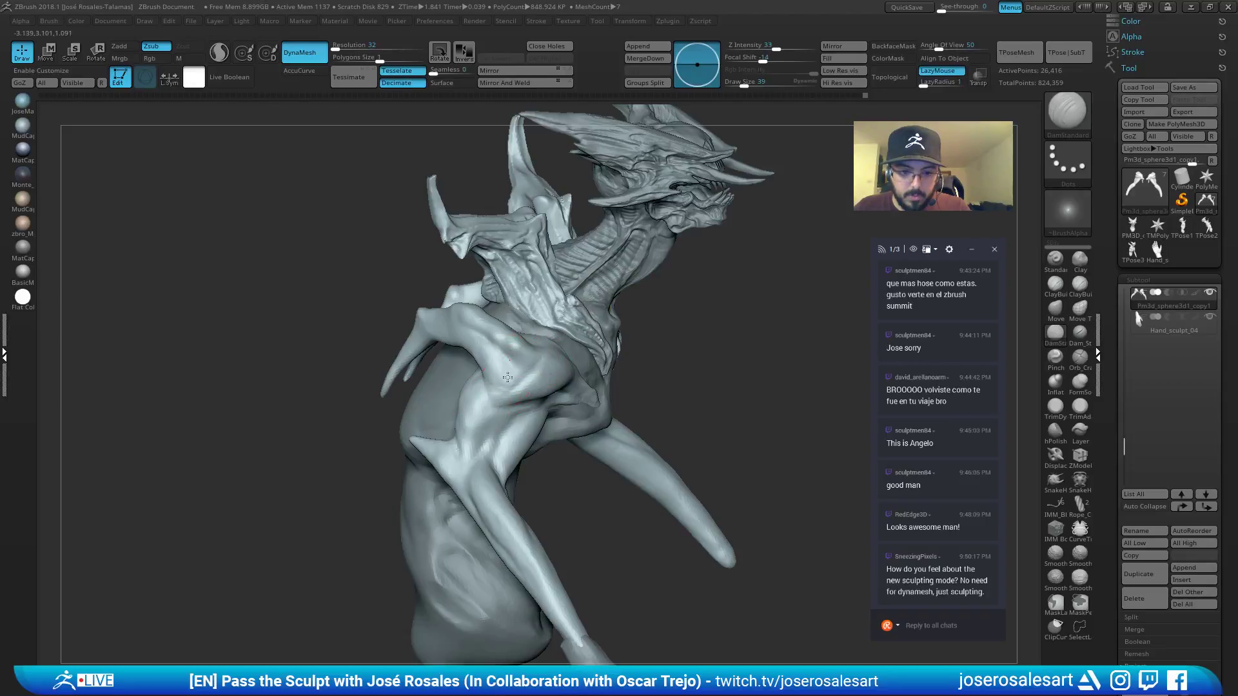
mouse_move(492, 405)
right_down()
mouse_move(524, 359)
mouse_move(512, 384)
mouse_move(698, 313)
mouse_move(666, 286)
mouse_move(523, 349)
mouse_move(567, 387)
mouse_move(480, 395)
right_up()
Build up the chest-to-shoulder muscles with ClayBuildup and deepen the creases between them with the DamStandard brush at draw size 36.
key(b)
key(c)
key(b)
key(b)
key(d)
key(s)
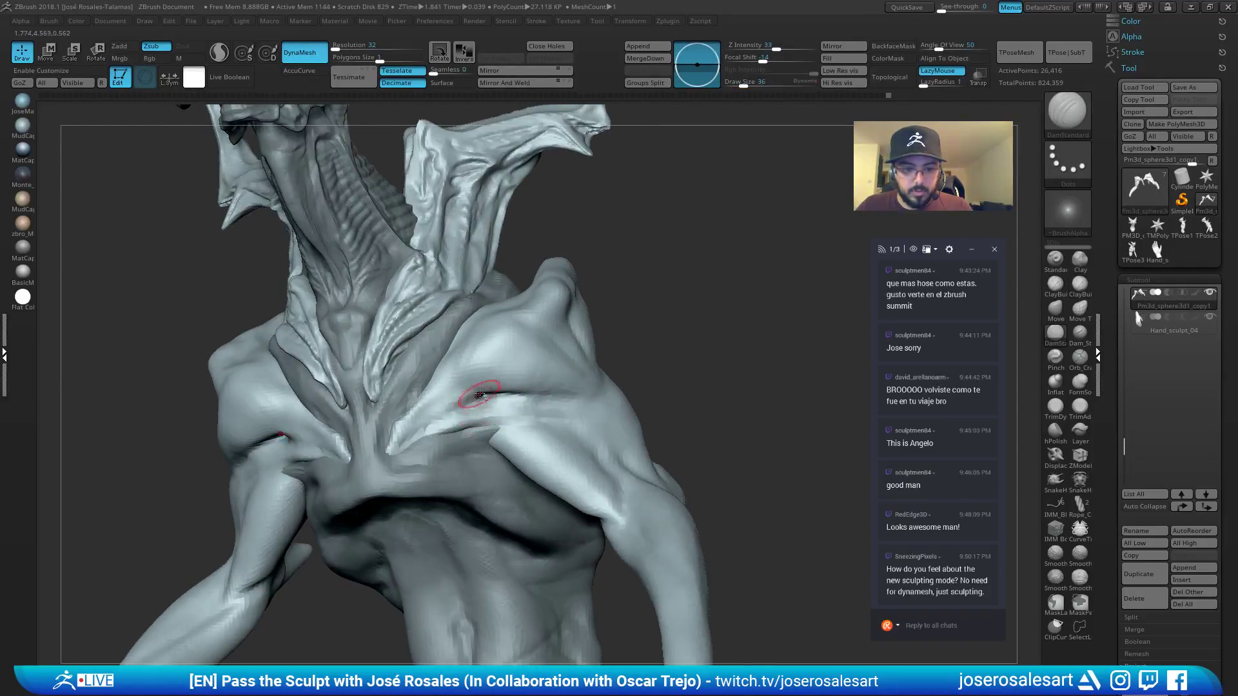
drag(479, 404, 505, 407)
right_drag(497, 406, 395, 429)
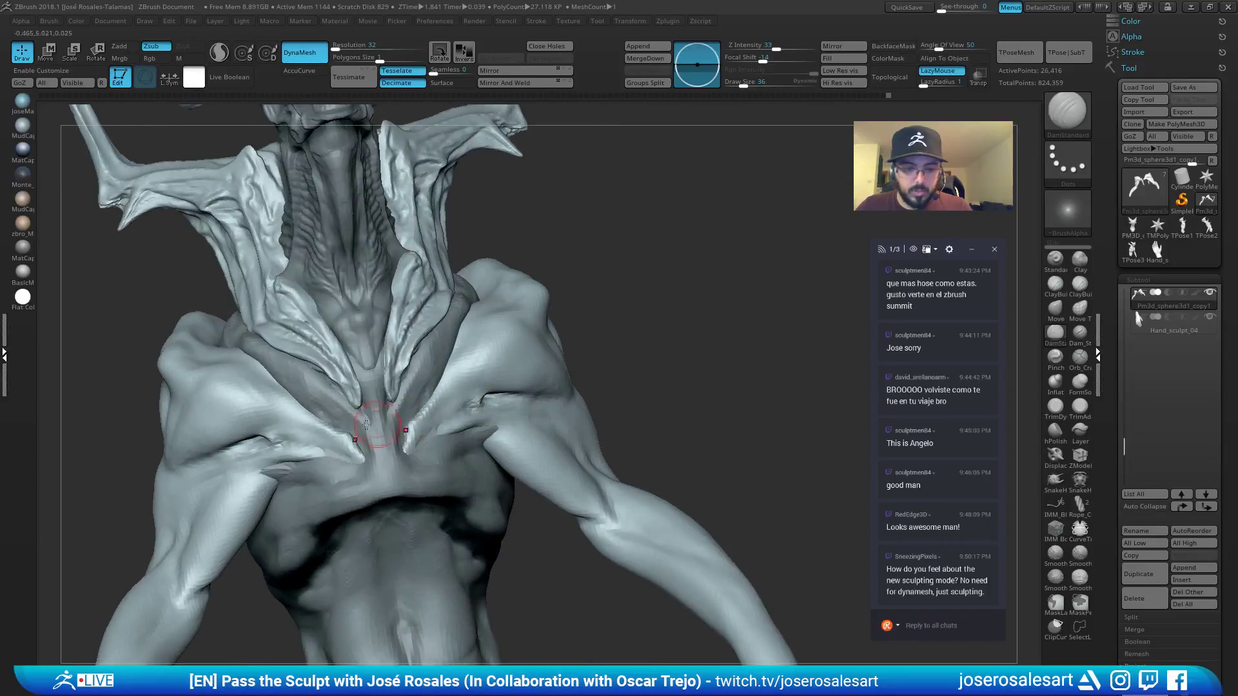
key(shift)
mouse_move(279, 444)
right_down()
mouse_move(419, 435)
mouse_move(365, 487)
mouse_move(335, 279)
right_up()
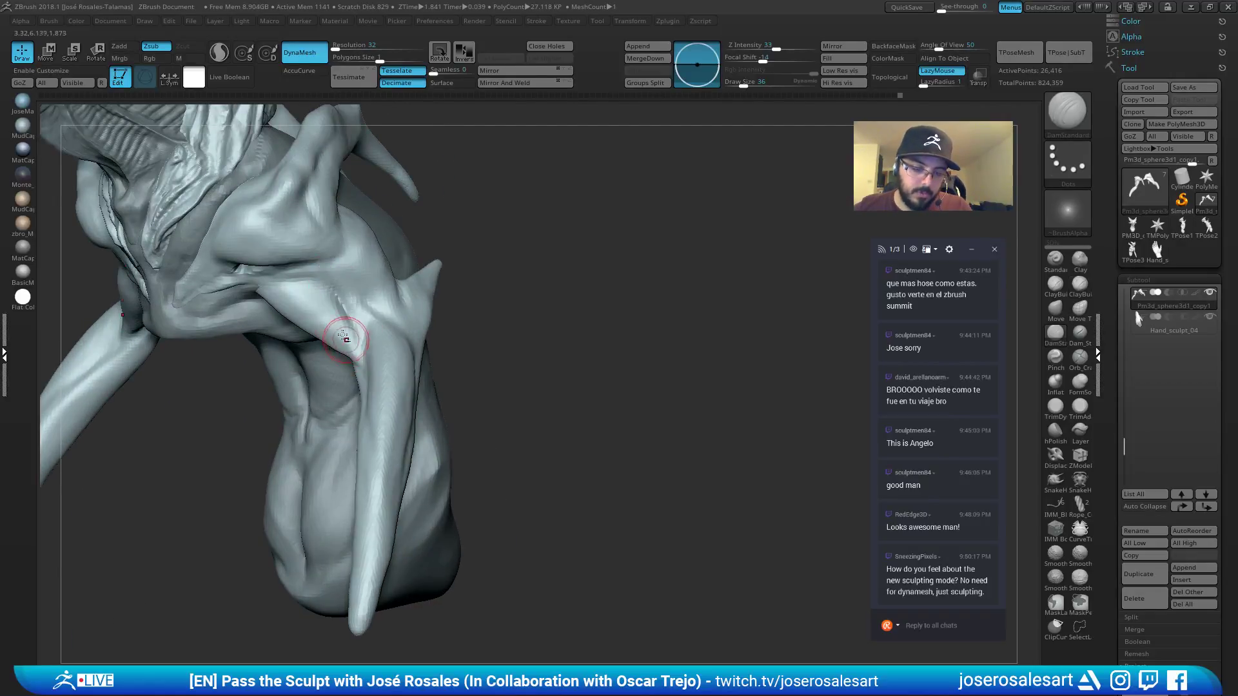
Build up and smooth the muscle joining the shoulder to the upper arm with the ClayBuildup brush at draw size 36.
key(b)
key(c)
key(b)
mouse_move(348, 332)
right_down()
mouse_move(337, 317)
mouse_move(257, 343)
mouse_move(276, 354)
mouse_move(342, 320)
mouse_move(350, 299)
mouse_move(358, 342)
mouse_move(345, 300)
right_up()
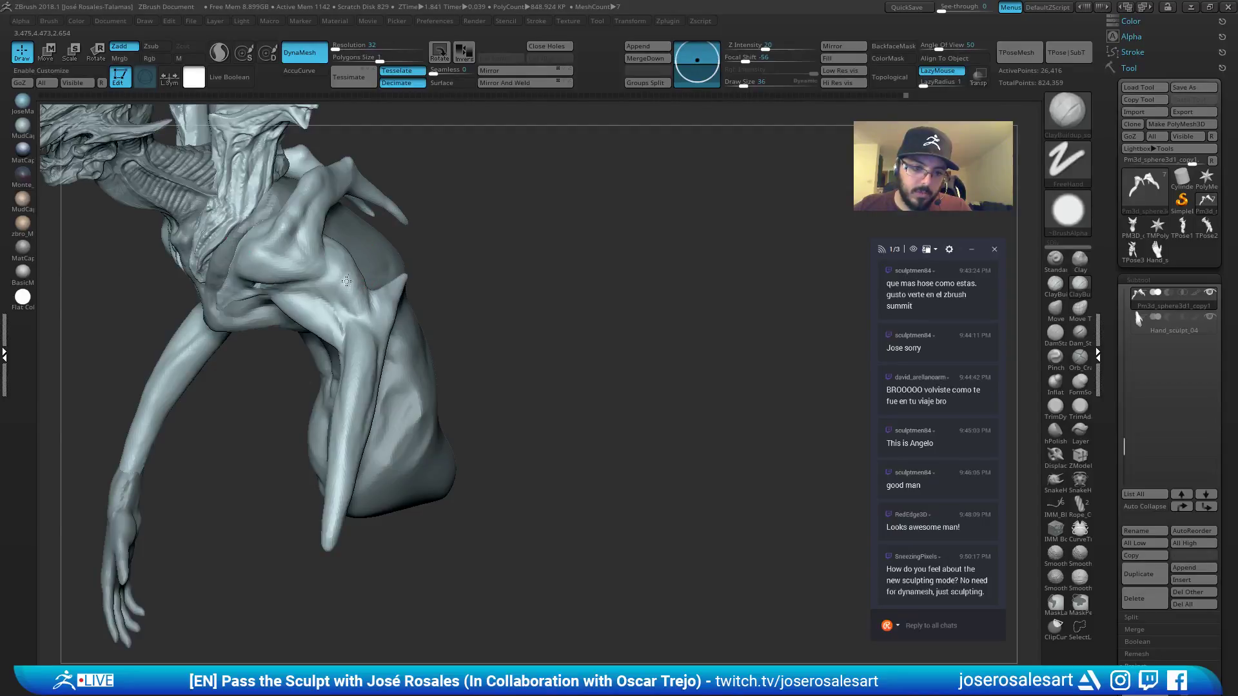
shift+drag(354, 269, 387, 284)
mouse_move(387, 285)
shift+right_down()
mouse_move(495, 345)
mouse_move(545, 332)
shift+right_up()
Adjust the shape of the arms around the elbow with the Move brush at draw size 65.
right_drag(373, 359, 361, 329)
key(b)
key(m)
key(v)
key(s)
drag(293, 356, 298, 356)
mouse_move(304, 350)
ctrl+right_down()
mouse_move(334, 244)
mouse_move(336, 335)
ctrl+right_up()
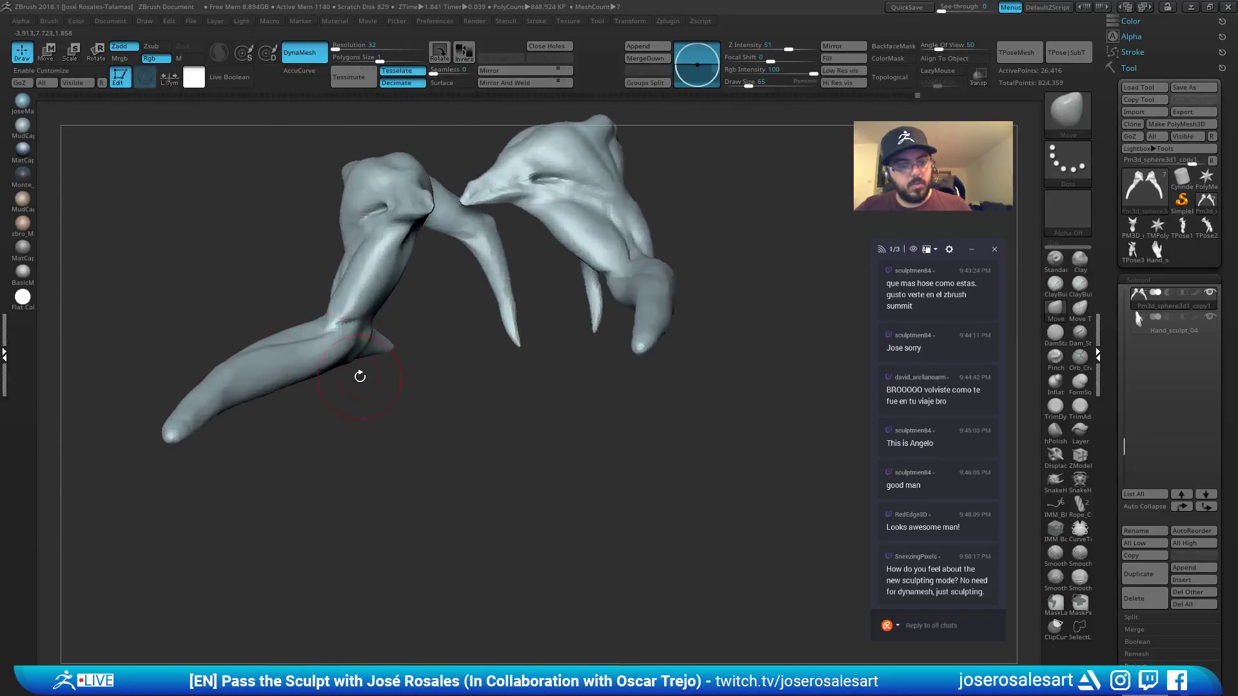
Carve creases along the upper arm and inside the elbow with the DamStandard brush at draw size 54.
mouse_move(359, 373)
right_down()
mouse_move(387, 290)
mouse_move(400, 359)
mouse_move(370, 216)
mouse_move(368, 349)
right_up()
key(b)
key(d)
key(s)
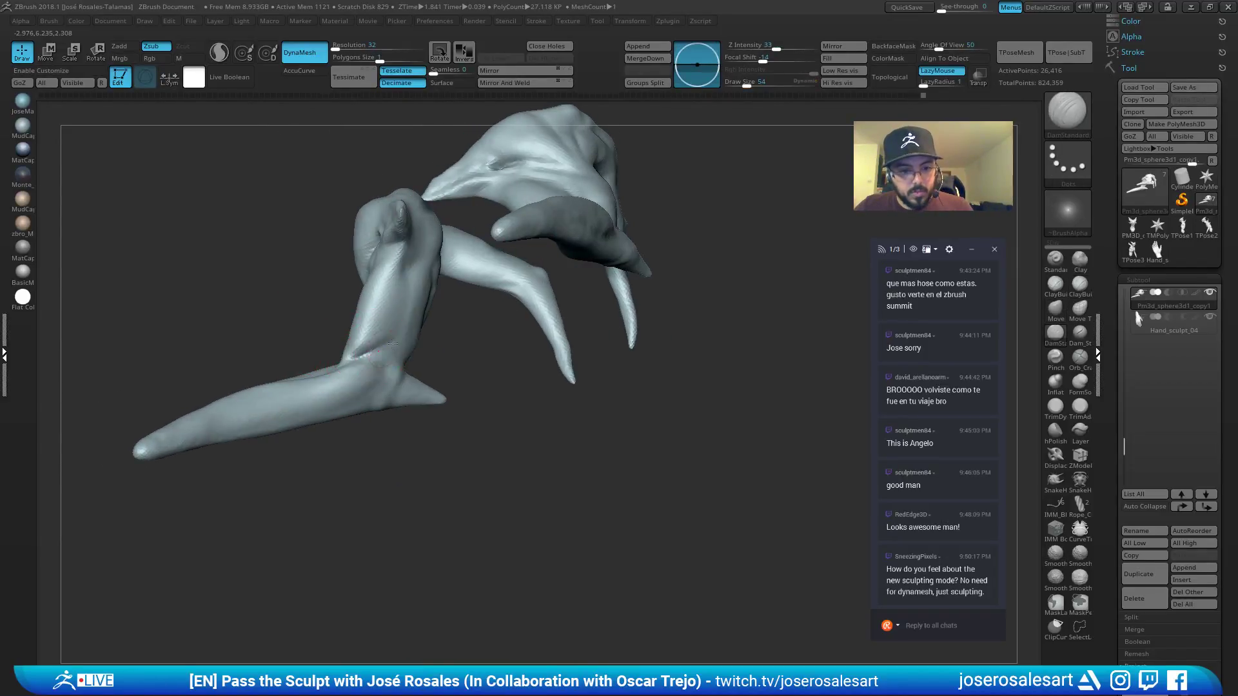
Build up and smooth the upper arm and elbow muscles with the ClayBuildup brush at draw sizes 54 and 48.
key(b)
key(c)
key(b)
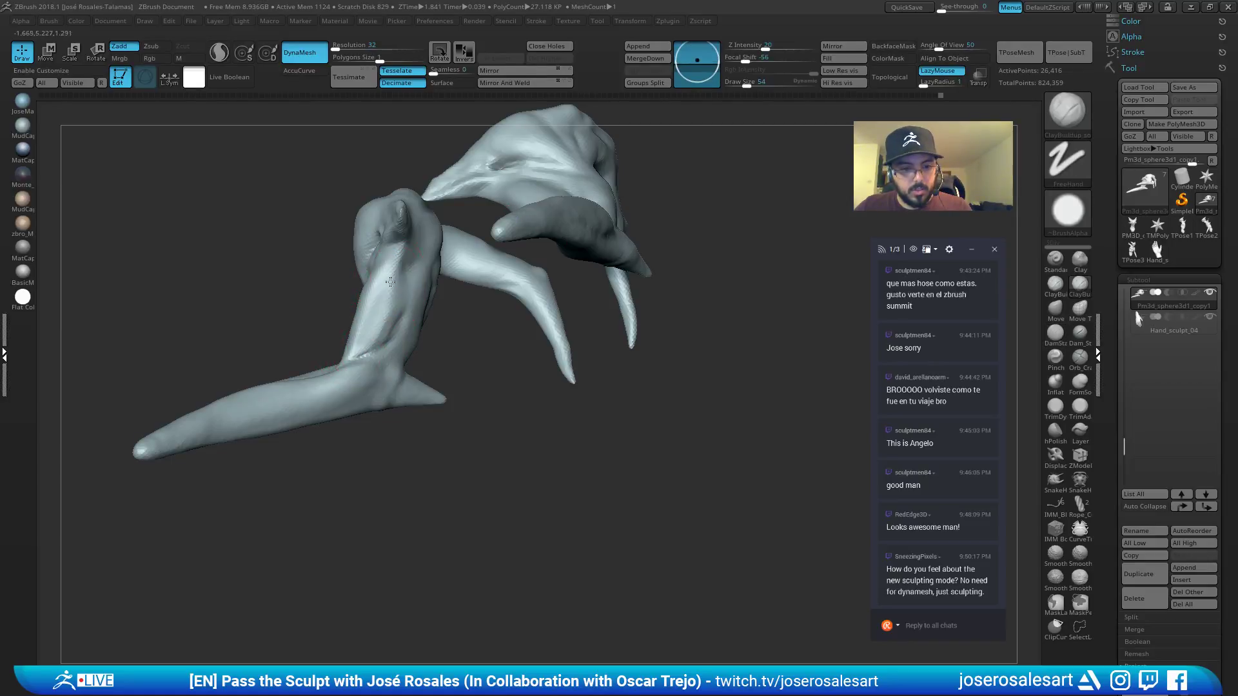
right_drag(368, 326, 393, 260)
key(shift)
mouse_move(350, 348)
ctrl+right_down()
mouse_move(351, 291)
mouse_move(532, 290)
mouse_move(495, 310)
mouse_move(516, 341)
mouse_move(320, 326)
mouse_move(346, 345)
ctrl+right_up()
drag(282, 337, 267, 355)
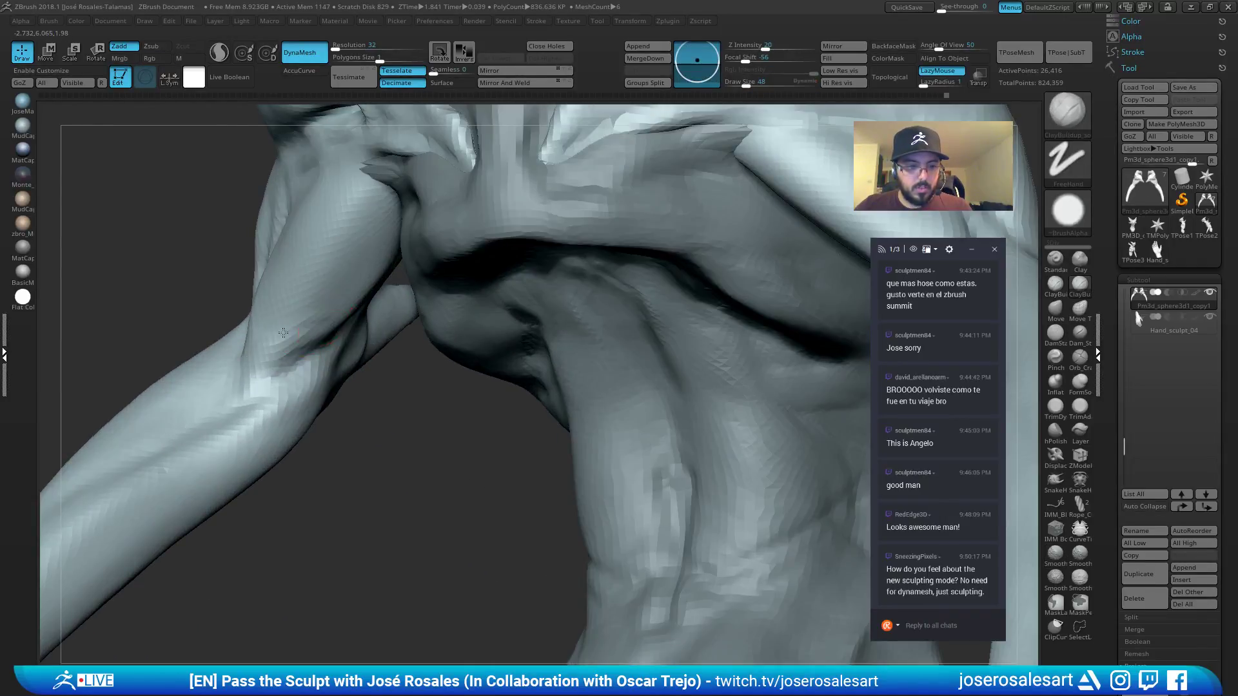
mouse_move(267, 356)
right_down()
mouse_move(279, 329)
mouse_move(354, 340)
right_up()
right_drag(304, 401, 378, 309)
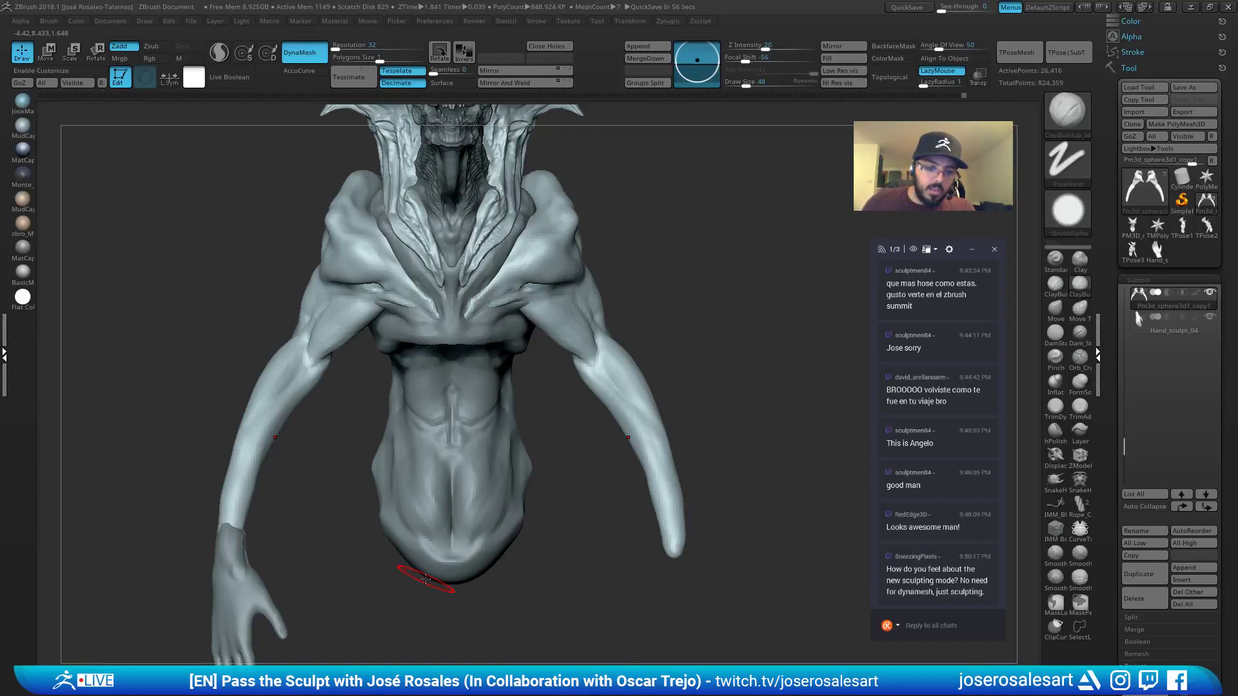
Select the Hand_sculpt_04 subtool and reposition the hand at the end of the forearm with the Move gizmo.
mouse_move(425, 578)
right_down()
mouse_move(497, 343)
mouse_move(420, 343)
right_up()
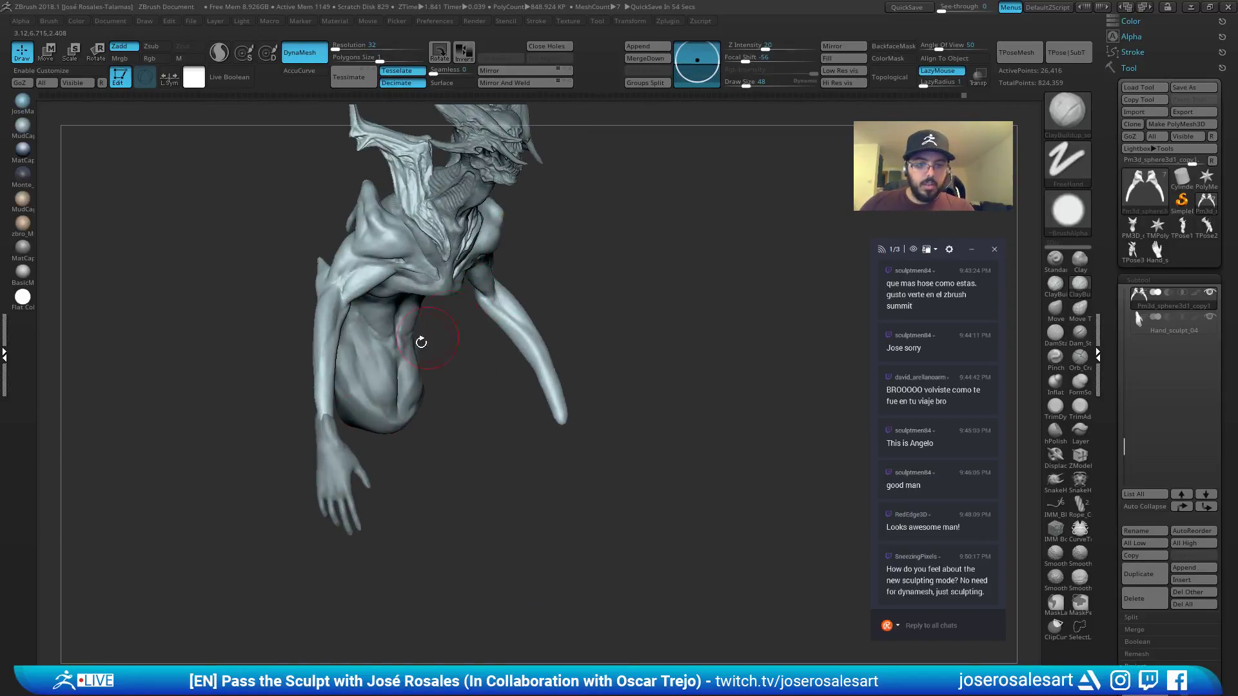
alt+click(338, 475)
shift+right_drag(338, 474, 333, 425)
key(w)
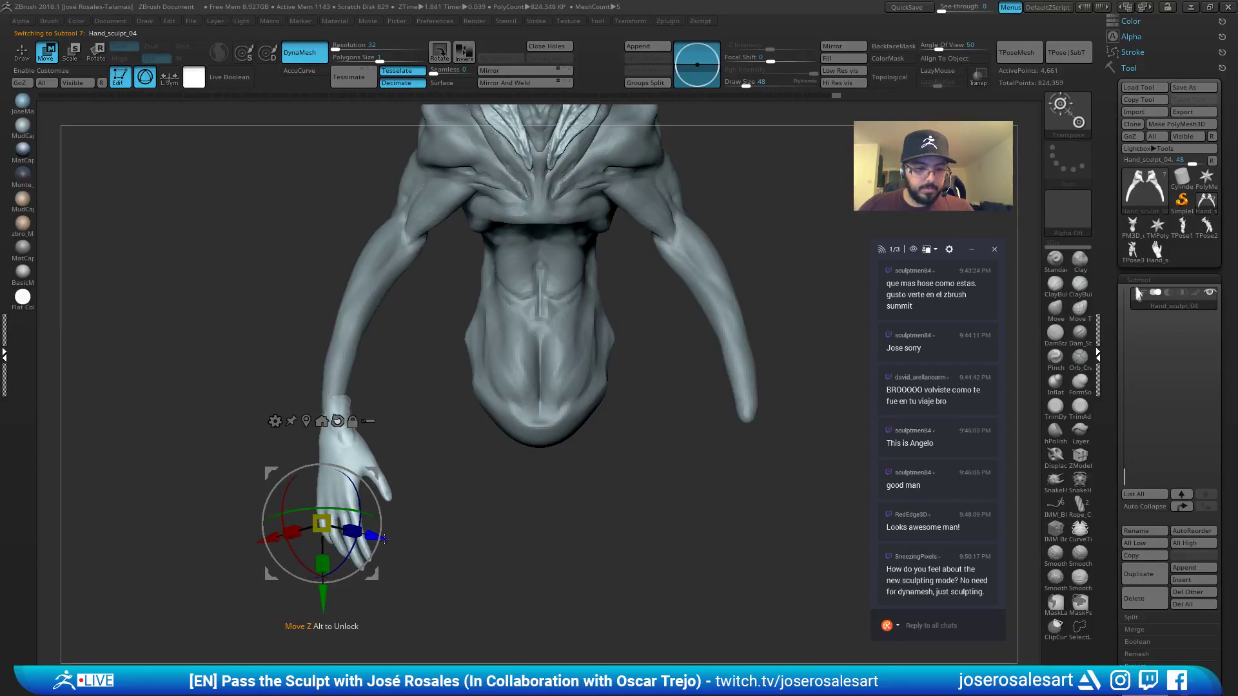
drag(323, 525, 318, 522)
key(q)
Reshape the hand and fingers with the SnakeHook brush at draw size 109.
mouse_move(387, 412)
ctrl+right_down()
mouse_move(401, 351)
mouse_move(486, 382)
mouse_move(519, 378)
mouse_move(480, 374)
ctrl+right_up()
mouse_move(481, 374)
ctrl+right_down()
mouse_move(506, 409)
mouse_move(428, 389)
mouse_move(454, 361)
mouse_move(451, 328)
ctrl+right_up()
key(b)
key(s)
key(h)
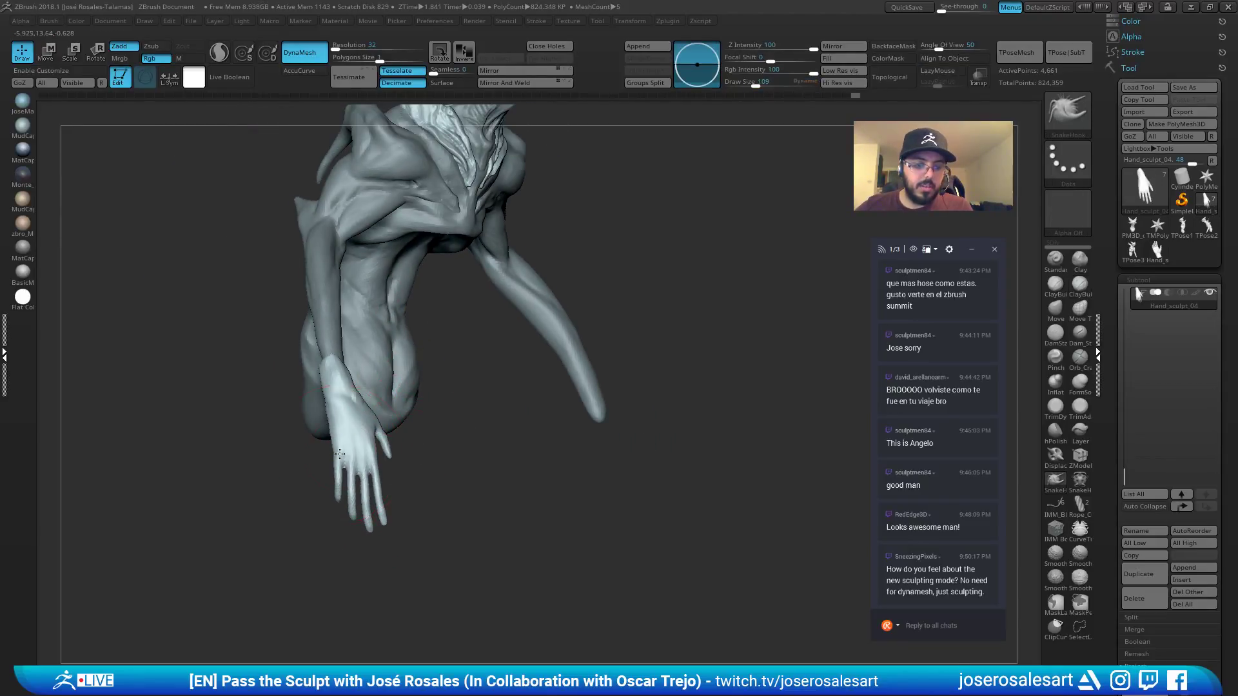
mouse_move(354, 522)
right_down()
mouse_move(348, 472)
mouse_move(409, 451)
mouse_move(400, 434)
mouse_move(337, 488)
mouse_move(377, 462)
mouse_move(385, 488)
mouse_move(448, 451)
mouse_move(441, 484)
mouse_move(427, 452)
mouse_move(379, 454)
right_up()
Build up tendons and knuckles on the back of the hand with the ClayBuildup brush at draw sizes 42 and 36.
key(b)
key(c)
key(b)
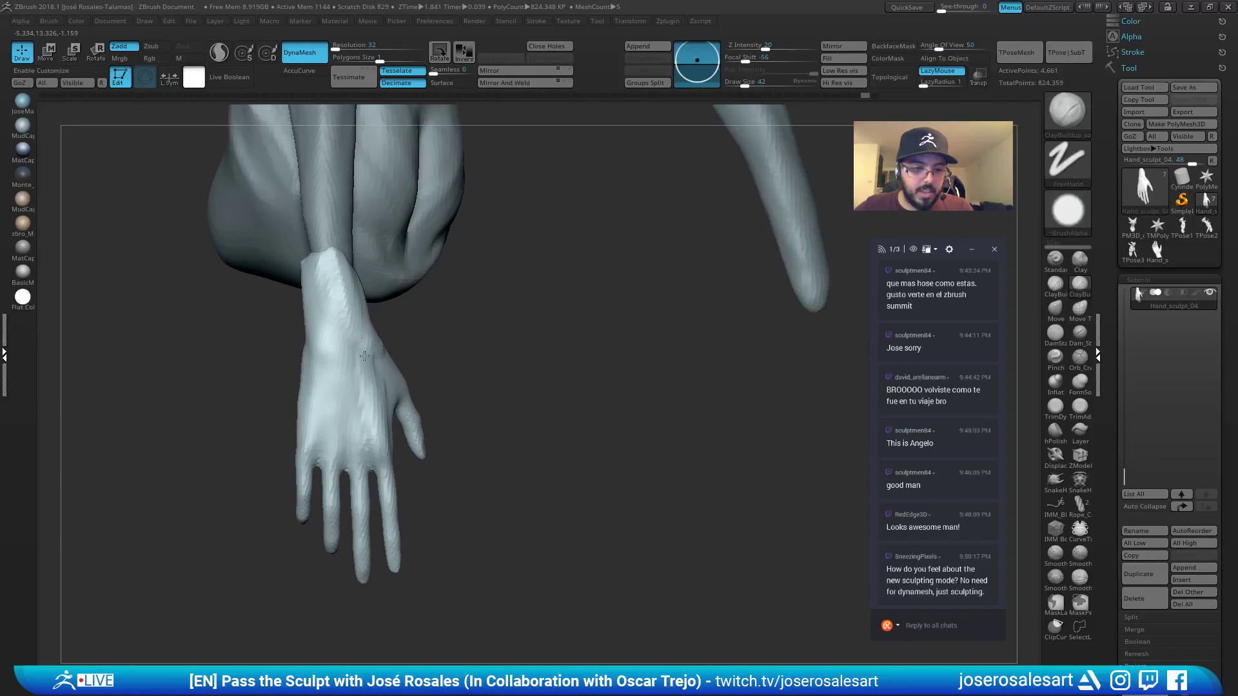
right_drag(364, 356, 362, 386)
drag(362, 387, 374, 369)
mouse_move(374, 369)
right_down()
mouse_move(387, 470)
mouse_move(372, 480)
mouse_move(409, 477)
right_up()
key(s)
drag(397, 422, 394, 422)
right_drag(392, 395, 374, 390)
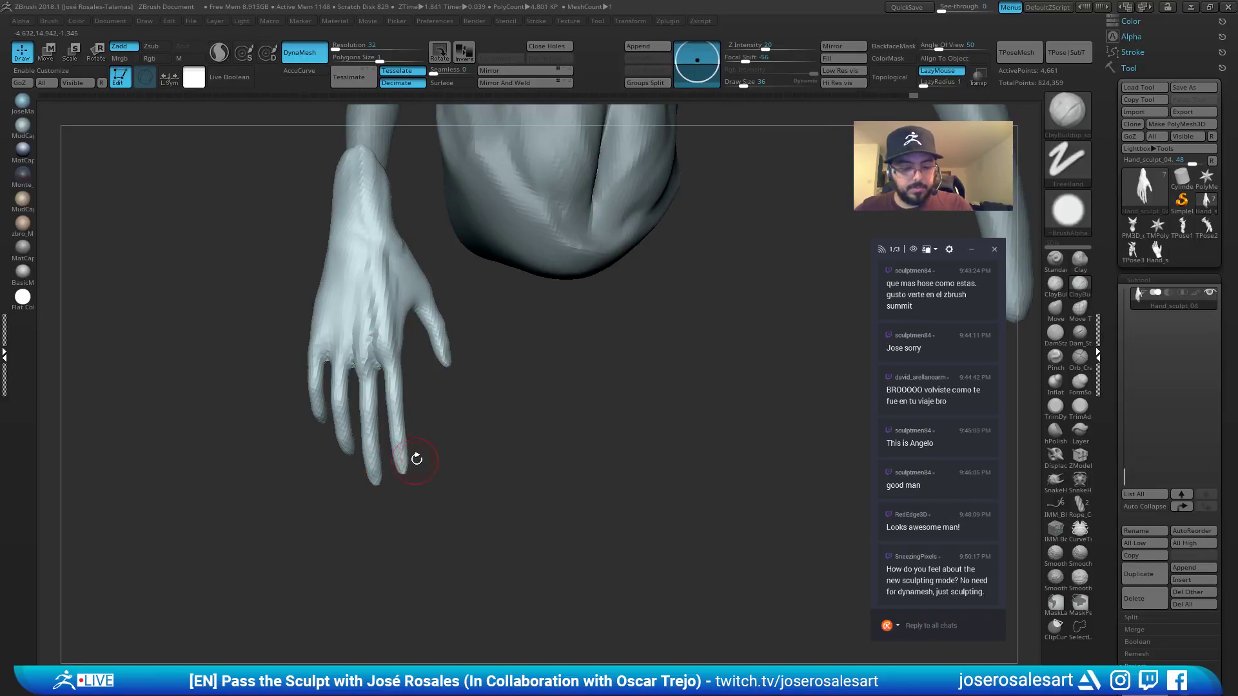
Pull the fingertips into a tapered, curved shape with the SnakeHook brush at draw size 36.
mouse_move(417, 459)
right_down()
mouse_move(393, 465)
mouse_move(395, 485)
right_up()
key(b)
key(s)
key(h)
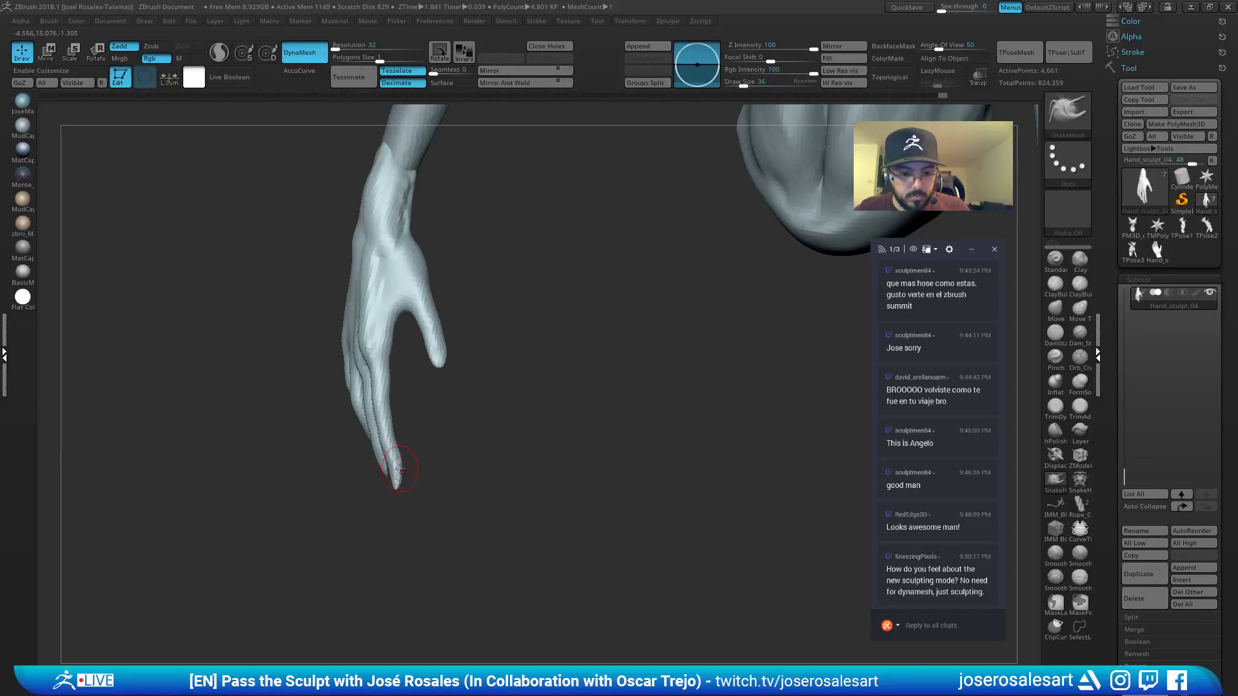
mouse_move(399, 470)
right_down()
mouse_move(394, 483)
mouse_move(351, 466)
mouse_move(409, 497)
mouse_move(452, 473)
mouse_move(443, 456)
mouse_move(460, 456)
mouse_move(472, 398)
mouse_move(470, 434)
mouse_move(508, 420)
right_up()
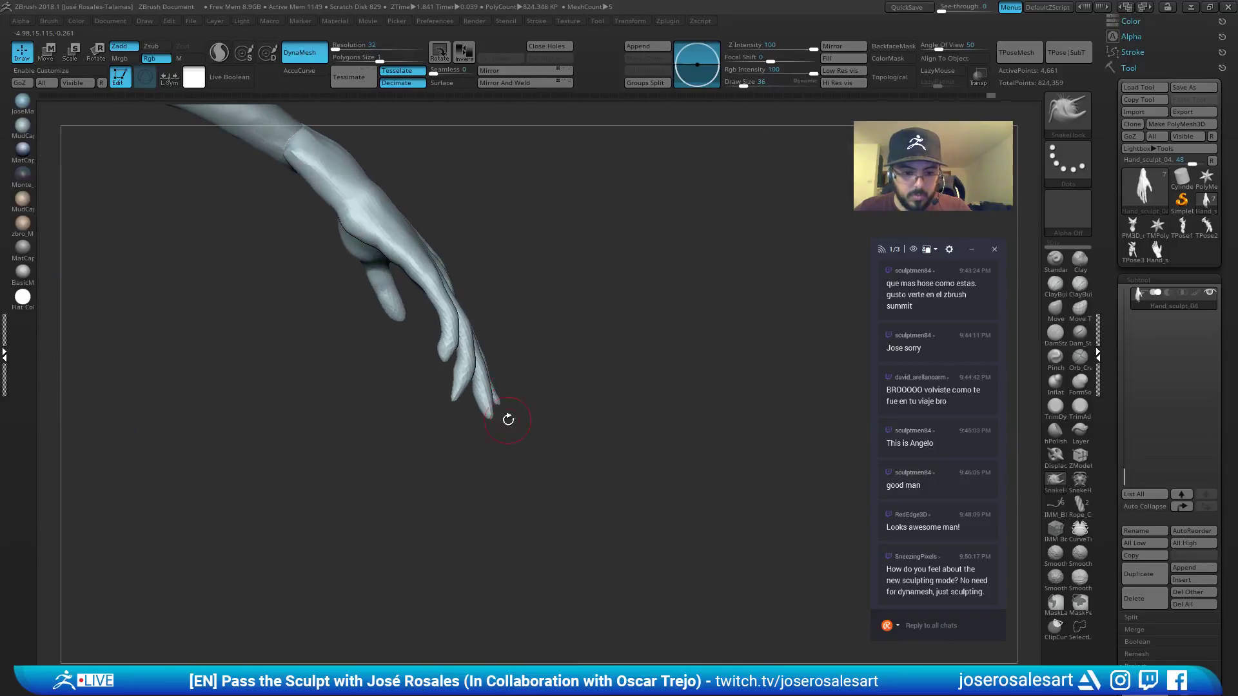
mouse_move(435, 382)
right_down()
mouse_move(456, 406)
mouse_move(529, 423)
mouse_move(473, 374)
mouse_move(386, 355)
right_up()
Add volume to the hand with ClayBuildup and adjust the wrist and finger silhouette with the Move brush.
key(b)
key(c)
key(b)
mouse_move(475, 373)
ctrl+right_down()
mouse_move(462, 329)
mouse_move(373, 327)
mouse_move(448, 367)
ctrl+right_up()
key(b)
key(m)
key(v)
mouse_move(517, 307)
right_down()
mouse_move(544, 318)
mouse_move(464, 288)
mouse_move(552, 337)
mouse_move(510, 282)
mouse_move(534, 279)
right_up()
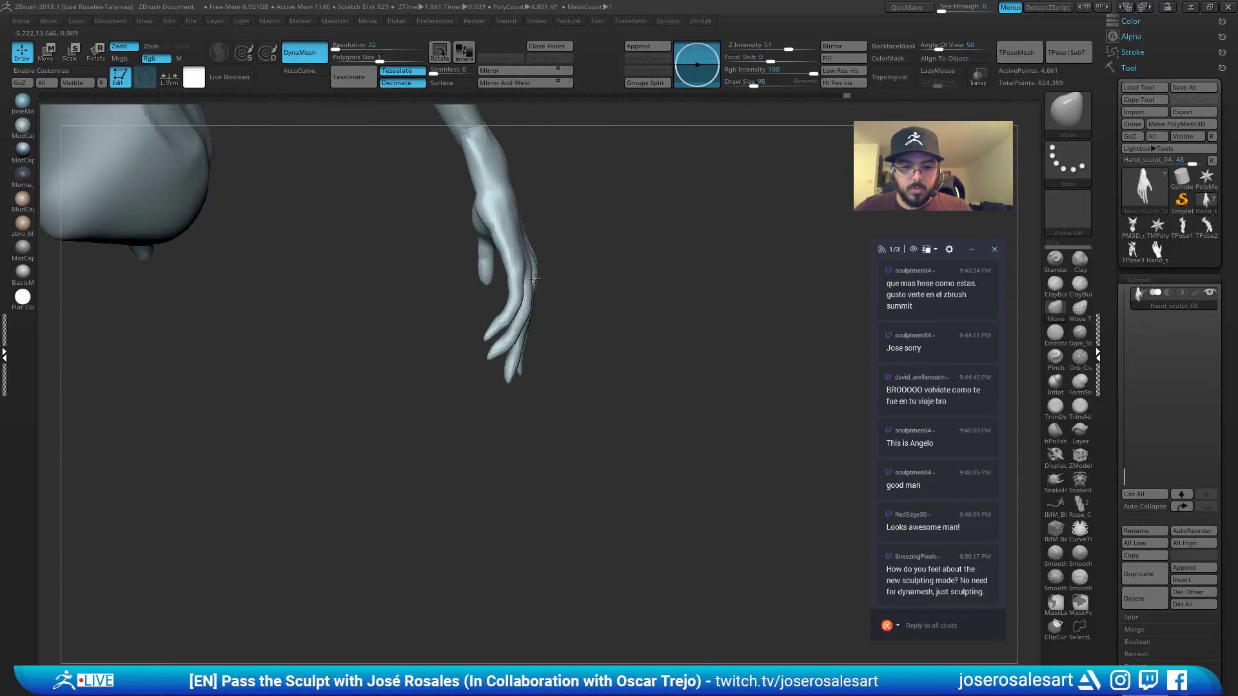
mouse_move(542, 230)
right_down()
mouse_move(560, 214)
mouse_move(528, 221)
right_up()
drag(513, 225, 500, 226)
mouse_move(522, 224)
right_down()
mouse_move(487, 227)
mouse_move(510, 326)
right_up()
Switch to the arms subtool and build up the forearm near the wrist with the ClayBuildup brush at draw size 36.
key(2)
alt+click(506, 228)
right_drag(497, 272, 480, 259)
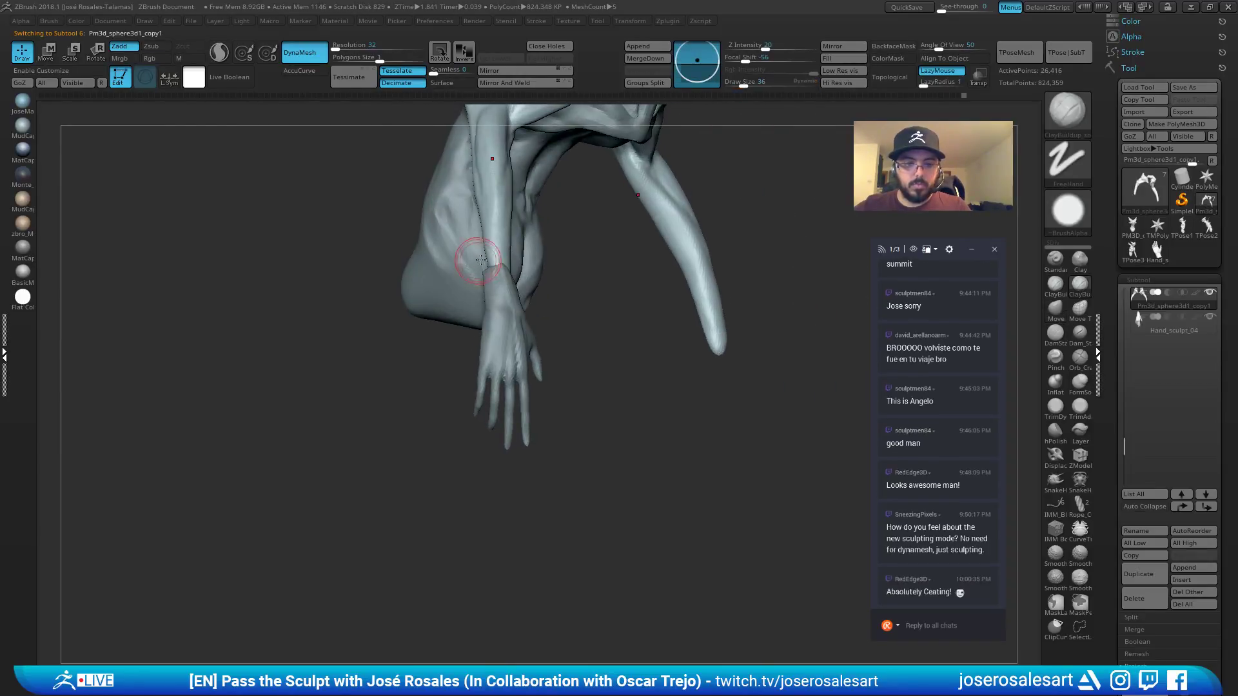
right_drag(481, 334, 418, 308)
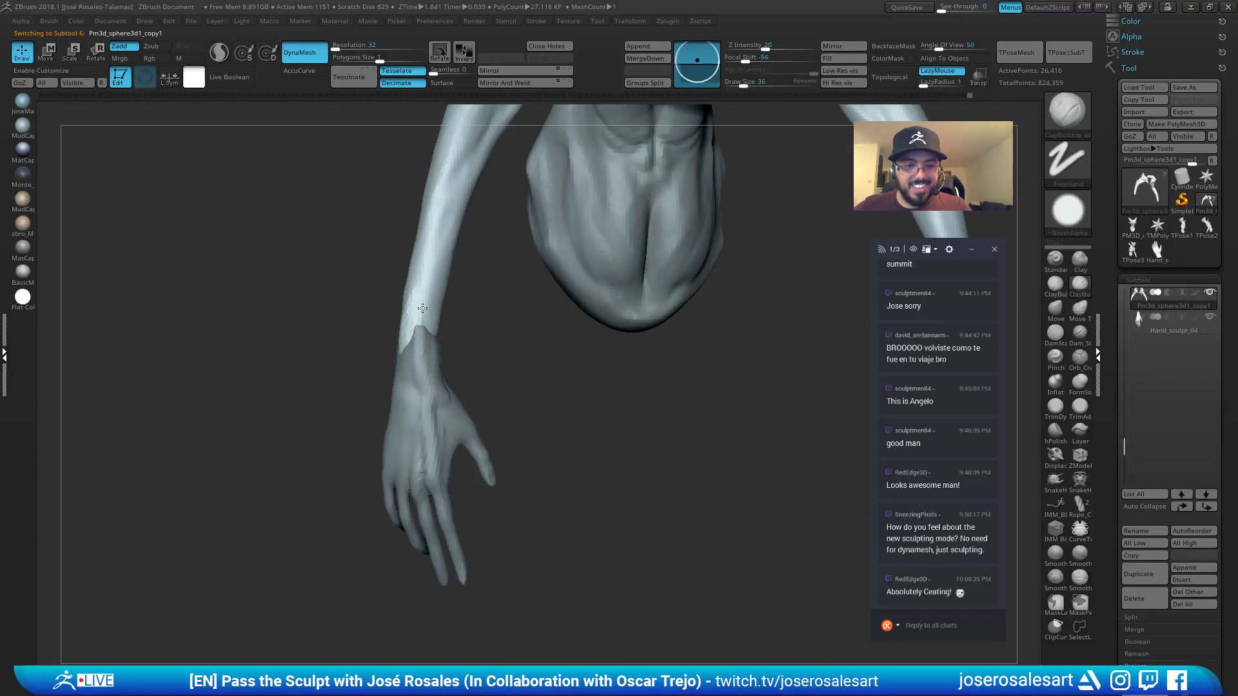
right_drag(413, 404, 439, 293)
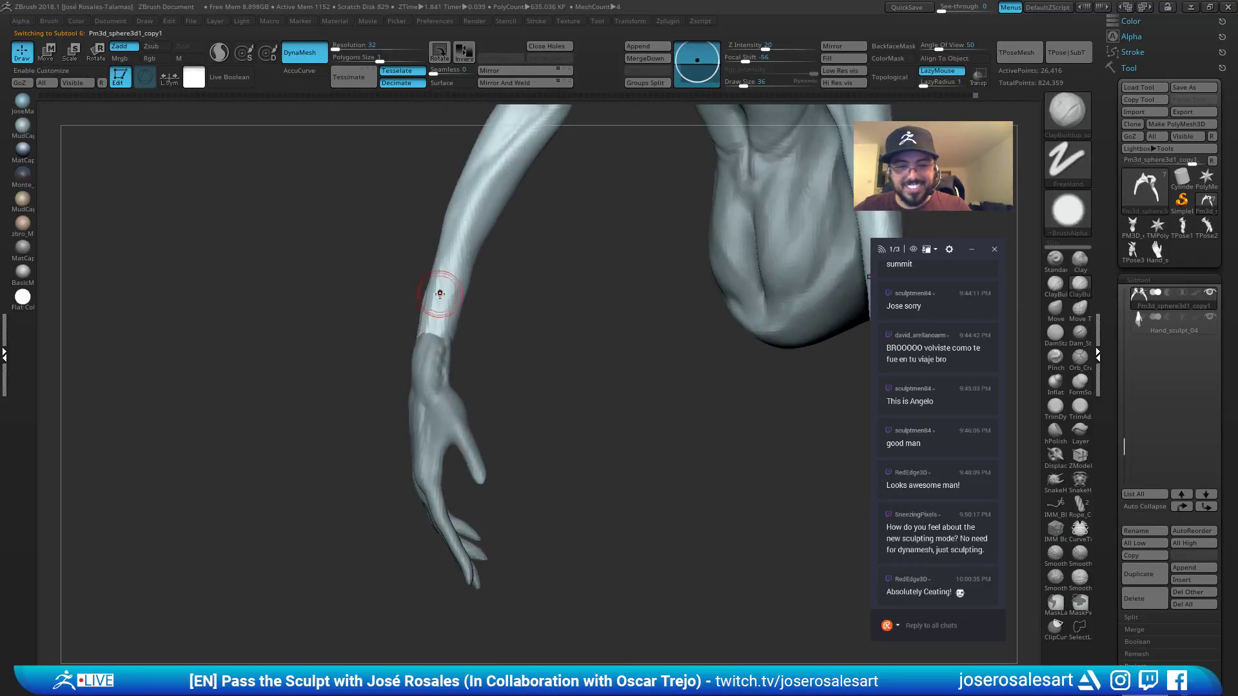
mouse_move(426, 357)
right_down()
mouse_move(468, 355)
mouse_move(486, 333)
mouse_move(434, 346)
mouse_move(443, 361)
mouse_move(426, 340)
right_up()
Switch back to the Hand_sculpt_04 subtool and adjust the shape of the hand and wrist with the Move brush.
alt+click(443, 352)
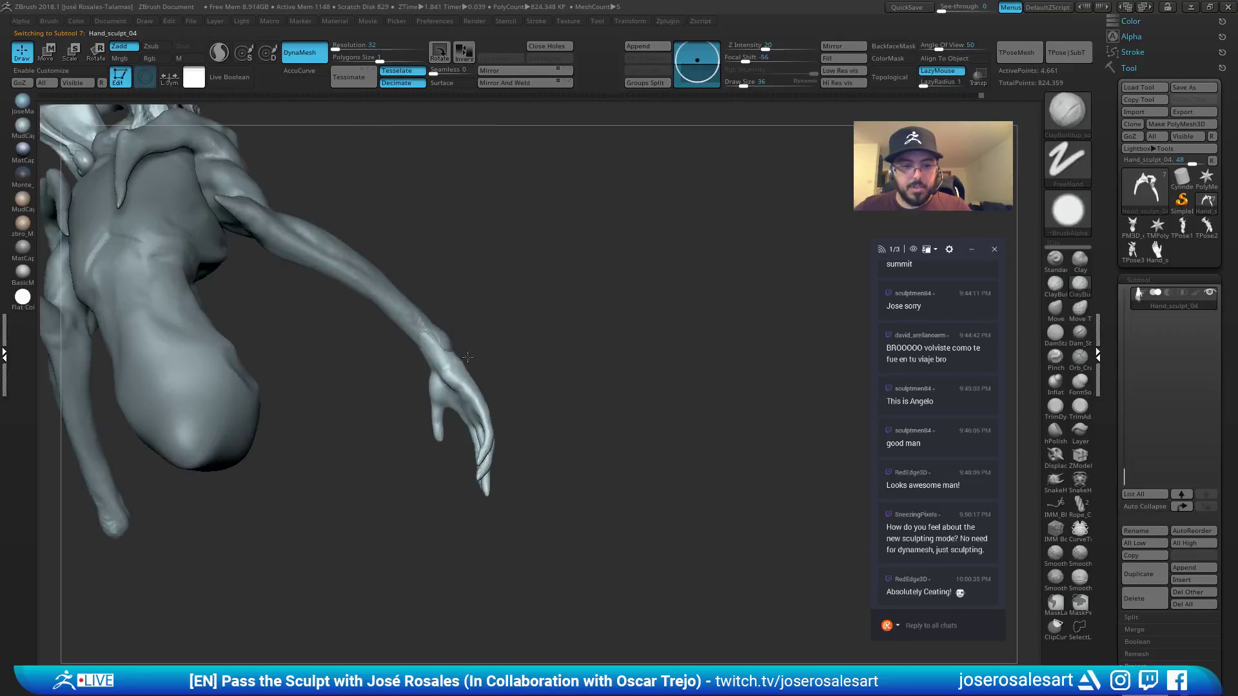
mouse_move(439, 385)
right_down()
mouse_move(423, 361)
mouse_move(364, 393)
right_up()
mouse_move(484, 423)
alt+right_down()
mouse_move(470, 349)
mouse_move(421, 502)
alt+right_up()
alt+right_drag(434, 450, 431, 351)
mouse_move(430, 351)
ctrl+right_down()
mouse_move(487, 440)
mouse_move(451, 419)
mouse_move(473, 408)
mouse_move(433, 380)
mouse_move(415, 389)
mouse_move(433, 353)
mouse_move(506, 381)
mouse_move(503, 346)
ctrl+right_up()
key(b)
key(m)
key(v)
Build up the base of the thumb with the ClayBuildup brush at draw size 45 and smooth the strokes.
key(b)
key(c)
key(b)
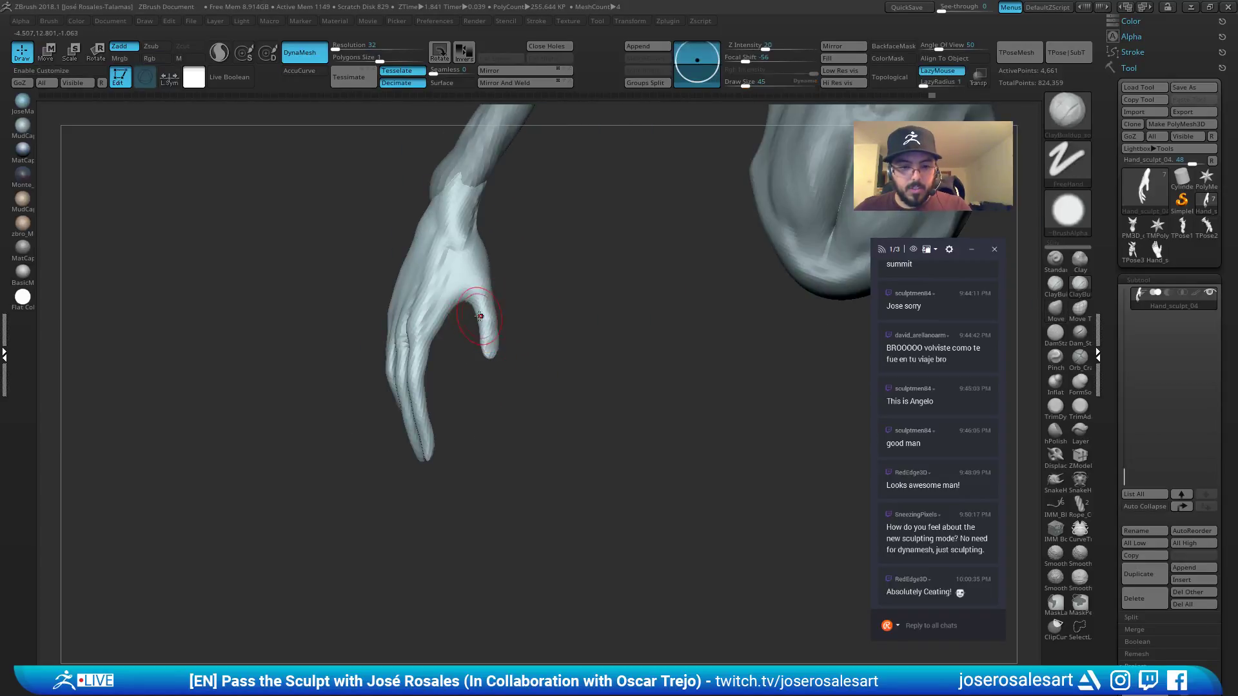
drag(466, 282, 480, 309)
key([)
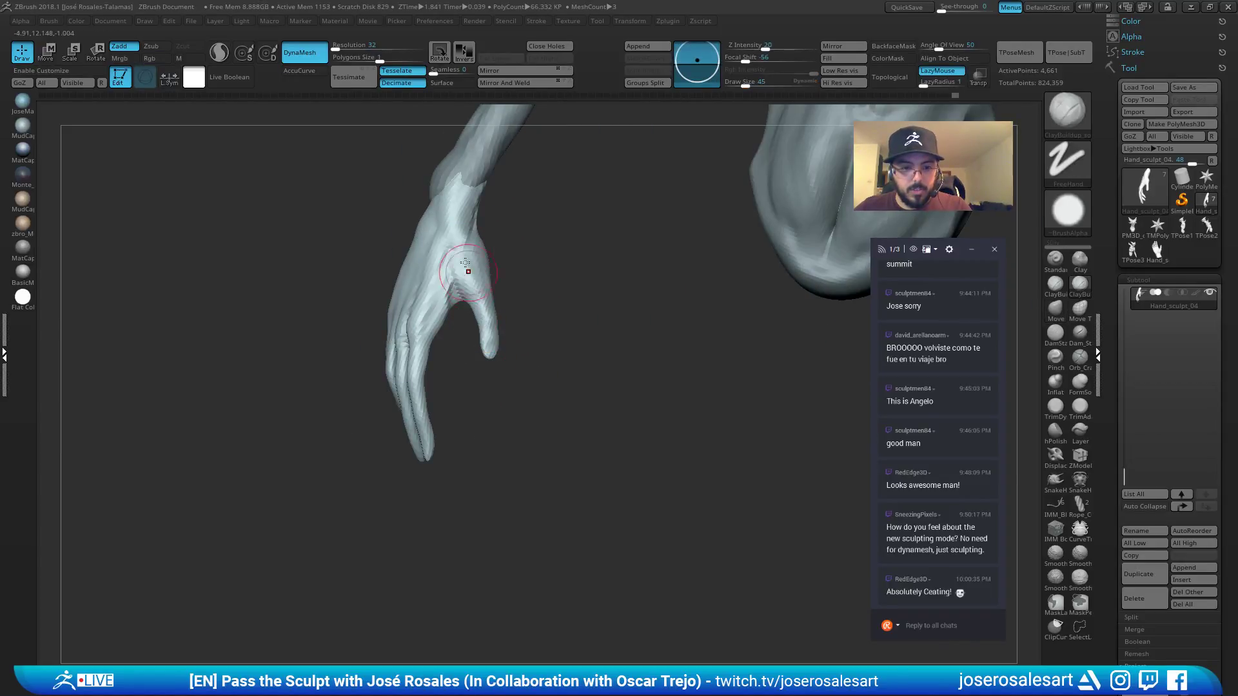
right_drag(456, 263, 470, 260)
mouse_move(429, 395)
right_down()
mouse_move(461, 319)
mouse_move(476, 331)
mouse_move(460, 305)
mouse_move(503, 343)
right_up()
key(shift)
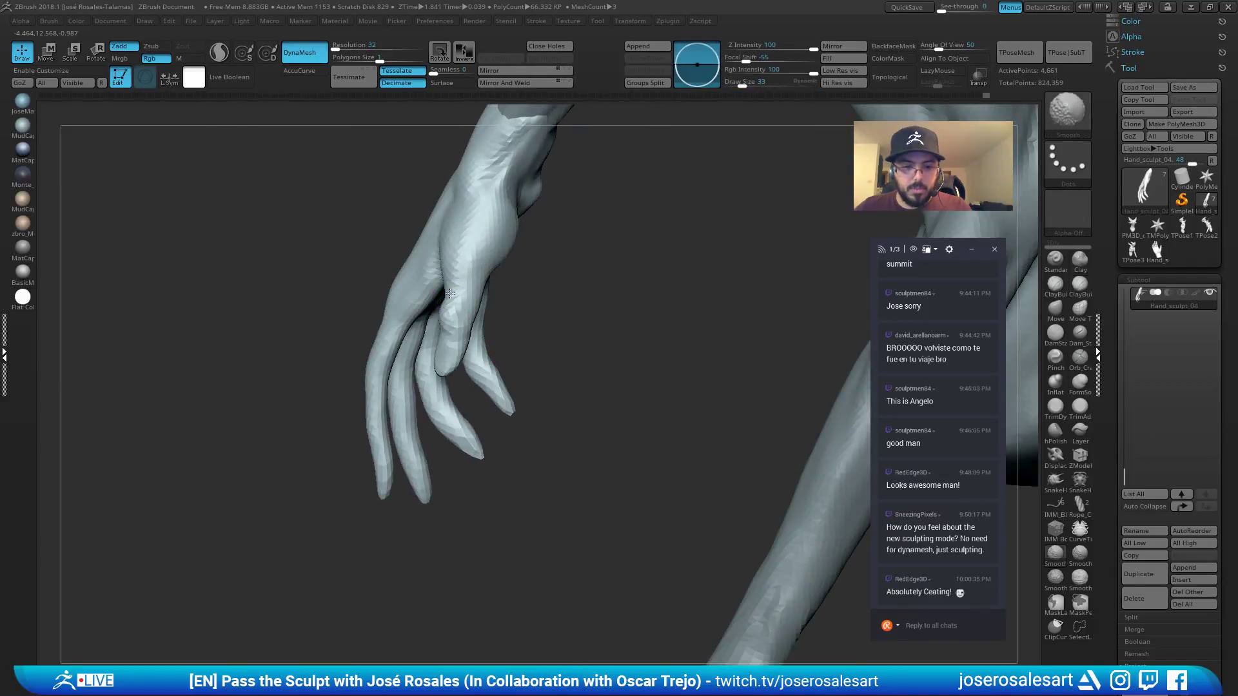
Define the knuckles and tendons on the back of the hand with the ClayBuildup brush at draw size 30.
mouse_move(430, 366)
ctrl+right_down()
mouse_move(501, 360)
mouse_move(459, 346)
mouse_move(442, 288)
mouse_move(473, 351)
mouse_move(457, 471)
mouse_move(477, 470)
mouse_move(497, 401)
mouse_move(508, 416)
mouse_move(539, 404)
mouse_move(497, 393)
mouse_move(519, 393)
ctrl+right_up()
key(b)
key(c)
key(b)
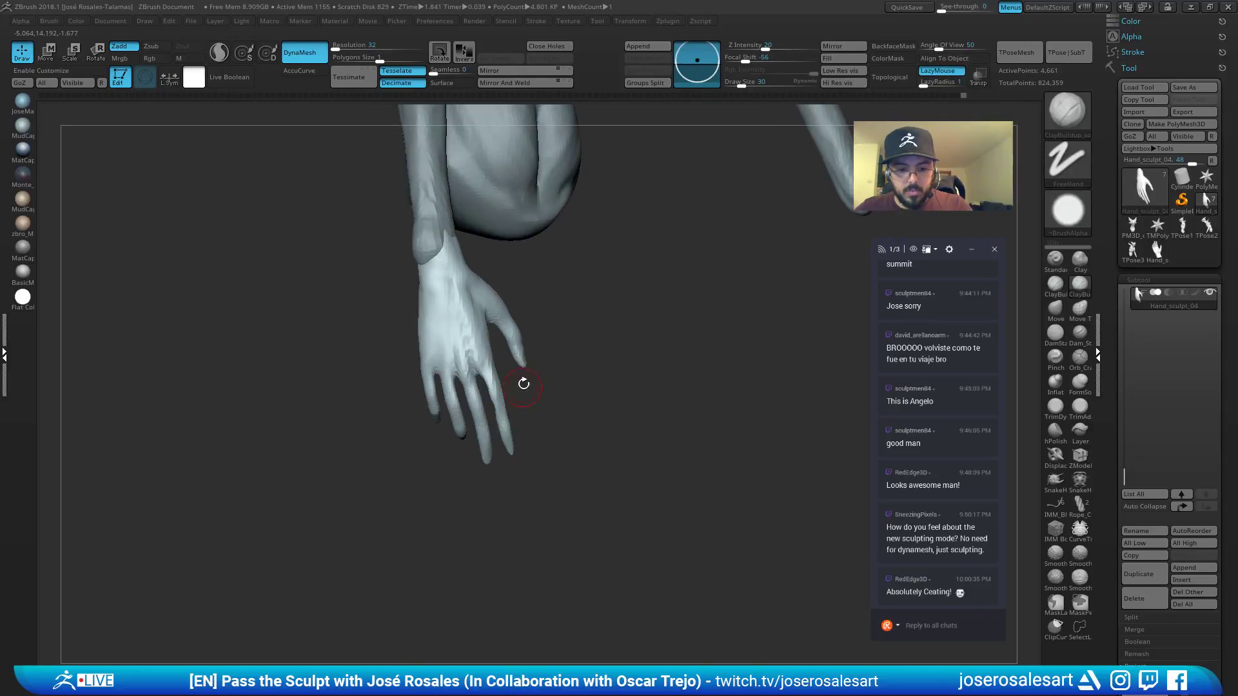
Add thickness to the fingers with the Inflate brush at draw size 81.
key(b)
key(i)
key(n)
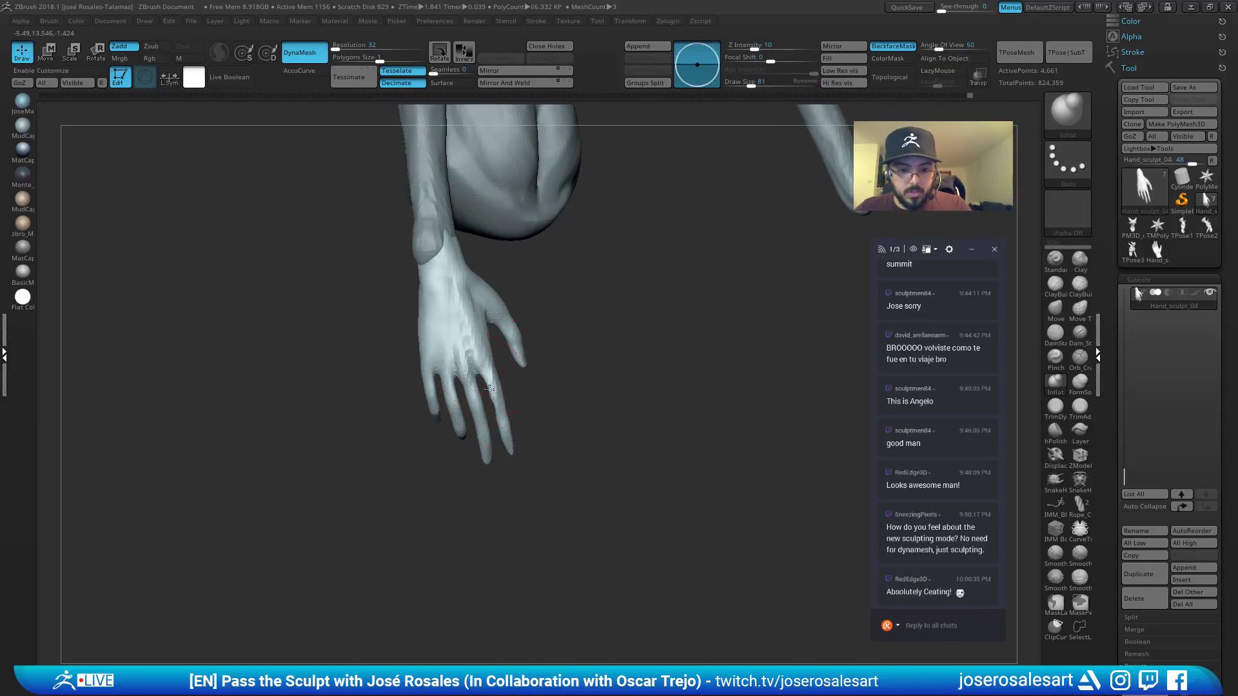
right_drag(480, 440, 541, 359)
Enable backface masking for the ClayBuildup brush and build up the fingers and knuckles at draw size 39.
key(ctrl)
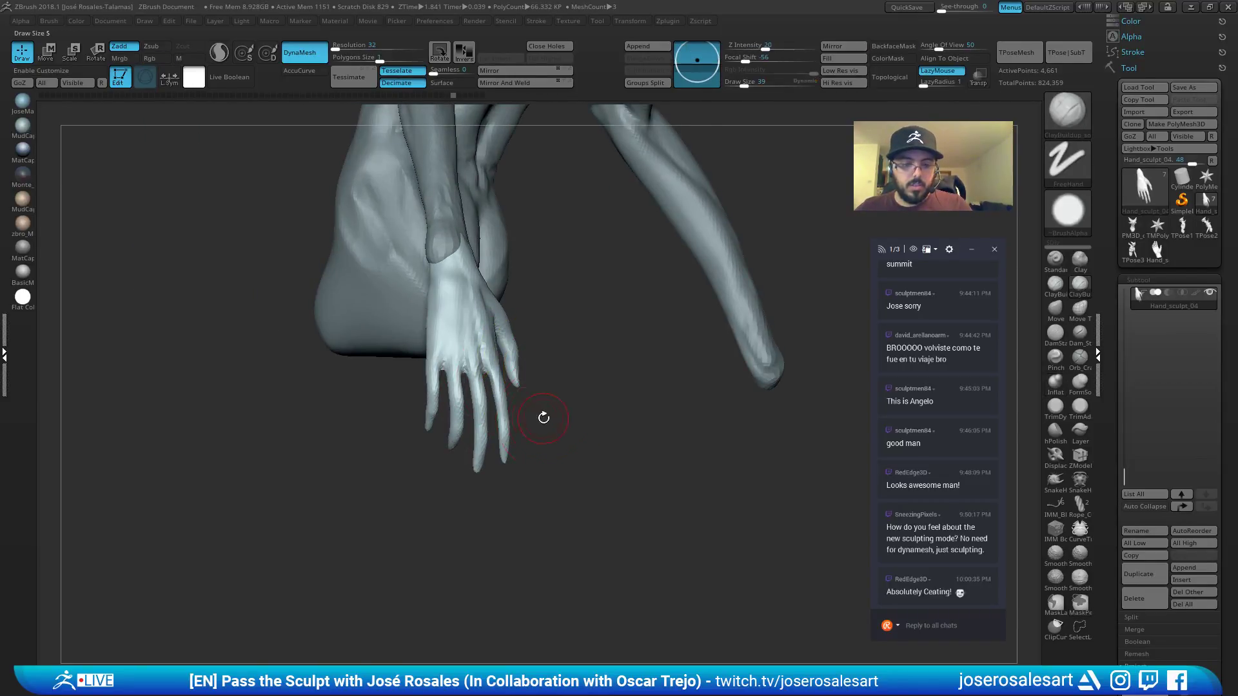
ctrl+right_drag(544, 418, 595, 378)
click(902, 47)
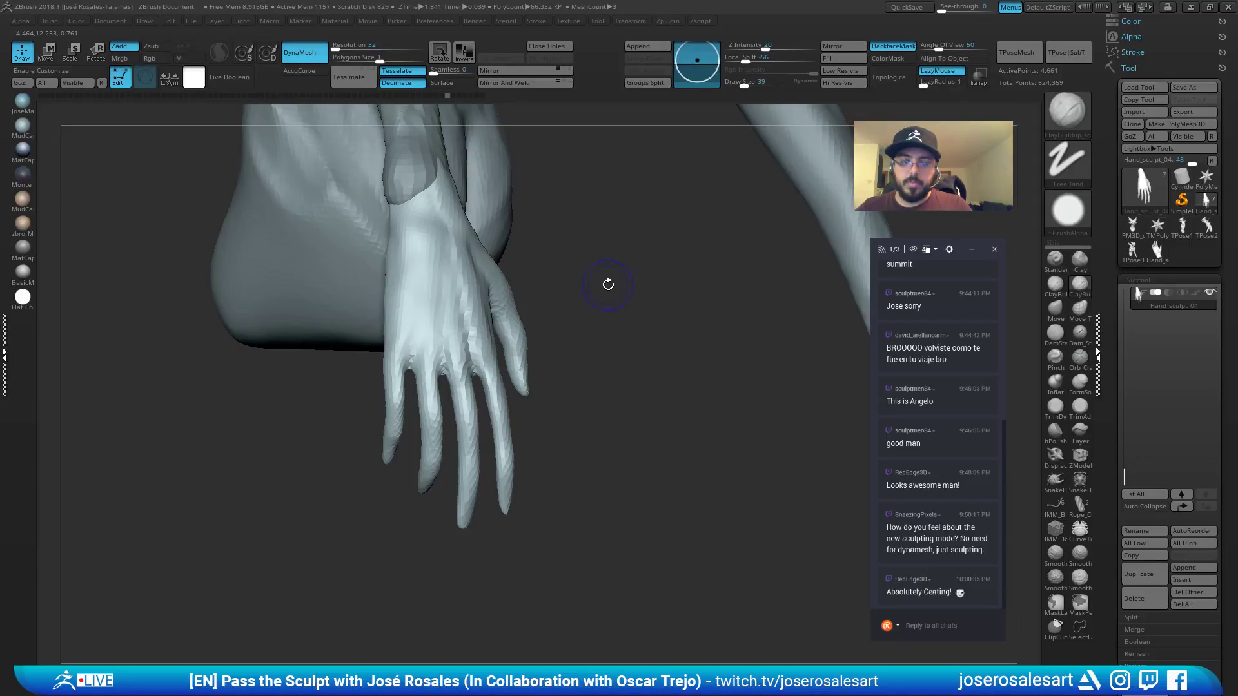
right_drag(606, 281, 512, 420)
mouse_move(500, 378)
right_down()
mouse_move(488, 408)
mouse_move(478, 373)
right_up()
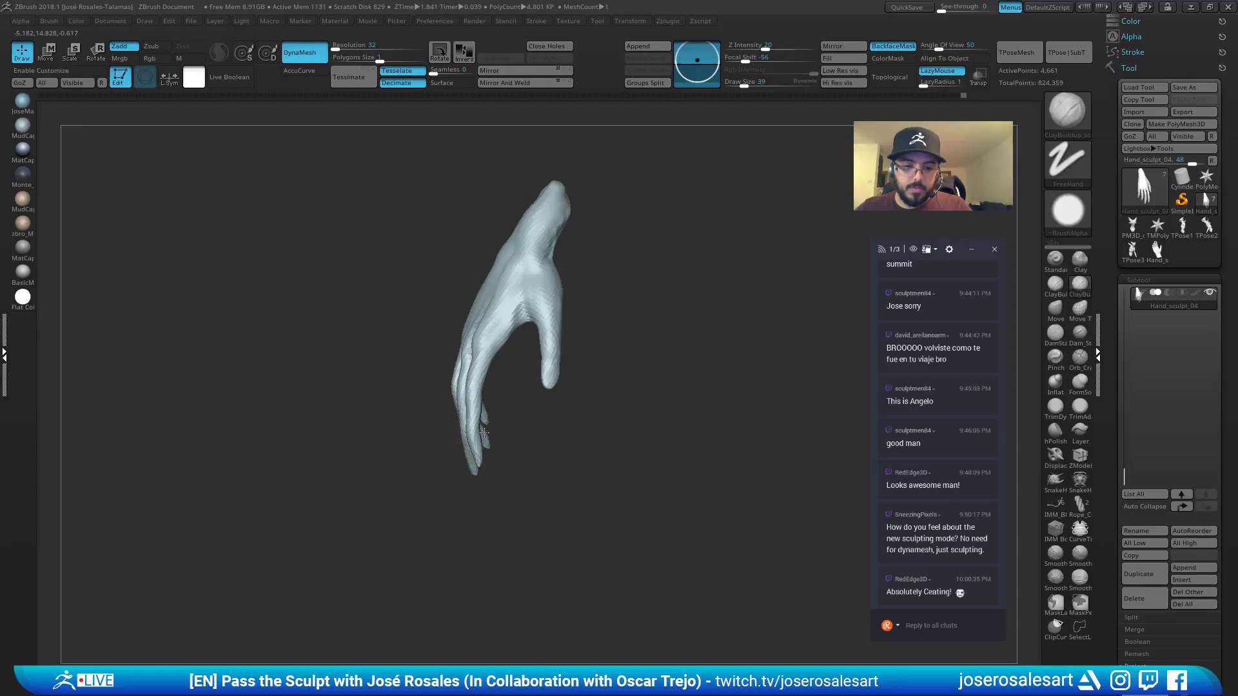
right_drag(484, 434, 533, 308)
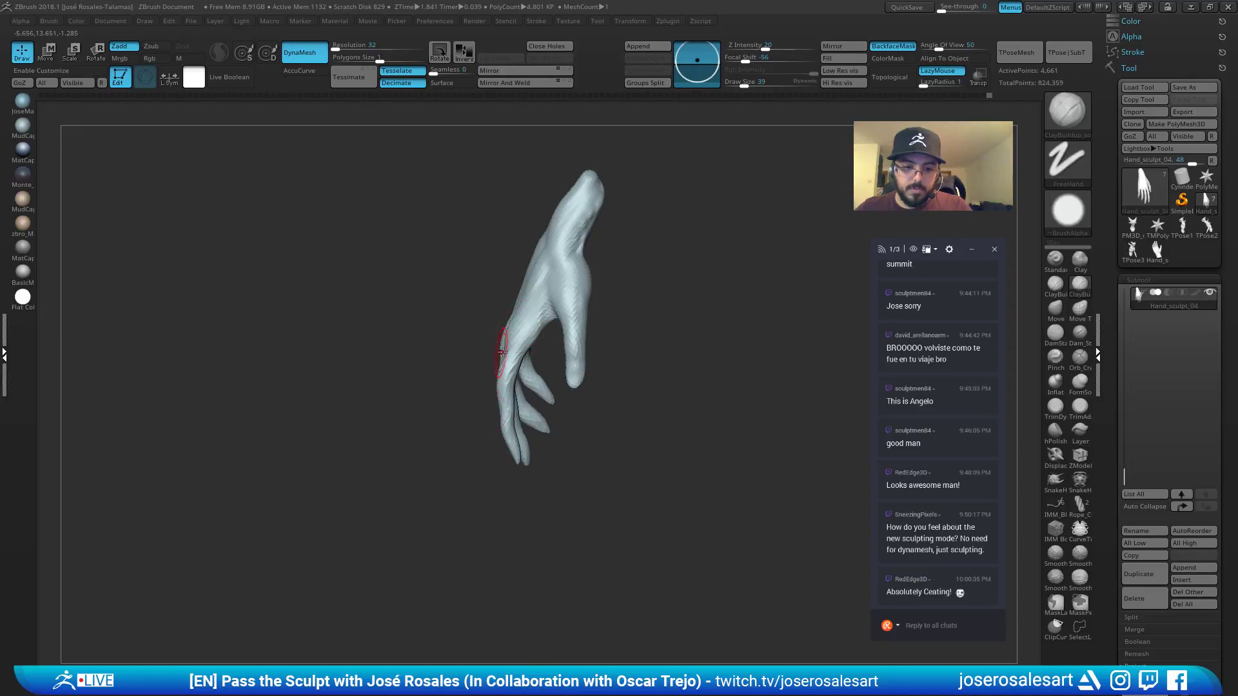
right_drag(502, 352, 516, 273)
key(alt+s)
right_drag(619, 249, 607, 352)
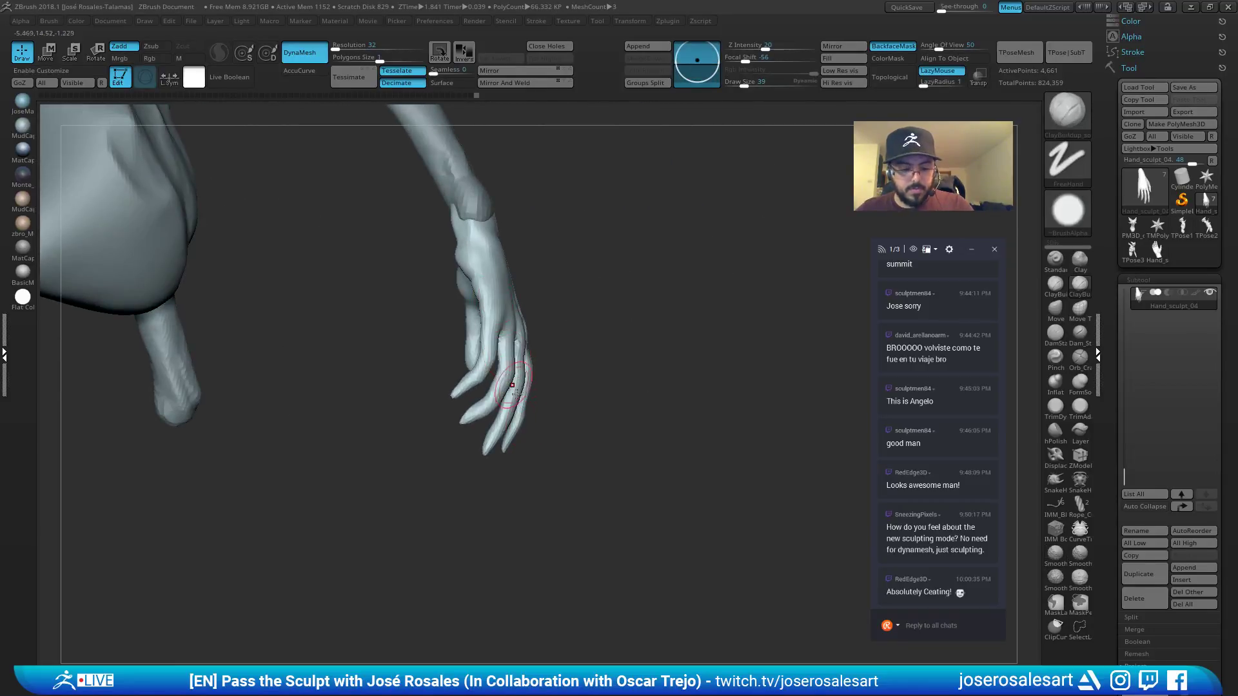
Adjust the curve of the fingers with the Move brush at draw size 65.
key(b)
key(m)
key(v)
right_drag(525, 428, 470, 420)
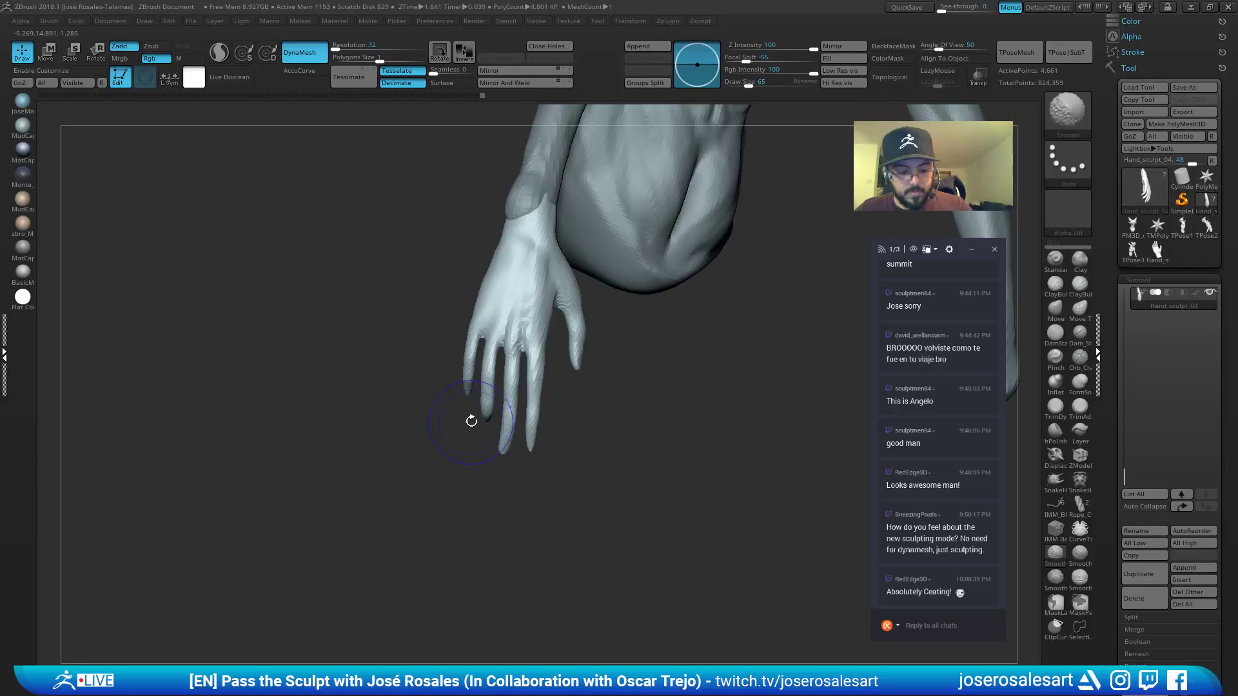
Show the hand's polygroups, isolate the middle finger, and adjust its curve with the Move brush at draw size 114.
key(shift+f)
key(ctrl)
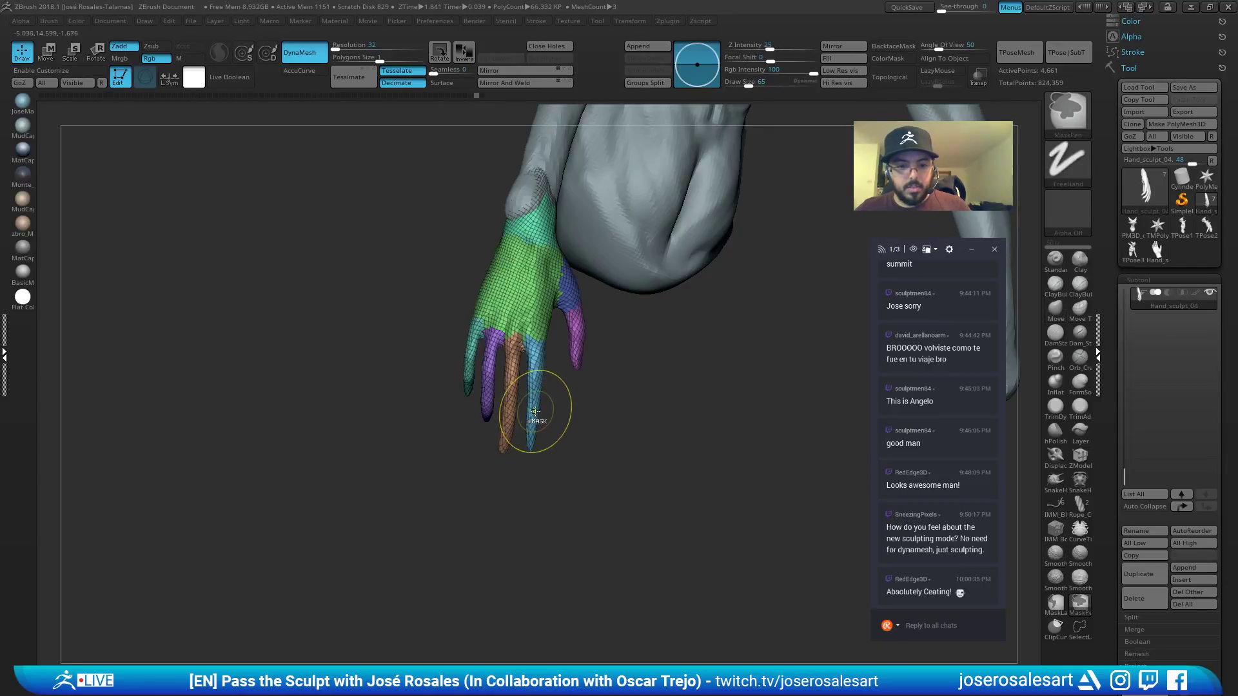
ctrl+shift+click(511, 414)
mouse_move(511, 414)
right_down()
mouse_move(535, 419)
mouse_move(537, 437)
right_up()
key(s)
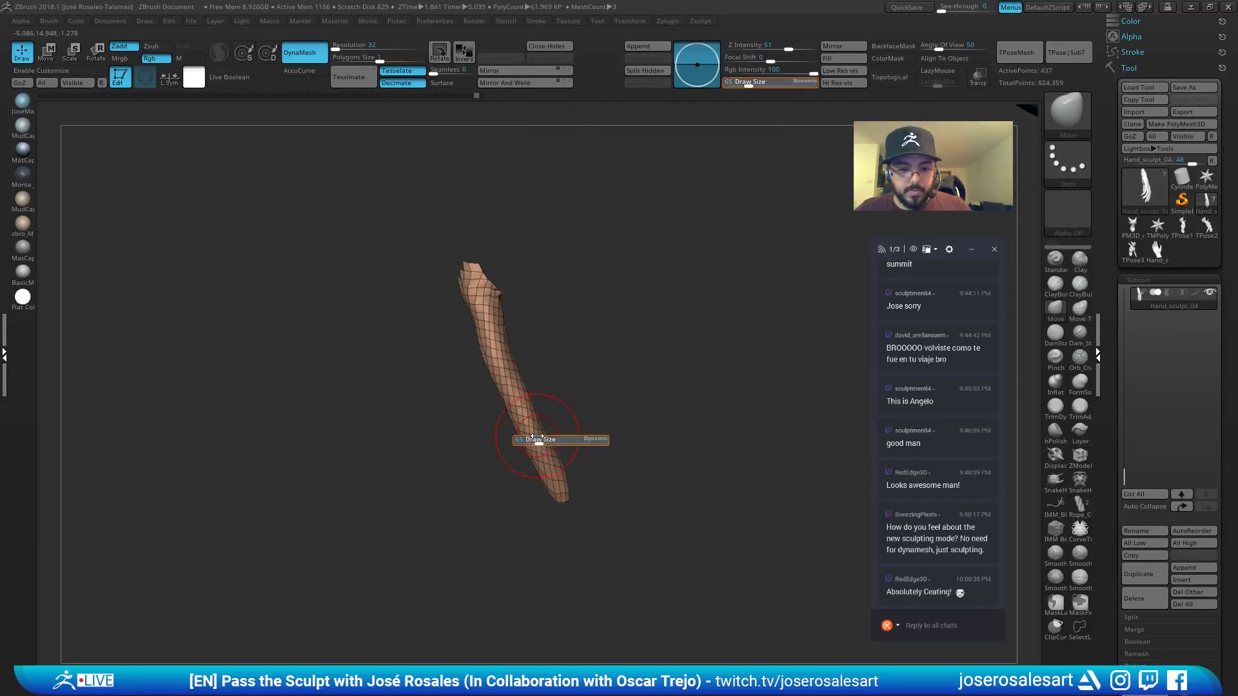
key(s)
drag(531, 440, 538, 439)
drag(525, 438, 518, 438)
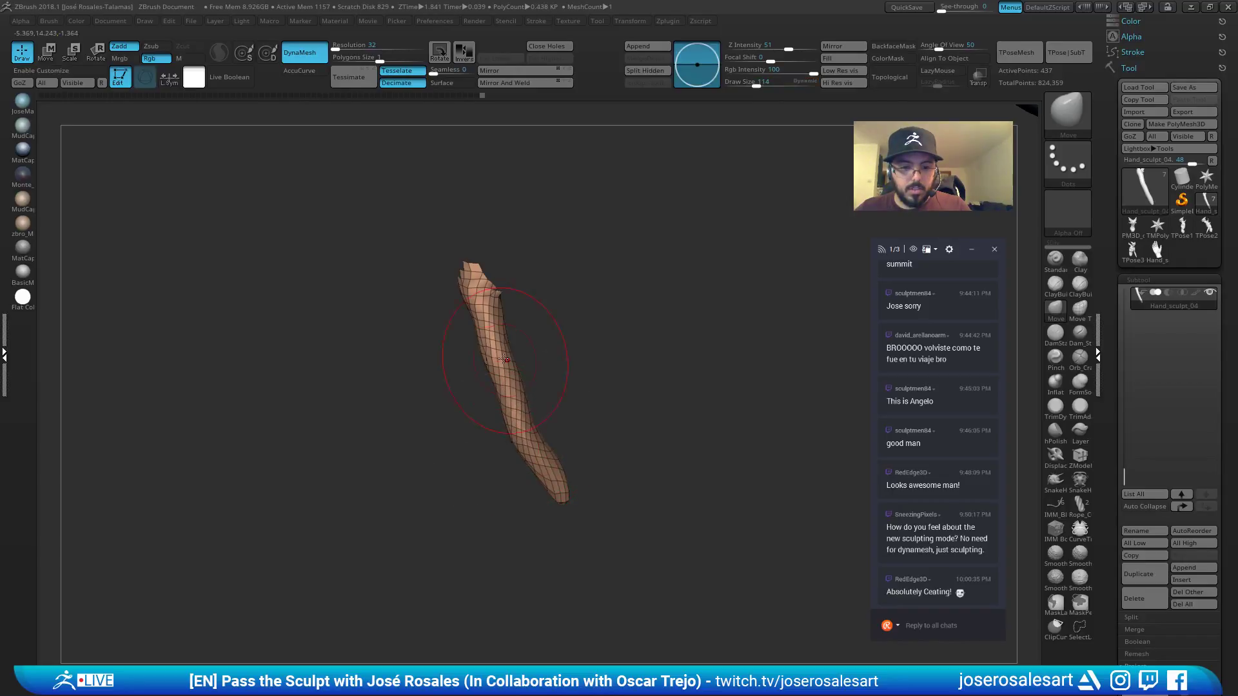
Bring back the other parts of the hand and adjust the ring finger with the Move brush at draw size 58.
mouse_move(494, 404)
ctrl+right_down()
mouse_move(510, 381)
mouse_move(581, 400)
mouse_move(599, 388)
mouse_move(494, 426)
mouse_move(532, 481)
mouse_move(500, 459)
ctrl+right_up()
ctrl+shift+click(586, 404)
ctrl+shift+click(494, 427)
ctrl+shift+click(533, 481)
key(s)
drag(498, 455, 489, 455)
mouse_move(493, 487)
right_down()
mouse_move(526, 407)
mouse_move(492, 472)
right_up()
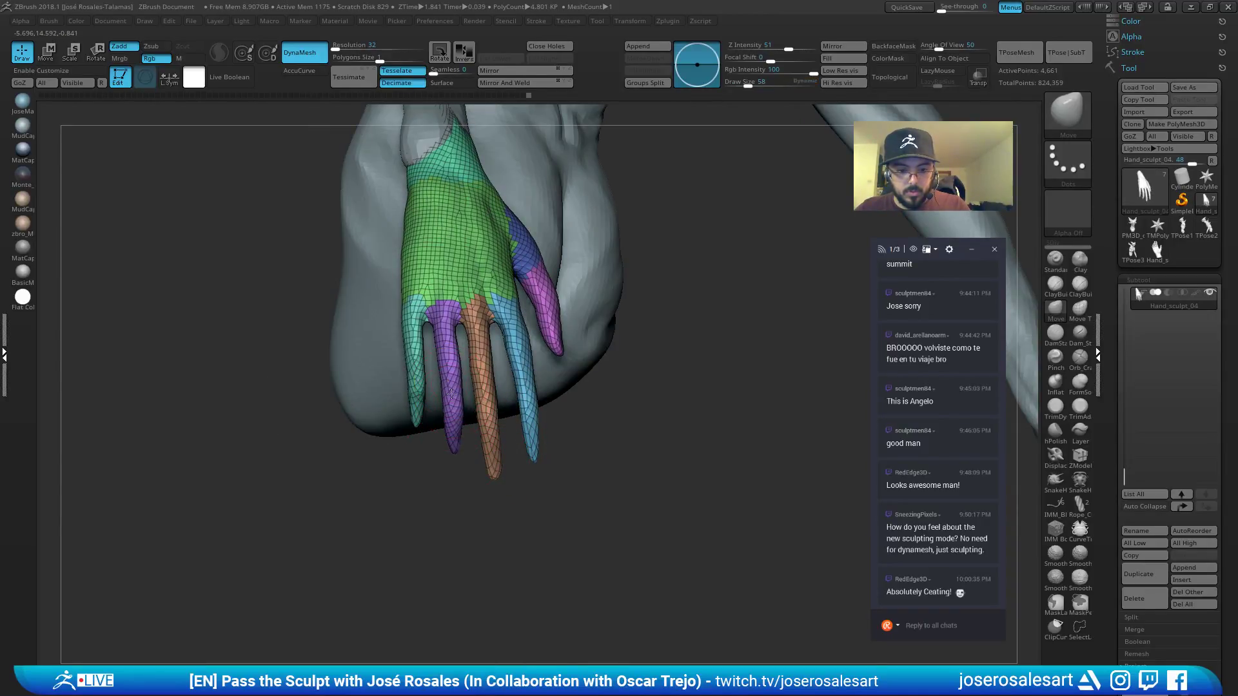
drag(452, 394, 454, 391)
mouse_move(454, 390)
ctrl+right_down()
mouse_move(446, 443)
mouse_move(475, 456)
mouse_move(490, 445)
ctrl+right_up()
Restore the visibility of the whole hand and turn off its polygroup wireframe display.
ctrl+drag(548, 384, 619, 325)
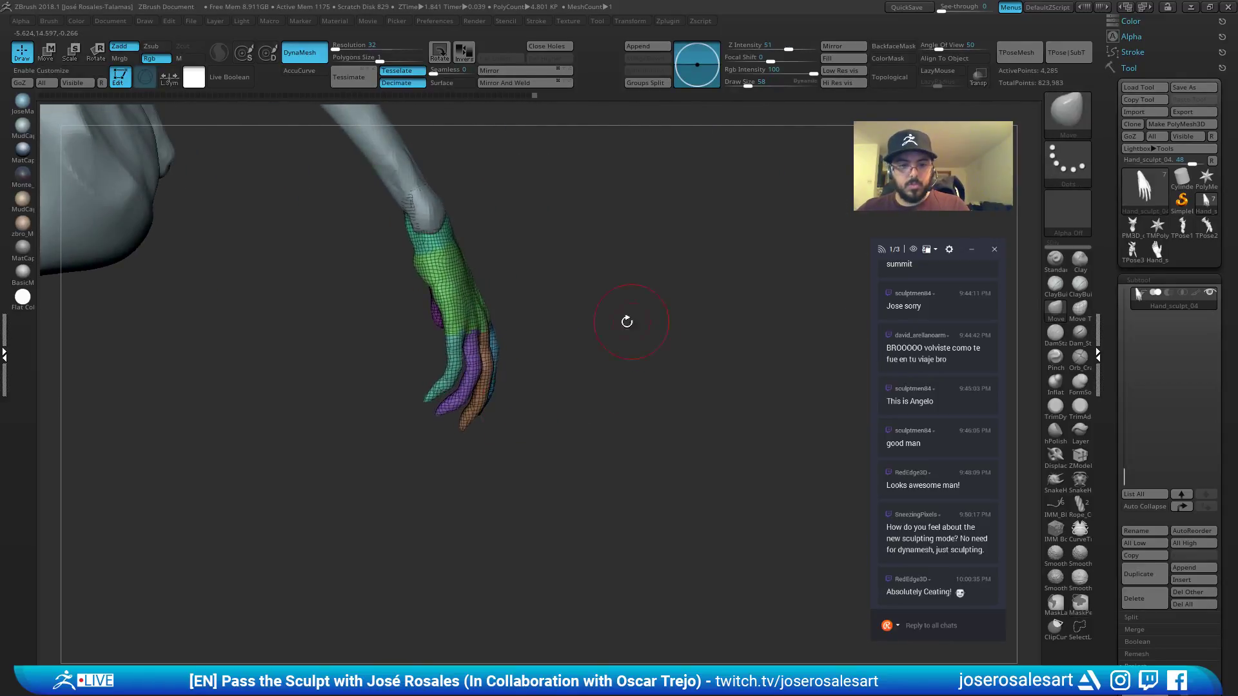
mouse_move(626, 322)
ctrl+right_down()
mouse_move(567, 312)
mouse_move(574, 332)
ctrl+right_up()
key(ctrl+z)
key(shift+f)
key(s)
drag(575, 334, 578, 334)
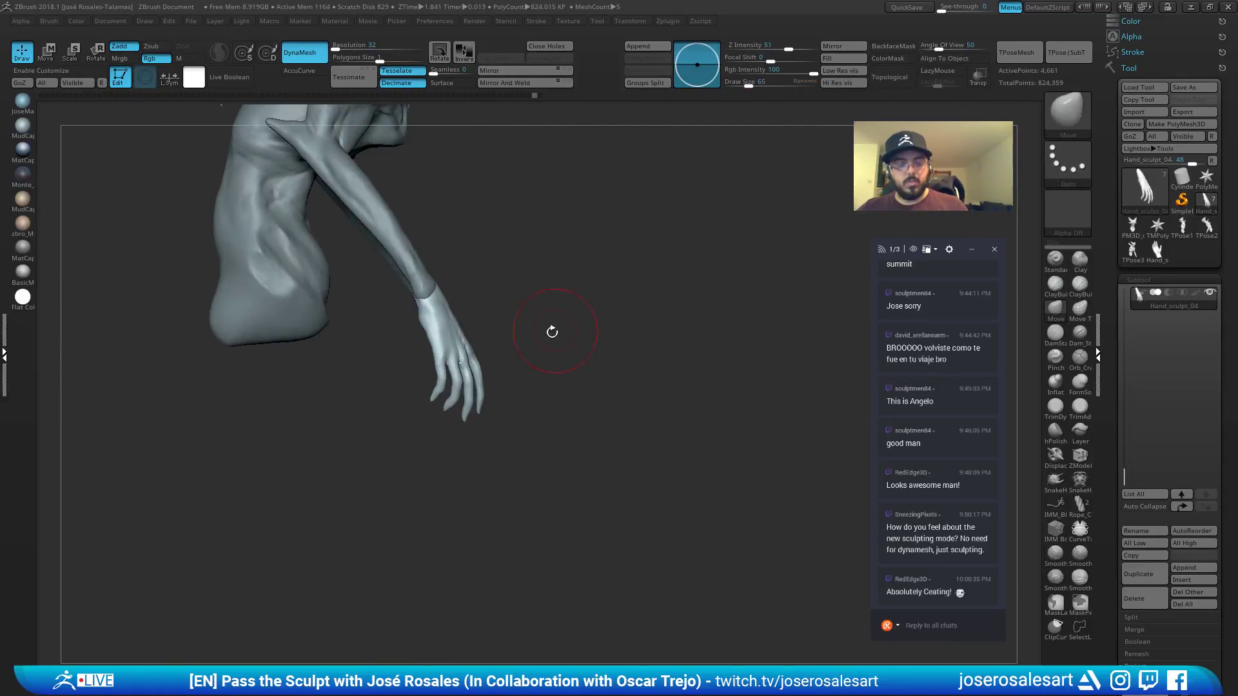
Make the creature's arm subtool Pm3d_sphere3d1_copy1 active with the Move brush at draw size 33.
ctrl+right_drag(551, 332, 474, 341)
mouse_move(474, 341)
right_down()
mouse_move(507, 345)
mouse_move(496, 436)
mouse_move(519, 452)
right_up()
ctrl+right_drag(520, 453, 514, 411)
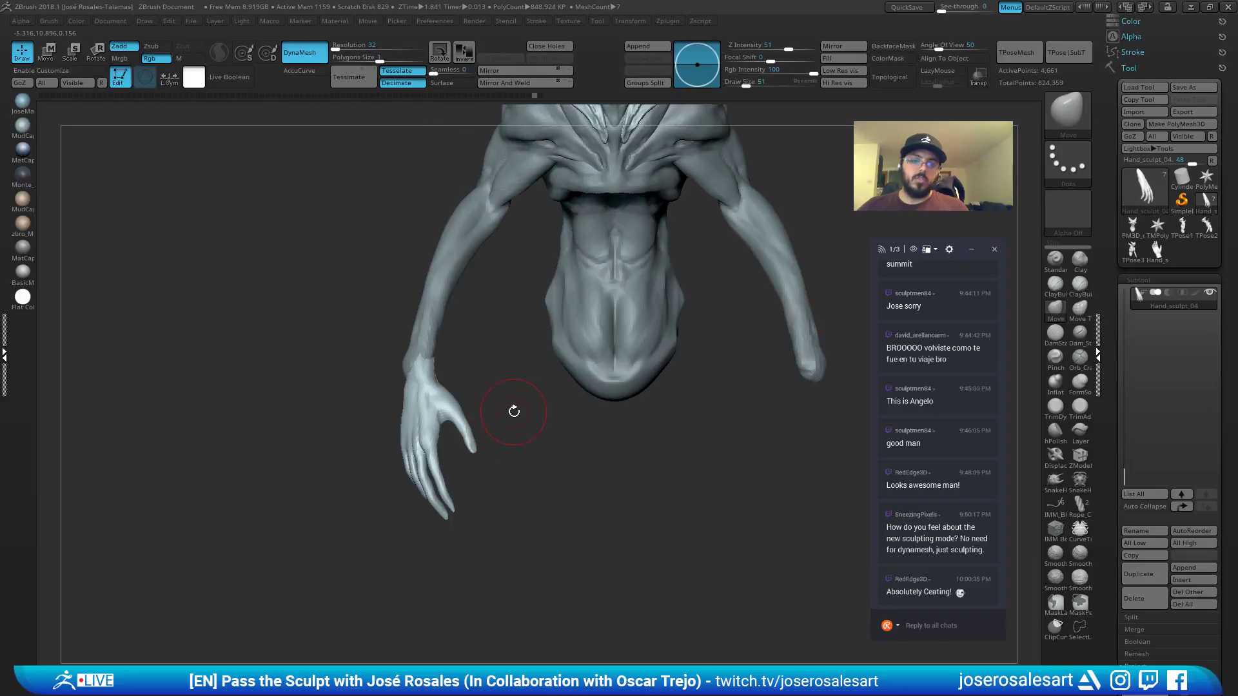
mouse_move(365, 305)
right_down()
mouse_move(428, 348)
mouse_move(445, 380)
mouse_move(426, 376)
right_up()
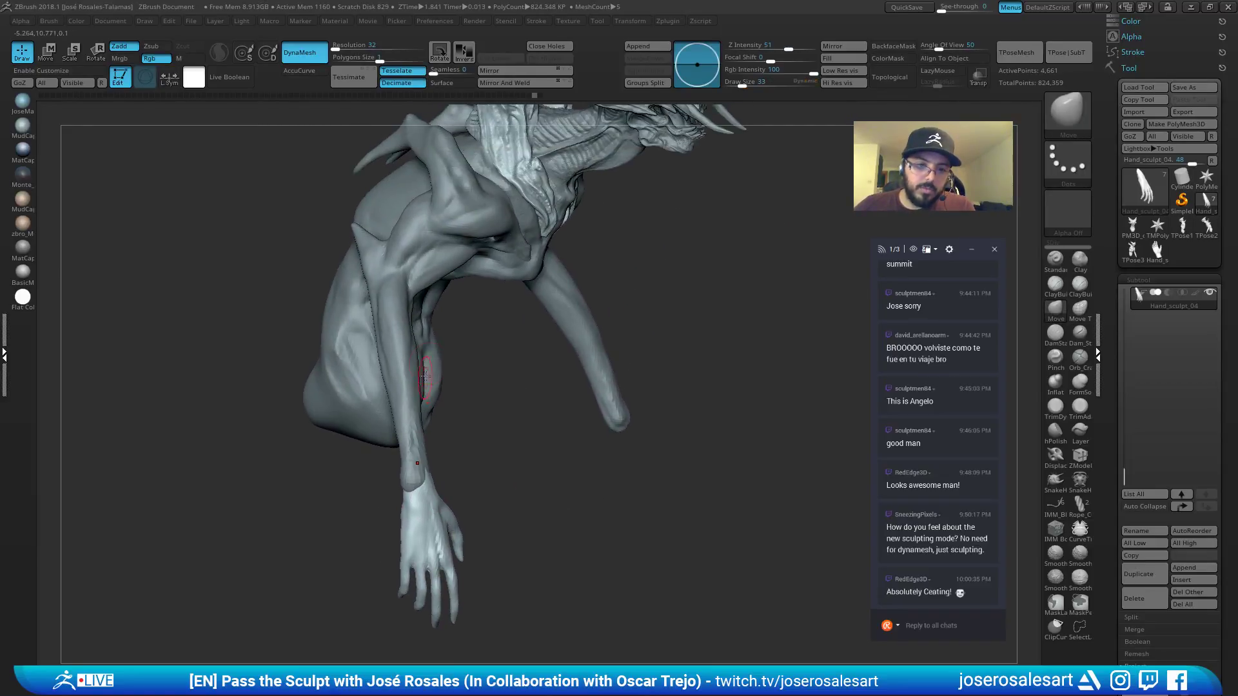
alt+click(417, 446)
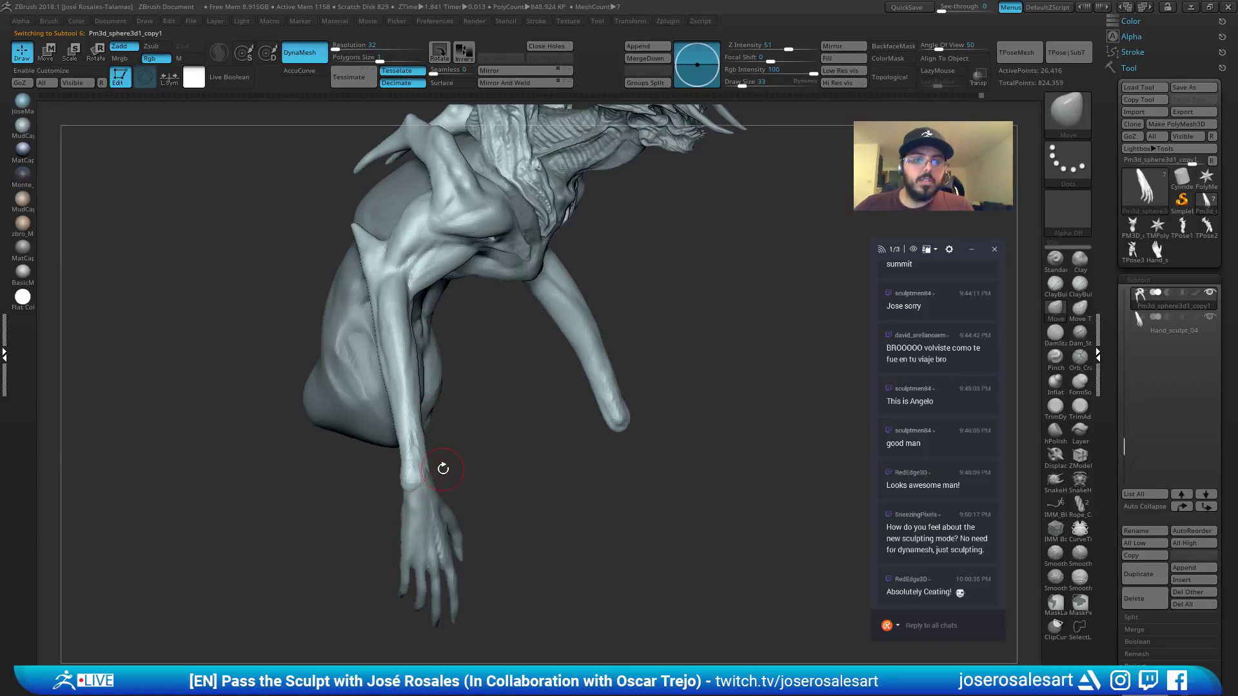
Select the hand subtool and mirror it so the opposite arm also gets a hand.
alt+click(423, 537)
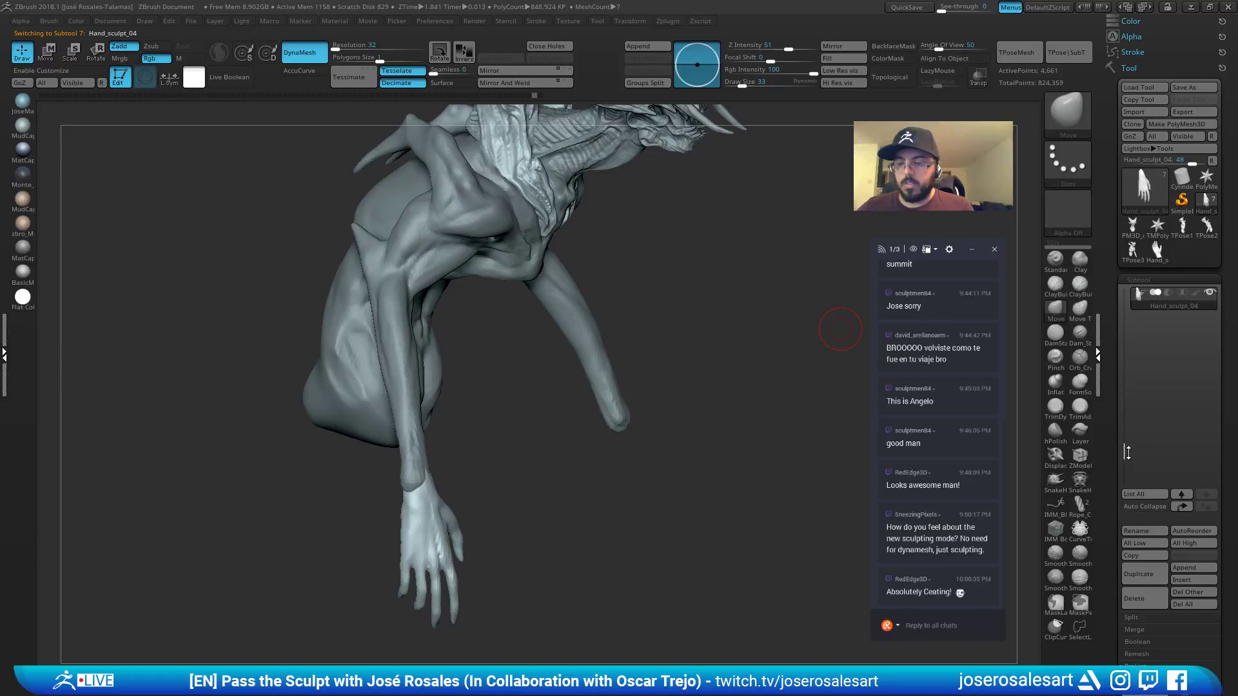
drag(1128, 452, 1128, 426)
right_drag(669, 483, 570, 444)
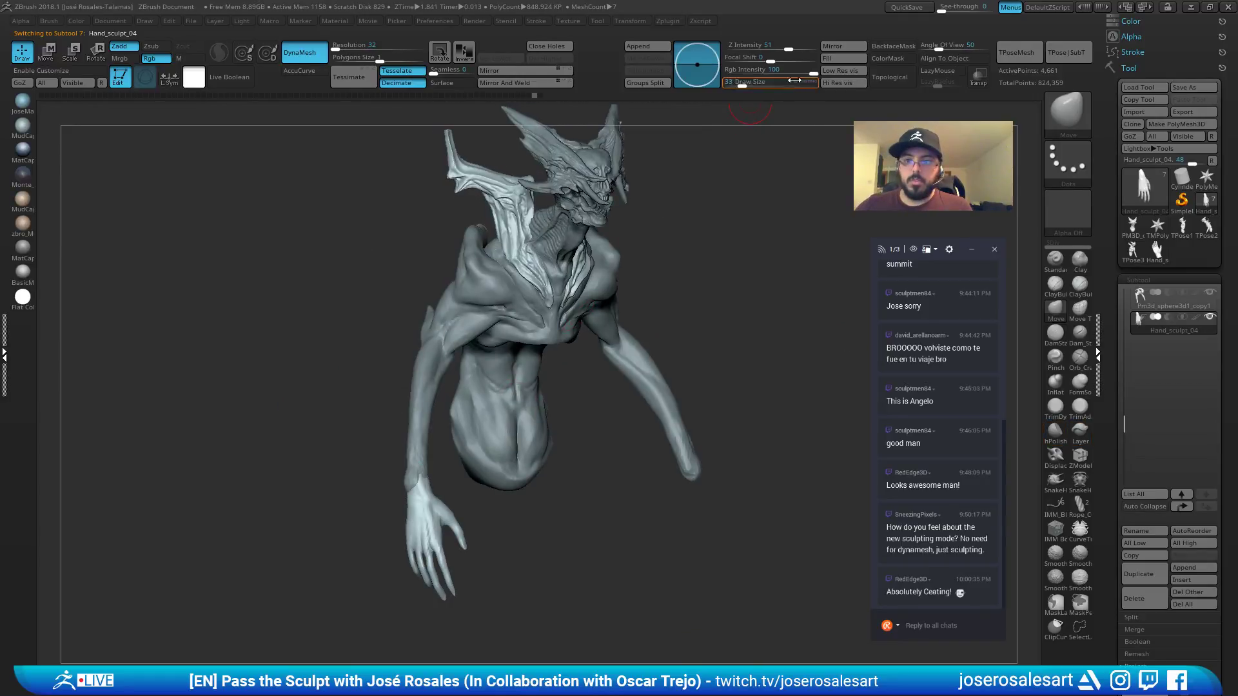
click(841, 46)
Select the arms subtool and merge the hands subtool below into it.
click(574, 330)
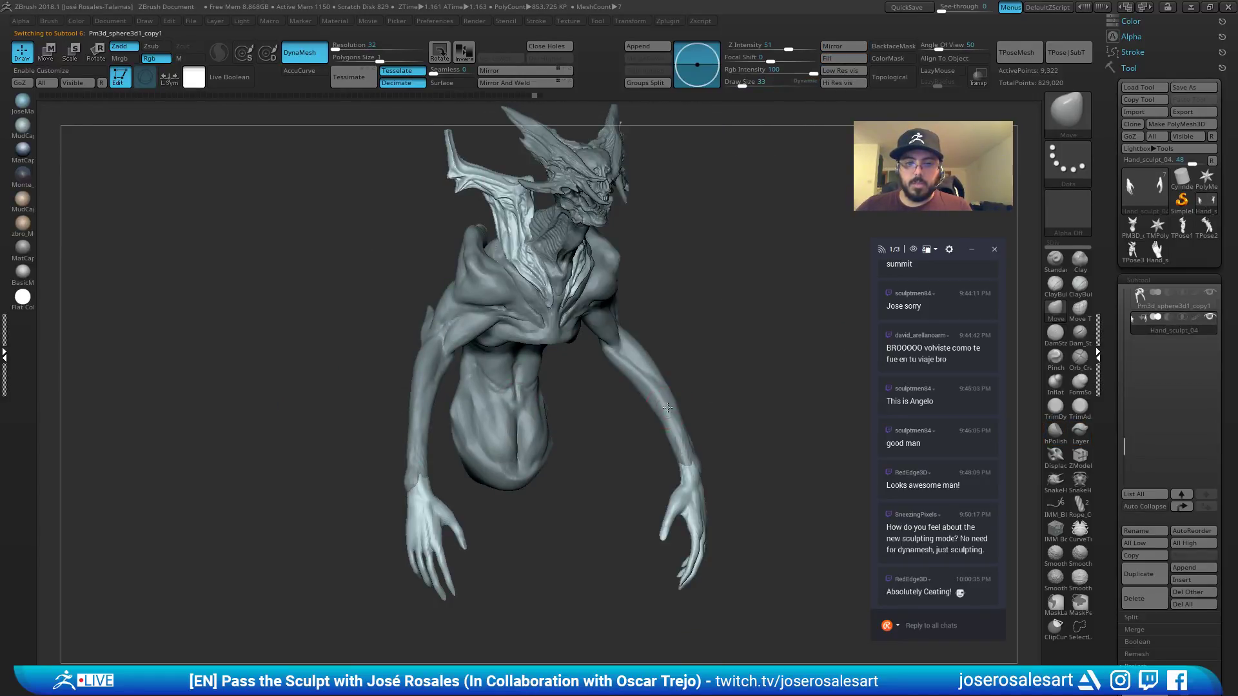
shift+right_drag(667, 407, 644, 345)
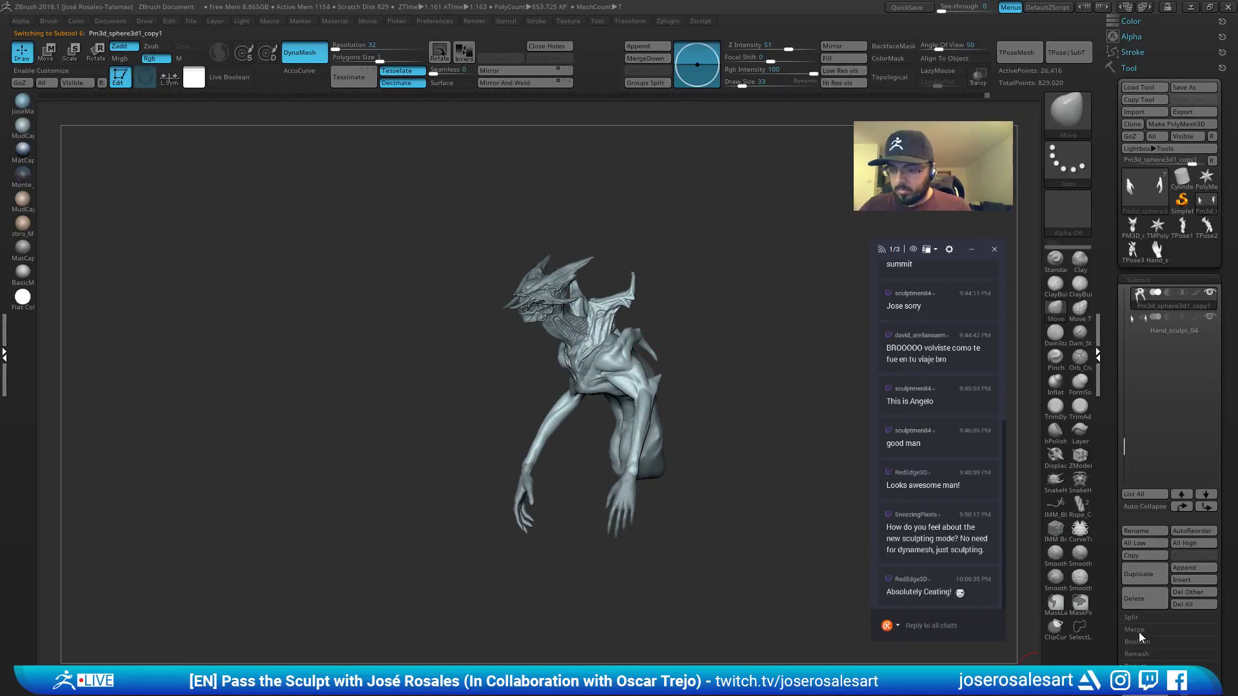
click(1154, 651)
click(1025, 667)
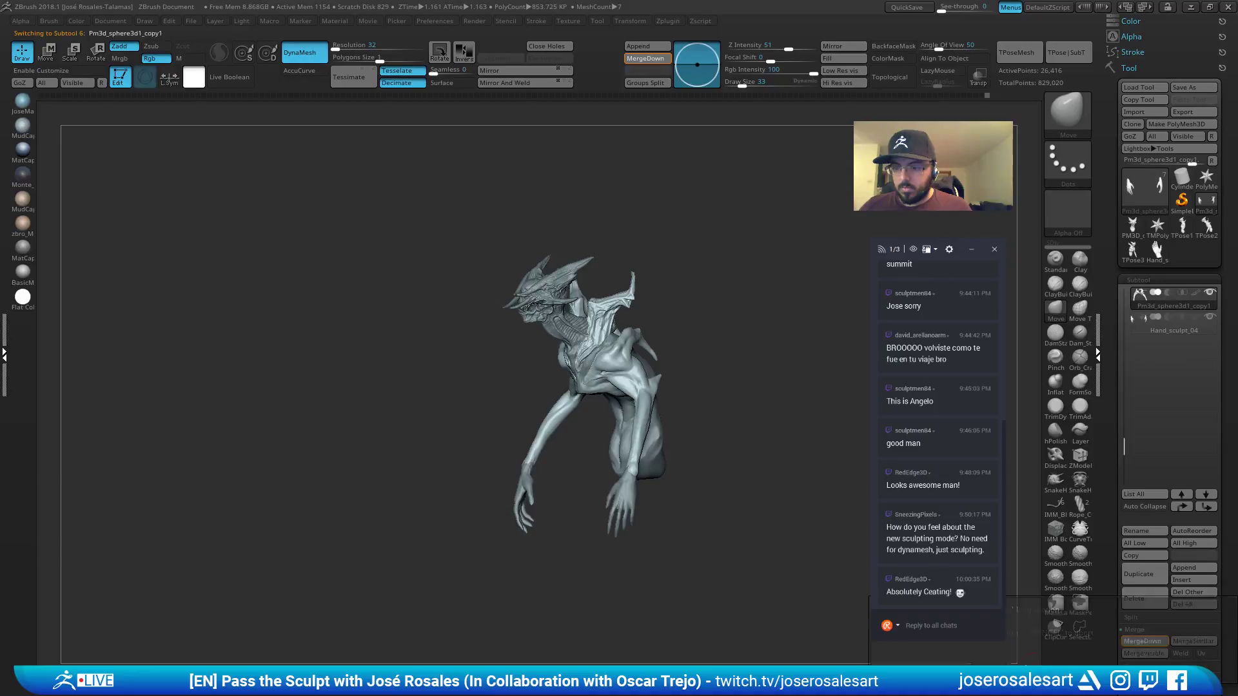
alt+drag(638, 228, 681, 352)
alt+drag(623, 247, 613, 58)
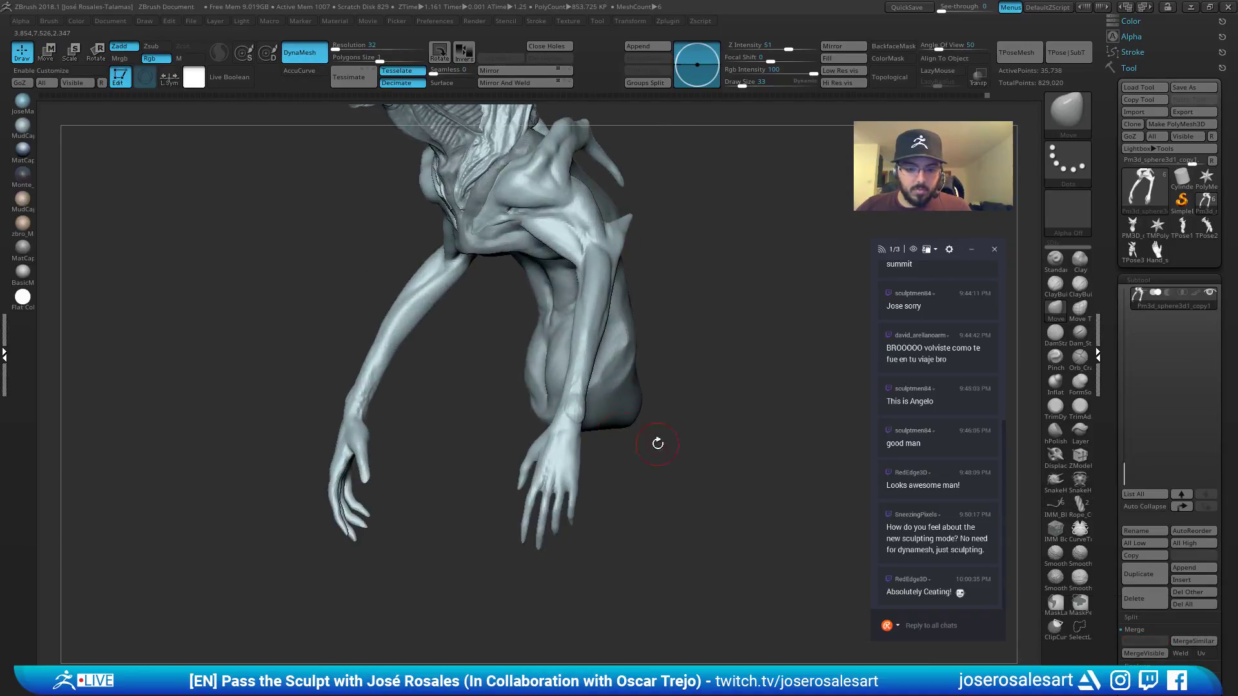
Remesh the merged arms and hands with DynaMesh at resolution 32.
drag(516, 438, 602, 348)
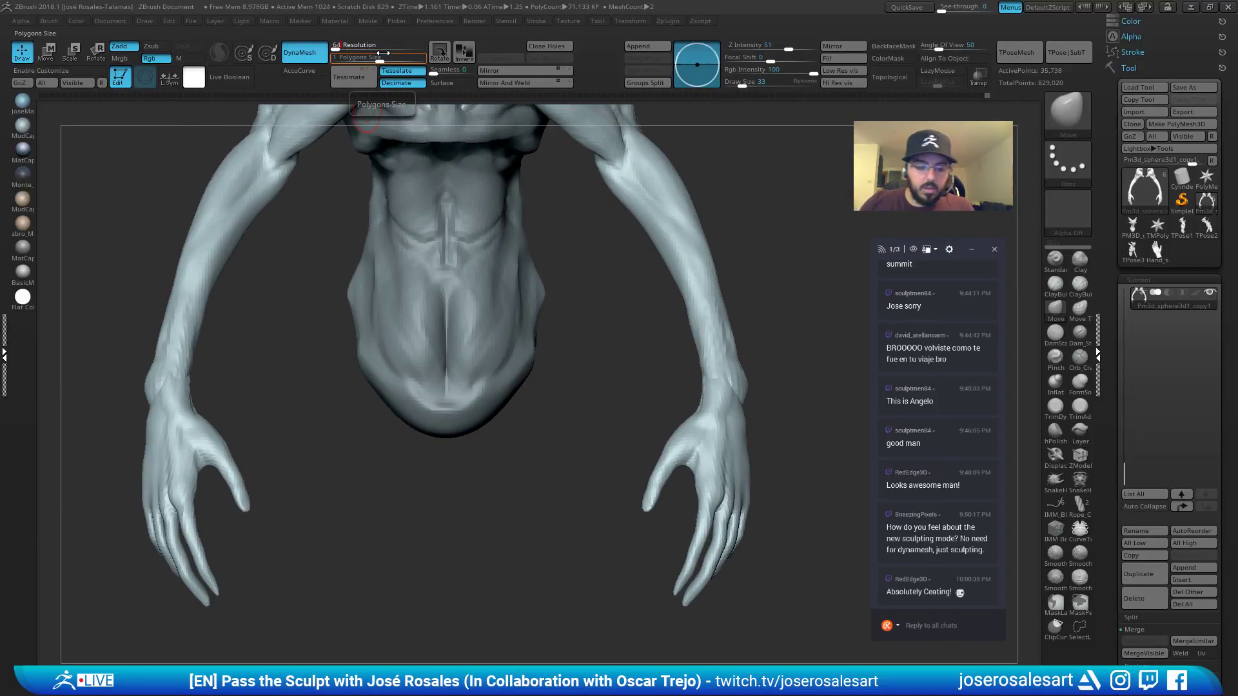
drag(365, 439, 493, 432)
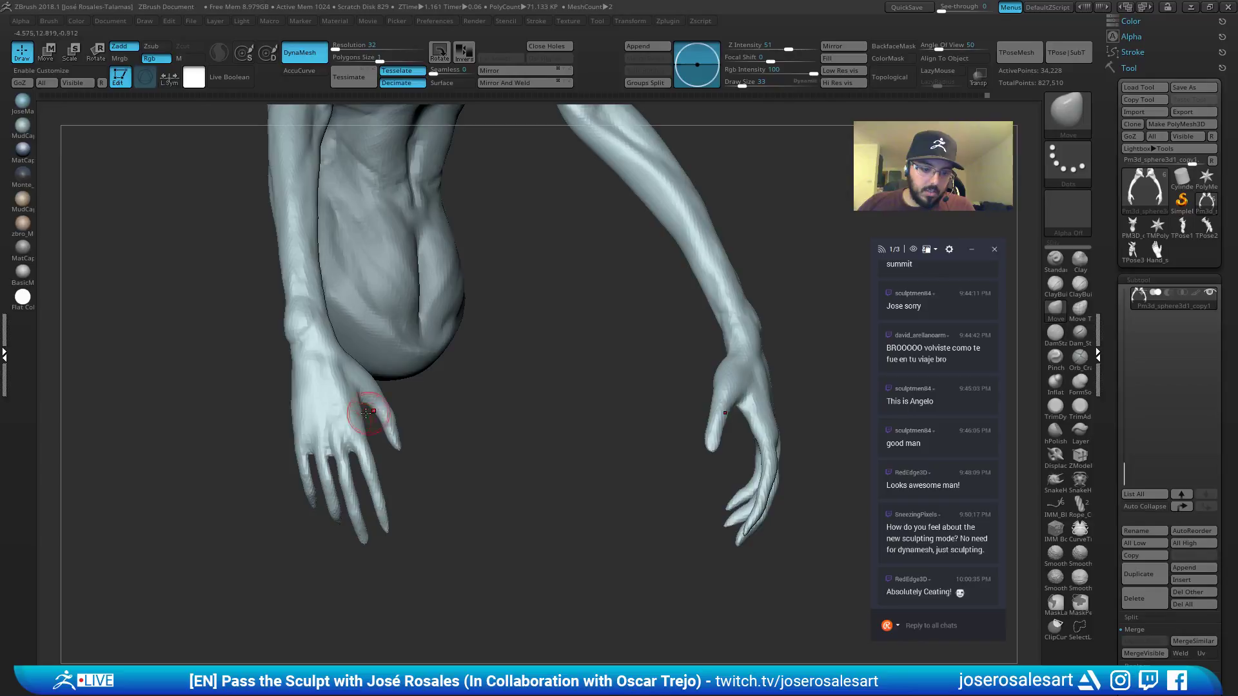
ctrl+right_drag(365, 414, 326, 485)
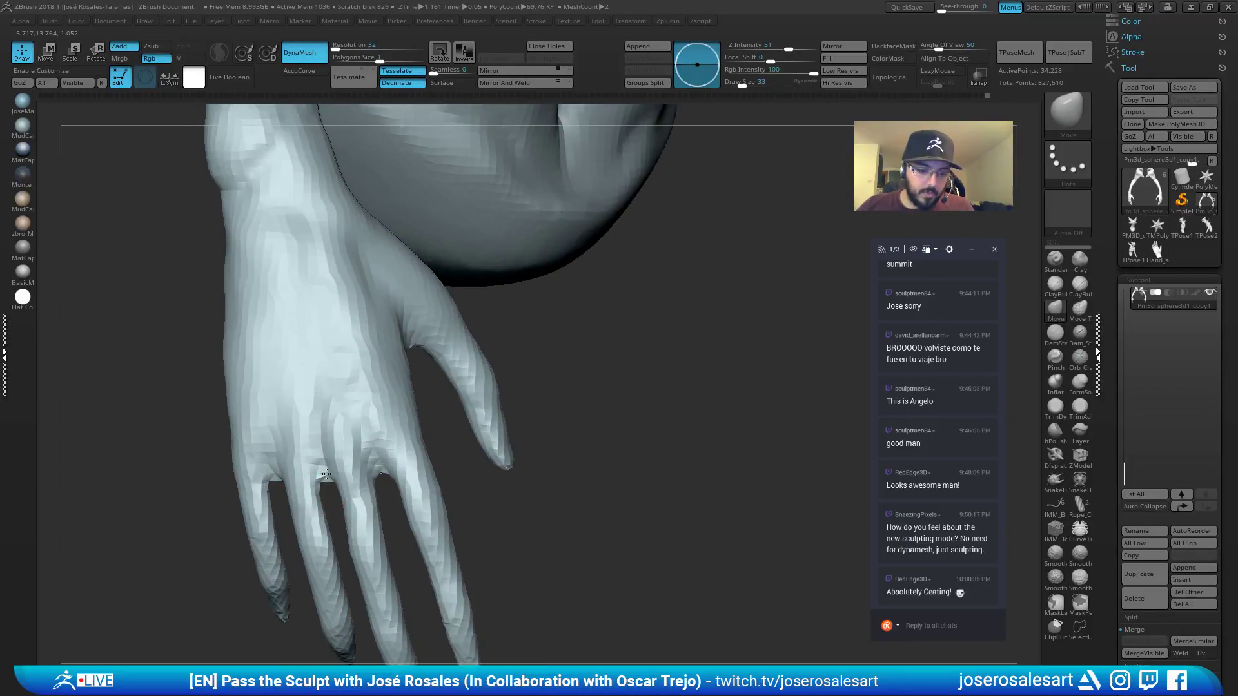
mouse_move(367, 425)
ctrl+right_down()
mouse_move(344, 498)
mouse_move(365, 395)
mouse_move(368, 461)
ctrl+right_up()
Sculpt raised tendons on the back of the hand using the Standard brush at draw size 26.
key(b)
key(s)
key(t)
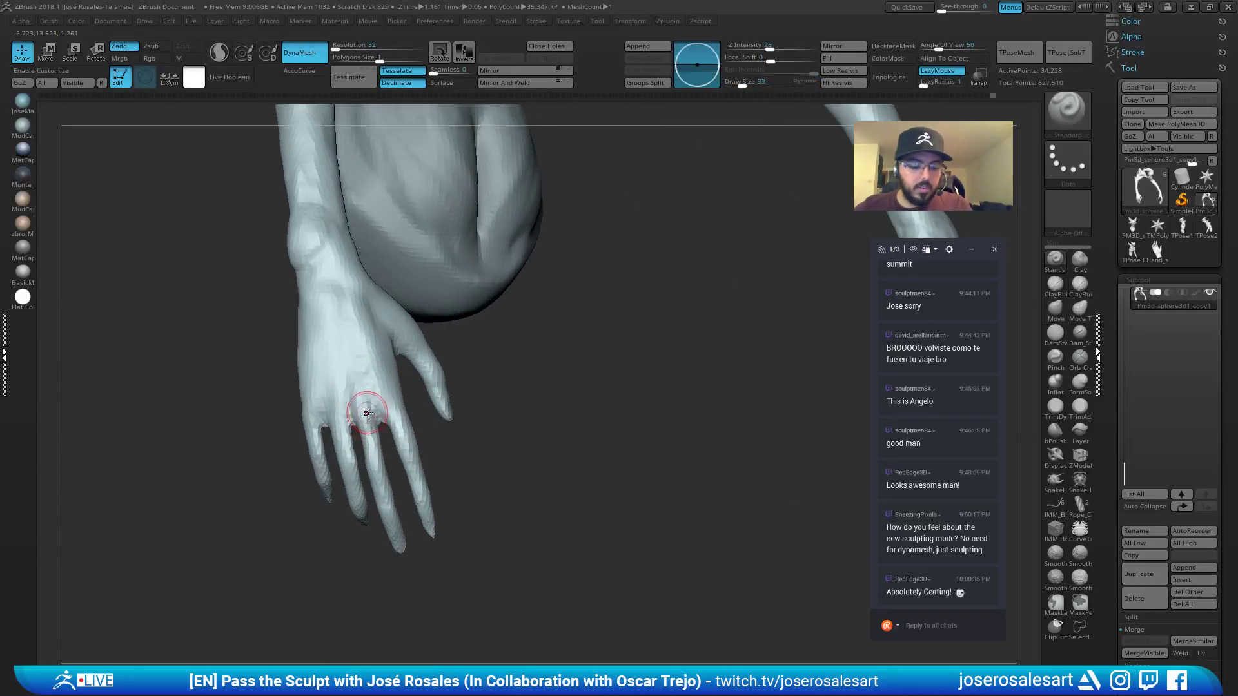
key(s)
click(373, 416)
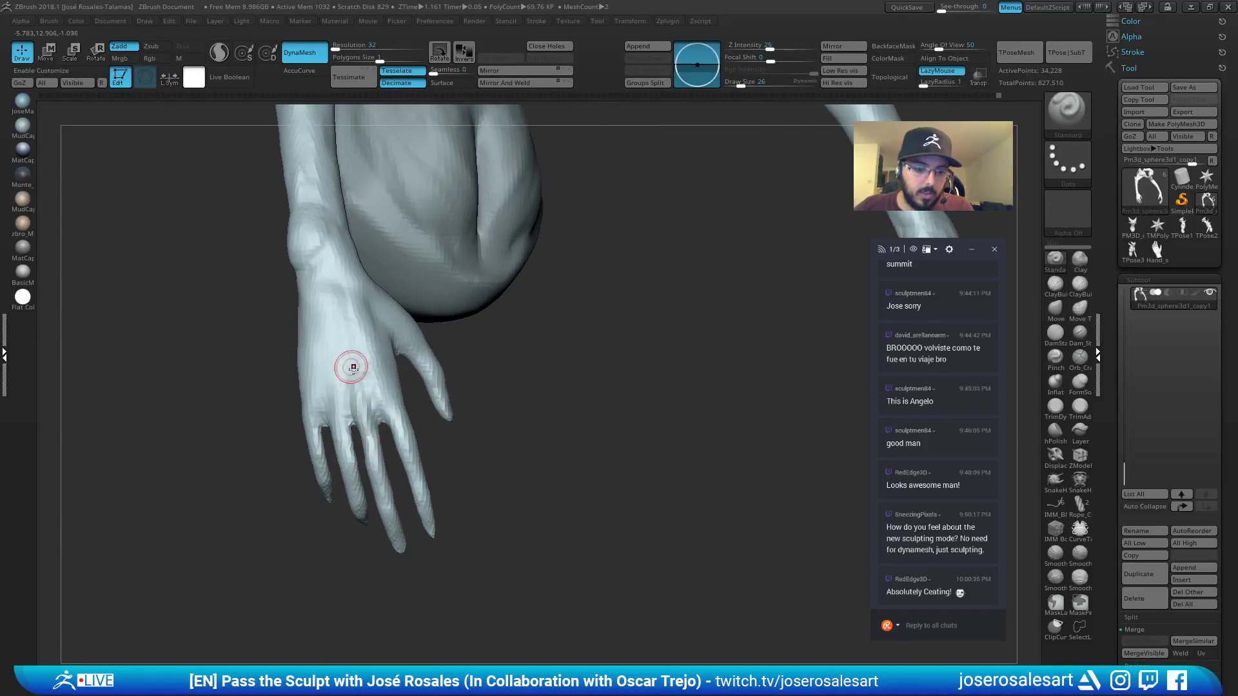
right_drag(351, 365, 338, 300)
right_drag(350, 358, 321, 323)
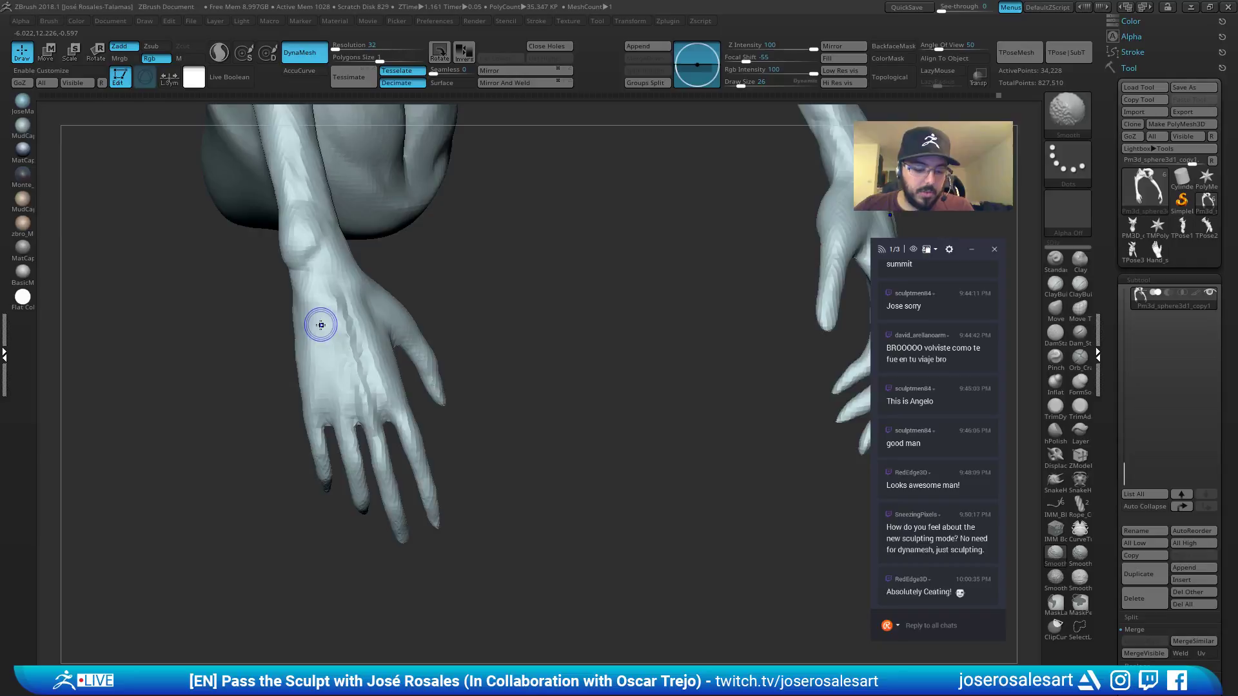
key(shift+f)
key(shift+f)
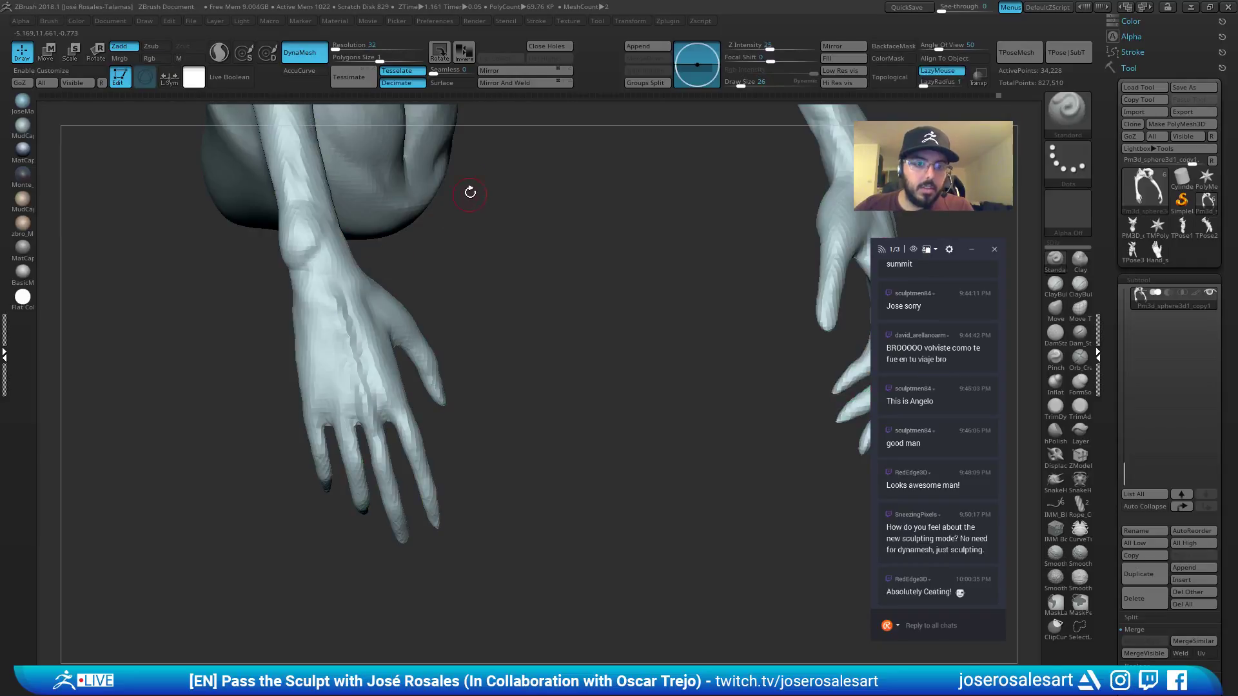
Set the DynaMesh resolution to 64 and remesh the arms and hands.
click(385, 46)
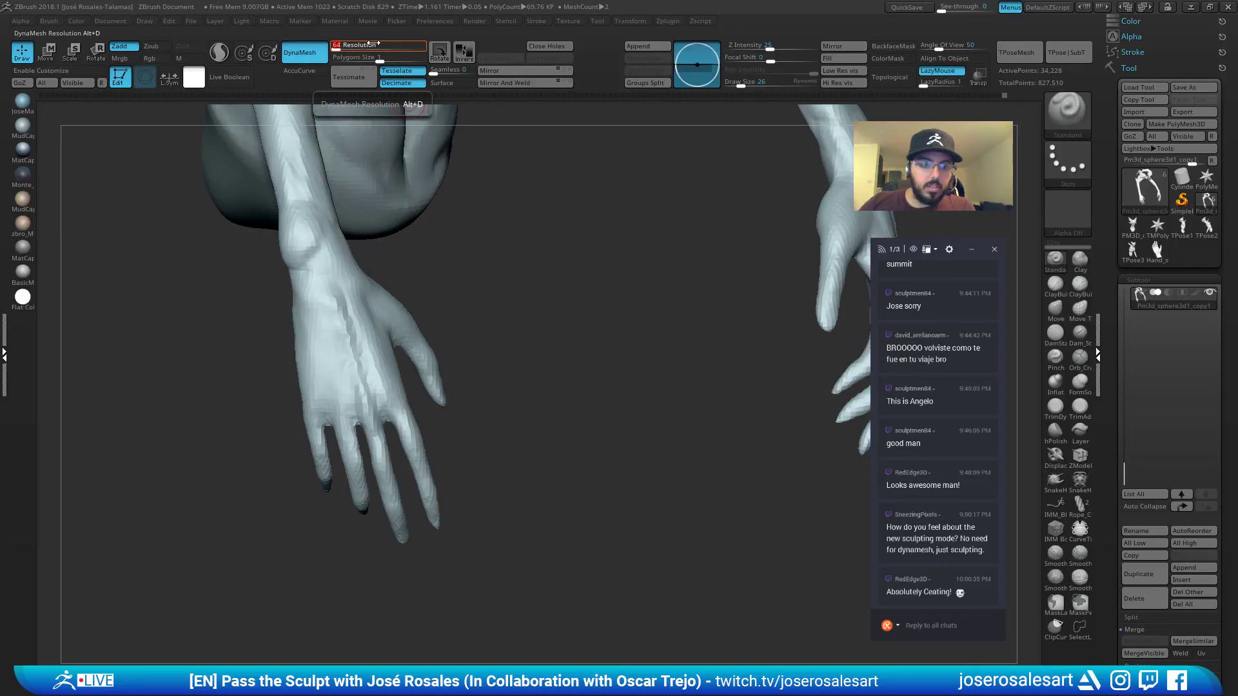
key(Return)
ctrl+drag(543, 267, 580, 350)
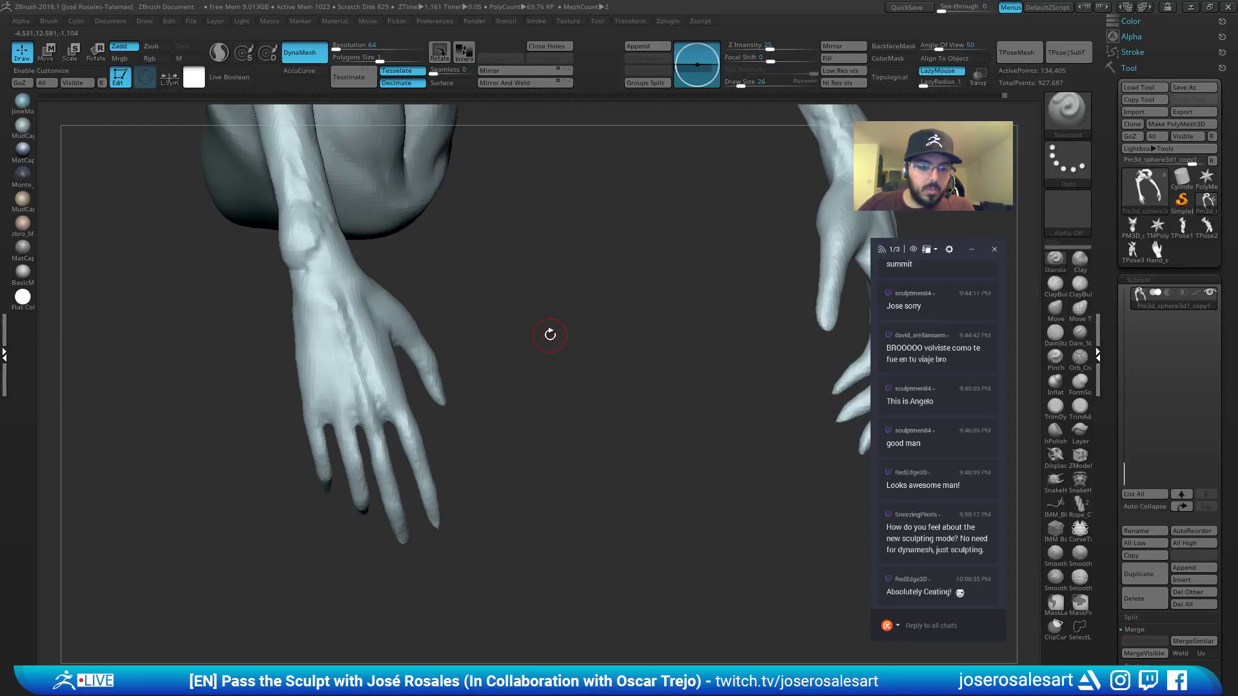
Refine the tendons on the back of the hand and build up the wrist with ClayBuildup.
right_drag(381, 339, 374, 290)
mouse_move(309, 339)
right_down()
mouse_move(343, 400)
mouse_move(323, 269)
right_up()
key(1)
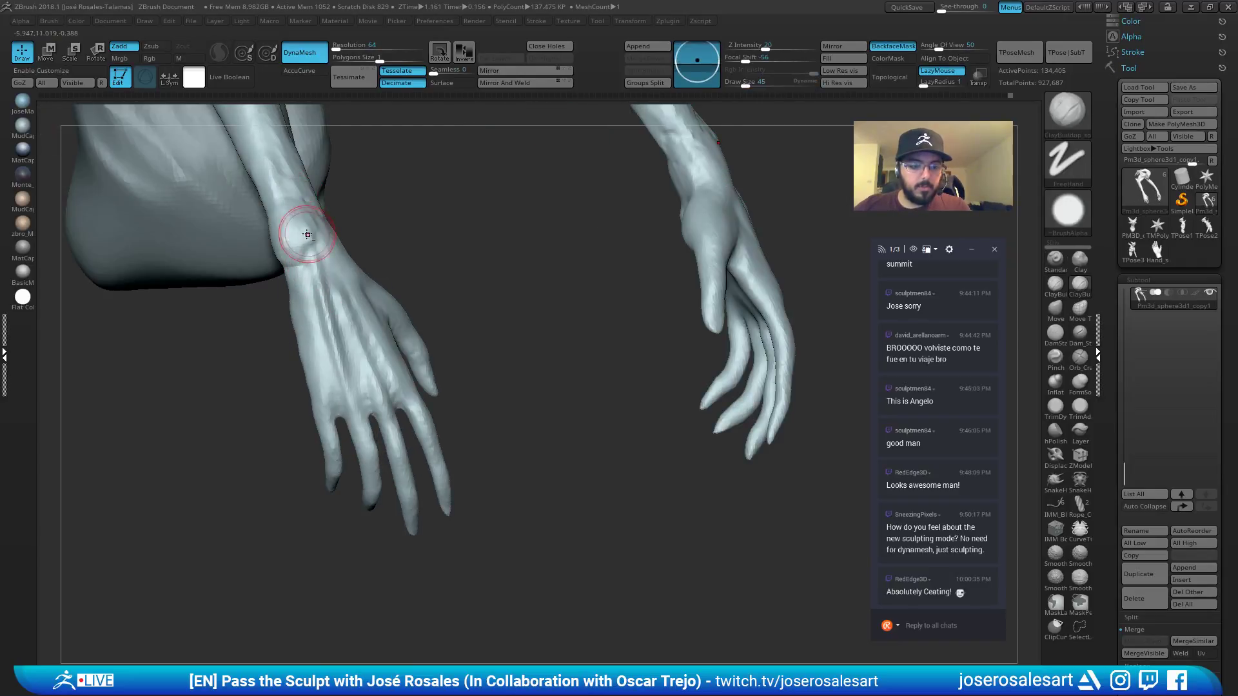
mouse_move(300, 222)
right_down()
mouse_move(278, 208)
mouse_move(308, 207)
right_up()
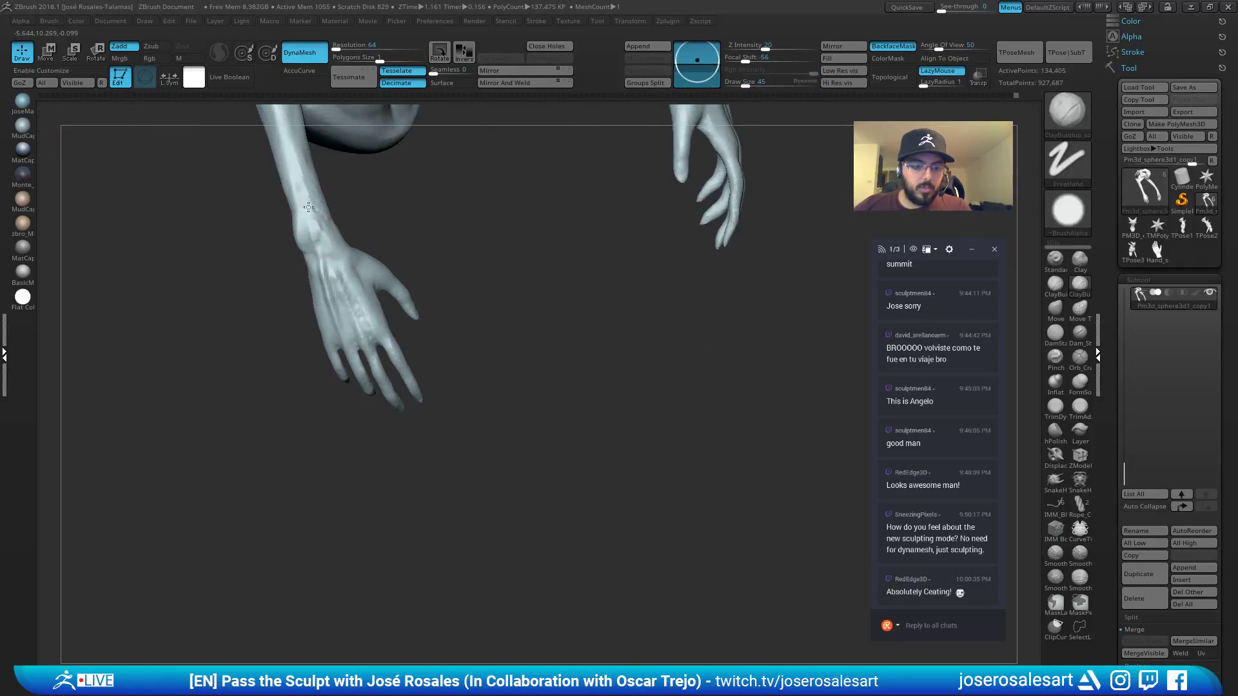
right_drag(327, 268, 284, 234)
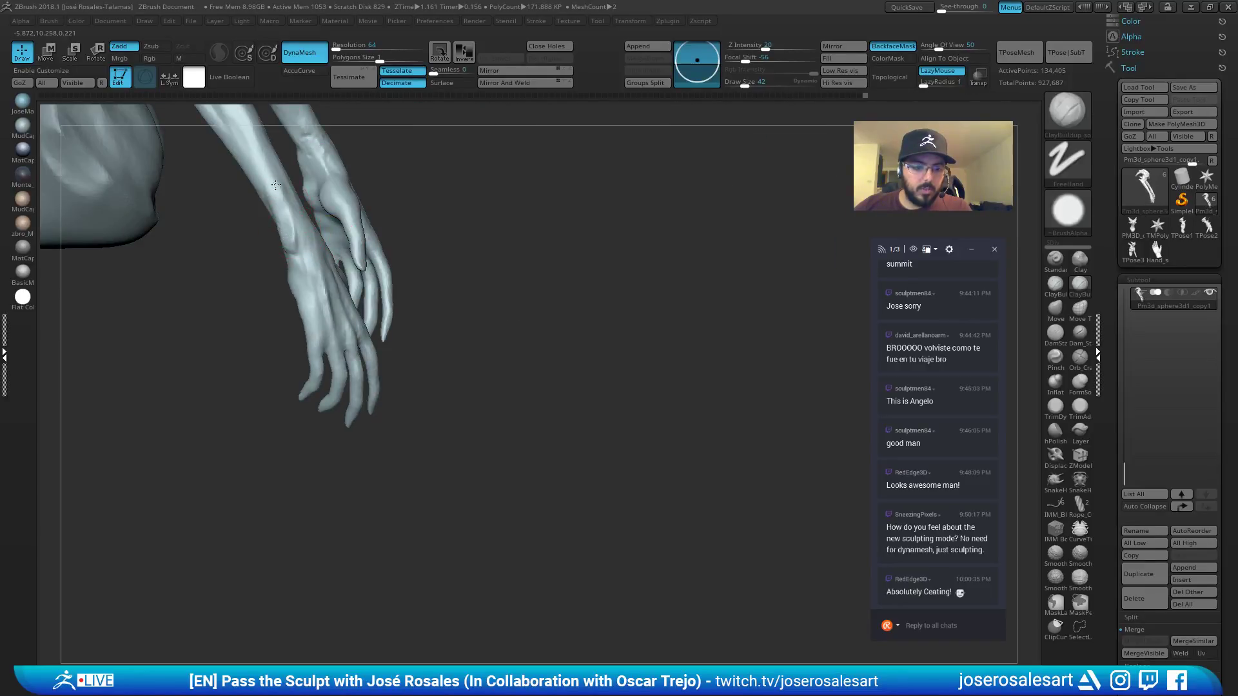
Build up muscle forms along the outer forearm toward the elbow and smooth them.
mouse_move(276, 186)
right_down()
mouse_move(277, 243)
mouse_move(330, 384)
mouse_move(306, 350)
right_up()
mouse_move(241, 215)
right_down()
mouse_move(209, 197)
mouse_move(219, 173)
mouse_move(201, 194)
mouse_move(223, 173)
right_up()
drag(210, 213, 217, 189)
right_drag(221, 211, 217, 179)
shift+drag(217, 179, 211, 196)
right_drag(212, 196, 220, 192)
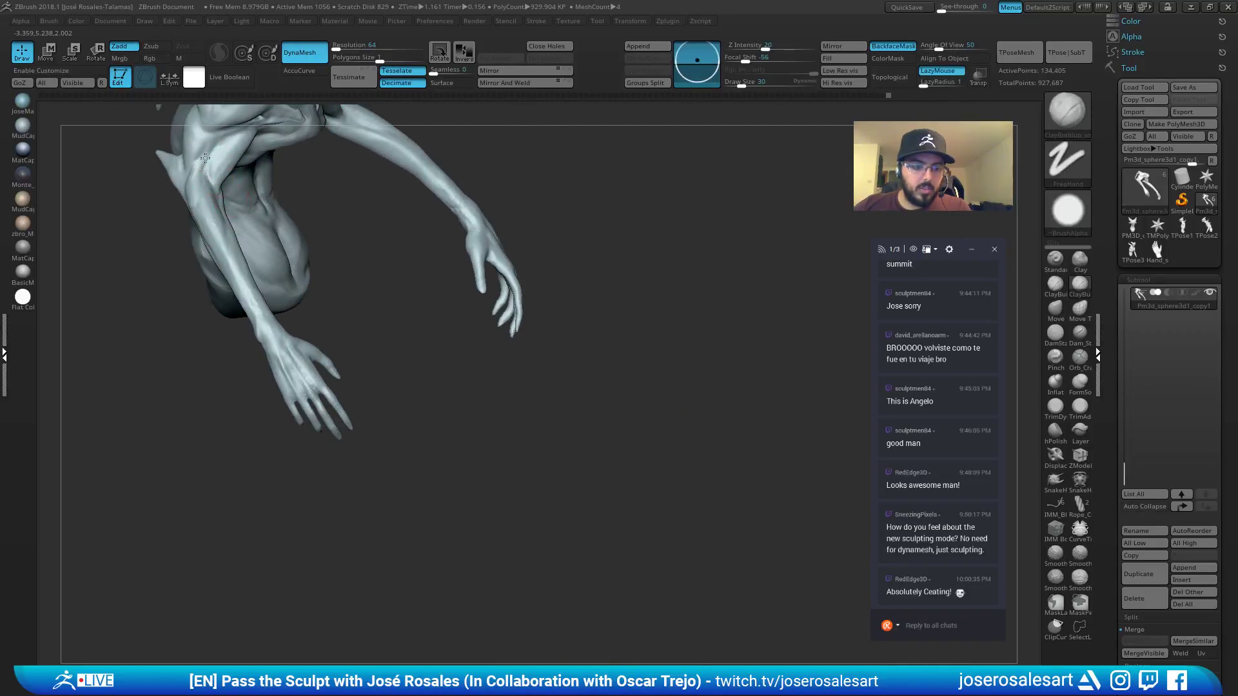
Carve muscle separation lines from the elbow down the forearm with the DamStandard brush.
mouse_move(189, 245)
right_down()
mouse_move(263, 276)
mouse_move(331, 263)
mouse_move(411, 285)
mouse_move(387, 226)
mouse_move(412, 258)
right_up()
ctrl+right_drag(413, 258, 443, 199)
key(b)
key(d)
key(s)
right_drag(205, 256, 242, 240)
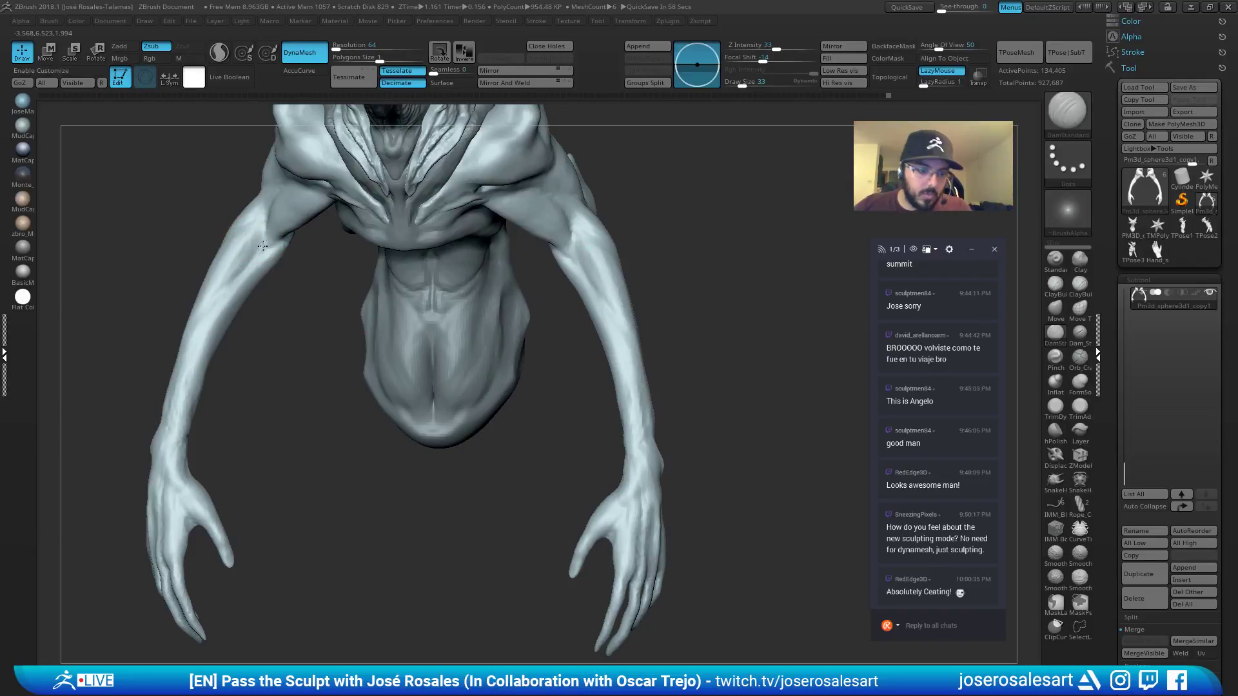
right_drag(218, 286, 253, 261)
drag(253, 261, 219, 306)
right_drag(219, 306, 221, 300)
drag(258, 252, 216, 336)
Build up the forearm muscles below the elbow with ClayBuildup, smooth them and enlarge the brush.
key(b)
key(c)
key(b)
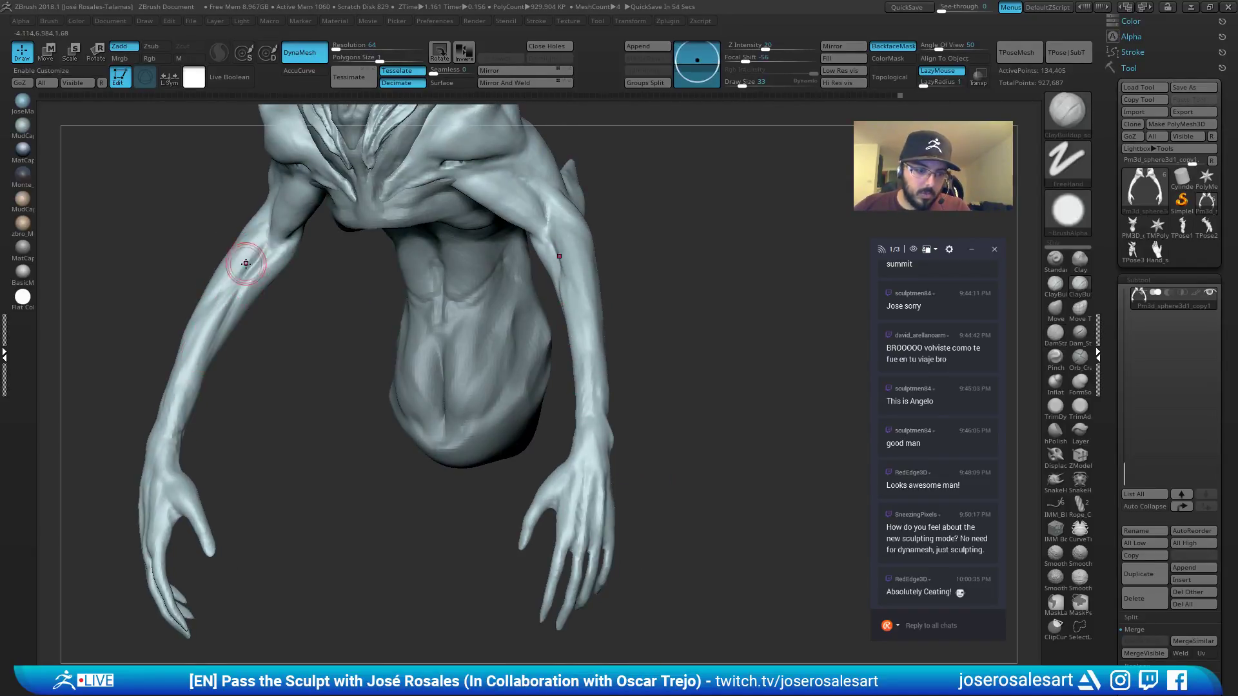
drag(249, 262, 195, 361)
mouse_move(222, 288)
right_down()
mouse_move(270, 316)
mouse_move(221, 284)
right_up()
shift+drag(221, 271, 201, 330)
key(bracketright)
key(bracketright)
Add muscle volume around the elbow and upper forearm with the larger ClayBuildup brush.
right_drag(242, 261, 227, 250)
mouse_move(235, 247)
mouse_down()
mouse_move(222, 292)
mouse_move(245, 242)
mouse_up()
mouse_move(246, 242)
right_down()
mouse_move(290, 257)
mouse_move(149, 275)
mouse_move(263, 353)
right_up()
drag(269, 382, 295, 320)
right_drag(287, 362, 274, 381)
mouse_move(284, 381)
mouse_down()
mouse_move(307, 341)
mouse_move(293, 383)
mouse_up()
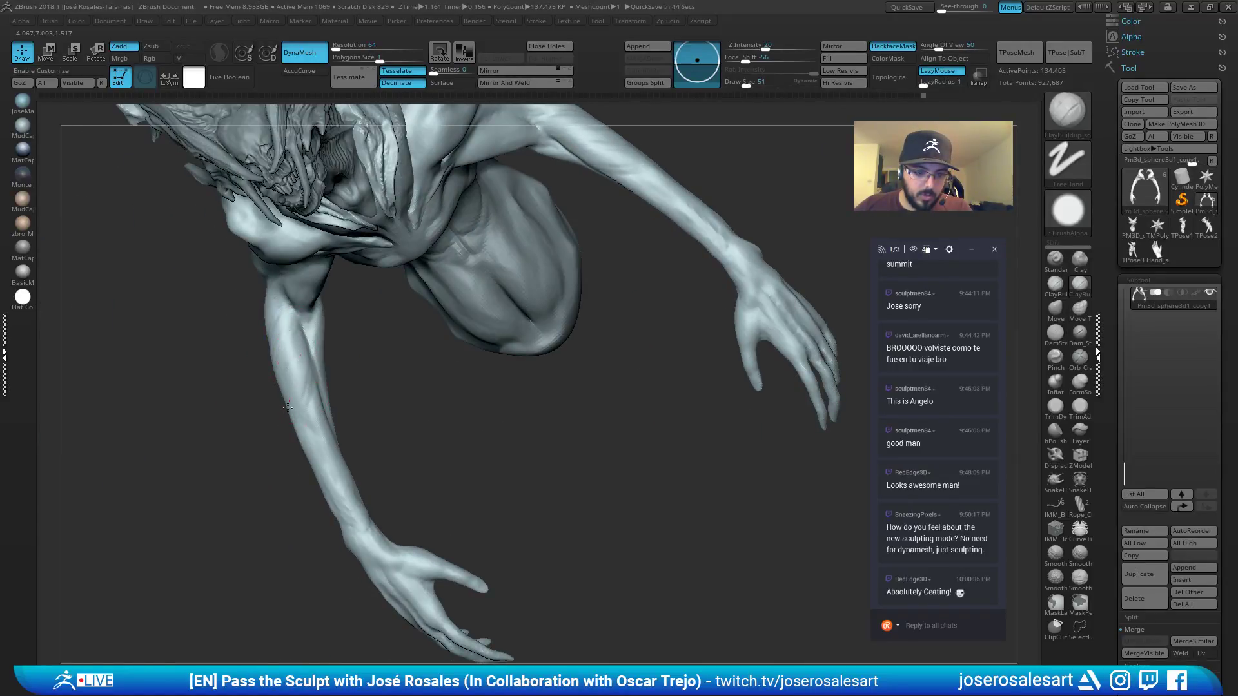
Carve creases along the inner forearm toward the wrist with DamStandard at draw size 30.
mouse_move(292, 390)
right_down()
mouse_move(291, 372)
mouse_move(360, 311)
mouse_move(282, 316)
mouse_move(415, 387)
mouse_move(387, 303)
mouse_move(458, 337)
mouse_move(299, 428)
mouse_move(375, 364)
mouse_move(387, 258)
mouse_move(410, 261)
right_up()
key(s)
click(454, 353)
key(b)
key(d)
key(s)
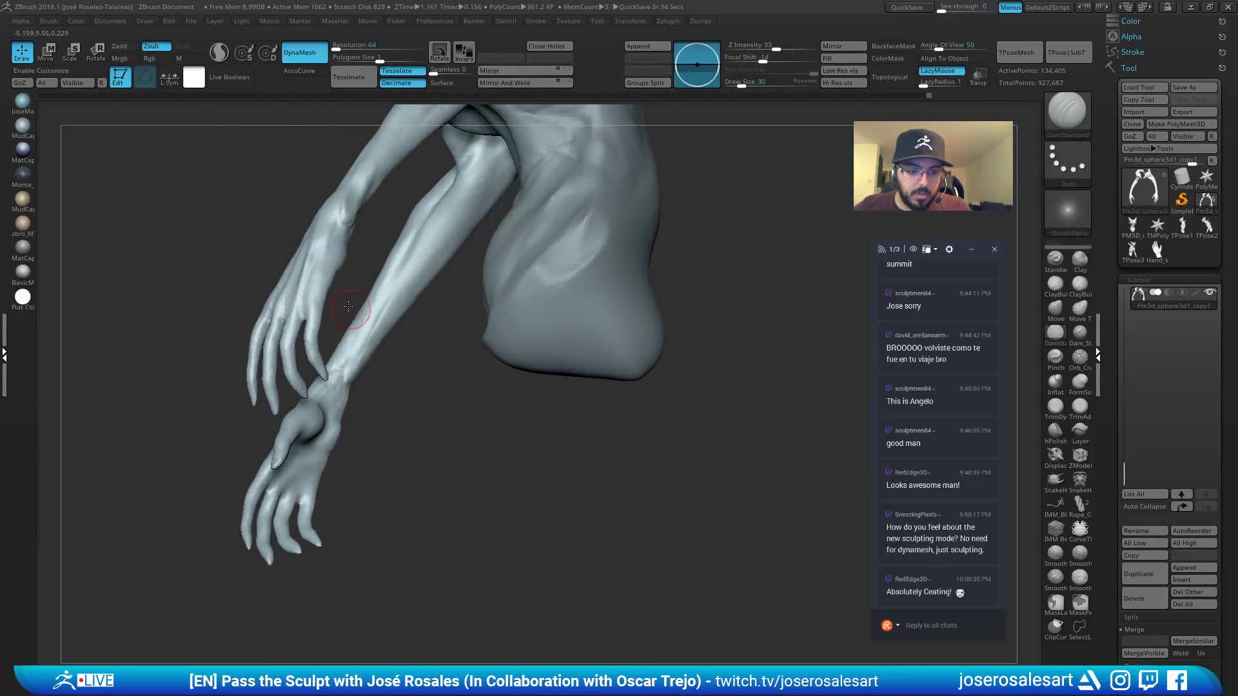
right_drag(348, 307, 328, 393)
Sculpt tendons on the inner wrist with the Standard brush at draw size 15 and smooth them into the forearm.
key(b)
key(c)
key(b)
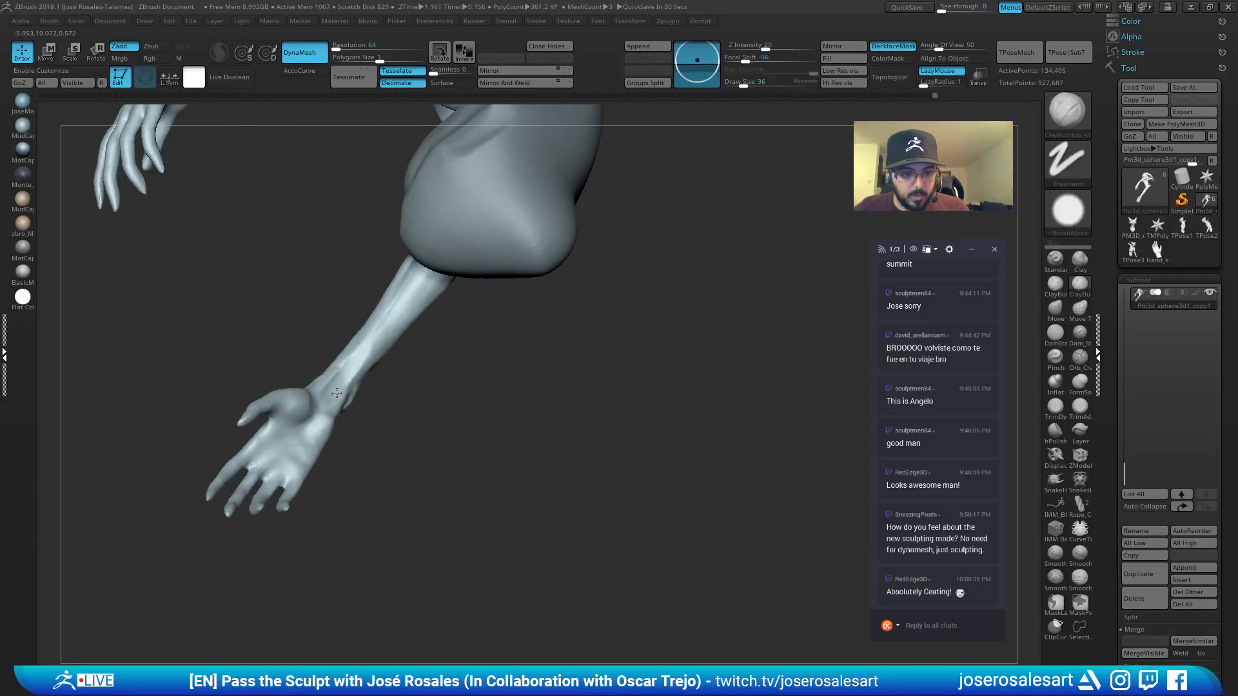
key(b)
key(s)
key(t)
key(s)
drag(351, 381, 320, 392)
key(s)
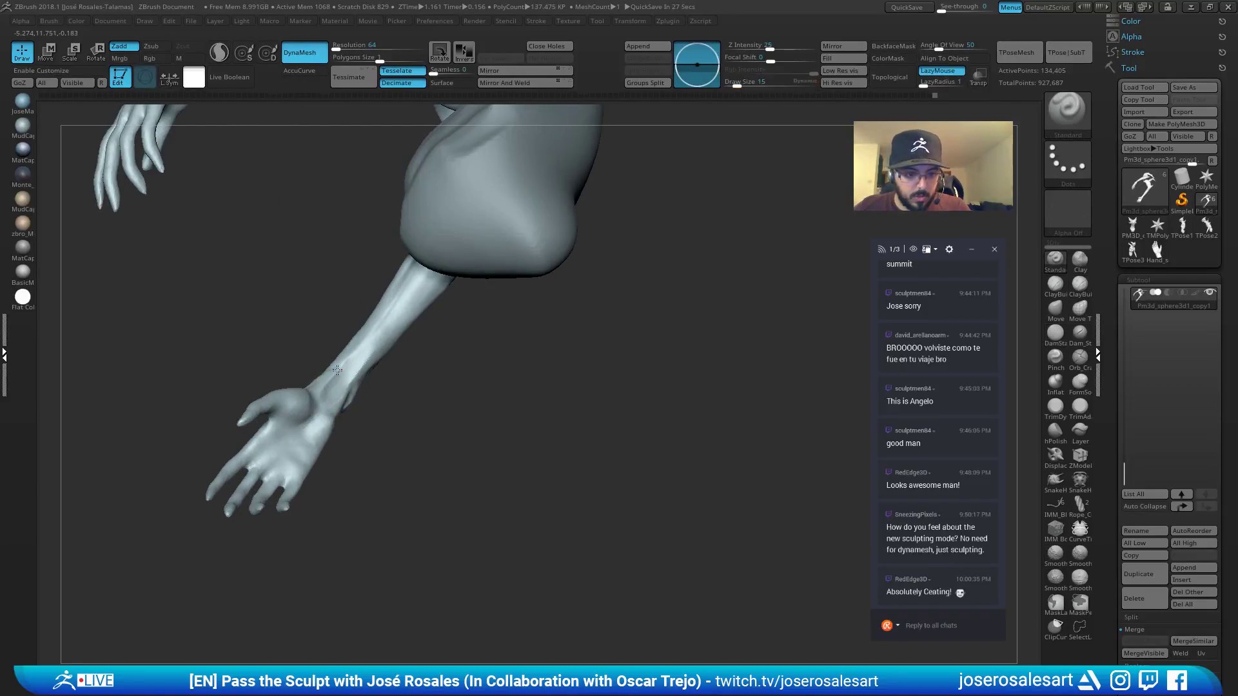
right_drag(330, 402, 349, 345)
key(shift)
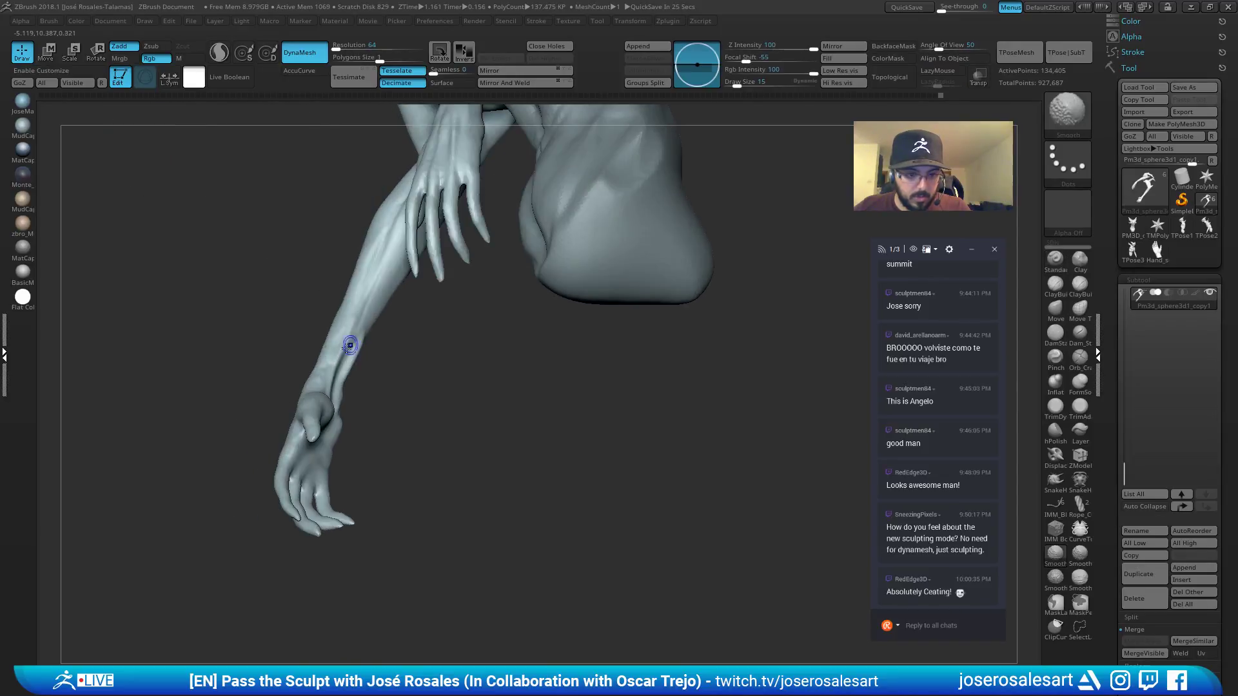
mouse_move(345, 370)
shift+mouse_down()
mouse_move(358, 363)
mouse_move(345, 374)
shift+mouse_up()
Build up the chest muscle where it meets the front of the shoulder with ClayBuildup.
mouse_move(348, 368)
right_down()
mouse_move(317, 282)
mouse_move(401, 263)
mouse_move(400, 340)
mouse_move(381, 395)
mouse_move(395, 215)
mouse_move(450, 321)
mouse_move(333, 192)
mouse_move(495, 257)
mouse_move(419, 294)
mouse_move(451, 387)
mouse_move(439, 291)
mouse_move(434, 362)
mouse_move(353, 265)
mouse_move(356, 213)
mouse_move(362, 299)
mouse_move(249, 268)
mouse_move(470, 285)
mouse_move(475, 248)
mouse_move(500, 265)
mouse_move(468, 258)
mouse_move(504, 255)
mouse_move(435, 406)
mouse_move(491, 396)
mouse_move(499, 303)
right_up()
key(b)
key(d)
key(s)
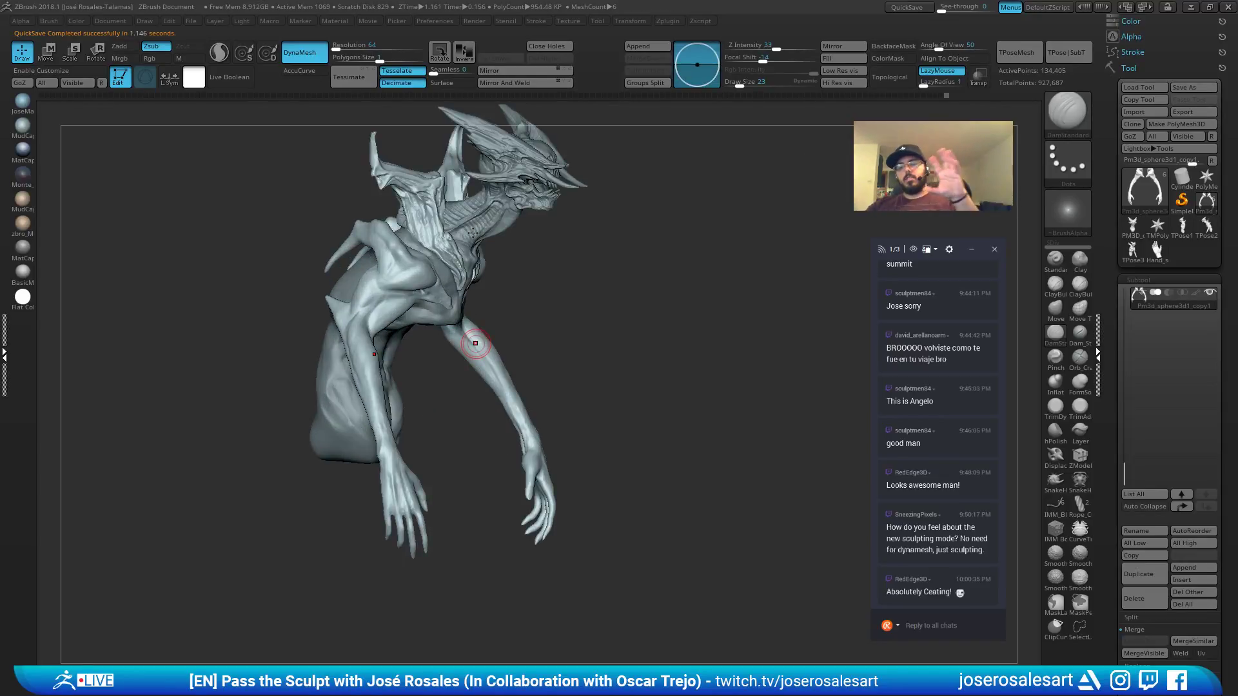
right_drag(474, 334, 489, 257)
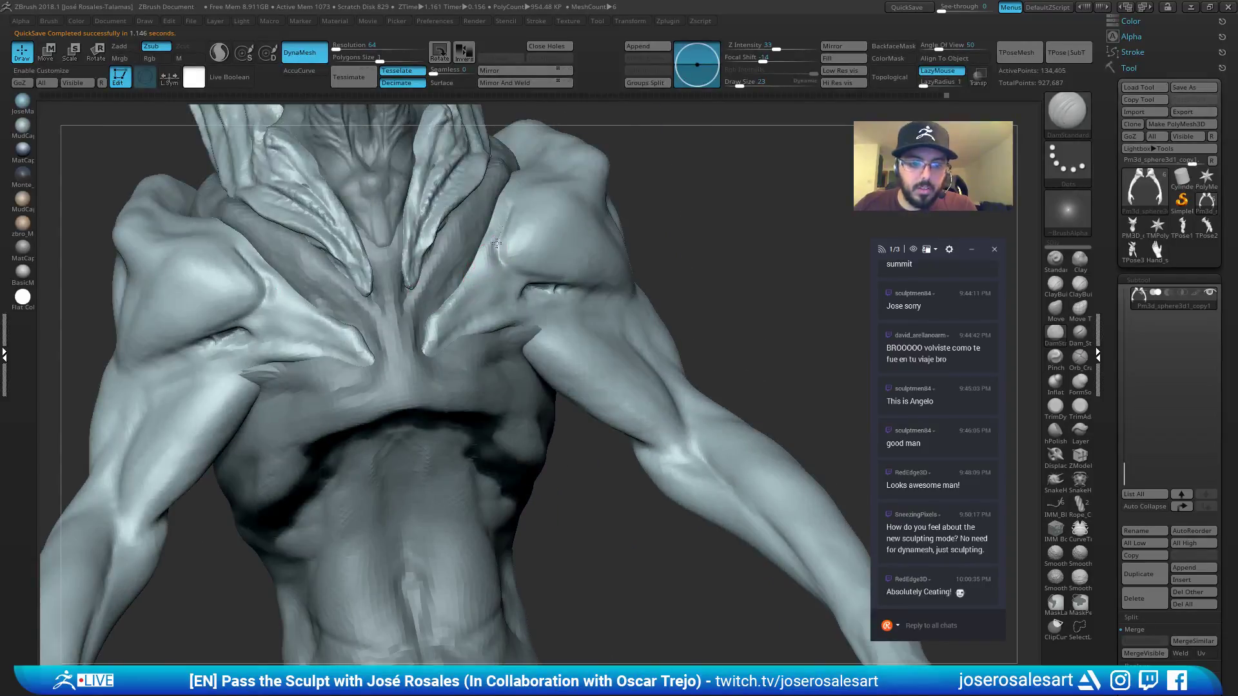
key(1)
drag(274, 289, 220, 314)
mouse_move(240, 304)
right_down()
mouse_move(207, 307)
mouse_move(243, 279)
mouse_move(351, 291)
mouse_move(411, 265)
mouse_move(389, 290)
mouse_move(407, 203)
right_up()
Carve muscle fiber creases across the chest and front shoulder with DamStandard at draw size 30.
key(s)
key(2)
drag(455, 214, 368, 293)
right_drag(501, 244, 413, 251)
ctrl+right_drag(413, 251, 484, 245)
right_drag(600, 221, 503, 227)
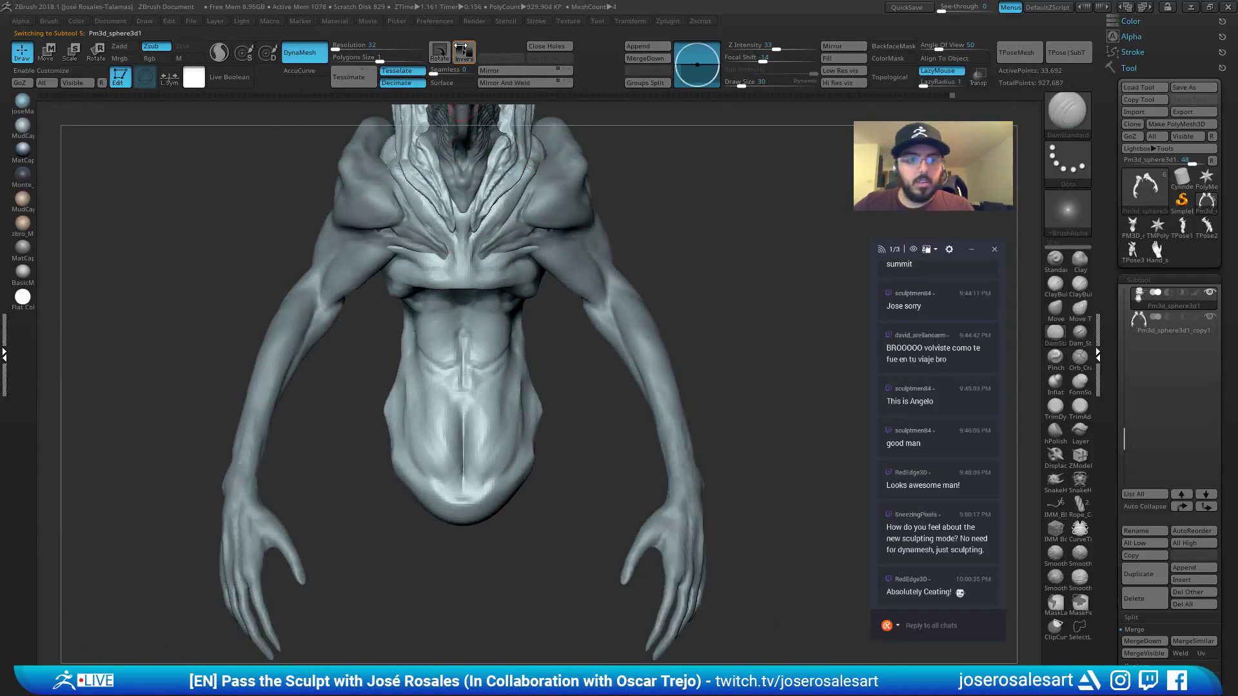
Set the torso subtool's DynaMesh resolution to 64 and remesh it.
click(394, 48)
text(64)
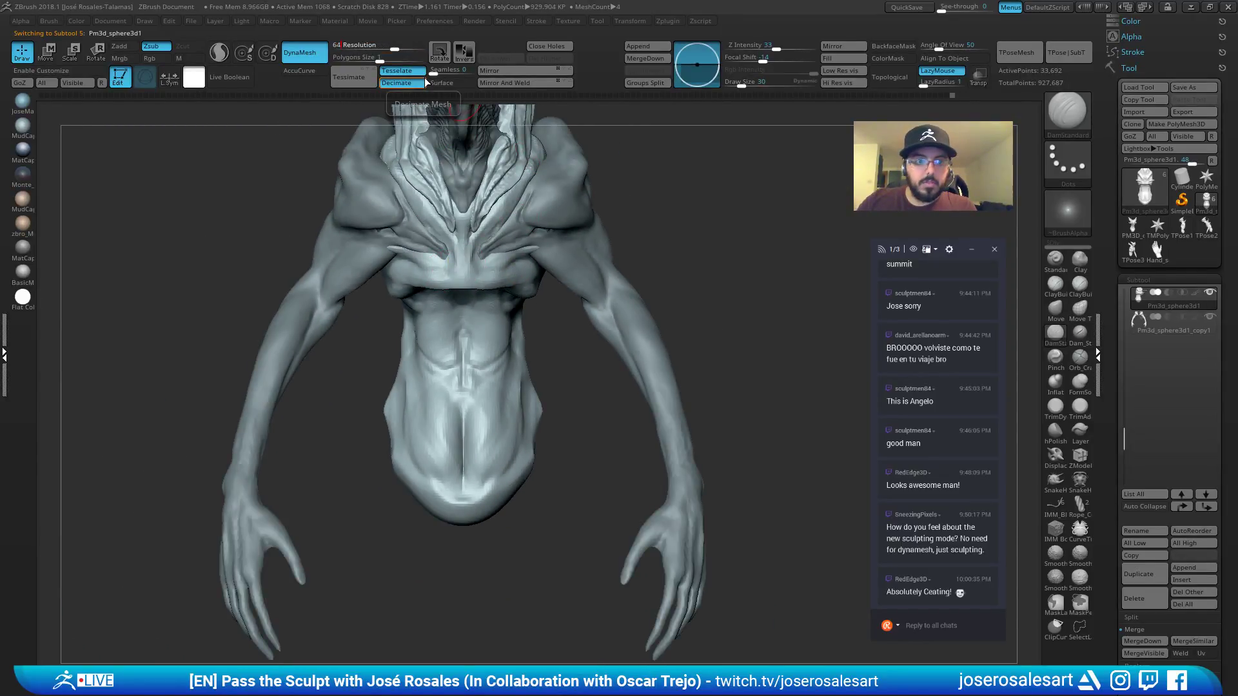
key(Return)
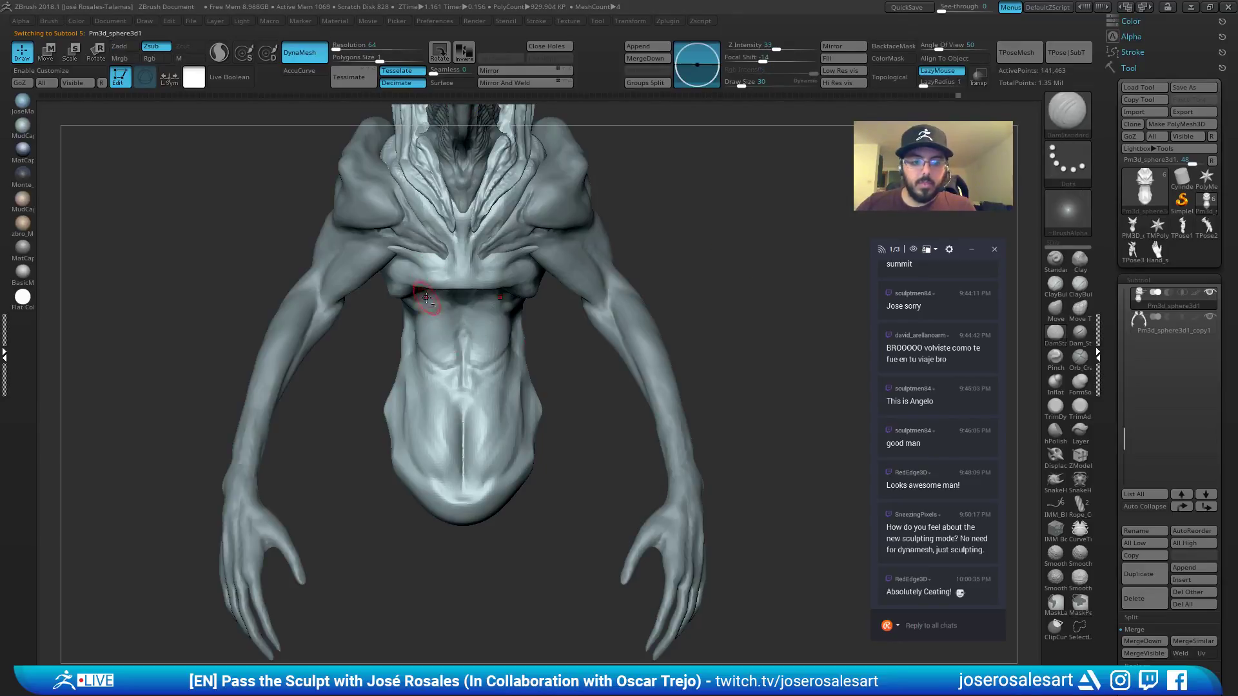
Build up the upper abdominal muscles on the torso with ClayBuildup at draw size 48.
alt+right_drag(426, 298, 426, 243)
mouse_move(477, 310)
shift+right_down()
mouse_move(455, 335)
mouse_move(489, 298)
shift+right_up()
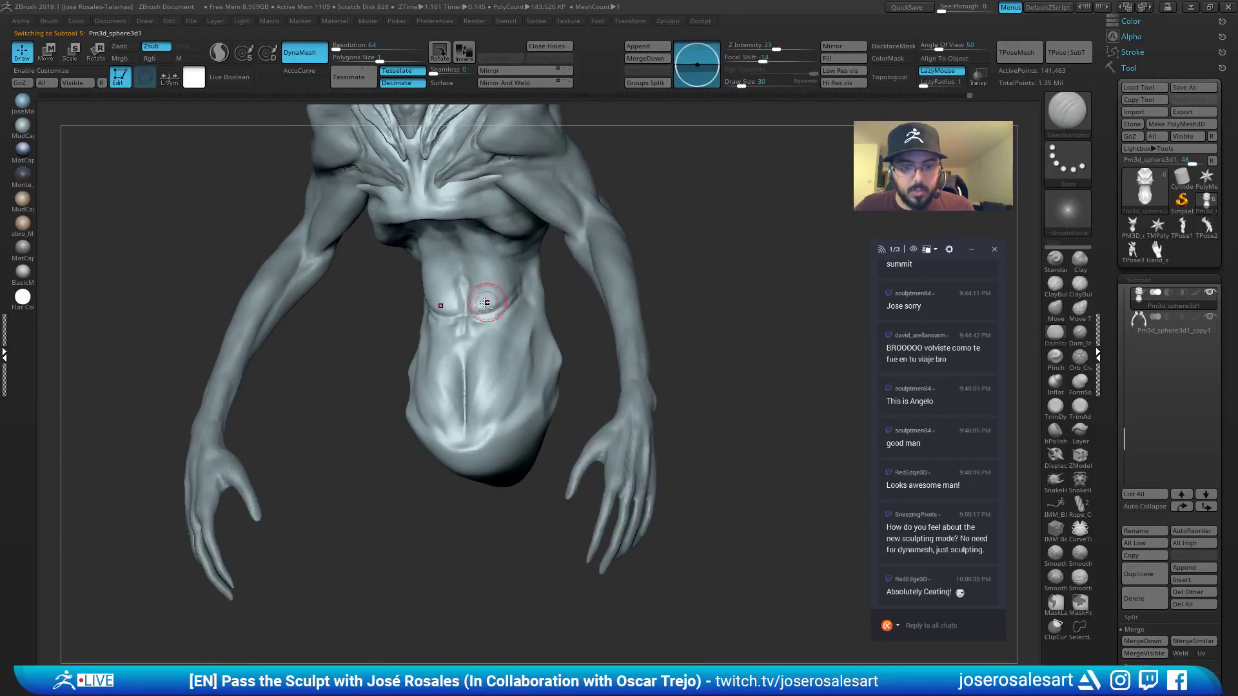
key(1)
mouse_move(477, 300)
mouse_down()
mouse_move(504, 281)
mouse_move(493, 288)
mouse_up()
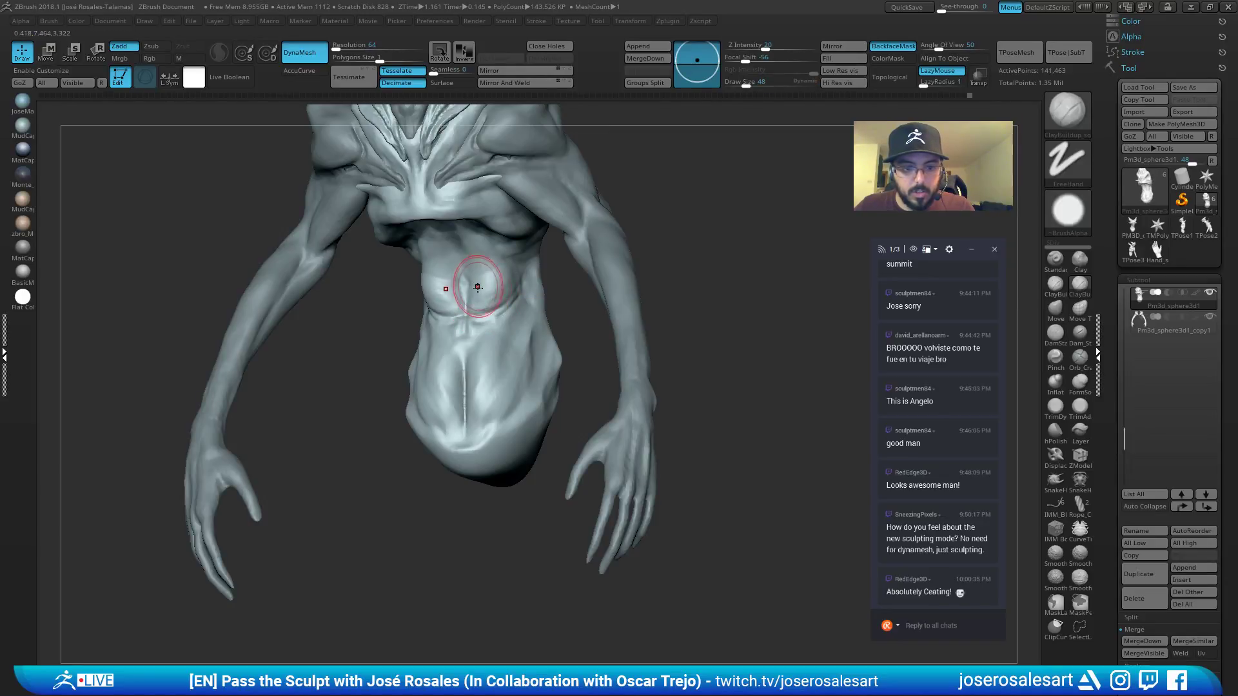
Carve the centre line of the upper abdomen with DamStandard at draw size 30.
key(2)
ctrl+right_drag(470, 279, 413, 284)
right_drag(413, 283, 462, 281)
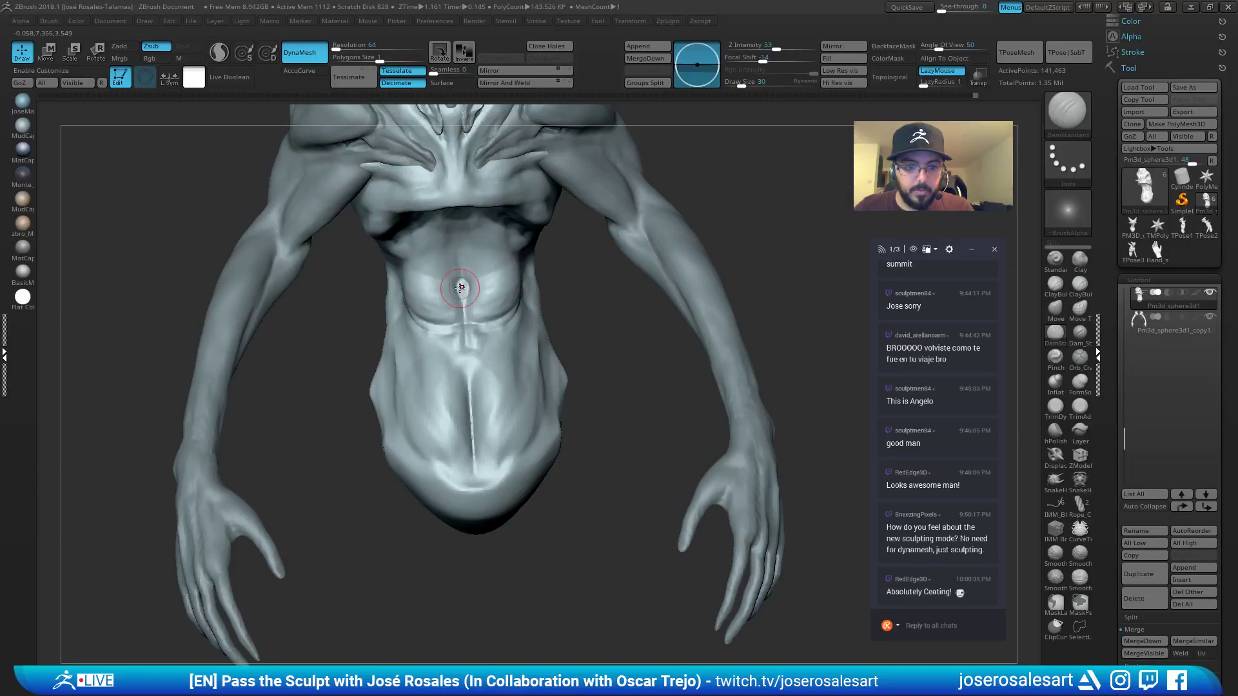
right_drag(463, 234, 463, 257)
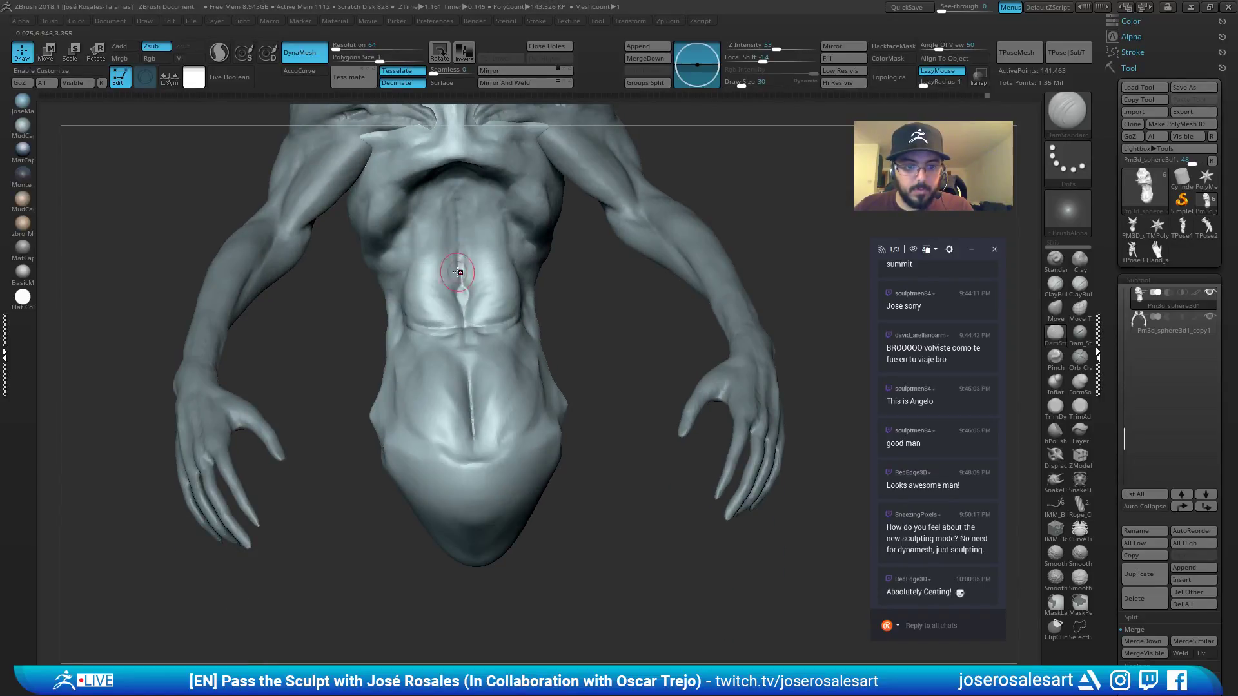
Build up the upper abdominal muscles beneath the rib cage with ClayBuildup at draw size 30.
key(1)
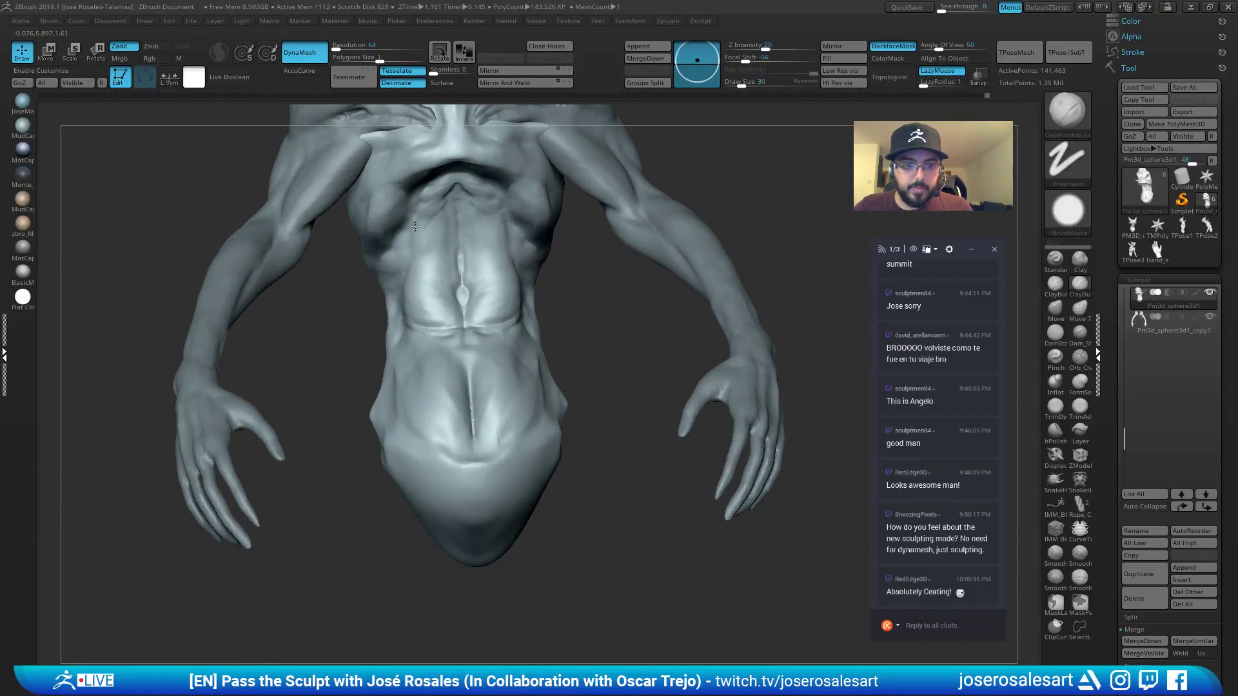
right_drag(440, 234, 441, 219)
mouse_move(444, 212)
mouse_down()
mouse_move(431, 240)
mouse_move(441, 255)
mouse_up()
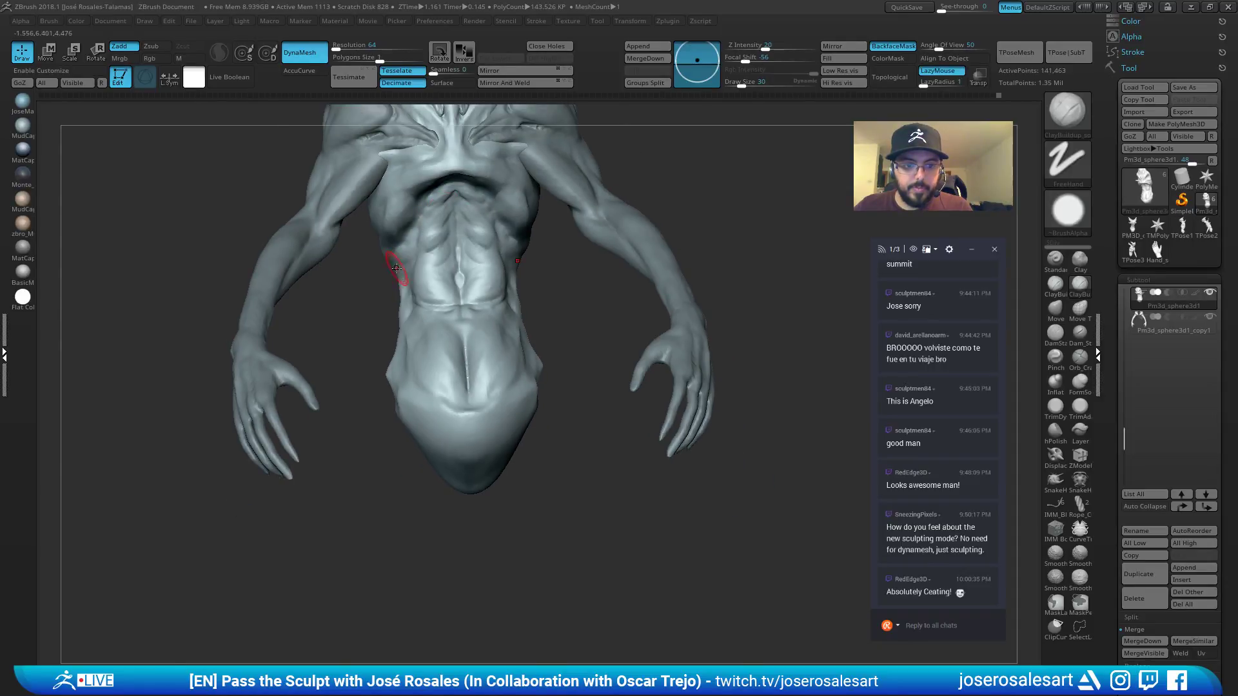
right_drag(397, 271, 361, 269)
shift+right_drag(439, 236, 459, 276)
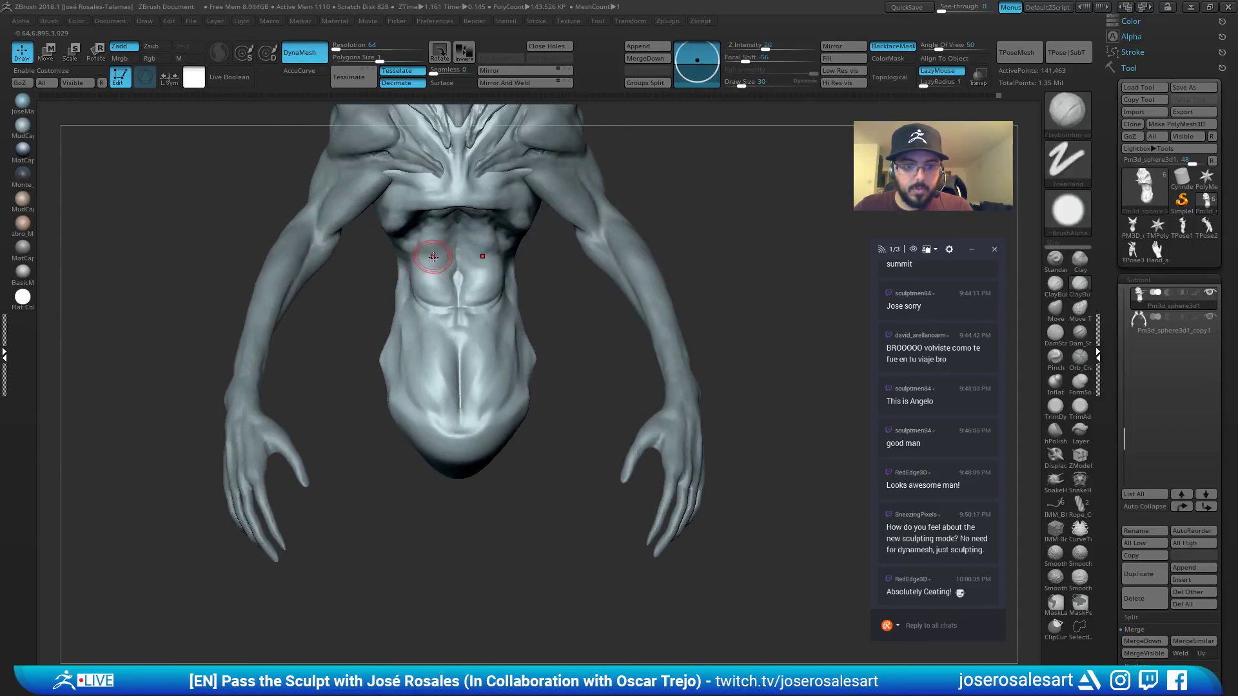
drag(434, 257, 434, 253)
Smooth the upper abdomen and build up the lower sternum with ClayBuildup at draw size 36.
ctrl+right_drag(457, 254, 479, 255)
key(s)
drag(479, 255, 474, 255)
mouse_move(474, 255)
right_down()
mouse_move(470, 271)
mouse_move(490, 238)
mouse_move(476, 250)
right_up()
drag(465, 256, 452, 292)
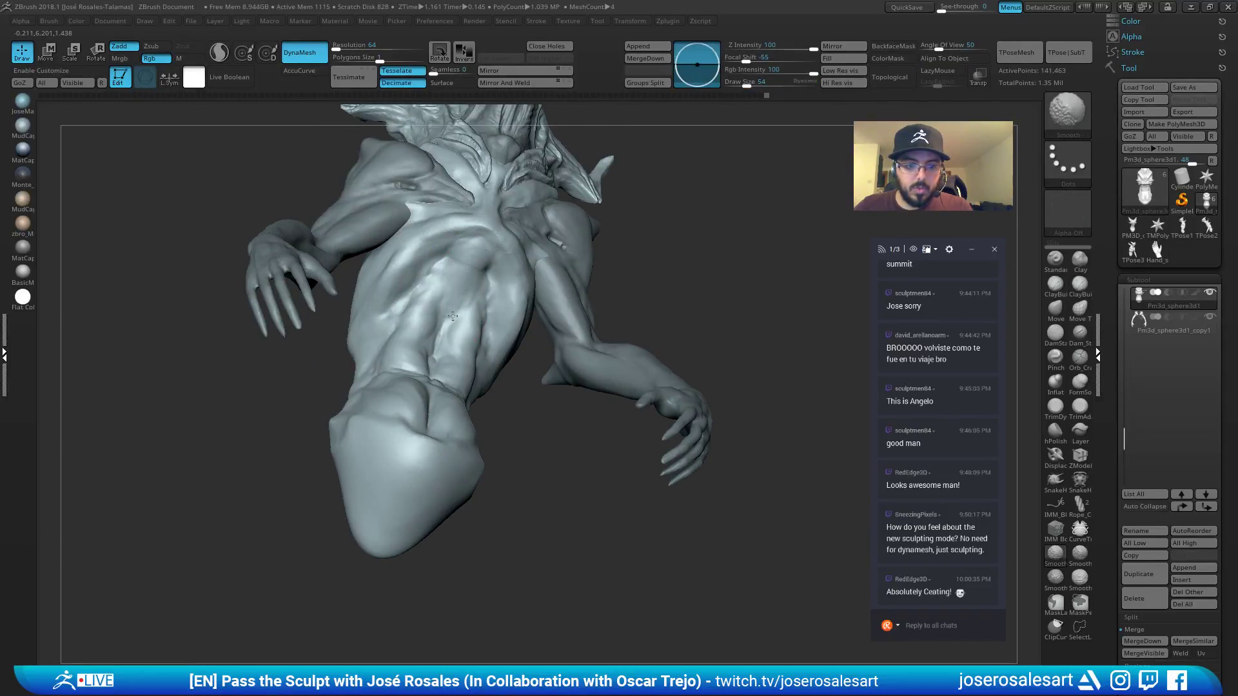
mouse_move(456, 267)
right_down()
mouse_move(465, 277)
mouse_move(438, 244)
mouse_move(449, 226)
right_up()
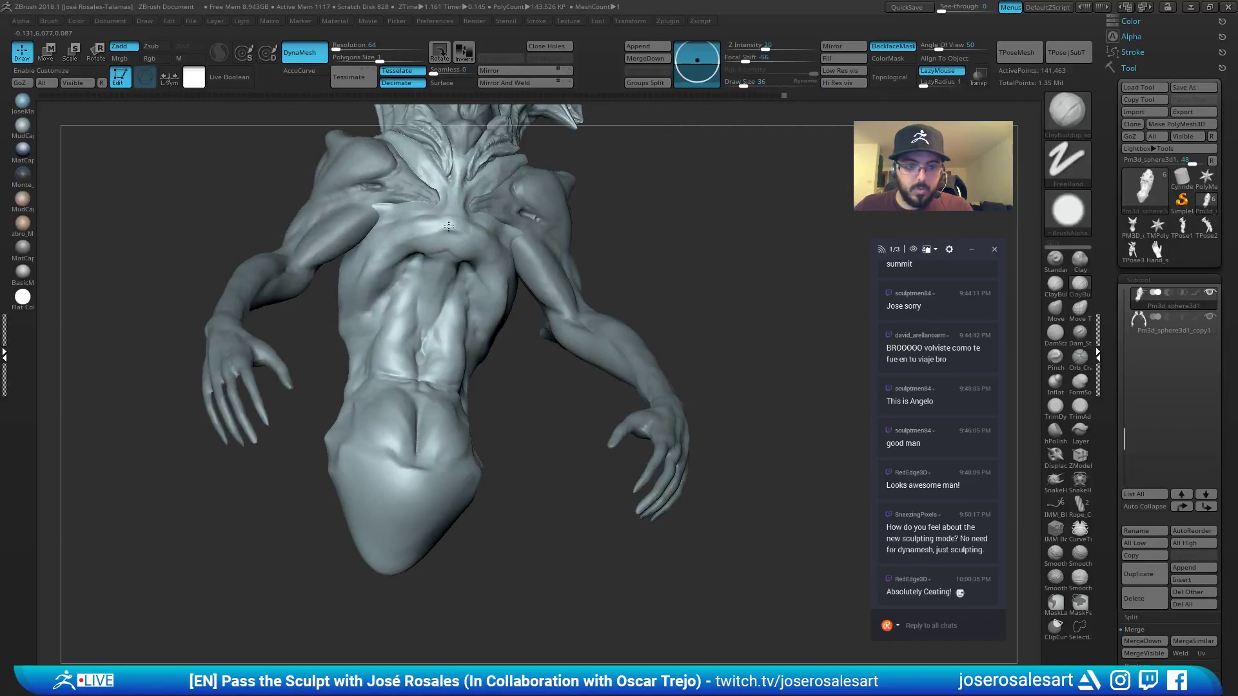
right_drag(466, 267, 438, 268)
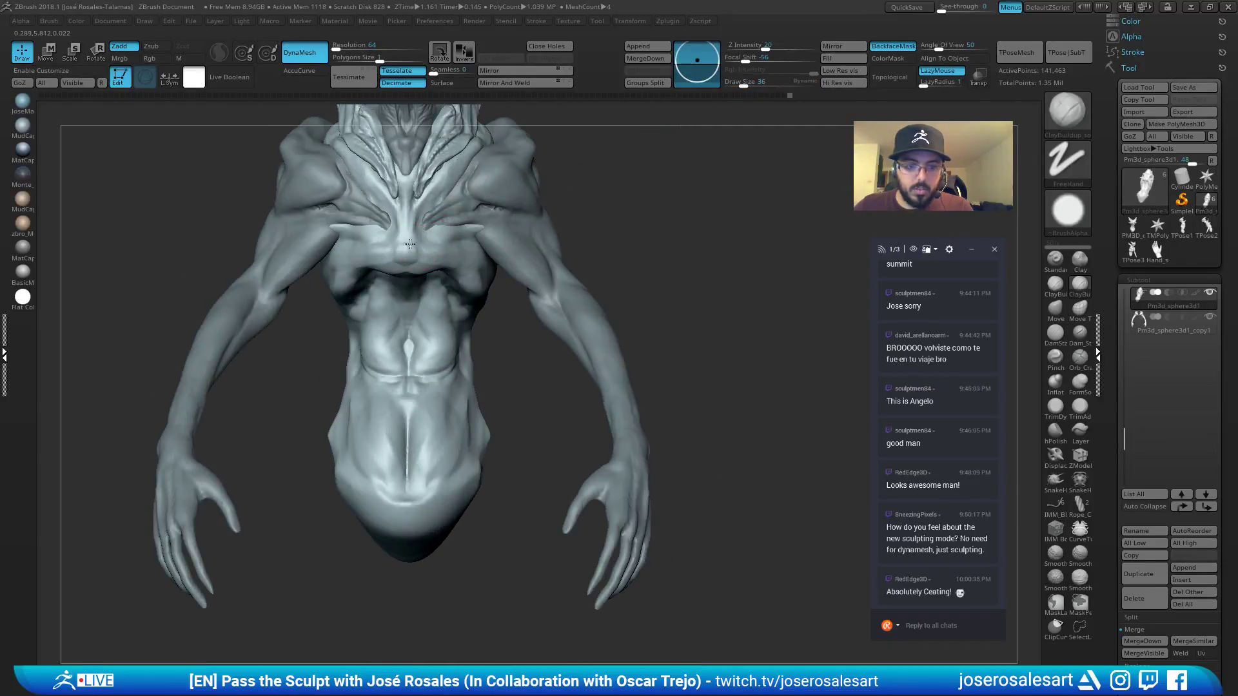
drag(404, 252, 406, 262)
Refine the lower sternum with the Standard brush at draw size 36 and smooth the side of the rib cage.
mouse_move(407, 261)
ctrl+right_down()
mouse_move(409, 289)
mouse_move(403, 249)
mouse_move(391, 251)
ctrl+right_up()
key(b)
key(s)
key(t)
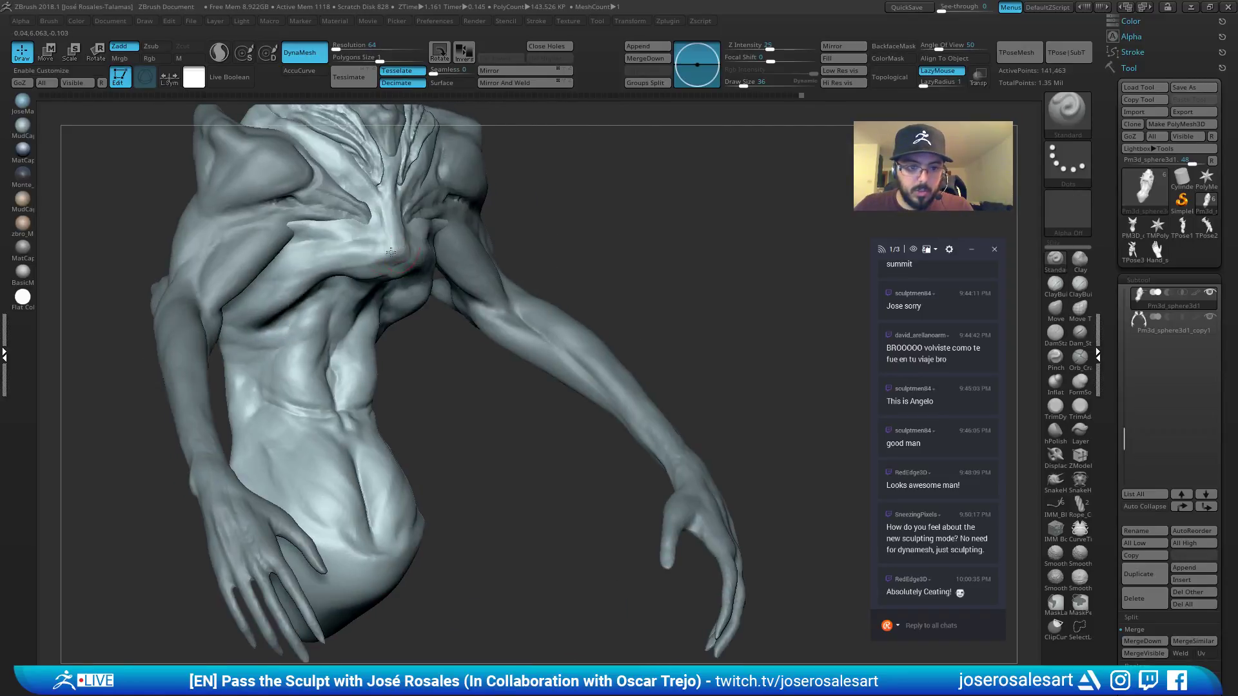
right_drag(284, 294, 277, 298)
shift+drag(277, 298, 278, 306)
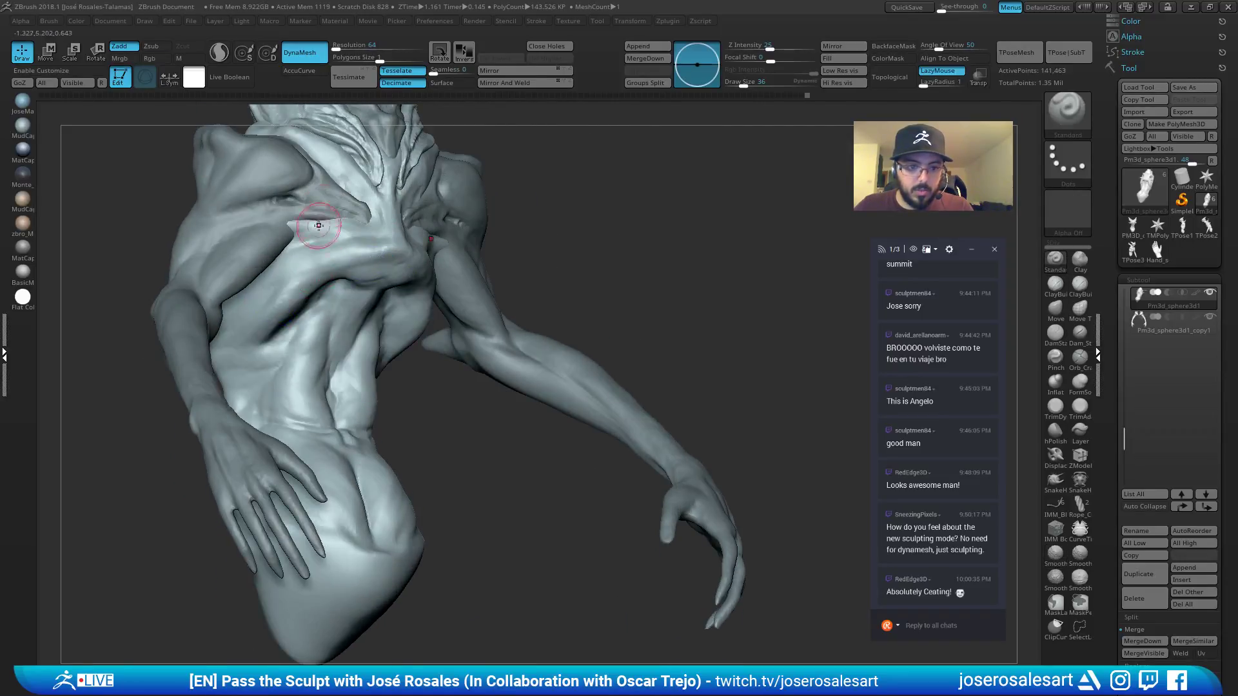
Raise the forms at the base of the sternum with the Standard brush at draw size 28 and smooth them.
key(1)
mouse_move(381, 270)
right_down()
mouse_move(432, 299)
mouse_move(400, 266)
mouse_move(352, 267)
mouse_move(397, 255)
right_up()
key(b)
key(s)
key(t)
key(s)
drag(421, 258, 417, 259)
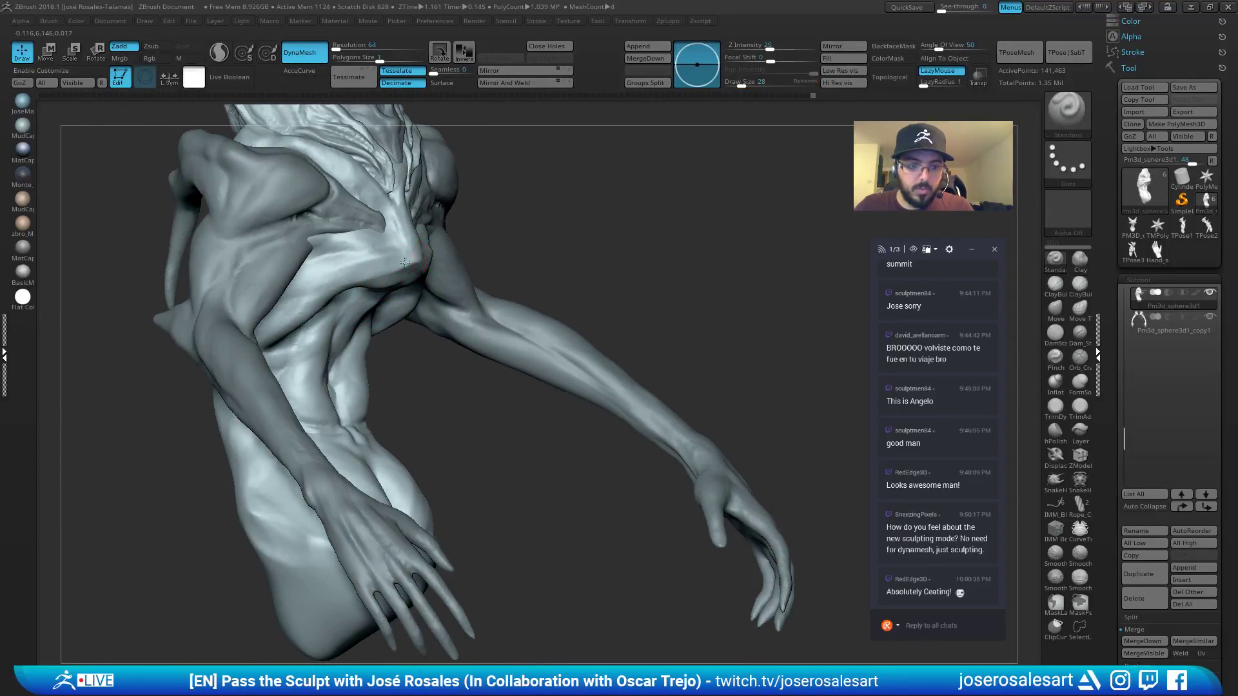
right_drag(431, 247, 403, 259)
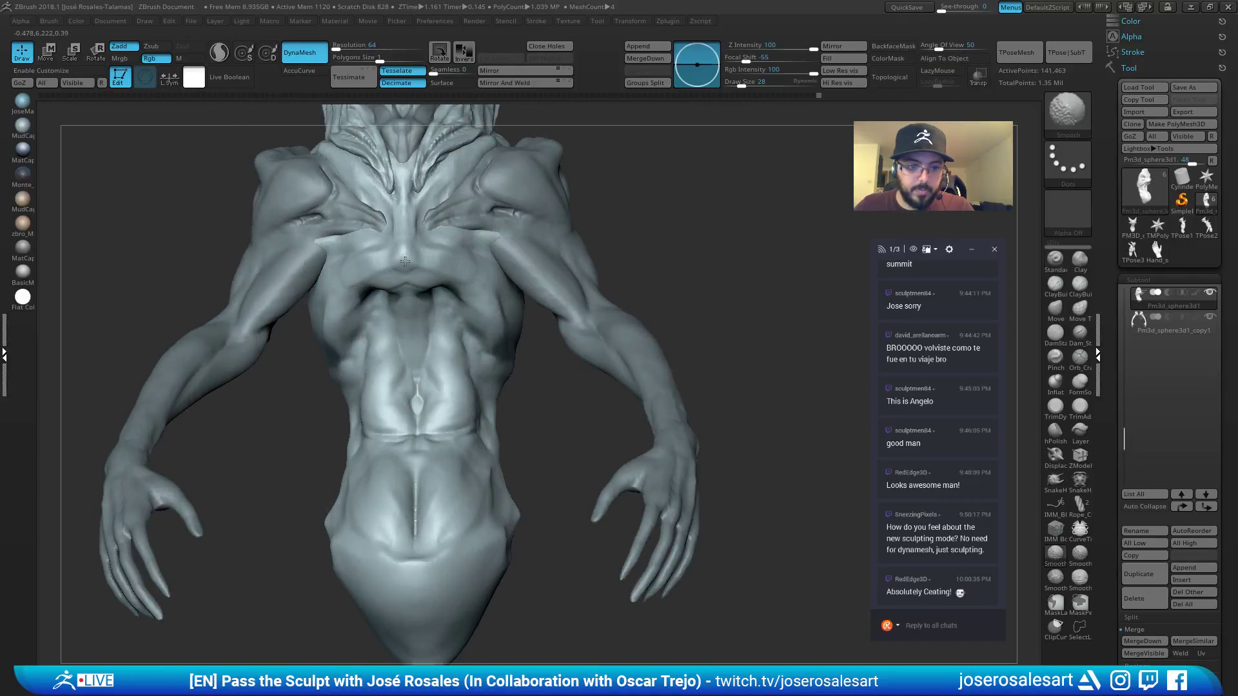
shift+drag(409, 257, 434, 265)
Carve creases along both sides of the sternum with DamStandard at draw size 28.
mouse_move(435, 263)
right_down()
mouse_move(408, 268)
mouse_move(458, 250)
mouse_move(415, 207)
mouse_move(409, 138)
right_up()
key(b)
key(d)
key(s)
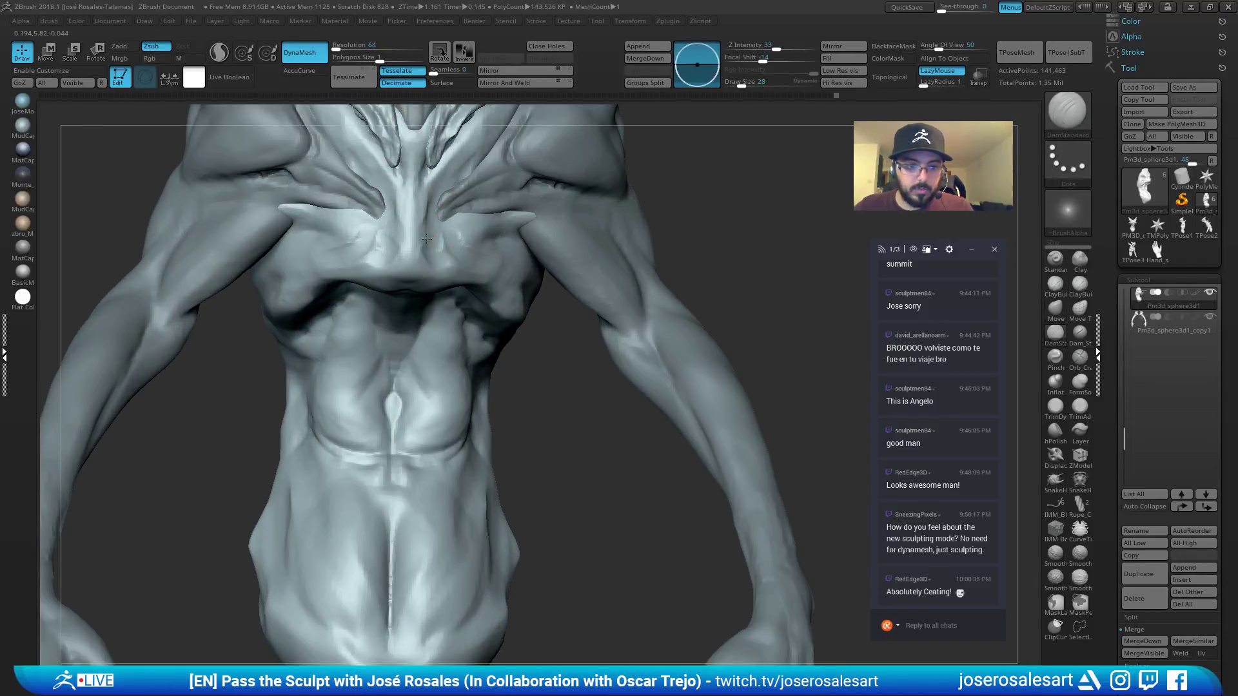
ctrl+right_drag(439, 188, 426, 219)
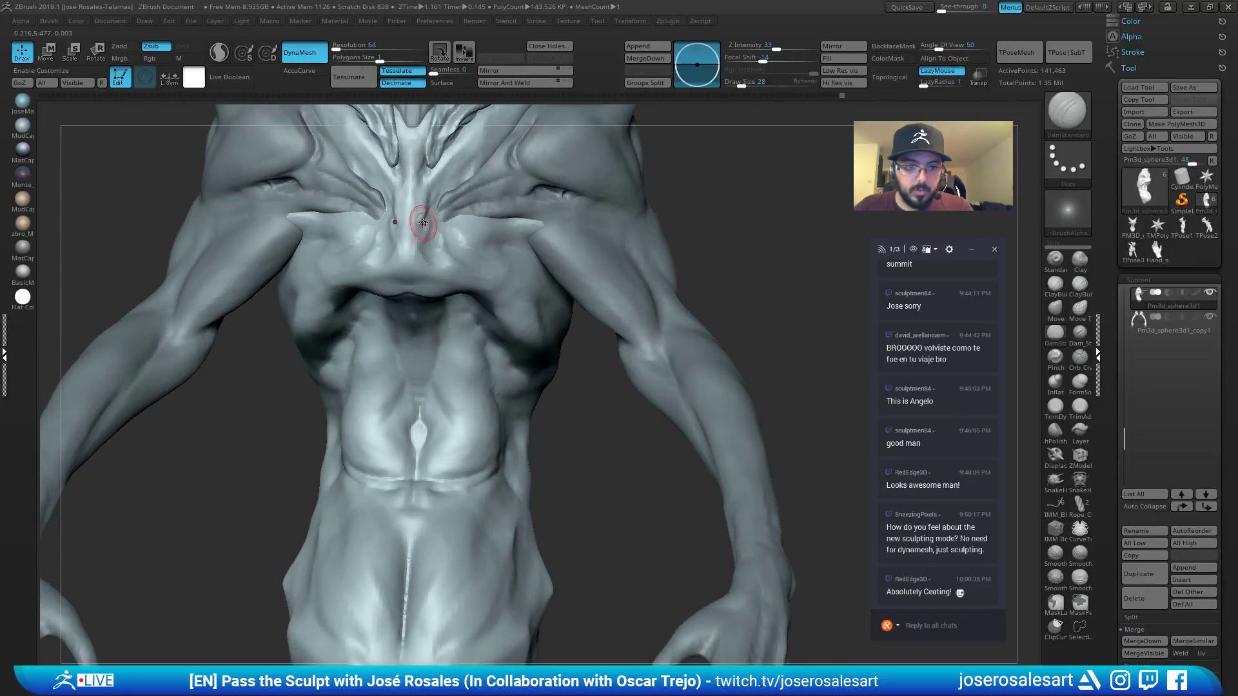
key(shift)
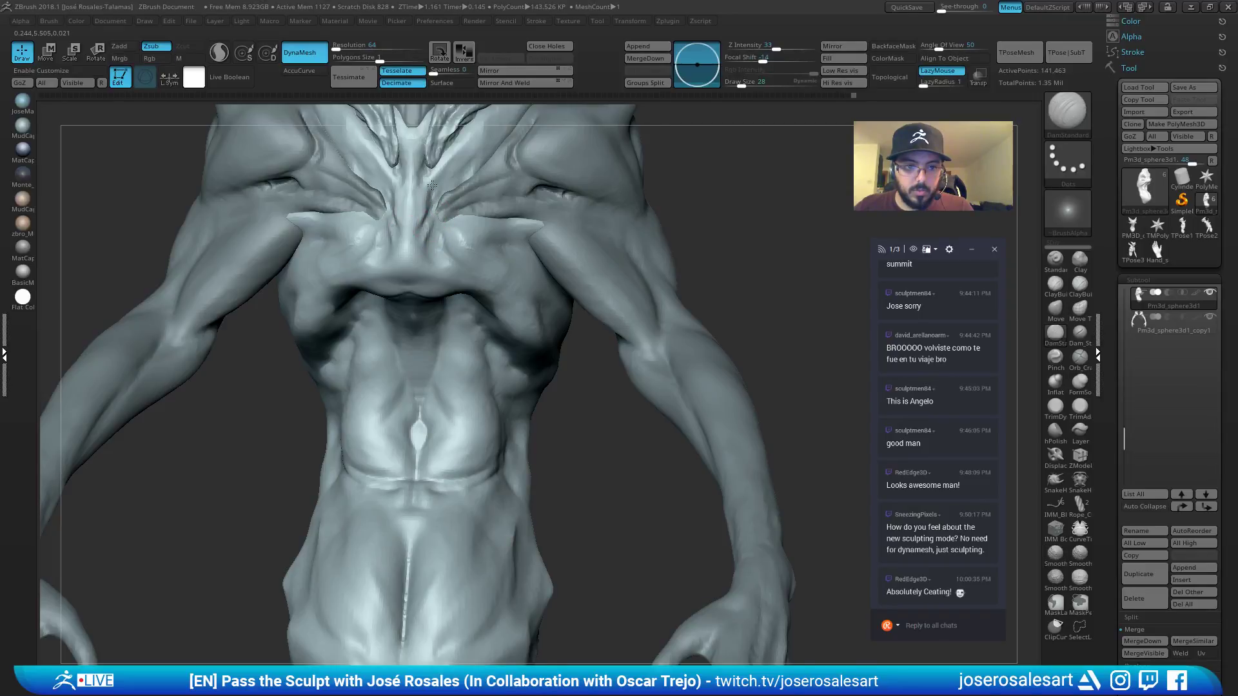
right_drag(444, 176, 430, 200)
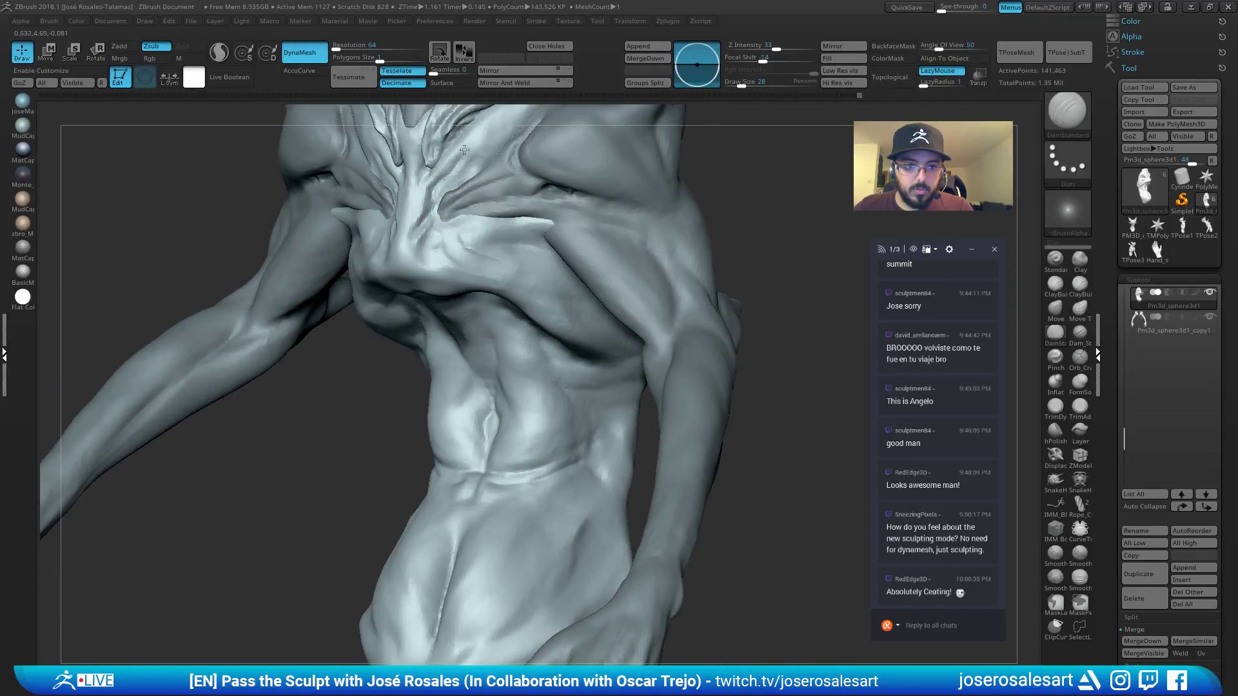
right_drag(464, 150, 386, 246)
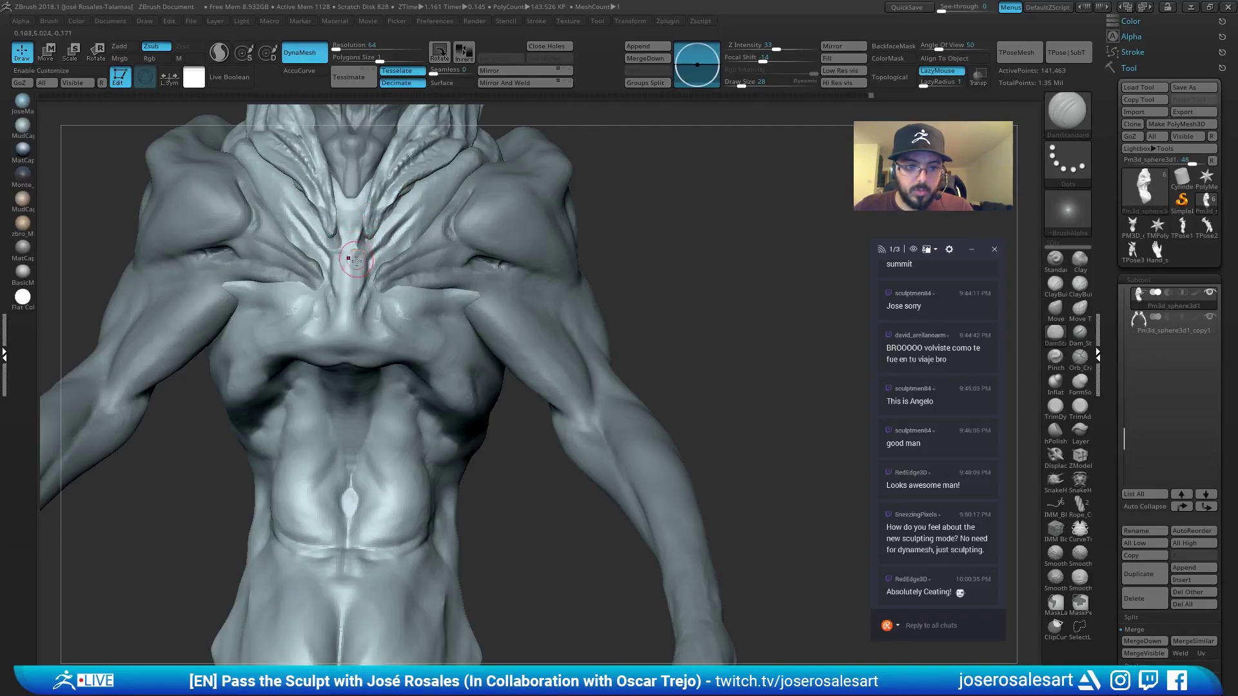
Raise the folds at the top of the sternum with the Standard brush, reducing the draw size from 26 to 17.
key(b)
key(s)
key(t)
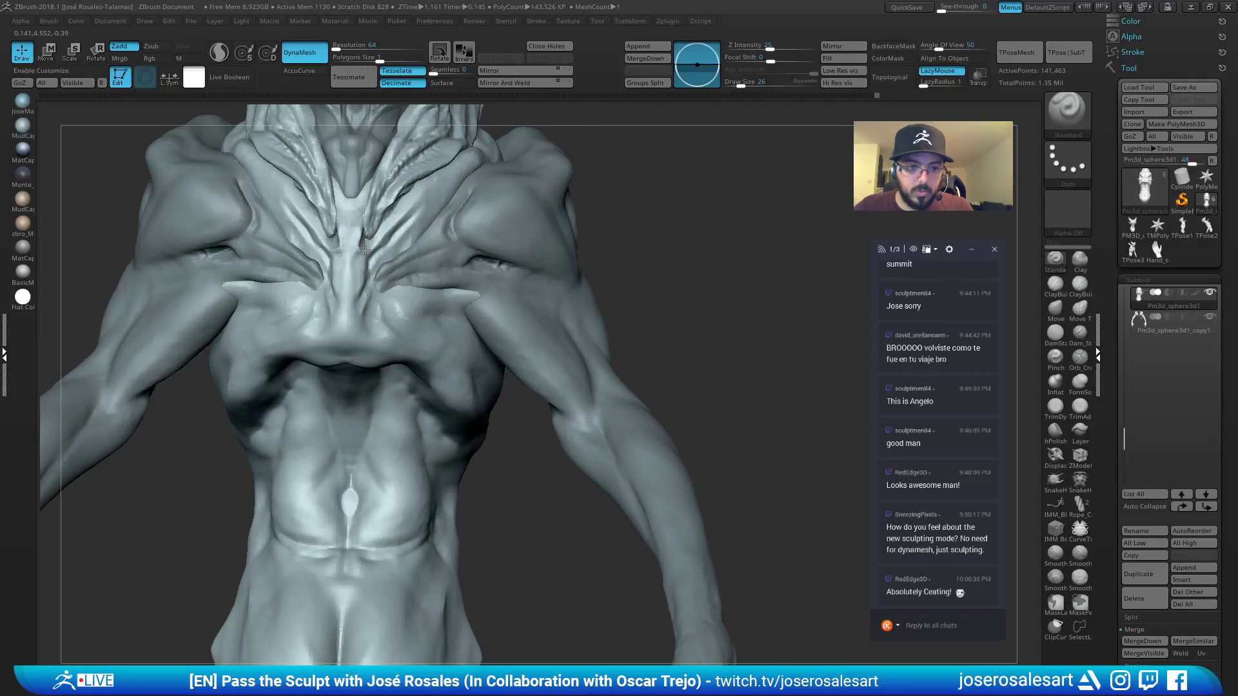
key(shift)
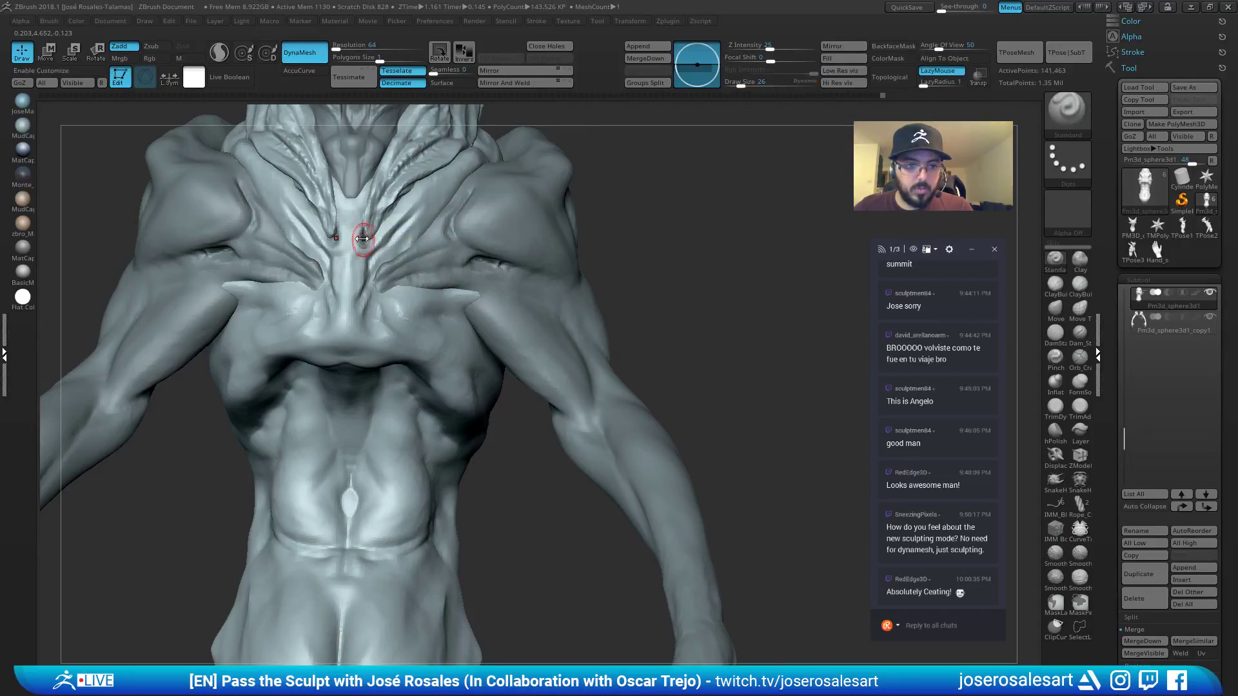
key(bracketleft)
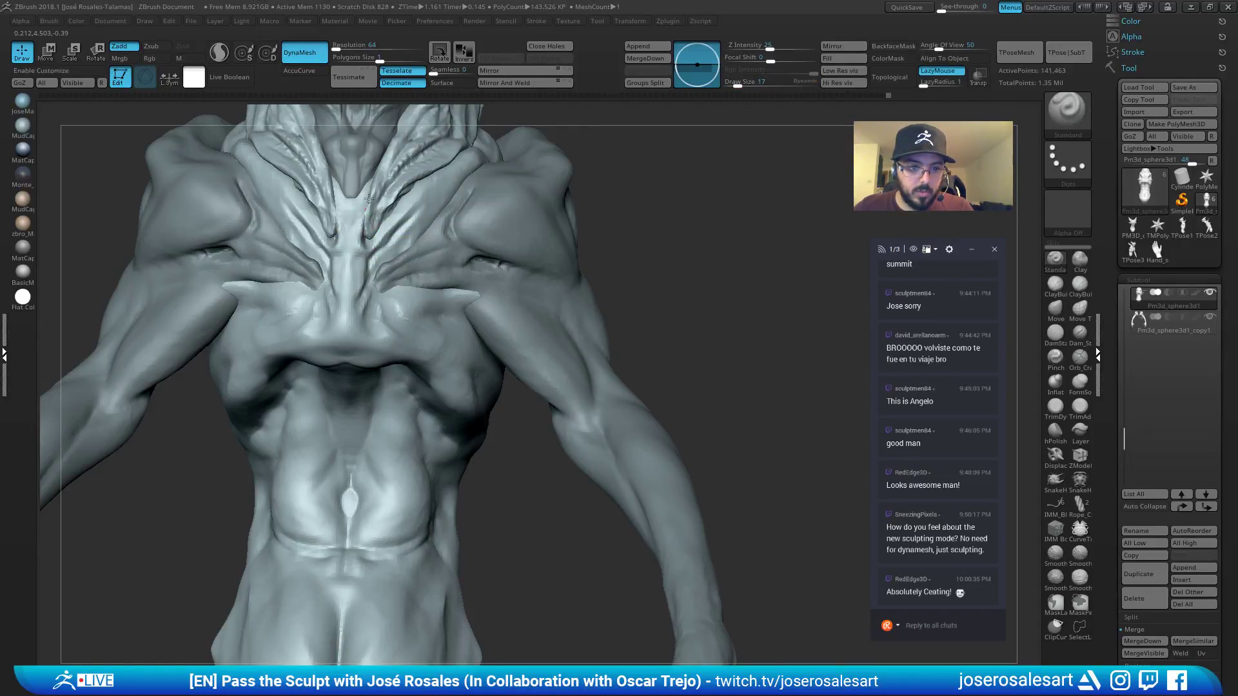
Sharpen the creases between the upper sternum folds with DamStandard at draw size 17.
key(b)
key(d)
key(s)
right_drag(321, 229, 310, 238)
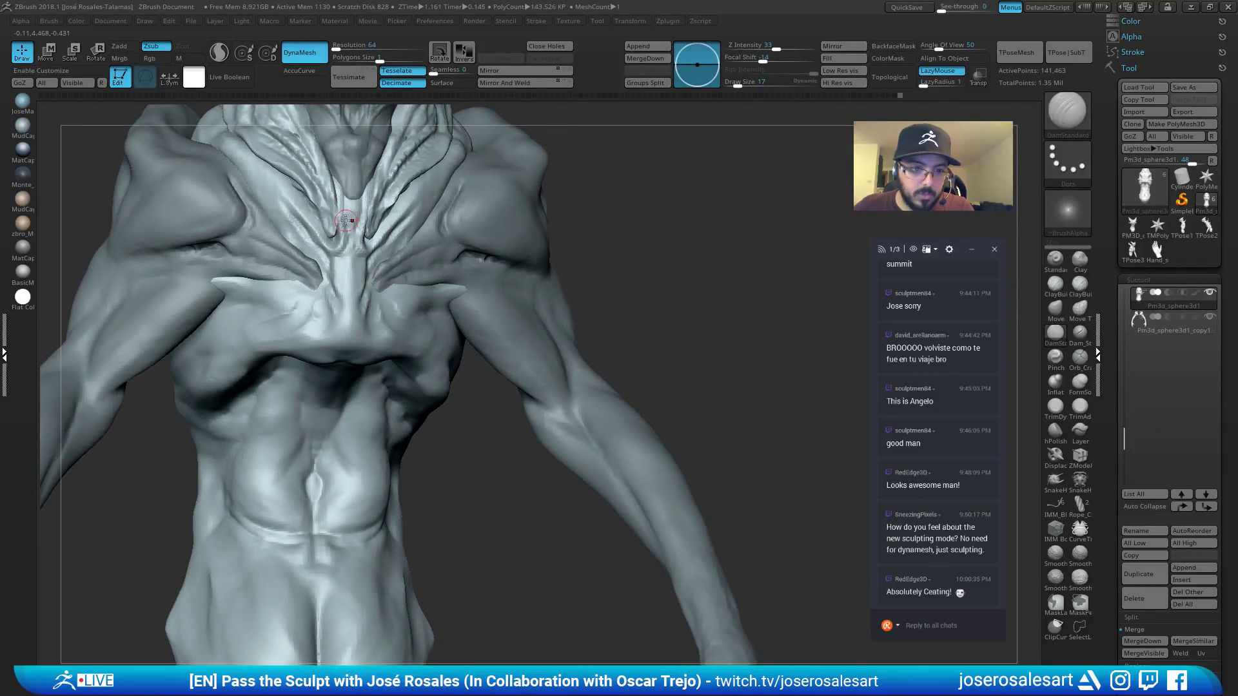
mouse_move(345, 220)
right_down()
mouse_move(382, 235)
mouse_move(352, 237)
mouse_move(403, 240)
mouse_move(408, 299)
right_up()
Reselect the torso subtool and carve beneath the chest ridge near the armpit with DamStandard at draw size 48.
alt+click(477, 348)
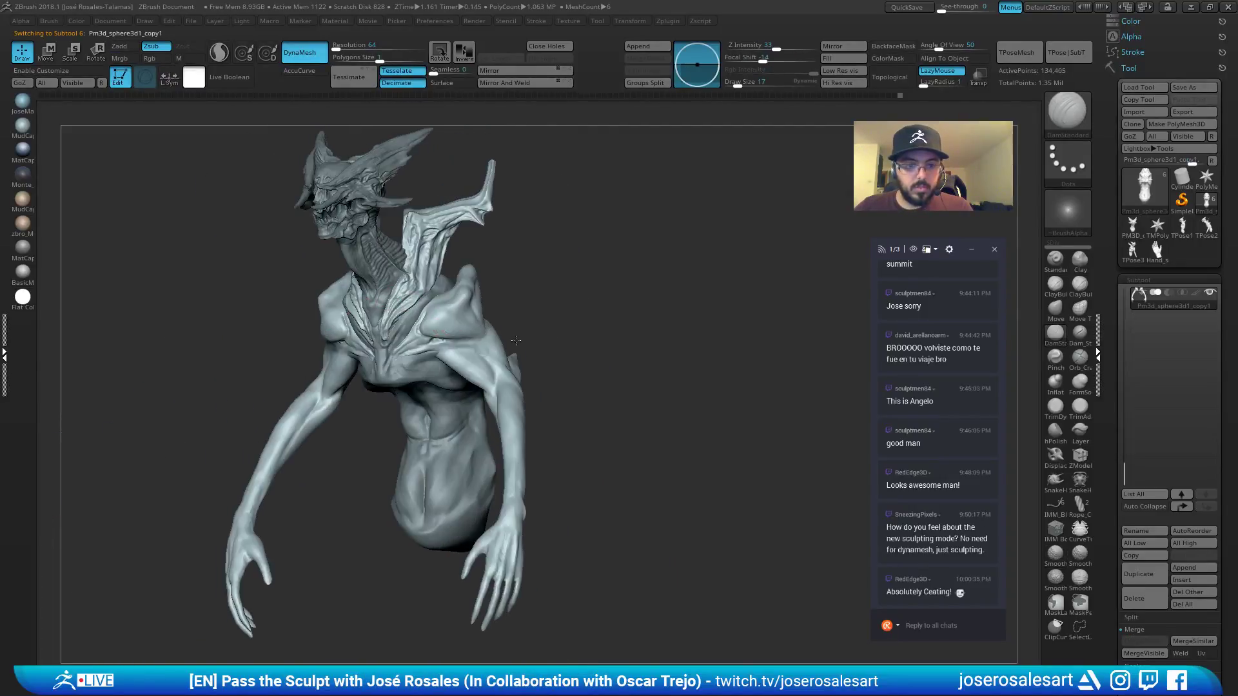
mouse_move(516, 340)
ctrl+right_down()
mouse_move(516, 387)
mouse_move(412, 243)
ctrl+right_up()
mouse_move(350, 296)
right_down()
mouse_move(371, 334)
mouse_move(428, 265)
right_up()
alt+click(393, 349)
mouse_move(396, 349)
ctrl+right_down()
mouse_move(469, 366)
mouse_move(519, 348)
ctrl+right_up()
key(bracketright)
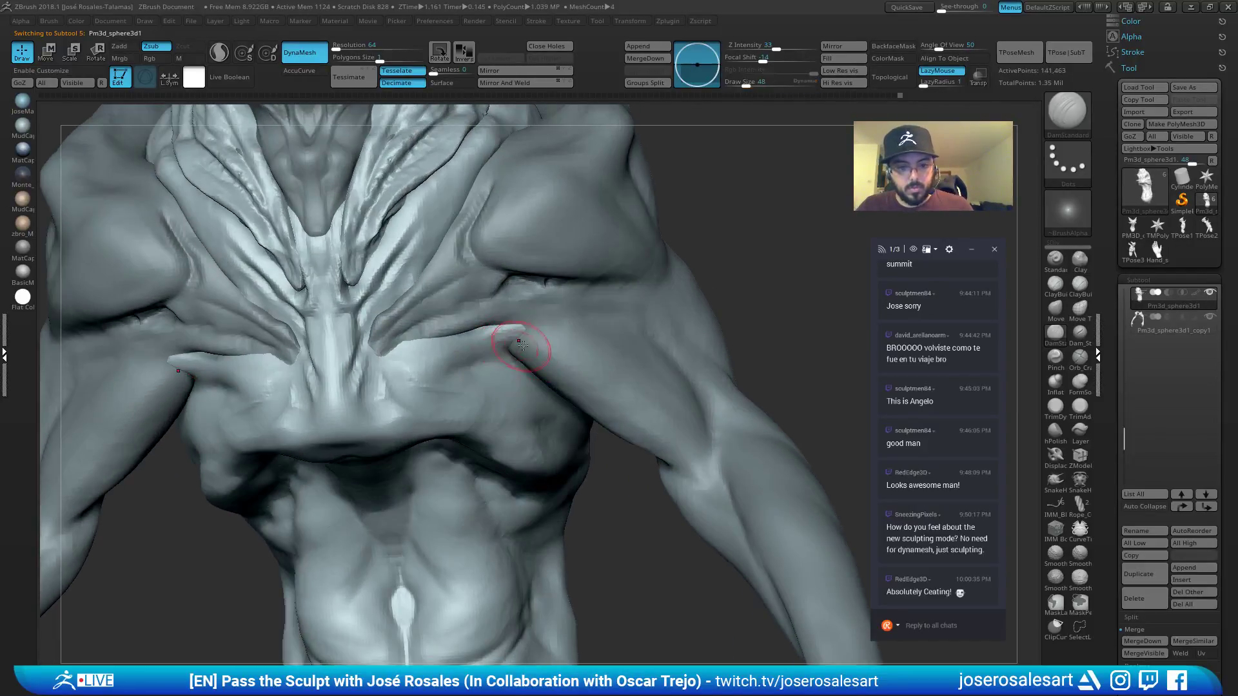
drag(516, 348, 441, 372)
ctrl+right_drag(488, 358, 510, 349)
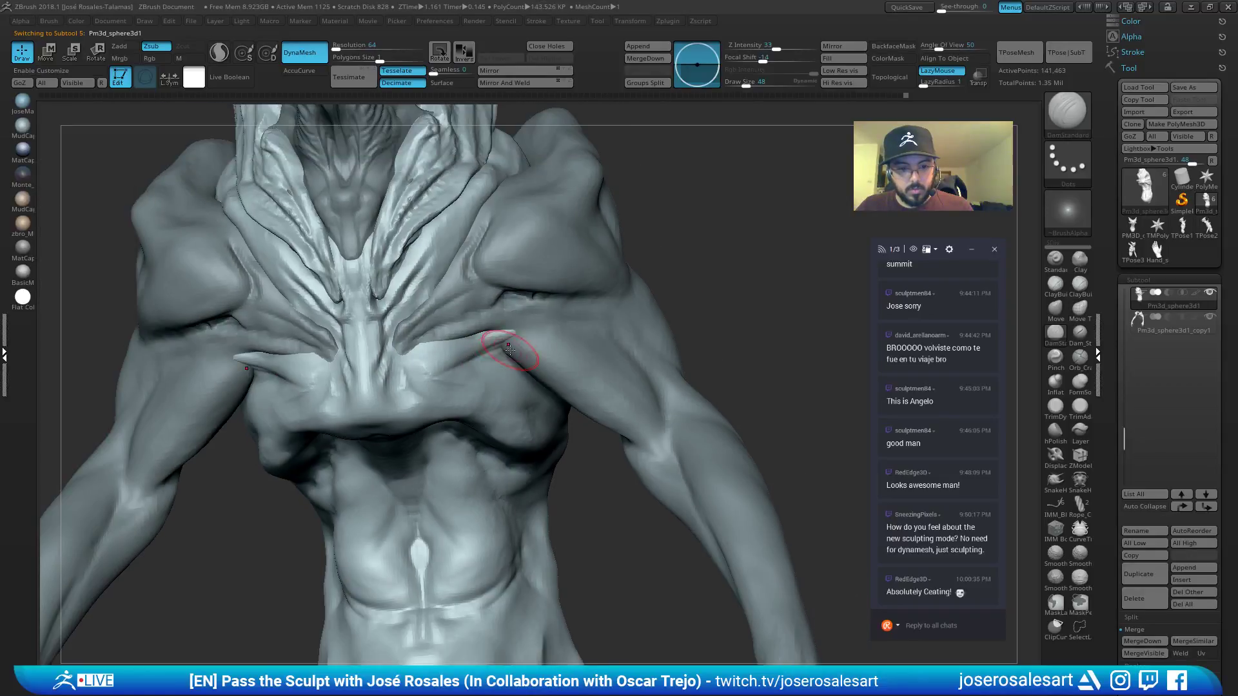
mouse_move(422, 377)
right_down()
mouse_move(452, 376)
mouse_move(423, 368)
right_up()
Fill out the lower chest muscle beside the sternum with ClayBuildup at draw size 48 and smooth it.
key(b)
key(c)
key(b)
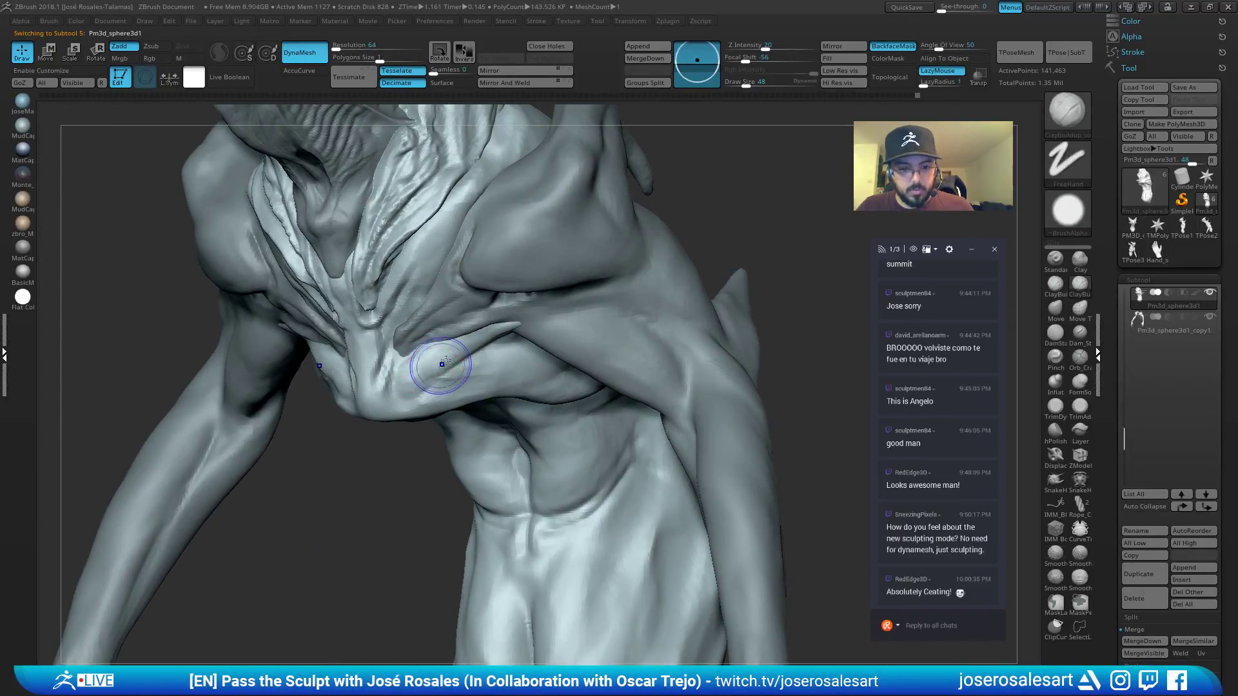
key(shift)
Carve muscle creases across the lower chest with DamStandard at draw size 39 and smooth the area beside the sternum.
key(b)
key(d)
key(s)
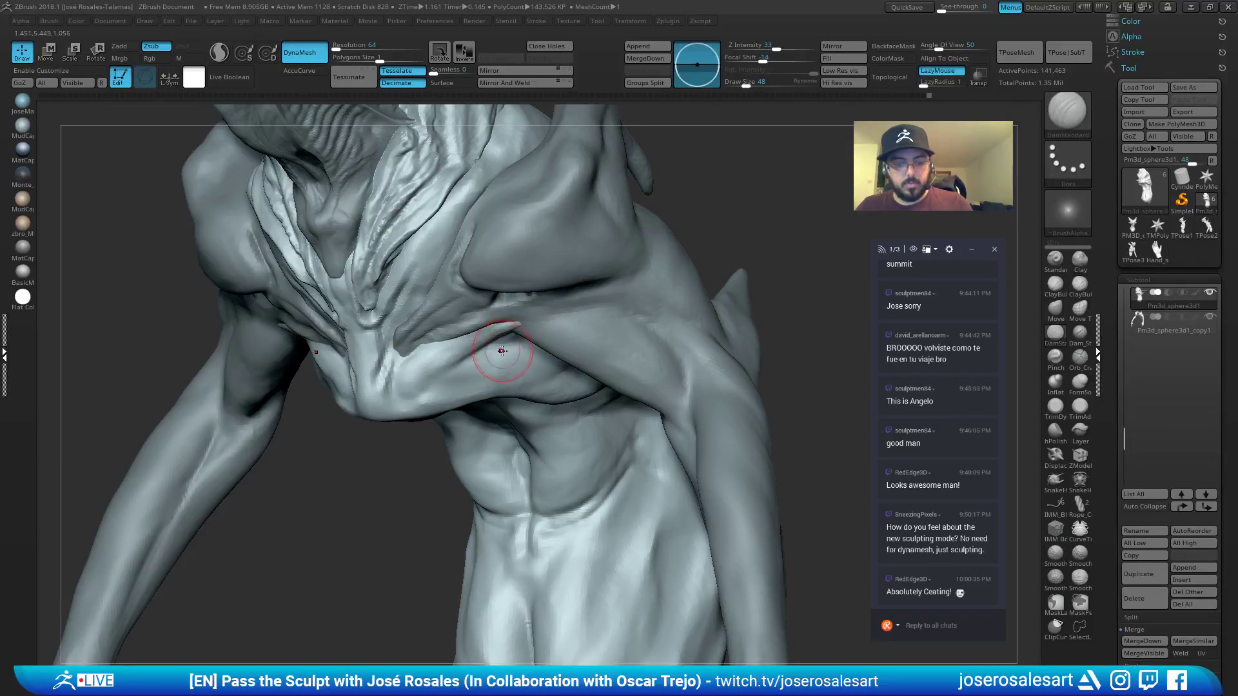
key(s)
right_drag(503, 342, 486, 355)
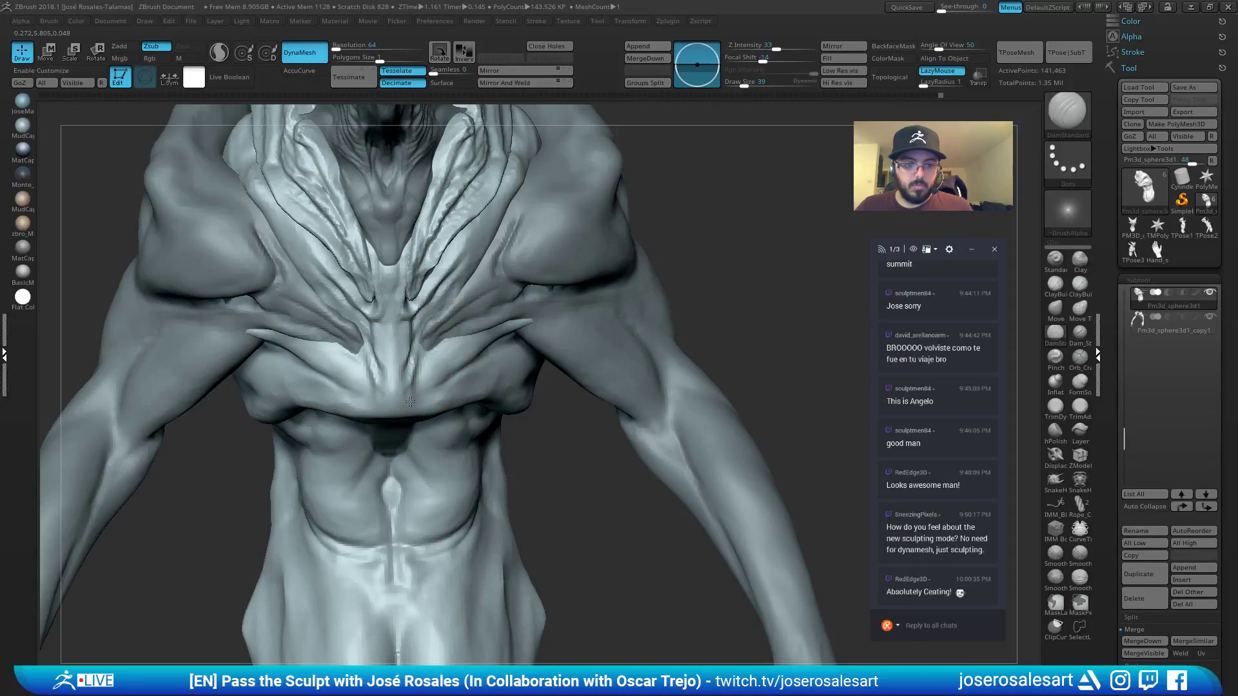
right_drag(418, 398, 449, 395)
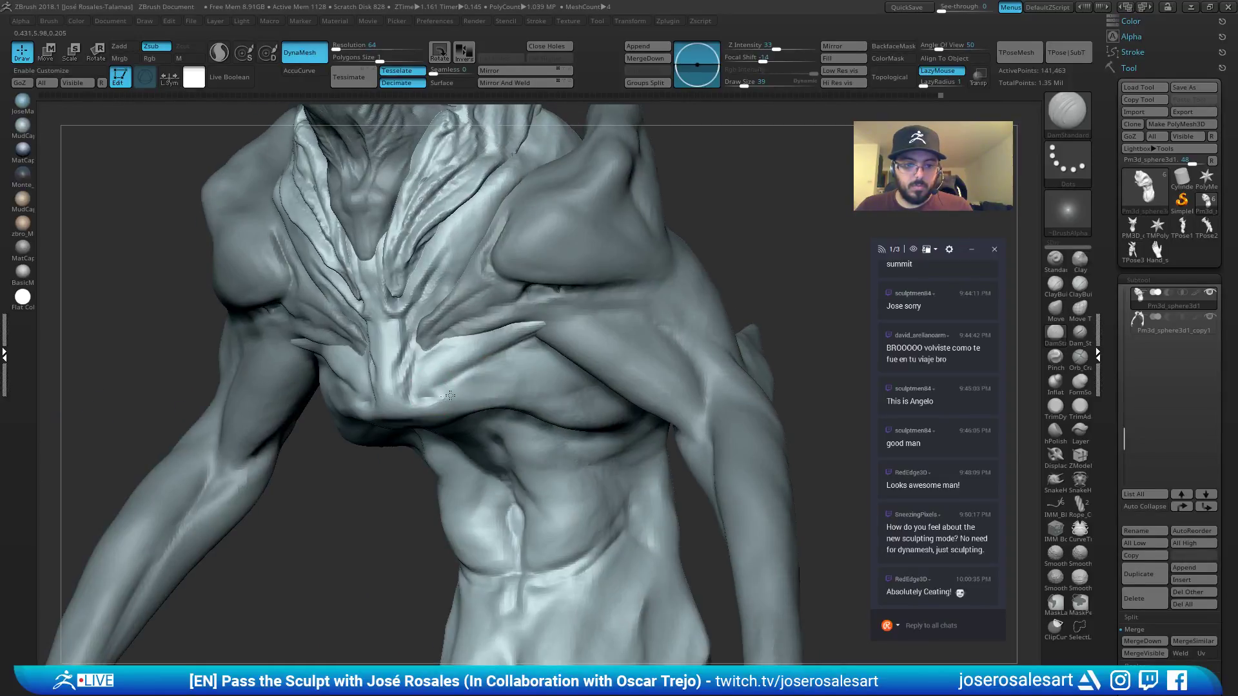
key(shift)
key(shift)
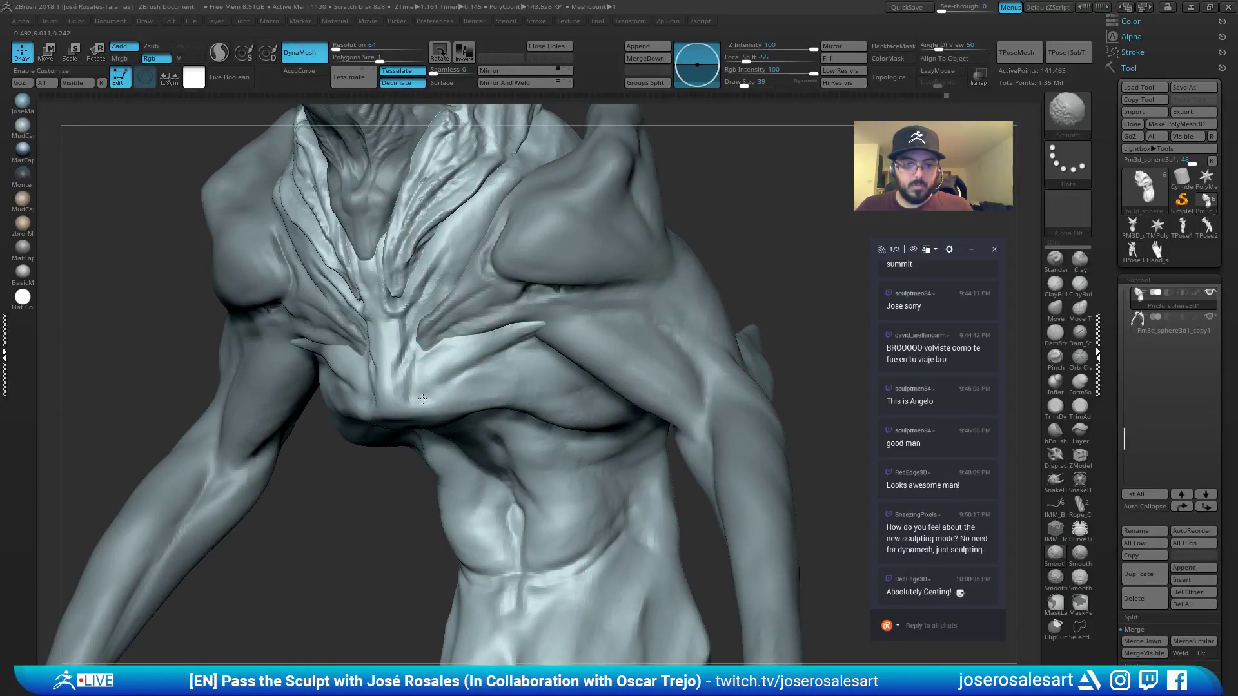
shift+drag(422, 399, 430, 399)
Frame the arms subtool, return to the torso subtool and set the brush's draw size to 77.
ctrl+right_drag(436, 399, 593, 358)
alt+click(568, 348)
key(f)
alt+click(363, 379)
mouse_move(375, 381)
right_down()
mouse_move(583, 349)
mouse_move(498, 331)
right_up()
key(s)
drag(498, 332, 500, 332)
key(shift+s)
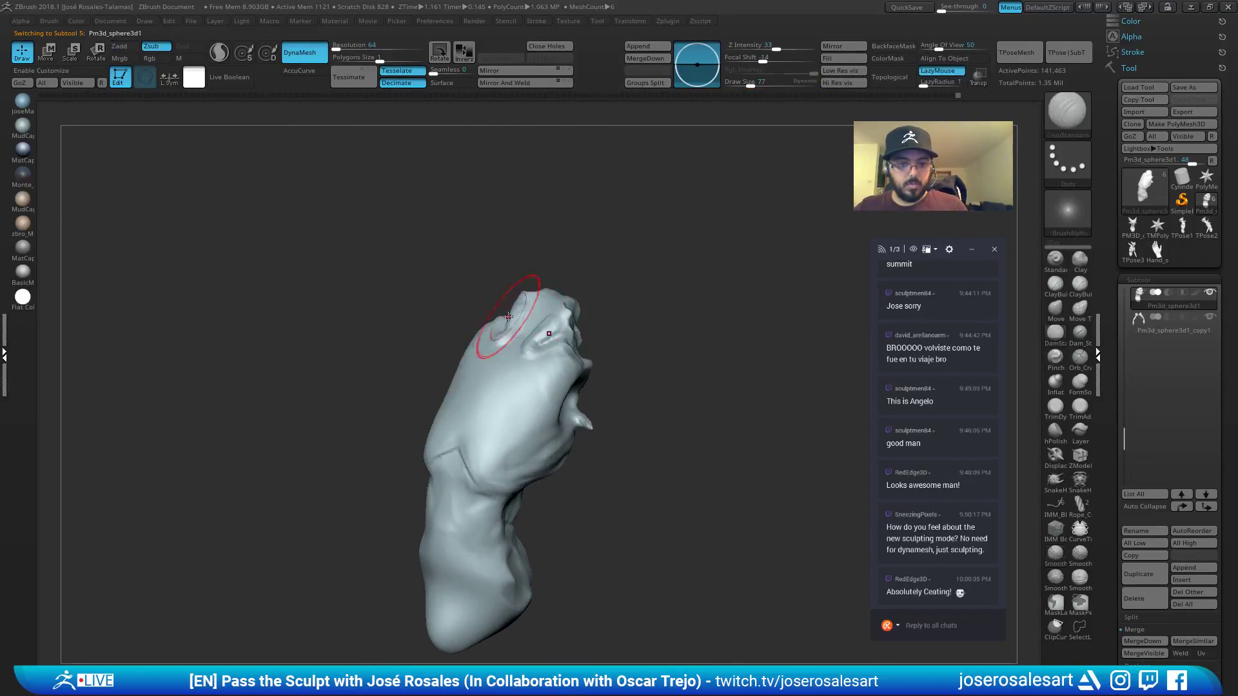
Reshape the torso's upper back at the base of the neck with SnakeHook, reducing the draw size to 36.
shift+right_drag(500, 328, 481, 304)
key(b)
key(s)
key(h)
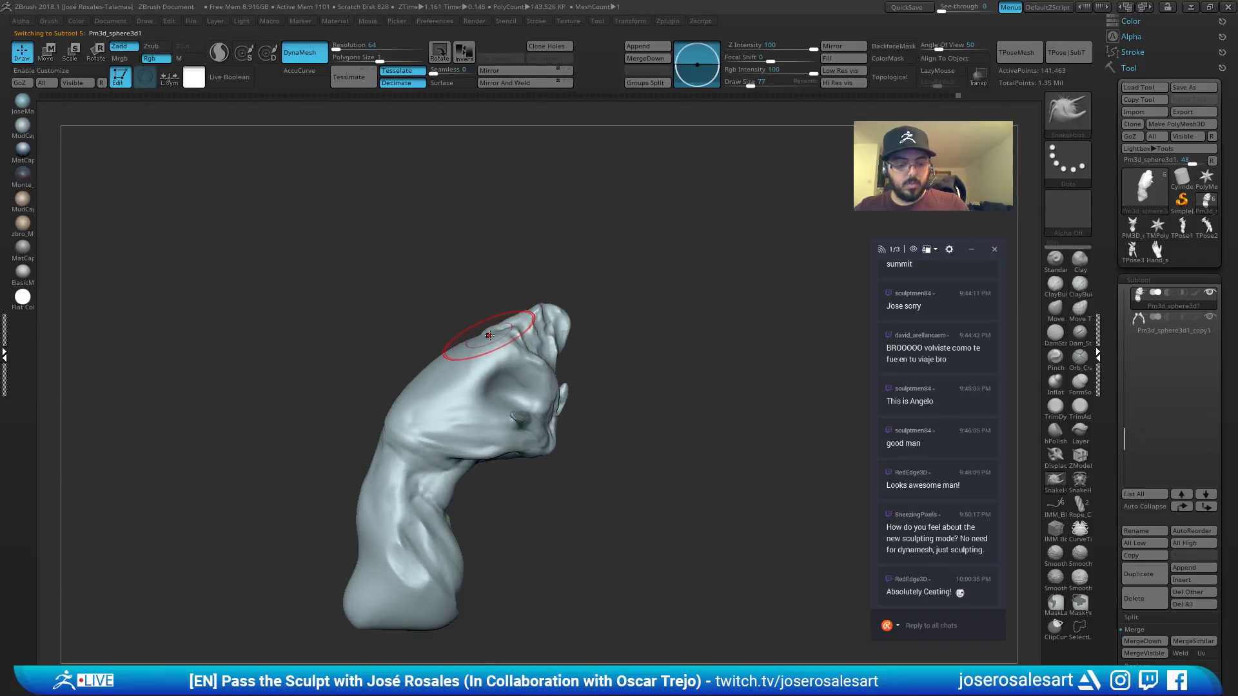
key(shift+s)
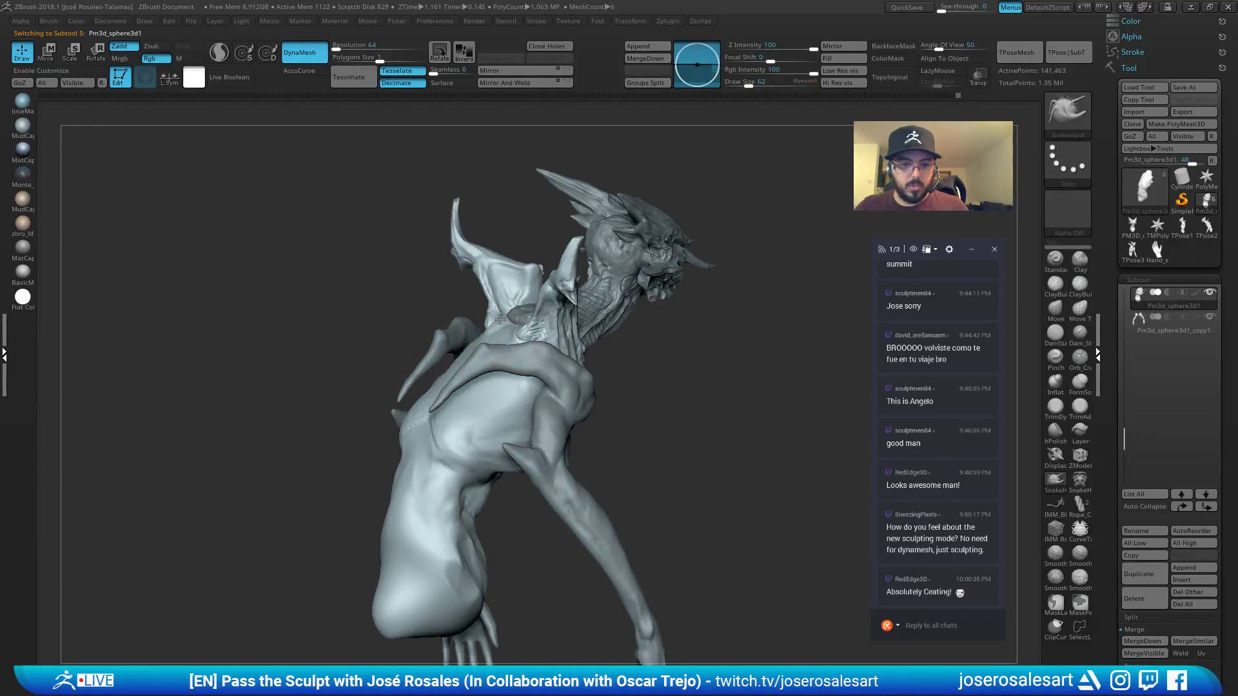
key(s)
drag(521, 319, 515, 318)
mouse_move(515, 319)
right_down()
mouse_move(479, 321)
mouse_move(527, 337)
right_up()
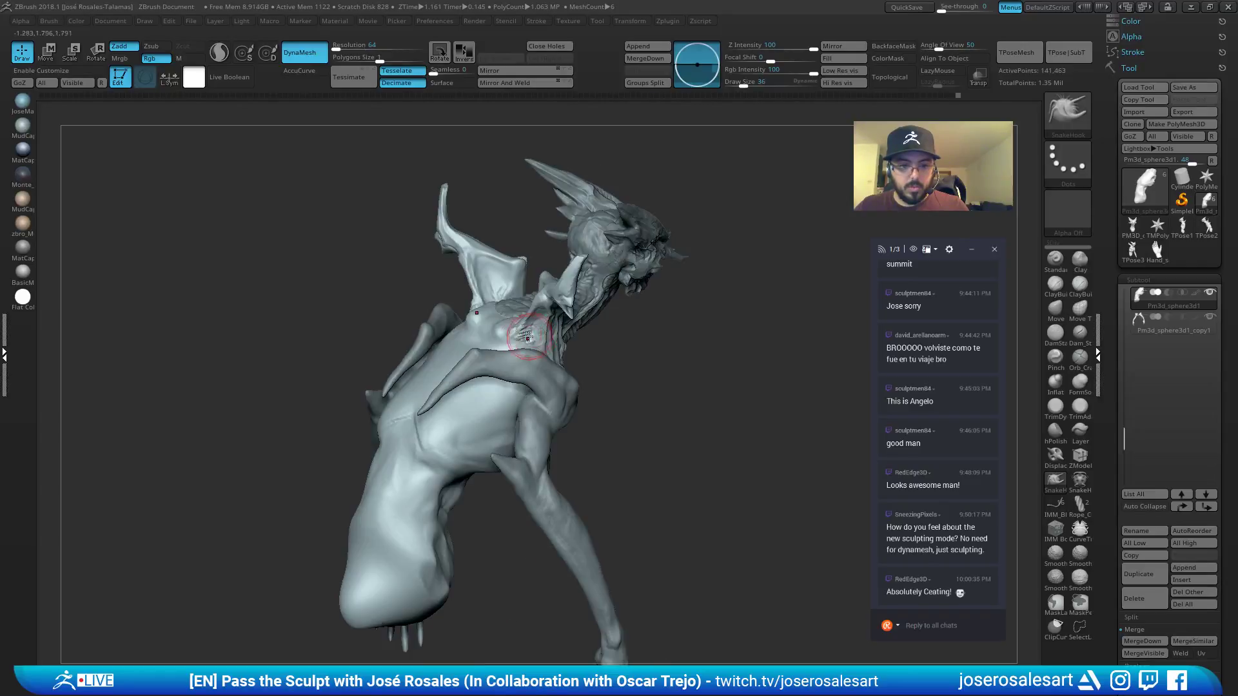
key(shift)
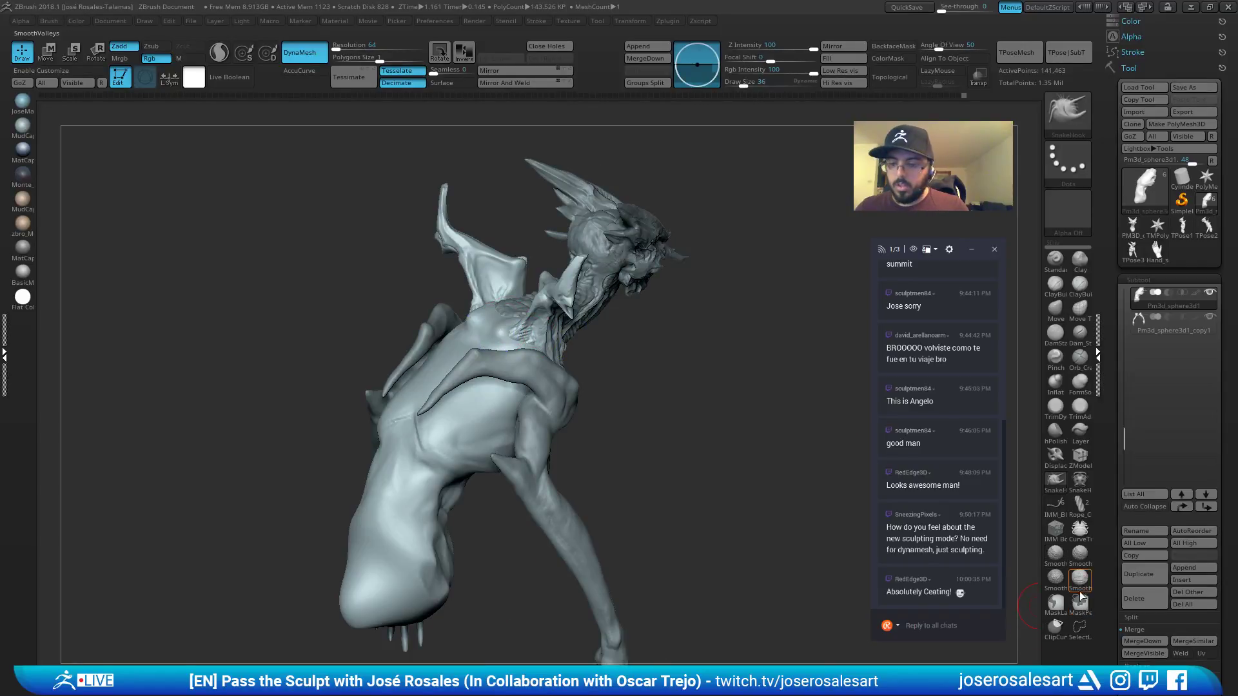
Sculpt a raised spine ridge down the middle of the torso's back with the Standard brush at draw size 42.
mouse_move(516, 299)
right_down()
mouse_move(513, 323)
mouse_move(478, 336)
mouse_move(408, 450)
mouse_move(420, 359)
mouse_move(431, 438)
right_up()
key(shift)
key(b)
key(m)
key(v)
key(b)
key(s)
key(t)
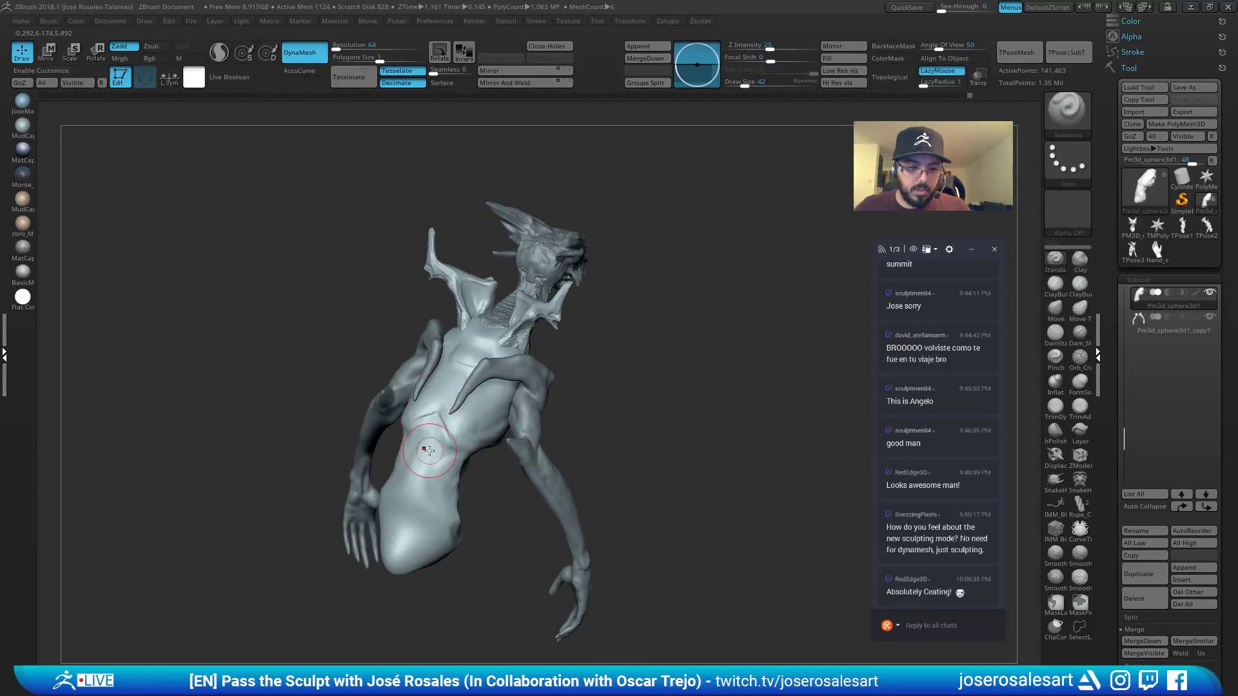
mouse_move(429, 451)
mouse_down()
mouse_move(419, 494)
mouse_move(478, 340)
mouse_move(451, 387)
mouse_up()
mouse_move(406, 428)
right_down()
mouse_move(370, 337)
mouse_move(474, 326)
right_up()
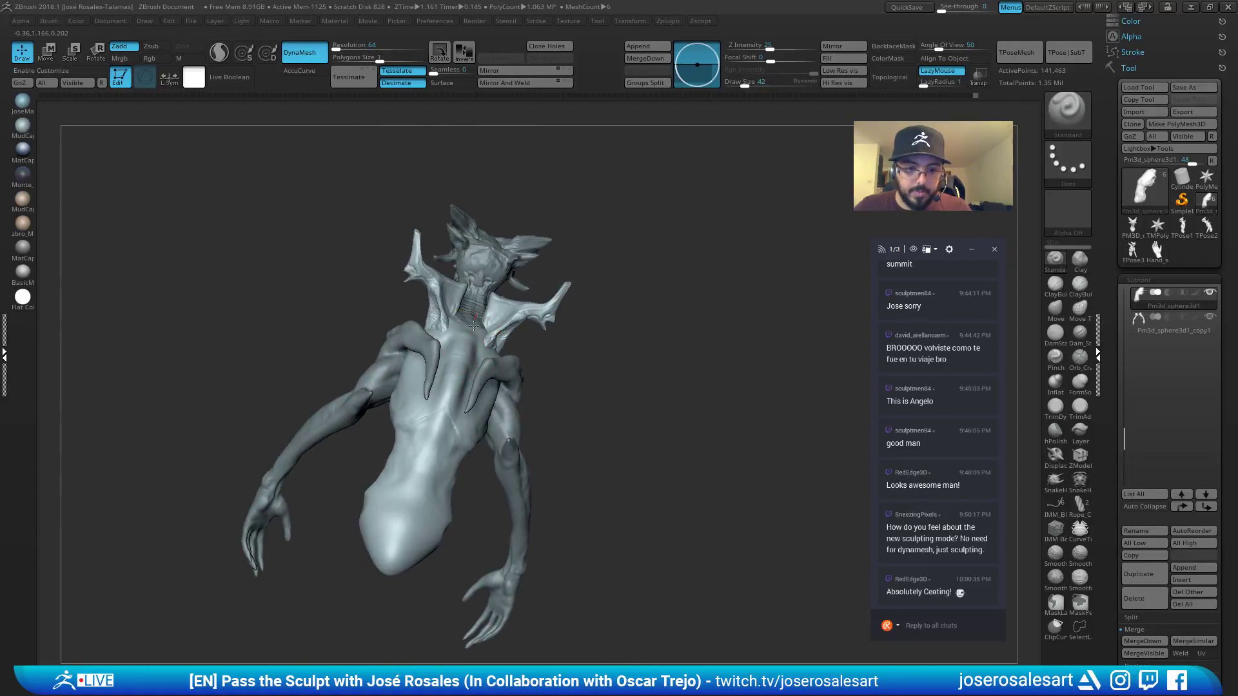
drag(422, 447, 394, 537)
Build vertebra bumps along the spine and ridges beside them with the Standard brush at draw size 28.
right_drag(381, 490, 414, 457)
drag(414, 456, 430, 425)
mouse_move(434, 437)
right_down()
mouse_move(451, 438)
mouse_move(433, 427)
right_up()
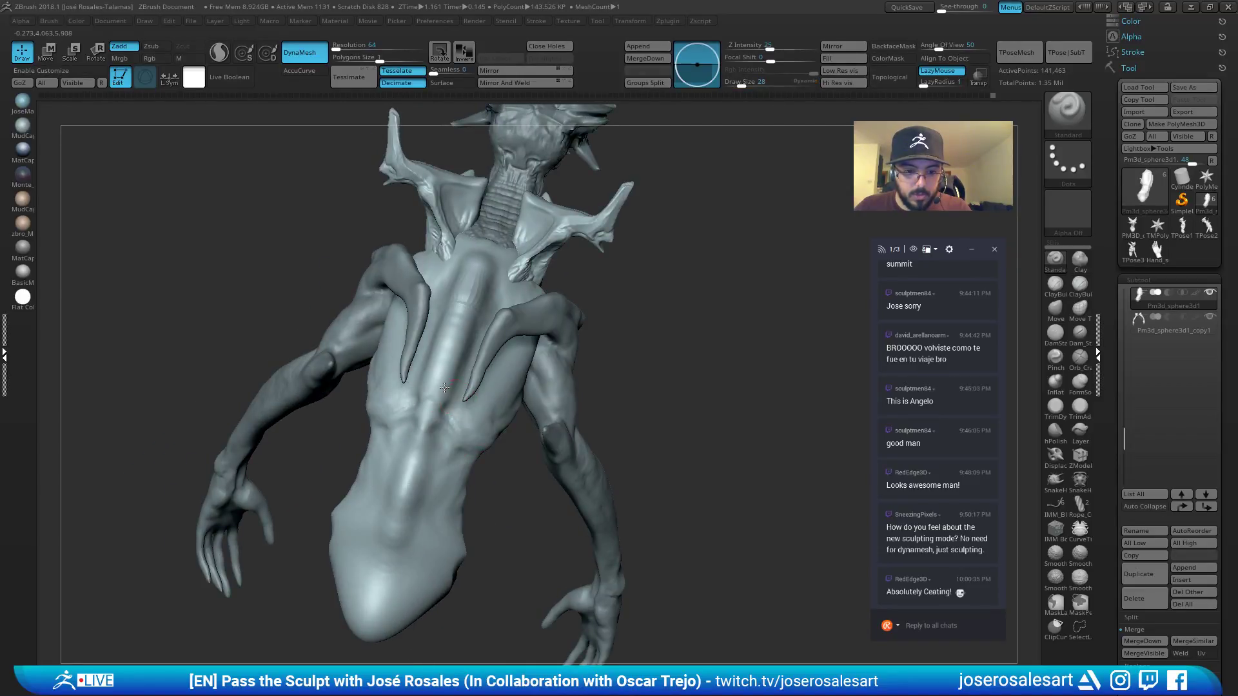
mouse_move(505, 426)
right_down()
mouse_move(452, 387)
mouse_move(478, 352)
mouse_move(474, 414)
right_up()
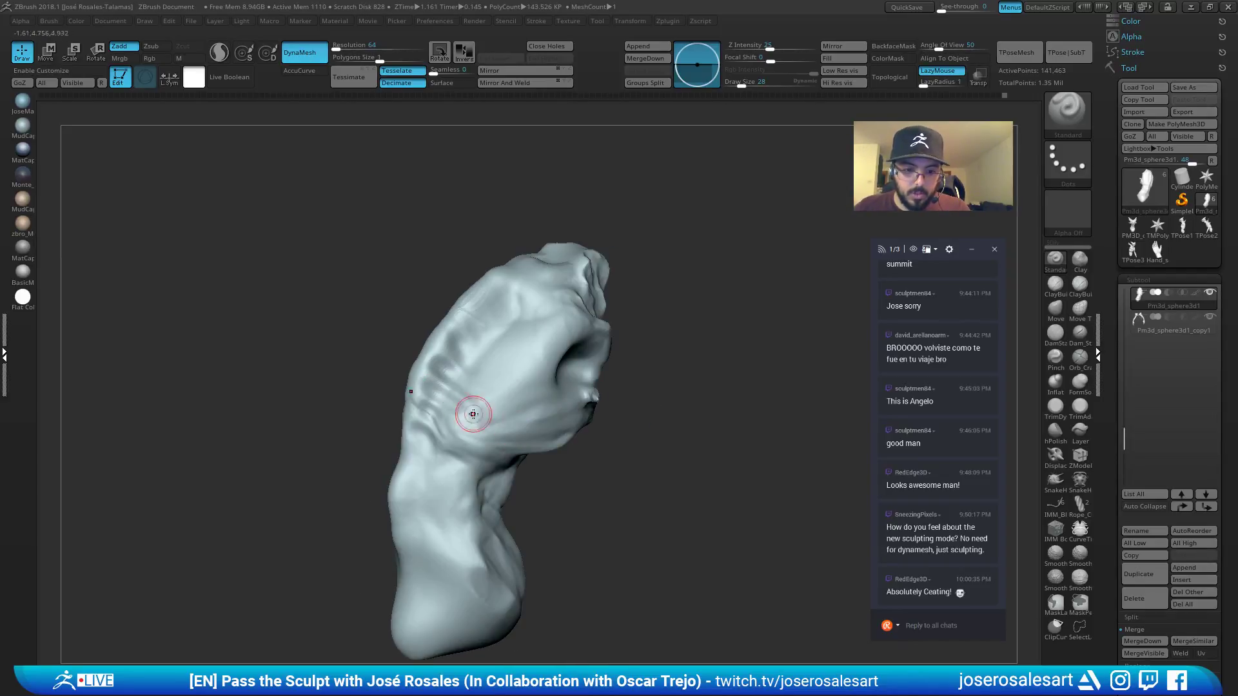
mouse_move(548, 425)
right_down()
mouse_move(493, 429)
mouse_move(502, 452)
mouse_move(501, 417)
mouse_move(451, 407)
mouse_move(518, 430)
mouse_move(518, 407)
right_up()
key(1)
mouse_move(518, 407)
mouse_down()
mouse_move(503, 417)
mouse_move(523, 411)
mouse_up()
mouse_move(530, 423)
right_down()
mouse_move(550, 430)
mouse_move(522, 358)
mouse_move(635, 354)
mouse_move(713, 423)
mouse_move(647, 376)
mouse_move(633, 337)
right_up()
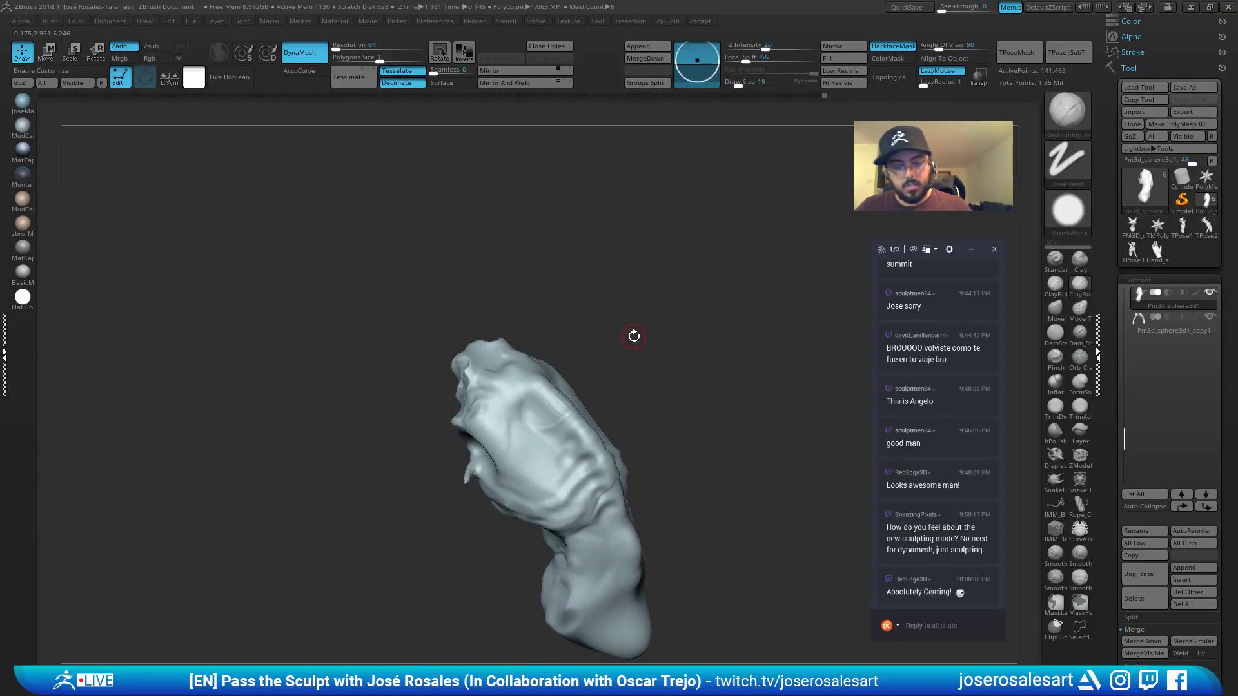
Sculpt the rib ridges branching off the spine on the mid back with the Standard brush at draw size 23.
key(2)
ctrl+right_drag(542, 408, 584, 455)
key(s)
drag(584, 459, 588, 459)
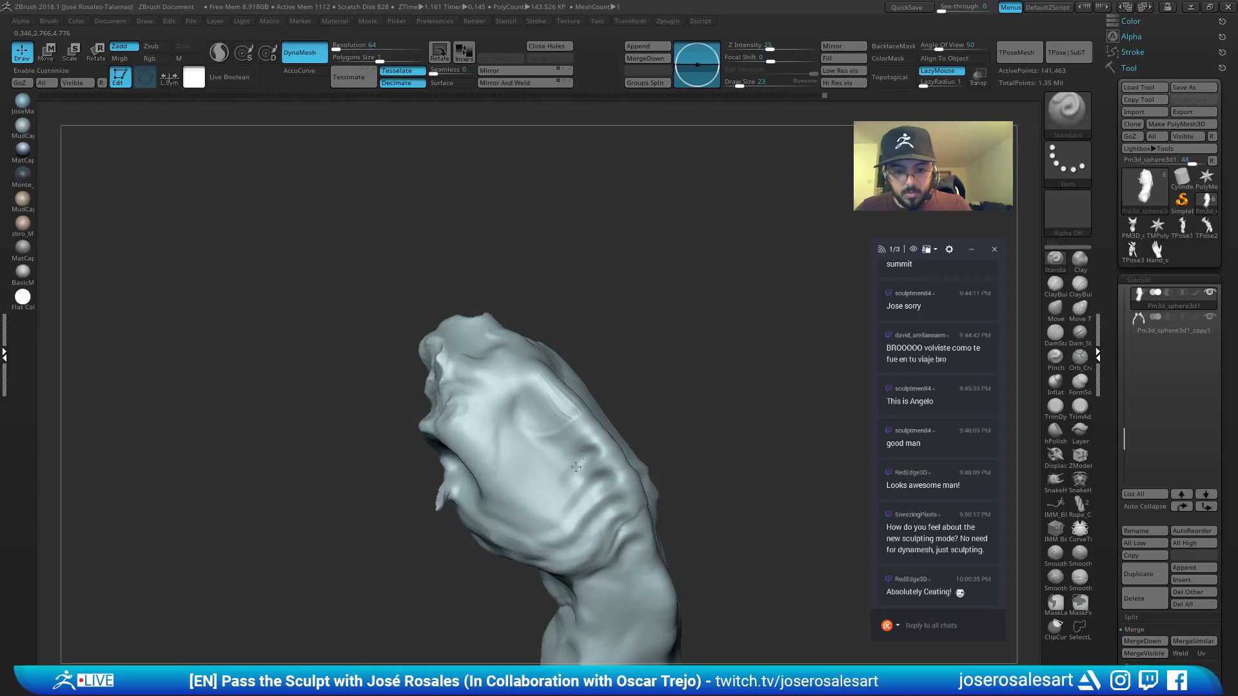
right_drag(617, 454, 636, 477)
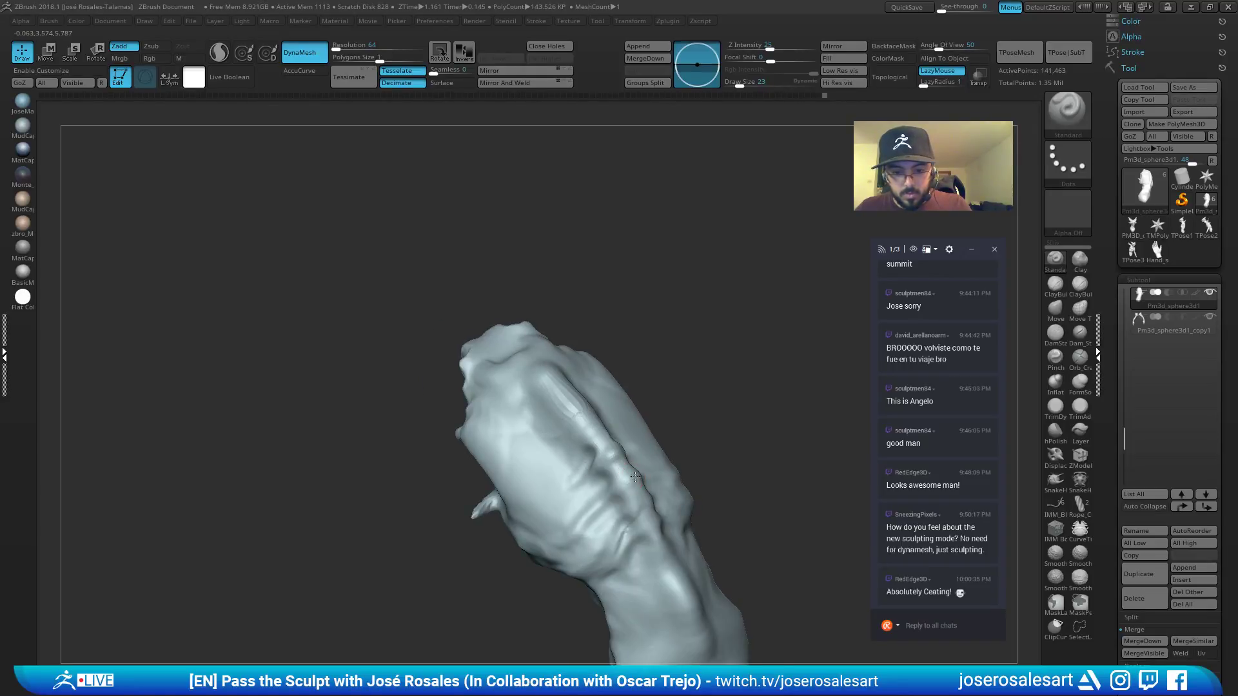
right_drag(652, 532, 641, 522)
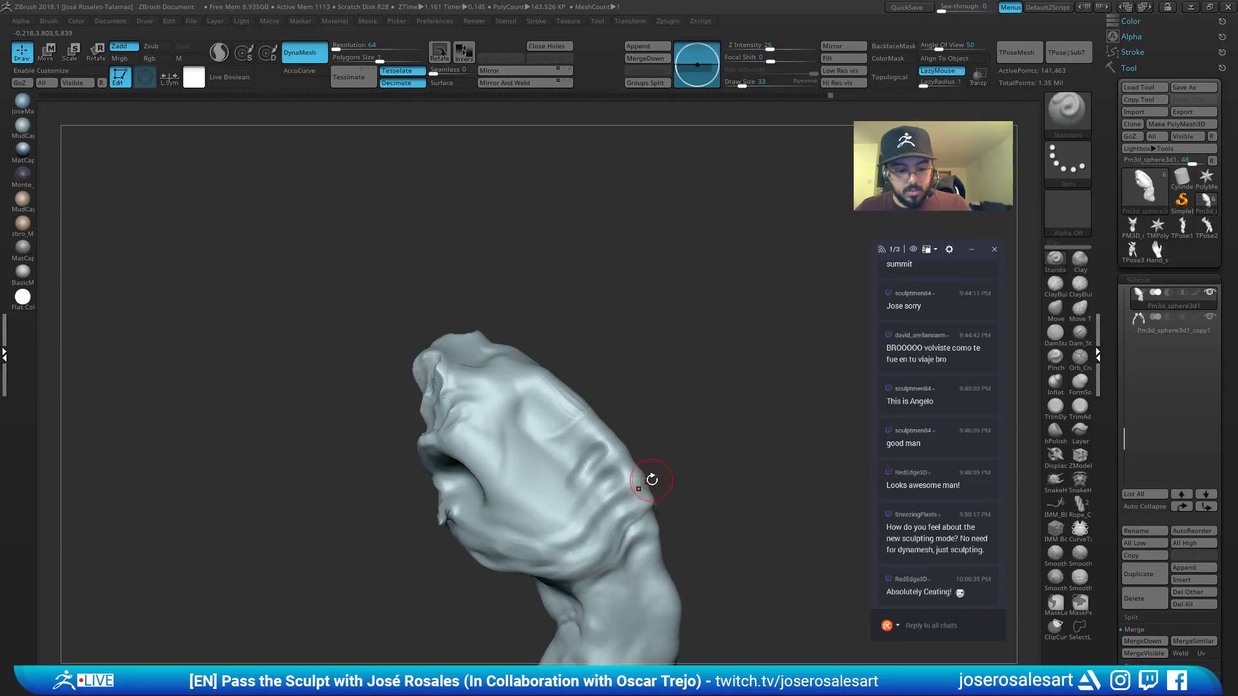
Refine the vertebrae along the back's edge with the Standard brush at draw size 19.
right_drag(652, 479, 628, 494)
key(s)
mouse_move(648, 471)
mouse_down()
mouse_move(637, 471)
mouse_move(649, 473)
mouse_up()
key(s)
mouse_move(649, 473)
right_down()
mouse_move(629, 490)
mouse_move(627, 430)
mouse_move(677, 448)
mouse_move(699, 415)
mouse_move(685, 412)
mouse_move(672, 452)
mouse_move(672, 438)
mouse_move(767, 452)
mouse_move(731, 367)
right_up()
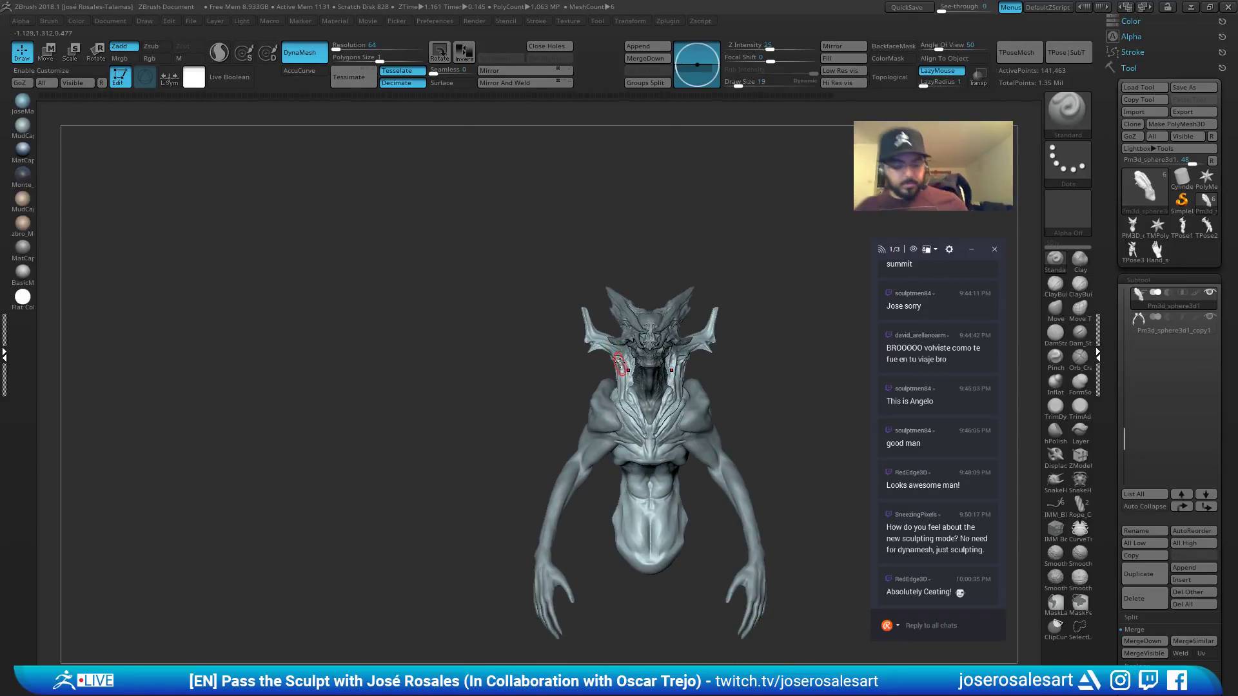
Activate the arms subtool and pull the shoulder masses into shape from the front with SnakeHook at draw size 90.
key(b)
key(m)
key(v)
mouse_move(635, 377)
alt+right_down()
mouse_move(648, 381)
mouse_move(616, 392)
alt+right_up()
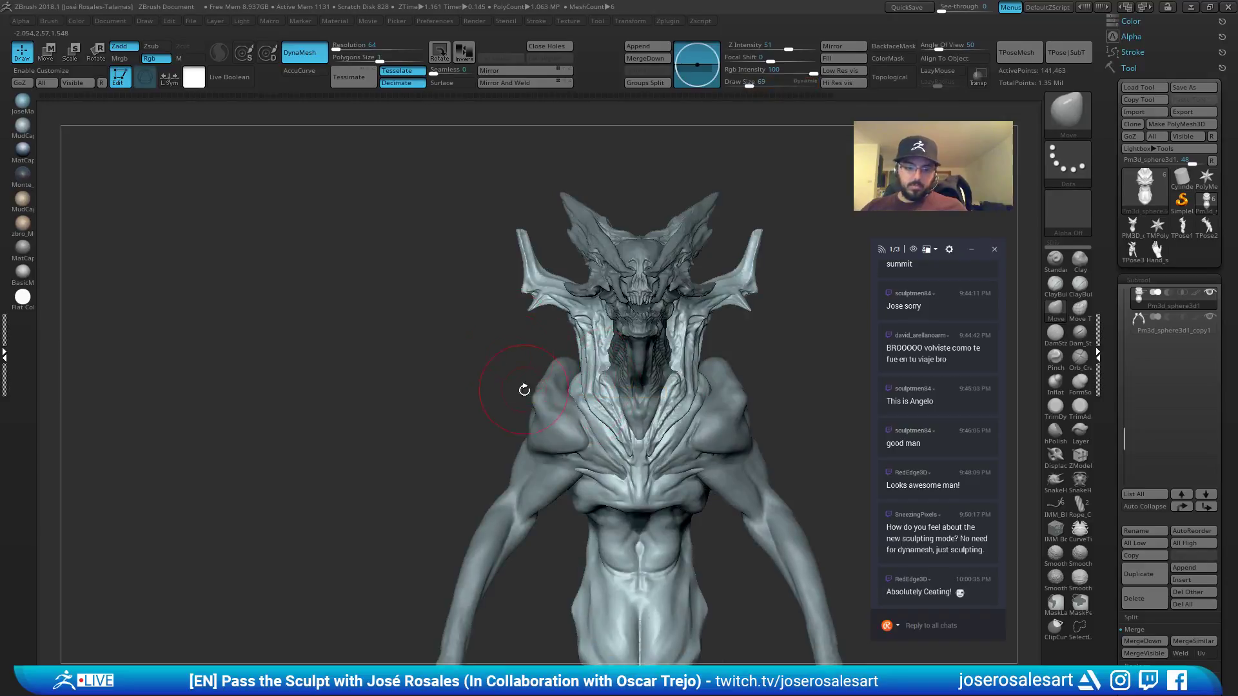
right_drag(524, 390, 512, 347)
key(b)
key(s)
key(h)
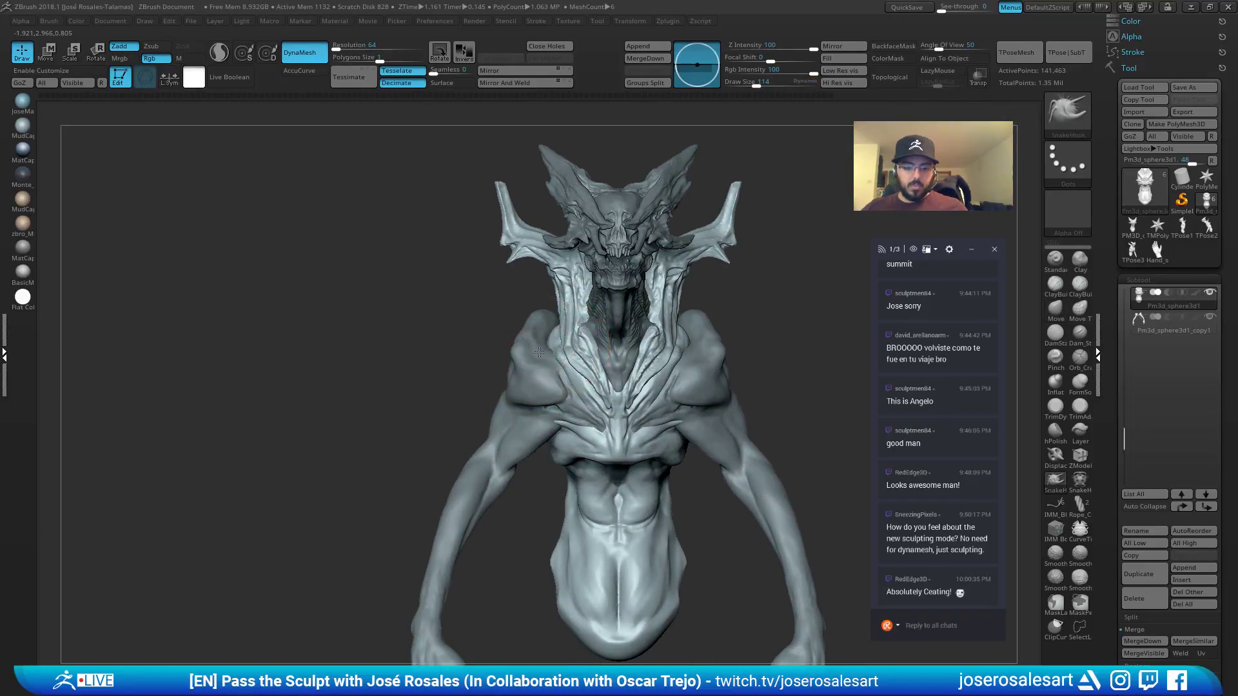
alt+click(503, 348)
mouse_move(499, 352)
alt+right_down()
mouse_move(489, 326)
mouse_move(593, 381)
mouse_move(515, 357)
alt+right_up()
key(v)
mouse_move(515, 358)
ctrl+right_down()
mouse_move(527, 389)
mouse_move(492, 407)
mouse_move(596, 392)
ctrl+right_up()
key(s)
key(v)
drag(465, 379, 448, 384)
mouse_move(487, 372)
right_down()
mouse_move(417, 378)
mouse_move(436, 326)
right_up()
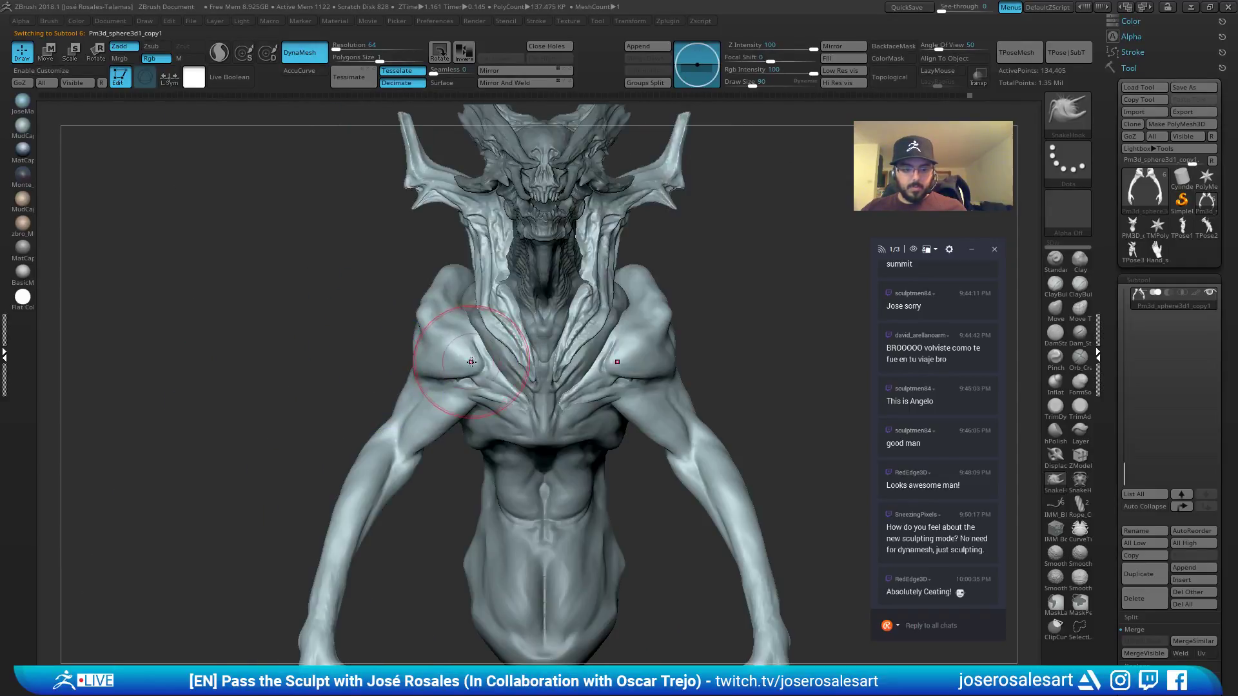
mouse_move(417, 314)
mouse_down()
mouse_move(397, 314)
mouse_move(430, 293)
mouse_up()
key(f)
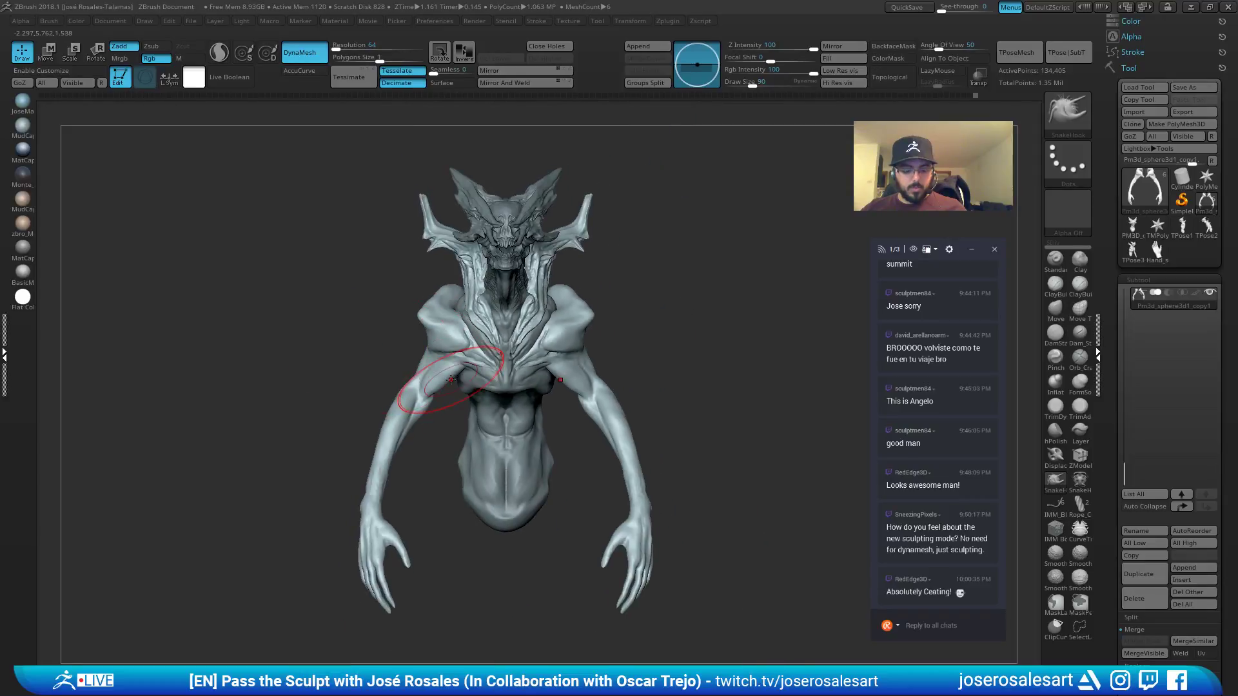
Adjust the top of the shoulder from the side with SnakeHook at draw size 62.
key(v)
key(v)
mouse_move(555, 316)
right_down()
mouse_move(537, 328)
mouse_move(512, 310)
mouse_move(711, 208)
right_up()
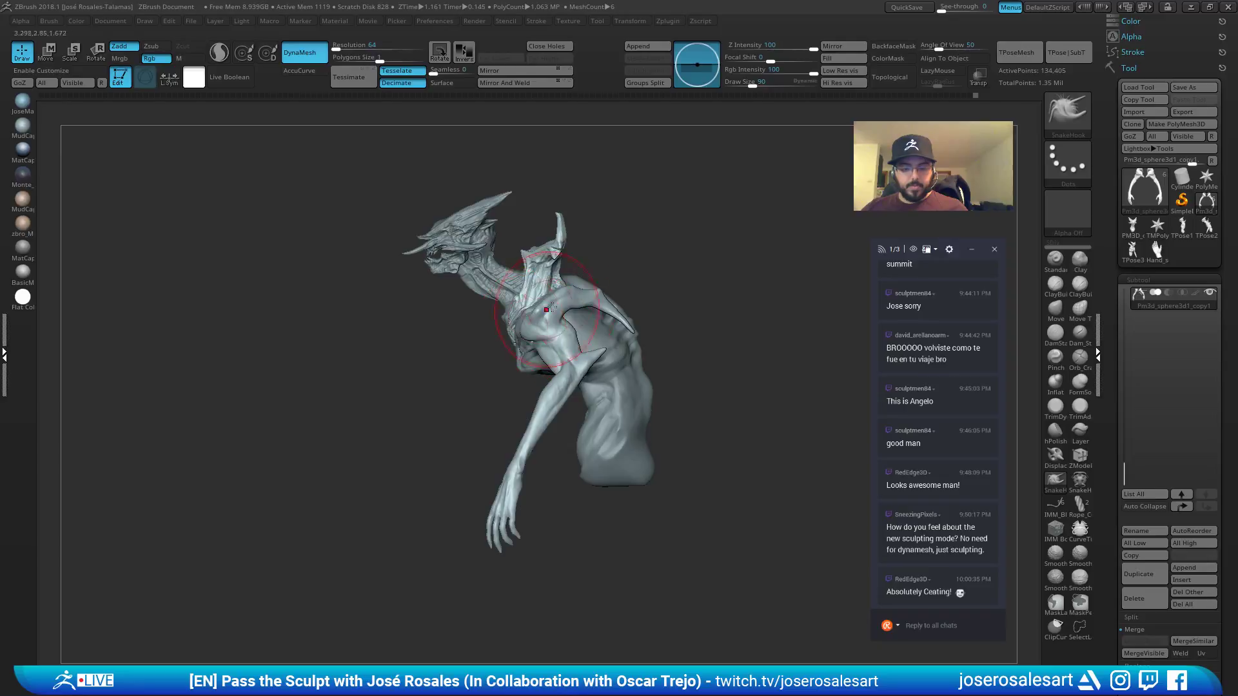
key(bracketleft)
key(bracketleft)
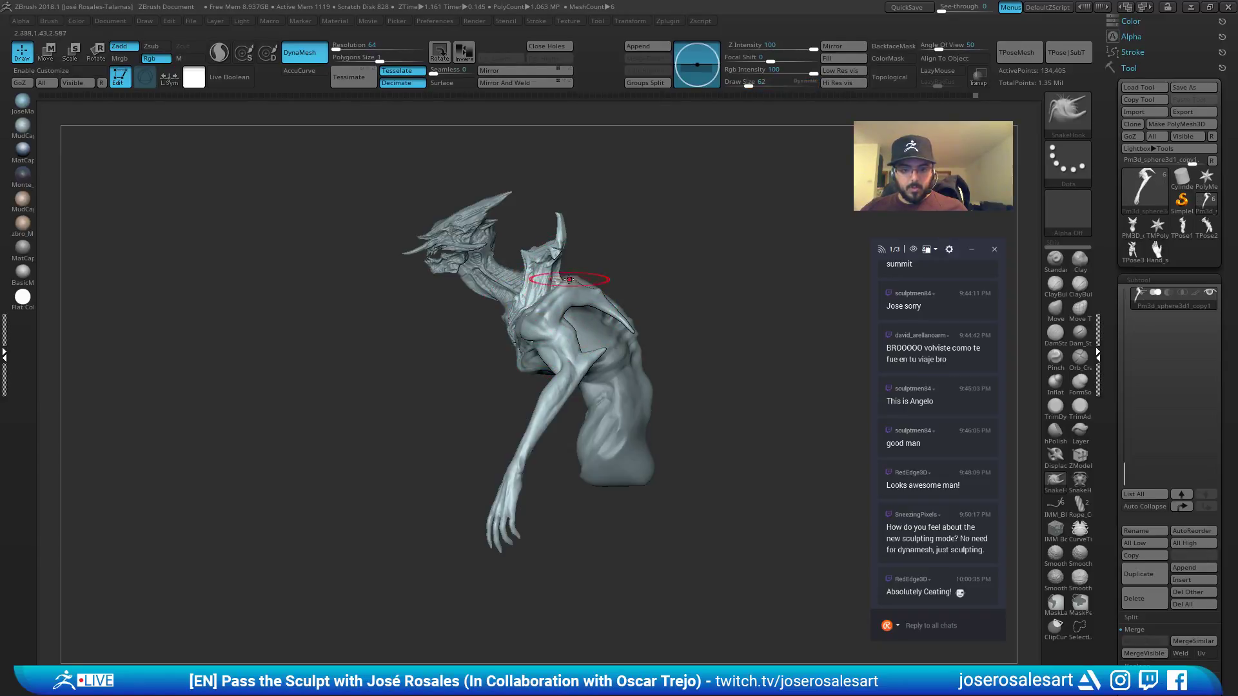
mouse_move(569, 279)
ctrl+right_down()
mouse_move(560, 322)
mouse_move(523, 321)
mouse_move(580, 293)
mouse_move(577, 265)
mouse_move(545, 285)
ctrl+right_up()
Add volume to the shoulder and its back spike with the Clay brush at draw size 42 and smooth it.
key(b)
key(c)
key(l)
key(bracketleft)
key(bracketleft)
key(shift)
right_drag(490, 350, 573, 277)
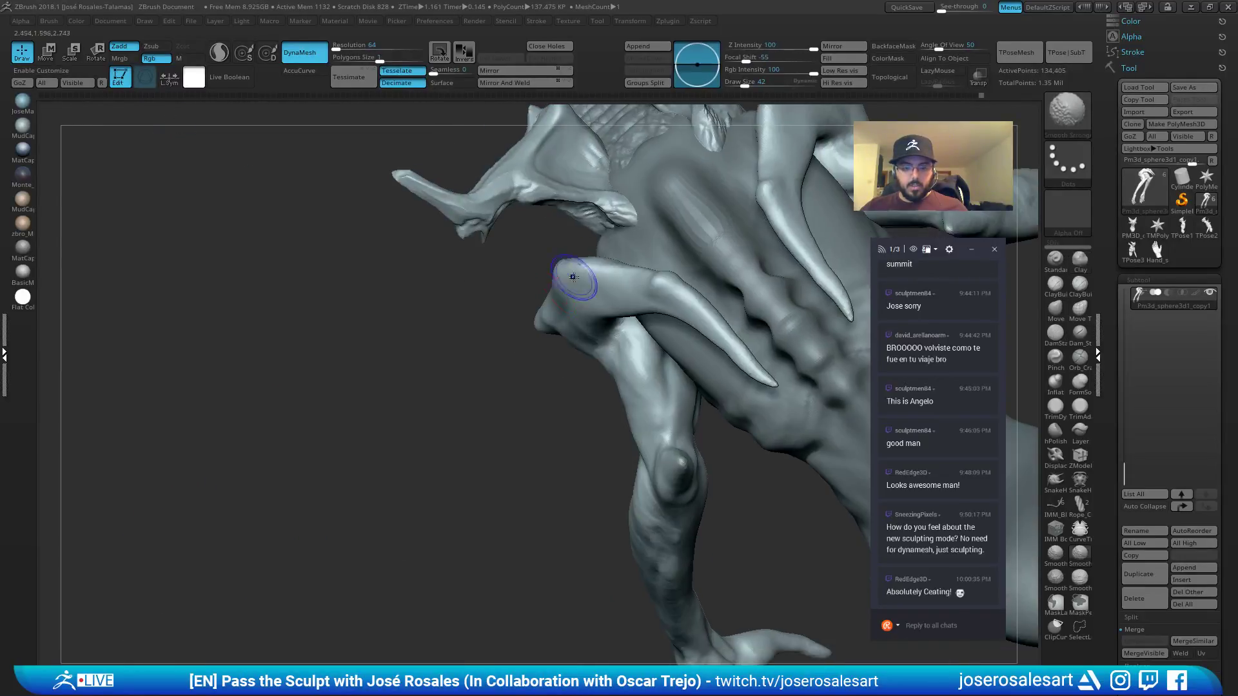
mouse_move(483, 275)
right_down()
mouse_move(566, 263)
mouse_move(602, 272)
mouse_move(625, 254)
right_up()
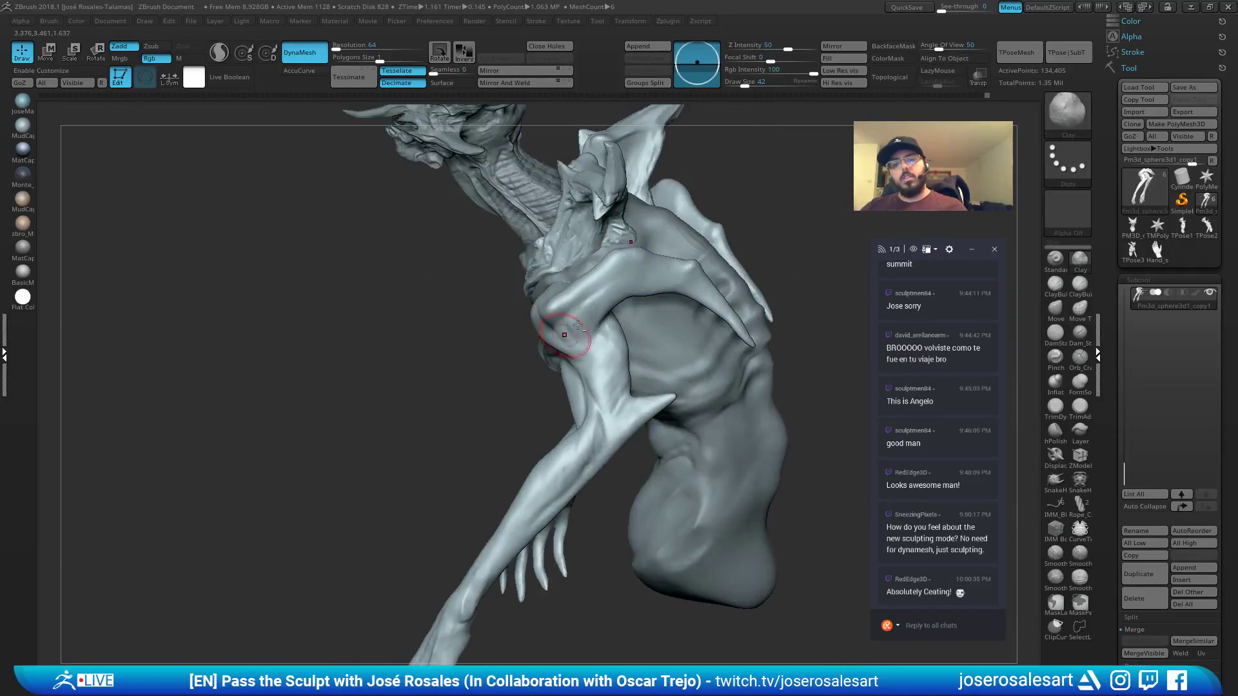
mouse_move(574, 337)
ctrl+right_down()
mouse_move(560, 272)
mouse_move(644, 235)
ctrl+right_up()
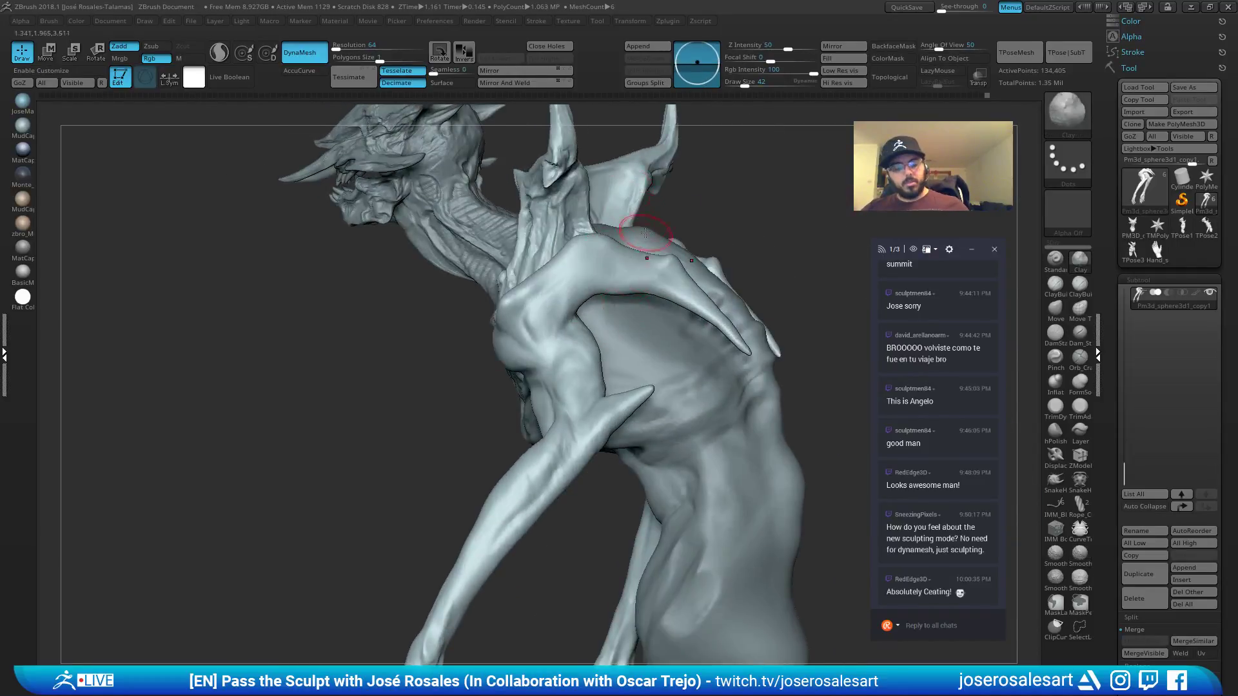
Adjust the curve of the shoulder's back spike with the Move brush at draw size 58.
key(b)
key(m)
key(v)
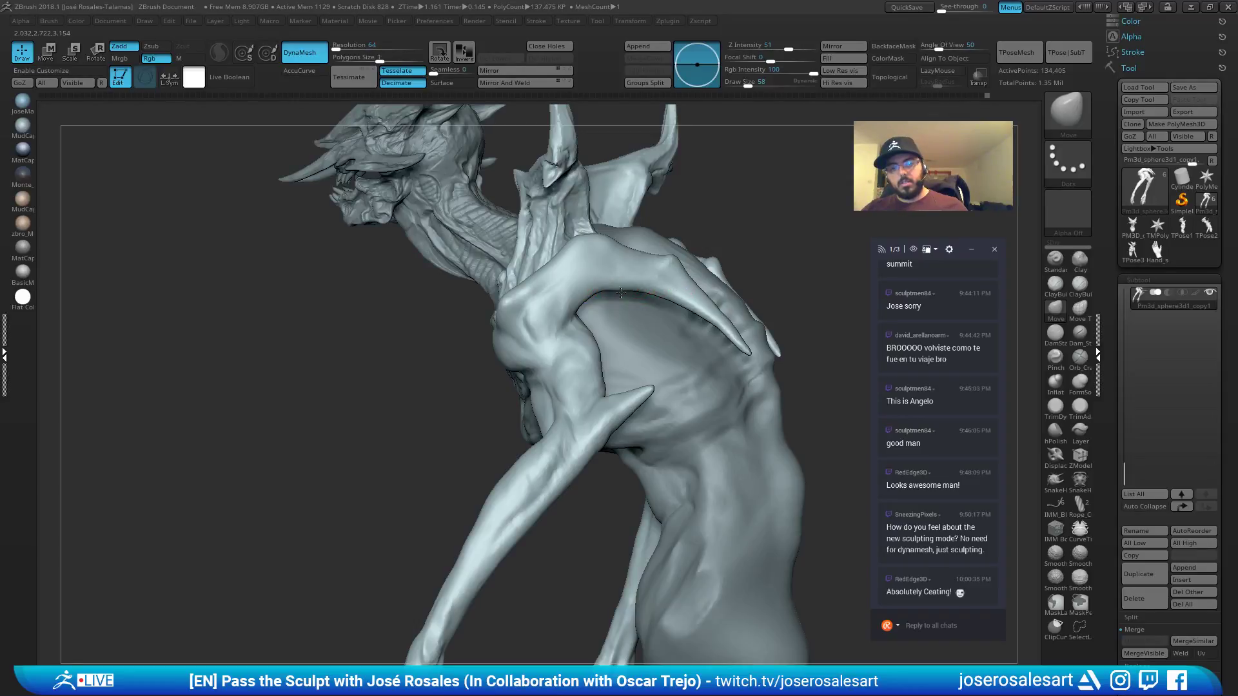
key(f)
mouse_move(659, 282)
right_down()
mouse_move(497, 277)
mouse_move(644, 285)
mouse_move(532, 304)
mouse_move(571, 277)
mouse_move(625, 319)
right_up()
Activate the head and neck subtool and lower it to its lowest subdivision level.
alt+click(570, 277)
right_drag(625, 319, 590, 296)
key(shift+d)
key(shift+d)
key(shift+d)
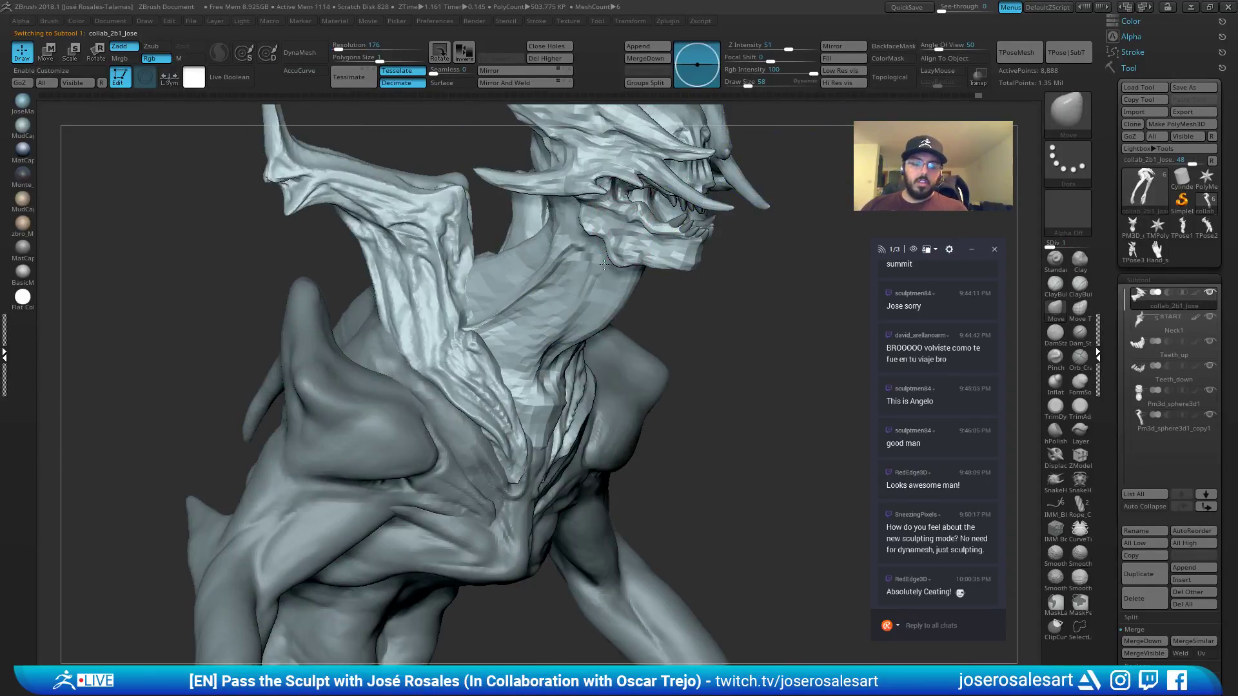
Try to reshape the underside of the neck with the Move brush at draw size 182.
alt+right_drag(594, 229, 560, 331)
right_drag(481, 431, 520, 306)
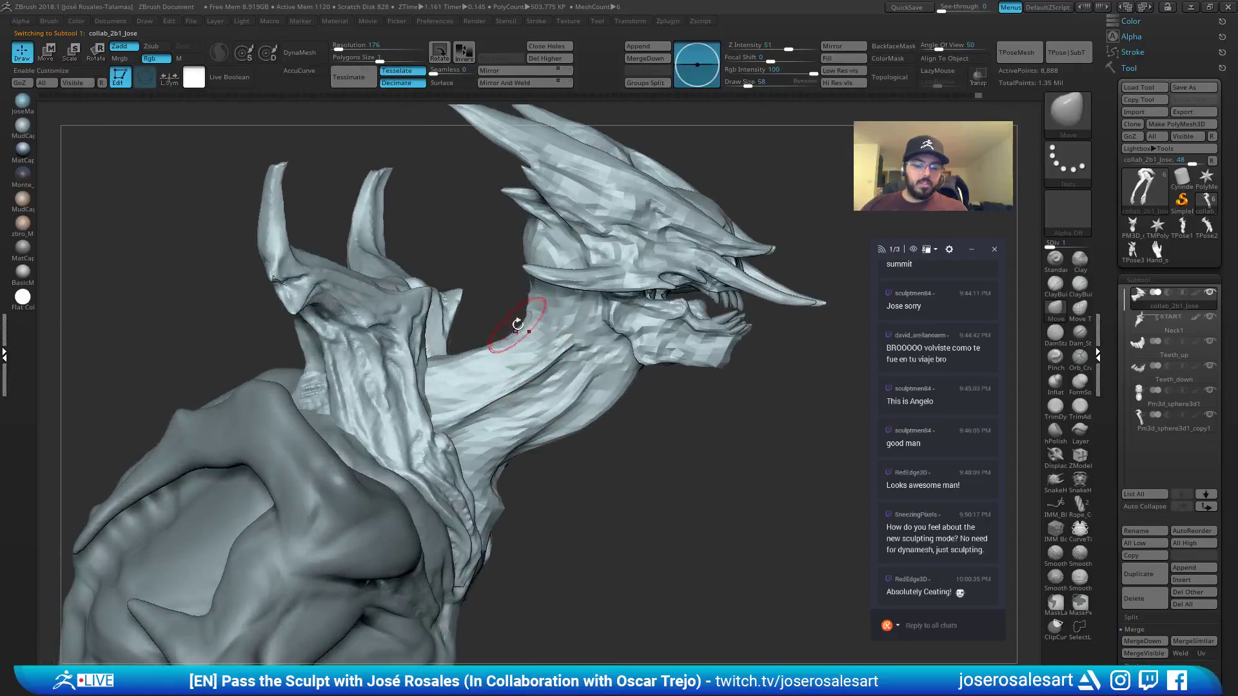
key(s)
drag(548, 389, 559, 390)
mouse_move(567, 394)
mouse_down()
mouse_move(590, 406)
mouse_move(609, 388)
mouse_up()
key(ctrl+z)
key(ctrl+z)
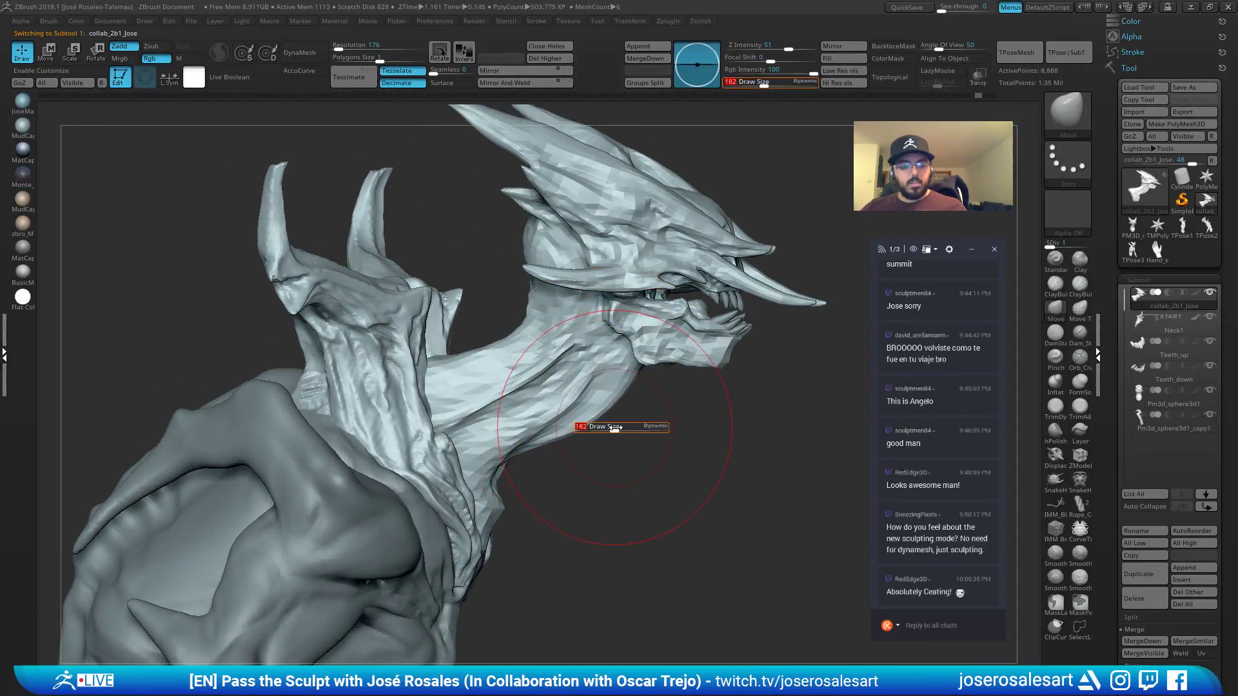
Raise the head subtool back to subdivision level 4 and reactivate the arms subtool.
key(d)
key(d)
key(d)
alt+click(418, 464)
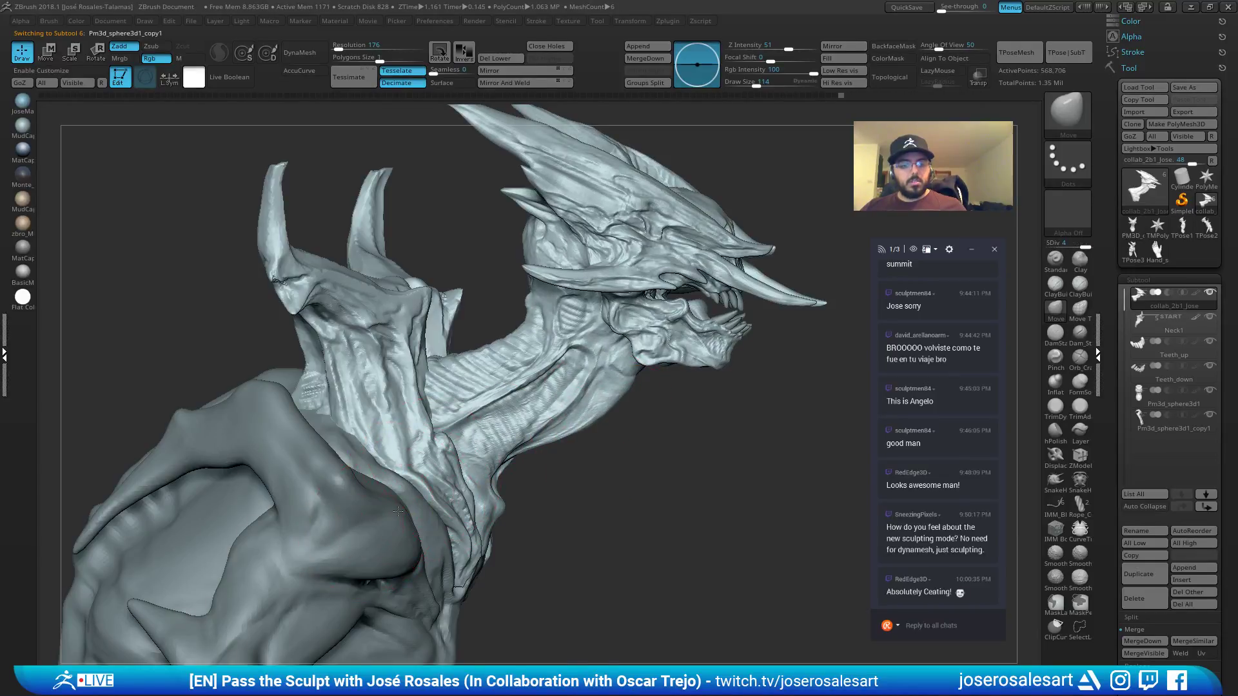
Isolate the arms, enable AccuCurve for the Move brush and reshape the shoulder below the back spike at draw size 62.
mouse_move(581, 445)
right_down()
mouse_move(429, 435)
mouse_move(646, 426)
mouse_move(657, 445)
right_up()
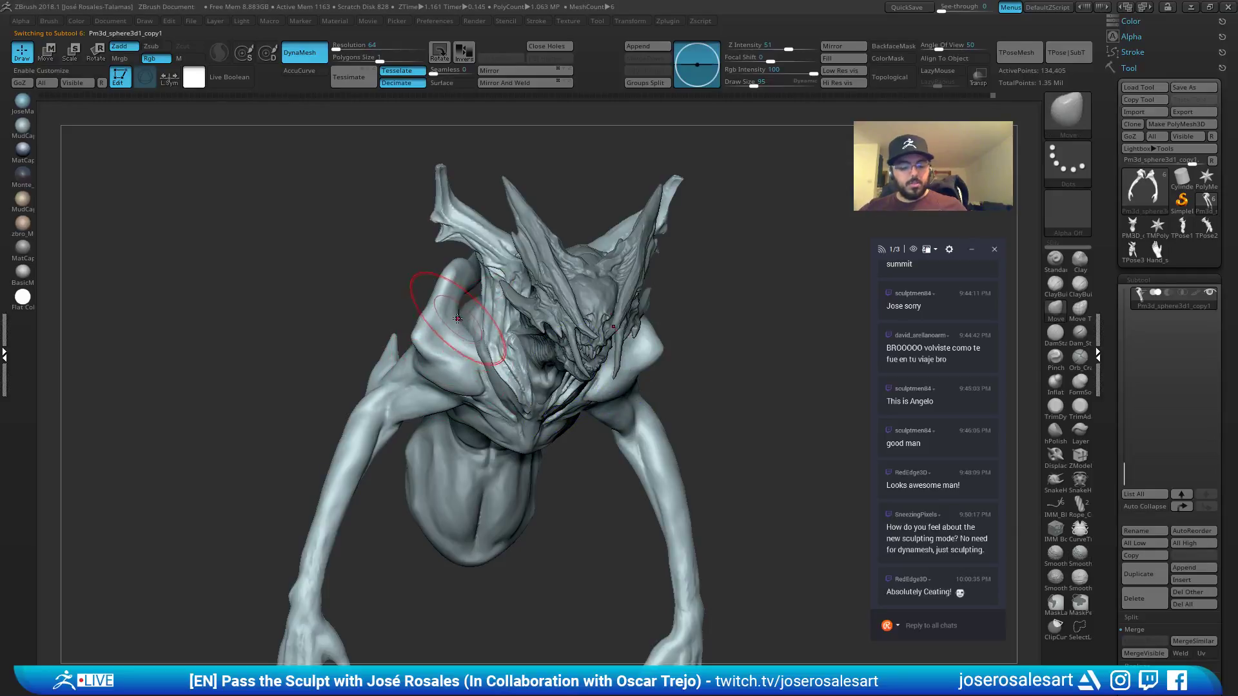
key(shift+s)
right_drag(461, 329, 487, 346)
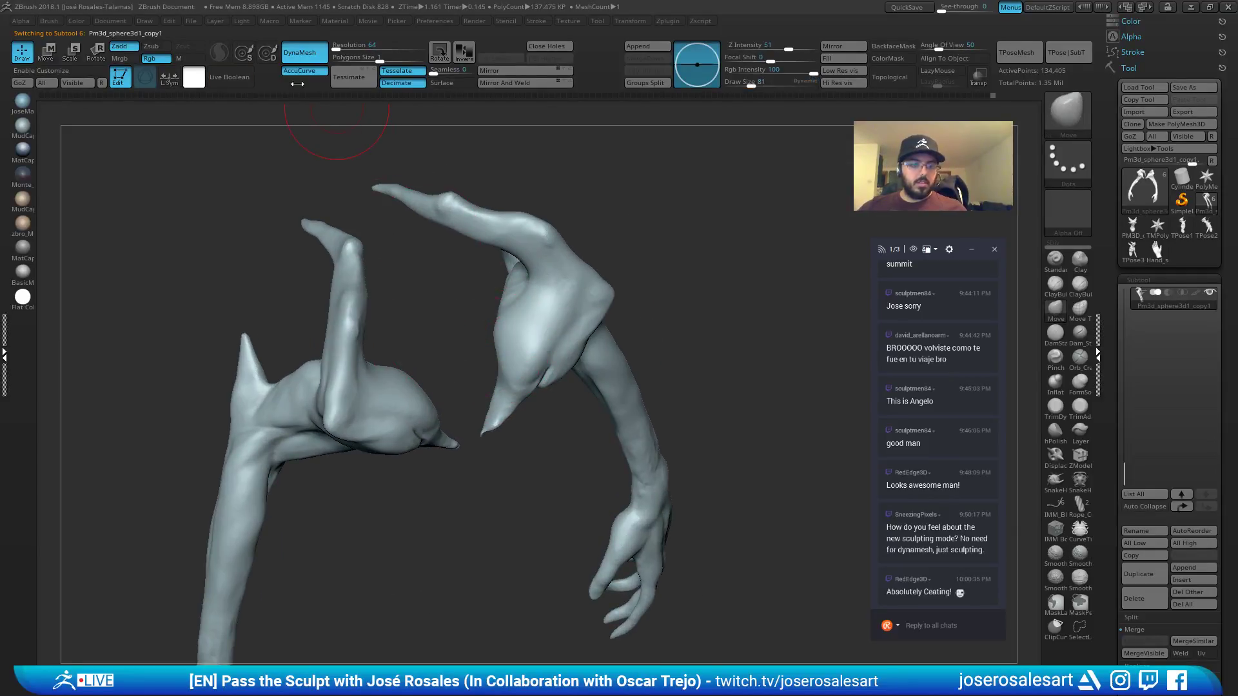
right_drag(400, 342, 358, 359)
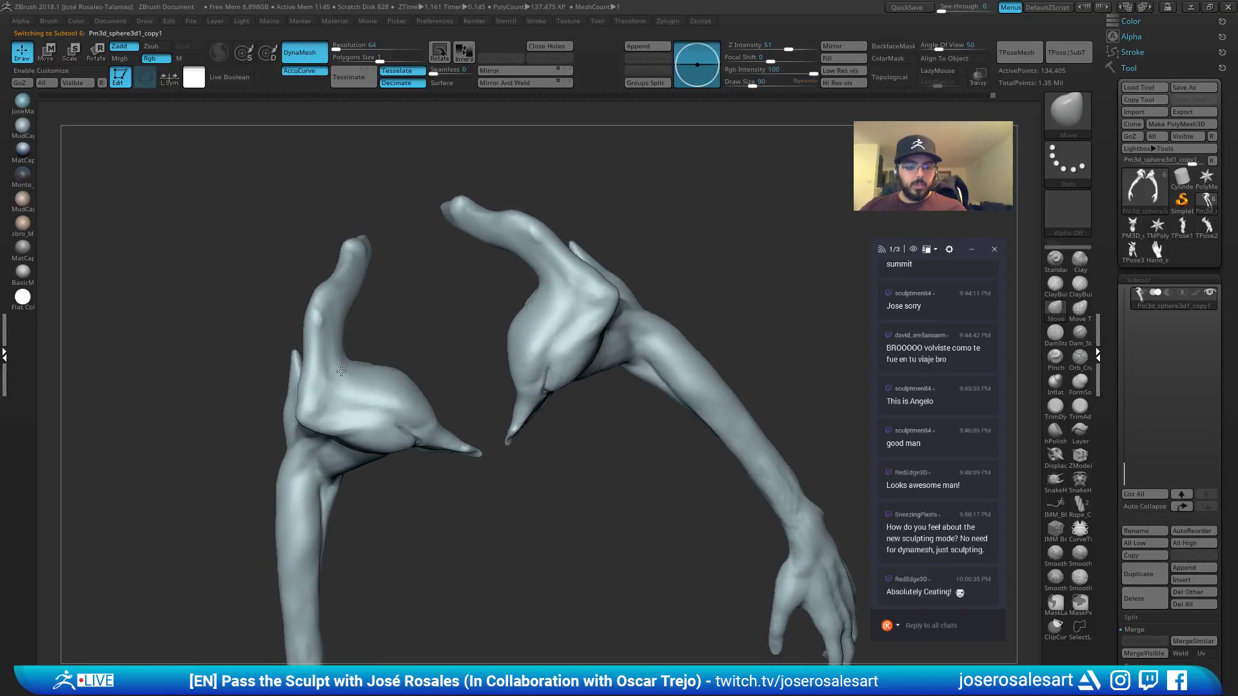
drag(341, 371, 348, 374)
key(s)
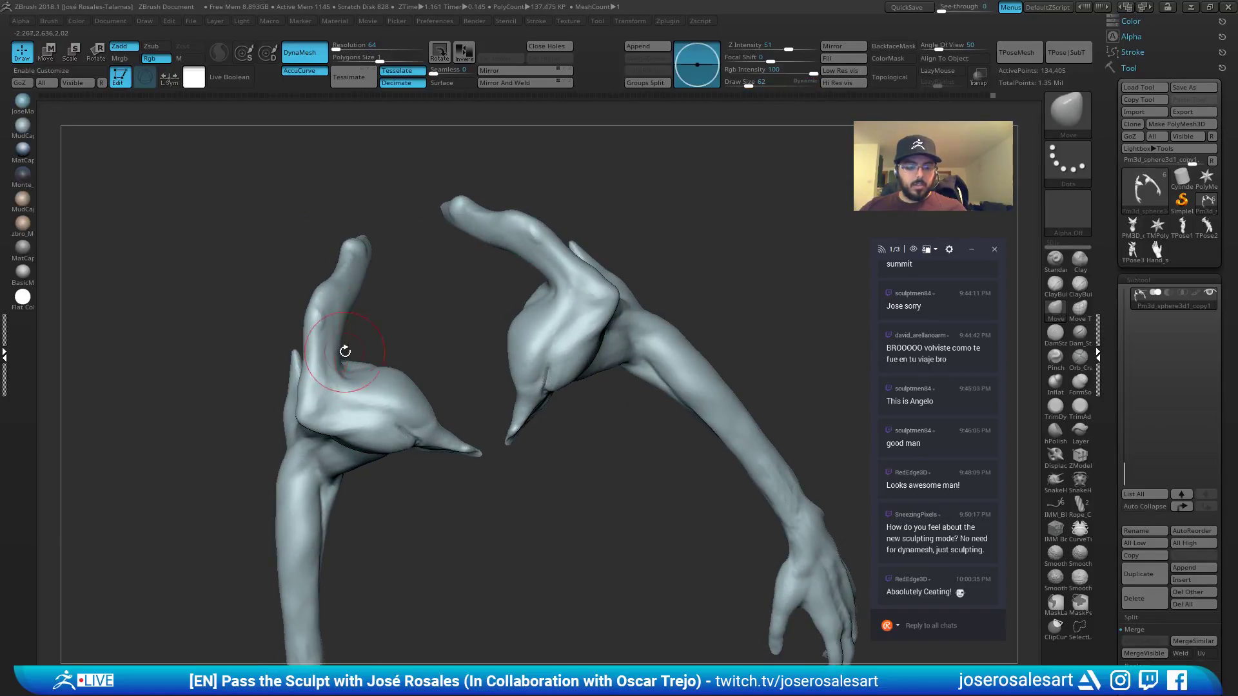
right_drag(345, 351, 348, 351)
drag(308, 408, 283, 418)
Pull the outer corner of the shoulder out into a pointed tip with the Move brush.
right_drag(283, 416, 451, 254)
mouse_move(560, 201)
right_down()
mouse_move(684, 351)
mouse_move(545, 308)
mouse_move(524, 341)
mouse_move(509, 332)
mouse_move(496, 389)
right_up()
mouse_move(516, 337)
right_down()
mouse_move(523, 279)
mouse_move(506, 360)
right_up()
key(bracketleft)
mouse_move(506, 406)
right_down()
mouse_move(508, 424)
mouse_move(551, 412)
mouse_move(571, 369)
mouse_move(546, 334)
mouse_move(540, 241)
right_up()
key(b)
key(m)
key(v)
key(s)
drag(528, 332, 539, 332)
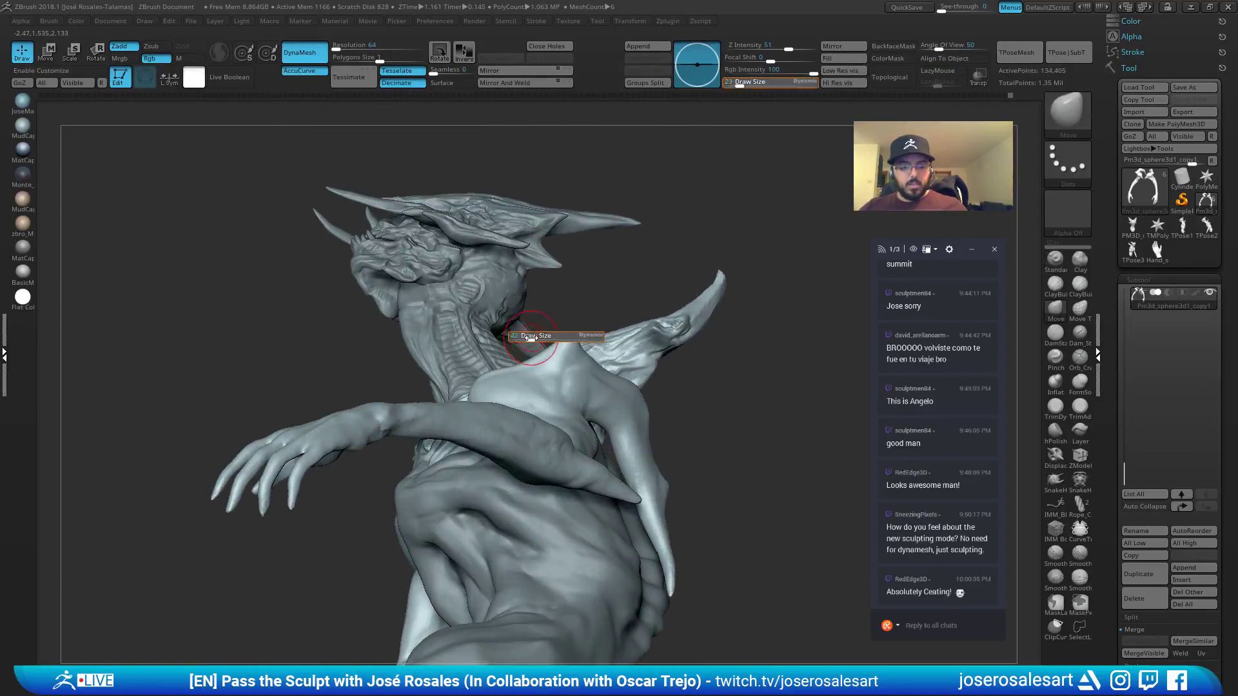
Refine the shoulder around its pointed tip and smooth it at draw size 77.
mouse_move(525, 419)
right_down()
mouse_move(518, 352)
mouse_move(513, 364)
right_up()
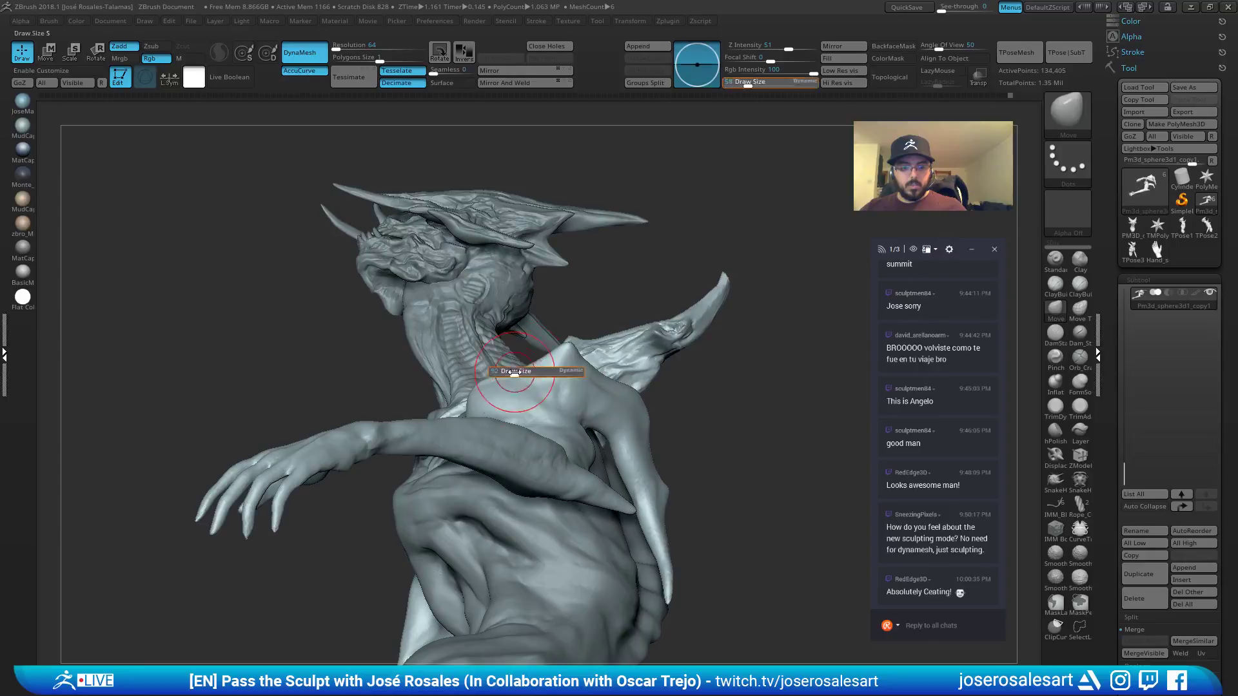
key(bracketleft)
ctrl+right_drag(542, 357, 502, 347)
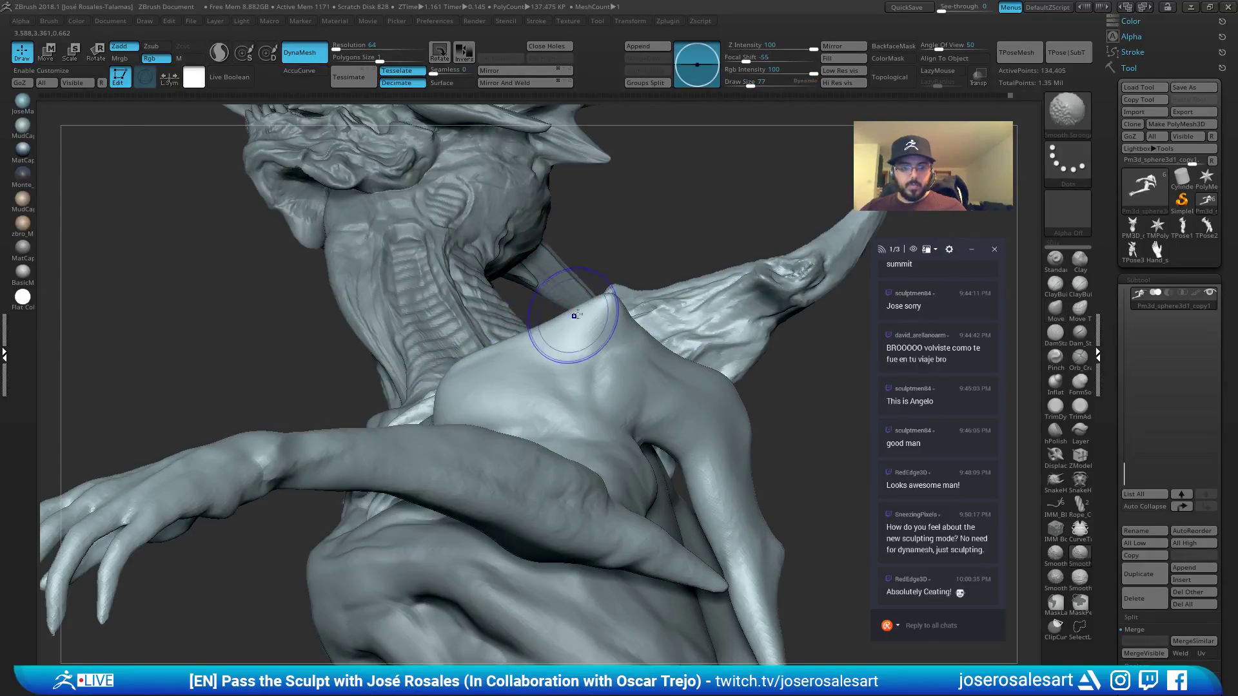
mouse_move(574, 316)
ctrl+right_down()
mouse_move(492, 302)
mouse_move(651, 393)
mouse_move(659, 350)
ctrl+right_up()
Sharpen the pointed shoulder tip with the Move brush at draw size 33.
key(s)
drag(666, 351, 660, 350)
mouse_move(651, 342)
ctrl+right_down()
mouse_move(581, 309)
mouse_move(645, 258)
mouse_move(583, 226)
mouse_move(655, 279)
mouse_move(619, 369)
mouse_move(791, 398)
ctrl+right_up()
alt+right_drag(705, 366, 683, 342)
mouse_move(683, 342)
right_down()
mouse_move(629, 374)
mouse_move(715, 382)
mouse_move(606, 368)
mouse_move(664, 361)
mouse_move(575, 377)
mouse_move(547, 354)
mouse_move(616, 377)
mouse_move(700, 178)
right_up()
Activate the torso subtool and extend the vertebrae up the back with the Standard brush at draw size 33, smoothing the ridge.
right_drag(465, 245, 404, 349)
alt+click(406, 348)
mouse_move(514, 299)
right_down()
mouse_move(492, 349)
mouse_move(495, 317)
mouse_move(453, 296)
mouse_move(396, 324)
mouse_move(416, 379)
mouse_move(489, 400)
mouse_move(413, 373)
right_up()
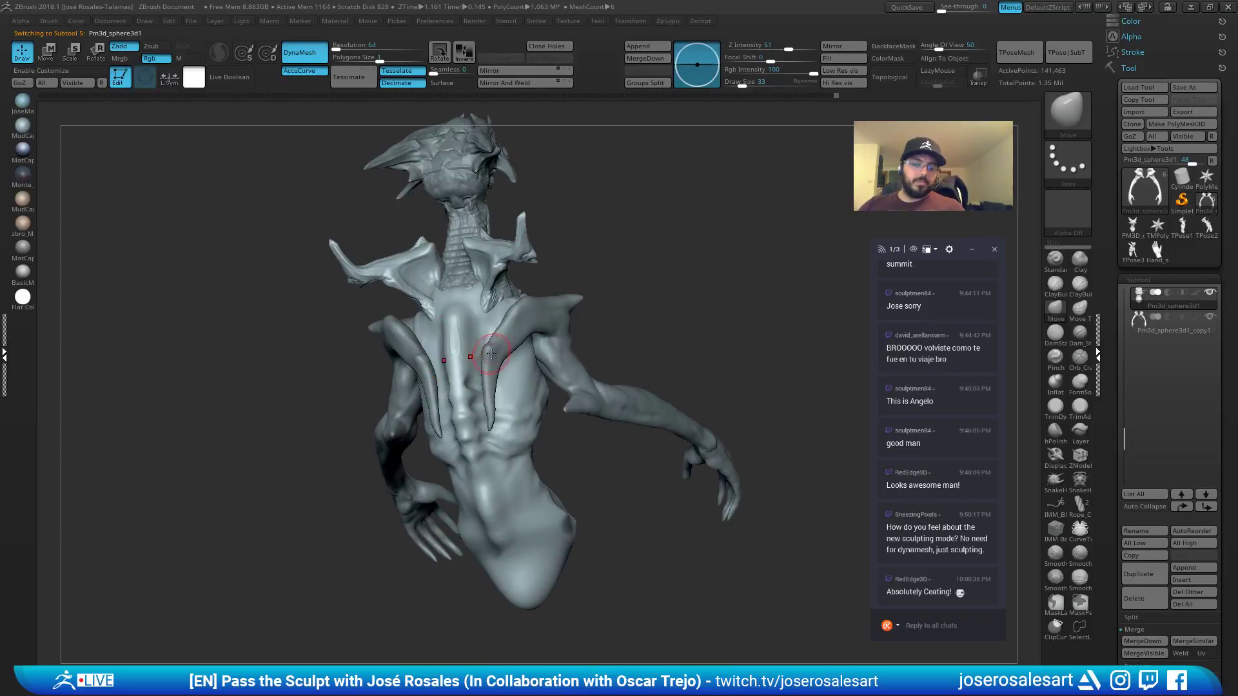
right_drag(491, 354, 399, 310)
right_drag(400, 309, 339, 291)
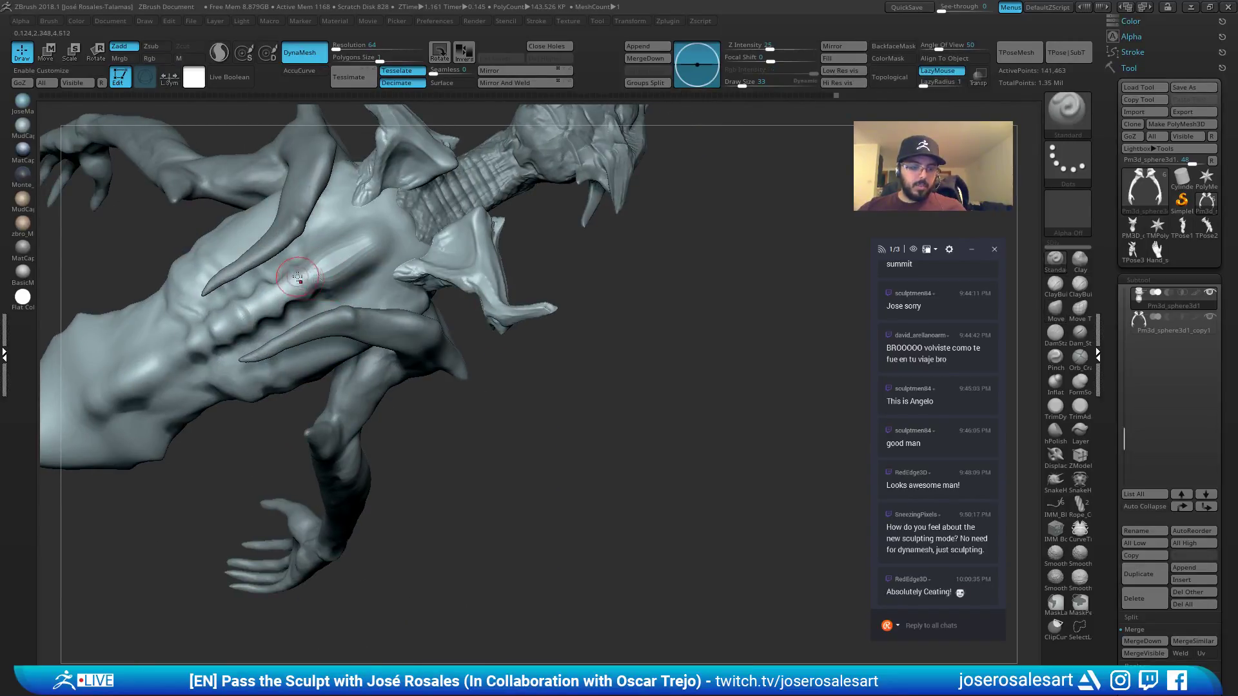
mouse_move(271, 302)
right_down()
mouse_move(331, 276)
mouse_move(309, 263)
right_up()
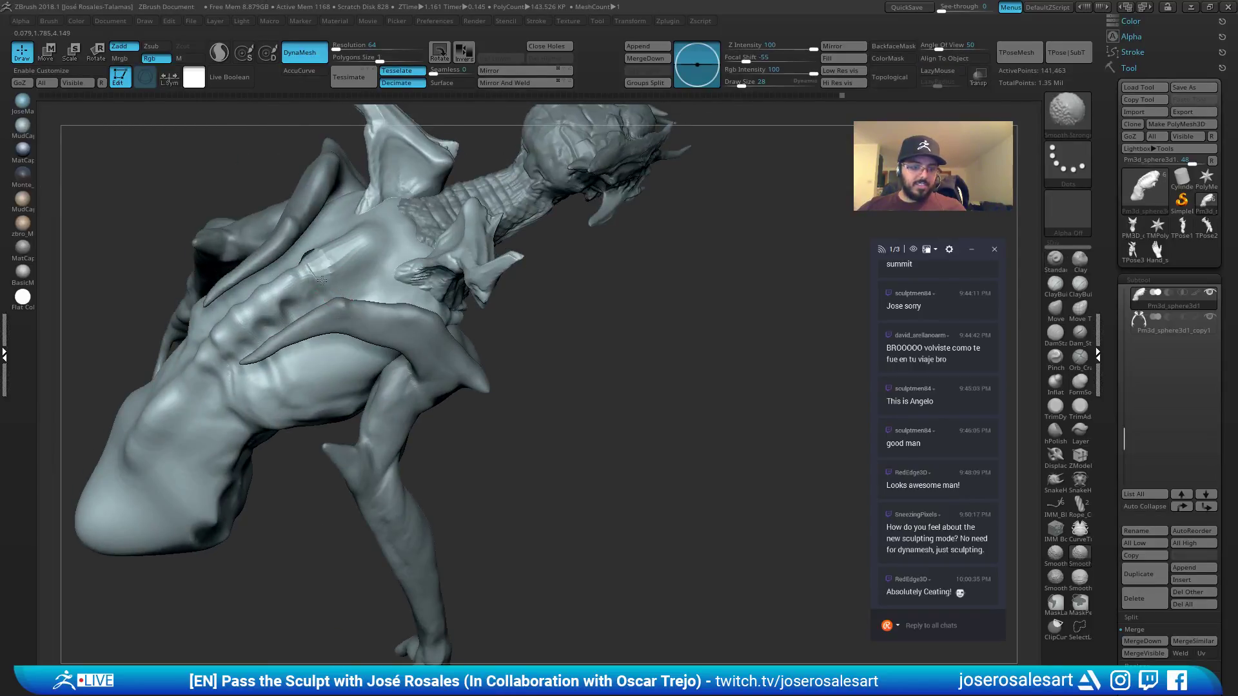
Undo the last stroke on the upper back, inspect the torso's wireframe and remesh the torso with DynaMesh at resolution 64.
key(ctrl+z)
key(shift+f)
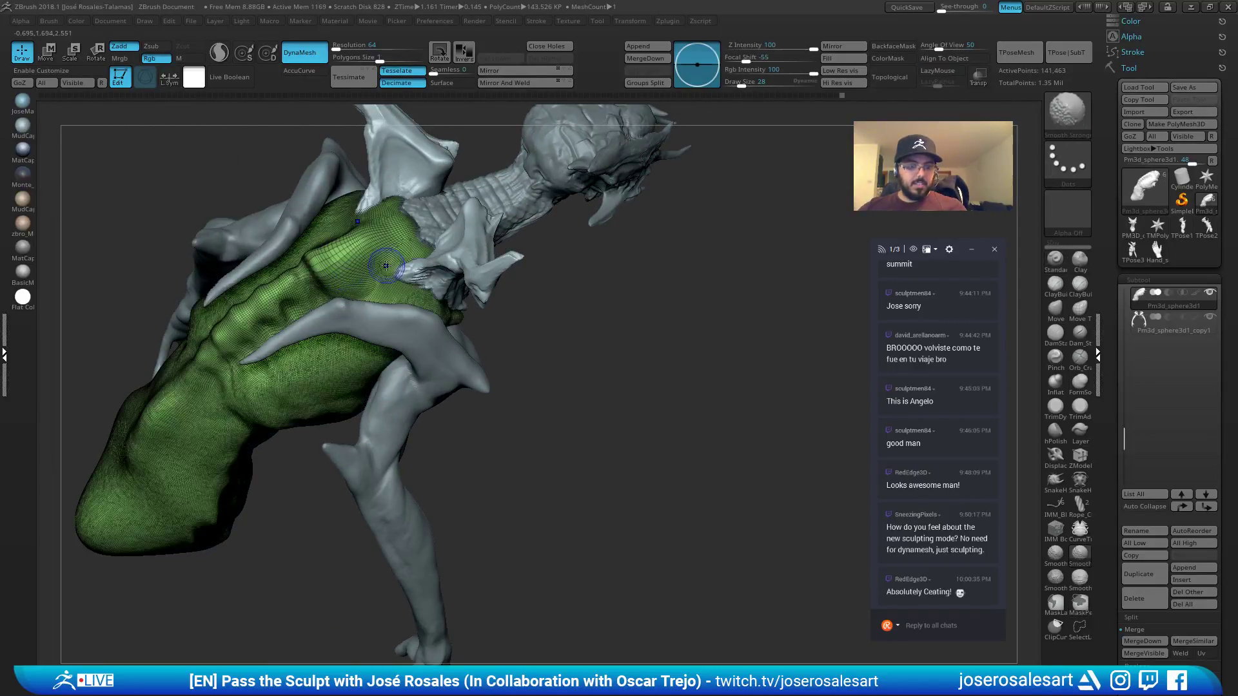
key(shift+f)
ctrl+drag(614, 338, 632, 447)
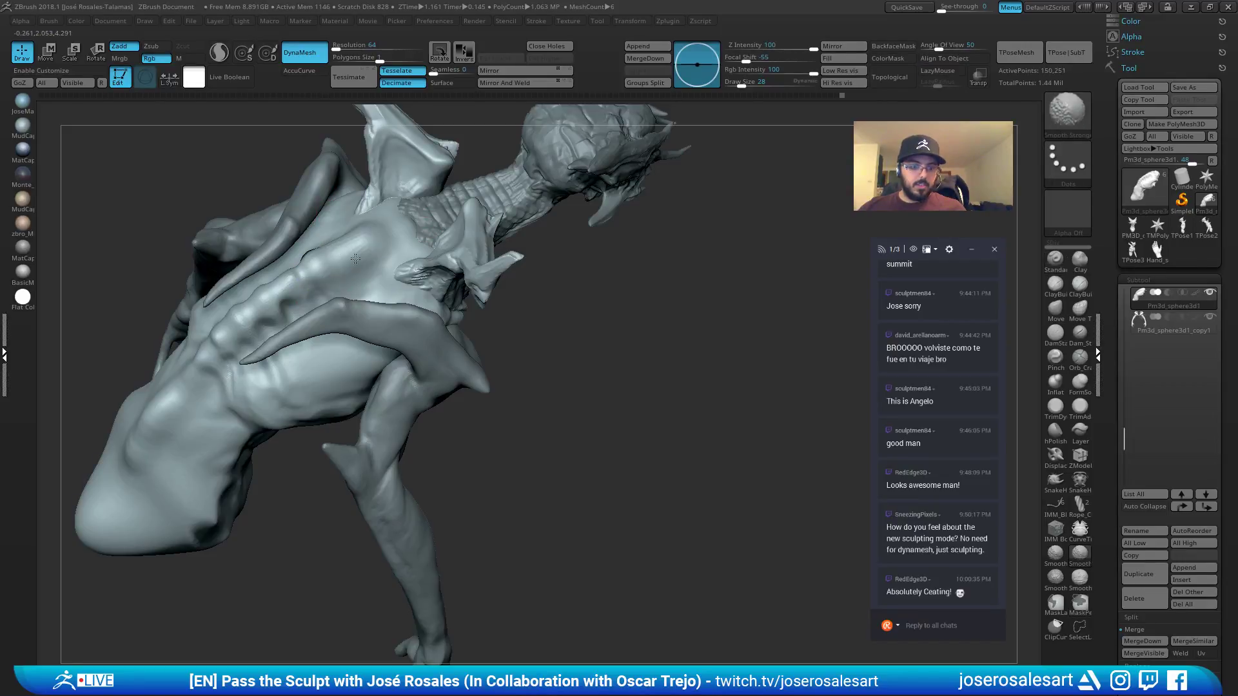
mouse_move(352, 303)
right_down()
mouse_move(338, 285)
mouse_move(355, 303)
right_up()
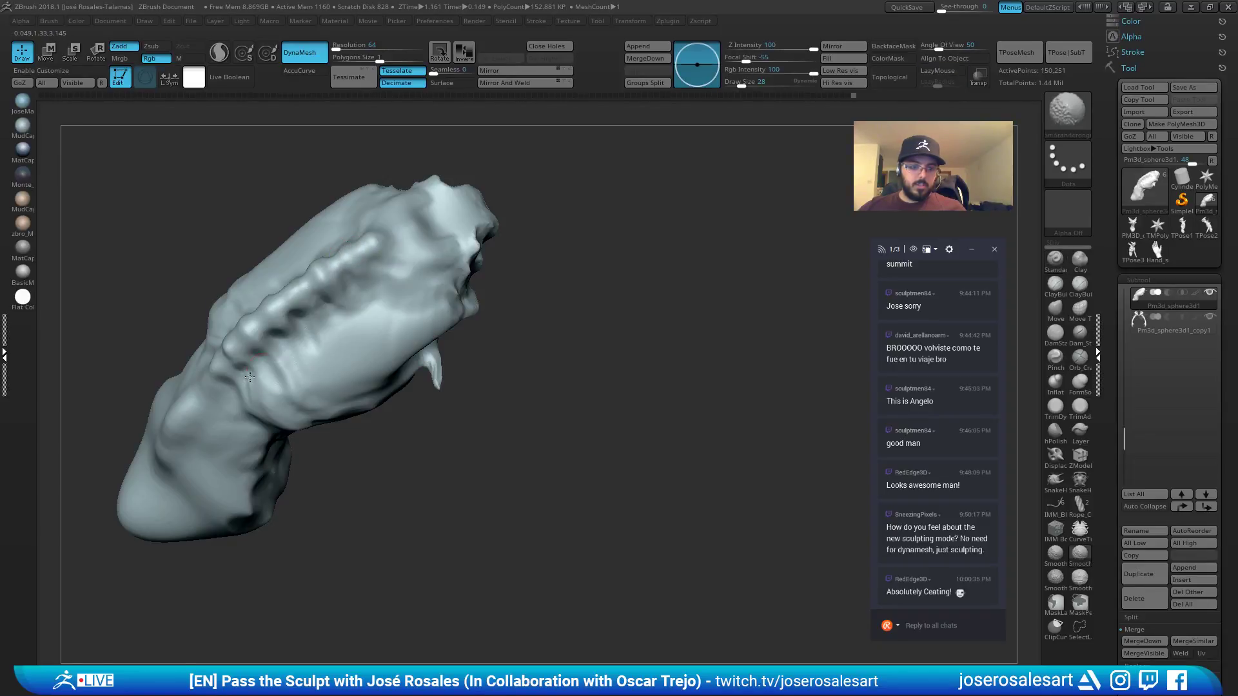
mouse_move(250, 377)
ctrl+right_down()
mouse_move(290, 246)
mouse_move(376, 243)
ctrl+right_up()
key(shift+s)
ctrl+right_drag(563, 224, 506, 327)
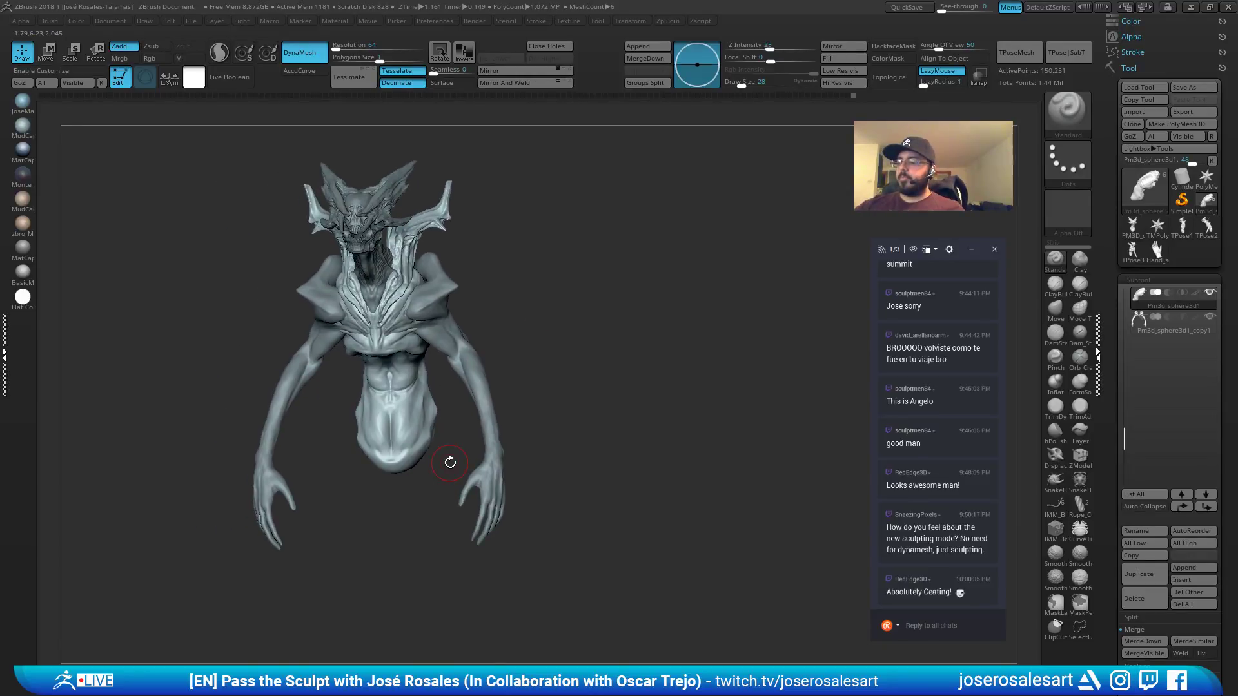
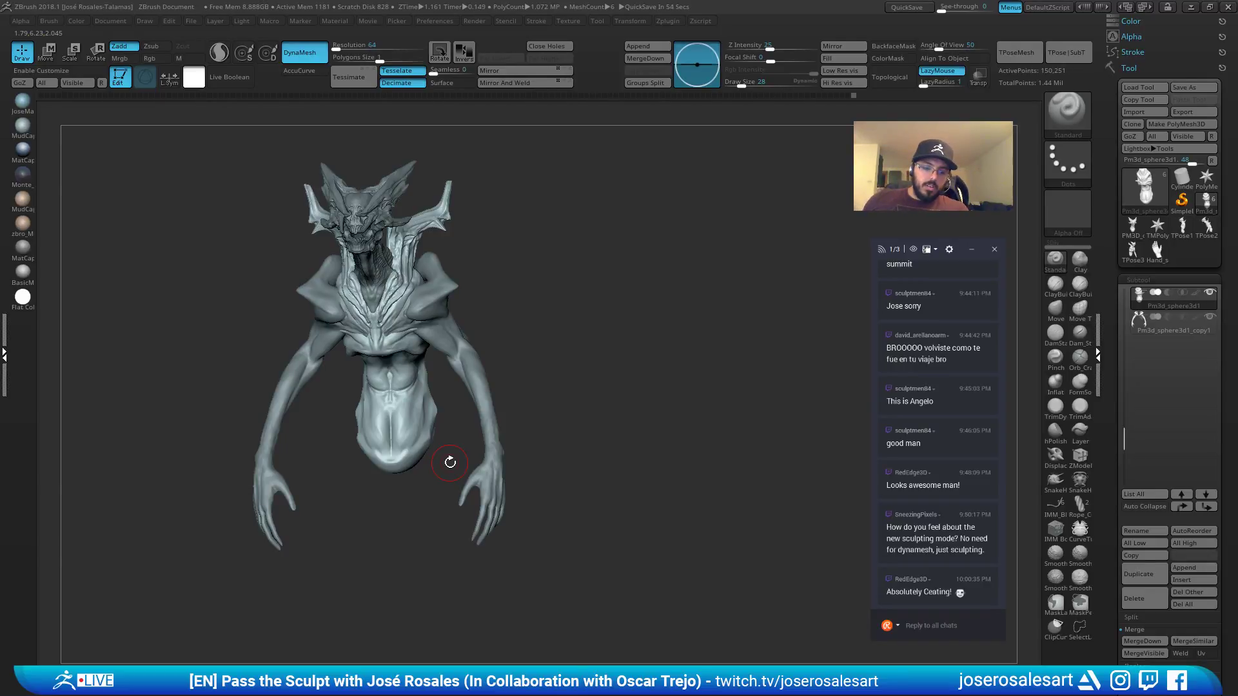
Isolate one finger on the arms subtool, try rotating it at its base with the gizmo, and show the whole mesh.
mouse_move(450, 462)
alt+right_down()
mouse_move(540, 348)
mouse_move(599, 352)
mouse_move(599, 412)
alt+right_up()
key(ctrl+shift)
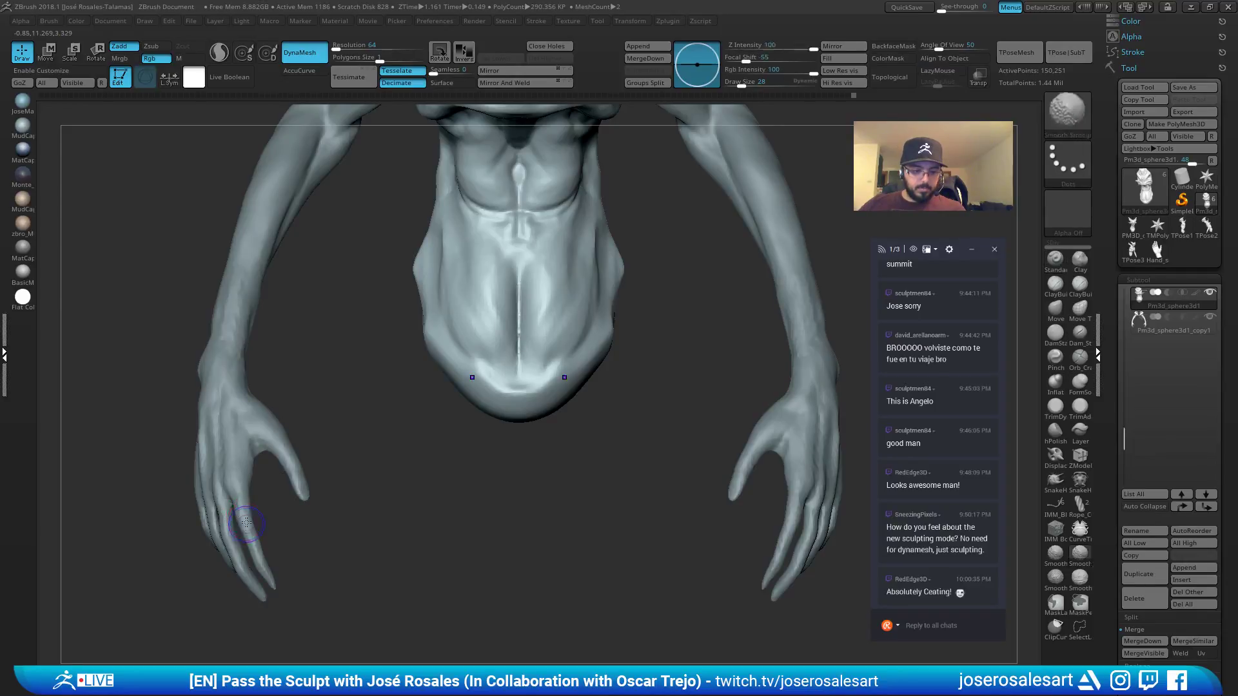
alt+click(250, 529)
ctrl+shift+click(253, 529)
key(w)
right_drag(245, 421, 230, 518)
alt+click(256, 493)
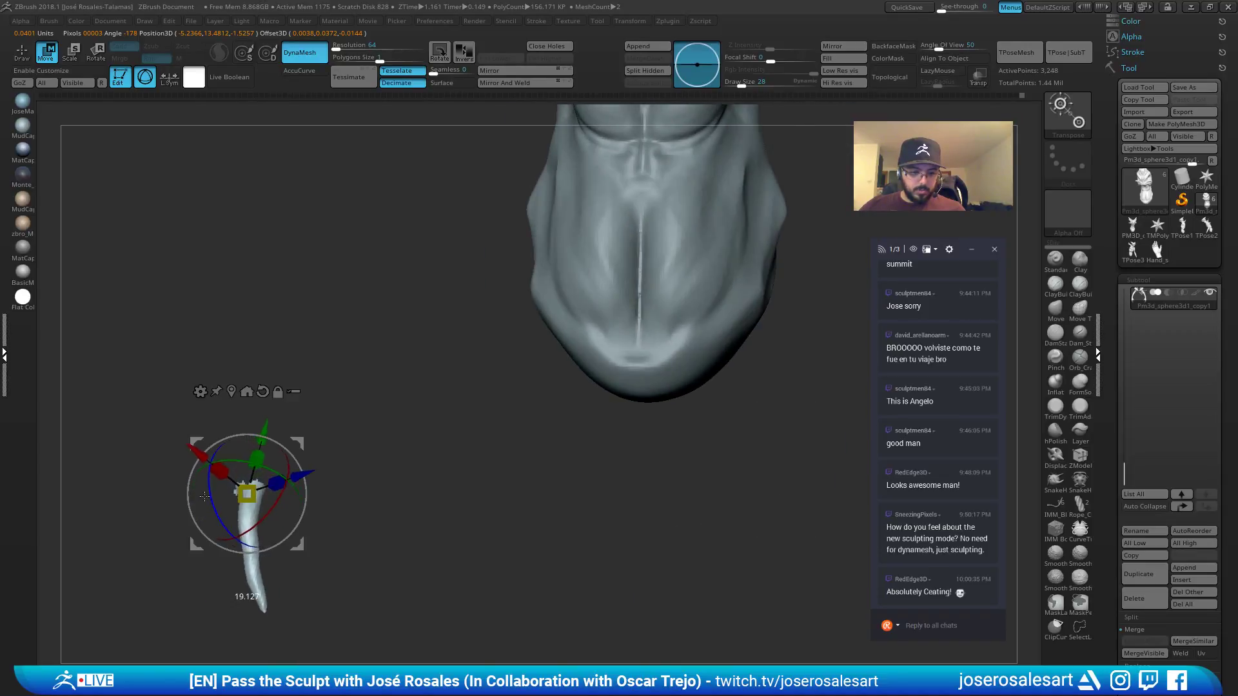
drag(204, 497, 207, 486)
alt+right_drag(206, 486, 297, 417)
ctrl+shift+click(406, 409)
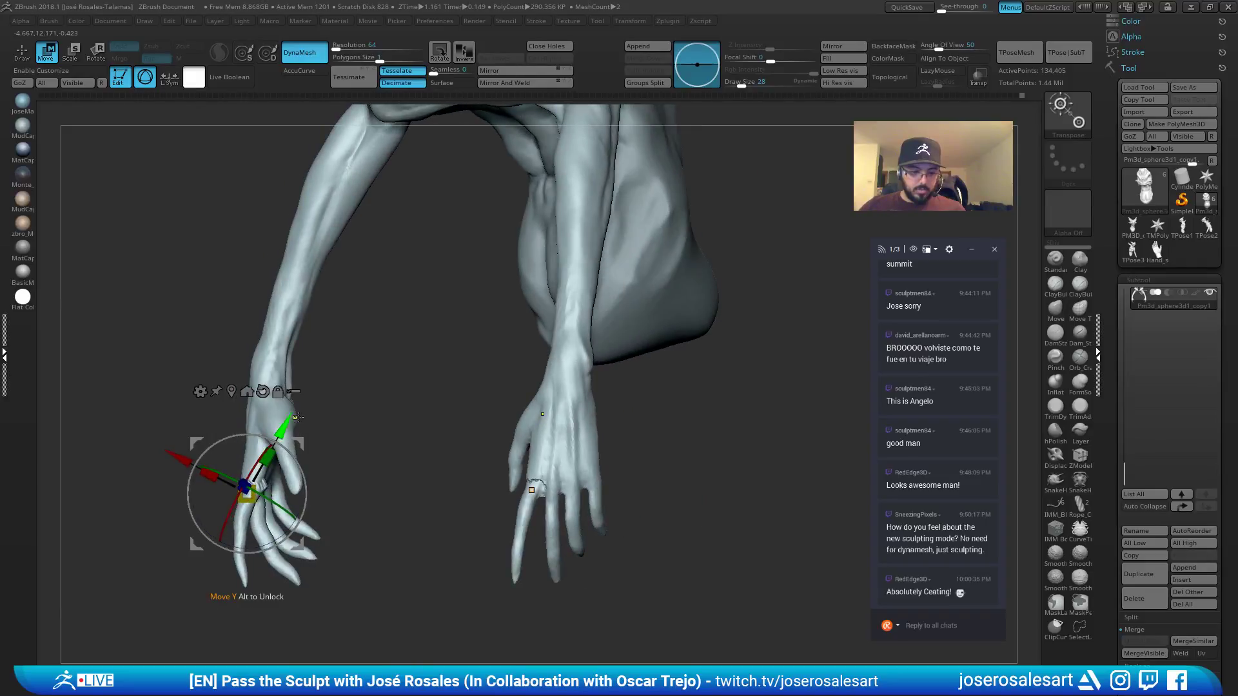
Undo the finger's isolation and rotation.
key(ctrl+z)
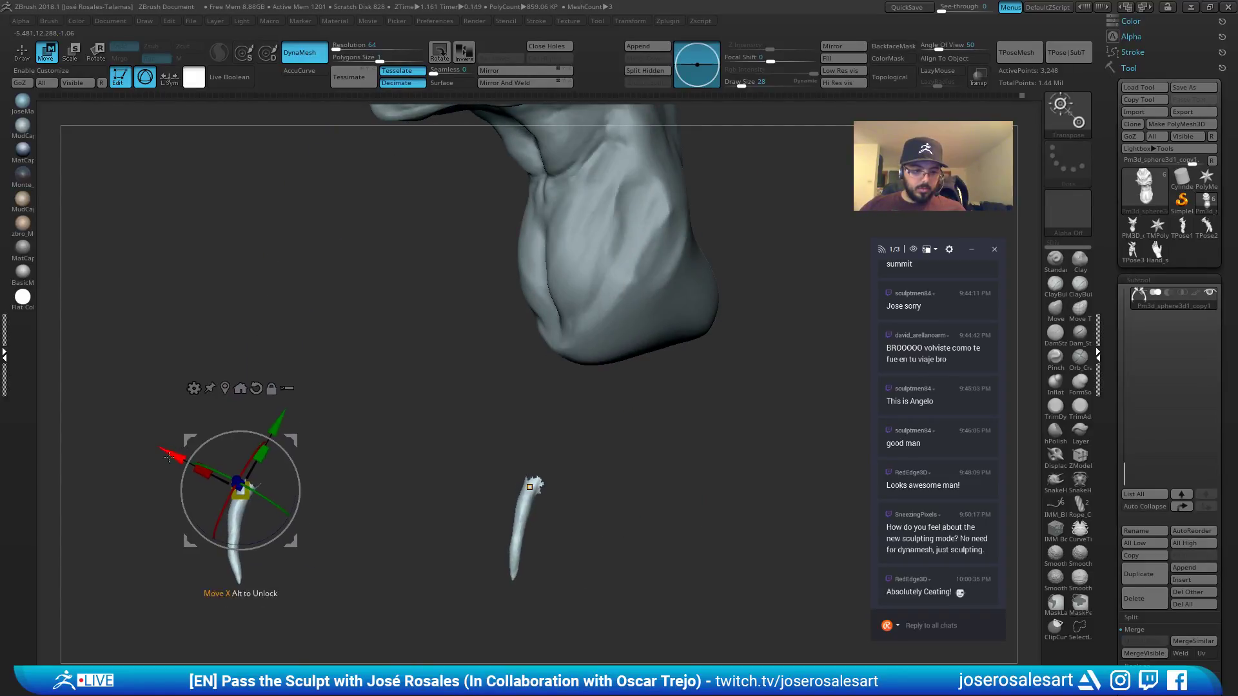
key(ctrl+z)
key(ctrl+z)
key(ctrl+z)
key(ctrl+z)
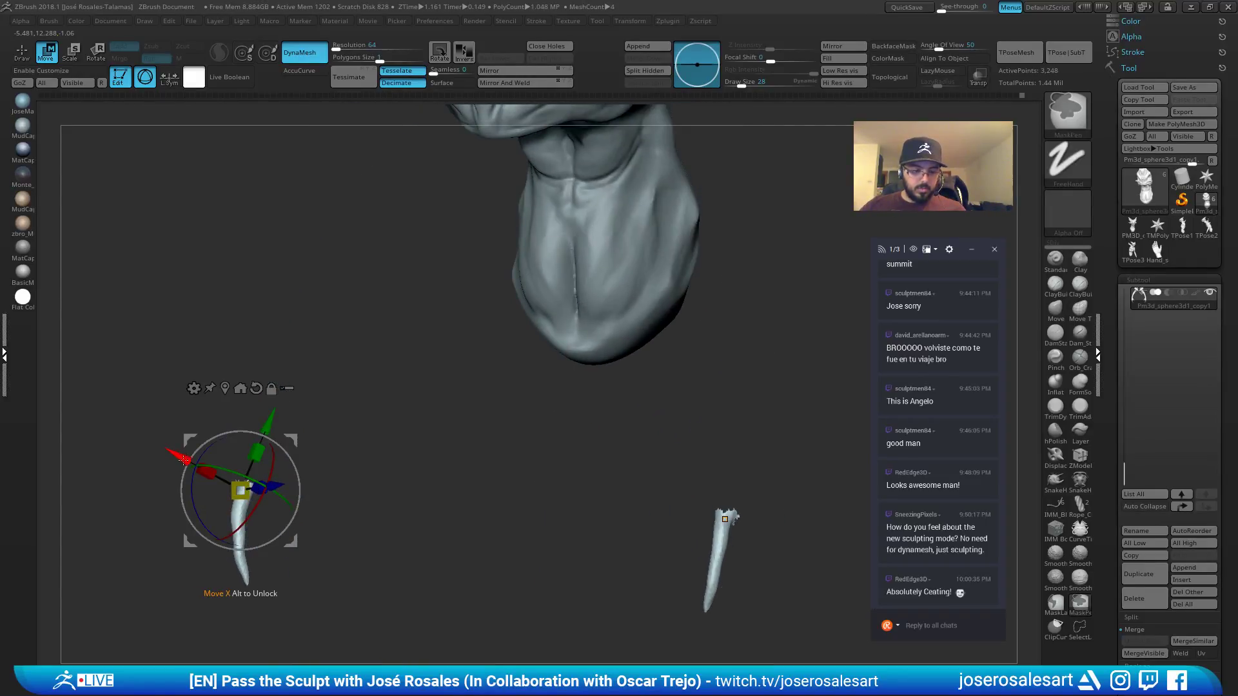
key(ctrl+z)
Show the complete arms, mask both hands from the wrists down and invert the mask to protect the arms.
key(q)
ctrl+right_drag(240, 516, 208, 346)
mouse_move(212, 496)
alt+right_down()
mouse_move(200, 520)
mouse_move(224, 478)
mouse_move(236, 485)
mouse_move(216, 509)
mouse_move(225, 528)
mouse_move(359, 481)
mouse_move(316, 406)
mouse_move(392, 450)
mouse_move(299, 478)
mouse_move(326, 420)
mouse_move(396, 367)
alt+right_up()
ctrl+shift+click(630, 438)
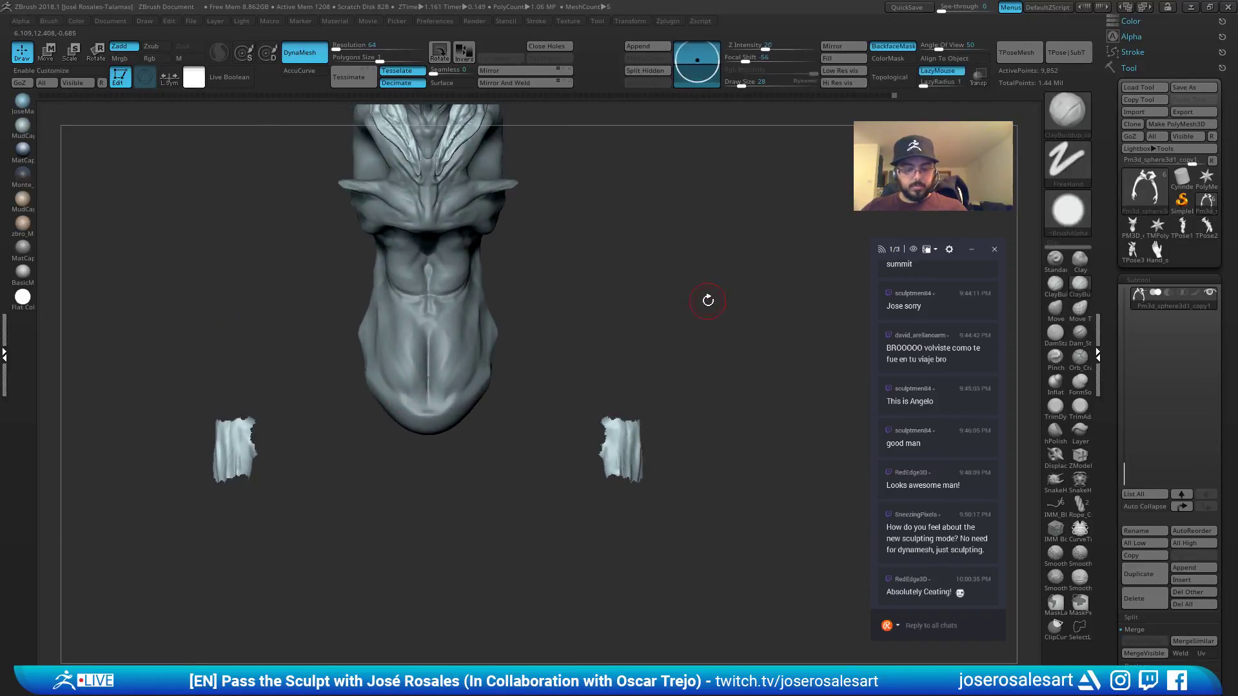
ctrl+shift+click(673, 469)
ctrl+drag(684, 604, 549, 400)
ctrl+shift+click(637, 449)
ctrl+shift+click(664, 416)
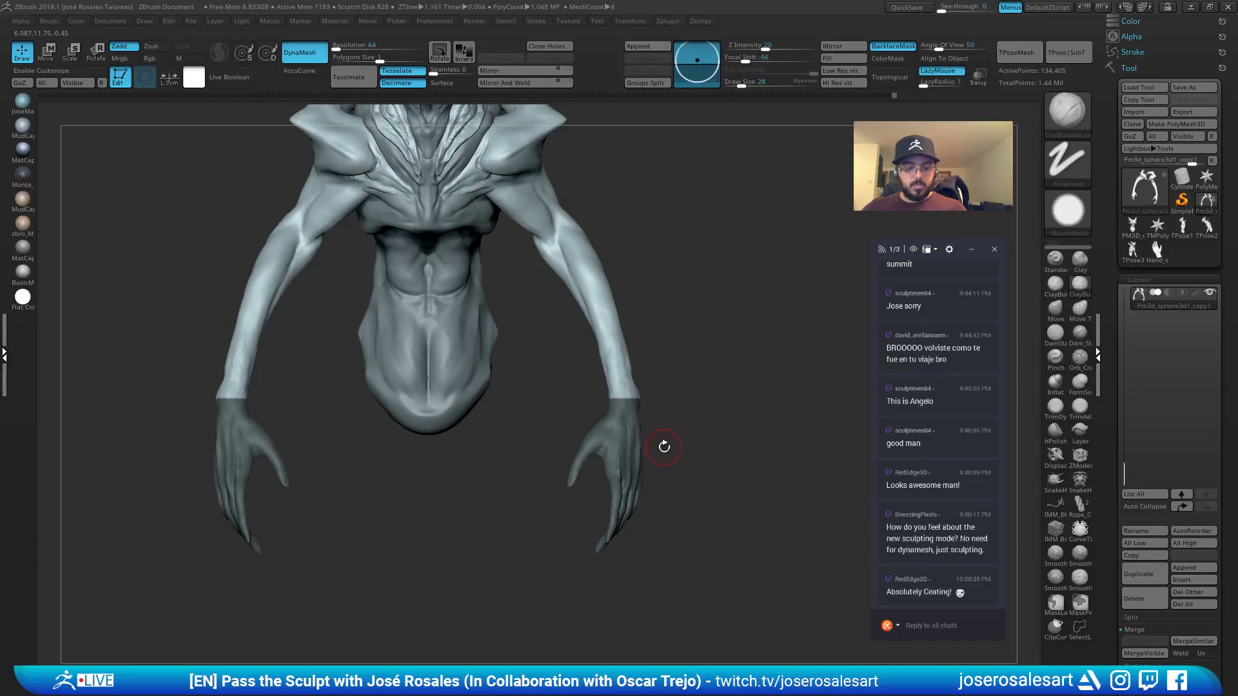
mouse_move(634, 469)
mouse_down()
mouse_move(608, 387)
mouse_move(631, 441)
mouse_up()
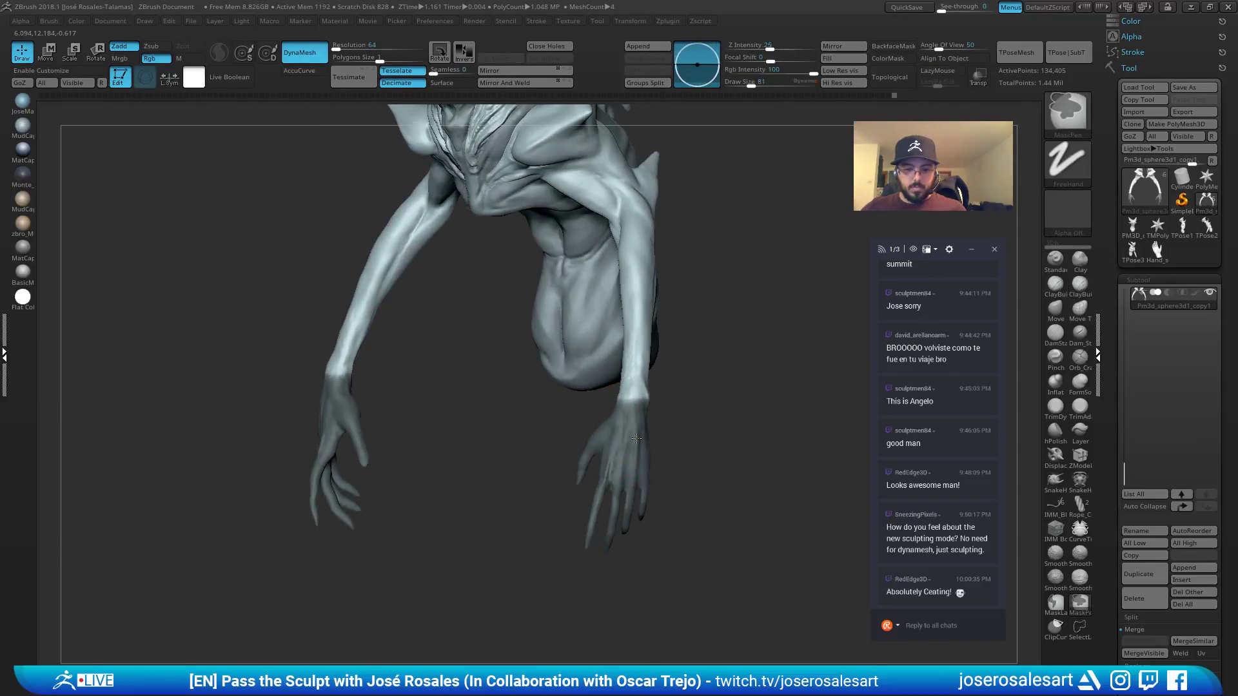
ctrl+click(715, 426)
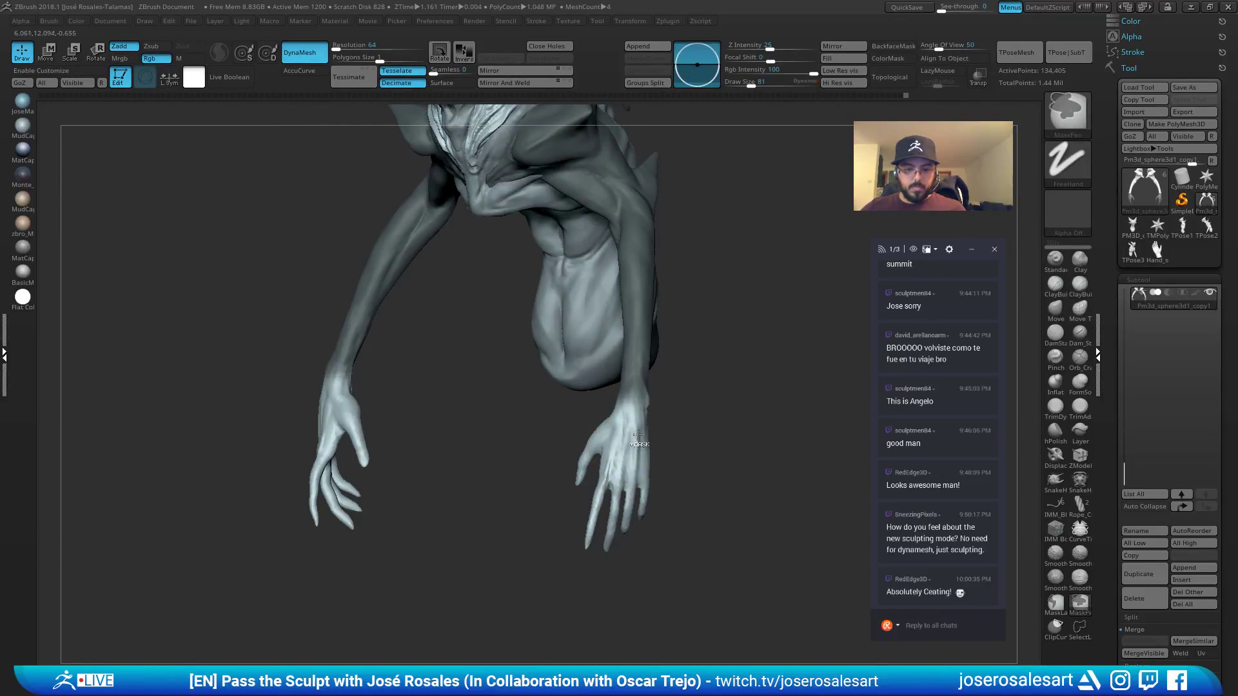
mouse_move(697, 433)
mouse_down()
mouse_move(641, 428)
mouse_move(718, 434)
mouse_move(686, 406)
mouse_move(737, 387)
mouse_up()
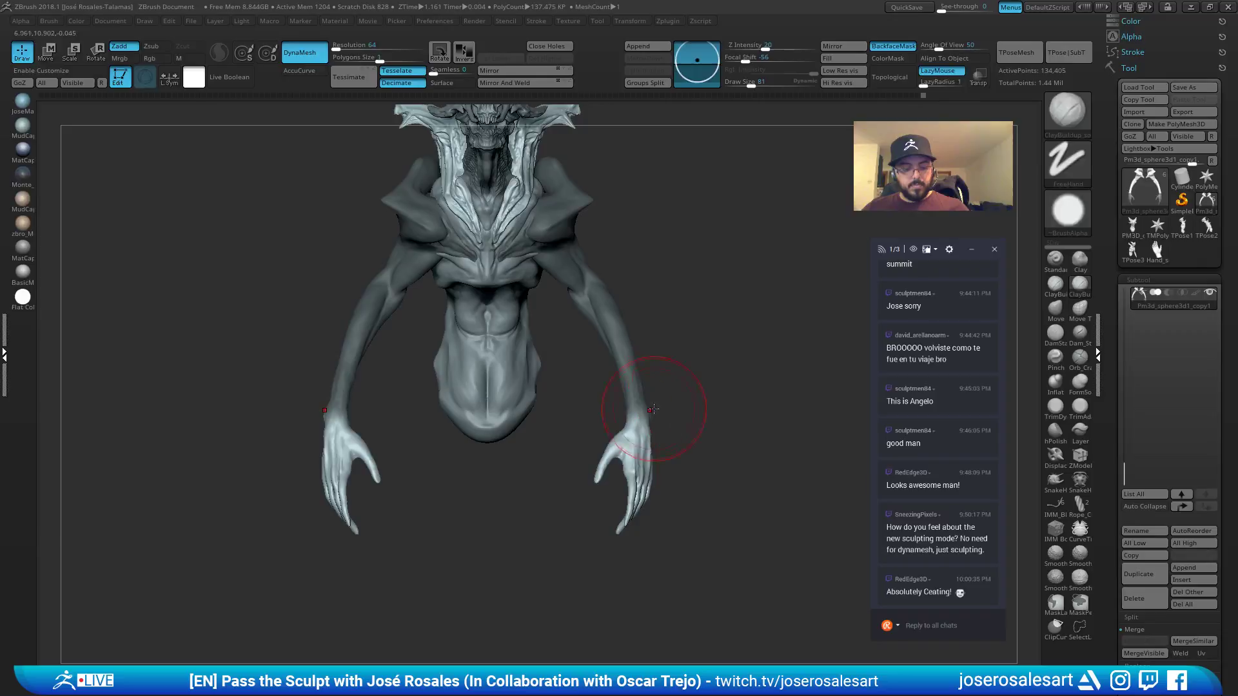
Adjust the tilt of the unmasked hands with the gizmo, undoing the unwanted trial moves.
key(w)
drag(309, 472, 305, 468)
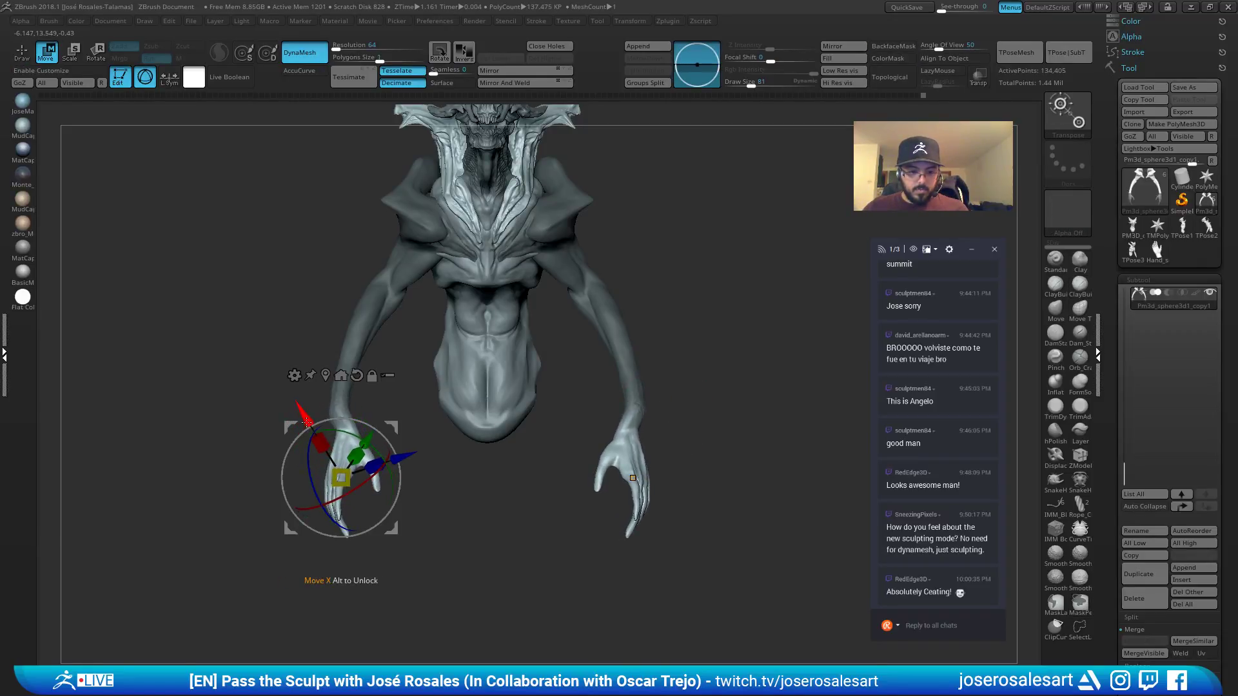
drag(300, 418, 292, 414)
key(ctrl+z)
drag(392, 425, 378, 418)
right_drag(439, 416, 542, 427)
key(ctrl+z)
mouse_move(385, 431)
mouse_down()
mouse_move(359, 367)
mouse_move(392, 406)
mouse_move(498, 374)
mouse_move(513, 350)
mouse_move(517, 407)
mouse_move(474, 396)
mouse_move(587, 315)
mouse_move(540, 374)
mouse_move(557, 361)
mouse_move(505, 358)
mouse_move(438, 412)
mouse_move(432, 474)
mouse_up()
key(q)
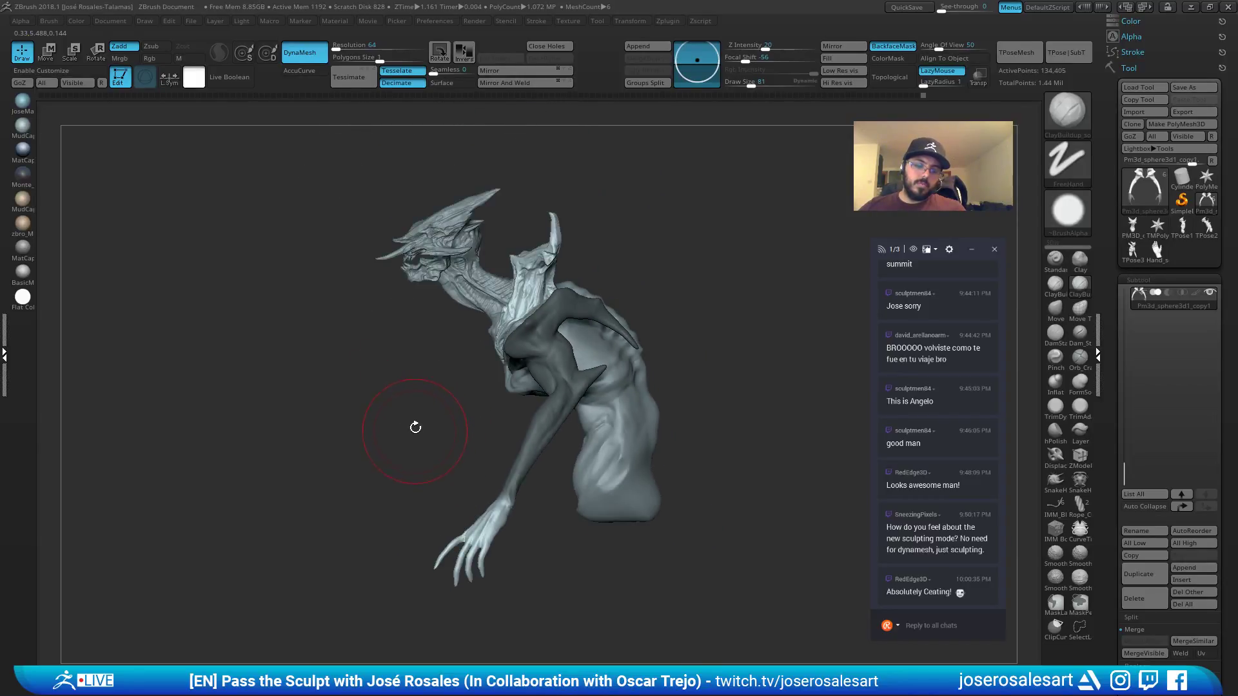
Set the gizmo at the wrist and rotate the hands in the front view.
mouse_move(416, 428)
mouse_down()
mouse_move(506, 445)
mouse_move(475, 443)
mouse_move(471, 472)
mouse_move(475, 423)
mouse_move(548, 416)
mouse_move(534, 434)
mouse_up()
key(w)
key(q)
key(w)
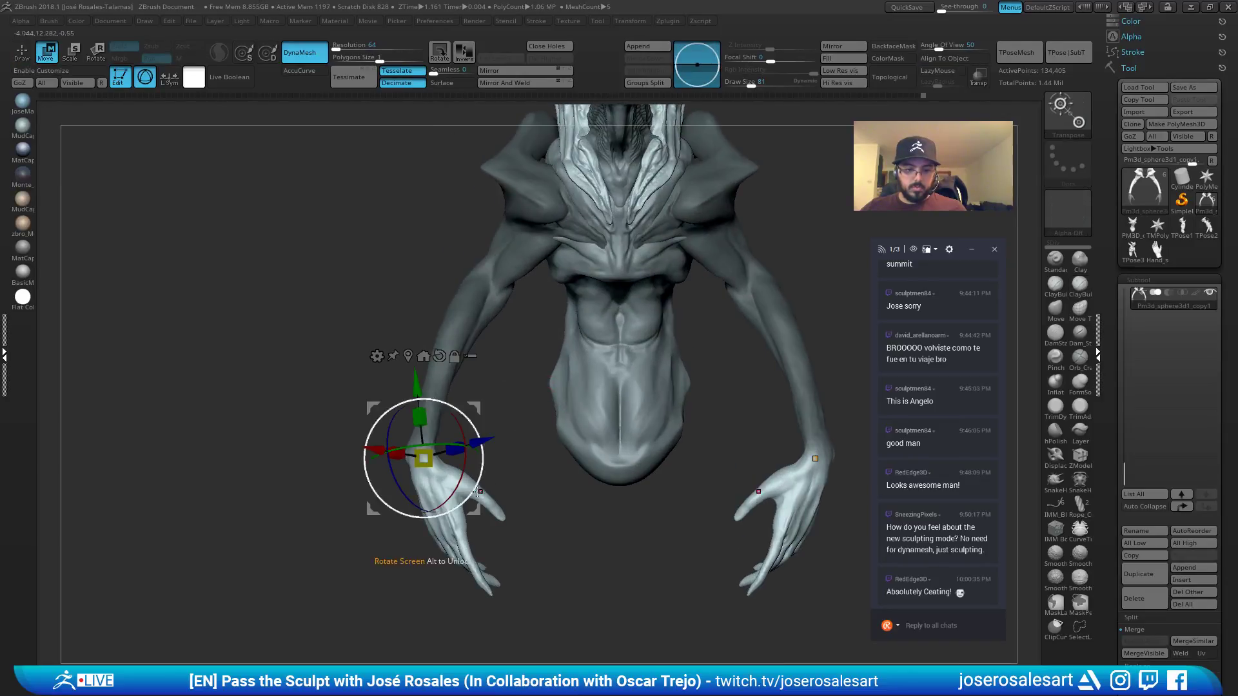
drag(415, 499, 437, 439)
drag(408, 501, 483, 474)
drag(414, 500, 386, 480)
Fine-tune the hands' angle around the wrists from a three-quarter view, switching the gizmo to the opposite wrist for the last rotation.
key(q)
mouse_move(520, 455)
alt+mouse_down()
mouse_move(501, 416)
mouse_move(403, 440)
alt+mouse_up()
alt+drag(403, 440, 482, 443)
key(w)
alt+drag(235, 426, 259, 464)
drag(387, 454, 288, 447)
drag(444, 443, 316, 484)
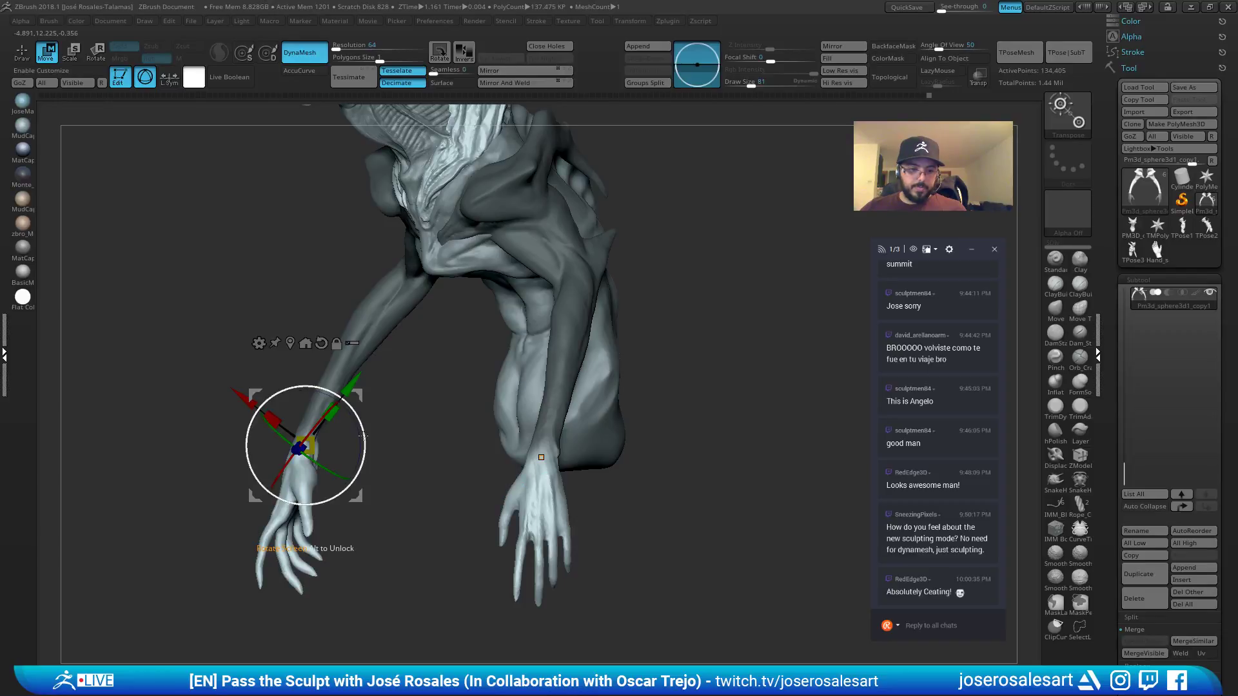
drag(357, 442, 356, 432)
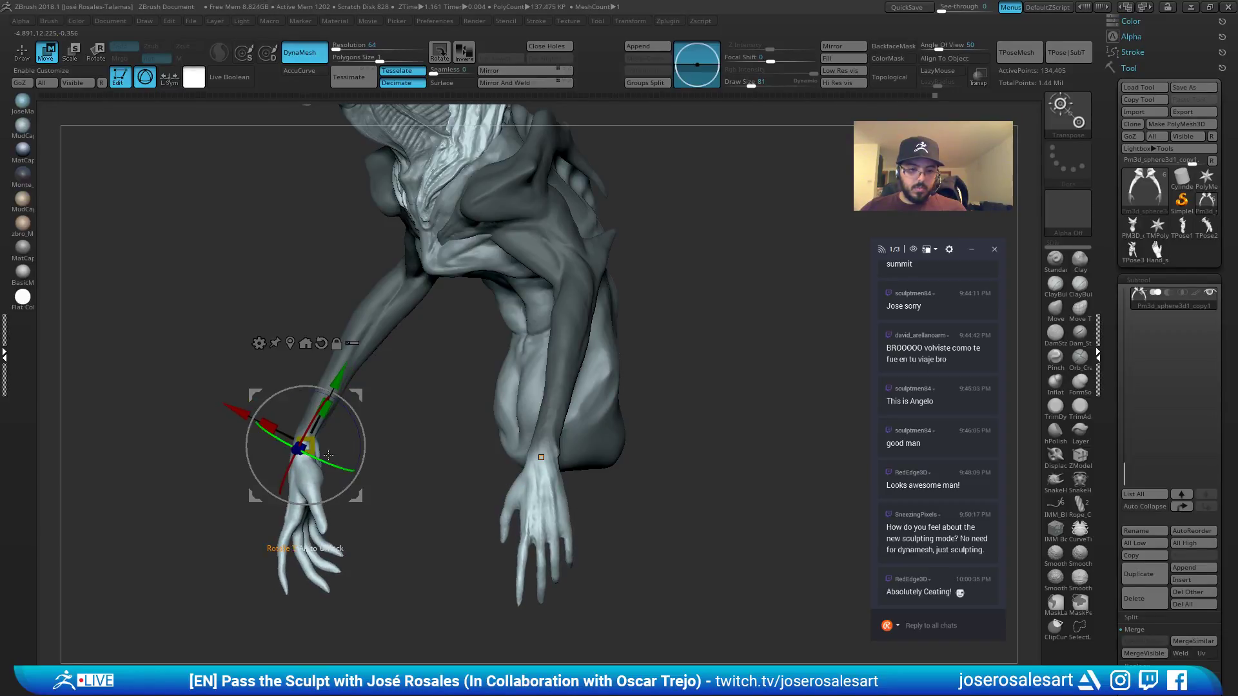
click(541, 457)
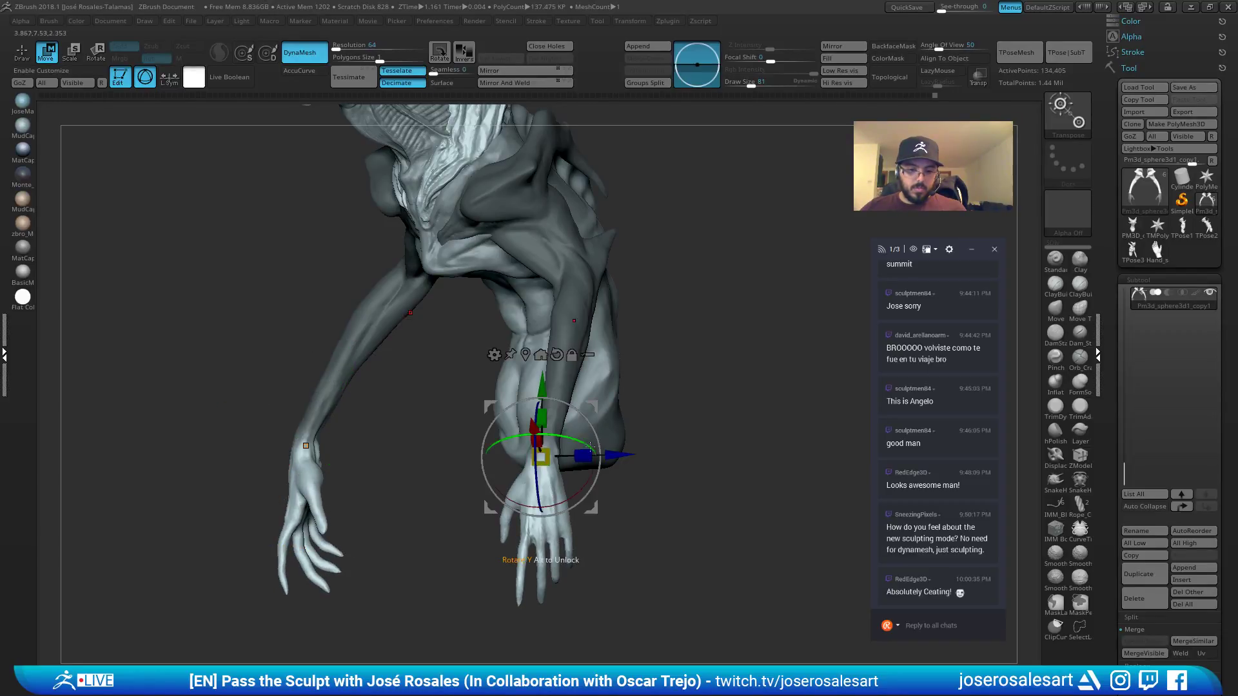
drag(589, 446, 582, 482)
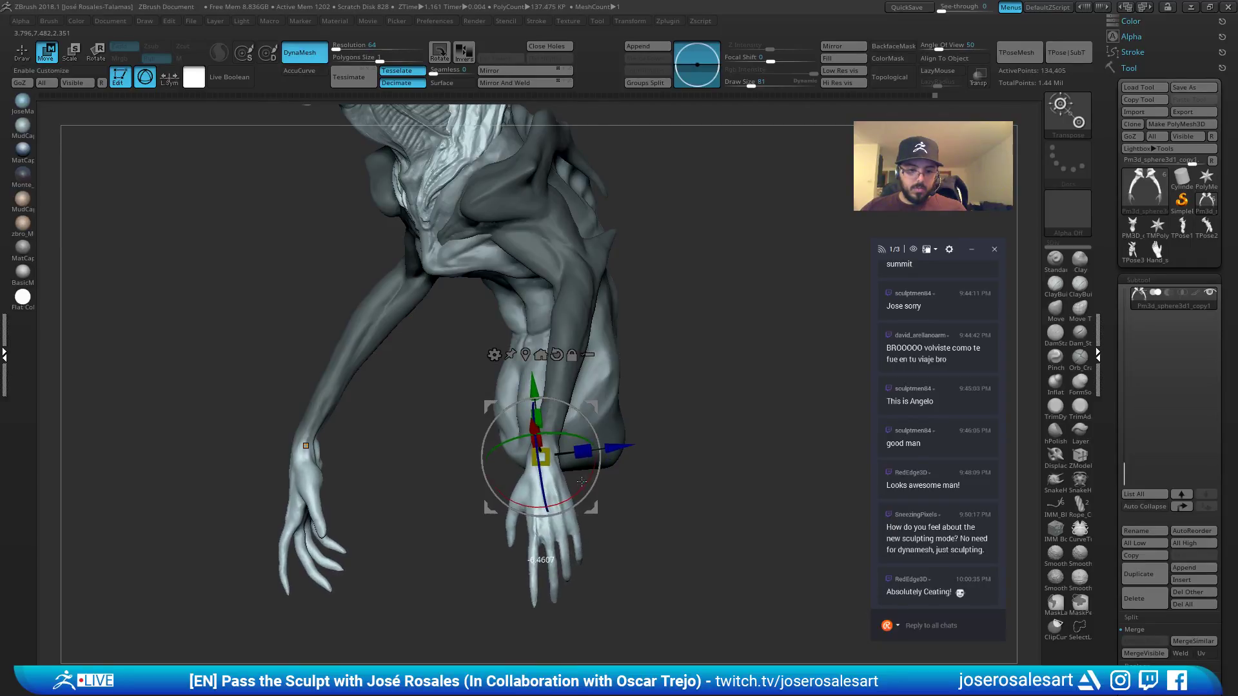
key(q)
Check the creature's silhouette from the front in black and restore the white colour.
mouse_move(628, 371)
mouse_down()
mouse_move(650, 376)
mouse_move(594, 321)
mouse_move(475, 367)
mouse_move(586, 278)
mouse_move(580, 253)
mouse_move(532, 259)
mouse_move(471, 447)
mouse_move(449, 455)
mouse_move(512, 286)
mouse_up()
key(v)
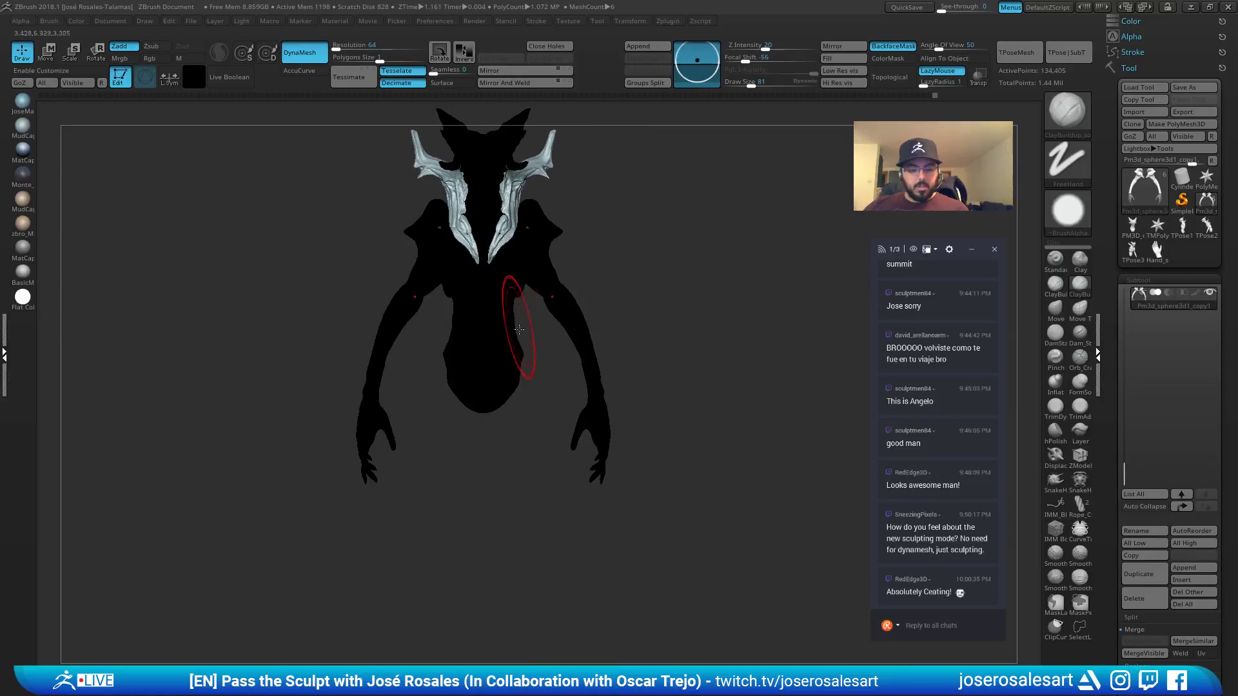
key(v)
mouse_move(656, 320)
alt+mouse_down()
mouse_move(664, 362)
mouse_move(685, 331)
alt+mouse_up()
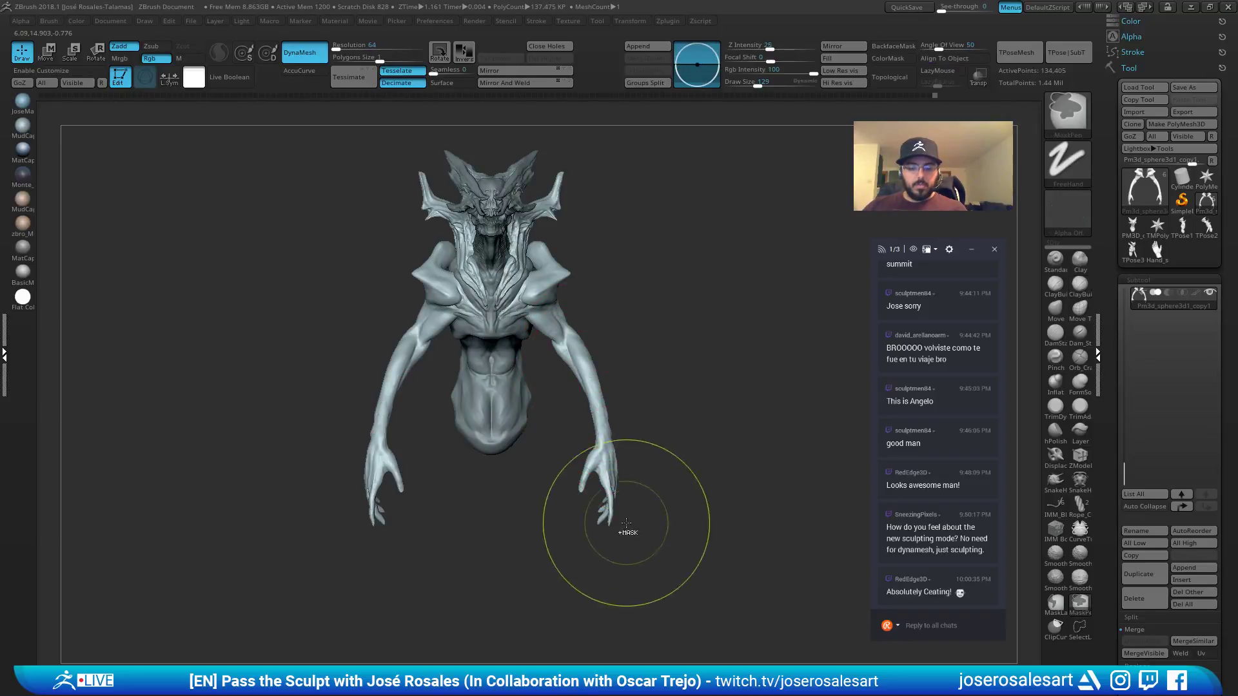
Mask the arms from below the shoulders to the hands, invert the mask and soften its edge.
ctrl+drag(637, 564, 559, 390)
ctrl+click(594, 383)
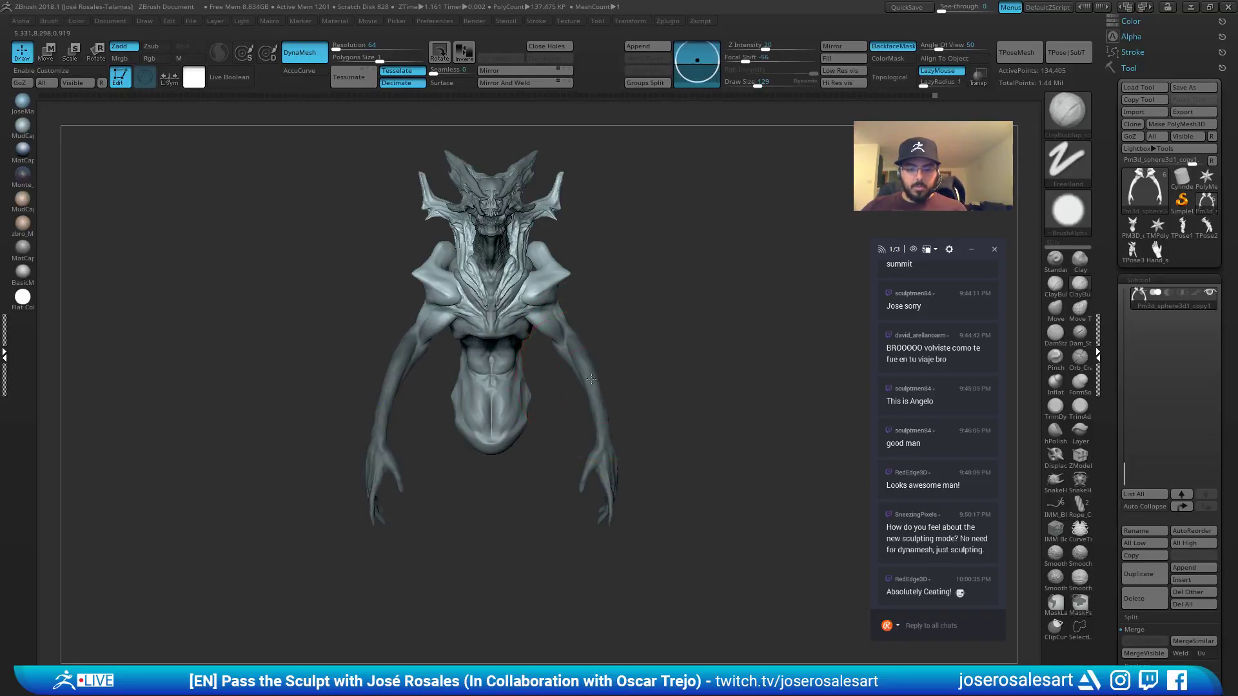
drag(657, 361, 567, 362)
alt+drag(658, 335, 747, 361)
mouse_move(647, 300)
right_down()
mouse_move(621, 277)
mouse_move(656, 358)
right_up()
ctrl+click(785, 393)
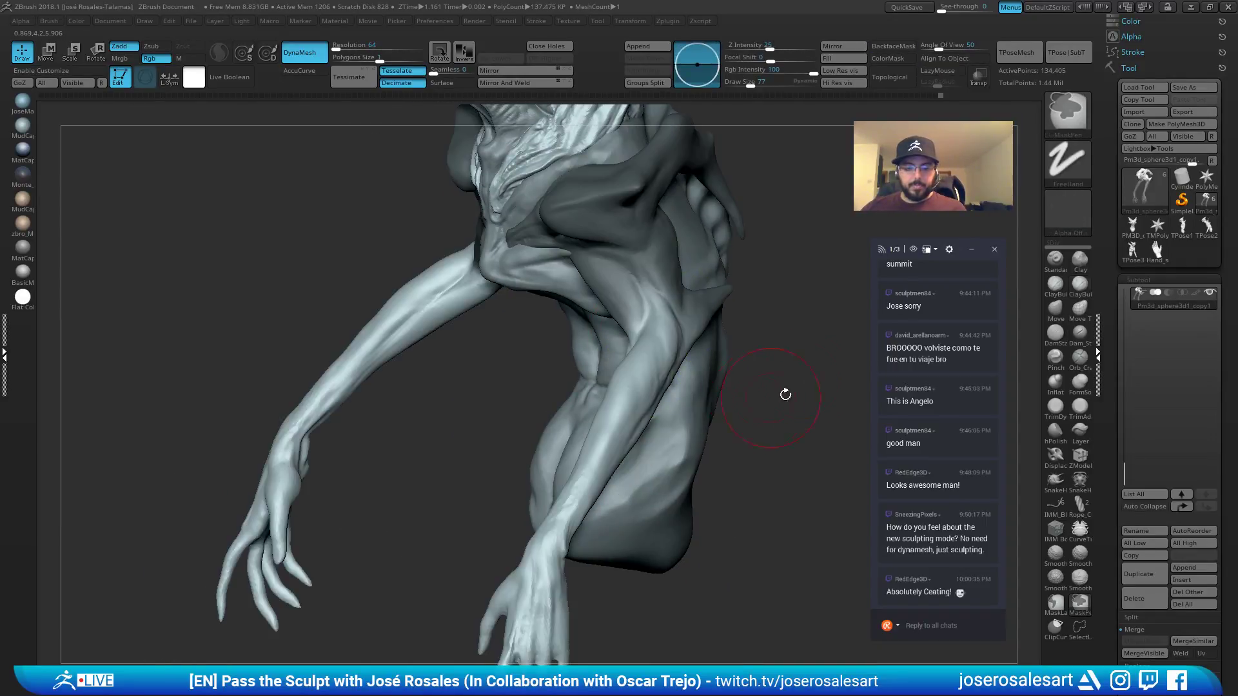
shift+right_drag(784, 393, 671, 238)
Place the gizmo at the upper arm, reset its orientation and rotate the unmasked arms outward.
key(w)
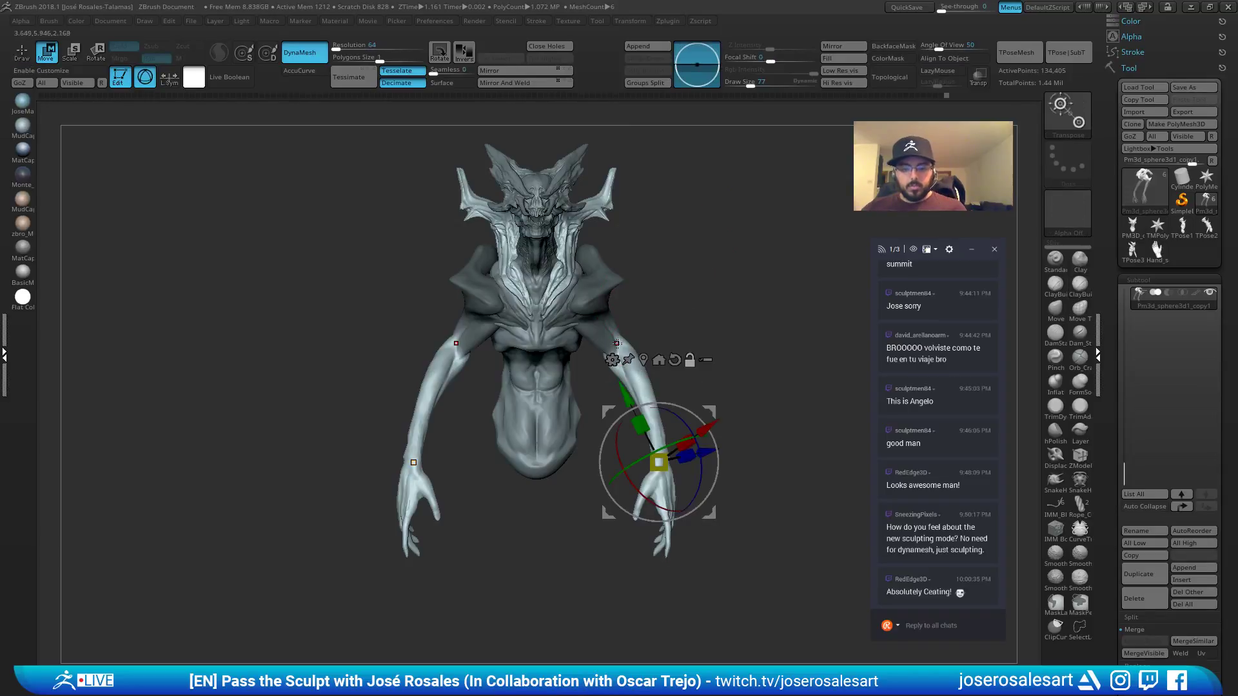
click(617, 343)
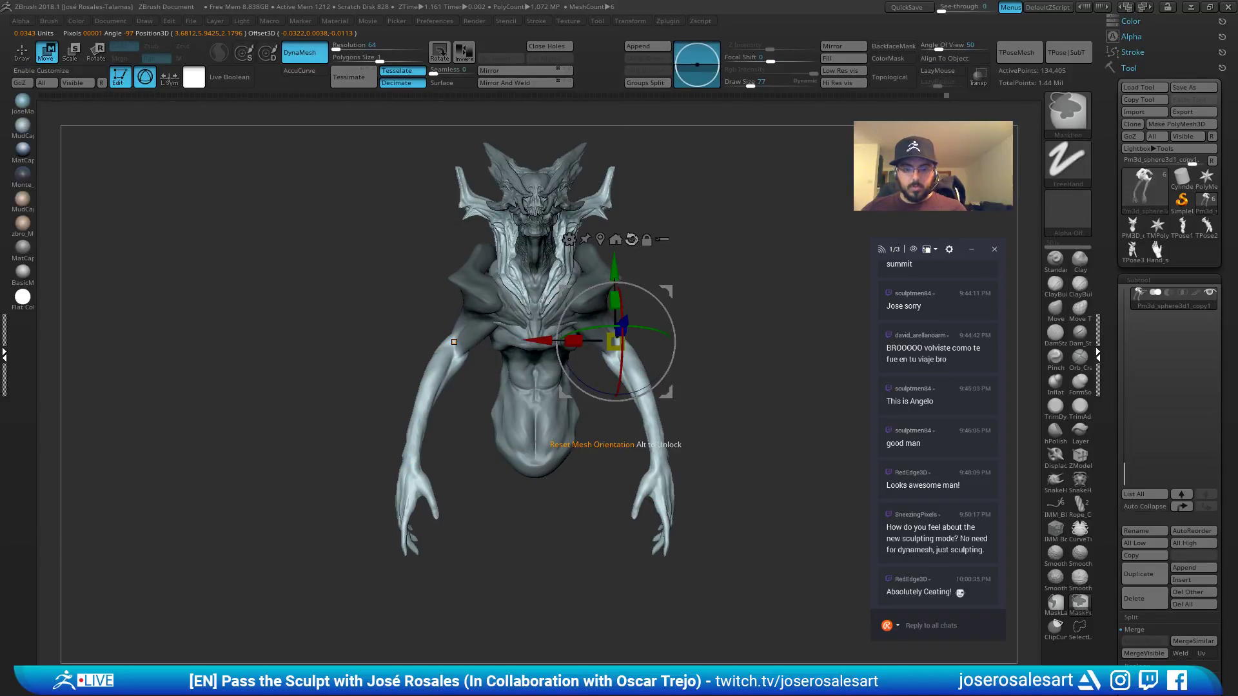
key(ctrl+z)
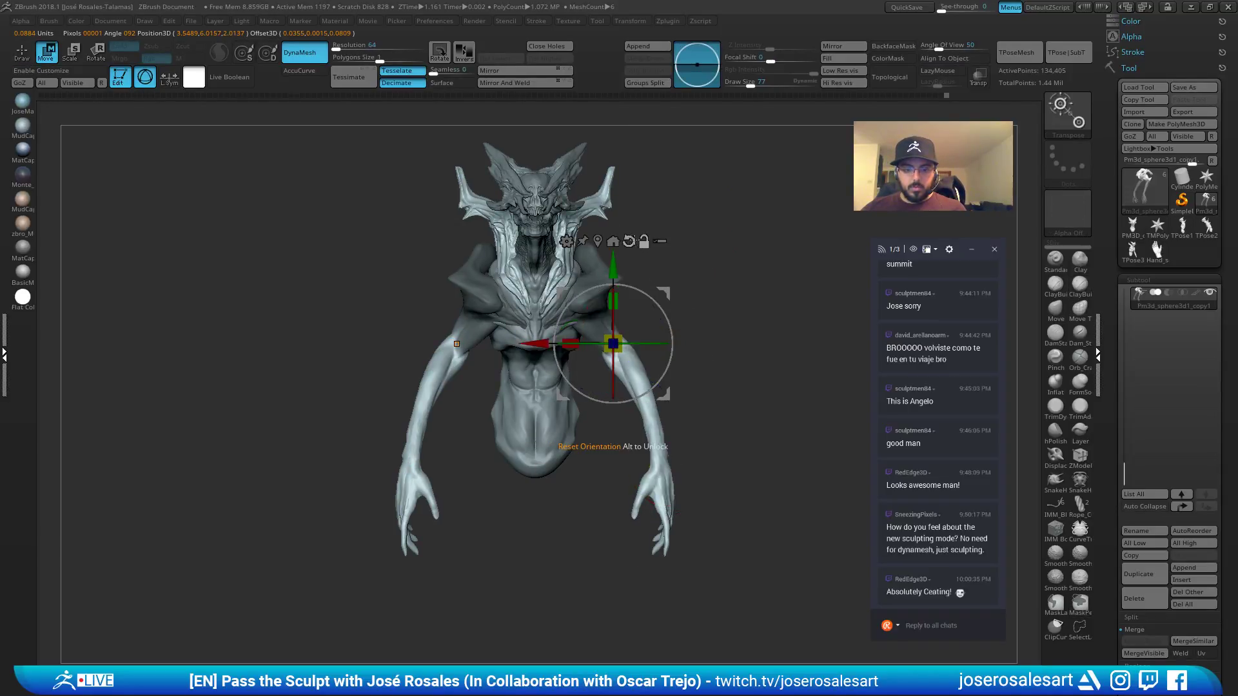
mouse_move(664, 323)
mouse_down()
mouse_move(659, 313)
mouse_move(728, 333)
mouse_move(715, 345)
mouse_up()
key(q)
drag(693, 316, 663, 267)
Reshape the upper arm below the shoulder with the Move brush at draw size 104.
key(b)
key(m)
key(v)
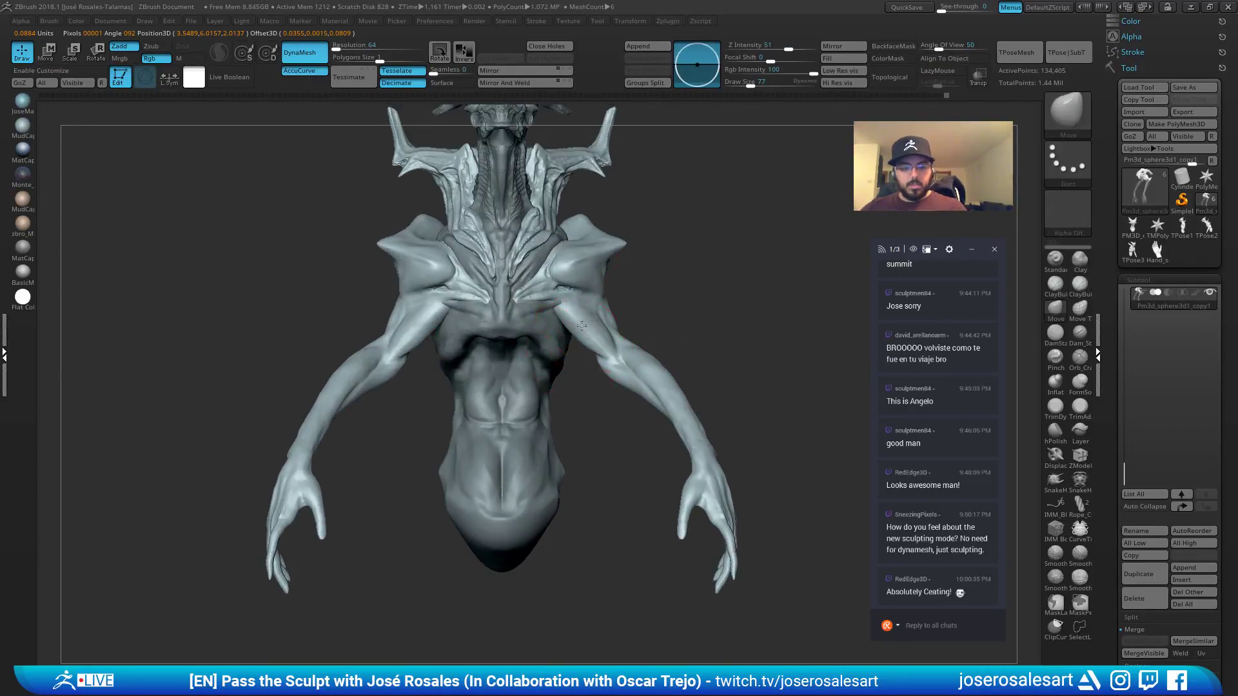
drag(699, 322, 684, 316)
drag(590, 342, 590, 329)
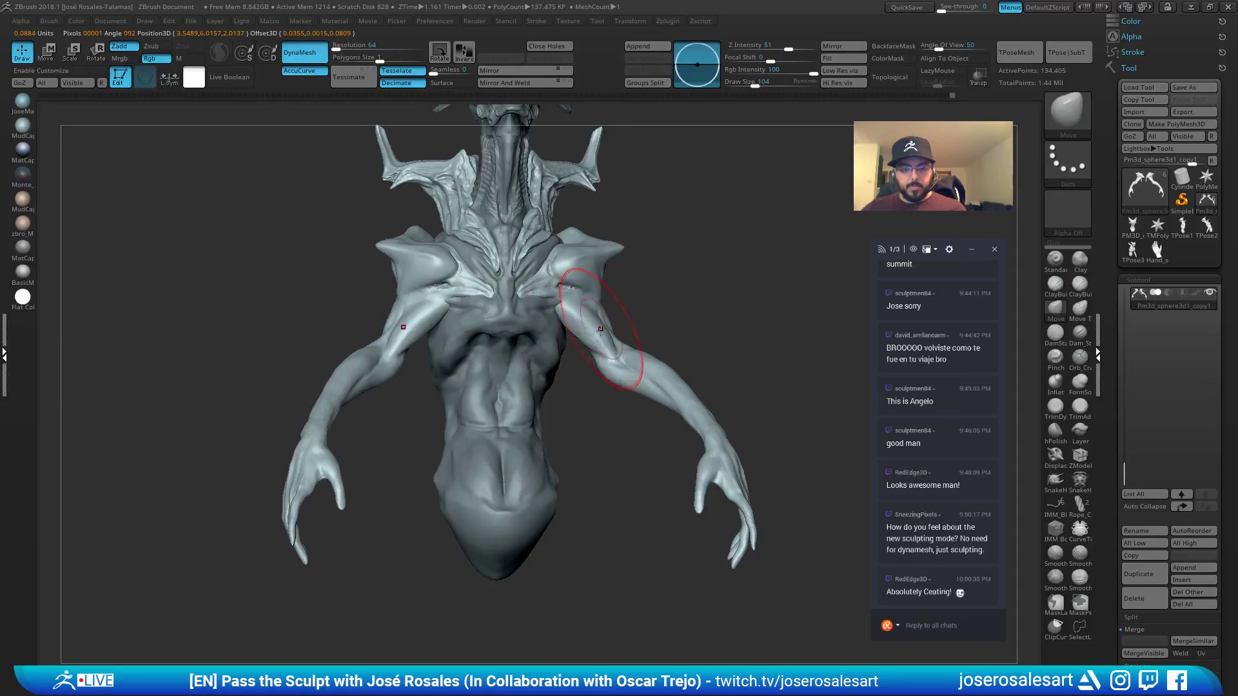
mouse_move(592, 327)
right_down()
mouse_move(562, 327)
mouse_move(627, 338)
mouse_move(578, 323)
mouse_move(658, 326)
right_up()
Refine the upper arm muscles with ClayBuildup at draw size 62 and carve their crease with DamStandard at draw size 58.
key(b)
key(c)
key(b)
mouse_move(658, 325)
alt+right_down()
mouse_move(722, 333)
mouse_move(667, 345)
alt+right_up()
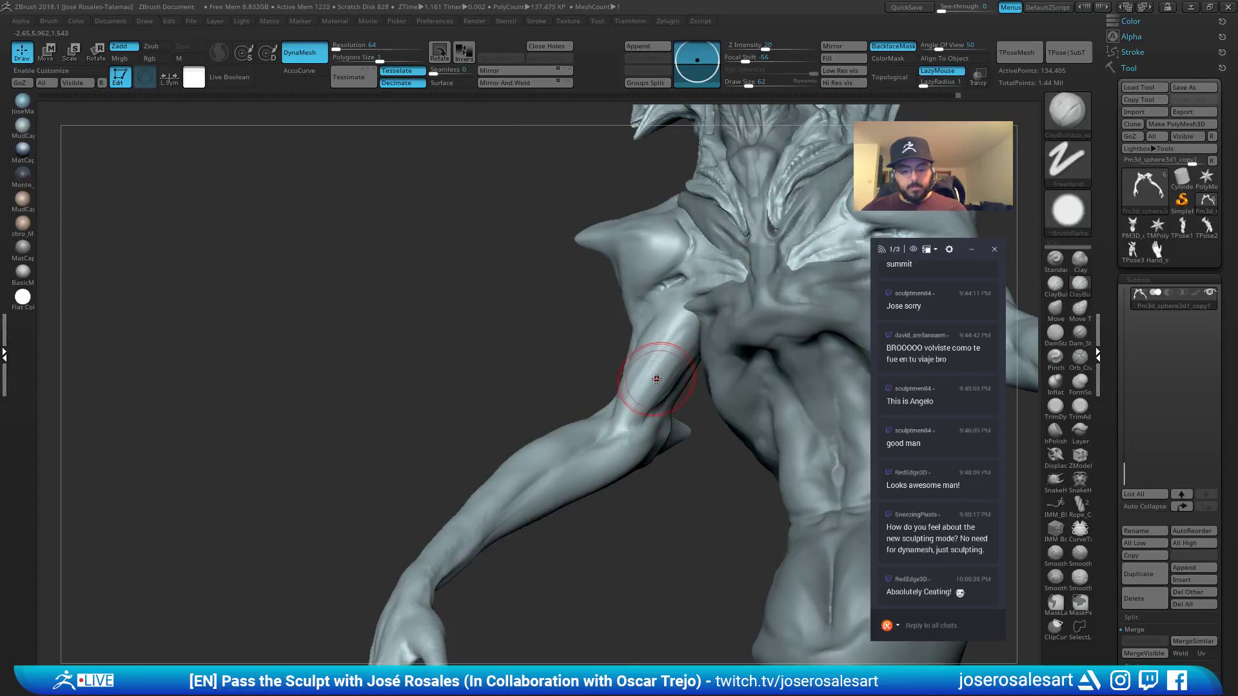
key(b)
key(d)
key(s)
drag(661, 379, 654, 379)
right_drag(654, 379, 672, 338)
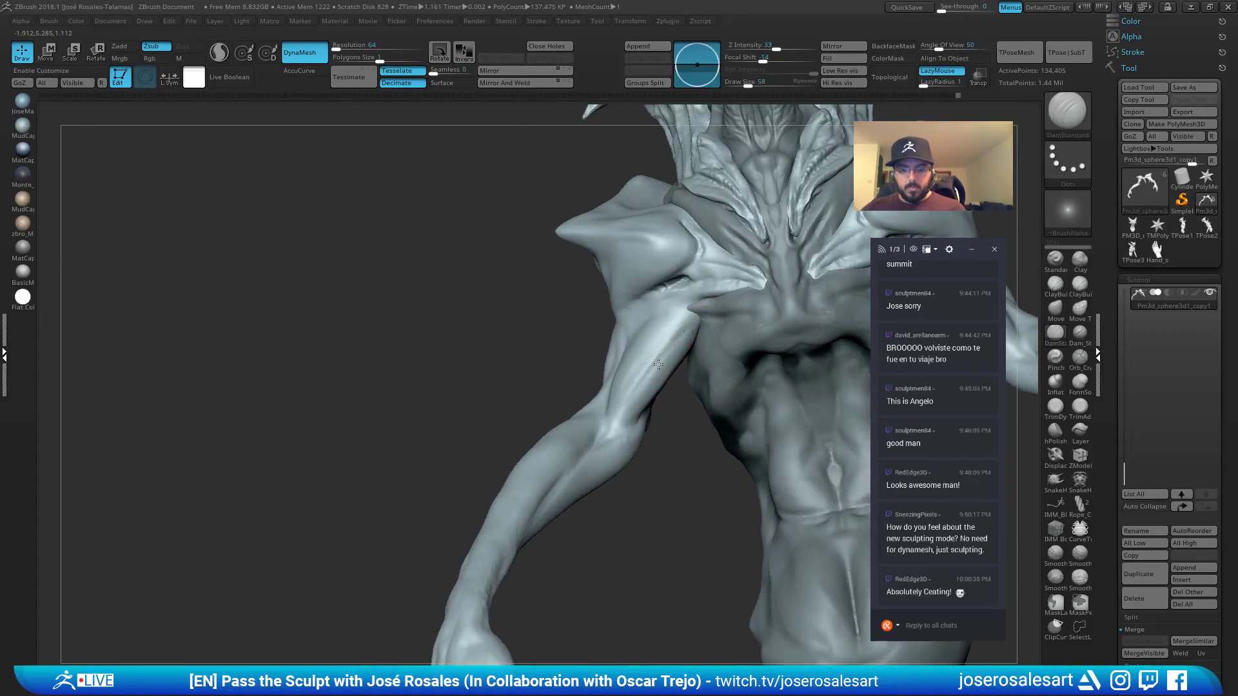
ctrl+right_drag(635, 390, 637, 360)
Reshape the creature's forearm and wrist with the Move brush at draw size 99.
mouse_move(774, 387)
alt+right_down()
mouse_move(651, 394)
mouse_move(680, 399)
mouse_move(653, 371)
mouse_move(713, 315)
alt+right_up()
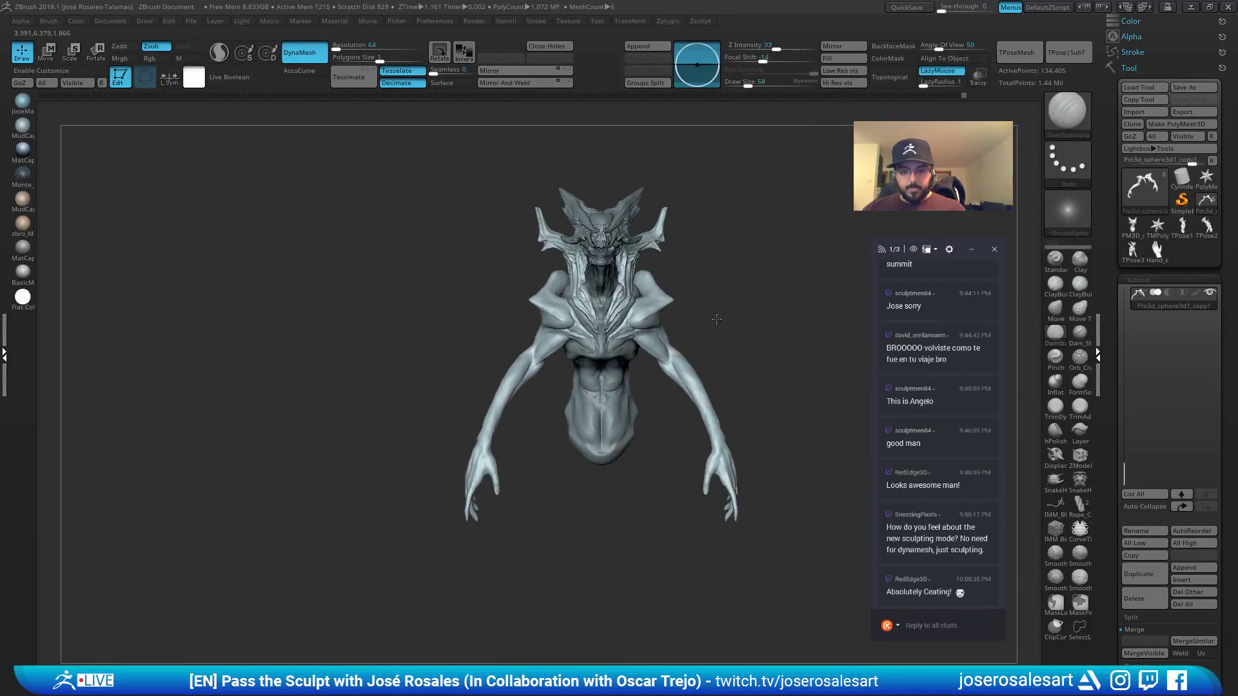
ctrl+right_drag(793, 373, 793, 419)
alt+right_drag(793, 420, 793, 294)
mouse_move(455, 474)
right_down()
mouse_move(503, 470)
mouse_move(516, 581)
right_up()
mouse_move(507, 253)
right_down()
mouse_move(523, 393)
mouse_move(492, 409)
mouse_move(563, 320)
mouse_move(543, 374)
mouse_move(497, 432)
right_up()
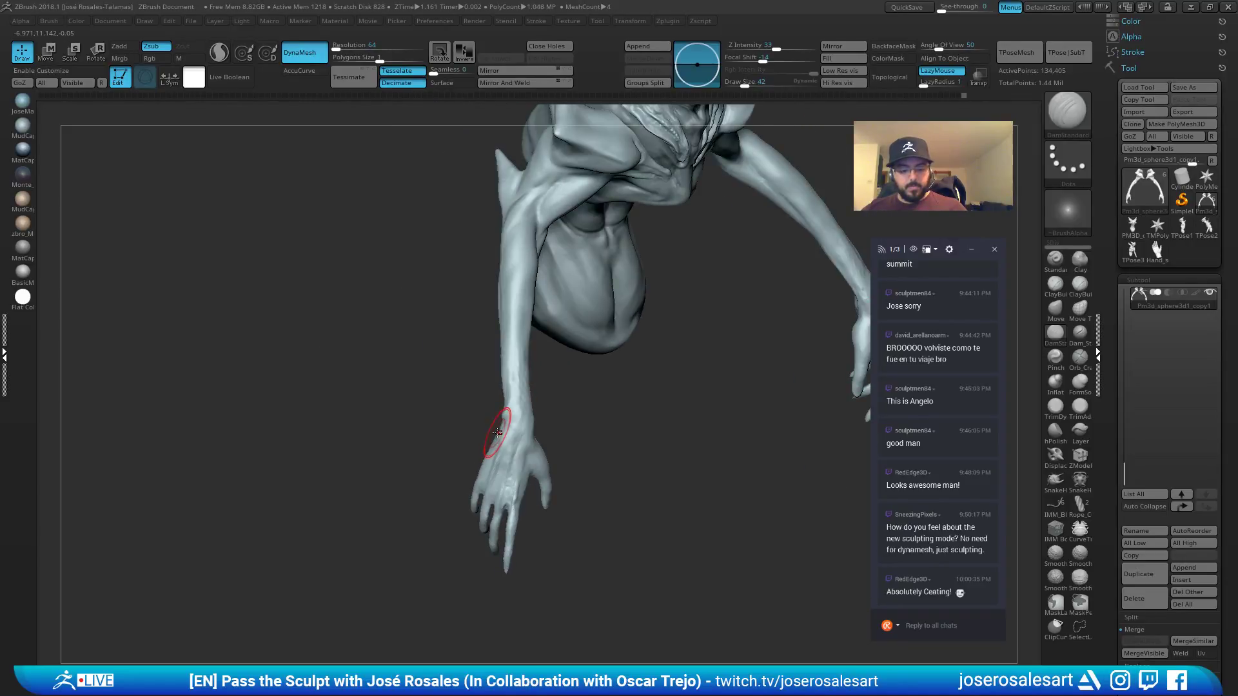
key(b)
key(m)
key(v)
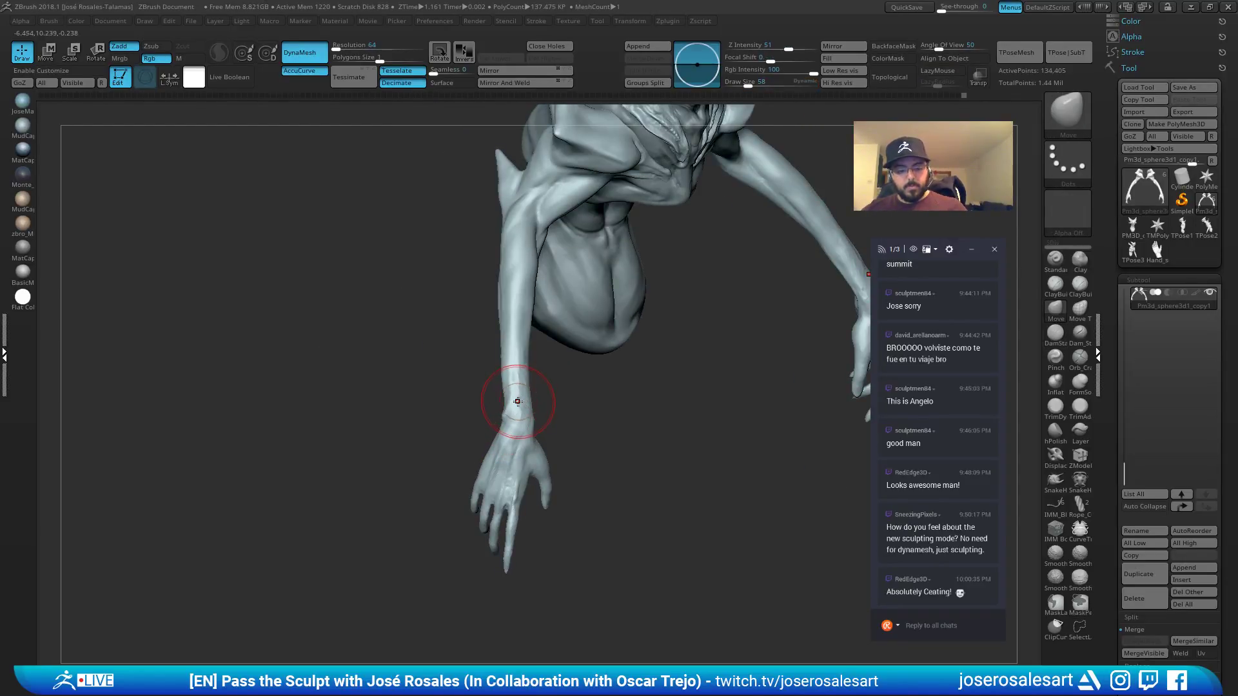
key(])
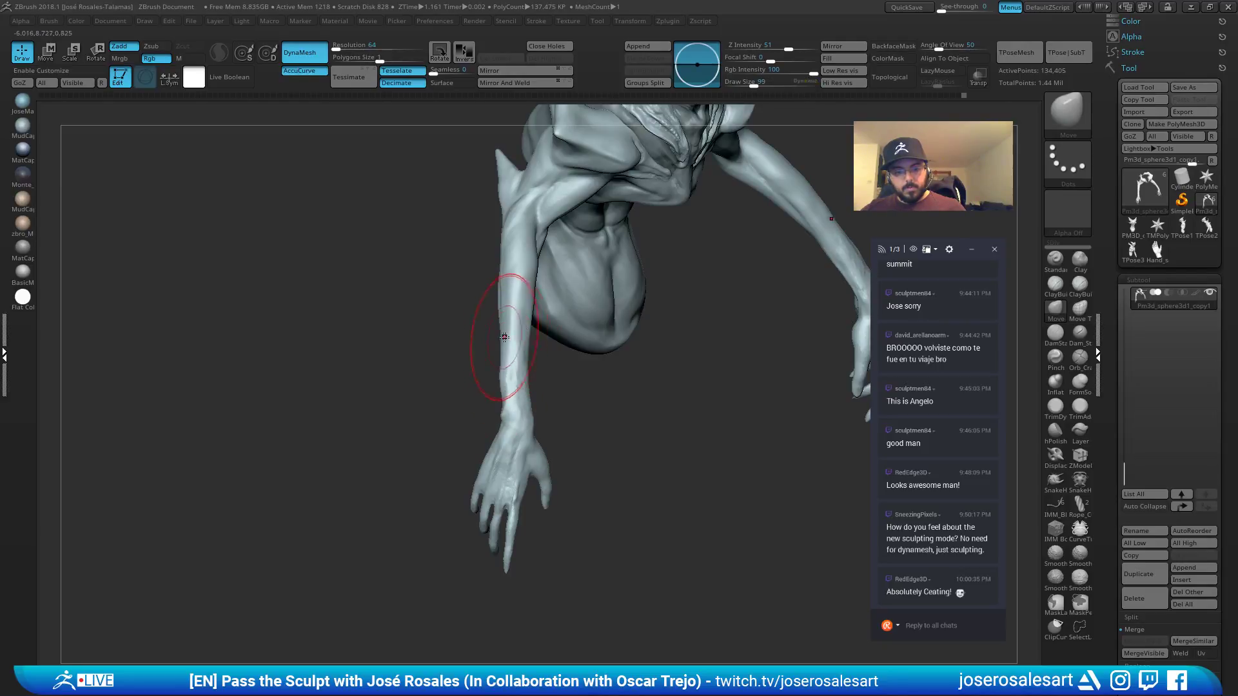
right_drag(505, 415, 474, 380)
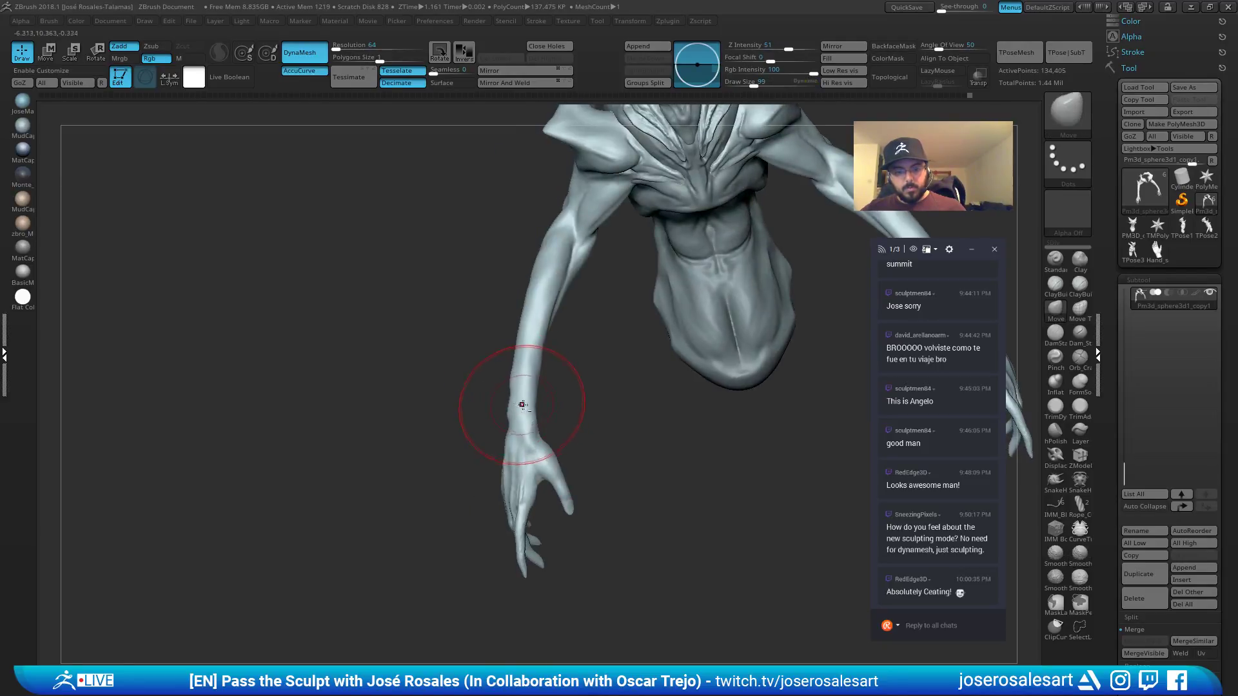
Build up the wrist and lower forearm with ClayBuildup at draw size 21, and smooth the strokes.
key(b)
key(c)
key(b)
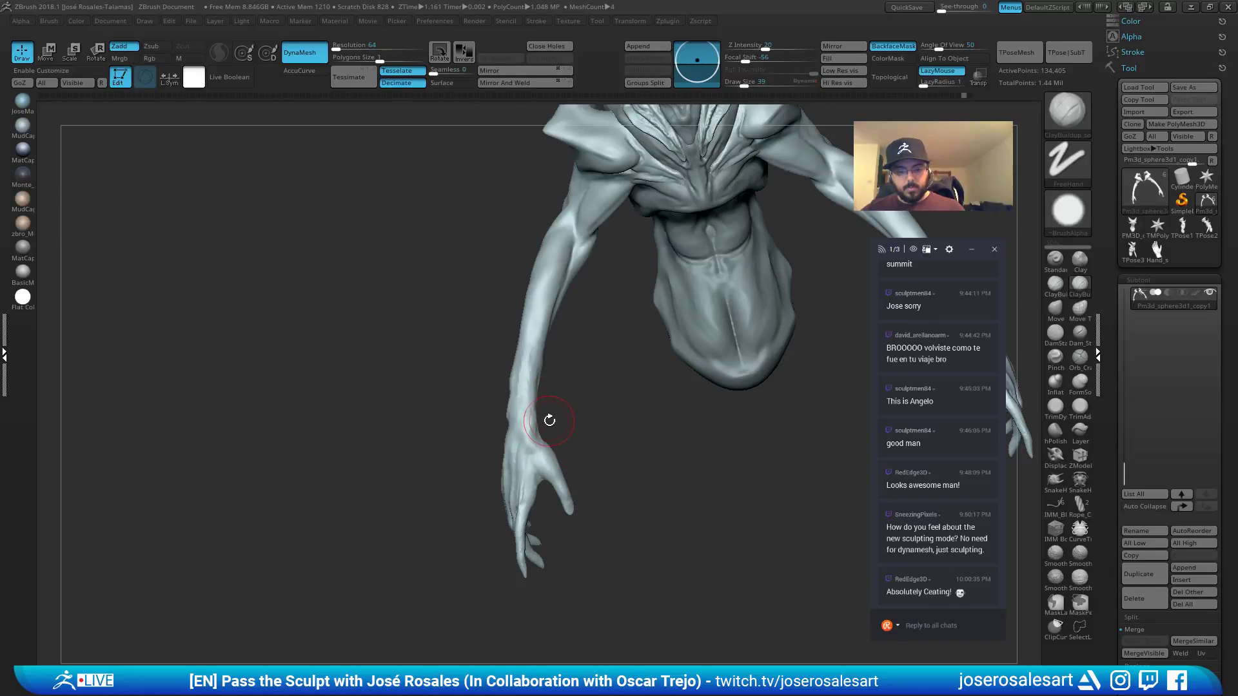
key(s)
mouse_move(541, 403)
mouse_down()
mouse_move(528, 389)
mouse_move(519, 428)
mouse_up()
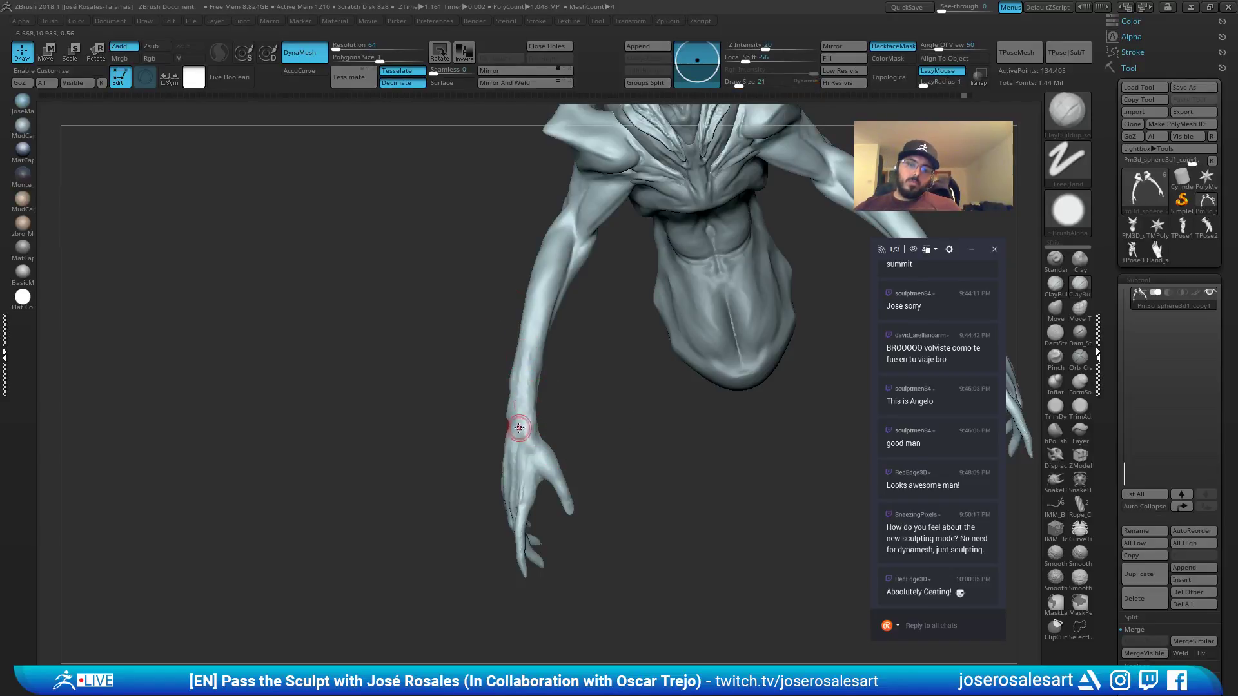
right_drag(530, 372, 524, 402)
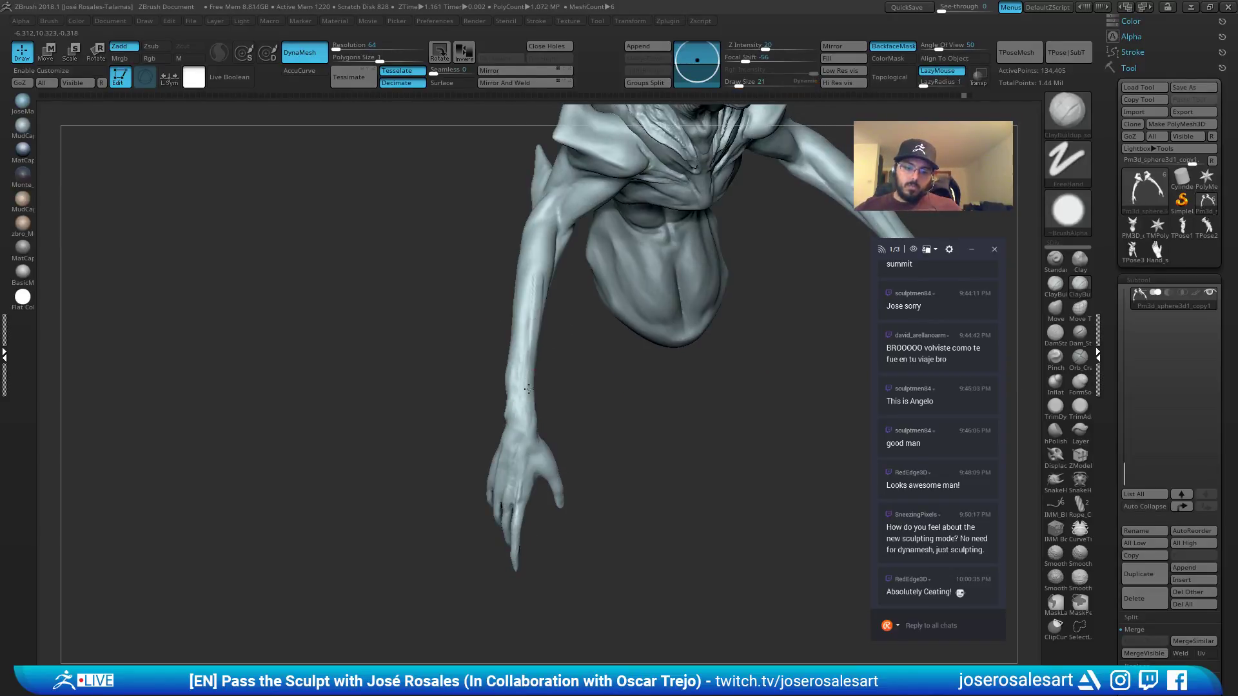
drag(533, 359, 538, 359)
right_drag(538, 360, 527, 345)
key(shift)
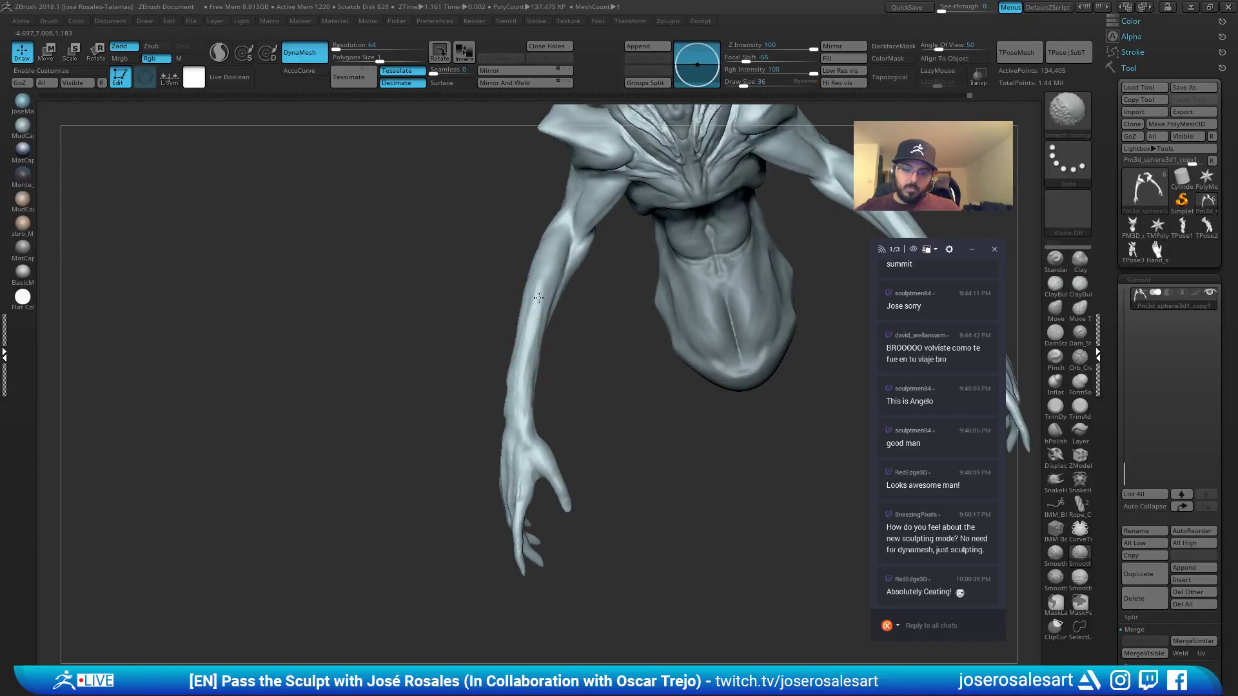
Build up and smooth the inner wrist above the palm with ClayBuildup at draw size 36.
mouse_move(502, 385)
right_down()
mouse_move(500, 404)
mouse_move(553, 387)
mouse_move(543, 376)
mouse_move(542, 398)
mouse_move(599, 384)
mouse_move(574, 405)
right_up()
key(b)
key(c)
key(b)
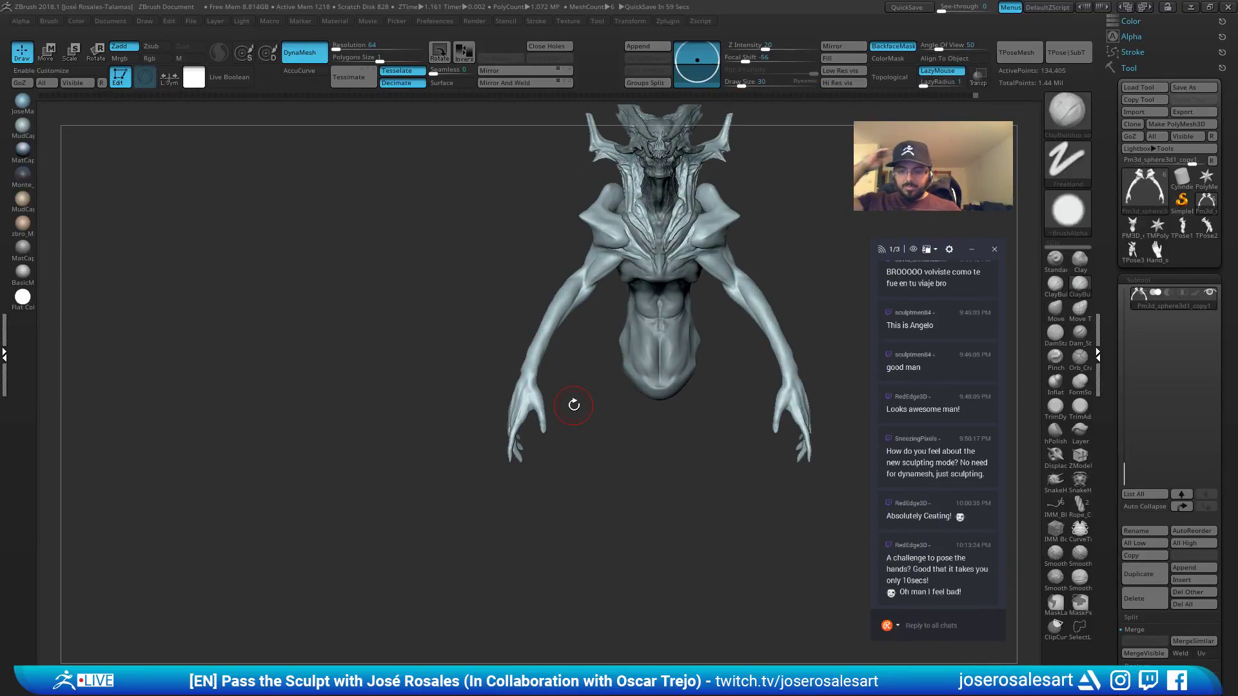
mouse_move(527, 257)
ctrl+right_down()
mouse_move(577, 276)
mouse_move(542, 135)
mouse_move(494, 357)
mouse_move(527, 342)
mouse_move(488, 310)
mouse_move(453, 371)
mouse_move(497, 340)
mouse_move(530, 376)
mouse_move(538, 364)
mouse_move(511, 372)
mouse_move(523, 374)
mouse_move(498, 396)
mouse_move(622, 347)
mouse_move(510, 413)
mouse_move(539, 280)
ctrl+right_up()
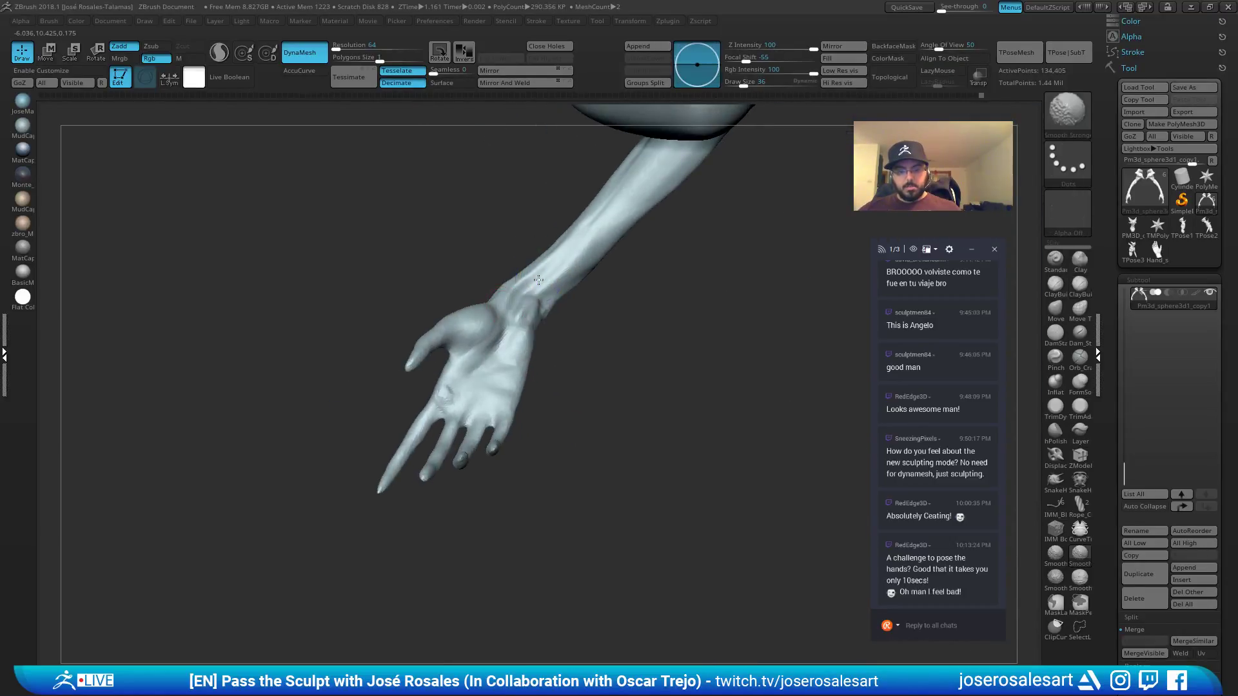
mouse_move(503, 312)
mouse_down()
mouse_move(575, 240)
mouse_move(530, 301)
mouse_up()
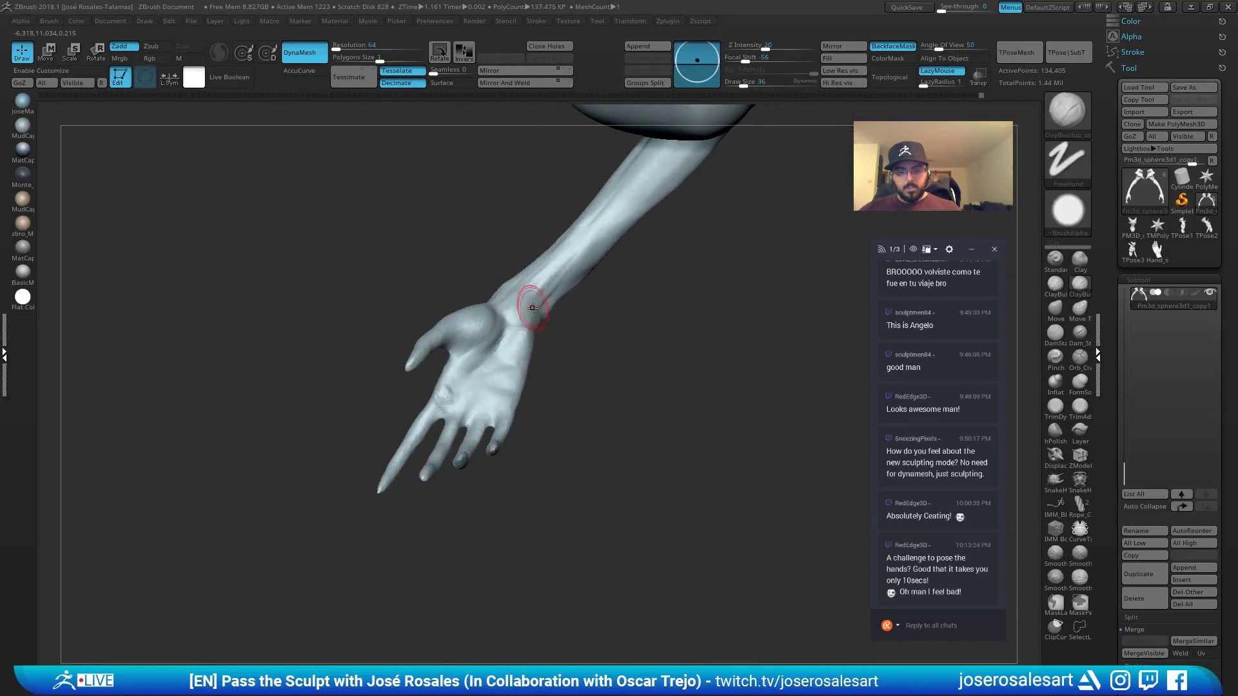
Draw tendons along the inner wrist with the Standard brush at draw size 23.
mouse_move(531, 302)
right_down()
mouse_move(562, 298)
mouse_move(553, 331)
mouse_move(567, 334)
mouse_move(549, 315)
right_up()
key(s)
mouse_move(542, 328)
mouse_down()
mouse_move(569, 282)
mouse_move(553, 320)
mouse_up()
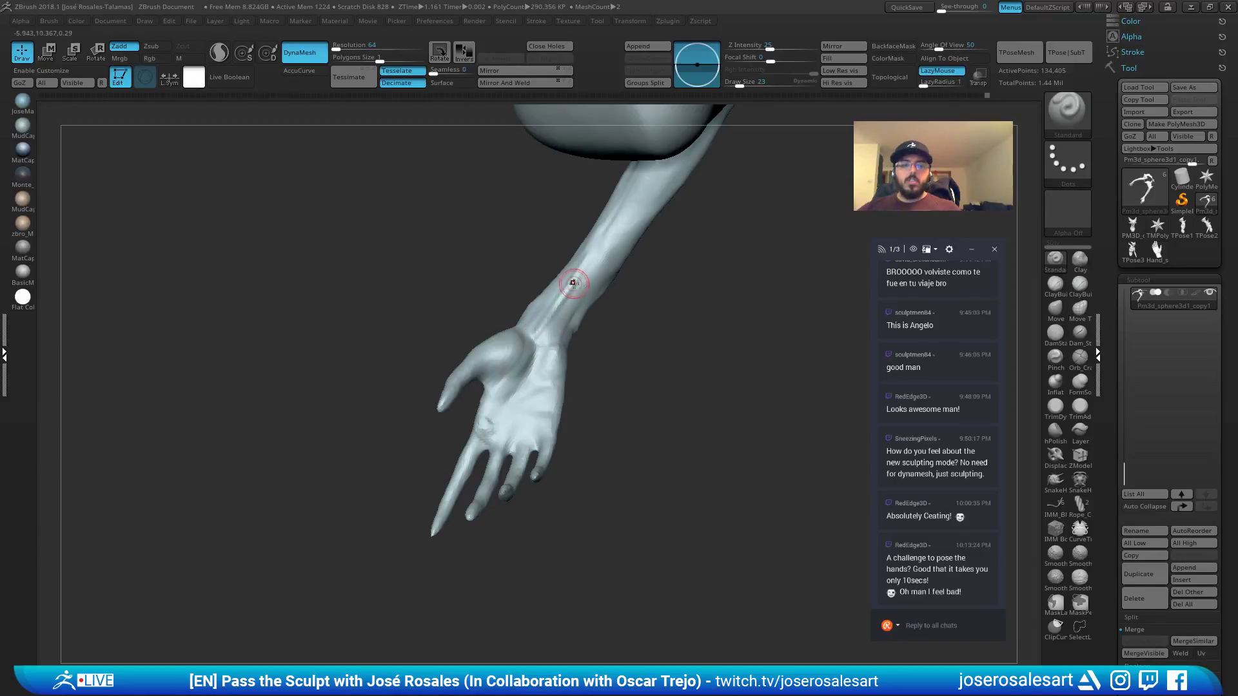
Adjust the silhouette of the wrist and lower forearm with the Move brush at draw size 65, and smooth the forearm.
mouse_move(644, 218)
right_down()
mouse_move(608, 310)
mouse_move(580, 335)
mouse_move(588, 357)
mouse_move(645, 324)
mouse_move(722, 322)
right_up()
key(b)
key(m)
key(v)
key(s)
key(s)
drag(552, 320, 566, 321)
right_drag(566, 320, 587, 316)
key(s)
drag(567, 309, 561, 307)
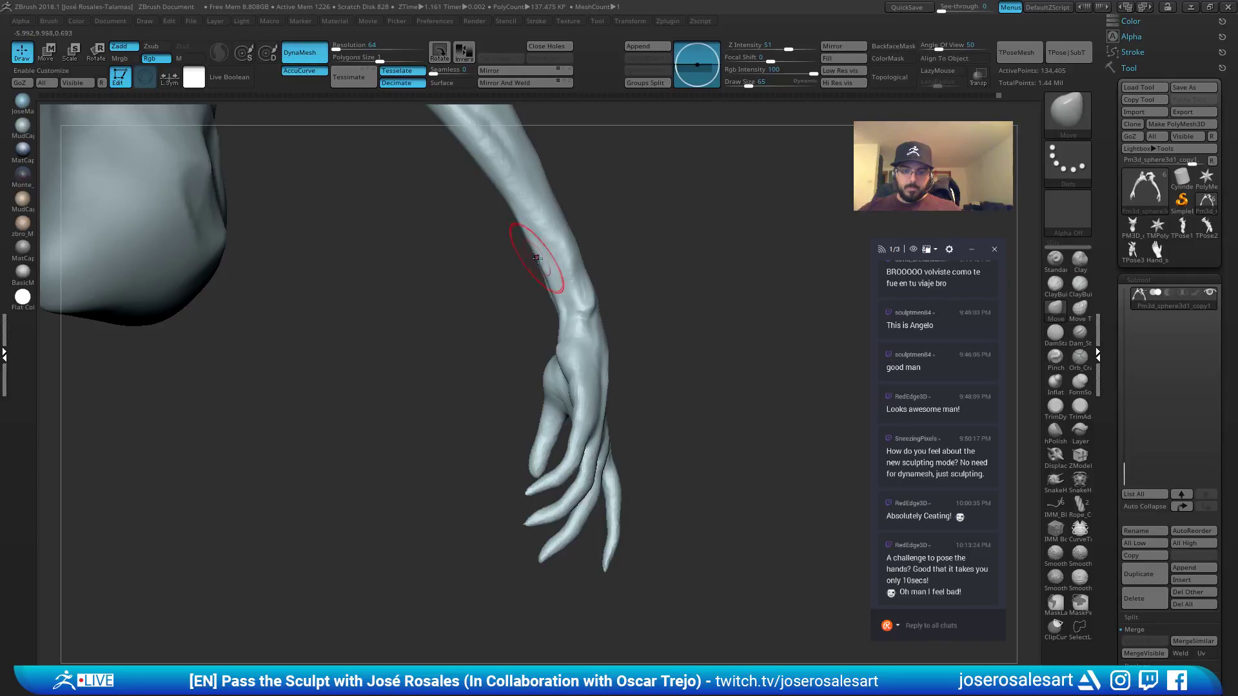
shift+drag(538, 259, 544, 263)
Add volume to the outer wrist with ClayBuildup and adjust its shape with the Move brush at draw size 65.
mouse_move(546, 264)
ctrl+right_down()
mouse_move(604, 323)
mouse_move(620, 292)
mouse_move(616, 341)
mouse_move(572, 414)
mouse_move(614, 402)
mouse_move(545, 337)
mouse_move(530, 382)
mouse_move(214, 100)
ctrl+right_up()
key(b)
key(c)
key(b)
key(b)
key(m)
key(v)
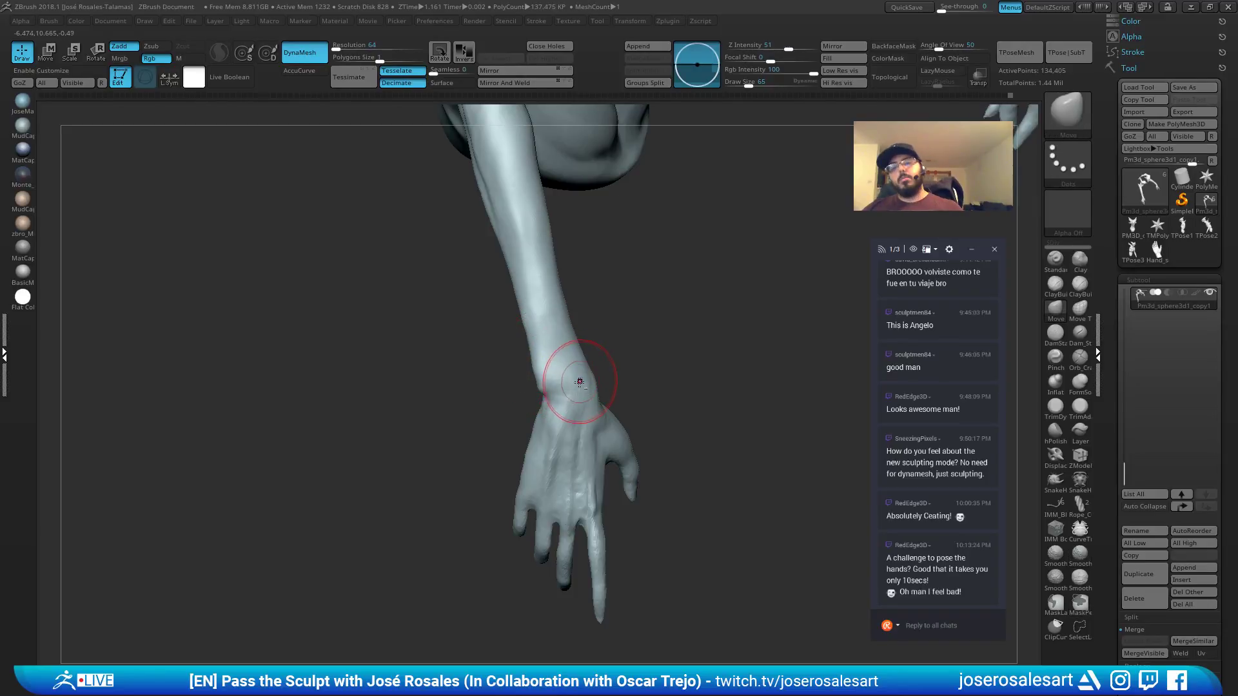
Build up the forms around the wrist and the back of the hand with ClayBuildup.
key(b)
key(c)
key(b)
mouse_move(540, 393)
right_down()
mouse_move(566, 361)
mouse_move(511, 479)
mouse_move(624, 406)
mouse_move(605, 357)
right_up()
key(s)
drag(501, 403, 514, 403)
mouse_move(514, 403)
ctrl+right_down()
mouse_move(550, 362)
mouse_move(470, 332)
mouse_move(464, 313)
mouse_move(496, 321)
mouse_move(534, 282)
ctrl+right_up()
Build up the forearm muscles below the elbow spike with ClayBuildup at draw size 51, and smooth them.
key(s)
drag(534, 282, 526, 282)
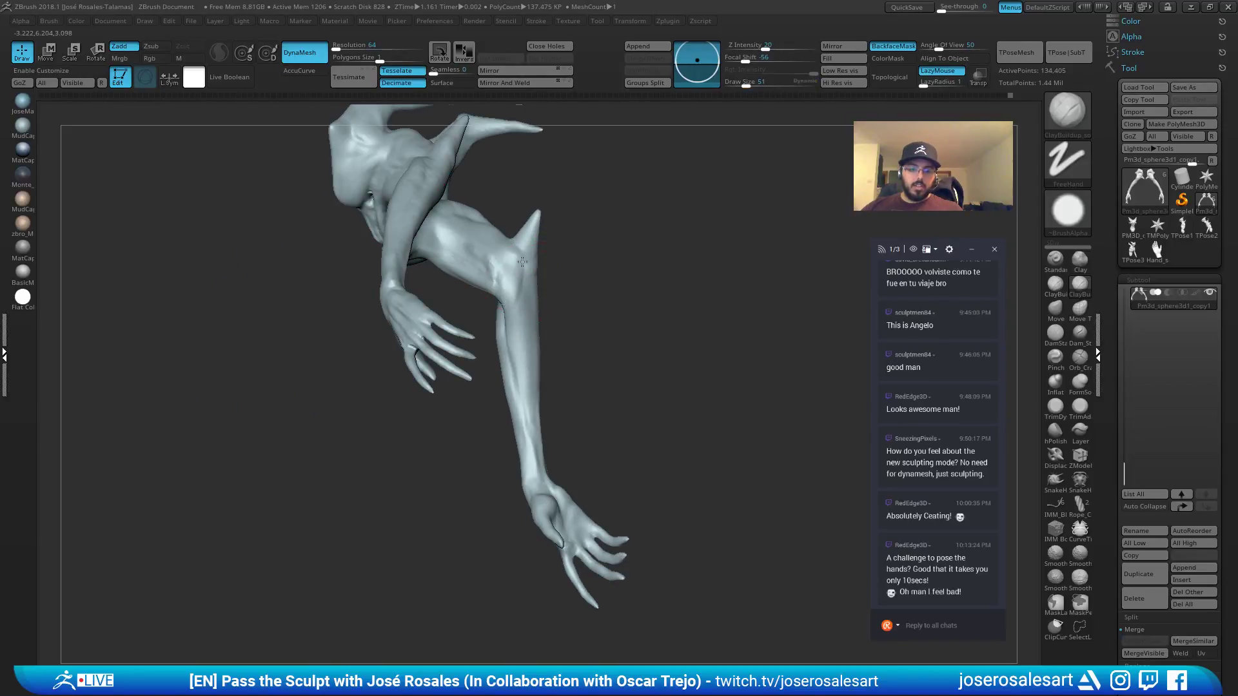
mouse_move(517, 321)
right_down()
mouse_move(510, 429)
mouse_move(517, 277)
right_up()
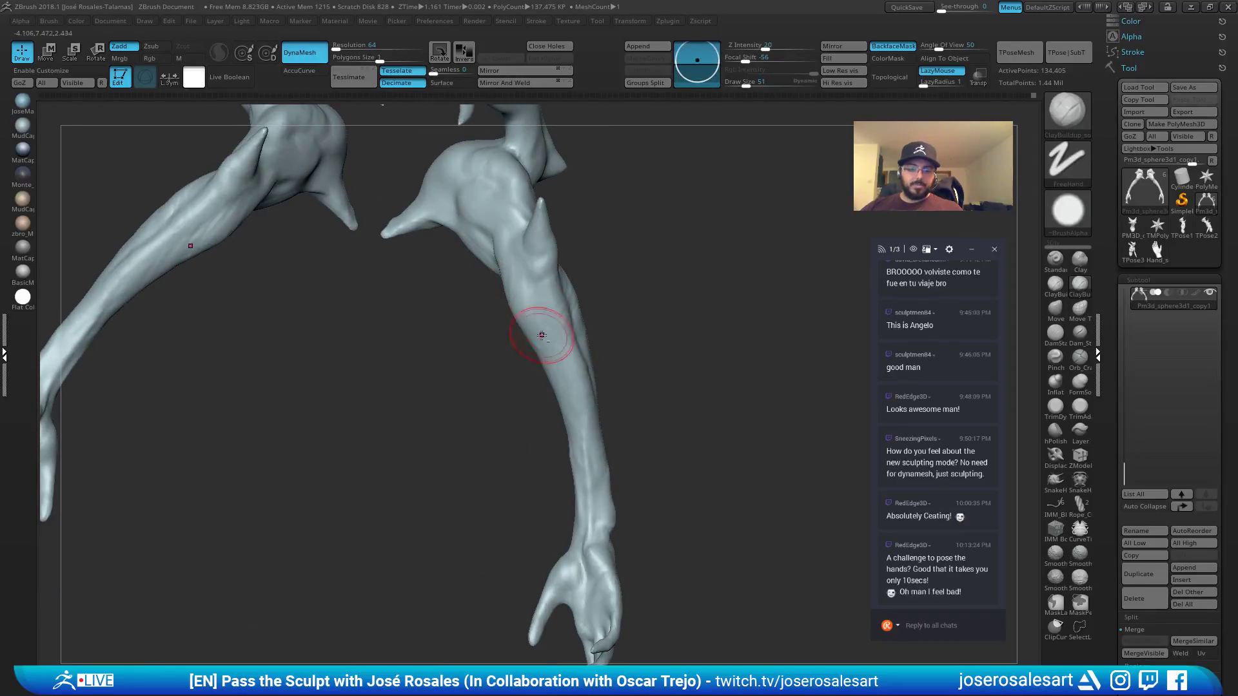
mouse_move(542, 335)
right_down()
mouse_move(498, 324)
mouse_move(491, 348)
mouse_move(465, 342)
right_up()
shift+drag(593, 288, 637, 285)
mouse_move(473, 361)
ctrl+right_down()
mouse_move(466, 327)
mouse_move(609, 325)
mouse_move(619, 311)
mouse_move(728, 312)
mouse_move(757, 337)
mouse_move(748, 407)
mouse_move(683, 393)
ctrl+right_up()
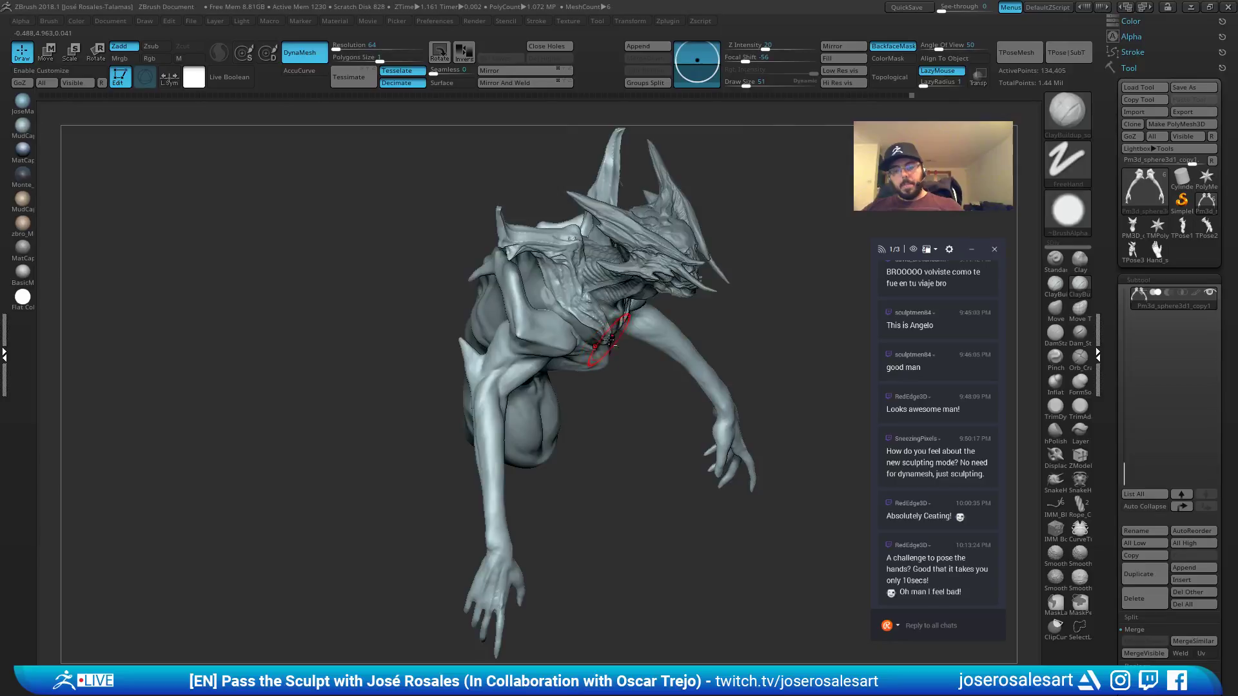
Smooth the arm and refine the wrist and heel of the hand with ClayBuildup at draw size 36.
mouse_move(564, 384)
right_down()
mouse_move(420, 290)
mouse_move(475, 338)
mouse_move(451, 332)
right_up()
shift+drag(450, 332, 470, 379)
mouse_move(470, 379)
shift+right_down()
mouse_move(437, 334)
mouse_move(491, 362)
mouse_move(467, 258)
mouse_move(421, 291)
shift+right_up()
key(s)
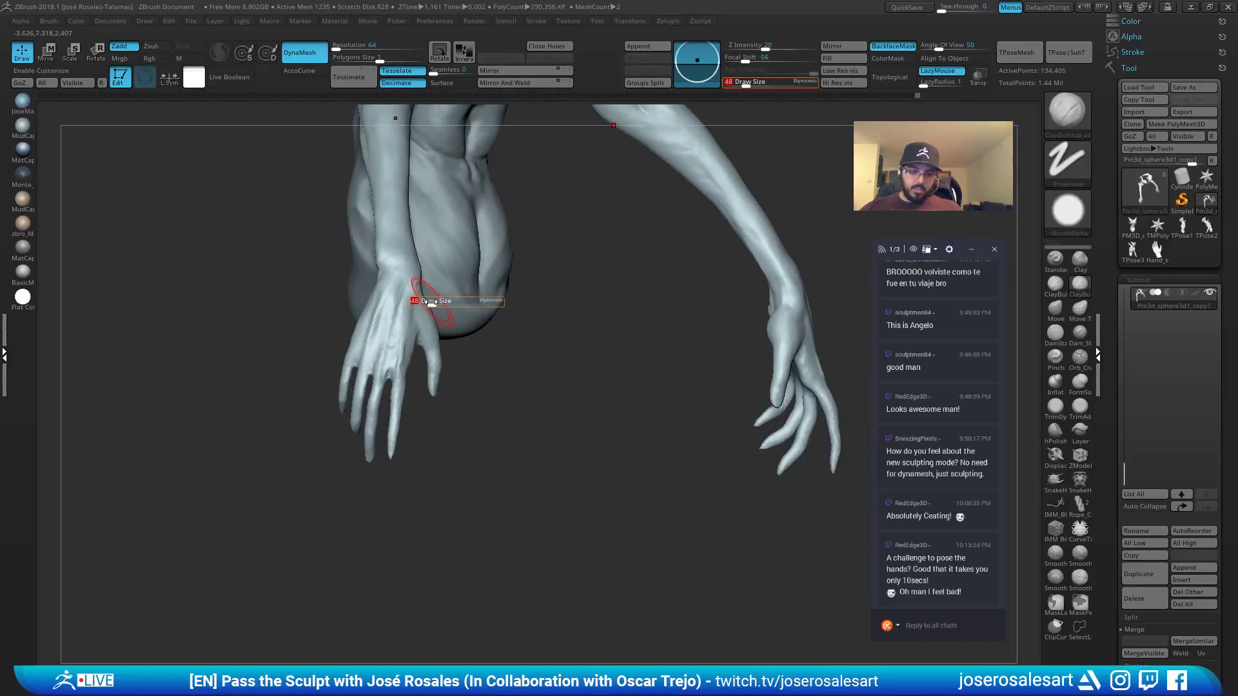
drag(431, 303, 426, 303)
mouse_move(398, 320)
right_down()
mouse_move(583, 249)
mouse_move(553, 243)
mouse_move(582, 250)
right_up()
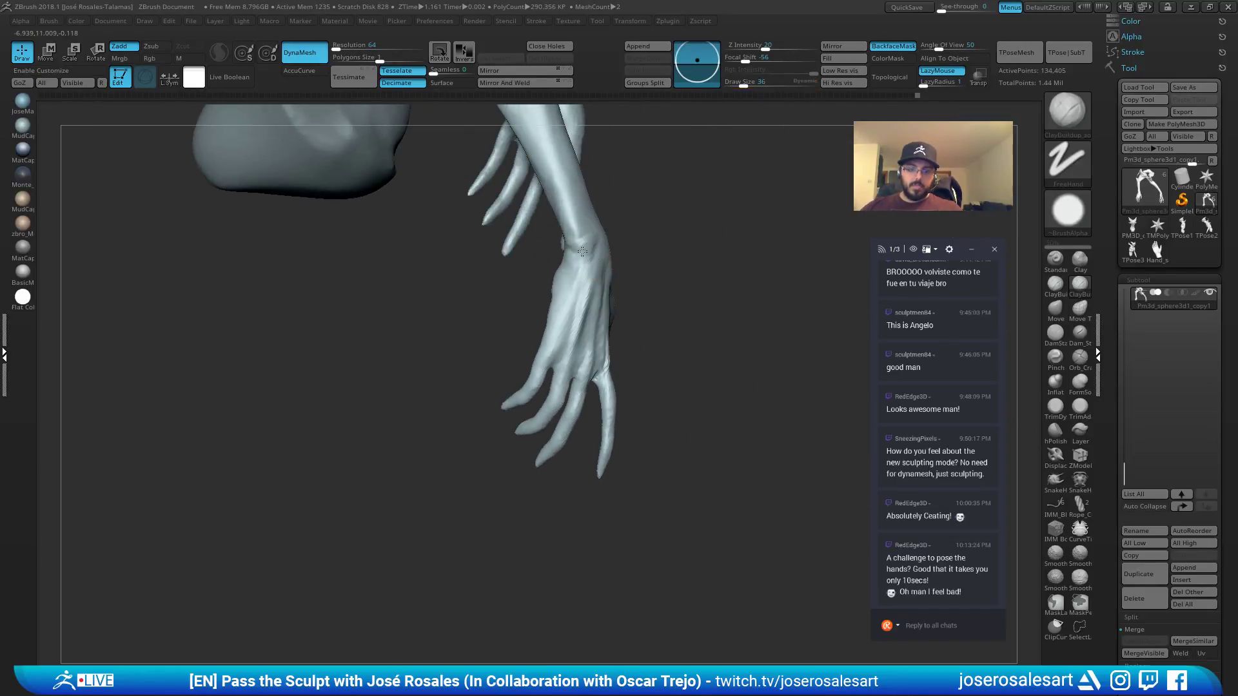
right_drag(561, 297, 567, 266)
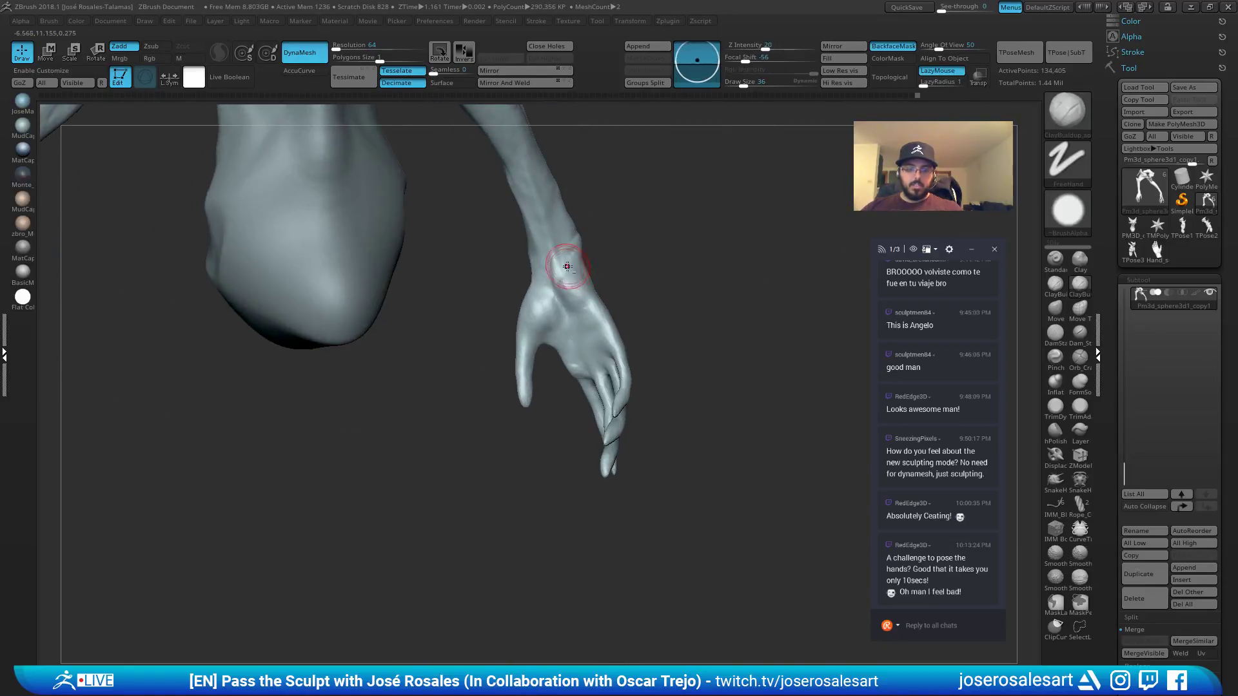
Carve the creases where the wrist meets the palm with DamStandard at draw size 36.
right_drag(573, 309, 613, 207)
key(b)
key(d)
key(s)
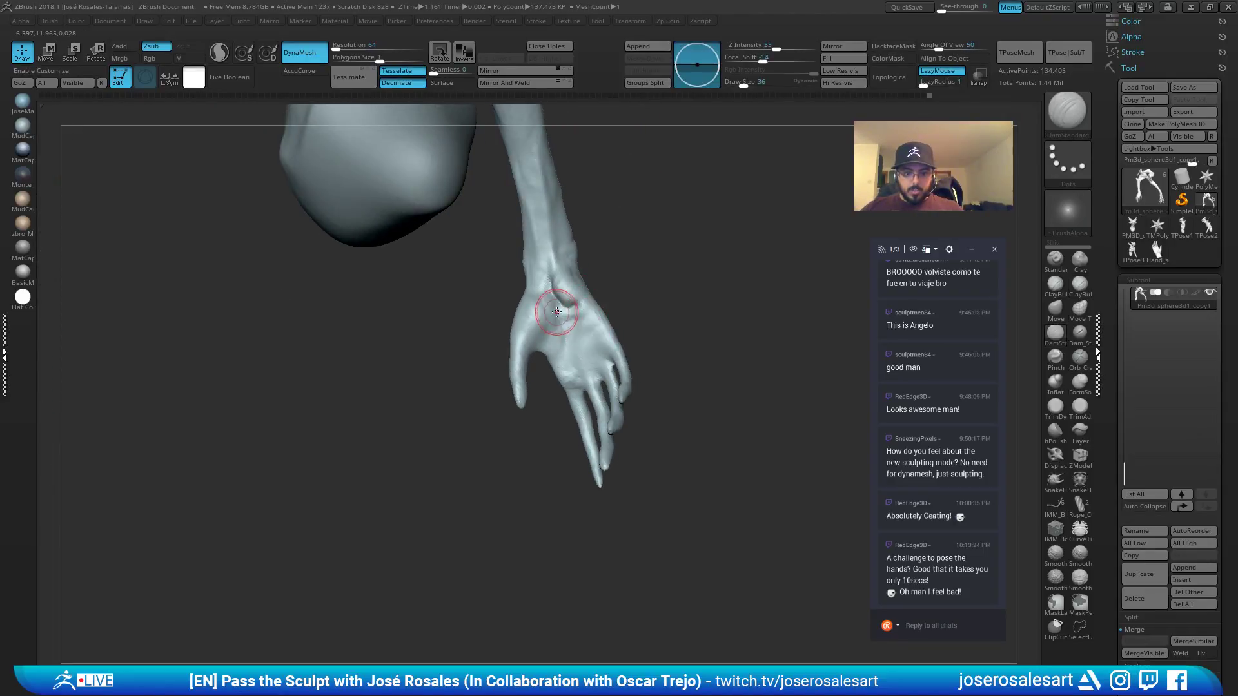
Build up the hand with ClayBuildup and draw tendons on its back with the Standard brush at draw size 23.
mouse_move(560, 327)
right_down()
mouse_move(592, 323)
mouse_move(563, 343)
mouse_move(532, 302)
mouse_move(578, 363)
right_up()
key(b)
key(c)
key(b)
key(b)
key(s)
key(t)
key(s)
drag(577, 363, 574, 365)
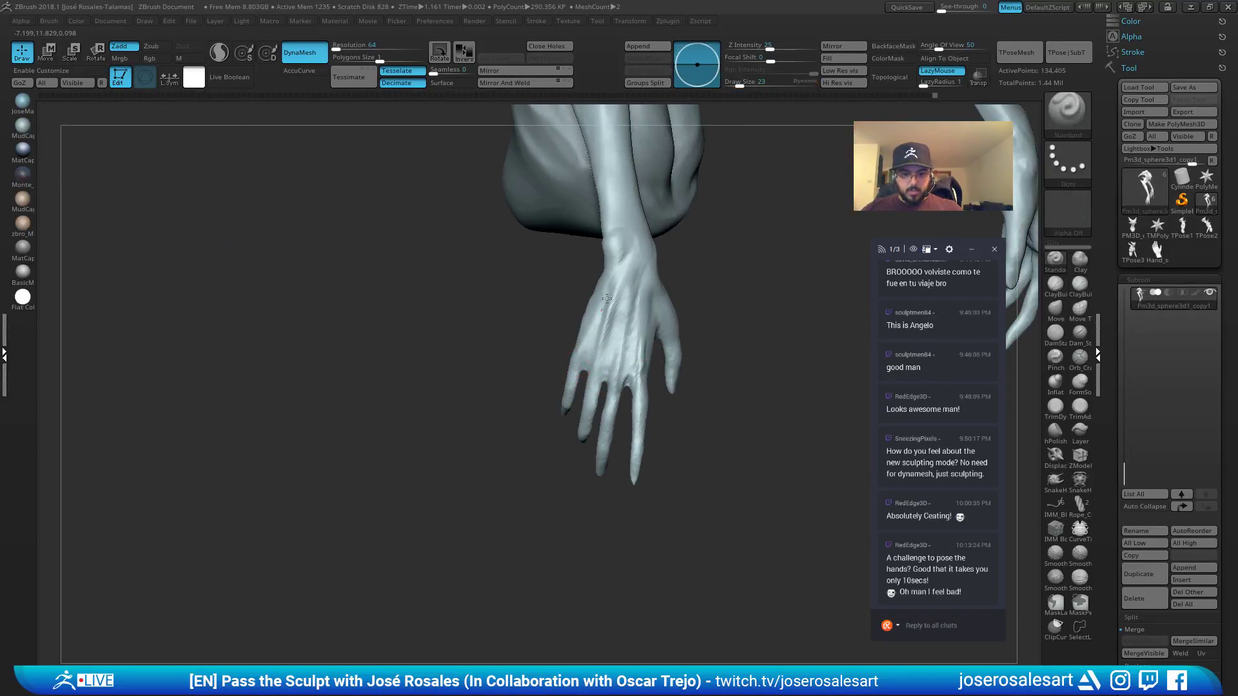
Build up the fingers and thumb with ClayBuildup at draw size 33, and smooth the base of the thumb.
mouse_move(597, 336)
right_down()
mouse_move(591, 368)
mouse_move(625, 364)
mouse_move(593, 402)
right_up()
key(b)
key(c)
key(b)
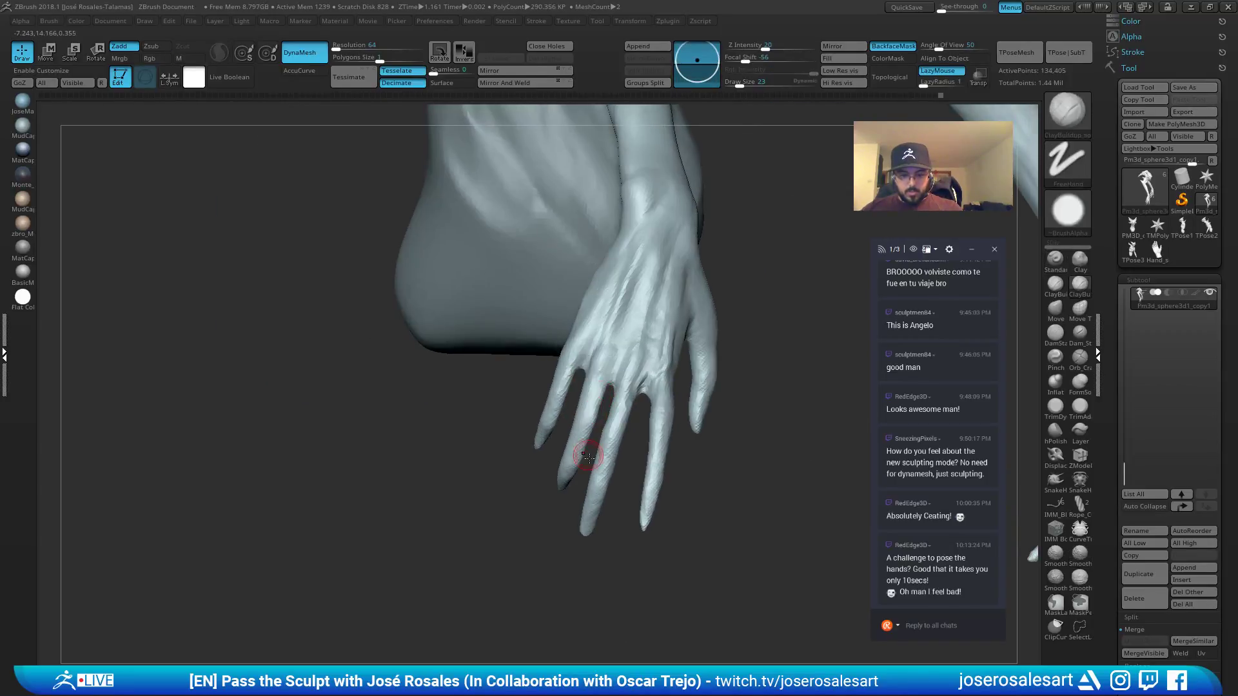
right_drag(588, 456, 669, 347)
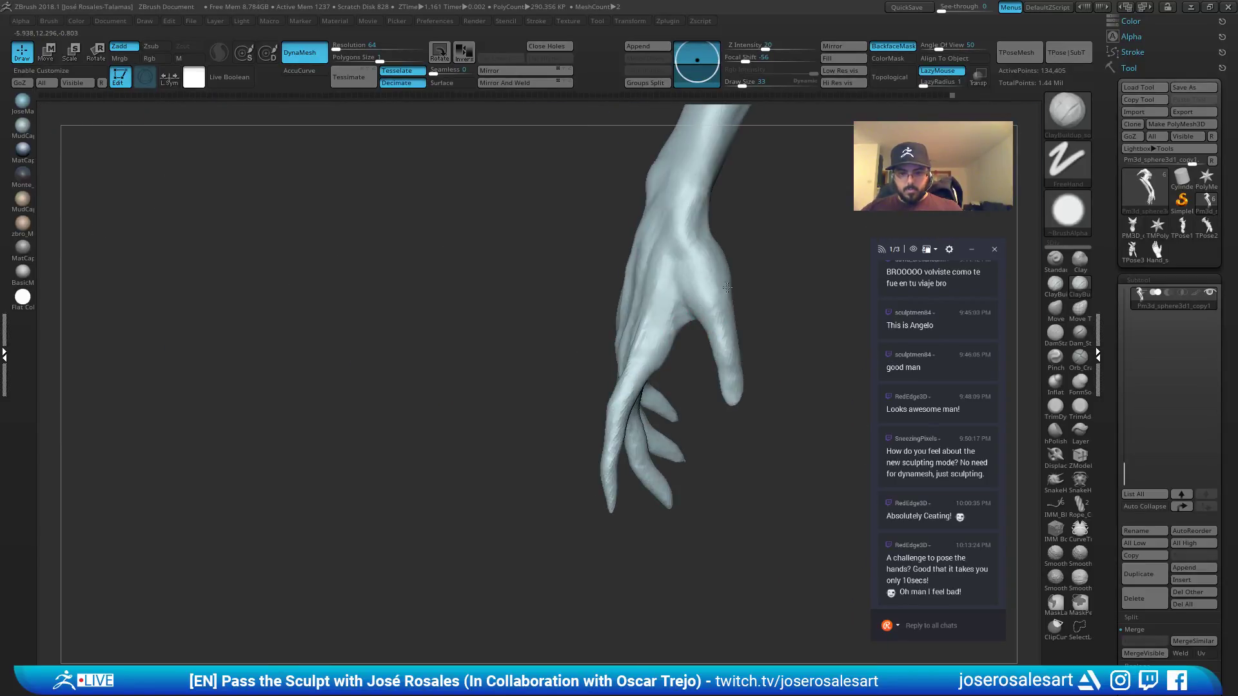
mouse_move(719, 297)
shift+right_down()
mouse_move(651, 325)
mouse_move(602, 327)
mouse_move(730, 358)
mouse_move(733, 409)
mouse_move(721, 353)
shift+right_up()
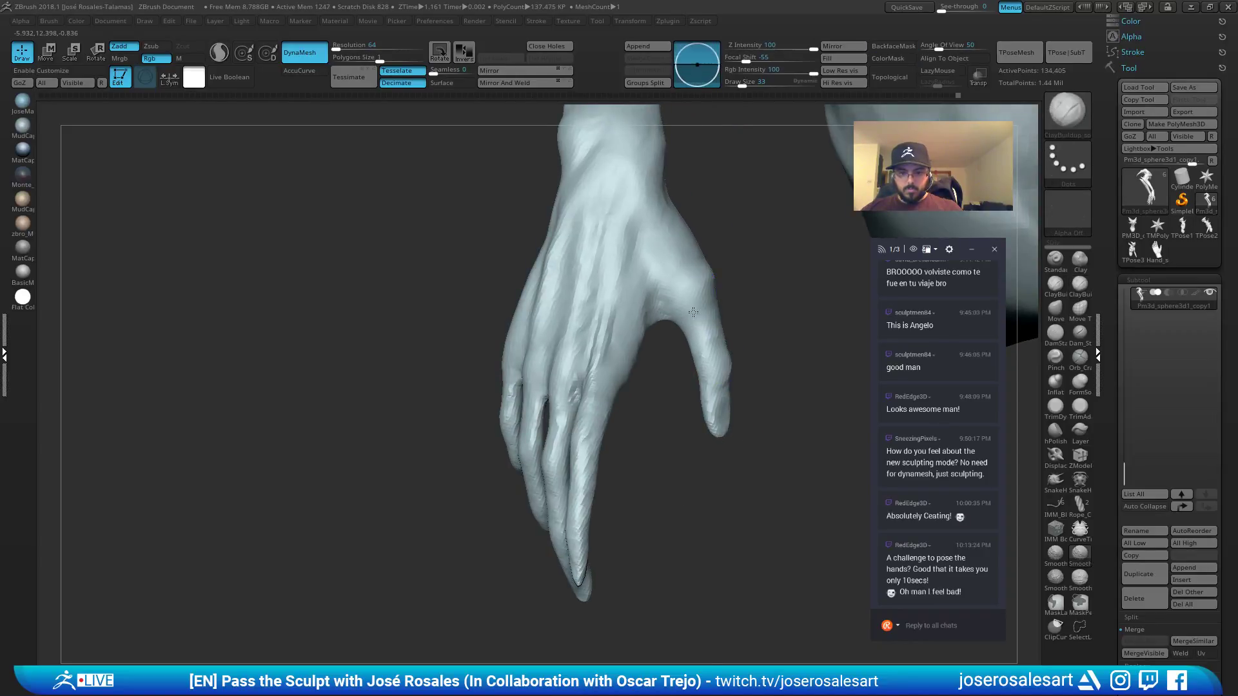
shift+drag(693, 312, 710, 321)
Carve the web between thumb and index finger with DamStandard at draw size 33, and smooth it.
mouse_move(747, 327)
ctrl+right_down()
mouse_move(714, 360)
mouse_move(755, 380)
ctrl+right_up()
key(b)
key(d)
key(s)
mouse_move(748, 268)
ctrl+right_down()
mouse_move(752, 288)
mouse_move(667, 297)
ctrl+right_up()
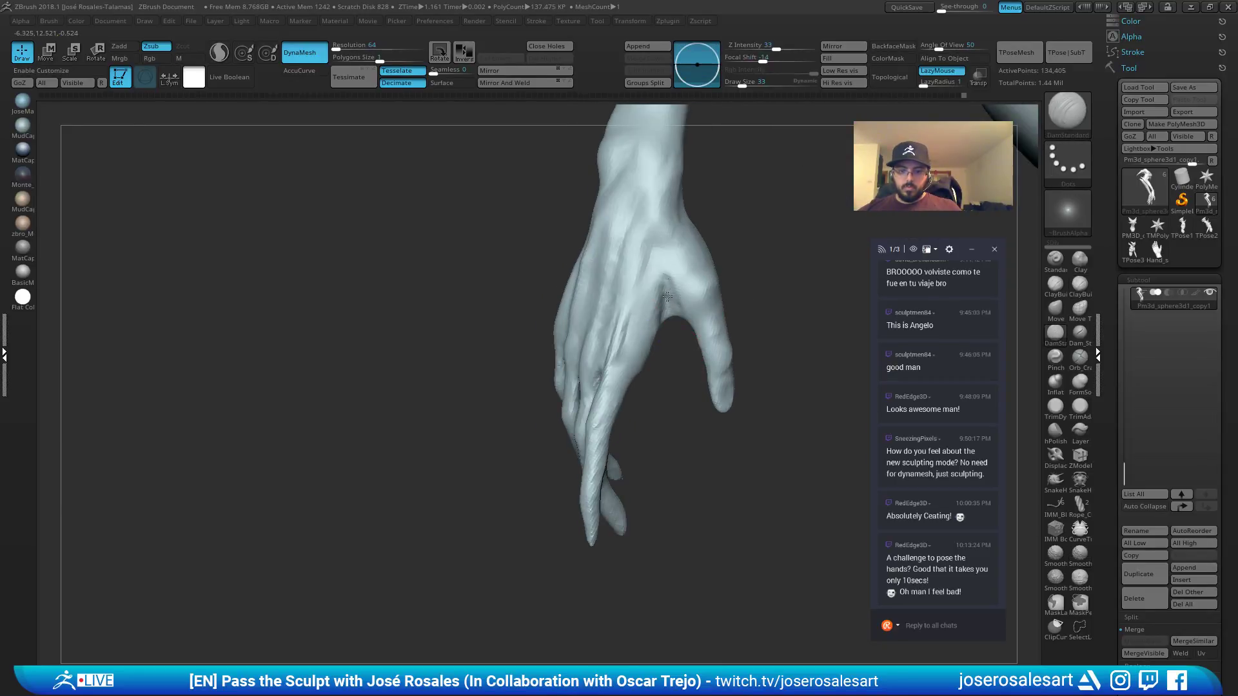
right_drag(654, 374, 690, 335)
shift+drag(664, 297, 666, 284)
Add volume around the thumb and the side of the hand with ClayBuildup.
mouse_move(666, 284)
right_down()
mouse_move(638, 293)
mouse_move(539, 273)
right_up()
key(b)
key(c)
key(b)
ctrl+right_drag(693, 226, 711, 283)
Carve creases into the palm and the finger bases with DamStandard at draw size 33.
right_drag(667, 344, 566, 305)
key(b)
key(d)
key(s)
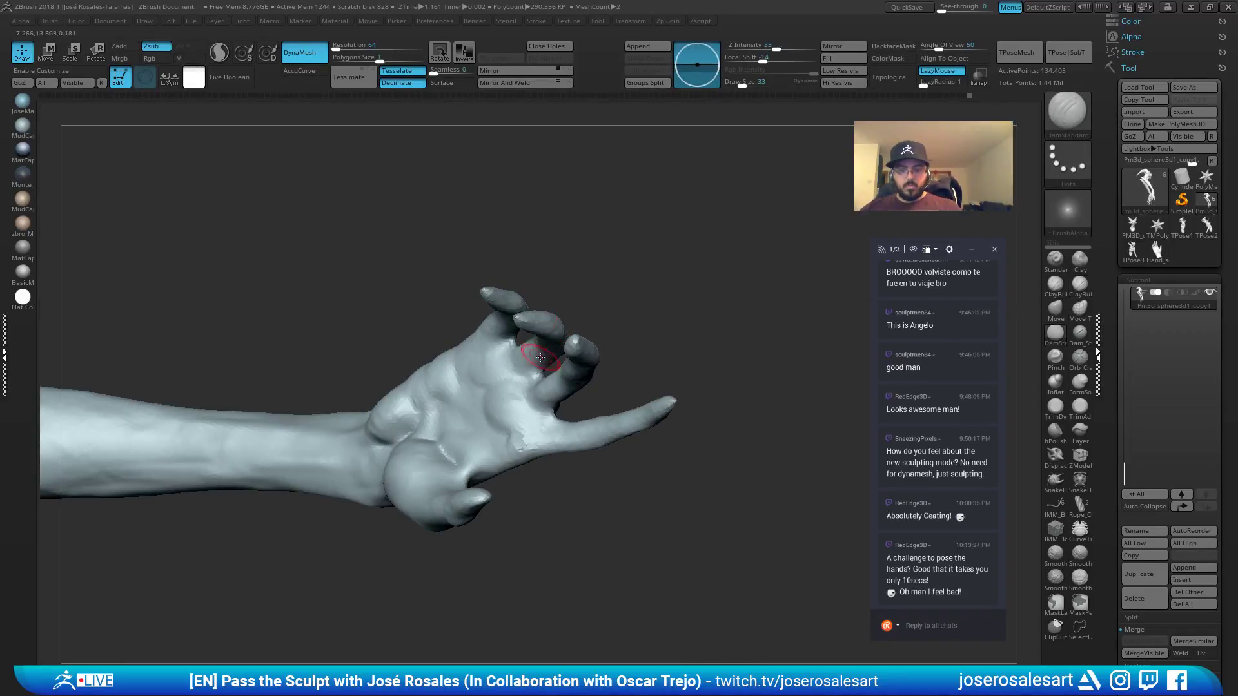
Build up the fleshy pads of the palm with ClayBuildup and sharpen the folds between them with DamStandard.
mouse_move(430, 422)
right_down()
mouse_move(455, 509)
mouse_move(457, 490)
mouse_move(419, 513)
mouse_move(478, 509)
mouse_move(498, 443)
mouse_move(498, 456)
mouse_move(483, 483)
mouse_move(432, 472)
mouse_move(413, 520)
right_up()
key(b)
key(c)
key(b)
key(b)
key(d)
key(s)
Swell the thumb around its joint with the Inflat brush at draw size 33 and carve the joint crease with DamStandard.
mouse_move(451, 564)
right_down()
mouse_move(489, 481)
mouse_move(718, 406)
right_up()
key(b)
key(i)
key(n)
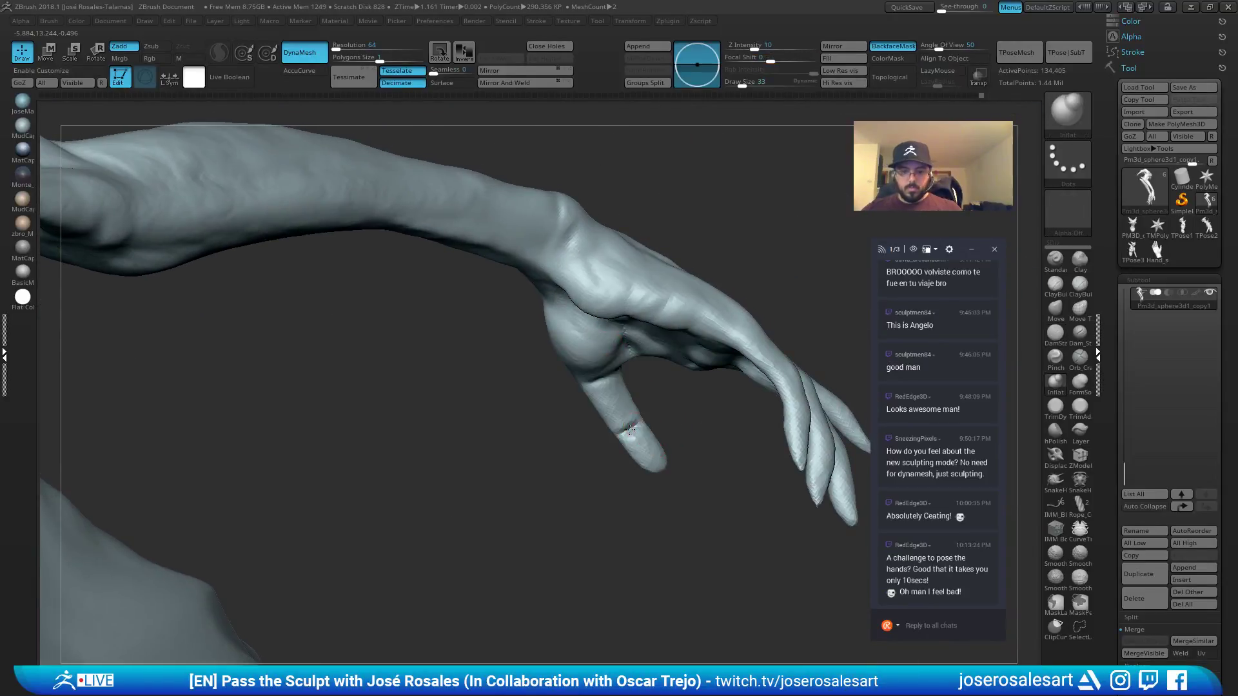
key(b)
key(d)
key(s)
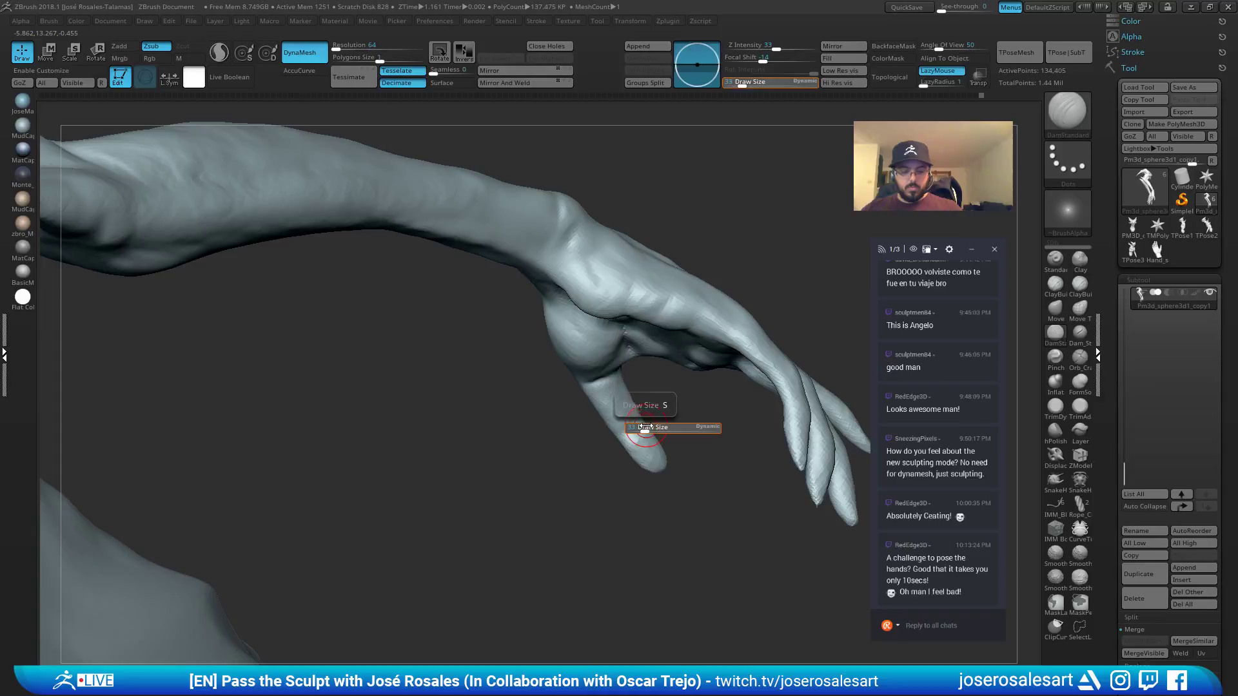
drag(641, 426, 637, 430)
Reshape the wrist and hand with the Move brush at draw size 65, and undo the last stroke.
right_drag(625, 436, 561, 330)
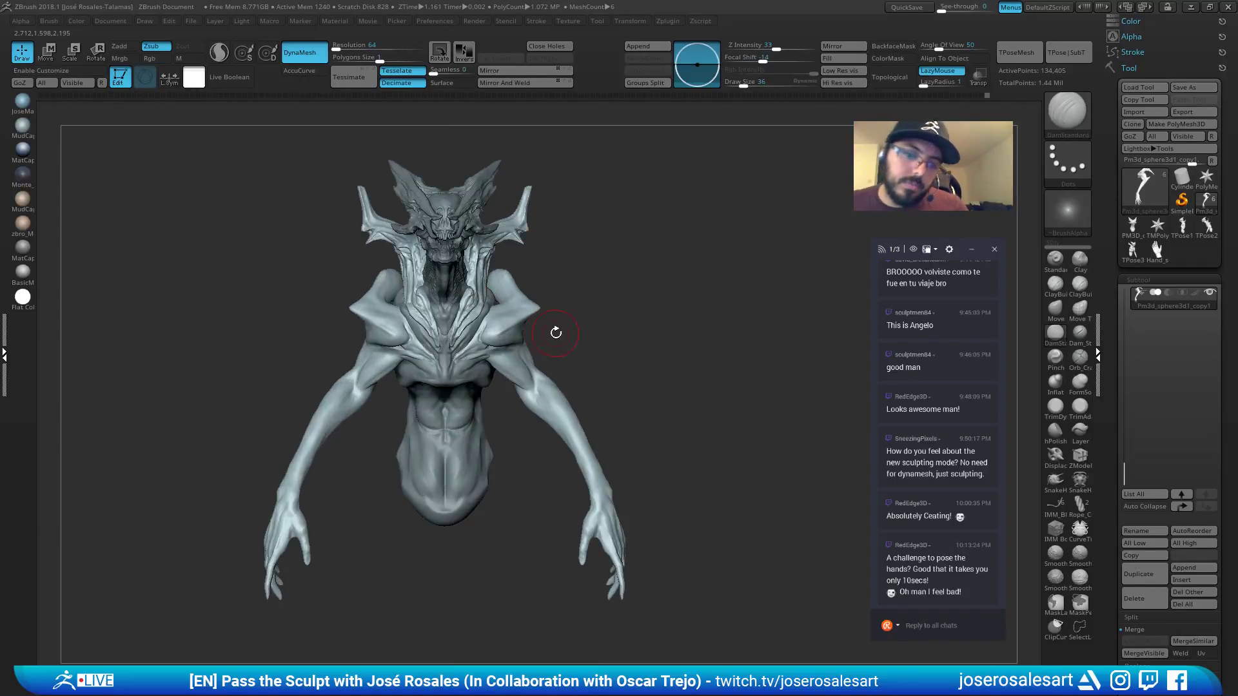
right_drag(540, 252, 602, 160)
key(s)
click(563, 317)
mouse_move(555, 319)
ctrl+right_down()
mouse_move(450, 406)
mouse_move(573, 271)
mouse_move(627, 323)
mouse_move(610, 360)
mouse_move(581, 339)
ctrl+right_up()
key(1)
key(s)
click(613, 359)
key(2)
drag(581, 340, 596, 341)
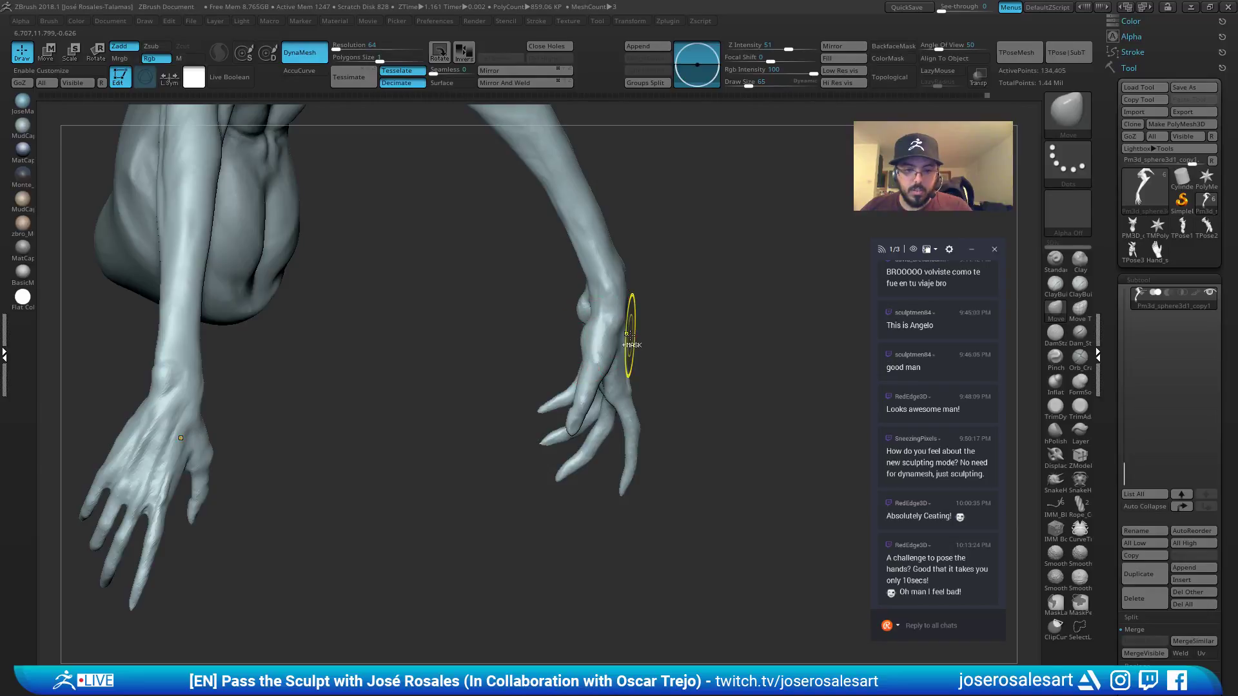
key(ctrl+z)
Build up the inner wrist beside the thumb base with ClayBuildup at draw size 51.
key(b)
key(c)
key(b)
mouse_move(617, 337)
right_down()
mouse_move(613, 322)
mouse_move(574, 342)
right_up()
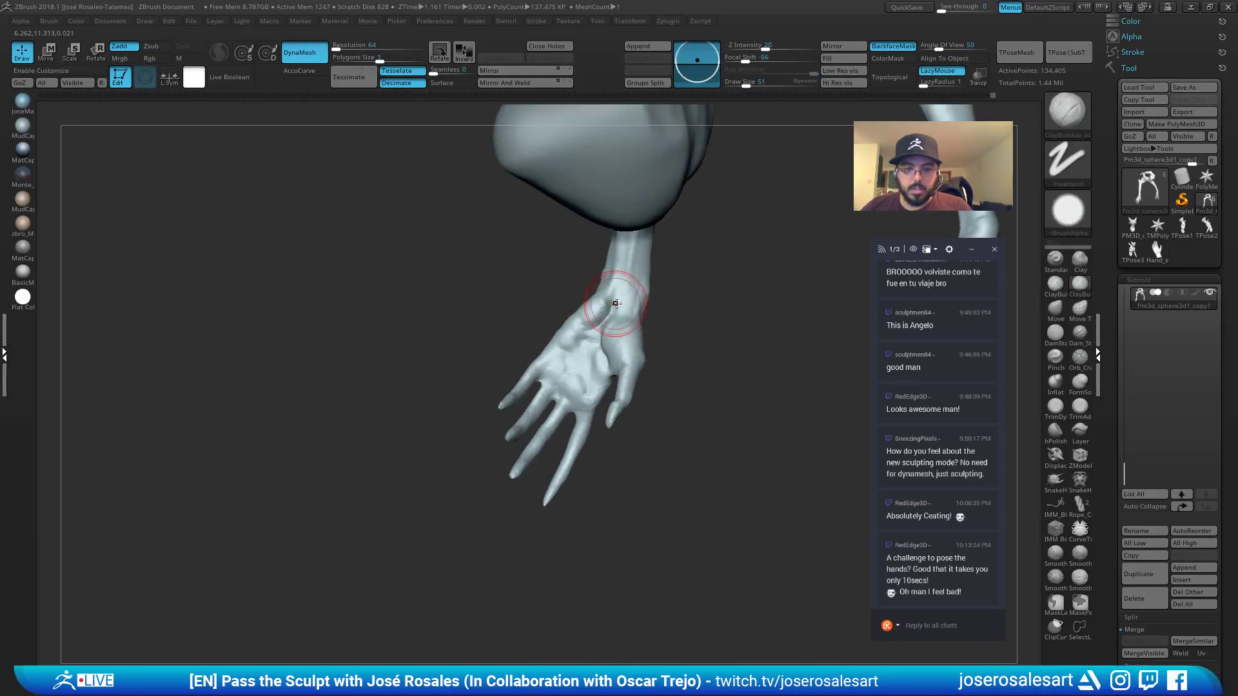
mouse_move(619, 264)
ctrl+right_down()
mouse_move(558, 279)
mouse_move(592, 269)
ctrl+right_up()
Reshape the back of the hand and the wrist with the Move brush at draw size 90.
mouse_move(591, 268)
alt+right_down()
mouse_move(648, 383)
mouse_move(709, 335)
mouse_move(677, 349)
mouse_move(706, 309)
mouse_move(666, 415)
alt+right_up()
key(b)
key(m)
key(v)
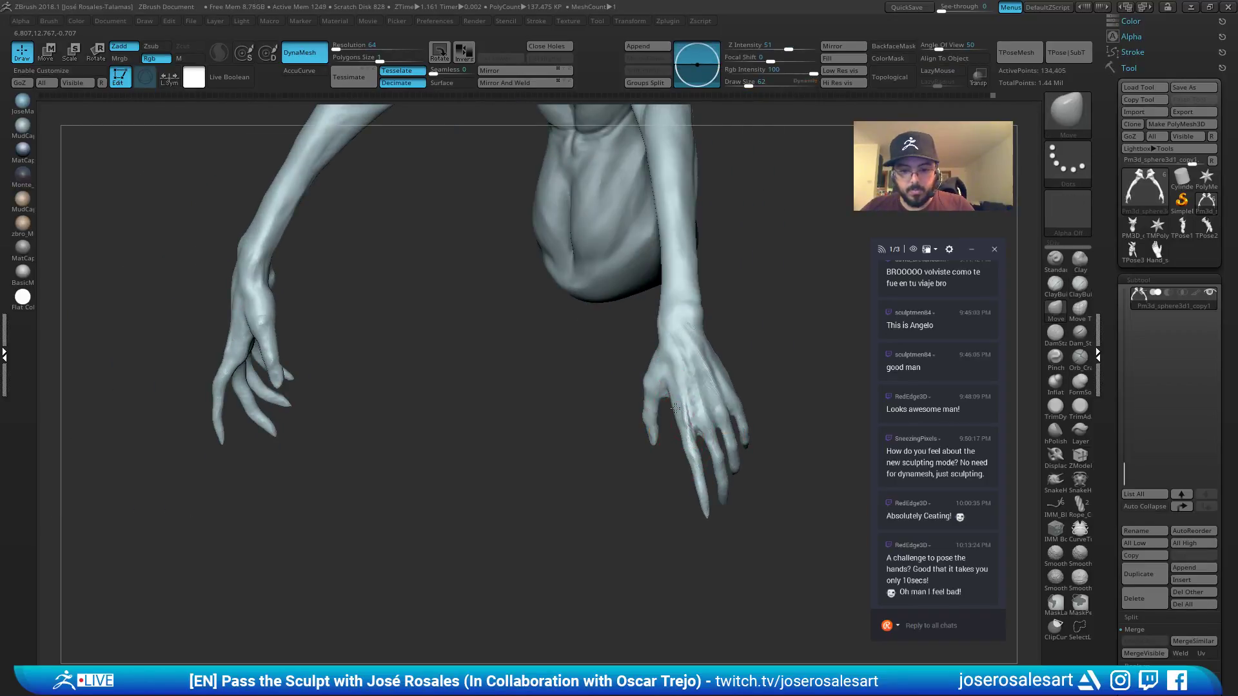
right_drag(644, 373, 671, 406)
key(s)
drag(672, 406, 676, 406)
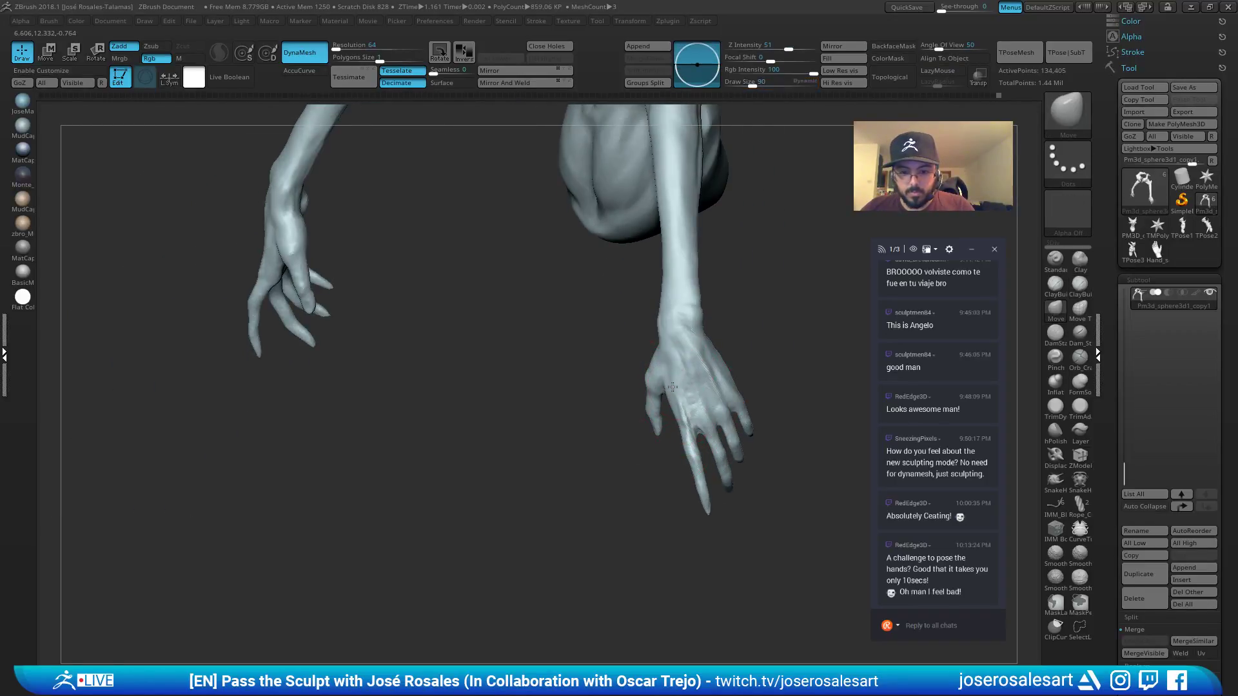
mouse_move(675, 398)
right_down()
mouse_move(760, 328)
mouse_move(728, 358)
right_up()
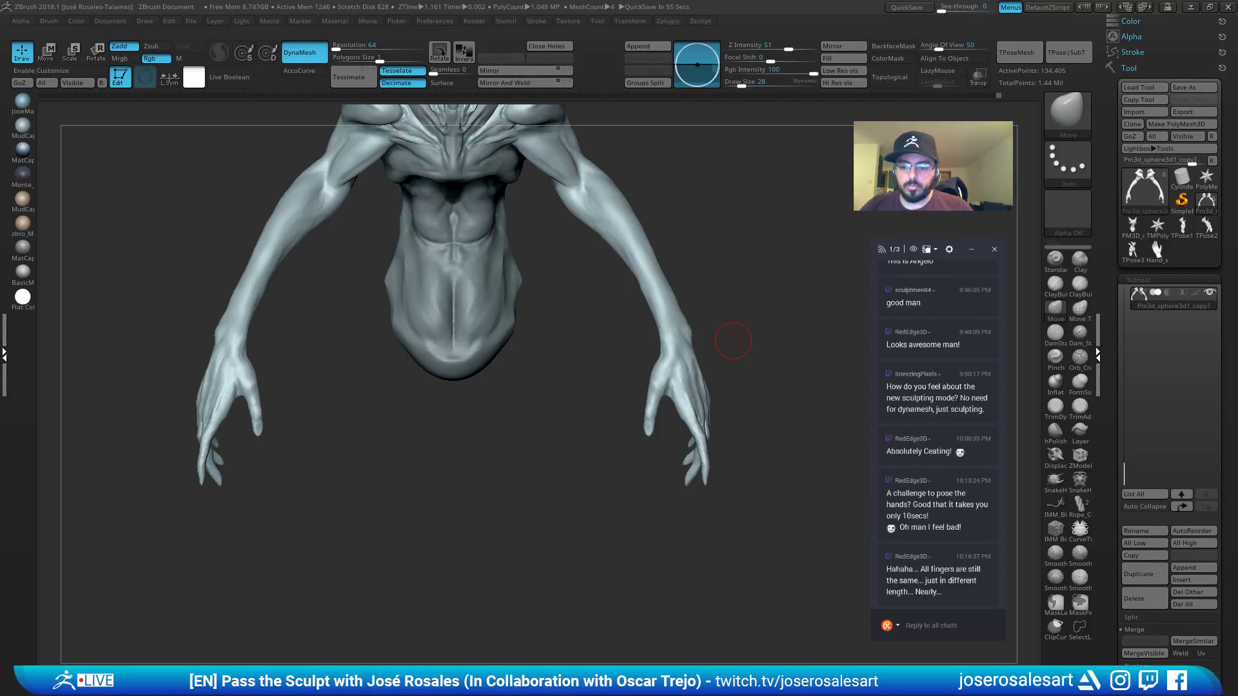
Carve a muscle groove along the forearm with DamStandard at draw size 42 and soften it.
ctrl+right_drag(431, 304, 489, 273)
key(s)
drag(567, 305, 570, 305)
mouse_move(561, 293)
right_down()
mouse_move(487, 326)
mouse_move(537, 343)
mouse_move(599, 313)
mouse_move(702, 404)
mouse_move(632, 384)
mouse_move(686, 428)
mouse_move(631, 466)
mouse_move(603, 469)
mouse_move(697, 387)
mouse_move(548, 350)
mouse_move(574, 381)
mouse_move(613, 353)
right_up()
key(b)
key(d)
key(s)
mouse_move(249, 235)
alt+right_down()
mouse_move(338, 304)
mouse_move(381, 301)
alt+right_up()
right_drag(320, 274, 312, 286)
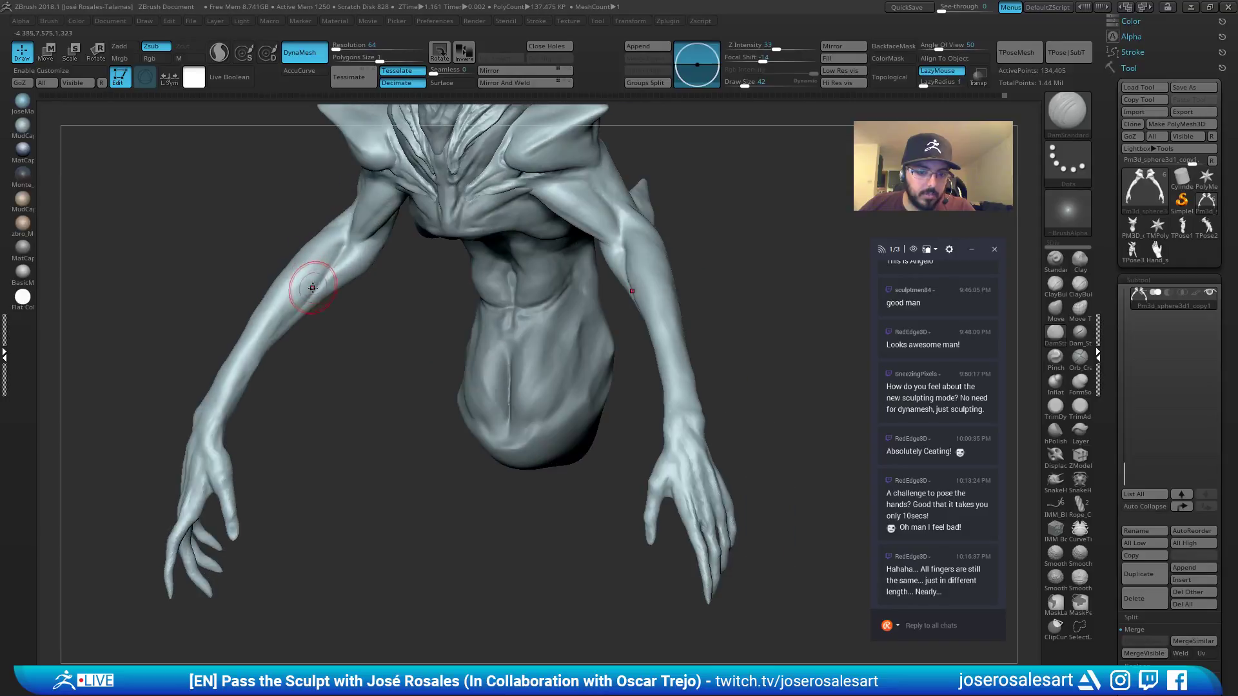
drag(328, 272, 281, 326)
shift+right_drag(212, 403, 299, 308)
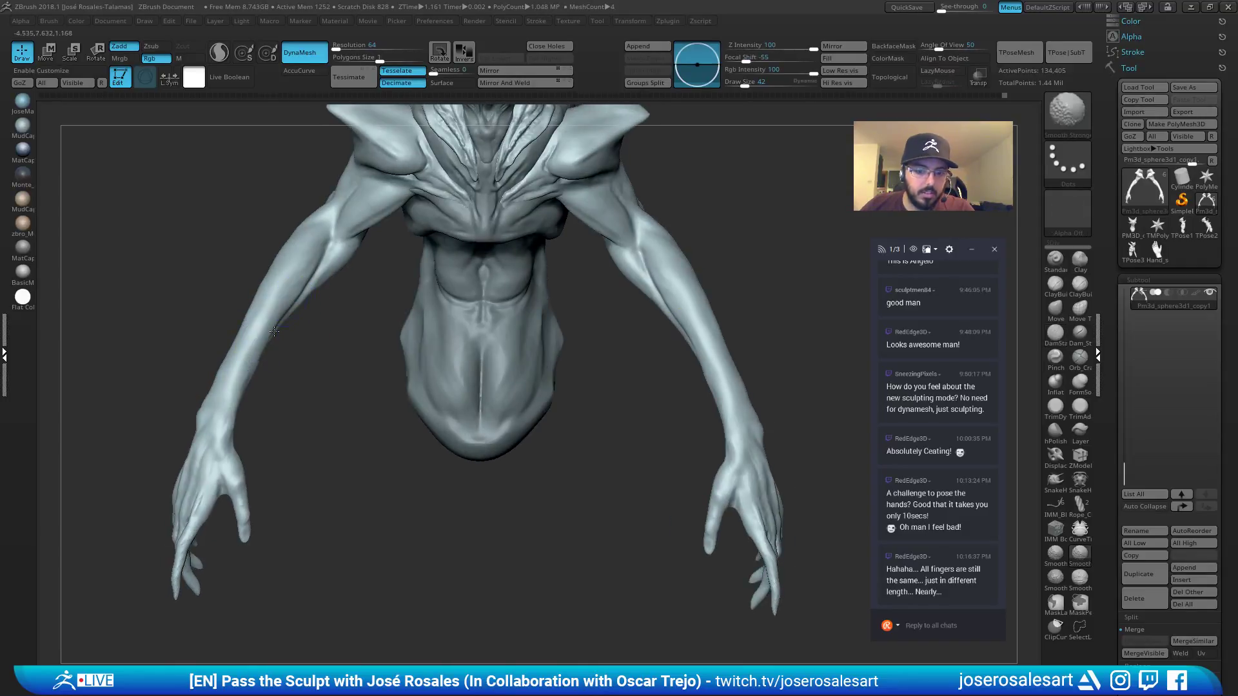
Examine the creature's overall proportions from the front while switching between the arms and torso subtools.
alt+click(490, 227)
ctrl+right_drag(496, 239, 548, 199)
alt+click(576, 271)
right_drag(622, 249, 596, 258)
mouse_move(596, 258)
ctrl+right_down()
mouse_move(608, 325)
mouse_move(642, 103)
ctrl+right_up()
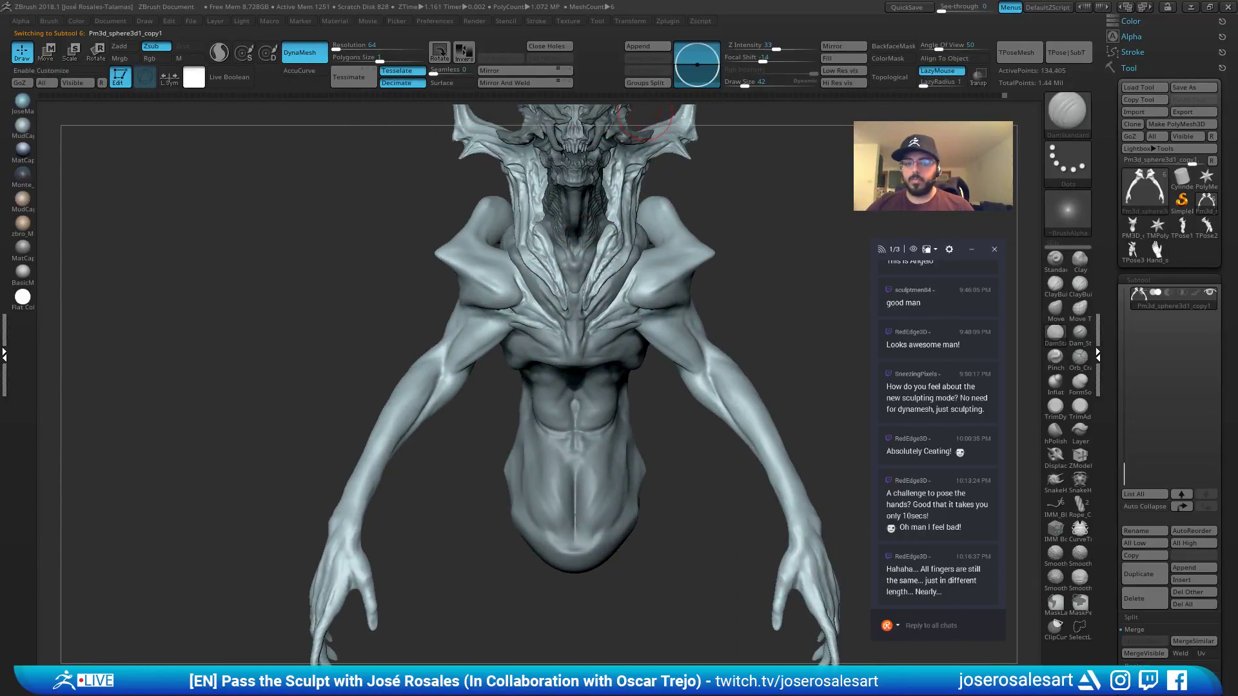
alt+right_drag(678, 212, 608, 288)
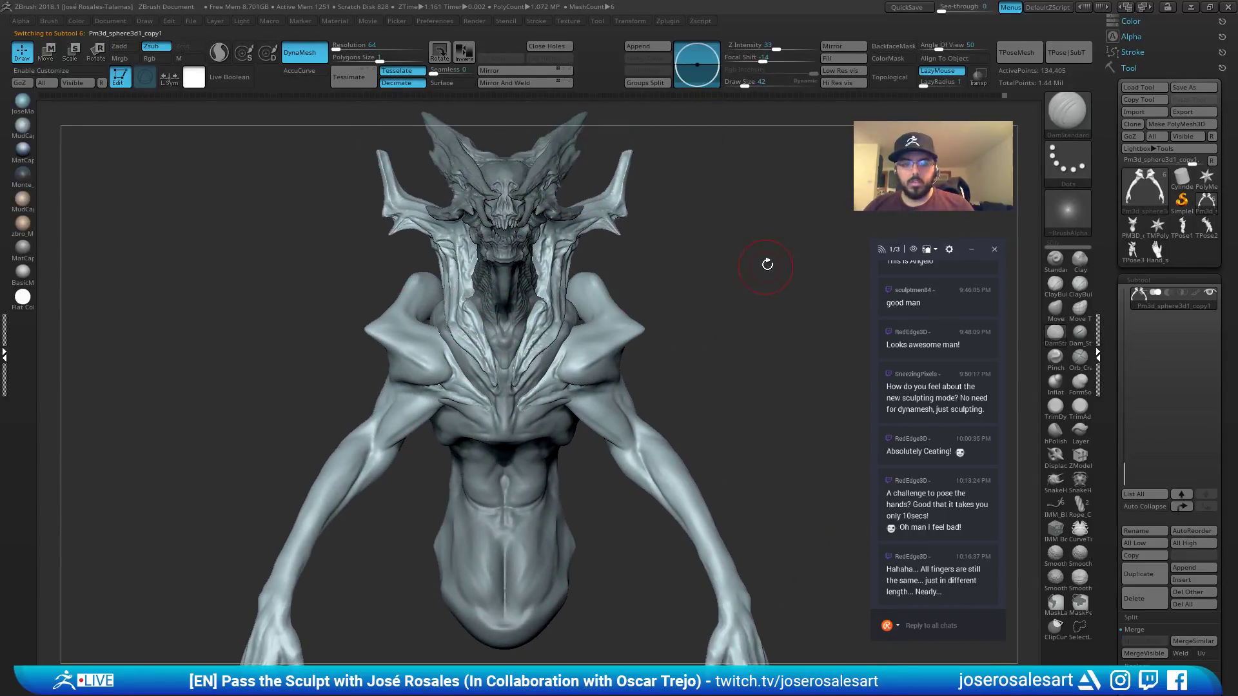
shift+right_drag(749, 245, 709, 250)
alt+click(539, 416)
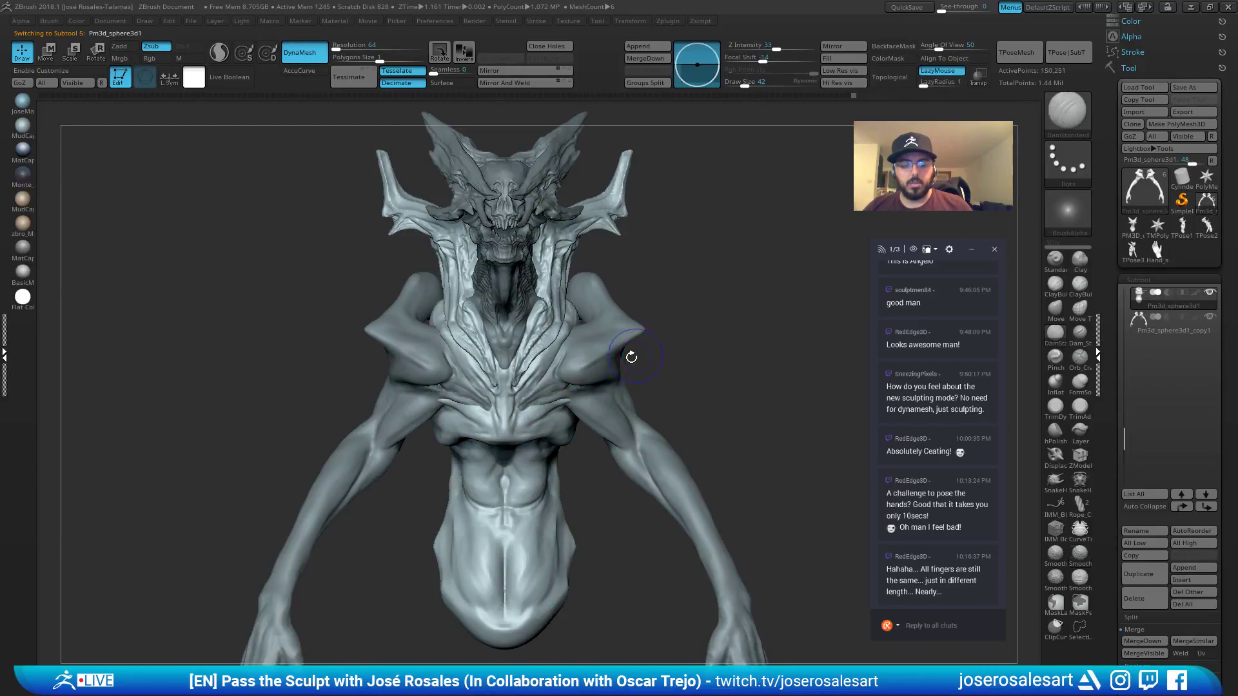
mouse_move(566, 323)
right_down()
mouse_move(629, 326)
mouse_move(556, 361)
mouse_move(564, 403)
right_up()
Select the Neck1 subtool, smooth its lower flaps over the chest, and undo the last stroke.
alt+click(545, 327)
right_drag(564, 403, 495, 405)
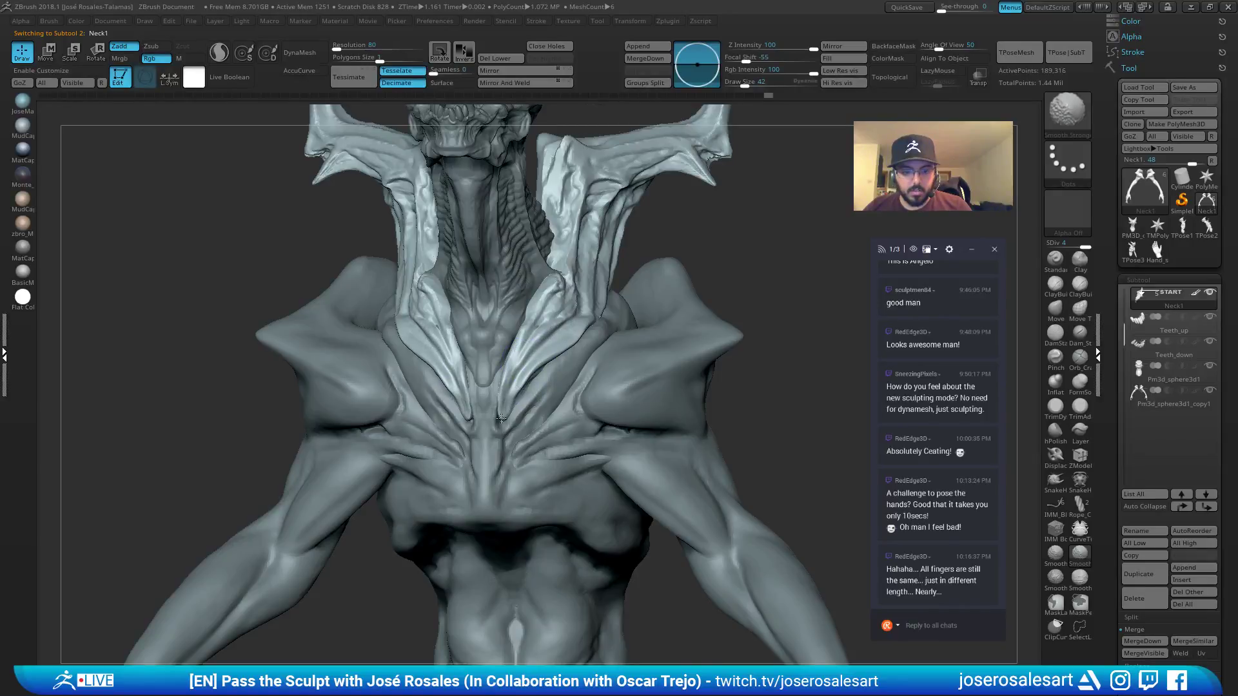
shift+drag(567, 318, 498, 401)
right_drag(498, 401, 439, 393)
shift+drag(526, 335, 572, 276)
key(ctrl+z)
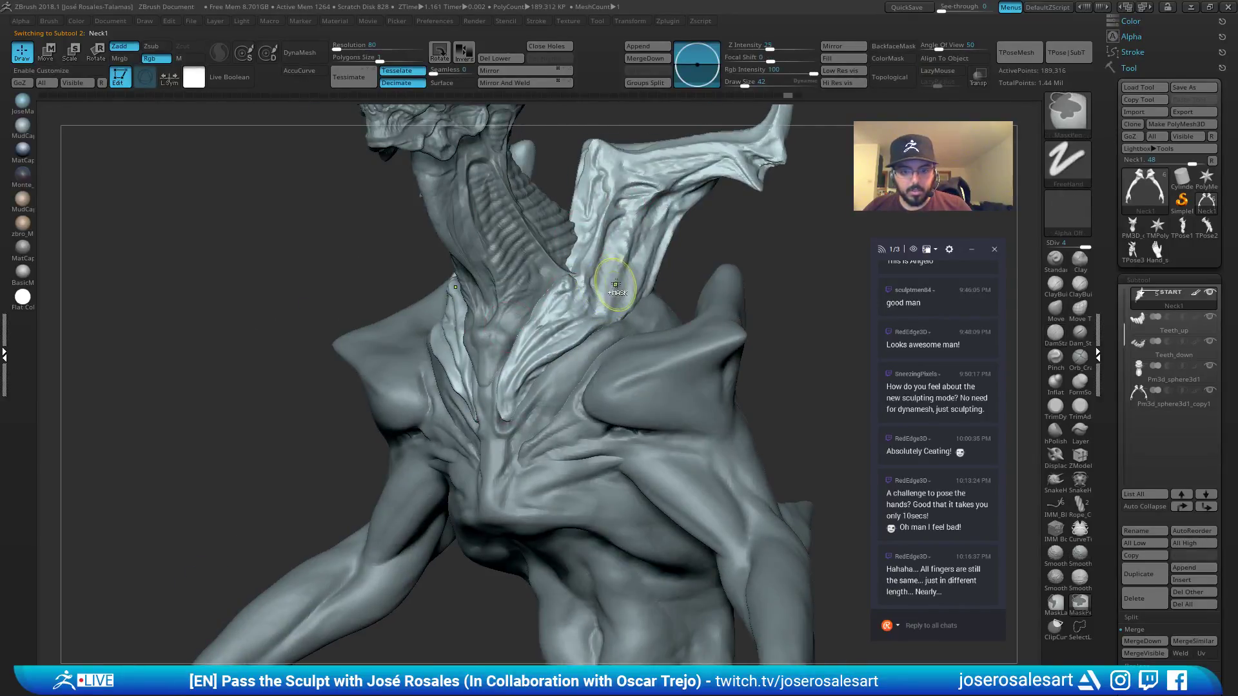
Build up the lower tips of the neck flaps with ClayBuildup at draw size 15.
right_drag(557, 316, 574, 331)
key(2)
key(s)
drag(574, 331, 556, 338)
ctrl+right_drag(552, 343, 498, 381)
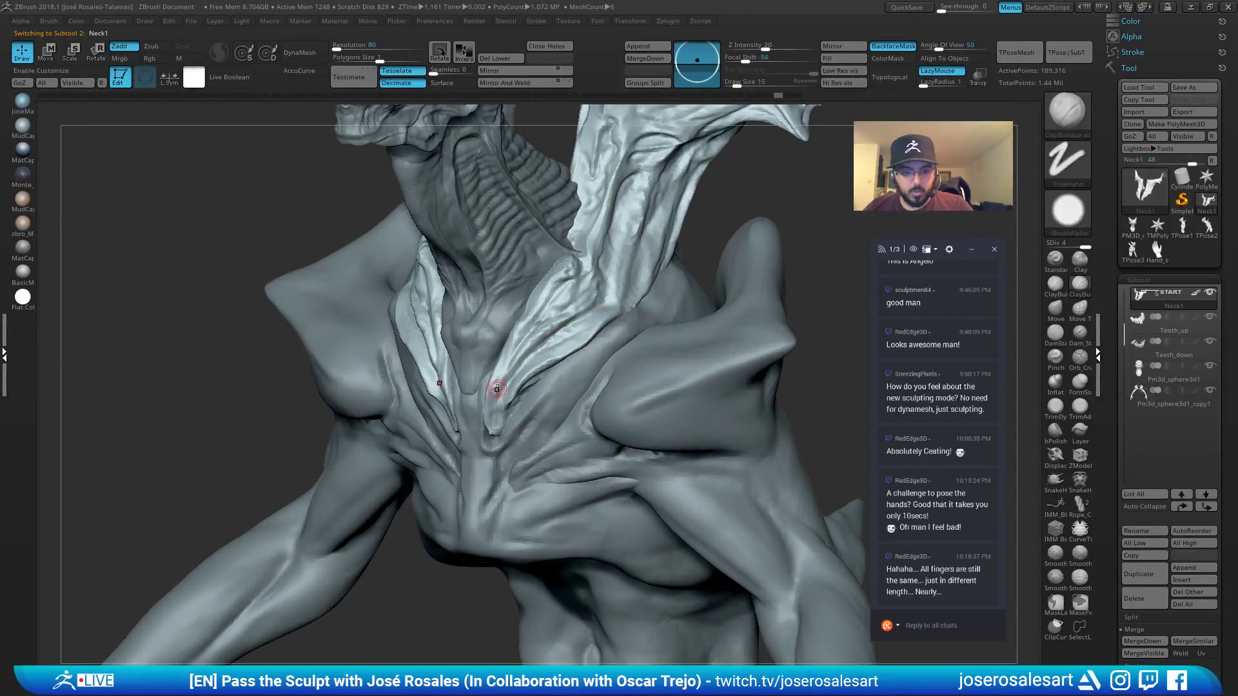
drag(491, 416, 498, 416)
mouse_move(498, 416)
right_down()
mouse_move(553, 413)
mouse_move(556, 401)
right_up()
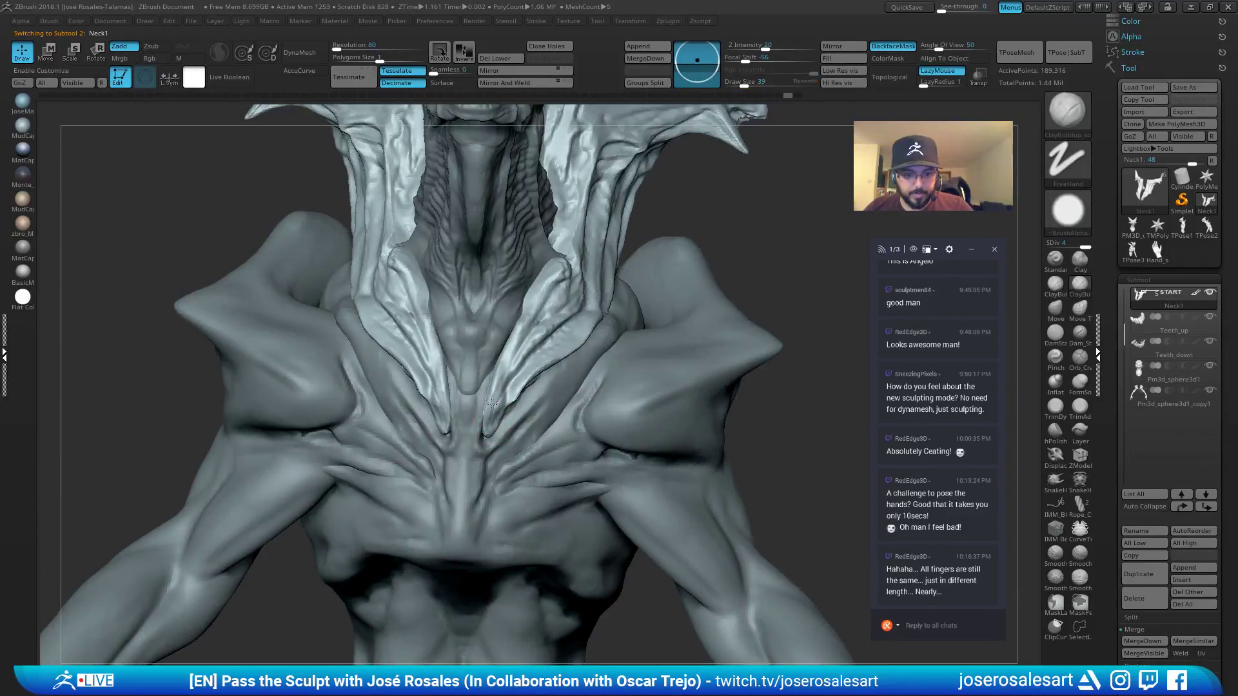
Swell the lower tips of the neck flaps with Inflat and adjust them with the Move brush at draw size 65.
mouse_move(488, 451)
shift+right_down()
mouse_move(494, 420)
mouse_move(489, 438)
shift+right_up()
key(b)
key(i)
key(n)
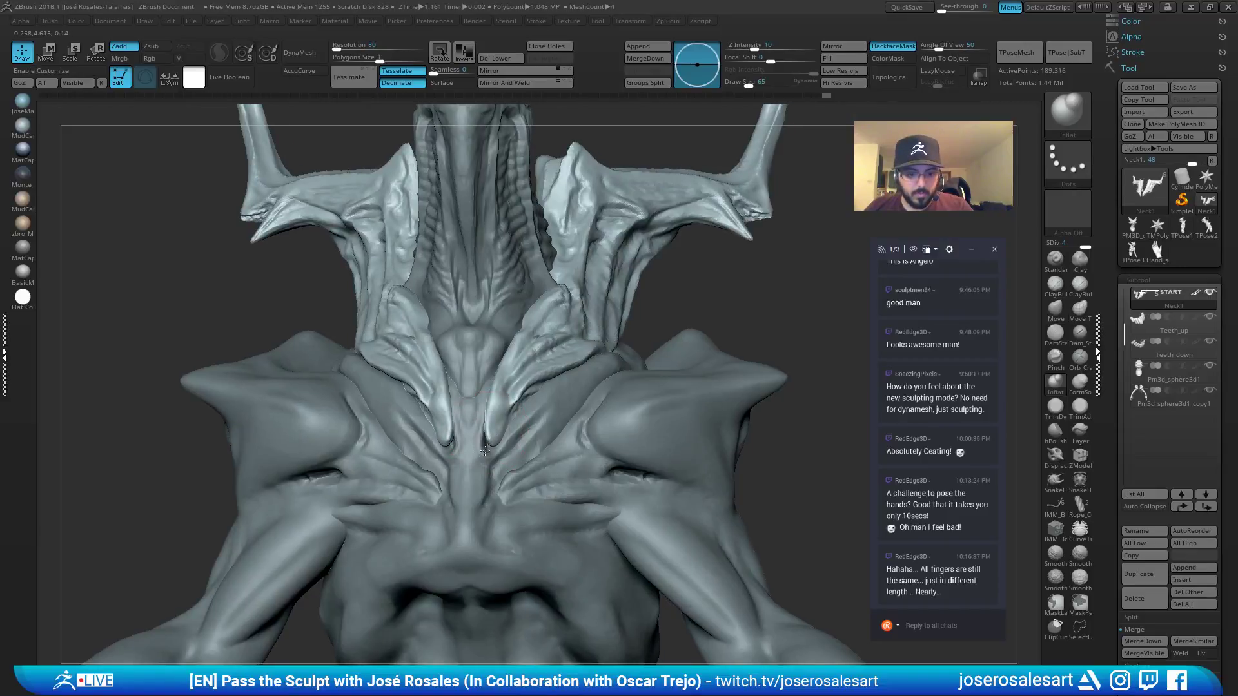
key(b)
key(m)
key(v)
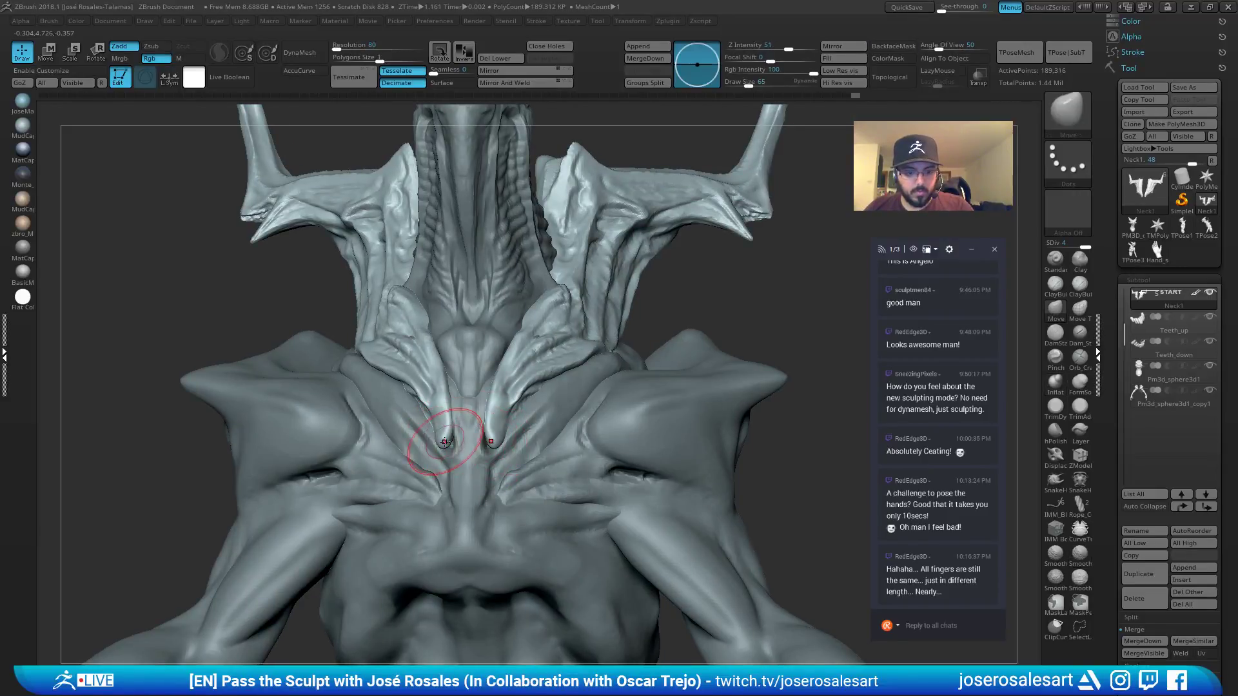
right_drag(463, 459, 443, 407)
Define the edges of the neck flap tips with DamStandard at draw size 36 and fill them out with ClayBuildup at draw size 30.
key(b)
key(d)
key(s)
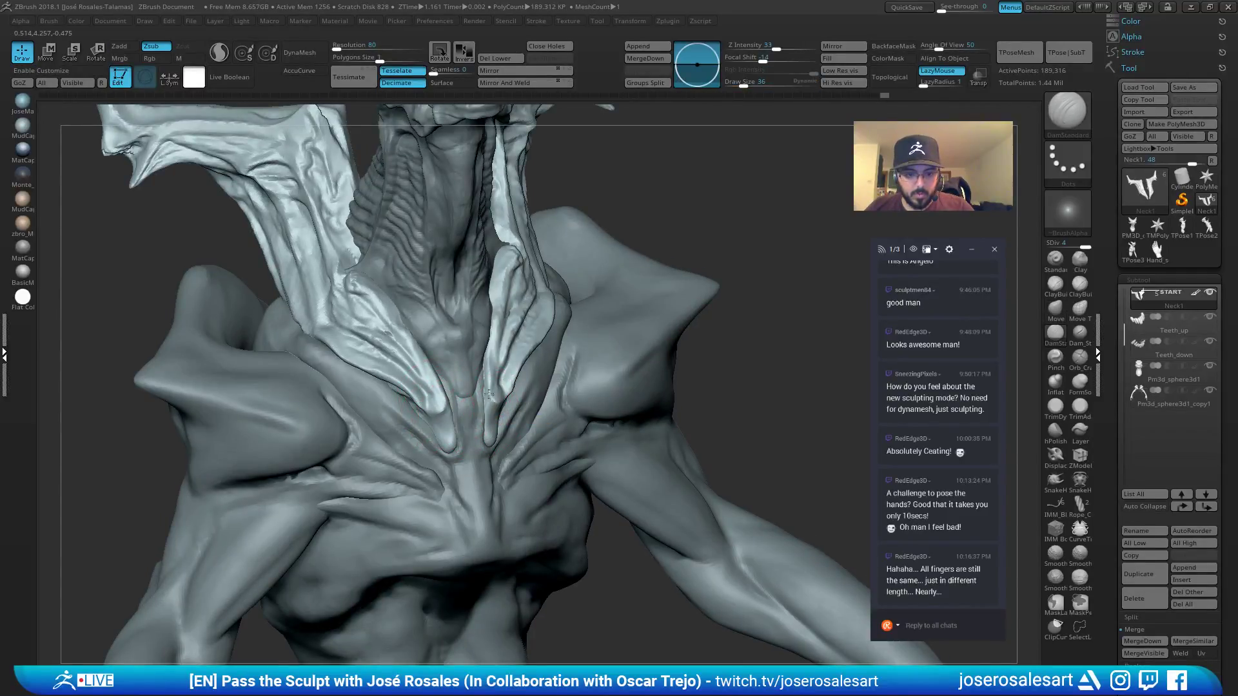
mouse_move(489, 393)
right_down()
mouse_move(512, 389)
mouse_move(497, 395)
mouse_move(532, 407)
mouse_move(521, 418)
right_up()
mouse_move(688, 319)
mouse_down()
mouse_move(510, 355)
mouse_move(609, 351)
mouse_up()
key(b)
key(c)
key(b)
key(s)
drag(516, 413, 514, 412)
mouse_move(514, 413)
ctrl+right_down()
mouse_move(516, 295)
mouse_move(536, 316)
mouse_move(513, 361)
ctrl+right_up()
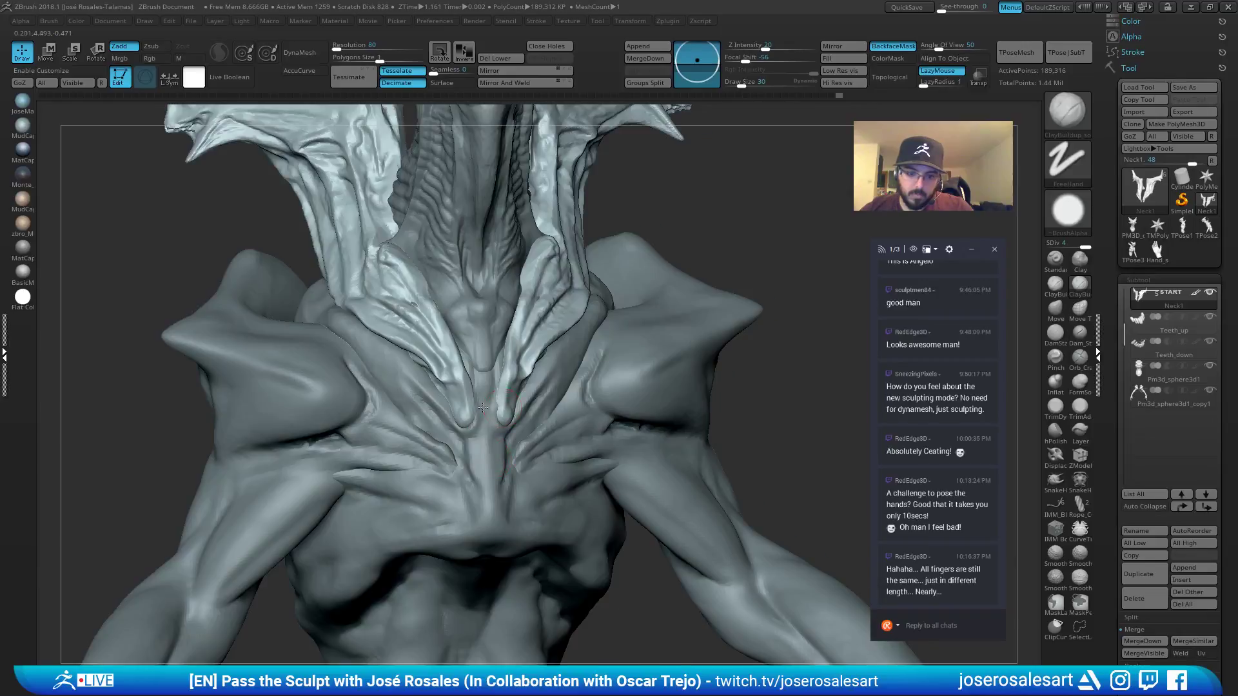
mouse_move(483, 408)
right_down()
mouse_move(509, 408)
mouse_move(503, 348)
right_up()
Select the arms subtool and duplicate it.
ctrl+right_drag(525, 422, 516, 285)
alt+click(615, 367)
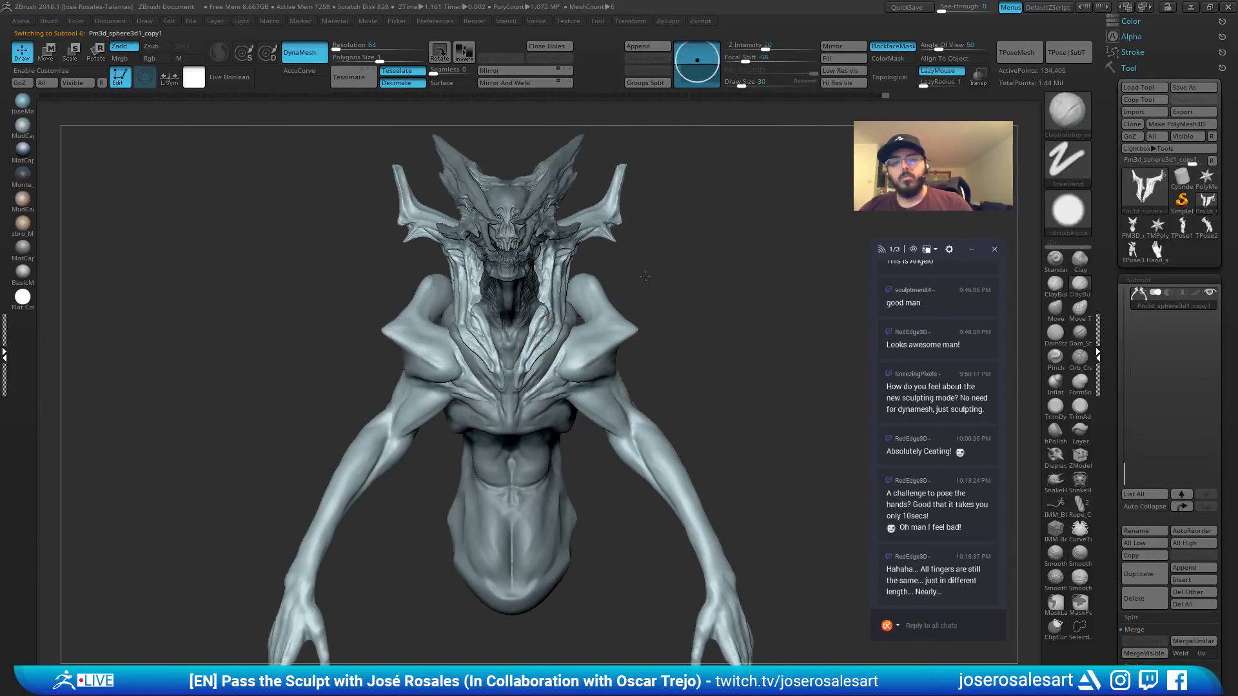
ctrl+right_drag(621, 365, 667, 271)
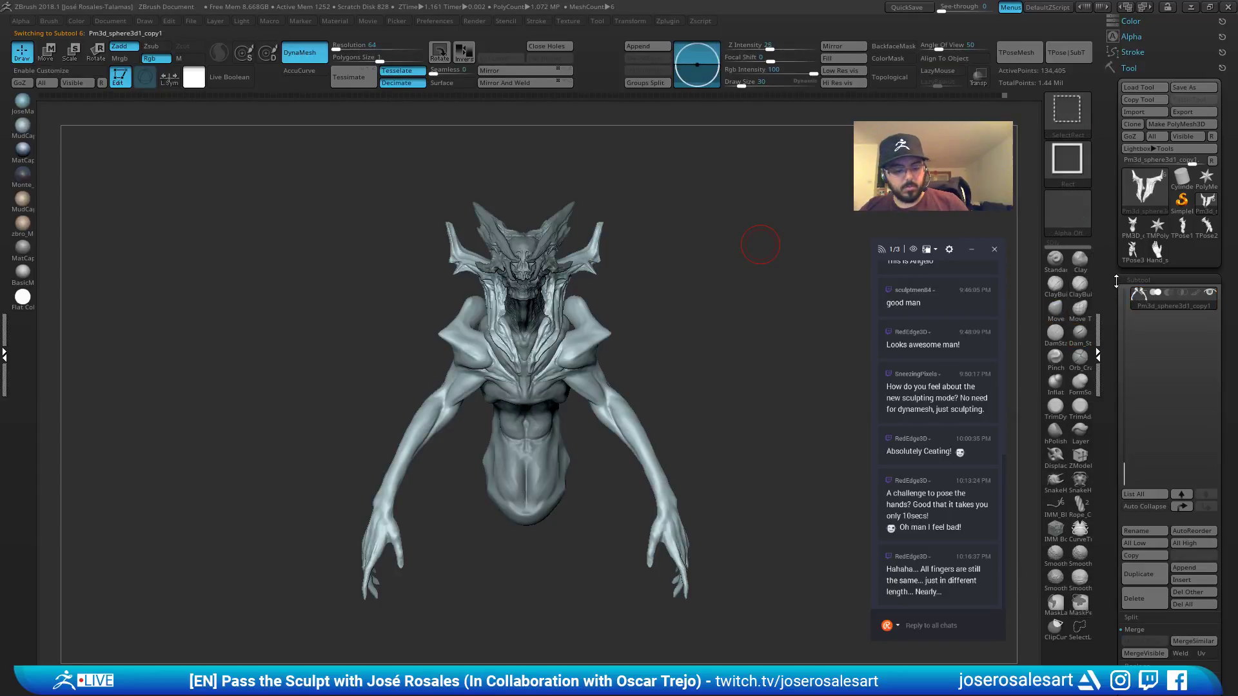
key(ctrl+shift+d)
Set the ZRemesher target polygon count to 2 for the duplicated arms.
click(1135, 278)
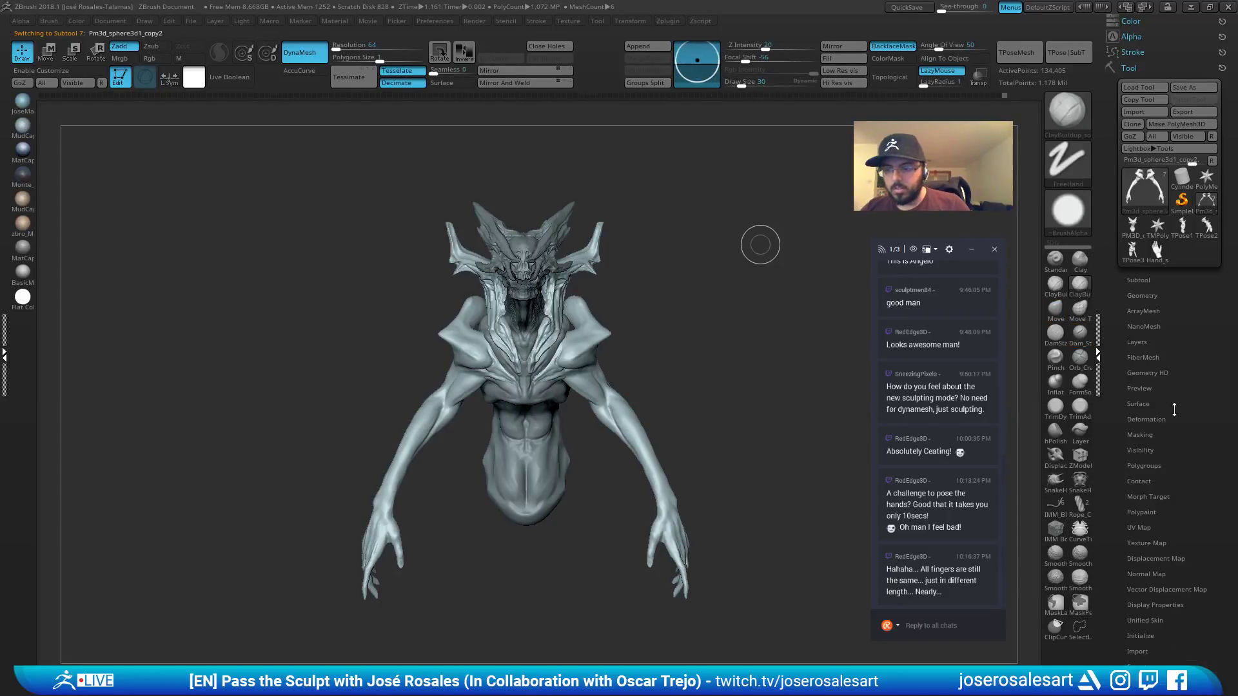
click(1145, 295)
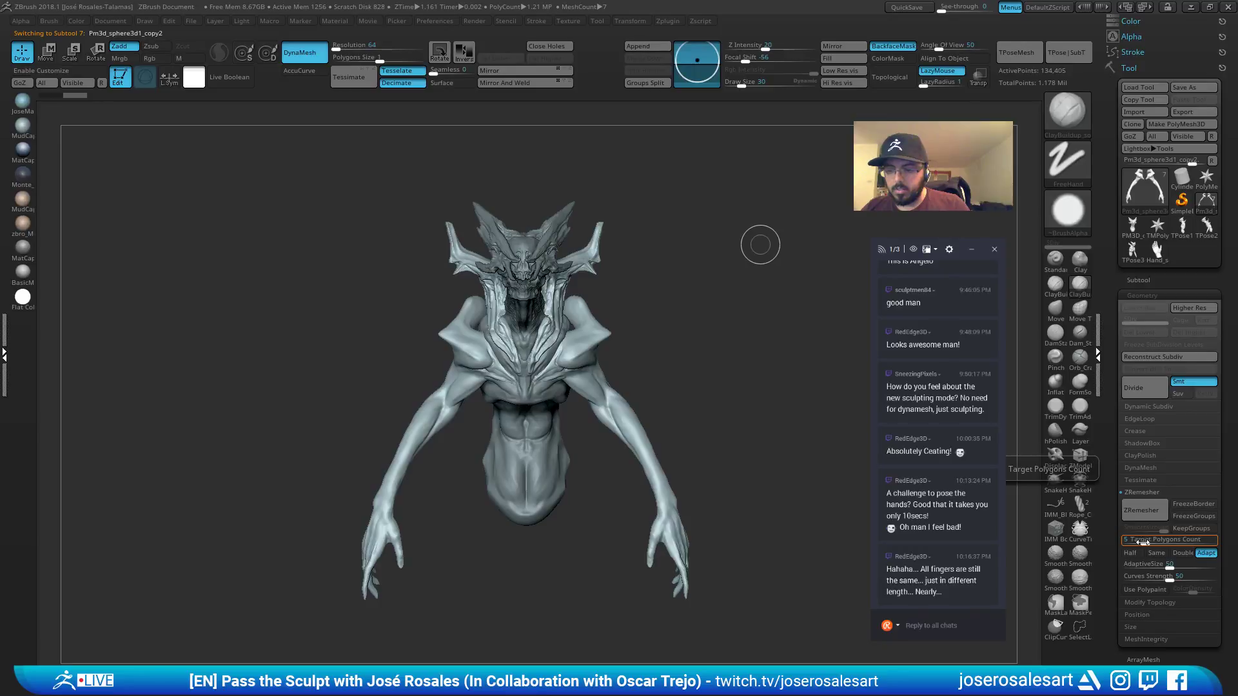
drag(1144, 543, 1102, 509)
text(2)
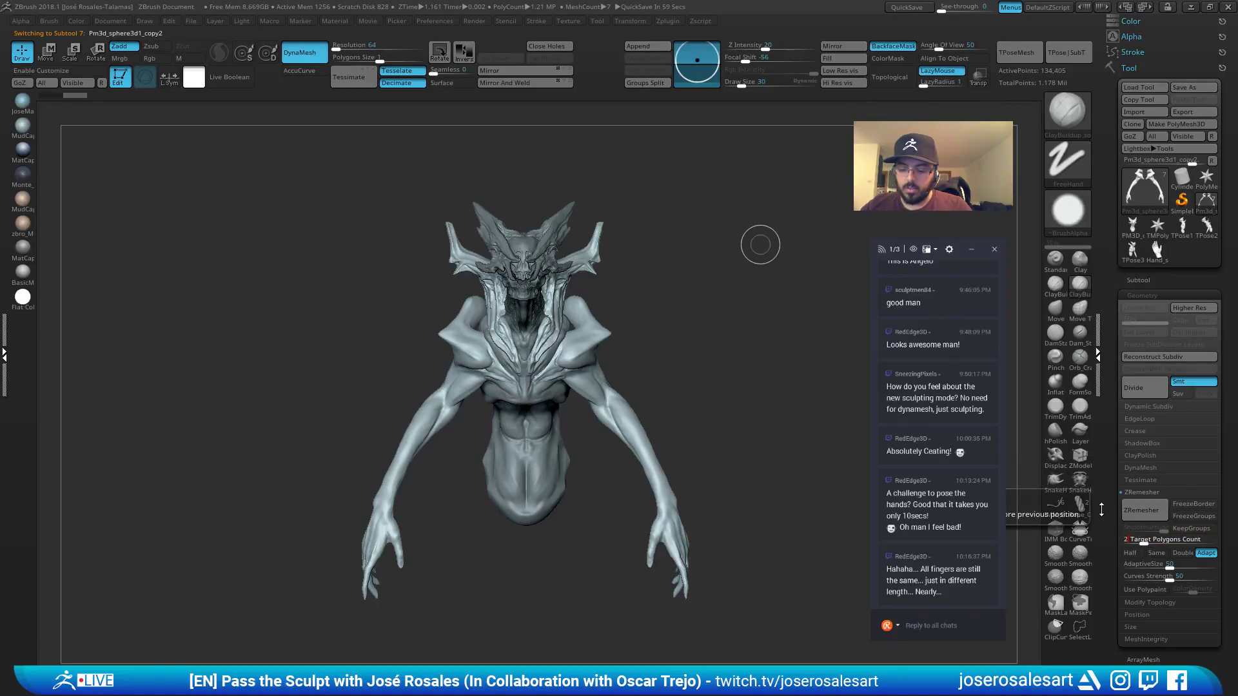
Try remeshing the duplicated arms with ZRemesher and inspect the wireframe around the crease under the shoulder.
alt+right_drag(474, 352, 614, 365)
mouse_move(777, 460)
alt+right_down()
mouse_move(581, 279)
mouse_move(677, 323)
mouse_move(642, 382)
mouse_move(647, 319)
alt+right_up()
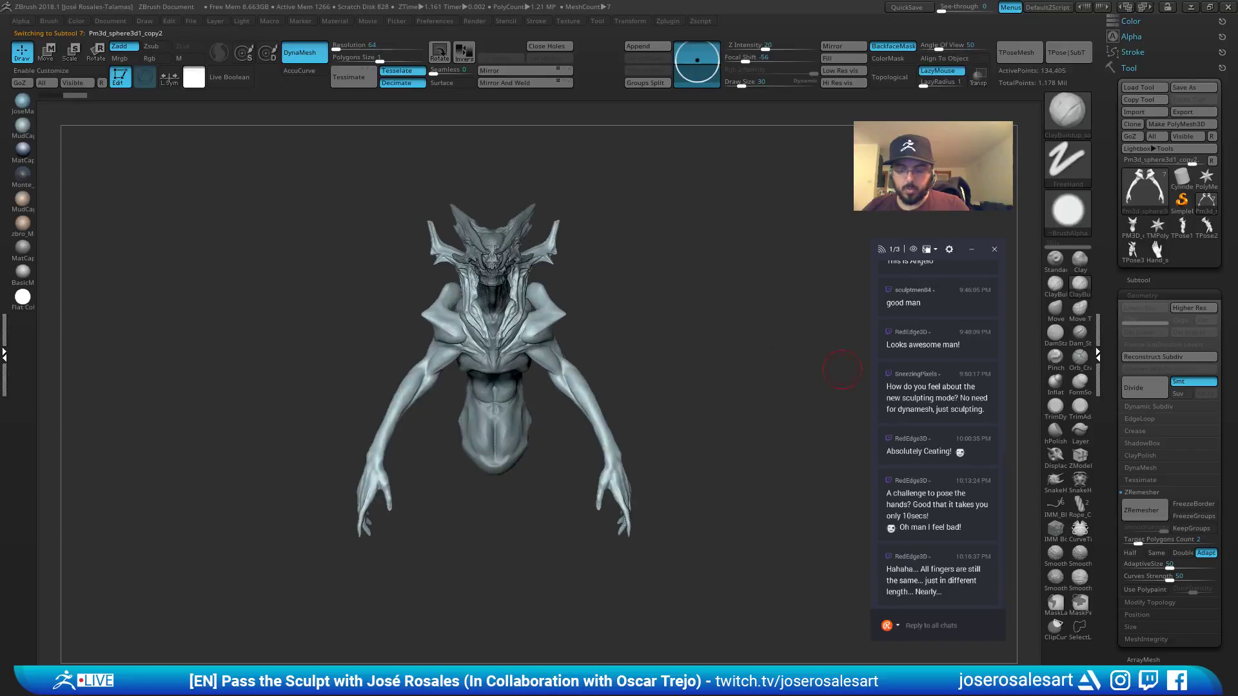
click(1136, 511)
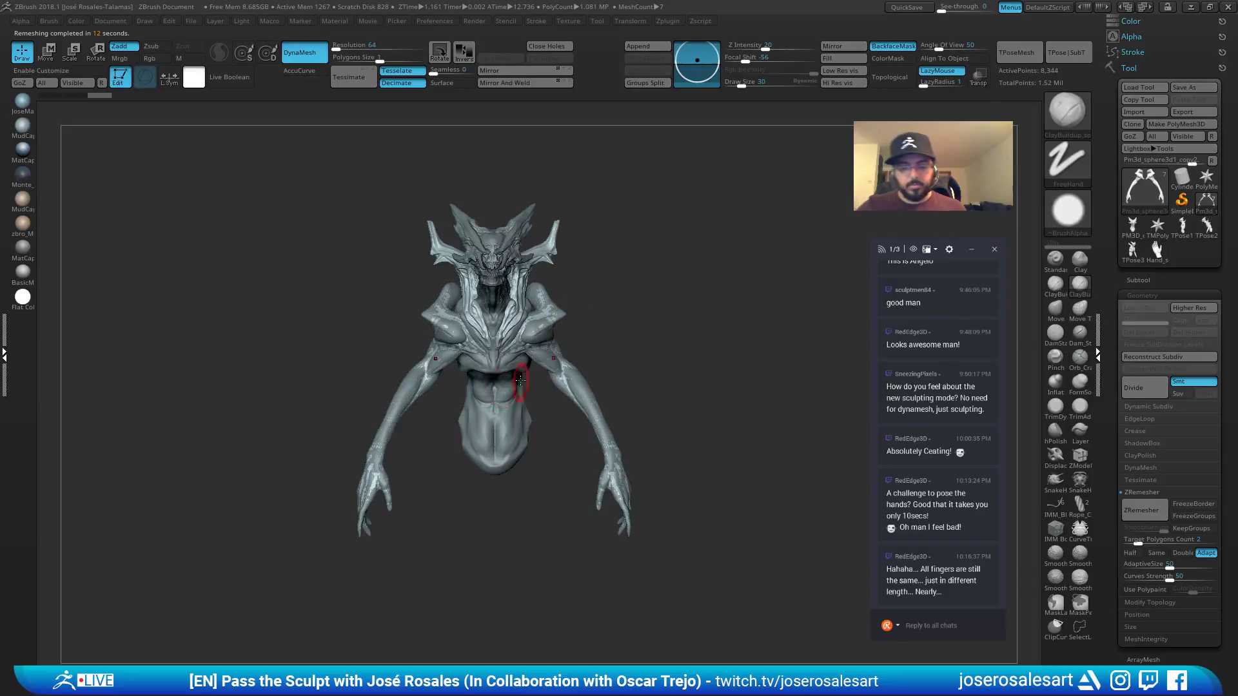
mouse_move(521, 380)
right_down()
mouse_move(499, 373)
mouse_move(701, 415)
mouse_move(583, 260)
right_up()
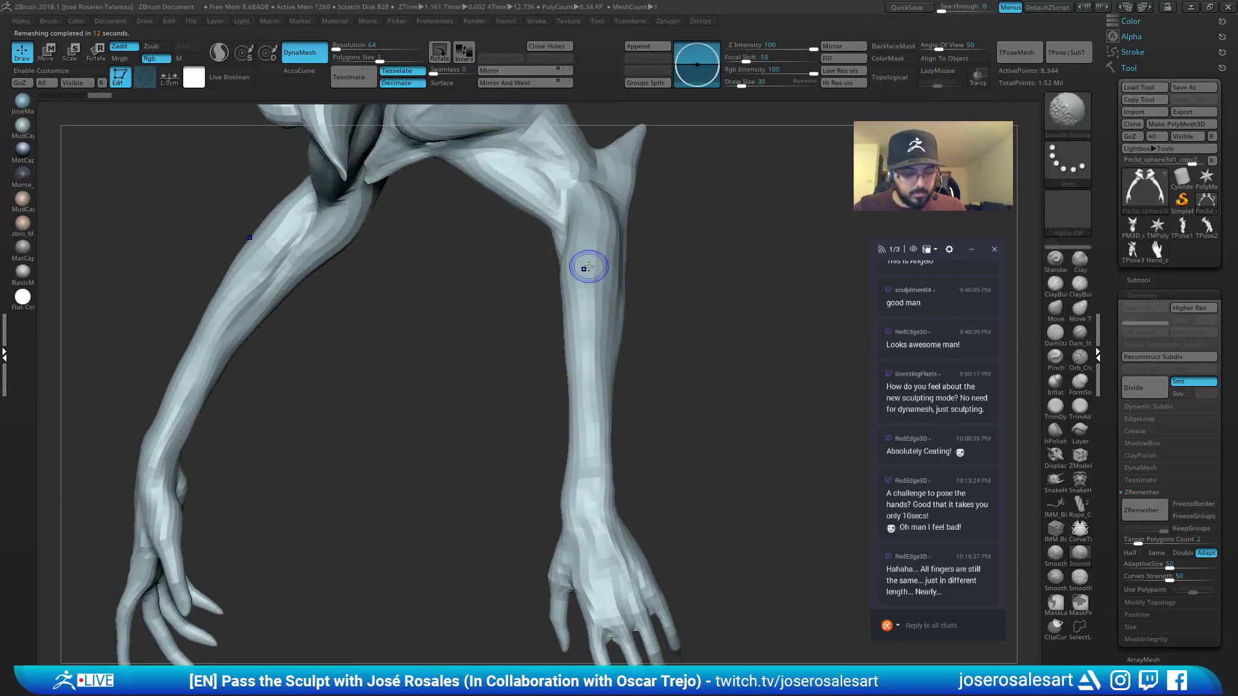
key(shift+f)
mouse_move(668, 277)
alt+right_down()
mouse_move(644, 169)
mouse_move(619, 303)
mouse_move(543, 342)
mouse_move(600, 329)
mouse_move(569, 309)
mouse_move(538, 313)
mouse_move(561, 338)
mouse_move(444, 285)
mouse_move(484, 201)
mouse_move(422, 248)
mouse_move(484, 265)
mouse_move(449, 269)
alt+right_up()
key(shift)
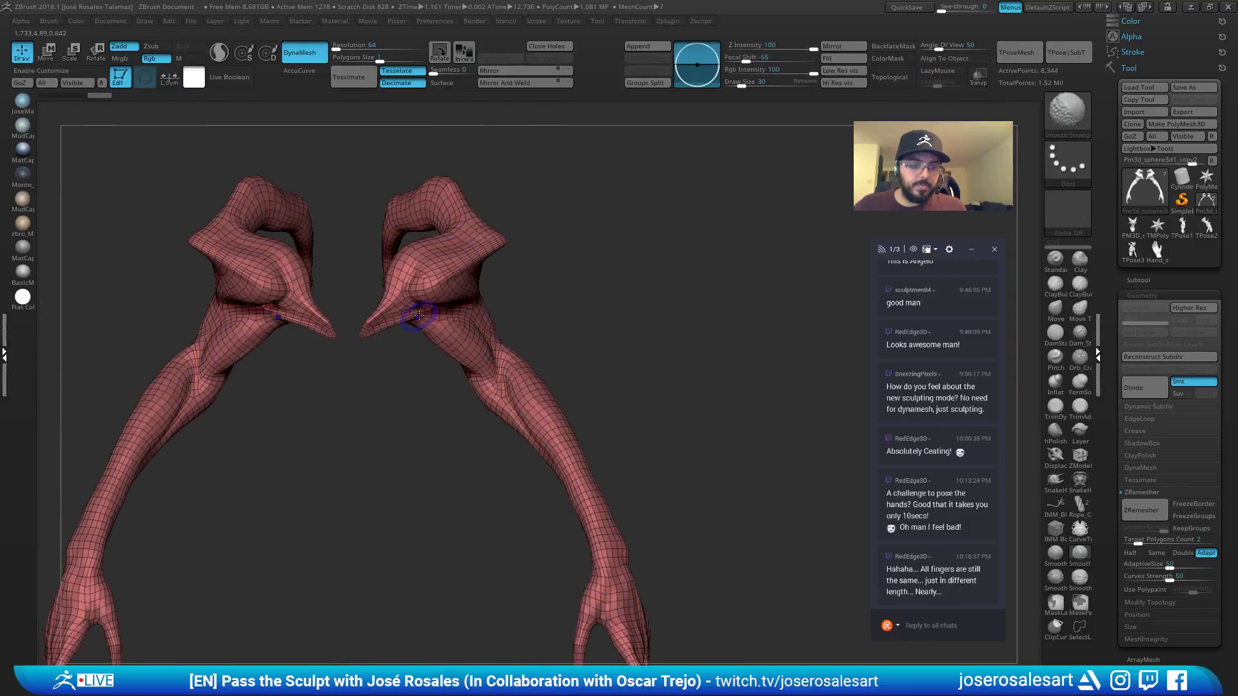
right_drag(425, 335, 443, 341)
key(s)
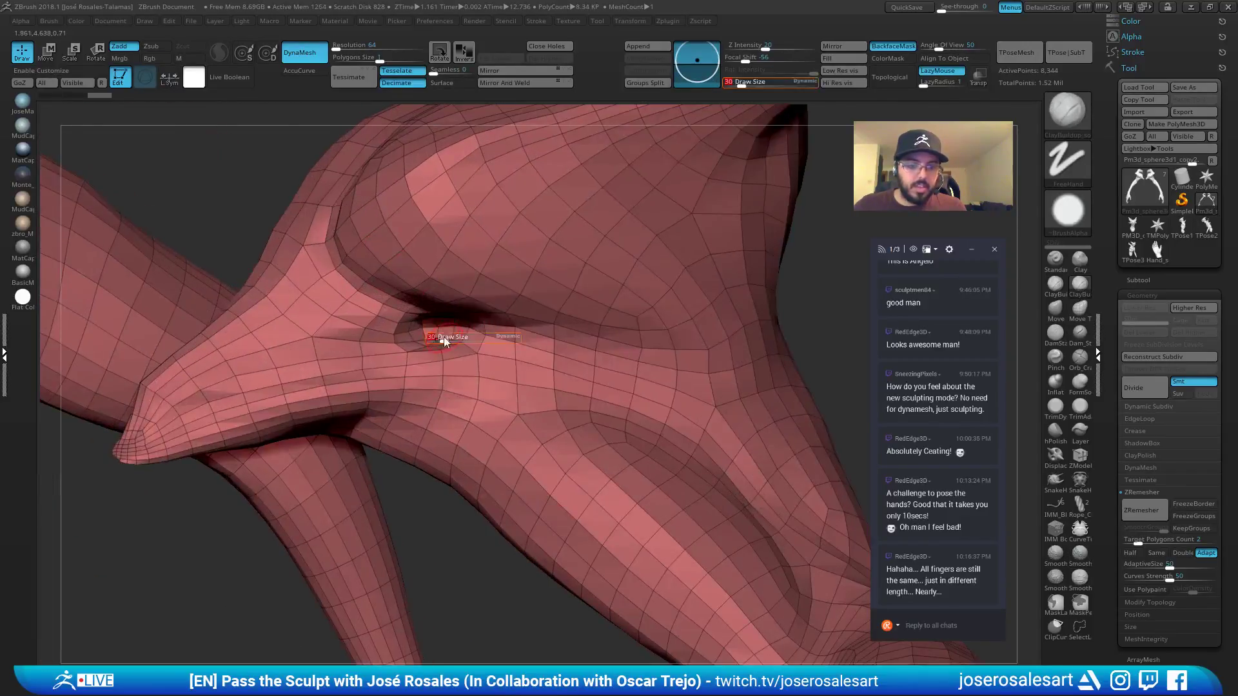
shift+drag(443, 341, 424, 330)
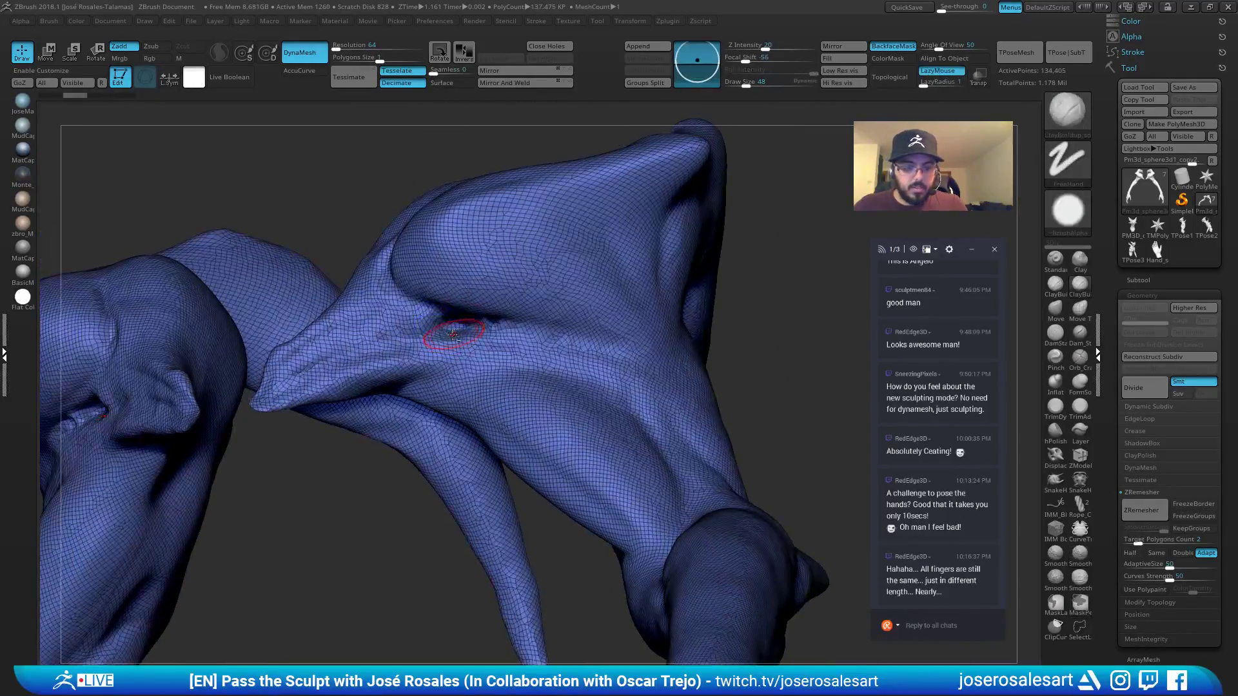
key(shift+f)
key(shift+f)
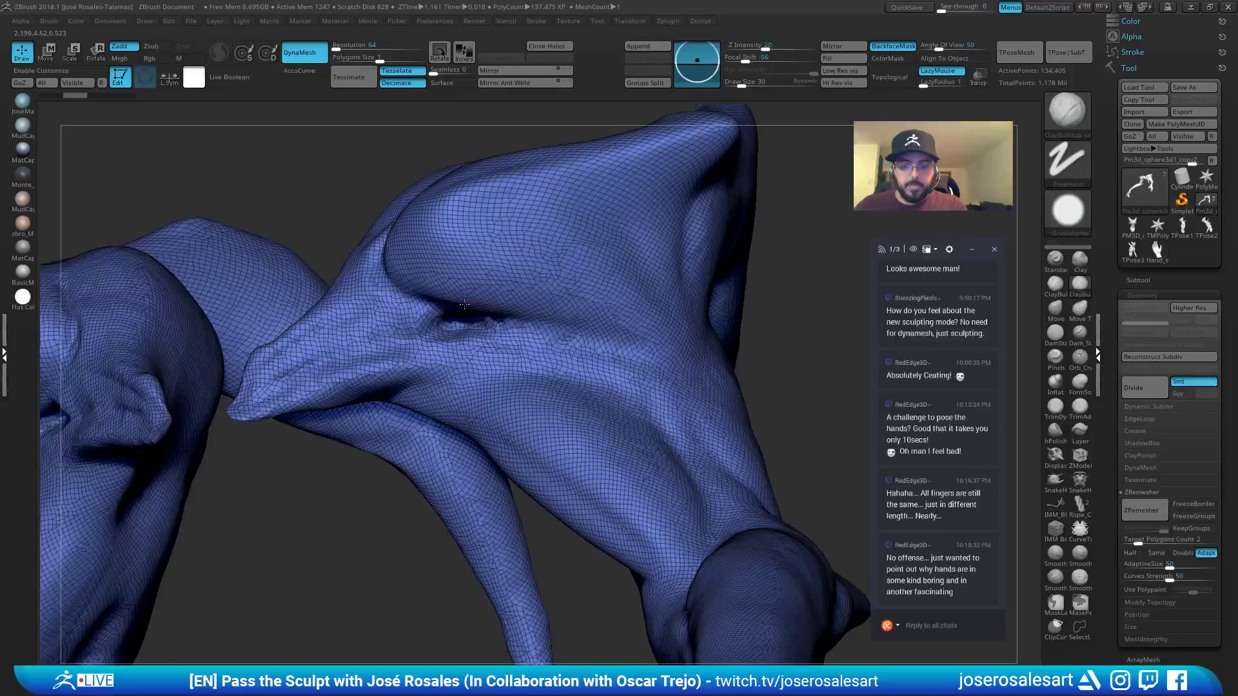
Smooth the rough crease under the shoulder at draw size 30 and show the rest of the creature again.
right_drag(464, 305, 496, 240)
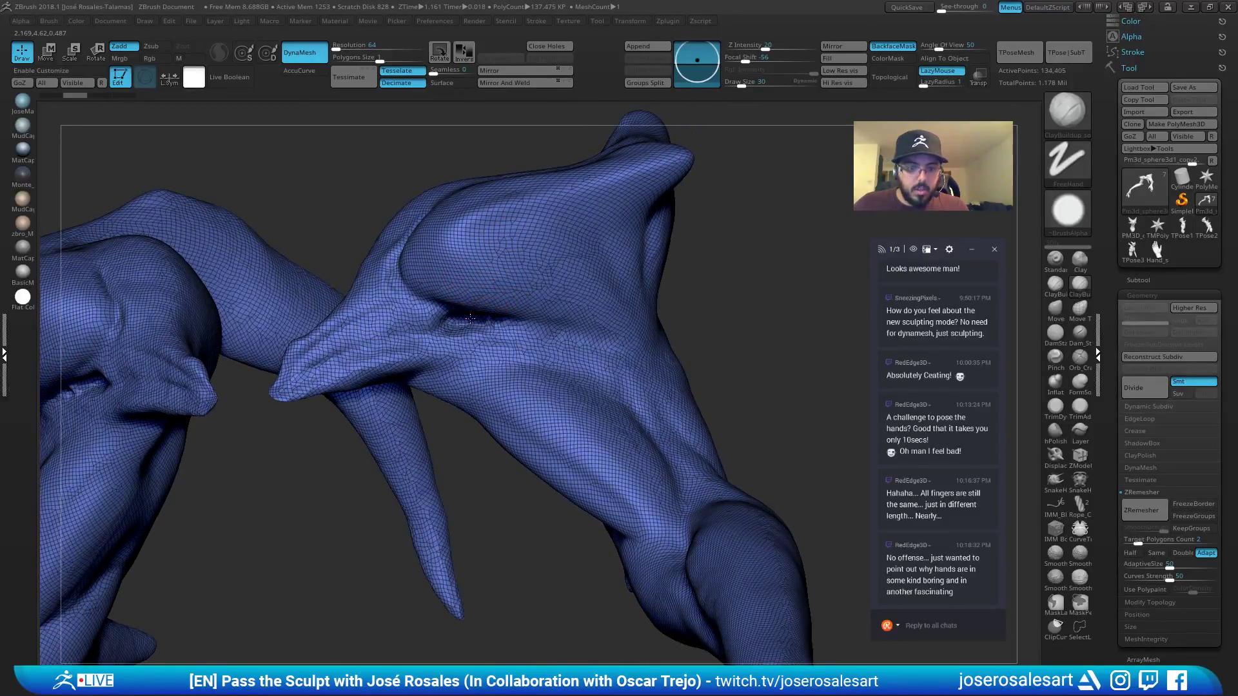
mouse_move(435, 281)
right_down()
mouse_move(466, 314)
mouse_move(497, 310)
right_up()
shift+drag(497, 311, 457, 317)
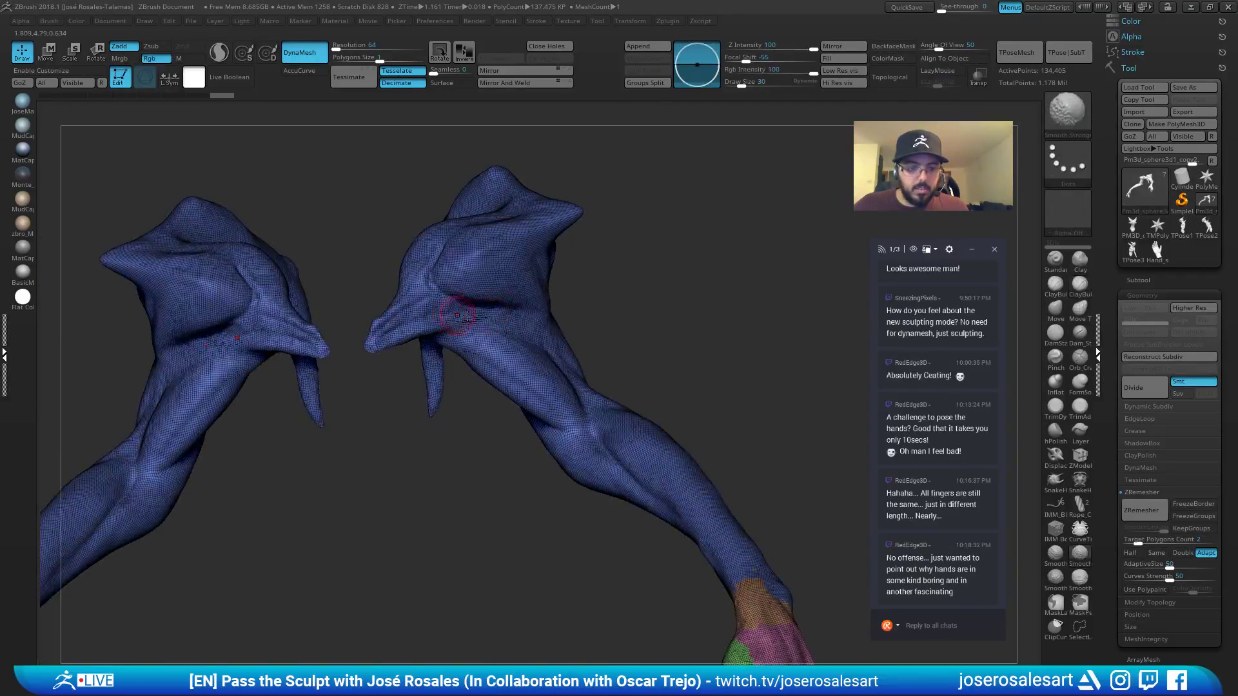
mouse_move(457, 317)
right_down()
mouse_move(492, 270)
mouse_move(615, 275)
mouse_move(483, 299)
mouse_move(464, 275)
mouse_move(349, 290)
mouse_move(436, 296)
right_up()
key(ctrl+shift+s)
ctrl+right_drag(645, 294, 657, 243)
key(ctrl+shift+s)
key(ctrl+shift+s)
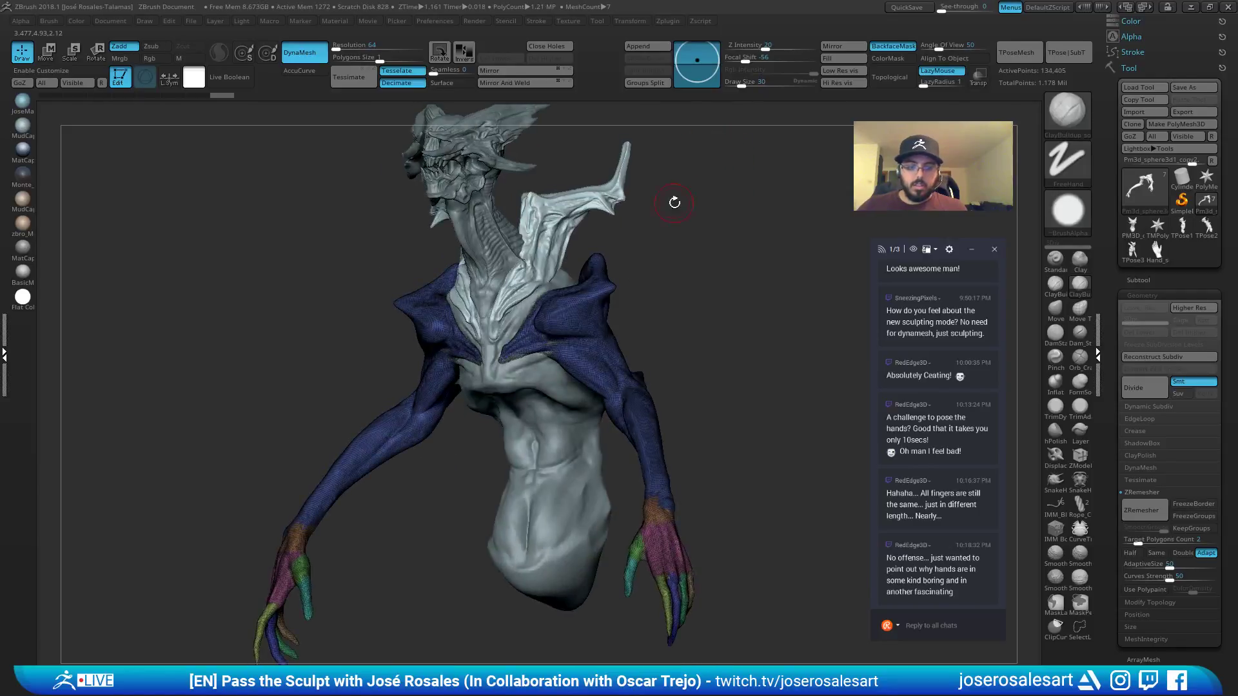
Remesh the duplicated arms with ZRemesher at a target polygon count of 2 and open the subtool list.
mouse_move(701, 309)
alt+mouse_down()
mouse_move(679, 268)
mouse_move(719, 280)
mouse_move(679, 304)
alt+mouse_up()
key(space)
key(s)
click(720, 302)
mouse_move(699, 277)
alt+mouse_down()
mouse_move(713, 292)
mouse_move(850, 201)
alt+mouse_up()
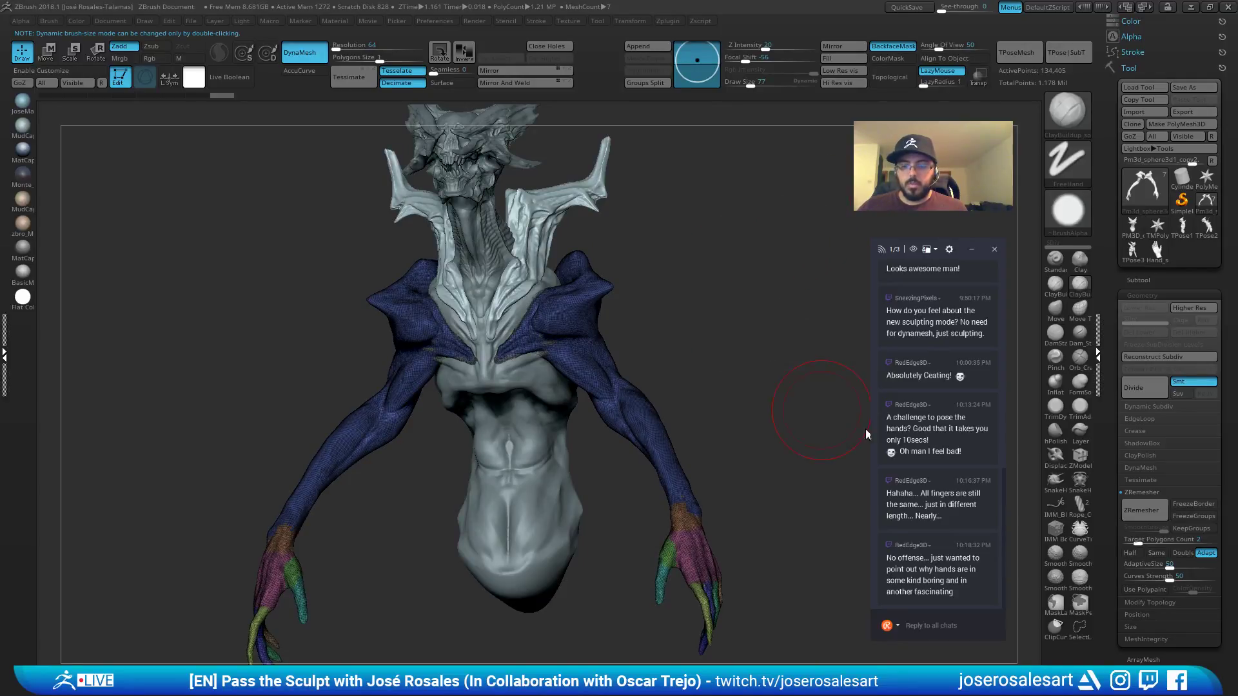
click(1146, 514)
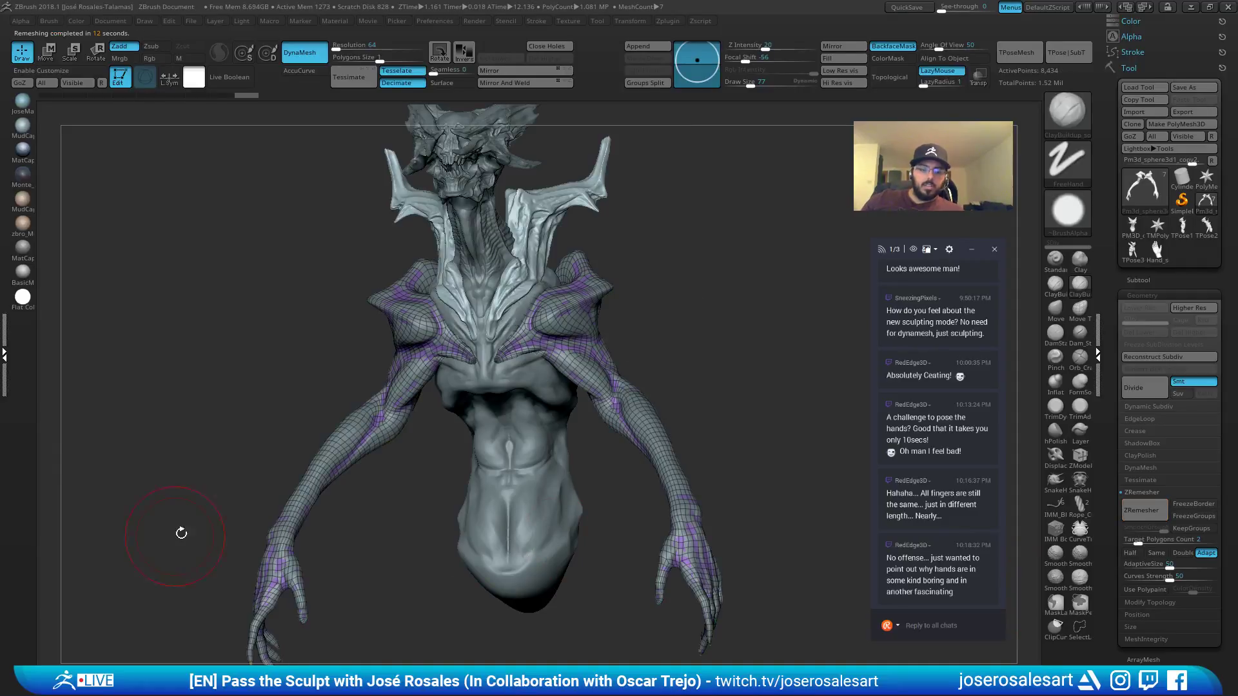
mouse_move(383, 499)
mouse_down()
mouse_move(413, 548)
mouse_move(560, 477)
mouse_move(539, 359)
mouse_move(561, 368)
mouse_move(581, 353)
mouse_move(505, 399)
mouse_up()
alt+right_drag(580, 371, 664, 157)
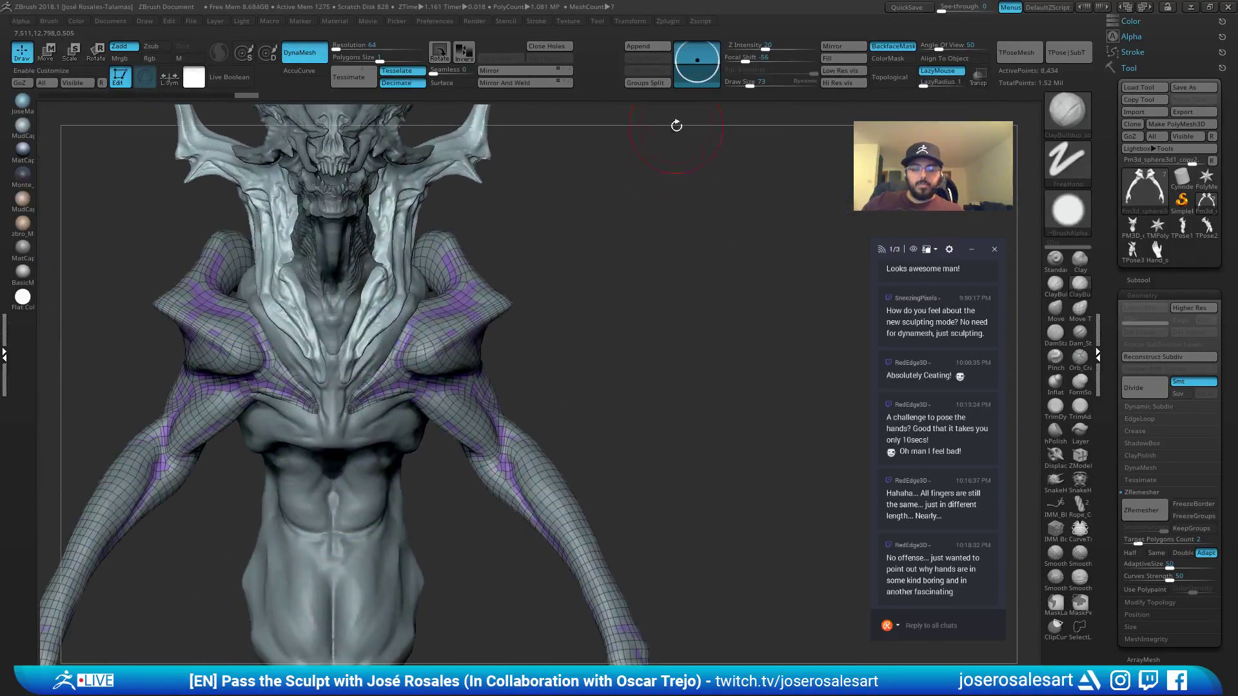
click(1169, 289)
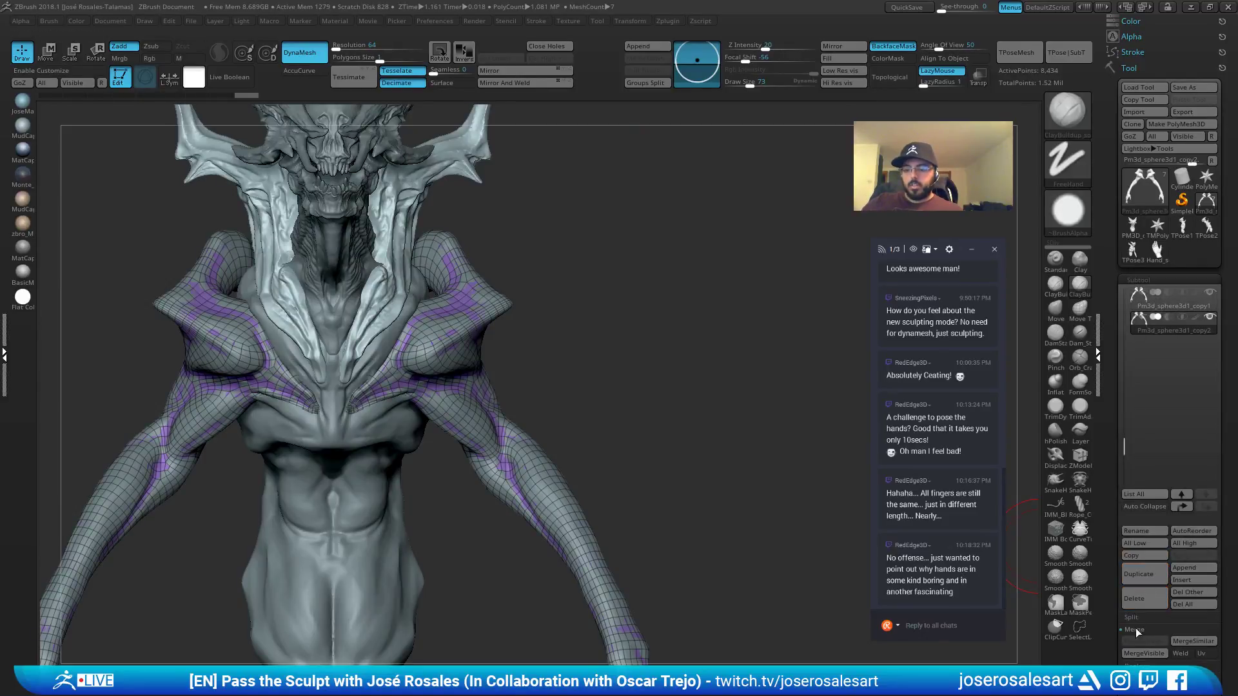
Project the original arms' detail onto the remeshed low-poly arms copy without transferring polypaint.
drag(1108, 327, 1104, 218)
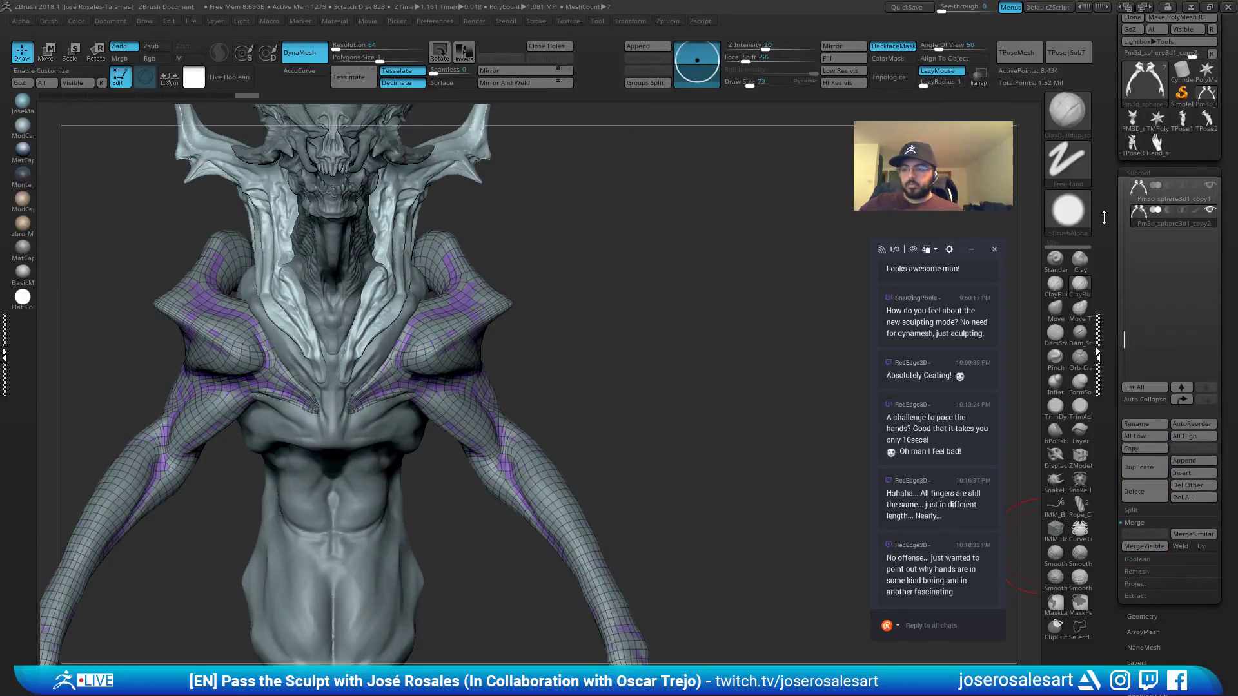
click(1143, 211)
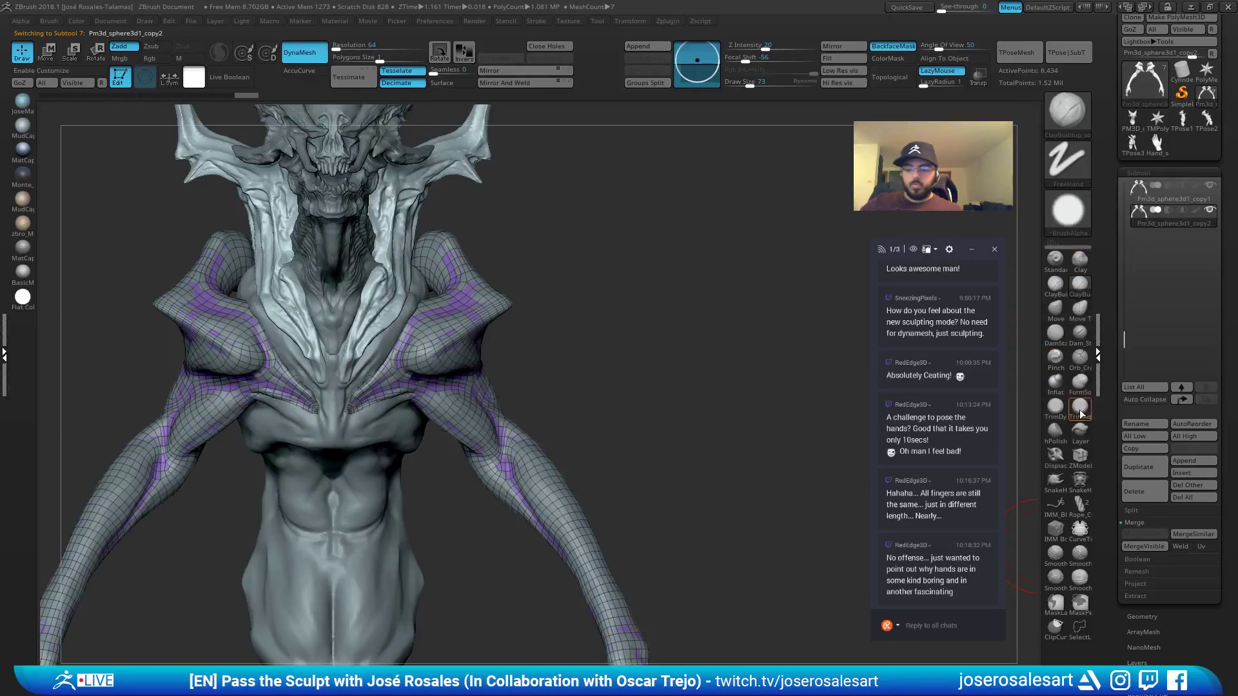
click(1132, 580)
click(1141, 596)
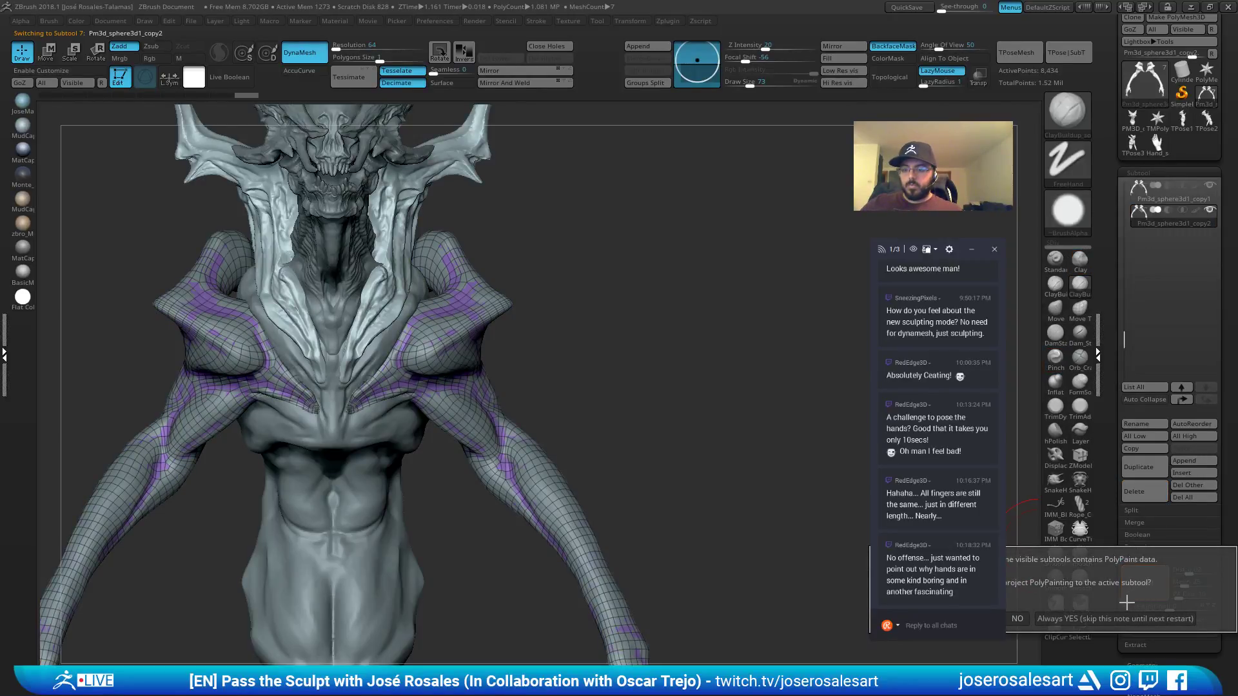
click(1071, 619)
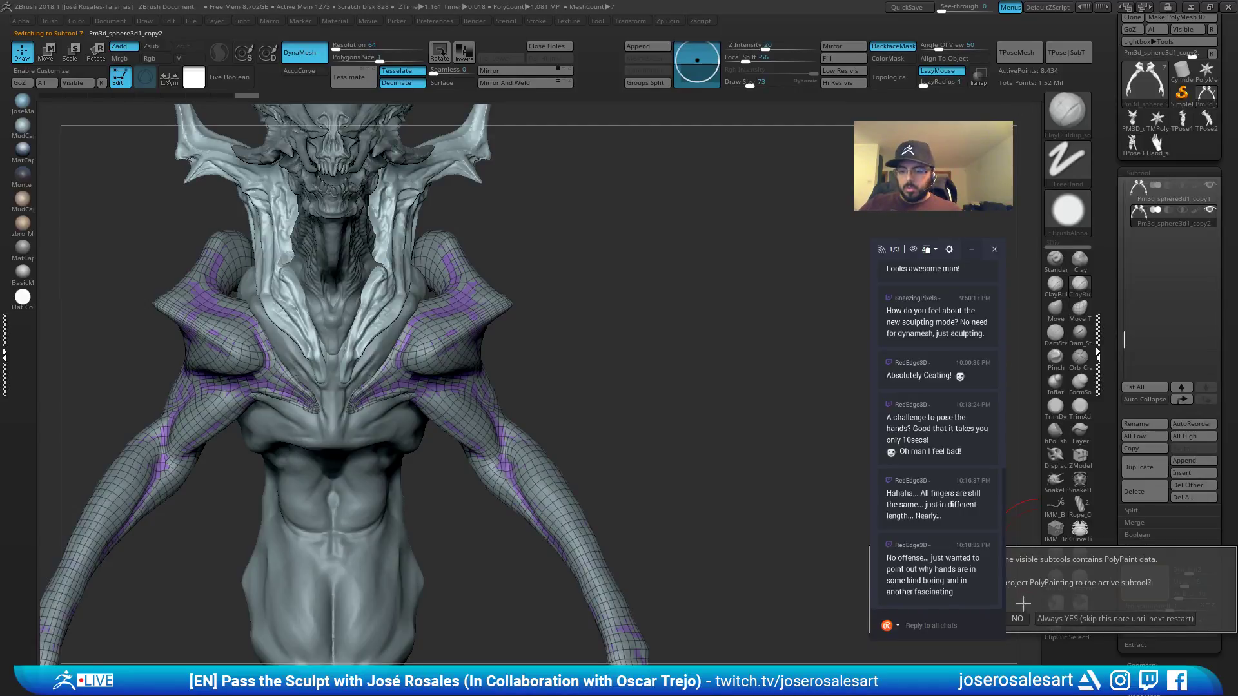
click(1023, 619)
Subdivide the remeshed arms to level 3 and project the original arms' detail onto them without polypaint.
key(shift+s)
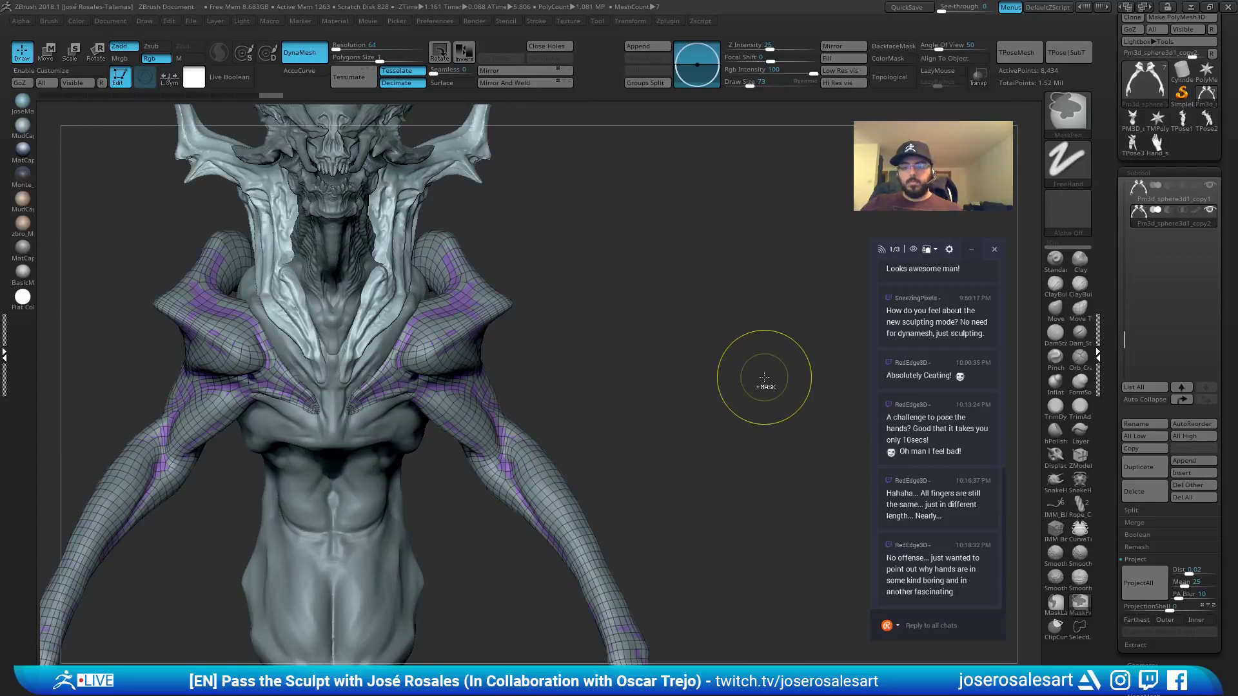
click(1138, 583)
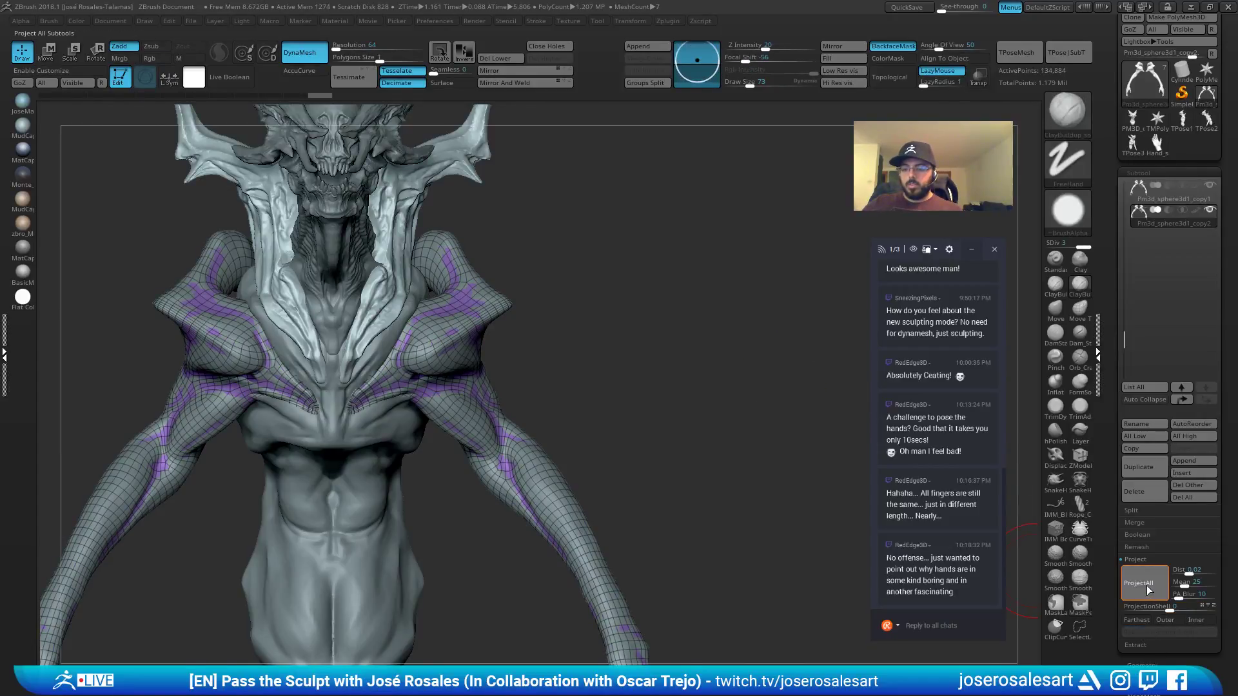
click(1017, 613)
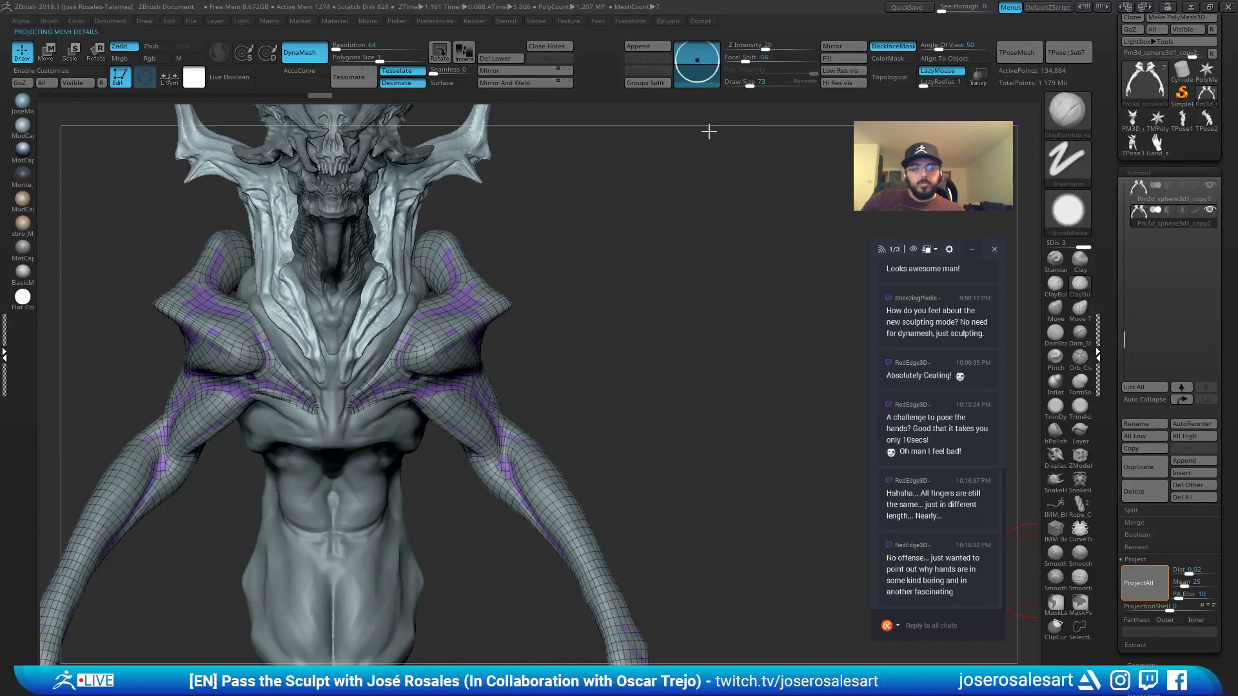
Compare the isolated remeshed arms with the original arms, examining the wireframe and the surface around shoulder and elbow.
key(ctrl+shift+s)
mouse_move(583, 309)
mouse_down()
mouse_move(516, 323)
mouse_move(540, 363)
mouse_up()
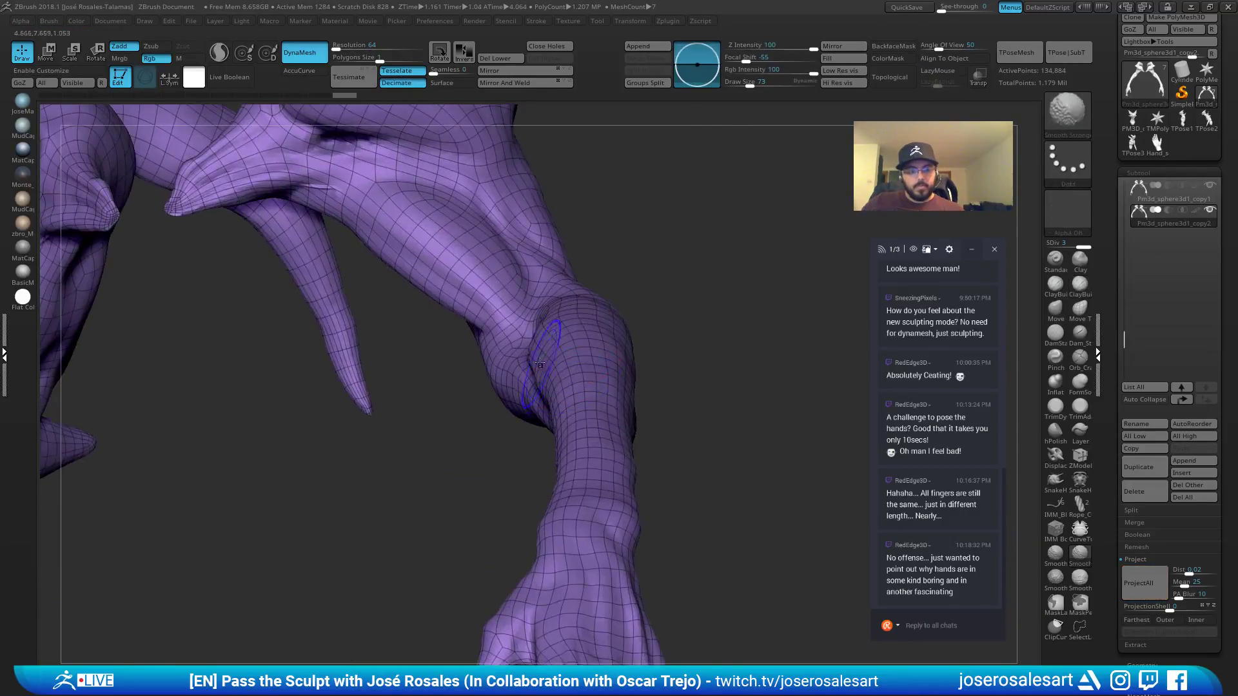
key(shift+f)
ctrl+right_drag(581, 300, 500, 277)
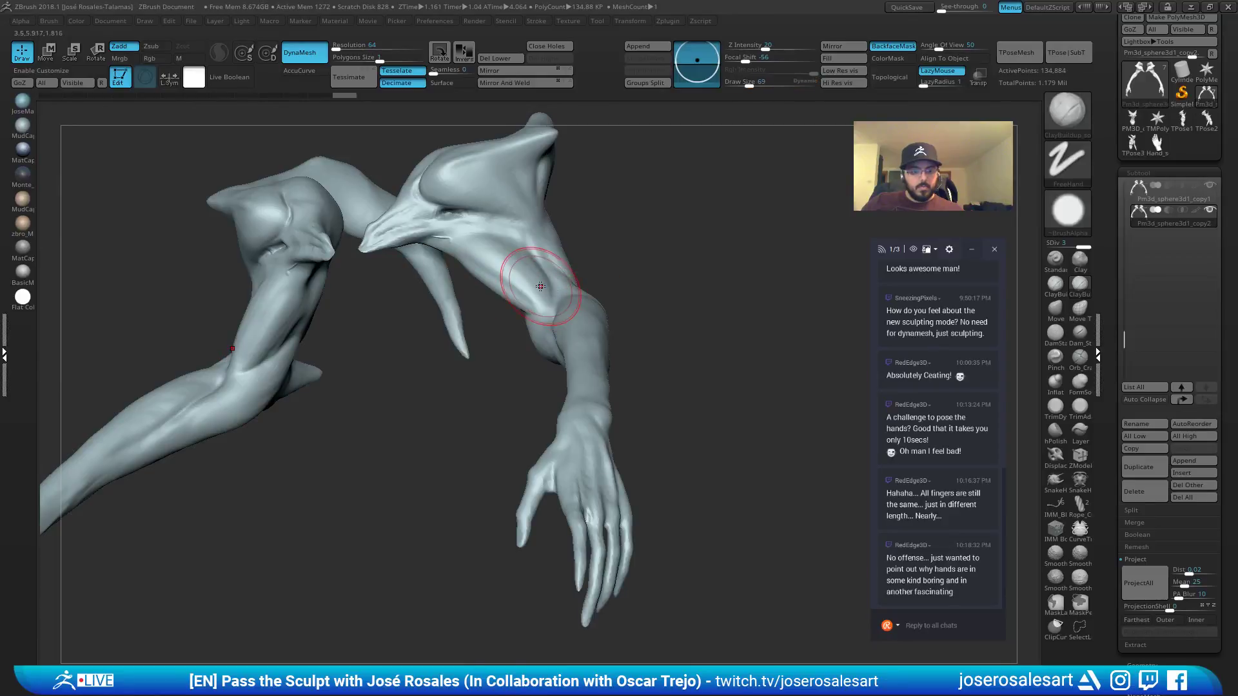
key(Up)
key(Down)
key(Up)
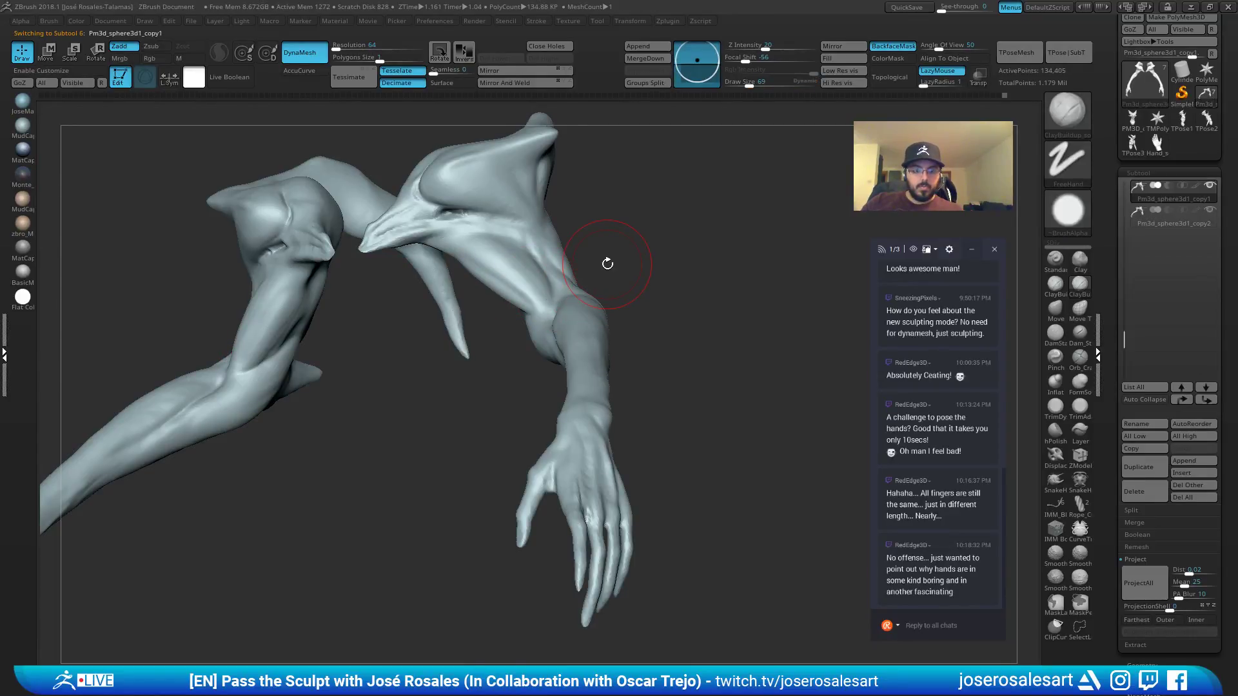
key(Down)
ctrl+right_drag(645, 280, 550, 265)
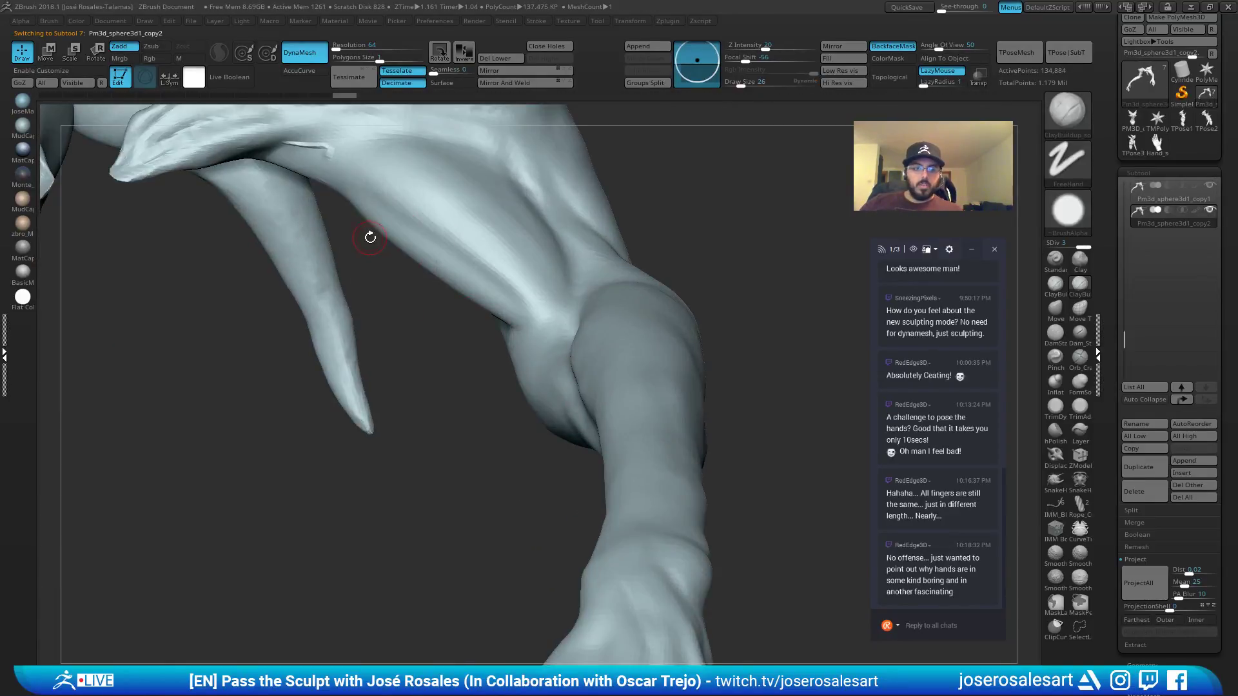
alt+right_drag(370, 238, 422, 318)
key(shift+f)
key(shift+f)
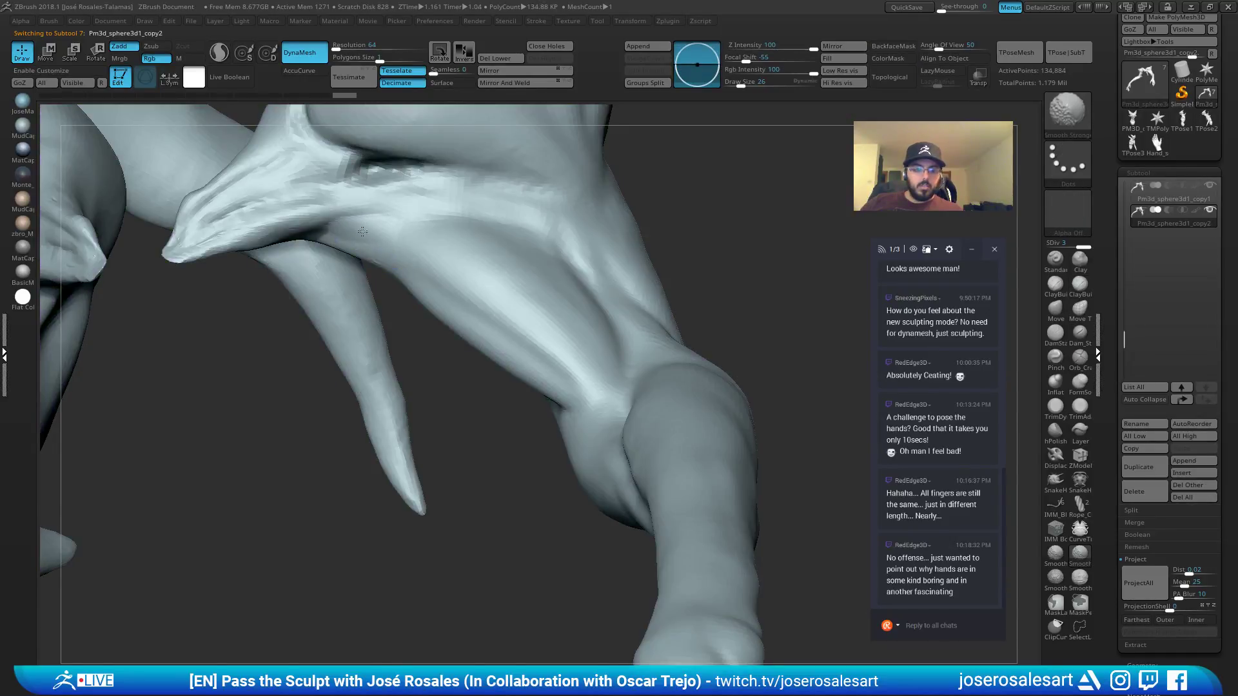
right_drag(393, 230, 420, 223)
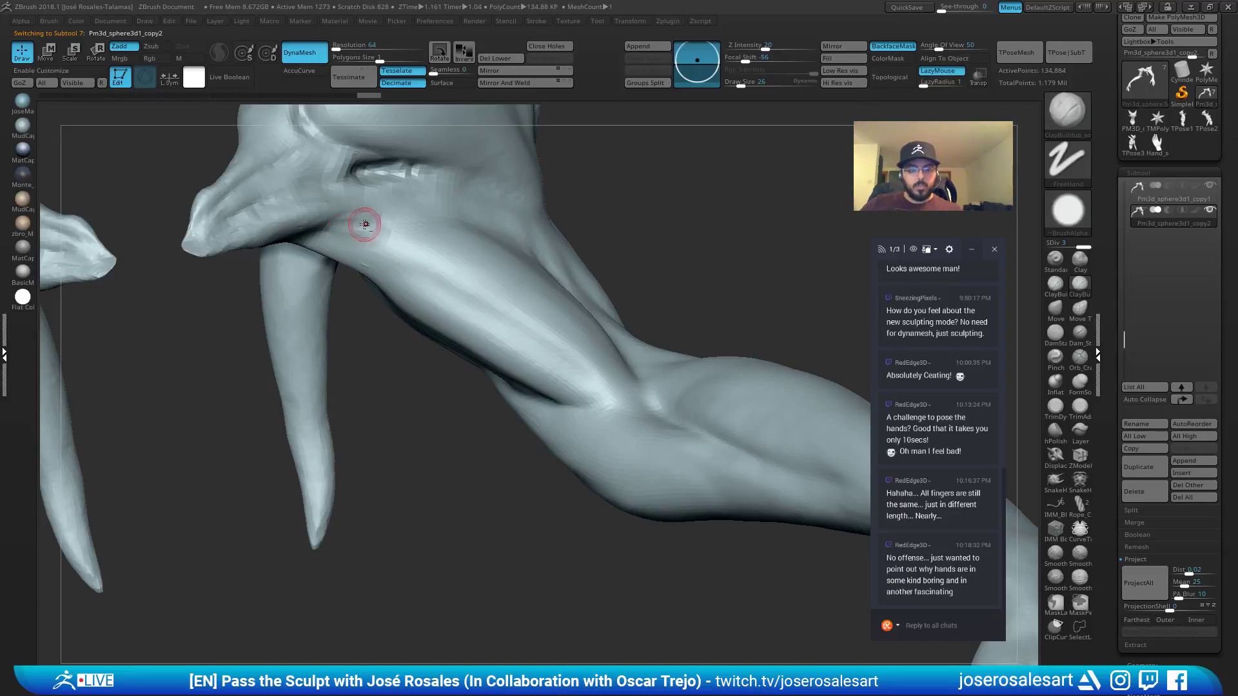
mouse_move(363, 234)
right_down()
mouse_move(428, 213)
mouse_move(451, 258)
mouse_move(512, 248)
mouse_move(479, 234)
mouse_move(567, 265)
mouse_move(354, 310)
right_up()
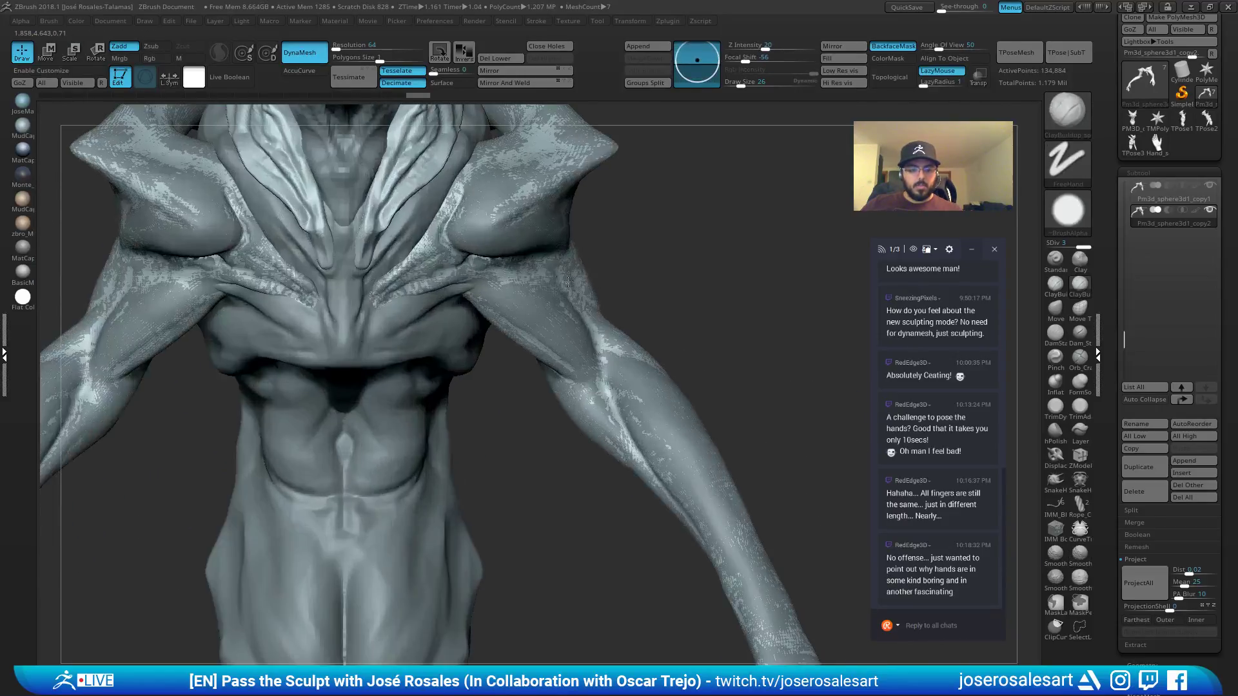
Reselect the remeshed arms copy and run the detail projection on it once more without polypaint.
right_drag(330, 261, 350, 262)
alt+click(292, 316)
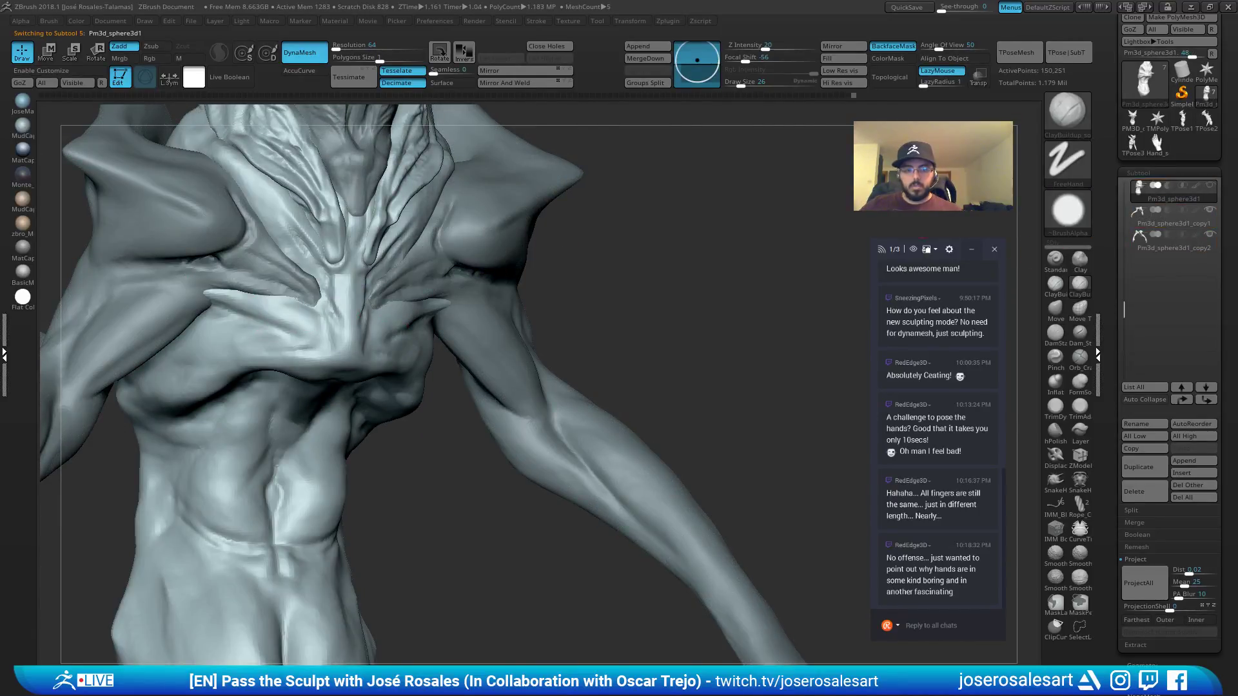
alt+click(518, 342)
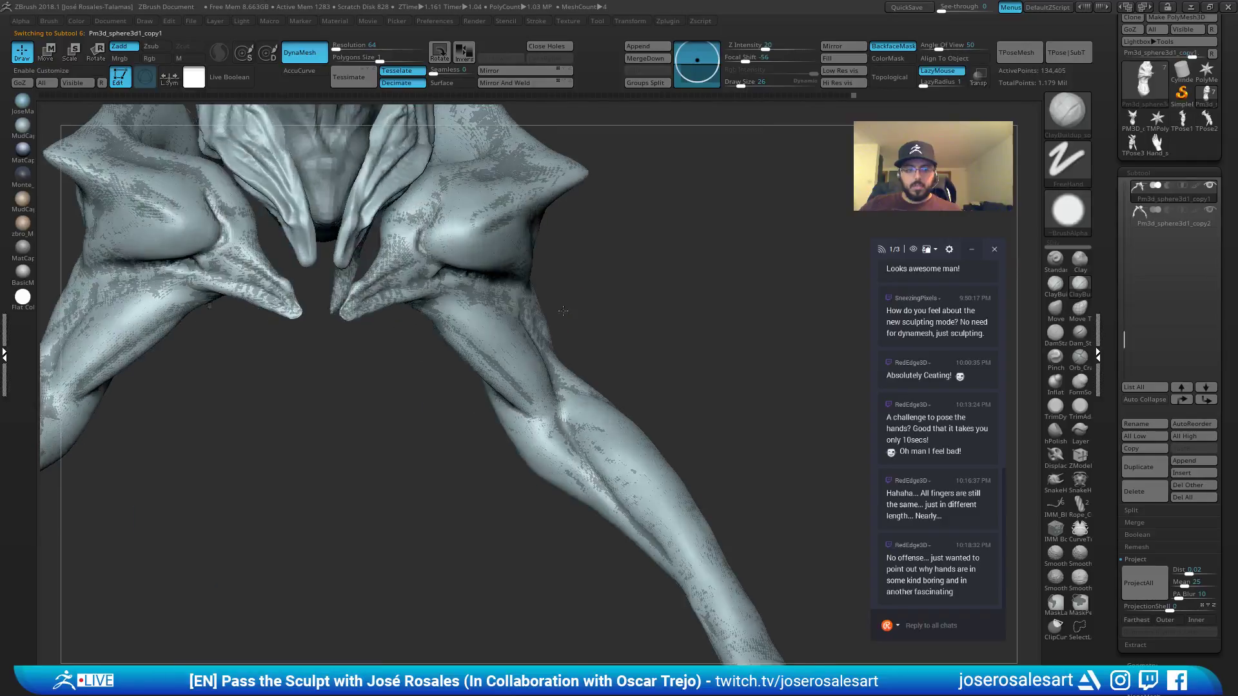
click(1143, 226)
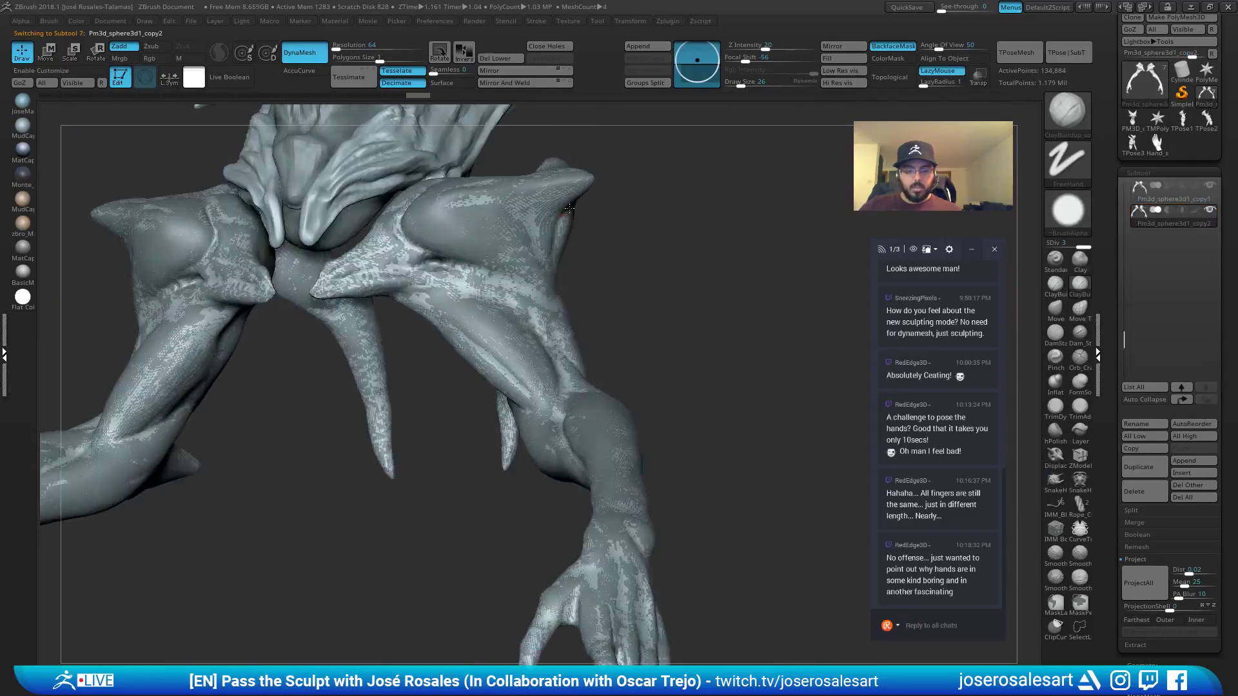
click(1145, 583)
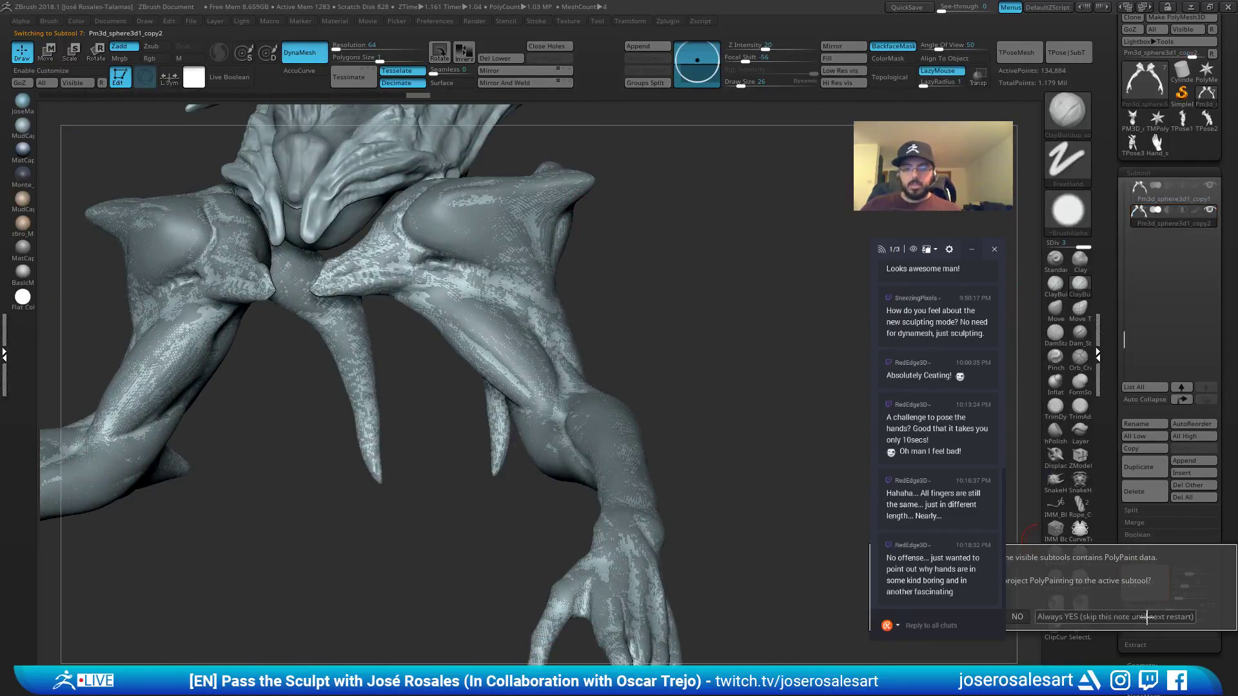
click(1013, 616)
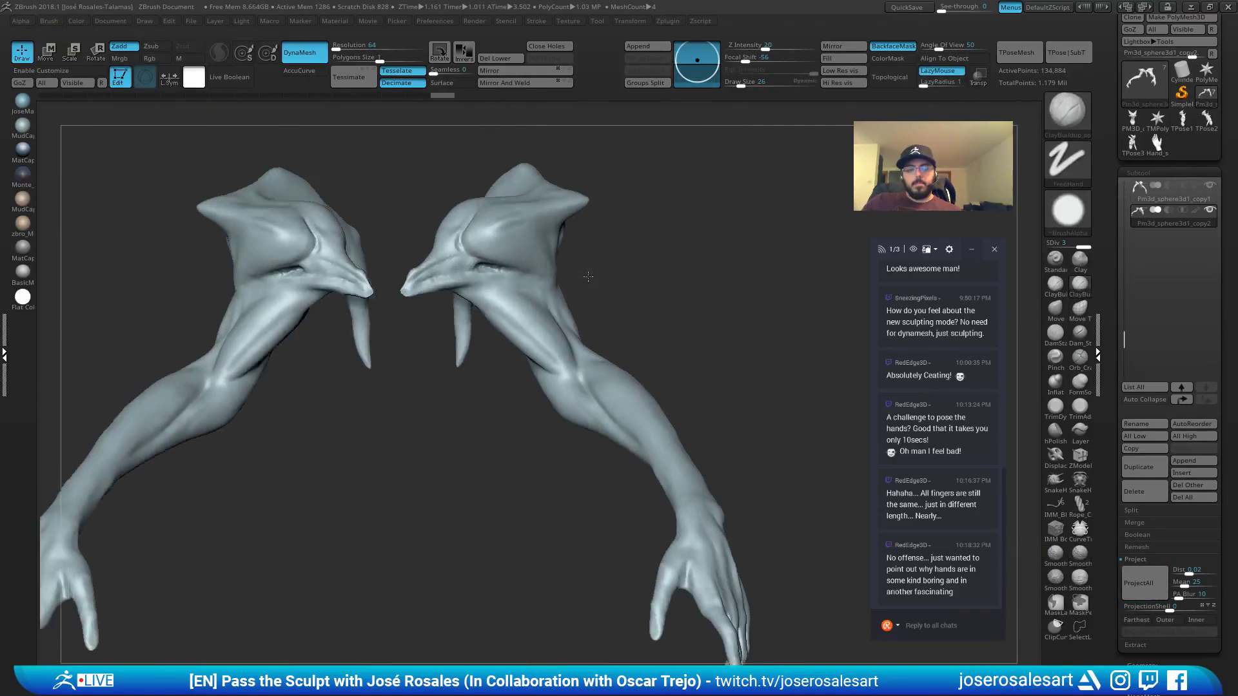
Project all visible detail back onto the original arms subtool without polypaint.
mouse_move(574, 241)
mouse_down()
mouse_move(605, 185)
mouse_move(714, 207)
mouse_move(660, 224)
mouse_move(646, 207)
mouse_move(695, 232)
mouse_move(748, 438)
mouse_move(731, 426)
mouse_move(777, 381)
mouse_move(677, 376)
mouse_move(705, 313)
mouse_move(735, 336)
mouse_move(700, 343)
mouse_move(804, 341)
mouse_move(677, 363)
mouse_up()
click(1157, 198)
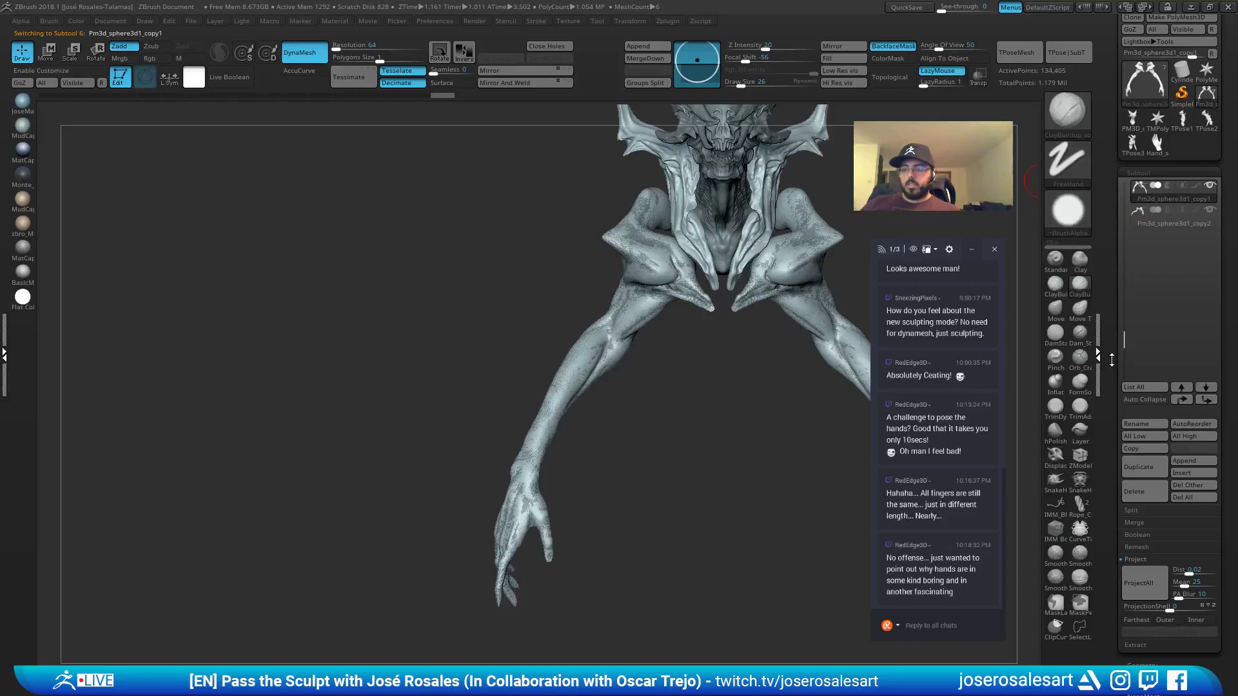
click(1145, 579)
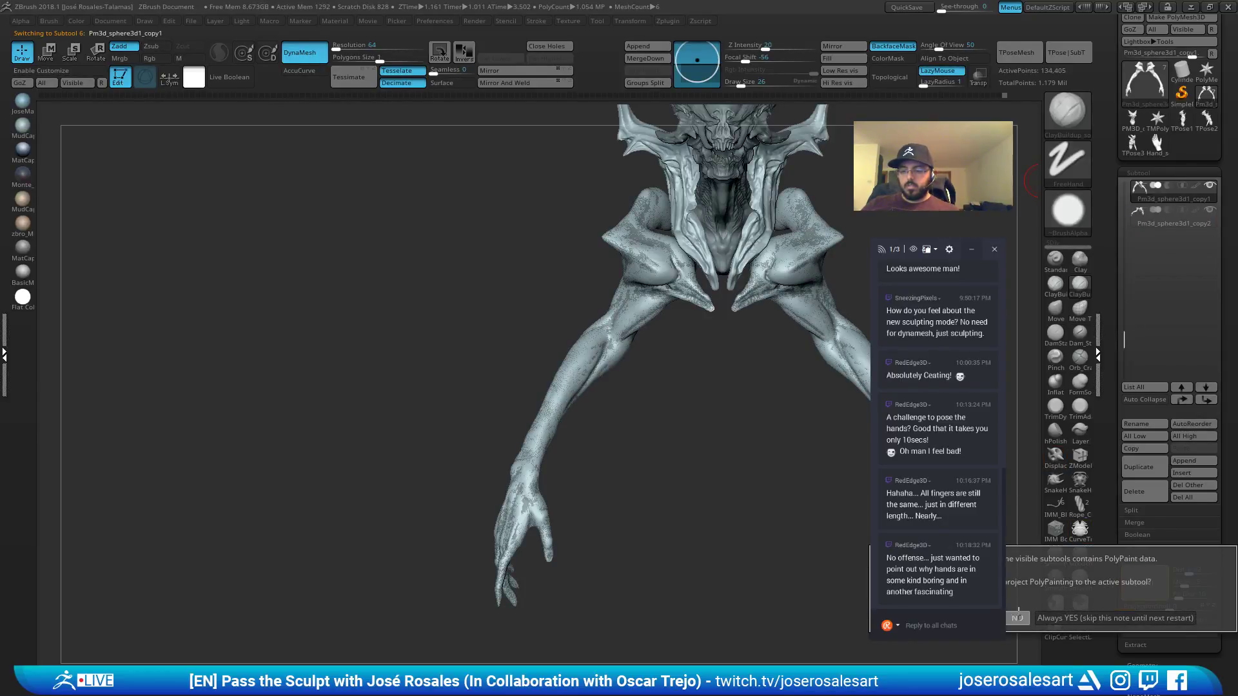
click(1018, 616)
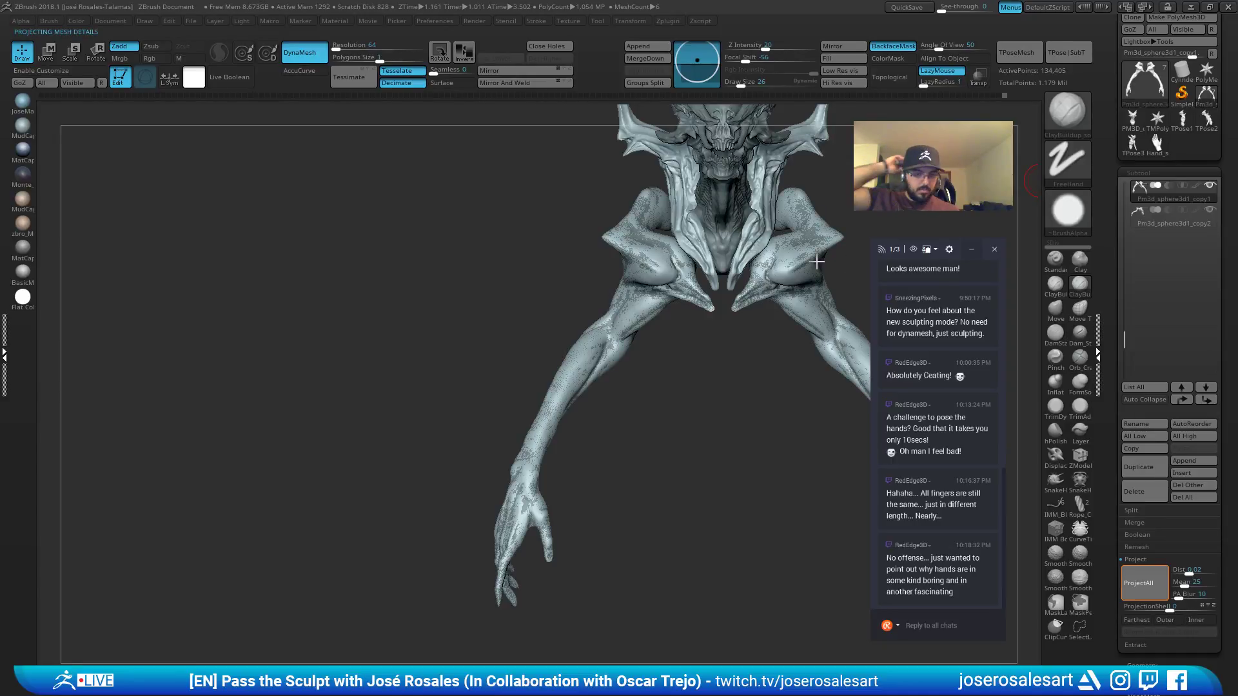
Delete the original arms subtool and show the torso again.
alt+drag(719, 308, 648, 318)
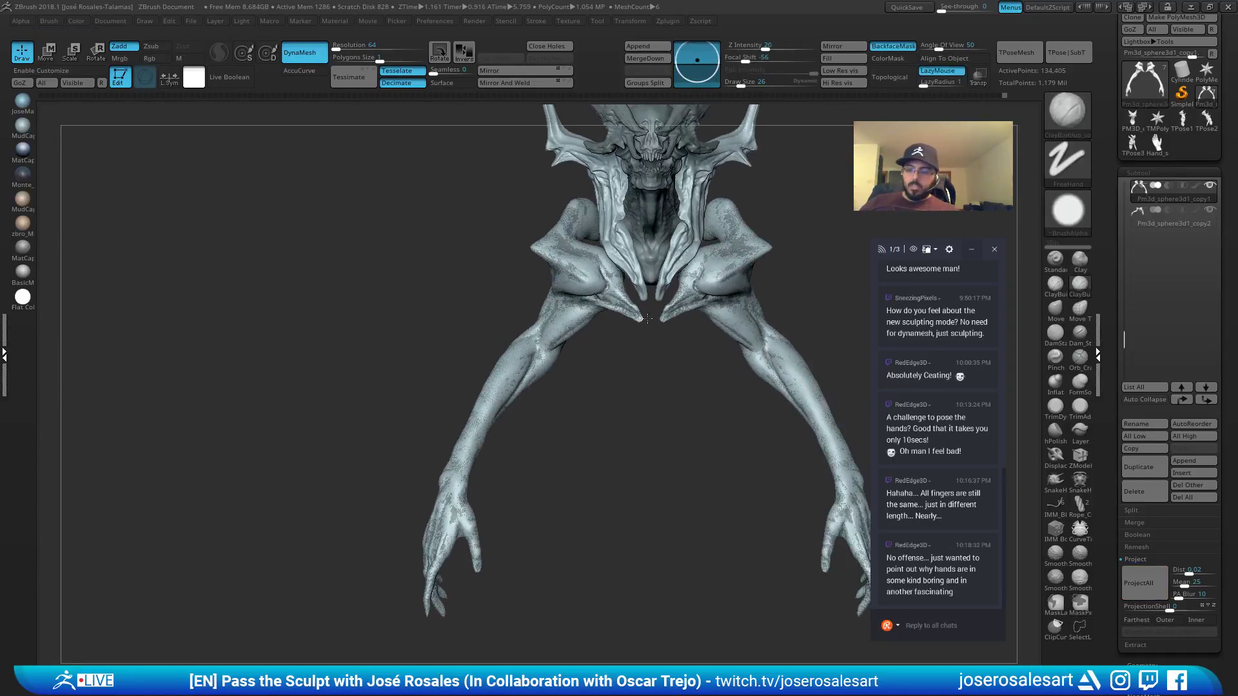
click(1140, 494)
alt+drag(670, 380, 628, 419)
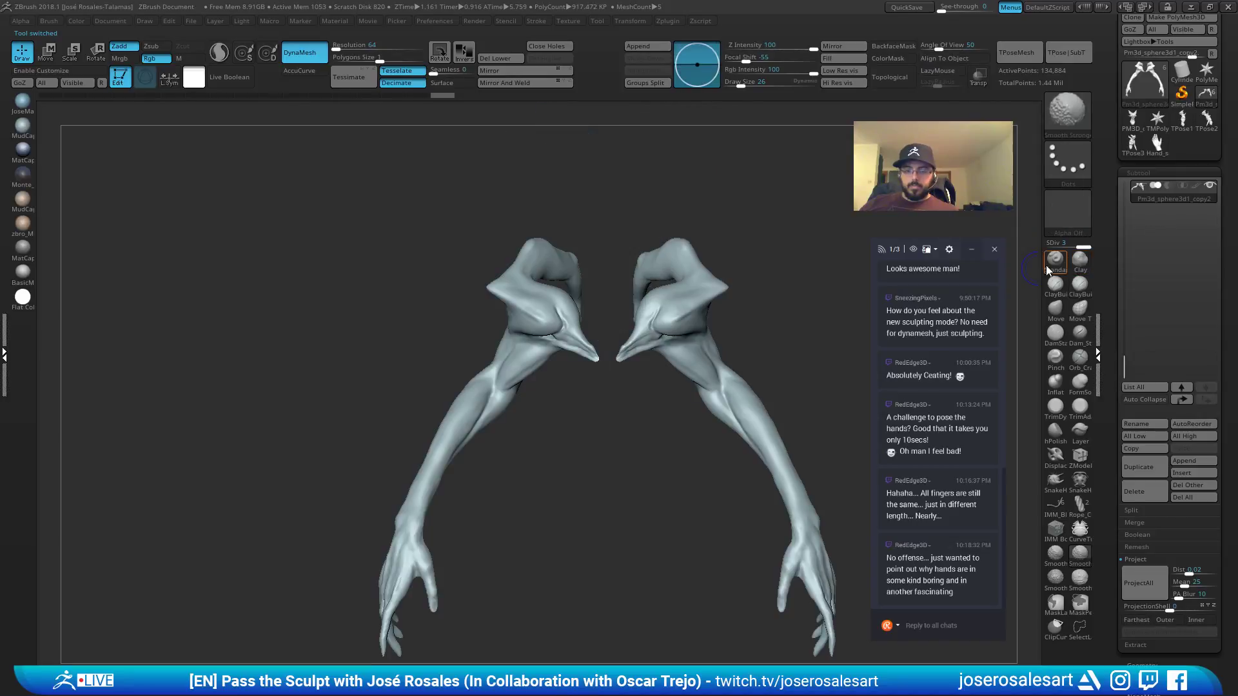
drag(1120, 283, 1118, 224)
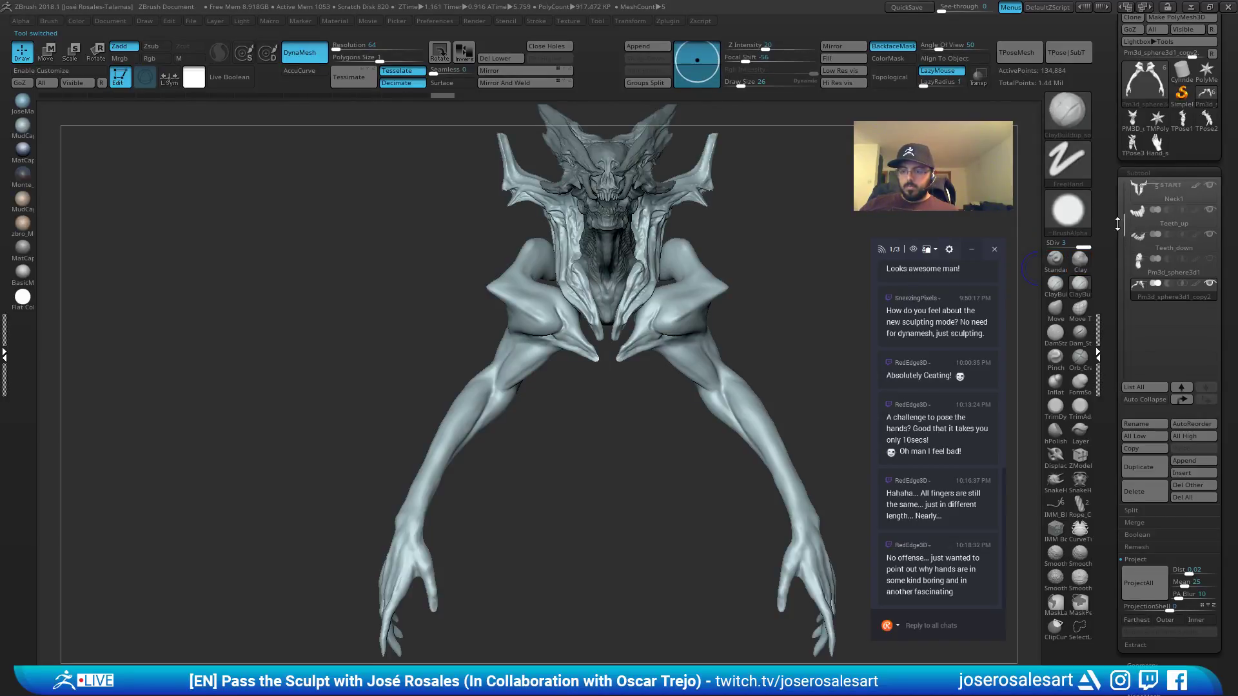
click(1210, 259)
Duplicate the torso subtool and isolate the duplicate.
mouse_move(685, 412)
alt+mouse_down()
mouse_move(657, 453)
mouse_move(701, 374)
mouse_move(547, 270)
mouse_move(516, 278)
mouse_move(560, 206)
alt+mouse_up()
alt+click(614, 495)
key(ctrl+shift+d)
key(ctrl+shift+s)
Smooth away the fine detail on the duplicated torso's chest, belly and sides at draw size 95.
key(bracketright)
alt+right_drag(560, 206, 645, 281)
mouse_move(558, 342)
shift+mouse_down()
mouse_move(519, 326)
mouse_move(447, 337)
shift+mouse_up()
drag(361, 387, 451, 304)
right_drag(466, 293, 419, 323)
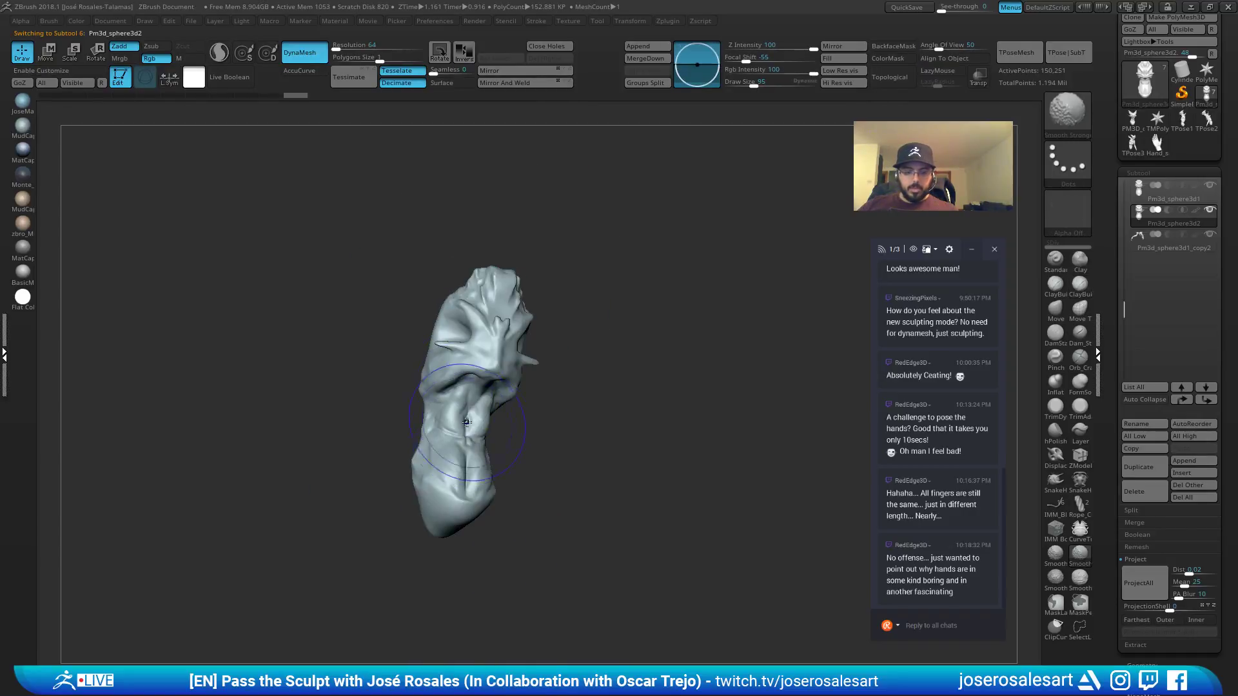
shift+drag(477, 460, 432, 471)
right_drag(455, 484, 444, 353)
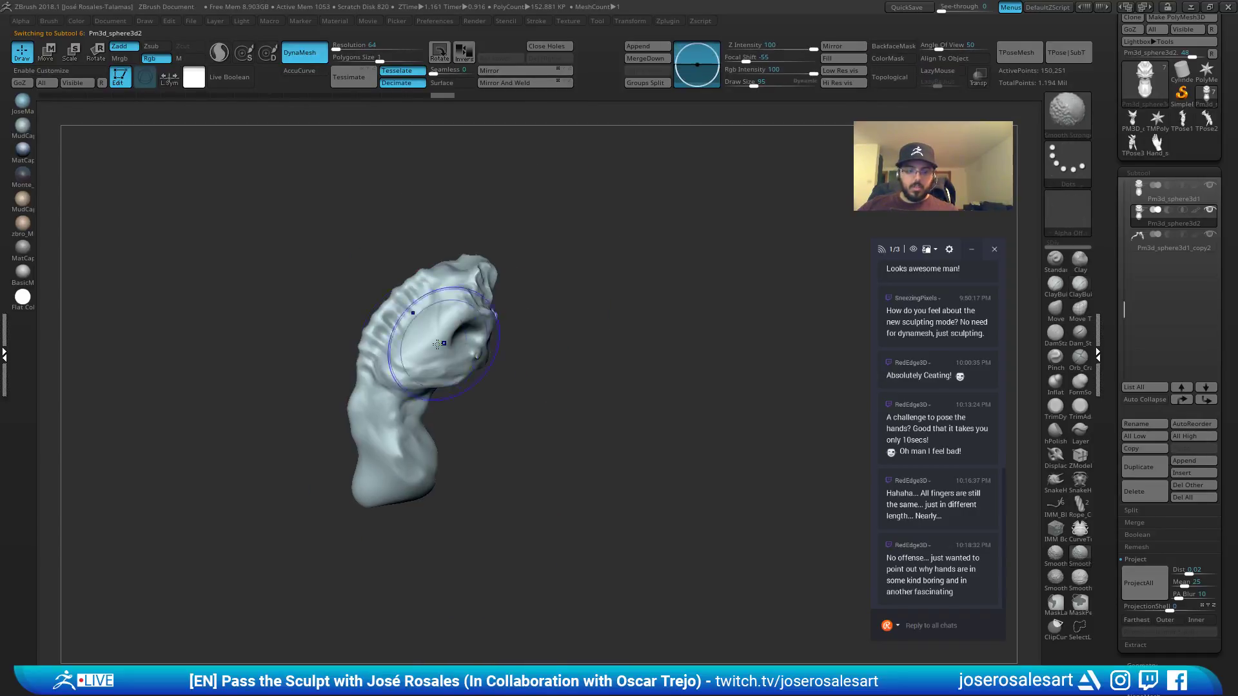
mouse_move(443, 354)
shift+mouse_down()
mouse_move(427, 318)
mouse_move(422, 332)
shift+mouse_up()
mouse_move(514, 287)
right_down()
mouse_move(477, 297)
mouse_move(558, 307)
right_up()
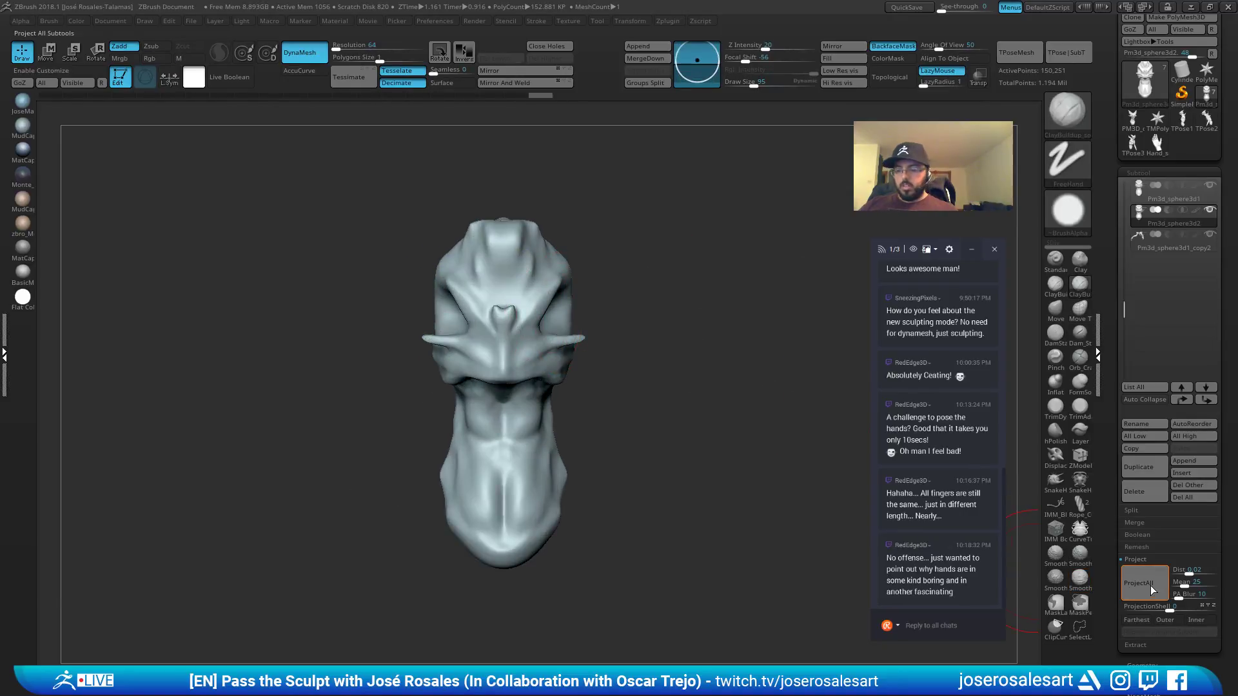
Remesh the smoothed torso duplicate with ZRemesher at a target polygon count of 2 and inspect its topology.
click(1182, 173)
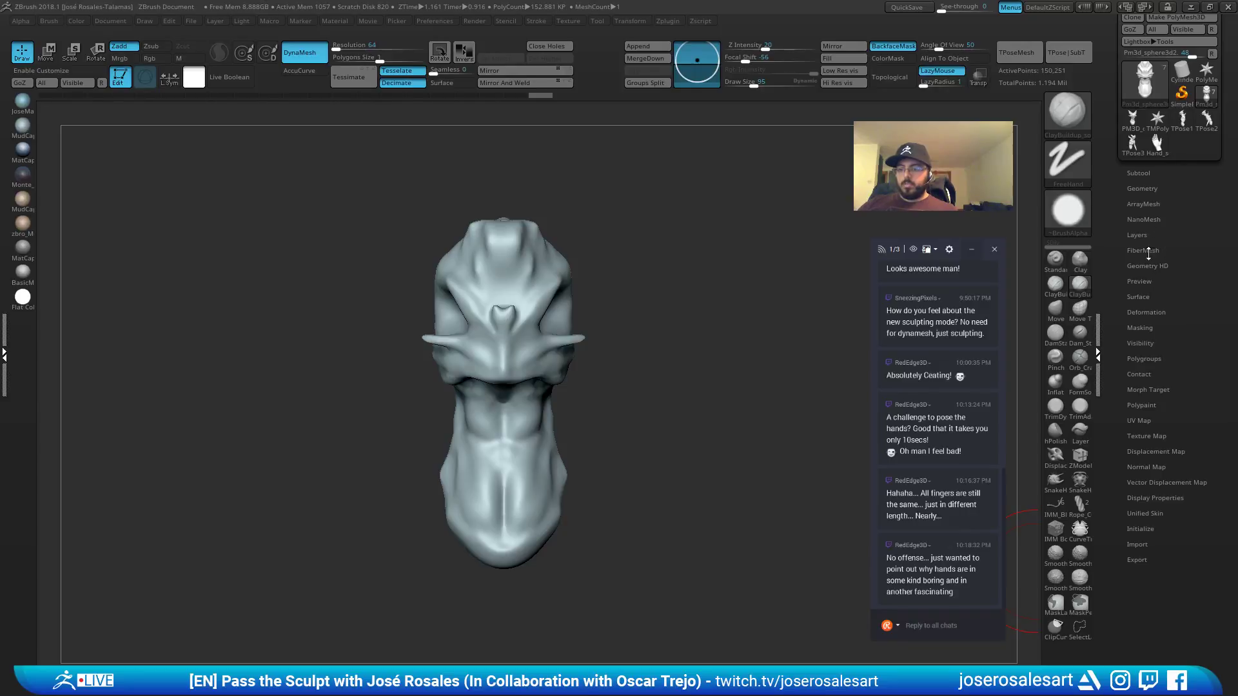
click(1154, 188)
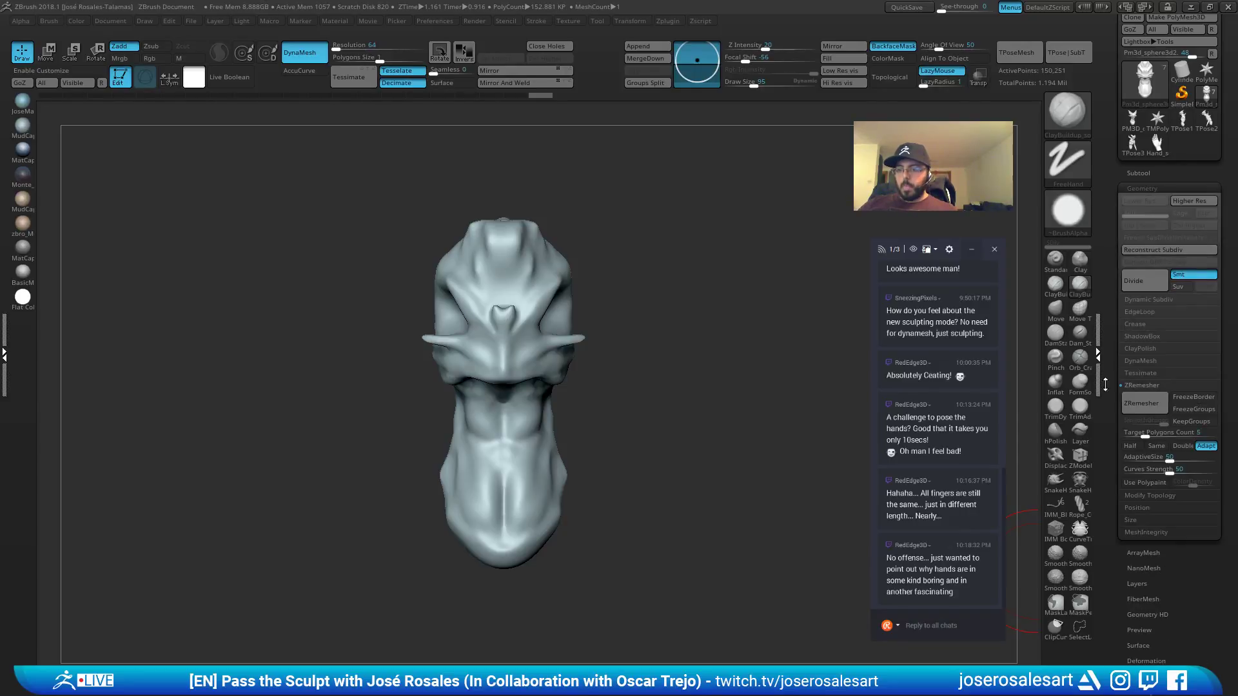
click(1133, 445)
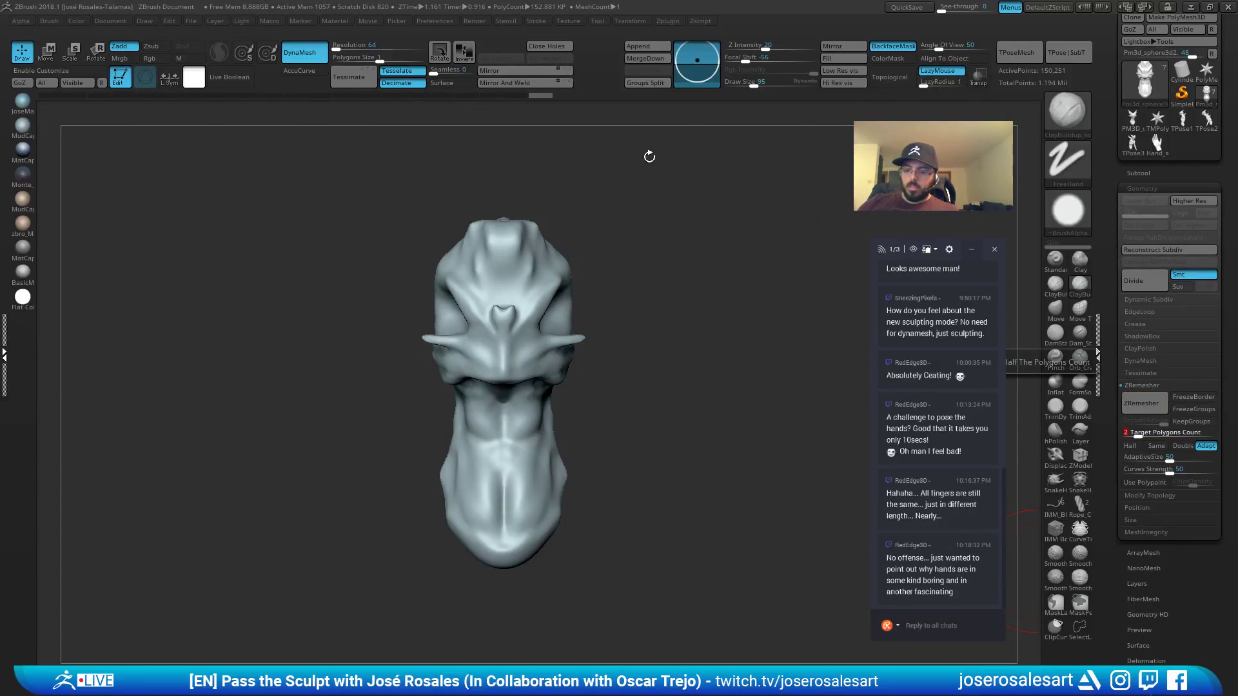
click(1141, 403)
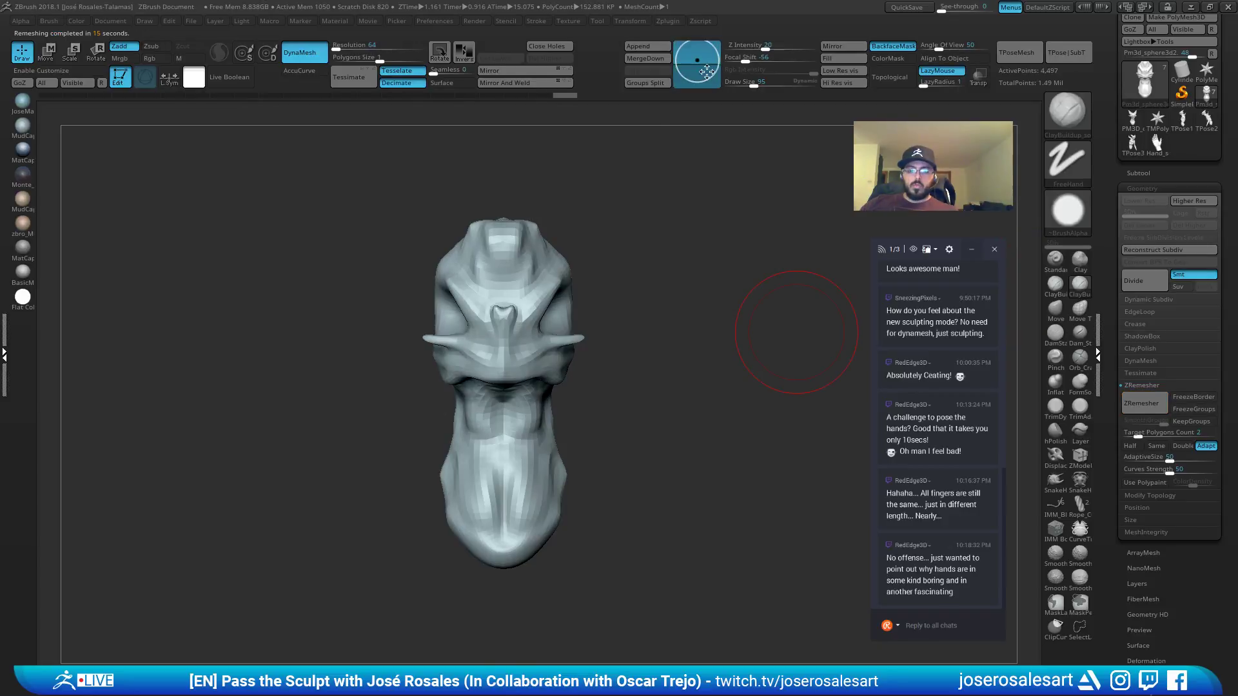
mouse_move(606, 318)
alt+mouse_down()
mouse_move(616, 334)
mouse_move(610, 326)
alt+mouse_up()
right_drag(577, 307, 519, 306)
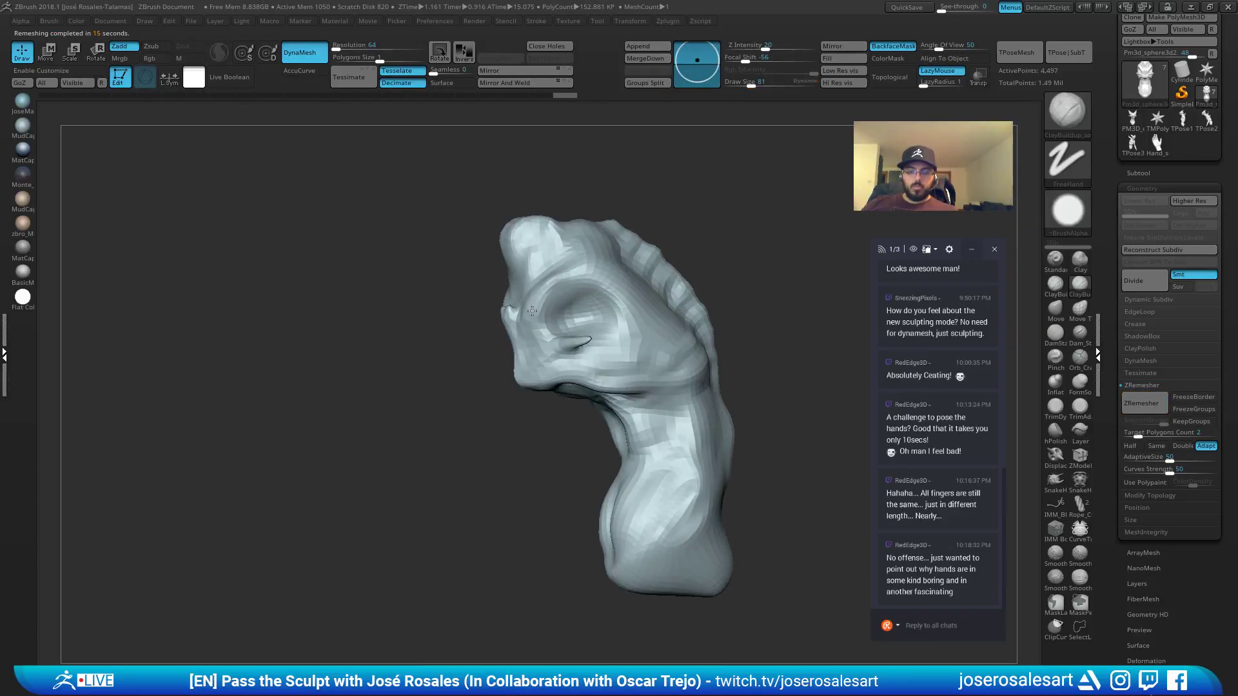
key(shift+f)
key(shift+f)
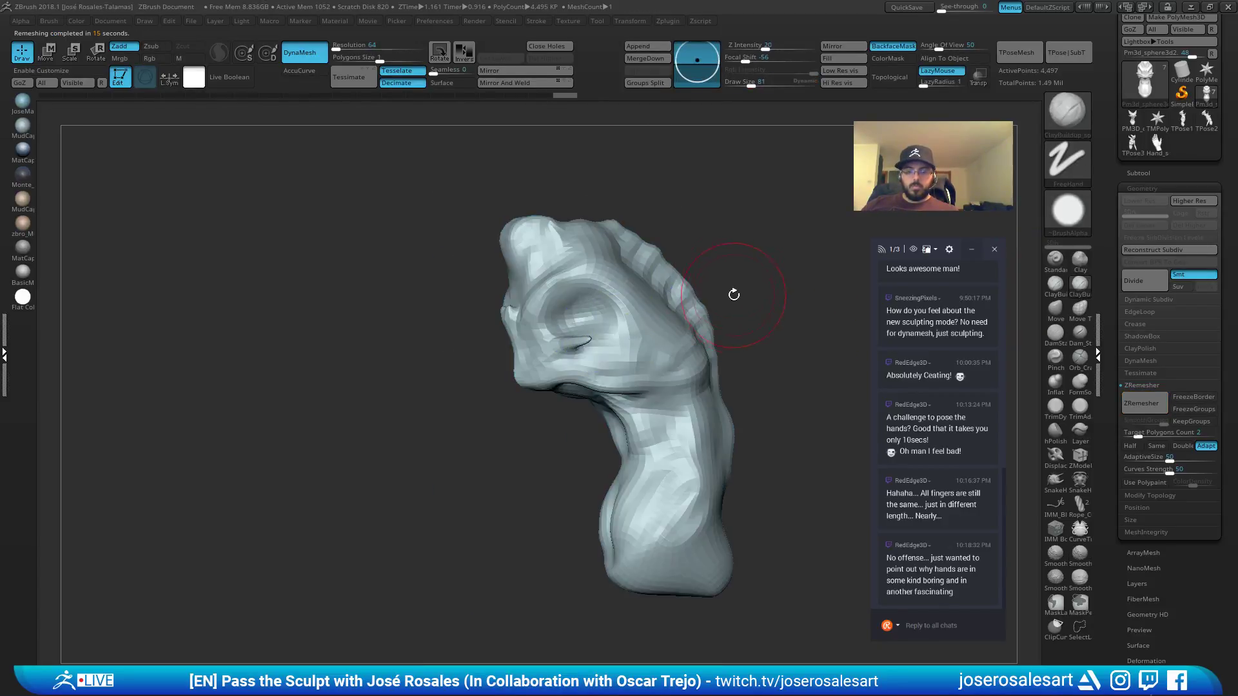
mouse_move(732, 293)
mouse_down()
mouse_move(710, 279)
mouse_move(728, 289)
mouse_up()
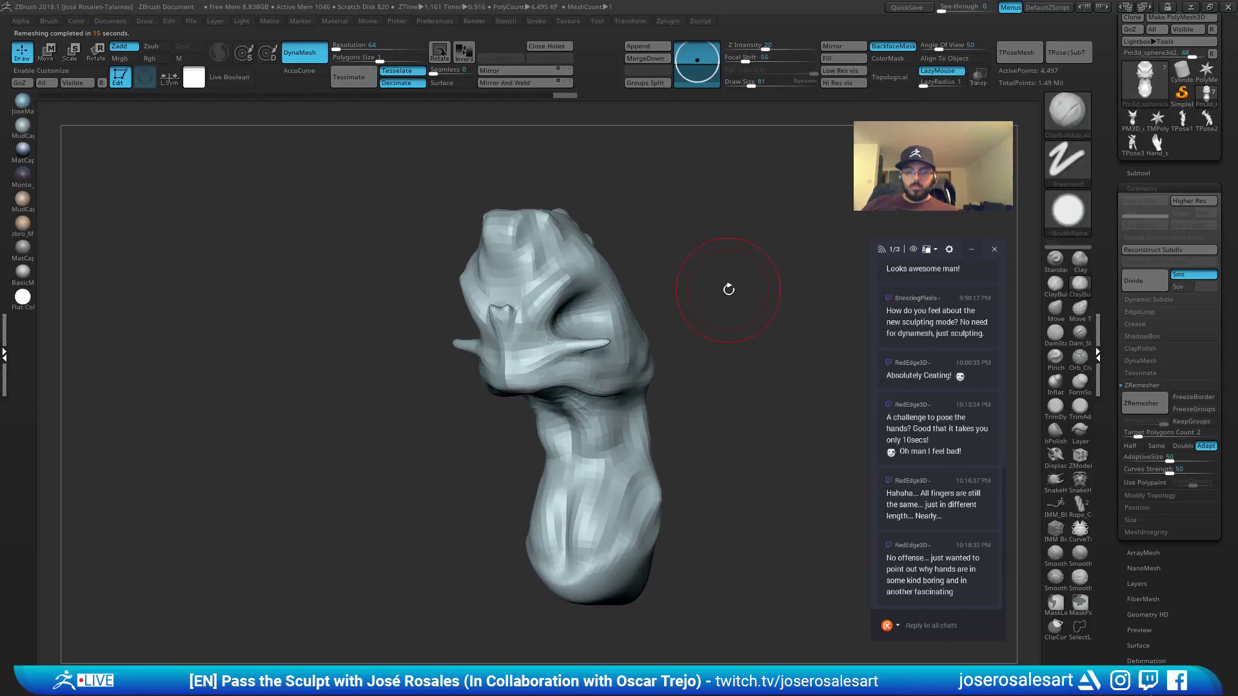
Select the remeshed torso duplicate and subdivide it twice to subdivision level 3.
click(1146, 187)
click(1139, 173)
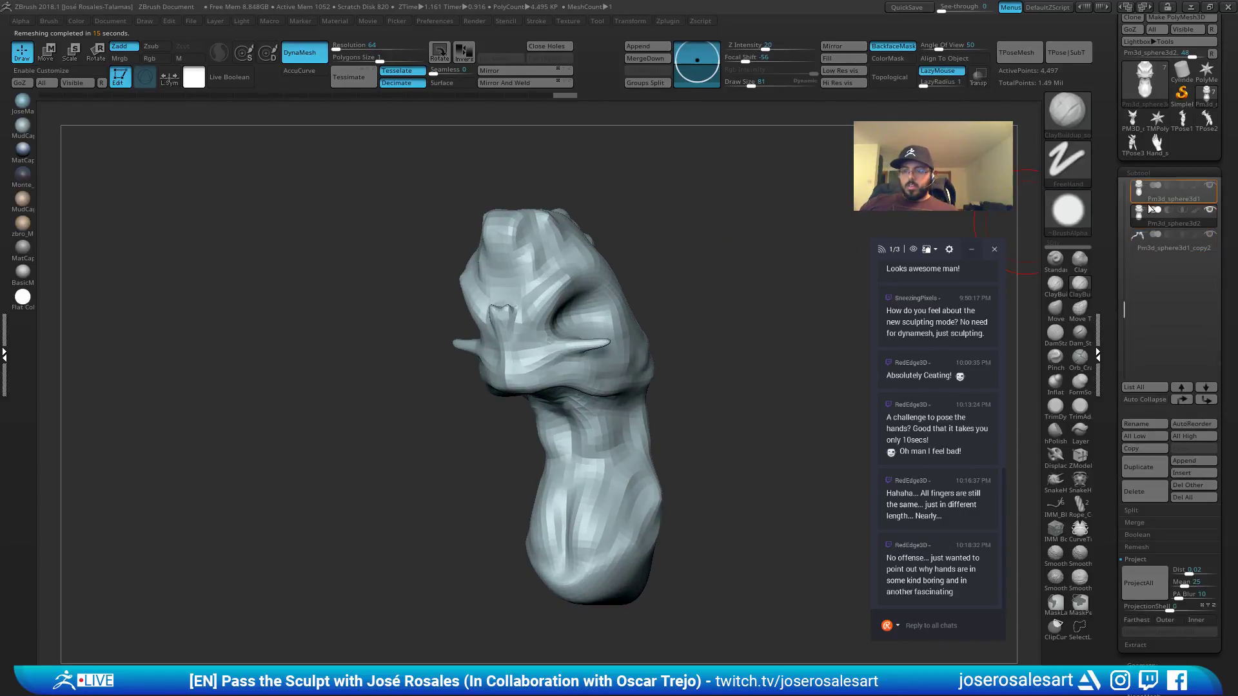
click(1132, 201)
click(1135, 222)
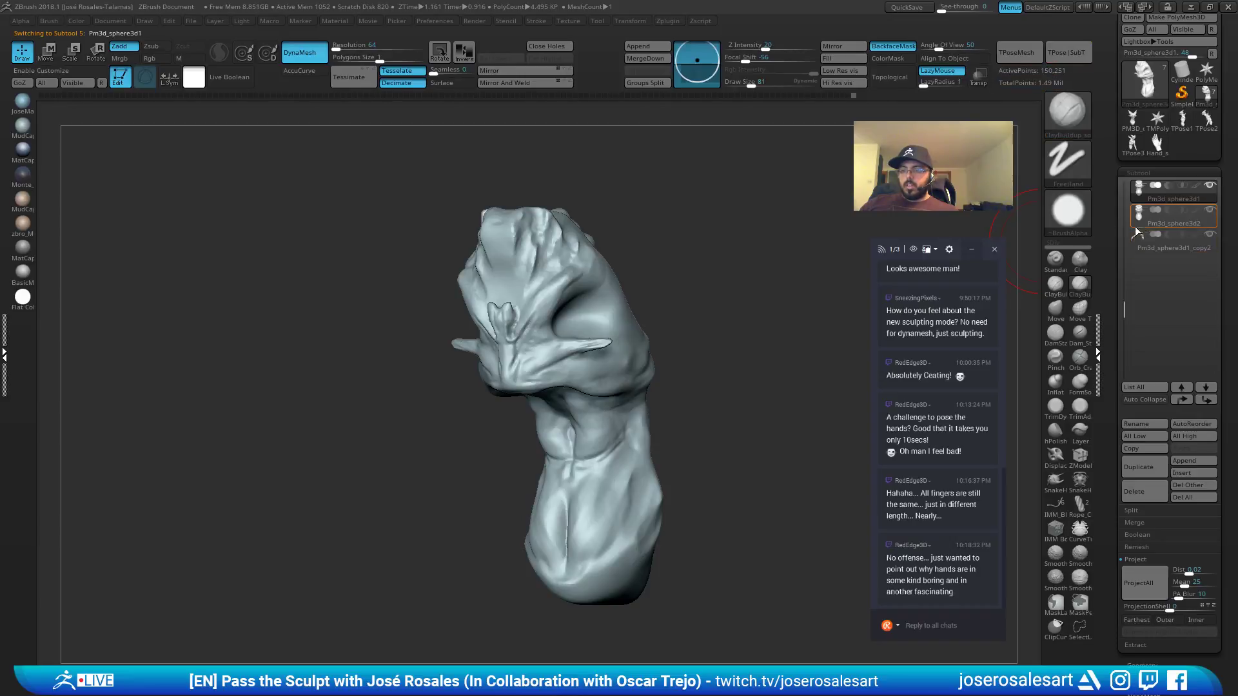
key(ctrl+d)
key(ctrl+d)
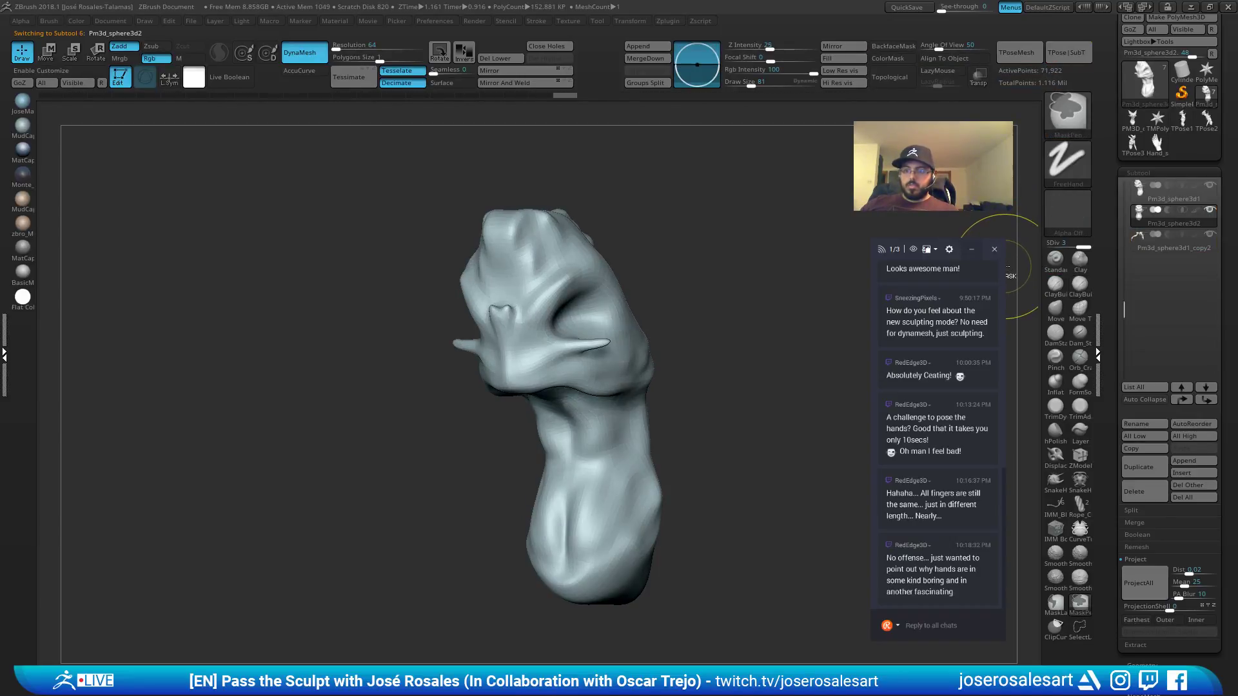
key(ctrl)
drag(804, 316, 763, 340)
key(shift+d)
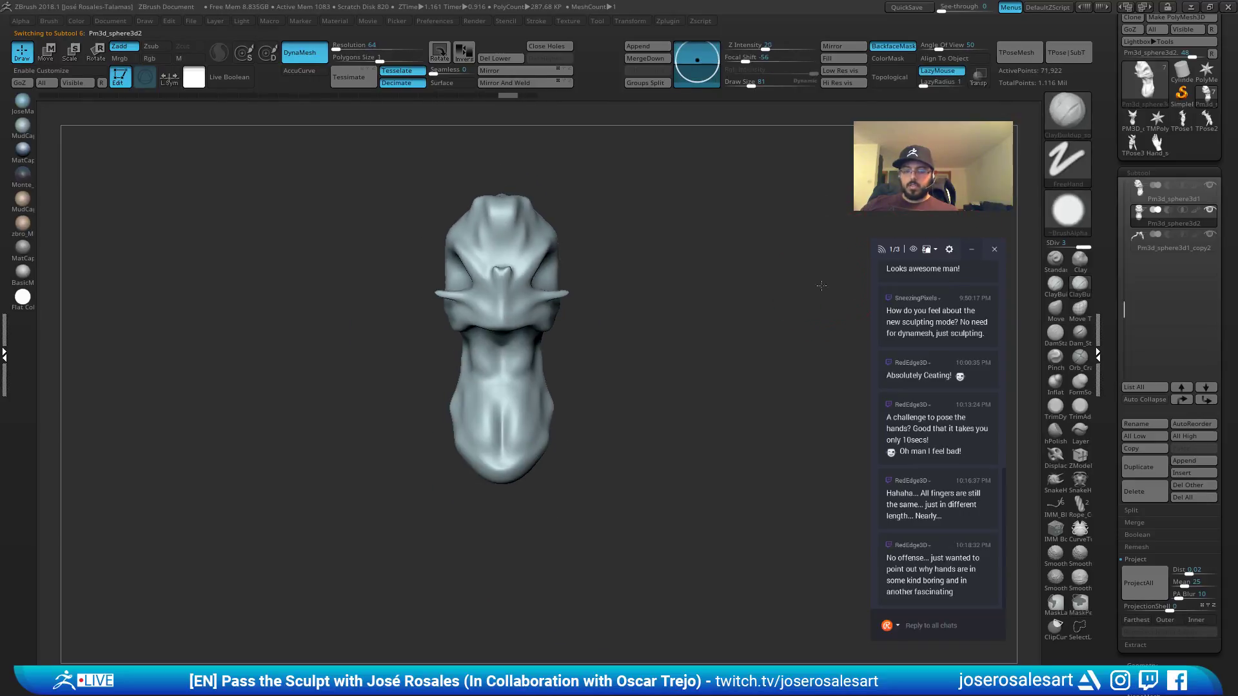
key(f)
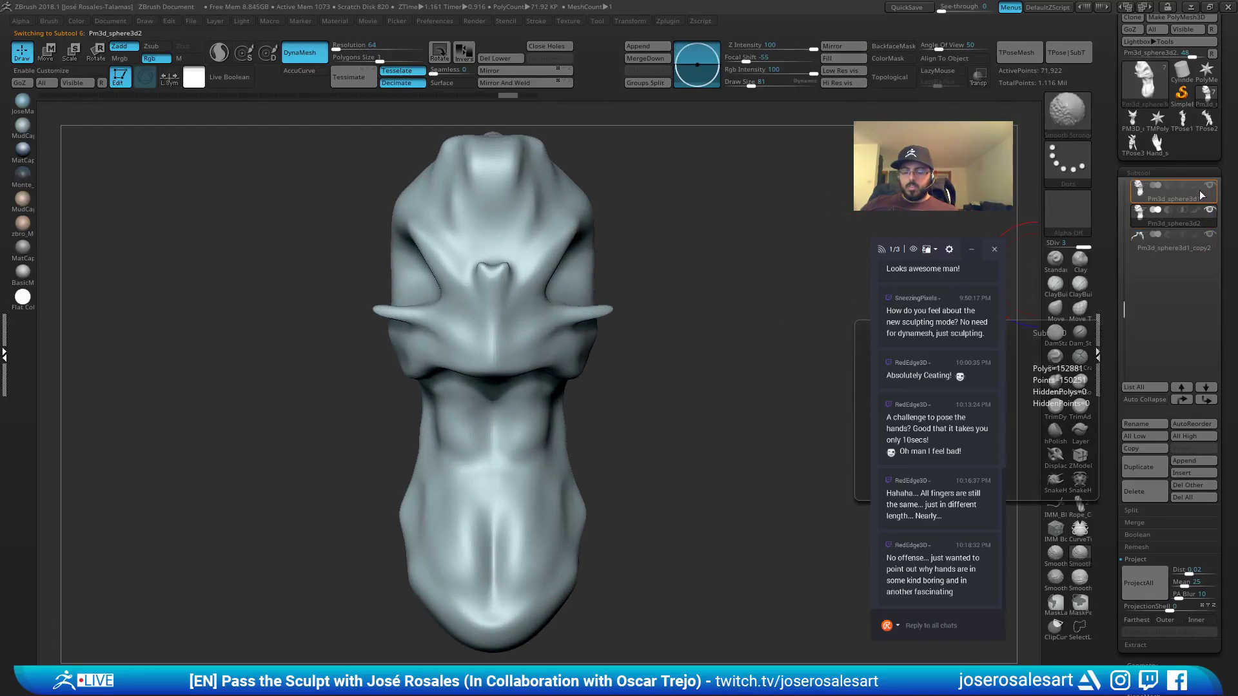
Leave only the original torso visible with the duplicate and project its detail onto the duplicate with ProjectAll.
click(1204, 235)
shift+click(1210, 209)
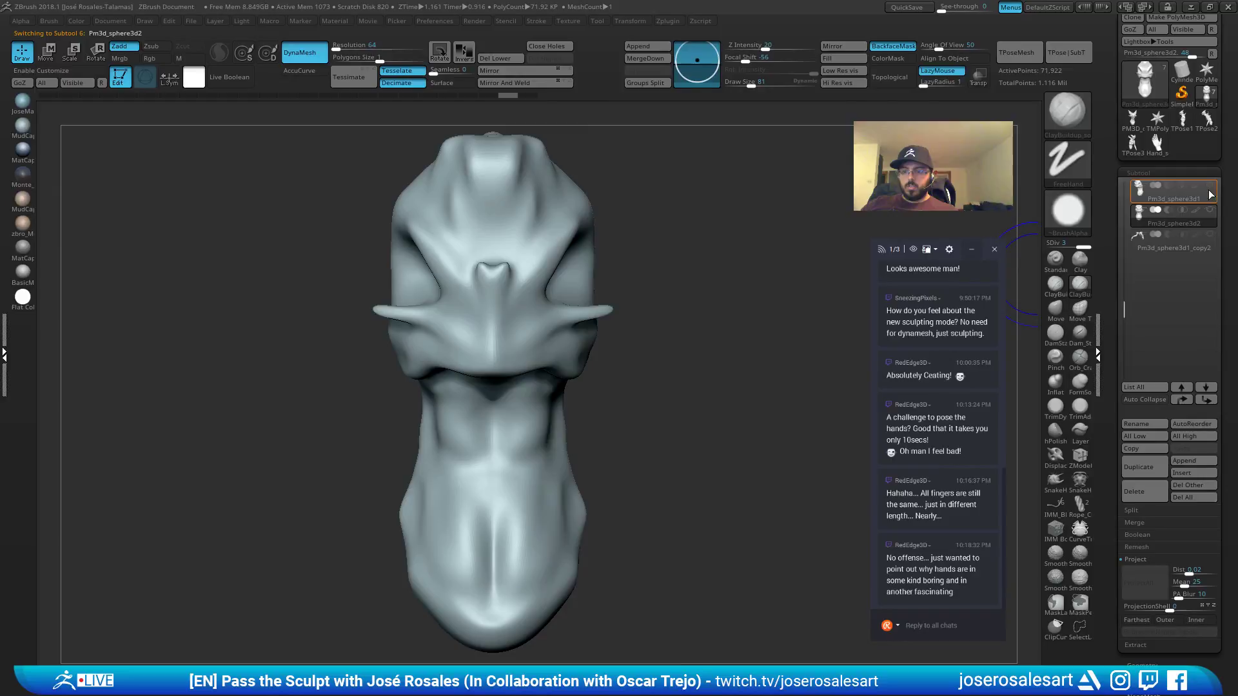
click(1210, 187)
click(1138, 583)
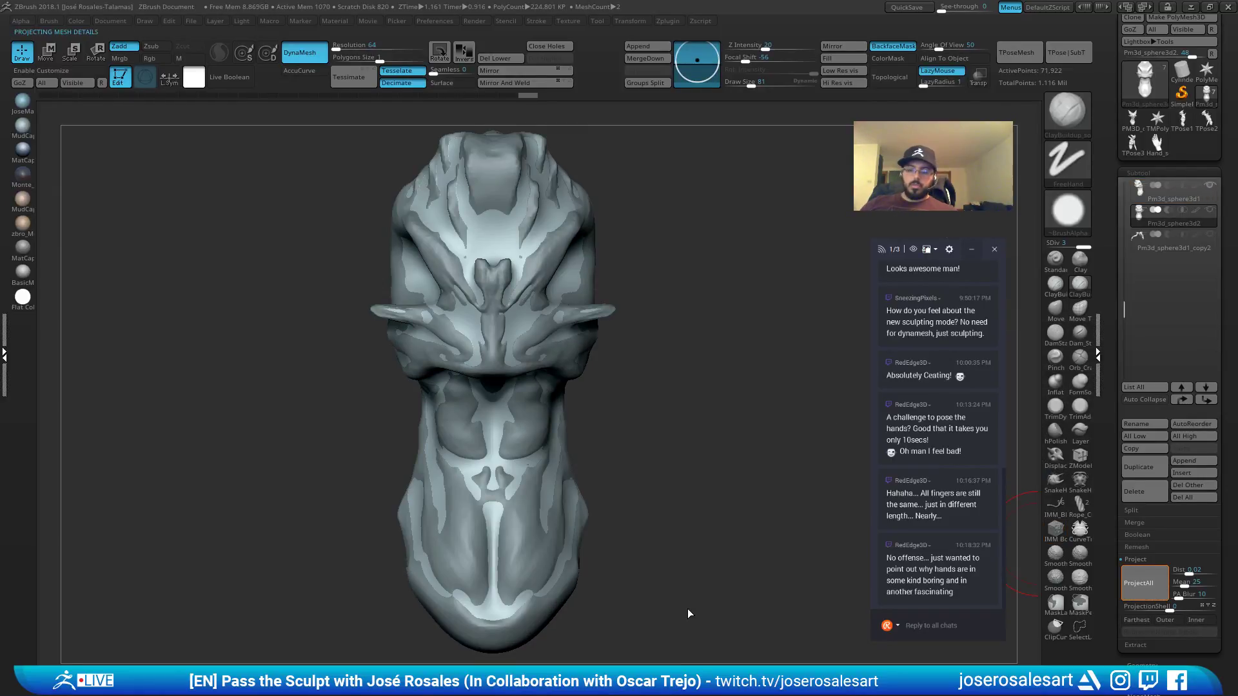
drag(715, 263, 629, 271)
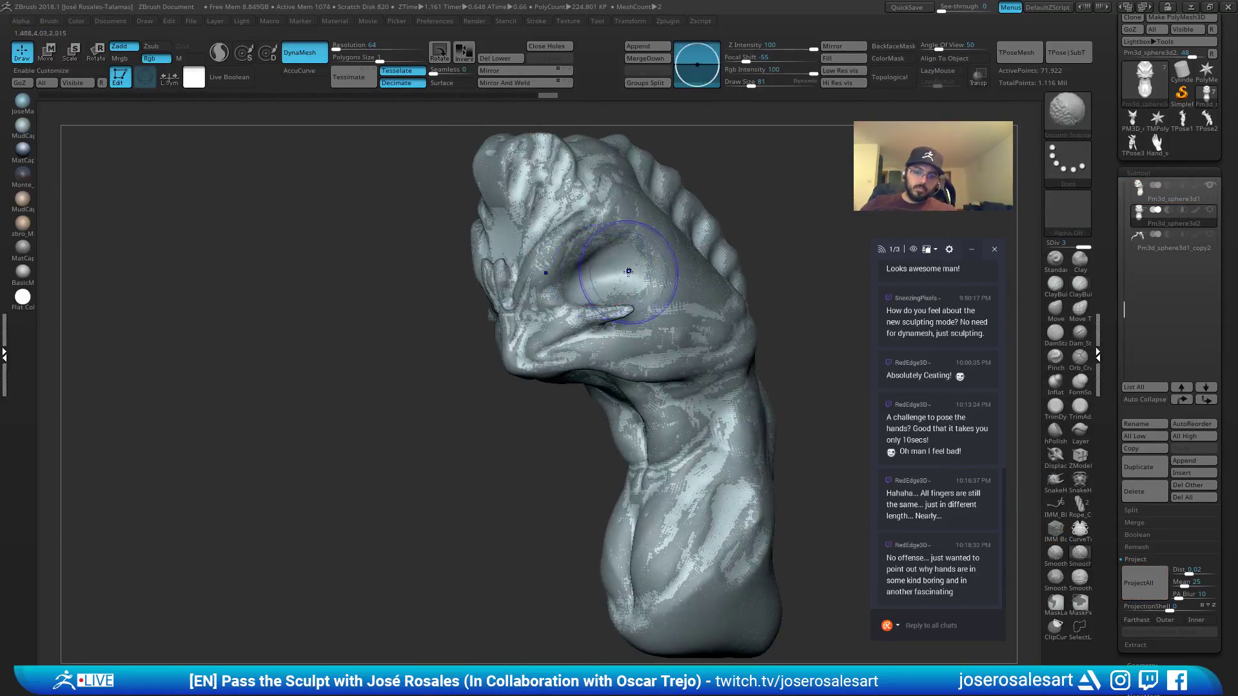
mouse_move(793, 316)
alt+mouse_down()
mouse_move(774, 274)
mouse_move(837, 361)
mouse_move(752, 312)
mouse_move(746, 263)
mouse_move(787, 279)
alt+mouse_up()
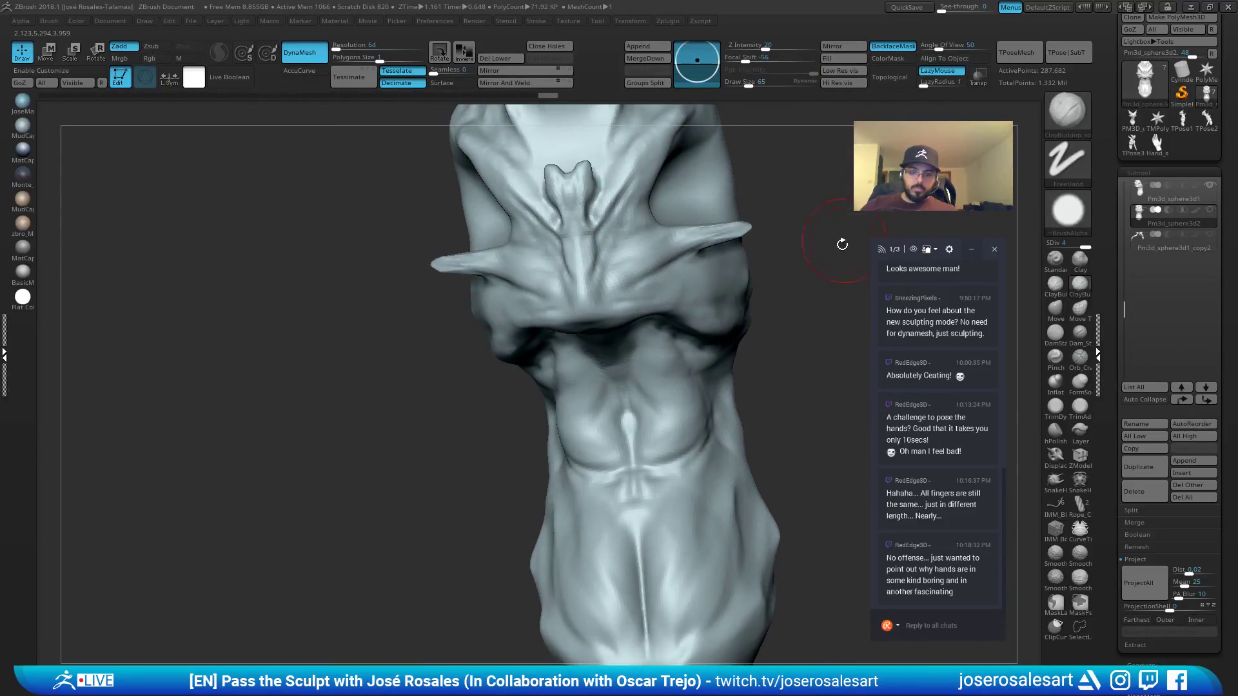
Subdivide the torso duplicate once more to level 4 and project the original torso's detail onto it again.
key(ctrl+d)
drag(843, 243, 854, 445)
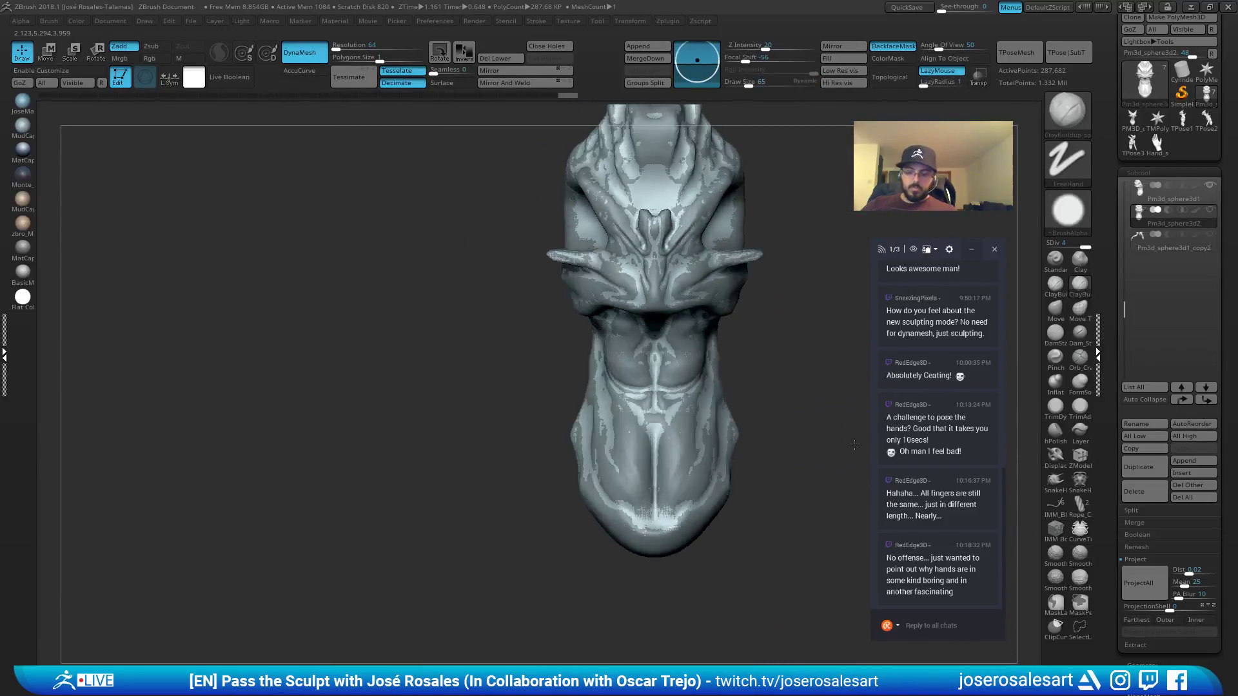
click(1148, 589)
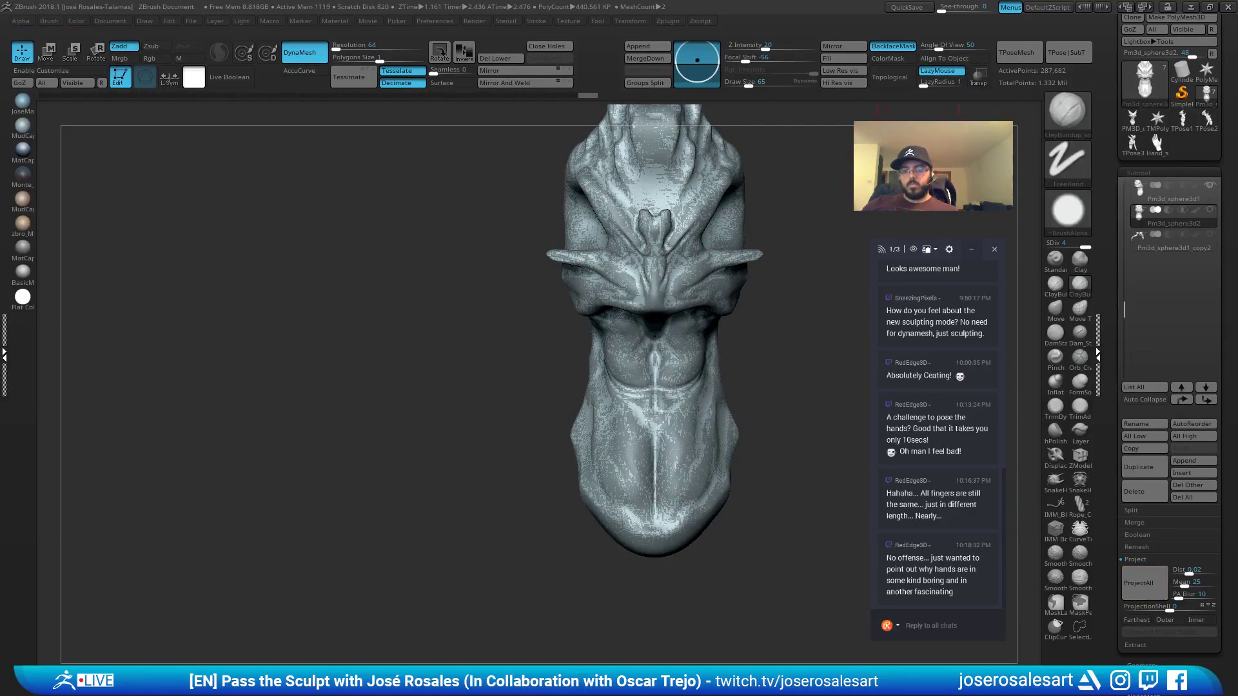
Delete the original torso subtool and show all the creature's subtools again.
alt+drag(921, 198, 882, 247)
click(1135, 492)
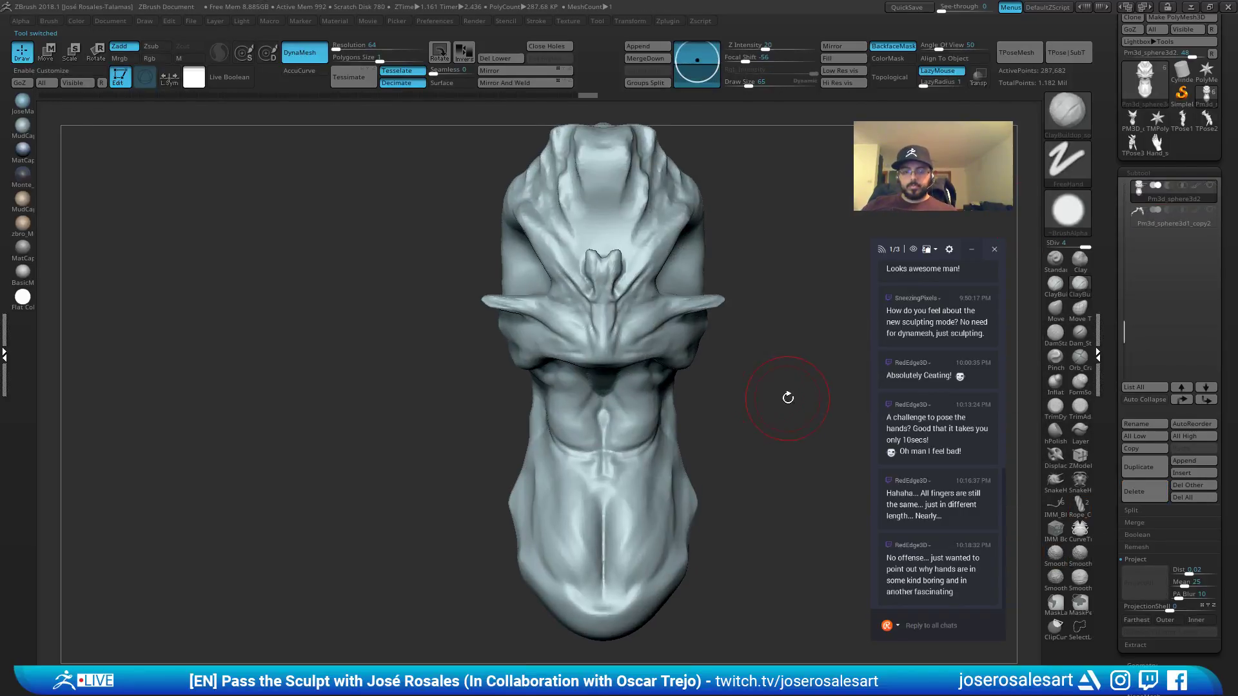
drag(787, 395, 765, 378)
shift+click(1208, 188)
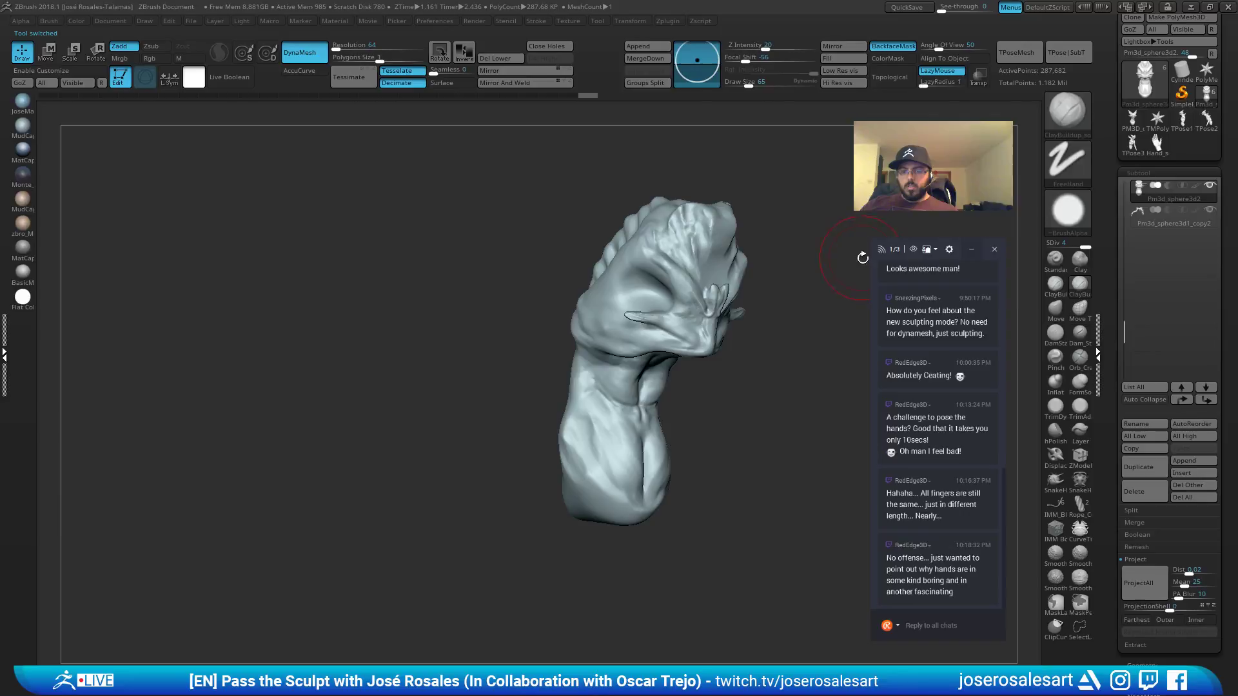
drag(865, 256, 758, 331)
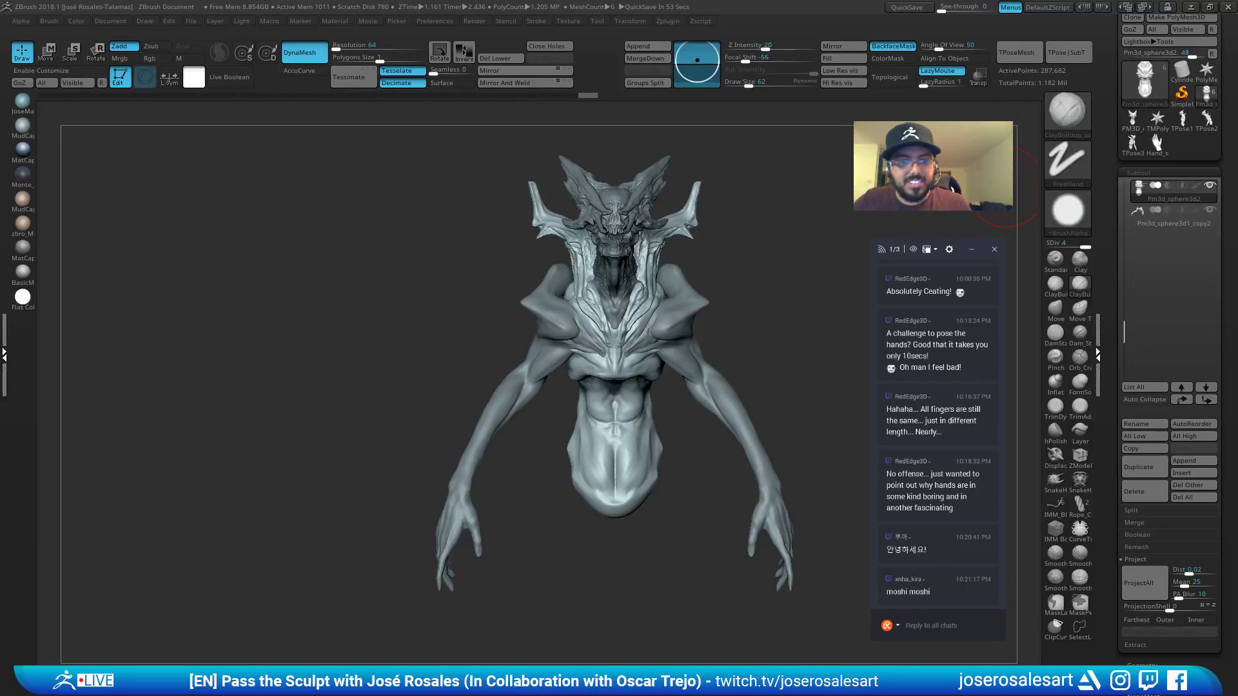
Make the arms the active subtool and save the file.
mouse_move(678, 193)
mouse_down()
mouse_move(714, 220)
mouse_move(700, 203)
mouse_move(727, 210)
mouse_up()
mouse_move(728, 210)
alt+mouse_down()
mouse_move(741, 213)
mouse_move(673, 241)
alt+mouse_up()
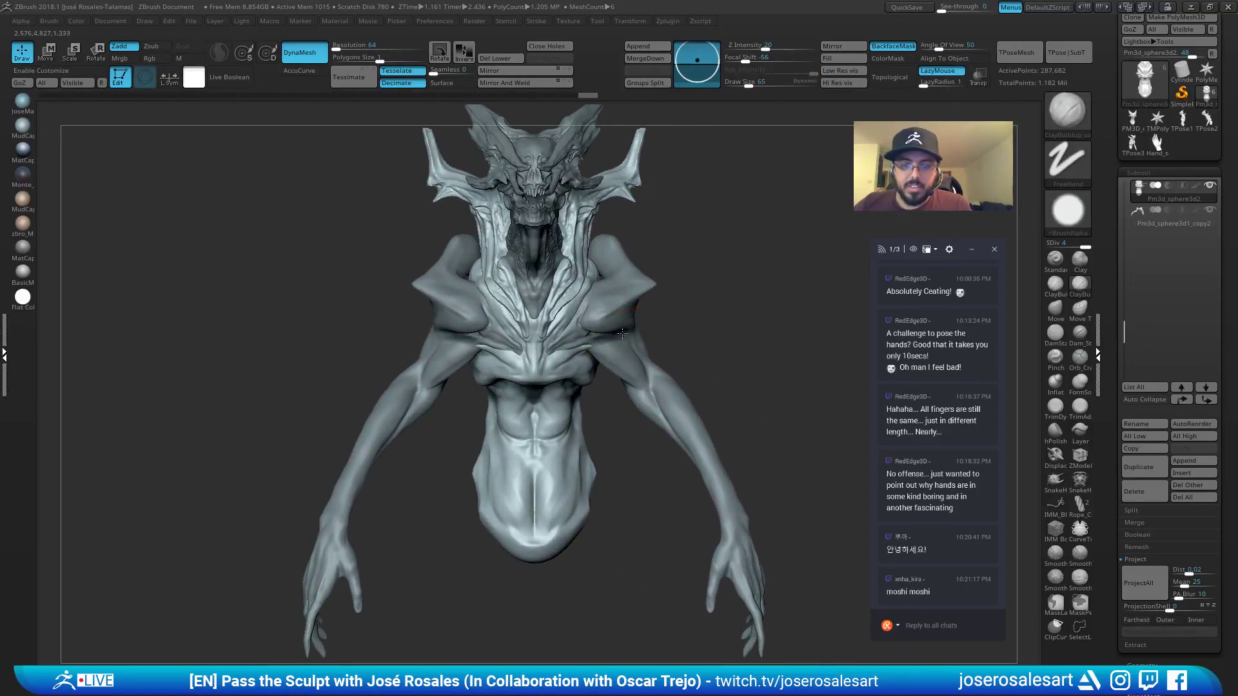
alt+click(622, 300)
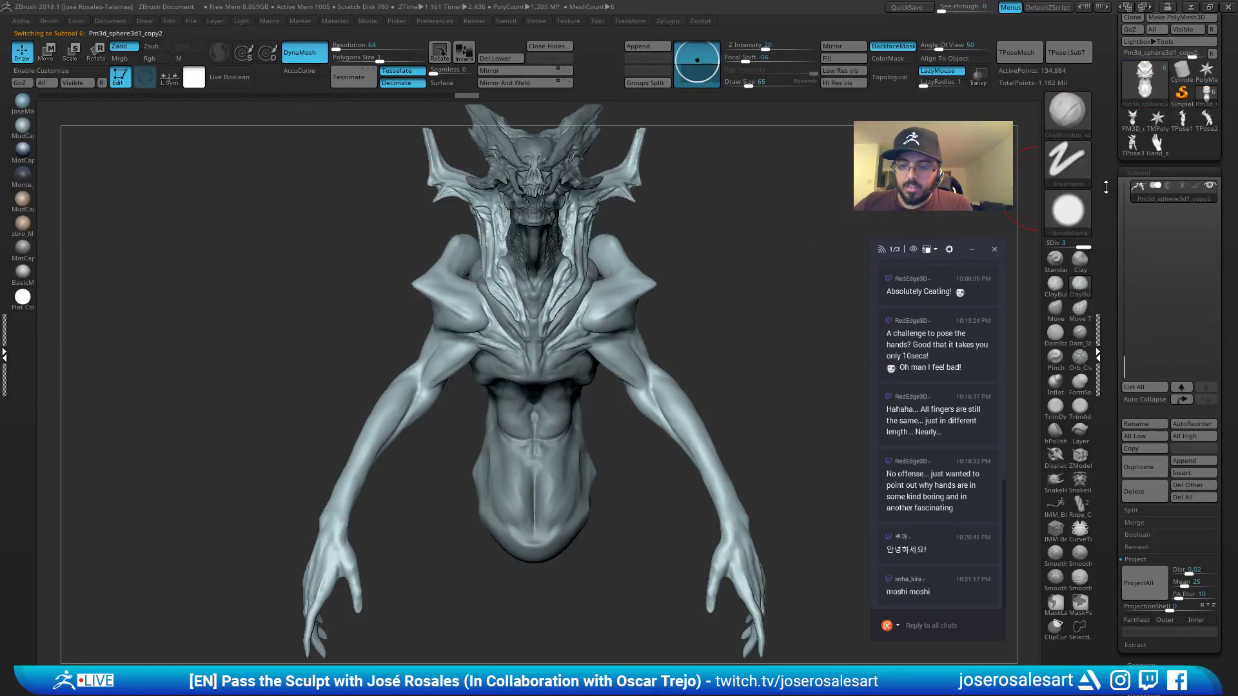
scroll(1106, 187, up, 3)
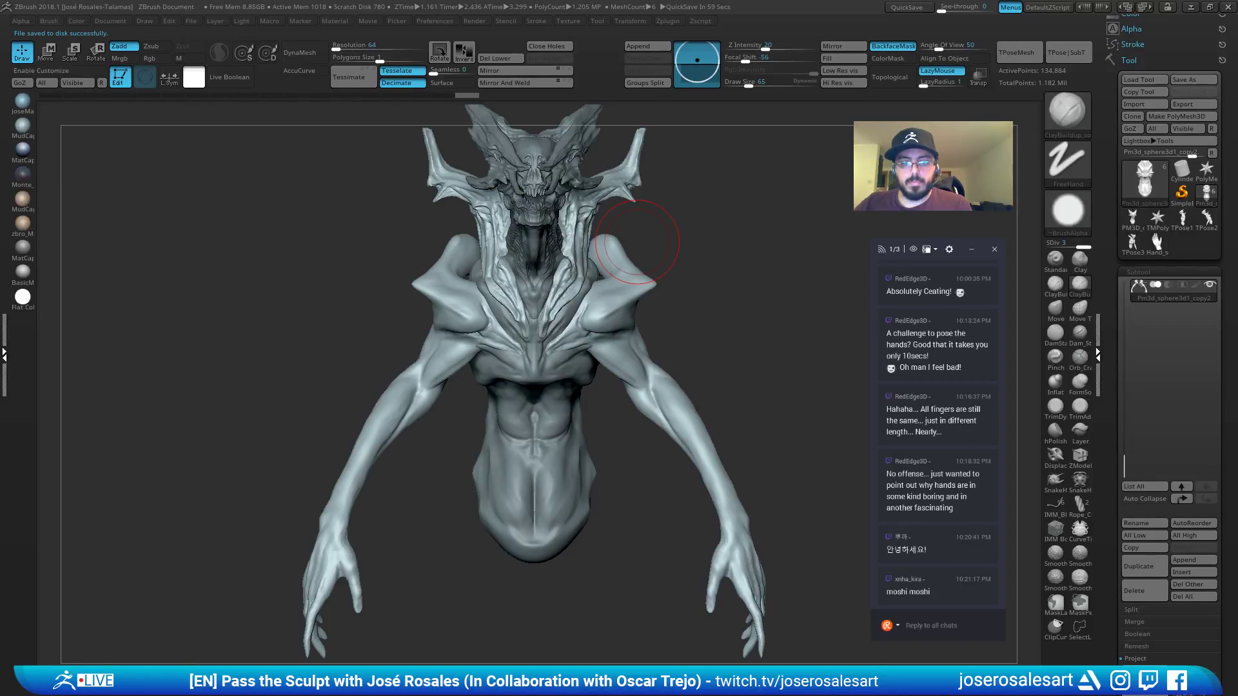
Carve a crease along the inner upper arm from armpit to elbow with the Dam Standard brush at draw size 30.
alt+right_drag(552, 314, 553, 262)
key([)
mouse_move(606, 332)
ctrl+right_down()
mouse_move(607, 316)
mouse_move(609, 361)
ctrl+right_up()
right_drag(703, 323, 635, 313)
right_drag(439, 319, 490, 290)
ctrl+right_drag(490, 290, 490, 319)
key(b)
key(d)
key(s)
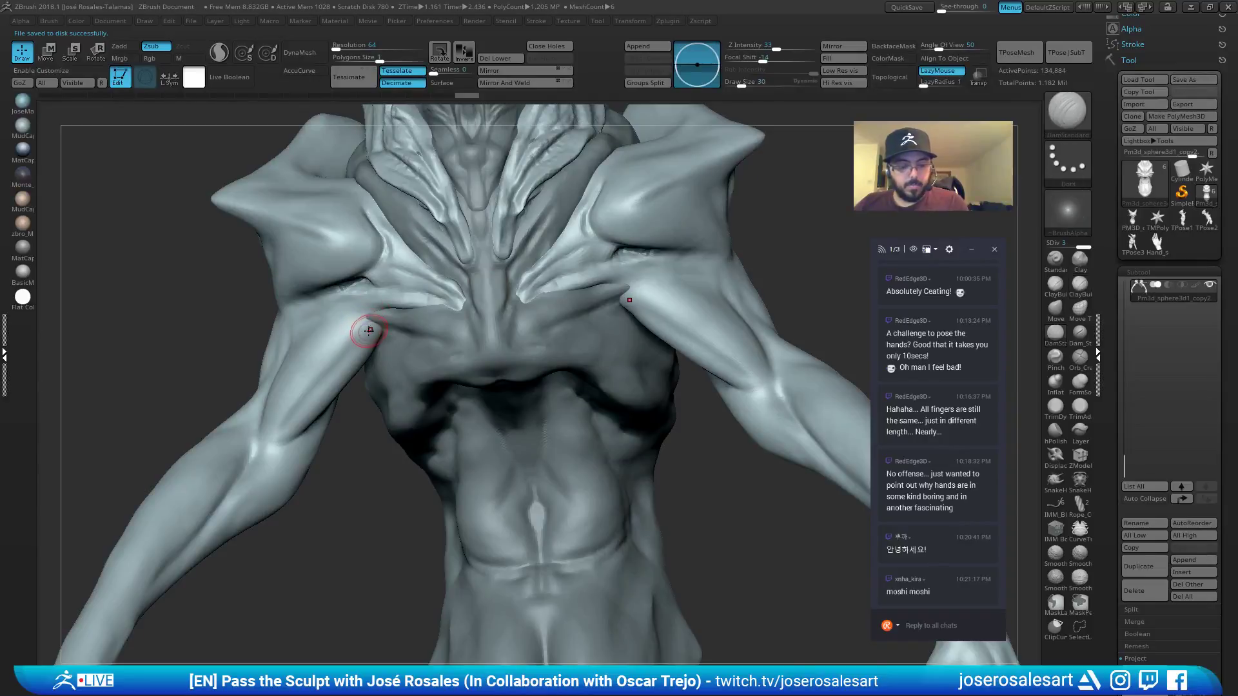
mouse_move(375, 321)
mouse_down()
mouse_move(242, 471)
mouse_move(263, 444)
mouse_up()
Raise the muscle and tendon forms around the inner elbows with the Standard brush at draw size 19.
key(b)
key(s)
key(t)
key(s)
right_drag(262, 445, 254, 454)
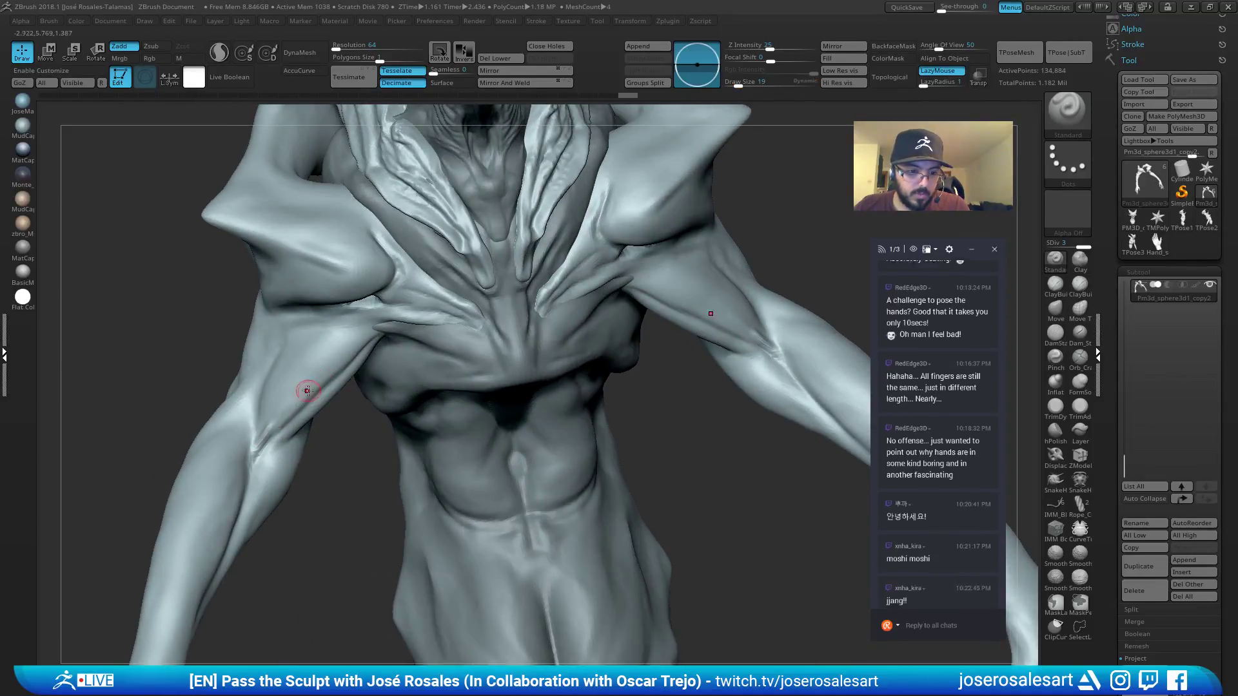
mouse_move(304, 387)
right_down()
mouse_move(288, 415)
mouse_move(264, 402)
mouse_move(245, 437)
mouse_move(283, 373)
right_up()
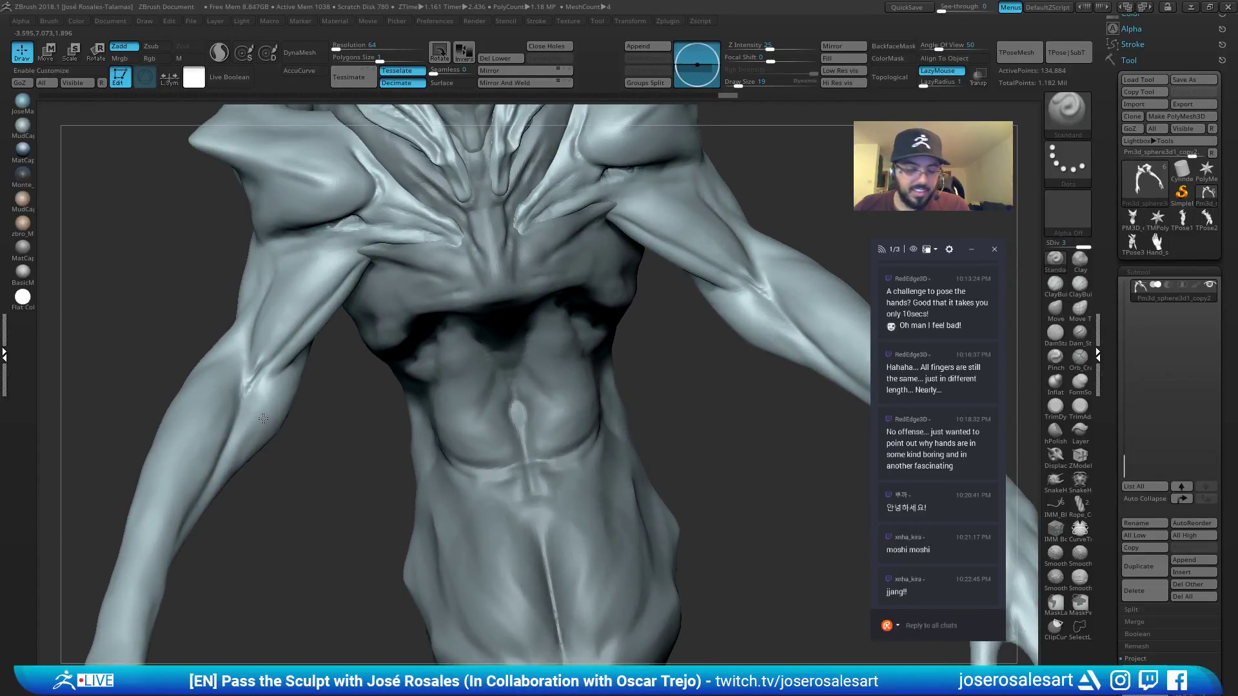
right_drag(266, 421, 258, 406)
drag(261, 389, 283, 371)
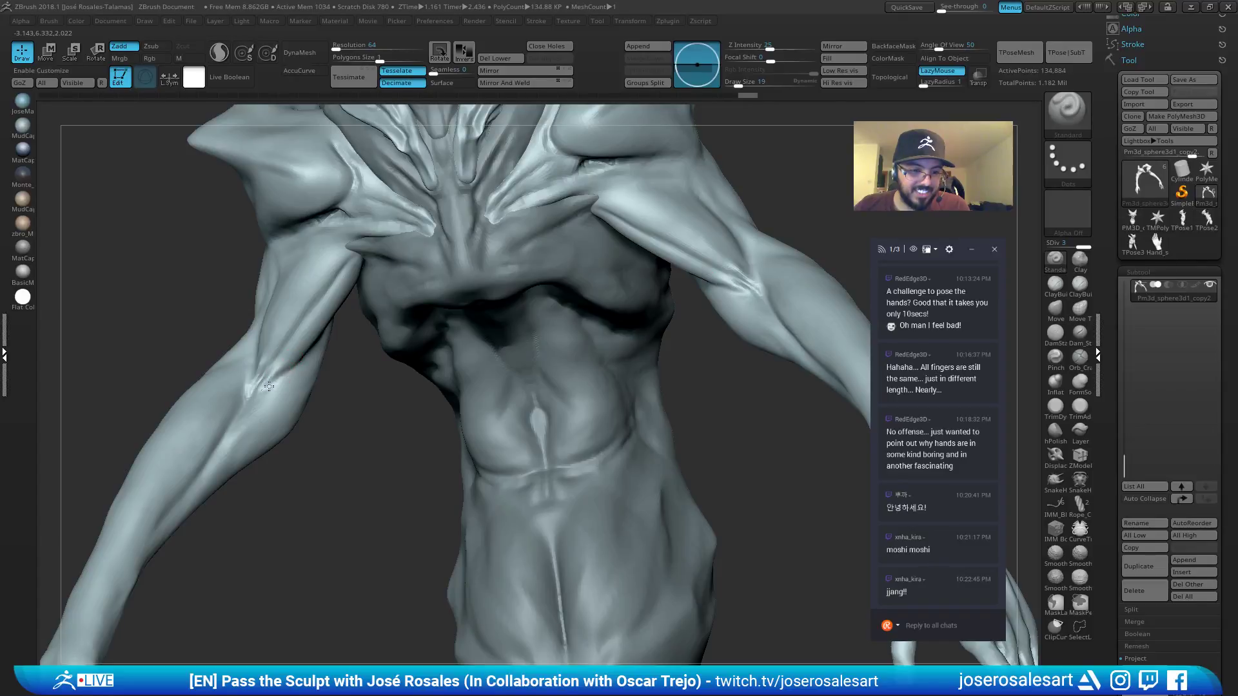
Switch to the torso subtool and build up the upper chest beside the shoulders with ClayBuildup at draw size 30.
mouse_move(284, 361)
right_down()
mouse_move(276, 371)
mouse_move(441, 250)
right_up()
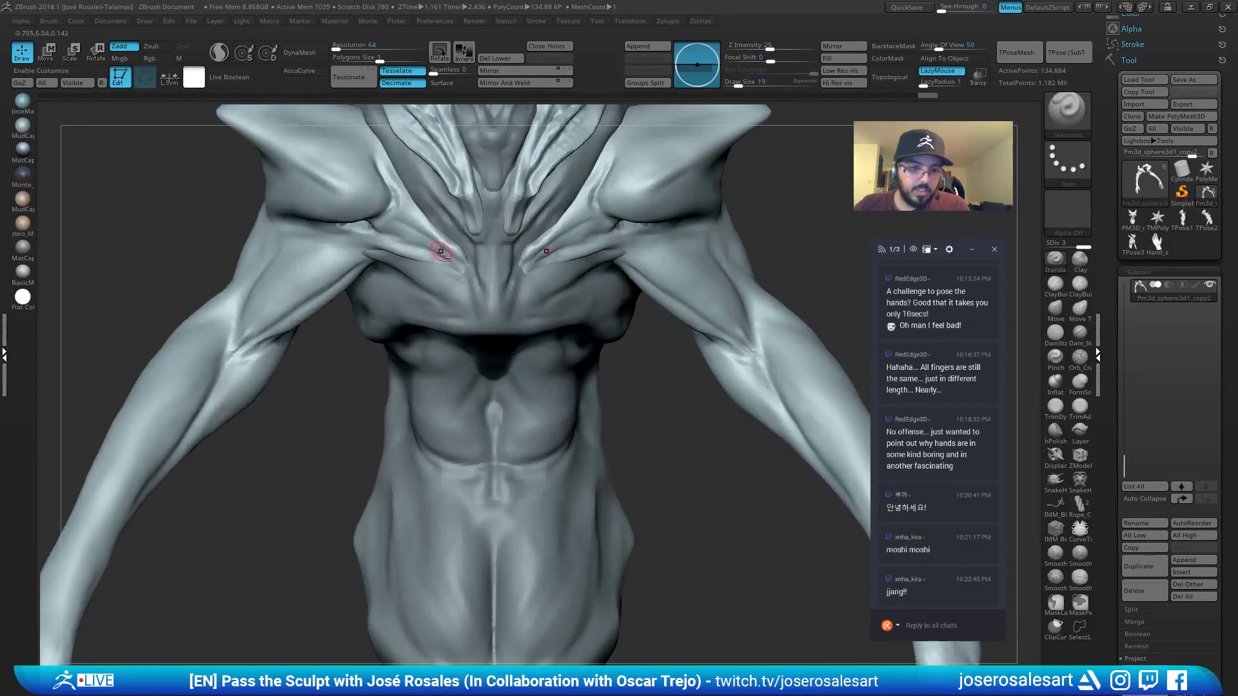
alt+click(506, 277)
ctrl+right_drag(507, 276, 584, 220)
ctrl+right_drag(584, 219, 590, 259)
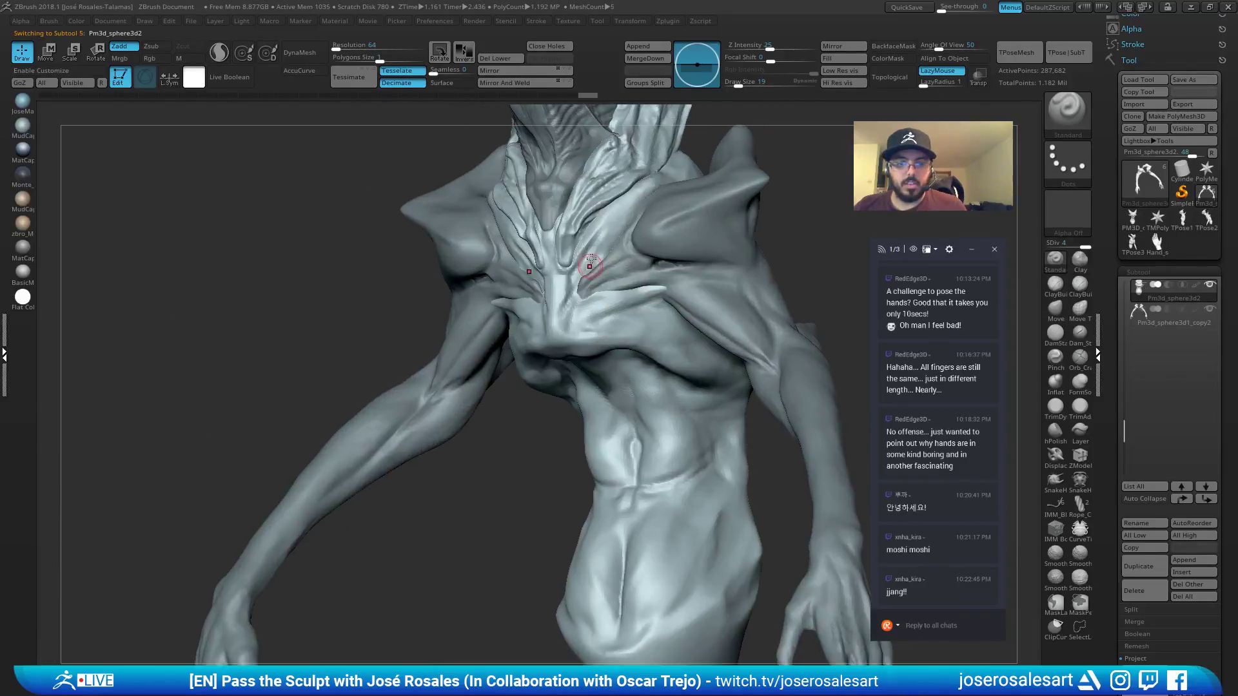
mouse_move(564, 219)
right_down()
mouse_move(589, 312)
mouse_move(567, 276)
mouse_move(604, 284)
mouse_move(591, 267)
mouse_move(622, 229)
right_up()
key(b)
key(c)
key(b)
drag(623, 229, 596, 242)
right_drag(596, 241, 612, 234)
drag(616, 232, 599, 256)
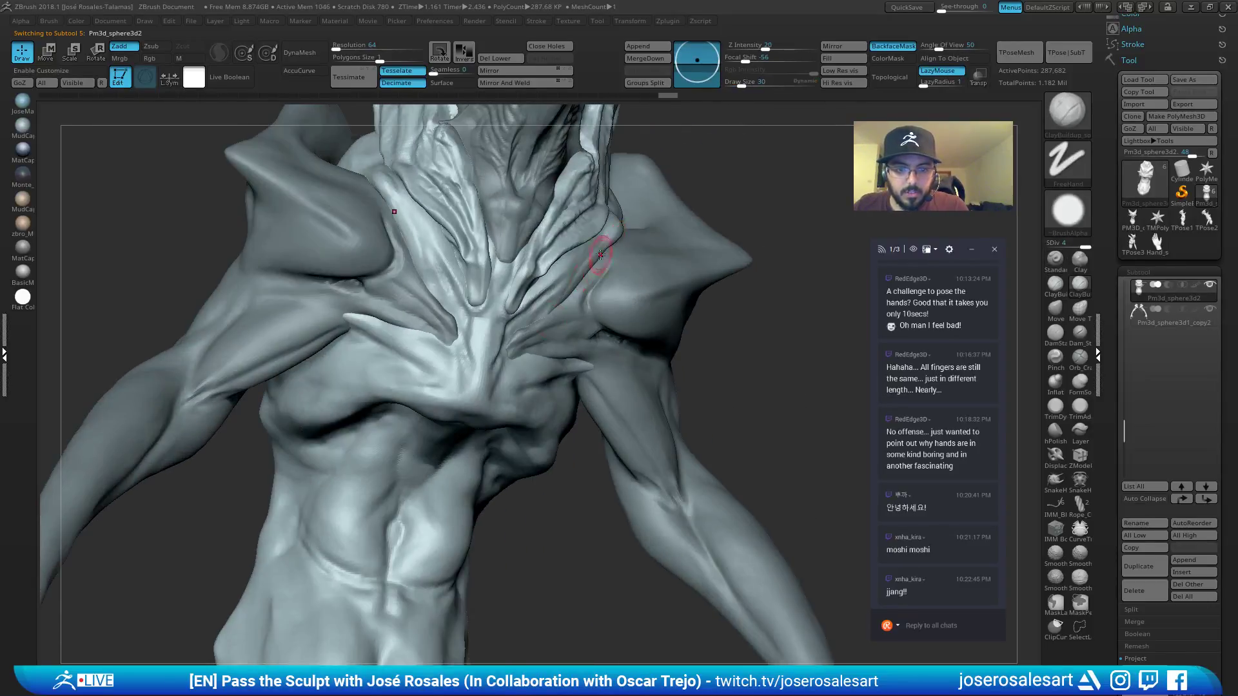
Adjust the torso's upper chest shape next to the shoulders with the Move brush at draw size 58.
right_drag(597, 270, 542, 329)
key(b)
key(m)
key(v)
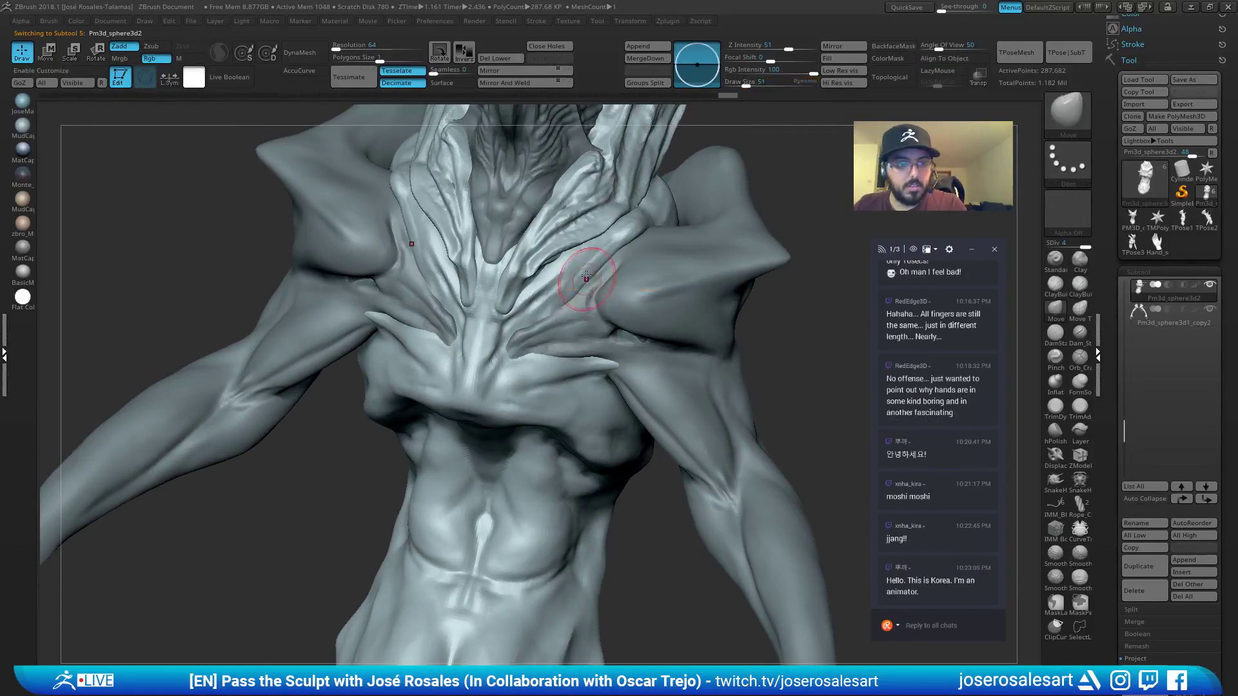
right_drag(606, 264, 623, 225)
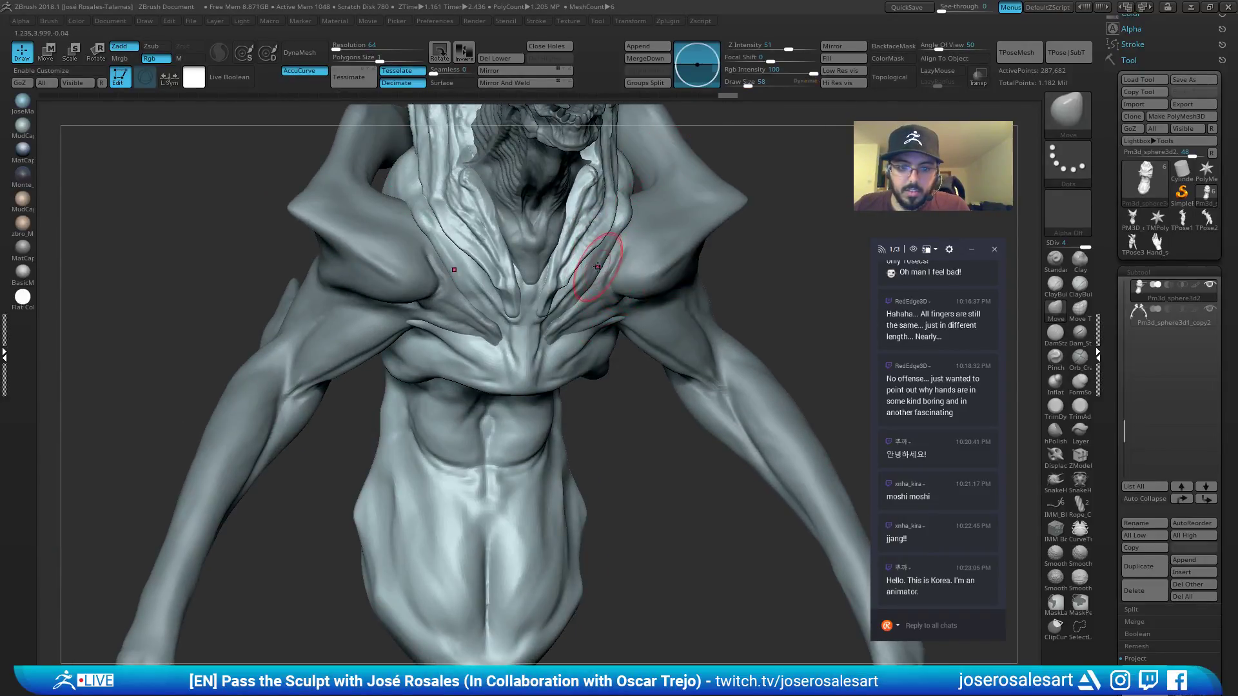
drag(598, 267, 611, 266)
Add volume to the torso's chest strands between collar and shoulder with ClayBuildup at draw size 30.
right_drag(606, 264, 506, 288)
key(b)
key(c)
key(b)
key(s)
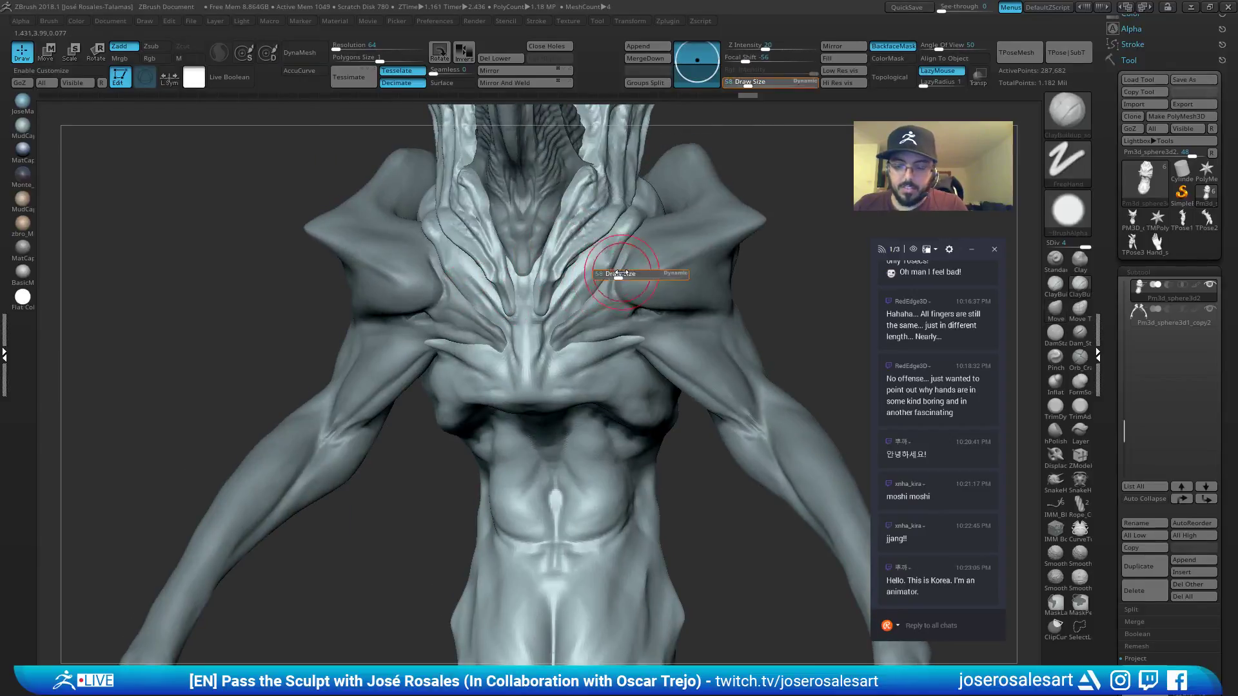
drag(619, 273, 603, 272)
right_drag(620, 271, 641, 266)
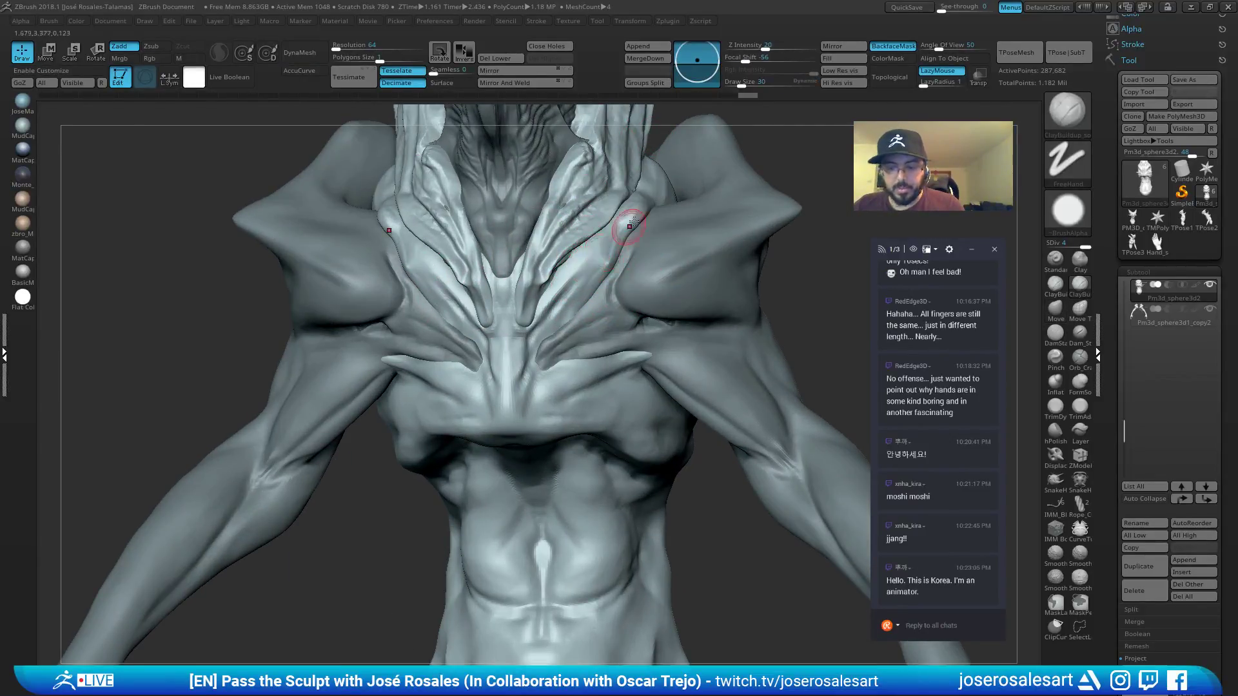
key(s)
drag(588, 268, 584, 268)
mouse_move(606, 248)
ctrl+right_down()
mouse_move(619, 283)
mouse_move(603, 227)
ctrl+right_up()
Switch to the arms subtool and carve grooves between its chest tendons toward the sternum with Dam Standard at draw size 39.
alt+click(620, 284)
key(b)
key(d)
key(s)
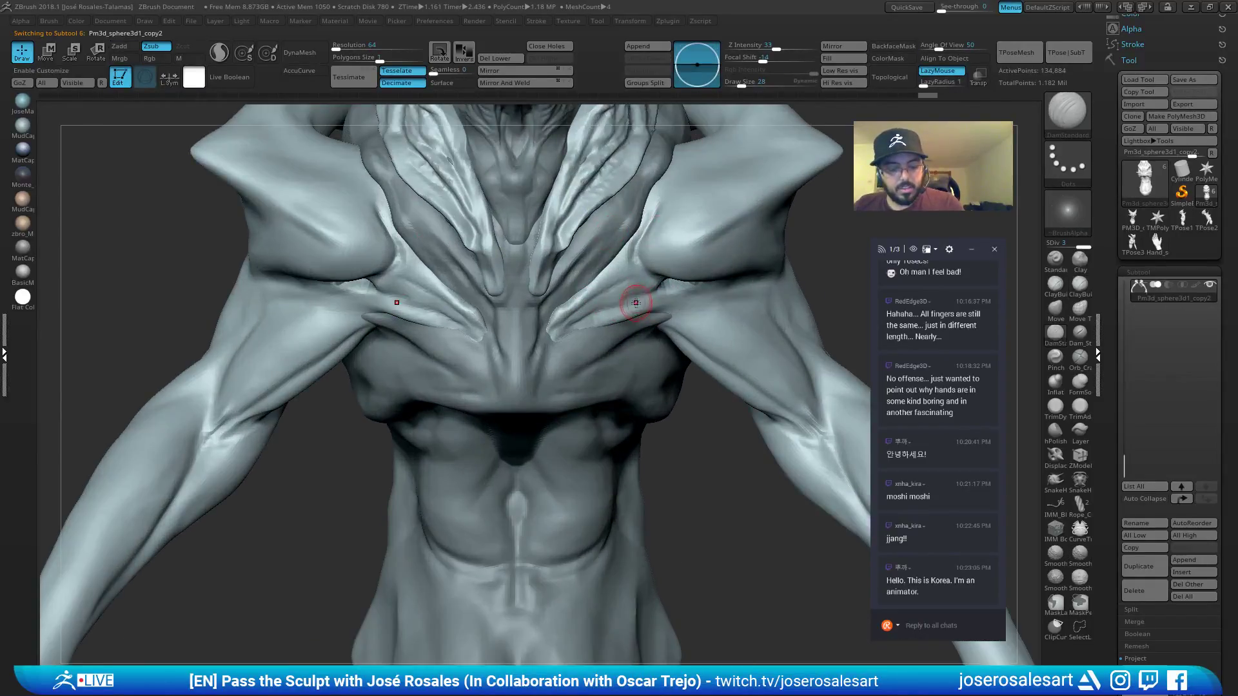
drag(629, 301, 702, 303)
key(ctrl+z)
right_drag(626, 259, 624, 240)
drag(626, 287, 556, 325)
mouse_move(605, 293)
mouse_down()
mouse_move(552, 318)
mouse_move(559, 329)
mouse_up()
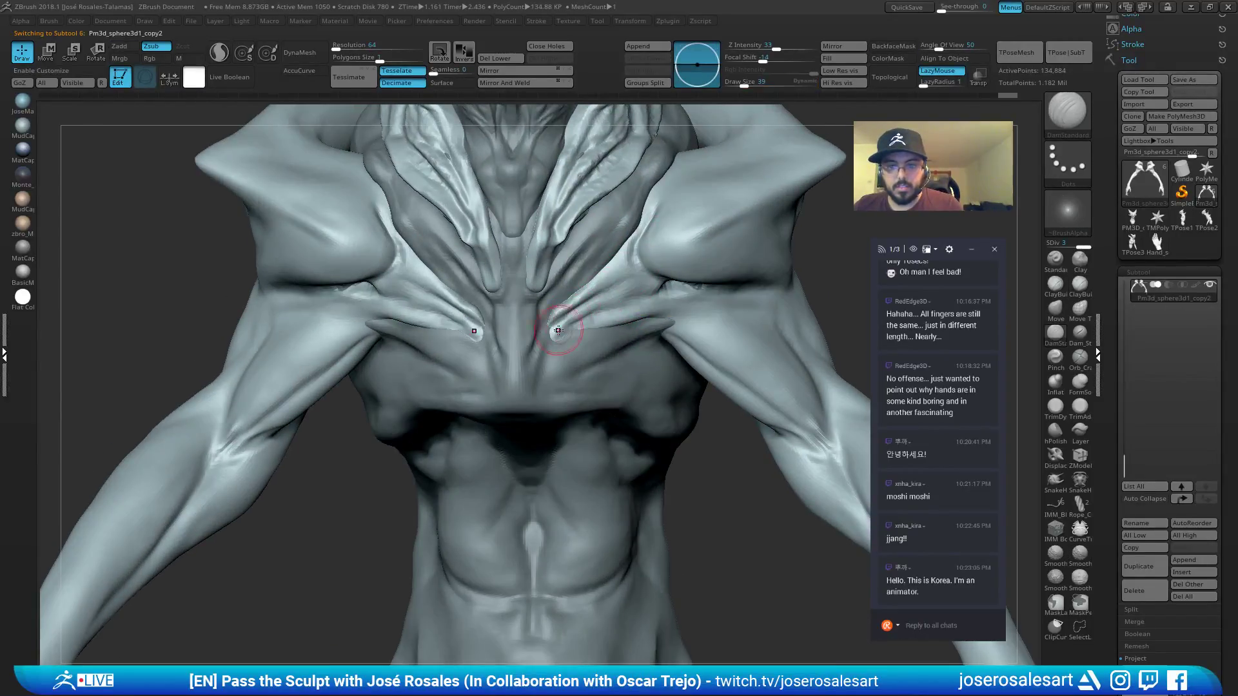
Cut further Dam Standard grooves along the lower chest tendons, toward the sternum and out to the armpits.
ctrl+right_drag(559, 329, 586, 286)
drag(601, 314, 541, 335)
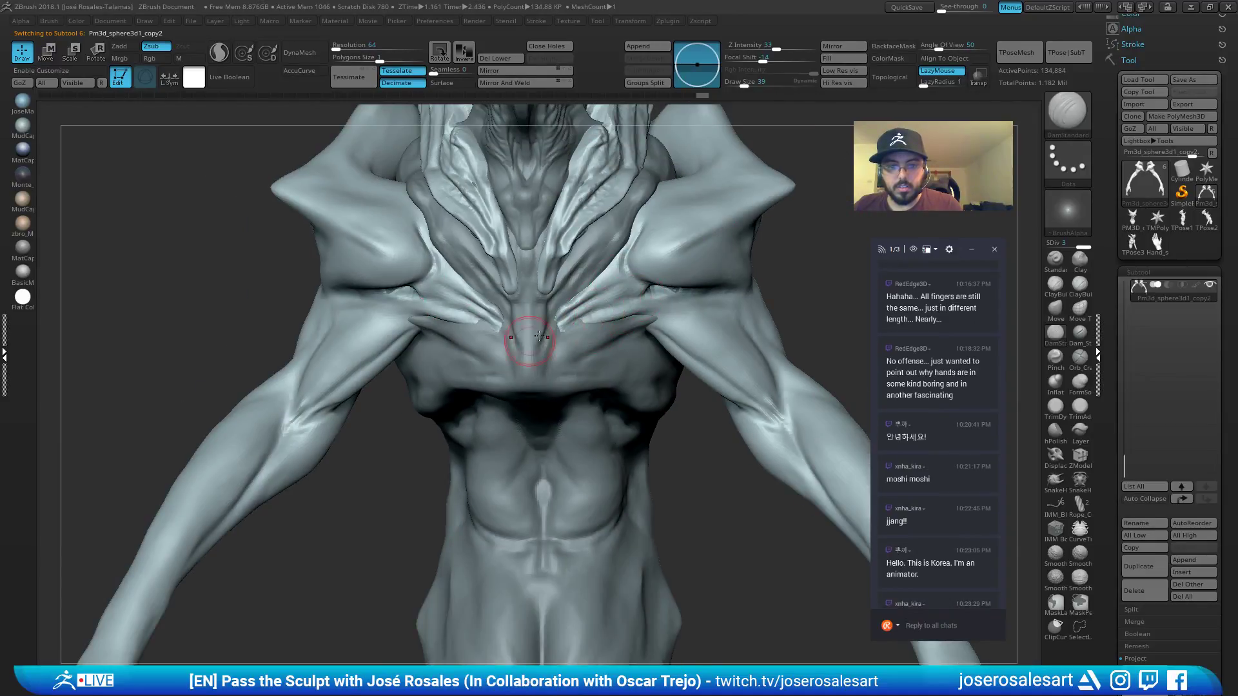
drag(625, 312, 671, 304)
ctrl+right_drag(671, 296, 693, 180)
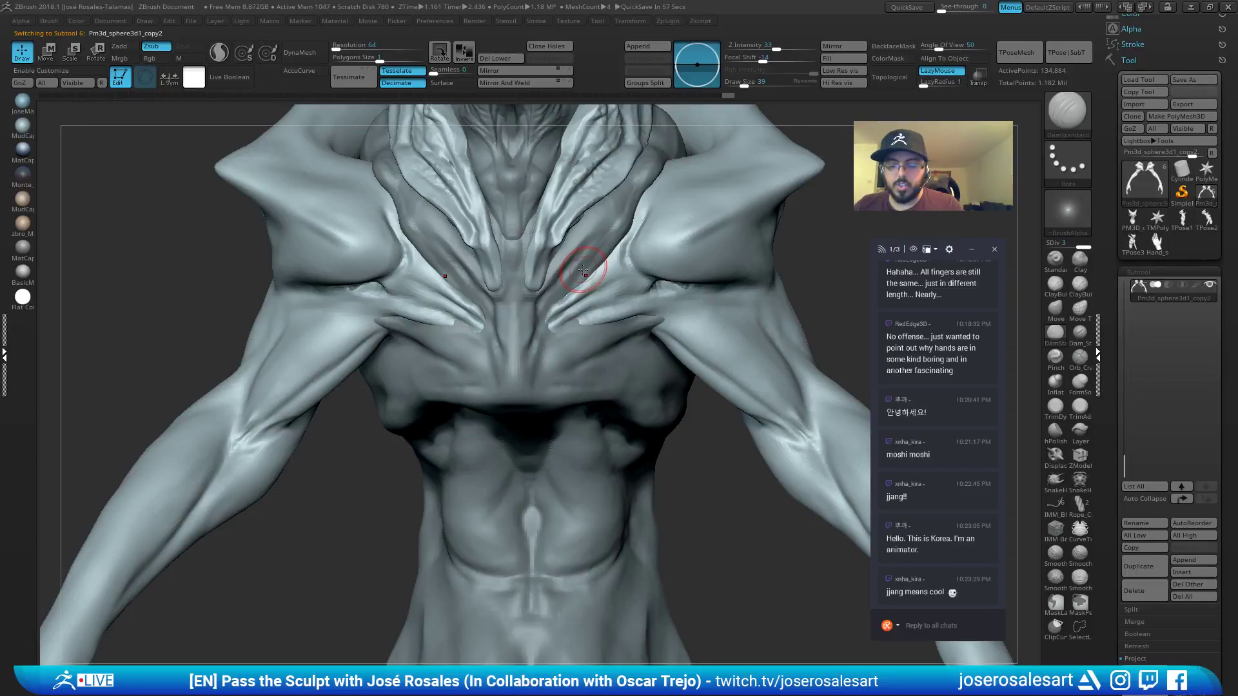
Build up the arms' tendon tips where they meet the sternum with ClayBuildup at draw size 21.
key(b)
key(c)
key(b)
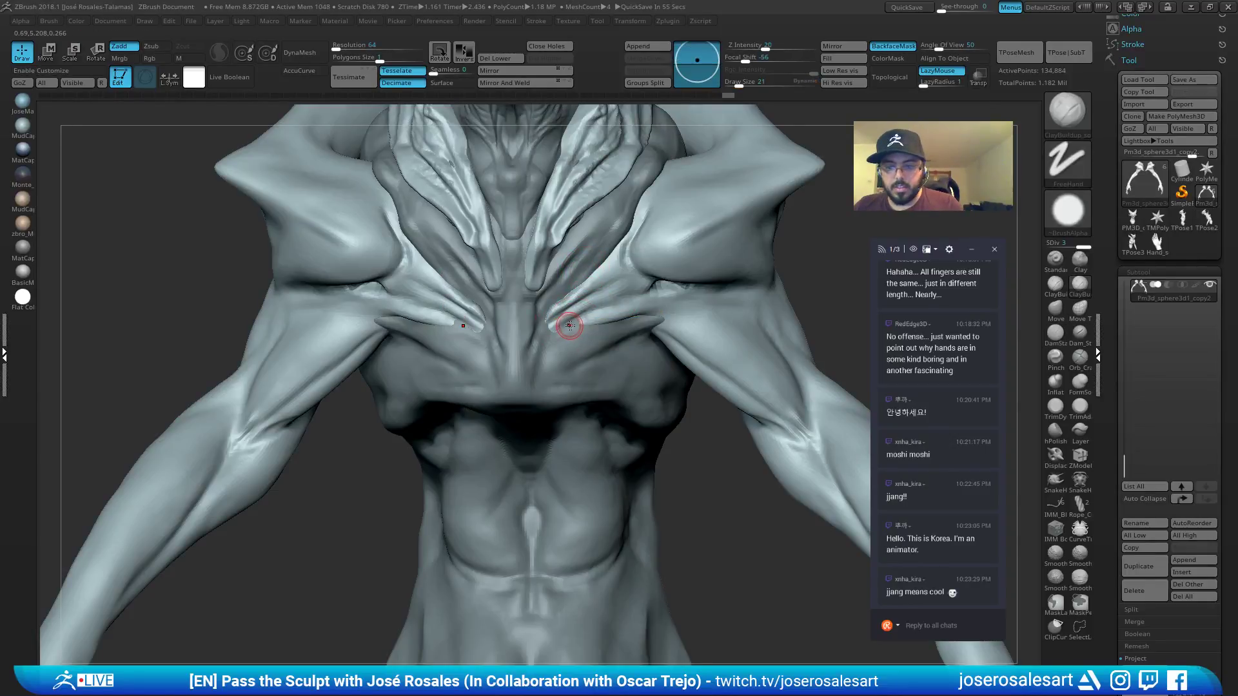
ctrl+right_drag(584, 322, 580, 332)
key(s)
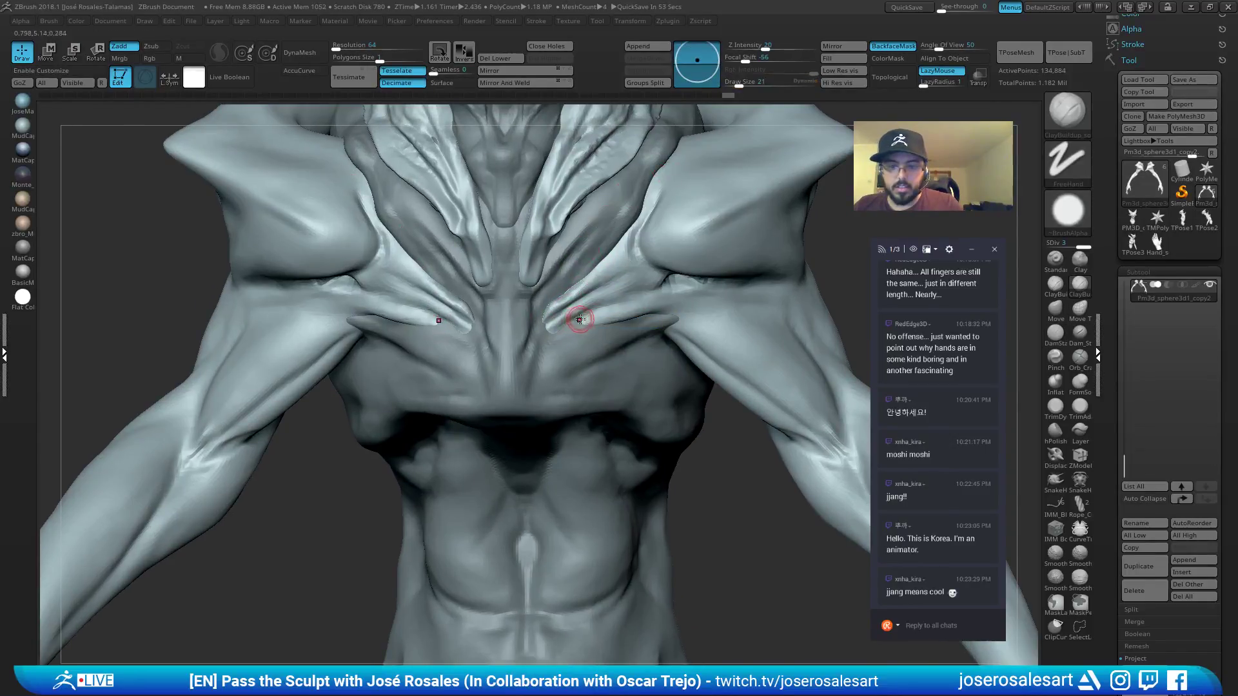
drag(580, 318, 533, 341)
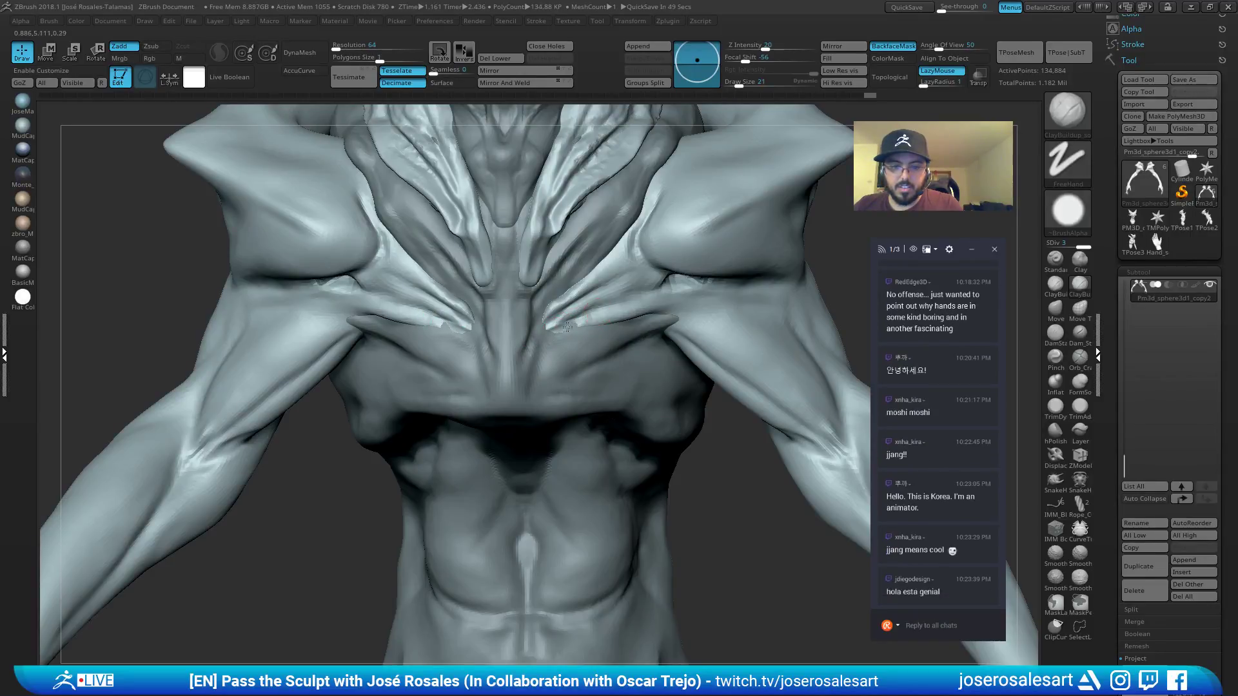
Switch to the torso subtool and smooth the lower chest beside the sternum where the arm tendons meet it.
ctrl+right_drag(635, 303, 623, 280)
alt+click(597, 322)
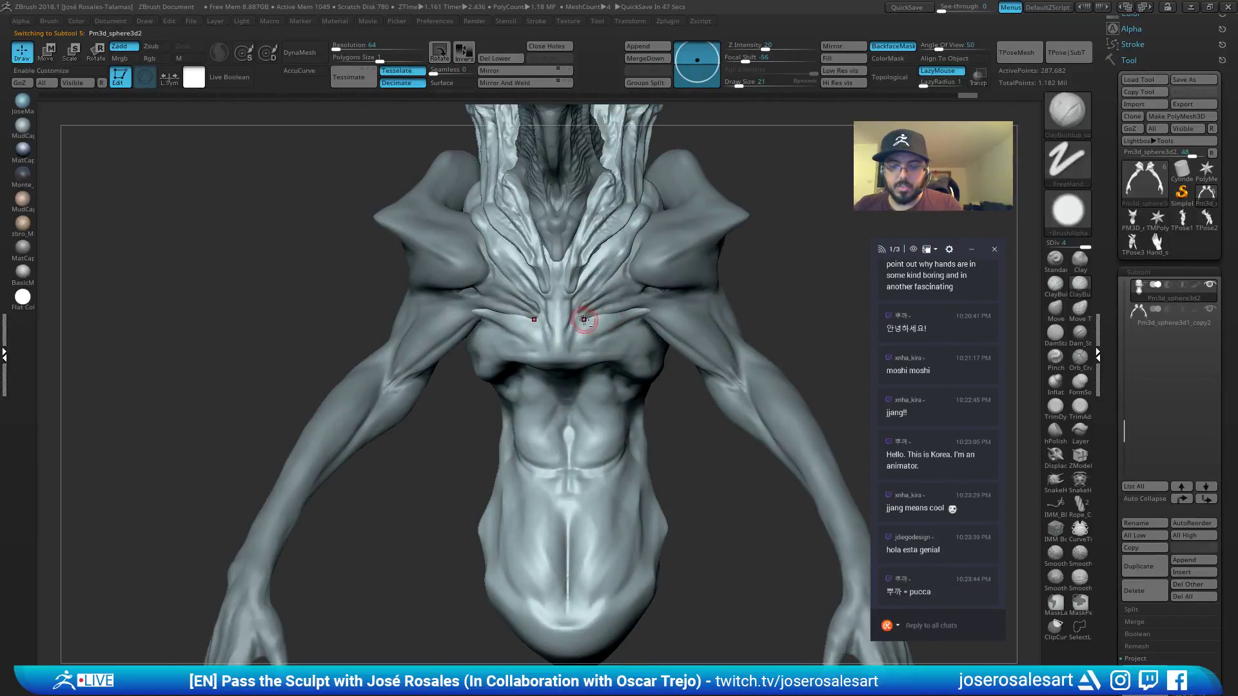
ctrl+right_drag(584, 320, 598, 321)
key(shift)
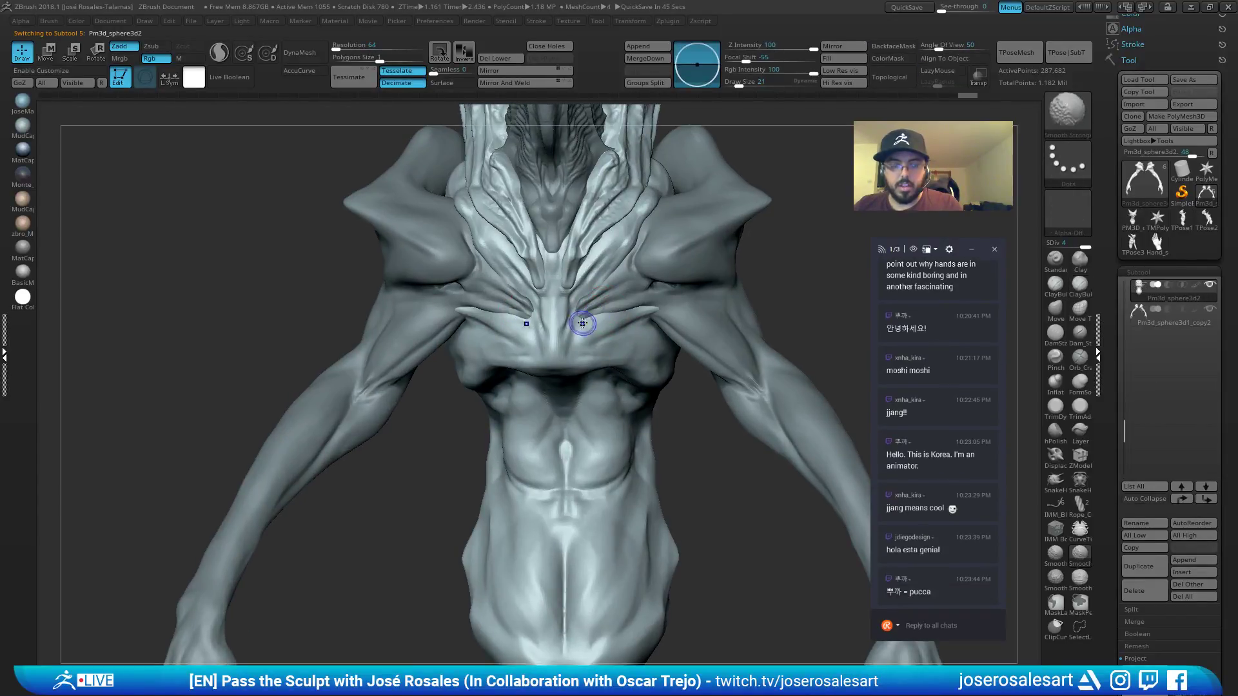
ctrl+right_drag(577, 322, 545, 235)
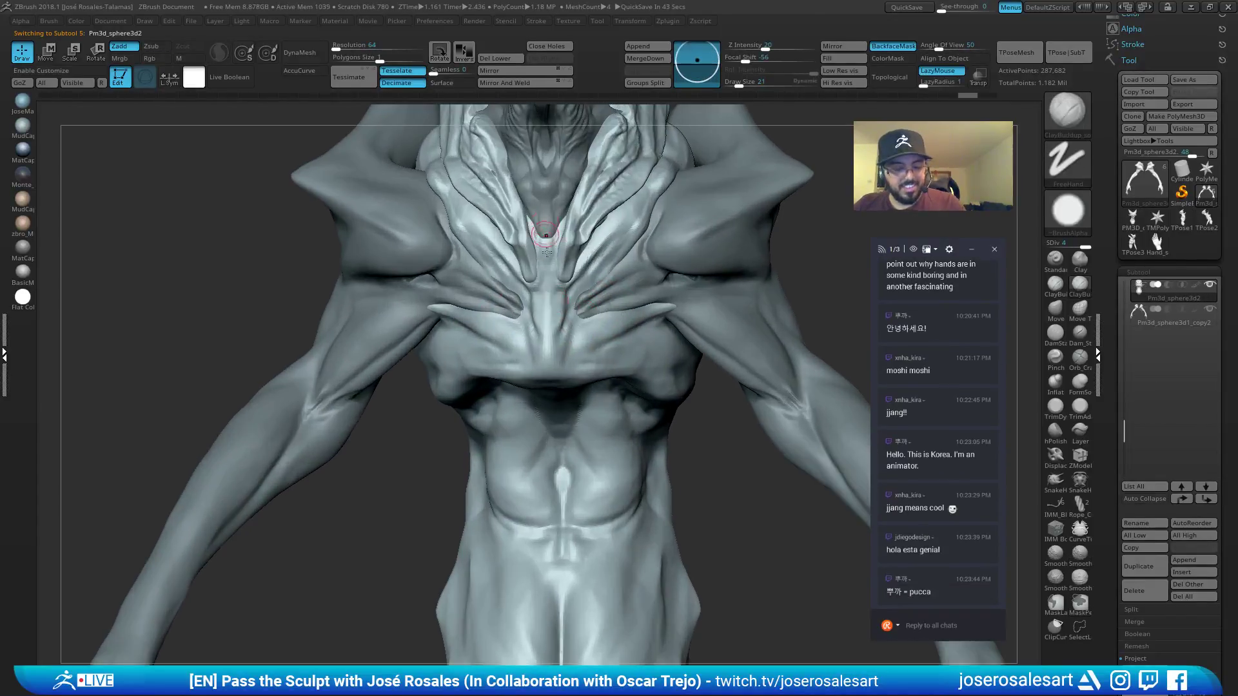
key(bracketright)
ctrl+right_drag(562, 329, 568, 307)
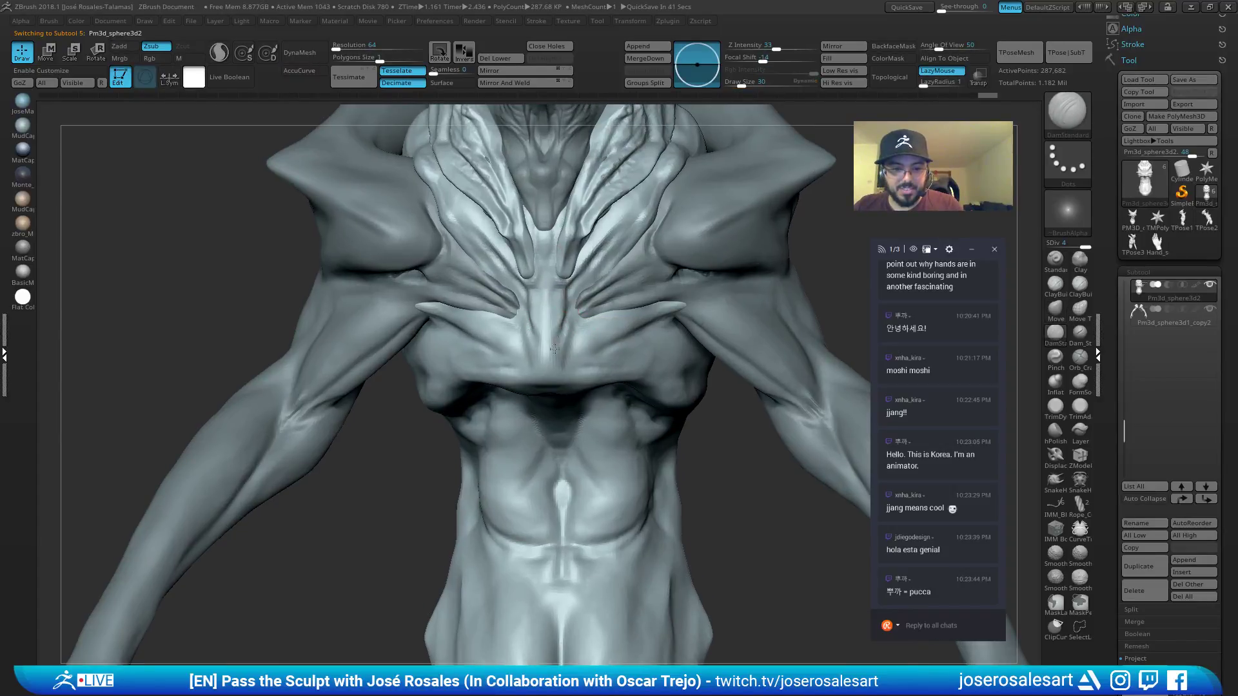
Carve Dam Standard grooves along the torso's sternum and lower chest at draw size 30.
right_drag(555, 349, 562, 340)
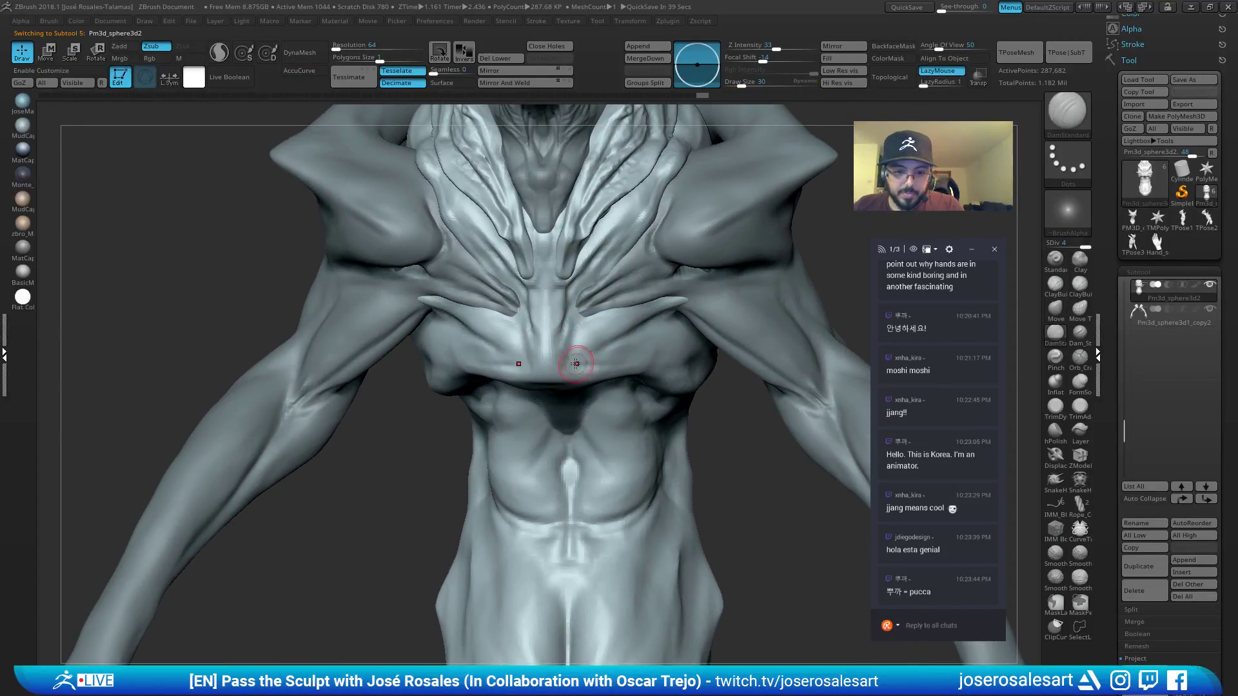
ctrl+right_drag(561, 299, 574, 348)
right_drag(574, 348, 605, 342)
mouse_move(605, 338)
mouse_down()
mouse_move(591, 346)
mouse_move(621, 338)
mouse_up()
right_drag(622, 337, 630, 277)
ctrl+right_drag(630, 277, 630, 217)
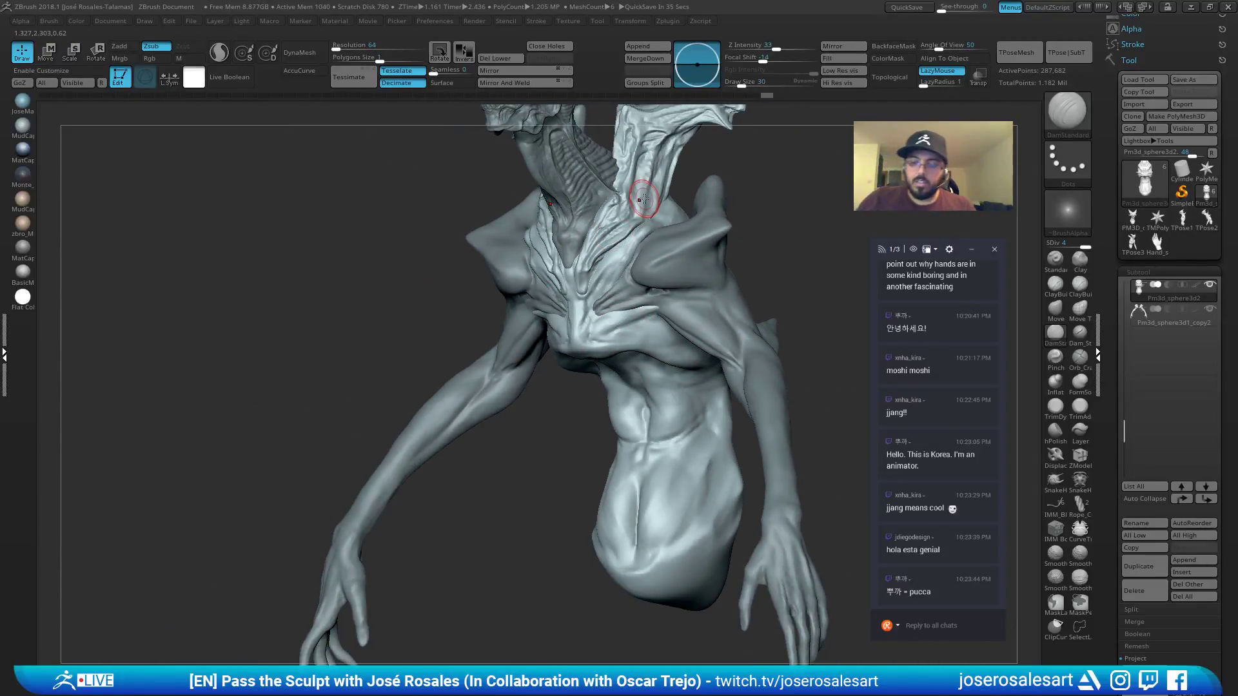
ctrl+right_drag(521, 269, 631, 340)
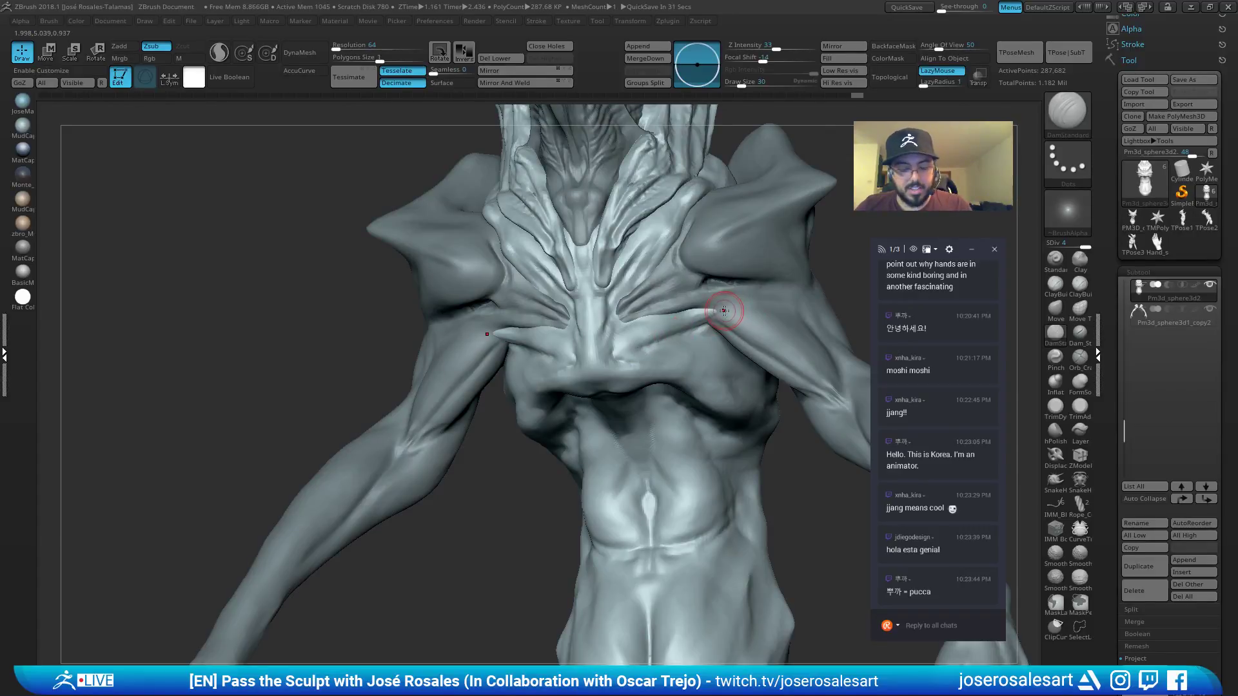
Extend the torso's lower chest tendons toward the armpits with SnakeHook and thicken them with ClayBuildup at draw size 30.
key(b)
key(s)
key(h)
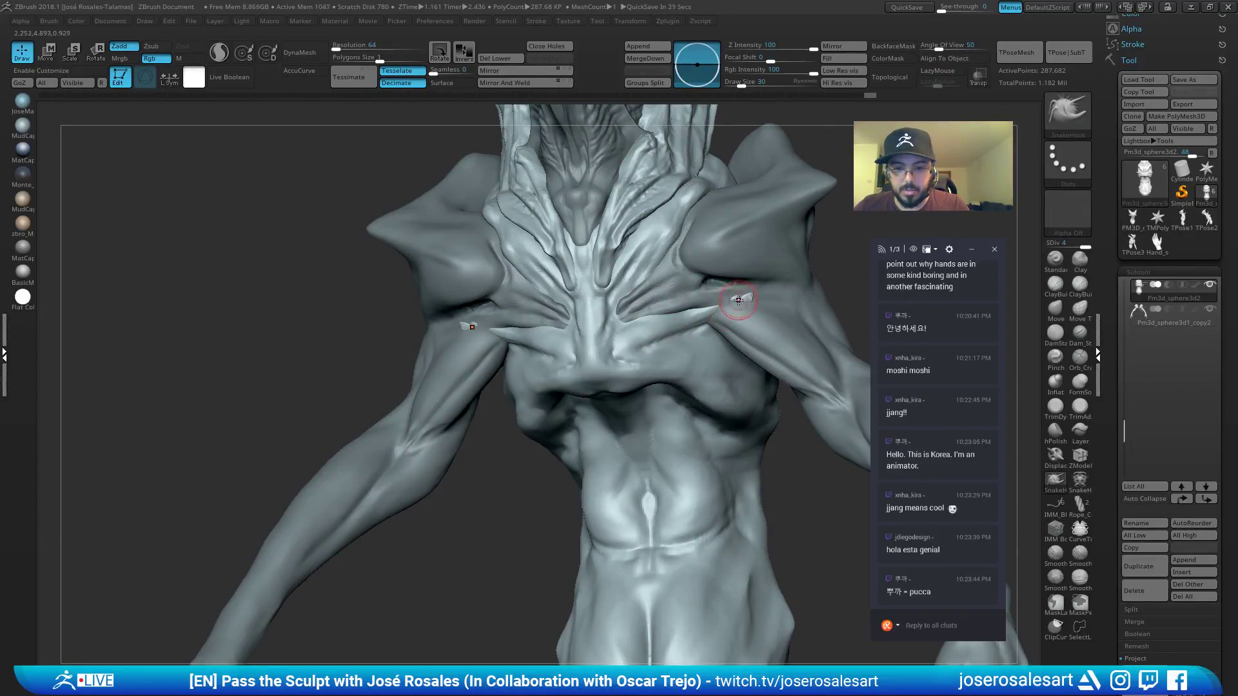
key(b)
key(c)
key(b)
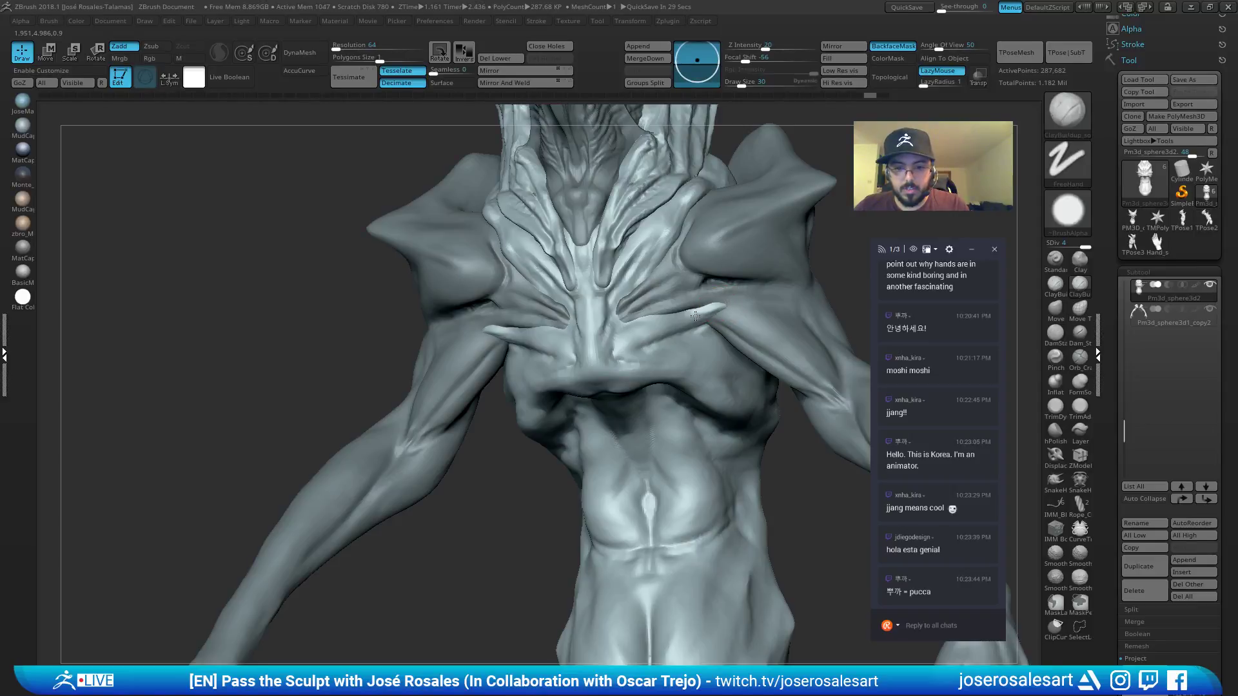
drag(695, 316, 699, 319)
mouse_move(715, 319)
right_down()
mouse_move(638, 310)
mouse_move(698, 262)
mouse_move(689, 315)
right_up()
alt+click(666, 327)
Adjust the shape of the torso's chest tendons near the armpits with the Move brush at draw size 54.
key(b)
key(m)
key(v)
key(s)
drag(688, 315, 681, 308)
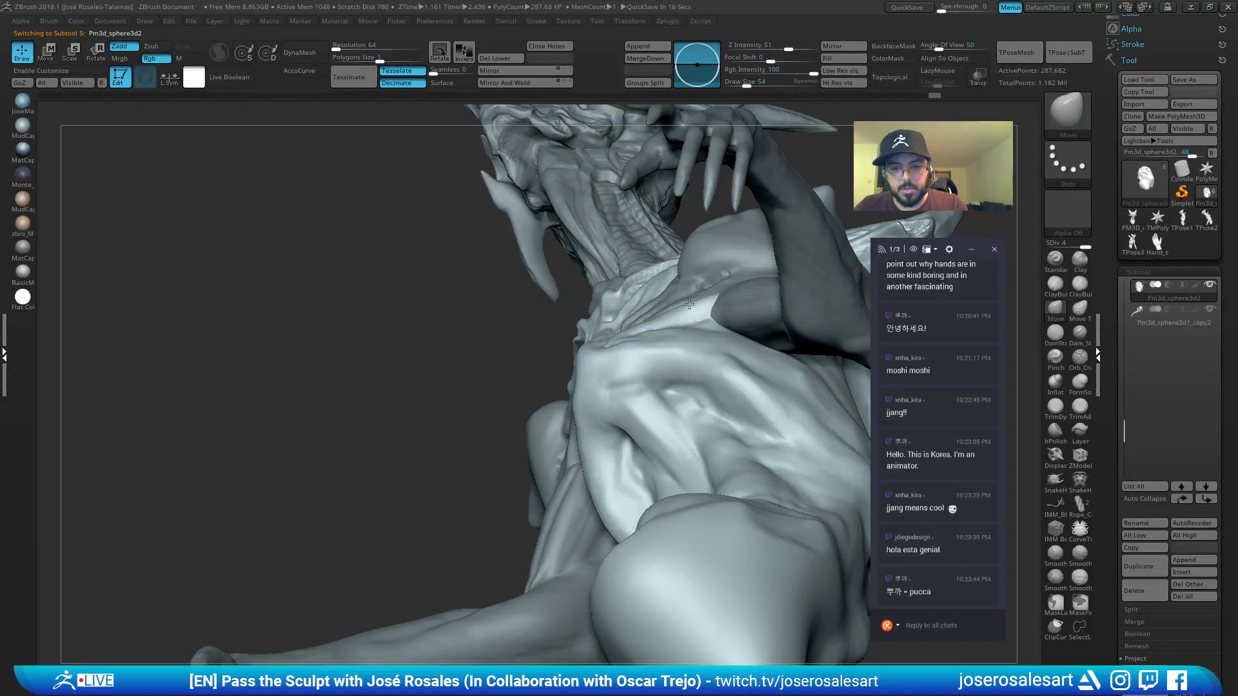
mouse_move(689, 305)
right_down()
mouse_move(644, 276)
mouse_move(601, 281)
mouse_move(666, 349)
right_up()
key(s)
drag(666, 348, 661, 349)
mouse_move(663, 349)
right_down()
mouse_move(619, 357)
mouse_move(667, 364)
right_up()
ctrl+right_drag(667, 363, 671, 361)
Build up the torso's lower chest tendons toward the sternum with ClayBuildup at draw size 21.
key(2)
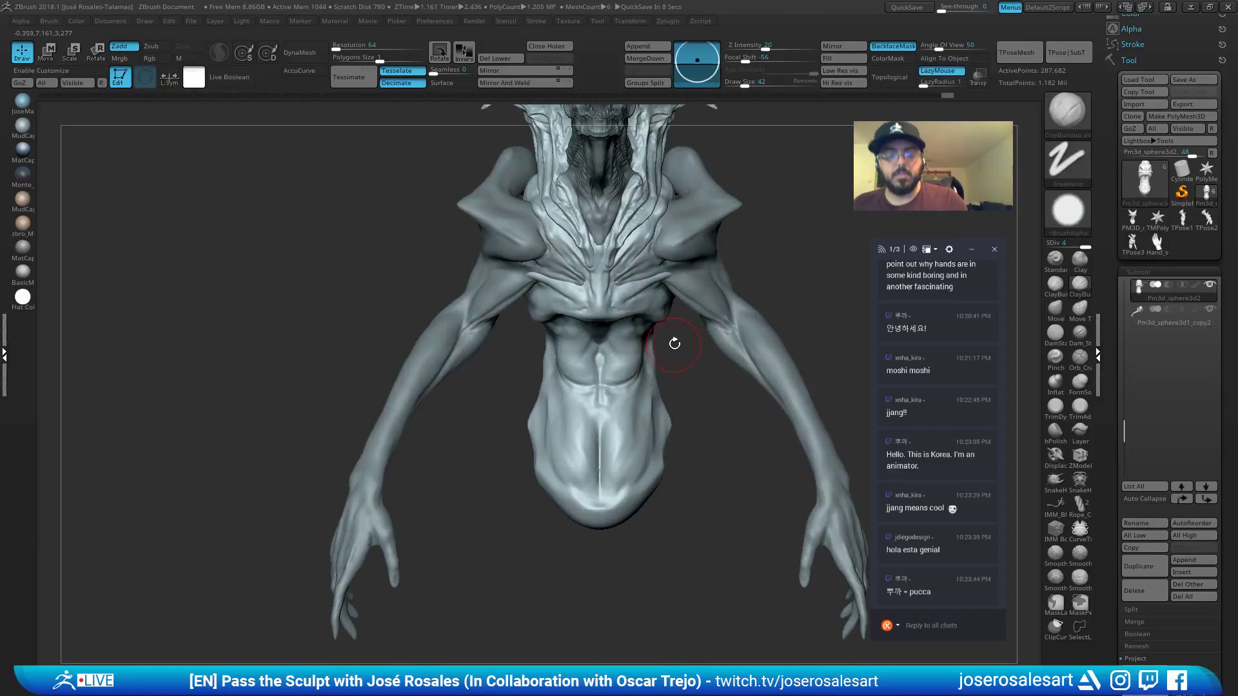
key(s)
drag(674, 344, 661, 343)
mouse_move(662, 343)
alt+right_down()
mouse_move(645, 445)
mouse_move(639, 226)
mouse_move(652, 265)
alt+right_up()
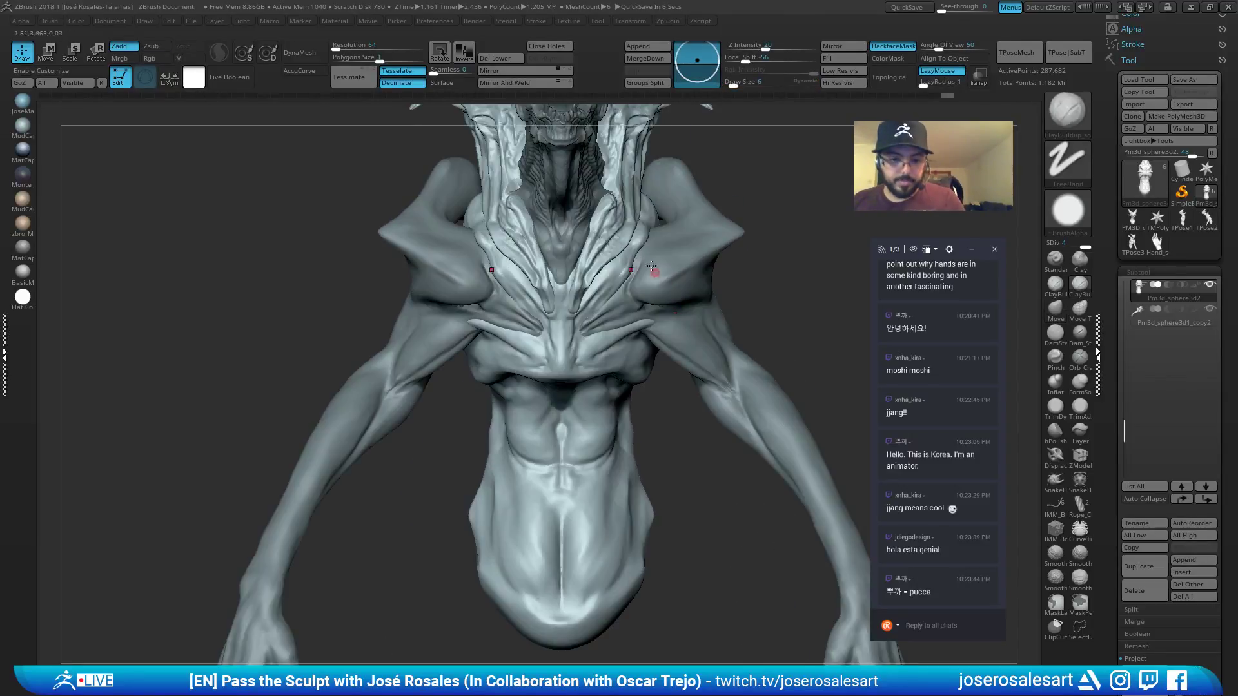
mouse_move(622, 333)
ctrl+right_down()
mouse_move(628, 325)
mouse_move(642, 348)
ctrl+right_up()
key(s)
mouse_move(644, 329)
mouse_down()
mouse_move(656, 328)
mouse_move(612, 342)
mouse_up()
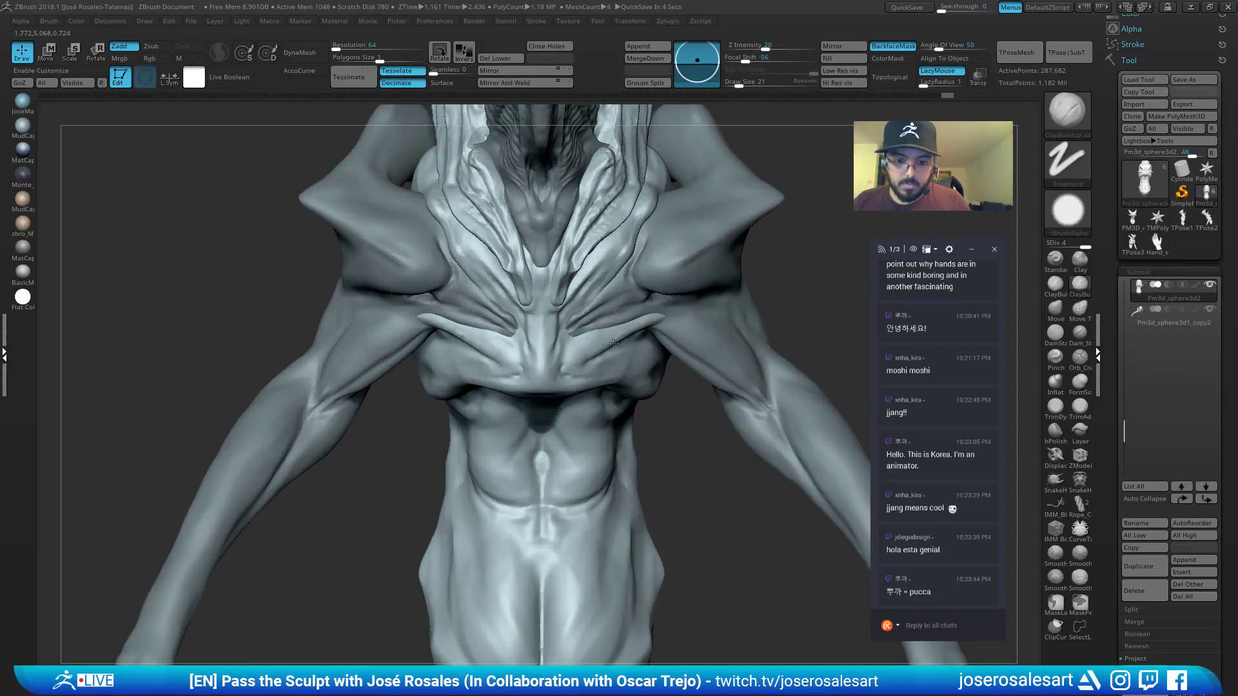
mouse_move(610, 343)
right_down()
mouse_move(627, 330)
mouse_move(609, 338)
right_up()
click(582, 349)
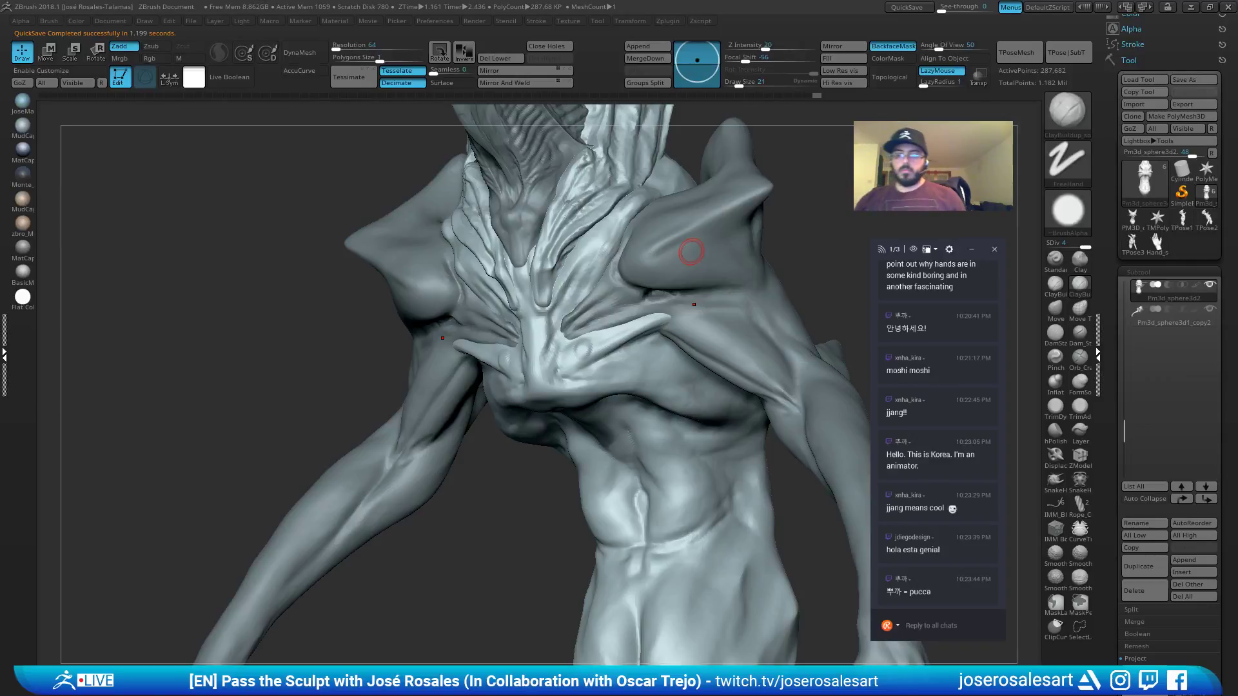
Undo the last clay stroke and define the chest tendons beside the sternum with Dam Standard at draw size 21.
key(ctrl+z)
ctrl+right_drag(685, 280, 641, 285)
key(b)
key(d)
key(s)
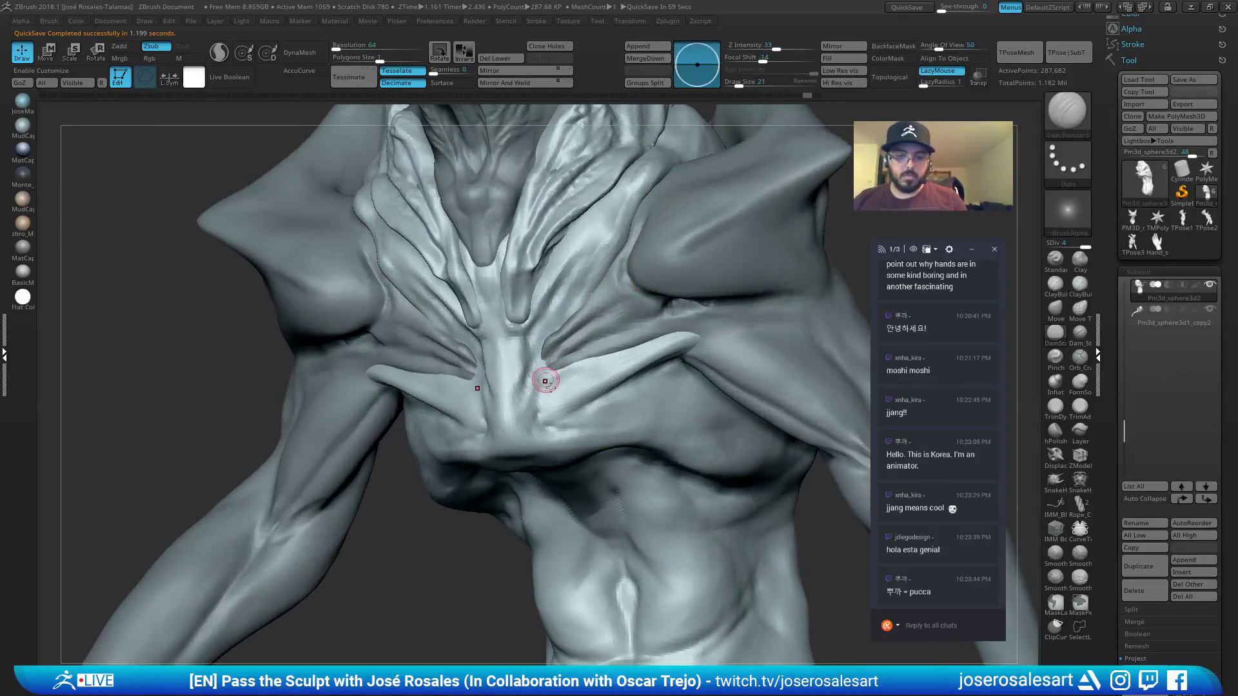
ctrl+right_drag(545, 381, 573, 391)
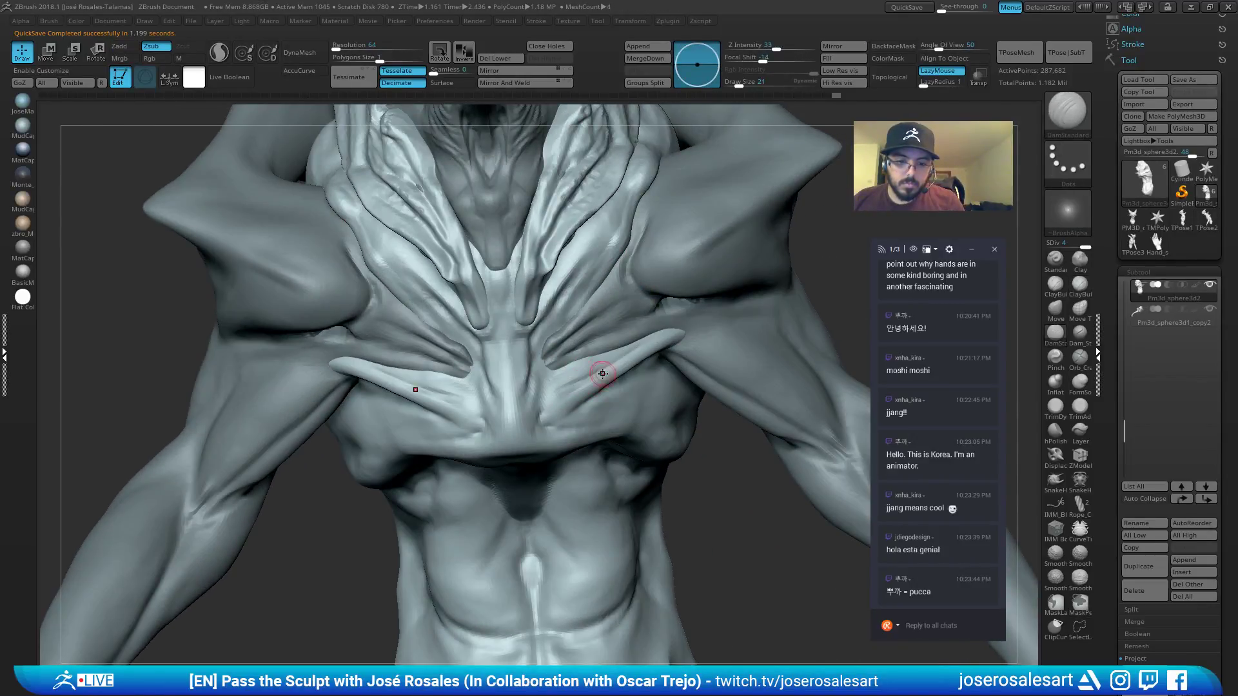
Fill out the lower chest tendons with ClayBuildup at draw size 42 and recut their sternum ends with Dam Standard at draw size 28.
key(b)
key(c)
key(b)
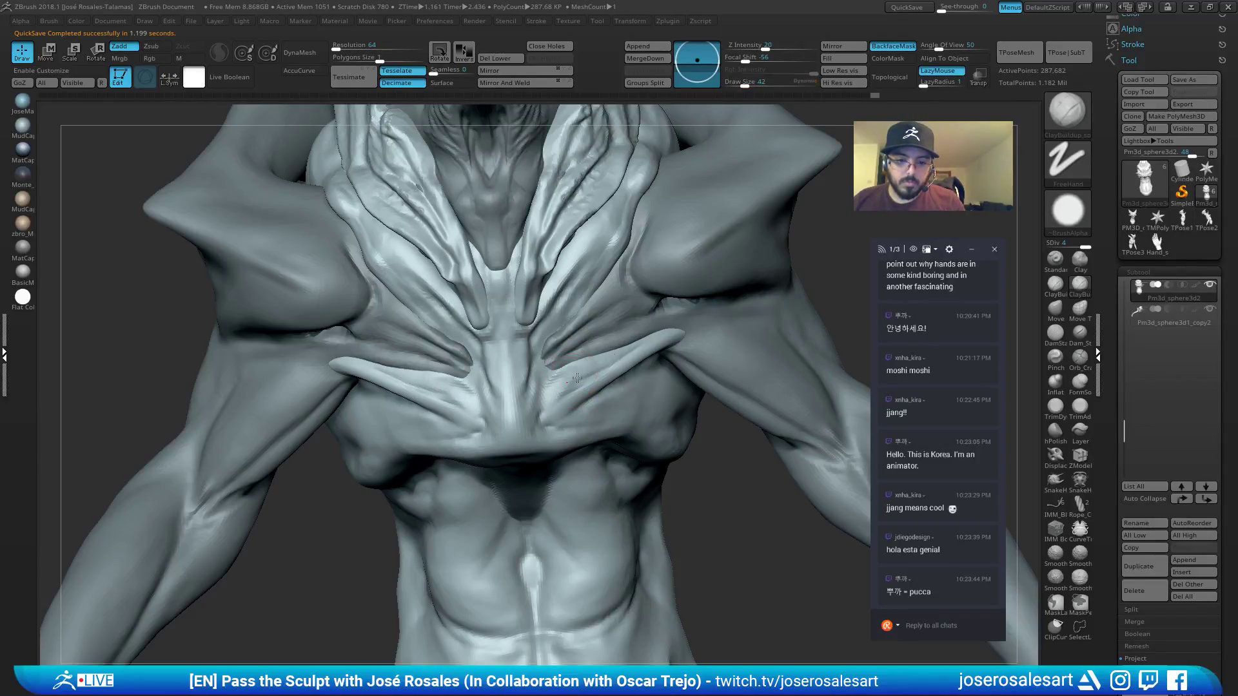
right_drag(576, 380, 541, 394)
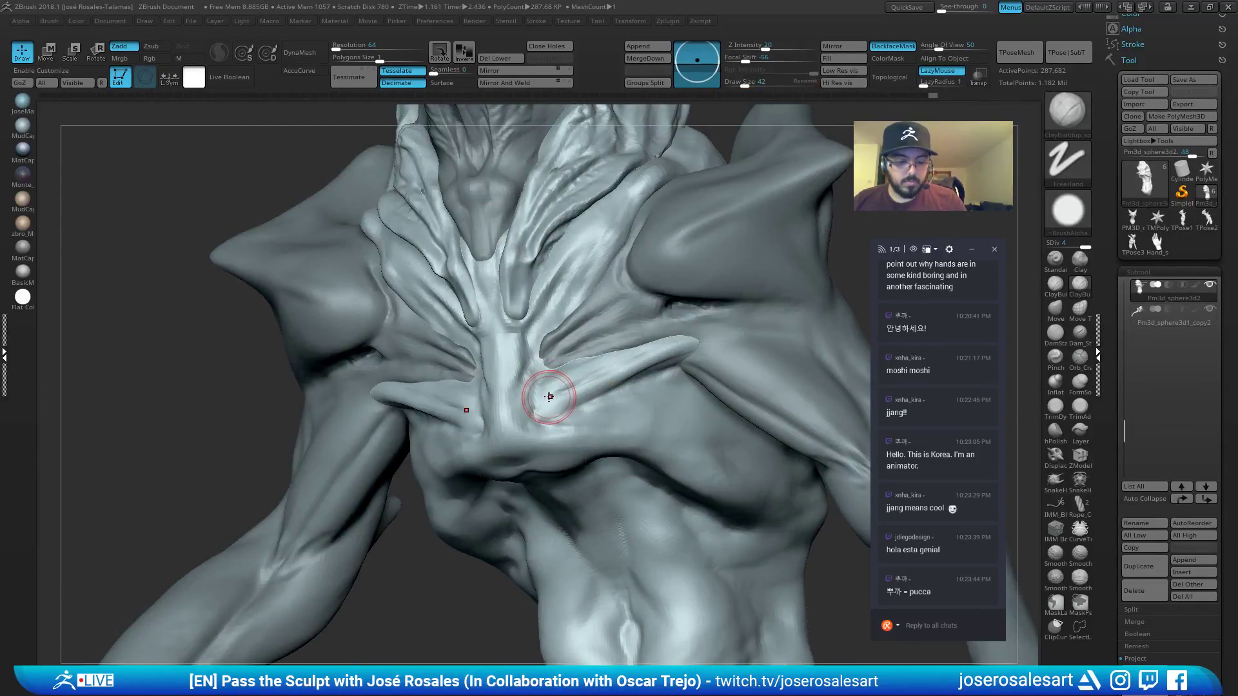
key(b)
key(d)
key(s)
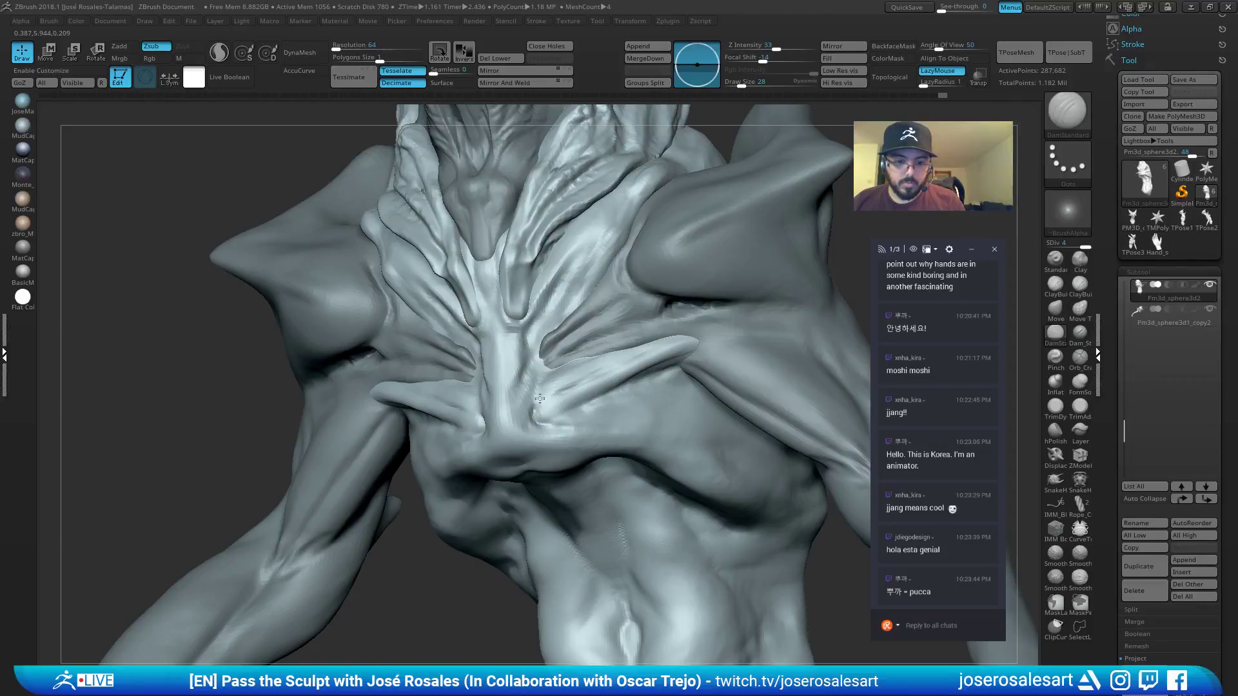
Refine the ridges where the lower chest tendons meet the sternum with the Standard brush at draw size 28.
key(b)
key(s)
key(t)
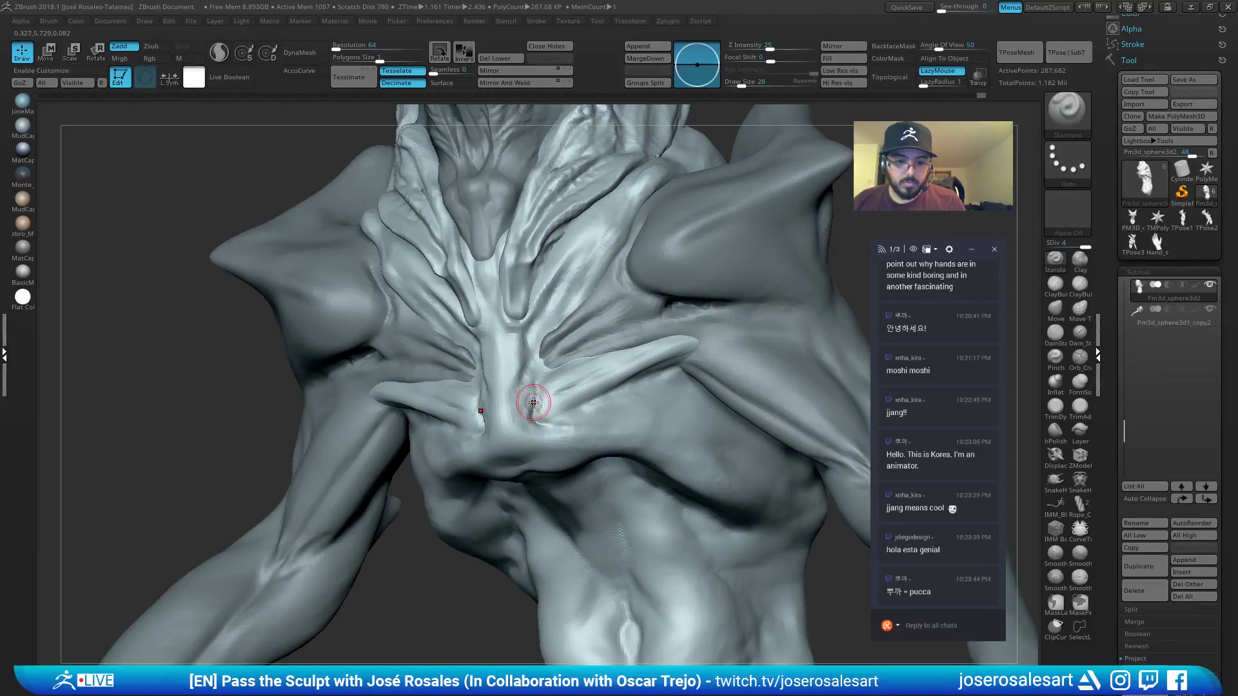
right_drag(623, 397, 554, 368)
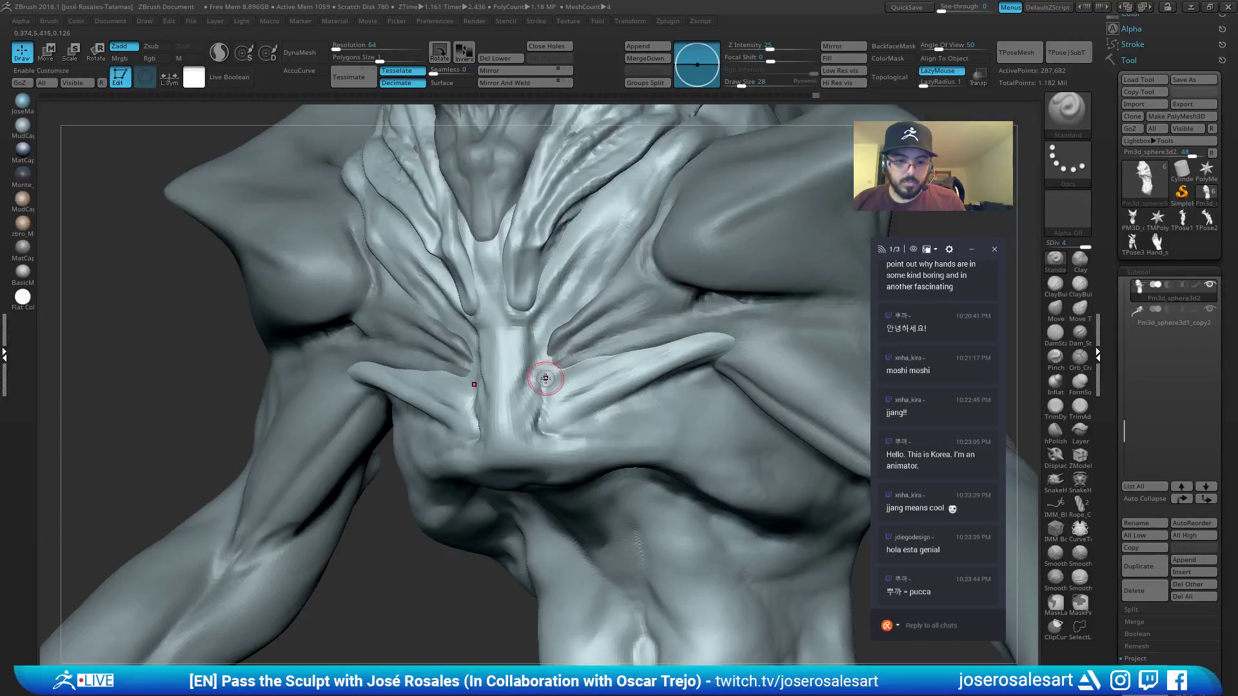
Add volume to the sternum and adjoining tendon ends with ClayBuildup at draw size 26.
key(b)
key(c)
key(b)
right_drag(555, 313, 570, 333)
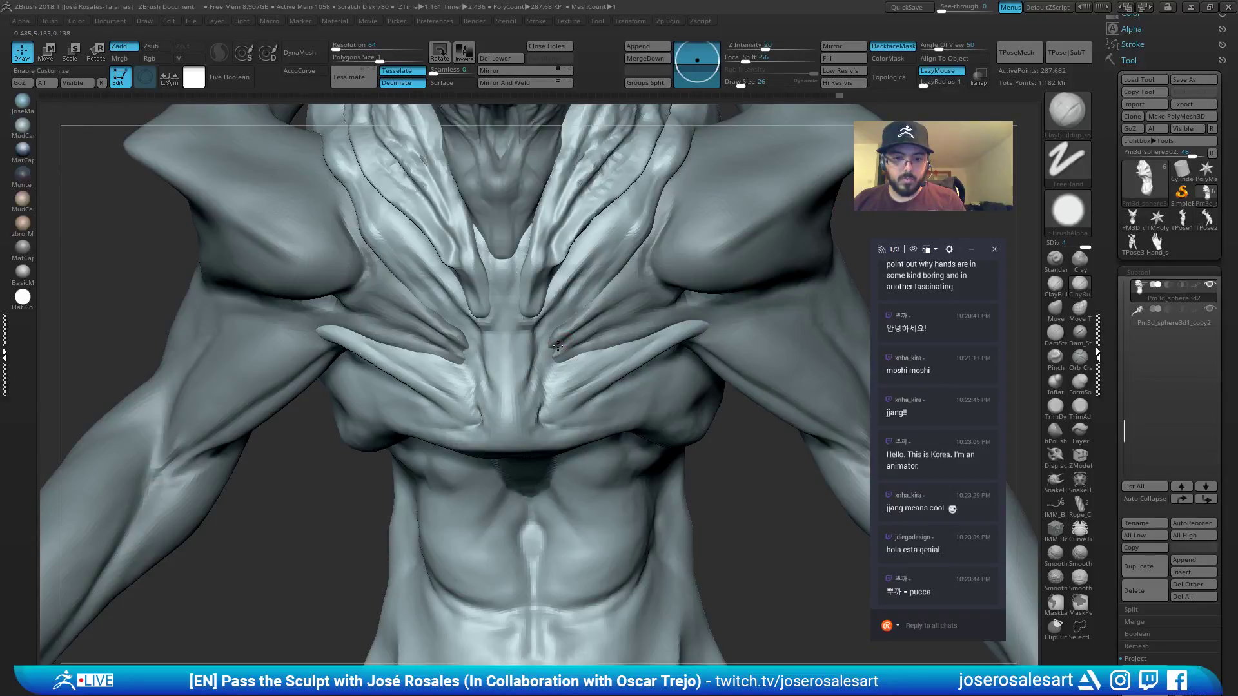
drag(559, 349, 540, 359)
ctrl+right_drag(547, 363, 556, 352)
drag(558, 352, 557, 385)
mouse_move(556, 371)
right_down()
mouse_move(544, 267)
mouse_move(567, 322)
mouse_move(613, 305)
mouse_move(603, 270)
right_up()
Switch to the arms subtool and carve a Dam Standard groove across the shoulder muscle below its spike at draw size 26.
alt+click(658, 267)
key(b)
key(s)
key(t)
key(s)
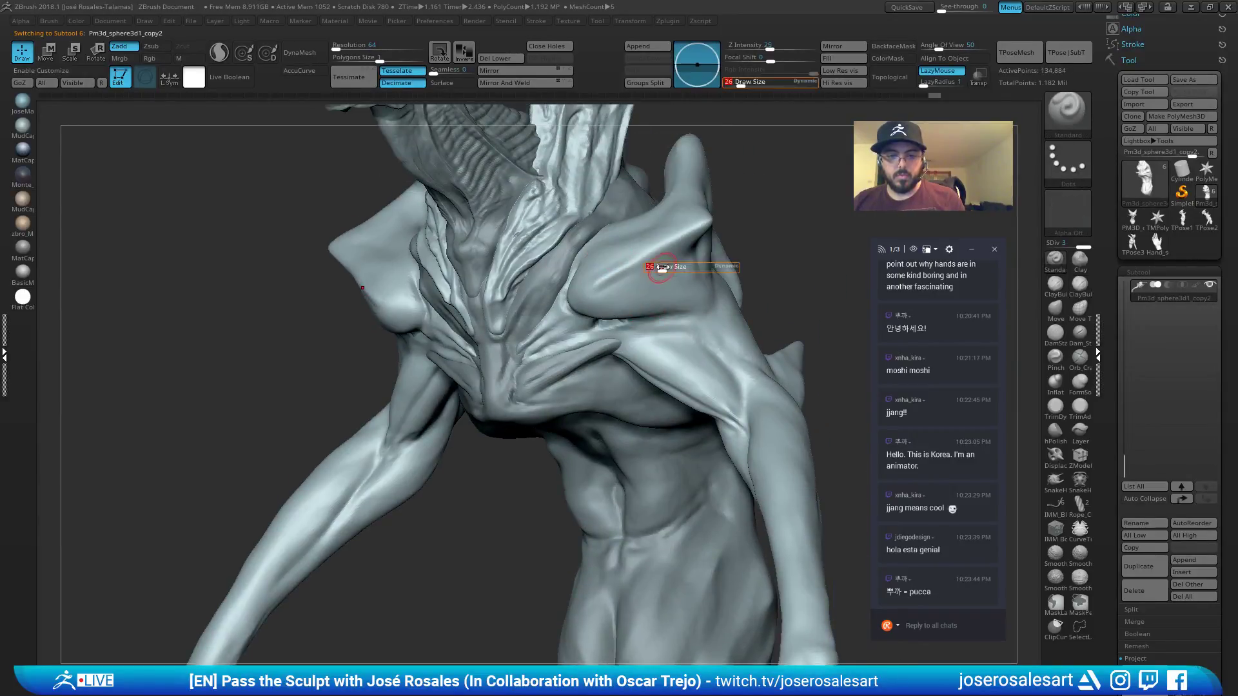
drag(657, 268, 663, 269)
right_drag(663, 270, 606, 277)
ctrl+right_drag(606, 277, 619, 296)
key(b)
key(d)
key(s)
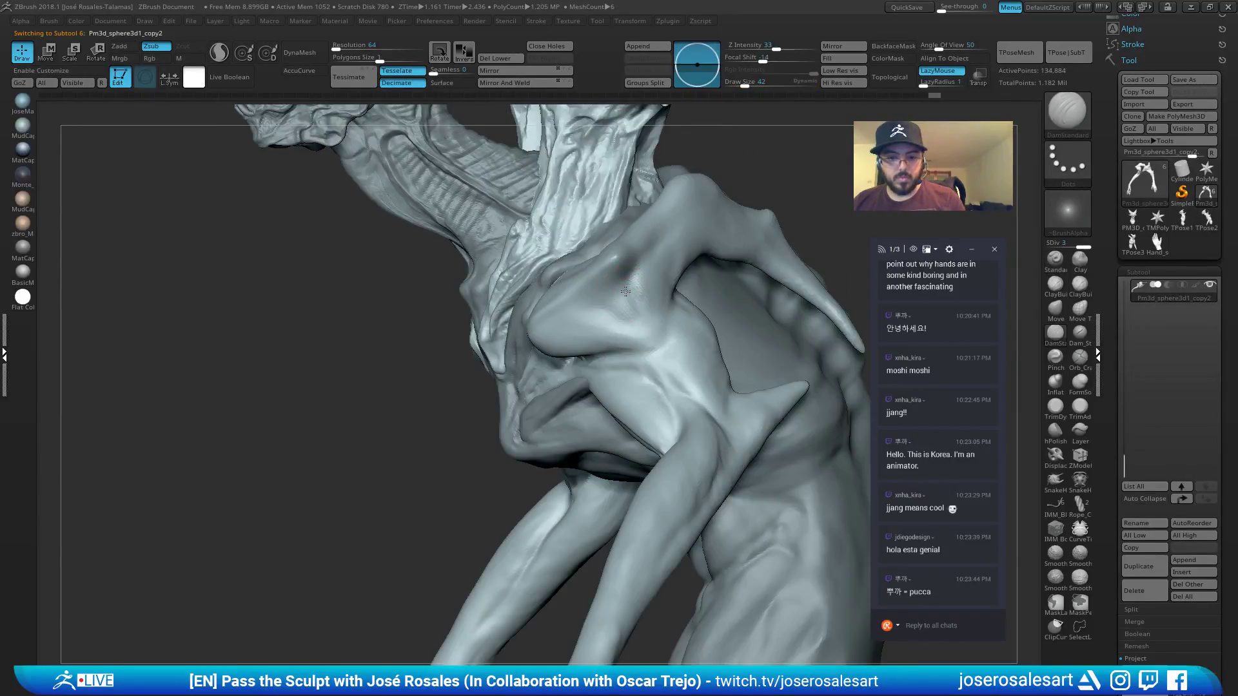
key(s)
drag(623, 286, 619, 285)
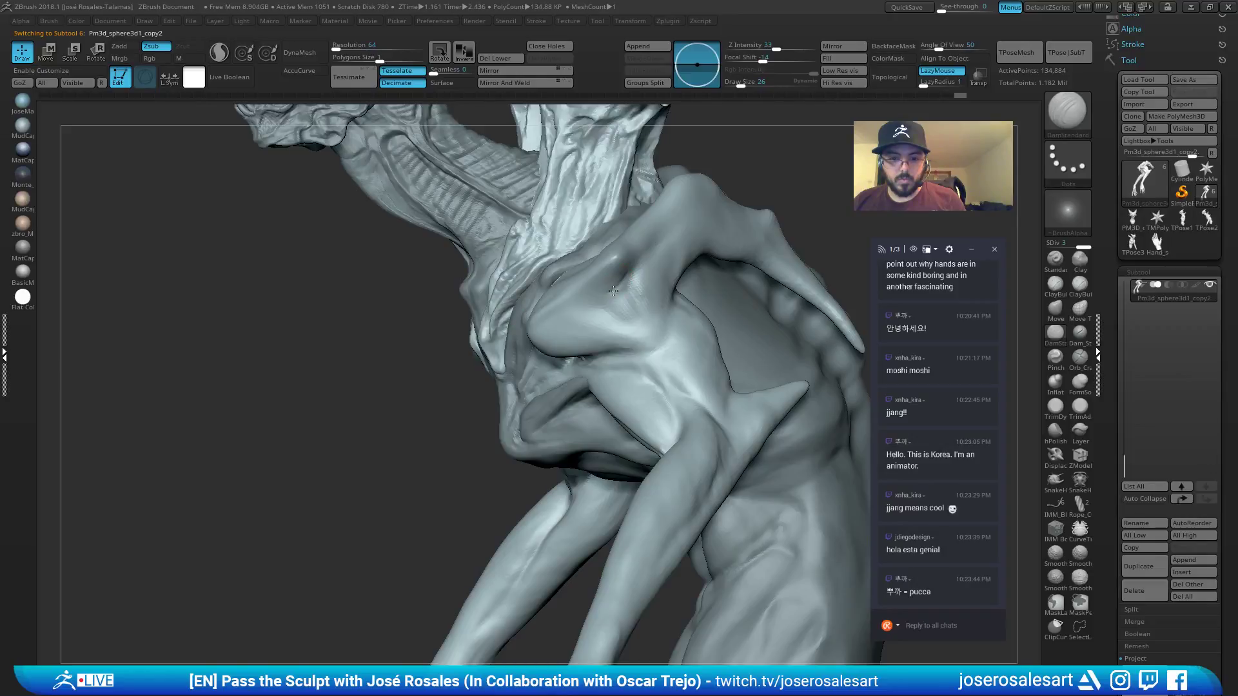
mouse_move(614, 290)
right_down()
mouse_move(645, 296)
mouse_move(607, 298)
mouse_move(626, 299)
mouse_move(660, 340)
right_up()
Build up and smooth a ridge across the front of the shoulder muscle with ClayBuildup at draw size 23.
key(b)
key(c)
key(b)
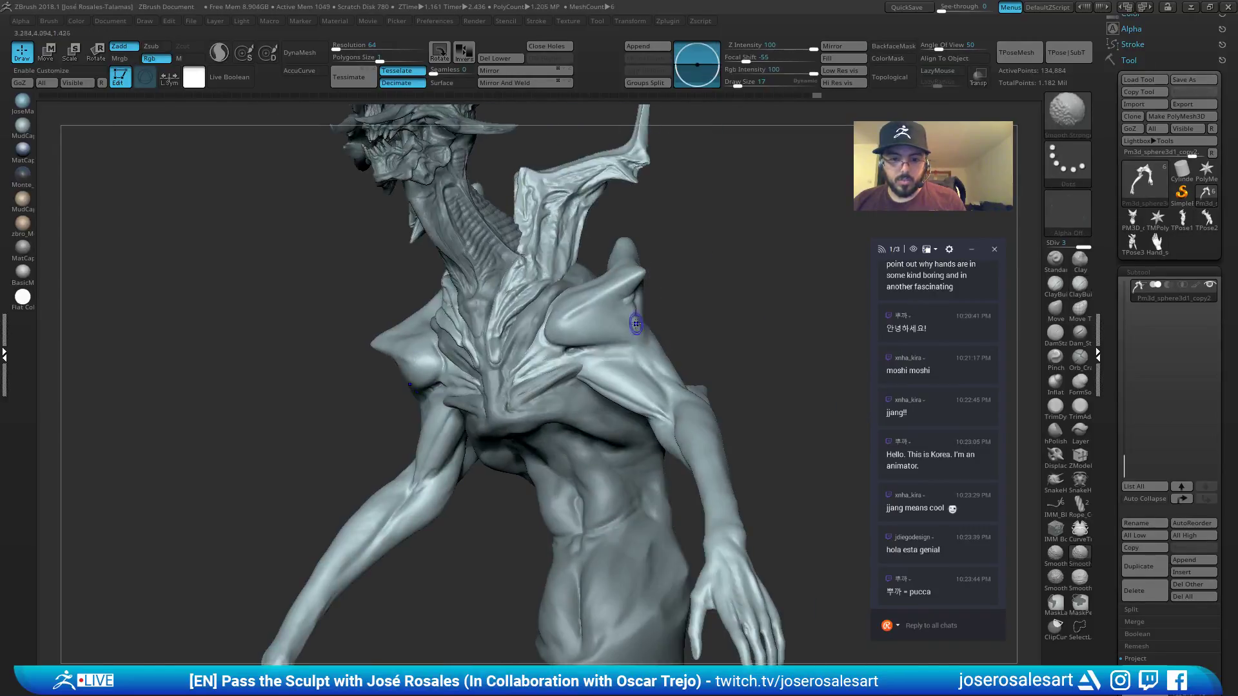
mouse_move(712, 271)
right_down()
mouse_move(743, 262)
mouse_move(703, 288)
mouse_move(567, 222)
mouse_move(469, 246)
mouse_move(541, 326)
right_up()
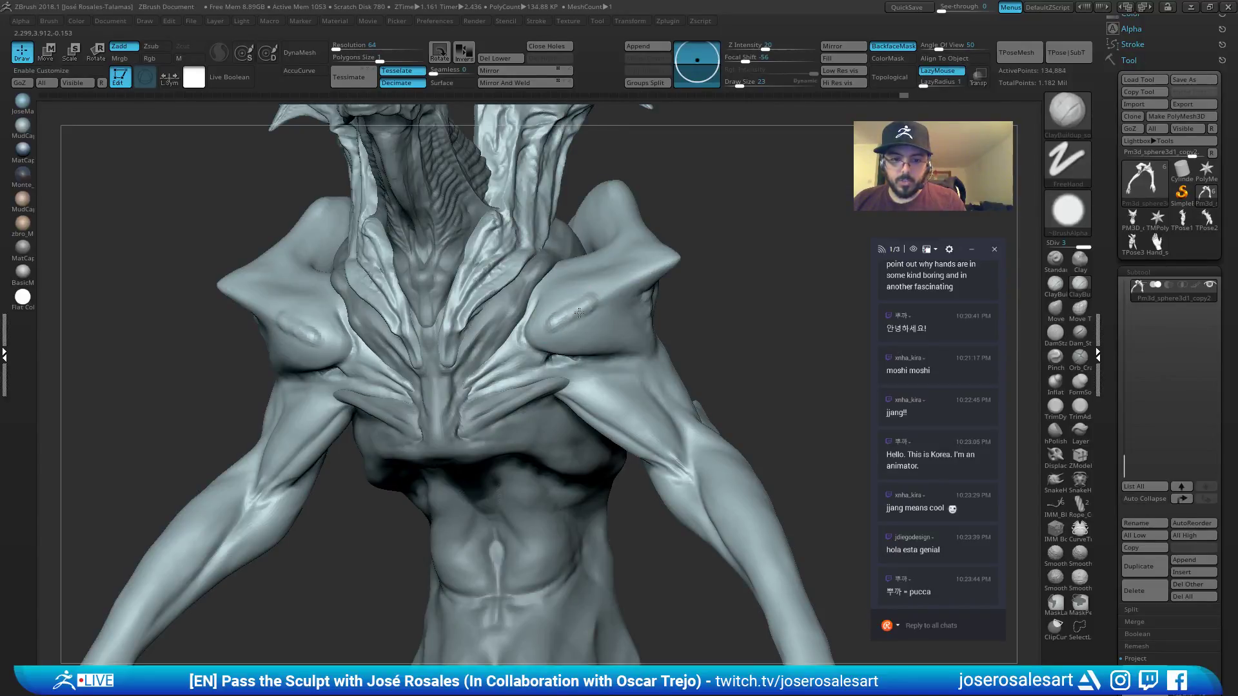
Sharpen the shoulder ridge toward the spike with the Standard brush at draw size 23 and smooth the surrounding muscle.
key(b)
key(s)
key(t)
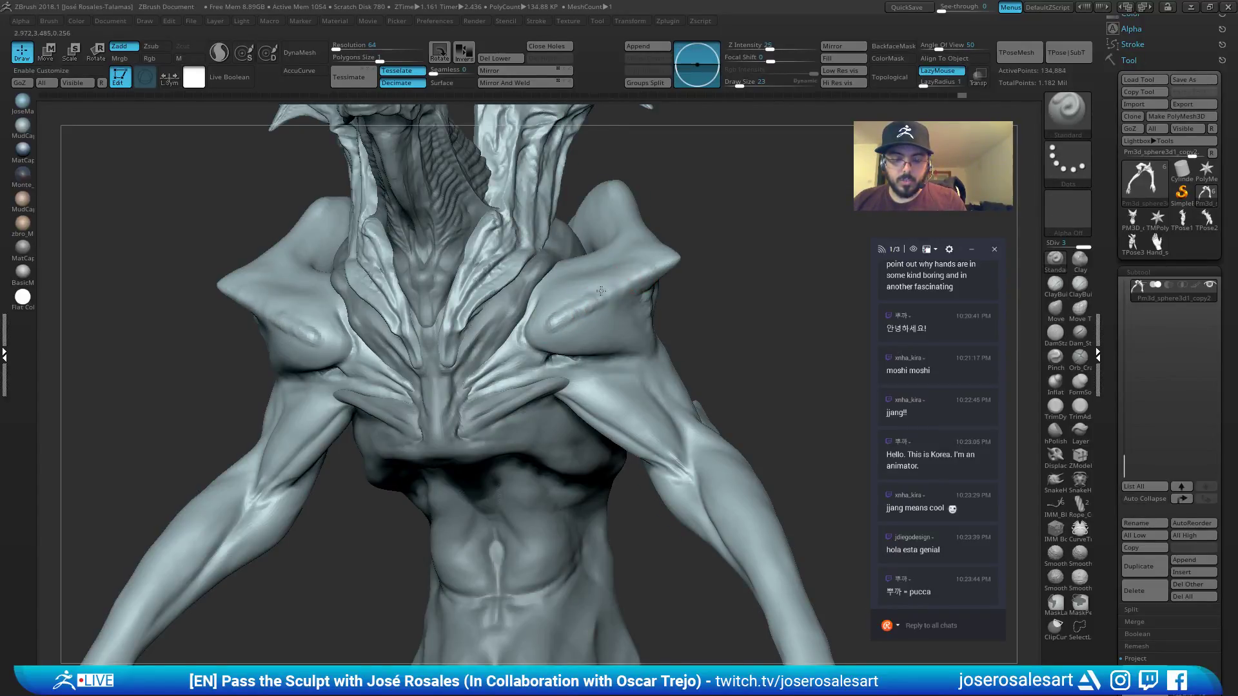
right_drag(601, 291, 597, 291)
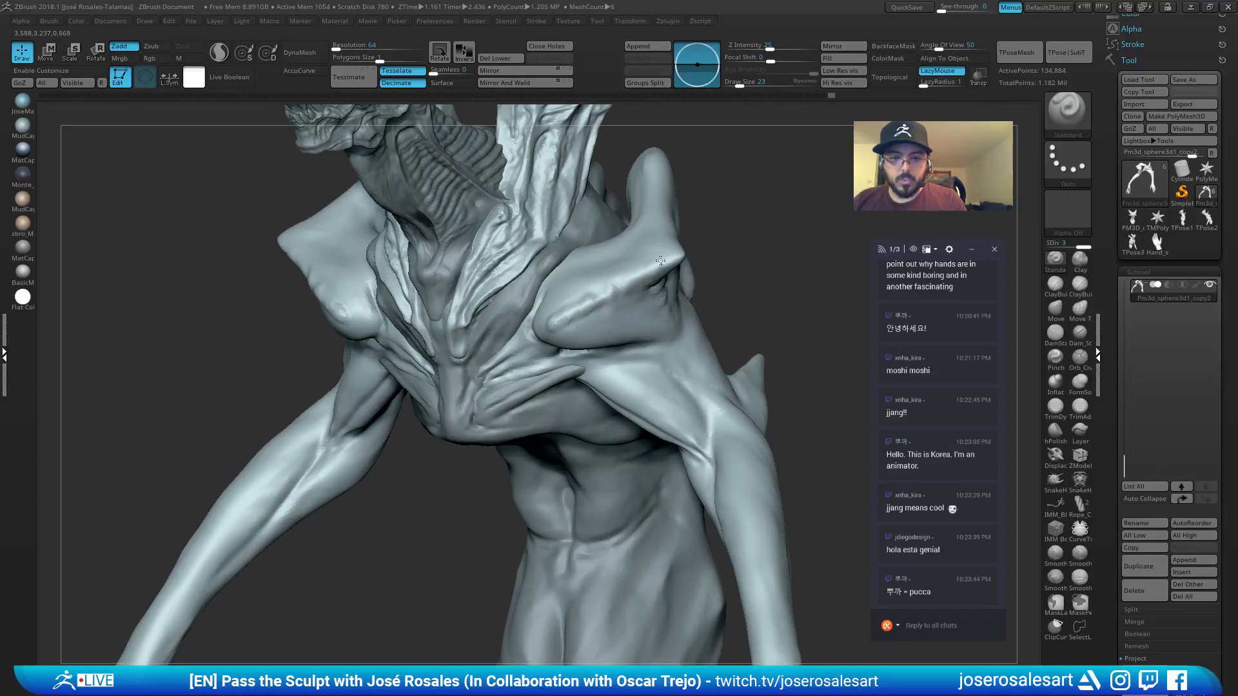
drag(560, 323, 563, 321)
mouse_move(563, 320)
right_down()
mouse_move(619, 314)
mouse_move(580, 335)
right_up()
shift+drag(598, 293, 589, 302)
mouse_move(528, 352)
shift+right_down()
mouse_move(580, 317)
mouse_move(581, 345)
mouse_move(570, 305)
mouse_move(568, 325)
mouse_move(603, 321)
mouse_move(574, 308)
mouse_move(583, 296)
mouse_move(570, 302)
mouse_move(586, 313)
mouse_move(605, 303)
shift+right_up()
Pull the shoulder muscle's ridge into shape with SnakeHook and smooth its surface.
key(b)
key(s)
key(h)
shift+drag(575, 274, 599, 289)
mouse_move(608, 284)
ctrl+right_down()
mouse_move(677, 252)
mouse_move(623, 284)
mouse_move(606, 251)
mouse_move(619, 310)
mouse_move(600, 283)
mouse_move(580, 316)
ctrl+right_up()
Carve the muscle separation between the shoulder, armpit and upper arm with Dam Standard at draw size 51.
key(1)
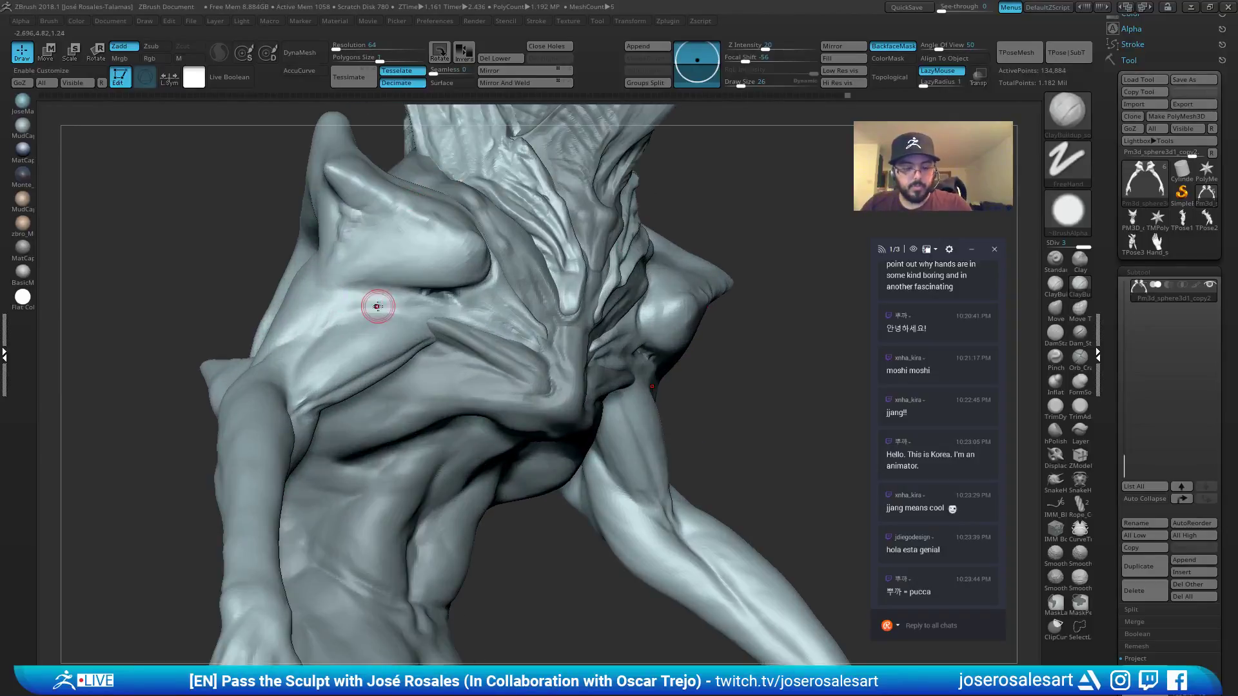
key(2)
mouse_move(376, 319)
right_down()
mouse_move(416, 289)
mouse_move(372, 324)
right_up()
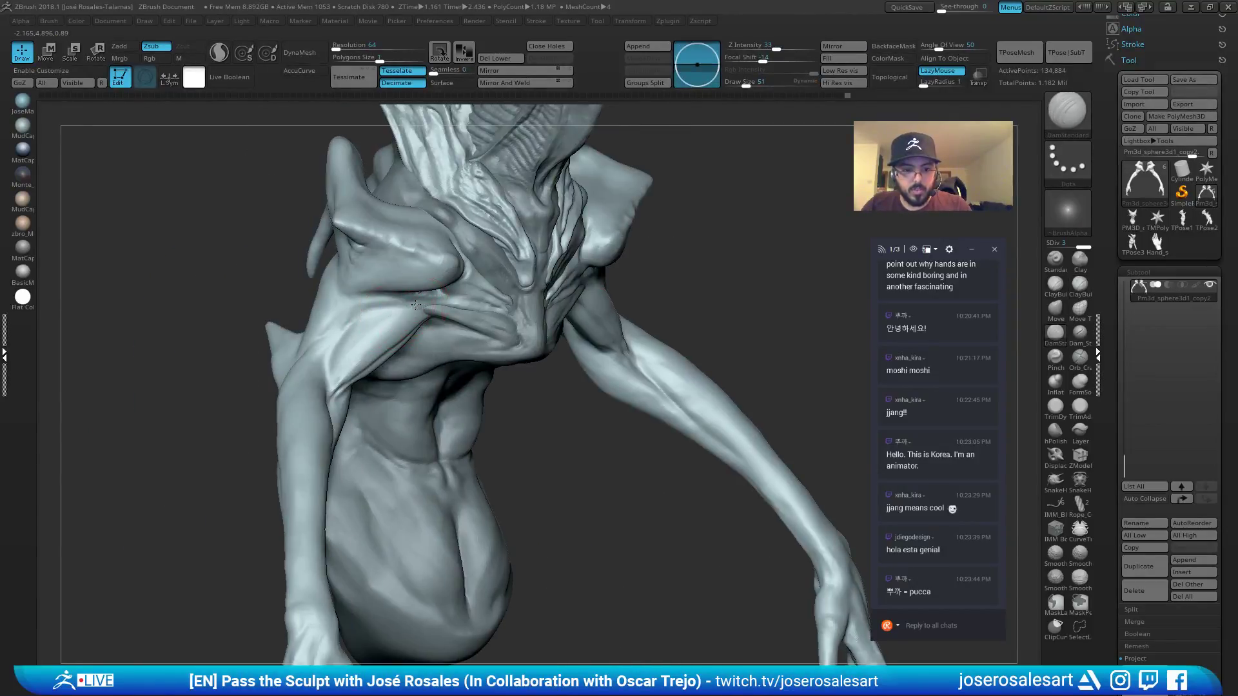
drag(415, 305, 365, 322)
right_drag(425, 308, 404, 309)
Build up the tendon crossing from the chest to the upper arm with ClayBuildup at draw size 17.
key(1)
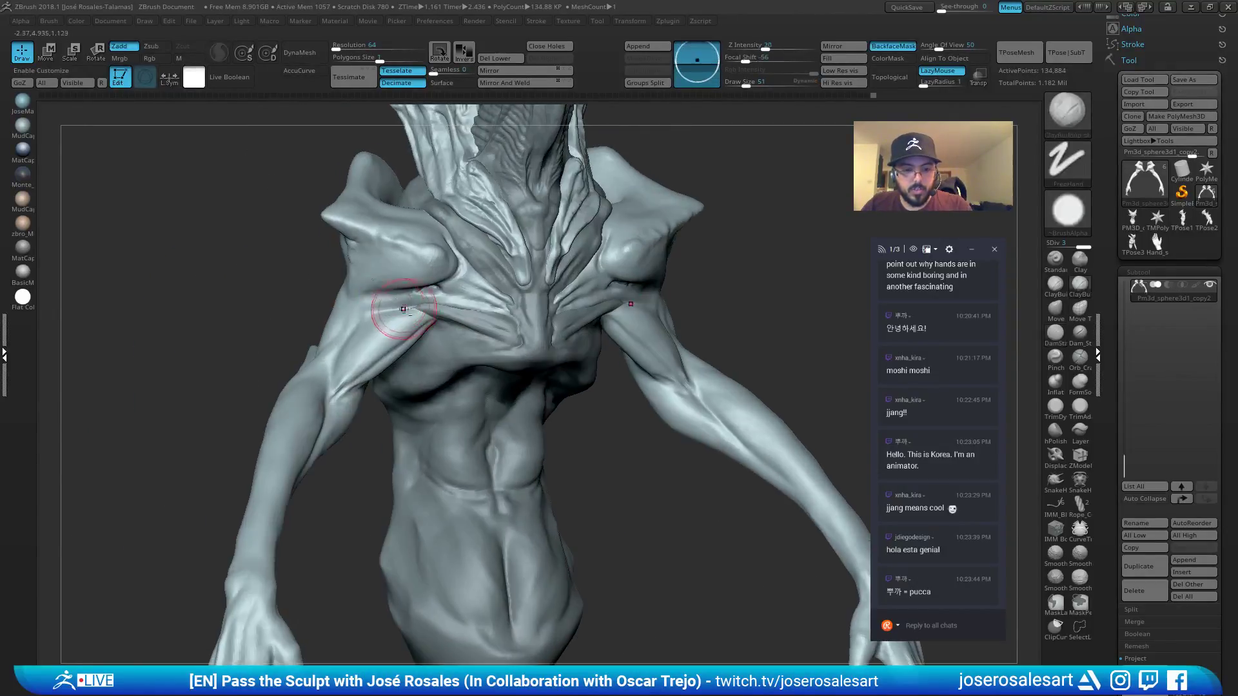
key(s)
mouse_move(403, 310)
mouse_down()
mouse_move(473, 307)
mouse_move(407, 310)
mouse_up()
right_drag(434, 300, 396, 303)
mouse_move(397, 303)
ctrl+right_down()
mouse_move(413, 271)
mouse_move(438, 322)
ctrl+right_up()
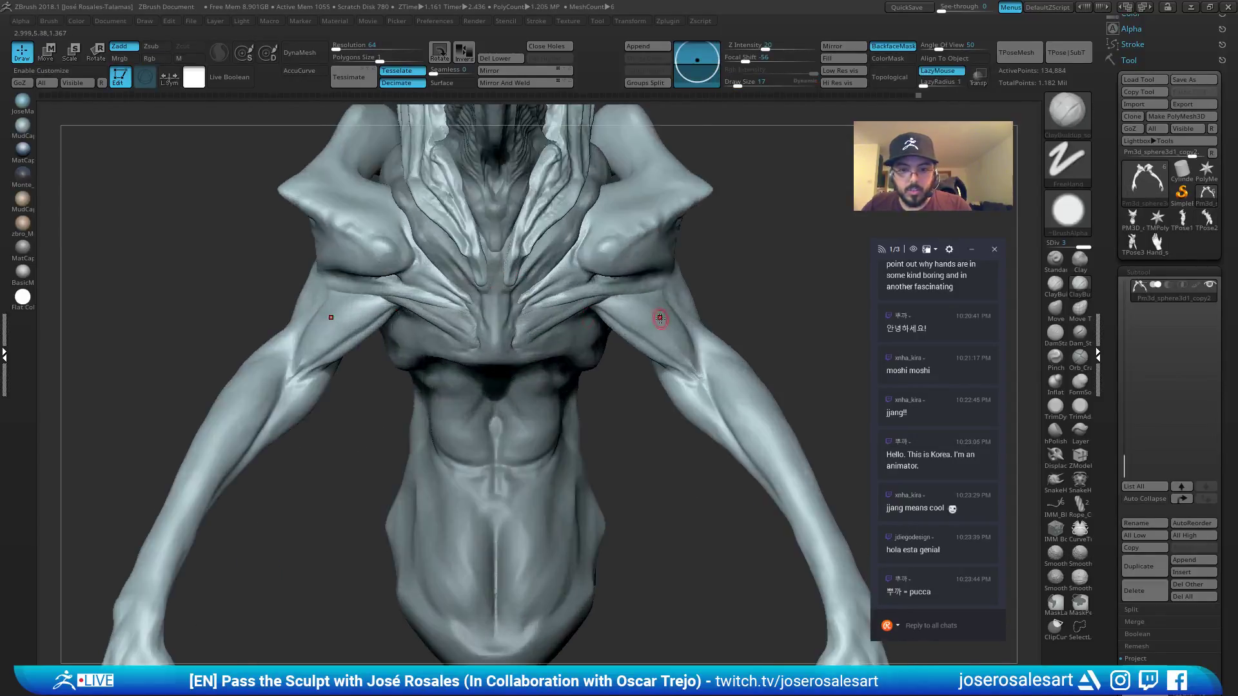
Draw a raised tendon strand from the chest under the shoulder muscle onto the arm with the Standard brush at draw size 17.
right_drag(660, 317, 581, 291)
mouse_move(684, 268)
right_down()
mouse_move(652, 277)
mouse_move(666, 286)
right_up()
key(b)
key(s)
key(t)
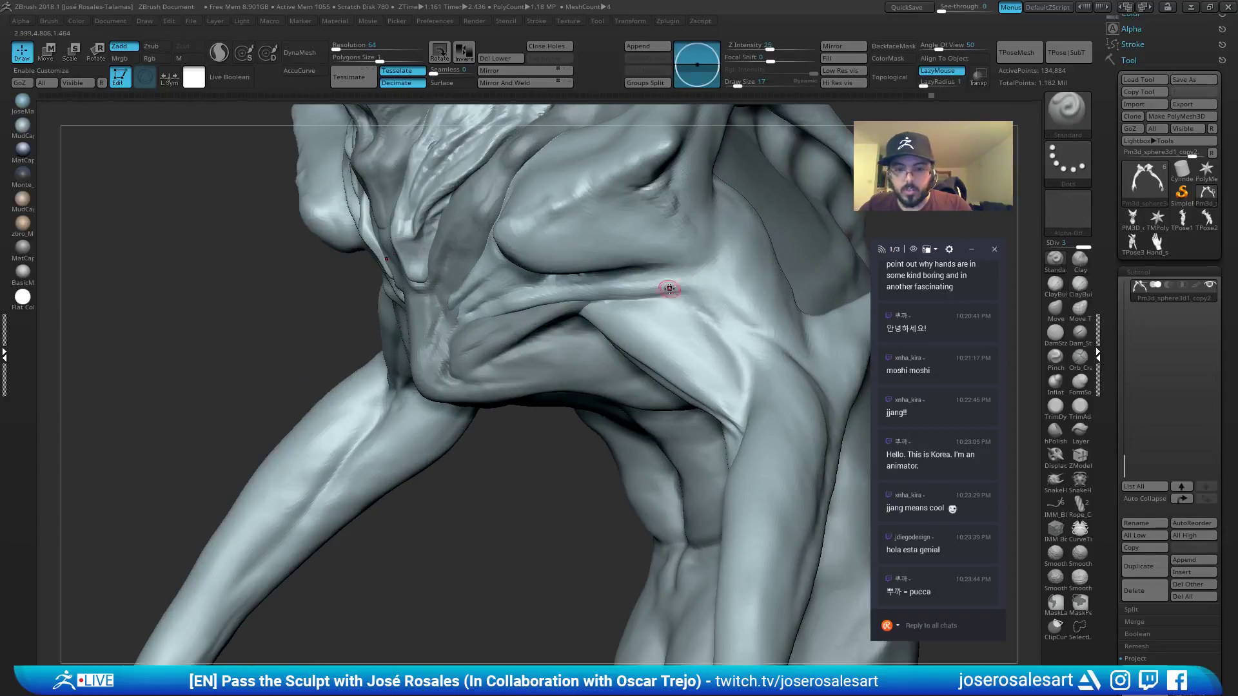
mouse_move(630, 282)
mouse_down()
mouse_move(722, 248)
mouse_move(699, 276)
mouse_move(728, 261)
mouse_up()
Subdivide the arms mesh to subdivision level 4 and switch to the Dam Standard brush.
key(b)
key(d)
key(s)
key(d)
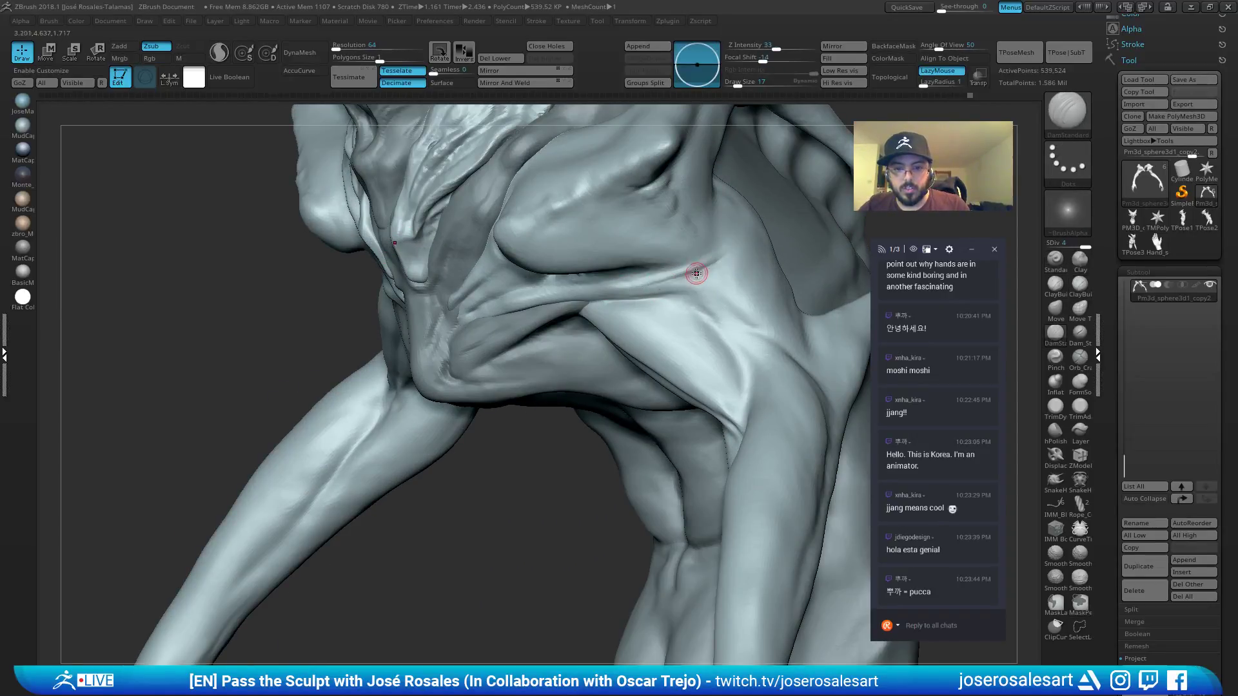
Extend the raised tendon strands below the shoulder muscle onto the upper arm with the Standard brush at draw size 17.
right_drag(690, 269, 674, 279)
key(b)
key(s)
key(t)
drag(667, 285, 749, 242)
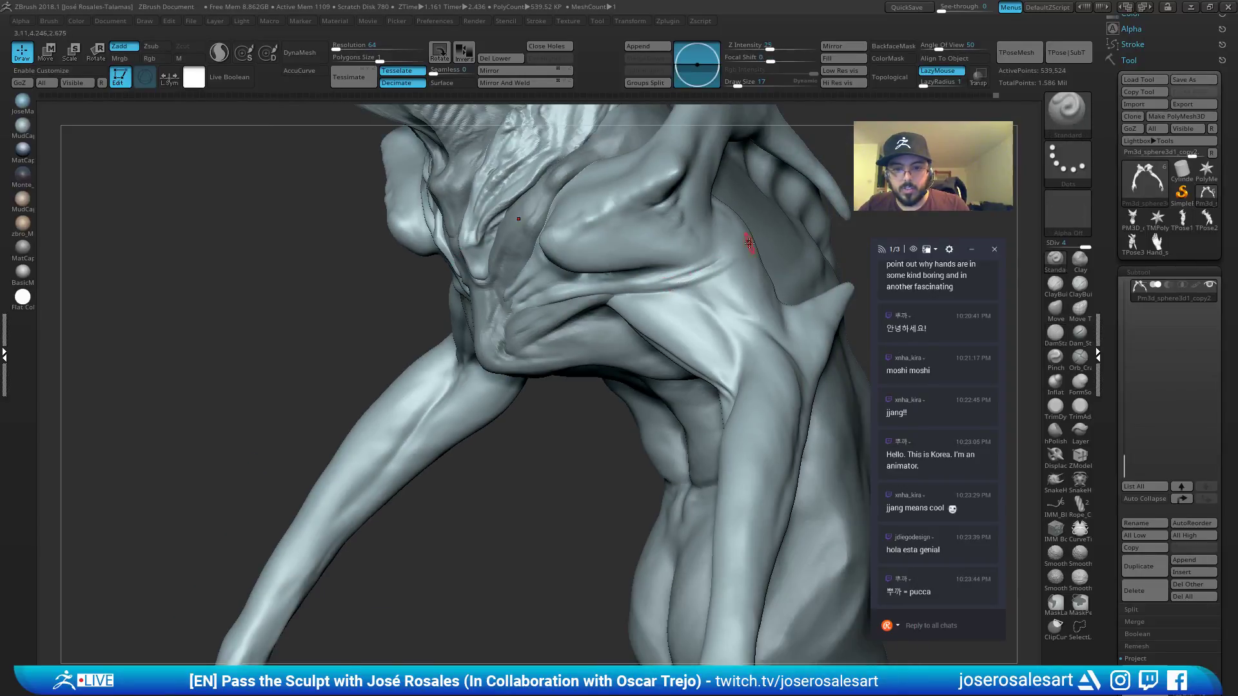
drag(694, 291, 703, 285)
drag(679, 287, 688, 290)
mouse_move(687, 289)
right_down()
mouse_move(751, 309)
mouse_move(711, 258)
mouse_move(760, 255)
mouse_move(390, 269)
mouse_move(478, 251)
mouse_move(722, 284)
right_up()
mouse_move(723, 284)
right_down()
mouse_move(684, 329)
mouse_move(570, 302)
mouse_move(616, 303)
right_up()
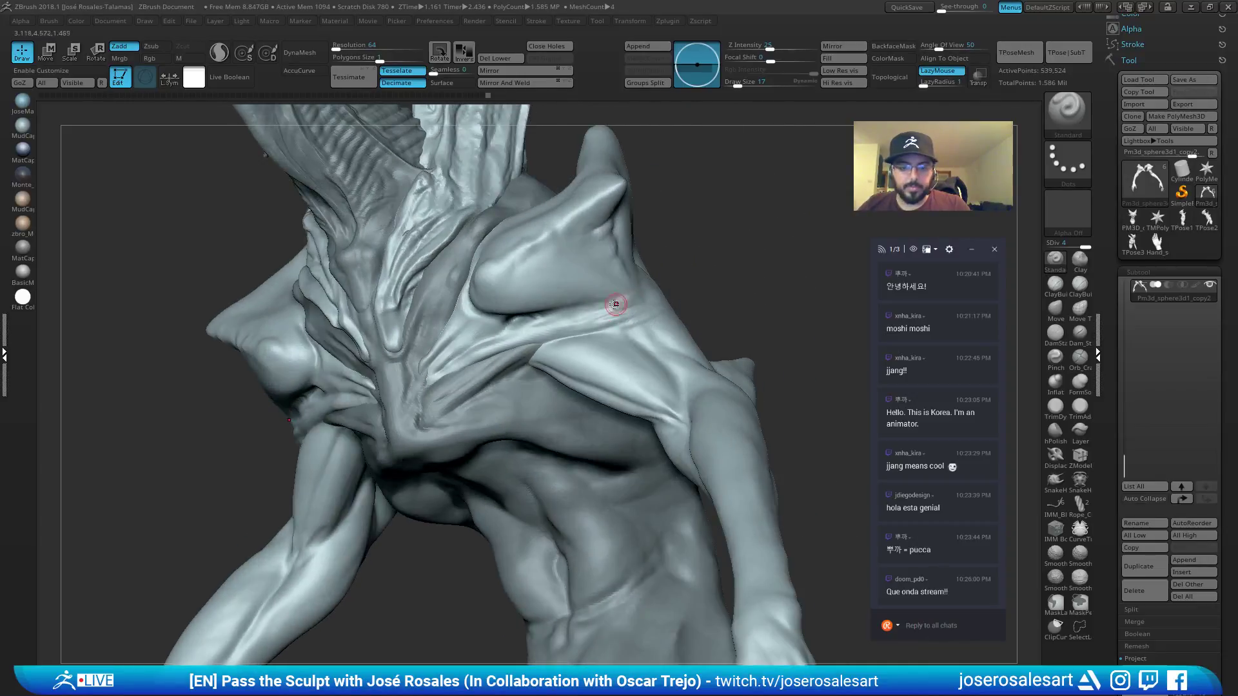
Carve the crease beneath the shoulder muscle with Dam Standard, reducing the draw size to 23.
key(b)
key(d)
key(s)
mouse_move(602, 215)
right_down()
mouse_move(635, 302)
mouse_move(542, 318)
mouse_move(649, 284)
mouse_move(591, 291)
right_up()
key(s)
drag(600, 290, 609, 290)
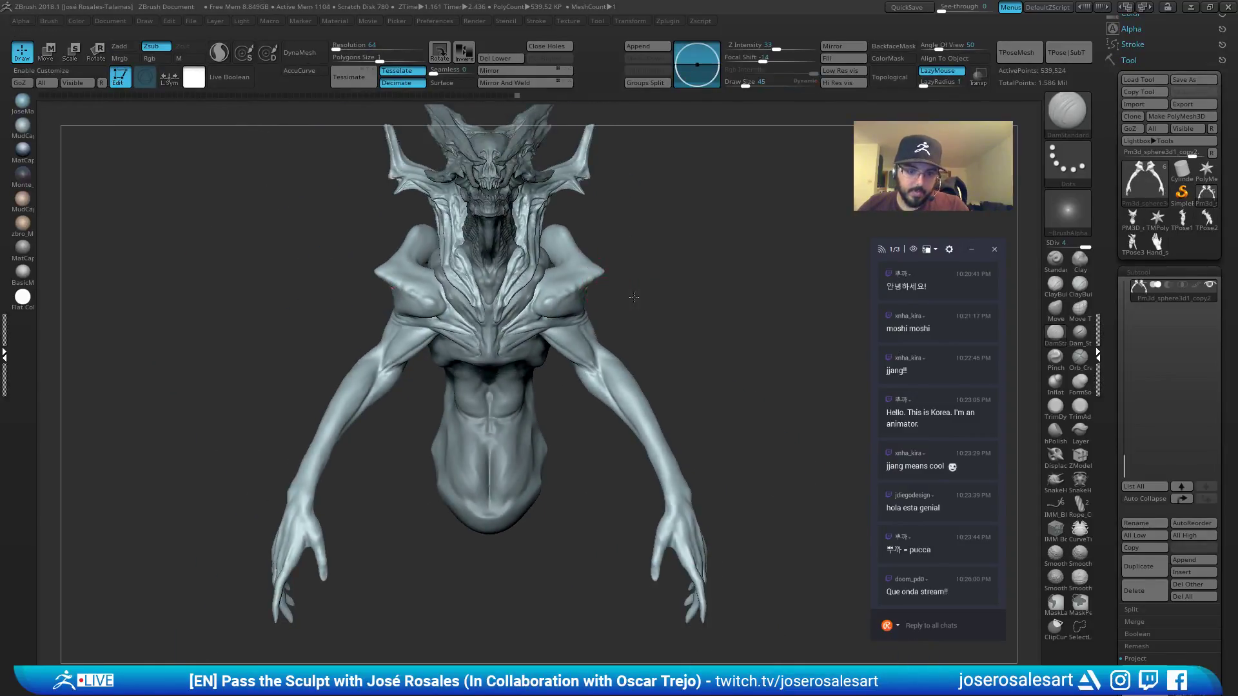
mouse_move(632, 296)
right_down()
mouse_move(648, 309)
mouse_move(614, 323)
mouse_move(506, 304)
mouse_move(607, 288)
right_up()
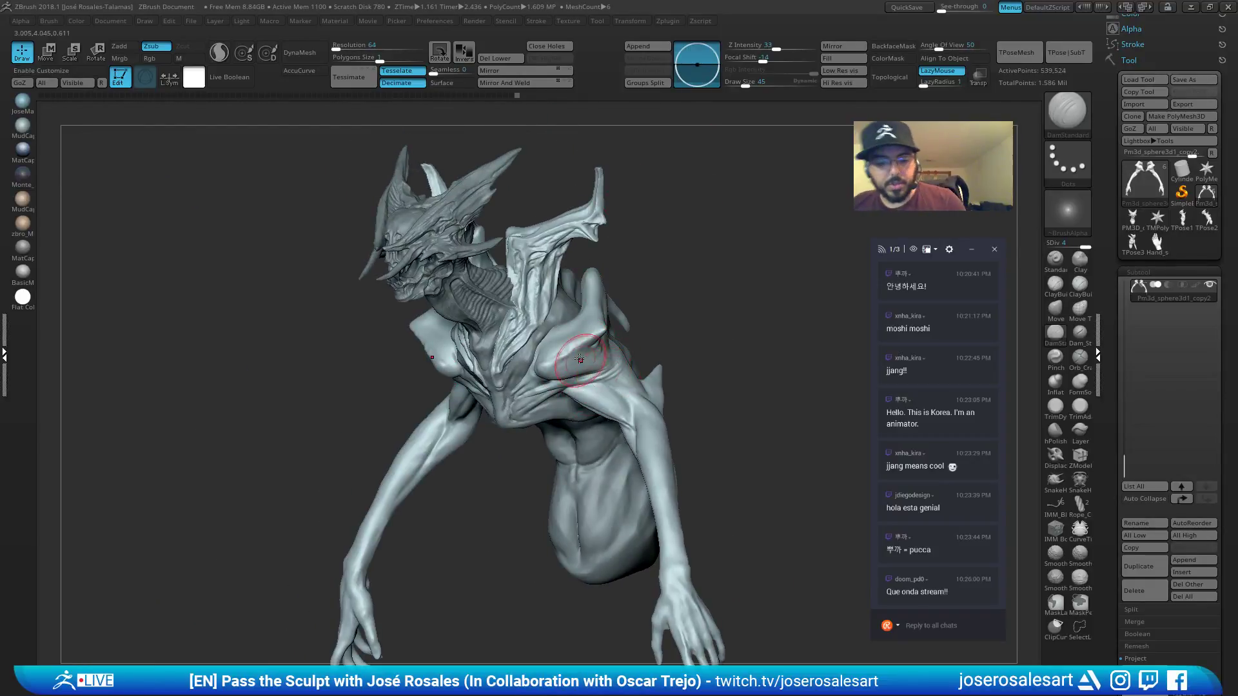
mouse_move(580, 359)
ctrl+right_down()
mouse_move(568, 342)
mouse_move(606, 338)
mouse_move(605, 307)
mouse_move(645, 266)
ctrl+right_up()
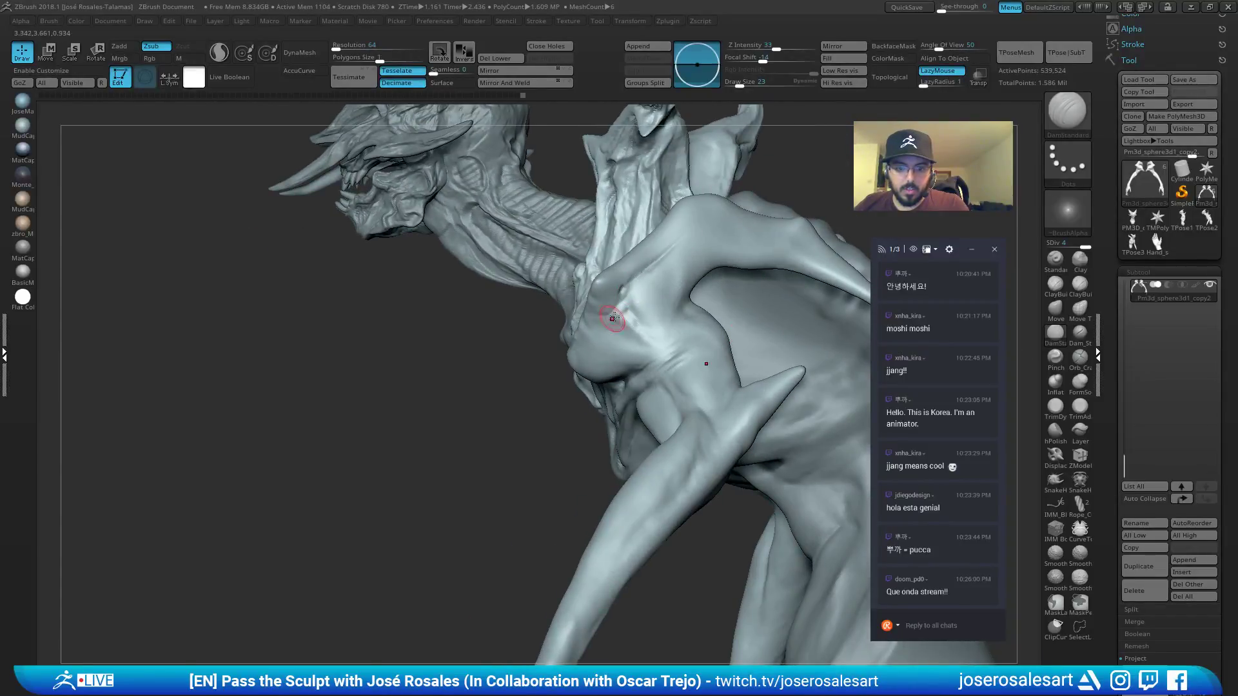
right_drag(613, 317, 666, 253)
mouse_move(605, 346)
right_down()
mouse_move(668, 330)
mouse_move(674, 285)
mouse_move(716, 284)
mouse_move(713, 322)
mouse_move(664, 277)
mouse_move(619, 199)
right_up()
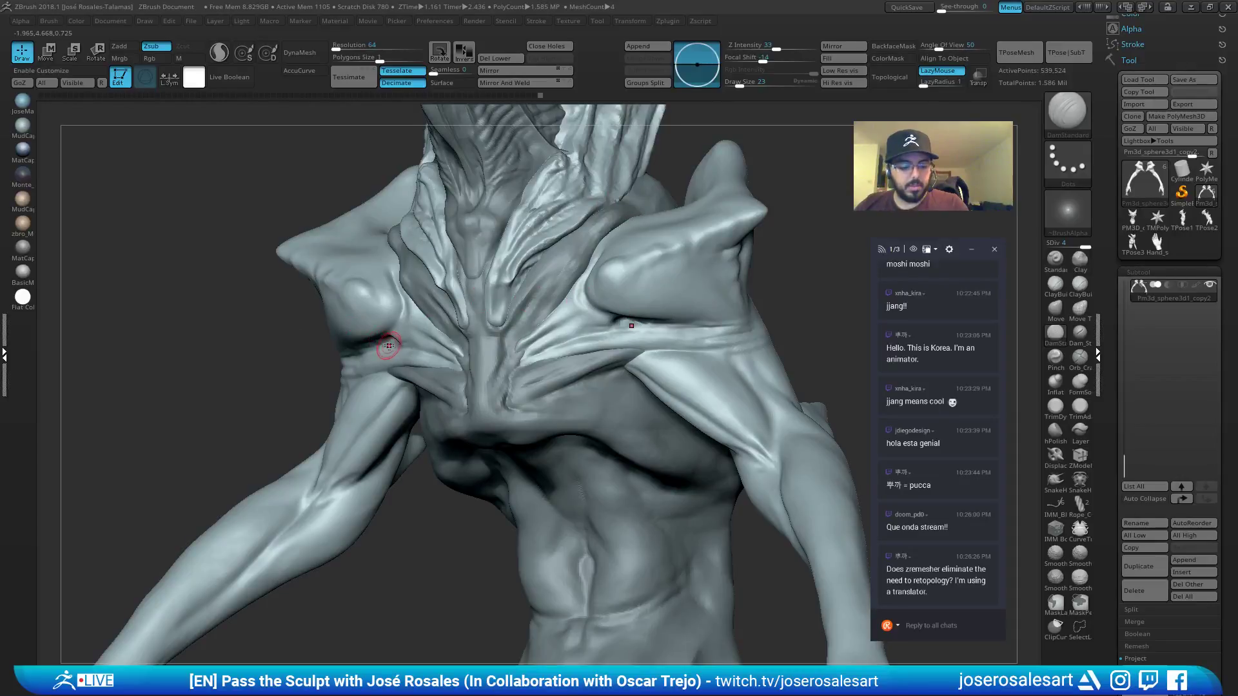
Build up the surface under the shoulder muscle with ClayBuildup at draw size 26 and smooth it into the tendons.
key(b)
key(c)
key(b)
key(s)
drag(401, 343, 394, 325)
key(s)
right_drag(395, 332, 385, 326)
mouse_move(338, 362)
mouse_down()
mouse_move(368, 340)
mouse_move(313, 364)
mouse_up()
right_drag(347, 346, 354, 320)
mouse_move(384, 352)
shift+mouse_down()
mouse_move(336, 363)
mouse_move(369, 340)
shift+mouse_up()
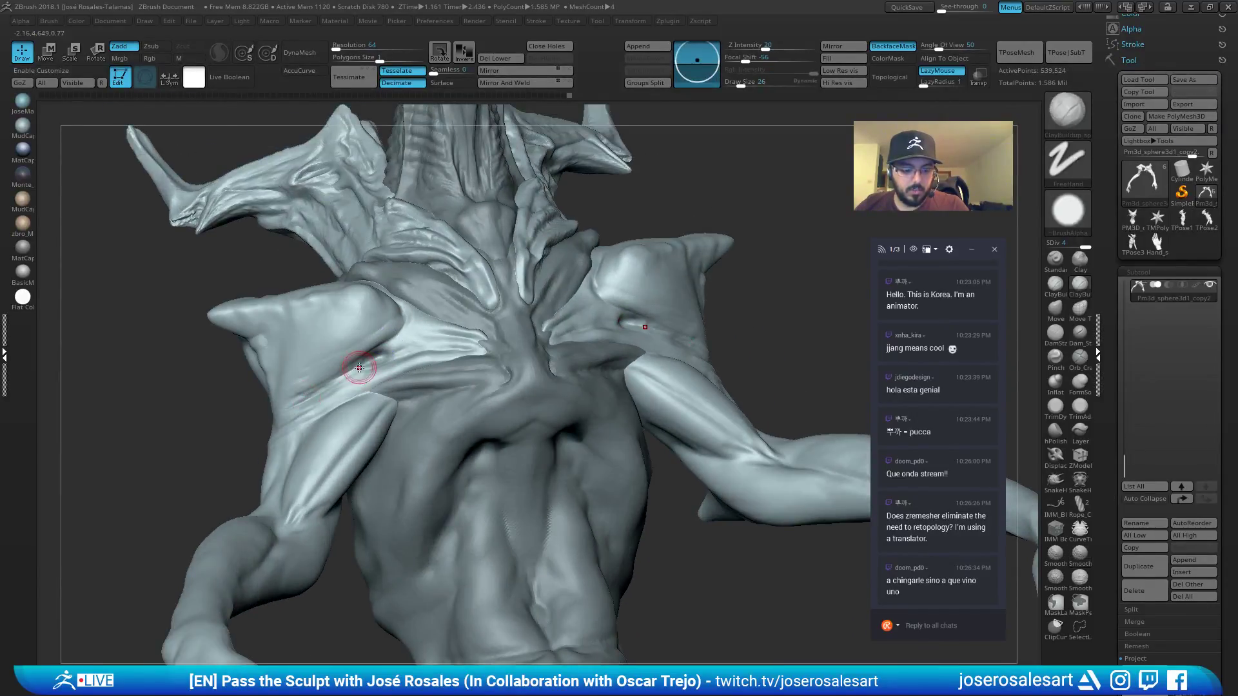
Deepen the hollow under the shoulder muscle and carve its line toward the outer arm with Dam Standard at draw size 26.
key(1)
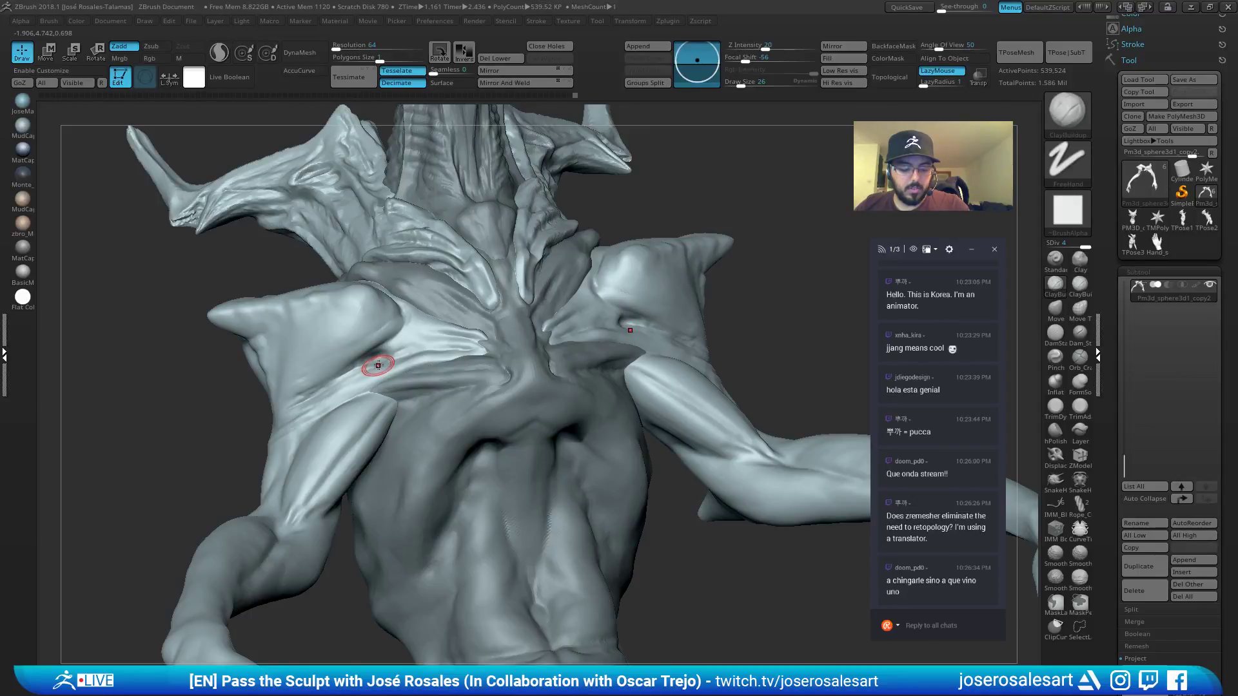
key(2)
right_drag(377, 366, 361, 363)
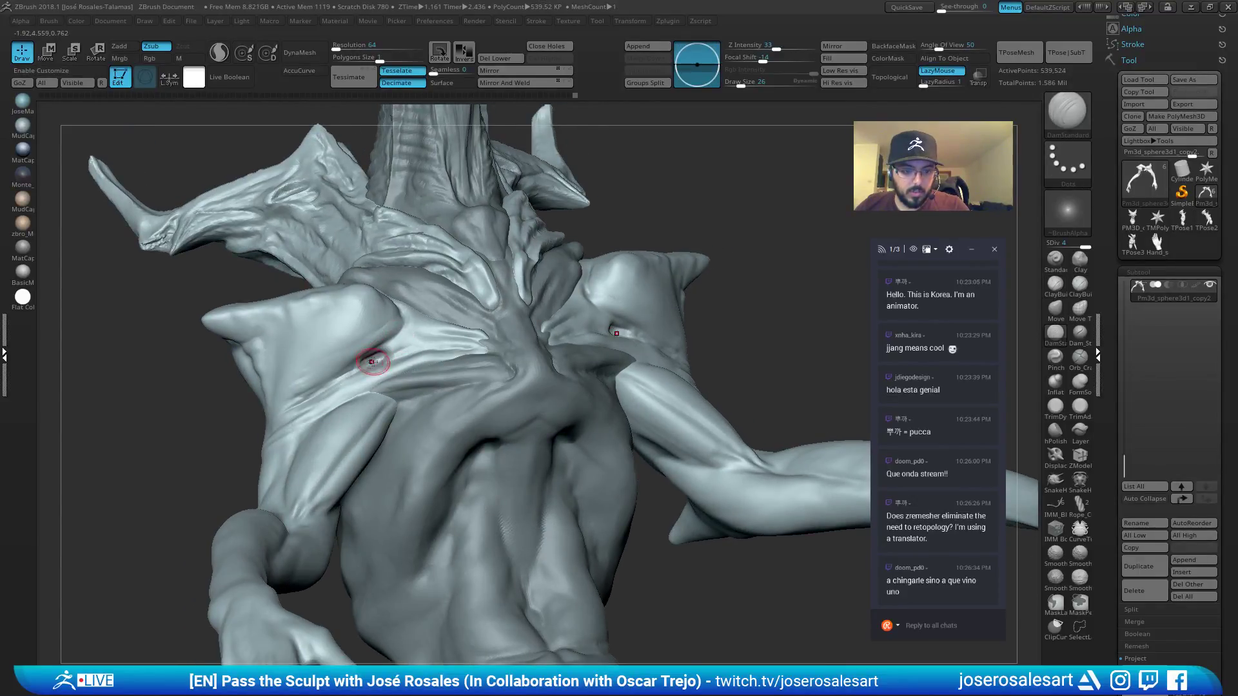
drag(368, 362, 306, 398)
right_drag(307, 399, 251, 391)
Raise the chest tendons beside the shoulder hollow with the Standard brush at draw size 21.
key(3)
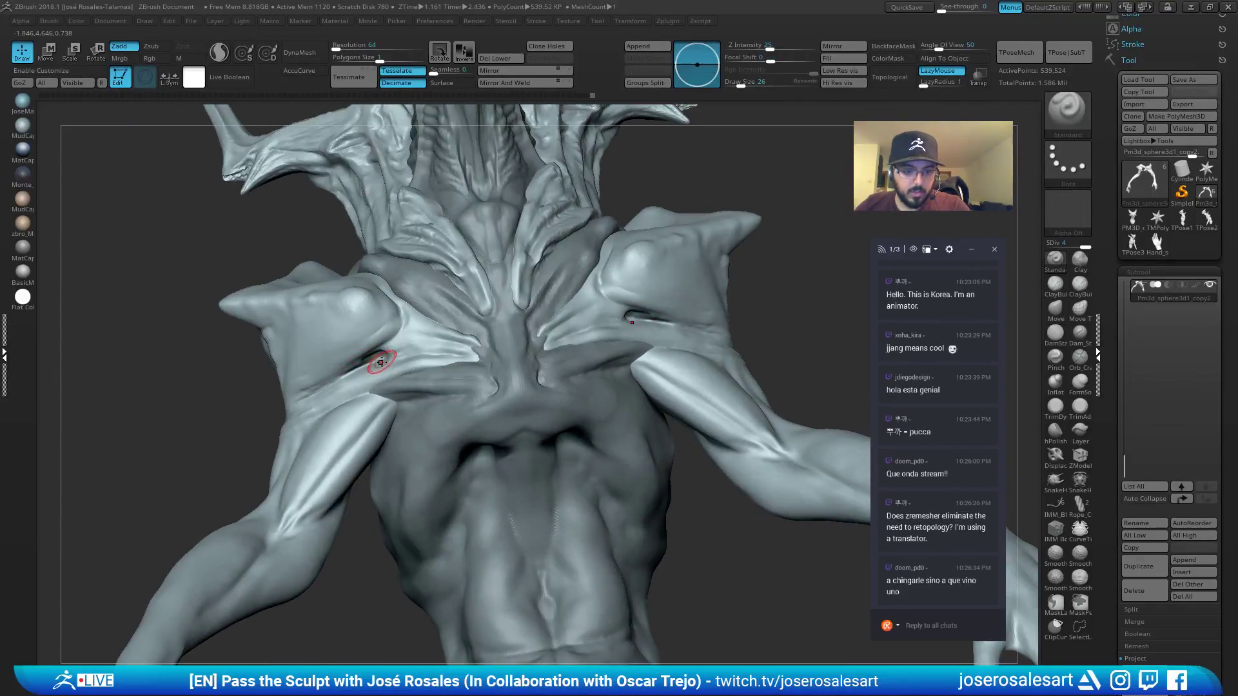
key(s)
drag(428, 361, 423, 361)
mouse_move(501, 319)
right_down()
mouse_move(622, 312)
mouse_move(619, 290)
mouse_move(561, 258)
right_up()
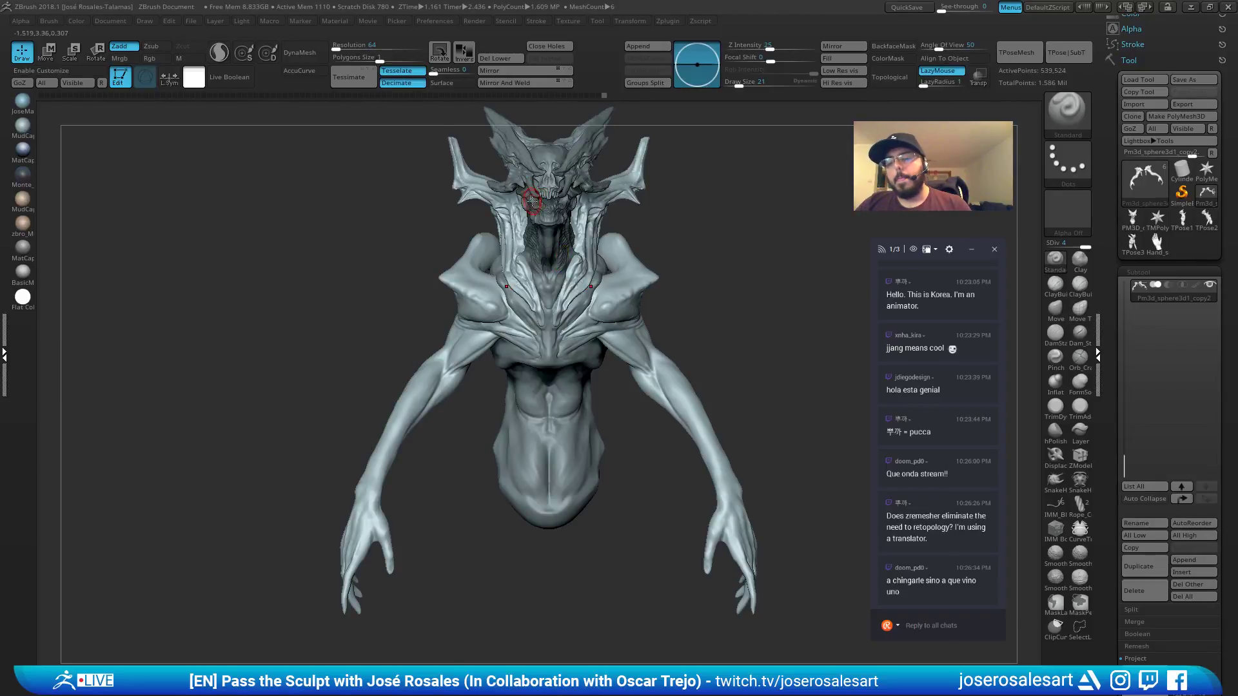
ctrl+right_drag(529, 216, 588, 117)
mouse_move(646, 268)
alt+right_down()
mouse_move(566, 244)
mouse_move(606, 261)
alt+right_up()
Select the torso and adjust its form between the neck and shoulder with the Move brush at draw size 30.
key(b)
key(c)
key(b)
key(s)
right_drag(599, 204, 520, 263)
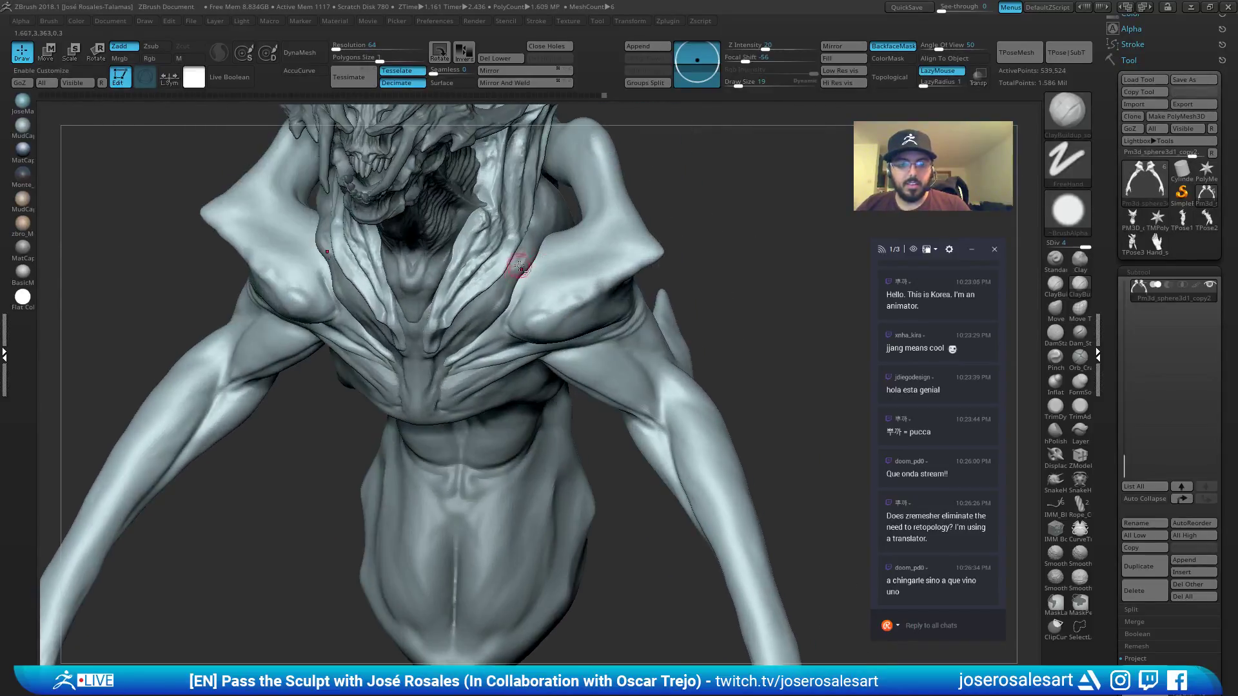
alt+click(518, 255)
key(b)
key(m)
key(v)
mouse_move(489, 323)
right_down()
mouse_move(500, 279)
mouse_move(512, 295)
mouse_move(618, 185)
right_up()
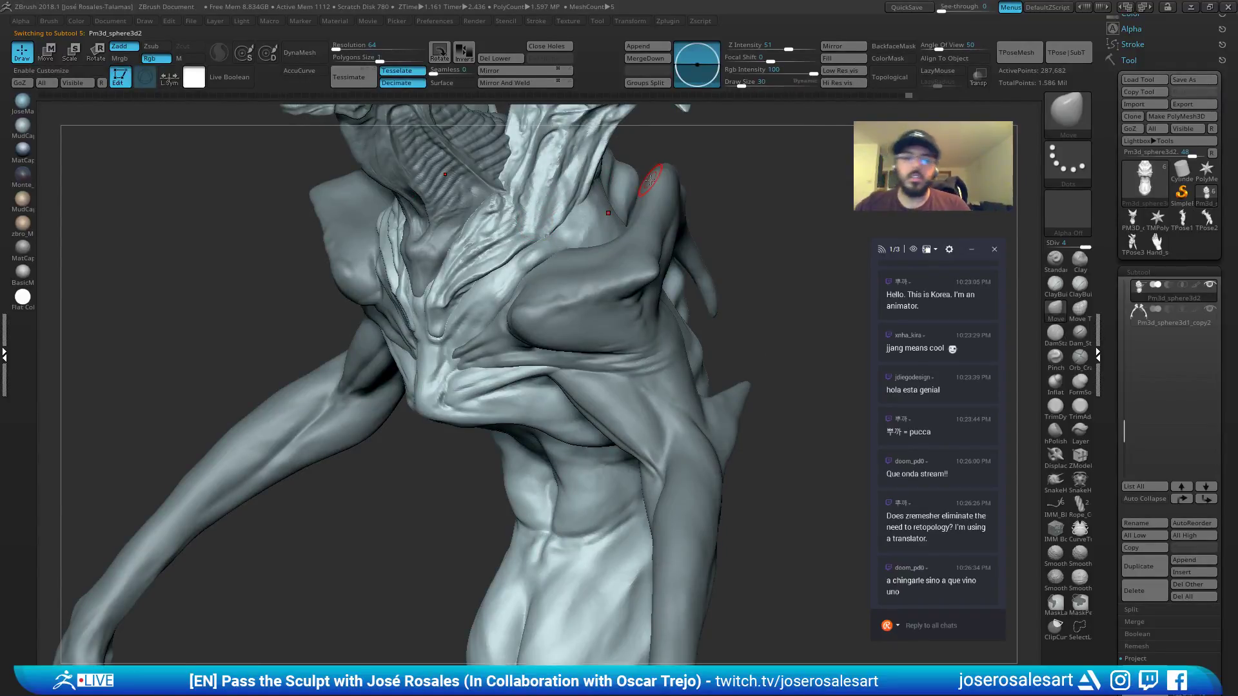
right_drag(651, 180, 615, 183)
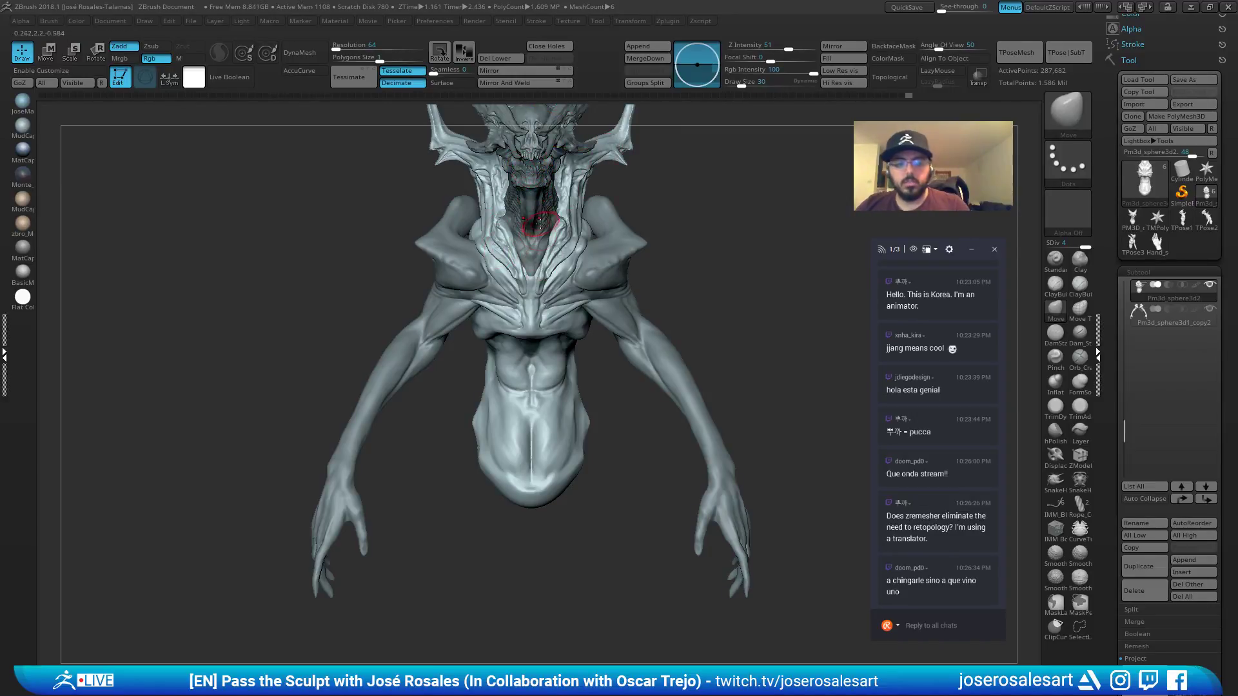
mouse_move(553, 231)
alt+right_down()
mouse_move(574, 240)
mouse_move(589, 327)
mouse_move(573, 327)
alt+right_up()
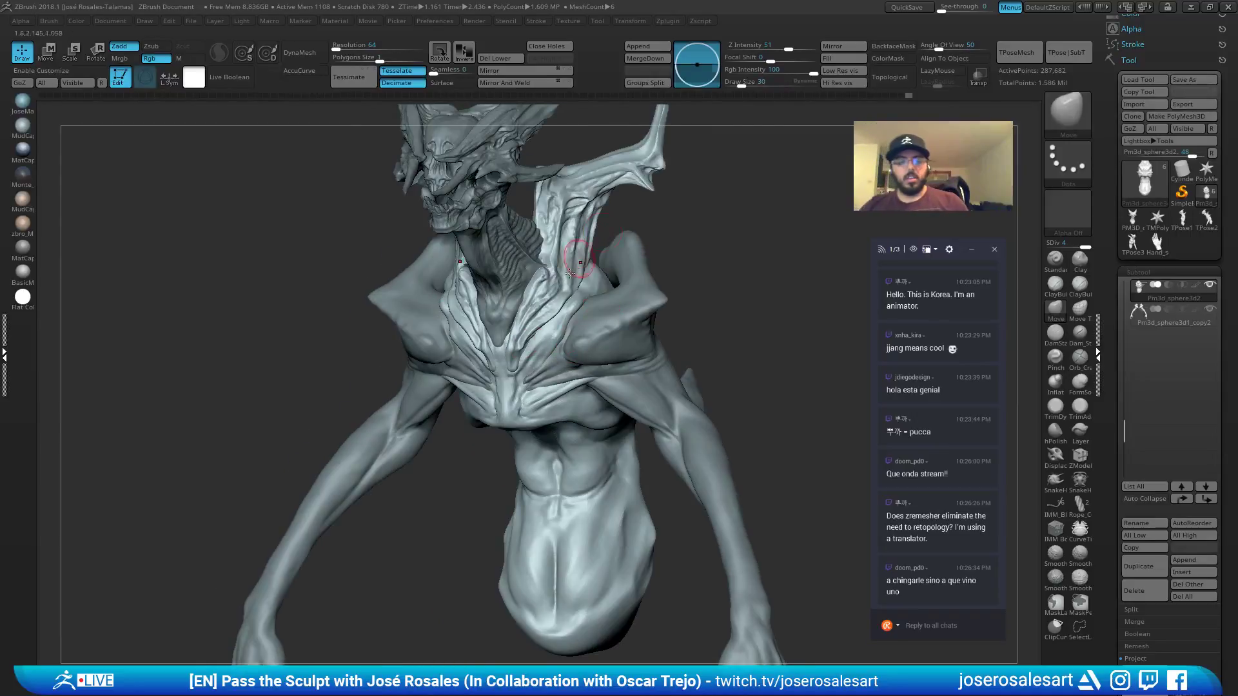
right_drag(571, 273, 513, 318)
right_drag(564, 351, 542, 367)
Reshape the torso's upper chest and sides under the shoulders with the Move brush at draw size 36.
key(s)
drag(542, 367, 553, 367)
alt+right_drag(553, 368, 590, 368)
key(s)
drag(590, 367, 608, 367)
ctrl+right_drag(608, 368, 588, 366)
drag(588, 366, 596, 365)
key(s)
key(s)
drag(596, 366, 543, 391)
right_drag(543, 391, 568, 411)
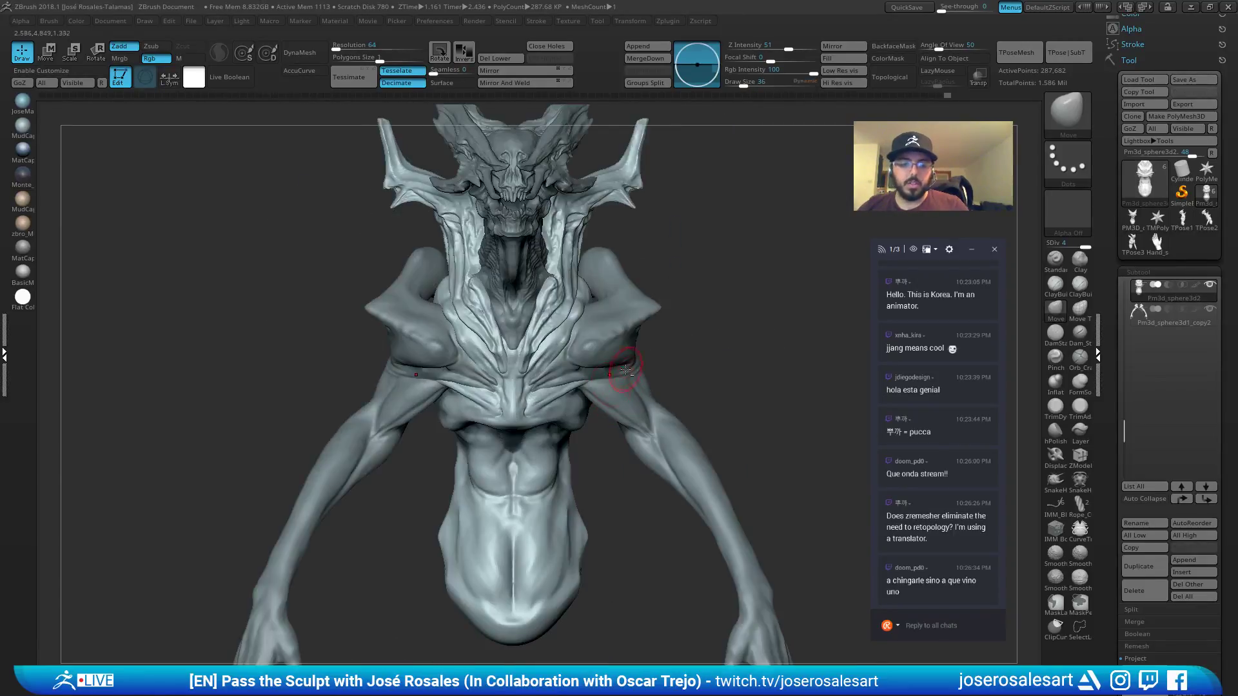
key(f)
ctrl+right_drag(627, 359, 618, 391)
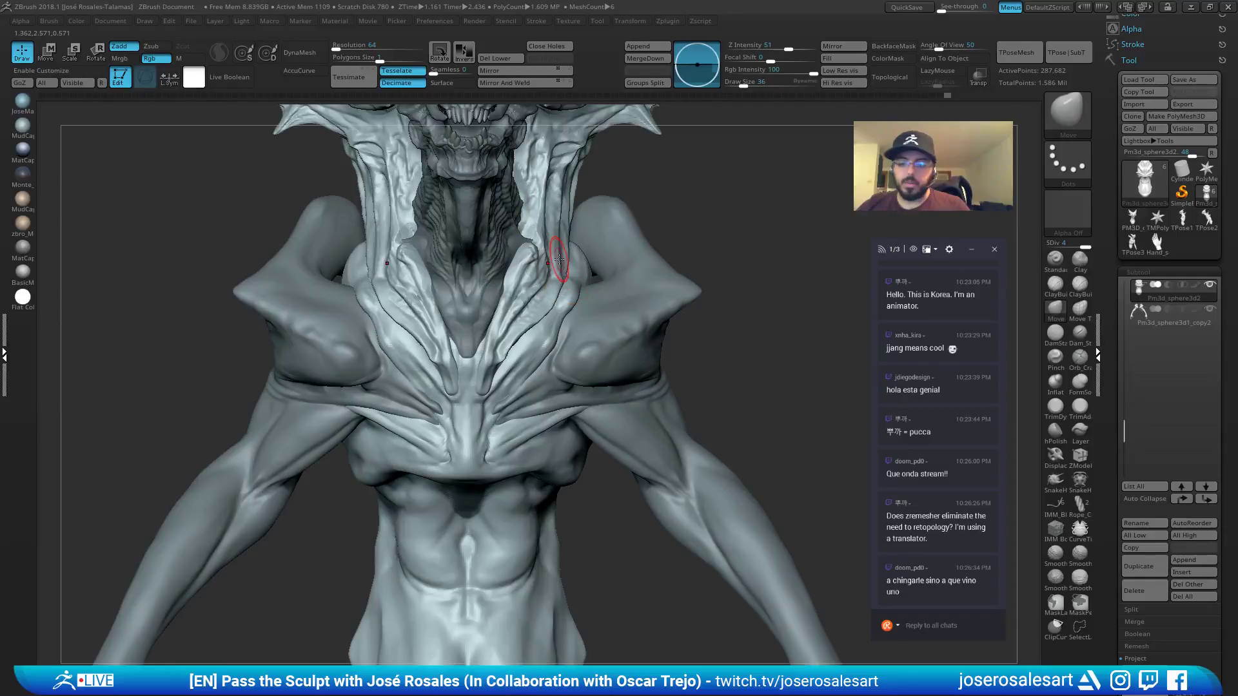
Select the arms mesh, draw fine raised strands behind the armpit with the Standard brush at draw size 10, and smooth them.
key(1)
key(s)
drag(556, 316, 553, 316)
mouse_move(333, 316)
ctrl+right_down()
mouse_move(351, 347)
mouse_move(343, 272)
ctrl+right_up()
alt+click(351, 347)
mouse_move(335, 373)
right_down()
mouse_move(235, 388)
mouse_move(257, 429)
right_up()
key(2)
key(s)
drag(257, 417, 245, 417)
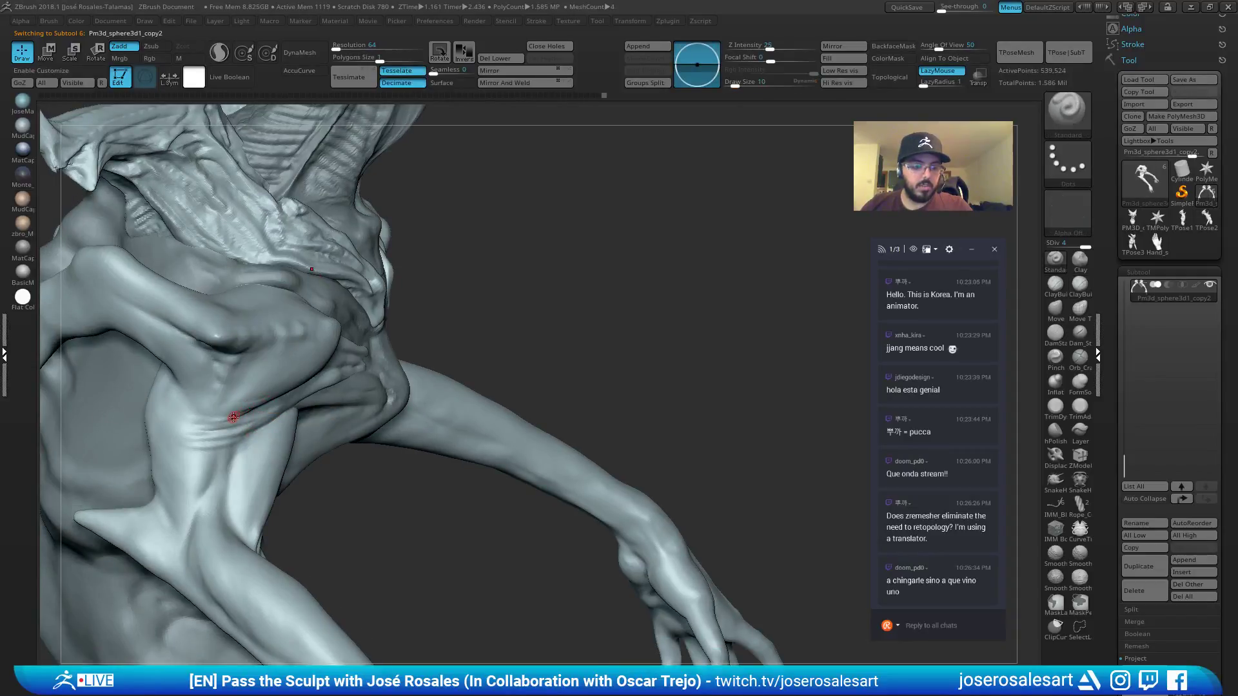
right_drag(167, 404, 229, 419)
shift+drag(183, 410, 192, 401)
Strengthen the tendon folds below the shoulder muscle with the Standard brush, bringing the draw size to 26.
key(bracketright)
key(bracketright)
key(bracketright)
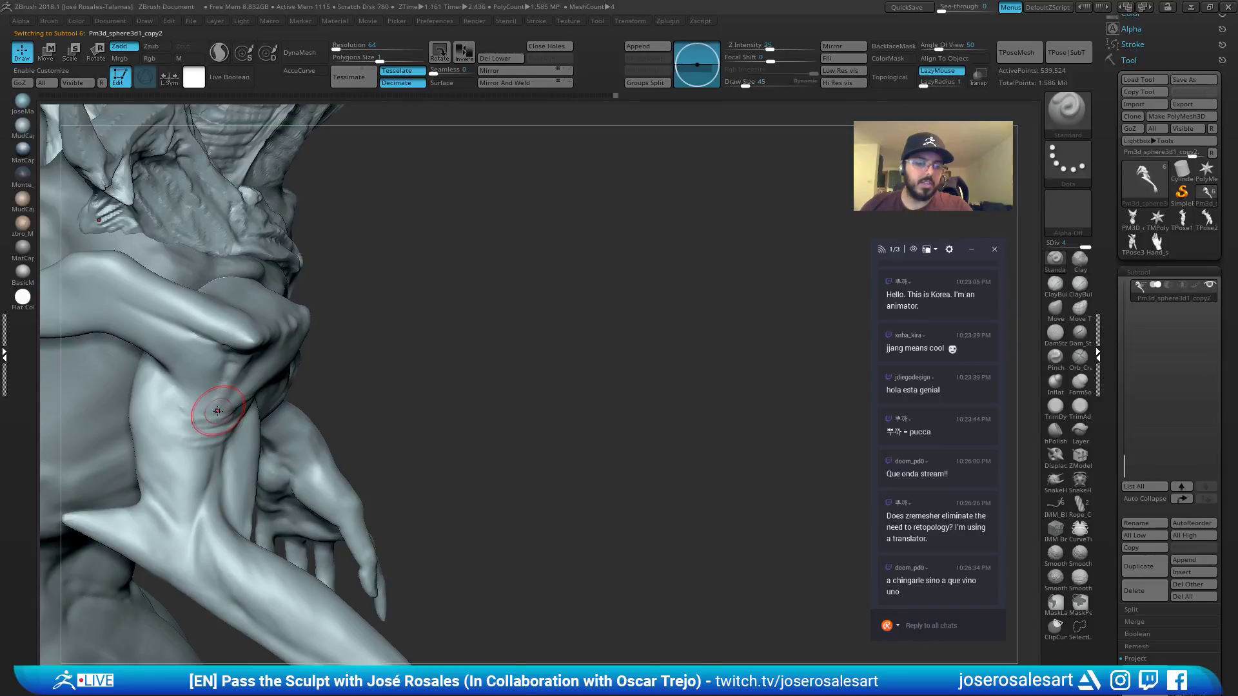
mouse_move(213, 415)
right_down()
mouse_move(389, 259)
mouse_move(303, 251)
mouse_move(200, 317)
right_up()
key(bracketleft)
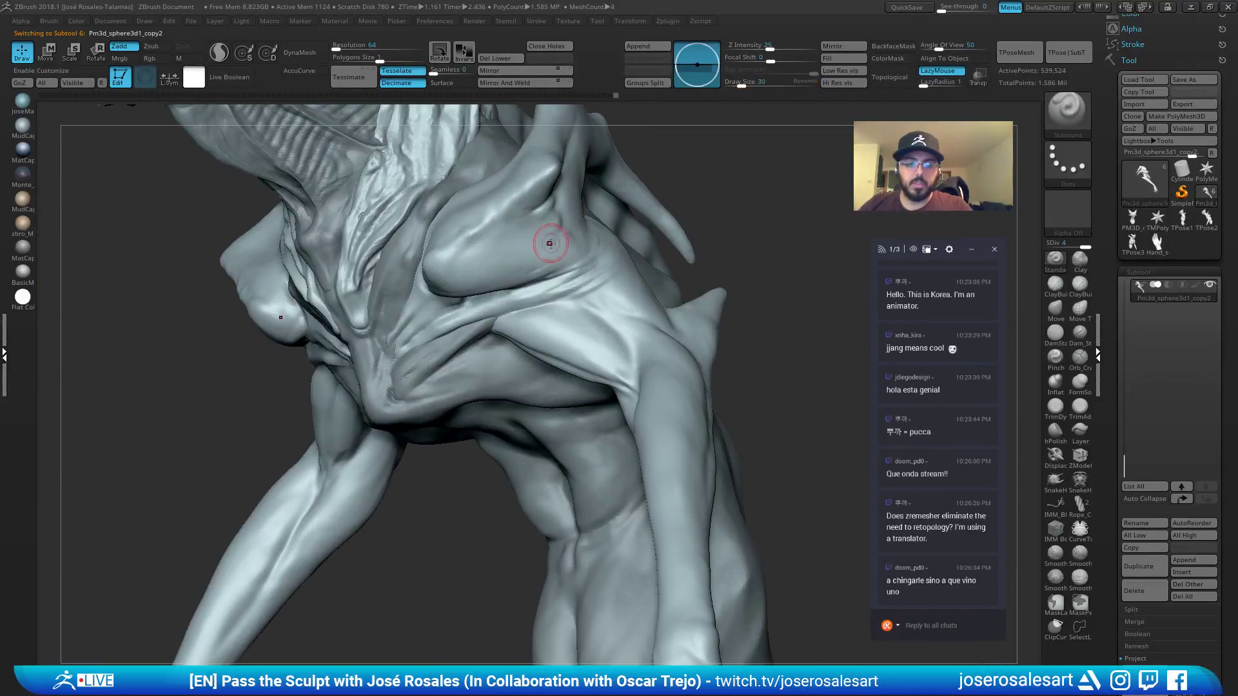
mouse_move(527, 219)
right_down()
mouse_move(544, 268)
mouse_move(535, 273)
right_up()
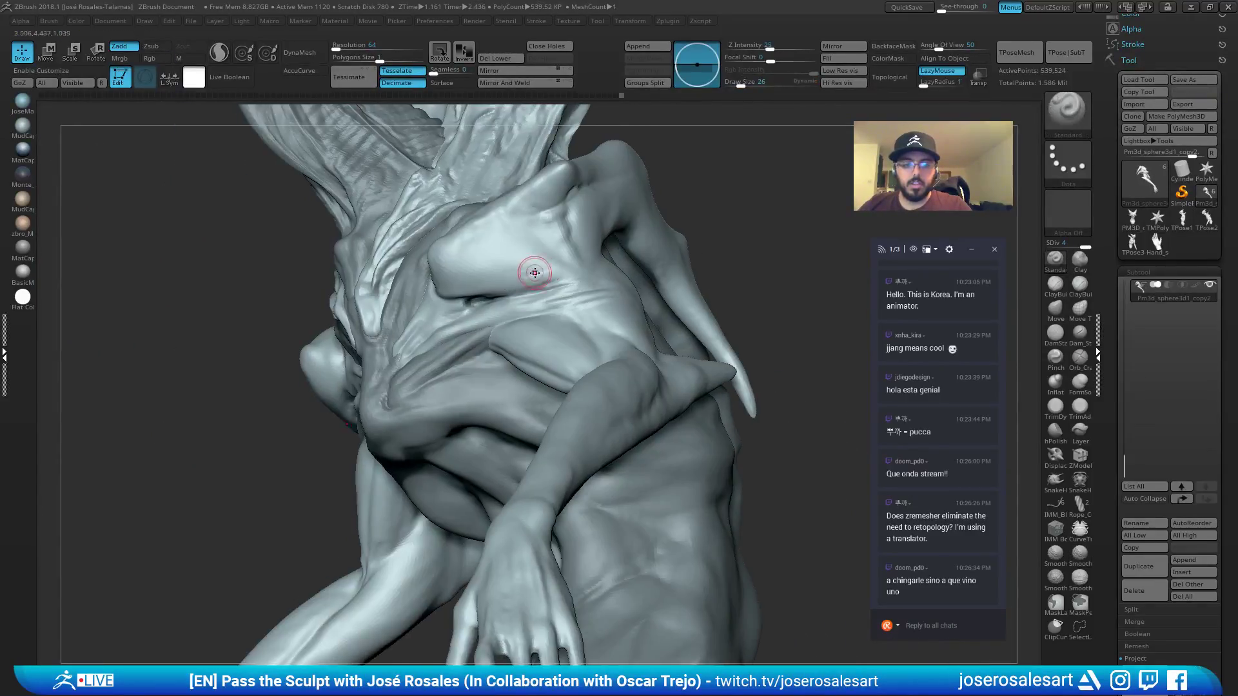
mouse_move(617, 263)
right_down()
mouse_move(578, 280)
mouse_move(561, 263)
mouse_move(599, 269)
mouse_move(636, 239)
mouse_move(600, 284)
mouse_move(632, 303)
mouse_move(638, 326)
mouse_move(631, 310)
right_up()
Refine the tendon folds wrapping around the outer shoulder with the Standard brush at draw size 15.
key(b)
key(d)
key(s)
key(b)
key(s)
key(t)
key(s)
drag(631, 311, 624, 310)
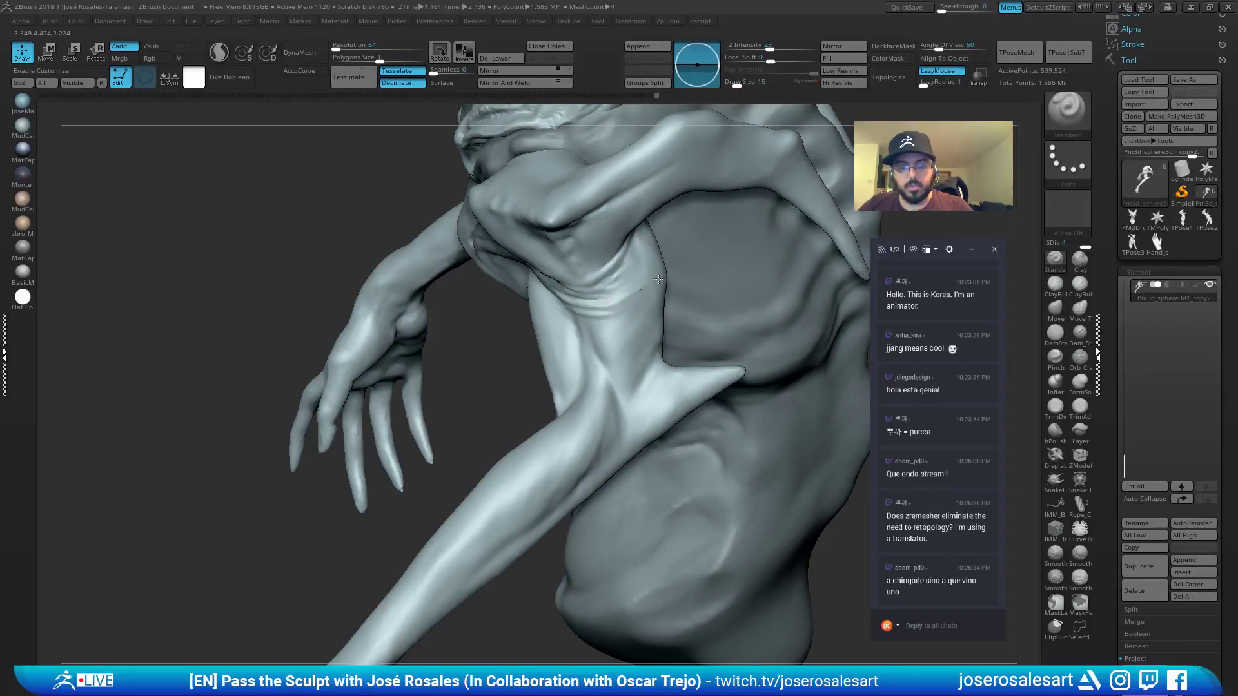
Build up the muscle volume on the back of the shoulder and upper arm with ClayBuildup at draw size 45.
mouse_move(647, 295)
right_down()
mouse_move(667, 235)
mouse_move(666, 263)
mouse_move(686, 238)
mouse_move(681, 266)
mouse_move(699, 251)
right_up()
key(b)
key(c)
key(b)
key(bracketright)
key(bracketright)
key(bracketright)
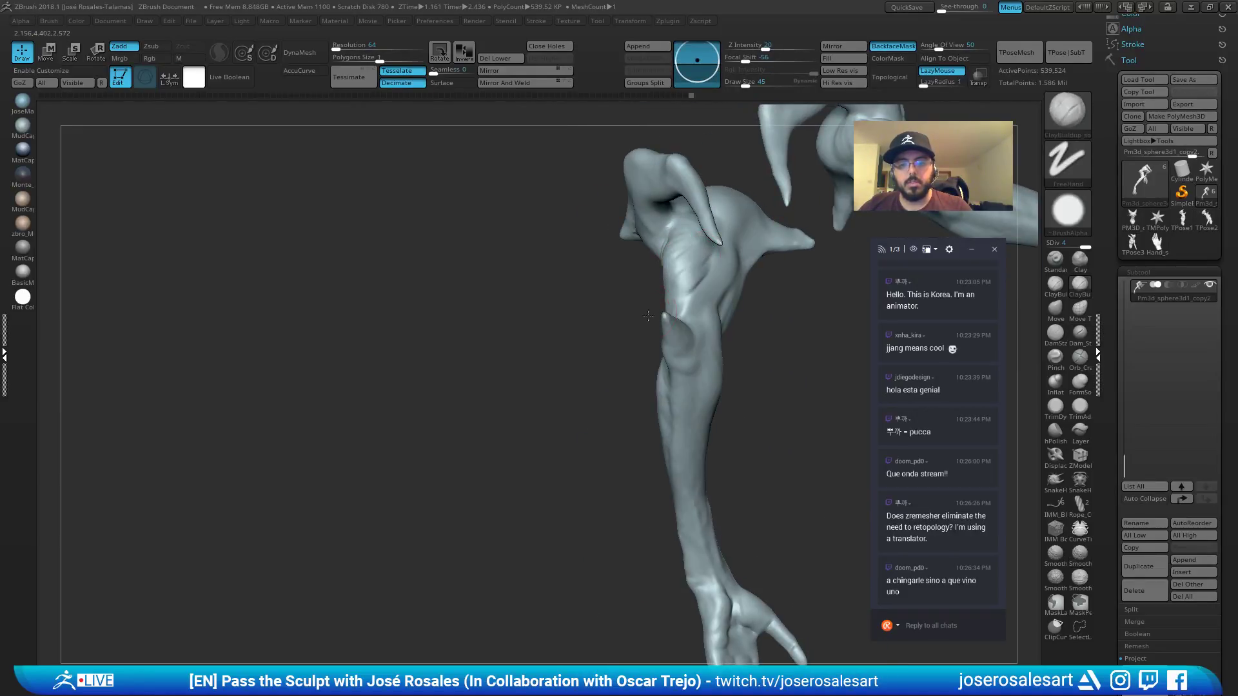
mouse_move(648, 316)
shift+right_down()
mouse_move(684, 256)
mouse_move(668, 247)
mouse_move(651, 258)
mouse_move(664, 305)
mouse_move(694, 291)
shift+right_up()
mouse_move(694, 291)
ctrl+right_down()
mouse_move(696, 282)
mouse_move(668, 307)
mouse_move(613, 244)
mouse_move(699, 264)
mouse_move(752, 248)
ctrl+right_up()
Pull the shoulder and upper arm silhouette into shape with the SnakeHook brush at an enlarged draw size.
key(b)
key(m)
key(v)
key(b)
key(s)
key(h)
key(bracketright)
key(s)
drag(751, 247, 743, 246)
ctrl+right_drag(737, 244, 716, 258)
mouse_move(716, 258)
right_down()
mouse_move(689, 264)
mouse_move(702, 269)
mouse_move(700, 291)
mouse_move(670, 283)
right_up()
Carve the muscle separation on the front of the upper arm with Dam Standard at draw size 51.
mouse_move(447, 278)
right_down()
mouse_move(452, 354)
mouse_move(387, 348)
right_up()
mouse_move(387, 348)
ctrl+right_down()
mouse_move(369, 310)
mouse_move(412, 274)
ctrl+right_up()
key(b)
key(d)
key(s)
alt+right_drag(430, 365, 431, 355)
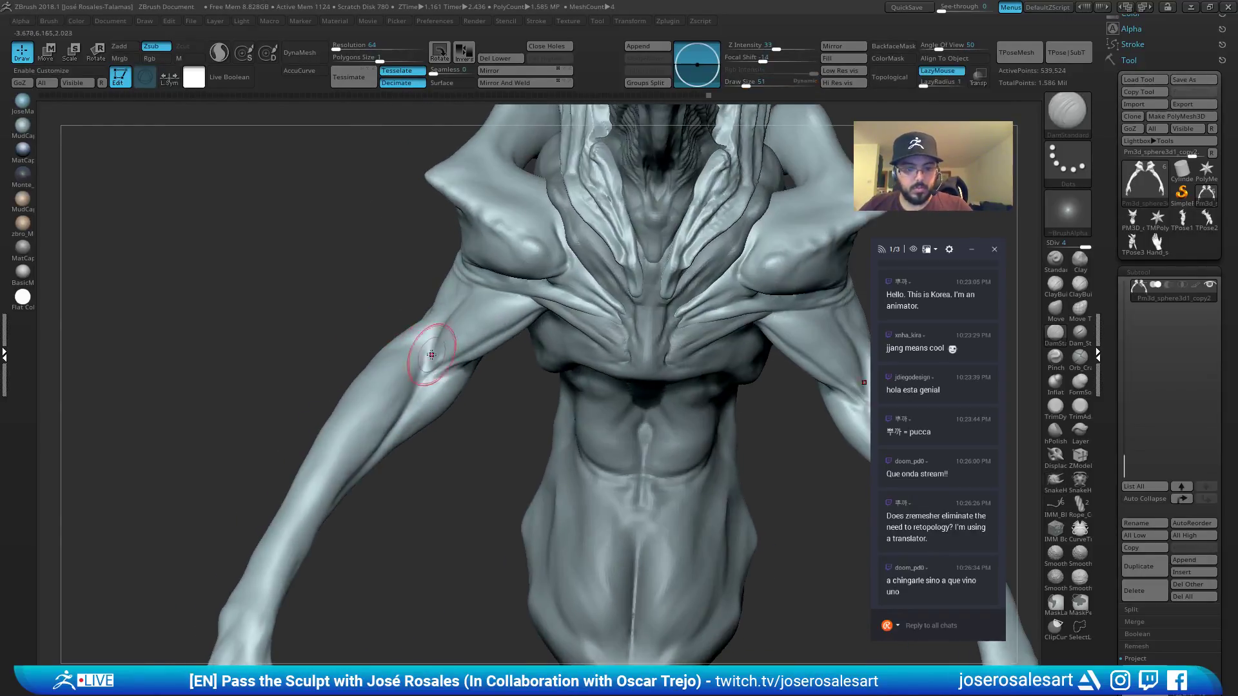
drag(432, 355, 428, 351)
mouse_move(428, 350)
right_down()
mouse_move(441, 393)
mouse_move(437, 355)
mouse_move(407, 332)
right_up()
Sharpen the muscle line along the outer upper arm with Dam Standard at draw size 42.
key(b)
key(c)
key(b)
key(b)
key(d)
key(s)
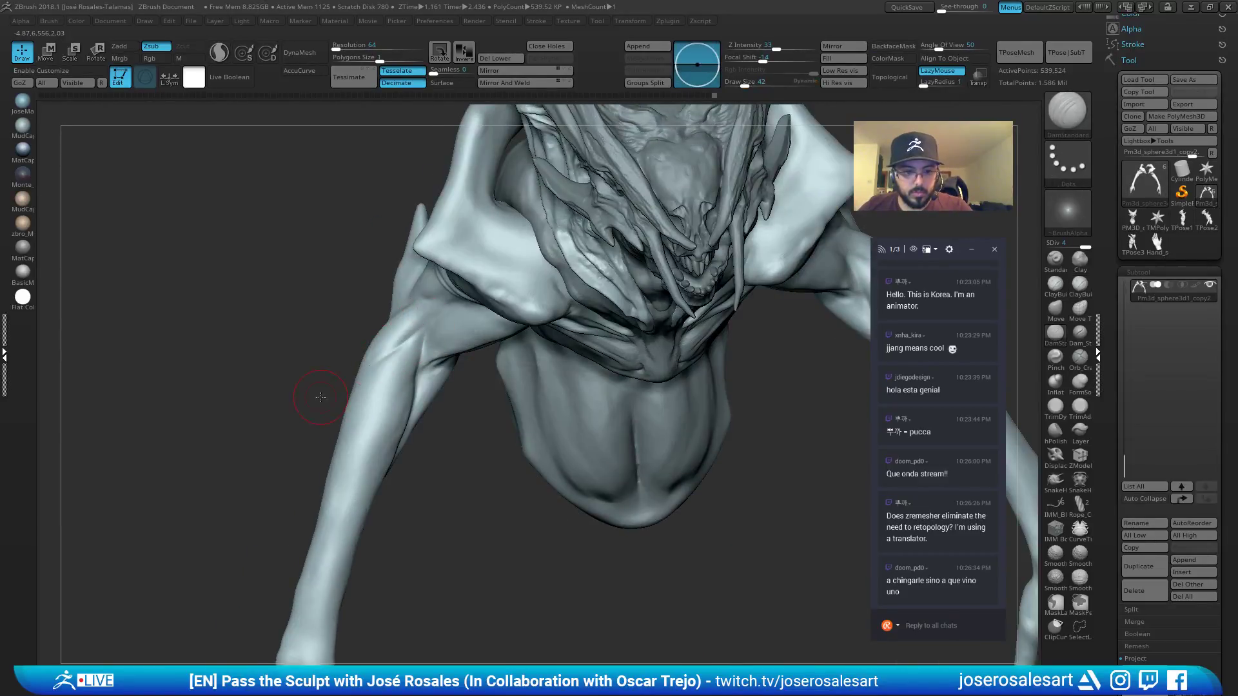
right_drag(320, 397, 404, 349)
mouse_move(337, 412)
right_down()
mouse_move(378, 387)
mouse_move(342, 323)
mouse_move(409, 285)
mouse_move(538, 292)
mouse_move(367, 258)
mouse_move(351, 202)
right_up()
Select the torso and draw a raised strand on the upper chest beside the collar ridges with the Standard brush.
key(b)
key(c)
key(b)
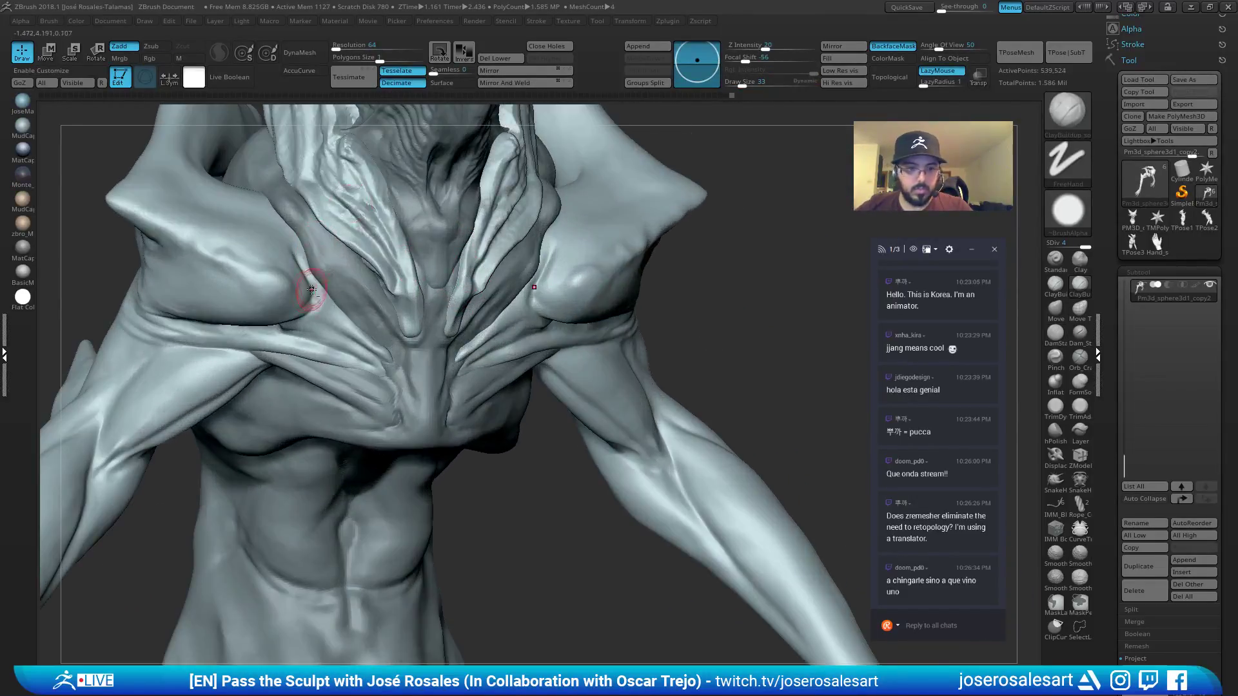
alt+click(360, 268)
key(b)
key(s)
key(t)
key(s)
mouse_move(360, 275)
mouse_down()
mouse_move(332, 246)
mouse_move(367, 293)
mouse_up()
ctrl+right_drag(350, 255, 345, 259)
Build up the torso's chest strands beside the sternum with ClayBuildup at draw size 15 and smooth them.
key(b)
key(c)
key(b)
drag(348, 258, 346, 250)
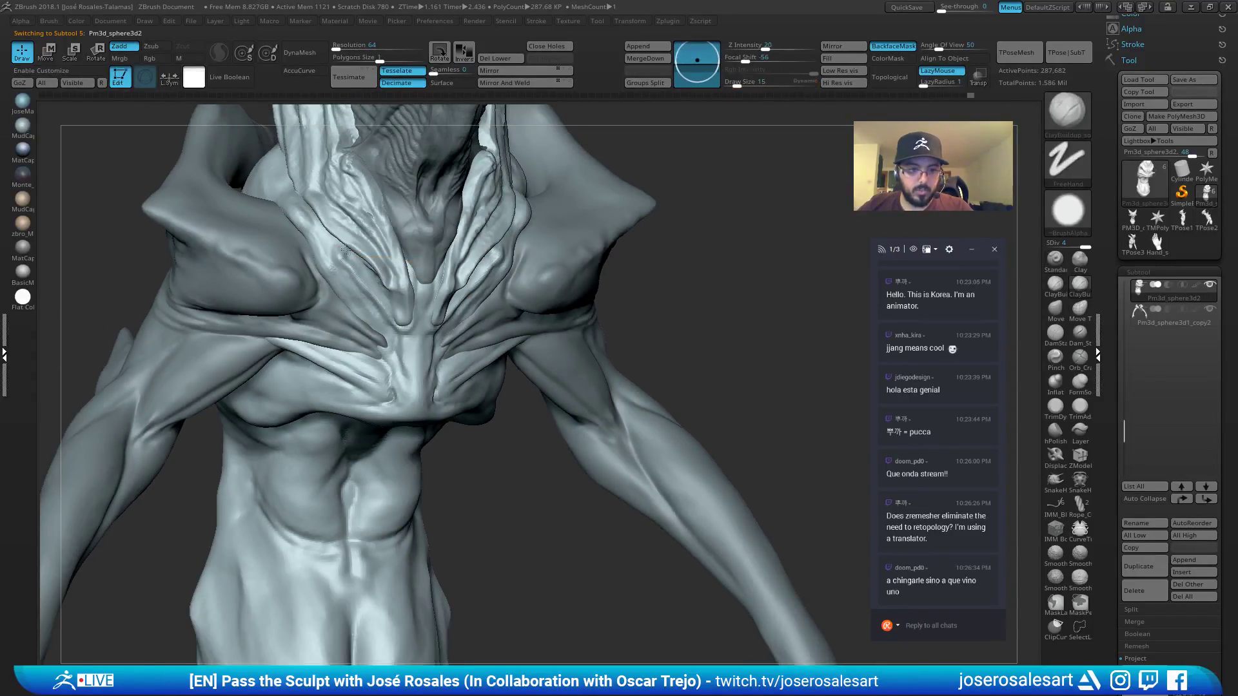
right_drag(351, 267, 384, 288)
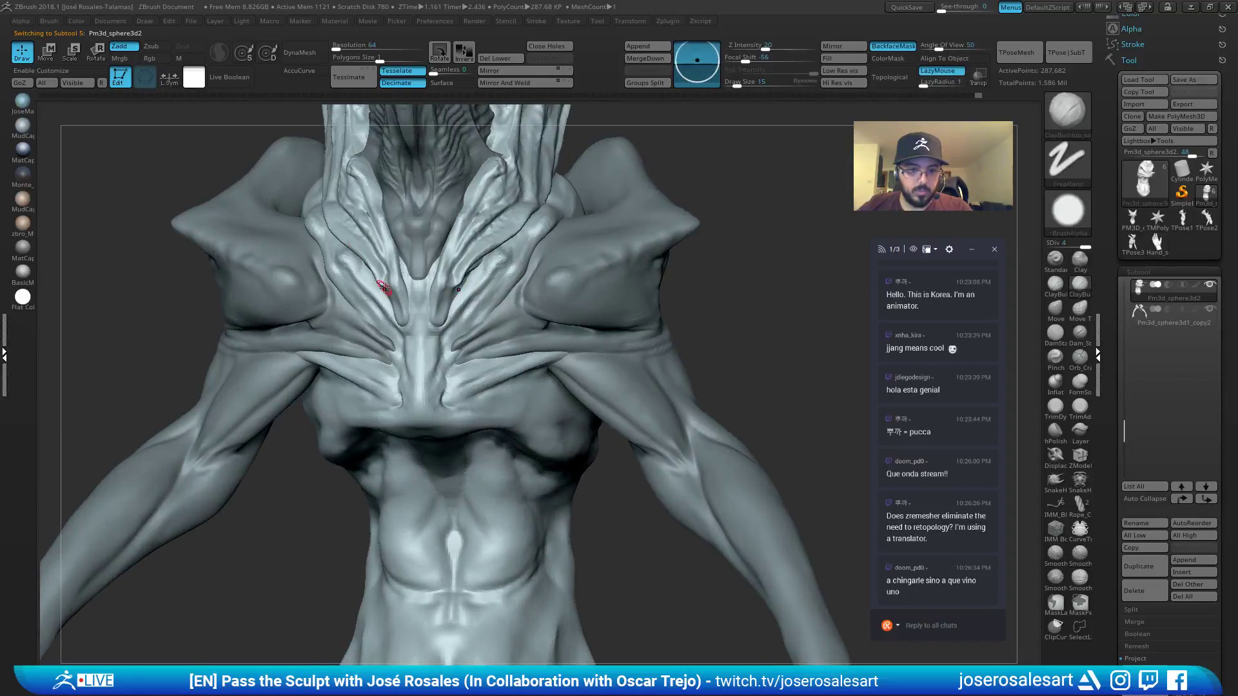
key(shift)
shift+drag(464, 314, 483, 301)
Carve short diagonal grooves into the torso's lower chest muscle beneath the tendons with Dam Standard at draw size 30.
key(b)
key(d)
key(s)
key(s)
ctrl+right_drag(484, 301, 445, 344)
right_drag(528, 379, 491, 386)
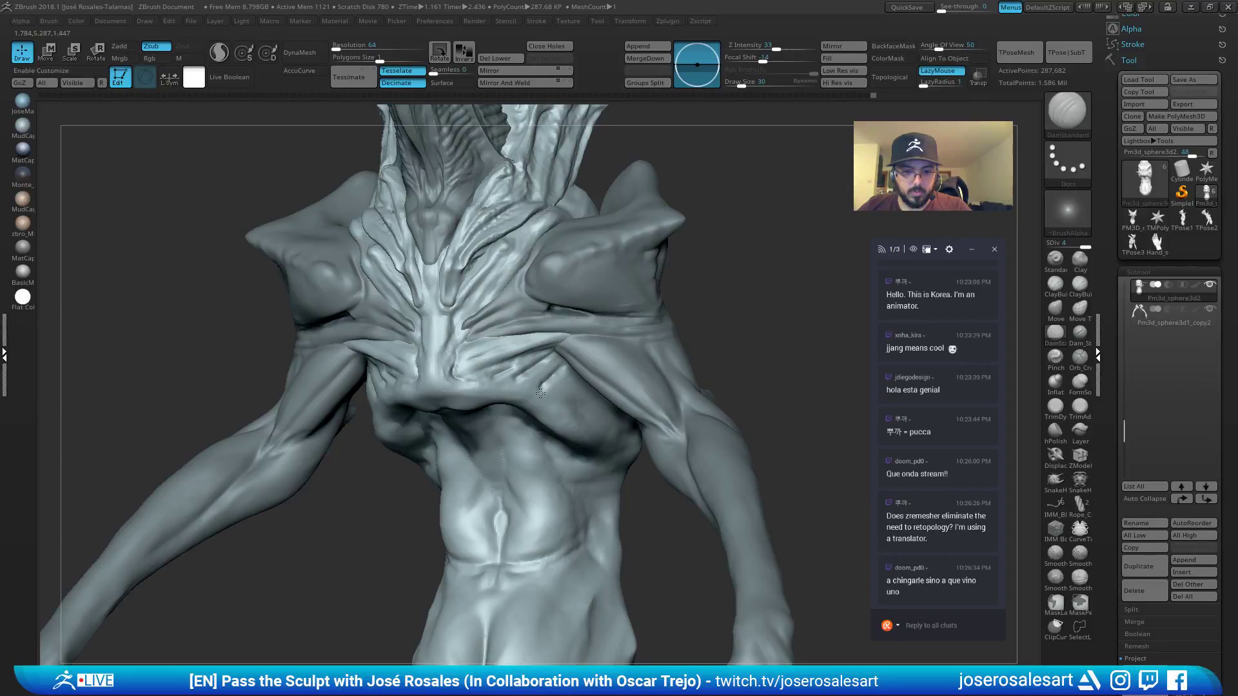
right_drag(543, 390, 565, 391)
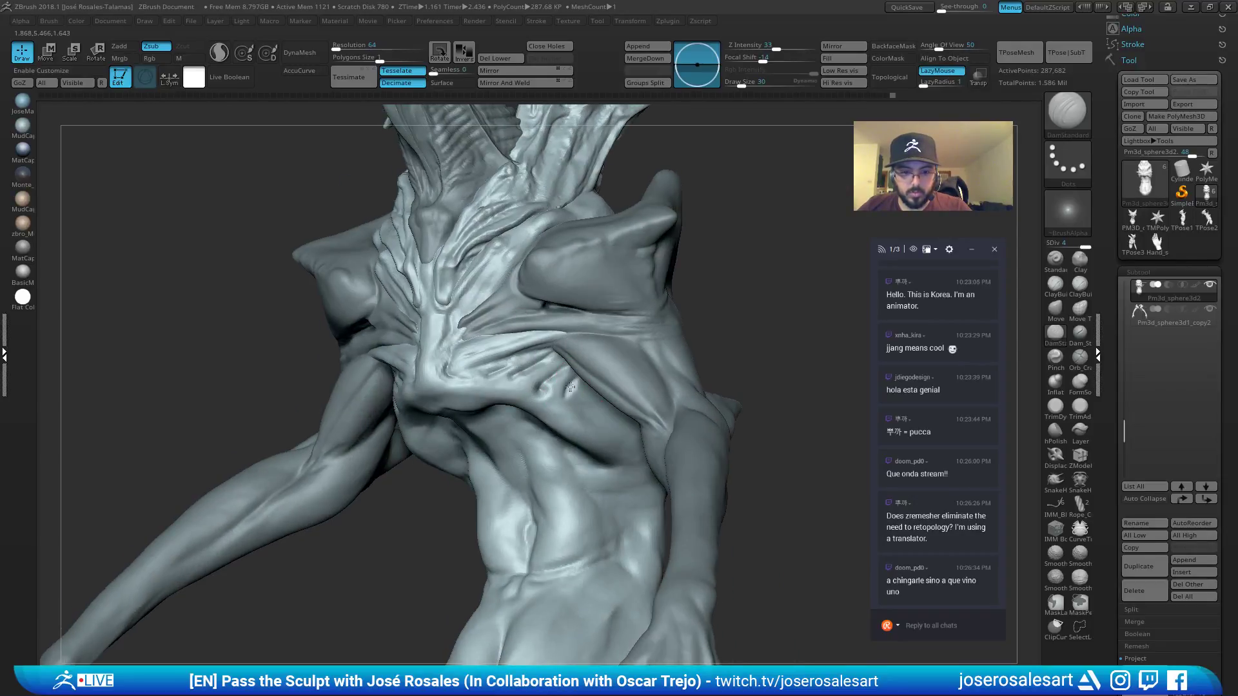
drag(573, 391, 559, 411)
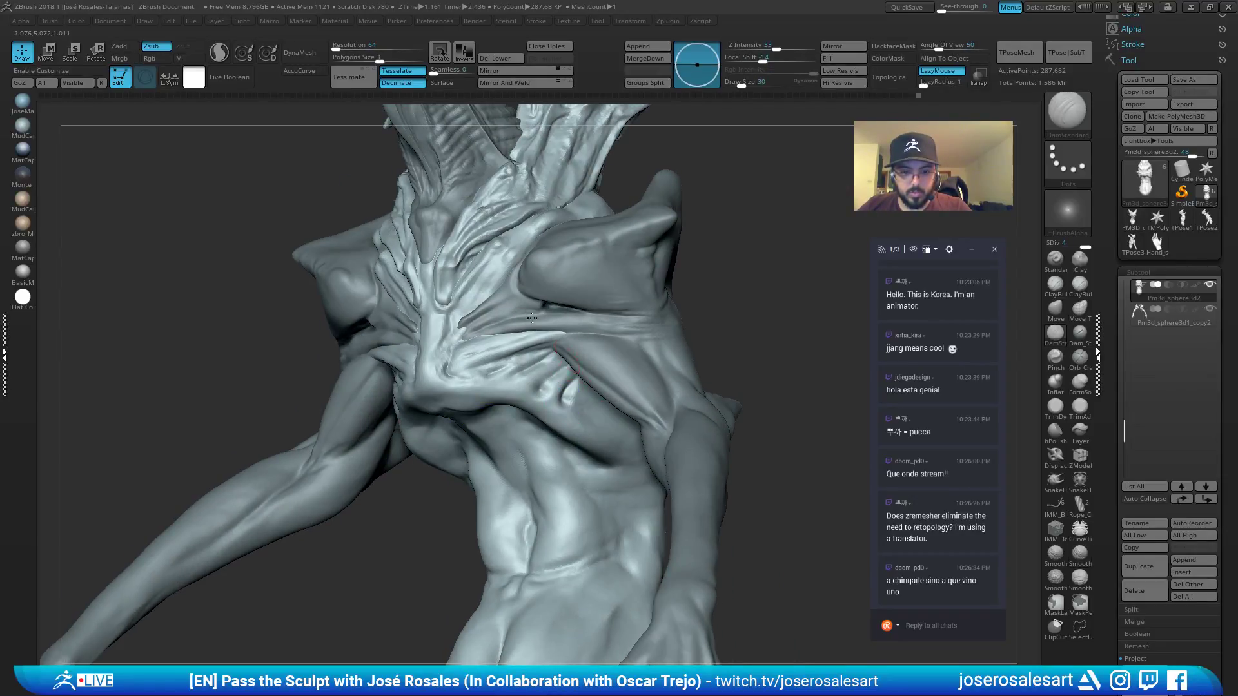
Refine the torso's chest strands beneath the shoulder tendons with ClayBuildup at draw size 26.
key(f)
mouse_move(520, 370)
right_down()
mouse_move(568, 367)
mouse_move(544, 349)
mouse_move(464, 382)
mouse_move(457, 359)
mouse_move(471, 362)
mouse_move(453, 381)
mouse_move(485, 361)
right_up()
key(2)
mouse_move(485, 361)
right_down()
mouse_move(509, 371)
mouse_move(468, 368)
mouse_move(509, 363)
right_up()
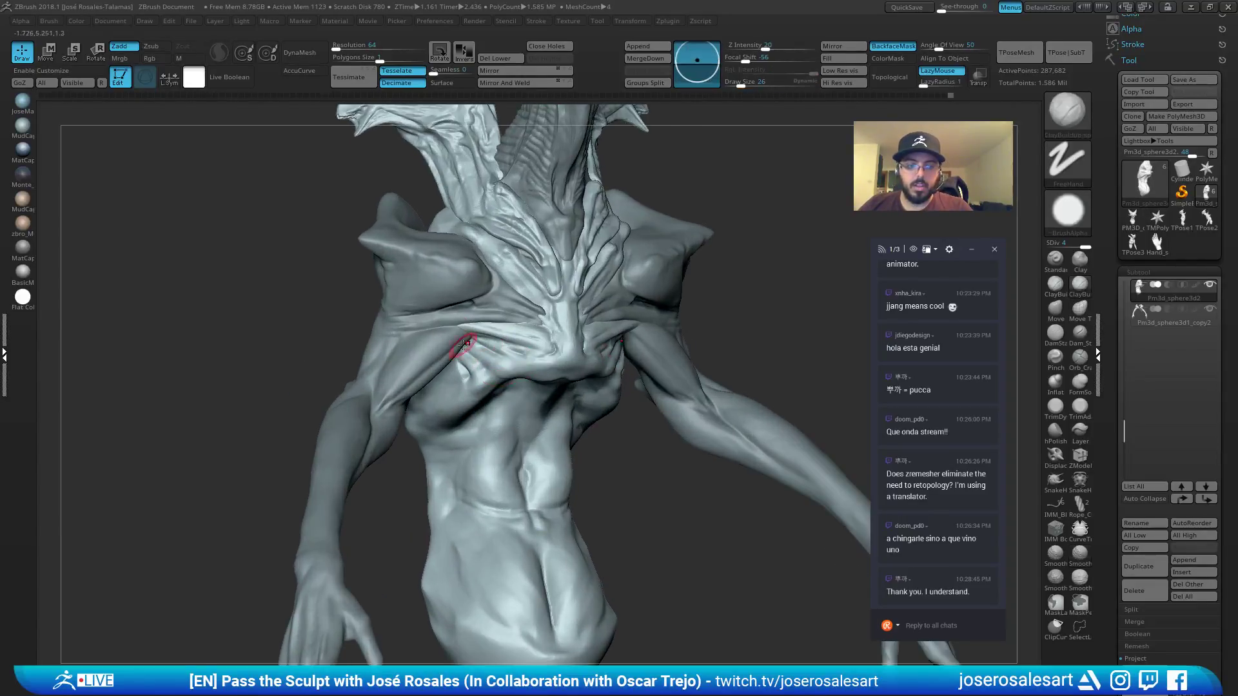
Isolate the arms subtool, display its wireframe and lower it to subdivision level 1.
alt+click(485, 297)
right_drag(485, 297, 396, 287)
key(shift+s)
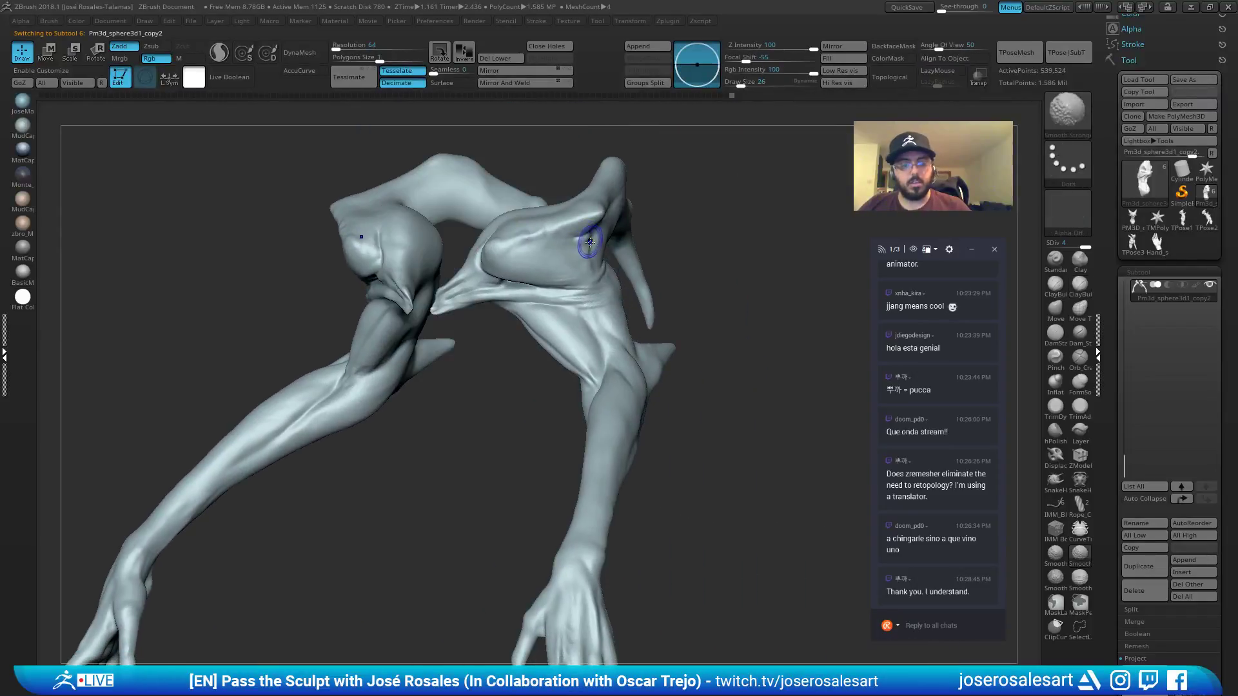
key(shift+f)
right_drag(582, 251, 507, 230)
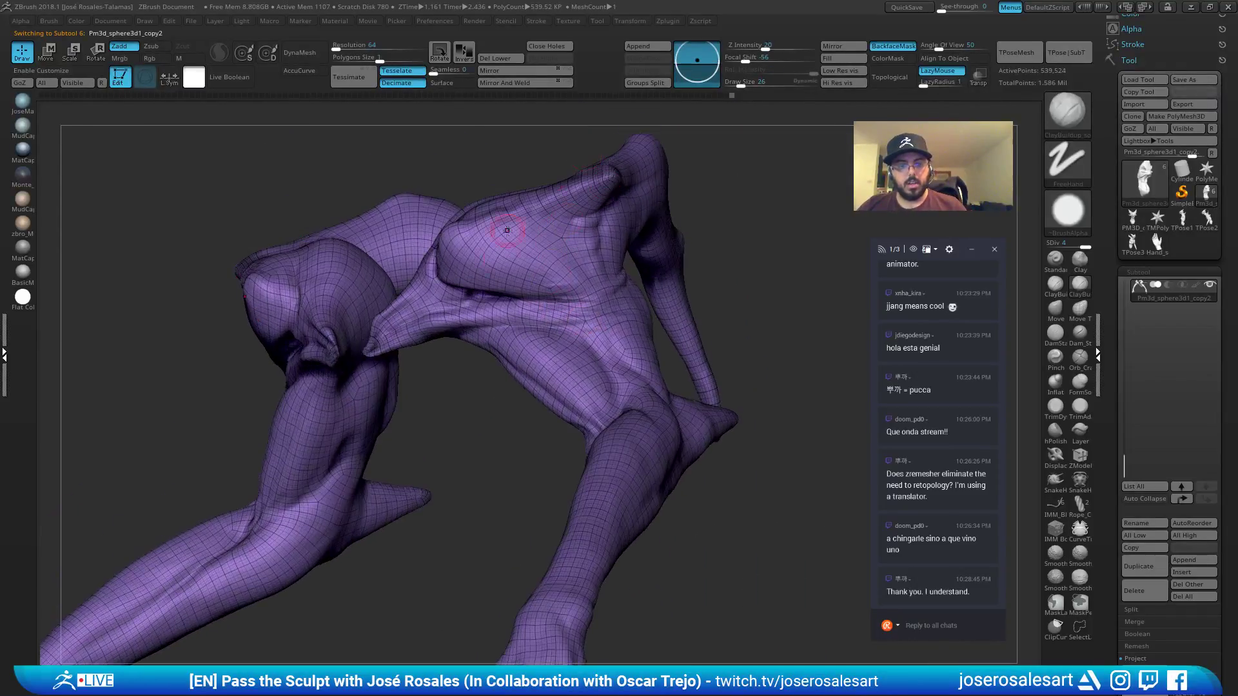
right_drag(625, 227, 561, 262)
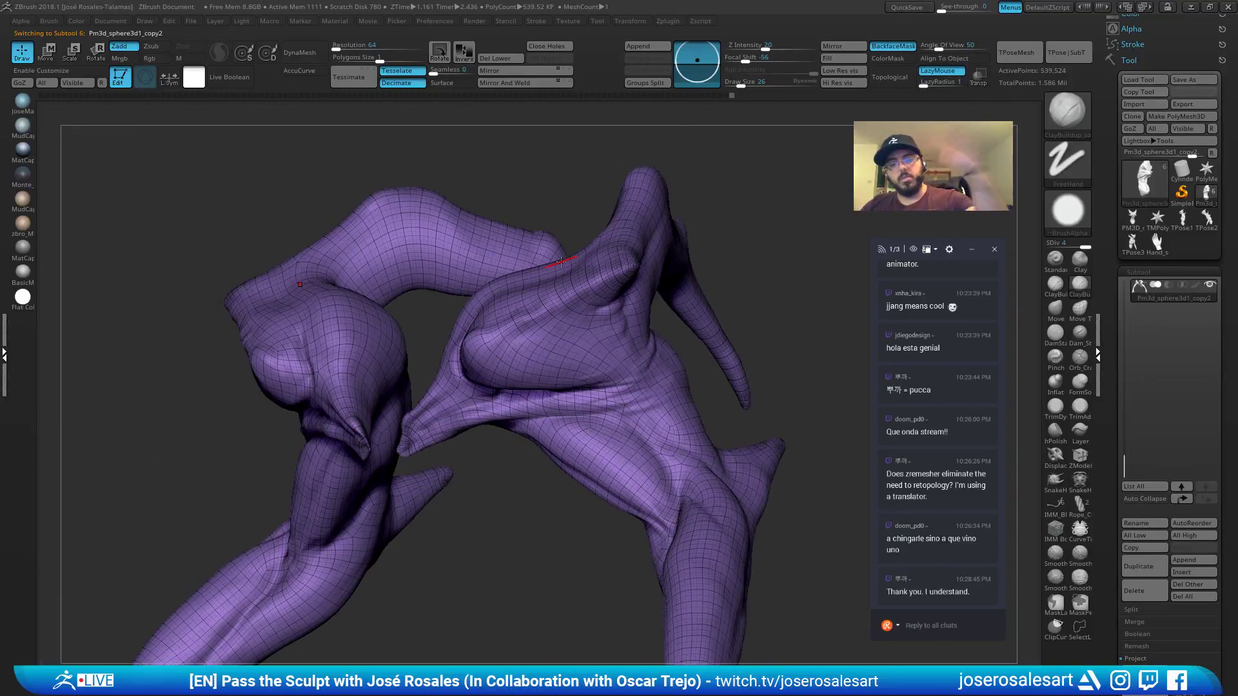
key(shift+d)
key(shift+d)
key(shift+d)
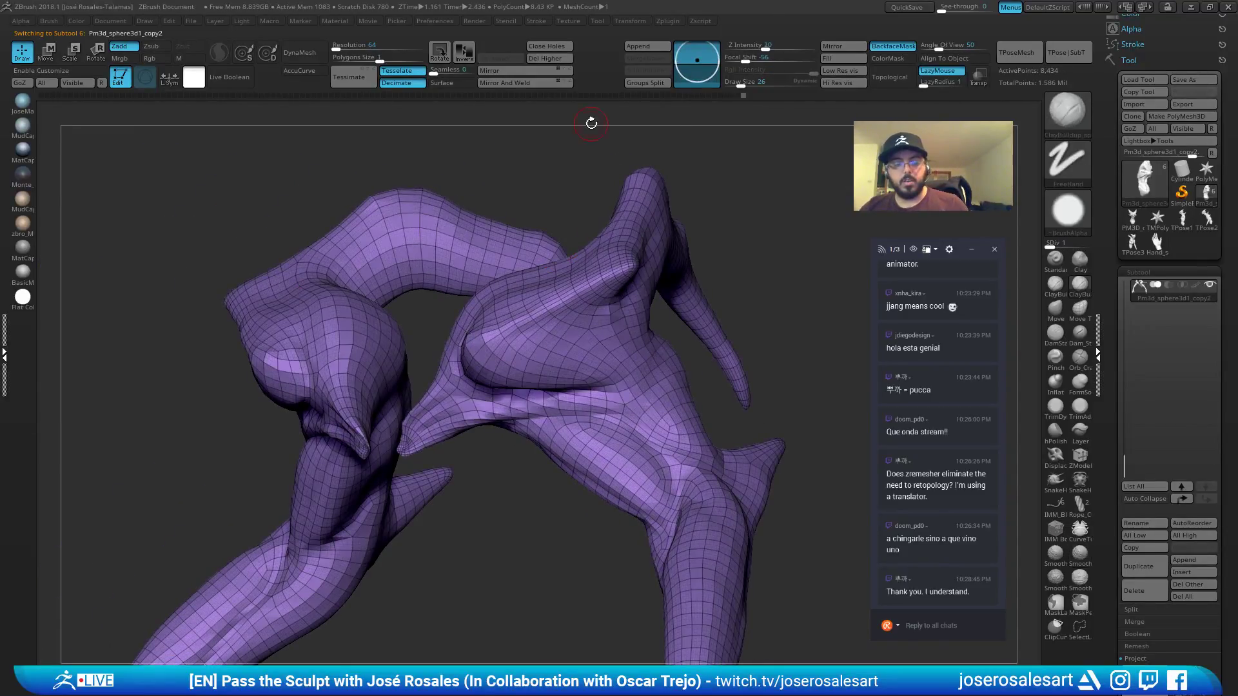
Examine the arms' low-level topology, return to subdivision level 4 and hide the wireframe.
mouse_move(414, 174)
right_down()
mouse_move(405, 267)
mouse_move(635, 277)
mouse_move(595, 290)
right_up()
key(s)
drag(595, 290, 605, 290)
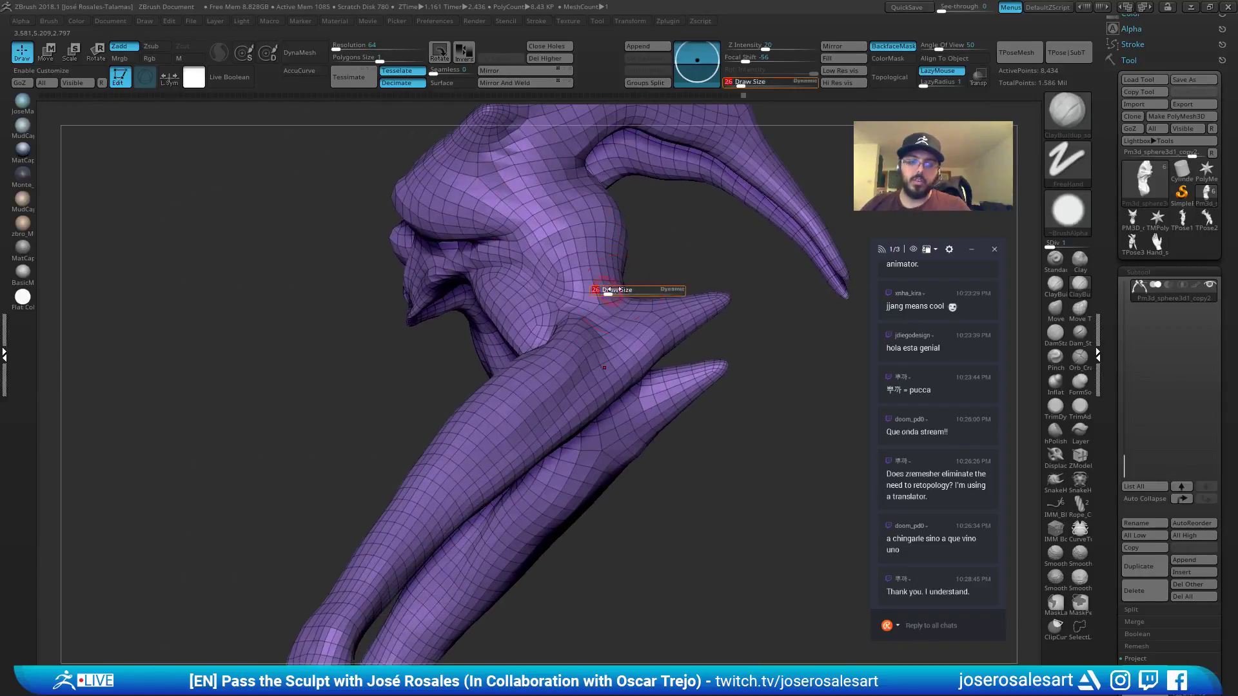
alt+right_drag(629, 439, 618, 310)
mouse_move(533, 329)
ctrl+right_down()
mouse_move(515, 287)
mouse_move(608, 333)
mouse_move(612, 258)
mouse_move(658, 265)
ctrl+right_up()
key(d)
key(d)
key(d)
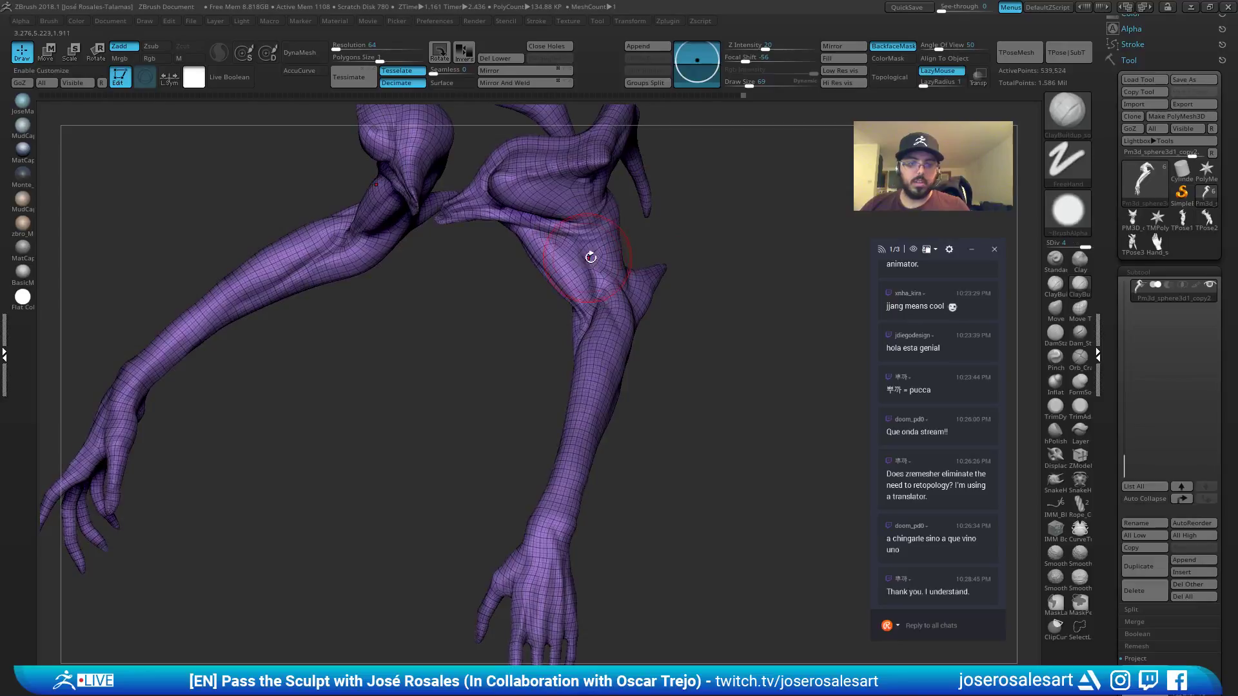
key(shift+f)
right_drag(586, 257, 646, 269)
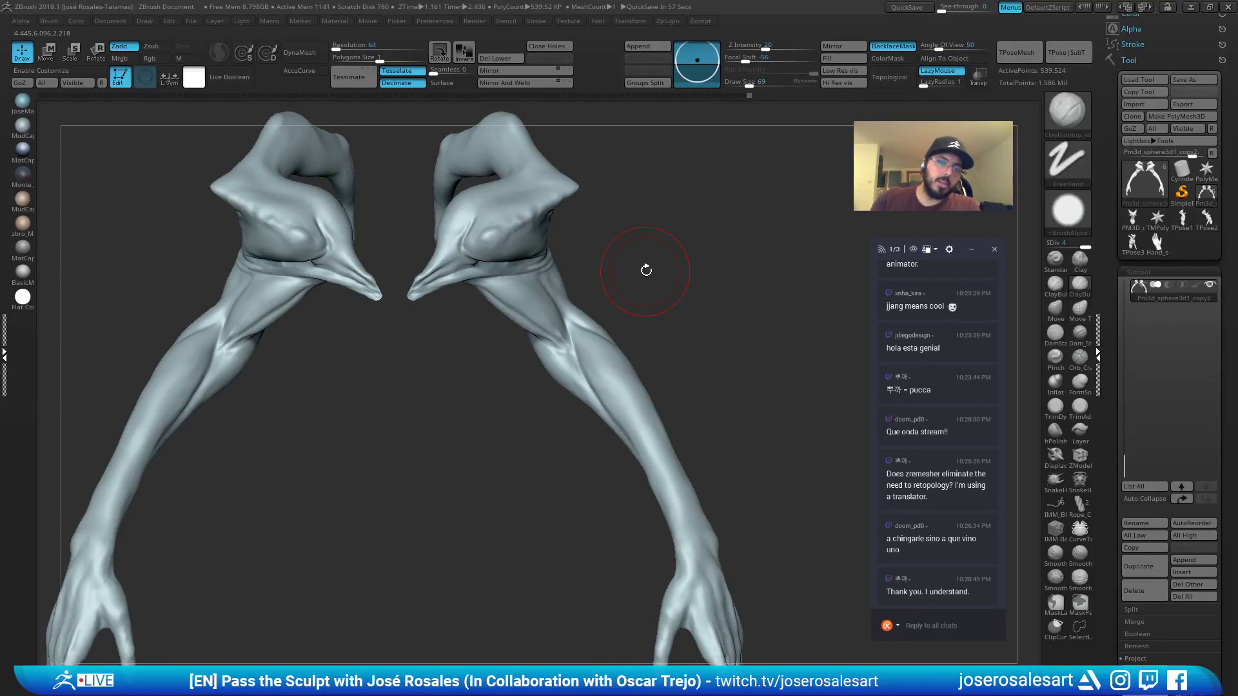
Bring back the hidden subtools and build up the outer shoulder mass of the arms with ClayBuildup at draw size 58.
key(shift+s)
alt+right_drag(584, 209, 656, 275)
alt+right_drag(613, 146, 490, 172)
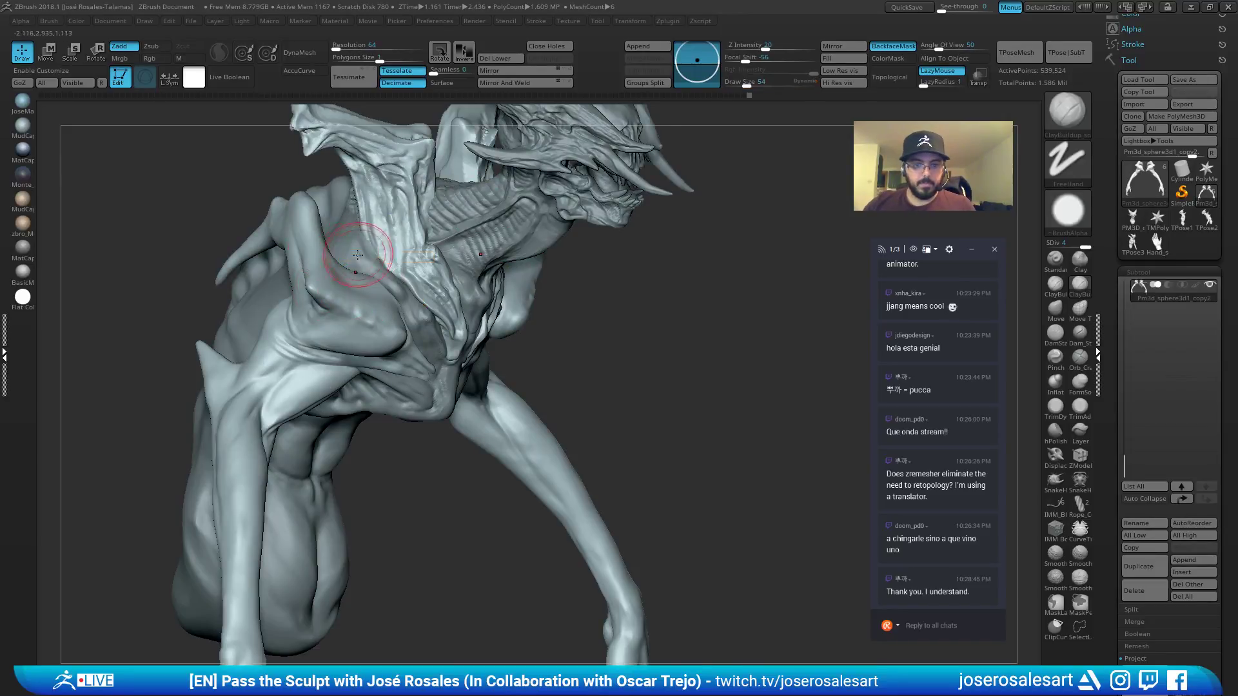
mouse_move(358, 255)
ctrl+right_down()
mouse_move(373, 235)
mouse_move(352, 254)
ctrl+right_up()
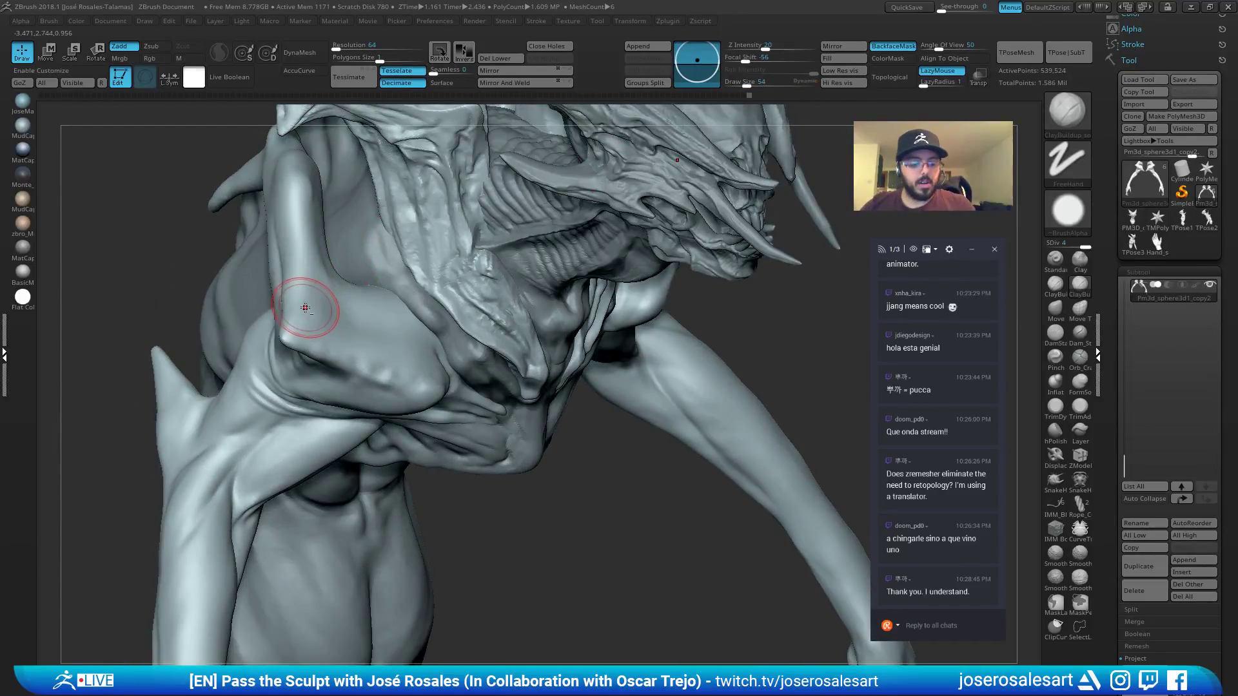
right_drag(320, 310, 333, 289)
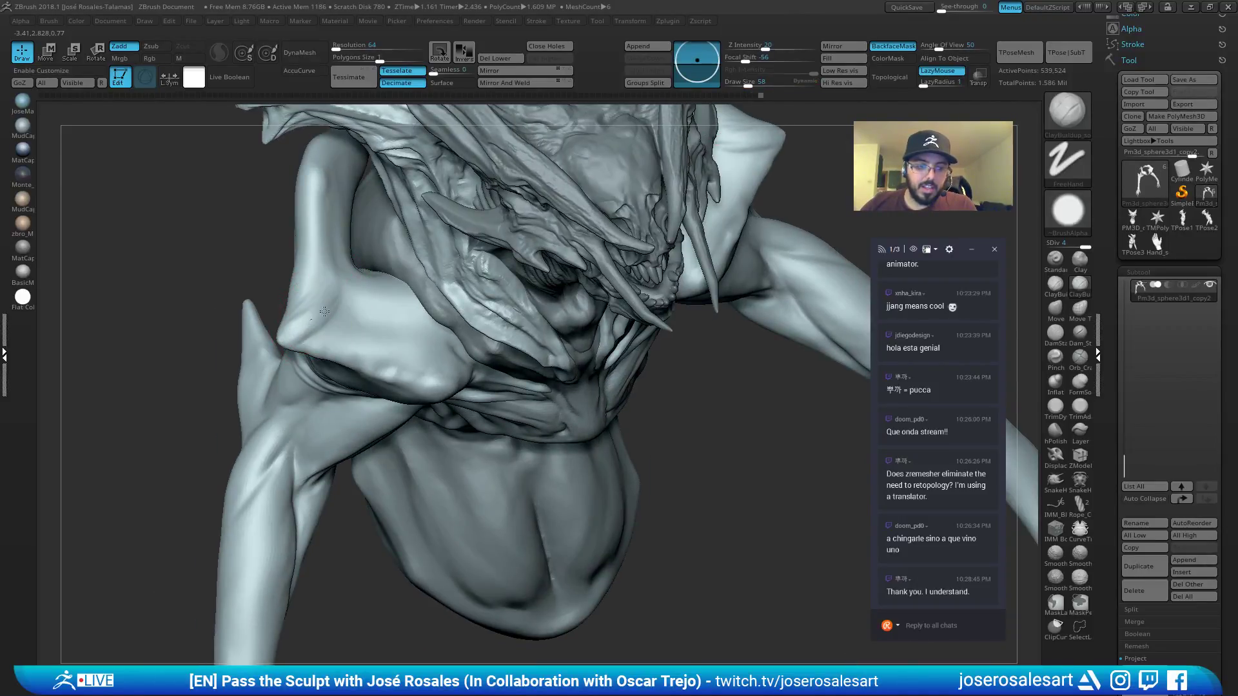
Carve creases near the shoulder's outer corner with Dam Standard at draw size 58.
mouse_move(308, 296)
right_down()
mouse_move(342, 278)
mouse_move(304, 249)
mouse_move(331, 263)
mouse_move(333, 298)
mouse_move(378, 303)
mouse_move(327, 300)
right_up()
key(2)
drag(327, 300, 303, 308)
mouse_move(367, 287)
ctrl+right_down()
mouse_move(315, 328)
mouse_move(282, 316)
mouse_move(343, 251)
mouse_move(346, 277)
mouse_move(322, 271)
mouse_move(432, 151)
mouse_move(622, 235)
mouse_move(632, 195)
mouse_move(563, 188)
ctrl+right_up()
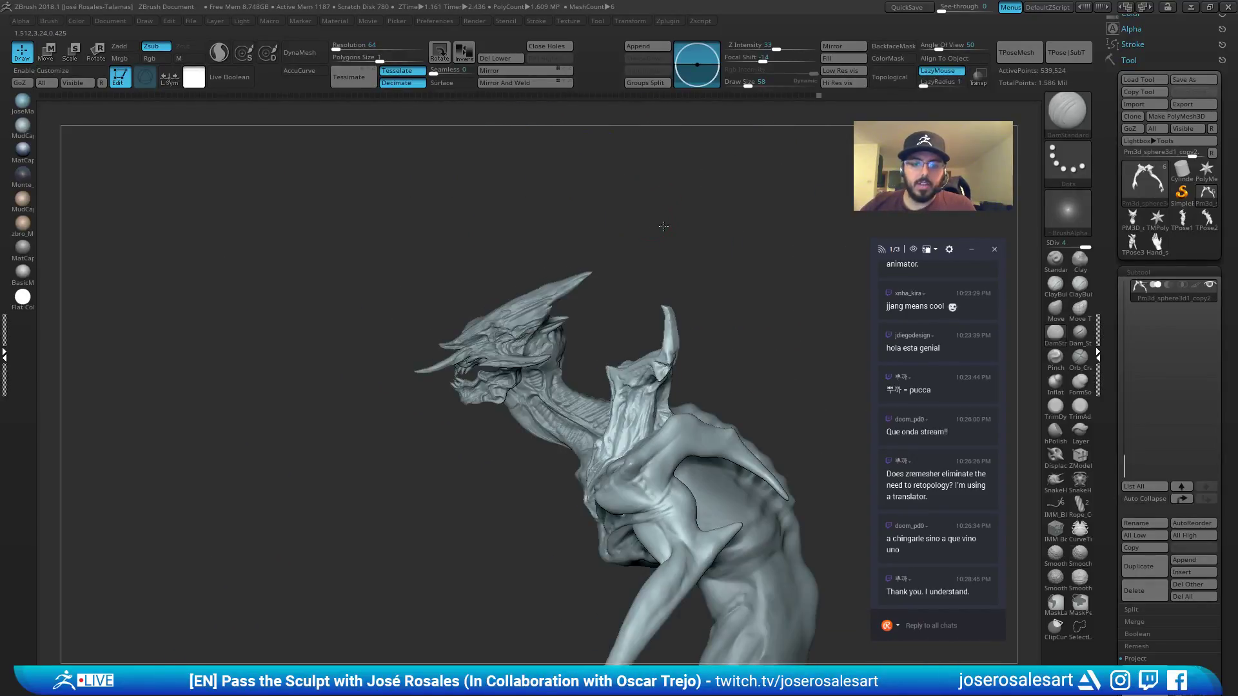
Select the neck subtool and smooth the base of the upright horn on the collar.
ctrl+right_drag(663, 227, 700, 258)
alt+click(694, 249)
shift+drag(700, 258, 724, 257)
mouse_move(724, 257)
right_down()
mouse_move(767, 265)
mouse_move(741, 263)
right_up()
shift+drag(721, 268, 729, 232)
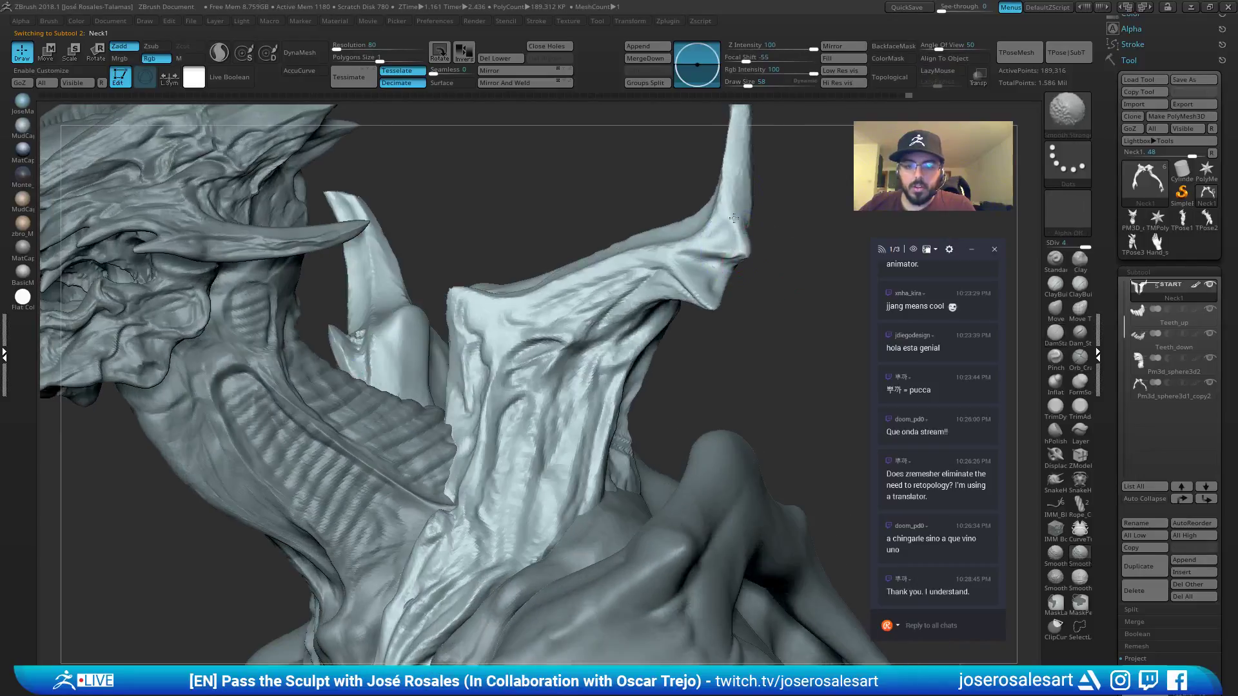
Reselect the arms and pull the shoulder's outer corner into a second point with SnakeHook at draw size 58.
ctrl+right_drag(754, 246, 619, 367)
alt+click(610, 370)
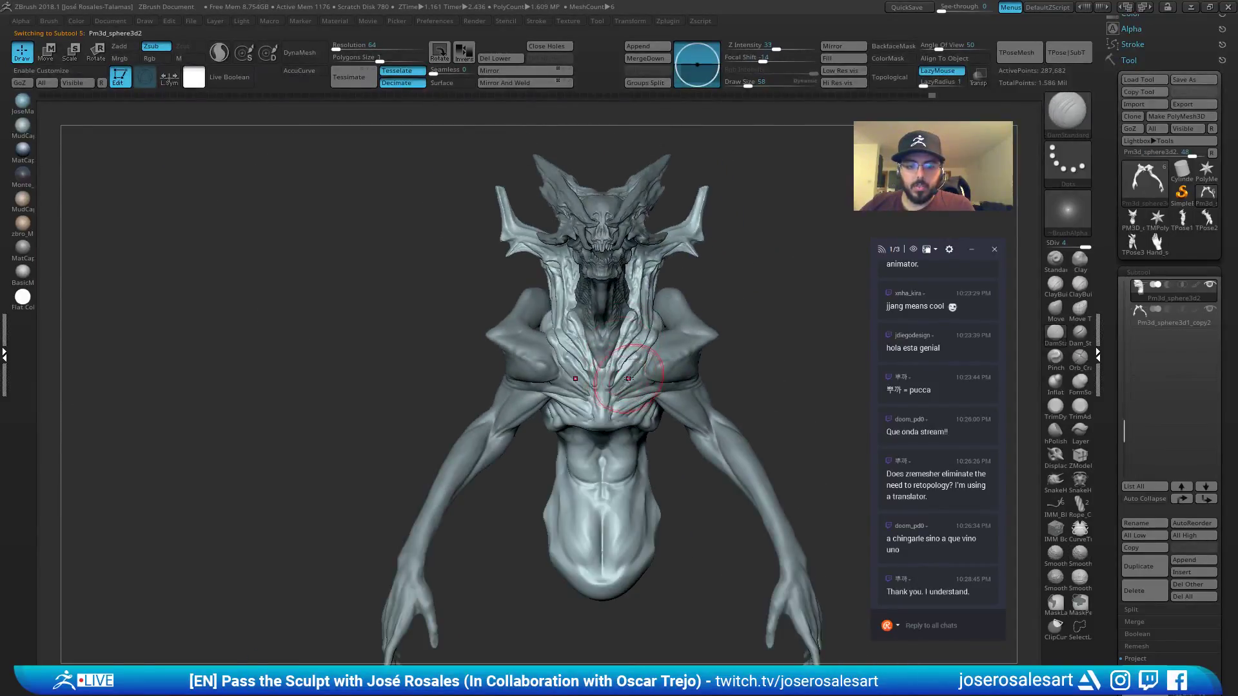
right_drag(580, 319, 457, 225)
alt+click(540, 359)
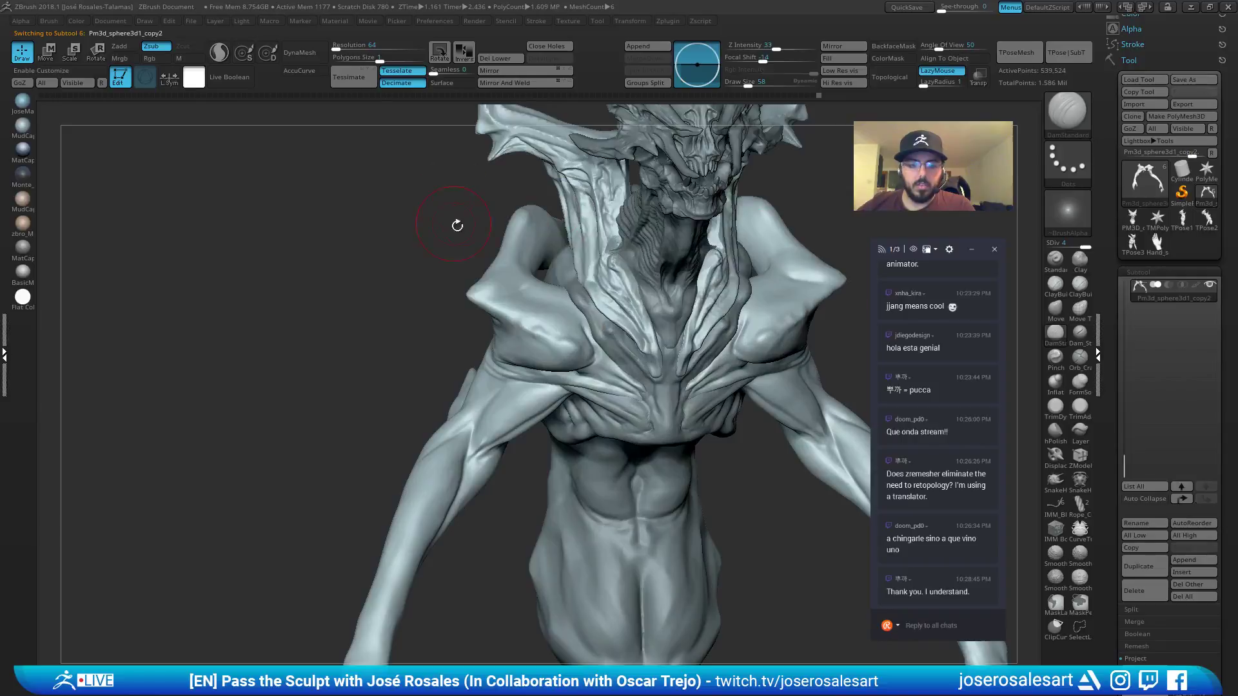
right_drag(477, 142, 497, 353)
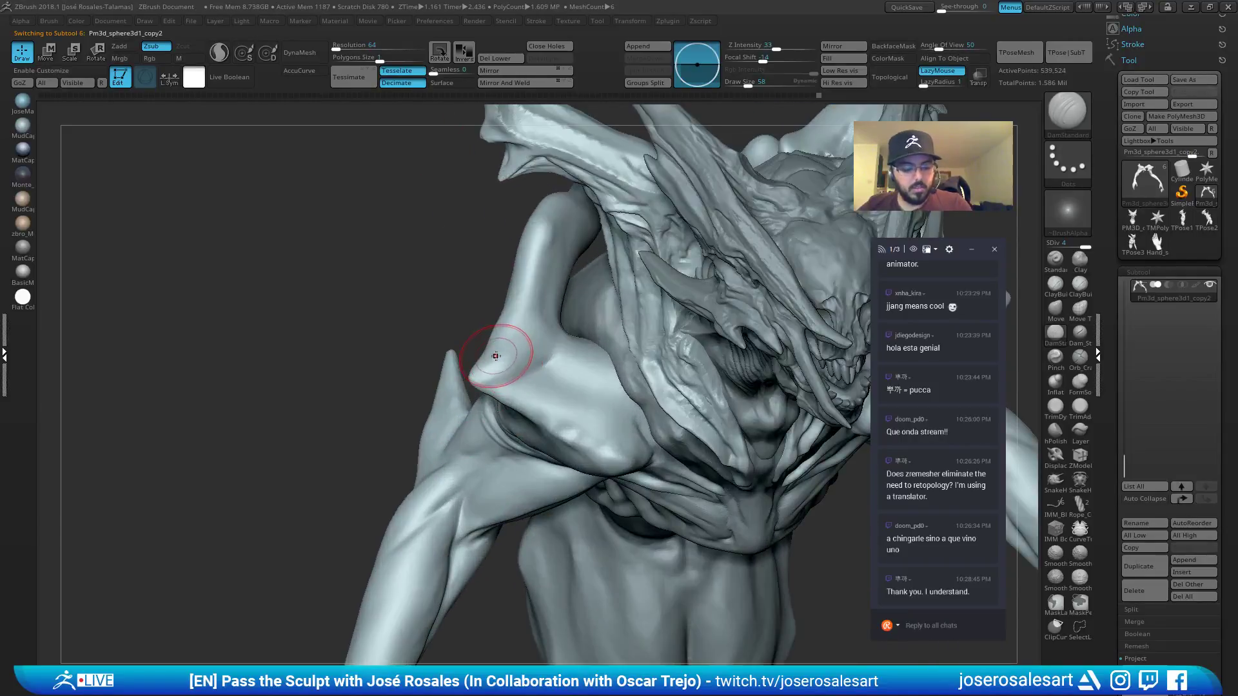
key(b)
key(s)
key(h)
mouse_move(494, 357)
mouse_down()
mouse_move(508, 352)
mouse_move(480, 366)
mouse_up()
mouse_move(480, 366)
ctrl+right_down()
mouse_move(507, 323)
mouse_move(496, 297)
ctrl+right_up()
key(shift+f)
key(shift+f)
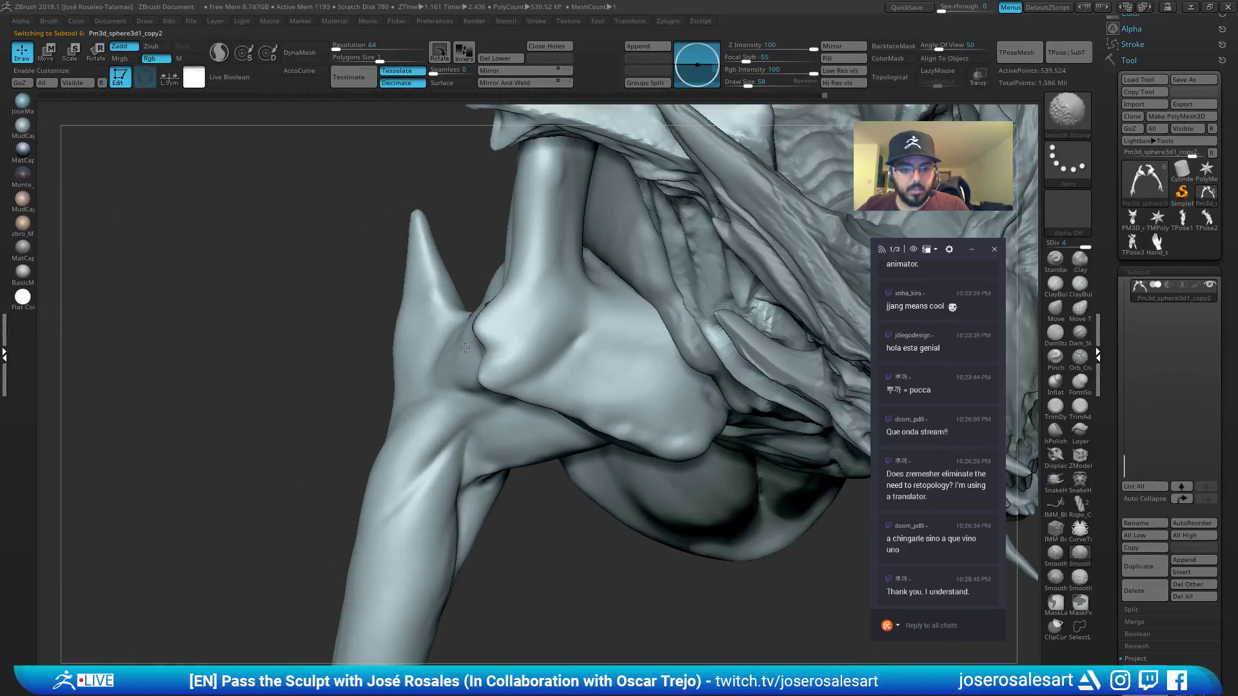
Build up the notch between the two shoulder points with ClayBuildup at draw size 36 and smooth it.
key(1)
key(s)
drag(509, 339, 503, 337)
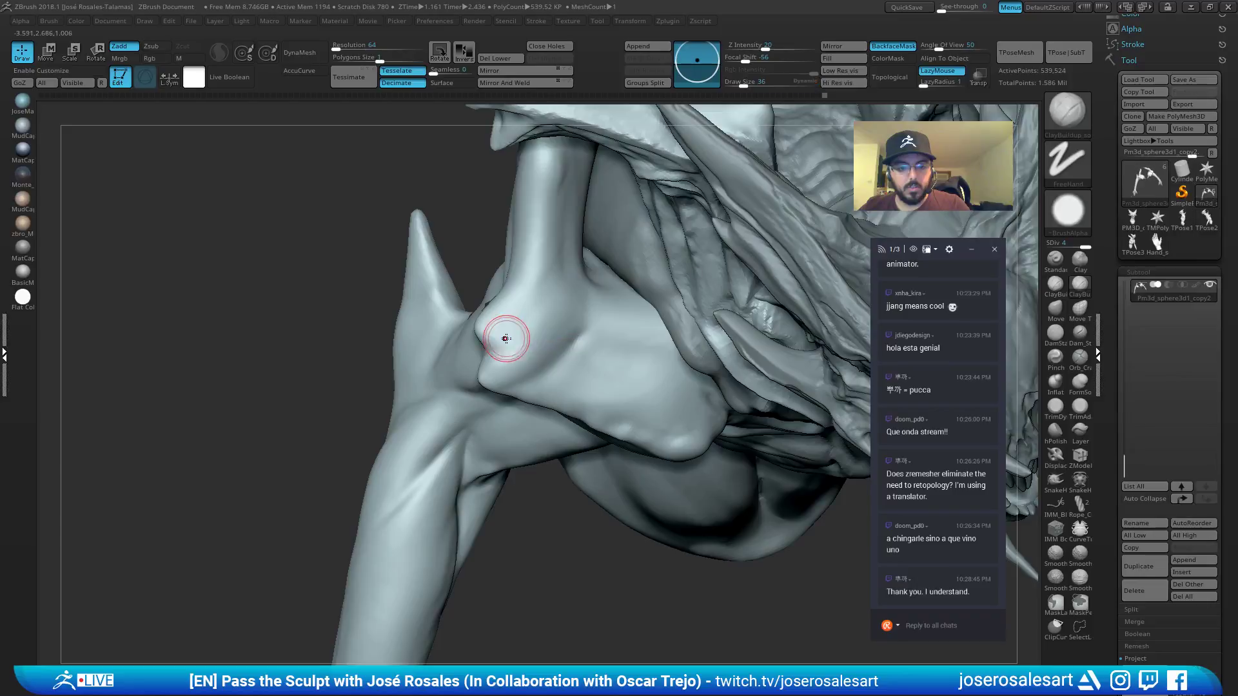
mouse_move(503, 337)
right_down()
mouse_move(488, 317)
mouse_move(499, 313)
mouse_move(519, 324)
mouse_move(506, 331)
mouse_move(553, 329)
mouse_move(499, 325)
mouse_move(483, 361)
mouse_move(489, 422)
right_up()
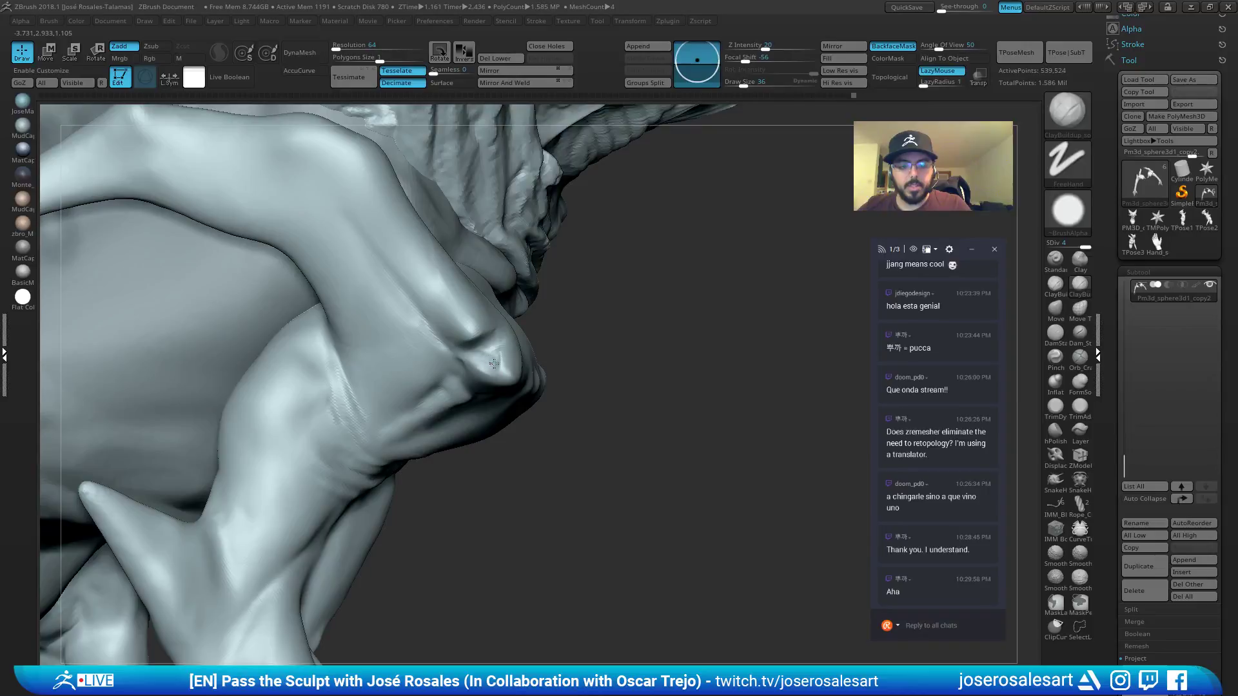
right_drag(516, 381, 498, 356)
shift+drag(499, 356, 492, 338)
Shape the notched shoulder corner with the Standard brush at draw size 28.
key(b)
key(s)
key(t)
key(s)
mouse_move(492, 339)
right_down()
mouse_move(512, 350)
mouse_move(510, 331)
mouse_move(497, 335)
mouse_move(509, 332)
right_up()
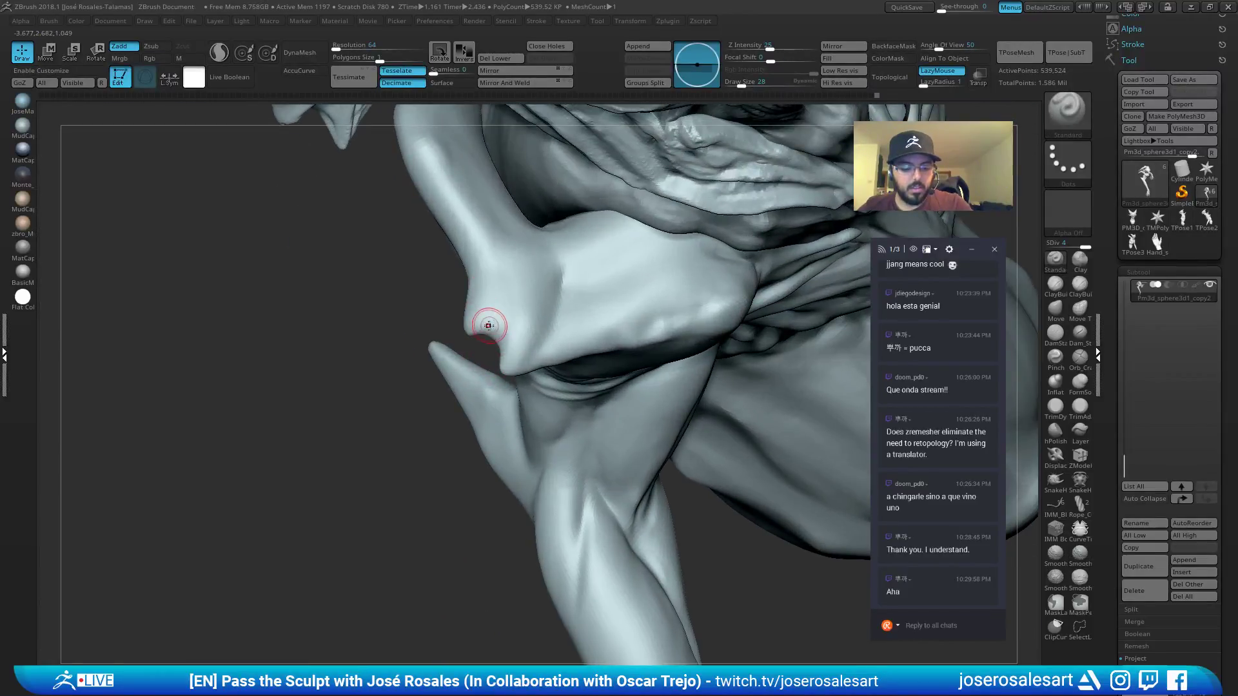
Reshape the shoulder points using the Move brush with AccuCurve at draw size 45, smoothing the notch.
key(b)
key(m)
key(v)
click(311, 74)
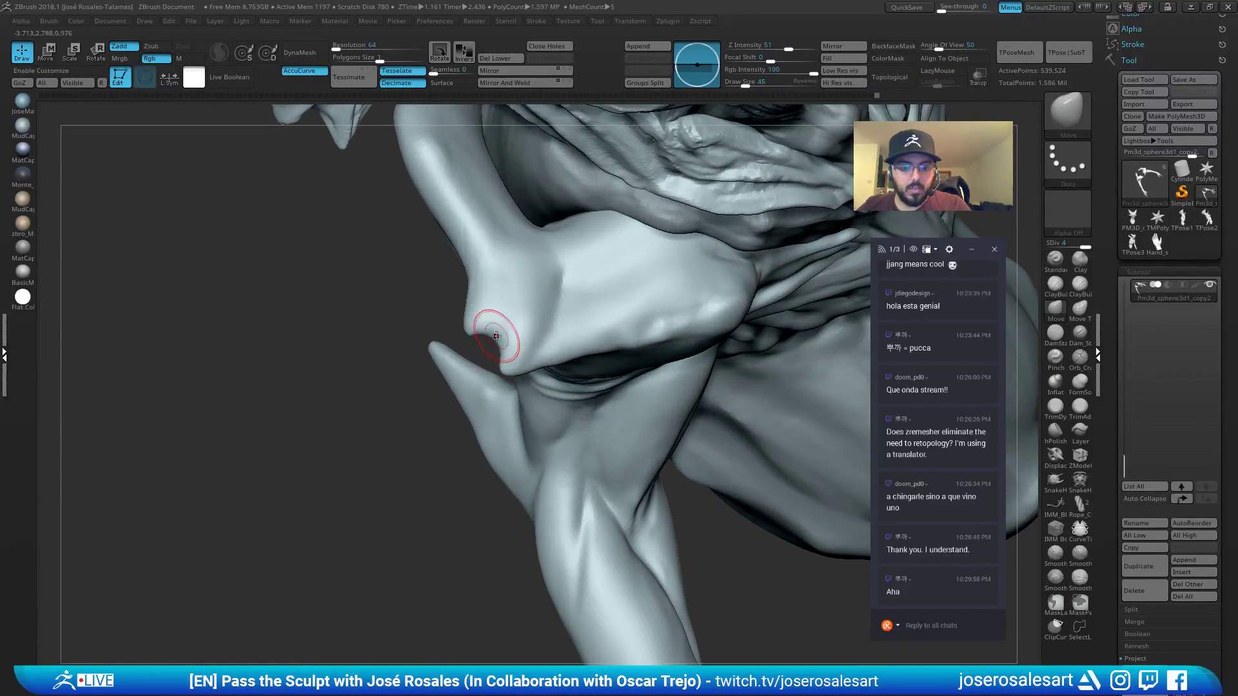
right_drag(497, 332, 503, 337)
shift+drag(503, 337, 492, 326)
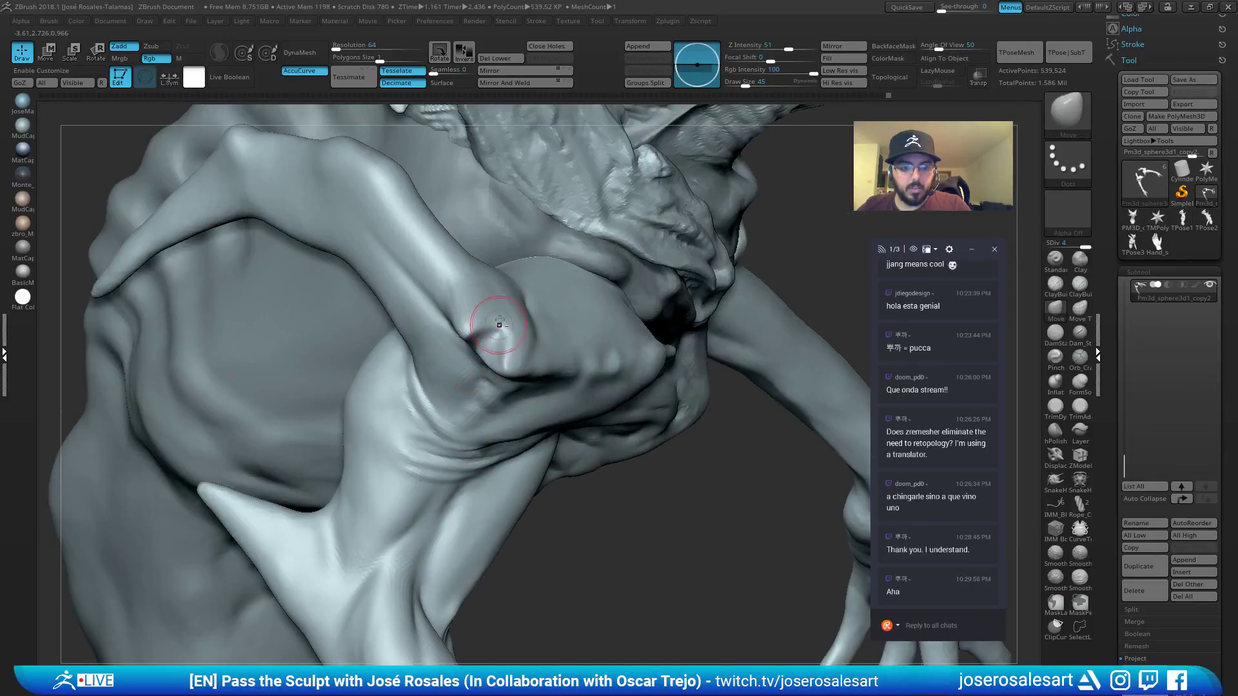
Add volume around the shoulder points with the Standard brush at draw size 42.
mouse_move(492, 326)
right_down()
mouse_move(517, 331)
mouse_move(471, 366)
mouse_move(417, 320)
mouse_move(434, 305)
mouse_move(445, 361)
right_up()
key(b)
key(s)
key(t)
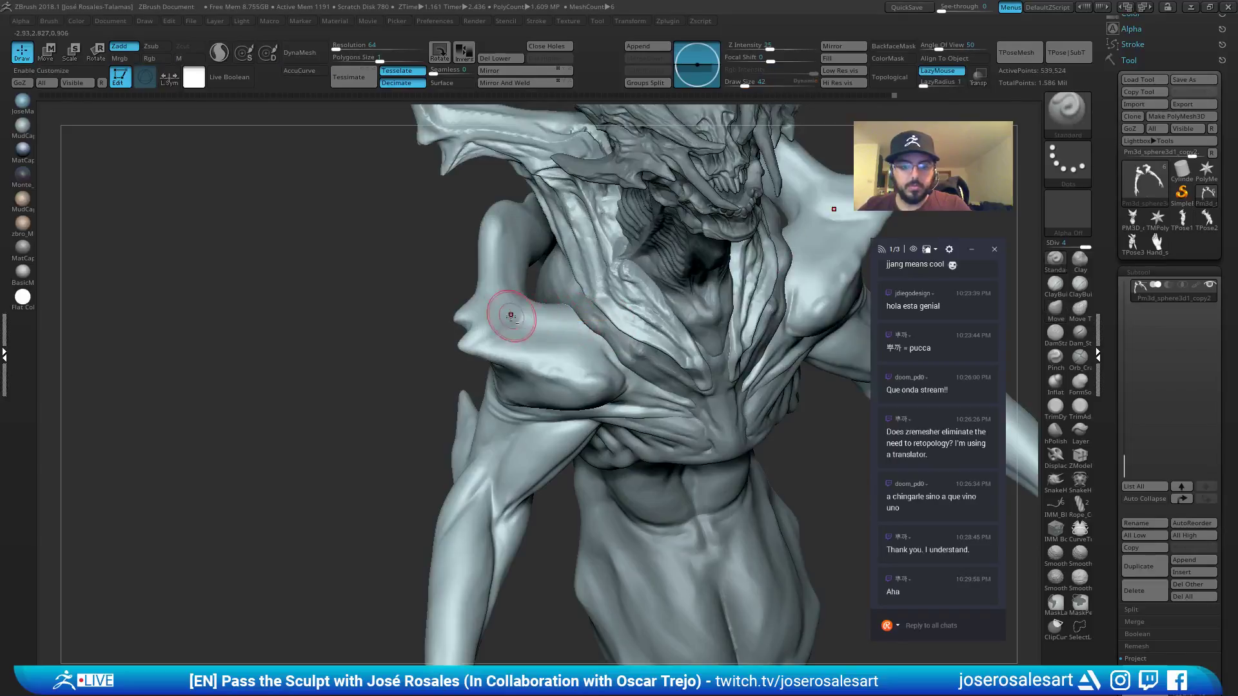
right_drag(514, 315, 448, 345)
Tighten the edges of the shoulder points with the Pinch brush at draw size 42.
key(b)
key(p)
key(i)
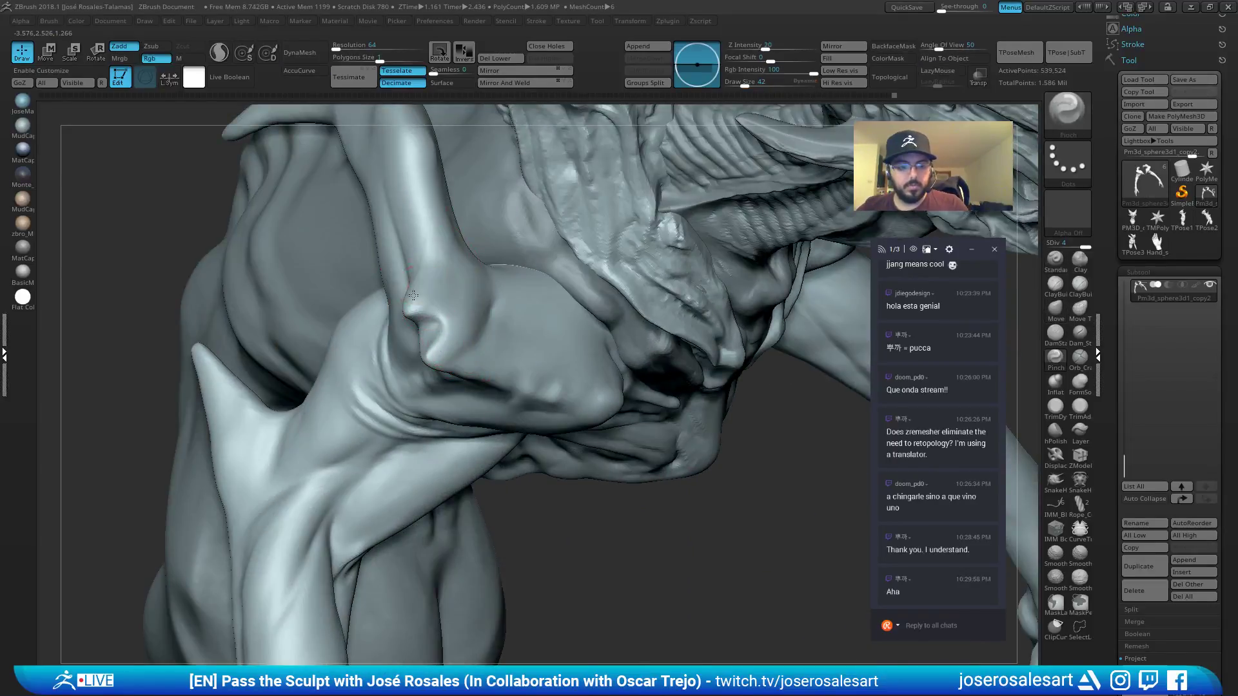
right_drag(413, 295, 414, 302)
mouse_move(392, 343)
right_down()
mouse_move(430, 351)
mouse_move(434, 337)
right_up()
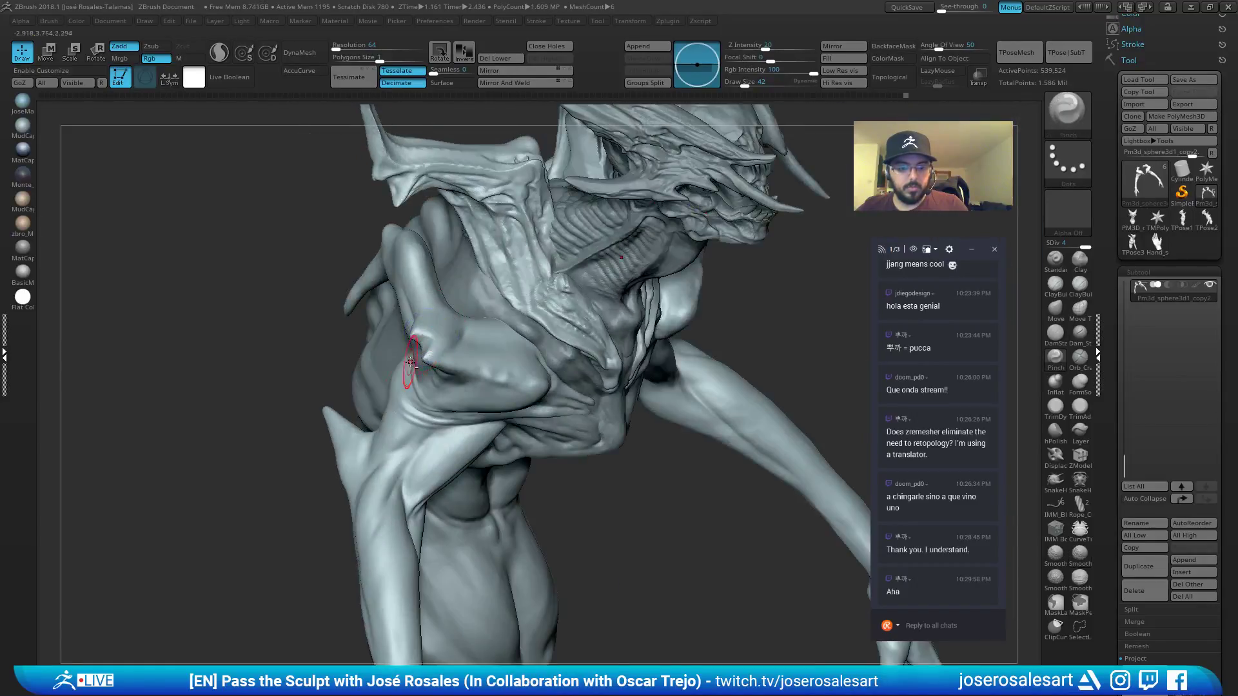
Draw fine raised ridges running back from the shoulder points with the Standard brush at draw size 21.
right_drag(406, 388, 497, 227)
key(b)
key(s)
key(t)
right_drag(432, 328, 420, 333)
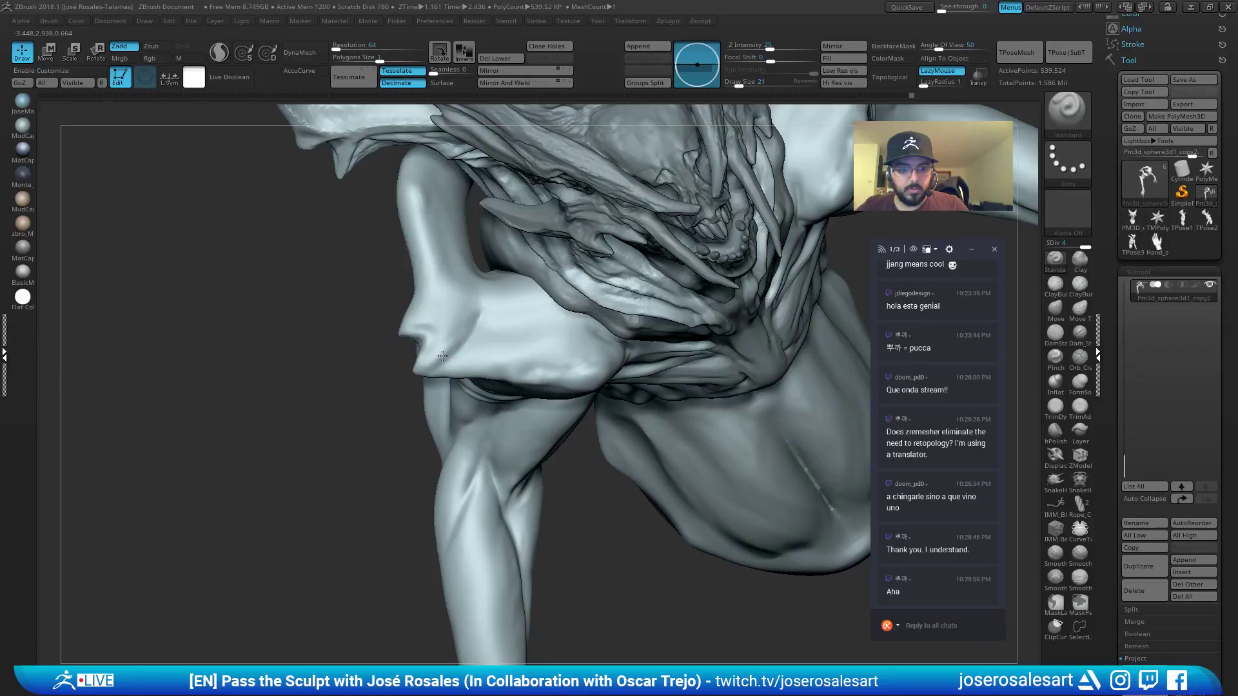
Carve creases behind and beneath the shoulder points with Dam Standard, reducing the draw size to 21, and smooth them.
mouse_move(444, 349)
right_down()
mouse_move(475, 324)
mouse_move(417, 383)
right_up()
key(b)
key(d)
key(s)
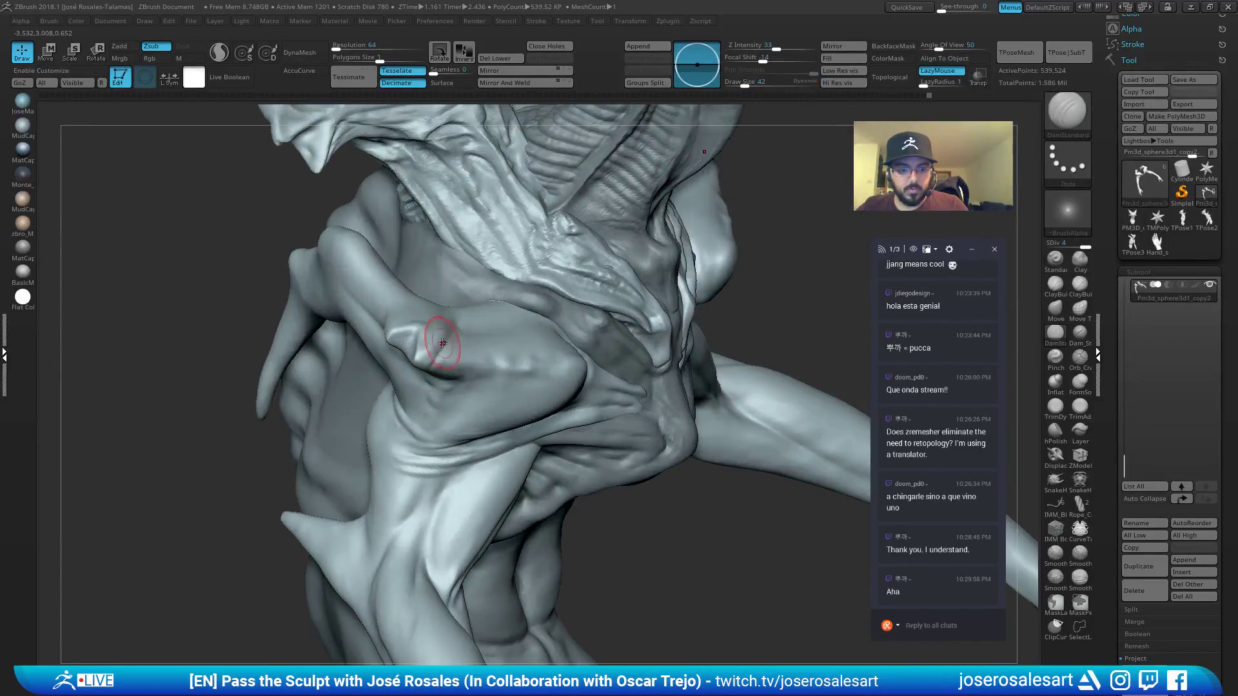
key([)
right_drag(477, 317, 437, 372)
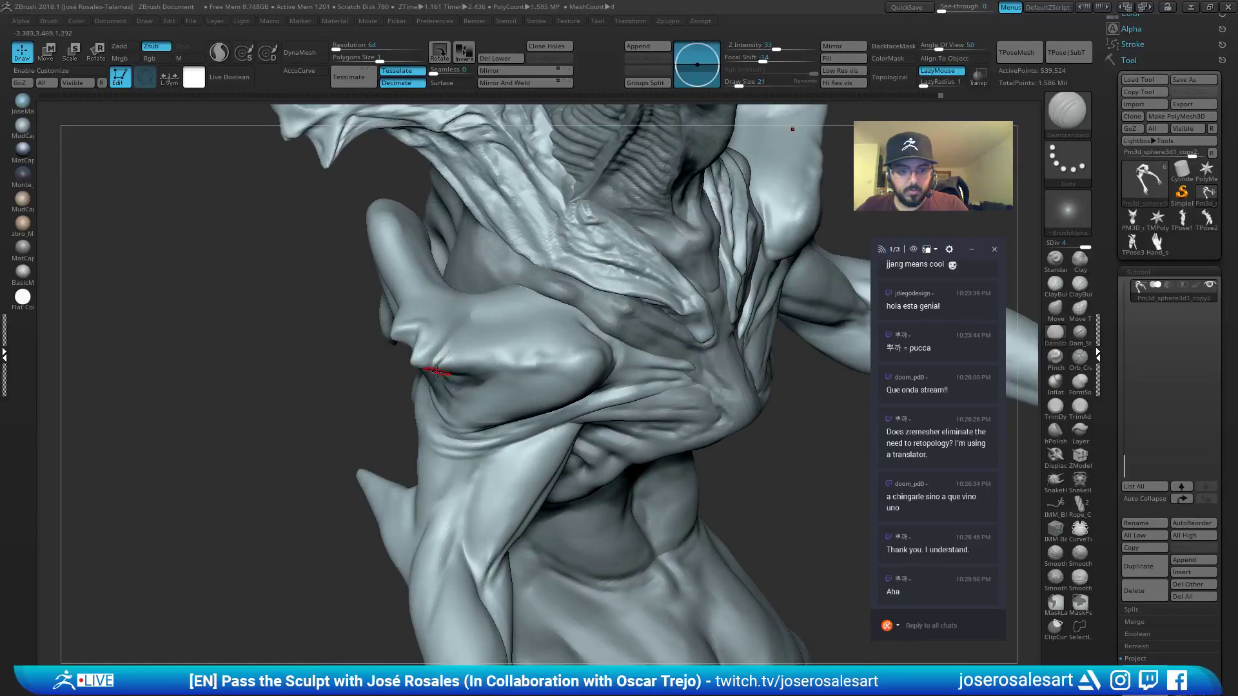
mouse_move(481, 334)
right_down()
mouse_move(439, 335)
mouse_move(500, 307)
right_up()
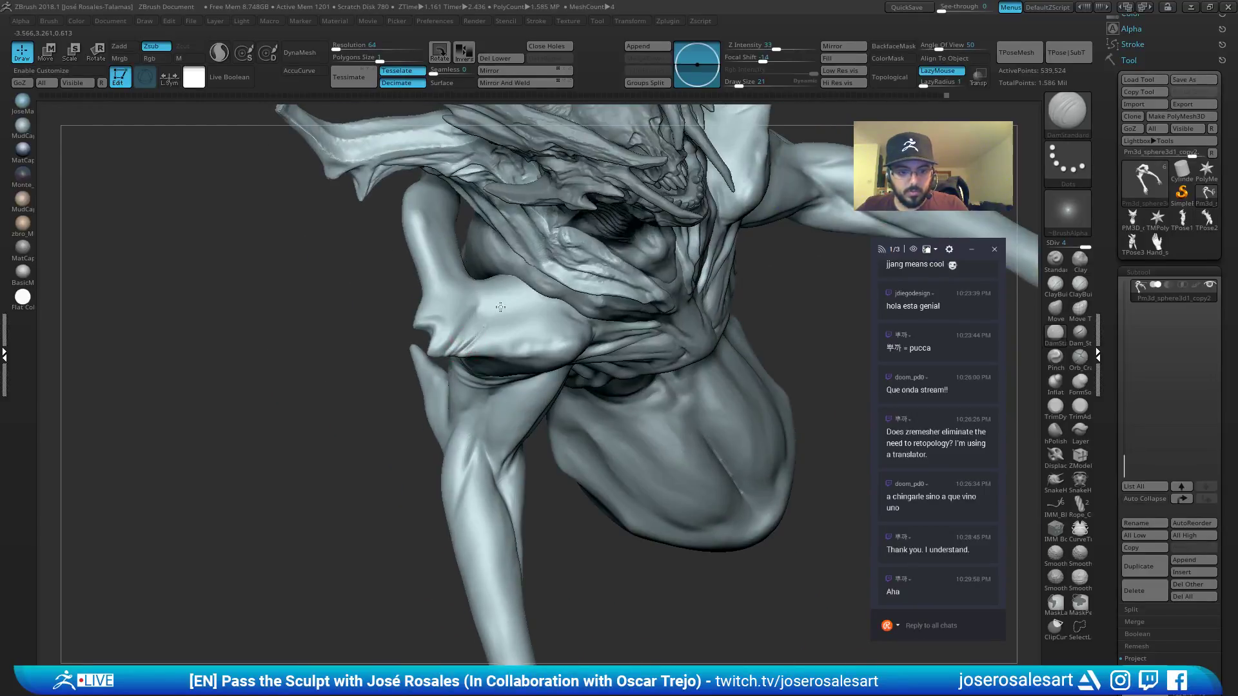
shift+drag(485, 328, 451, 341)
Draw raised folds across the shoulder mass with the Standard brush at draw size 21 and soften them.
key(b)
key(s)
key(t)
mouse_move(451, 341)
right_down()
mouse_move(442, 358)
mouse_move(459, 373)
mouse_move(483, 353)
right_up()
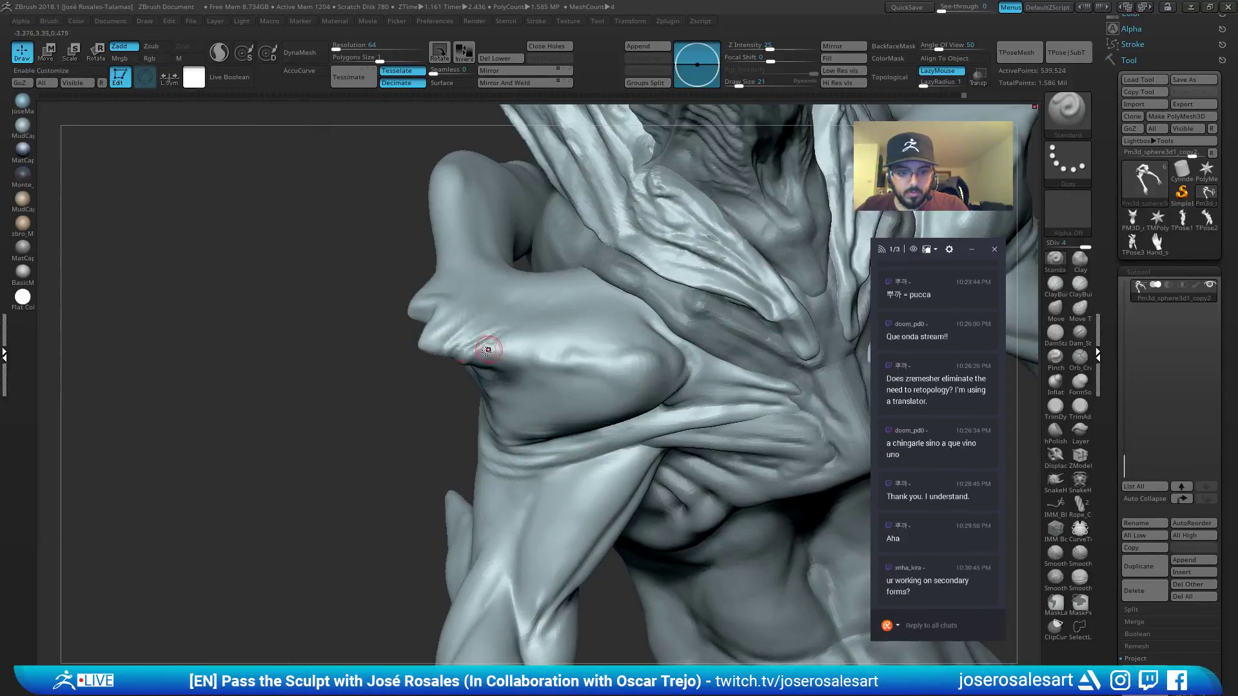
right_drag(538, 297, 434, 387)
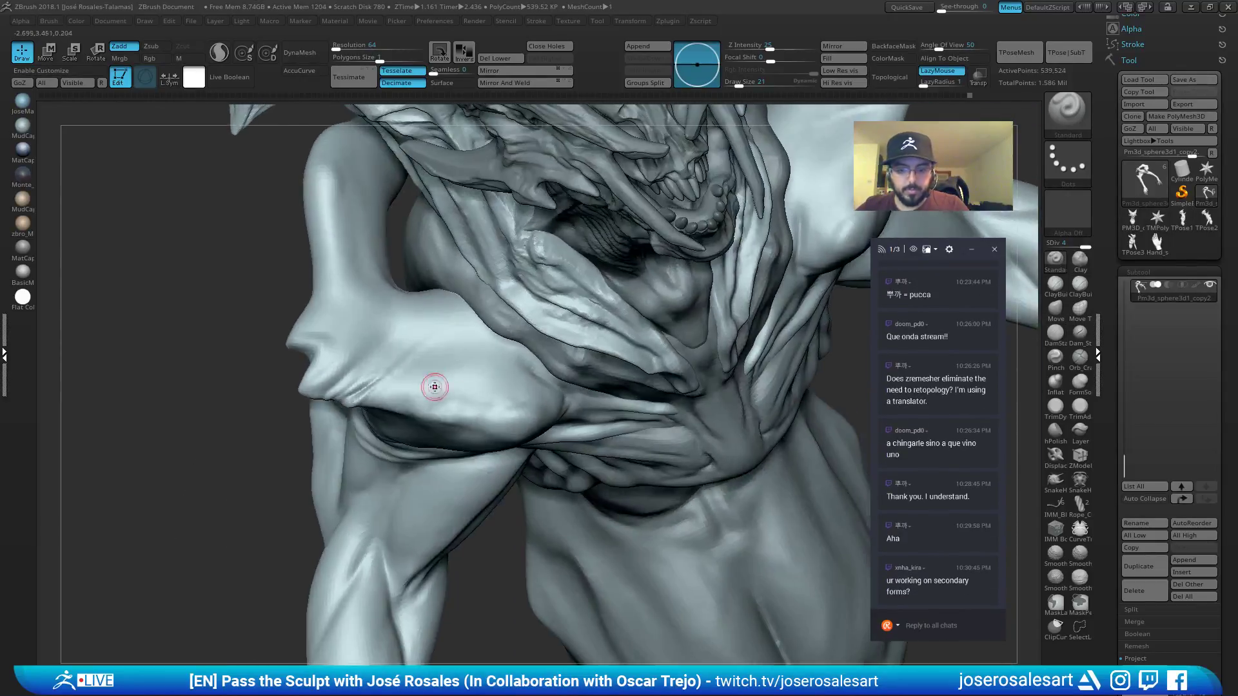
mouse_move(456, 331)
right_down()
mouse_move(419, 327)
mouse_move(423, 361)
right_up()
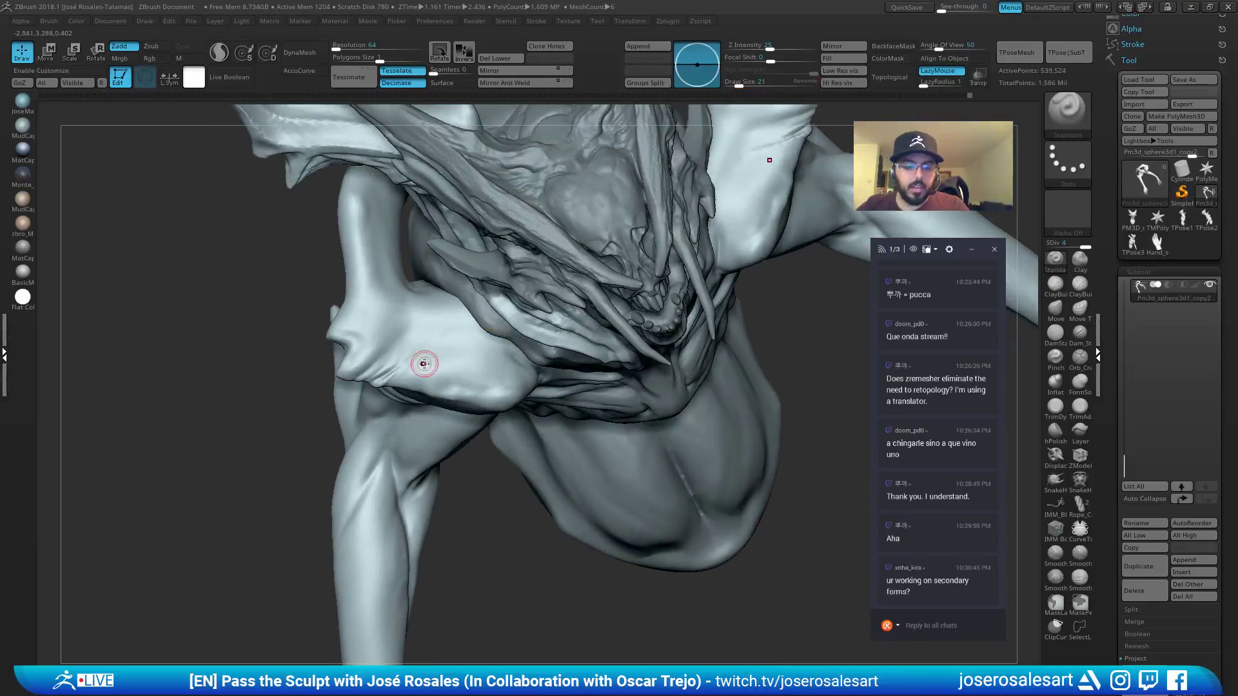
shift+drag(404, 364, 419, 350)
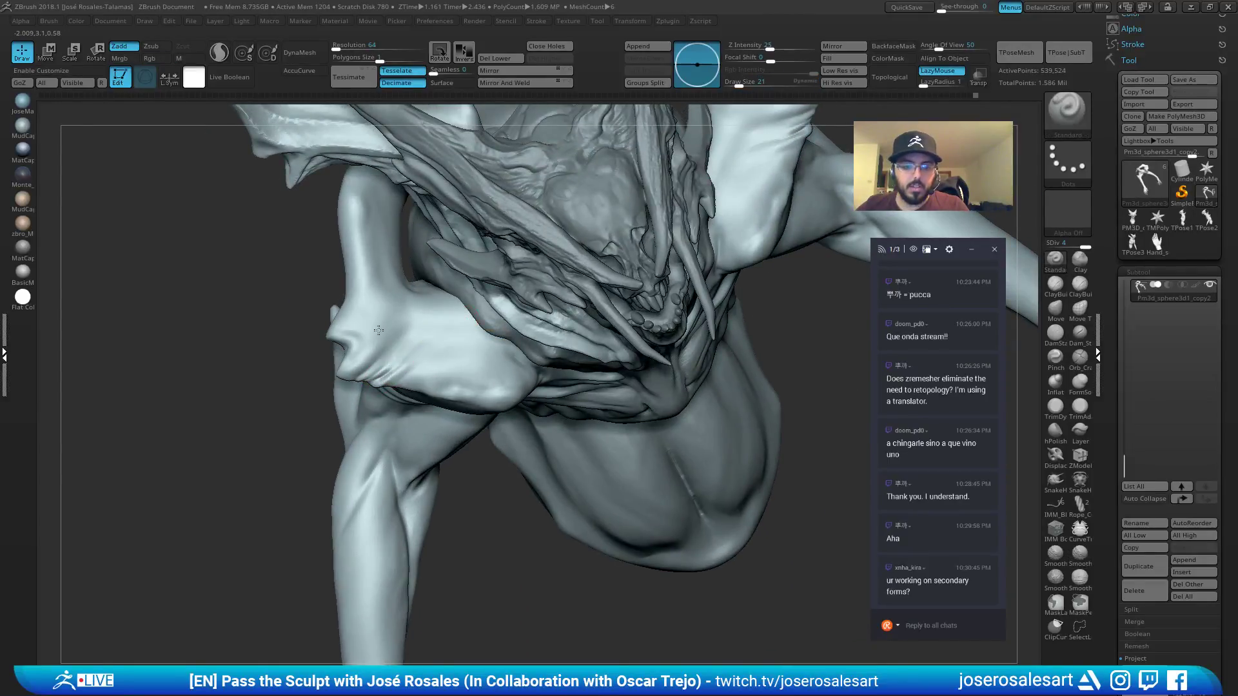
right_drag(419, 341, 554, 105)
mouse_move(617, 211)
ctrl+right_down()
mouse_move(664, 181)
mouse_move(635, 275)
mouse_move(644, 239)
mouse_move(632, 235)
mouse_move(597, 269)
mouse_move(664, 190)
ctrl+right_up()
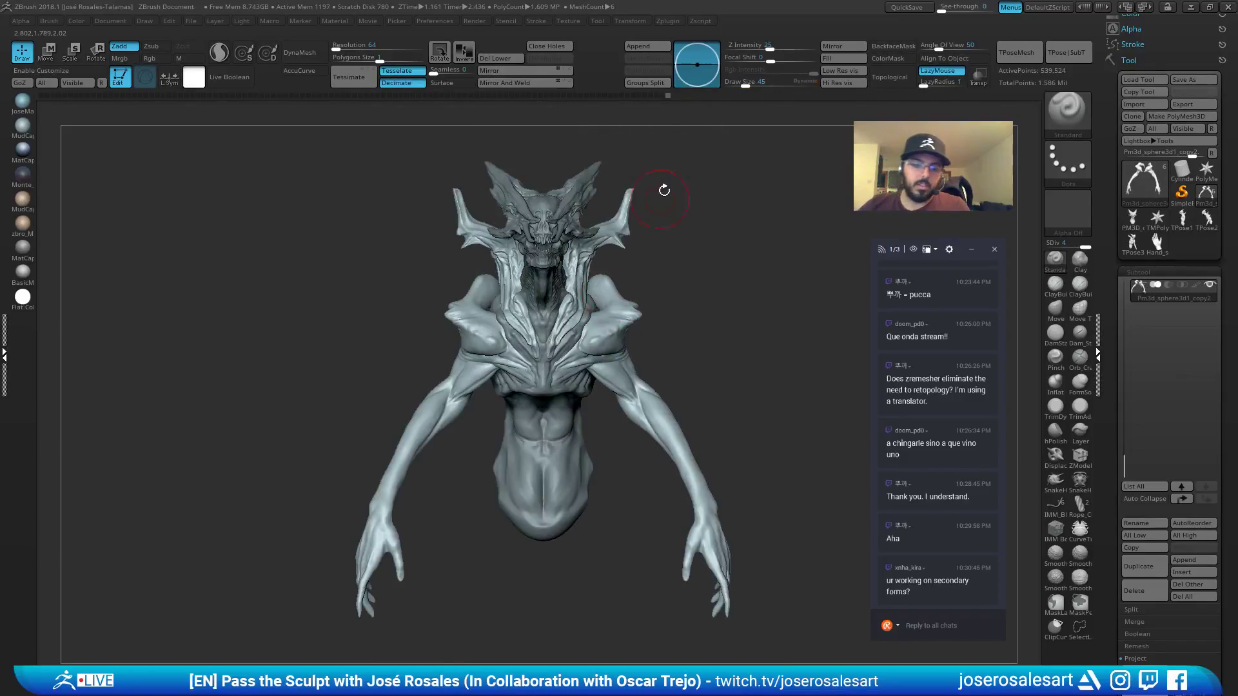
right_drag(596, 276, 730, 149)
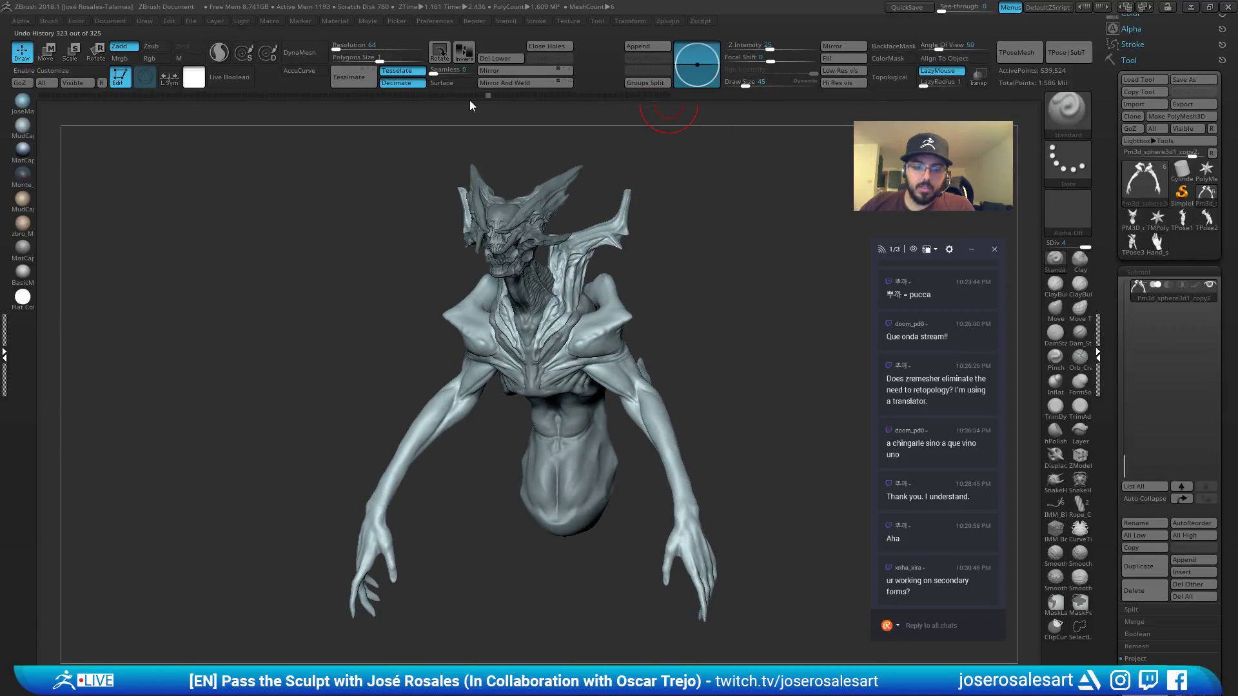
Scrub the arm and shoulder subtool's undo history back to an early state and inspect the sculpt's earlier forms.
click(241, 96)
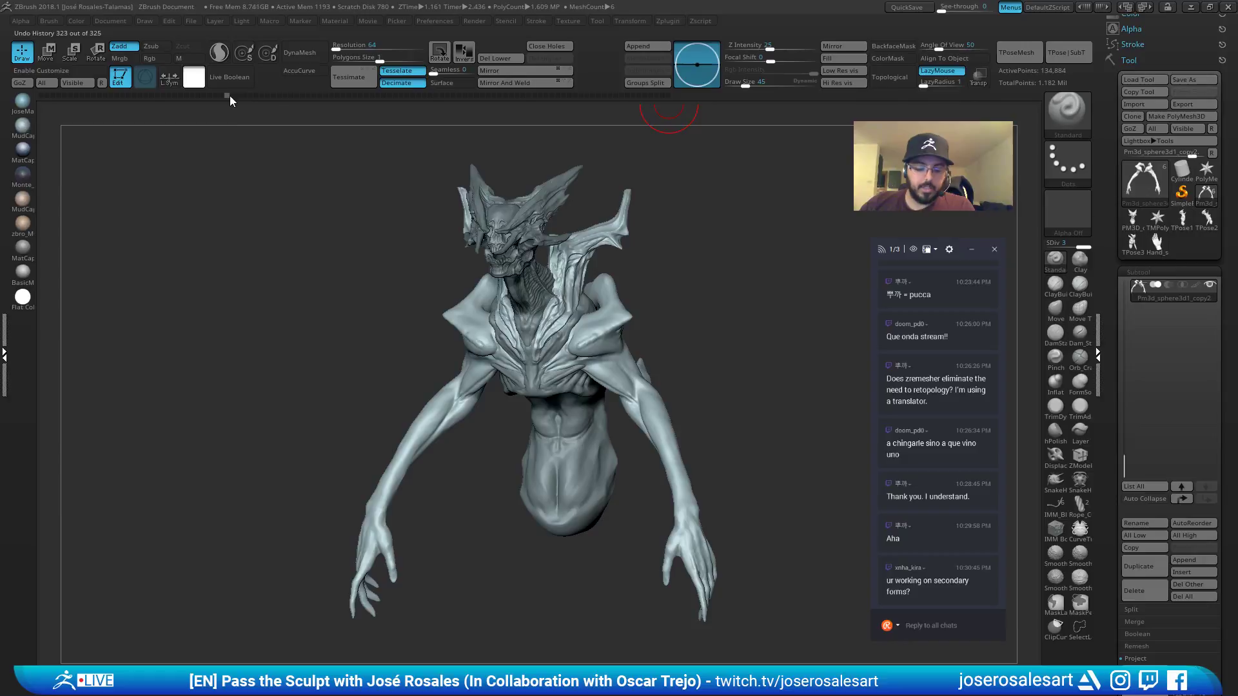
ctrl+right_drag(390, 210, 160, 107)
ctrl+right_drag(273, 149, 245, 165)
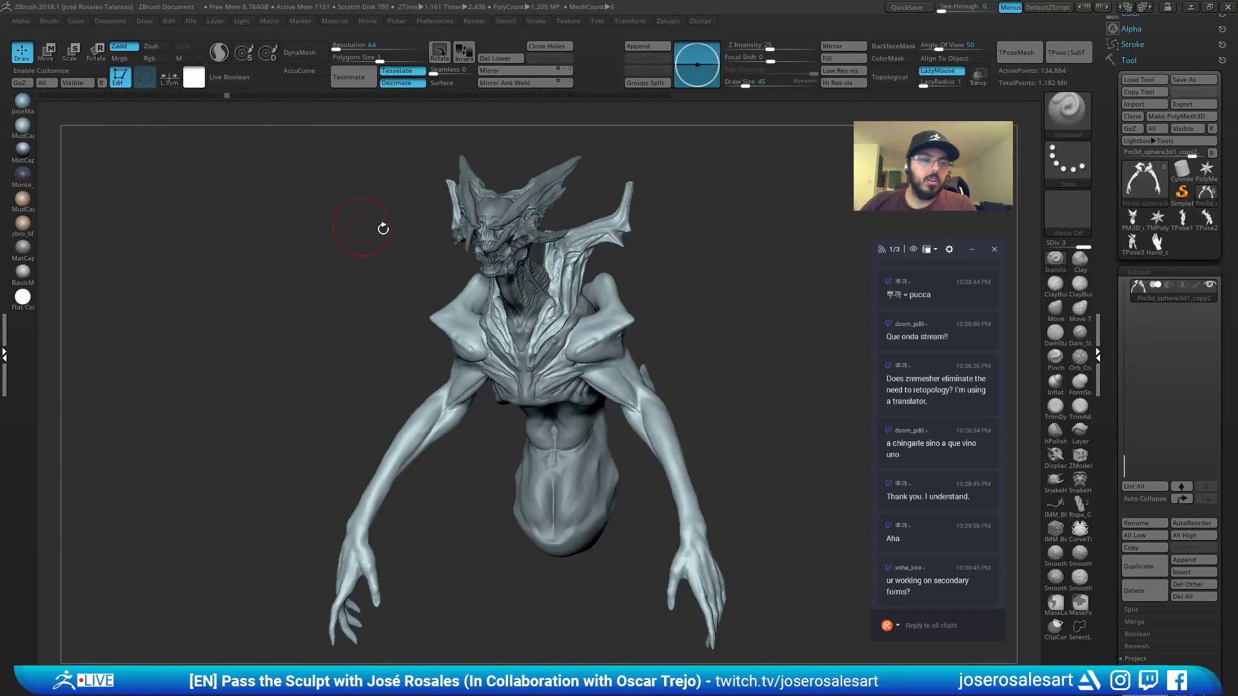
mouse_move(412, 271)
ctrl+right_down()
mouse_move(639, 265)
mouse_move(610, 261)
ctrl+right_up()
drag(226, 95, 32, 91)
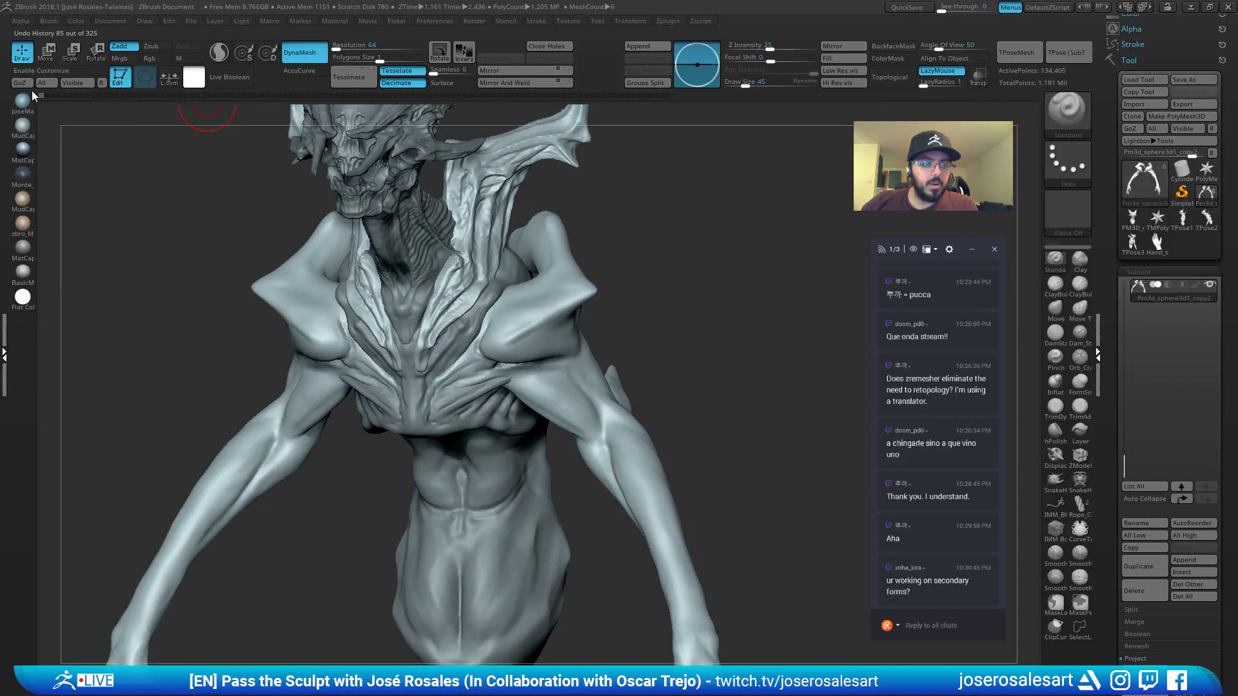
ctrl+right_drag(520, 241, 525, 266)
Compare the creature's black silhouette through the undo history up to the latest state, and restore the white colour.
key(v)
shift+right_drag(214, 219, 290, 245)
right_drag(338, 281, 339, 265)
right_drag(51, 106, 45, 117)
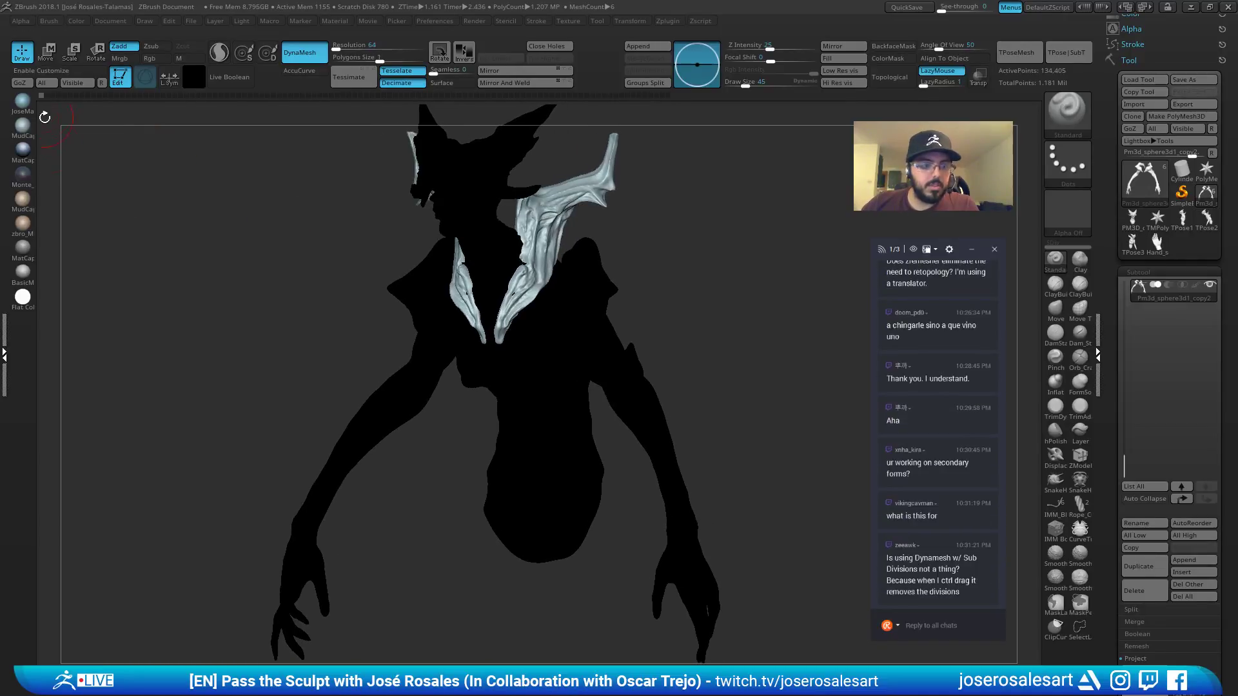
drag(44, 94, 110, 93)
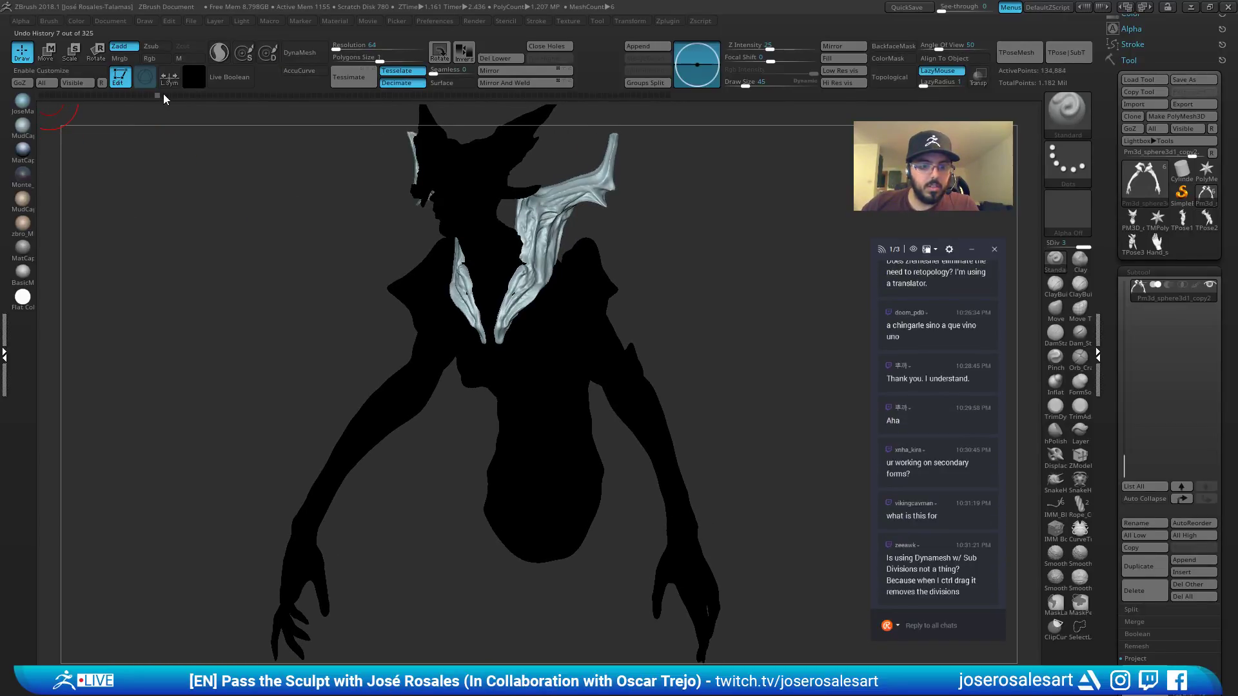
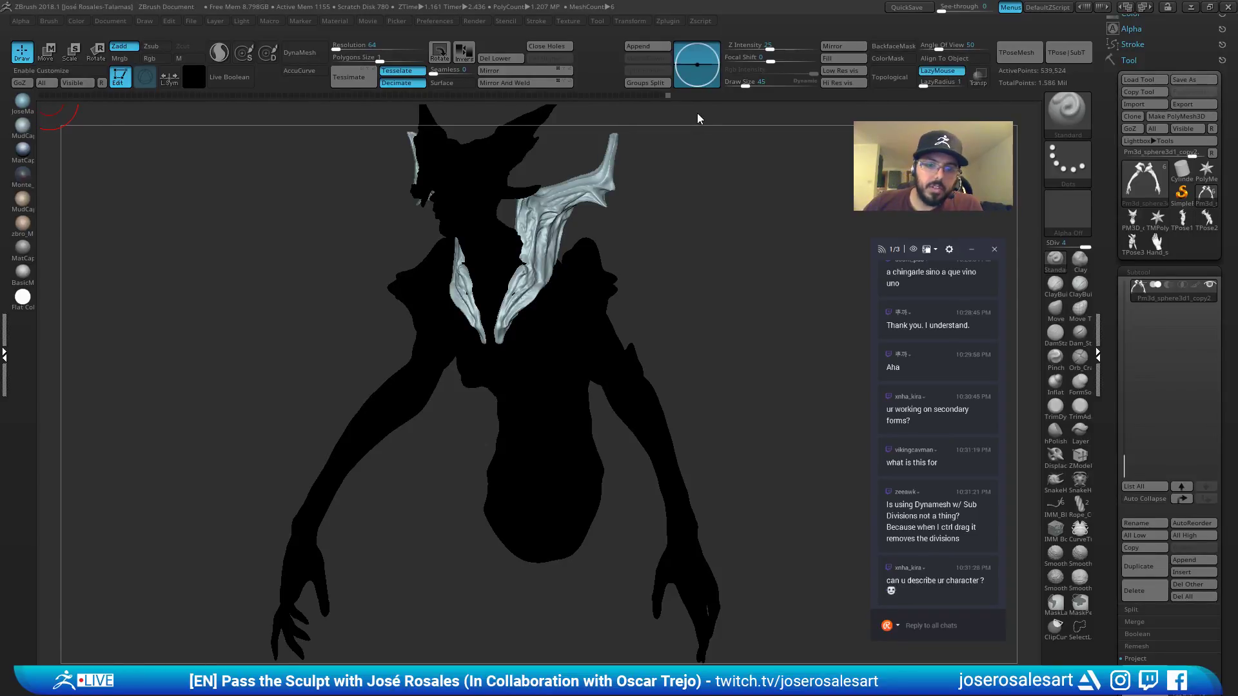
key(v)
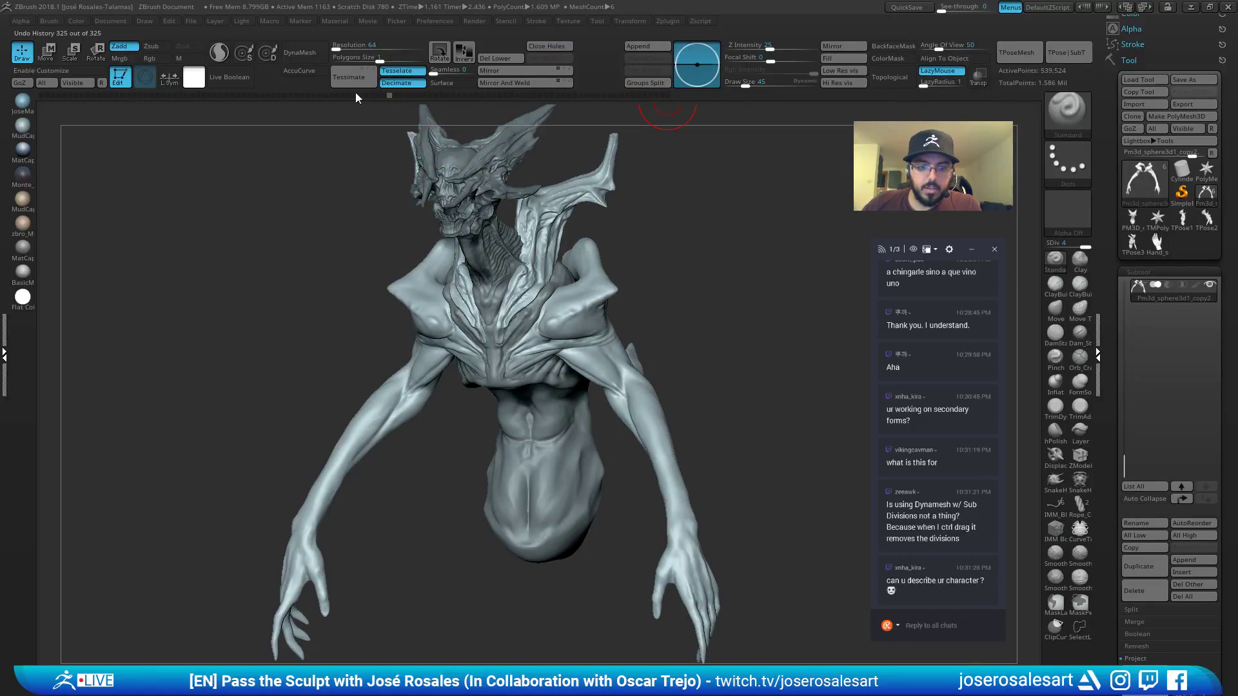
Switch to the ClayBuildup brush for sculpting the front of the creature's chest and abdomen.
key(shift+d)
mouse_move(92, 114)
mouse_down()
mouse_move(30, 119)
mouse_move(369, 87)
mouse_move(784, 91)
mouse_up()
drag(671, 77, 893, 78)
mouse_move(459, 196)
ctrl+right_down()
mouse_move(529, 247)
mouse_move(525, 268)
mouse_move(545, 290)
mouse_move(470, 159)
ctrl+right_up()
key(1)
mouse_move(480, 247)
right_down()
mouse_move(484, 221)
mouse_move(418, 154)
mouse_move(440, 157)
mouse_move(401, 20)
right_up()
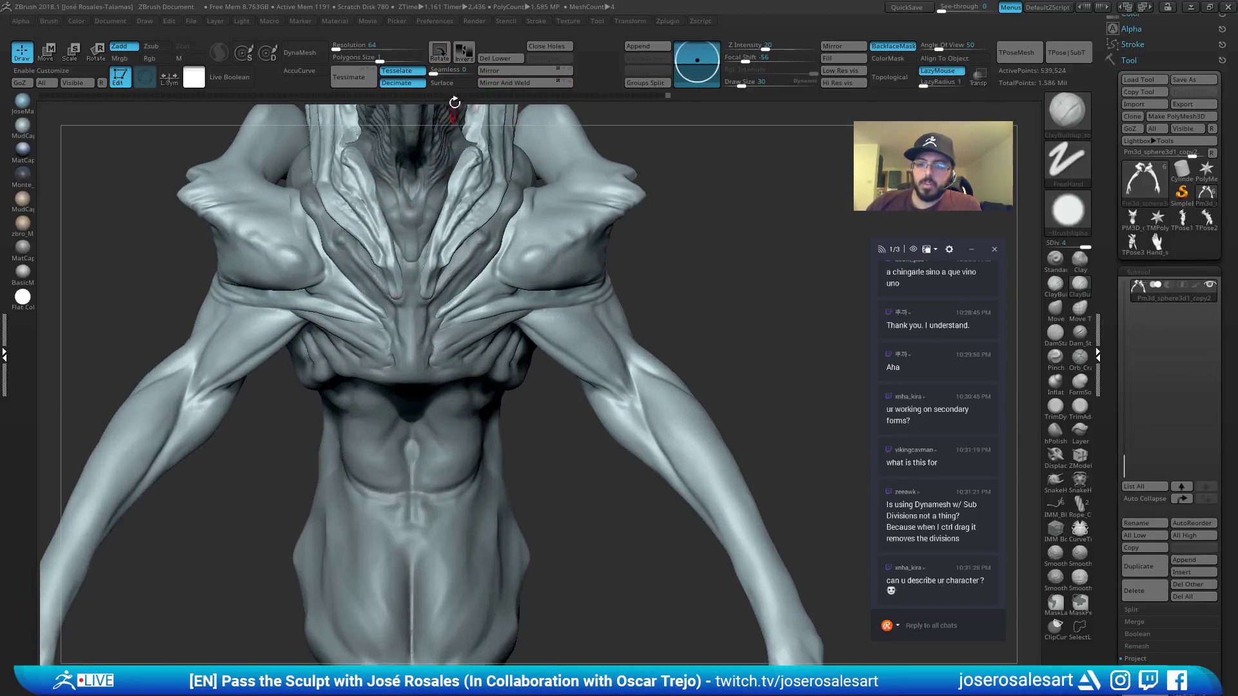
mouse_move(449, 110)
ctrl+right_down()
mouse_move(383, 150)
mouse_move(456, 239)
mouse_move(387, 252)
ctrl+right_up()
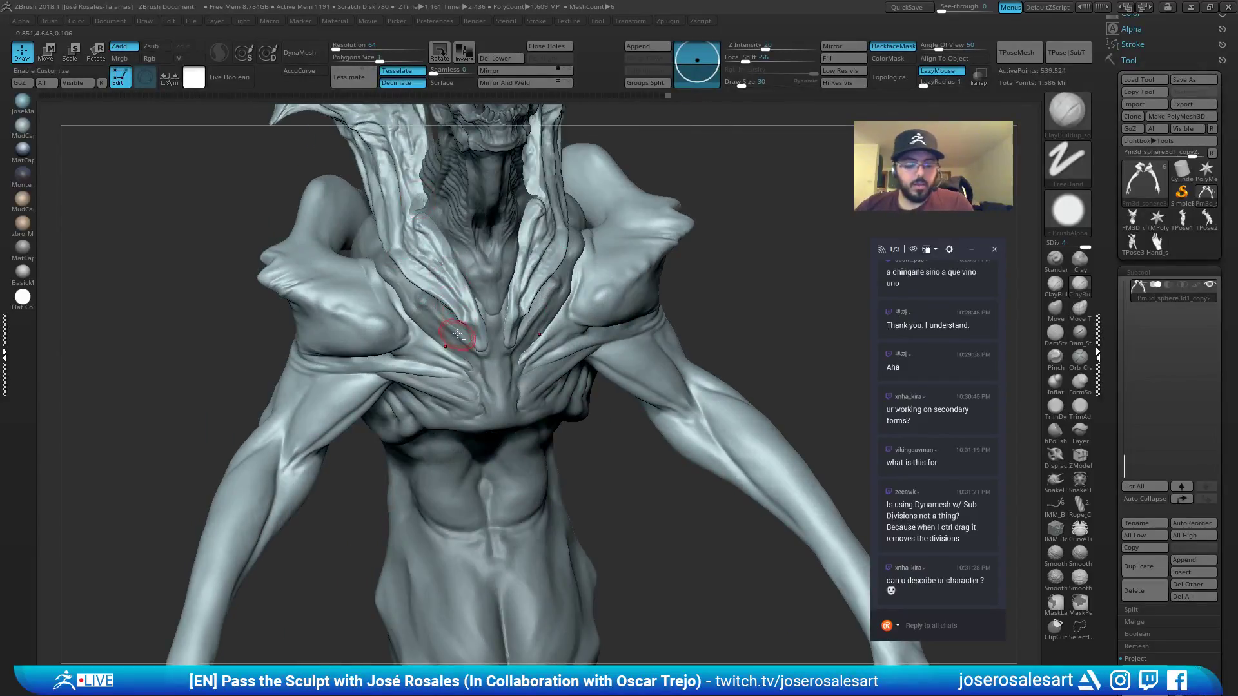
Make the torso the active subtool and raise the brush's draw size to 36.
right_drag(463, 316, 455, 255)
alt+click(475, 376)
mouse_move(476, 376)
right_down()
mouse_move(395, 368)
mouse_move(428, 353)
mouse_move(465, 389)
mouse_move(456, 415)
mouse_move(471, 379)
right_up()
key(bracketright)
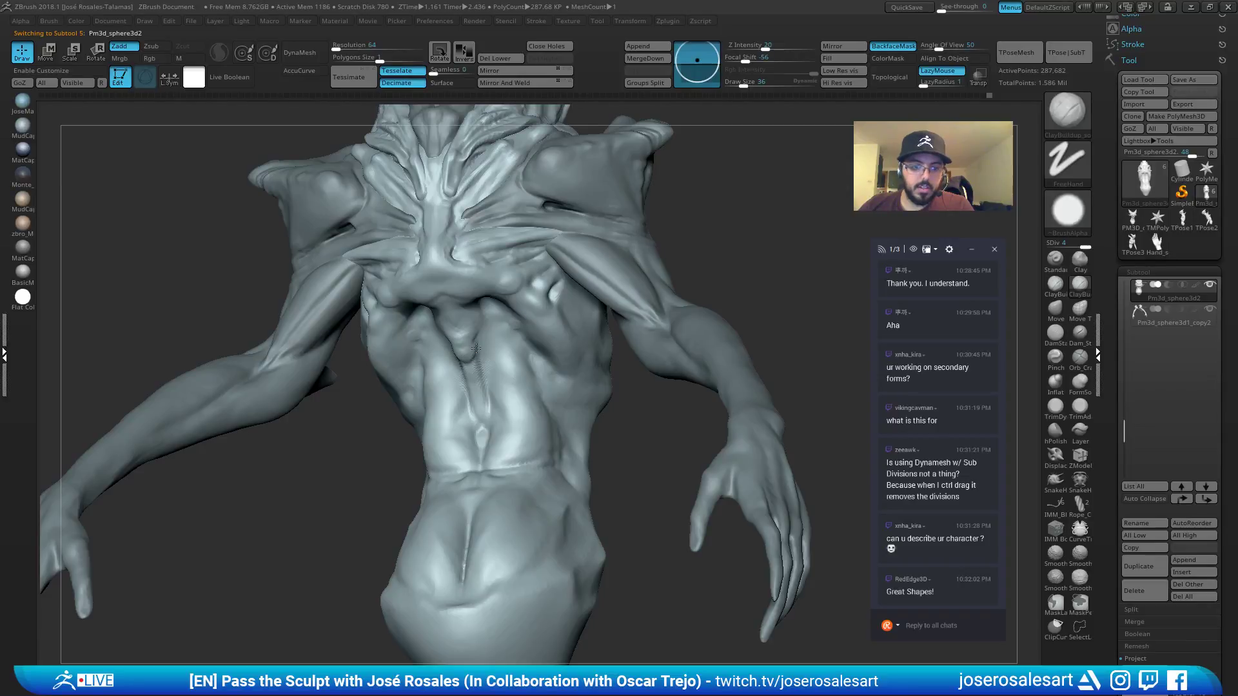
mouse_move(476, 362)
right_down()
mouse_move(470, 414)
mouse_move(463, 365)
right_up()
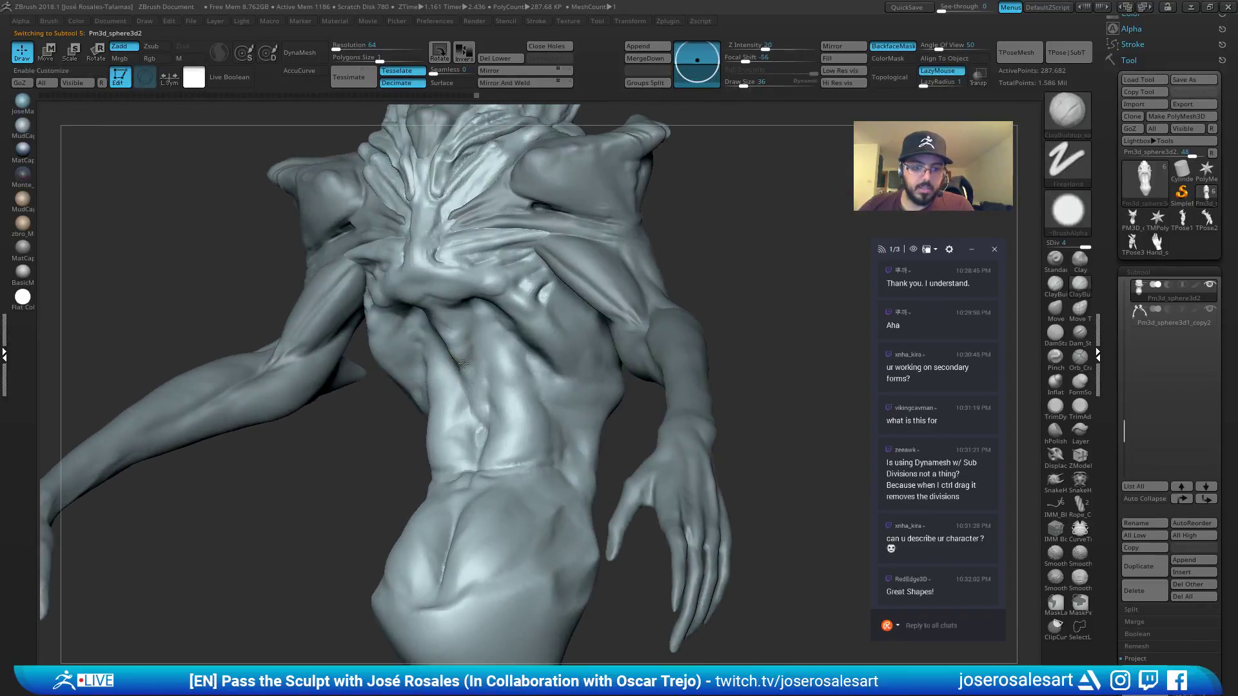
right_drag(474, 409, 476, 394)
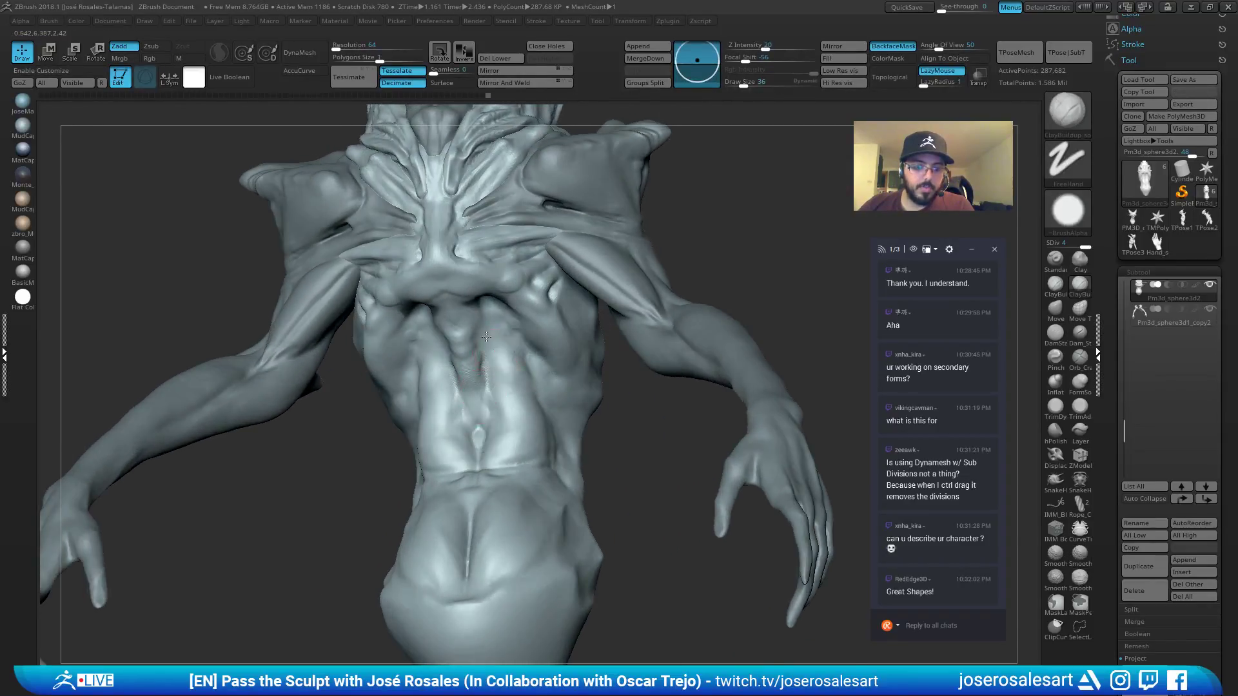
Make the head the active subtool and examine the head, neck and shoulder forms from both sides.
mouse_move(487, 336)
ctrl+right_down()
mouse_move(638, 212)
mouse_move(649, 165)
ctrl+right_up()
mouse_move(482, 362)
right_down()
mouse_move(566, 266)
mouse_move(577, 333)
right_up()
alt+click(570, 282)
mouse_move(658, 274)
right_down()
mouse_move(522, 258)
mouse_move(218, 338)
right_up()
mouse_move(560, 350)
alt+right_down()
mouse_move(548, 259)
mouse_move(622, 257)
mouse_move(541, 251)
mouse_move(606, 265)
mouse_move(580, 274)
alt+right_up()
alt+click(549, 255)
alt+click(365, 268)
right_drag(364, 268, 350, 258)
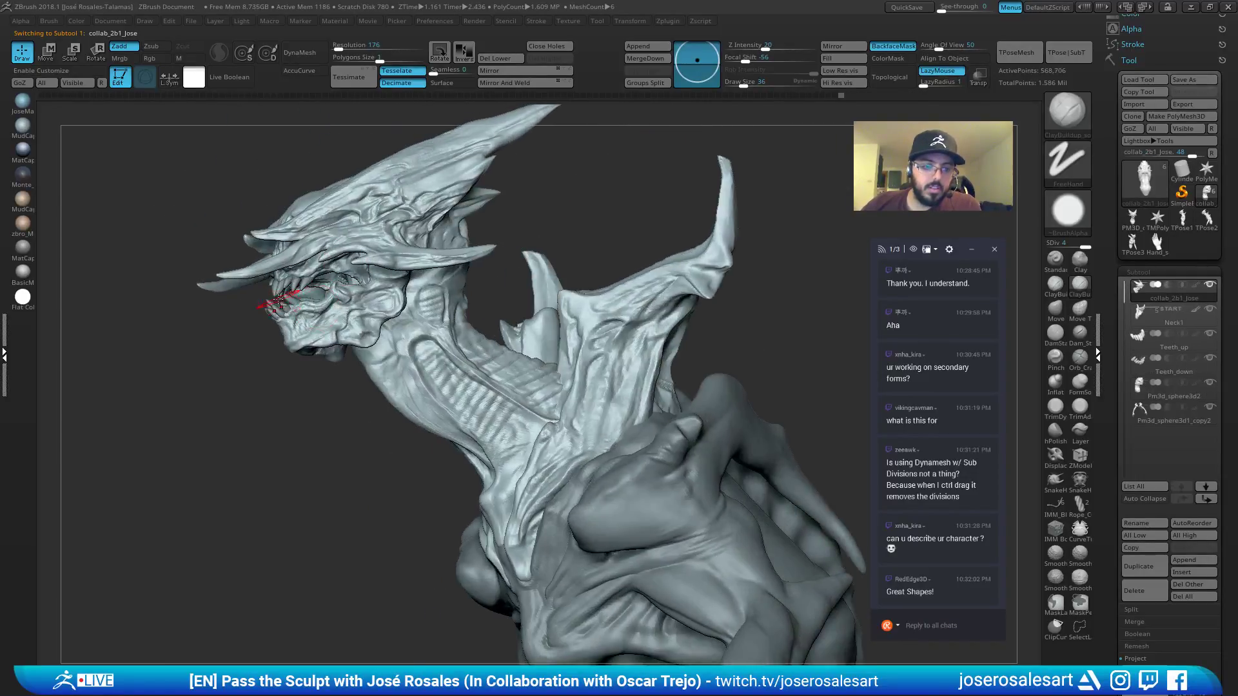
mouse_move(274, 303)
right_down()
mouse_move(307, 298)
mouse_move(327, 251)
right_up()
mouse_move(704, 285)
alt+right_down()
mouse_move(650, 288)
mouse_move(794, 167)
alt+right_up()
mouse_move(506, 269)
right_down()
mouse_move(580, 276)
mouse_move(506, 334)
mouse_move(445, 307)
mouse_move(485, 297)
mouse_move(516, 258)
mouse_move(541, 345)
mouse_move(481, 359)
mouse_move(557, 366)
mouse_move(606, 307)
mouse_move(583, 335)
mouse_move(644, 323)
mouse_move(635, 397)
right_up()
mouse_move(455, 274)
right_down()
mouse_move(483, 309)
mouse_move(538, 338)
mouse_move(534, 233)
right_up()
right_drag(448, 213, 843, 123)
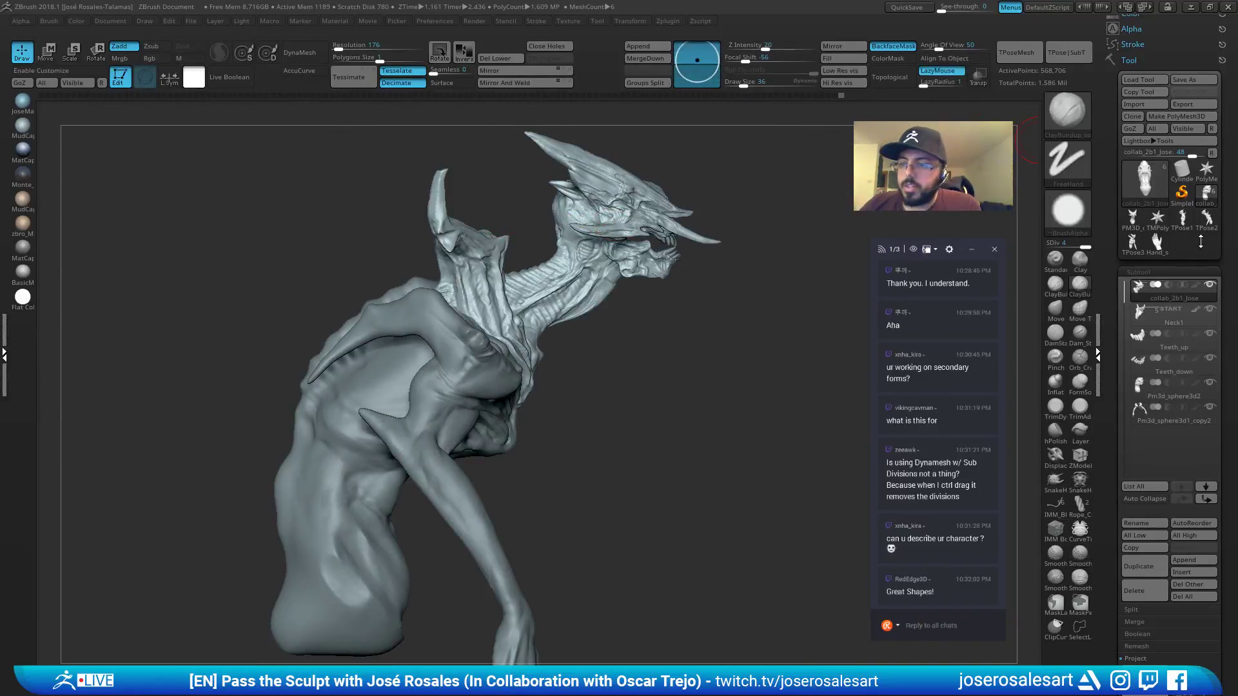
View the PM3D_collab_2b head and neck sculpt, and return to the full creature tool.
mouse_move(1147, 243)
click(1135, 222)
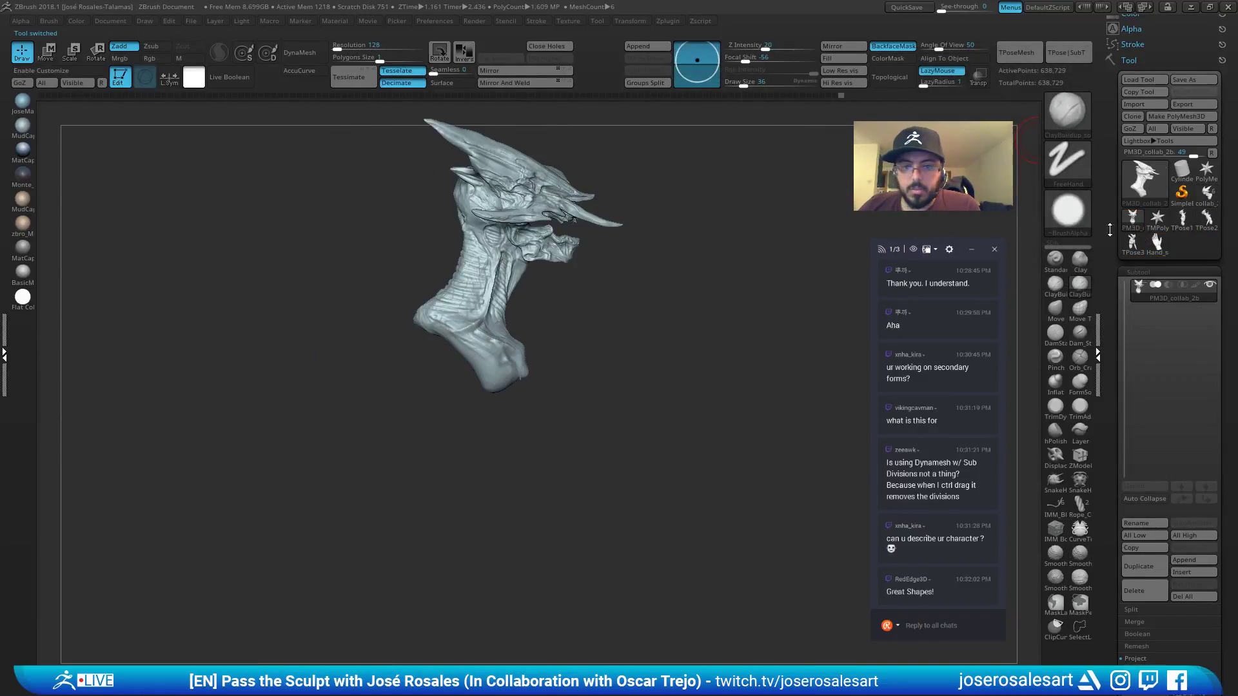
mouse_move(606, 248)
right_down()
mouse_move(512, 243)
mouse_move(604, 249)
right_up()
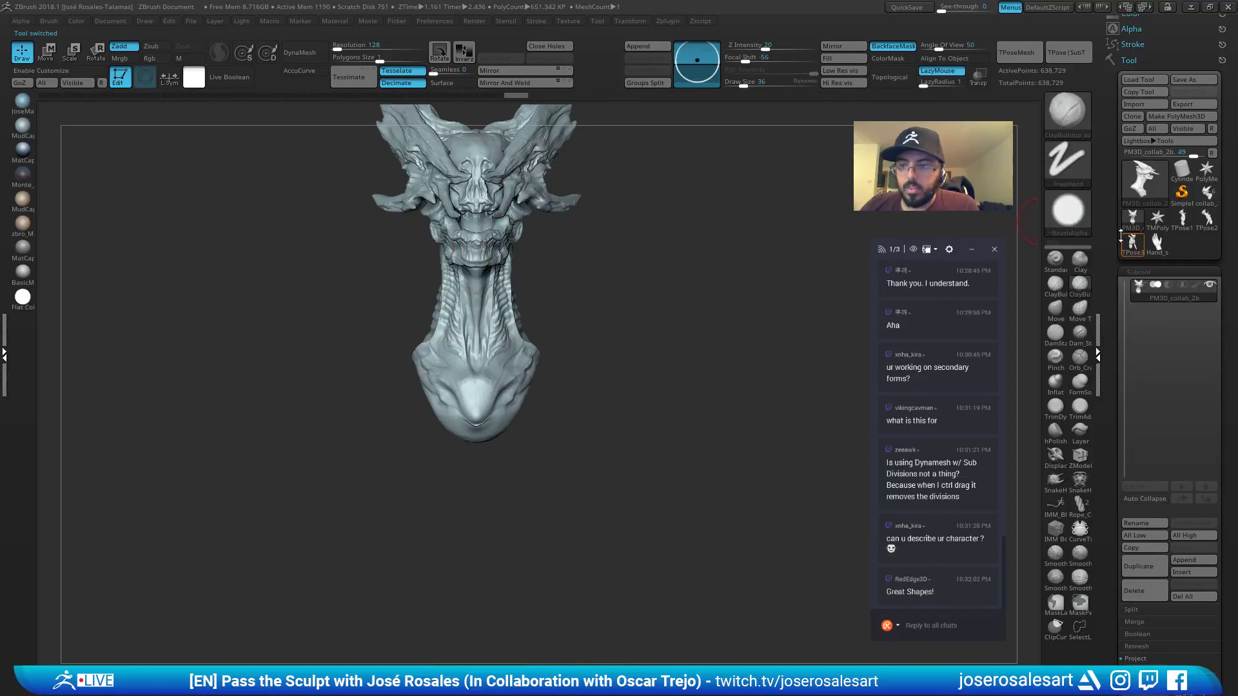
click(1207, 192)
drag(635, 303, 821, 207)
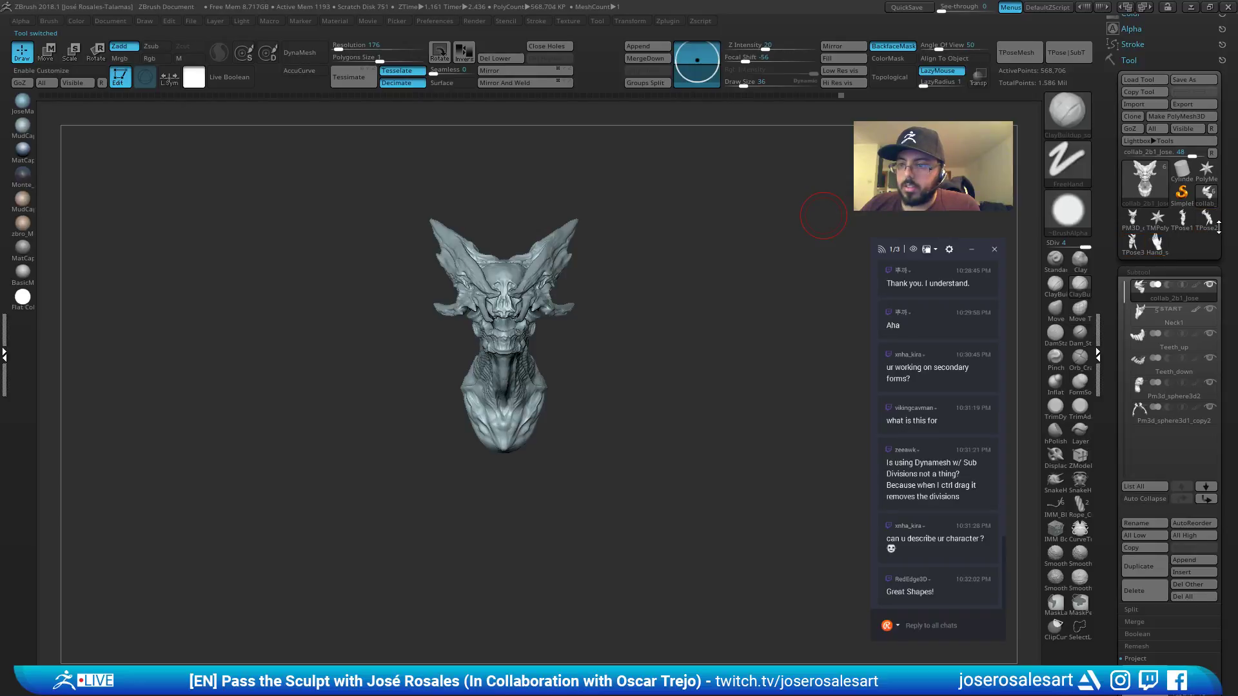
Load the collab_2b tool to view the original head and shoulder sculpt, and return to the full creature.
drag(628, 310, 707, 318)
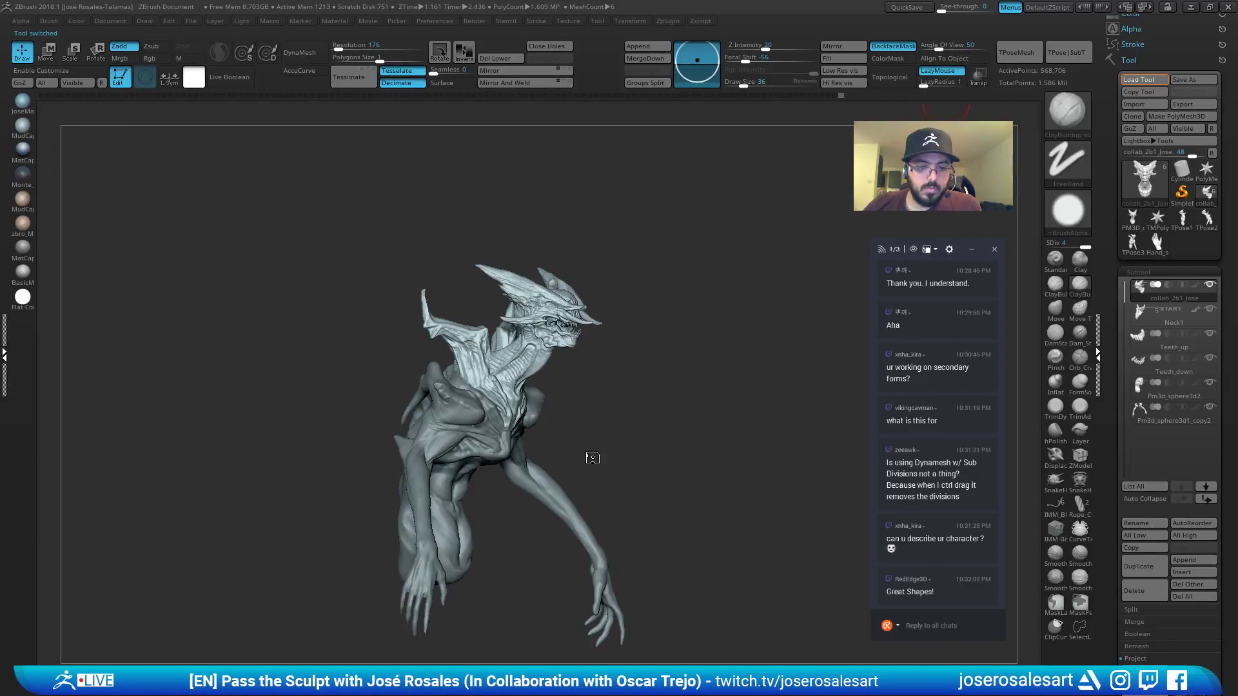
mouse_move(580, 277)
mouse_down()
mouse_move(489, 328)
mouse_move(547, 332)
mouse_move(804, 199)
mouse_up()
drag(604, 283, 552, 273)
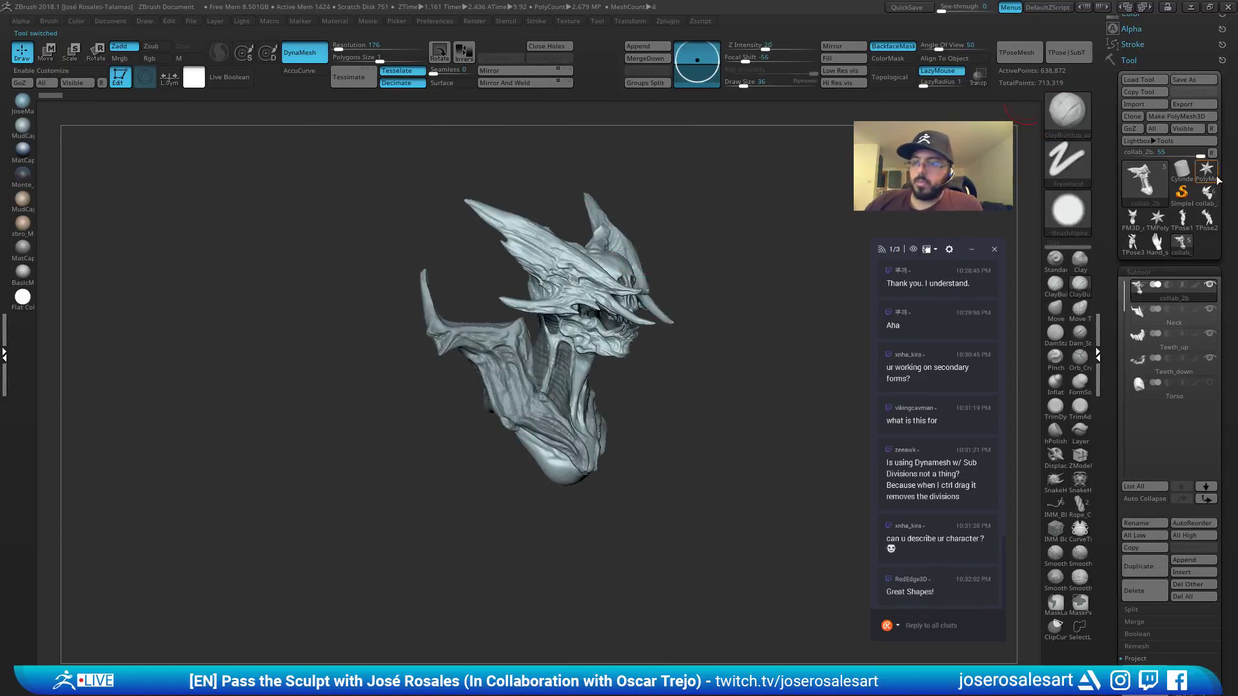
click(1210, 205)
Make the arms the active subtool and examine the creature's side profile and front.
ctrl+right_drag(645, 341, 568, 365)
alt+click(594, 327)
ctrl+right_drag(568, 364, 607, 438)
mouse_move(606, 439)
ctrl+right_down()
mouse_move(598, 396)
mouse_move(360, 390)
ctrl+right_up()
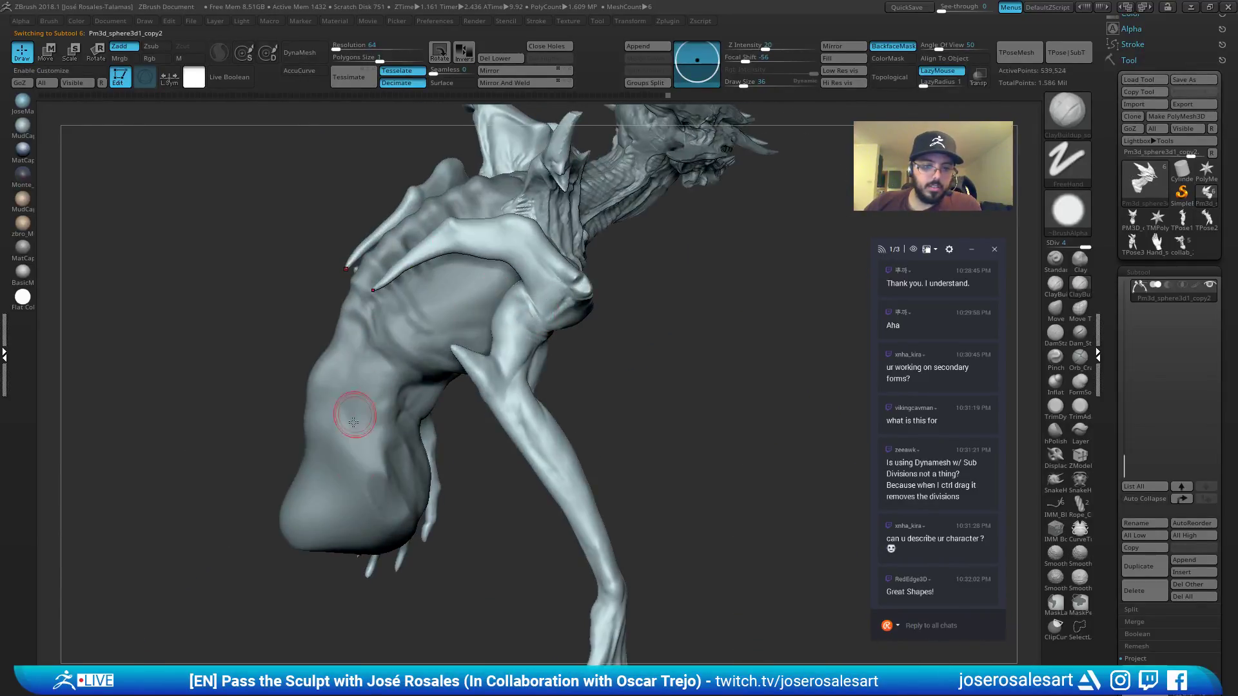
mouse_move(487, 275)
right_down()
mouse_move(442, 326)
mouse_move(538, 194)
mouse_move(480, 292)
mouse_move(448, 208)
right_up()
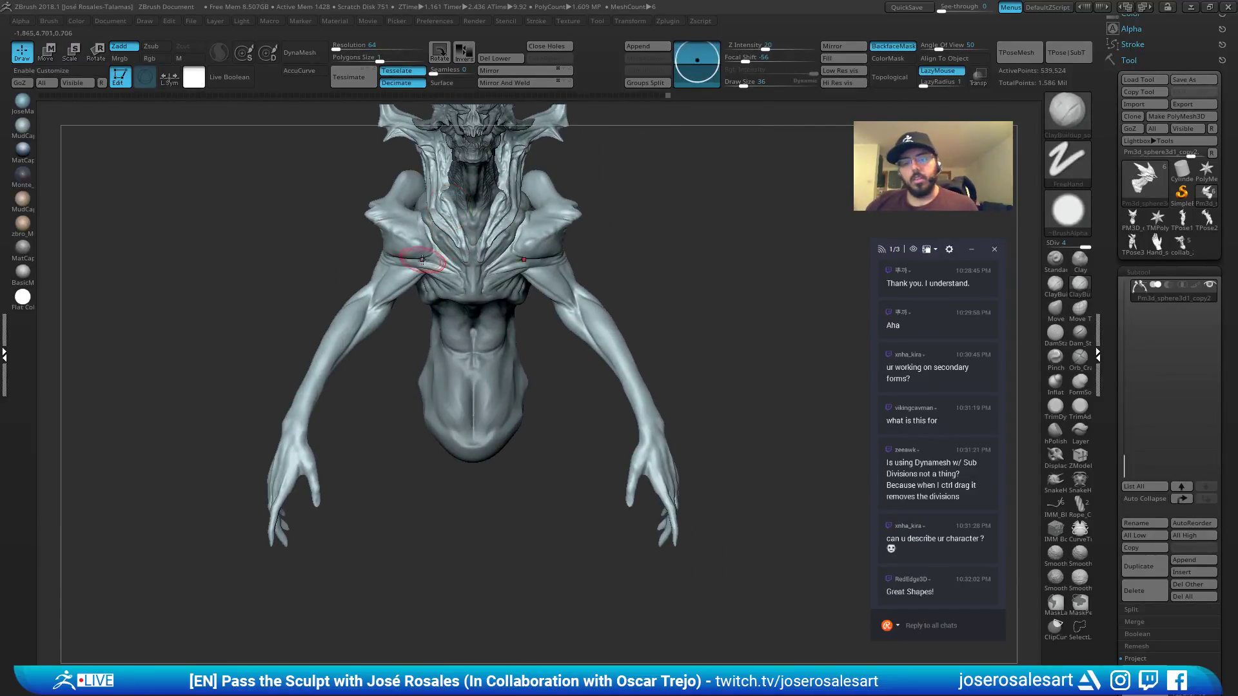
ctrl+right_drag(423, 260, 499, 218)
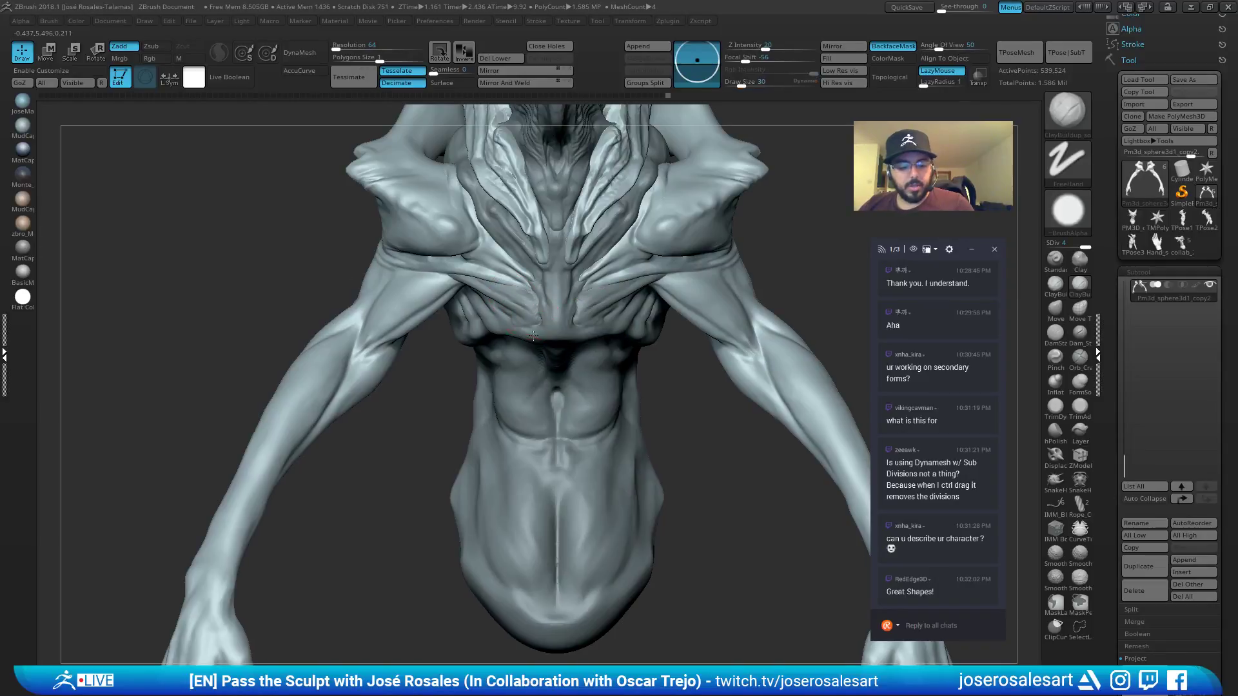
Make the torso the active subtool and sculpt the lower edge of the chest with the Standard brush.
mouse_move(548, 328)
right_down()
mouse_move(511, 325)
mouse_move(552, 316)
right_up()
key(b)
key(s)
key(t)
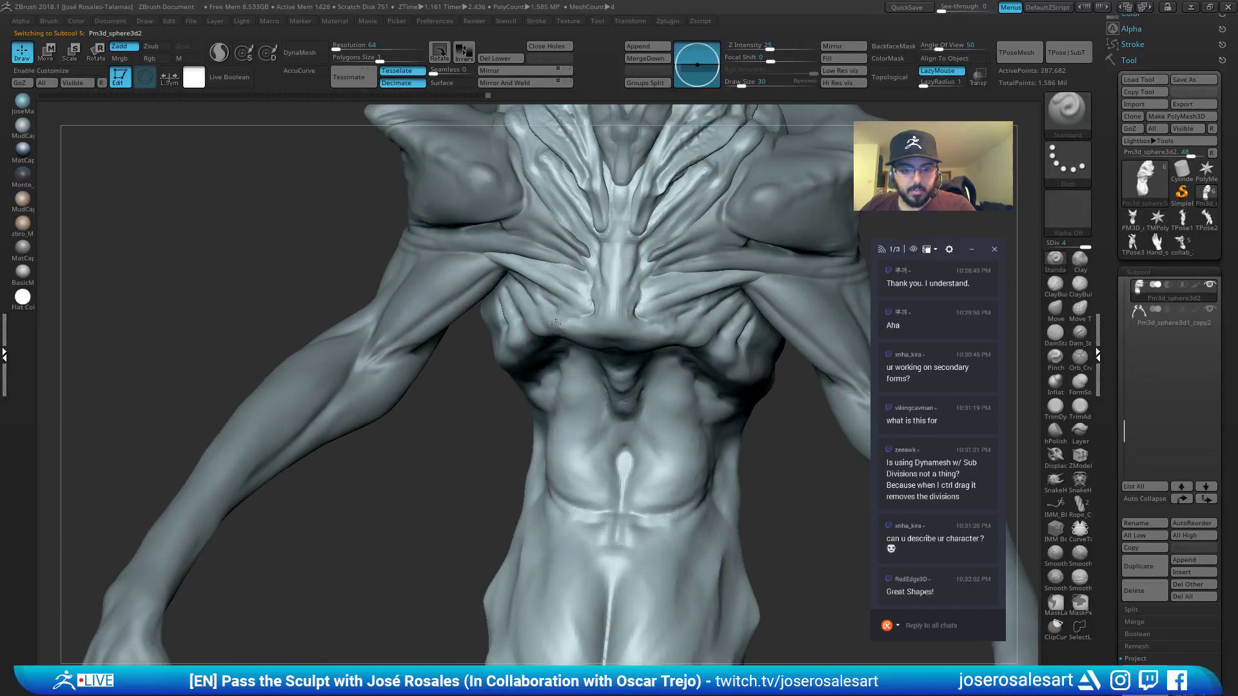
drag(556, 323, 569, 334)
Build up the upper centre of the abdomen below the chest with the ClayBuildup brush.
mouse_move(560, 326)
right_down()
mouse_move(583, 312)
mouse_move(516, 304)
right_up()
key(b)
key(c)
key(b)
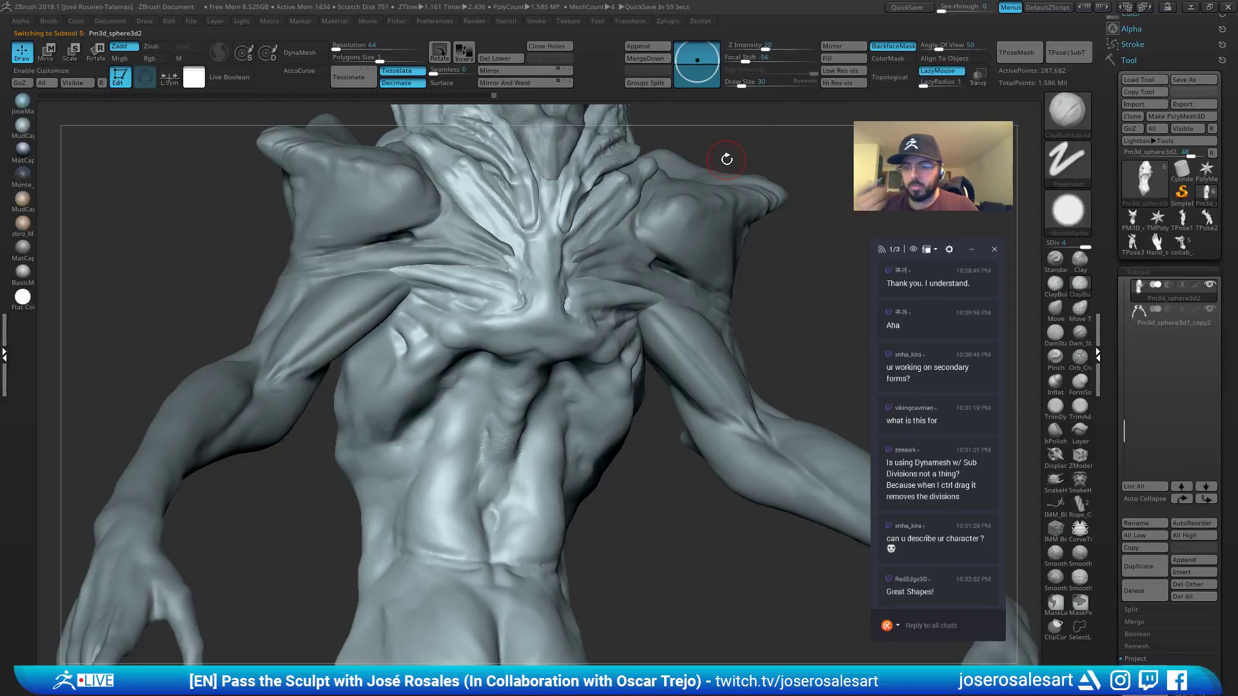
right_drag(645, 261, 657, 122)
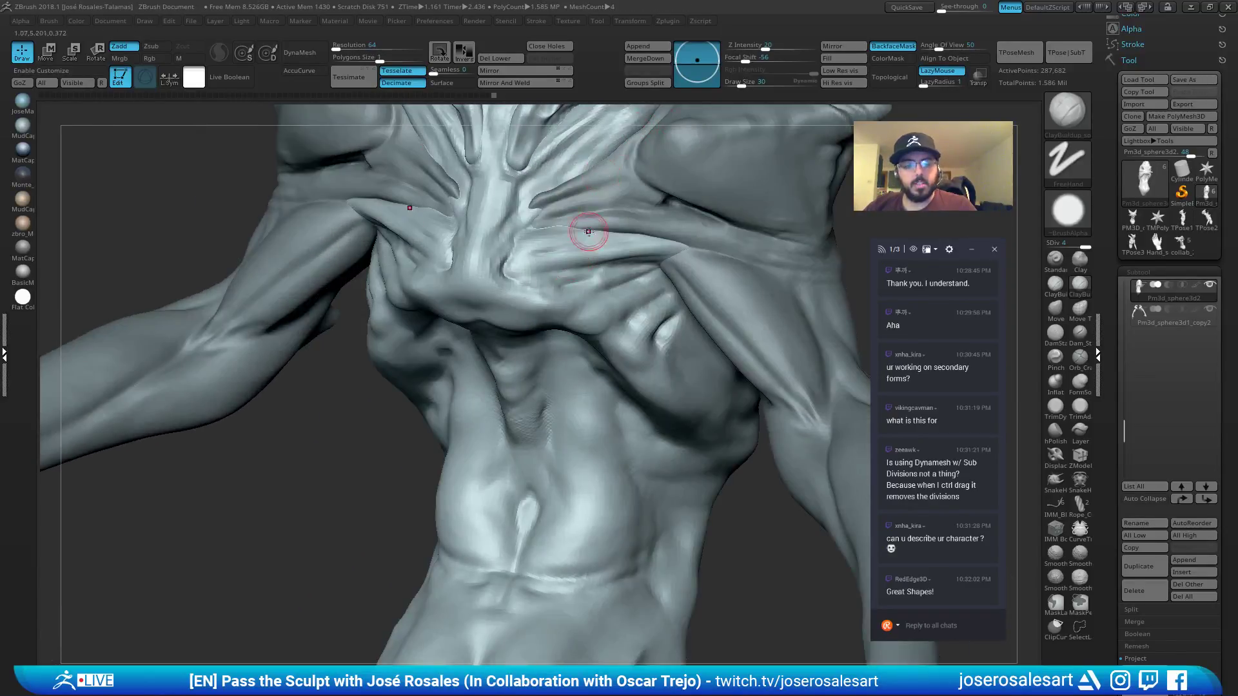
mouse_move(525, 249)
ctrl+right_down()
mouse_move(536, 213)
mouse_move(546, 255)
mouse_move(574, 284)
mouse_move(580, 262)
mouse_move(599, 257)
mouse_move(583, 258)
mouse_move(579, 283)
ctrl+right_up()
Refine the ridge along the lower chest using the DamStandard brush and ClayBuildup at draw size 26.
key(b)
key(d)
key(s)
key(bracketleft)
key(bracketleft)
key(b)
key(c)
key(b)
key(bracketright)
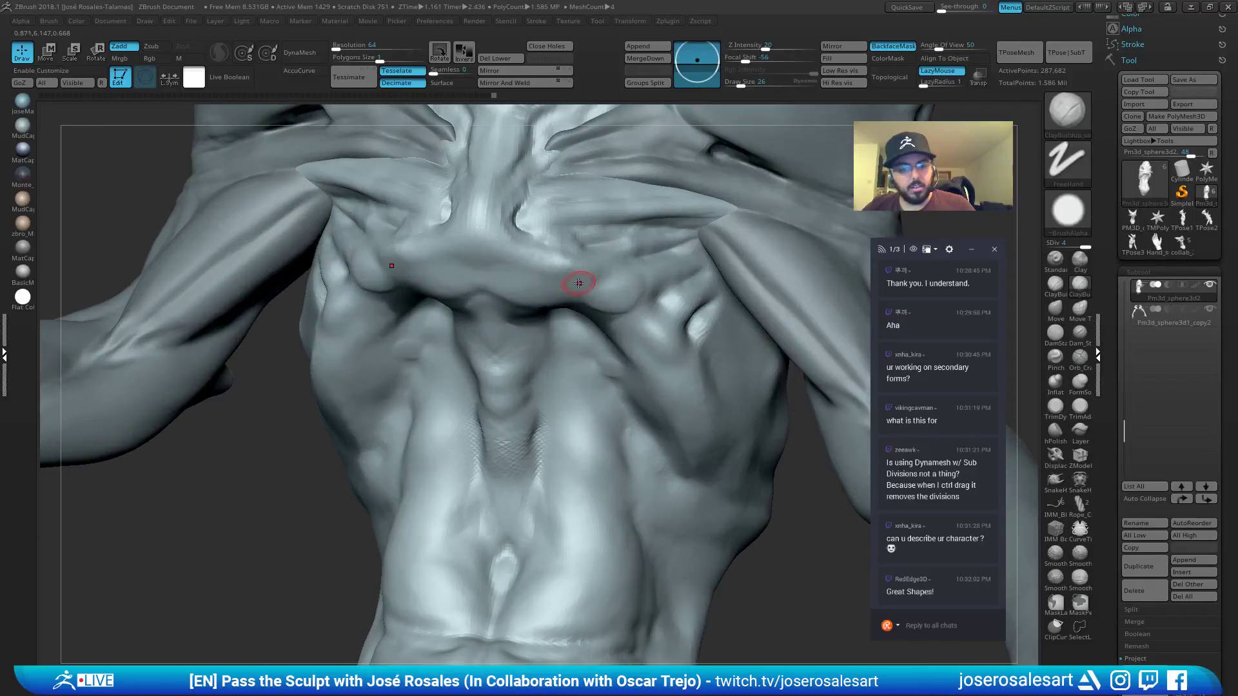
Carve creases along the lower chest ridge with the DamStandard brush at draw size 30.
key(b)
key(d)
key(s)
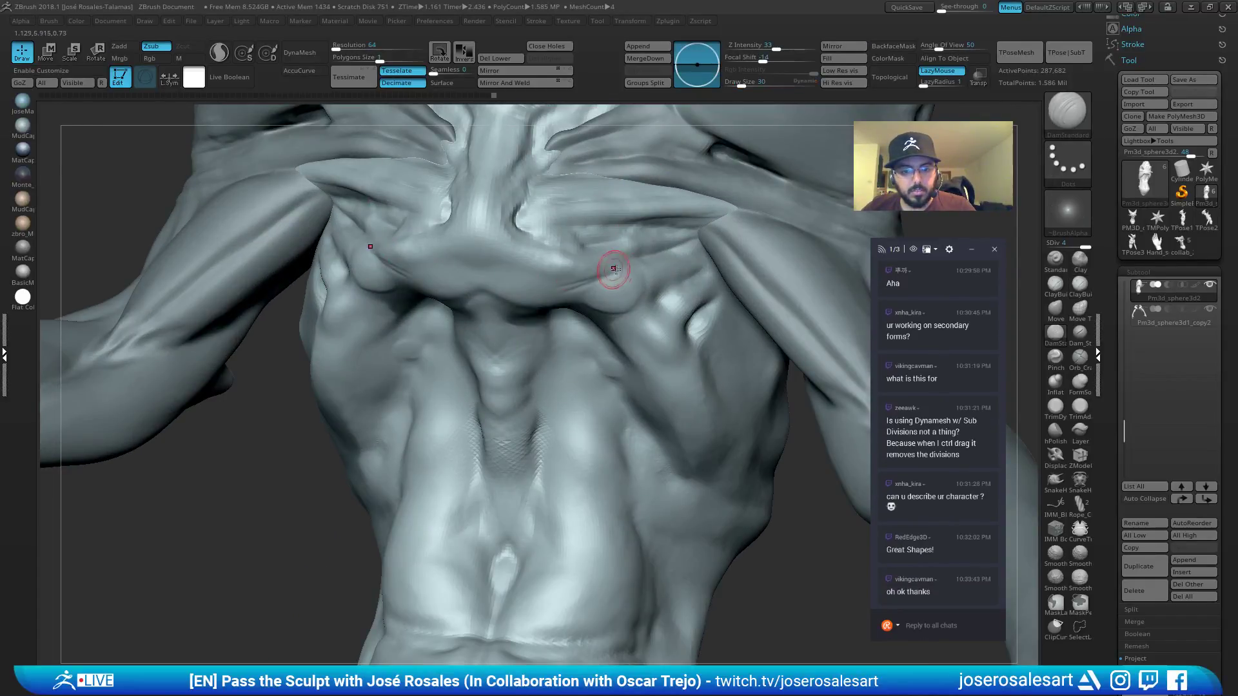
ctrl+right_drag(556, 246, 560, 271)
mouse_move(559, 271)
right_down()
mouse_move(617, 261)
mouse_move(592, 271)
mouse_move(570, 213)
mouse_move(615, 287)
mouse_move(645, 287)
right_up()
Build up the muscle strands across the lower chest with the ClayBuildup brush at draw size 30.
key(b)
key(c)
key(b)
mouse_move(498, 292)
right_down()
mouse_move(524, 326)
mouse_move(510, 321)
right_up()
ctrl+right_drag(526, 232, 522, 275)
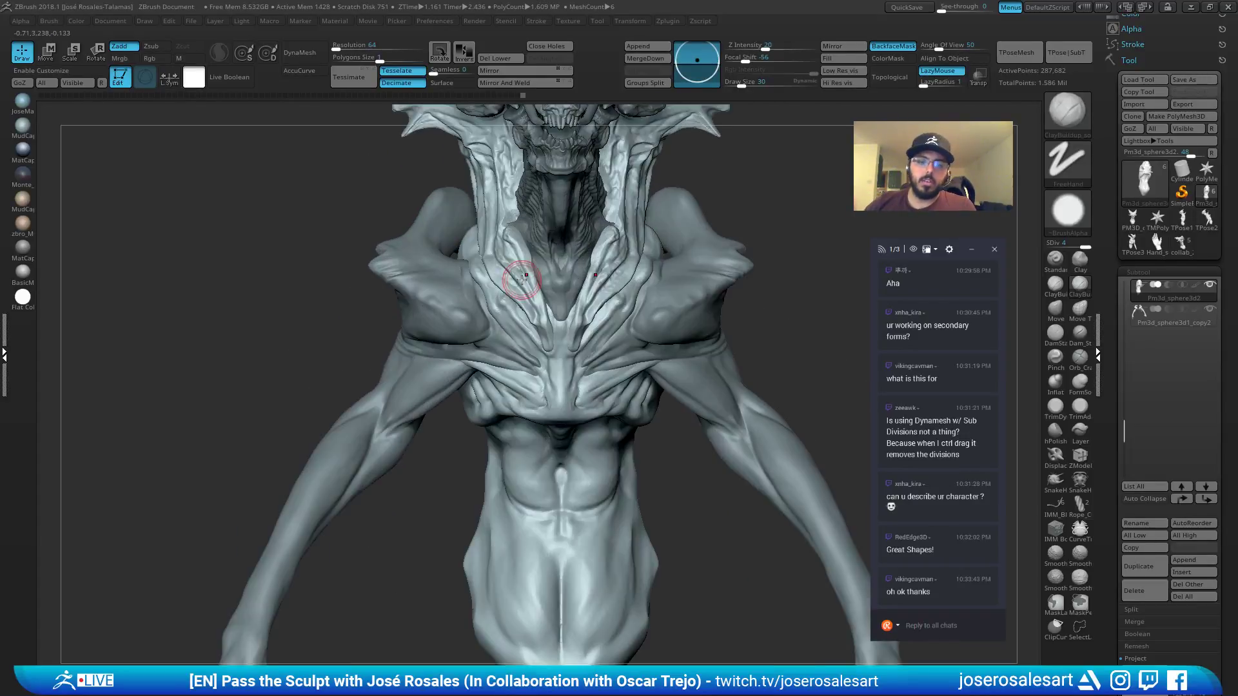
Check the torso's topology with the wireframe display and review the chest and abdomen forms.
key(shift+f)
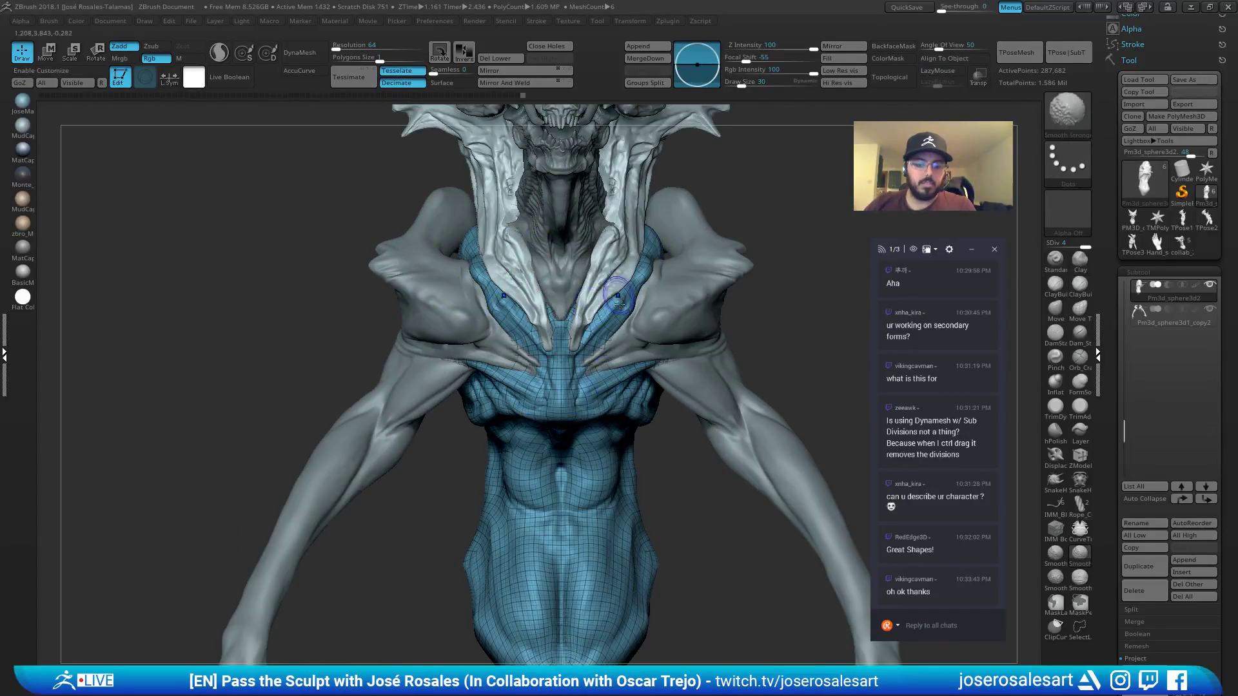
key(shift+f)
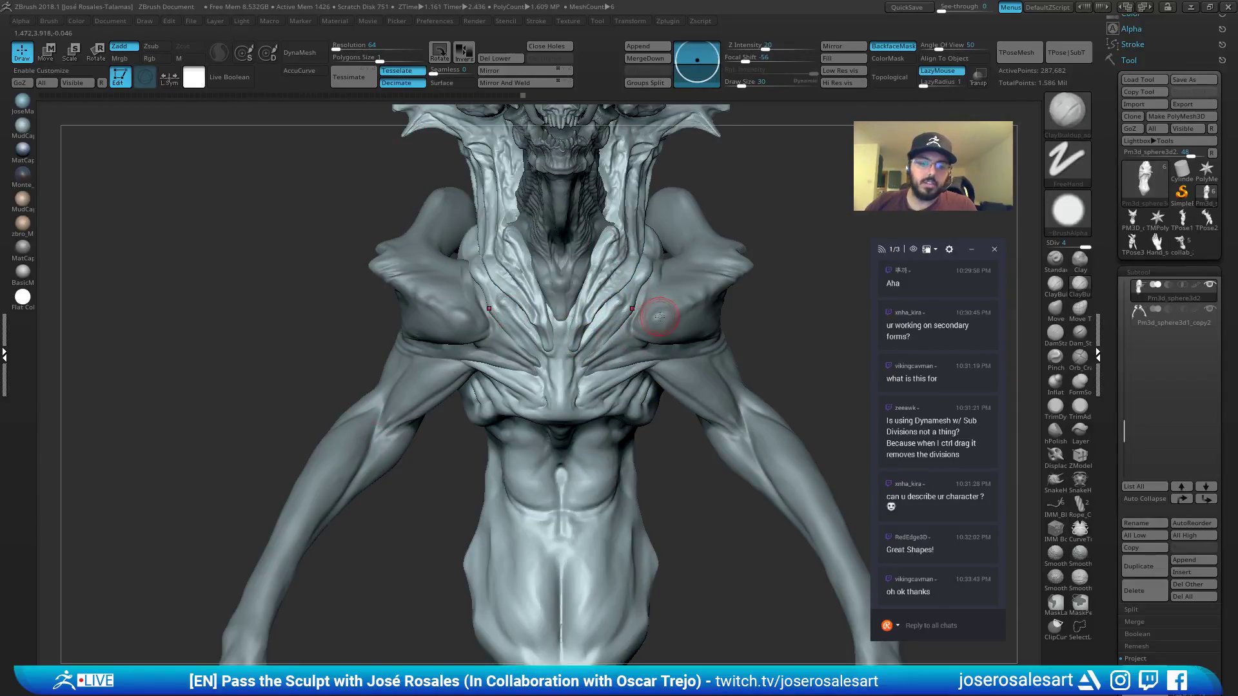
ctrl+right_drag(659, 316, 651, 335)
mouse_move(651, 335)
alt+right_down()
mouse_move(541, 294)
mouse_move(523, 325)
mouse_move(452, 333)
mouse_move(476, 331)
alt+right_up()
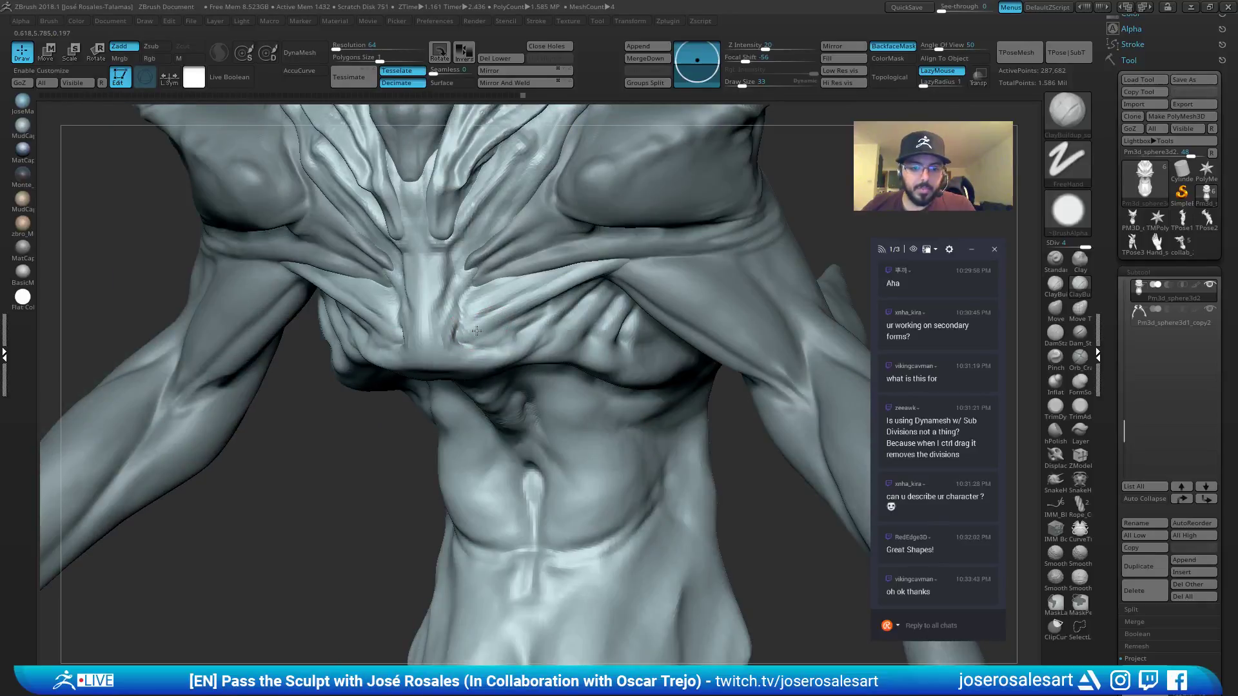
ctrl+right_drag(541, 301, 476, 271)
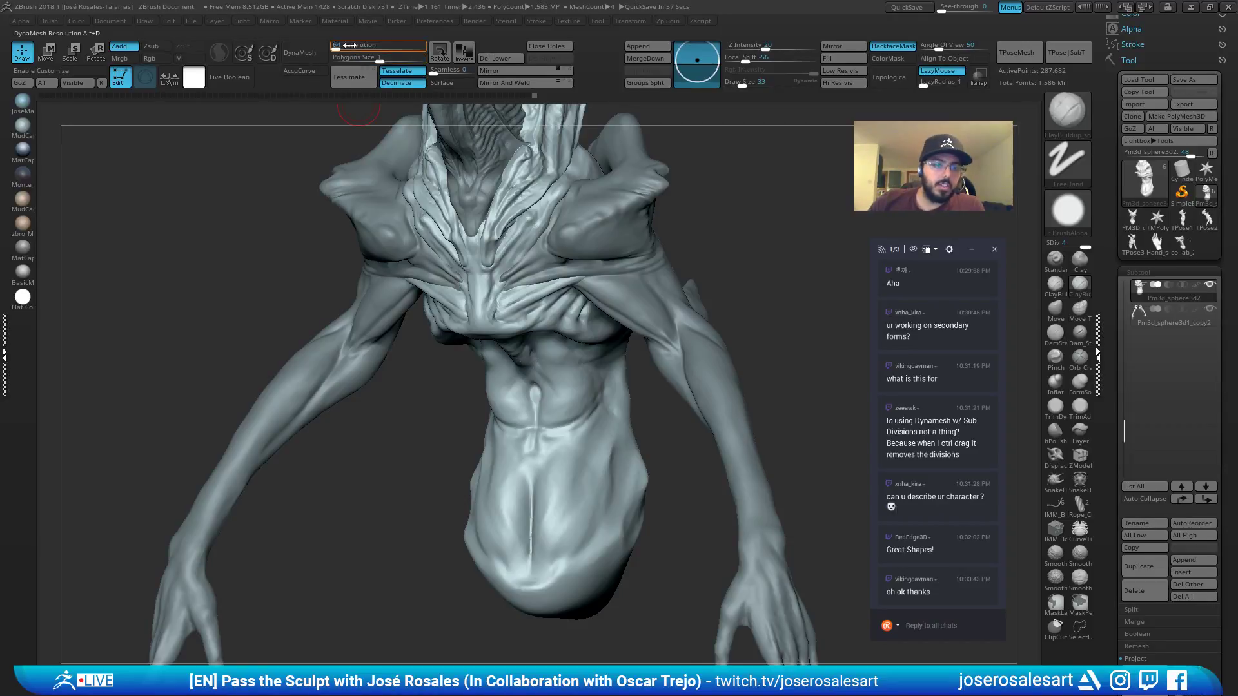
alt+right_drag(534, 199, 495, 296)
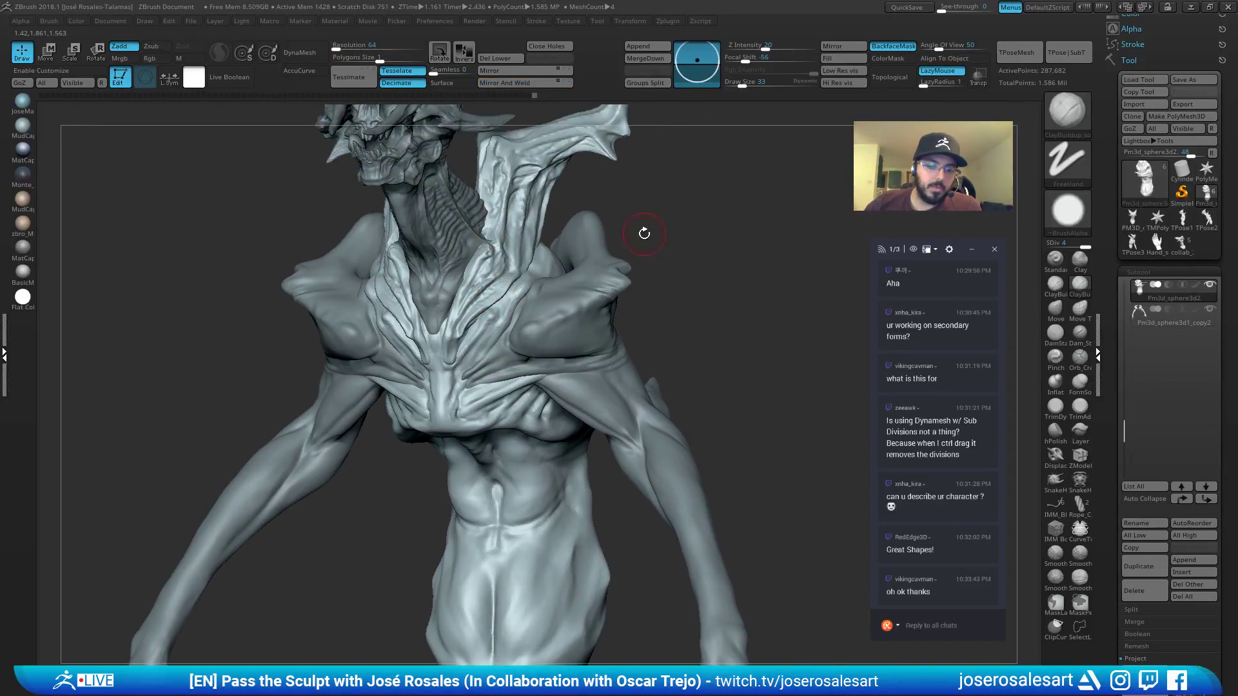
Switch to the DamStandard brush at draw size 26 and make the arms the active subtool.
right_drag(644, 234, 534, 240)
key(b)
key(d)
key(s)
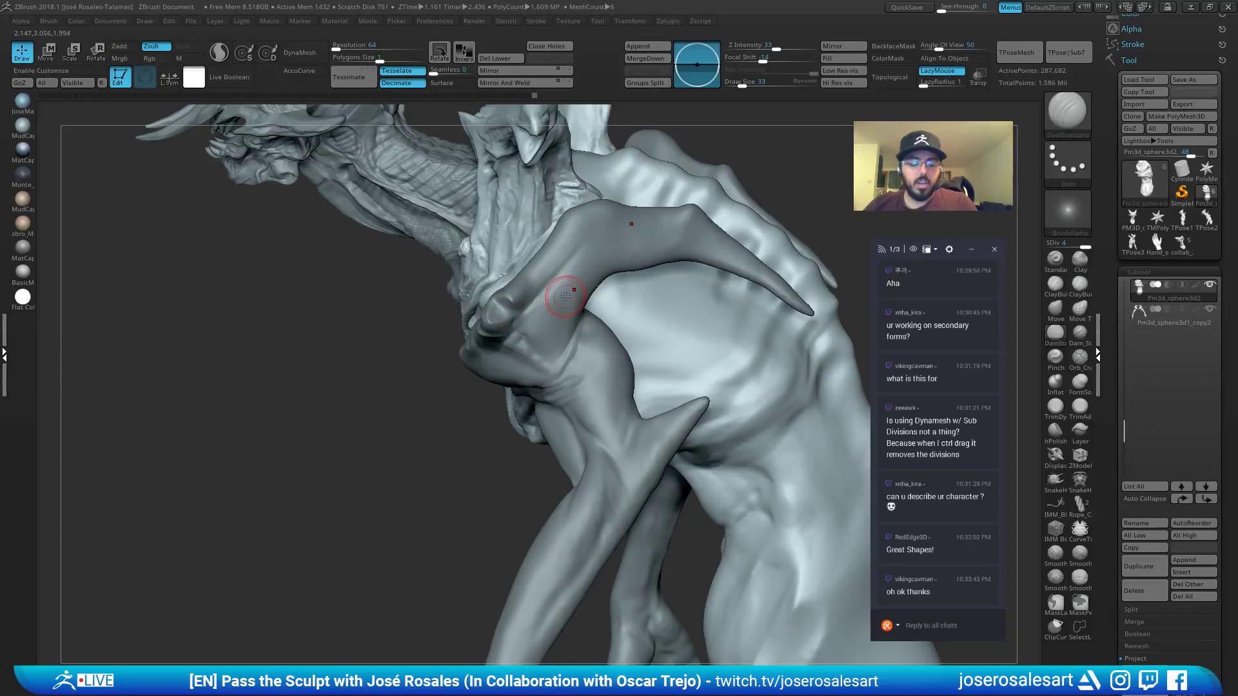
key(s)
drag(567, 293, 564, 293)
ctrl+right_drag(567, 287, 593, 147)
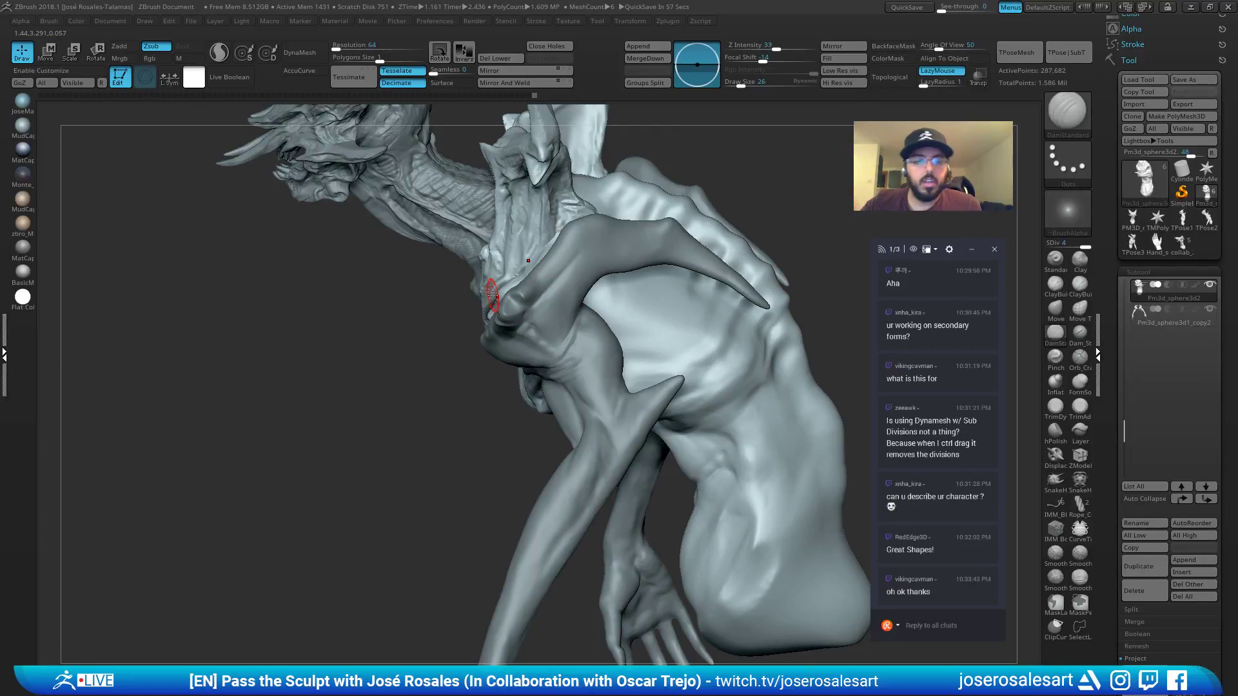
right_drag(570, 291, 588, 303)
alt+click(588, 308)
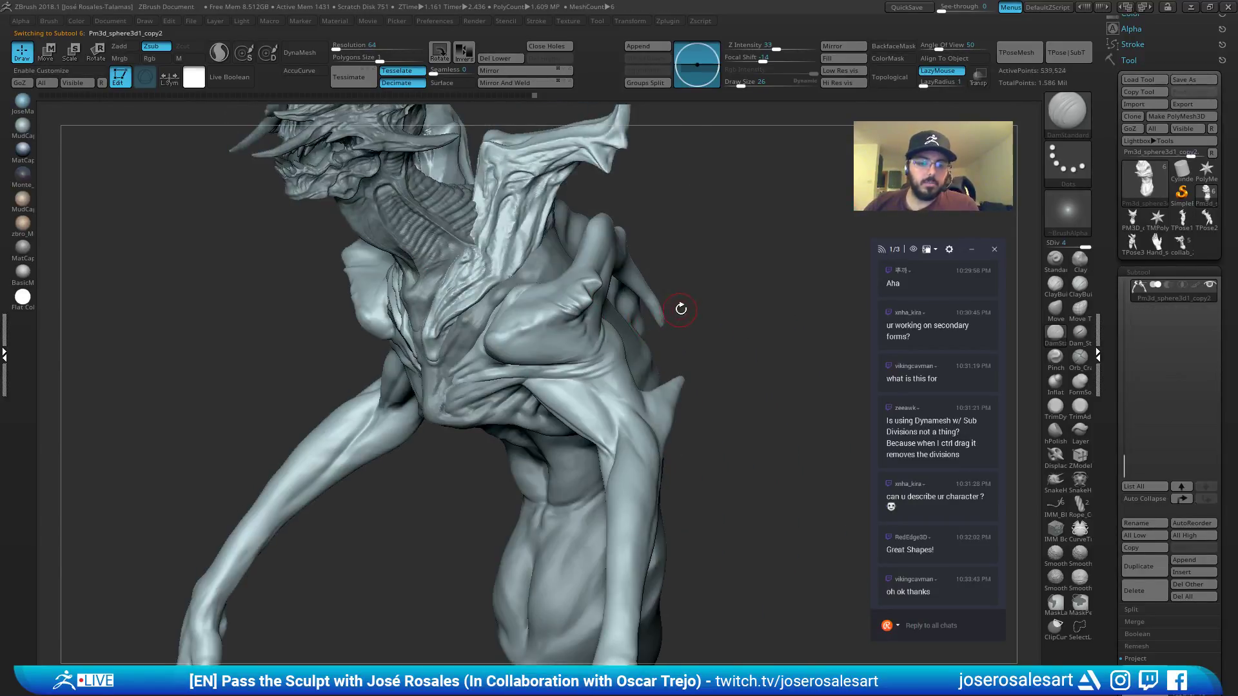
Isolate the arms and inspect the shoulders from the front and below, briefly displaying their wireframe.
key(shift+s)
shift+right_drag(685, 296, 446, 257)
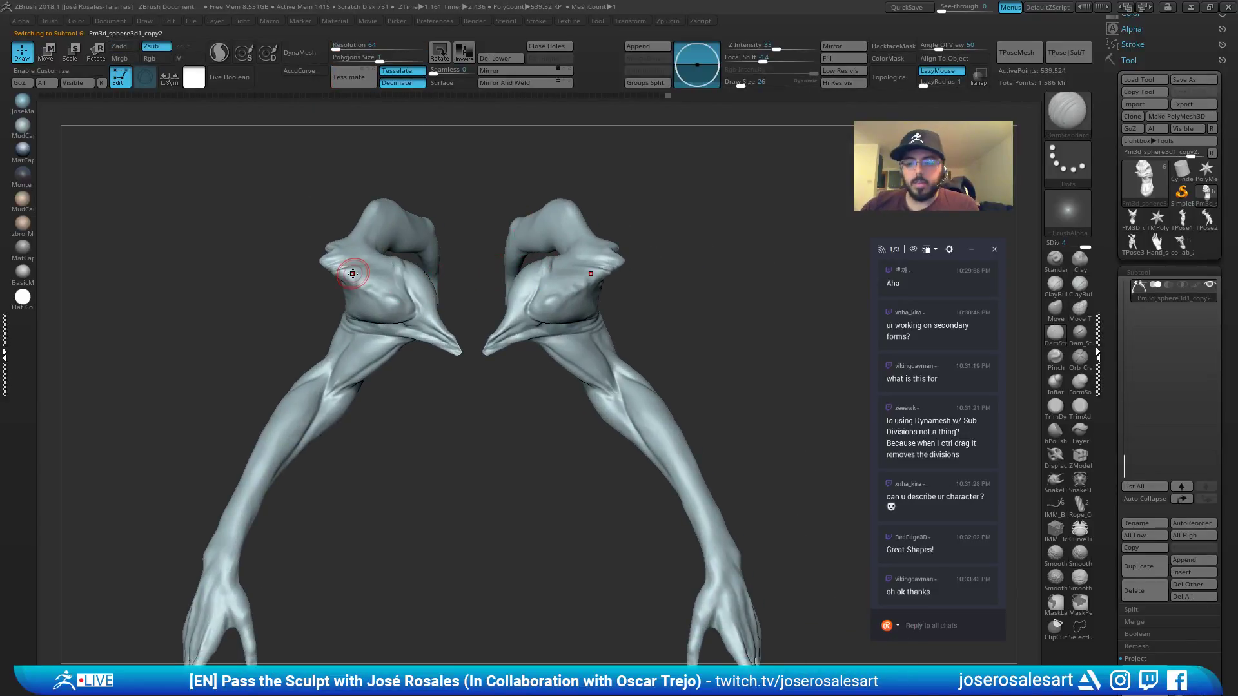
alt+right_drag(696, 328, 722, 258)
alt+right_drag(535, 252, 623, 246)
right_drag(483, 241, 458, 110)
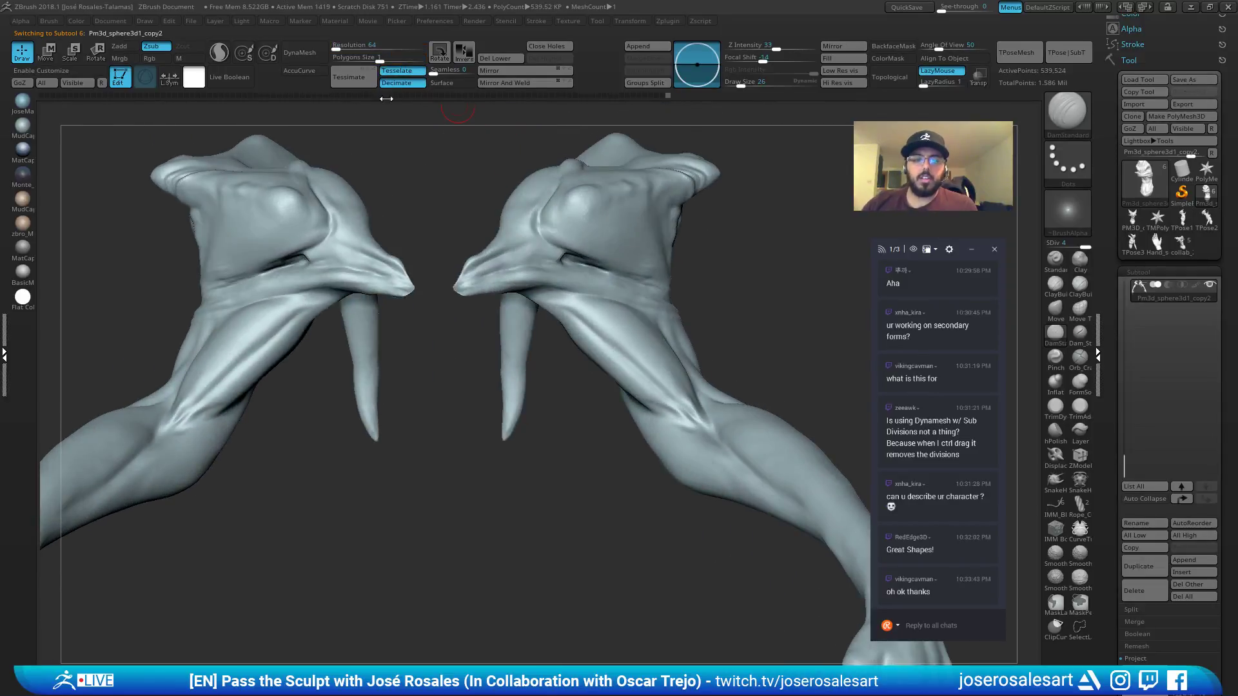
right_drag(446, 191, 434, 207)
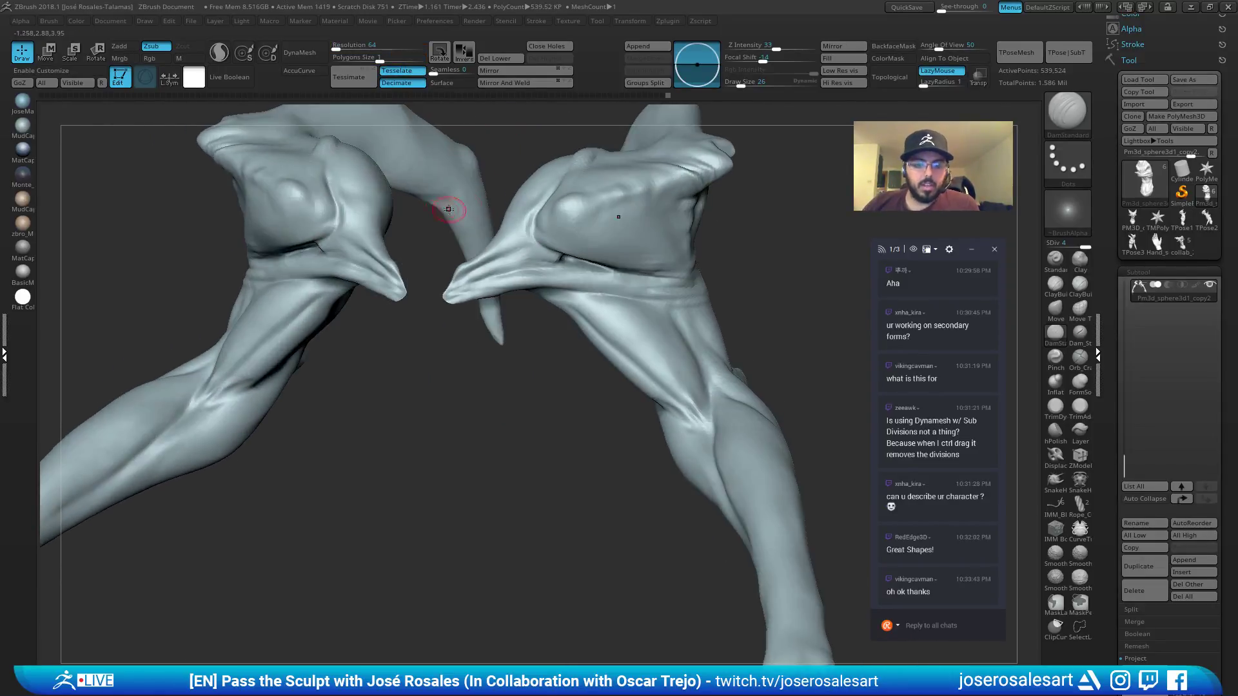
key(shift+f)
mouse_move(630, 221)
right_down()
mouse_move(525, 251)
mouse_move(707, 242)
mouse_move(581, 245)
mouse_move(609, 258)
mouse_move(628, 221)
mouse_move(608, 236)
mouse_move(663, 230)
mouse_move(595, 284)
mouse_move(613, 263)
mouse_move(603, 278)
mouse_move(581, 238)
mouse_move(787, 172)
right_up()
key(shift+f)
Step through the arms' subdivision levels and switch to the ClayBuildup brush.
key(shift+d)
key(shift+d)
key(shift+d)
key(d)
key(d)
key(b)
key(c)
key(b)
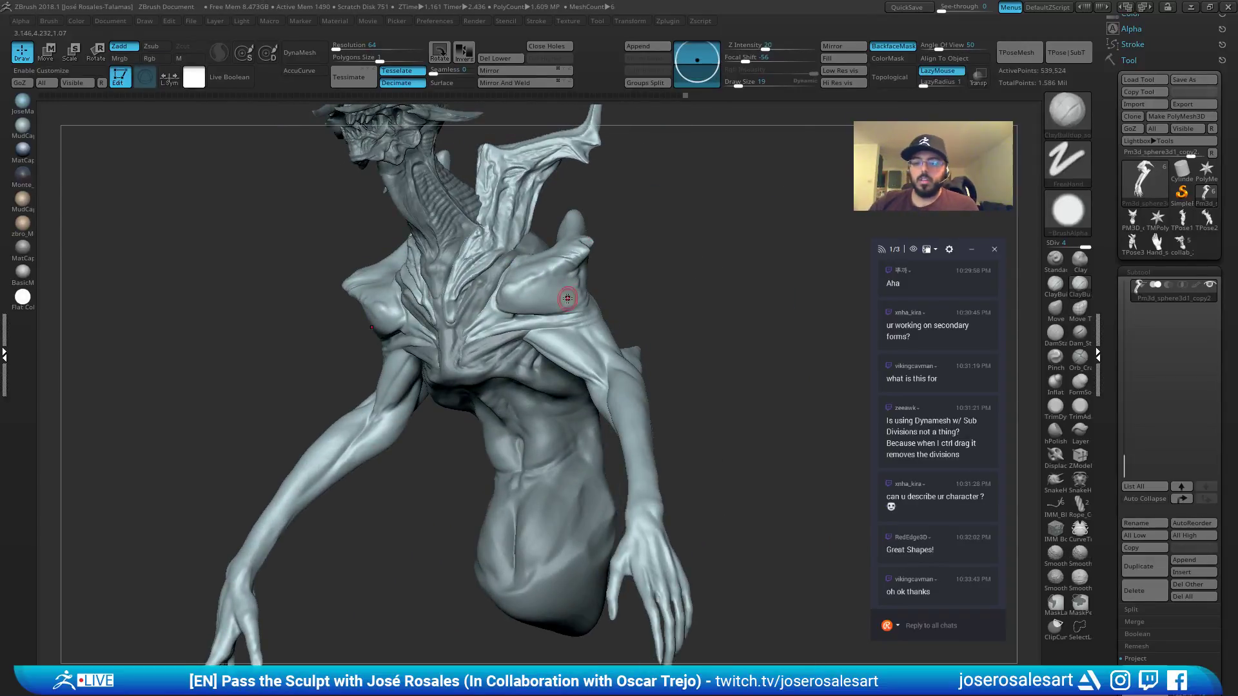
Set the ClayBuildup brush's draw size to 30.
mouse_move(568, 298)
right_down()
mouse_move(603, 295)
mouse_move(710, 230)
mouse_move(656, 221)
mouse_move(712, 271)
mouse_move(430, 217)
right_up()
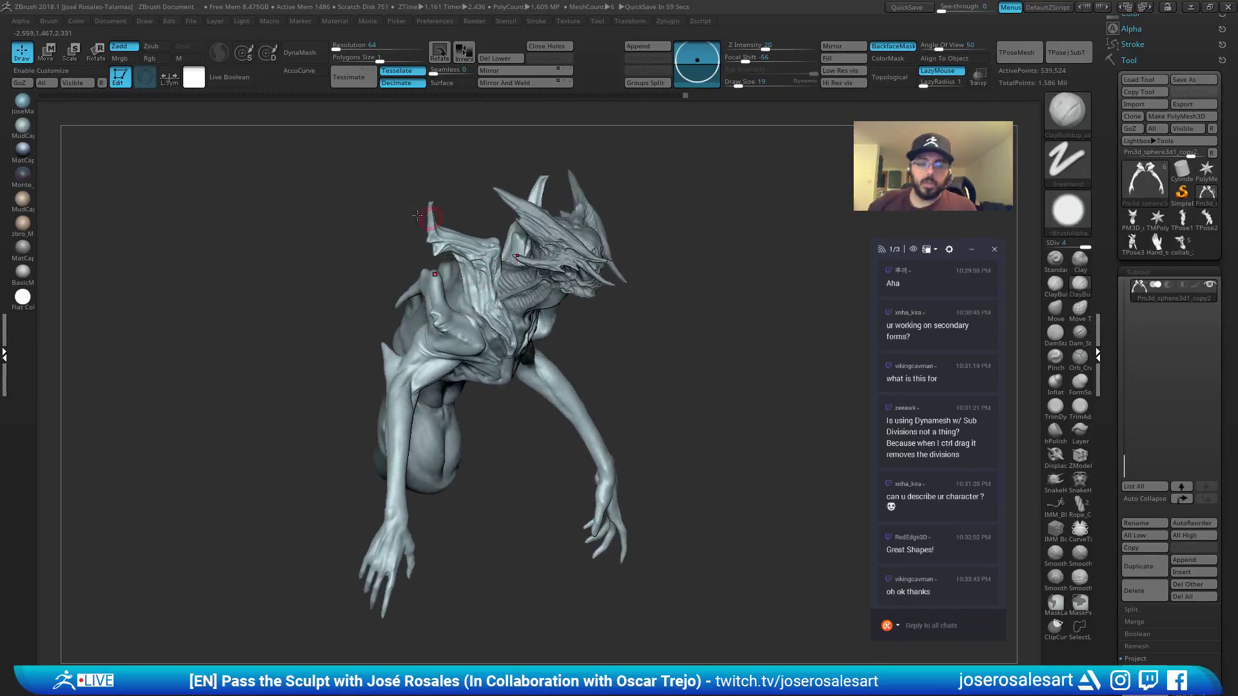
right_click(373, 283)
drag(369, 290, 378, 289)
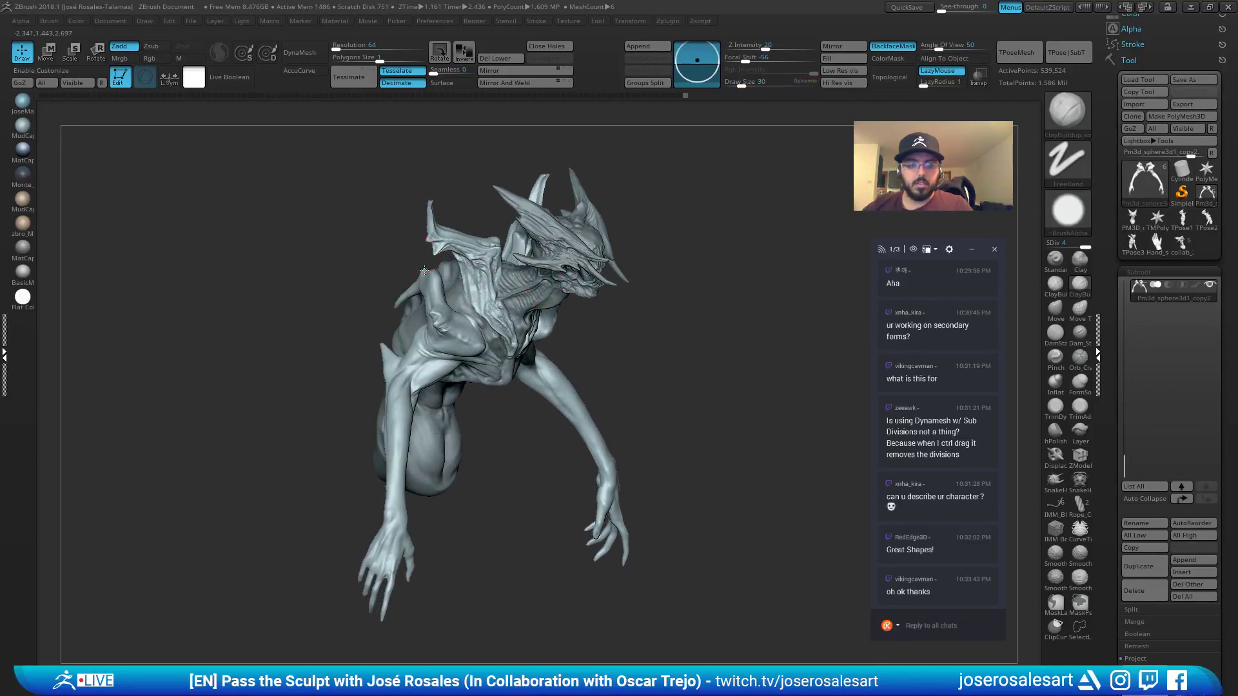
Inspect the creature's shoulders, back and neck from several angles and switch to the DamStandard brush.
mouse_move(425, 270)
right_down()
mouse_move(443, 296)
mouse_move(470, 286)
right_up()
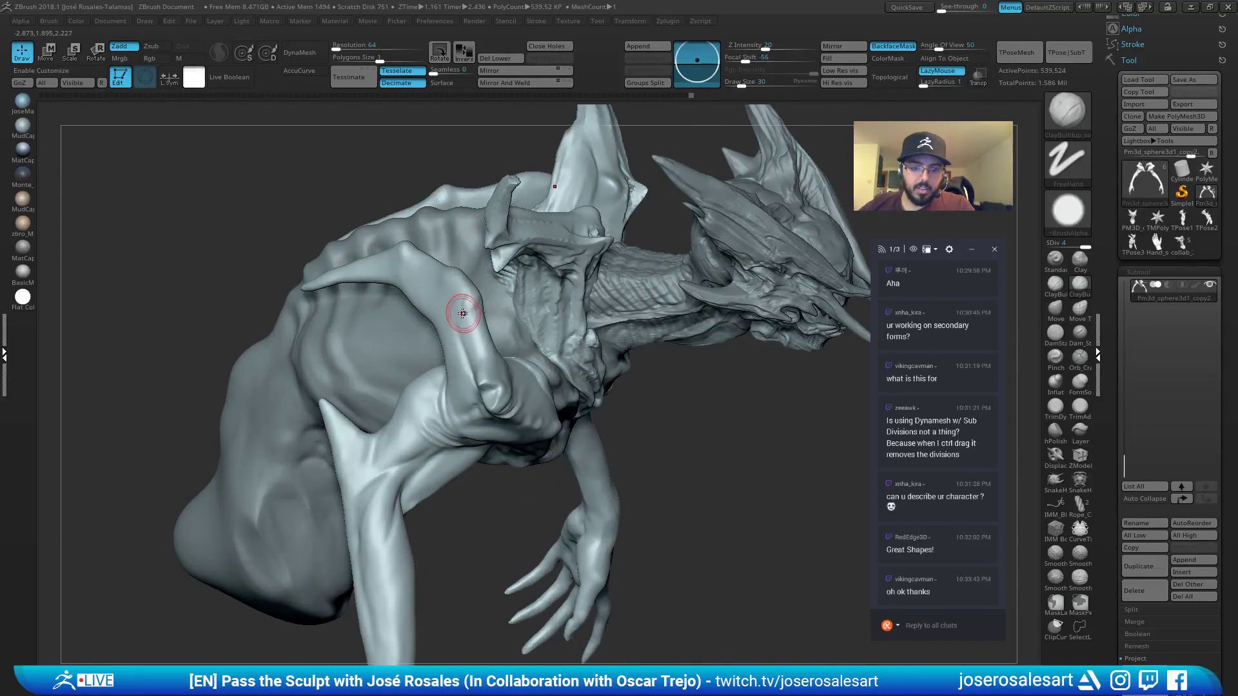
mouse_move(462, 313)
right_down()
mouse_move(536, 213)
mouse_move(439, 216)
mouse_move(465, 303)
mouse_move(443, 307)
mouse_move(529, 284)
mouse_move(685, 272)
right_up()
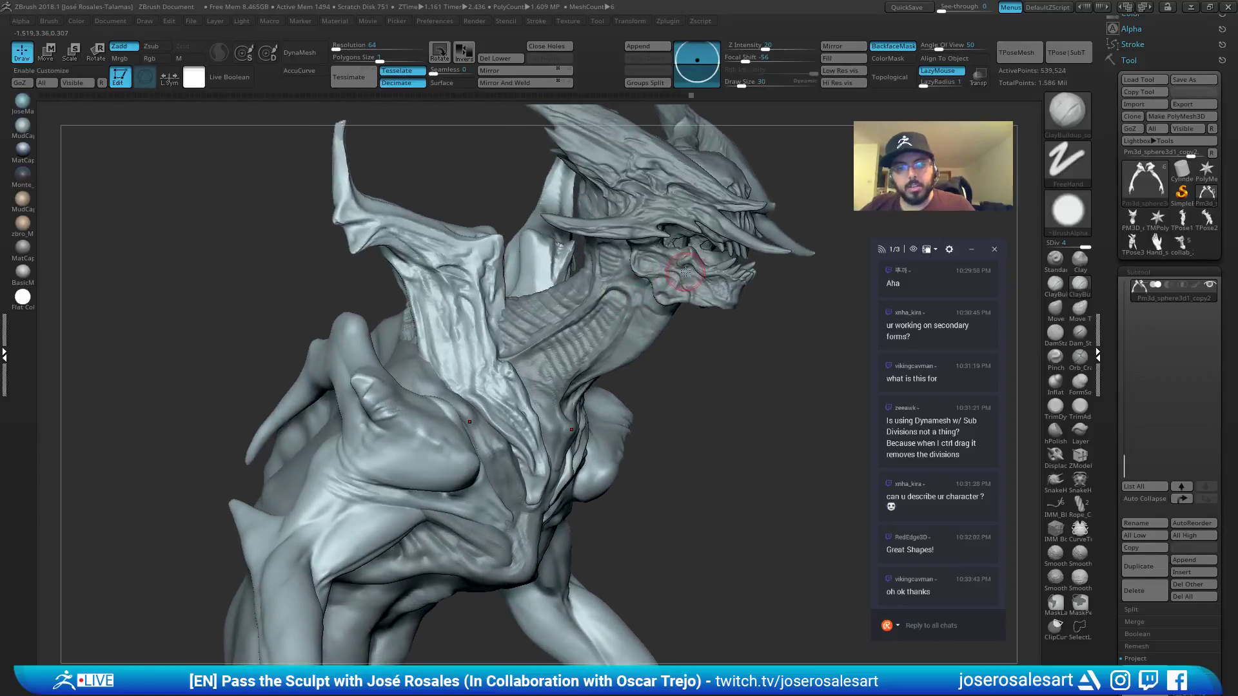
mouse_move(594, 281)
right_down()
mouse_move(556, 302)
mouse_move(609, 192)
mouse_move(584, 297)
mouse_move(548, 326)
mouse_move(539, 320)
mouse_move(537, 348)
mouse_move(538, 336)
mouse_move(500, 338)
mouse_move(527, 341)
mouse_move(293, 356)
right_up()
key(b)
key(d)
key(s)
key(b)
key(c)
key(b)
mouse_move(577, 312)
alt+right_down()
mouse_move(501, 348)
mouse_move(419, 332)
mouse_move(474, 325)
mouse_move(419, 316)
mouse_move(416, 303)
mouse_move(552, 397)
alt+right_up()
key(b)
key(d)
key(s)
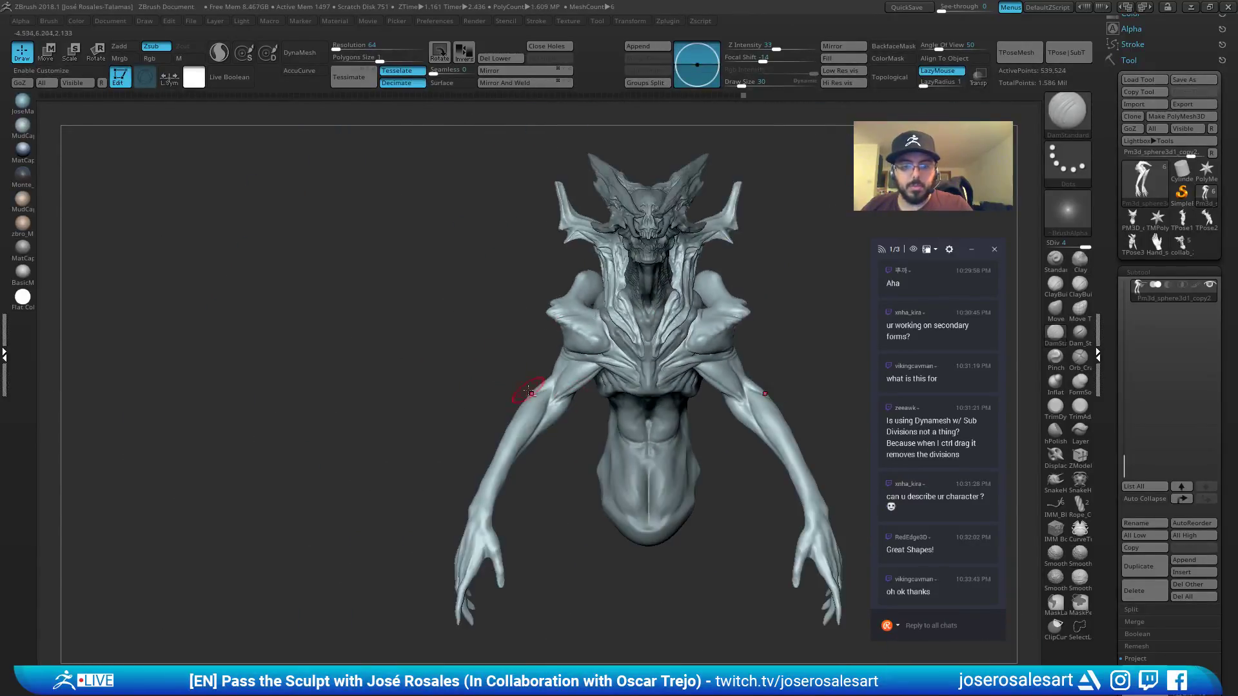
Frame the shoulder and chest from a front three-quarter angle and switch to the ClayBuildup brush at draw size 19.
alt+right_drag(421, 273, 362, 335)
right_drag(520, 197, 658, 309)
right_drag(564, 390, 514, 374)
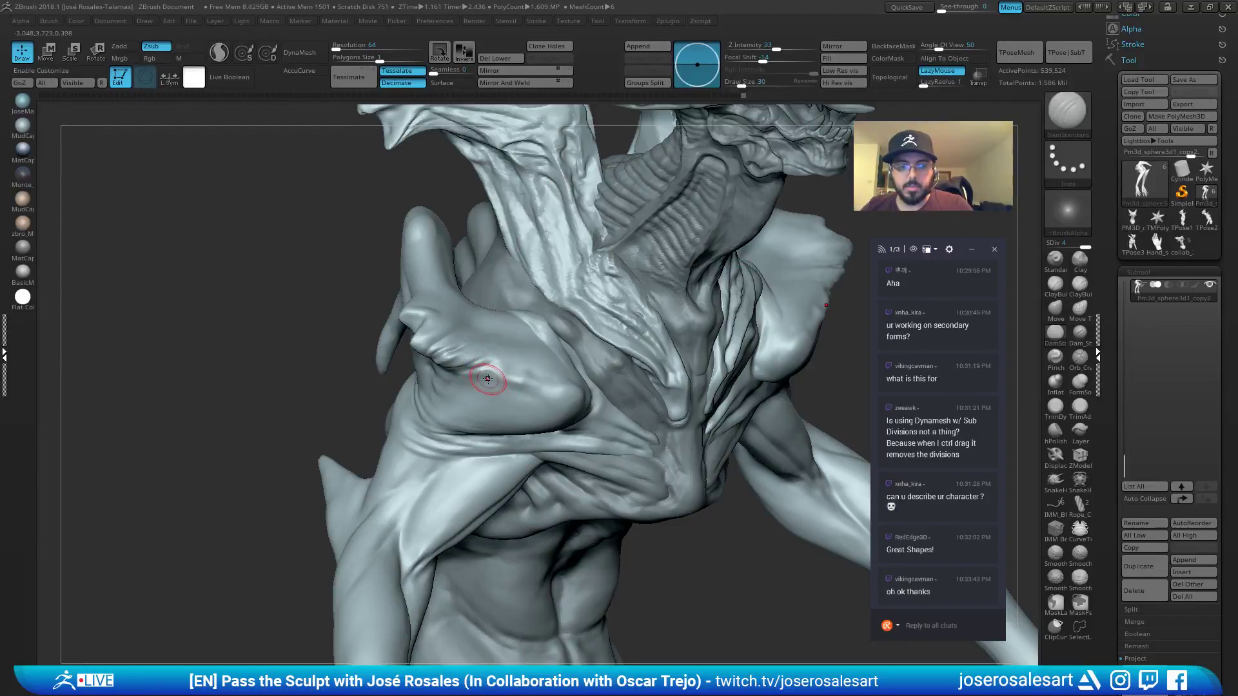
key(b)
key(c)
key(b)
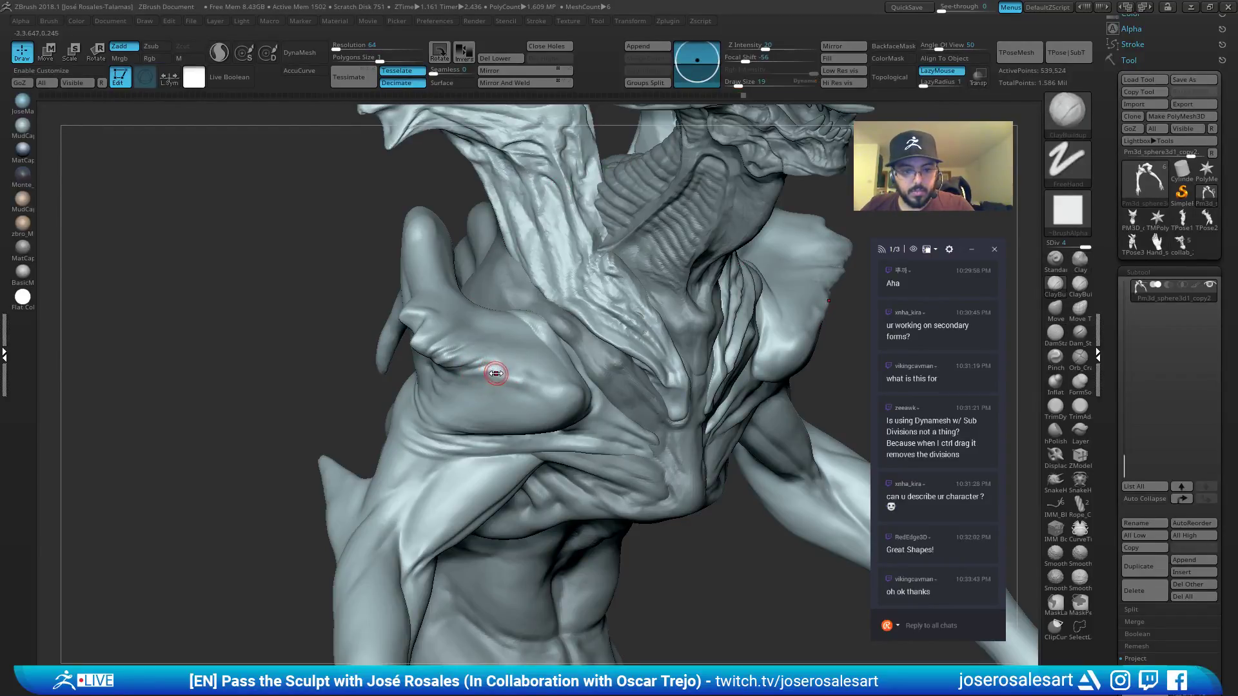
Inspect the curved shoulder spikes from behind and switch to the Standard brush at draw size 33.
mouse_move(519, 370)
right_down()
mouse_move(493, 371)
mouse_move(535, 360)
mouse_move(502, 298)
mouse_move(514, 285)
right_up()
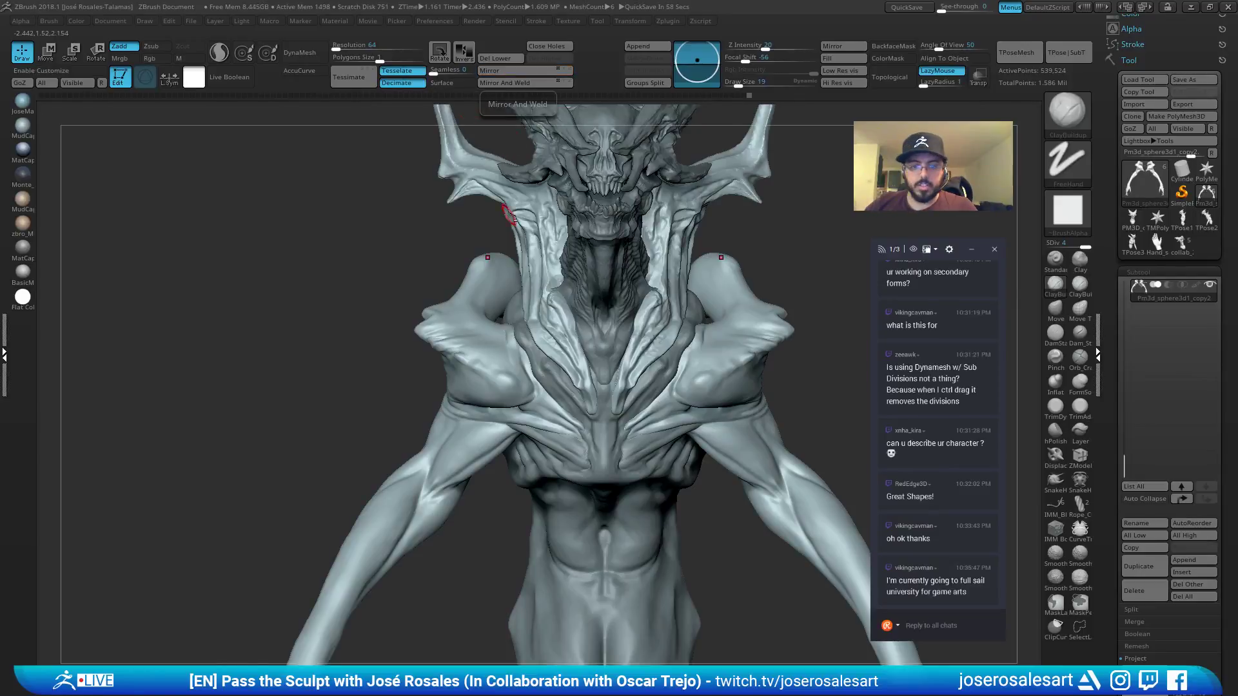
mouse_move(625, 226)
alt+right_down()
mouse_move(439, 229)
mouse_move(479, 129)
alt+right_up()
mouse_move(461, 242)
right_down()
mouse_move(374, 252)
mouse_move(493, 323)
mouse_move(477, 258)
mouse_move(401, 357)
right_up()
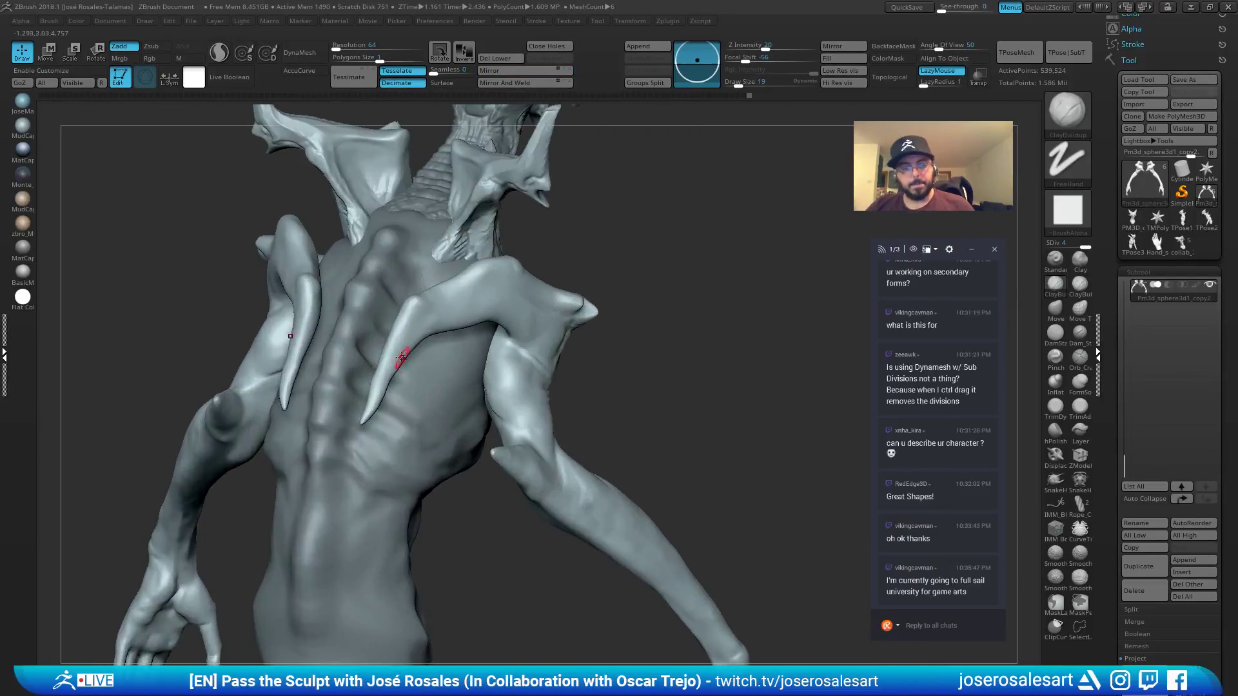
key(b)
key(s)
key(t)
right_drag(451, 305, 432, 307)
key(s)
drag(433, 307, 437, 307)
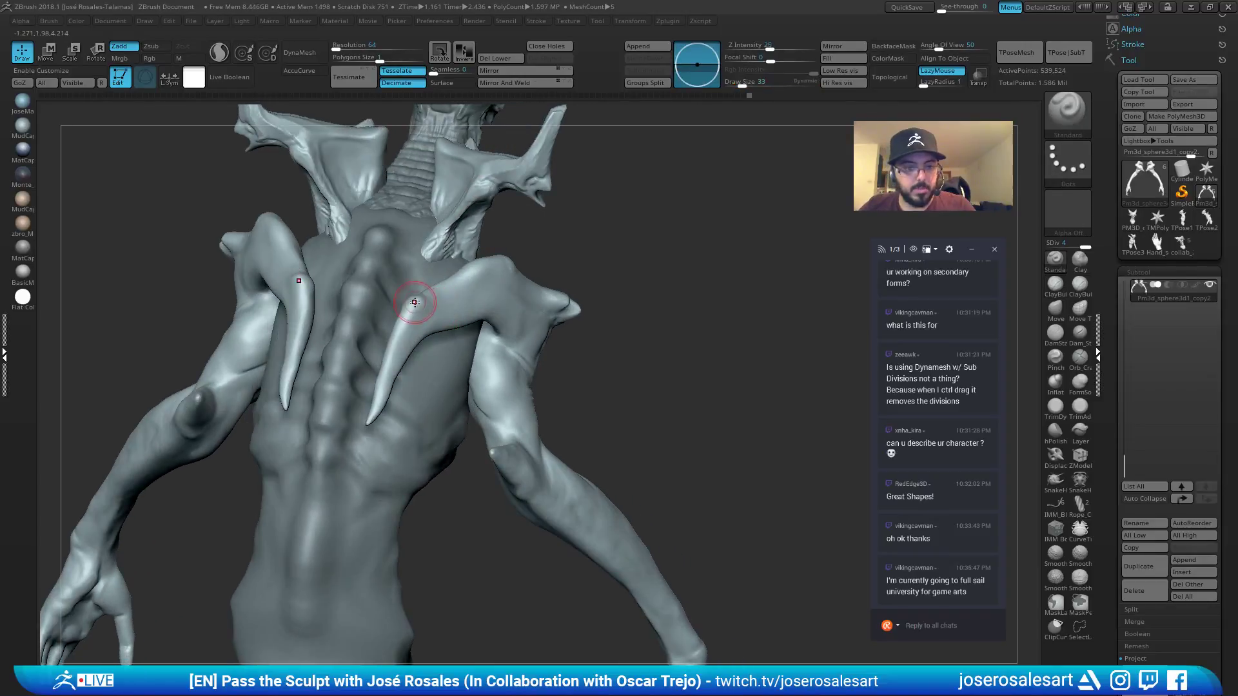
Check the creature's overall shape from the front as a distant black silhouette.
ctrl+right_drag(408, 303, 434, 259)
drag(386, 251, 460, 337)
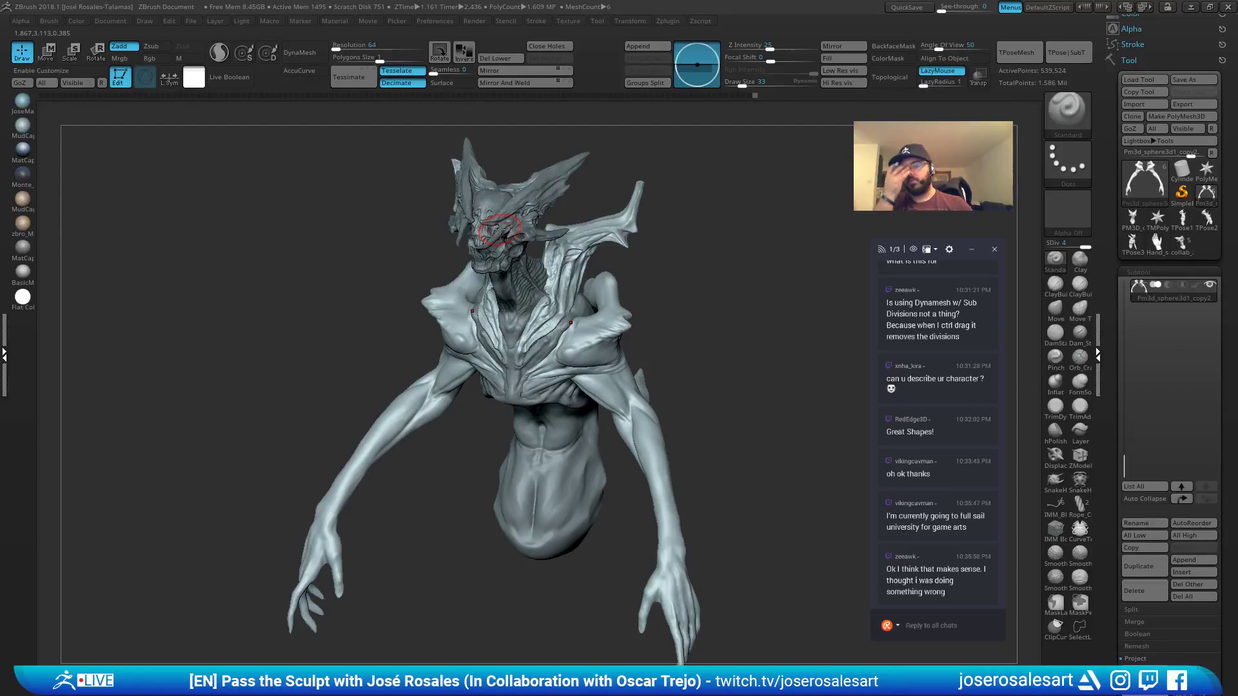
mouse_move(669, 271)
shift+mouse_down()
mouse_move(688, 274)
mouse_move(619, 269)
mouse_move(590, 274)
mouse_move(639, 280)
mouse_move(558, 291)
mouse_move(616, 282)
shift+mouse_up()
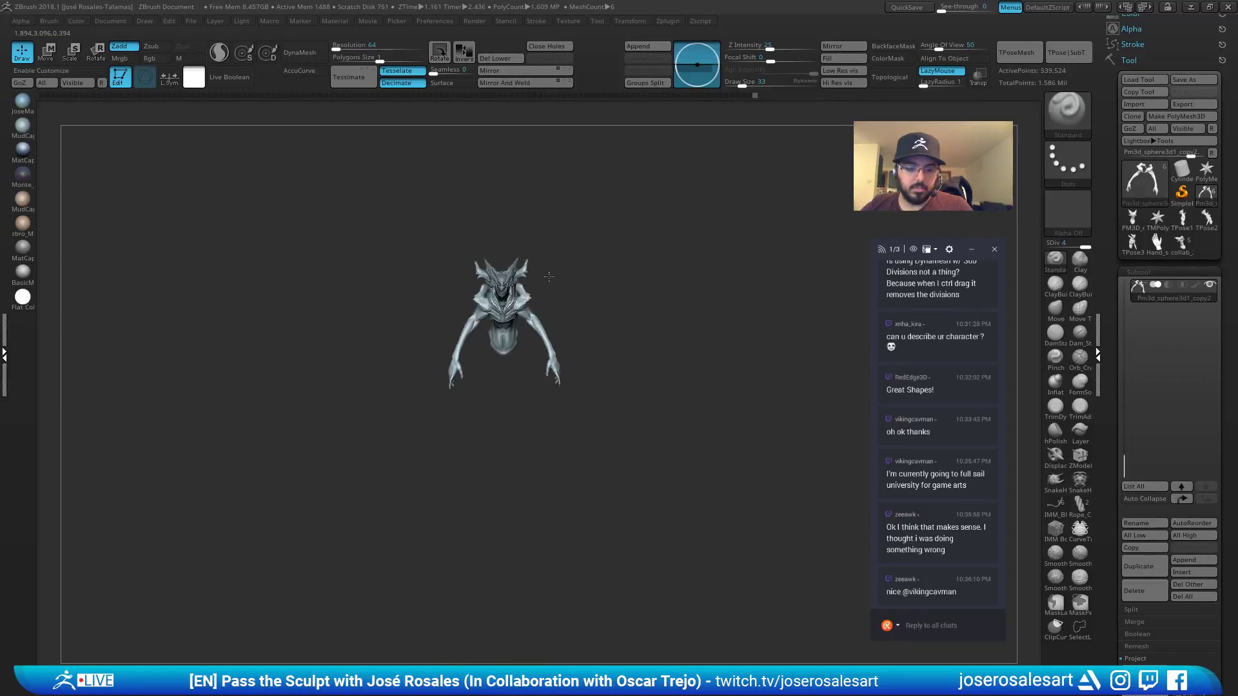
mouse_move(538, 283)
alt+mouse_down()
mouse_move(604, 391)
mouse_move(564, 325)
alt+mouse_up()
key(v)
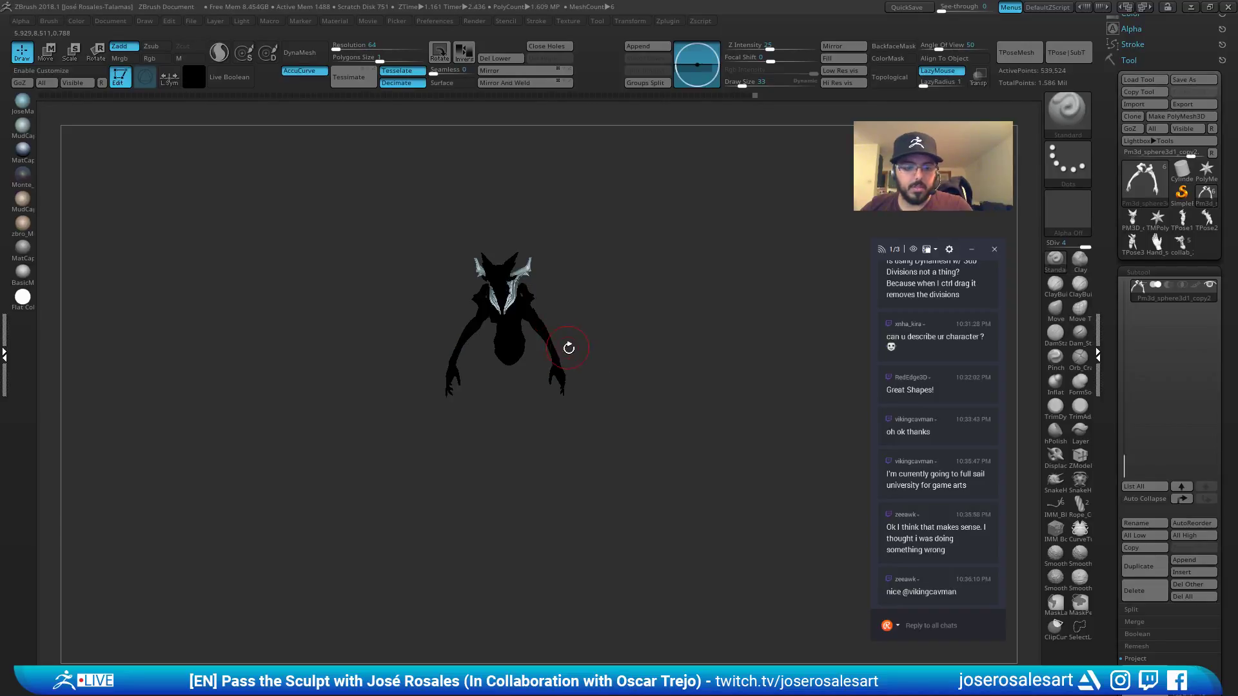
mouse_move(546, 314)
alt+mouse_down()
mouse_move(606, 354)
mouse_move(463, 342)
alt+mouse_up()
mouse_move(463, 342)
ctrl+right_down()
mouse_move(547, 282)
mouse_move(553, 381)
mouse_move(561, 323)
mouse_move(597, 361)
ctrl+right_up()
drag(598, 360, 665, 372)
Carve creases with the DamStandard brush where the chest meets the upper arm below the shoulder, and smooth them.
key(b)
key(d)
key(s)
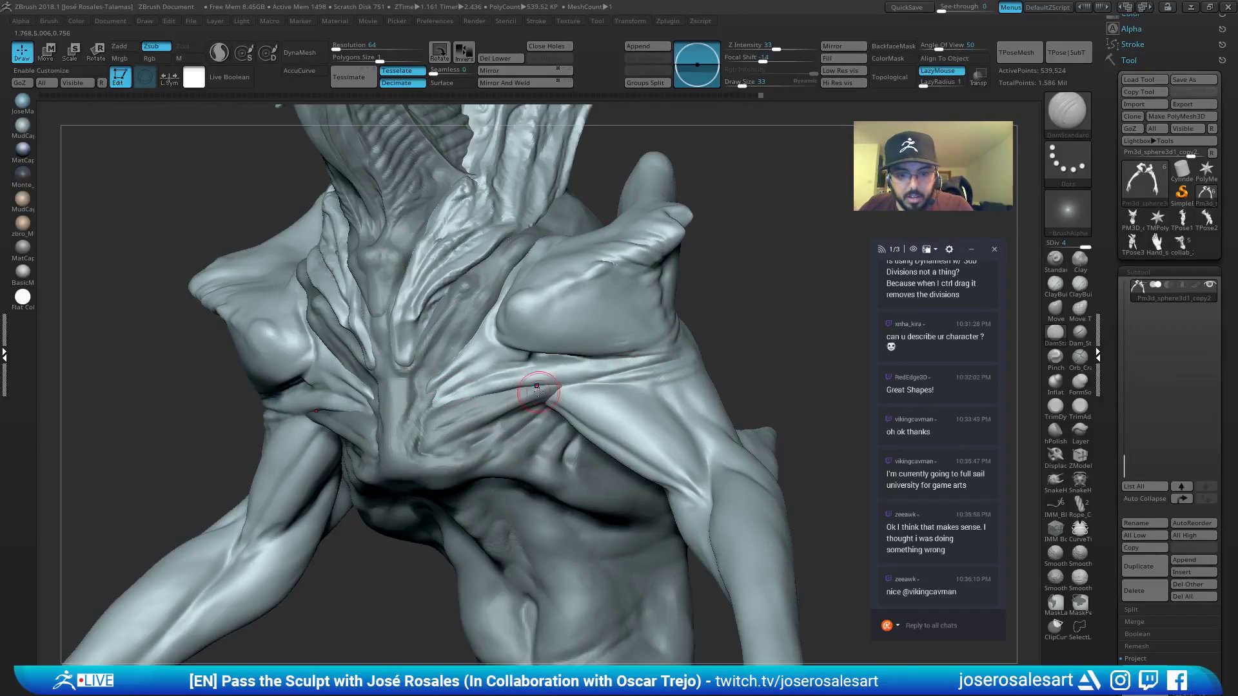
drag(568, 386, 636, 376)
right_drag(636, 376, 602, 381)
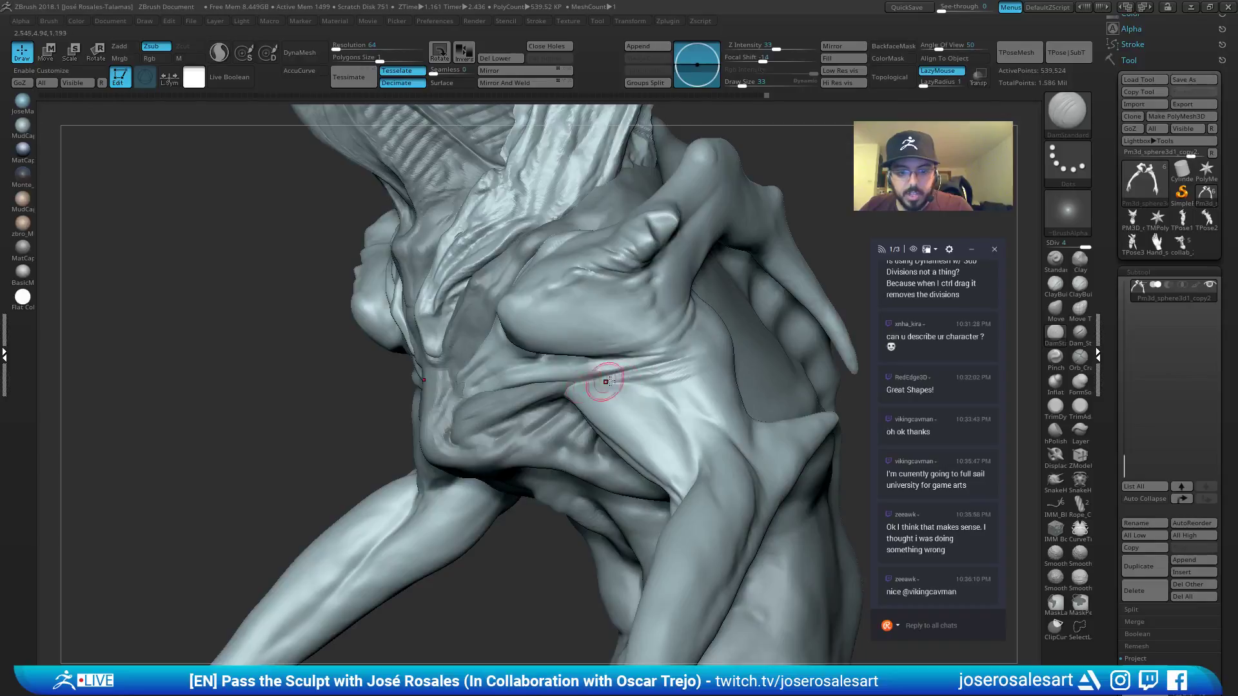
mouse_move(665, 379)
mouse_down()
mouse_move(549, 374)
mouse_move(581, 380)
mouse_up()
right_drag(651, 363, 671, 374)
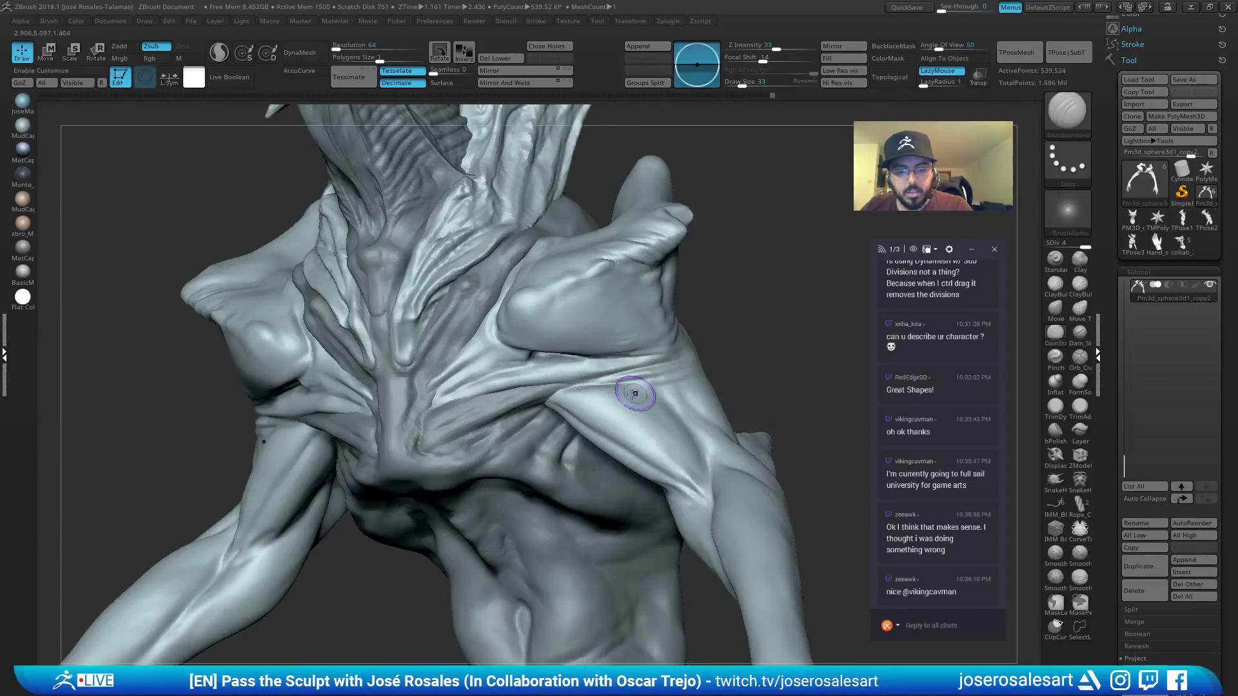
shift+drag(632, 392, 527, 407)
mouse_move(526, 407)
ctrl+right_down()
mouse_move(515, 342)
mouse_move(653, 318)
mouse_move(613, 300)
mouse_move(741, 312)
ctrl+right_up()
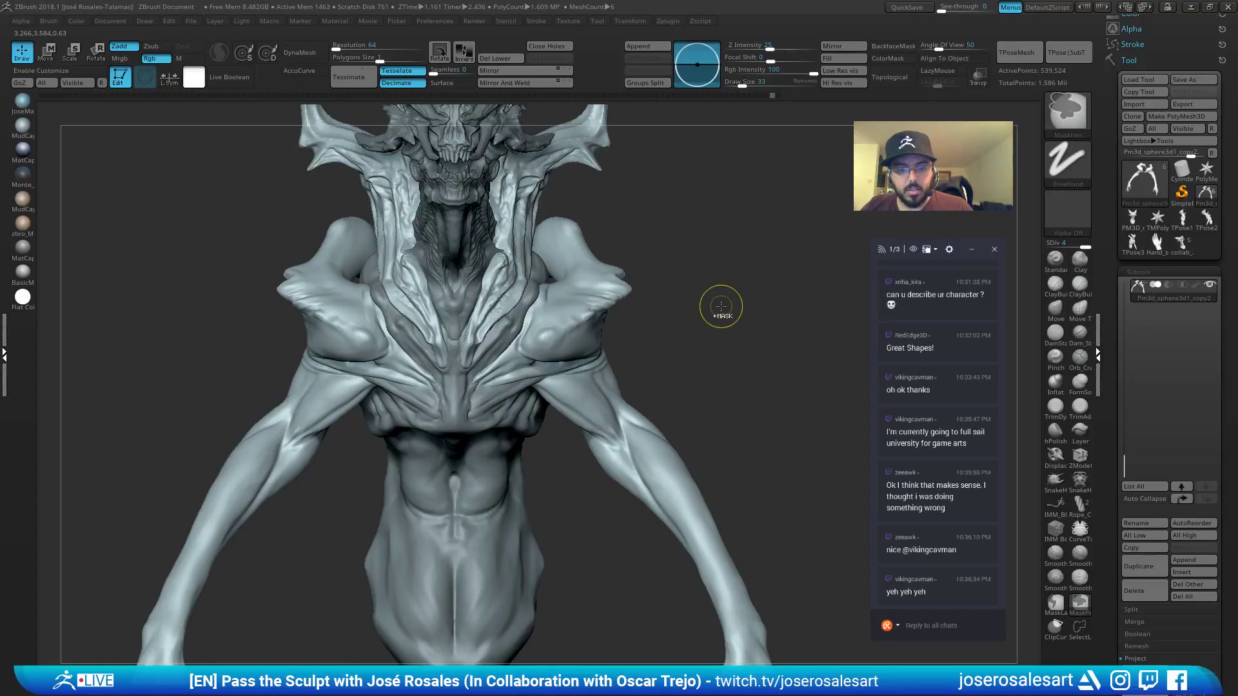
right_drag(658, 330, 679, 268)
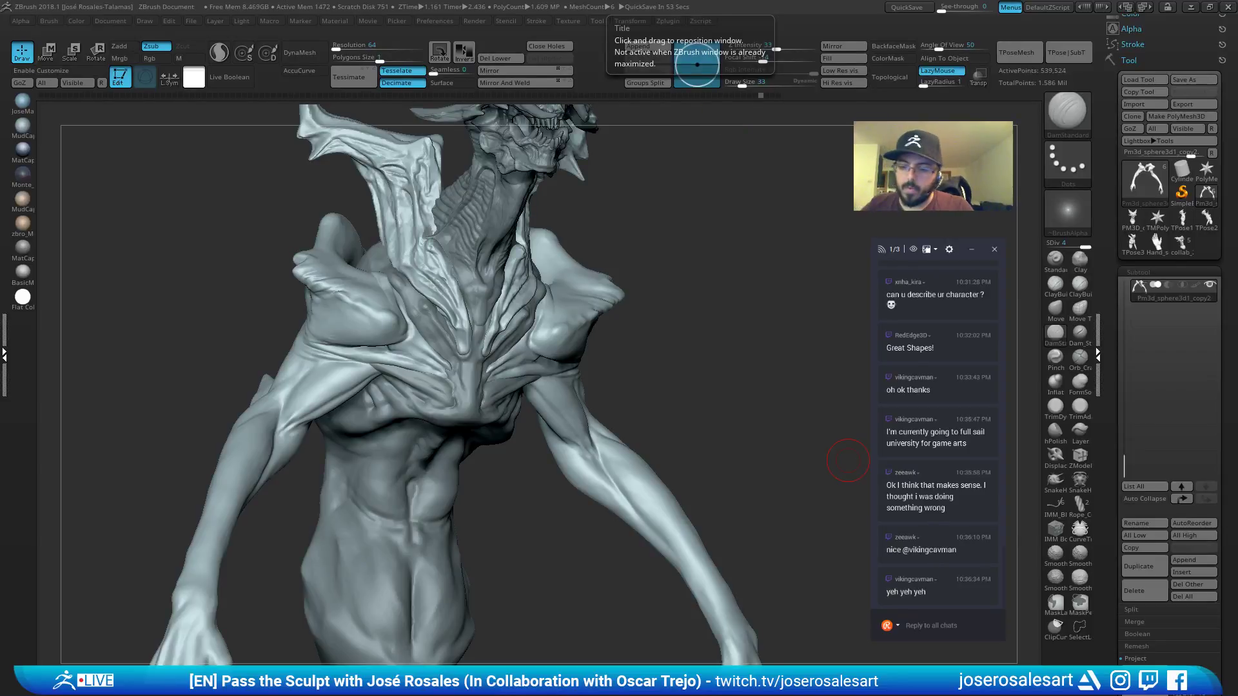
Read the newest messages in the stream chat.
scroll(939, 438, up, 2)
scroll(1000, 574, down, 3)
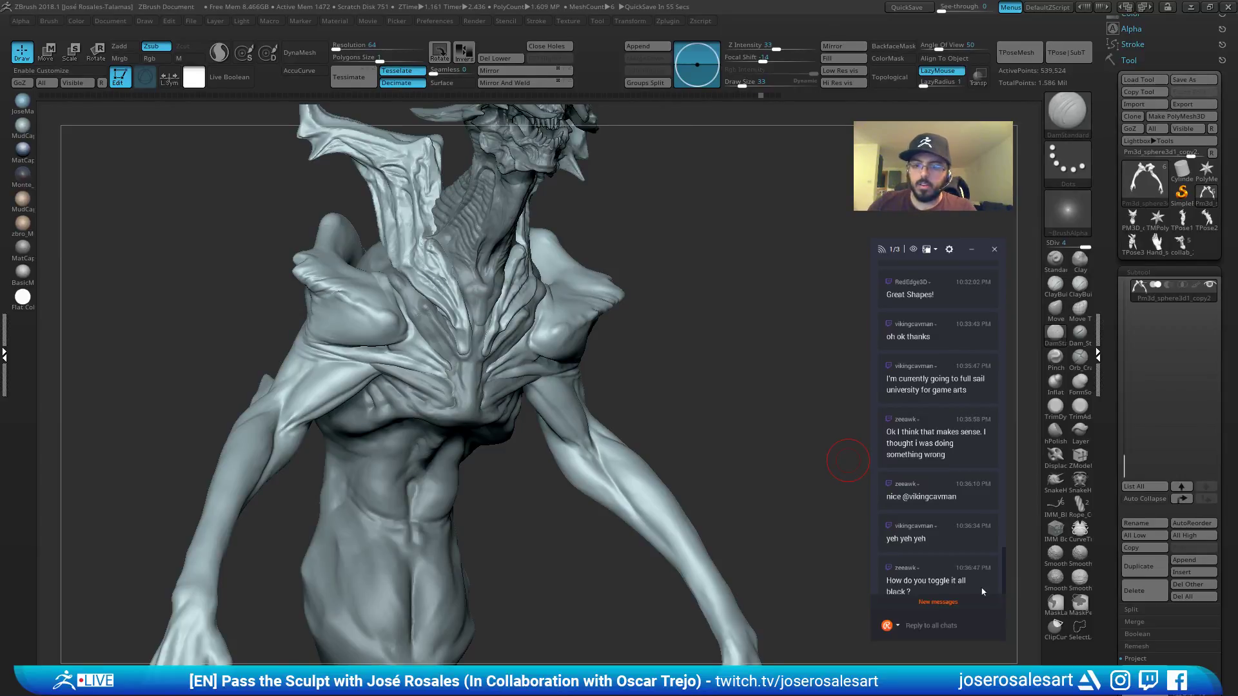
drag(848, 460, 645, 387)
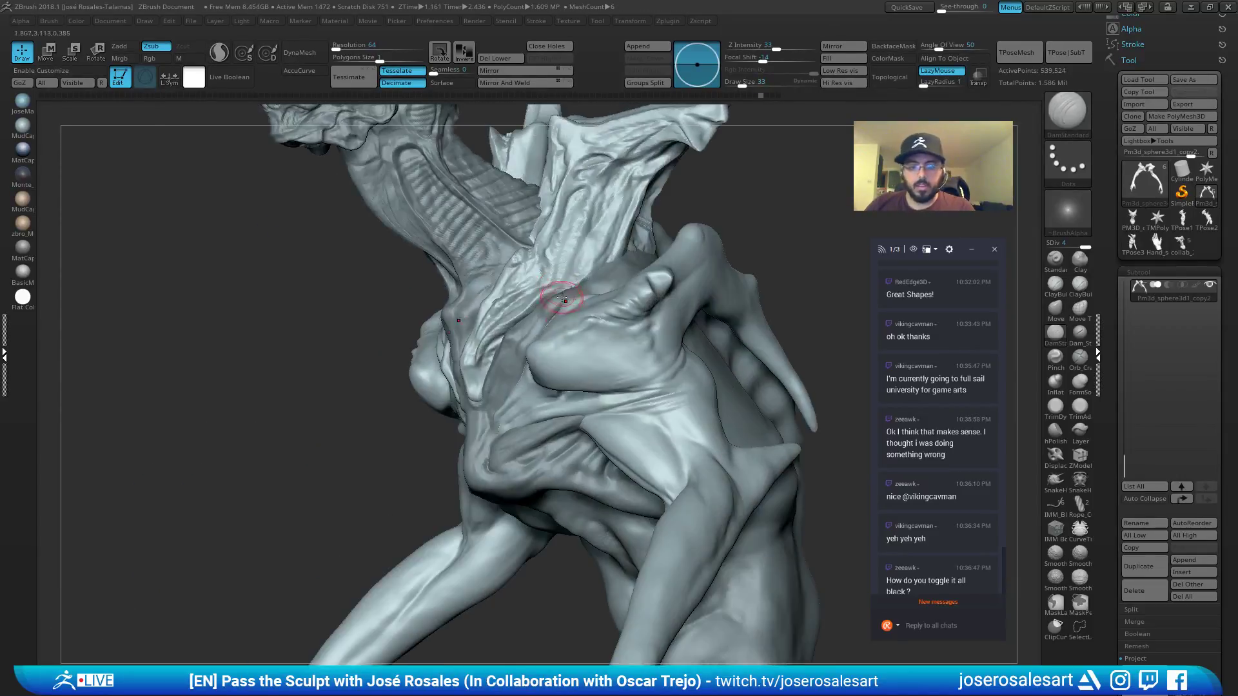
mouse_move(580, 365)
right_down()
mouse_move(603, 387)
mouse_move(544, 346)
mouse_move(554, 387)
mouse_move(445, 341)
mouse_move(529, 348)
right_up()
mouse_move(528, 348)
right_down()
mouse_move(592, 379)
mouse_move(580, 387)
mouse_move(710, 348)
right_up()
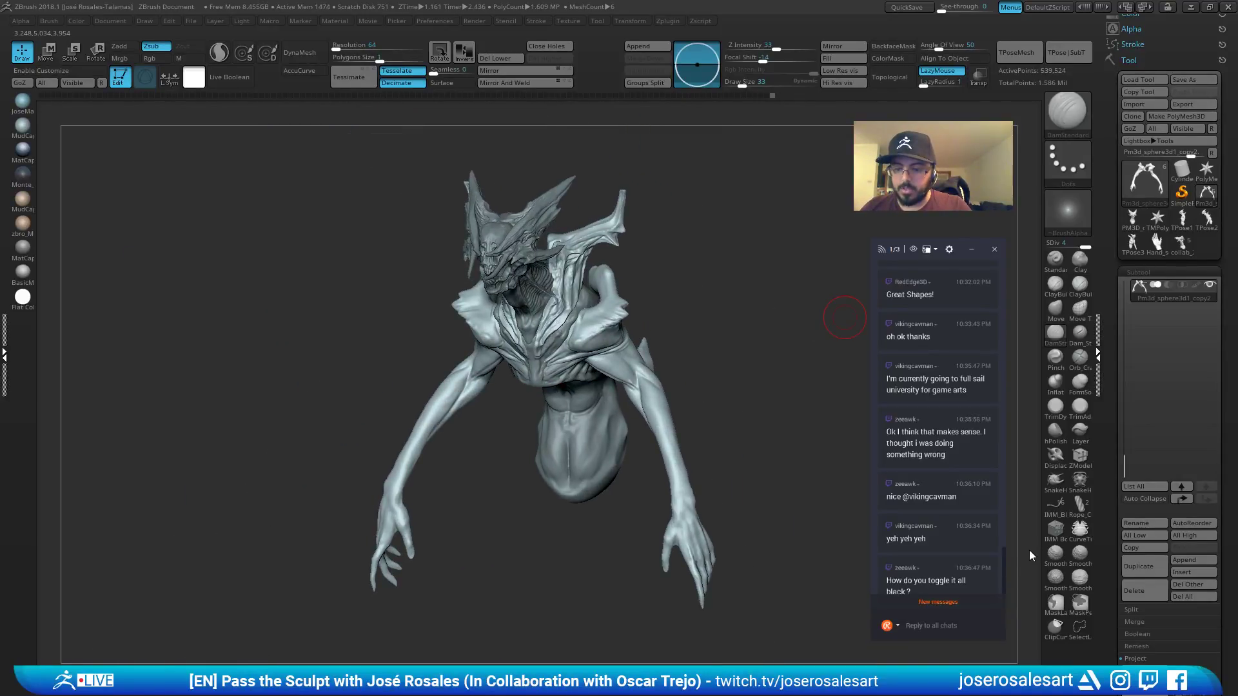
click(954, 603)
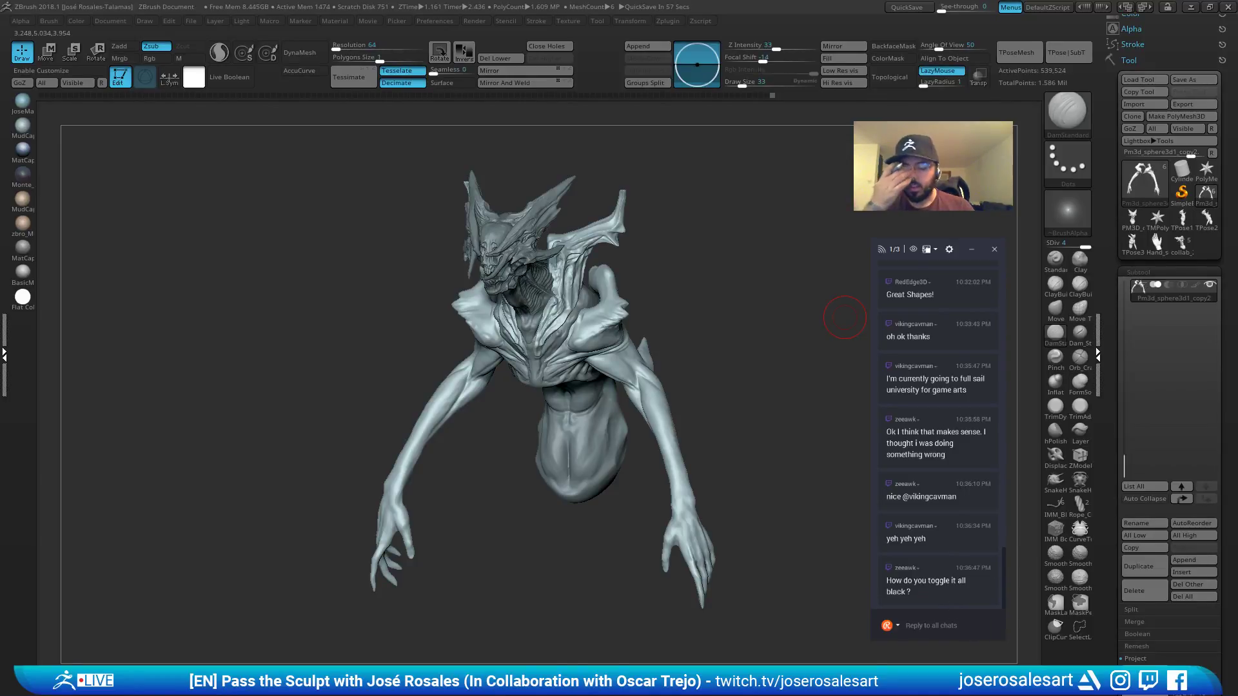
Show the creature as a black silhouette from a three-quarter angle and return it to the shaded front view.
right_drag(845, 317, 602, 298)
key(v)
right_drag(110, 161, 211, 134)
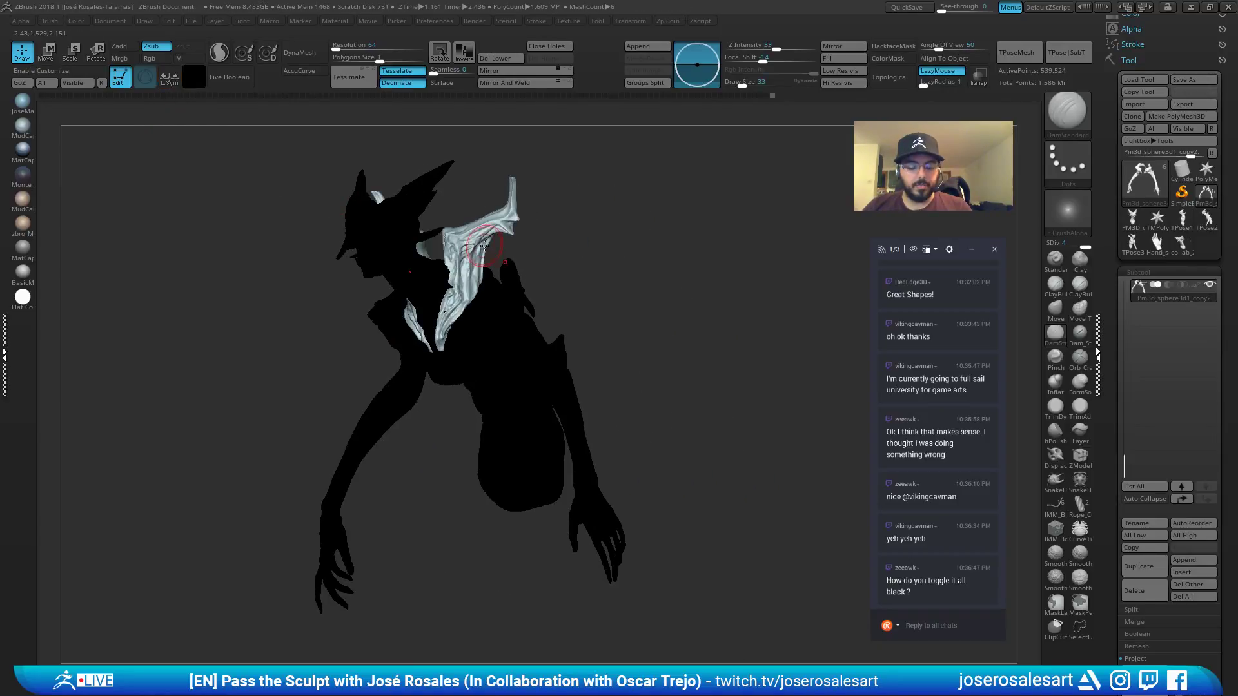
key(v)
right_drag(469, 179, 495, 204)
shift+right_drag(238, 166, 290, 169)
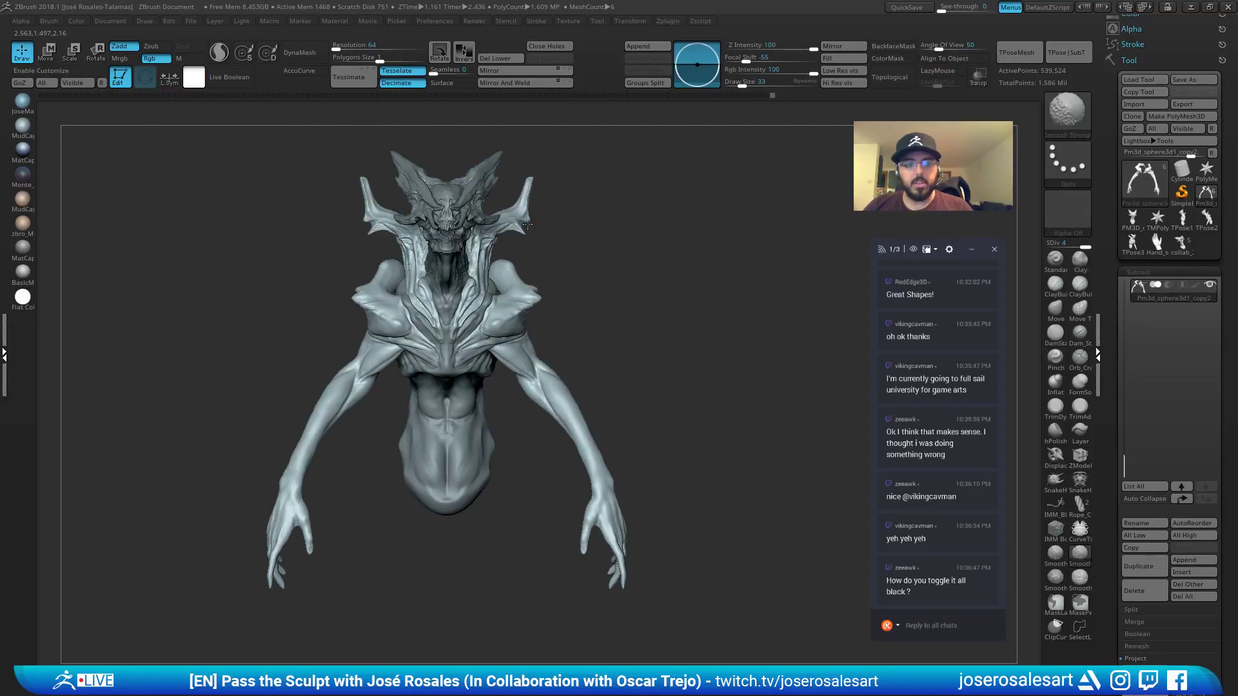
alt+right_drag(569, 124, 641, 135)
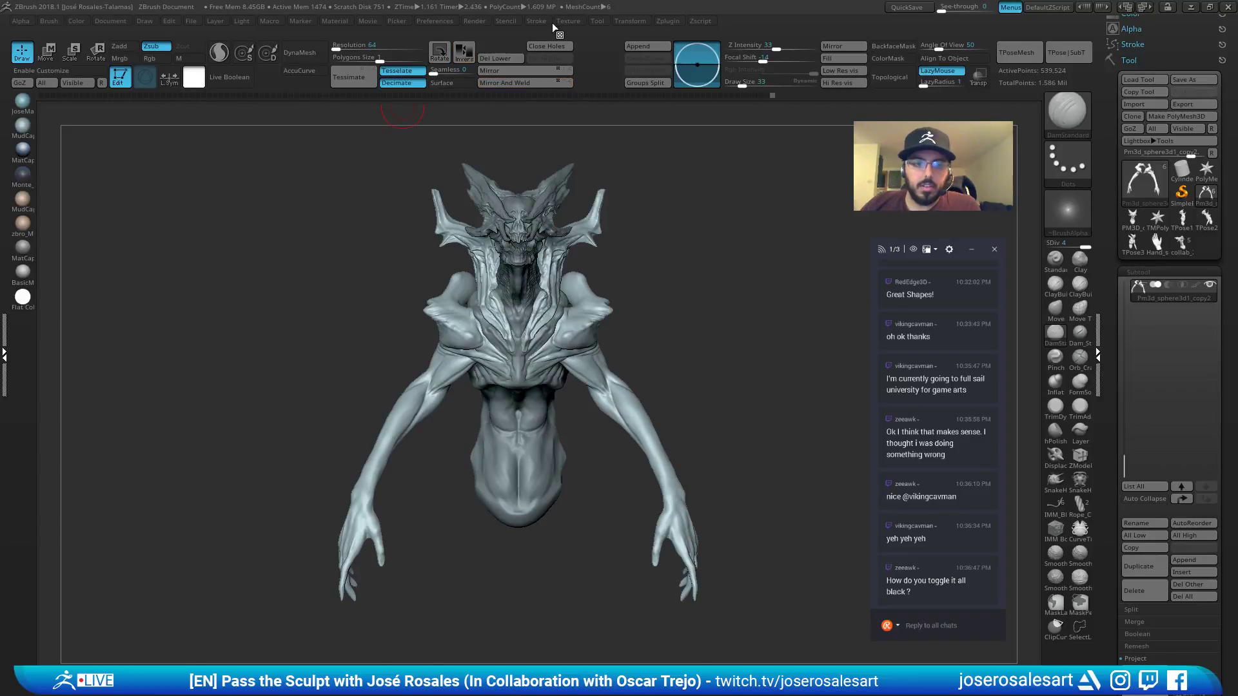
Restore the standard user interface layout.
click(435, 21)
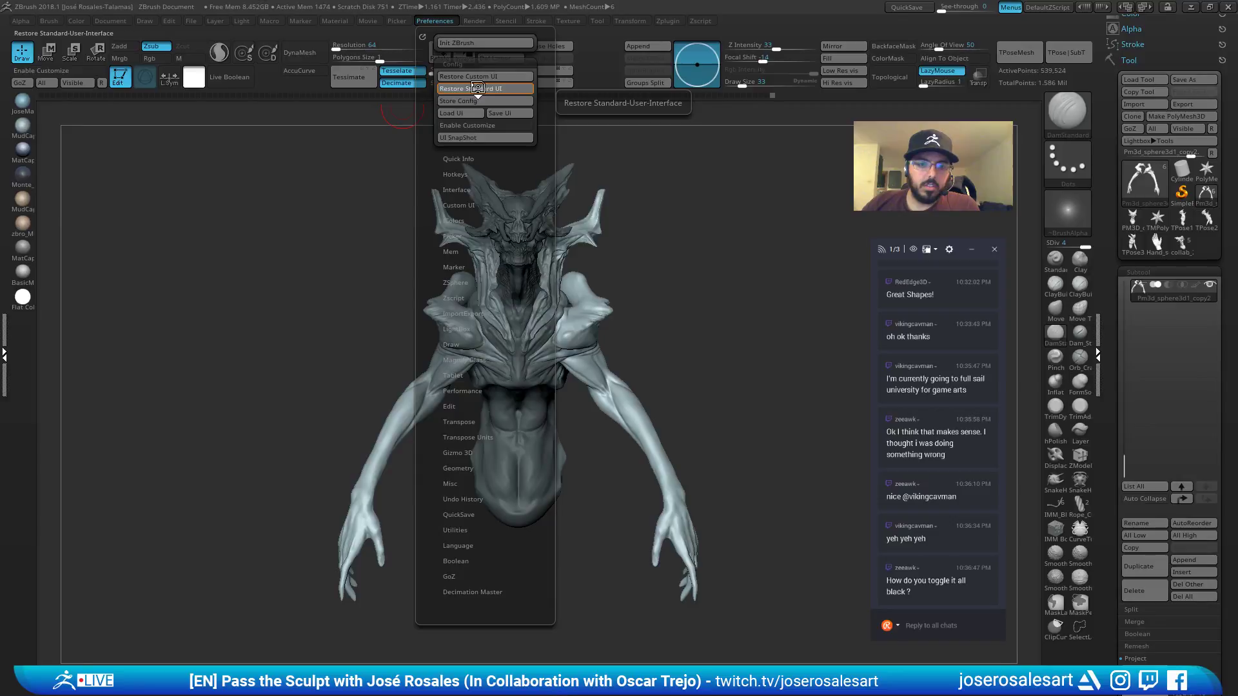
click(485, 102)
mouse_move(664, 217)
mouse_down()
mouse_move(640, 226)
mouse_move(664, 219)
mouse_up()
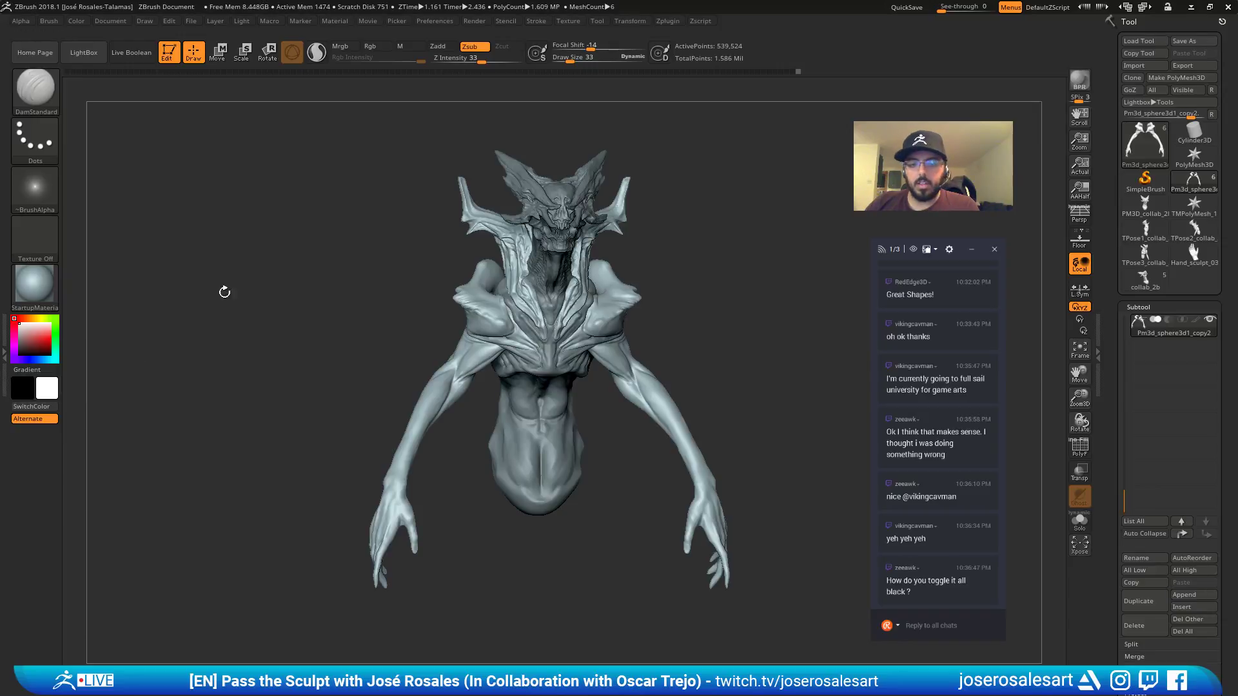
Swap the main and secondary colors repeatedly to compare the shaded creature with its black silhouette.
key(v)
key(v)
key(v)
key(v)
key(v)
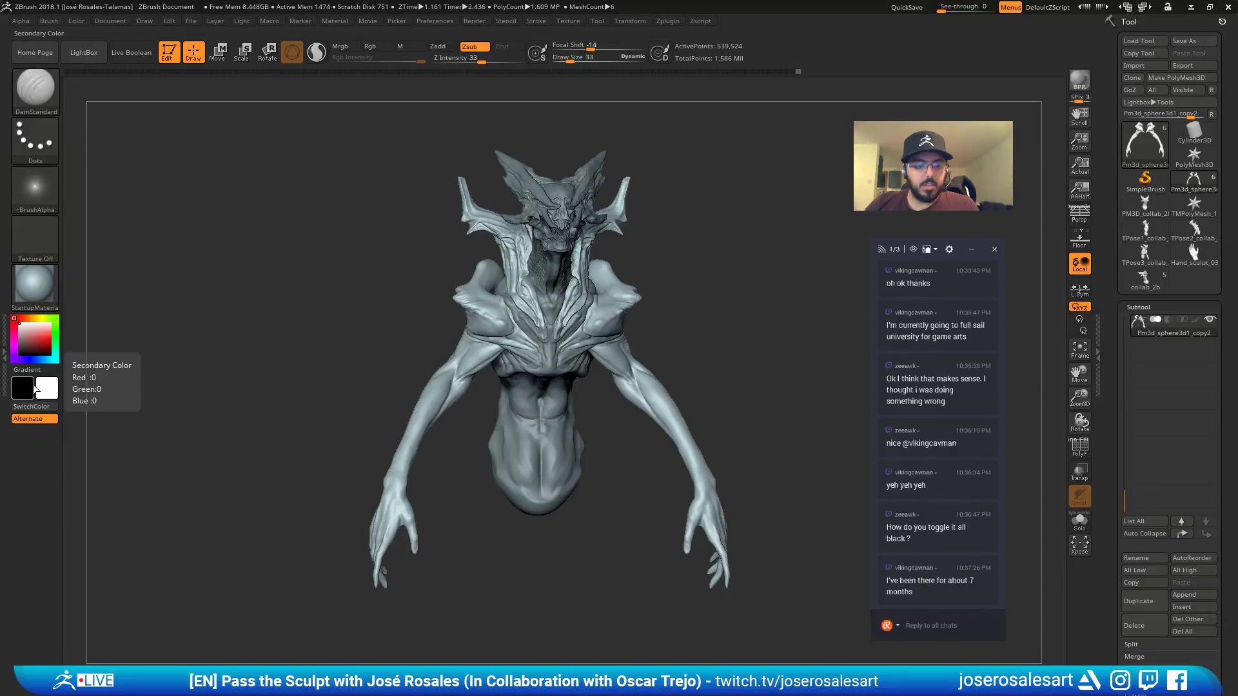
key(v)
key(v)
key(v)
key(v)
key(v)
key(v)
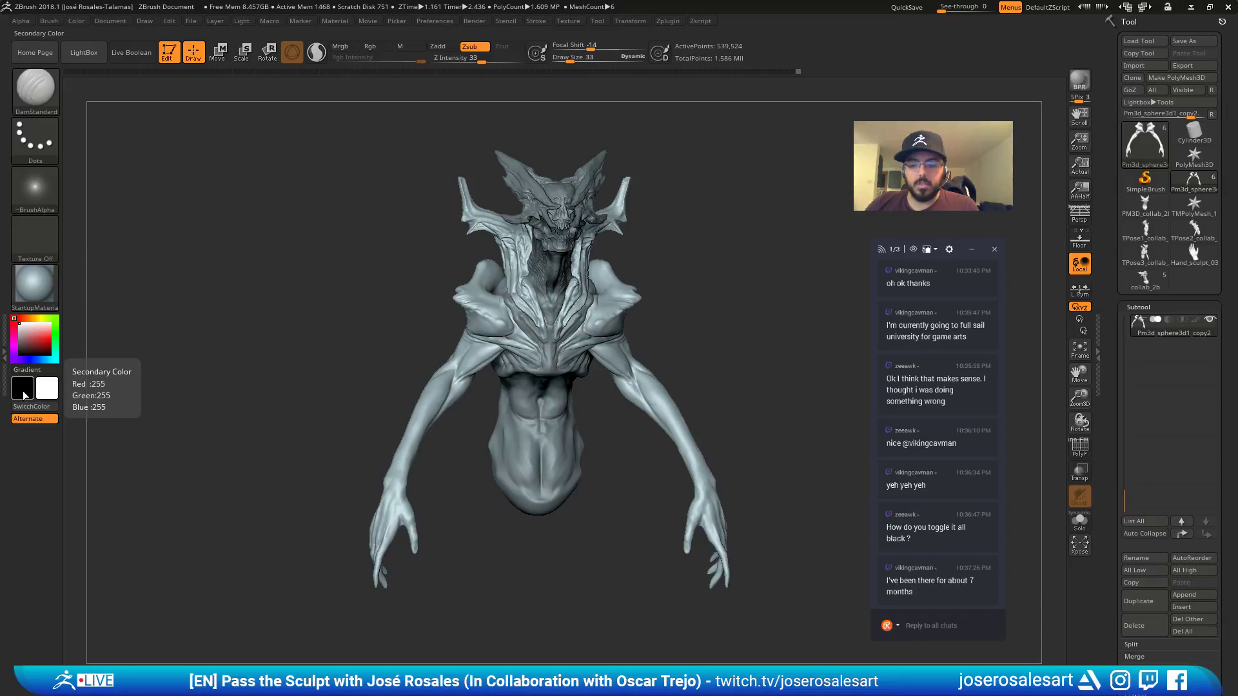
drag(197, 339, 205, 271)
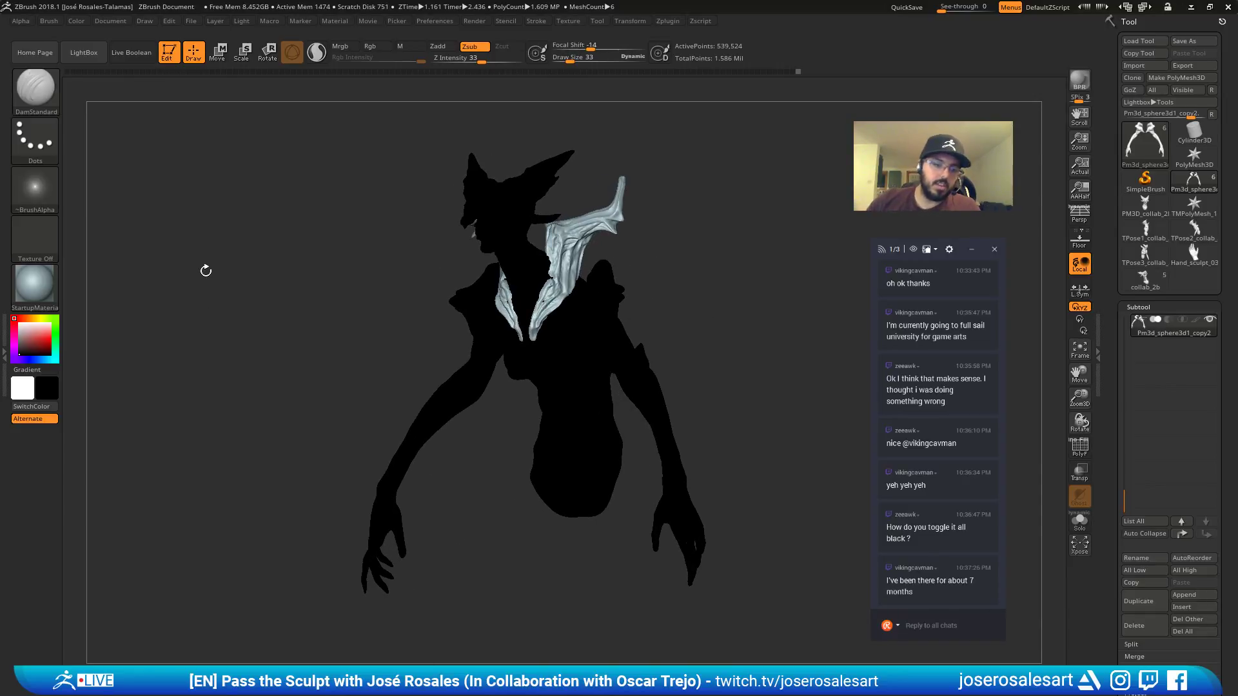
Recolor the creature with red and with light purple, and swap the main color back to white.
drag(41, 343, 46, 340)
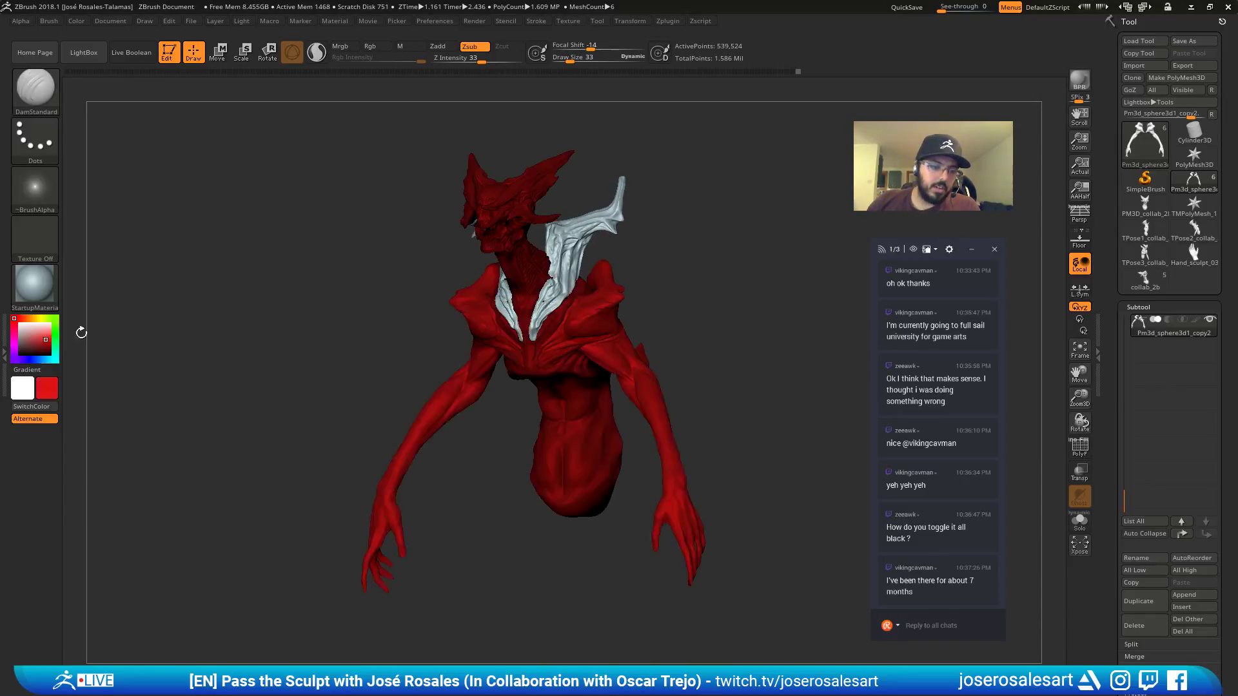
click(14, 342)
click(33, 332)
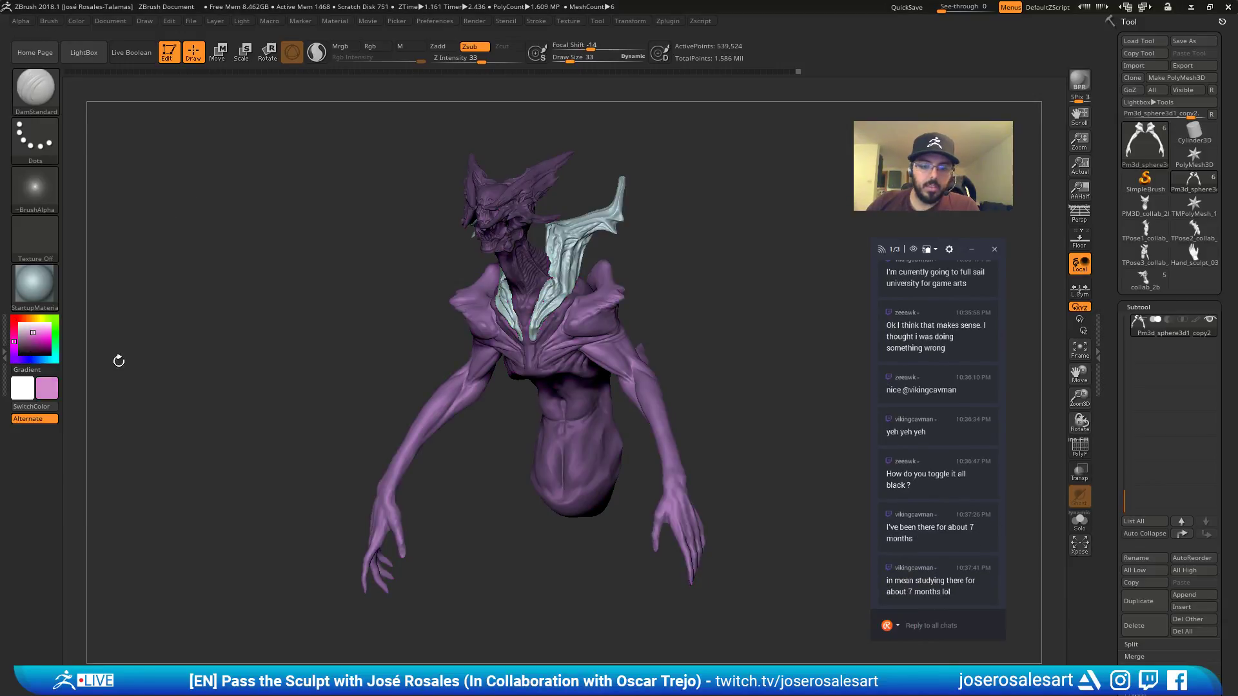
drag(257, 271, 384, 170)
key(v)
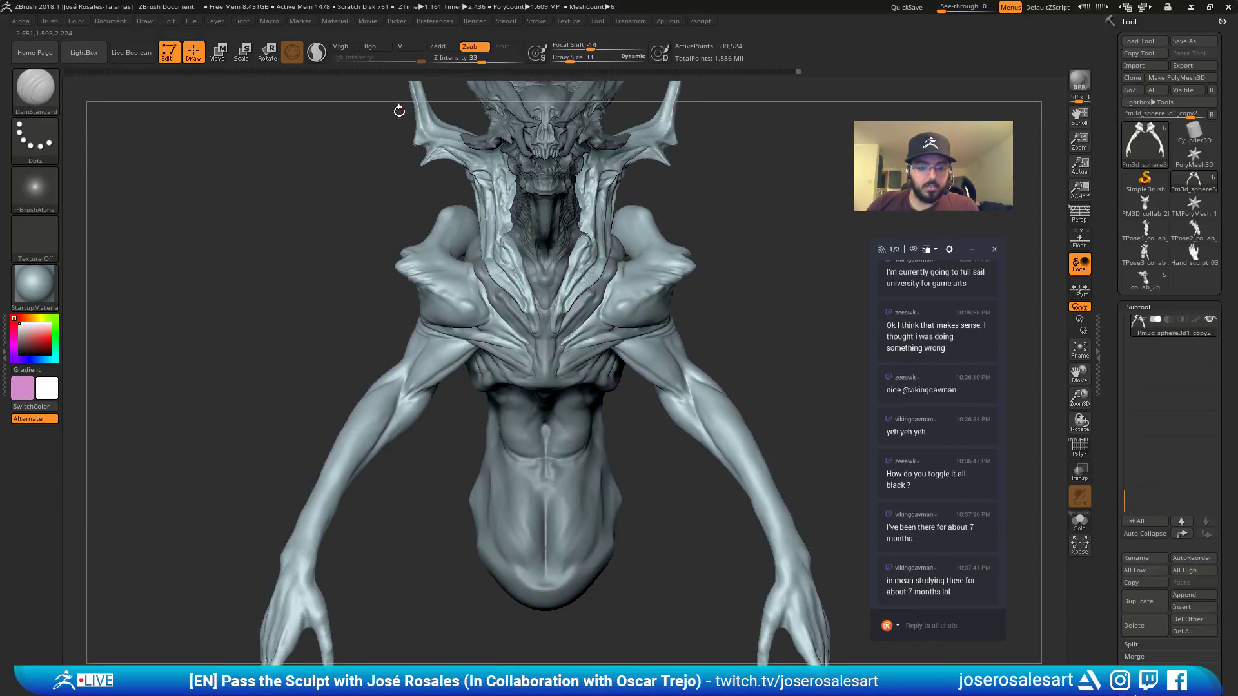
Reset the purple color to black and compare the creature's front silhouette with its shaded view.
key(v)
drag(37, 338, 13, 361)
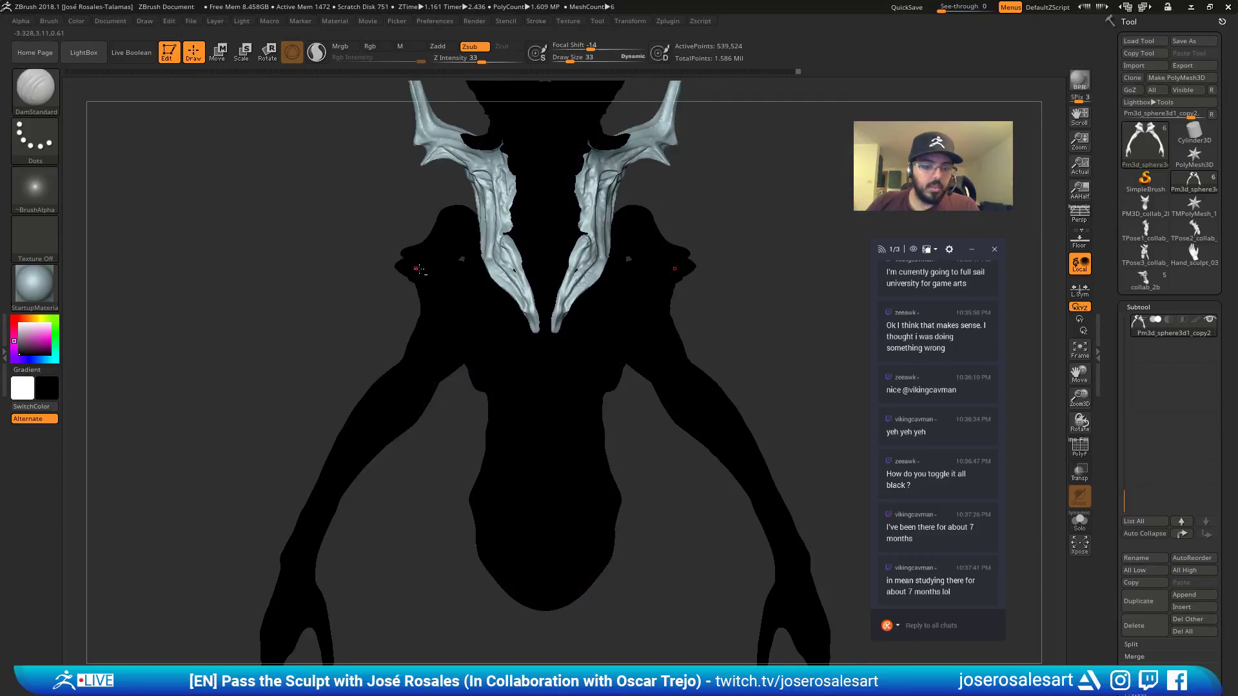
alt+drag(371, 269, 351, 200)
key(v)
key(v)
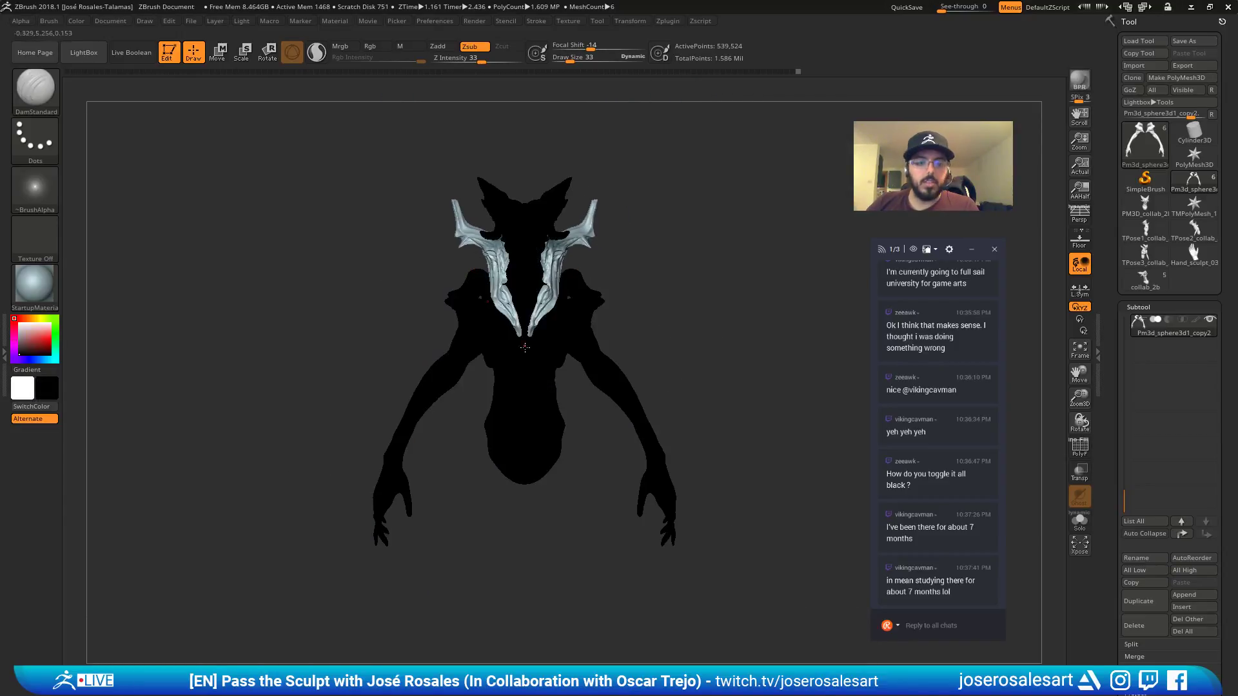
mouse_move(567, 271)
mouse_down()
mouse_move(664, 255)
mouse_move(652, 240)
mouse_move(575, 262)
mouse_up()
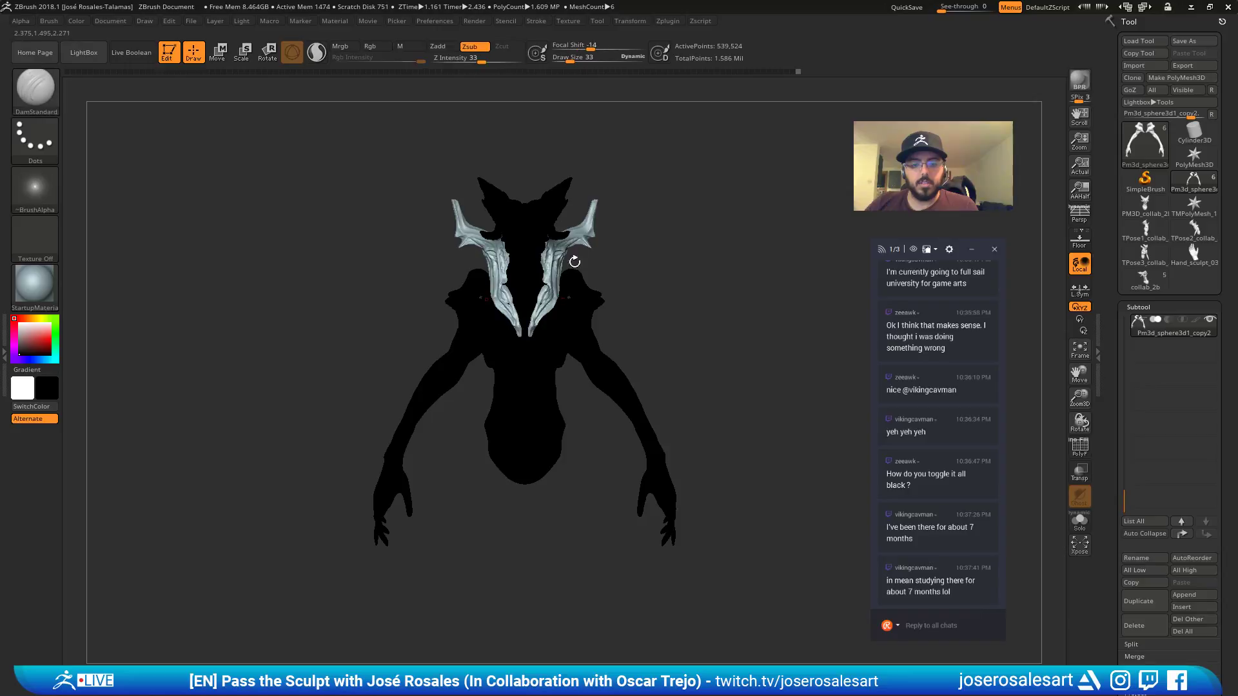
key(v)
alt+drag(531, 394, 652, 381)
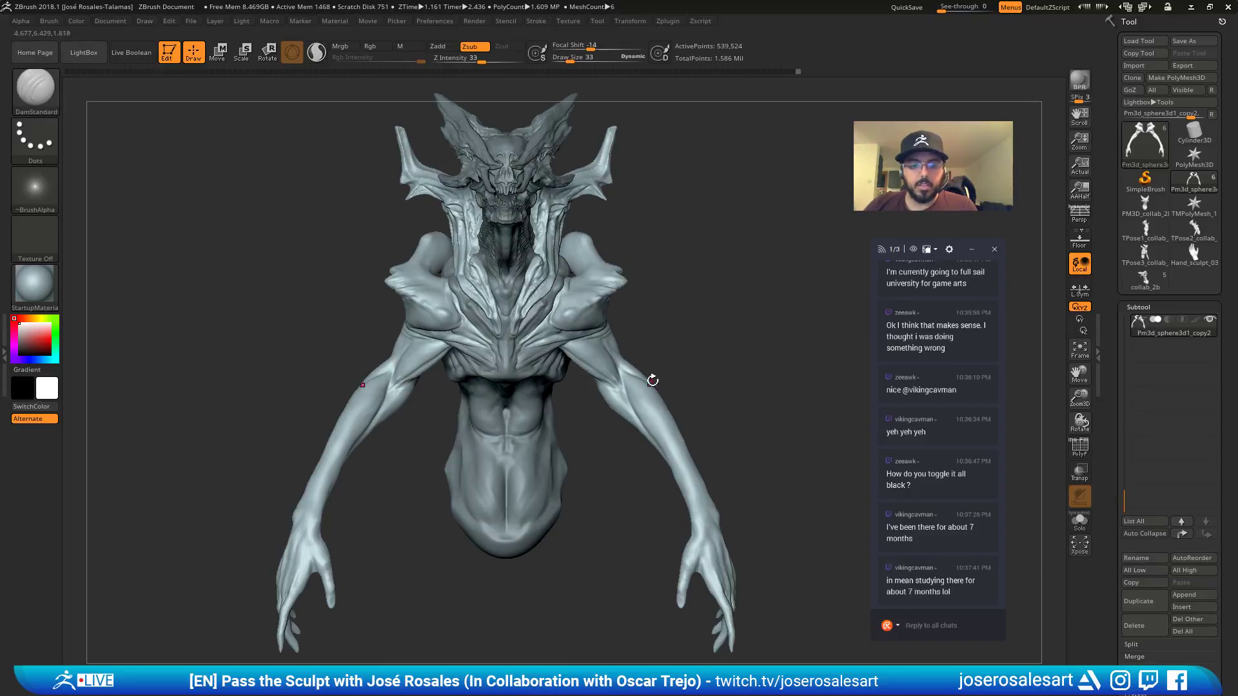
Swap the main and secondary colors and examine the whole creature as a black silhouette.
drag(576, 251, 553, 293)
key(v)
drag(544, 400, 583, 303)
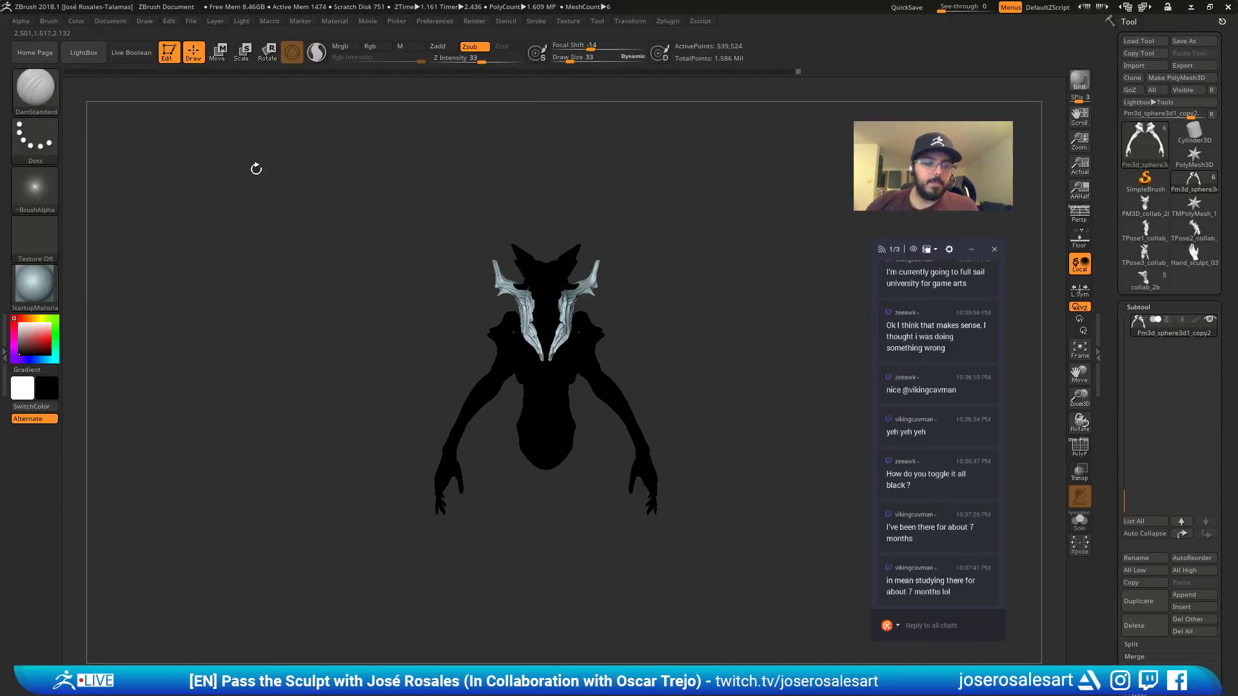
Restore the custom user interface layout.
click(444, 22)
click(465, 63)
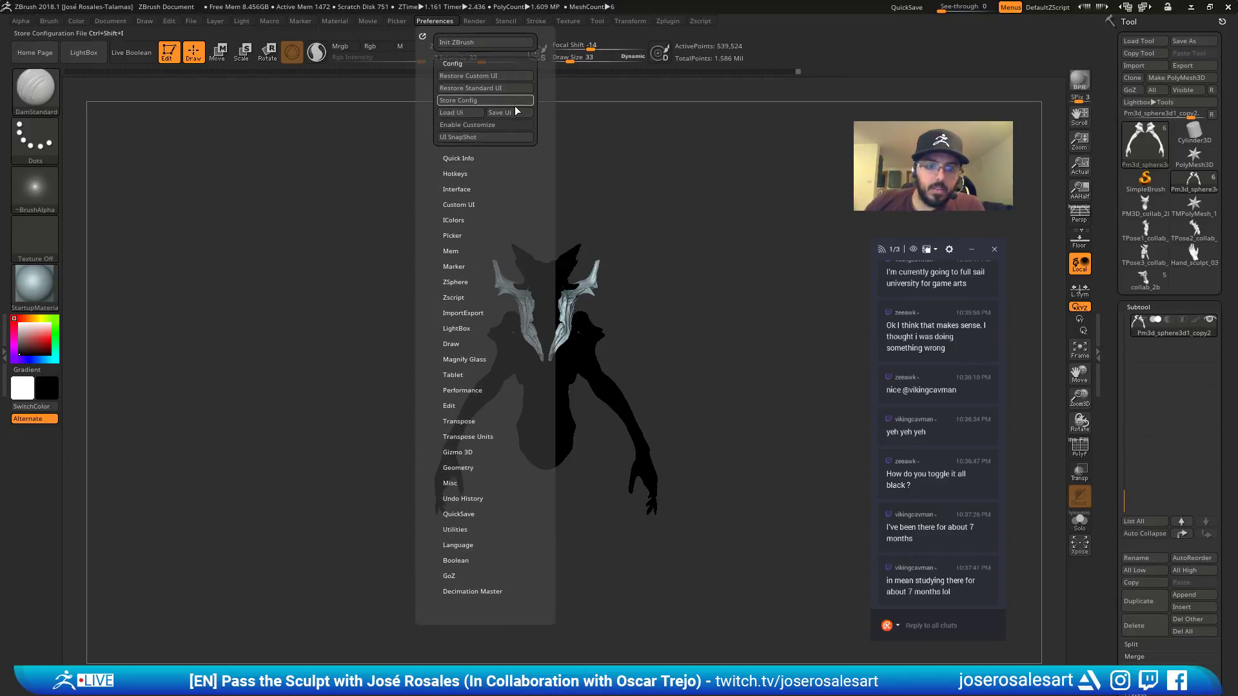
click(465, 85)
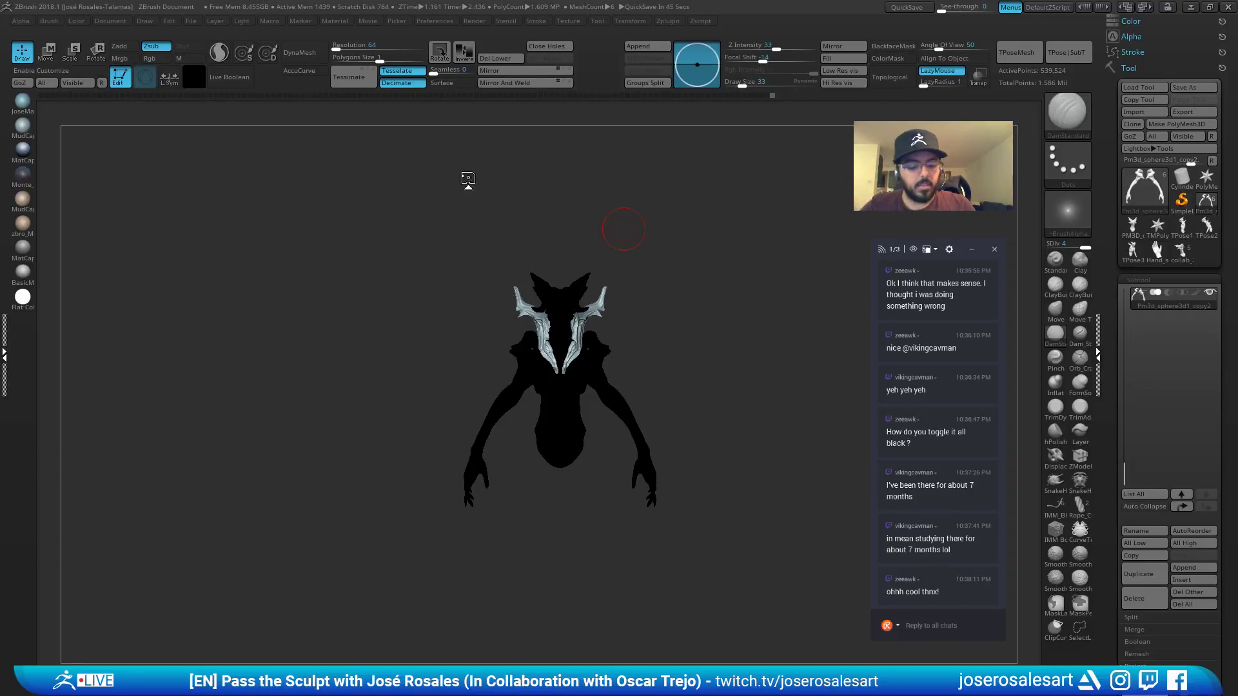
Examine the creature's black silhouette from the side and from the front.
ctrl+right_drag(422, 285, 470, 275)
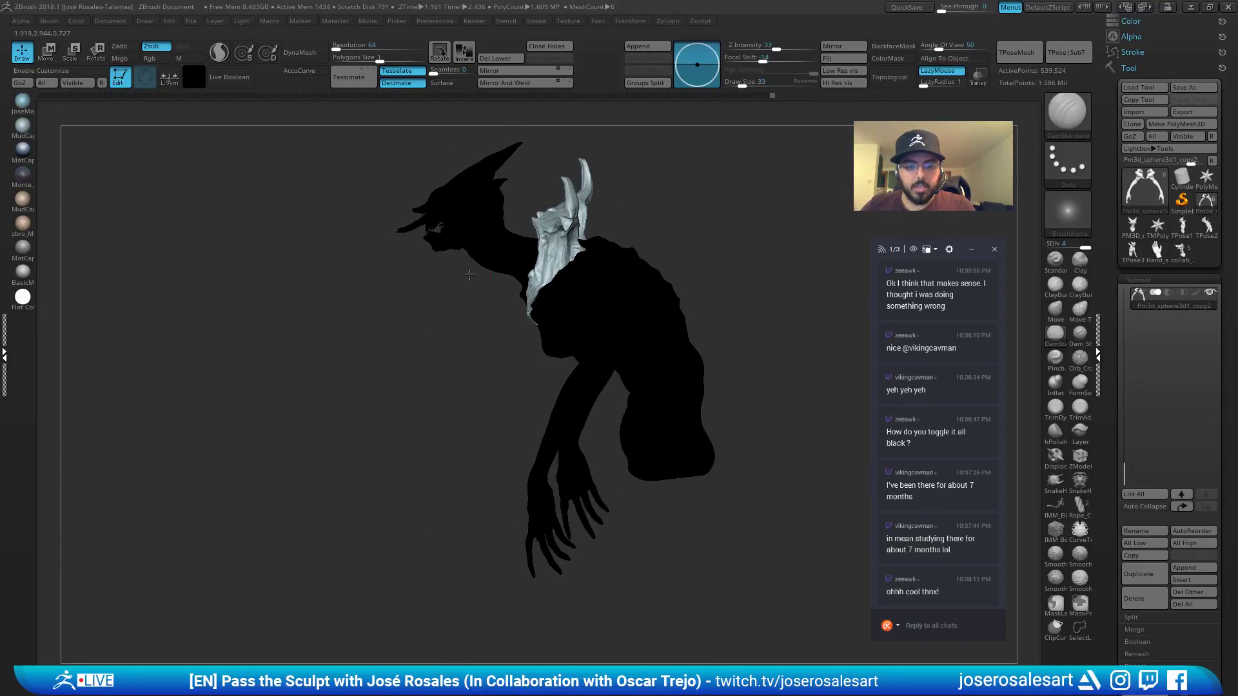
drag(470, 274, 449, 243)
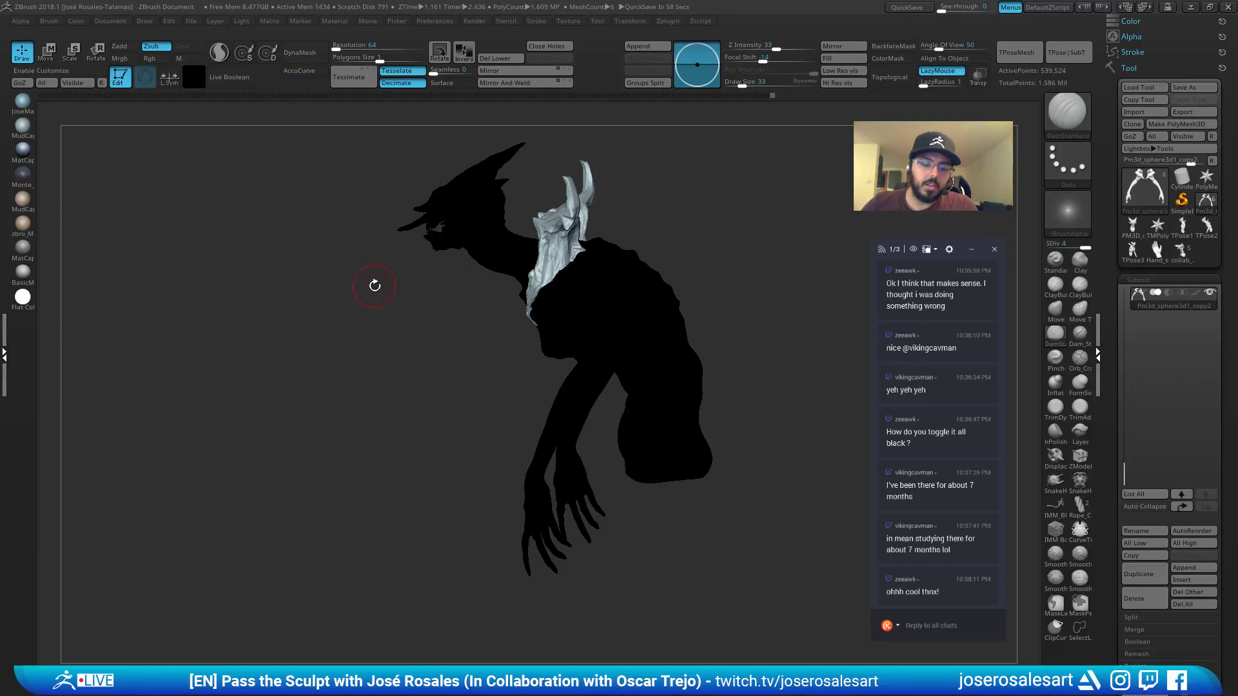
mouse_move(373, 285)
right_down()
mouse_move(422, 306)
mouse_move(417, 319)
right_up()
mouse_move(516, 287)
right_down()
mouse_move(521, 300)
mouse_move(507, 293)
mouse_move(591, 274)
right_up()
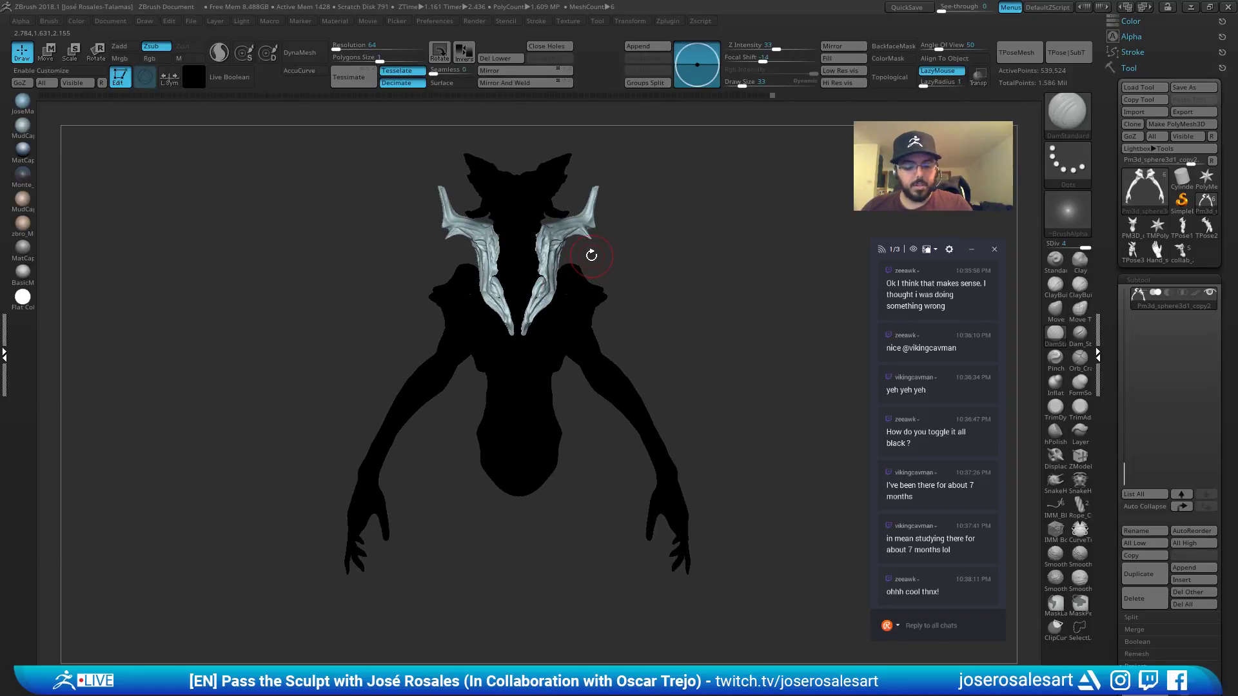
key(shift+f)
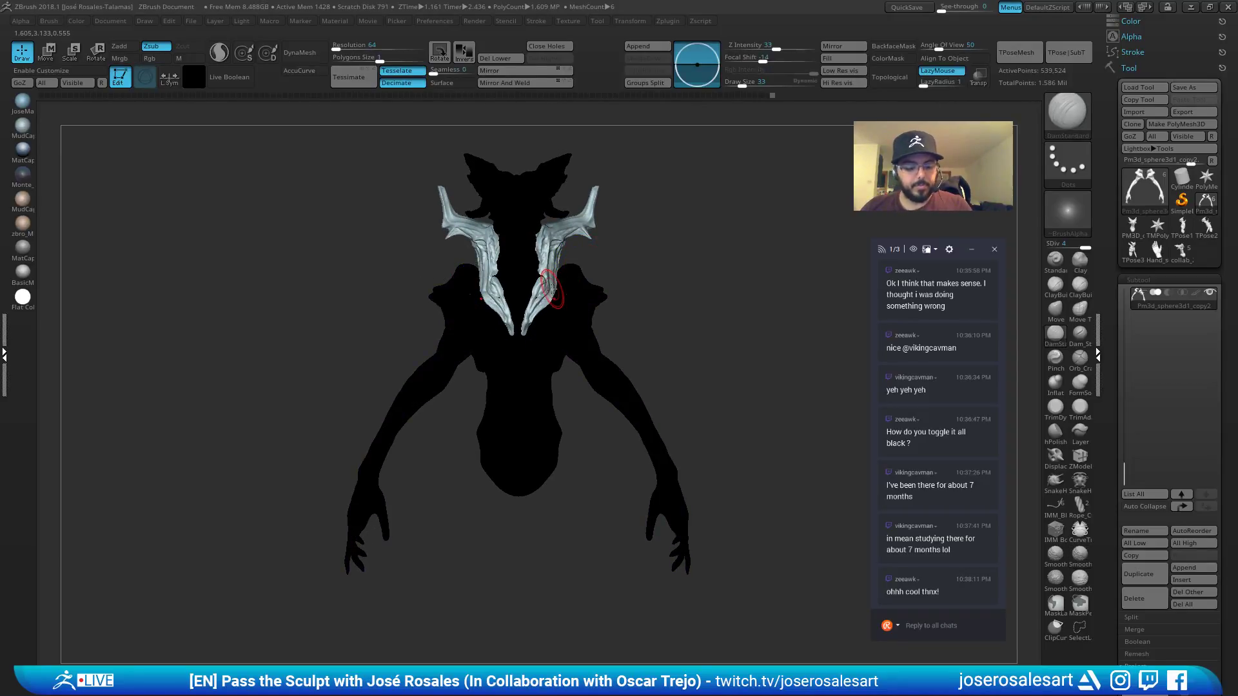
mouse_move(566, 285)
mouse_down()
mouse_move(613, 277)
mouse_move(572, 296)
mouse_up()
mouse_move(573, 296)
right_down()
mouse_move(556, 313)
mouse_move(645, 301)
right_up()
mouse_move(590, 374)
right_down()
mouse_move(597, 362)
mouse_move(573, 328)
right_up()
Swap the main and secondary colors to compare the arm and torso outline with the shaded forms from several angles.
right_drag(534, 372, 454, 313)
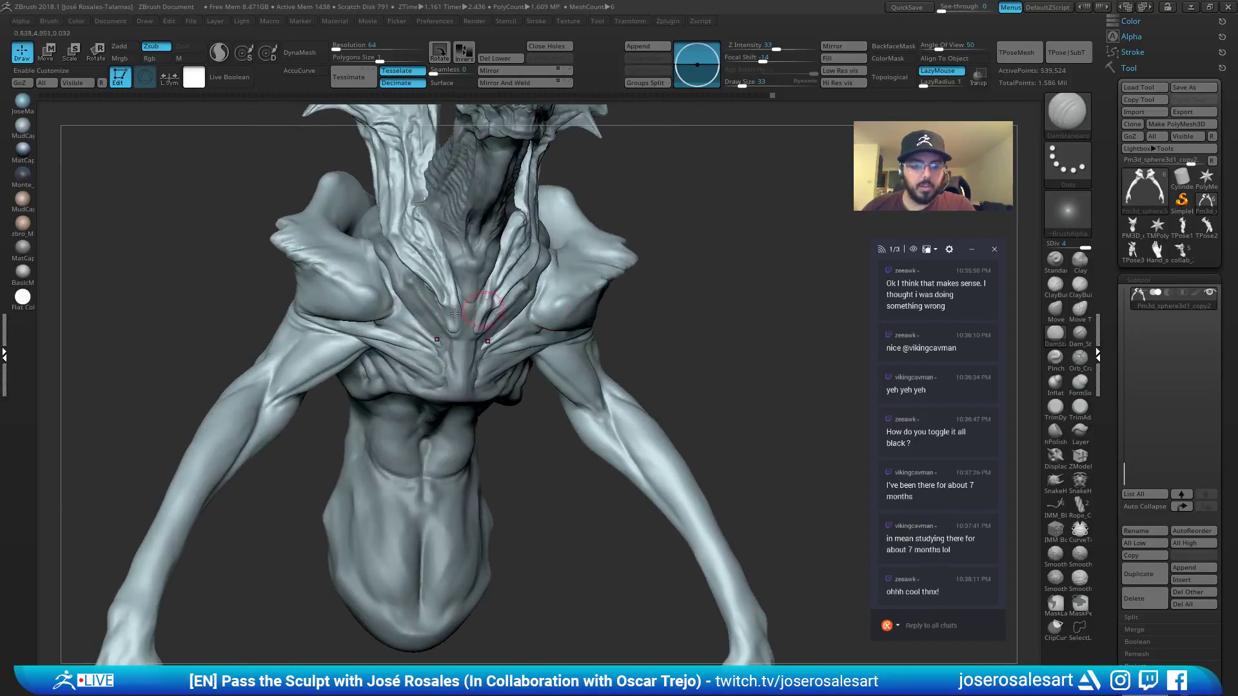
key(v)
ctrl+right_drag(594, 297, 515, 312)
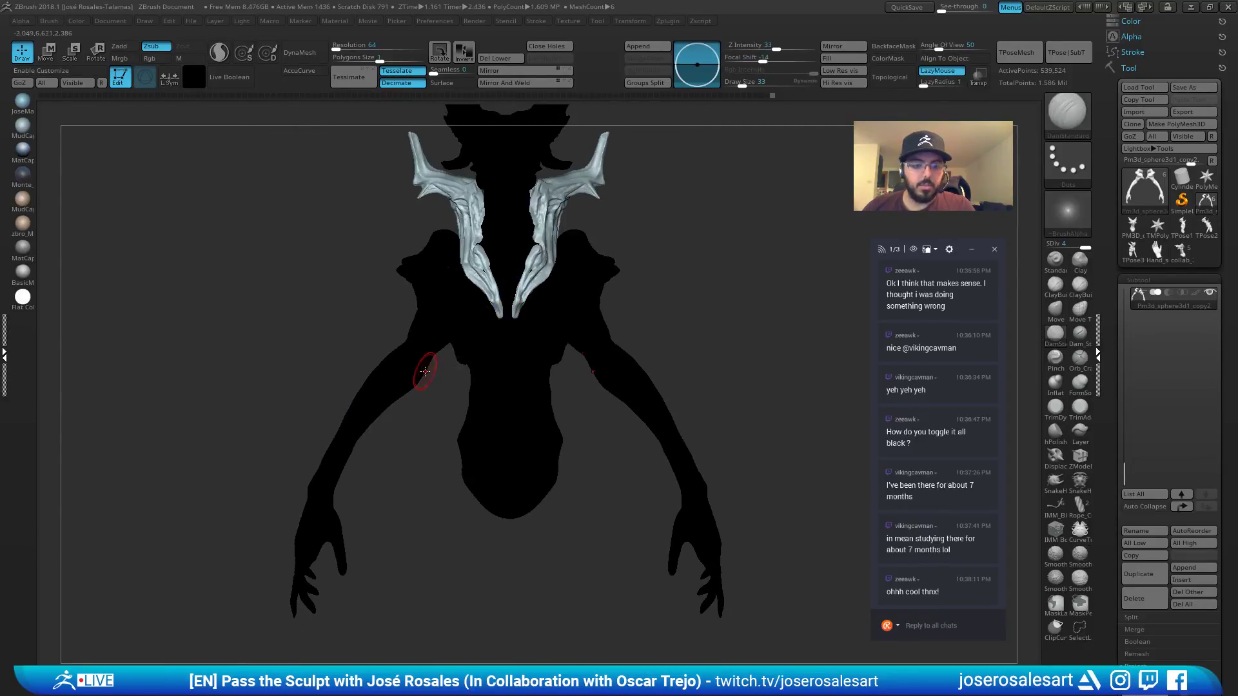
mouse_move(552, 355)
ctrl+right_down()
mouse_move(530, 315)
mouse_move(659, 324)
mouse_move(558, 321)
ctrl+right_up()
alt+right_drag(669, 298, 683, 342)
shift+right_drag(413, 317, 357, 312)
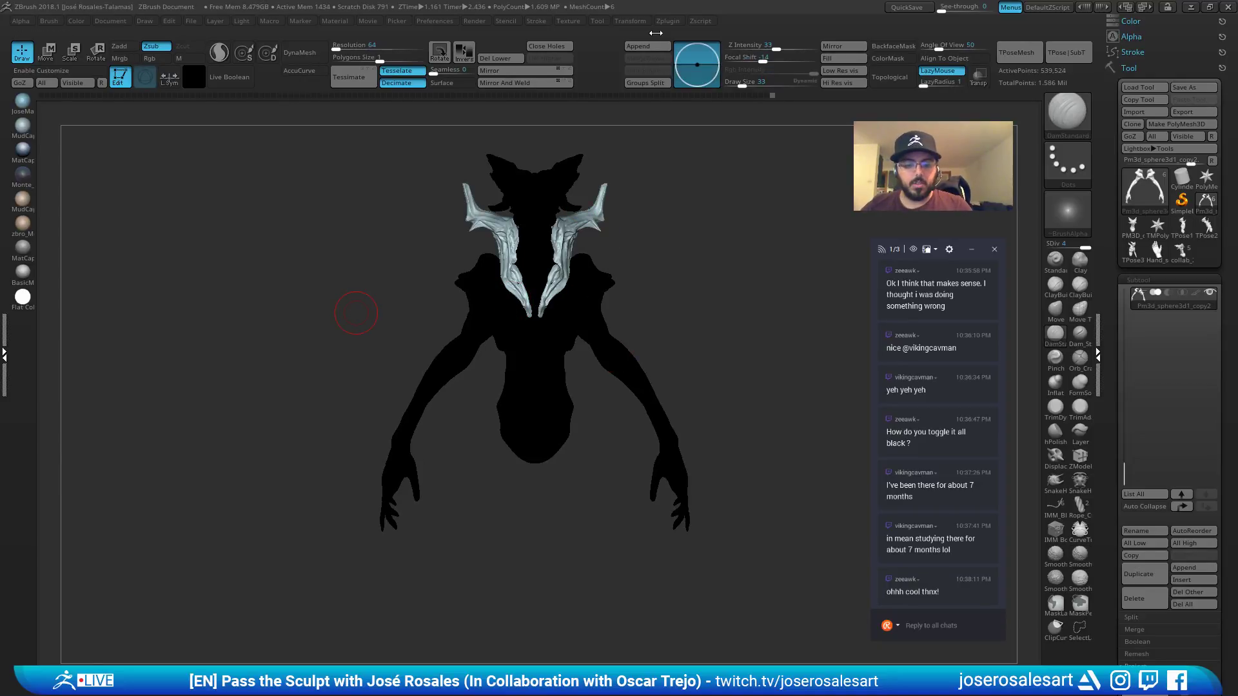
key(v)
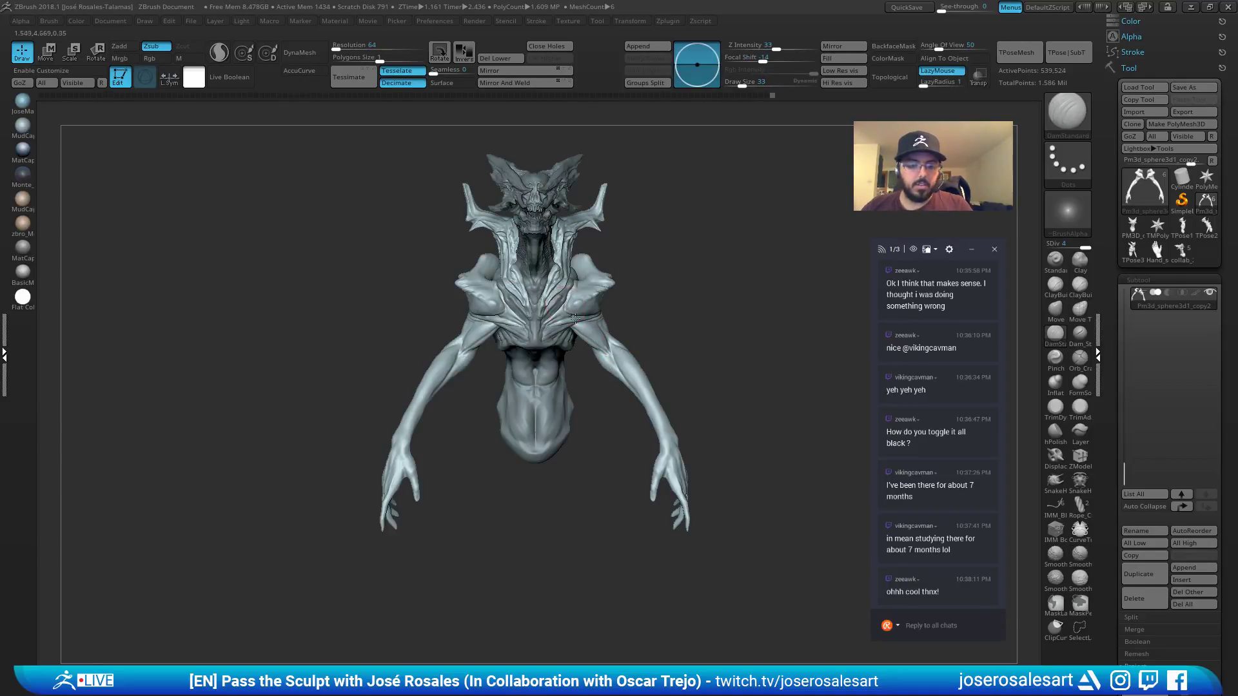
mouse_move(605, 367)
ctrl+right_down()
mouse_move(608, 408)
mouse_move(600, 361)
ctrl+right_up()
mouse_move(600, 361)
right_down()
mouse_move(539, 342)
mouse_move(550, 291)
right_up()
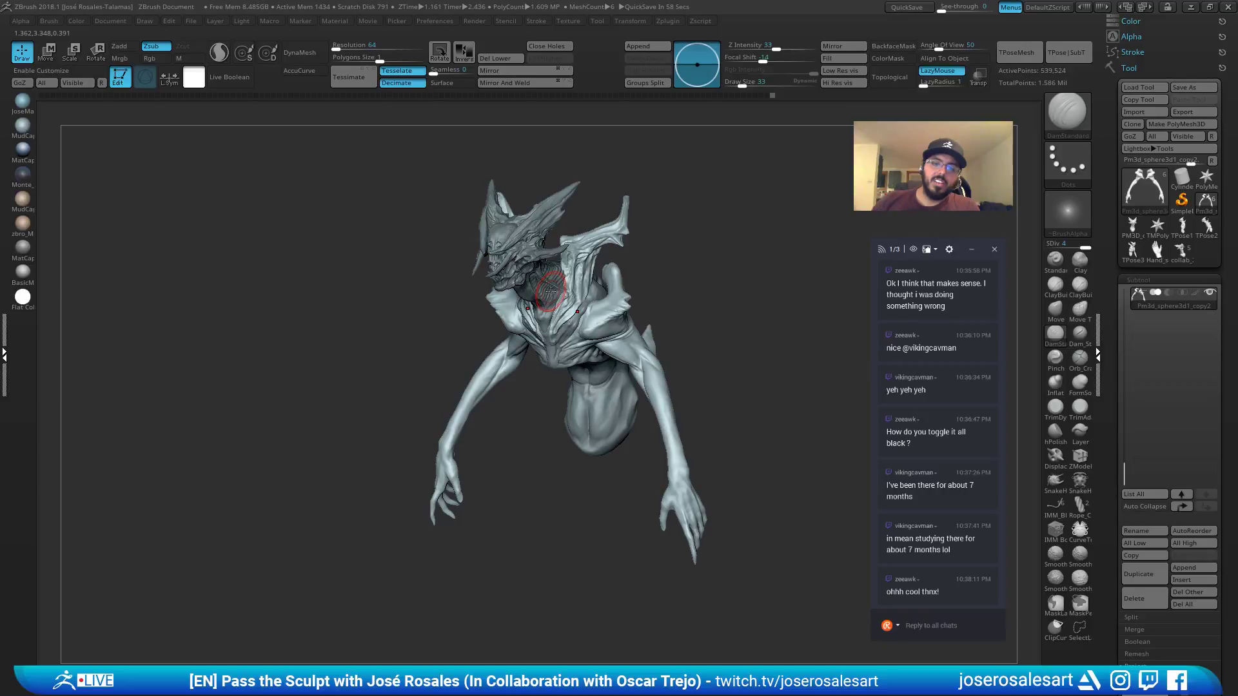
right_drag(550, 291, 544, 303)
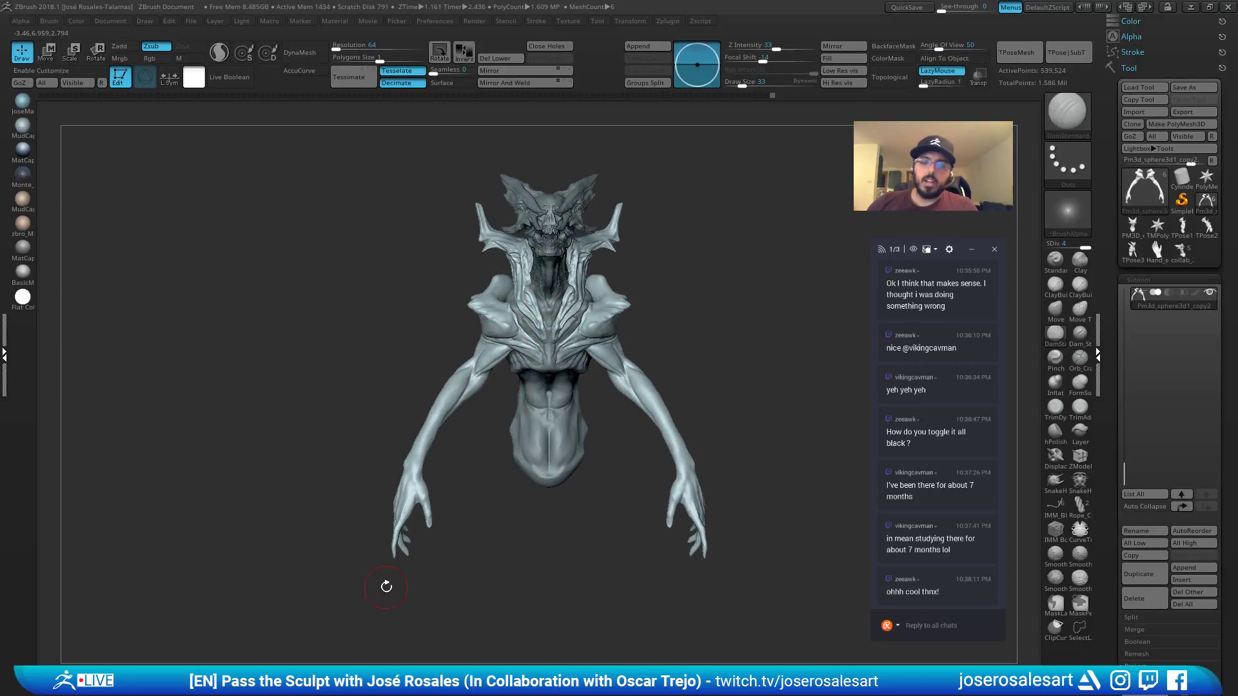
Build up the upper arm below the shoulder with the ClayBuildup brush.
mouse_move(606, 409)
right_down()
mouse_move(458, 356)
mouse_move(445, 426)
right_up()
key(b)
key(c)
key(b)
mouse_move(336, 413)
right_down()
mouse_move(387, 443)
mouse_move(413, 480)
right_up()
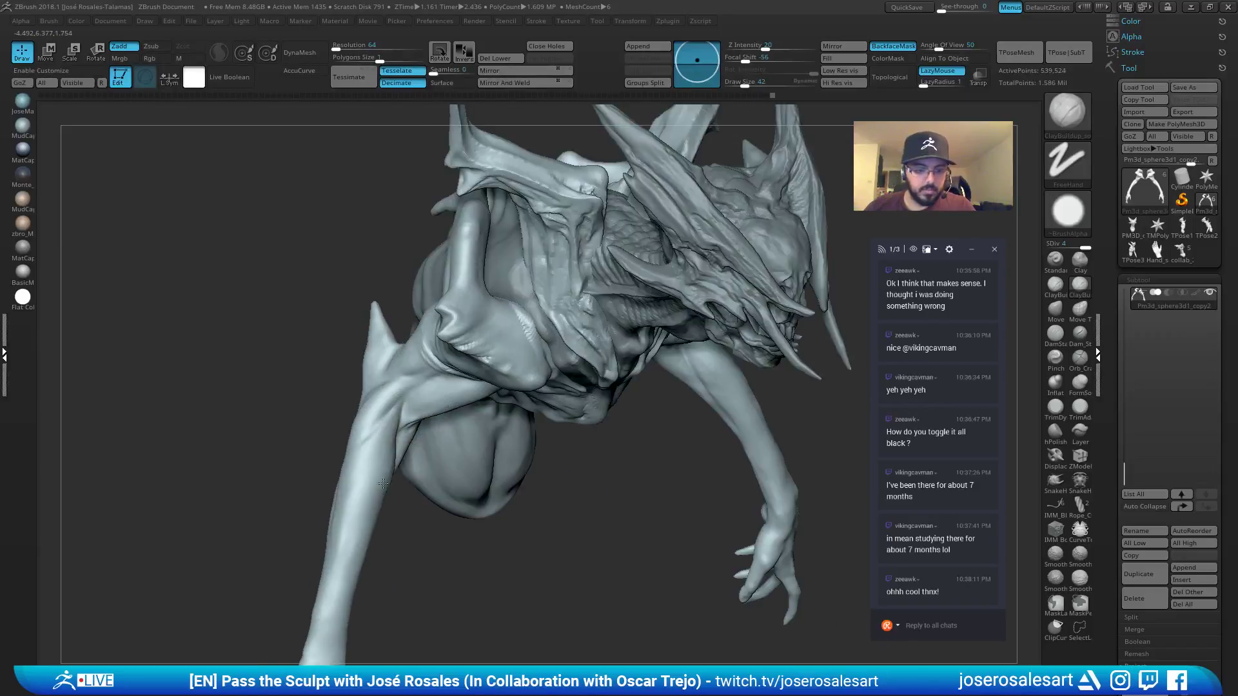
mouse_move(375, 396)
mouse_down()
mouse_move(369, 441)
mouse_move(383, 413)
mouse_up()
Define the skin folds under the shoulder on the arms subtool with the DamStandard brush at draw size 23.
mouse_move(383, 413)
right_down()
mouse_move(419, 408)
mouse_move(367, 430)
mouse_move(373, 439)
mouse_move(438, 385)
mouse_move(290, 368)
right_up()
ctrl+right_drag(290, 368, 316, 252)
alt+right_drag(503, 258, 515, 198)
ctrl+right_drag(581, 142, 614, 240)
alt+click(488, 275)
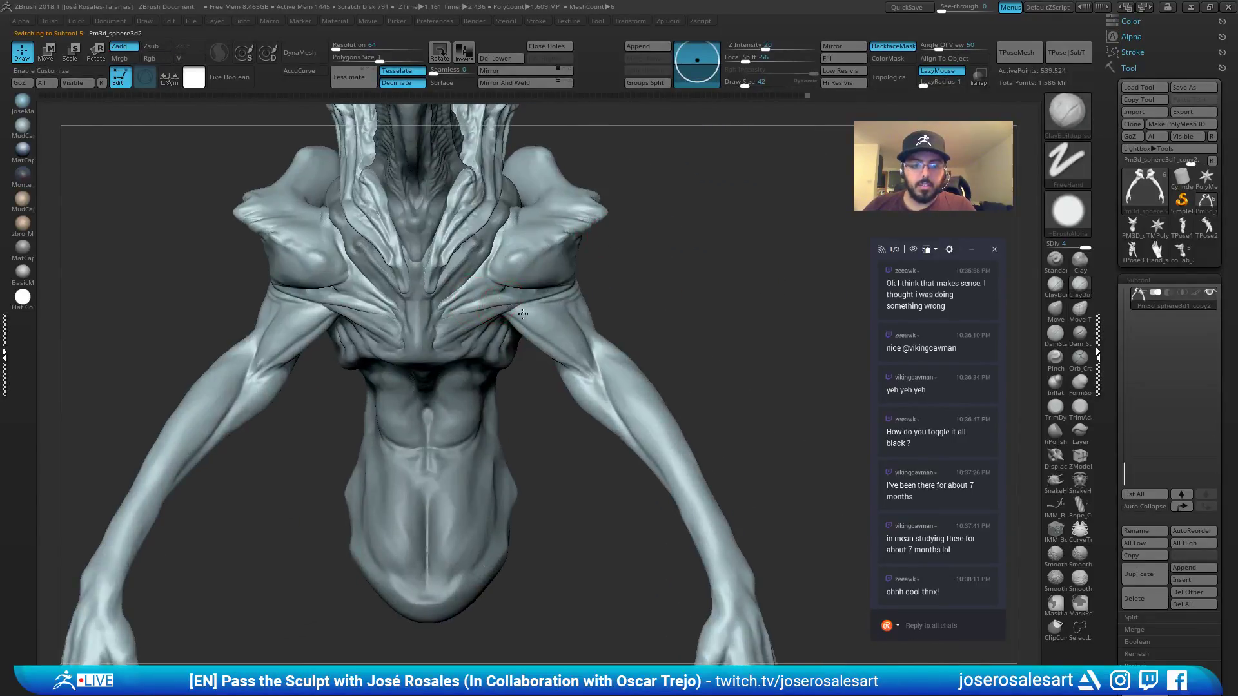
mouse_move(542, 284)
ctrl+right_down()
mouse_move(586, 309)
mouse_move(575, 307)
ctrl+right_up()
key(b)
key(d)
key(s)
key(s)
drag(575, 308, 578, 308)
key(s)
drag(603, 310, 593, 311)
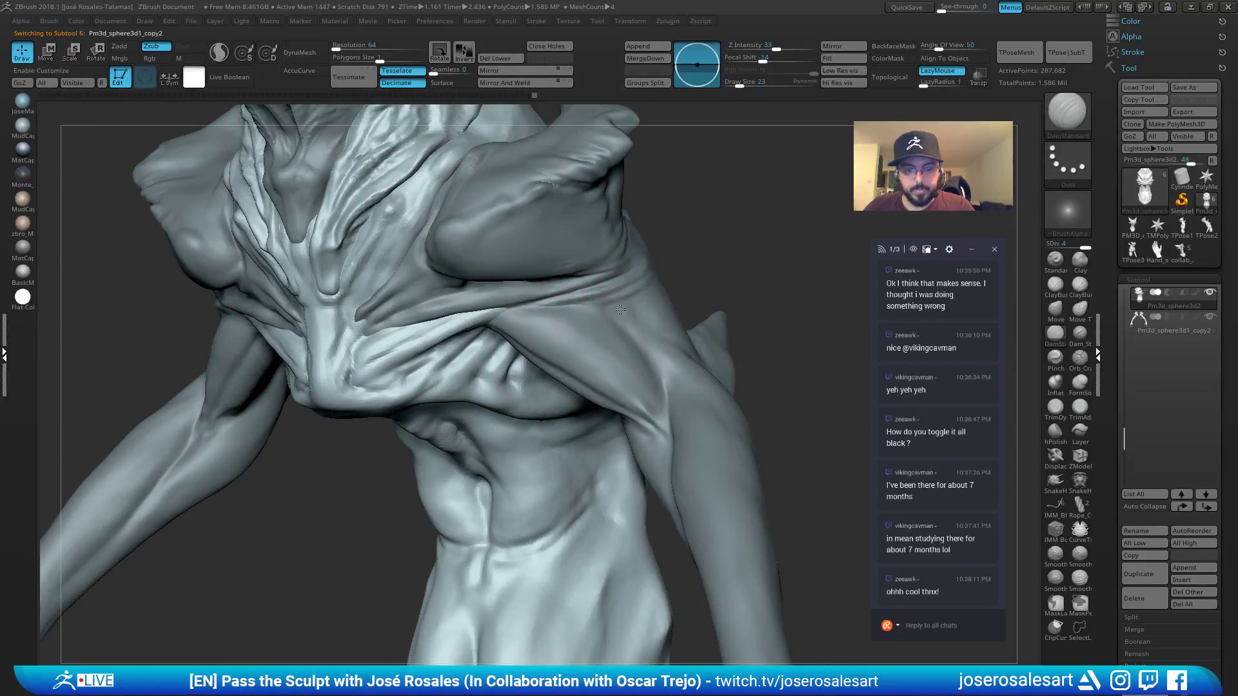
alt+click(600, 303)
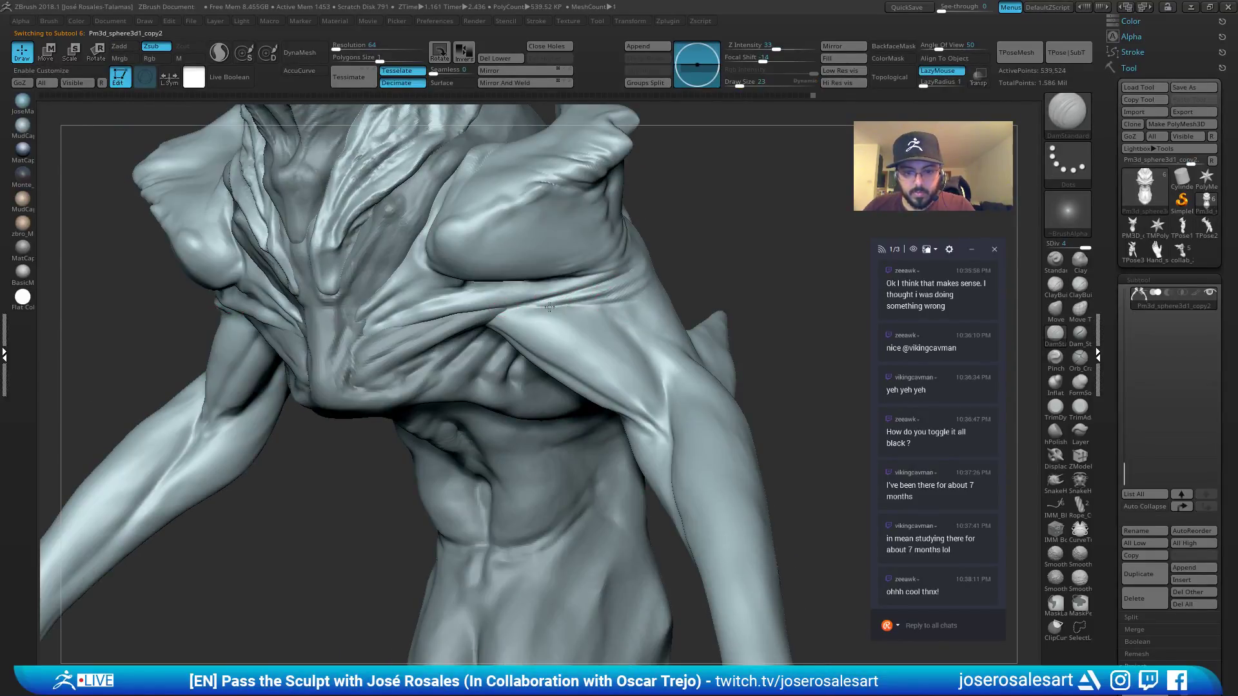
Refine the skin folds between the shoulder and upper arm with the Standard brush at draw size 23.
key(b)
key(s)
key(t)
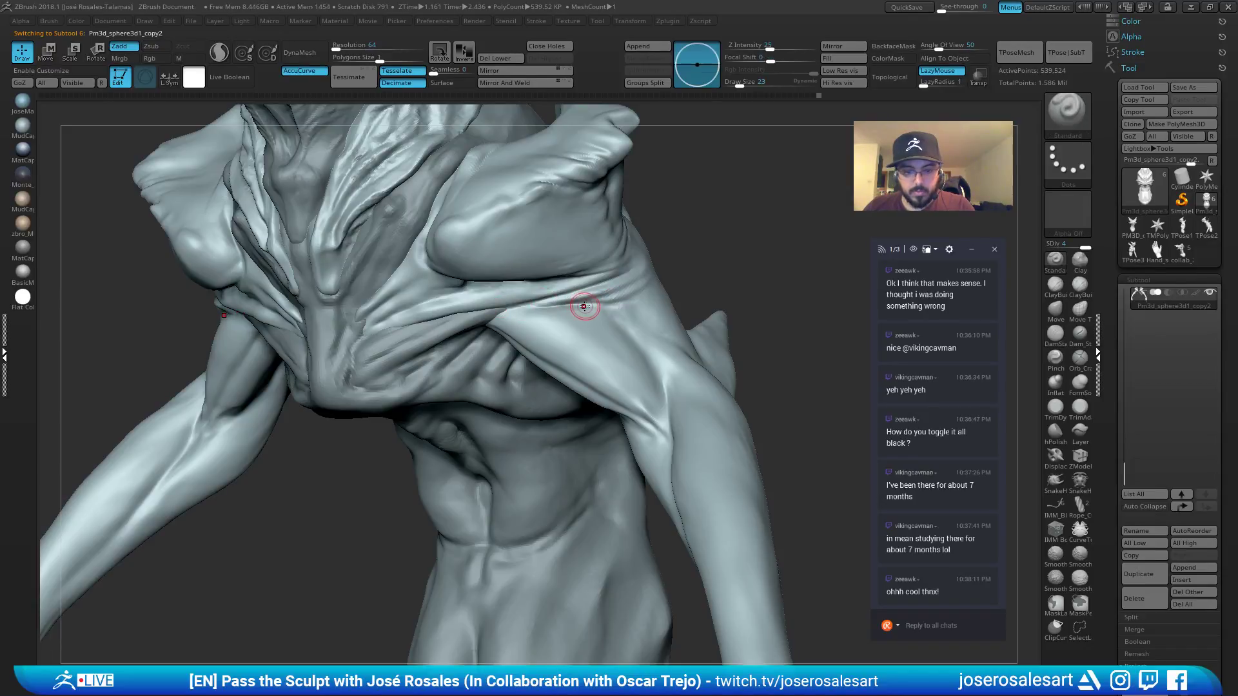
mouse_move(583, 307)
ctrl+right_down()
mouse_move(581, 294)
mouse_move(629, 297)
mouse_move(635, 258)
mouse_move(552, 254)
mouse_move(585, 290)
mouse_move(471, 274)
ctrl+right_up()
mouse_move(628, 274)
ctrl+right_down()
mouse_move(694, 291)
mouse_move(716, 279)
mouse_move(714, 324)
ctrl+right_up()
Add volume to the shoulder and upper arm with the ClayBuildup brush, and refine them with the Standard brush at draw size 30.
key(2)
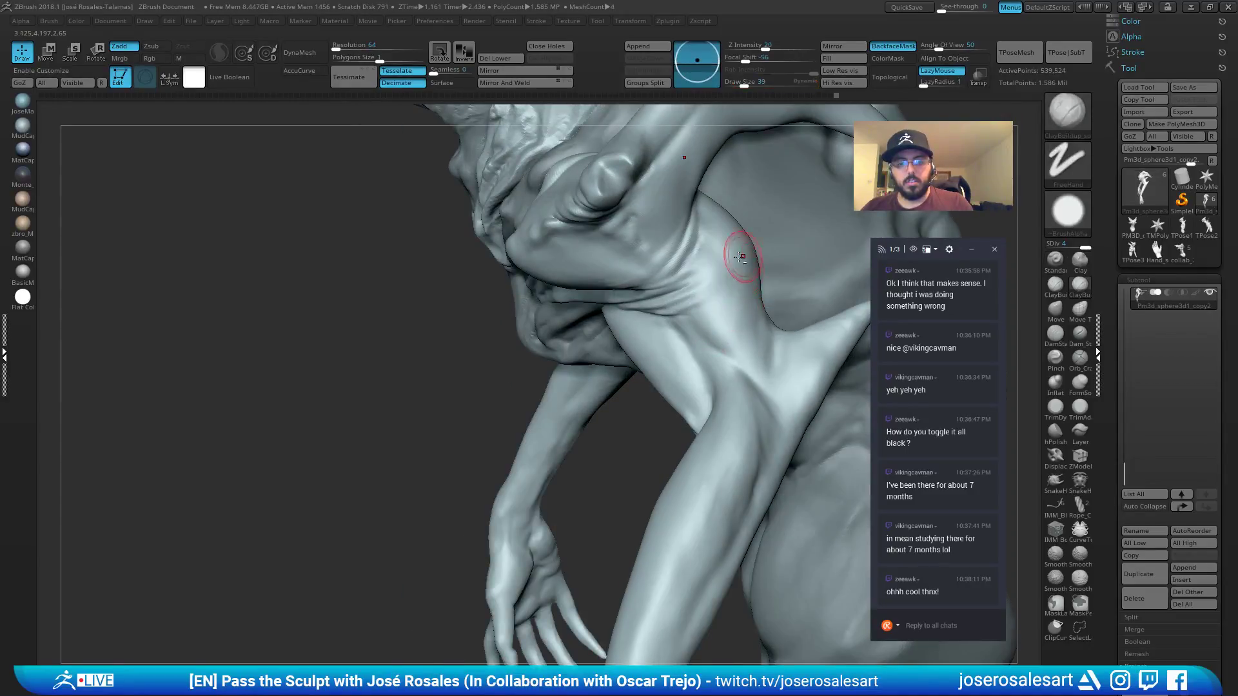
mouse_move(740, 254)
right_down()
mouse_move(567, 268)
mouse_move(565, 249)
mouse_move(561, 290)
mouse_move(519, 323)
right_up()
key(s)
key(s)
drag(520, 323, 514, 323)
right_drag(514, 323, 545, 224)
key(1)
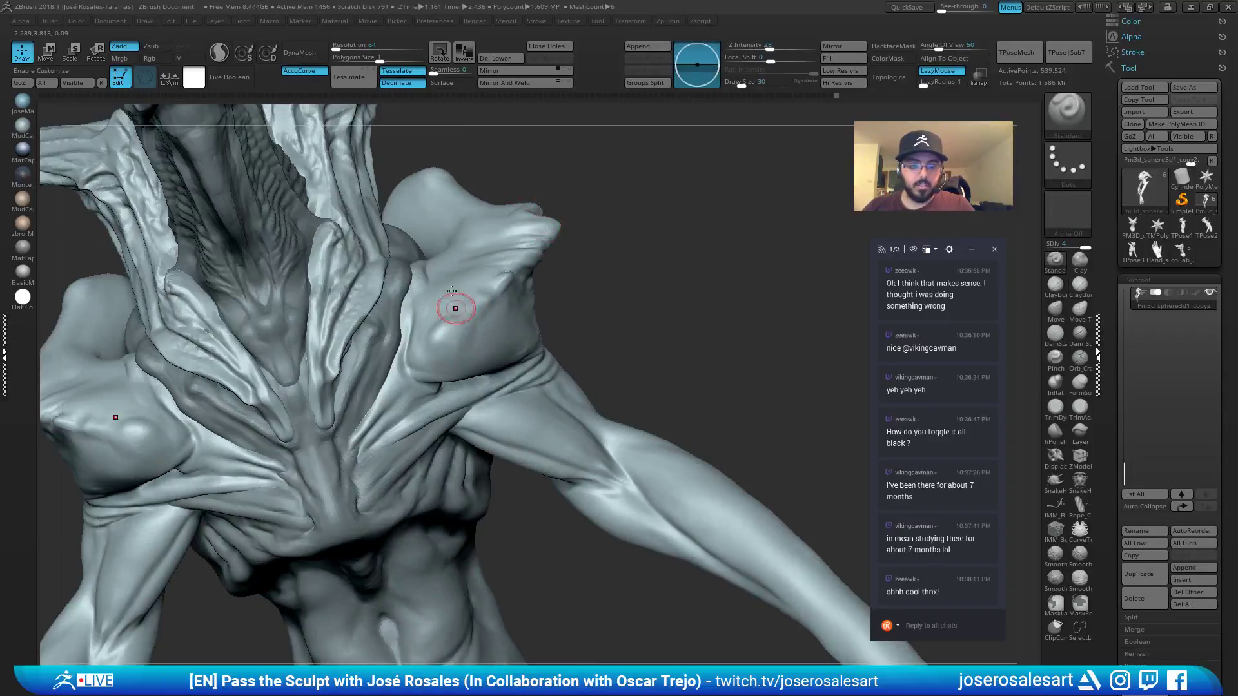
right_drag(451, 290, 423, 371)
right_drag(501, 319, 561, 214)
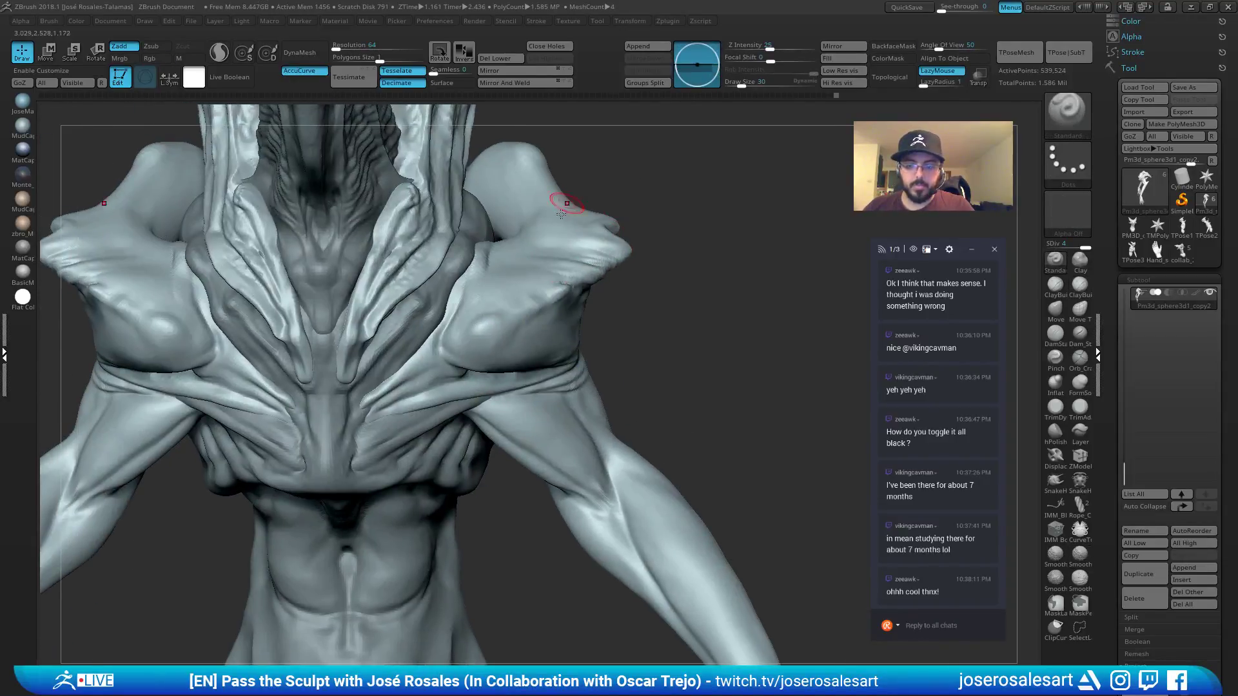
Build up the rounded bump on the front of the shoulder with the ClayBuildup brush and smooth it.
key(b)
key(c)
key(b)
mouse_move(525, 338)
right_down()
mouse_move(475, 332)
mouse_move(490, 287)
mouse_move(474, 349)
right_up()
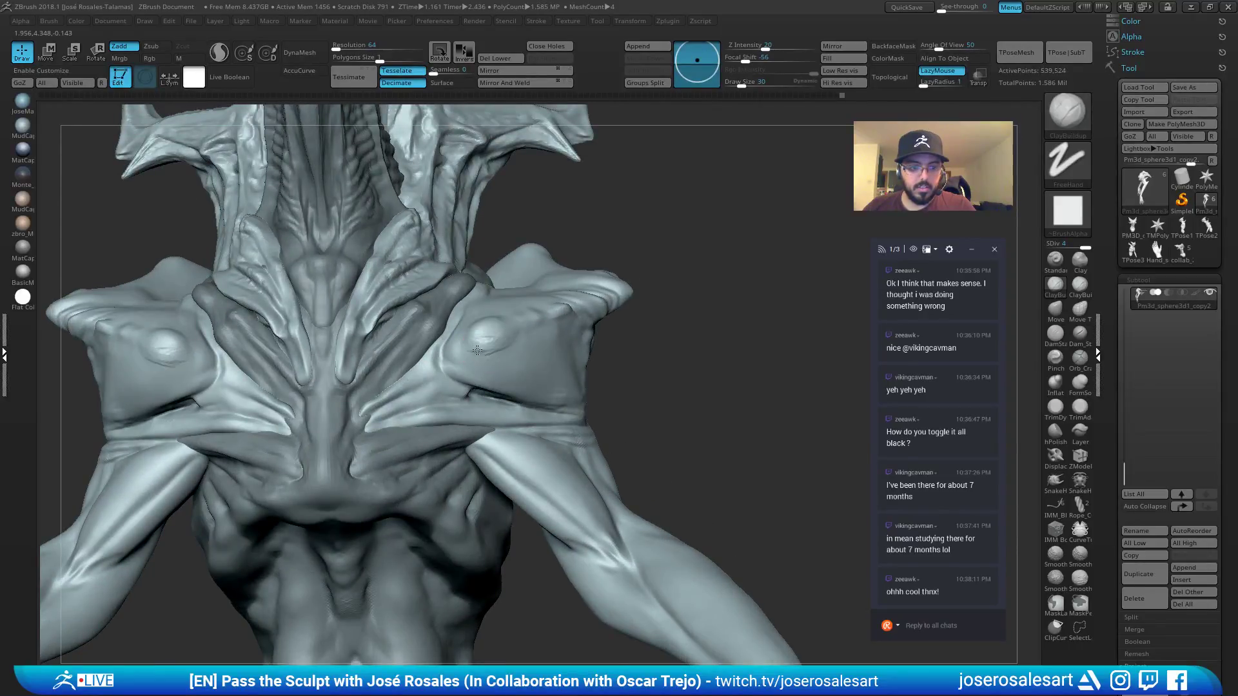
shift+drag(491, 329, 484, 345)
right_drag(484, 344, 513, 348)
key(2)
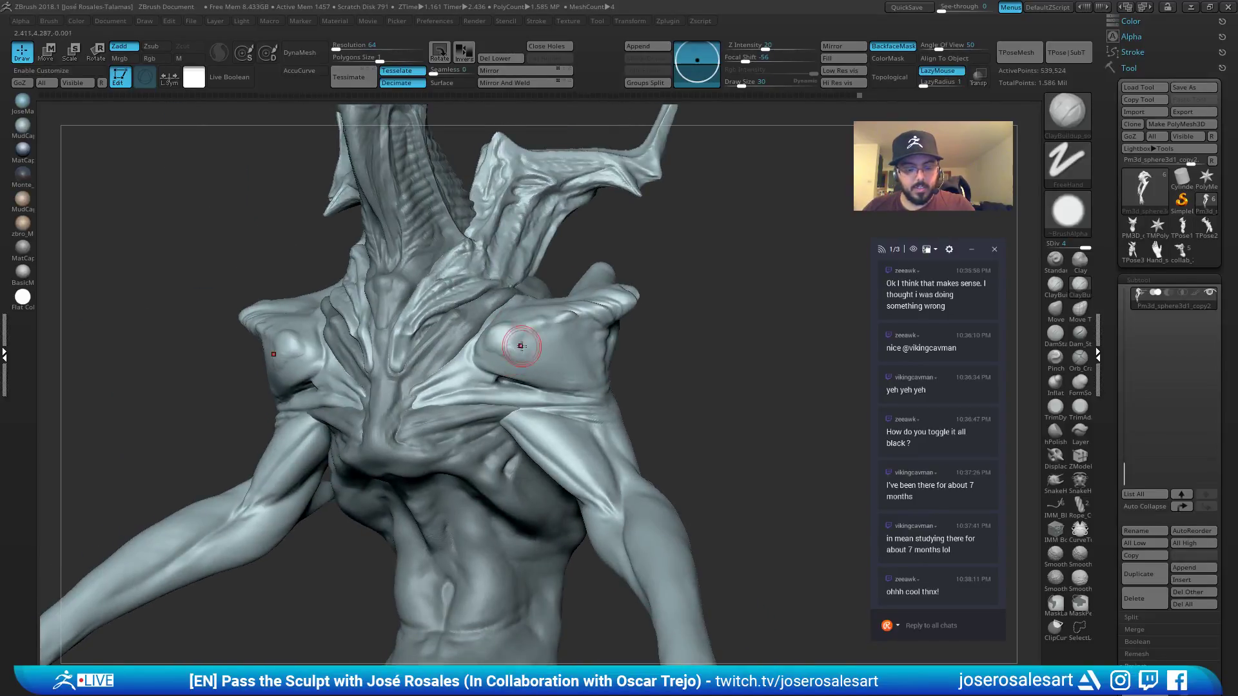
Carve the crease beneath the front shoulder bump with the DamStandard brush at draw size 26, and soften it with the Standard brush.
key(3)
right_drag(226, 338, 315, 349)
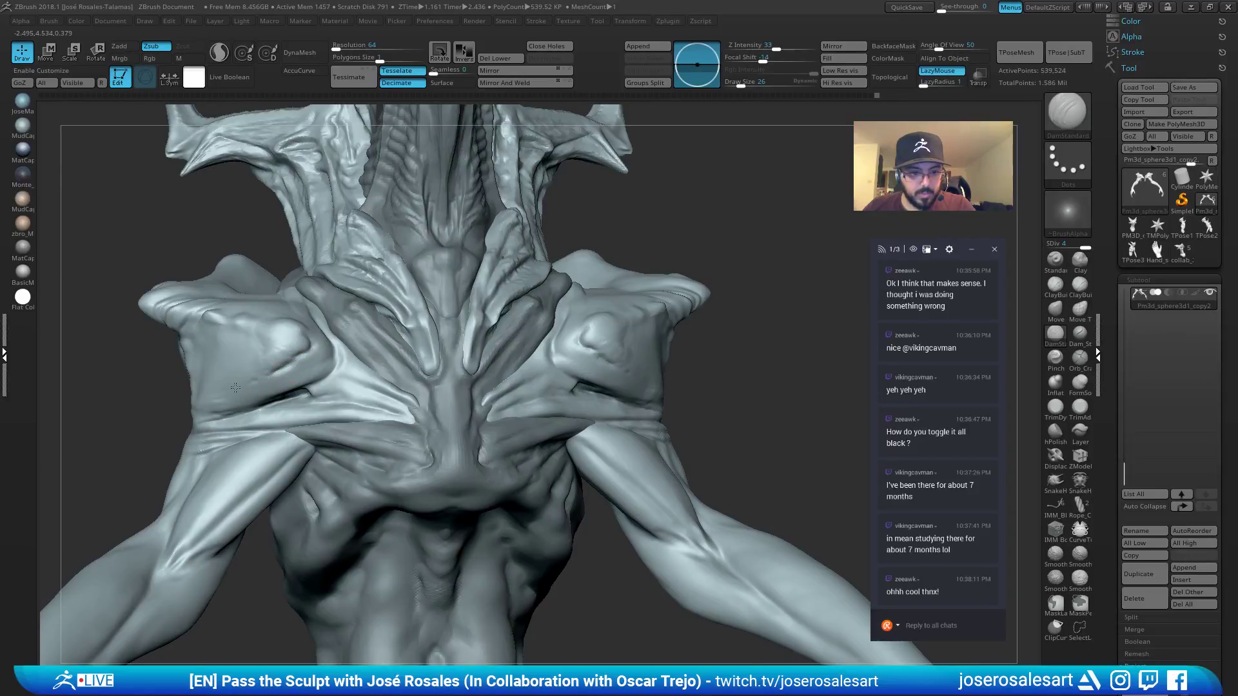
drag(298, 369, 304, 365)
right_drag(258, 365, 284, 370)
key(b)
key(s)
key(t)
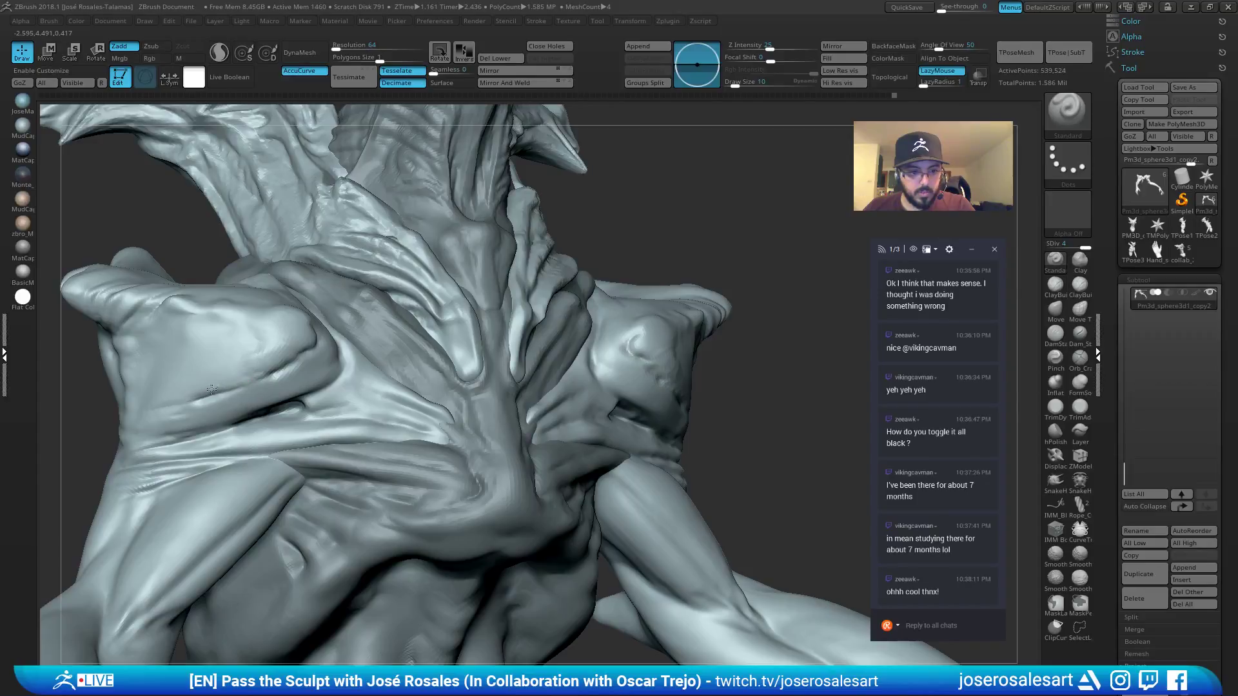
Reshape the lower edge of the shoulder with the Move brush, reducing its draw size to 26.
mouse_move(292, 356)
right_down()
mouse_move(354, 325)
mouse_move(468, 307)
mouse_move(521, 330)
mouse_move(503, 325)
right_up()
key(b)
key(m)
key(v)
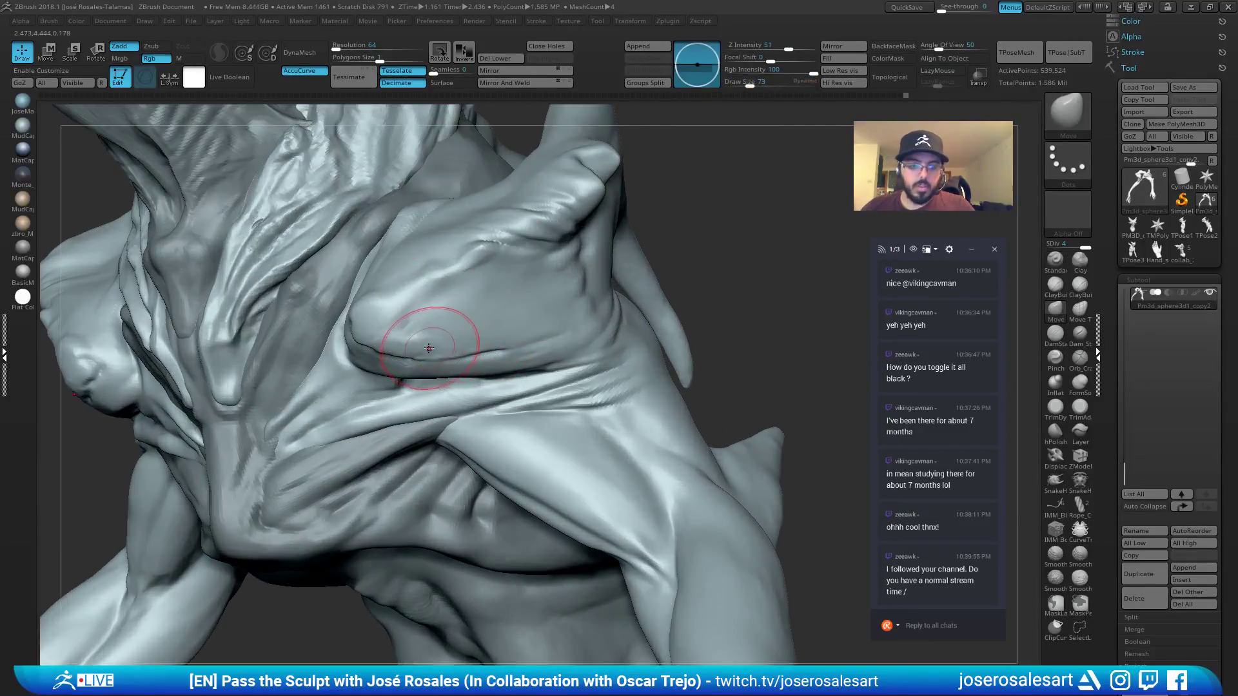
drag(429, 348, 439, 351)
ctrl+right_drag(483, 345, 491, 318)
key(s)
drag(492, 318, 486, 318)
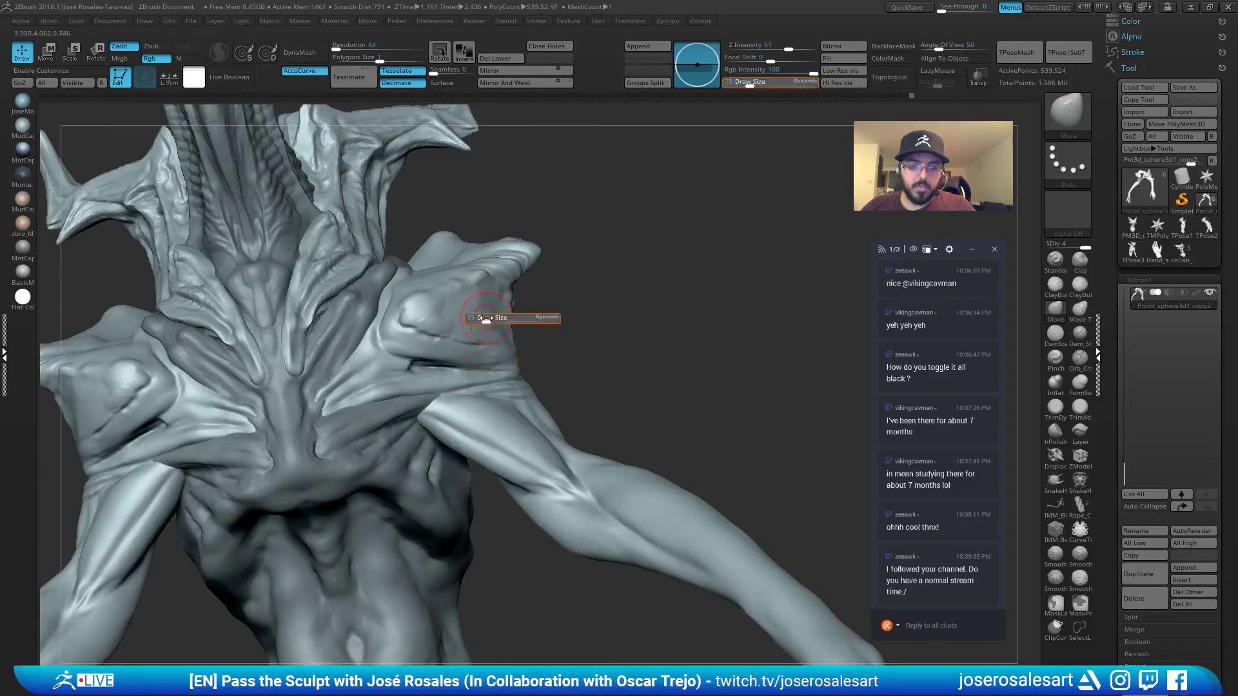
mouse_move(486, 318)
ctrl+right_down()
mouse_move(497, 303)
mouse_move(404, 306)
mouse_move(488, 334)
mouse_move(522, 263)
mouse_move(581, 288)
mouse_move(608, 321)
ctrl+right_up()
mouse_move(522, 248)
alt+right_down()
mouse_move(594, 271)
mouse_move(531, 225)
alt+right_up()
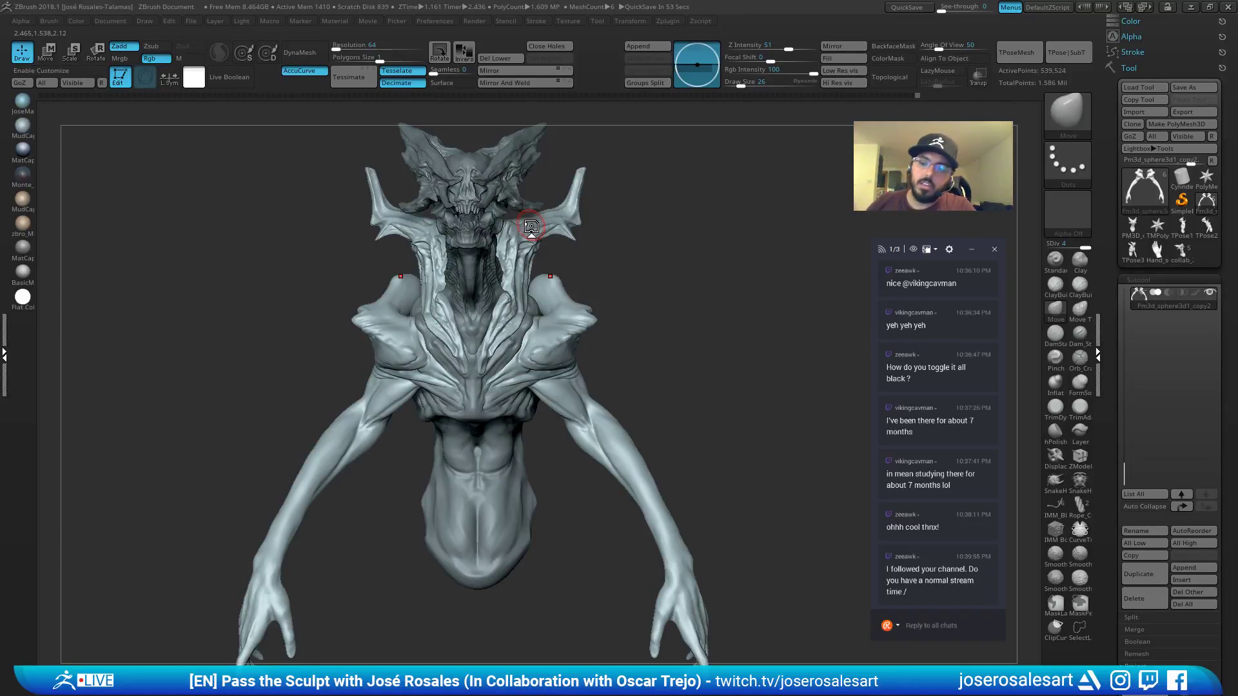
Build up the front of the shoulder beside the chest with the ClayBuildup brush, adjusting its draw size.
ctrl+right_drag(477, 436, 548, 342)
key(2)
key(s)
drag(563, 330, 568, 330)
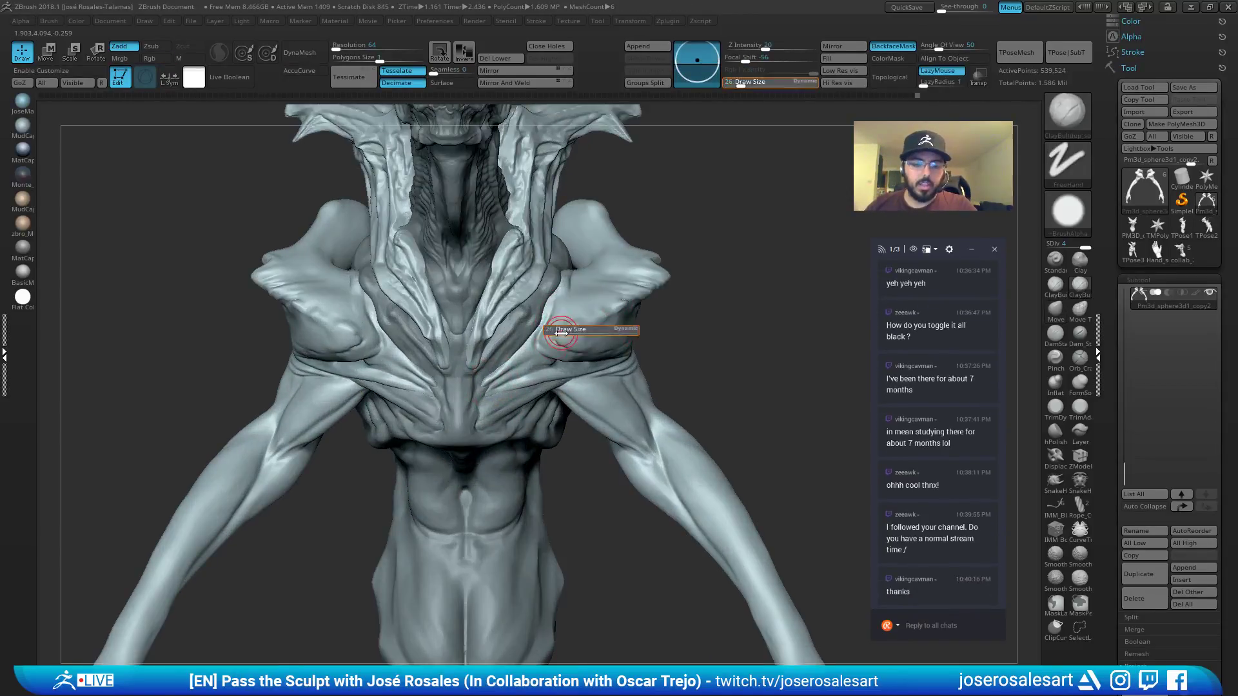
right_drag(567, 333, 598, 337)
key(s)
drag(597, 337, 589, 337)
mouse_move(610, 353)
right_down()
mouse_move(543, 325)
mouse_move(555, 337)
mouse_move(559, 307)
mouse_move(552, 333)
mouse_move(598, 373)
mouse_move(552, 326)
mouse_move(662, 392)
right_up()
Refine the shoulder and upper arm forms with the Standard brush at draw size 26.
key(b)
key(s)
key(t)
mouse_move(648, 349)
right_down()
mouse_move(613, 326)
mouse_move(606, 288)
mouse_move(613, 337)
mouse_move(583, 174)
right_up()
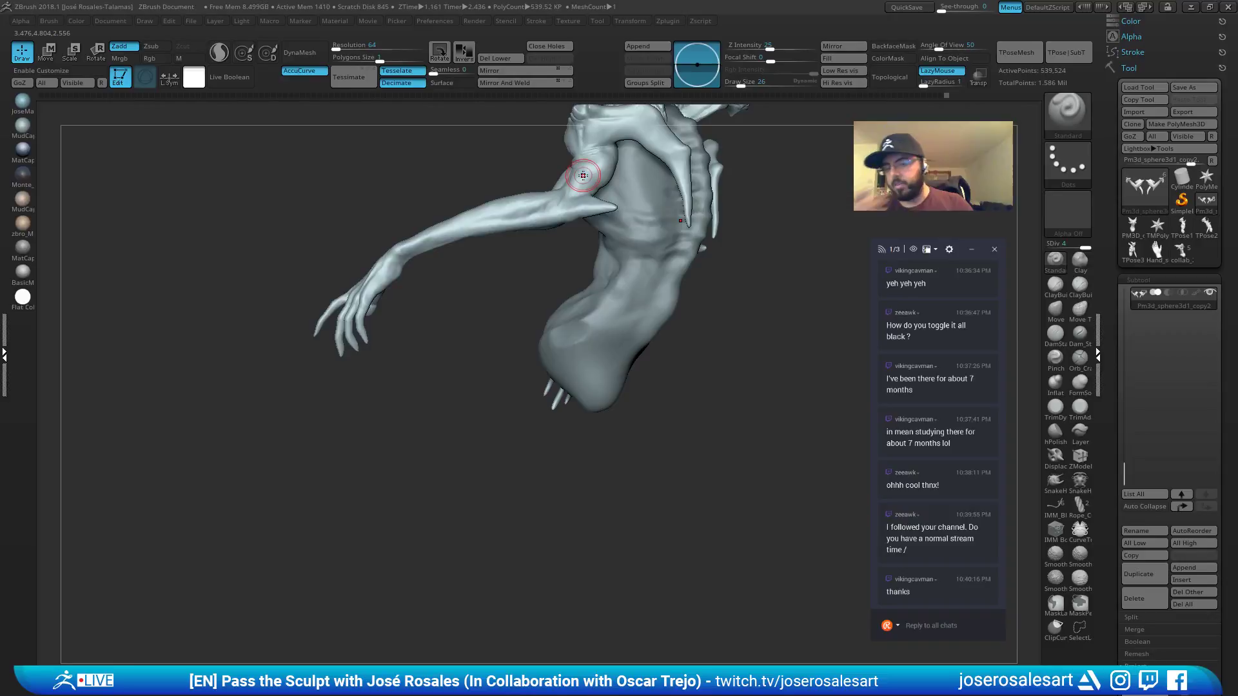
Isolate the arms subtool and build up the back of the shoulder with the ClayBuildup brush at draw size 26.
right_drag(493, 310, 413, 309)
mouse_move(619, 213)
alt+right_down()
mouse_move(633, 243)
mouse_move(594, 297)
mouse_move(575, 220)
alt+right_up()
key(shift+s)
key(b)
key(c)
key(b)
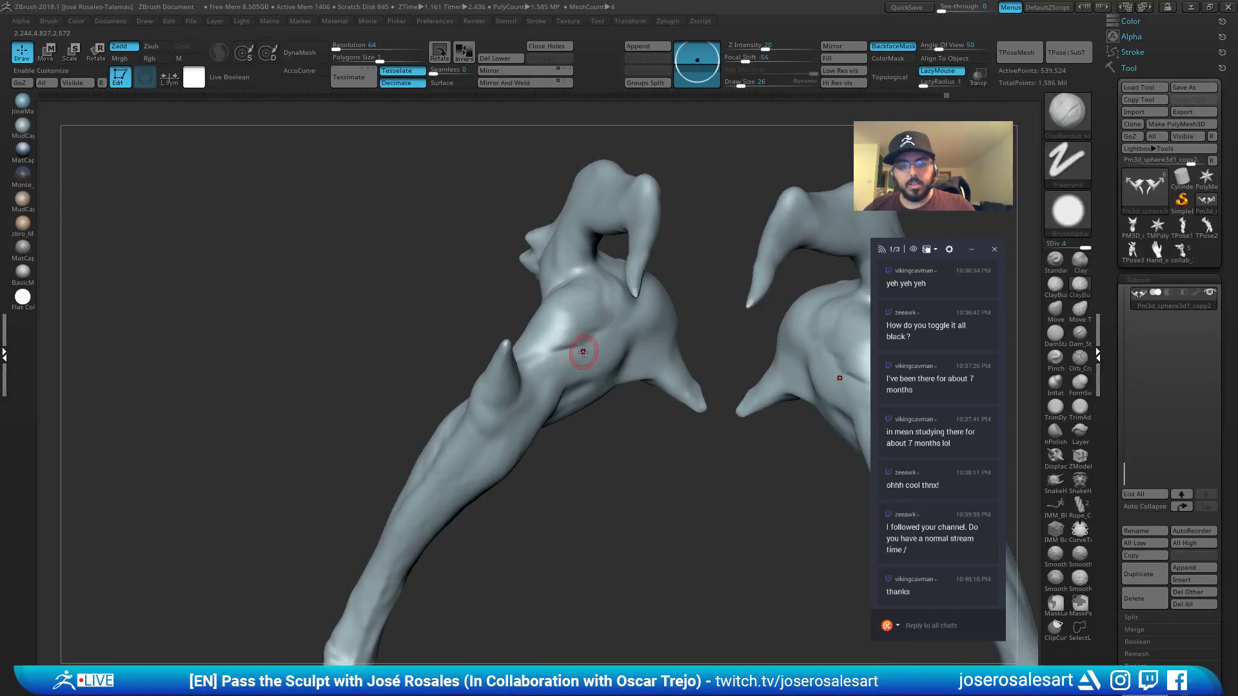
Carve the muscle separation across the back of the shoulder with the DamStandard brush, reducing its draw size to 36.
key(s)
key(b)
key(d)
key(s)
mouse_move(536, 338)
right_down()
mouse_move(601, 348)
mouse_move(619, 325)
mouse_move(551, 303)
right_up()
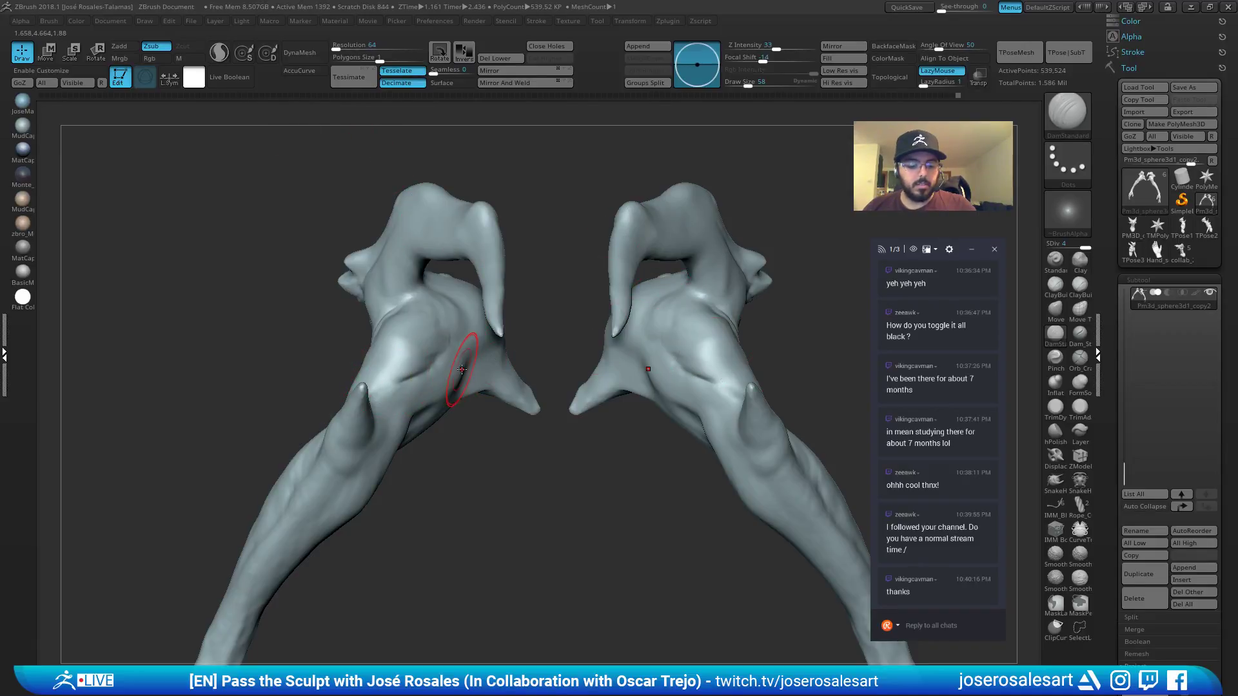
key(s)
right_drag(461, 370, 436, 361)
key(s)
drag(436, 361, 432, 362)
right_drag(413, 363, 435, 364)
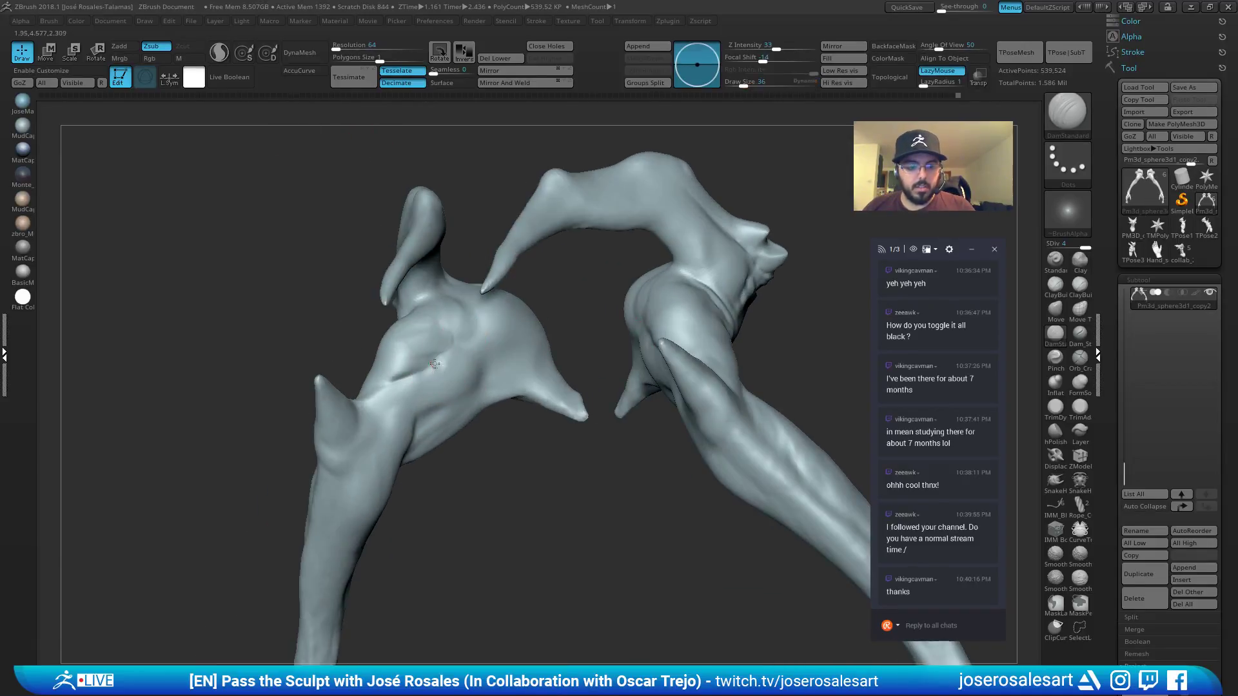
Add muscle volume along the crease on the back of the shoulder with the ClayBuildup brush at draw size 36.
mouse_move(359, 340)
right_down()
mouse_move(464, 339)
mouse_move(336, 355)
right_up()
key(b)
key(c)
key(b)
drag(451, 346, 413, 367)
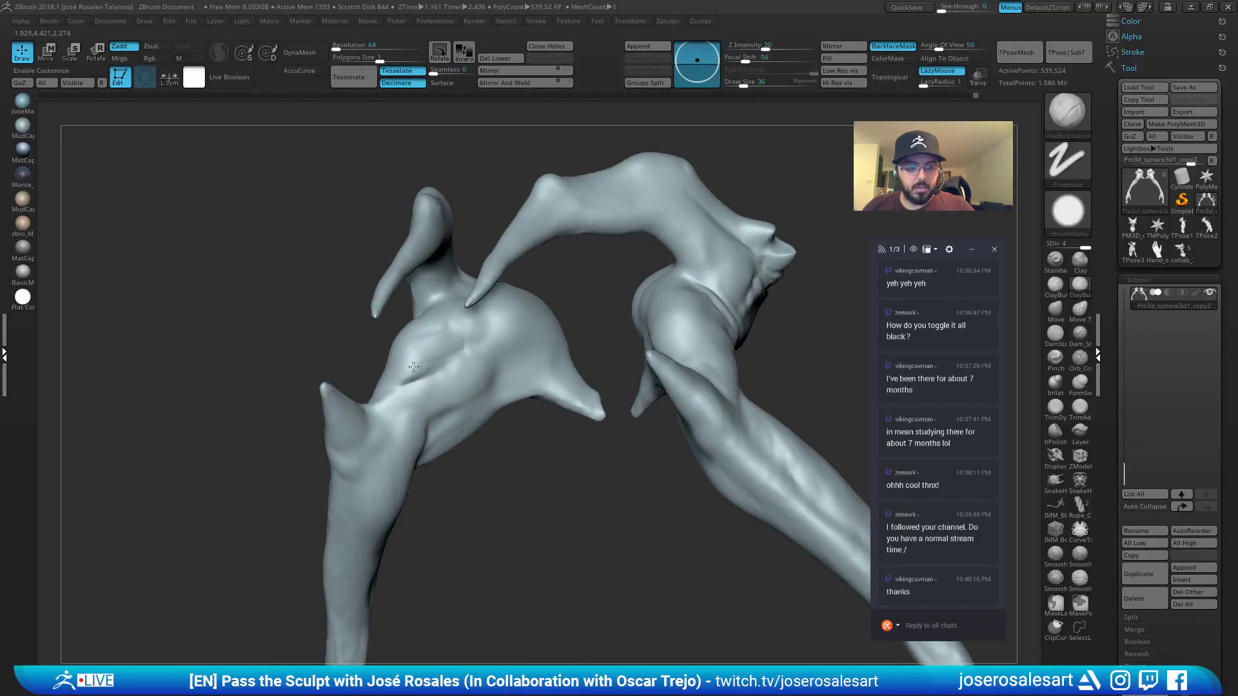
Sharpen the creases on the back of the shoulder with the DamStandard brush at draw size 48.
mouse_move(470, 326)
right_down()
mouse_move(367, 309)
mouse_move(486, 284)
mouse_move(425, 324)
mouse_move(409, 276)
mouse_move(512, 268)
mouse_move(422, 265)
mouse_move(514, 263)
mouse_move(536, 308)
mouse_move(510, 330)
mouse_move(477, 299)
right_up()
key(b)
key(d)
key(s)
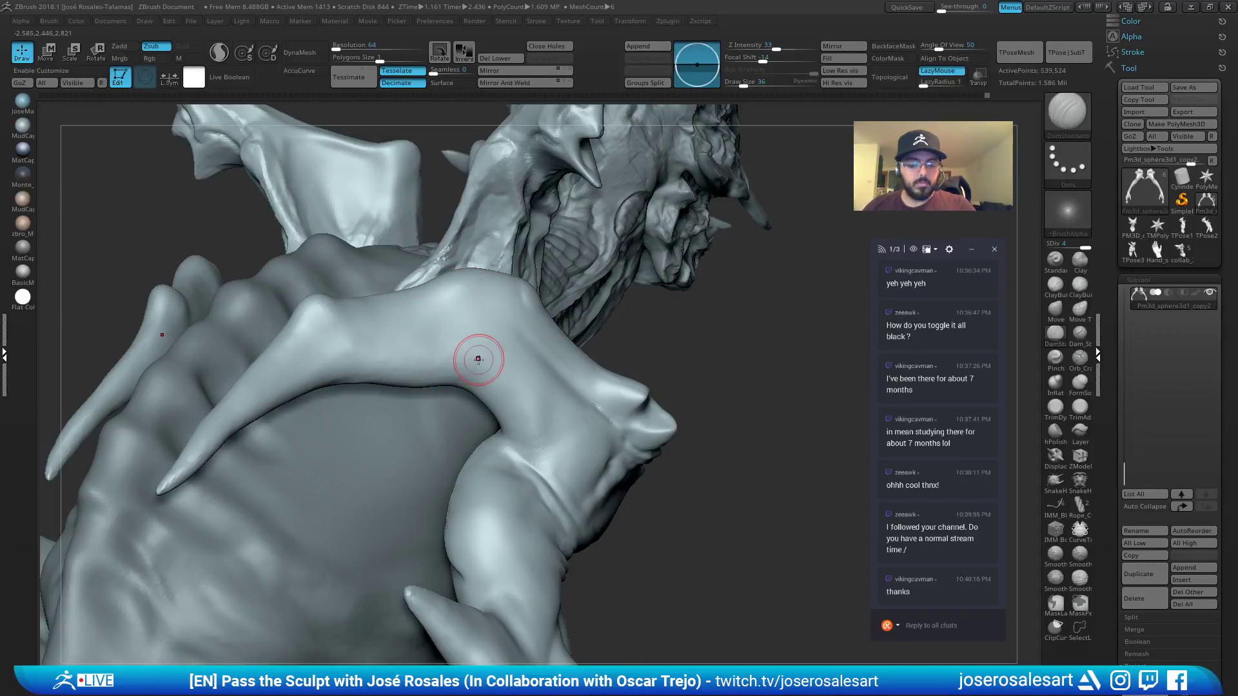
right_drag(478, 360, 479, 346)
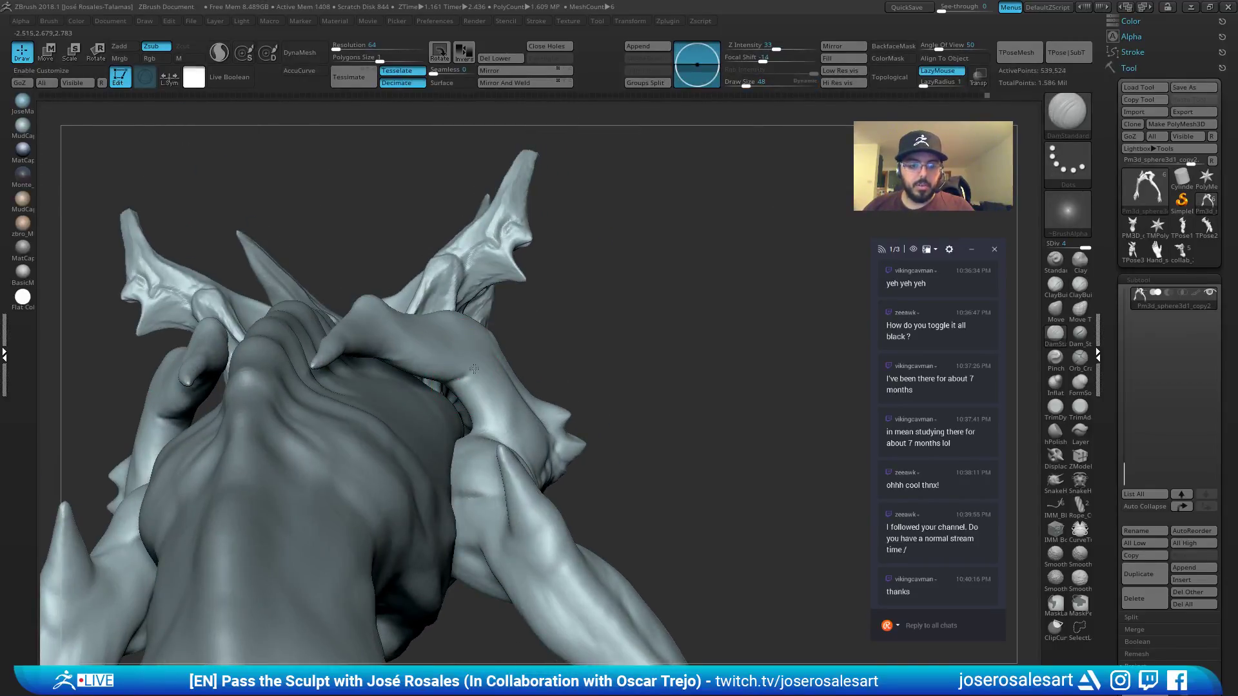
Build up and smooth the top of the shoulder arch with the ClayBuildup brush, reducing its draw size to 28.
key(b)
key(c)
key(b)
mouse_move(475, 381)
right_down()
mouse_move(425, 377)
mouse_move(497, 371)
mouse_move(470, 365)
right_up()
shift+drag(470, 365, 506, 359)
ctrl+right_drag(505, 359, 483, 330)
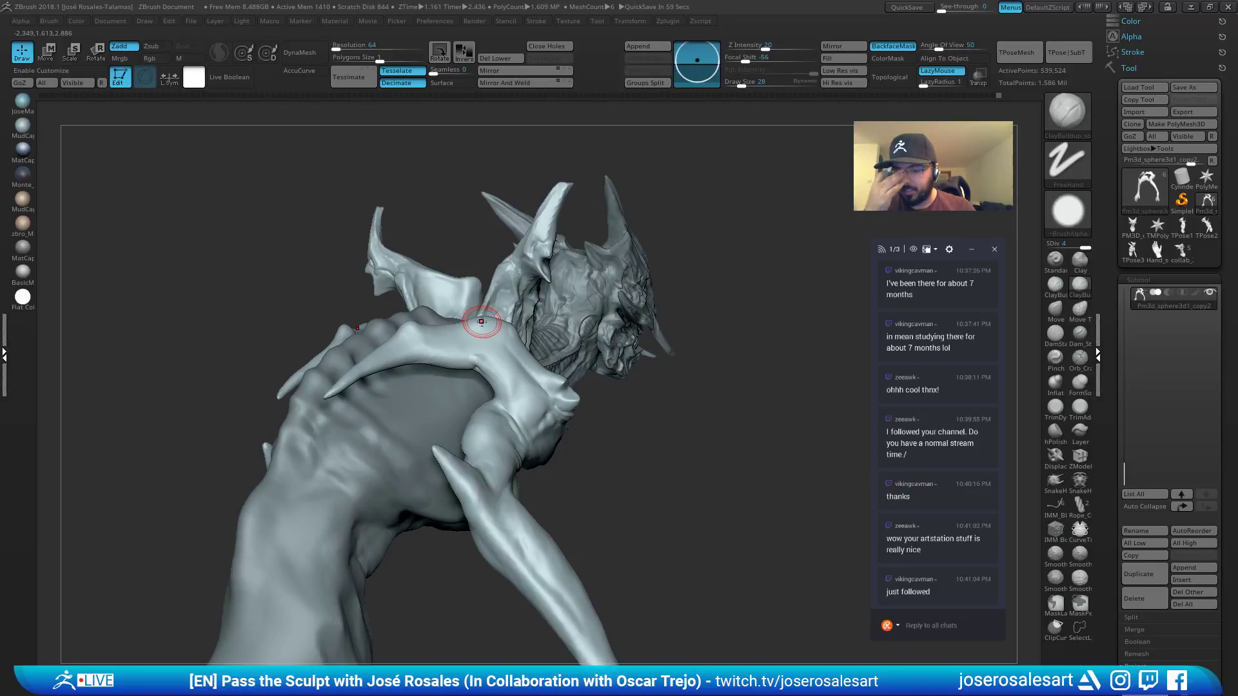
mouse_move(482, 321)
alt+right_down()
mouse_move(511, 349)
mouse_move(516, 413)
mouse_move(483, 377)
alt+right_up()
mouse_move(483, 378)
right_down()
mouse_move(502, 381)
mouse_move(504, 327)
right_up()
Refine and smooth the outer shoulder surface below the arch with the Standard brush, raising the draw size from 26 to 28.
mouse_move(299, 335)
right_down()
mouse_move(451, 332)
mouse_move(158, 292)
mouse_move(242, 272)
right_up()
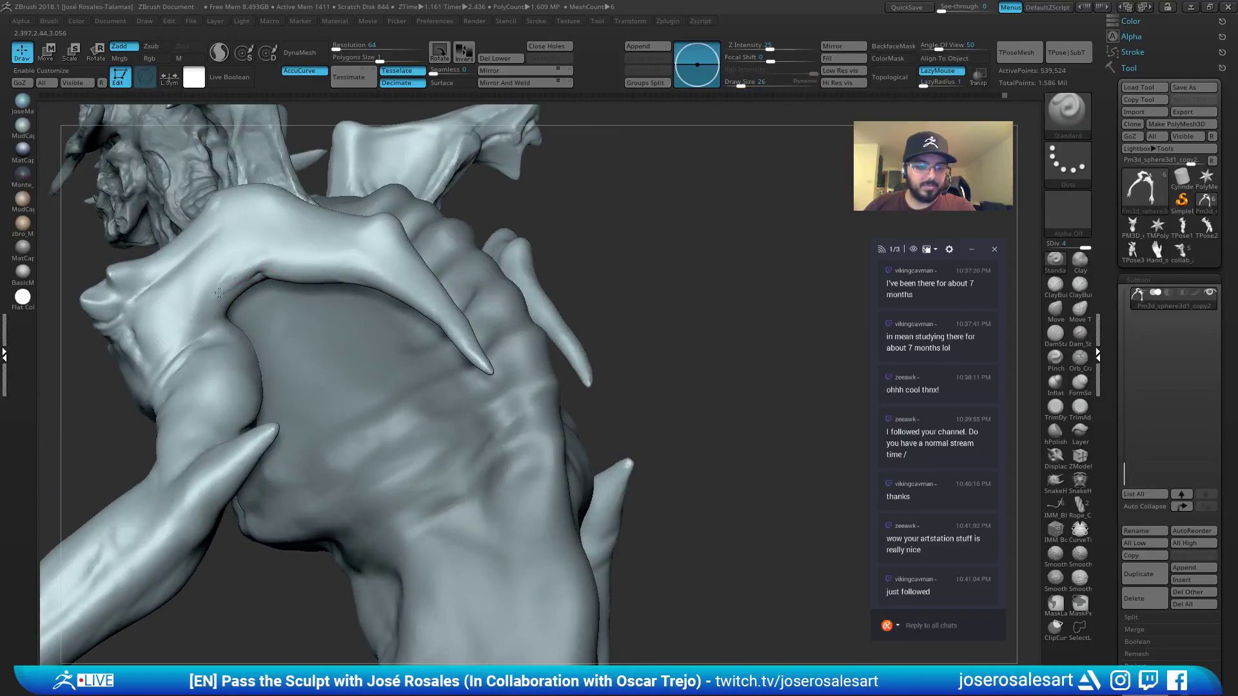
right_drag(187, 330, 245, 269)
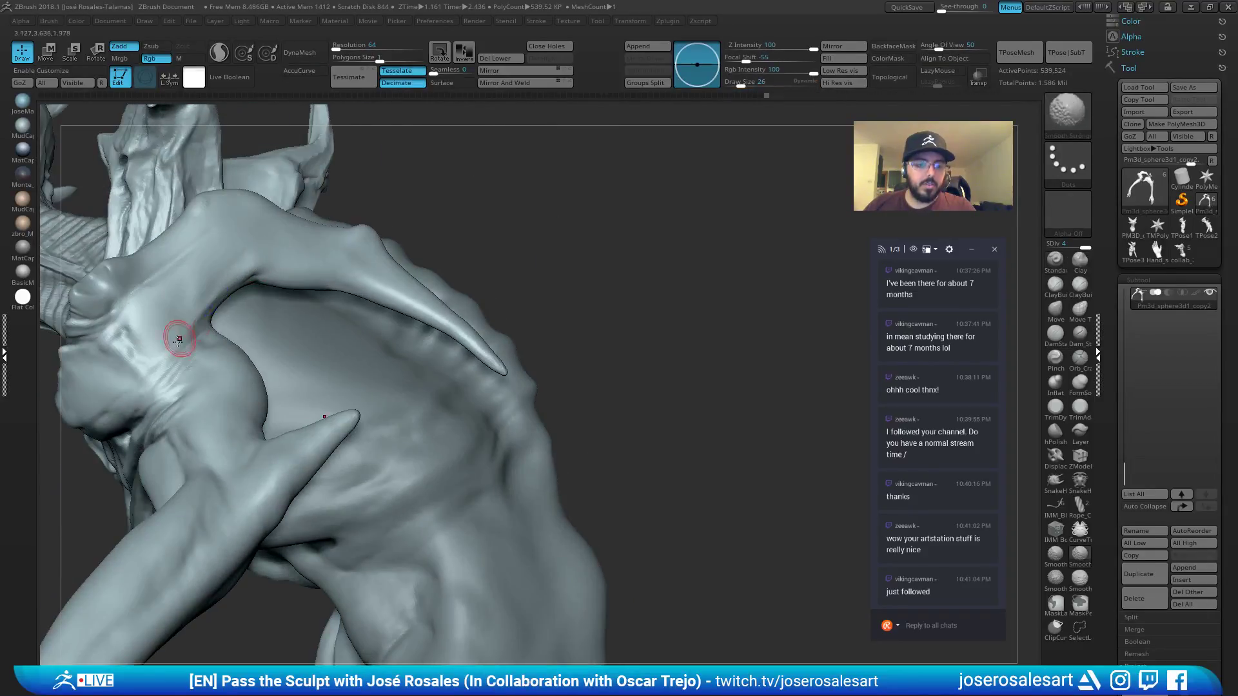
mouse_move(179, 339)
right_down()
mouse_move(225, 299)
mouse_move(189, 334)
right_up()
mouse_move(217, 276)
alt+right_down()
mouse_move(348, 290)
mouse_move(318, 287)
mouse_move(396, 235)
alt+right_up()
key(2)
mouse_move(341, 295)
right_down()
mouse_move(365, 261)
mouse_move(350, 289)
mouse_move(335, 271)
mouse_move(368, 268)
mouse_move(316, 271)
right_up()
key(1)
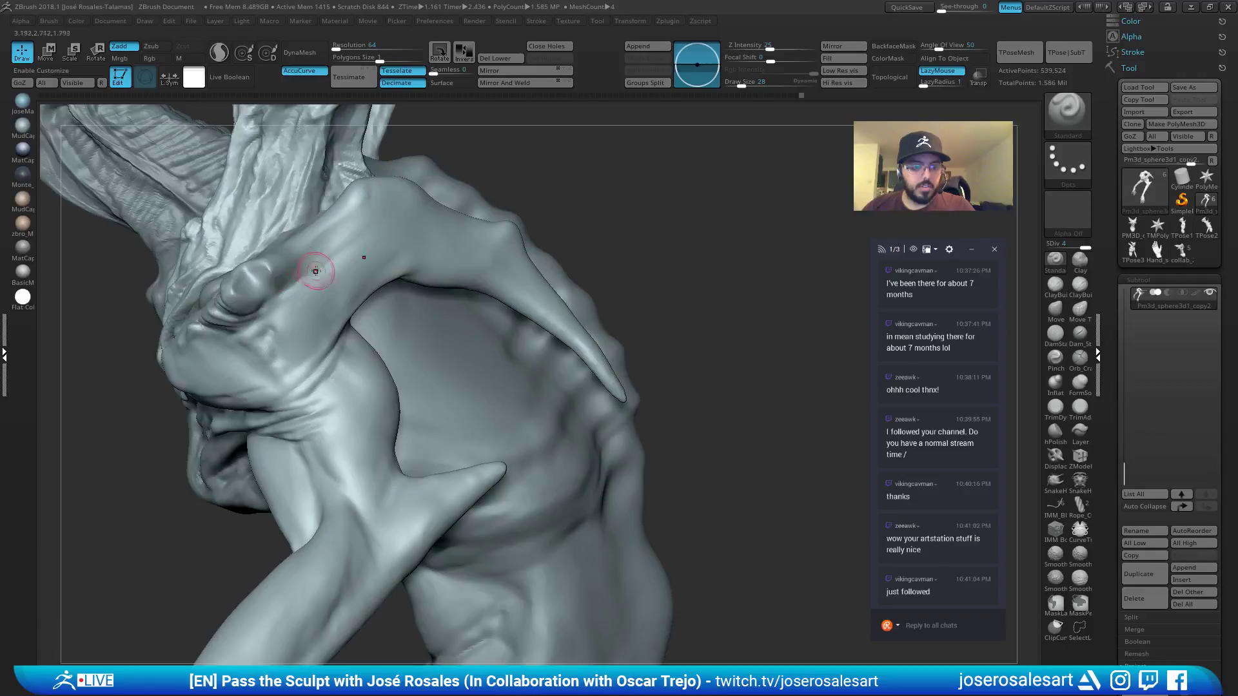
Carve creases behind the shoulder knob and along the arch with the DamStandard brush at draw size 23.
key(2)
key([)
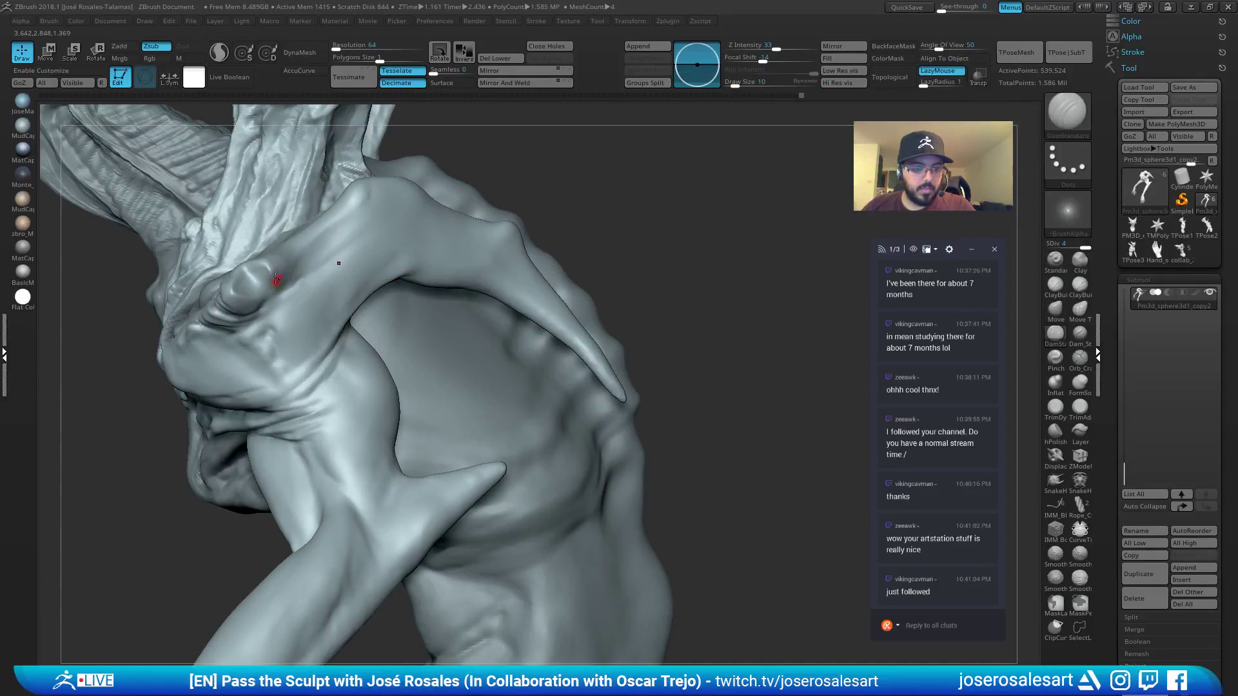
key(bracketright)
key(bracketright)
mouse_move(319, 264)
right_down()
mouse_move(297, 284)
mouse_move(331, 271)
right_up()
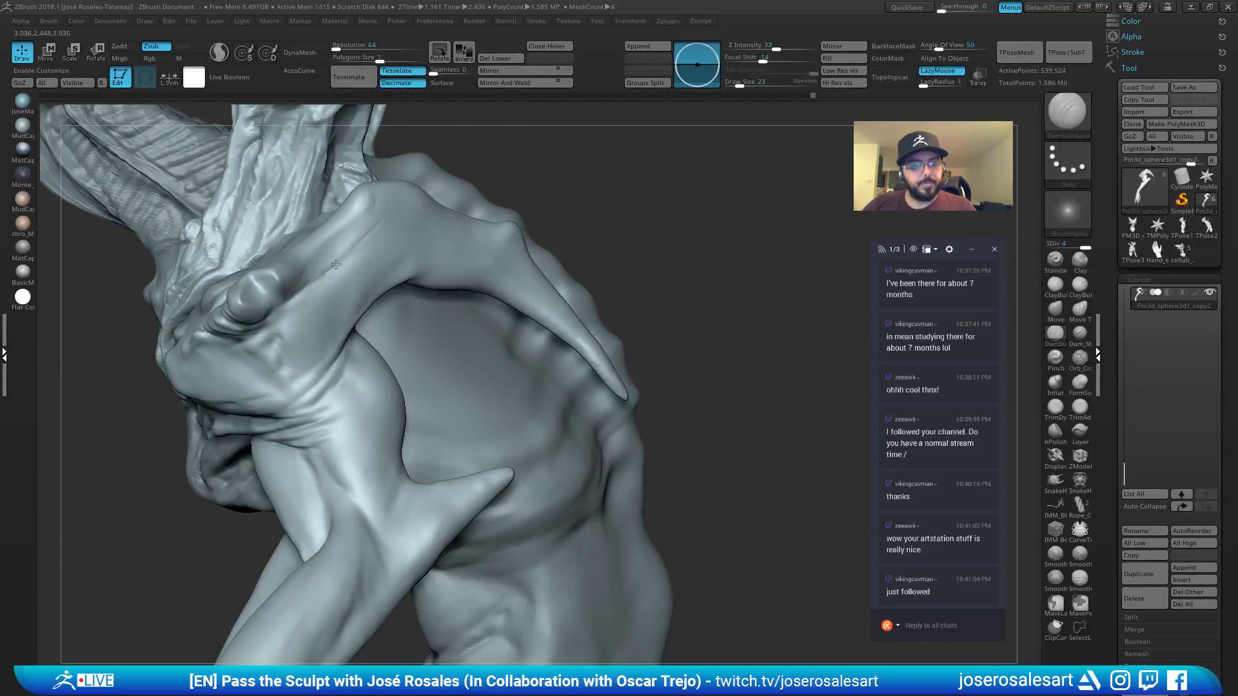
mouse_move(389, 223)
right_down()
mouse_move(253, 329)
mouse_move(285, 322)
right_up()
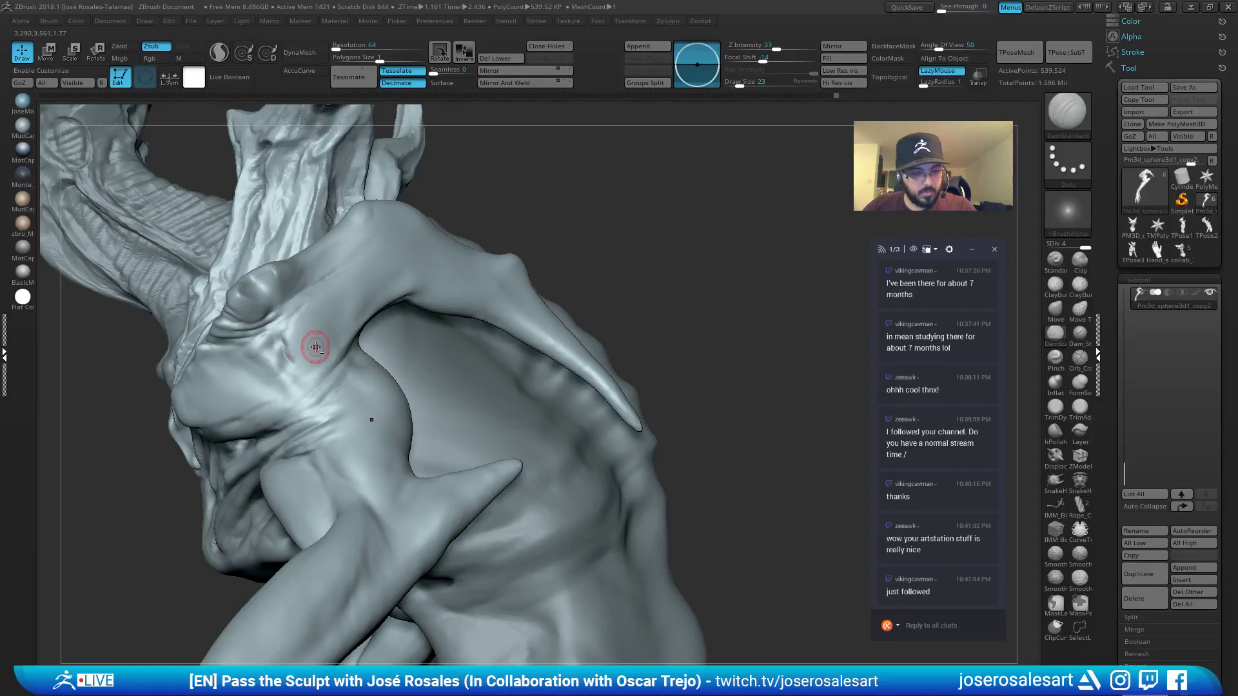
Add volume between the creases below the shoulder knob with the ClayBuildup brush at draw size 39.
key(b)
key(c)
key(b)
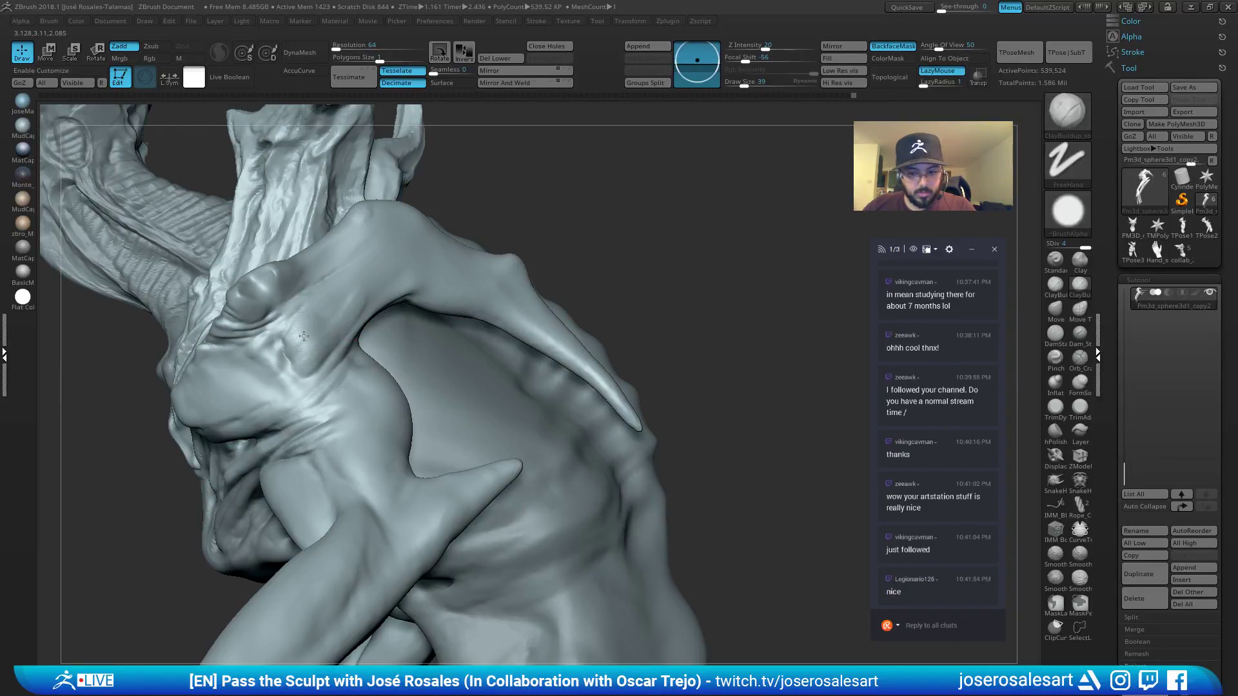
right_drag(303, 336, 348, 287)
mouse_move(297, 358)
right_down()
mouse_move(378, 316)
mouse_move(332, 271)
mouse_move(345, 285)
mouse_move(409, 254)
mouse_move(357, 278)
mouse_move(303, 274)
mouse_move(361, 278)
mouse_move(343, 252)
mouse_move(359, 243)
mouse_move(322, 282)
mouse_move(335, 271)
mouse_move(324, 229)
mouse_move(336, 222)
mouse_move(305, 276)
mouse_move(334, 239)
right_up()
Swell the ridge running up the shoulder arch with the Inflate brush at draw size 36.
key(1)
key(s)
key(b)
key(i)
key(n)
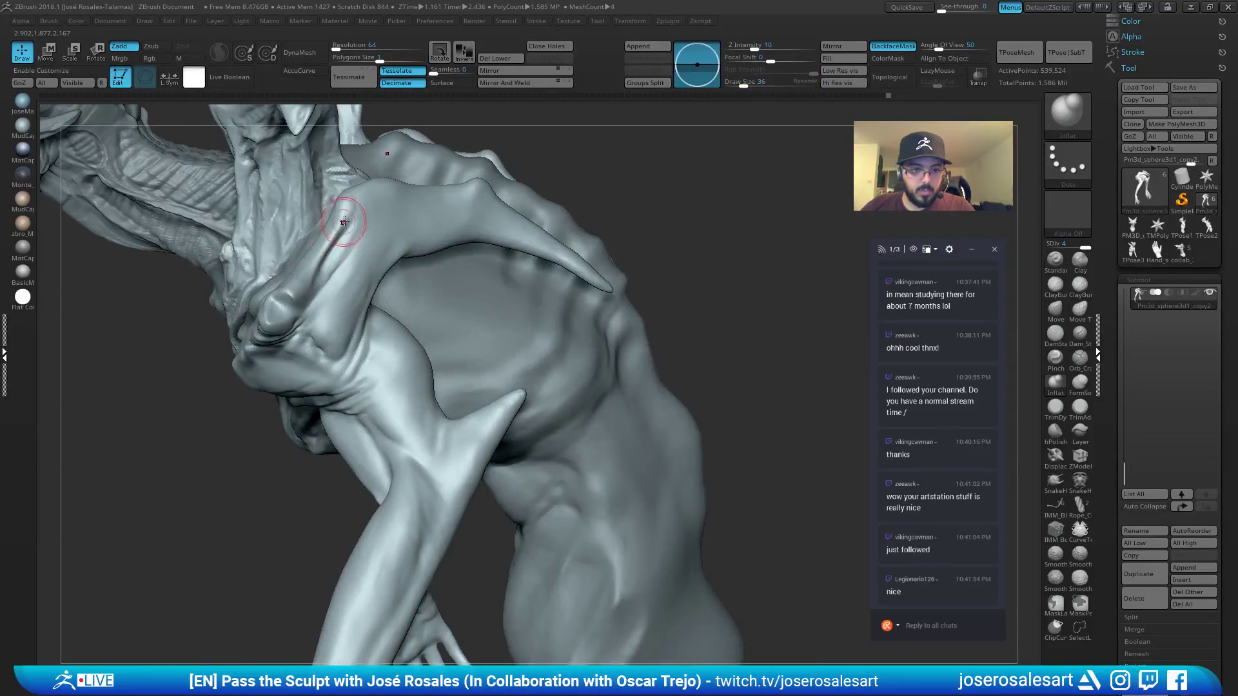
mouse_move(301, 288)
right_down()
mouse_move(321, 252)
mouse_move(425, 271)
right_up()
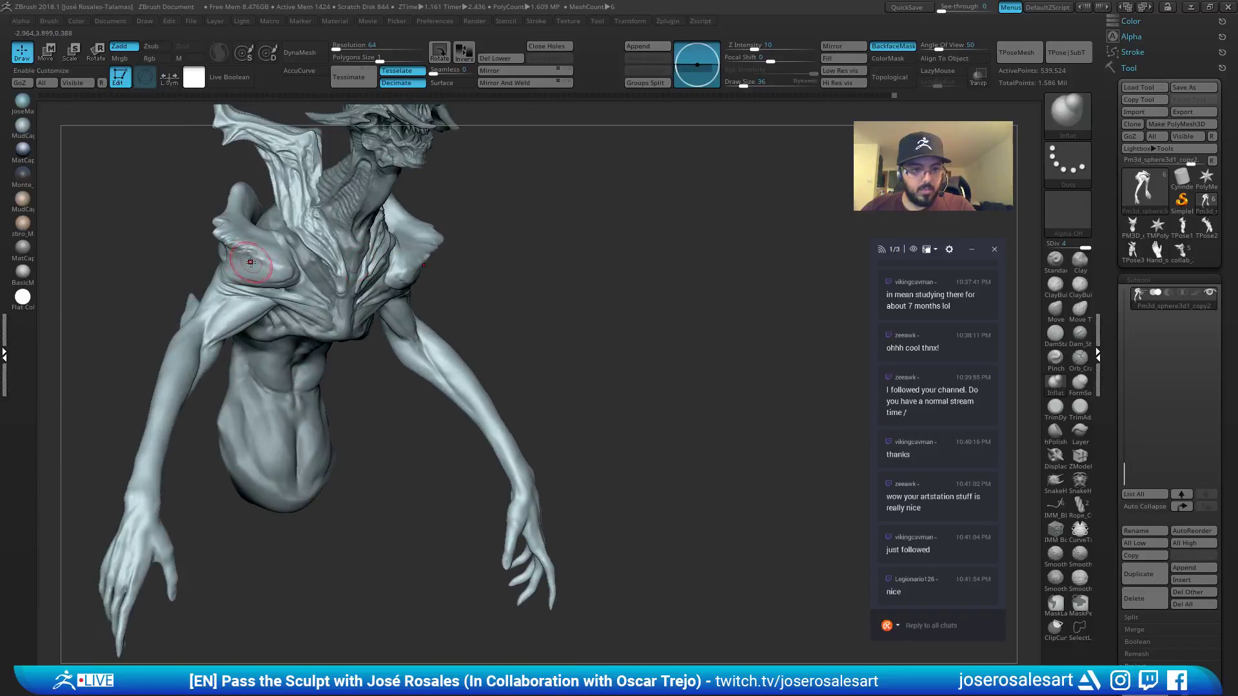
Build up the front shoulder plate with the ClayBuildup brush at draw size 33, raising the draw size to 48.
mouse_move(254, 265)
ctrl+right_down()
mouse_move(354, 278)
mouse_move(387, 304)
mouse_move(429, 292)
mouse_move(333, 297)
ctrl+right_up()
key(b)
key(c)
key(b)
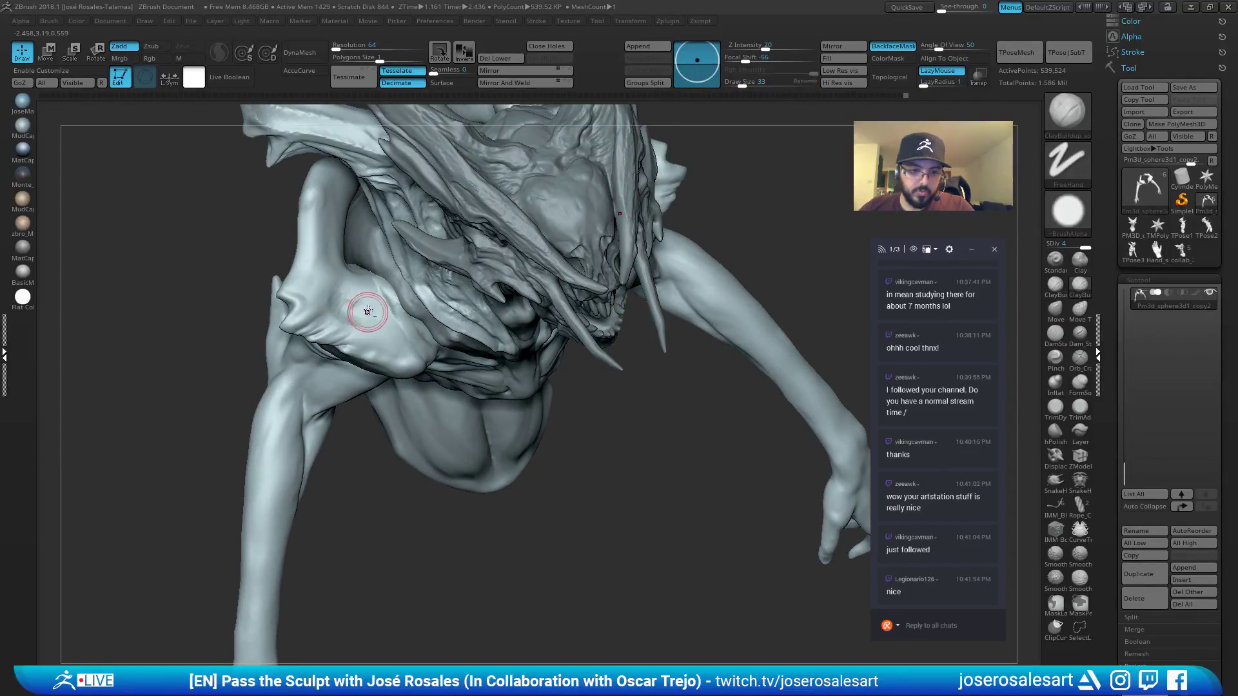
right_drag(391, 327, 364, 301)
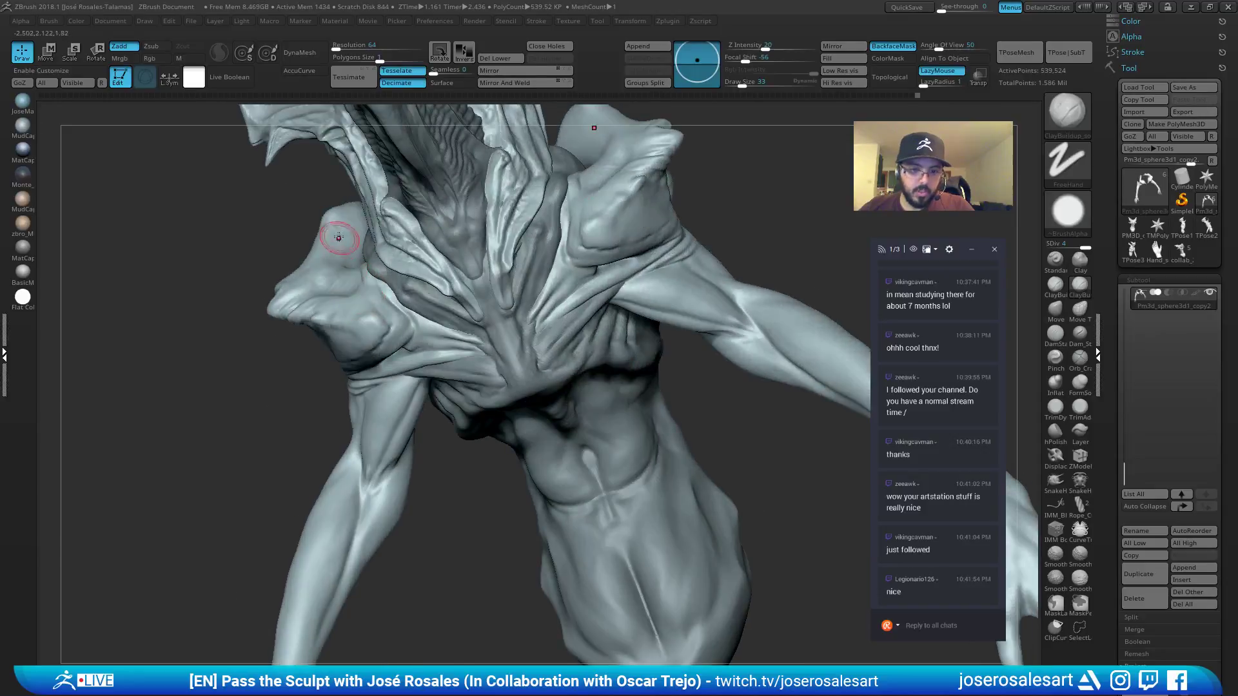
mouse_move(599, 110)
right_down()
mouse_move(566, 258)
mouse_move(561, 215)
mouse_move(545, 235)
right_up()
drag(545, 245, 547, 240)
key(])
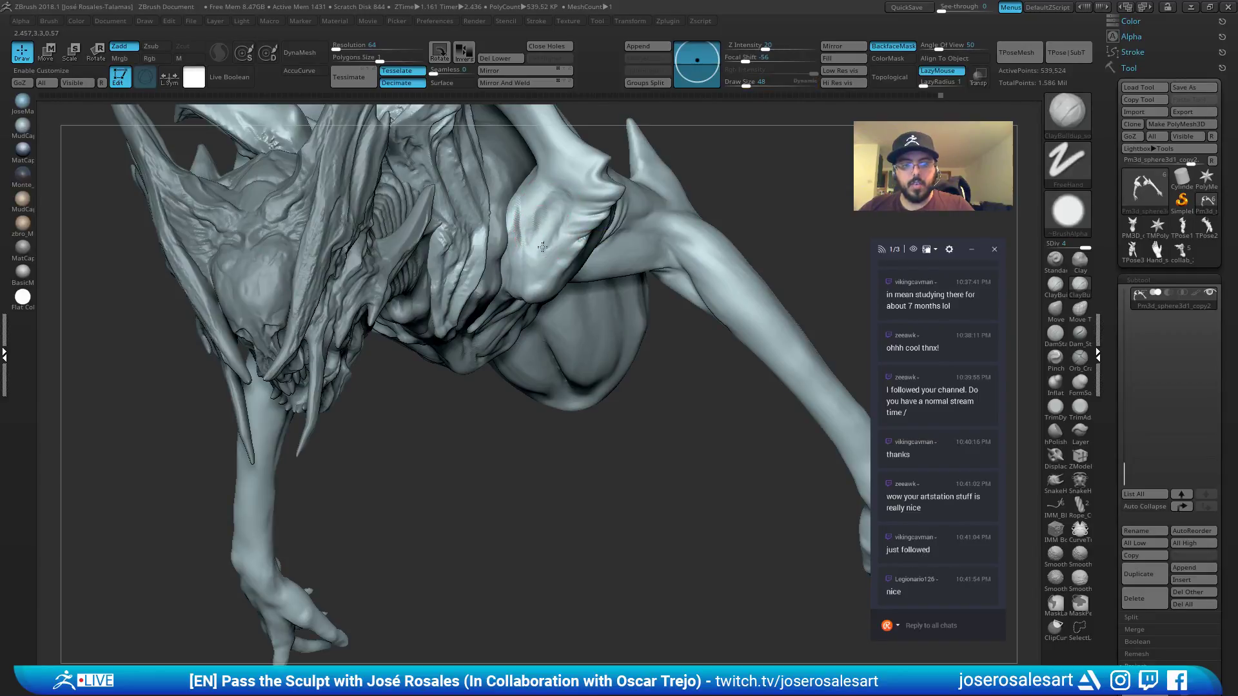
Define the ridges and folds on the front shoulder plate with the Standard brush at draw sizes 17 and 30.
mouse_move(524, 254)
right_down()
mouse_move(566, 233)
mouse_move(558, 261)
mouse_move(573, 258)
right_up()
key(b)
key(s)
key(t)
key(bracketleft)
key(bracketleft)
key(bracketleft)
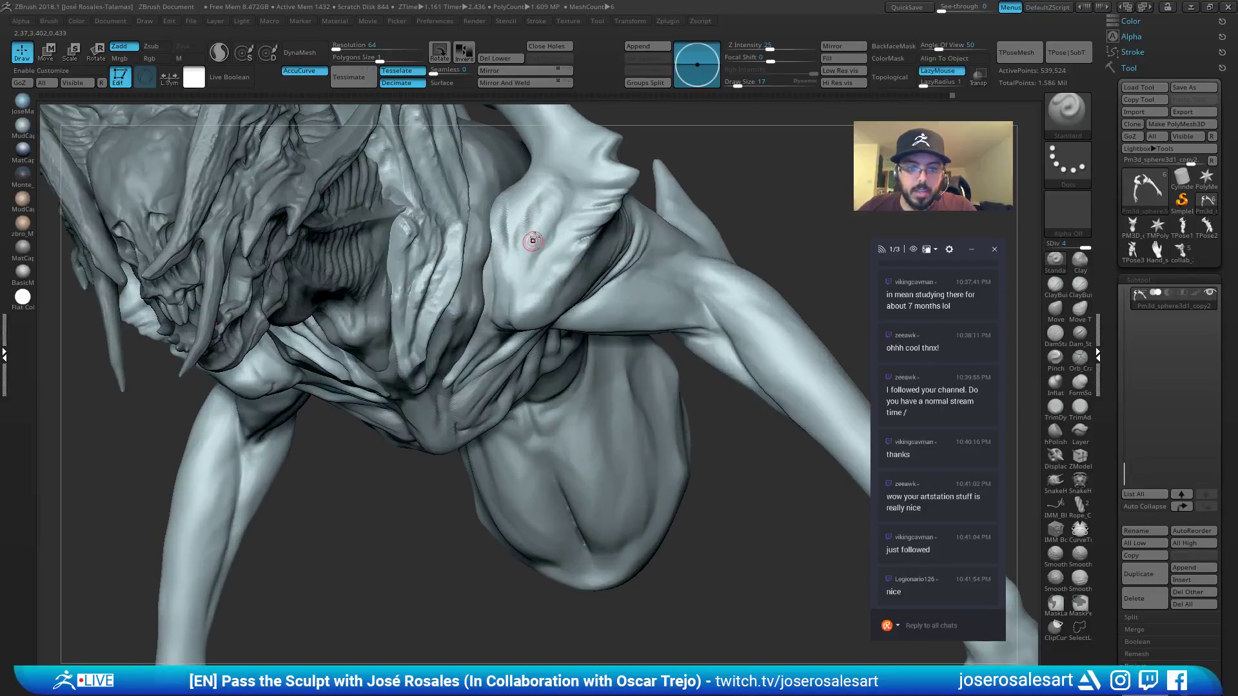
mouse_move(533, 241)
right_down()
mouse_move(538, 204)
mouse_move(569, 215)
mouse_move(451, 206)
mouse_move(172, 254)
right_up()
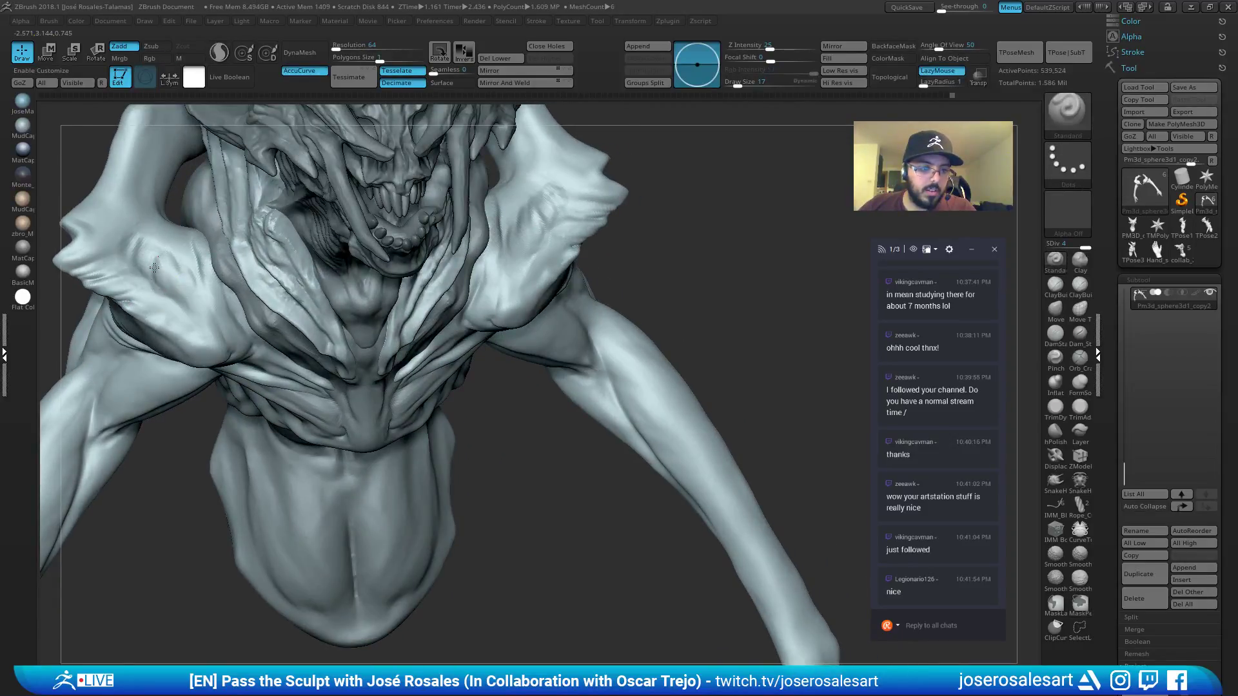
right_drag(162, 285, 138, 271)
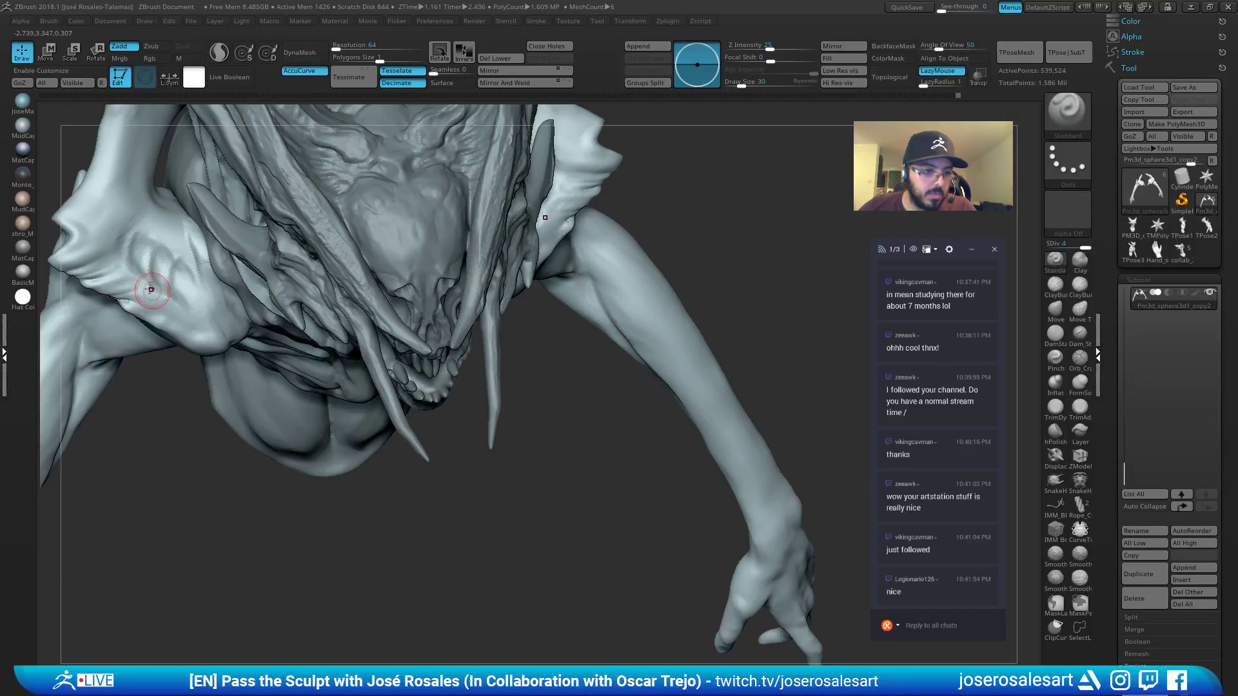
drag(186, 314, 204, 294)
mouse_move(204, 294)
right_down()
mouse_move(207, 311)
mouse_move(222, 293)
mouse_move(170, 241)
mouse_move(216, 311)
mouse_move(155, 257)
mouse_move(144, 274)
mouse_move(129, 264)
right_up()
Carve a row of pits into the front shoulder plate with the ClayBuildup brush, reducing its draw size from 30 to 21.
key(s)
key(b)
key(c)
key(b)
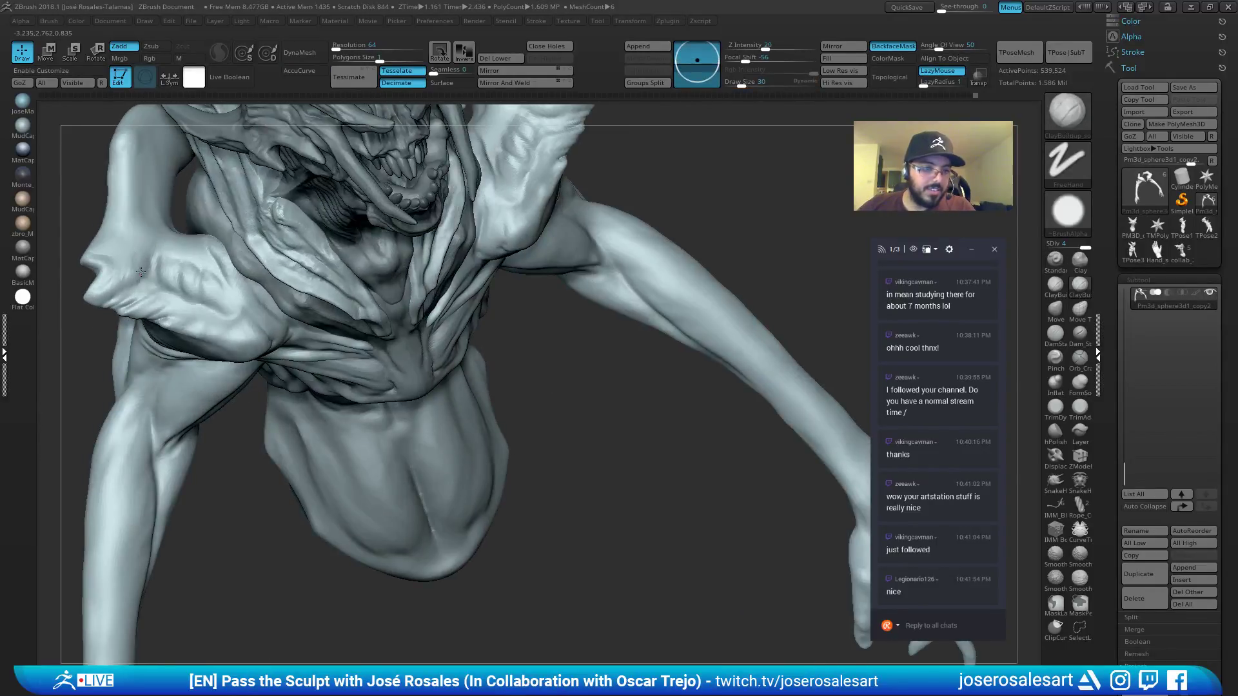
right_drag(156, 303, 308, 294)
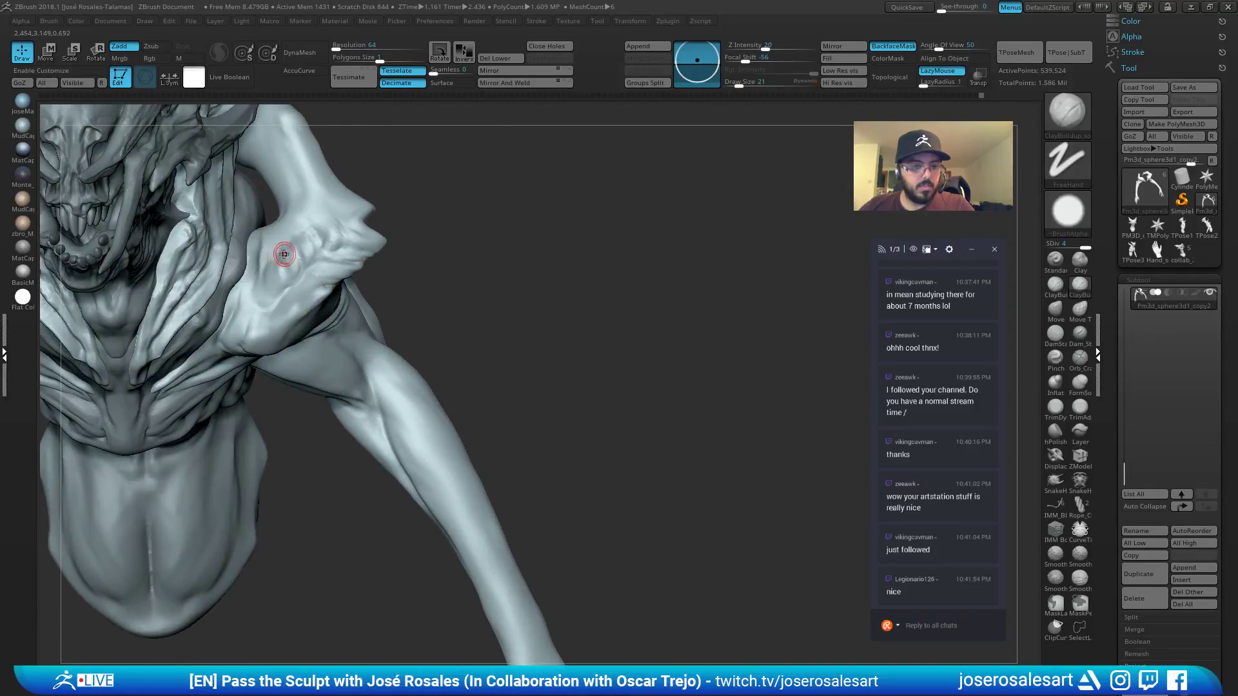
right_drag(284, 254, 317, 249)
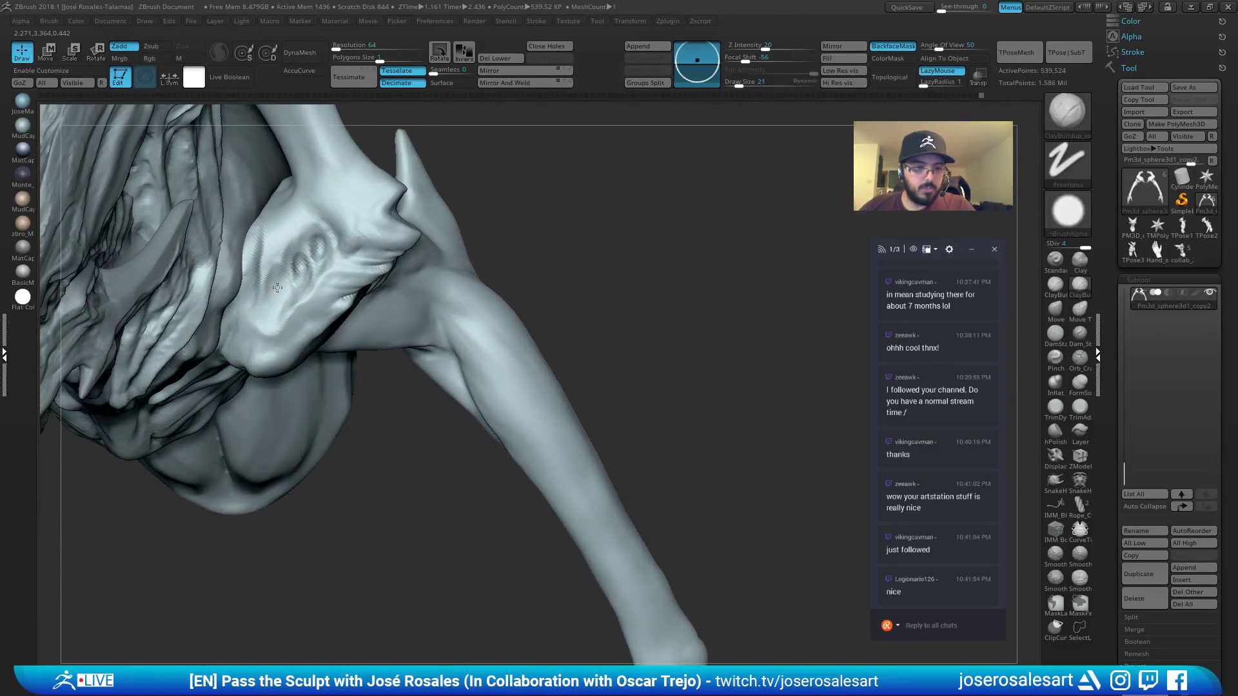
mouse_move(258, 323)
right_down()
mouse_move(310, 268)
mouse_move(434, 243)
right_up()
Shape the rims and hollows of the shoulder pits with the Standard brush at draw size 33.
key(b)
key(s)
key(t)
key(s)
click(290, 280)
key(s)
click(307, 274)
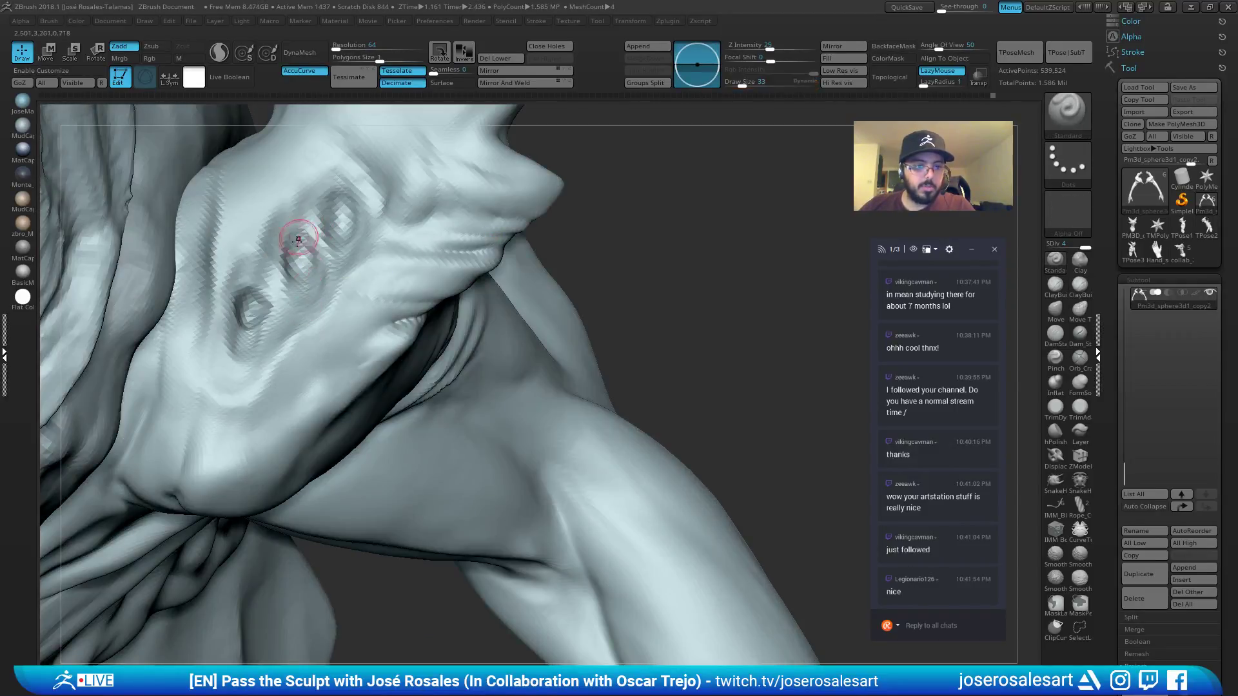
ctrl+right_drag(389, 196, 350, 193)
mouse_move(317, 234)
right_down()
mouse_move(421, 202)
mouse_move(421, 251)
mouse_move(423, 213)
mouse_move(373, 248)
mouse_move(445, 213)
mouse_move(414, 248)
mouse_move(482, 294)
mouse_move(485, 253)
mouse_move(573, 242)
mouse_move(609, 210)
mouse_move(566, 276)
right_up()
Subdivide the arms mesh once and step back down to the lower subdivision level.
key(ctrl+d)
key(shift+d)
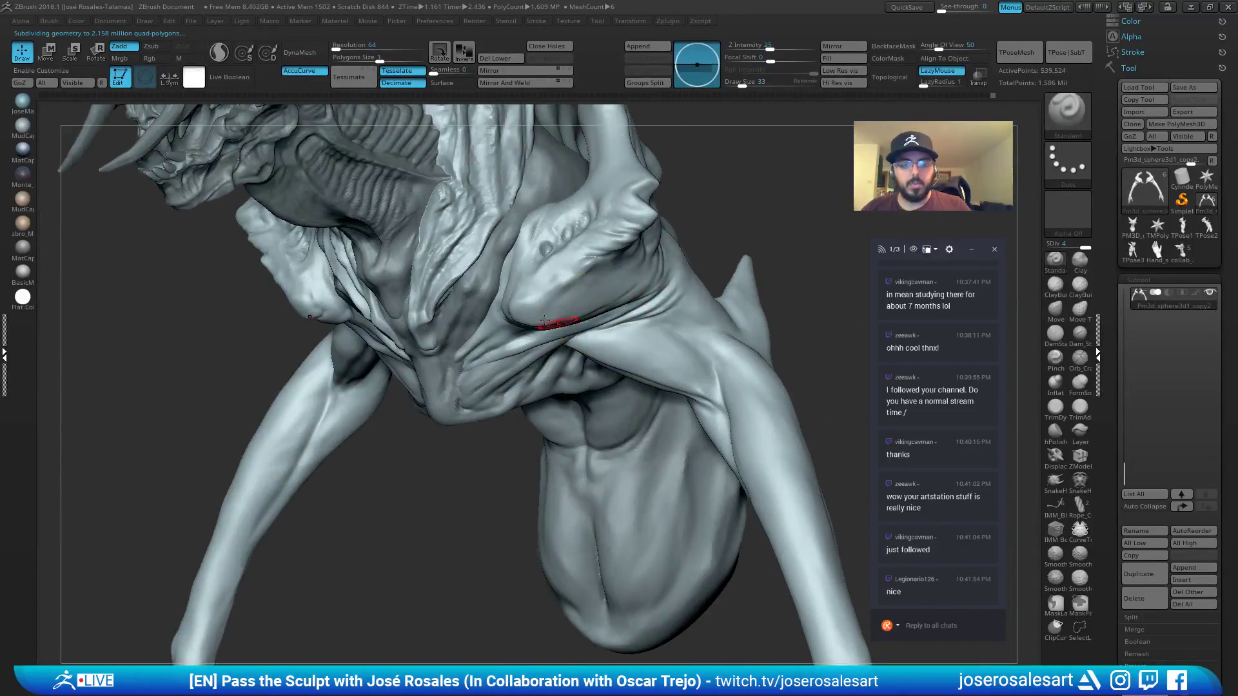
alt+right_drag(837, 565, 450, 392)
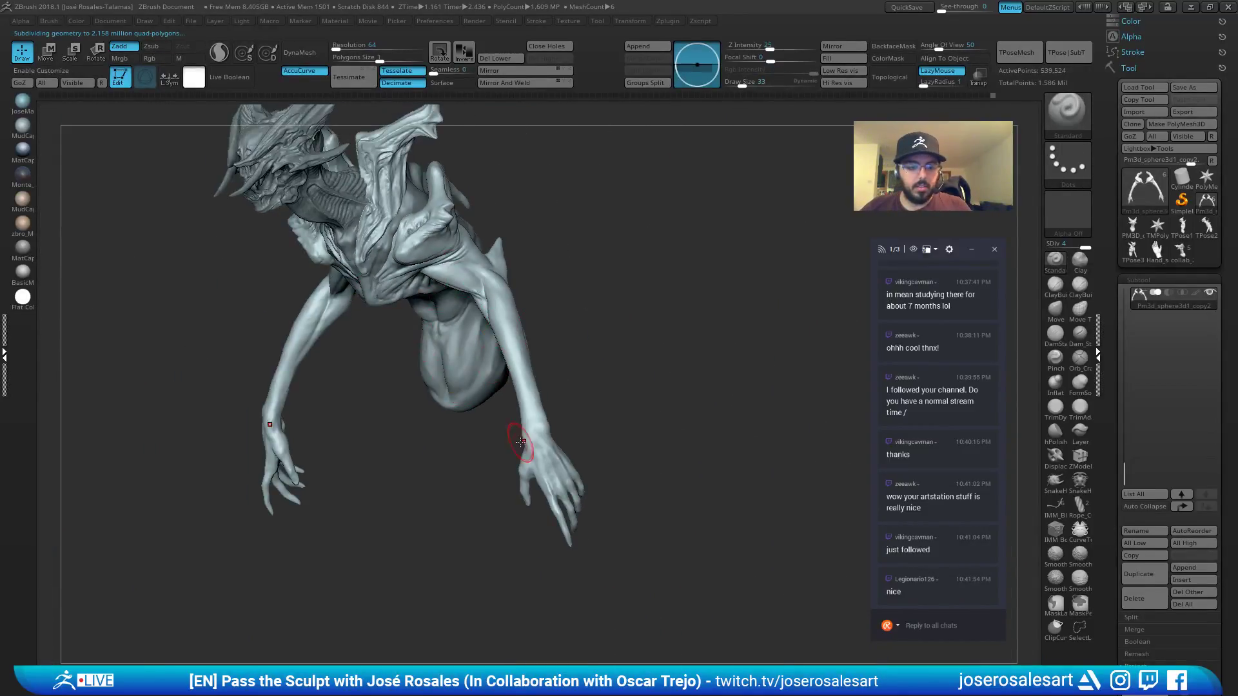
right_drag(322, 262, 469, 293)
Refine the surface around the shoulder pits with the Standard brush at draw size 21.
key(s)
drag(476, 279, 472, 277)
right_drag(473, 278, 487, 342)
ctrl+right_drag(487, 342, 470, 259)
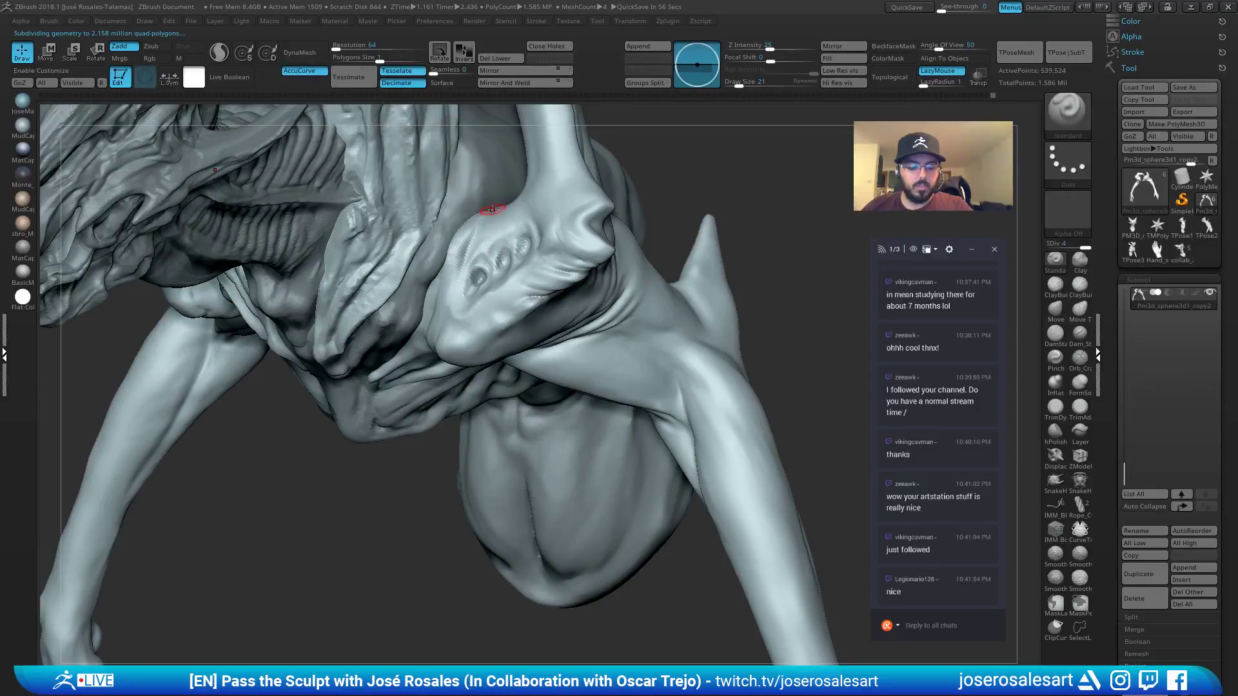
Pull the inner upper edge of the shoulder plate outward with the SnakeHook brush.
key(b)
key(s)
key(h)
key(s)
drag(474, 236, 484, 236)
right_drag(485, 236, 478, 218)
drag(484, 218, 473, 205)
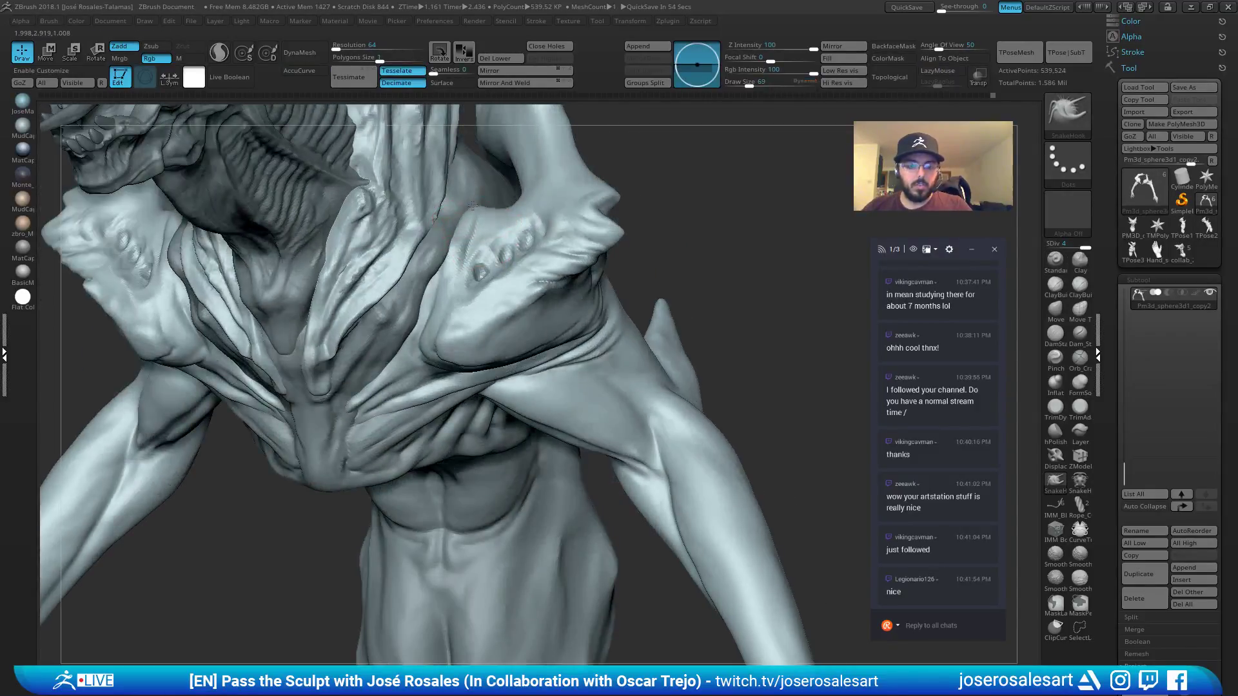
right_drag(470, 210, 539, 213)
Isolate the arms and cut a crease along the inner side of the shoulder plate with the DamStandard brush.
mouse_move(506, 155)
right_down()
mouse_move(548, 187)
mouse_move(531, 222)
mouse_move(510, 216)
mouse_move(542, 210)
mouse_move(271, 122)
mouse_move(389, 235)
mouse_move(447, 227)
mouse_move(378, 218)
right_up()
key(b)
key(s)
key(t)
key(b)
key(d)
key(s)
key(s)
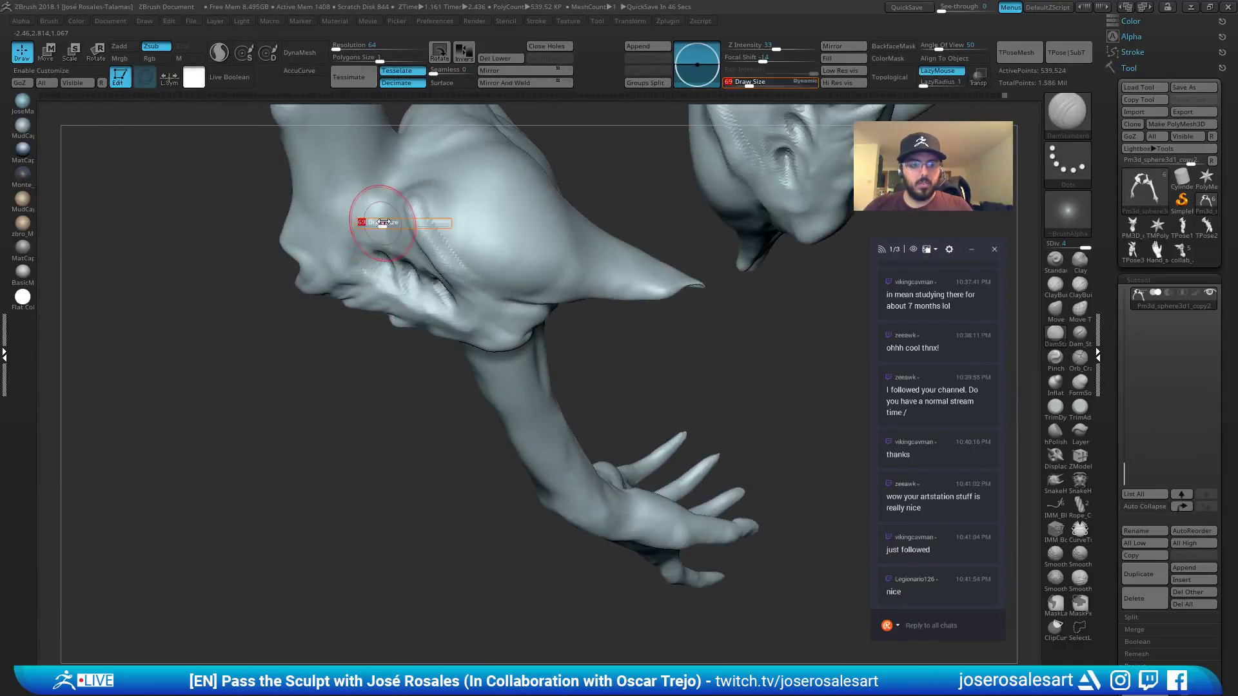
drag(378, 219, 374, 219)
mouse_move(406, 200)
ctrl+right_down()
mouse_move(385, 167)
mouse_move(359, 214)
mouse_move(387, 215)
mouse_move(352, 210)
ctrl+right_up()
key(s)
key(s)
drag(368, 201, 361, 200)
mouse_move(361, 200)
right_down()
mouse_move(377, 200)
mouse_move(378, 223)
right_up()
mouse_move(362, 271)
right_down()
mouse_move(411, 250)
mouse_move(273, 293)
right_up()
Sculpt soft volume along the curved shoulder arch with the Standard brush, raising the draw size from 42 to 45.
key(1)
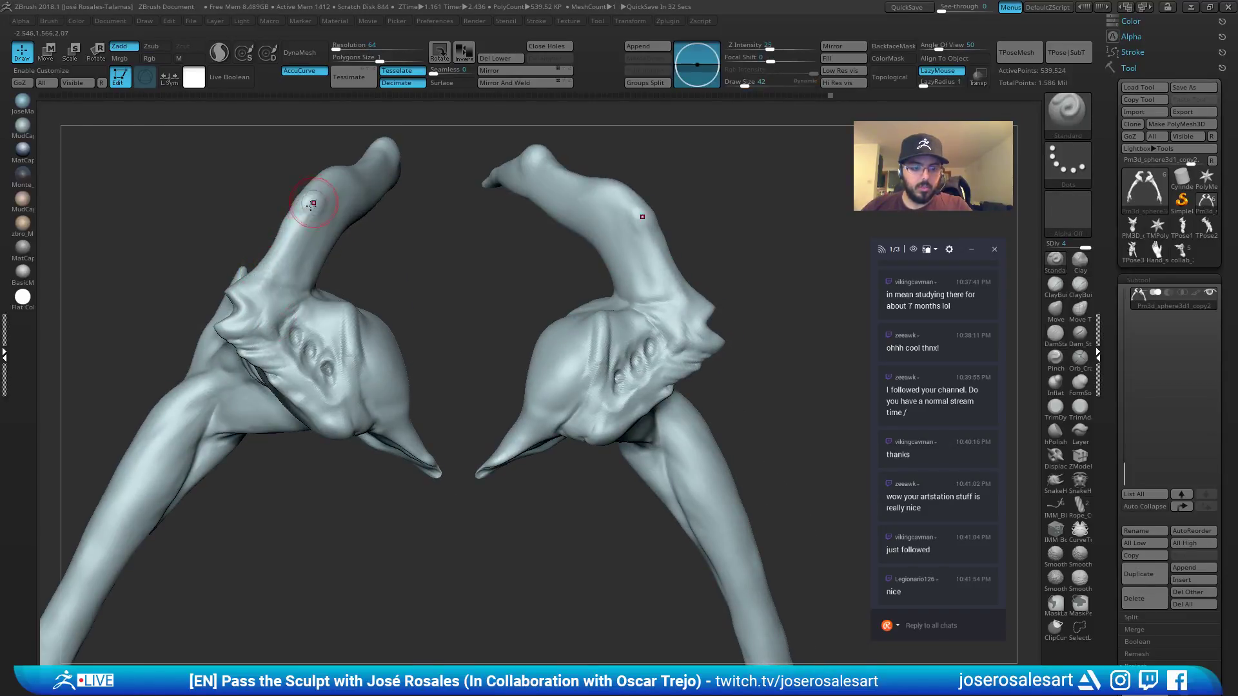
right_drag(269, 280, 267, 293)
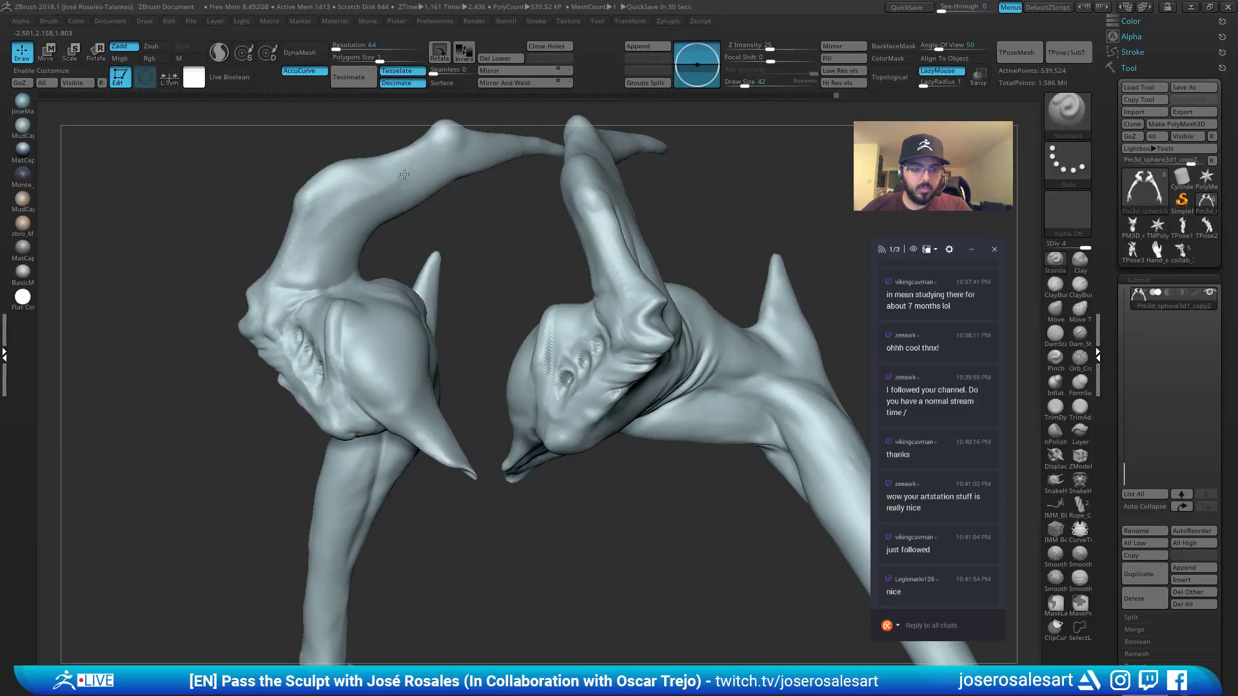
key(ctrl)
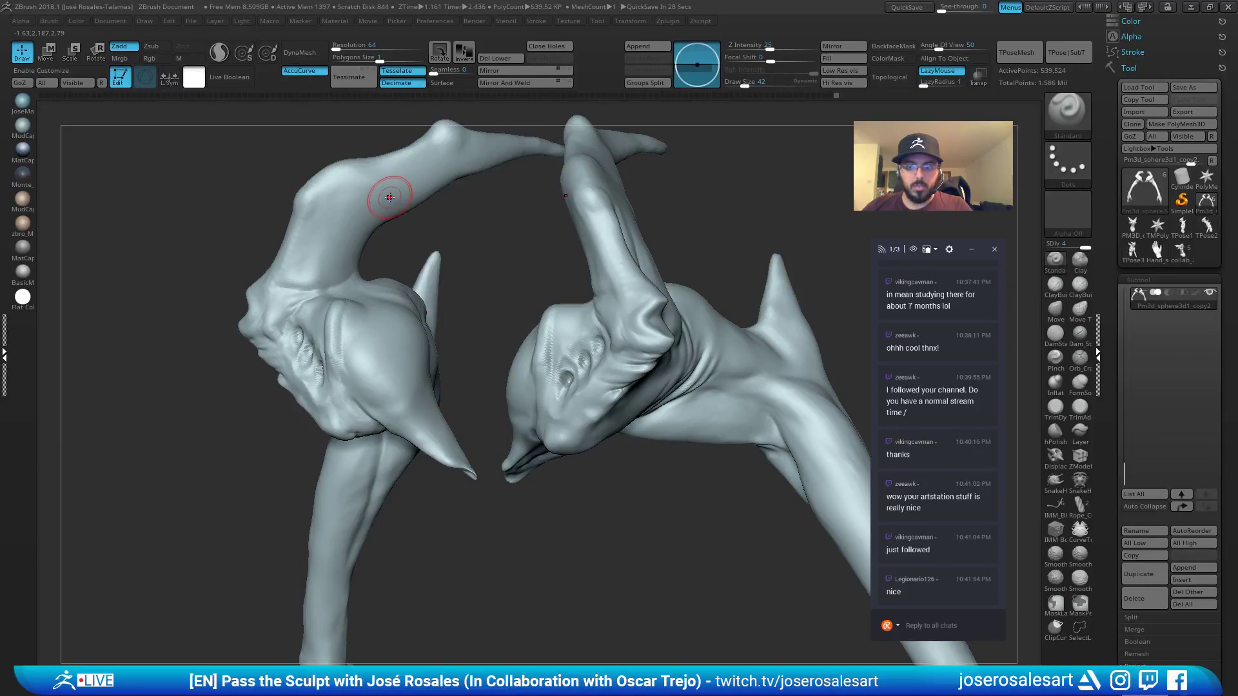
key(bracketright)
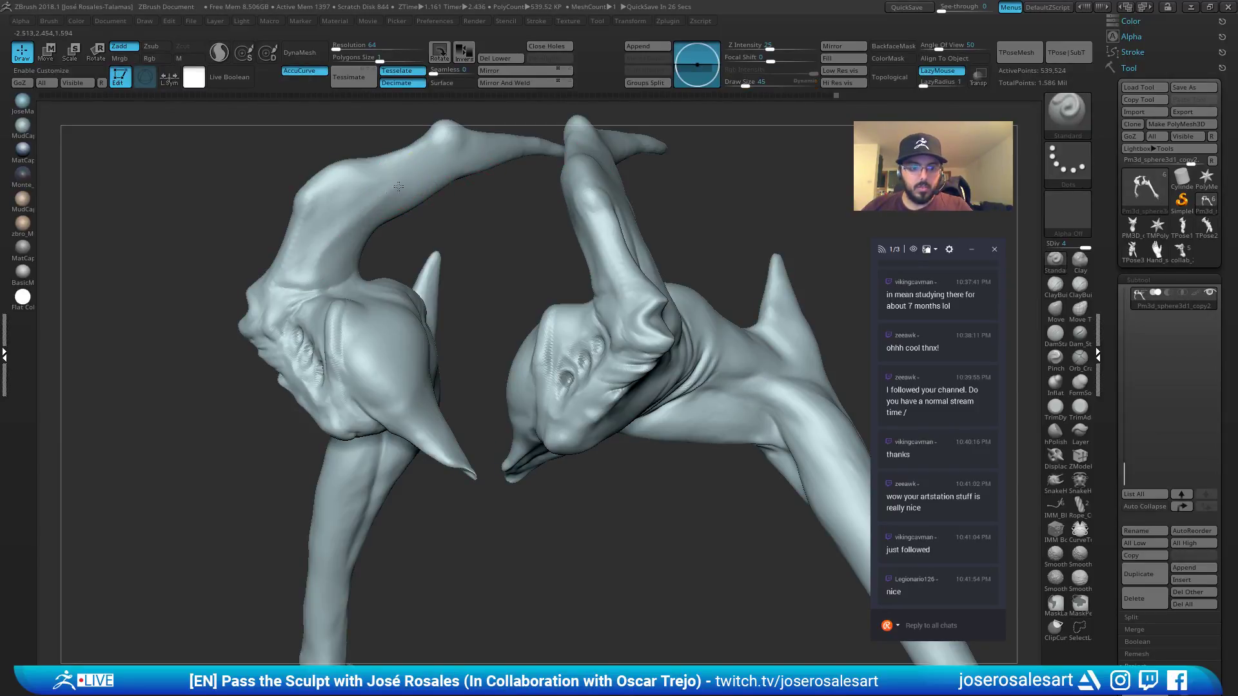
mouse_move(403, 198)
right_down()
mouse_move(348, 258)
mouse_move(287, 232)
mouse_move(258, 240)
right_up()
drag(258, 239, 176, 208)
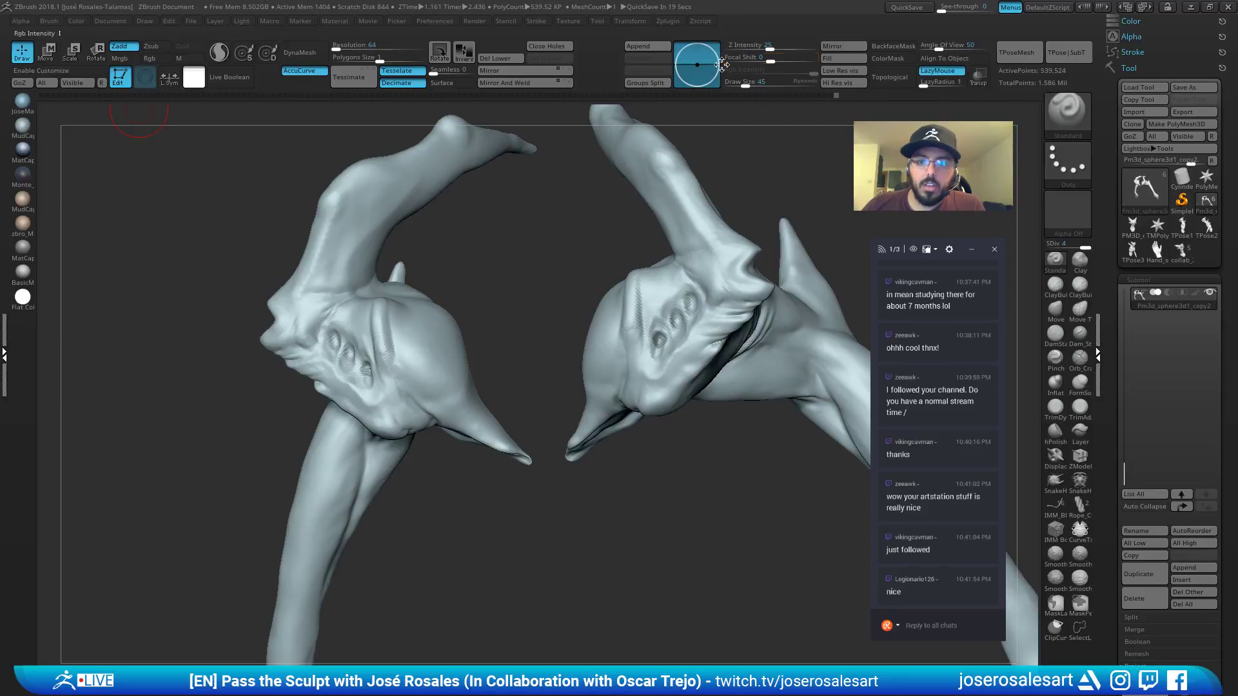
ctrl+right_drag(451, 174, 330, 302)
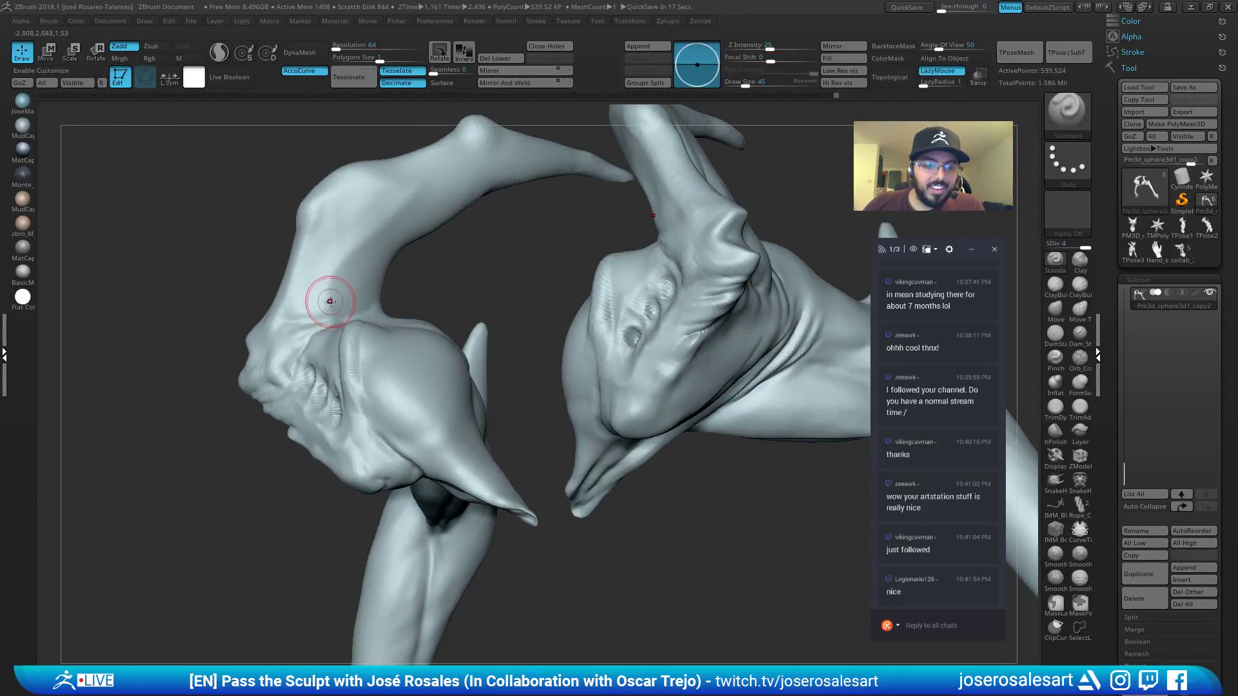
drag(447, 183, 457, 188)
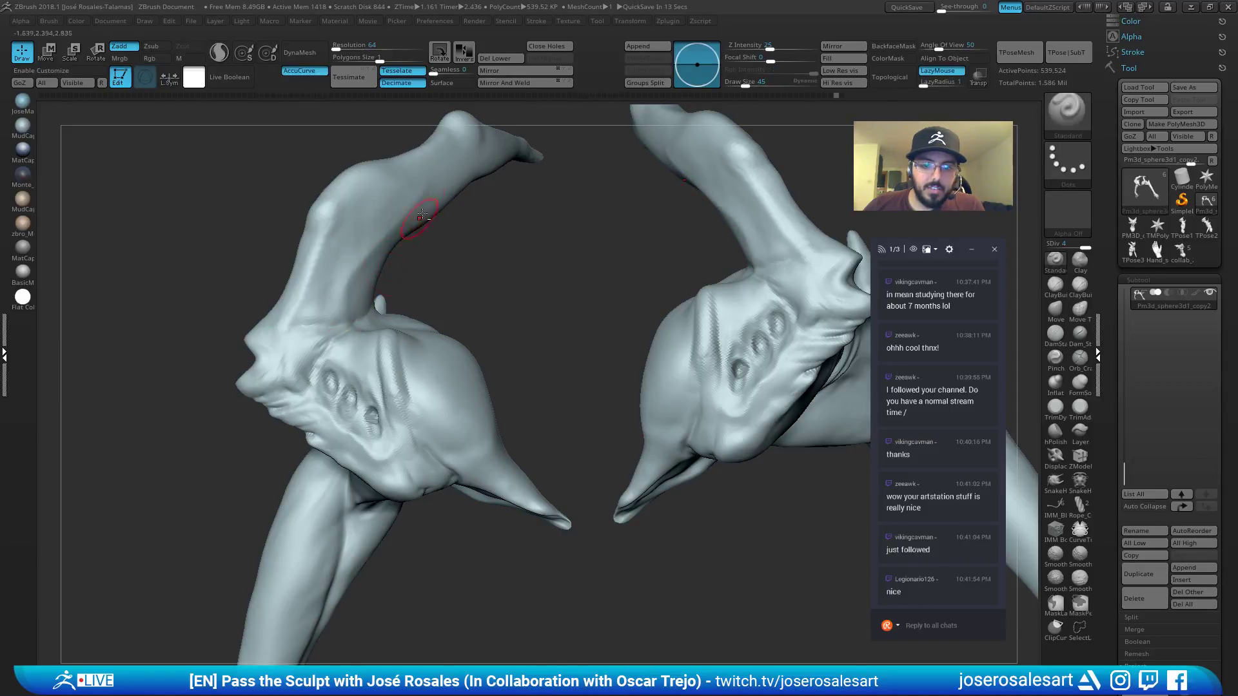
mouse_move(422, 215)
ctrl+right_down()
mouse_move(409, 235)
mouse_move(331, 249)
mouse_move(364, 282)
mouse_move(341, 278)
mouse_move(386, 241)
mouse_move(374, 135)
ctrl+right_up()
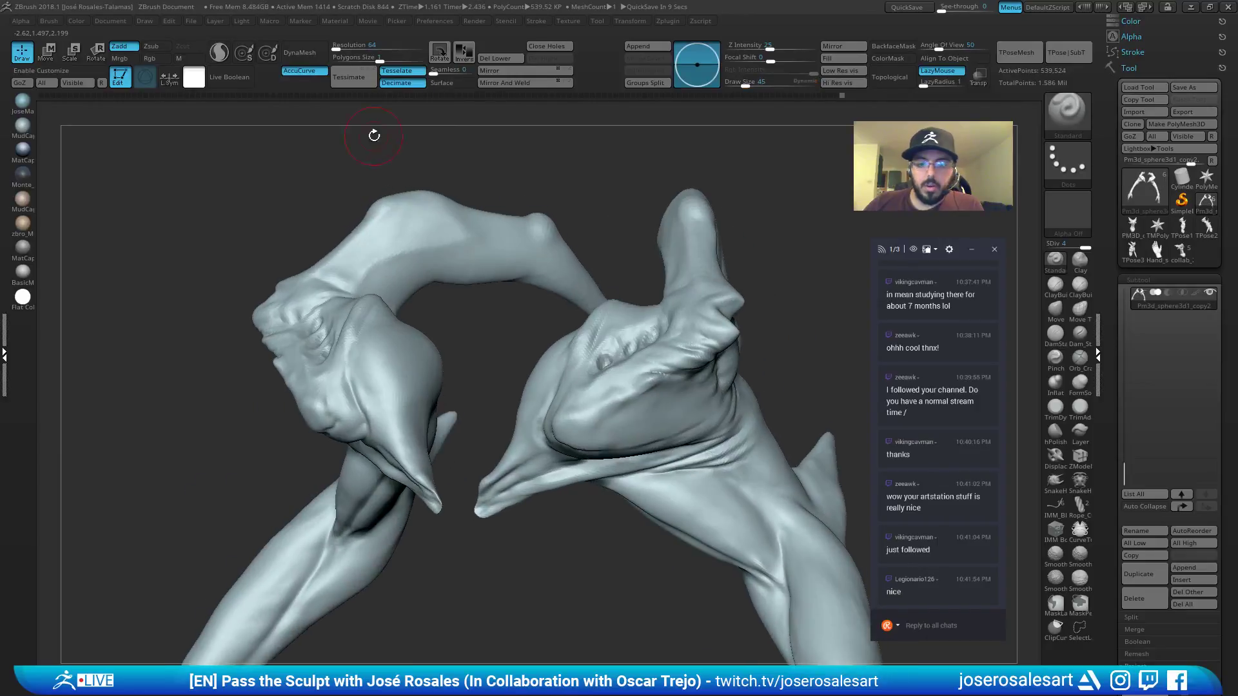
Carve creases along the underside of the curved shoulder arch with the DamStandard brush, raising the draw size from 39 to 65.
click(51, 22)
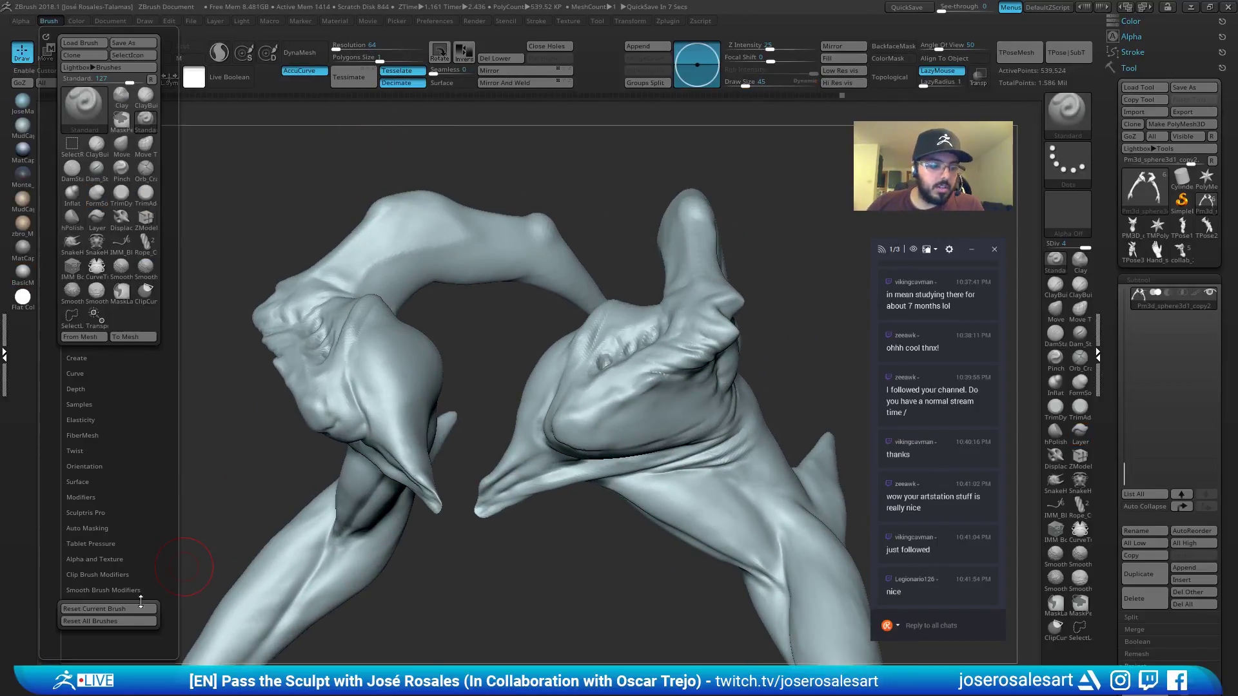
mouse_move(372, 116)
mouse_down()
mouse_move(430, 178)
mouse_move(452, 225)
mouse_move(432, 240)
mouse_up()
key(s)
mouse_move(418, 251)
right_down()
mouse_move(541, 197)
mouse_move(458, 256)
right_up()
key(b)
key(d)
key(s)
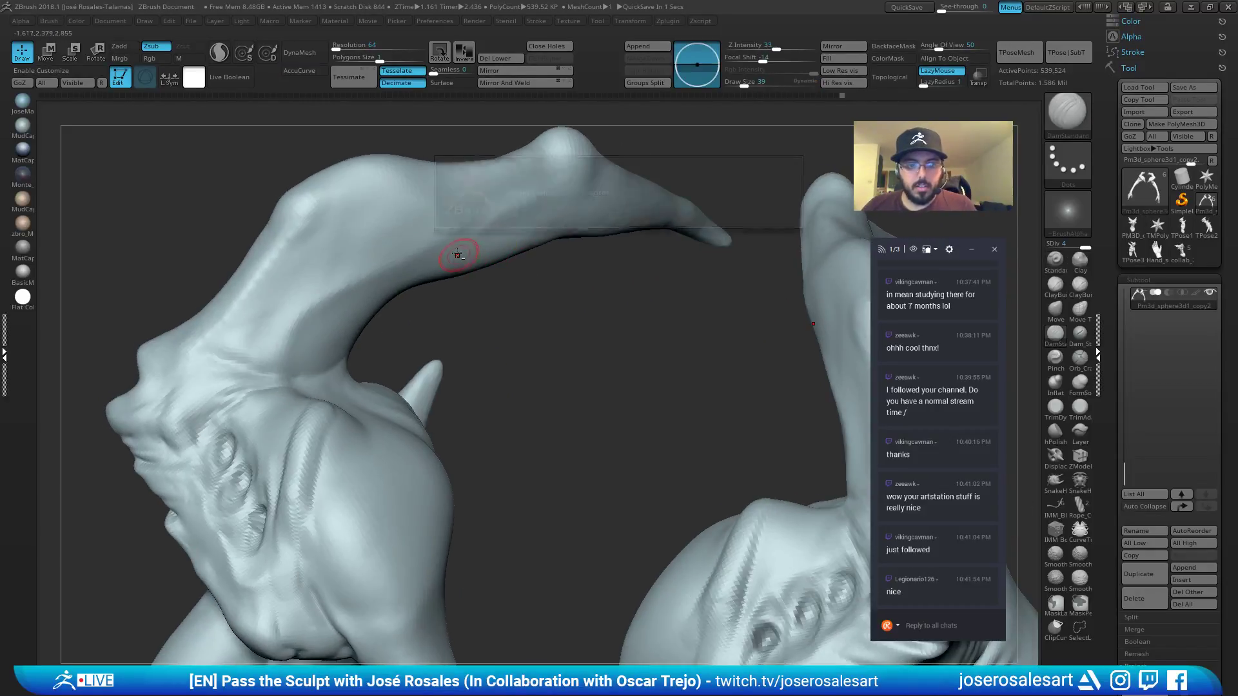
right_drag(572, 261, 575, 268)
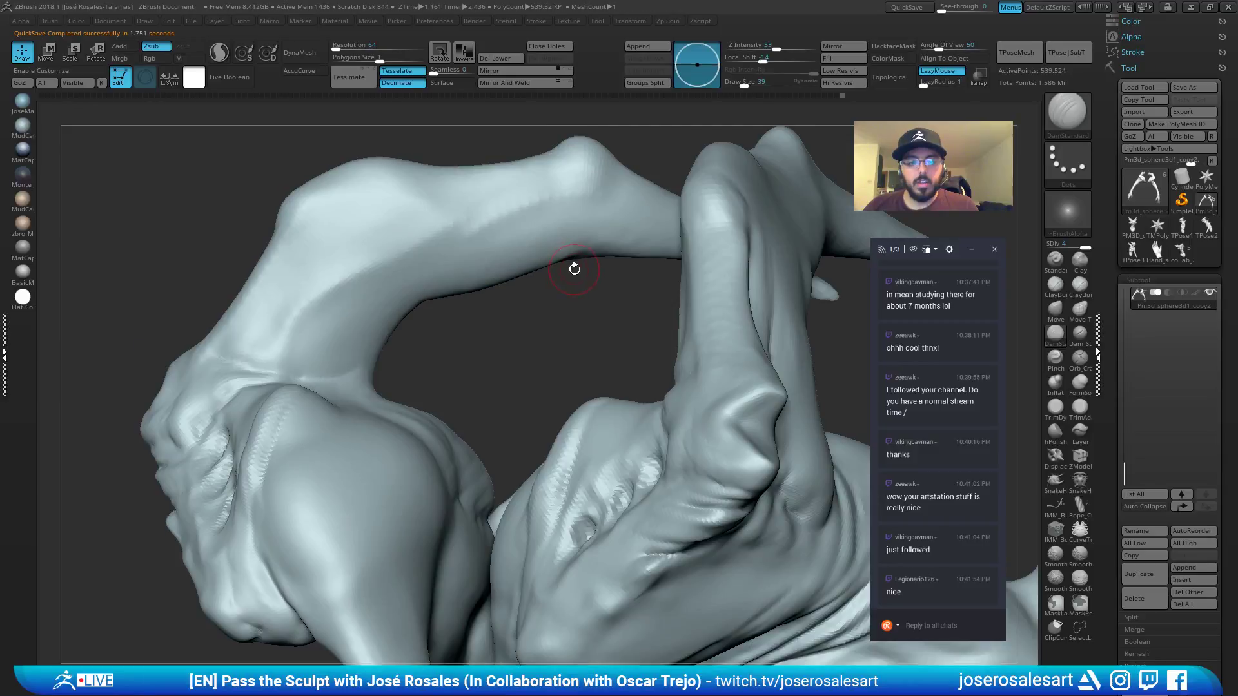
key(s)
drag(481, 246, 487, 245)
right_drag(500, 224, 490, 256)
mouse_move(540, 232)
mouse_down()
mouse_move(596, 203)
mouse_move(491, 251)
mouse_up()
mouse_move(533, 232)
right_down()
mouse_move(540, 242)
mouse_move(484, 218)
mouse_move(478, 276)
right_up()
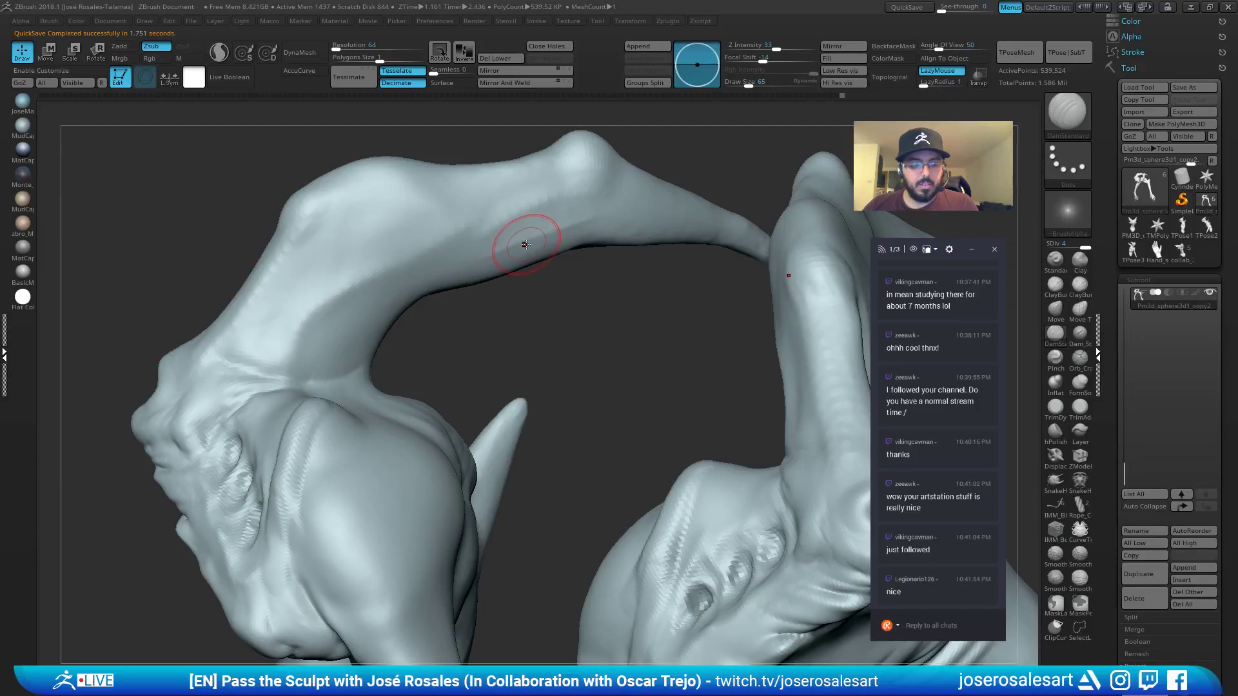
Add soft volume beside the creases under the shoulder arch with the Standard brush at draw size 39.
key(b)
key(s)
key(t)
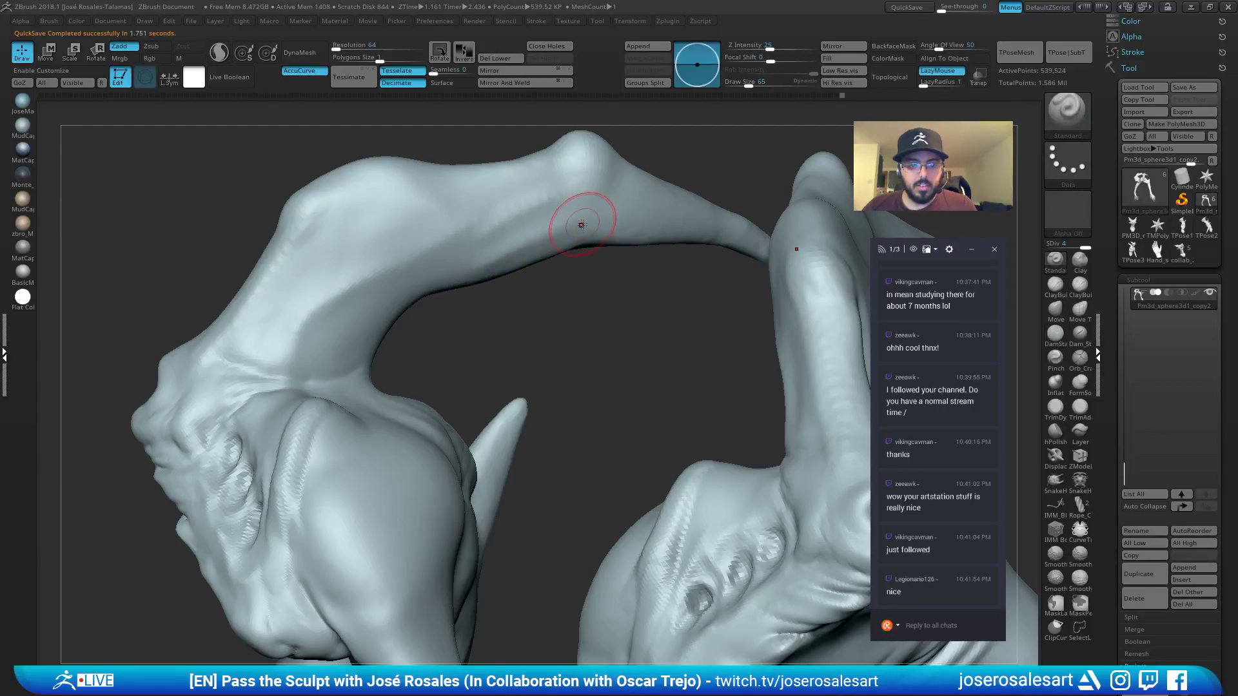
key(bracketleft)
key(bracketleft)
key(bracketleft)
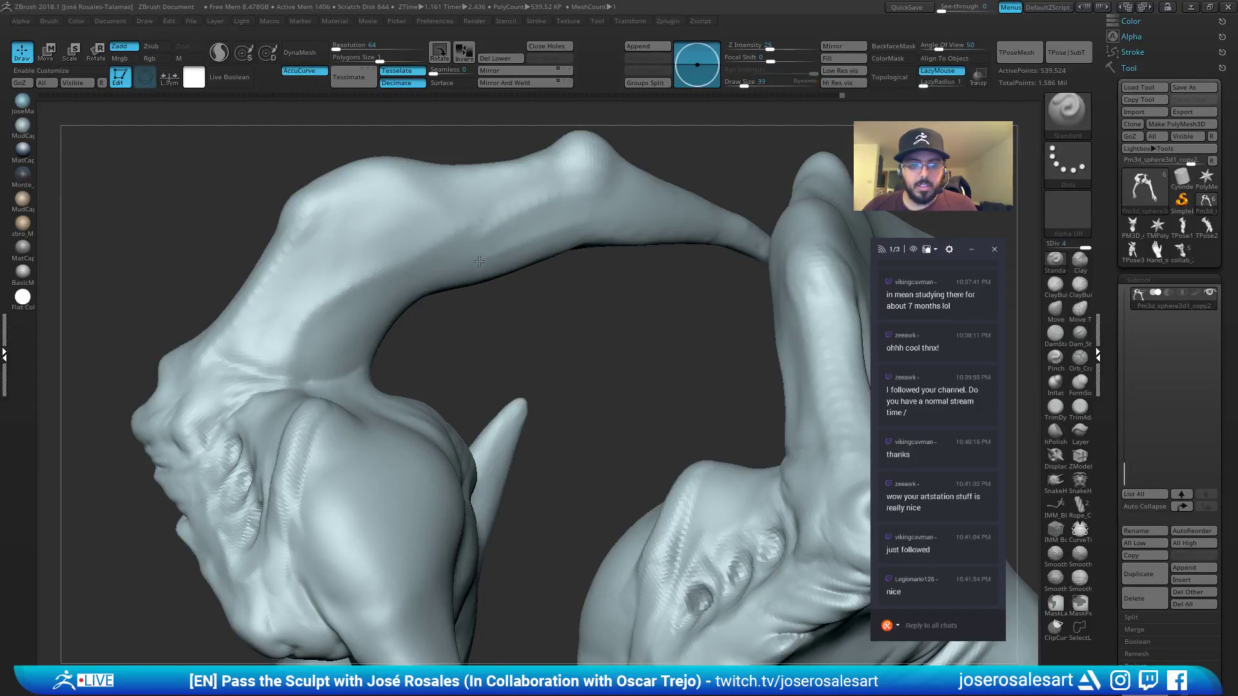
right_drag(441, 274, 540, 191)
right_drag(540, 191, 492, 257)
Smooth the underside of the shoulder arch at draw size 81.
key(bracketright)
key(bracketright)
key(bracketright)
key(bracketright)
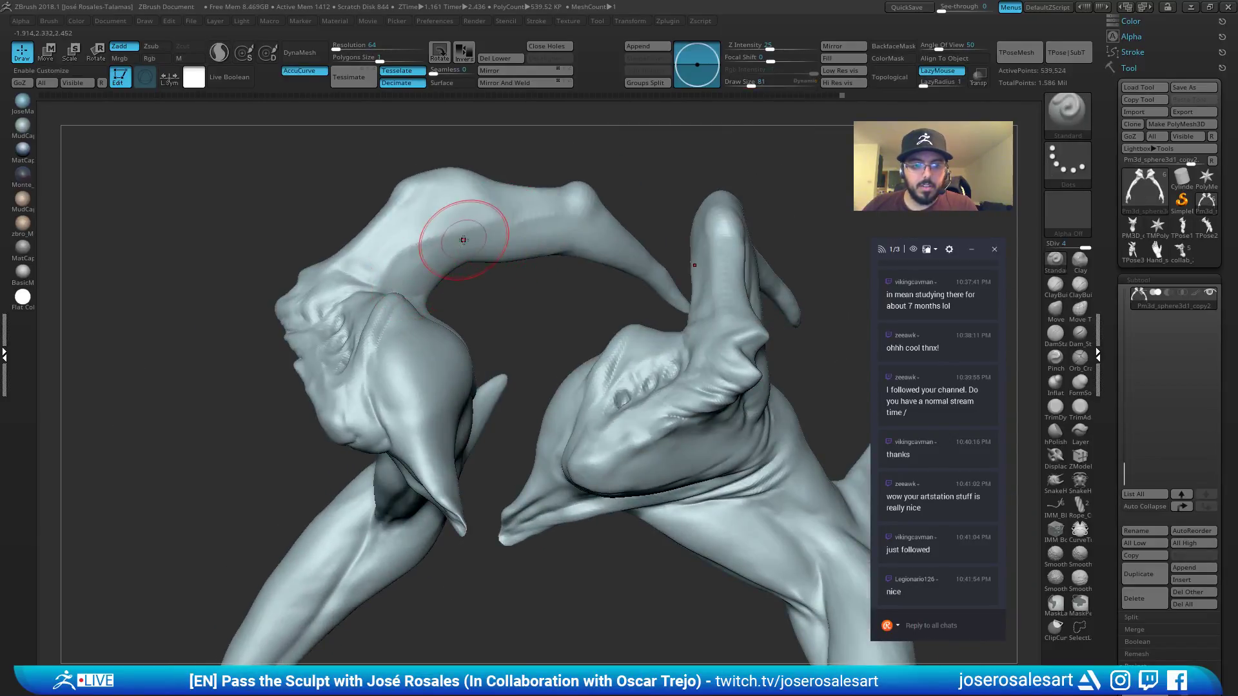
shift+drag(465, 240, 515, 236)
right_drag(588, 165, 572, 230)
Save the Standard brush as a custom brush and set its draw size to 45.
key(b)
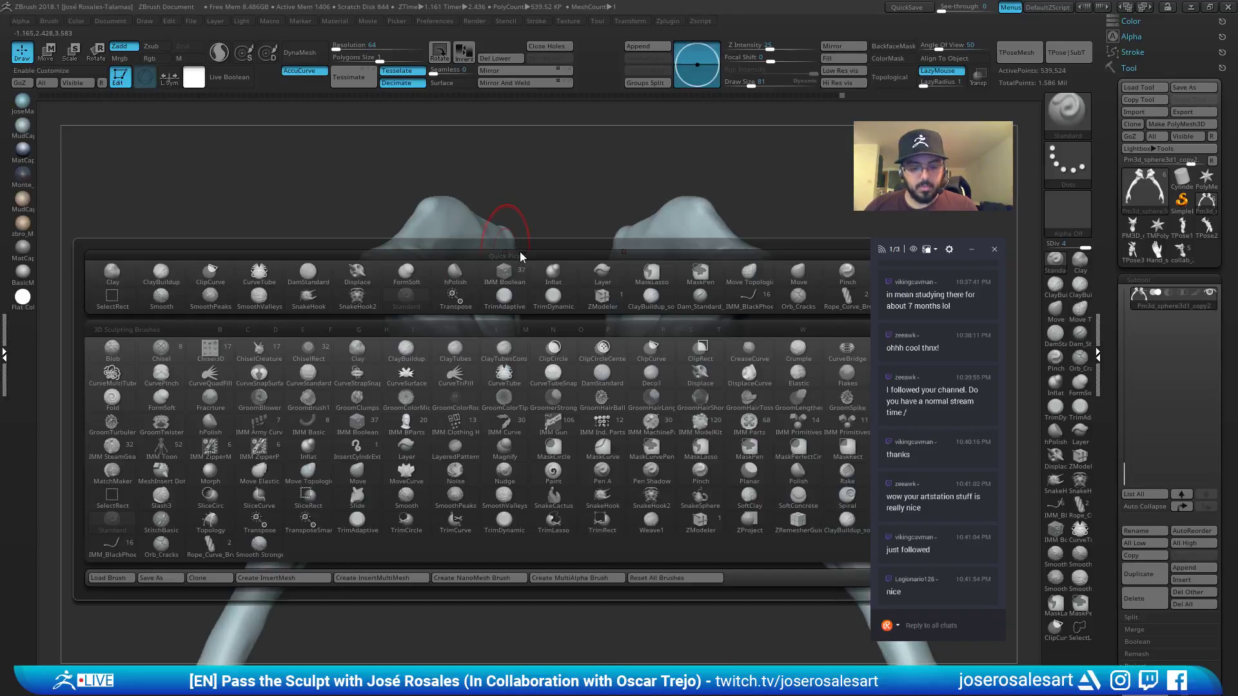
key(b)
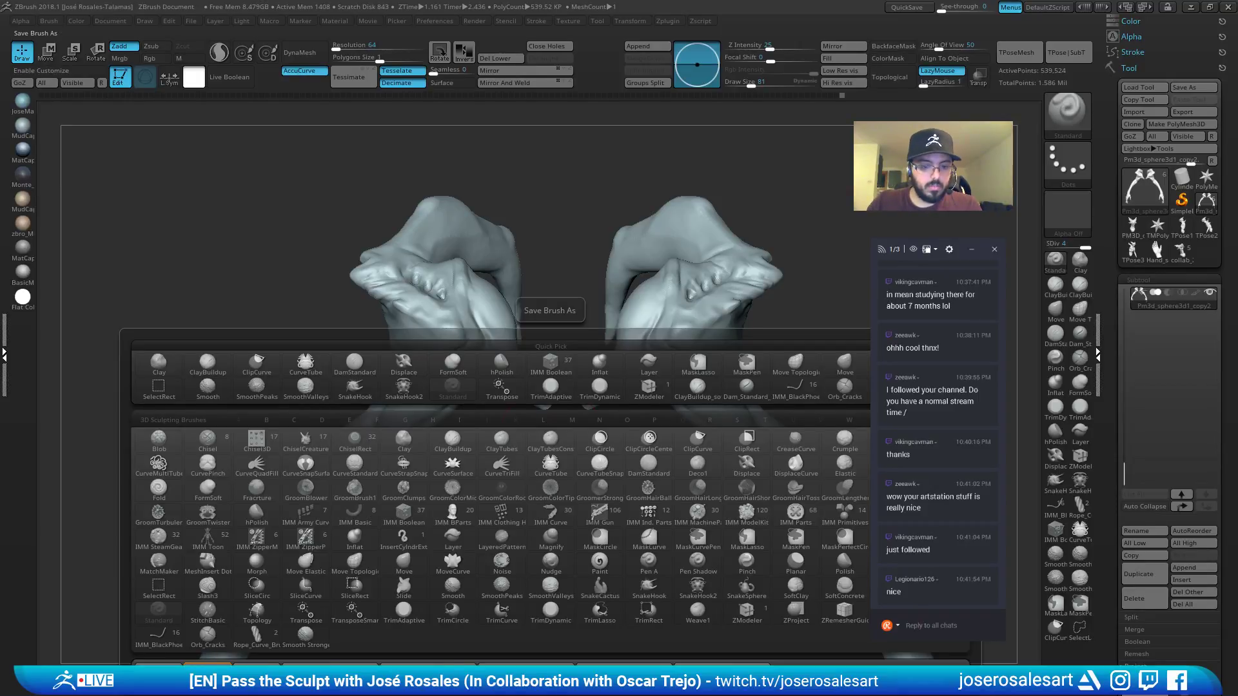
key(Return)
alt+right_drag(641, 244, 606, 214)
key(s)
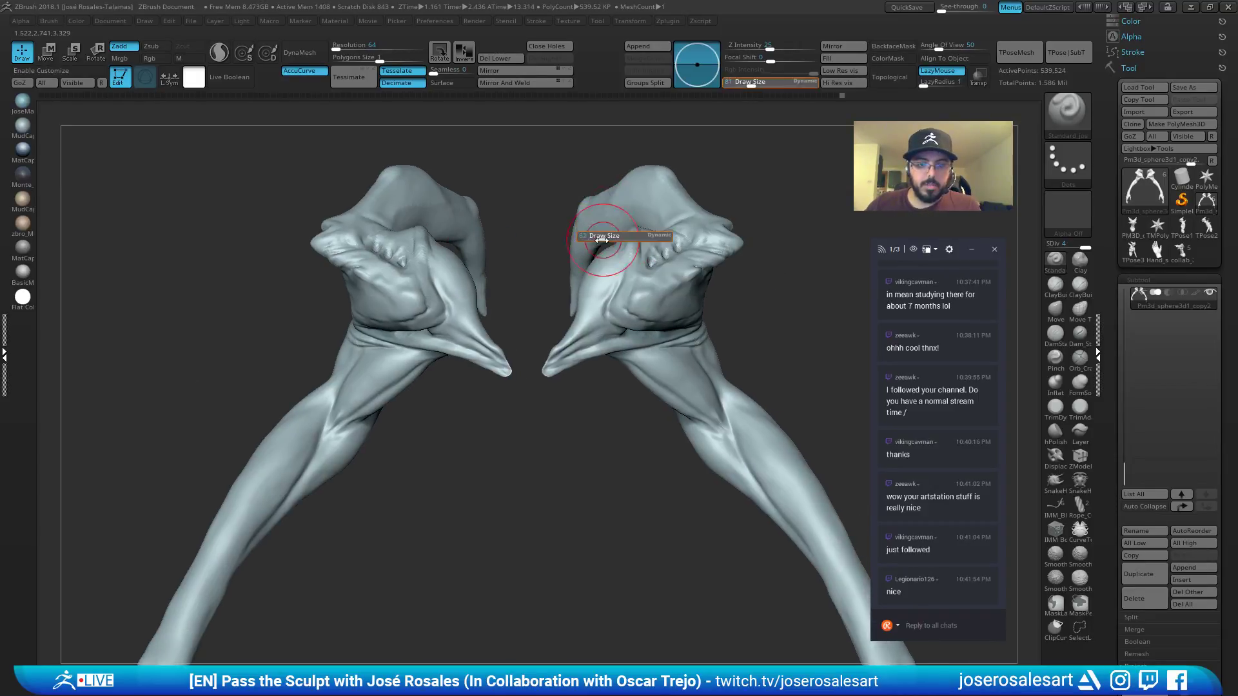
drag(605, 237, 597, 237)
mouse_move(596, 237)
right_down()
mouse_move(564, 261)
mouse_move(563, 303)
right_up()
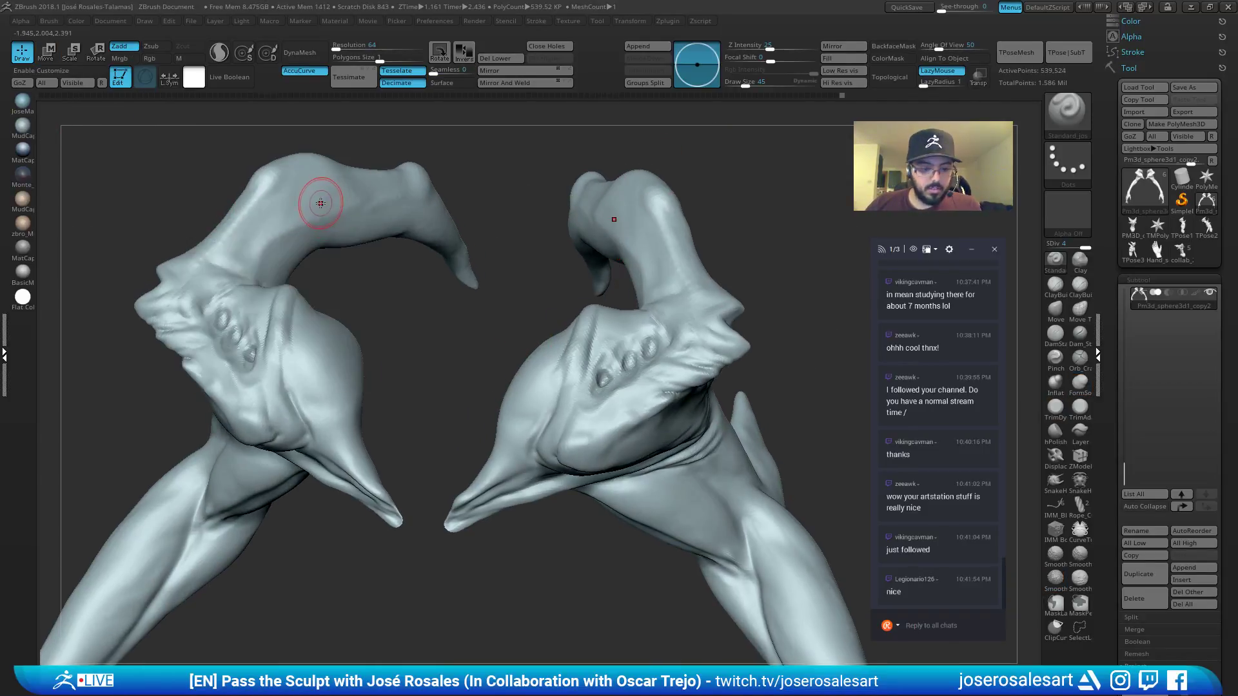
key(b)
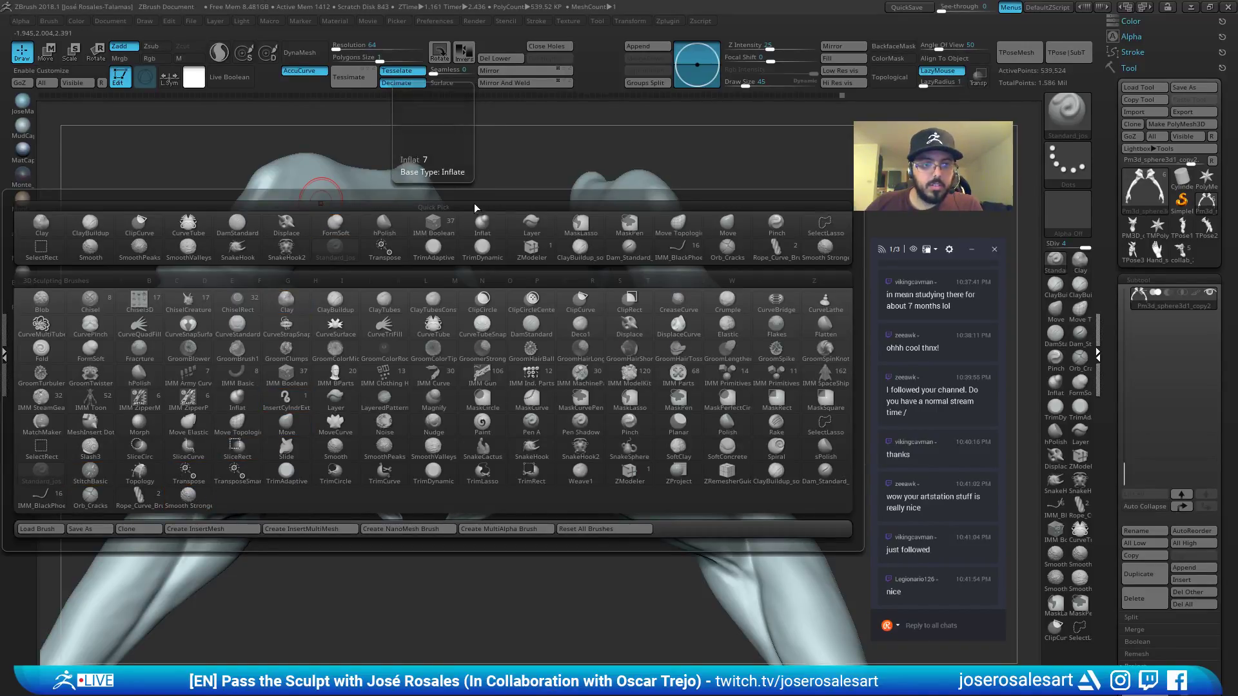
alt+drag(330, 144, 359, 196)
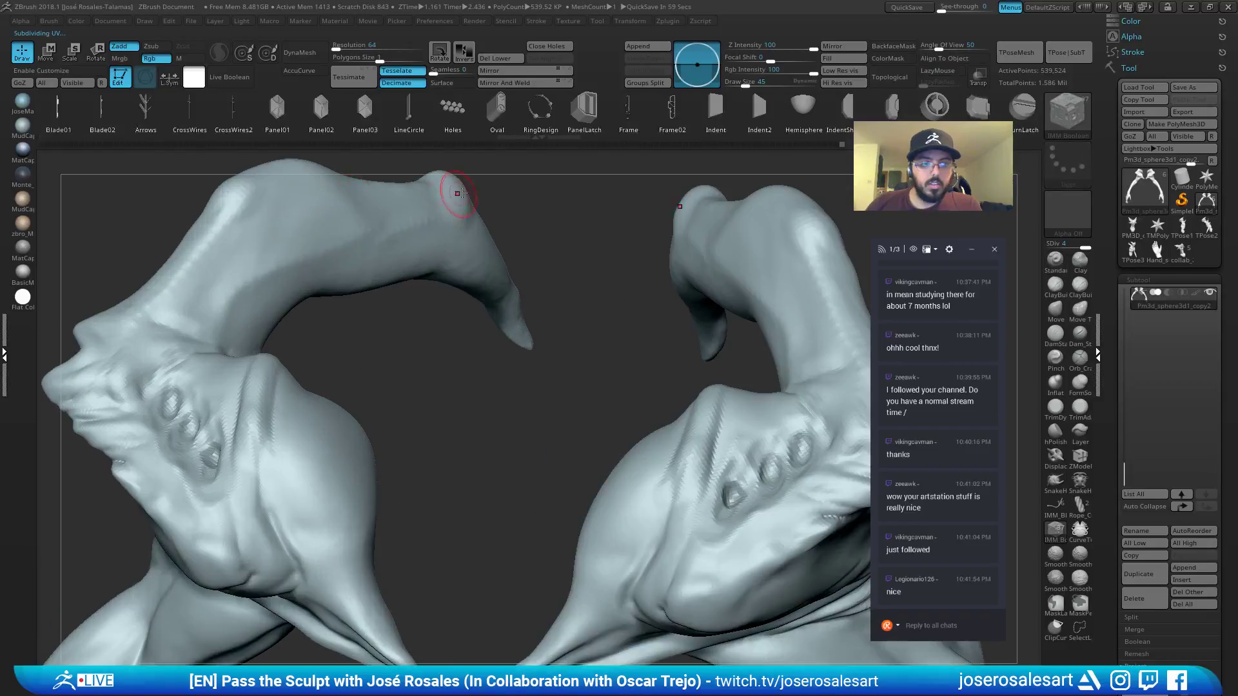
click(396, 242)
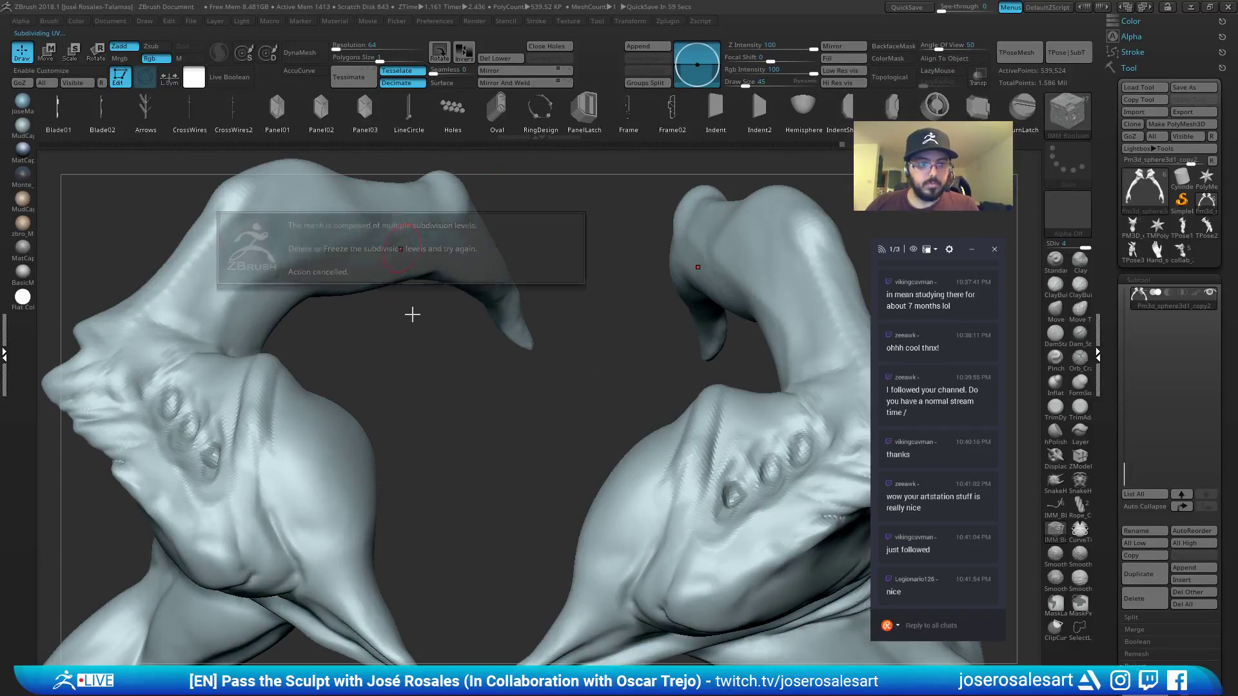
click(400, 277)
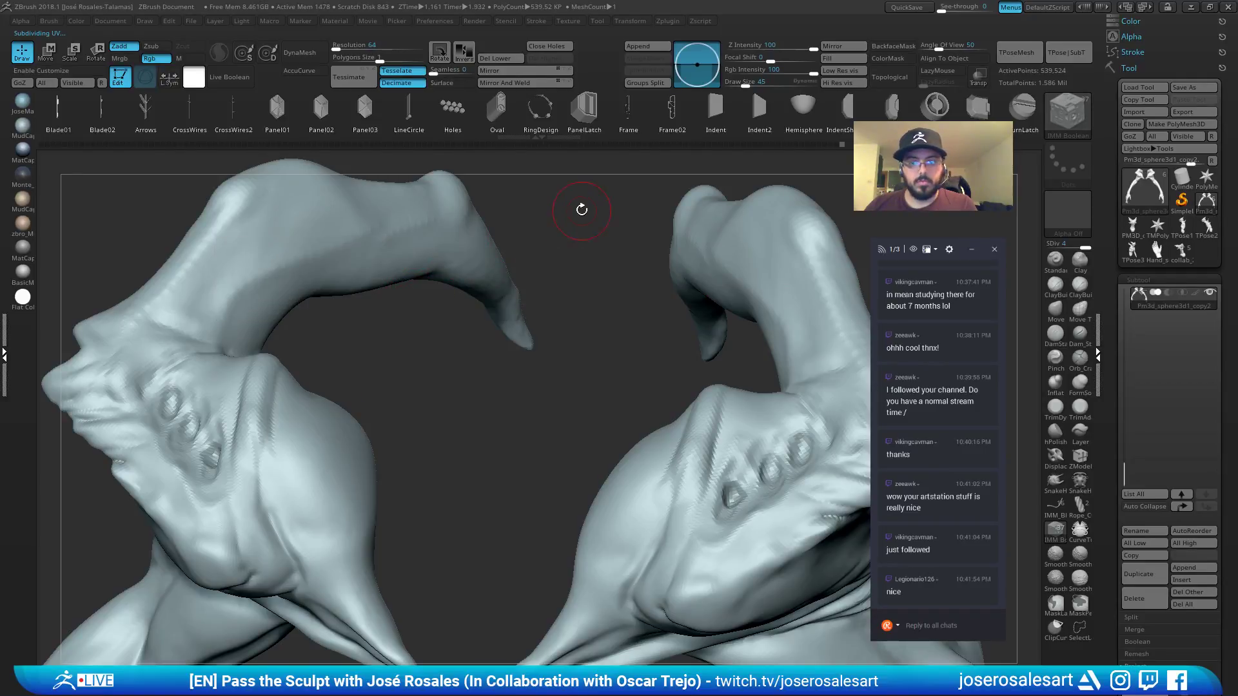
mouse_move(582, 209)
alt+mouse_down()
mouse_move(603, 211)
mouse_move(593, 208)
alt+mouse_up()
key(b)
key(c)
key(b)
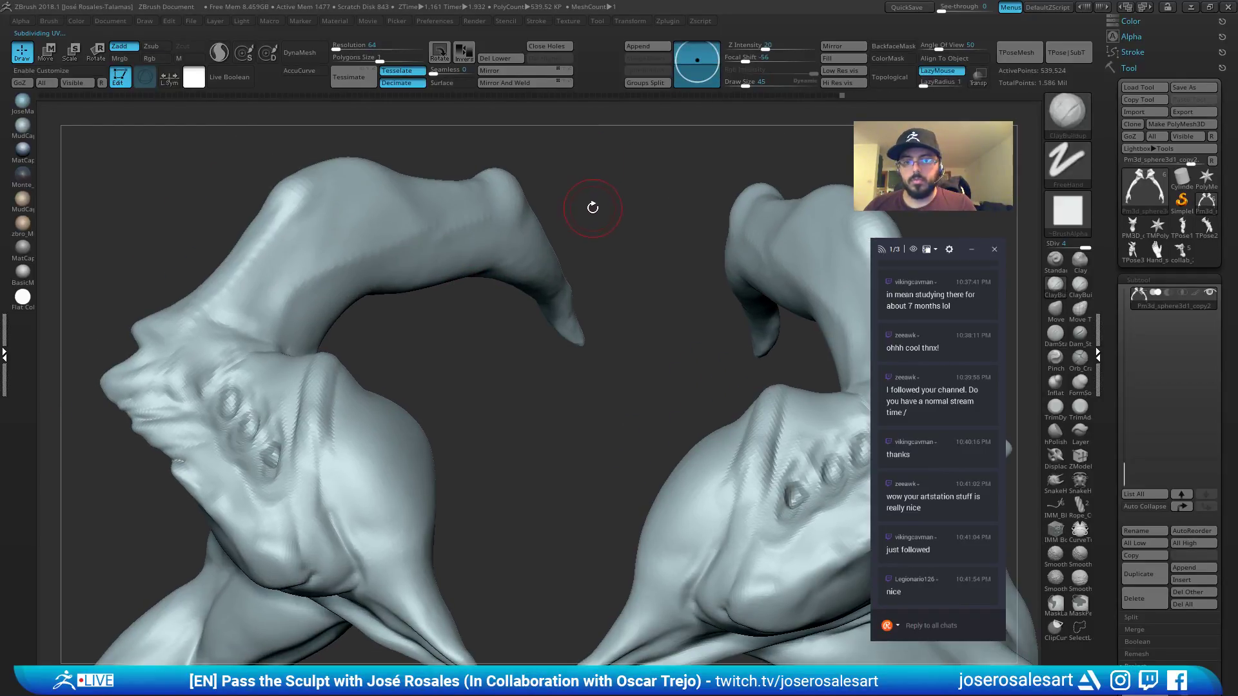
Assign 1 as the custom hotkey for the Standard brush and activate that brush.
mouse_move(481, 229)
right_down()
mouse_move(563, 218)
mouse_move(476, 224)
mouse_move(502, 225)
mouse_move(475, 213)
right_up()
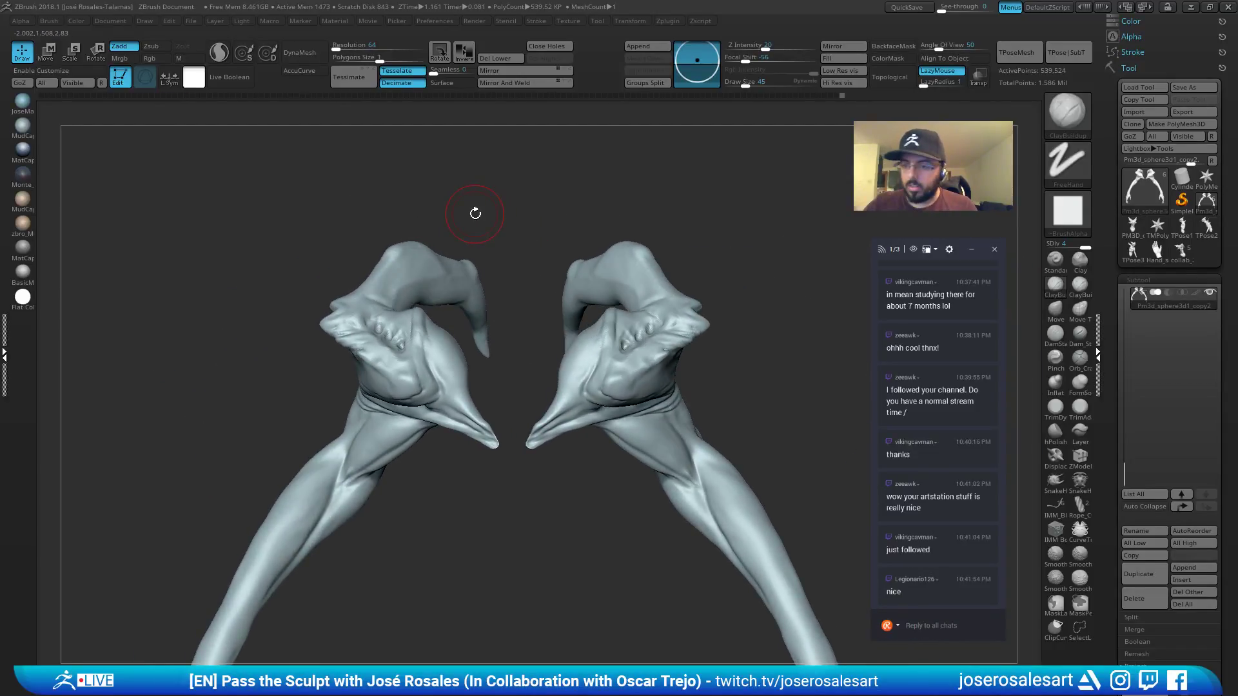
ctrl+alt+click(1056, 262)
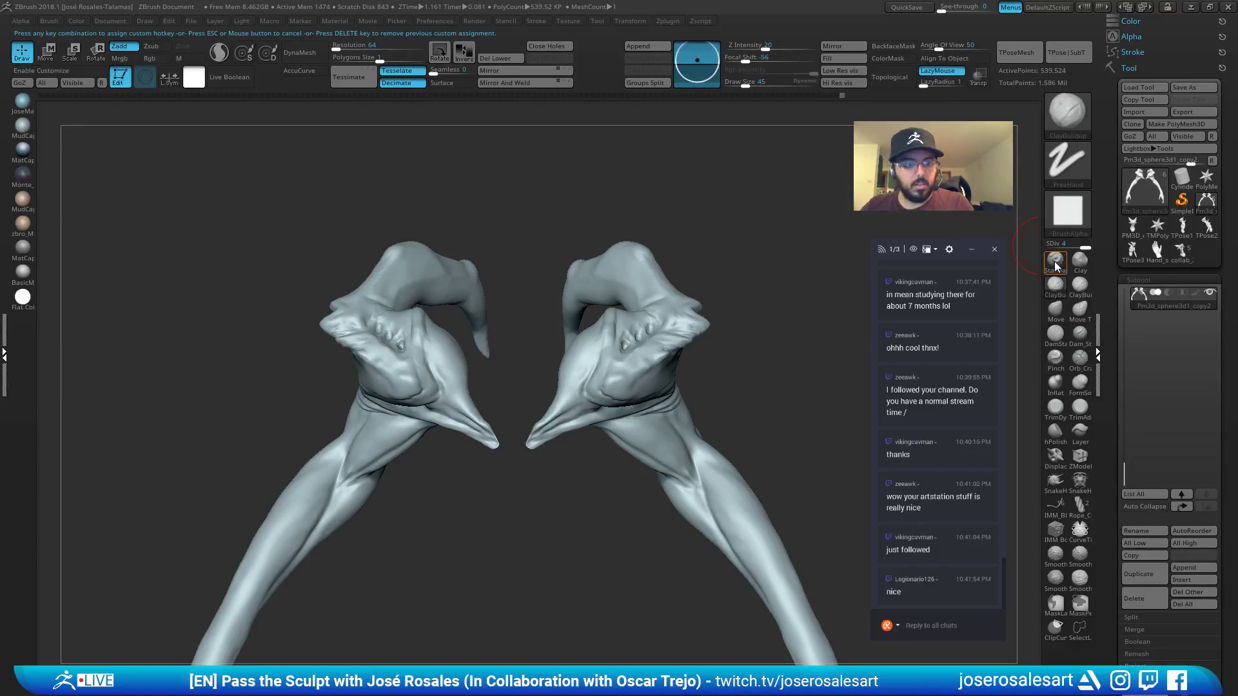
key(1)
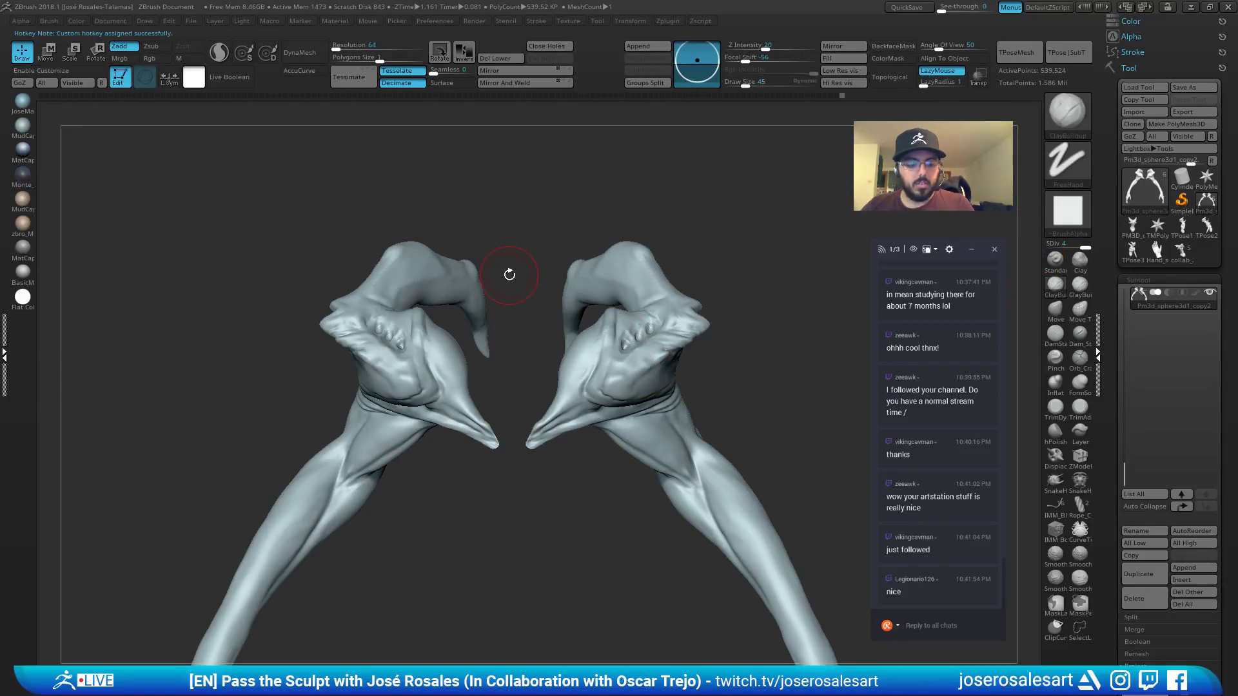
key(1)
right_drag(510, 275, 494, 302)
Sculpt ridges and soft folds along the shoulder arch down to its base with the custom Standard brush at draw size 45.
key(space)
key(b)
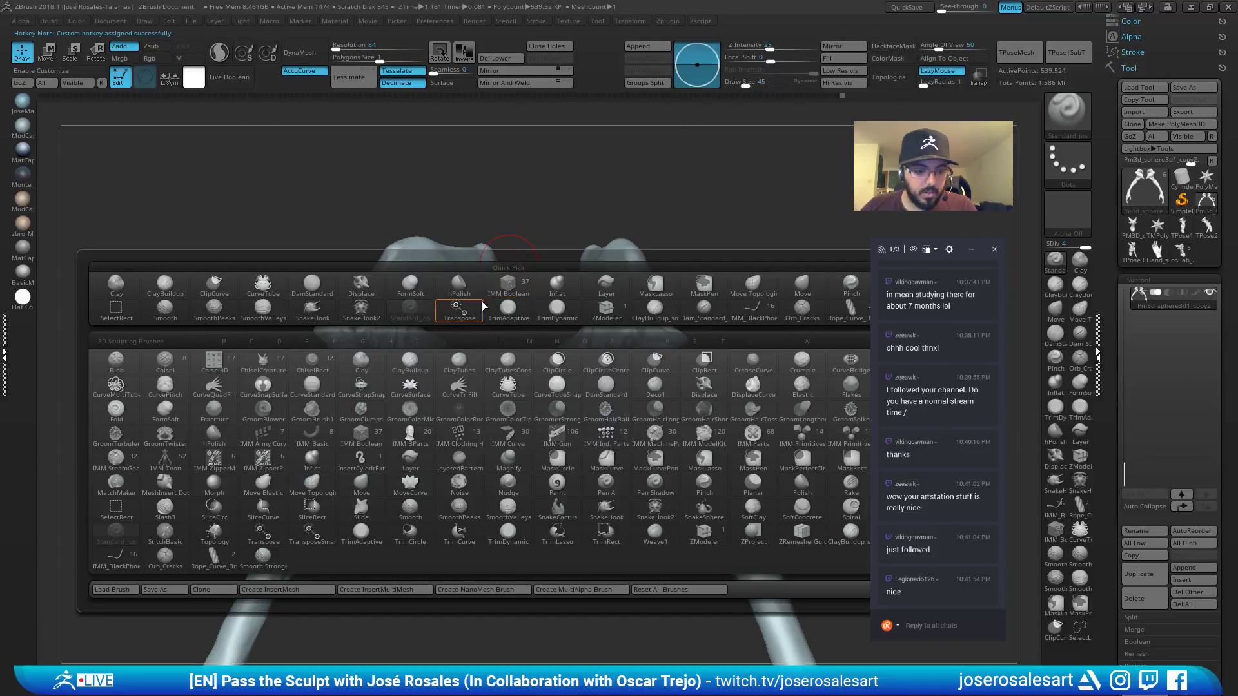
click(139, 538)
ctrl+right_drag(387, 227, 457, 253)
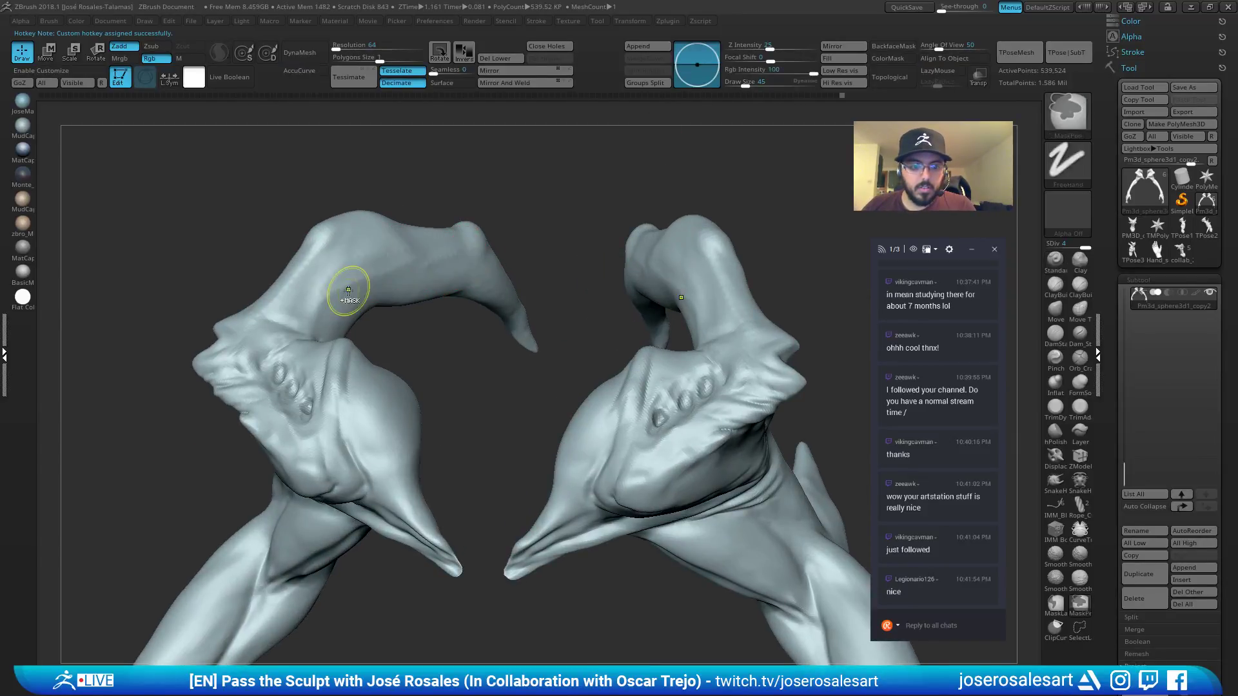
mouse_move(343, 279)
ctrl+right_down()
mouse_move(370, 262)
mouse_move(325, 296)
ctrl+right_up()
mouse_move(325, 296)
mouse_down()
mouse_move(342, 264)
mouse_move(420, 228)
mouse_up()
right_drag(453, 238, 436, 241)
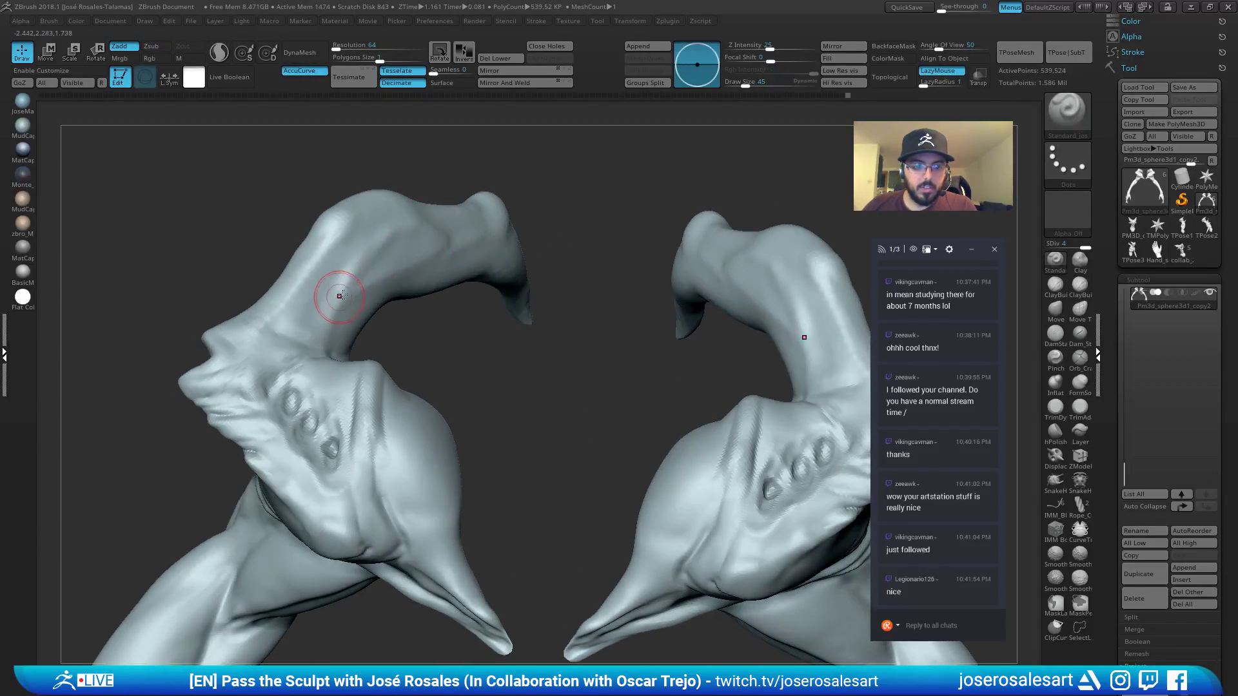
right_drag(331, 284, 419, 237)
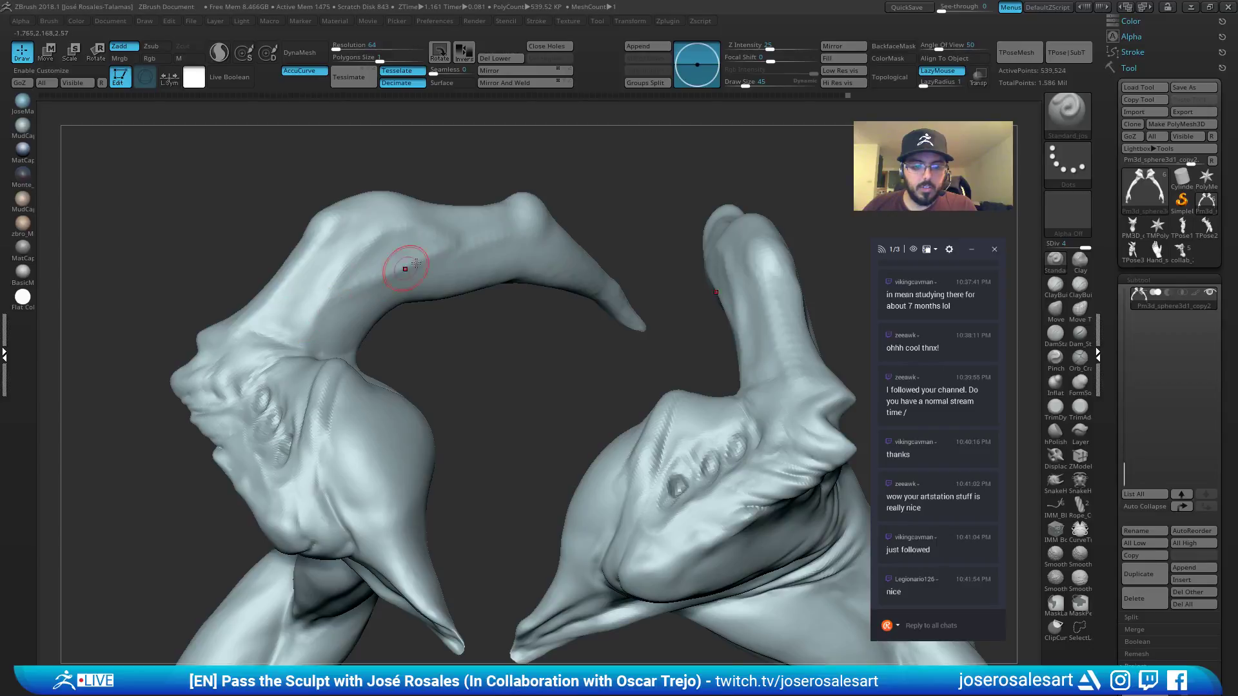
mouse_move(322, 316)
right_down()
mouse_move(318, 269)
mouse_move(356, 258)
mouse_move(365, 277)
mouse_move(433, 258)
mouse_move(326, 327)
mouse_move(335, 364)
mouse_move(348, 354)
mouse_move(340, 262)
mouse_move(315, 268)
right_up()
drag(359, 261, 293, 342)
drag(225, 387, 271, 349)
drag(360, 258, 291, 331)
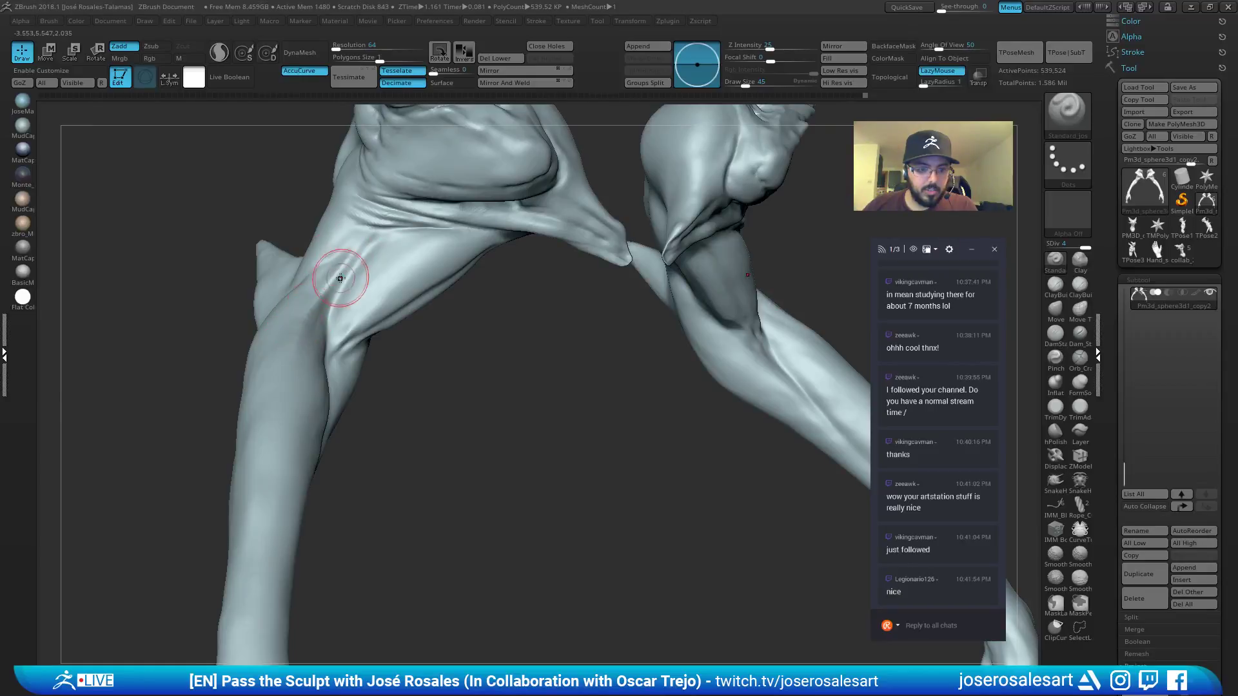
Sculpt muscle and tendon forms from the upper arm down along the forearm with the custom Standard brush at draw size 45.
mouse_move(342, 278)
mouse_down()
mouse_move(322, 310)
mouse_move(365, 246)
mouse_move(315, 334)
mouse_up()
right_drag(314, 334, 335, 277)
right_drag(298, 374, 309, 290)
mouse_move(293, 271)
mouse_down()
mouse_move(319, 253)
mouse_move(279, 289)
mouse_move(290, 291)
mouse_move(254, 401)
mouse_move(263, 387)
mouse_move(261, 451)
mouse_up()
ctrl+right_drag(261, 451, 235, 316)
drag(234, 315, 237, 222)
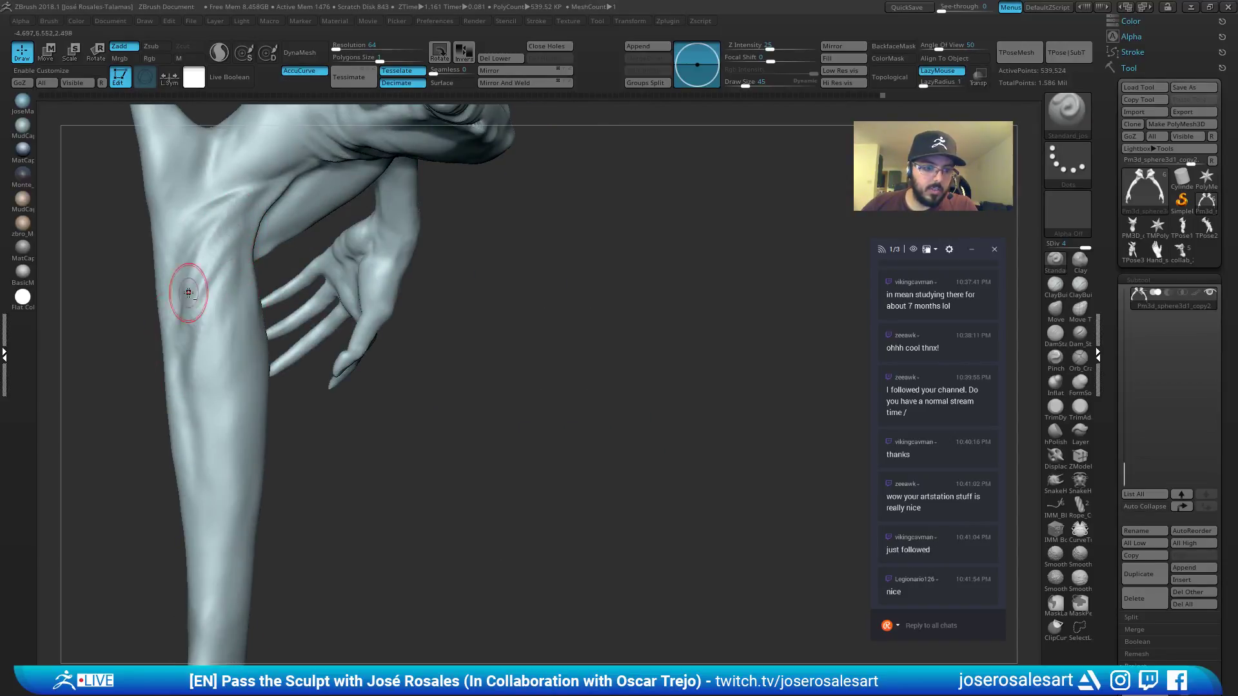
mouse_move(157, 290)
mouse_down()
mouse_move(204, 219)
mouse_move(152, 185)
mouse_move(182, 190)
mouse_move(243, 234)
mouse_up()
drag(344, 210, 402, 264)
Cut a crease into the arm below the elbow spike with the DamStandard brush at draw size 30, and smooth around it.
key(b)
key(d)
key(s)
key(bracketleft)
key(bracketleft)
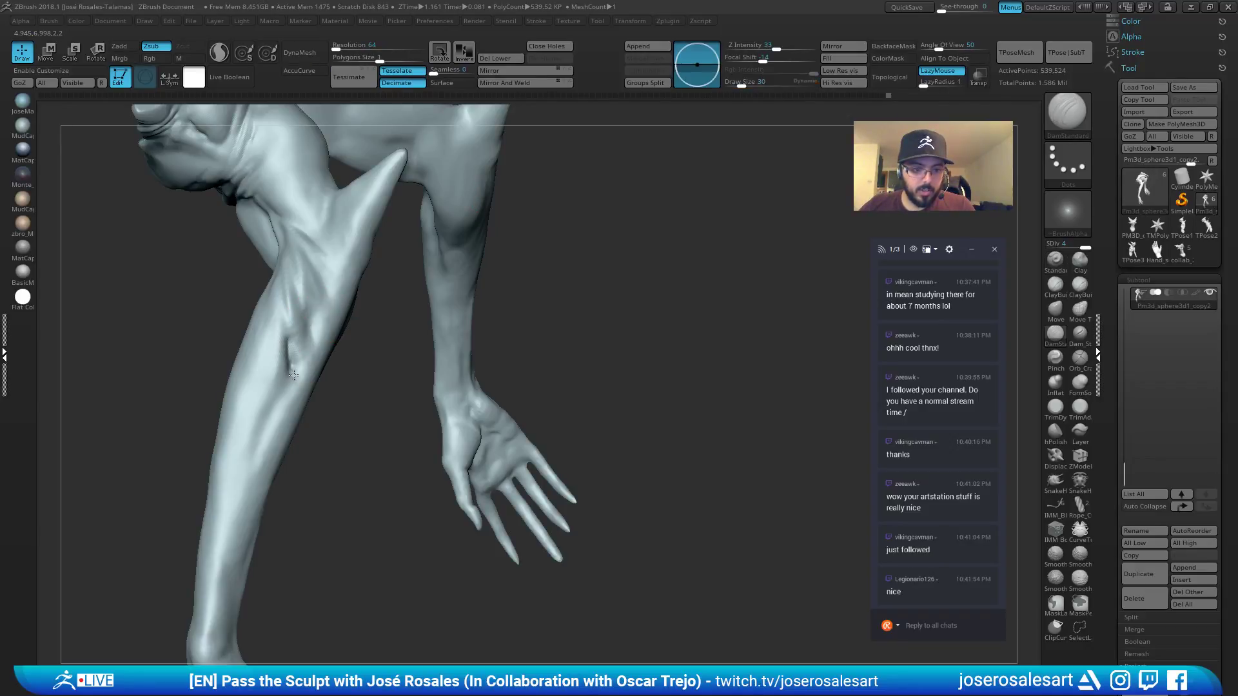
right_drag(304, 308, 307, 337)
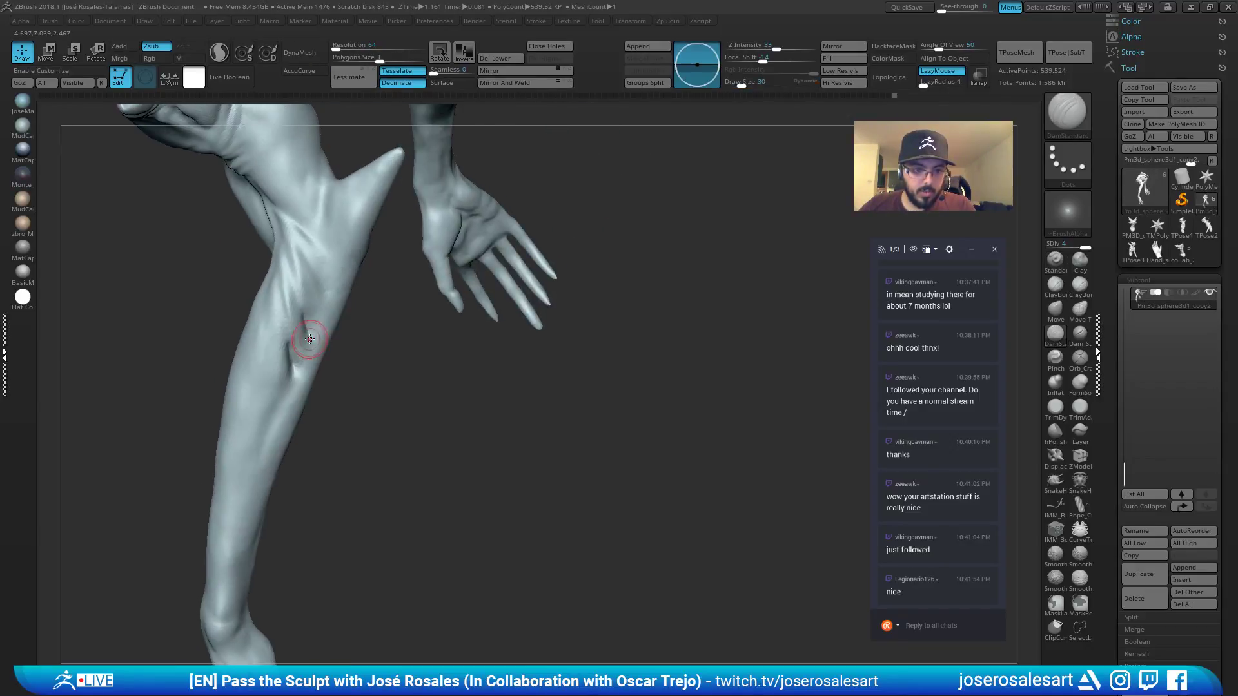
shift+drag(306, 337, 299, 365)
key(shift)
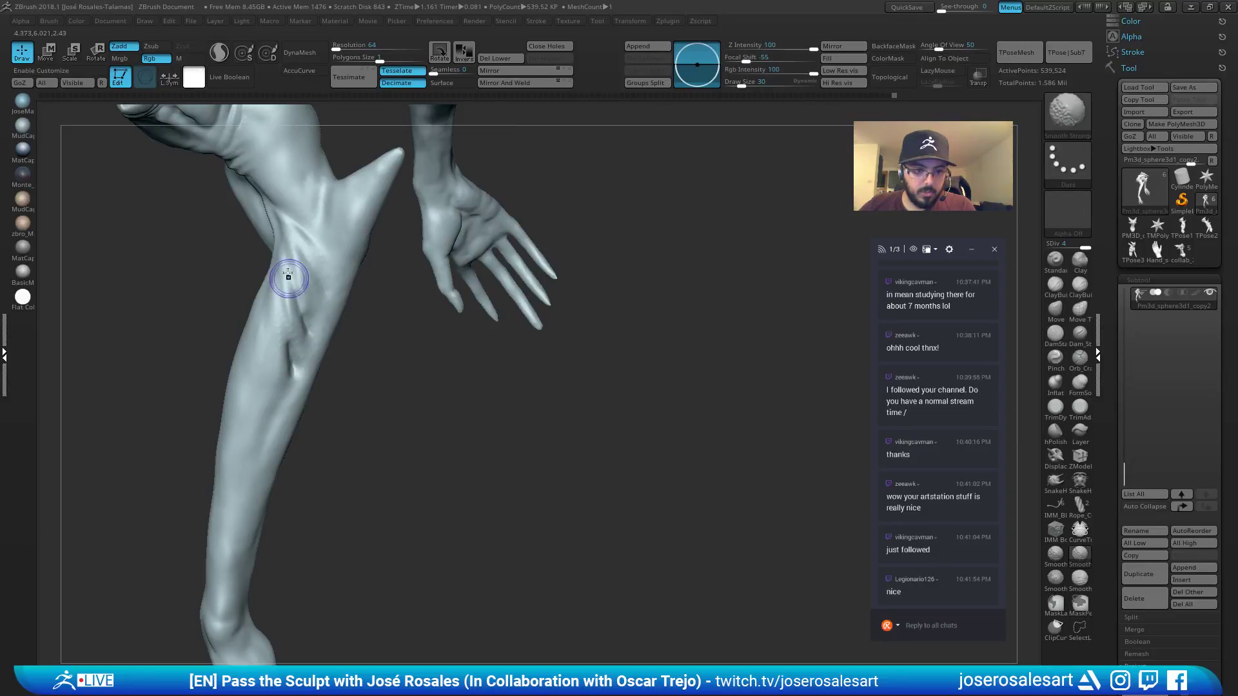
mouse_move(286, 348)
right_down()
mouse_move(321, 297)
mouse_move(285, 334)
mouse_move(318, 281)
right_up()
Bring the whole creature into a front view and save the tool to disk.
mouse_move(306, 236)
right_down()
mouse_move(323, 243)
mouse_move(270, 341)
mouse_move(268, 326)
mouse_move(359, 332)
mouse_move(331, 263)
mouse_move(370, 221)
mouse_move(405, 287)
mouse_move(400, 263)
mouse_move(274, 315)
mouse_move(241, 454)
mouse_move(361, 277)
mouse_move(411, 242)
mouse_move(462, 294)
mouse_move(505, 316)
mouse_move(516, 308)
mouse_move(544, 191)
right_up()
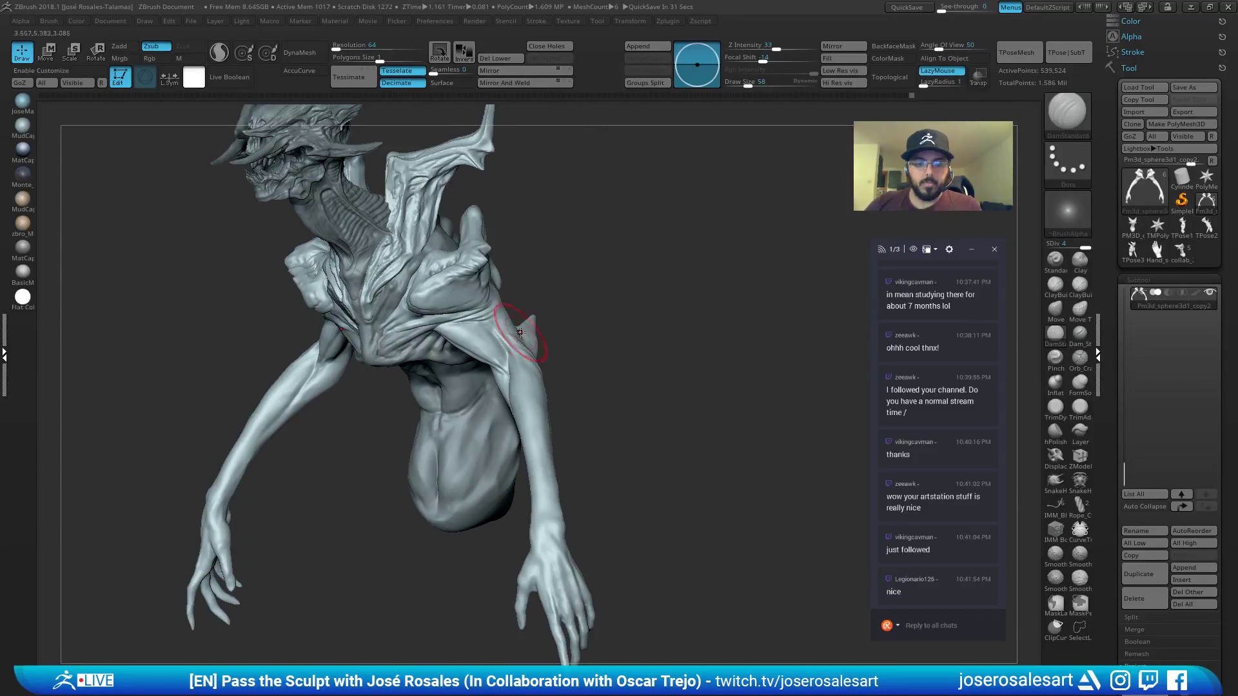
mouse_move(567, 331)
shift+mouse_down()
mouse_move(677, 332)
mouse_move(748, 422)
shift+mouse_up()
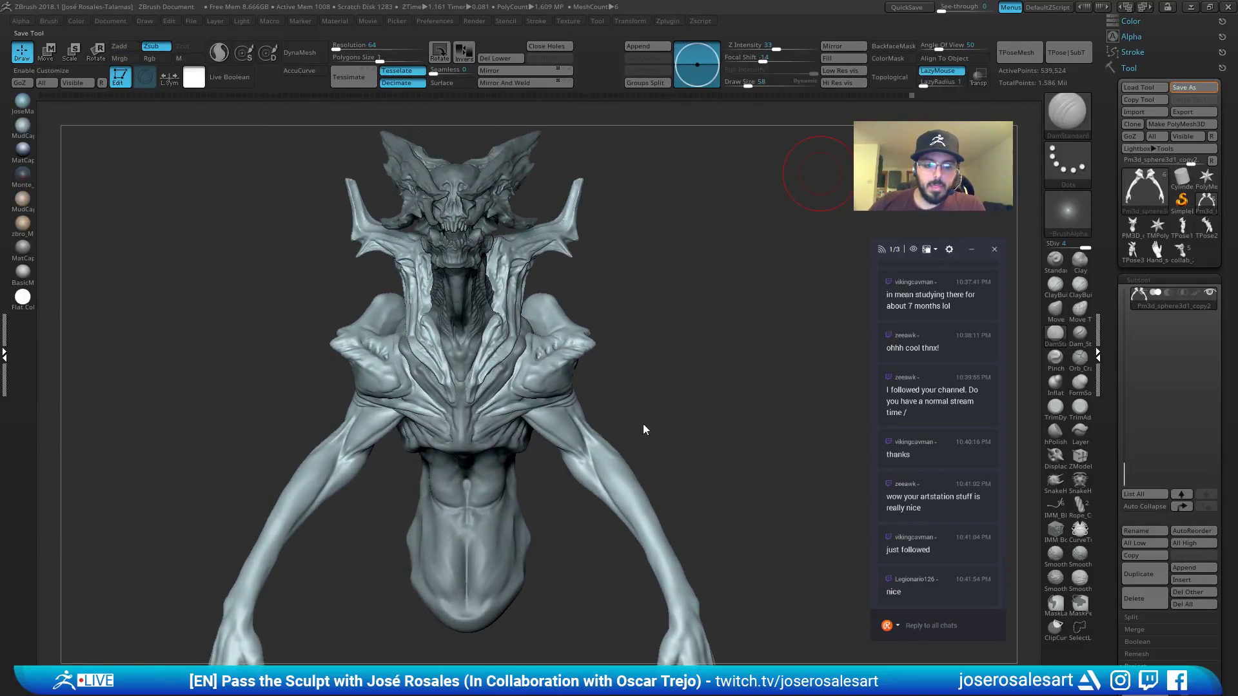
Build up the inner upper edge of the shoulder plate above the pits with the ClayBuildup brush, raising the draw size from 33 to 39.
mouse_move(548, 400)
alt+right_down()
mouse_move(561, 325)
mouse_move(567, 387)
alt+right_up()
right_drag(568, 387, 552, 350)
right_drag(551, 267, 519, 306)
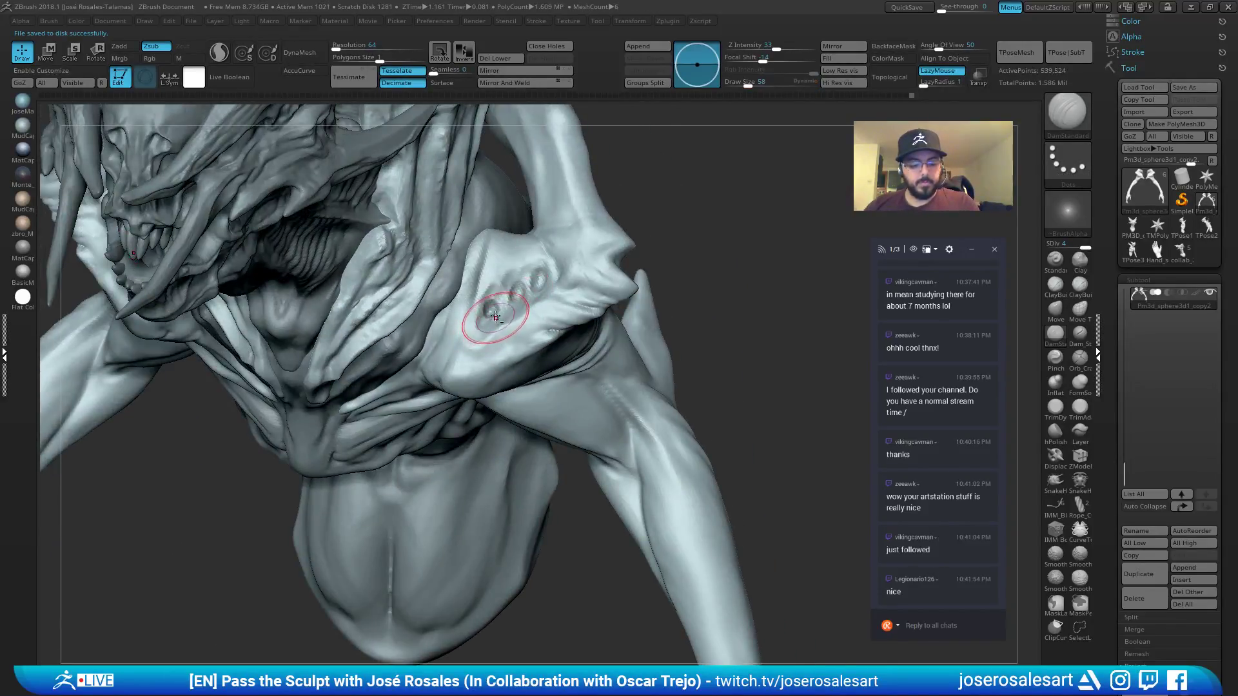
key(2)
key(s)
click(494, 307)
mouse_move(499, 250)
right_down()
mouse_move(490, 272)
mouse_move(487, 140)
right_up()
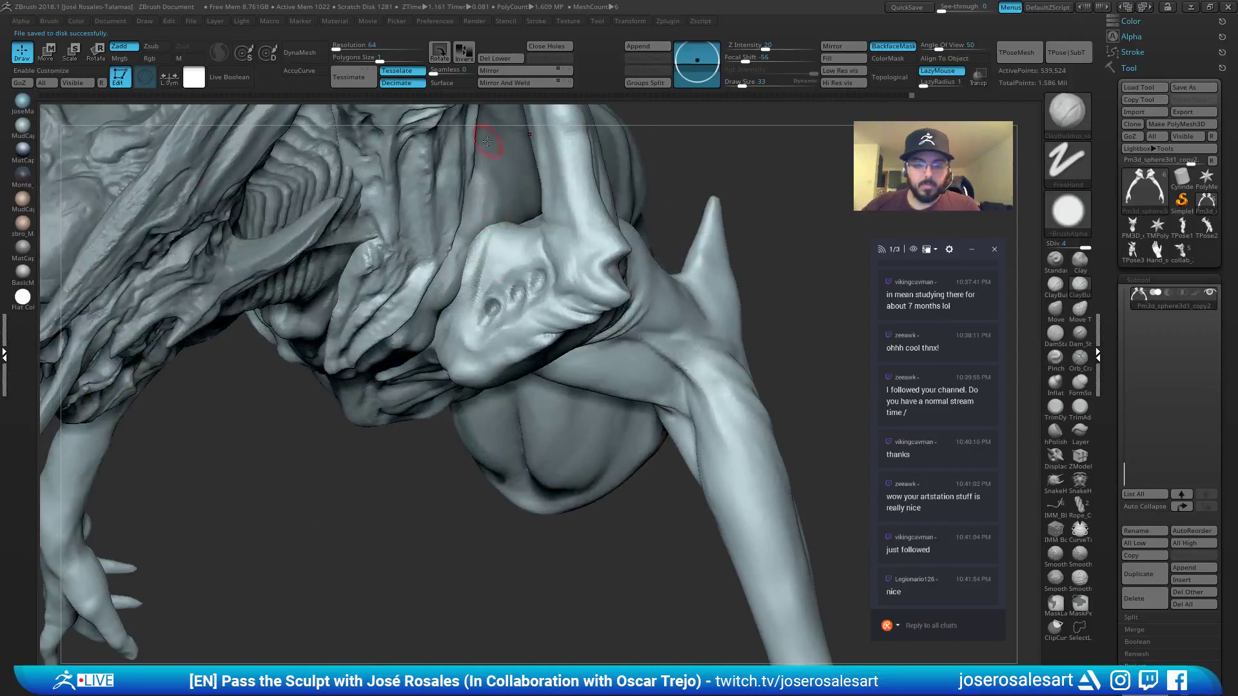
key(s)
click(497, 226)
mouse_move(494, 233)
mouse_down()
mouse_move(485, 257)
mouse_move(500, 227)
mouse_up()
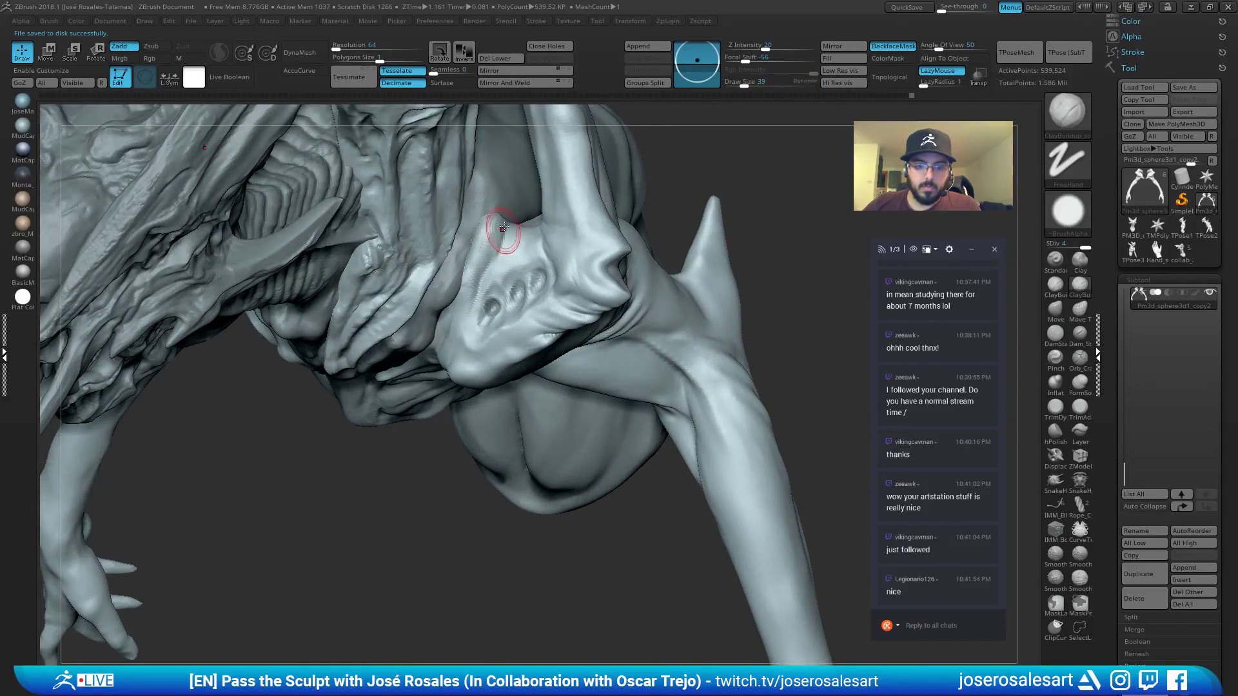
right_drag(503, 227, 492, 262)
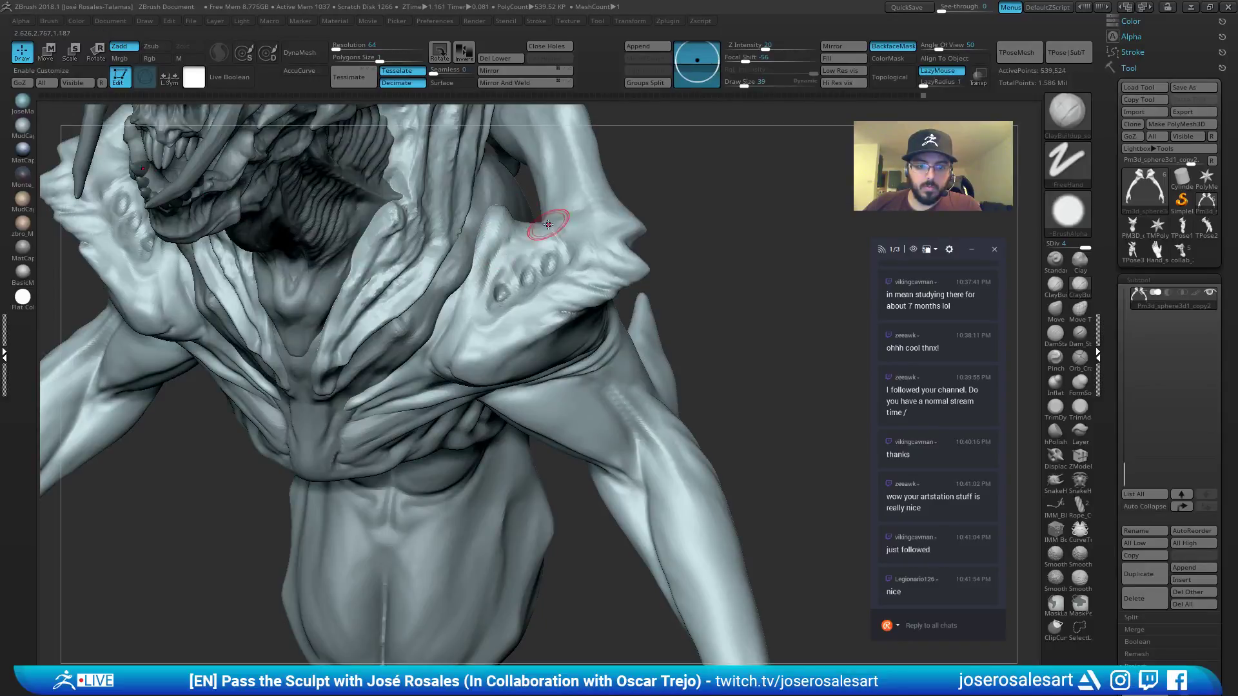
mouse_move(548, 224)
right_down()
mouse_move(286, 216)
mouse_move(397, 248)
mouse_move(357, 285)
right_up()
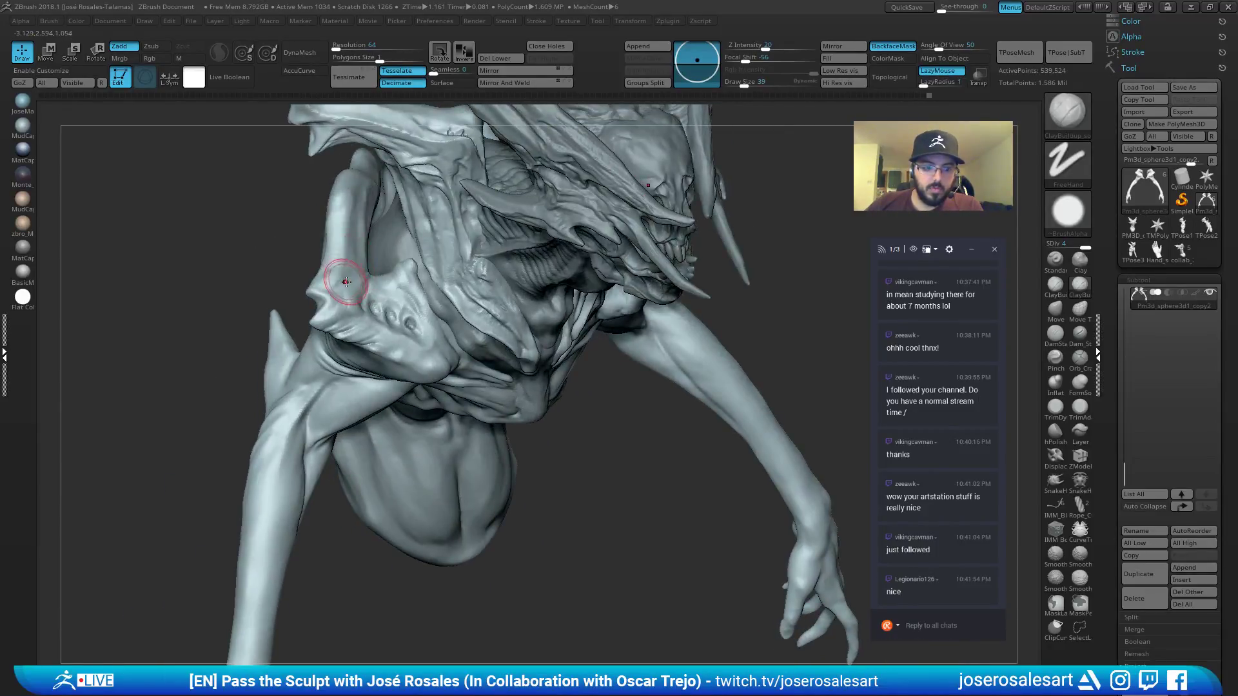
Build up the column of the arch rising behind the shoulder plate with the ClayBuildup brush at draw size 30, and smooth it.
key(b)
key(s)
key(t)
shift+right_drag(375, 275, 339, 265)
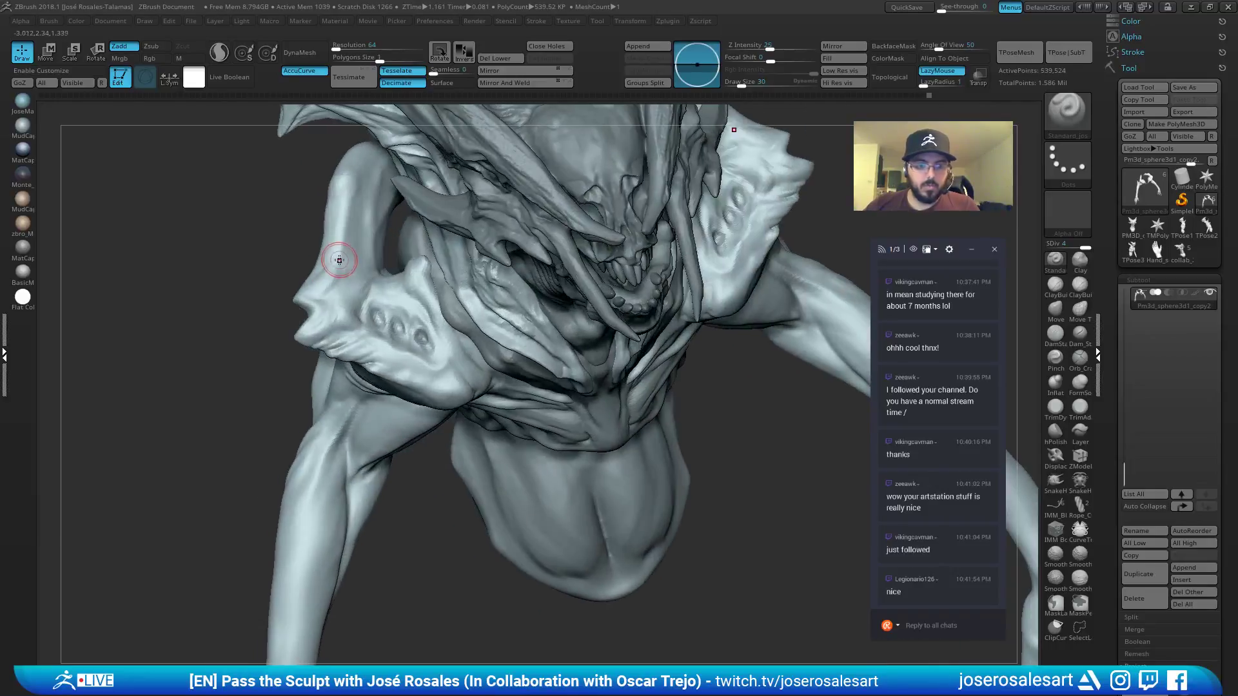
key(b)
key(c)
key(b)
mouse_move(354, 203)
mouse_down()
mouse_move(350, 259)
mouse_move(356, 218)
mouse_move(350, 247)
mouse_up()
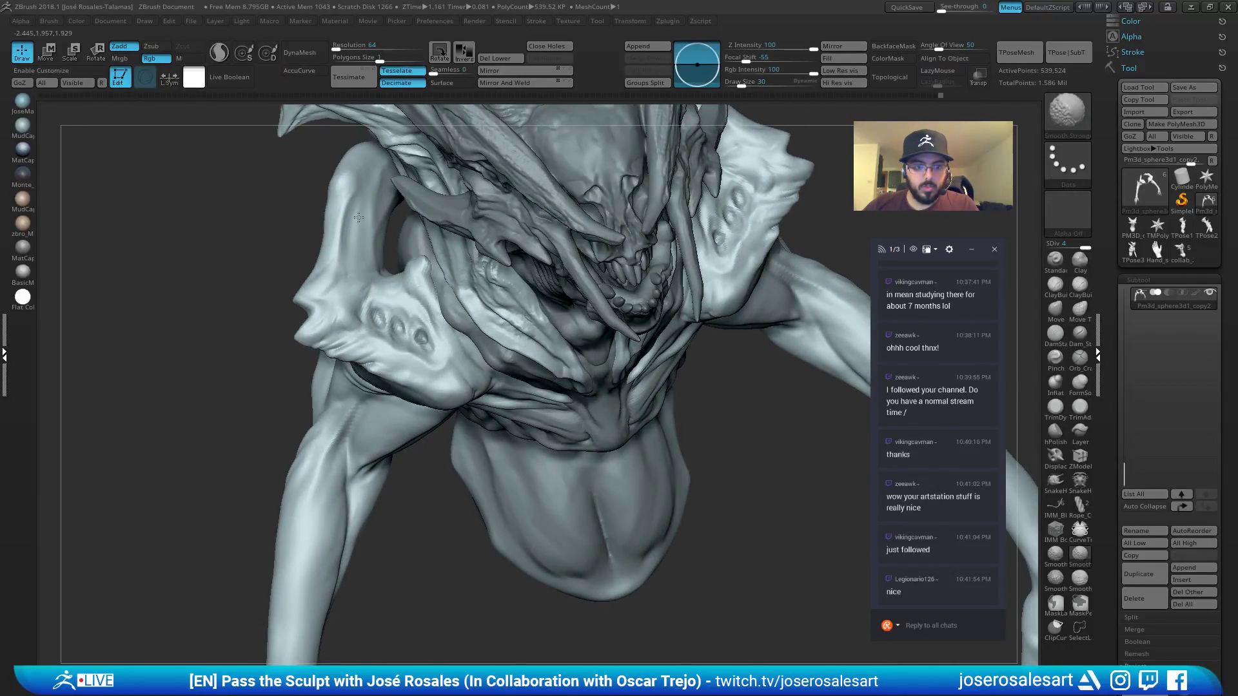
Select the custom Standard brush and set its draw size to 21 for shaping the side of the arch behind the shoulder plate.
mouse_move(350, 247)
right_down()
mouse_move(310, 207)
mouse_move(427, 235)
mouse_move(367, 299)
mouse_move(364, 288)
right_up()
key(b)
key(s)
key(t)
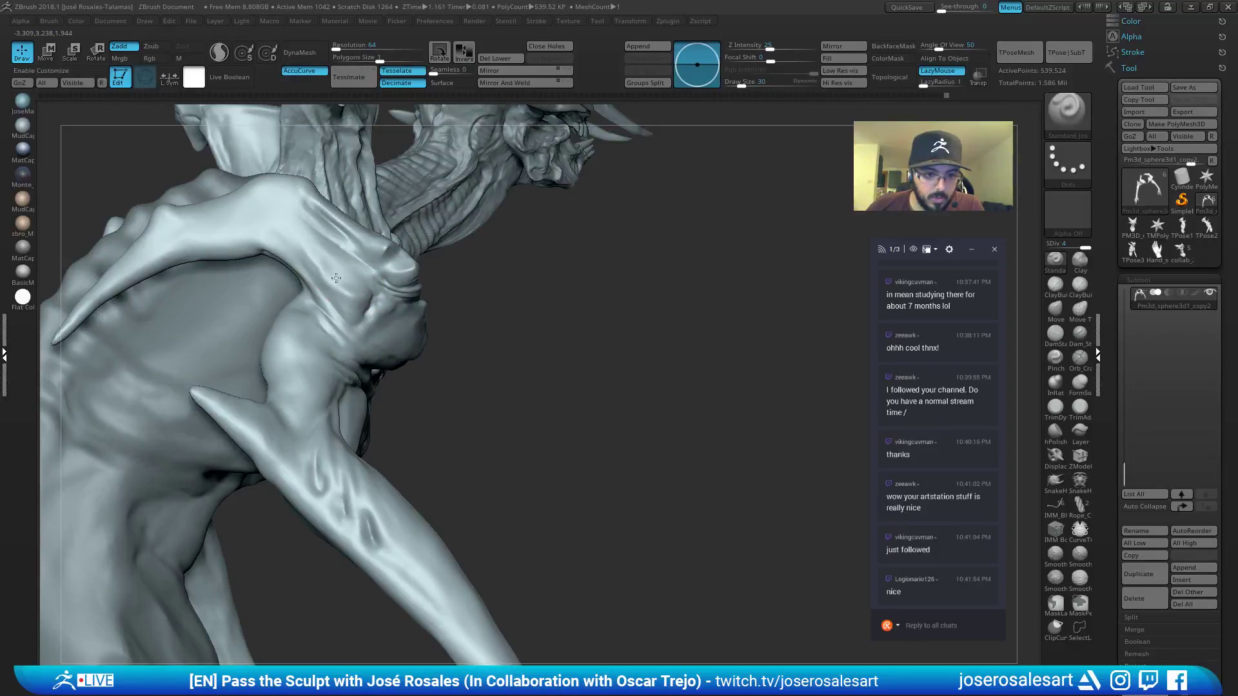
mouse_move(310, 243)
right_down()
mouse_move(237, 236)
mouse_move(281, 240)
right_up()
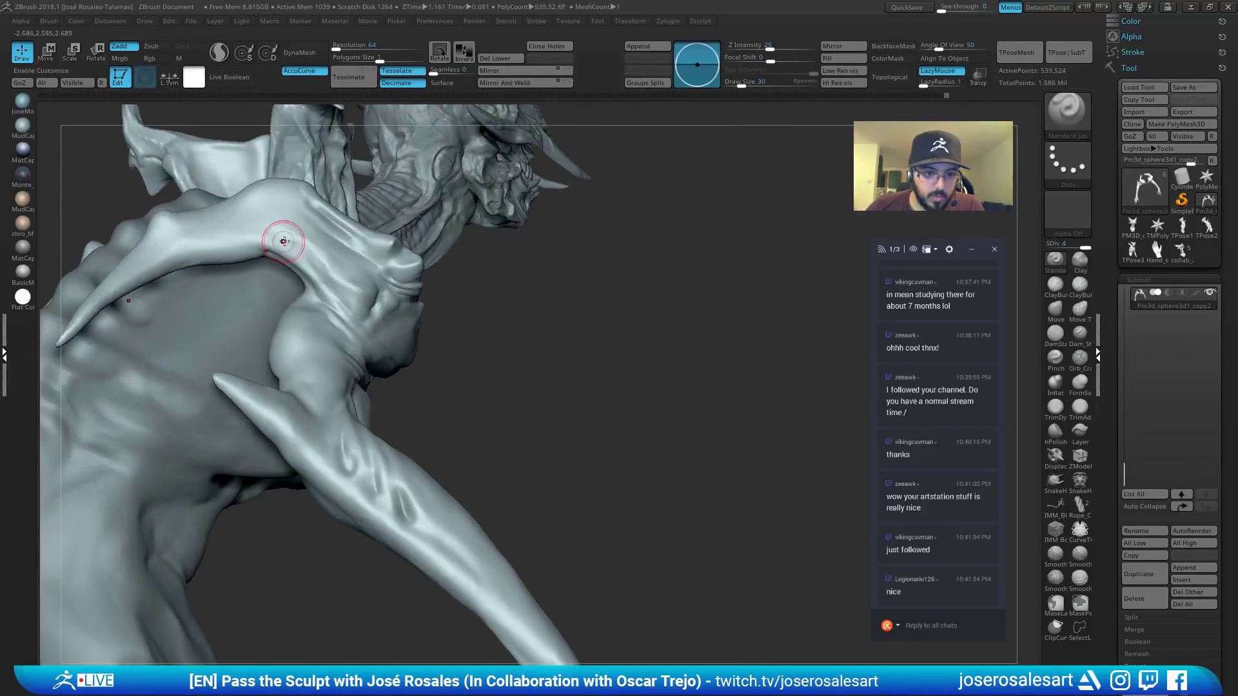
key(s)
drag(282, 233, 274, 234)
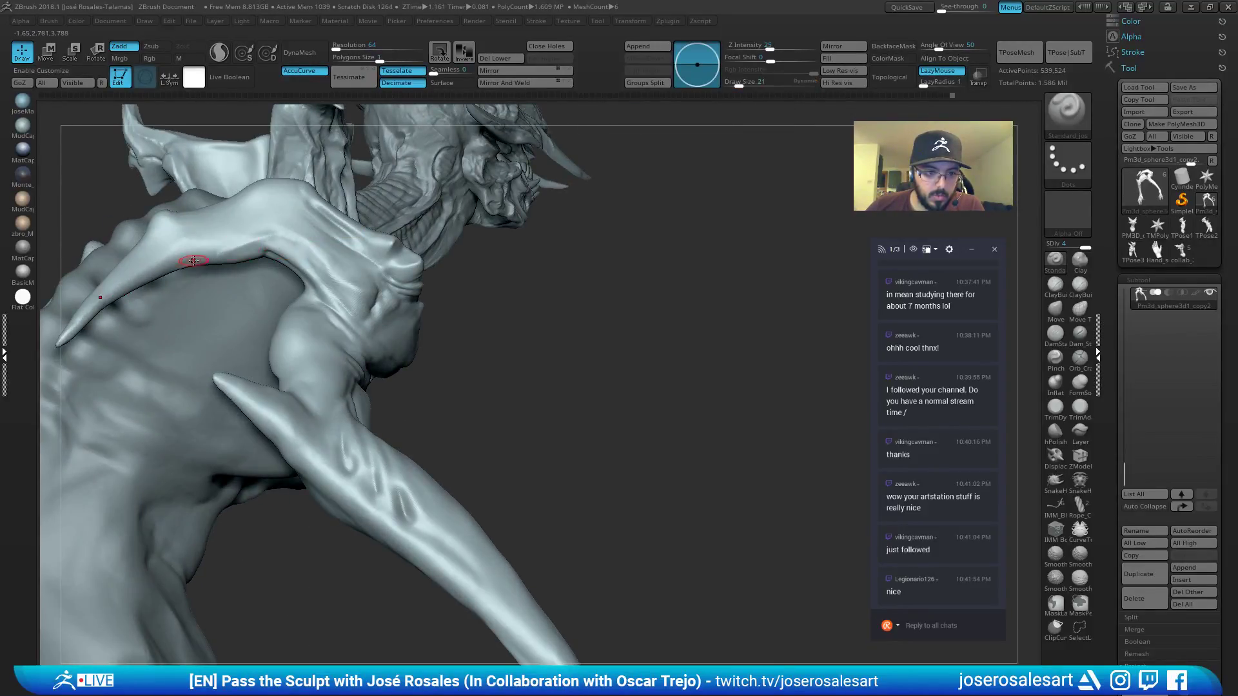
mouse_move(200, 254)
right_down()
mouse_move(276, 243)
mouse_move(309, 275)
mouse_move(300, 282)
mouse_move(415, 254)
mouse_move(453, 213)
right_up()
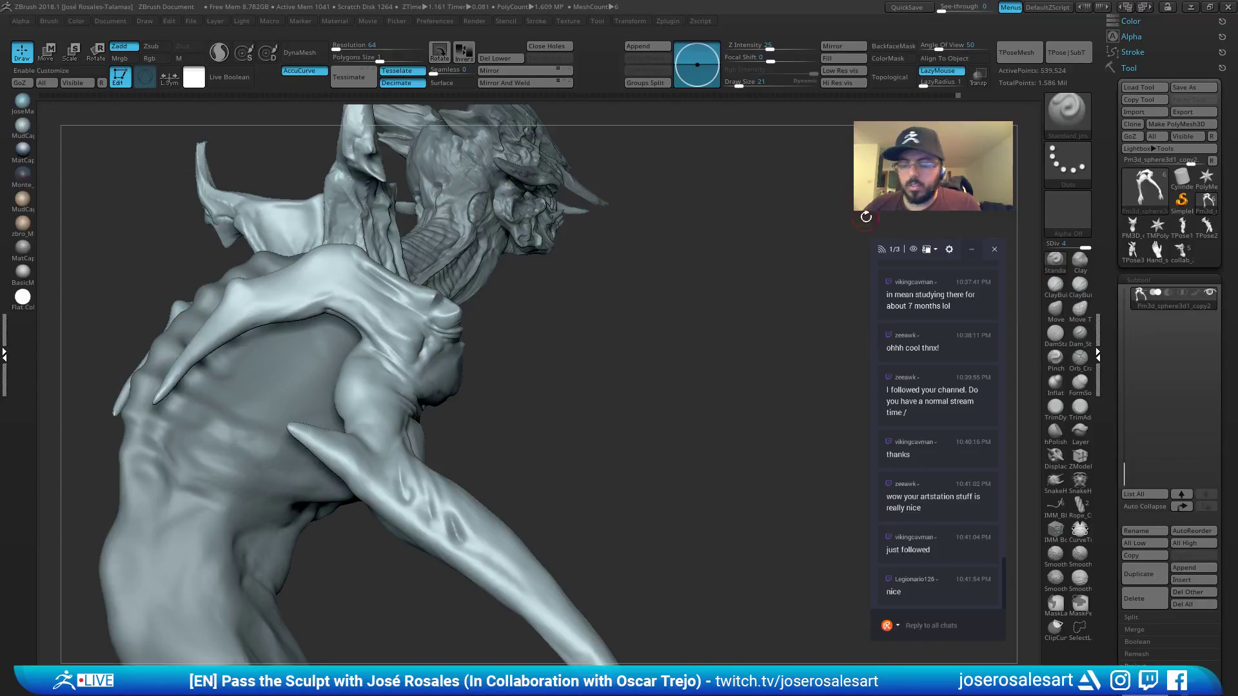
key(b)
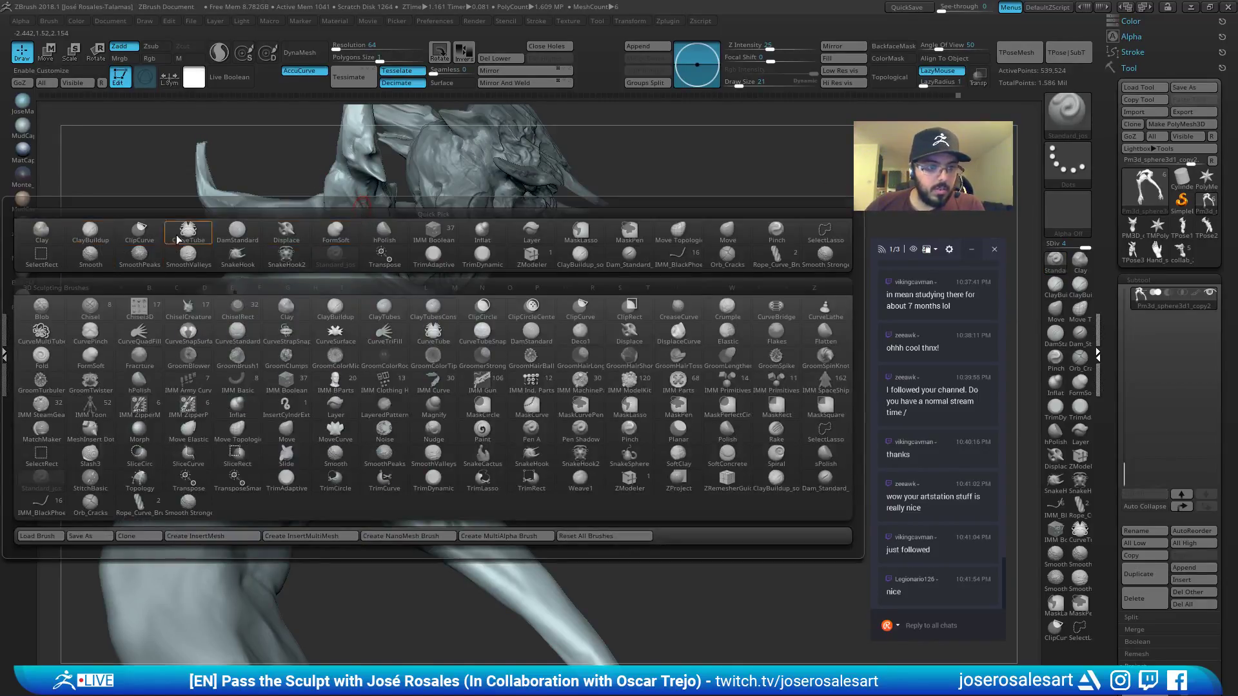
click(394, 245)
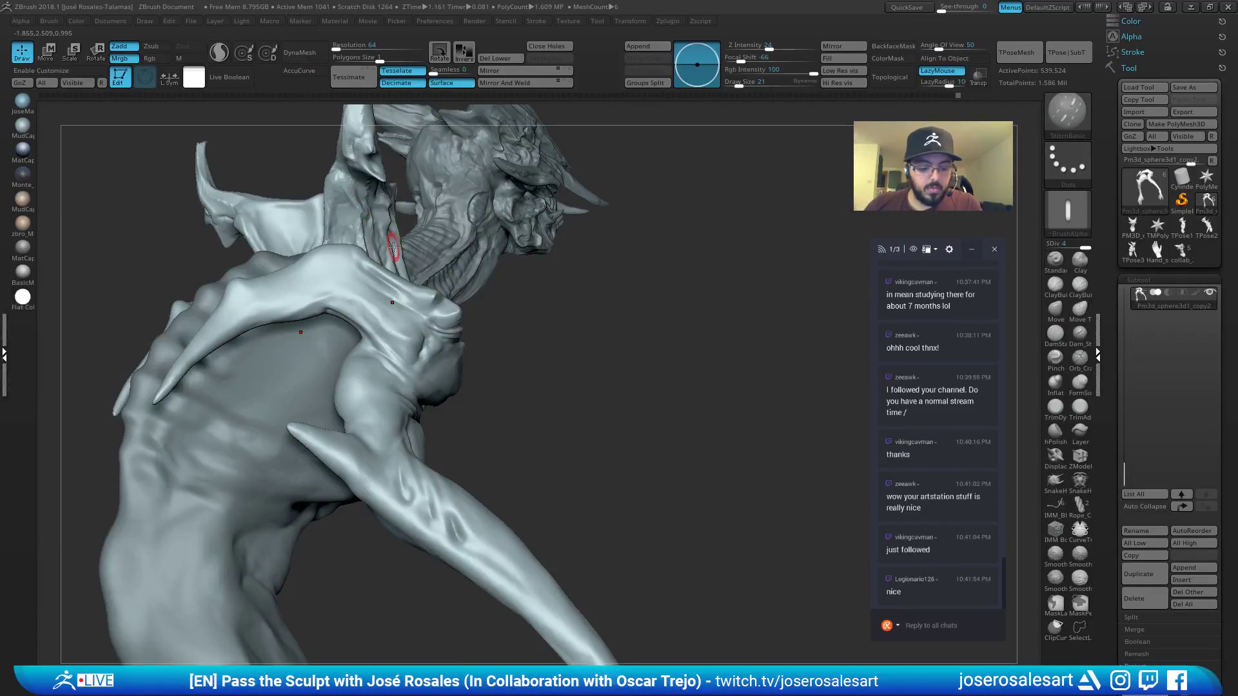
drag(315, 307, 279, 310)
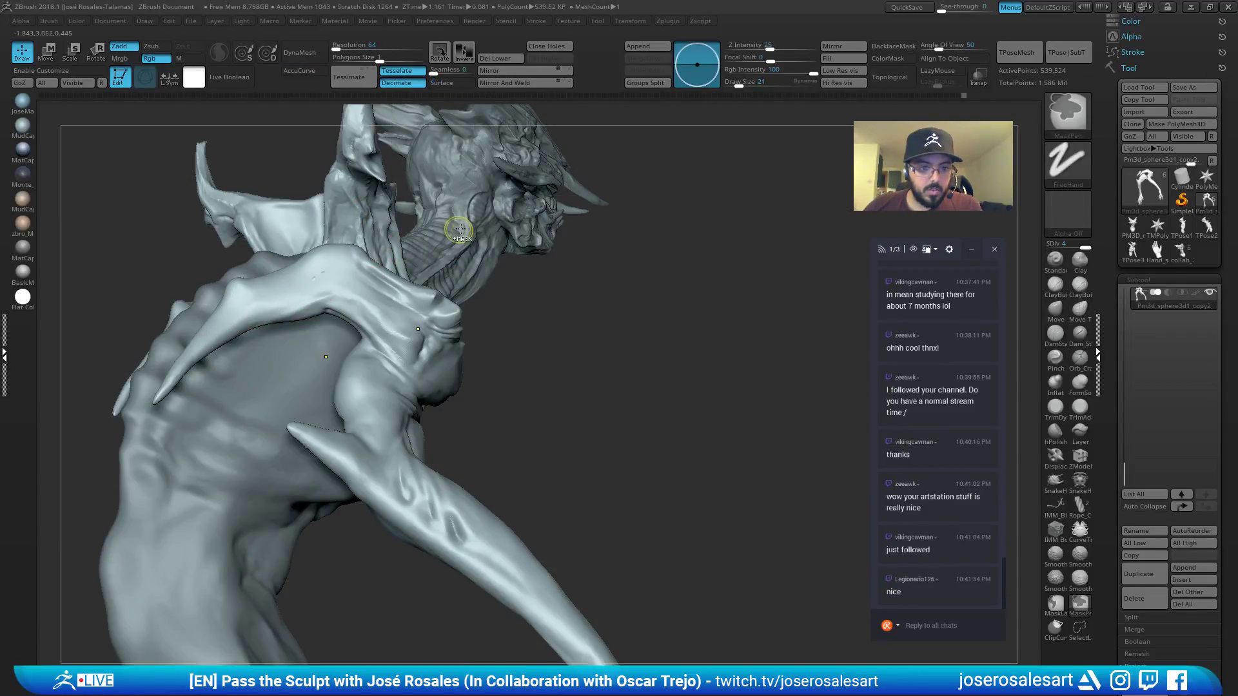
key(b)
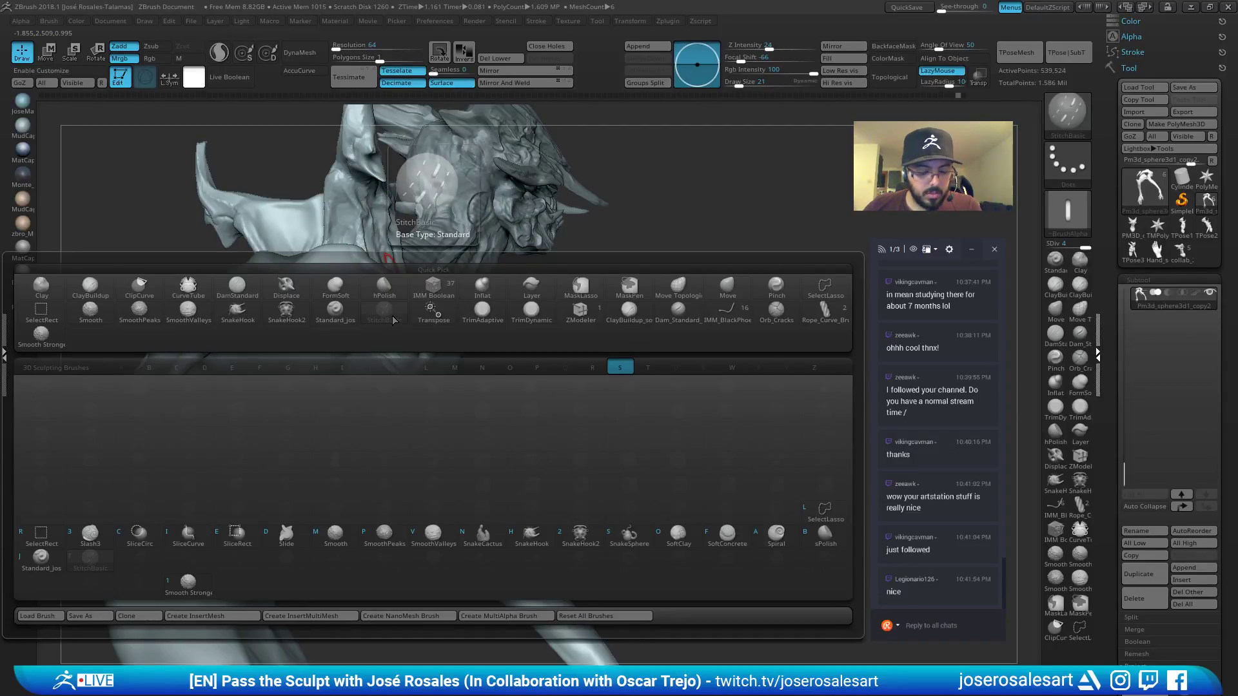
click(393, 316)
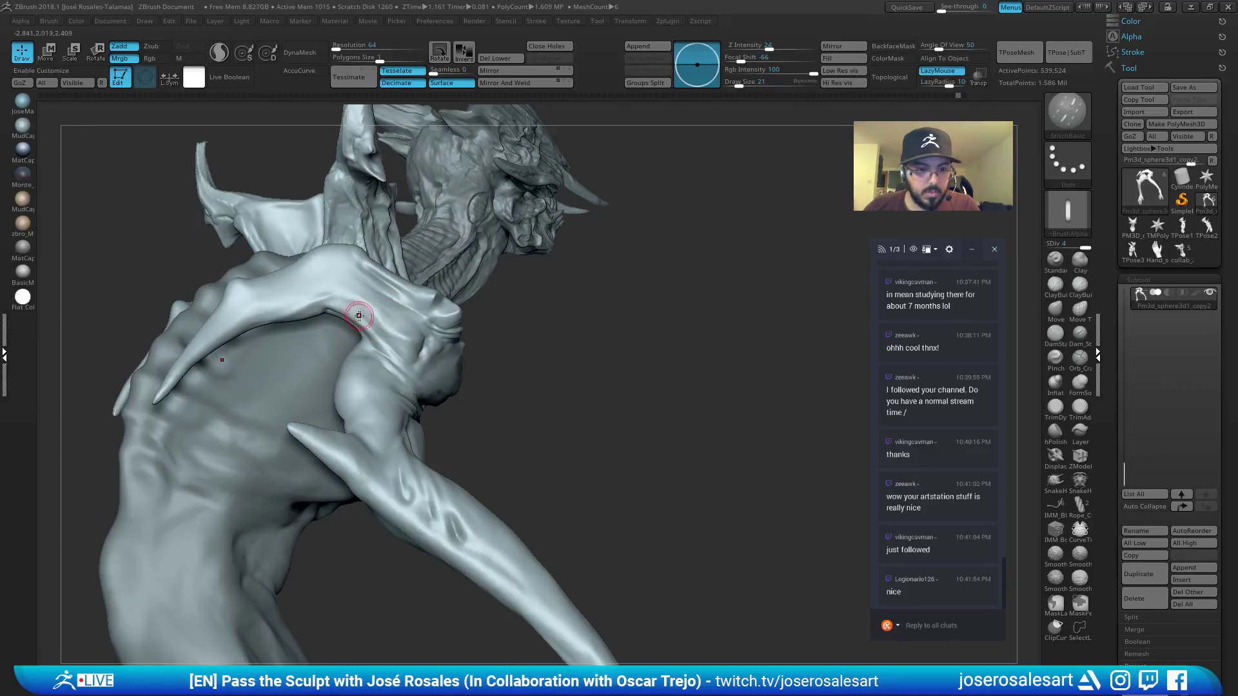
key(ctrl)
Sculpt the upper side of the arch with the custom Standard brush at draw size 21 and smooth the surface.
right_drag(403, 243, 465, 226)
key(1)
drag(465, 226, 302, 290)
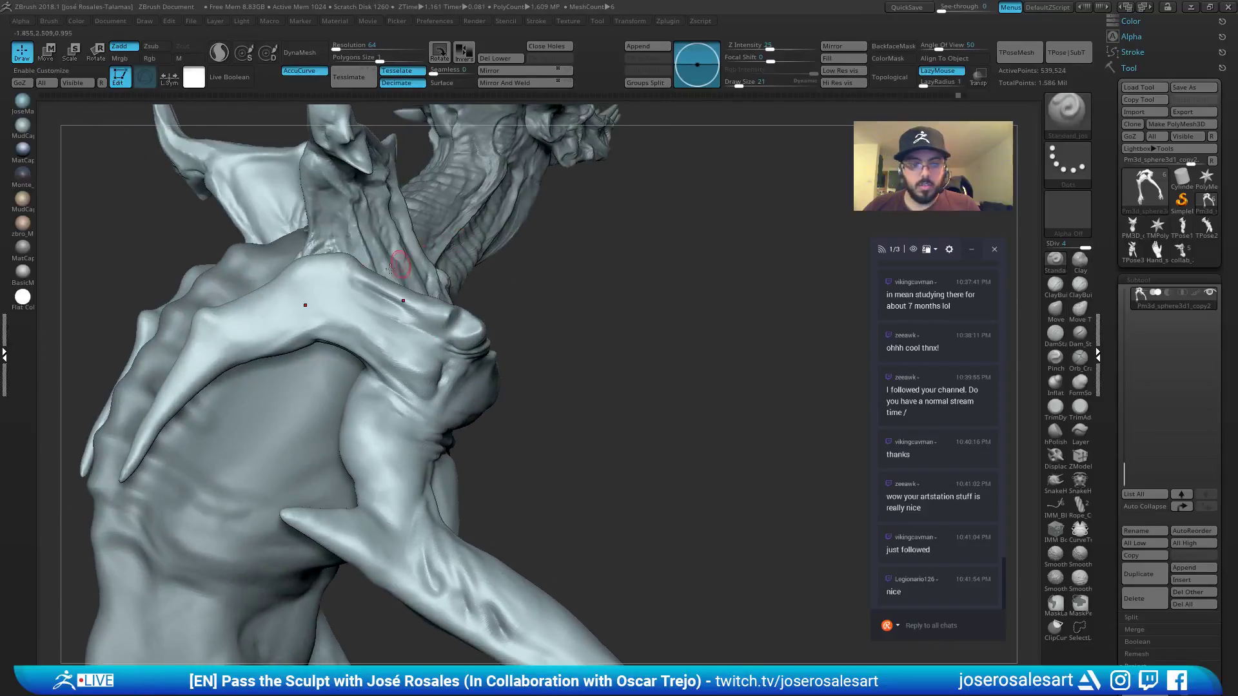
right_drag(265, 334, 310, 326)
mouse_move(309, 326)
shift+mouse_down()
mouse_move(321, 304)
mouse_move(272, 309)
shift+mouse_up()
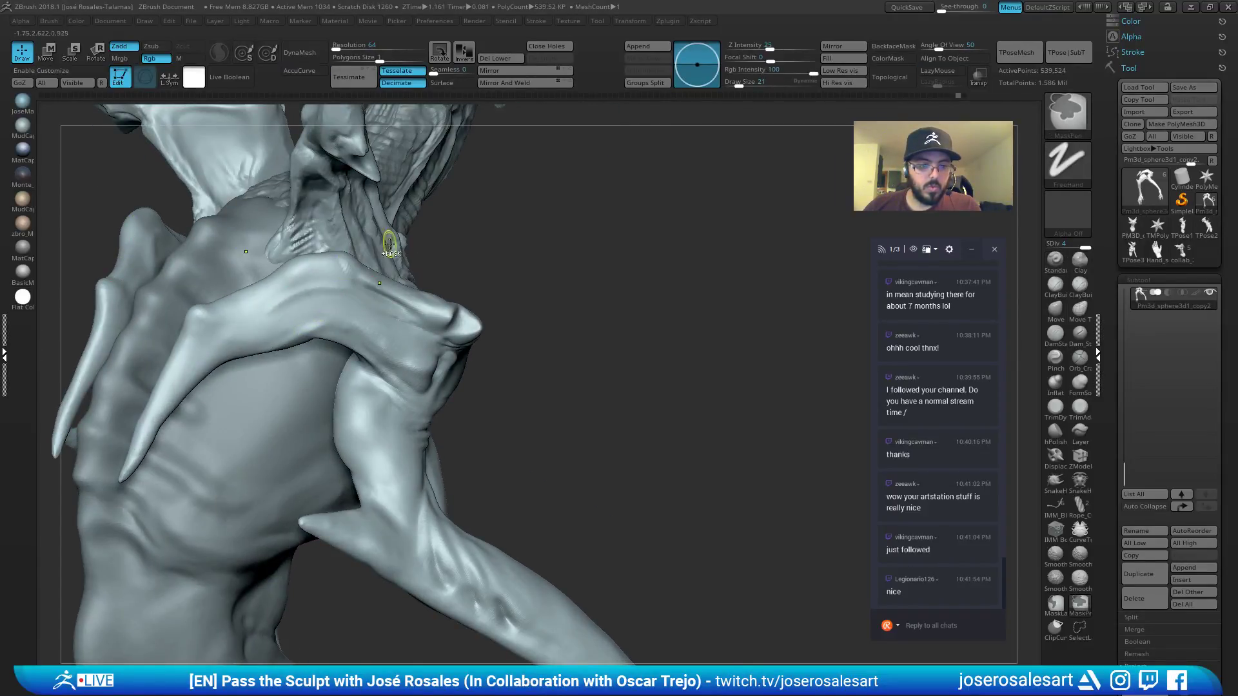
mouse_move(389, 243)
ctrl+right_down()
mouse_move(387, 193)
mouse_move(289, 250)
ctrl+right_up()
mouse_move(289, 250)
mouse_down()
mouse_move(558, 207)
mouse_move(544, 180)
mouse_move(600, 196)
mouse_up()
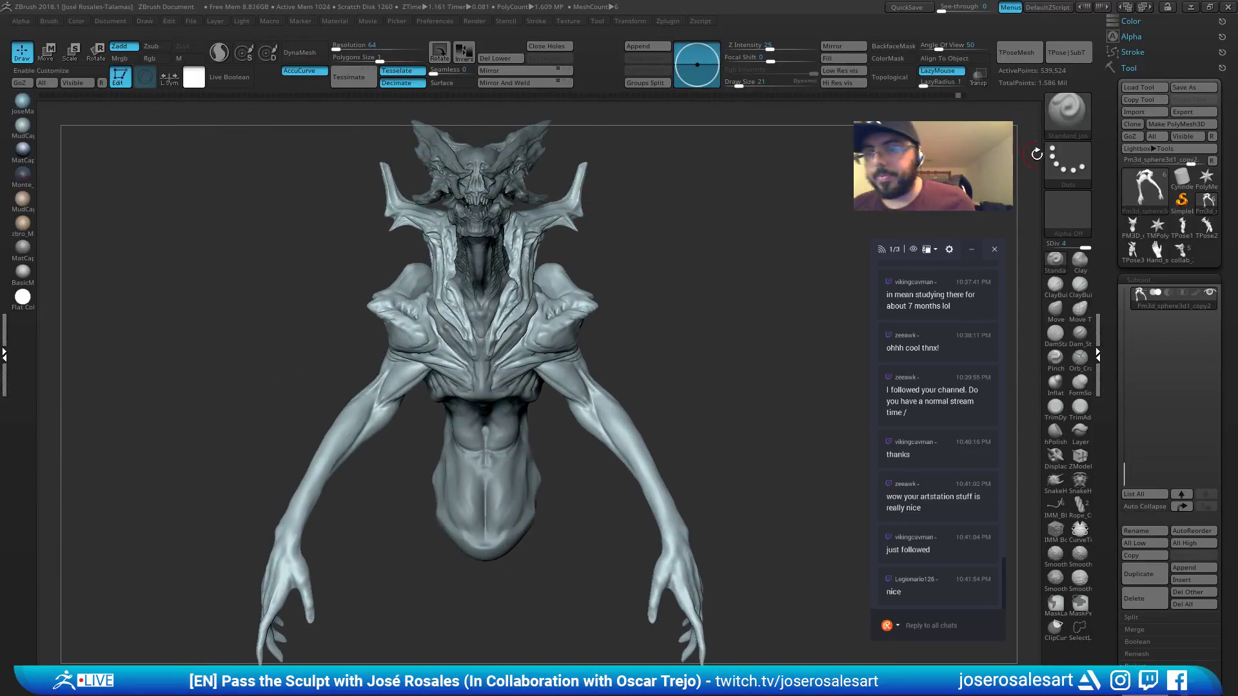
click(1065, 119)
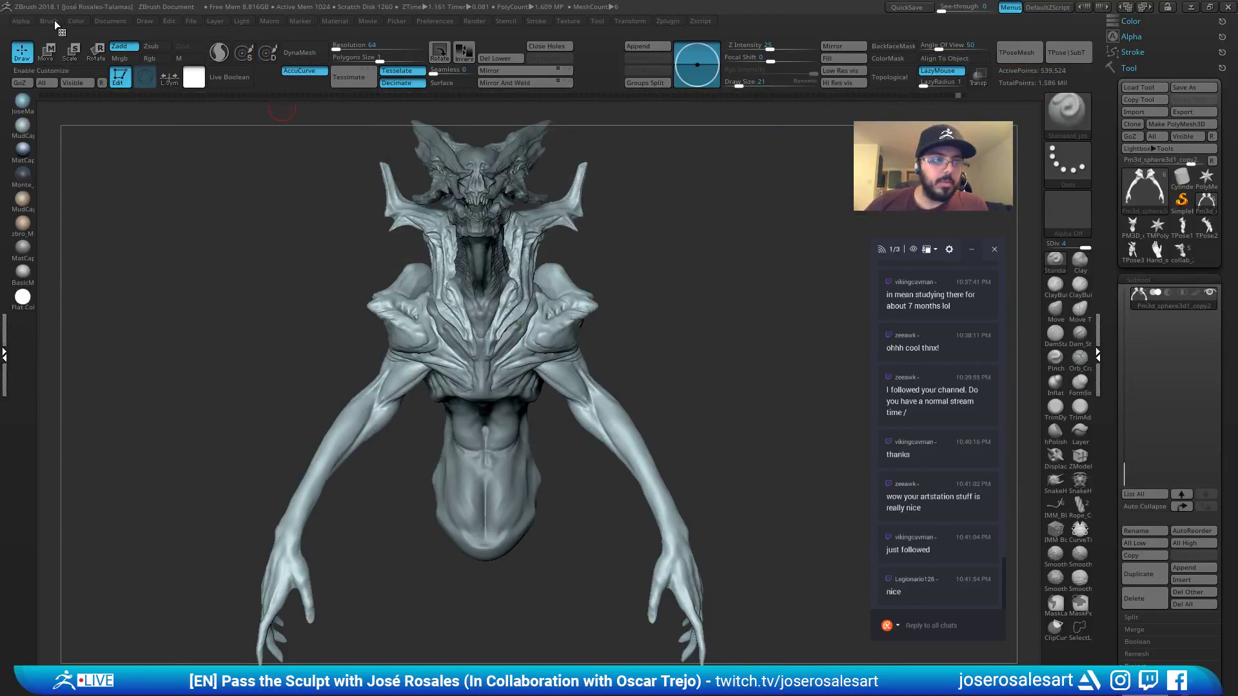
click(52, 21)
click(49, 23)
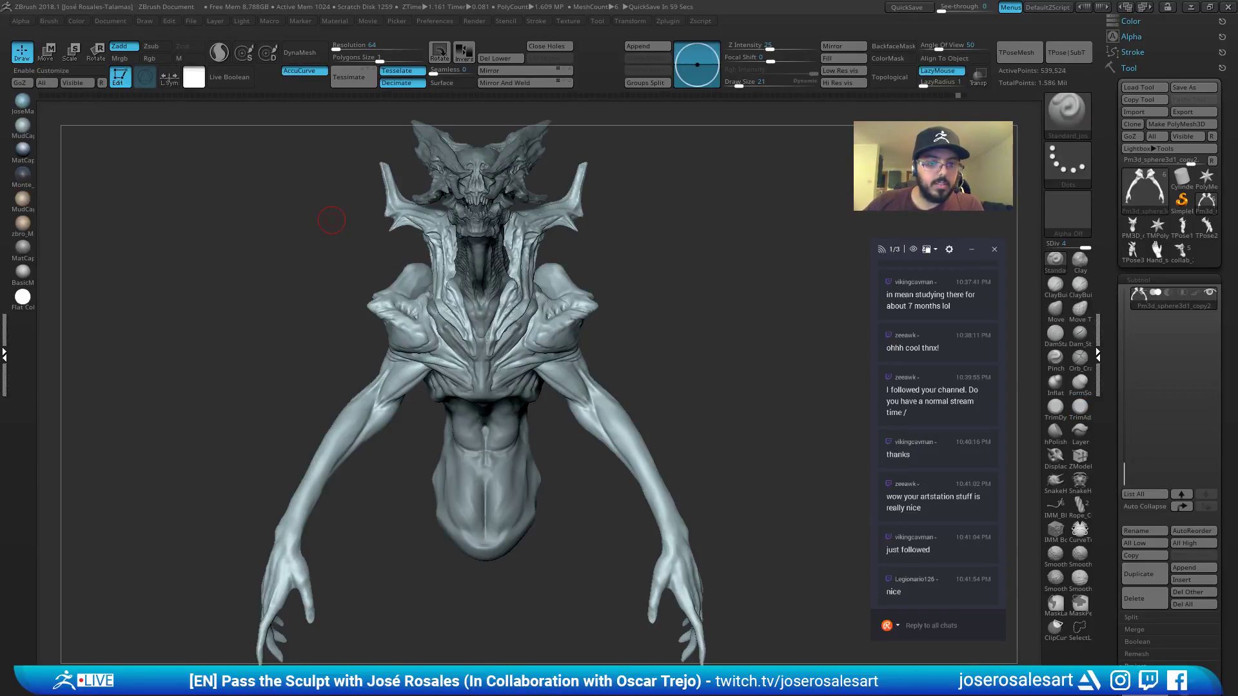
drag(331, 220, 189, 151)
click(5, 20)
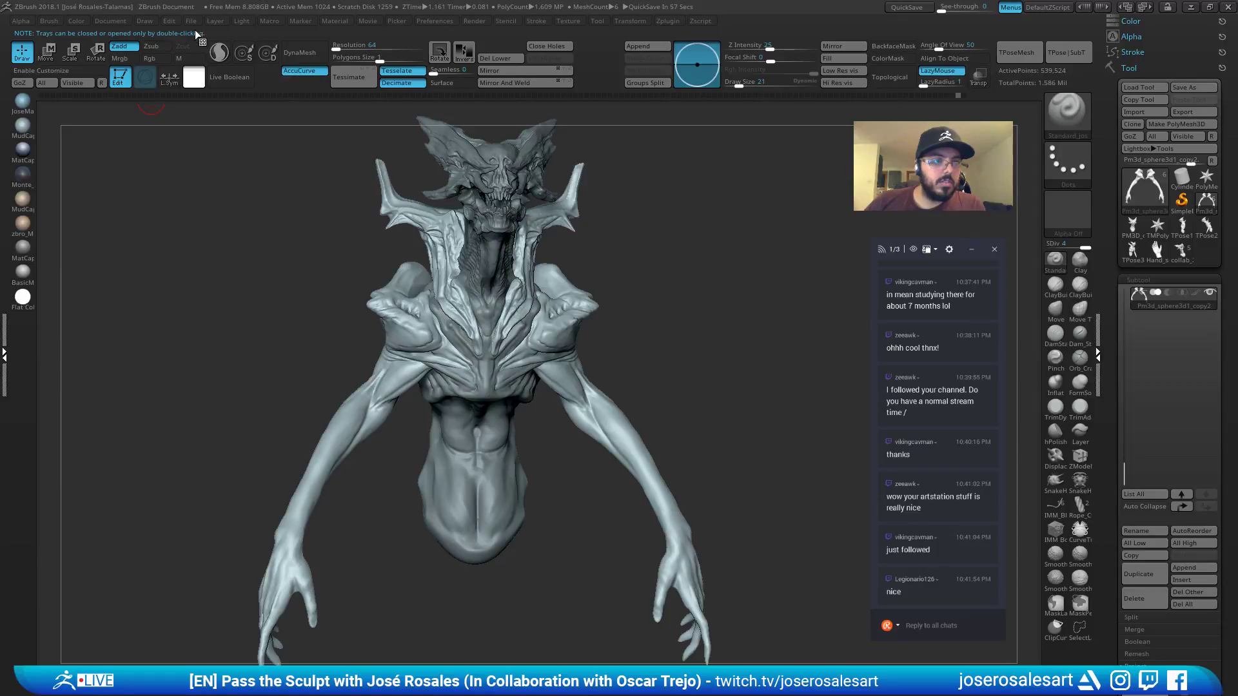
click(54, 19)
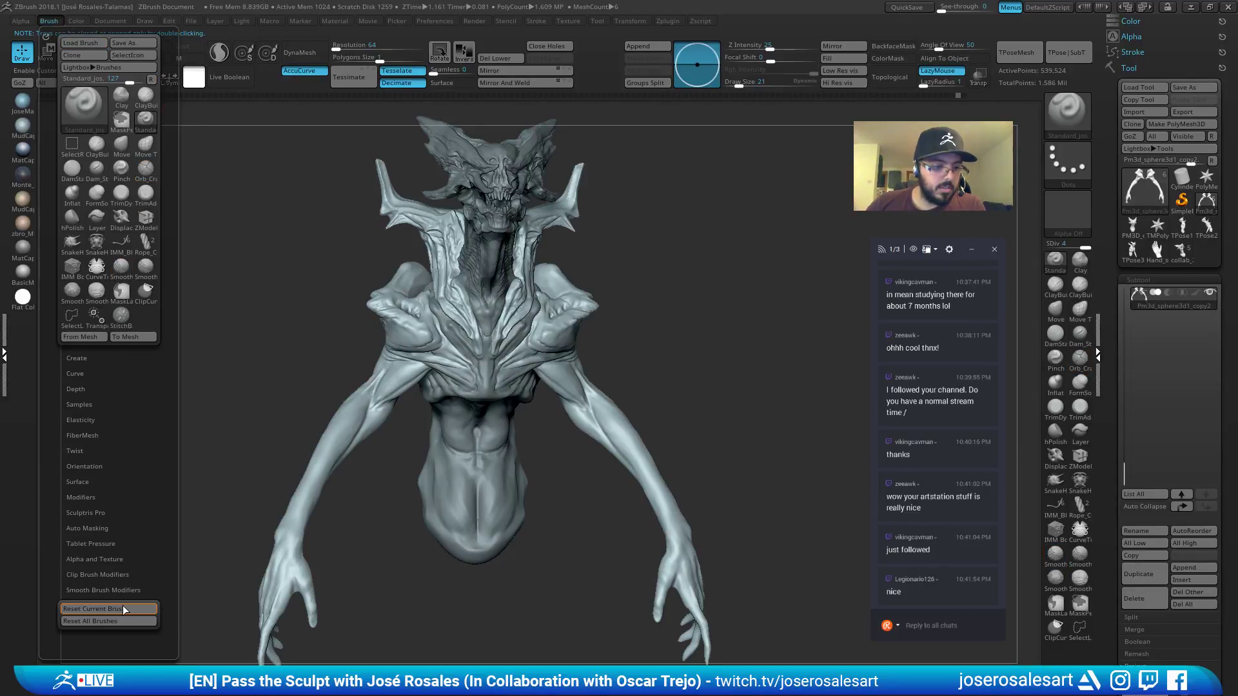
Sculpt the outer side of the shoulder plate below its jagged rim with the custom Standard brush.
drag(354, 286, 460, 300)
ctrl+right_drag(460, 300, 400, 323)
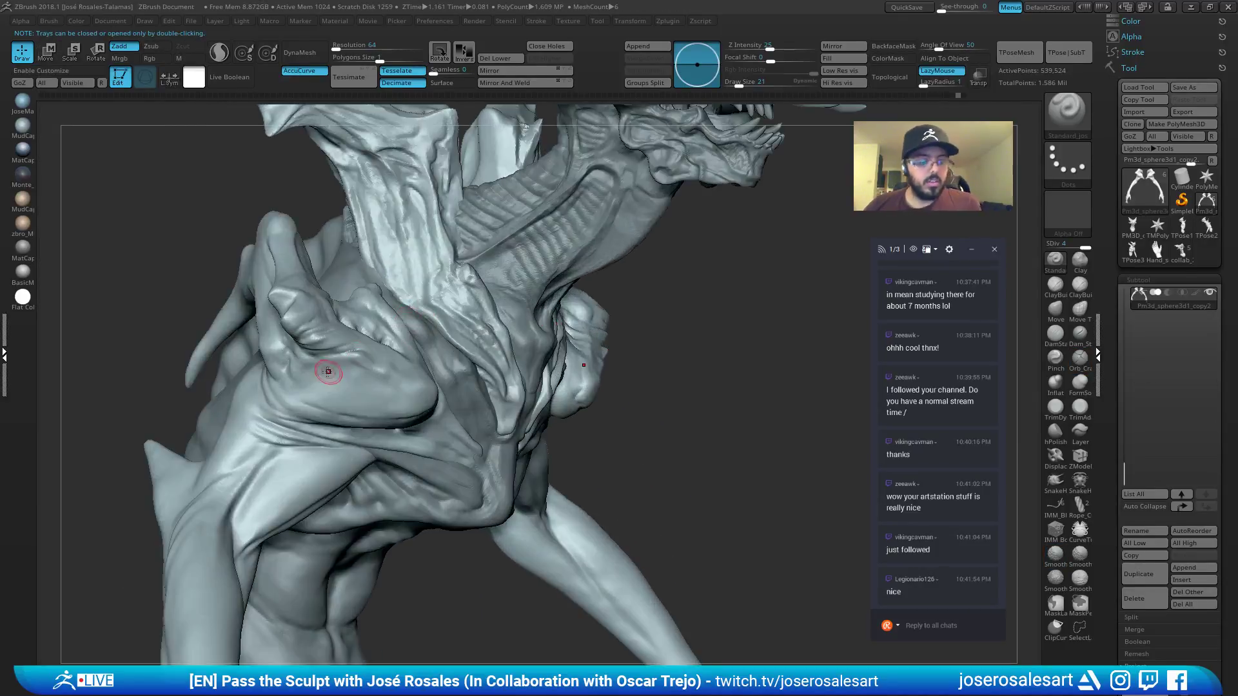
mouse_move(322, 361)
mouse_down()
mouse_move(321, 384)
mouse_move(387, 391)
mouse_up()
mouse_move(193, 284)
right_down()
mouse_move(275, 333)
mouse_move(367, 312)
right_up()
key(ctrl)
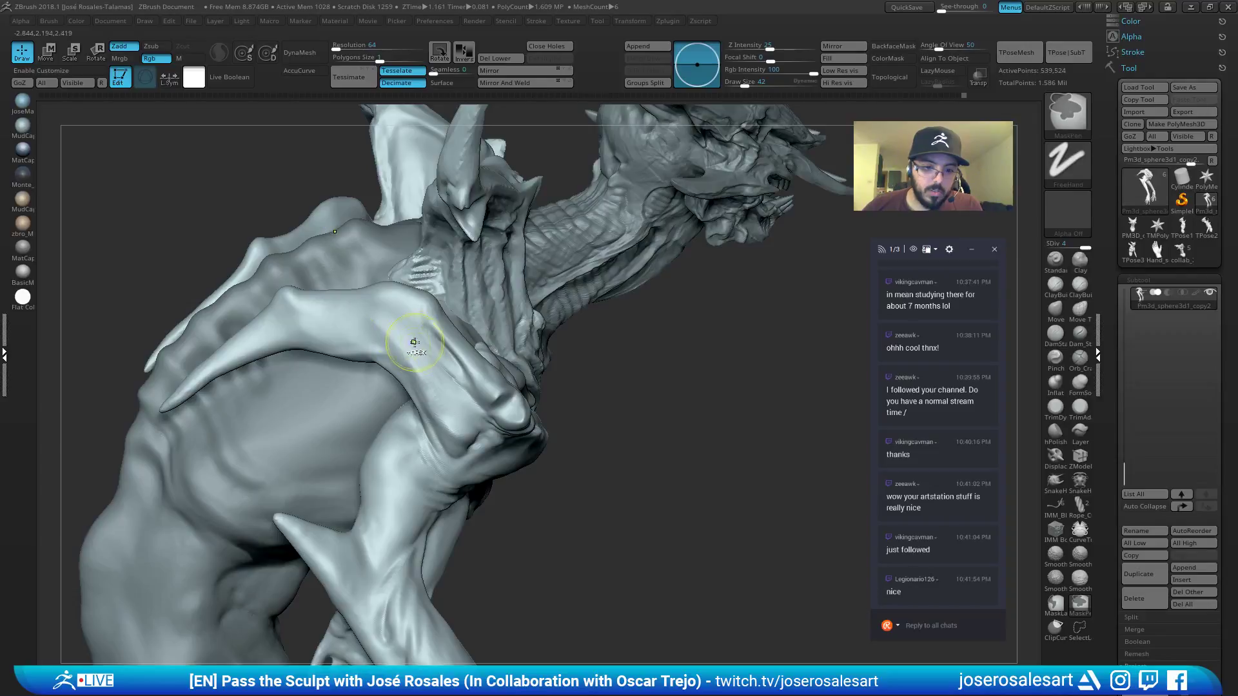
Set the draw size to 28 and sculpt along the outer flank of the arch with the custom Standard brush.
key(s)
drag(414, 343, 402, 345)
right_drag(219, 329, 301, 327)
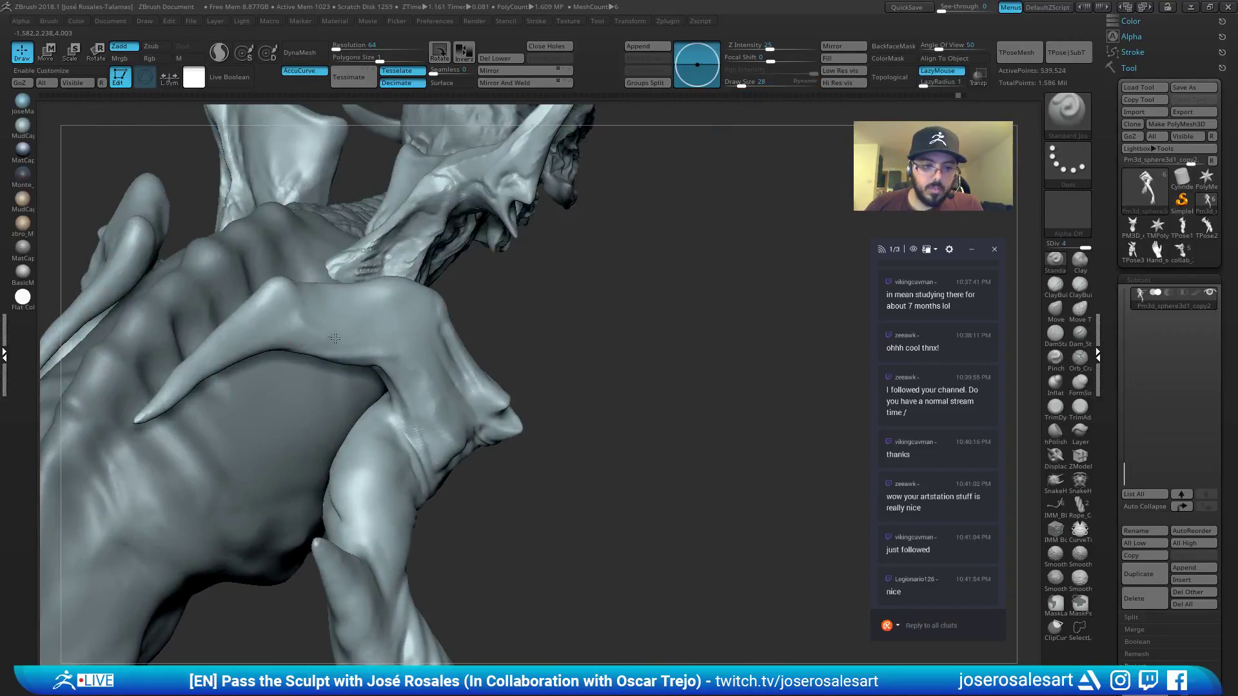
mouse_move(336, 339)
mouse_down()
mouse_move(387, 323)
mouse_move(290, 326)
mouse_up()
mouse_move(371, 322)
ctrl+right_down()
mouse_move(380, 361)
mouse_move(361, 316)
mouse_move(389, 347)
ctrl+right_up()
key(s)
drag(386, 348, 264, 348)
Reselect the custom Standard brush at draw size 30 and sculpt a lengthwise ridge on the arch between its knob and shoulder bend.
mouse_move(422, 303)
right_down()
mouse_move(406, 312)
mouse_move(474, 335)
right_up()
ctrl+right_drag(474, 384, 474, 352)
key(s)
drag(573, 325, 565, 325)
mouse_move(516, 322)
ctrl+right_down()
mouse_move(464, 309)
mouse_move(451, 378)
ctrl+right_up()
key(b)
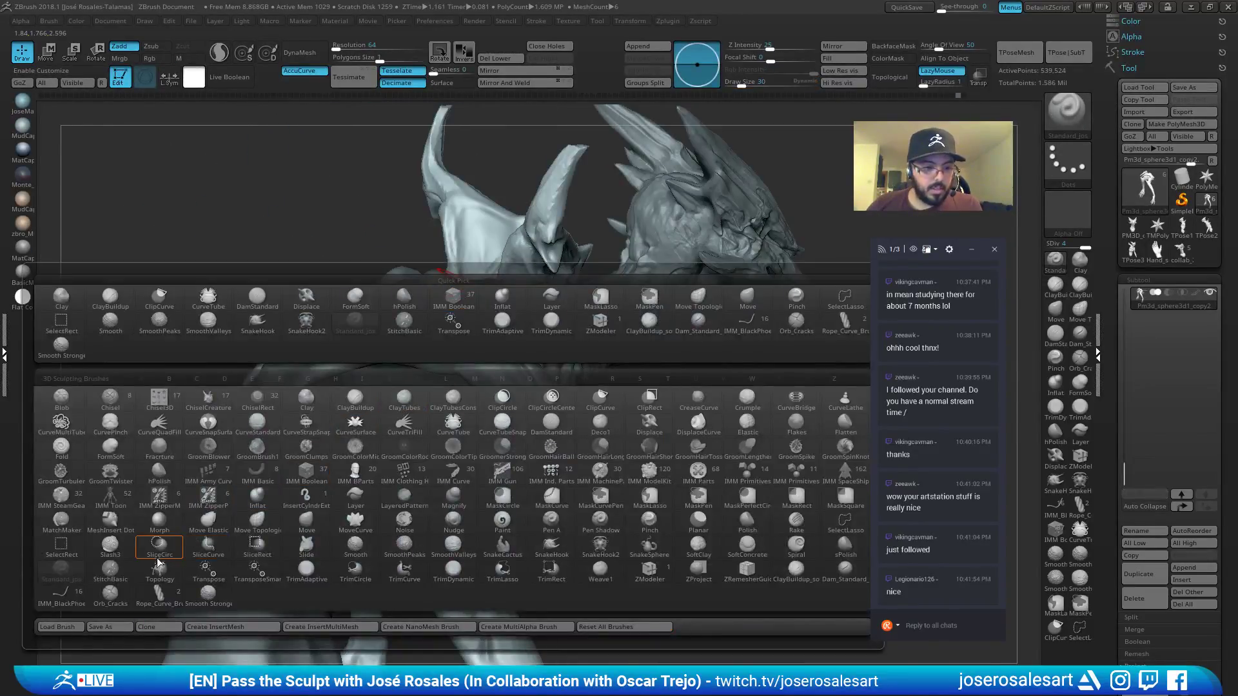
click(81, 565)
mouse_move(368, 327)
right_down()
mouse_move(426, 332)
mouse_move(410, 348)
right_up()
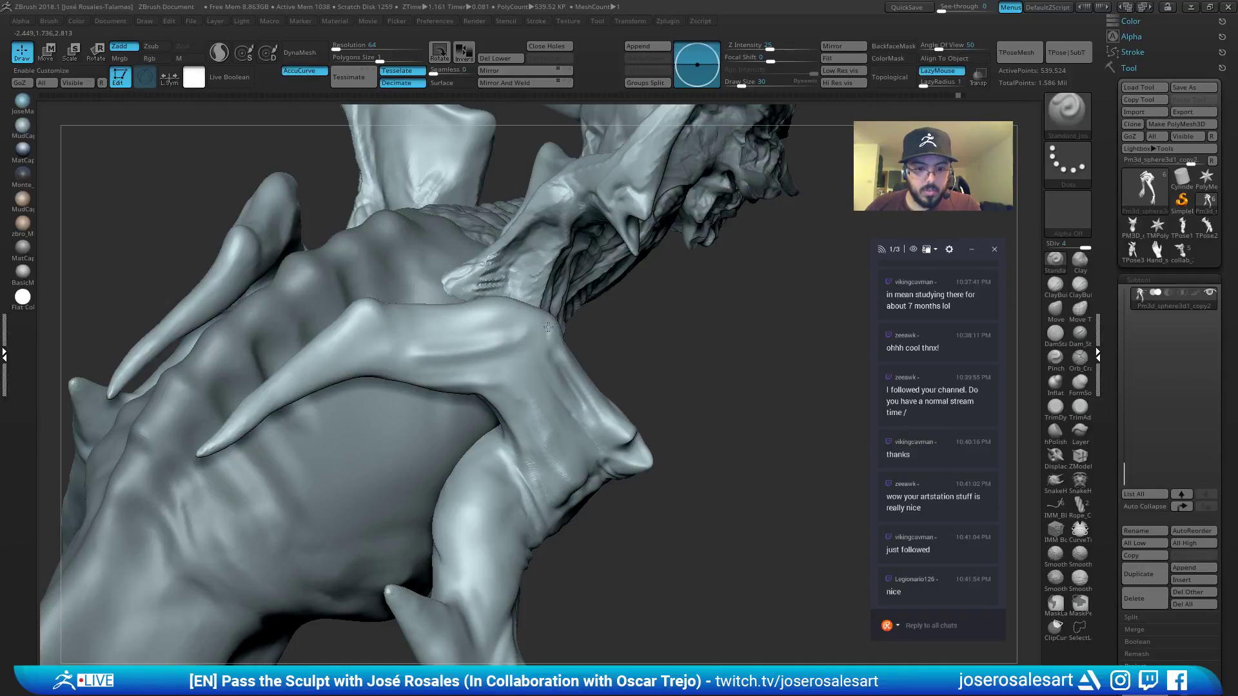
ctrl+right_drag(548, 327, 502, 338)
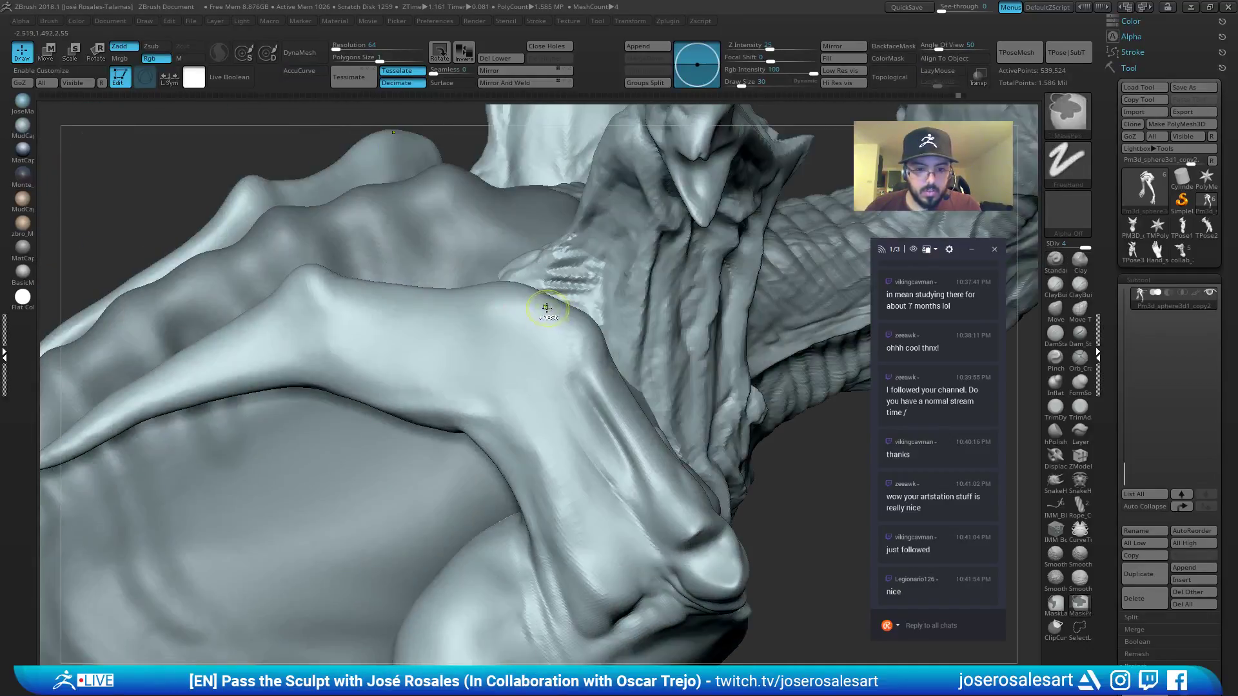
Try sculpting a bulging form across the arch's flank near the shoulder bend with the custom Standard brush, and undo the strokes.
key(b)
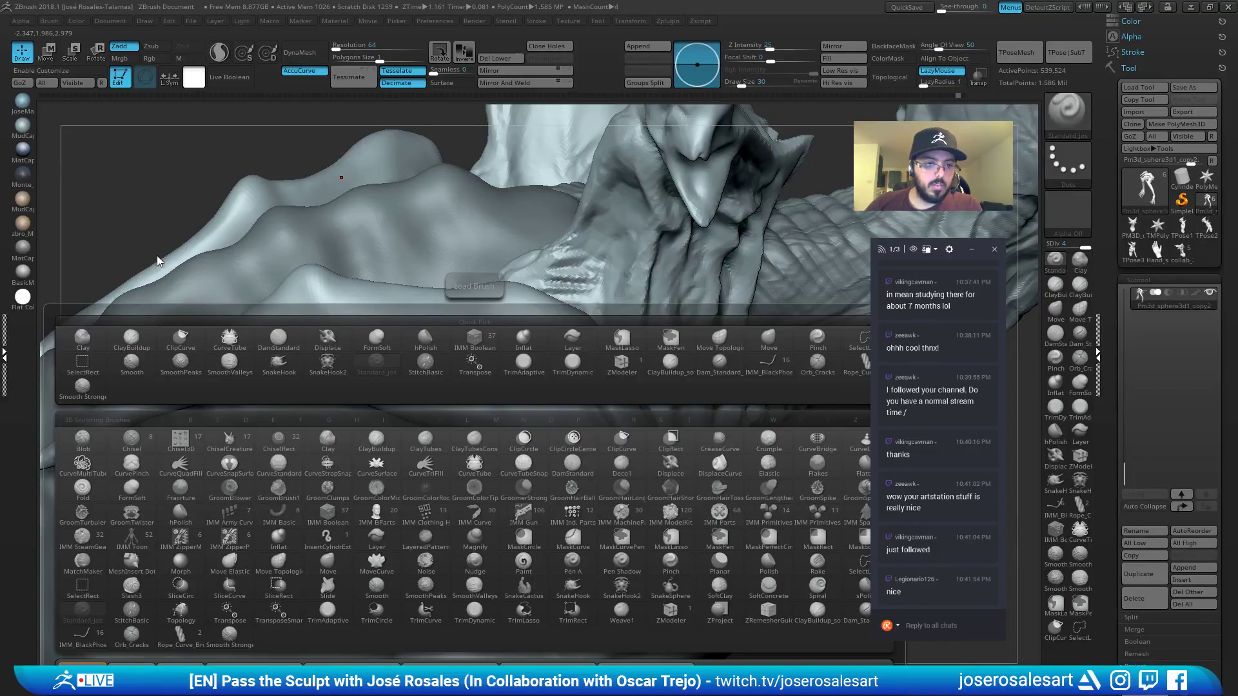
key(Escape)
mouse_move(395, 352)
mouse_down()
mouse_move(516, 375)
mouse_move(474, 390)
mouse_up()
mouse_move(478, 390)
right_down()
mouse_move(533, 418)
mouse_move(513, 352)
right_up()
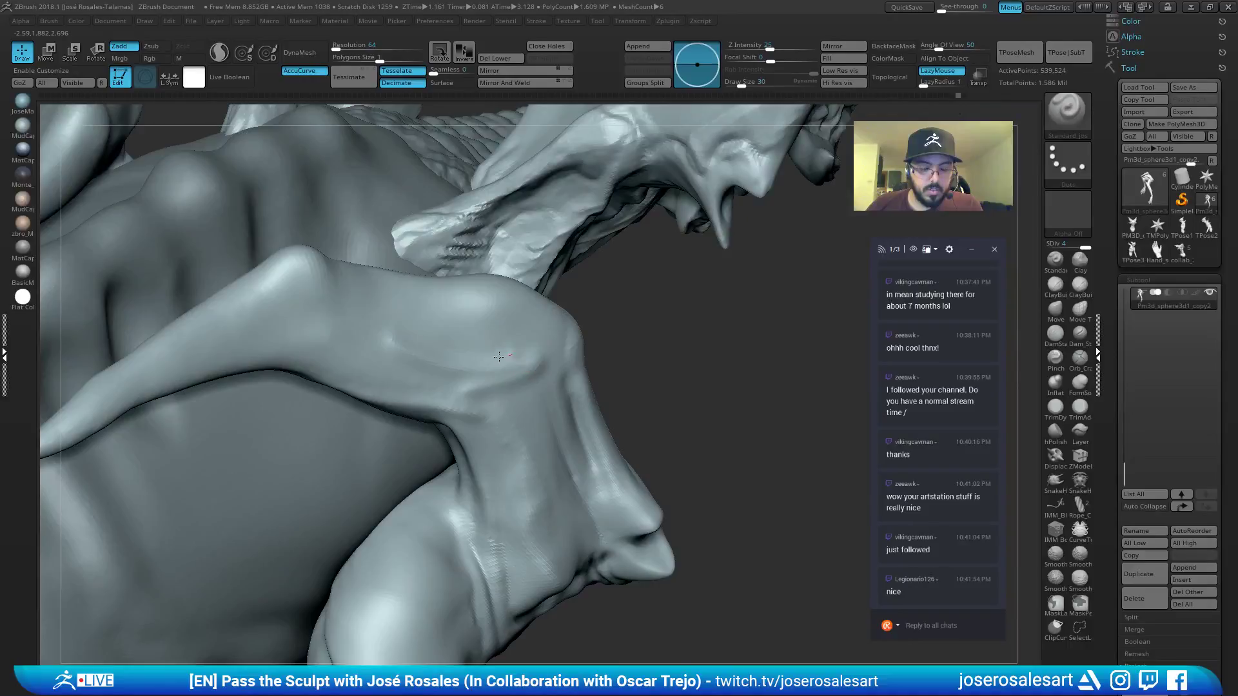
right_drag(352, 345, 374, 336)
key(ctrl+z)
key(ctrl+z)
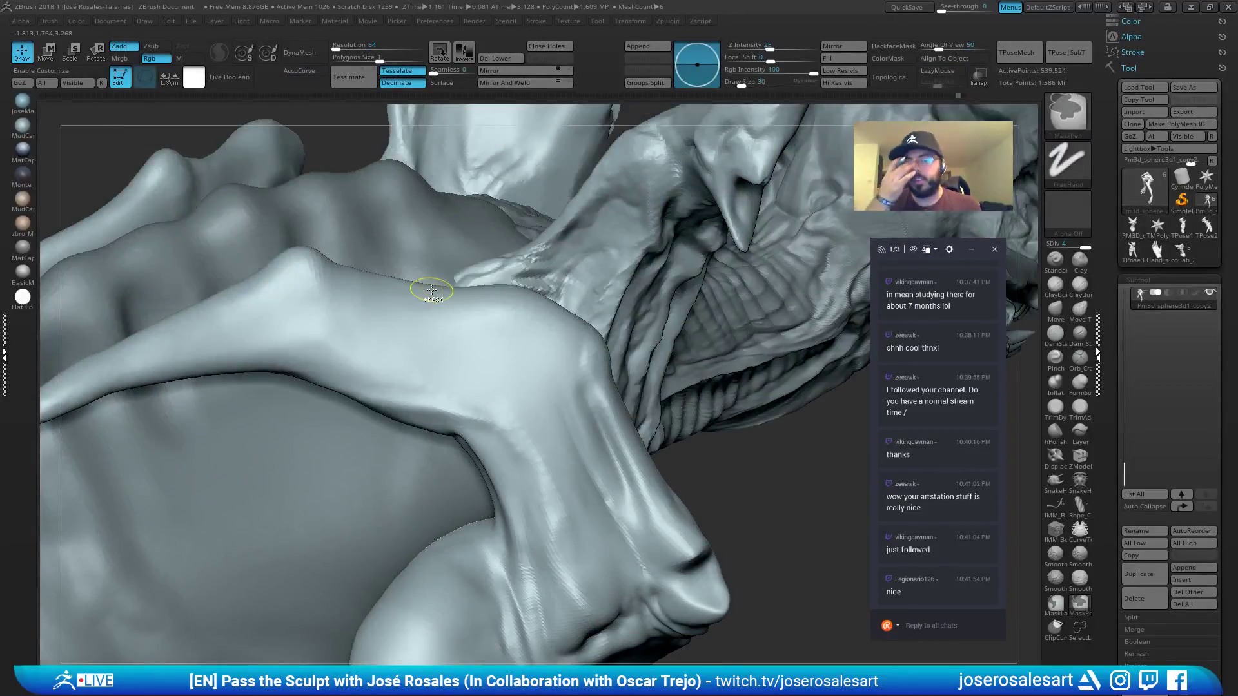
Sculpt the muscle on the front of the upper arm below the shoulder plate with the custom Standard brush at draw size 30.
ctrl+right_drag(496, 222, 613, 138)
ctrl+right_drag(582, 305, 575, 386)
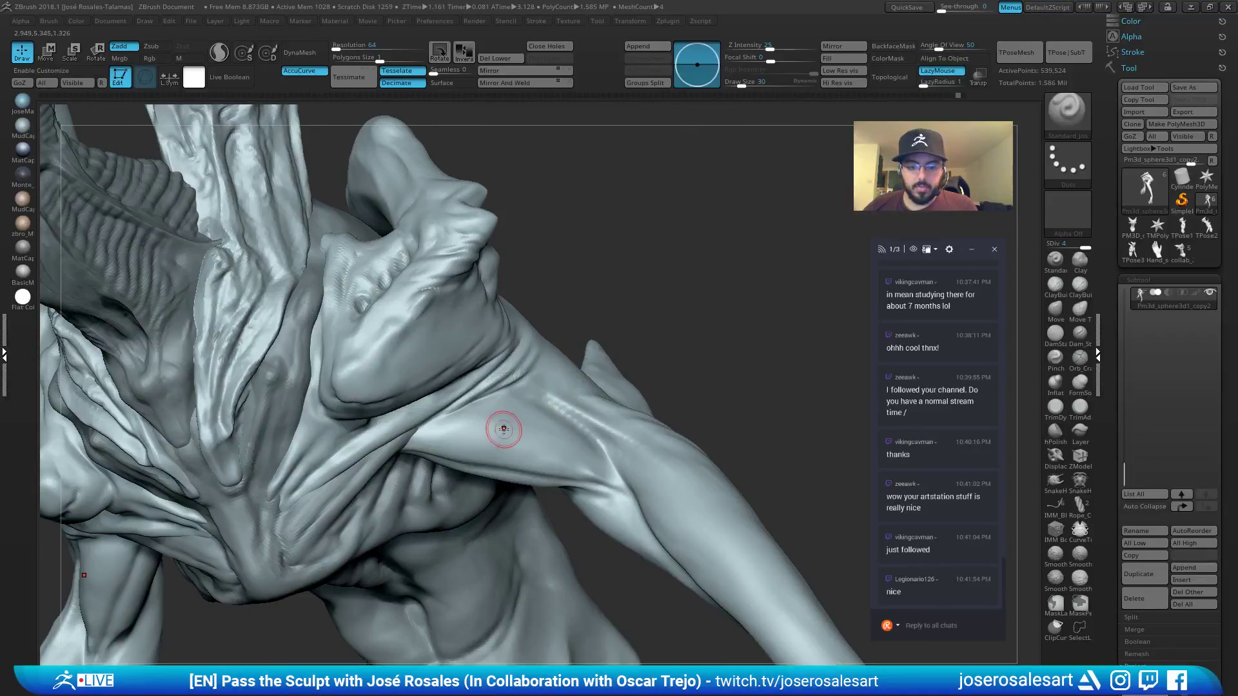
drag(497, 431, 520, 454)
mouse_move(638, 327)
ctrl+right_down()
mouse_move(536, 288)
mouse_move(566, 329)
ctrl+right_up()
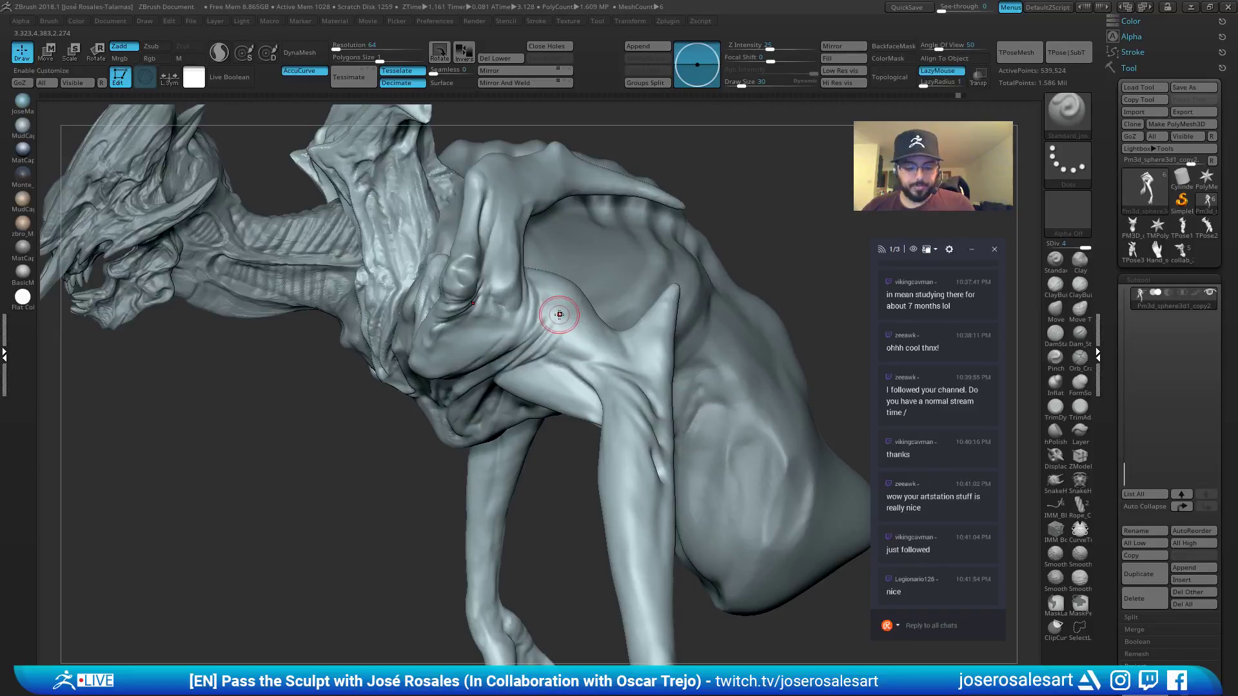
Assign the hotkey 1 to the custom Standard brush.
key(b)
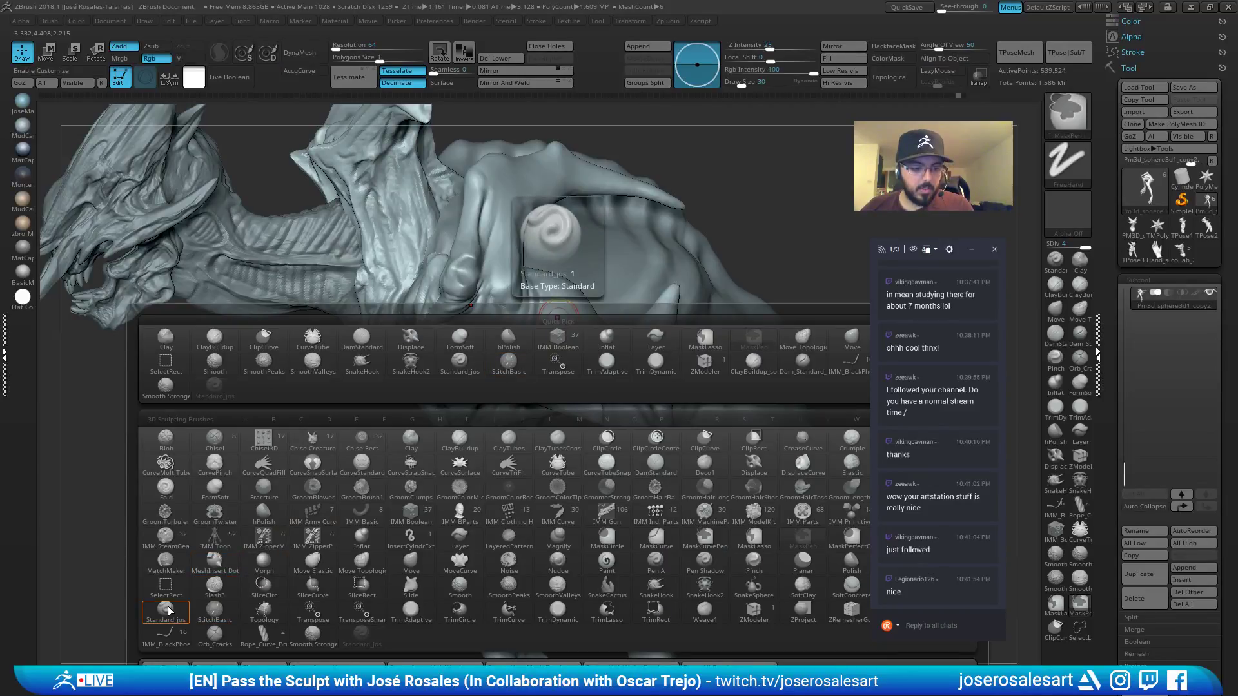
click(51, 21)
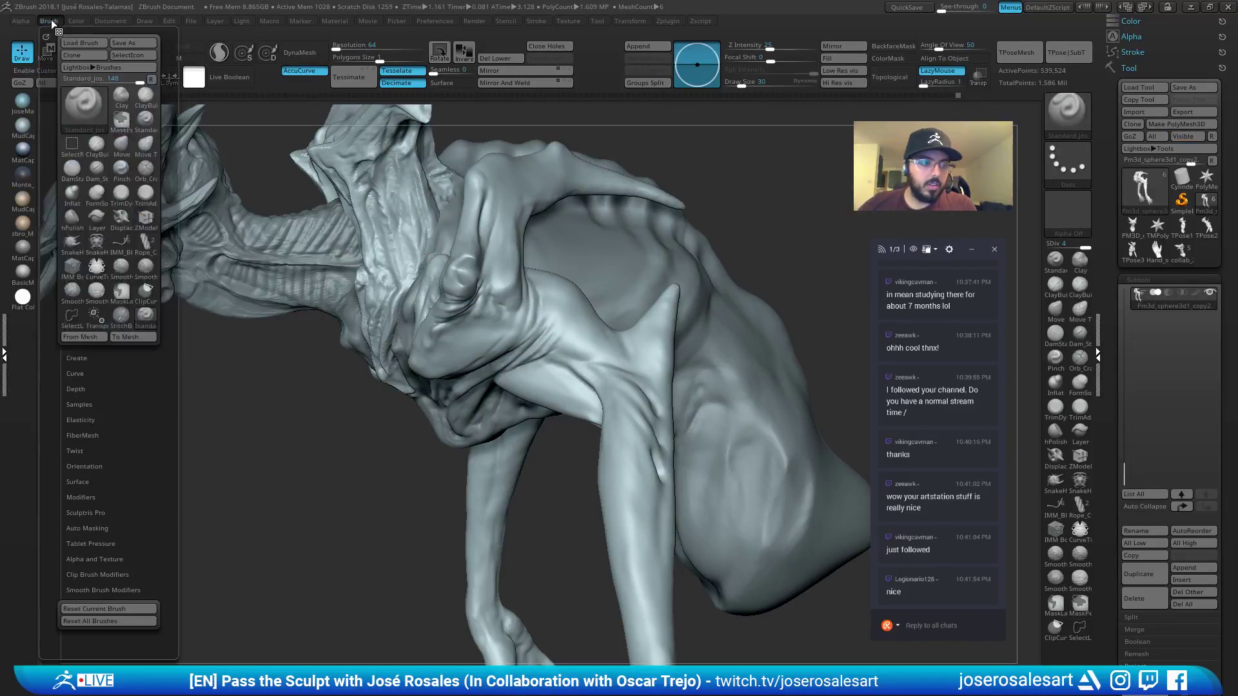
ctrl+alt+click(146, 326)
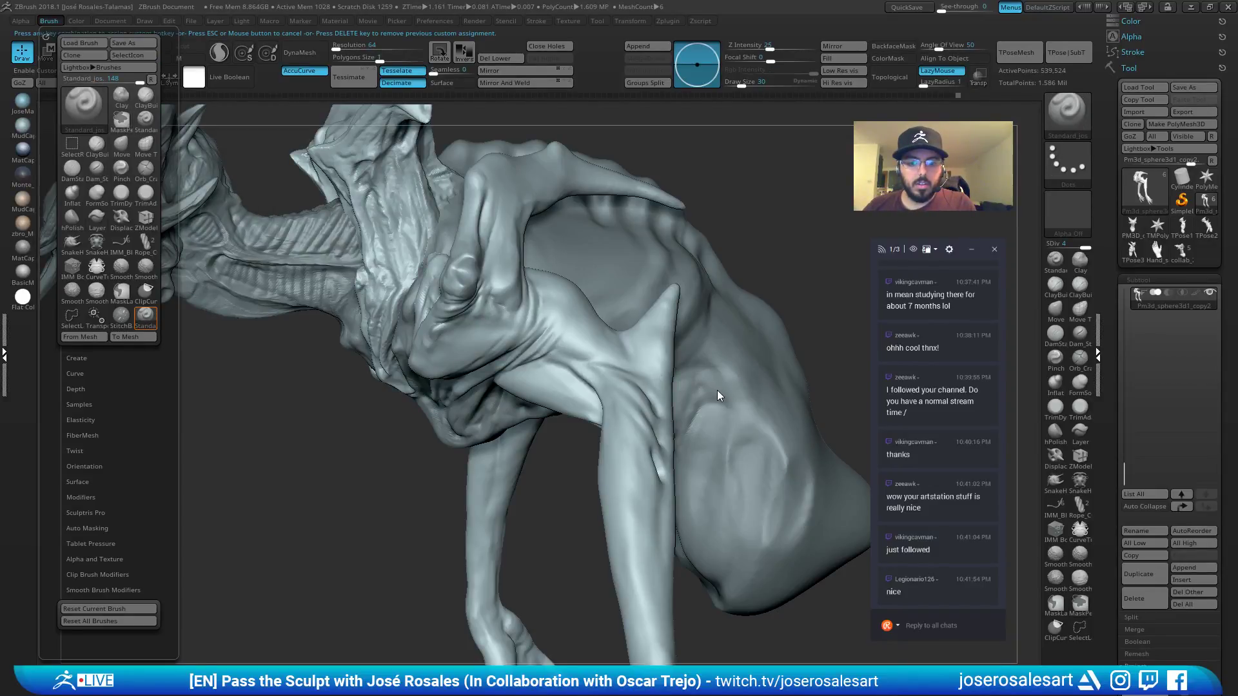
key(1)
key(2)
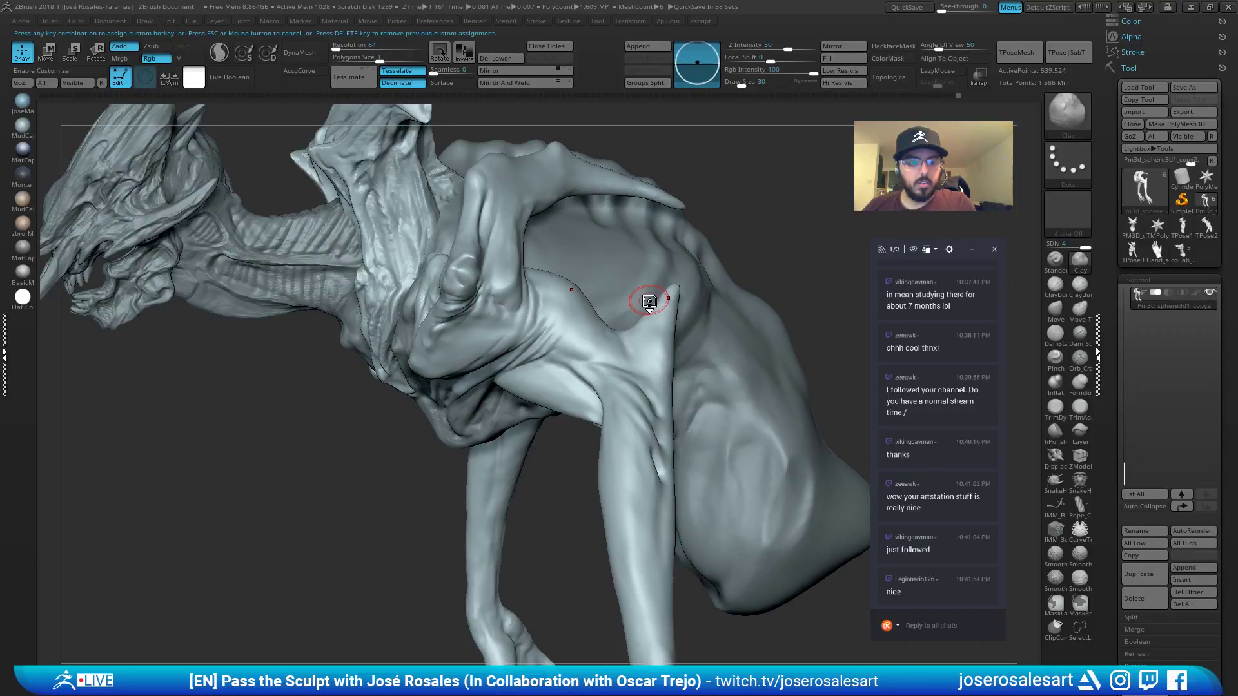
Switch to the custom Standard brush with its new hotkey and sculpt across the upper arm beside the shoulder plate.
right_drag(647, 296, 685, 243)
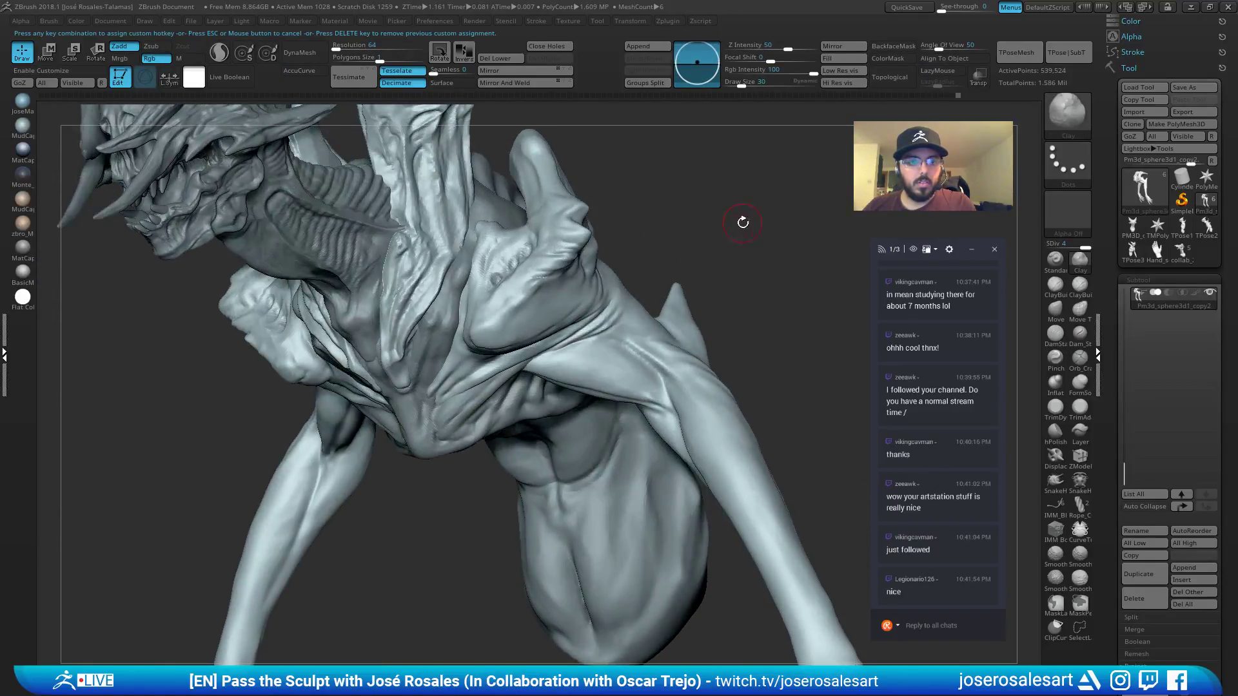
mouse_move(743, 223)
mouse_down()
mouse_move(722, 232)
mouse_move(729, 213)
mouse_move(684, 231)
mouse_move(748, 298)
mouse_up()
key(1)
mouse_move(627, 354)
mouse_down()
mouse_move(652, 384)
mouse_move(658, 346)
mouse_up()
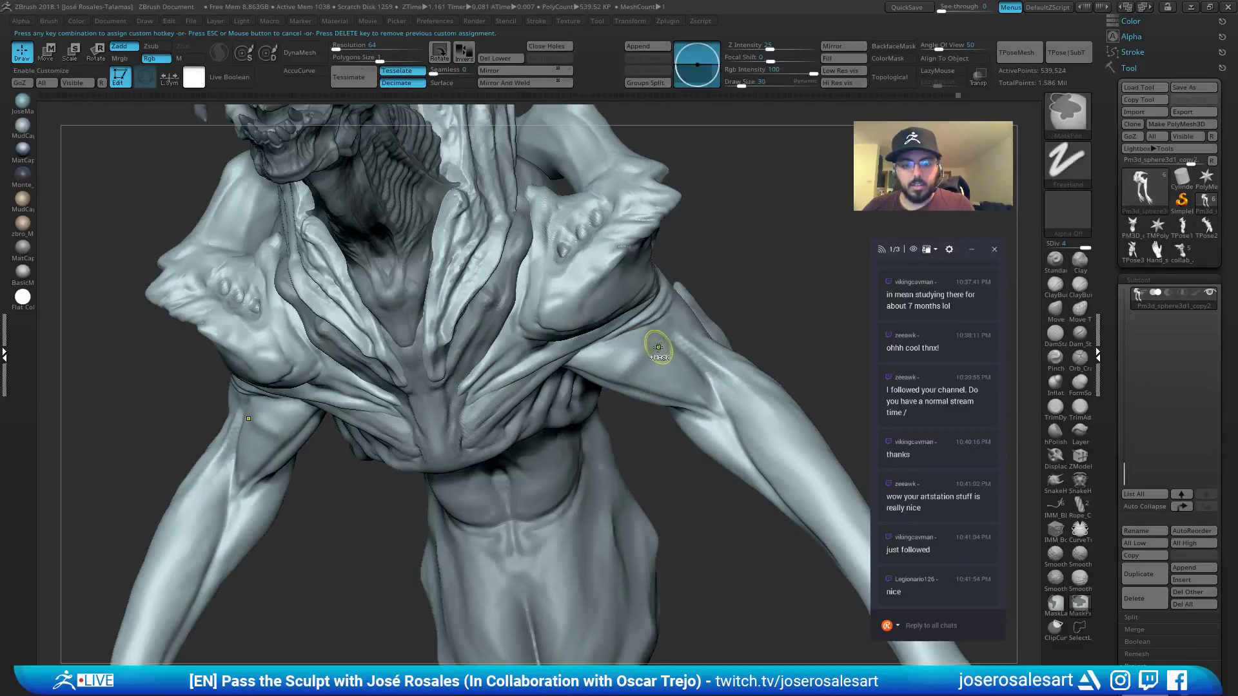
Smooth the front of the upper arm below the shoulder plate.
mouse_move(625, 348)
ctrl+right_down()
mouse_move(653, 346)
mouse_move(630, 370)
ctrl+right_up()
shift+drag(629, 370, 657, 352)
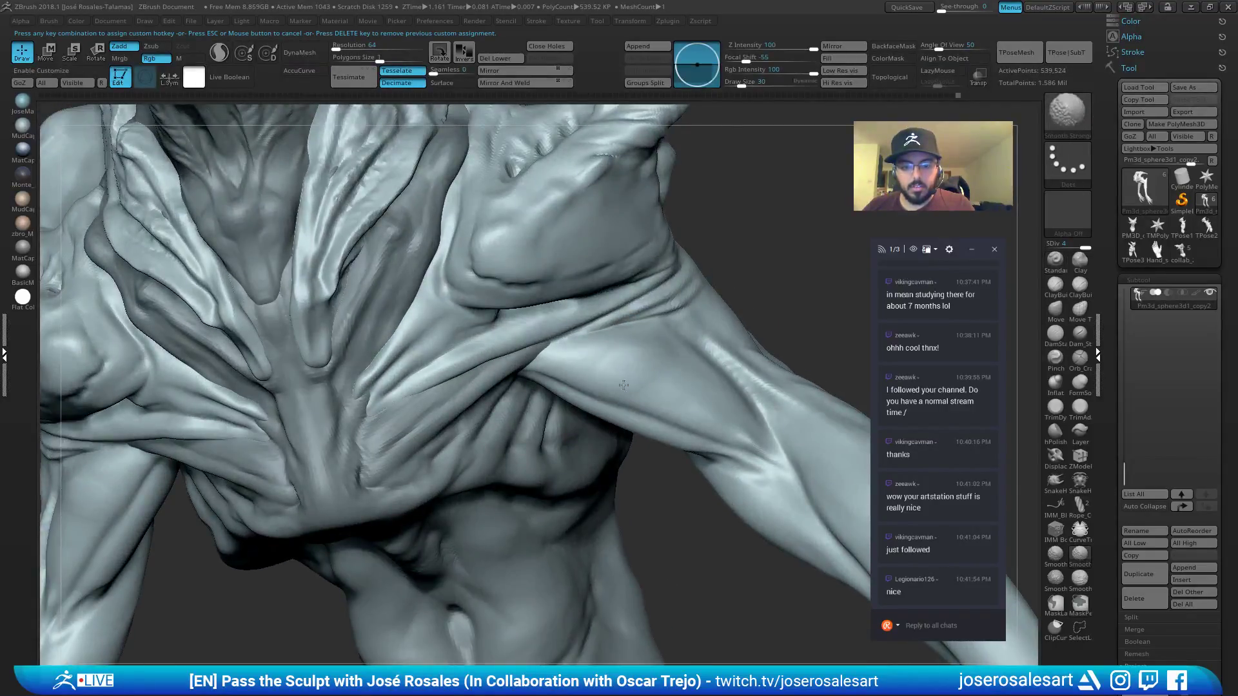
Carve and build up the rear bend of the back arch with the ClayBuildup_soft brush at draw size 26, and smooth it.
mouse_move(608, 379)
ctrl+right_down()
mouse_move(566, 312)
mouse_move(490, 386)
mouse_move(494, 354)
mouse_move(520, 451)
mouse_move(464, 310)
mouse_move(523, 290)
ctrl+right_up()
key(2)
right_drag(280, 326, 282, 299)
key(s)
drag(290, 299, 287, 299)
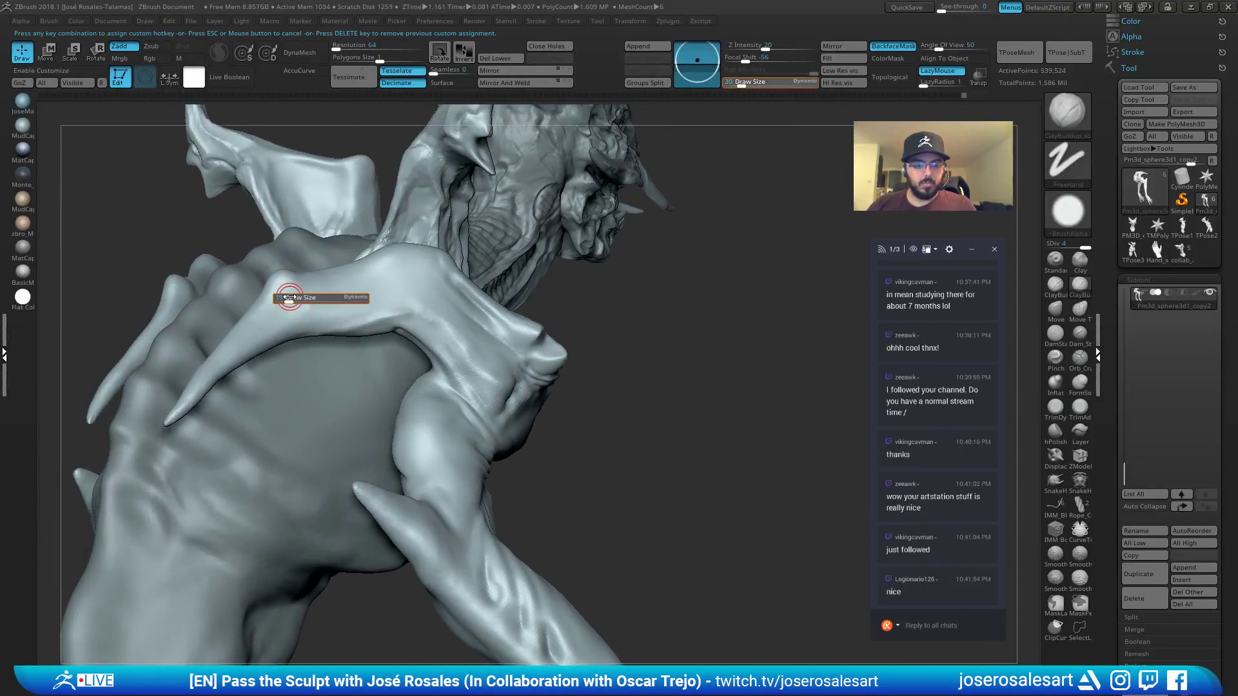
right_drag(288, 297, 313, 289)
key(s)
drag(307, 290, 313, 291)
mouse_move(283, 290)
right_down()
mouse_move(312, 288)
mouse_move(277, 287)
right_up()
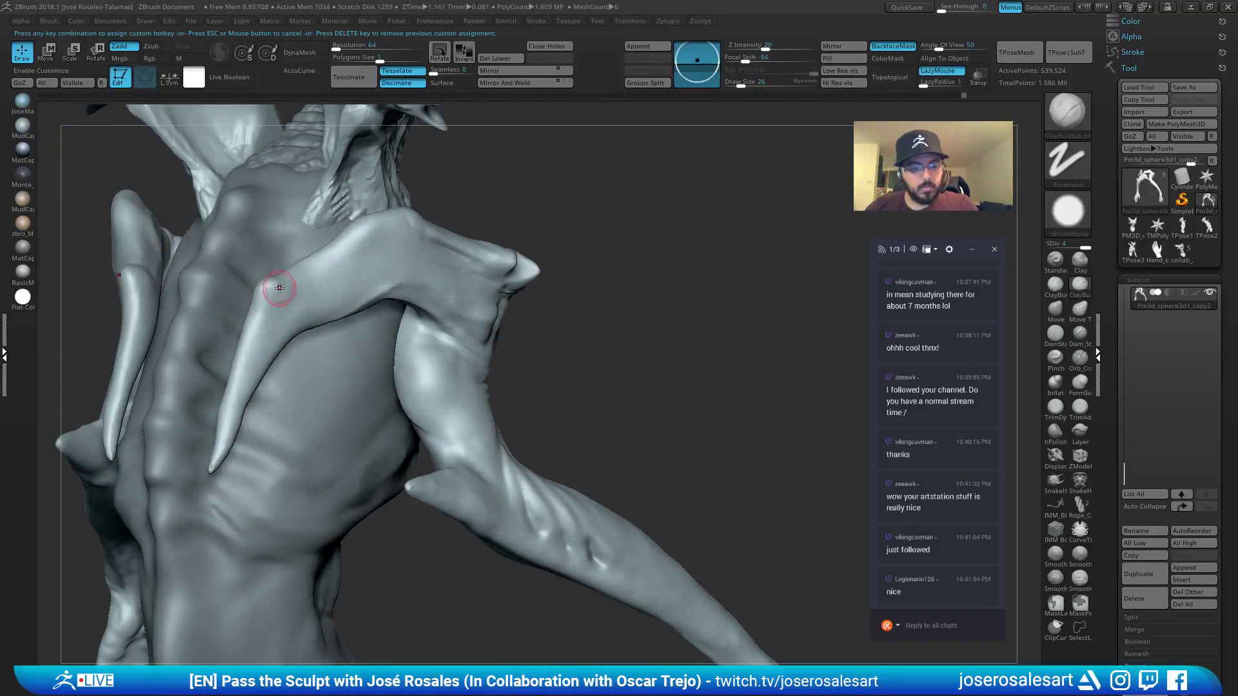
mouse_move(276, 287)
alt+mouse_down()
mouse_move(286, 284)
mouse_move(258, 326)
mouse_move(268, 312)
alt+mouse_up()
mouse_move(269, 312)
right_down()
mouse_move(326, 271)
mouse_move(321, 282)
right_up()
drag(321, 282, 266, 349)
mouse_move(308, 310)
shift+mouse_down()
mouse_move(316, 294)
mouse_move(303, 284)
mouse_move(291, 322)
shift+mouse_up()
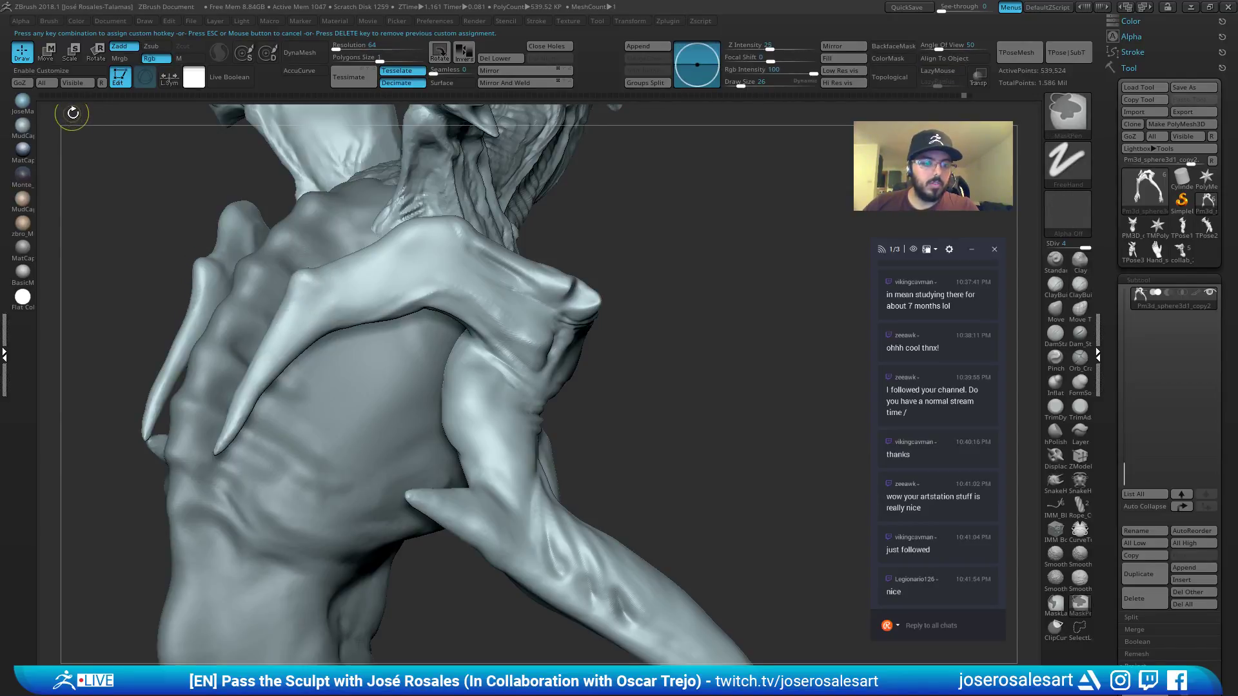
Reset all brushes to their defaults and undo the test stroke on the arch's rear bend.
click(49, 20)
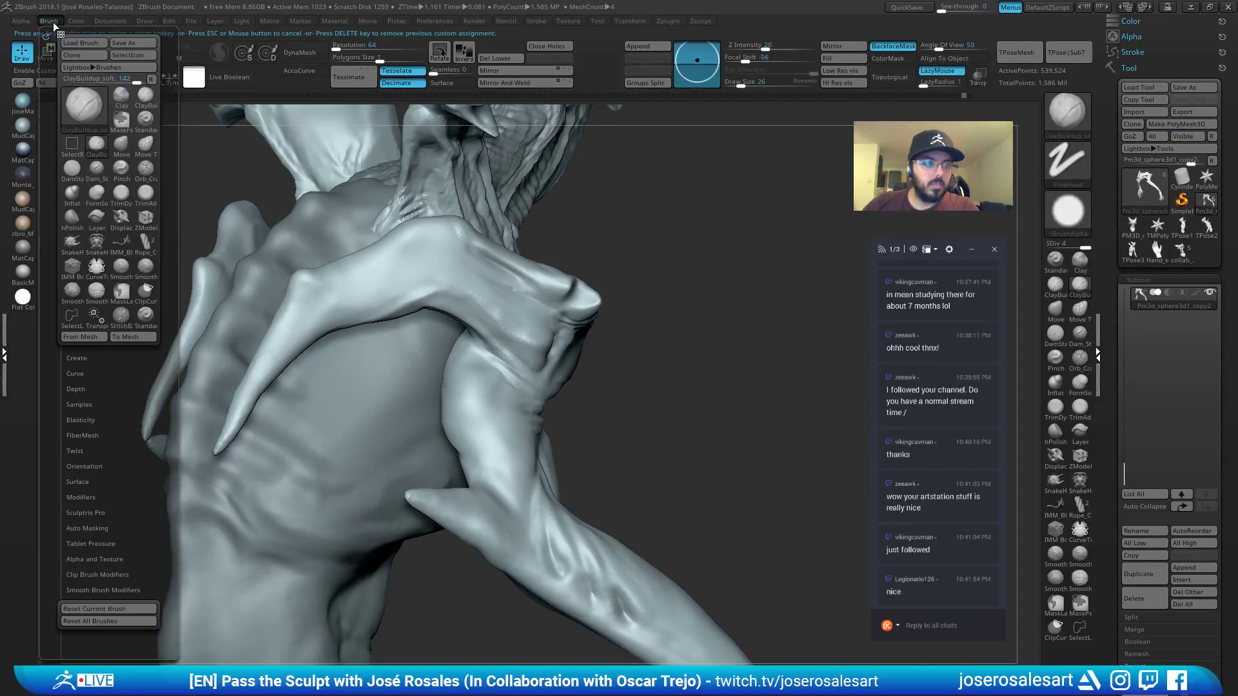
click(147, 620)
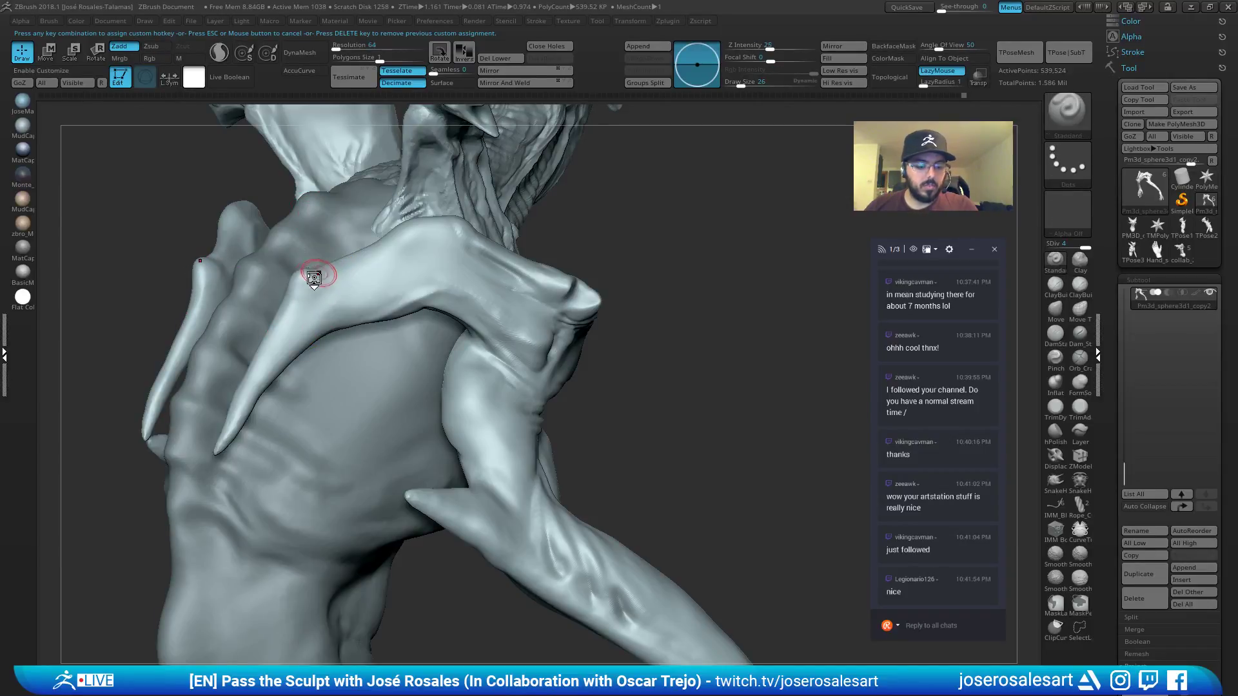
shift+drag(314, 278, 293, 312)
key(ctrl+z)
key(ctrl+z)
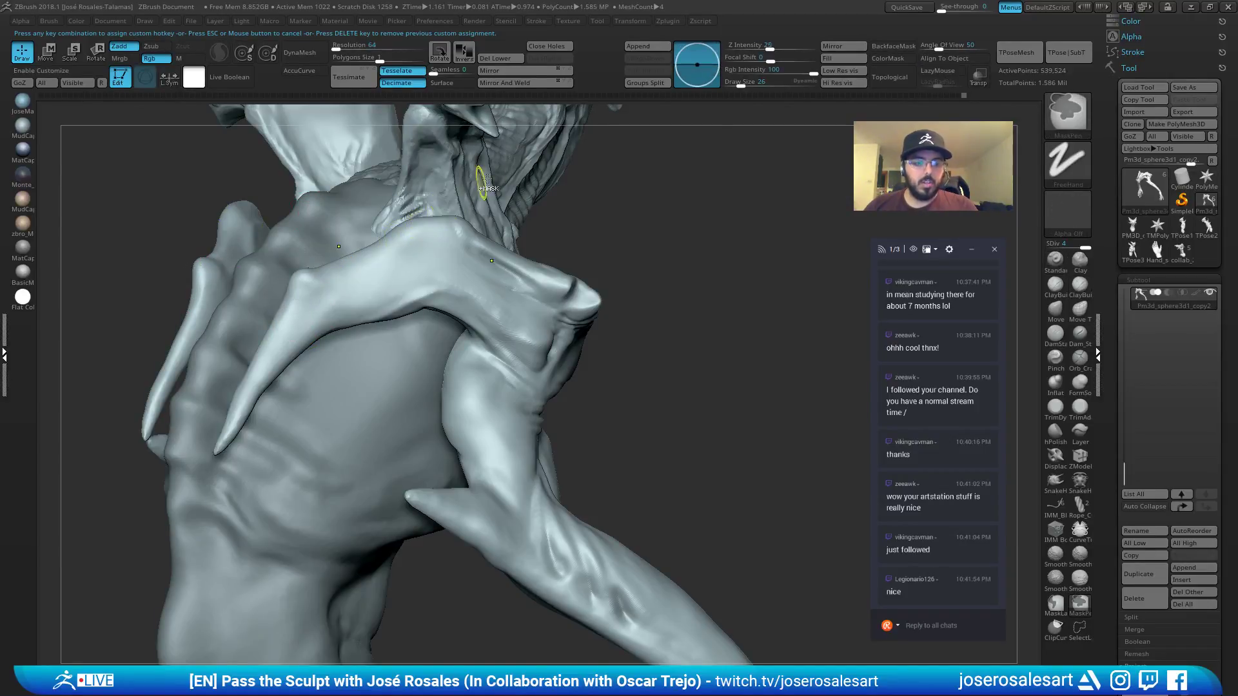
Save the current creature tool to disk.
key(ctrl+1)
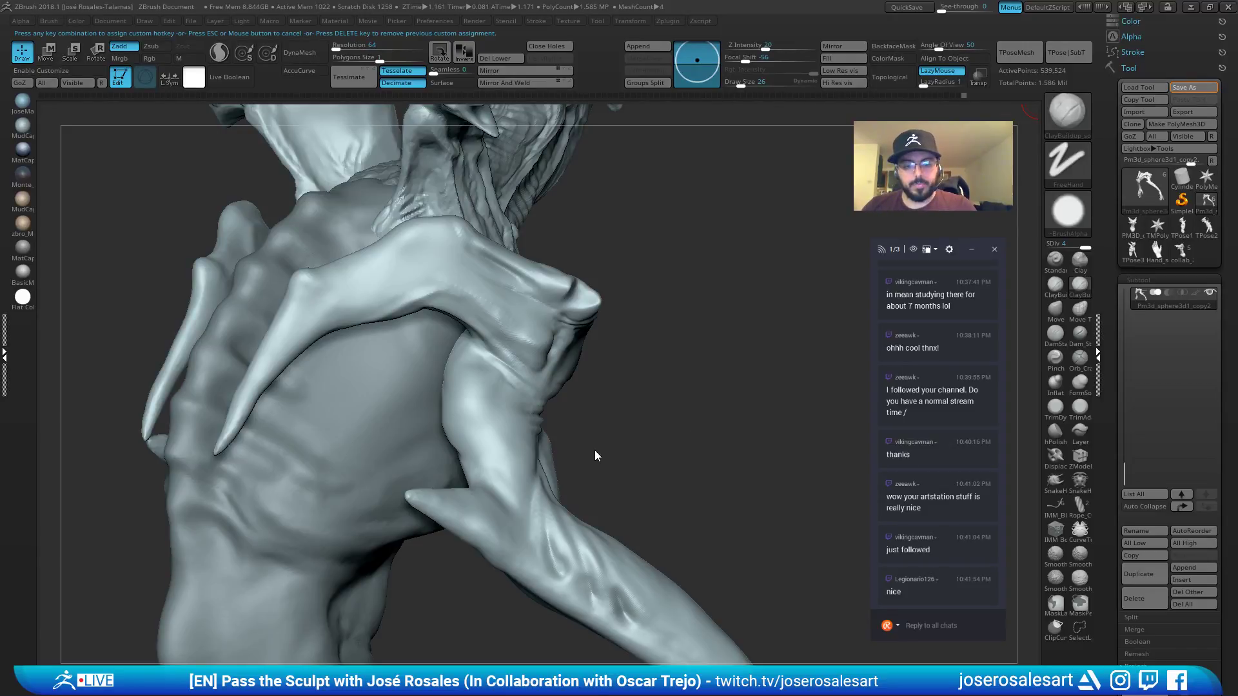
key(ctrl+s)
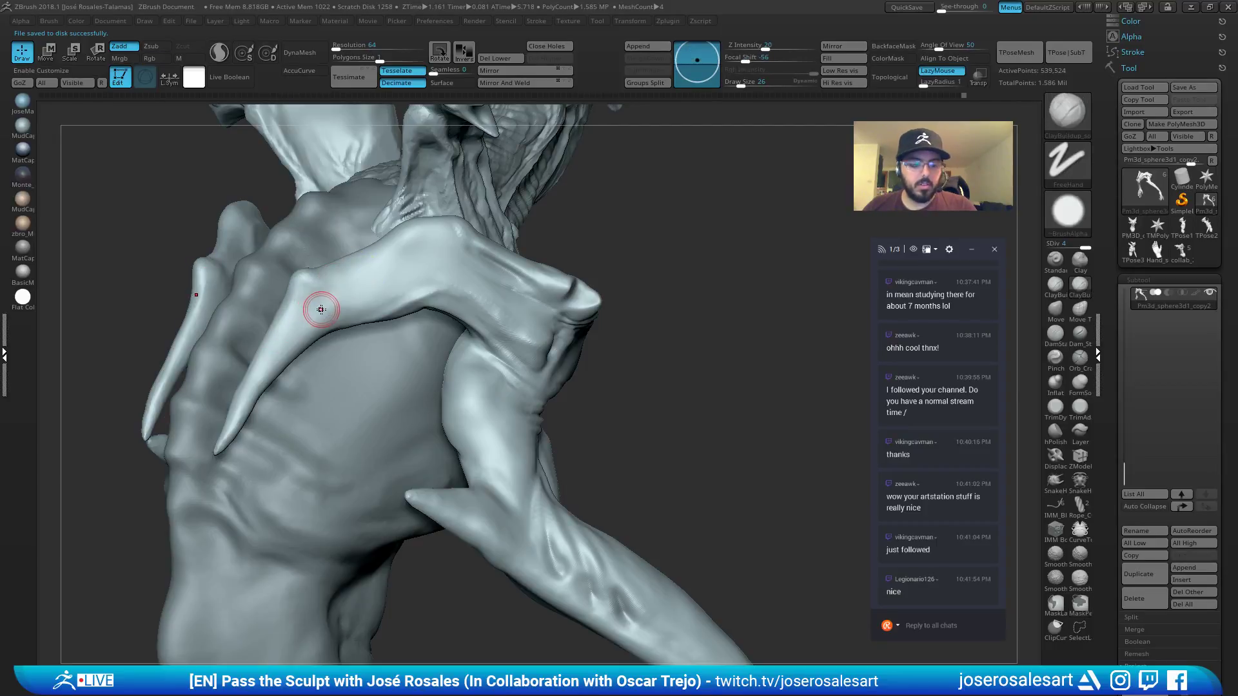
Try sculpting the arch's rear bend with the ClayBuildup_soft brush at draw size 39, and undo the stroke.
key(1)
key(2)
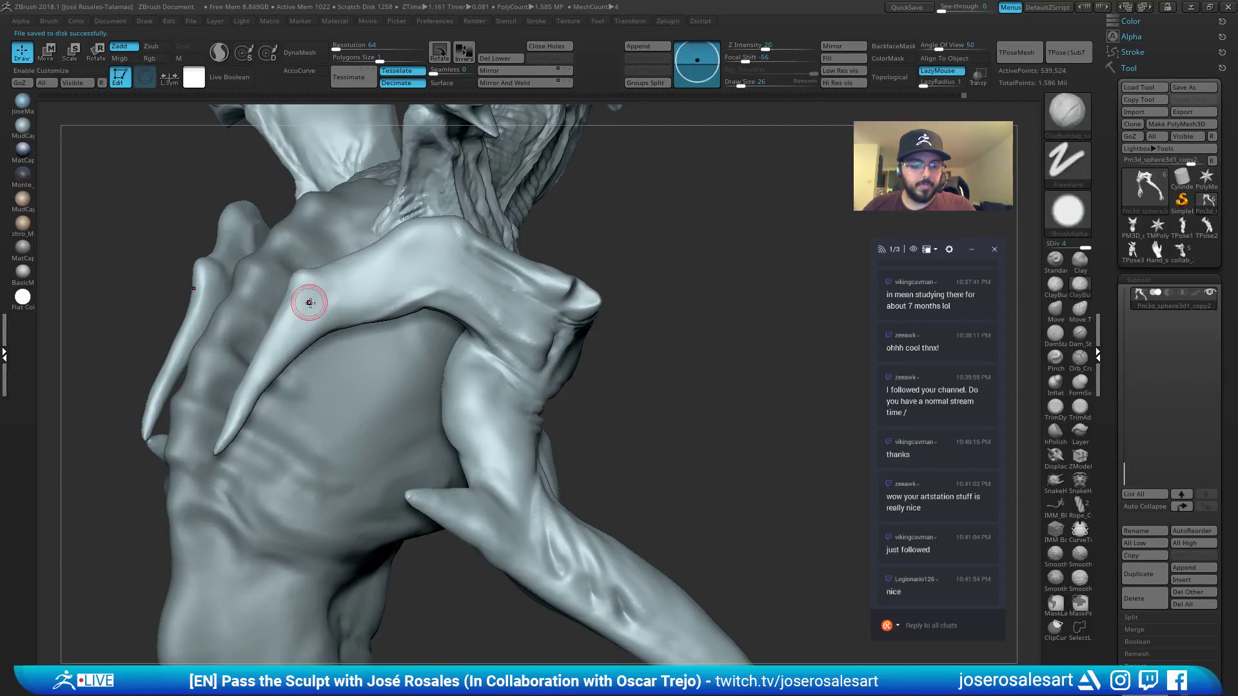
key(1)
key(2)
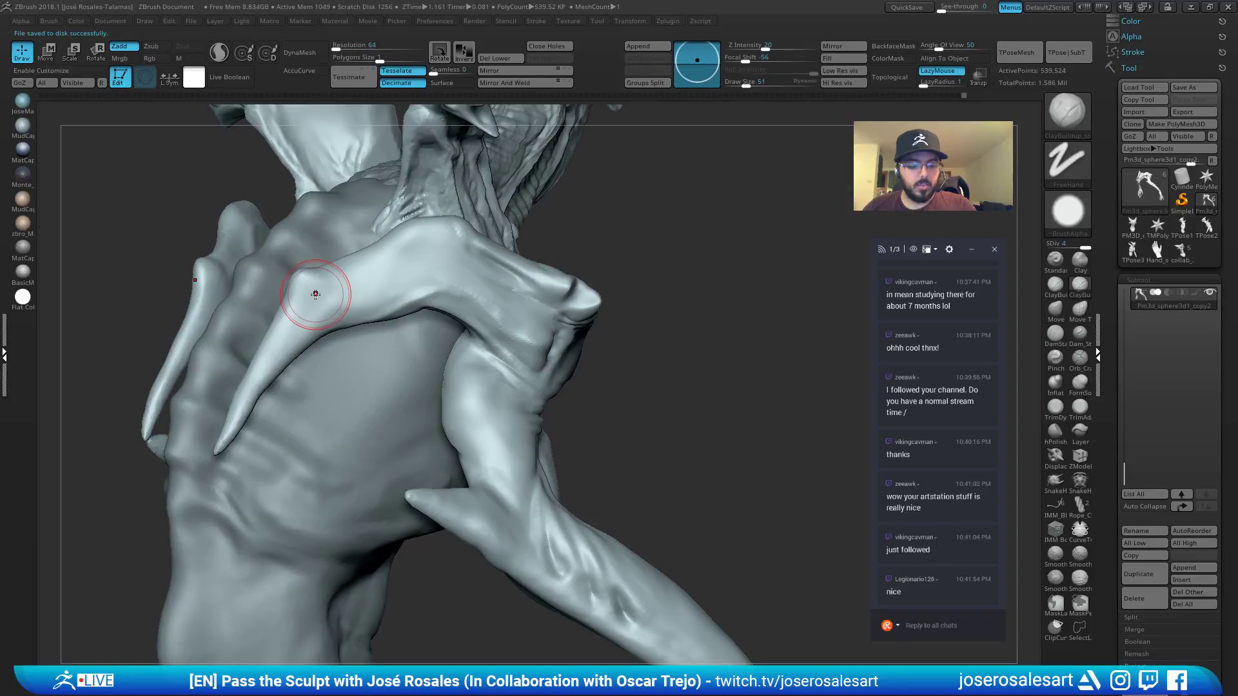
key(s)
drag(317, 292, 296, 318)
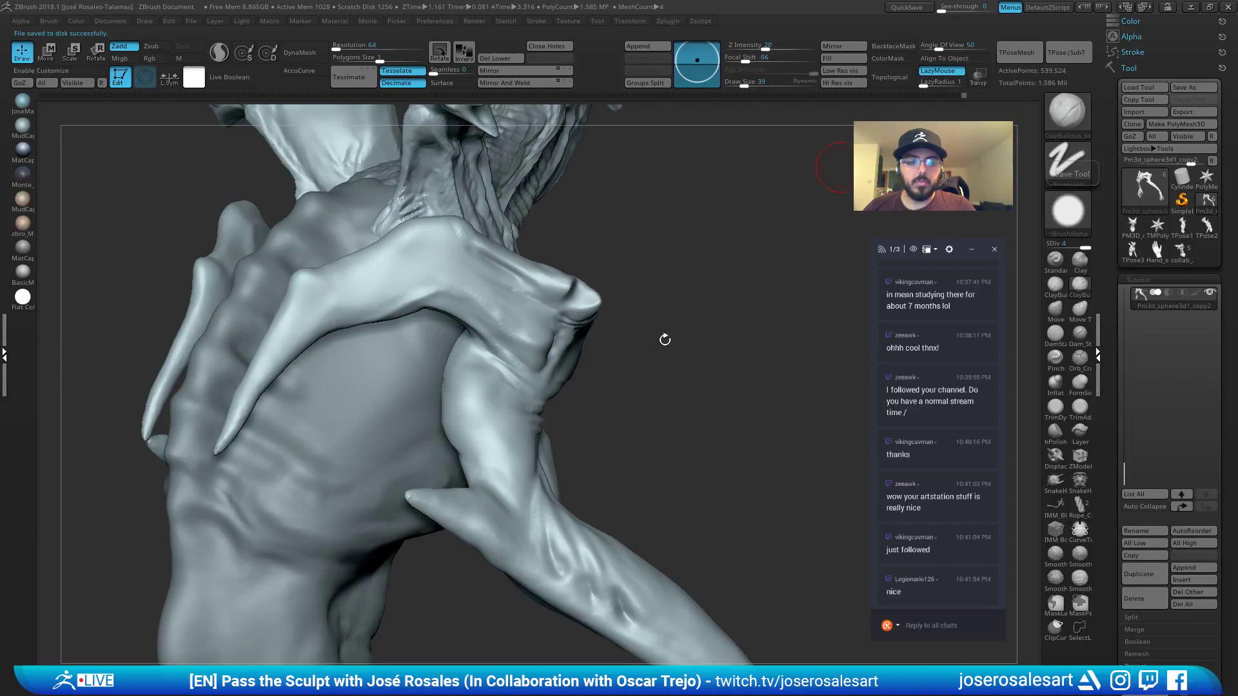
key(ctrl)
key(ctrl+z)
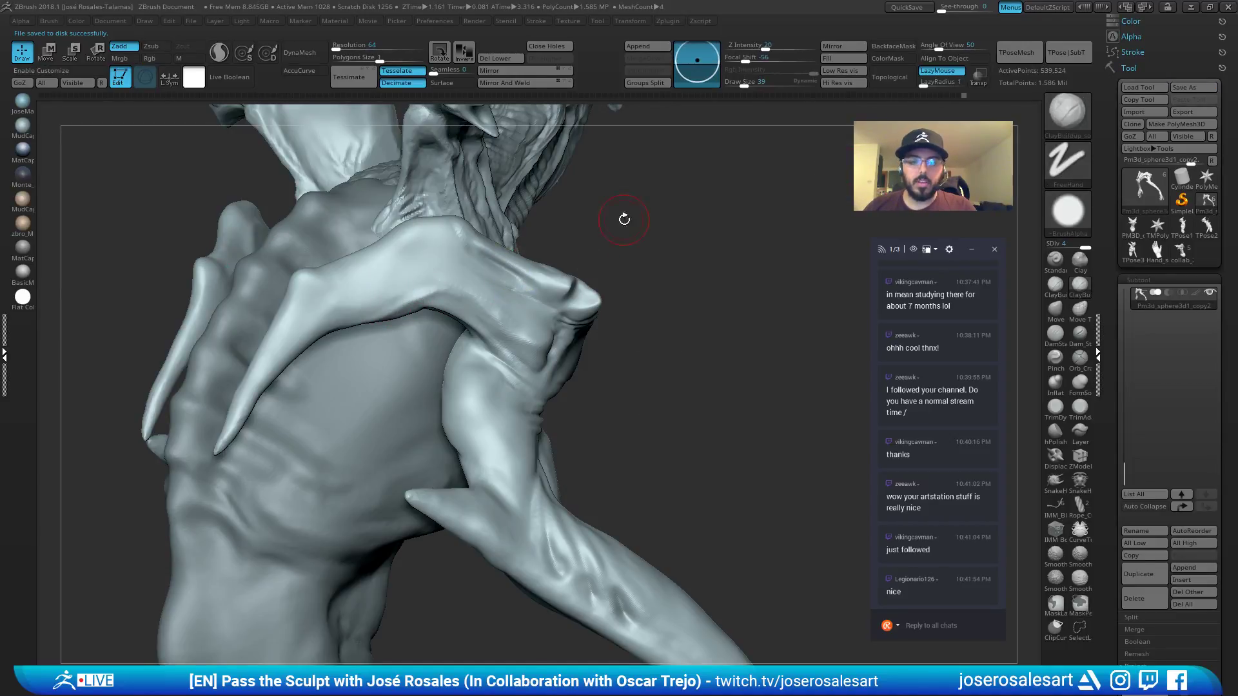
Switch to the other creature tool and sculpt a rounded knob on the arch's rear bend with the ClayBuildup_soft brush at draw size 36.
mouse_move(625, 219)
mouse_down()
mouse_move(542, 199)
mouse_move(576, 249)
mouse_move(413, 248)
mouse_move(345, 299)
mouse_up()
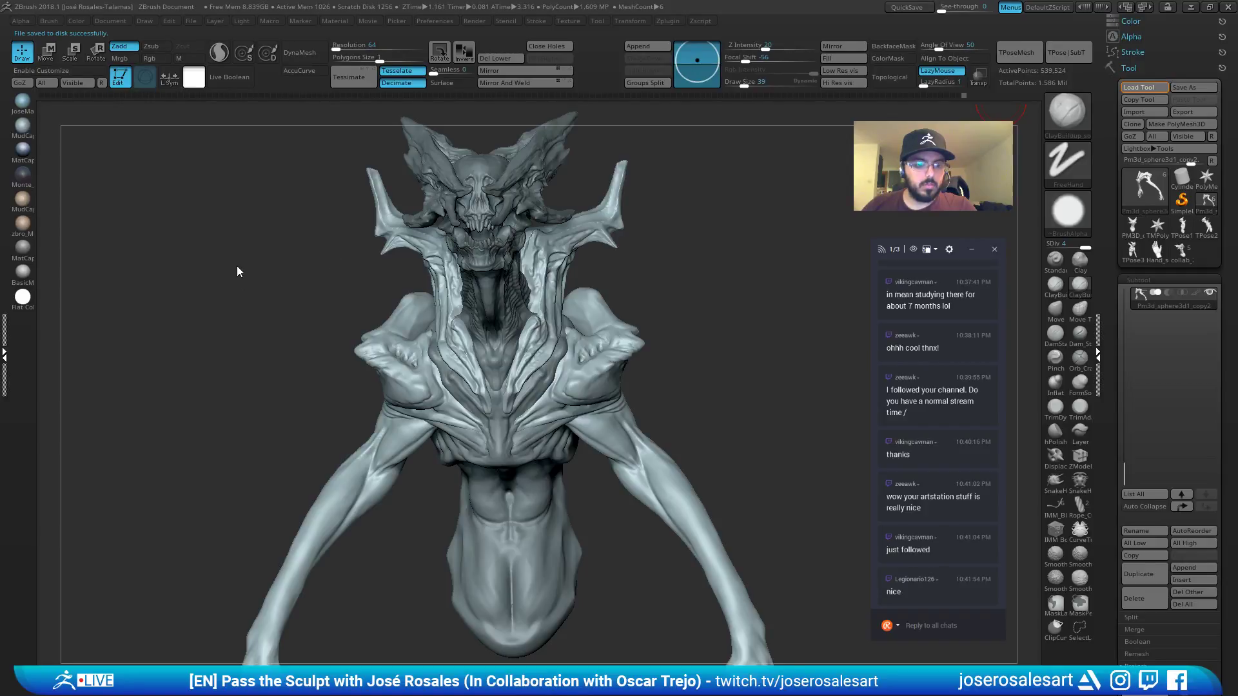
right_drag(488, 282, 361, 361)
click(1206, 206)
mouse_move(479, 372)
right_down()
mouse_move(462, 389)
mouse_move(536, 321)
right_up()
drag(650, 252, 626, 280)
mouse_move(589, 260)
right_down()
mouse_move(574, 293)
mouse_move(658, 271)
right_up()
mouse_move(657, 271)
mouse_down()
mouse_move(644, 255)
mouse_move(644, 267)
mouse_up()
right_drag(644, 267, 617, 267)
shift+drag(637, 266, 656, 274)
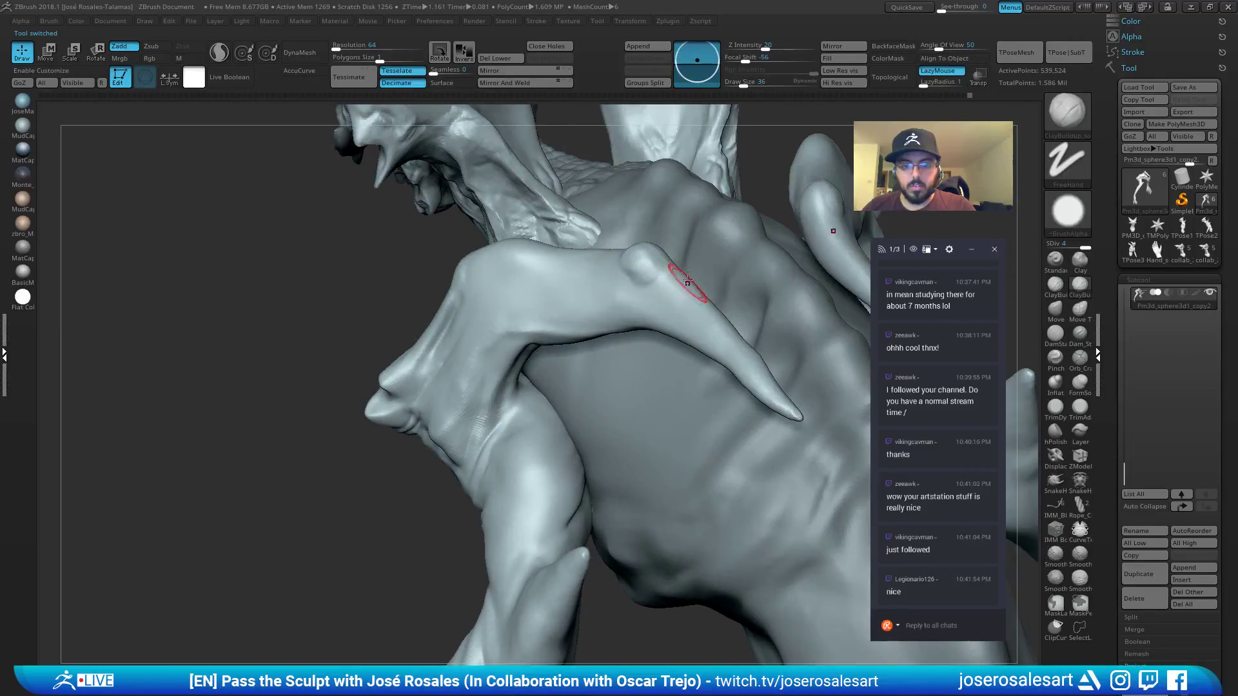
Save the creature tool with the sculpted arch knobs to disk.
mouse_move(686, 284)
alt+right_down()
mouse_move(415, 318)
mouse_move(553, 143)
alt+right_up()
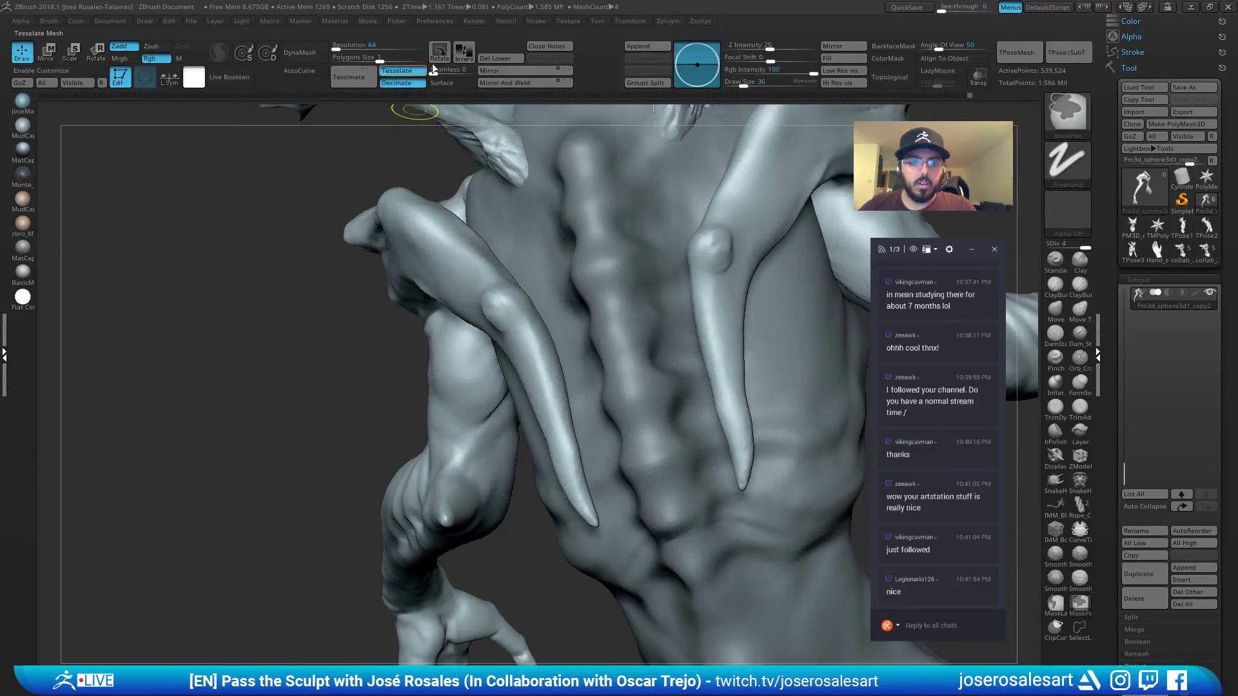
click(436, 22)
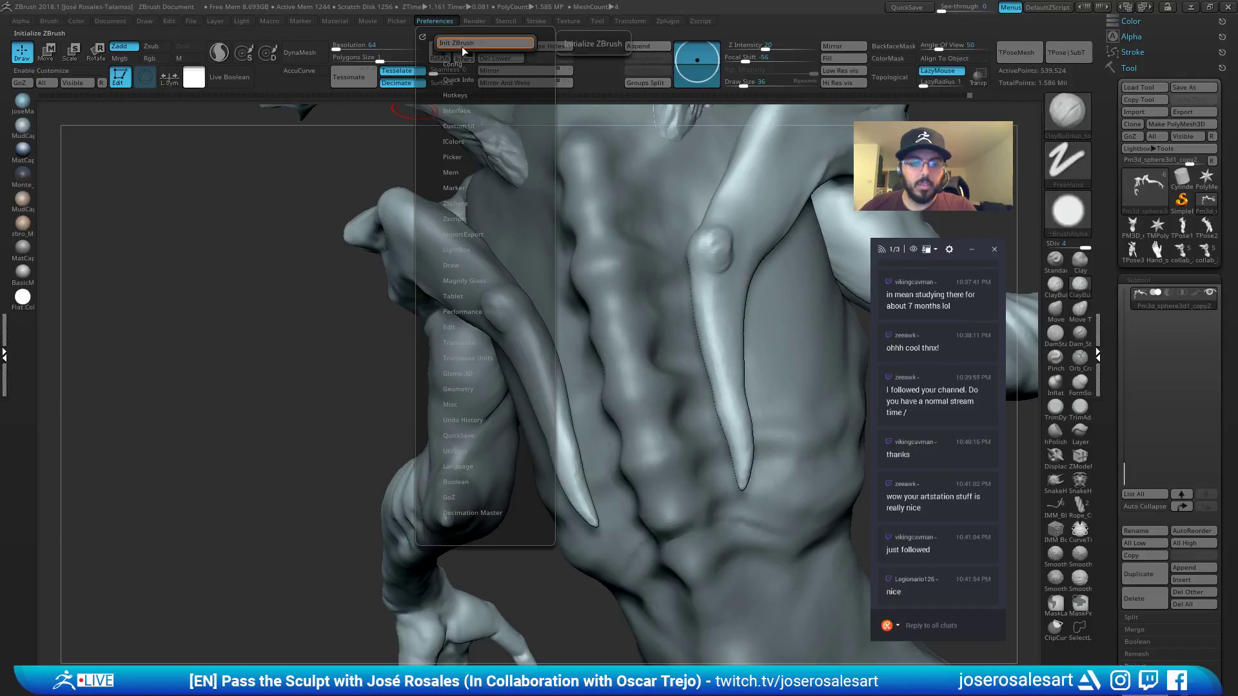
right_drag(777, 204, 919, 189)
click(1198, 86)
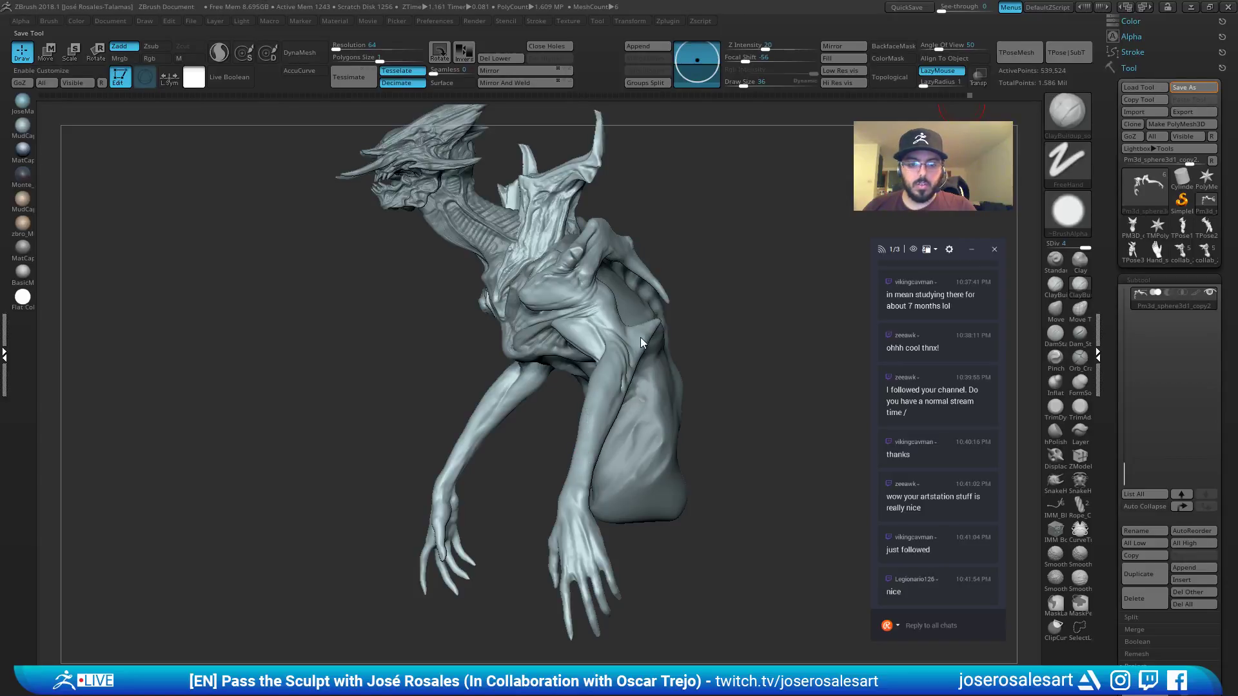
shift+right_drag(648, 343, 496, 213)
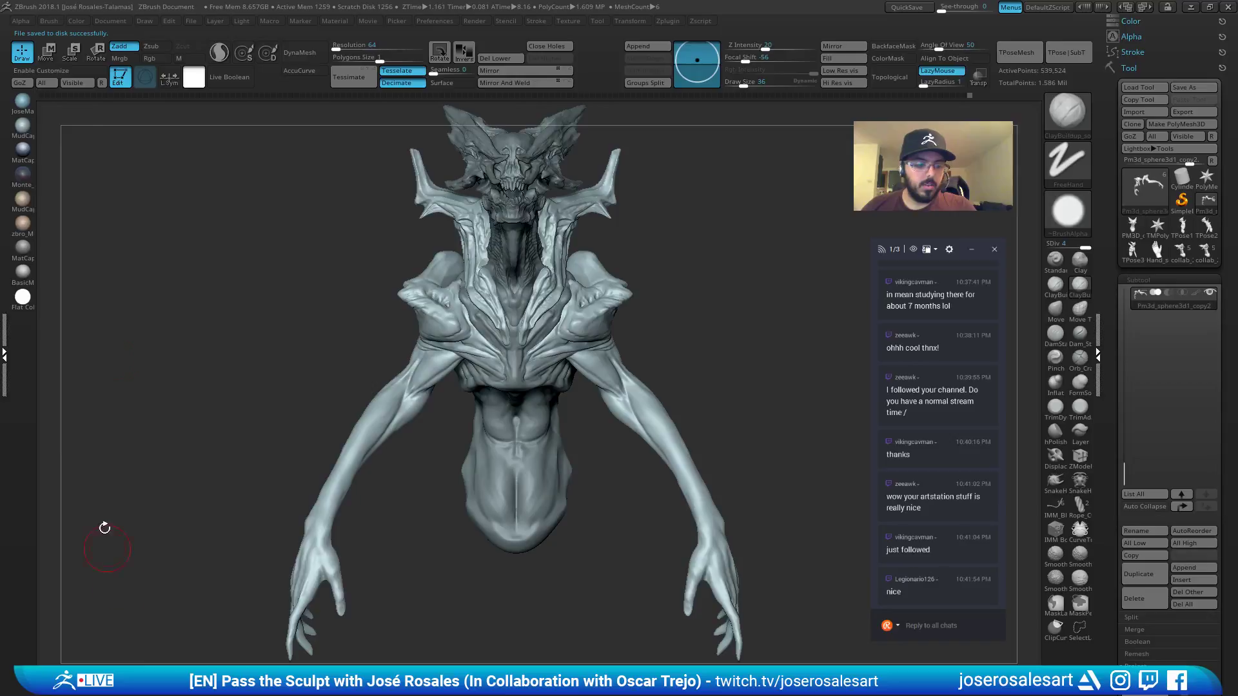
Reset the current brush and undo a test stroke on the front of the arch above the shoulder plate.
click(50, 21)
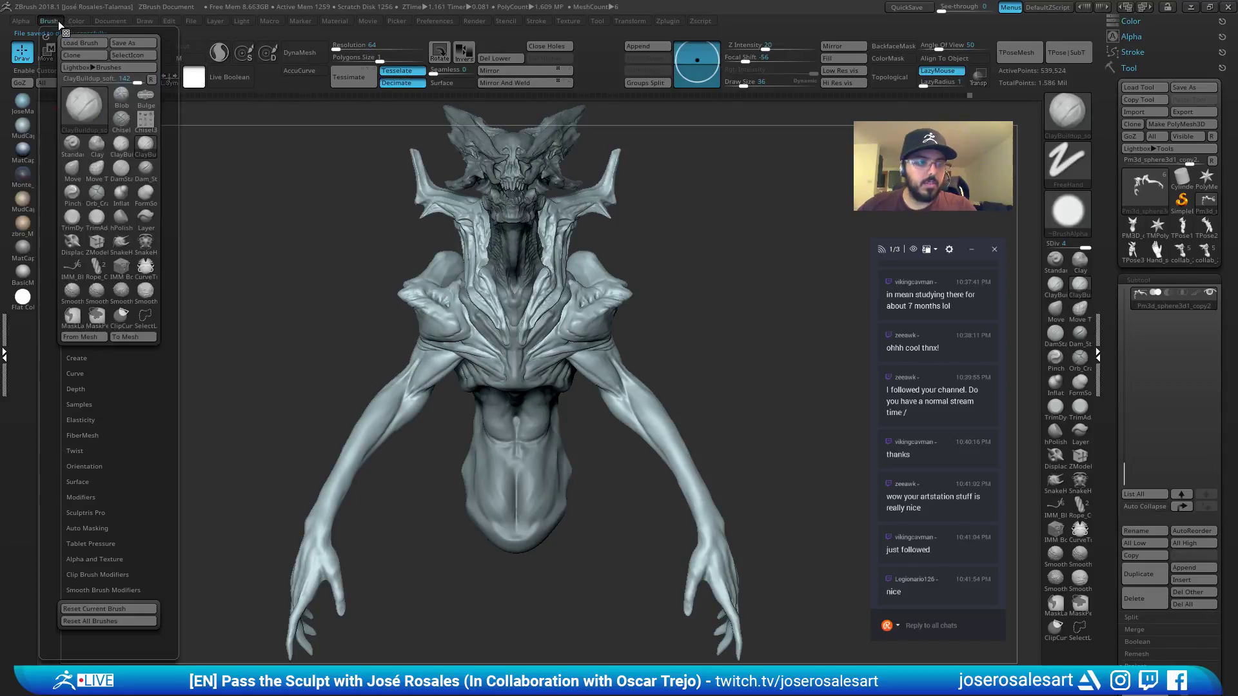
click(133, 613)
mouse_move(580, 291)
right_down()
mouse_move(488, 325)
mouse_move(477, 300)
mouse_move(520, 335)
right_up()
mouse_move(561, 326)
mouse_down()
mouse_move(580, 295)
mouse_move(562, 334)
mouse_up()
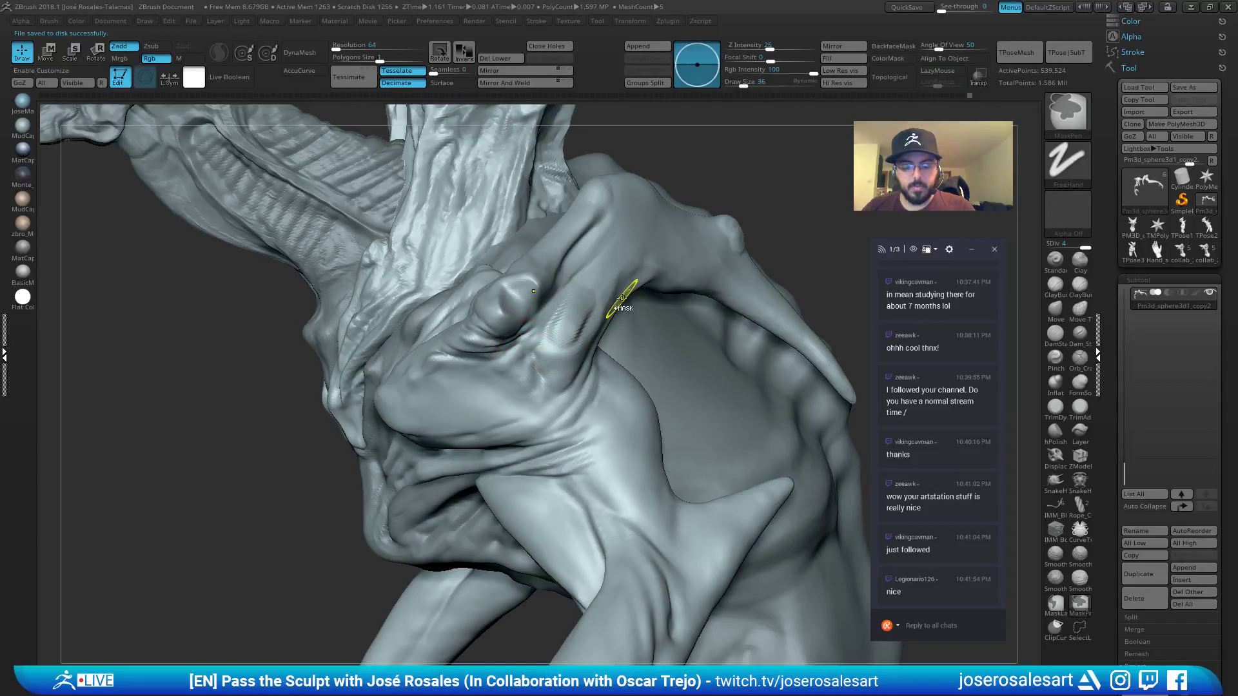
key(ctrl+z)
Initialize ZBrush, reload the saved creature tool and frame the whole model.
right_drag(589, 234, 503, 161)
click(435, 21)
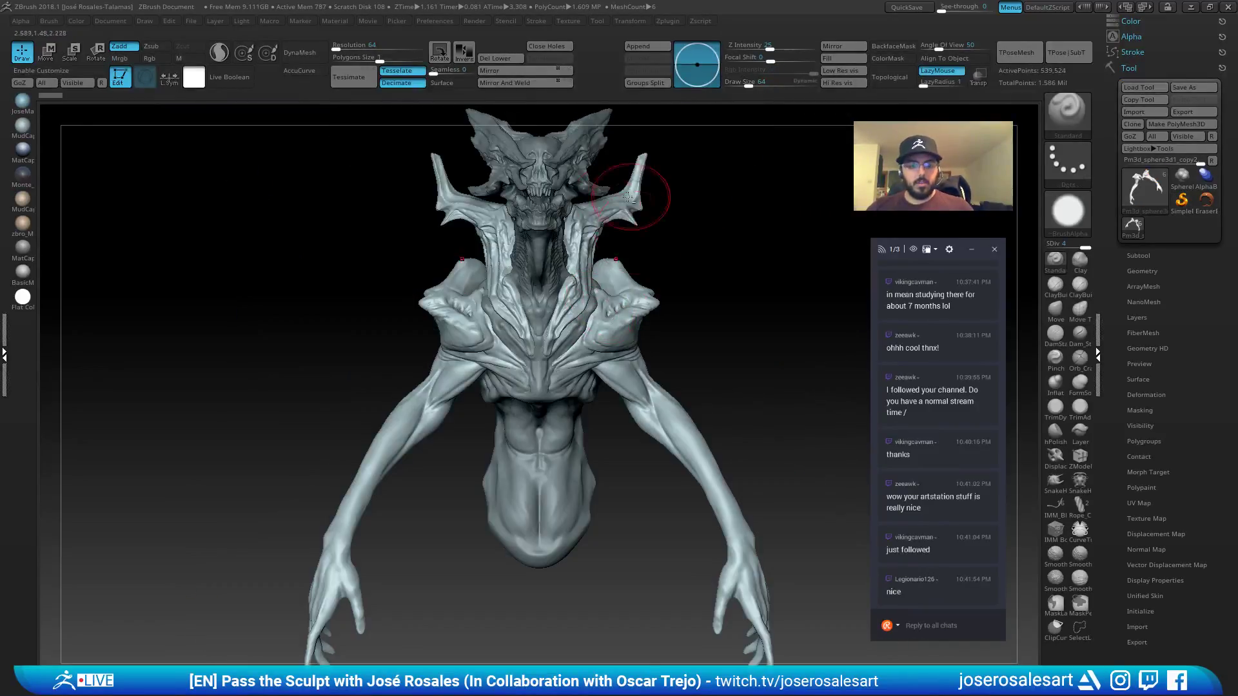
key(f)
Lower the document background's range so the gradient becomes a flat colour.
click(49, 20)
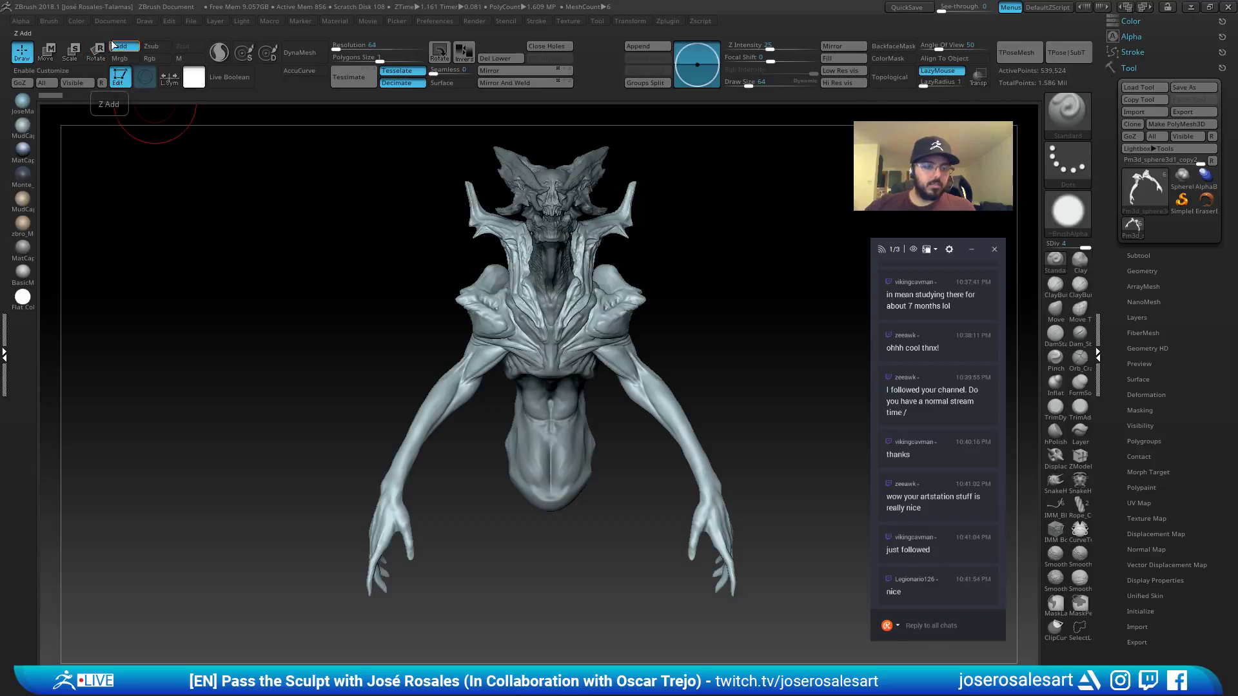
click(84, 21)
click(107, 22)
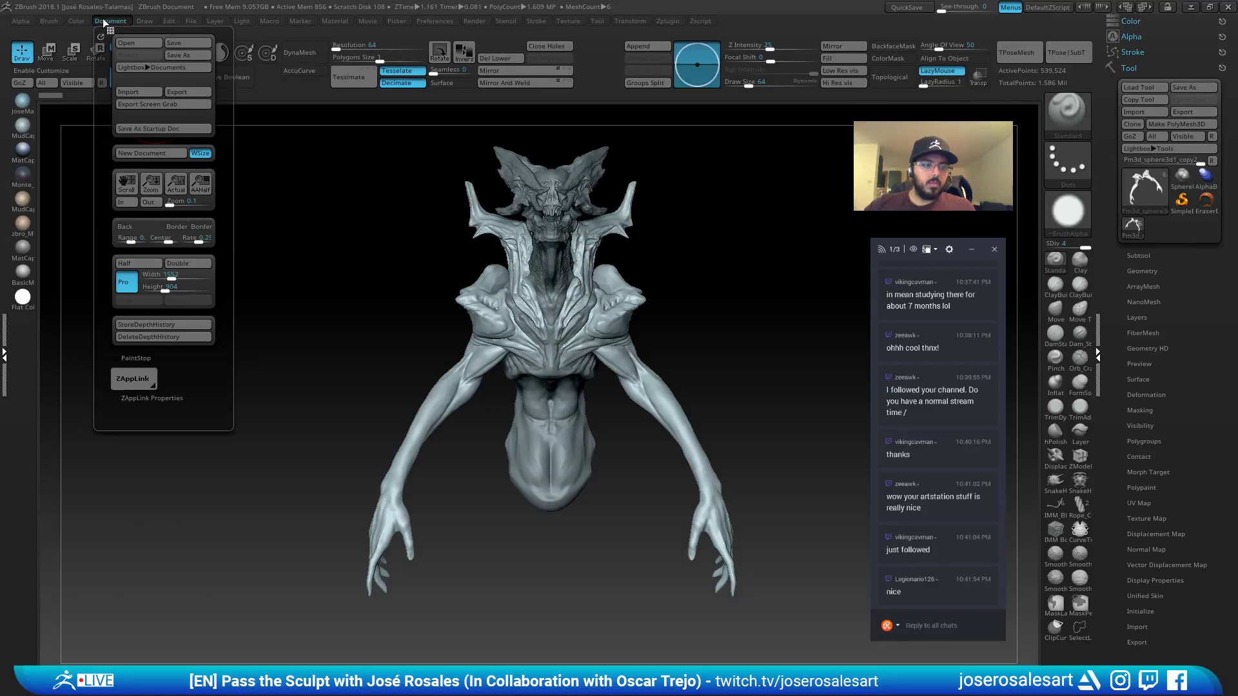
drag(132, 240, 110, 242)
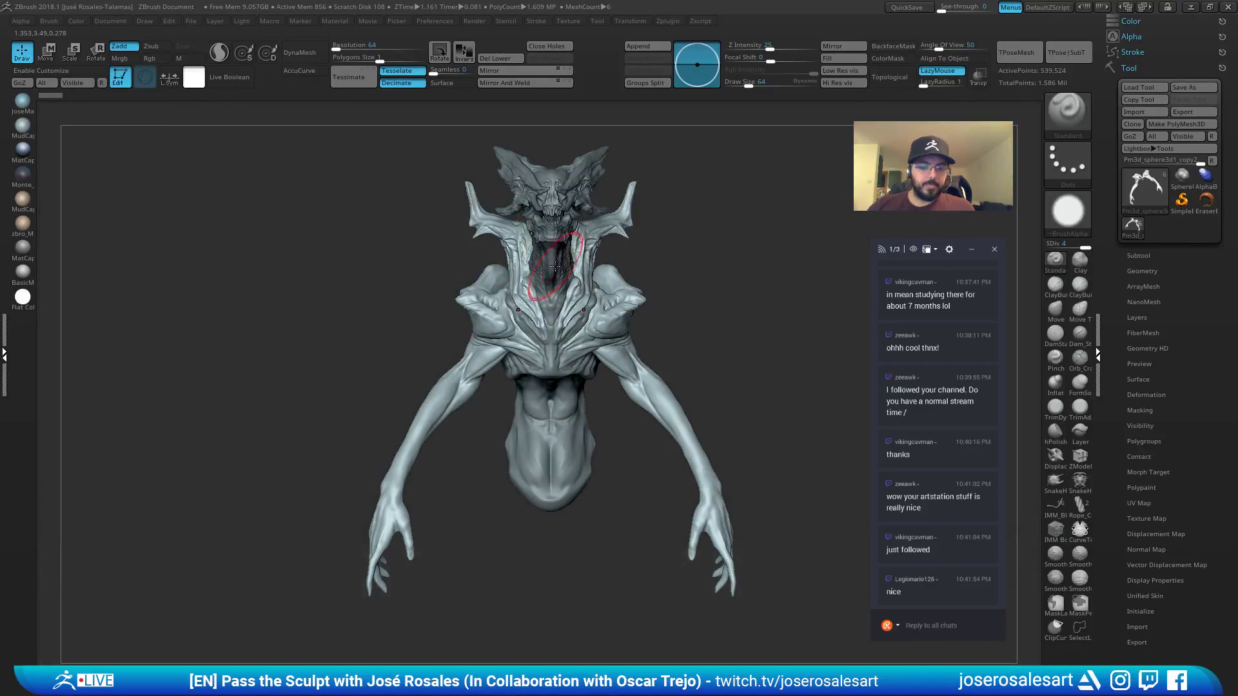
Sculpt around the knob on the arch's rear bend with the ClayBuildup_soft brush at draw size 33.
right_drag(561, 251, 645, 277)
key(s)
drag(645, 281, 627, 272)
key(f)
right_drag(799, 290, 684, 296)
mouse_move(683, 297)
ctrl+right_down()
mouse_move(691, 304)
mouse_move(531, 354)
mouse_move(519, 323)
mouse_move(566, 326)
mouse_move(645, 194)
mouse_move(585, 289)
mouse_move(608, 254)
mouse_move(574, 271)
mouse_move(554, 312)
ctrl+right_up()
key(1)
drag(554, 312, 553, 334)
right_drag(553, 334, 589, 296)
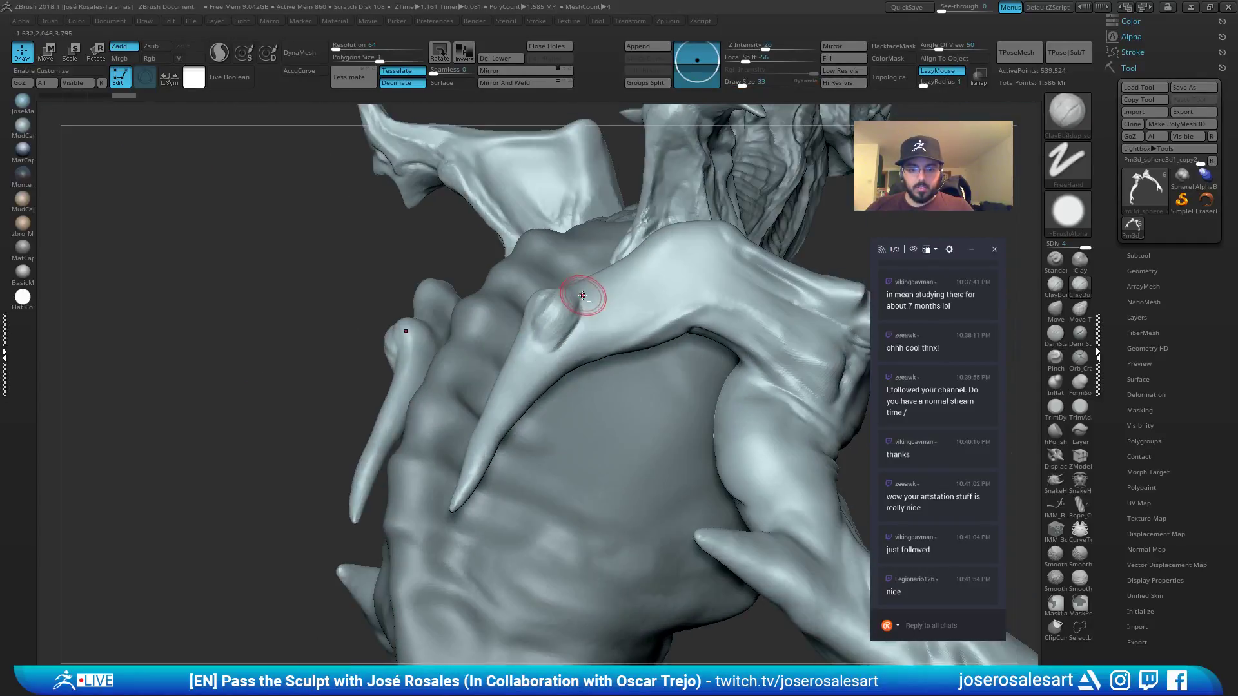
Build up and smooth the transition between the knob and the arch, adjusting the ClayBuildup_soft draw size to 39.
mouse_move(589, 296)
mouse_down()
mouse_move(550, 307)
mouse_move(540, 332)
mouse_up()
mouse_move(541, 332)
shift+mouse_down()
mouse_move(567, 323)
mouse_move(562, 332)
mouse_move(552, 316)
shift+mouse_up()
key(s)
mouse_move(553, 315)
right_down()
mouse_move(565, 331)
mouse_move(545, 312)
right_up()
mouse_move(546, 312)
mouse_down()
mouse_move(565, 295)
mouse_move(561, 324)
mouse_up()
right_drag(561, 323, 597, 314)
drag(597, 314, 566, 315)
key(s)
right_drag(570, 314, 560, 313)
mouse_move(573, 298)
mouse_down()
mouse_move(561, 316)
mouse_move(586, 312)
mouse_move(568, 324)
mouse_up()
ctrl+right_drag(568, 323, 698, 161)
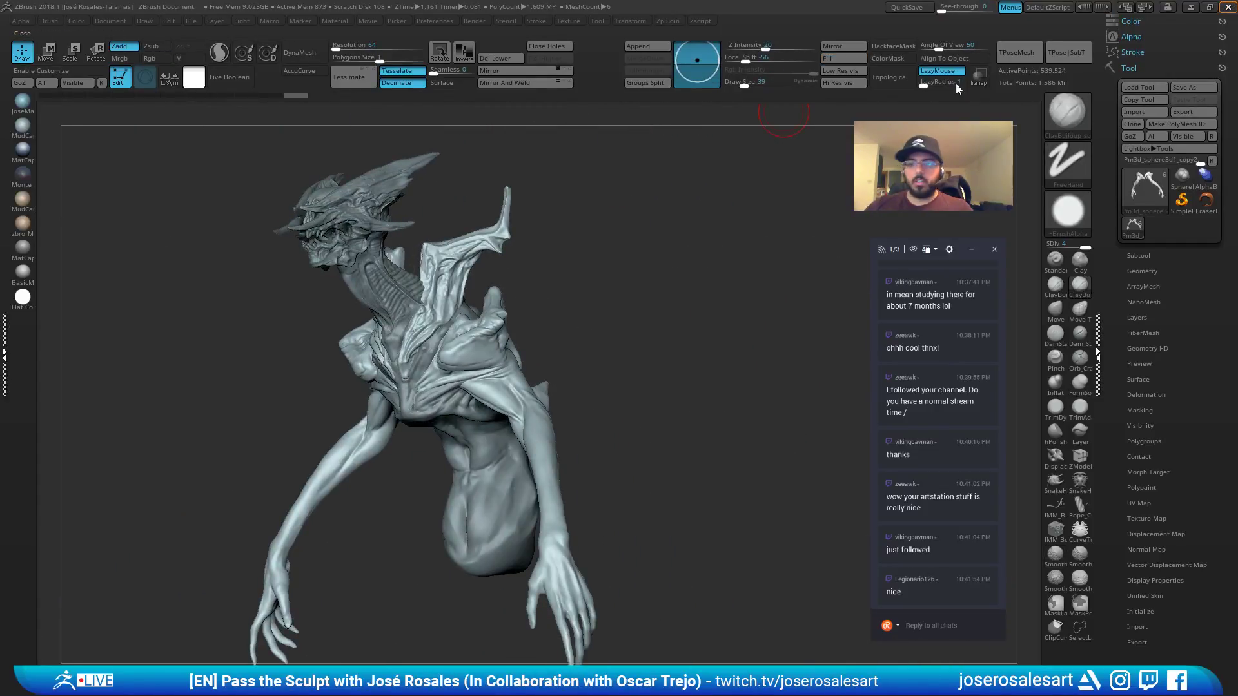
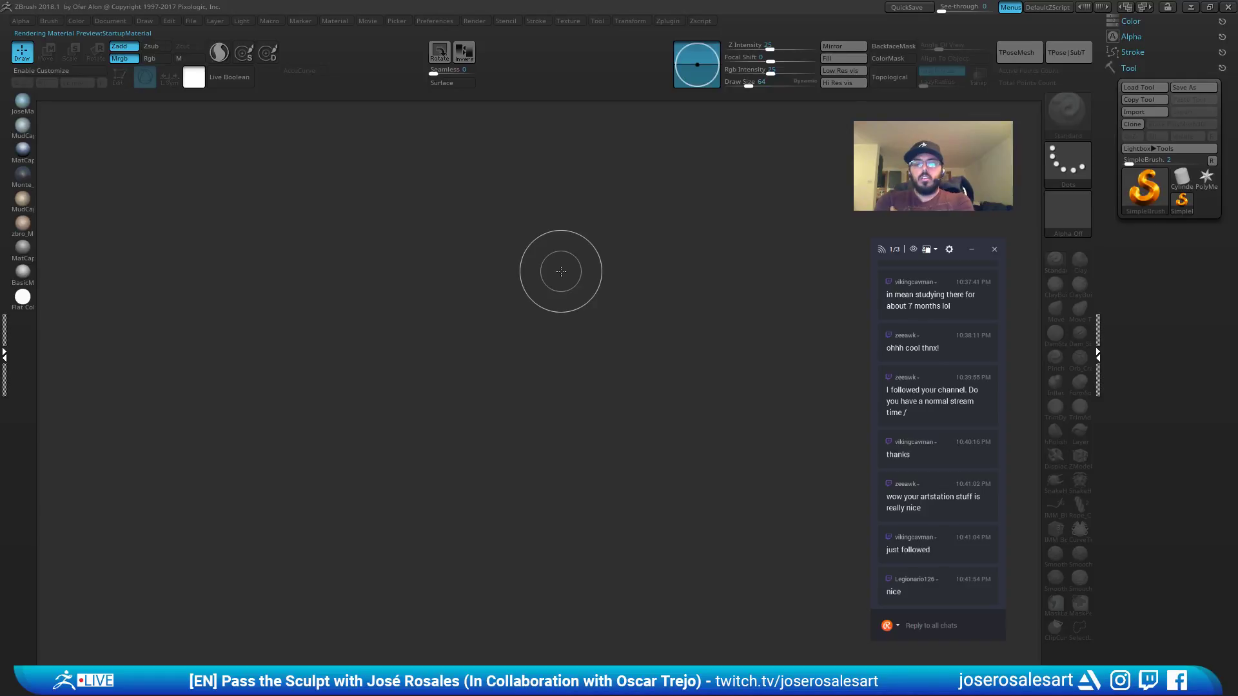
Hide LightBox in the restarted program and load the saved creature tool.
key(comma)
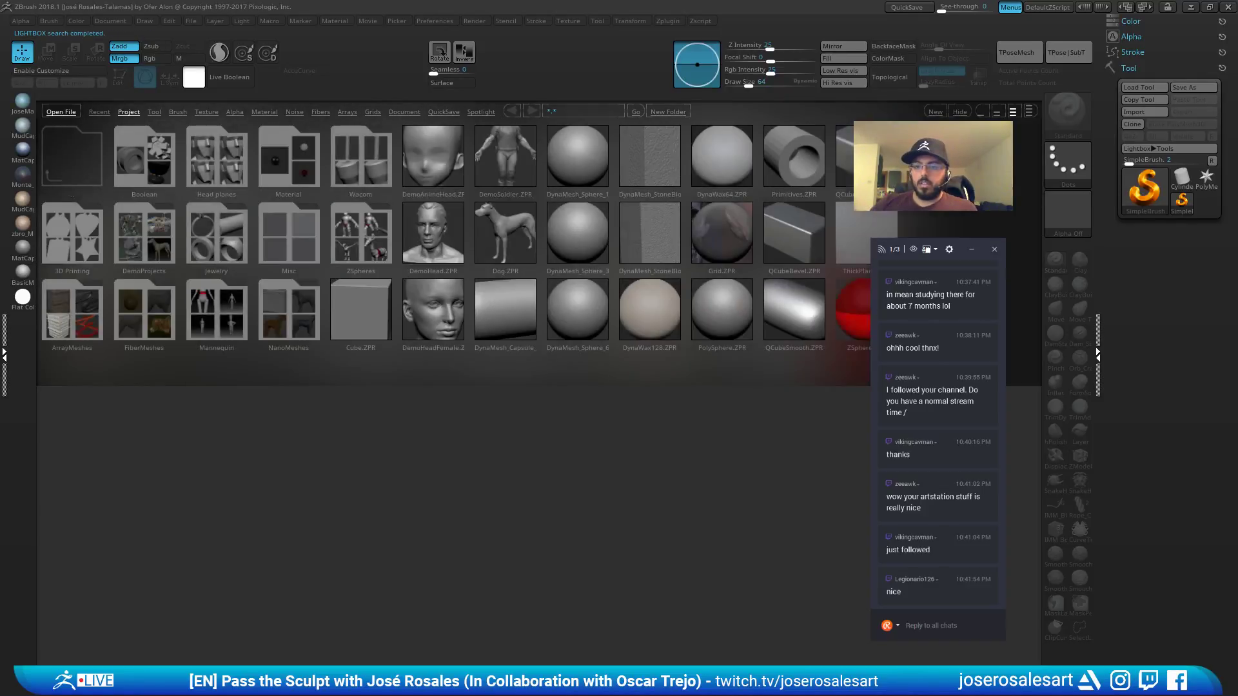
click(964, 113)
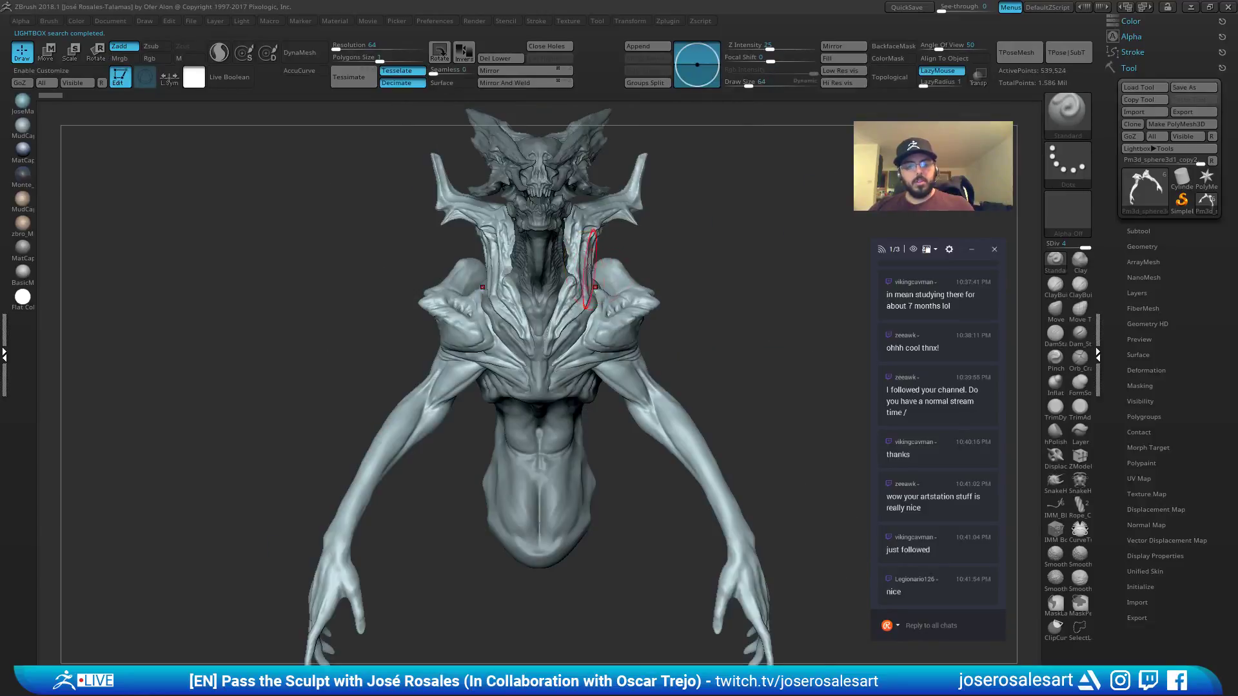
Build up the arch between its front bend and the knob using the Standard and ClayBuildup_soft brushes at draw size 36, smoothing near the knob.
ctrl+right_drag(631, 264, 575, 262)
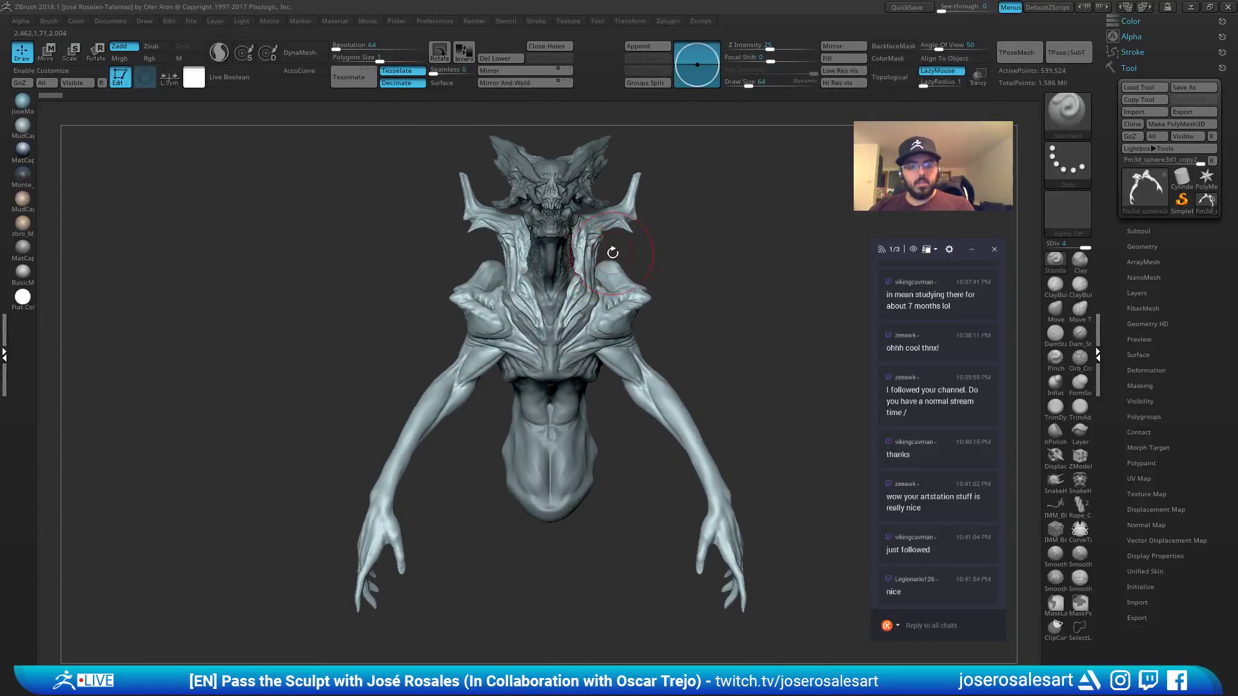
mouse_move(310, 215)
mouse_down()
mouse_move(378, 207)
mouse_move(382, 245)
mouse_up()
key(s)
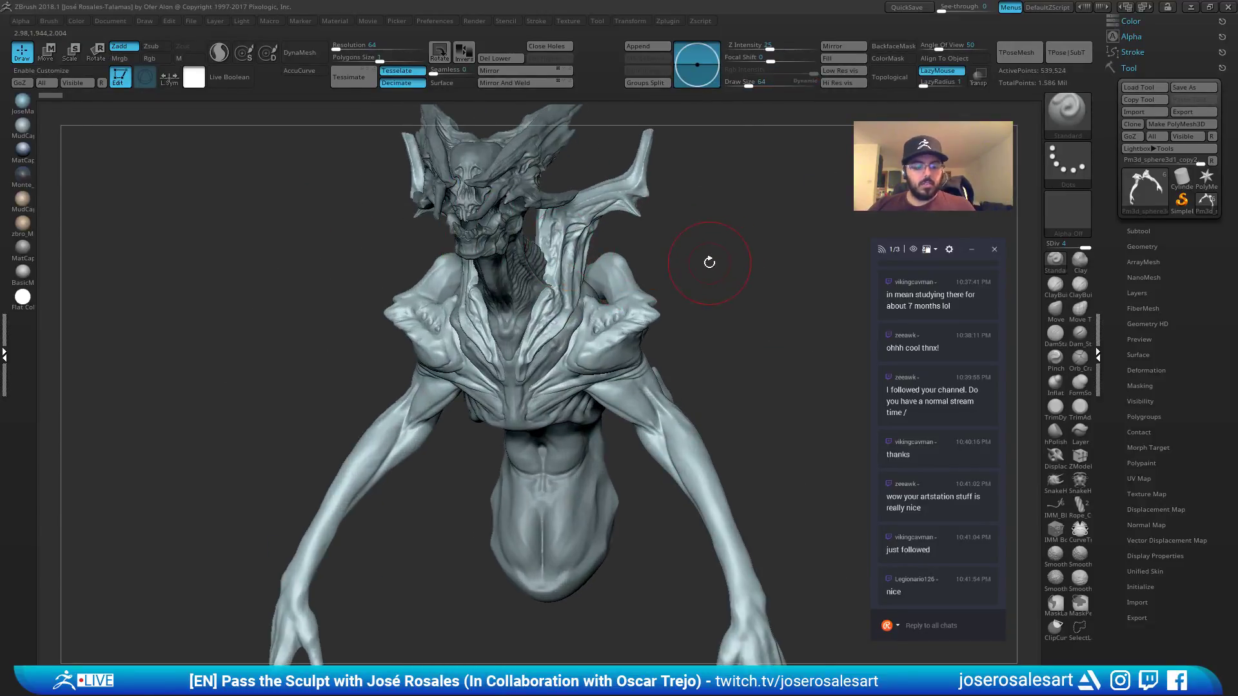
key(1)
mouse_move(711, 266)
mouse_down()
mouse_move(740, 247)
mouse_move(649, 267)
mouse_move(660, 266)
mouse_up()
key(s)
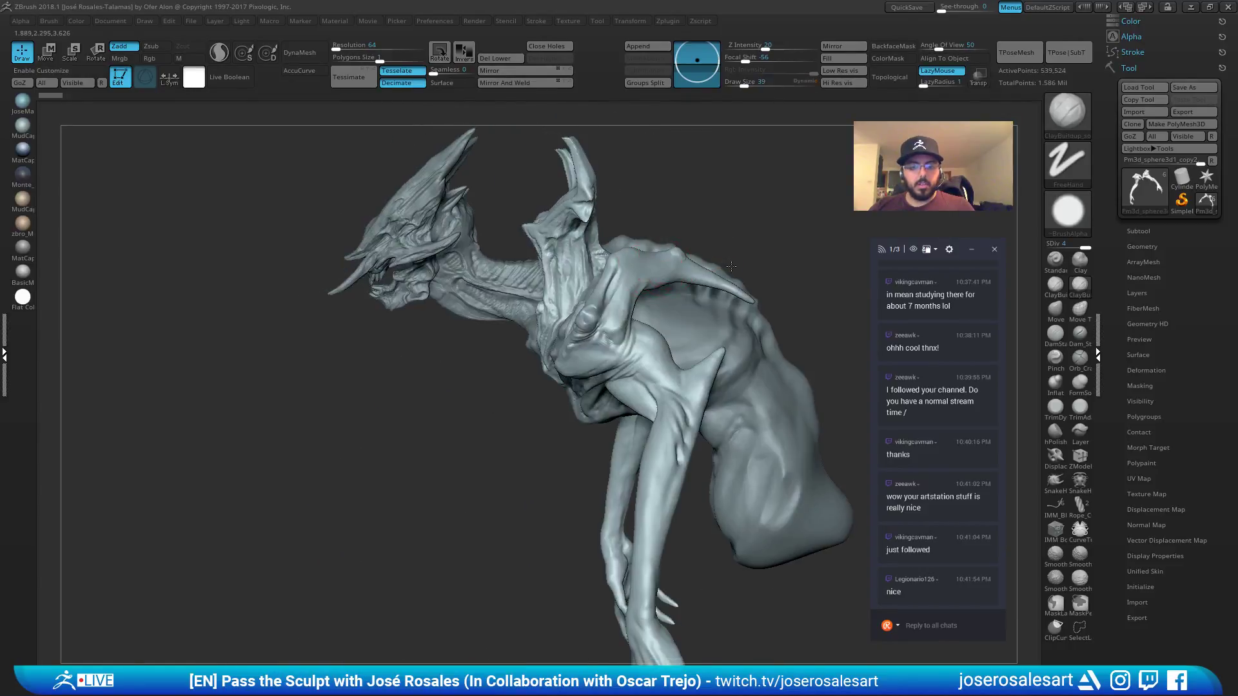
mouse_move(660, 267)
ctrl+right_down()
mouse_move(567, 274)
mouse_move(588, 261)
ctrl+right_up()
key(s)
drag(586, 245, 592, 245)
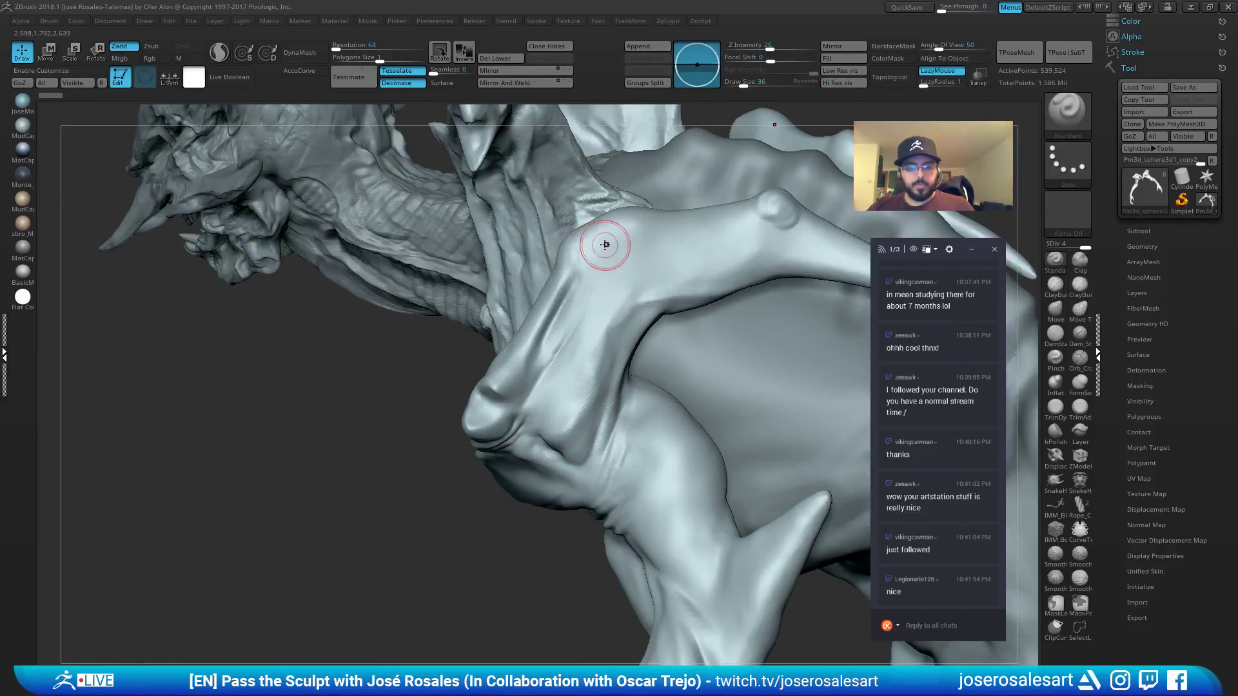
right_drag(614, 236, 590, 236)
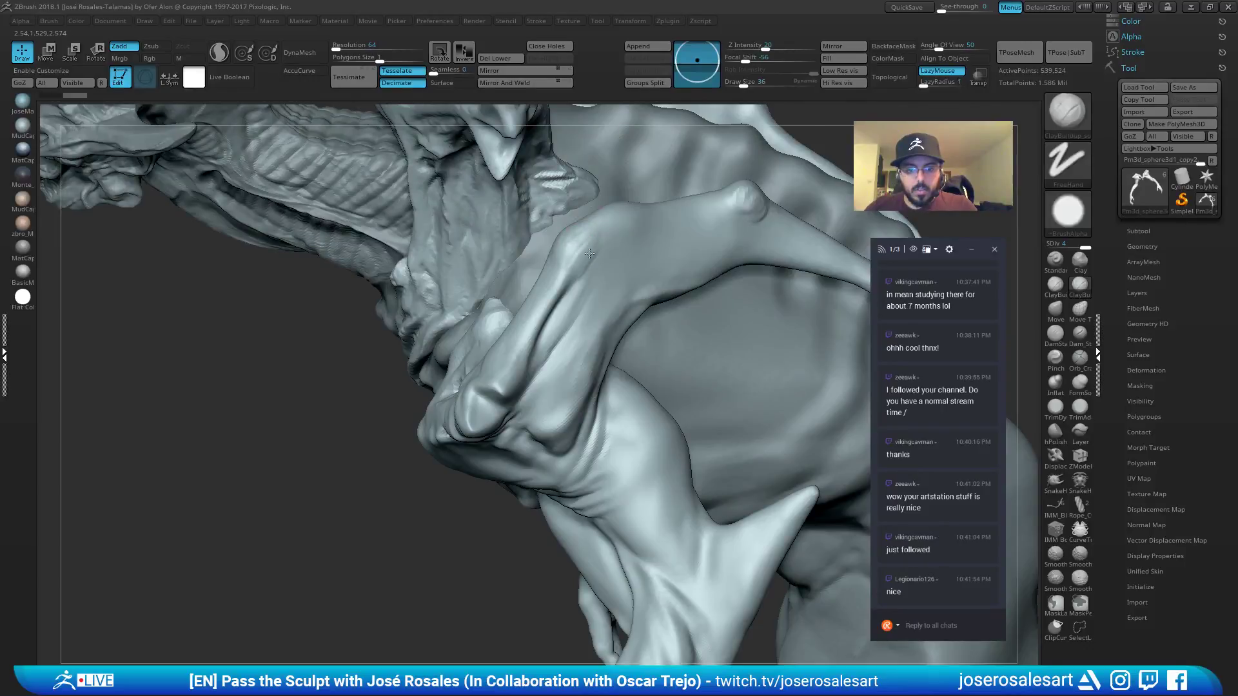
alt+right_drag(719, 199, 648, 254)
shift+drag(648, 254, 659, 258)
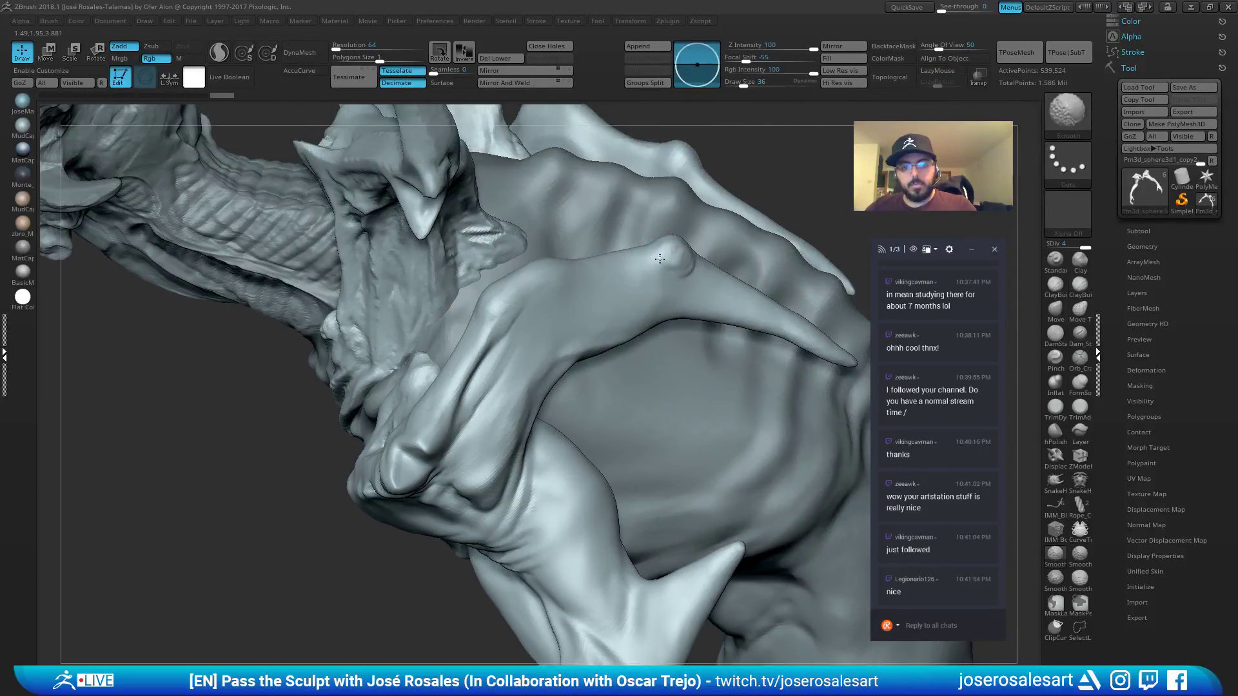
Reshape the silhouette of the arch's front bend with the Move brush at draw size 58.
mouse_move(650, 235)
right_down()
mouse_move(603, 288)
mouse_move(475, 309)
mouse_move(384, 230)
right_up()
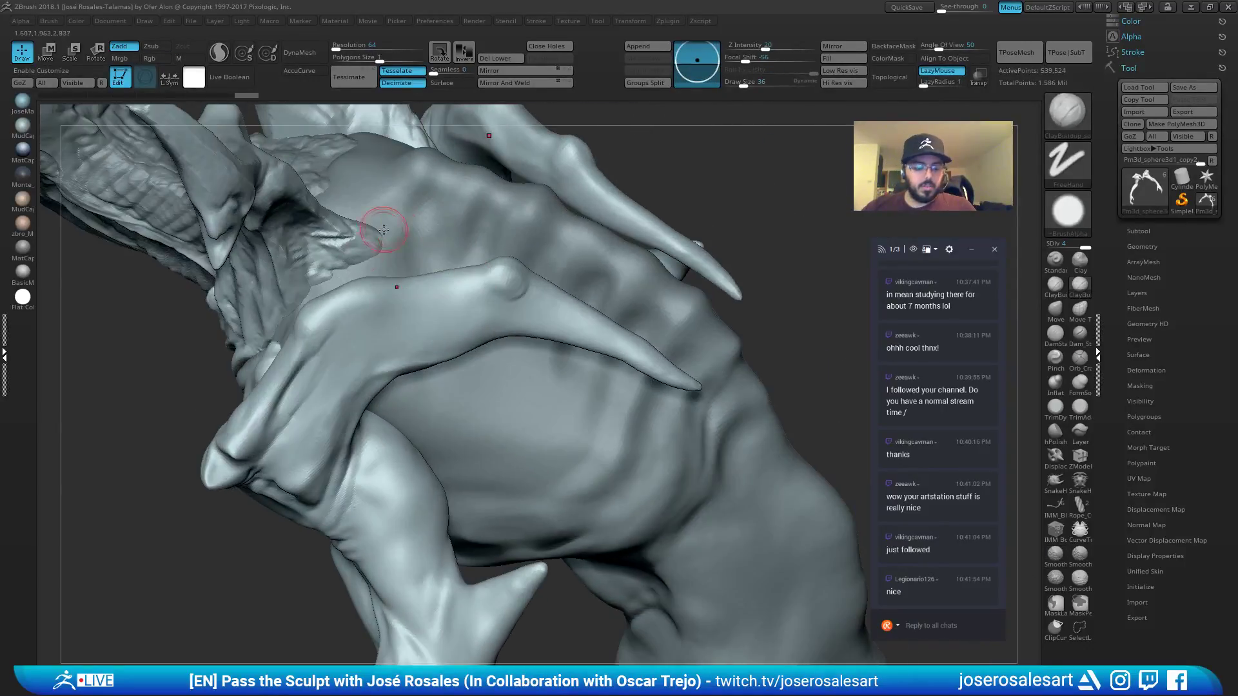
key(b)
key(m)
key(v)
mouse_move(360, 294)
alt+right_down()
mouse_move(370, 318)
mouse_move(381, 293)
alt+right_up()
mouse_move(380, 297)
mouse_down()
mouse_move(378, 288)
mouse_move(386, 304)
mouse_up()
key(s)
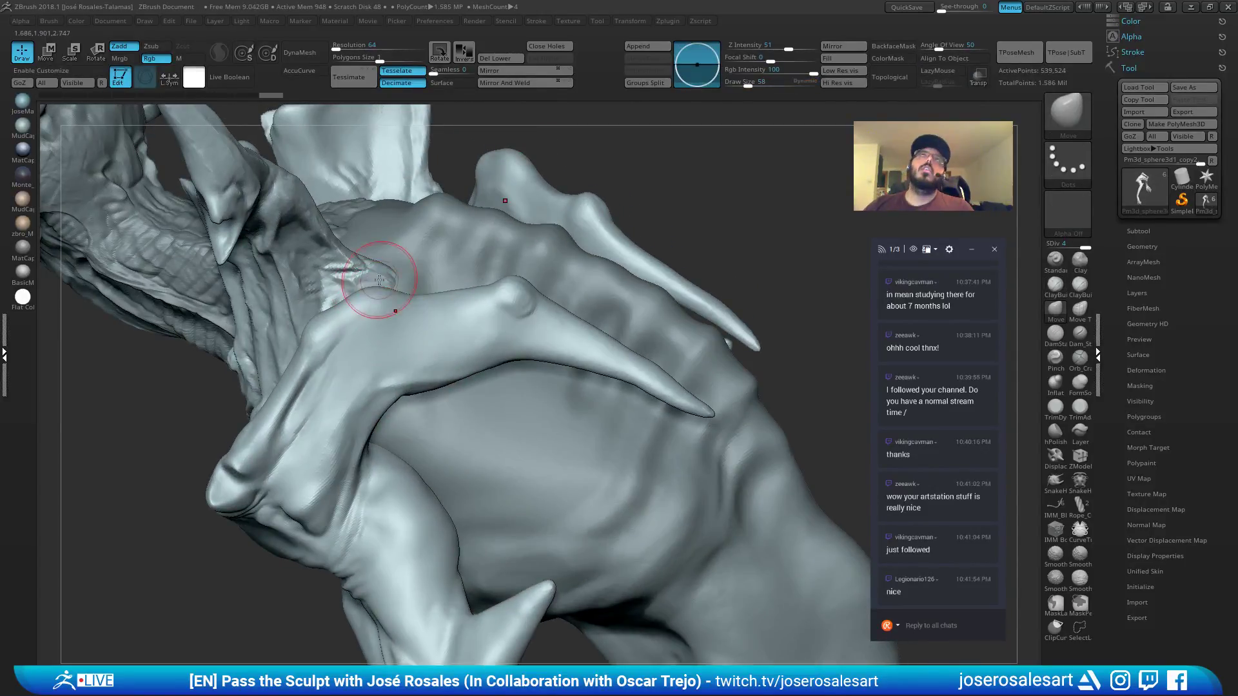
Sculpt the arch's upper surface around its front bend from behind with the Standard brush and smooth the strokes.
mouse_move(379, 280)
right_down()
mouse_move(258, 277)
mouse_move(426, 274)
right_up()
alt+right_drag(229, 274, 325, 276)
key(b)
key(s)
key(t)
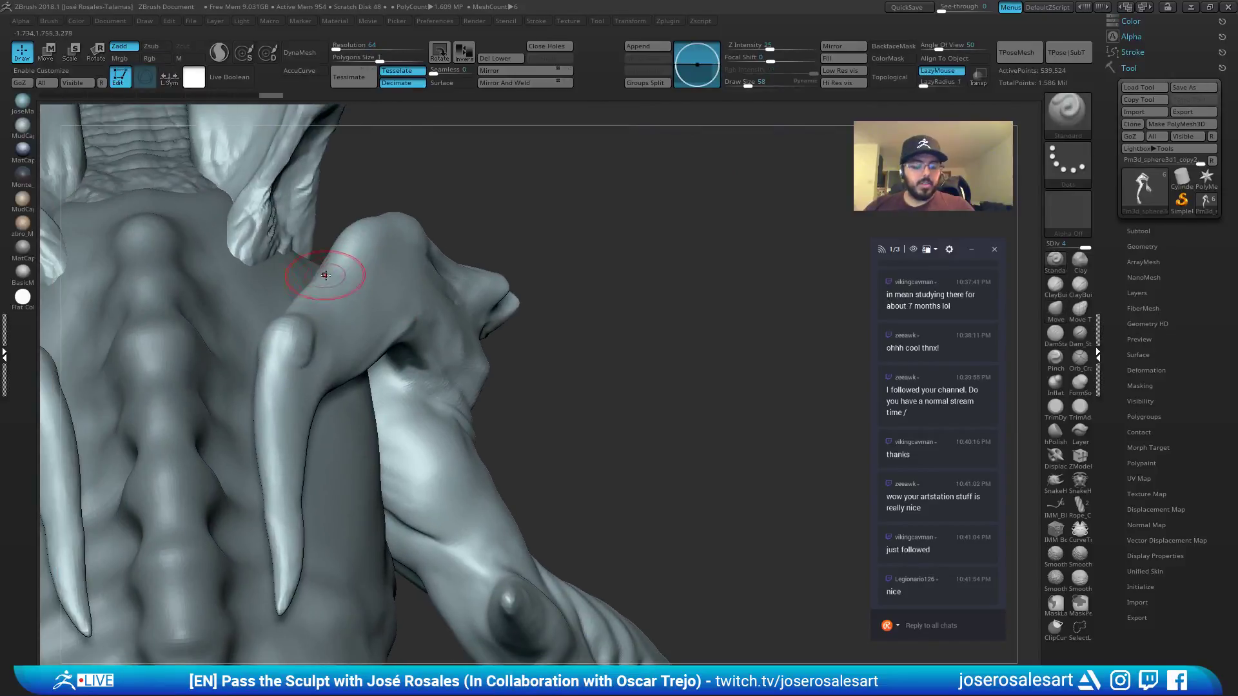
key(s)
drag(344, 273, 338, 274)
right_drag(349, 274, 300, 284)
mouse_move(374, 233)
mouse_down()
mouse_move(322, 303)
mouse_move(408, 236)
mouse_move(347, 284)
mouse_up()
right_drag(347, 284, 290, 281)
shift+drag(409, 237, 369, 265)
Add a row of small bumps along the arch's front ridge with the Standard brush at draw size 15 and soften them.
mouse_move(401, 258)
alt+right_down()
mouse_move(354, 281)
mouse_move(355, 239)
alt+right_up()
mouse_move(354, 238)
right_down()
mouse_move(303, 238)
mouse_move(438, 219)
mouse_move(481, 244)
right_up()
key(s)
drag(488, 242, 482, 239)
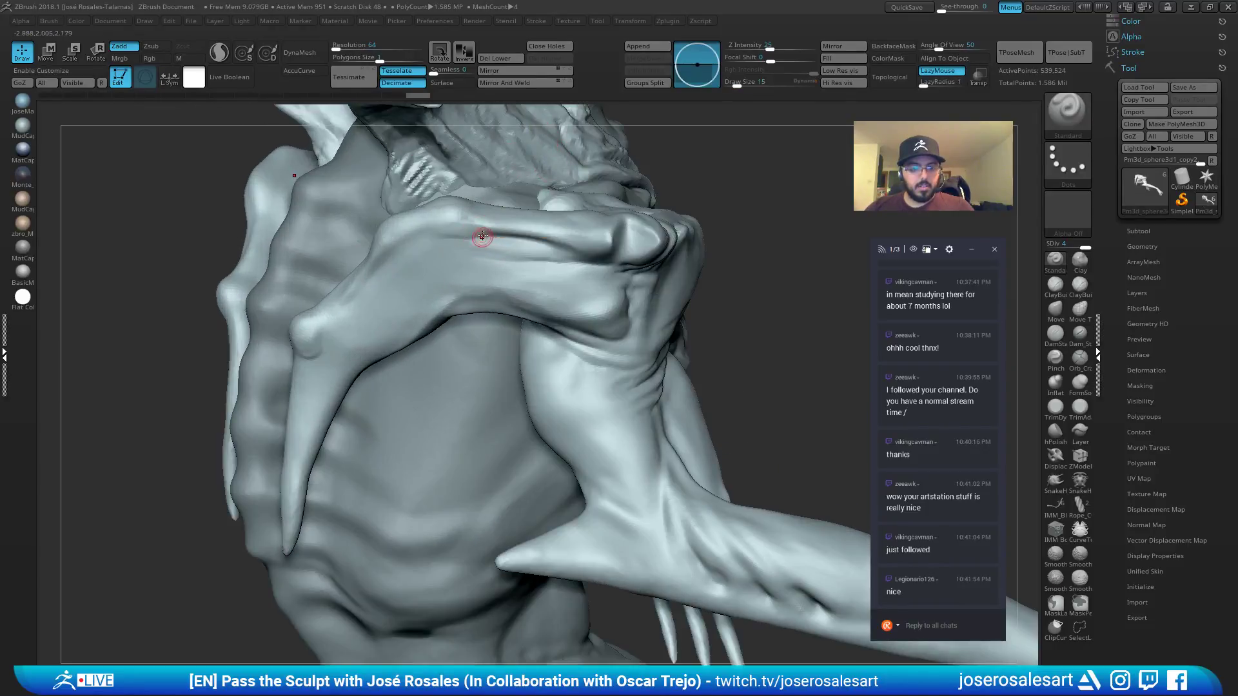
right_drag(482, 239, 489, 224)
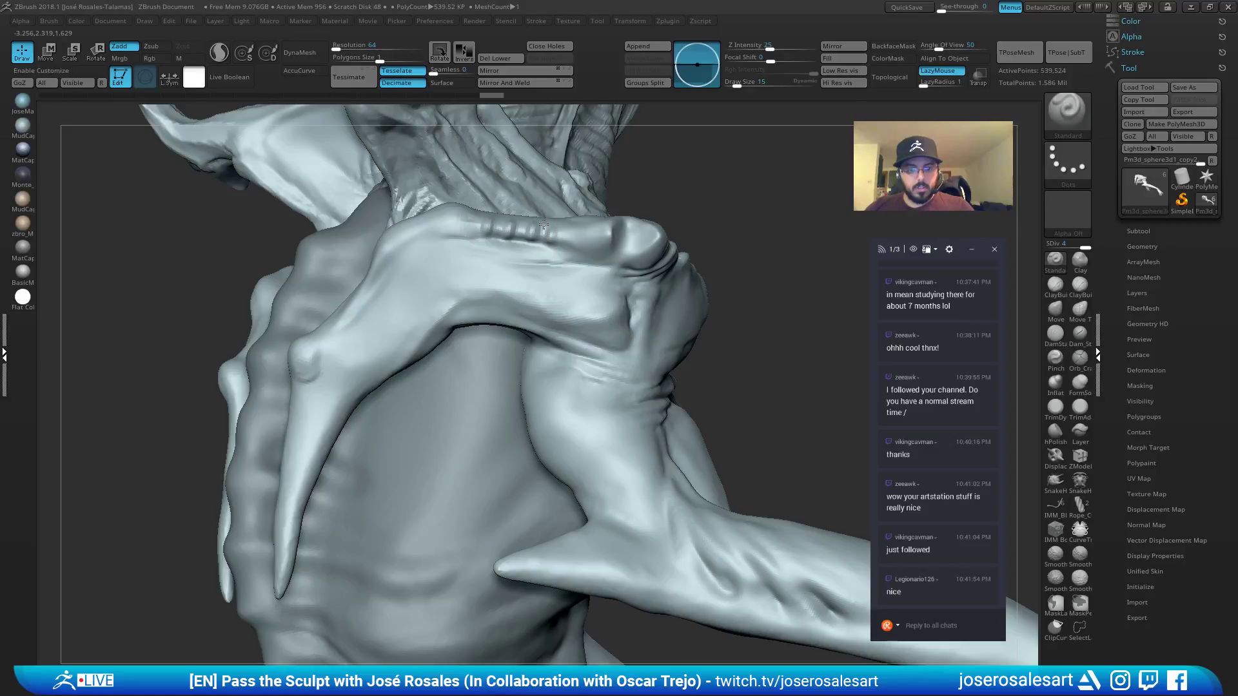
drag(508, 227, 502, 249)
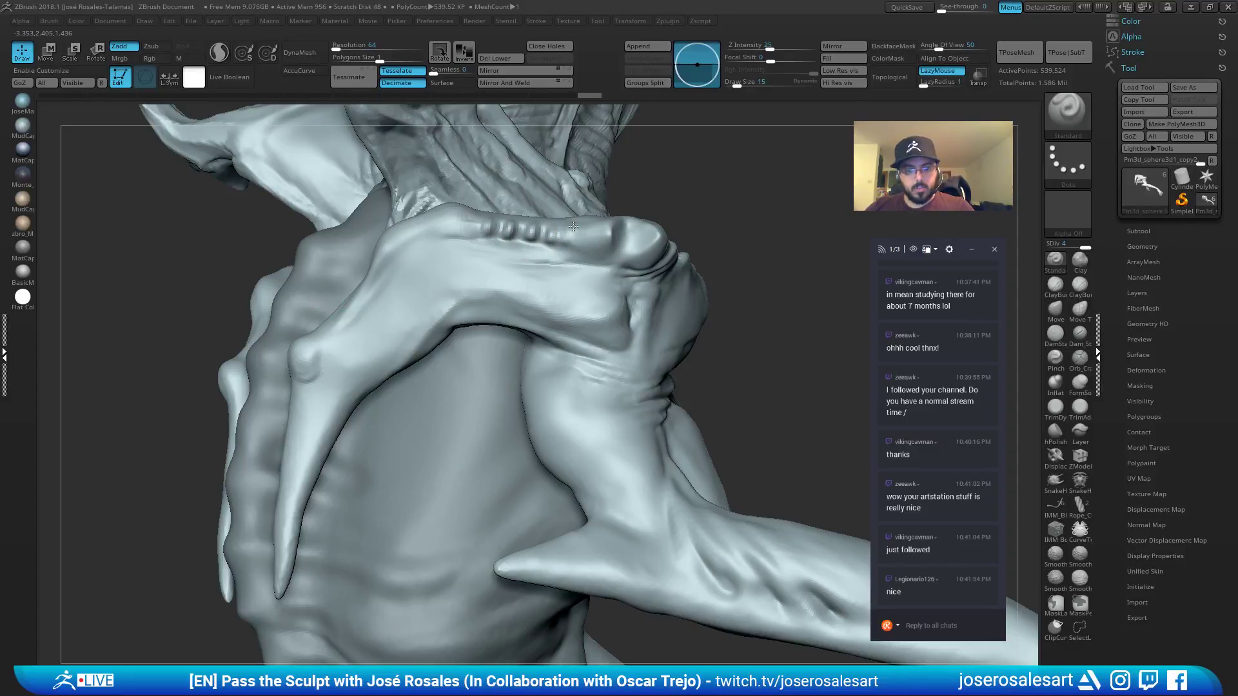
key(shift)
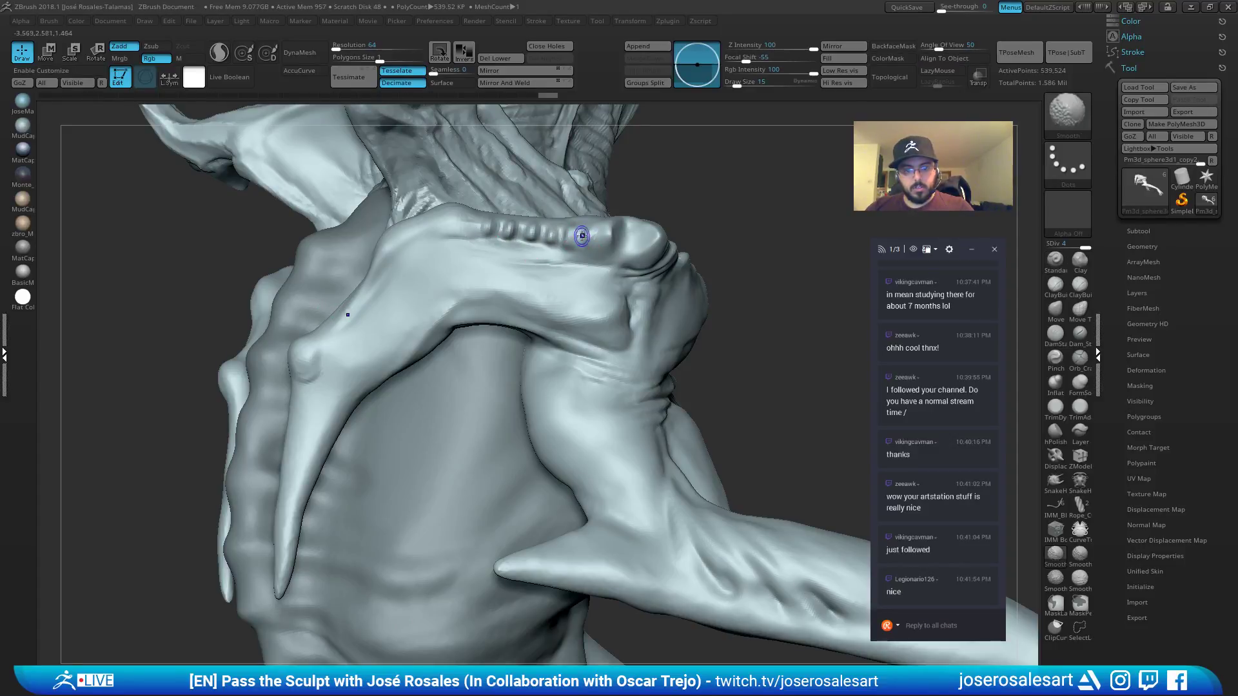
shift+drag(537, 225, 450, 226)
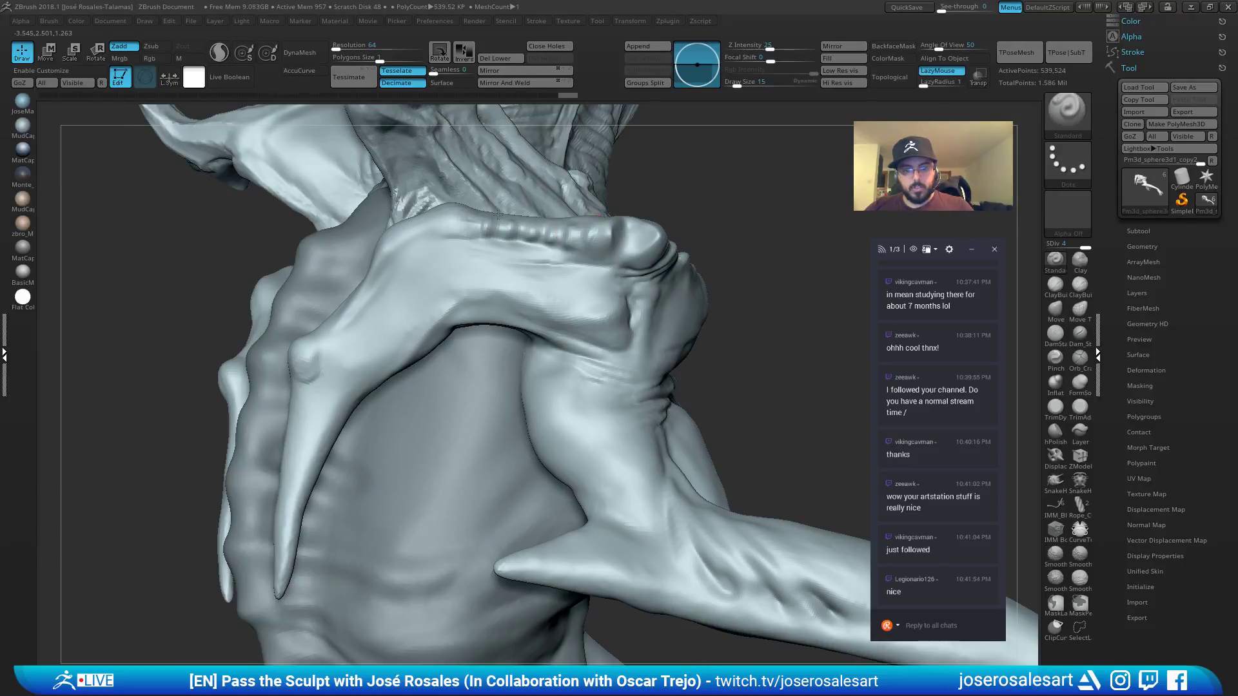
Refine the bumpy ridge leading to the shoulder plate with the Standard brush at draw size 21.
ctrl+right_drag(450, 226, 544, 251)
shift+click(545, 251)
mouse_move(710, 251)
right_down()
mouse_move(595, 251)
mouse_move(586, 296)
mouse_move(622, 290)
right_up()
key(shift)
key(s)
drag(618, 298, 606, 299)
right_drag(606, 299, 595, 296)
key(s)
drag(606, 296, 601, 296)
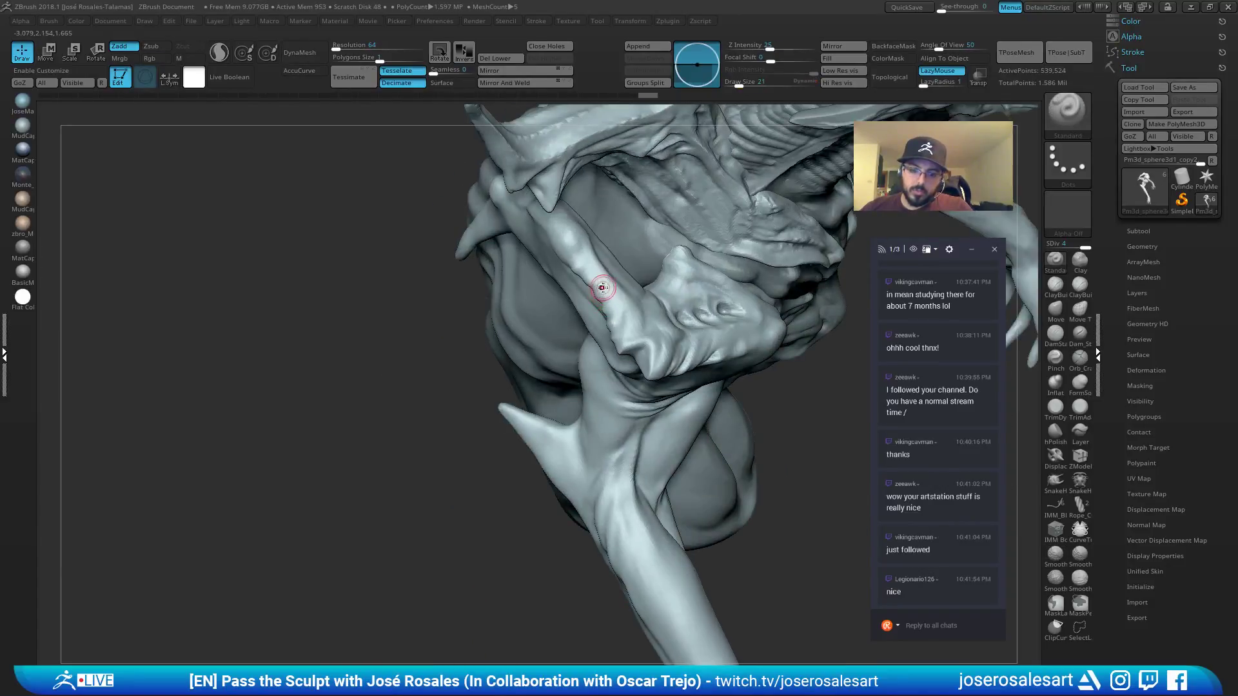
Carve creases where the arch's ridge meets the shoulder plate with the DamStandard brush at draw size 21.
mouse_move(591, 300)
right_down()
mouse_move(600, 286)
mouse_move(587, 269)
mouse_move(595, 310)
mouse_move(568, 332)
mouse_move(683, 327)
mouse_move(716, 297)
mouse_move(686, 263)
mouse_move(609, 344)
right_up()
key(b)
key(d)
key(s)
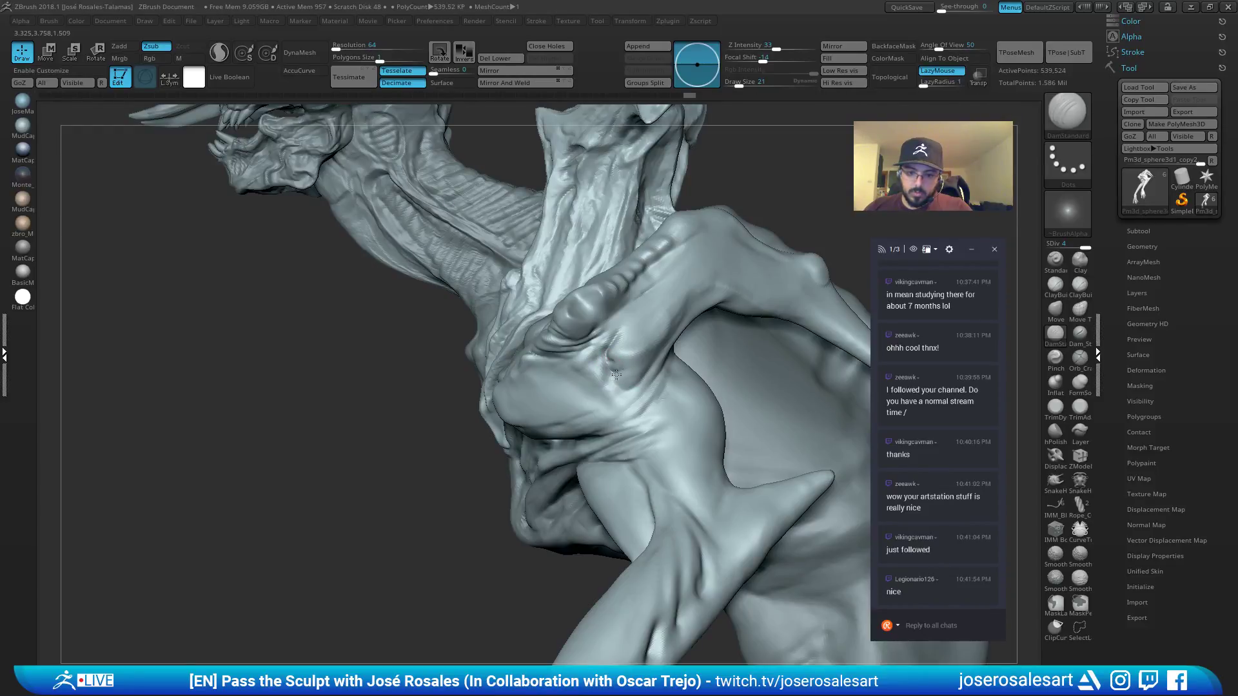
right_drag(616, 374, 616, 367)
Refine and smooth the shoulder plate's outer side below the bumps with the ClayBuildup_soft and Standard brushes at draw size 15.
key(2)
key(s)
drag(605, 368, 601, 368)
right_drag(616, 365, 610, 380)
key(1)
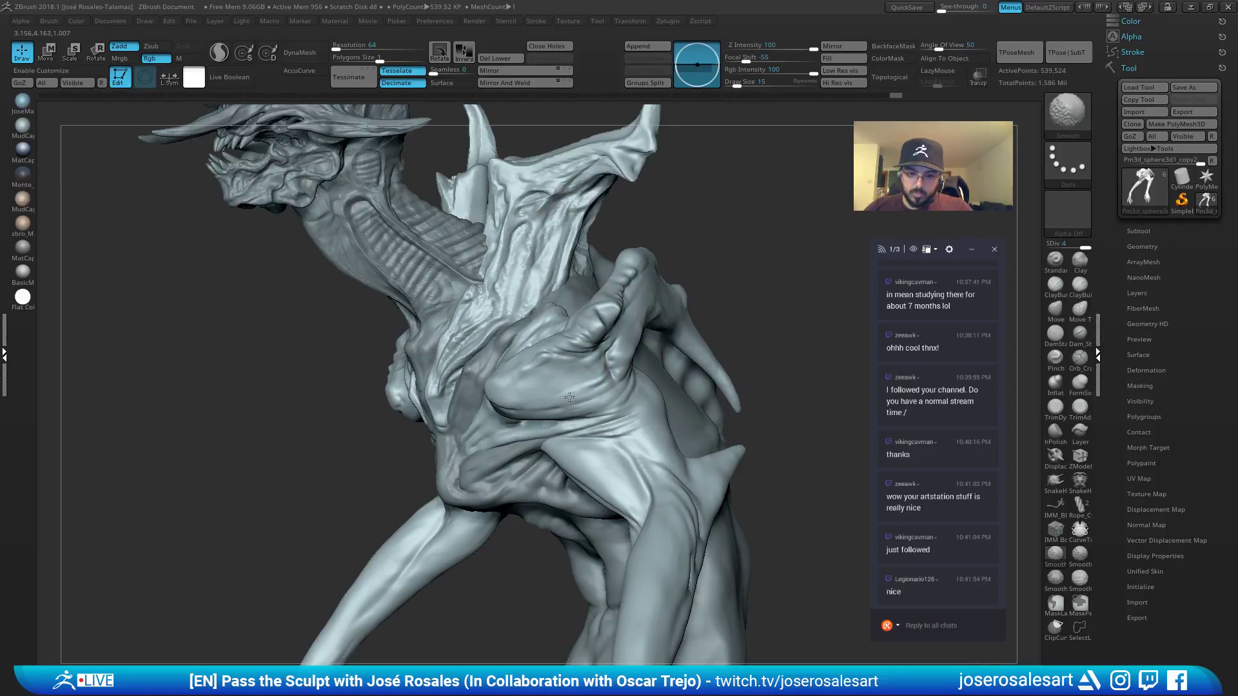
right_drag(604, 379, 572, 392)
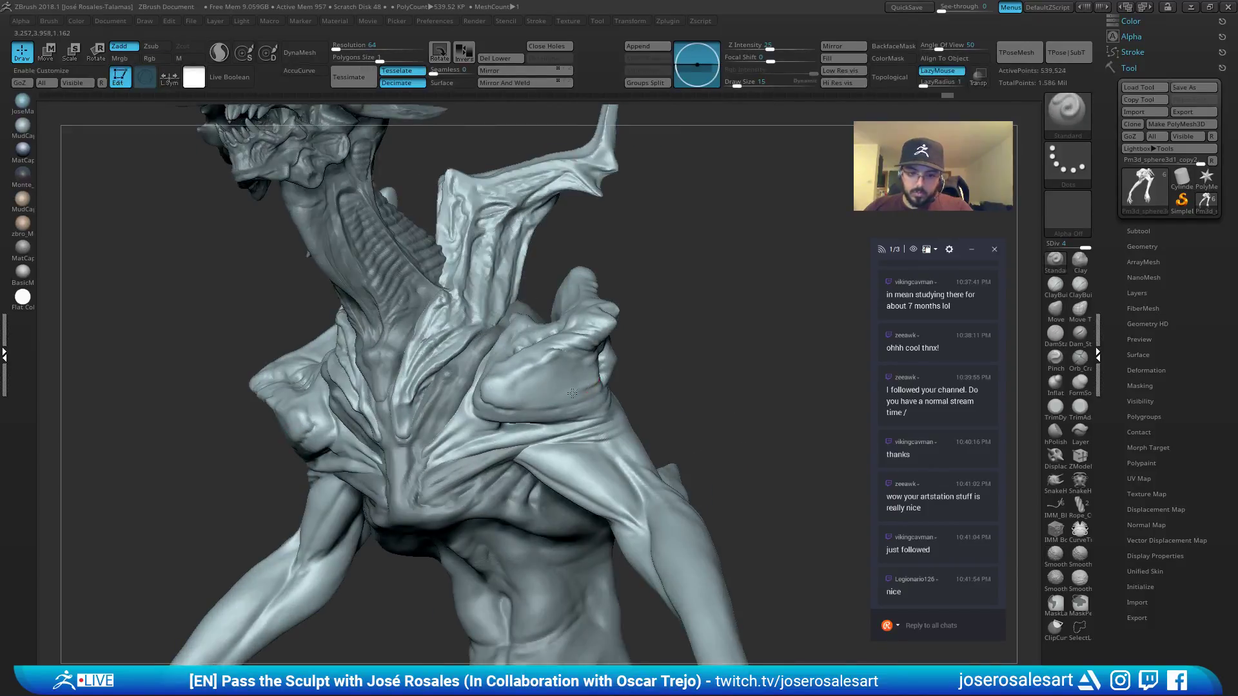
key(shift)
Build up the arch's side between the front bend and the knob with ClayBuildup_soft at draw size 28, and smooth it.
mouse_move(541, 406)
ctrl+right_down()
mouse_move(580, 368)
mouse_move(539, 332)
mouse_move(608, 401)
ctrl+right_up()
right_click(608, 401)
mouse_move(630, 354)
ctrl+right_down()
mouse_move(647, 386)
mouse_move(628, 326)
mouse_move(683, 323)
mouse_move(635, 325)
ctrl+right_up()
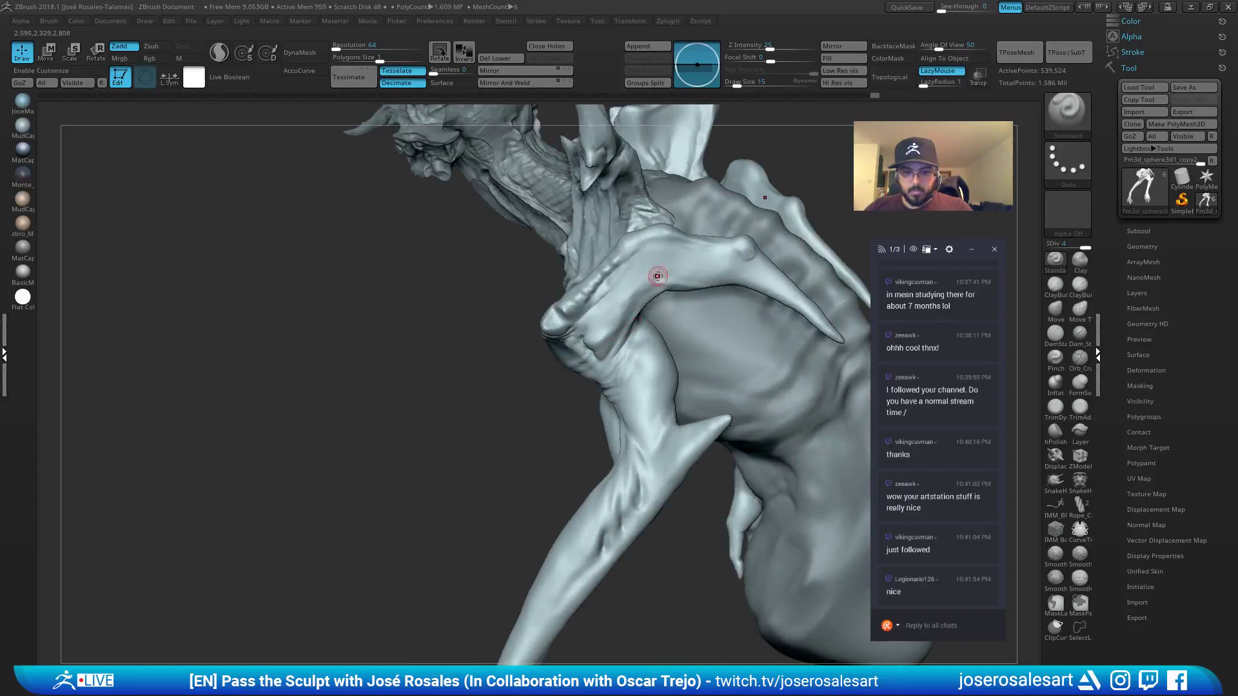
right_drag(671, 279, 643, 312)
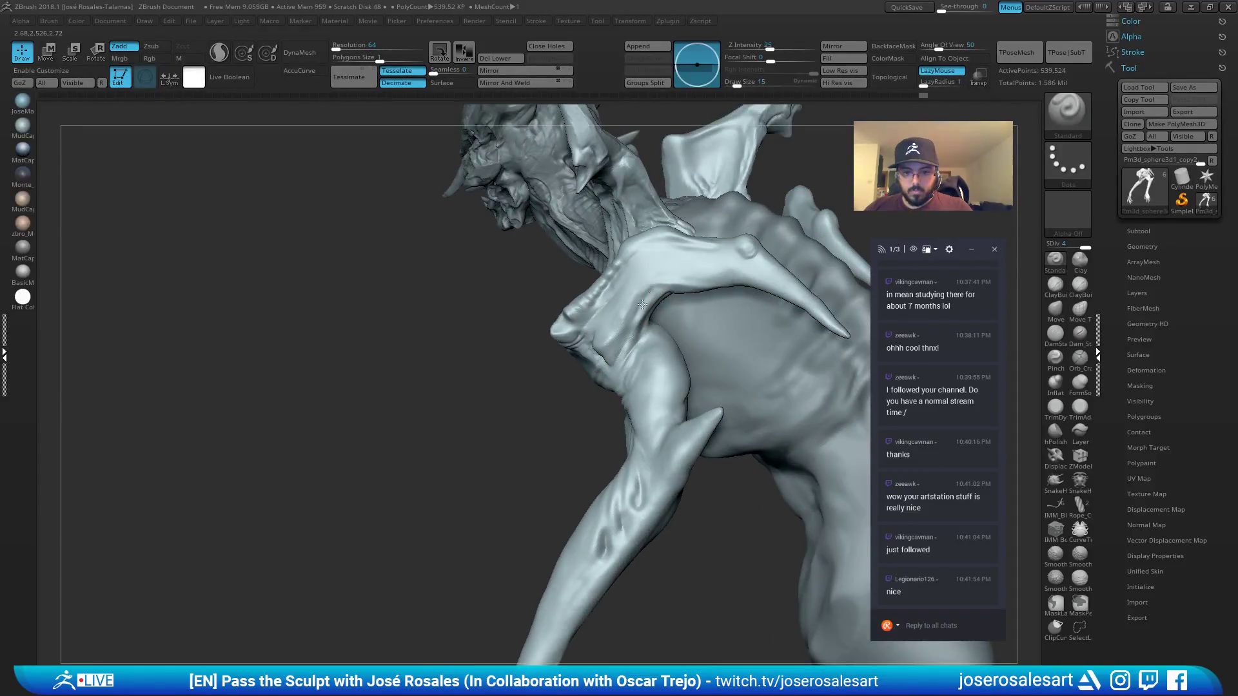
mouse_move(621, 361)
ctrl+right_down()
mouse_move(650, 301)
mouse_move(638, 331)
mouse_move(680, 323)
mouse_move(670, 277)
mouse_move(722, 266)
ctrl+right_up()
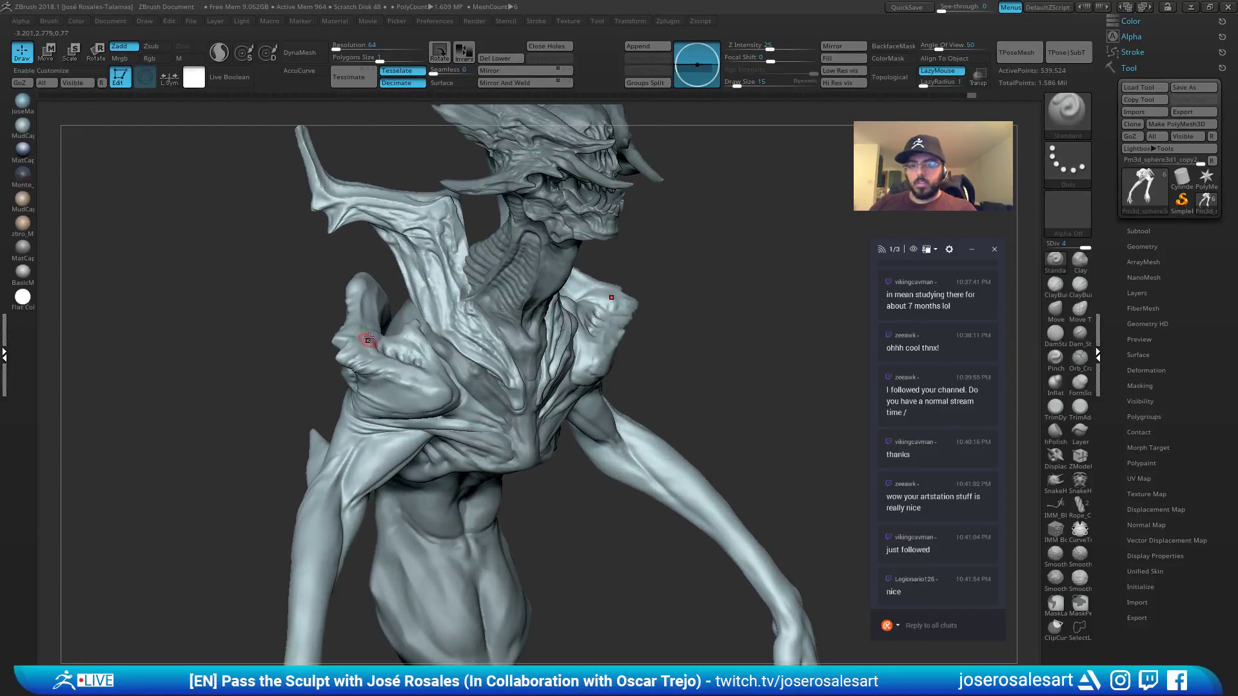
mouse_move(367, 339)
right_down()
mouse_move(506, 207)
mouse_move(548, 232)
mouse_move(539, 279)
mouse_move(516, 298)
mouse_move(531, 329)
mouse_move(529, 263)
right_up()
key(2)
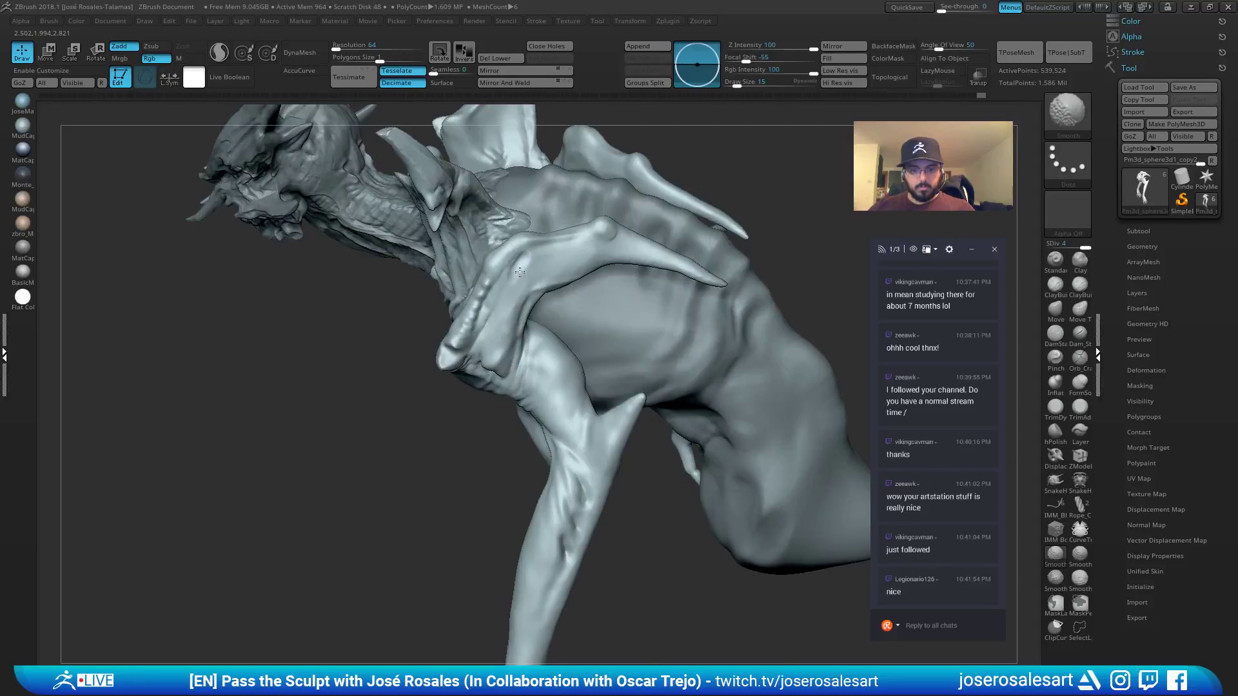
shift+drag(520, 272, 536, 257)
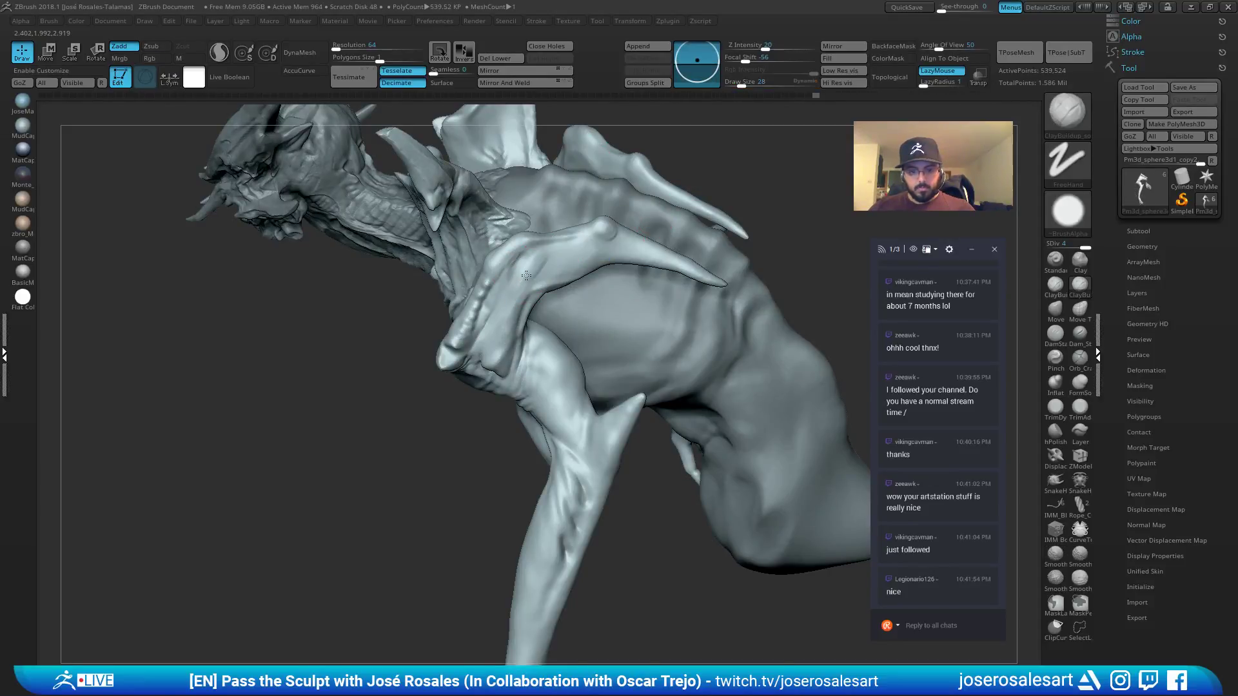
key(shift)
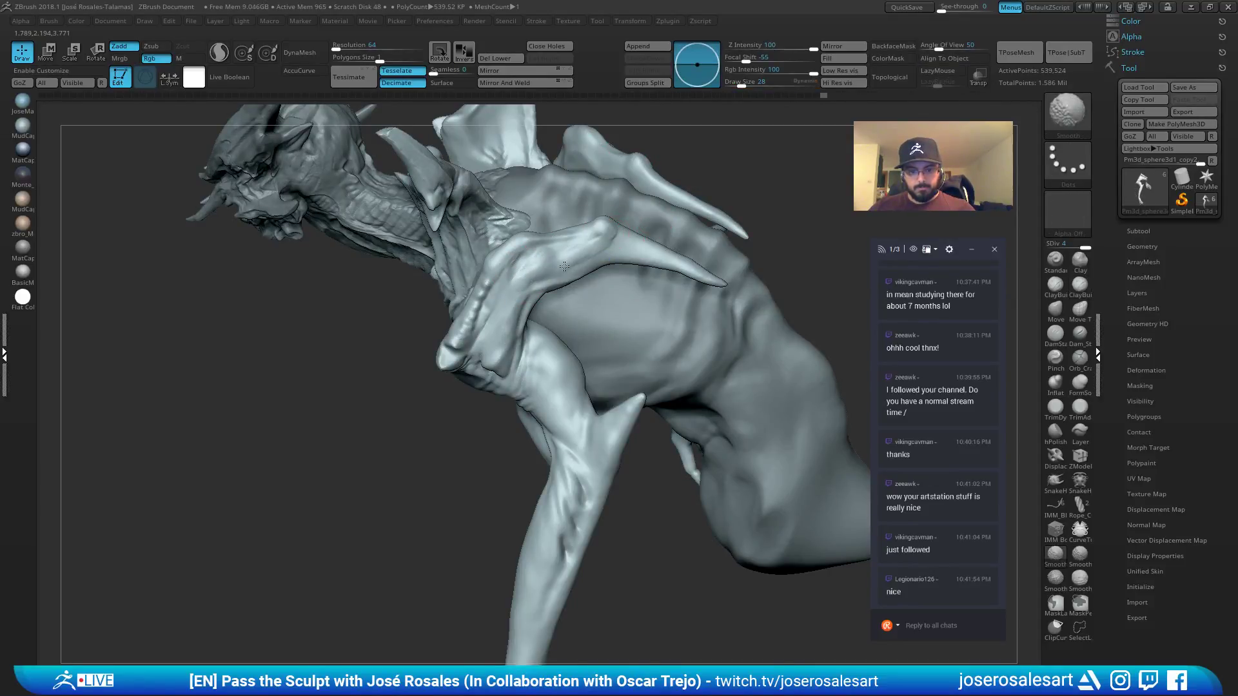
Lower the arch mesh to subdivision level 3 and rework its broad forms with the ClayBuildup_soft brush at draw size 28.
key(shift+d)
key(shift+d)
right_drag(584, 279, 603, 258)
mouse_move(603, 258)
ctrl+right_down()
mouse_move(579, 248)
mouse_move(626, 206)
ctrl+right_up()
key(d)
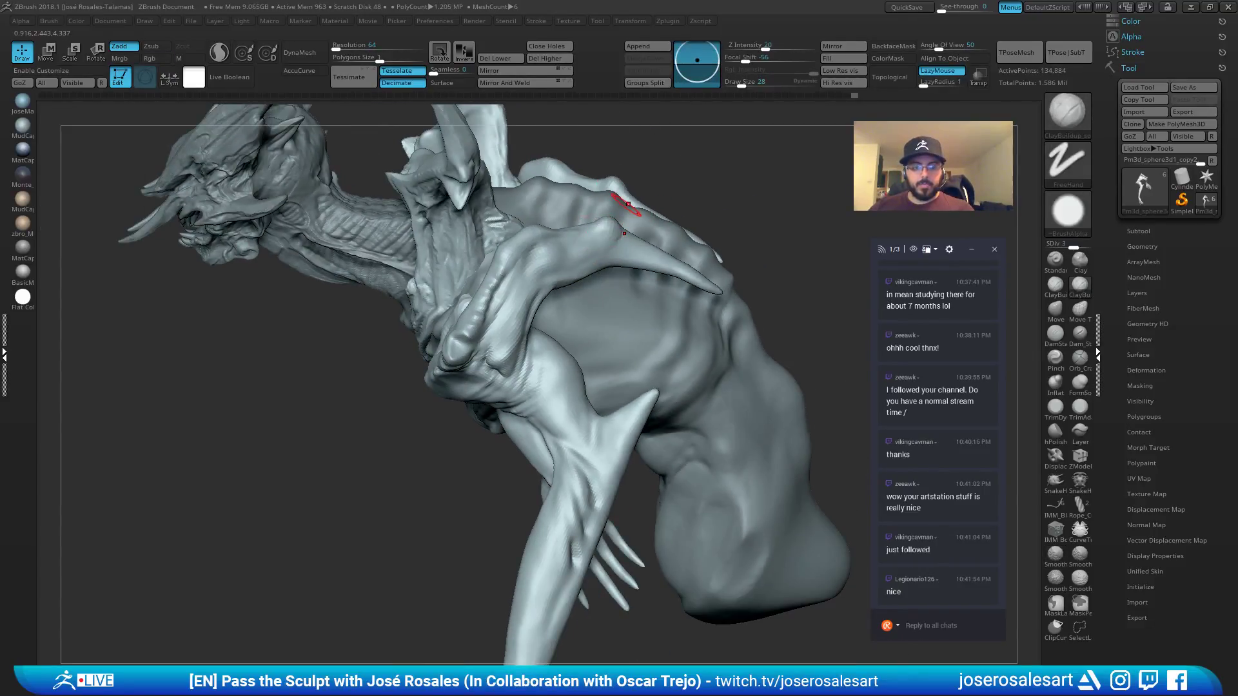
right_drag(685, 166, 595, 220)
right_drag(550, 268, 550, 280)
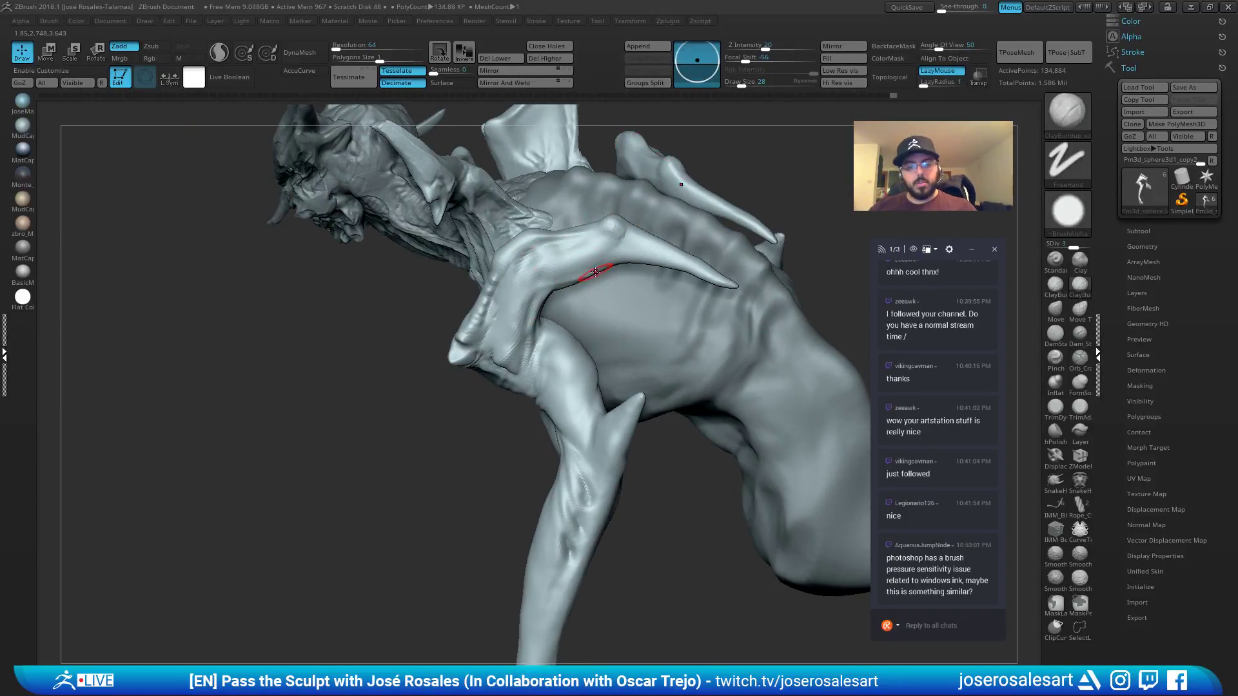
Carve grooves along the arch from its front bend toward the rear spike with DamStandard at draw size 28, smoothing them.
right_drag(596, 271, 548, 285)
key(b)
key(d)
key(s)
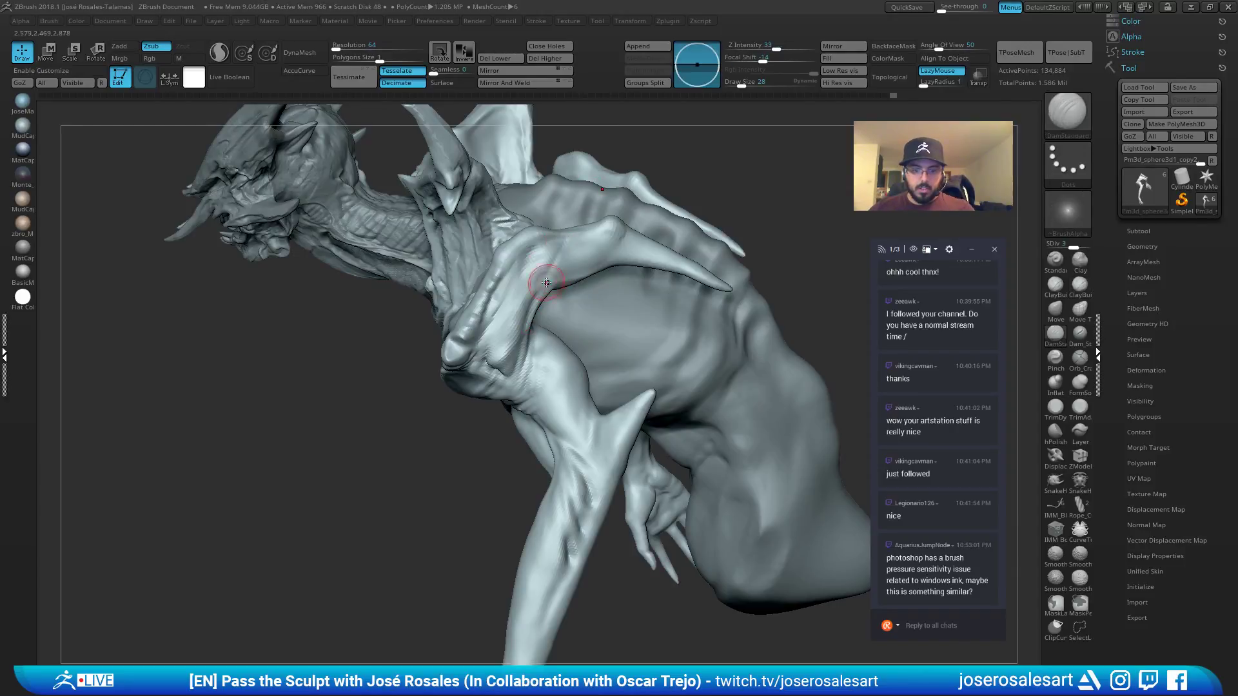
shift+drag(565, 249, 552, 269)
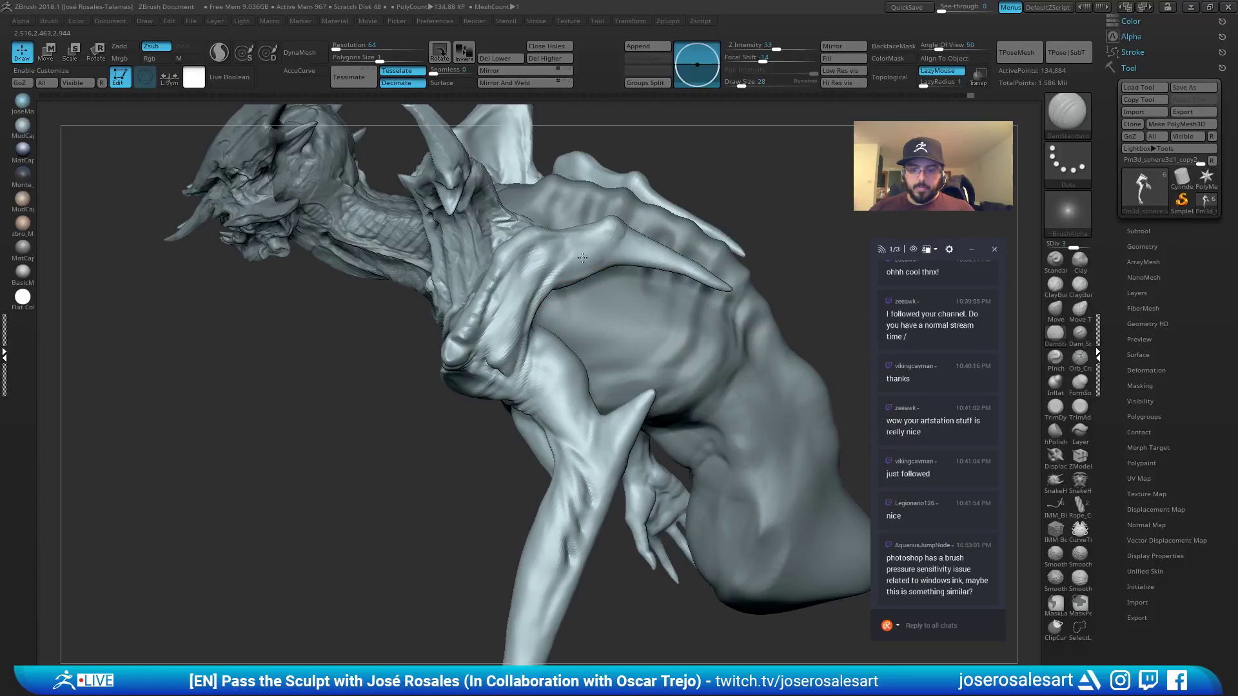
mouse_move(583, 258)
right_down()
mouse_move(611, 191)
mouse_move(659, 161)
mouse_move(626, 303)
mouse_move(614, 176)
right_up()
right_click(624, 310)
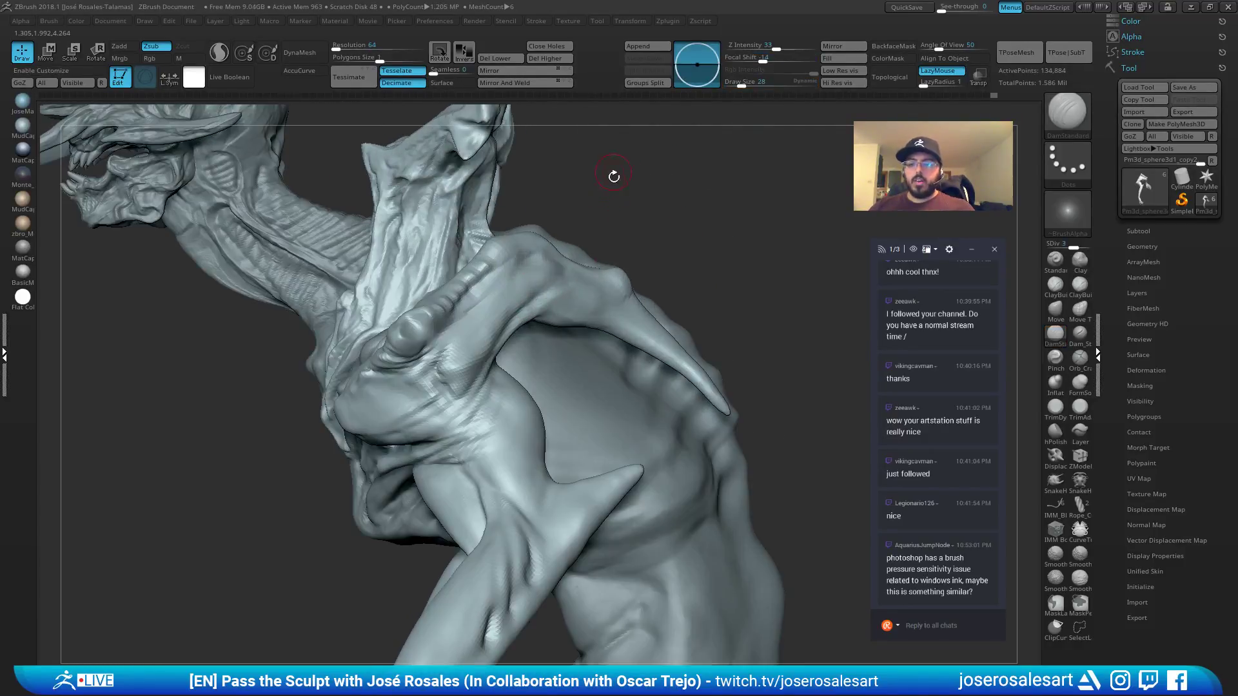
key(s)
right_drag(723, 453, 648, 451)
drag(558, 300, 502, 322)
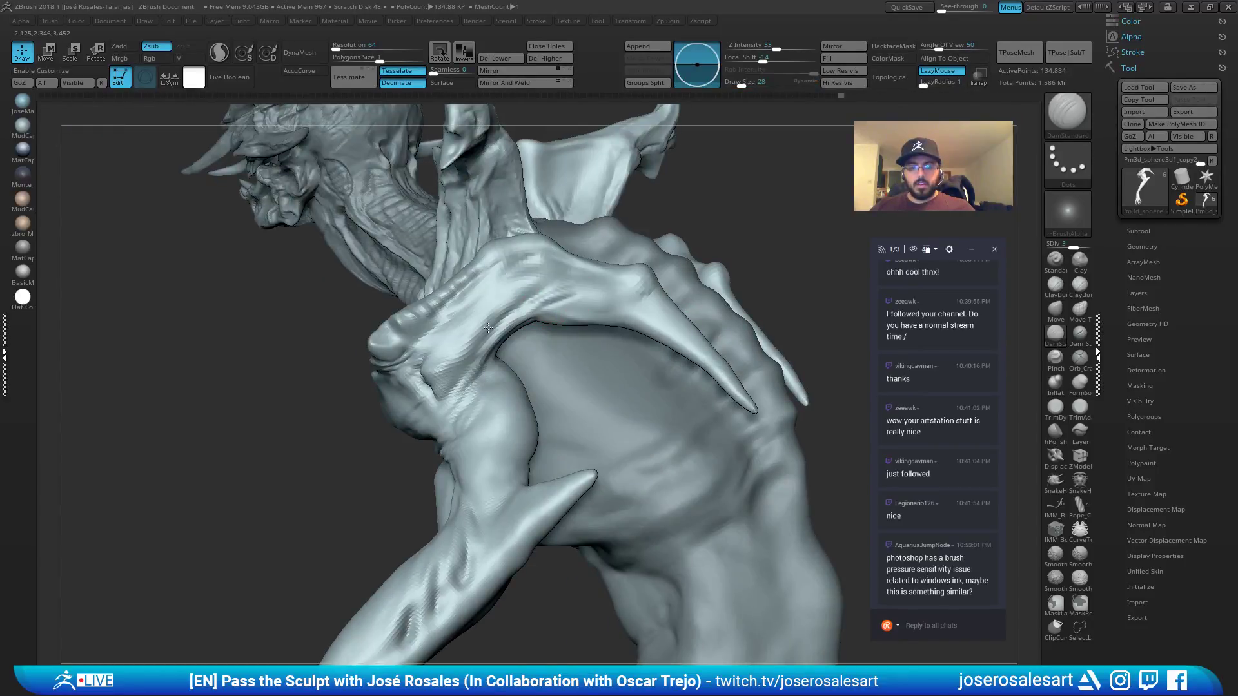
Build up and smooth the finer forms of the arch with the ClayBuildup_soft brush, reducing its draw size to 12.
mouse_move(594, 268)
right_down()
mouse_move(481, 305)
mouse_move(558, 289)
mouse_move(645, 297)
mouse_move(567, 326)
mouse_move(622, 362)
mouse_move(581, 371)
right_up()
key(2)
key(s)
key(alt+s)
key(s)
drag(567, 375, 574, 377)
right_drag(574, 378, 558, 354)
drag(558, 354, 578, 402)
right_drag(578, 402, 588, 359)
shift+drag(589, 359, 608, 345)
key(alt+s)
mouse_move(608, 346)
right_down()
mouse_move(591, 352)
mouse_move(579, 330)
right_up()
key(s)
drag(580, 331, 570, 329)
right_drag(570, 330, 502, 355)
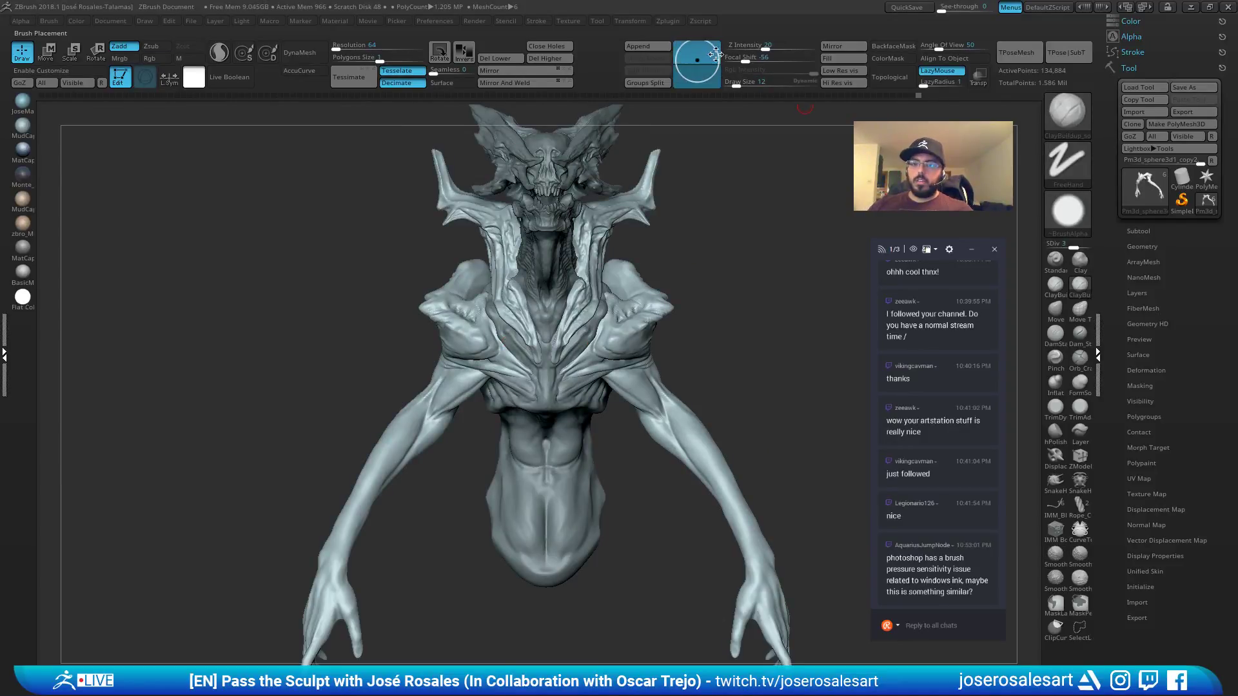
Return the mesh to subdivision level 4 and carve the crease at the inner elbow with the DamStandard brush.
mouse_move(539, 290)
ctrl+right_down()
mouse_move(478, 321)
mouse_move(483, 280)
mouse_move(449, 334)
mouse_move(445, 410)
mouse_move(511, 279)
ctrl+right_up()
key(d)
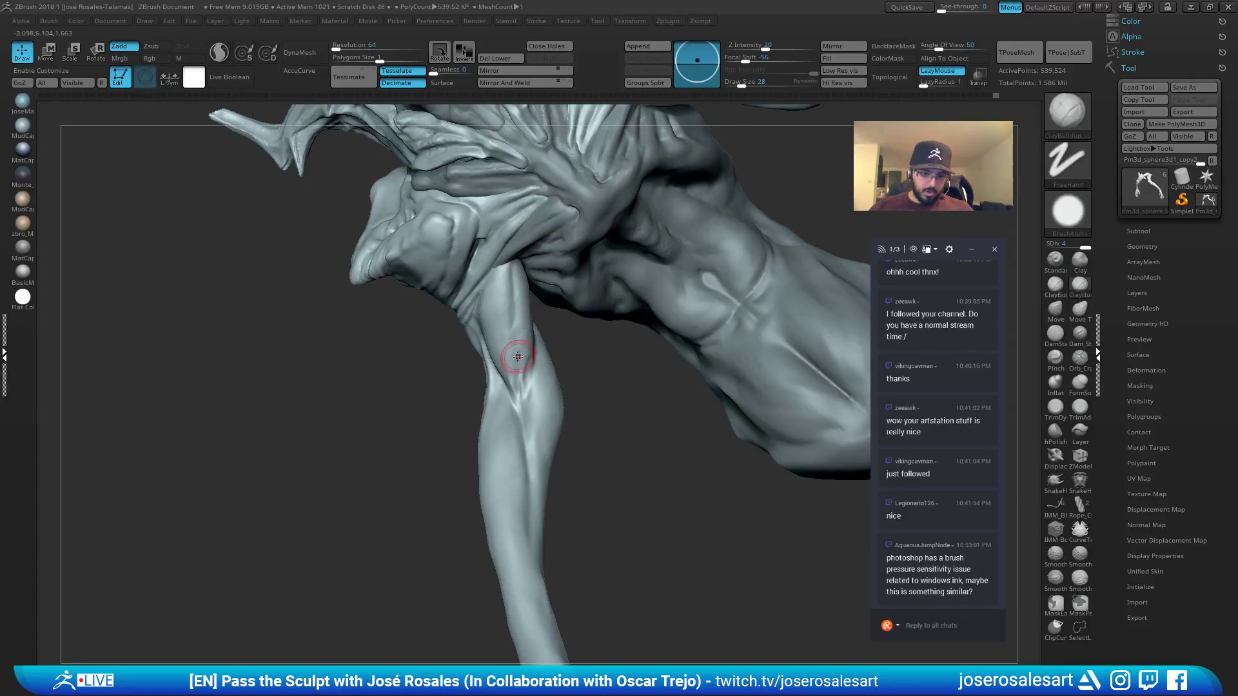
mouse_move(514, 337)
right_down()
mouse_move(566, 291)
mouse_move(488, 230)
mouse_move(528, 212)
mouse_move(511, 243)
right_up()
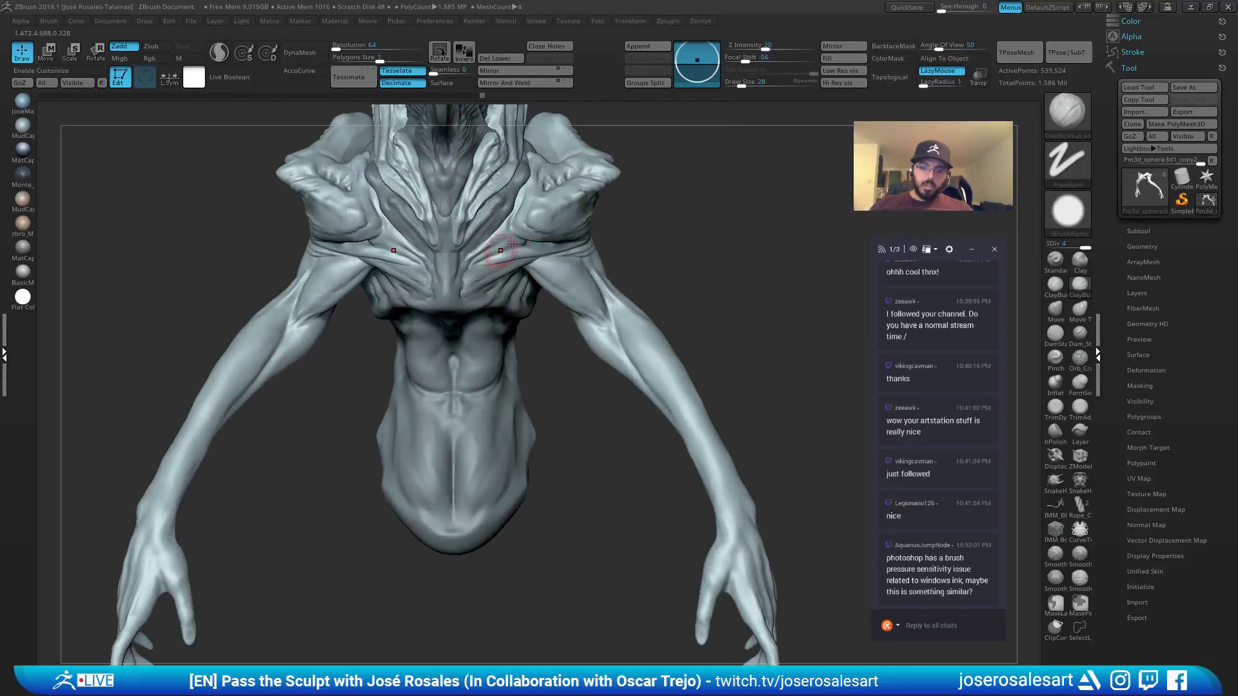
mouse_move(250, 369)
ctrl+right_down()
mouse_move(320, 332)
mouse_move(318, 310)
mouse_move(336, 300)
mouse_move(319, 313)
ctrl+right_up()
key(b)
key(d)
key(s)
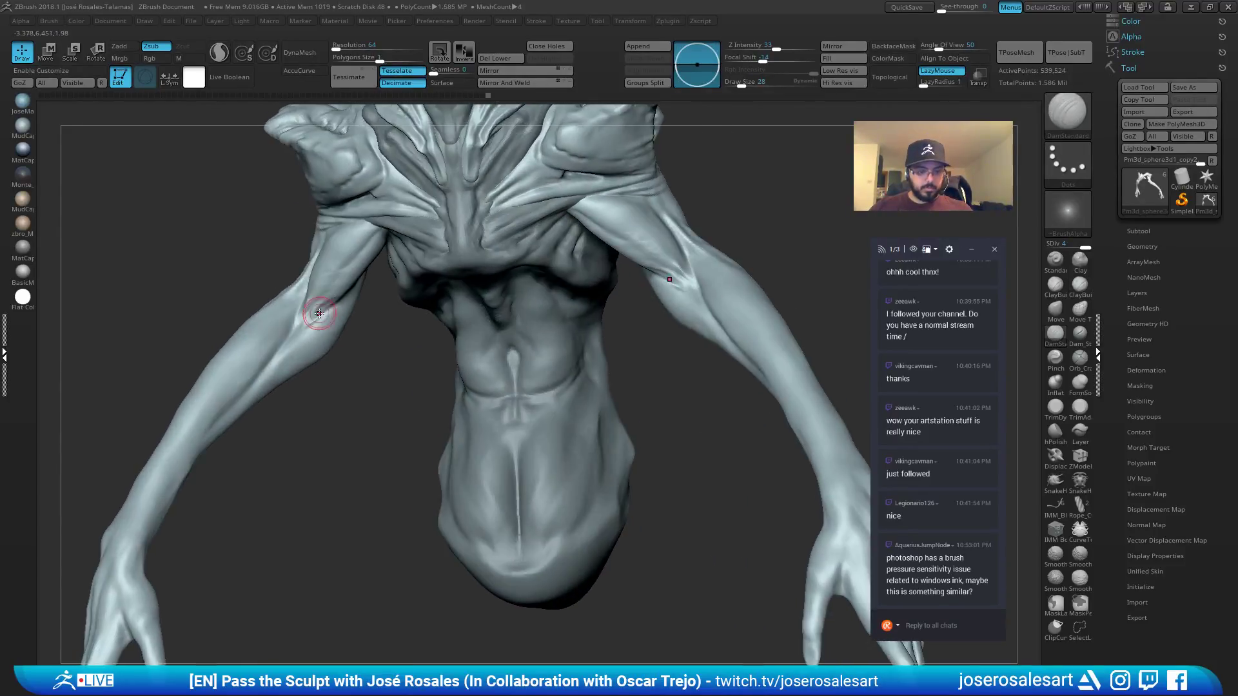
drag(294, 334, 290, 338)
key(b)
key(s)
key(t)
mouse_move(294, 332)
ctrl+right_down()
mouse_move(320, 311)
mouse_move(301, 341)
mouse_move(306, 319)
ctrl+right_up()
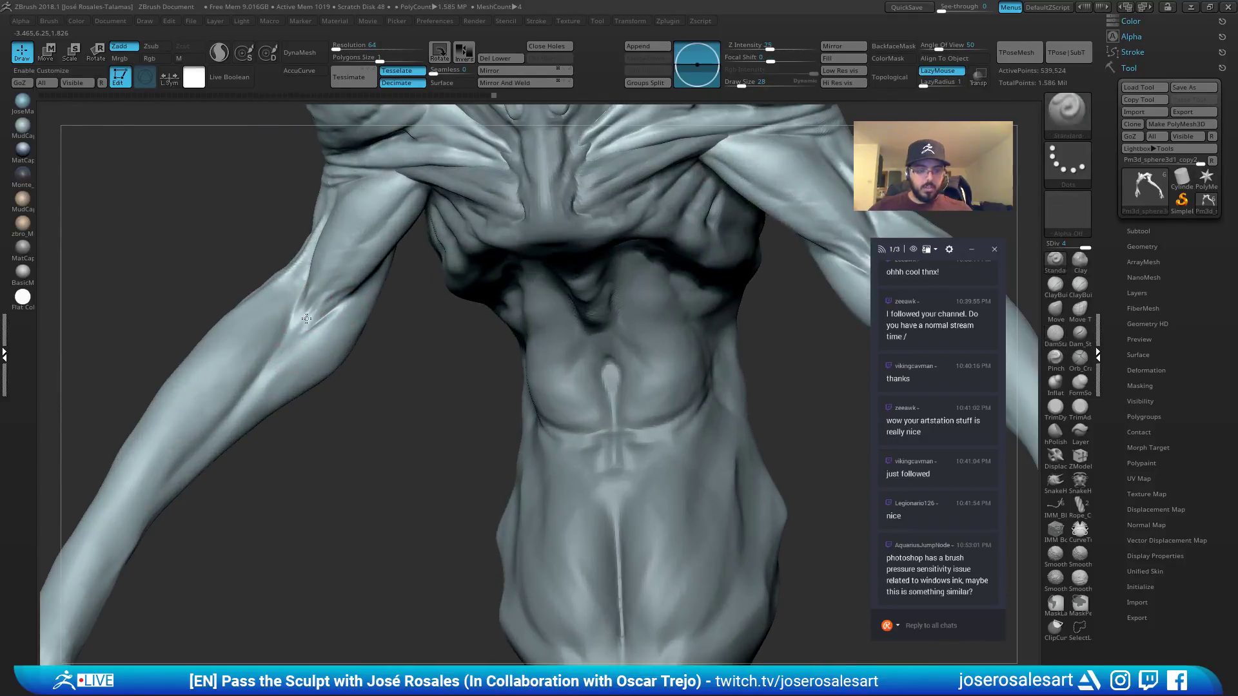
drag(296, 336, 361, 271)
key(ctrl+z)
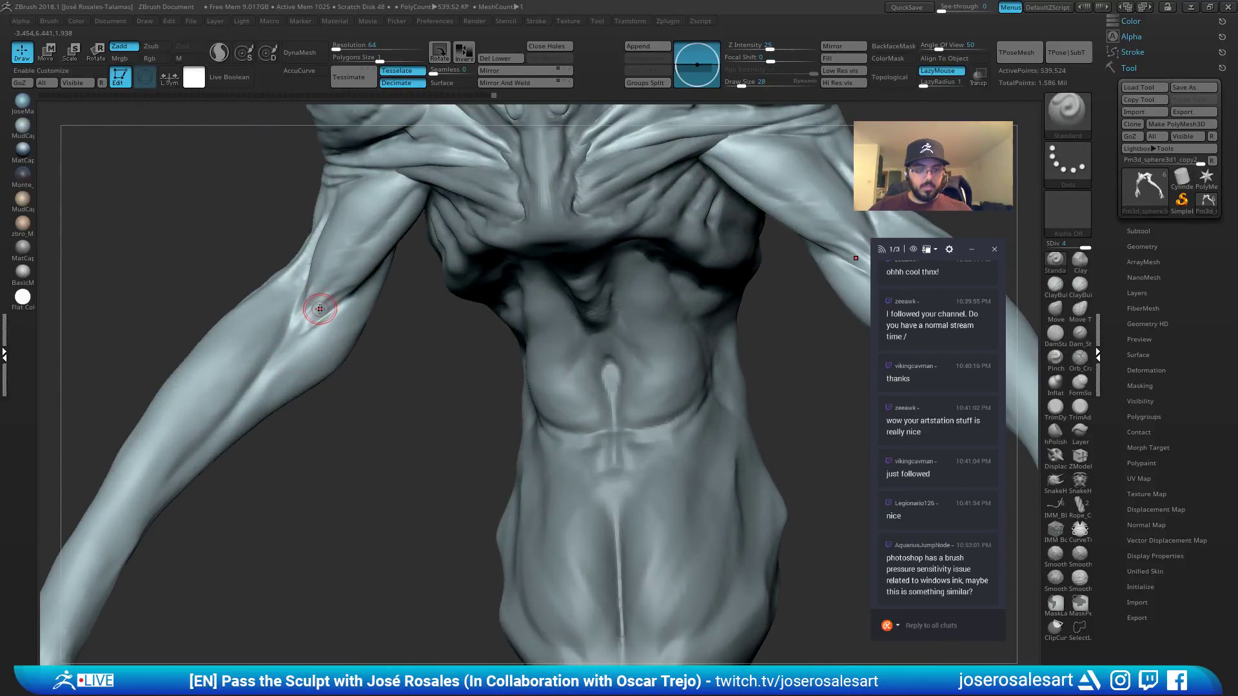
key(ctrl+z)
Check the arm mesh's wireframe, lower it to subdivision level 3 and smooth the inner elbow.
right_drag(318, 309, 330, 302)
key(shift+f)
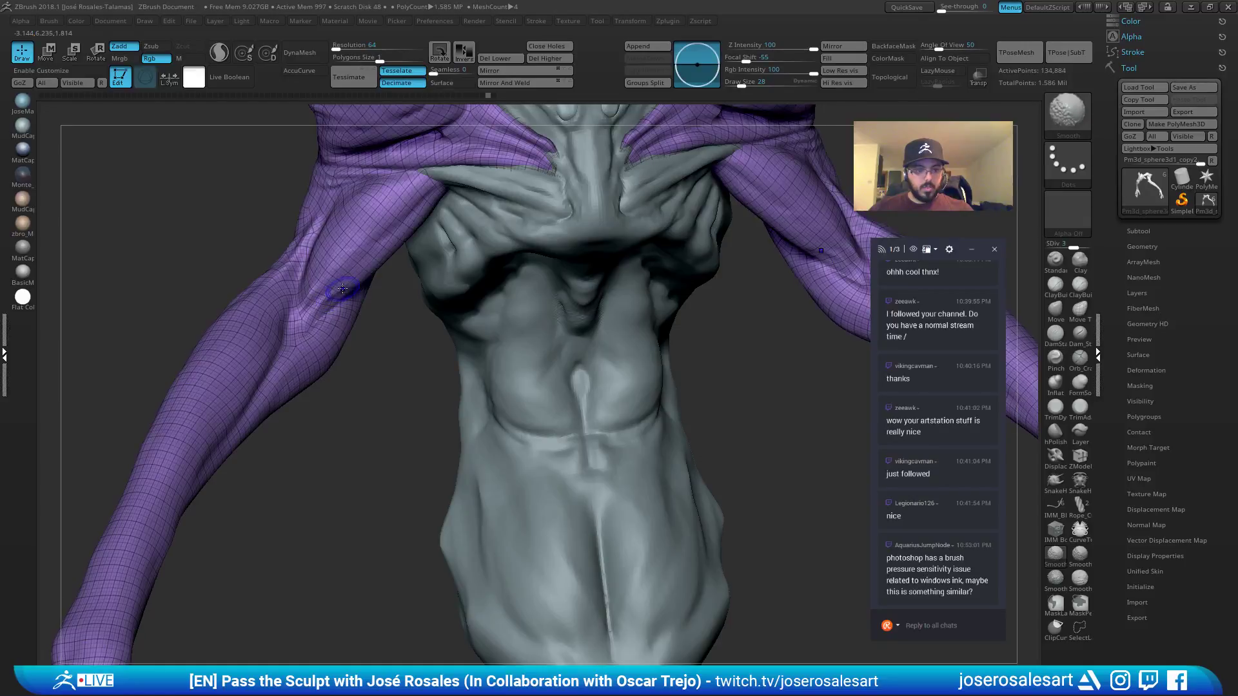
key(shift+f)
mouse_move(318, 297)
shift+mouse_down()
mouse_move(336, 302)
mouse_move(311, 291)
shift+mouse_up()
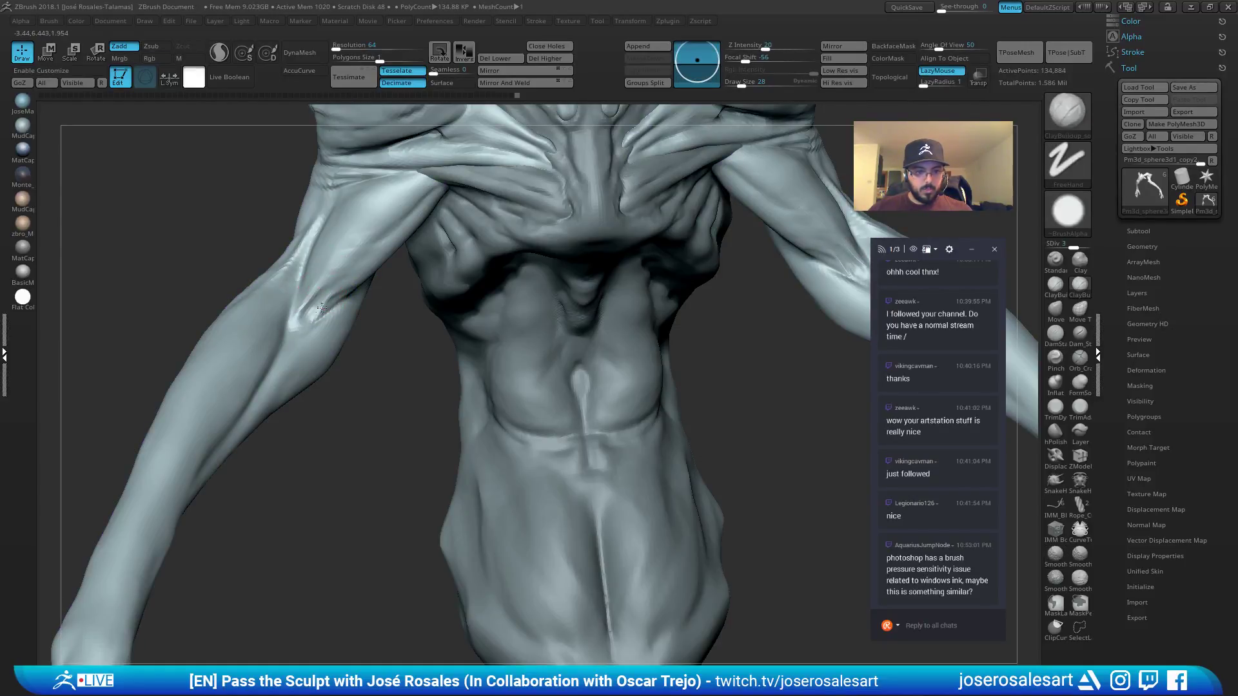
Raise tendon-like ridges in the inner elbow with the Standard brush at draw size 23.
key(b)
key(s)
key(t)
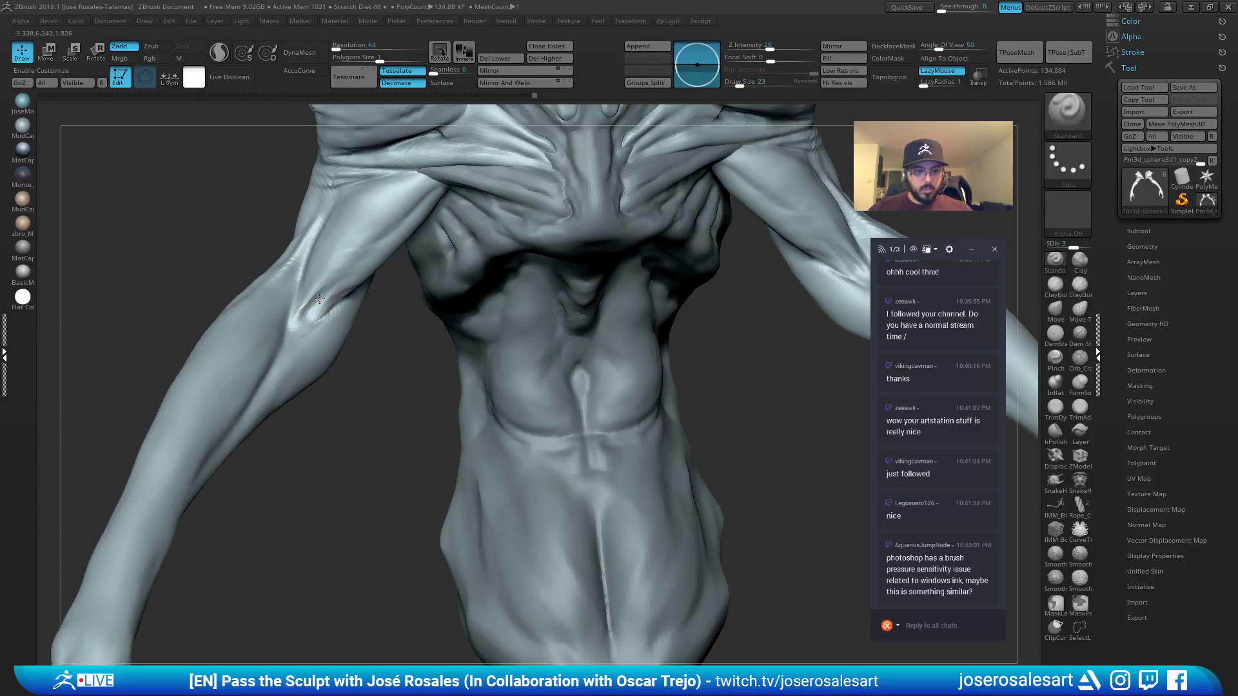
drag(316, 316, 300, 330)
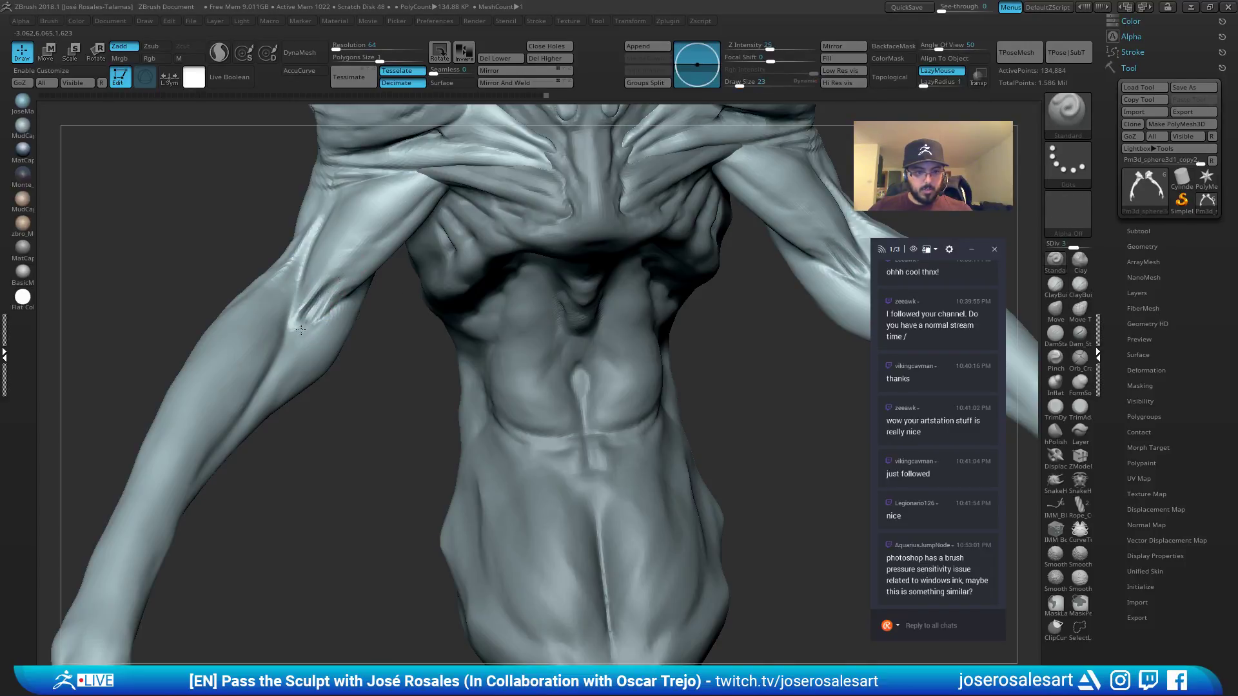
right_drag(295, 338, 318, 303)
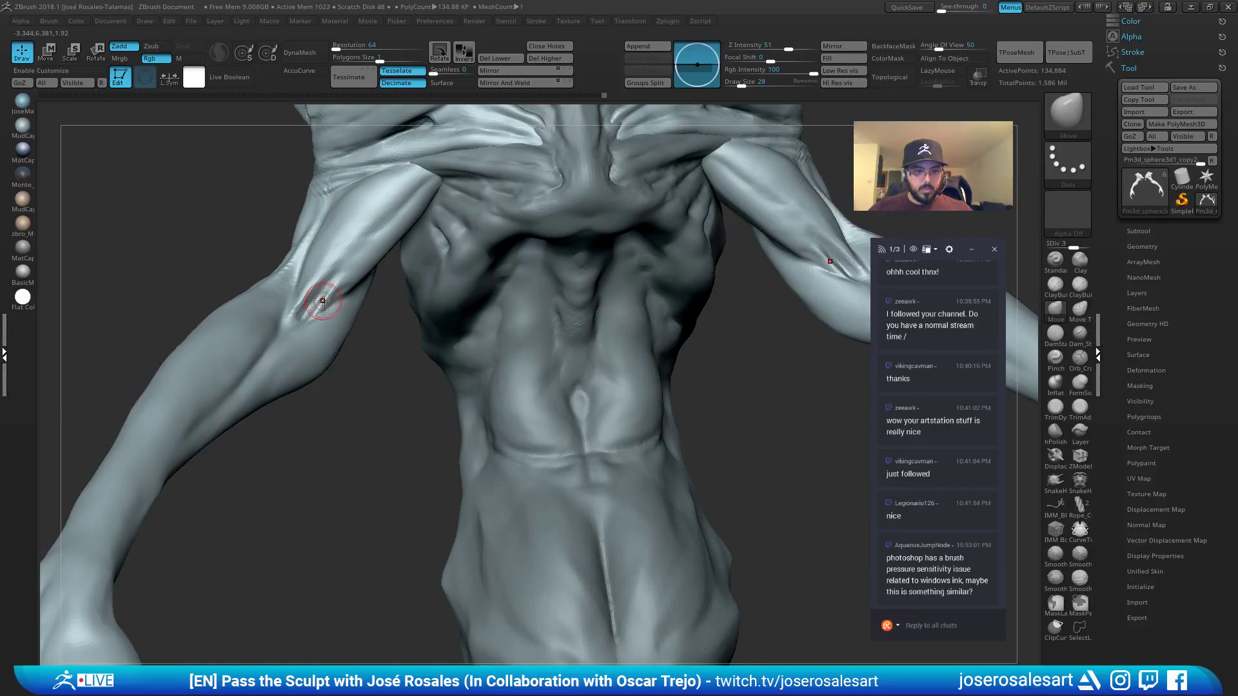
Sharpen the creases between the inner elbow tendons with DamStandard at draw size 28.
alt+right_drag(398, 256, 342, 271)
right_drag(324, 312, 349, 318)
key(b)
key(d)
key(s)
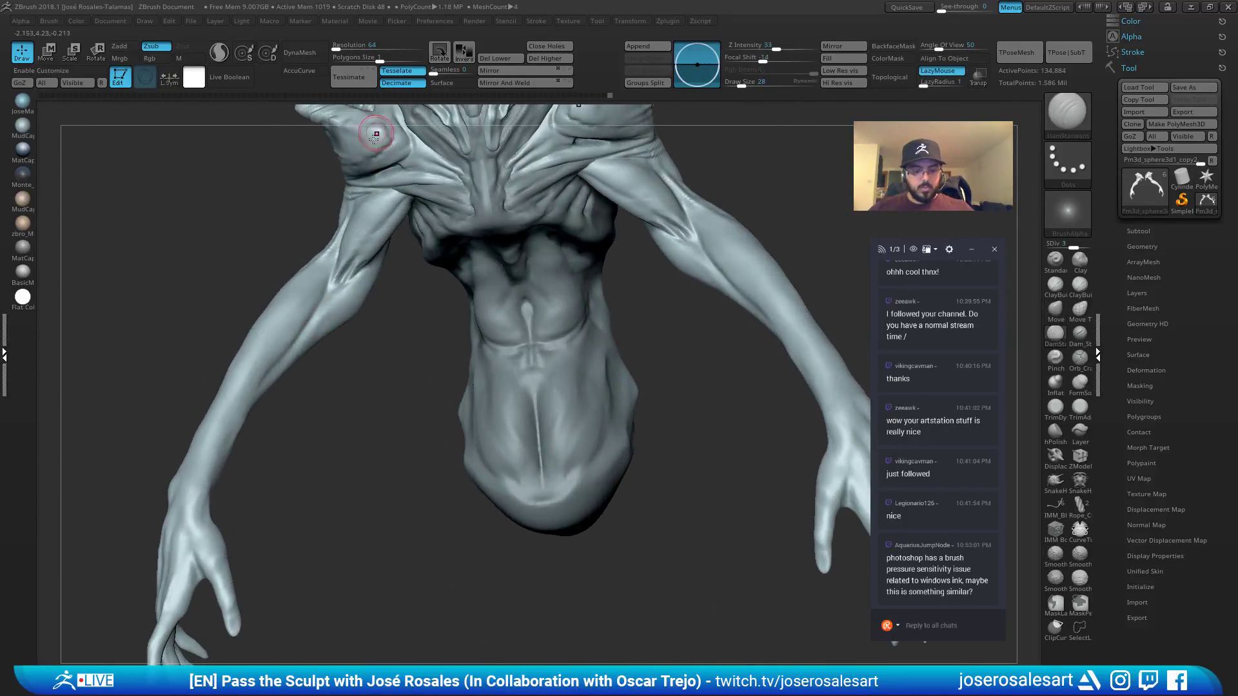
right_drag(376, 134, 365, 269)
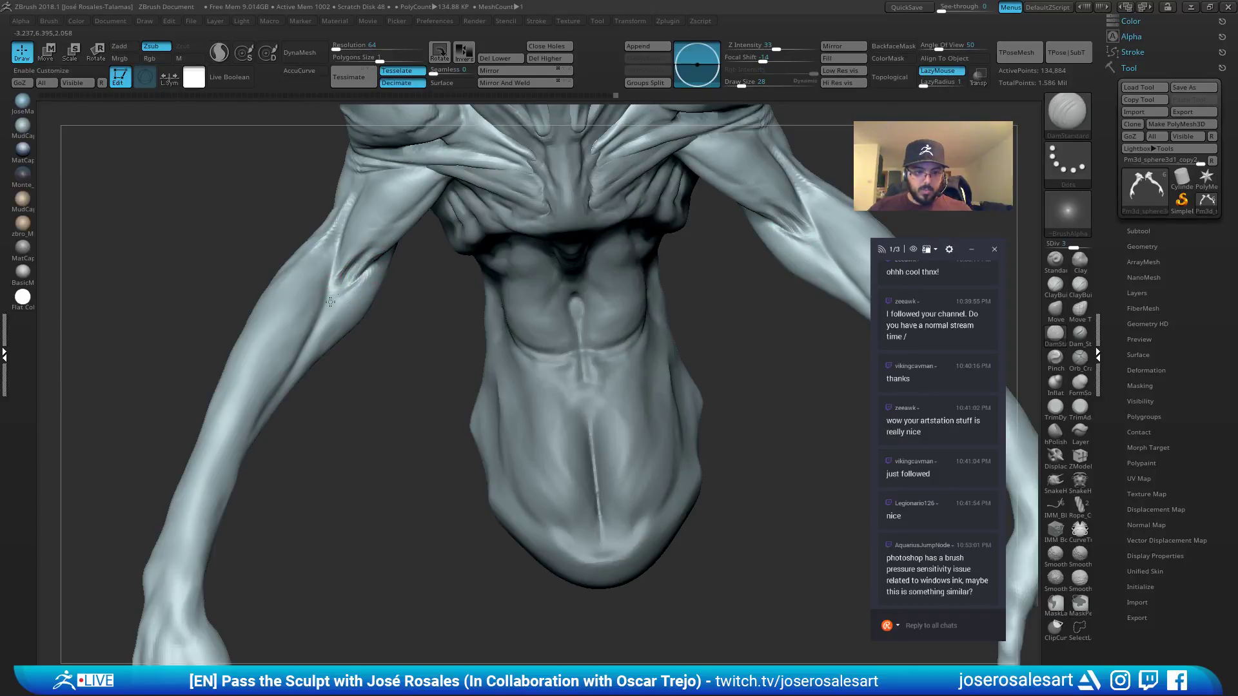
mouse_move(343, 286)
ctrl+right_down()
mouse_move(342, 265)
mouse_move(349, 296)
mouse_move(389, 252)
mouse_move(391, 309)
mouse_move(503, 332)
ctrl+right_up()
key(shift)
Add thin raised detail along the outer elbow with the Standard brush, reducing its draw size to 15.
key(b)
key(s)
key(t)
ctrl+right_drag(552, 370, 588, 367)
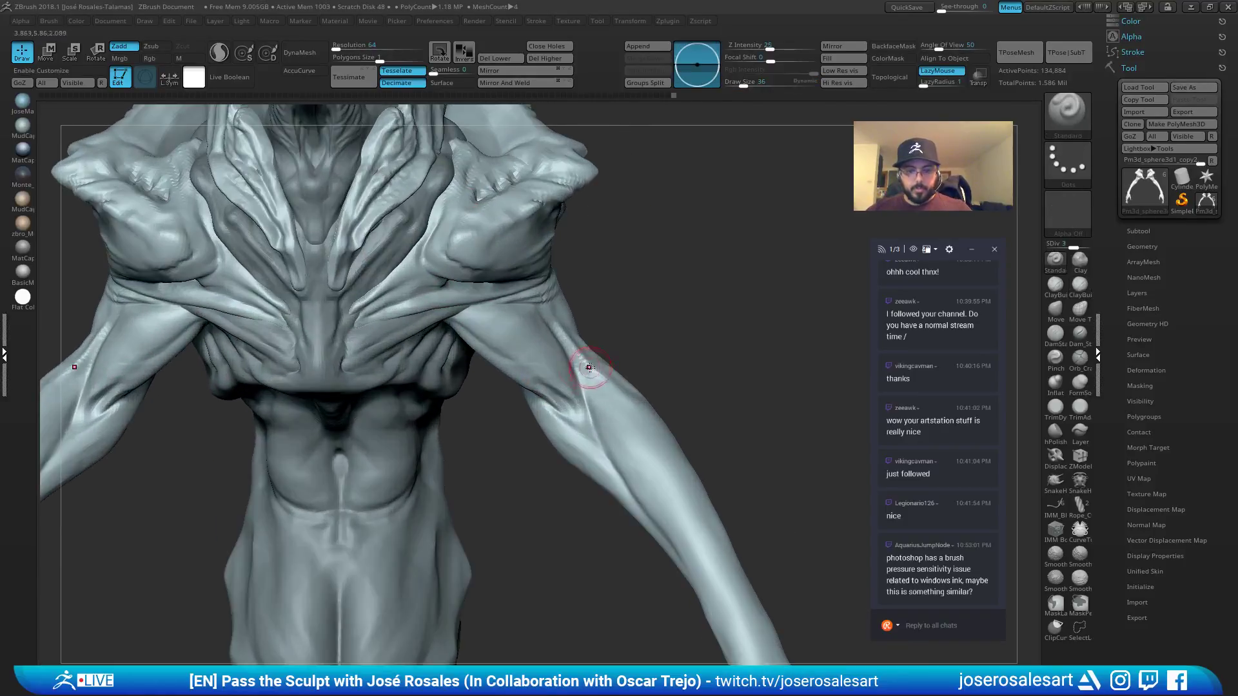
key(s)
drag(584, 373, 575, 377)
mouse_move(551, 355)
right_down()
mouse_move(579, 408)
mouse_move(358, 278)
right_up()
key(bracketright)
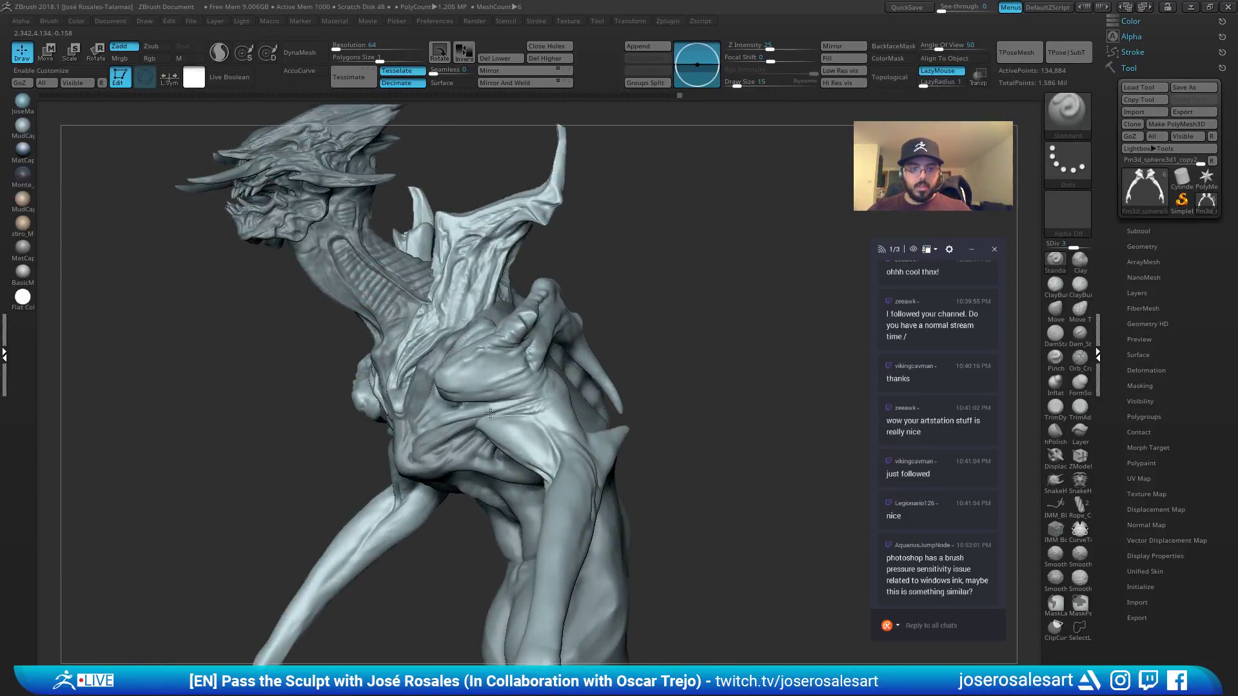
Shape the upper arm muscle below the shoulder plate with the Standard brush at draw size 28, smoothing it.
right_drag(490, 413, 338, 270)
key(s)
mouse_move(532, 461)
alt+right_down()
mouse_move(524, 417)
mouse_move(542, 407)
alt+right_up()
key(s)
drag(537, 412, 545, 413)
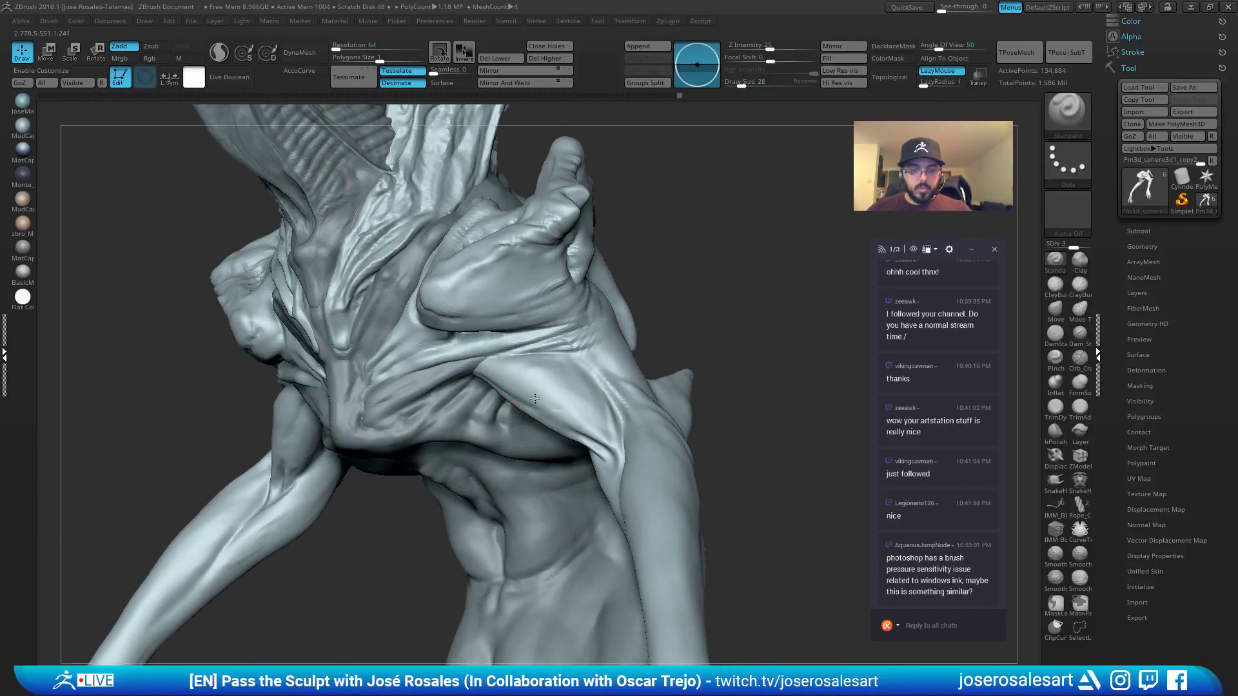
right_drag(535, 398, 550, 374)
shift+drag(567, 361, 585, 373)
right_drag(567, 381, 519, 364)
Carve grooves across the upper arm and around its rear side with DamStandard at draw size 28.
key(b)
key(d)
key(s)
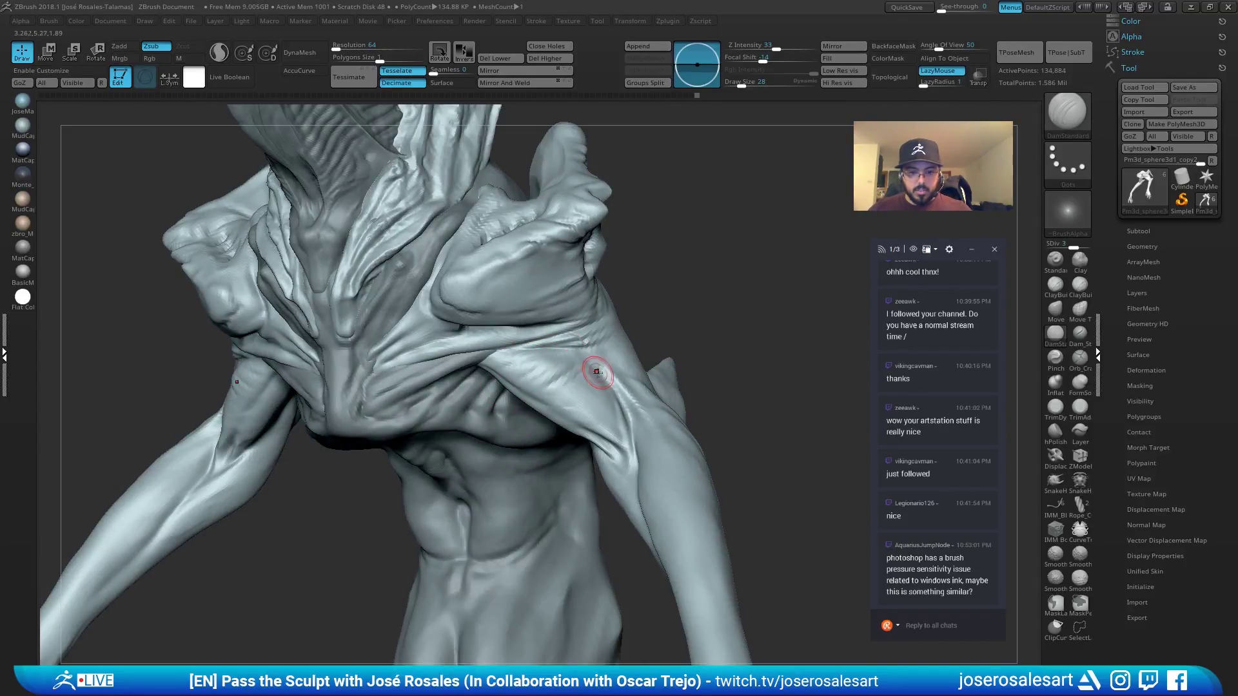
mouse_move(603, 387)
right_down()
mouse_move(591, 401)
mouse_move(600, 371)
mouse_move(567, 290)
mouse_move(482, 371)
mouse_move(323, 409)
mouse_move(355, 332)
mouse_move(354, 373)
right_up()
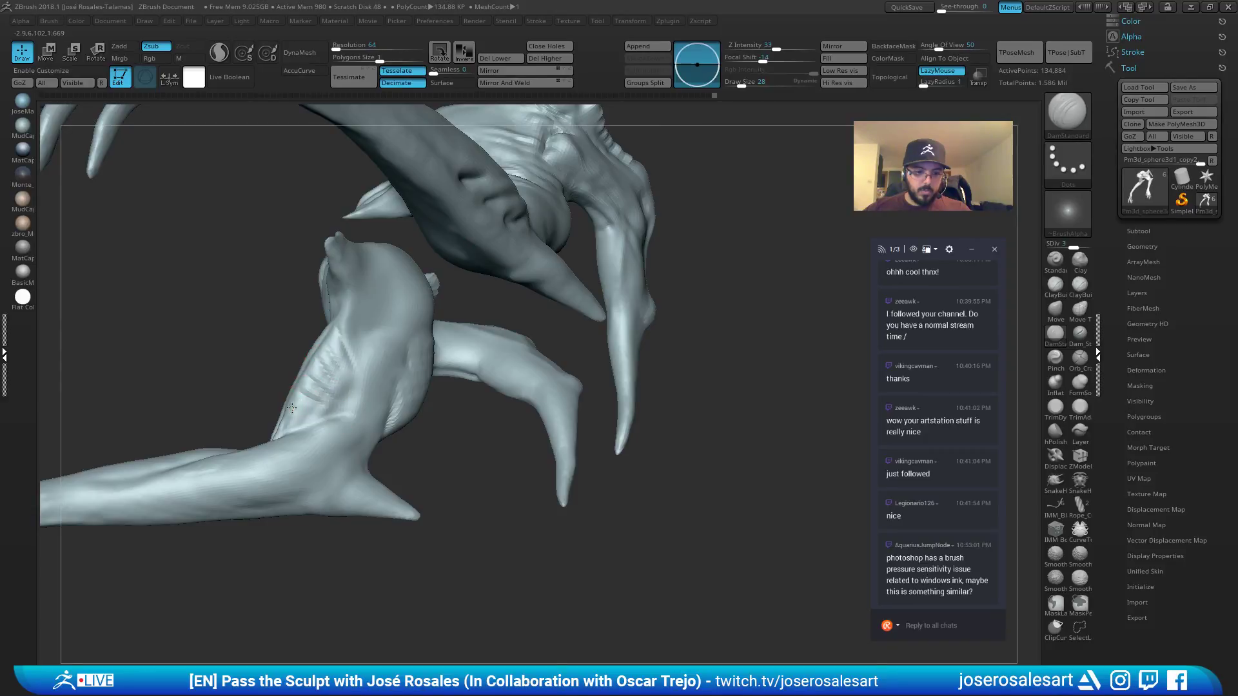
Build up muscle striations around the upper arm with the Standard and ClayBuildup_soft brushes.
mouse_move(316, 413)
right_down()
mouse_move(393, 404)
mouse_move(395, 428)
mouse_move(455, 473)
mouse_move(456, 437)
mouse_move(423, 413)
mouse_move(412, 426)
mouse_move(453, 433)
mouse_move(394, 446)
mouse_move(452, 453)
mouse_move(451, 468)
mouse_move(405, 466)
mouse_move(429, 408)
mouse_move(387, 361)
mouse_move(464, 451)
mouse_move(466, 412)
mouse_move(332, 371)
right_up()
key(b)
key(s)
key(t)
key(b)
key(c)
key(b)
right_drag(588, 307, 369, 318)
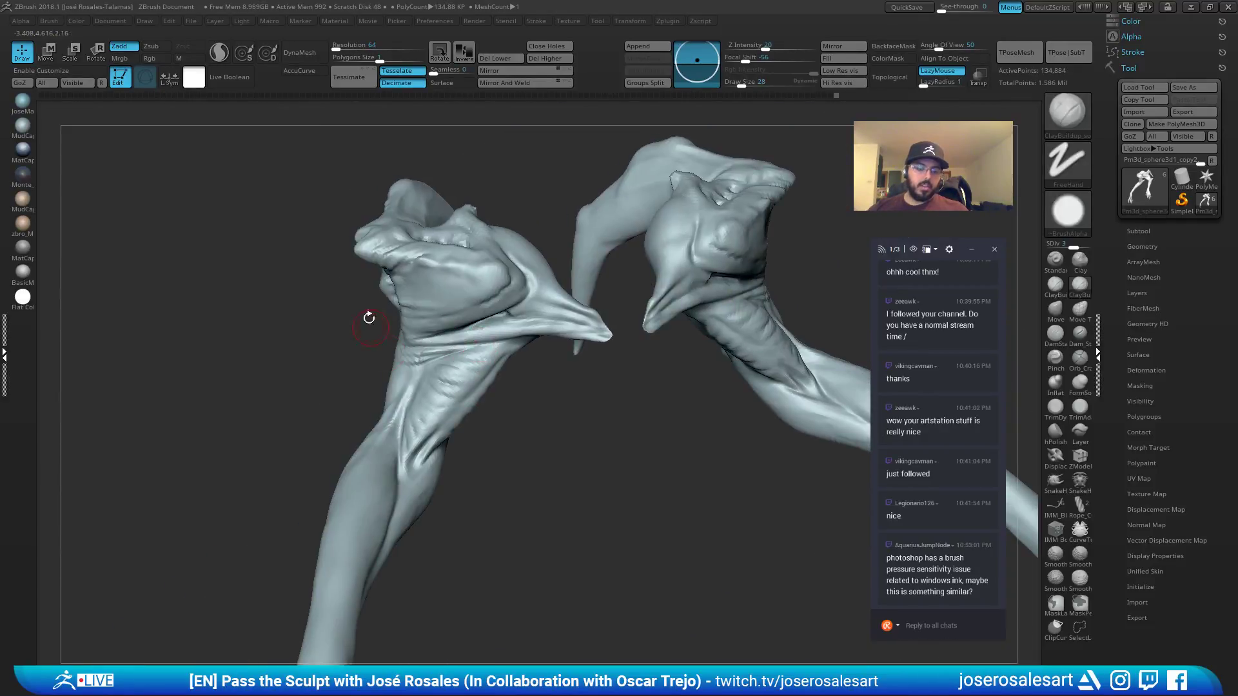
Deepen the grooves between the upper arm striations, front and back, with DamStandard at draw size 28.
key(shift+s)
mouse_move(575, 268)
shift+right_down()
mouse_move(483, 348)
mouse_move(456, 351)
mouse_move(537, 374)
mouse_move(475, 345)
mouse_move(664, 373)
mouse_move(581, 438)
mouse_move(594, 470)
mouse_move(566, 229)
shift+right_up()
key(b)
key(d)
key(s)
mouse_move(554, 331)
ctrl+right_down()
mouse_move(511, 326)
mouse_move(528, 368)
mouse_move(520, 332)
mouse_move(545, 309)
mouse_move(497, 312)
mouse_move(515, 322)
ctrl+right_up()
ctrl+right_drag(516, 322, 528, 369)
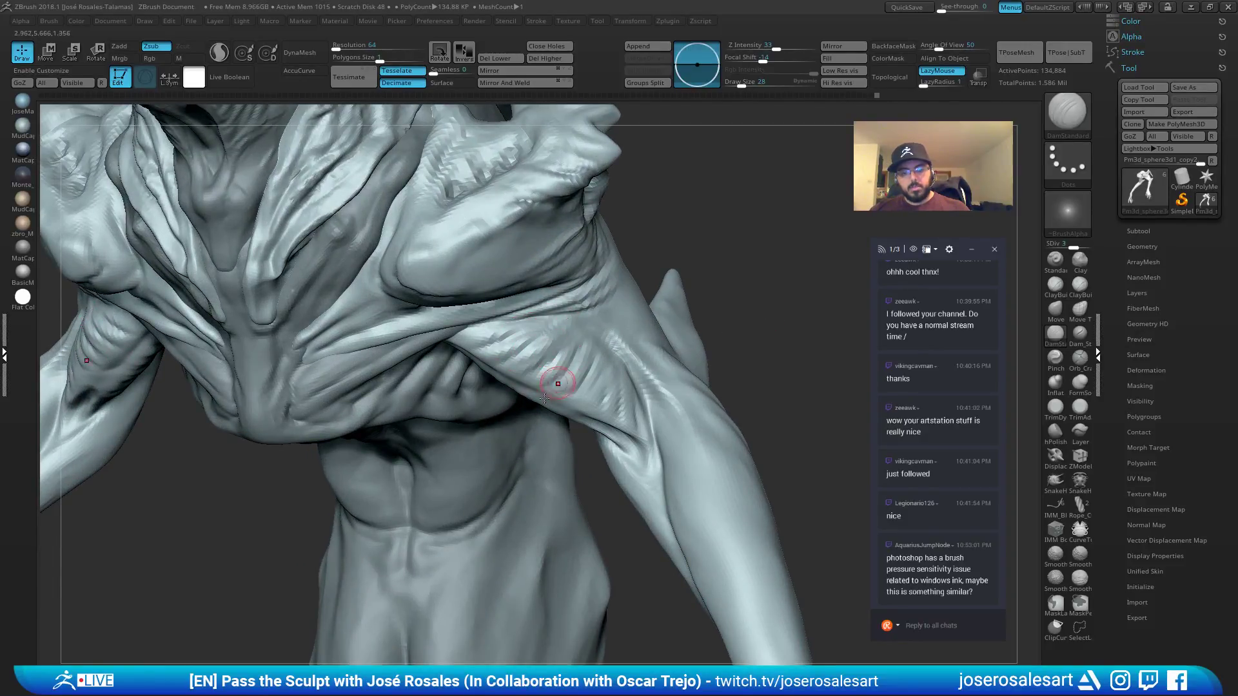
mouse_move(617, 416)
ctrl+right_down()
mouse_move(524, 354)
mouse_move(530, 412)
mouse_move(548, 367)
mouse_move(585, 381)
mouse_move(553, 379)
ctrl+right_up()
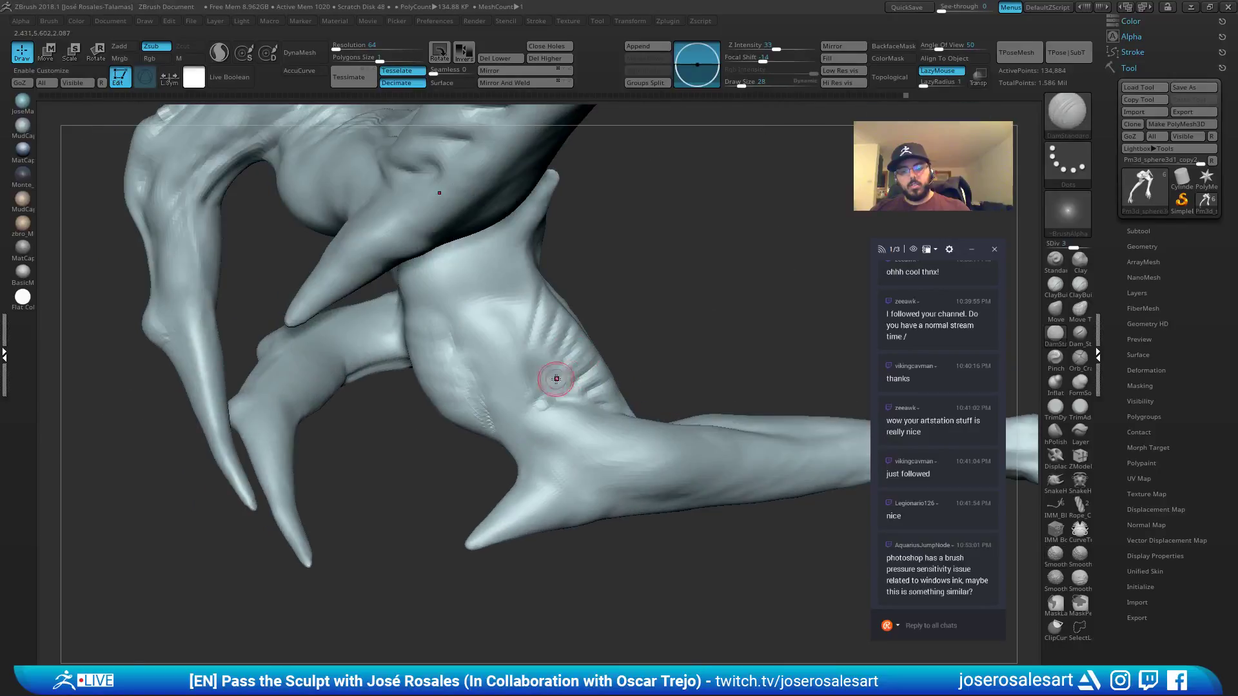
drag(553, 379, 584, 350)
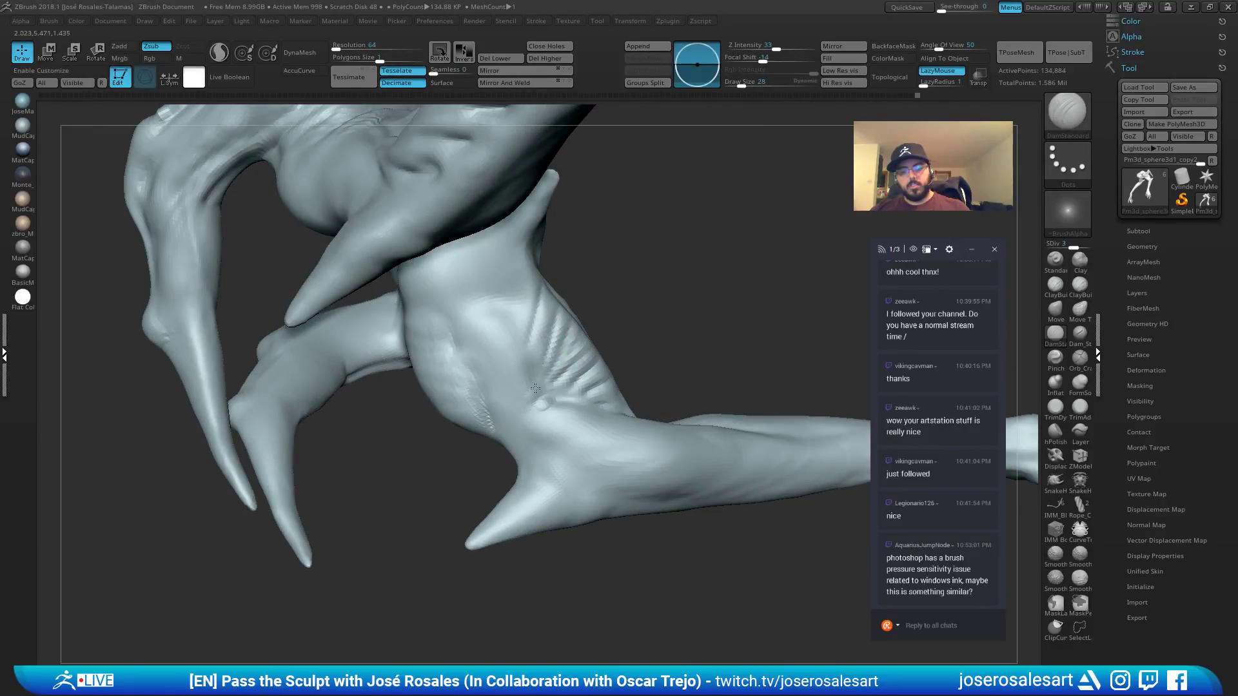
Switch to the torso subtool and carve the hollows beneath the ribcage with DamStandard, reducing its draw size to 30.
mouse_move(535, 388)
right_down()
mouse_move(589, 406)
mouse_move(622, 345)
mouse_move(690, 310)
mouse_move(615, 367)
mouse_move(713, 331)
mouse_move(559, 357)
mouse_move(545, 470)
right_up()
alt+click(543, 469)
key(2)
drag(535, 464, 525, 437)
mouse_move(525, 437)
ctrl+right_down()
mouse_move(532, 407)
mouse_move(486, 385)
mouse_move(475, 408)
ctrl+right_up()
key(1)
key(3)
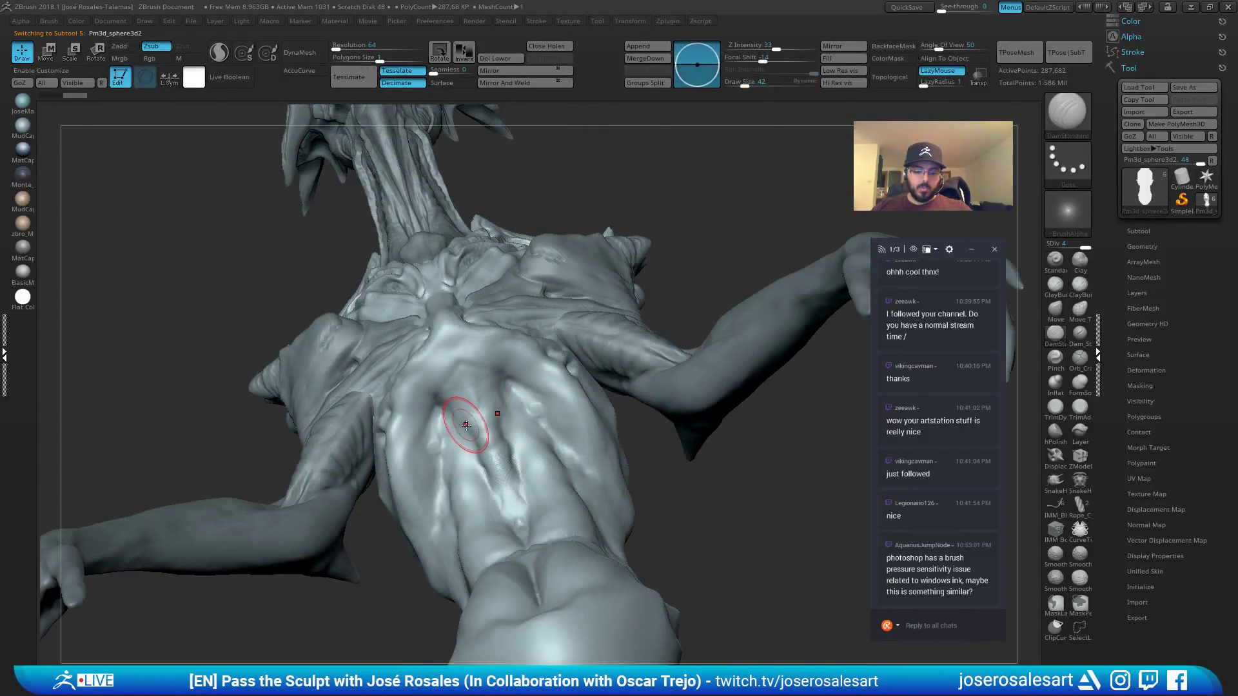
key(bracketleft)
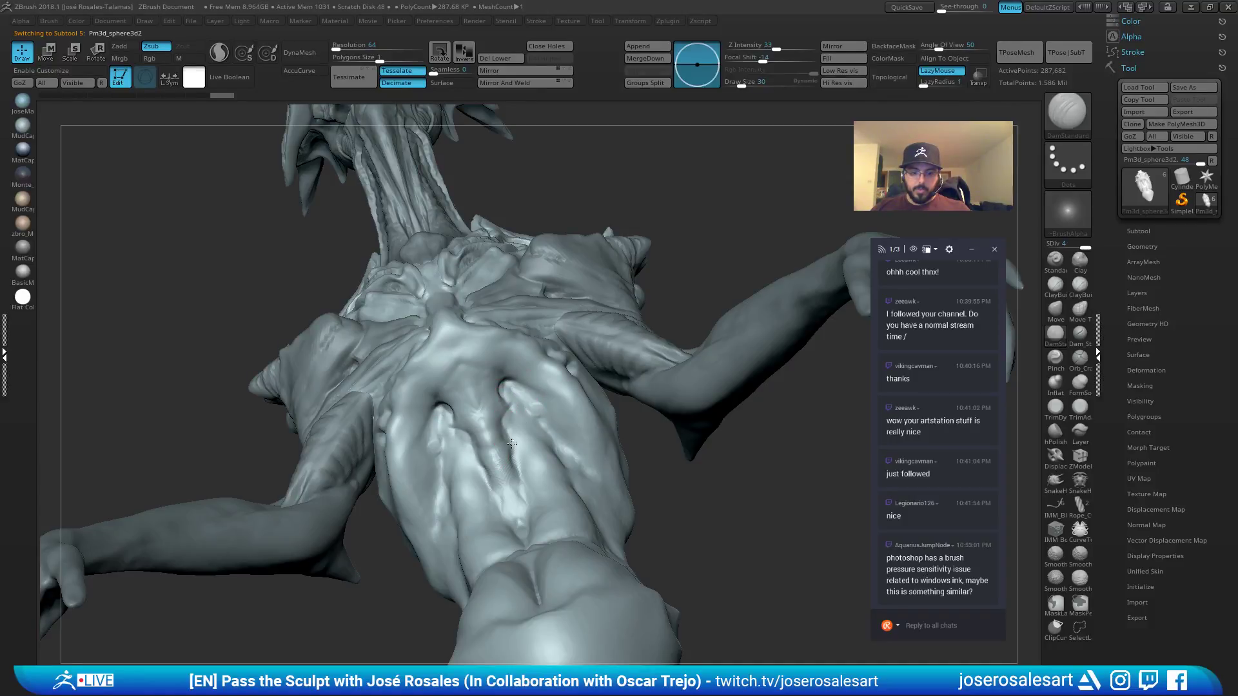
mouse_move(512, 443)
right_down()
mouse_move(497, 409)
mouse_move(444, 433)
right_up()
Raise and smooth the folds beneath the ribcage with the Standard brush at draw size 19.
key(1)
key(s)
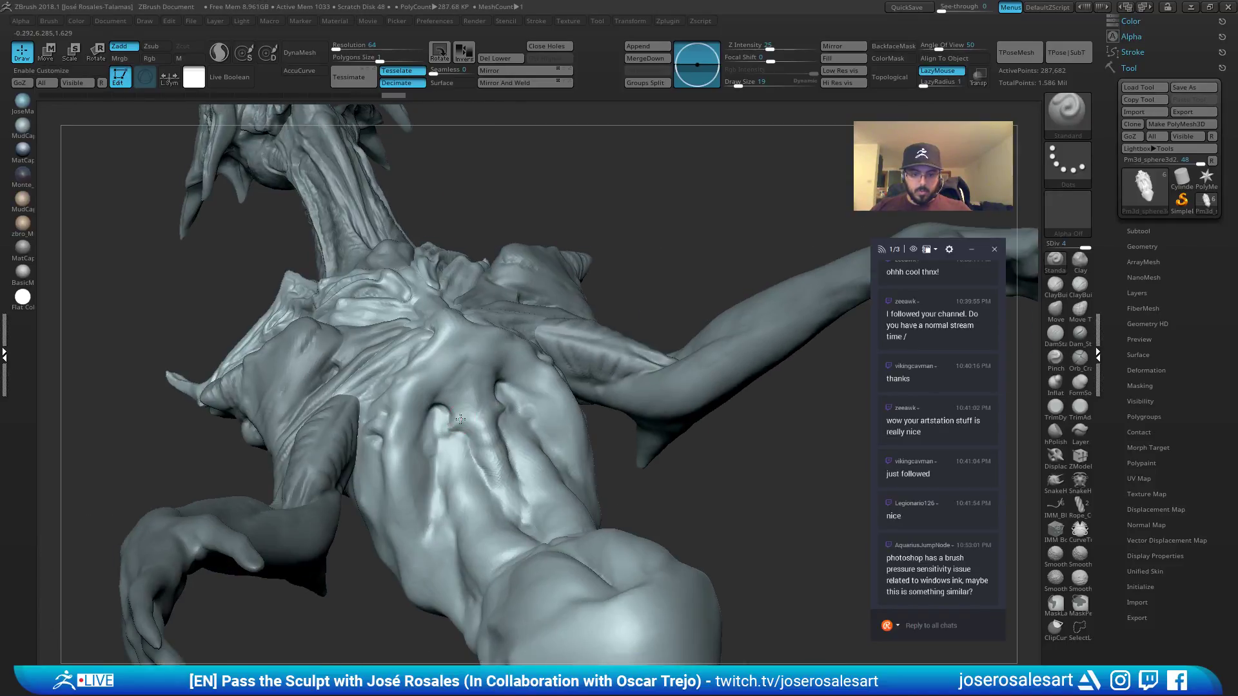
key(shift)
shift+drag(465, 420, 445, 431)
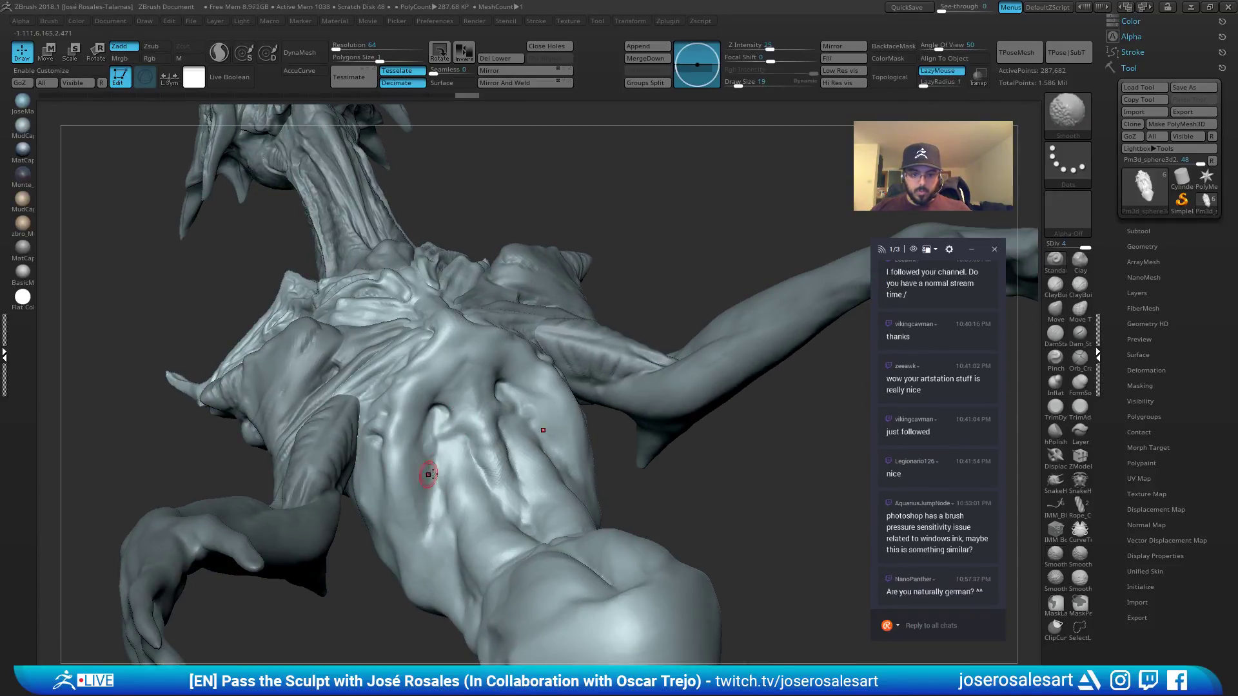
mouse_move(428, 473)
right_down()
mouse_move(464, 407)
mouse_move(470, 361)
mouse_move(471, 389)
mouse_move(376, 224)
mouse_move(468, 254)
mouse_move(492, 290)
right_up()
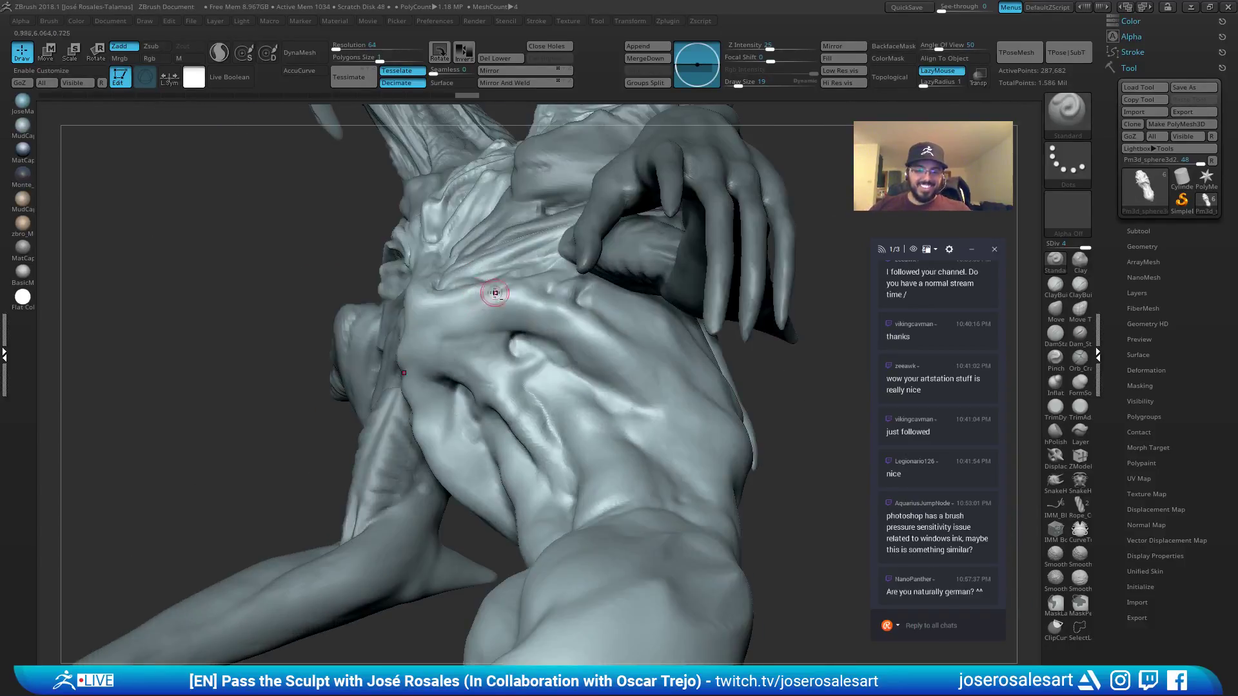
Build up the lower chest with ClayBuildup_soft at draw size 33, smooth it and refine it with Standard at draw size 26.
key(2)
mouse_move(431, 318)
right_down()
mouse_move(424, 331)
mouse_move(406, 310)
mouse_move(453, 326)
right_up()
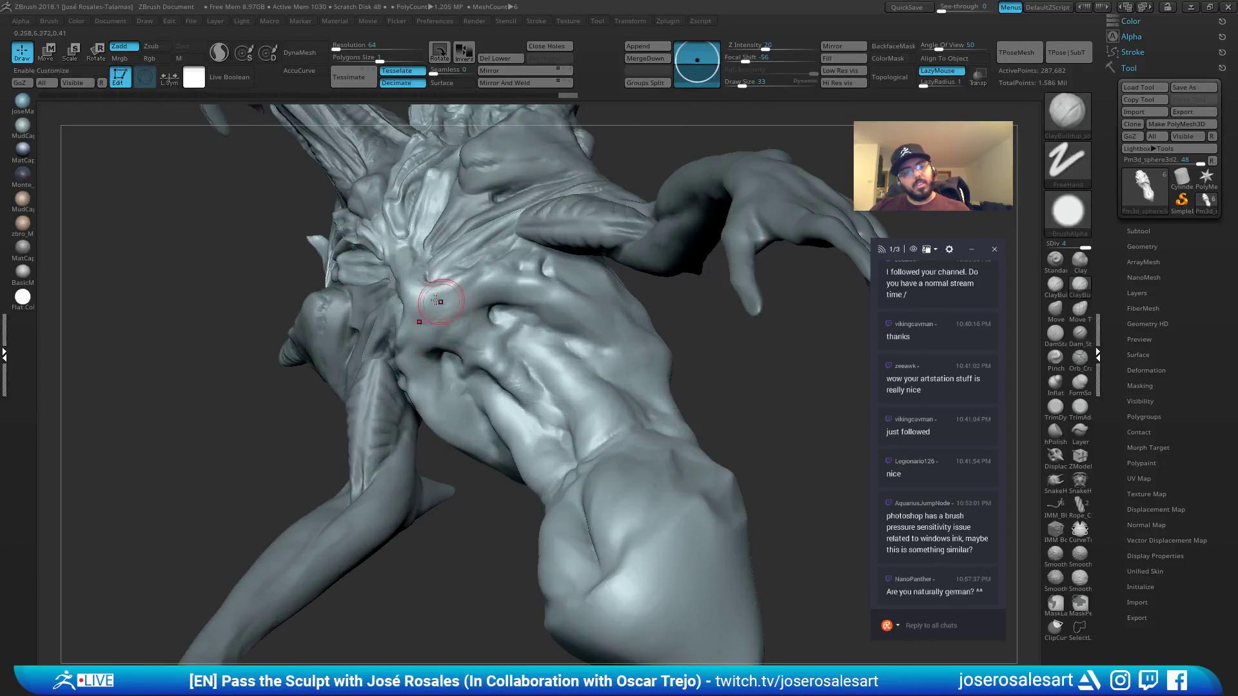
shift+drag(437, 307, 475, 279)
mouse_move(475, 279)
right_down()
mouse_move(434, 320)
mouse_move(506, 310)
mouse_move(532, 322)
right_up()
key(b)
key(s)
key(t)
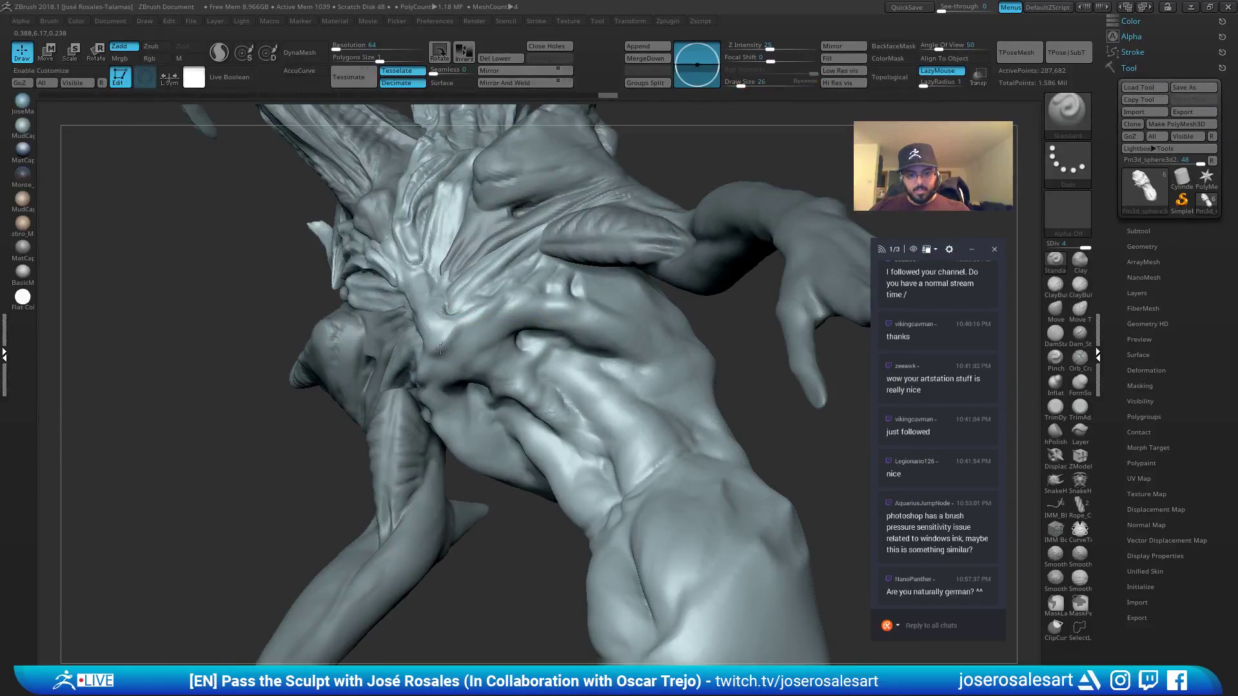
mouse_move(458, 362)
right_down()
mouse_move(385, 353)
mouse_move(478, 332)
mouse_move(465, 339)
mouse_move(516, 361)
mouse_move(530, 351)
mouse_move(508, 318)
mouse_move(469, 356)
mouse_move(526, 362)
mouse_move(583, 279)
right_up()
Rework the muscle folds beside the sternum with ClayBuildup_soft and adjust their shape with the Move brush.
key(b)
key(c)
key(b)
key(b)
key(m)
key(v)
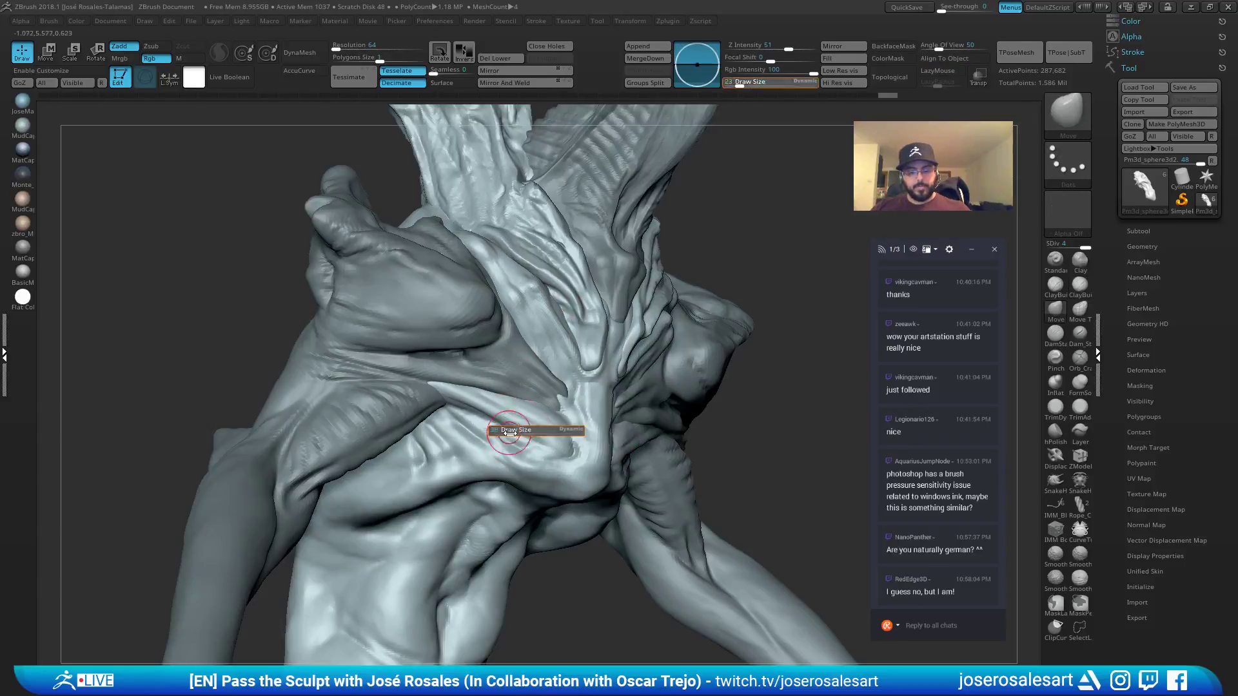
mouse_move(508, 413)
right_down()
mouse_move(534, 414)
mouse_move(520, 401)
mouse_move(548, 426)
right_up()
key(])
Fill out the rib folds at the base of the sternum with the ClayBuildup_soft brush.
key(b)
key(c)
key(b)
key(s)
drag(547, 427, 541, 427)
mouse_move(542, 427)
right_down()
mouse_move(549, 407)
mouse_move(553, 442)
mouse_move(554, 414)
mouse_move(509, 414)
mouse_move(550, 438)
mouse_move(590, 413)
mouse_move(665, 409)
mouse_move(548, 404)
right_up()
Carve the midline crease between the upper abdominal muscles with DamStandard at draw size 33.
key(b)
key(d)
key(s)
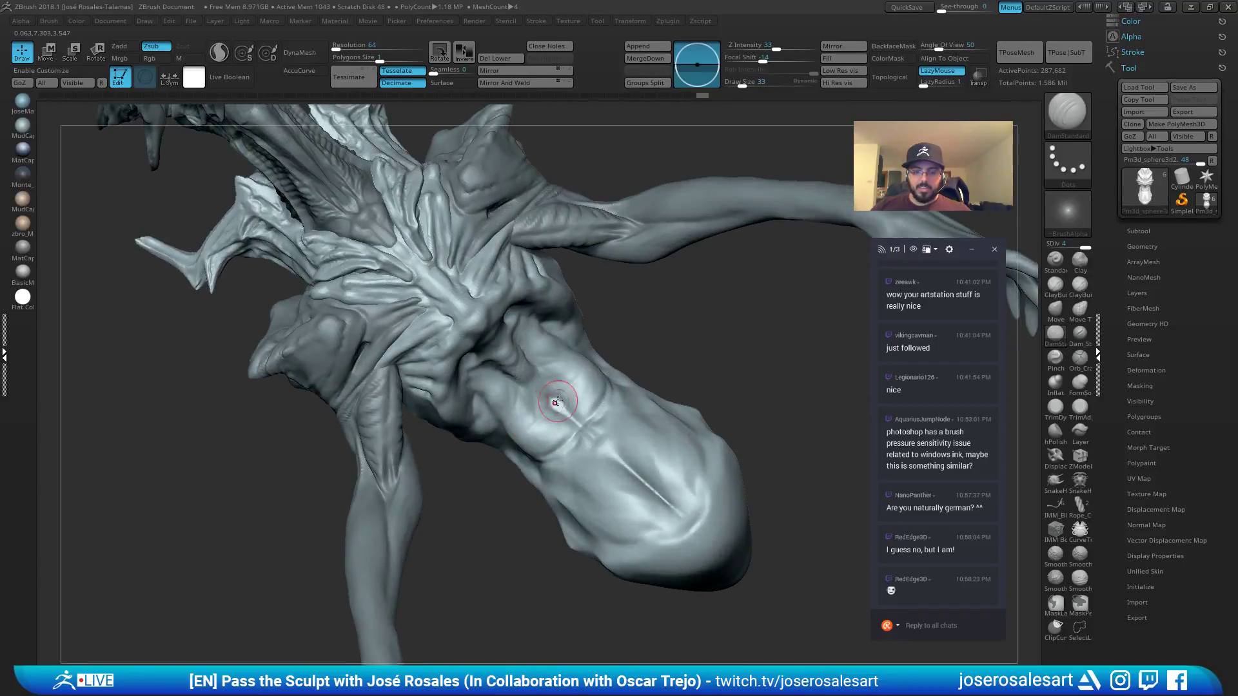
right_drag(625, 288, 493, 370)
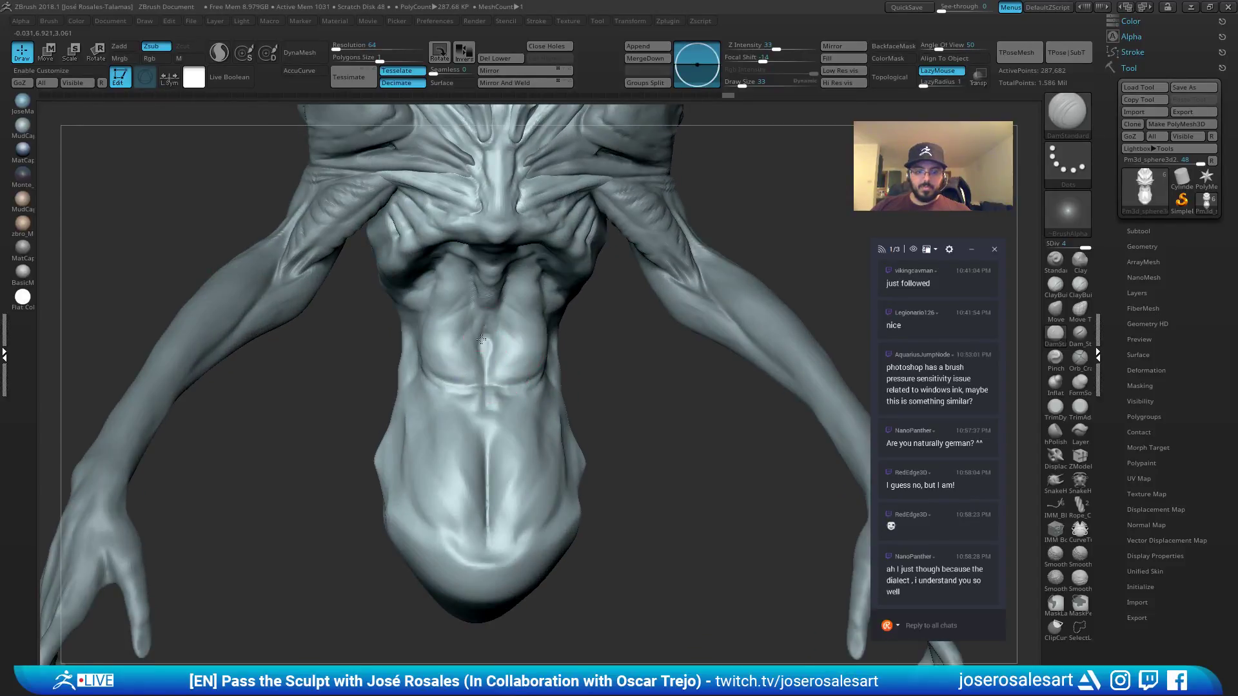
drag(483, 316, 482, 330)
mouse_move(460, 320)
right_down()
mouse_move(490, 352)
mouse_move(500, 331)
right_up()
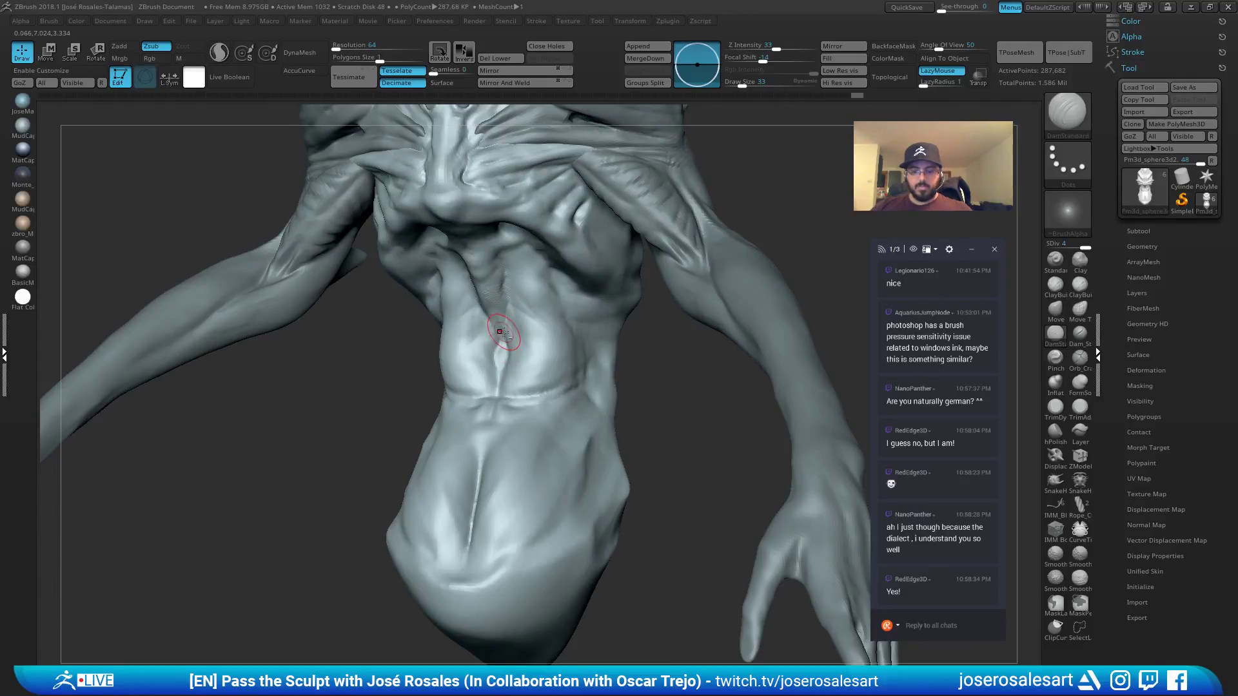
Raise small ridges alongside the upper abdominal midline with the Standard brush at draw size 19.
key(b)
key(s)
key(t)
right_drag(514, 326, 509, 323)
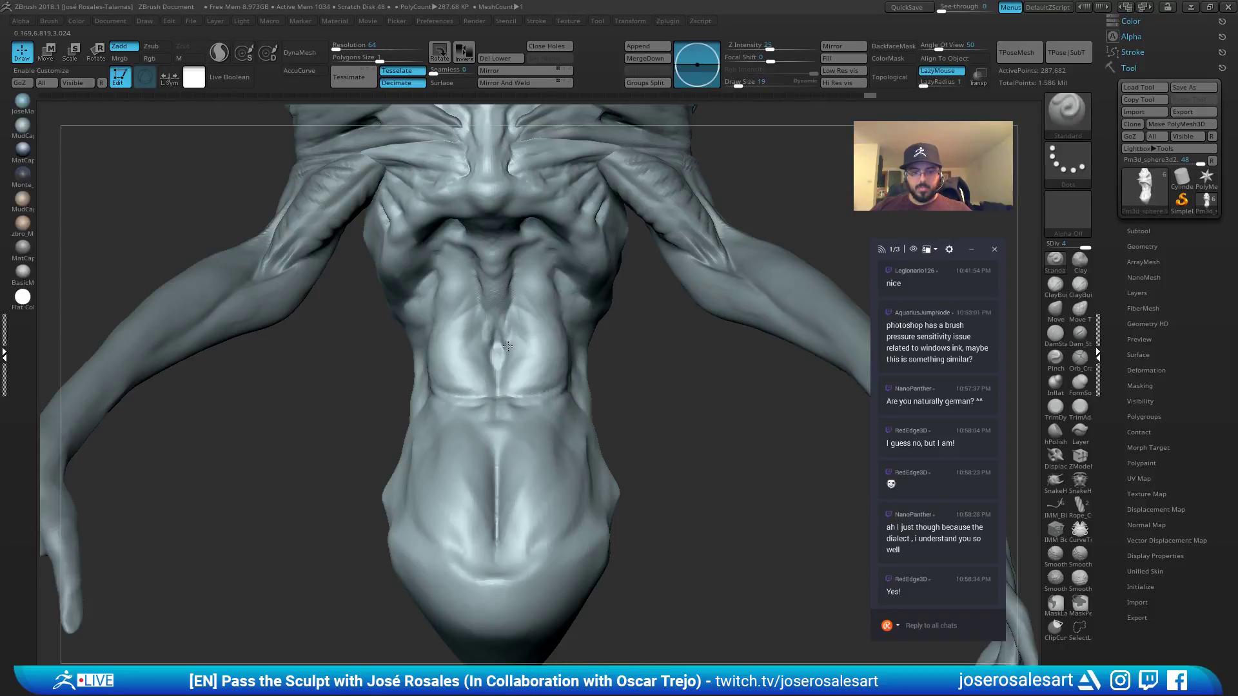
mouse_move(508, 335)
right_down()
mouse_move(530, 354)
mouse_move(507, 326)
right_up()
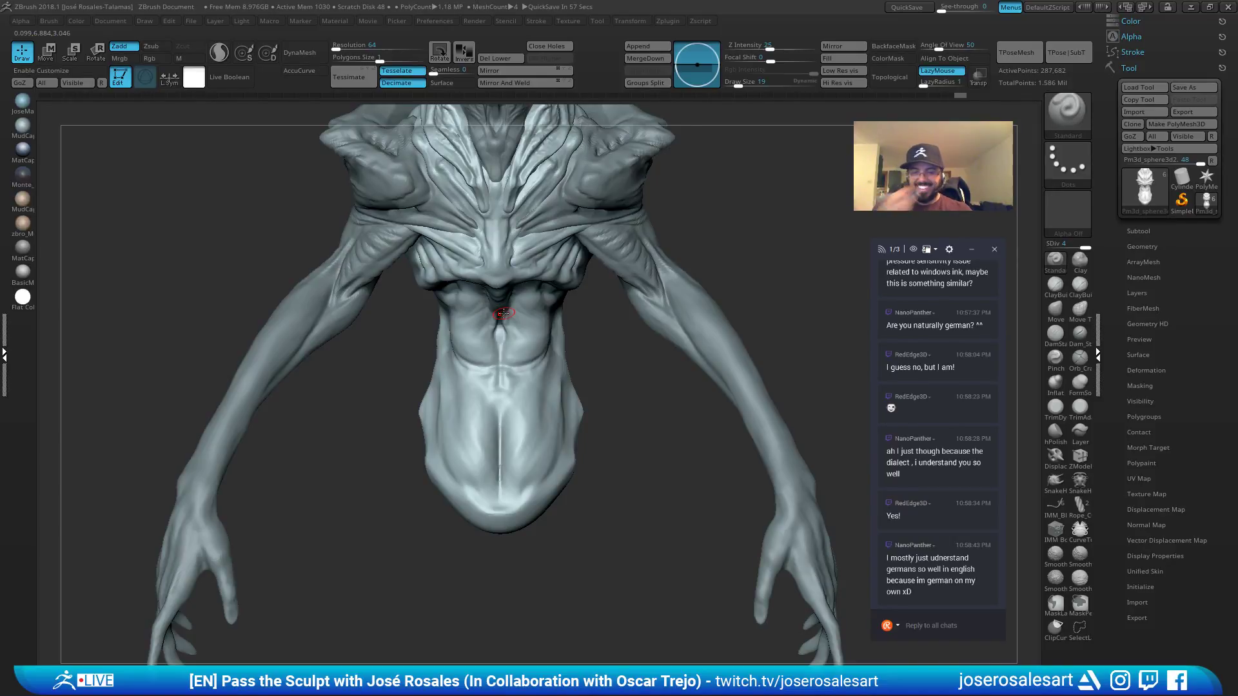
Build up the upper abdominal muscles with the ClayBuildup_soft brush, reducing its draw size to 54.
key(b)
key(c)
key(b)
ctrl+right_drag(483, 350, 491, 232)
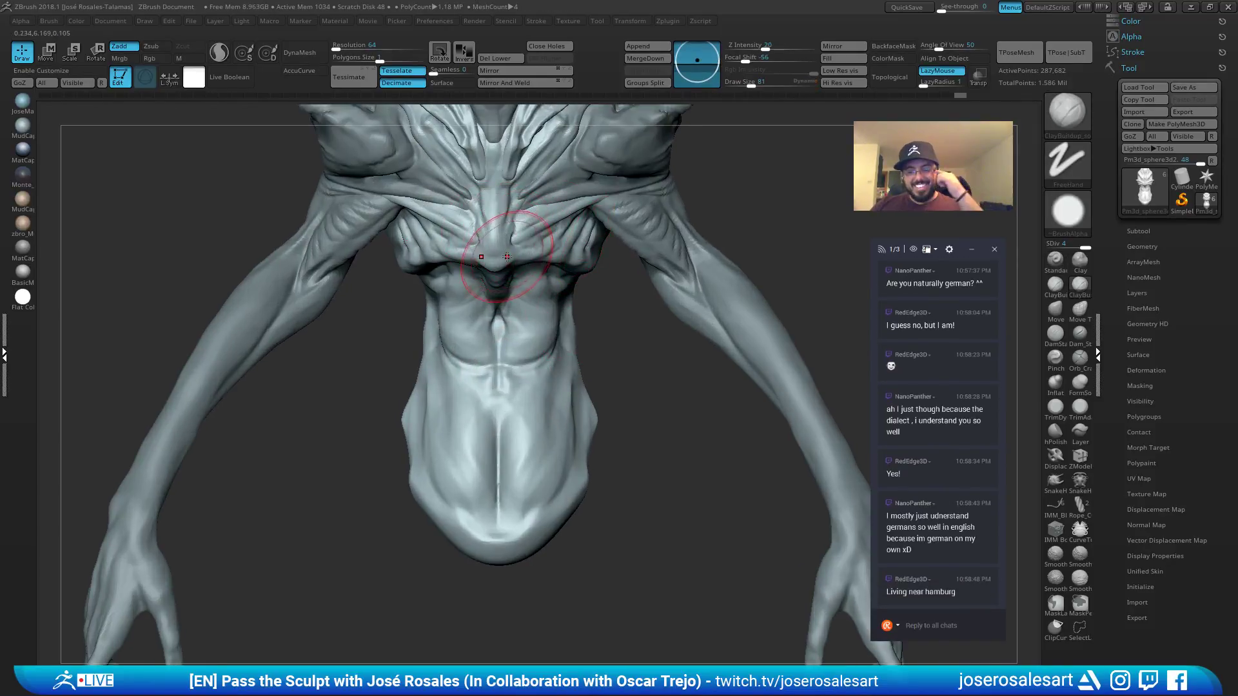
key(s)
drag(530, 334, 514, 336)
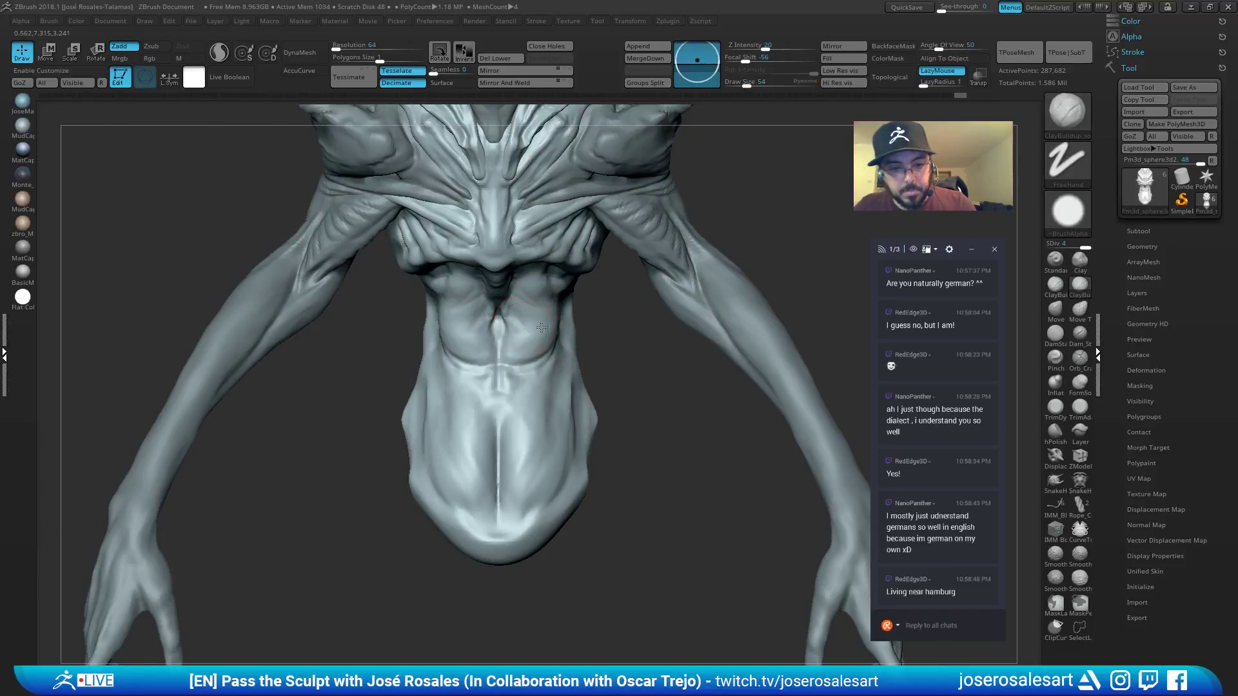
ctrl+right_drag(514, 336, 560, 187)
Sharpen the creases around the upper abdominal muscles with DamStandard at draw size 30.
key(b)
key(d)
key(s)
key(s)
drag(560, 335, 555, 335)
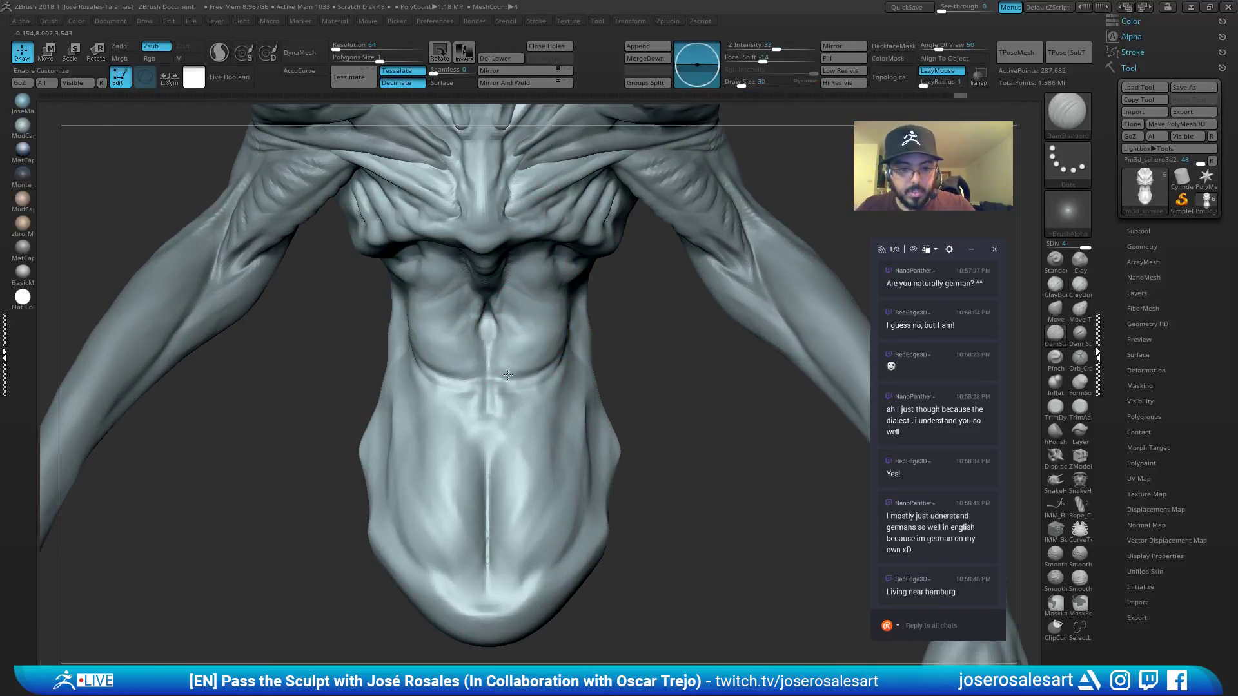
mouse_move(508, 375)
ctrl+right_down()
mouse_move(502, 363)
mouse_move(529, 360)
mouse_move(550, 331)
mouse_move(469, 267)
ctrl+right_up()
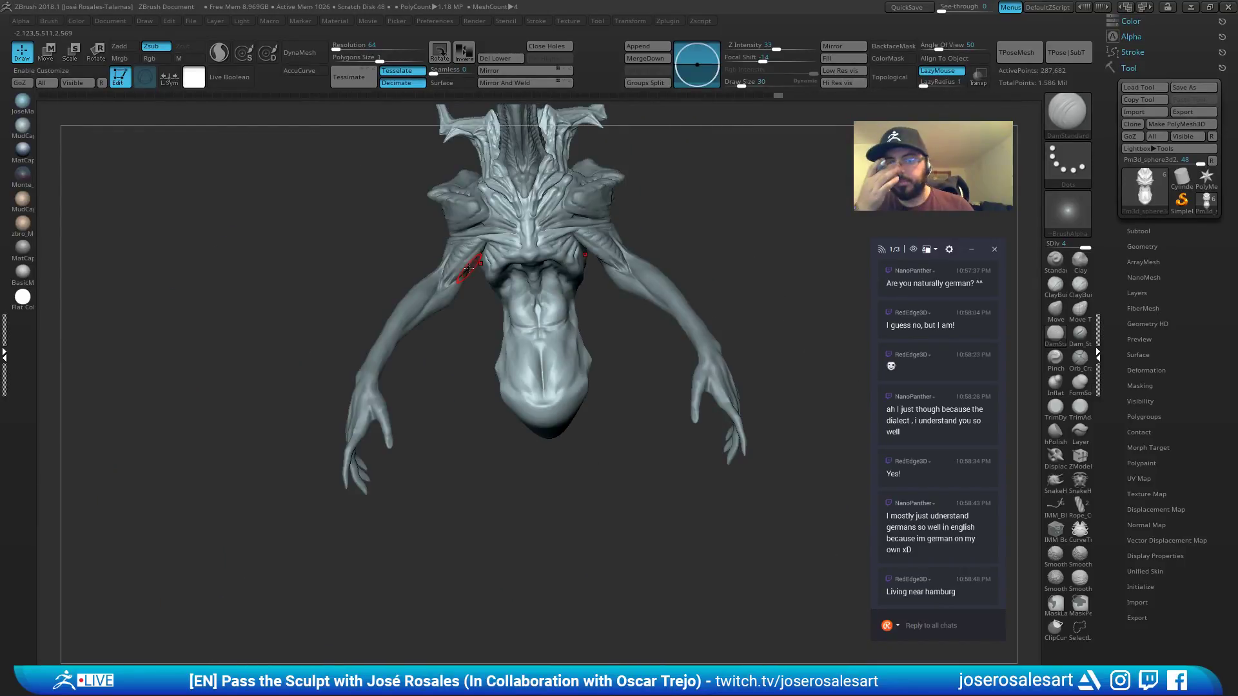
Carve creases along the side of the waist with DamStandard at draw size 26.
mouse_move(447, 177)
ctrl+right_down()
mouse_move(615, 205)
mouse_move(580, 268)
mouse_move(572, 254)
mouse_move(669, 210)
mouse_move(533, 208)
mouse_move(574, 236)
ctrl+right_up()
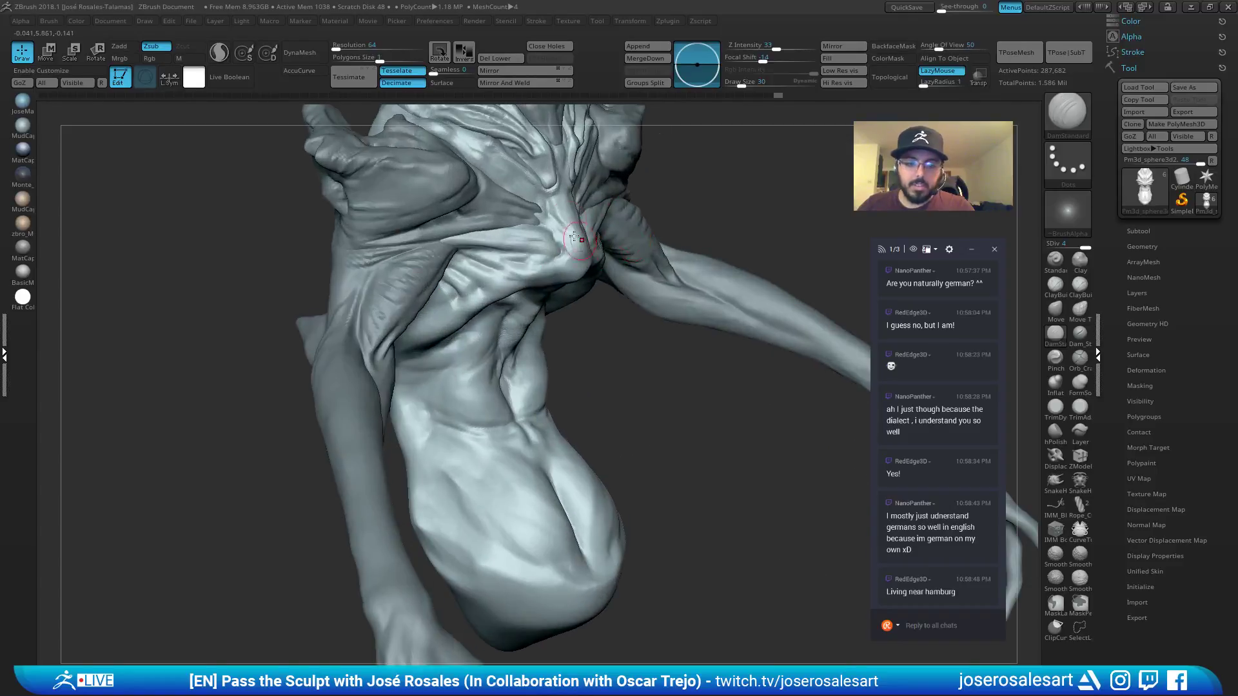
right_drag(497, 318, 425, 329)
mouse_move(553, 338)
right_down()
mouse_move(610, 337)
mouse_move(593, 336)
mouse_move(572, 395)
mouse_move(567, 320)
mouse_move(542, 346)
mouse_move(578, 323)
mouse_move(600, 251)
right_up()
key(b)
key(s)
key(t)
key(b)
key(d)
key(s)
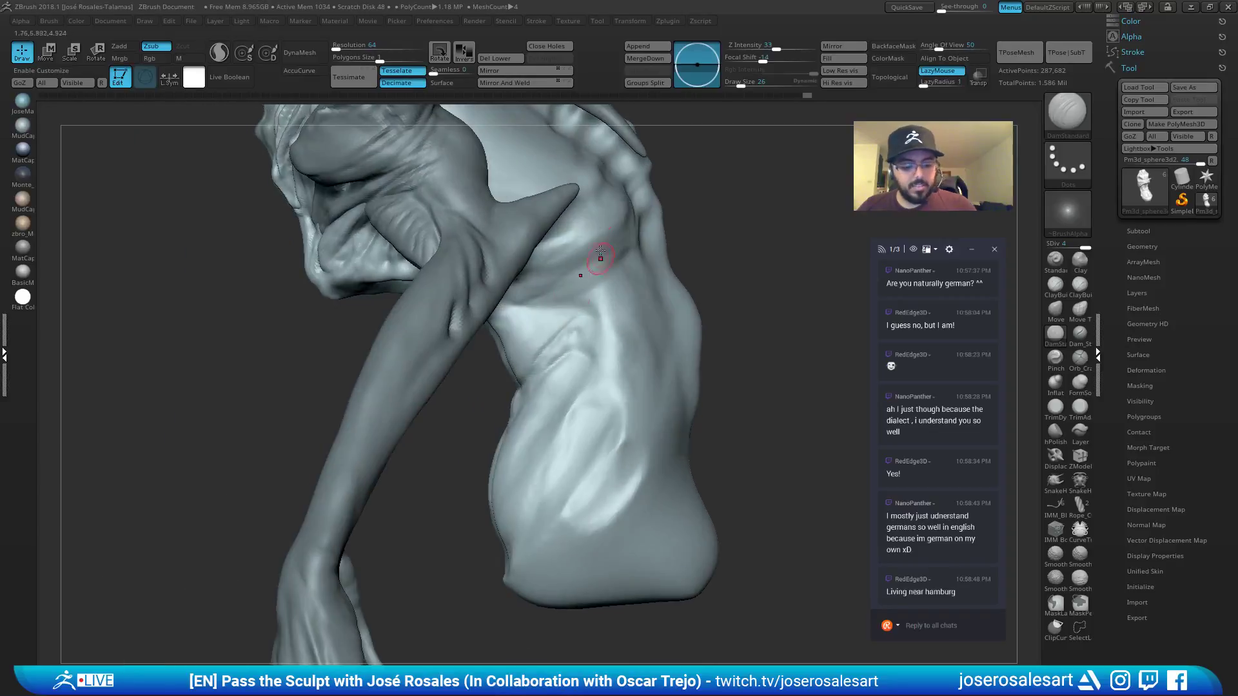
right_drag(545, 338, 587, 280)
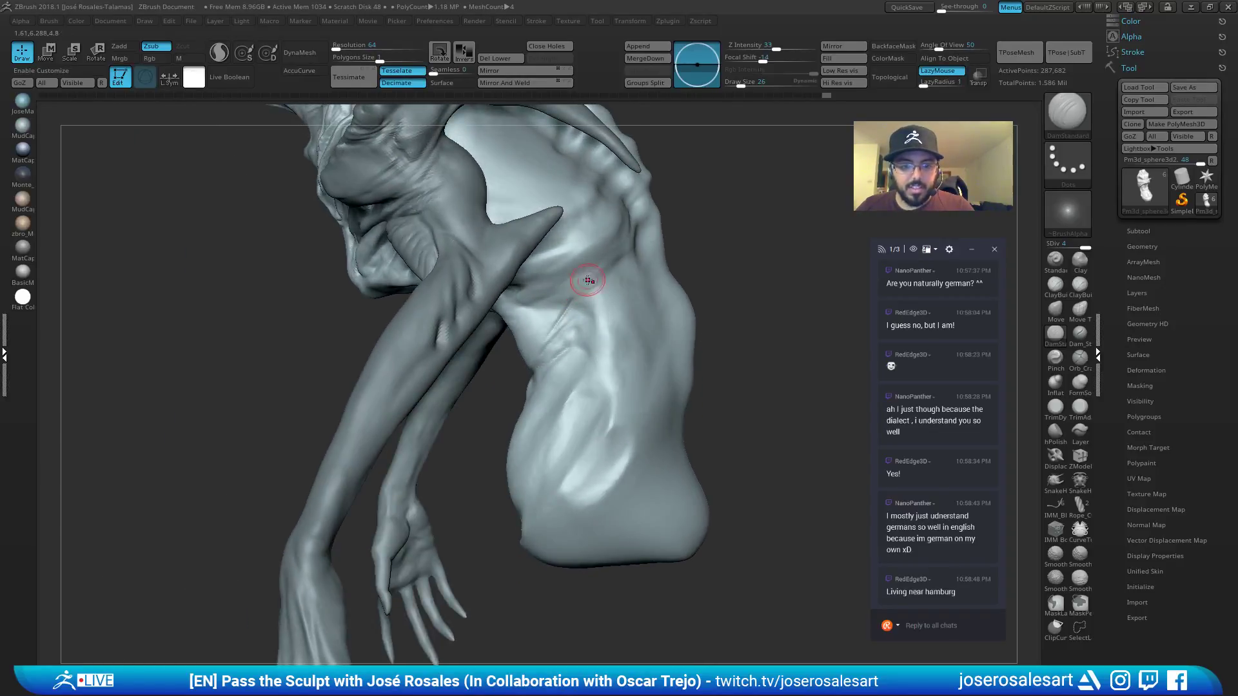
Raise small skin folds along the waist creases with the Standard brush at draw size 14.
key(b)
key(s)
key(t)
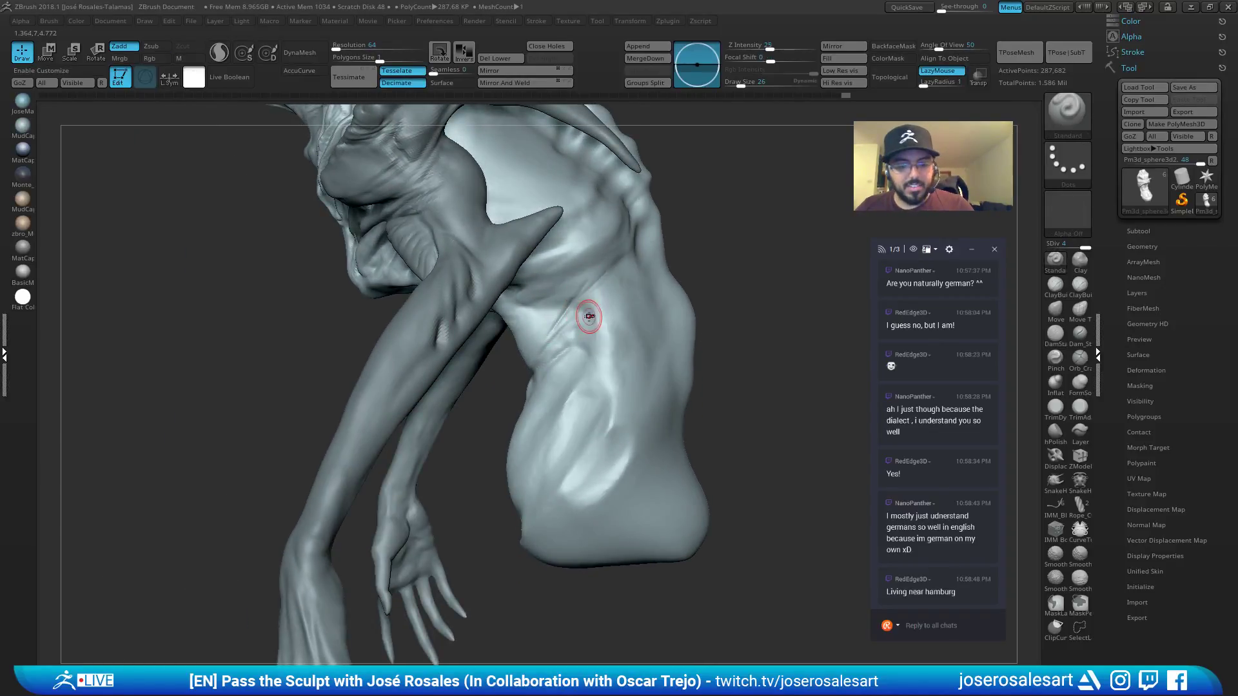
right_drag(561, 331, 604, 295)
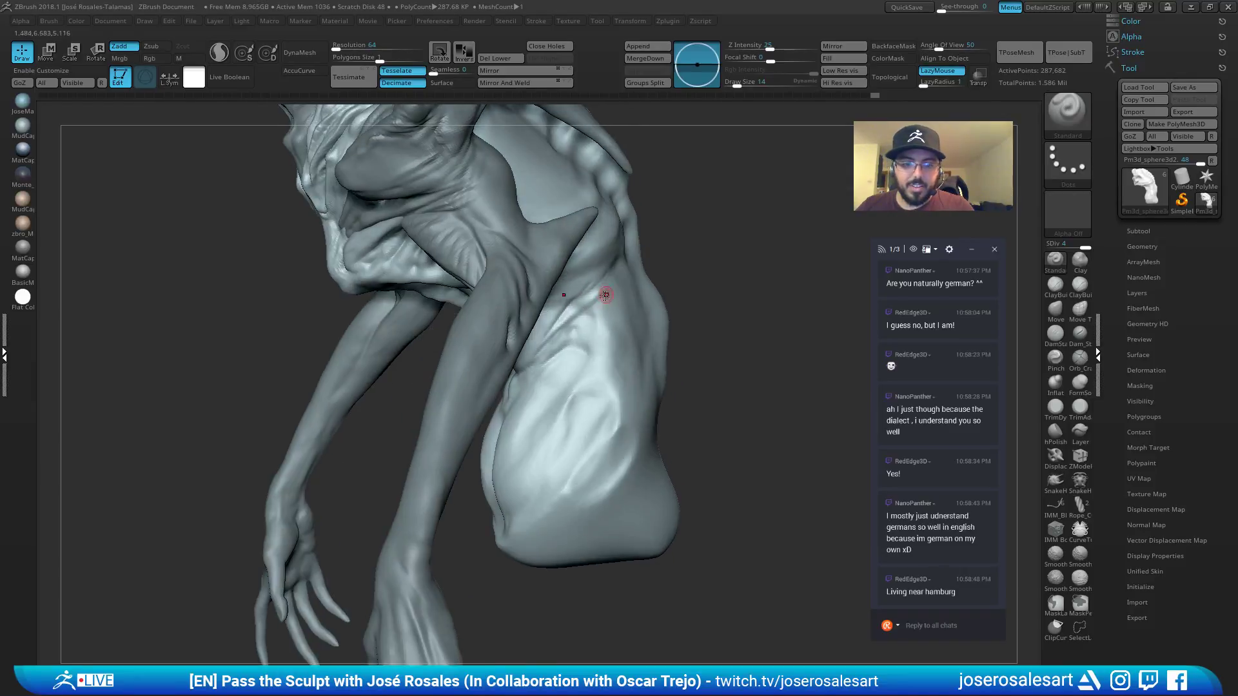
mouse_move(555, 305)
right_down()
mouse_move(520, 302)
mouse_move(630, 274)
mouse_move(561, 330)
mouse_move(484, 323)
right_up()
Reshape the waist's side contour with the Move brush and refine its folds with the Standard brush.
key(b)
key(m)
key(v)
key(s)
drag(484, 323, 506, 323)
right_drag(506, 323, 497, 315)
key(b)
key(s)
key(t)
mouse_move(437, 387)
right_down()
mouse_move(445, 335)
mouse_move(437, 359)
mouse_move(488, 335)
mouse_move(458, 342)
mouse_move(432, 277)
mouse_move(468, 276)
mouse_move(486, 245)
right_up()
Build up the outer edges of the upper abdominal muscles with the ClayBuildup_soft brush at draw size 51.
key(b)
key(c)
key(b)
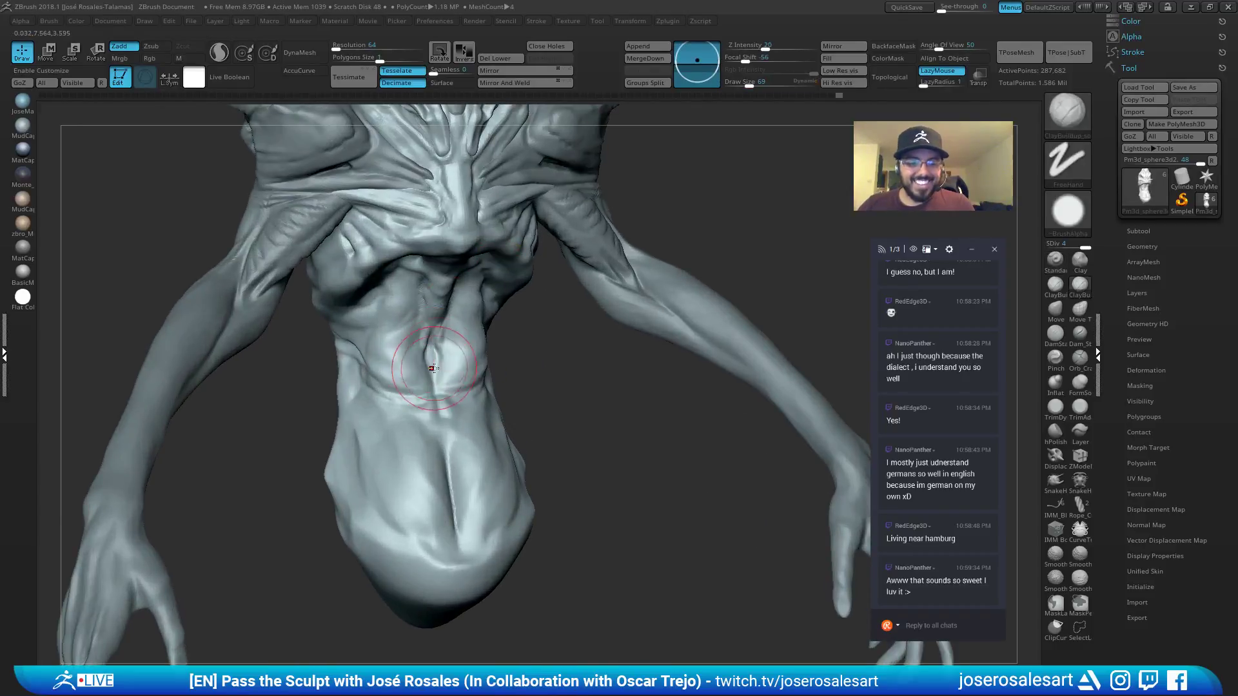
right_drag(434, 367, 474, 353)
key(s)
drag(474, 354, 470, 353)
ctrl+right_drag(470, 353, 489, 352)
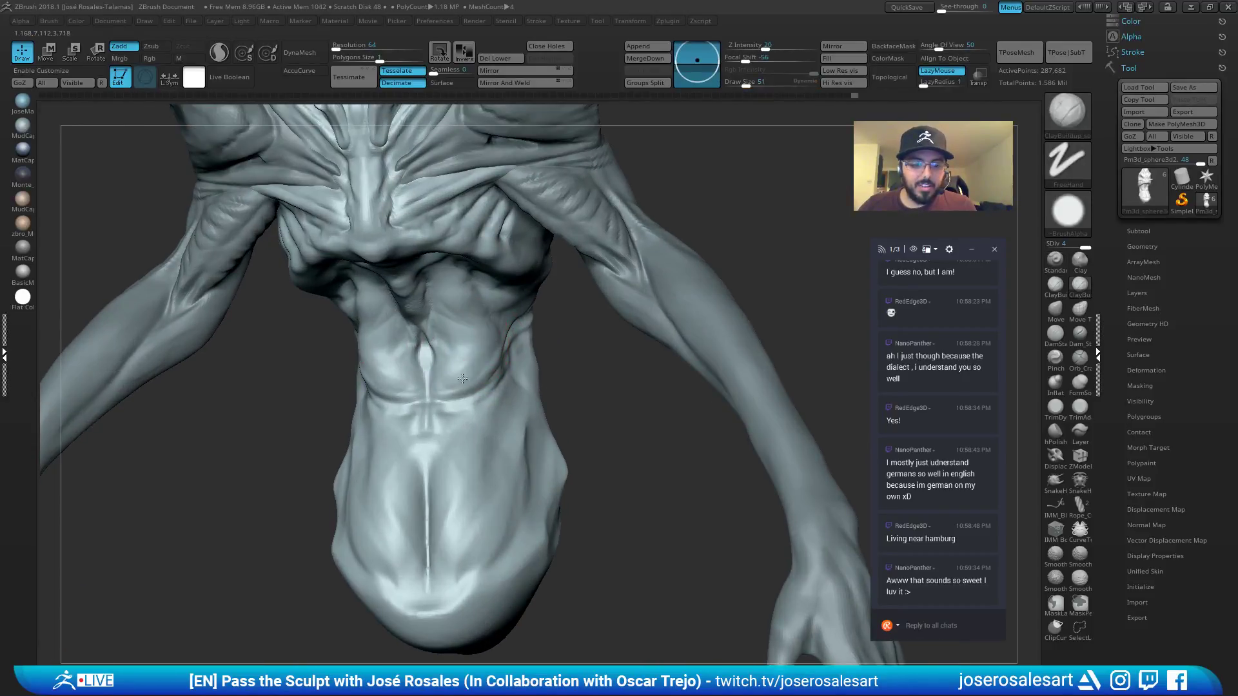
mouse_move(493, 347)
mouse_down()
mouse_move(491, 331)
mouse_move(481, 359)
mouse_up()
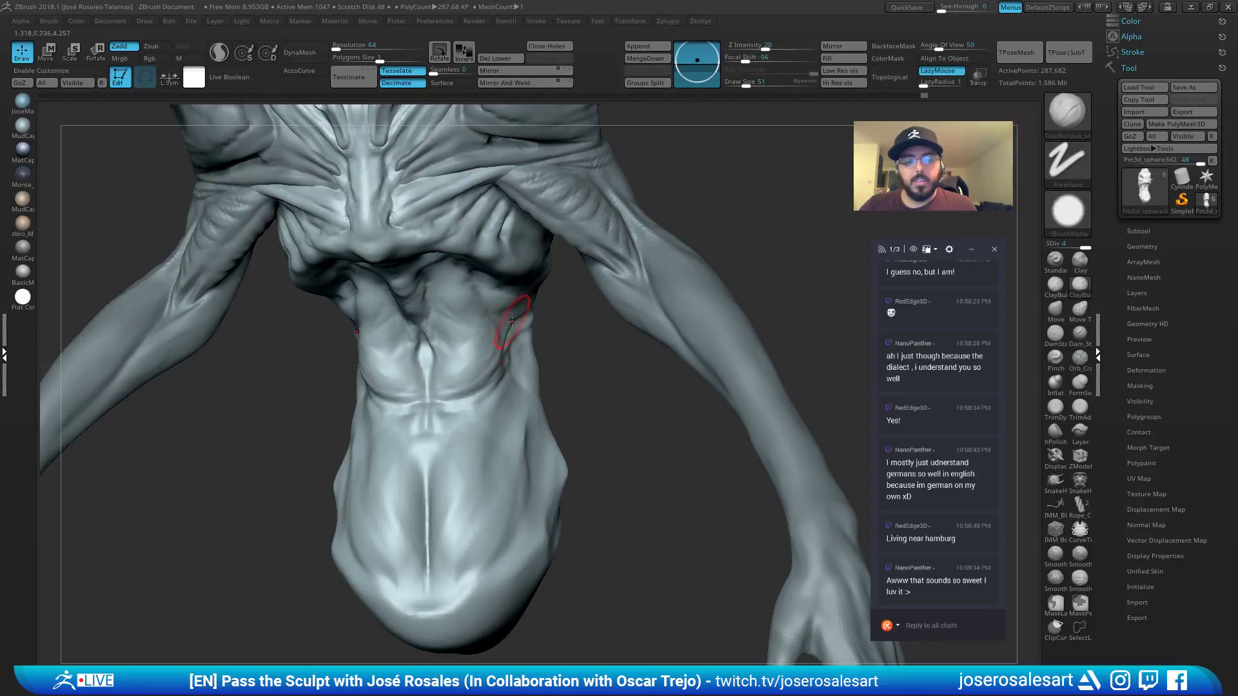
mouse_move(512, 321)
right_down()
mouse_move(400, 329)
mouse_move(496, 328)
mouse_move(464, 353)
mouse_move(493, 353)
mouse_move(487, 383)
mouse_move(444, 397)
right_up()
Carve small notches at the midline just below the upper abdominal muscles with DamStandard at draw size 39.
key(b)
key(d)
key(s)
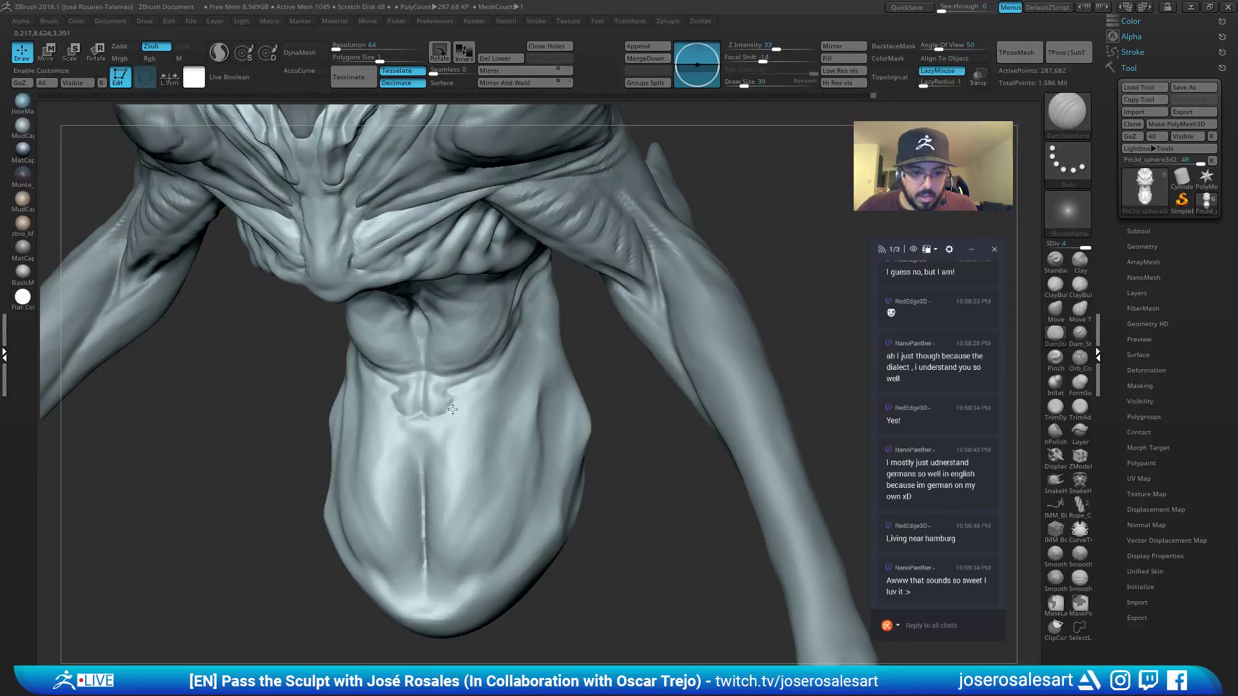
right_drag(453, 410, 413, 410)
Fill out the small forms below the upper abdominal muscles with the ClayBuildup_soft brush, starting at draw size 39.
key(b)
key(c)
key(b)
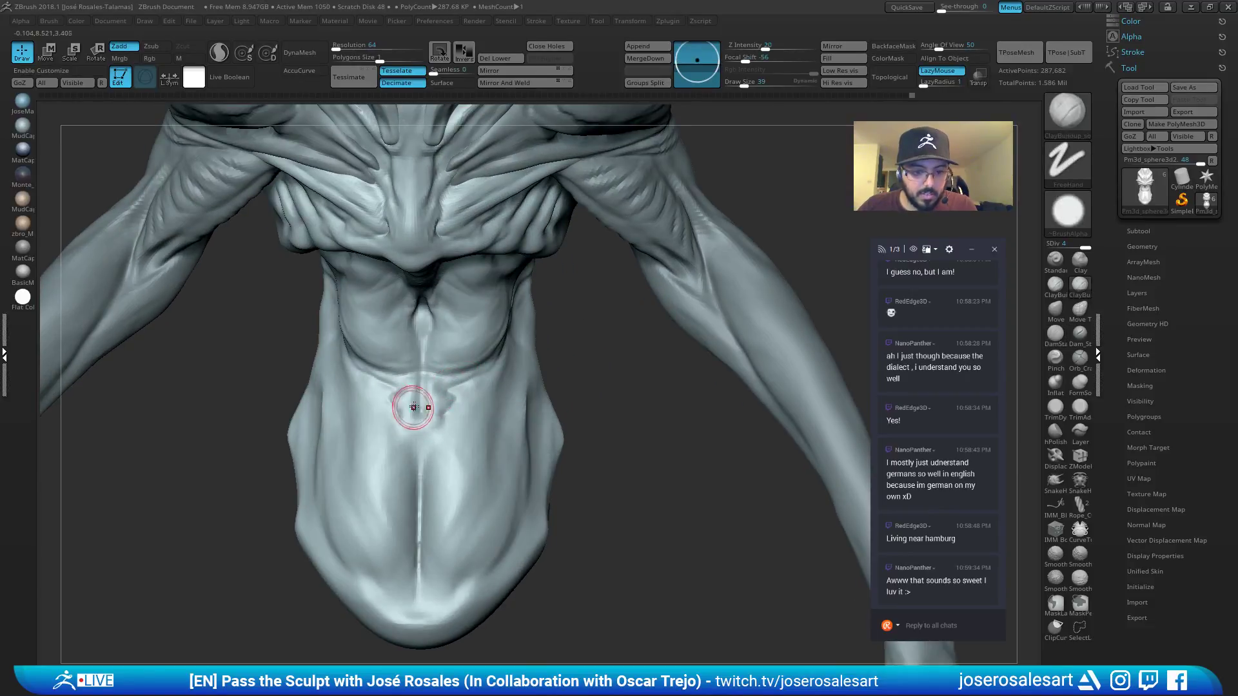
mouse_move(415, 387)
right_down()
mouse_move(423, 420)
mouse_move(460, 348)
mouse_move(456, 406)
mouse_move(507, 365)
right_up()
drag(506, 365, 500, 393)
key(bracketright)
key(bracketright)
key(bracketright)
key(bracketright)
key(bracketright)
key(bracketright)
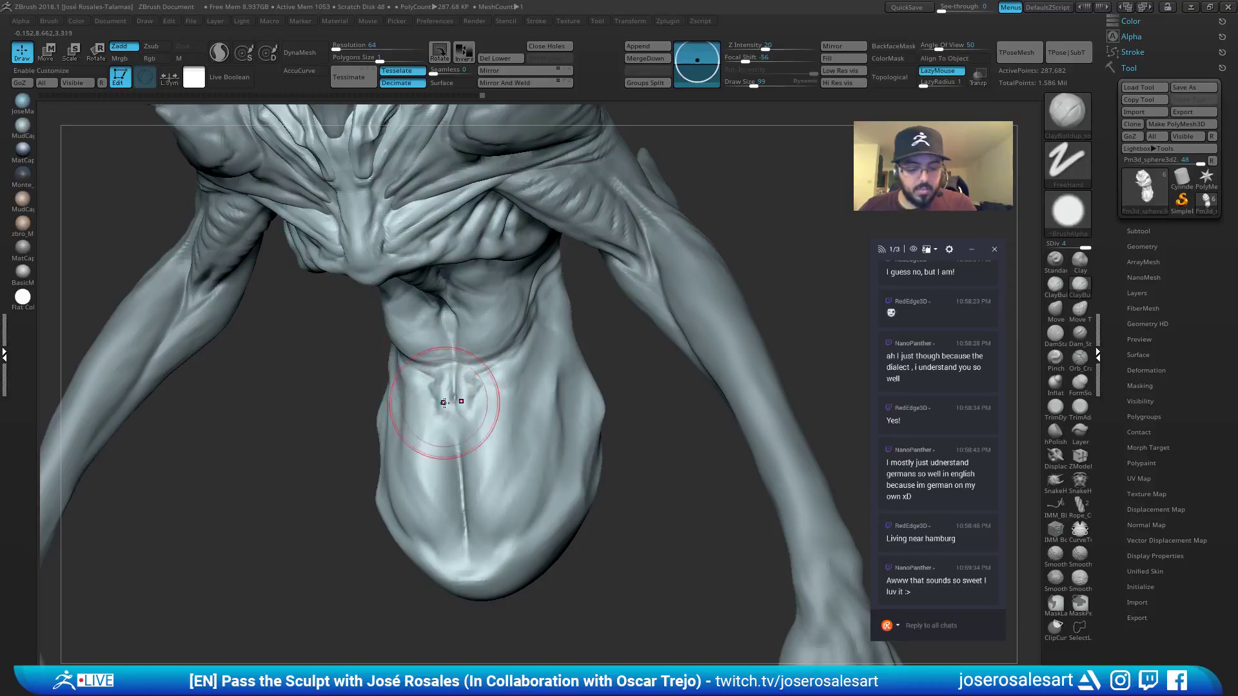
Build up the long lower abdominal muscles with ClayBuildup_soft at draw size 62 and smooth their surface.
mouse_move(442, 390)
right_down()
mouse_move(497, 415)
mouse_move(516, 396)
mouse_move(509, 417)
right_up()
key(bracketleft)
key(bracketleft)
key(bracketleft)
key(bracketleft)
drag(497, 419, 498, 479)
right_drag(498, 478, 495, 445)
mouse_move(495, 445)
shift+mouse_down()
mouse_move(480, 474)
mouse_move(497, 495)
shift+mouse_up()
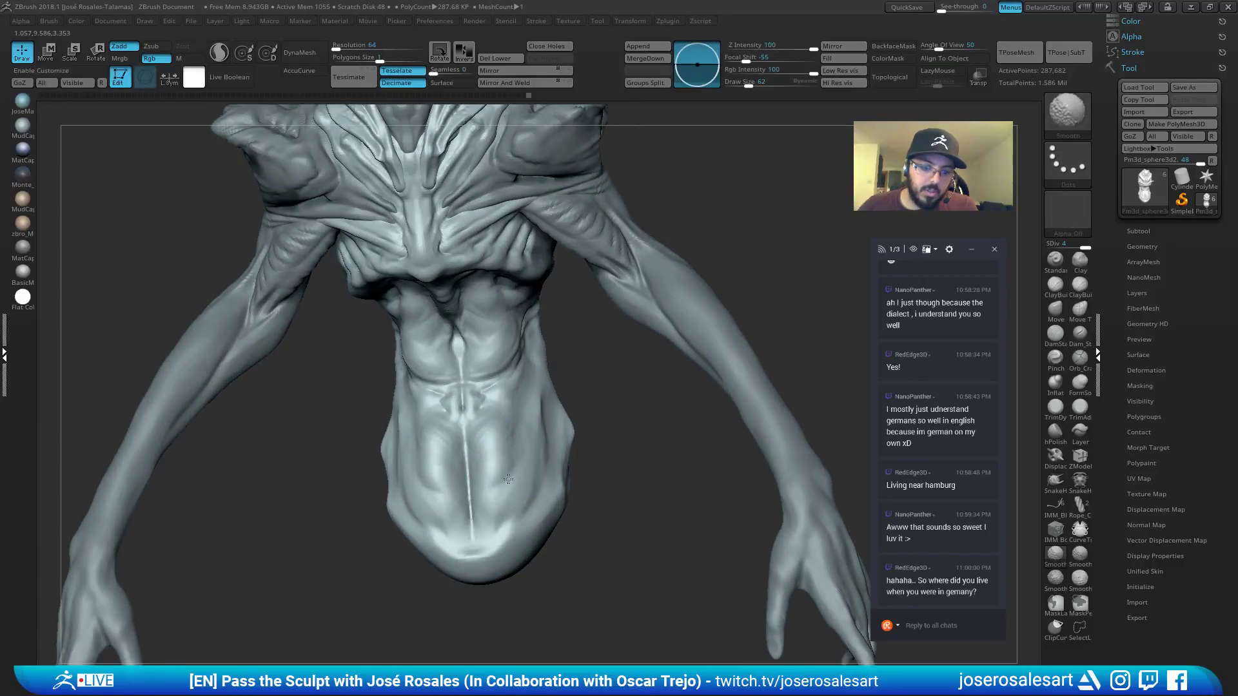
ctrl+right_drag(497, 495, 470, 361)
right_drag(470, 361, 462, 330)
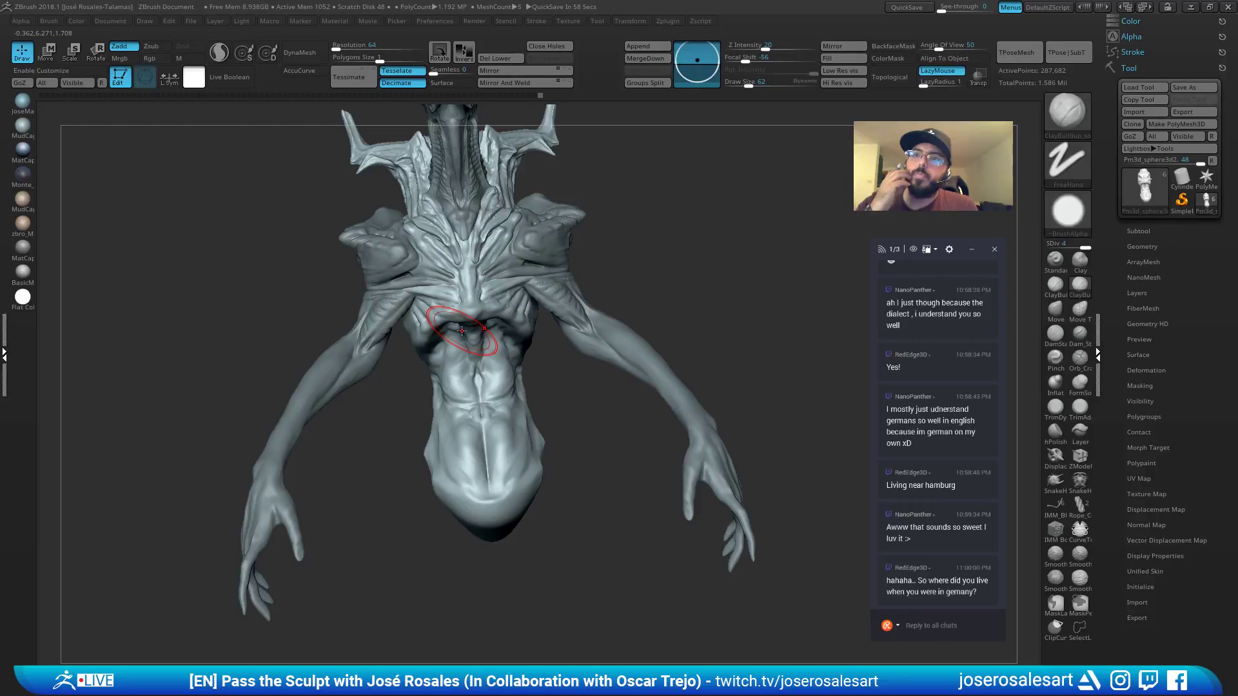
Build up the lower ends of the abdominal muscles with ClayBuildup_soft at draw size 48 and smooth them.
right_drag(461, 330, 511, 378)
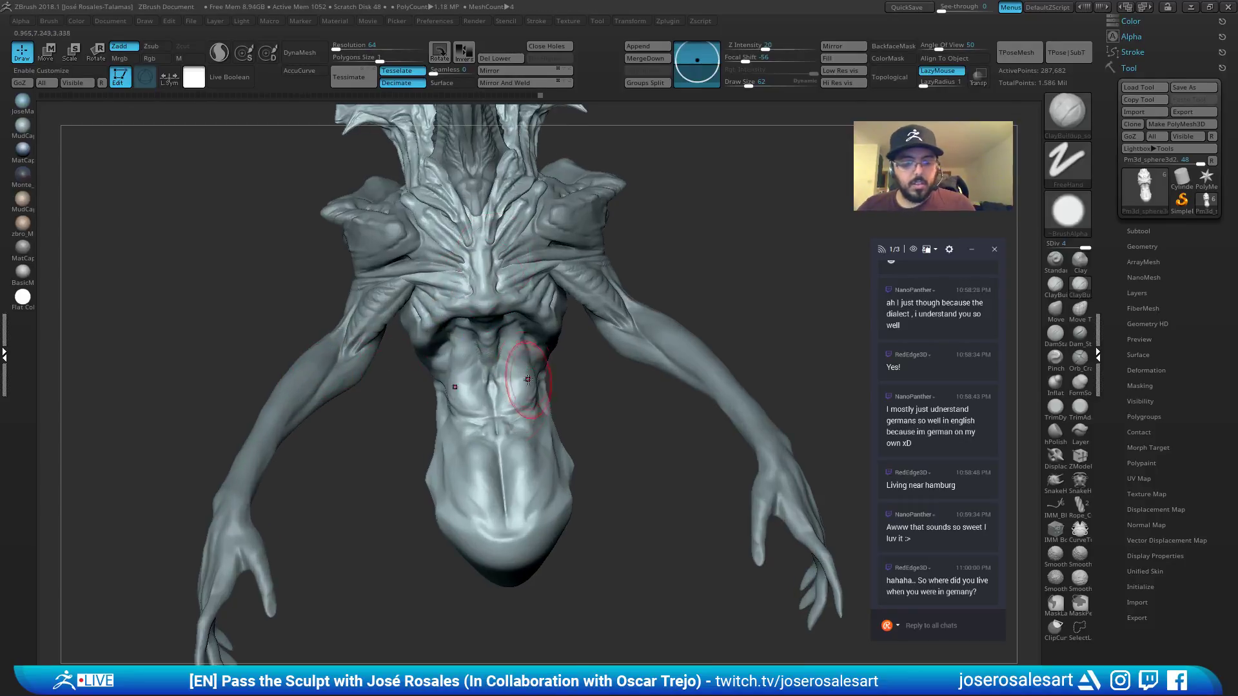
key(b)
key(c)
key(b)
key(s)
click(541, 422)
mouse_move(553, 413)
right_down()
mouse_move(567, 423)
mouse_move(516, 412)
mouse_move(505, 462)
right_up()
key(2)
key(bracketright)
key(bracketright)
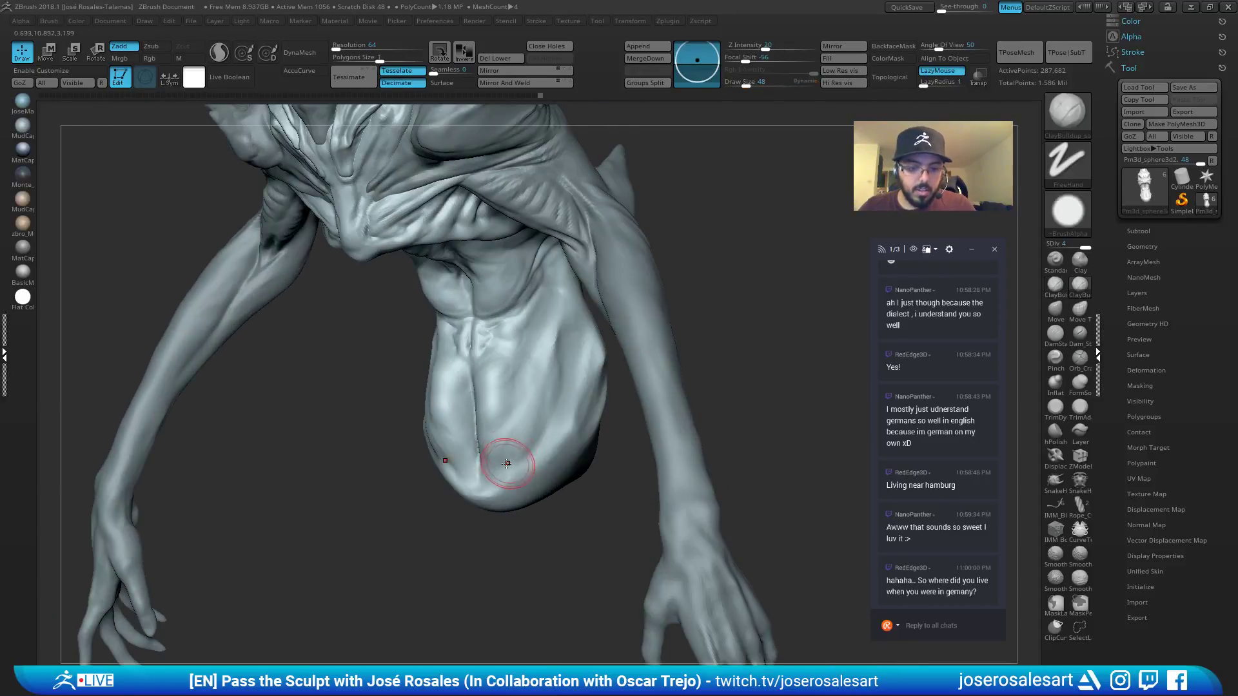
drag(504, 460, 484, 479)
right_drag(519, 428, 502, 434)
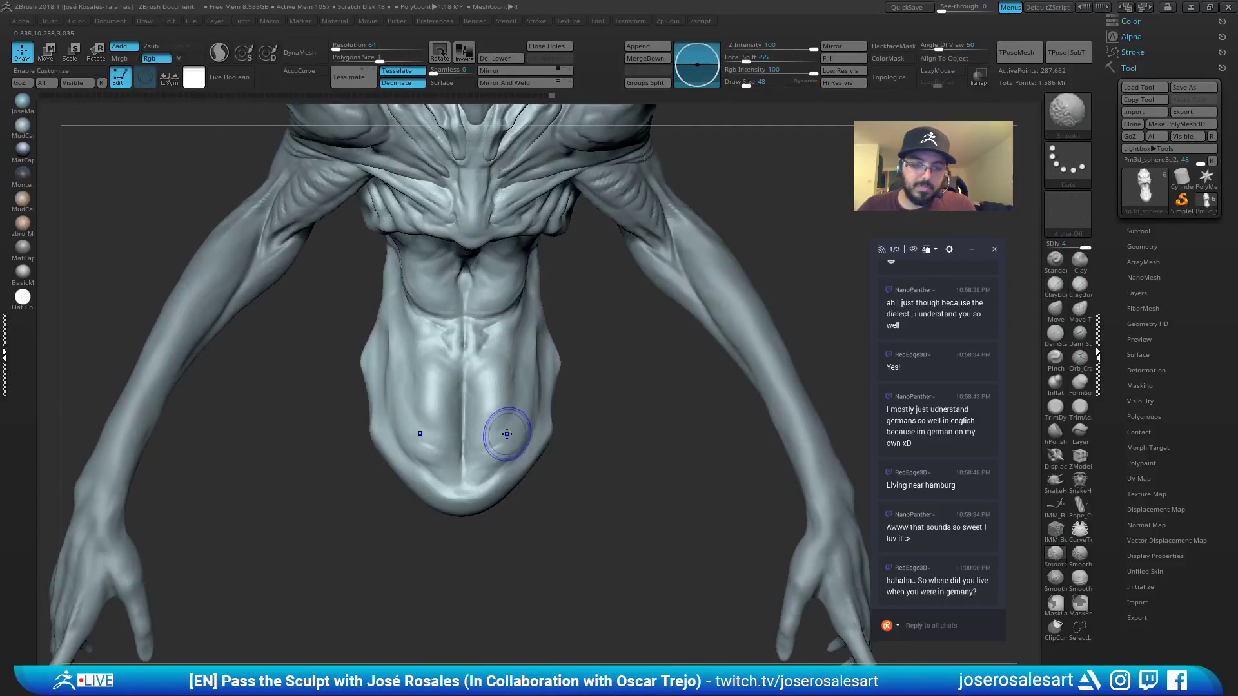
right_drag(540, 368, 475, 294)
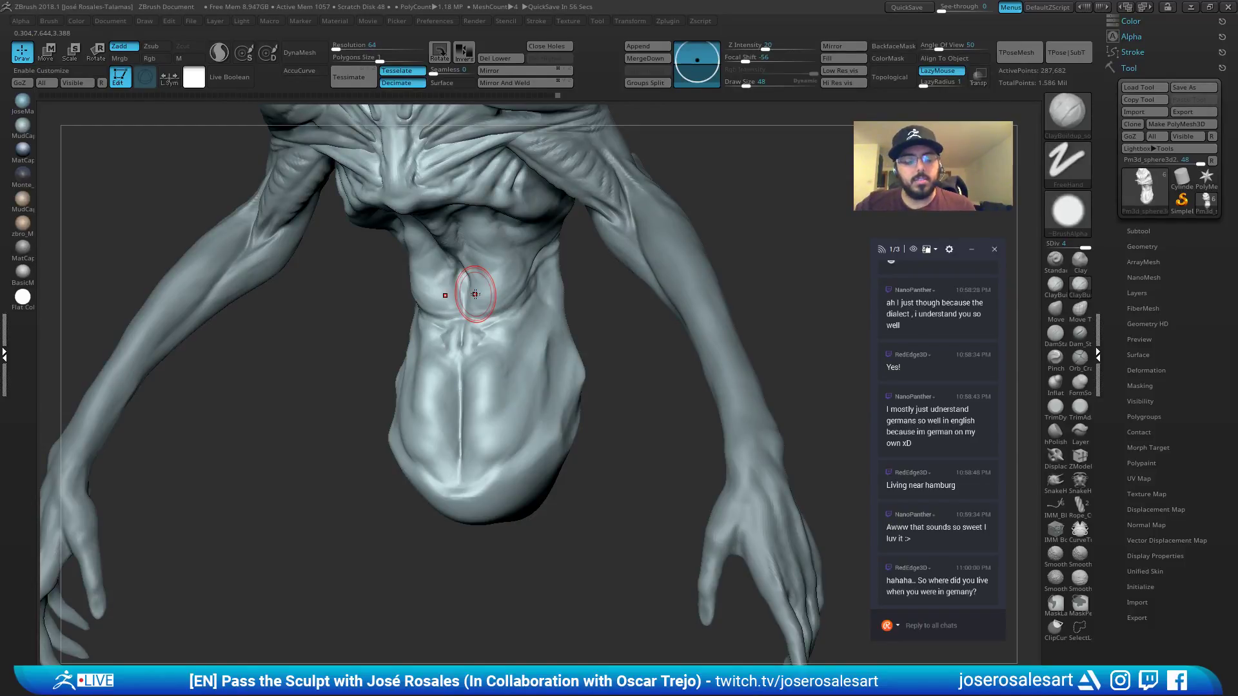
Sharpen the horizontal crease beneath the upper abdominal muscles with DamStandard at draw size 28.
key(b)
key(d)
key(s)
mouse_move(553, 326)
right_down()
mouse_move(517, 287)
mouse_move(528, 279)
mouse_move(489, 335)
mouse_move(451, 298)
right_up()
shift+drag(531, 301, 540, 288)
mouse_move(498, 299)
ctrl+right_down()
mouse_move(493, 236)
mouse_move(516, 312)
ctrl+right_up()
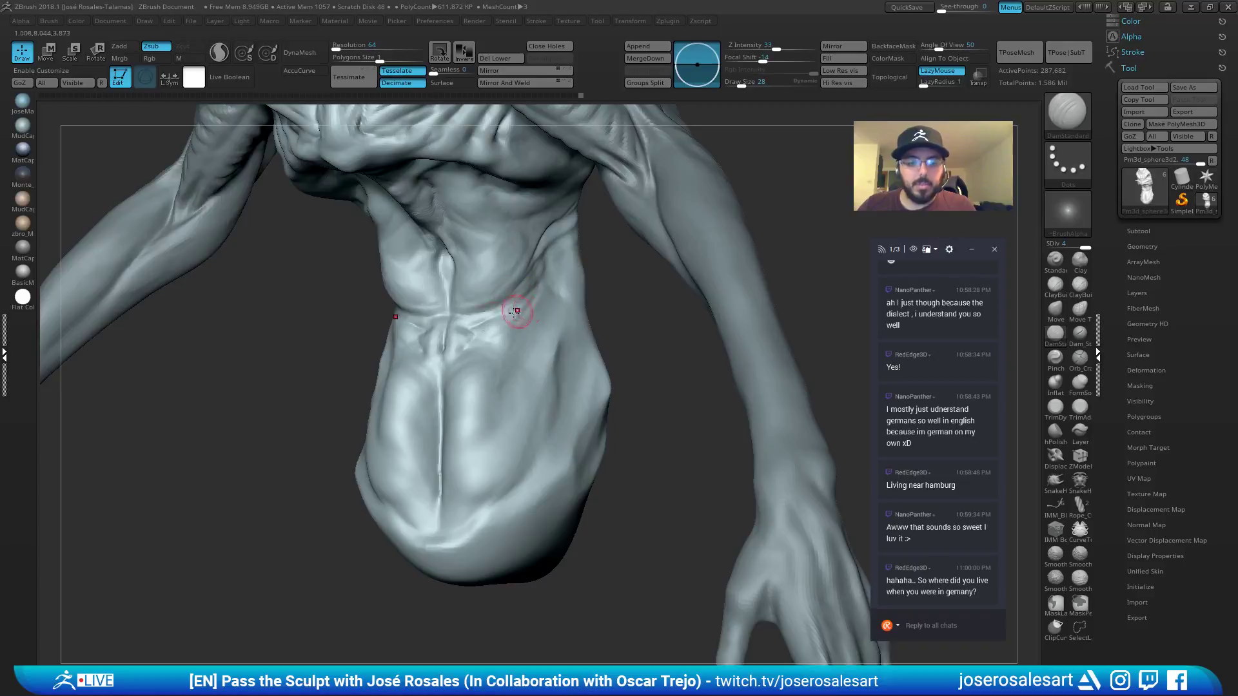
drag(503, 315, 456, 311)
mouse_move(456, 310)
right_down()
mouse_move(490, 307)
mouse_move(429, 320)
mouse_move(443, 282)
mouse_move(451, 354)
mouse_move(459, 306)
right_up()
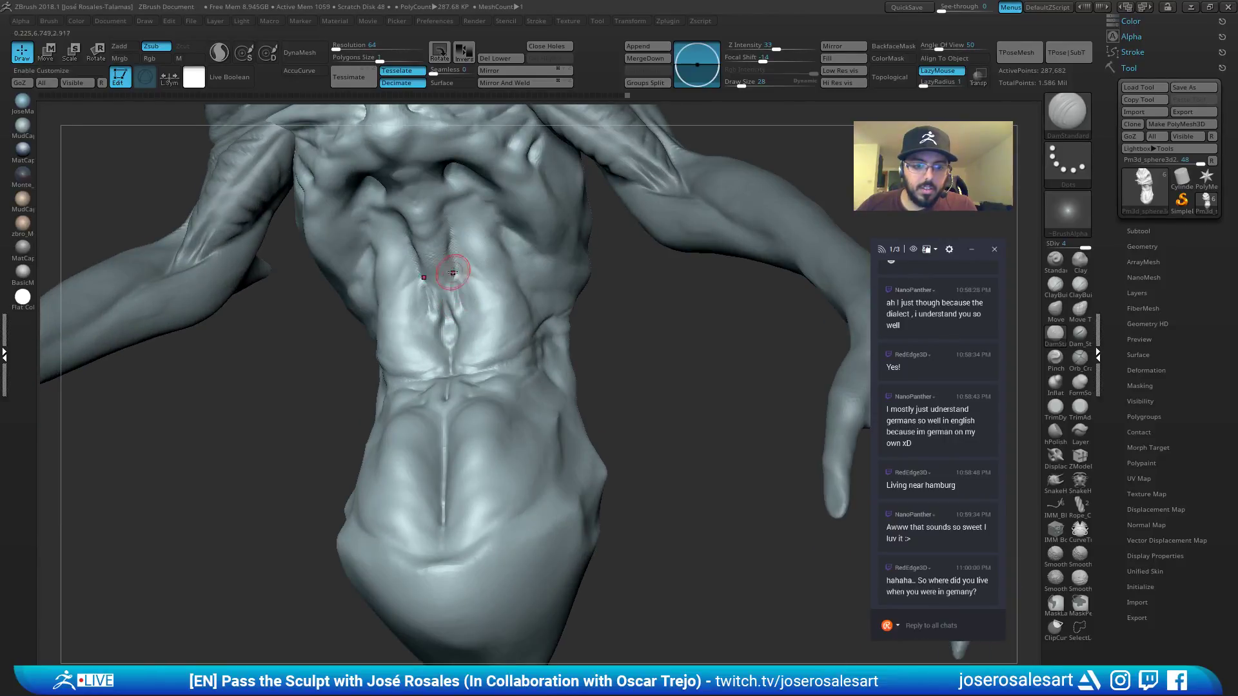
Cut creases into the inner edges of the upper abdominal muscles below the ribcage with DamStandard.
drag(454, 273, 452, 248)
right_drag(452, 250, 481, 281)
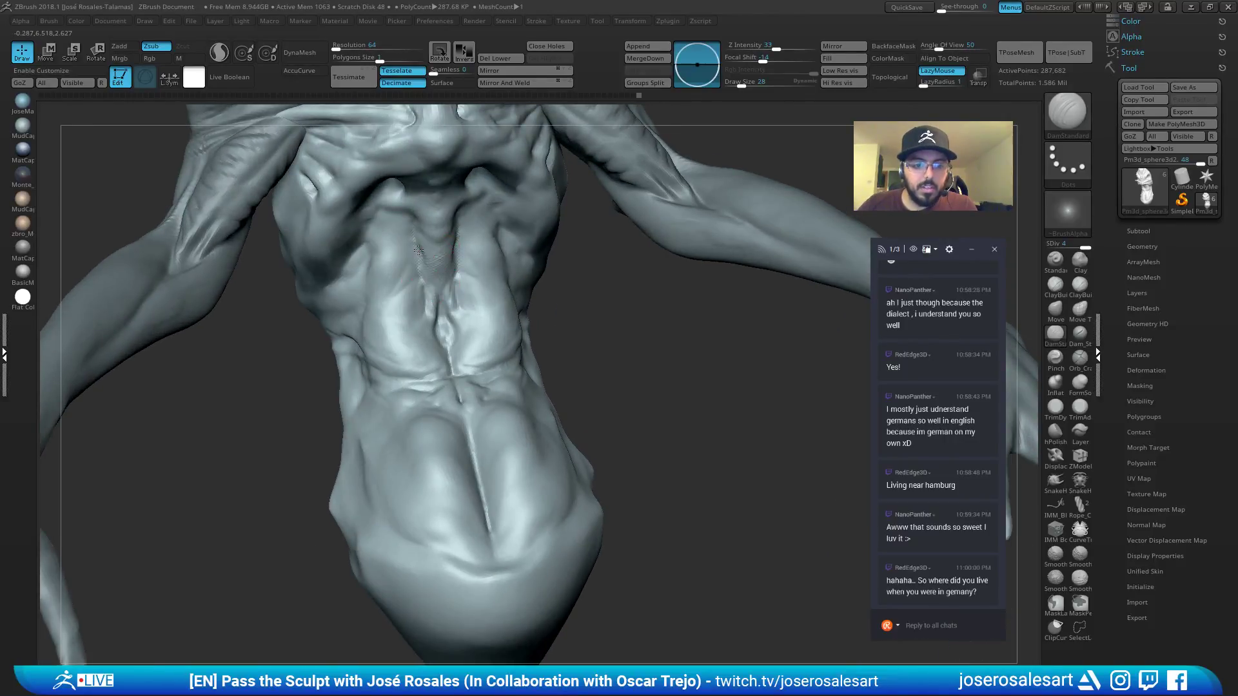
drag(416, 254, 407, 265)
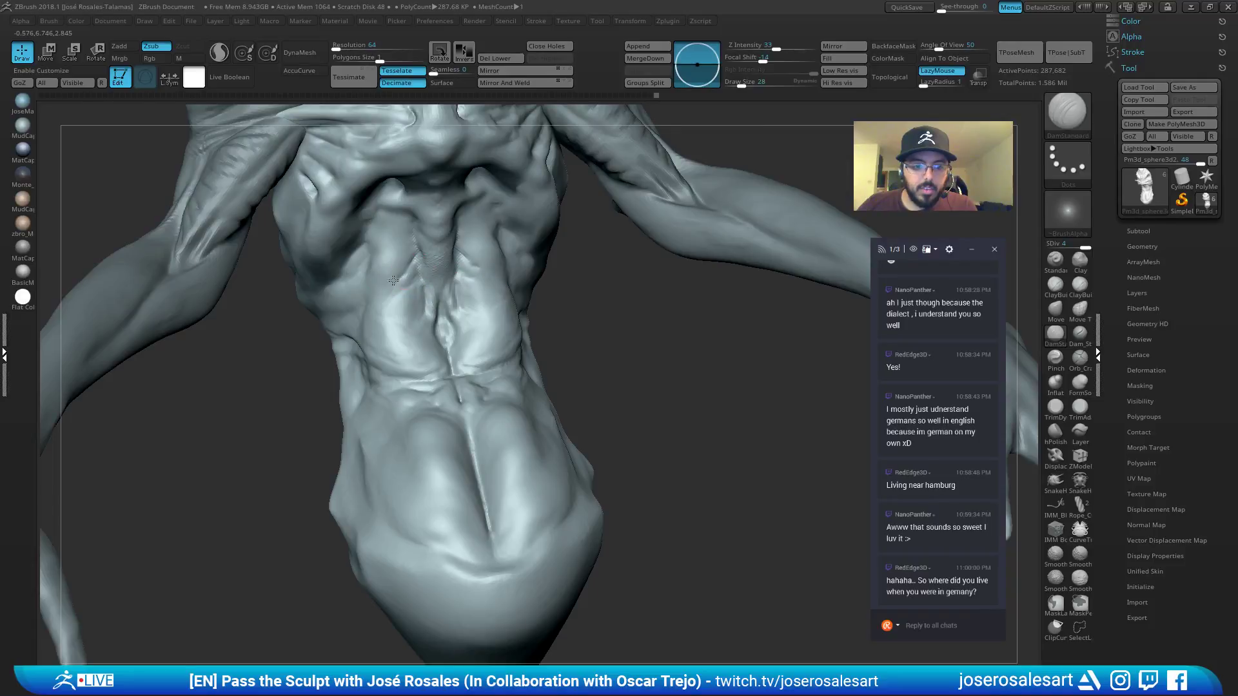
mouse_move(413, 268)
right_down()
mouse_move(470, 251)
mouse_move(470, 222)
mouse_move(497, 238)
mouse_move(497, 288)
mouse_move(396, 209)
right_up()
Refine the upper abdominal muscles with ClayBuildup_soft at draw size 28 and the Standard brush at draw size 26.
key(2)
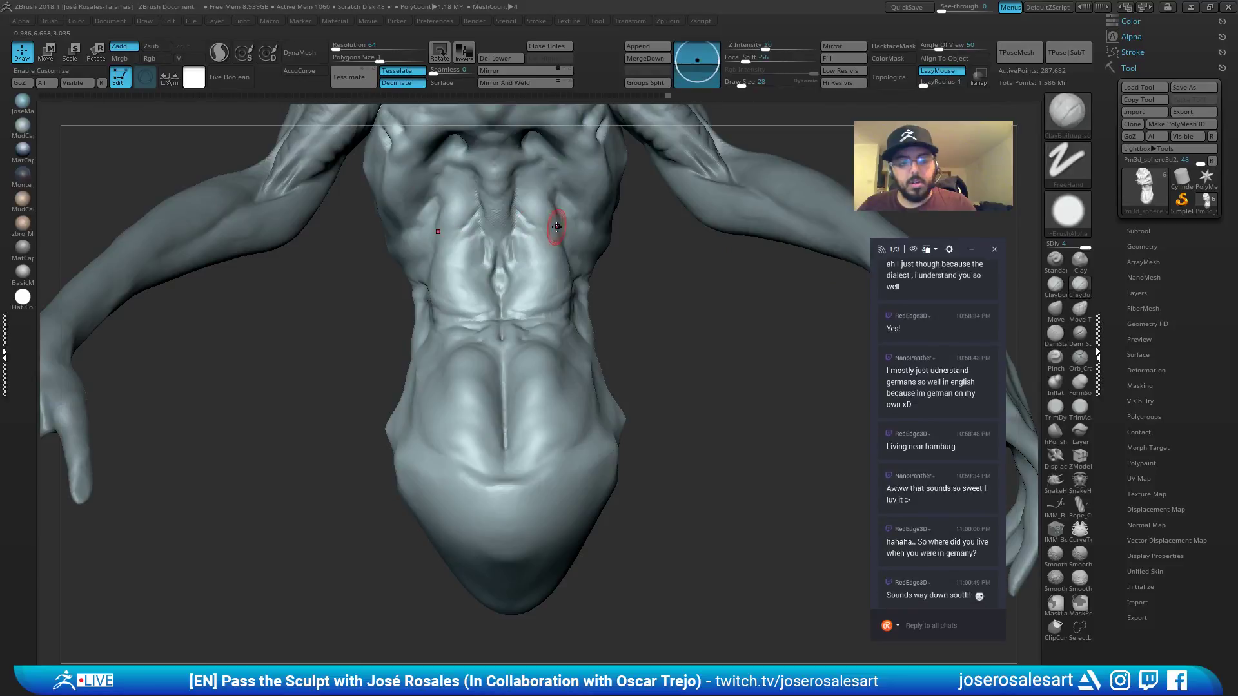
mouse_move(618, 226)
right_down()
mouse_move(561, 232)
mouse_move(589, 251)
right_up()
key(shift)
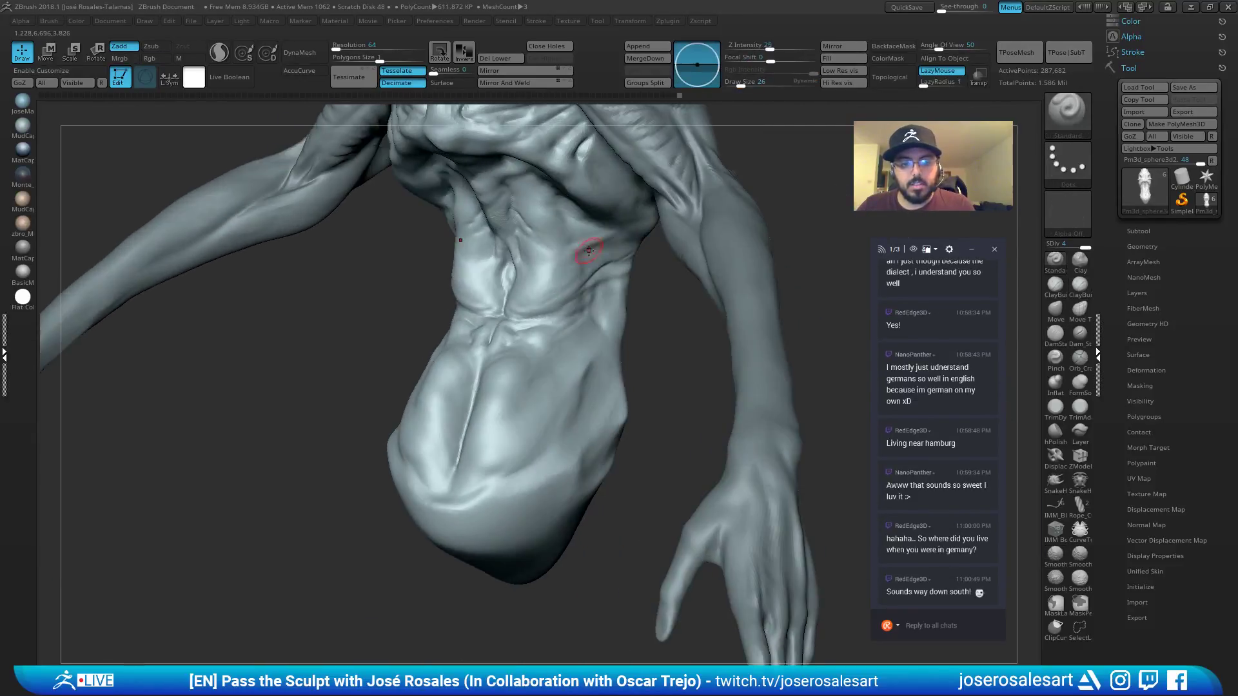
key(shift)
key(f)
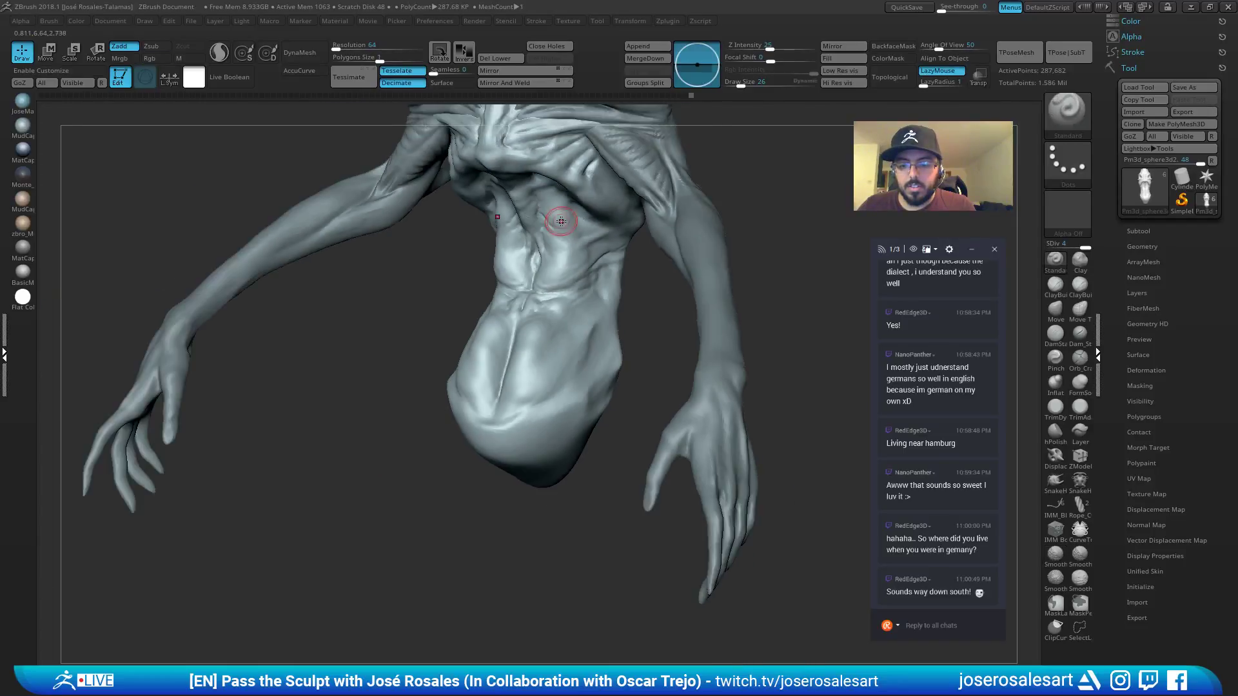
key(space)
mouse_move(568, 200)
right_down()
mouse_move(560, 159)
mouse_move(580, 254)
mouse_move(554, 205)
mouse_move(580, 205)
right_up()
Adjust the contours of the upper abdomen and ribcage with the Move brush at draw sizes 48 and 42.
key(b)
key(m)
key(v)
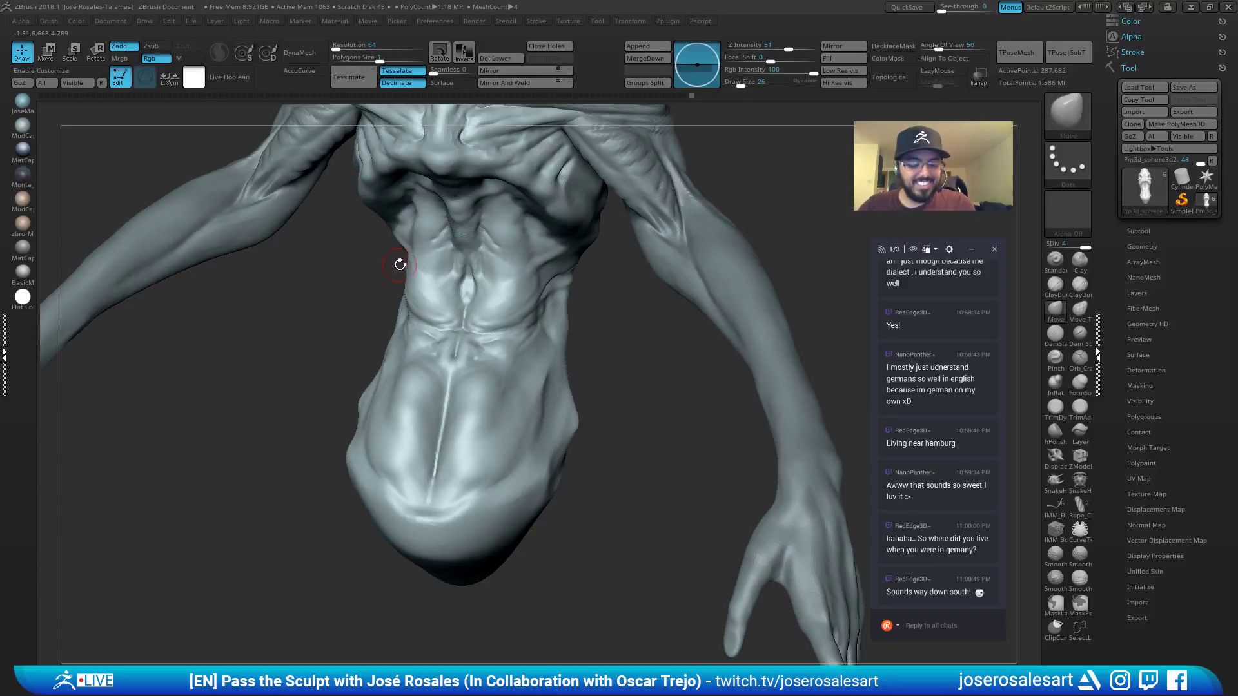
ctrl+right_drag(391, 260, 300, 238)
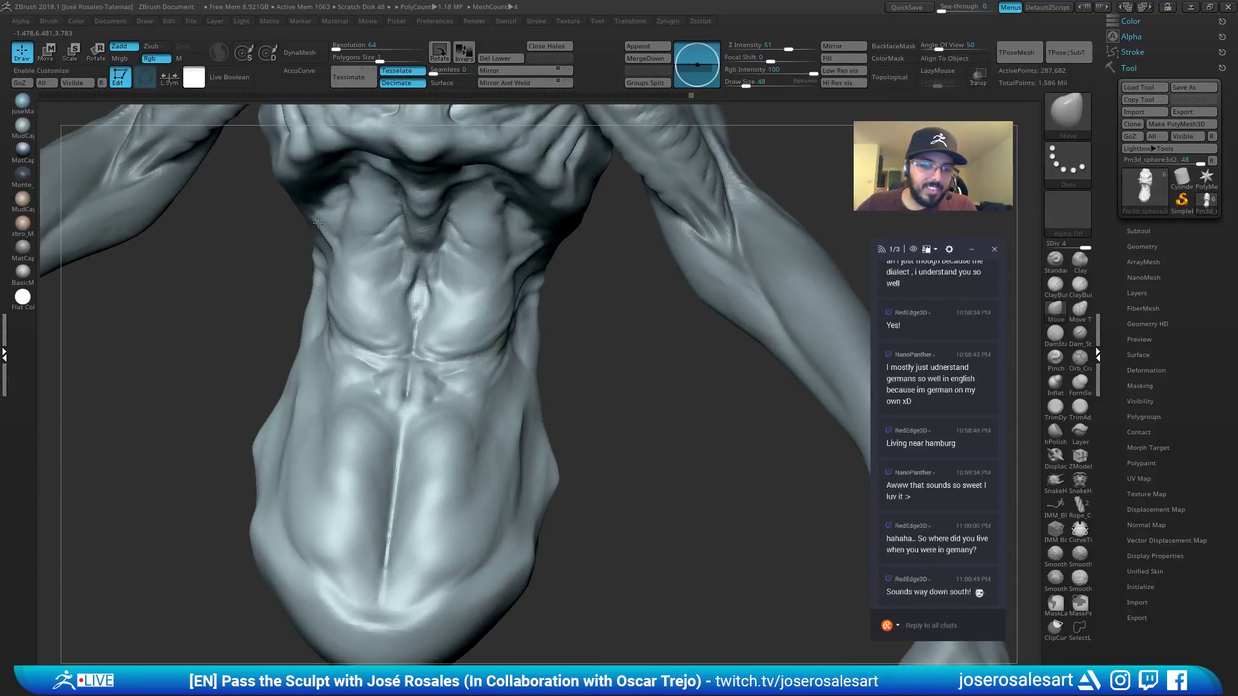
ctrl+right_drag(375, 205, 336, 203)
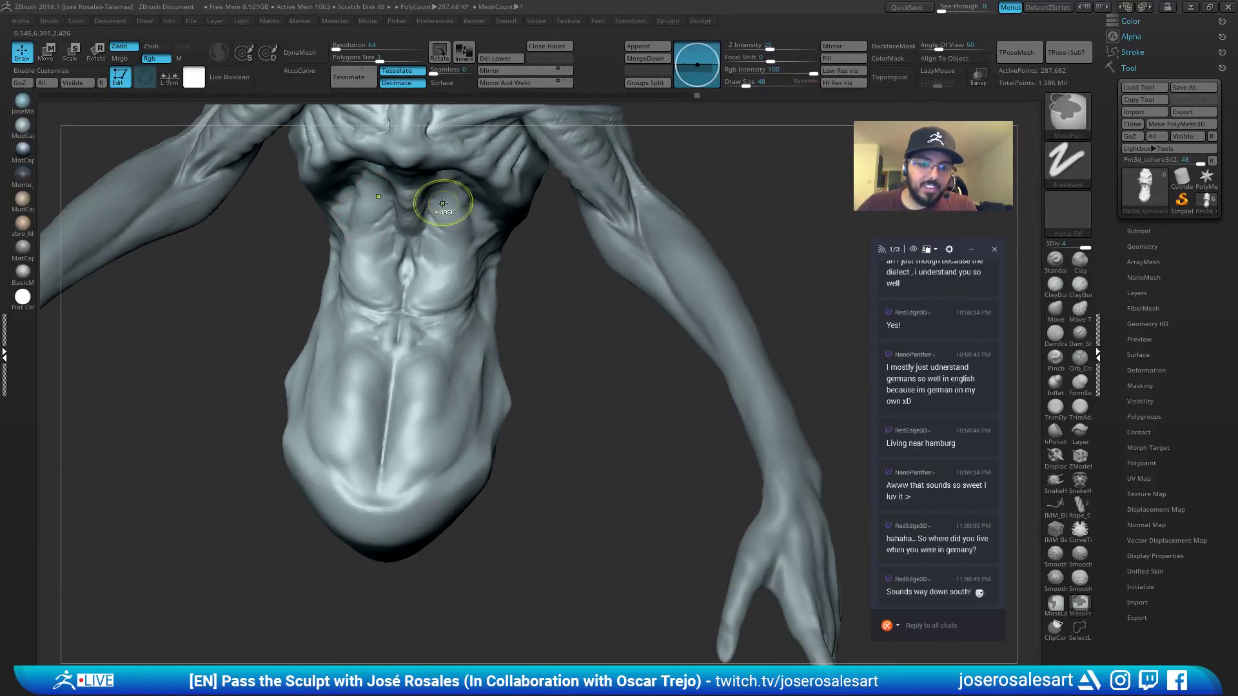
mouse_move(442, 207)
ctrl+right_down()
mouse_move(283, 241)
mouse_move(320, 246)
mouse_move(361, 213)
mouse_move(335, 245)
mouse_move(371, 216)
mouse_move(385, 320)
mouse_move(418, 335)
mouse_move(387, 260)
mouse_move(452, 274)
mouse_move(492, 253)
ctrl+right_up()
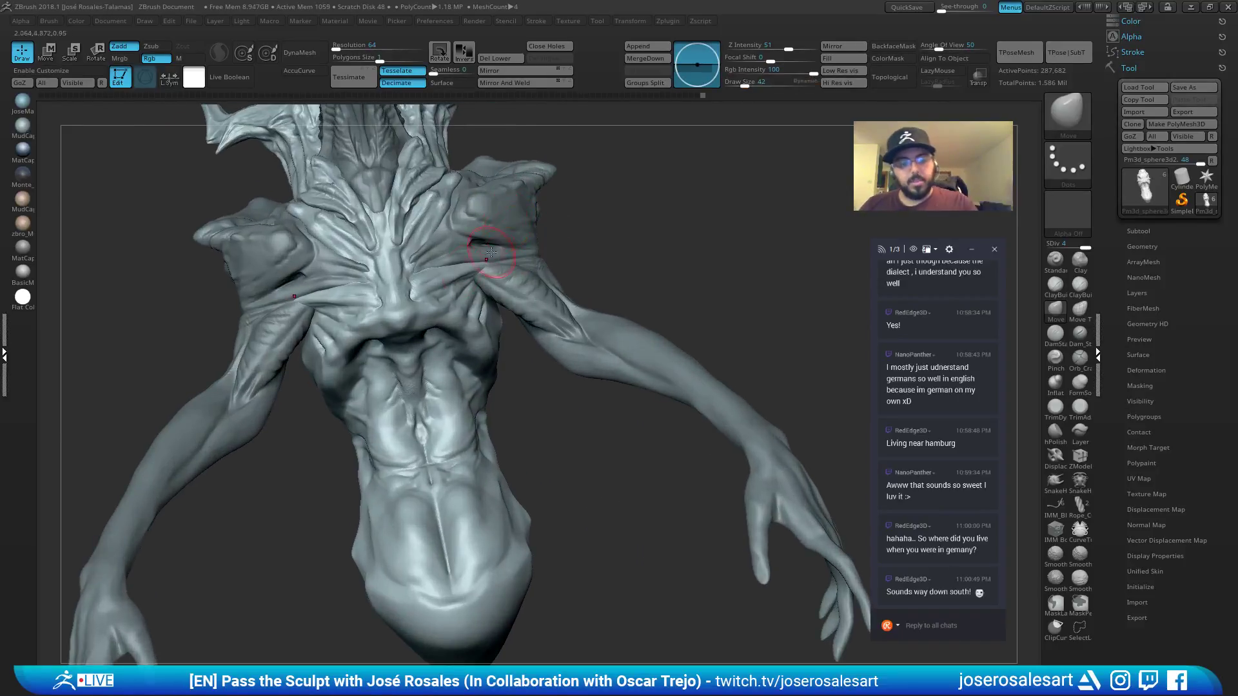
key(2)
mouse_move(412, 294)
ctrl+right_down()
mouse_move(432, 383)
mouse_move(380, 322)
mouse_move(375, 343)
mouse_move(423, 308)
mouse_move(422, 341)
mouse_move(425, 309)
mouse_move(370, 340)
ctrl+right_up()
Raise fine ridges around the hollows under the ribcage with the Standard brush at draw size 15.
key(b)
key(s)
key(t)
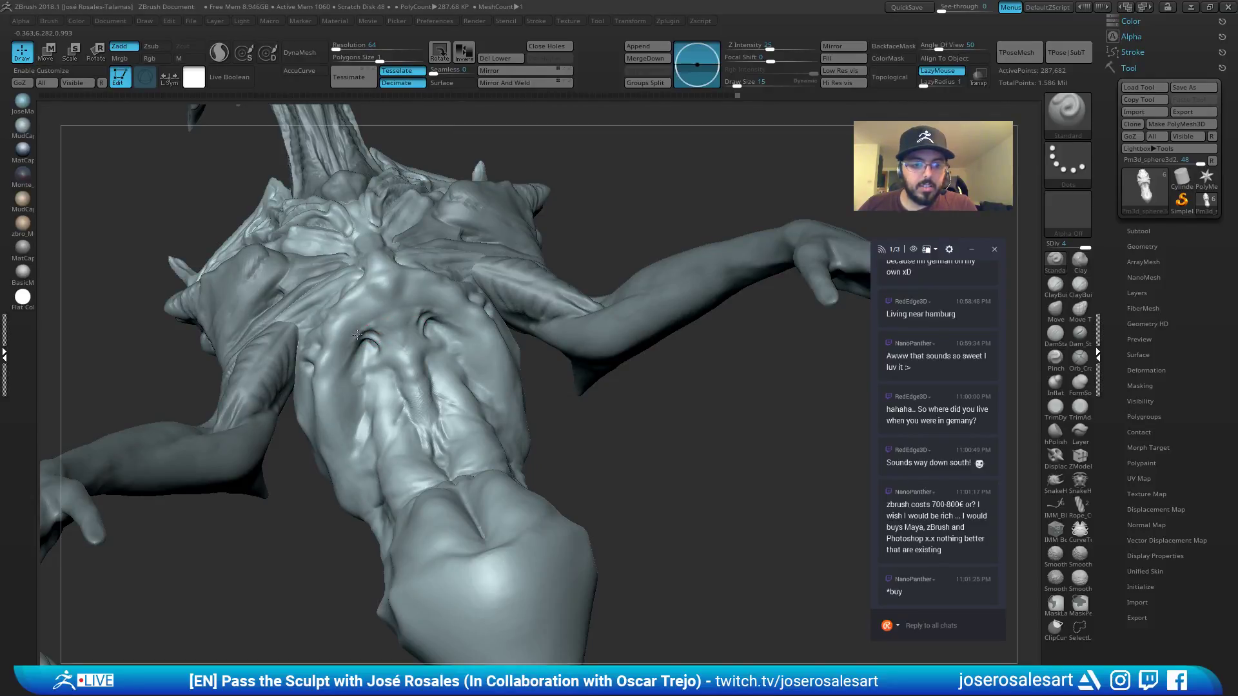
key(shift)
Build up and smooth the ribcage's underside beside the hollows with ClayBuildup_soft at draw size 23.
mouse_move(342, 360)
right_down()
mouse_move(370, 393)
mouse_move(393, 348)
right_up()
key(b)
key(c)
key(b)
key(s)
drag(377, 328, 374, 329)
right_drag(373, 329, 356, 389)
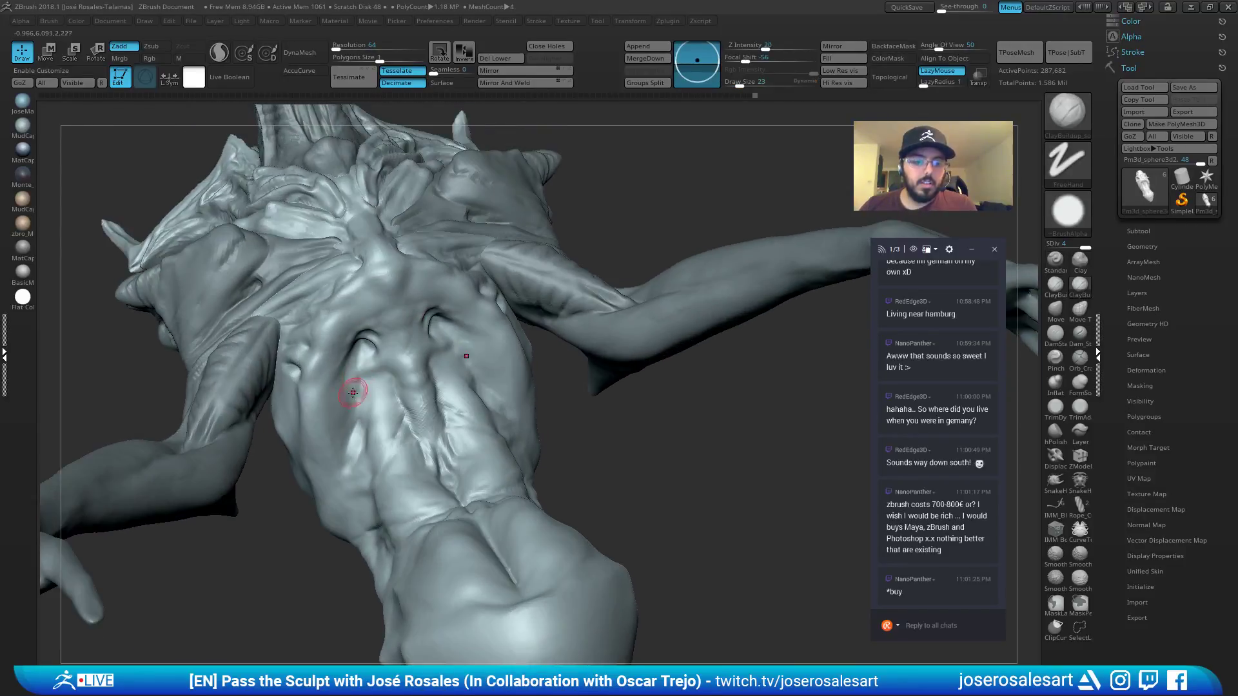
key(shift)
Carve creases between the ribcage and the upper abdominal muscles with DamStandard at draw size 23.
key(b)
key(d)
key(s)
mouse_move(359, 237)
right_down()
mouse_move(367, 387)
mouse_move(383, 379)
right_up()
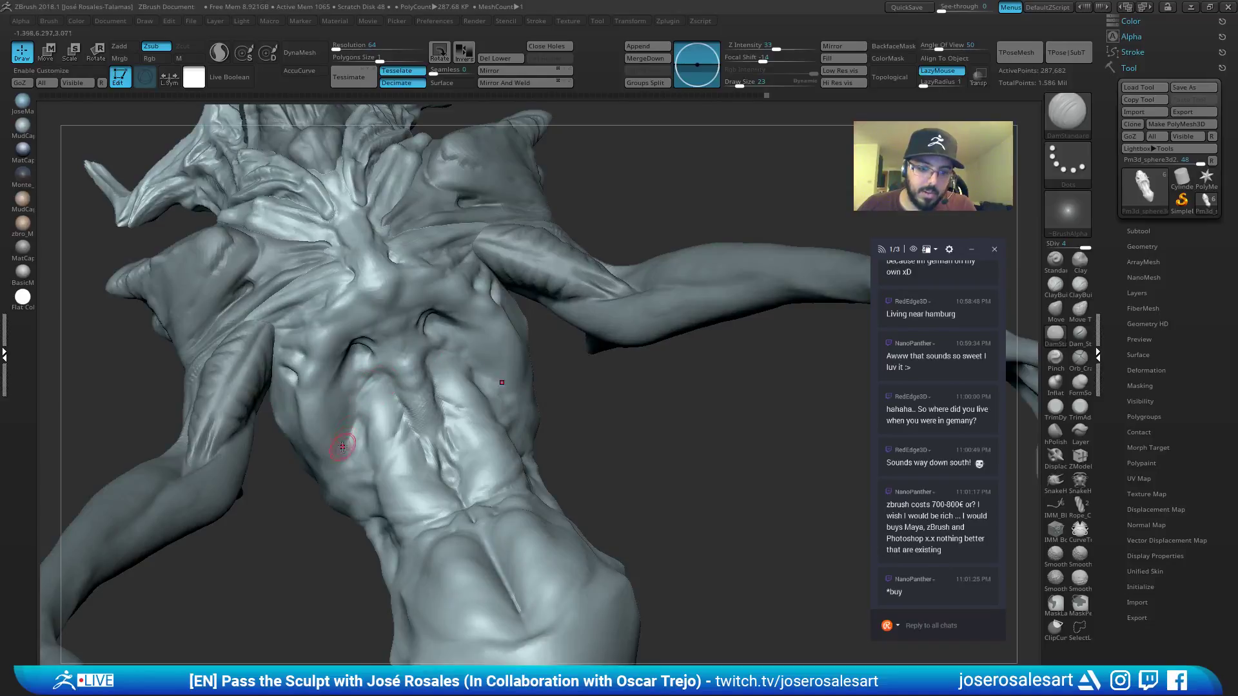
mouse_move(342, 446)
right_down()
mouse_move(364, 387)
mouse_move(401, 349)
mouse_move(393, 302)
right_up()
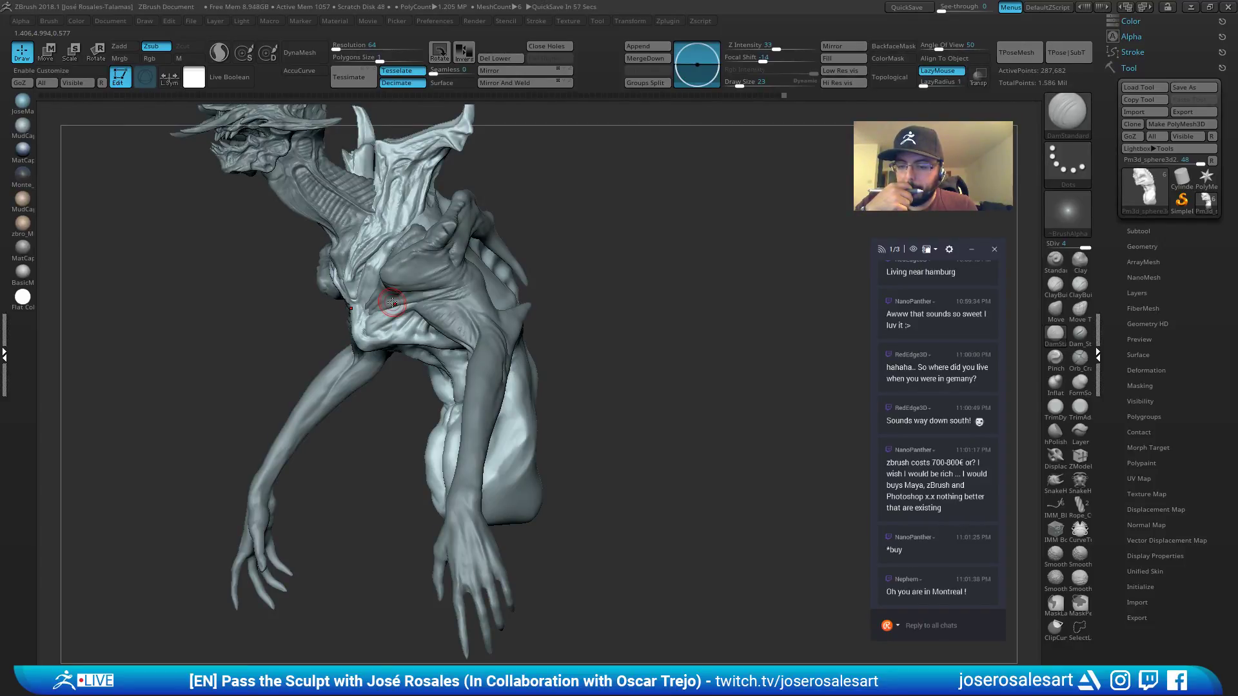
Pull out the fold between the chest and the upper arm with the SnakeHook brush at draw size 39.
mouse_move(518, 330)
right_down()
mouse_move(594, 328)
mouse_move(580, 368)
mouse_move(503, 303)
mouse_move(433, 279)
mouse_move(449, 219)
right_up()
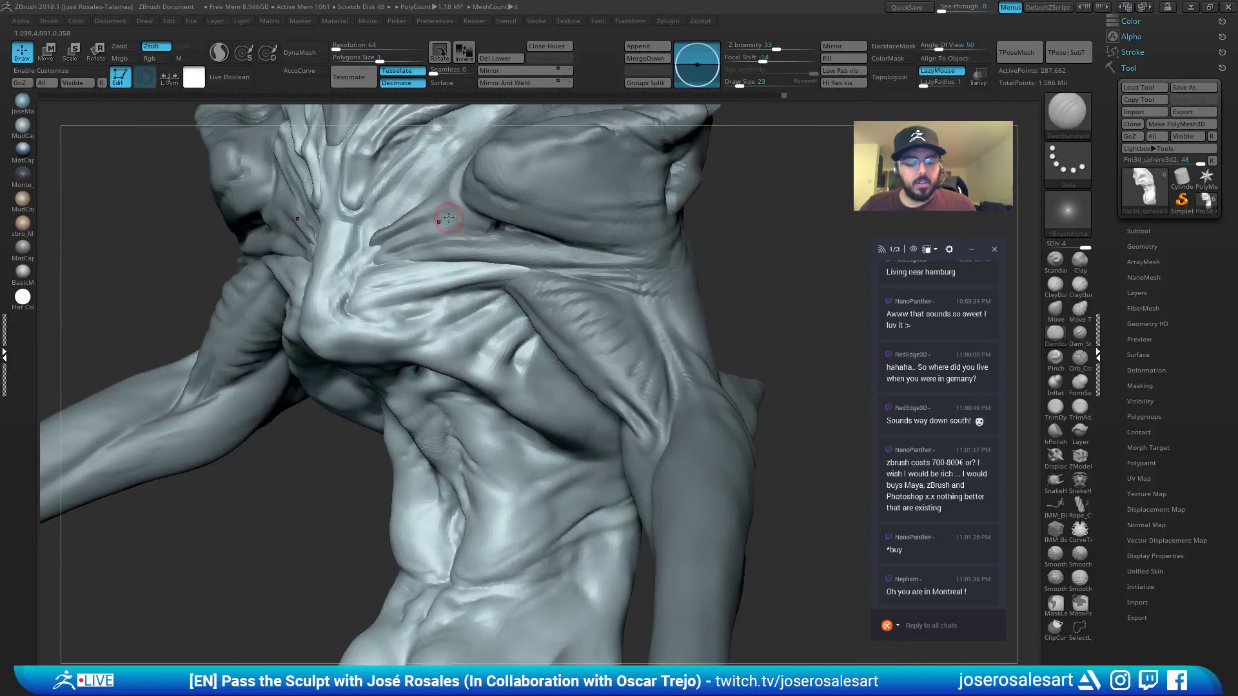
key(b)
key(s)
key(h)
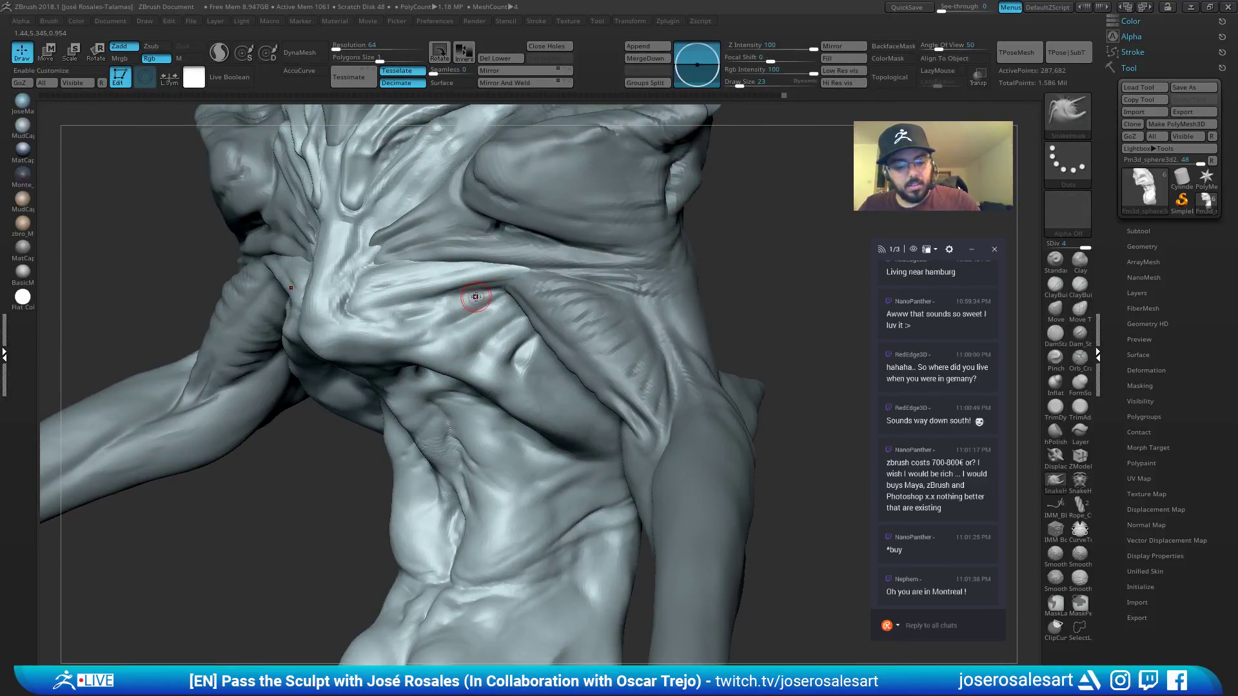
right_drag(470, 290, 538, 282)
key(s)
drag(537, 282, 542, 274)
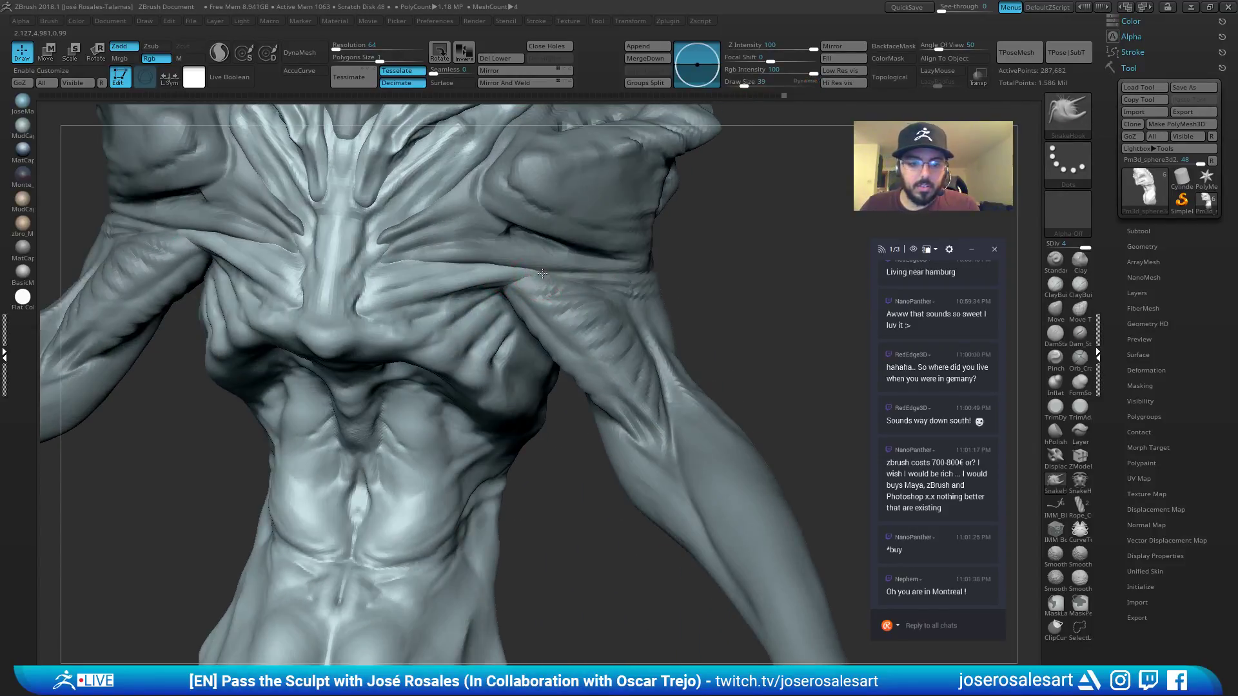
ctrl+right_drag(546, 276, 508, 205)
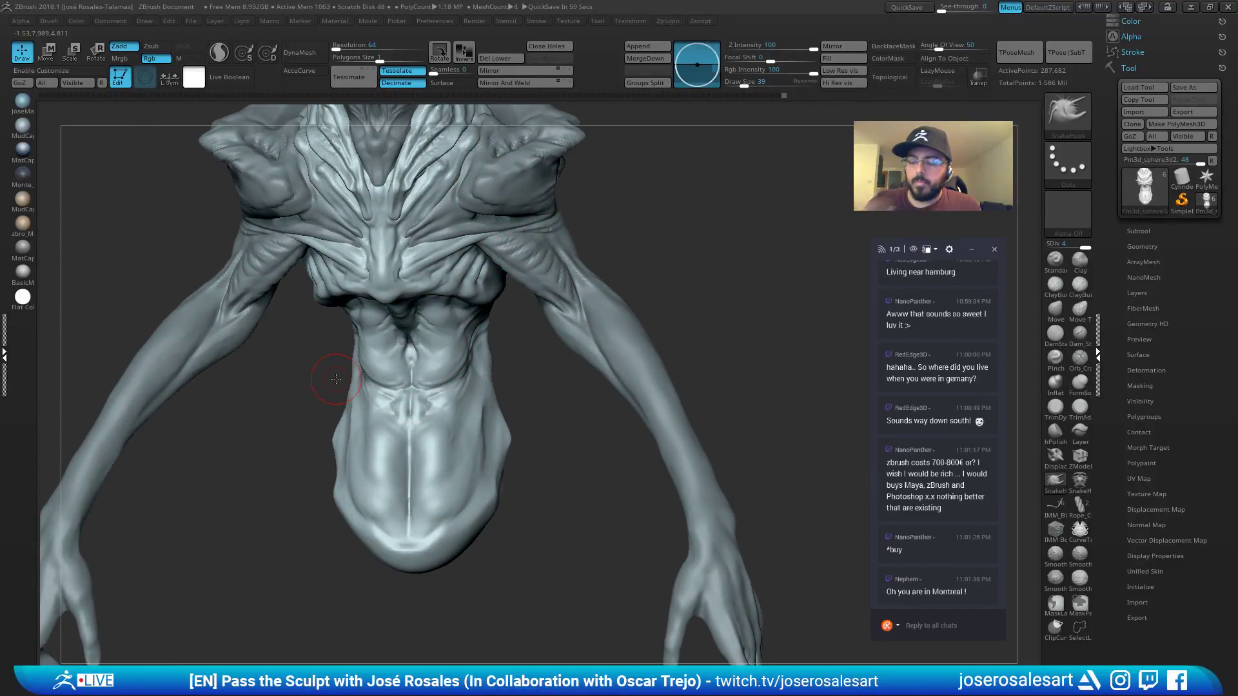
Deepen the horizontal crease beneath the upper abdominal muscles with DamStandard at draw size 26.
mouse_move(399, 393)
right_down()
mouse_move(437, 350)
mouse_move(450, 385)
mouse_move(470, 368)
mouse_move(398, 394)
right_up()
key(b)
key(d)
key(s)
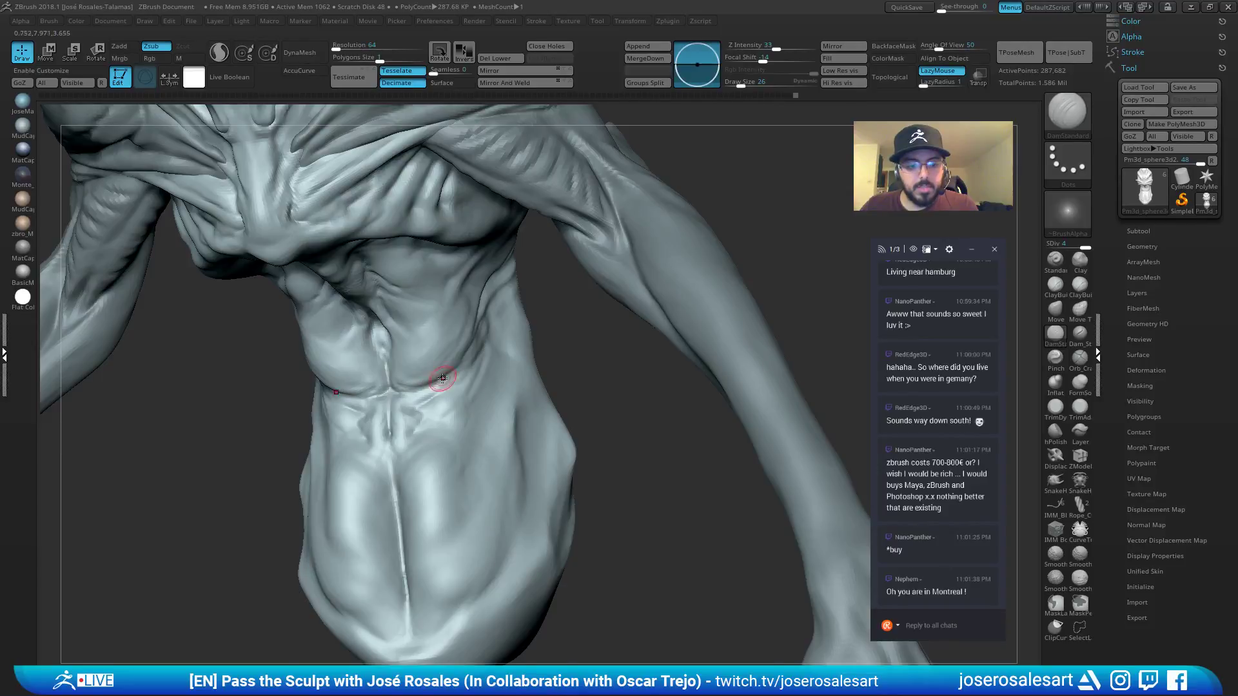
right_drag(461, 363, 395, 398)
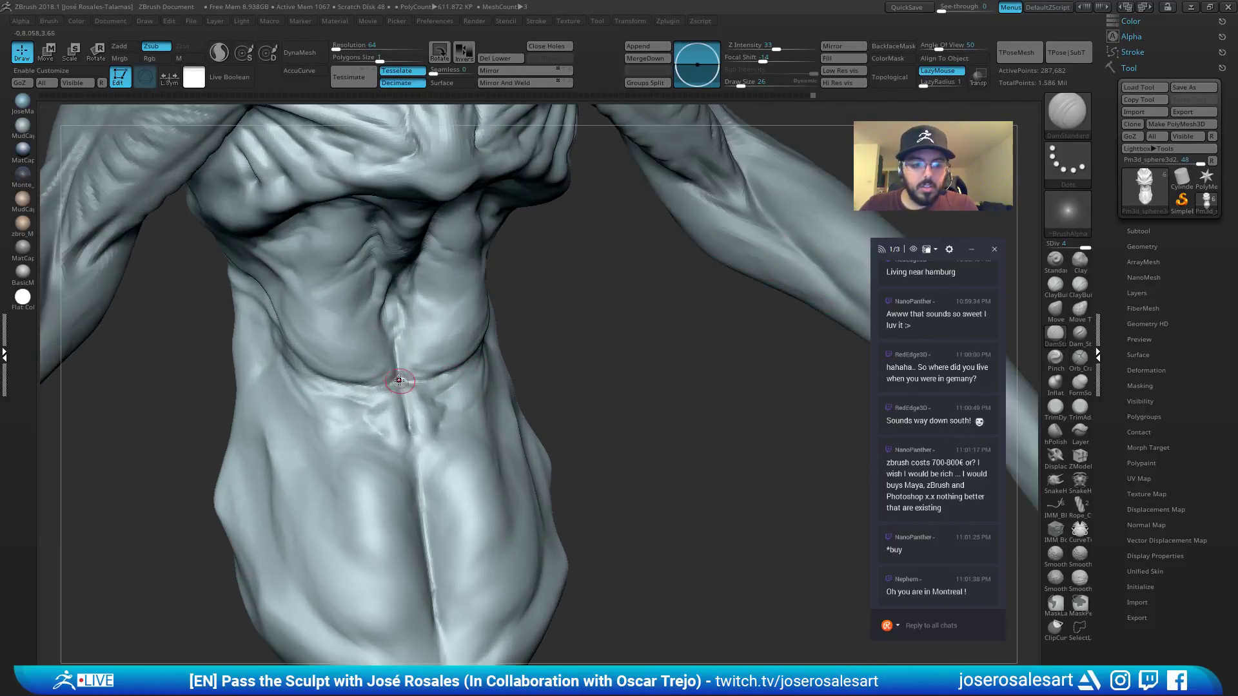
drag(393, 385, 359, 389)
mouse_move(470, 356)
ctrl+right_down()
mouse_move(445, 381)
mouse_move(343, 360)
mouse_move(478, 351)
mouse_move(436, 442)
mouse_move(397, 384)
mouse_move(452, 343)
mouse_move(487, 344)
mouse_move(406, 358)
ctrl+right_up()
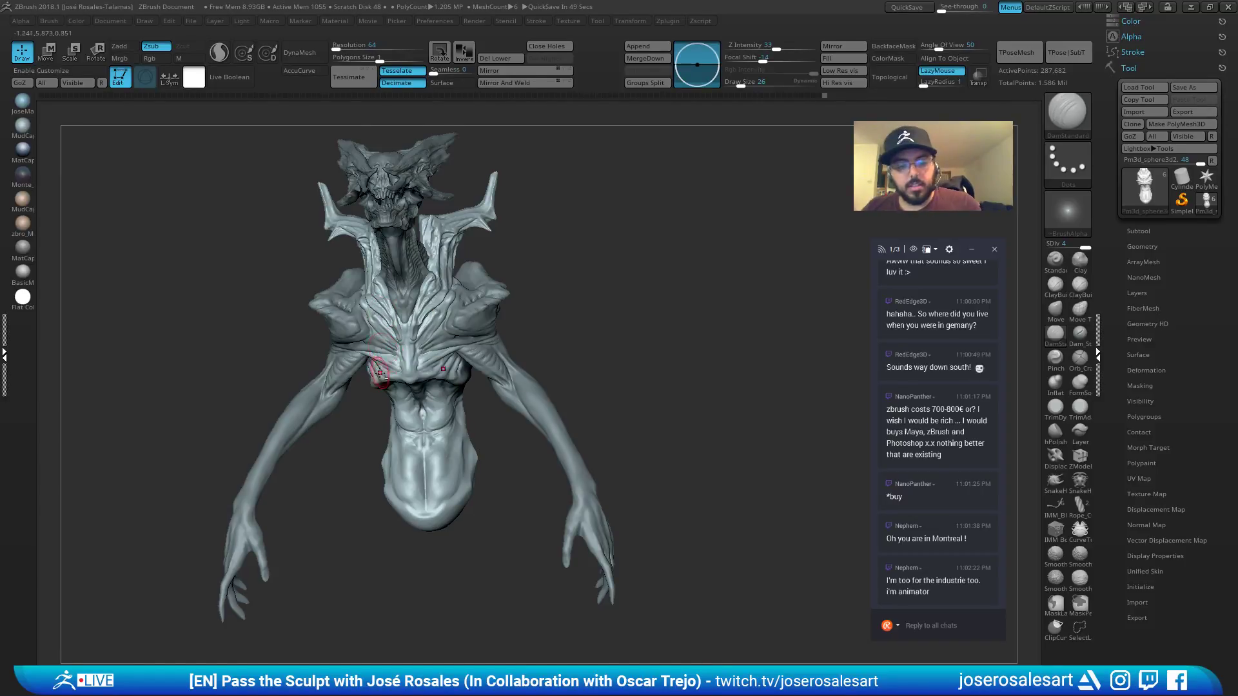
Raise ridges on the upper abdomen beneath the ribcage hollows with the Standard brush at draw size 17.
mouse_move(385, 374)
ctrl+right_down()
mouse_move(456, 392)
mouse_move(475, 324)
ctrl+right_up()
key(])
ctrl+right_drag(525, 379, 474, 310)
mouse_move(491, 351)
ctrl+right_down()
mouse_move(543, 373)
mouse_move(552, 336)
mouse_move(584, 365)
ctrl+right_up()
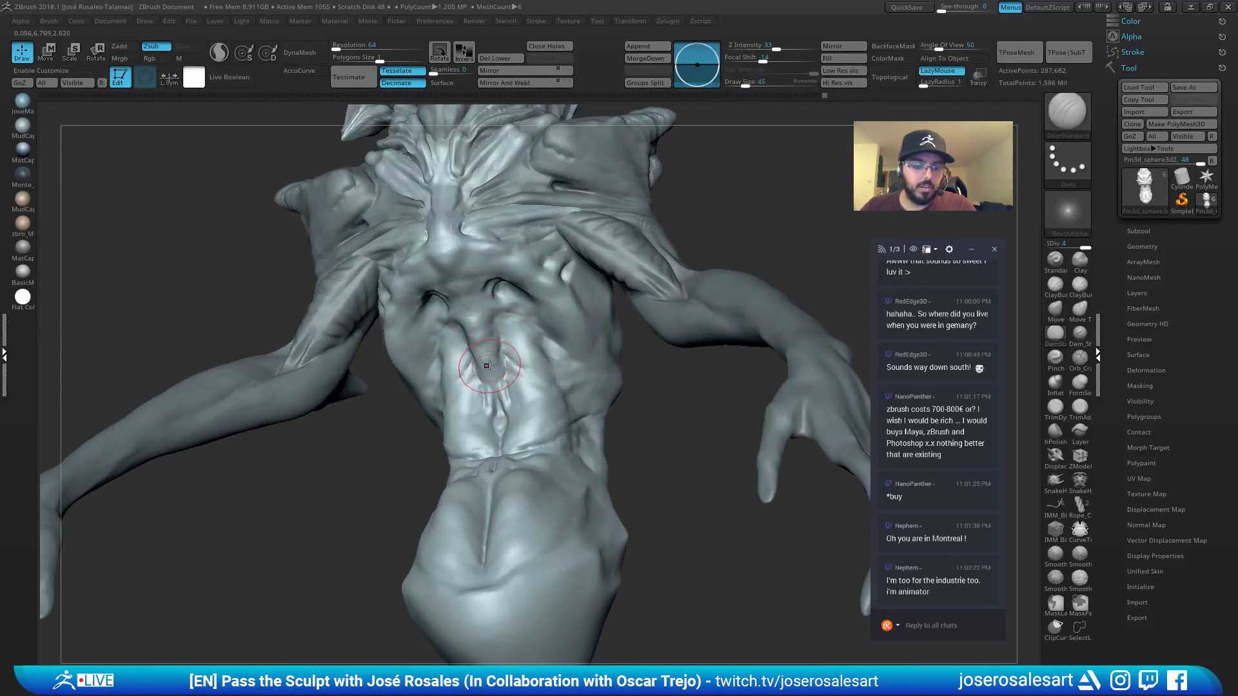
key(b)
key(s)
key(t)
key(s)
drag(501, 348, 498, 356)
key(s)
key(s)
mouse_move(492, 353)
right_down()
mouse_move(475, 370)
mouse_move(512, 368)
mouse_move(479, 336)
mouse_move(492, 330)
right_up()
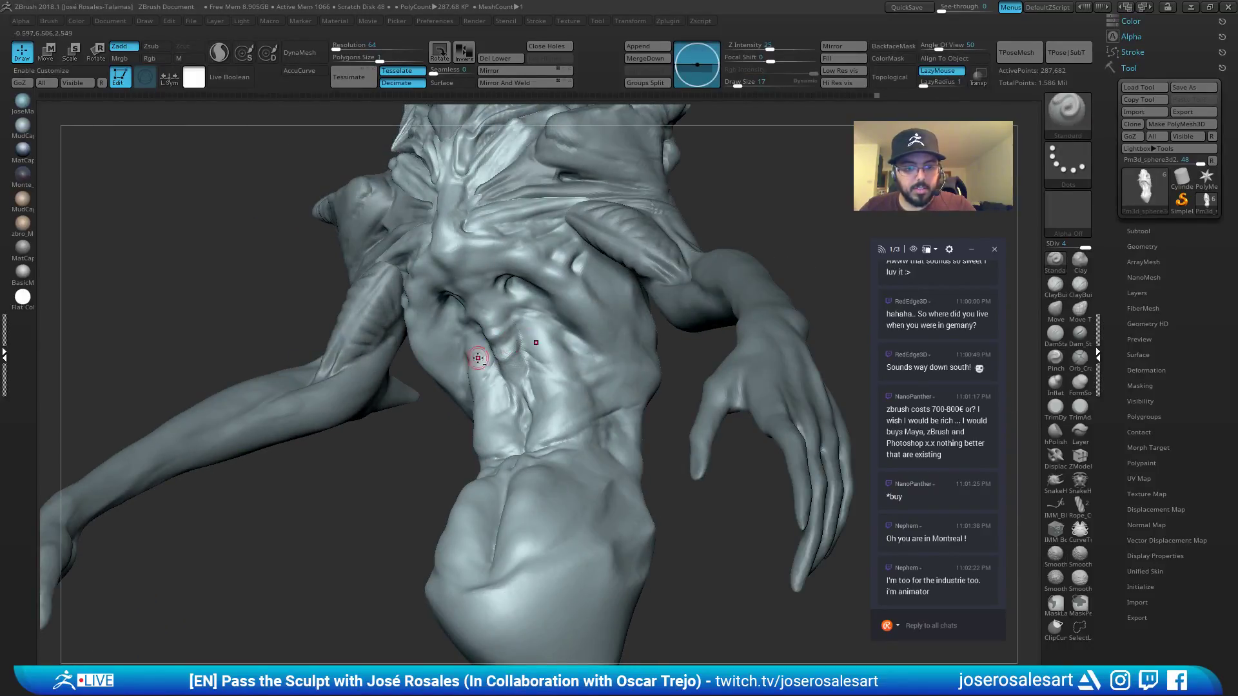
mouse_move(478, 357)
right_down()
mouse_move(503, 353)
mouse_move(493, 370)
mouse_move(463, 314)
mouse_move(541, 314)
mouse_move(567, 284)
mouse_move(543, 297)
right_up()
drag(543, 296, 479, 297)
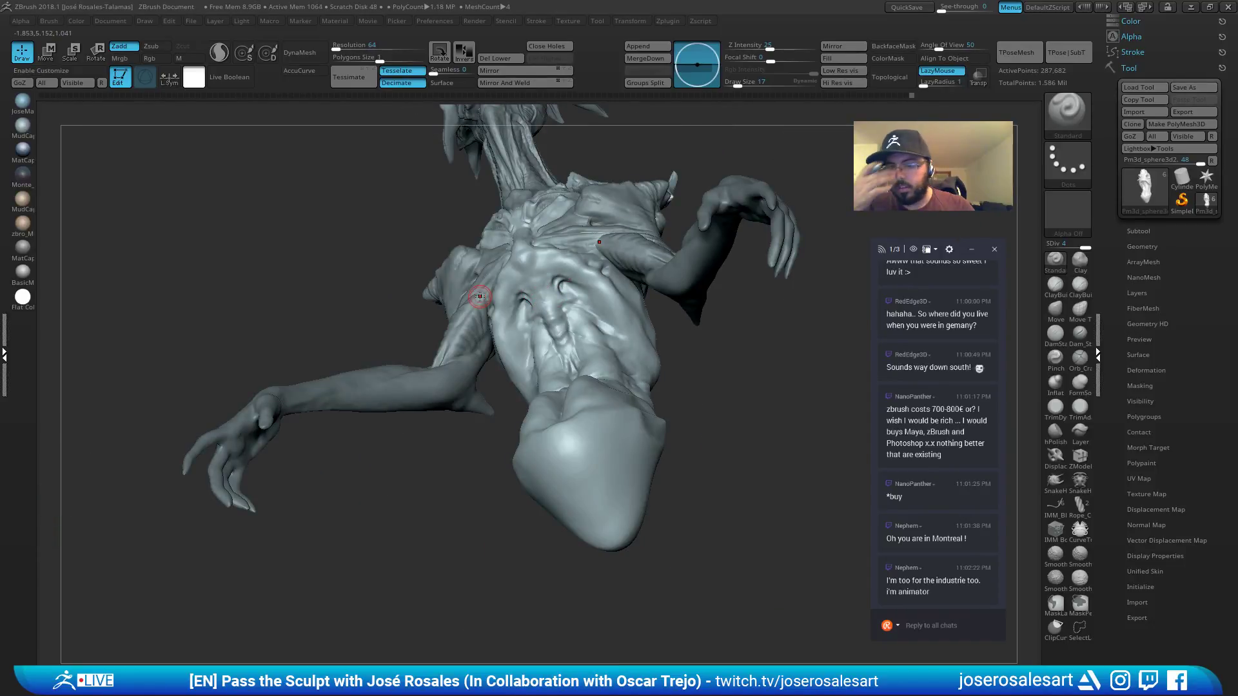
Shift the folds below the ribcage hollows with the Move Topological brush at draw size 21.
mouse_move(379, 202)
alt+right_down()
mouse_move(572, 273)
mouse_move(432, 310)
mouse_move(465, 296)
alt+right_up()
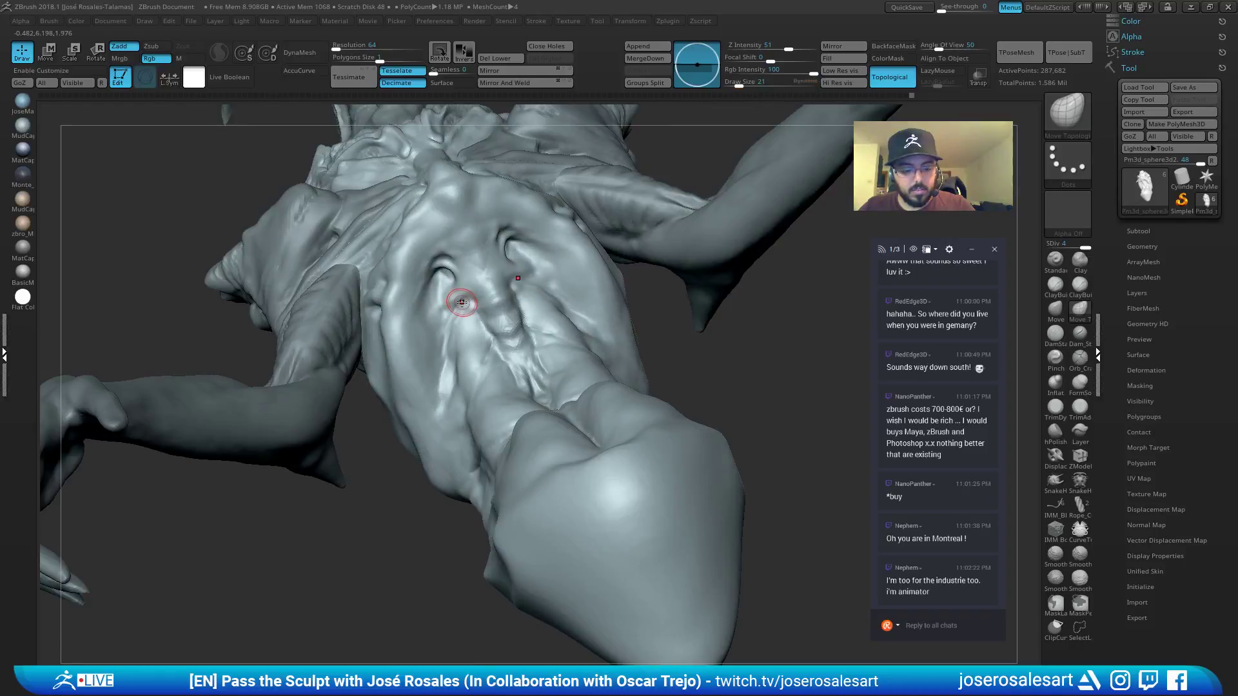
drag(462, 298, 462, 294)
mouse_move(436, 340)
right_down()
mouse_move(459, 296)
mouse_move(458, 327)
mouse_move(493, 323)
right_up()
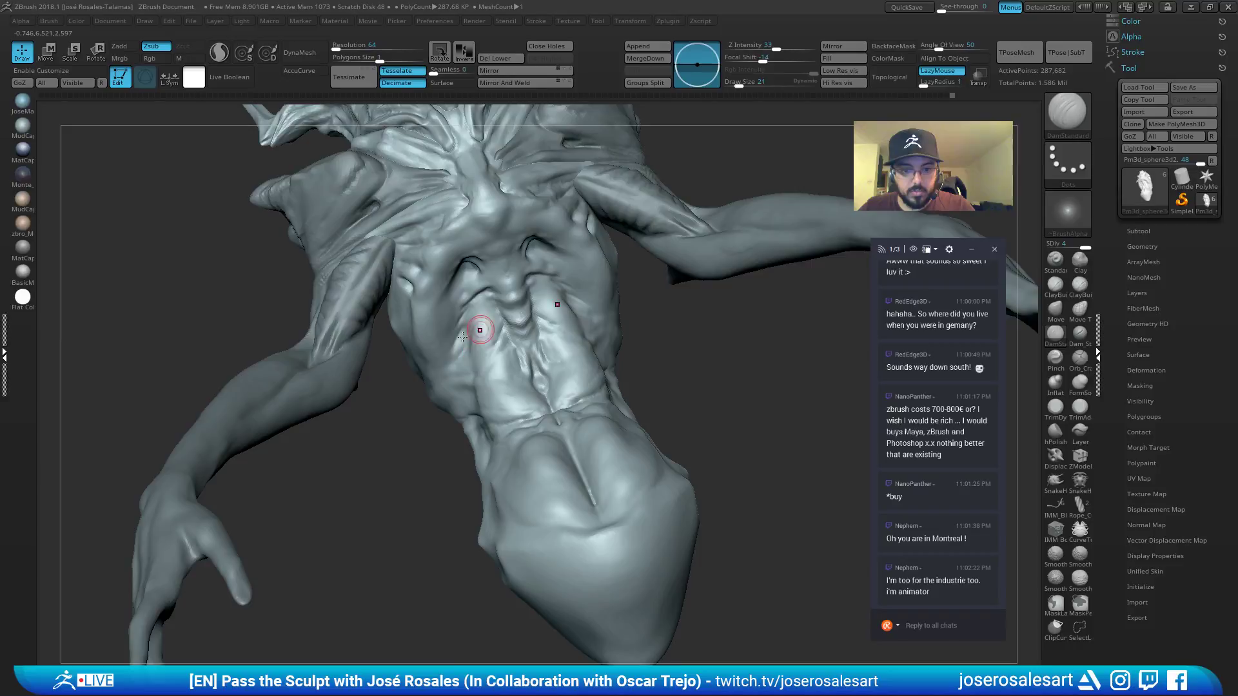
Carve diagonal creases into the side of the ribcage with DamStandard at draw size 36.
key(b)
key(s)
key(t)
mouse_move(481, 329)
ctrl+right_down()
mouse_move(464, 338)
mouse_move(483, 337)
mouse_move(464, 322)
mouse_move(518, 298)
mouse_move(498, 326)
mouse_move(560, 280)
mouse_move(505, 243)
mouse_move(498, 319)
mouse_move(539, 265)
mouse_move(662, 234)
mouse_move(625, 245)
mouse_move(640, 226)
ctrl+right_up()
key(shift)
key(b)
key(c)
key(b)
key(b)
key(d)
key(s)
drag(664, 181, 636, 225)
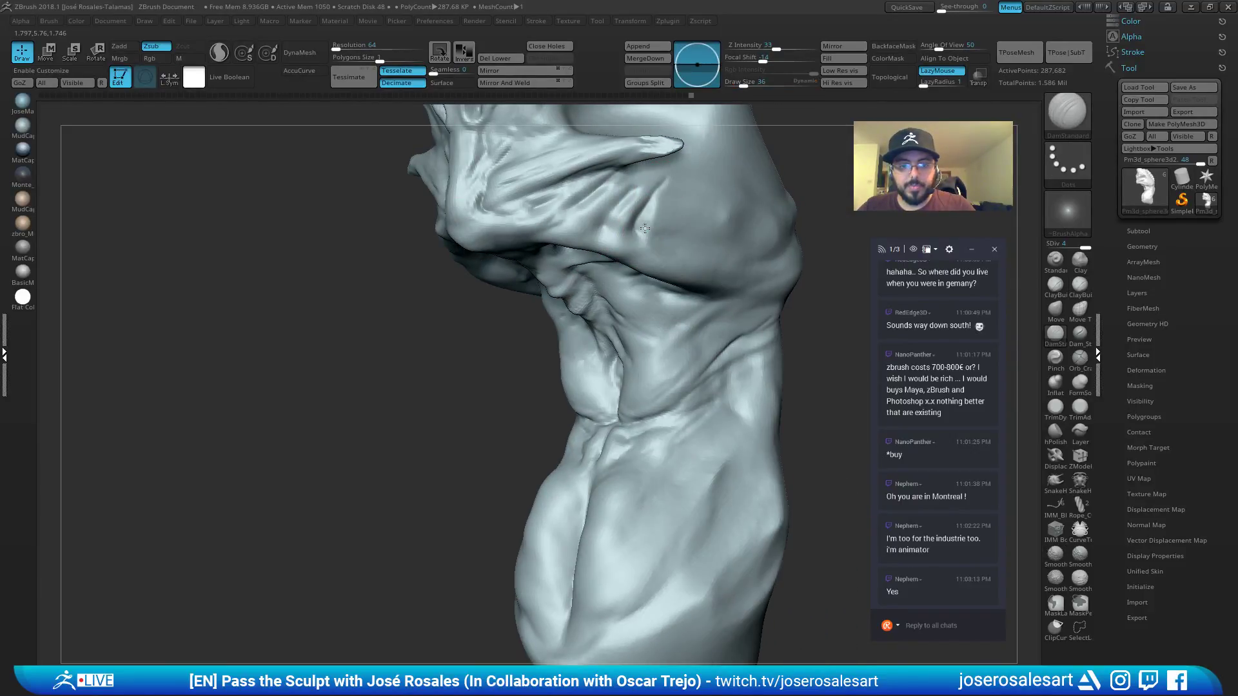
drag(672, 184, 649, 227)
Refine and smooth the grooves between the ribs on the front of the ribcage at draw size 36.
right_drag(652, 233, 666, 205)
drag(646, 187, 619, 214)
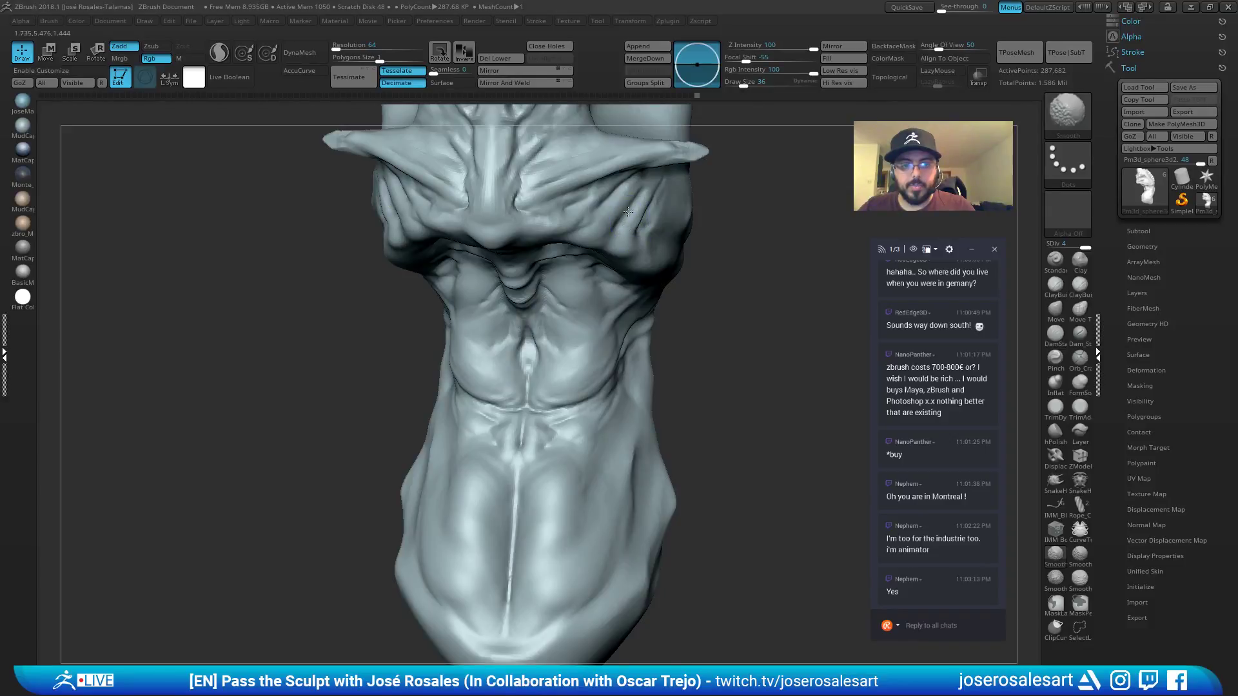
right_drag(638, 202, 626, 203)
drag(645, 186, 627, 205)
mouse_move(627, 205)
right_down()
mouse_move(645, 213)
mouse_move(601, 197)
mouse_move(615, 229)
right_up()
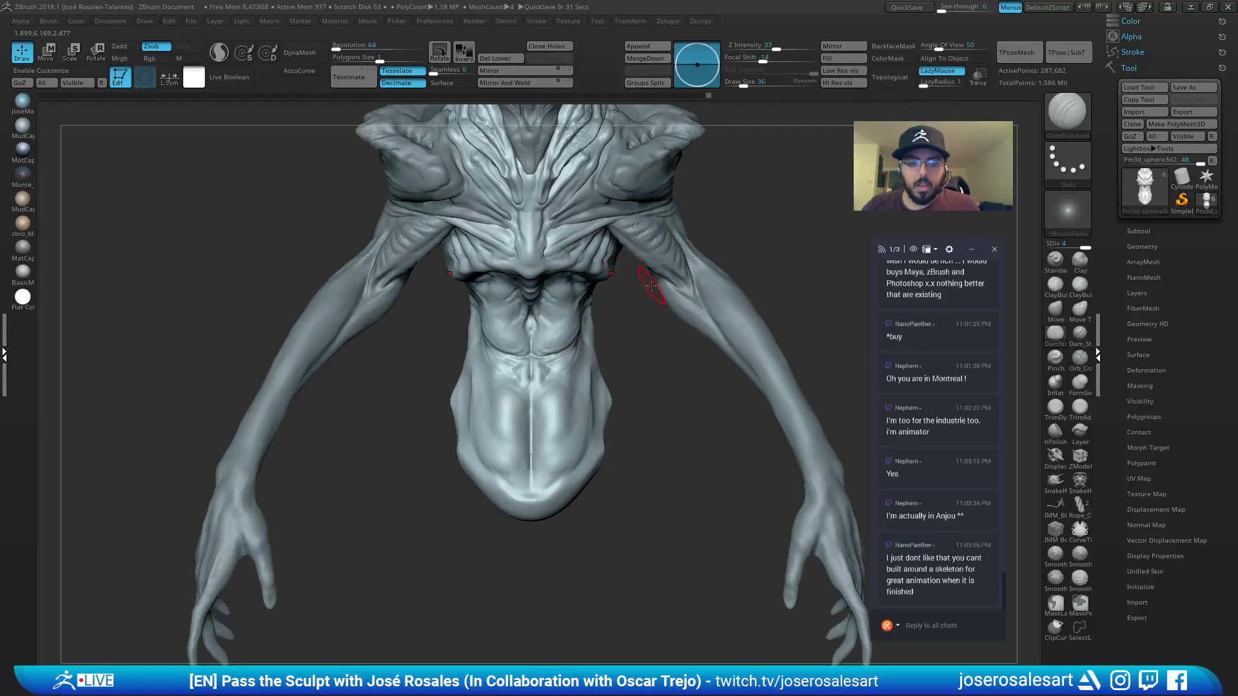
mouse_move(649, 284)
right_down()
mouse_move(594, 243)
mouse_move(623, 293)
right_up()
shift+drag(623, 294, 573, 319)
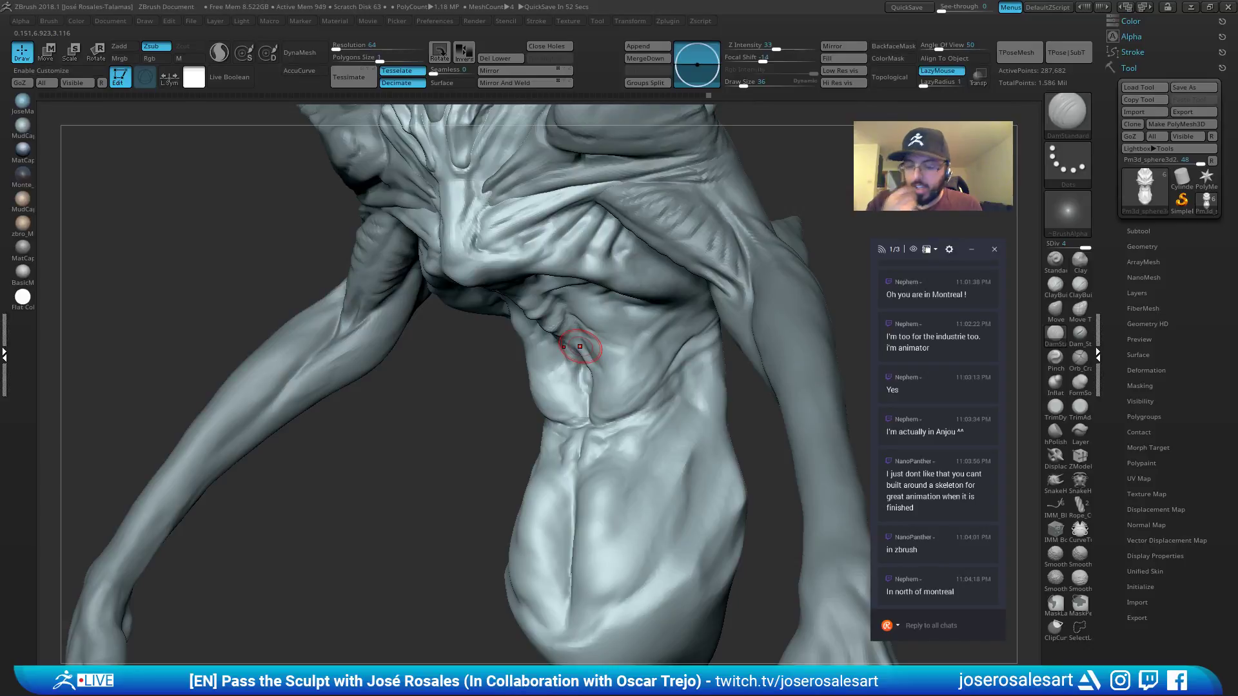
Reshape the outer contour of the upper abdominal muscles with the Move brush at draw size 69.
right_drag(579, 346, 574, 315)
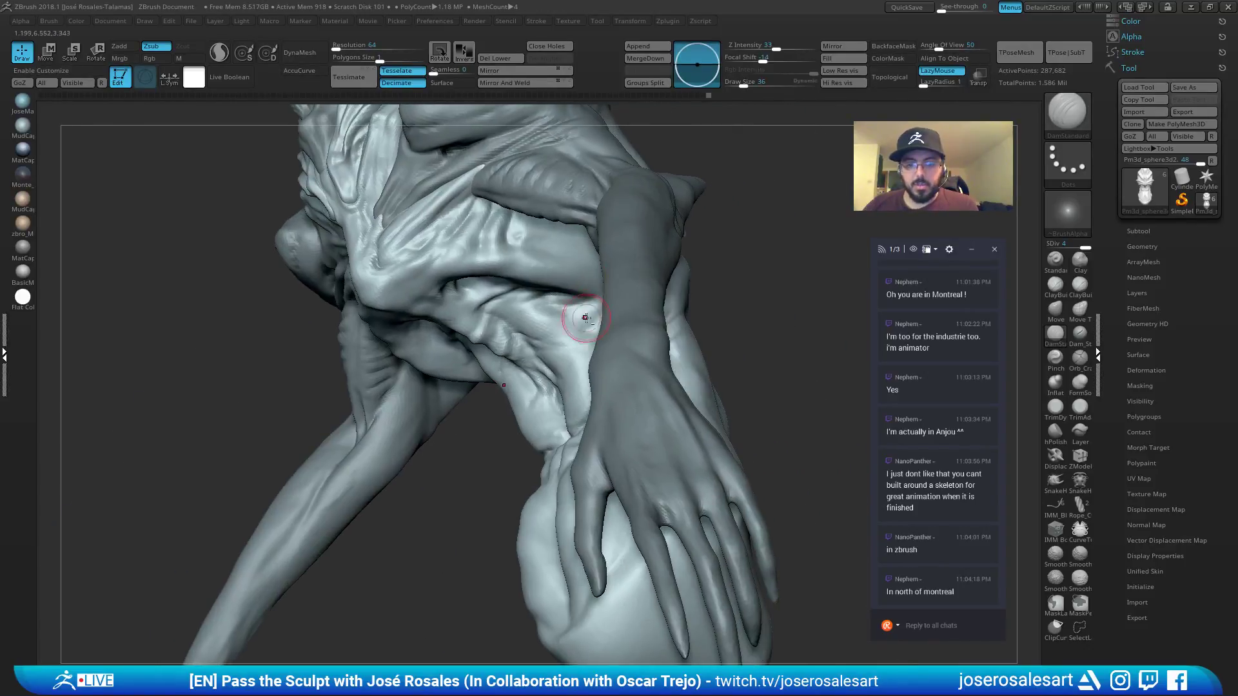
key(b)
key(m)
key(v)
key(bracketright)
right_drag(525, 409, 564, 414)
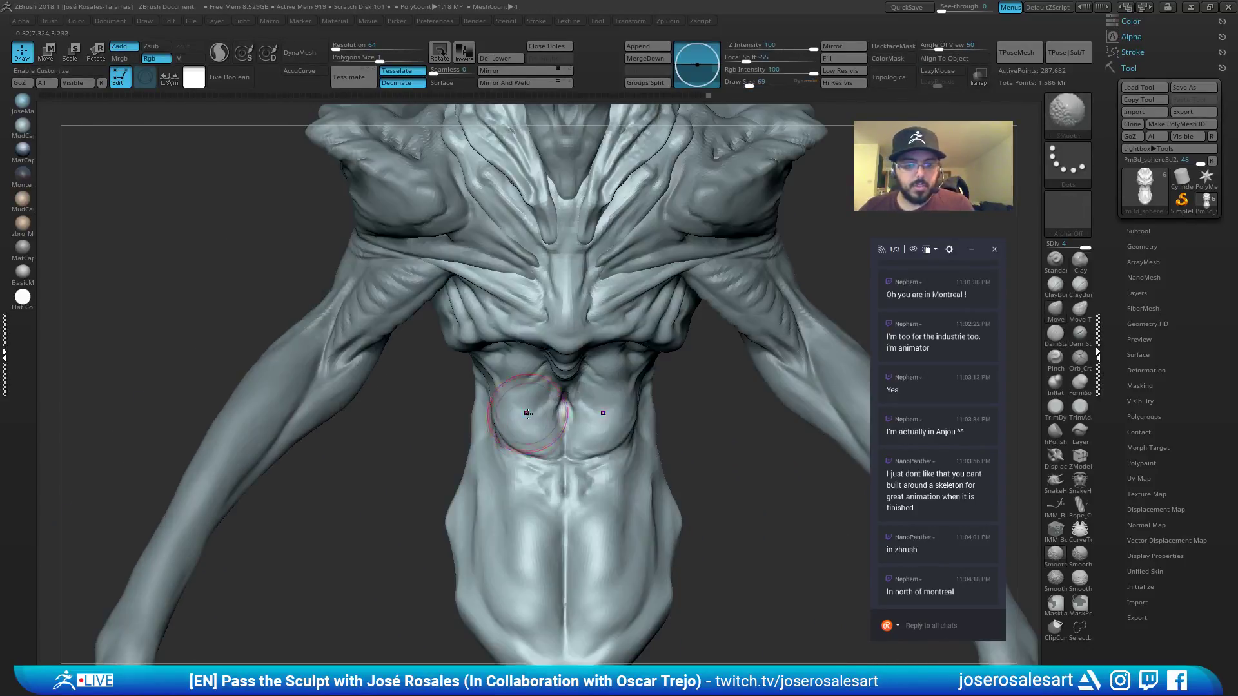
drag(509, 433, 498, 416)
right_drag(545, 419, 518, 315)
Raise and smooth fine forms on the upper abdominal muscles with the Standard brush at draw size 17.
key(b)
key(s)
key(t)
key(s)
drag(603, 407, 580, 406)
mouse_move(600, 409)
ctrl+right_down()
mouse_move(651, 425)
mouse_move(573, 452)
mouse_move(566, 354)
ctrl+right_up()
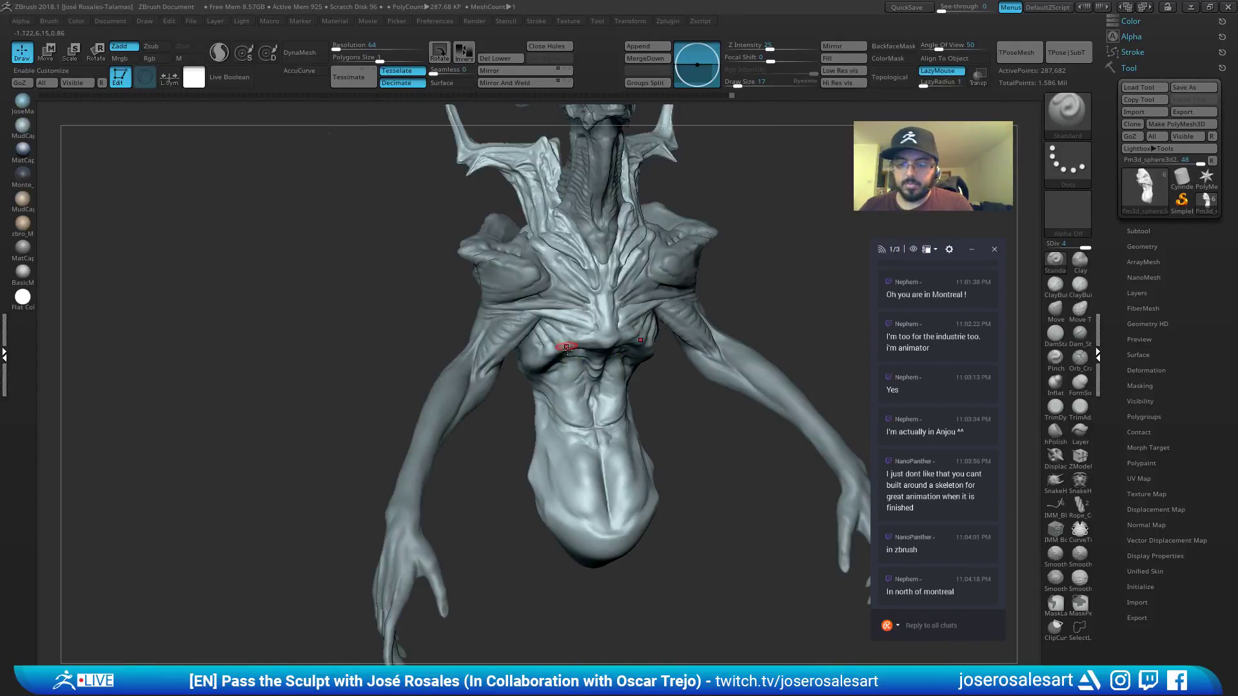
key(shift)
Build up the upper abdominal muscles beside the midline with the ClayBuildup brush at draw size 51.
mouse_move(589, 416)
ctrl+right_down()
mouse_move(575, 367)
mouse_move(507, 377)
mouse_move(570, 360)
ctrl+right_up()
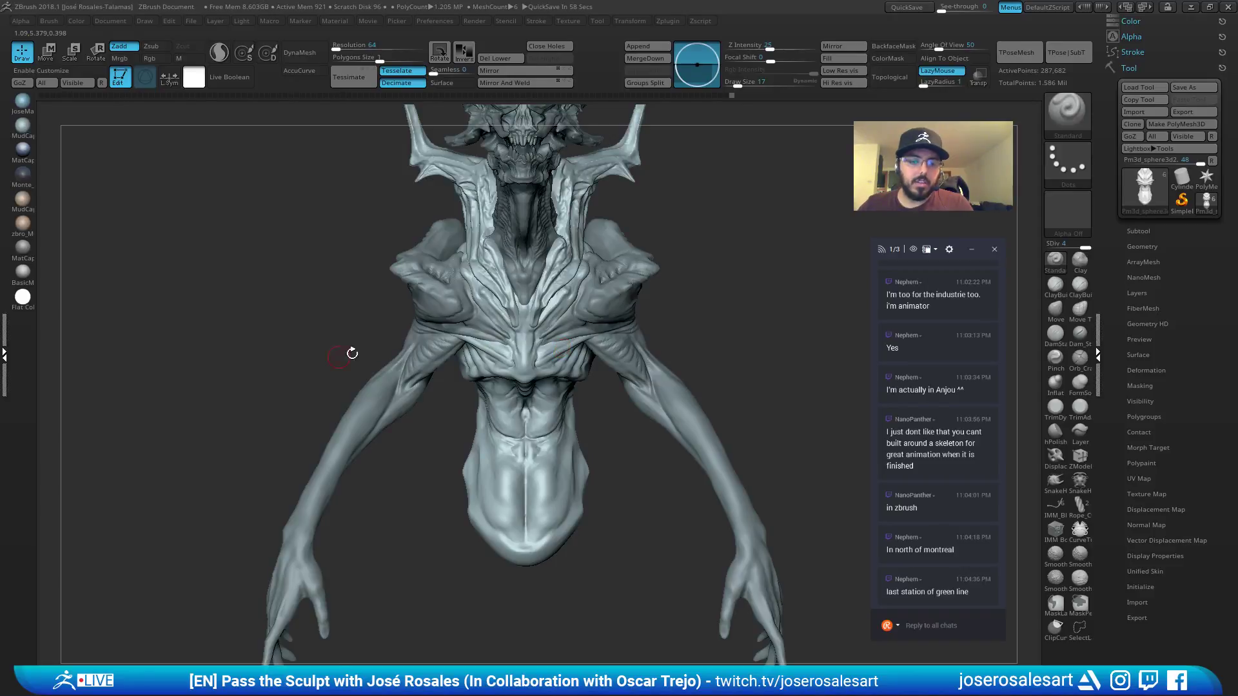
ctrl+right_drag(611, 334, 632, 368)
mouse_move(530, 455)
alt+right_down()
mouse_move(531, 351)
mouse_move(474, 312)
alt+right_up()
ctrl+right_drag(474, 313, 533, 323)
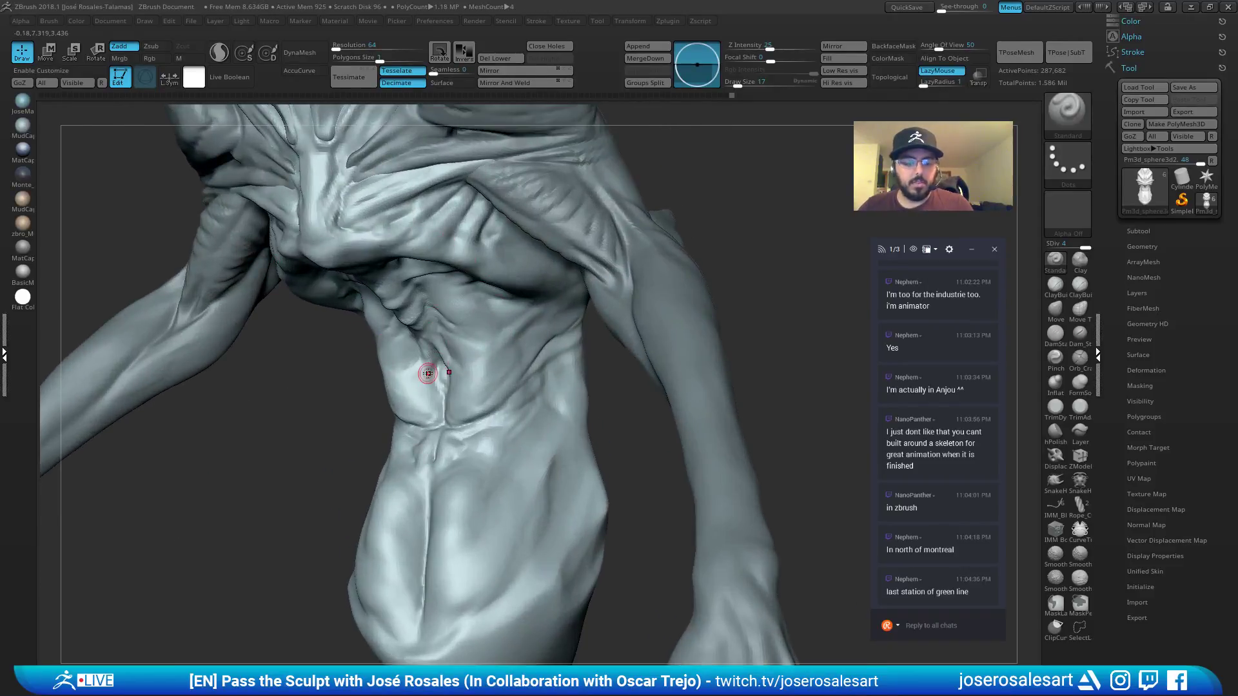
key(b)
key(c)
key(b)
right_drag(412, 400, 416, 380)
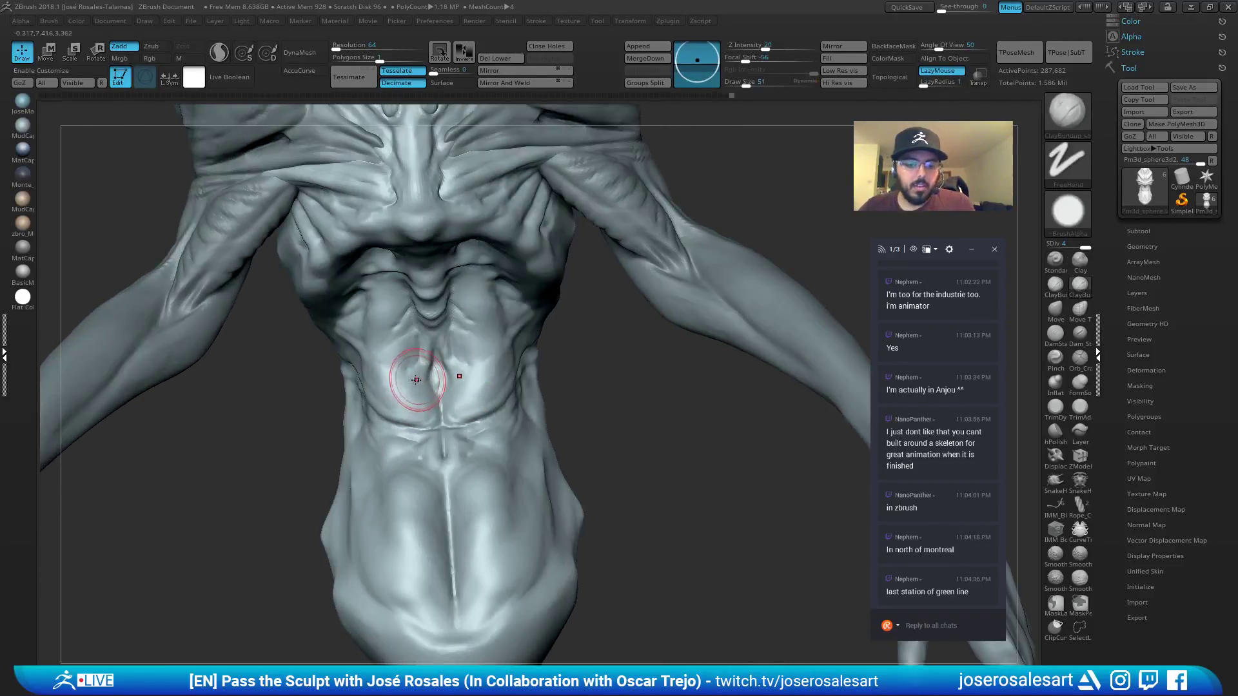
mouse_move(416, 380)
mouse_down()
mouse_move(401, 385)
mouse_move(429, 396)
mouse_up()
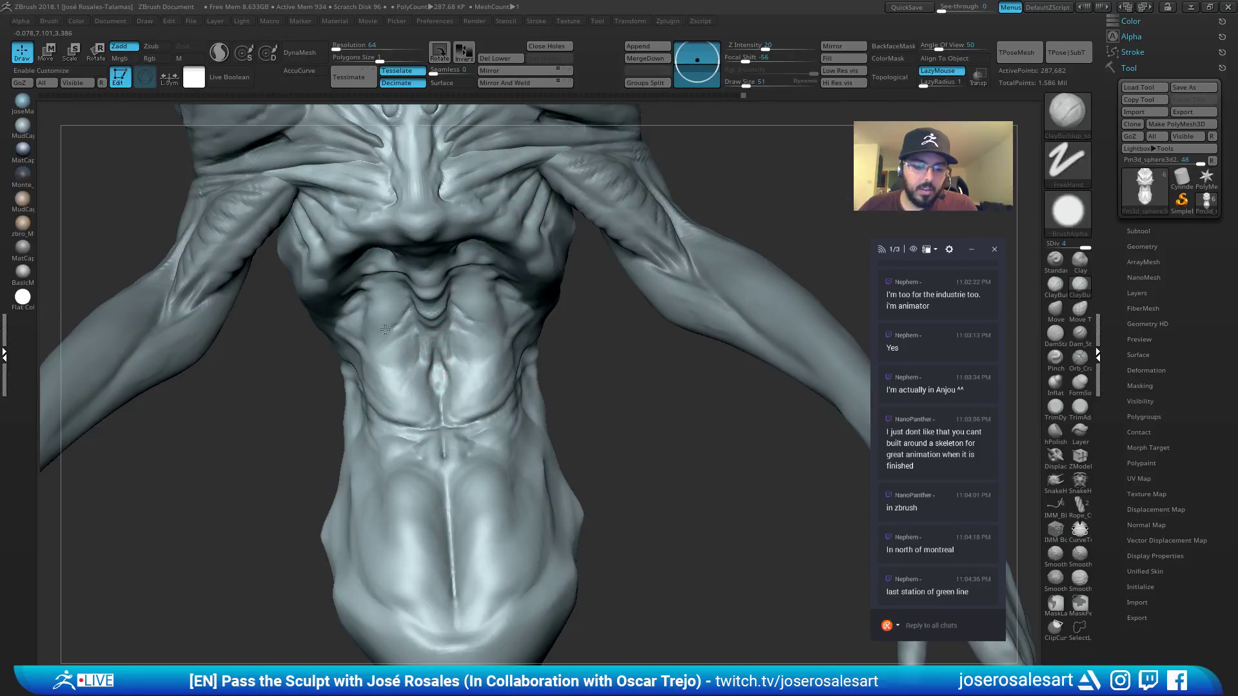
mouse_move(429, 396)
right_down()
mouse_move(490, 387)
mouse_move(423, 365)
right_up()
Raise the lower edge of the ribcage with the Standard brush at draw size 26.
key(b)
key(s)
key(t)
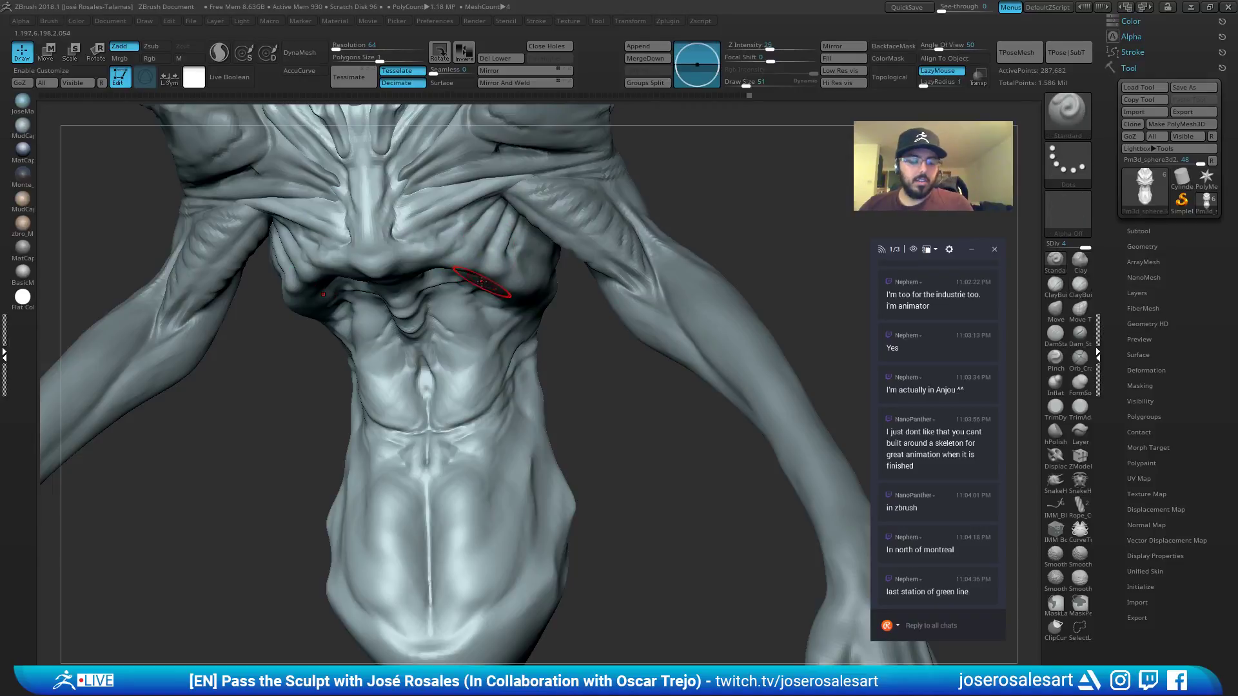
key(s)
drag(489, 283, 476, 281)
right_drag(466, 272, 453, 255)
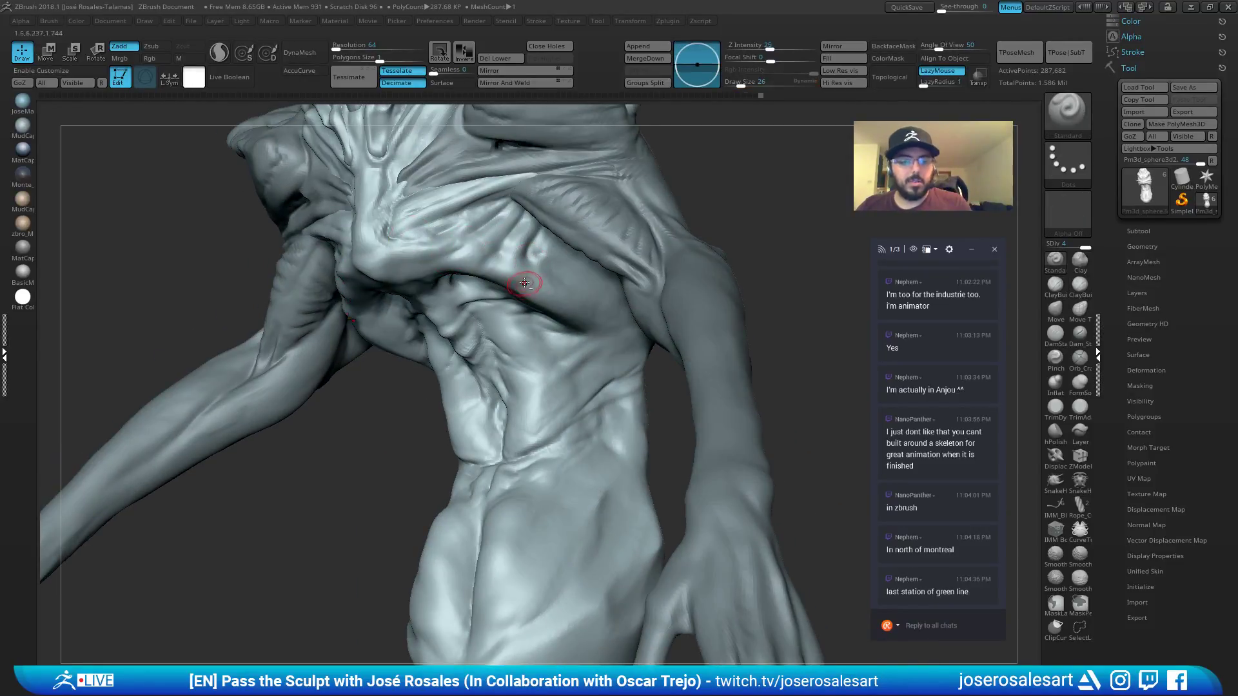
right_drag(516, 299, 524, 288)
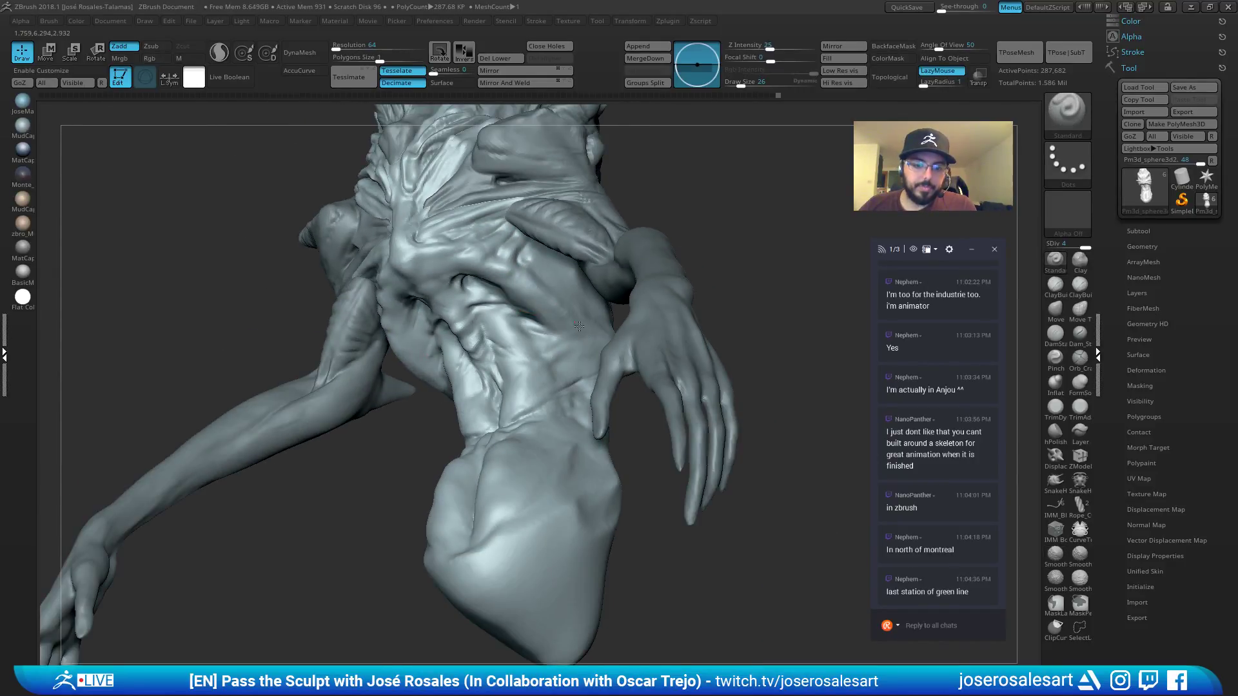
Activate the arms and shoulders subtool and adjust its strands across the chest with the Move brush at draw size 30.
mouse_move(590, 341)
right_down()
mouse_move(534, 320)
mouse_move(542, 287)
mouse_move(506, 248)
mouse_move(566, 229)
mouse_move(579, 203)
right_up()
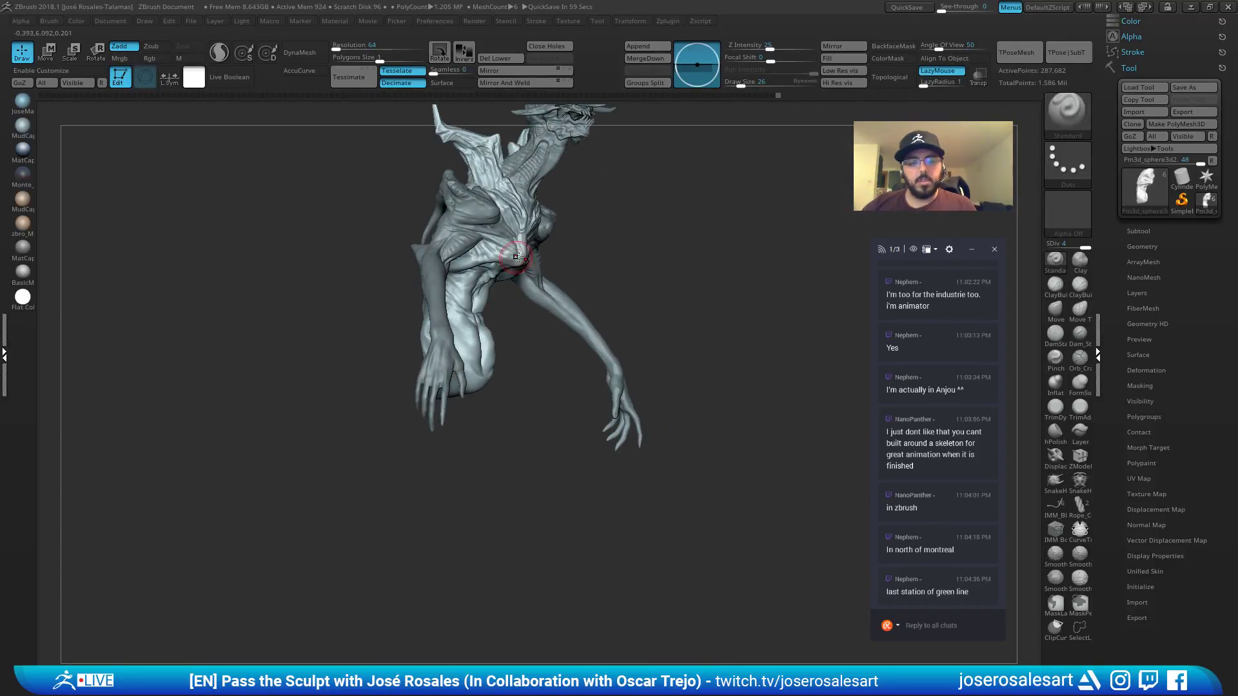
mouse_move(520, 256)
right_down()
mouse_move(526, 282)
mouse_move(691, 193)
right_up()
mouse_move(627, 281)
right_down()
mouse_move(581, 262)
mouse_move(665, 249)
mouse_move(650, 229)
right_up()
alt+click(614, 264)
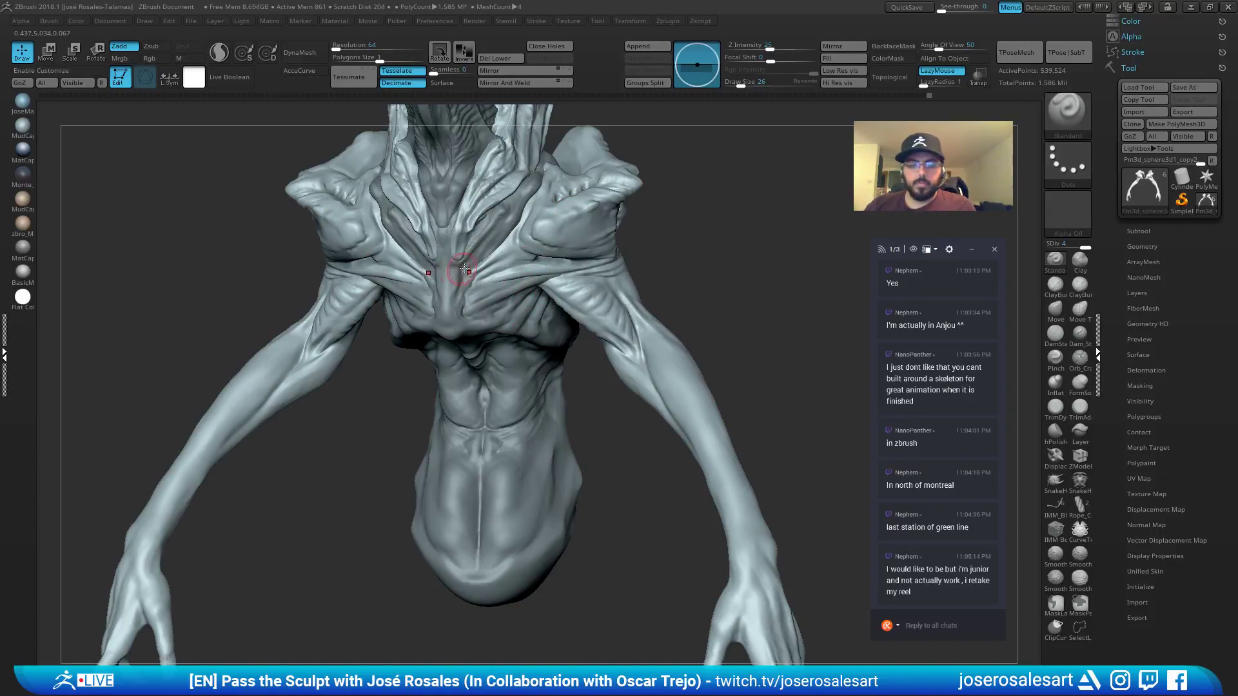
ctrl+right_drag(462, 269, 561, 293)
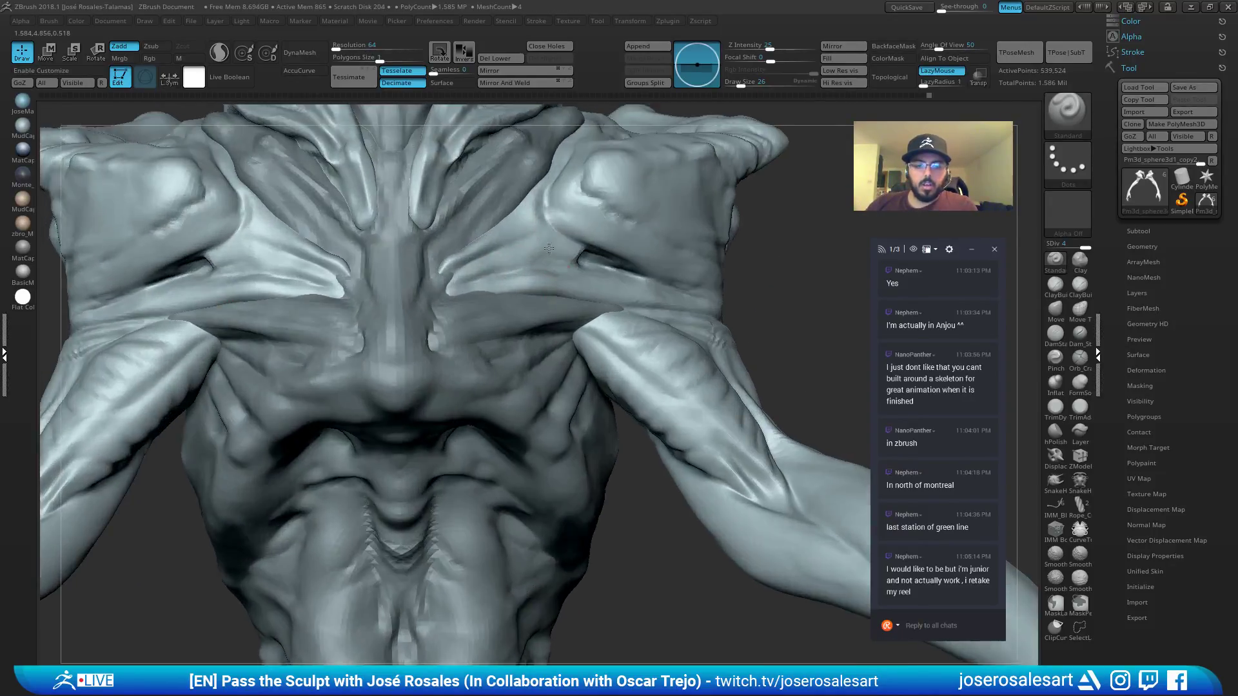
right_drag(549, 248, 527, 264)
key(b)
key(m)
key(v)
key(s)
drag(524, 265, 523, 272)
right_drag(581, 269, 574, 297)
mouse_move(574, 297)
ctrl+right_down()
mouse_move(579, 331)
mouse_move(548, 345)
mouse_move(635, 387)
mouse_move(619, 403)
mouse_move(487, 394)
mouse_move(551, 320)
ctrl+right_up()
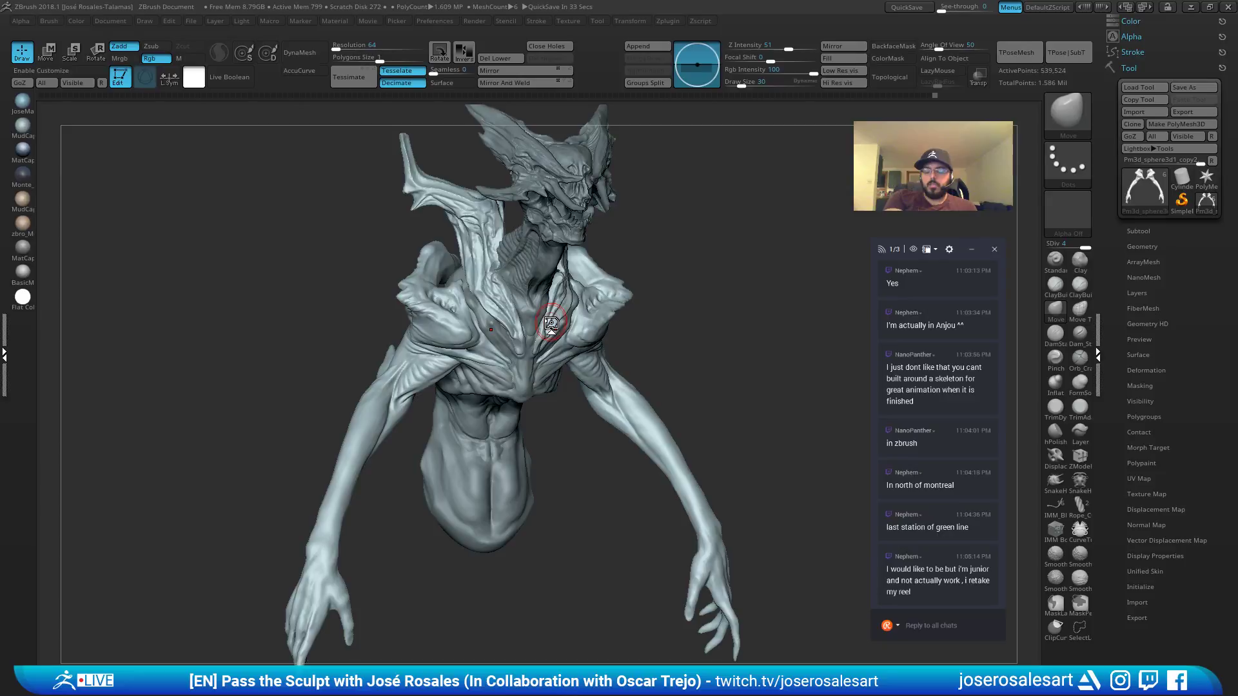
Carve creases under and behind the shoulder plate with DamStandard at draw size 30.
mouse_move(367, 282)
mouse_down()
mouse_move(469, 314)
mouse_move(324, 351)
mouse_up()
mouse_move(323, 351)
right_down()
mouse_move(219, 335)
mouse_move(161, 310)
right_up()
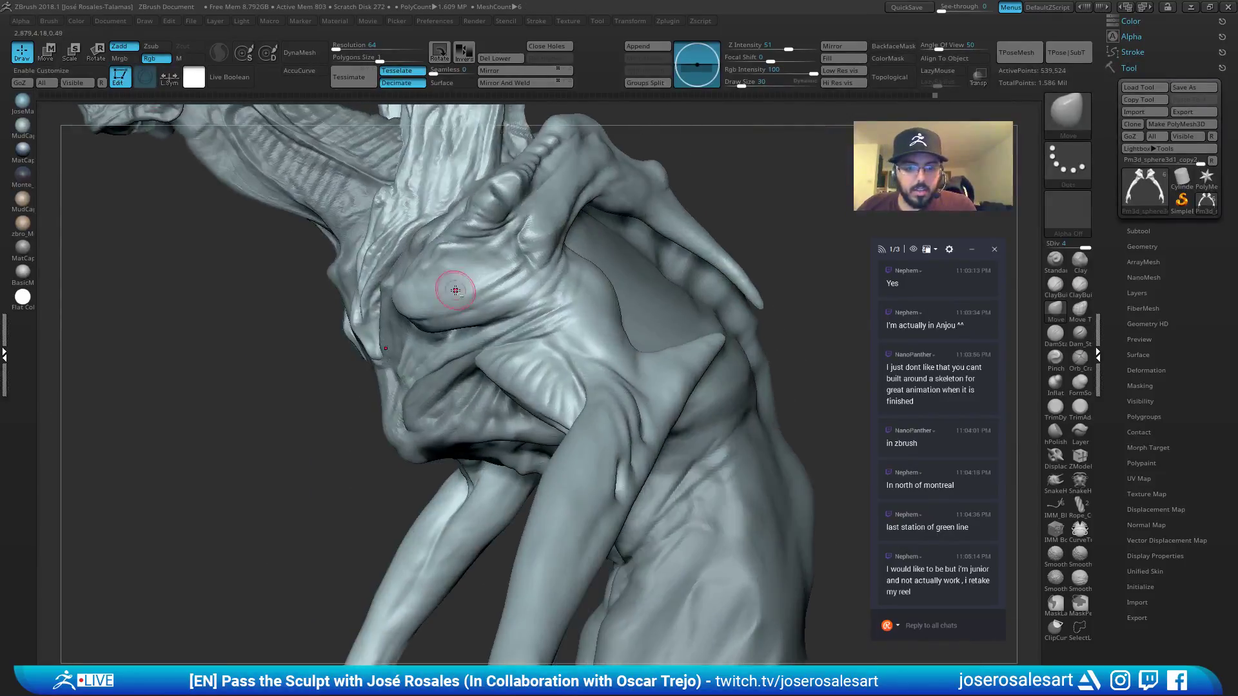
ctrl+right_drag(453, 290, 572, 187)
key(b)
key(d)
key(s)
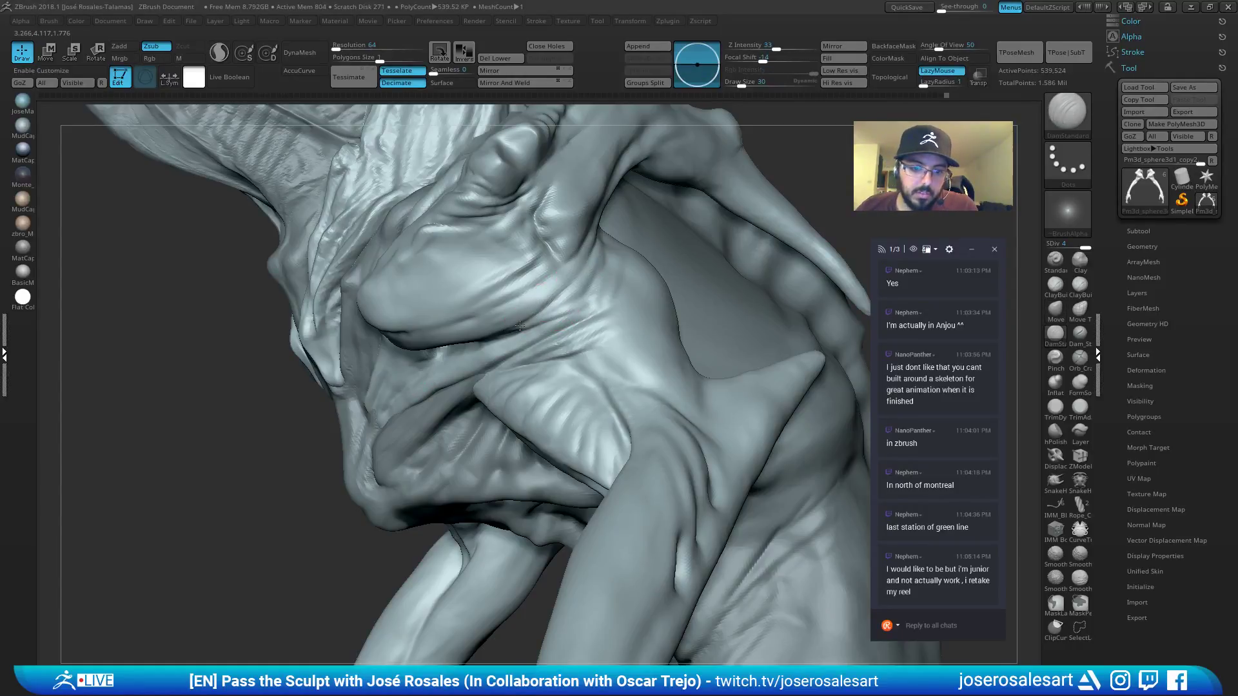
mouse_move(538, 307)
right_down()
mouse_move(506, 312)
mouse_move(566, 296)
right_up()
right_drag(610, 261, 574, 294)
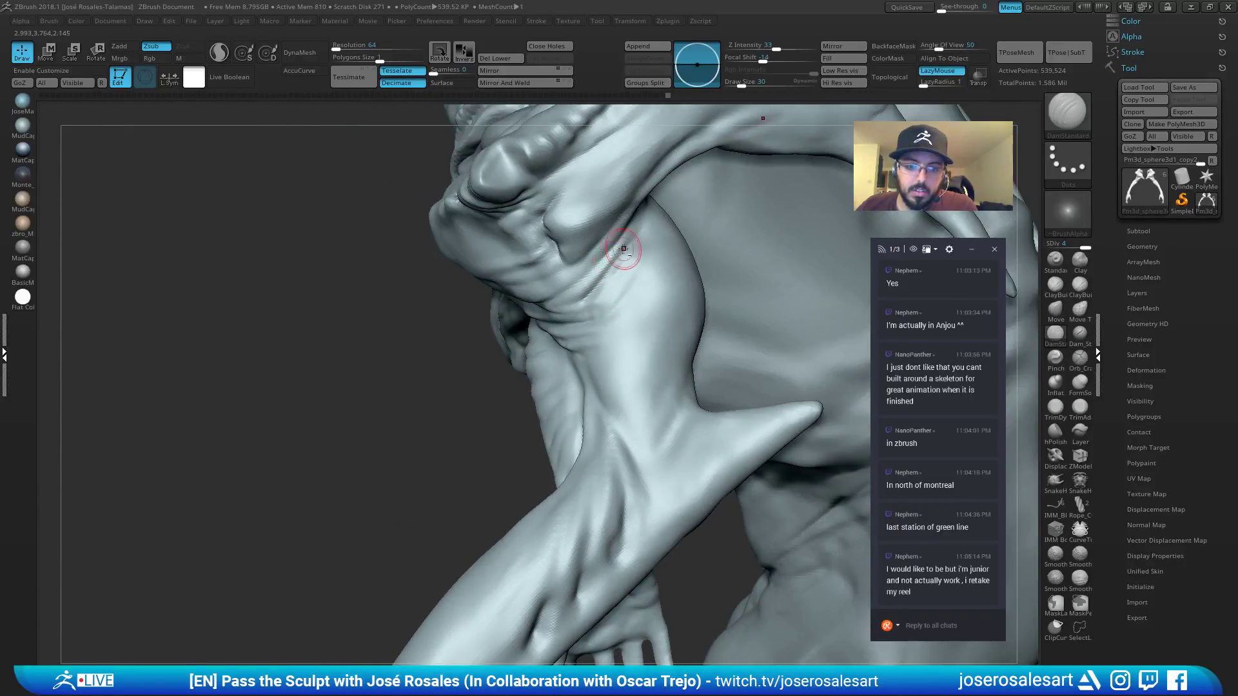
Build up and smooth the back of the shoulder above the elbow spike with the ClayBuildup brush at draw size 30.
mouse_move(621, 256)
right_down()
mouse_move(613, 262)
mouse_move(635, 261)
mouse_move(636, 296)
mouse_move(633, 276)
right_up()
key(b)
key(c)
key(b)
drag(632, 277, 647, 307)
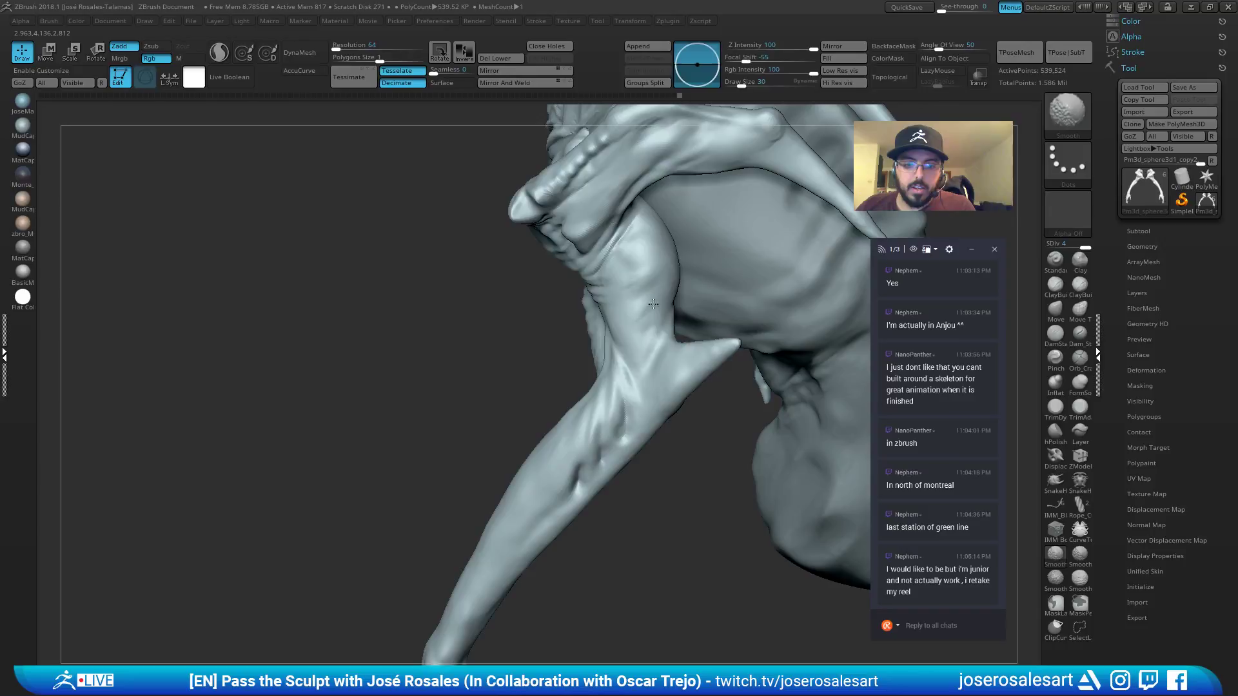
mouse_move(654, 271)
right_down()
mouse_move(660, 258)
mouse_move(642, 261)
mouse_move(603, 226)
mouse_move(636, 241)
mouse_move(666, 323)
mouse_move(655, 338)
right_up()
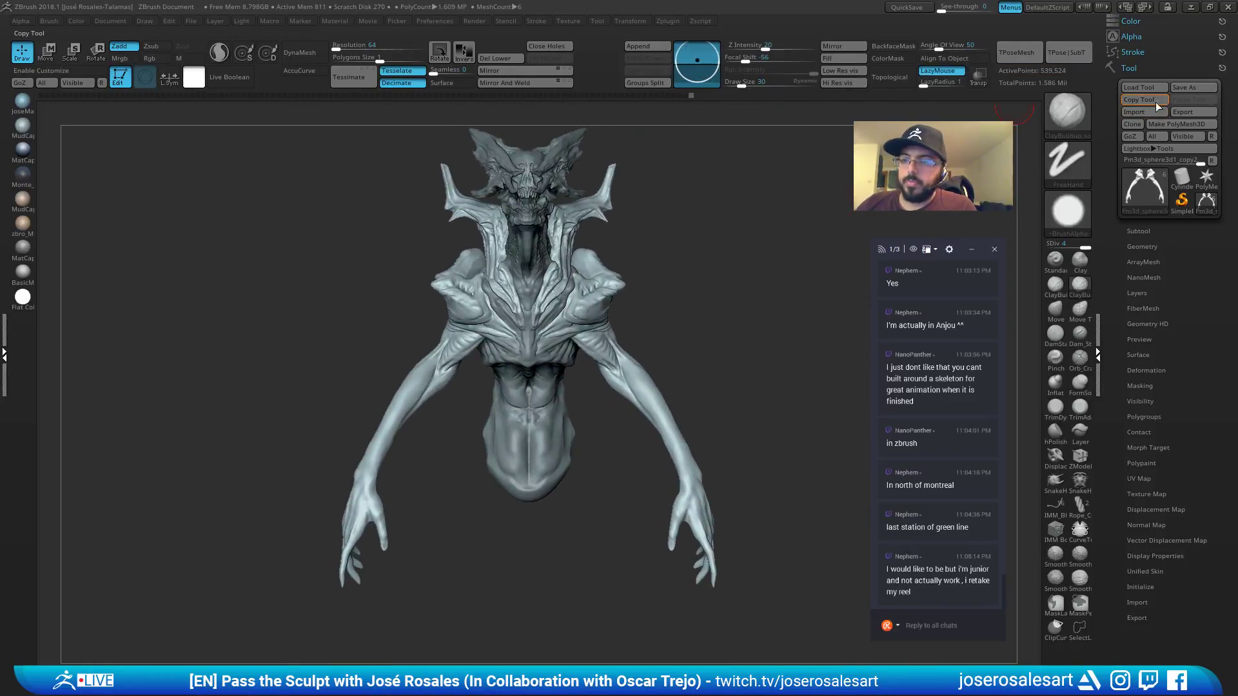
Save the creature sculpt to disk as a tool file.
click(1185, 91)
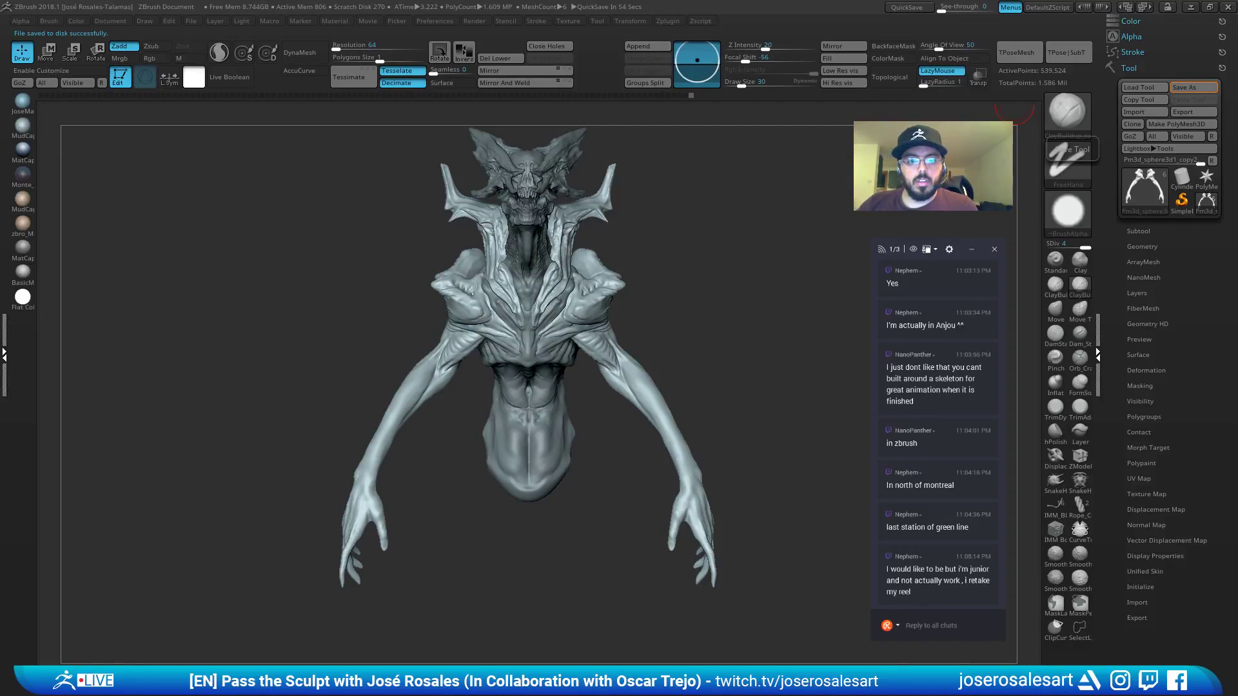
mouse_move(642, 184)
alt+mouse_down()
mouse_move(670, 196)
mouse_move(636, 199)
mouse_move(659, 228)
mouse_move(625, 185)
alt+mouse_up()
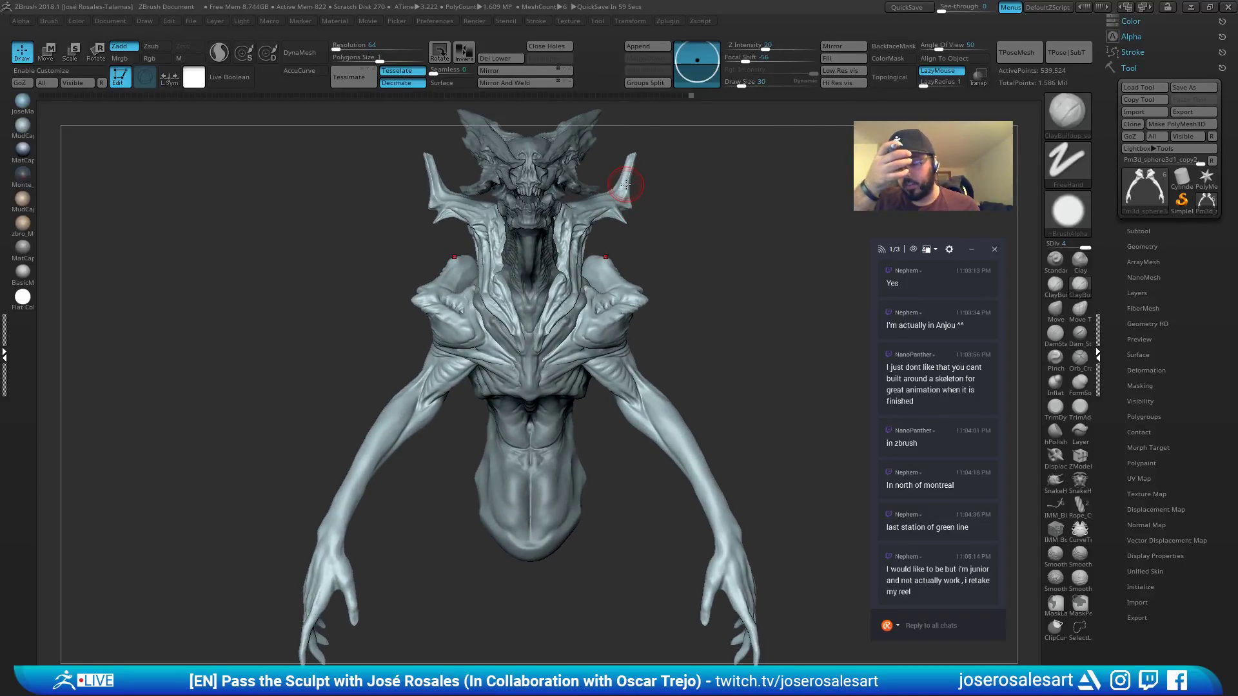
alt+drag(701, 121, 696, 129)
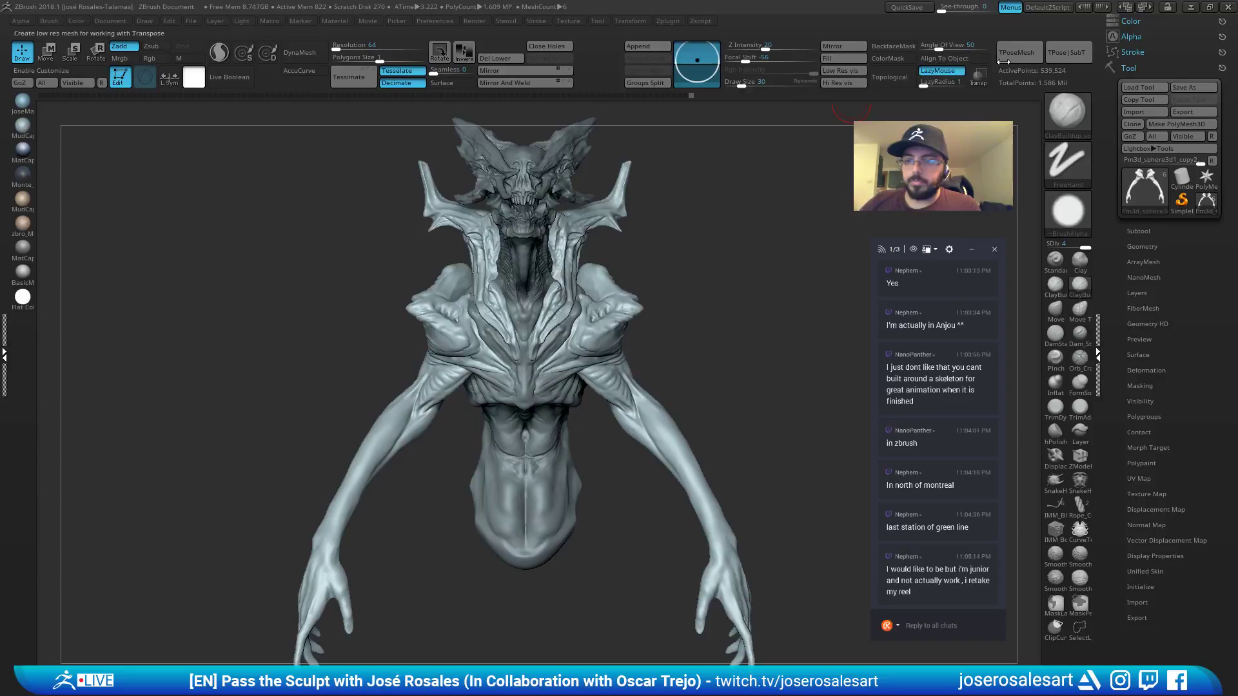
click(1156, 91)
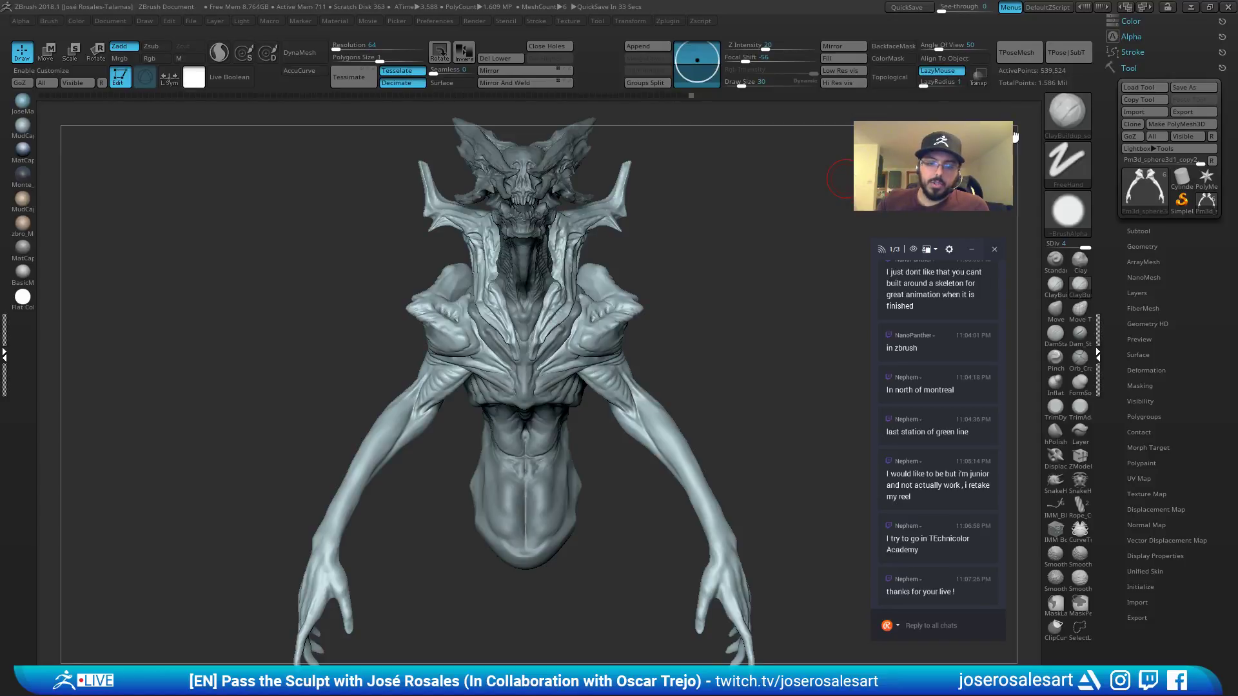
mouse_move(616, 300)
right_down()
mouse_move(670, 296)
mouse_move(527, 309)
mouse_move(412, 352)
mouse_move(466, 350)
mouse_move(465, 385)
mouse_move(543, 390)
right_up()
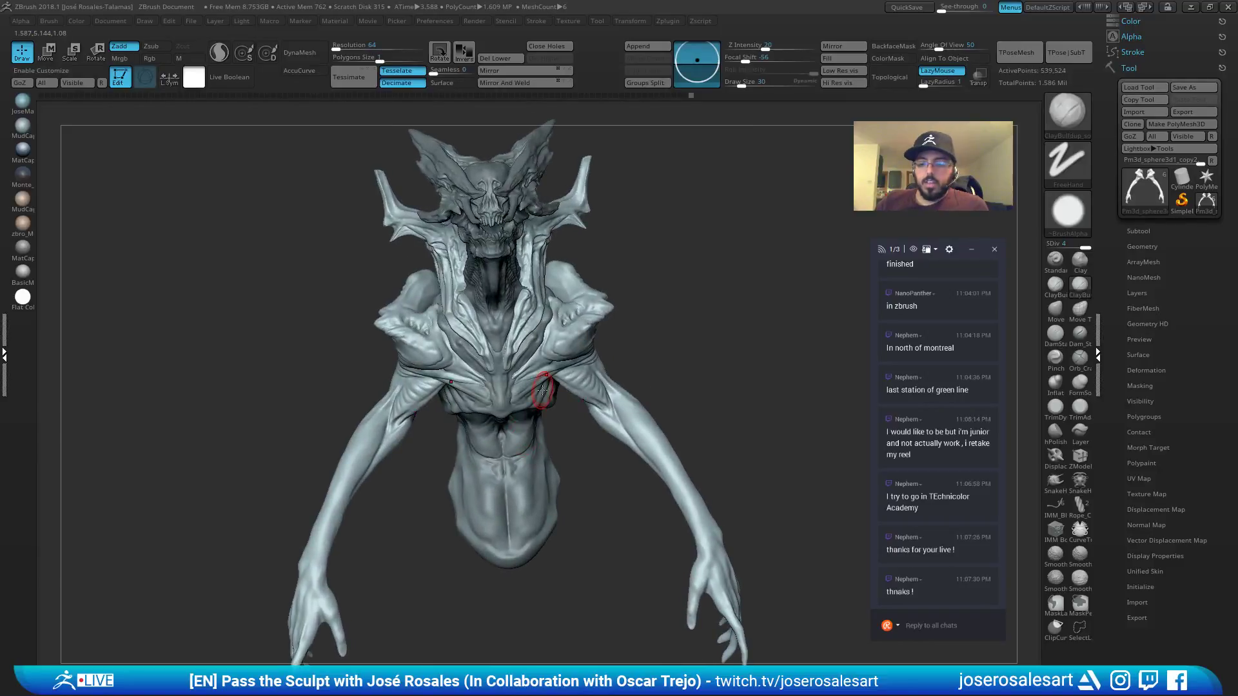